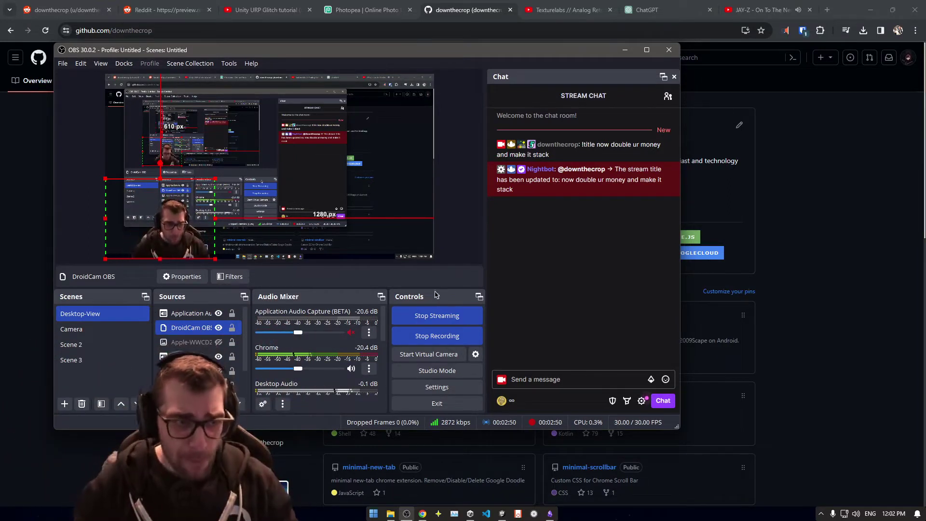
Back in Chrome, close the Photopea tab and confirm leaving the site.
key("alt+Tab")
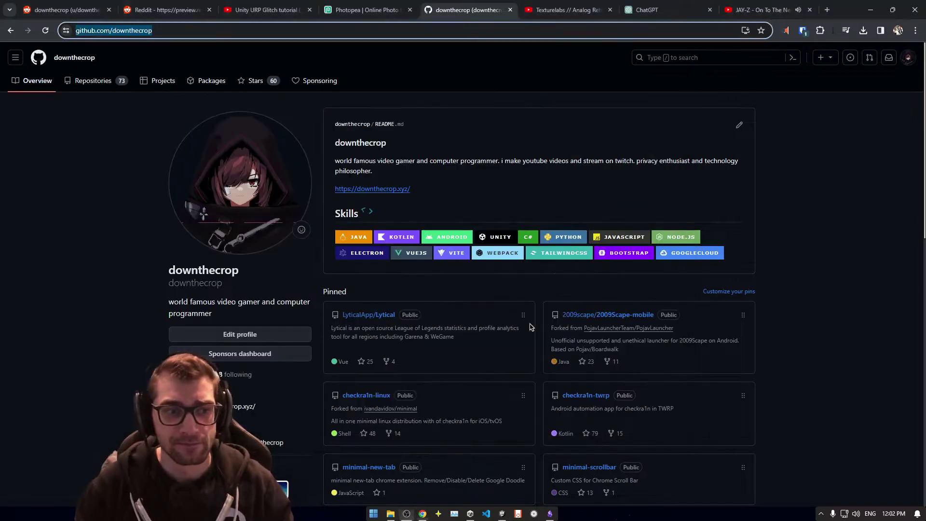
left_click(370, 6)
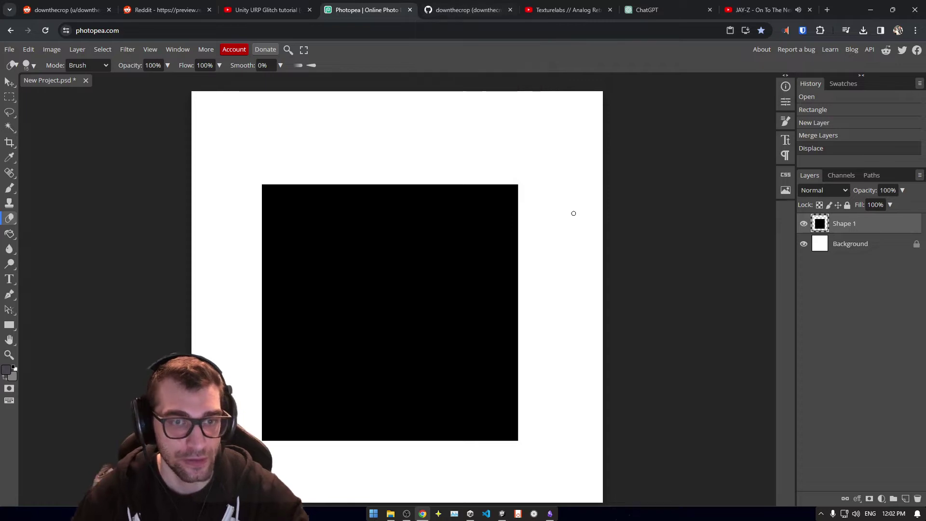
left_click(410, 10)
left_click(506, 110)
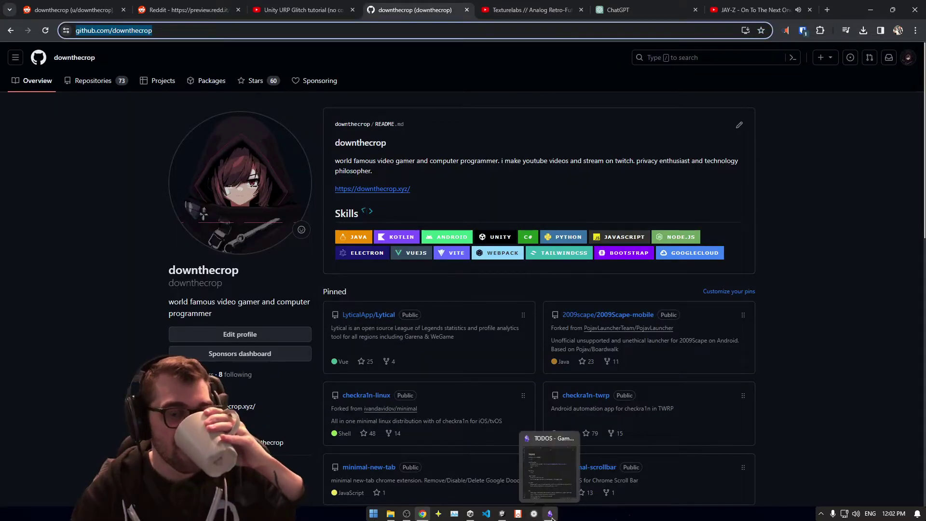
Move past the TODOS notes and the Texturelabs tutorial to the JAY-Z music video tab.
left_click(546, 504)
left_click(786, 268)
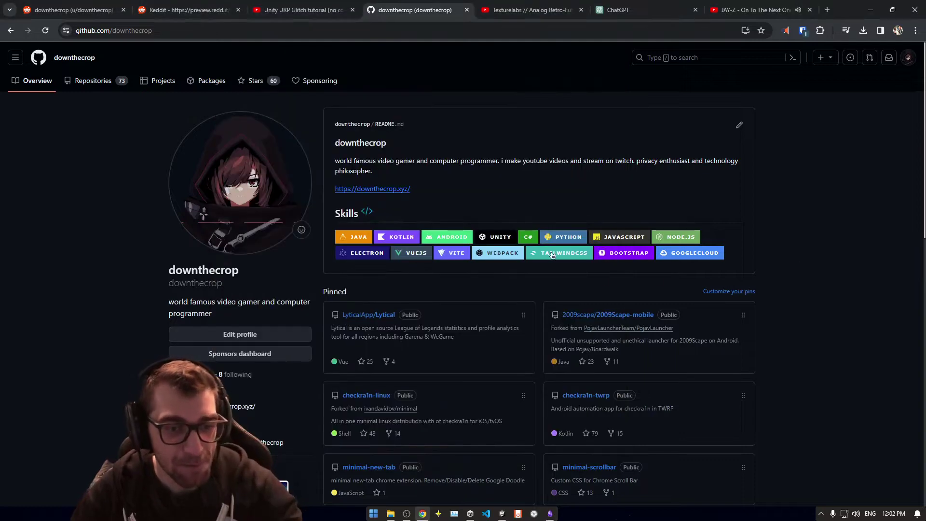
left_click(530, 10)
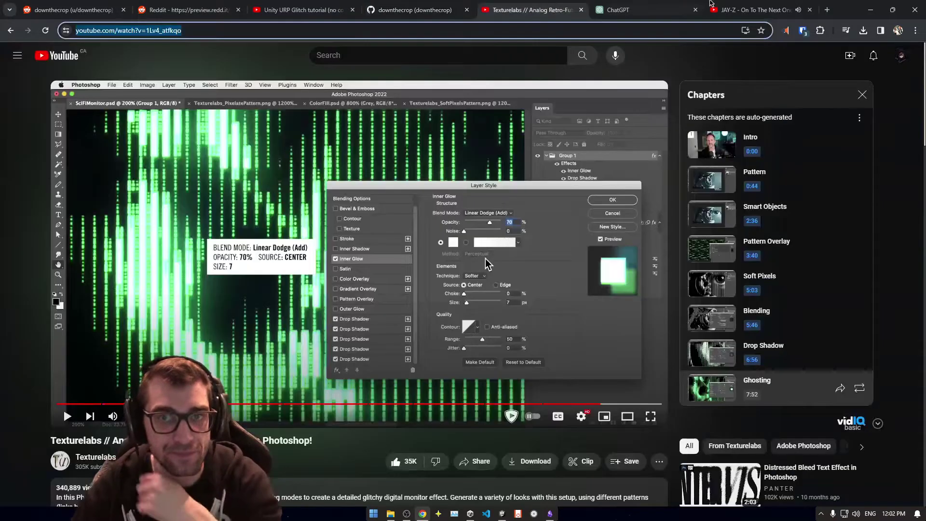
left_click(737, 10)
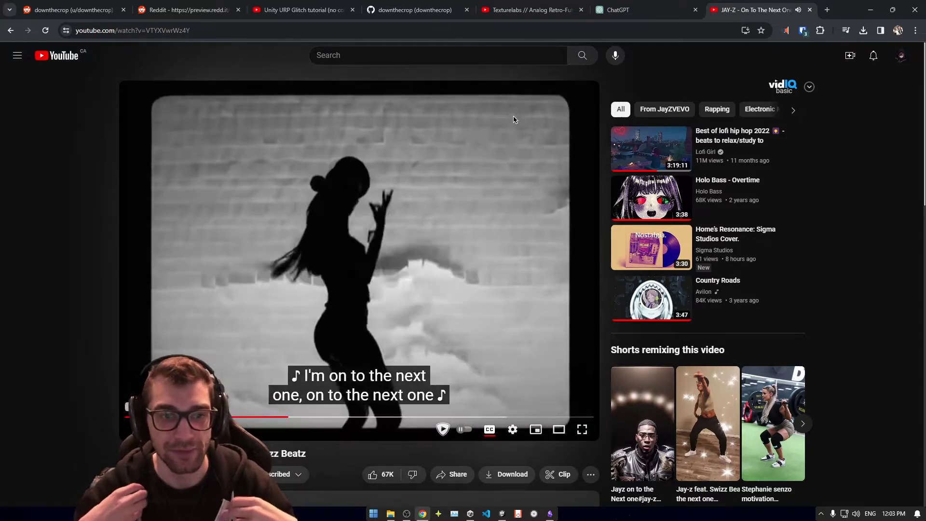
key("alt+Tab")
Alt+Tab from Chrome to the Unity MarthMovement editor window.
key("alt+Tab")
key("Tab")
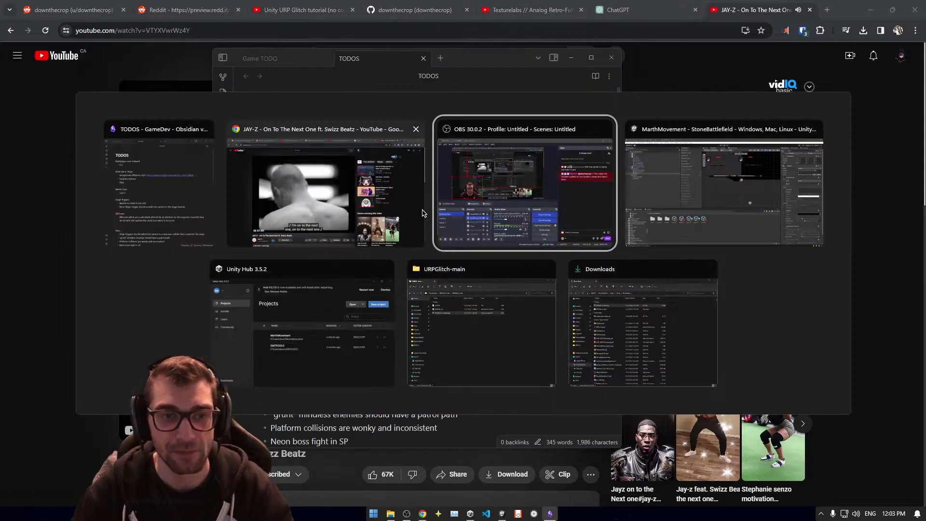
key("alt+Tab")
scroll(759, 328, "down", 3)
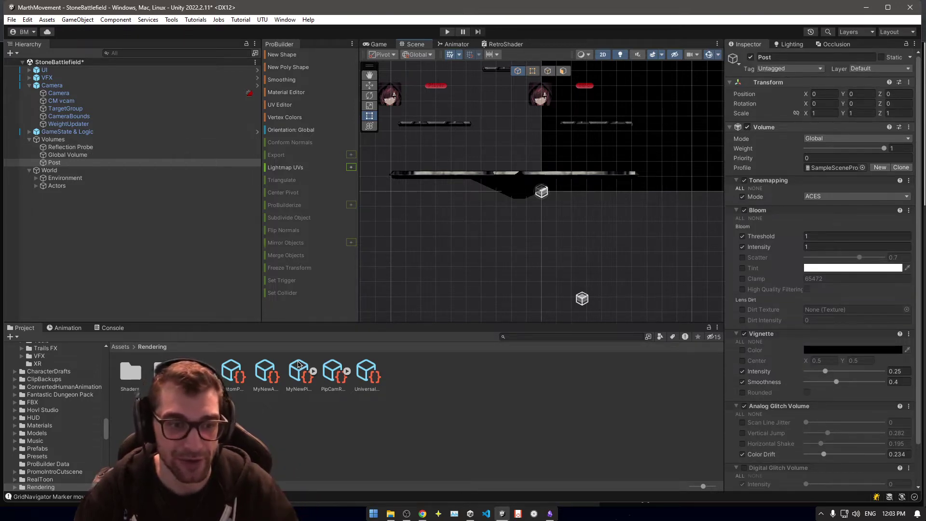
Remove the Analog and Digital Glitch Features from the My New Pipeline renderer.
left_click(264, 372)
scroll(827, 367, "down", 3)
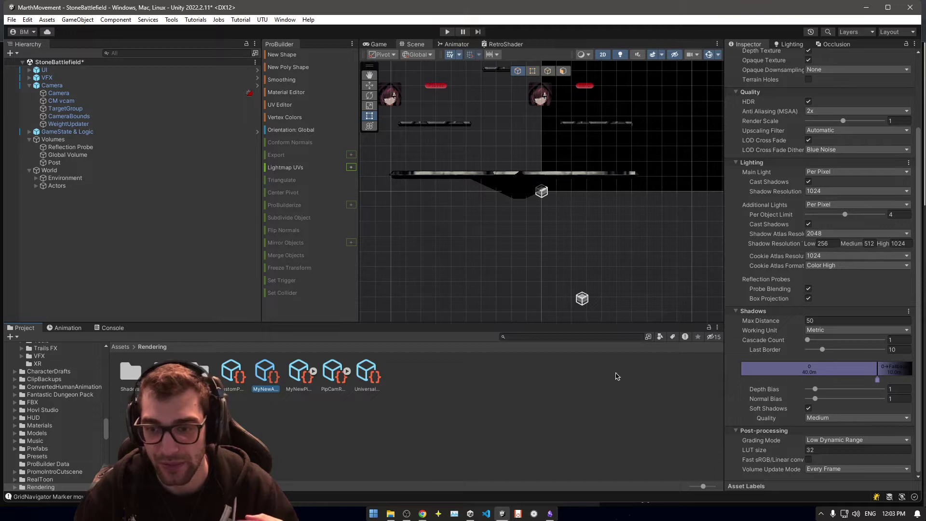
left_click(292, 366)
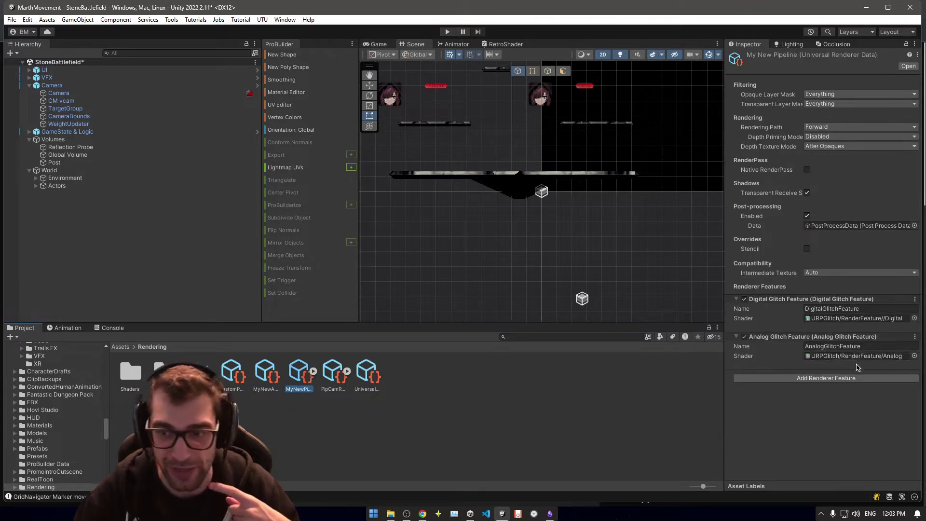
left_click(914, 337)
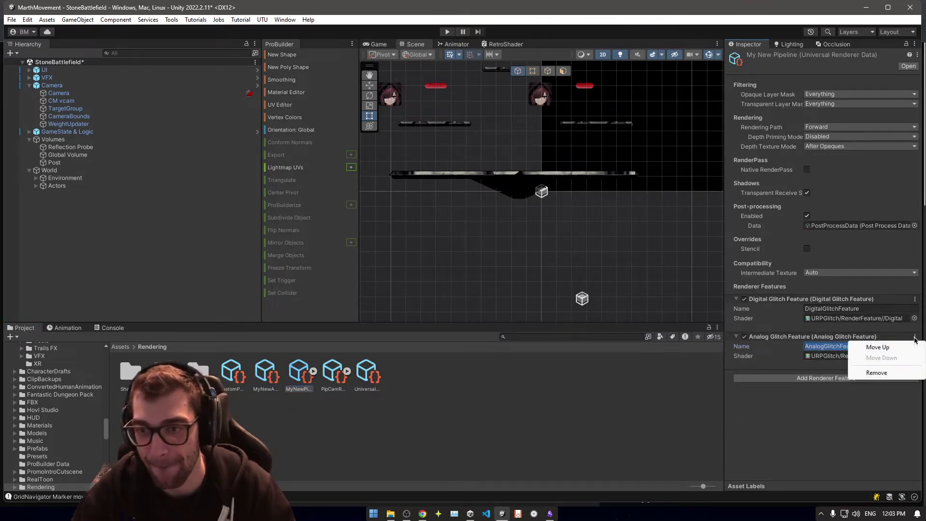
left_click(876, 373)
left_click(914, 299)
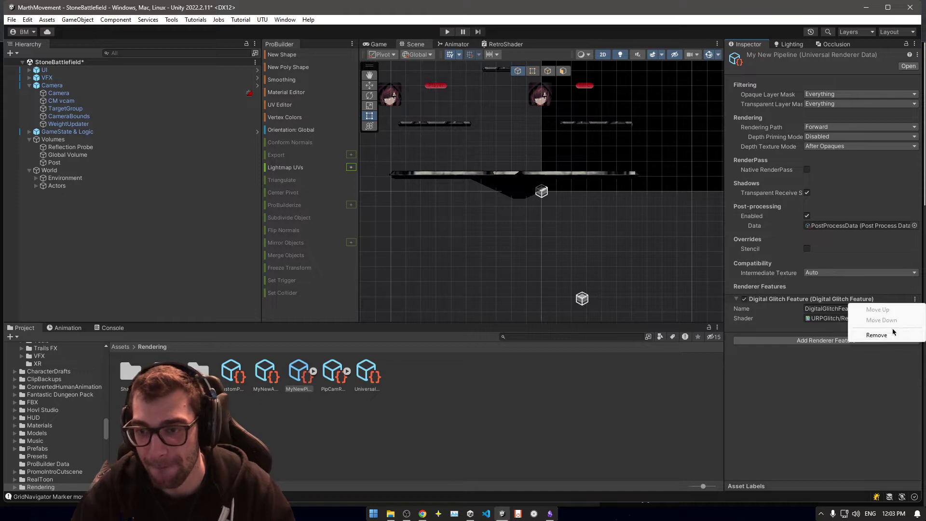
left_click(882, 339)
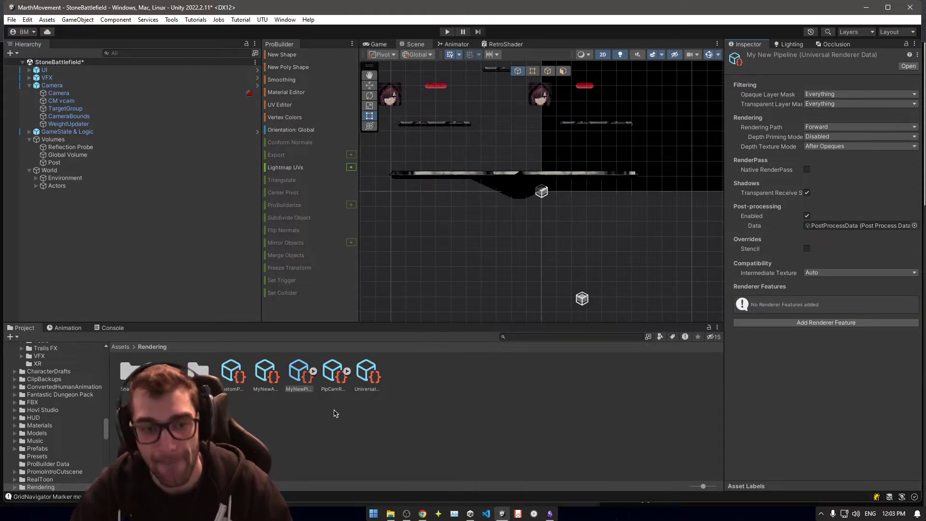
Add an Analog Glitch Feature using the AnalogGlitch shader to Pip Cam Render.
left_click(332, 376)
left_click(779, 465)
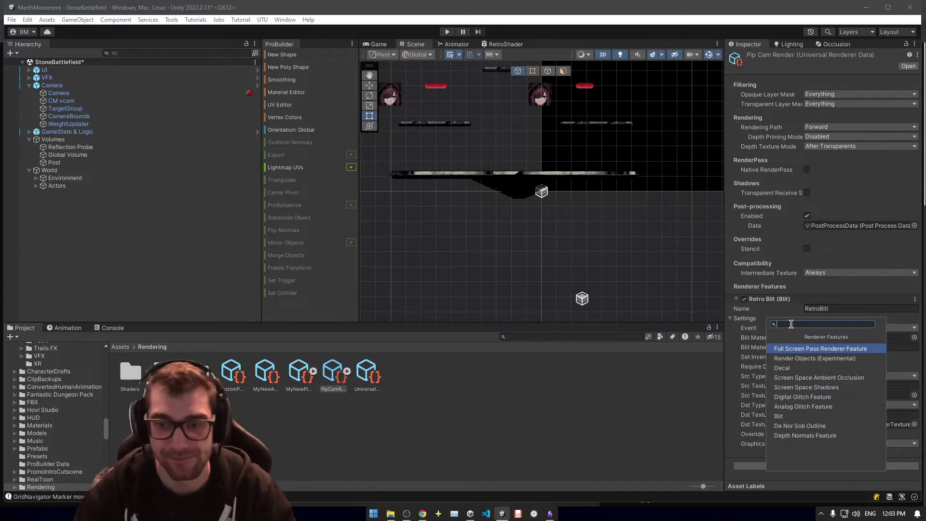
left_click(799, 401)
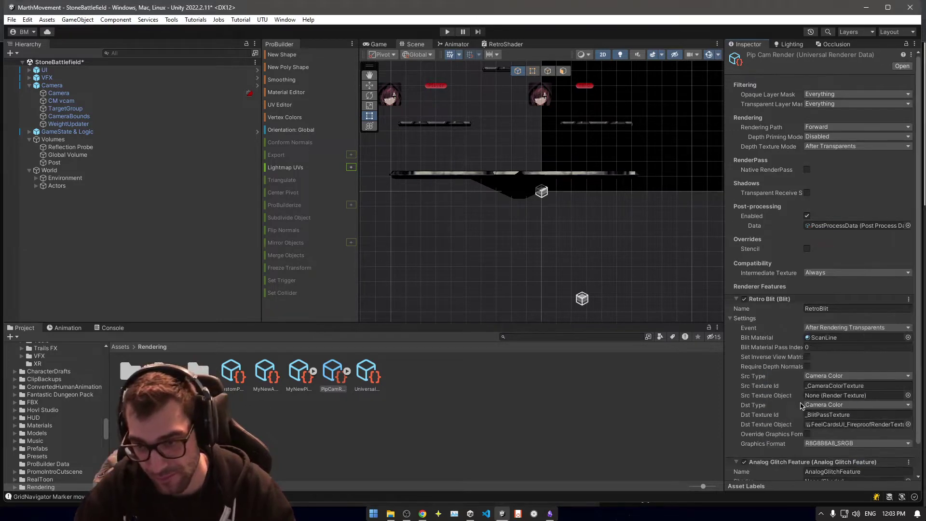
scroll(781, 402, "down", 3)
left_click(908, 452)
type("a")
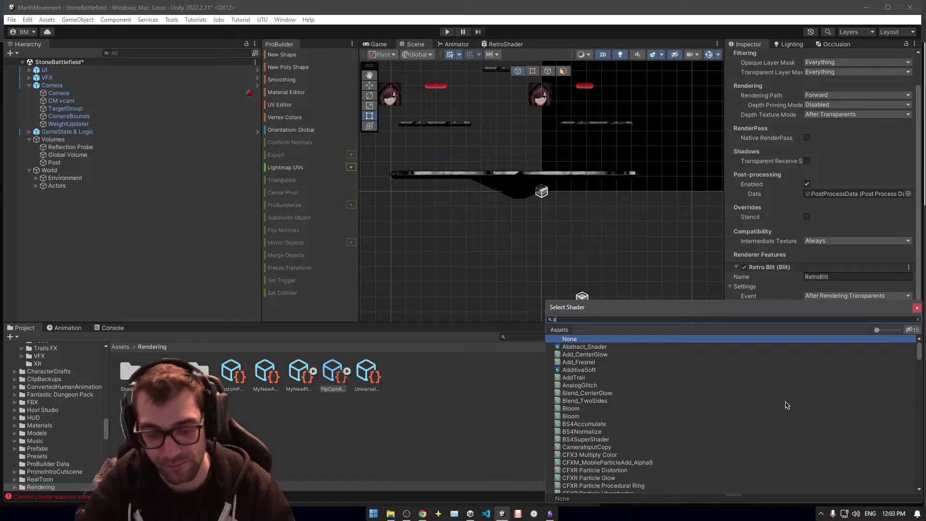
type("na")
key("Down")
key("Return")
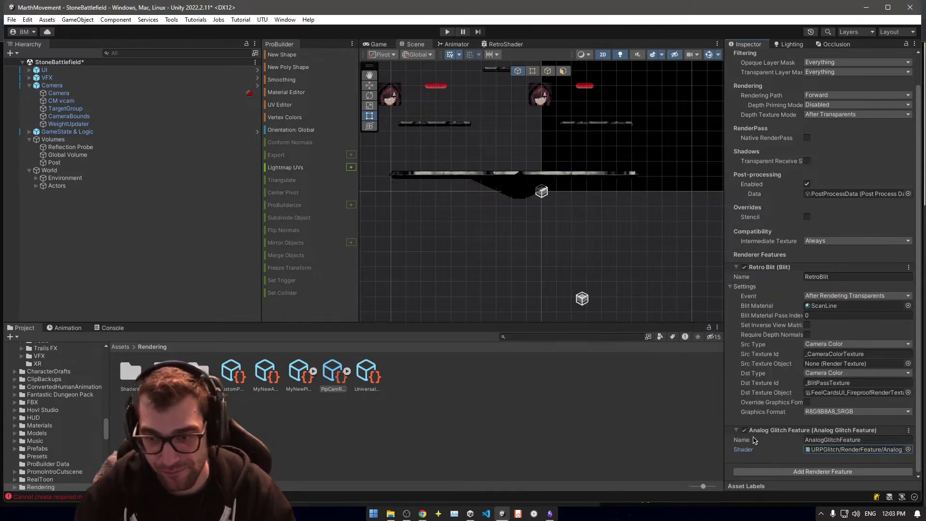
Add a Digital Glitch Feature with the DigitalGlitch shader to Pip Cam Render and save the scene.
left_click(800, 471)
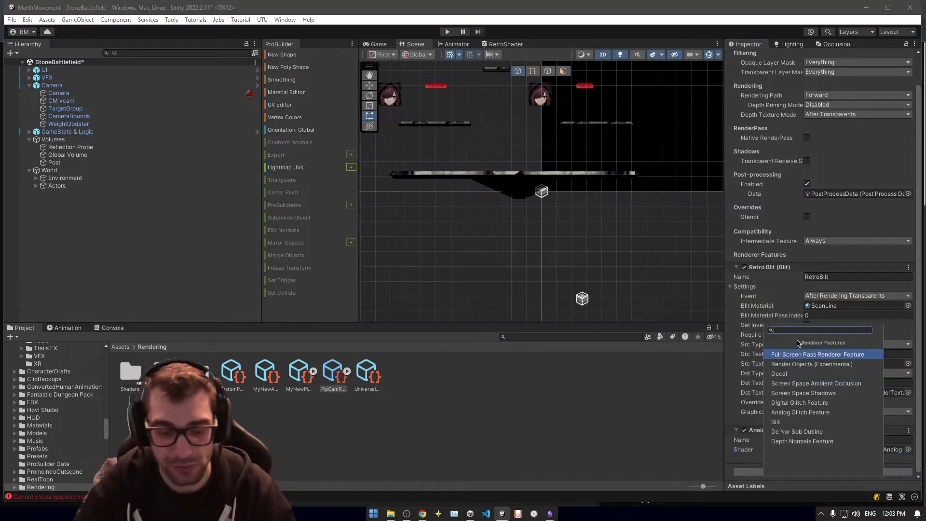
type("digi")
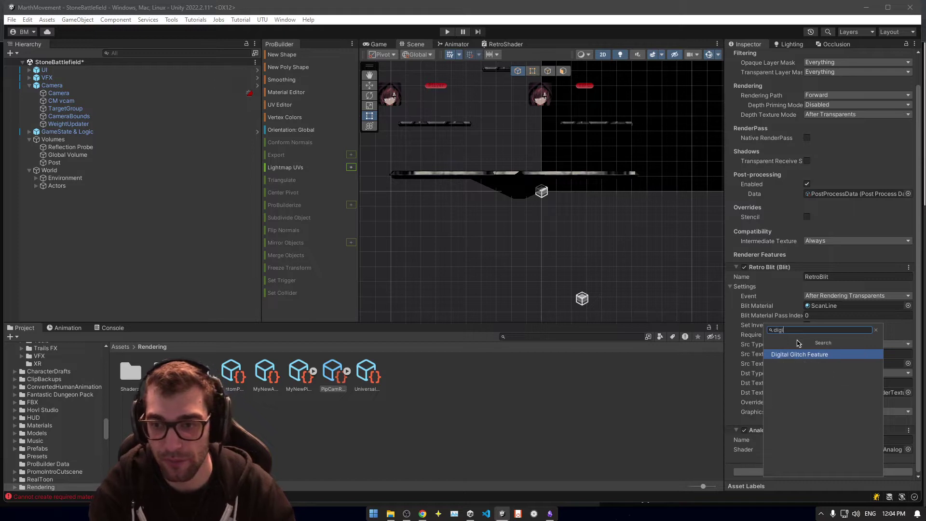
key("Return")
left_click(737, 459)
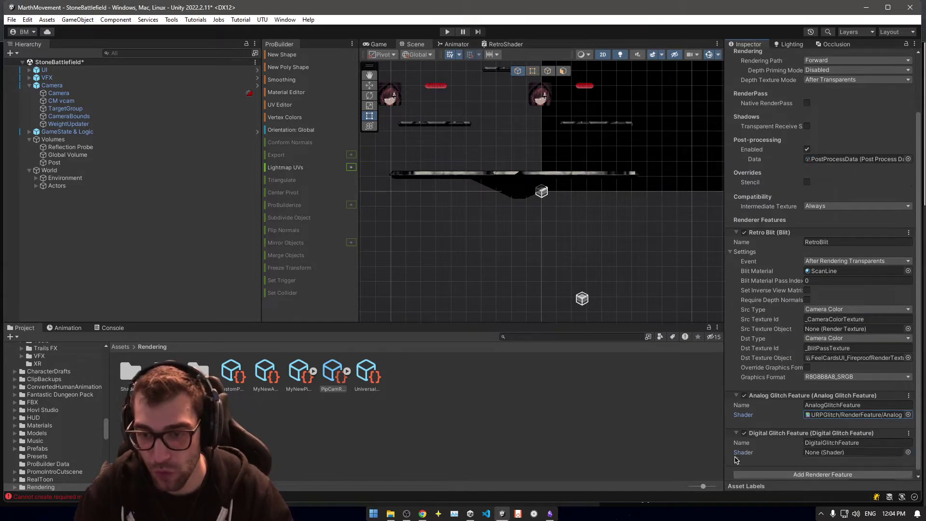
left_click(908, 454)
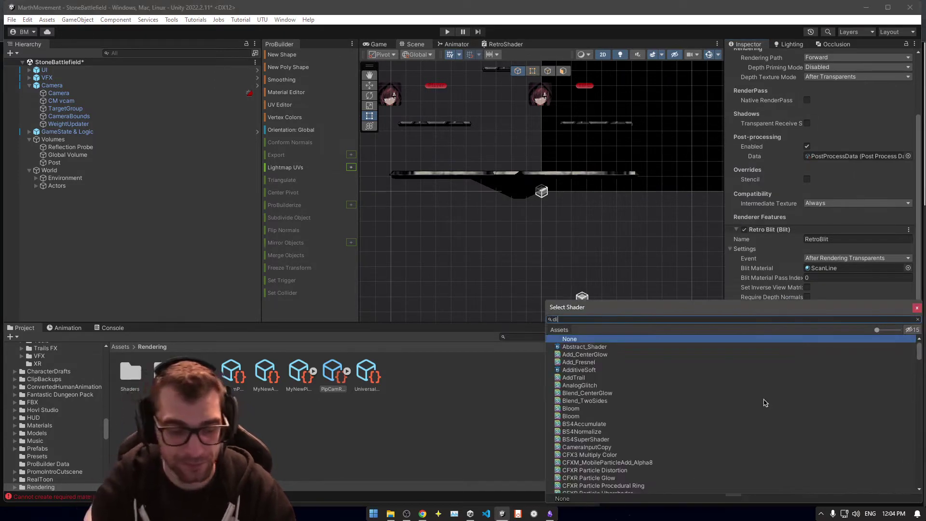
type("digital")
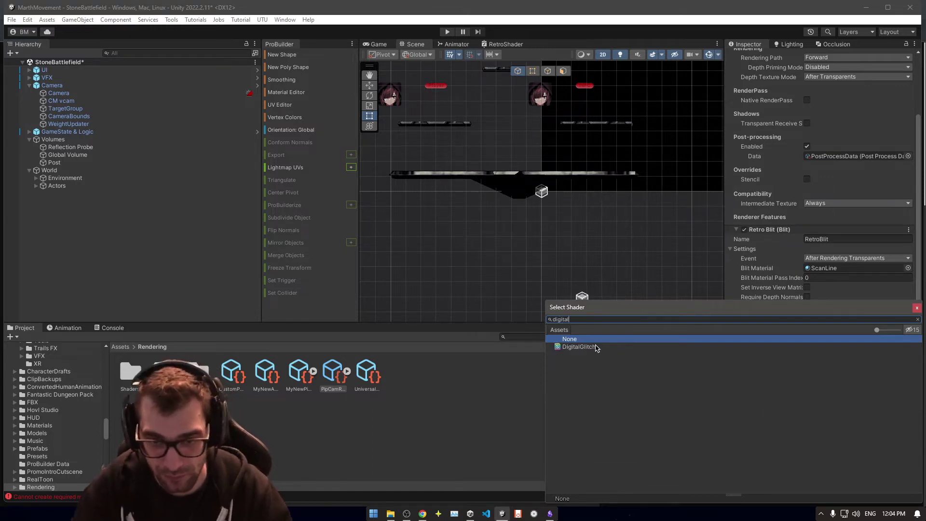
double_click(596, 347)
key("ctrl+s")
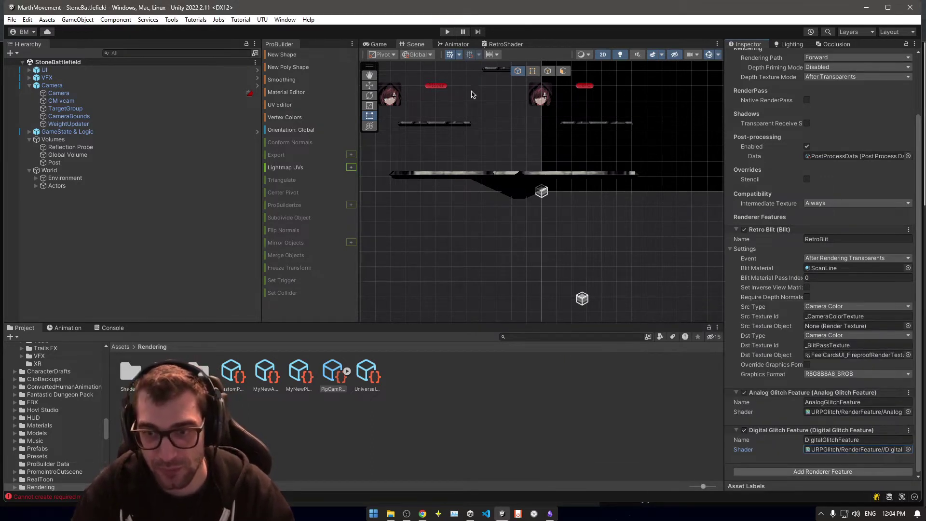
left_click(447, 31)
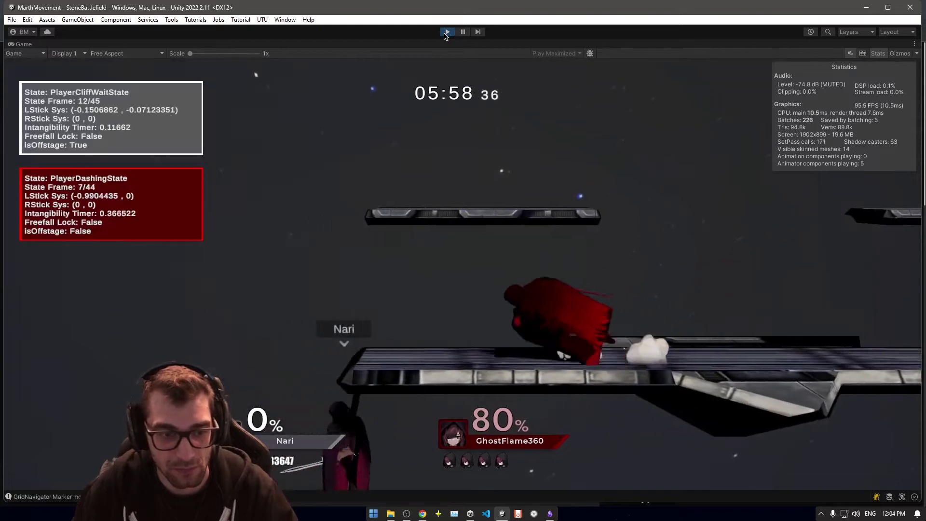
Open the in-game debug menu and restore the normal editor layout around the Game view.
key("Escape")
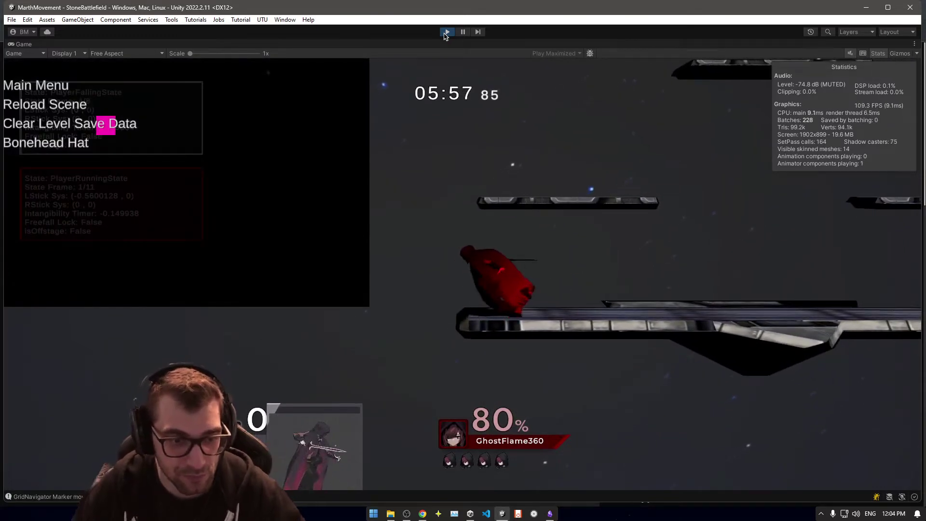
double_click(95, 42)
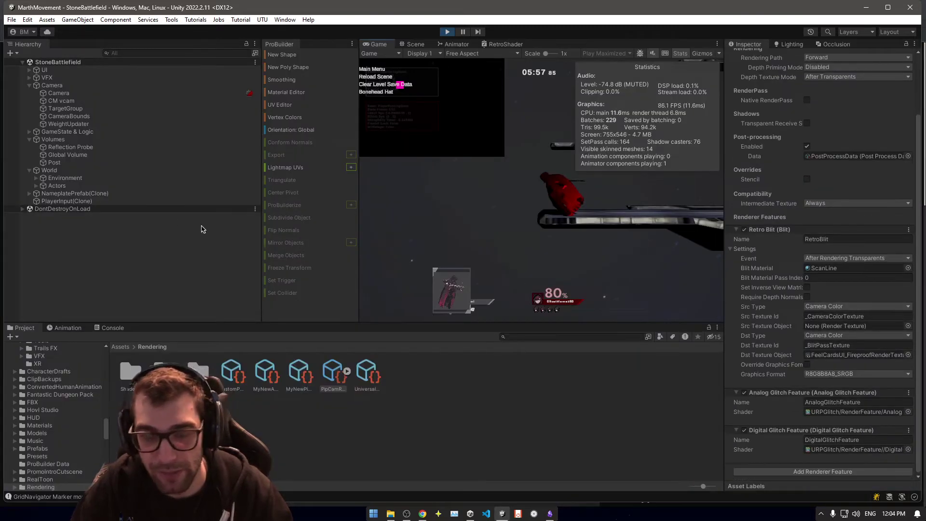
Select the Post volume and drag its Analog Glitch Color Drift slider to 0.53.
left_click(42, 164)
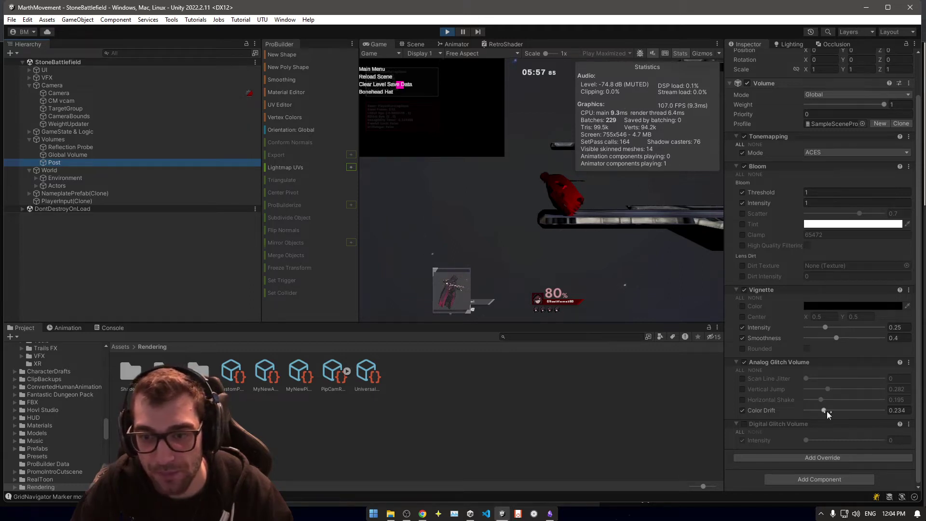
left_click_drag(824, 410, 791, 416)
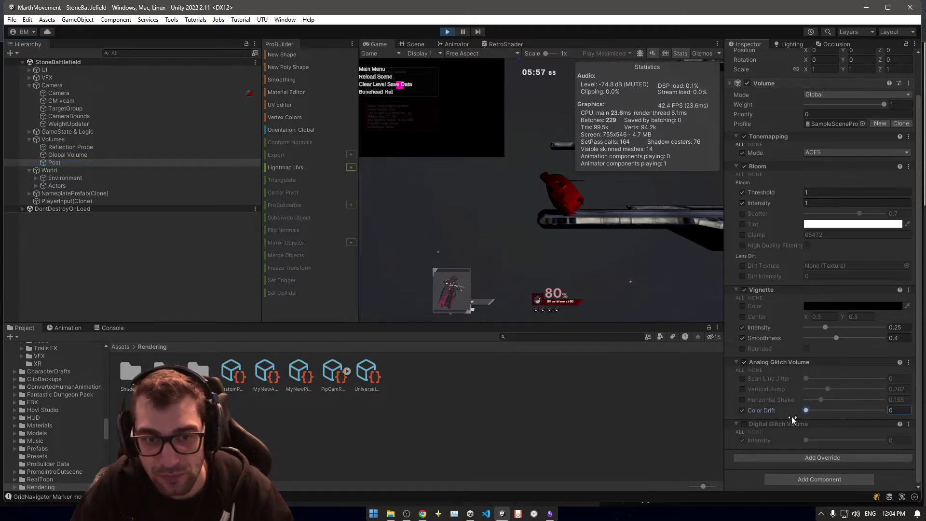
scroll(796, 323, "up", 3)
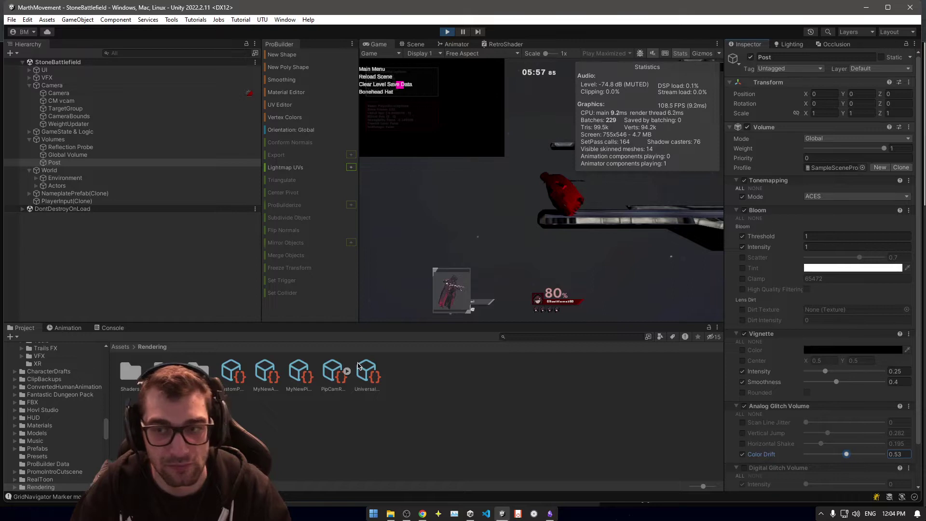
Expand the UI group in the Hierarchy and select the PiPCam_Nari camera.
left_click(299, 374)
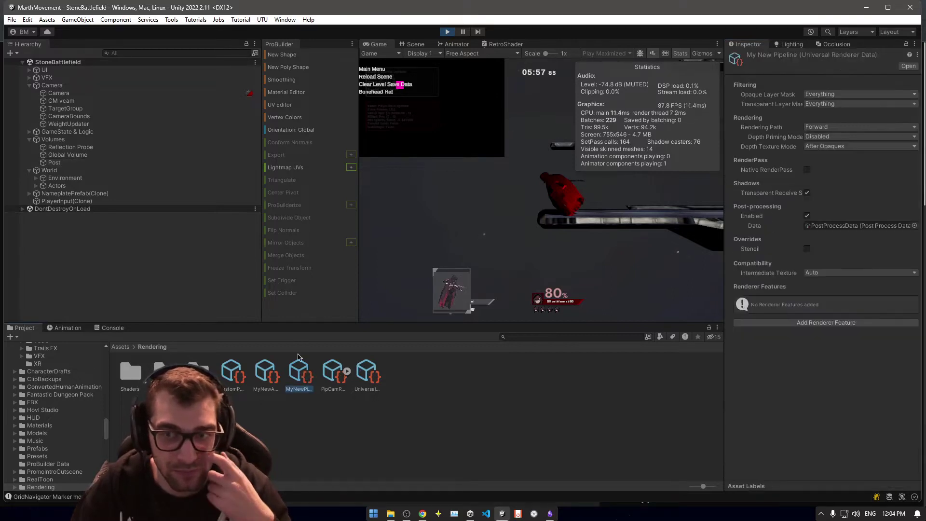
left_click(43, 93)
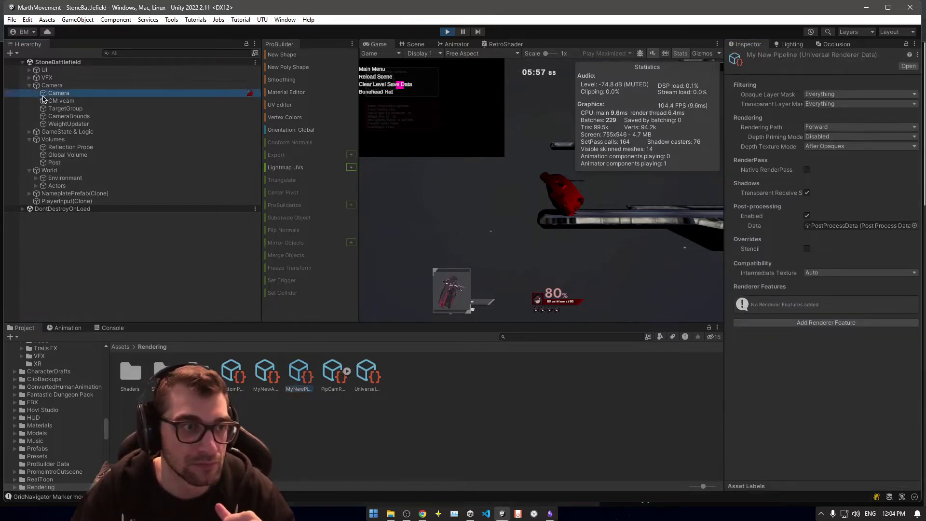
left_click(29, 70)
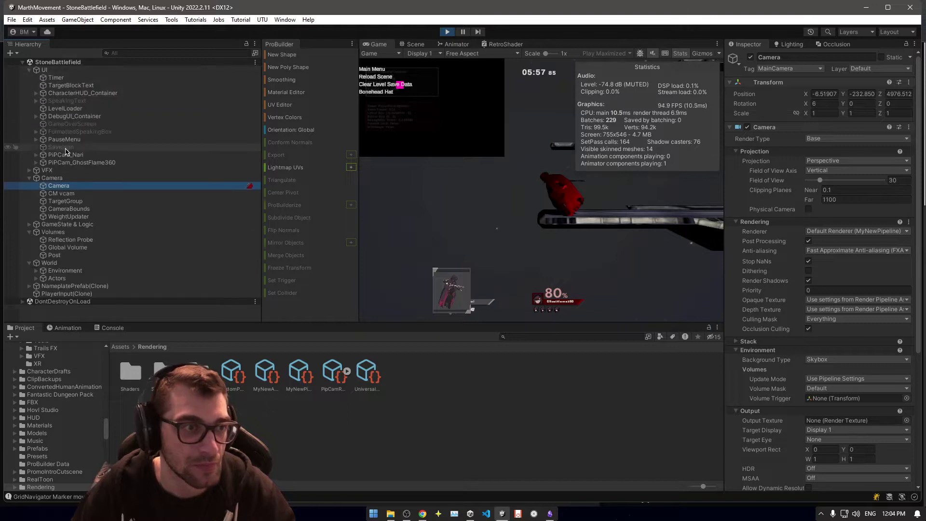
left_click(43, 154)
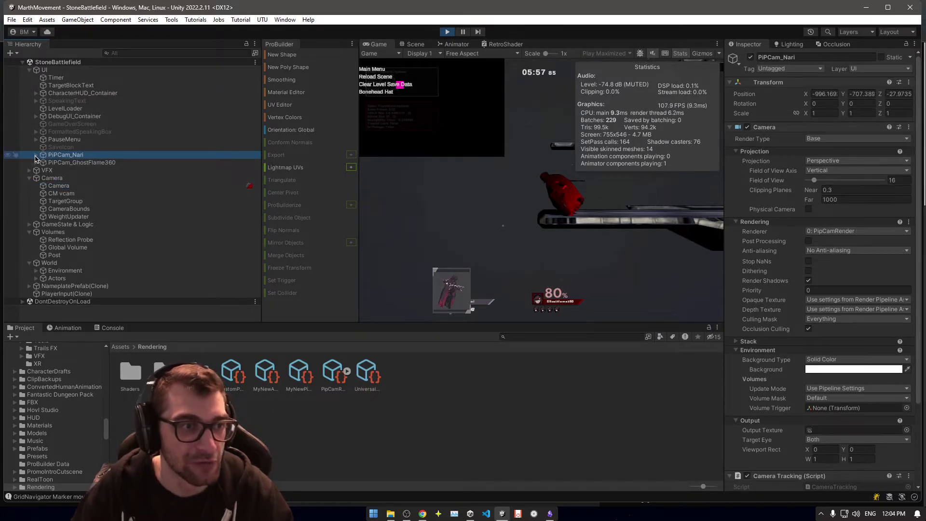
left_click(36, 155)
scroll(798, 326, "down", 1)
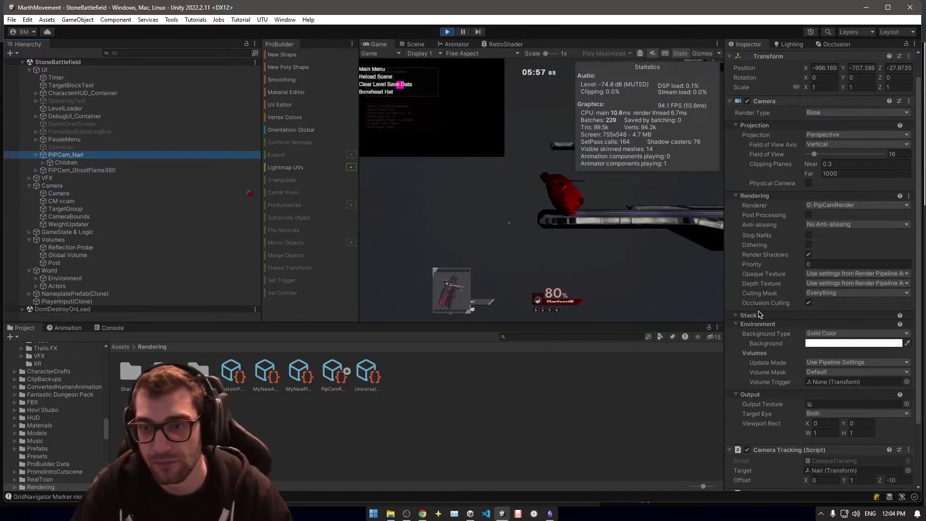
scroll(797, 241, "up", 1)
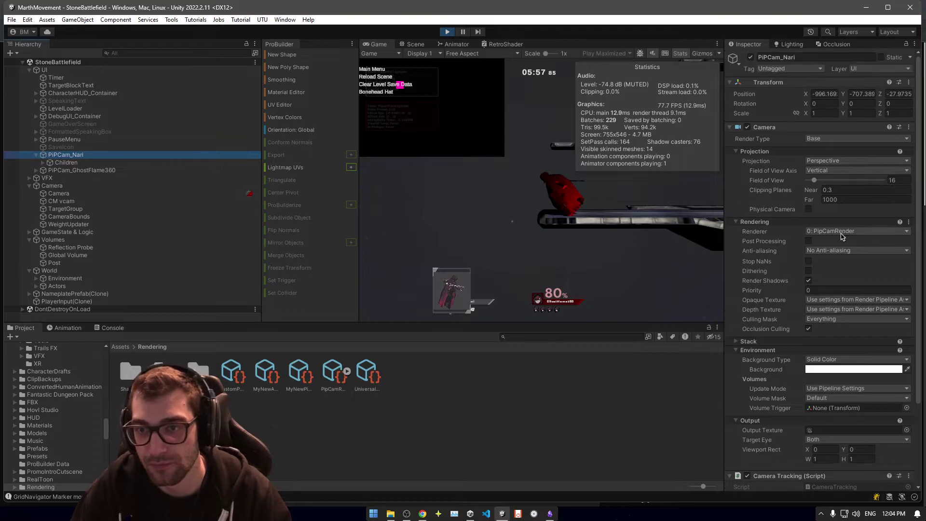
Enable Post Processing on PiPCam_Nari, trying FXAA before reverting to No Anti-aliasing.
left_click(808, 241)
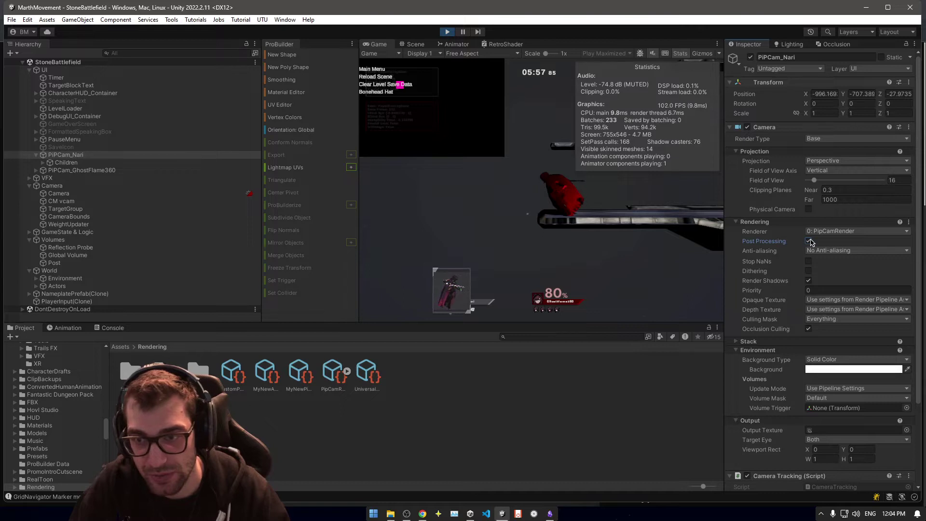
left_click(814, 250)
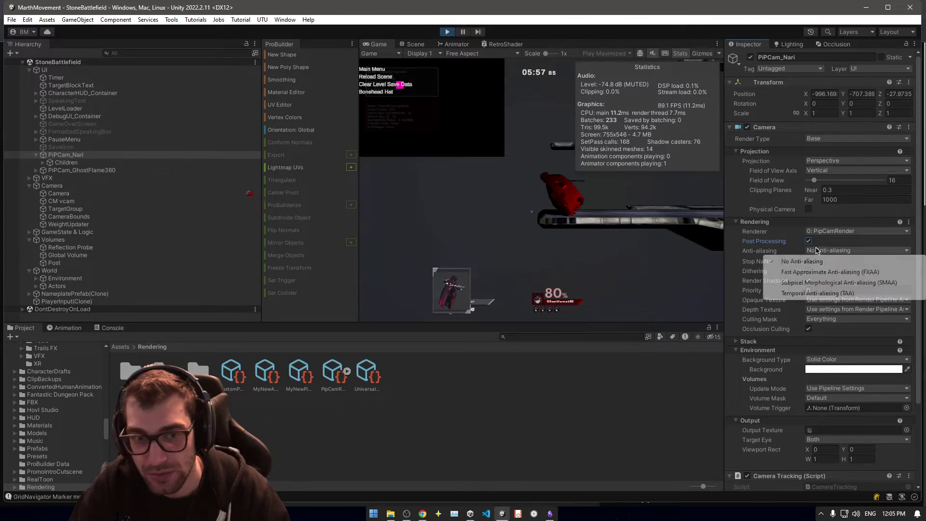
left_click(818, 271)
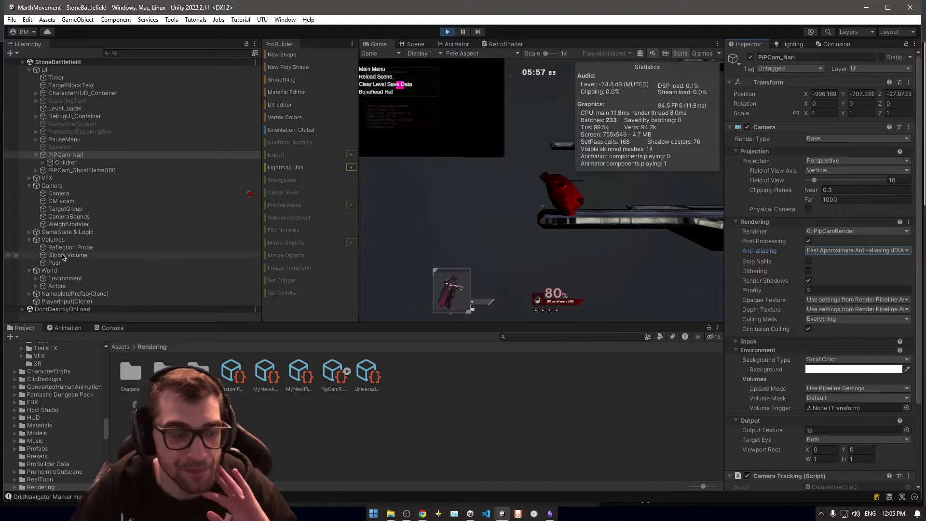
left_click(818, 251)
left_click(821, 261)
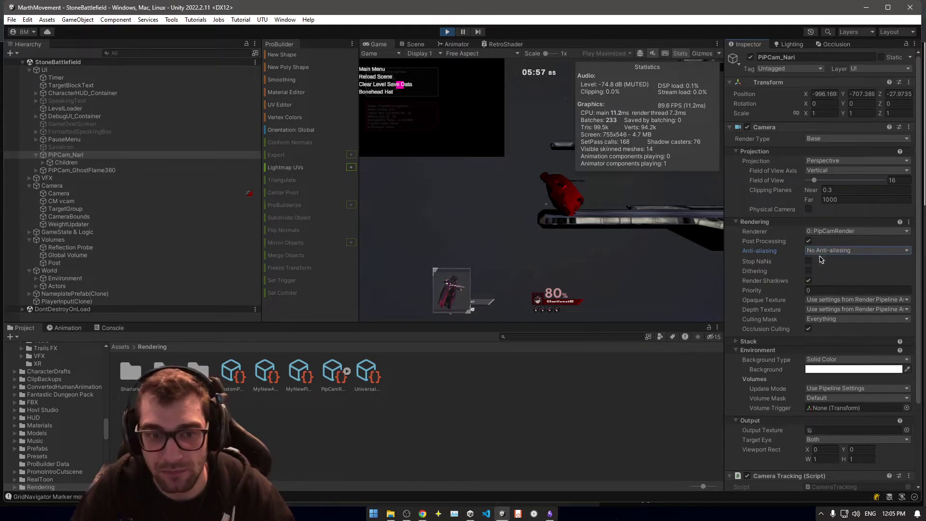
left_click(808, 241)
left_click(808, 241)
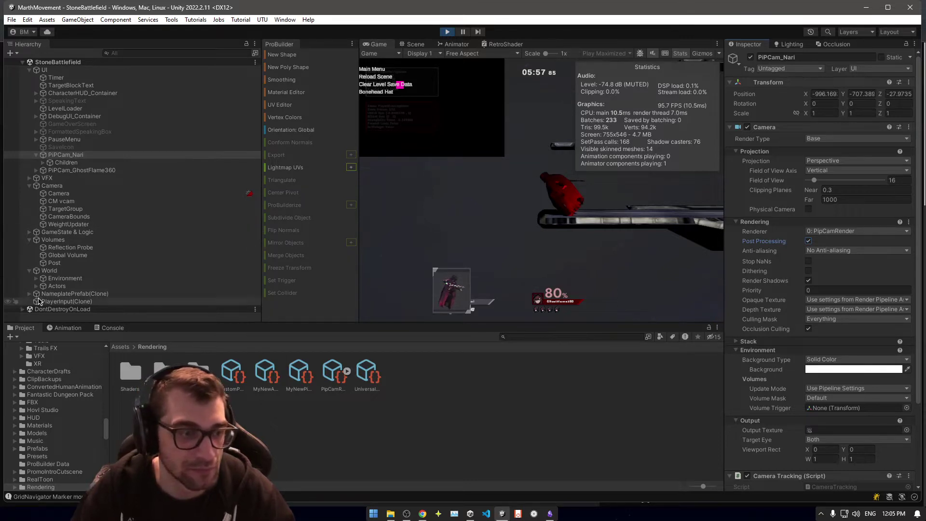
scroll(792, 379, "down", 5)
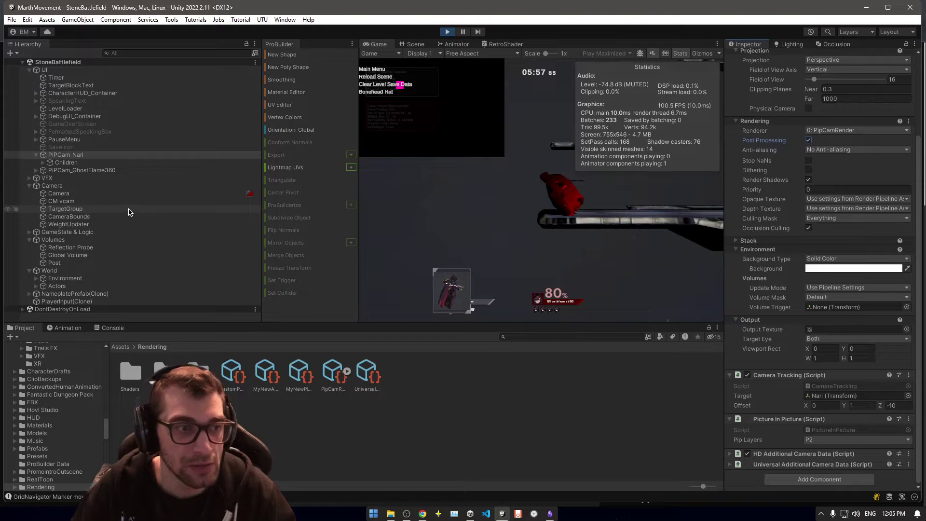
Select Post and enable the Analog Glitch Color Drift override at 1.
left_click(78, 263)
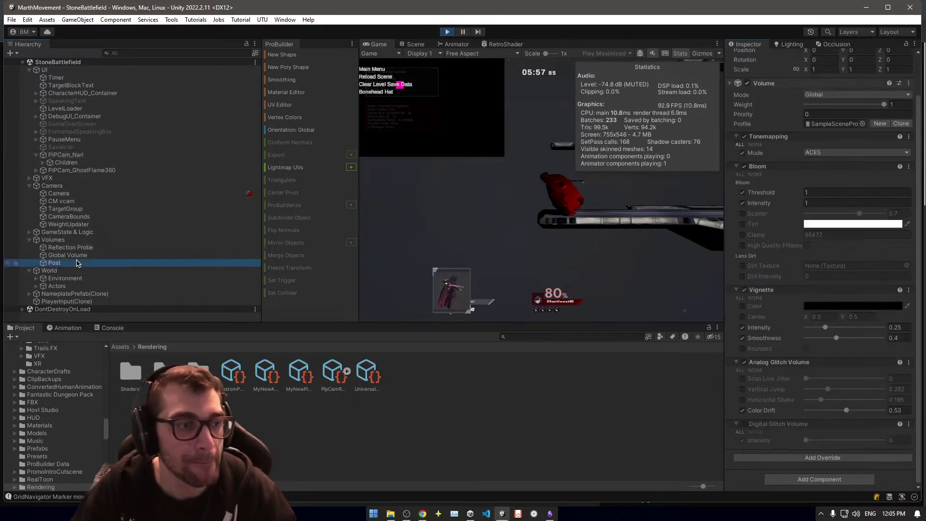
left_click(742, 410)
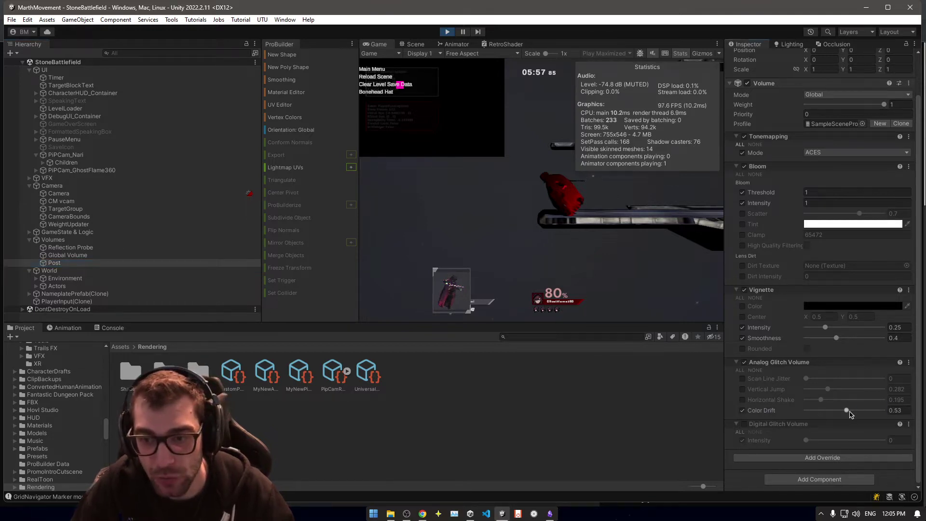
left_click_drag(849, 411, 906, 411)
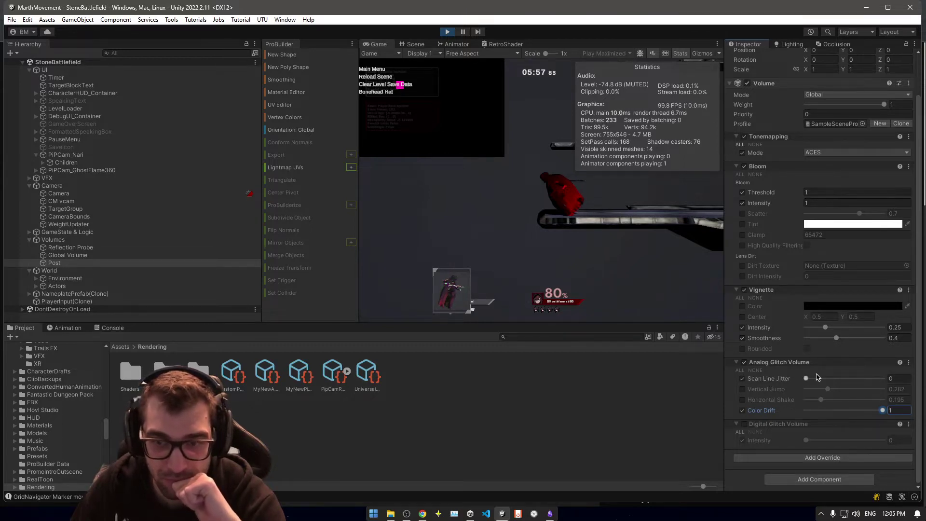
Enable and adjust Scan Line Jitter, Horizontal Shake and Vertical Jump, leaving them at 0.
mouse_move(806, 378)
left_mouse_down()
mouse_move(906, 383)
mouse_move(800, 379)
left_mouse_up()
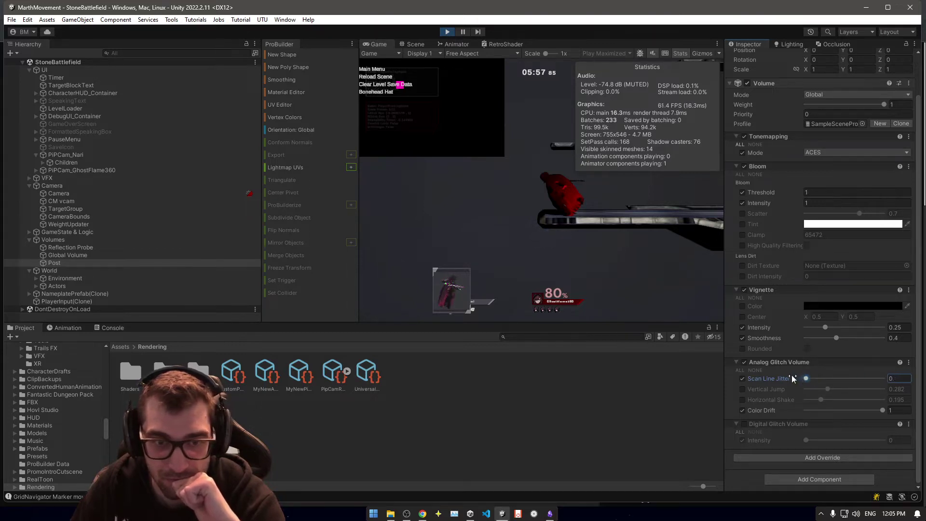
left_click(742, 400)
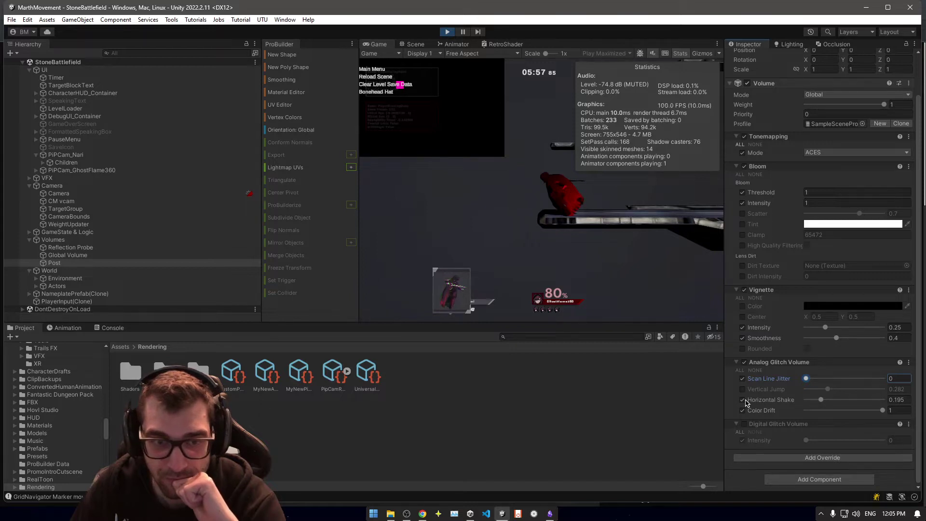
left_click_drag(819, 399, 906, 408)
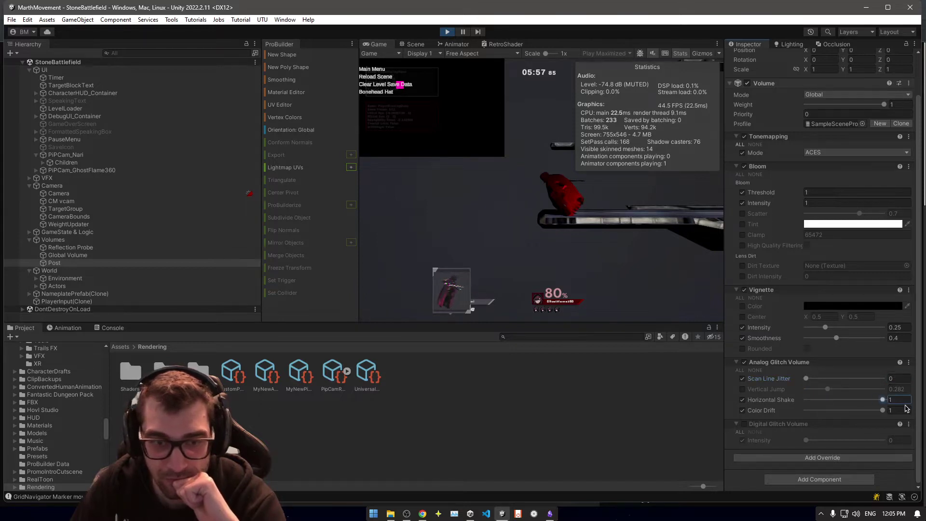
left_click(742, 389)
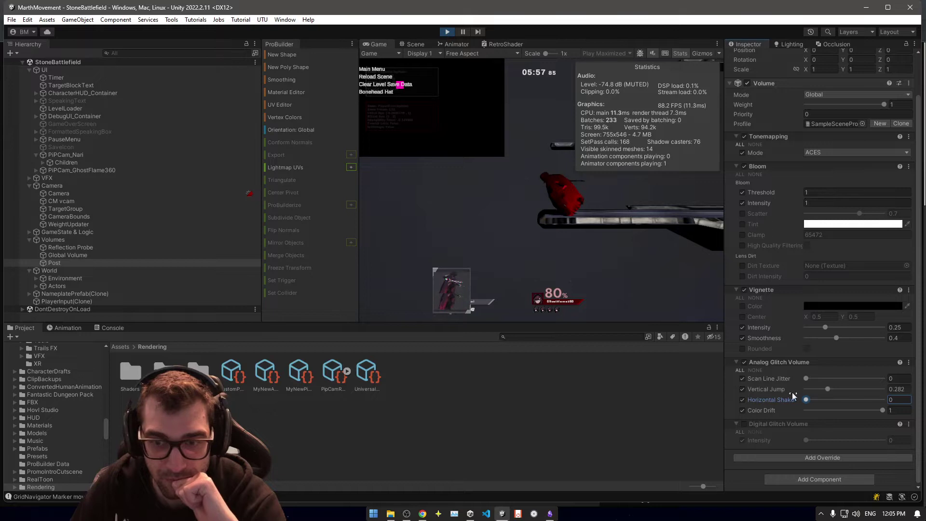
left_click(808, 389)
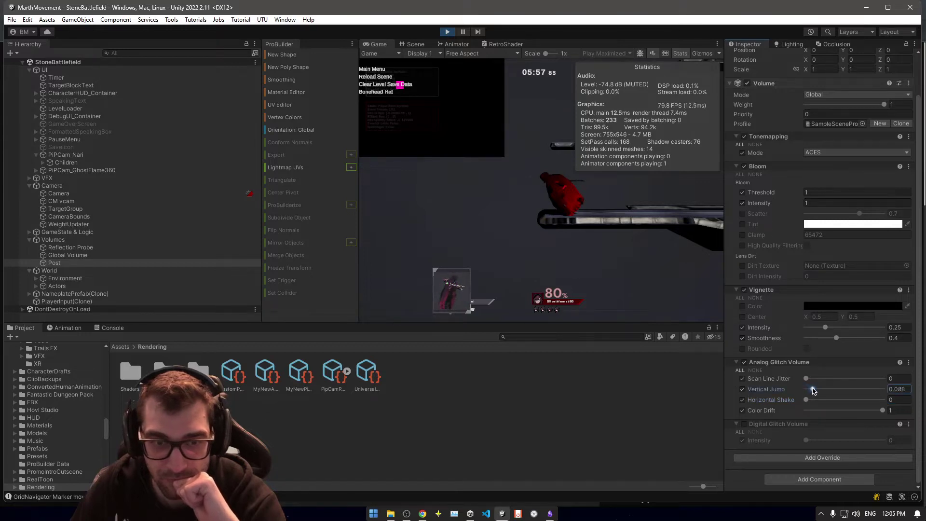
left_click_drag(810, 390, 806, 390)
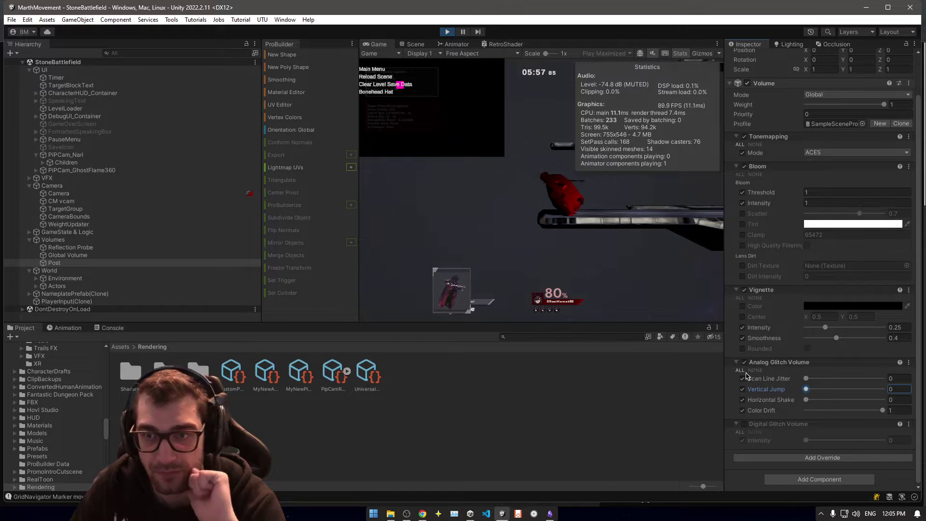
Maximize the Game view and playtest the match, toggling the in-game debug menu.
double_click(387, 45)
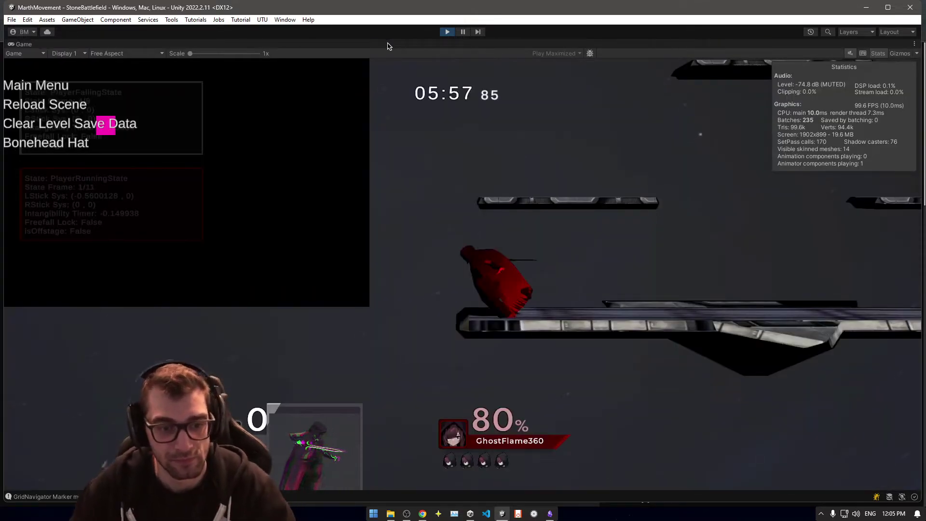
key("Escape")
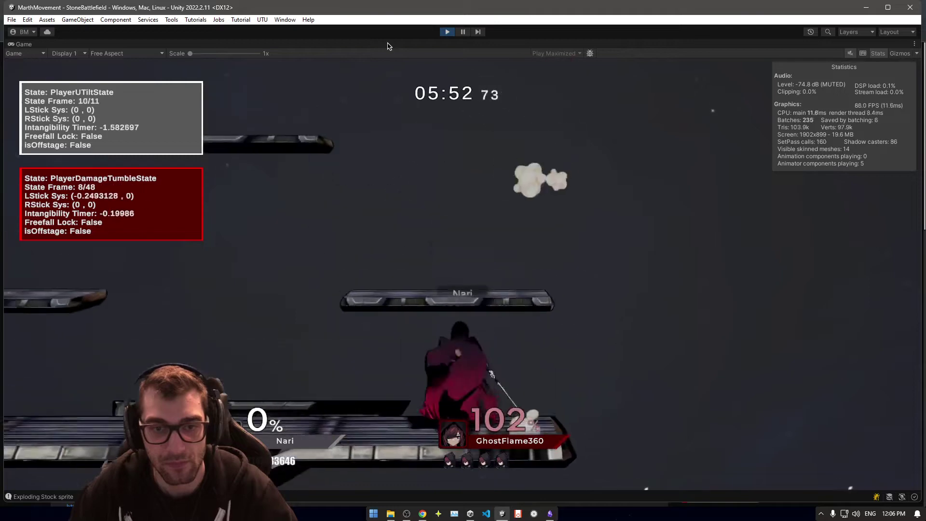
key("Escape")
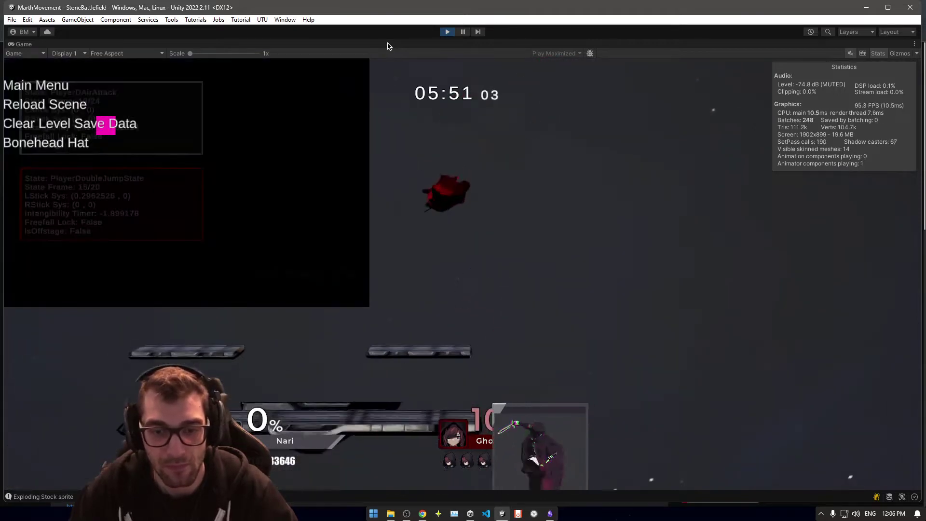
key("Escape")
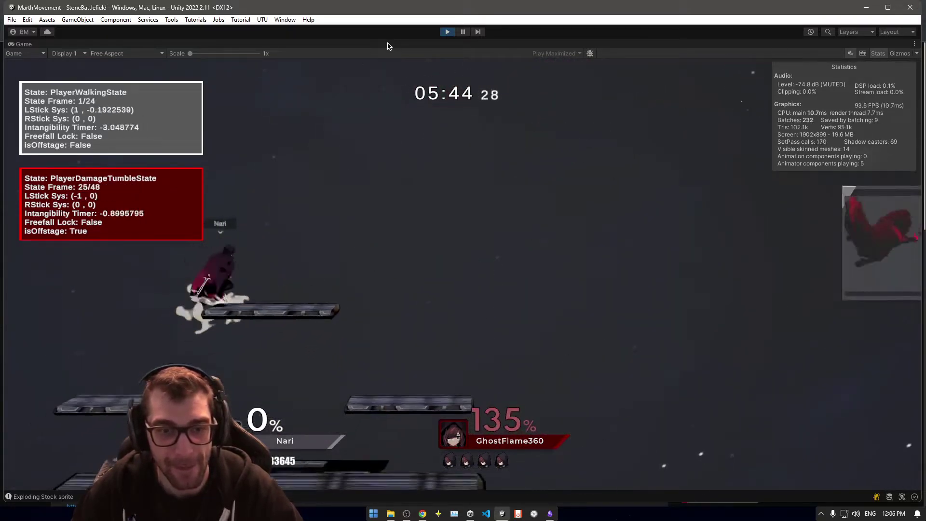
key("Escape")
key("Escape")
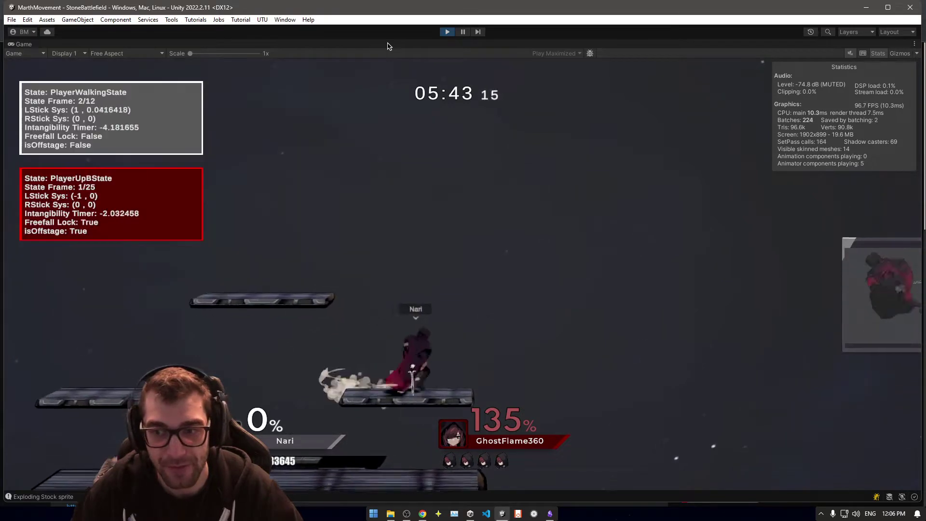
key("Escape")
key("Escape")
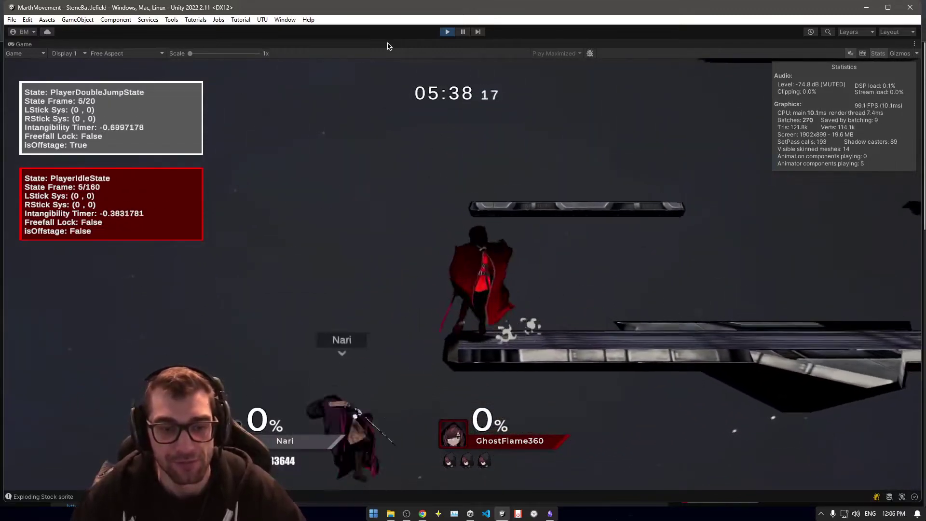
key("Escape")
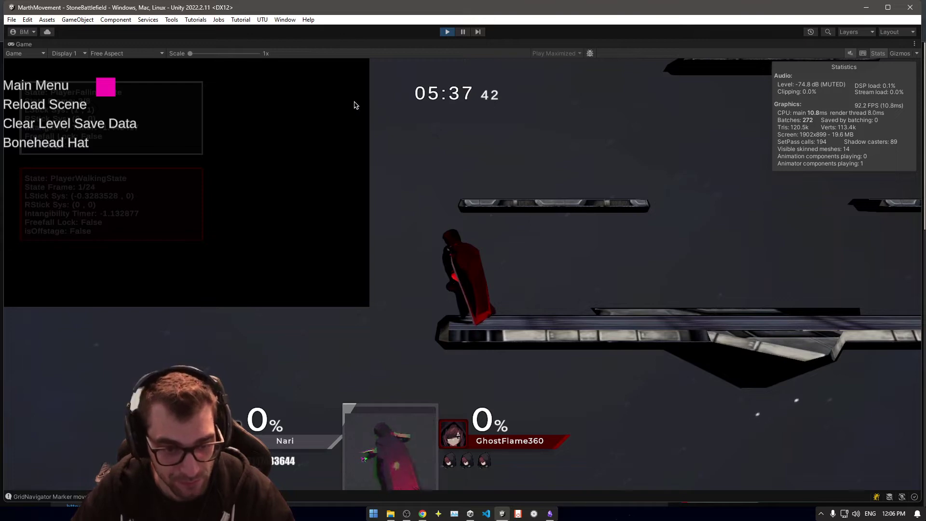
Glance at the TODOS notes window, return to Unity, then bring up the open-windows list.
key("alt+Tab")
left_click(440, 2)
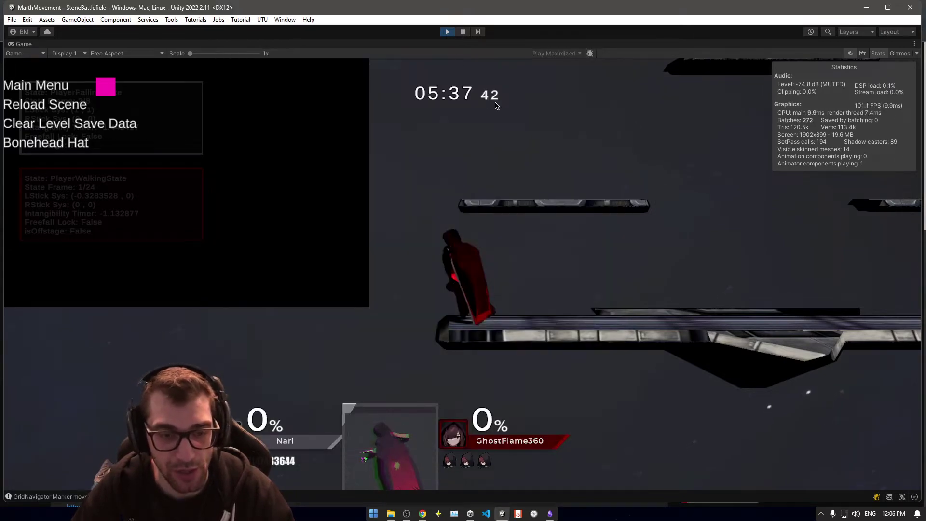
key("alt+Tab")
key("alt+Tab")
key("alt+Tab")
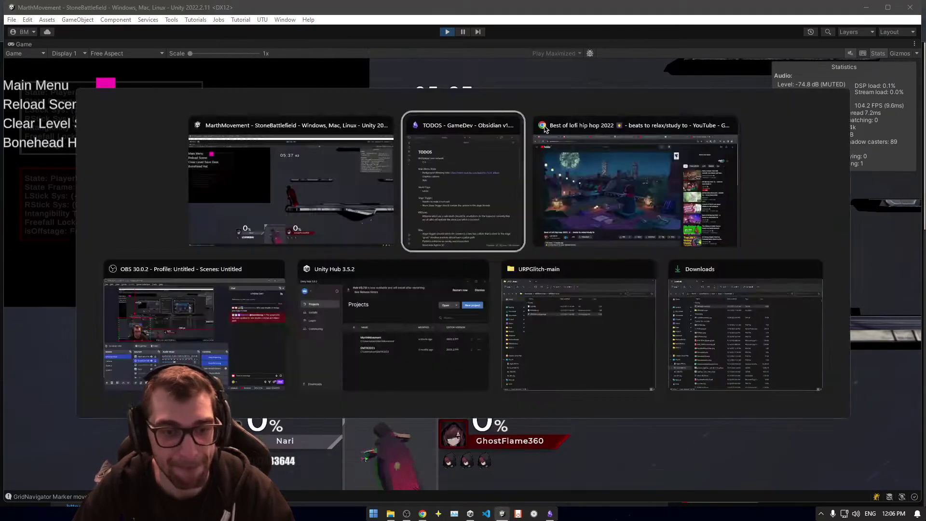
Pause the lofi hip hop video in Chrome, then return to Unity and stop Play mode.
left_click(556, 129)
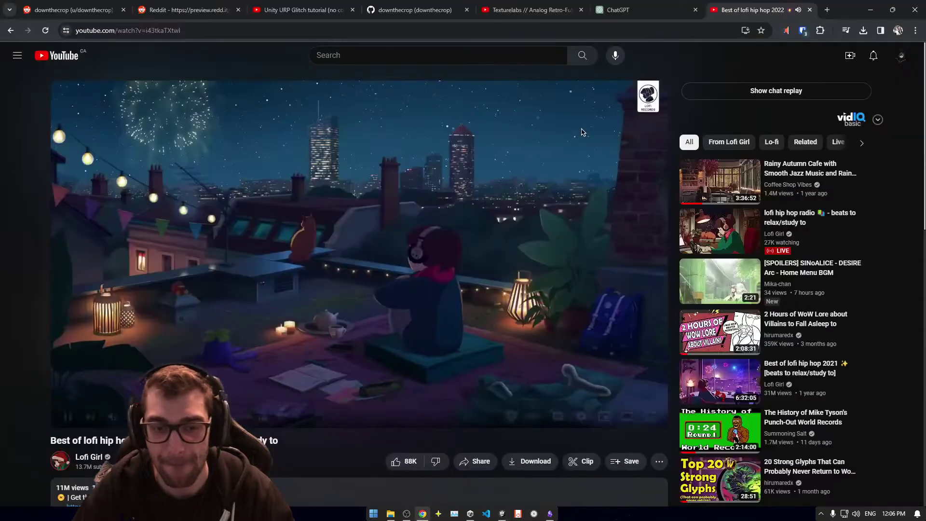
key("alt+Tab")
key("Tab")
key("Tab")
key("Tab")
key("Tab")
left_click(450, 157)
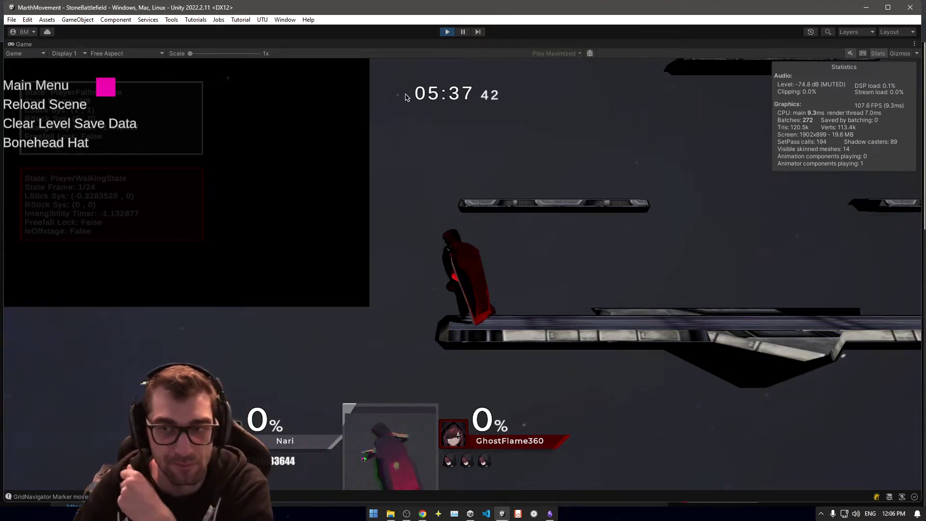
key("alt+Tab")
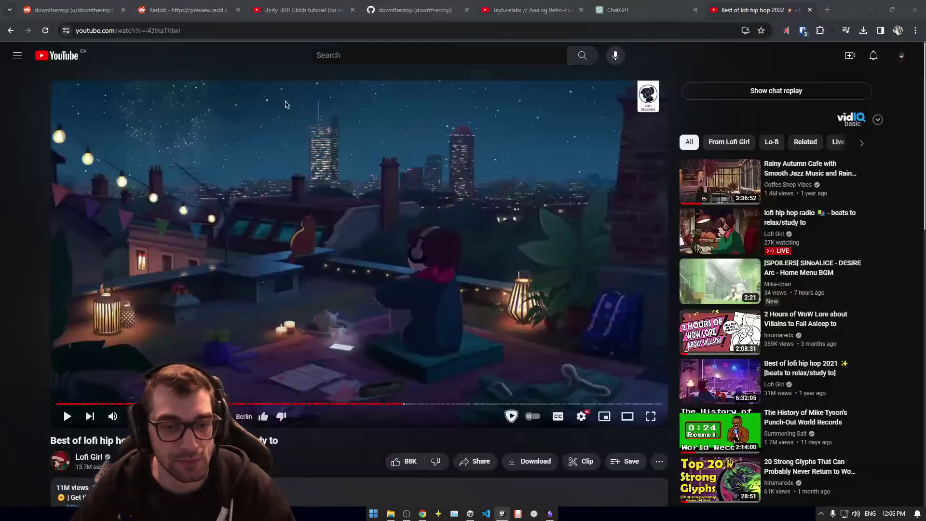
key("alt+Tab")
left_click(446, 32)
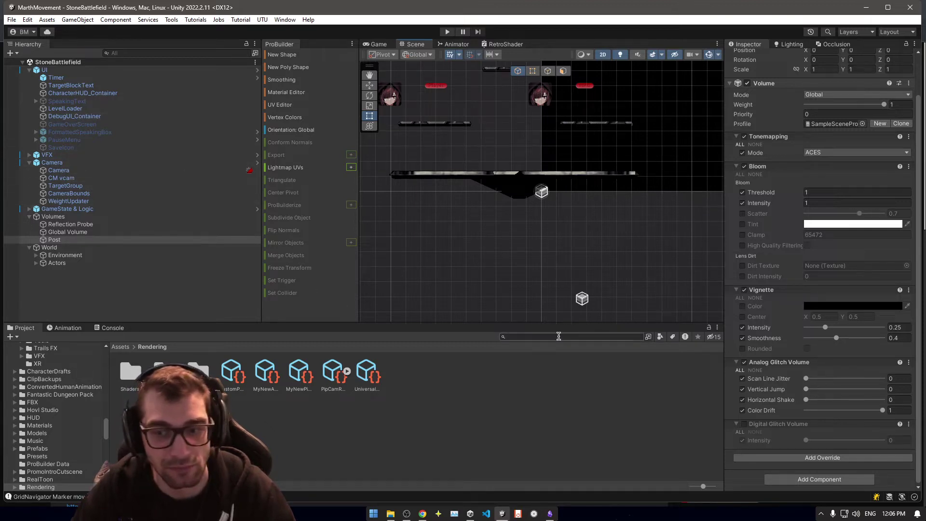
Inspect the PipCamRender asset, then open the PiPCam prefab in Prefab Mode from the Project panel.
left_click(323, 372)
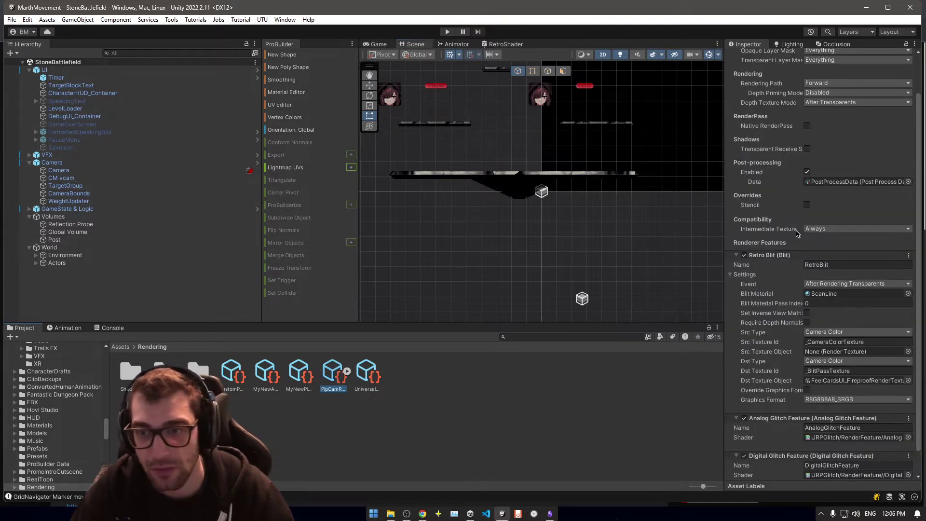
scroll(752, 269, "down", 1)
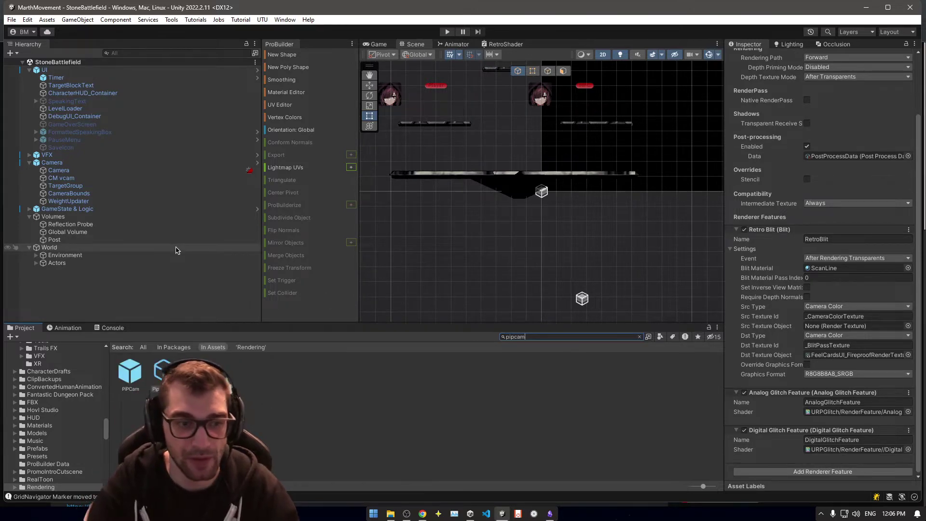
double_click(129, 367)
scroll(832, 398, "up", 6)
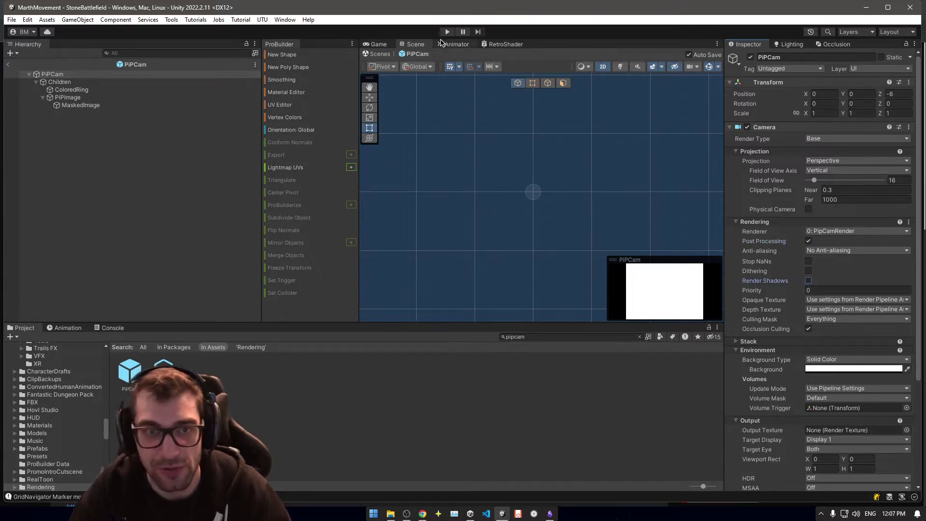
left_click(453, 44)
Restore the Game view, start Play mode and fight, then open the in-game debug menu.
left_click(415, 45)
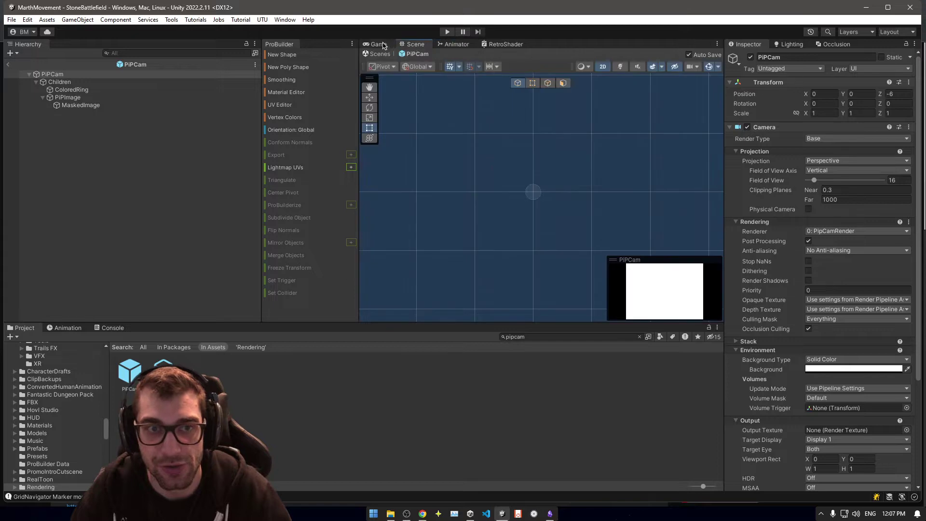
left_click(448, 32)
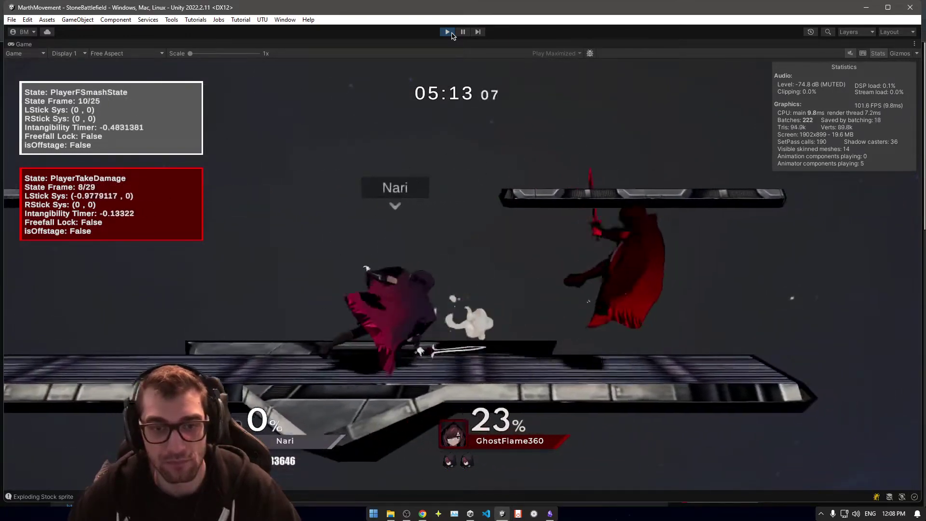
key("Escape")
key("alt+Tab")
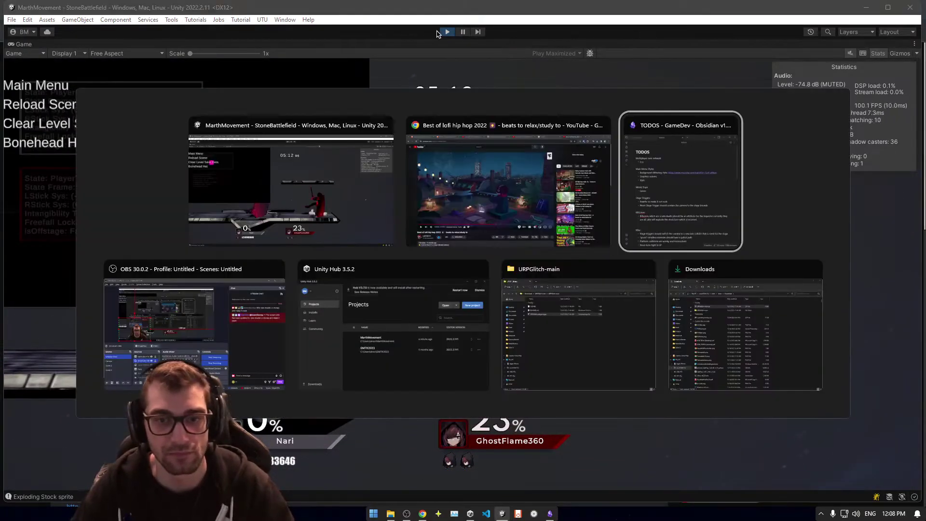
left_click(277, 304)
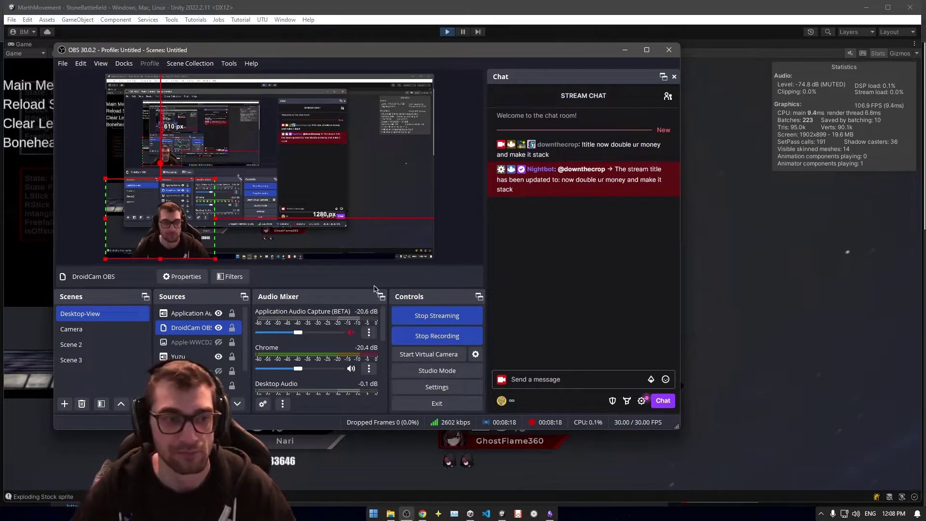
key("alt+Tab")
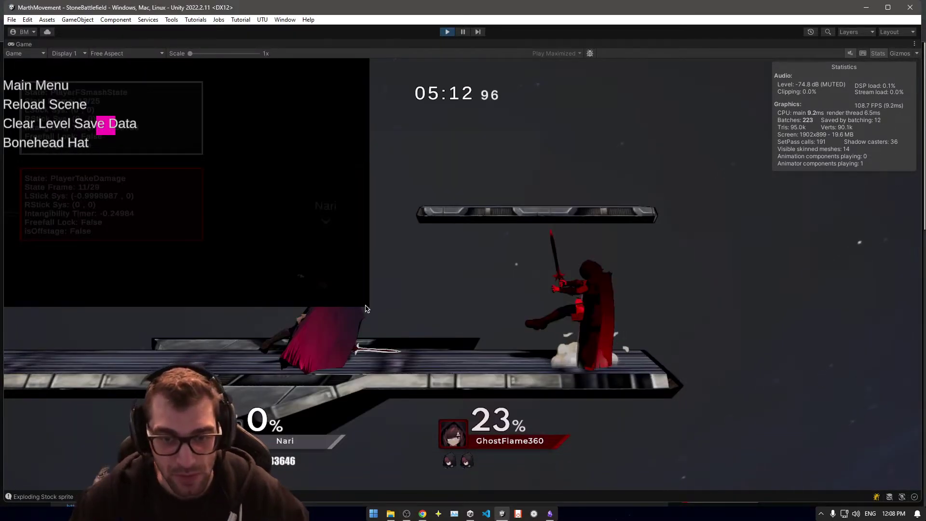
Close and reopen the in-game debug menu, then Alt+Tab through open windows back to Unity.
key("Escape")
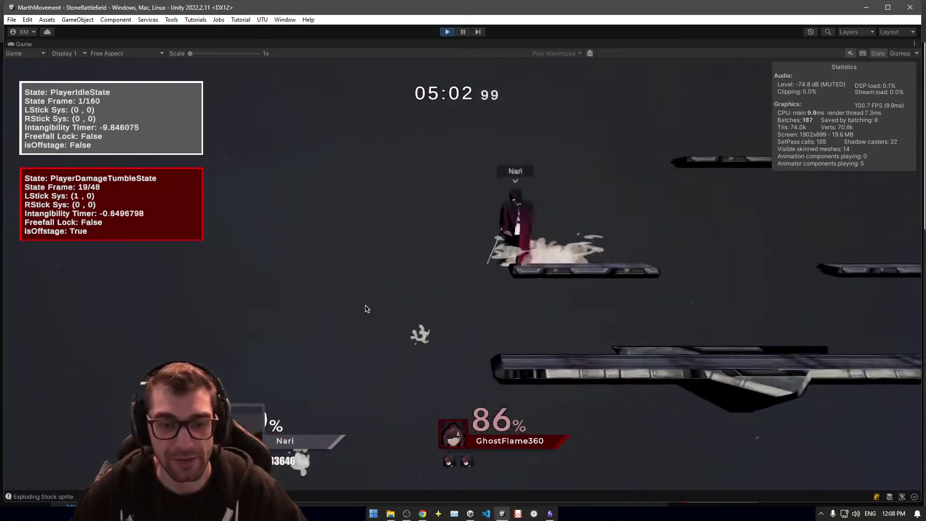
key("Escape")
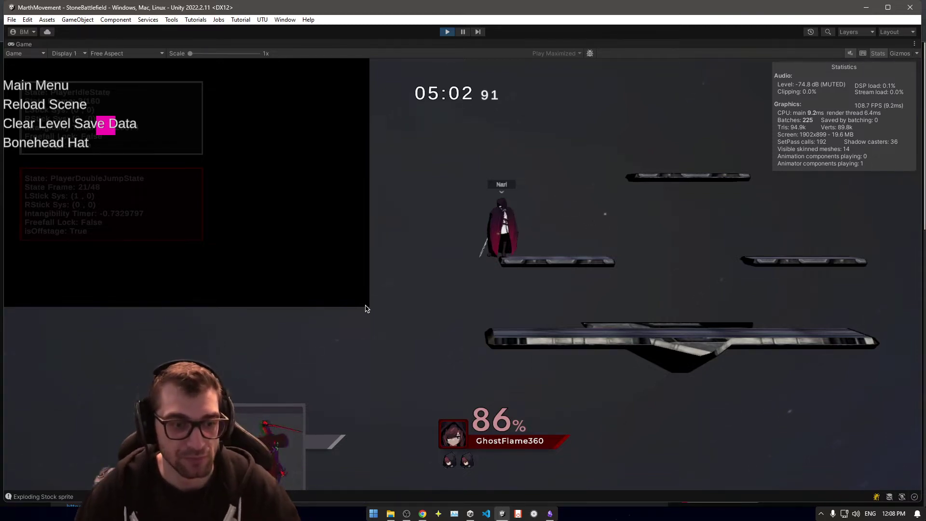
key("alt+Tab")
key("alt+Tab")
key("Tab")
key("alt+Tab")
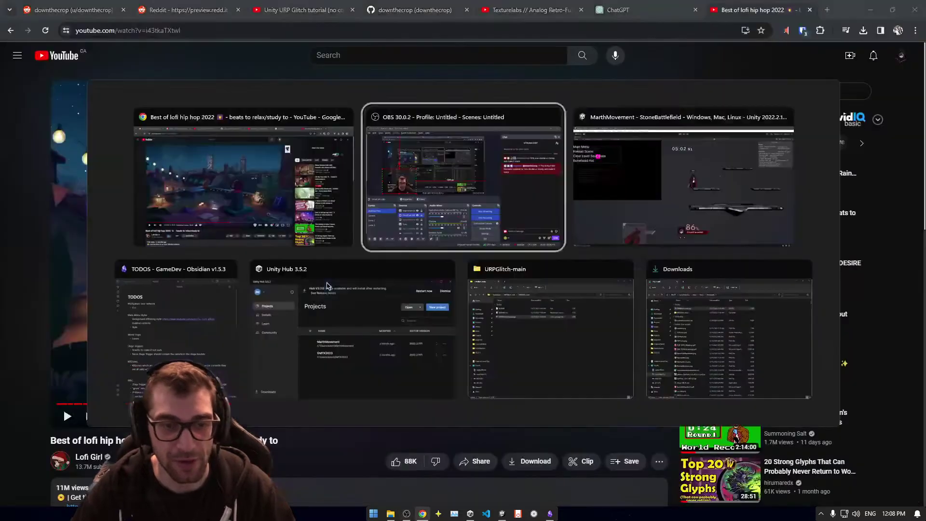
key("alt+Tab")
Un-maximize the Game view and leave Prefab Mode to return to the scene Hierarchy.
key("shift+space")
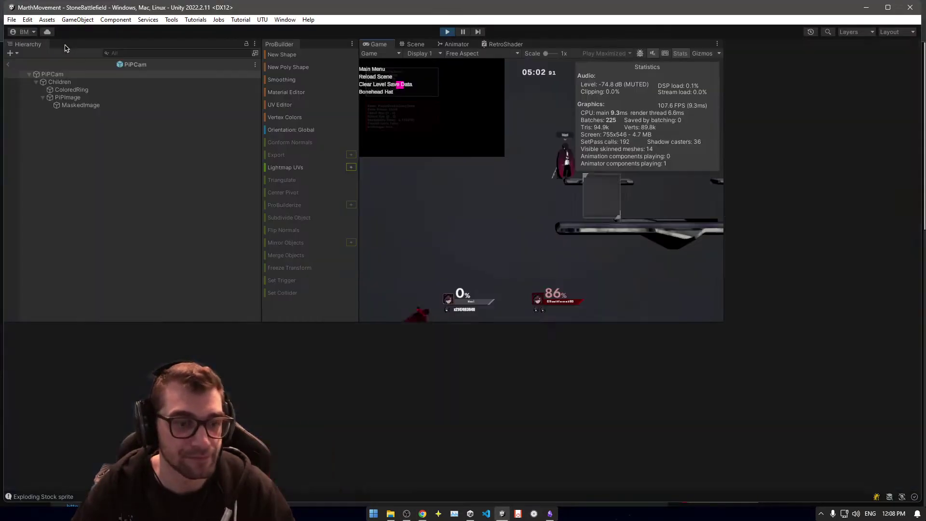
scroll(822, 340, "down", 3)
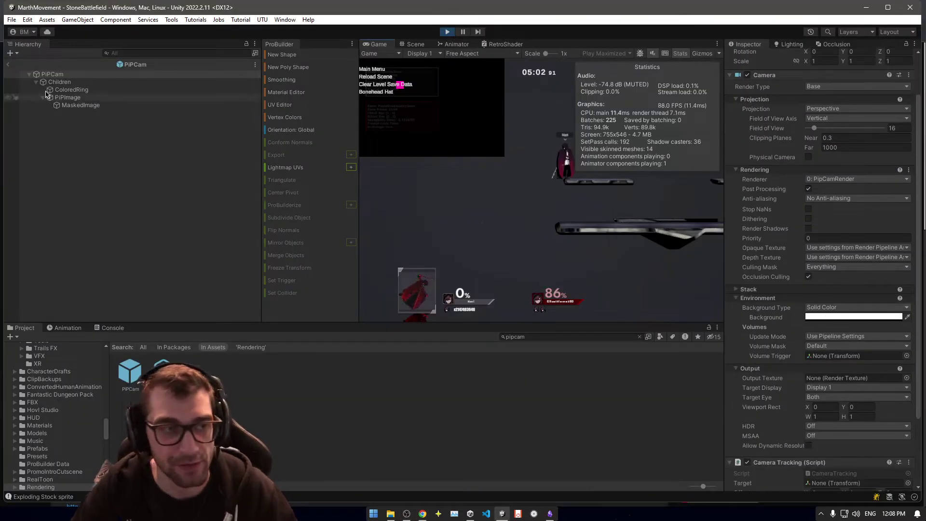
left_click(9, 64)
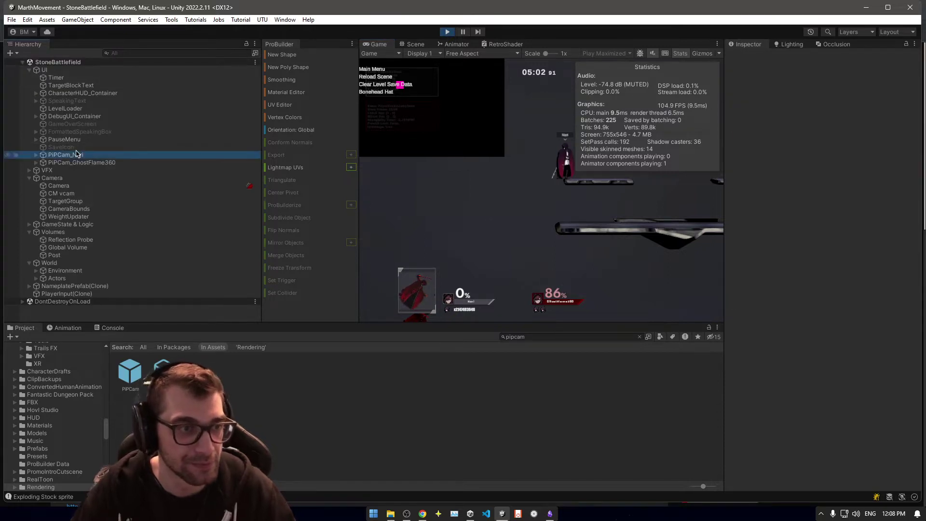
scroll(770, 293, "down", 5)
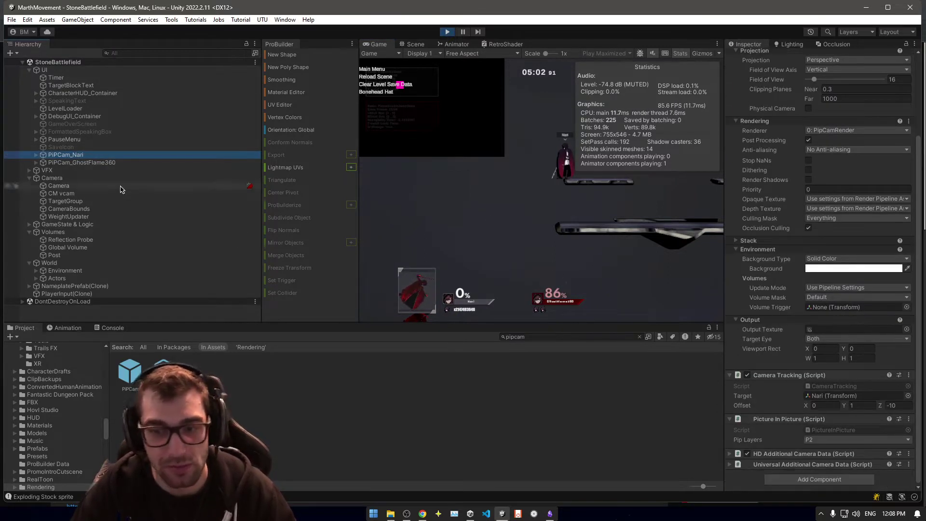
Expand PiPCam_GhostFlame360 down to PiPImage and PiPRawImage, then open PiPImage's Source Image sprite picker.
left_click(36, 154)
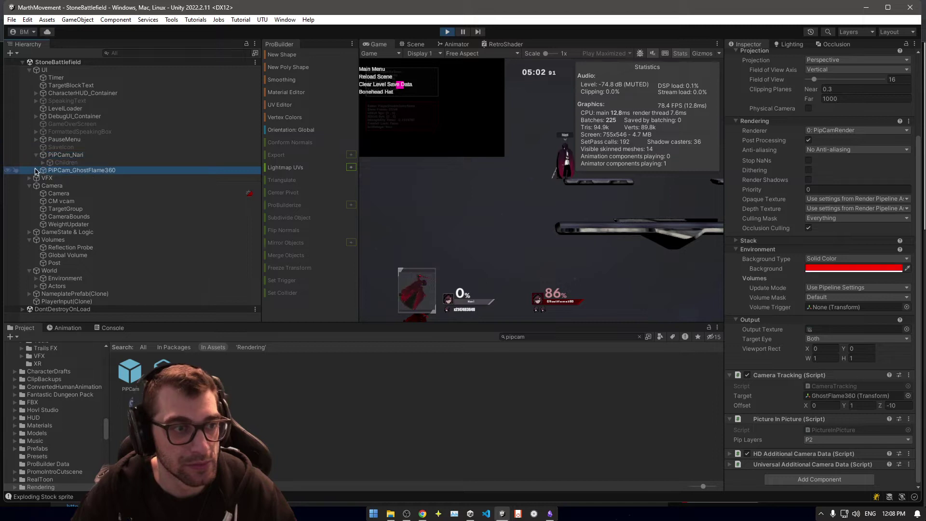
left_click(36, 171)
left_click(43, 178)
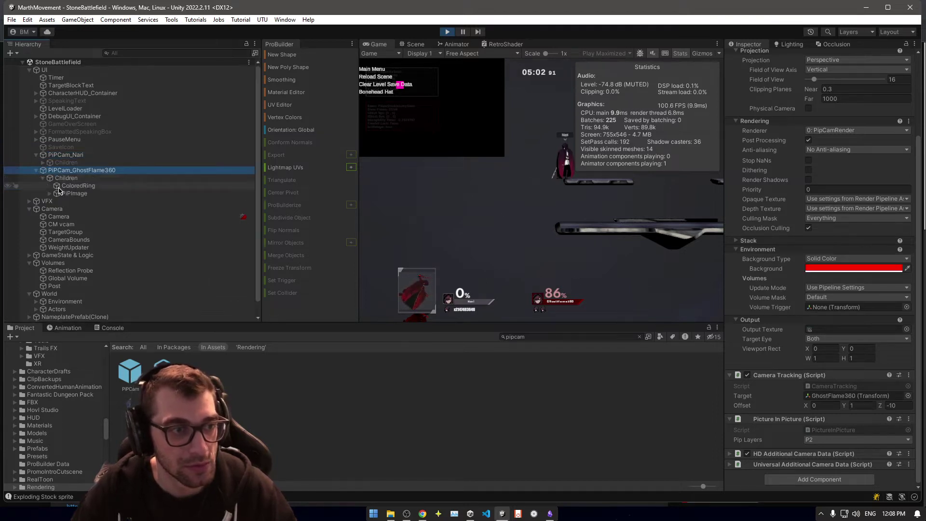
left_click(60, 187)
left_click(67, 194)
left_click(50, 193)
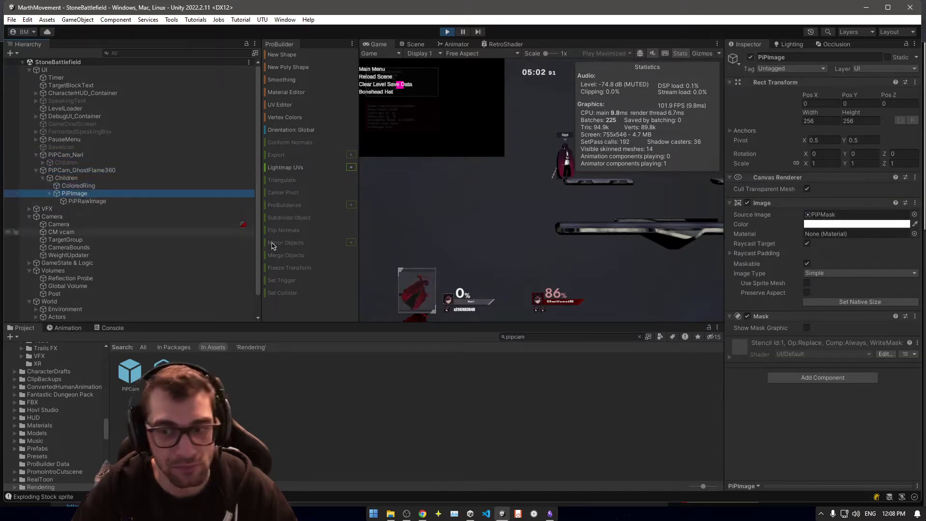
left_click(87, 201)
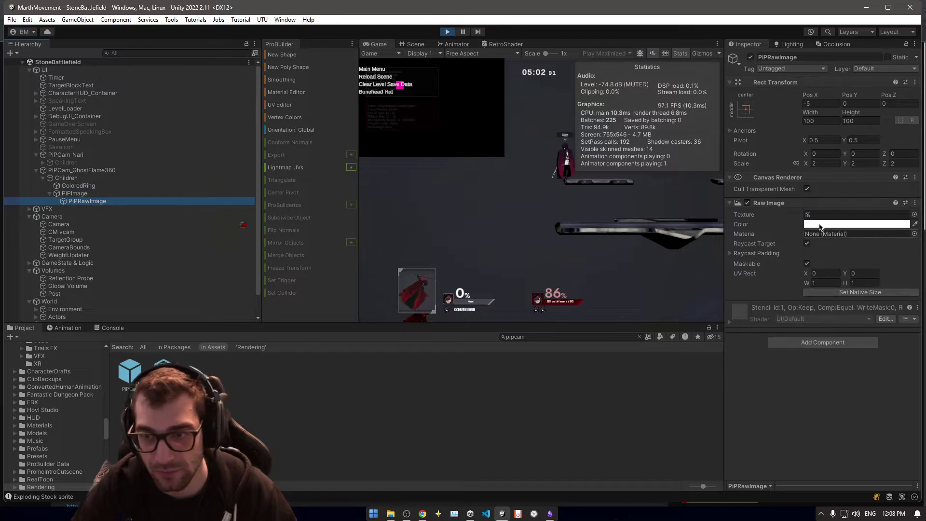
left_click(159, 193)
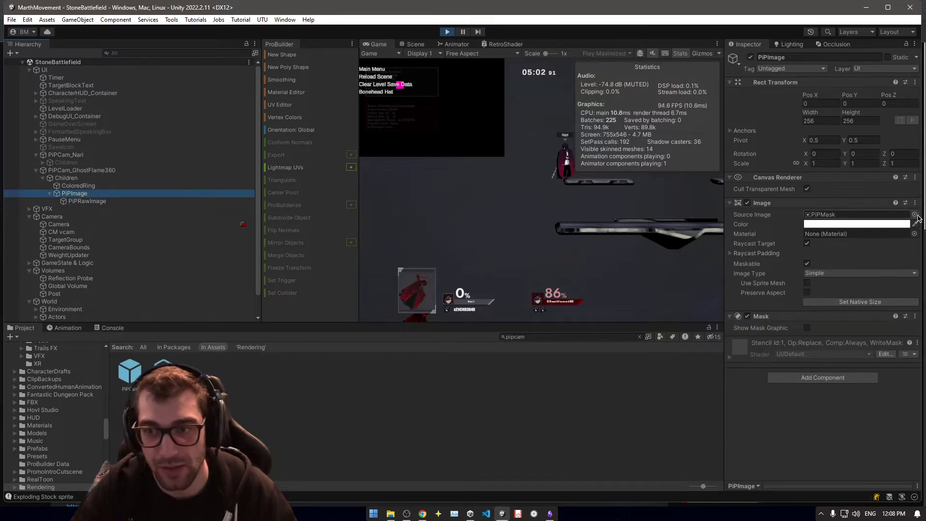
left_click(914, 215)
Preview UI sprites such as Pil64x64 and X128x128 as the PiPImage mask.
left_click(588, 277)
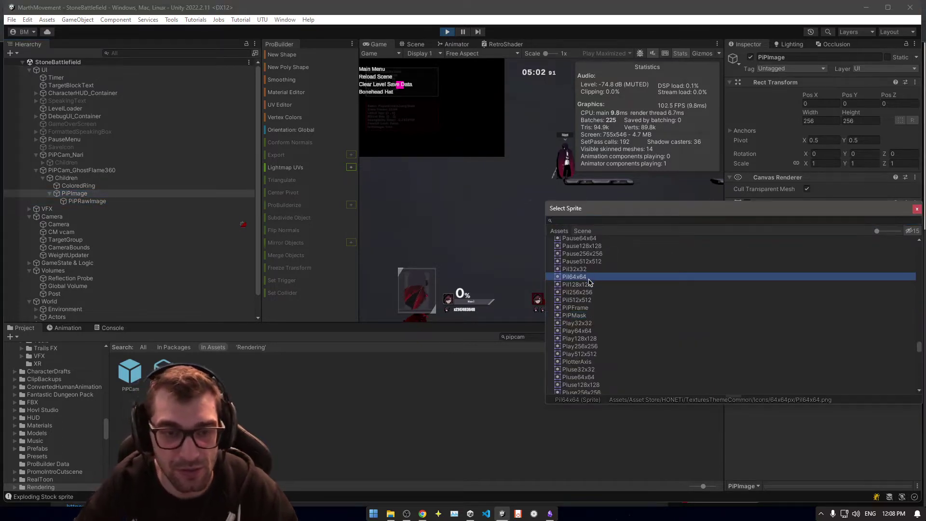
key("Down")
key("Down")
key("Down")
key("Down")
key("Down")
key("Down")
key("Down")
key("Down")
key("Down")
key("Down")
key("Up")
key("Up")
key("Up")
key("Up")
key("Up")
key("Up")
key("Up")
key("Up")
key("Up")
key("Up")
key("Up")
key("Up")
key("Up")
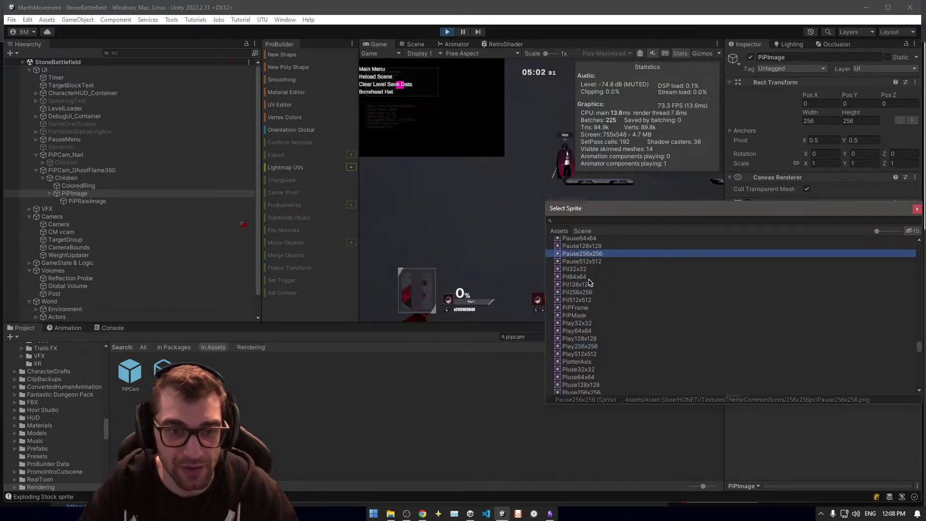
key("Down")
key("Down")
key("Down")
key("Down")
key("Down")
key("Down")
key("Down")
key("Down")
key("Down")
key("Down")
key("Down")
key("Down")
key("Down")
key("Down")
key("Down")
key("Down")
key("Down")
key("Down")
key("Down")
key("Down")
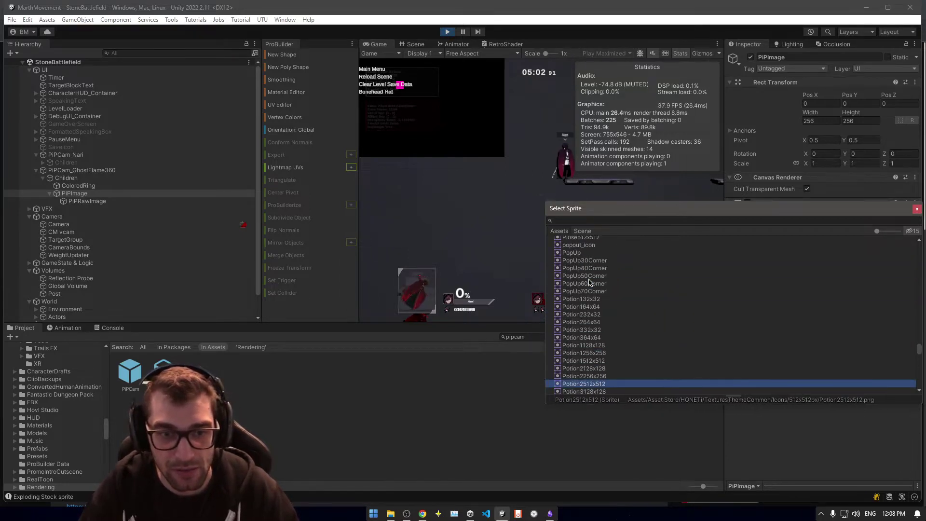
key("Up")
key("Up")
key("Up")
key("Up")
key("Up")
key("Up")
key("Up")
key("Up")
key("Up")
key("Up")
key("Up")
key("Up")
key("Up")
key("Up")
key("Up")
key("Down")
key("Down")
key("Down")
key("Down")
key("Down")
key("Down")
key("Down")
key("Down")
key("Down")
key("Down")
key("Down")
key("Down")
key("Down")
key("Down")
key("Down")
key("Down")
key("Down")
key("Down")
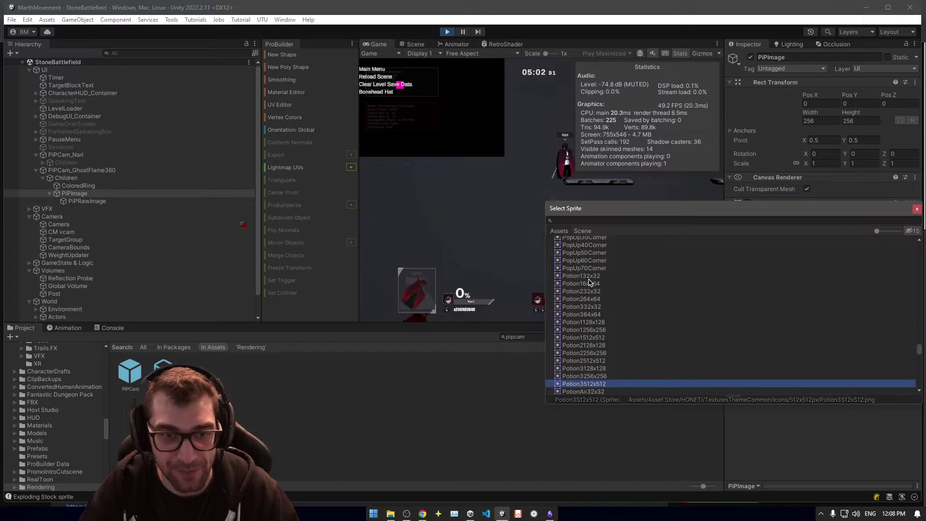
key("Up")
key("Up")
key("Up")
key("Up")
key("Up")
key("Up")
key("Up")
key("Up")
key("Up")
key("Up")
key("Down")
key("Down")
key("Down")
key("Down")
key("Down")
key("Down")
key("Down")
key("Down")
key("Down")
key("Down")
key("Down")
key("Down")
key("Down")
key("Down")
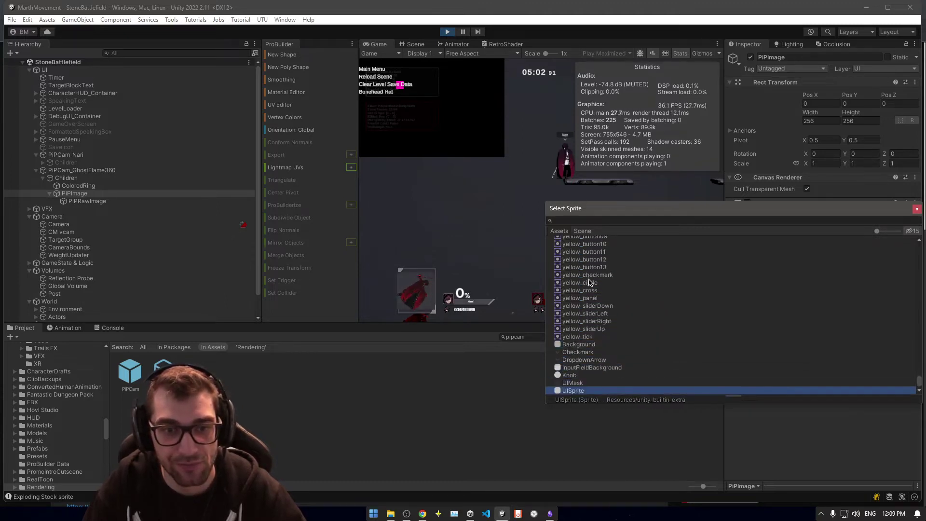
key("Up")
key("Up")
key("Up")
key("Up")
key("Up")
key("Up")
key("Up")
key("Up")
key("Up")
key("Up")
key("Up")
key("Up")
key("Up")
key("Up")
key("Up")
key("Up")
key("Up")
key("Up")
key("Up")
key("Up")
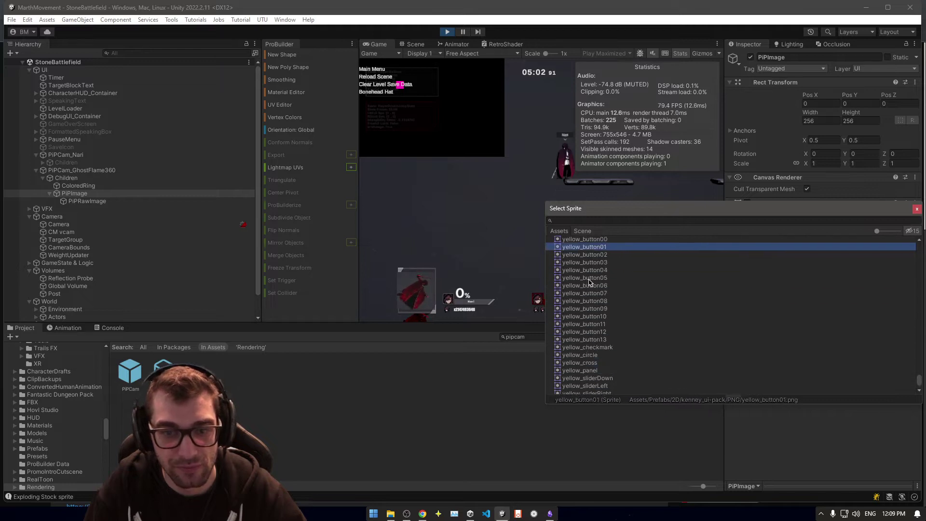
key("Up")
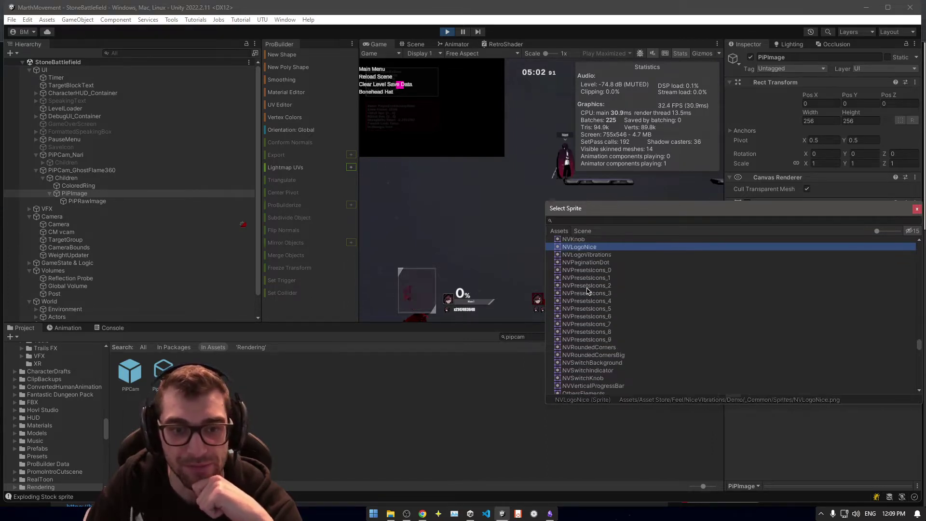
key("Up")
key("Up")
key("Up")
key("Up")
key("Up")
key("Up")
key("Up")
key("Up")
key("Up")
key("Up")
key("Up")
key("Up")
key("Up")
key("Up")
key("Up")
key("Up")
key("Up")
key("Up")
key("Up")
key("Up")
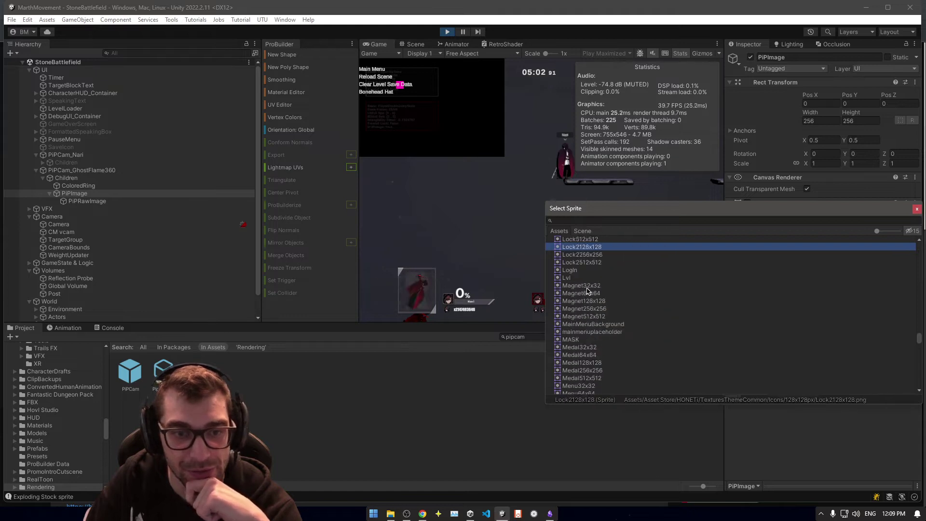
Cycle loading-animation frames (_19 through _90) as the PiP mask, settling on loading-animation_21.
key("Down")
key("Down")
key("Down")
key("Down")
key("Down")
key("Down")
key("Down")
key("Down")
key("Down")
key("Down")
key("Down")
key("Down")
key("Down")
key("Down")
key("Down")
key("Down")
key("Down")
key("Down")
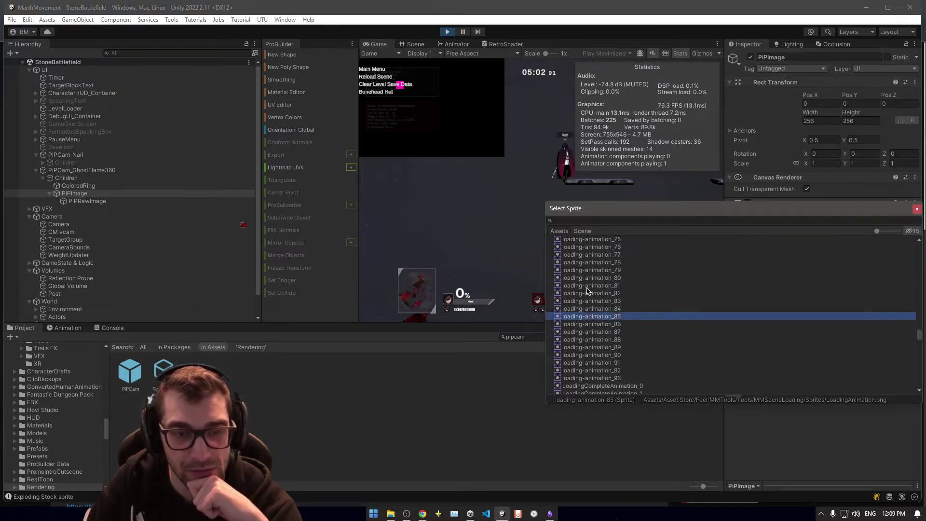
scroll(588, 290, "down", 1)
key("Up")
key("Up")
key("Up")
key("Up")
key("Up")
key("Up")
key("Up")
key("Up")
key("Up")
key("Up")
key("Up")
key("Up")
key("Up")
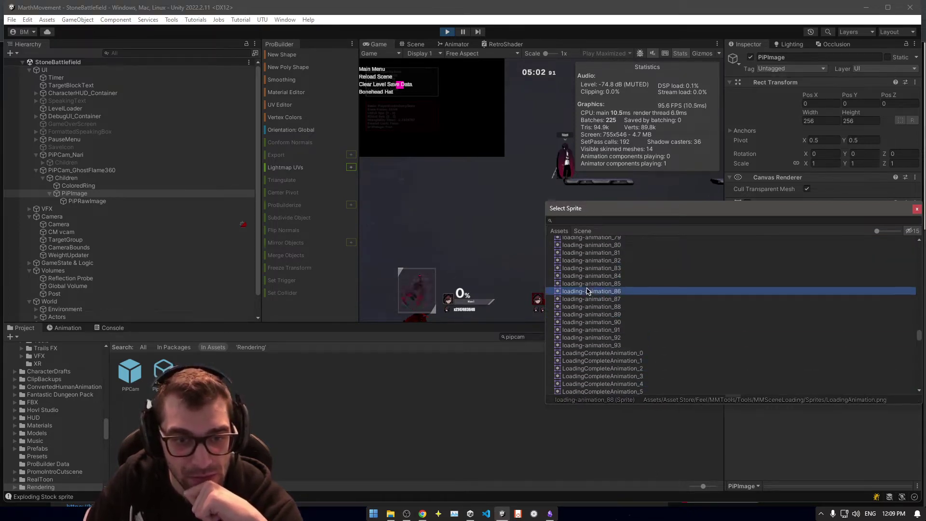
key("Down")
key("Down")
key("Down")
key("Down")
key("Down")
key("Down")
key("Down")
key("Down")
key("Down")
key("Down")
key("Down")
key("Up")
key("Up")
key("Up")
key("Up")
key("Up")
key("Up")
key("Up")
key("Up")
key("Up")
key("Up")
key("Up")
key("Up")
key("Up")
key("Up")
key("Up")
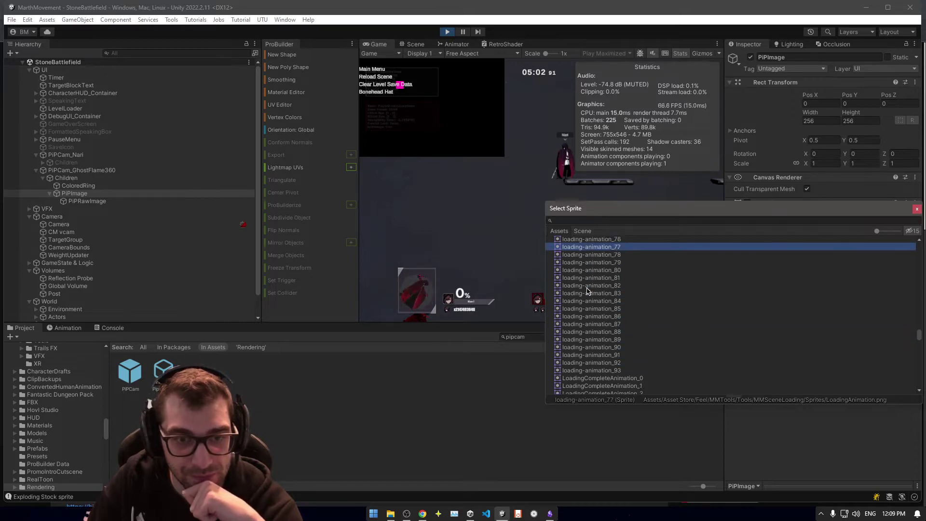
key("Down")
key("Down")
key("Down")
key("Down")
key("Down")
key("Down")
key("Down")
key("Down")
key("Down")
key("Down")
key("Down")
key("Down")
key("Down")
key("Down")
key("Down")
key("Down")
key("Down")
key("Down")
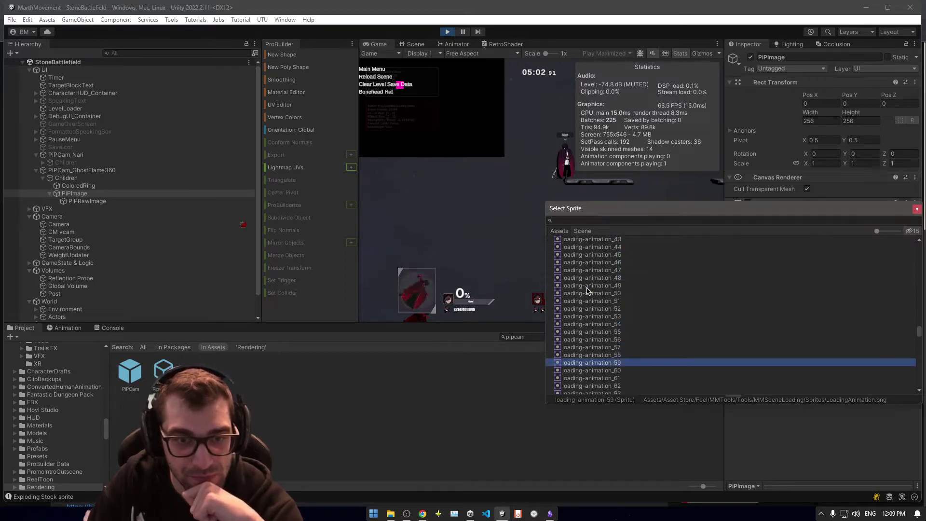
key("Up")
key("Up")
key("Up")
key("Up")
key("Up")
key("Up")
key("Up")
key("Up")
key("Up")
key("Up")
key("Up")
key("Up")
key("Up")
key("Up")
key("Up")
key("Up")
key("Up")
key("Up")
key("Down")
key("Down")
key("Down")
key("Down")
key("Down")
key("Down")
key("Down")
key("Down")
key("Down")
key("Down")
key("Down")
key("Down")
key("Down")
key("Down")
key("Down")
key("Down")
key("Down")
key("Down")
key("Down")
key("Down")
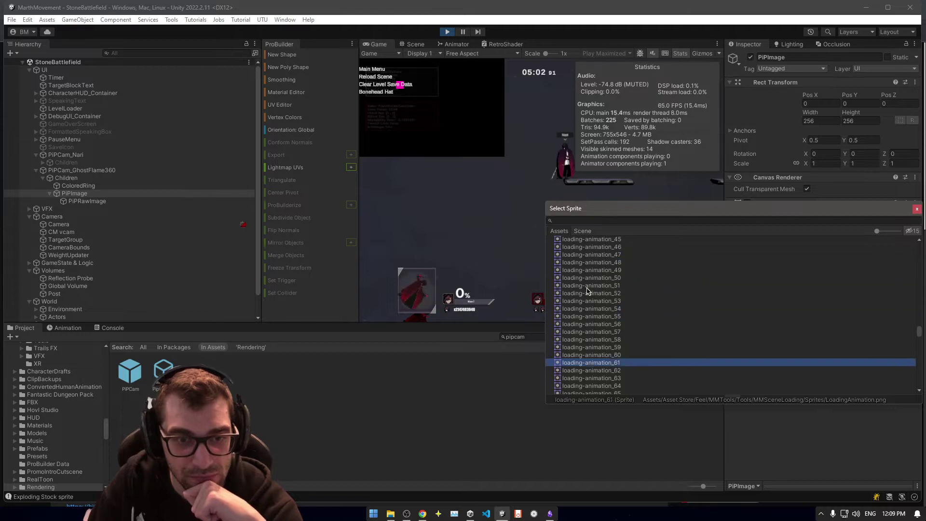
key("Up")
key("Up")
key("Up")
key("Up")
key("Up")
key("Up")
key("Up")
key("Up")
key("Up")
key("Up")
key("Up")
key("Up")
key("Up")
key("Up")
key("Up")
key("Up")
key("Up")
key("Up")
key("Up")
key("Up")
key("Up")
key("Up")
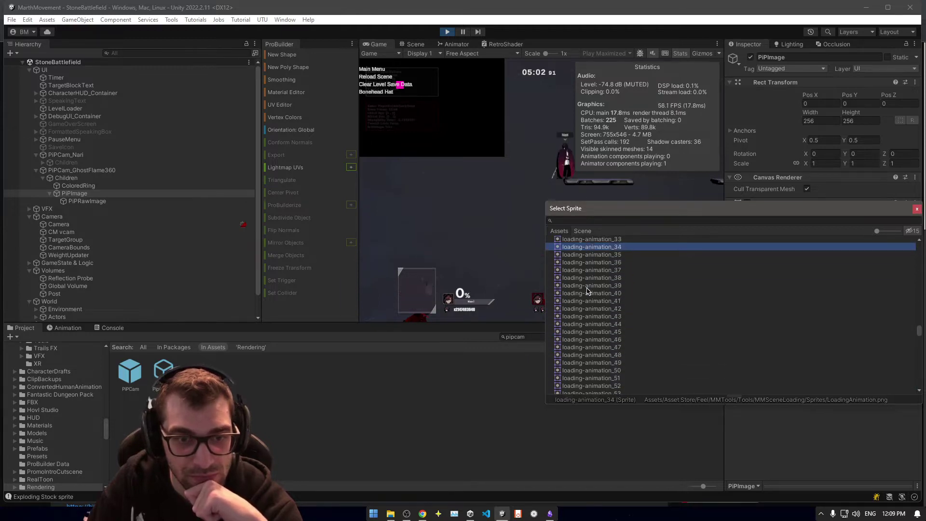
key("Up")
key("Up")
key("Up")
key("Up")
key("Up")
key("Up")
key("Up")
key("Up")
key("Up")
key("Up")
key("Up")
key("Up")
key("Up")
key("Up")
key("Up")
key("Up")
key("Up")
key("Up")
key("Up")
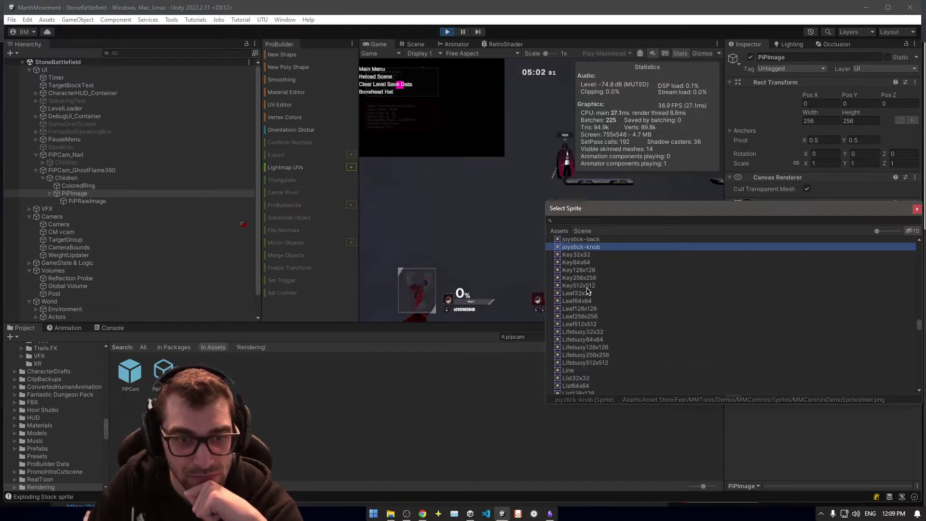
key("Down")
key("Down")
key("Down")
key("Down")
key("Down")
key("Down")
key("Down")
key("Down")
key("Down")
key("Down")
key("Down")
key("Down")
key("Down")
key("Down")
key("Down")
key("Down")
key("Down")
key("Down")
key("Down")
key("Down")
key("Down")
key("Down")
key("Down")
key("Down")
key("Down")
key("Down")
key("Down")
key("Down")
key("Down")
key("Down")
key("Down")
key("Down")
key("Down")
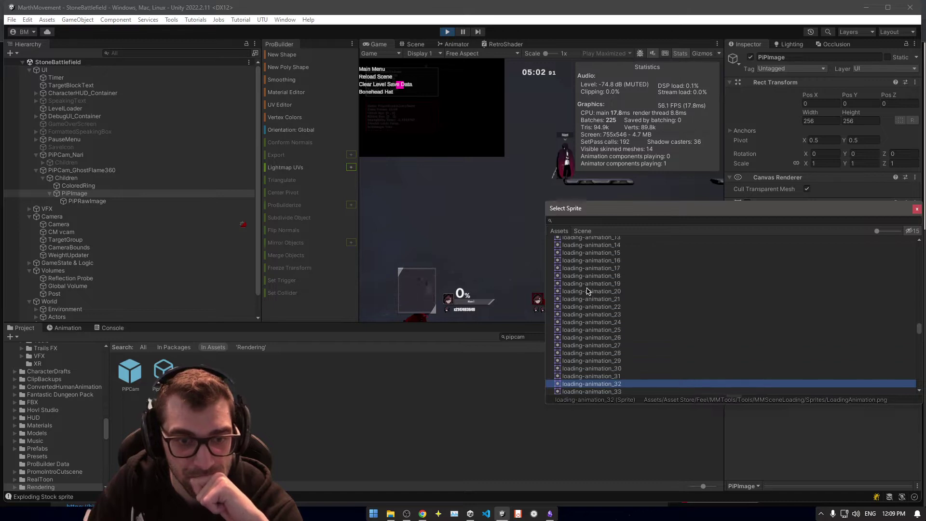
key("Up")
key("Up")
key("Up")
key("Up")
key("Up")
key("Up")
key("Up")
key("Up")
key("Up")
key("Up")
key("Up")
key("Up")
key("Up")
key("Up")
key("Up")
key("Up")
key("Up")
key("Up")
key("Up")
key("Up")
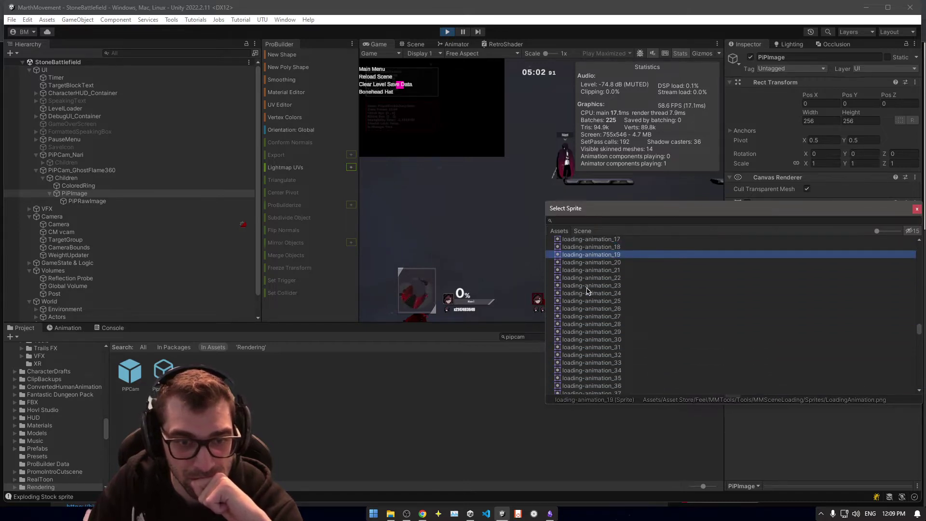
key("Down")
key("Down")
key("Down")
key("Down")
key("Down")
key("Down")
key("Down")
key("Down")
key("Down")
key("Down")
key("Down")
key("Down")
key("Down")
key("Down")
key("Down")
key("Down")
key("Down")
key("Down")
key("Down")
key("Down")
key("Down")
key("Down")
key("Down")
key("Down")
key("Down")
key("Down")
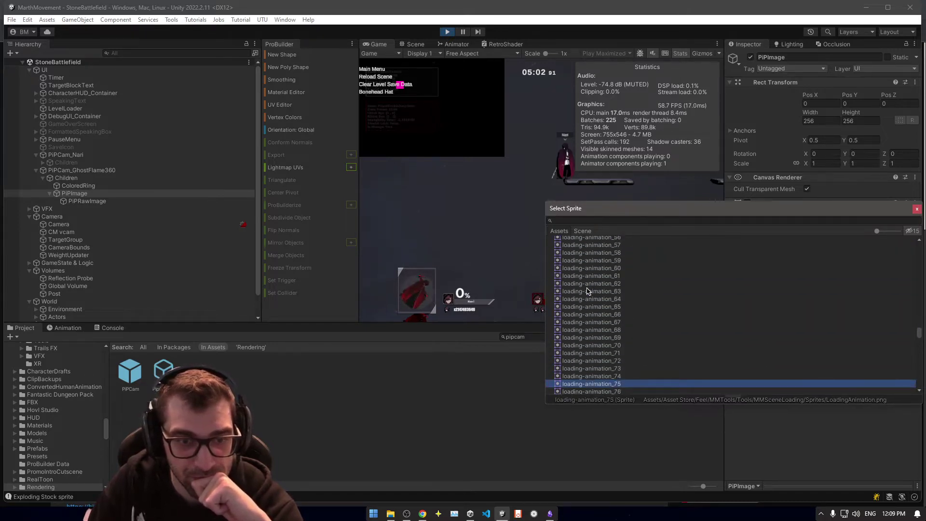
key("Down")
key("Up")
key("Up")
key("Up")
key("Up")
key("Up")
key("Up")
key("Up")
key("Up")
key("Up")
key("Up")
key("Up")
key("Up")
key("Up")
key("Up")
key("Up")
key("Up")
key("Up")
key("Down")
key("Down")
key("Down")
key("Down")
key("Down")
key("Down")
key("Down")
key("Down")
key("Down")
key("Down")
key("Down")
key("Down")
key("Down")
key("Down")
key("Down")
key("Down")
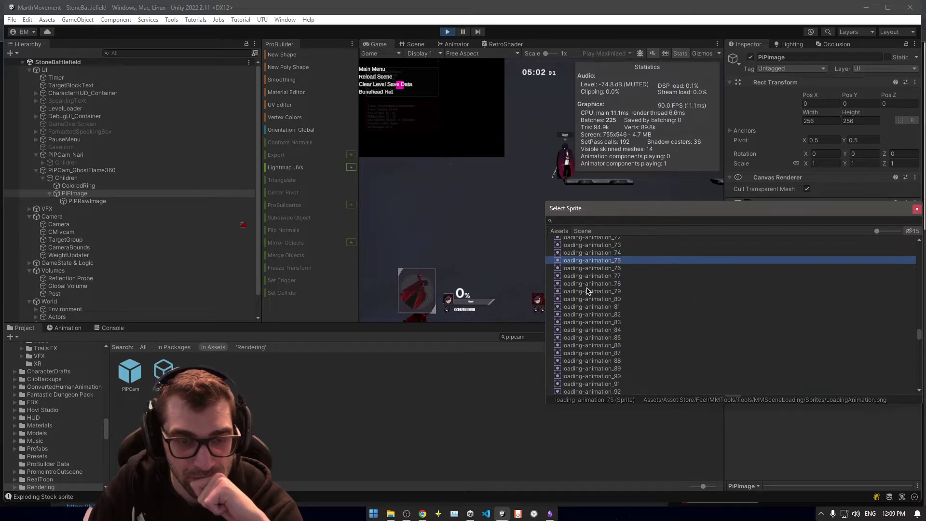
key("Down")
key("Down")
key("Down")
key("Down")
key("Down")
key("Up")
key("Up")
key("Up")
key("Up")
key("Up")
key("Up")
key("Up")
key("Up")
key("Up")
key("Down")
key("Down")
key("Down")
key("Down")
key("Down")
key("Down")
key("Down")
key("Down")
key("Down")
key("Down")
key("Down")
key("Down")
key("Down")
key("Down")
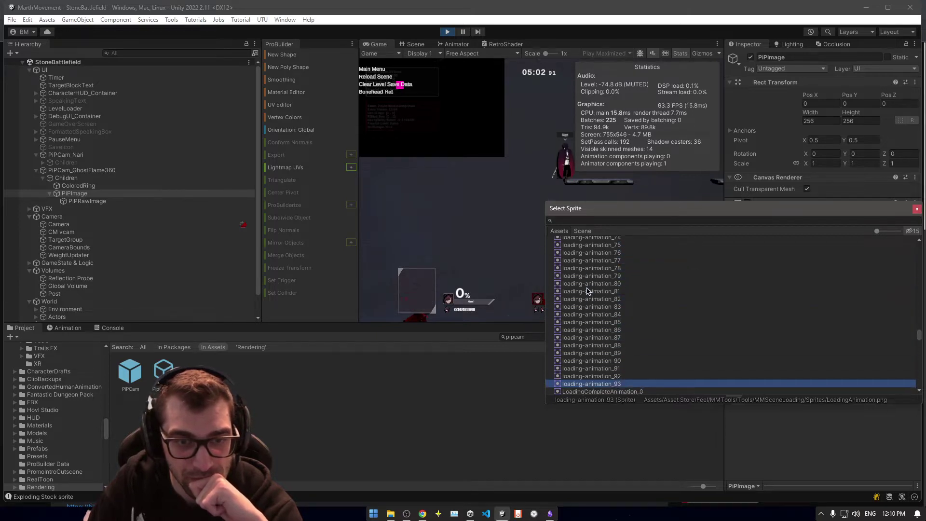
key("Up")
key("Up")
key("Up")
key("Up")
key("Up")
key("Up")
key("Up")
key("Up")
key("Up")
key("Up")
key("Up")
key("Up")
key("Up")
key("Up")
key("Up")
key("Up")
key("Up")
key("Up")
key("Up")
key("Down")
key("Down")
key("Down")
key("Down")
key("Down")
key("Down")
key("Down")
key("Down")
key("Down")
key("Down")
key("Down")
key("Down")
key("Down")
key("Down")
key("Down")
key("Down")
key("Down")
key("Down")
key("Down")
key("Down")
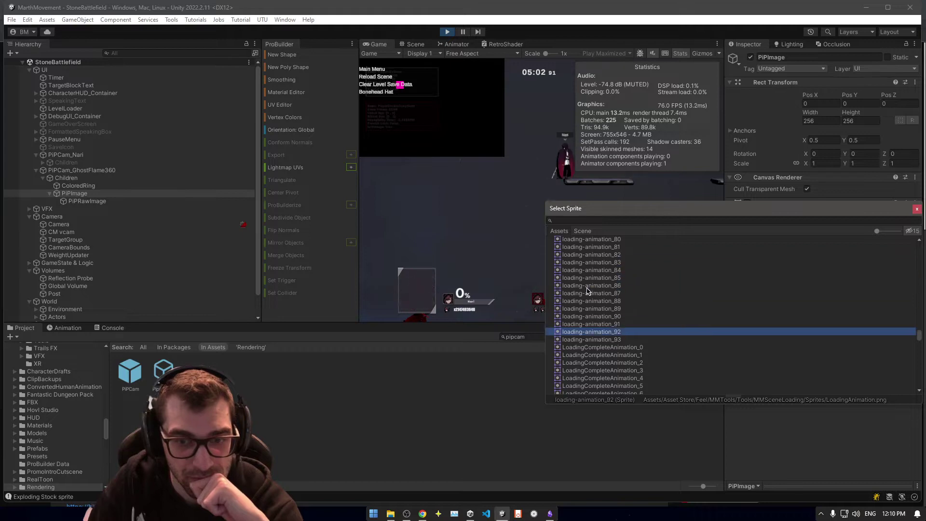
key("Up")
key("Up")
key("Up")
key("Up")
key("Up")
key("Up")
key("Up")
key("Up")
key("Up")
key("Up")
key("Up")
key("Up")
key("Up")
key("Up")
key("Up")
key("Up")
key("Up")
key("Up")
key("Up")
key("Up")
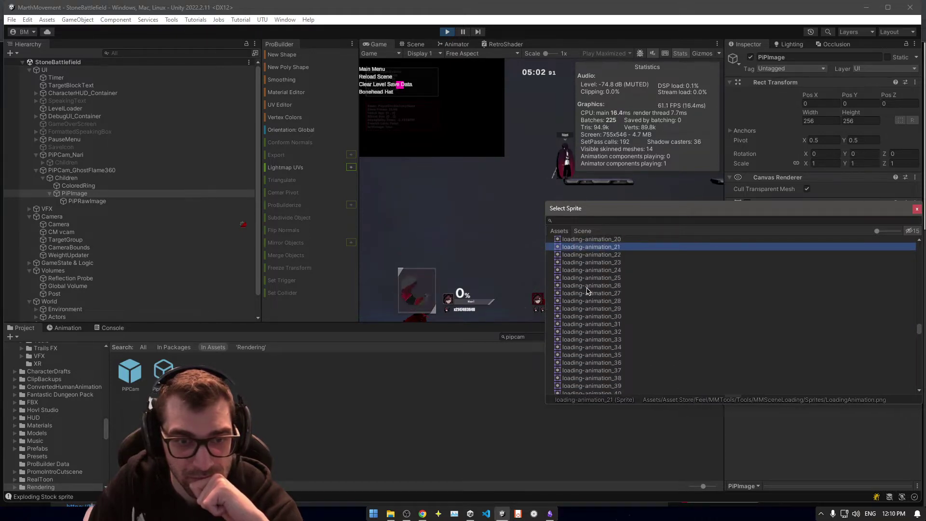
Preview FeelDuck, Dust, CircleLoadingBar, CFXRF Demo Logo and WashYourHand sprites as the PiP mask.
key("Up")
key("Up")
key("Up")
key("Up")
key("Up")
key("Up")
key("Up")
key("Up")
key("Up")
key("Up")
key("Up")
key("Up")
key("Up")
key("Up")
key("Up")
key("Up")
key("Up")
key("Up")
key("Up")
key("Up")
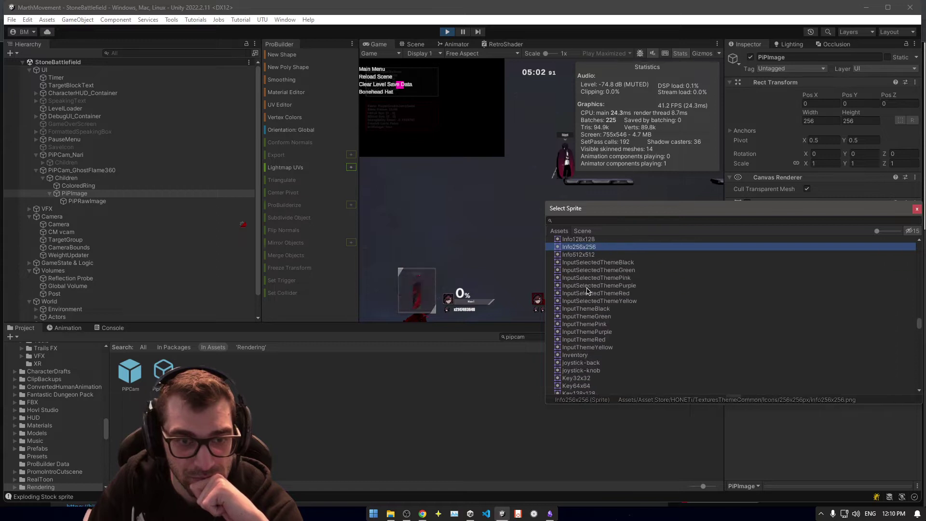
key("Up")
key("Up")
key("Up")
key("Up")
key("Up")
key("Up")
key("Up")
key("Up")
key("Up")
key("Up")
key("Up")
key("Up")
key("Up")
key("Up")
key("Up")
key("Up")
key("Up")
key("Up")
key("Up")
key("Up")
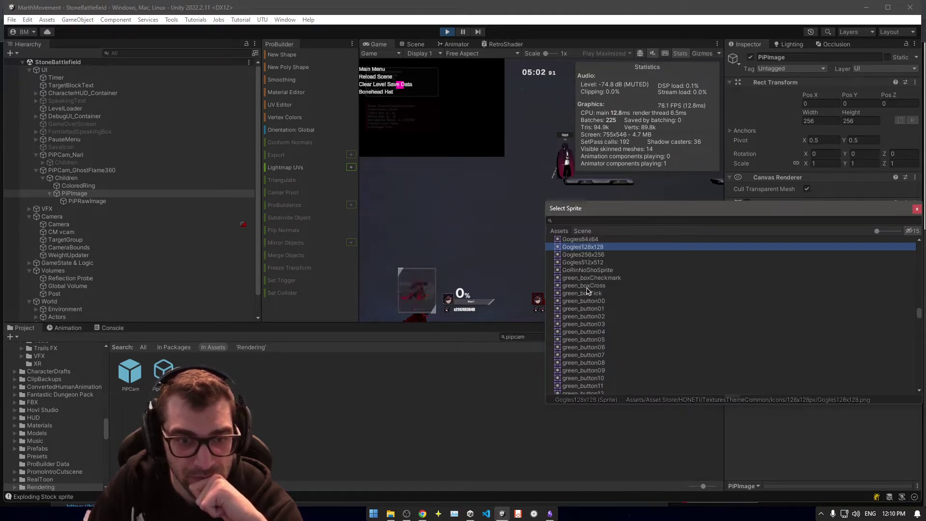
key("Up")
key("Up")
key("Up")
key("Up")
key("Up")
key("Up")
key("Up")
key("Up")
key("Up")
key("Up")
key("Up")
key("Up")
key("Up")
key("Up")
key("Up")
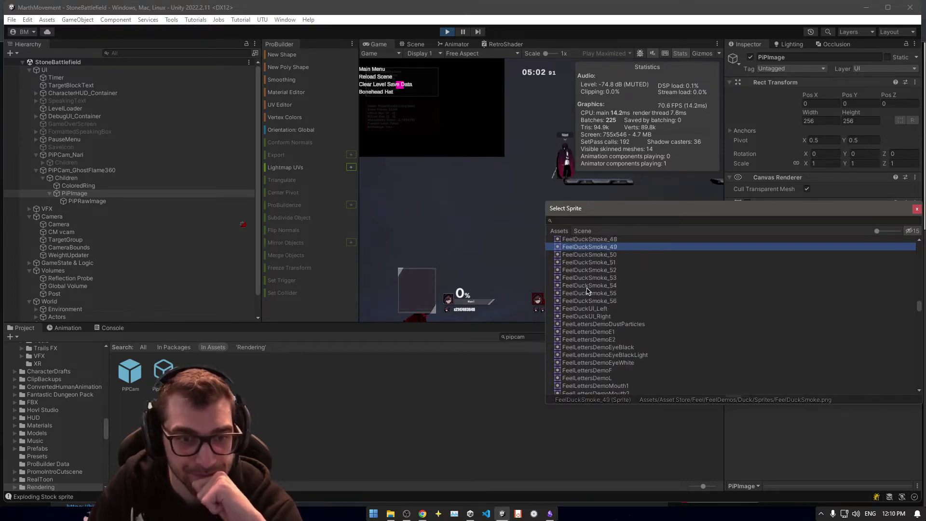
key("Down")
key("Down")
key("Down")
key("Down")
key("Down")
key("Down")
key("Down")
key("Down")
key("Down")
key("Down")
key("Down")
key("Down")
key("Down")
key("Down")
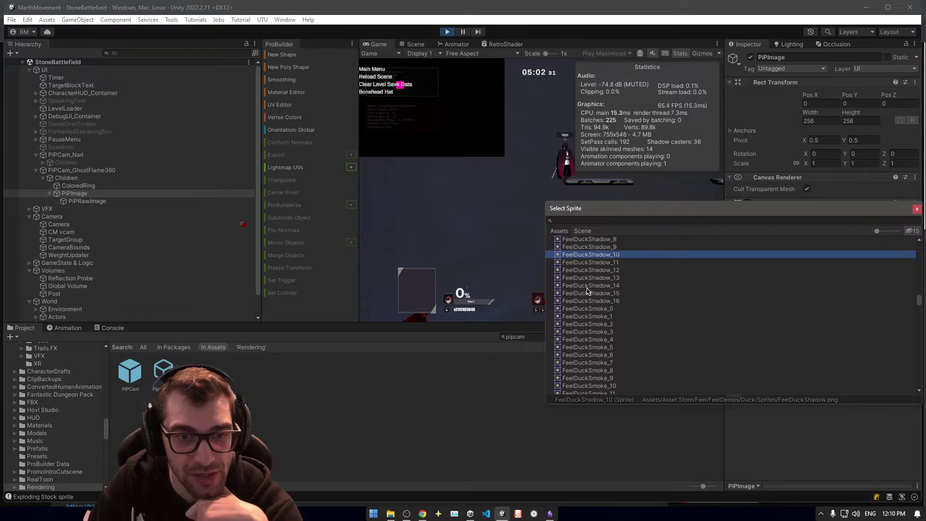
key("Up")
key("Up")
key("Up")
key("Up")
key("Up")
key("Up")
key("Up")
key("Up")
key("Up")
key("Up")
key("Up")
key("Up")
key("Up")
key("Up")
key("Up")
key("Up")
key("Up")
key("Up")
key("Up")
key("Up")
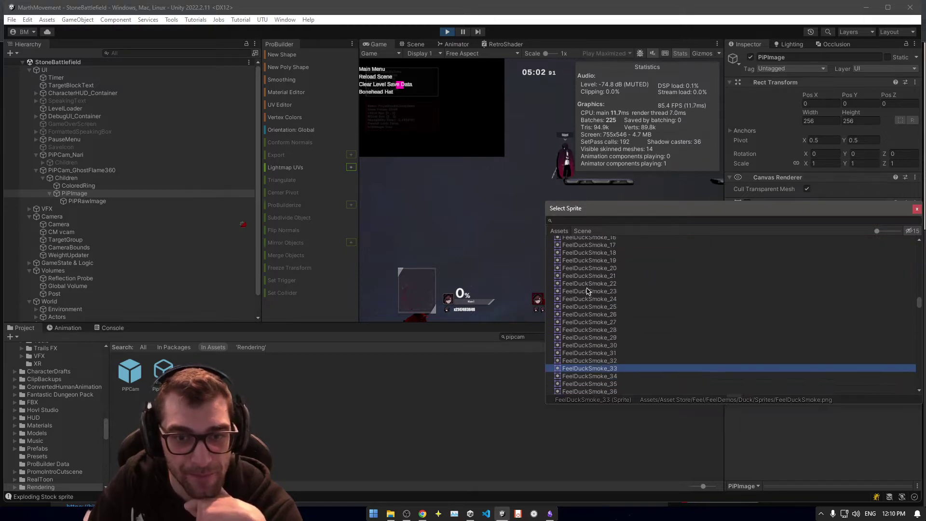
key("Down")
key("Down")
key("Down")
key("Down")
key("Down")
key("Down")
key("Down")
key("Down")
key("Down")
key("Down")
key("Down")
key("Down")
key("Down")
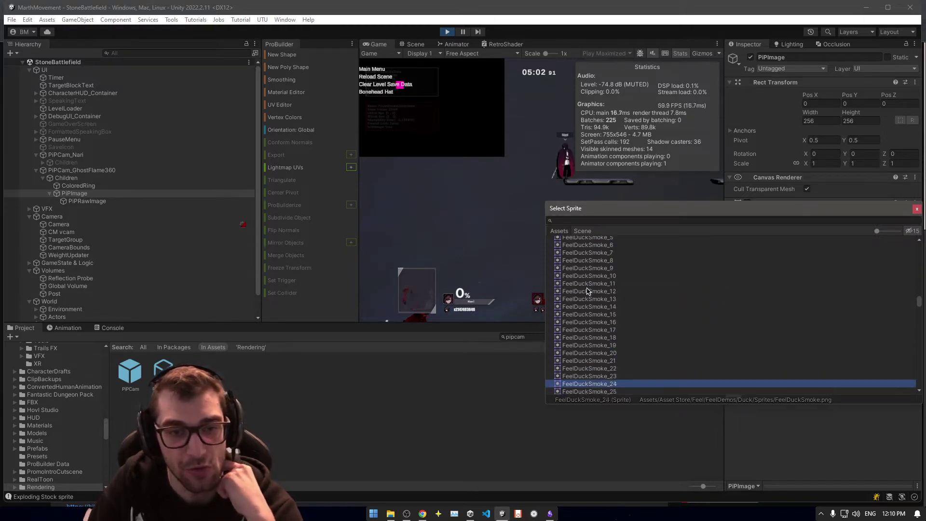
key("Up")
key("Up")
key("Up")
key("Up")
key("Up")
key("Up")
key("Up")
key("Up")
key("Up")
key("Up")
key("Up")
key("Up")
key("Up")
key("Up")
key("Up")
key("Up")
key("Up")
key("Up")
key("Up")
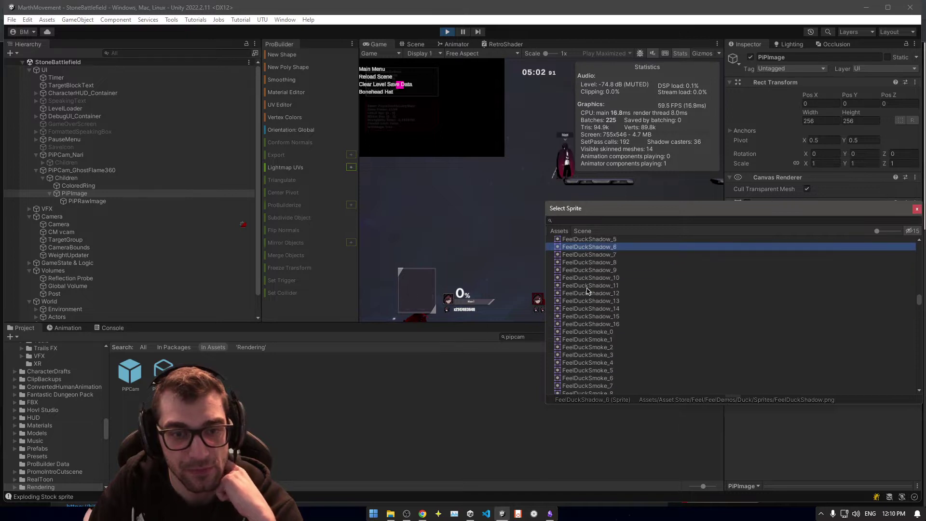
key("Down")
key("Down")
key("Down")
key("Down")
key("Down")
key("Down")
key("Down")
key("Down")
key("Down")
key("Down")
key("Down")
key("Down")
key("Down")
key("Down")
key("Down")
key("Down")
key("Down")
key("Down")
key("Down")
key("Down")
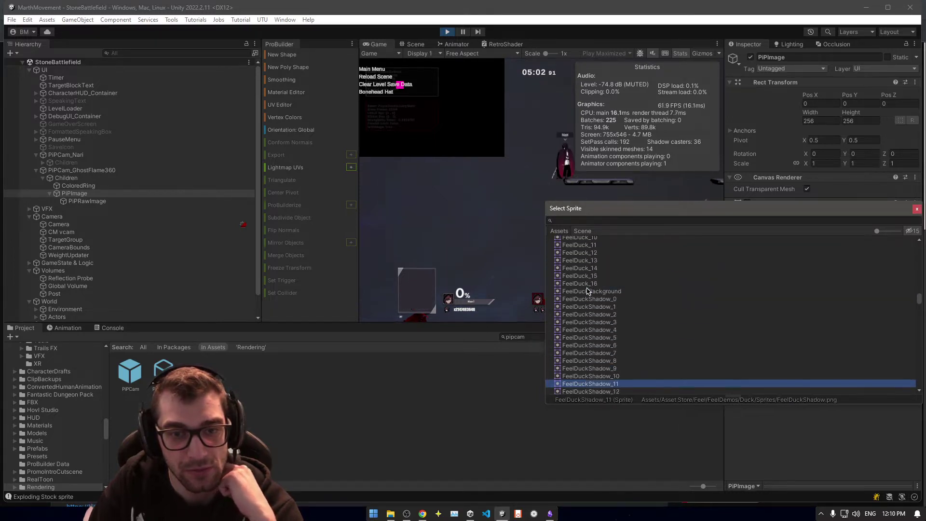
key("Up")
key("Up")
key("Up")
key("Up")
key("Up")
key("Up")
key("Up")
key("Up")
key("Up")
key("Up")
key("Up")
key("Up")
key("Up")
key("Up")
key("Up")
key("Up")
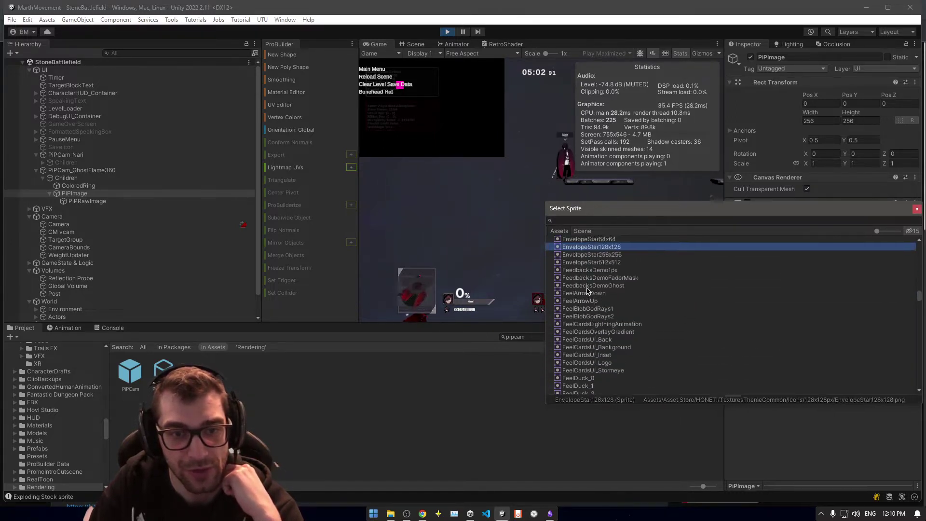
key("Up")
key("Up")
key("Up")
key("Up")
key("Up")
key("Up")
key("Up")
key("Up")
key("Up")
key("Up")
key("Up")
key("Up")
key("Up")
key("Up")
key("Up")
key("Up")
key("Up")
key("Up")
key("Up")
key("Up")
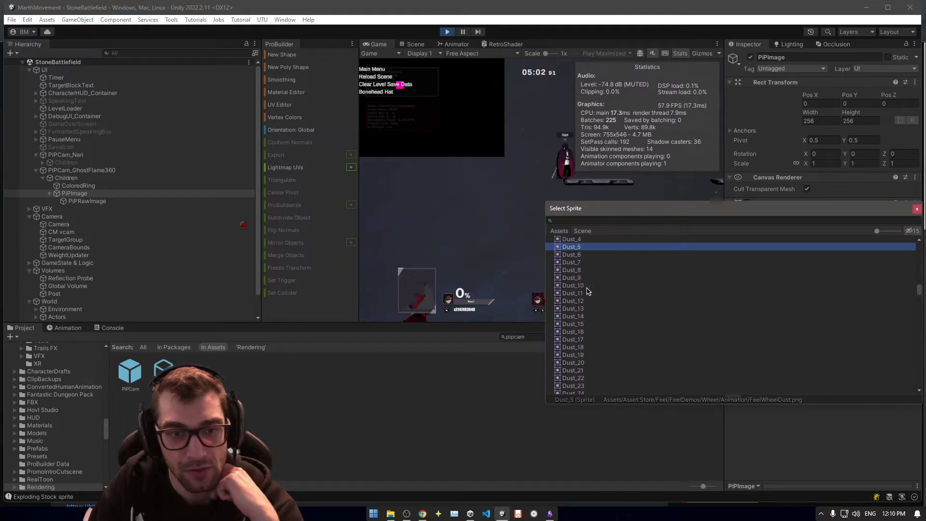
key("Down")
key("Down")
key("Down")
key("Down")
key("Down")
key("Down")
key("Down")
key("Down")
key("Down")
key("Down")
key("Down")
key("Down")
key("Up")
key("Up")
key("Up")
key("Up")
key("Up")
key("Up")
key("Up")
key("Up")
key("Up")
key("Up")
key("Up")
key("Up")
key("Up")
key("Up")
key("Up")
key("Up")
key("Up")
key("Up")
key("Up")
key("Up")
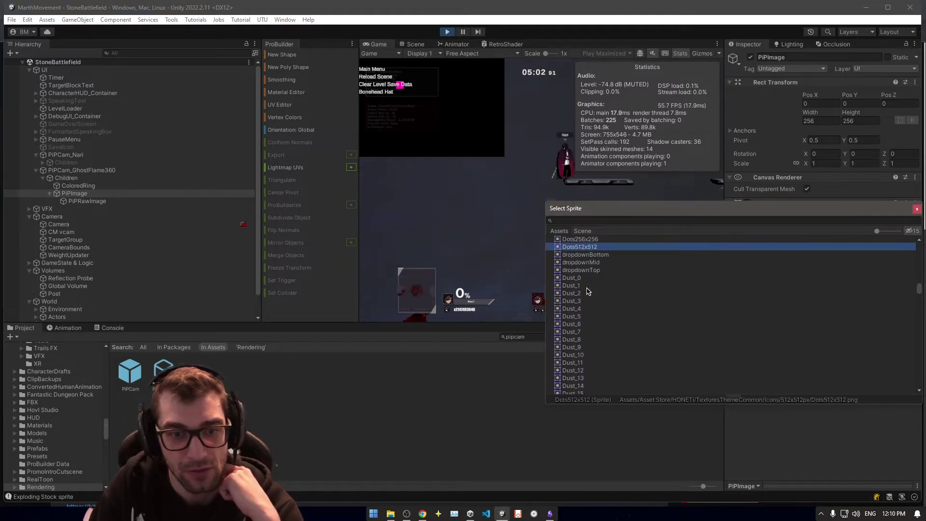
key("Up")
key("Up")
key("Up")
key("Up")
key("Up")
key("Up")
key("Up")
key("Up")
key("Up")
key("Up")
key("Up")
key("Up")
key("Up")
key("Up")
key("Up")
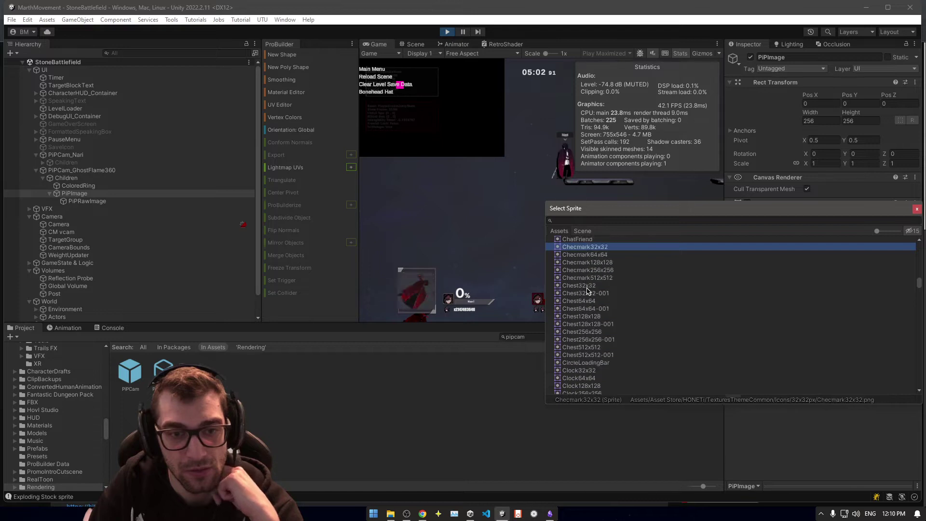
key("Up")
key("Up")
key("Up")
key("Up")
key("Up")
key("Up")
key("Up")
key("Up")
key("Up")
key("Up")
key("Up")
key("Up")
key("Up")
key("Up")
key("Up")
key("Up")
key("Up")
key("Up")
key("Up")
key("Up")
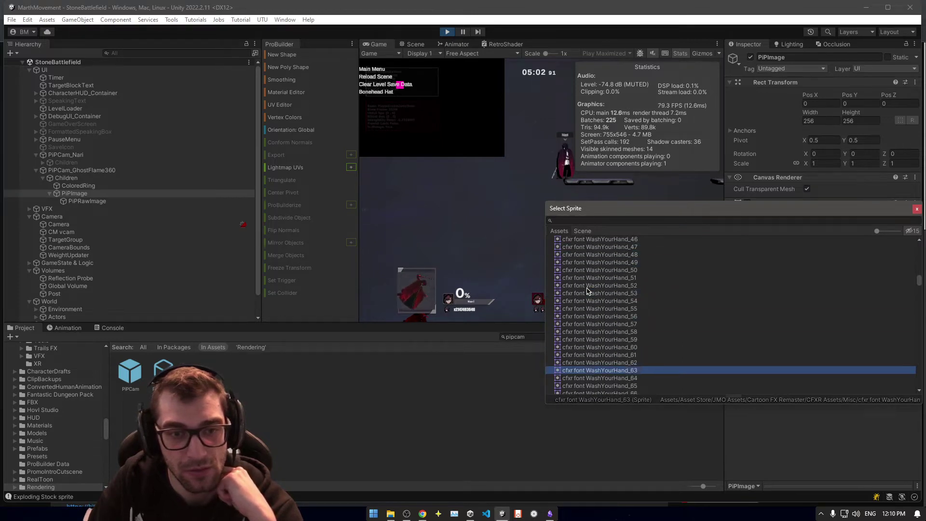
key("Down")
key("Down")
key("Down")
key("Down")
key("Down")
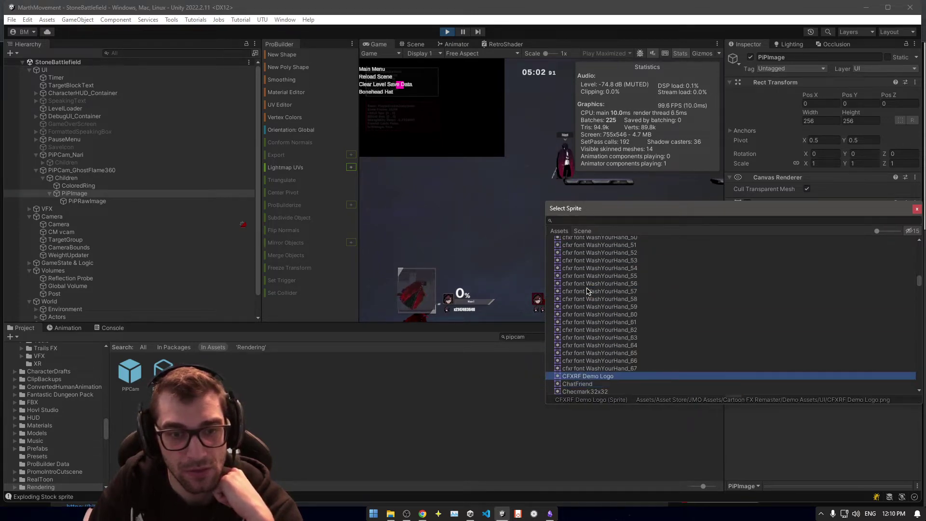
key("Up")
key("Up")
key("Up")
key("Up")
key("Up")
key("Up")
key("Up")
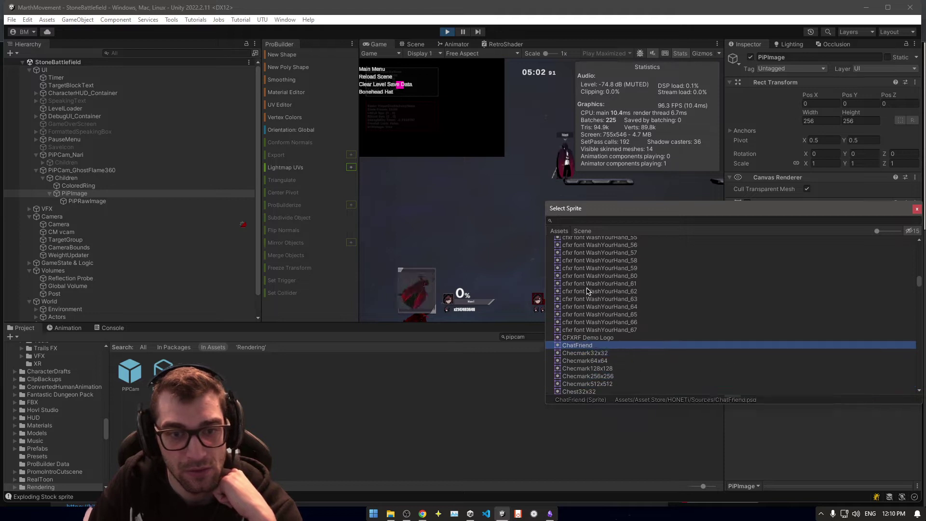
key("Down")
key("Up")
key("Up")
key("Up")
key("Up")
key("Up")
key("Up")
key("Up")
key("Up")
key("Up")
key("Up")
key("Up")
key("Up")
key("Up")
key("Up")
key("Up")
key("Up")
key("Up")
key("Up")
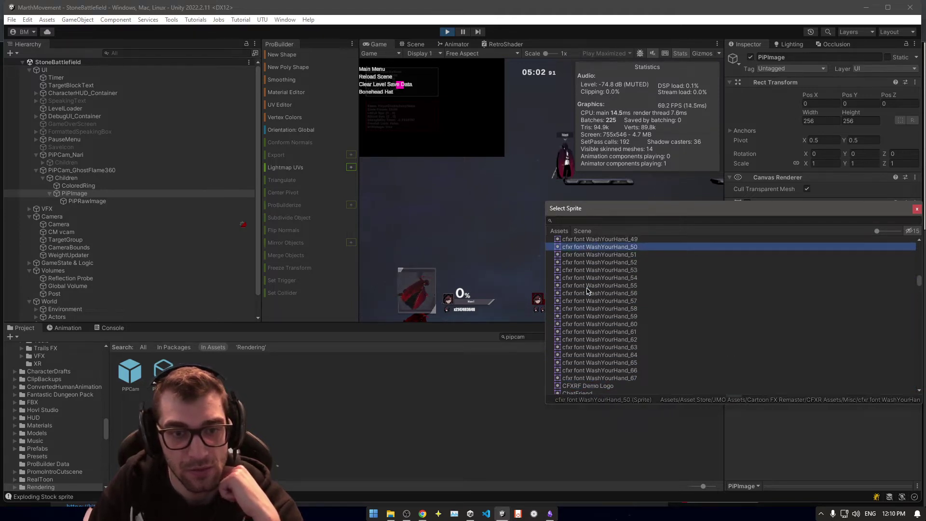
key("Down")
key("Down")
key("Down")
key("Down")
key("Down")
key("Down")
key("Down")
key("Up")
key("Up")
key("Up")
key("Up")
key("Up")
key("Up")
key("Up")
key("Up")
key("Up")
key("Up")
key("Up")
key("Up")
key("Up")
key("Up")
key("Up")
key("Up")
key("Up")
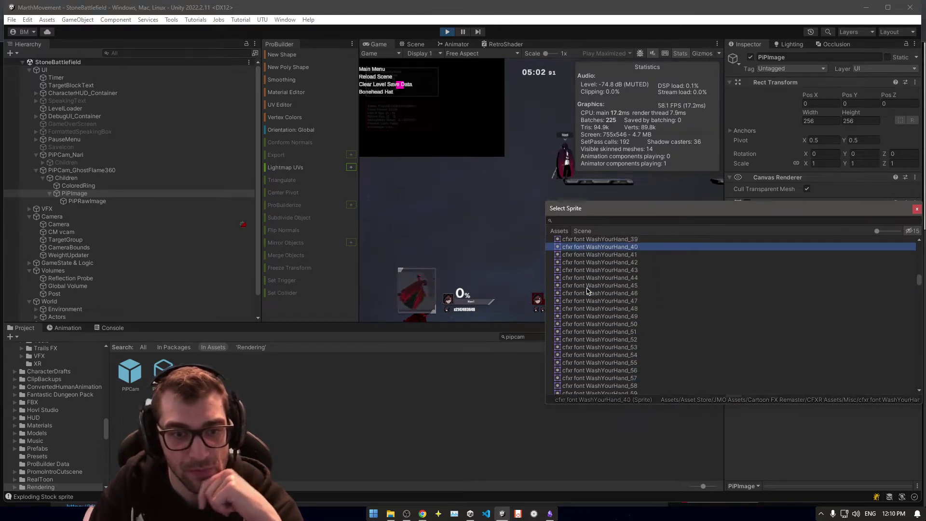
Preview amz2 sprites (amz2_6 to amz2_16) and Amulet sprites, leaving Source Image as None.
key("Up")
key("Up")
key("Up")
key("Up")
key("Up")
key("Up")
key("Up")
key("Up")
key("Up")
key("Up")
key("Up")
key("Up")
key("Up")
key("Up")
key("Up")
key("Up")
key("Up")
key("Up")
key("Up")
key("Up")
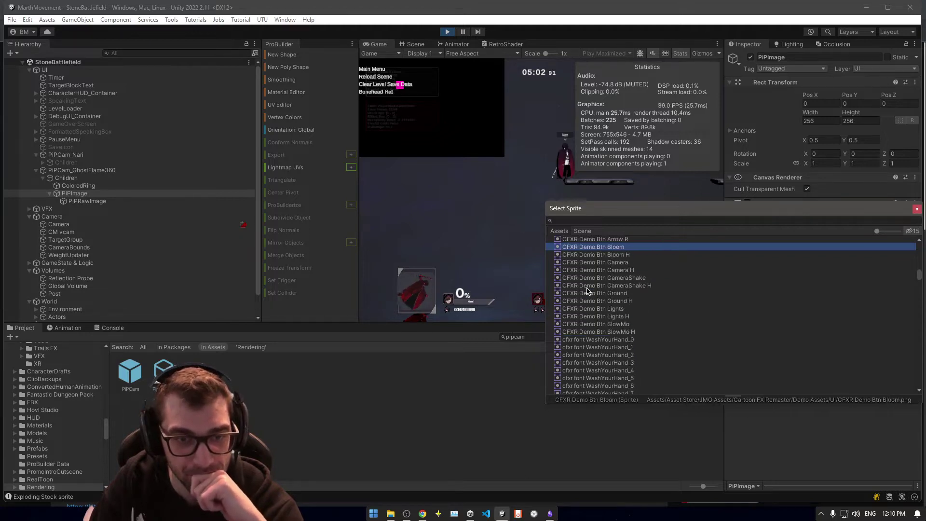
key("Up")
key("Up")
key("Up")
key("Up")
key("Up")
key("Up")
key("Up")
key("Up")
key("Up")
key("Up")
key("Up")
key("Up")
key("Up")
key("Up")
key("Up")
key("Up")
key("Up")
key("Up")
key("Up")
key("Up")
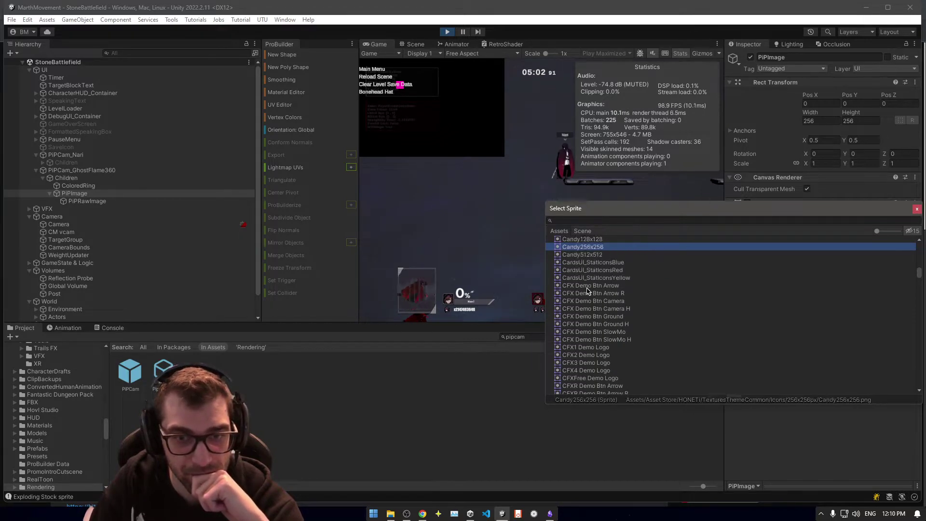
key("Up")
key("Up")
key("Up")
key("Up")
key("Up")
key("Up")
key("Up")
key("Up")
key("Up")
key("Up")
key("Up")
key("Up")
key("Up")
key("Up")
key("Up")
key("Up")
key("Up")
key("Up")
key("Up")
key("Up")
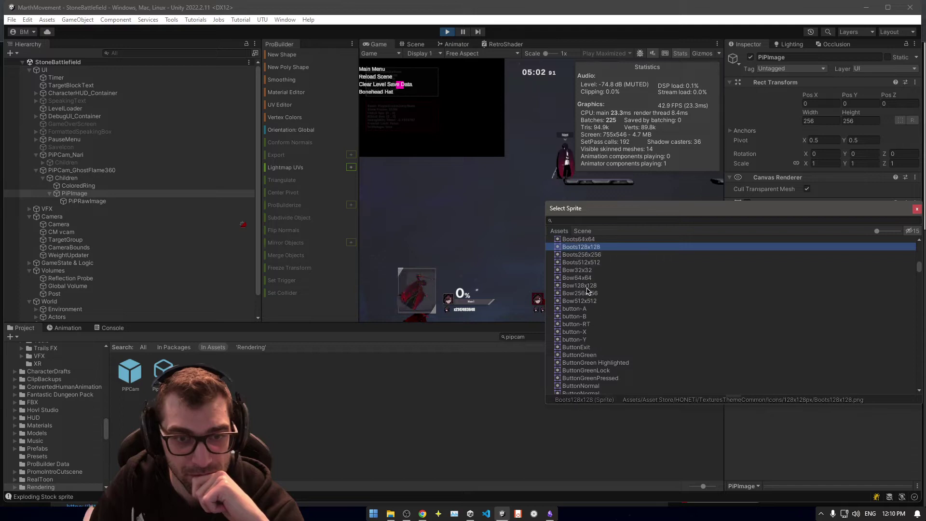
key("Up")
key("Up")
key("Up")
key("Up")
key("Up")
key("Up")
key("Up")
key("Up")
key("Up")
key("Up")
key("Up")
key("Up")
key("Up")
key("Up")
key("Up")
key("Up")
key("Up")
key("Up")
key("Up")
key("Up")
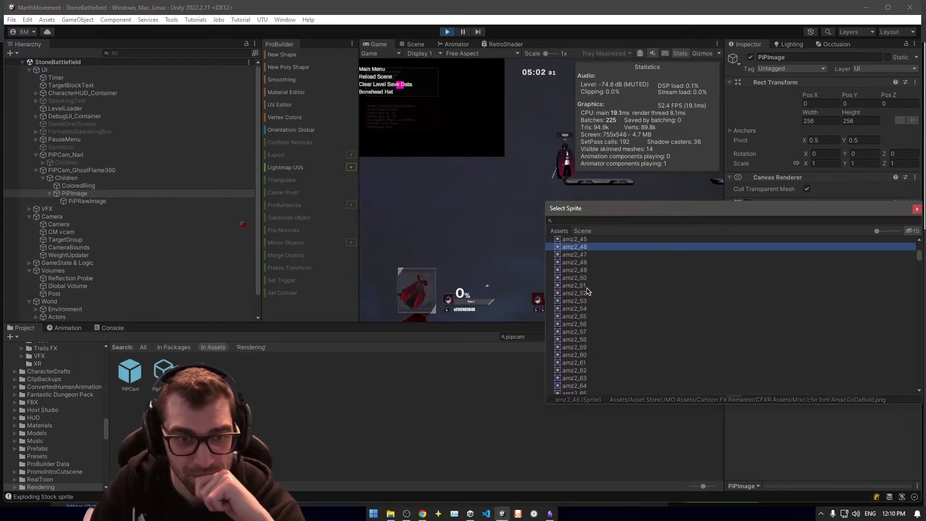
key("Up")
key("Up")
key("Up")
key("Up")
key("Up")
key("Up")
key("Up")
key("Up")
key("Up")
key("Up")
key("Up")
key("Up")
key("Up")
key("Up")
key("Up")
key("Up")
key("Up")
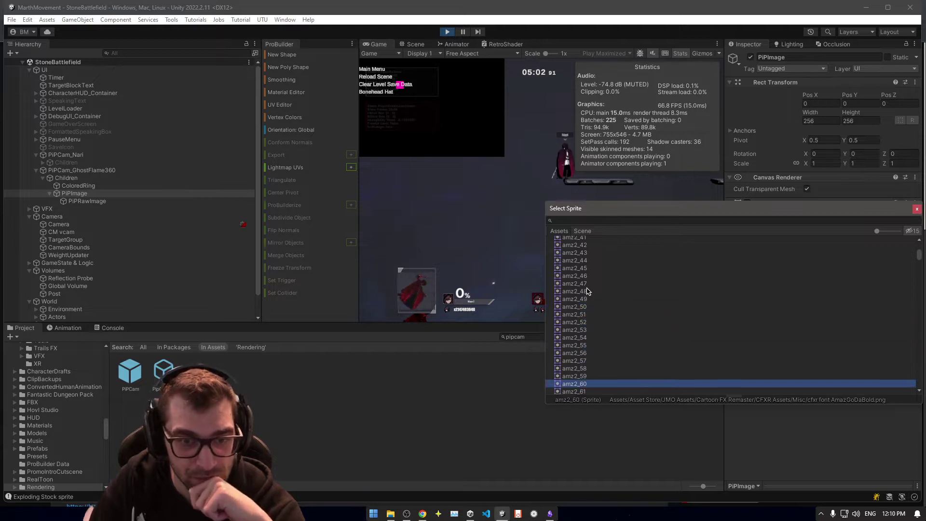
key("Up")
key("Up")
key("Up")
key("Up")
key("Up")
key("Up")
key("Up")
key("Up")
key("Up")
key("Up")
key("Up")
key("Up")
key("Up")
key("Up")
key("Up")
key("Up")
key("Up")
key("Up")
key("Up")
key("Up")
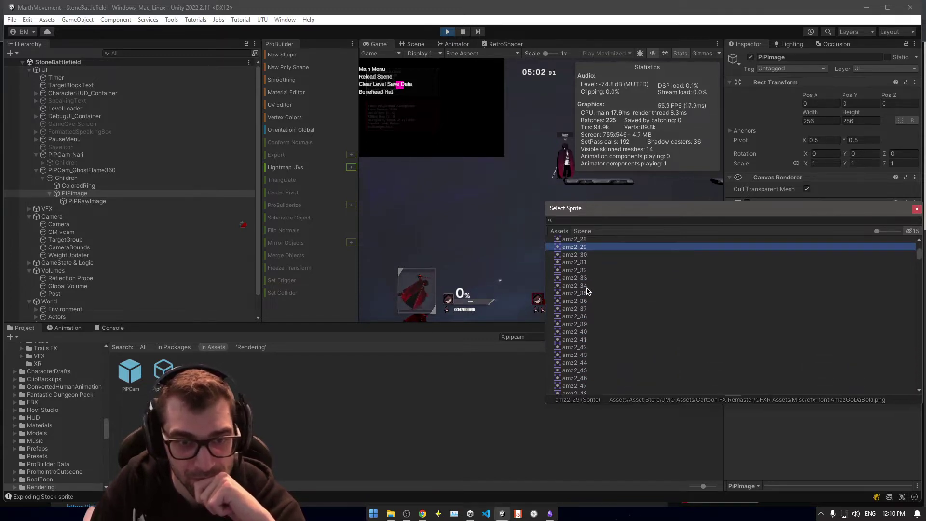
key("Down")
key("Down")
key("Down")
key("Down")
key("Down")
key("Down")
key("Down")
key("Down")
key("Down")
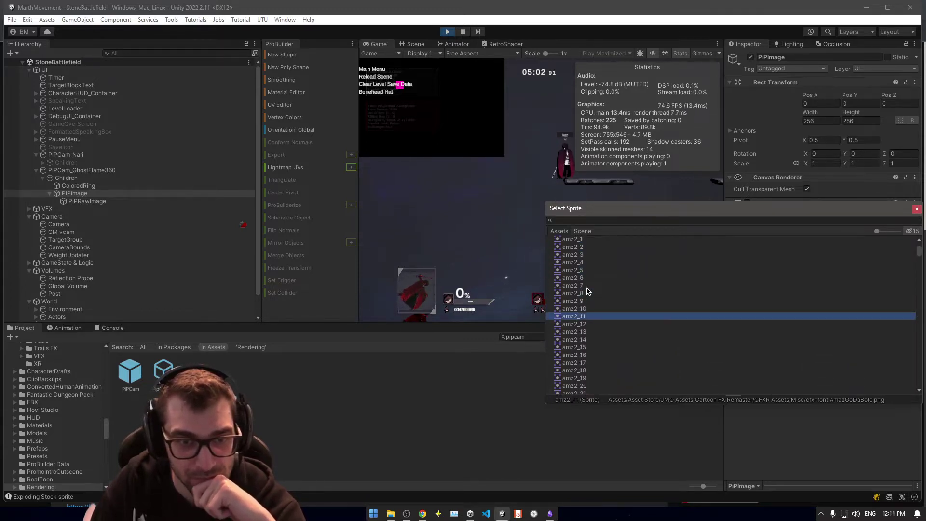
key("Up")
key("Up")
key("Up")
key("Up")
key("Down")
key("Down")
key("Down")
key("Down")
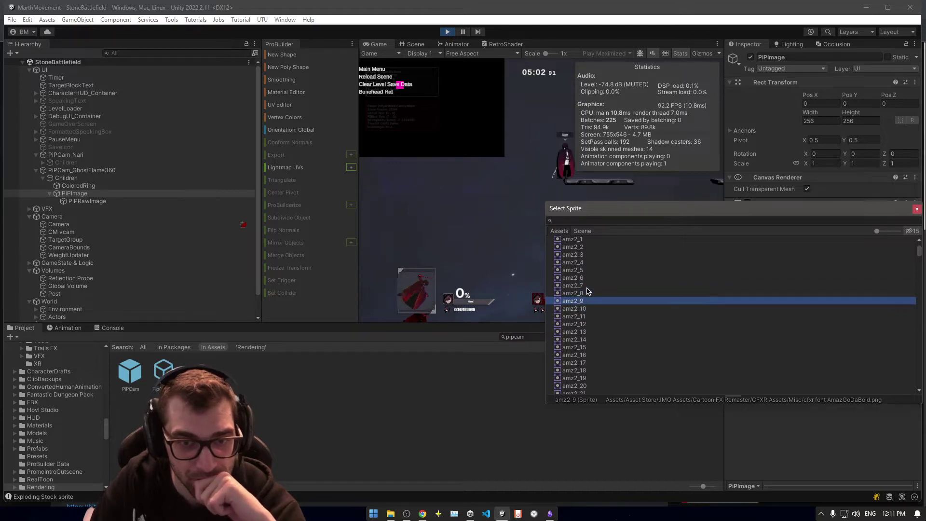
key("Down")
key("Down")
key("Down")
key("Down")
key("Down")
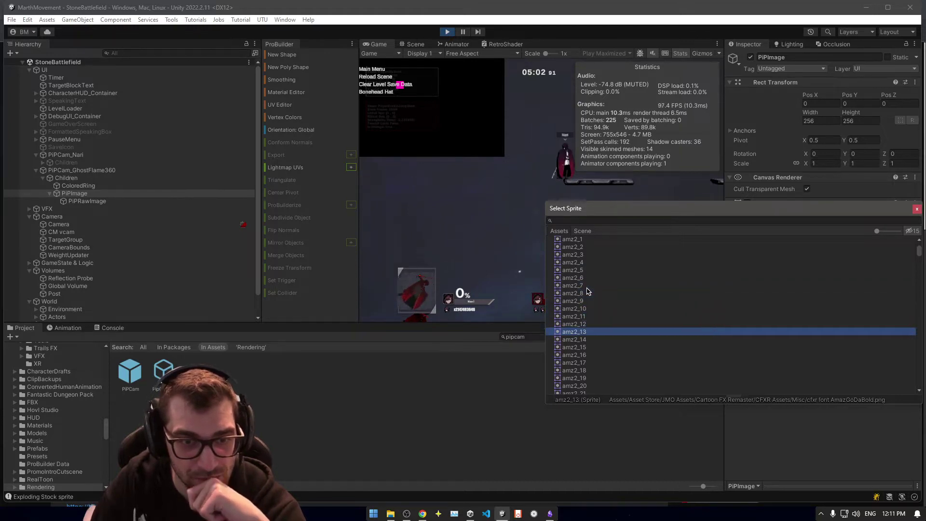
key("Down")
key("Down")
key("Down")
key("Down")
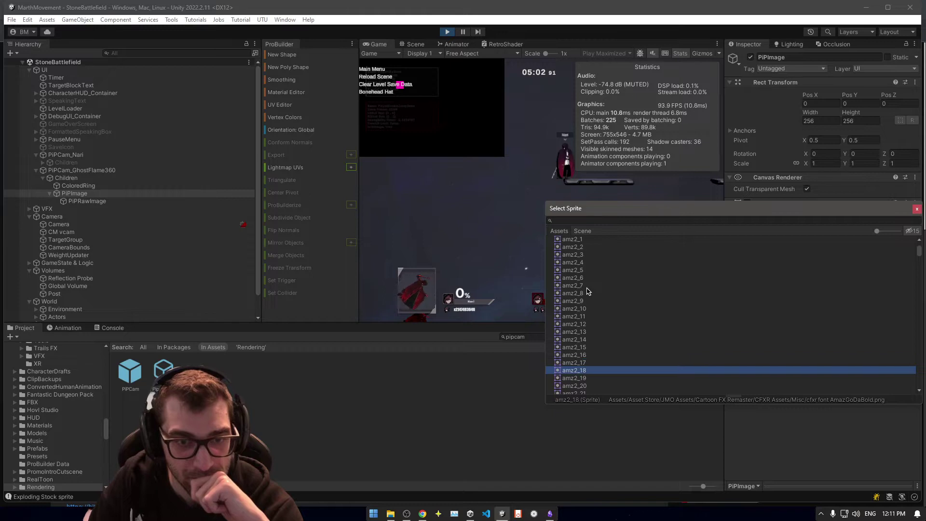
key("Up")
key("Up")
key("Up")
key("Up")
key("Up")
key("Up")
key("Up")
key("Up")
key("Up")
key("Up")
key("Up")
key("Up")
key("Up")
key("Up")
key("Up")
key("Up")
key("Up")
key("Up")
key("Up")
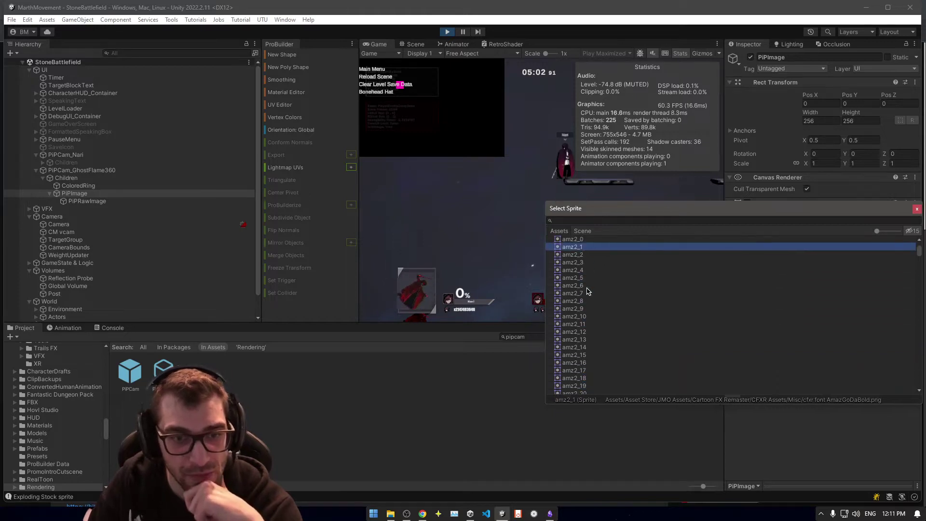
key("Down")
key("Down")
key("Down")
key("Down")
key("Down")
key("Up")
key("Up")
key("Up")
key("Up")
key("Up")
key("Up")
key("Down")
key("Down")
key("Down")
key("Down")
key("Down")
key("Down")
key("Down")
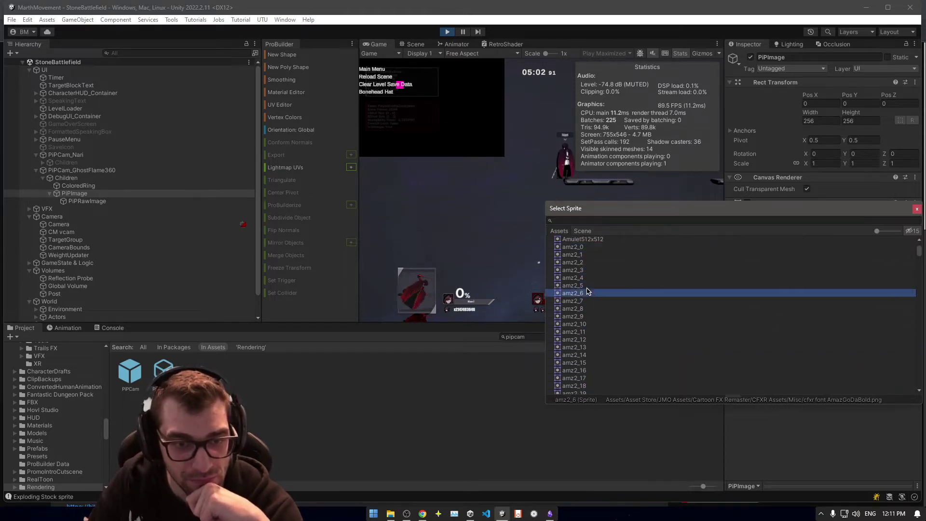
key("Up")
key("Up")
key("Up")
key("Up")
key("Up")
key("Up")
key("Up")
key("Up")
key("Up")
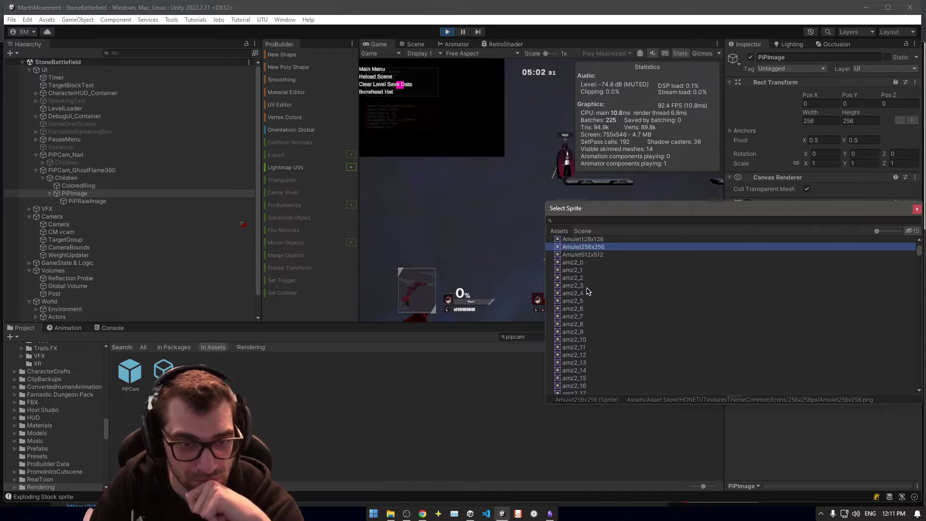
key("Up")
key("Up")
key("Up")
key("Up")
key("Up")
key("Up")
key("Up")
key("Up")
key("Up")
key("Up")
key("Up")
key("Up")
key("Up")
key("Up")
key("Up")
key("Up")
key("Up")
key("Up")
key("Down")
Arrow from amz2_0 past button, WashYourHand, Dust and Feel sprites to loading-animation_92.
key("Up")
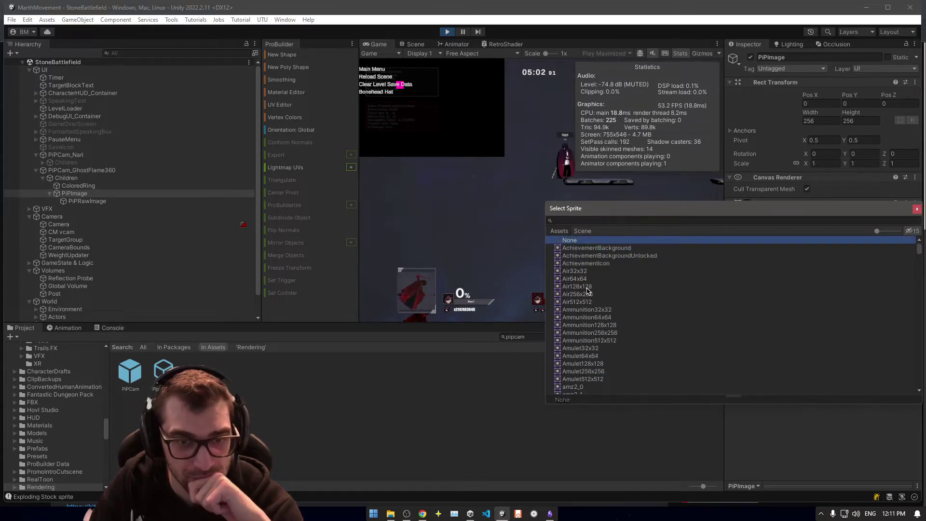
key("Down")
key("Down")
key("Down")
key("Down")
key("Down")
key("Down")
key("Down")
key("Down")
key("Down")
key("Down")
key("Down")
key("Down")
key("Down")
key("Down")
key("Down")
key("Down")
key("Down")
key("Down")
key("Down")
key("Down")
key("Down")
key("Down")
key("Down")
key("Down")
key("Down")
key("Down")
key("Down")
key("Down")
key("Down")
key("Down")
key("Down")
key("Down")
key("Down")
key("Down")
key("Down")
key("Down")
key("Down")
key("Down")
key("Down")
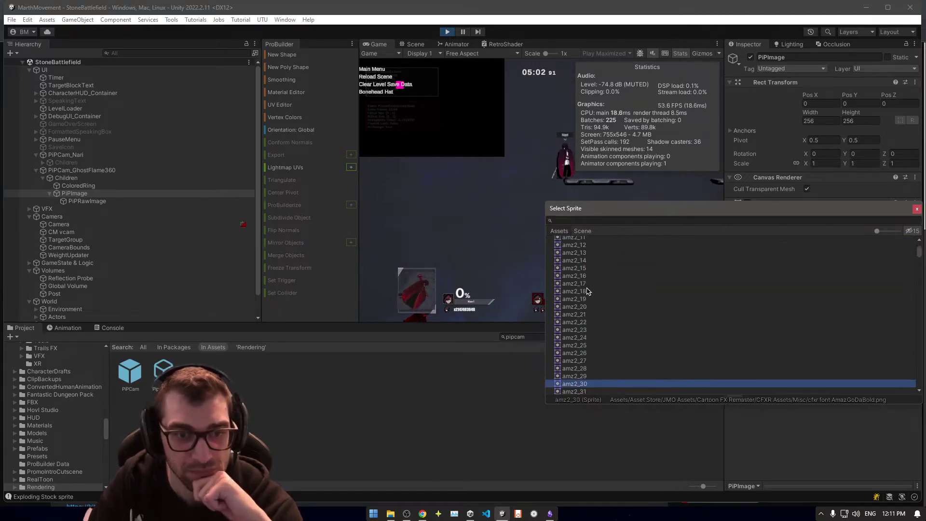
key("Down")
key("Down")
key("Down")
key("Down")
key("Down")
key("Down")
key("Down")
key("Down")
key("Down")
key("Down")
key("Down")
key("Down")
key("Down")
key("Down")
key("Down")
key("Down")
key("Down")
key("Down")
key("Down")
key("Down")
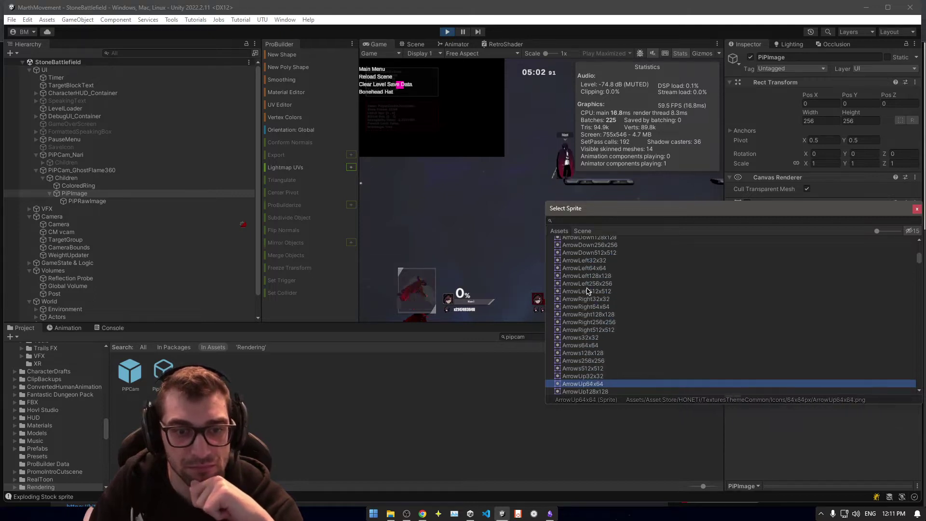
key("Down")
key("Down")
key("Down")
key("Down")
key("Down")
key("Down")
key("Down")
key("Down")
key("Down")
key("Down")
key("Down")
key("Down")
key("Down")
key("Down")
key("Down")
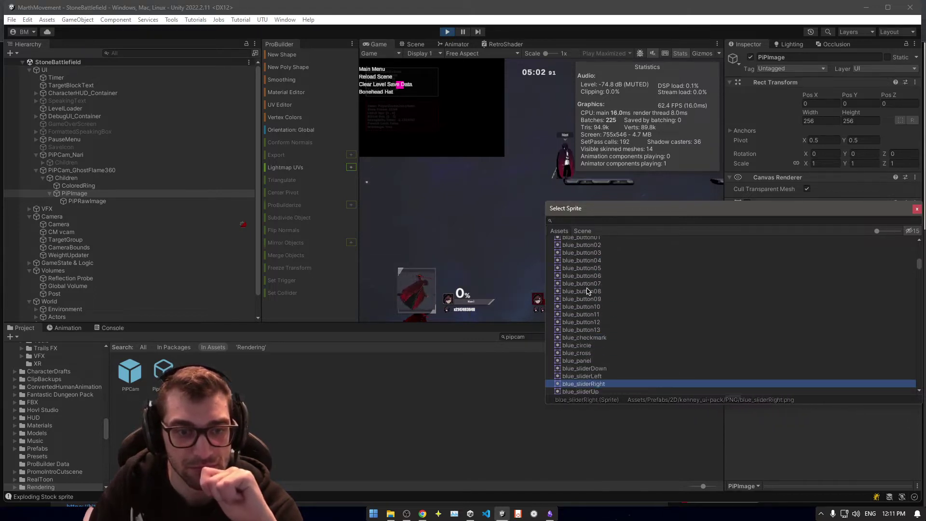
key("Down")
key("Down")
key("Down")
key("Down")
key("Down")
key("Down")
key("Down")
key("Down")
key("Down")
key("Down")
key("Down")
key("Down")
key("Down")
key("Down")
key("Down")
key("Down")
key("Down")
key("Down")
key("Down")
key("Down")
key("Down")
key("Down")
key("Down")
key("Down")
key("Down")
key("Down")
key("Down")
key("Down")
key("Down")
key("Down")
key("Down")
key("Down")
key("Down")
key("Down")
key("Down")
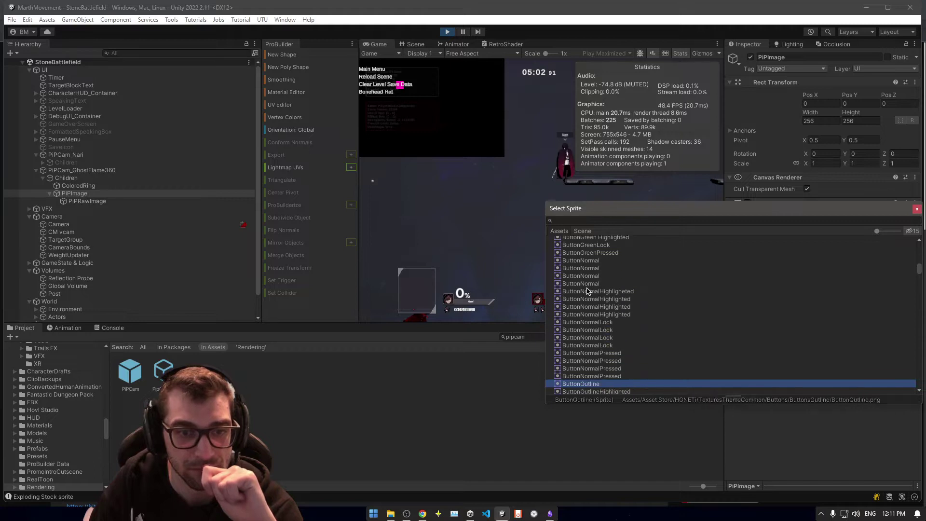
key("Down")
key("Down")
key("Down")
key("Down")
key("Down")
key("Down")
key("Down")
key("Down")
key("Down")
key("Down")
key("Down")
key("Down")
key("Down")
key("Down")
key("Down")
key("Down")
key("Down")
key("Down")
key("Down")
key("Down")
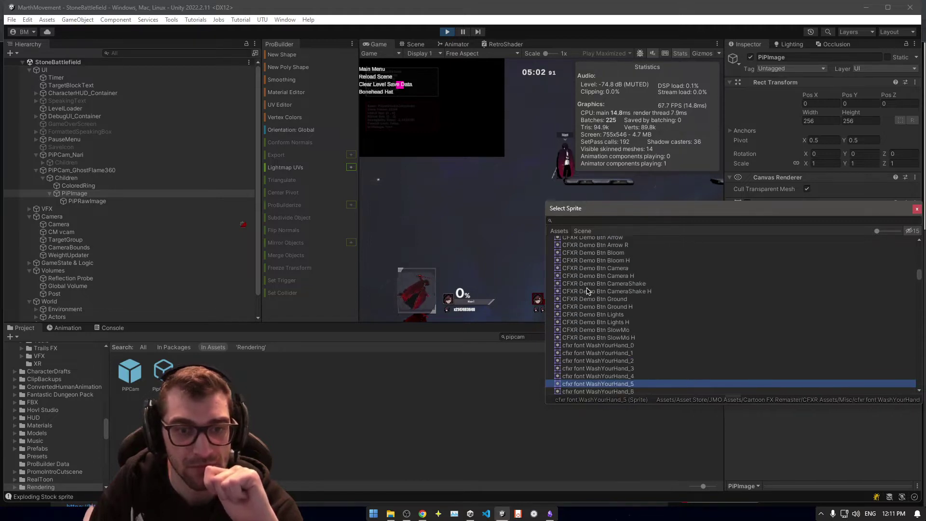
key("Up")
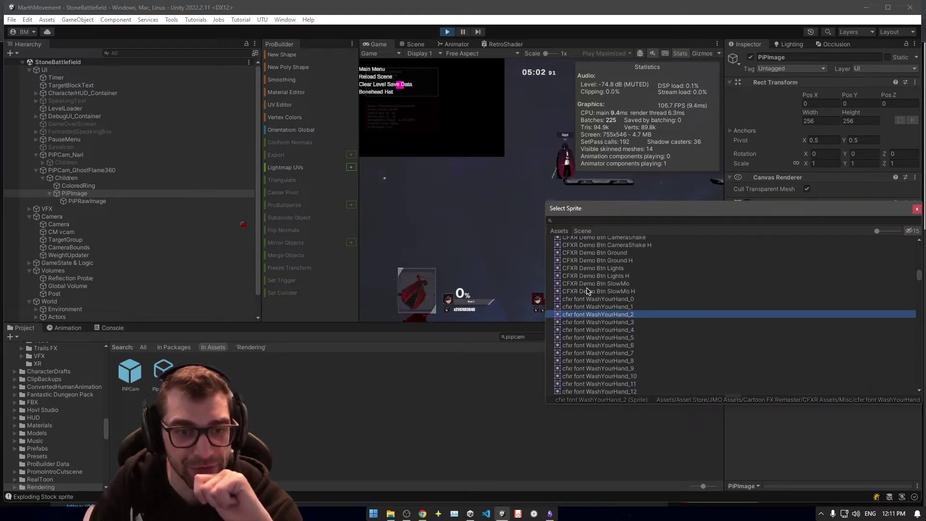
key("Up")
key("Down")
key("Down")
key("Down")
key("Down")
key("Down")
key("Down")
key("Down")
key("Down")
key("Down")
key("Down")
key("Down")
key("Down")
key("Down")
key("Down")
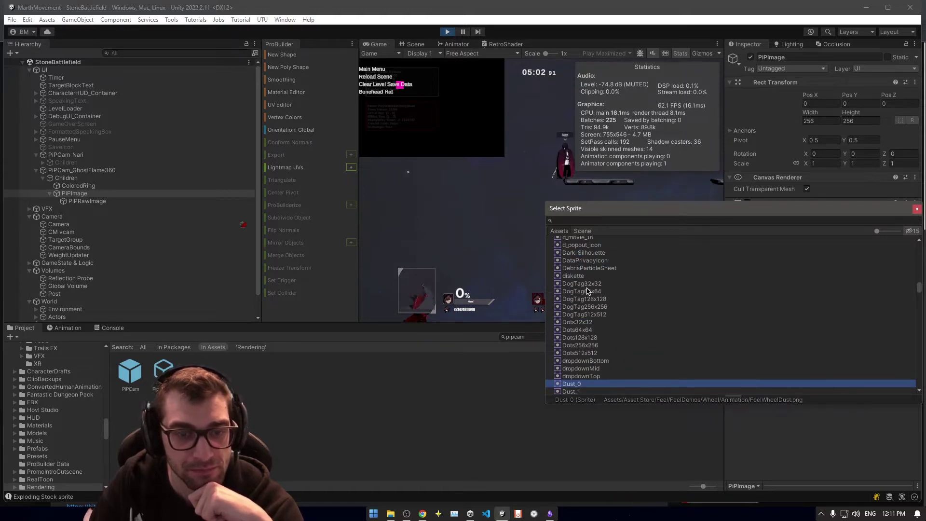
key("Down")
key("Down")
key("Down")
key("Down")
key("Down")
key("Down")
key("Down")
key("Down")
key("Down")
key("Down")
key("Down")
key("Down")
key("Down")
key("Down")
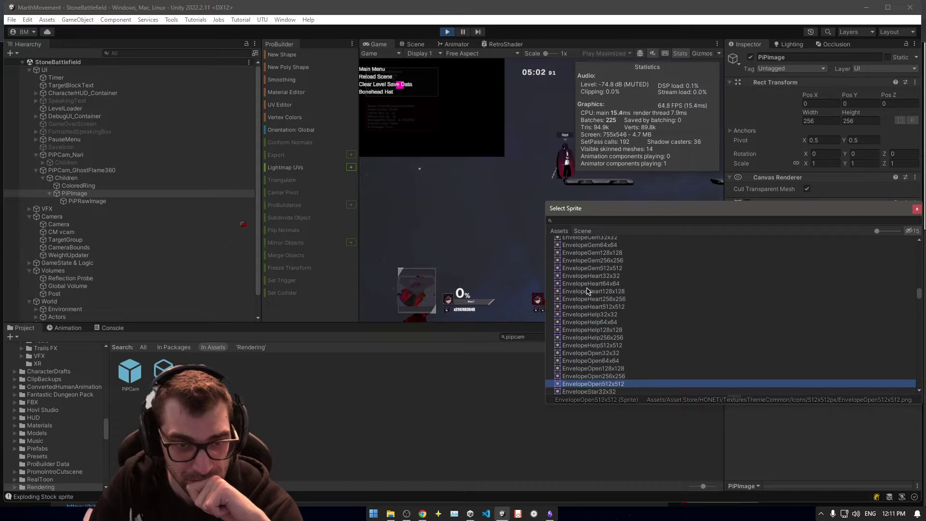
key("Up")
key("Up")
key("Up")
key("Up")
key("Up")
key("Up")
key("Up")
key("Up")
key("Up")
key("Up")
key("Up")
key("Up")
key("Up")
key("Up")
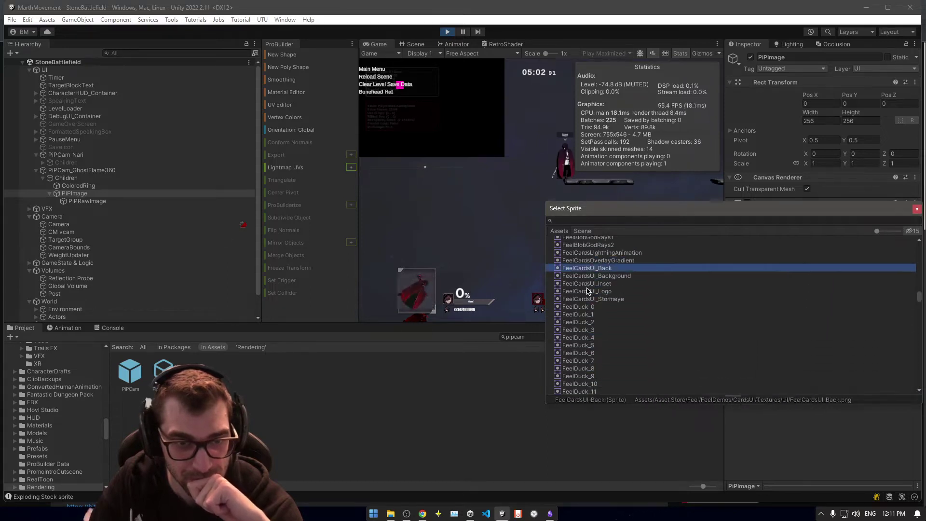
key("Down")
key("Down")
key("Down")
key("Down")
key("Down")
key("Down")
key("Down")
key("Down")
key("Down")
key("Down")
key("Down")
key("Down")
key("Down")
key("Down")
key("Down")
key("Down")
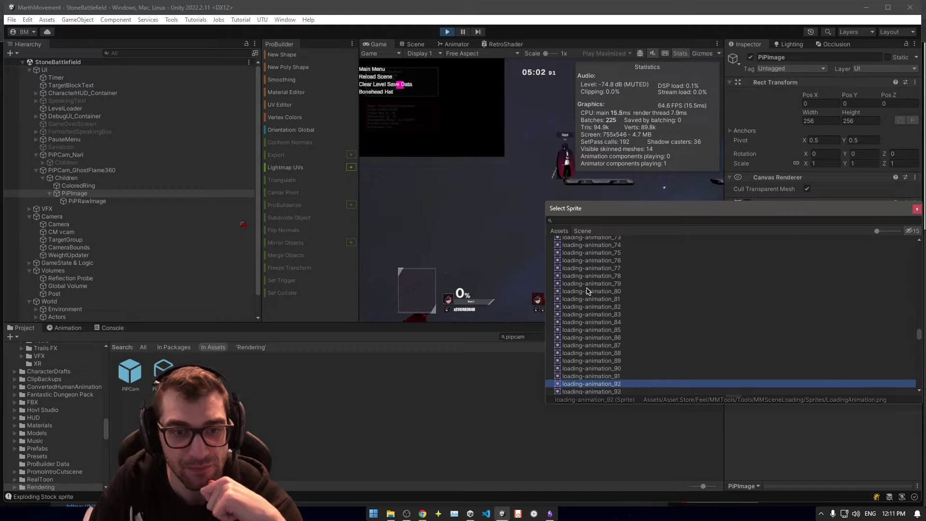
Preview loading-animation frames 66, 67 and 48 as the PiP image mask, stepping back and forth.
key("Up")
key("Up")
key("Up")
key("Up")
key("Up")
key("Up")
key("Up")
key("Up")
key("Up")
key("Up")
key("Up")
key("Up")
key("Up")
key("Up")
key("Up")
key("Up")
key("Up")
key("Up")
key("Up")
key("Up")
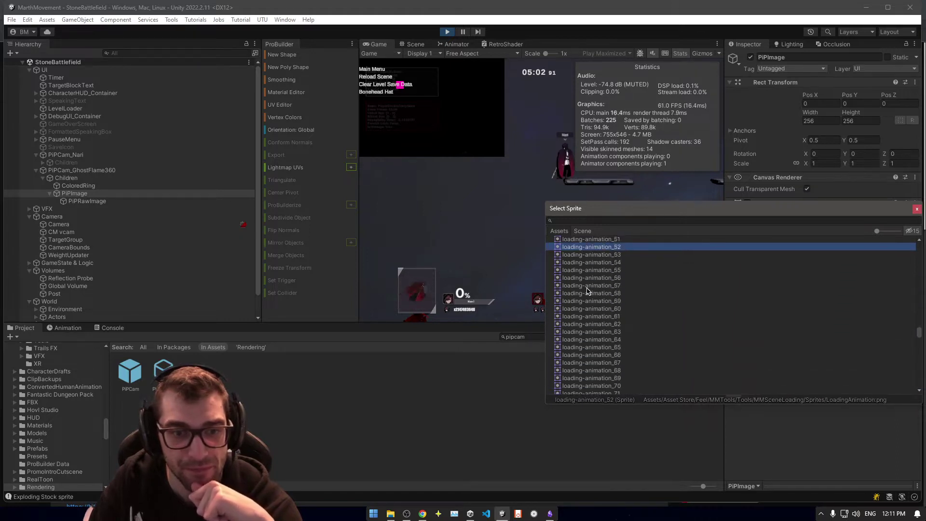
key("Down")
key("Down")
key("Down")
key("Down")
key("Down")
key("Down")
key("Down")
key("Down")
key("Down")
key("Down")
key("Down")
key("Down")
key("Down")
key("Down")
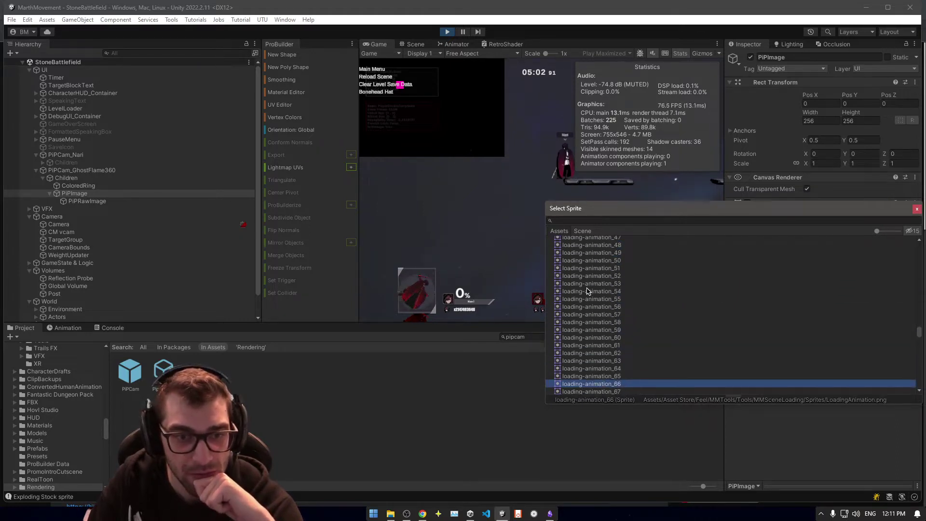
key("Up")
key("Up")
key("Up")
key("Up")
key("Up")
key("Up")
key("Up")
key("Up")
key("Up")
key("Up")
key("Up")
key("Up")
key("Up")
key("Up")
key("Up")
key("Up")
key("Up")
key("Up")
key("Down")
key("Down")
key("Down")
key("Down")
key("Down")
key("Down")
key("Down")
key("Down")
key("Down")
key("Down")
key("Down")
key("Down")
key("Down")
key("Down")
key("Down")
key("Down")
key("Down")
key("Down")
key("Down")
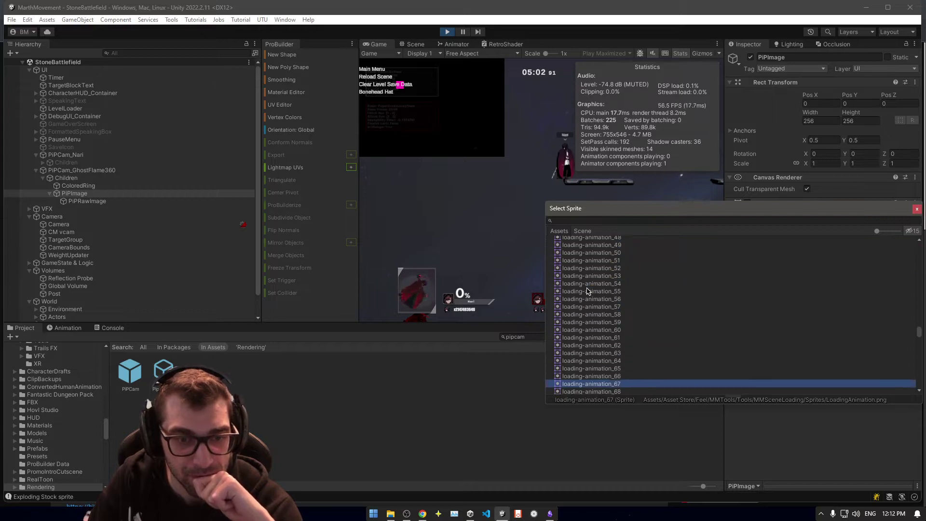
key("Up")
key("Up")
key("Up")
key("Up")
key("Up")
key("Up")
key("Up")
key("Up")
key("Up")
key("Up")
key("Up")
key("Up")
key("Up")
key("Up")
key("Up")
key("Up")
key("Up")
key("Up")
key("Up")
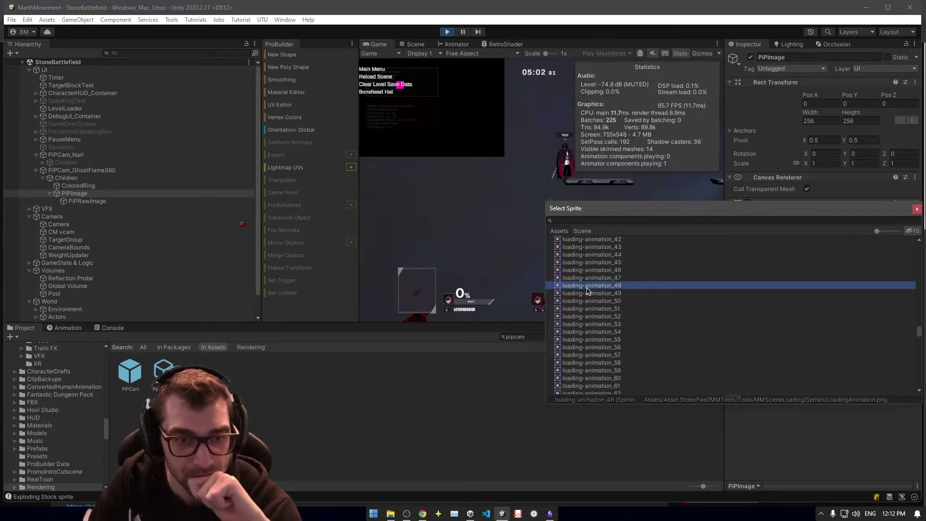
key("Down")
key("Down")
key("Down")
key("Down")
key("Down")
key("Down")
key("Down")
key("Down")
key("Down")
key("Down")
key("Down")
key("Down")
key("Down")
key("Down")
key("Down")
key("Up")
key("Up")
key("Up")
key("Up")
key("Up")
key("Up")
key("Up")
key("Up")
key("Up")
key("Up")
key("Up")
key("Up")
key("Up")
key("Up")
key("Up")
key("Up")
key("Up")
key("Up")
key("Up")
key("Up")
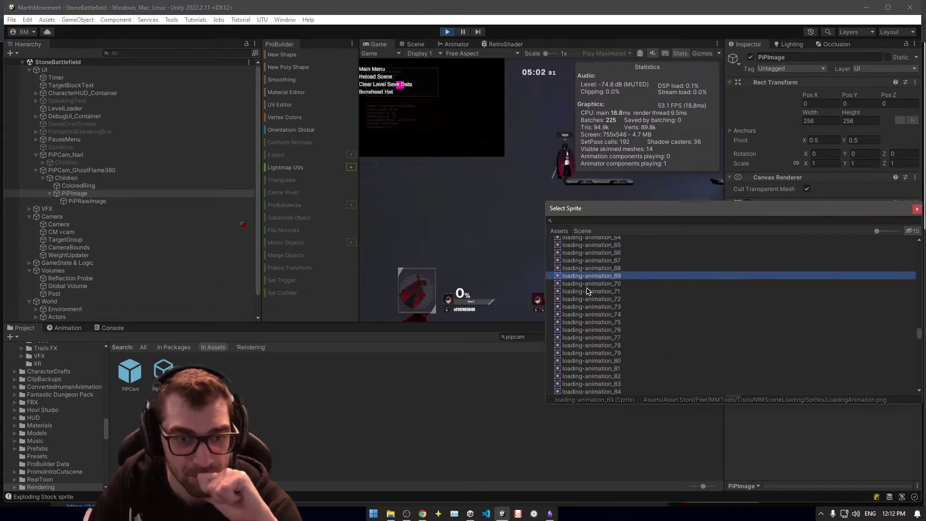
key("Down")
key("Down")
key("Down")
key("Down")
key("Down")
key("Down")
key("Down")
key("Down")
key("Down")
key("Down")
key("Down")
key("Down")
key("Down")
key("Down")
key("Down")
key("Down")
key("Down")
key("Down")
key("Down")
key("Down")
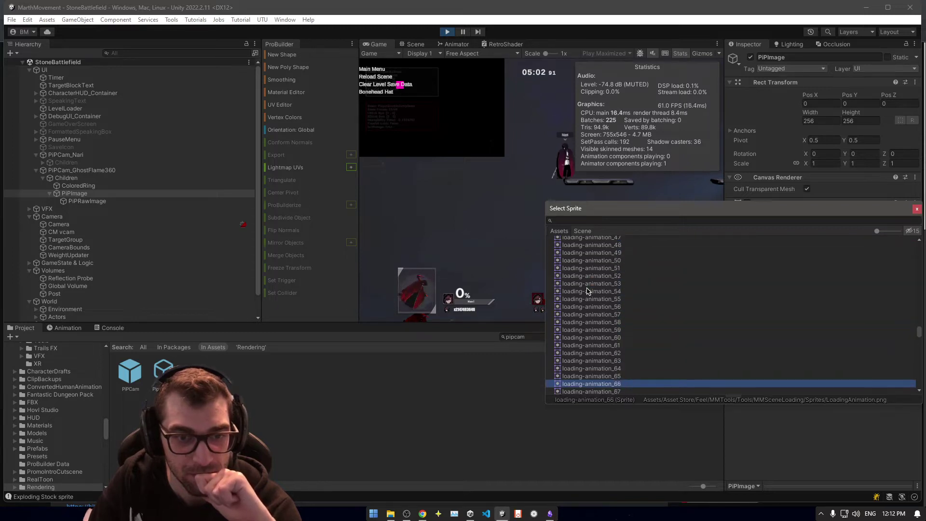
key("Up")
key("Up")
key("Up")
key("Up")
key("Up")
key("Up")
key("Up")
key("Up")
key("Up")
key("Up")
key("Up")
key("Down")
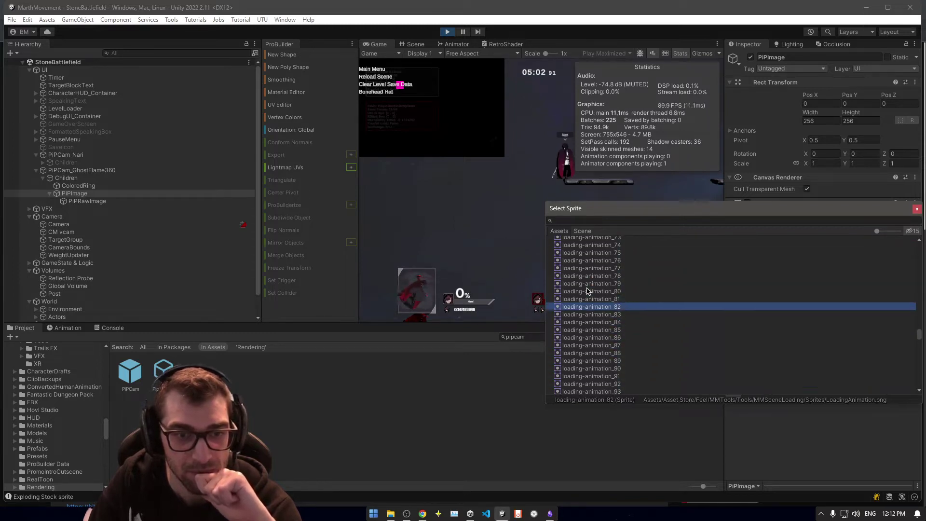
key("Down")
key("Down")
key("Down")
key("Down")
key("Down")
key("Down")
key("Up")
key("Up")
key("Up")
key("Up")
key("Up")
key("Up")
key("Up")
key("Up")
key("Up")
key("Down")
key("Down")
key("Down")
key("Down")
key("Down")
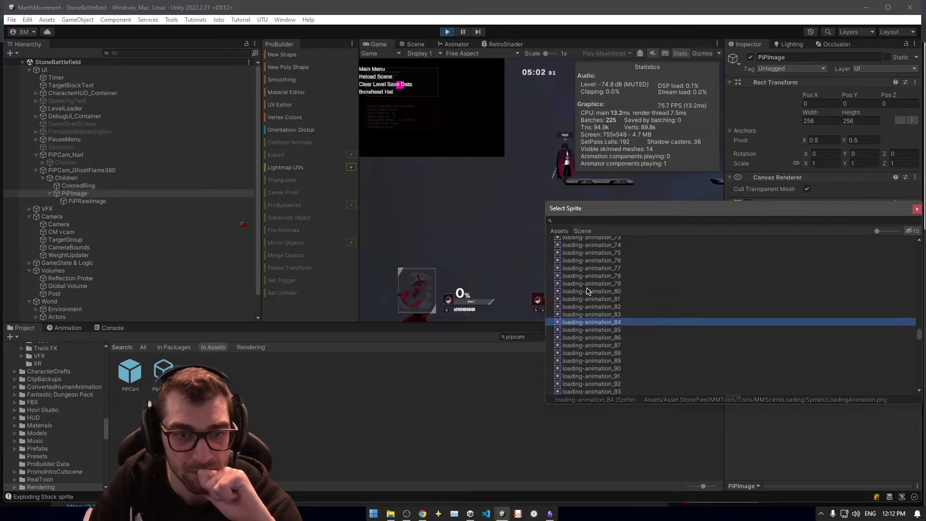
key("Down")
key("Down")
key("Down")
key("Down")
key("Down")
key("Down")
key("Down")
key("Up")
key("Up")
key("Up")
key("Up")
key("Up")
key("Up")
key("Up")
key("Up")
key("Up")
key("Up")
key("Up")
key("Up")
key("Up")
key("Up")
key("Up")
key("Up")
key("Up")
key("Up")
key("Up")
key("Up")
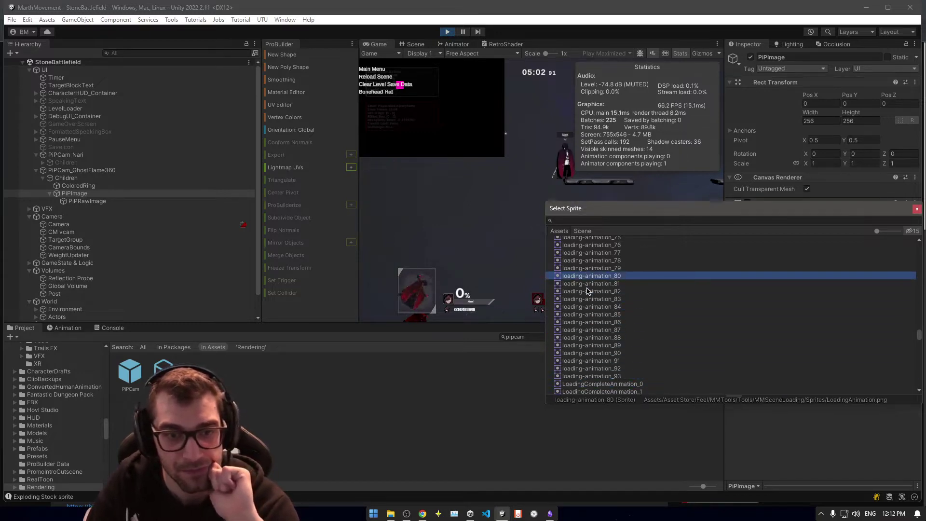
key("Down")
key("Down")
key("Down")
key("Down")
key("Down")
key("Down")
key("Down")
key("Down")
key("Down")
key("Down")
key("Down")
key("Down")
key("Down")
key("Down")
key("Down")
key("Down")
key("Down")
key("Down")
key("Down")
key("Down")
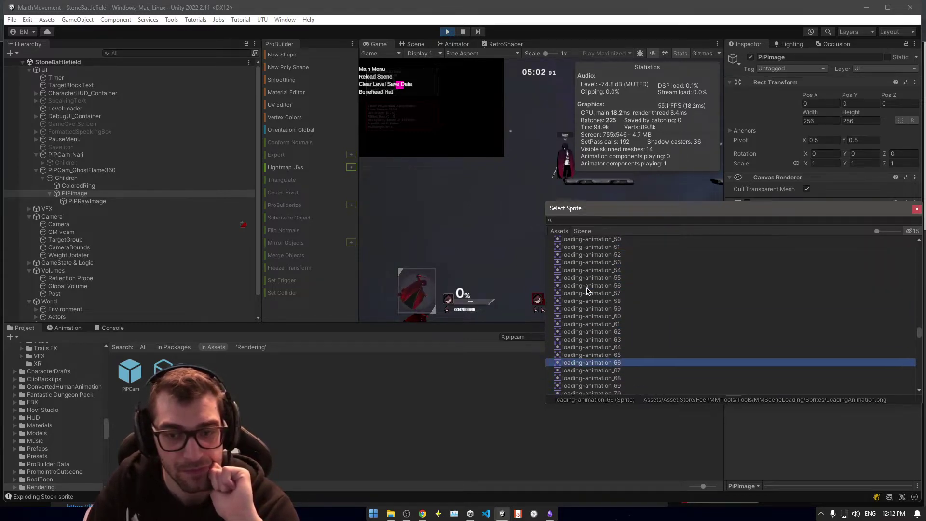
key("Up")
key("Up")
key("Up")
key("Up")
key("Up")
key("Up")
key("Up")
key("Up")
key("Up")
key("Up")
key("Up")
key("Up")
key("Up")
key("Up")
key("Up")
key("Up")
key("Up")
key("Up")
key("Up")
key("Up")
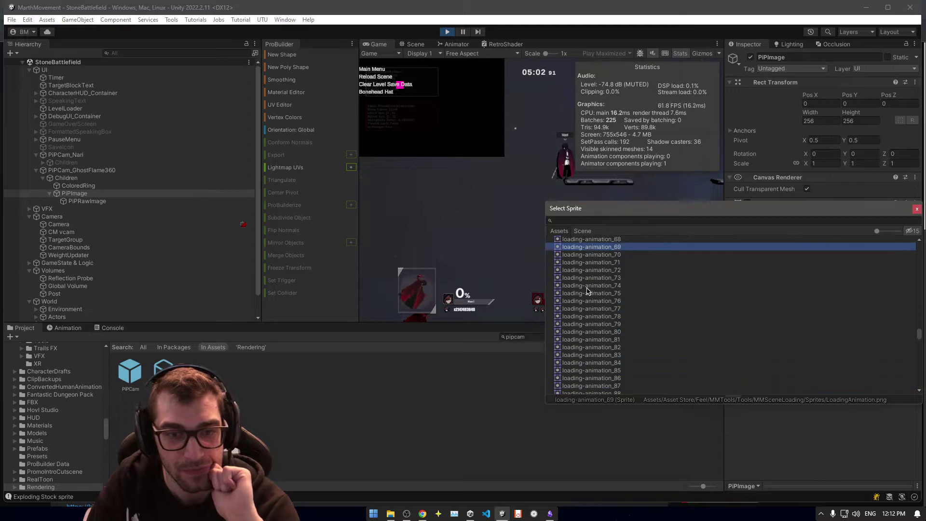
key("Down")
key("Down")
key("Down")
key("Down")
key("Down")
key("Down")
key("Down")
key("Down")
key("Down")
key("Down")
key("Down")
key("Down")
key("Down")
key("Down")
key("Down")
key("Down")
Run past the loading-animation sprites and back, comparing frames 49 to 64 as the mask.
key("Down")
key("Down")
key("Down")
key("Down")
key("Down")
key("Down")
key("Down")
key("Down")
key("Down")
key("Down")
key("Down")
key("Down")
key("Down")
key("Down")
key("Down")
key("Down")
key("Down")
key("Down")
key("Down")
key("Down")
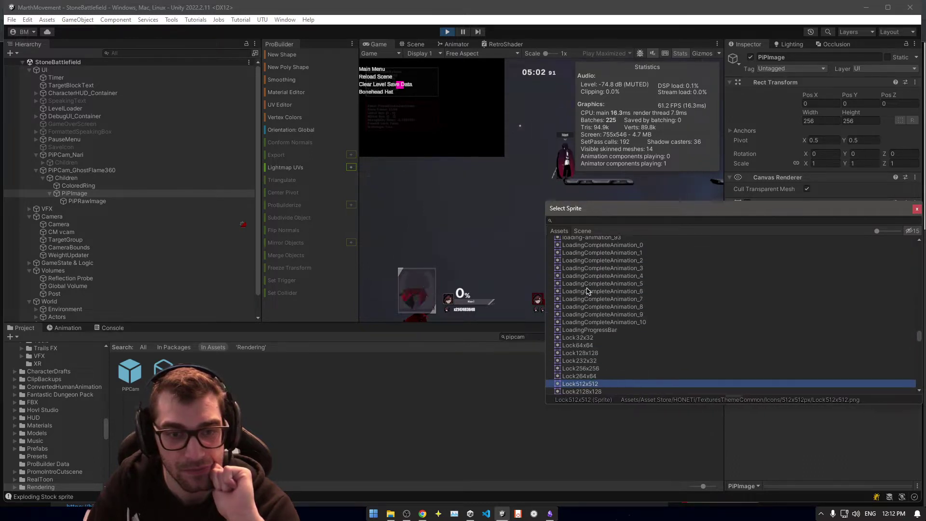
key("Down")
key("Down")
key("Down")
key("Down")
key("Down")
key("Down")
key("Down")
key("Down")
key("Down")
key("Down")
key("Down")
key("Down")
key("Down")
key("Down")
key("Down")
key("Down")
key("Down")
key("Down")
key("Down")
key("Down")
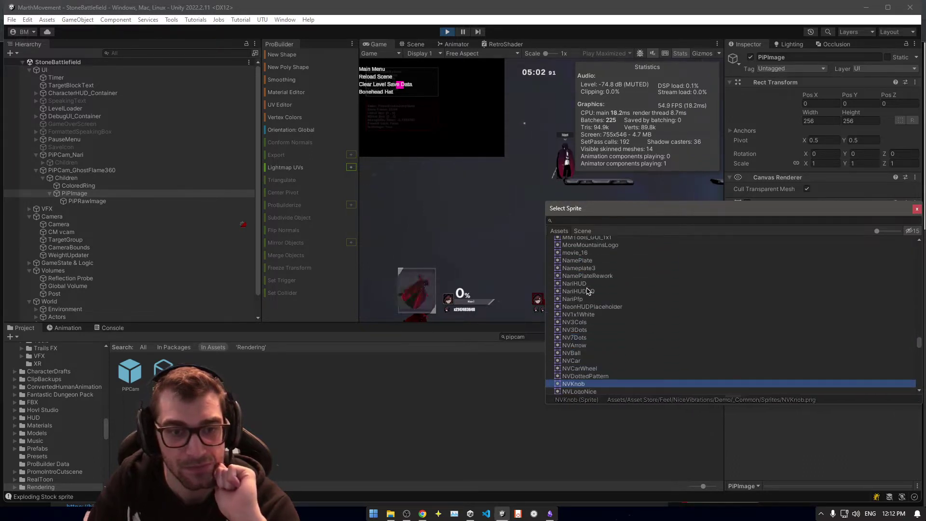
key("Up")
key("Up")
key("Up")
key("Up")
key("Up")
key("Up")
key("Up")
key("Up")
key("Up")
key("Up")
key("Up")
key("Up")
key("Up")
key("Up")
key("Up")
key("Up")
key("Up")
key("Up")
key("Up")
key("Up")
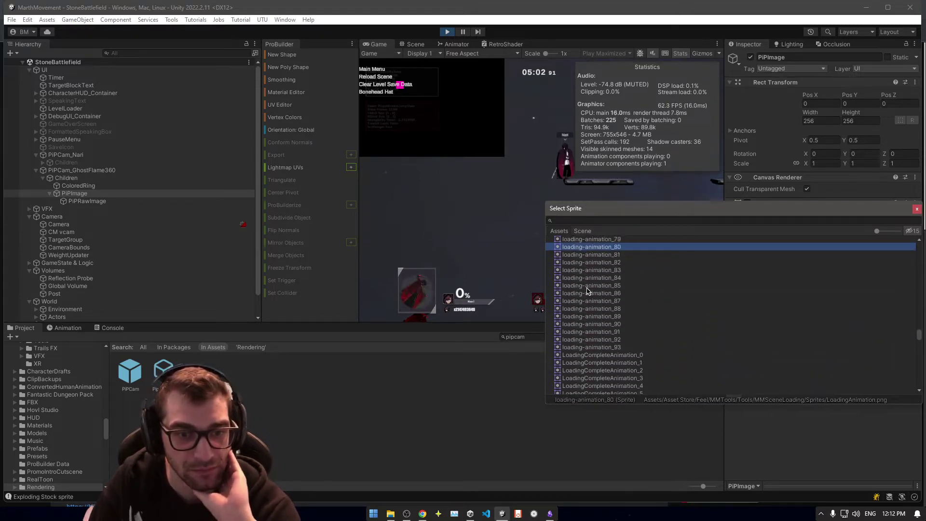
key("Down")
key("Down")
key("Down")
key("Down")
key("Down")
key("Down")
key("Down")
key("Down")
key("Down")
key("Down")
key("Down")
key("Down")
key("Down")
key("Down")
key("Down")
key("Down")
key("Down")
key("Down")
key("Down")
key("Down")
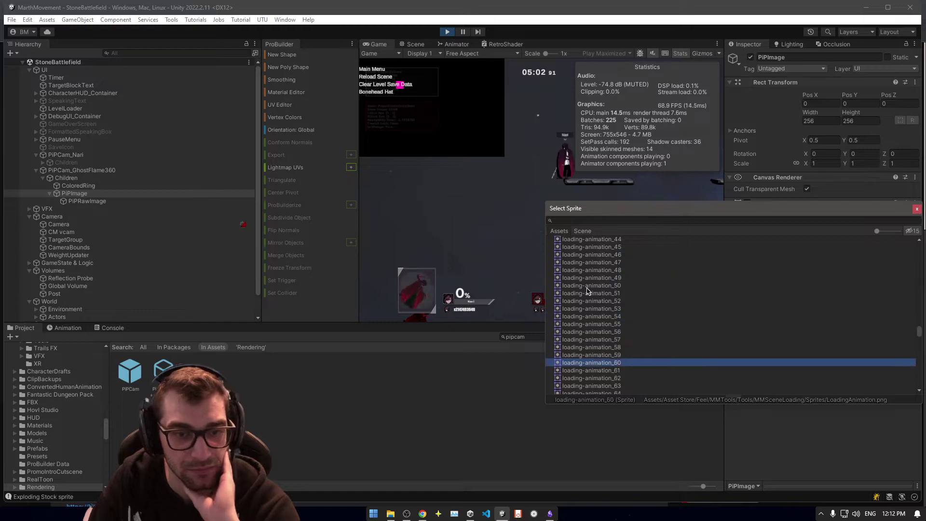
key("Up")
key("Up")
key("Up")
key("Up")
key("Up")
key("Up")
key("Up")
key("Up")
key("Up")
key("Up")
key("Up")
key("Up")
key("Up")
key("Up")
key("Up")
key("Up")
key("Up")
key("Up")
key("Up")
key("Up")
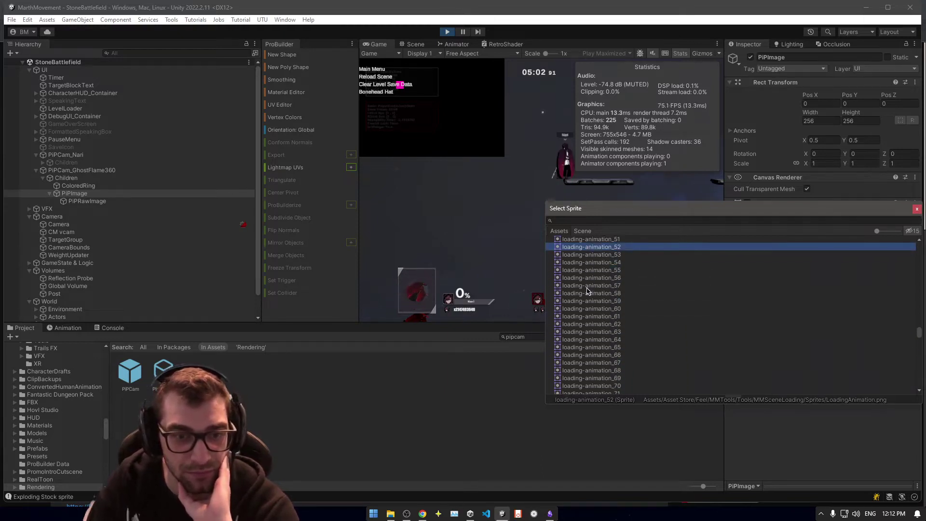
key("Down")
key("Down")
key("Down")
key("Down")
key("Down")
key("Down")
key("Down")
key("Down")
key("Down")
key("Down")
key("Down")
key("Down")
key("Down")
key("Down")
key("Down")
key("Down")
key("Down")
key("Down")
key("Up")
key("Up")
key("Up")
key("Up")
key("Up")
key("Up")
key("Up")
key("Up")
key("Up")
key("Up")
key("Up")
key("Up")
key("Up")
key("Up")
key("Up")
key("Up")
key("Up")
key("Up")
key("Up")
key("Up")
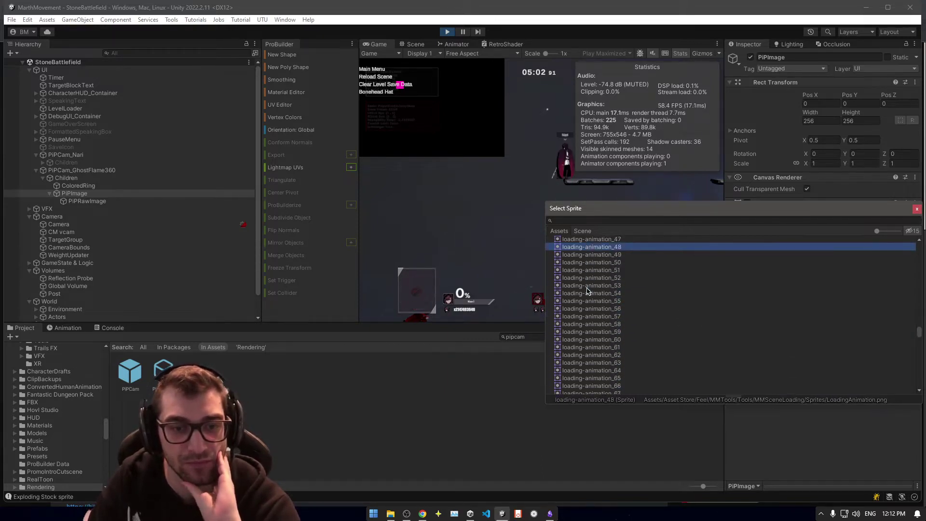
key("Down")
key("Down")
key("Down")
key("Down")
key("Down")
key("Down")
key("Down")
key("Down")
key("Down")
key("Down")
key("Down")
key("Down")
key("Down")
key("Down")
key("Down")
key("Down")
key("Up")
key("Up")
key("Up")
key("Up")
key("Up")
key("Up")
key("Up")
key("Up")
key("Up")
key("Up")
key("Up")
key("Up")
key("Up")
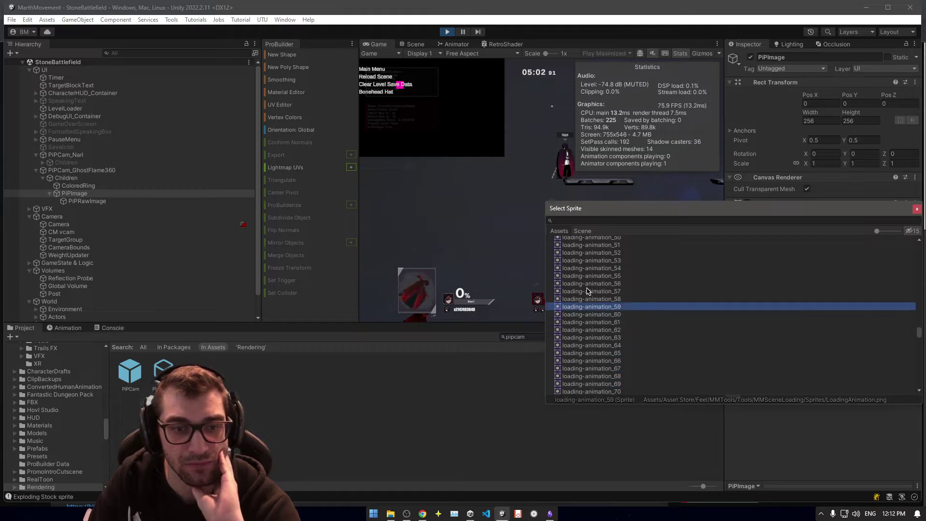
key("Down")
key("Down")
key("Down")
key("Down")
key("Down")
key("Down")
key("Down")
key("Down")
key("Down")
key("Down")
key("Down")
key("Down")
key("Down")
key("Down")
key("Down")
key("Down")
key("Down")
key("Up")
key("Up")
key("Up")
key("Up")
key("Up")
key("Up")
key("Up")
key("Up")
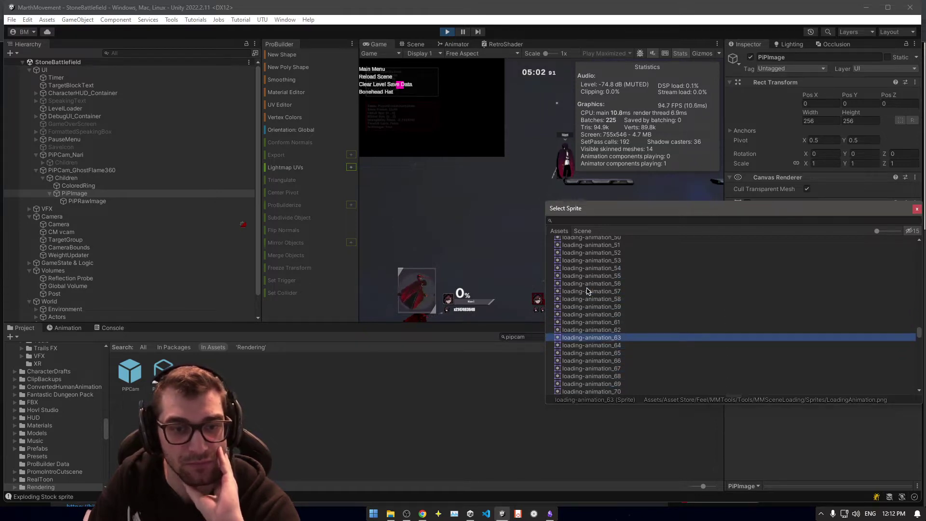
key("Up")
key("Up")
key("Up")
key("Up")
key("Up")
key("Up")
key("Up")
key("Up")
key("Up")
key("Down")
key("Down")
key("Down")
key("Down")
key("Down")
key("Down")
key("Down")
key("Down")
key("Down")
key("Down")
key("Down")
key("Down")
key("Down")
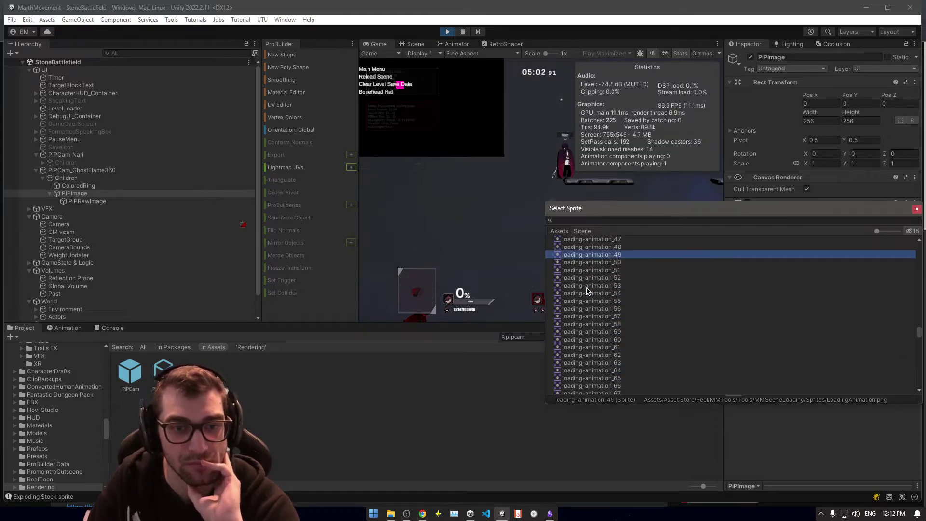
key("Down")
key("Down")
key("Down")
key("Down")
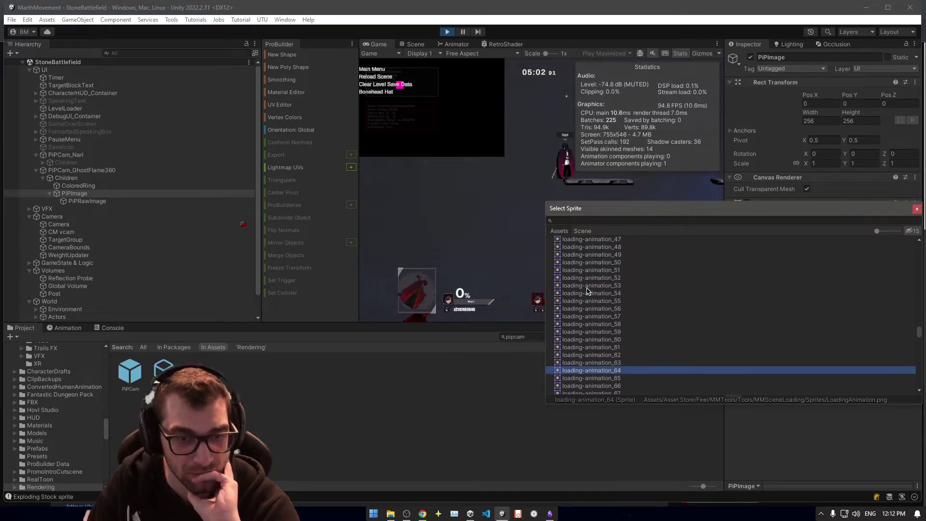
key("Down")
key("Down")
key("Down")
key("Down")
key("Up")
key("Up")
key("Up")
key("Up")
key("Up")
key("Up")
key("Up")
key("Up")
key("Up")
key("Up")
key("Up")
key("Up")
key("Up")
key("Up")
key("Up")
key("Up")
key("Up")
key("Up")
key("Up")
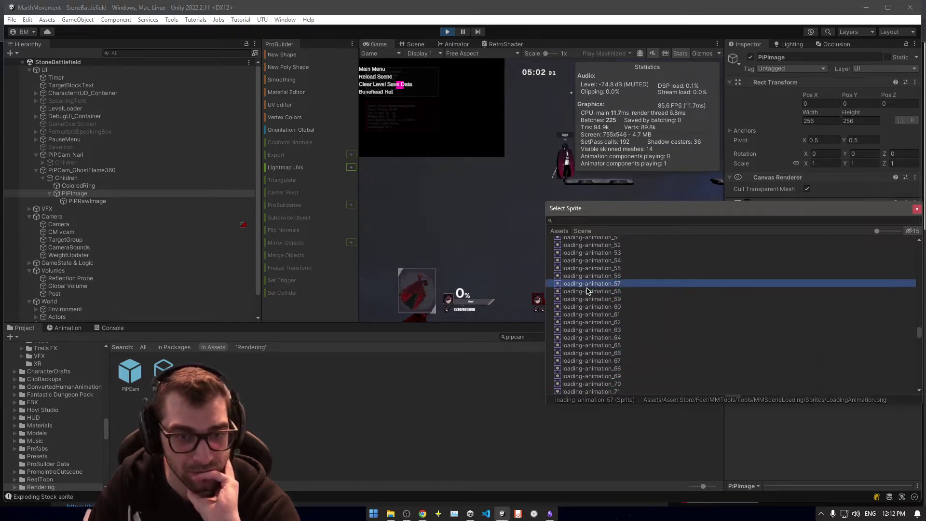
key("Down")
key("Down")
key("Down")
key("Down")
key("Down")
key("Down")
key("Down")
key("Down")
key("Down")
key("Down")
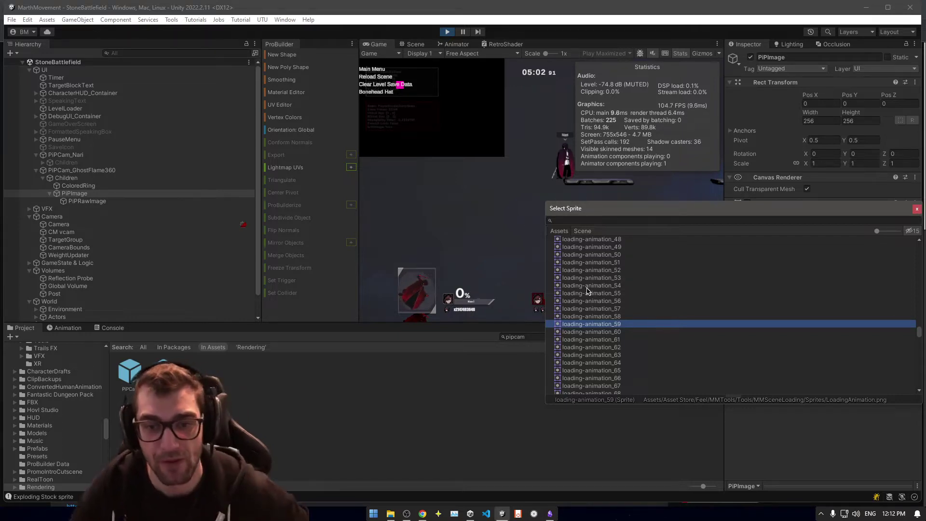
Fine-tune the PiP mask around loading-animation_58 to _60, comparing frames 52 to 64.
key("Up")
key("Up")
key("Up")
key("Up")
key("Up")
key("Up")
key("Up")
key("Up")
key("Up")
key("Down")
key("Down")
key("Down")
key("Down")
key("Down")
key("Down")
key("Down")
key("Down")
key("Down")
key("Down")
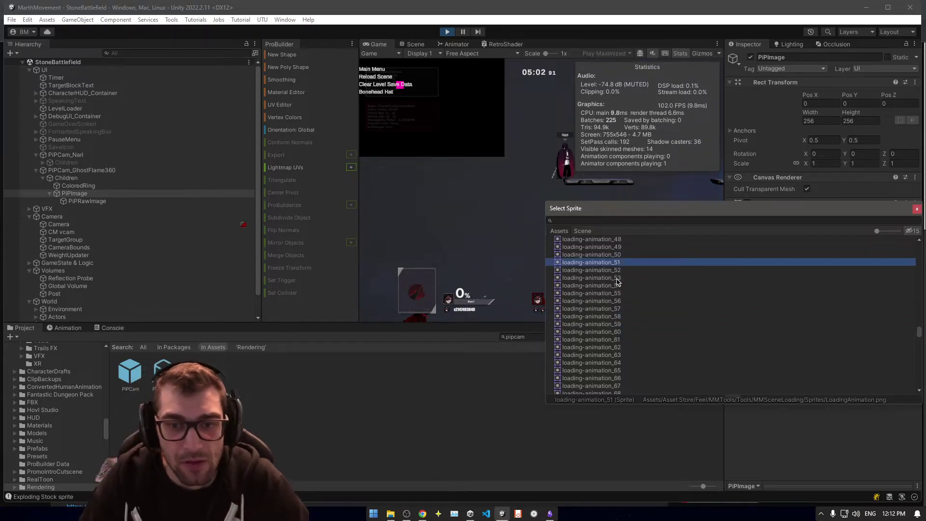
key("Down")
key("Down")
key("Down")
key("Up")
key("Up")
key("Up")
key("Up")
key("Up")
key("Up")
key("Up")
key("Up")
key("Up")
key("Up")
key("Up")
key("Up")
key("Up")
key("Up")
key("Up")
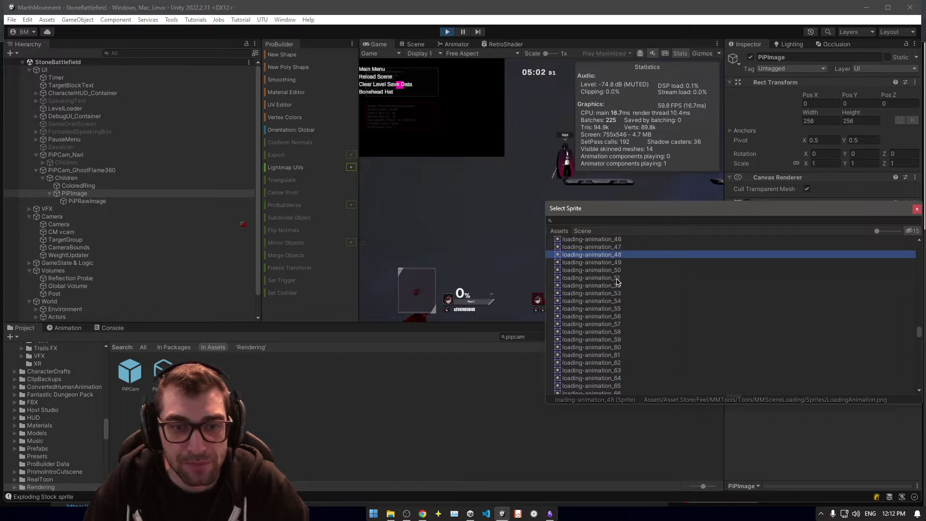
key("Down")
key("Down")
key("Down")
key("Down")
key("Down")
key("Down")
key("Down")
key("Down")
key("Down")
key("Down")
key("Down")
key("Down")
key("Down")
key("Up")
key("Up")
key("Up")
key("Up")
key("Down")
key("Down")
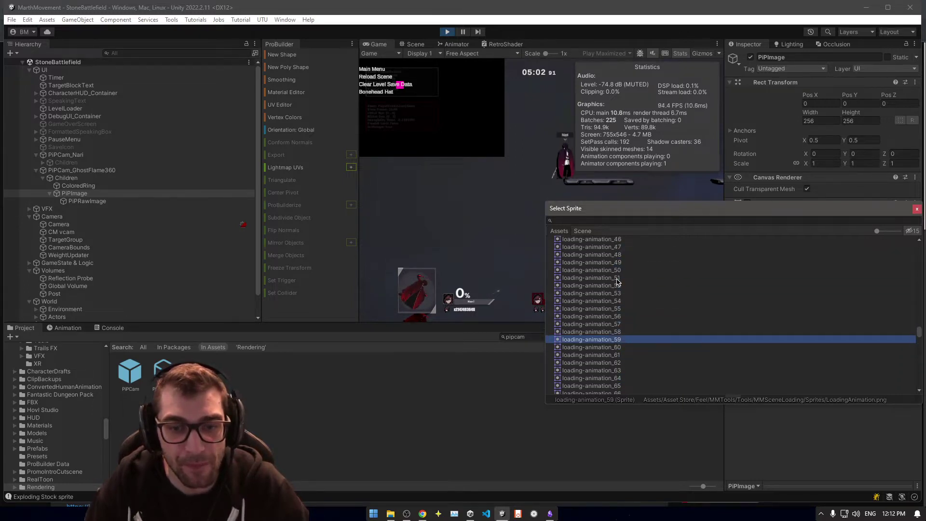
key("Up")
key("Up")
key("Up")
key("Up")
key("Up")
key("Up")
key("Up")
key("Down")
key("Down")
key("Down")
key("Down")
key("Down")
key("Down")
key("Down")
key("Down")
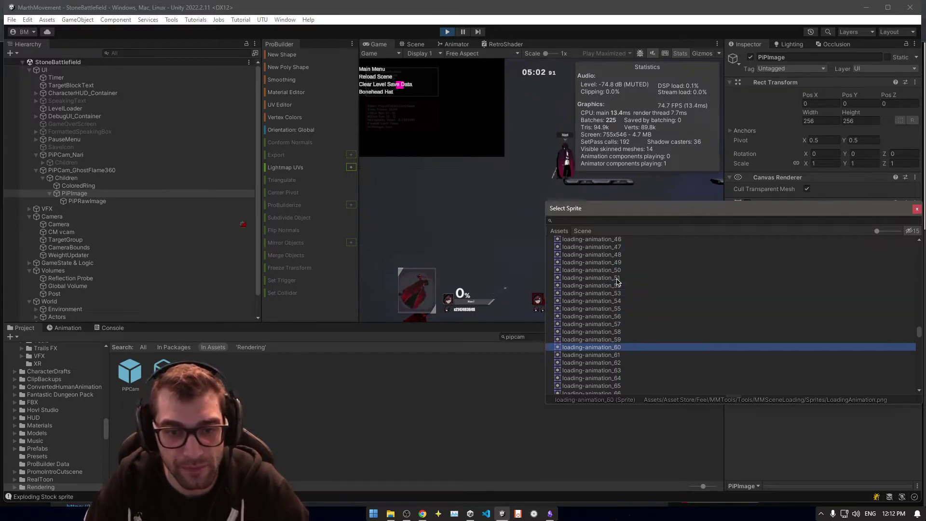
key("Down")
key("Down")
key("Down")
key("Down")
key("Up")
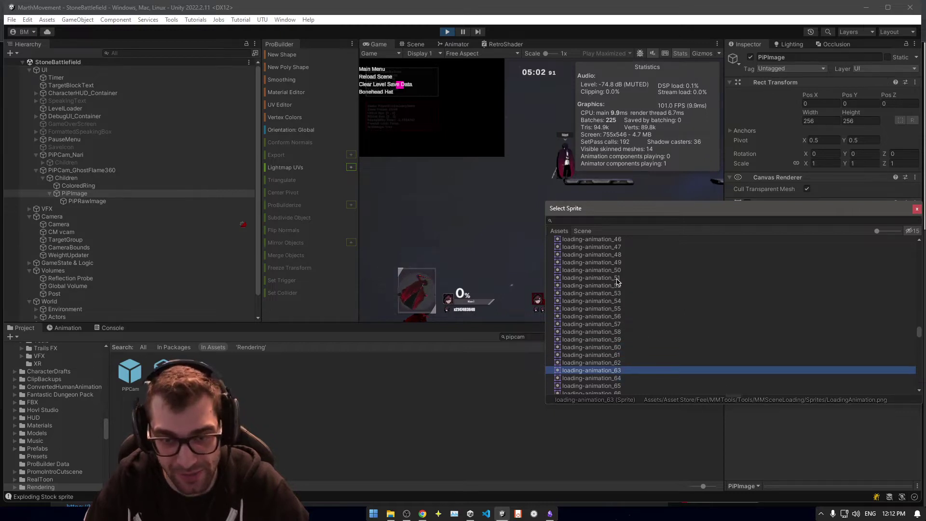
key("Up")
key("Up")
key("Up")
key("Up")
key("Up")
key("Up")
key("Up")
key("Up")
key("Down")
key("Down")
key("Down")
key("Down")
key("Down")
key("Down")
key("Down")
key("Down")
key("Down")
key("Down")
key("Down")
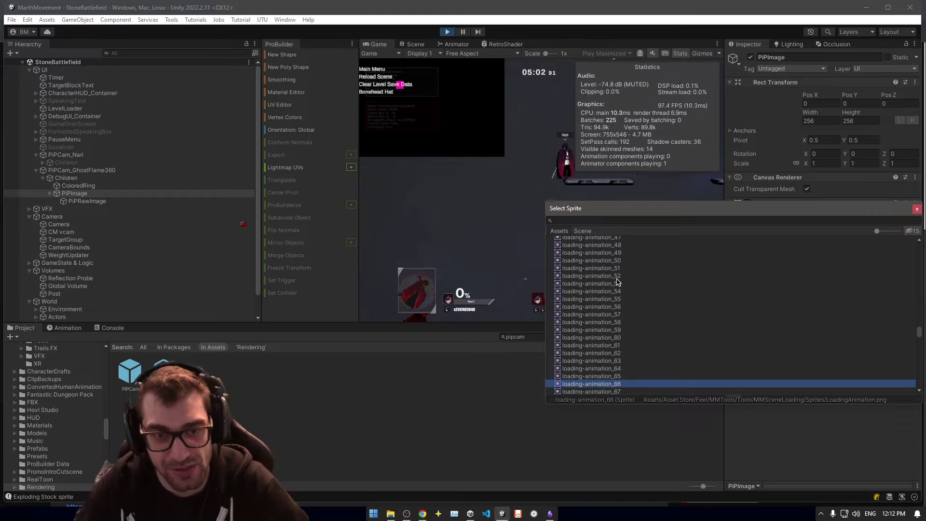
Keep loading-animation_66 on the PiP image, leave ColoredRing's Image disabled, and maximize the Game view.
left_click(916, 208)
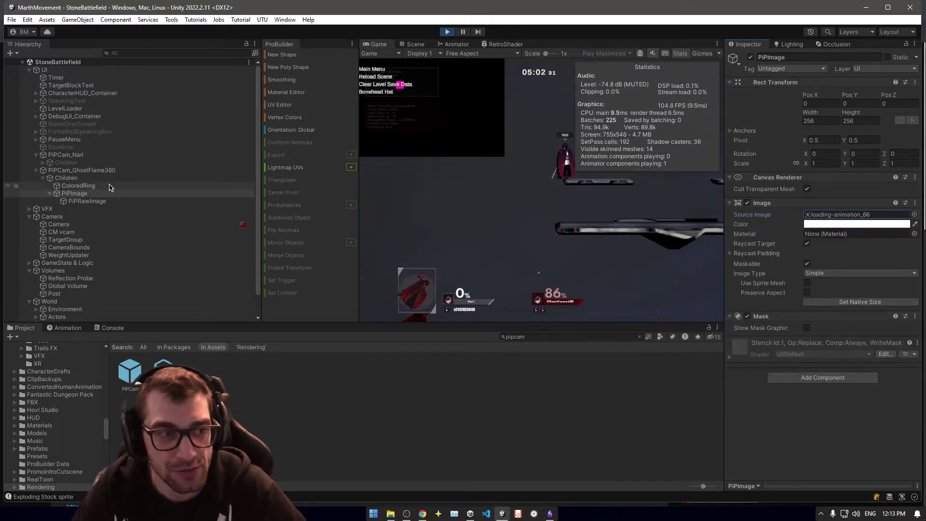
left_click(77, 186)
left_click(747, 203)
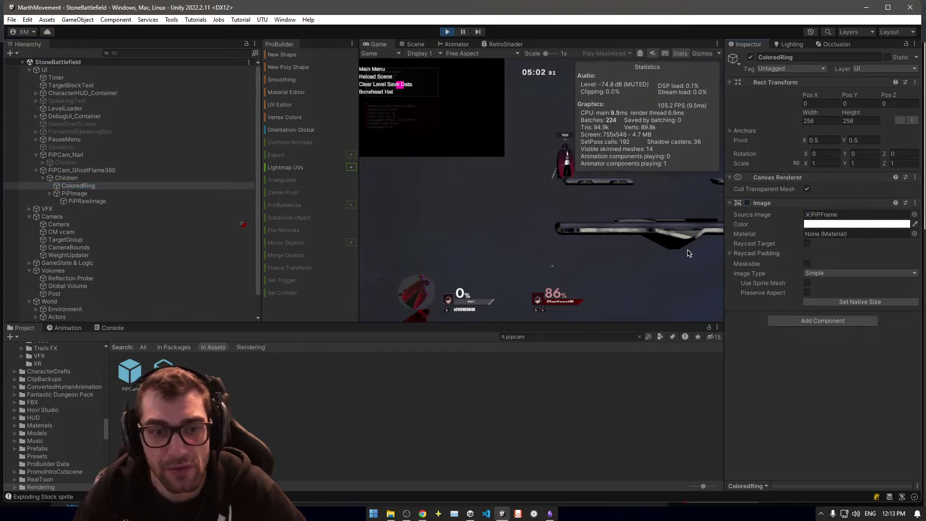
left_click(747, 203)
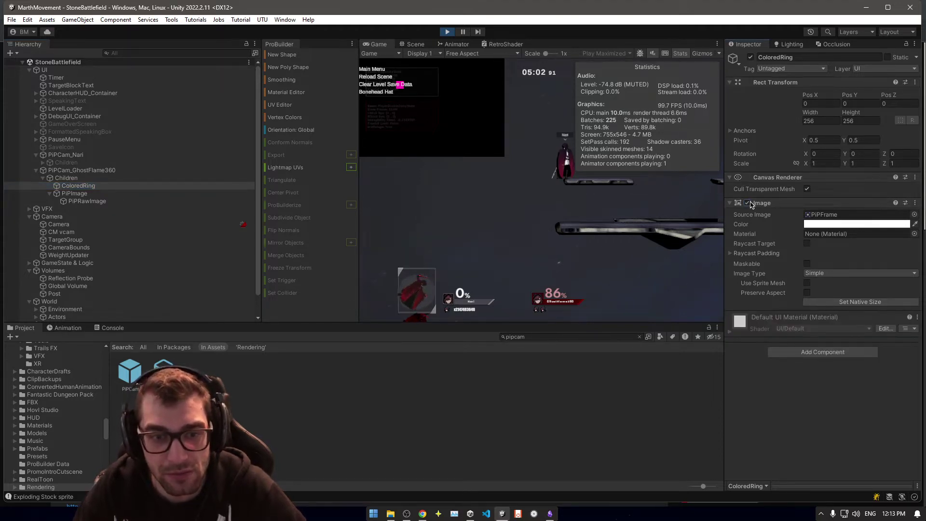
left_click(747, 203)
double_click(374, 45)
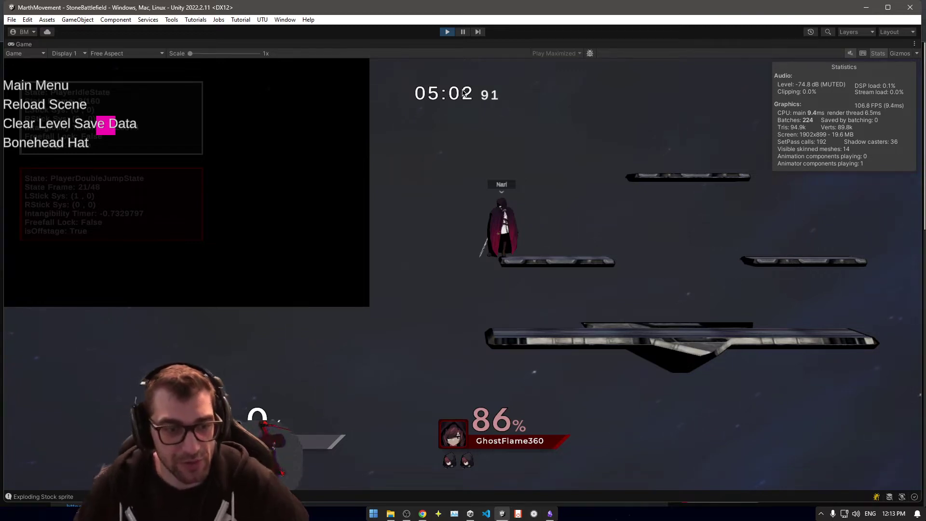
Keep playtesting the match, toggling the in-game debug menu with Escape and reopening it with F1.
key("Escape")
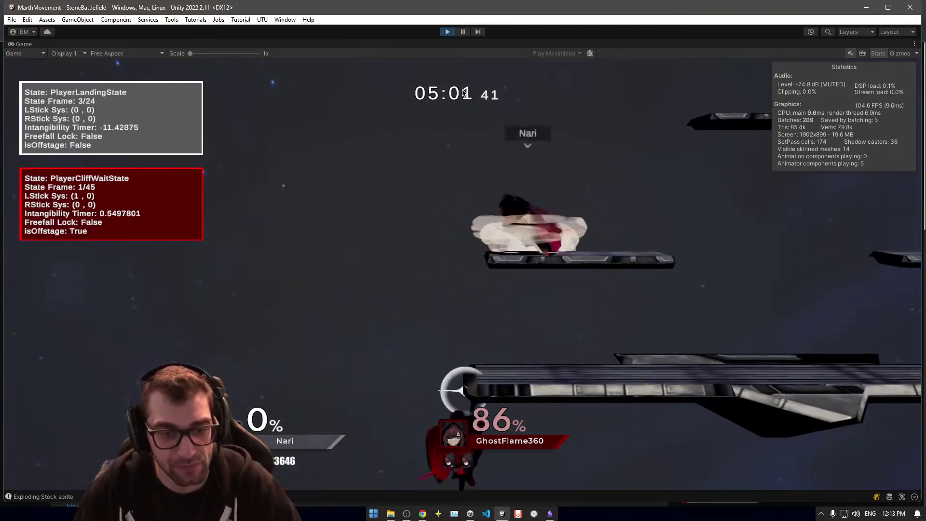
key("Escape")
key("Escape")
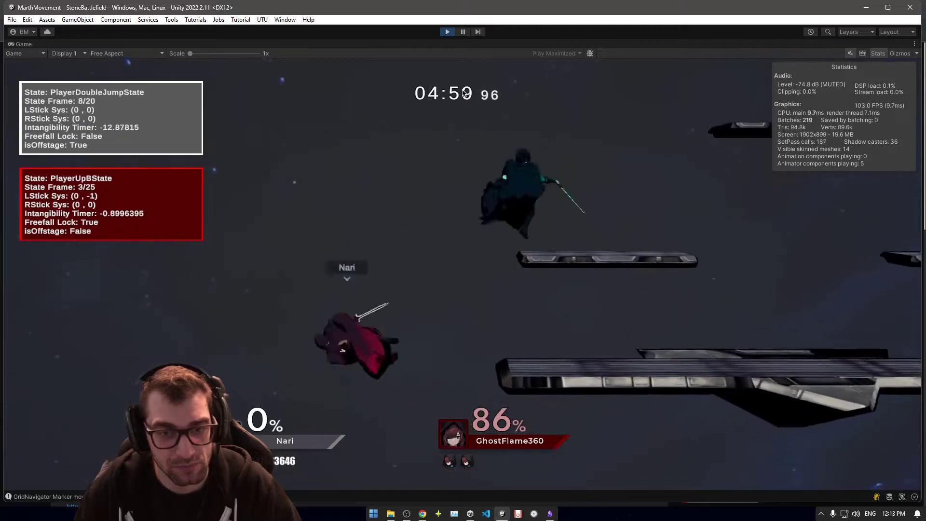
key("Escape")
key("Escape")
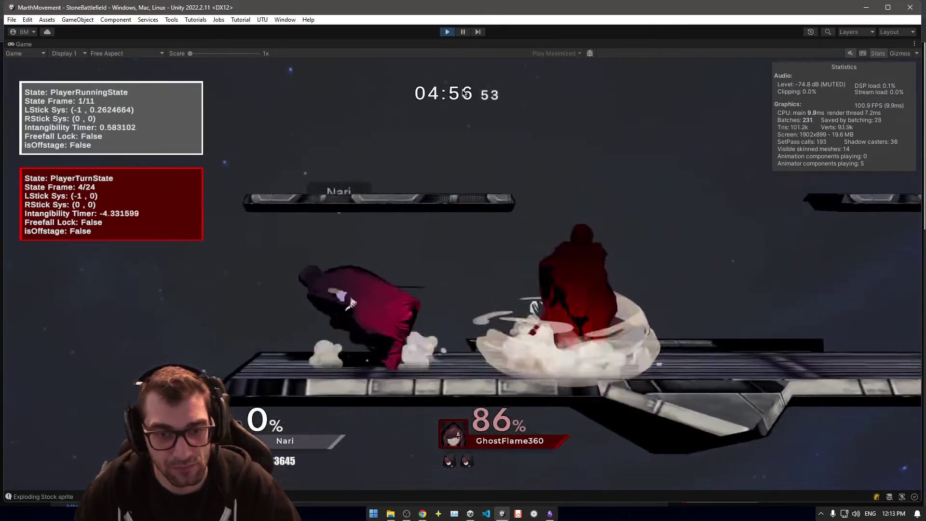
key("Escape")
key("Escape")
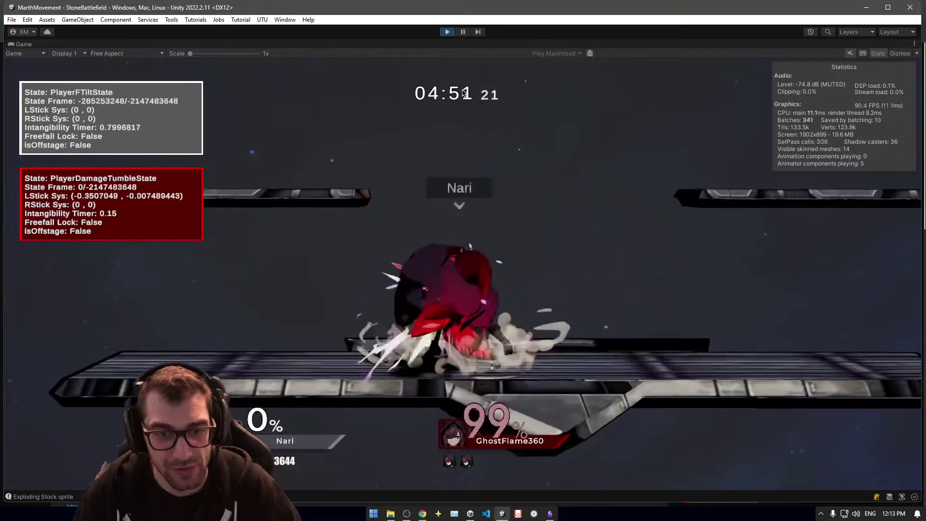
key("Escape")
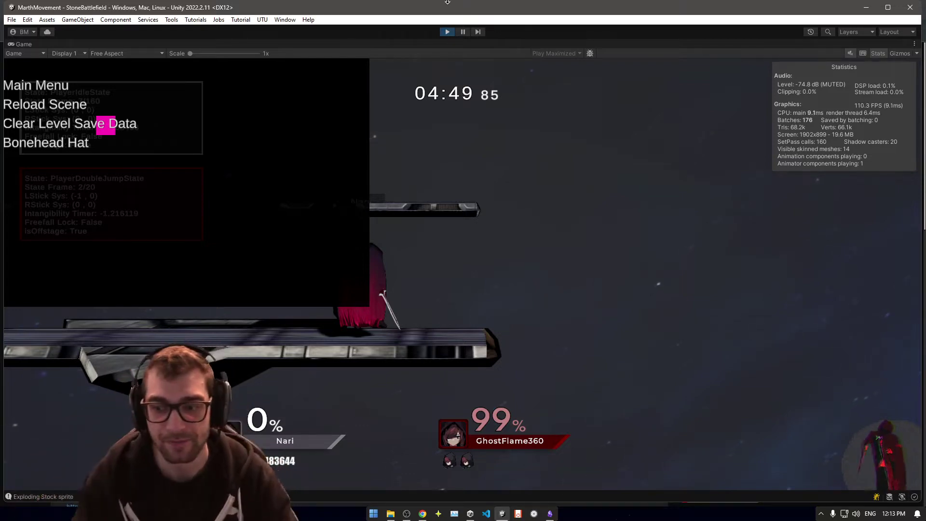
key("alt+Tab")
key("alt+Tab")
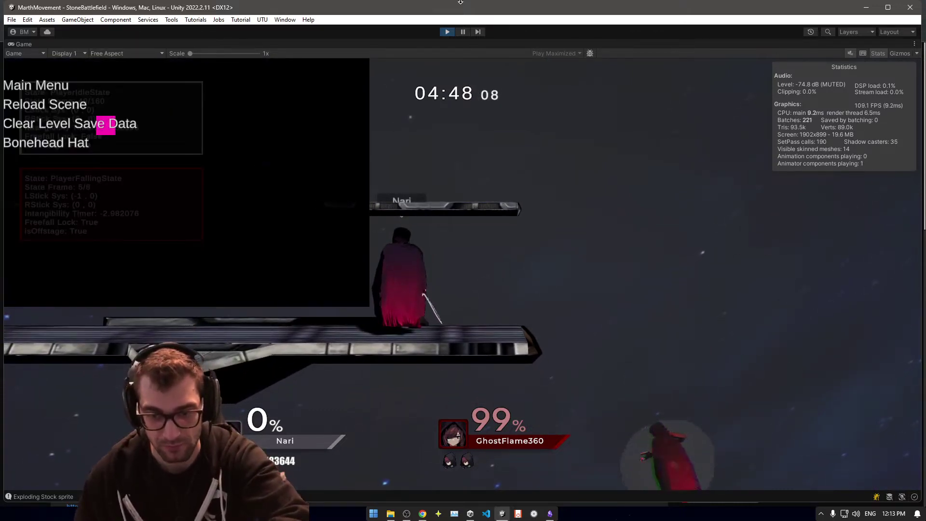
key("Escape")
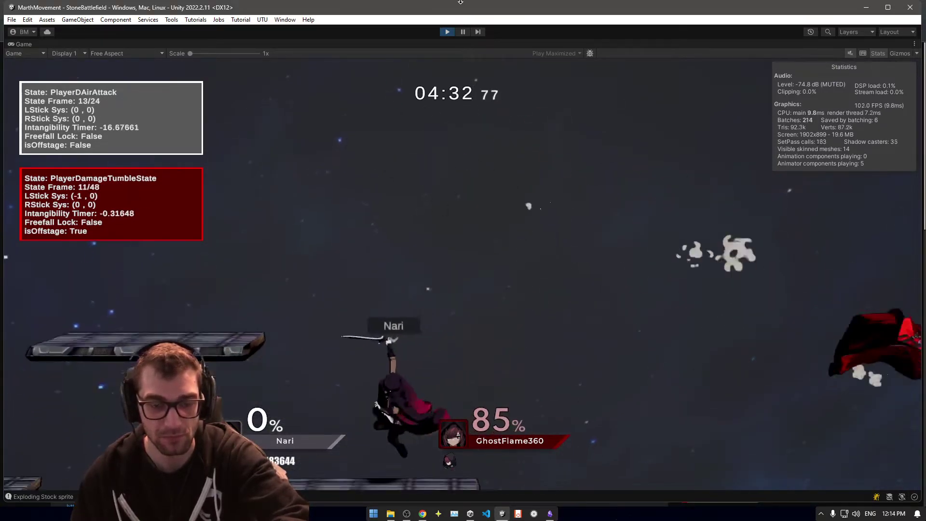
key("F1")
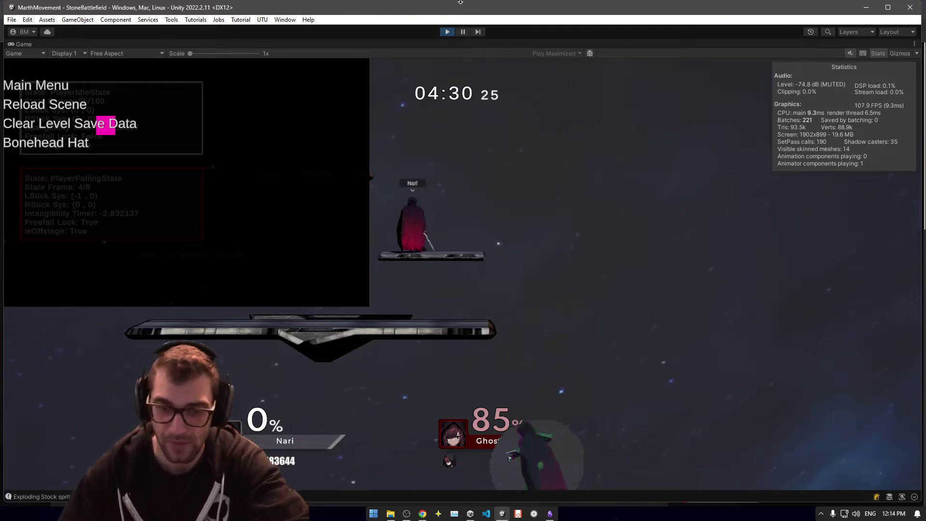
Switch to Chrome and flip through the Texturelabs, ChatGPT and GitHub tabs.
key("alt+Tab")
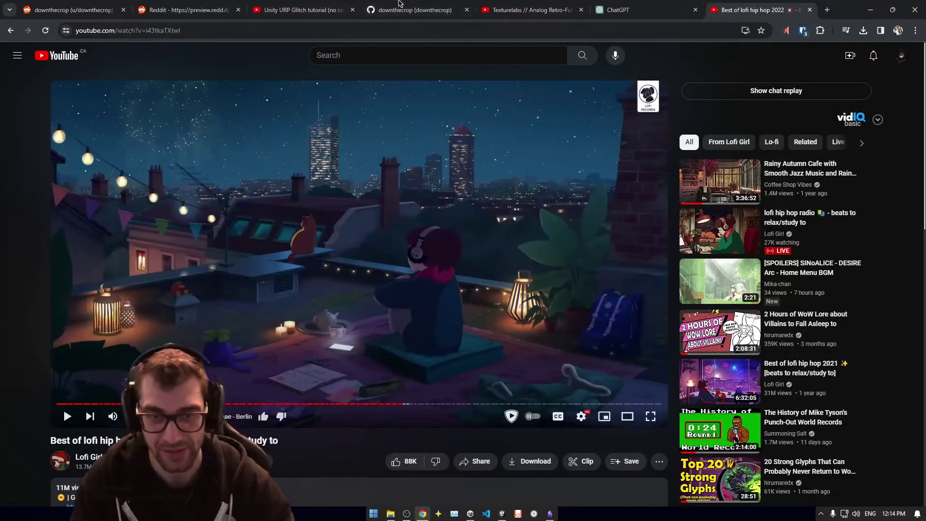
left_click(509, 15)
left_click(615, 9)
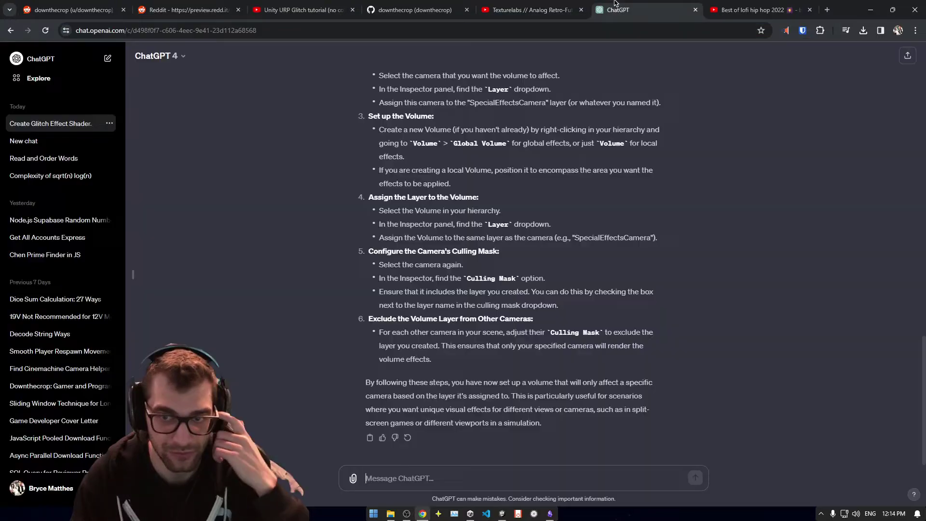
left_click(538, 3)
left_click(388, 4)
Close the Reddit image-preview tab and land on the Reddit profile tab.
left_click(238, 10)
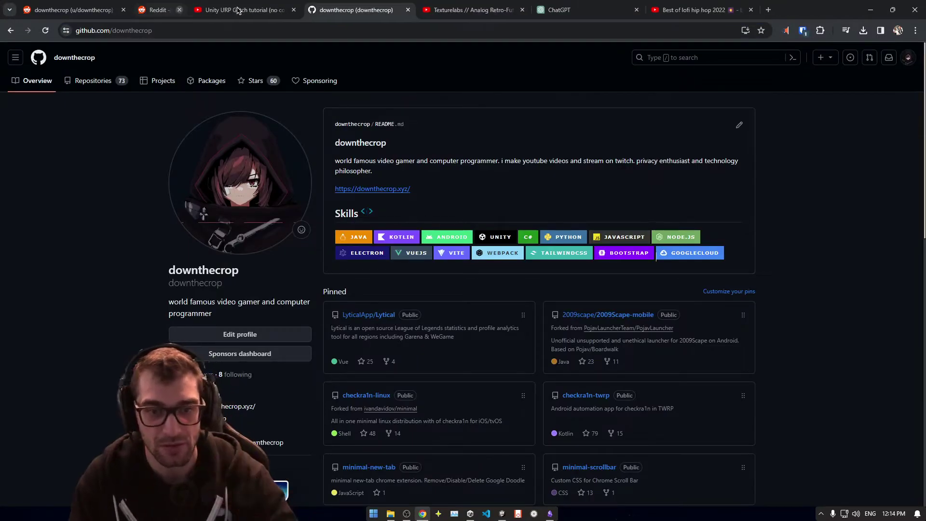
left_click(414, 5)
left_click(530, 5)
left_click(649, 6)
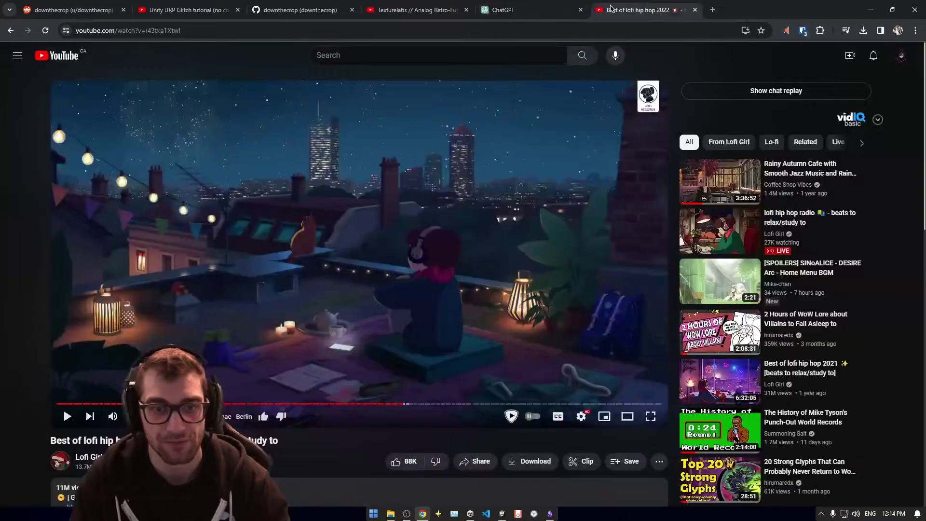
left_click(545, 6)
left_click(299, 7)
left_click(193, 7)
Open a blank new tab, then return to the YouTube lofi hip hop page.
left_click(67, 7)
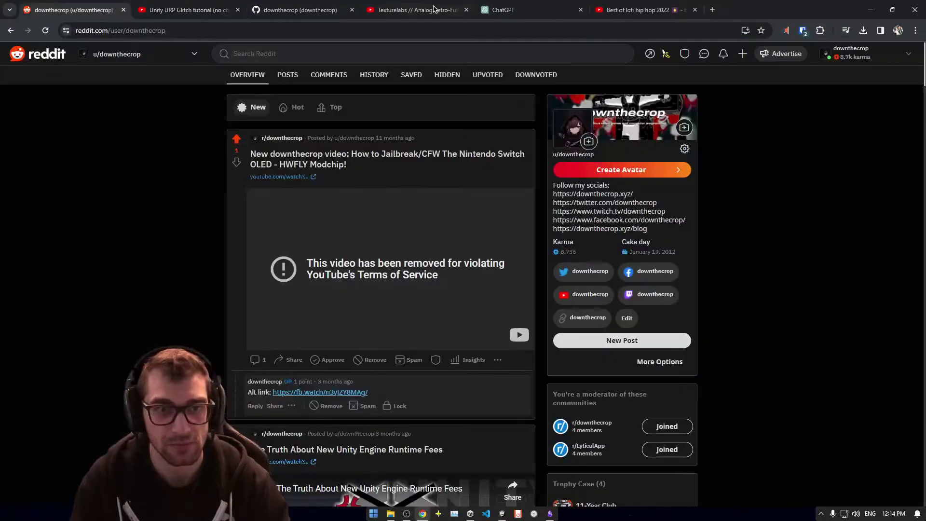
left_click(530, 7)
left_click(611, 9)
left_click(710, 10)
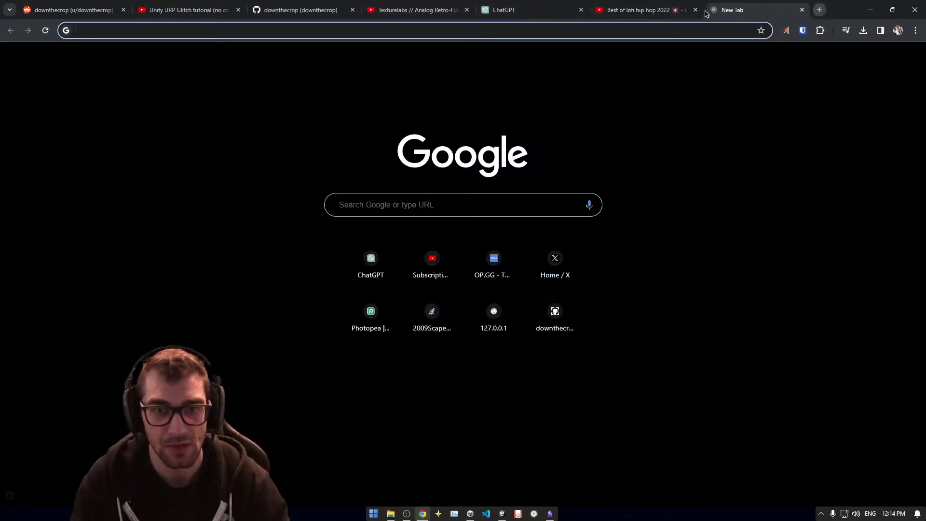
left_click(670, 8)
Search YouTube for 'photoshop glitch text effect'.
type("[p")
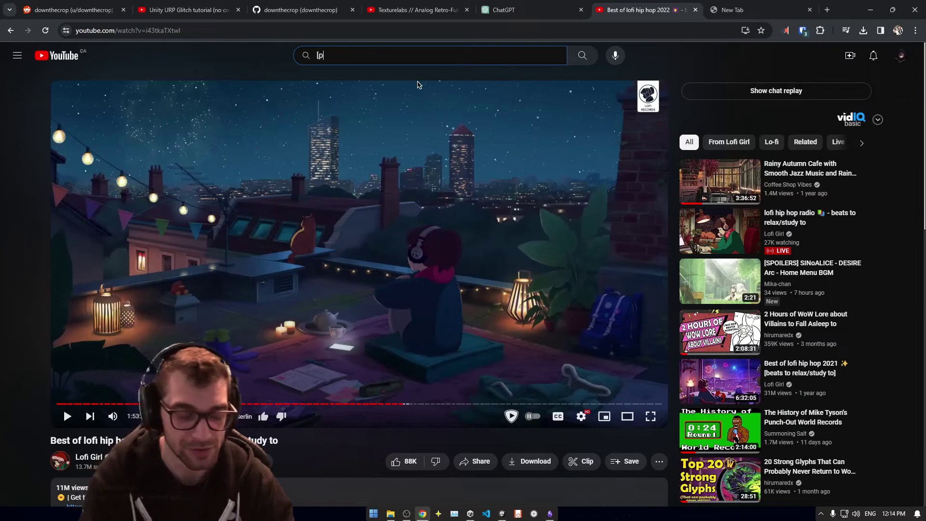
key("BackSpace")
key("BackSpace")
type("phto")
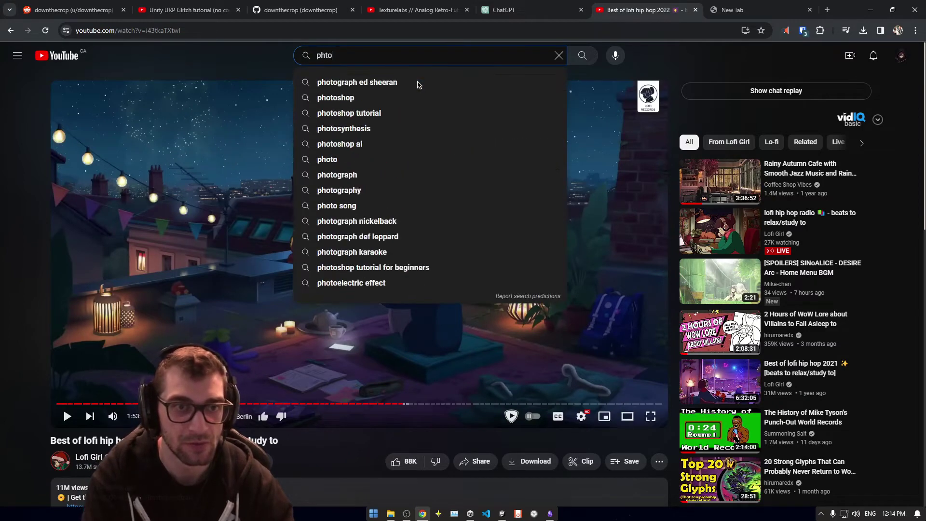
type("o")
key("BackSpace")
key("BackSpace")
key("BackSpace")
type("otoshi")
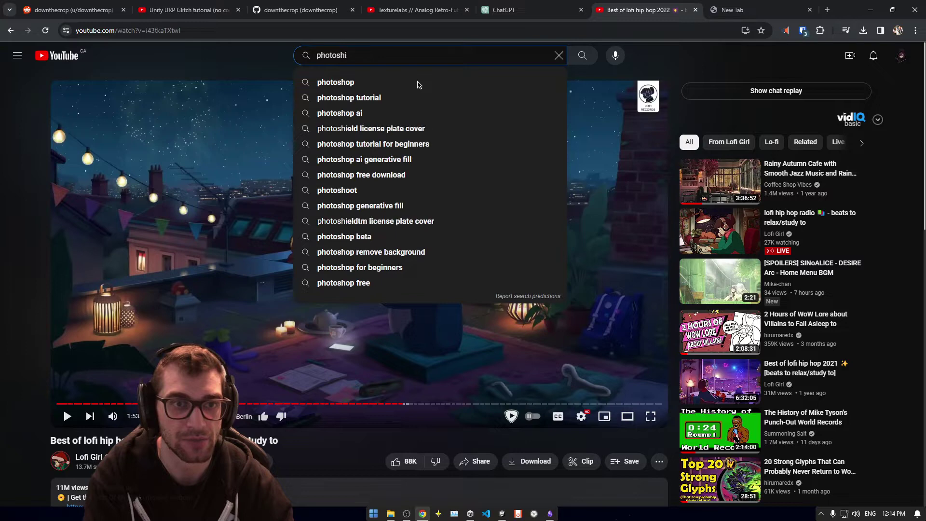
key("BackSpace")
type("po[")
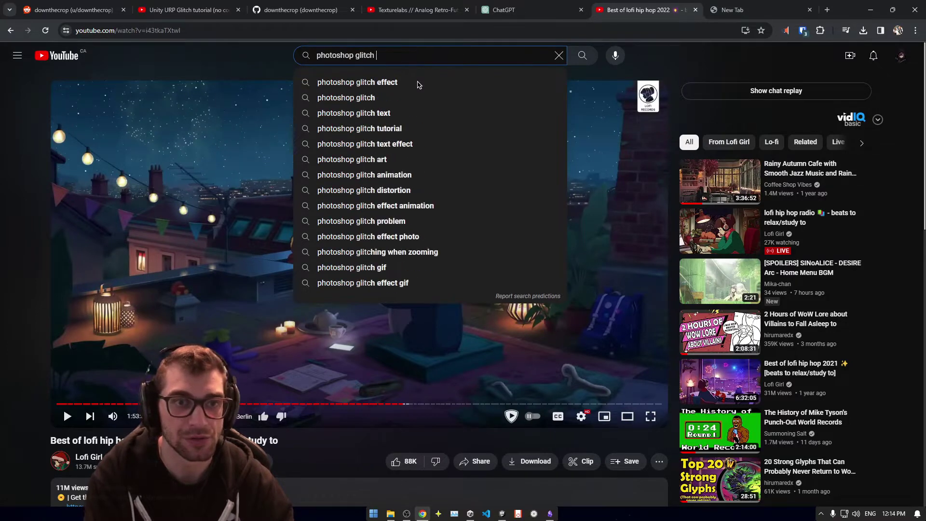
type("t")
key("BackSpace")
type("te")
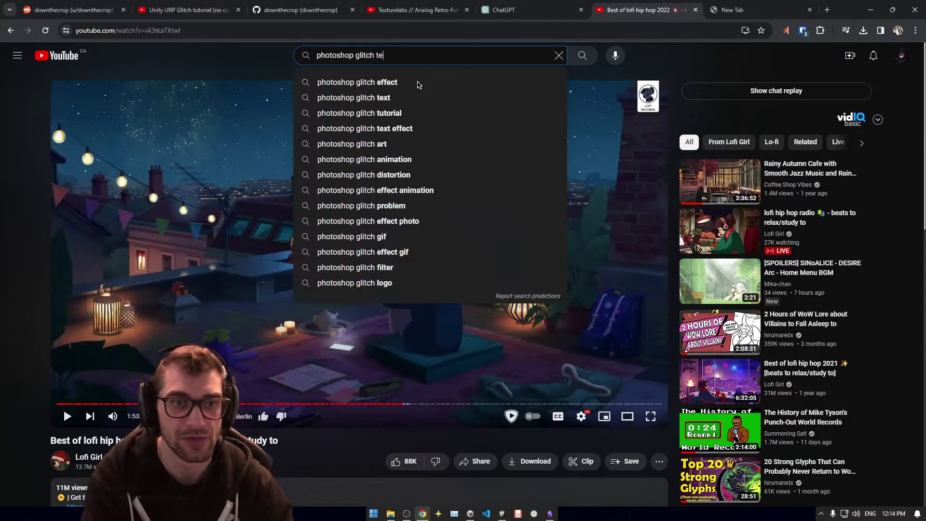
type("xt effect")
key("Return")
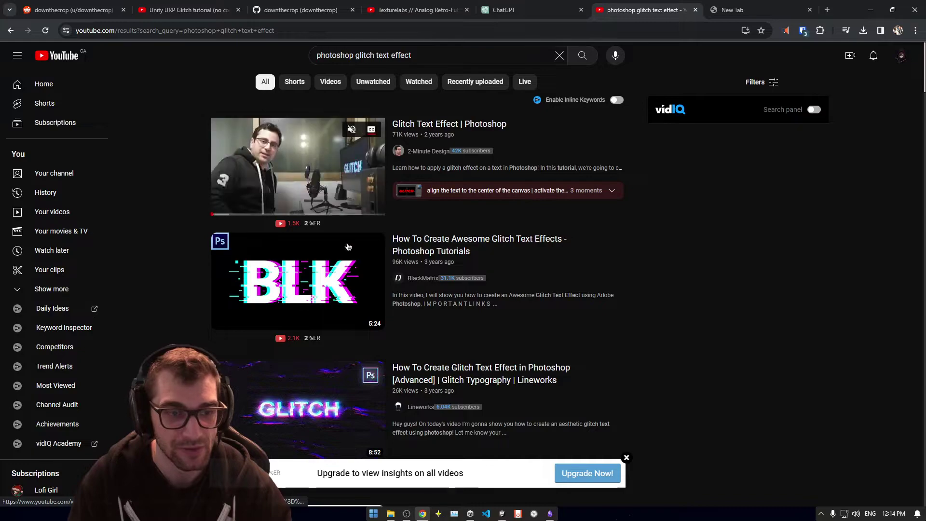
scroll(347, 247, "down", 7)
scroll(348, 291, "up", 3)
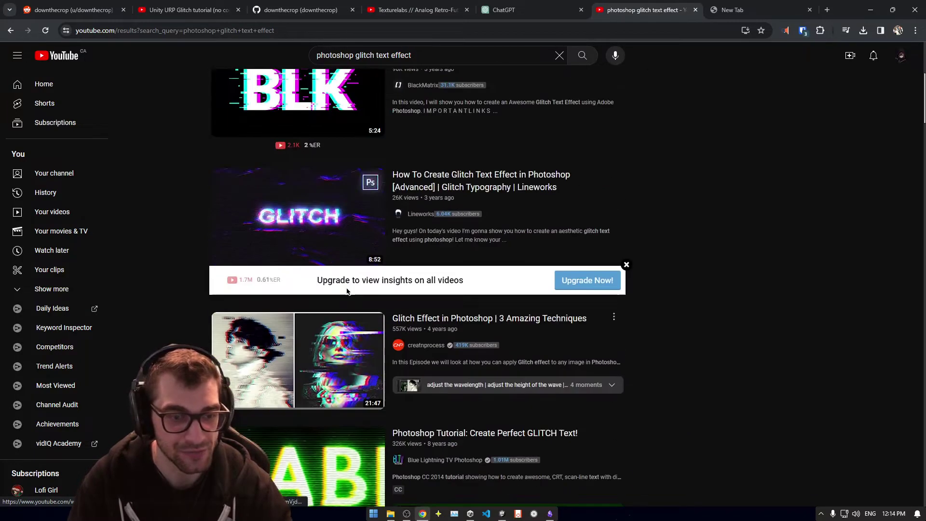
scroll(320, 327, "up", 3)
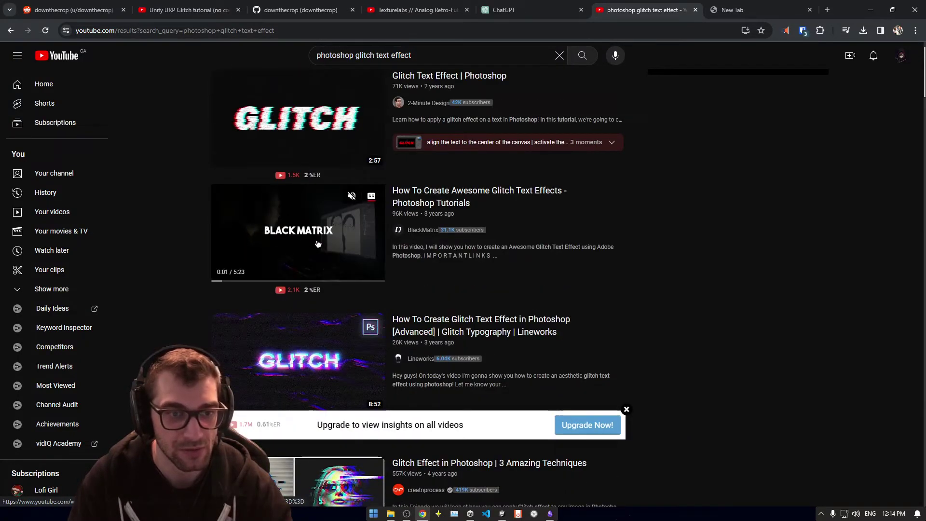
scroll(348, 270, "down", 12)
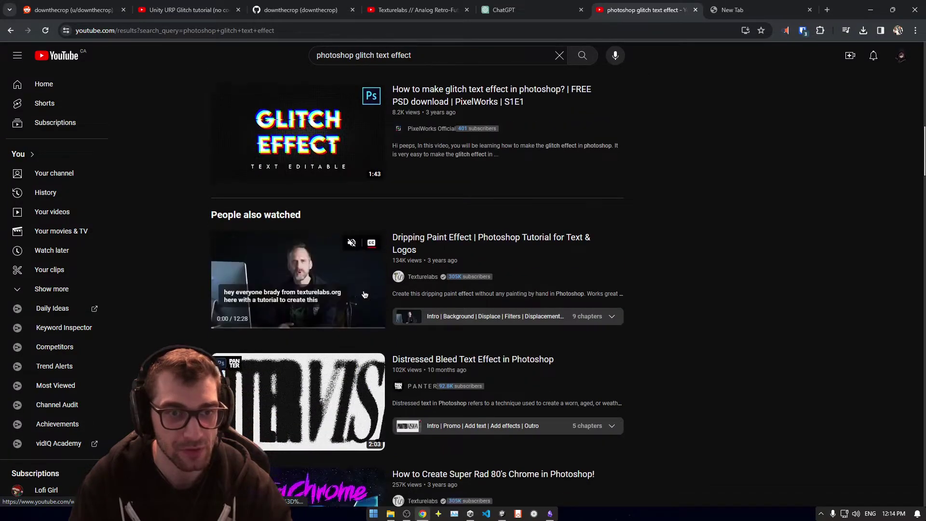
scroll(365, 294, "down", 3)
scroll(365, 292, "up", 4)
mouse_move(303, 217)
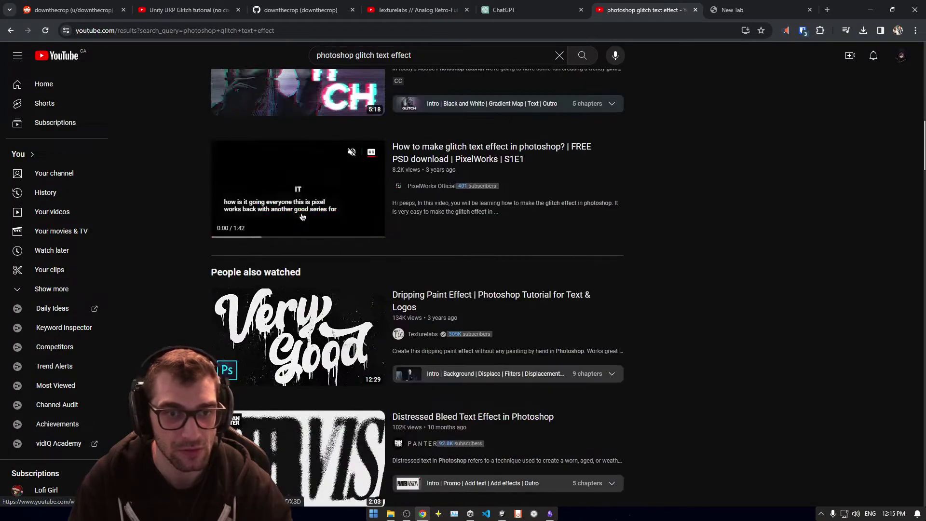
scroll(308, 211, "down", 13)
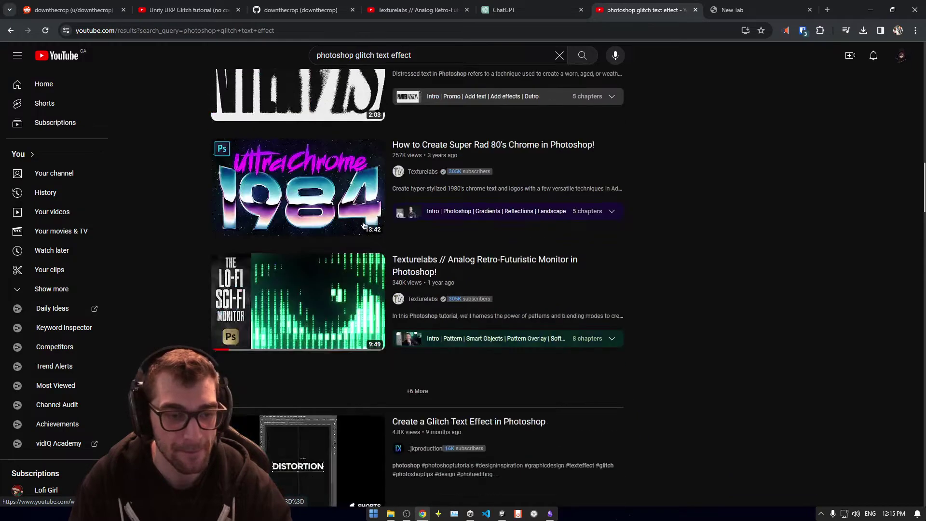
scroll(372, 239, "up", 3)
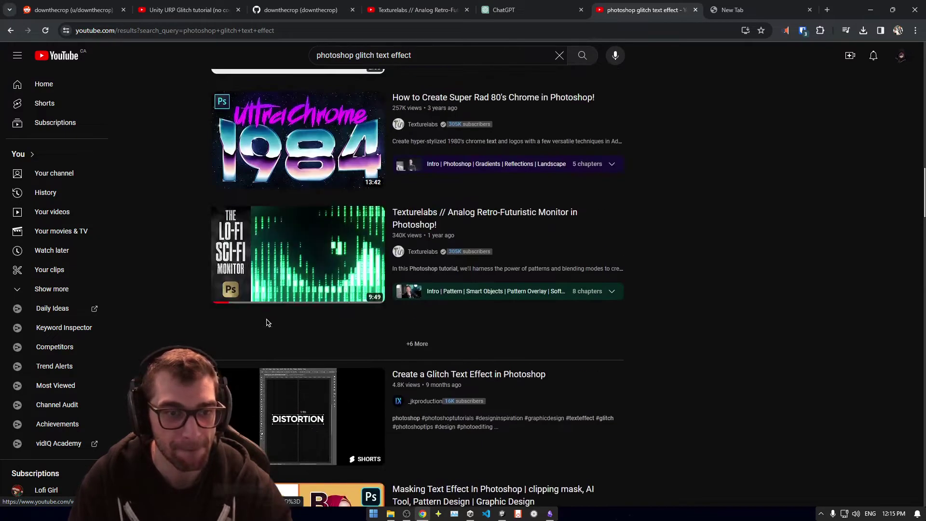
scroll(268, 322, "down", 15)
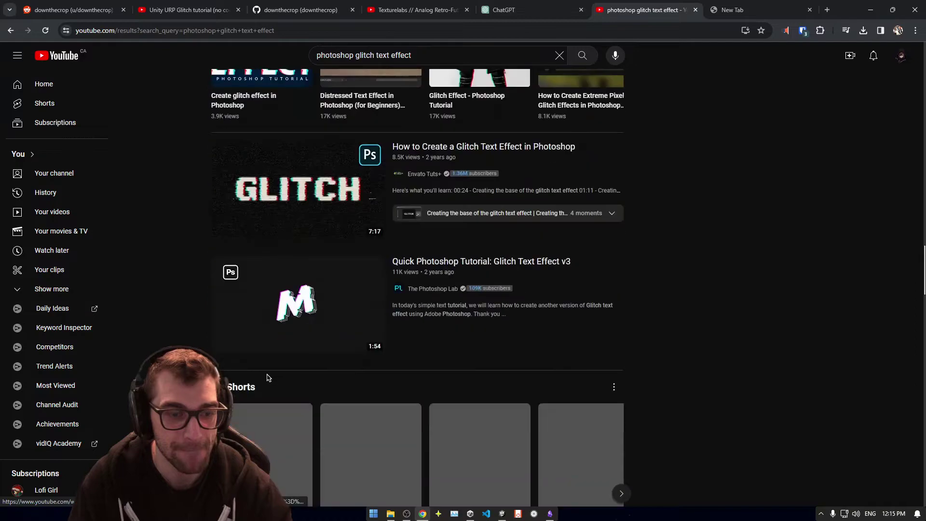
scroll(268, 377, "down", 17)
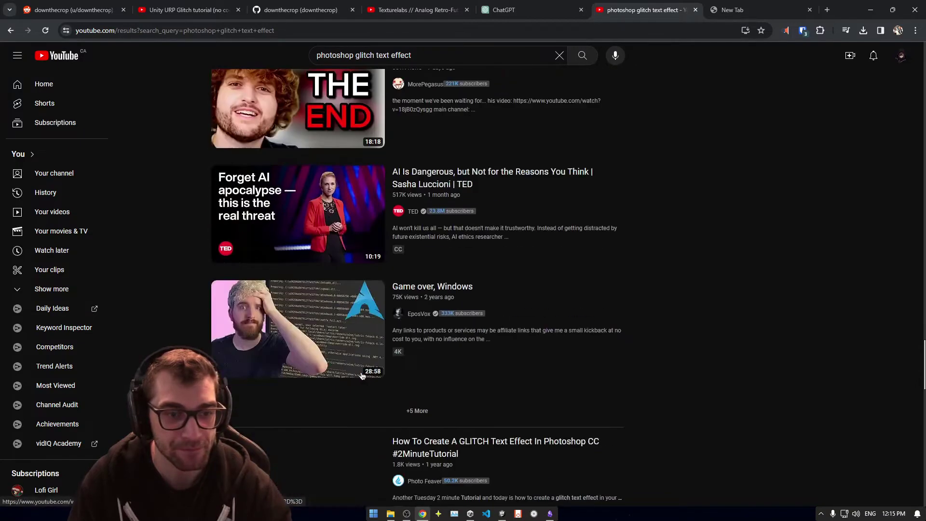
scroll(362, 375, "down", 5)
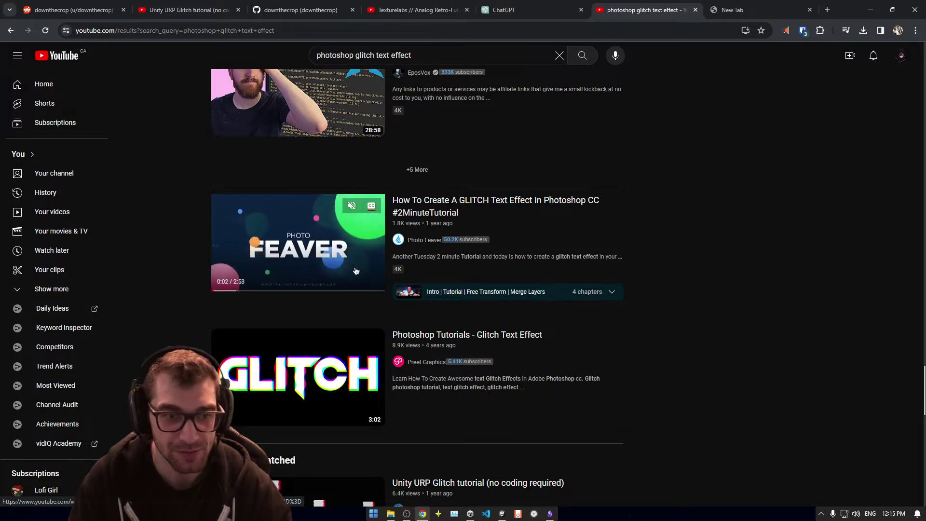
scroll(356, 271, "down", 10)
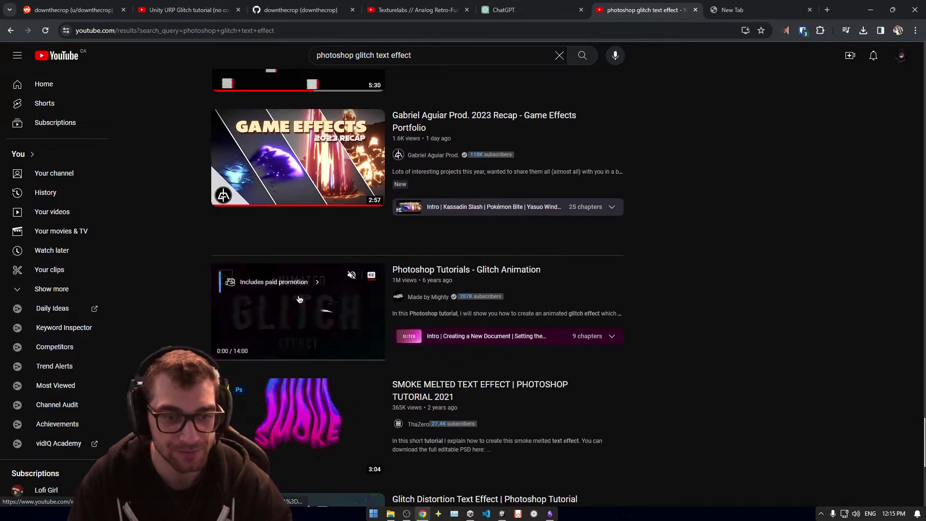
scroll(299, 299, "down", 7)
scroll(578, 371, "down", 20)
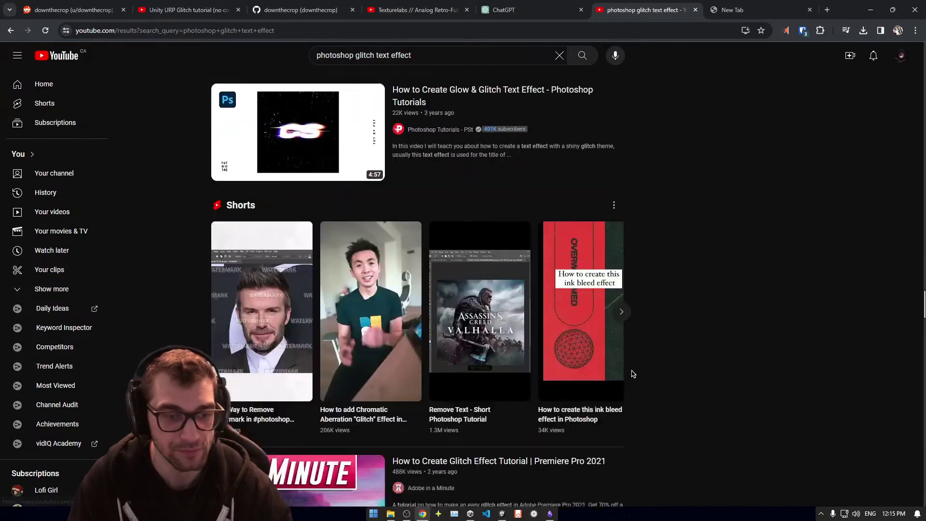
scroll(635, 375, "down", 16)
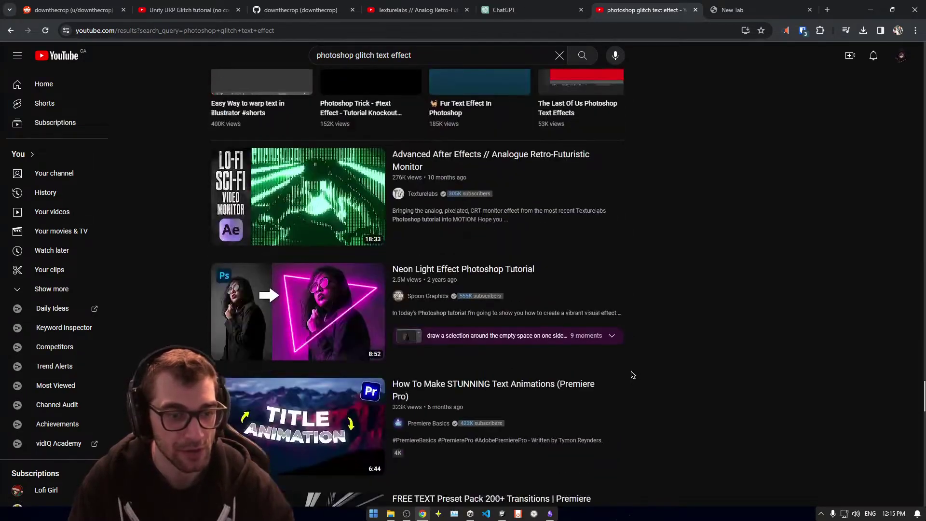
scroll(637, 373, "down", 9)
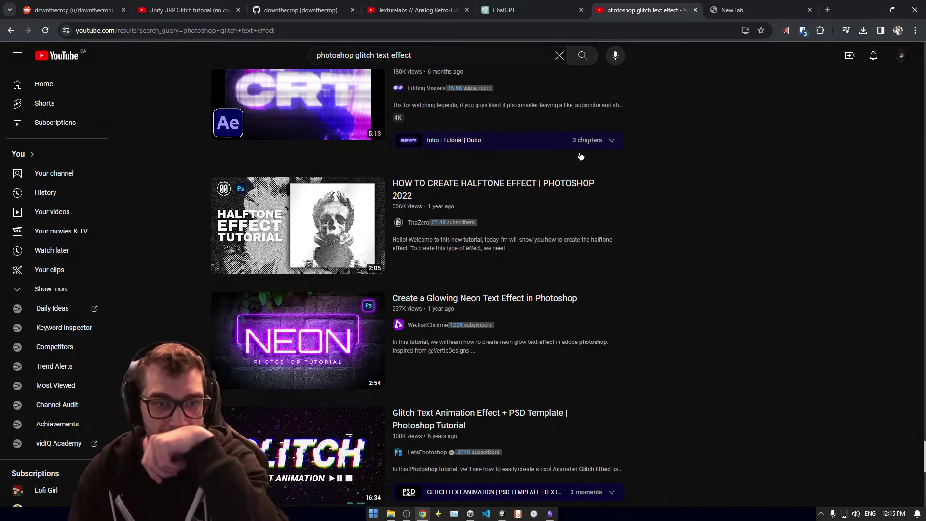
scroll(660, 309, "down", 4)
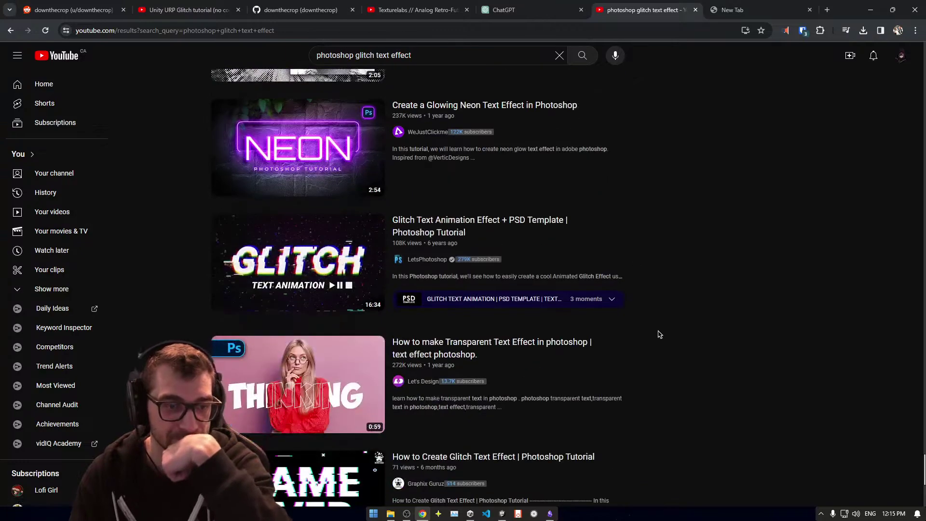
scroll(660, 342, "down", 3)
scroll(663, 349, "down", 4)
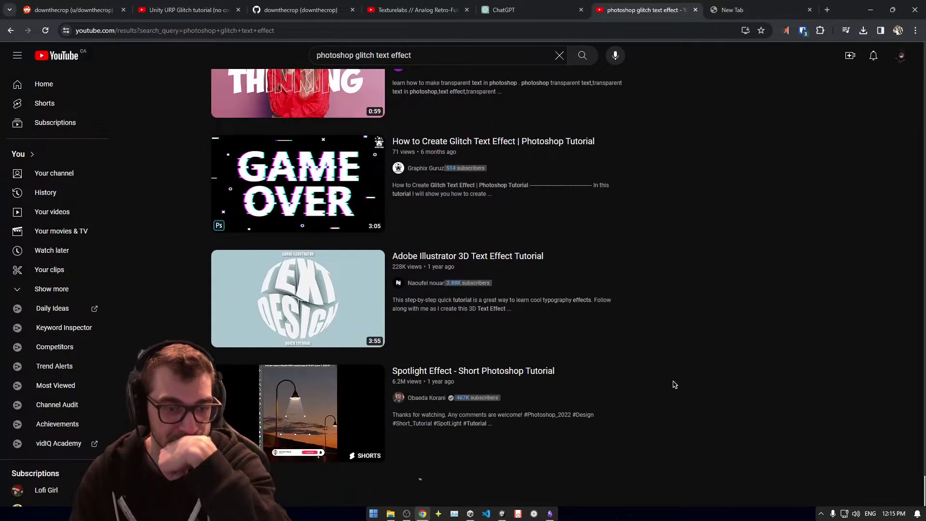
scroll(702, 382, "down", 8)
scroll(662, 134, "up", 20)
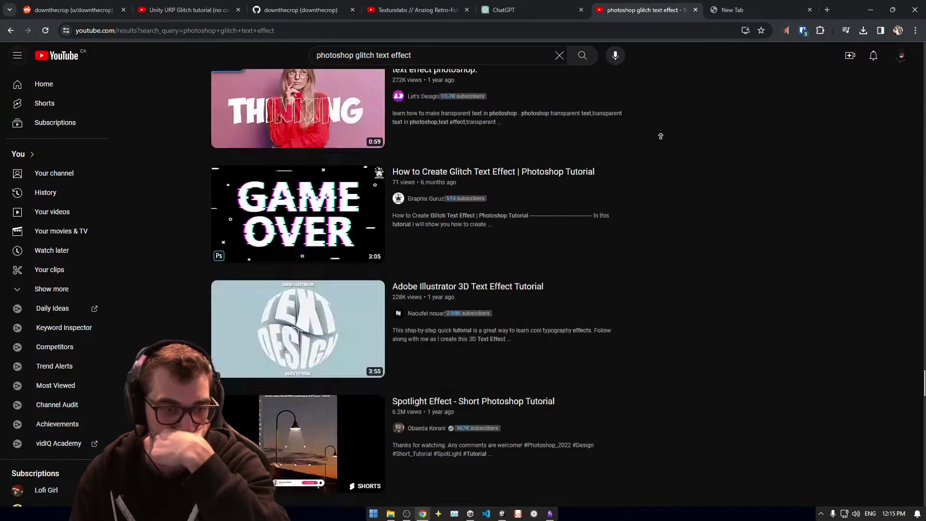
Refine the YouTube search to 'photoshop glitch text effect instagram filter'.
left_click(464, 56)
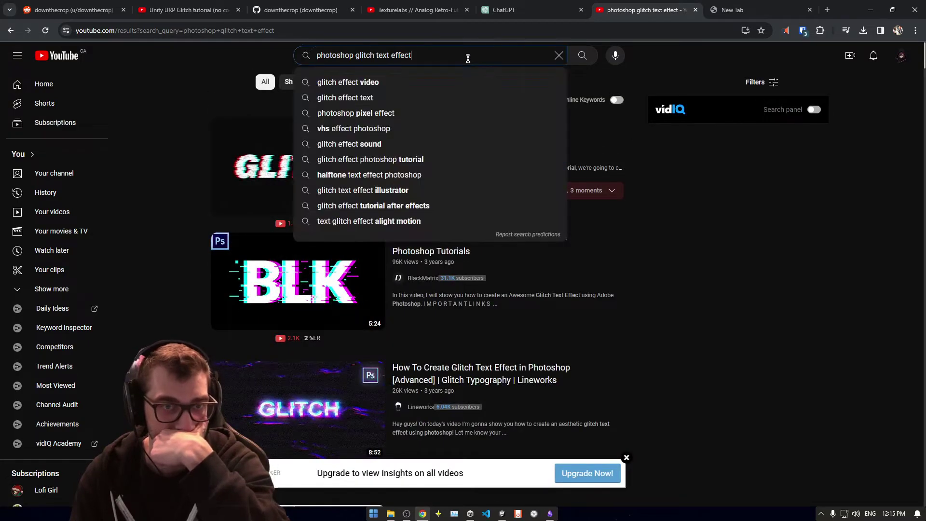
type("inst")
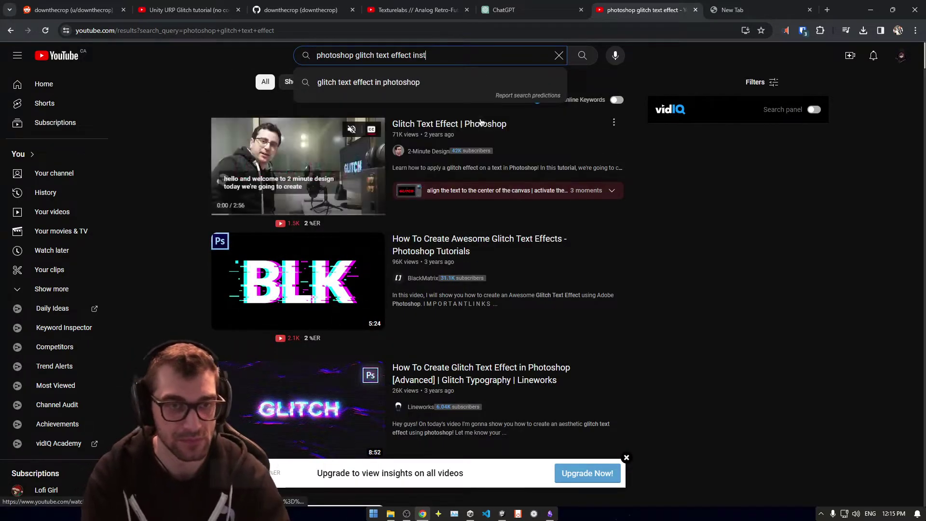
type("agram filter")
key("Return")
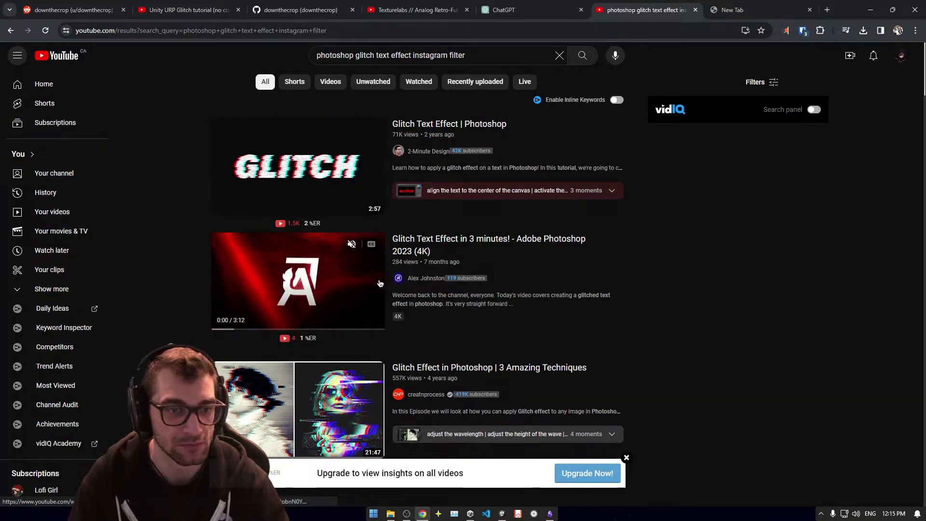
Scroll through the refined results, including a Realistic Photocopy Effect tutorial.
scroll(336, 283, "down", 7)
mouse_move(309, 234)
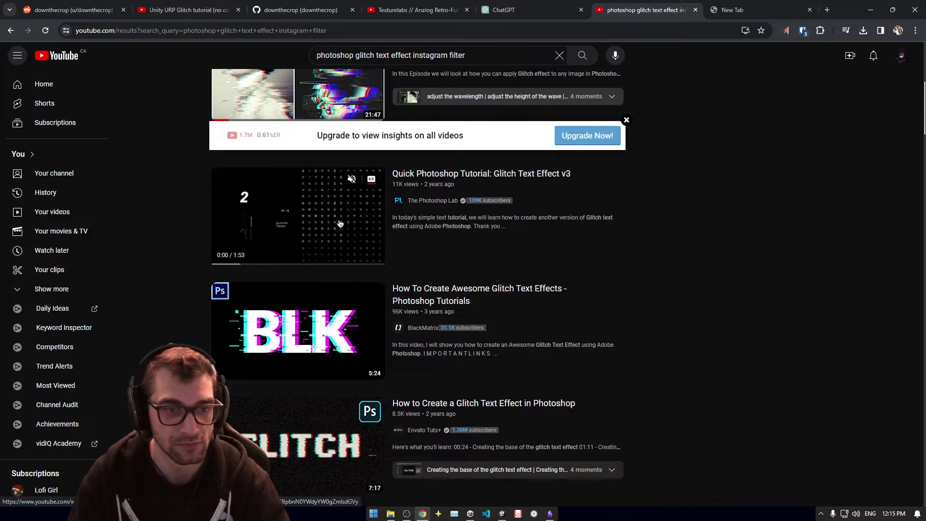
mouse_move(283, 337)
scroll(329, 336, "down", 4)
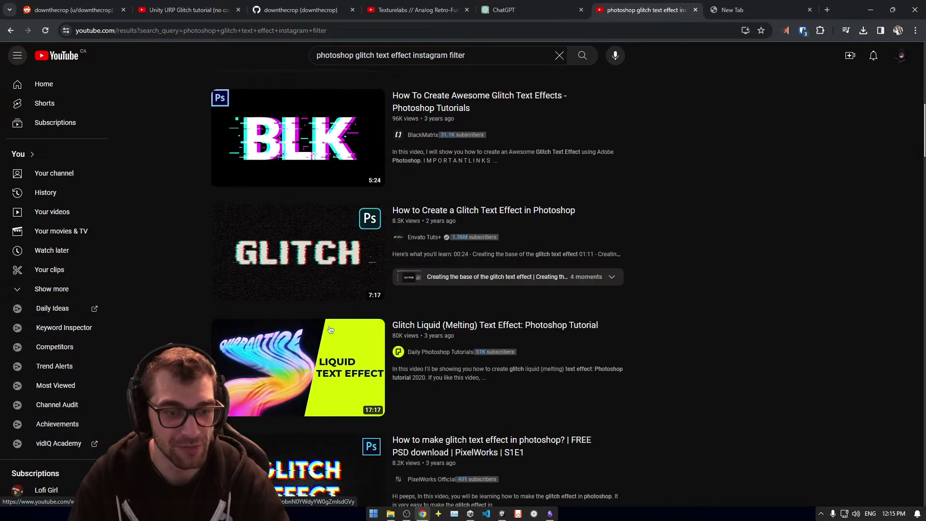
scroll(347, 274, "down", 18)
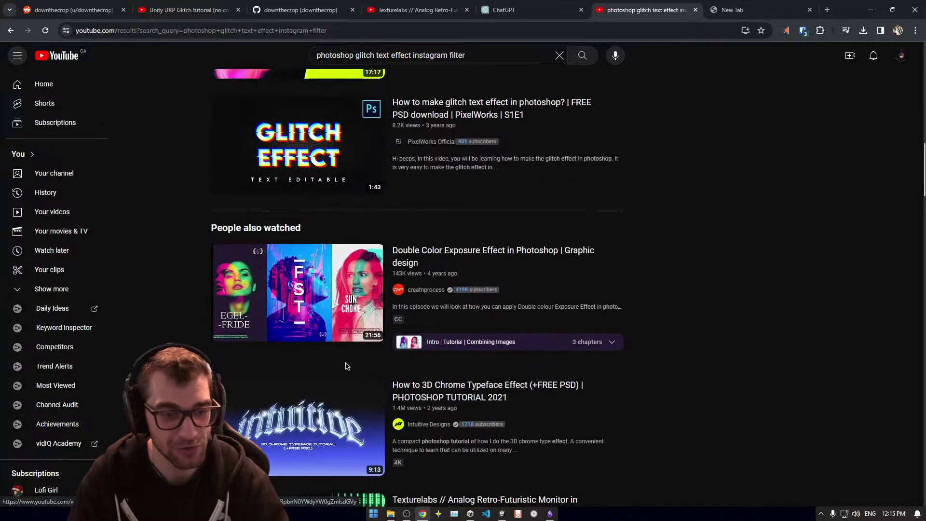
scroll(293, 423, "down", 14)
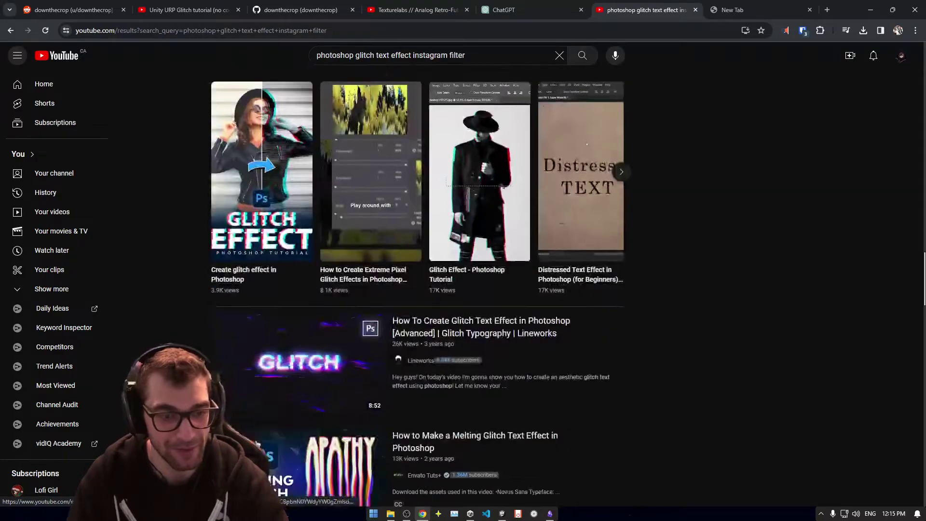
scroll(323, 307, "down", 20)
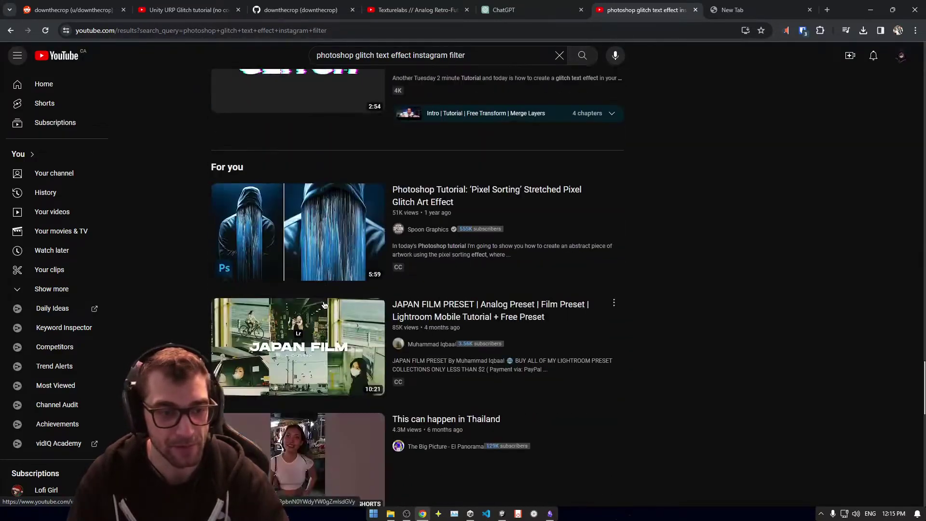
scroll(625, 279, "down", 7)
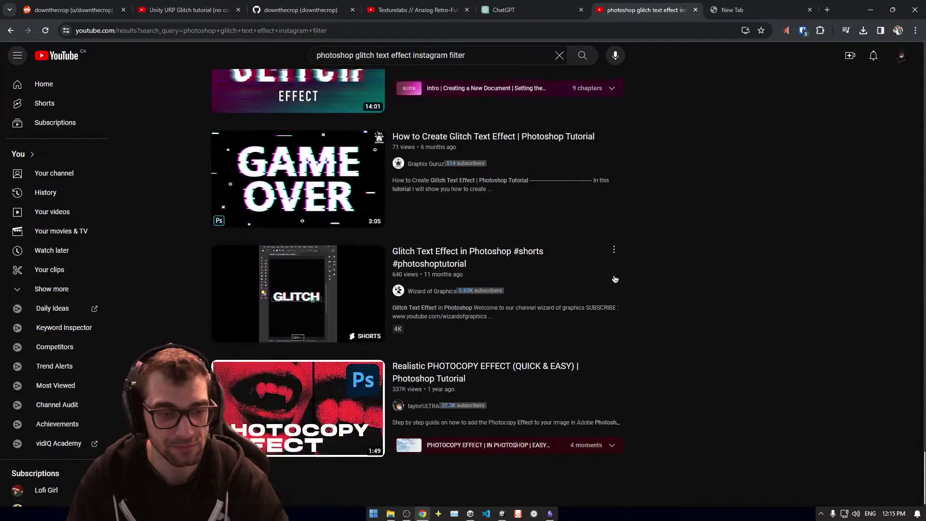
scroll(581, 223, "down", 8)
scroll(581, 222, "down", 5)
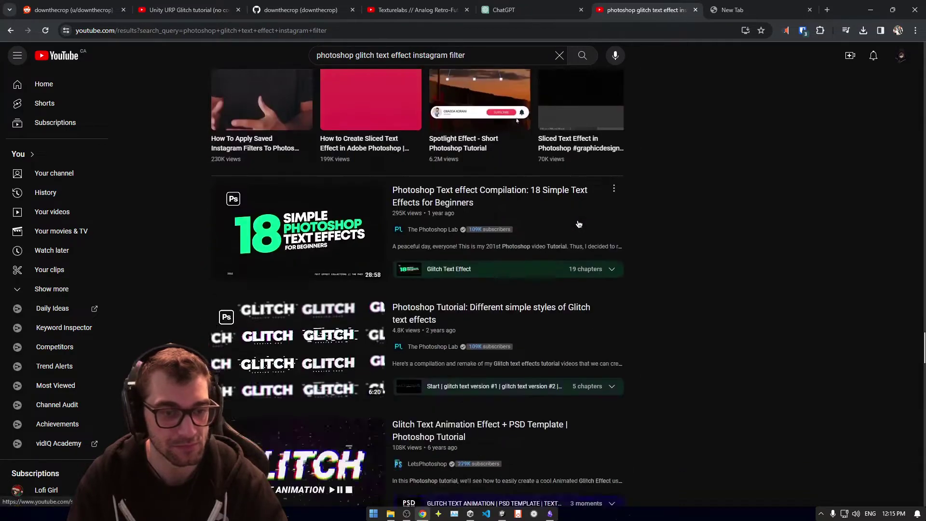
scroll(577, 224, "up", 14)
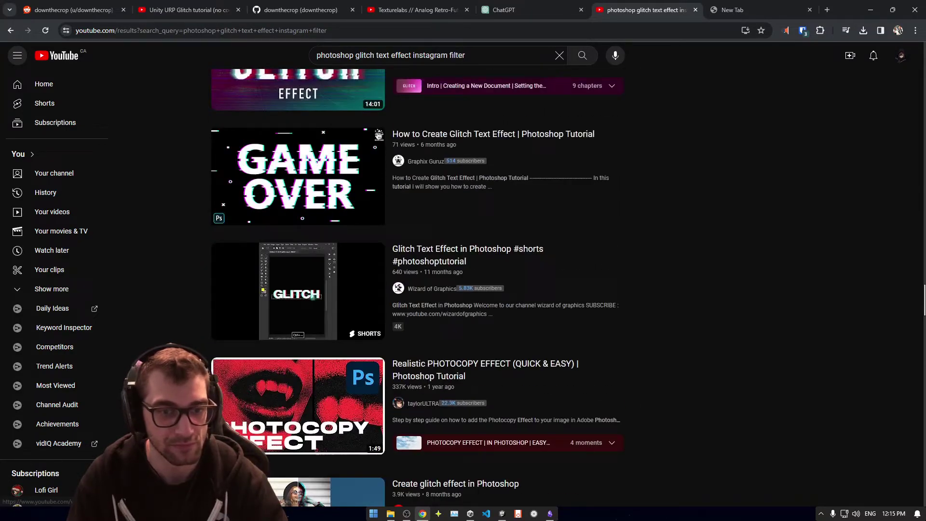
Google 'maru studio glitch effect' and open the Spark AR glitch text tutorial video.
left_click(317, 33)
type("maru")
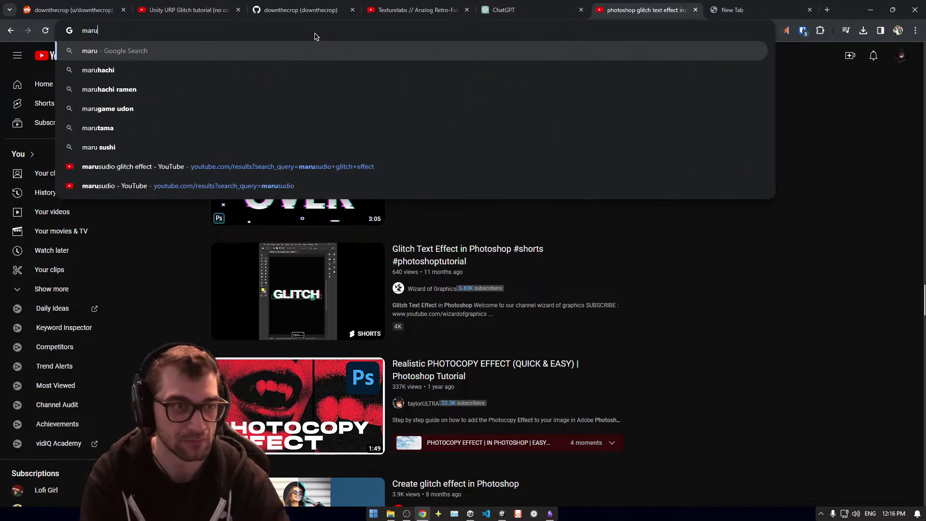
type(" studio gl")
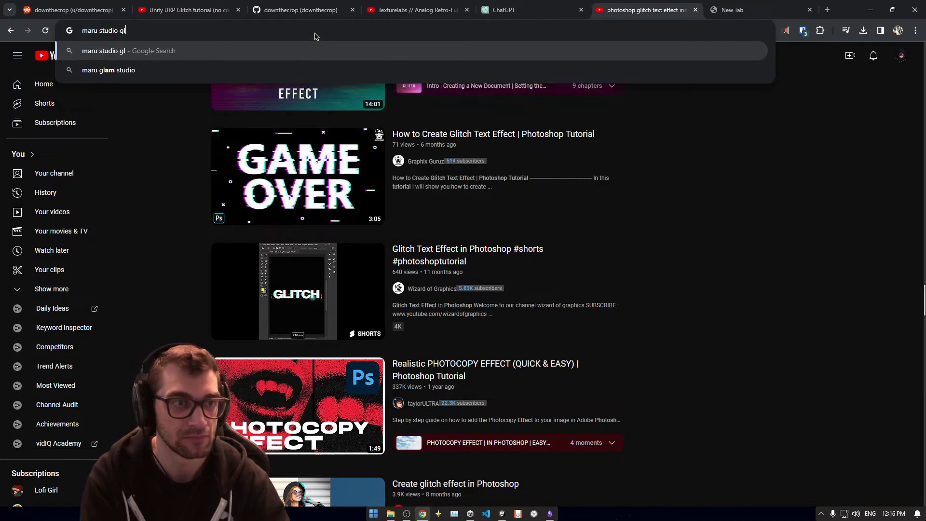
type("itch e")
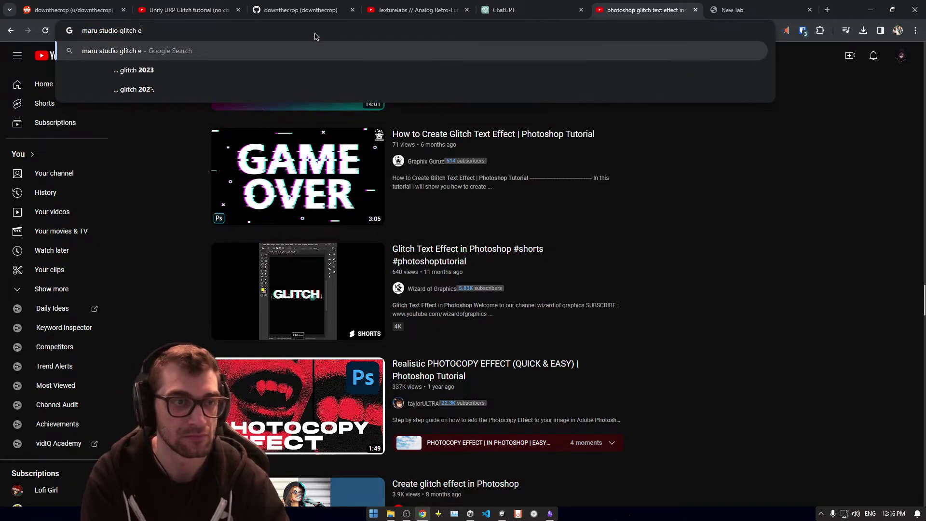
type("ffect")
key("Return")
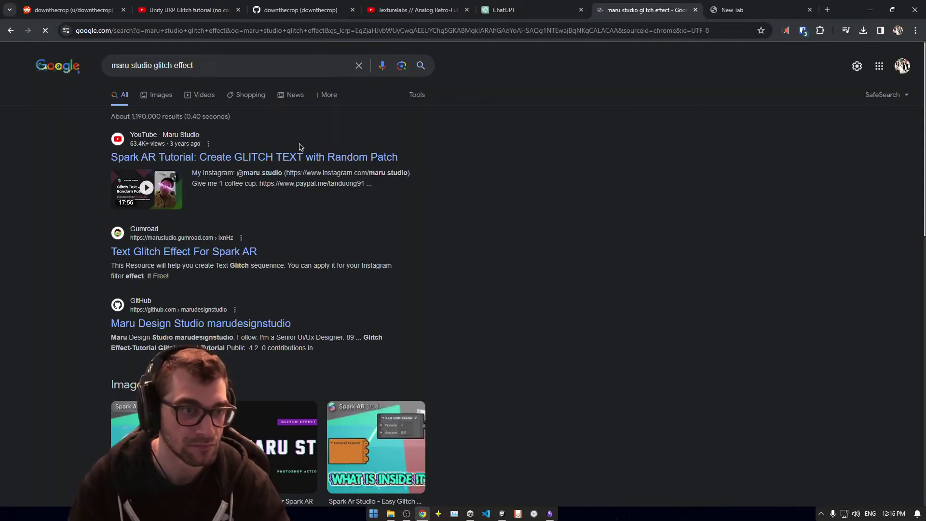
left_click(299, 157)
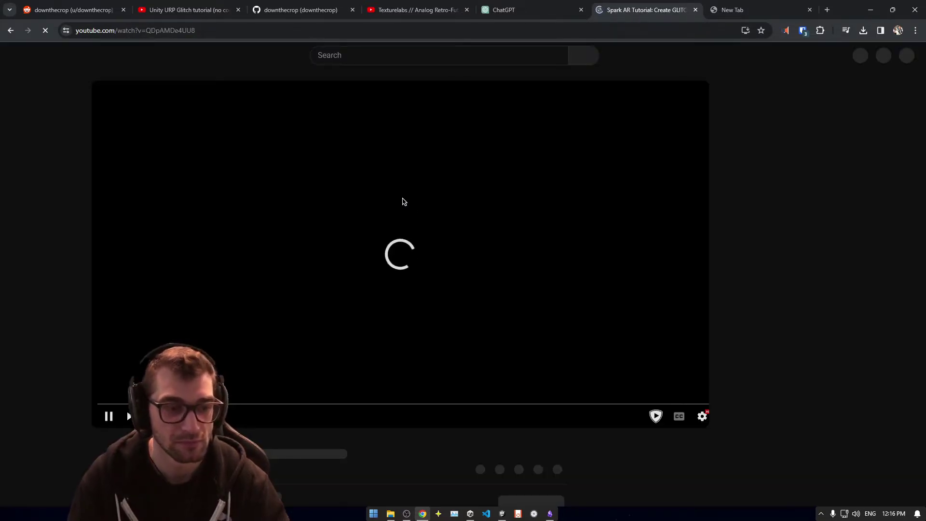
Pause the tutorial, seek back to the Photoshop part, and watch it full screen.
left_click(277, 310)
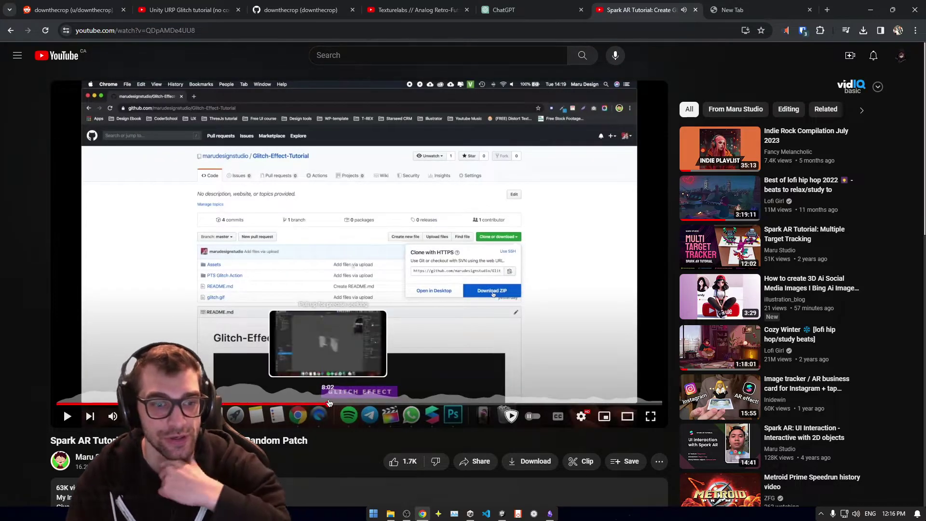
left_click(311, 403)
left_click_drag(310, 404, 191, 403)
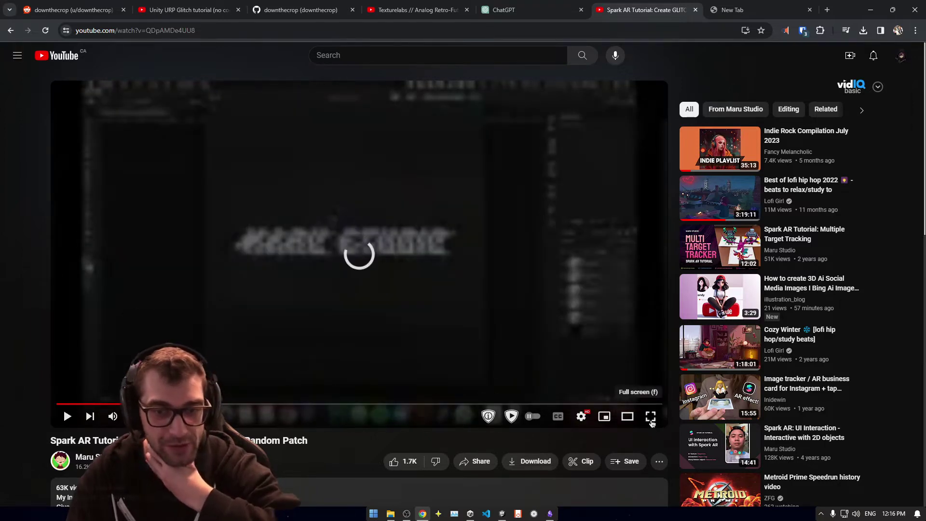
left_click(651, 417)
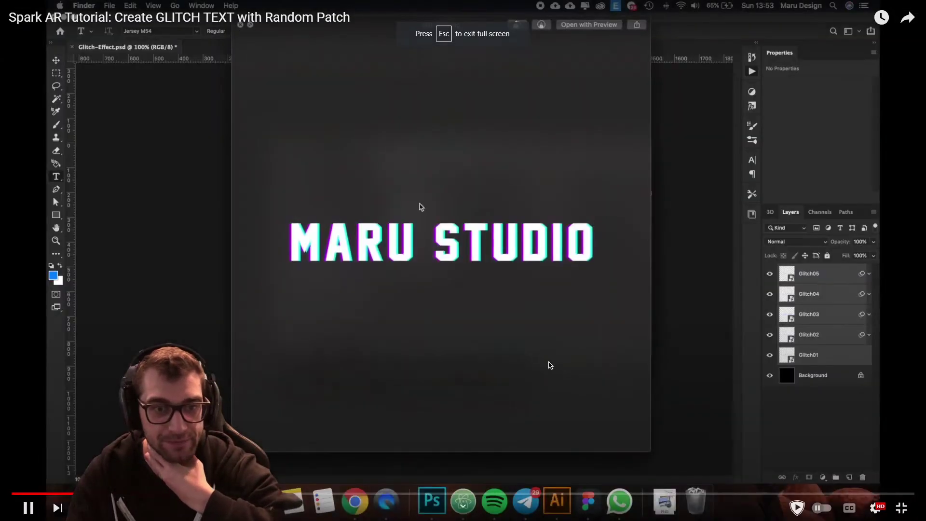
Rewind the full-screen tutorial in 5-second steps to the MARU STUDIO Main Text layer.
key("Right")
key("Left")
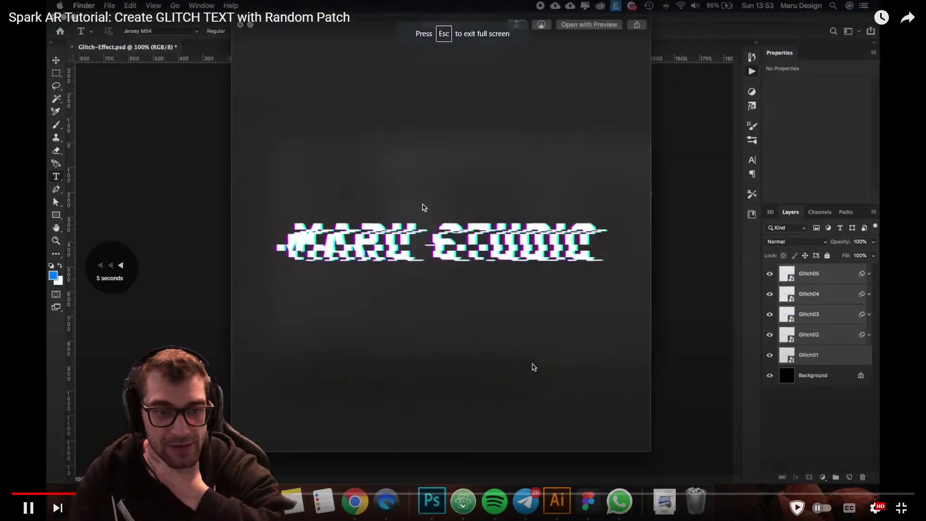
key("Left")
key("Left")
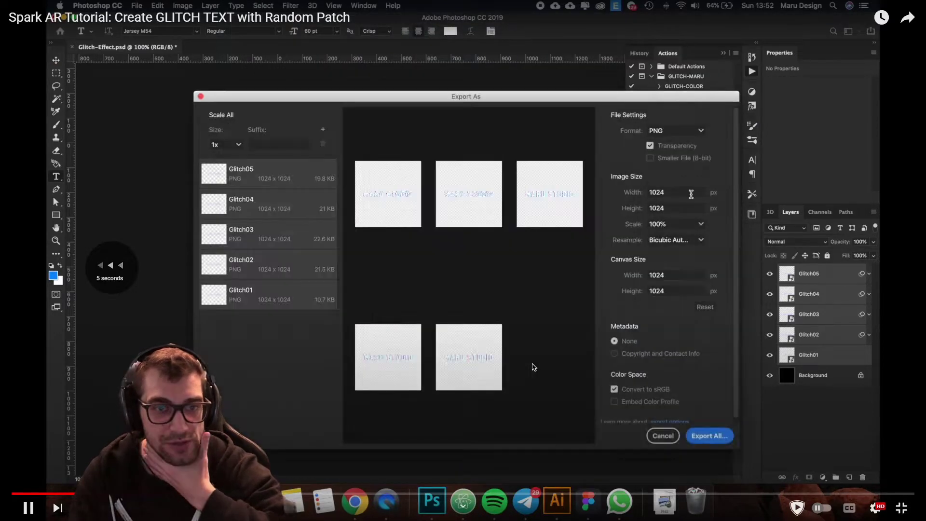
key("Left")
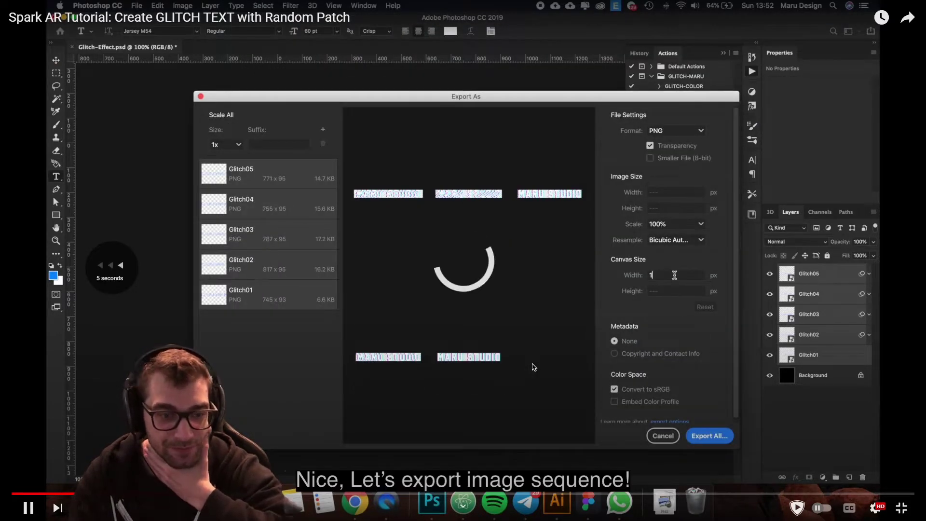
key("Left")
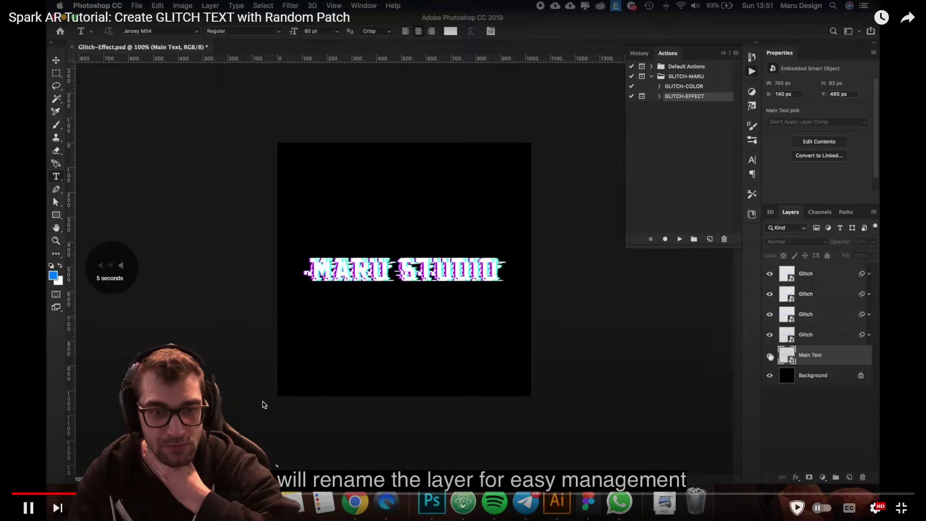
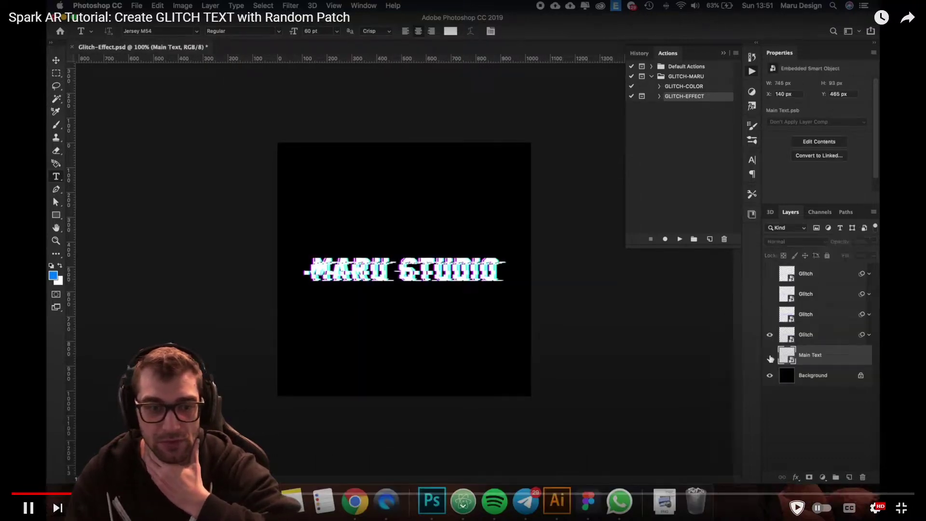
Rewind the glitch-text tutorial to its Wave filter settings and leave full screen.
left_click_drag(71, 493, 73, 492)
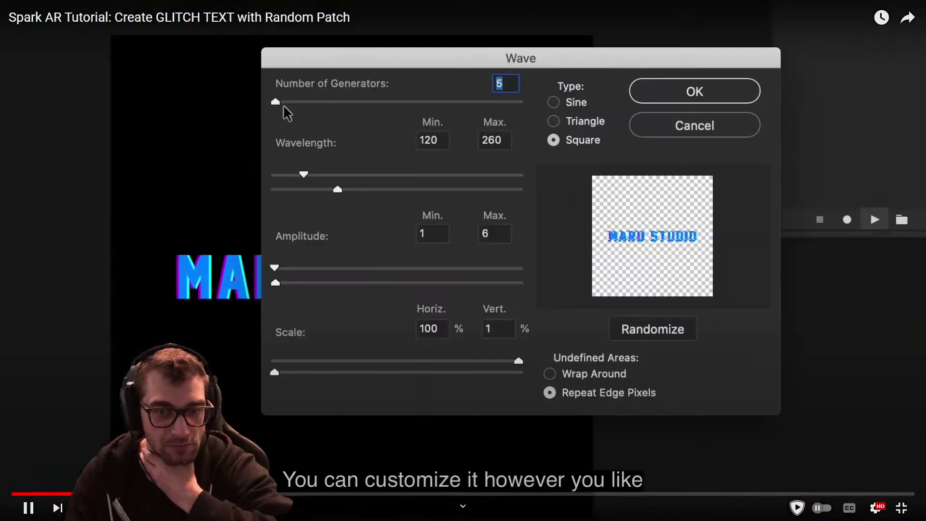
key("Left")
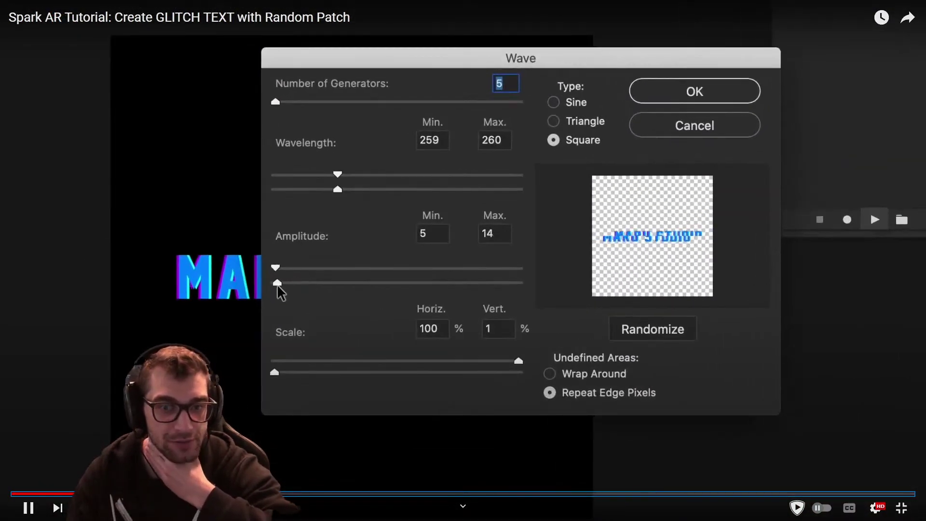
left_click(902, 507)
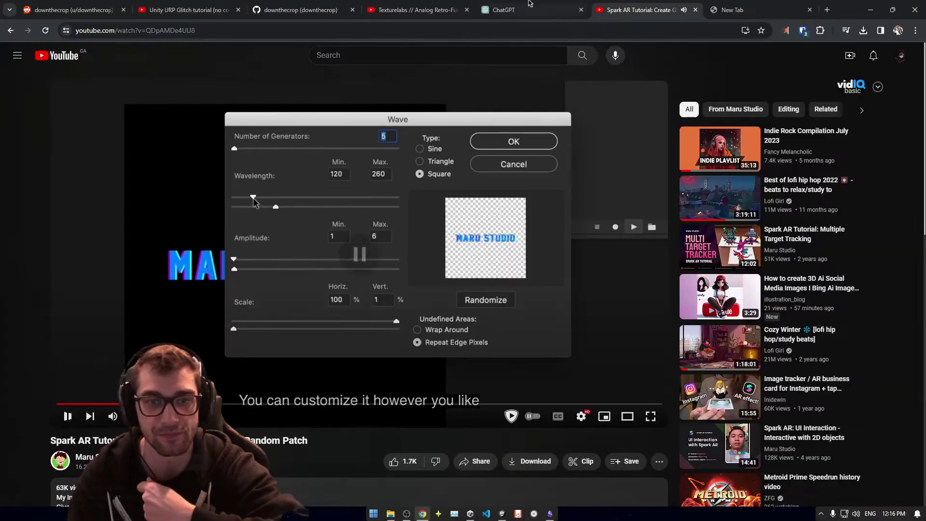
key("ctrl+shift+Tab")
key("ctrl+shift+Tab")
Load photopea.com in the blank new tab from the 'ph' address suggestion.
left_click(719, 10)
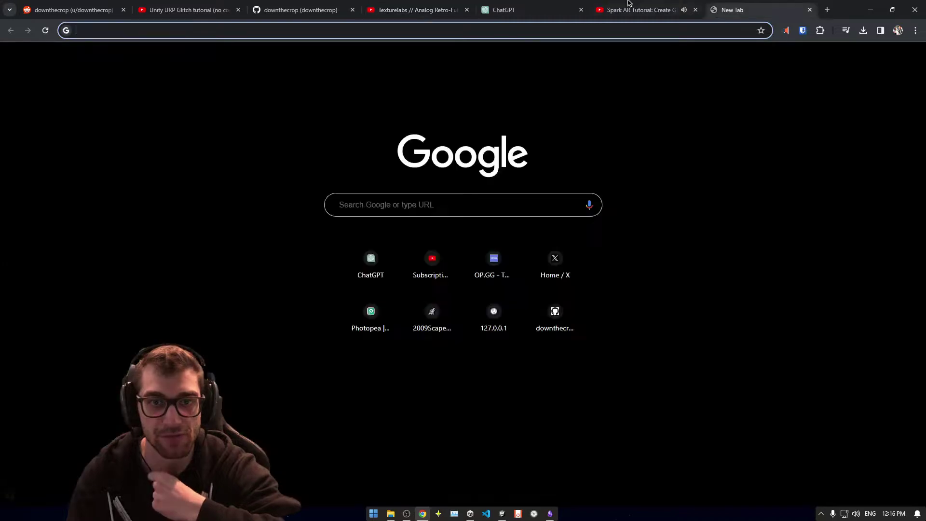
key("ctrl+shift+Tab")
key("ctrl+shift+Tab")
key("ctrl+shift+Tab")
key("ctrl+shift+Tab")
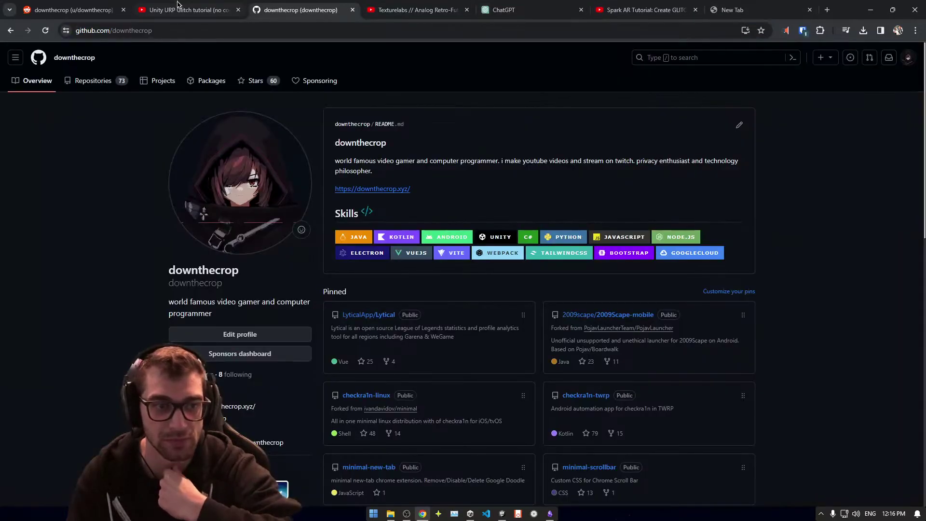
key("ctrl+shift+Tab")
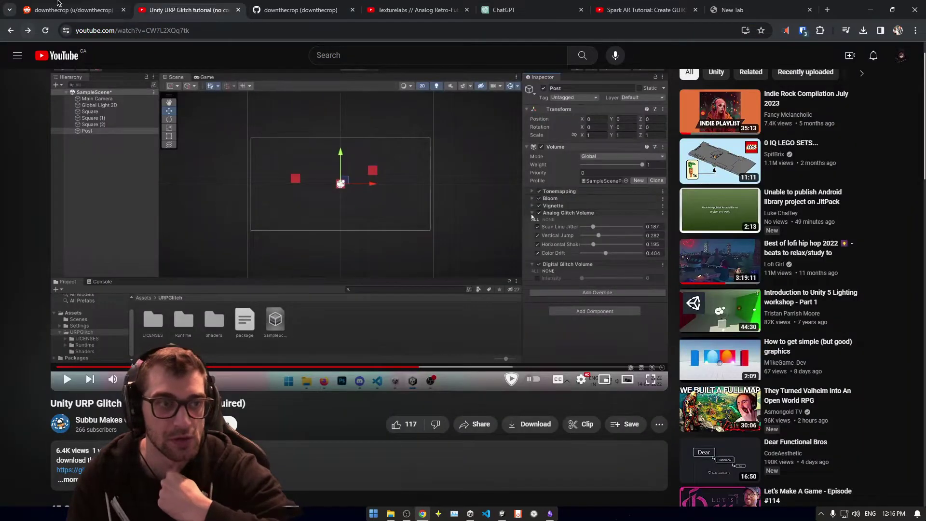
key("ctrl+shift+Tab")
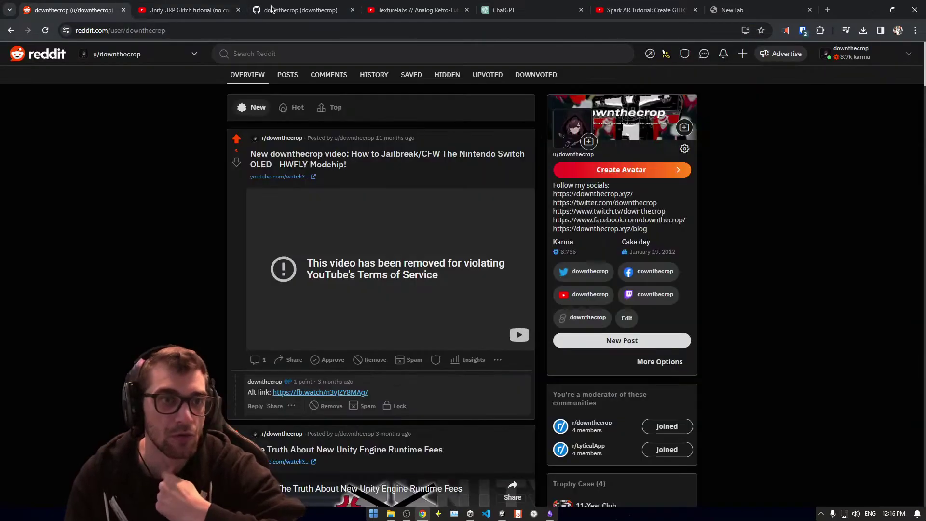
left_click(757, 11)
type("photopea.com")
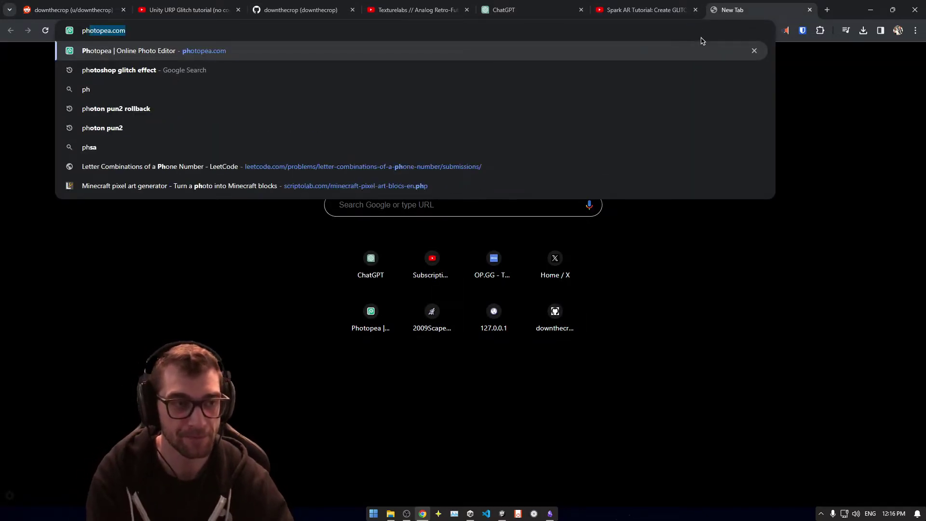
key("Return")
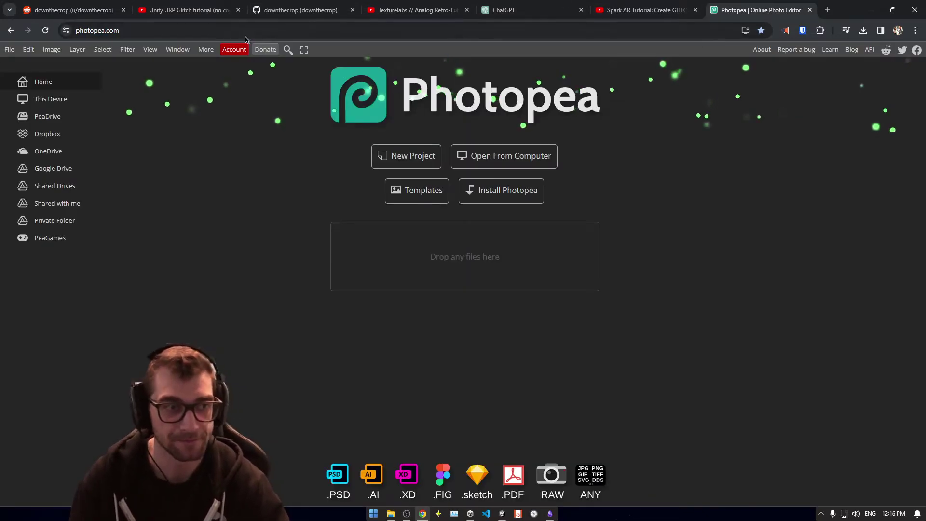
Create a new 1280×1280 white Photopea project.
left_click(9, 49)
left_click(14, 63)
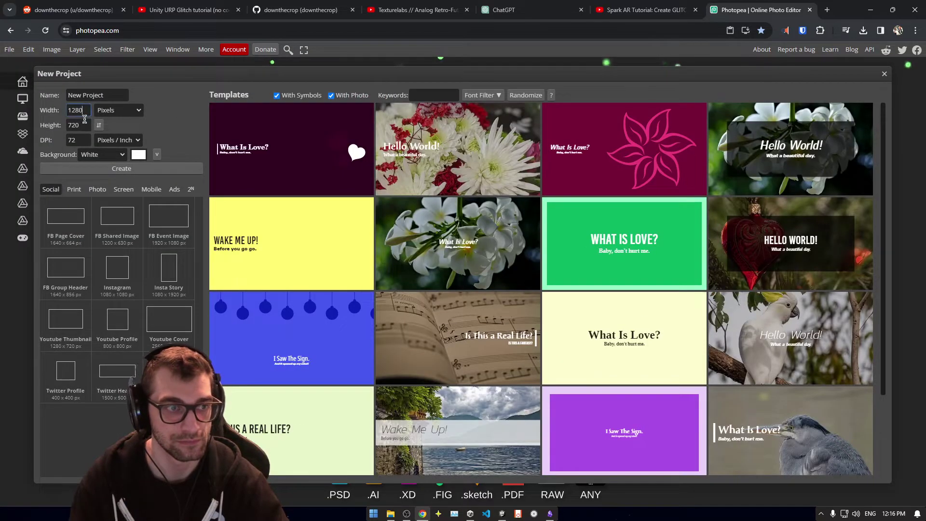
left_click(83, 125)
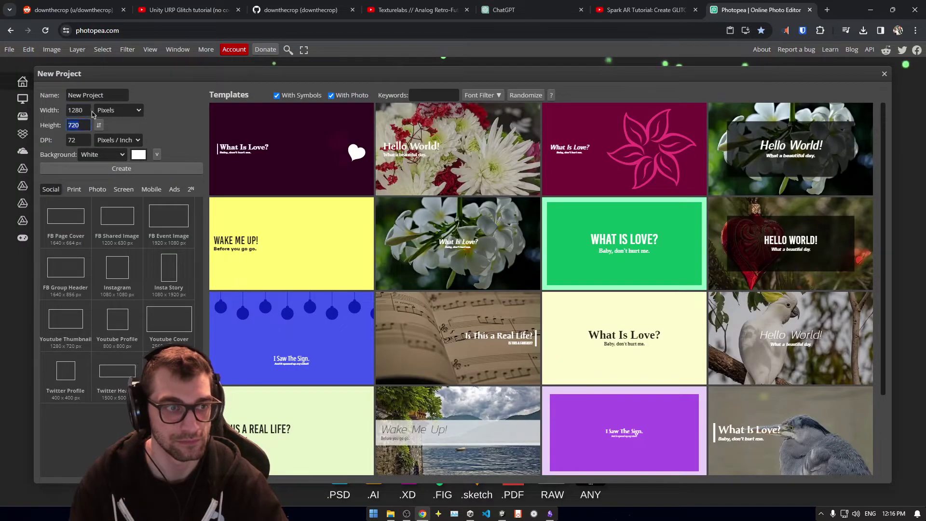
left_click(84, 109)
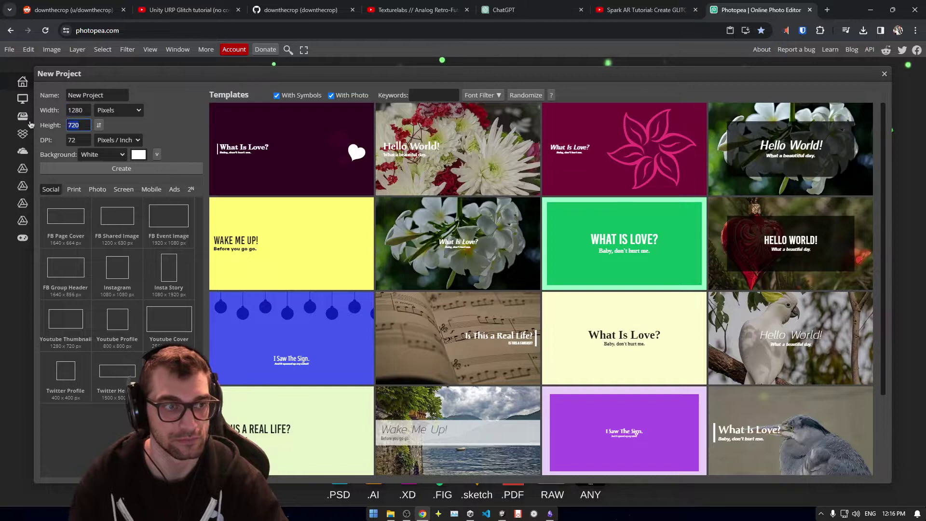
type("1280")
left_click(121, 168)
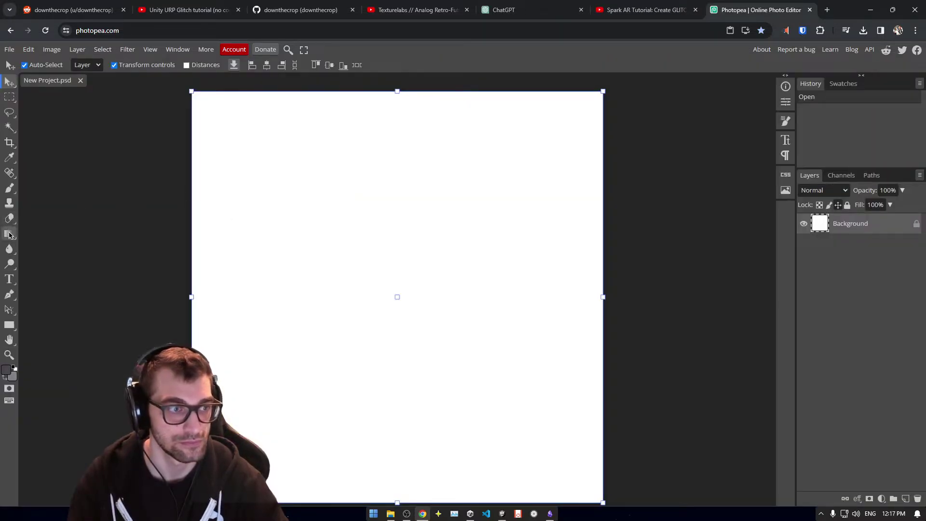
Draw a large black square on the canvas with the Rectangle tool (U).
right_click(8, 241)
left_click(29, 247)
left_click(9, 97)
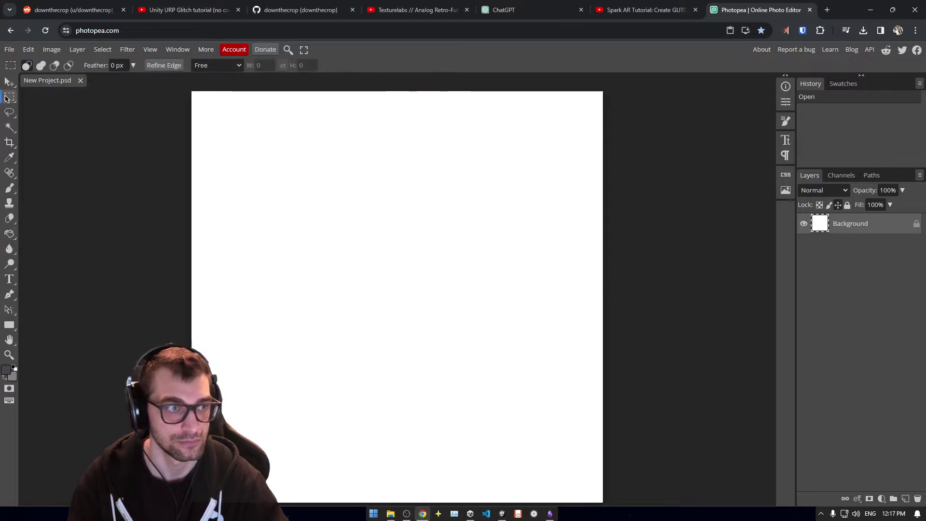
key("u")
mouse_move(255, 169)
left_mouse_down("shift")
mouse_move(368, 227)
mouse_move(595, 453)
mouse_move(585, 432)
left_mouse_up("shift")
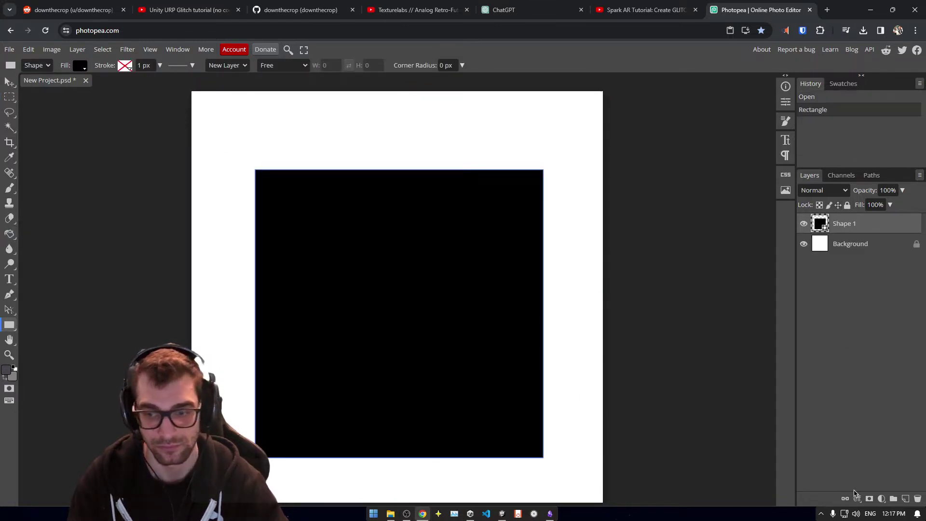
left_click(151, 48)
Rasterize the black square by adding a new layer and merging it down (Ctrl+E).
mouse_move(127, 51)
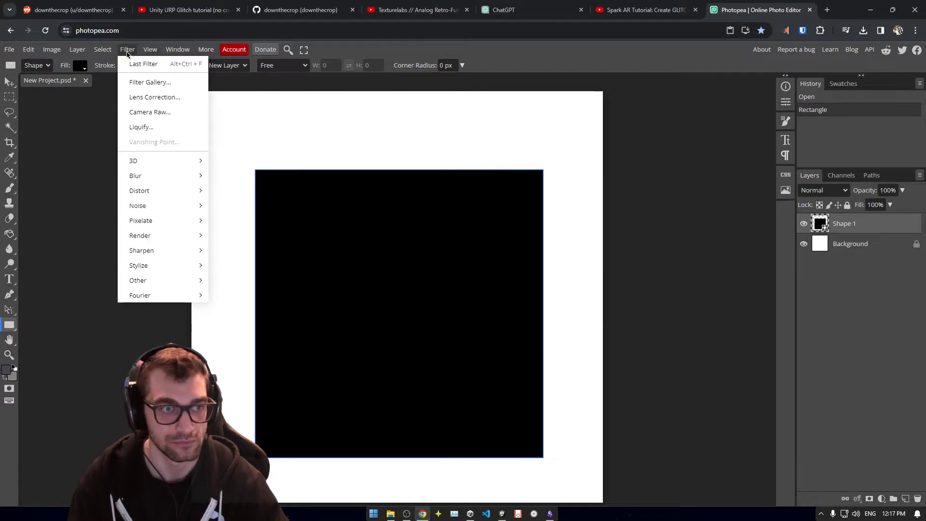
mouse_move(163, 170)
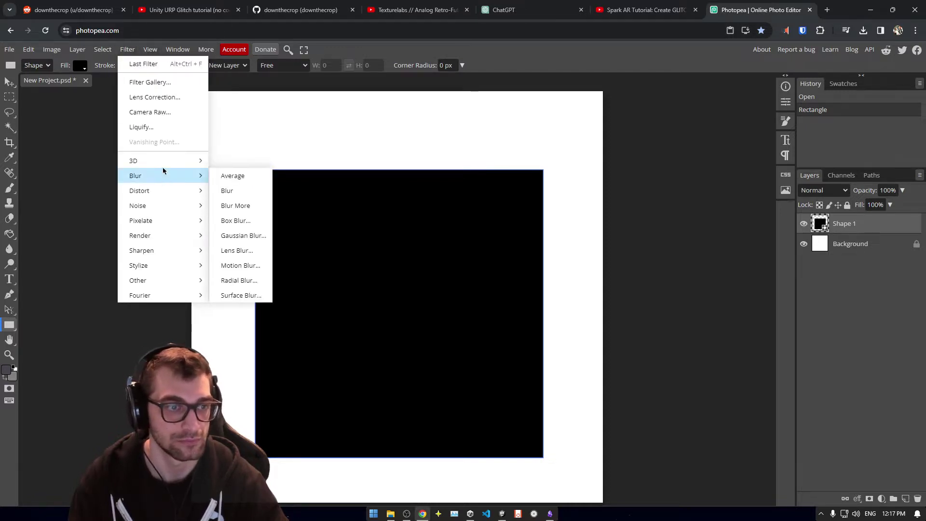
mouse_move(162, 186)
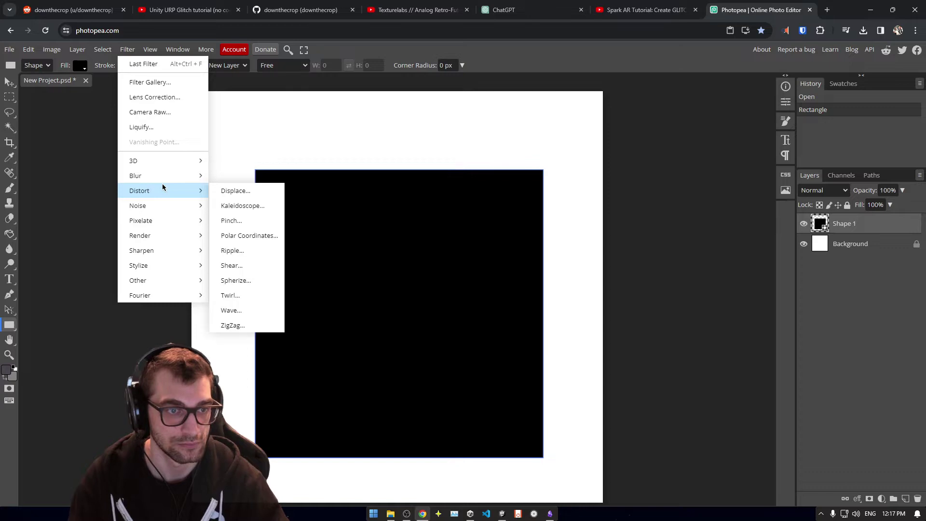
left_click(242, 309)
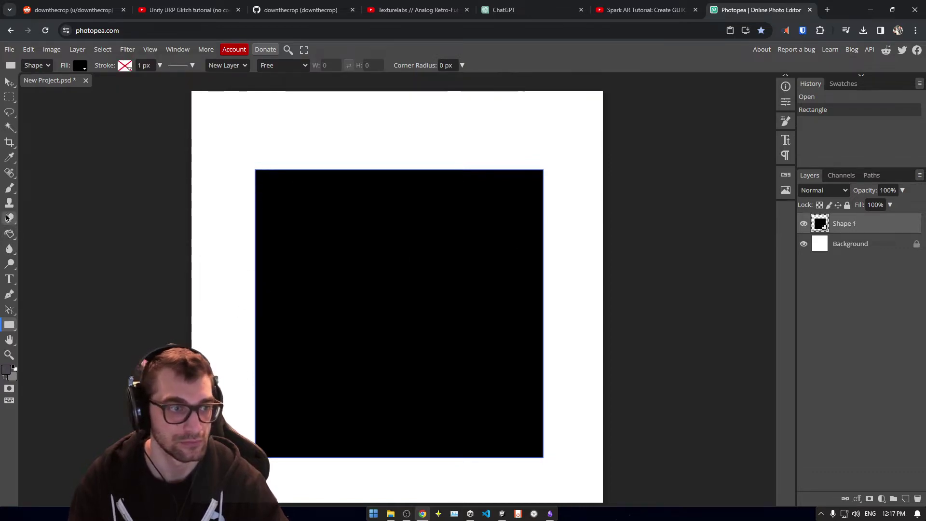
left_click(10, 219)
left_click(905, 498)
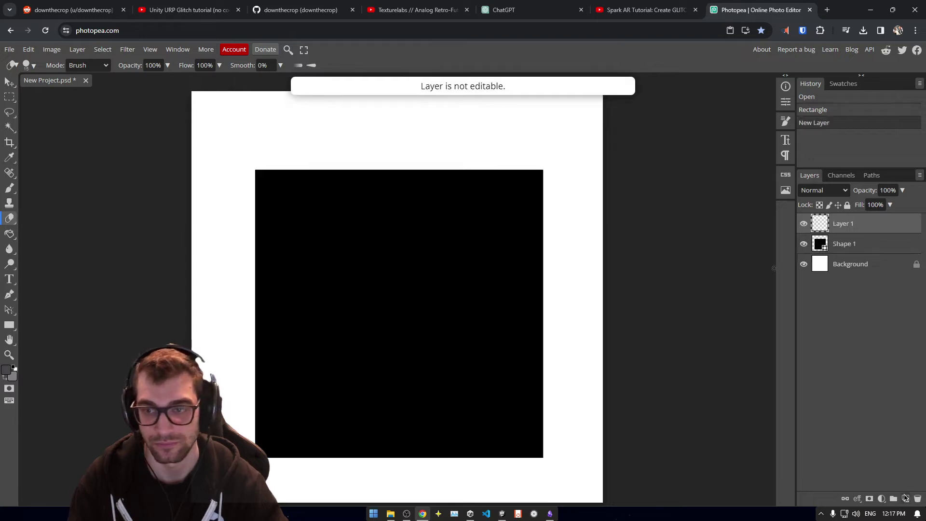
key("ctrl+e")
Open Filter > Distort > Wave and move the dialog aside to preview the square.
left_click(102, 49)
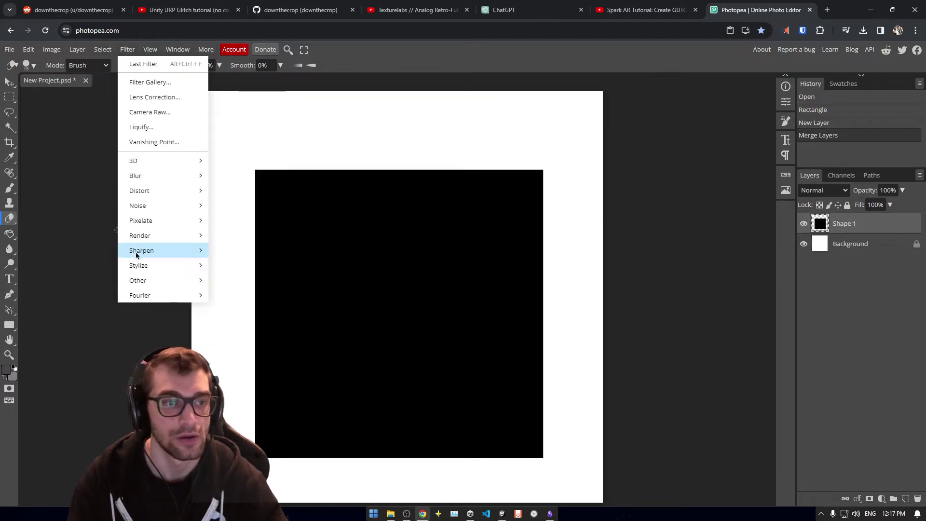
mouse_move(149, 176)
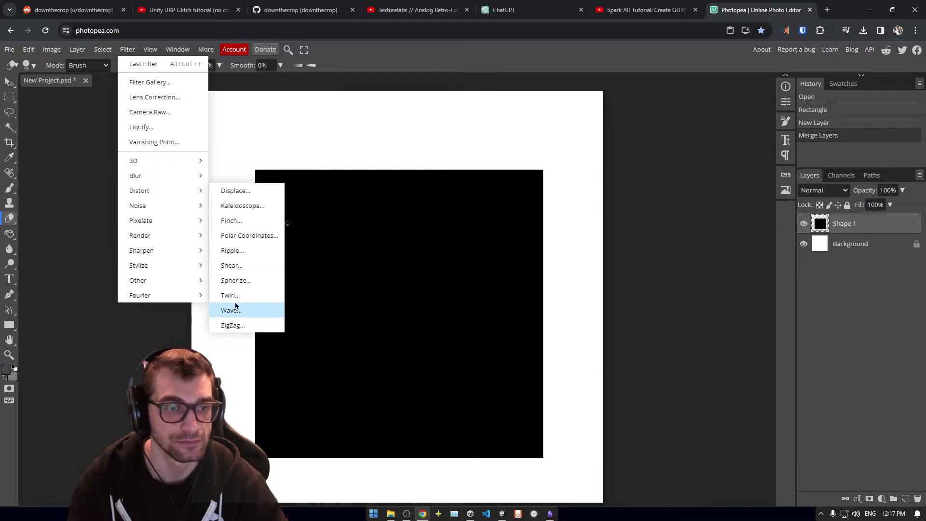
left_click(232, 310)
left_click_drag(181, 121, 637, 112)
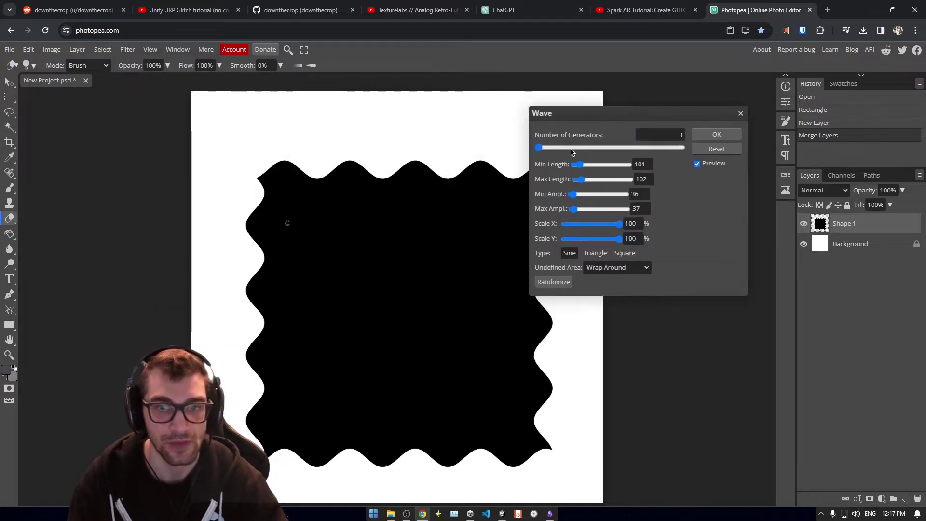
Set the Wave to 3 generators, max length 52, Scale Y 48% and Square type.
mouse_move(552, 150)
left_mouse_down()
mouse_move(571, 159)
mouse_move(578, 183)
left_mouse_up()
mouse_move(603, 116)
left_mouse_down()
mouse_move(662, 88)
mouse_move(605, 125)
left_mouse_up()
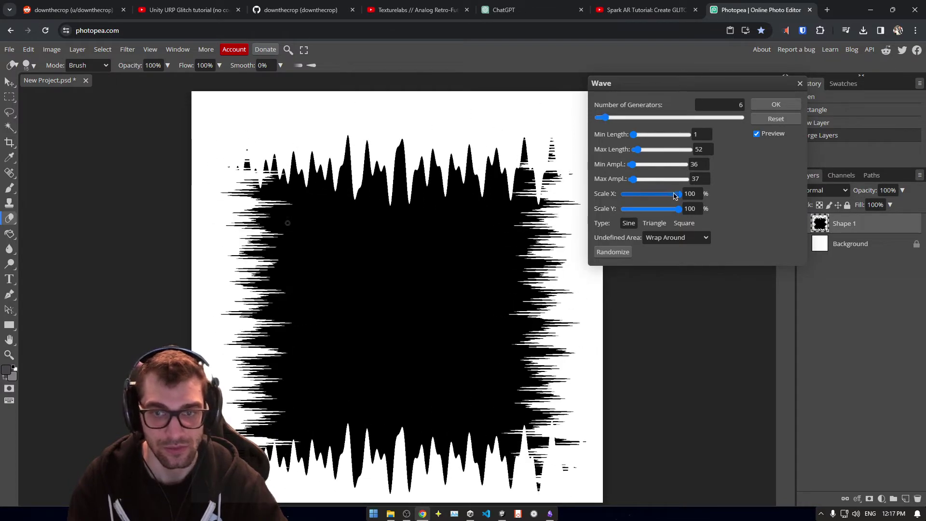
left_click_drag(674, 195, 650, 220)
left_click(651, 225)
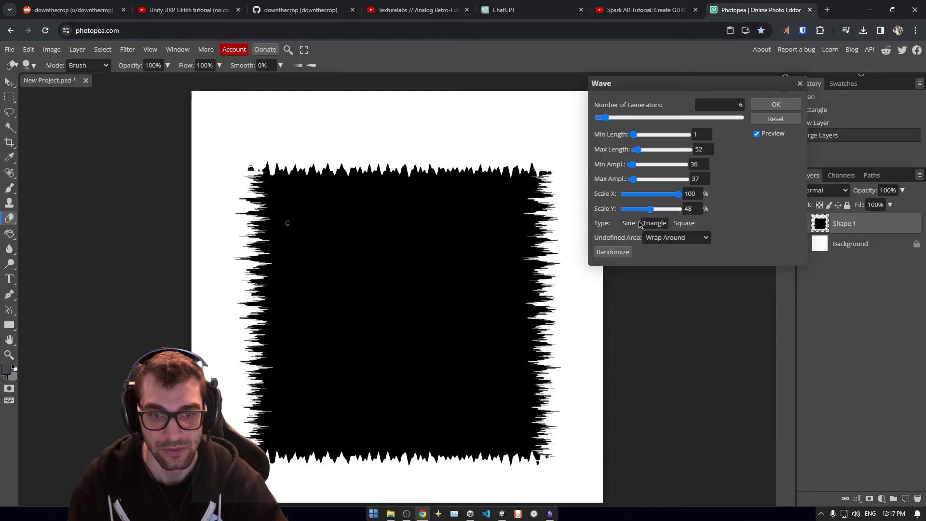
left_click(634, 223)
left_click(681, 223)
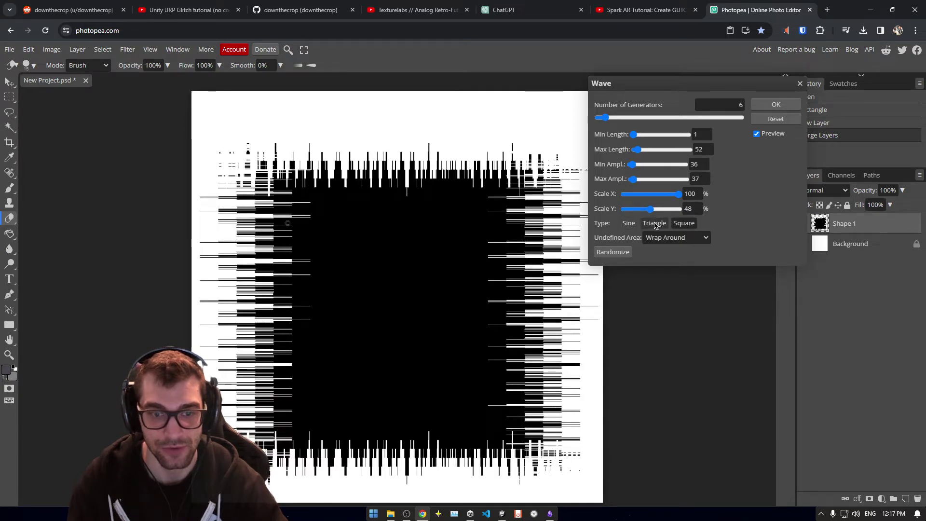
mouse_move(605, 117)
left_mouse_down()
mouse_move(618, 118)
mouse_move(600, 130)
left_mouse_up()
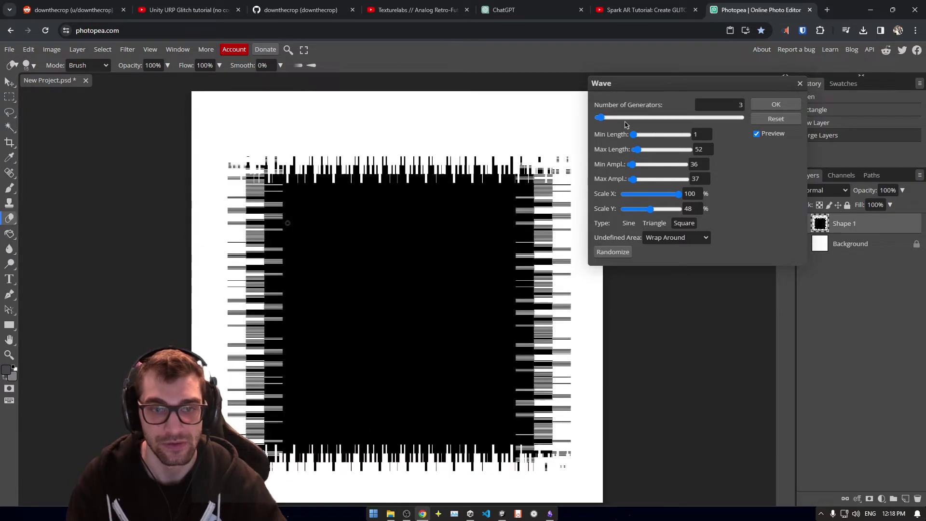
left_click(756, 134)
left_click(756, 134)
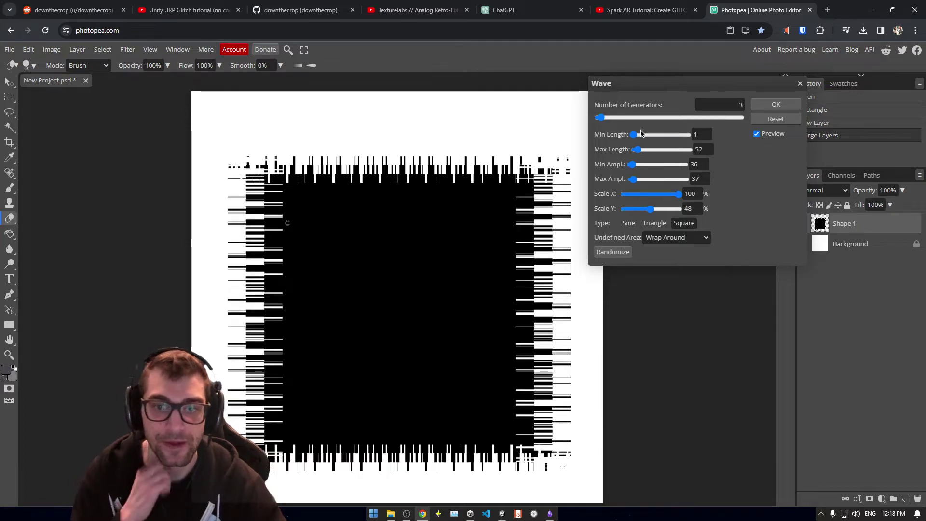
Randomize the square Wave pattern several times.
left_click(608, 253)
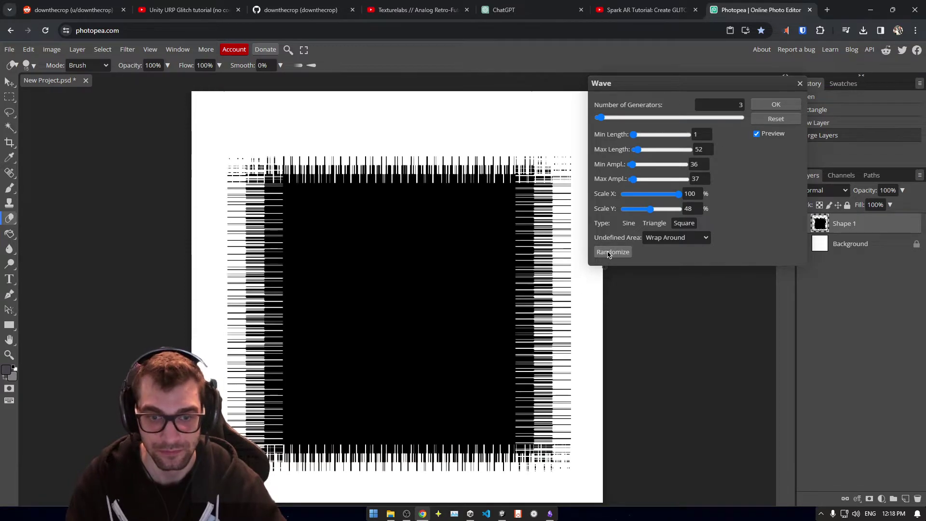
left_click(608, 252)
left_click(608, 253)
left_click(609, 252)
left_click(608, 253)
left_click(608, 252)
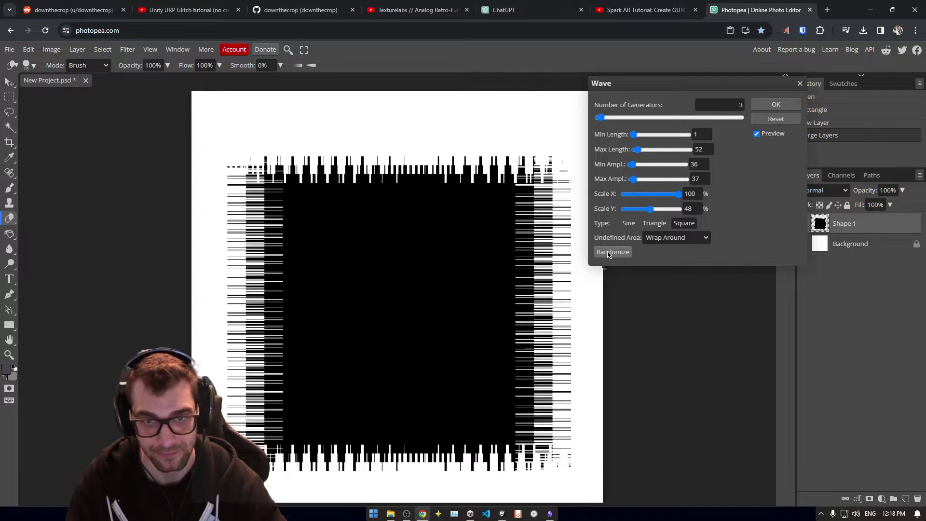
left_click(609, 252)
left_click(608, 252)
left_click(609, 252)
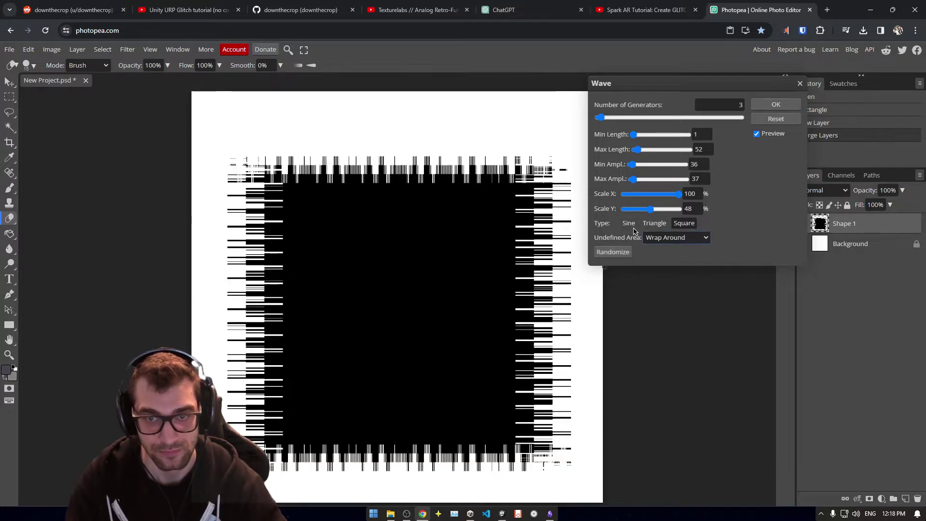
Switch the Wave type to Sine and keep randomizing for jagged edges.
left_click(628, 223)
left_click(612, 252)
left_click(612, 252)
left_click(613, 252)
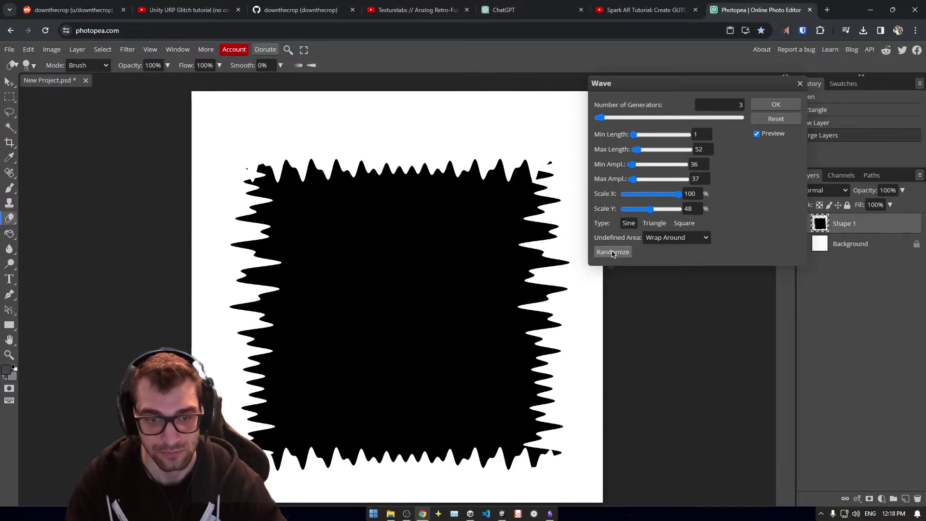
left_click(612, 252)
left_click(612, 252)
left_click(612, 253)
left_click(612, 252)
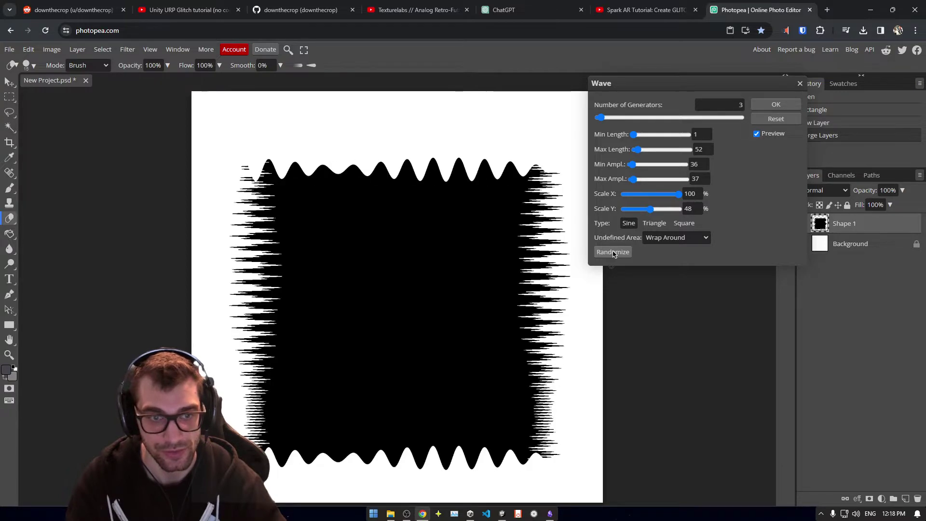
left_click(612, 252)
left_click(613, 252)
left_click(612, 252)
left_click(613, 252)
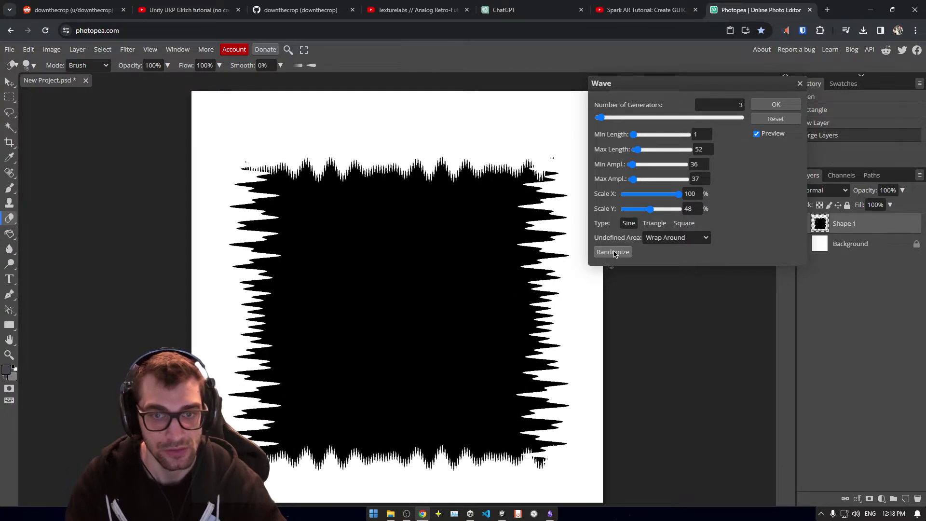
left_click(612, 252)
left_click(612, 252)
left_click(613, 252)
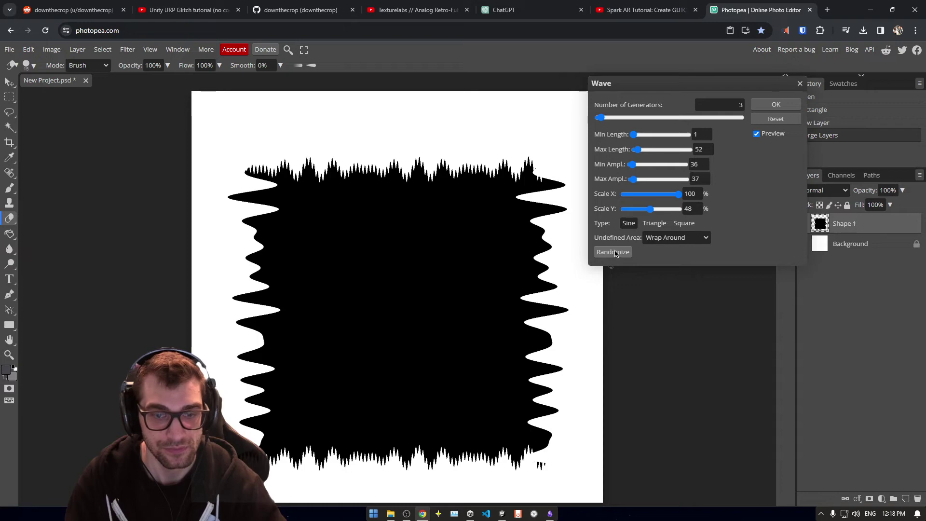
left_click(613, 252)
left_click(613, 252)
left_click(613, 253)
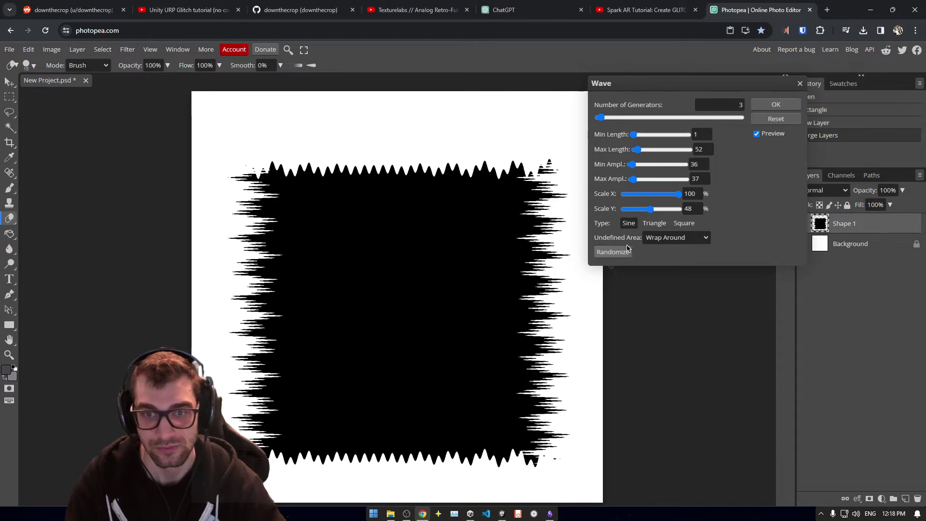
left_click(626, 251)
left_click(626, 250)
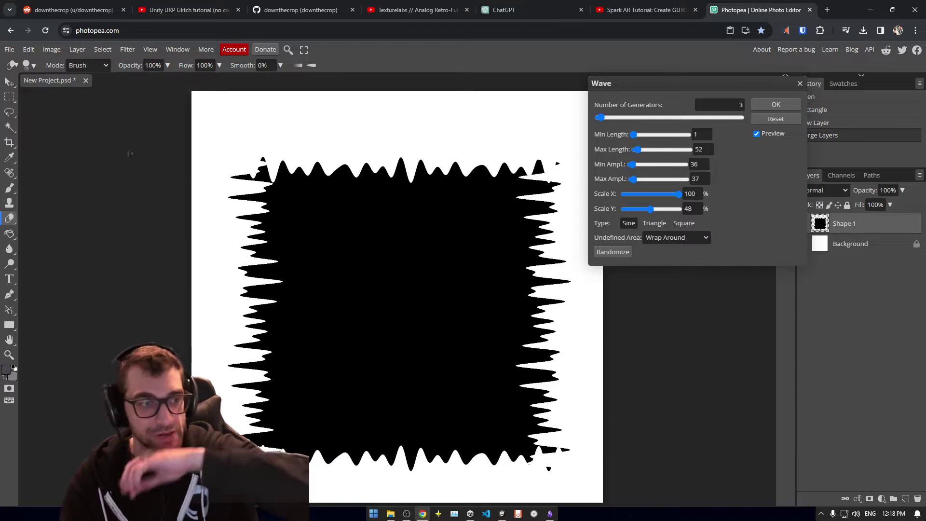
Glance over the Spark AR, ChatGPT, Texturelabs and GitHub browser tabs.
left_click(9, 97)
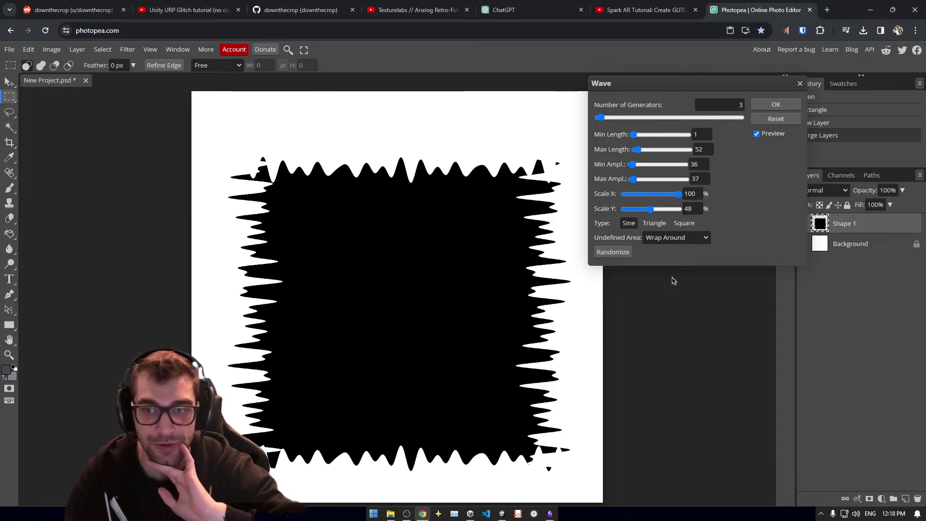
left_click(892, 212)
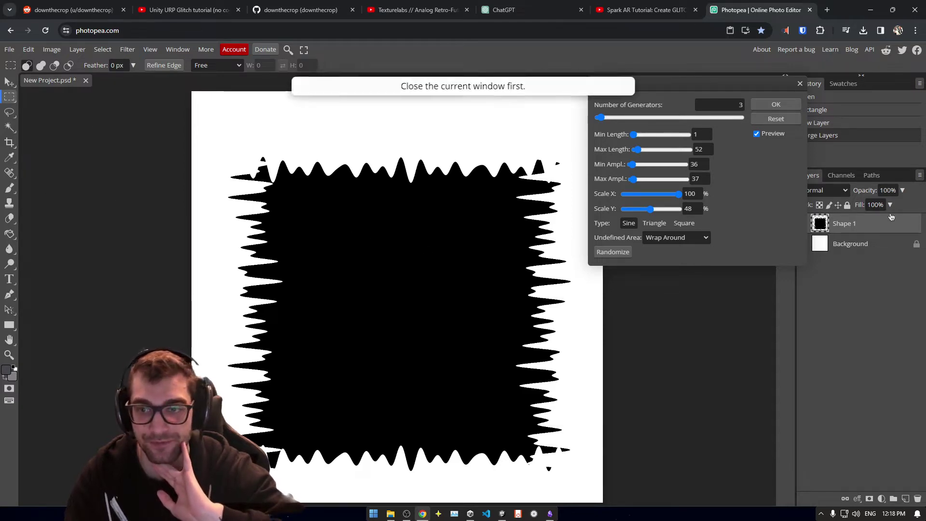
left_click(649, 4)
left_click(530, 5)
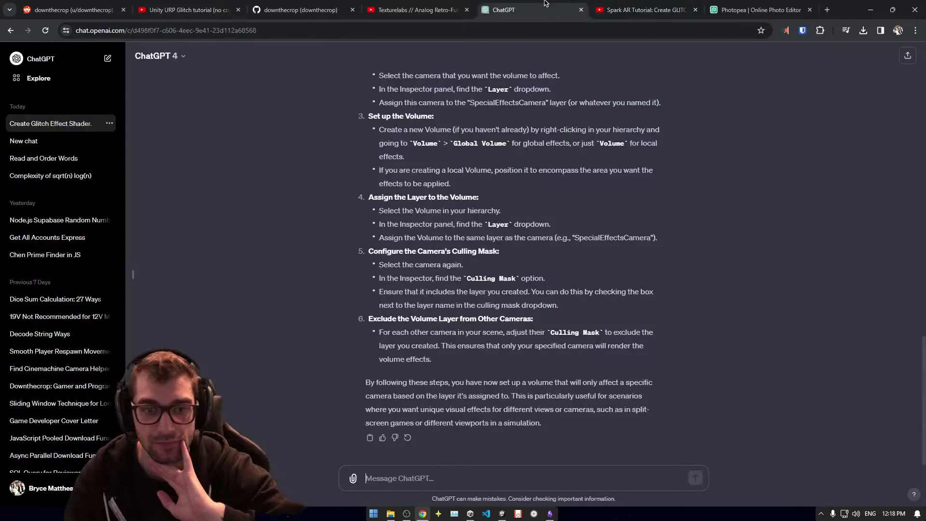
left_click(420, 6)
left_click(326, 4)
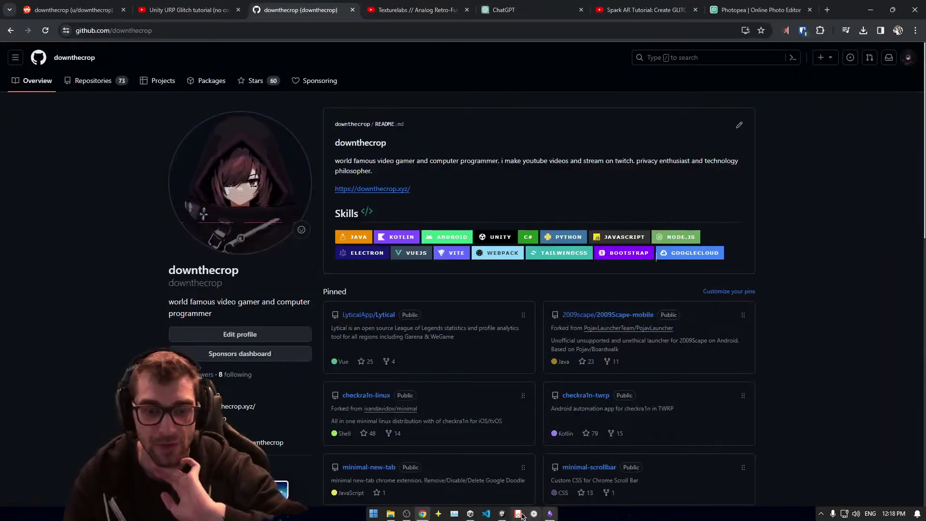
left_click(646, 10)
Return to Photopea and randomize the sine Wave pattern repeatedly.
left_click(723, 10)
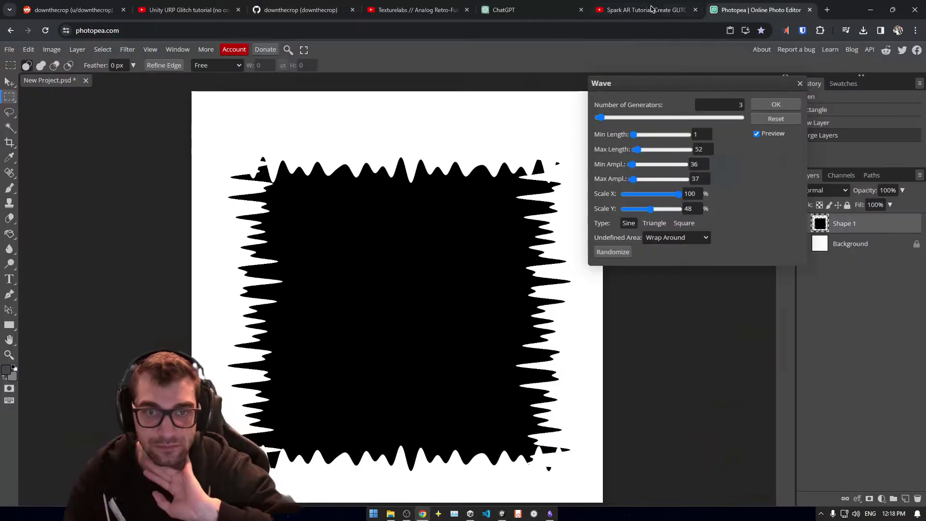
left_click(651, 10)
left_click(723, 10)
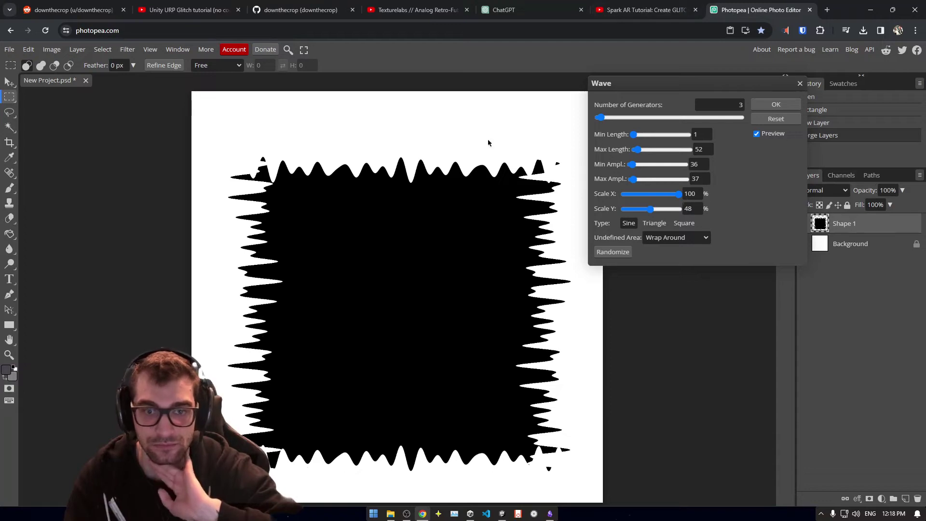
left_click(621, 252)
left_click(620, 252)
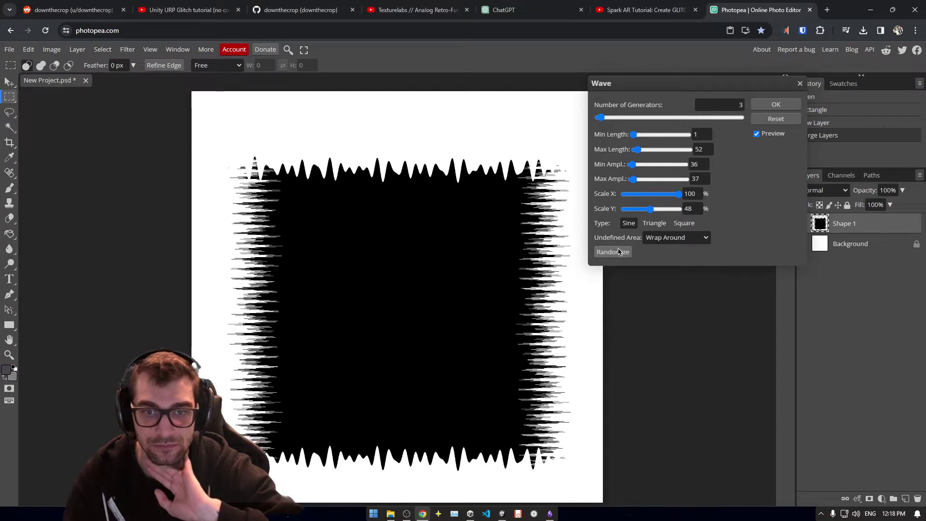
left_click(619, 252)
left_click(619, 251)
left_click(619, 251)
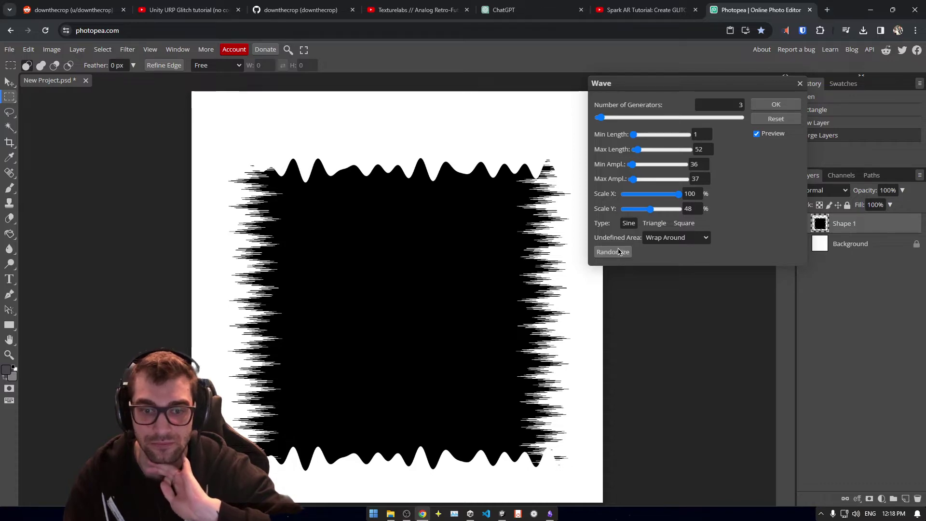
left_click(619, 251)
left_click(619, 252)
left_click(619, 251)
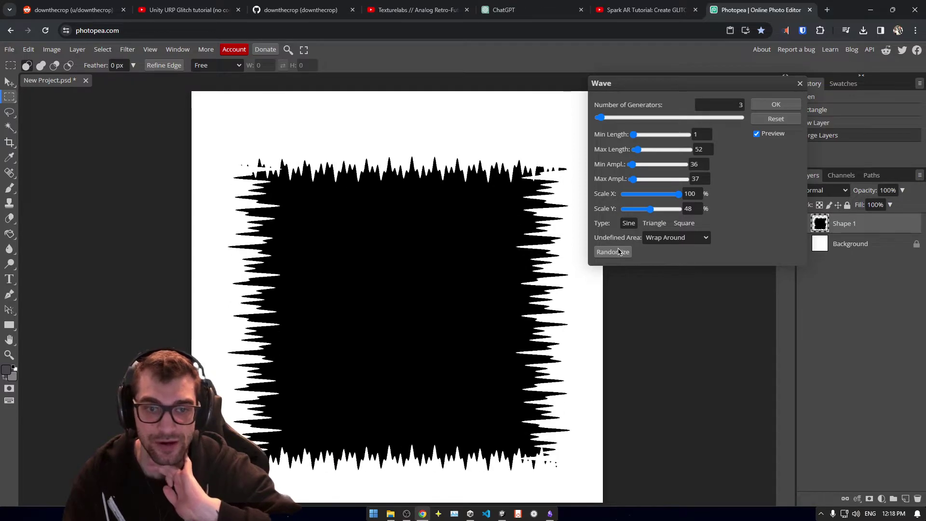
left_click(619, 251)
left_click(619, 252)
left_click(619, 251)
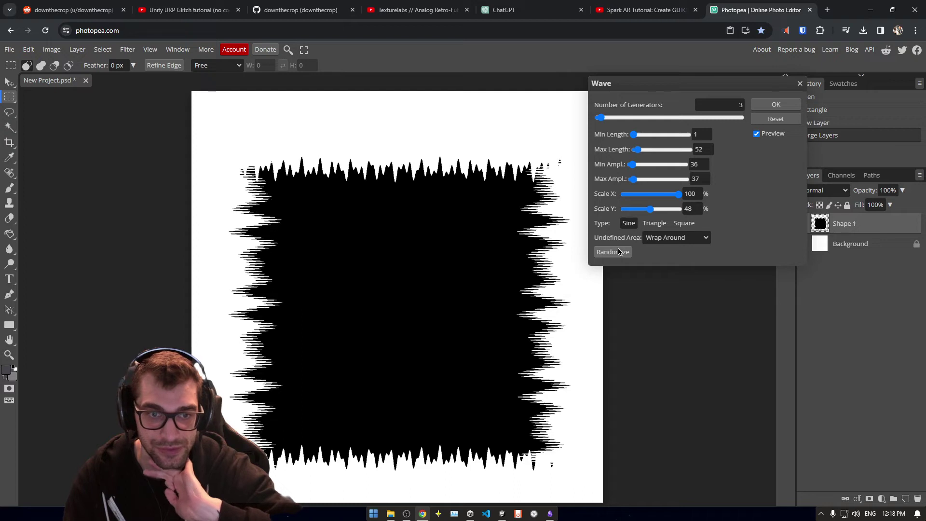
left_click(619, 252)
left_click(619, 251)
left_click(619, 252)
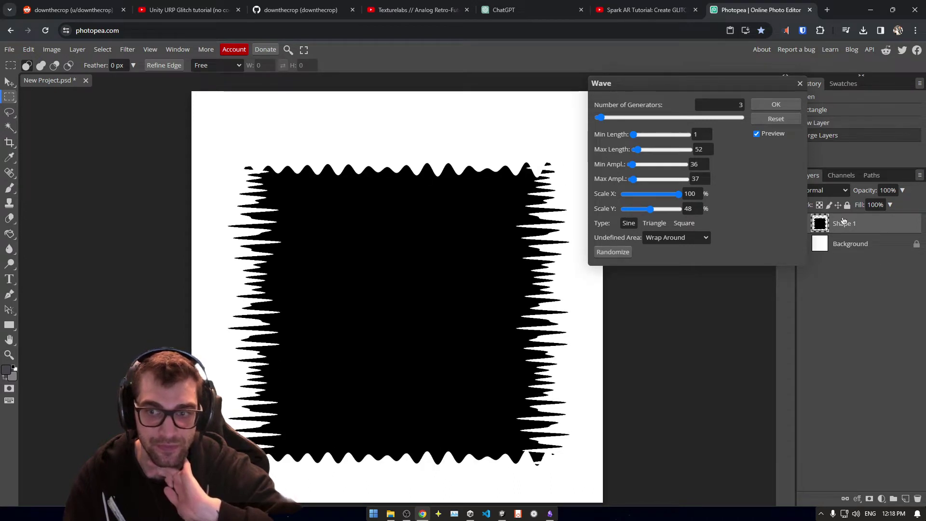
Compare Triangle and Square types, then apply the Wave with Sine type.
left_click(822, 219)
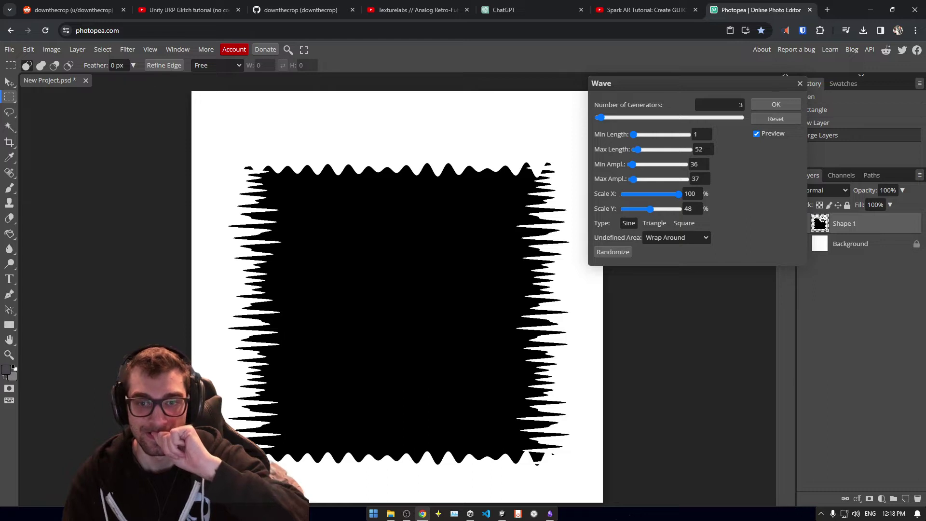
left_click(820, 244)
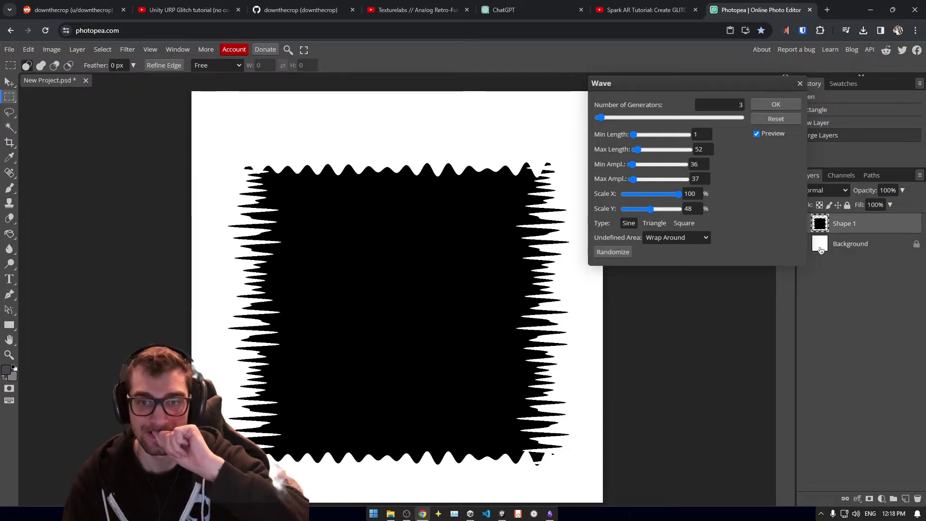
left_click(654, 223)
left_click(675, 223)
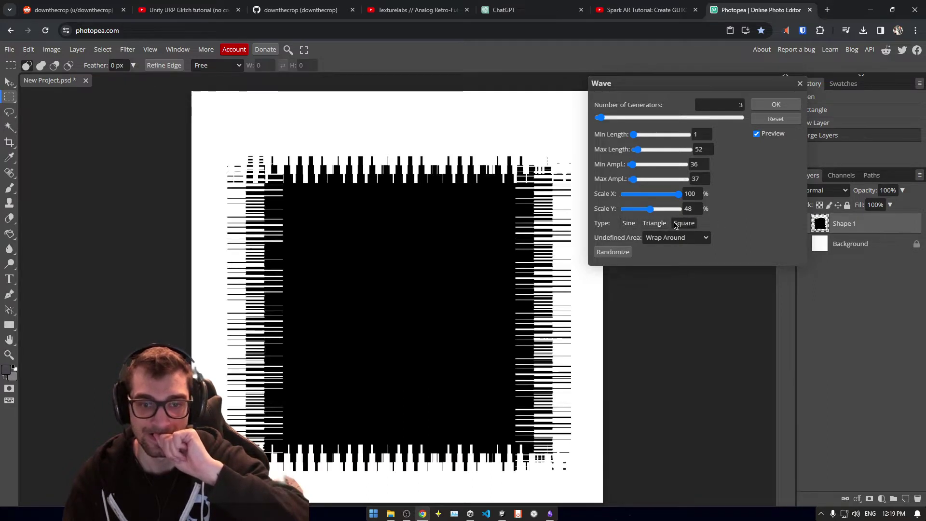
left_click(628, 223)
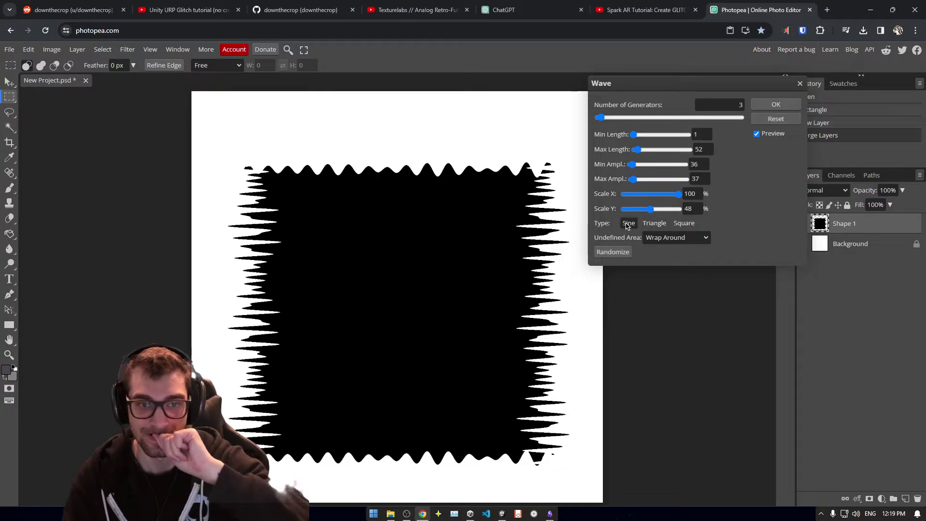
left_click(766, 106)
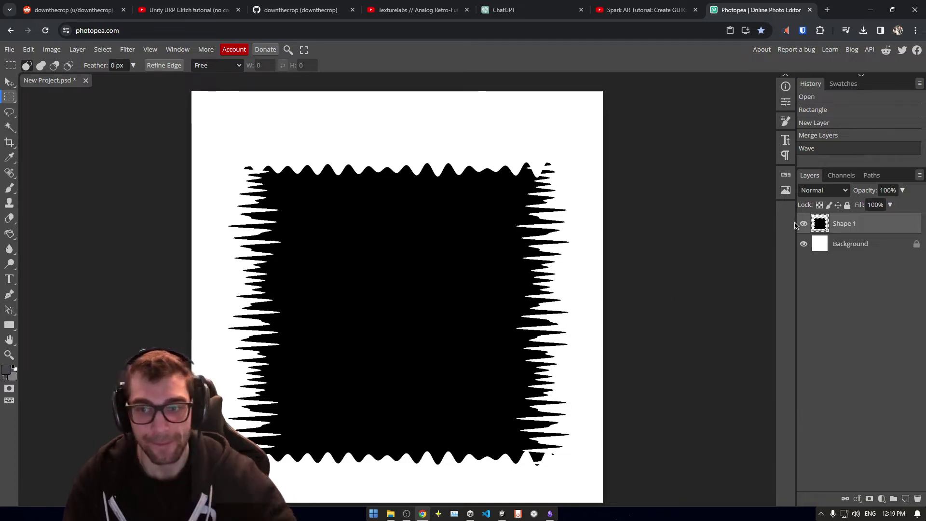
Delete the wavy square layer and switch to the polygon shape tool.
key("Delete")
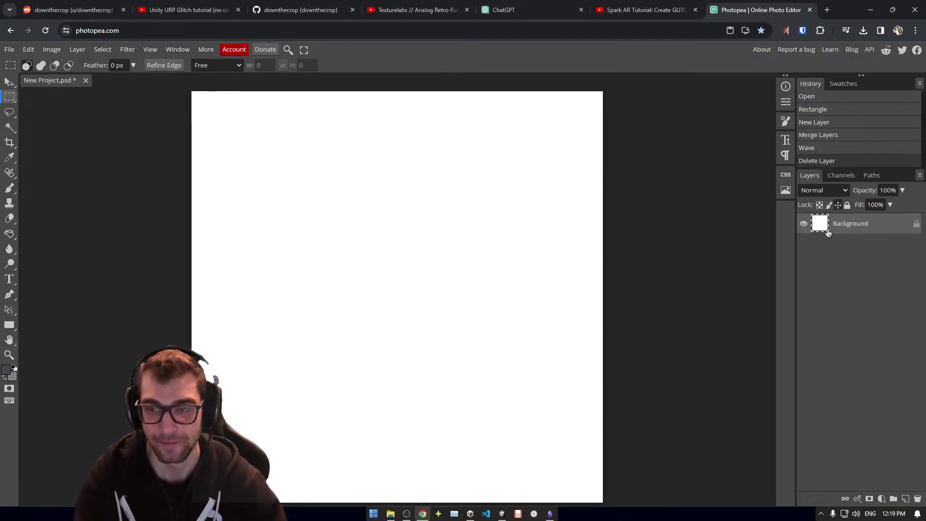
right_click(9, 325)
left_click(53, 370)
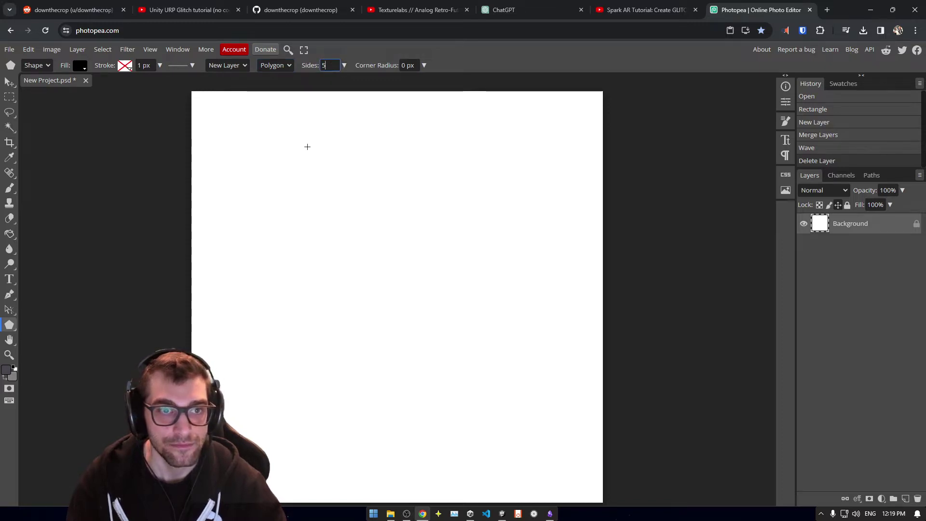
left_click_drag(307, 146, 324, 263)
key("ctrl+z")
Draw a black six-sided hexagon and move it to the canvas centre.
left_click(344, 66)
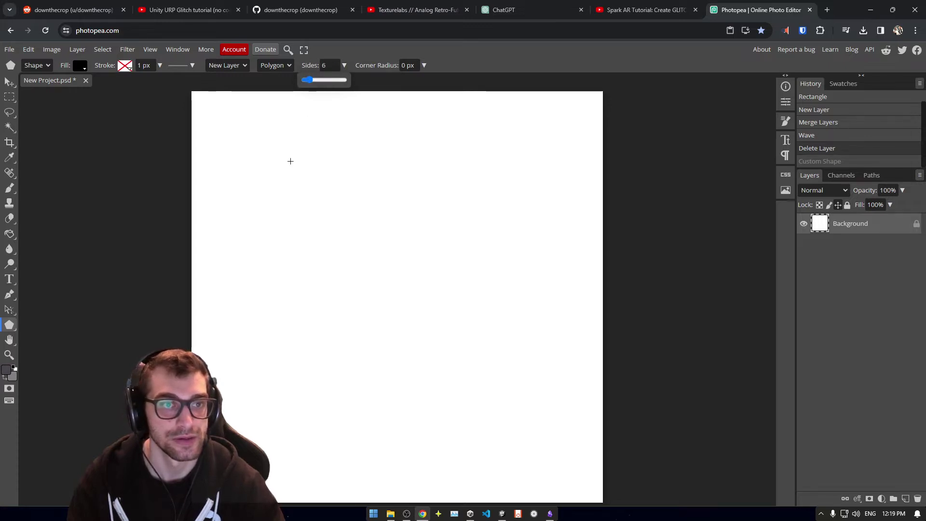
left_click_drag(279, 195, 412, 264)
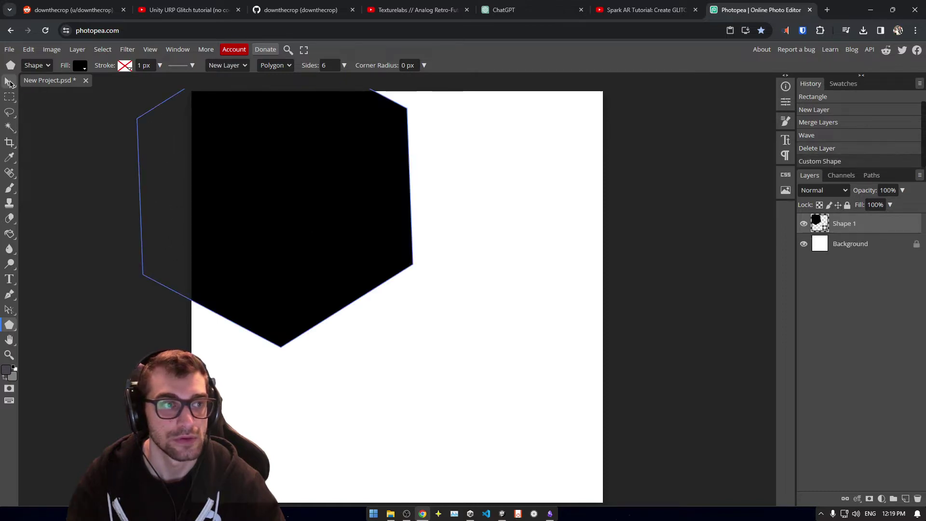
left_click(9, 83)
left_click_drag(245, 170, 367, 272)
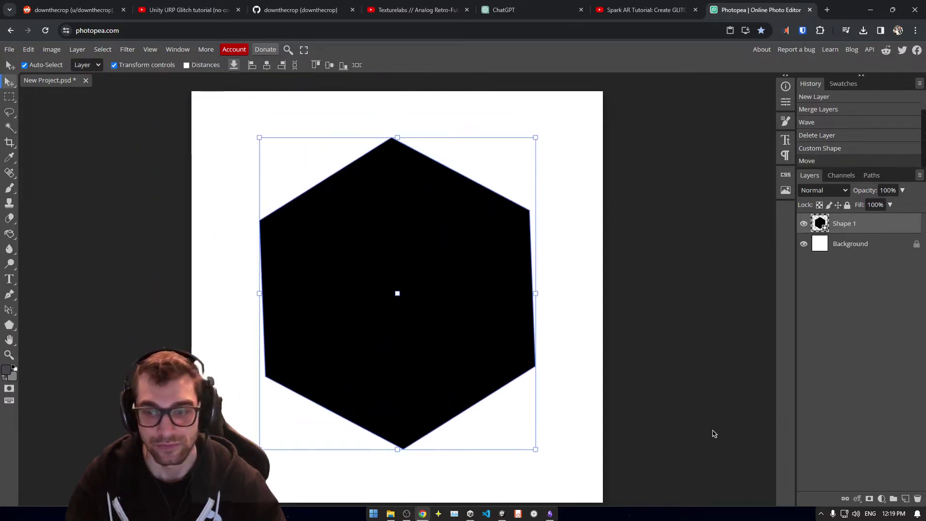
Rasterize the hexagon layer by adding a new layer and merging down (Ctrl+E).
left_click(168, 49)
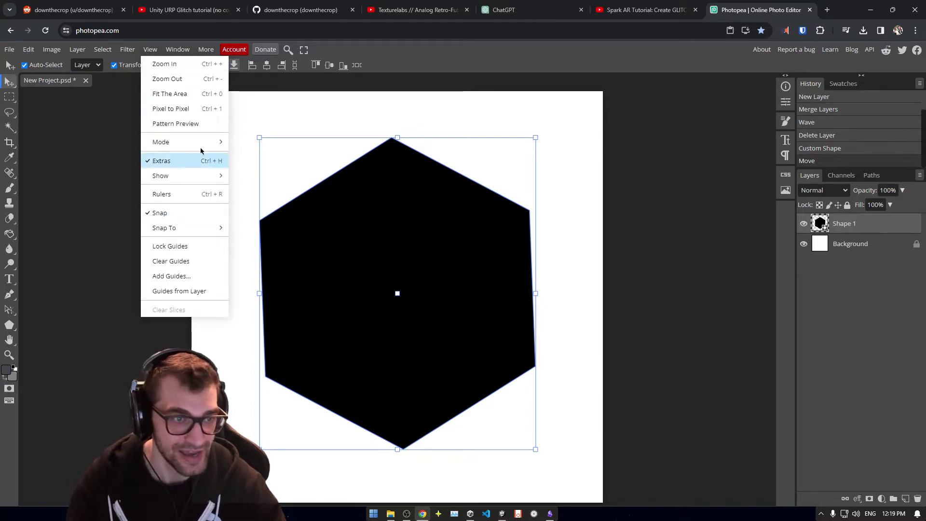
mouse_move(128, 50)
mouse_move(169, 265)
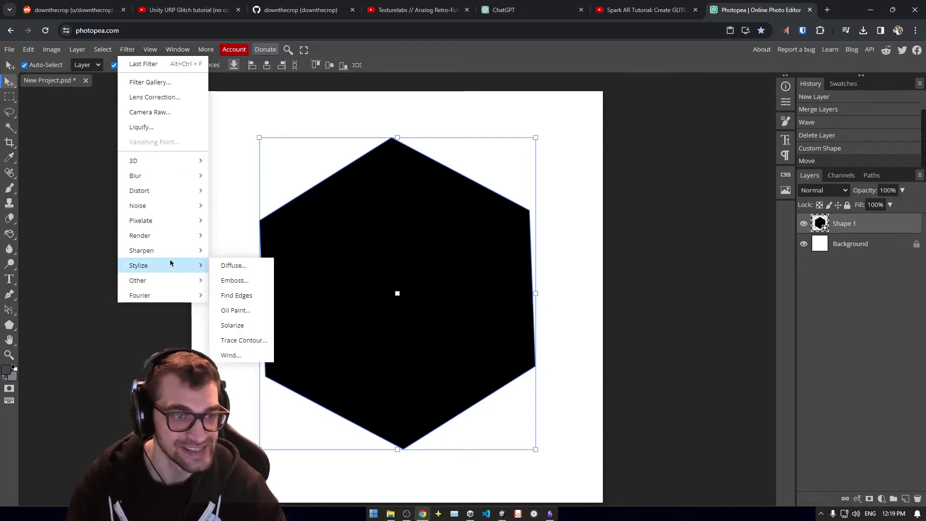
mouse_move(196, 177)
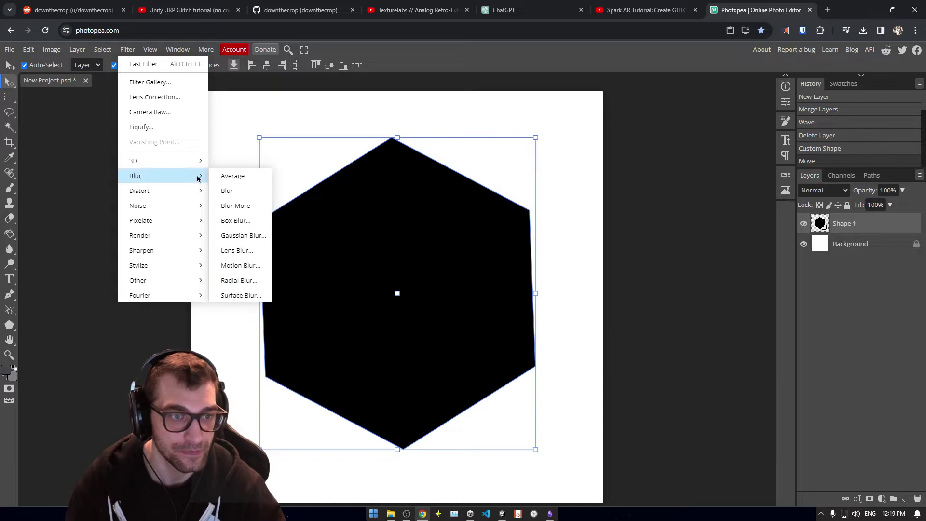
mouse_move(176, 189)
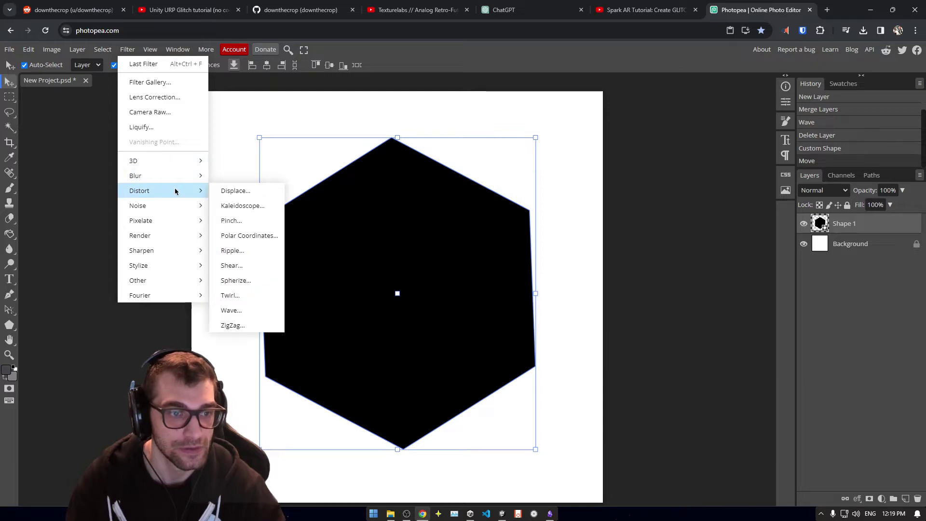
left_click(242, 308)
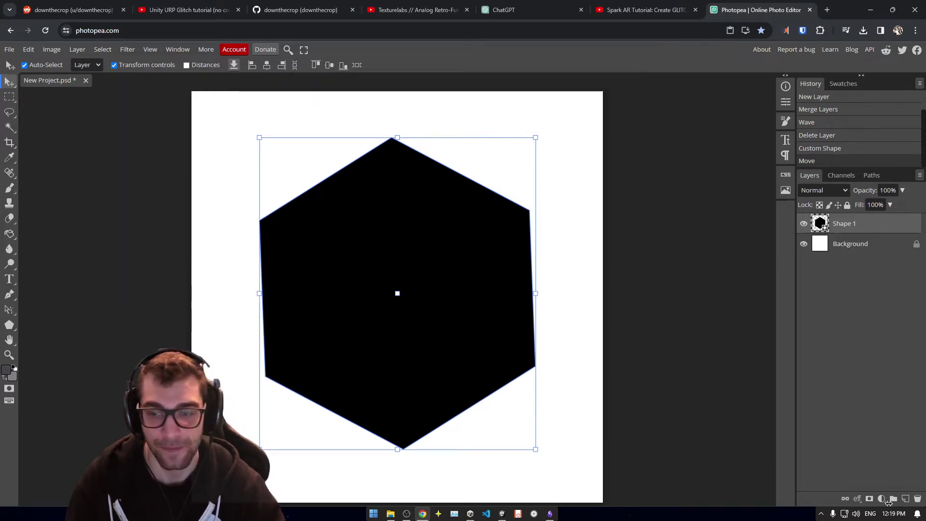
left_click(904, 498)
key("ctrl+e")
left_click(102, 48)
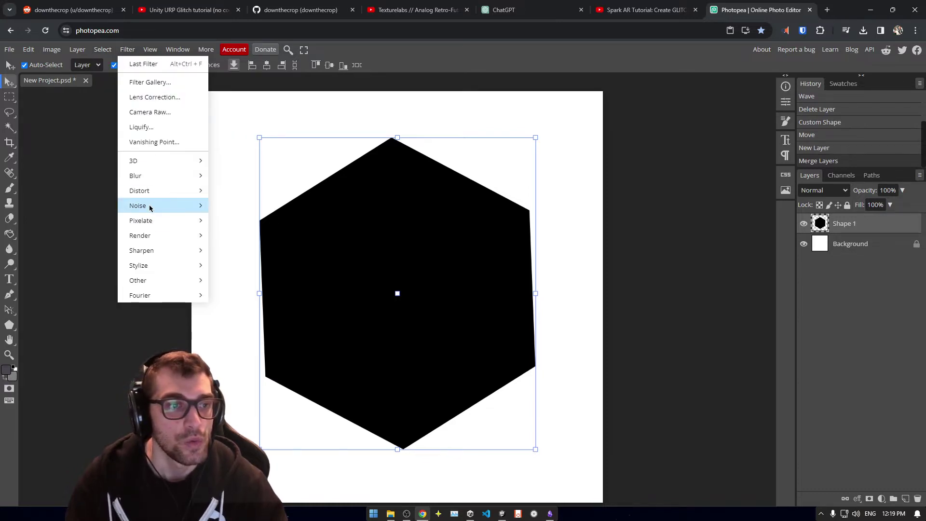
Open the Wave distortion settings for the hexagon and raise the generators to 7.
mouse_move(146, 190)
left_click(243, 309)
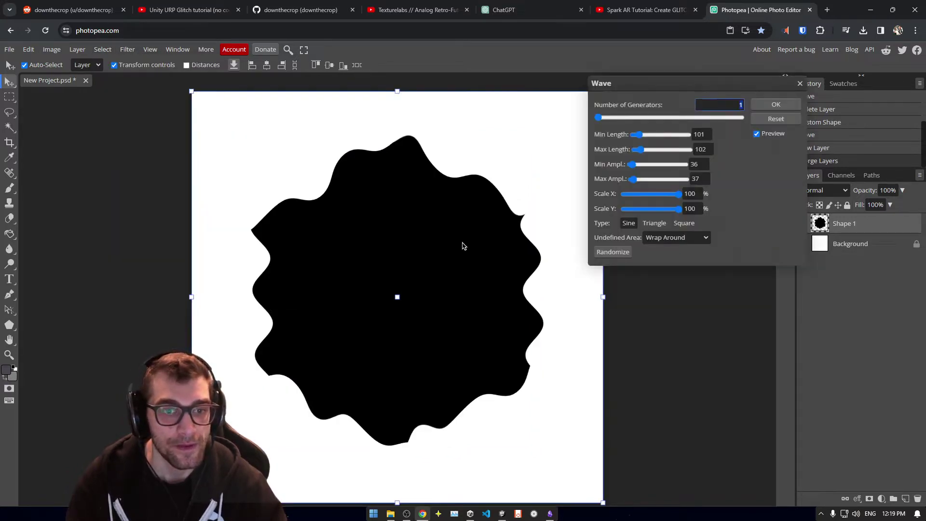
left_click(627, 251)
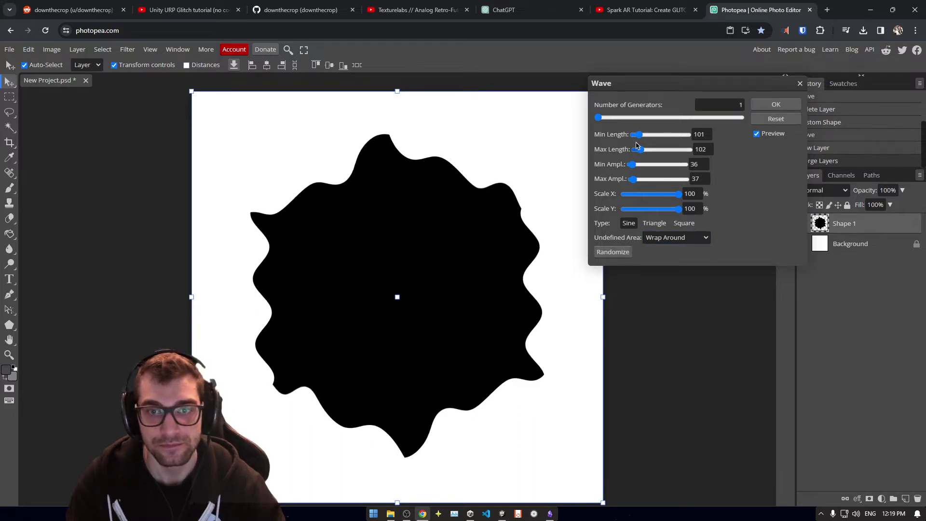
mouse_move(598, 117)
left_mouse_down()
mouse_move(655, 138)
mouse_move(641, 137)
left_mouse_up()
Try the Triangle wave type, then settle on Square and randomize the blocky pattern repeatedly.
left_click(663, 225)
left_click(617, 251)
left_click(617, 251)
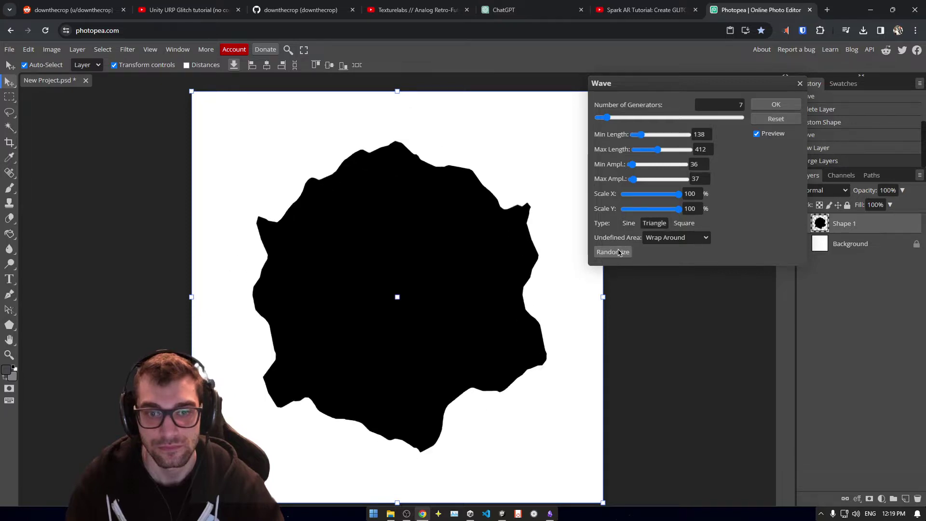
left_click(617, 251)
left_click(616, 252)
left_click(616, 251)
left_click(691, 224)
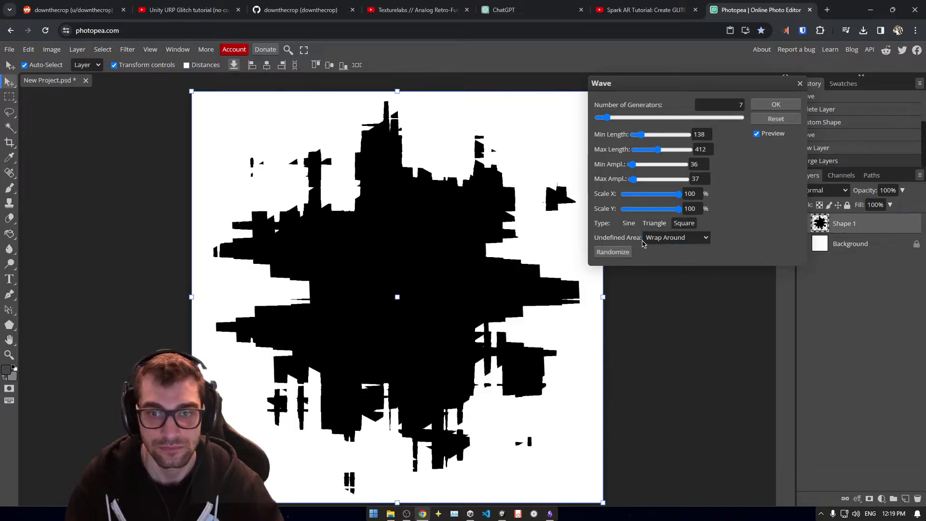
left_click(620, 252)
left_click(619, 252)
left_click(619, 252)
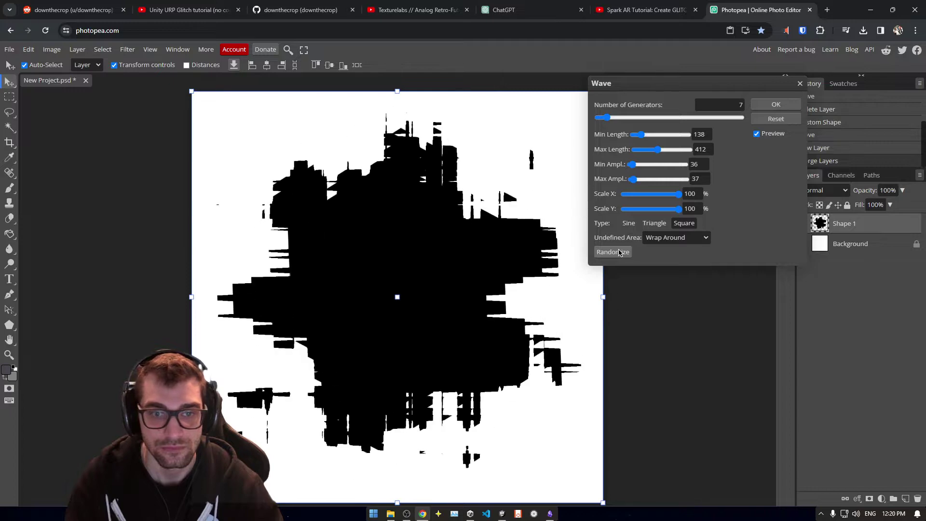
left_click(620, 252)
left_click(621, 252)
left_click(621, 252)
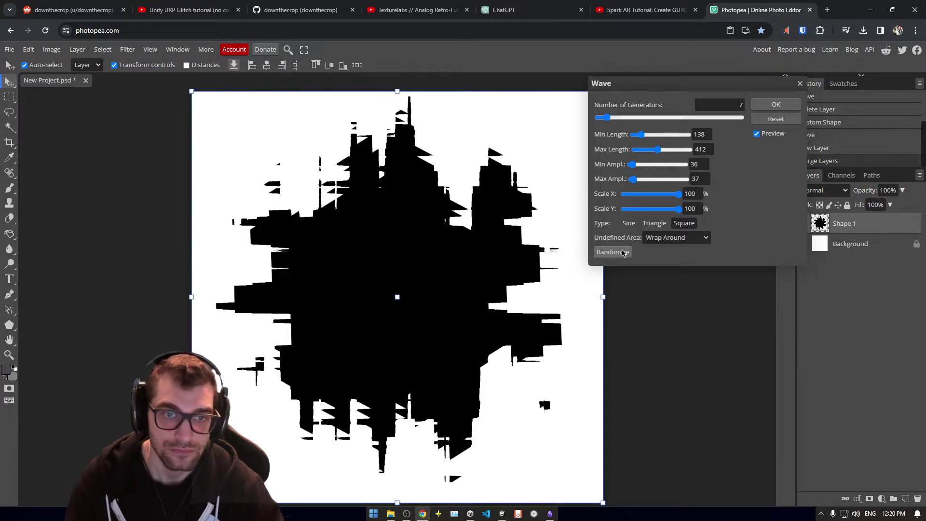
left_click(621, 252)
left_click(621, 252)
Adjust the generator count and keep randomizing the square-wave glitch shape.
left_click_drag(607, 118, 606, 126)
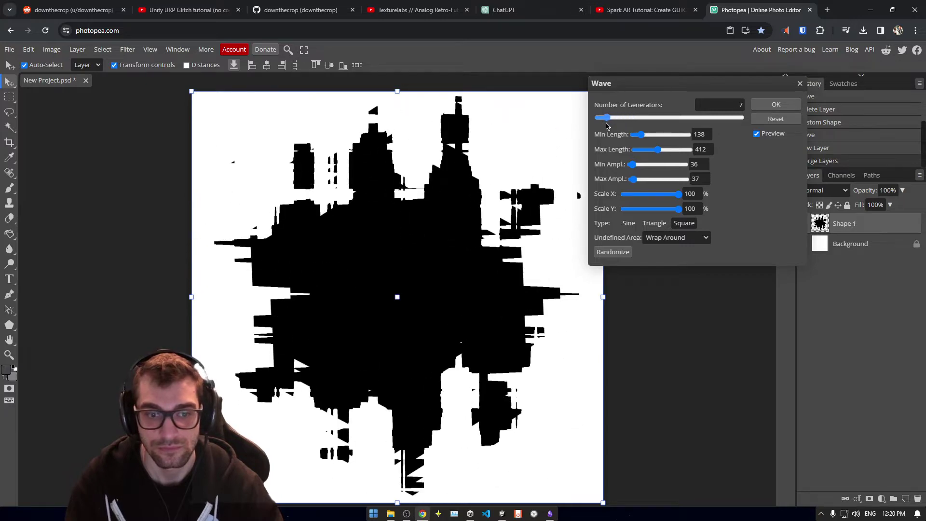
left_click(621, 252)
left_click(621, 251)
left_click(621, 252)
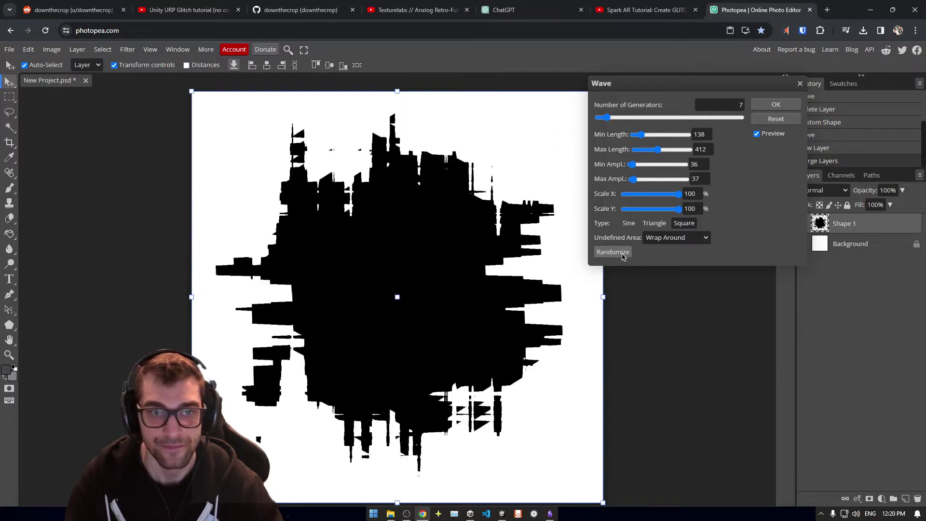
left_click(621, 252)
left_click(621, 253)
left_click(622, 252)
left_click(621, 252)
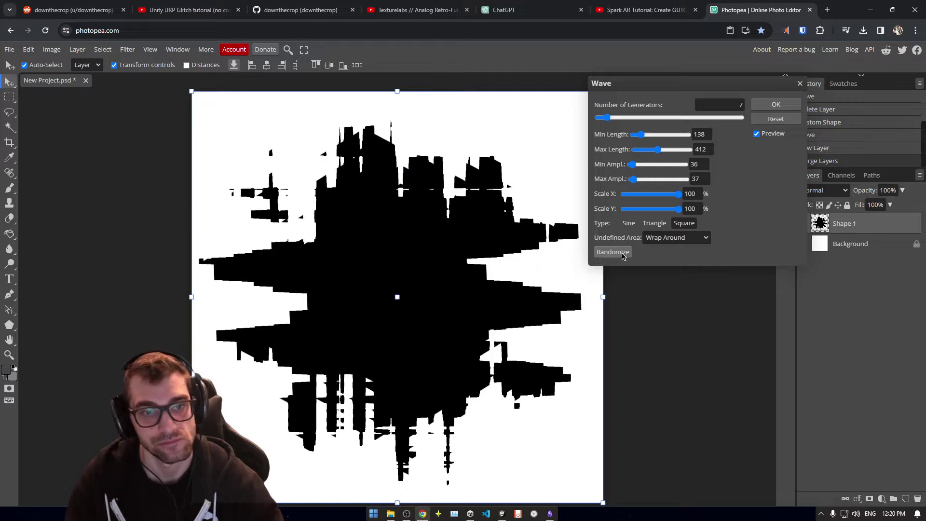
left_click(621, 252)
left_click(621, 253)
left_click(621, 252)
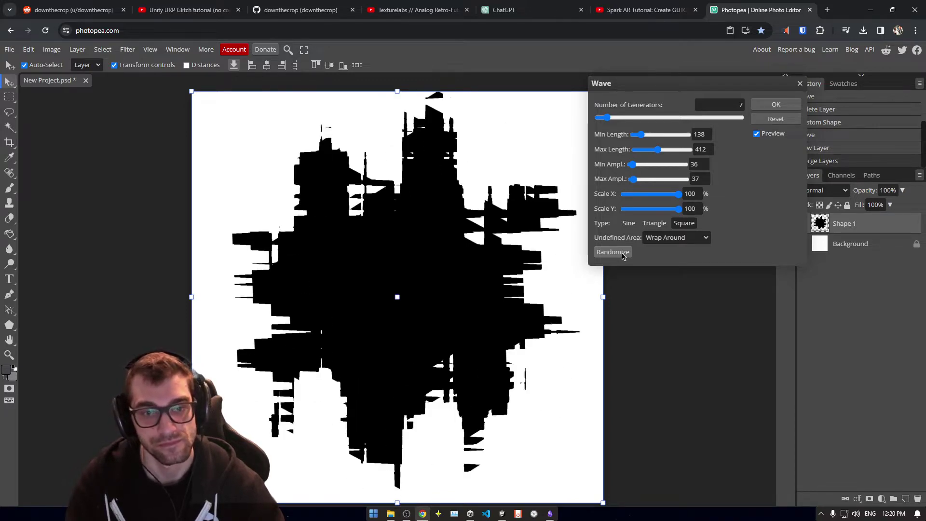
left_click(621, 252)
left_click(621, 253)
left_click(622, 252)
left_click(622, 252)
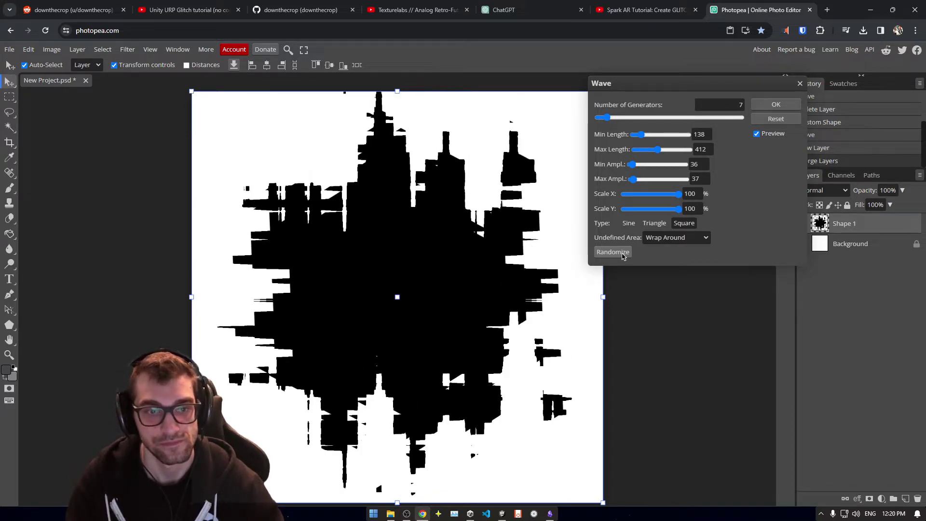
left_click(621, 252)
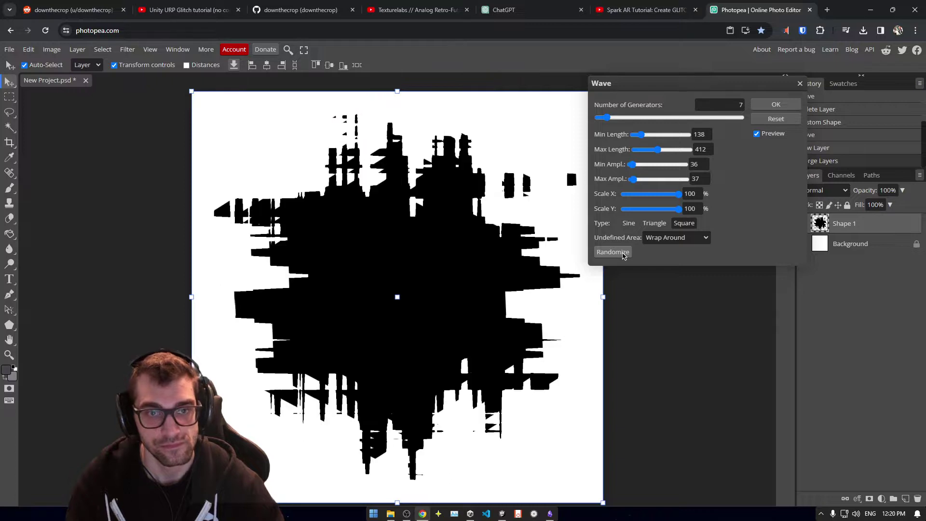
left_click(621, 252)
left_click(622, 252)
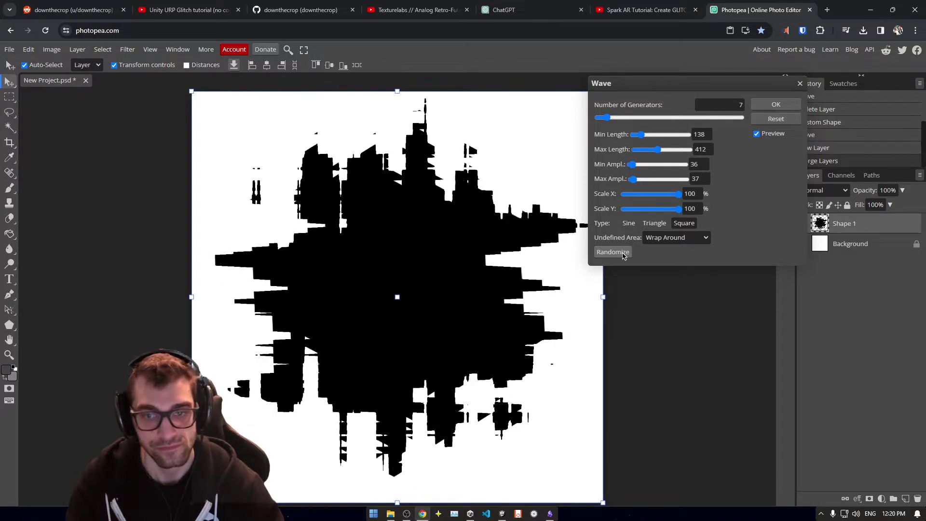
Set Undefined Area to Repeat Edge Pixels and randomize the wave once more.
left_click(666, 240)
left_click(666, 259)
left_click(622, 252)
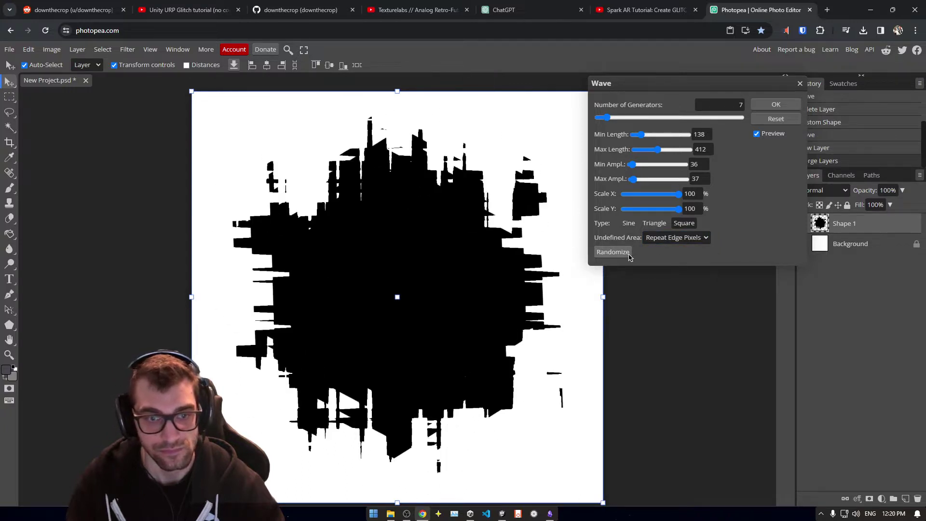
Keep rerolling Randomize until the hexagon shows horizontal glitch streaks along its edges.
scroll(627, 256, "down", 1)
left_click(612, 251)
scroll(613, 252, "down", 1)
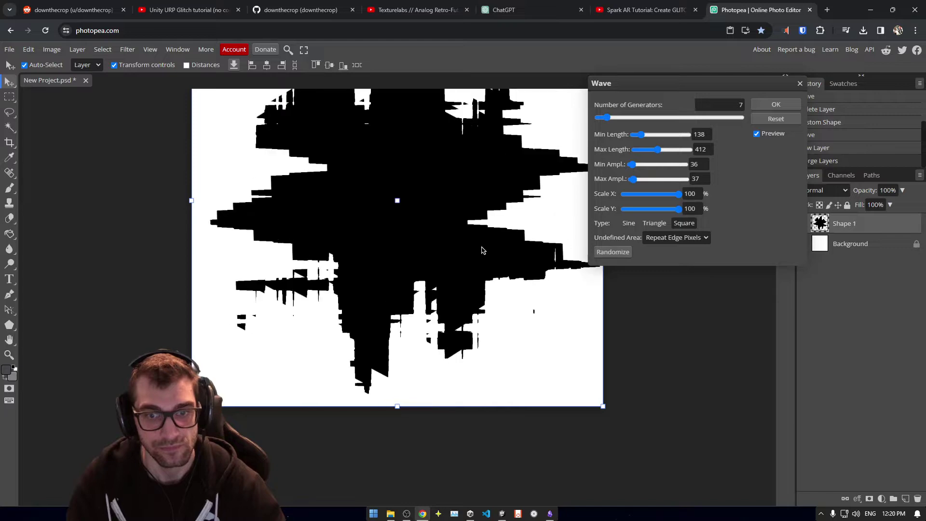
scroll(614, 268, "up", 1)
left_click(612, 252)
left_click(613, 251)
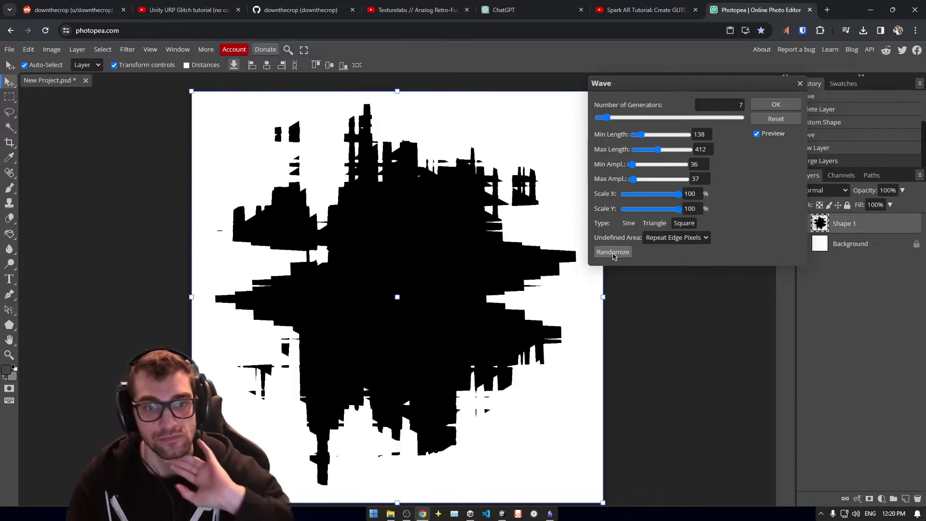
left_click(612, 252)
left_click(612, 252)
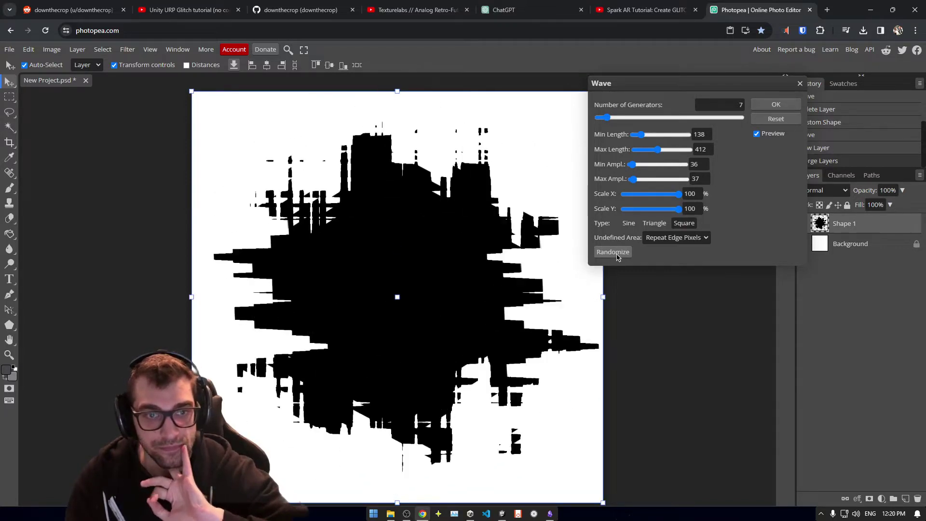
left_click(613, 252)
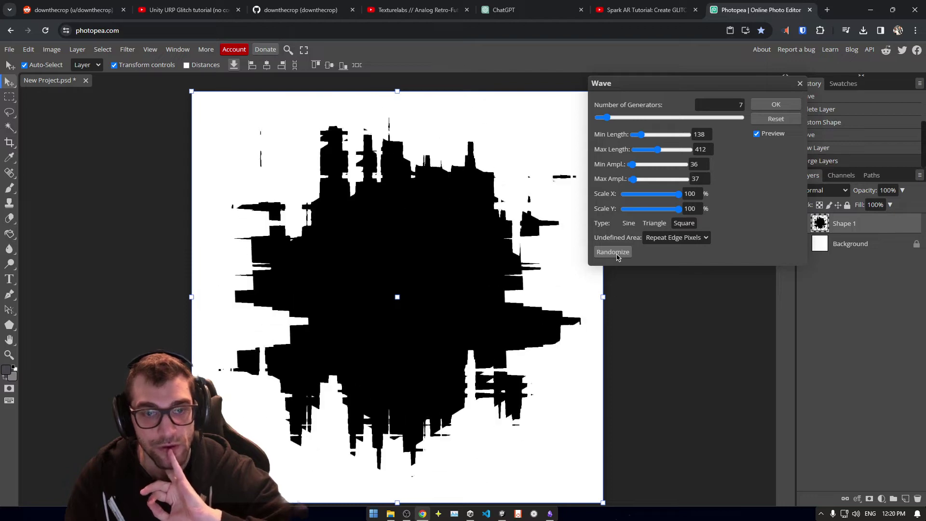
left_click(613, 252)
left_click(613, 251)
left_click(614, 252)
left_click(617, 254)
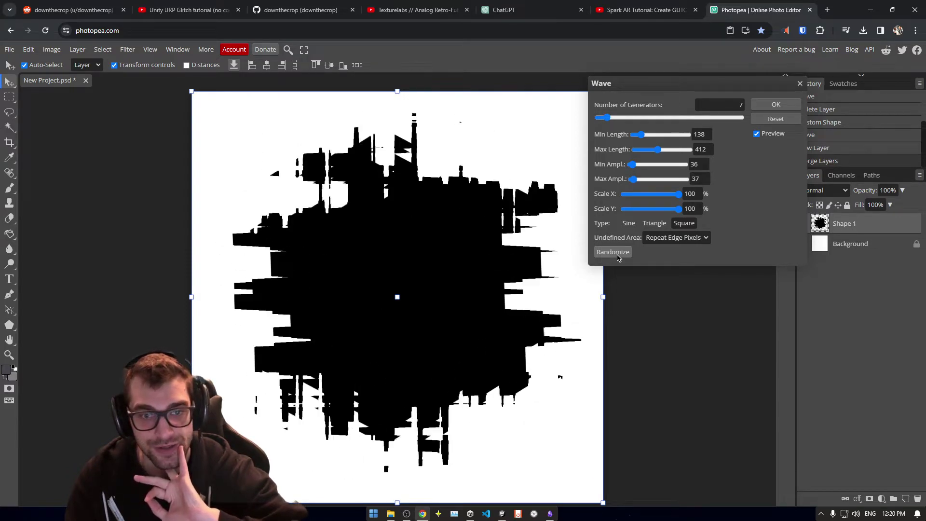
left_click(617, 254)
left_click(617, 255)
left_click(617, 254)
left_click(617, 254)
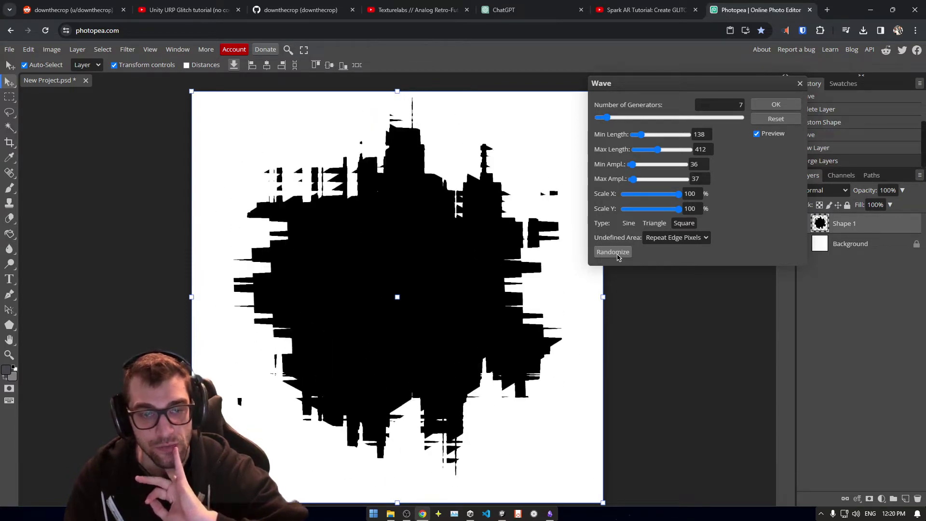
left_click(617, 255)
left_click(617, 254)
left_click(617, 254)
left_click(617, 255)
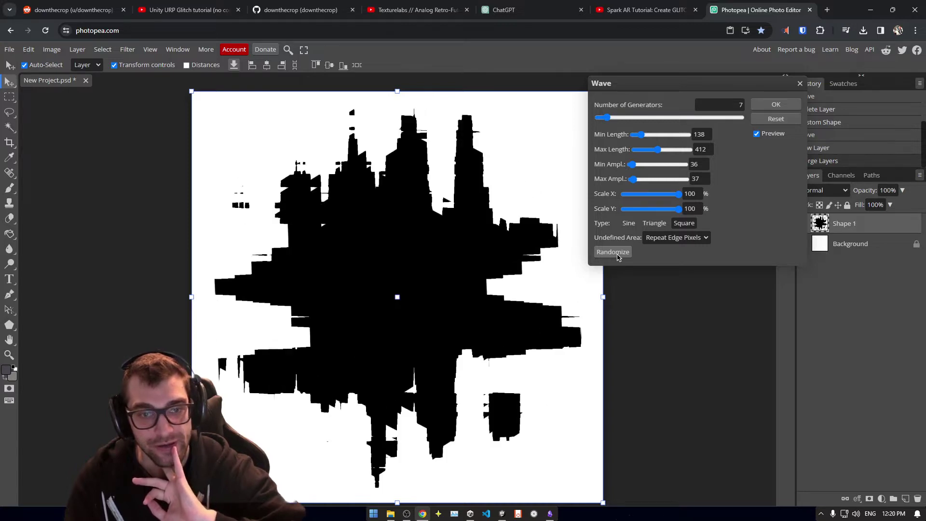
left_click(617, 255)
left_click(617, 254)
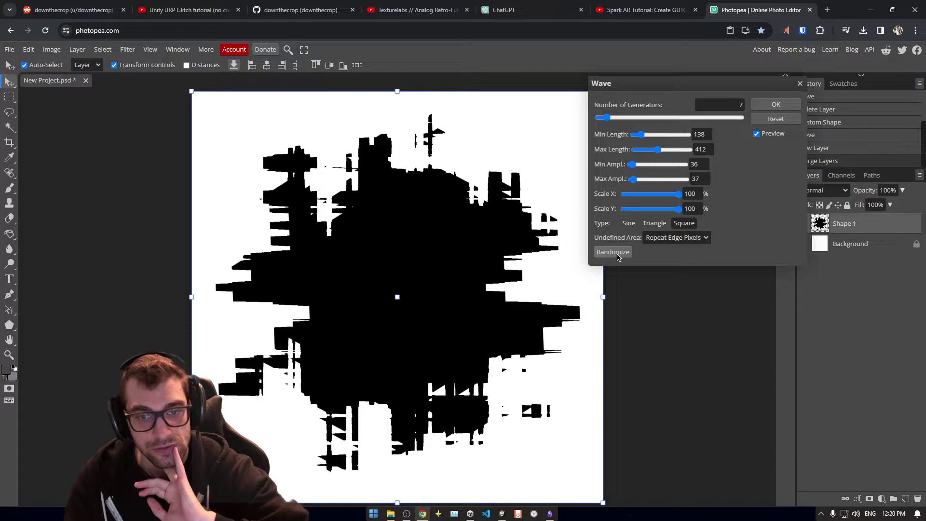
left_click(617, 255)
left_click(617, 254)
left_click(617, 255)
left_click(617, 254)
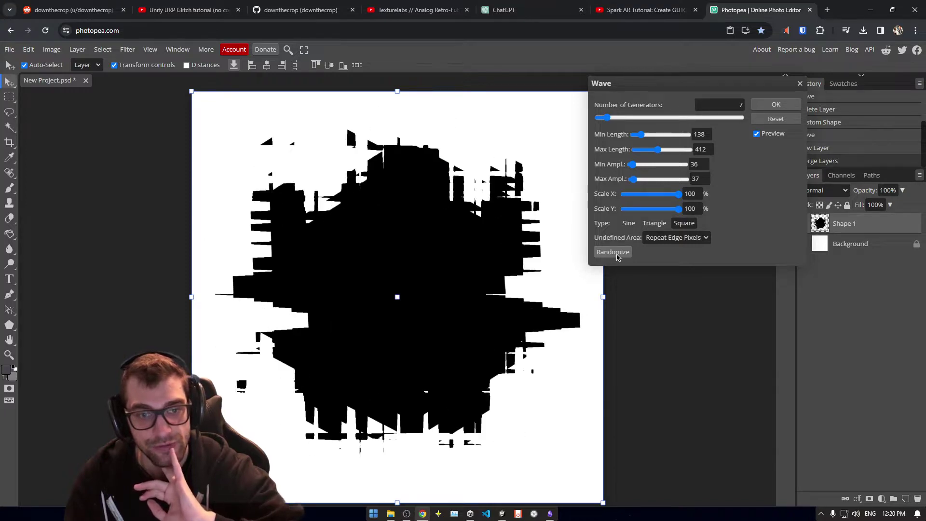
left_click(617, 255)
left_click(617, 254)
left_click(618, 254)
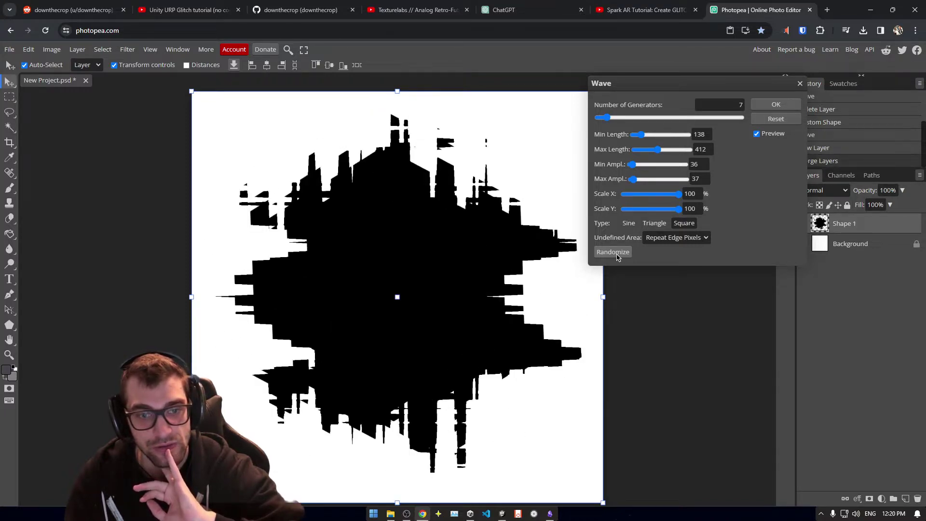
left_click(617, 254)
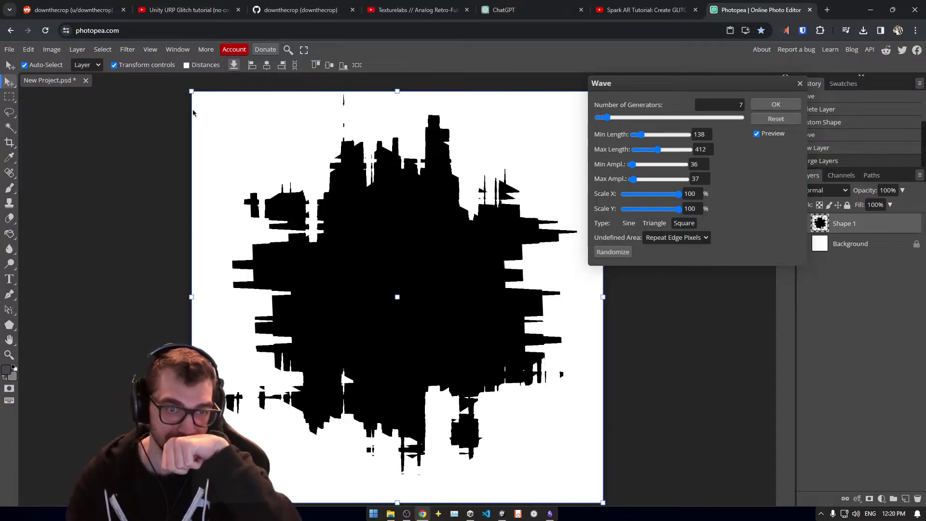
Apply the wave distortion, hide the white Background layer, and start a PNG export.
left_click(775, 104)
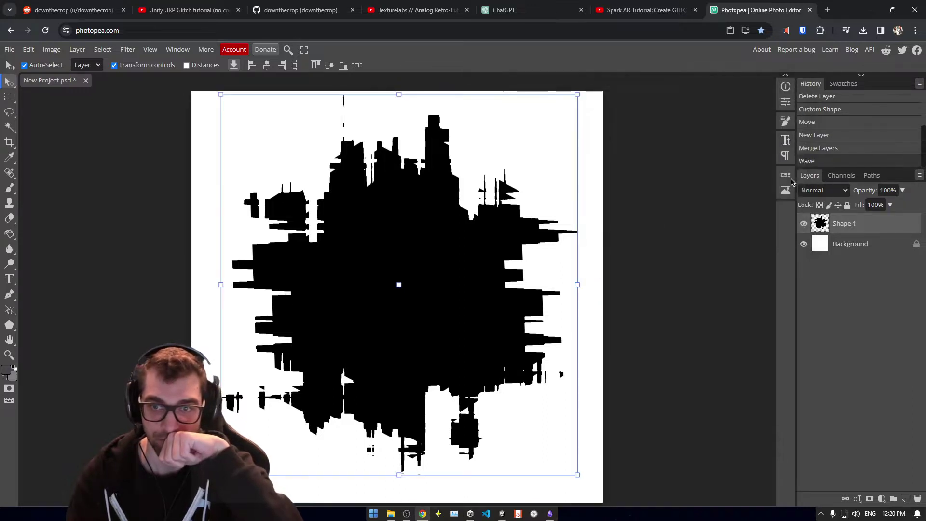
left_click(803, 244)
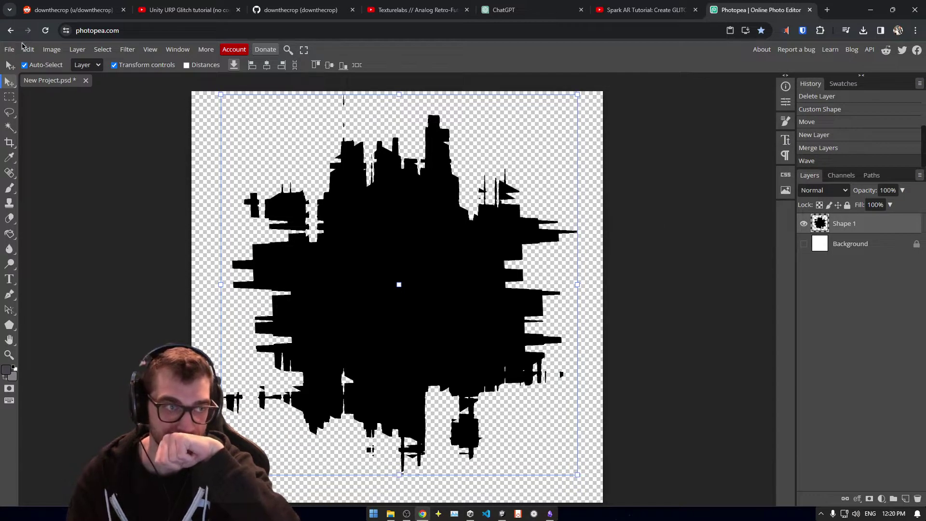
left_click(11, 49)
mouse_move(70, 191)
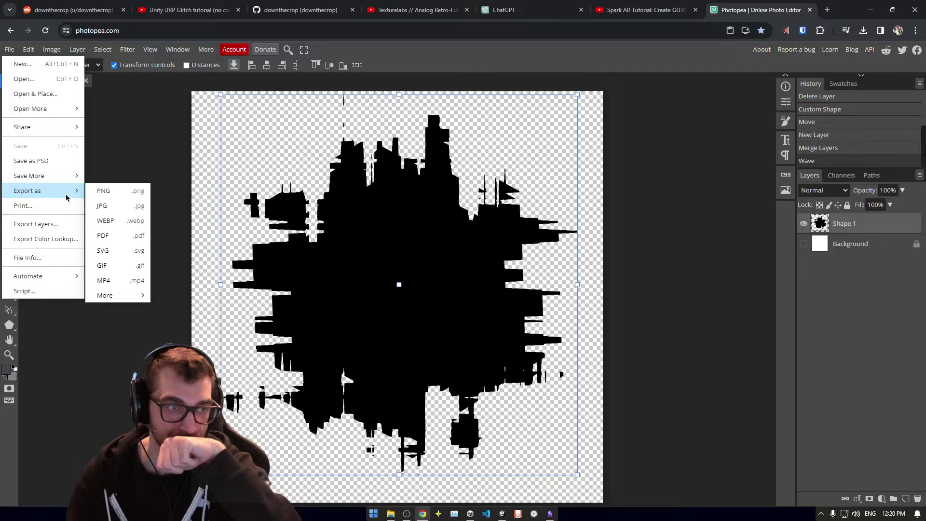
left_click(136, 193)
Set the PNG export width to 640 for a 640×640 output.
scroll(248, 201, "down", 4)
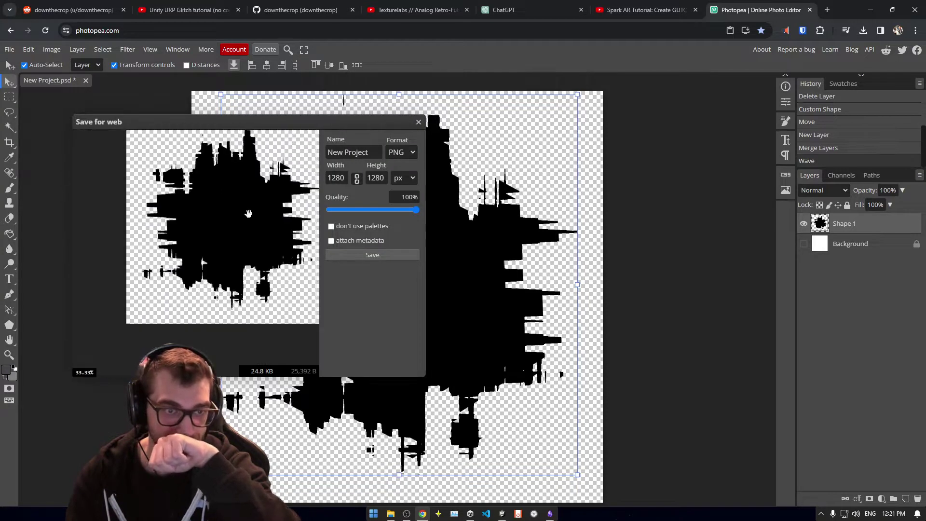
scroll(214, 251, "up", 1)
scroll(212, 253, "down", 1)
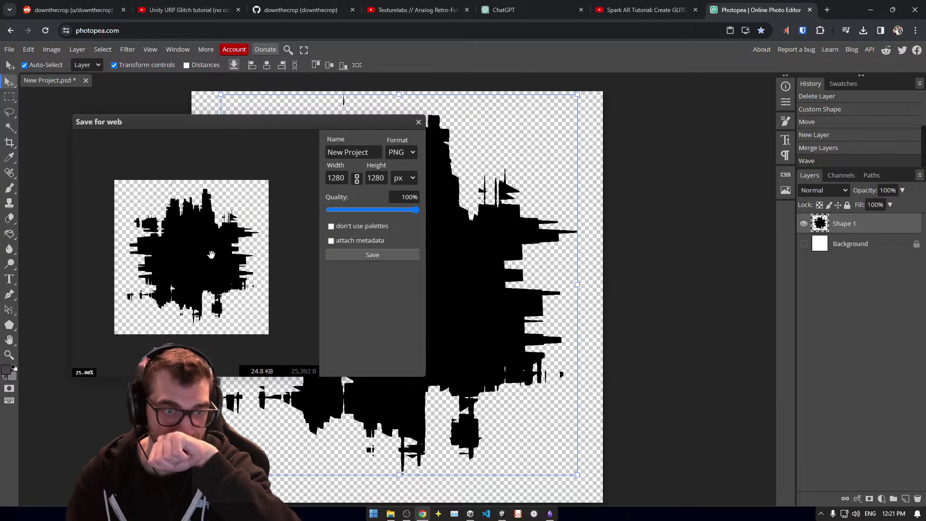
scroll(209, 259, "up", 1)
scroll(209, 259, "down", 1)
left_click_drag(210, 258, 221, 253)
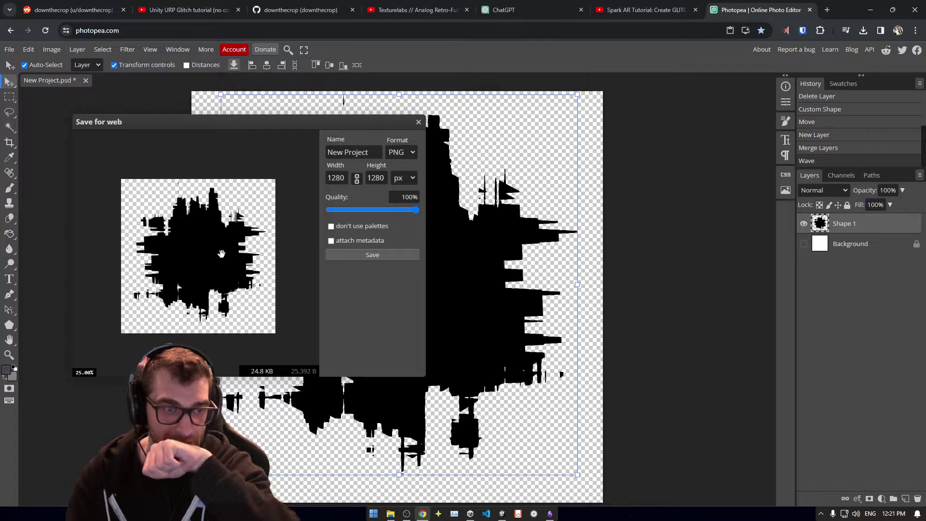
left_click(503, 515)
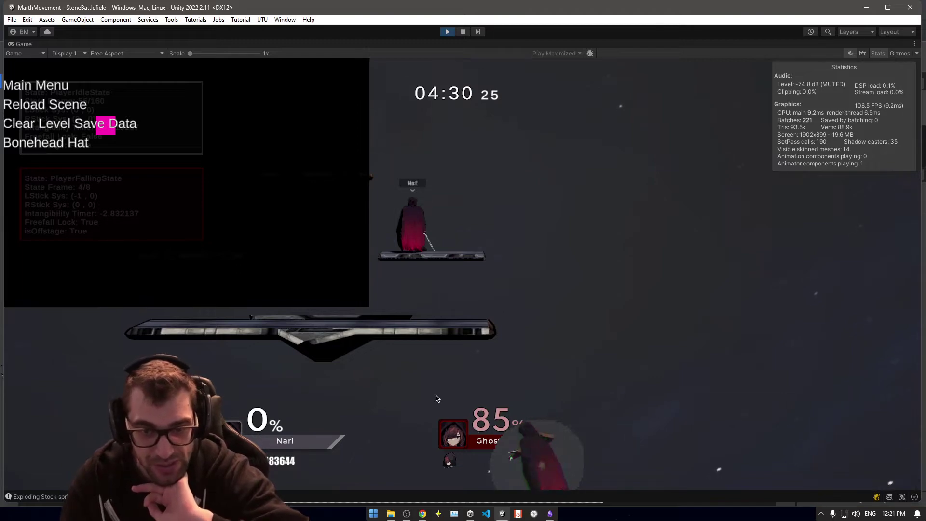
key("alt+Tab")
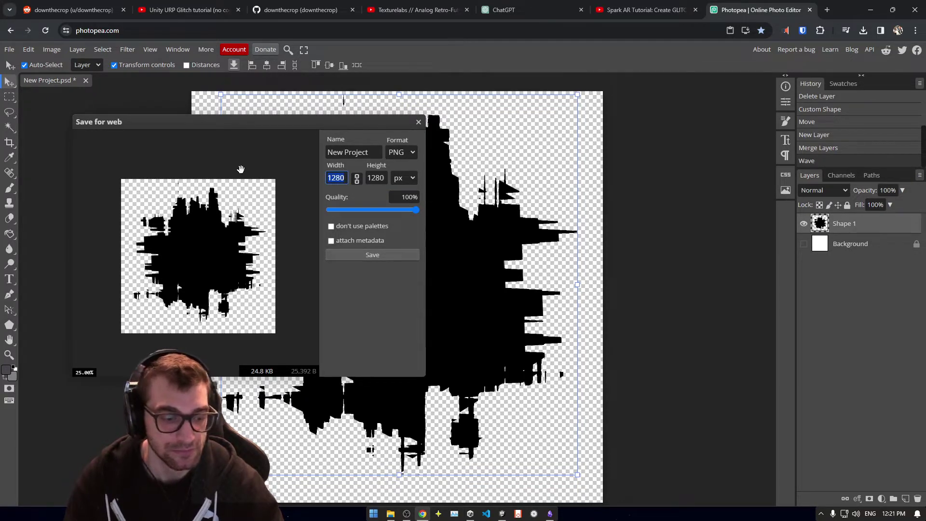
key("Return")
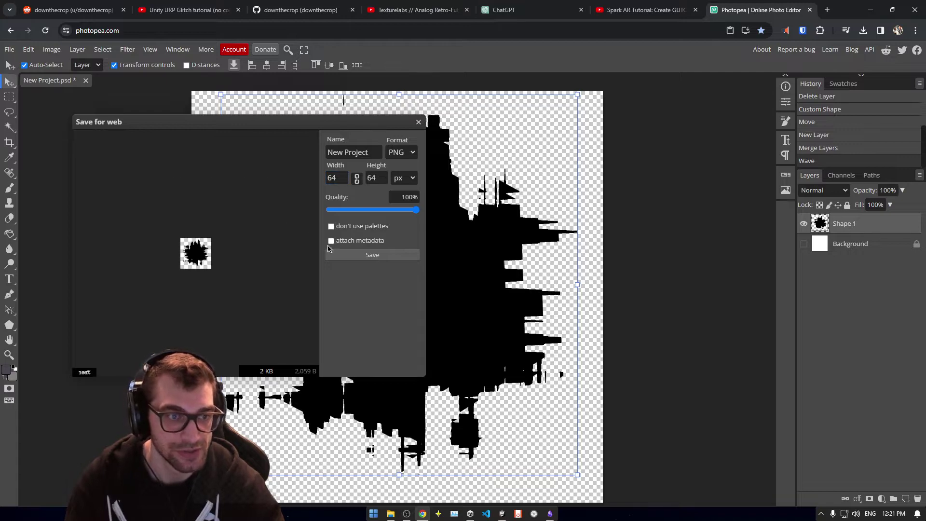
scroll(195, 253, "up", 2)
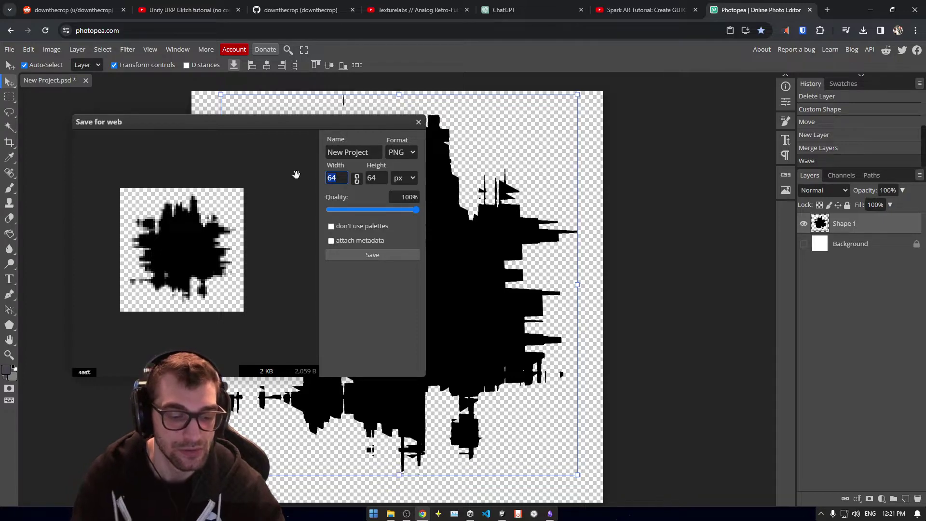
type("0")
key("Return")
scroll(205, 289, "down", 5)
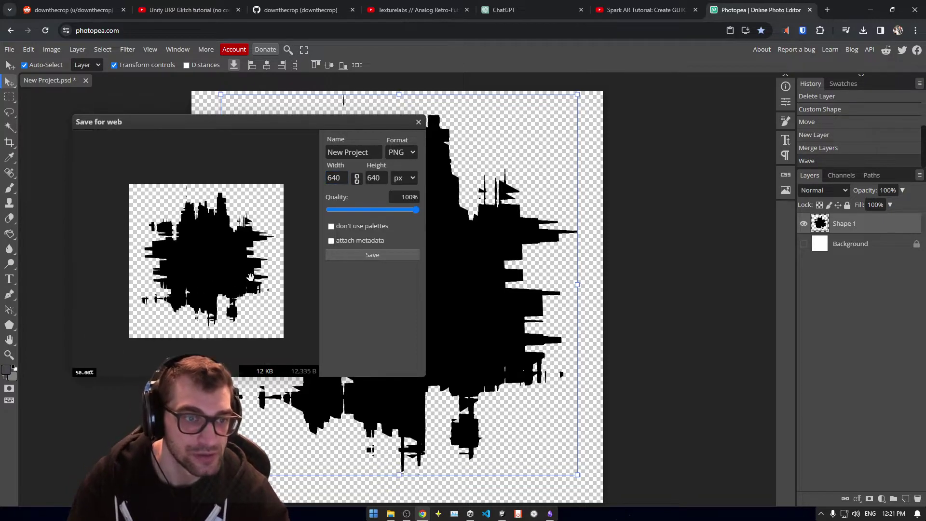
scroll(259, 276, "up", 1)
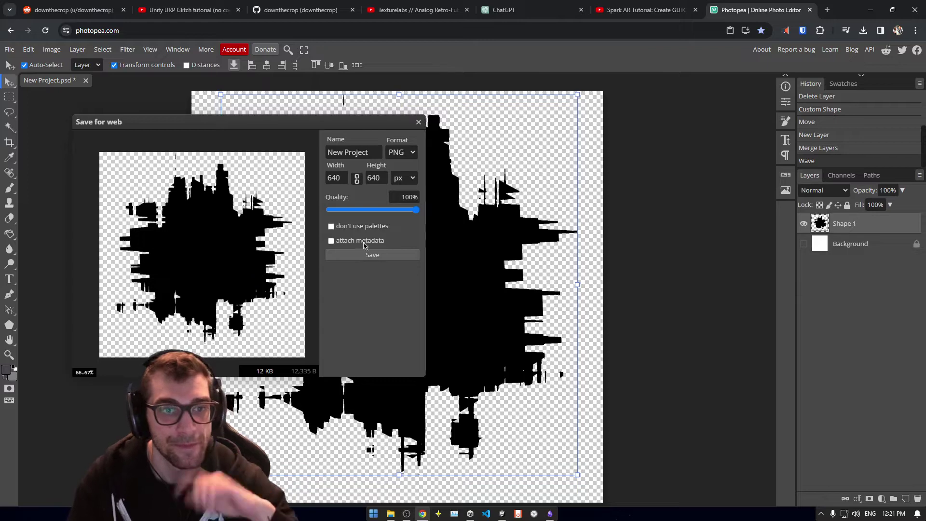
Save the PNG to Downloads and rename New Project (29).png to glitch-mask.png in File Explorer.
left_click(372, 255)
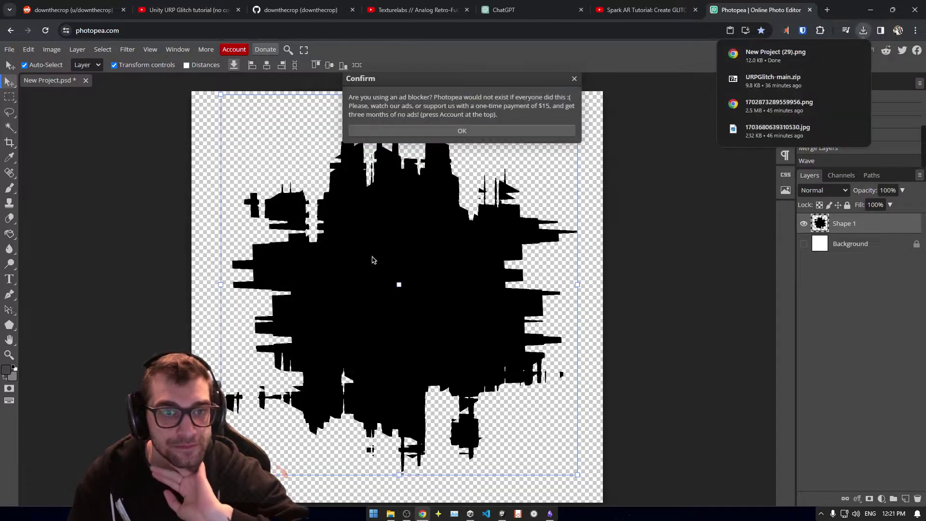
left_click(836, 54)
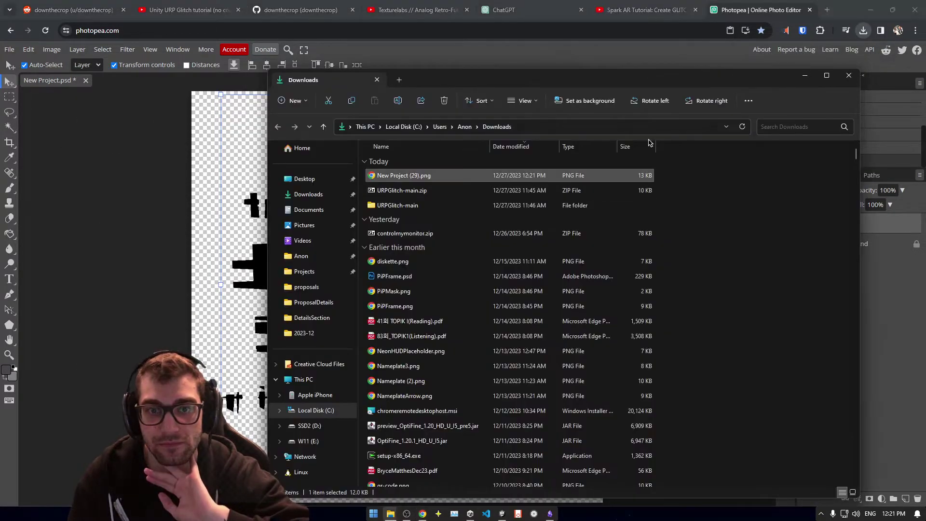
left_click(426, 175)
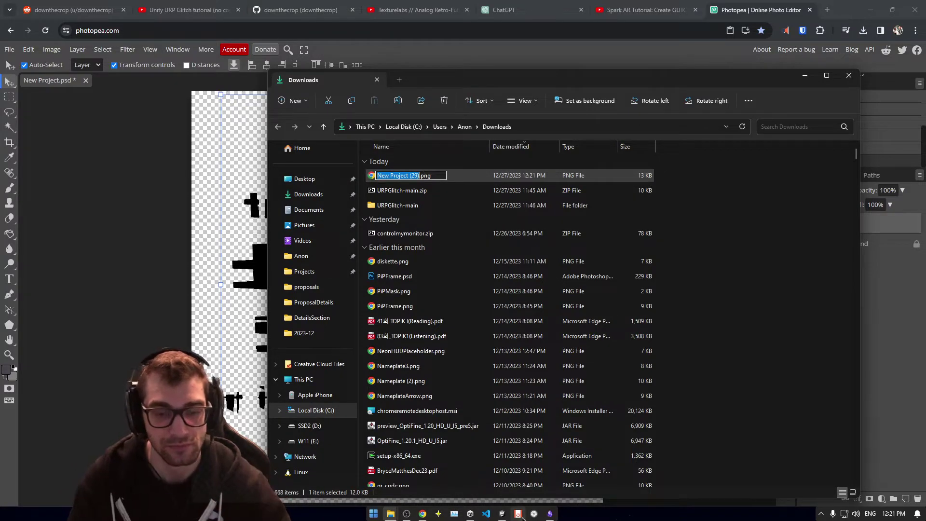
left_click(502, 514)
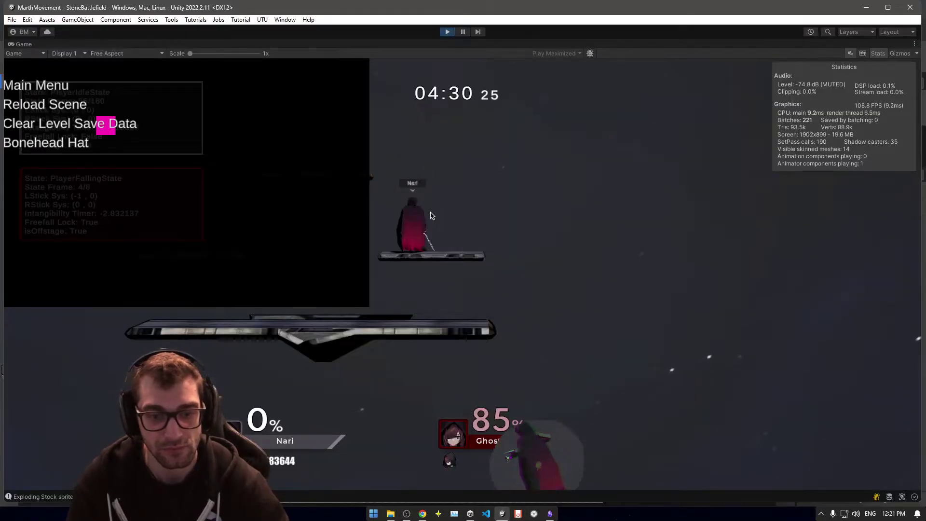
key("alt+Tab")
left_click(390, 175)
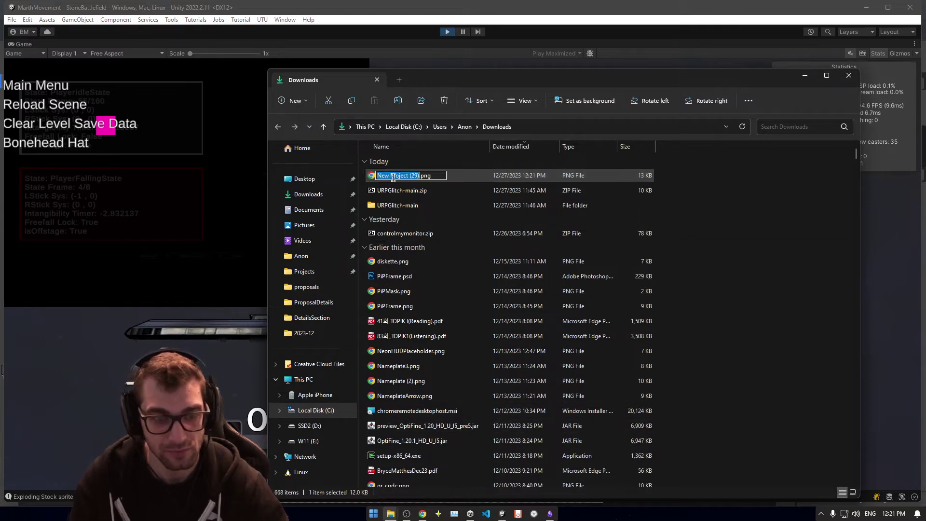
type("glitch")
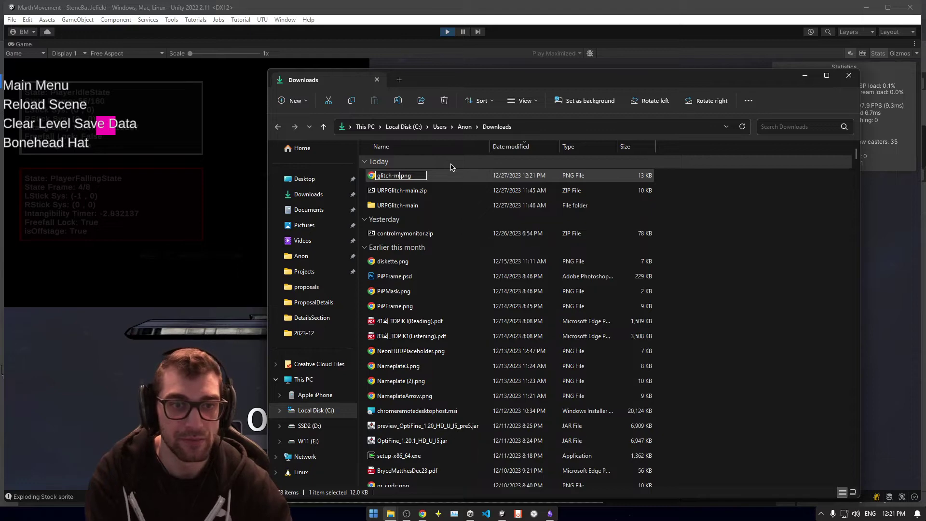
type("-masking")
key("Return")
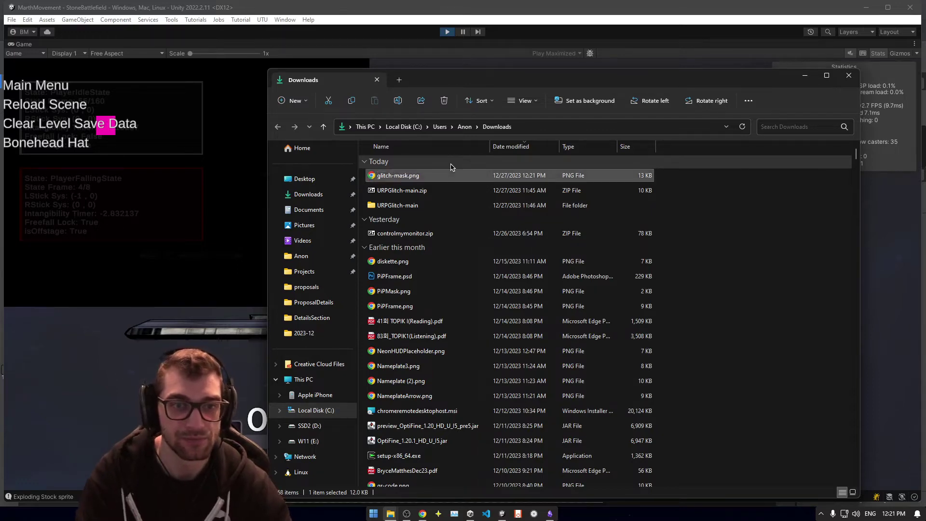
key("alt+Tab")
key("alt+Tab")
Stop Unity's play mode, clear the pipcam Project search, and go to the root Assets folder.
left_click_drag(398, 175, 208, 47)
key("ctrl+p")
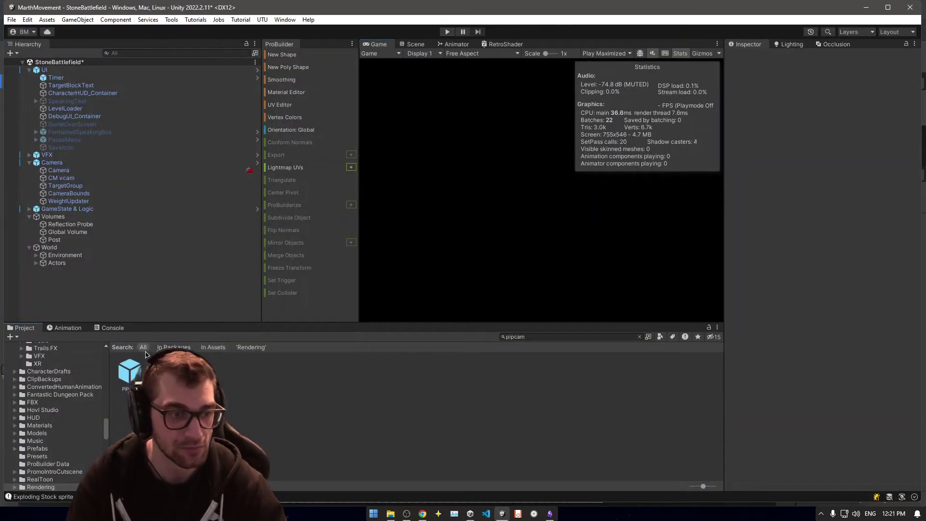
left_click(639, 337)
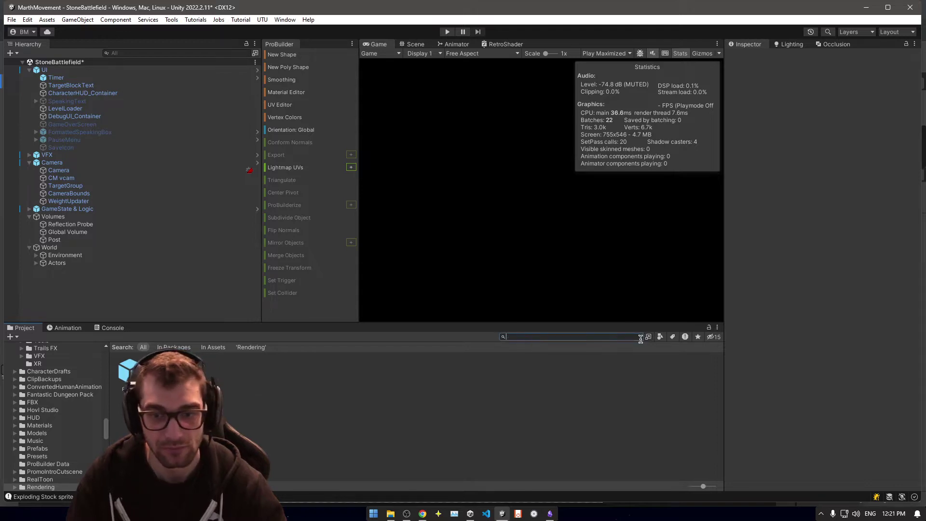
left_click(120, 346)
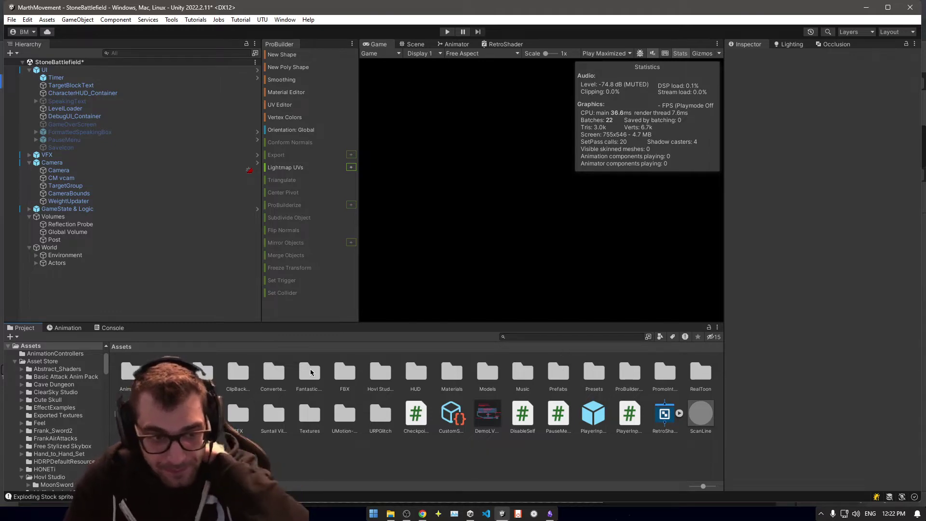
Create and open a 'PiP Glitch Mask' folder in Assets, then bring the Downloads window forward.
right_click(307, 458)
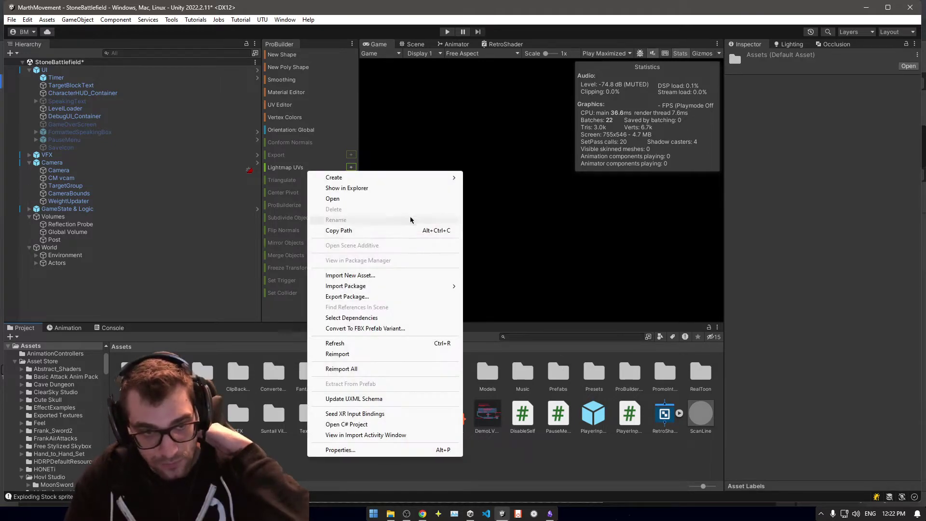
mouse_move(400, 177)
left_click(503, 47)
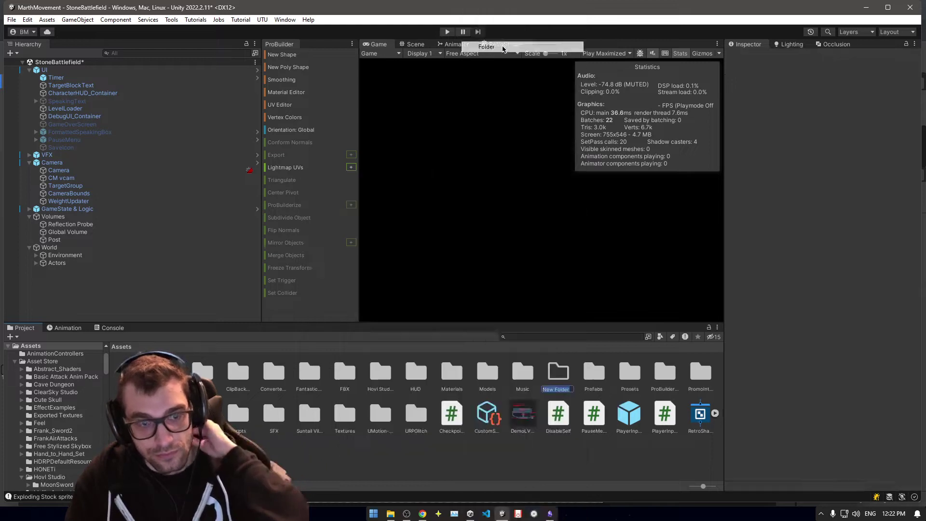
type("R")
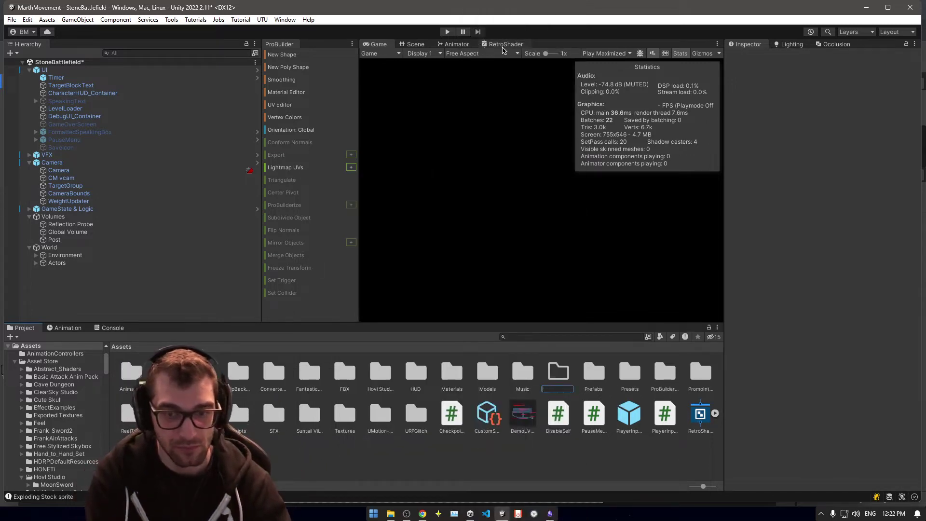
type("iPe")
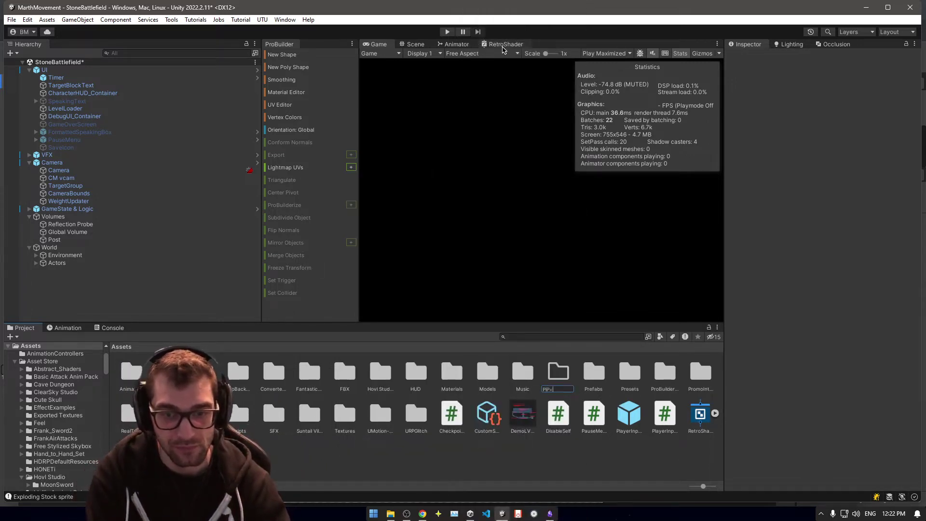
type(" G")
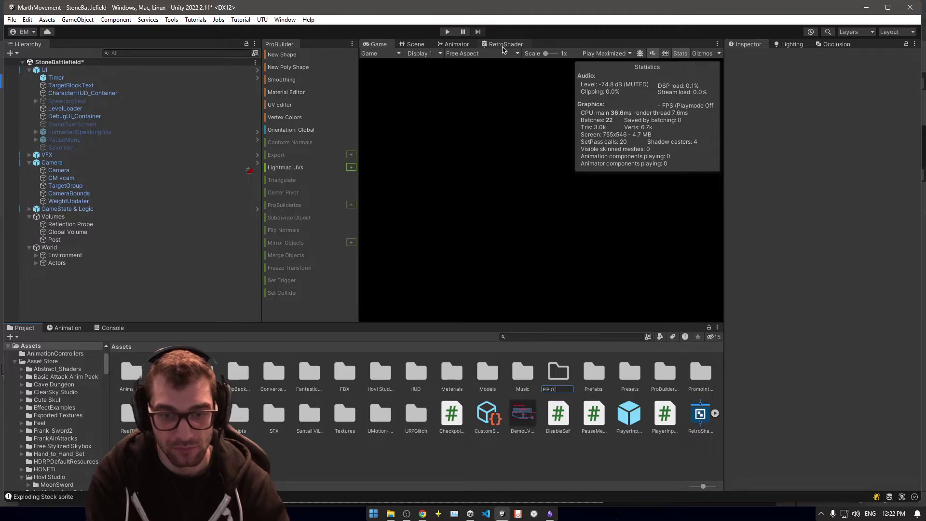
type("litch Mask")
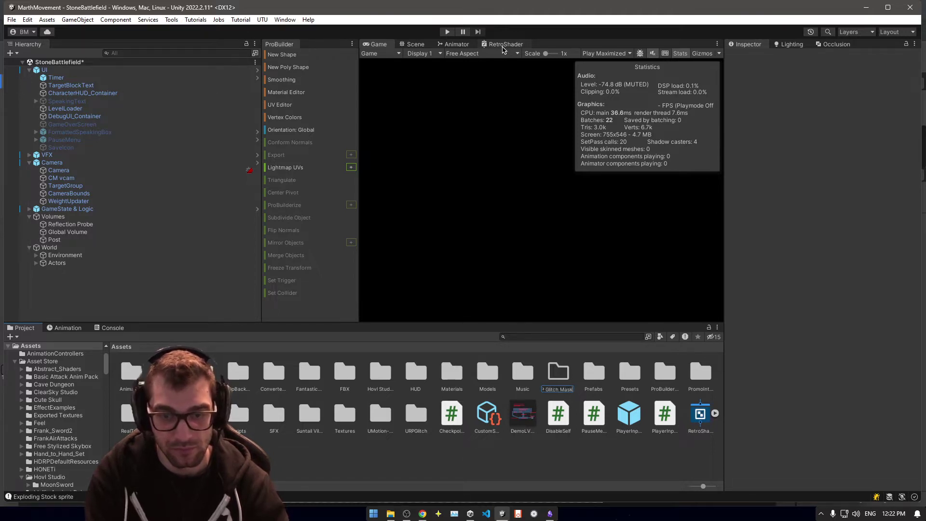
key("Return")
double_click(559, 370)
key("alt+Tab")
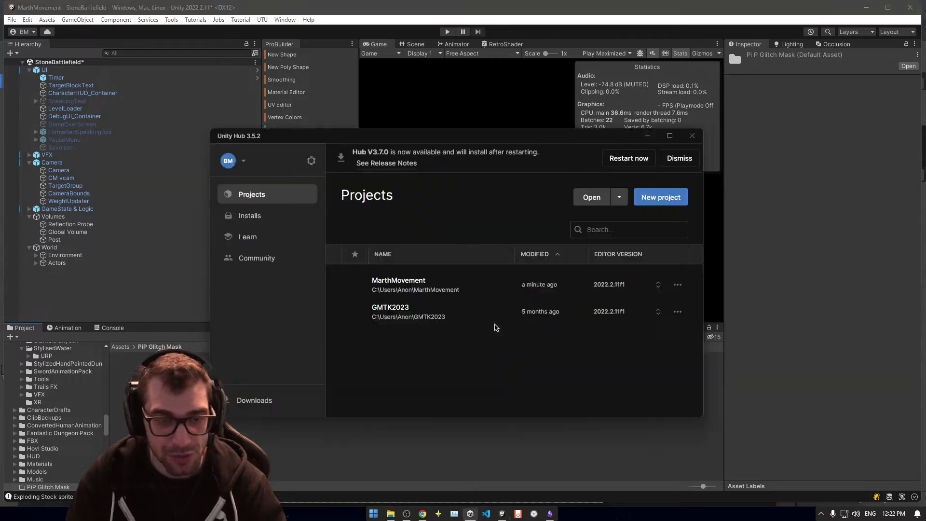
key("alt+Tab")
key("Tab")
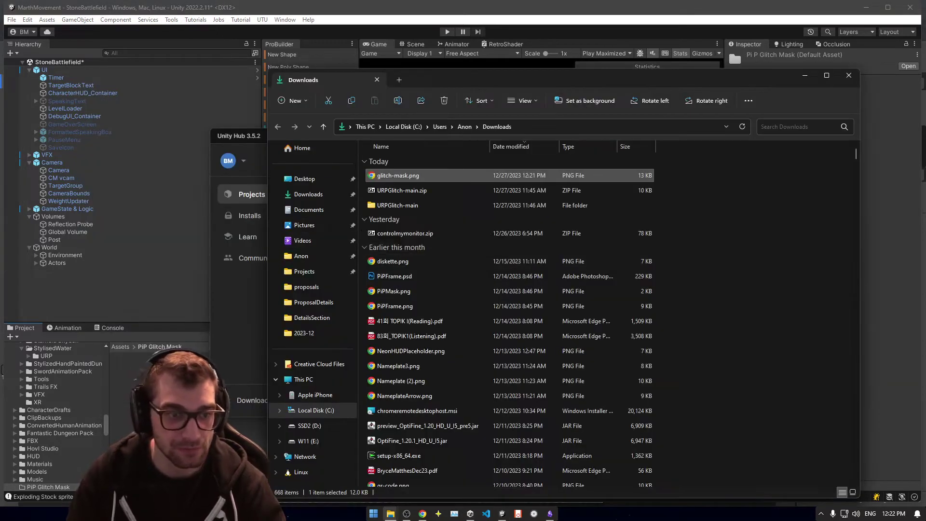
Set glitch-mask's Texture Type to Sprite (2D and UI), apply it, and enter Play mode.
key("alt+Tab")
left_click(129, 371)
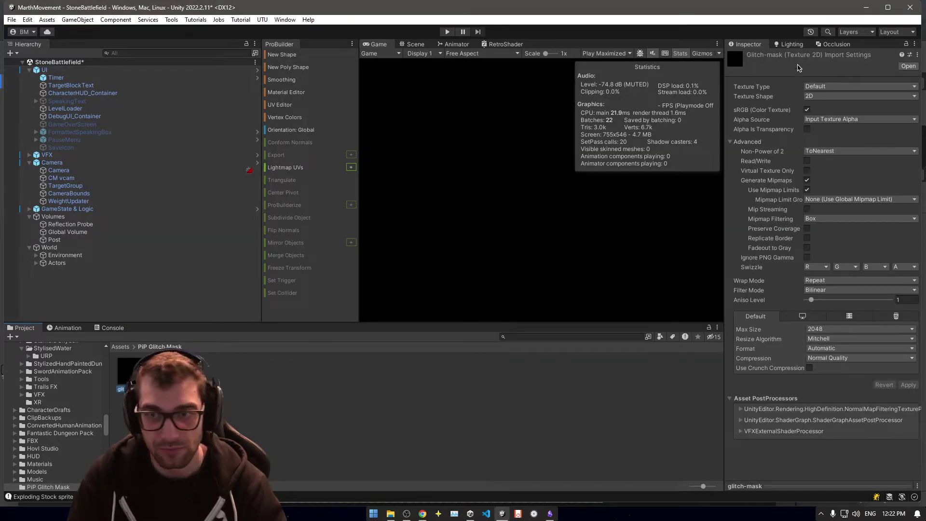
left_click(860, 86)
left_click(829, 129)
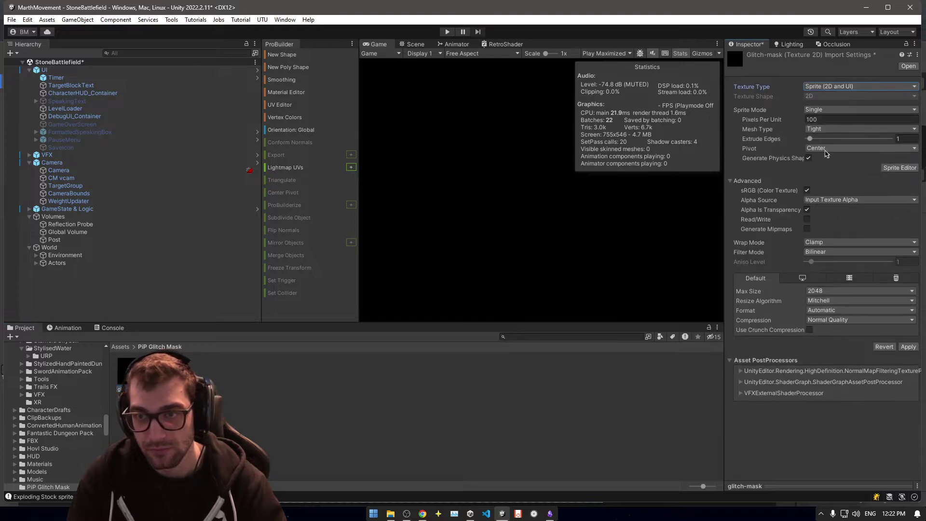
left_click(908, 346)
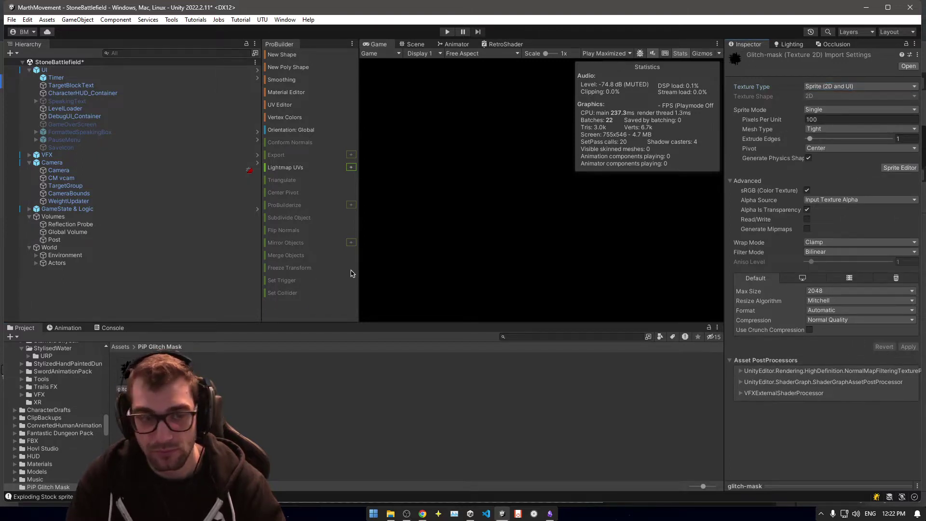
left_click(447, 32)
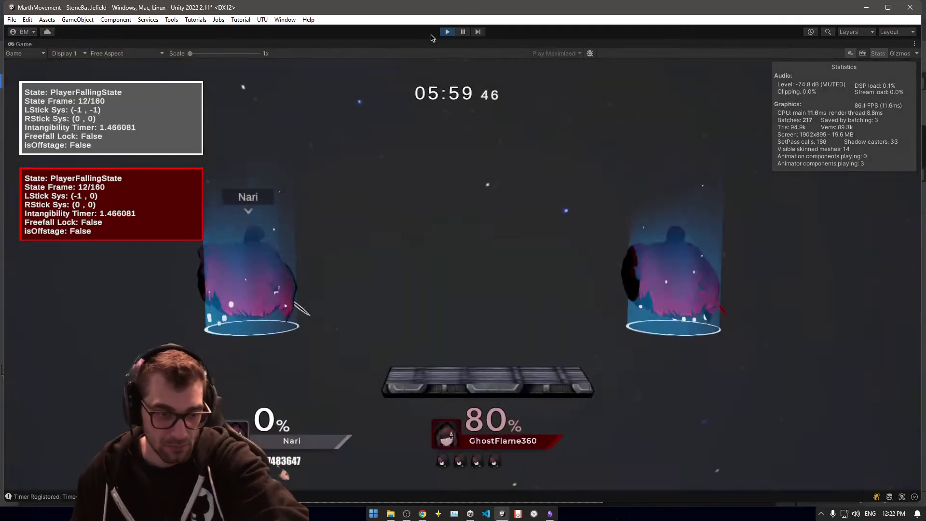
Dismiss the in-game menu and restore the full editor layout around the game view.
key("Escape")
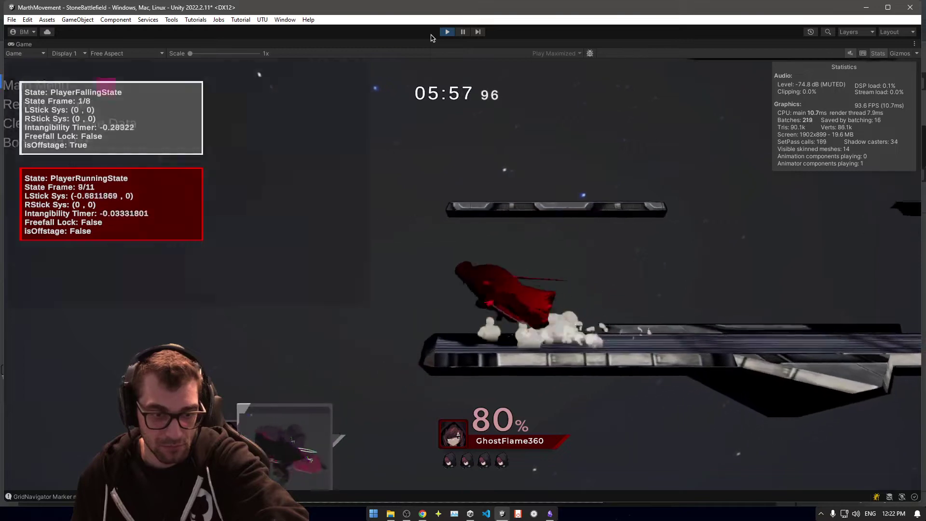
key("Escape")
key("shift+space")
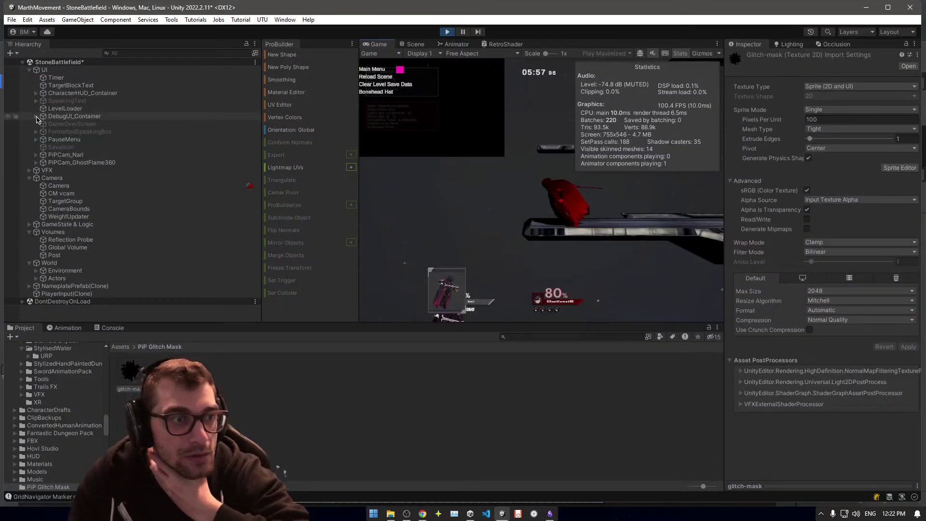
Under PiPCam_Nari > Children, give PiPImage the glitch-mask Source Image via a 'gl' search, then select ColoredRing.
left_click(36, 155)
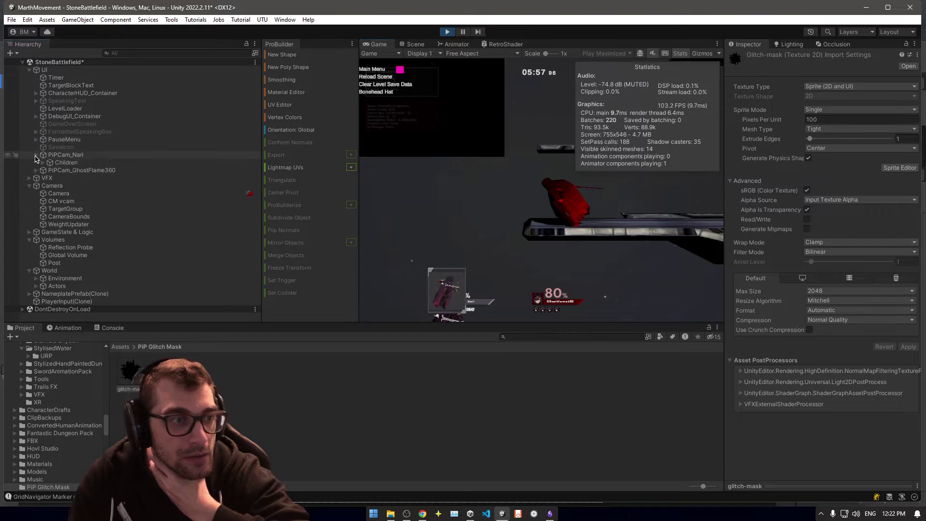
left_click(43, 163)
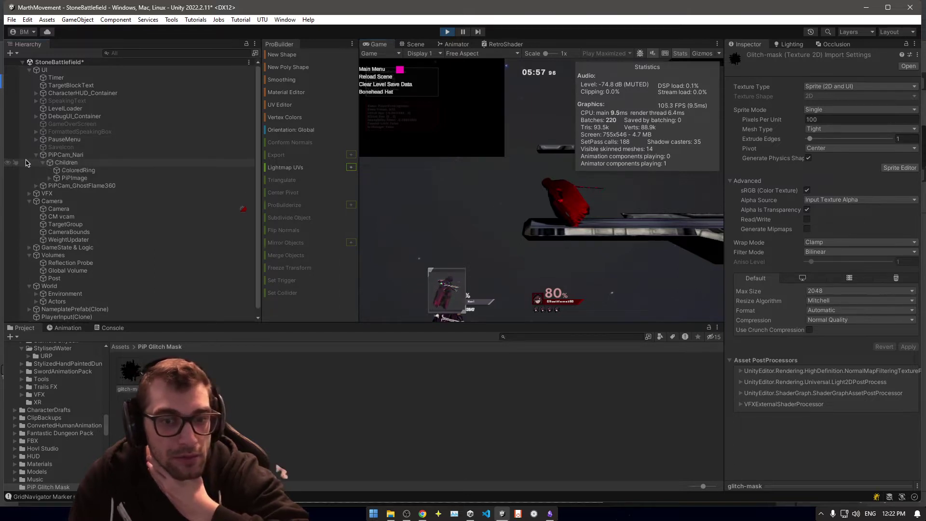
left_click(50, 178)
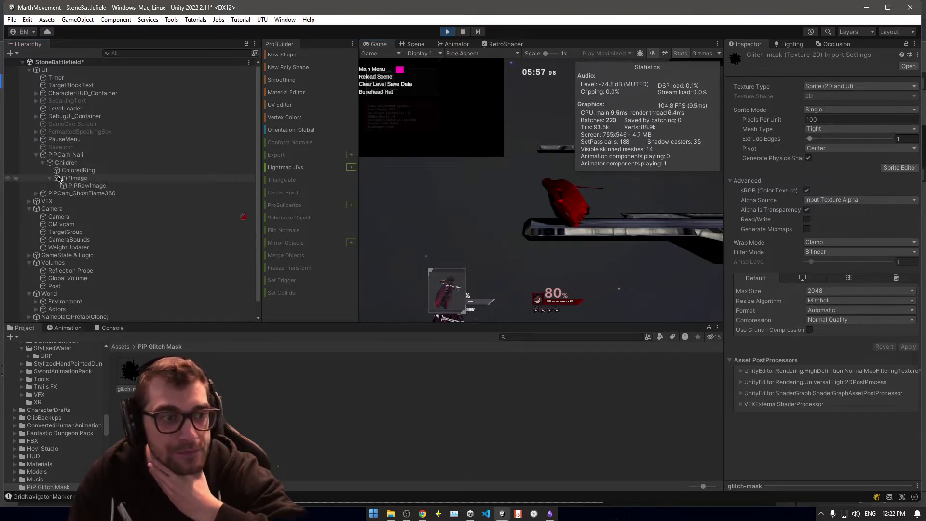
left_click(108, 179)
left_click(914, 214)
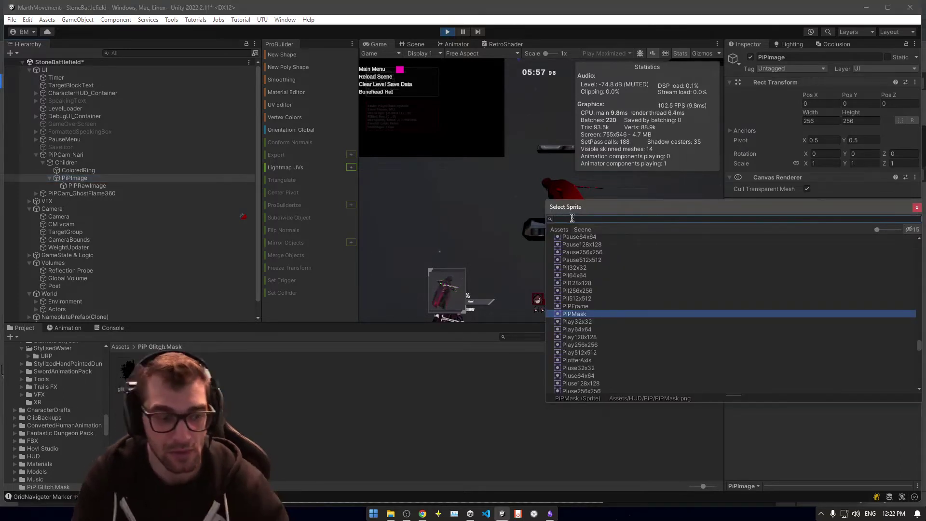
type("glitch")
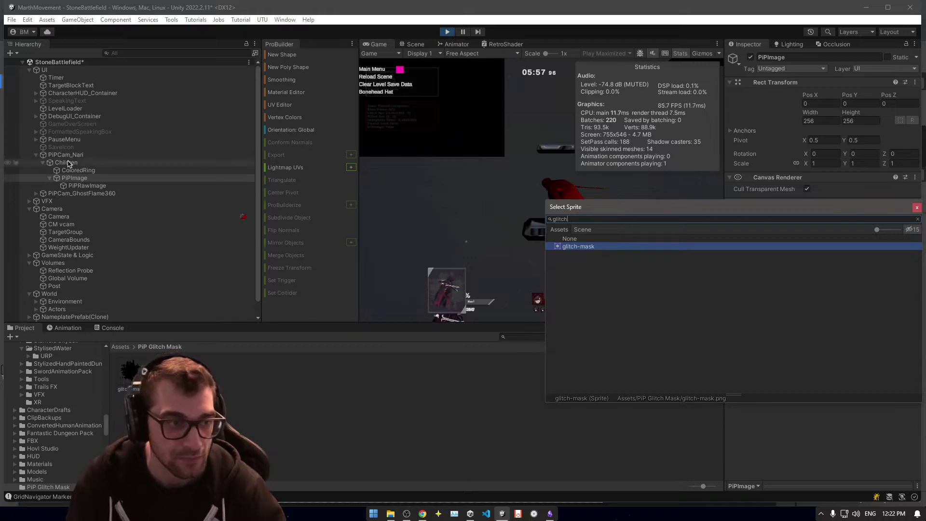
left_click(86, 170)
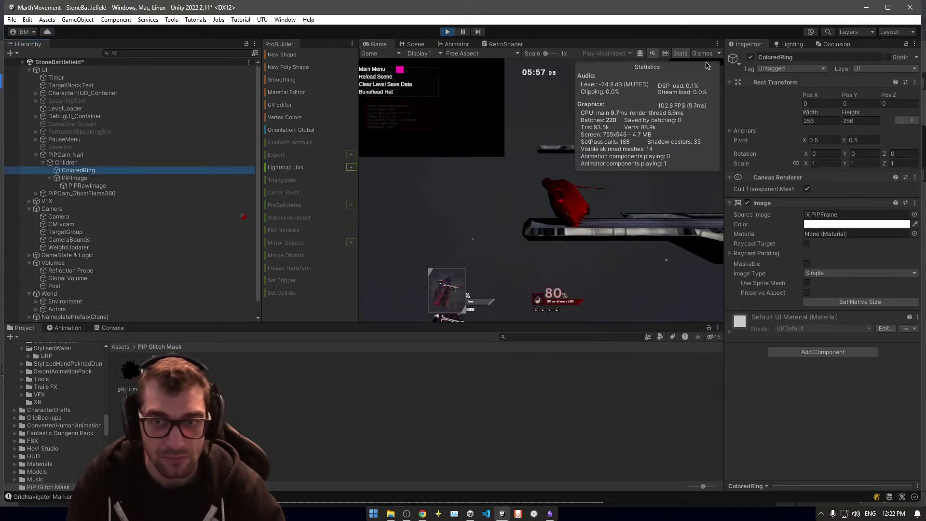
Disable ColoredRing and resize PiPImage's Rect Transform to 246.1 by 194.3.
left_click(750, 57)
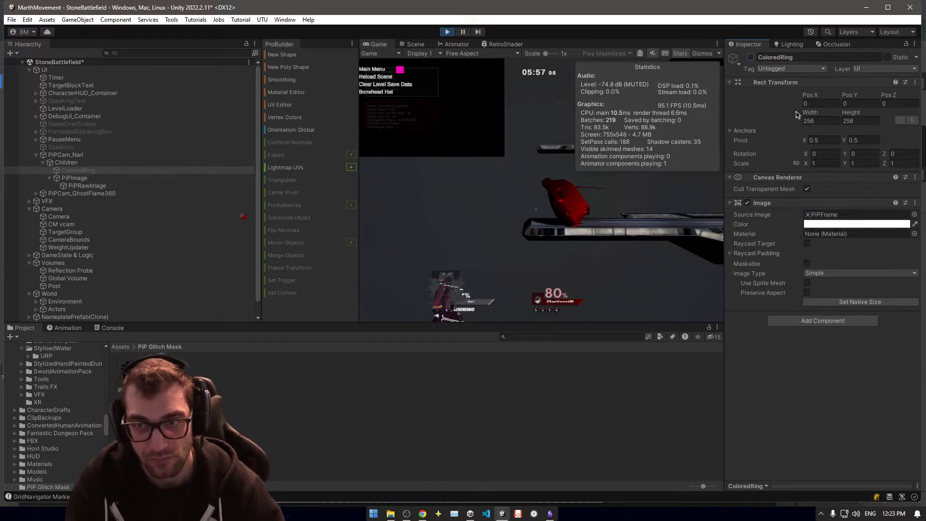
left_click_drag(810, 114, 817, 114)
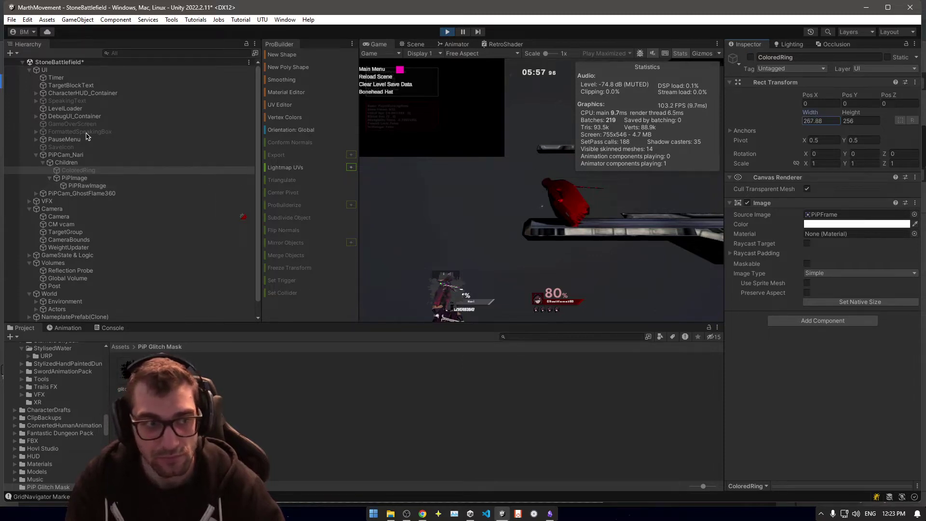
left_click(73, 178)
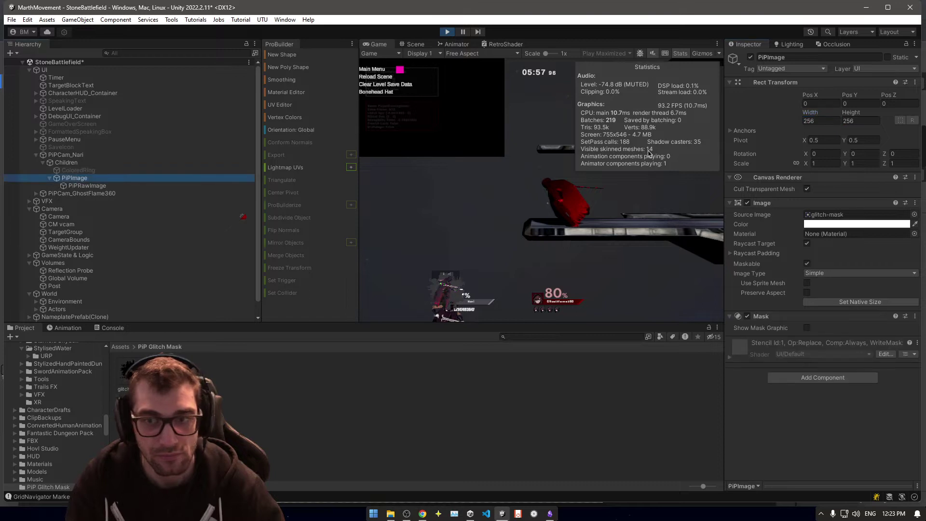
left_click_drag(826, 116, 836, 215)
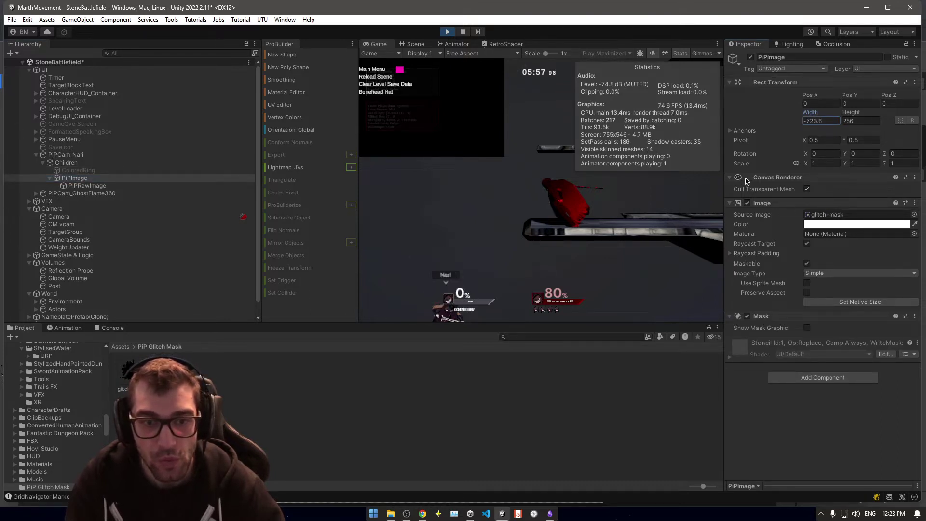
double_click(819, 121)
type("256")
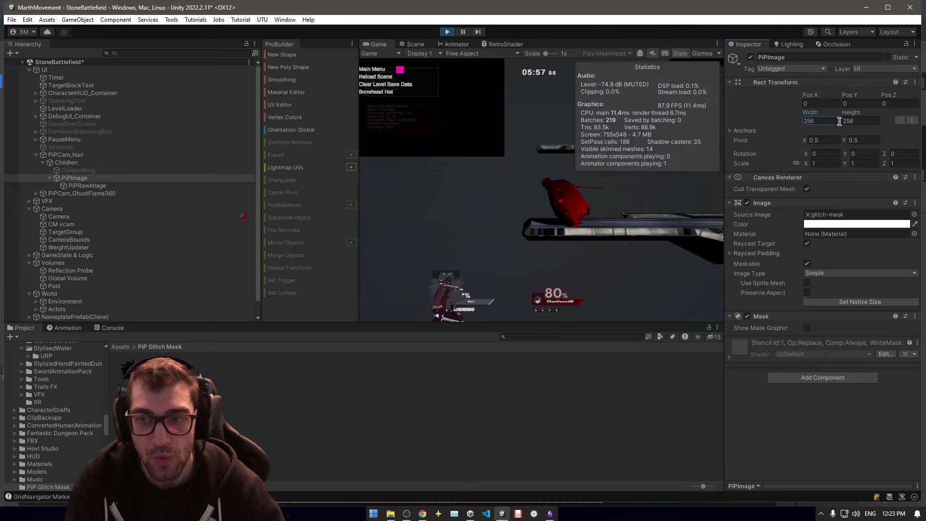
left_click_drag(900, 113, 798, 134)
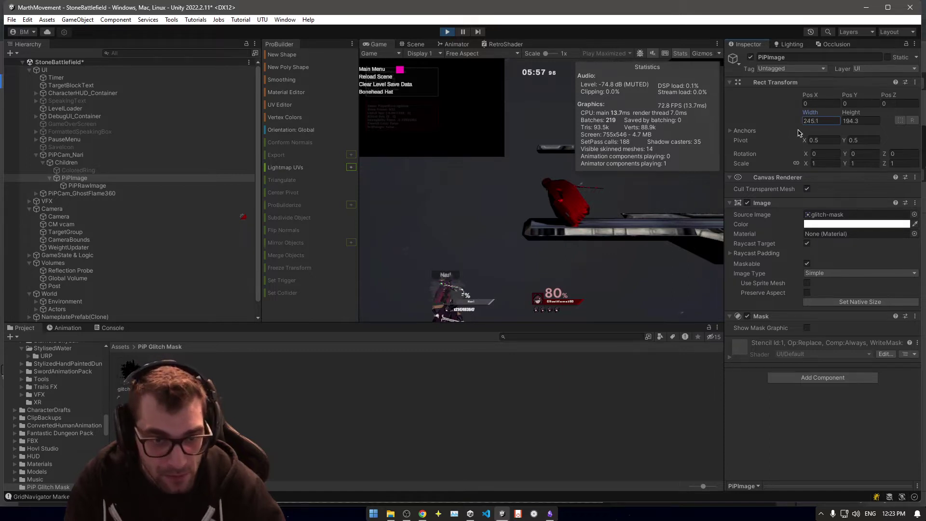
Maximize the Game view to preview the mask, then cycle windows back to Photopea.
double_click(371, 45)
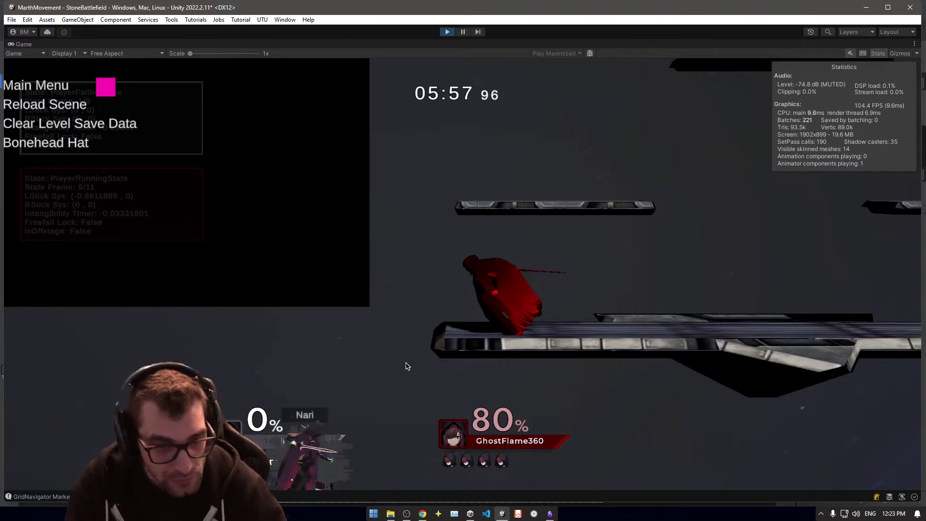
key("alt+Tab")
key("alt+Tab")
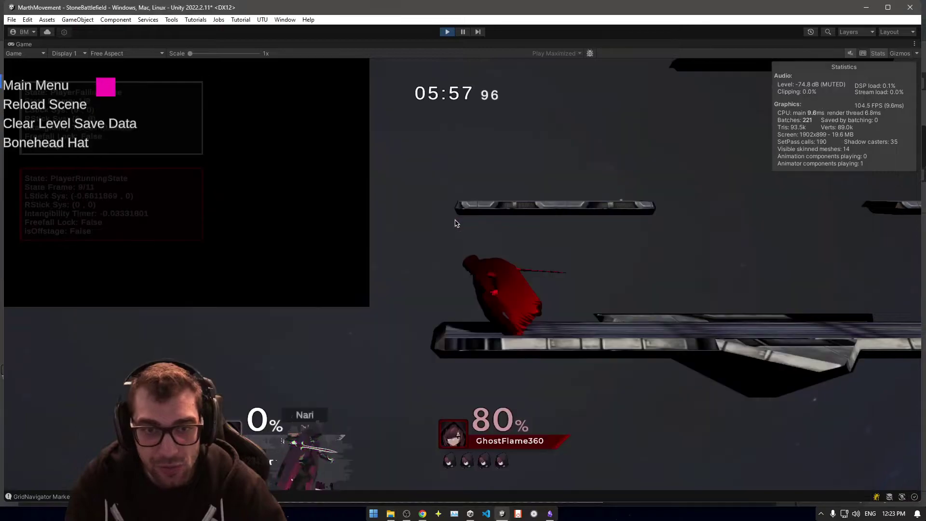
key("alt+Tab")
key("Tab")
key("Tab")
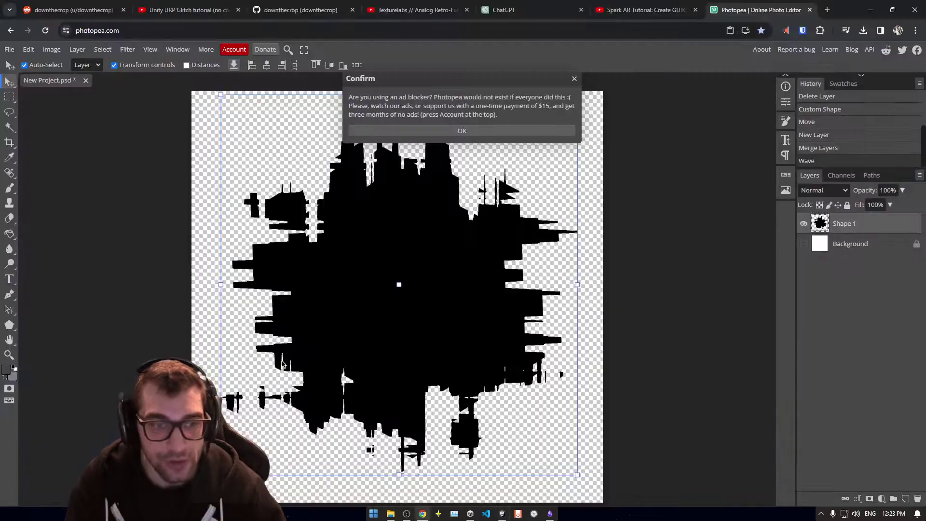
key("alt+Tab")
key("Tab")
key("Tab")
key("Tab")
key("Tab")
key("Tab")
key("Tab")
key("Tab")
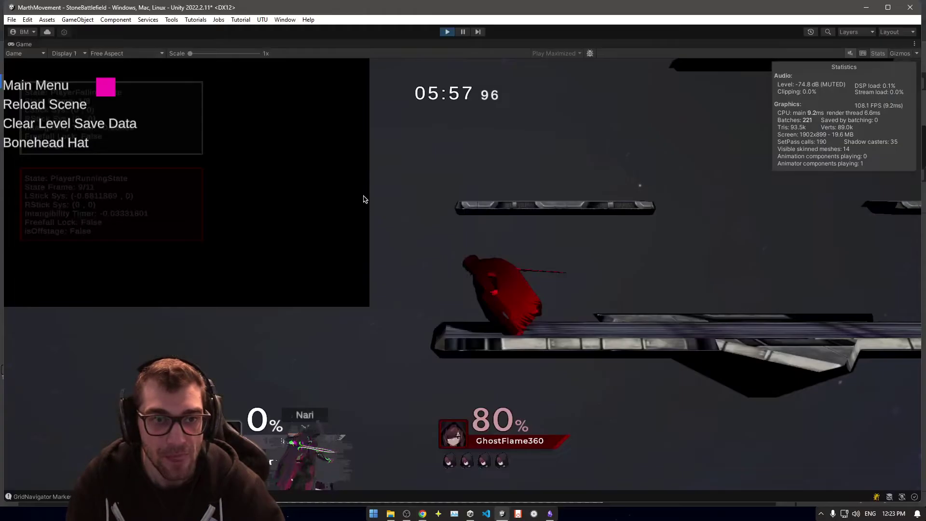
Resize PiPImage in Unity to 240 wide by 180 high.
key("shift+space")
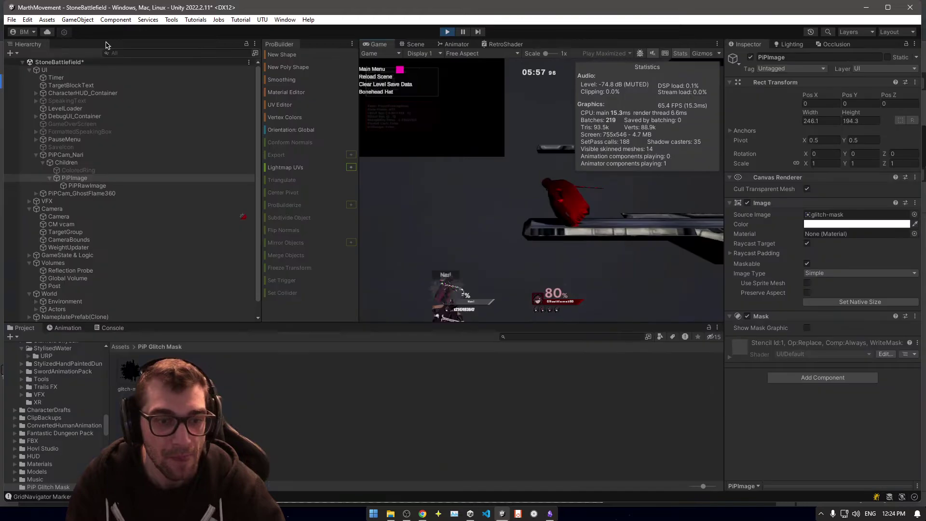
left_click(834, 121)
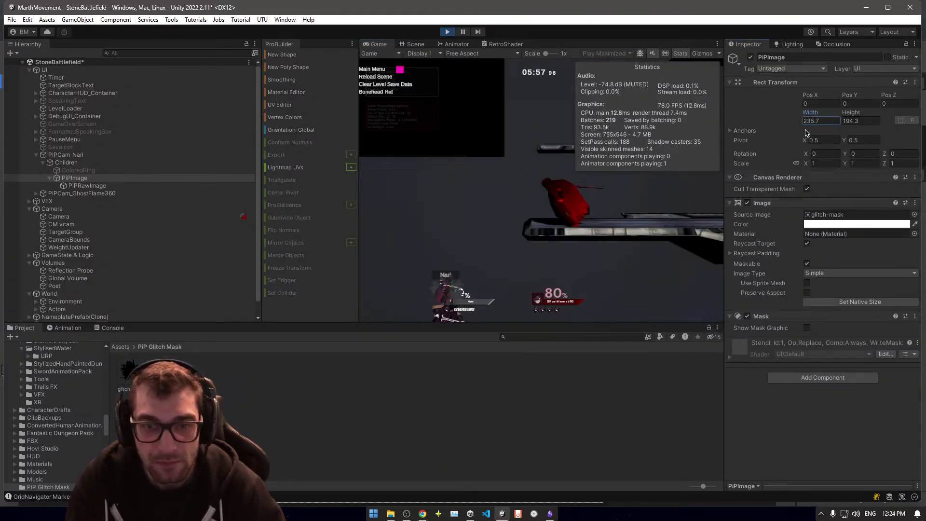
left_click_drag(850, 116, 835, 126)
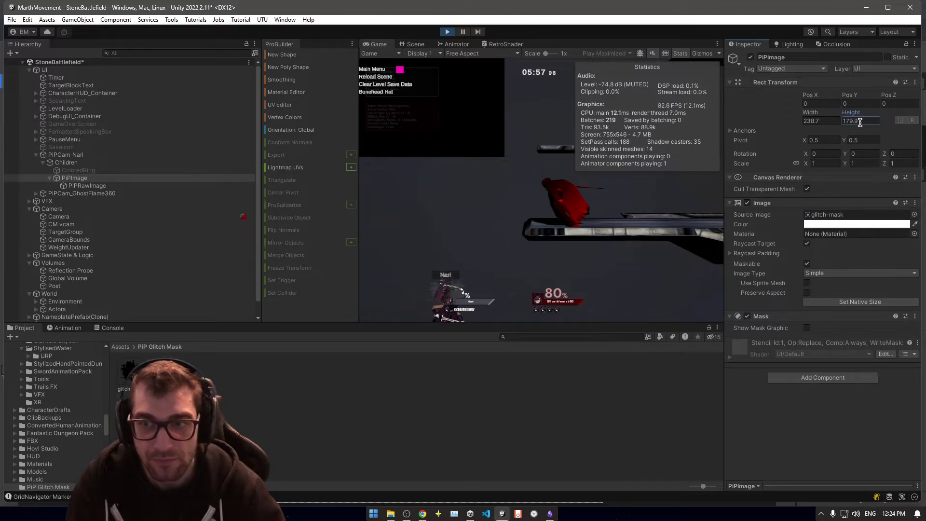
left_click(860, 121)
type("180")
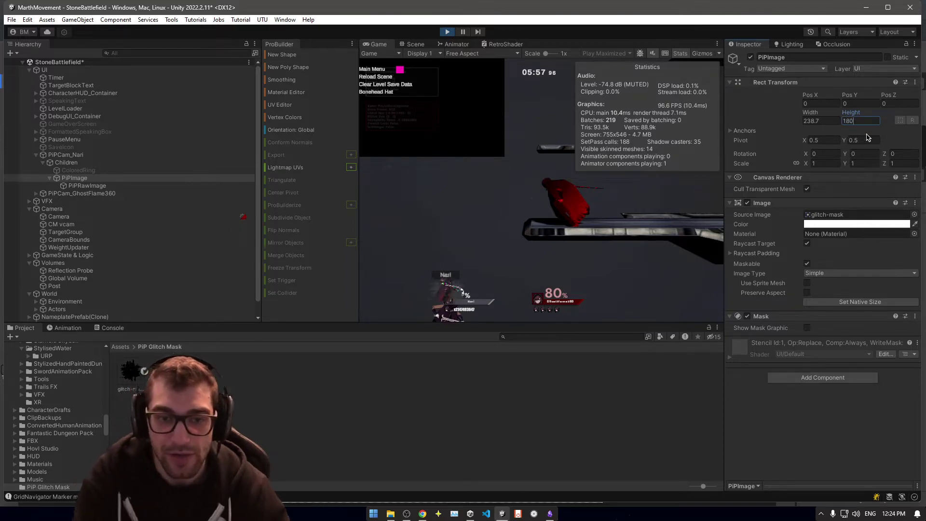
left_click(829, 121)
type("240")
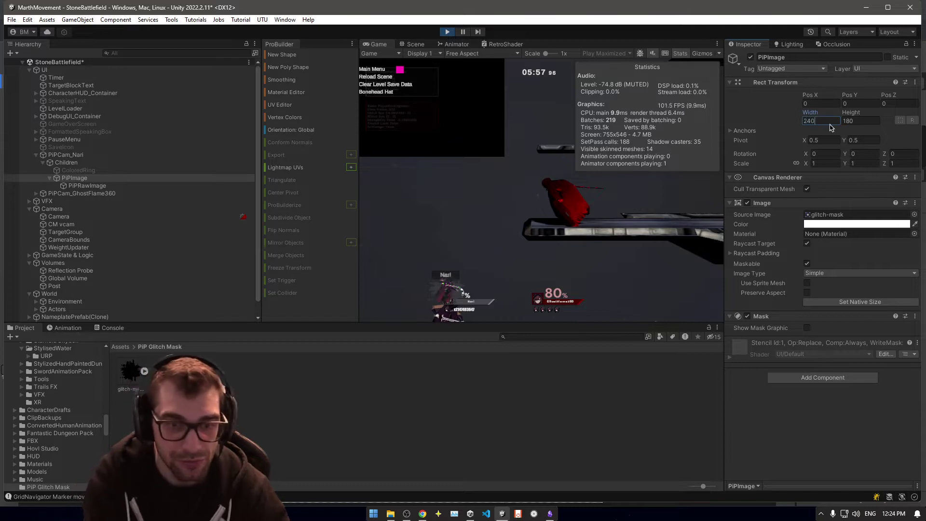
key("Return")
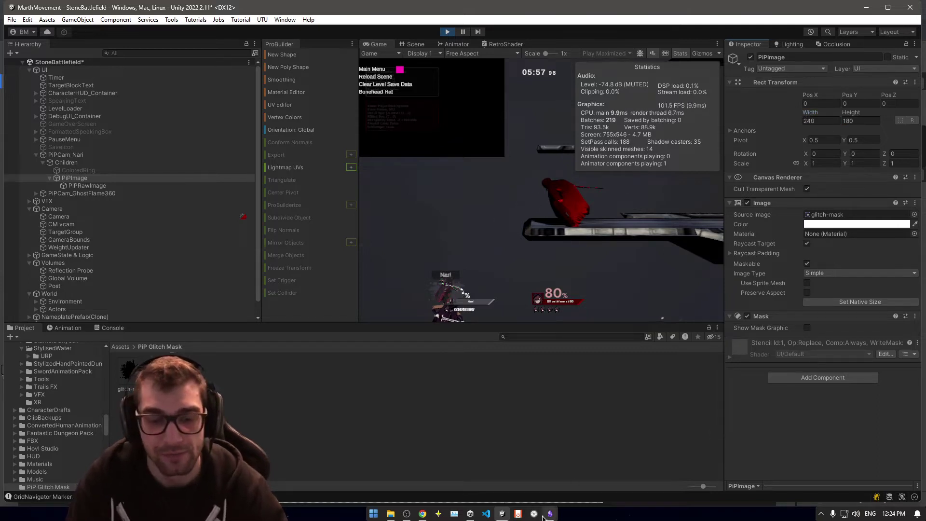
Start a new line below Style in the Obsidian TODOS note, then bring up the window switcher.
left_click(550, 513)
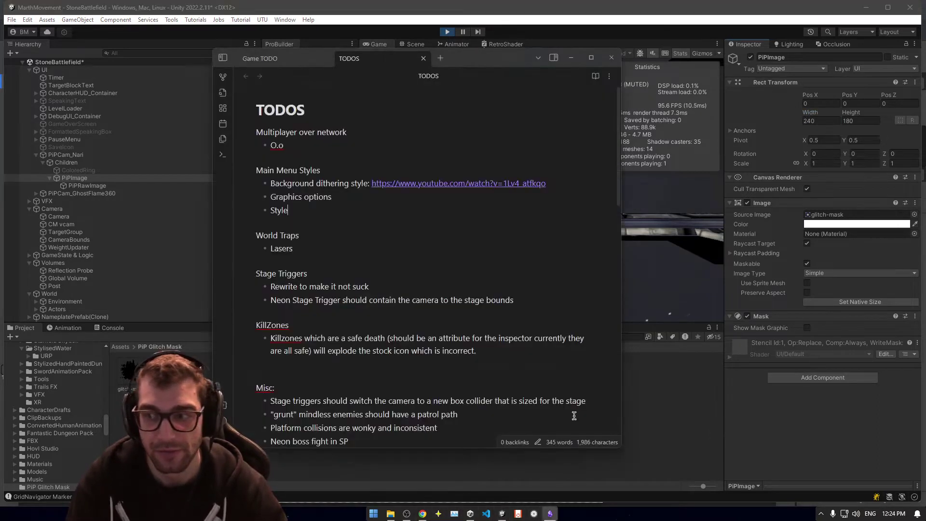
key("Return")
key("Return")
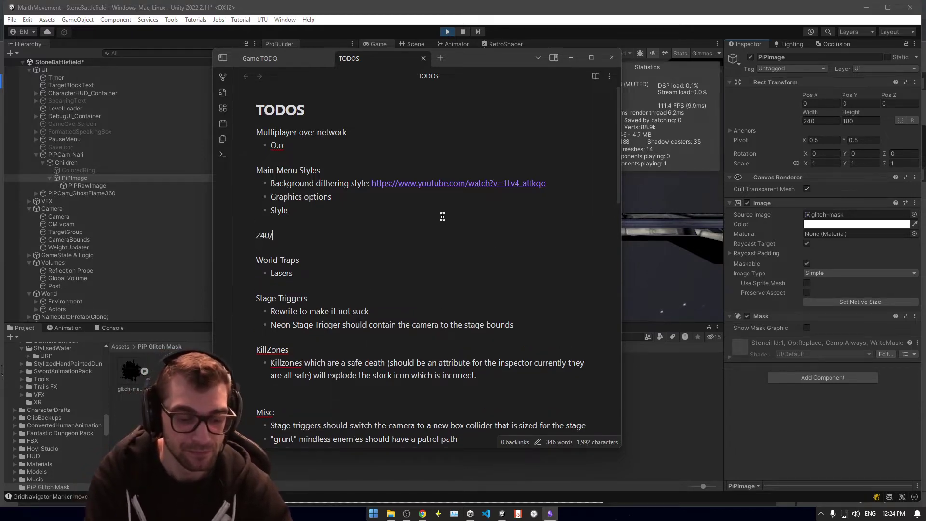
key("alt+Tab")
key("alt+Tab")
key("Tab")
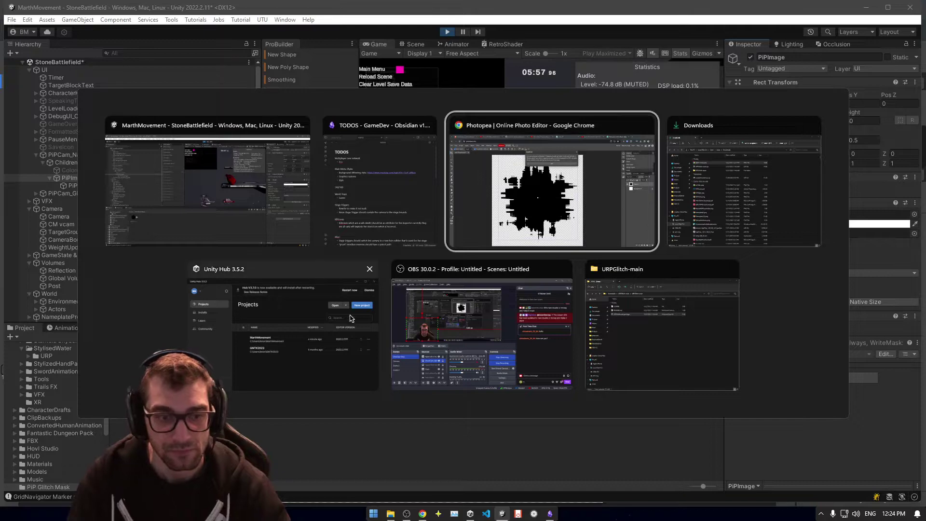
Check a first-time chatter's profile card in OBS stream chat, then switch back toward Photopea.
left_click(488, 339)
left_click(525, 226)
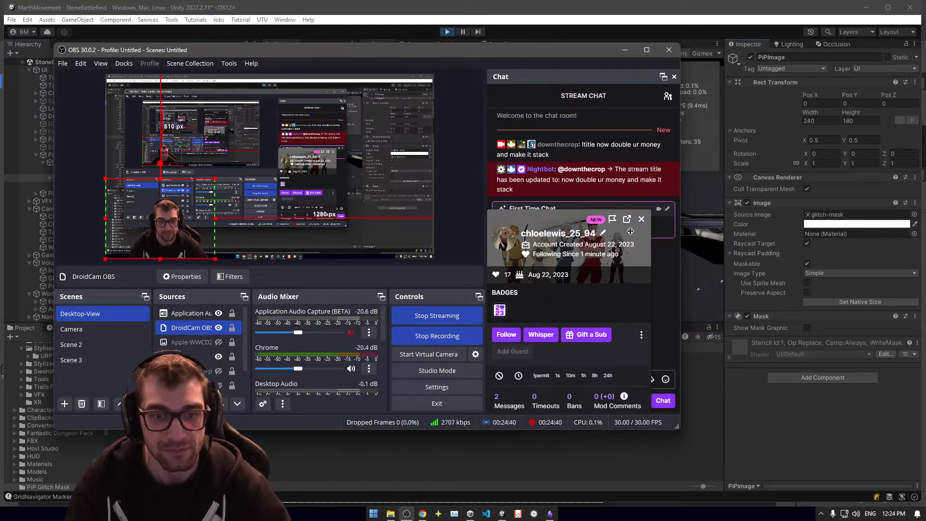
left_click(642, 220)
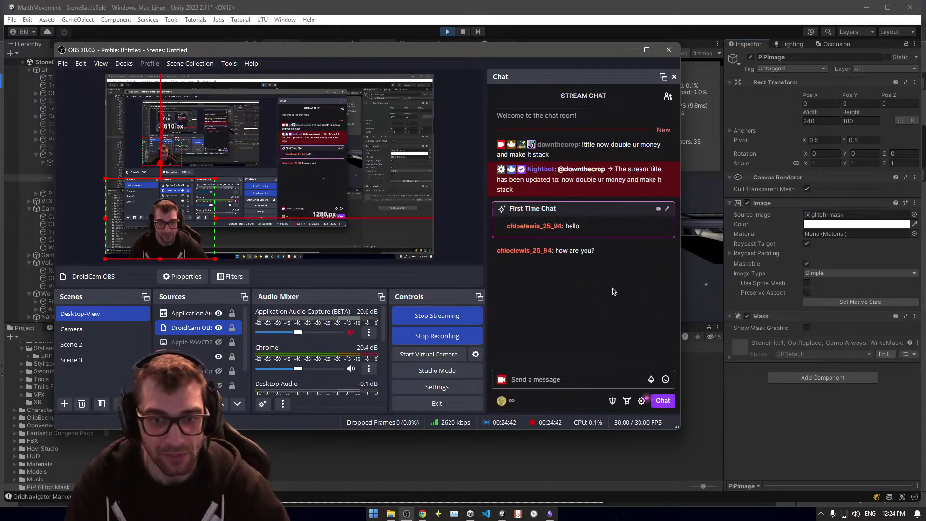
key("alt+Tab")
key("alt+Tab")
key("alt+Tab")
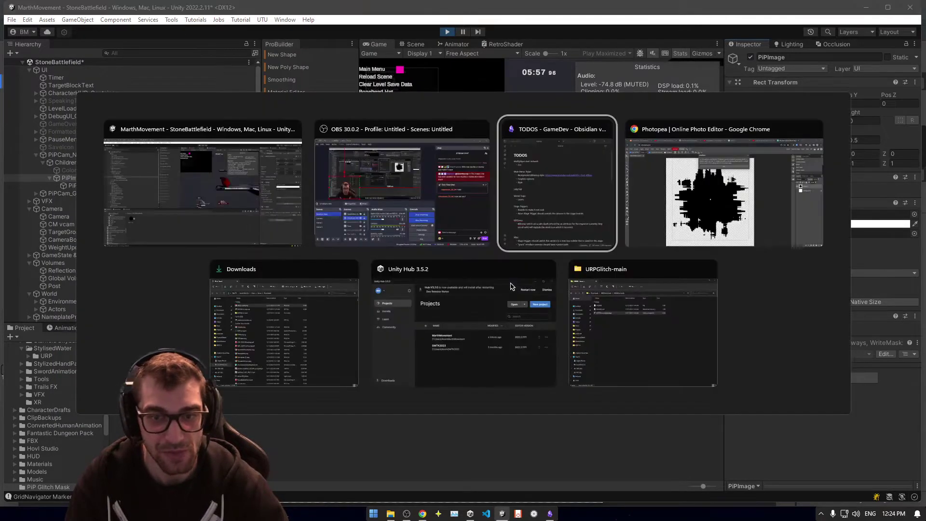
key("alt+Tab")
Dismiss the ad-blocker notice and glance through the browser tabs before returning to Photopea.
left_click(500, 131)
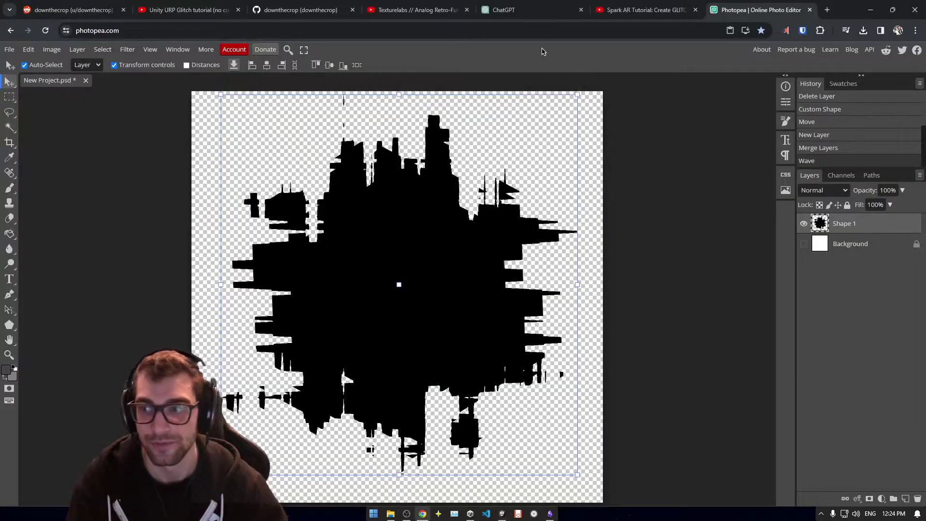
key("ctrl+shift+Tab")
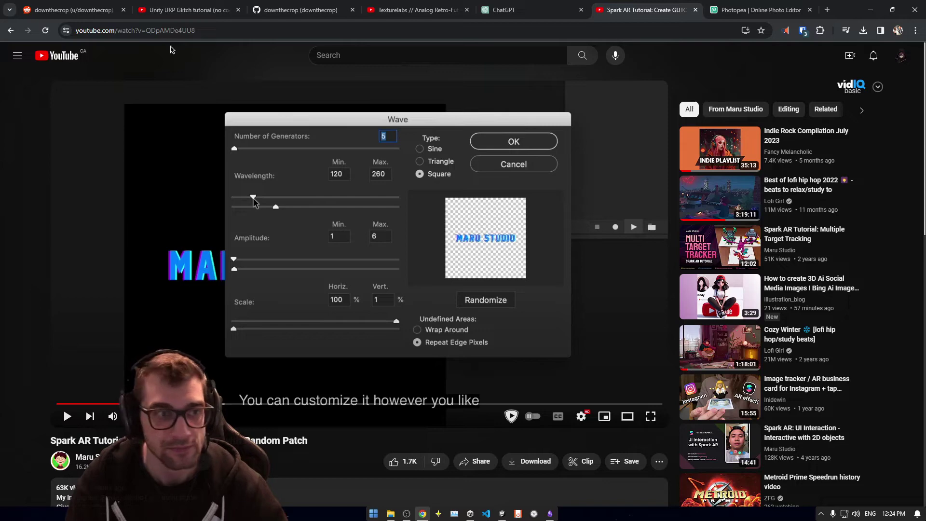
left_click(521, 10)
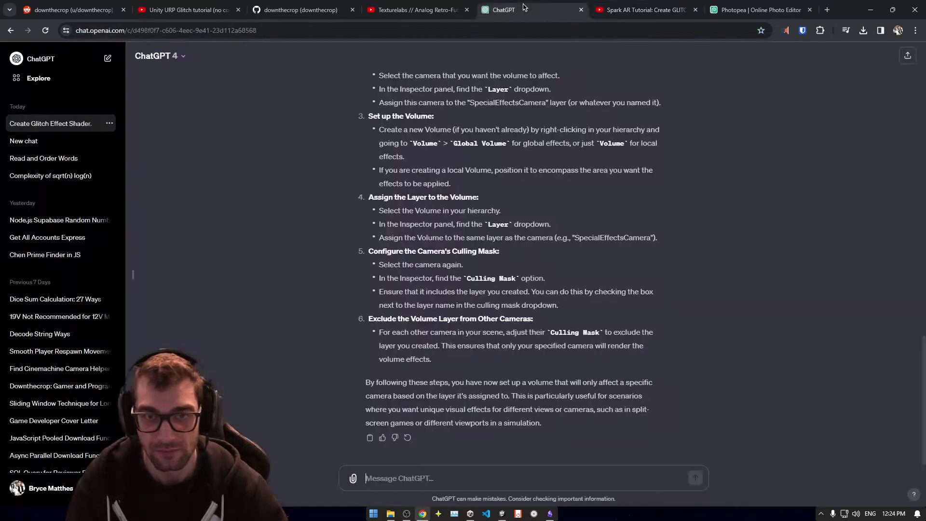
left_click(448, 9)
left_click(619, 9)
left_click(757, 10)
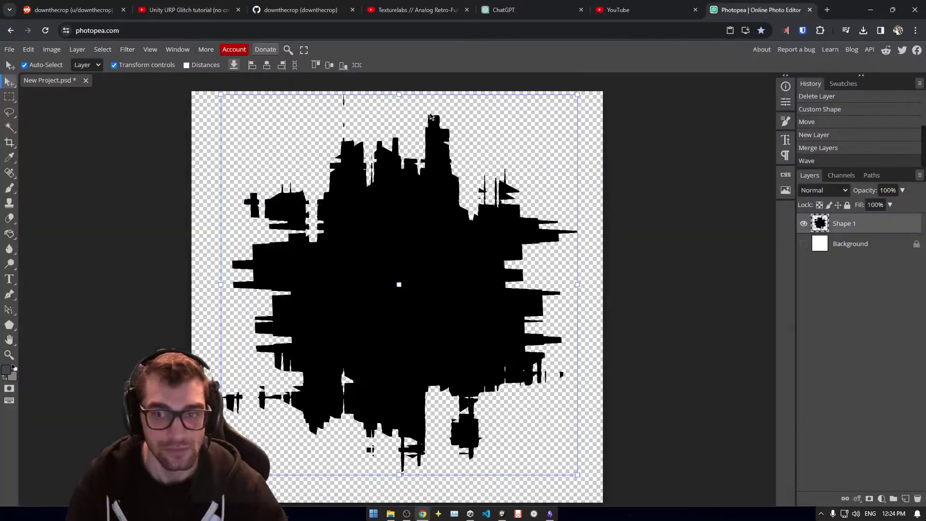
Undo the Wave distortion, viewing it against the white Background layer before hiding it again.
left_click(803, 244)
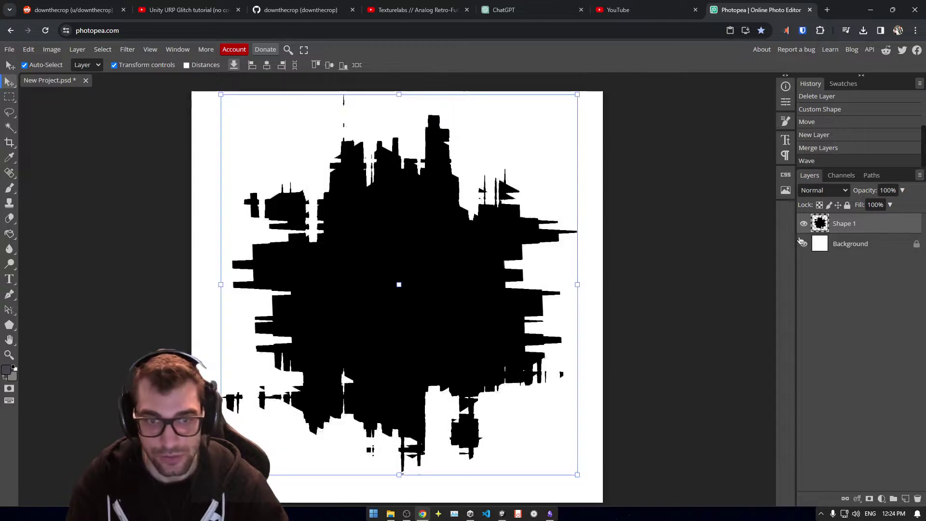
key("ctrl+z")
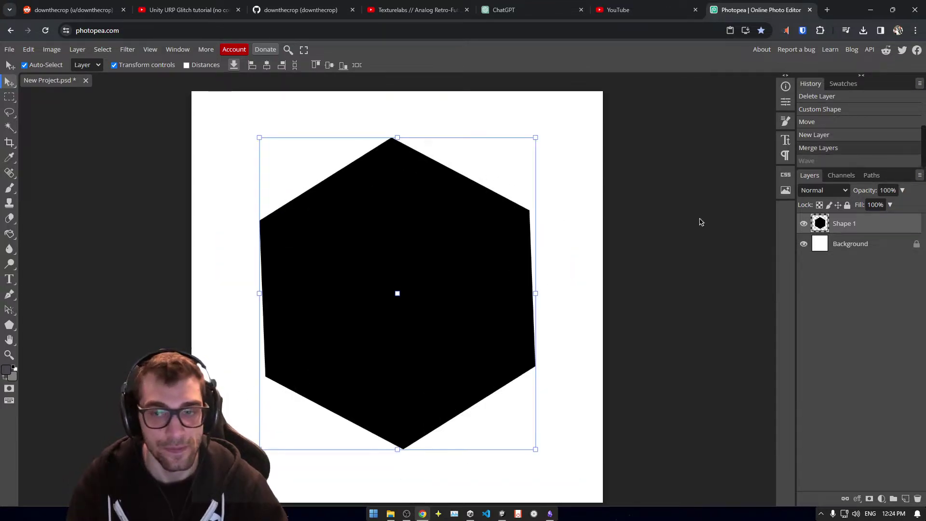
left_click(803, 243)
Open the Filter > Distort > Wave dialog on the hexagon.
left_click(177, 50)
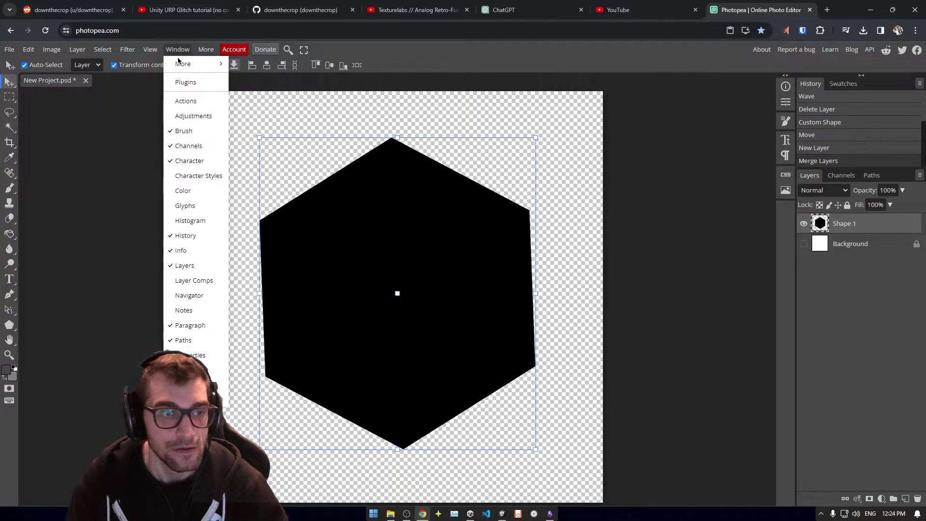
mouse_move(176, 67)
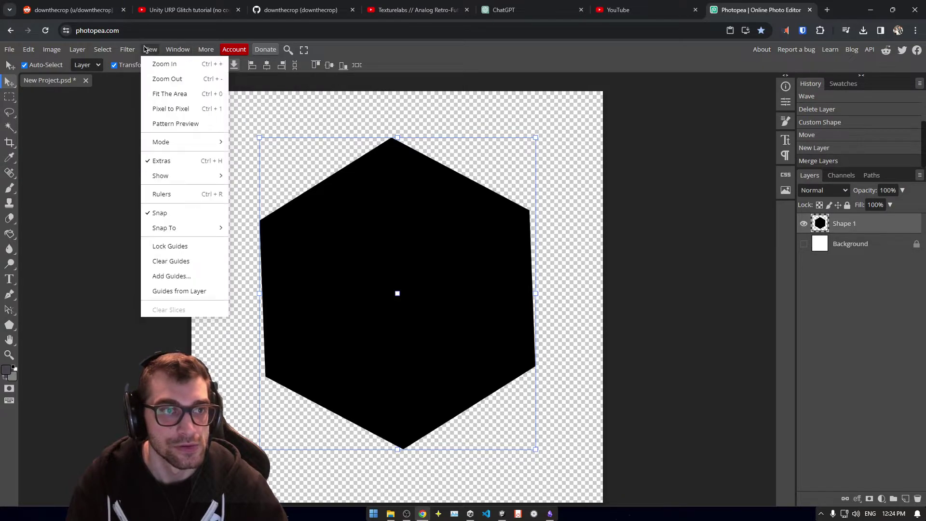
mouse_move(128, 49)
mouse_move(186, 176)
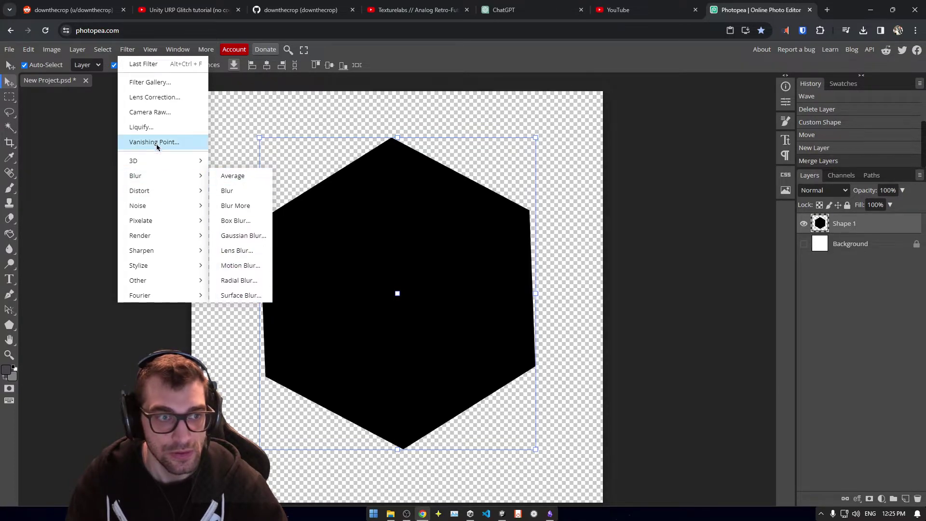
mouse_move(162, 190)
left_click(230, 310)
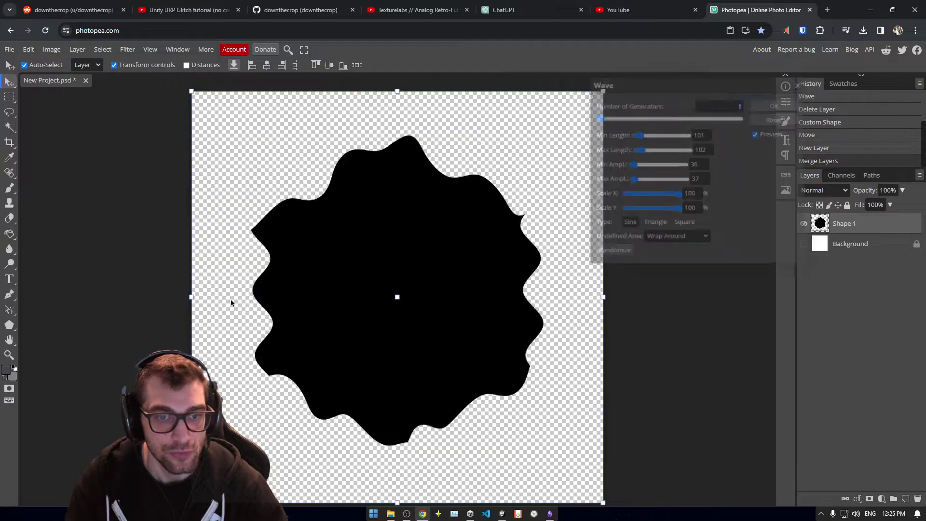
Set 16 wave generators, Square type and Wrap Around for undefined areas.
left_click_drag(598, 117, 620, 117)
left_click(683, 223)
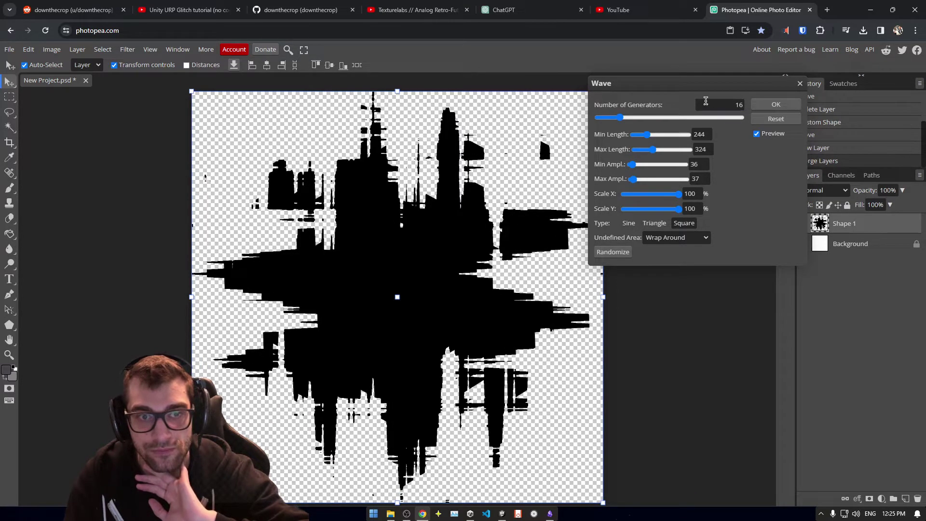
left_click(669, 237)
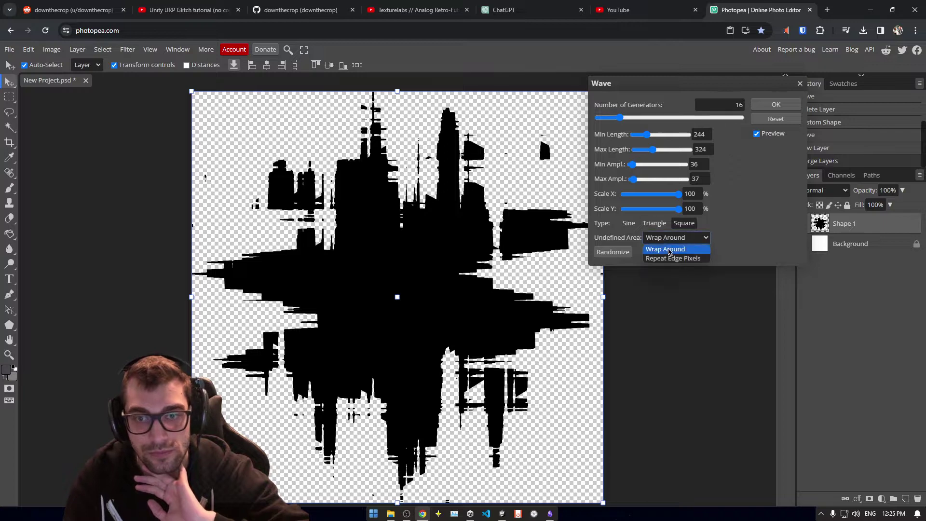
left_click(671, 258)
left_click(671, 237)
left_click(670, 249)
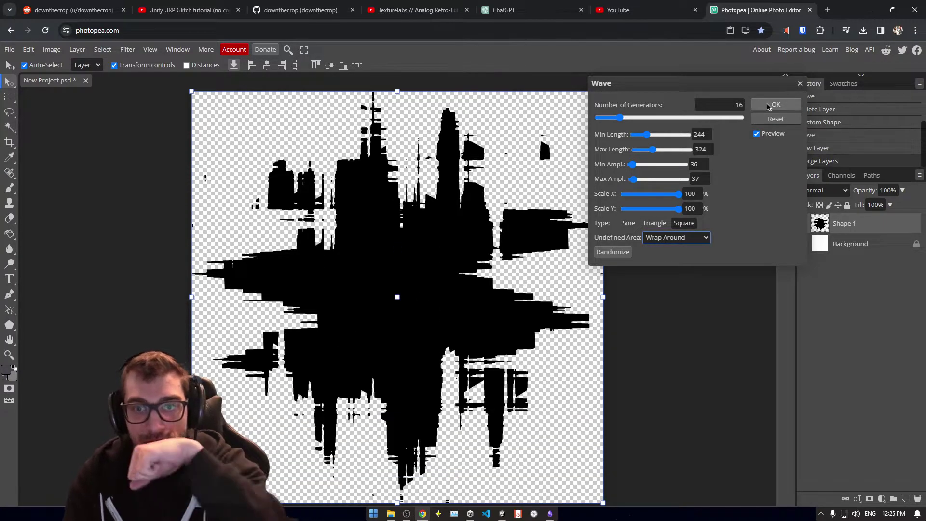
Set the Wave amplitude range to 1–41 and the wavelength range to 50–385.
mouse_move(631, 164)
left_mouse_down()
mouse_move(643, 166)
mouse_move(615, 168)
left_mouse_up()
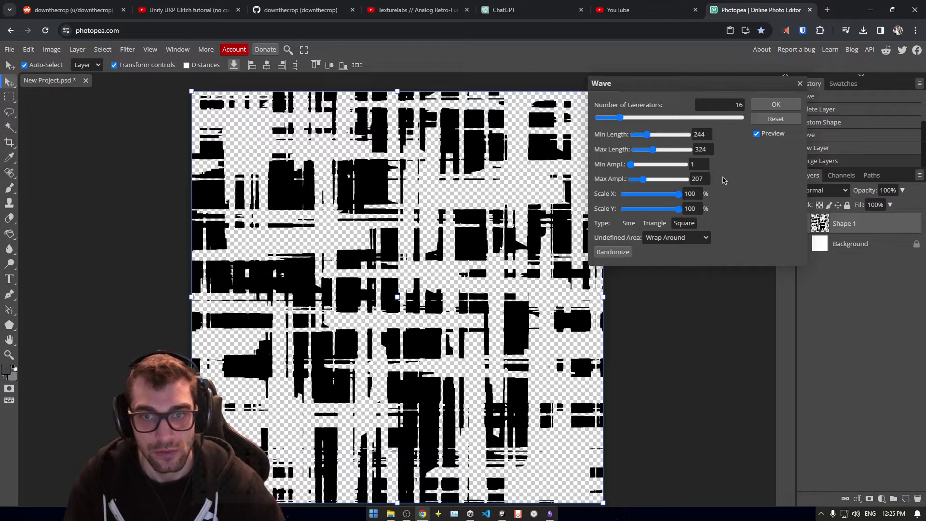
left_click_drag(630, 164, 679, 193)
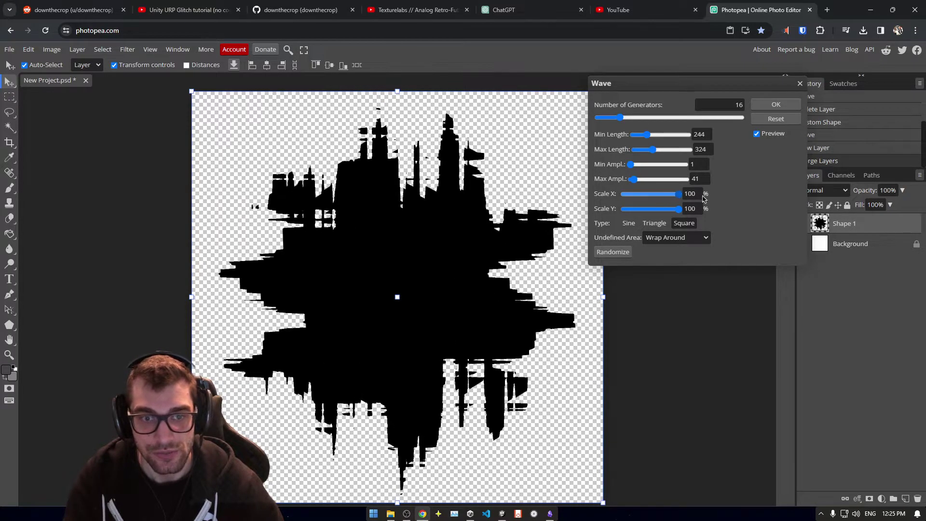
mouse_move(647, 135)
left_mouse_down()
mouse_move(654, 139)
mouse_move(637, 141)
left_mouse_up()
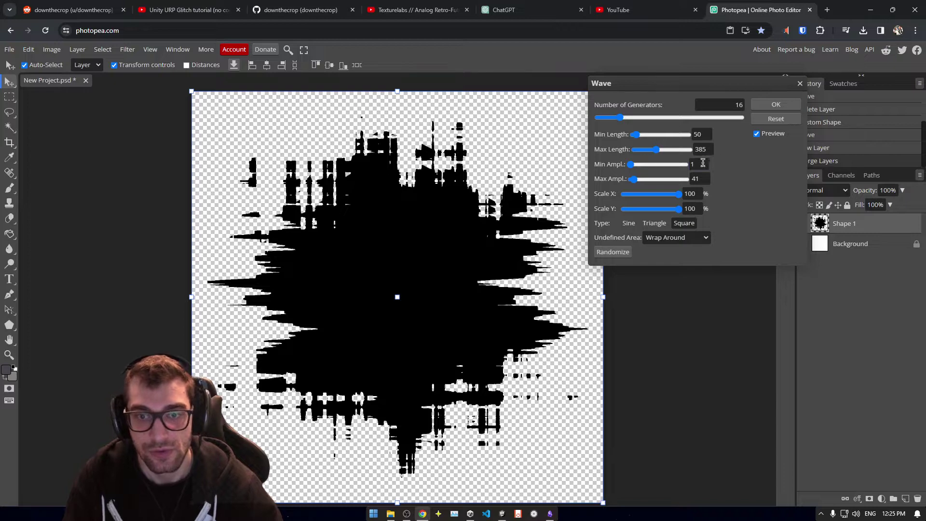
Export the glitched hexagon as a PNG named 1.
left_click(9, 49)
mouse_move(48, 191)
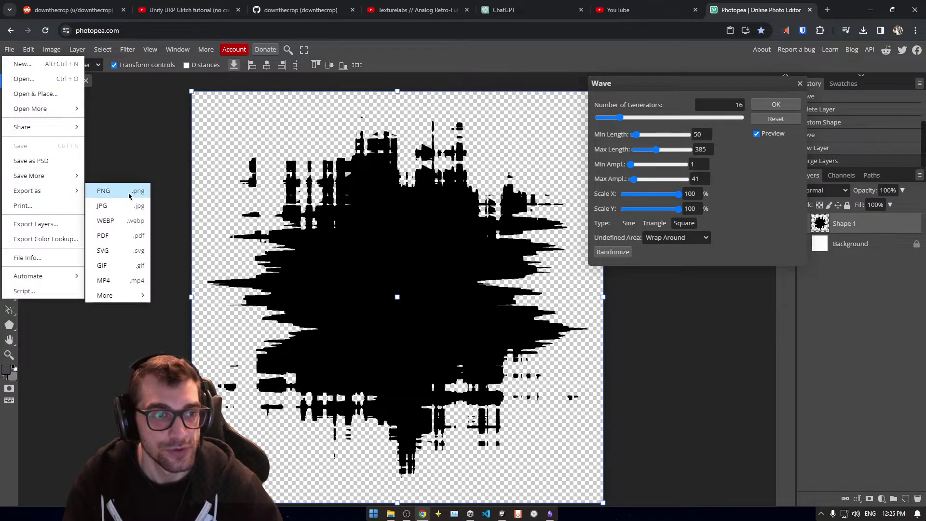
left_click(134, 191)
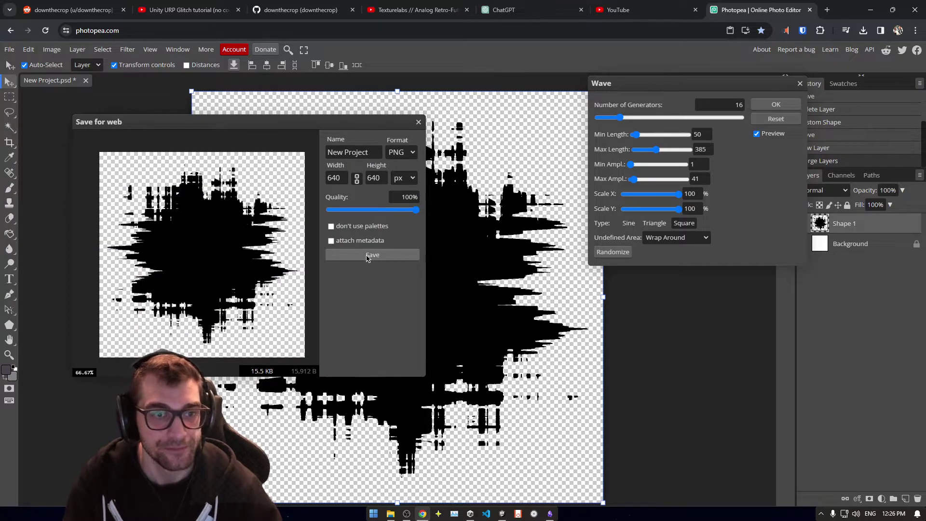
left_click(357, 152)
key("ctrl+a")
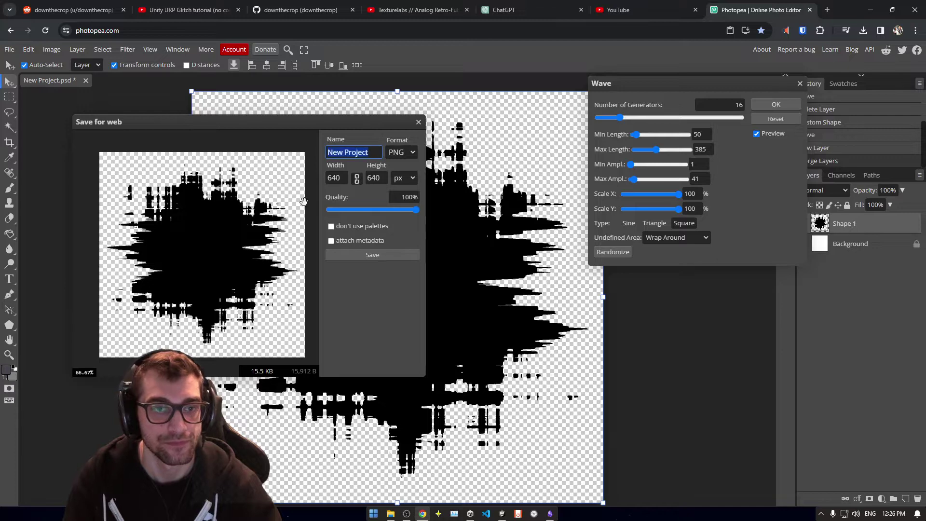
type("1")
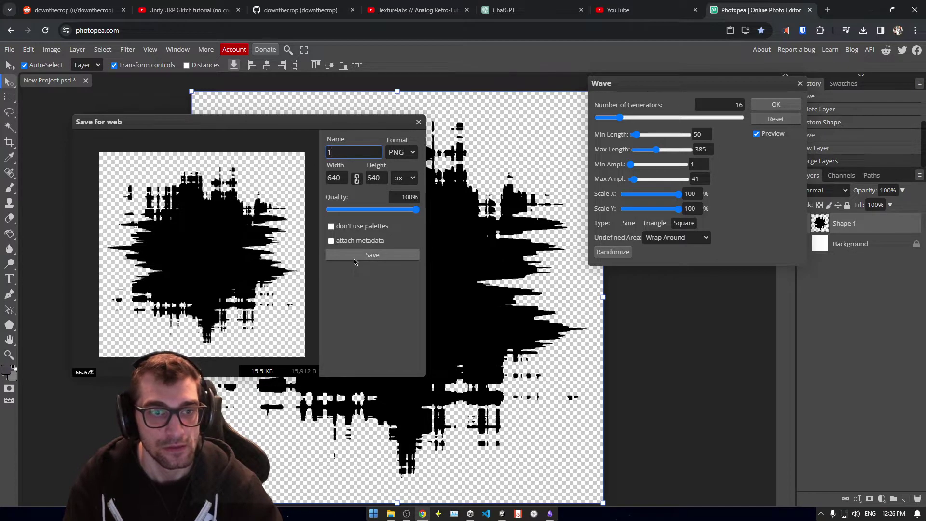
left_click(354, 261)
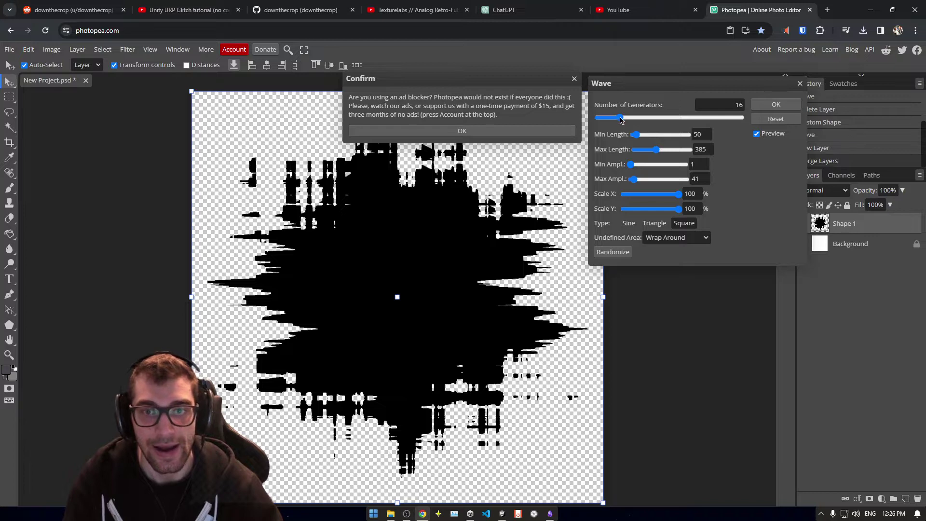
Change the minimum wavelength and save a second glitch PNG variant.
left_click(566, 131)
left_click_drag(635, 134, 633, 138)
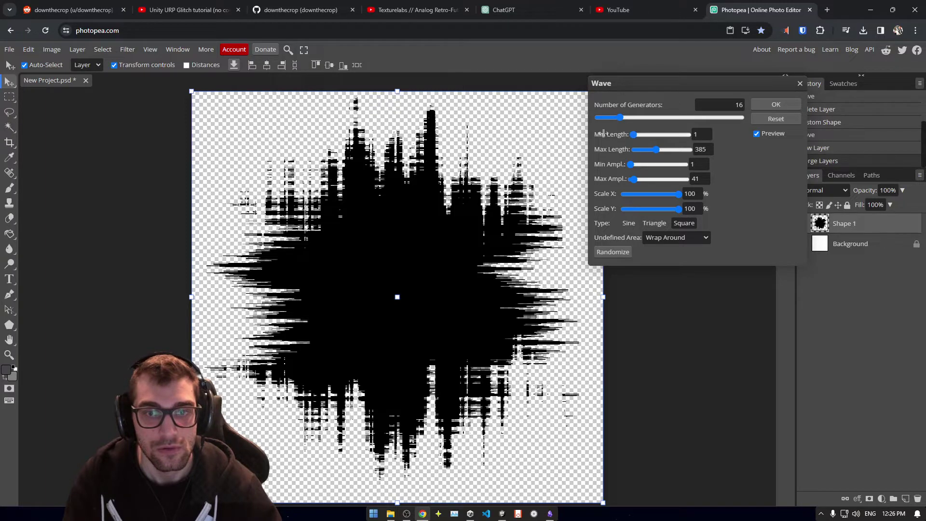
left_click(9, 49)
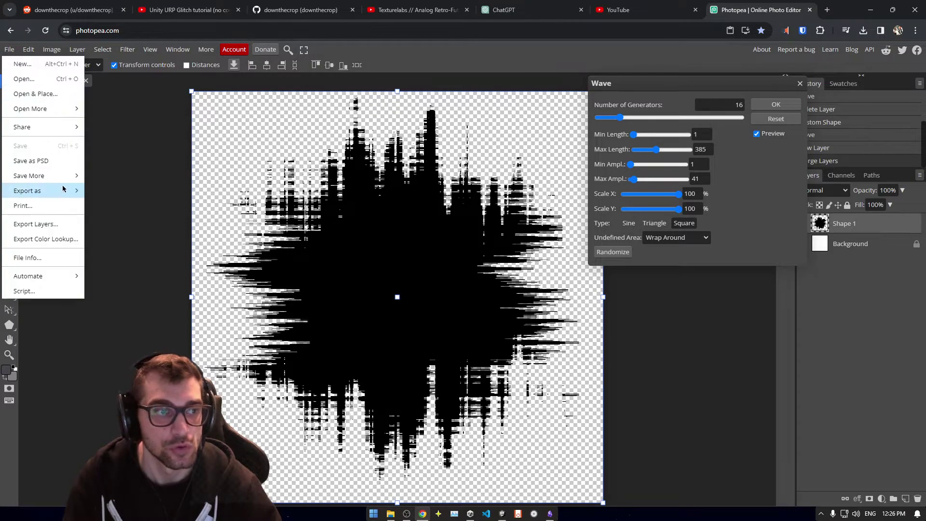
mouse_move(62, 191)
left_click(101, 191)
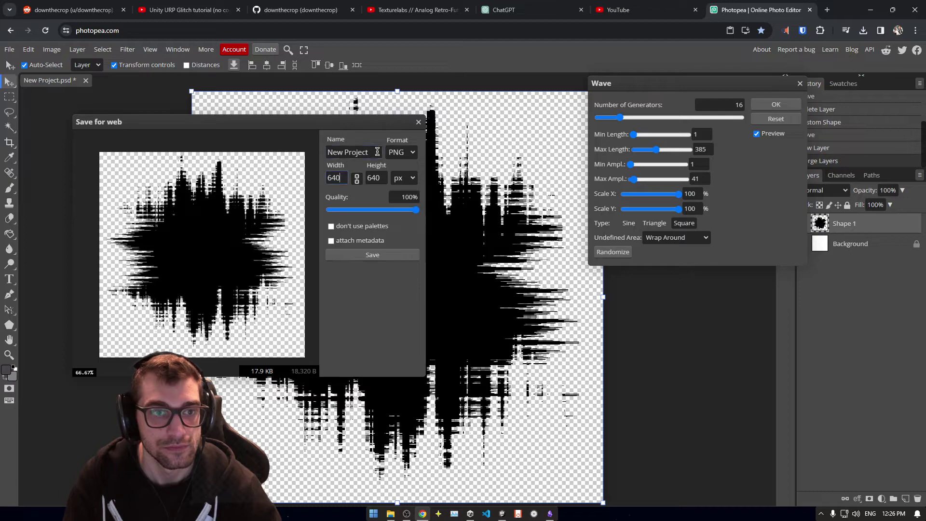
left_click(340, 254)
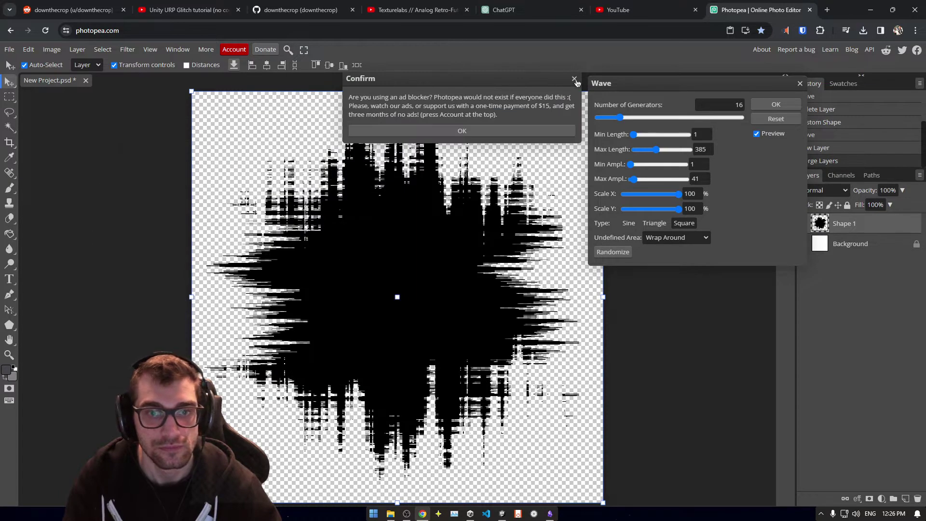
Raise the minimum wavelength and preview a third PNG export without saving it.
left_click(573, 78)
mouse_move(633, 134)
left_mouse_down()
mouse_move(649, 141)
mouse_move(640, 139)
left_mouse_up()
left_click(9, 49)
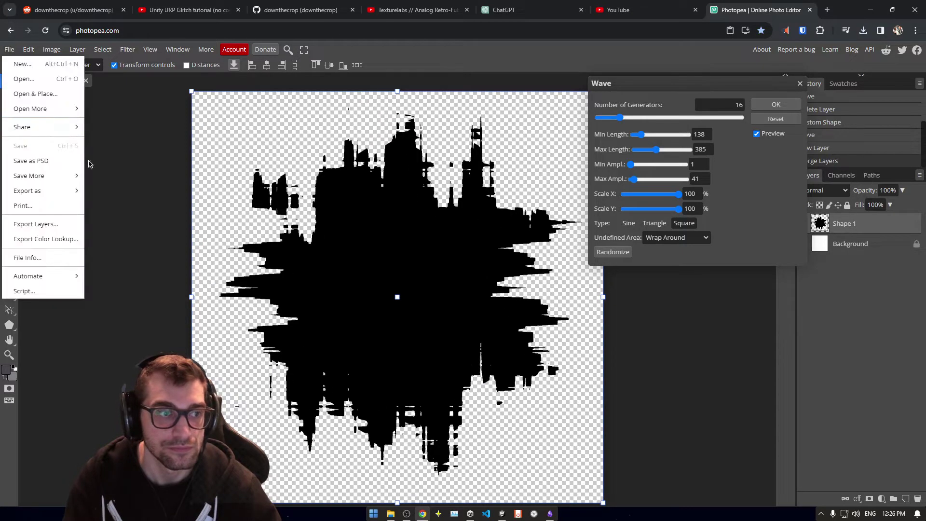
mouse_move(65, 188)
left_click(103, 189)
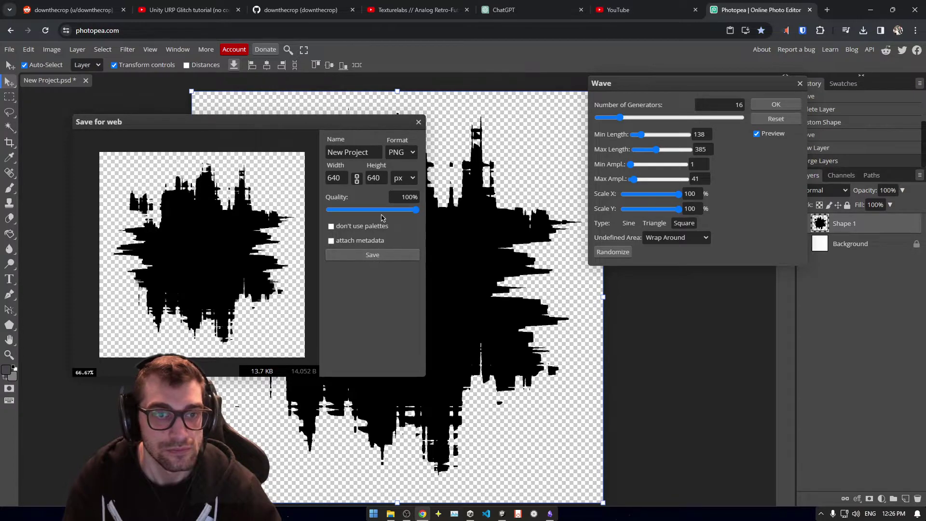
left_click(418, 123)
Shorten the minimum wavelength and save this variant as 3.png to Downloads.
mouse_move(640, 134)
left_mouse_down()
mouse_move(655, 140)
mouse_move(637, 141)
left_mouse_up()
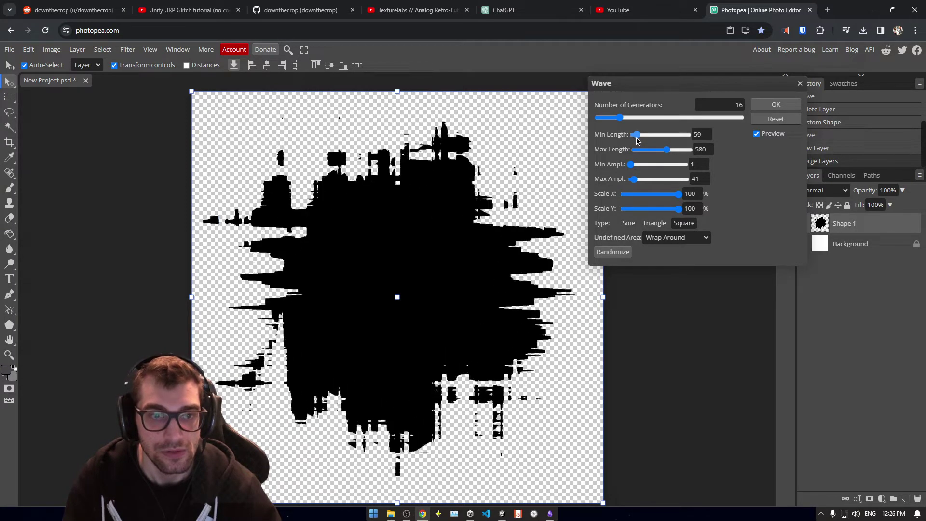
left_click(11, 50)
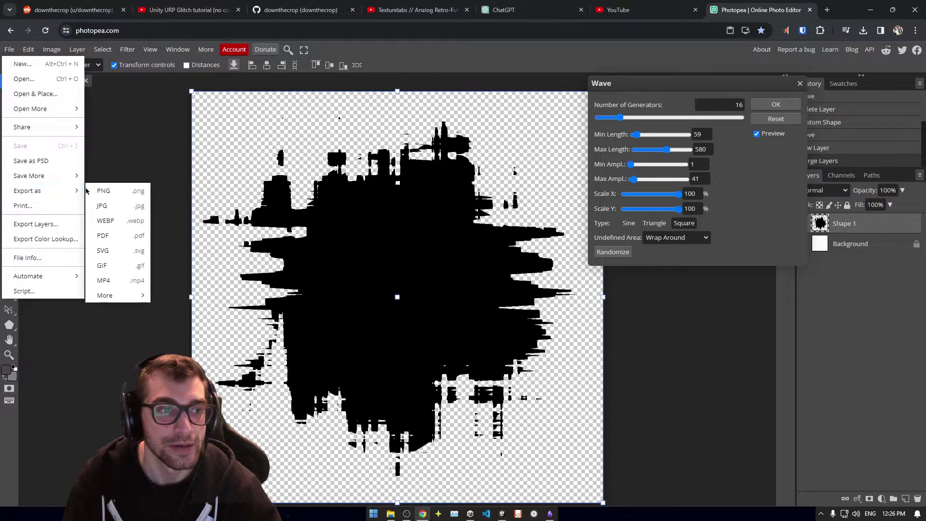
left_click(103, 190)
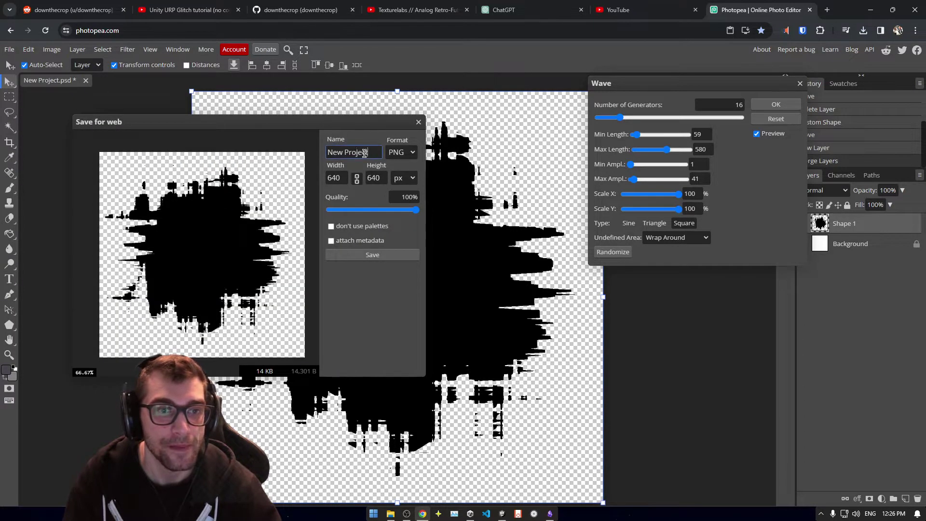
left_click(372, 254)
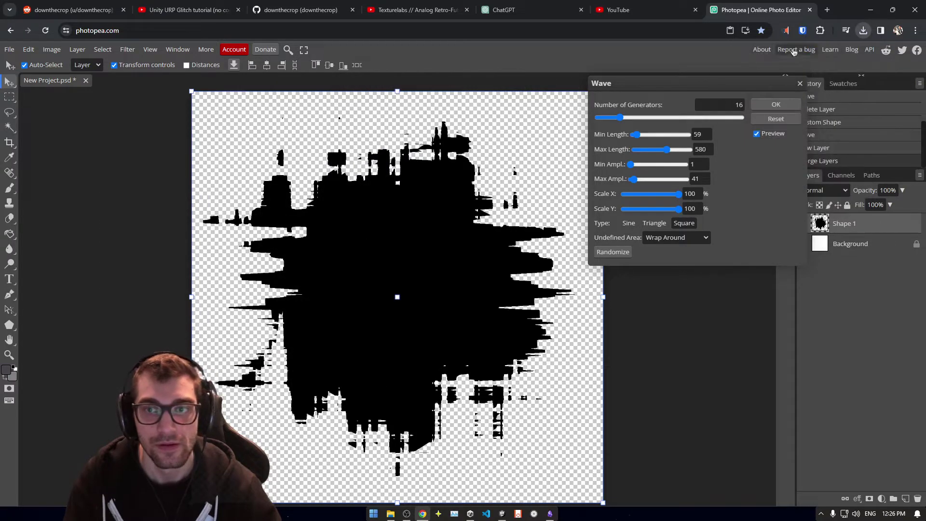
Show 3.png in its Downloads folder, then stop play mode in Unity.
left_click(863, 30)
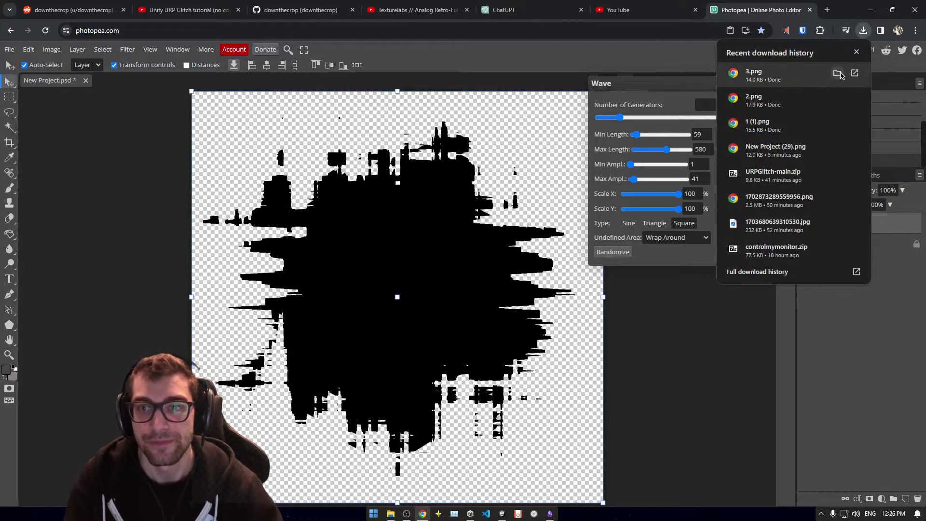
left_click(838, 76)
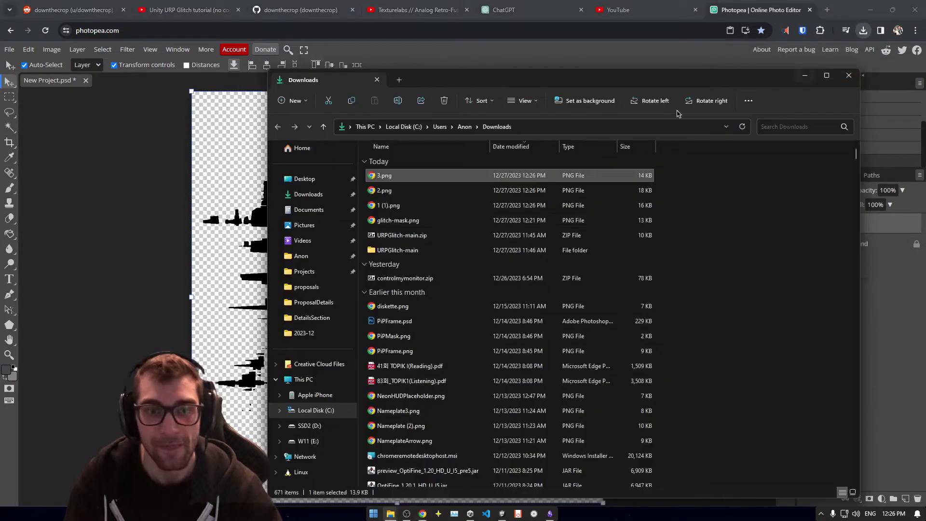
left_click(384, 206)
key("alt+Tab")
key("alt+Tab")
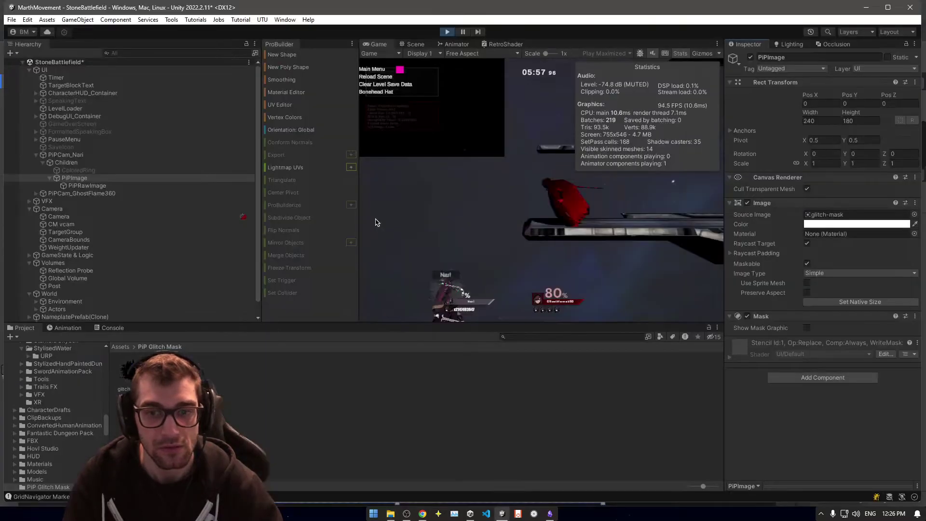
left_click(447, 32)
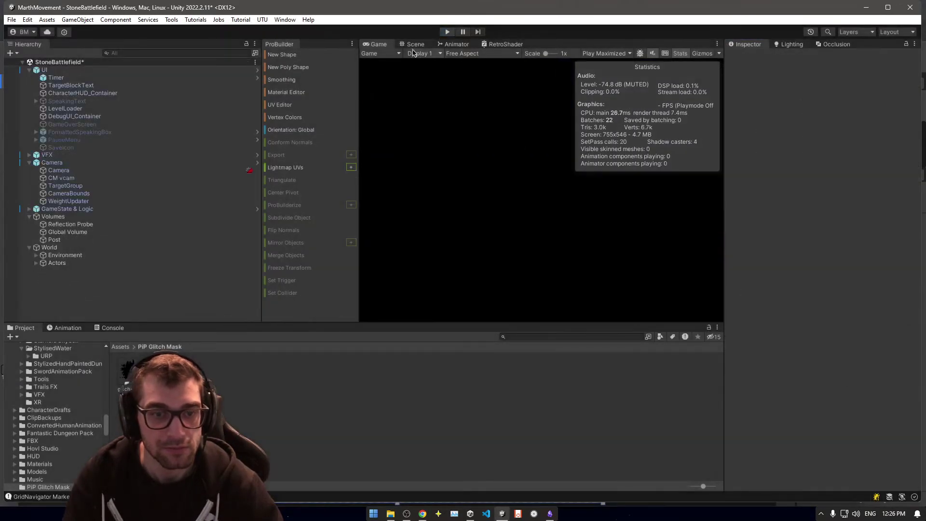
Drag 3.png, 2.png and 1 (1).png from Downloads into Unity's PiP Glitch Mask folder.
key("alt+Tab")
key("alt+Tab")
key("alt+Tab")
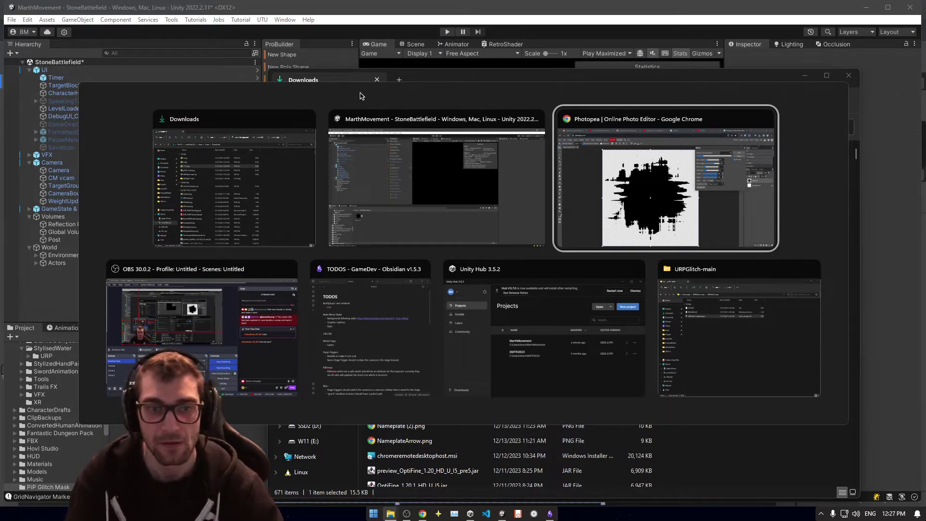
key("Escape")
left_click(393, 206)
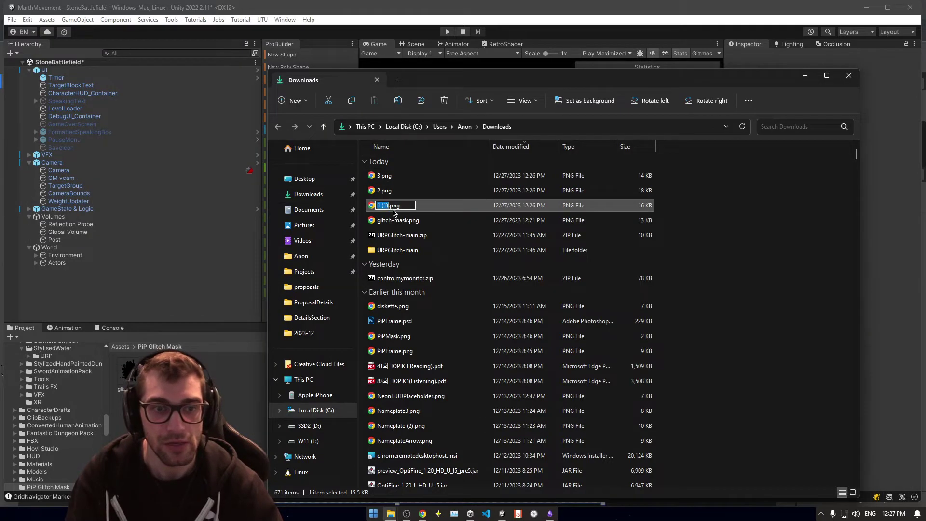
key("alt+Tab")
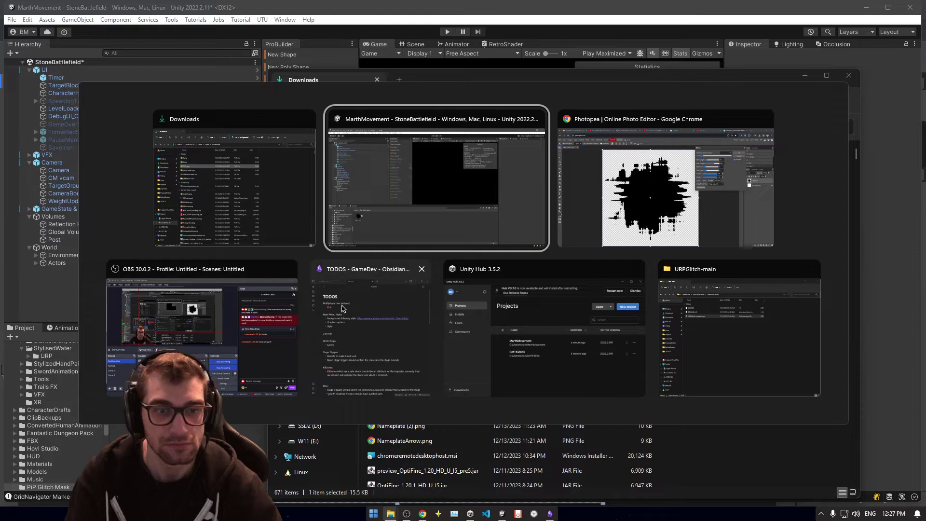
key("alt+Tab")
left_click(359, 208)
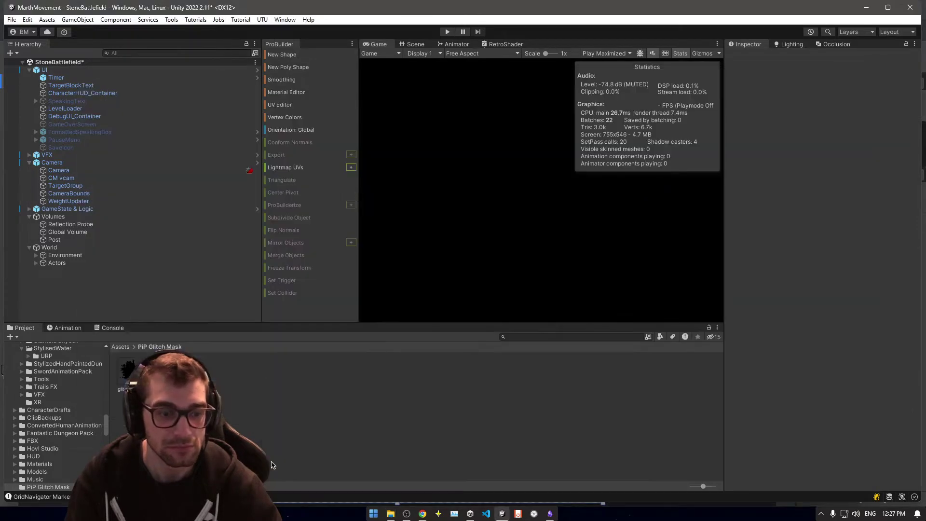
mouse_move(388, 514)
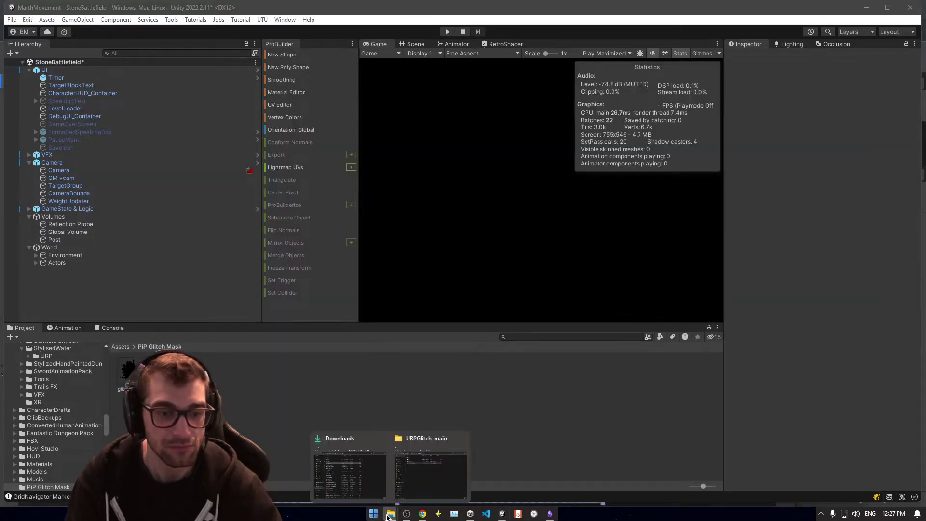
left_click(375, 473)
left_click(388, 204, "shift")
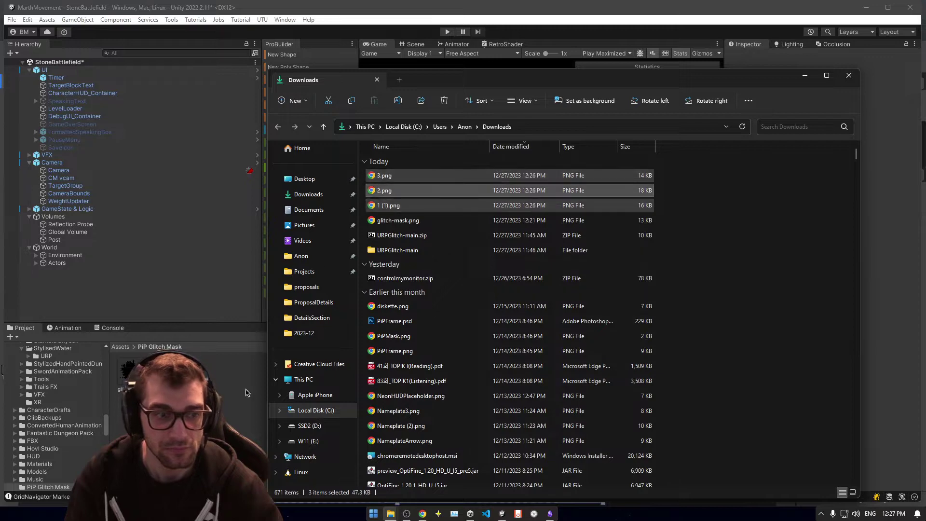
left_click_drag(222, 414, 223, 415)
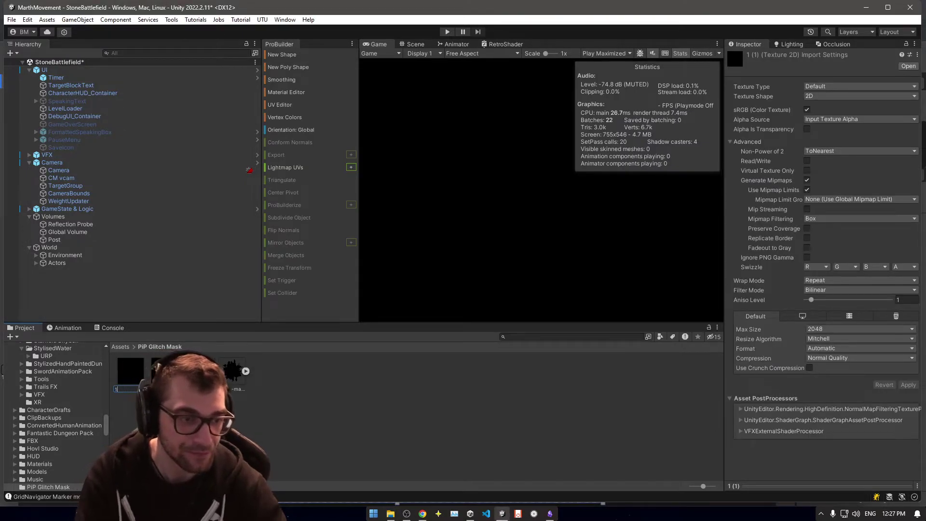
Set the three new glitch textures' Texture Type to Sprite (2D and UI) and apply.
left_click(224, 380)
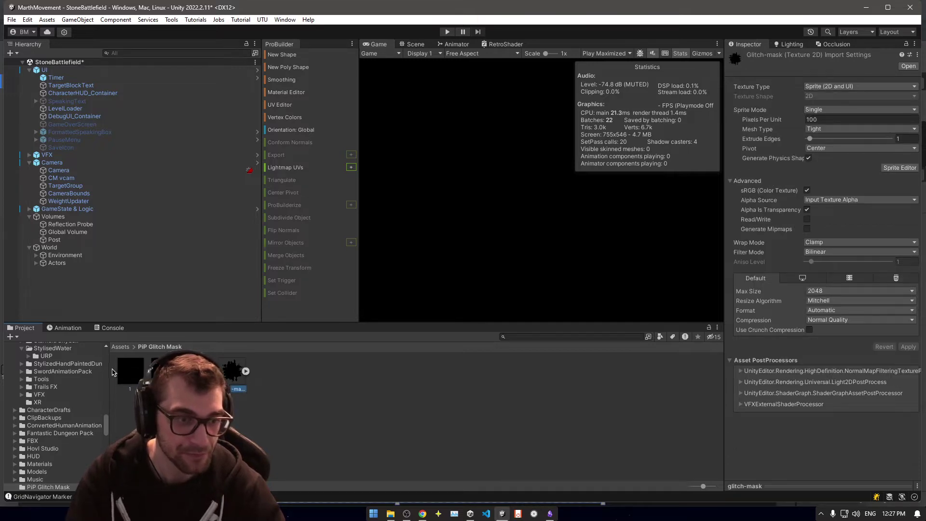
left_click_drag(112, 371, 212, 366)
left_click(826, 90)
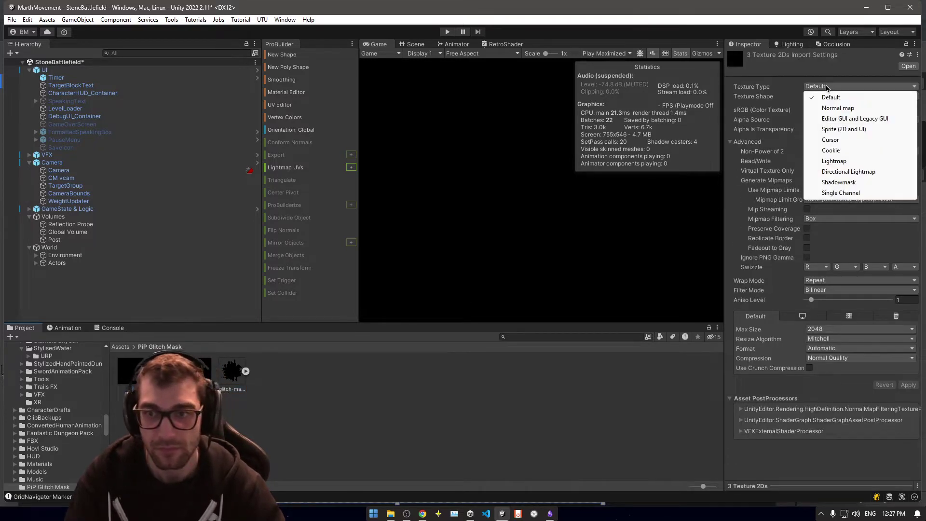
left_click(854, 129)
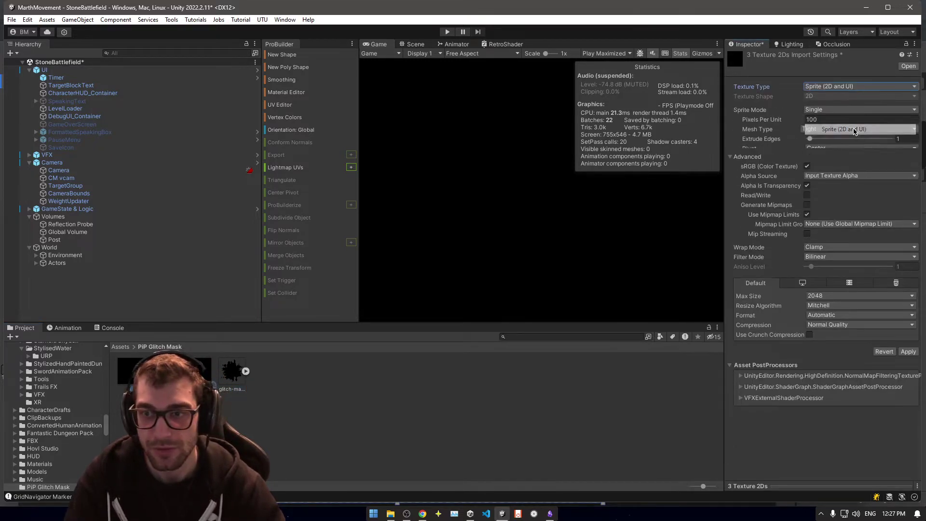
left_click(908, 347)
left_click(232, 372)
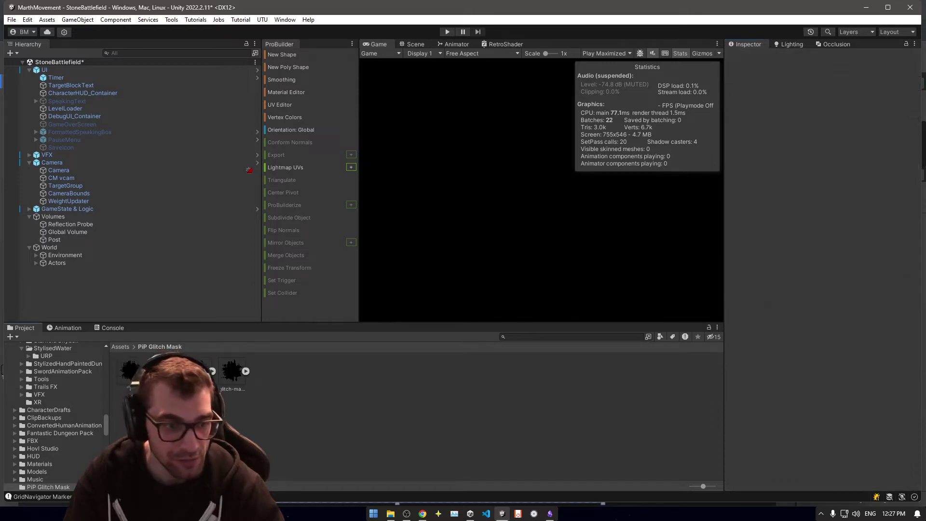
left_click(123, 381)
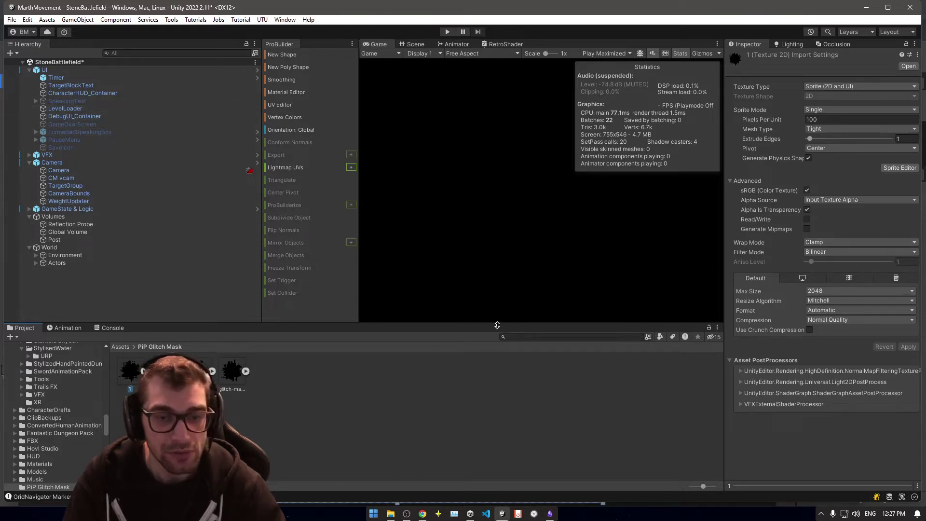
Open the PipCam prefab and add an Animator component to PiPImage.
left_click(556, 335)
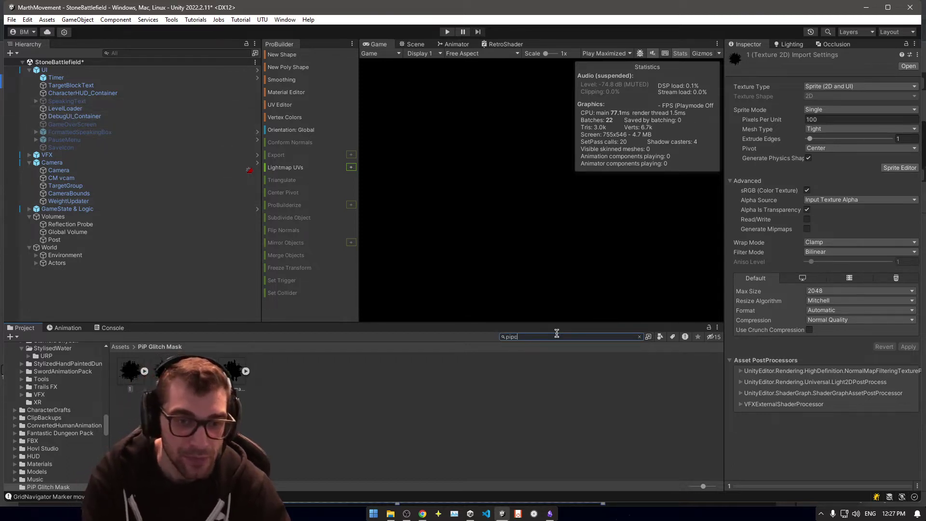
double_click(130, 371)
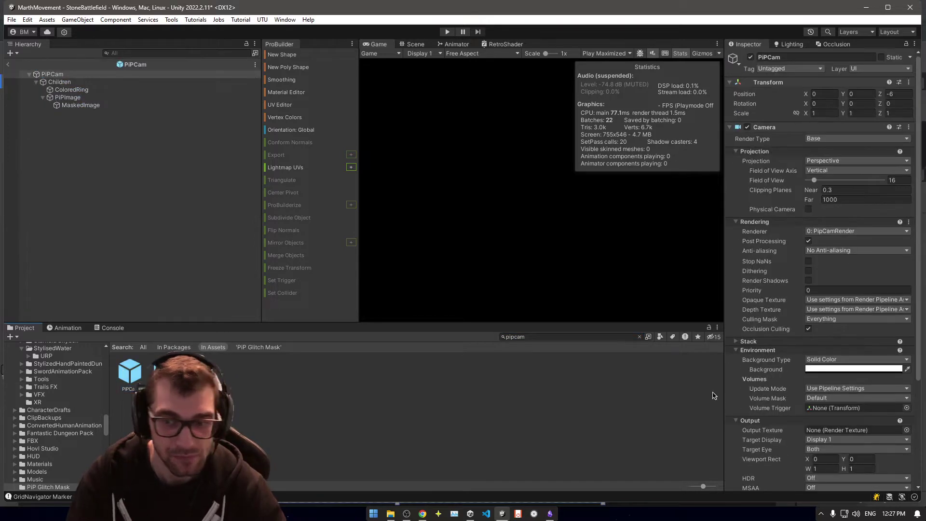
scroll(862, 407, "down", 3)
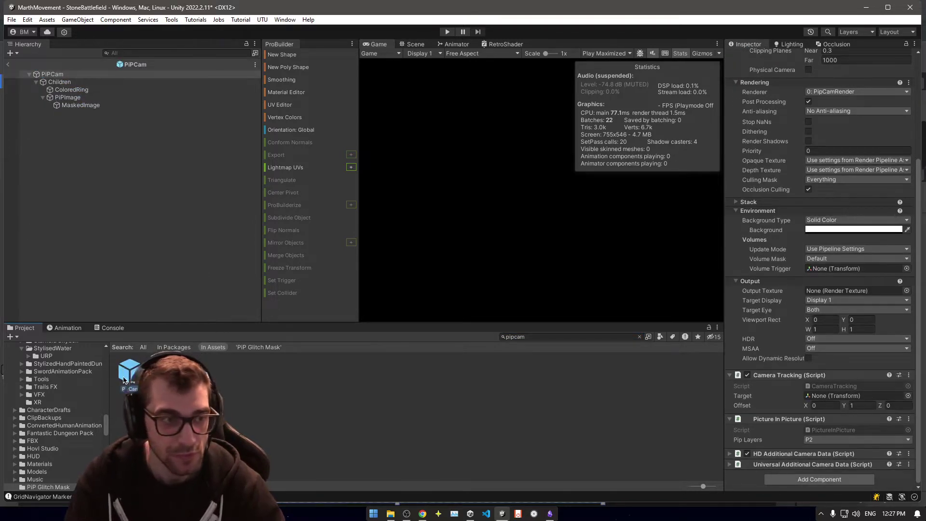
left_click(65, 97)
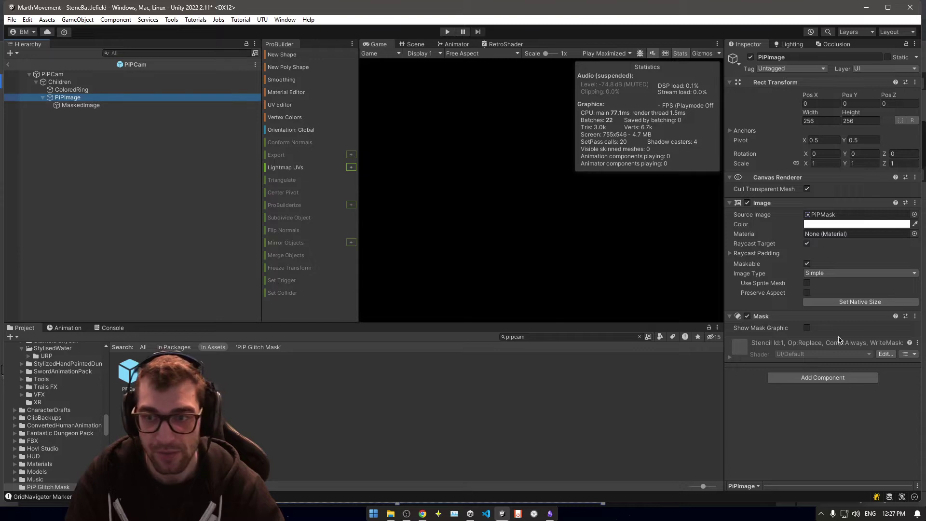
left_click(830, 379)
type("animoa")
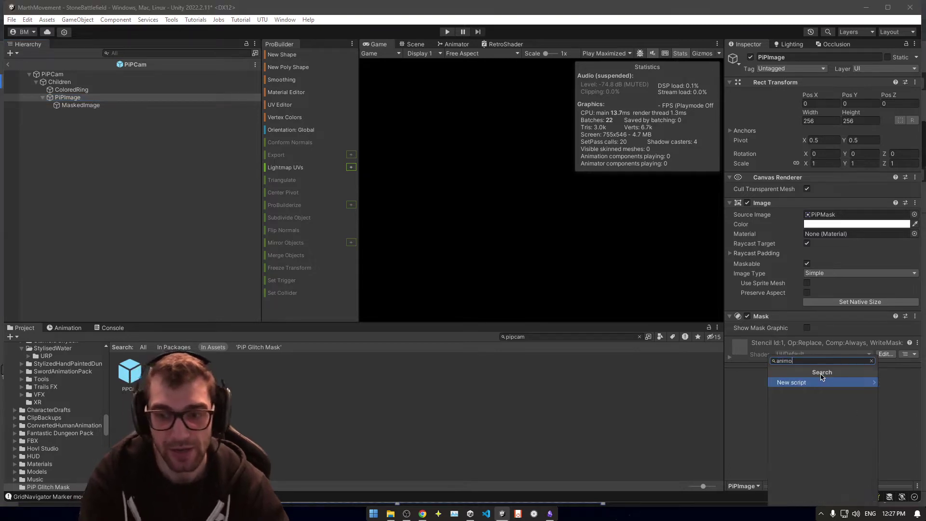
key("BackSpace")
key("BackSpace")
key("BackSpace")
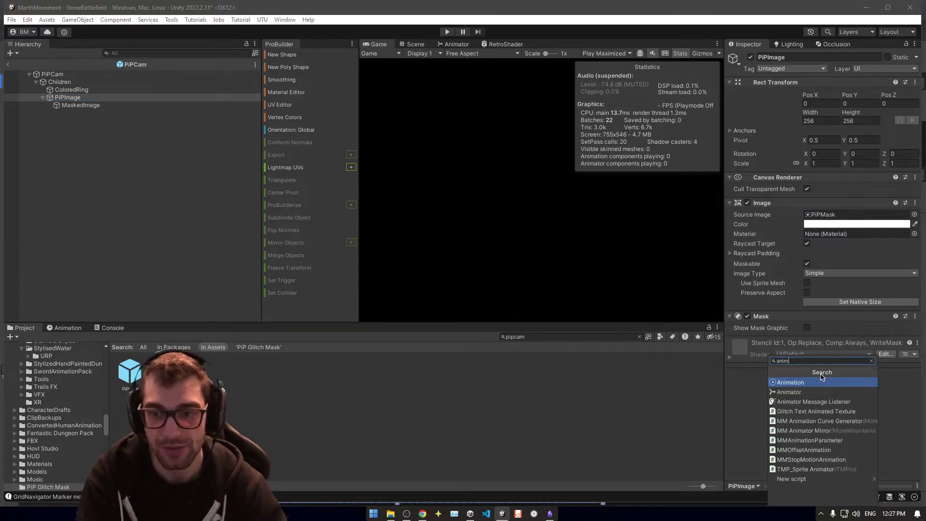
key("Down")
key("Return")
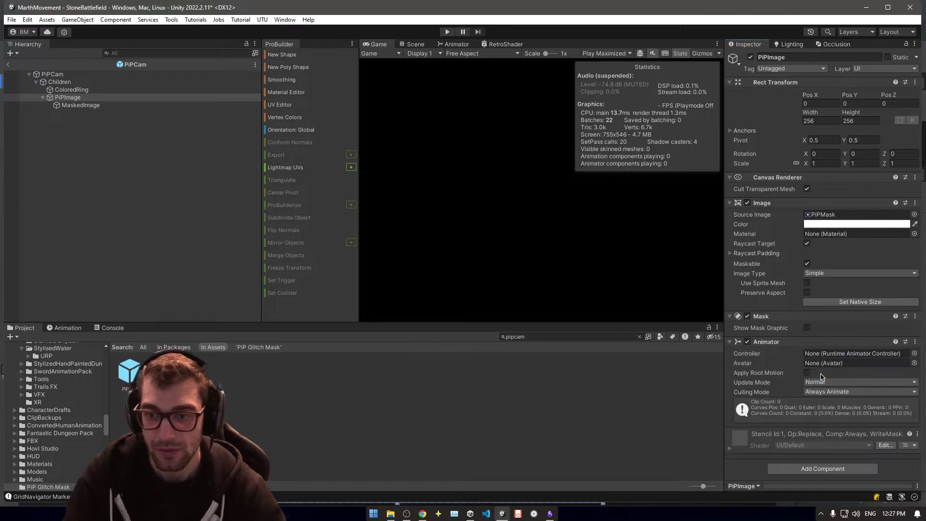
Inspect the empty Animator controller slot, then clear the pipcam search to show the folder.
left_click(913, 354)
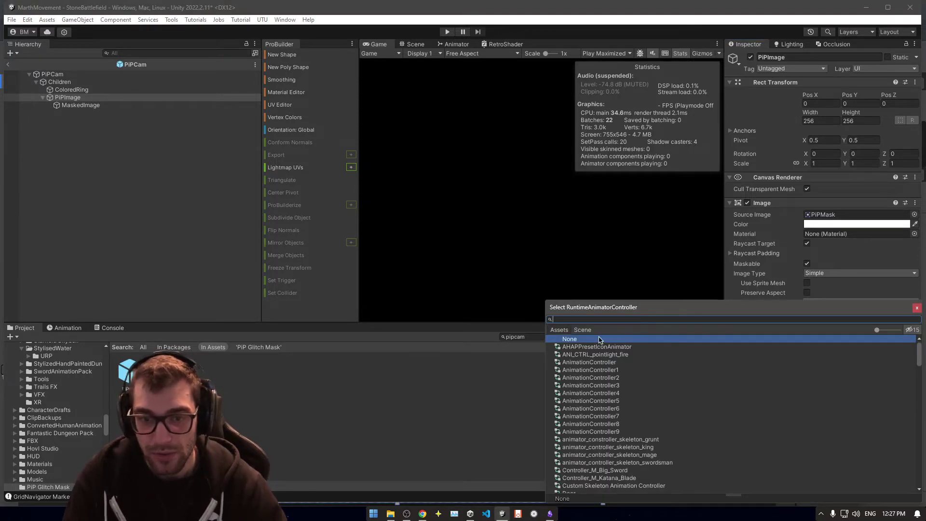
left_click(916, 307)
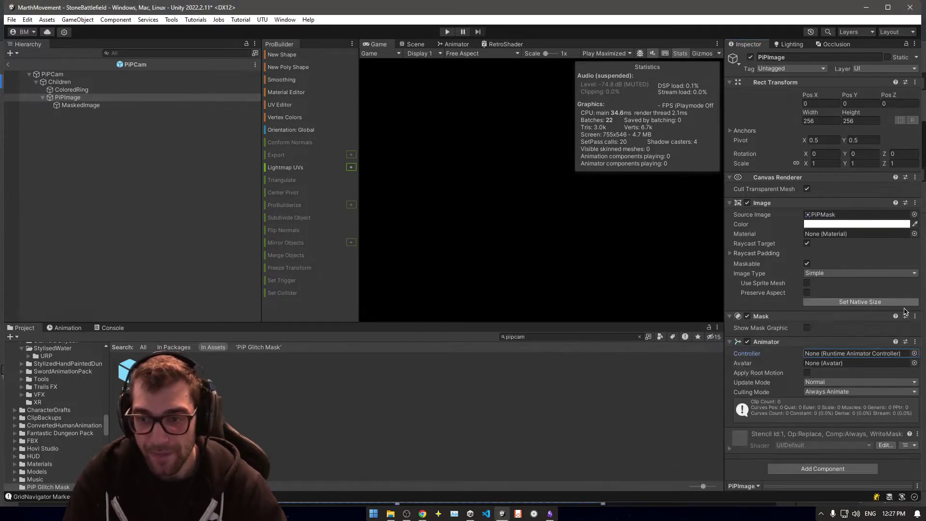
right_click(845, 353)
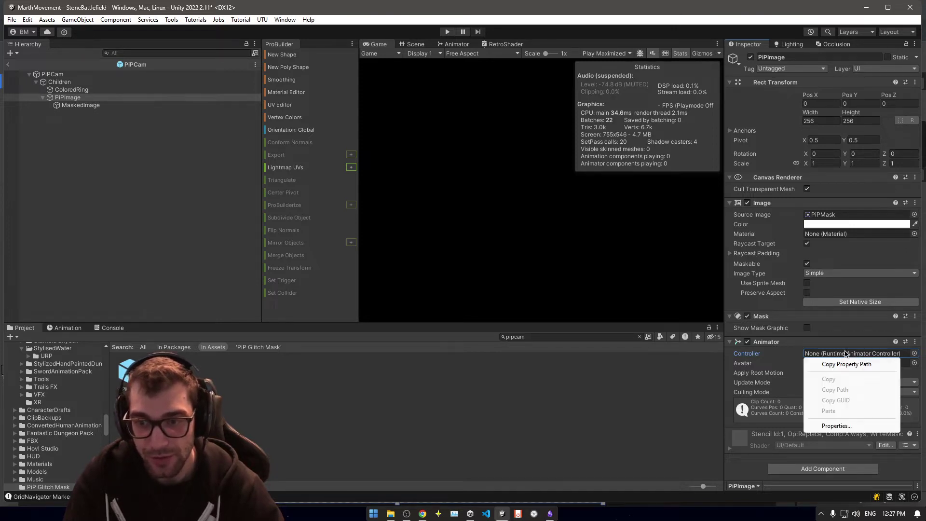
left_click(667, 386)
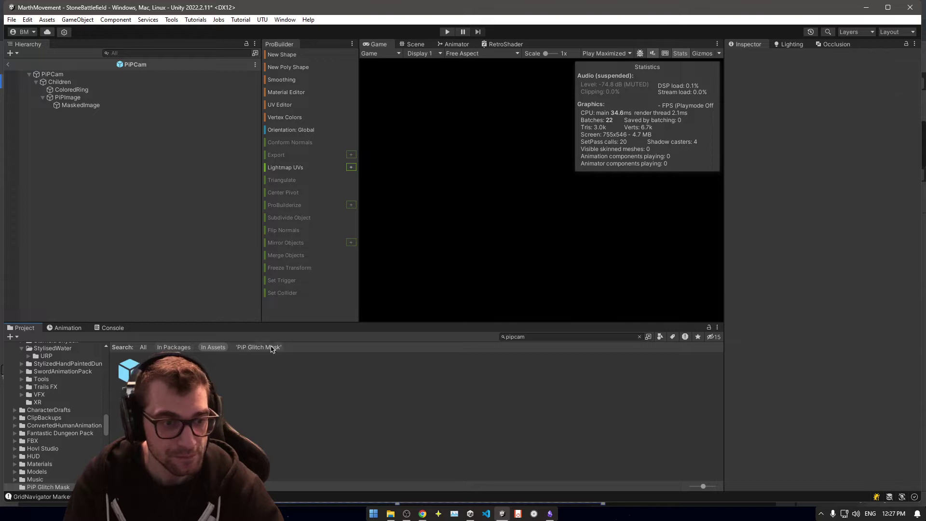
left_click(640, 337)
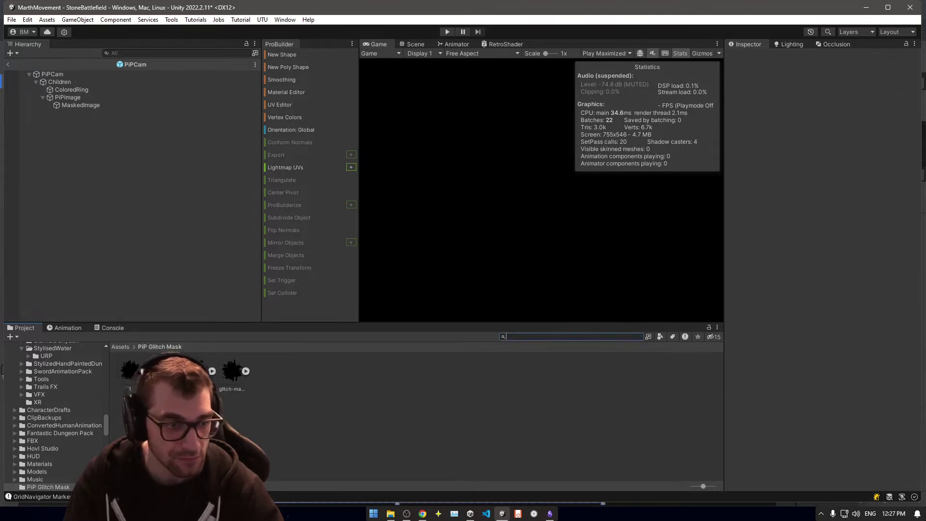
Create a new Animator Controller named PiPCamMask in the PiP Glitch Mask folder.
right_click(274, 372)
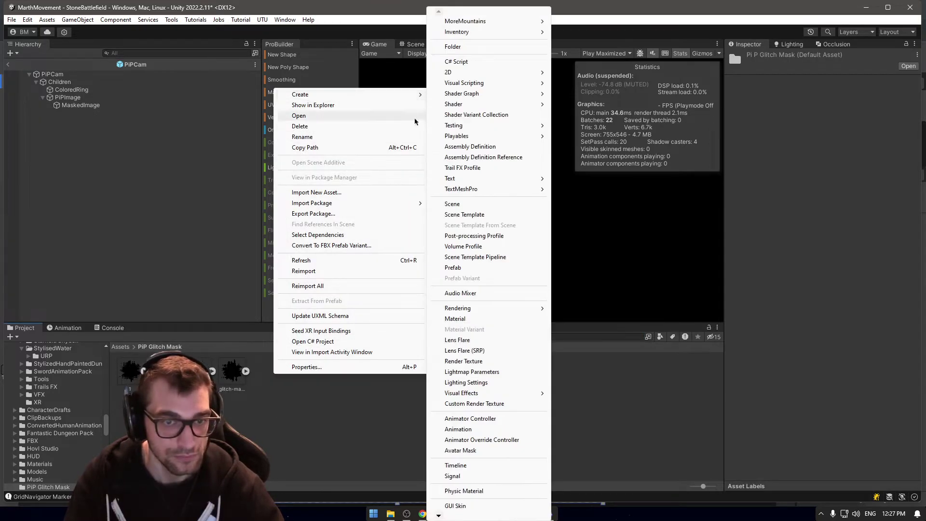
left_click(485, 417)
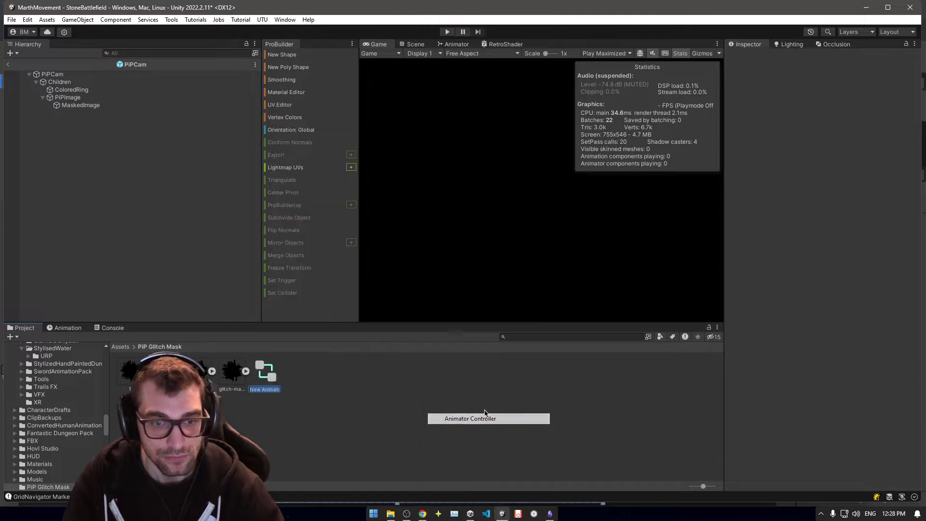
key("BackSpace")
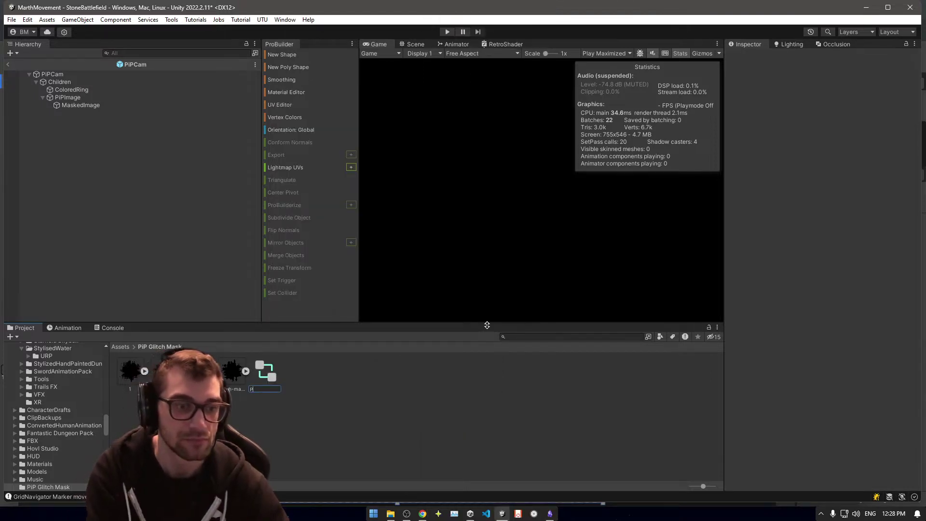
key("Return")
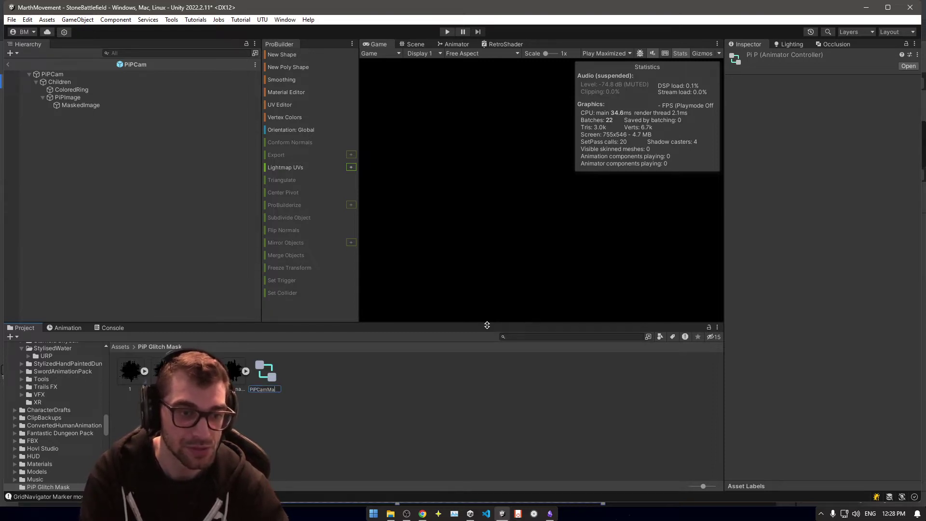
Assign PiPCamMask as PiPImage's Animator controller and open it in the Animator.
left_click(74, 99)
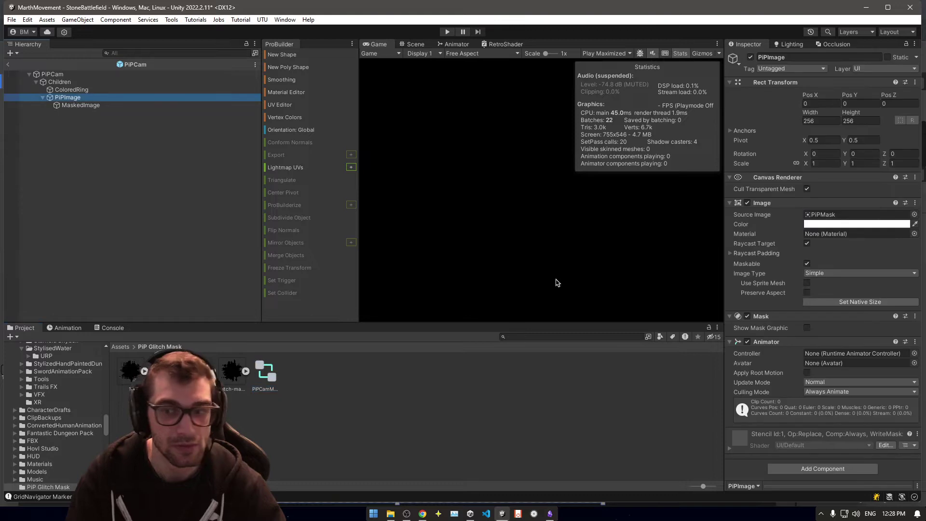
left_click(913, 353)
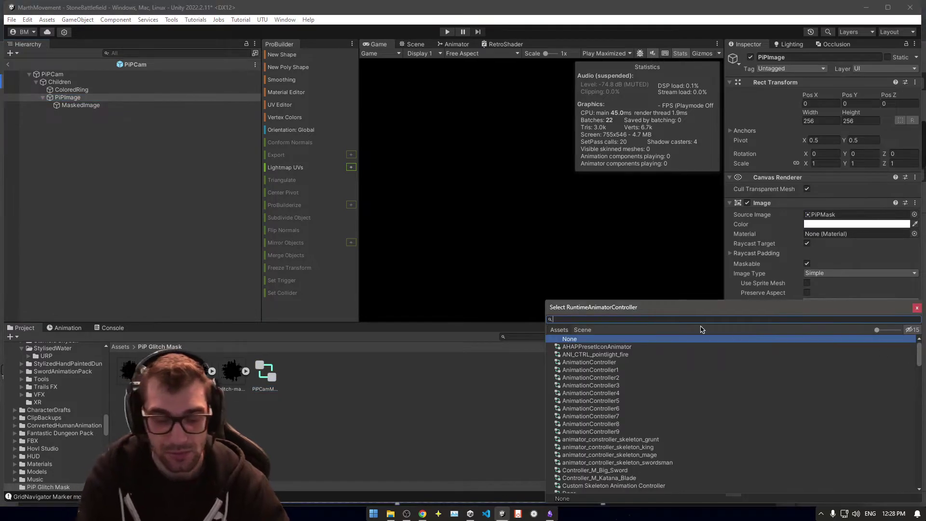
type("pipcam")
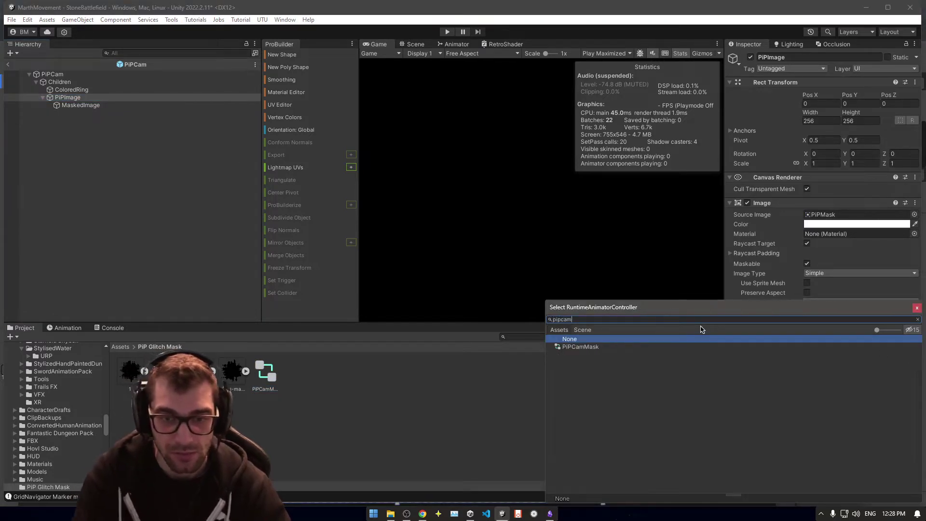
double_click(593, 347)
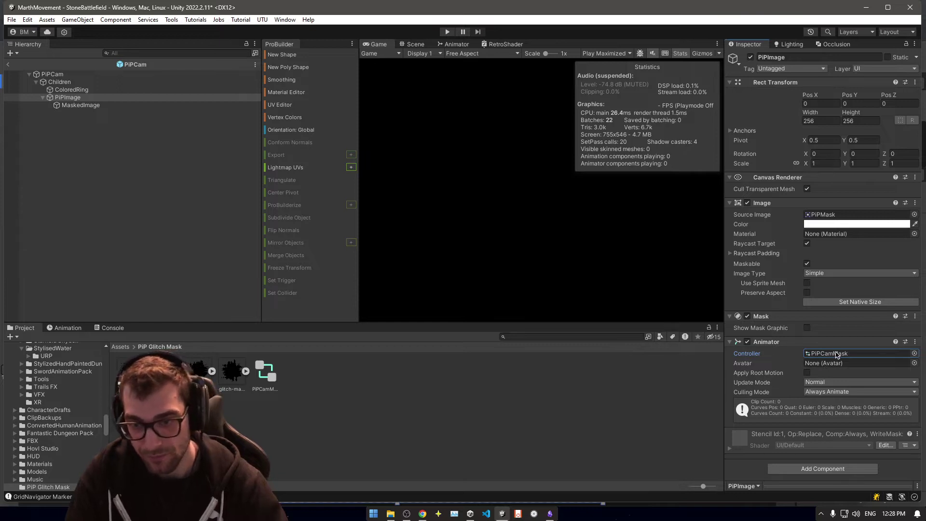
double_click(264, 372)
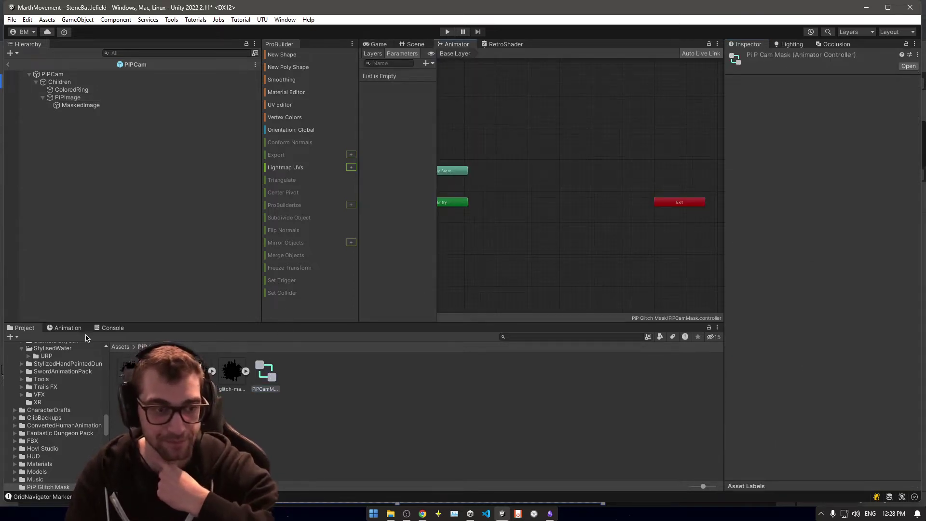
In the Animation view, create a new clip for PiPImage named PiPMaskGlitch.anim.
left_click(68, 327)
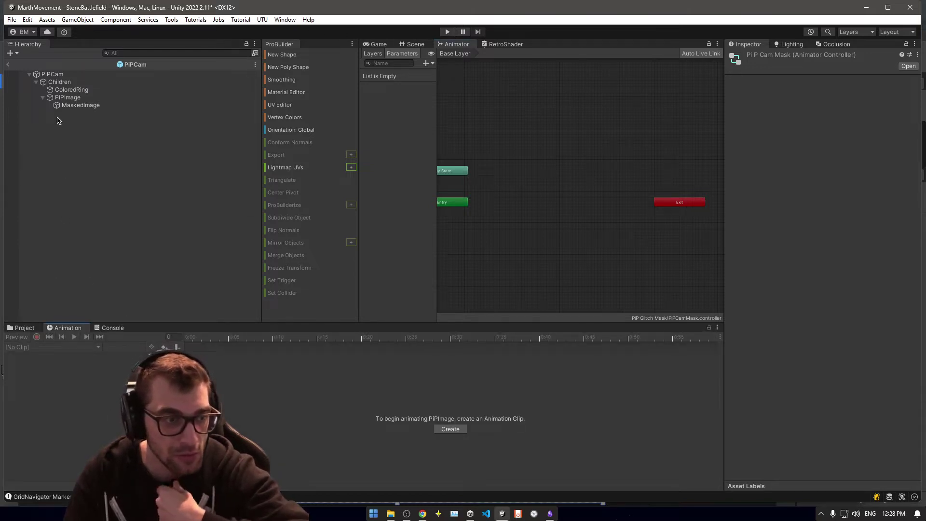
left_click(65, 97)
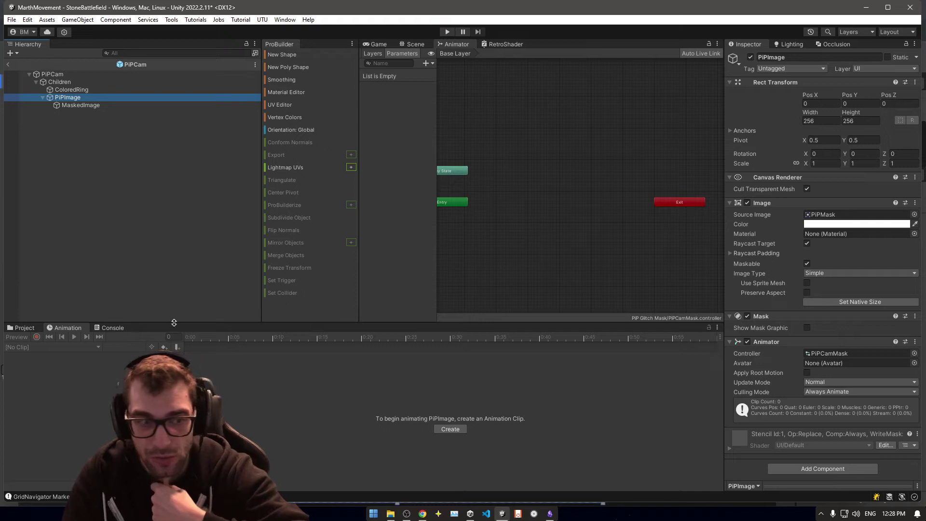
left_click(289, 391)
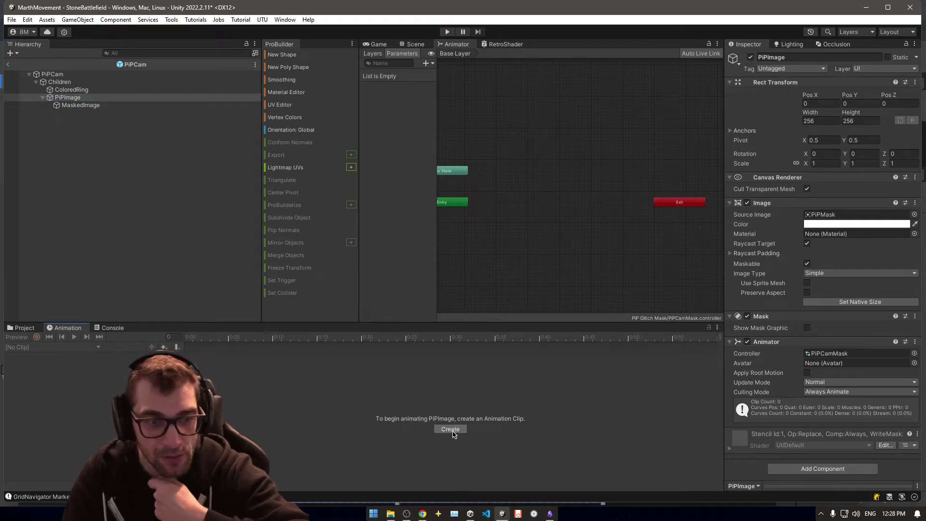
left_click(450, 429)
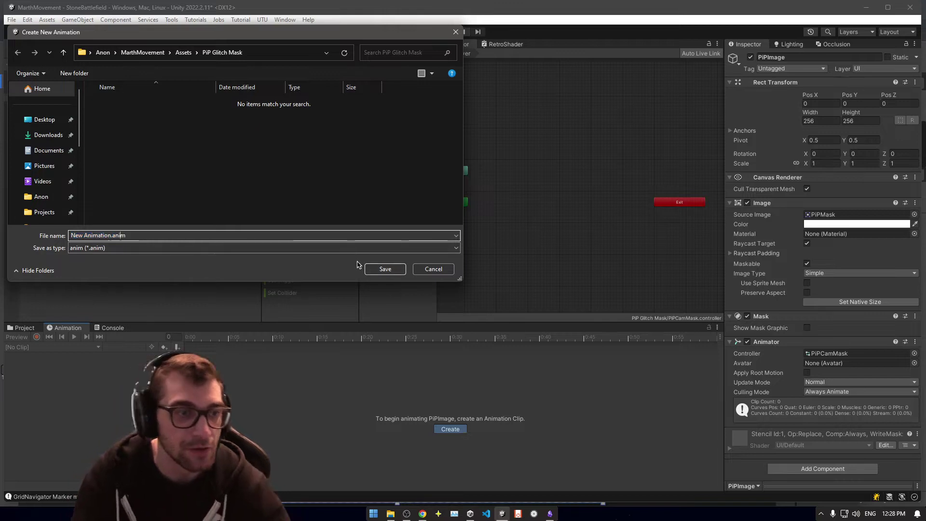
key("BackSpace")
key("BackSpace")
key("BackSpace")
key("BackSpace")
key("BackSpace")
key("BackSpace")
key("BackSpace")
key("BackSpace")
key("BackSpace")
key("BackSpace")
key("BackSpace")
key("BackSpace")
key("BackSpace")
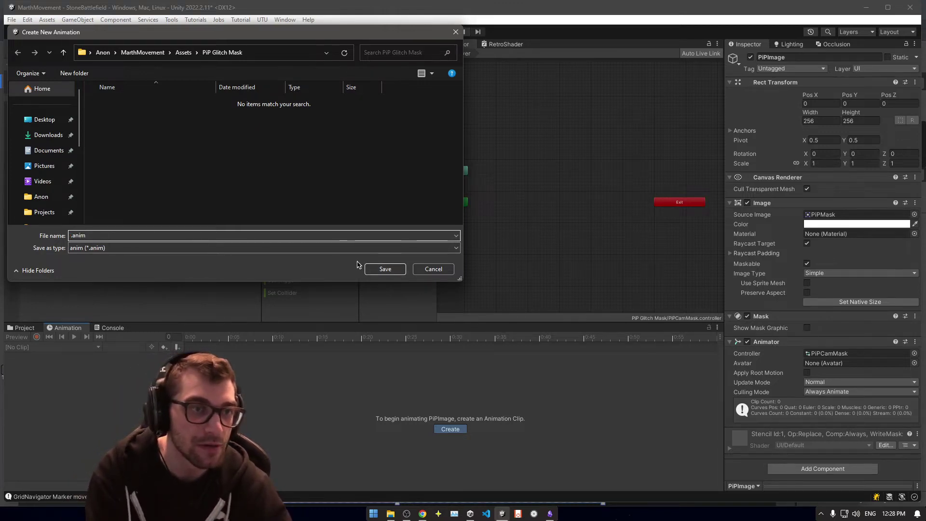
type("PiPMask")
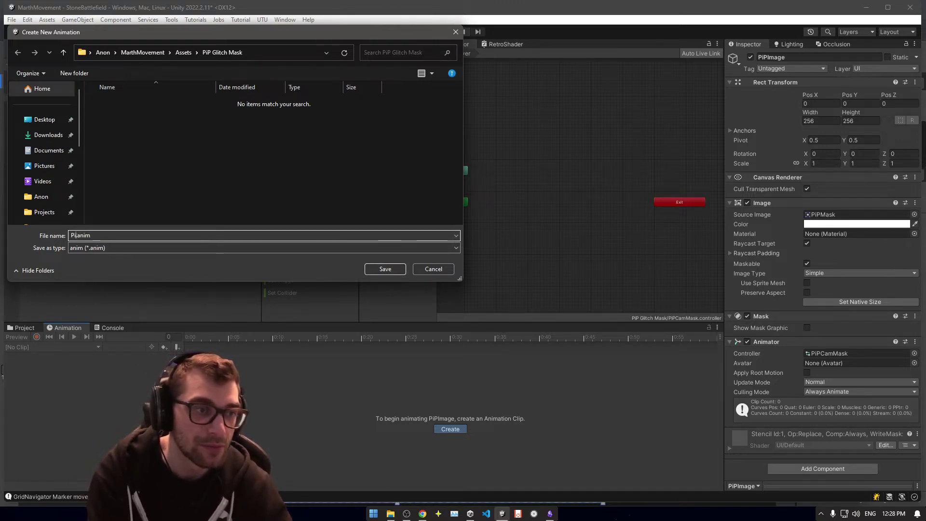
type("Gl")
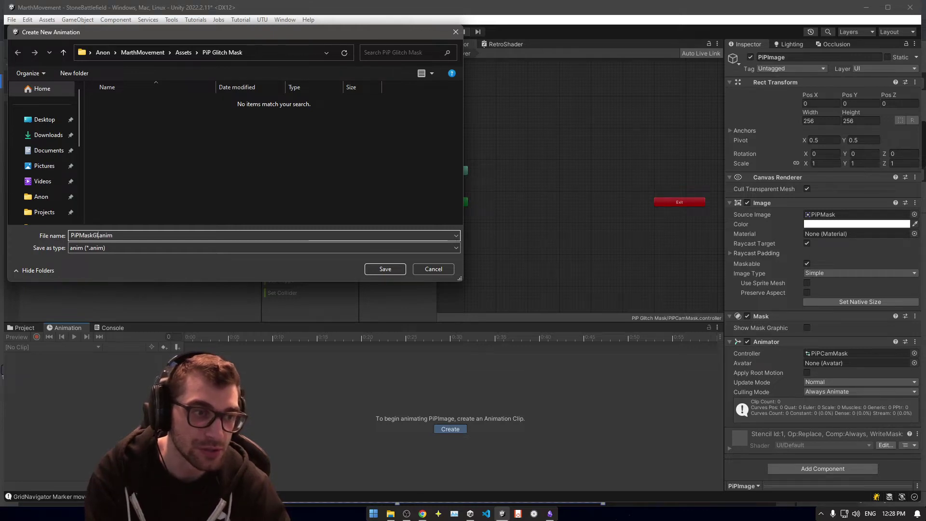
type("itch")
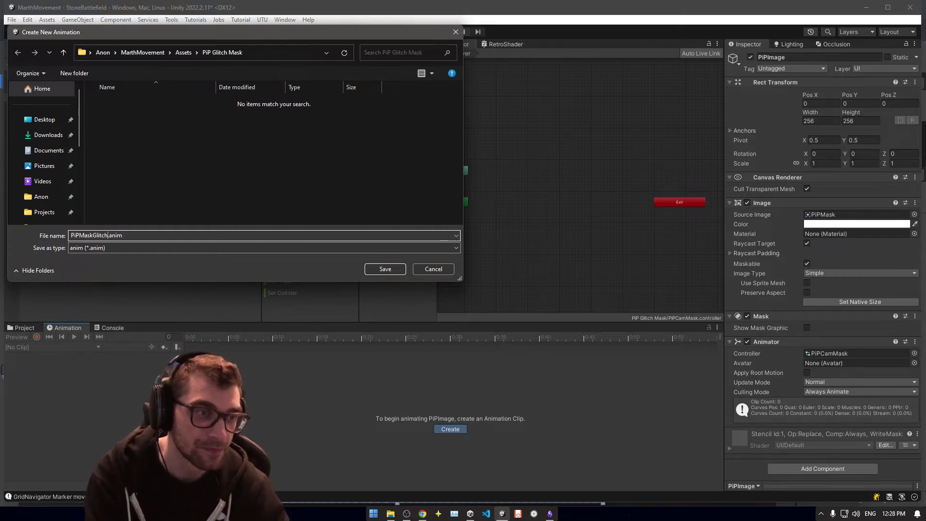
key("Return")
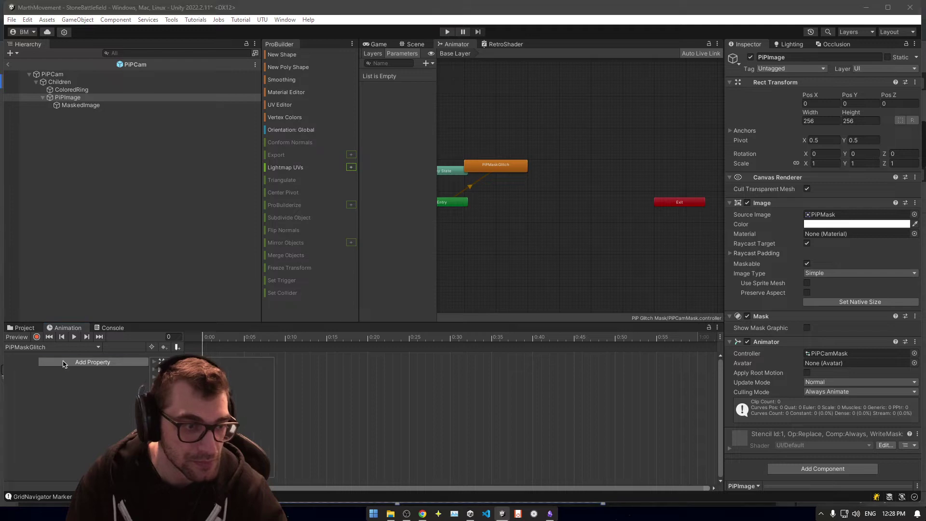
Expand the Mask properties in the clip's Add Property list.
left_click(97, 364)
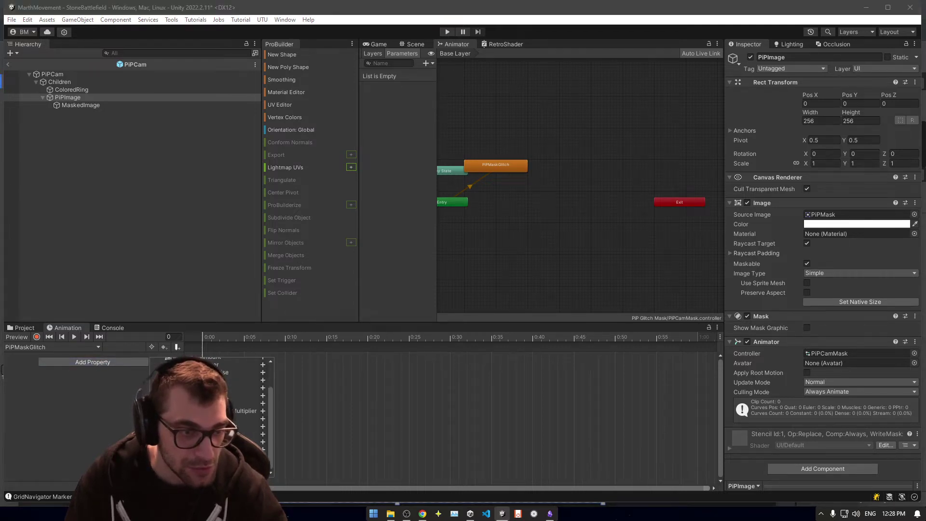
scroll(212, 410, "up", 1)
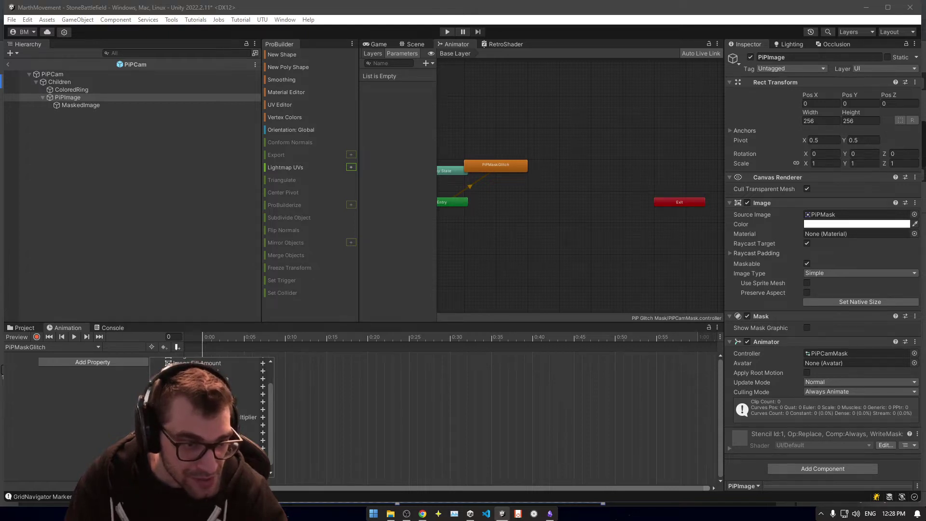
scroll(212, 410, "up", 2)
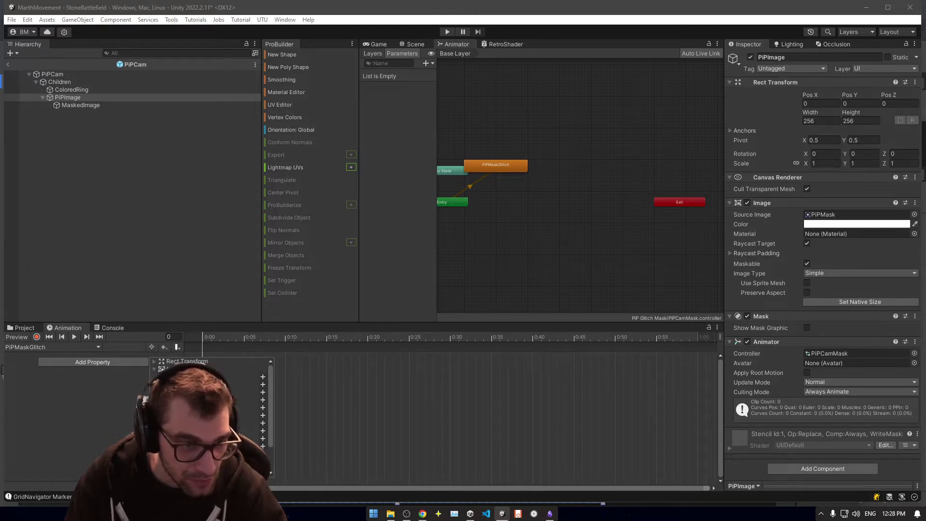
left_click(159, 376)
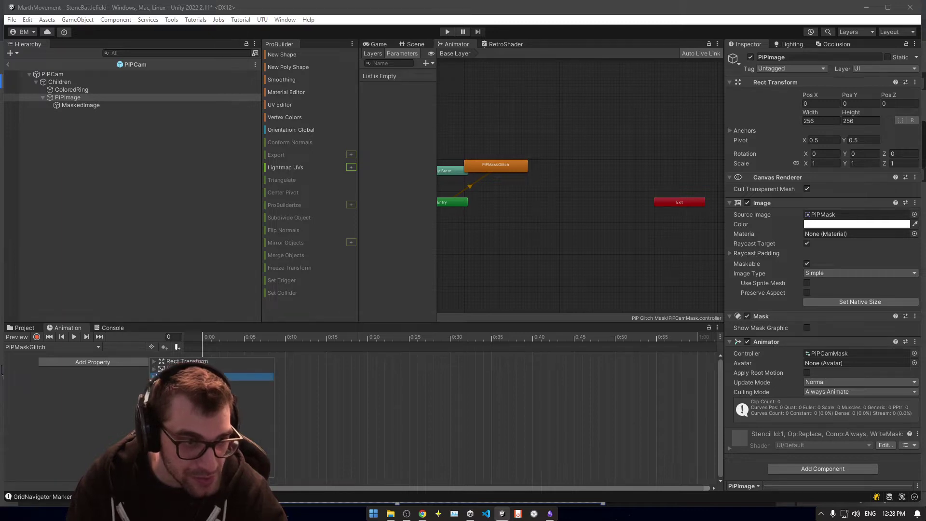
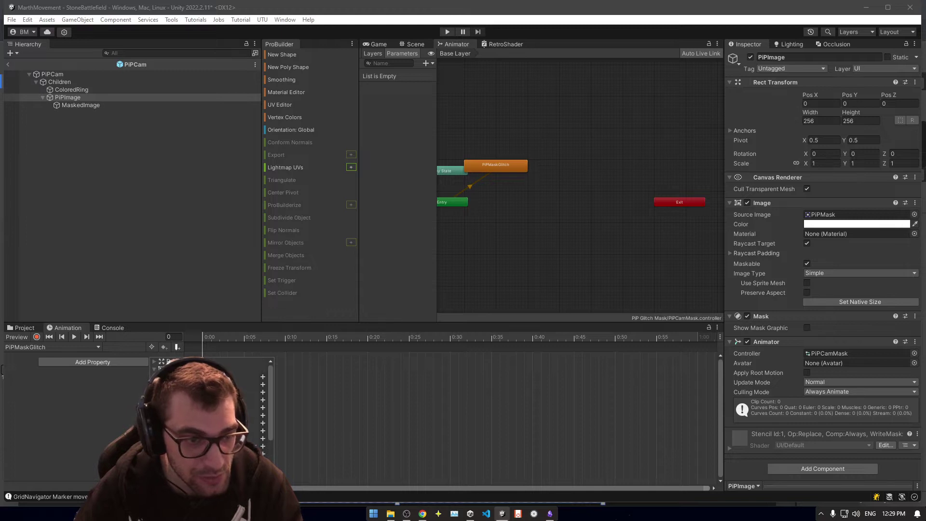
Add the PiPImage Image.Sprite property track to the PiPMaskGlitch clip.
left_click(262, 449)
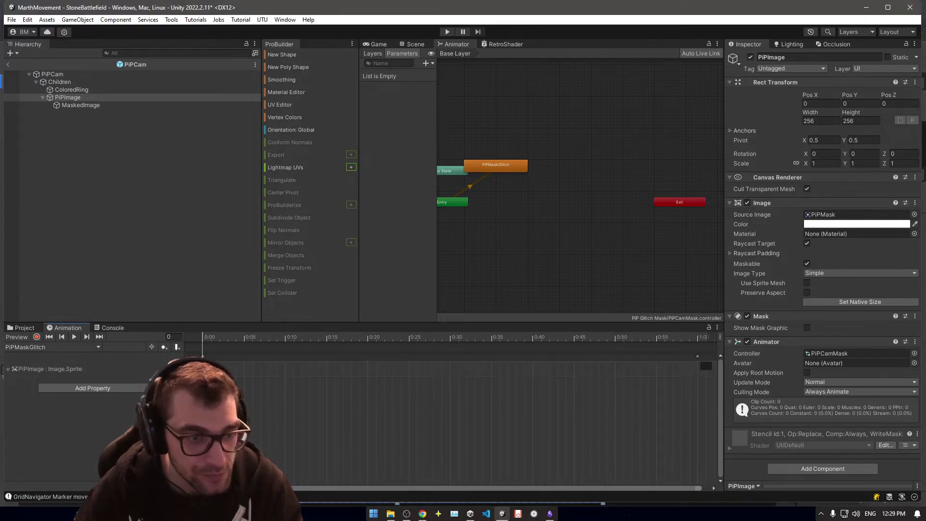
left_click(914, 214)
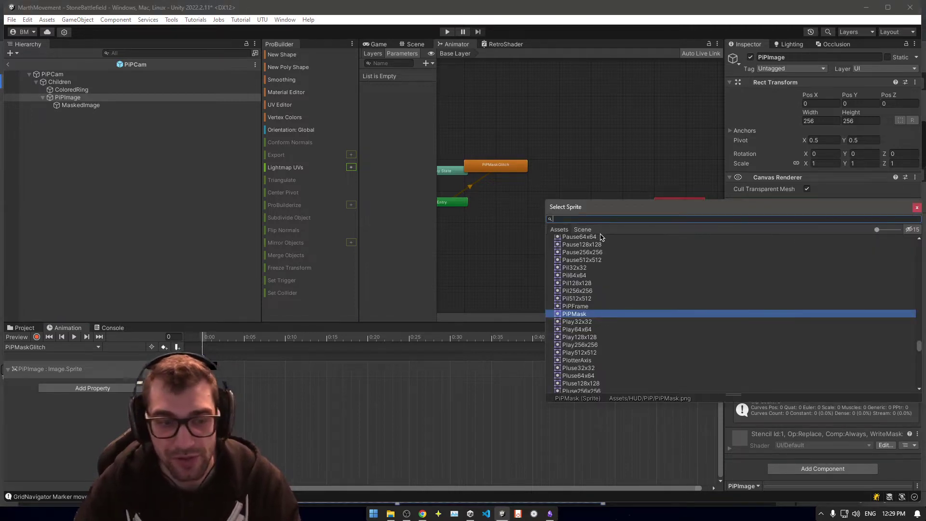
type("1")
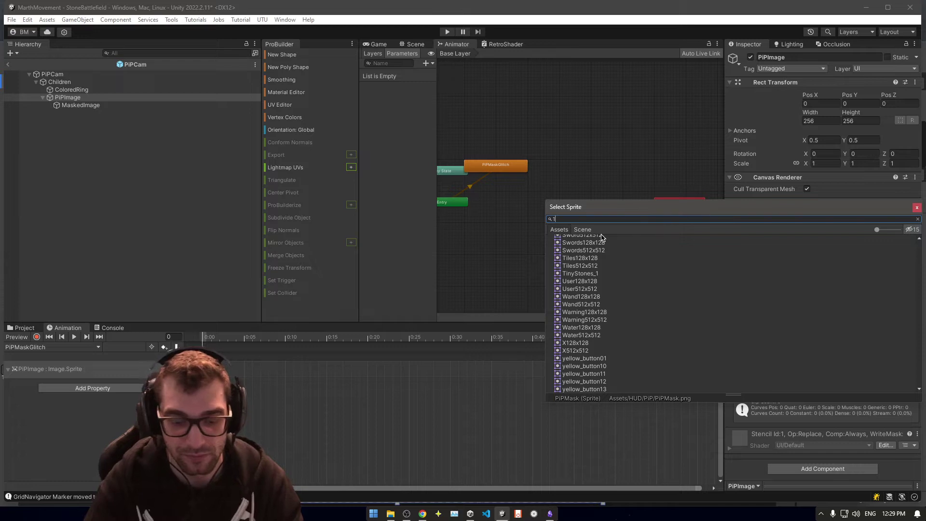
type(".")
key("BackSpace")
key("BackSpace")
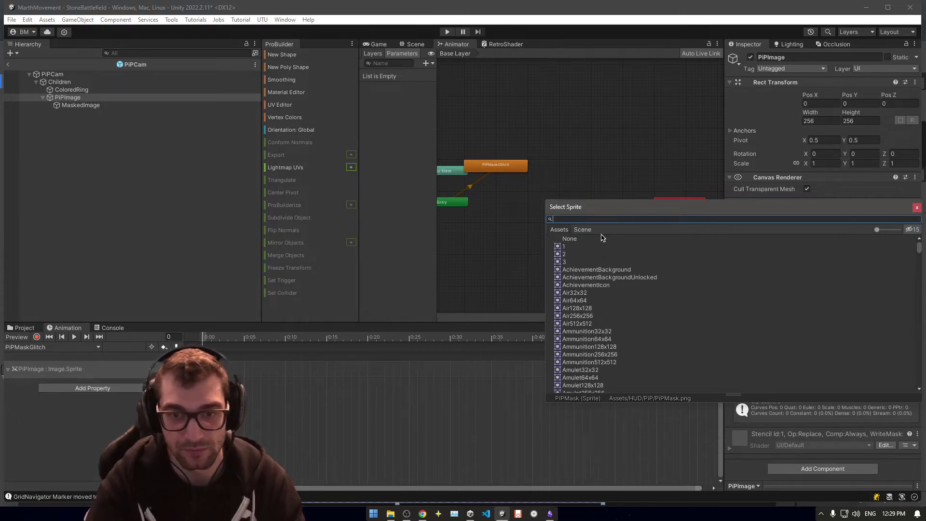
type("pip")
left_click(20, 330)
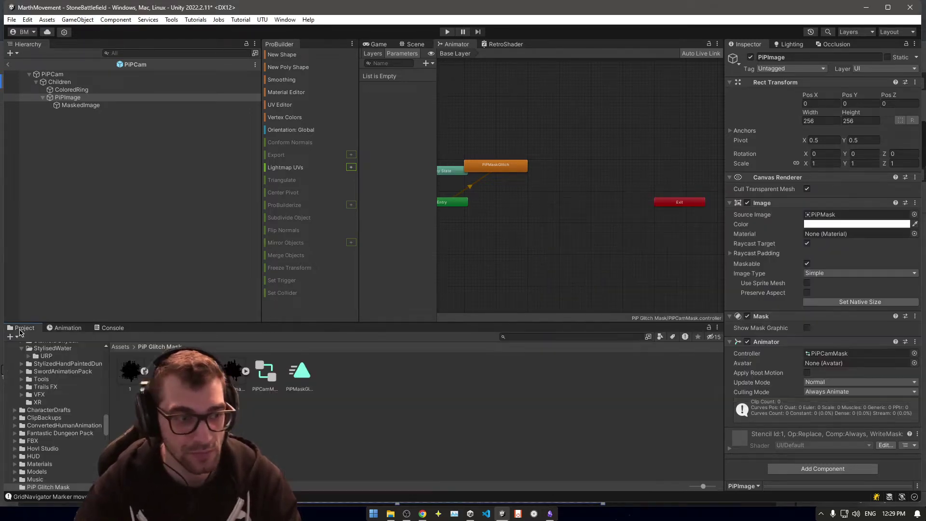
Rename the three glitch mask textures to PiP-1, PiP-2 and PiP-3.
left_click(135, 366)
key("F2")
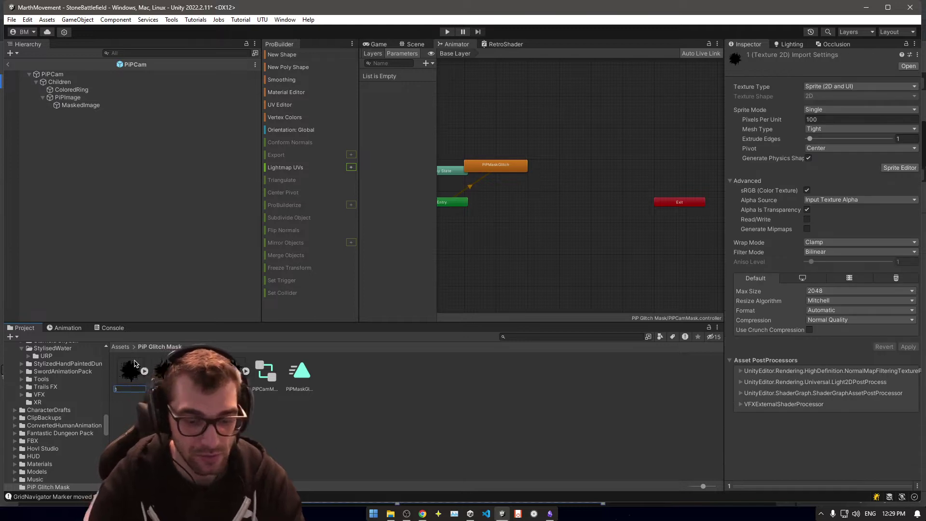
type("PiP-")
key("Return")
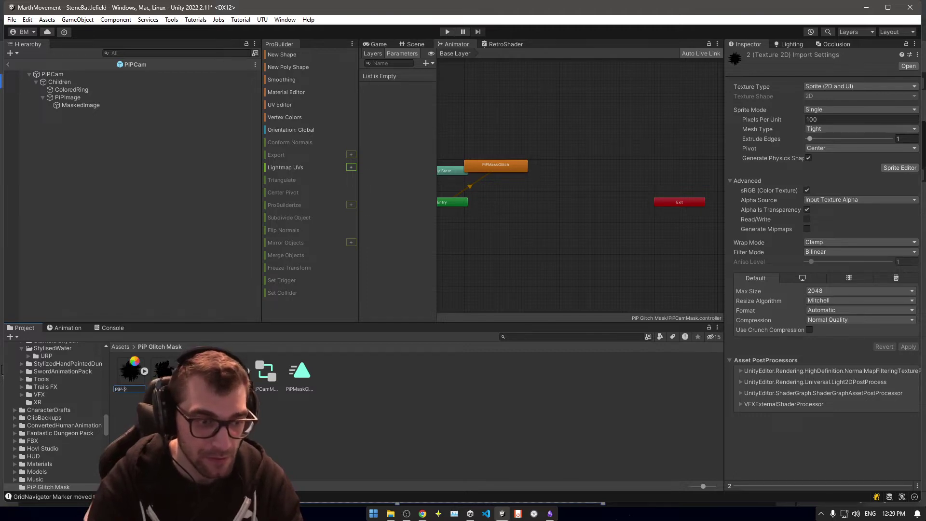
key("Return")
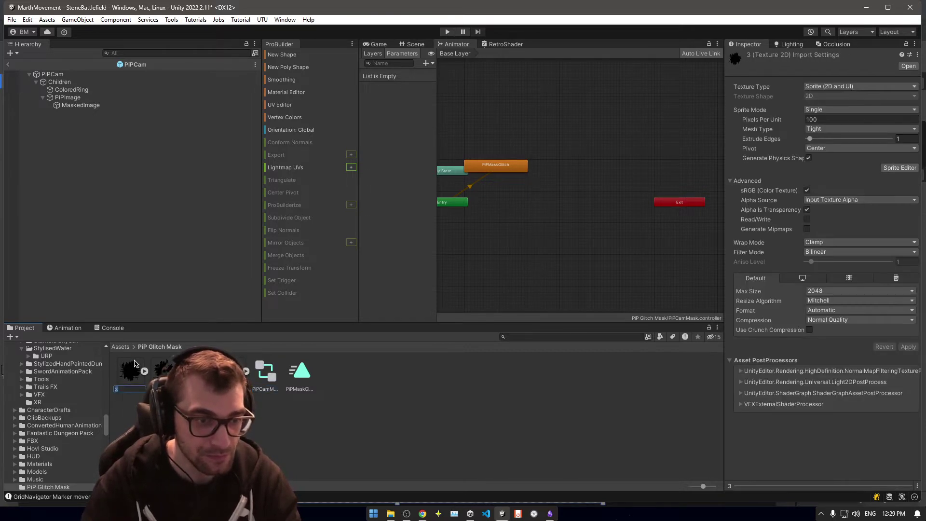
type("PiP")
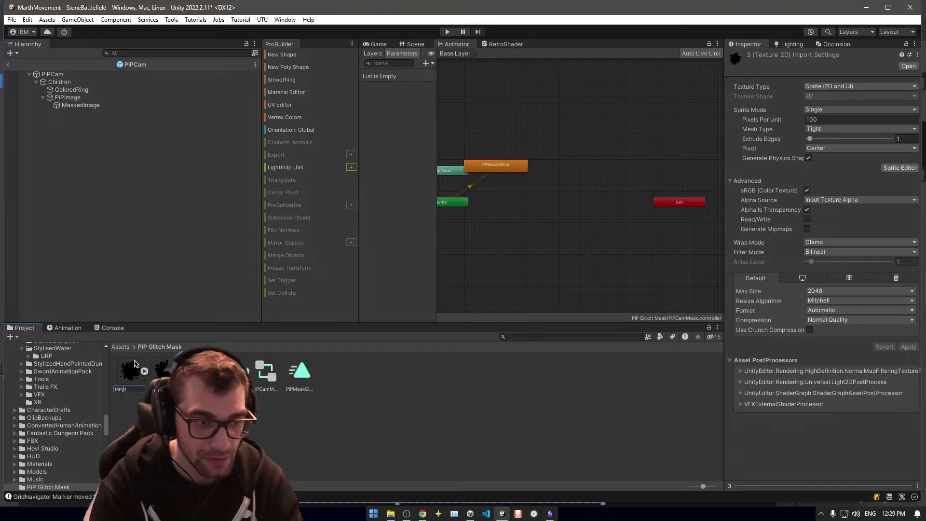
key("Return")
key("alt+Tab")
key("alt+Tab")
key("alt+Tab")
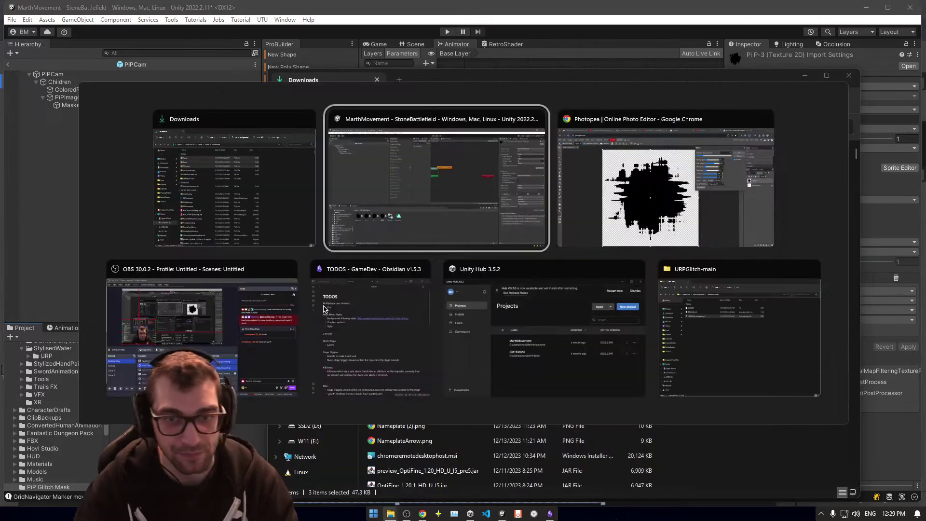
key("alt+Tab")
key("alt+Tab")
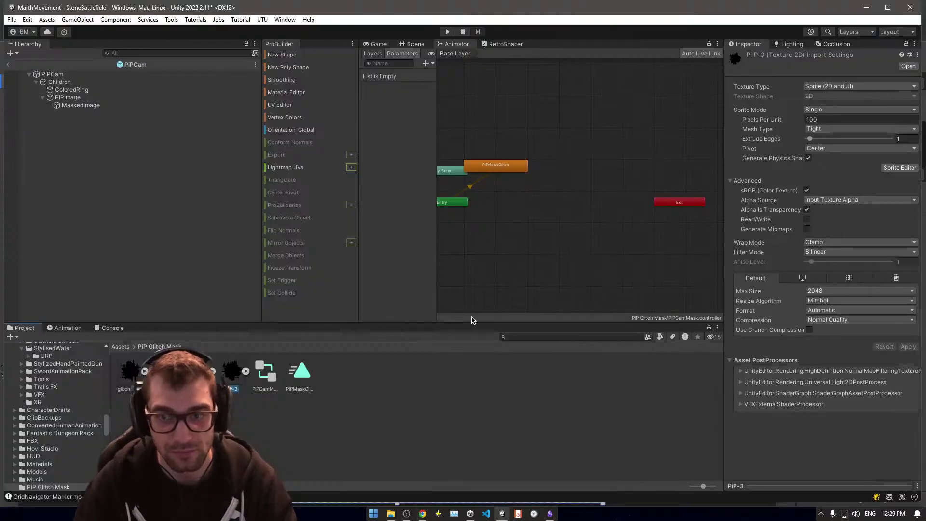
Select PiPImage's Image.Sprite track and set its sprite to PiP-1.
left_click(71, 328)
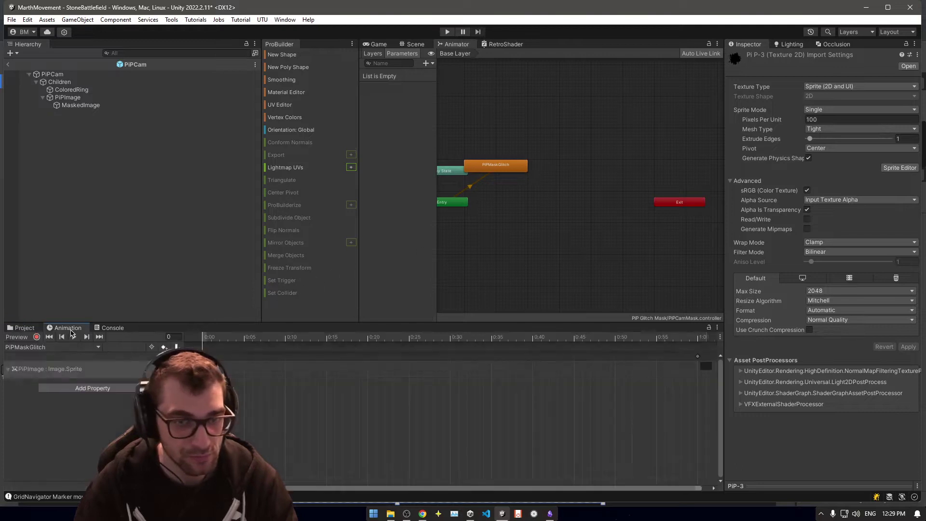
left_click(120, 98)
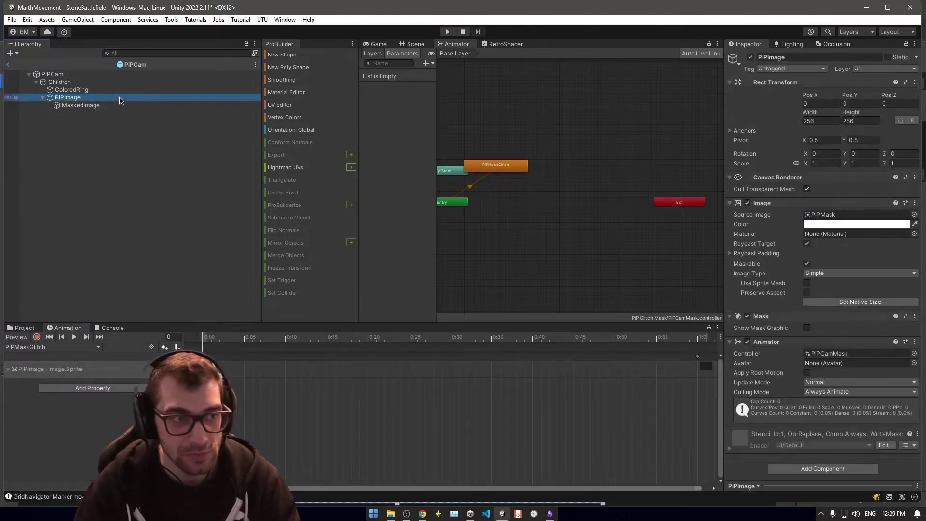
left_click(806, 262)
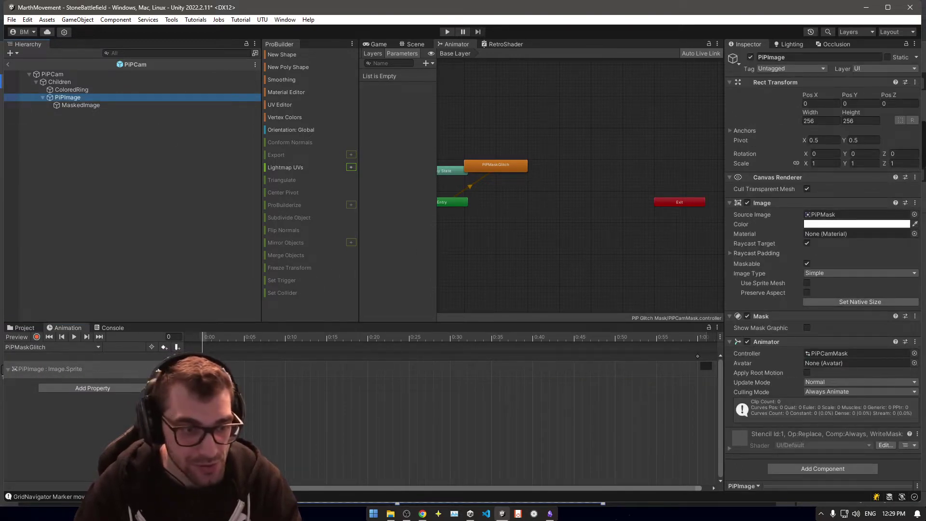
left_click(96, 370)
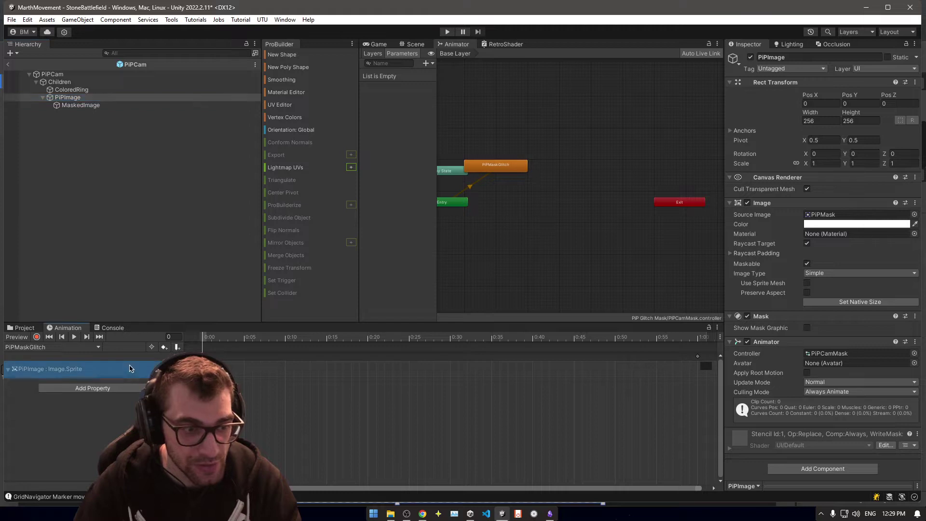
left_click(914, 214)
type("pip-")
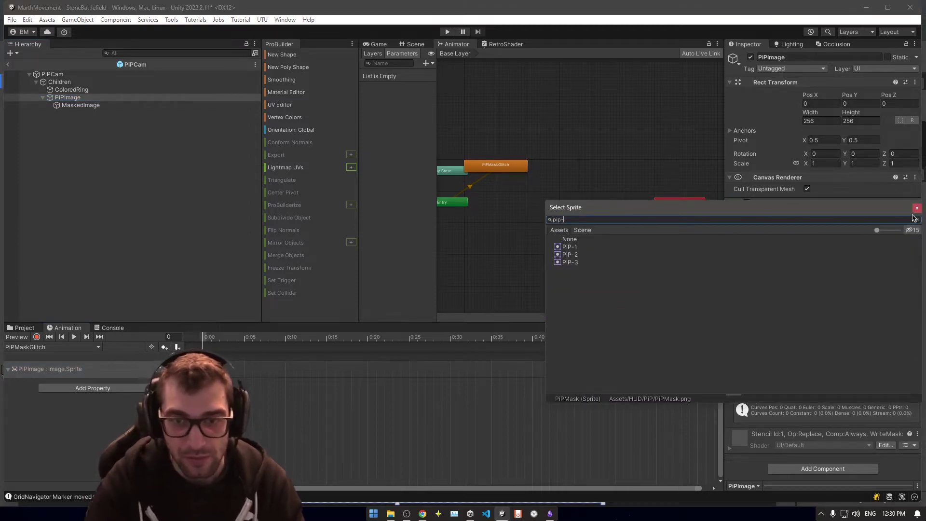
double_click(588, 246)
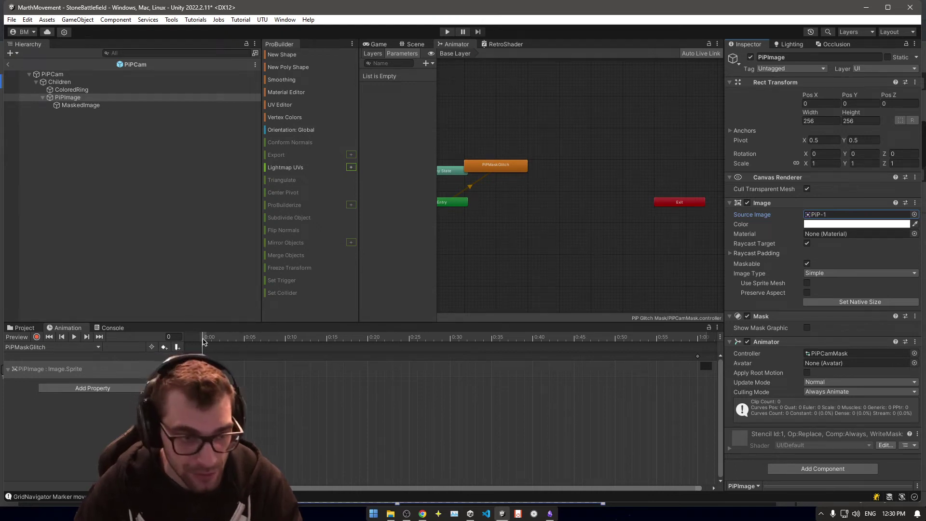
Key the PiP-2 sprite at frame 20 and the PiP-1 sprite at frame 0.
left_click_drag(244, 338, 363, 348)
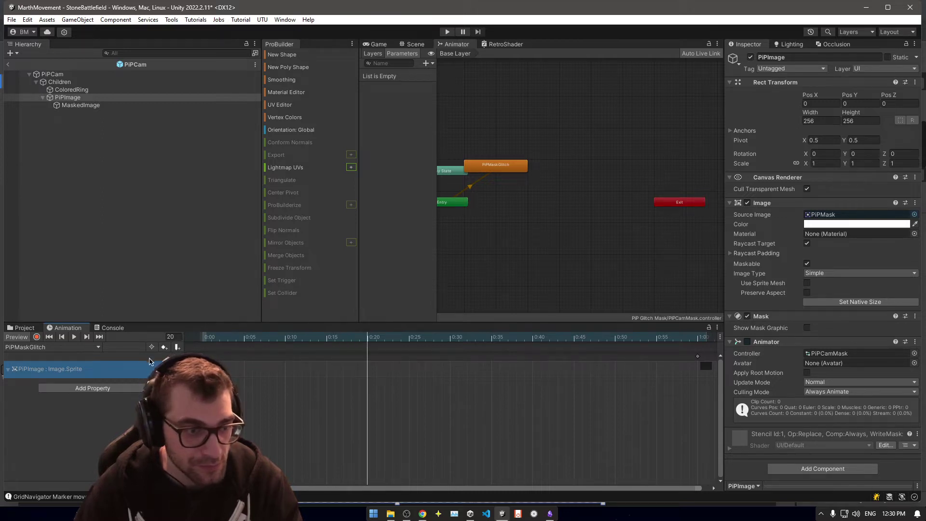
left_click(164, 347)
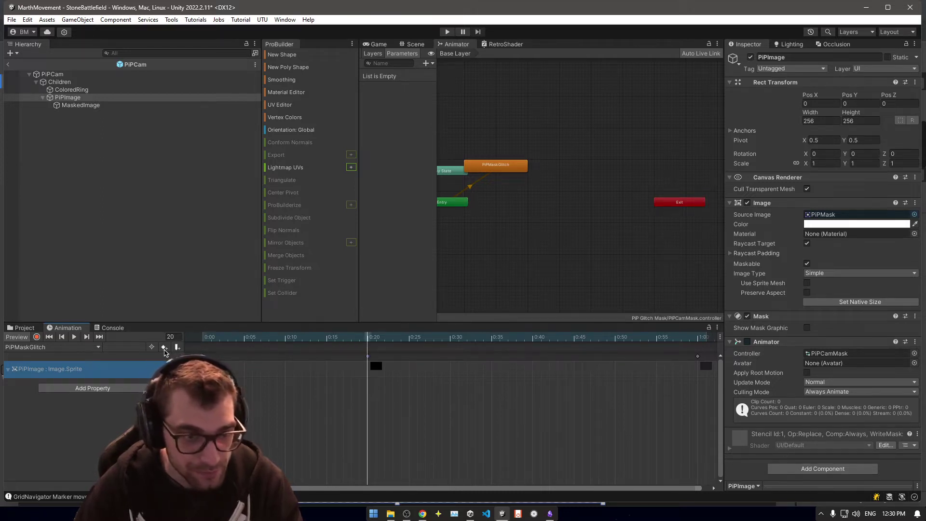
left_click(914, 214)
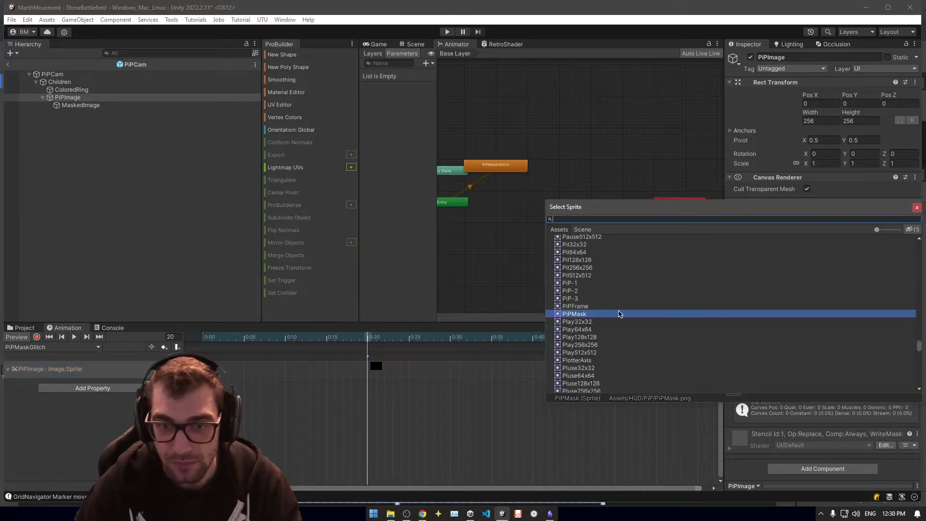
double_click(570, 291)
left_click(204, 336)
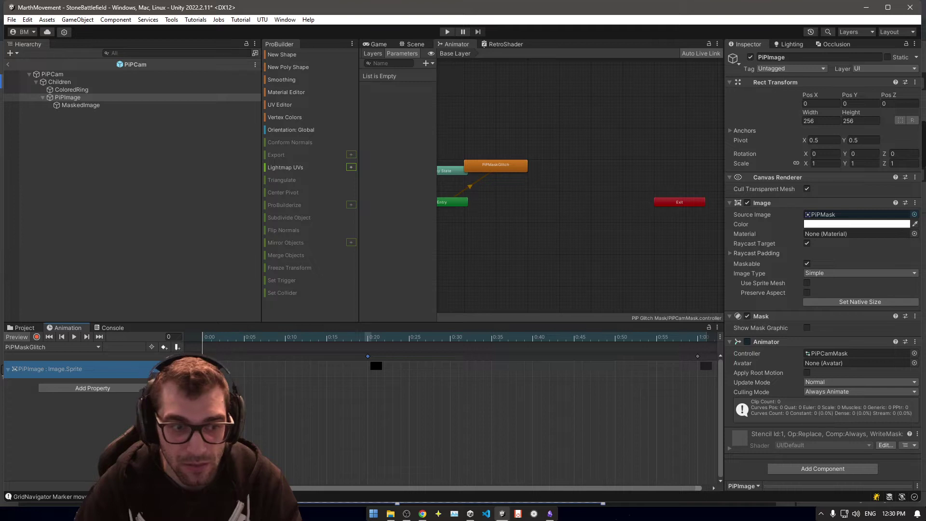
left_click(468, 350)
left_click(914, 214)
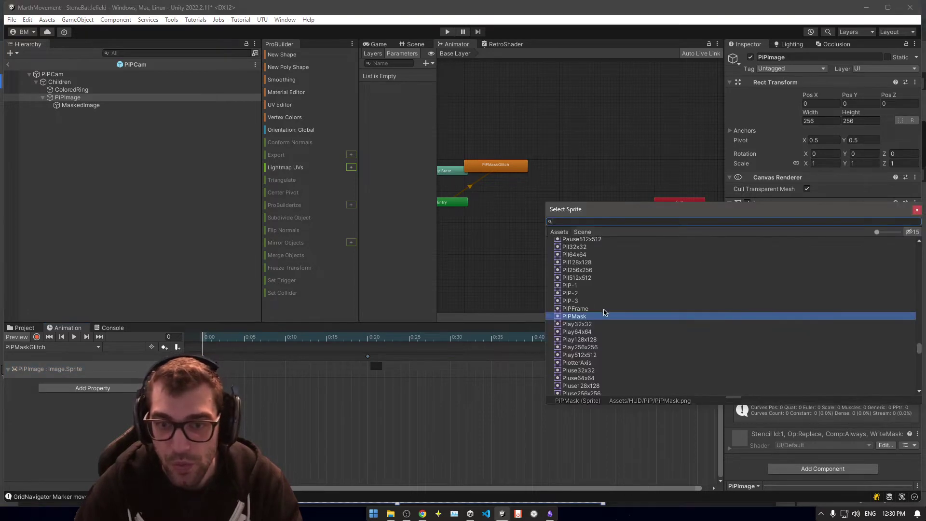
double_click(571, 286)
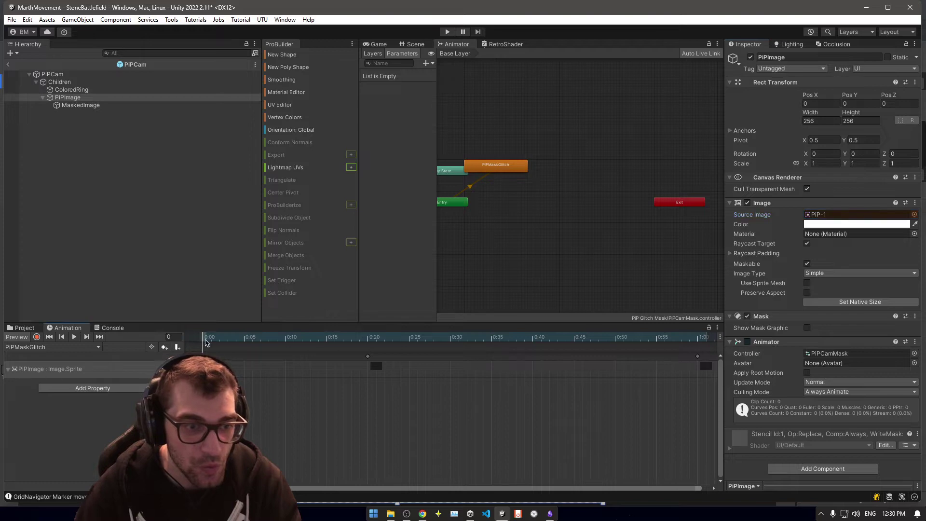
left_click_drag(206, 342, 367, 349)
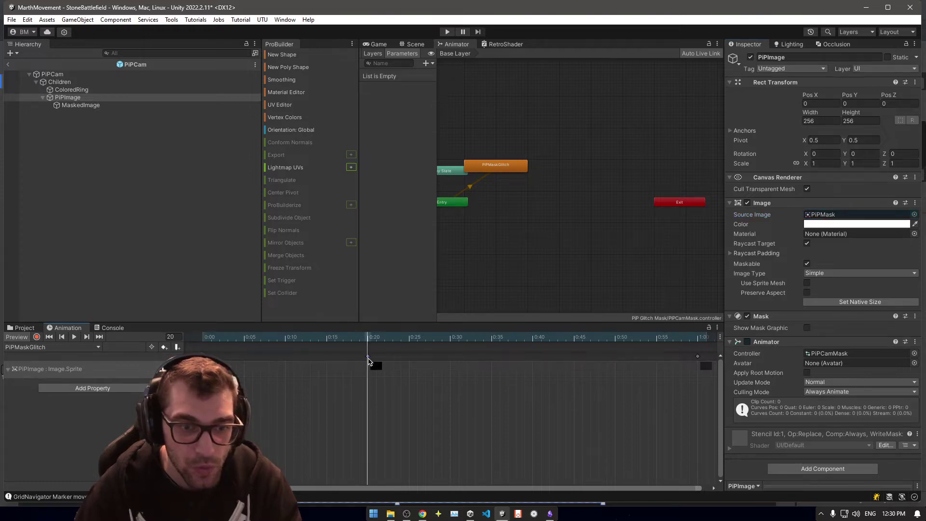
left_click(914, 214)
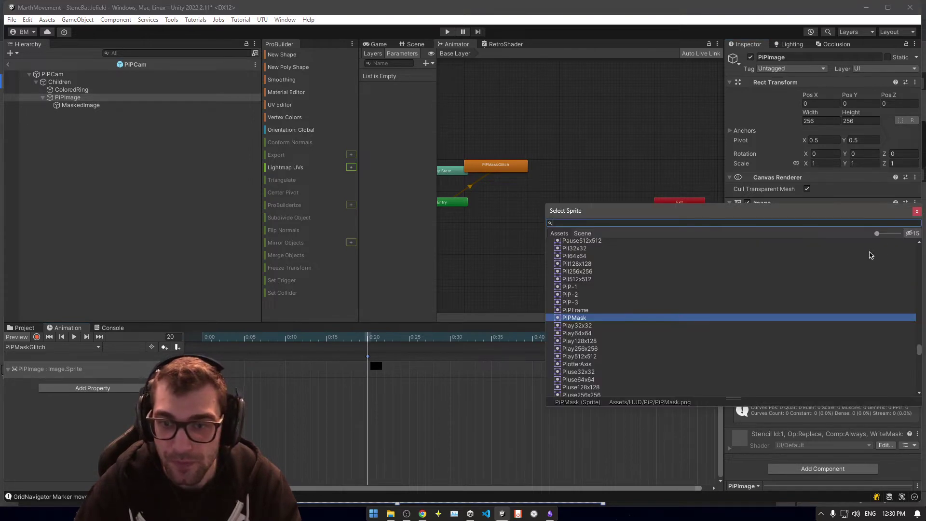
left_click(574, 295)
double_click(577, 295)
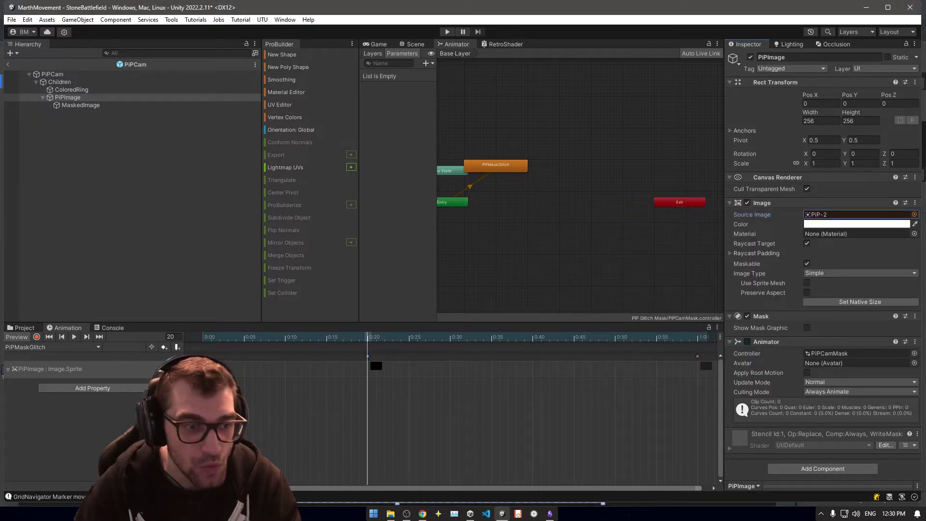
Key the PiP-3 sprite at 0:40 and place the PiPMaskGlitch state beside Entry.
left_click_drag(369, 337, 704, 354)
left_click(700, 355)
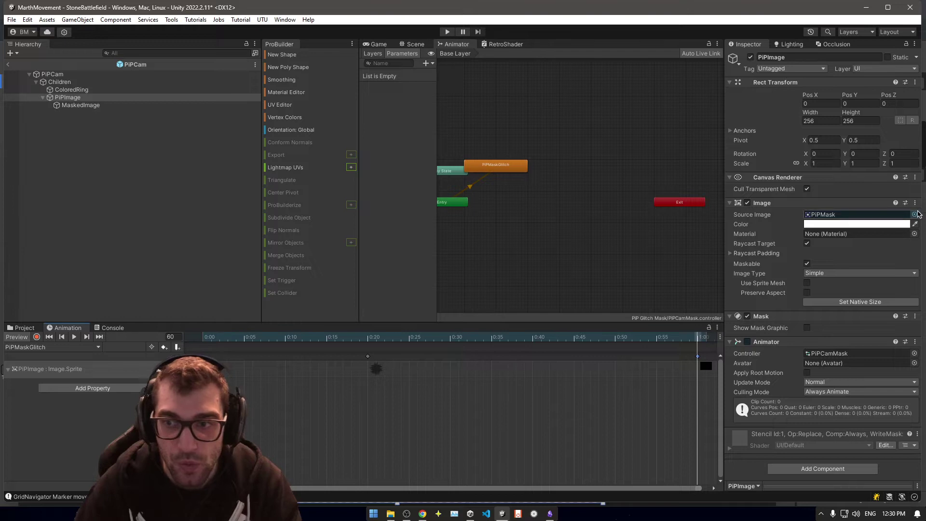
left_click_drag(567, 337, 534, 347)
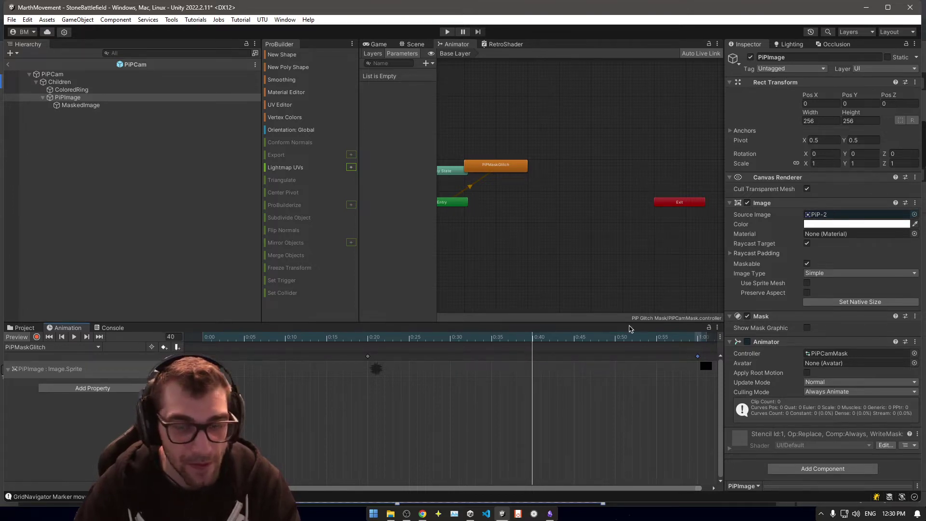
left_click(914, 214)
double_click(585, 322)
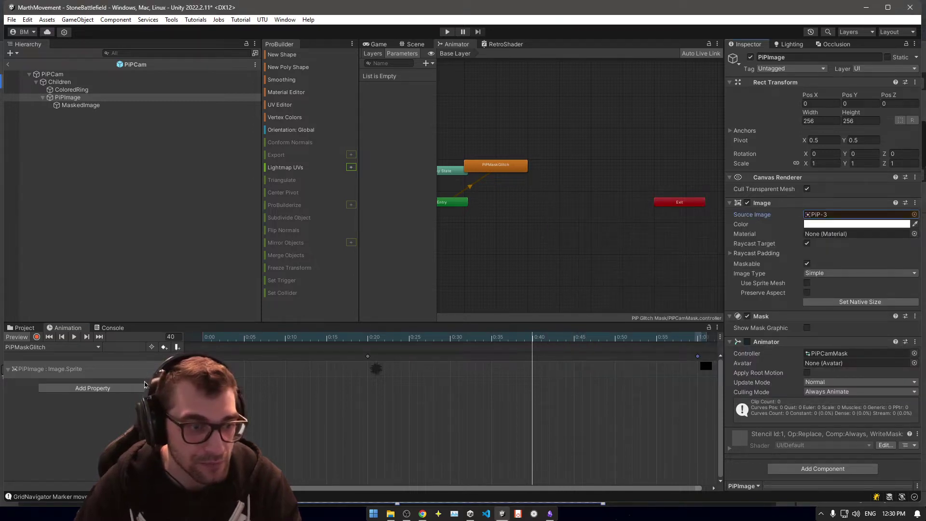
left_click(166, 347)
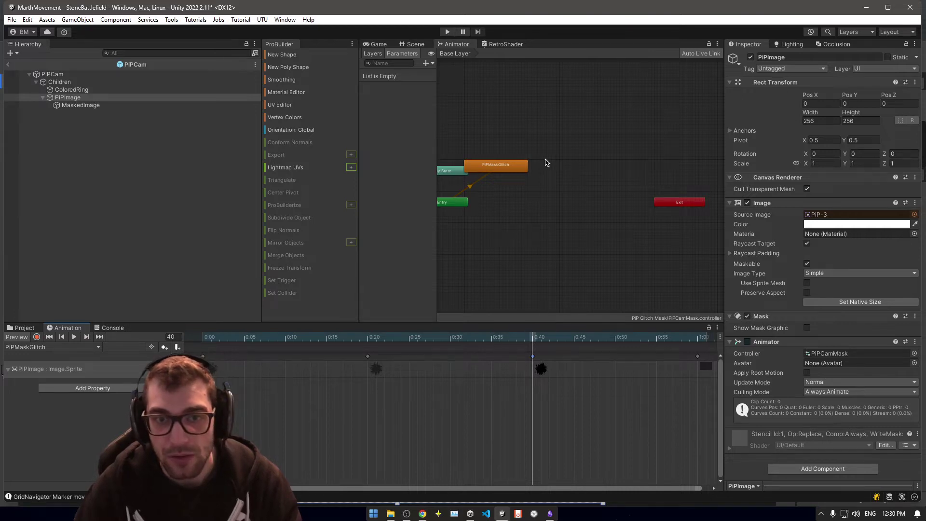
left_click_drag(511, 164, 536, 199)
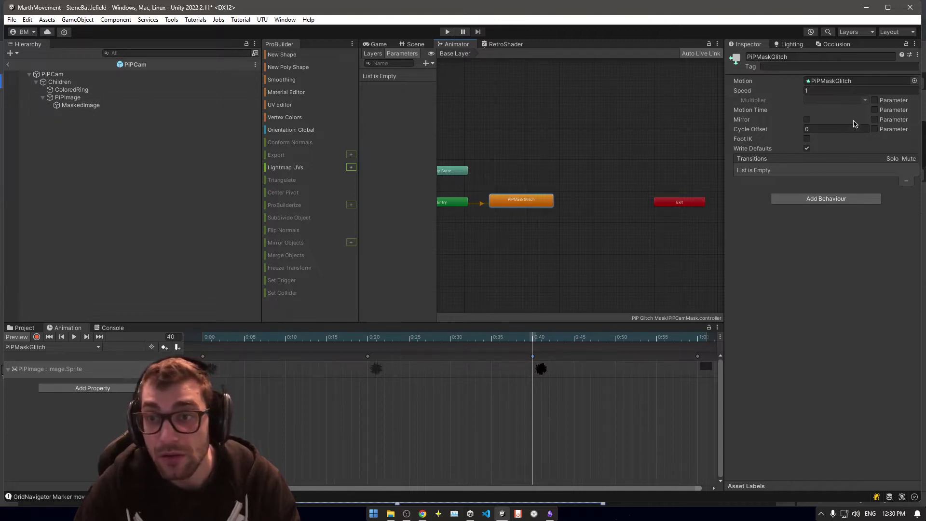
Inspect the PiPMaskGlitch clip and PiPCamMask controller assets, then return to the clip timeline.
left_click(830, 82)
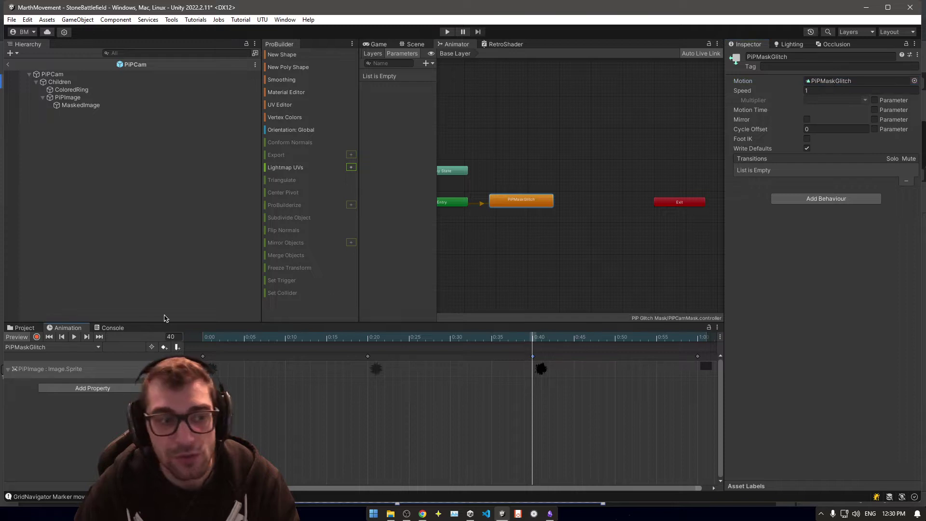
left_click(144, 368)
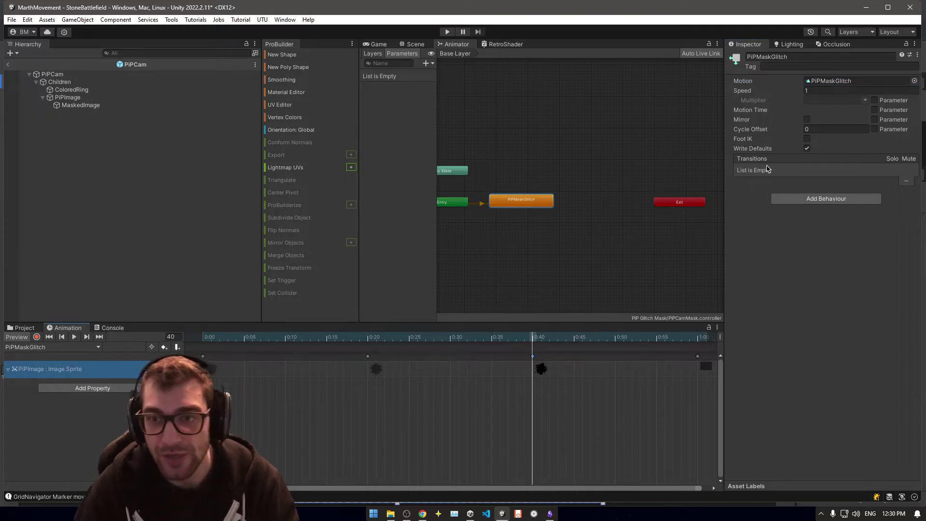
left_click(608, 173)
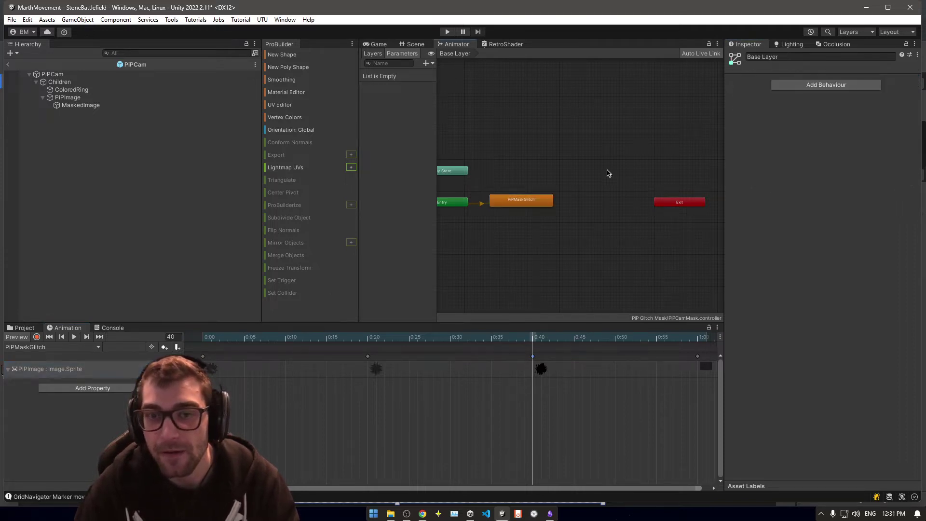
left_click(23, 327)
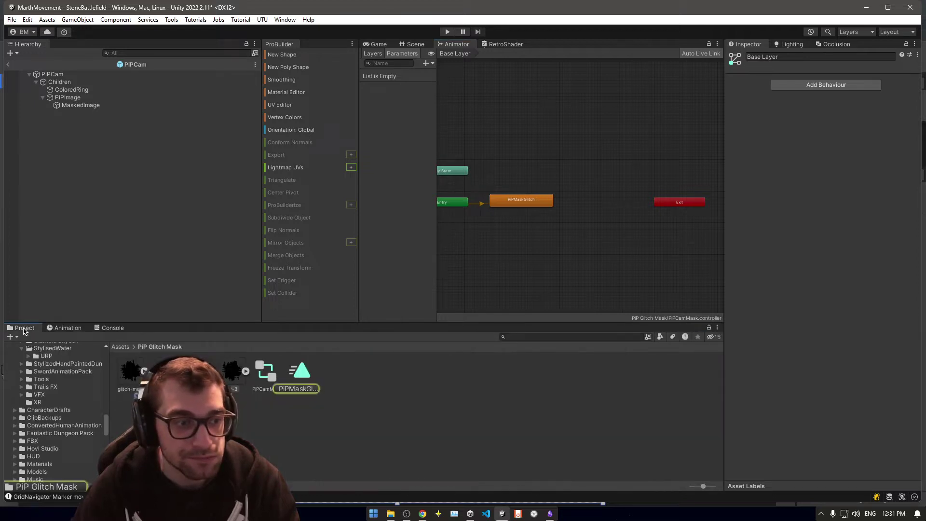
left_click(300, 372)
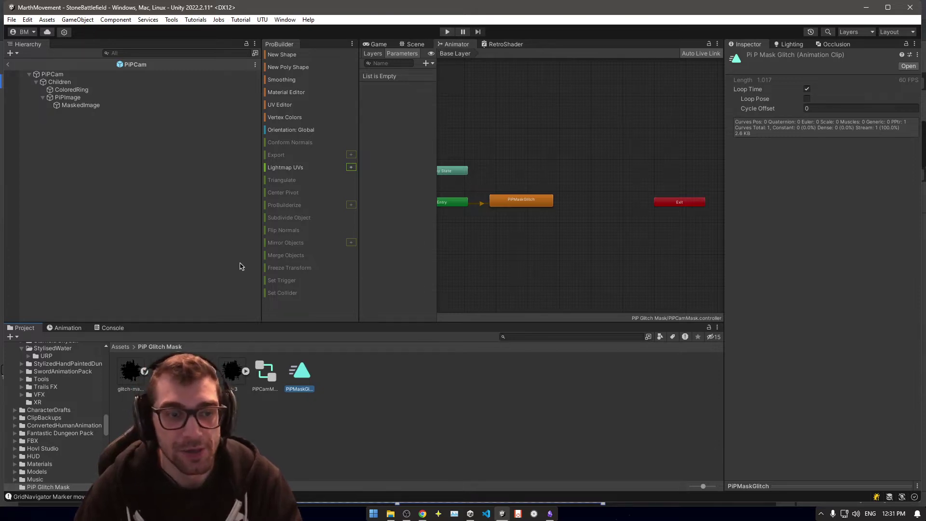
left_click(269, 371)
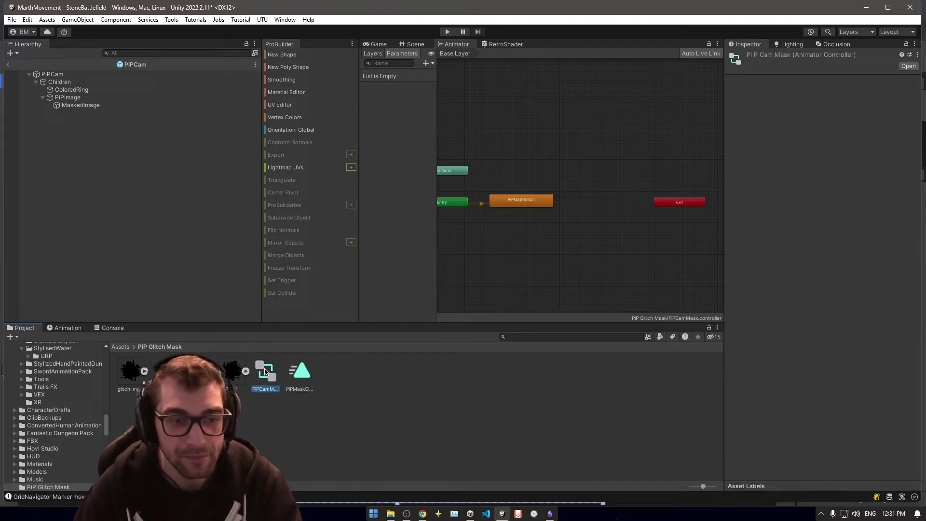
left_click(298, 371)
left_click(65, 327)
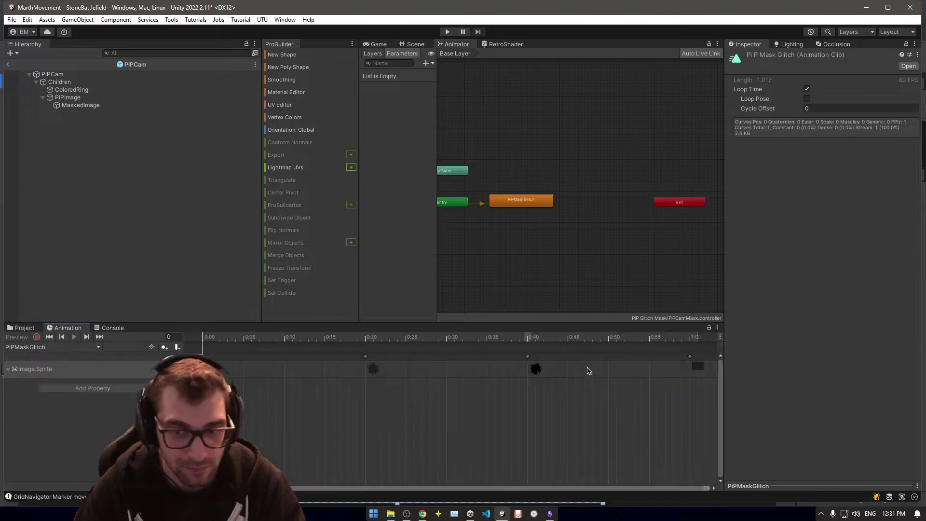
Key the sprite at 1:00 as PiP-1, then PiP-2, and rewind to frame 0.
left_click(691, 337)
left_click(690, 356)
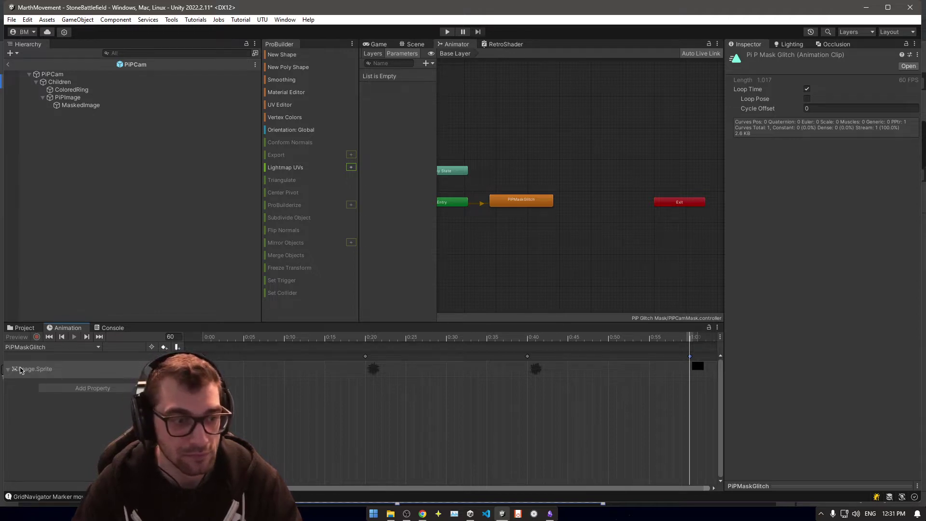
left_click(70, 98)
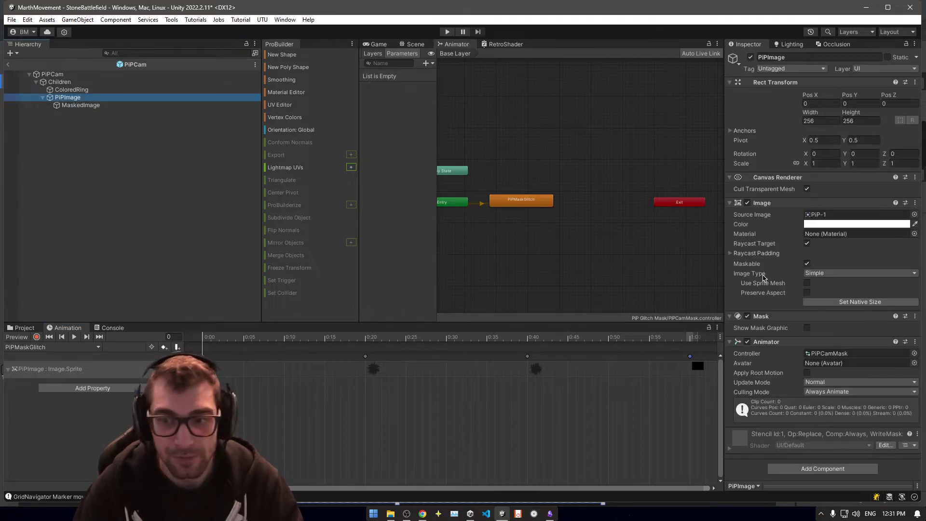
key("shift+period")
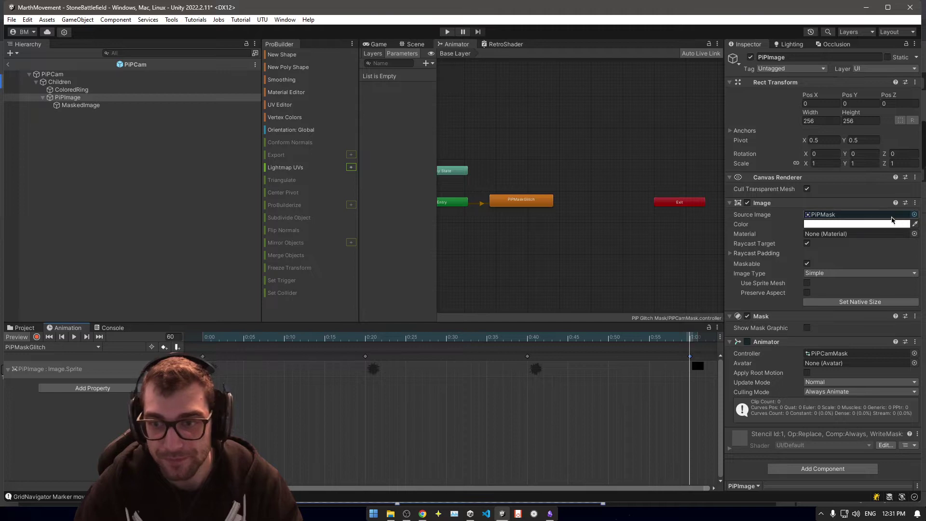
left_click(914, 214)
left_click(585, 280)
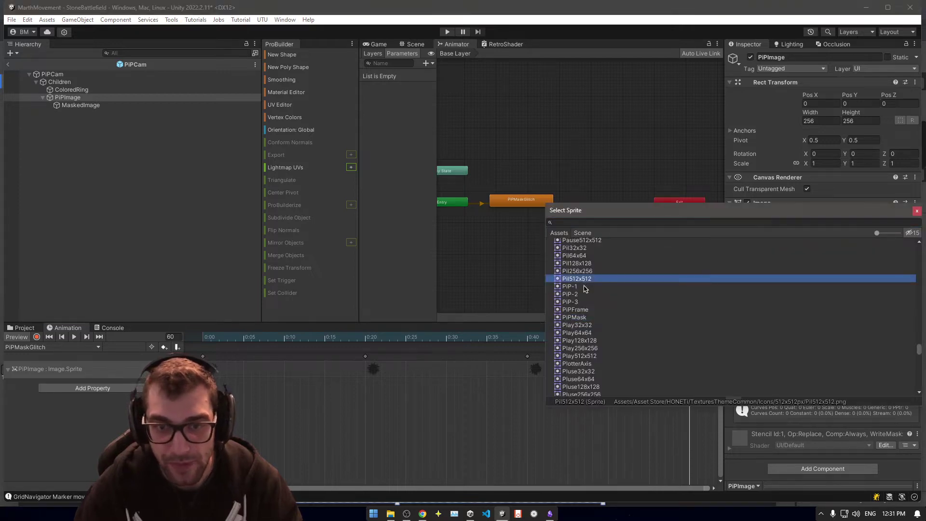
left_click(584, 287)
double_click(585, 287)
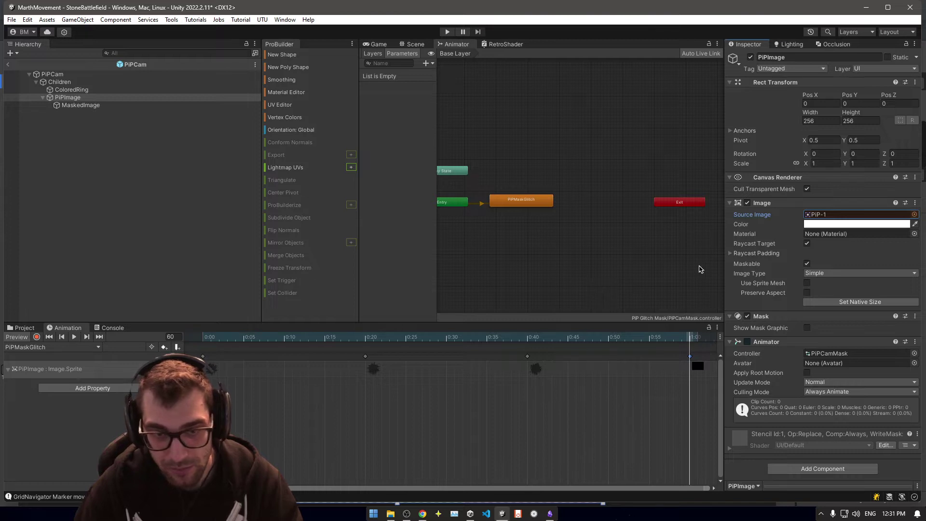
left_click(914, 214)
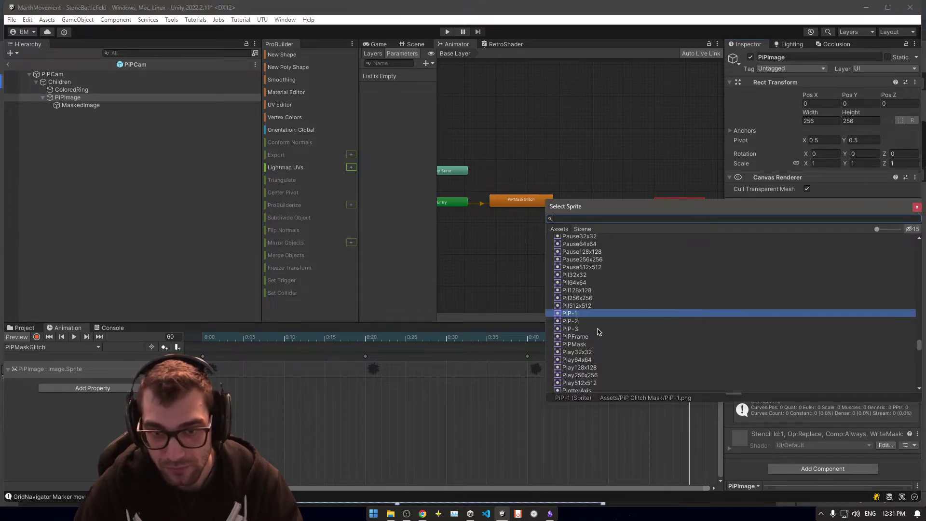
double_click(573, 322)
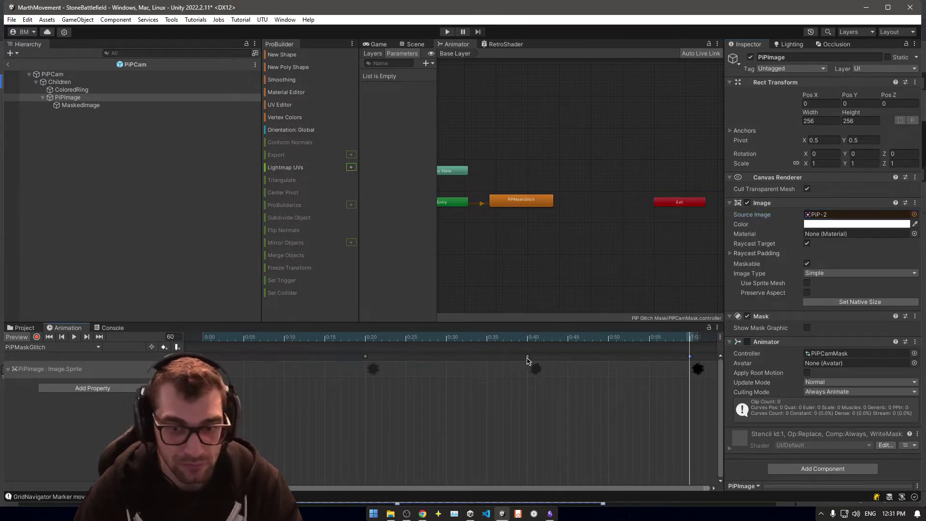
left_click_drag(430, 337, 103, 333)
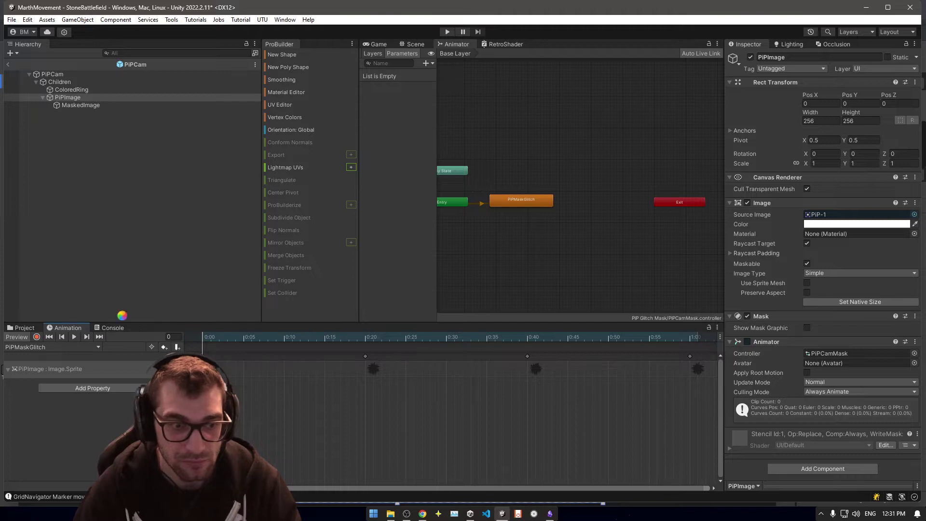
Run the game in play mode, restore the full editor layout, and select the PiPMaskGlitch clip.
left_click(447, 32)
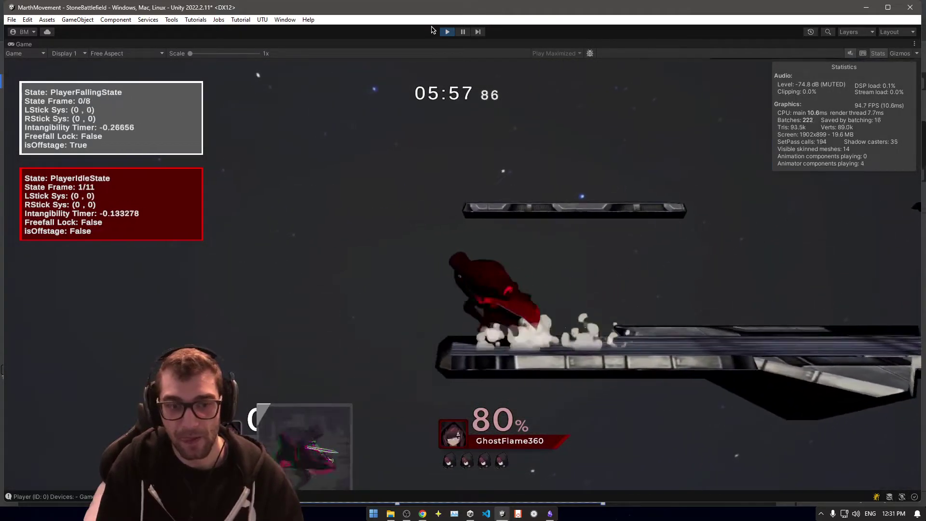
key("Escape")
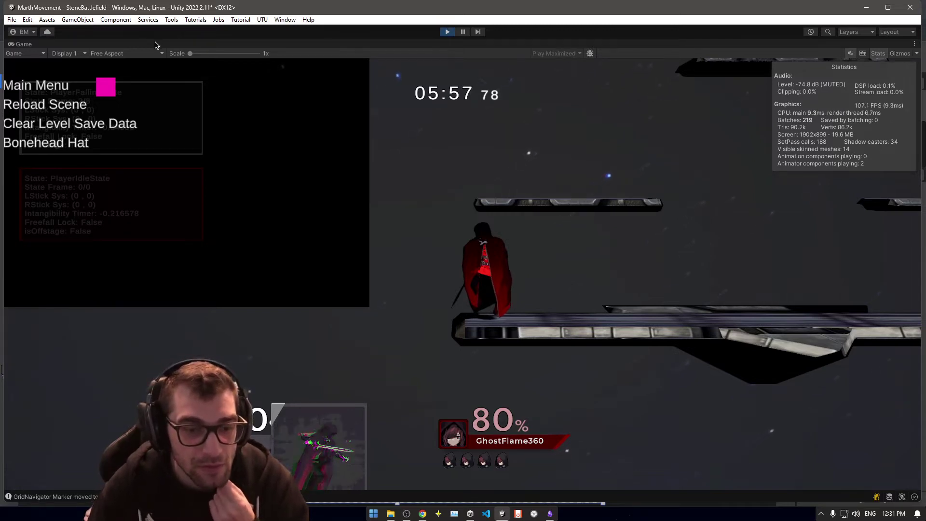
double_click(171, 43)
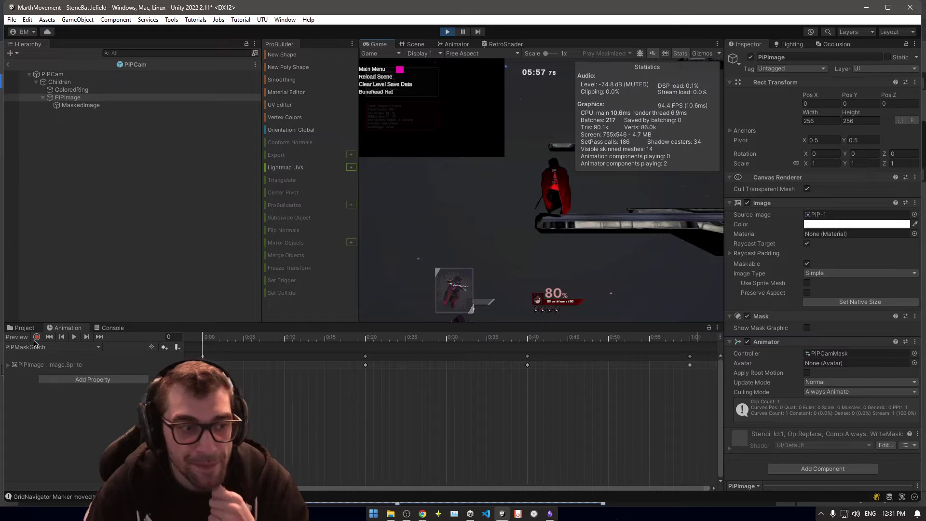
left_click(24, 327)
left_click(299, 371)
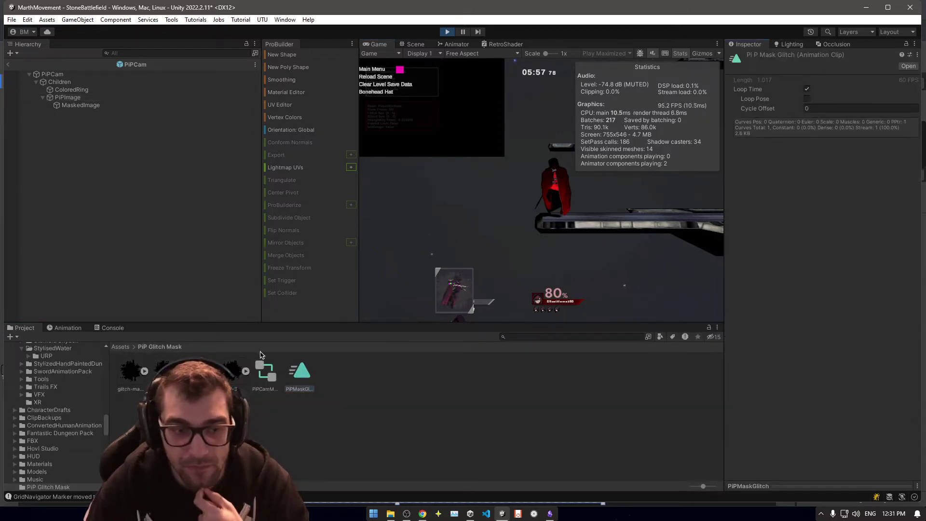
Open the PiPCamMask graph and tune the PiPMaskGlitch state's Speed, trying 2 and then a larger value.
left_click(265, 371)
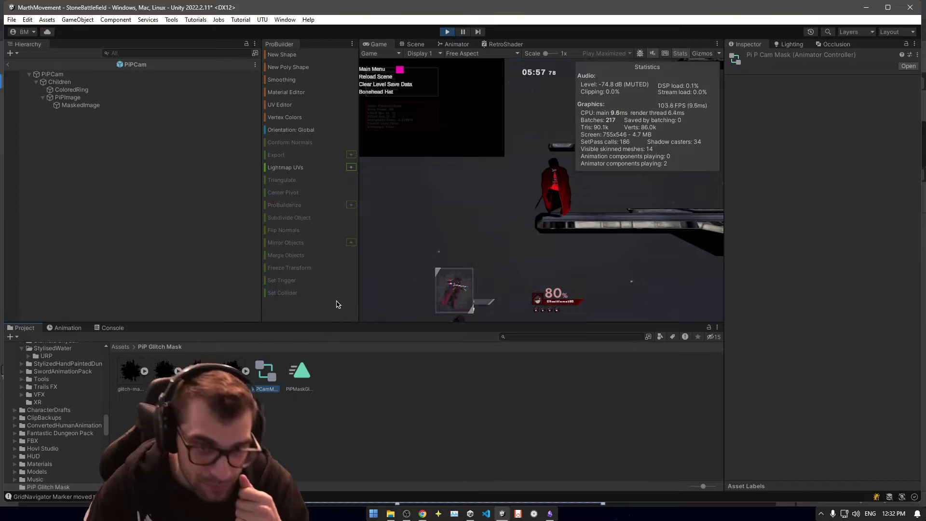
double_click(271, 373)
left_click(603, 125)
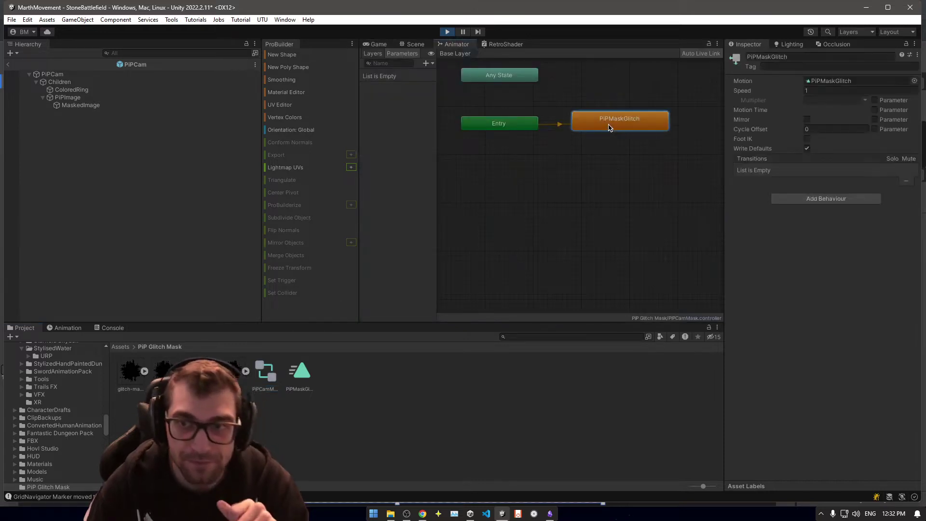
left_click(825, 89)
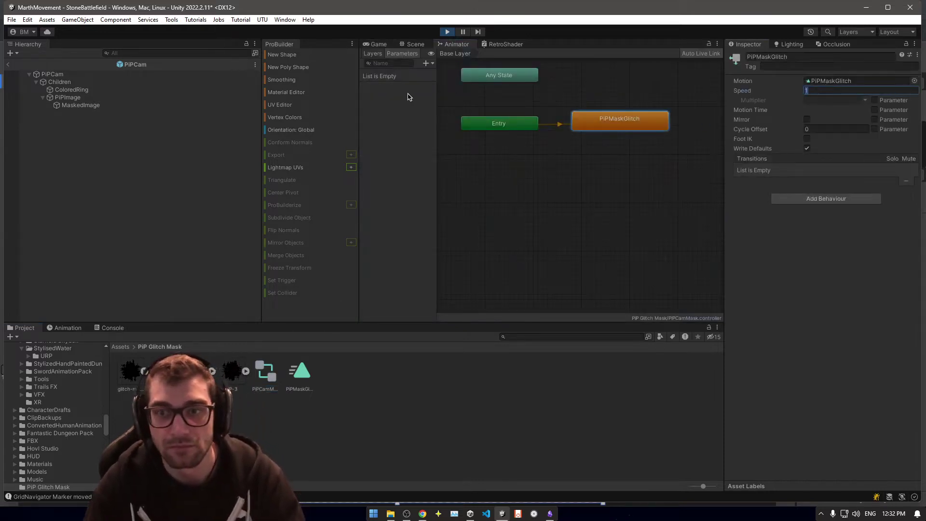
type("2")
key("Return")
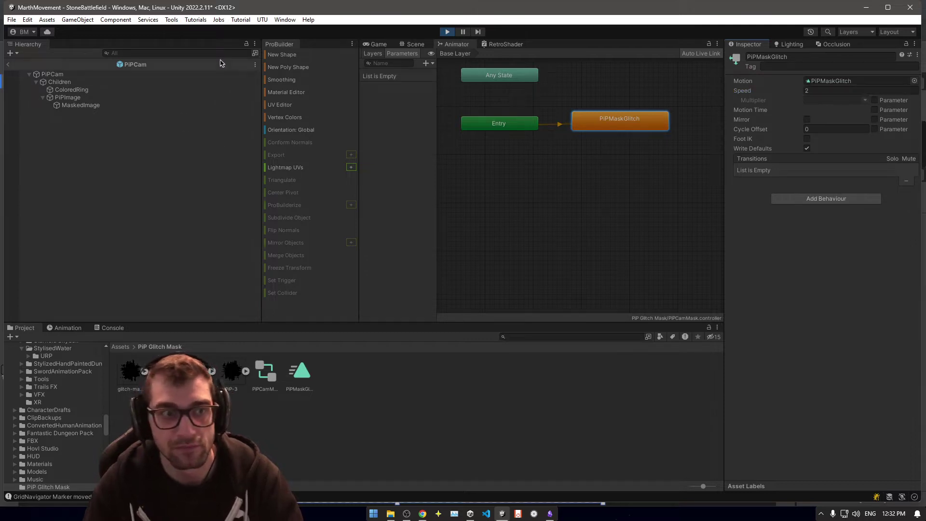
left_click(374, 44)
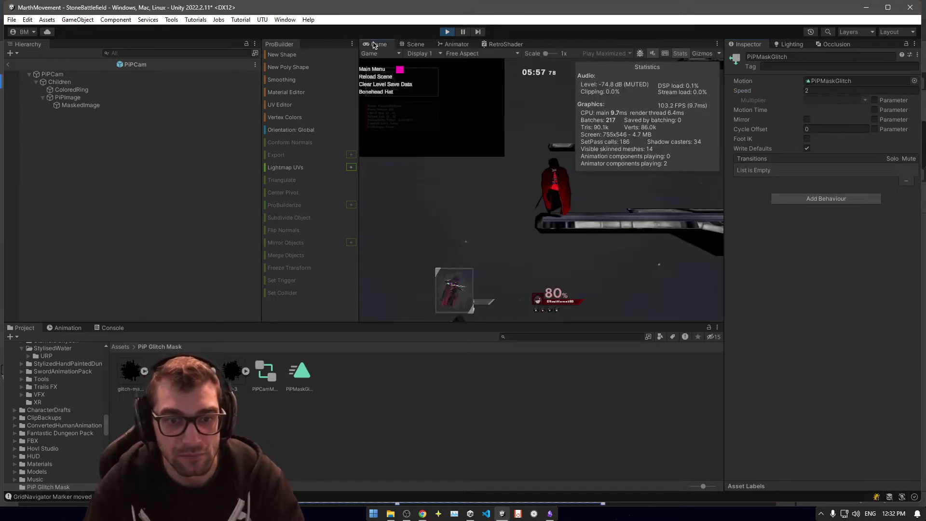
left_click(824, 91)
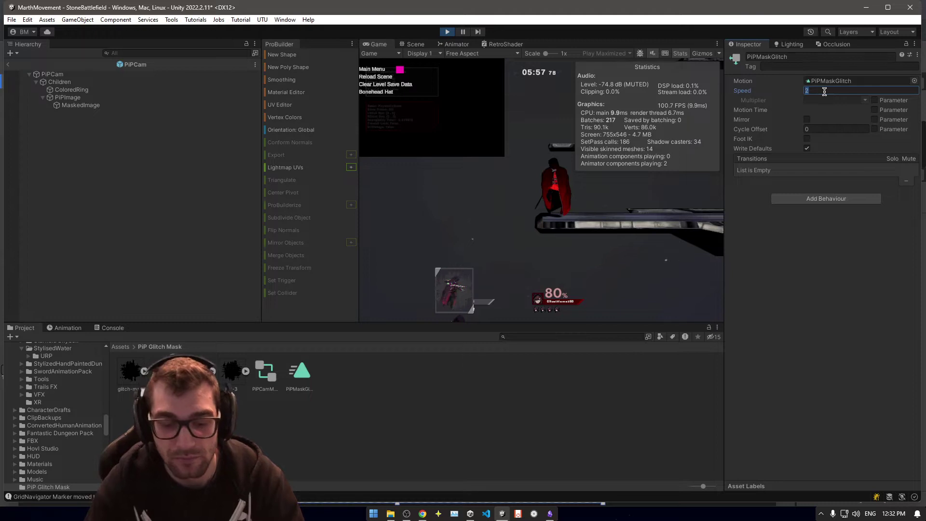
type("200")
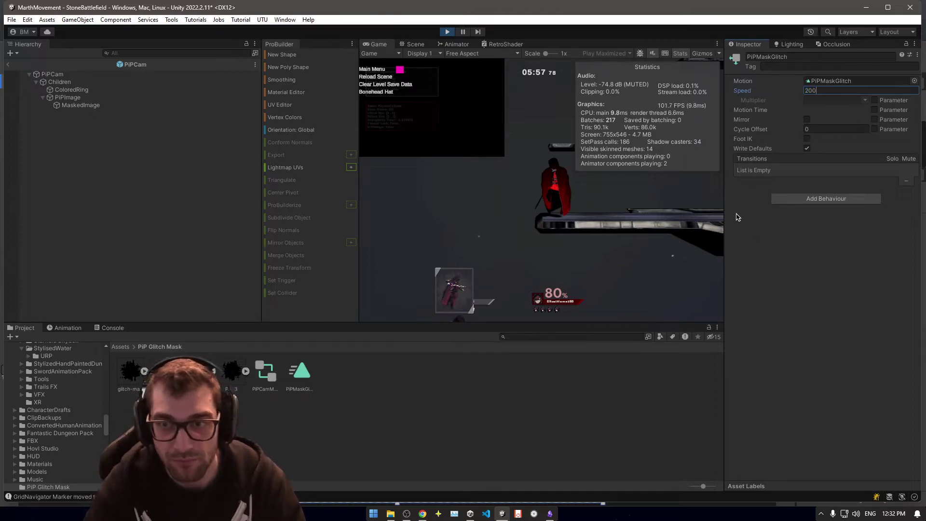
key("BackSpace")
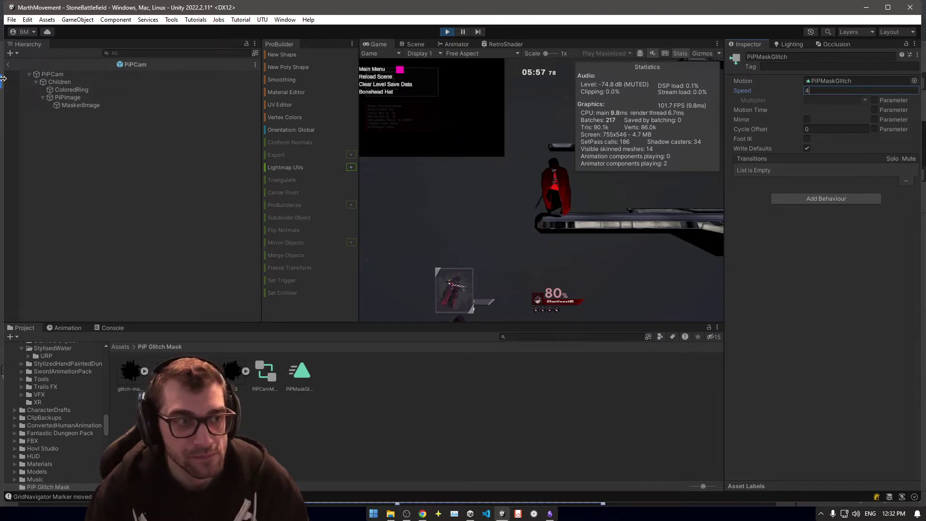
Exit the prefab and disable the ColoredRing object under PiPCam_Nari > Children.
left_click(8, 65)
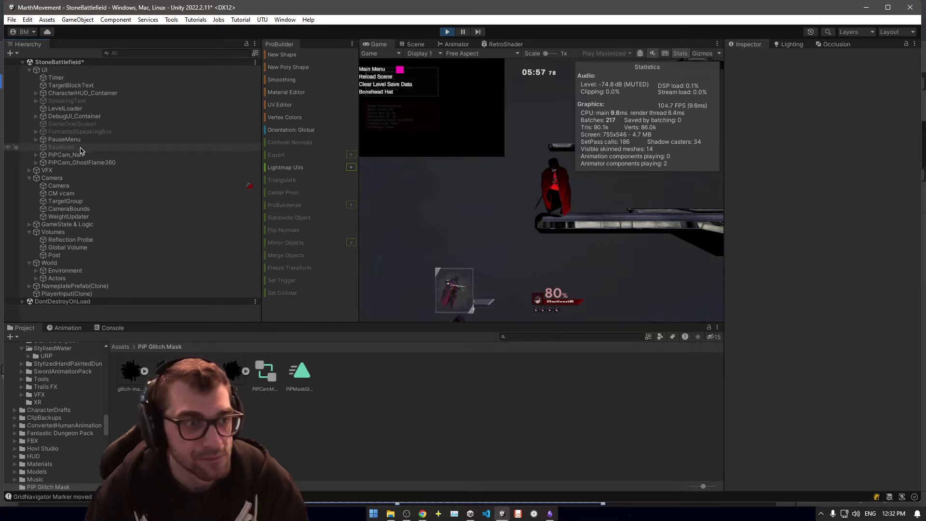
left_click(36, 155)
left_click(48, 163)
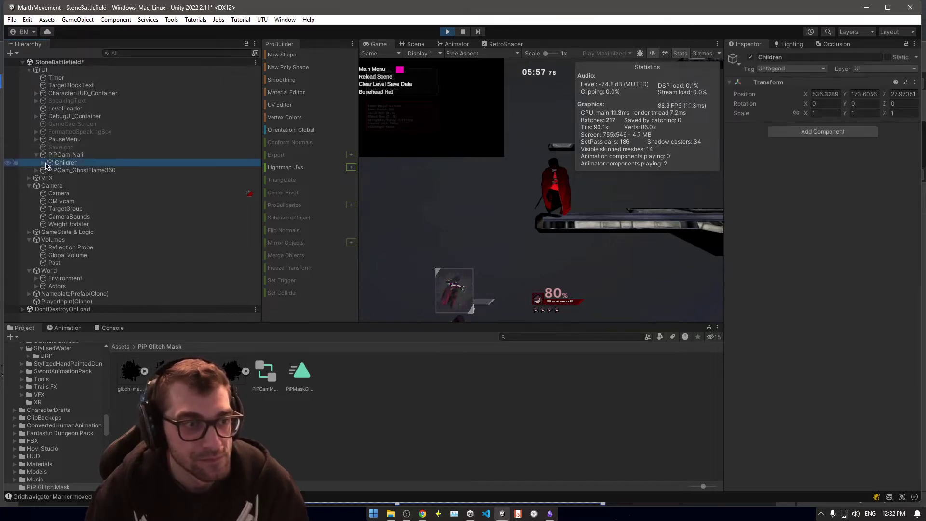
left_click(43, 162)
left_click(66, 171)
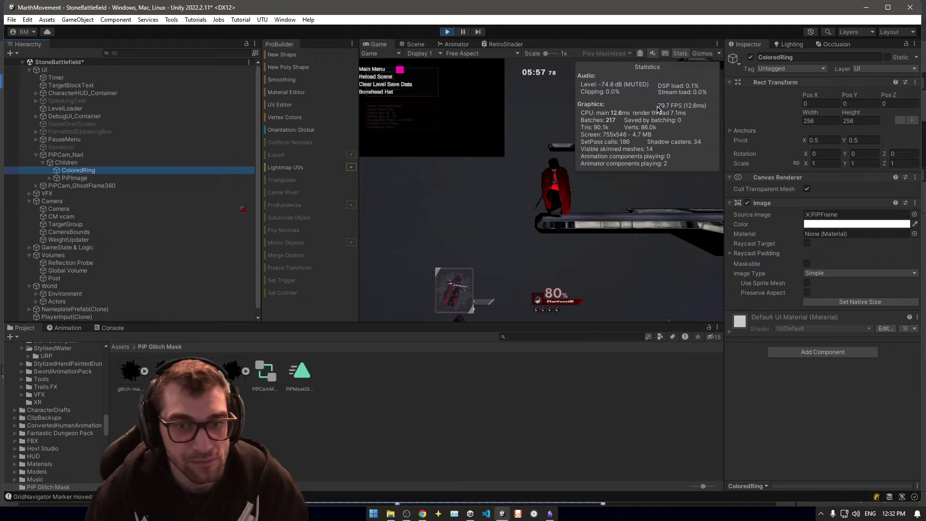
left_click(750, 57)
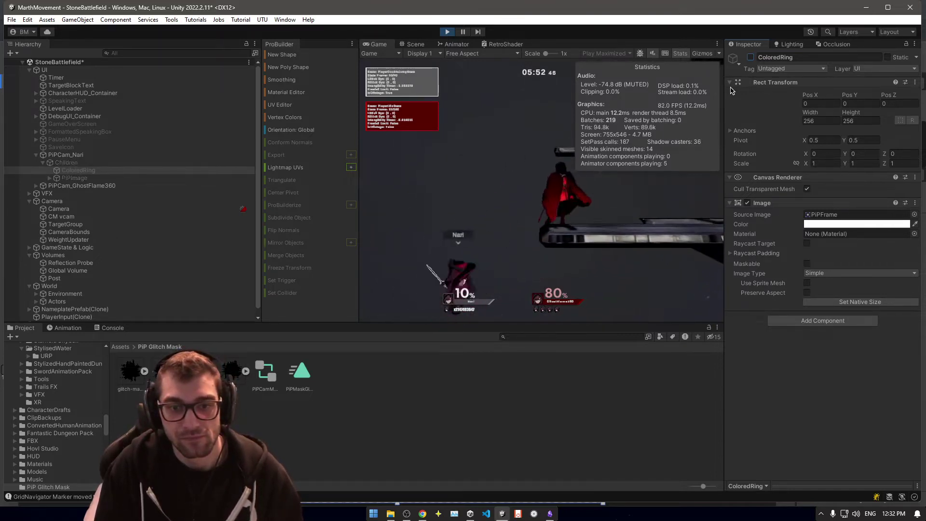
Toggle the in-game debug menu to check the running game without the coloured frame.
key("Escape")
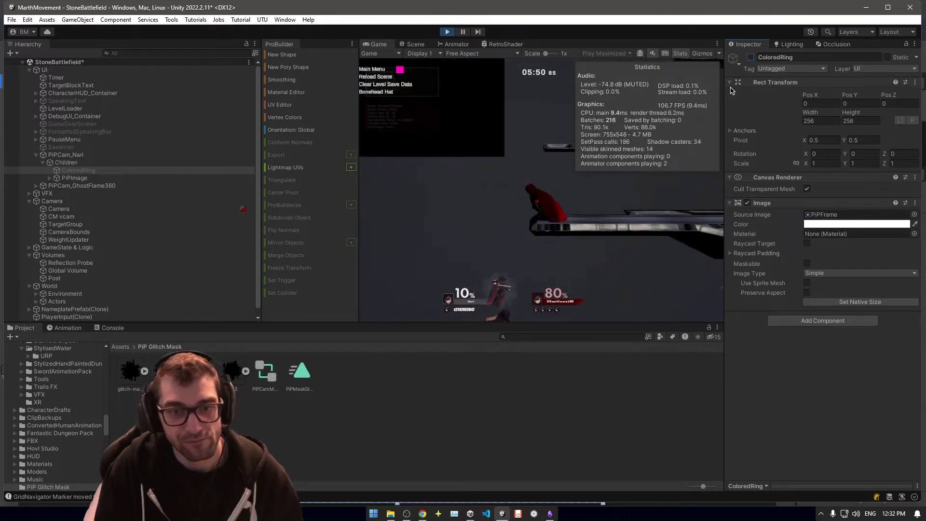
key("Escape")
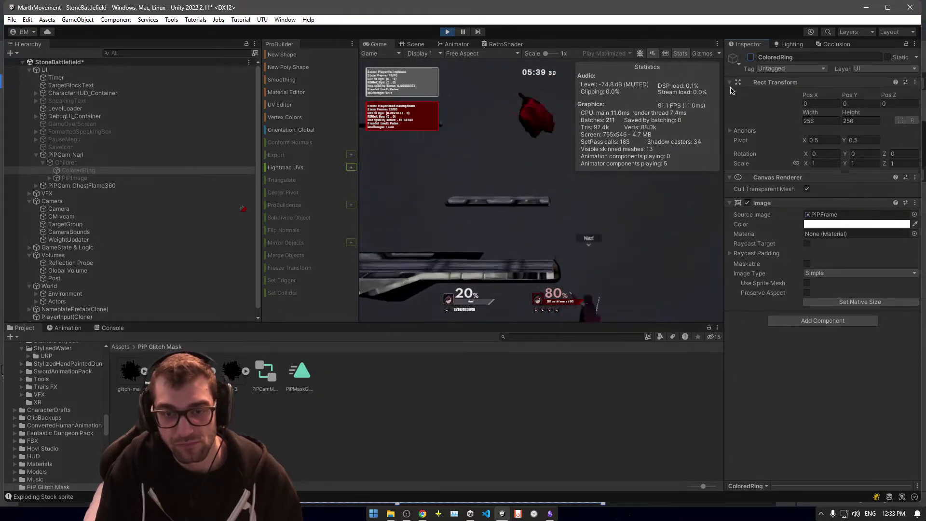
key("Escape")
key("Escape")
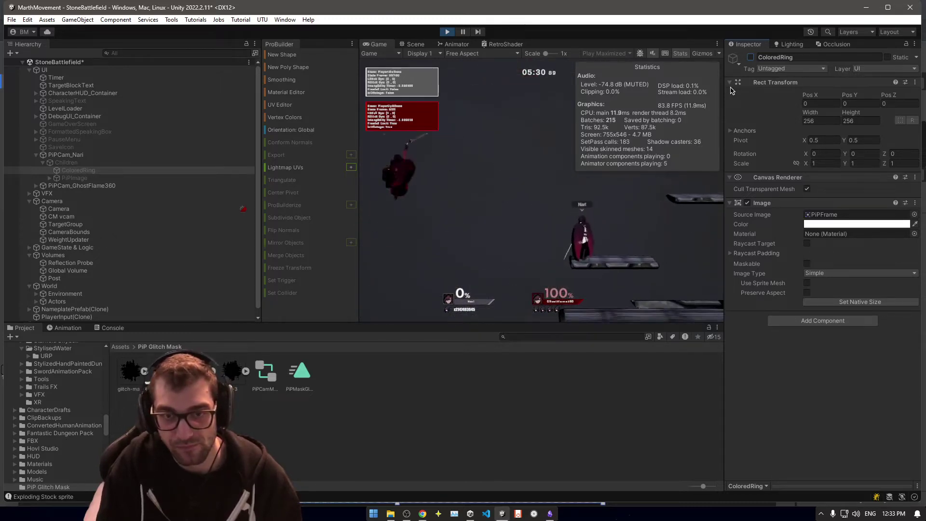
key("Escape")
key("Escape")
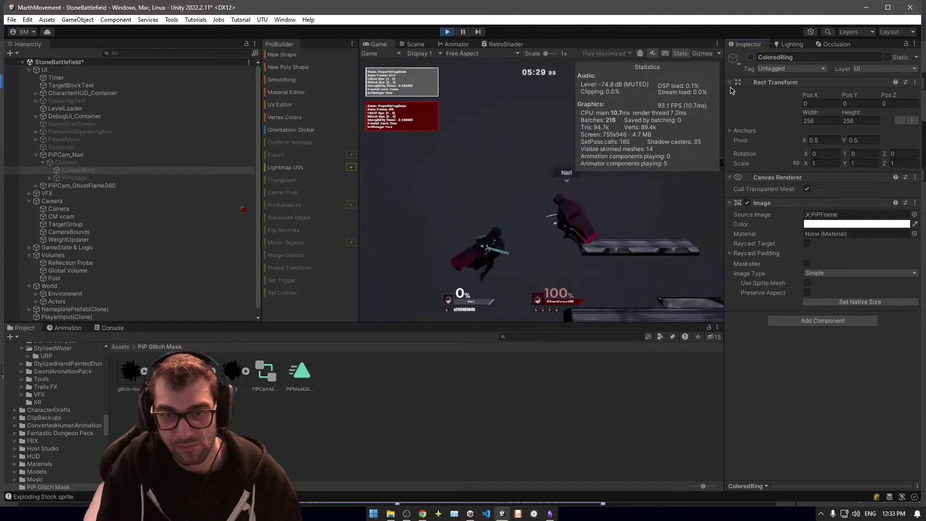
key("Escape")
key("Escape")
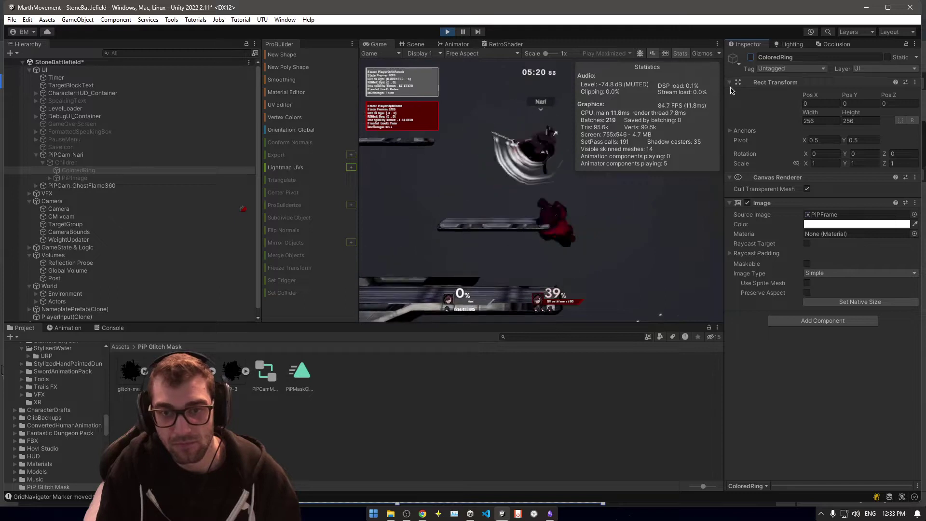
key("Escape")
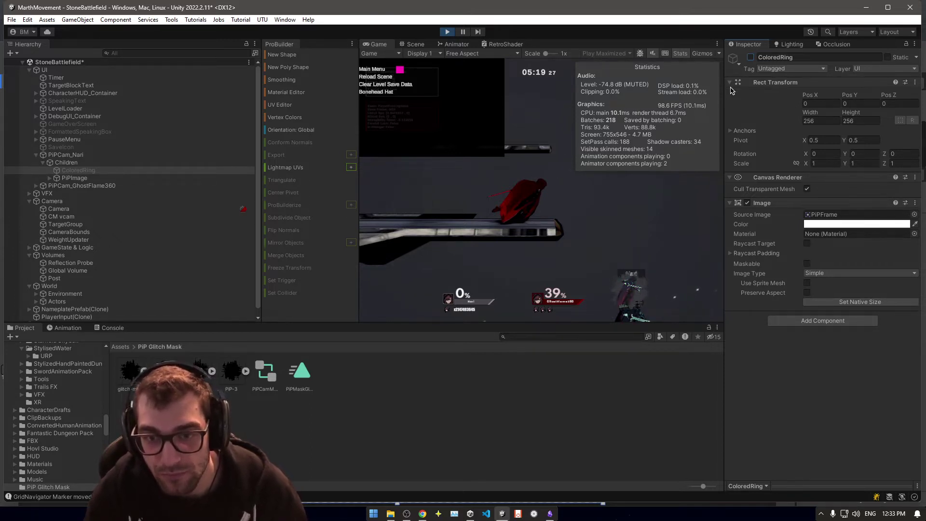
Tint PiPImage's Image colour light red, then stop play mode.
left_click(55, 179)
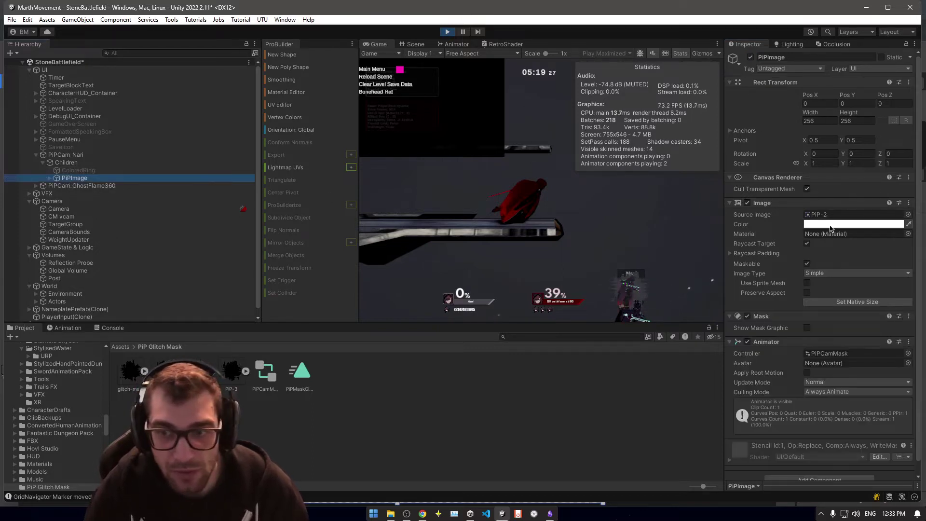
left_click(853, 223)
left_click_drag(863, 282, 849, 197)
left_click(916, 216)
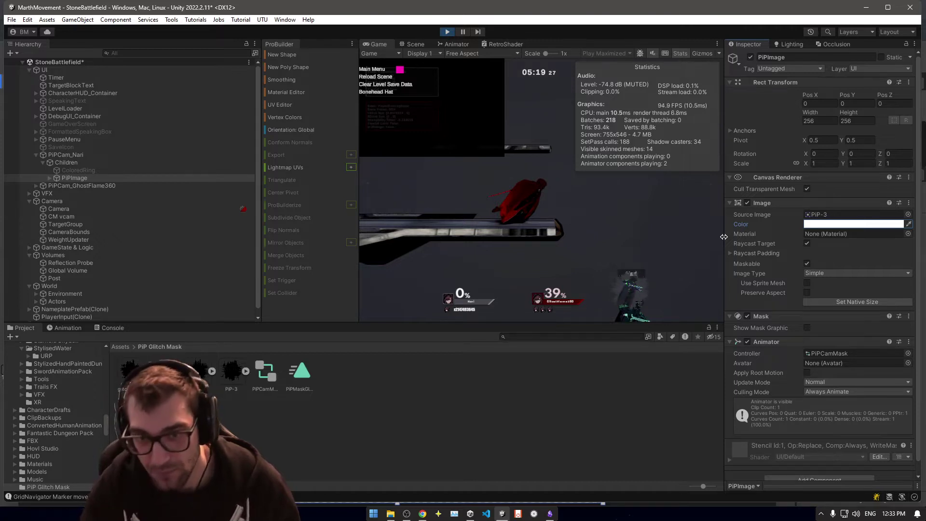
left_click(448, 31)
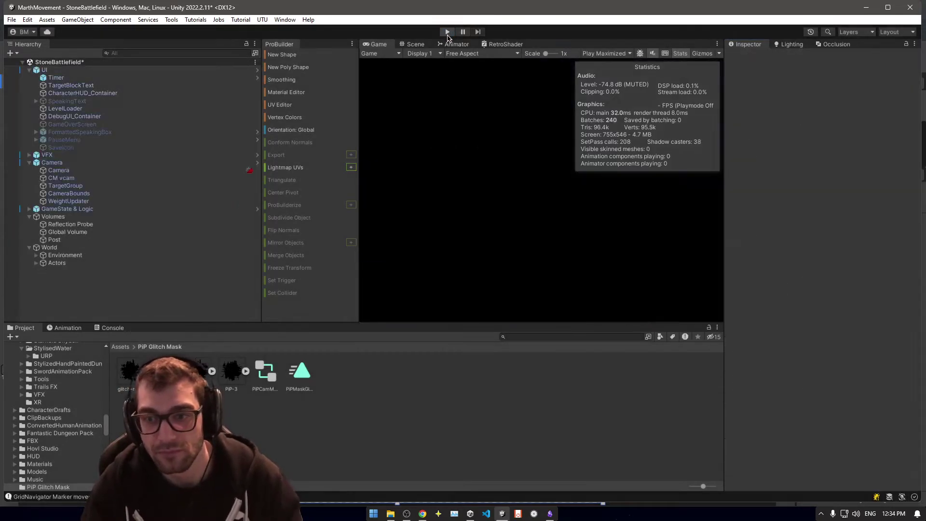
Find the PiPCam prefab with a pipcam search and enable Post Processing on its camera.
left_click(272, 375)
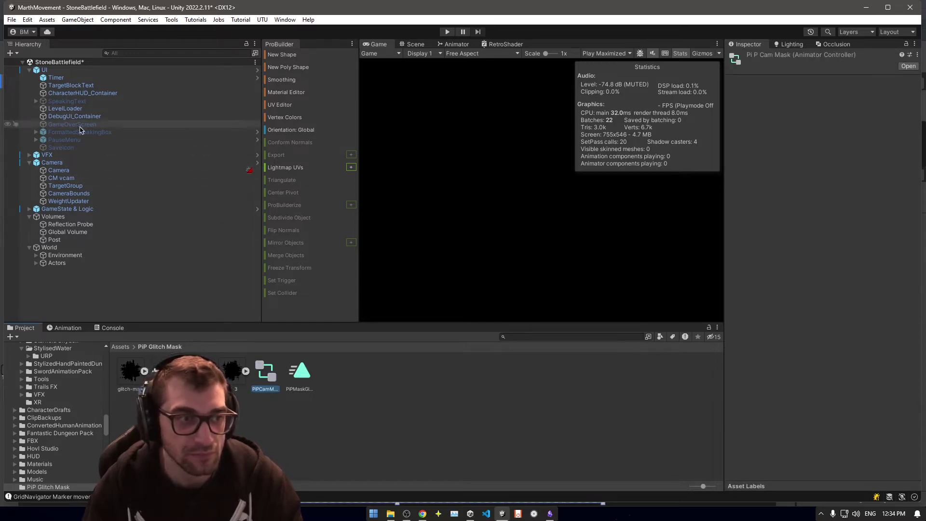
left_click(531, 335)
type("pip")
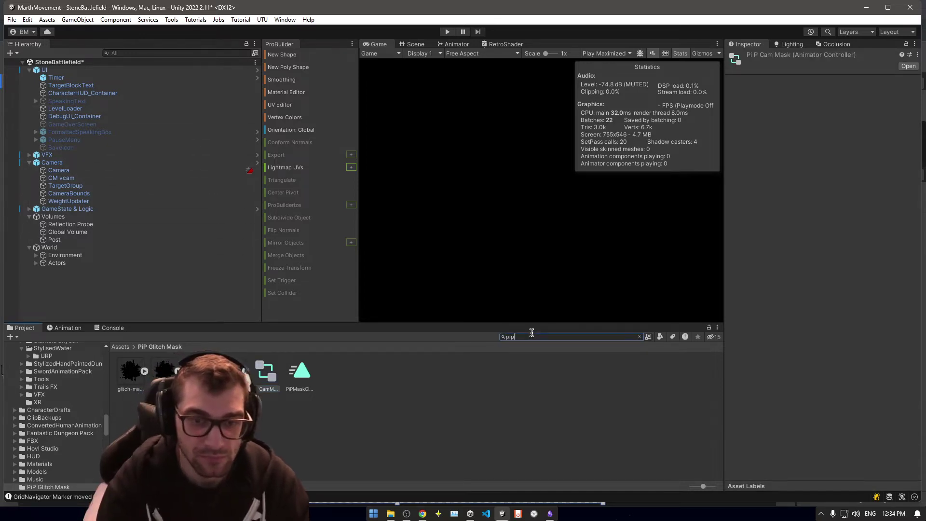
type("cam")
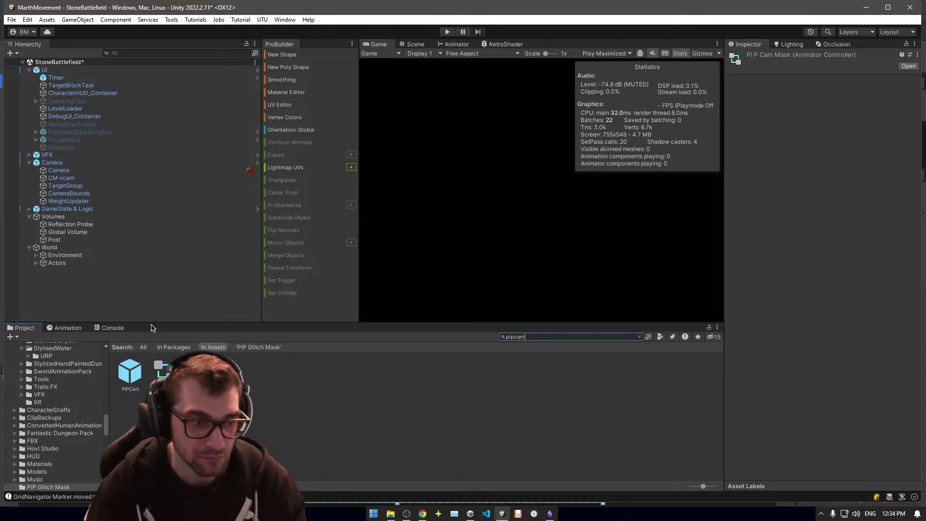
left_click(130, 372)
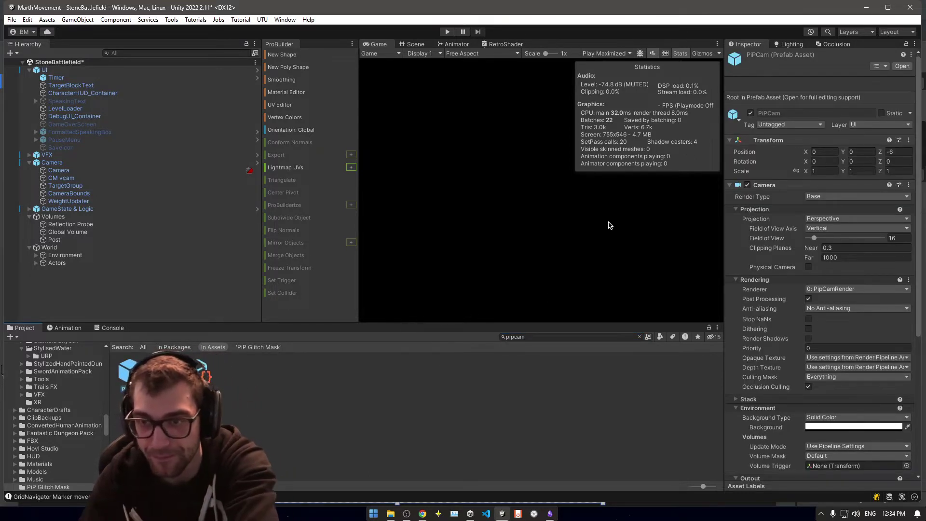
left_click(808, 299)
scroll(810, 299, "down", 8)
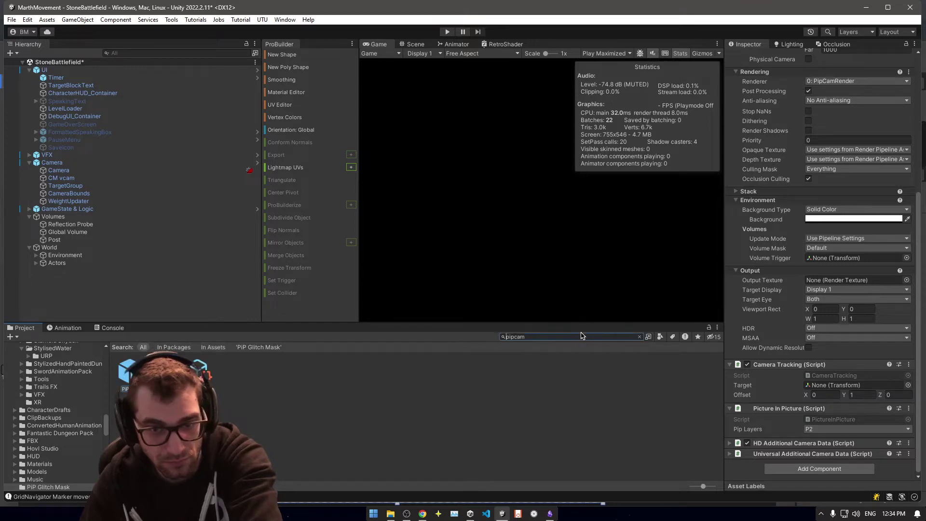
Browse the mask assets, select the PiPCamMask controller, and return to the pipcam search.
type("mask")
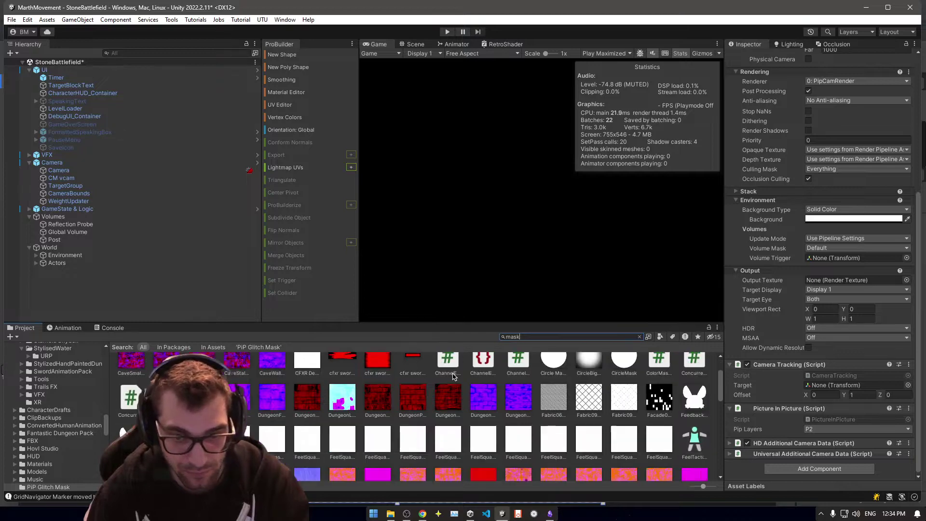
left_click(377, 413)
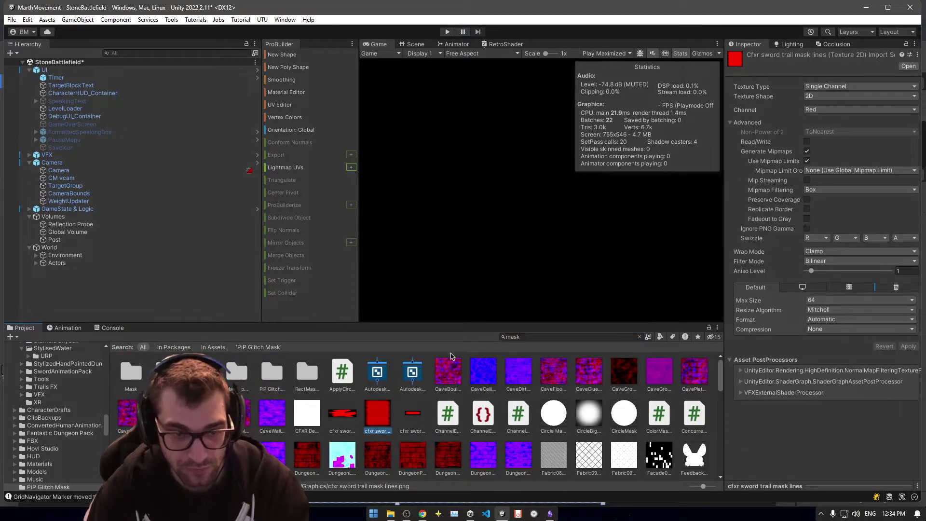
scroll(451, 355, "down", 10)
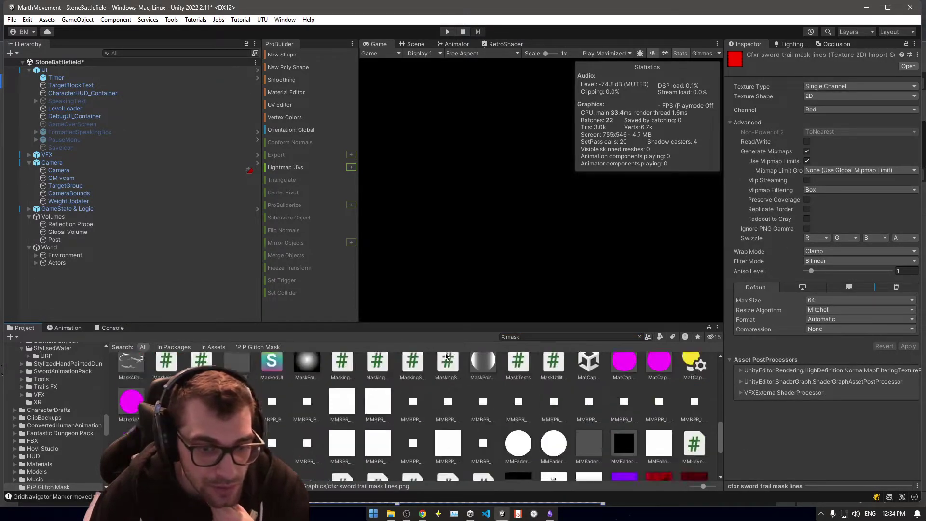
scroll(447, 355, "down", 10)
scroll(430, 393, "up", 15)
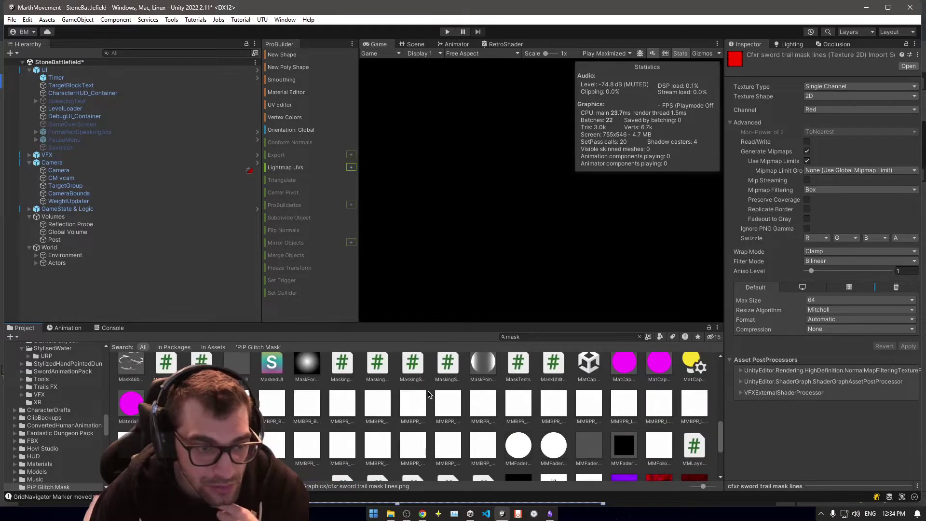
scroll(428, 394, "down", 1)
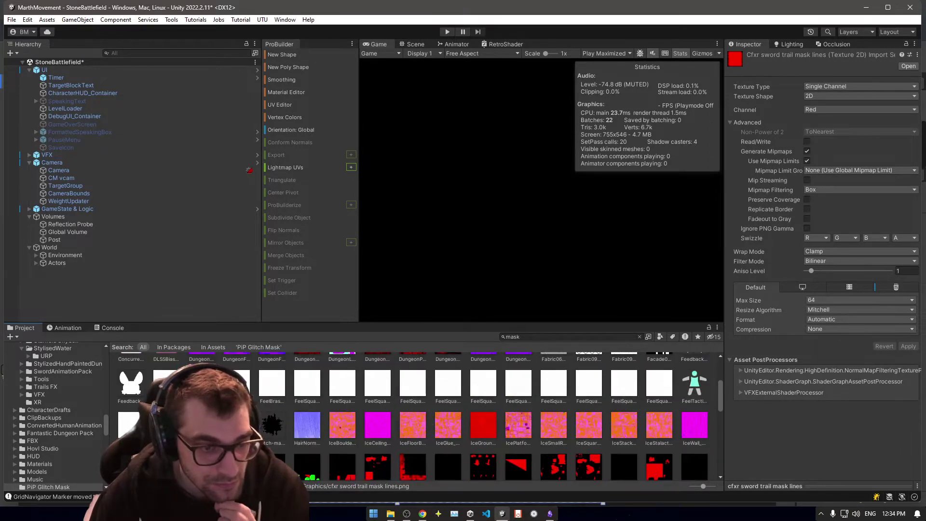
scroll(428, 394, "up", 5)
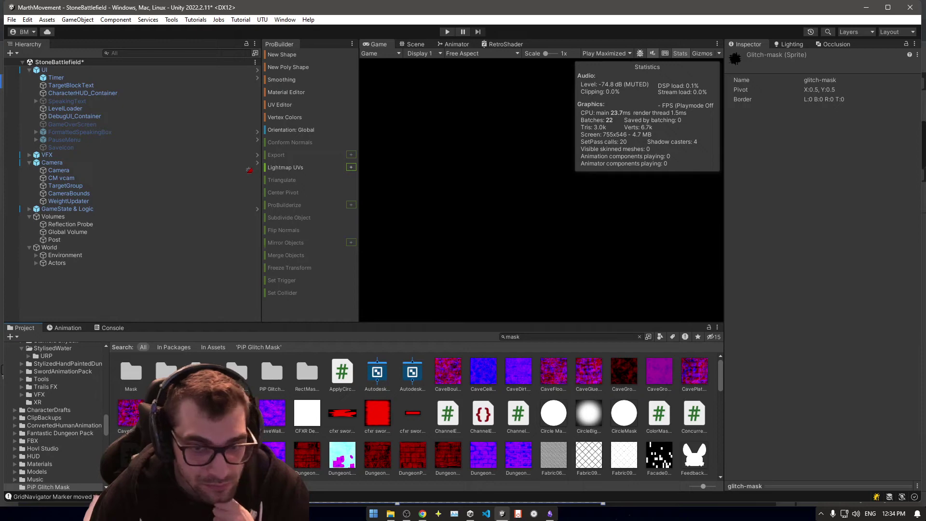
scroll(427, 394, "down", 5)
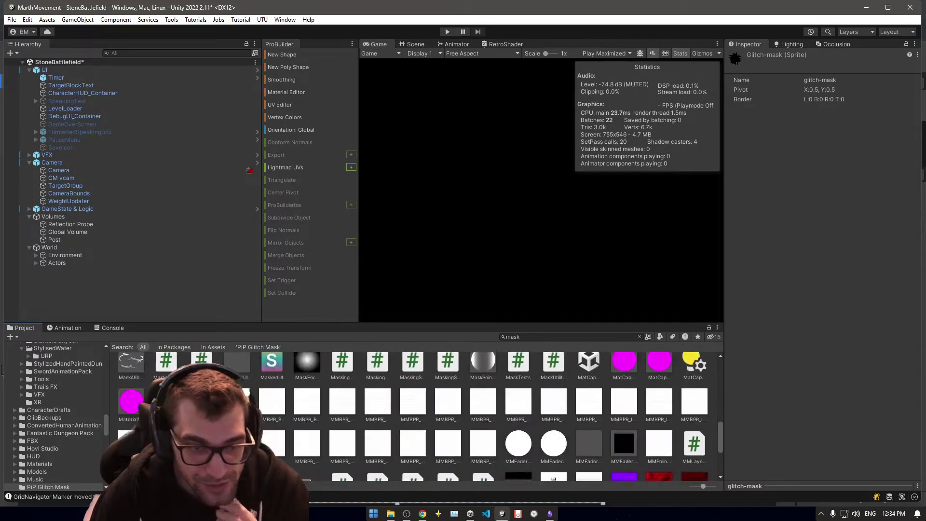
scroll(427, 394, "down", 10)
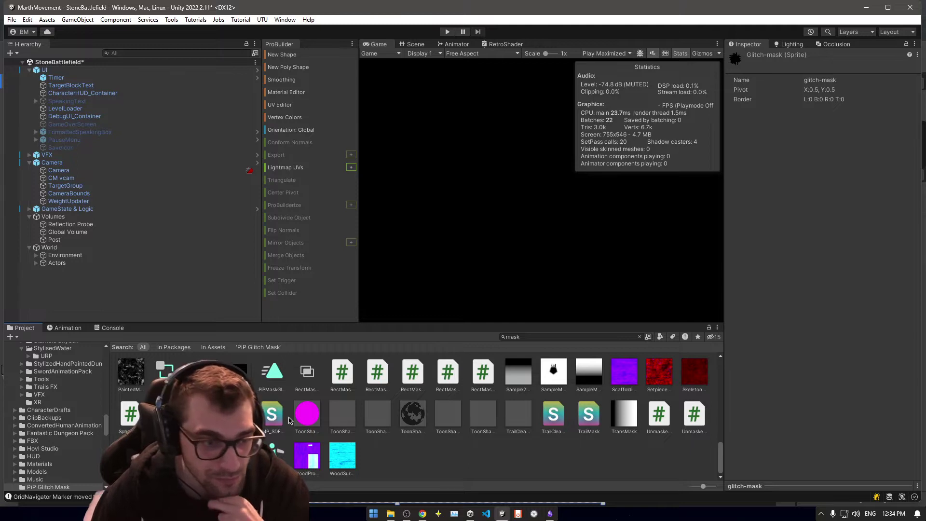
left_click(167, 371)
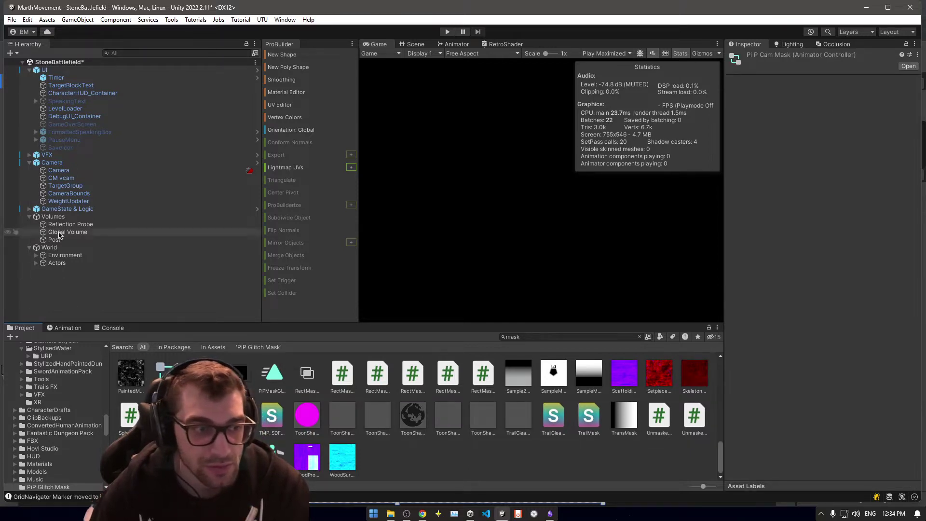
left_click(525, 337)
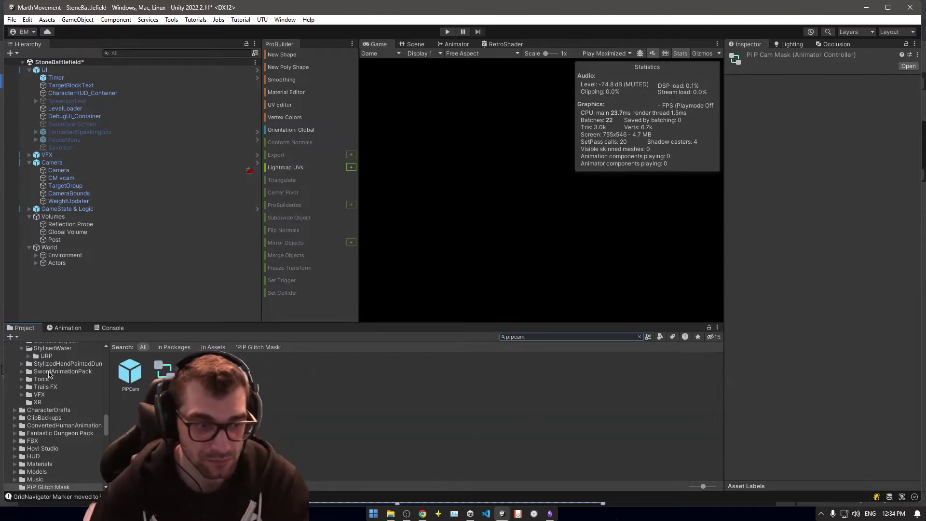
Open the PiPCam prefab and remove PiPImage's Animator component, leaving Image and Mask.
double_click(130, 372)
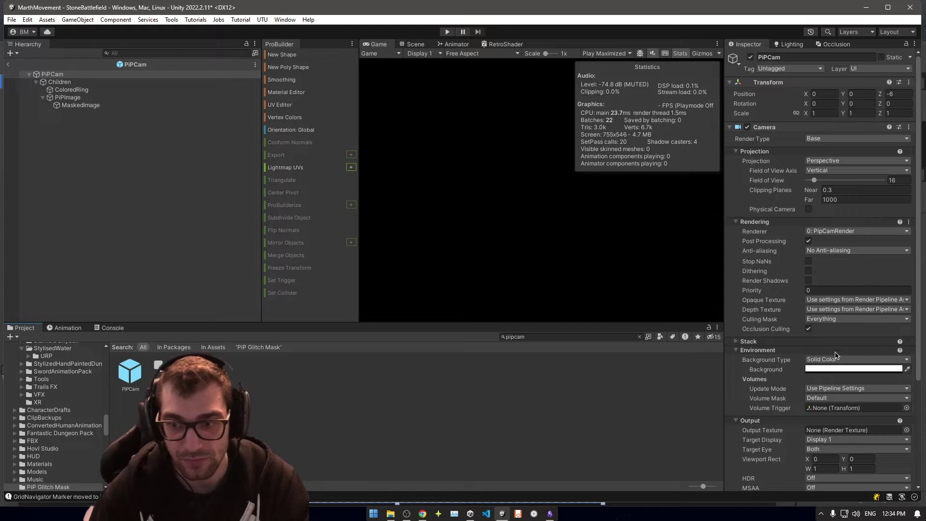
left_click(114, 98)
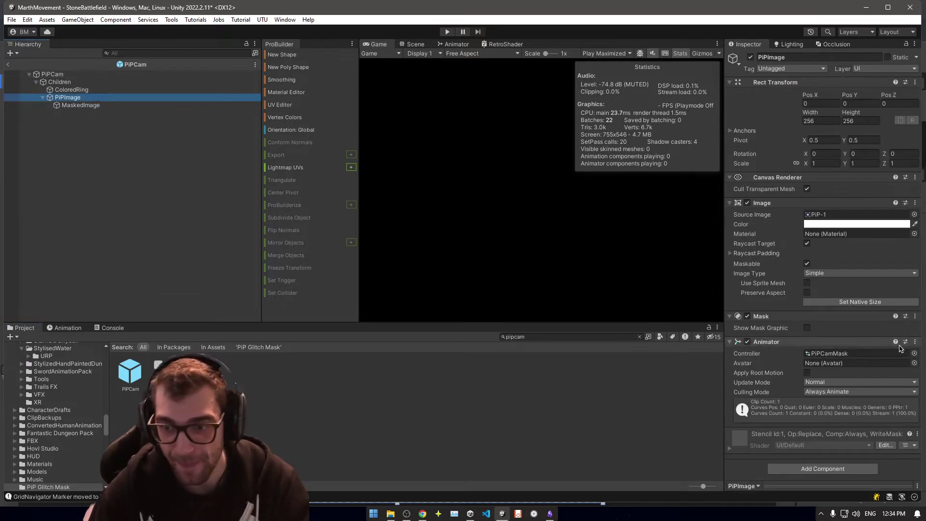
left_click(915, 342)
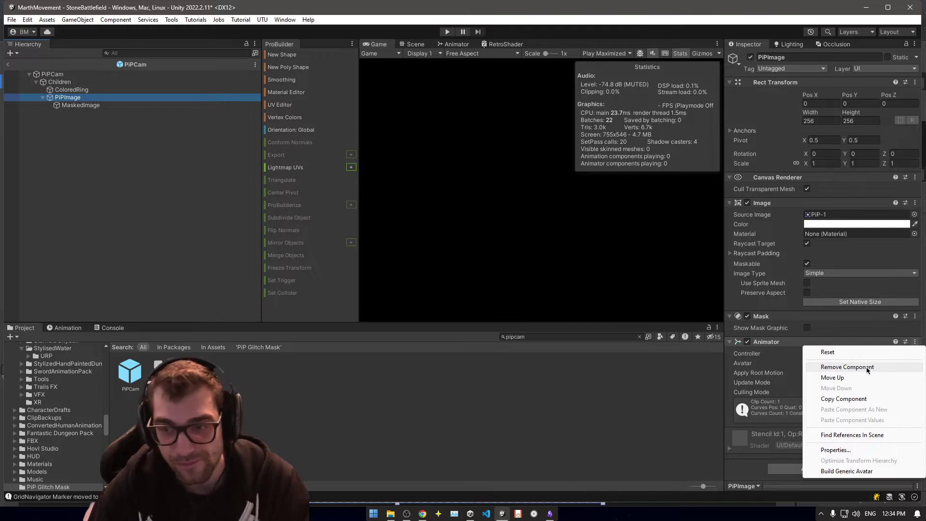
left_click(847, 367)
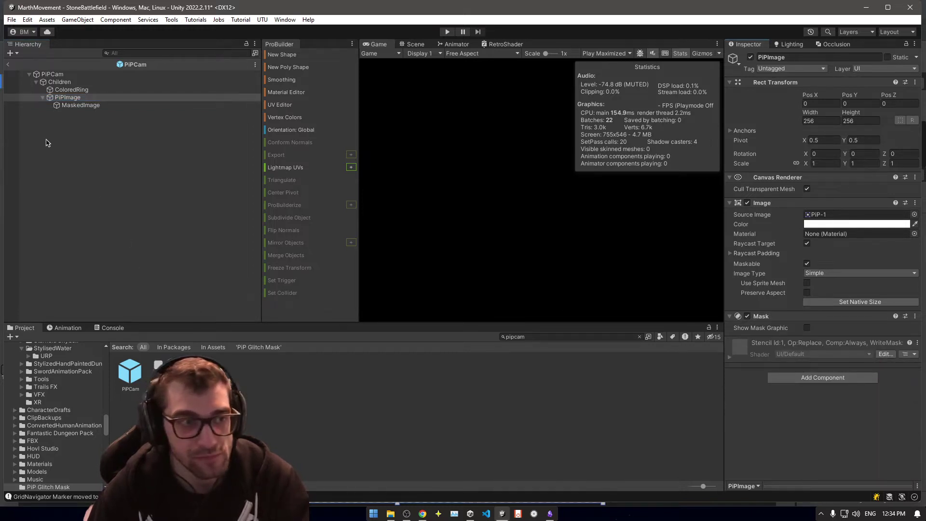
left_click(67, 105)
left_click(68, 98)
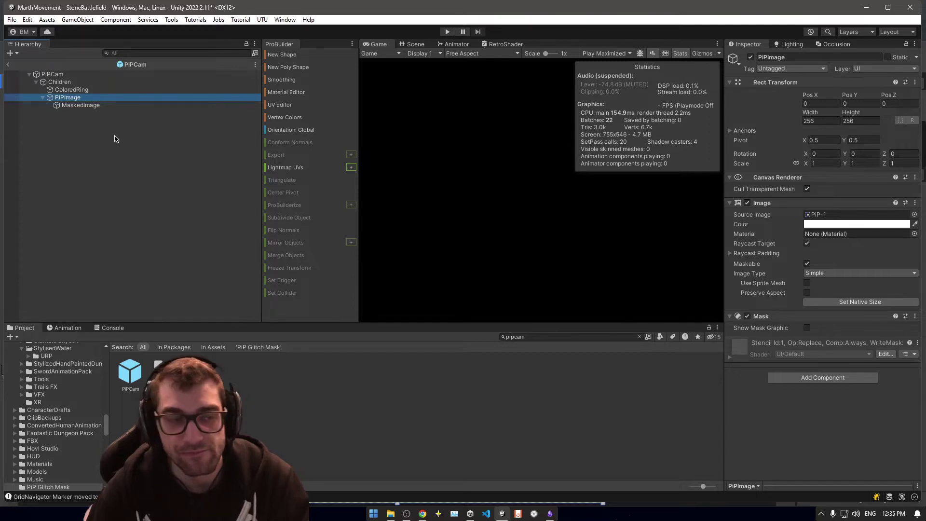
key("Down")
key("Up")
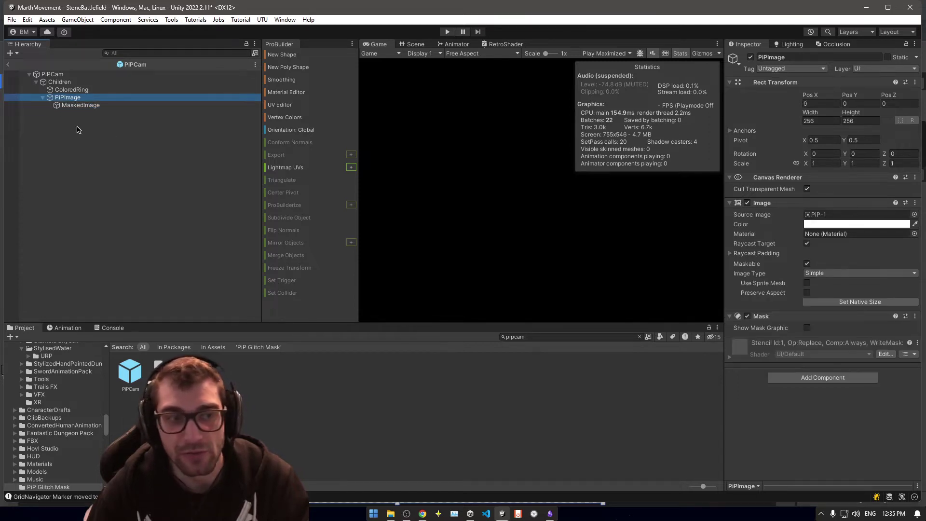
Restore PiPImage's Animator, resize it to 240 by 180, and start play mode.
key("ctrl+z")
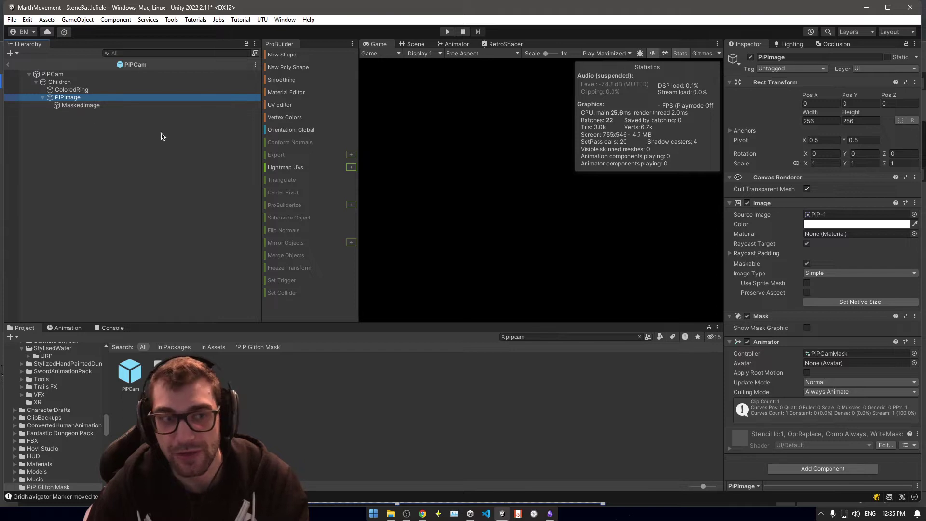
left_click(832, 119)
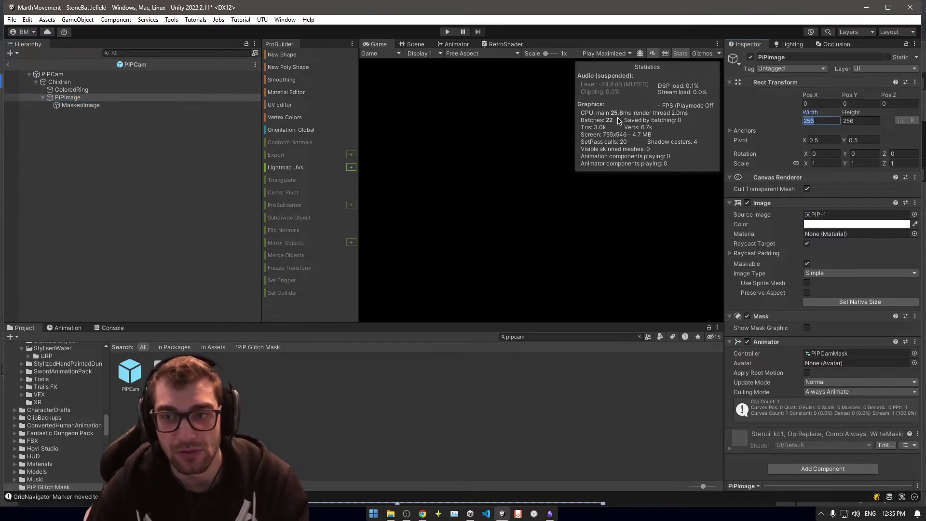
key("alt+Tab")
key("alt+Tab")
left_click(386, 321)
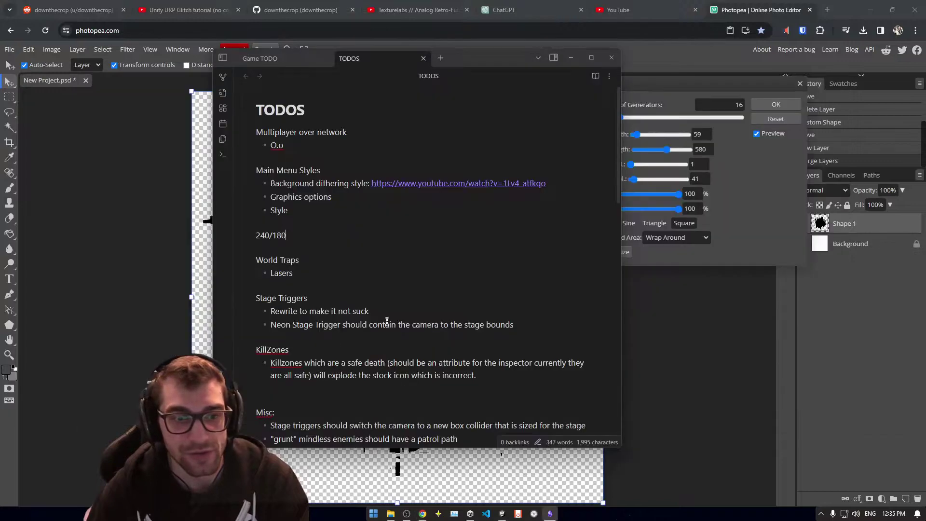
key("alt+Tab")
key("alt+Tab")
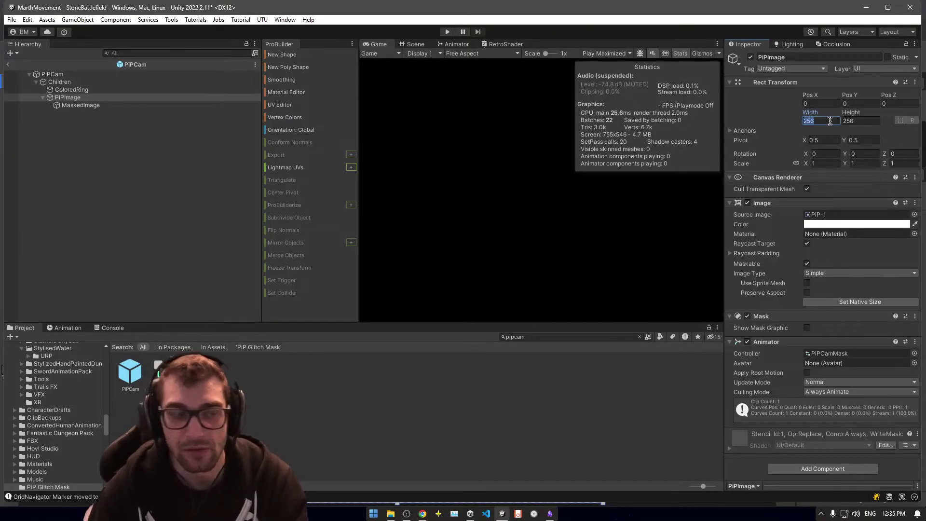
type("240")
key("Tab")
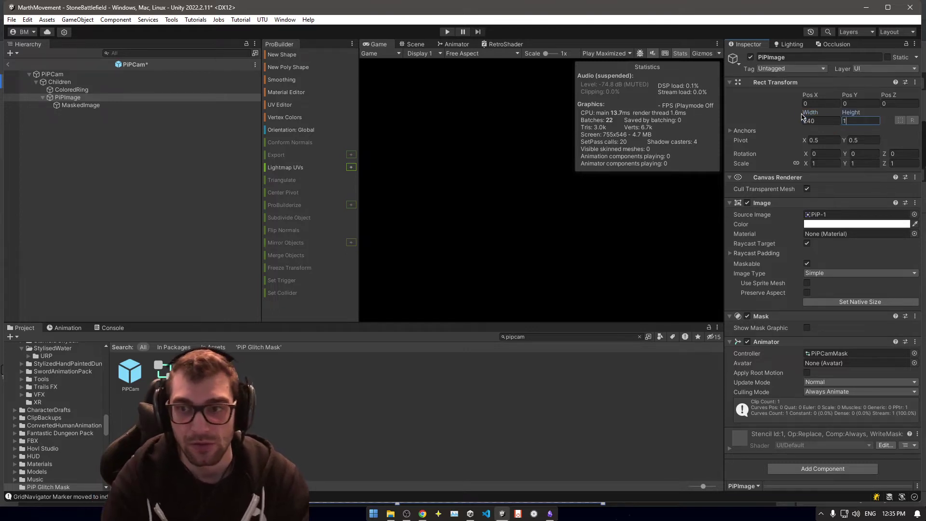
type("180")
left_click(448, 31)
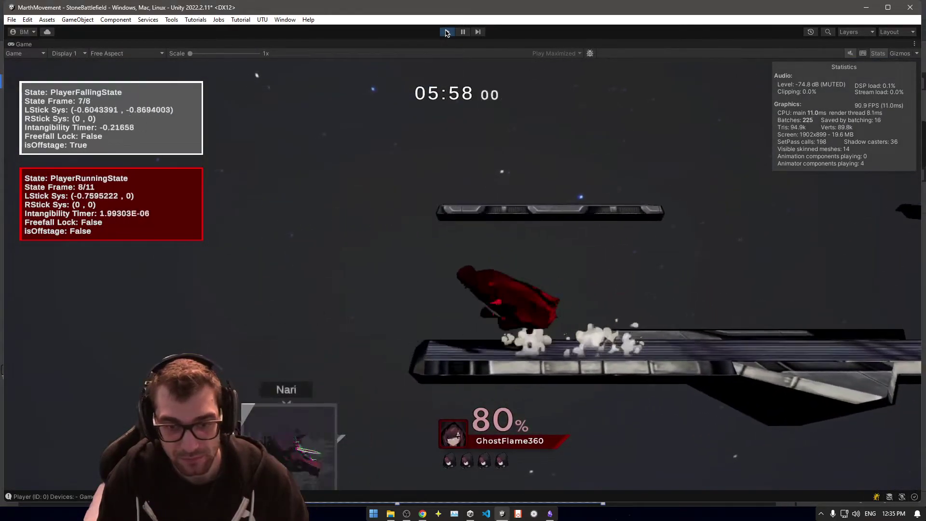
Pause the running game on its debug menu, then un-maximize the Game view to show the full editor.
key("Escape")
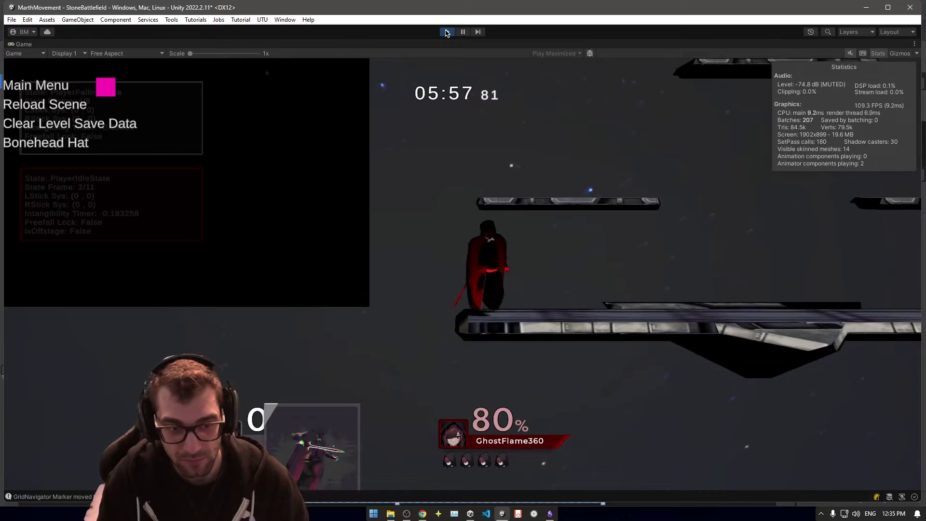
key("Escape")
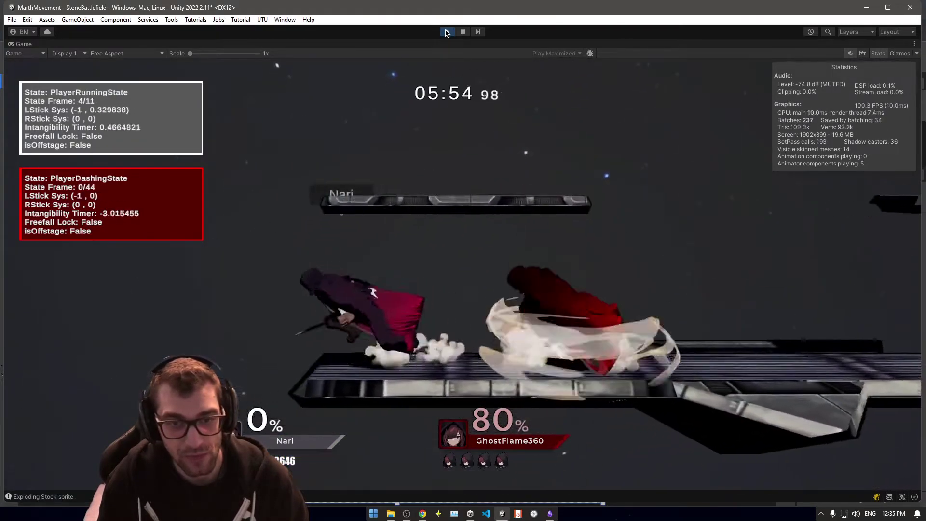
key("Escape")
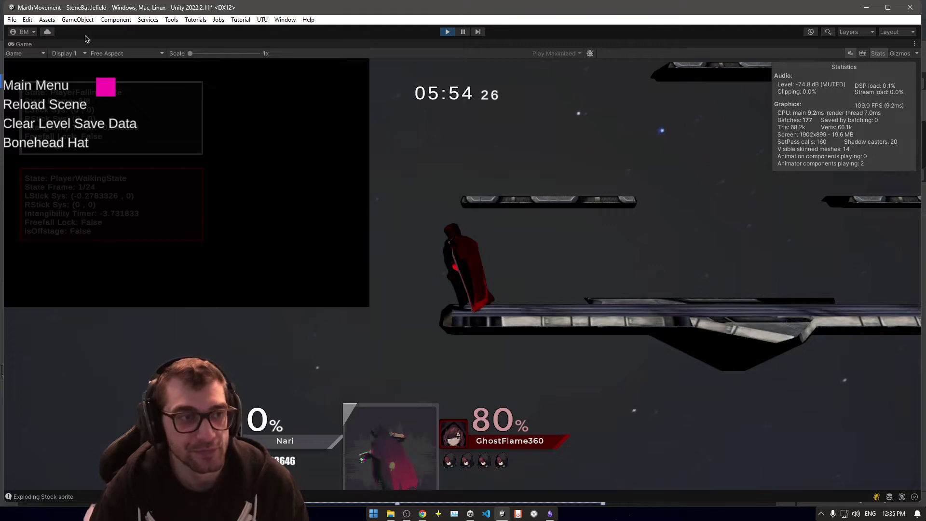
key("shift+space")
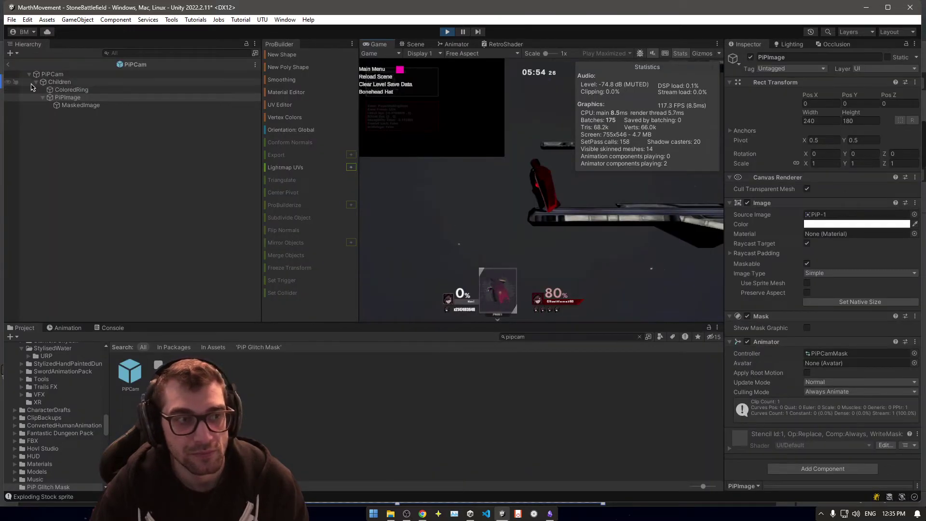
Exit prefab mode, then select ColoredRing under PiPCam_Nari > Children and toggle it off and on.
left_click(9, 65)
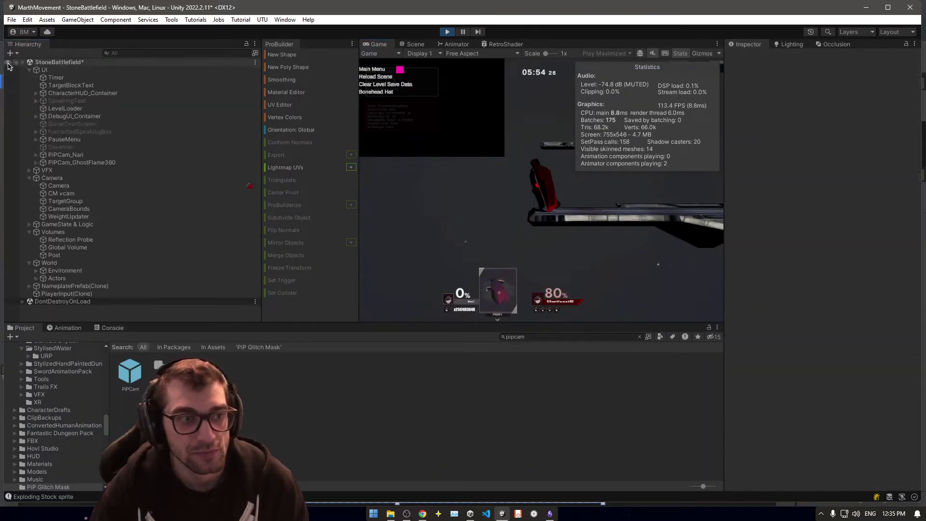
left_click(36, 154)
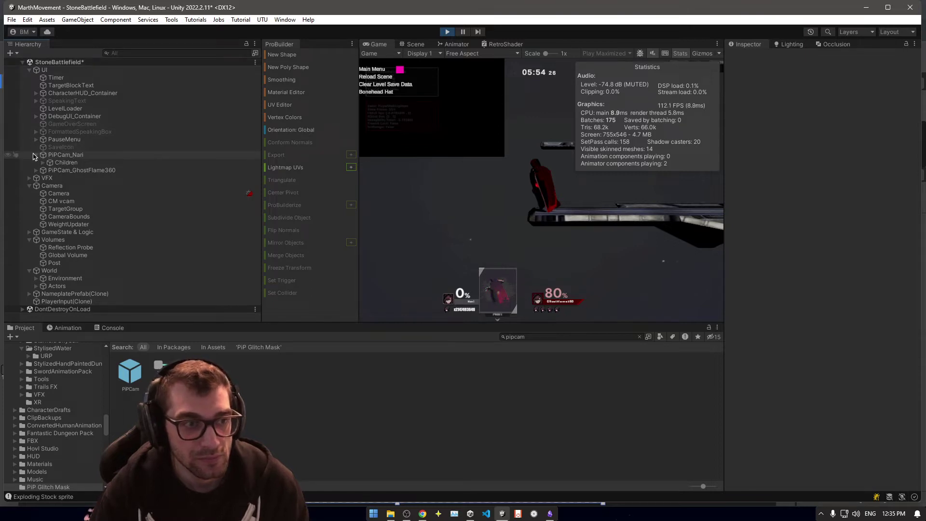
left_click(66, 162)
left_click(43, 162)
left_click(78, 170)
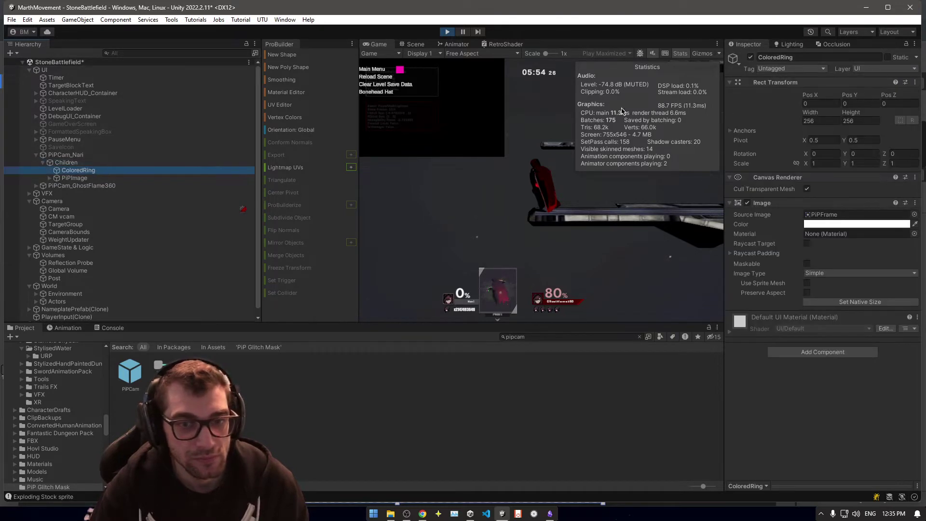
left_click(751, 57)
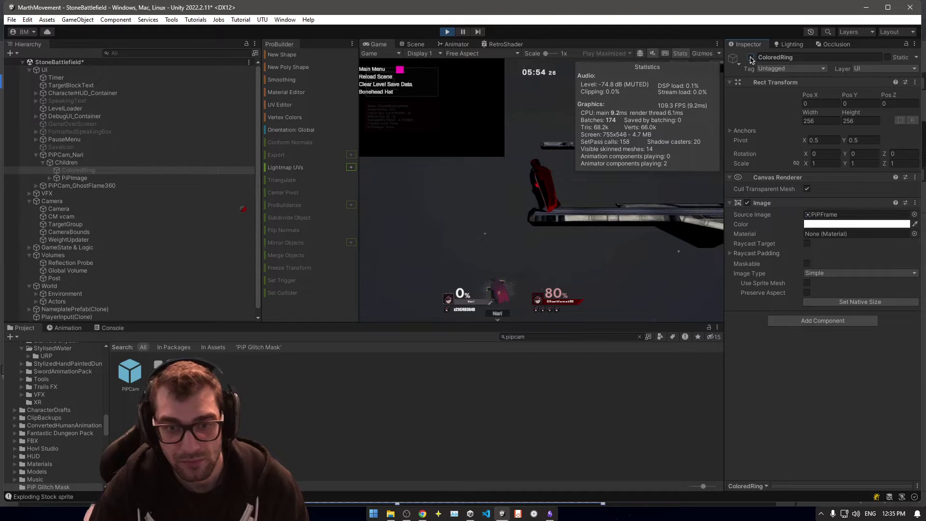
left_click(751, 57)
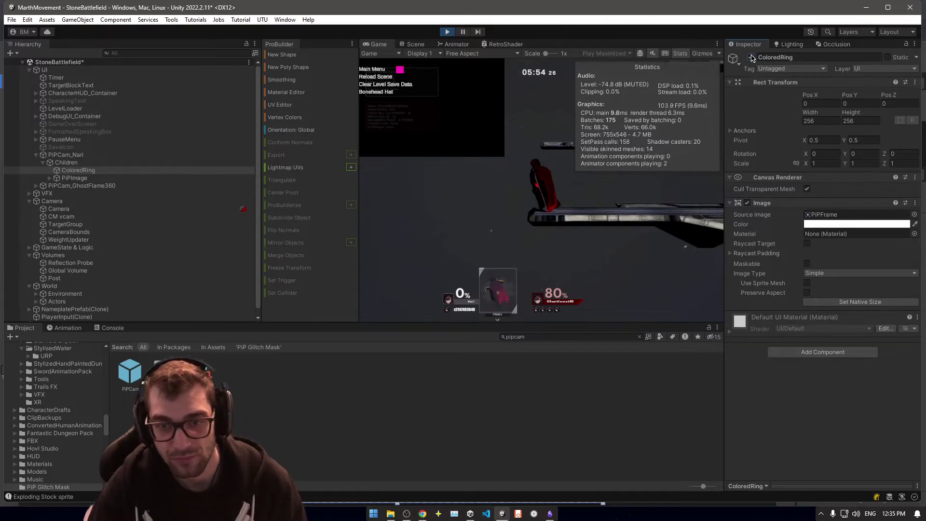
Trace ColoredRing's source image to the PiPFrame texture and bring up its asset options.
left_click(821, 120)
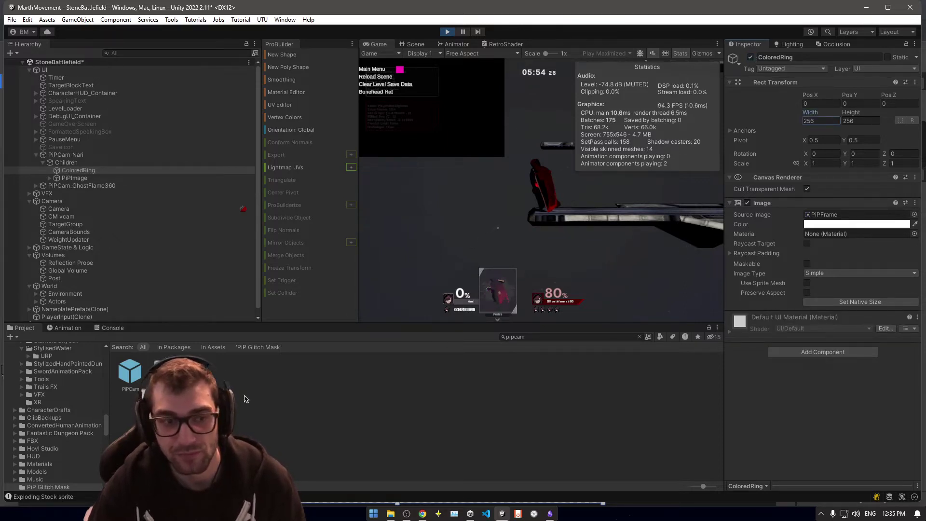
double_click(844, 214)
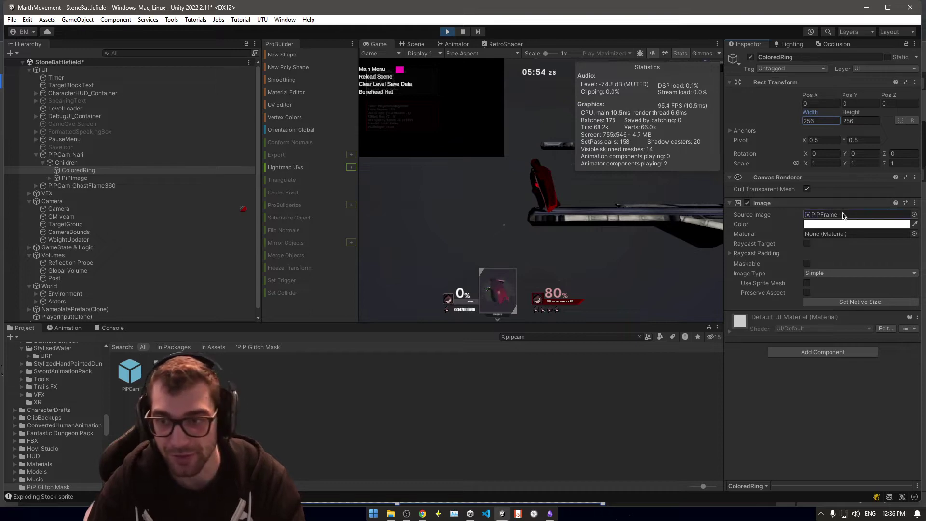
key("alt+Tab")
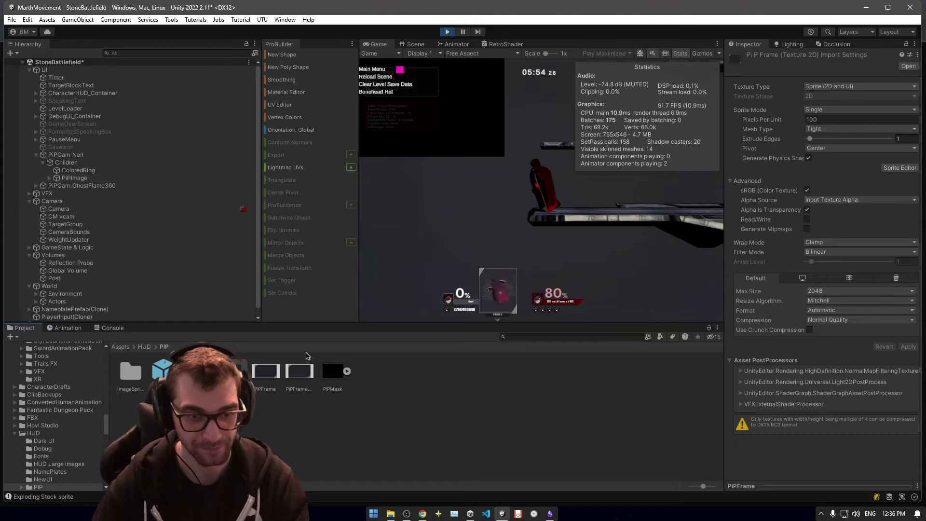
left_click(332, 371)
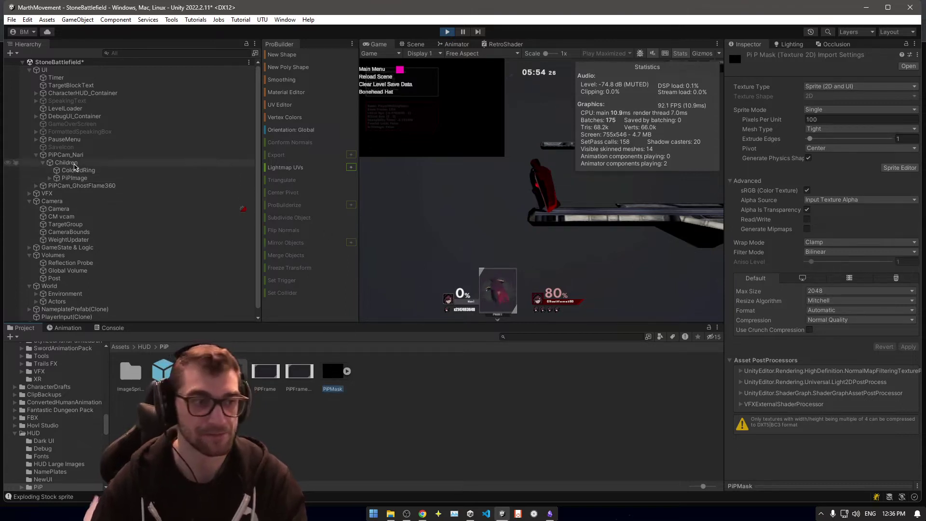
left_click(76, 170)
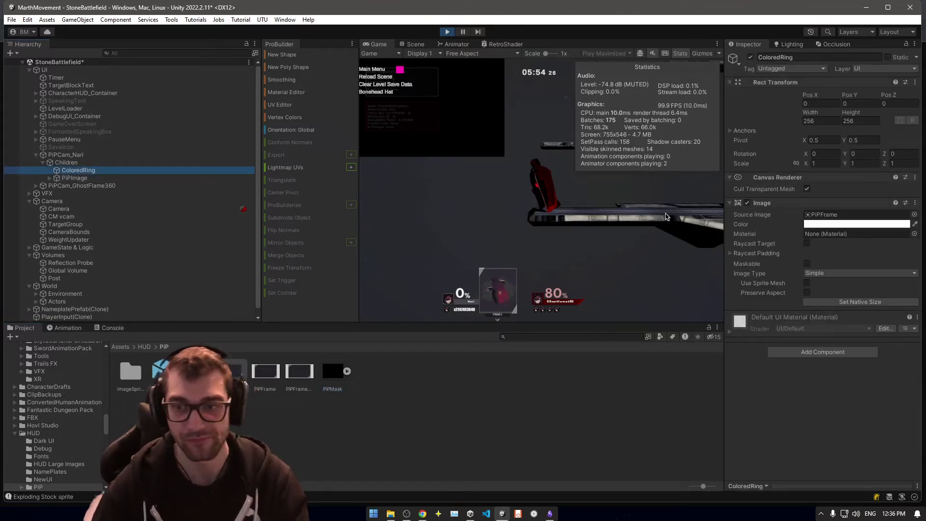
double_click(863, 215)
key("alt+Tab")
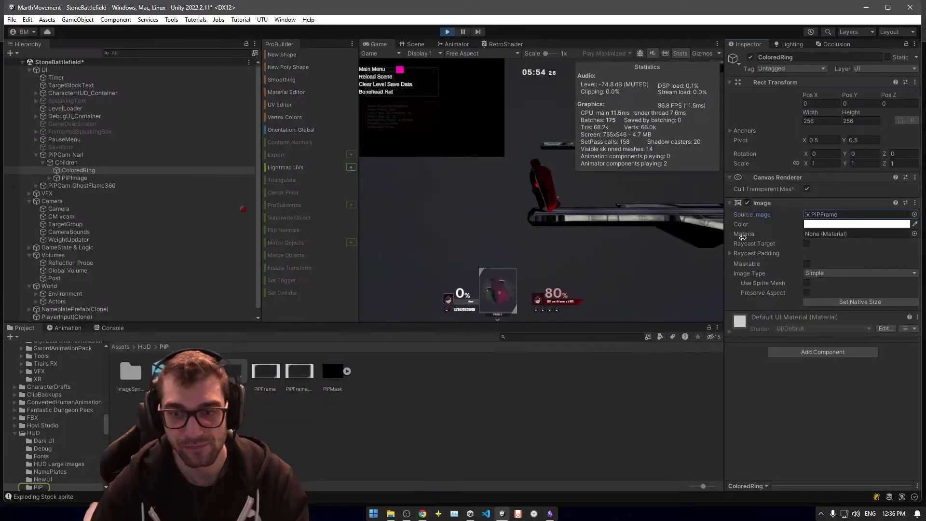
key("alt+Tab")
key("alt+Tab")
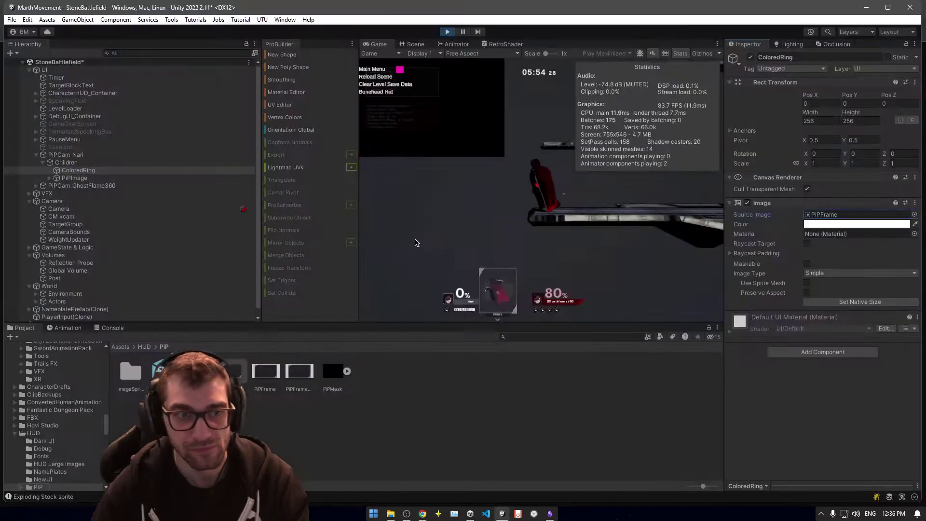
right_click(266, 373)
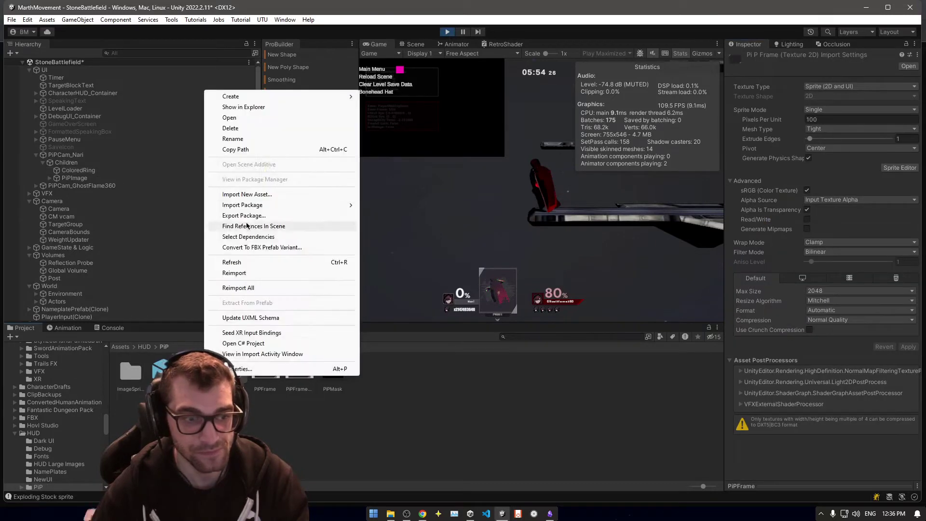
Reveal PiPFrame.png in Explorer and read its 800 x 473 pixel size in Properties > Details.
left_click(241, 107)
right_click(420, 196)
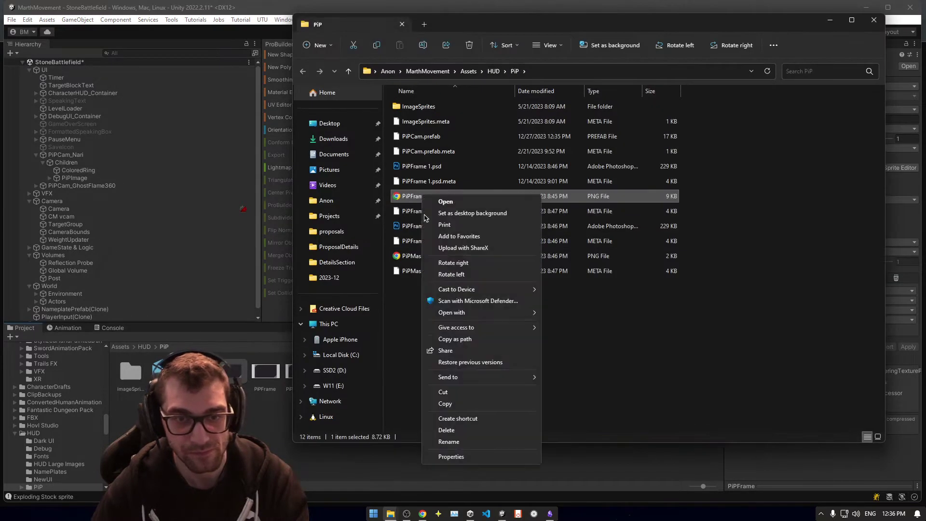
left_click(447, 456)
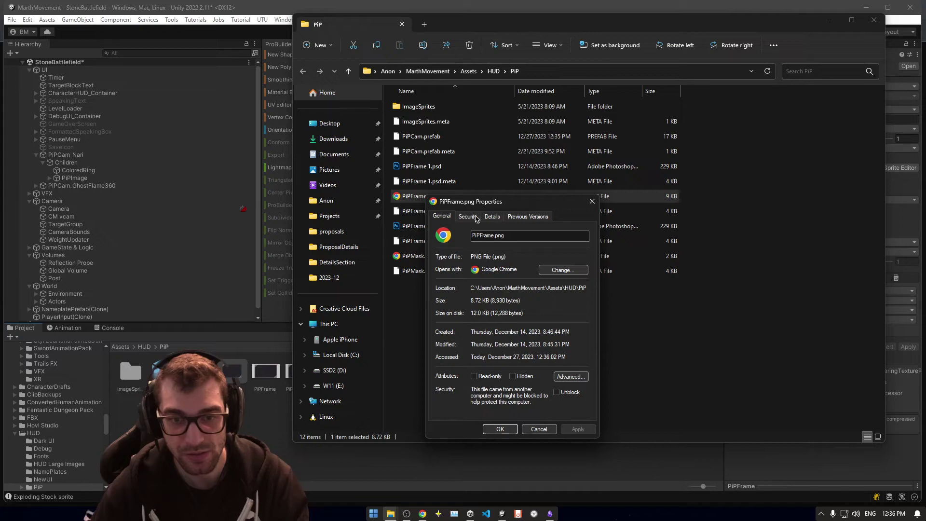
left_click(468, 218)
left_click(492, 217)
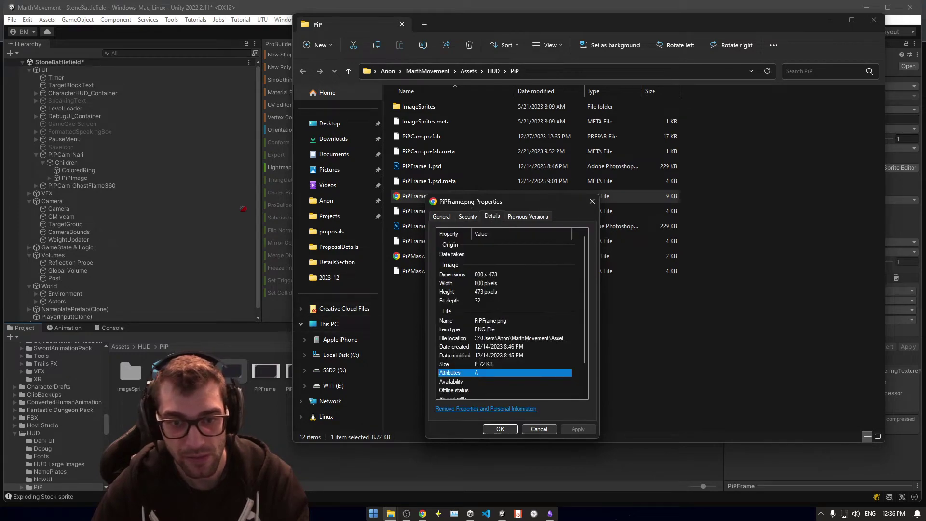
Size the ColoredRing frame's Rect Transform to width 800 and height 474.
key("alt+Tab")
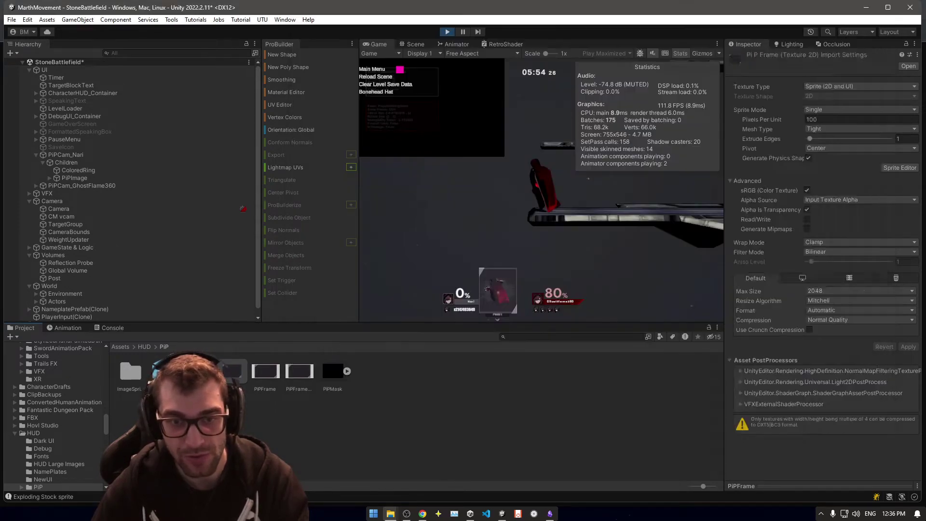
left_click(68, 154)
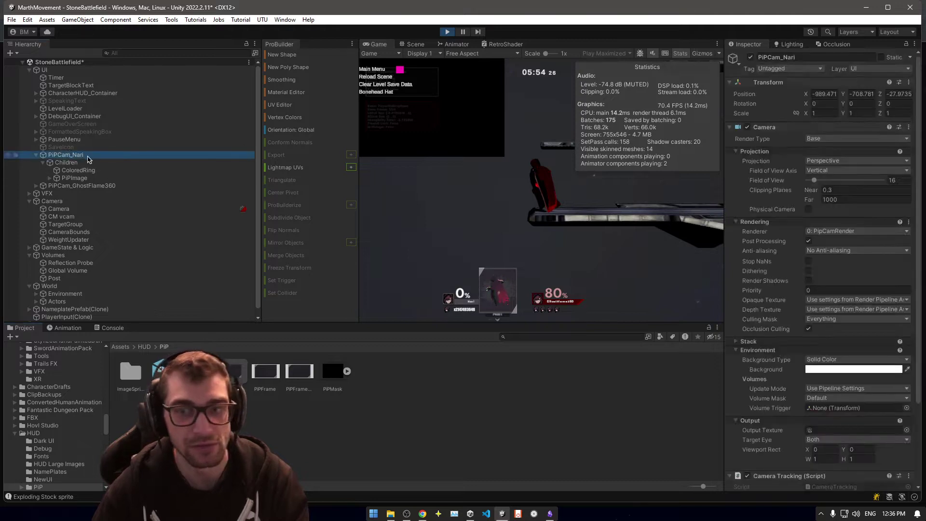
left_click(72, 163)
left_click(78, 170)
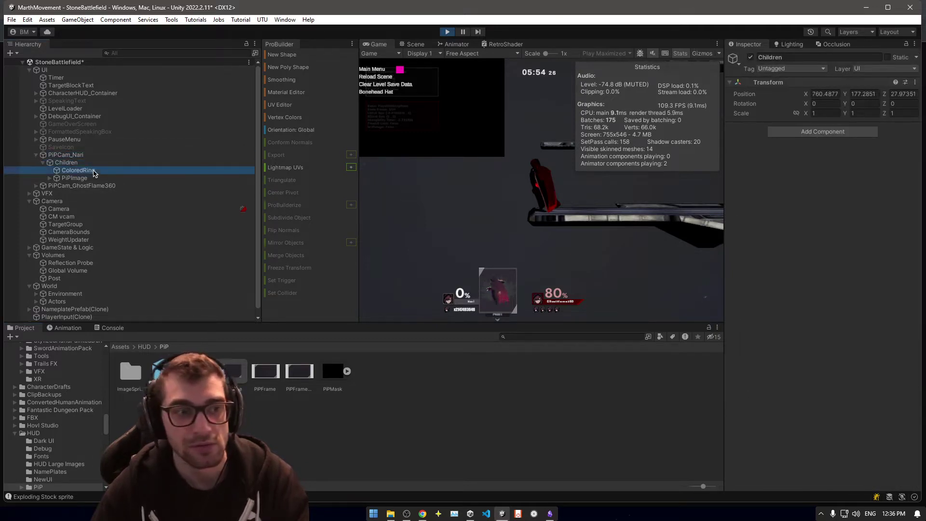
left_click(807, 121)
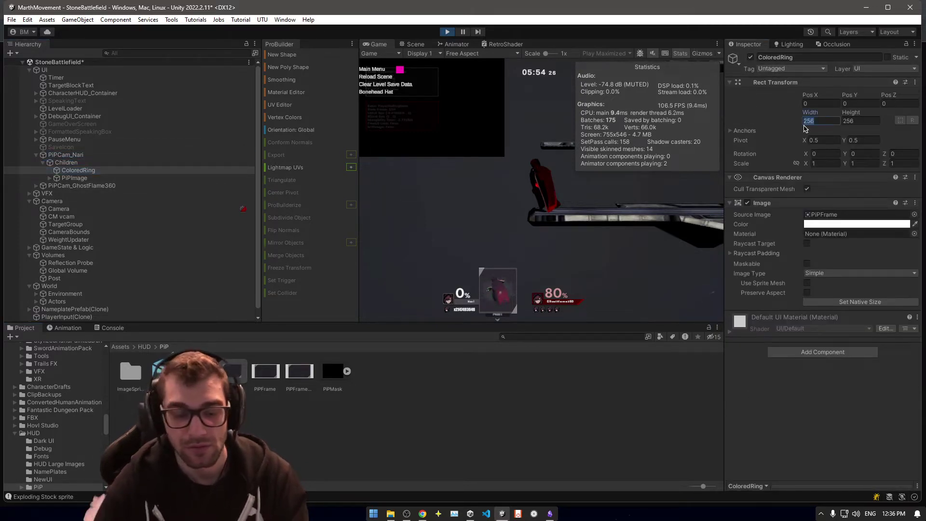
type("800")
key("Tab")
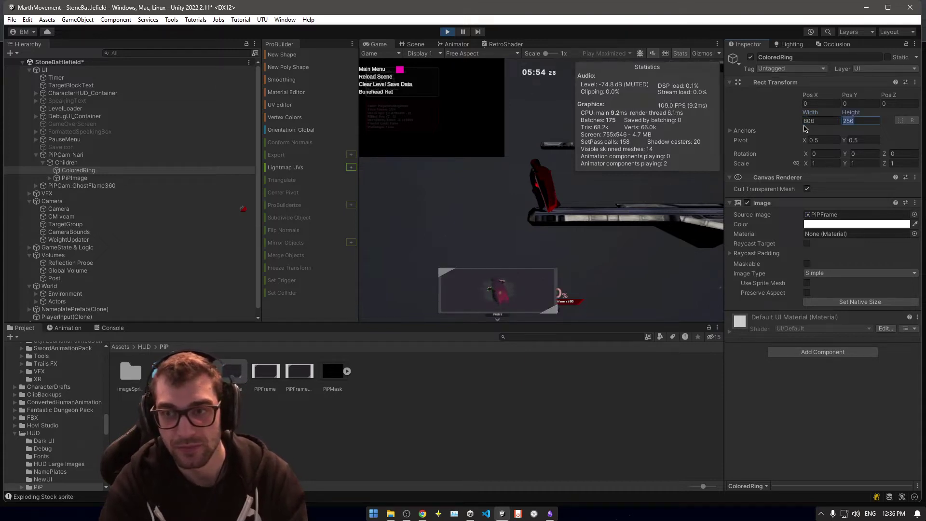
type("4")
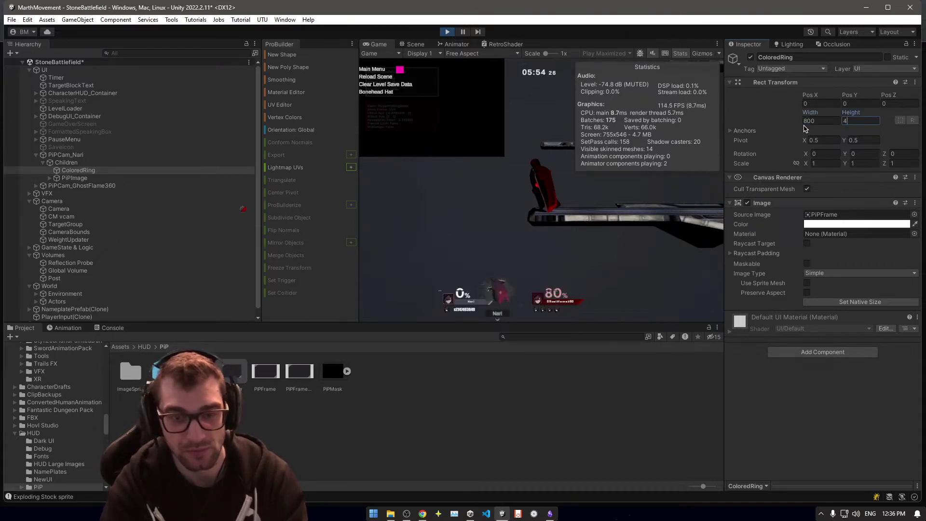
type("74")
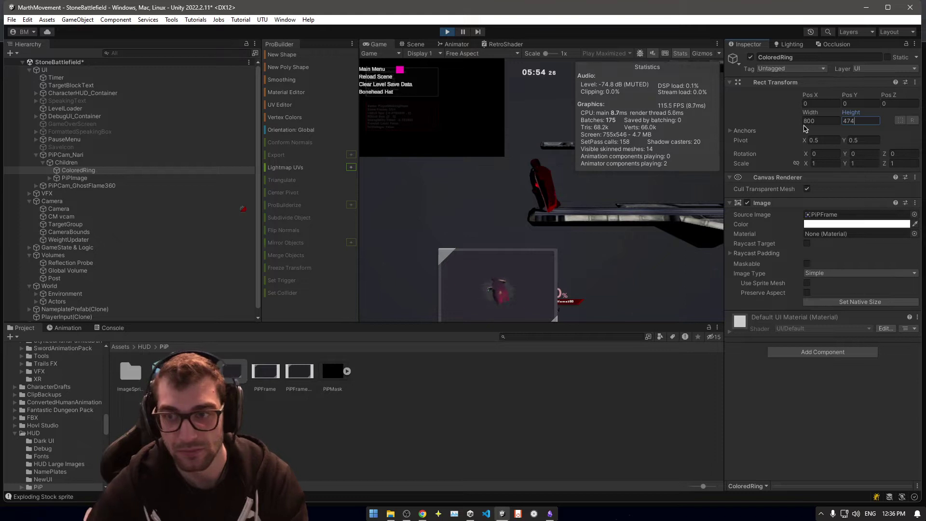
Scale the ColoredRing frame down to 0.4.
mouse_move(804, 163)
left_mouse_down()
mouse_move(849, 163)
mouse_move(805, 163)
left_mouse_up()
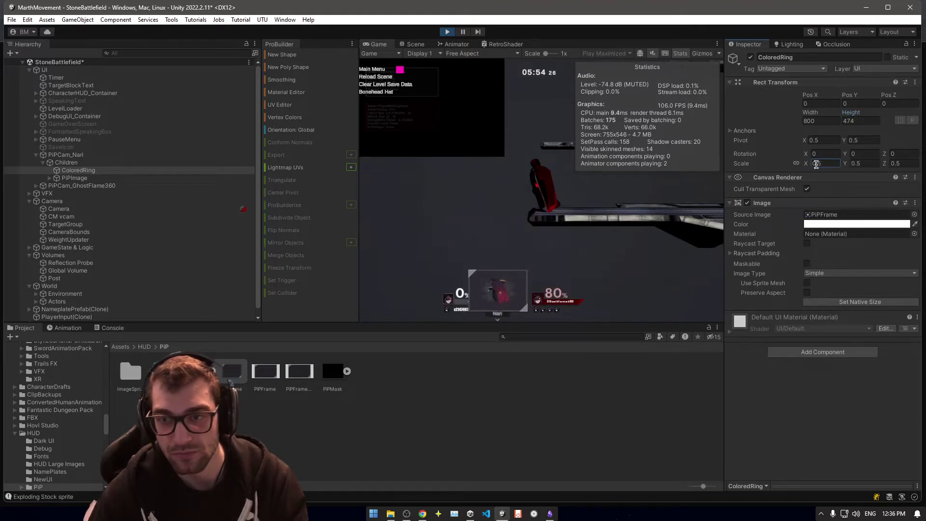
left_click(806, 163)
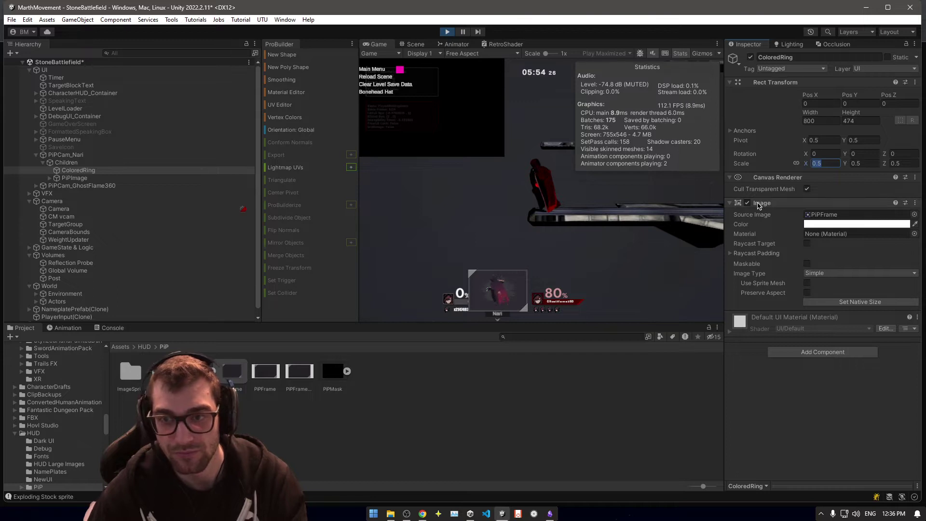
type("0.1")
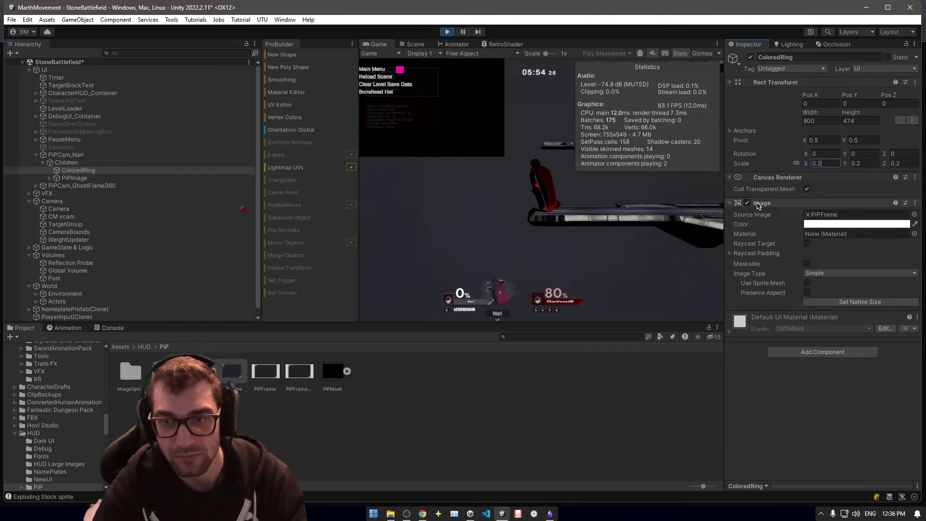
key("BackSpace")
type("3")
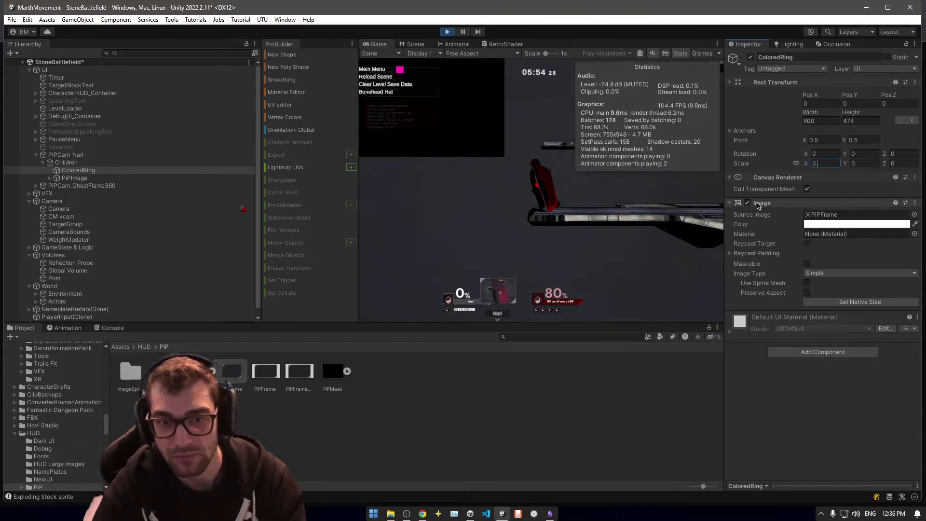
type("4")
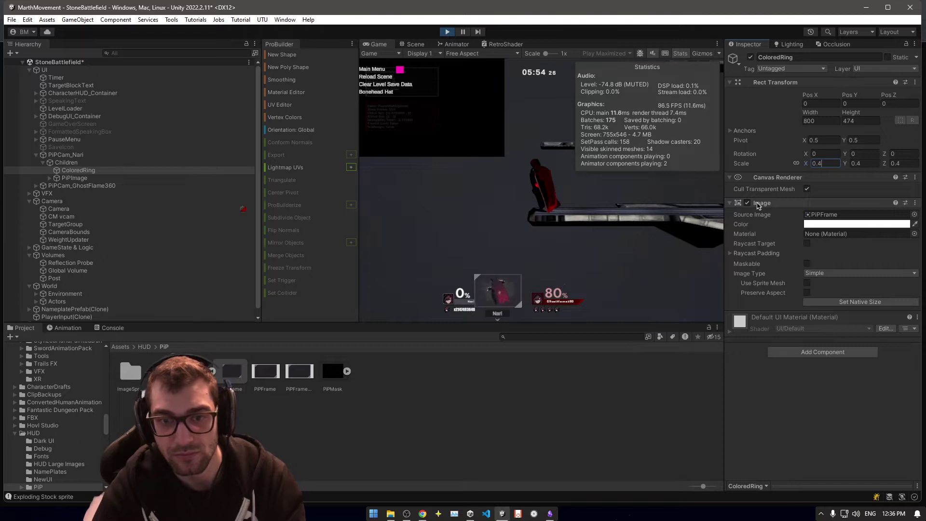
left_click(805, 399)
left_click(111, 178)
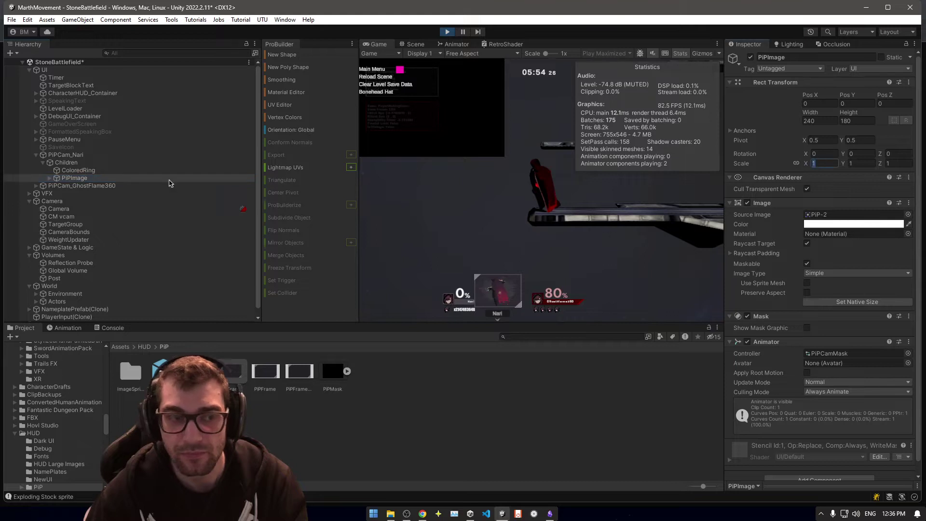
Adjust PiPImage's scale, turn off its mask animation, and switch its source image to PiPMask.
left_click_drag(109, 170, 115, 184)
left_click(820, 163)
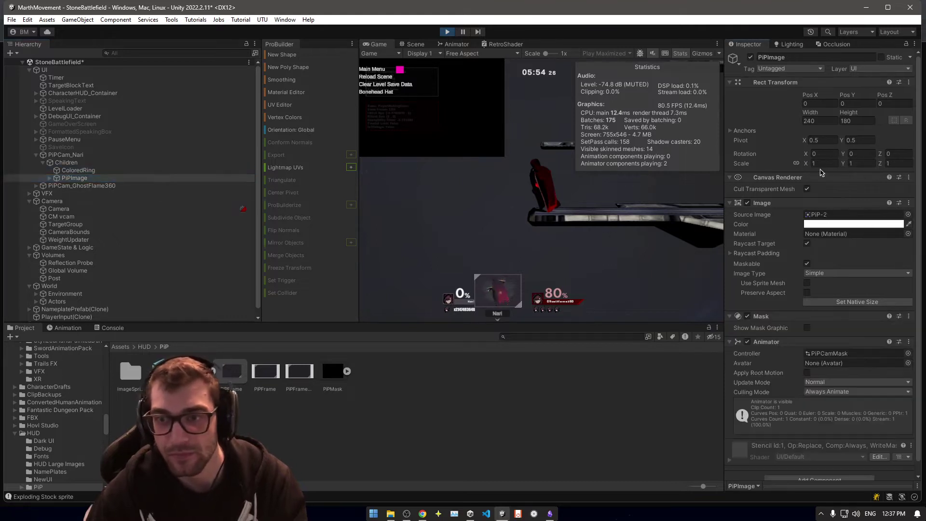
type("0/4")
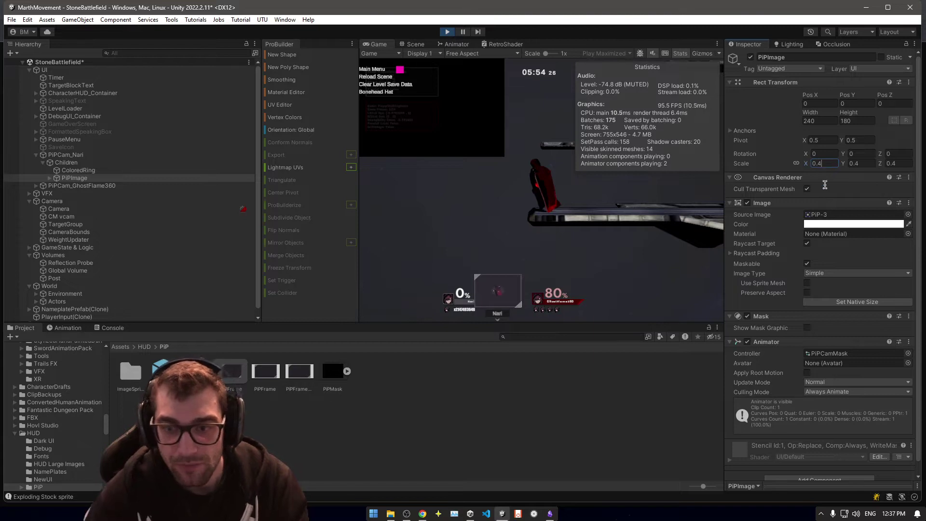
left_click(746, 342)
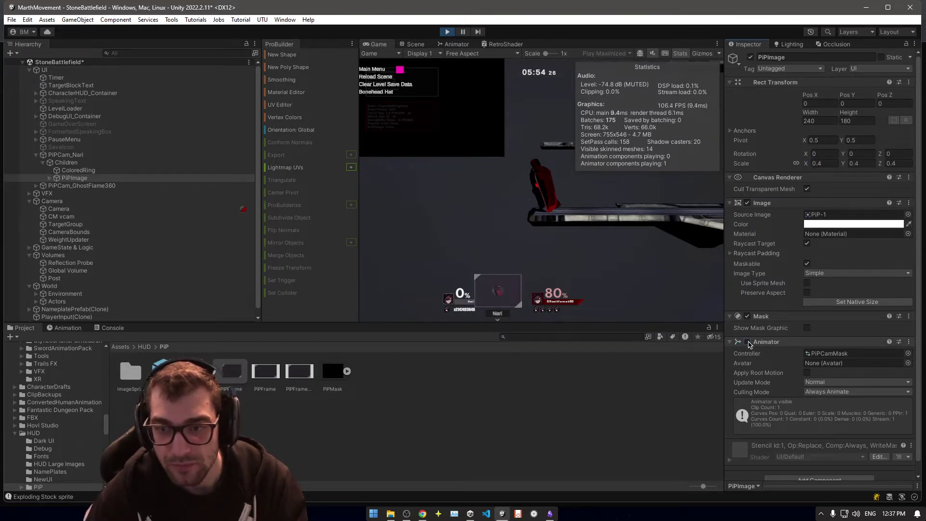
left_click(908, 214)
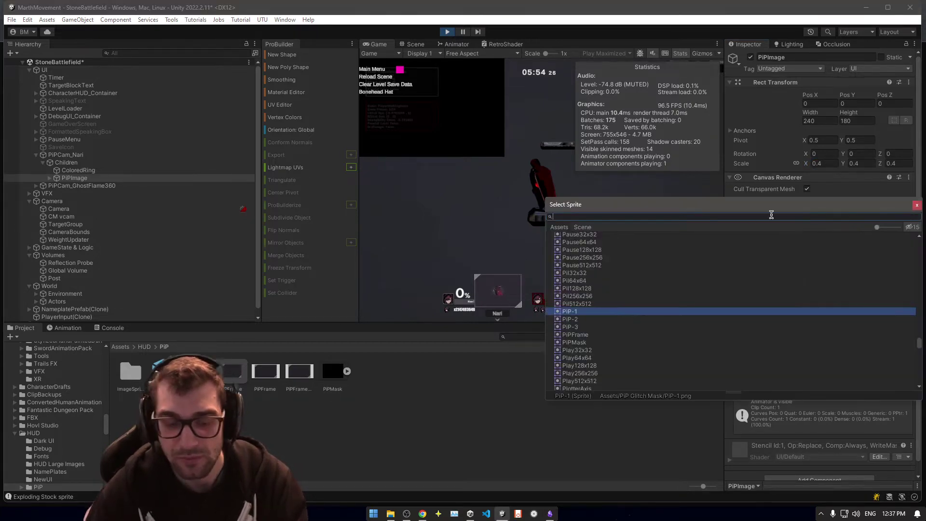
type("pipmask")
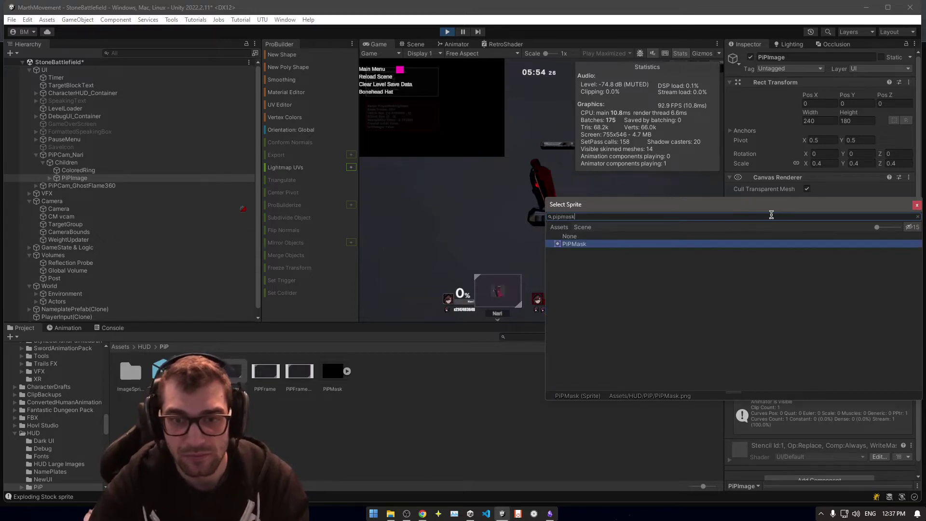
key("Return")
Resize PiPImage's rect to 800 by 473 at scale 1.
left_click(808, 121)
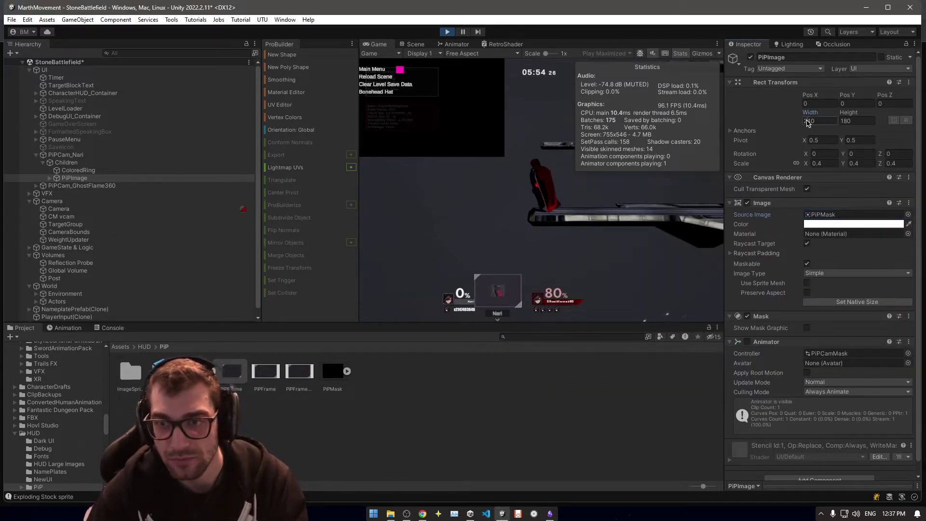
key("Tab")
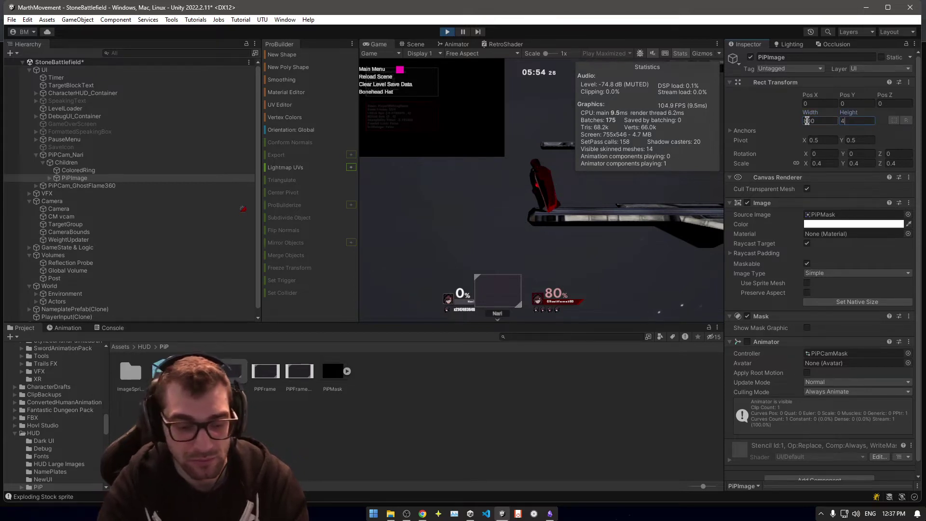
type("473")
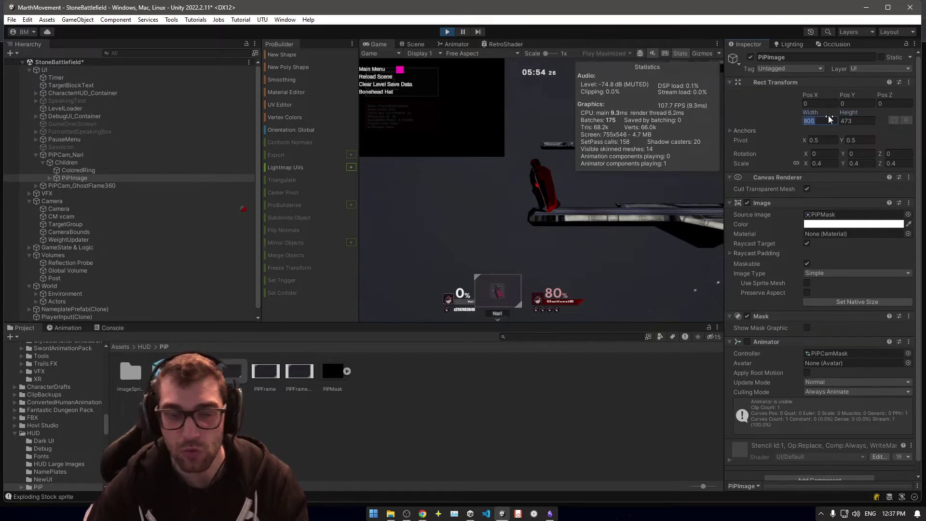
type("400")
key("Return")
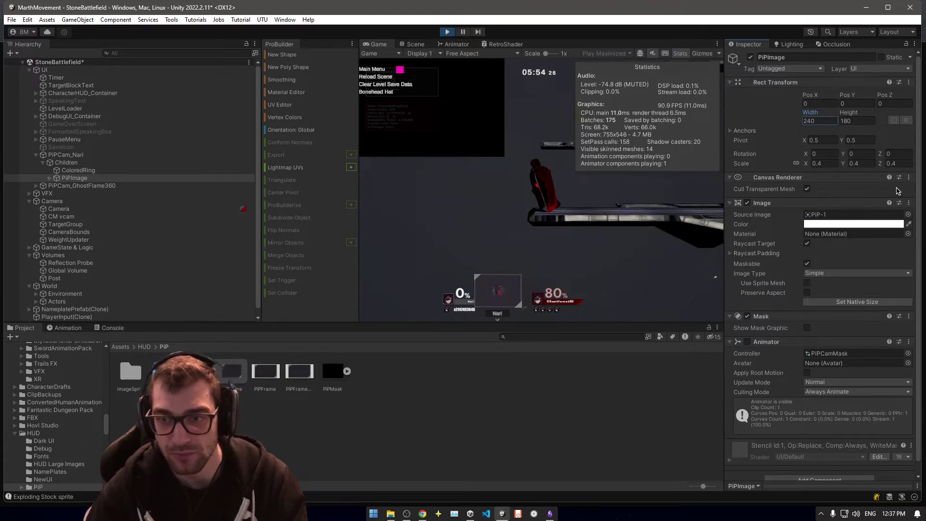
left_click(833, 162)
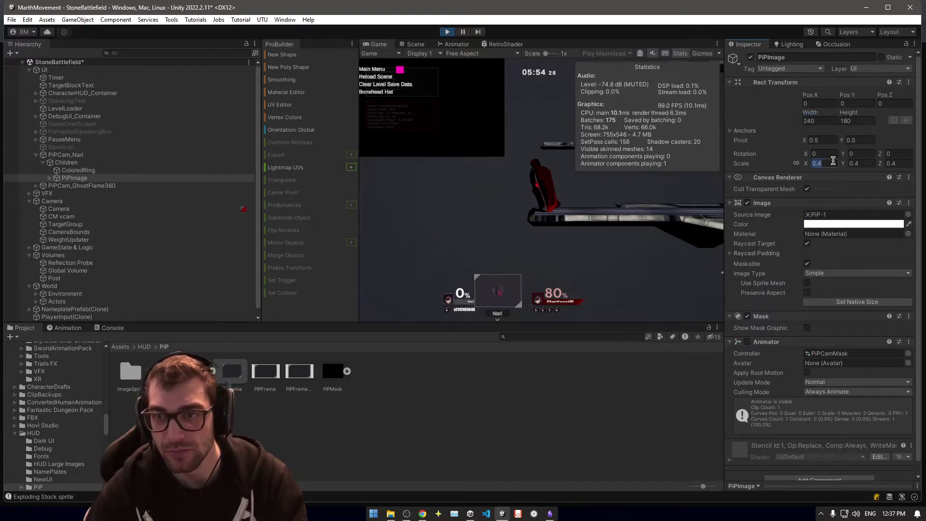
type("1")
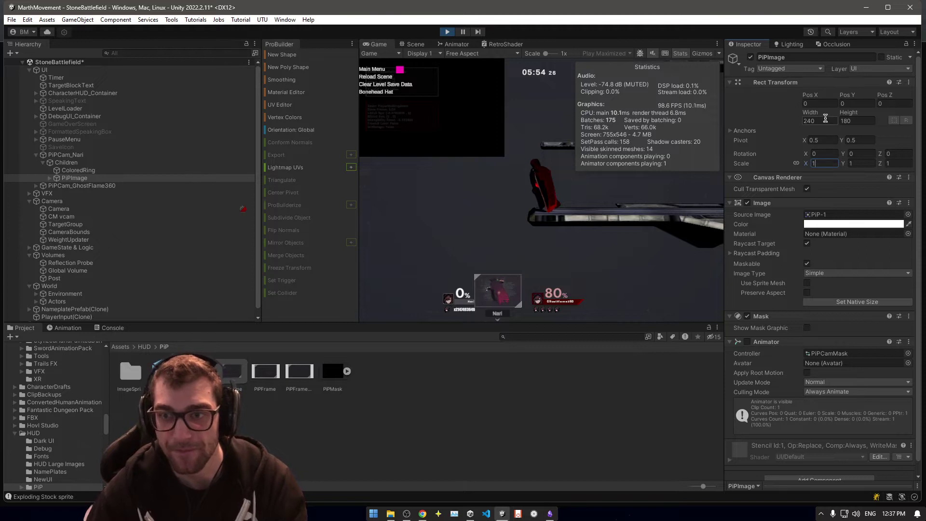
left_click(825, 118)
type("800")
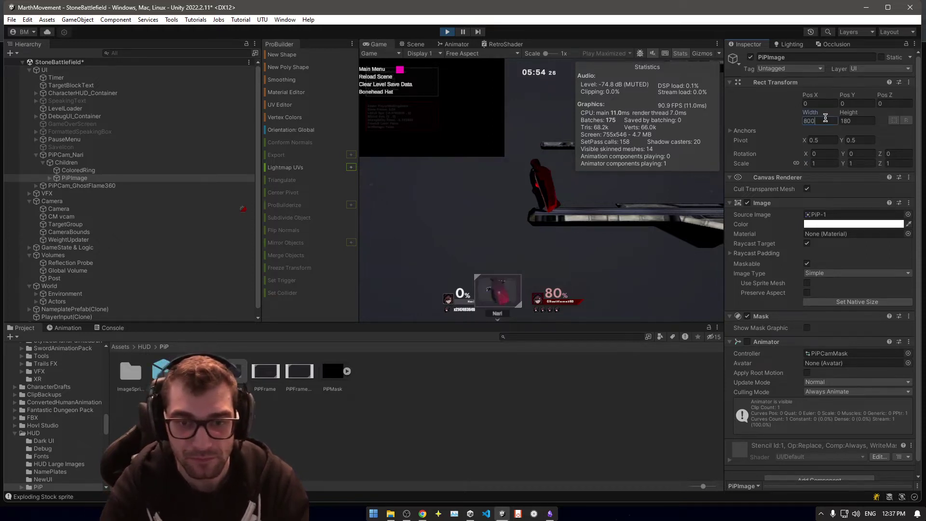
key("Tab")
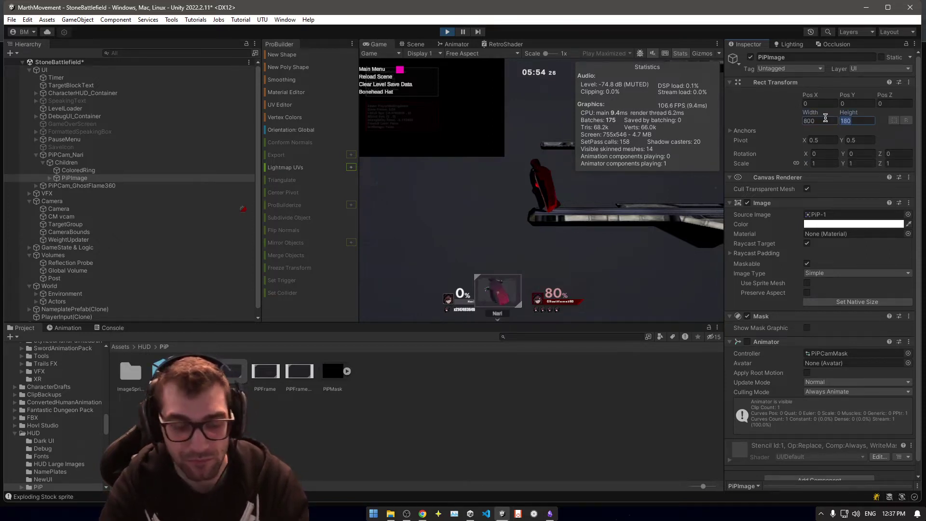
type("4")
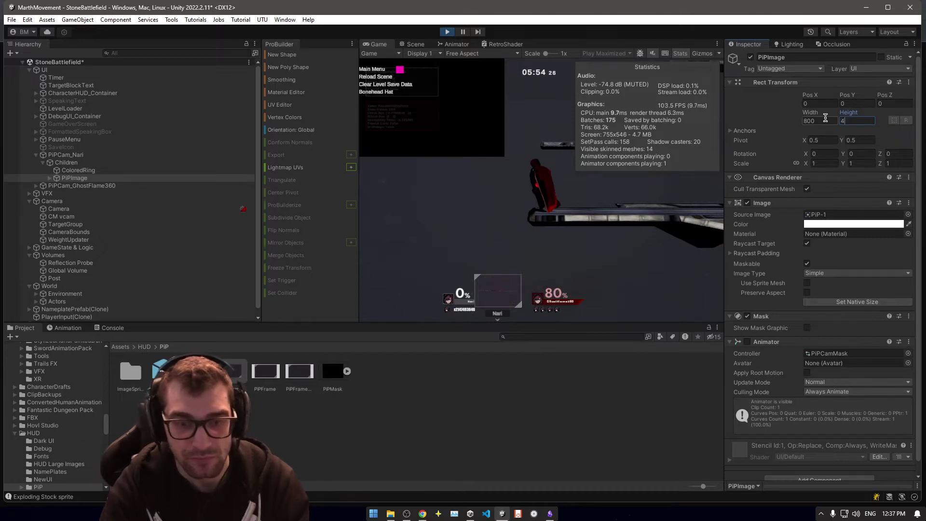
type("73")
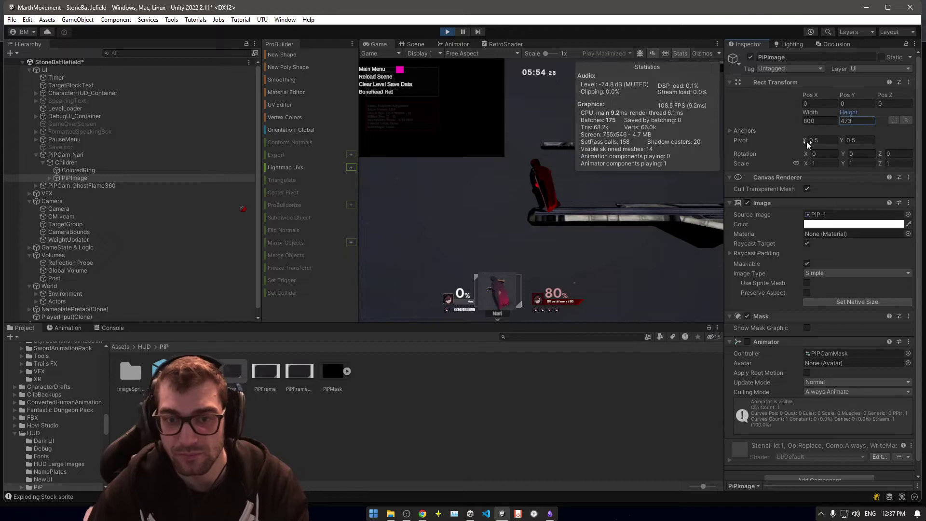
Set PiPImage's scale to 1.5 and open the sprite picker for its source image.
left_click(813, 120)
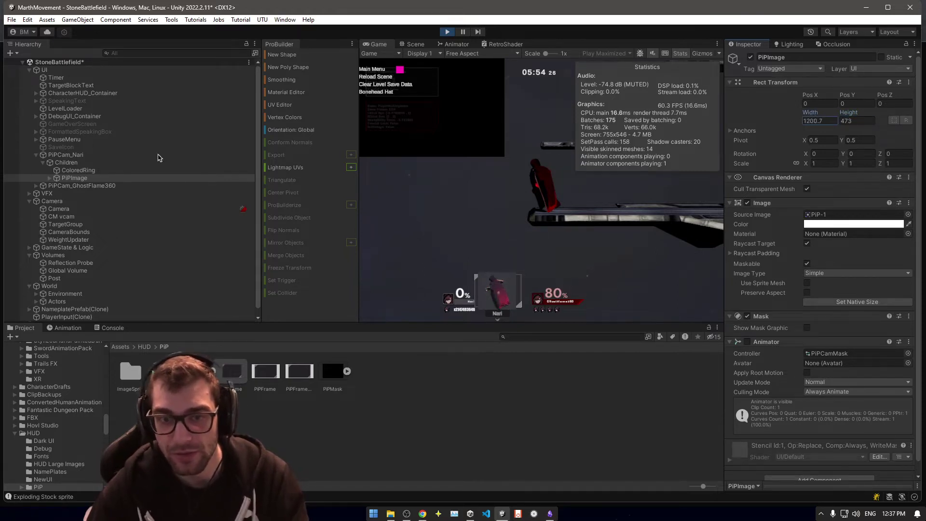
left_click(810, 163)
type("0.1")
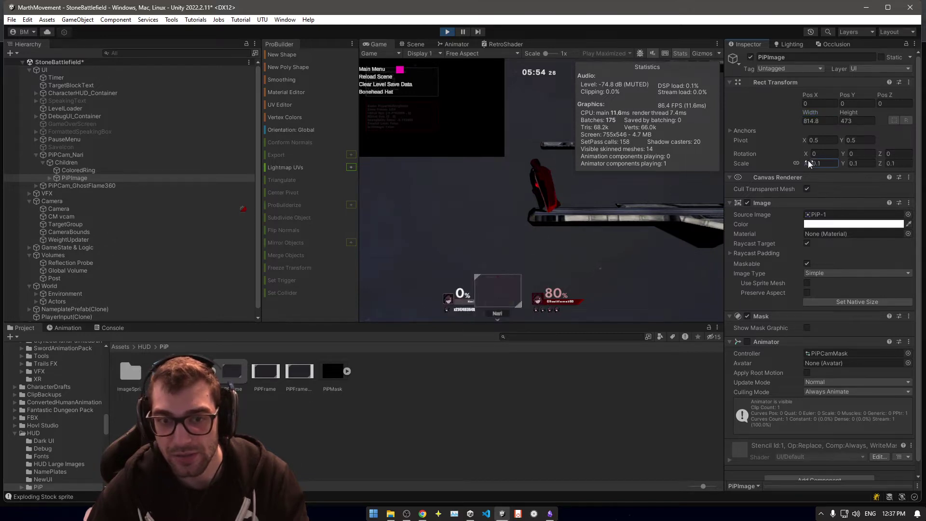
key("BackSpace")
key("BackSpace")
key("BackSpace")
type("1")
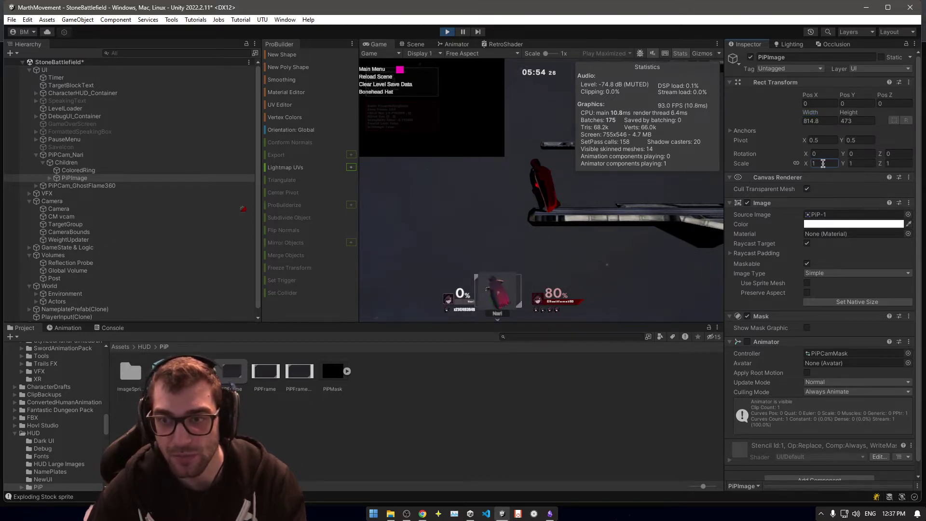
type(".5")
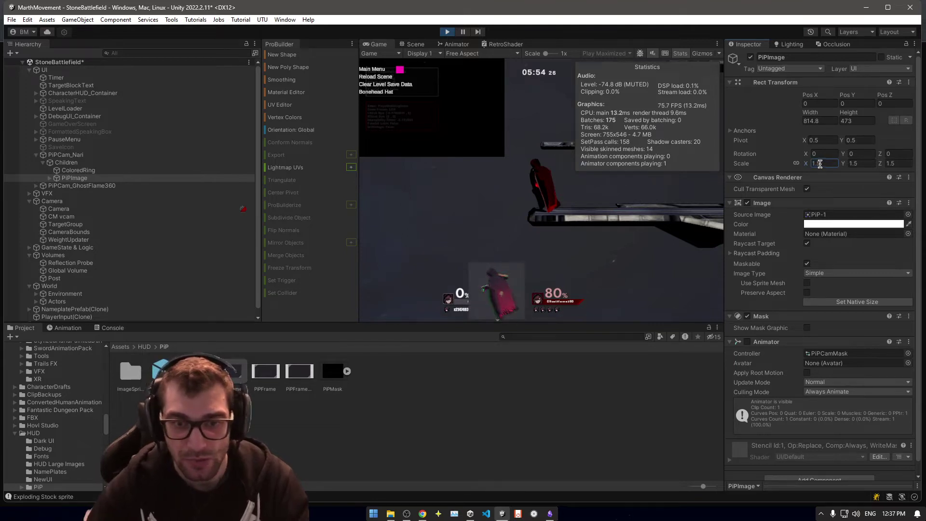
left_click(908, 215)
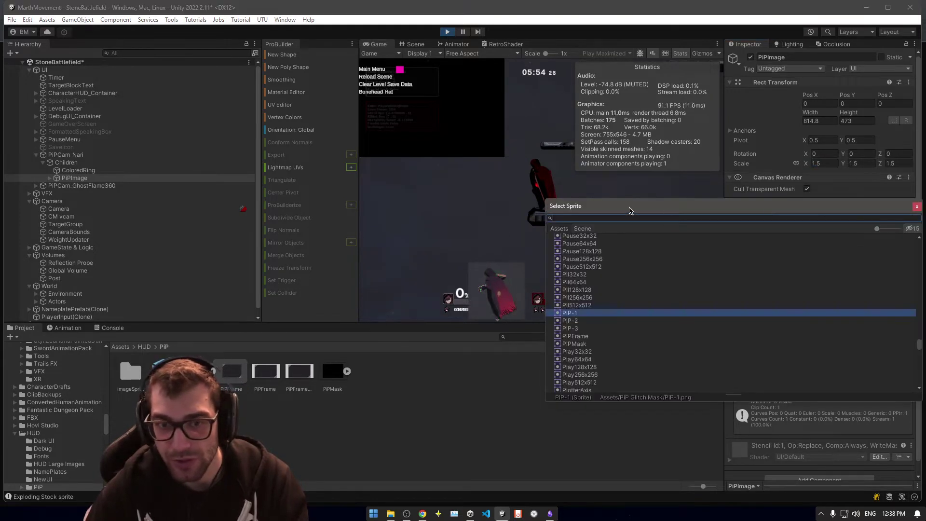
Assign the PiPMask sprite to PiPImage and set its size to 100 by 100.
type("pipm")
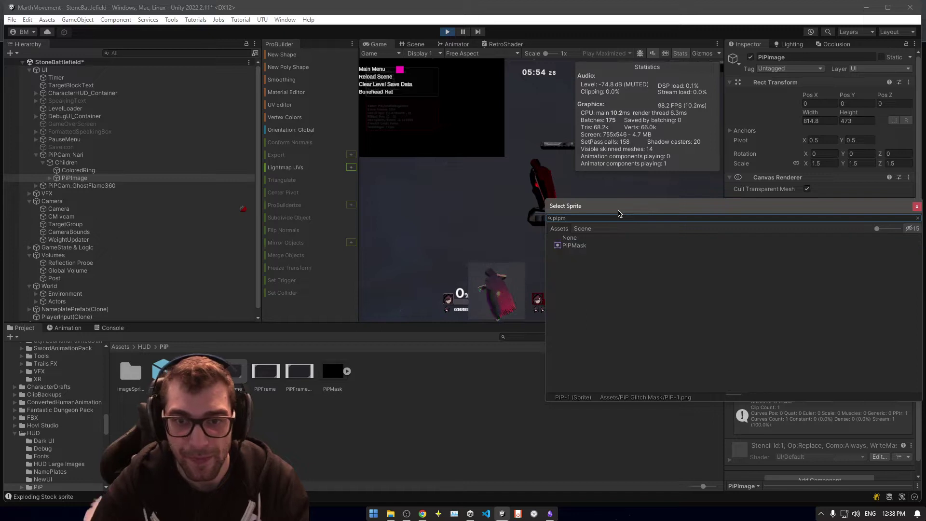
key("Down")
key("Return")
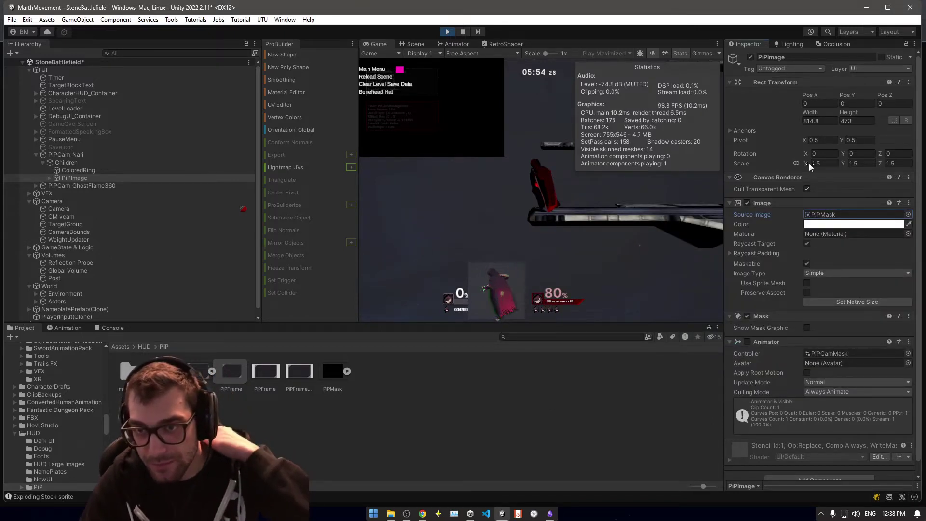
left_click_drag(808, 163, 796, 167)
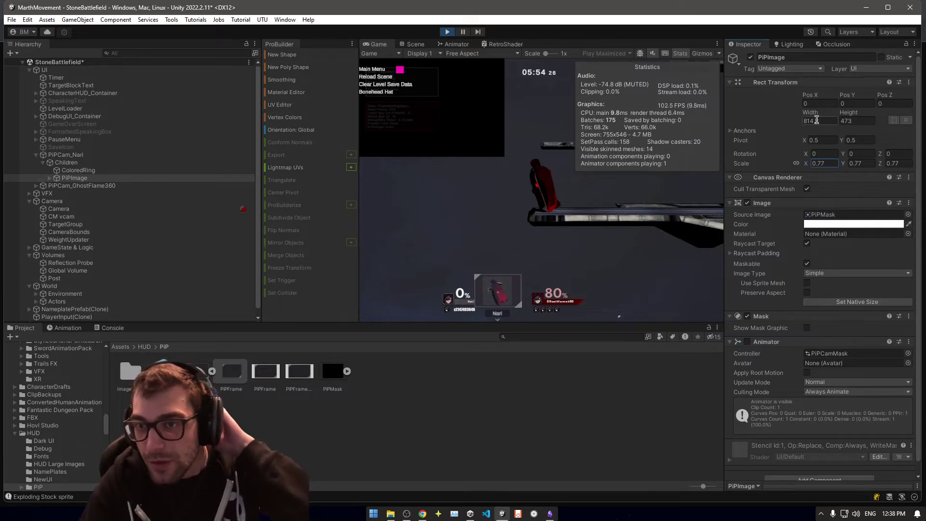
left_click_drag(837, 114, 816, 117)
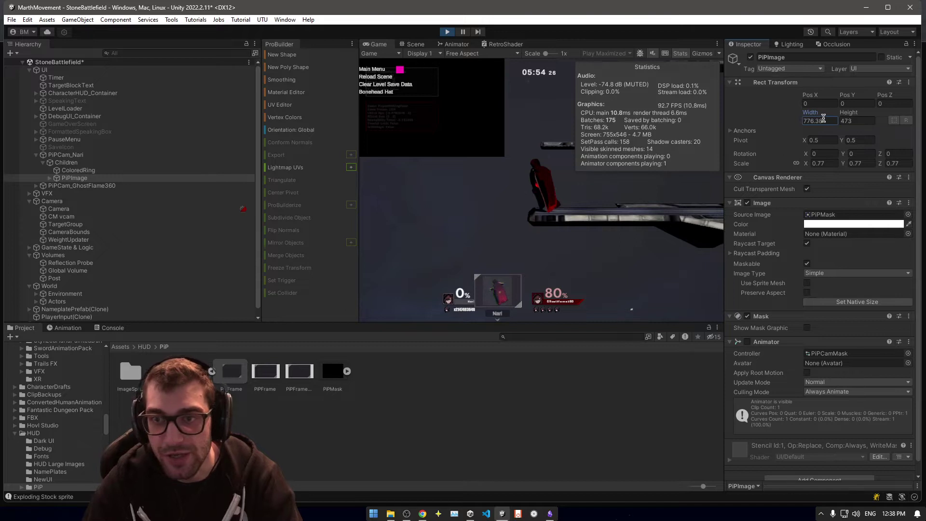
left_click(827, 122)
type("100")
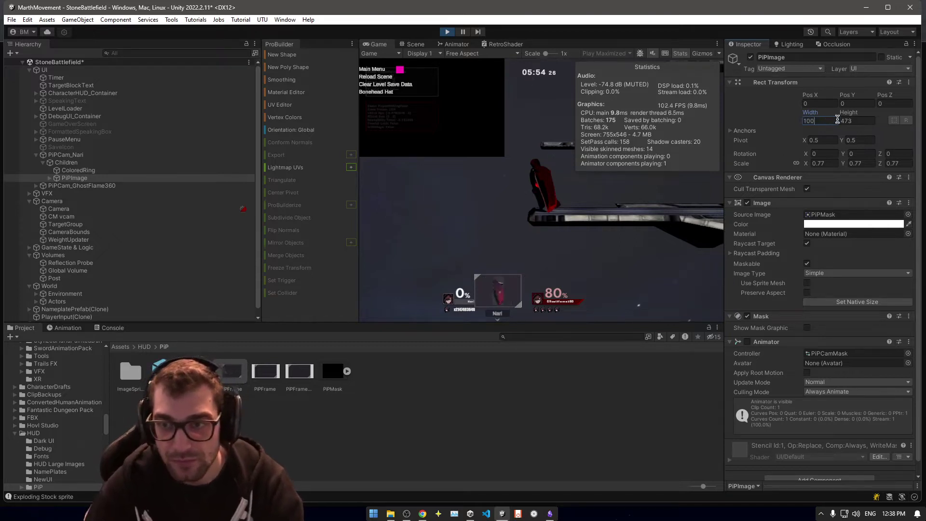
left_click(868, 120)
type("100")
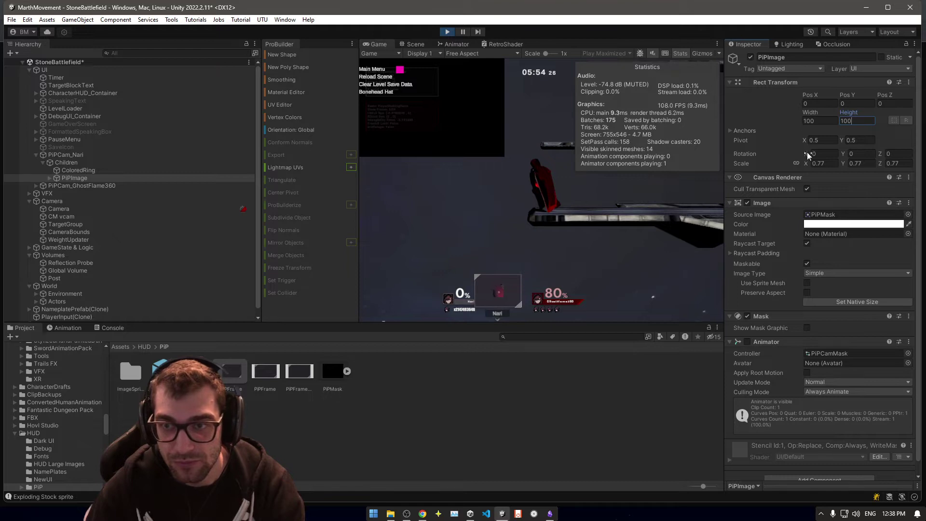
Raise PiPImage's scale to 2.3 and widen it to 195.45.
left_click(815, 163)
type("4")
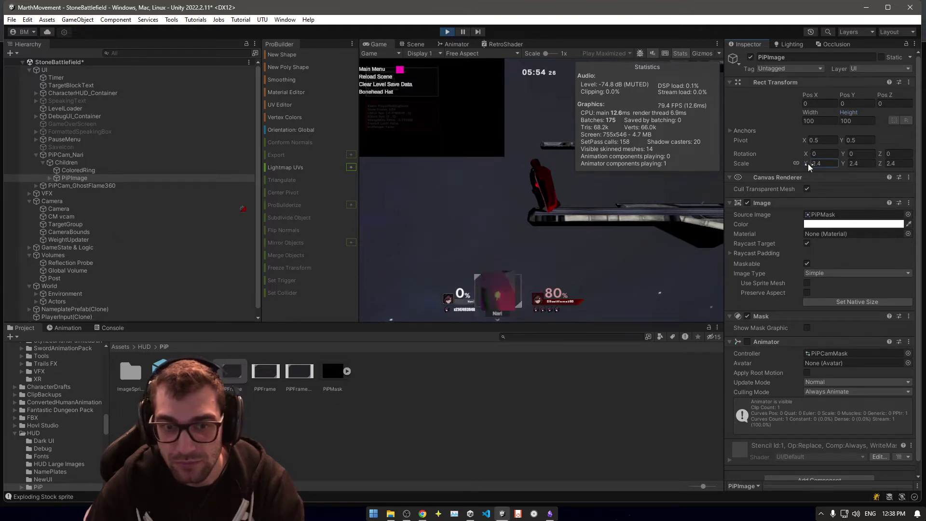
key("BackSpace")
type("1.5")
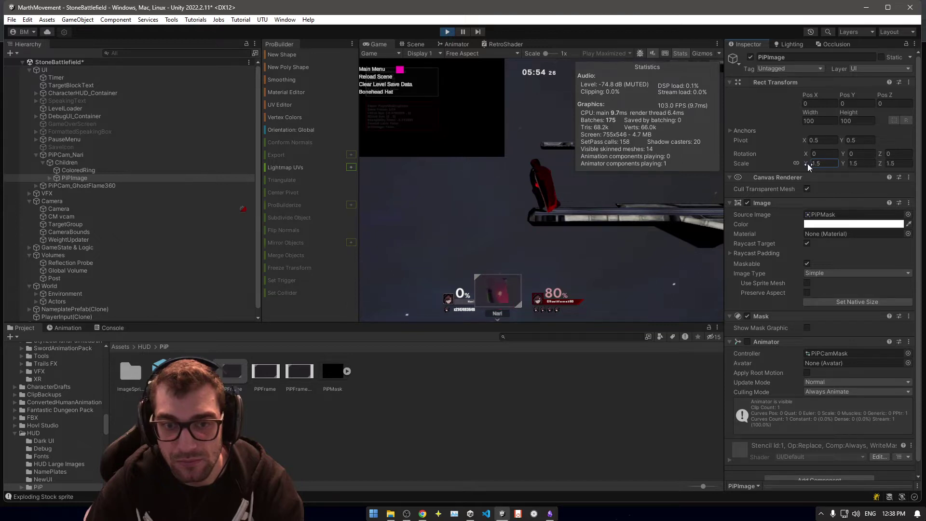
left_click_drag(808, 164, 823, 168)
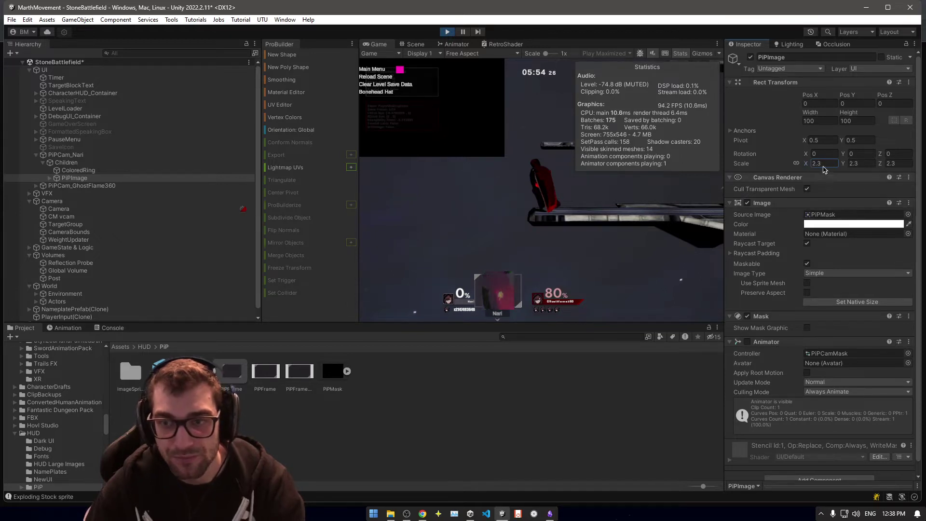
left_click_drag(806, 113, 811, 113)
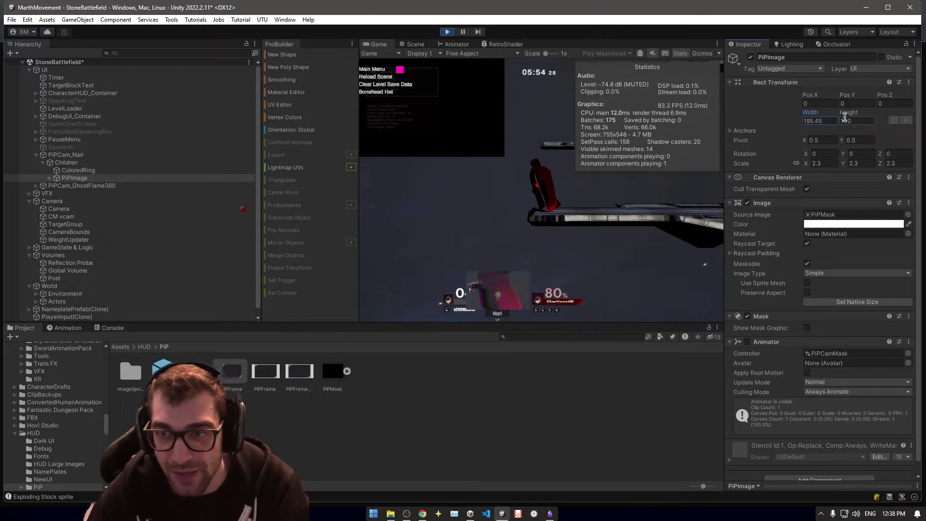
Shorten PiPImage to 84.4 high, scrub its scale to about 1.56, and maximize the Game view.
left_click_drag(844, 118, 830, 177)
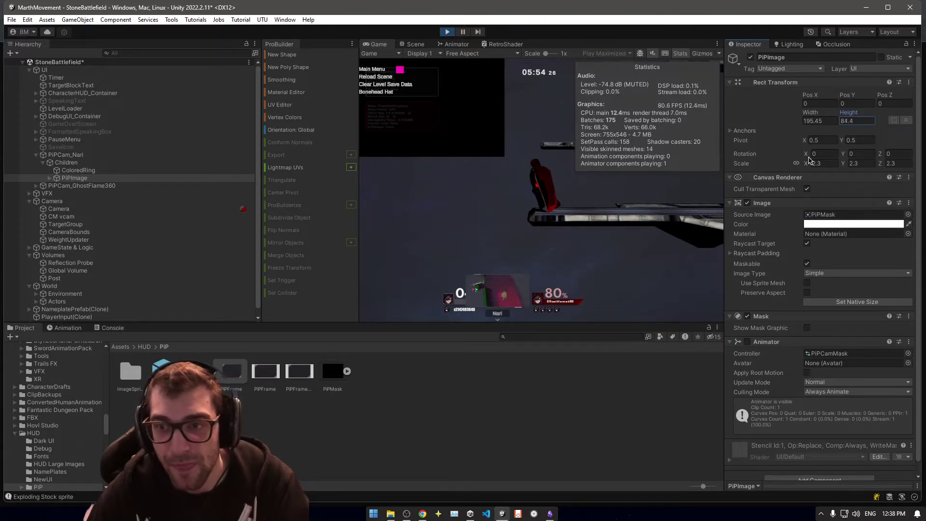
left_click(808, 163)
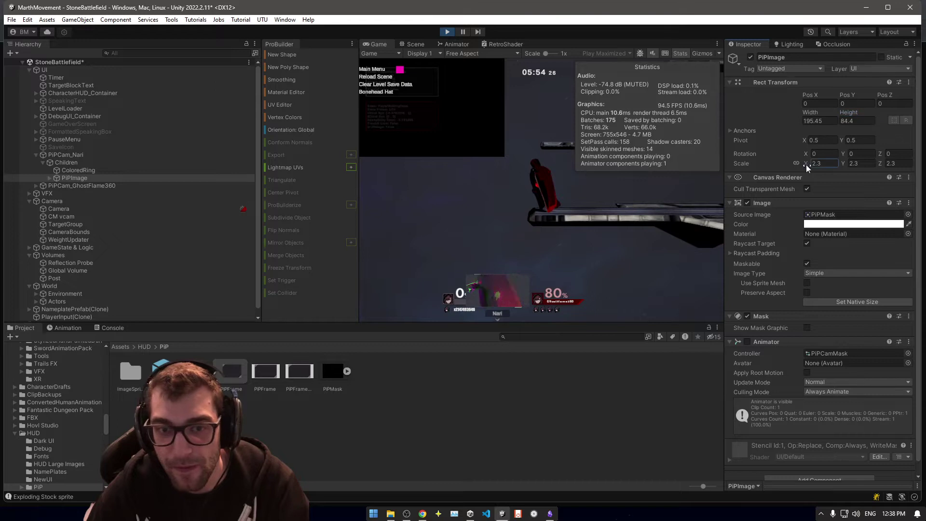
left_click_drag(806, 164, 803, 165)
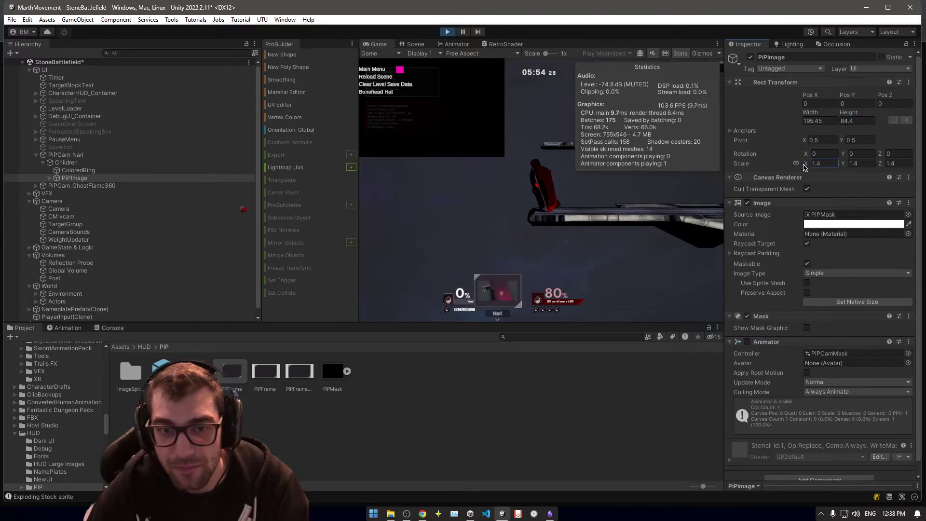
left_click(846, 162)
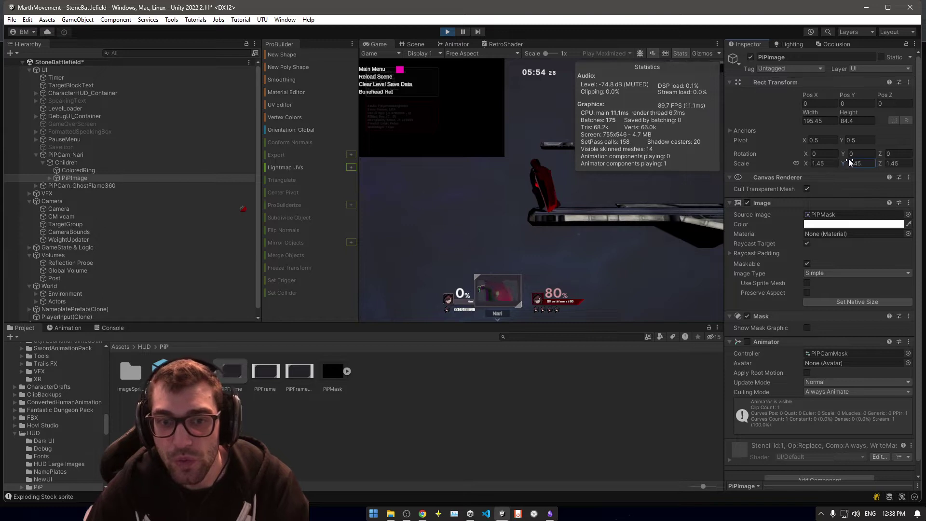
left_click_drag(845, 159, 848, 160)
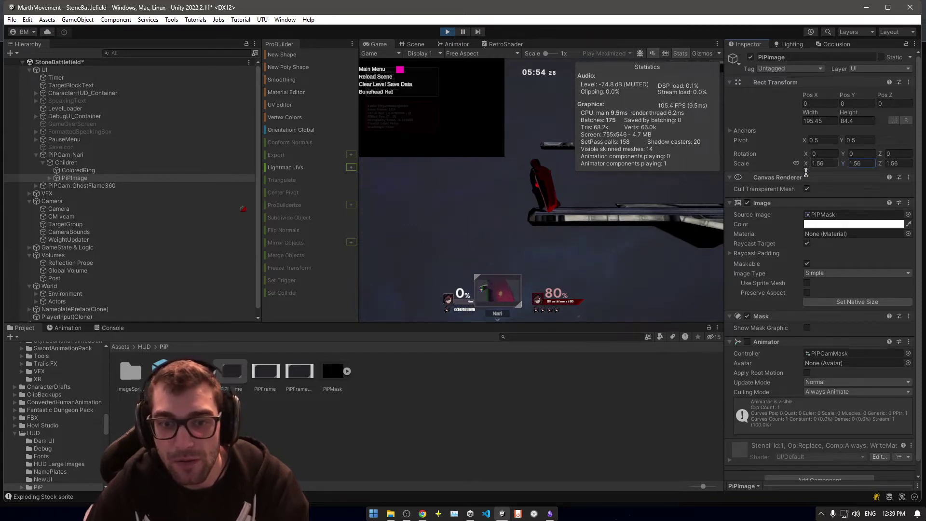
double_click(377, 45)
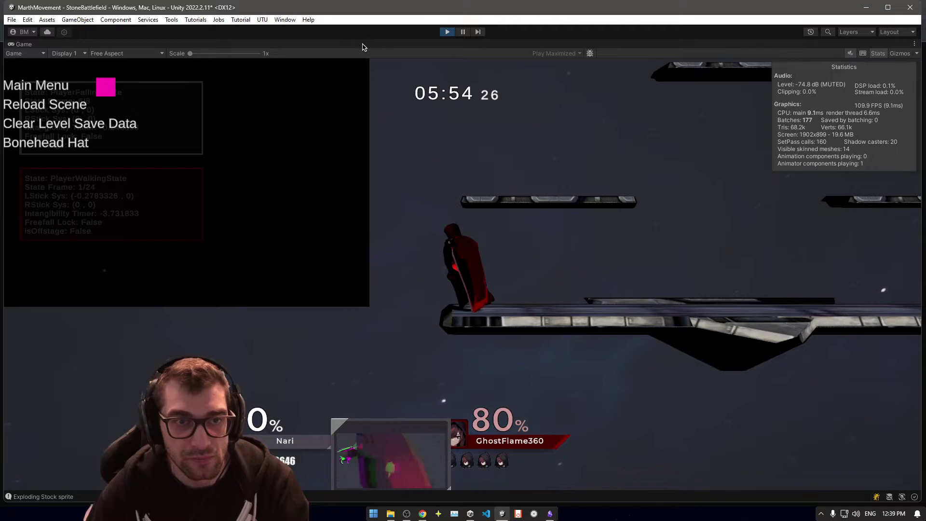
Shorten the ColoredRing frame's height slightly and check it in the maximized Game view.
double_click(374, 44)
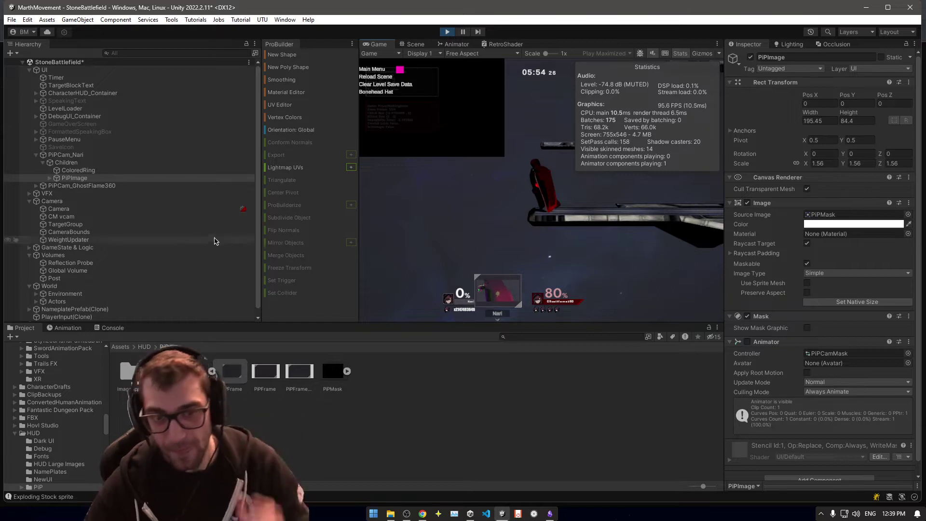
left_click(115, 171)
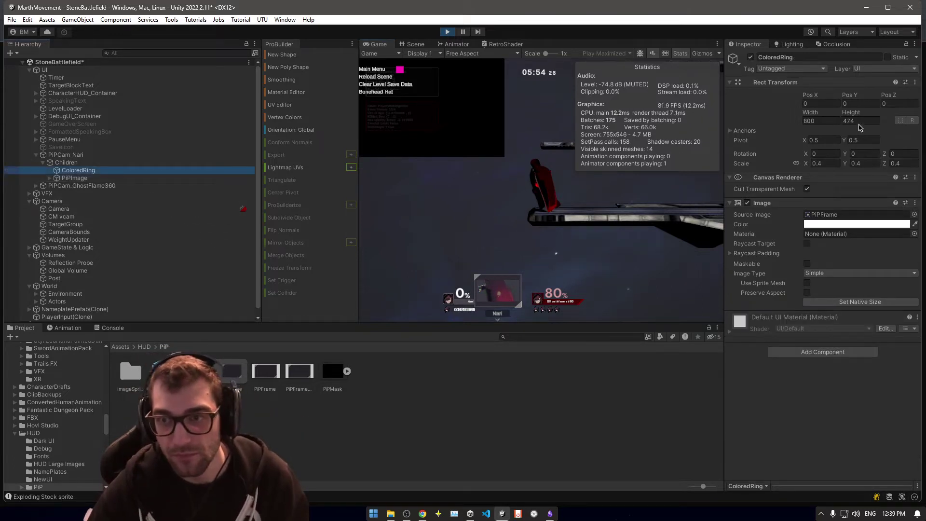
left_click_drag(852, 111, 761, 125)
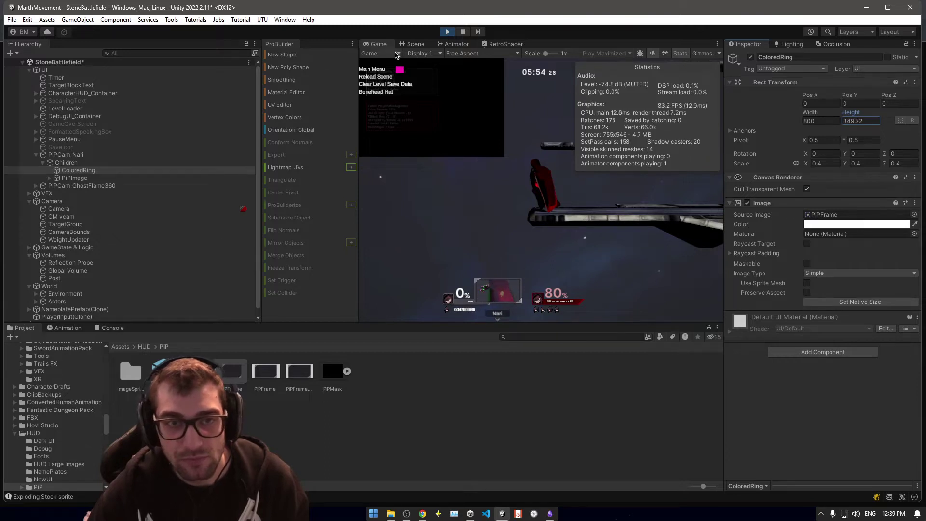
double_click(381, 43)
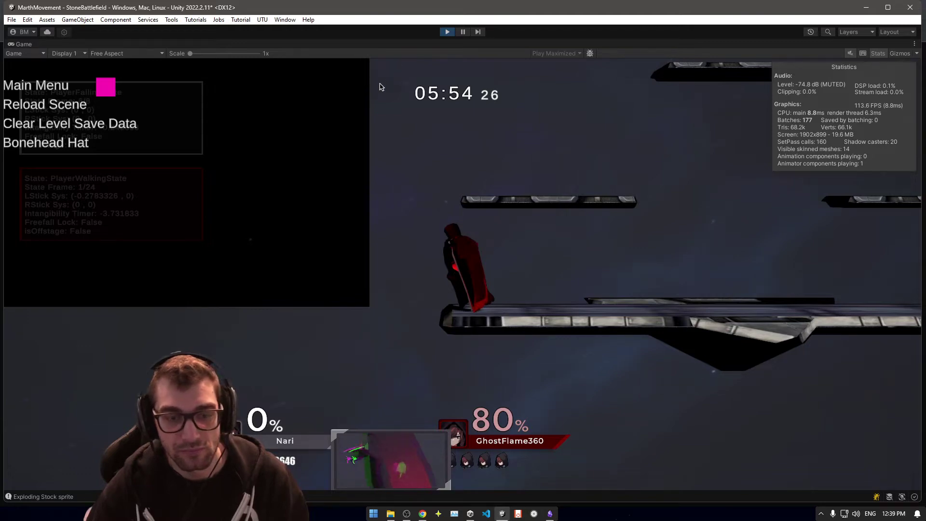
Select the PiPCam_Nari camera, preview the PiP feed, then send the game to its main menu.
key("shift+space")
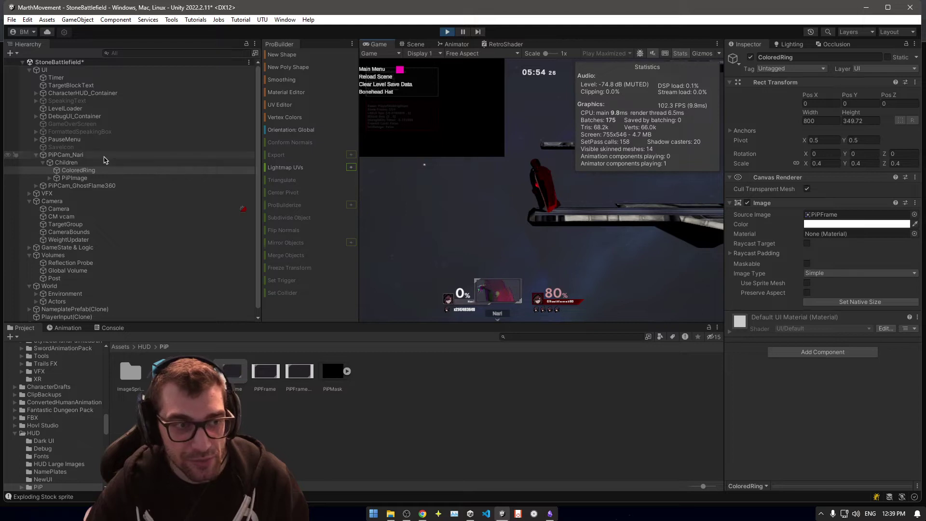
left_click(68, 155)
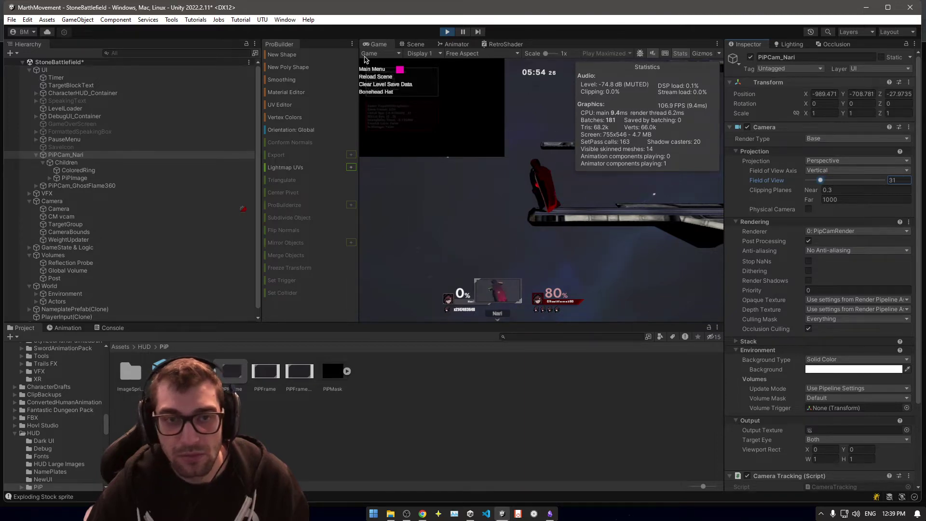
double_click(378, 44)
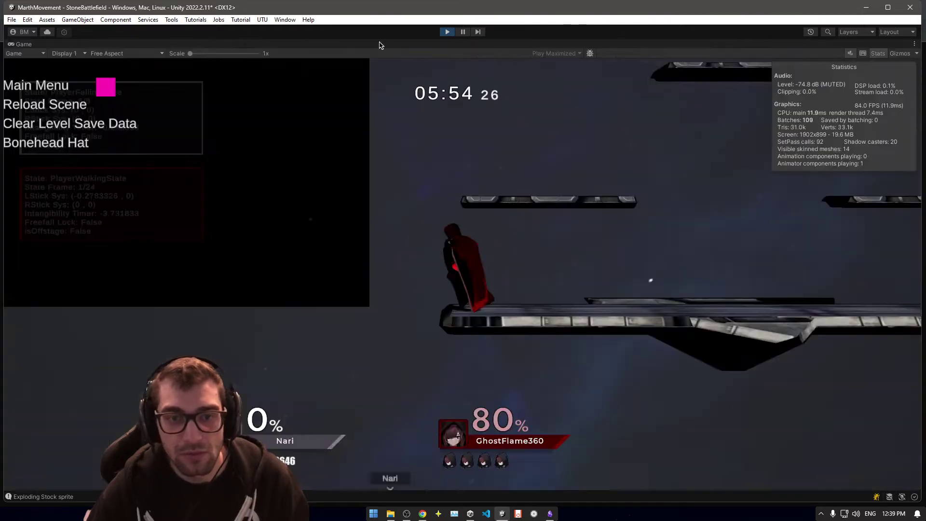
left_click(446, 33)
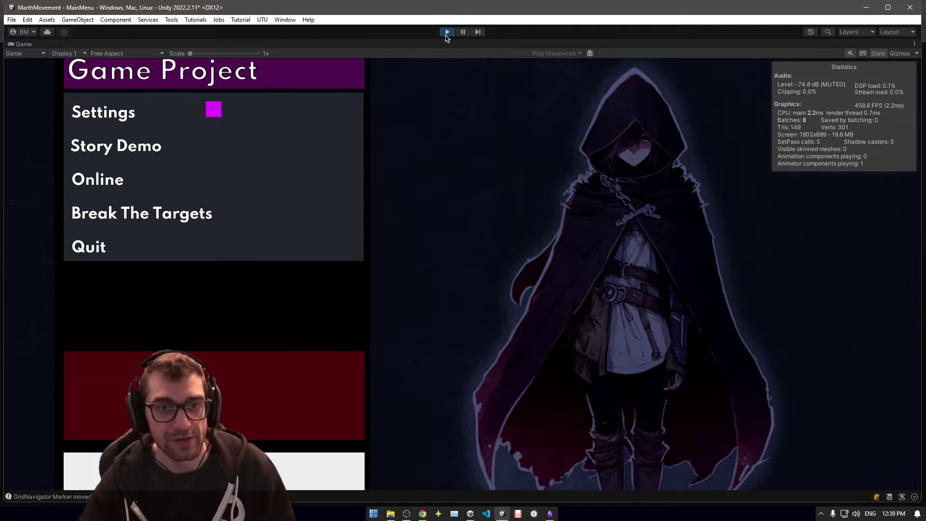
Stop play mode and inspect the PiP frame textures' import settings.
left_click(447, 32)
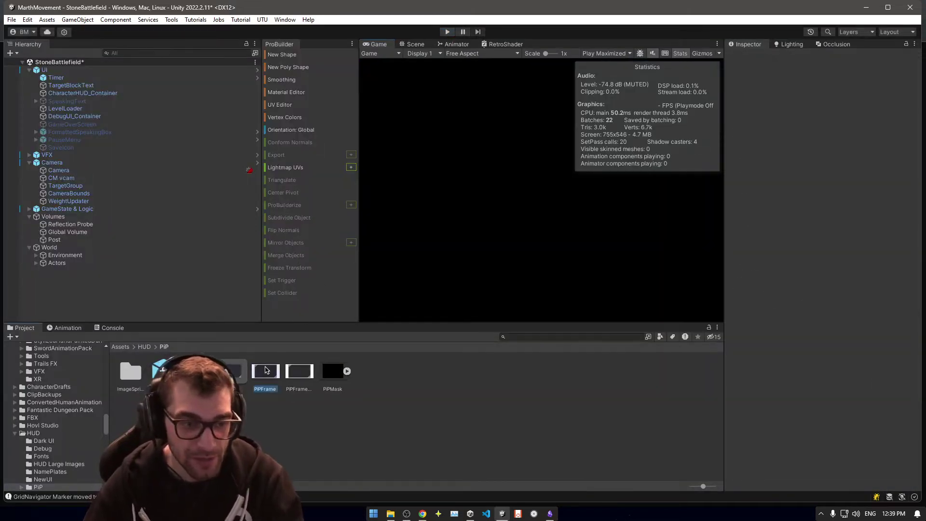
left_click(226, 371)
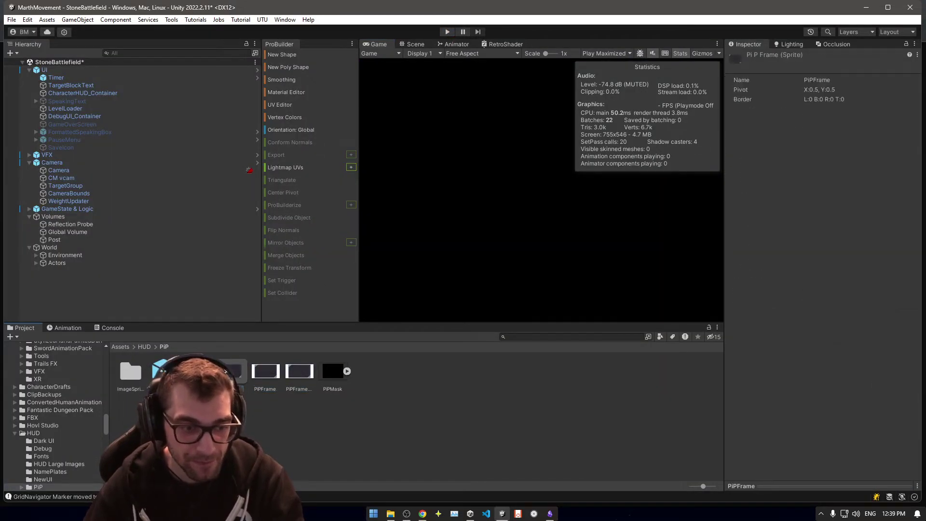
left_click(290, 372)
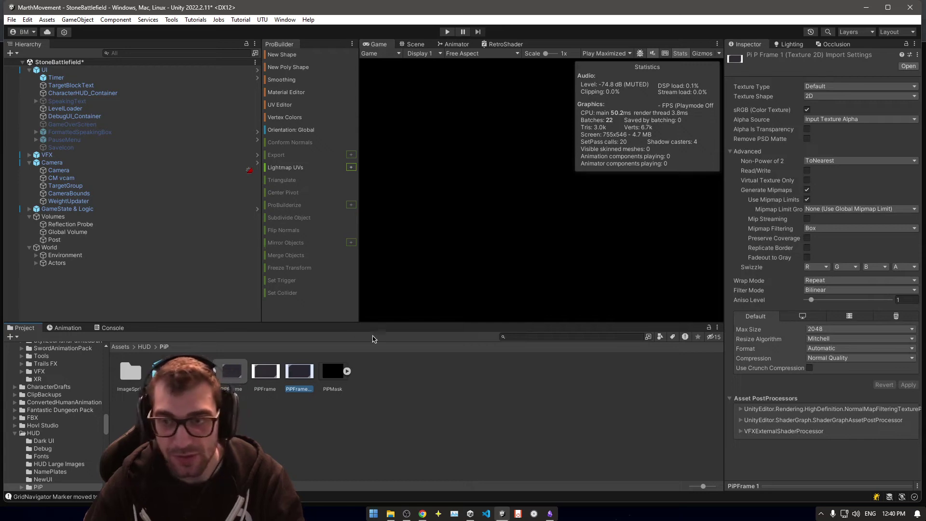
Remove the Animator component from PiPImage in the PiPCam prefab, then start play again.
double_click(163, 370)
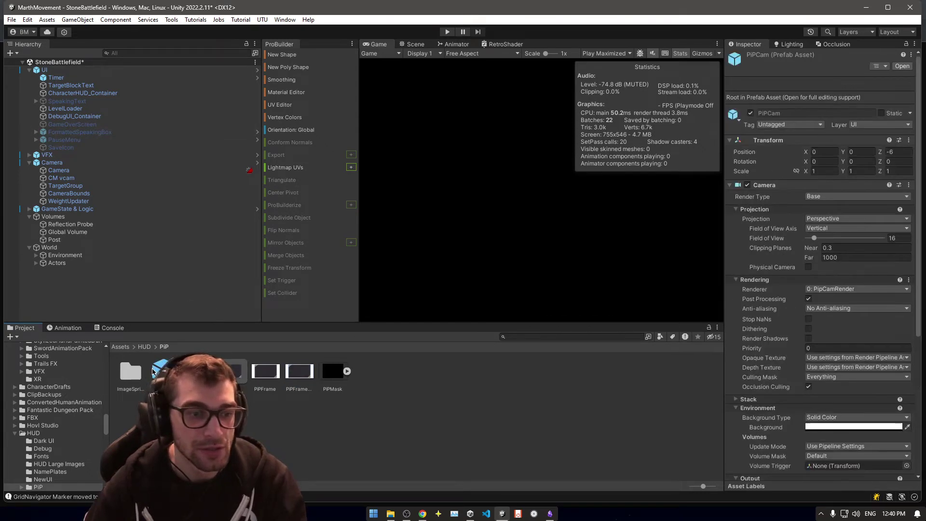
scroll(819, 289, "down", 5)
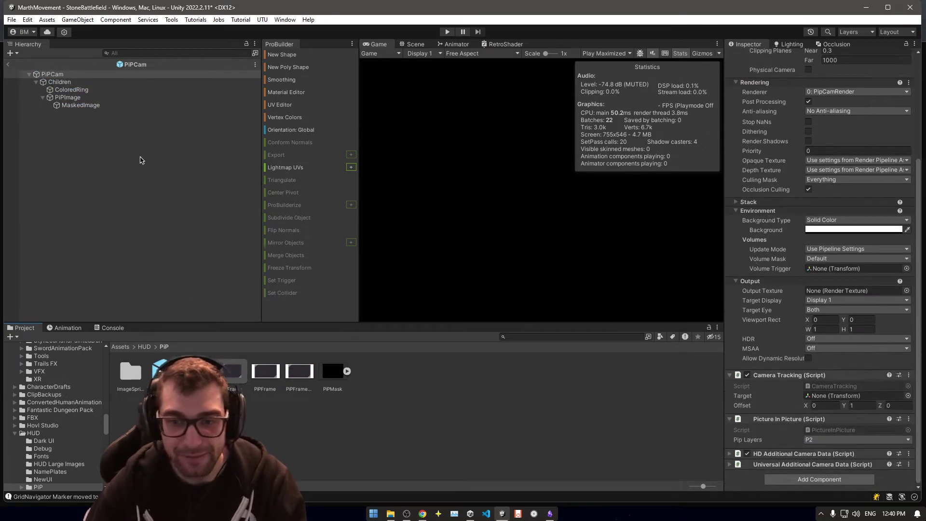
left_click(72, 98)
left_click(915, 342)
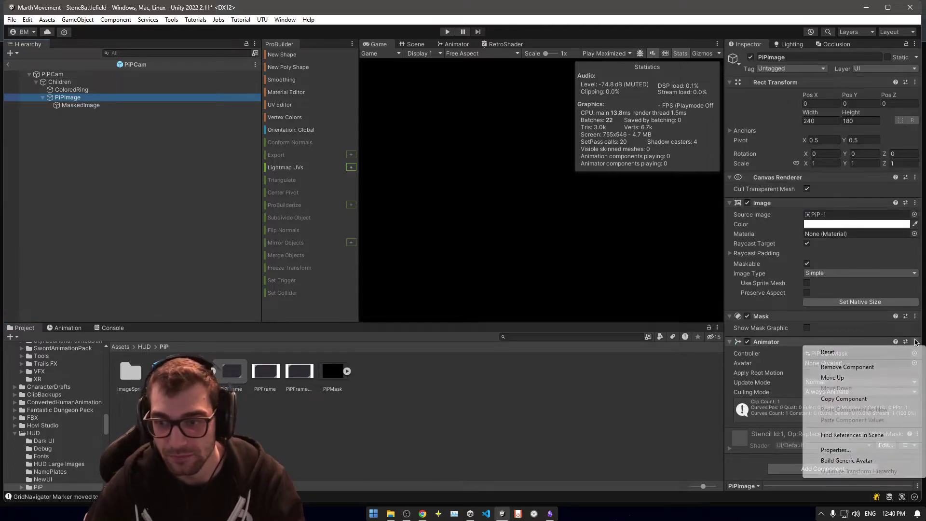
left_click(871, 366)
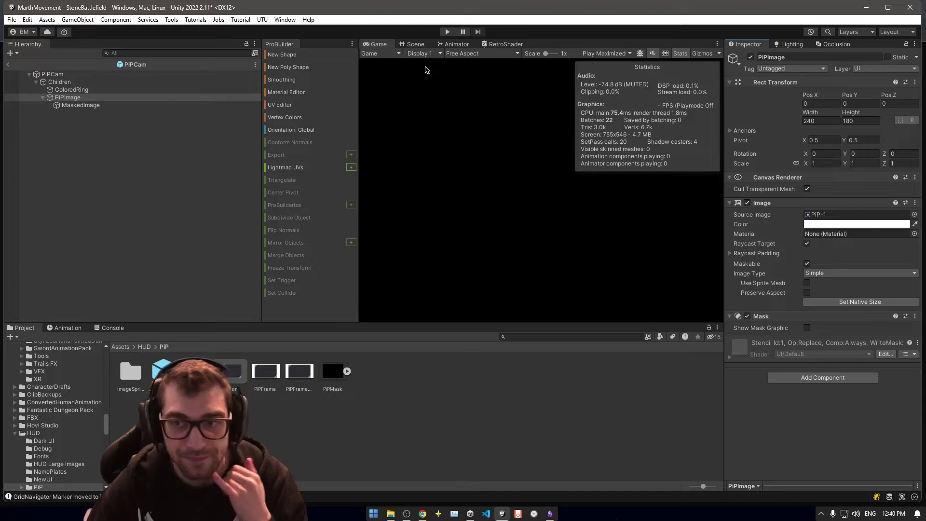
left_click(447, 31)
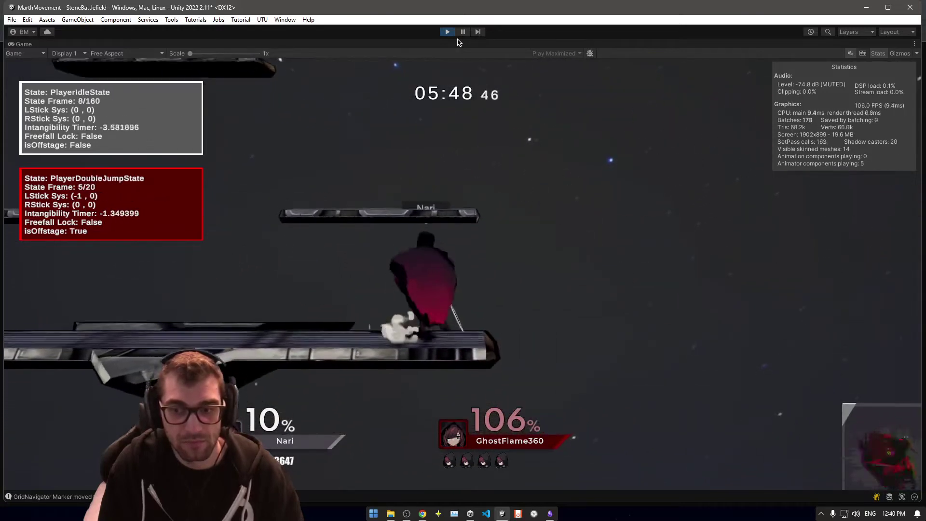
Playtest the match with the framed PiP feed, opening and closing the debug pause menu.
key("Escape")
key("Escape")
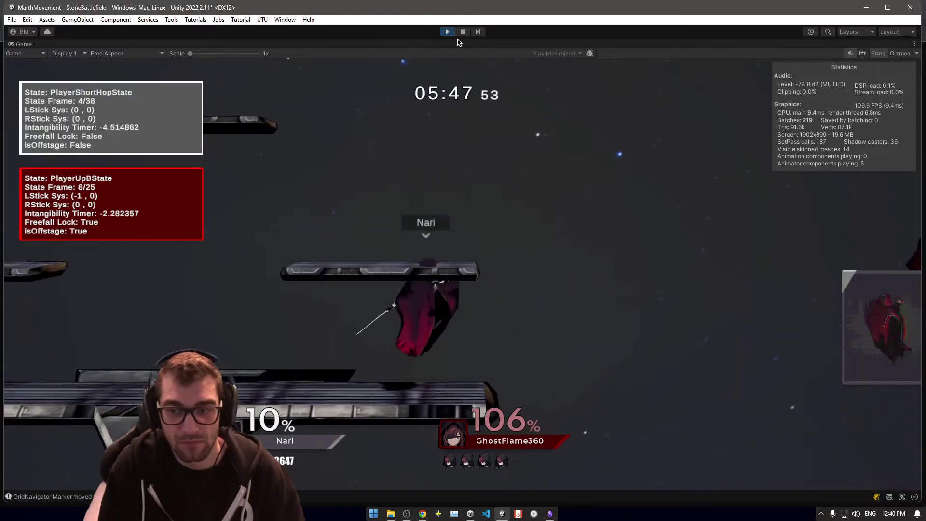
key("Escape")
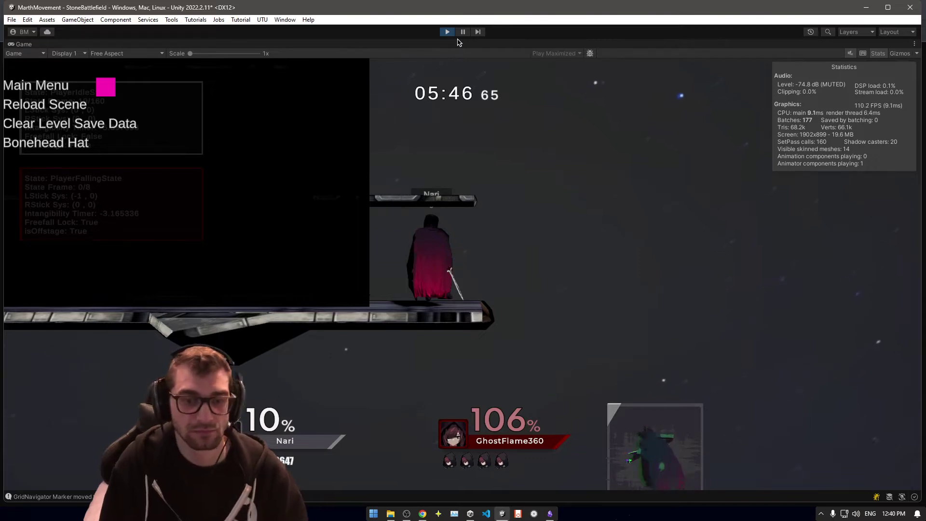
key("Escape")
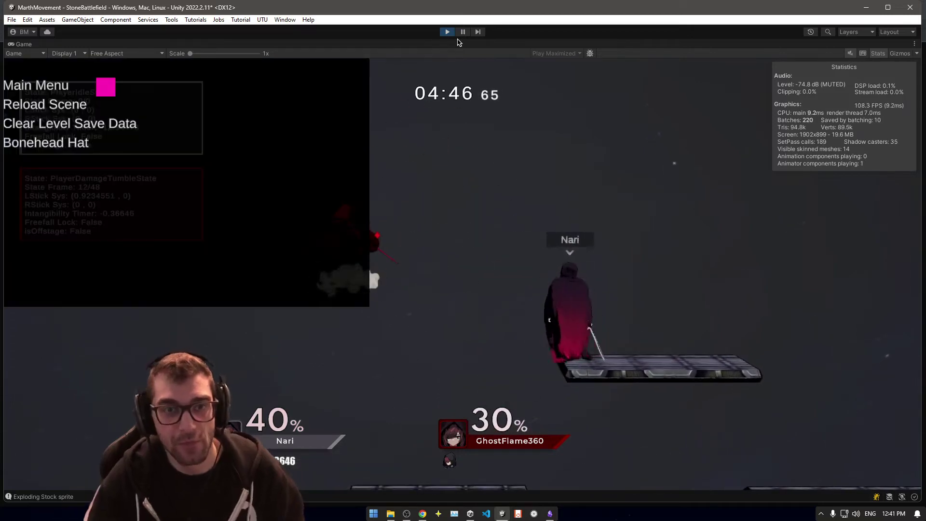
Stop play mode, leave the PiPCam prefab, and select the Post volume under Volumes.
left_click(447, 32)
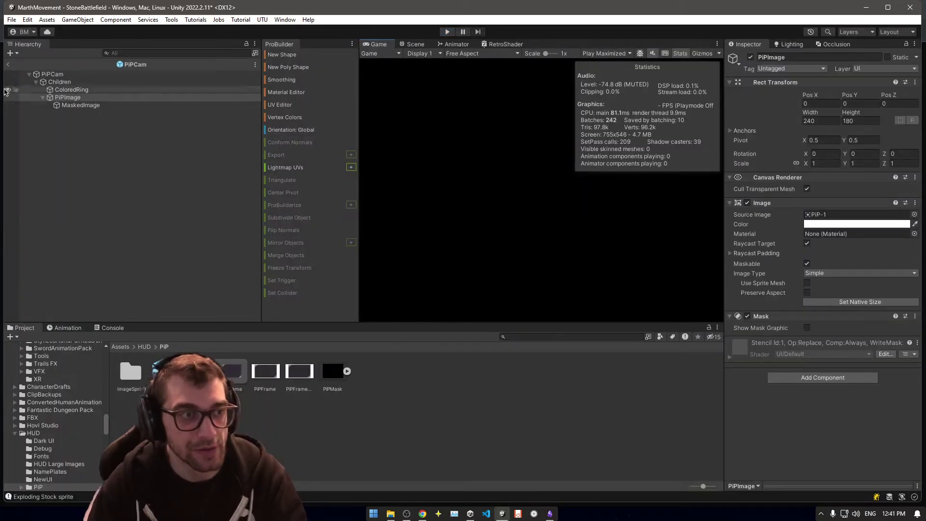
left_click(7, 64)
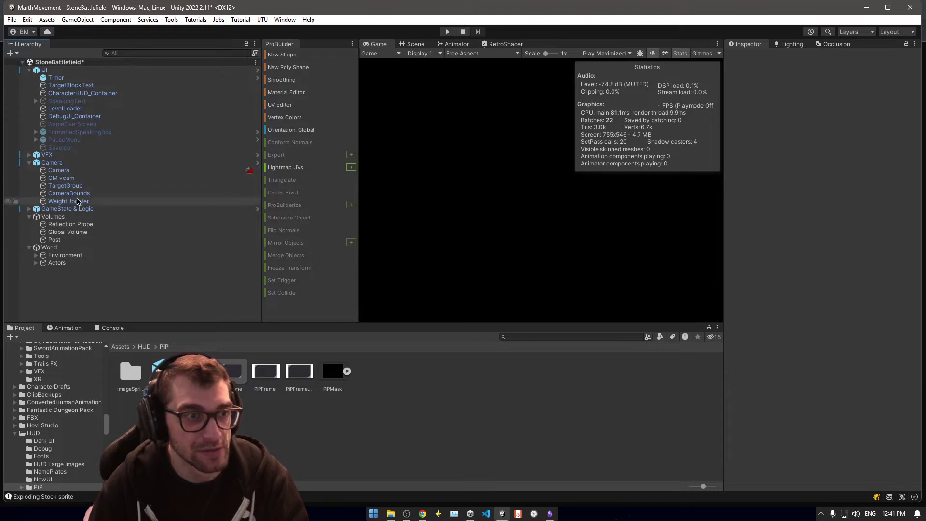
left_click(53, 217)
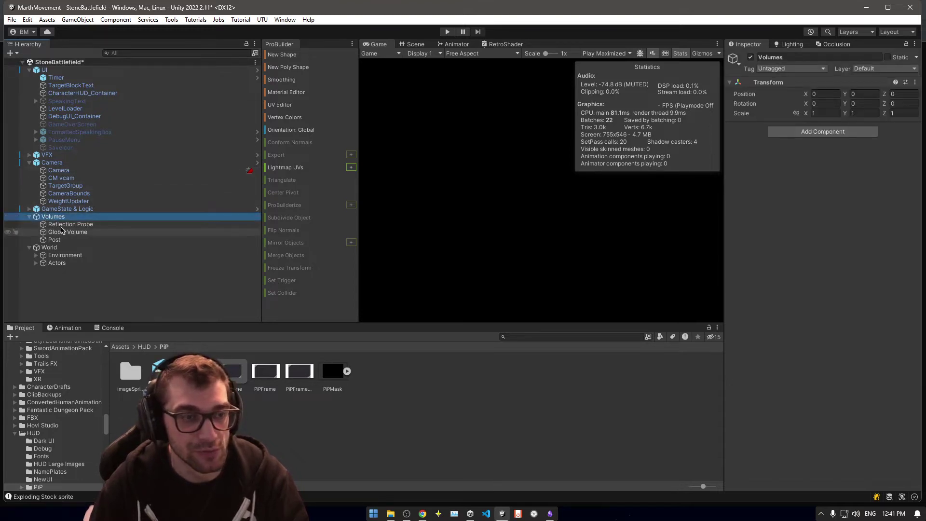
left_click(138, 240)
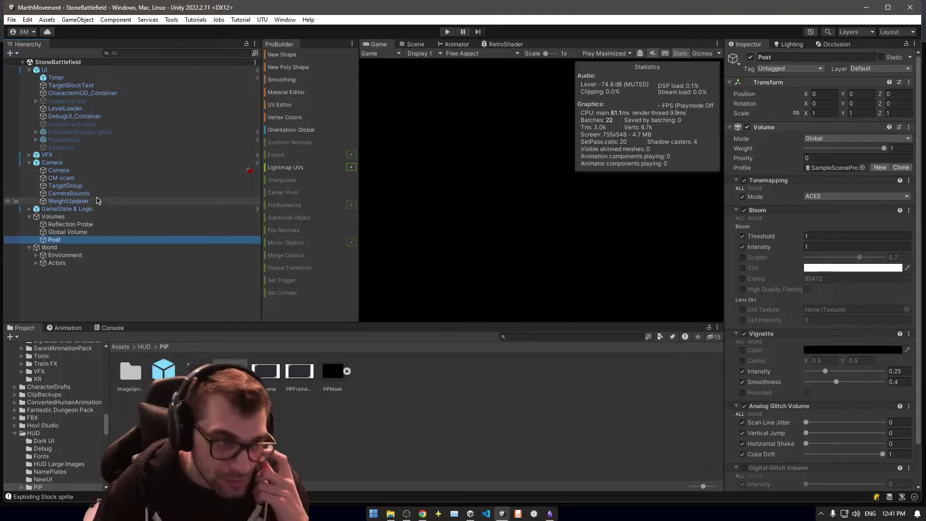
left_click(94, 216)
left_click(85, 232)
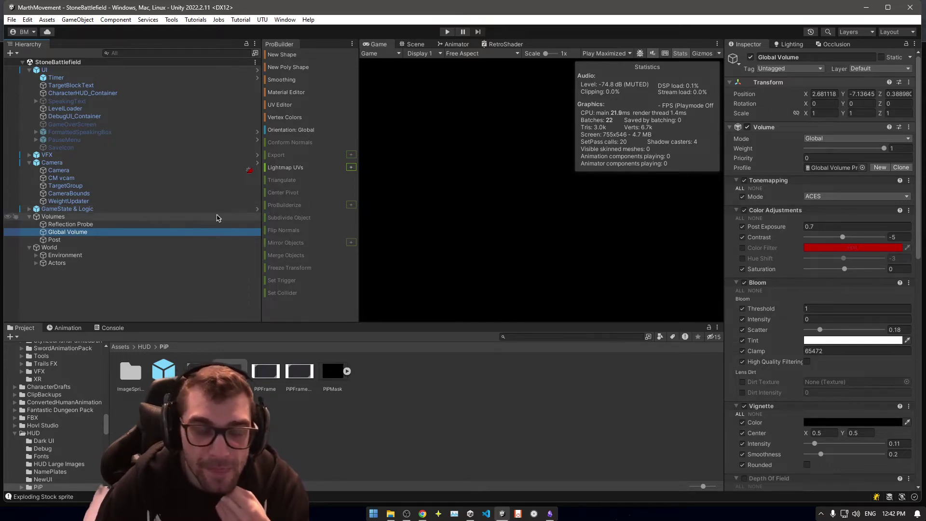
left_click(148, 240)
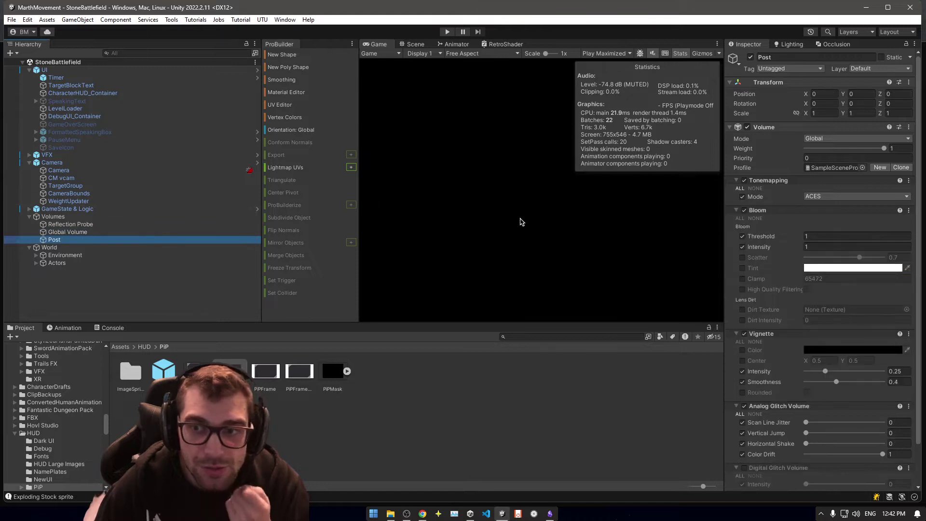
Switch off the Post volume's effect overrides, leaving tonemapping mode unchanged and unticking Vignette.
scroll(750, 221, "down", 2)
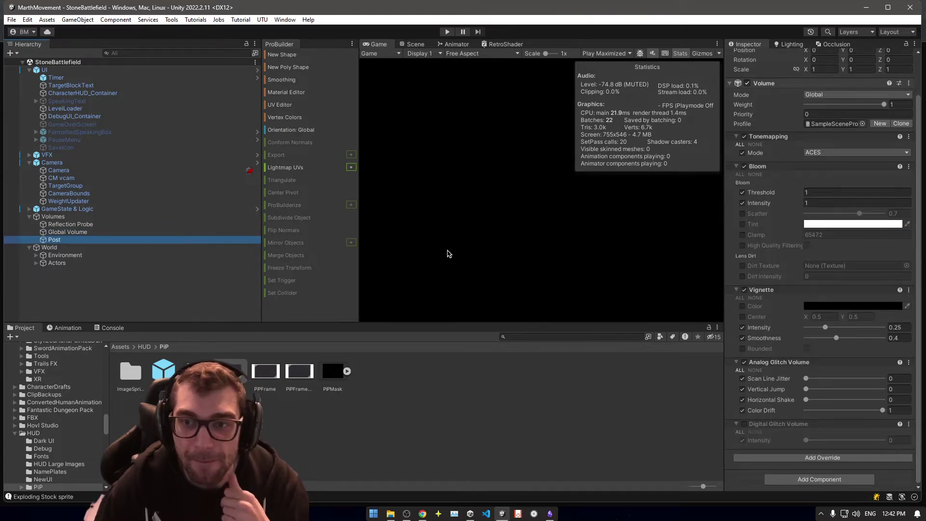
left_click(815, 152)
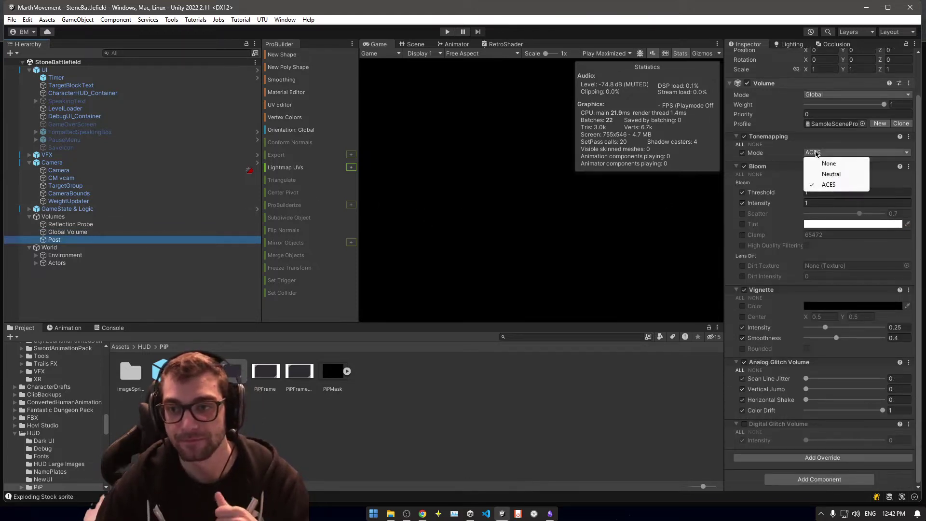
left_click(805, 146)
scroll(766, 178, "up", 2)
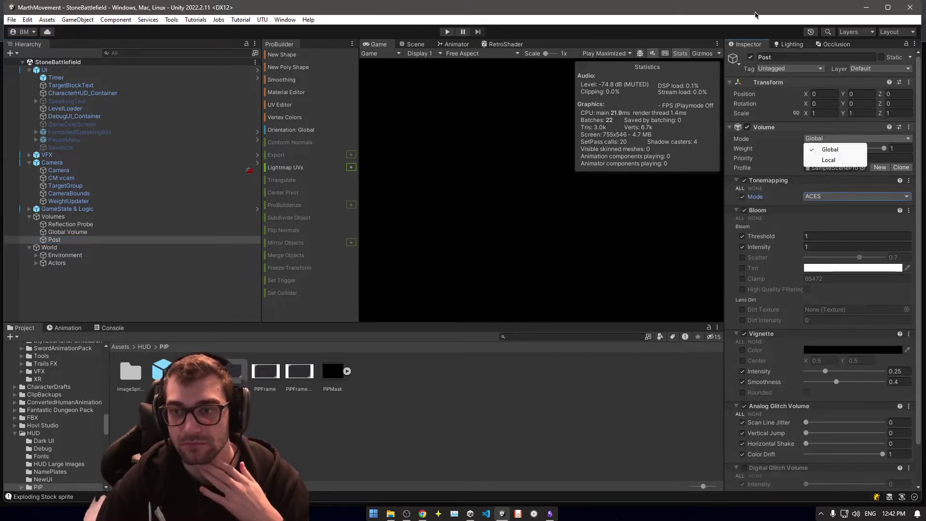
key("Escape")
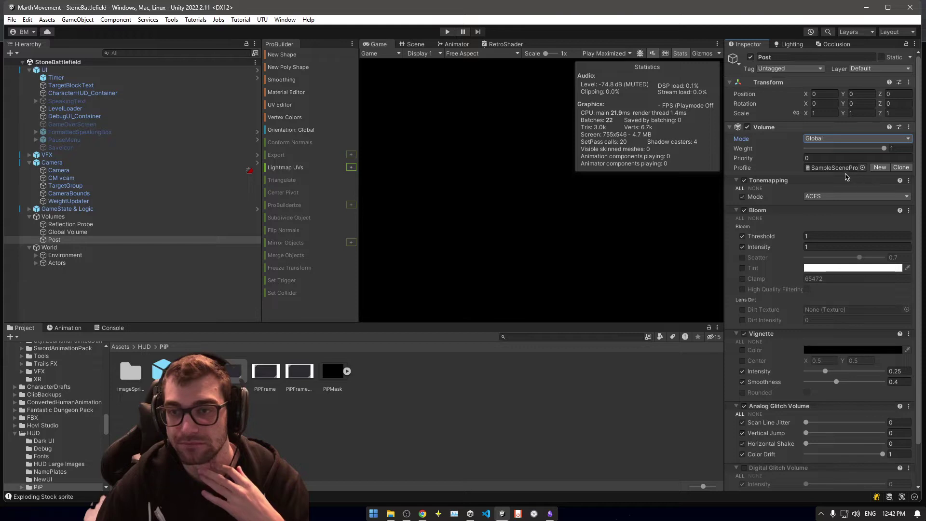
scroll(849, 241, "down", 2)
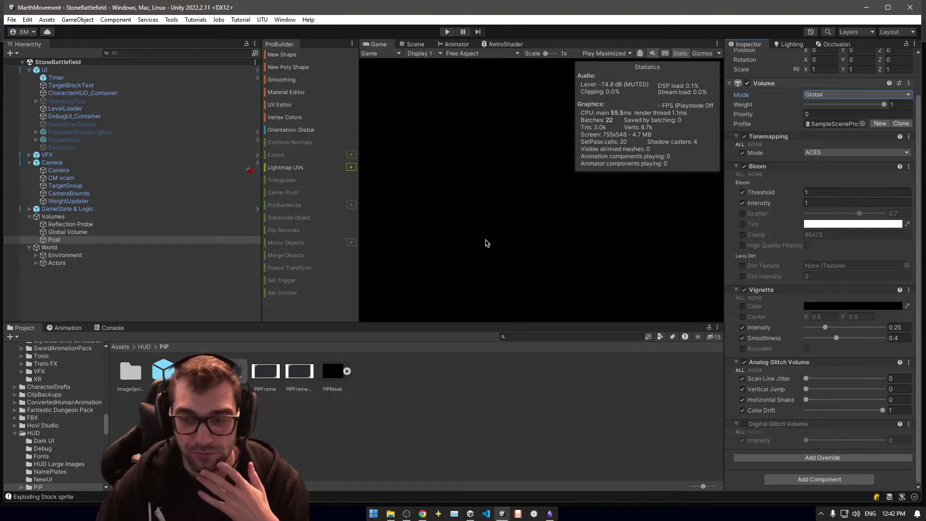
left_click(746, 291)
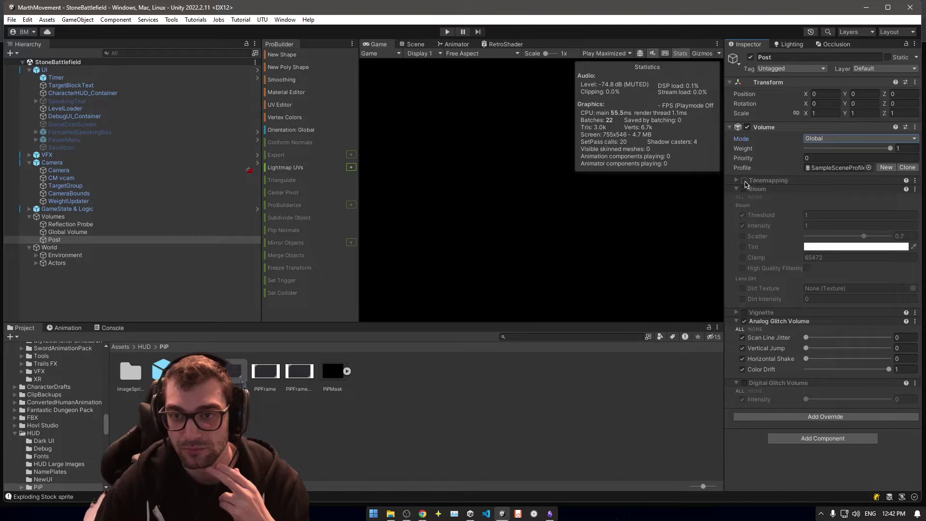
Play-test a StoneBattlefield match with the trimmed Post effects, pausing twice, then stop.
left_click(448, 31)
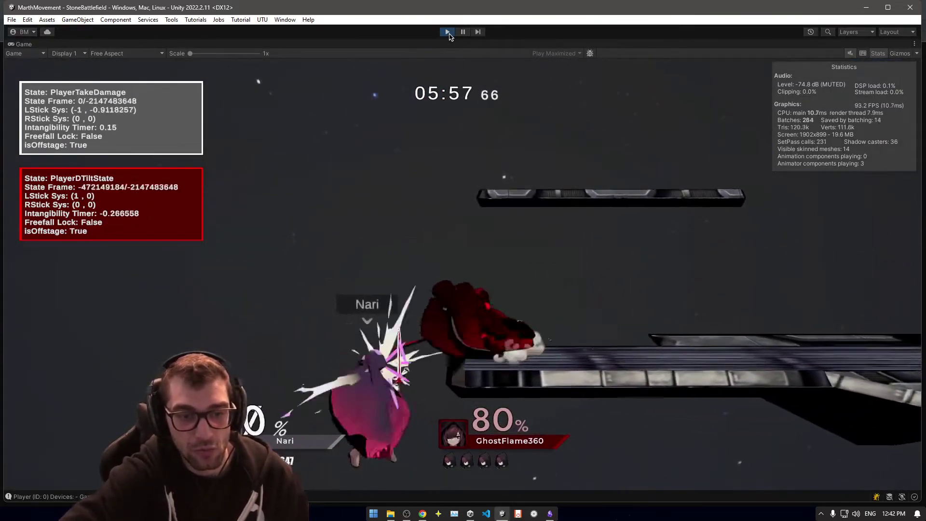
key("Escape")
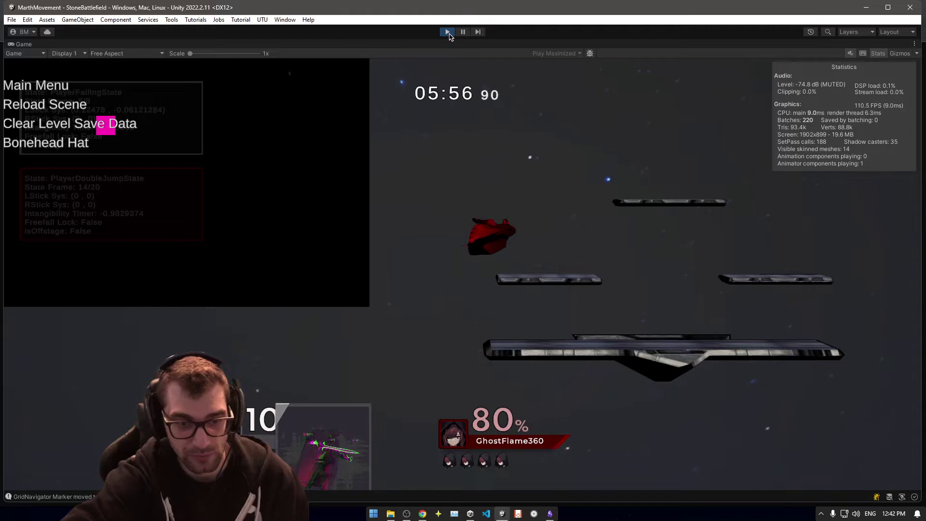
key("Escape")
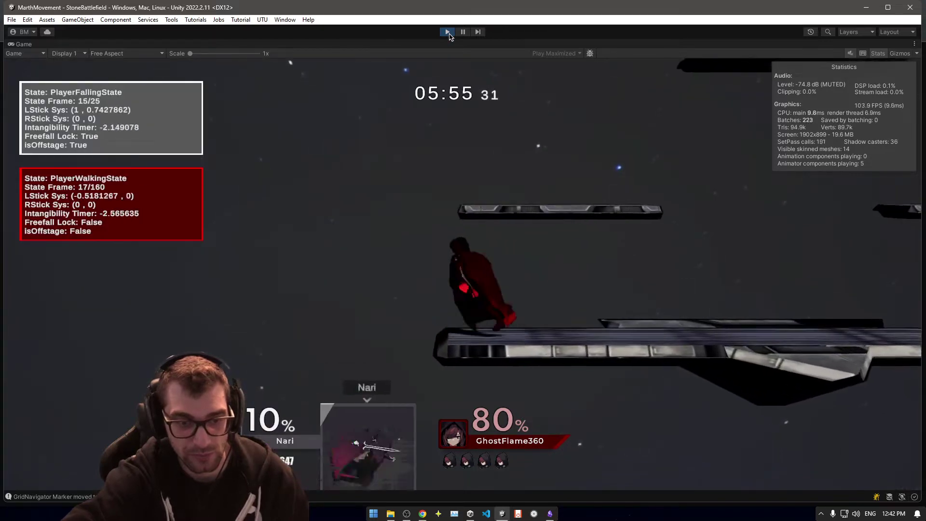
key("Escape")
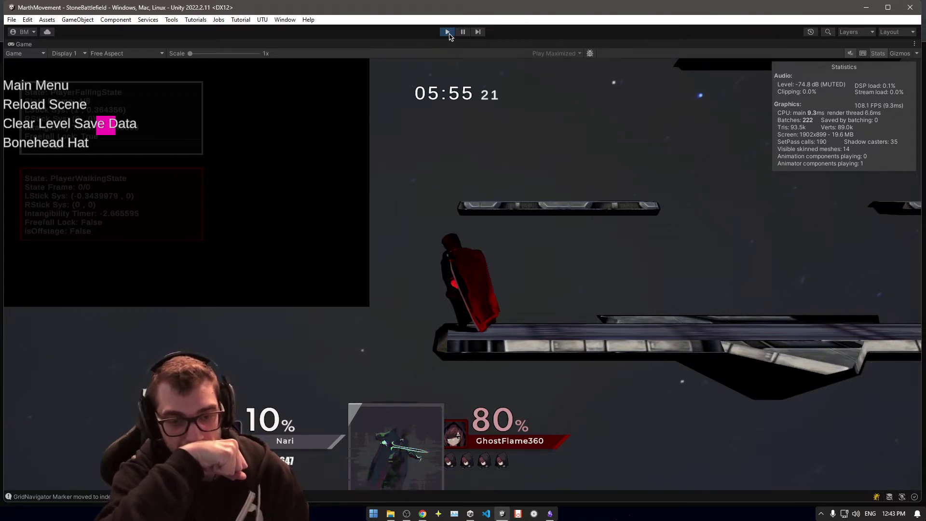
key("Escape")
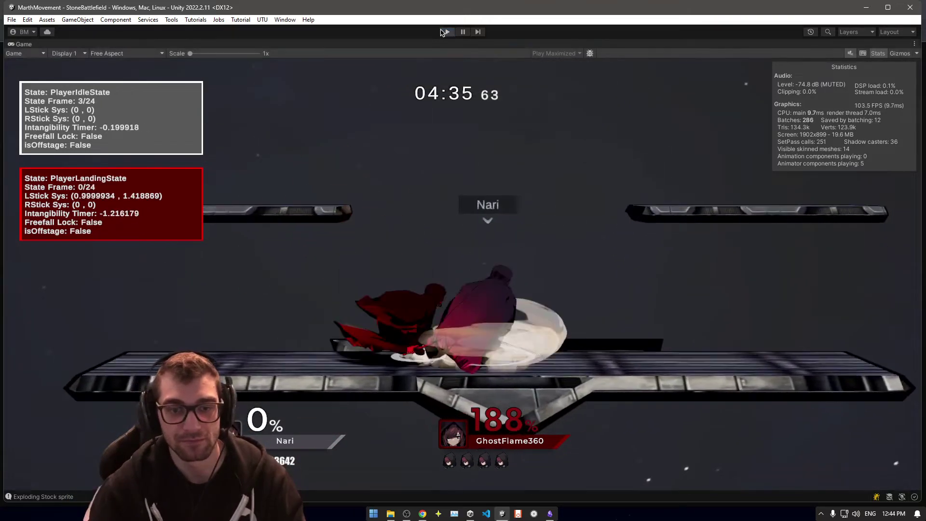
left_click(441, 32)
Stop play mode and switch over to the TODOS note in Obsidian.
left_click(586, 204)
key("alt+Tab")
key("Tab")
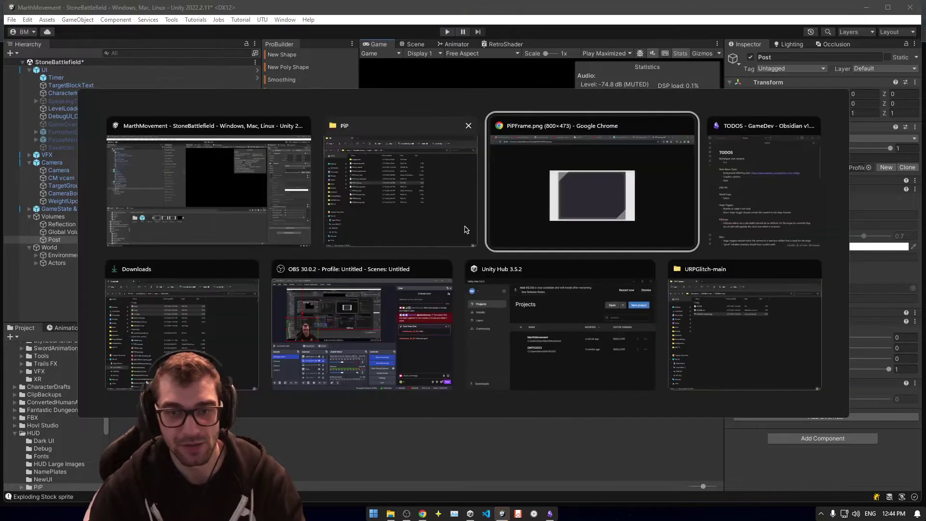
left_click(619, 328)
key("alt+Tab")
key("Tab")
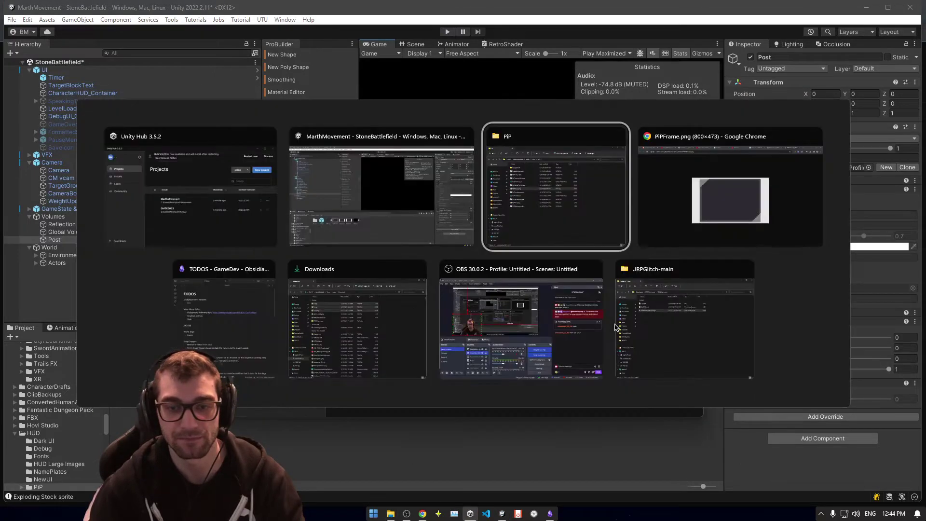
left_click(224, 318)
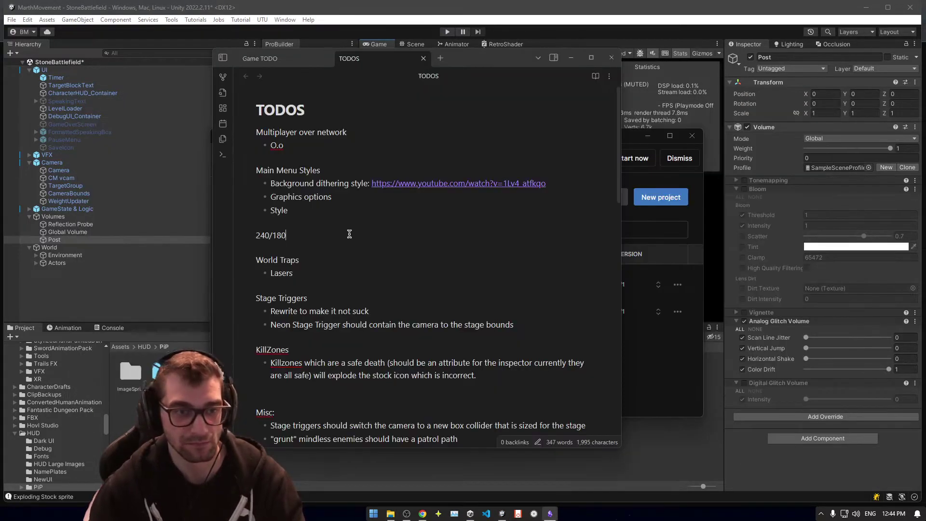
Delete the 240/180 line and add a Misc item about Lost control and Sliding hitlag animations.
key("BackSpace")
key("BackSpace")
key("BackSpace")
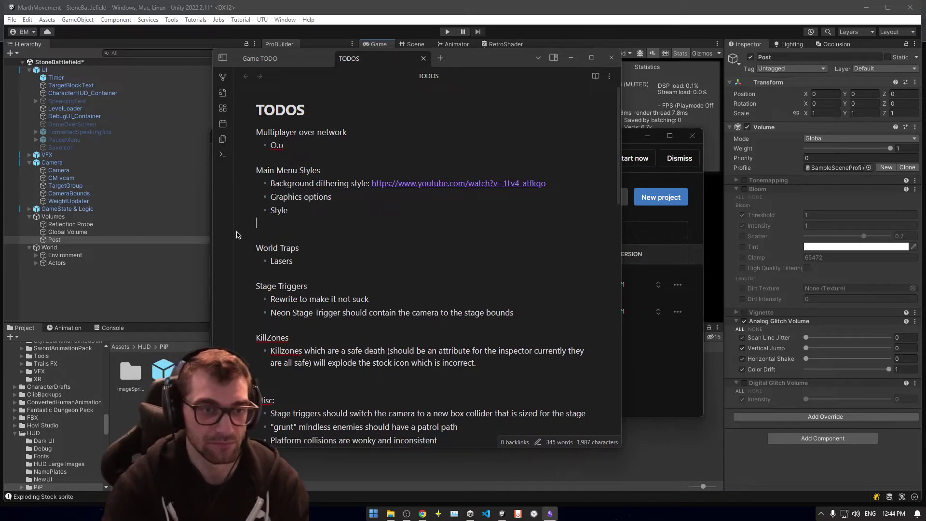
scroll(316, 305, "down", 1)
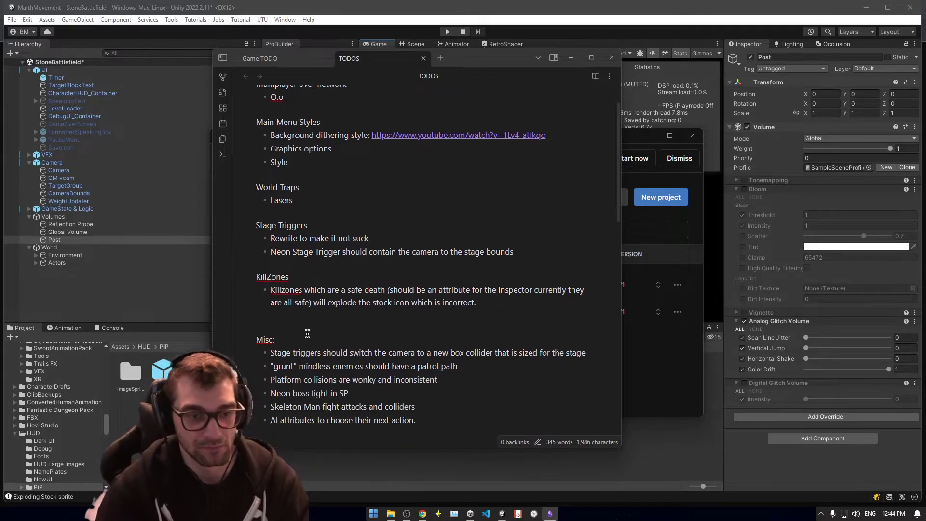
key("Return")
type("-")
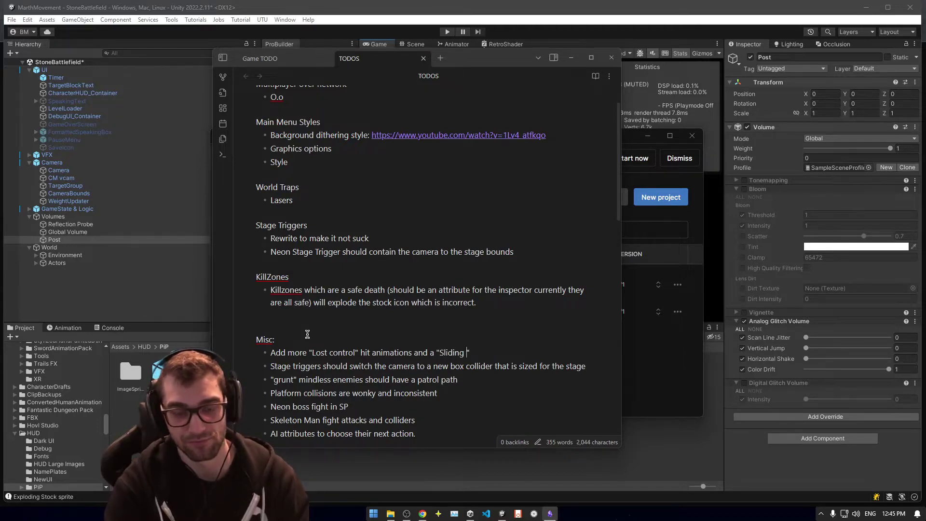
key("Down")
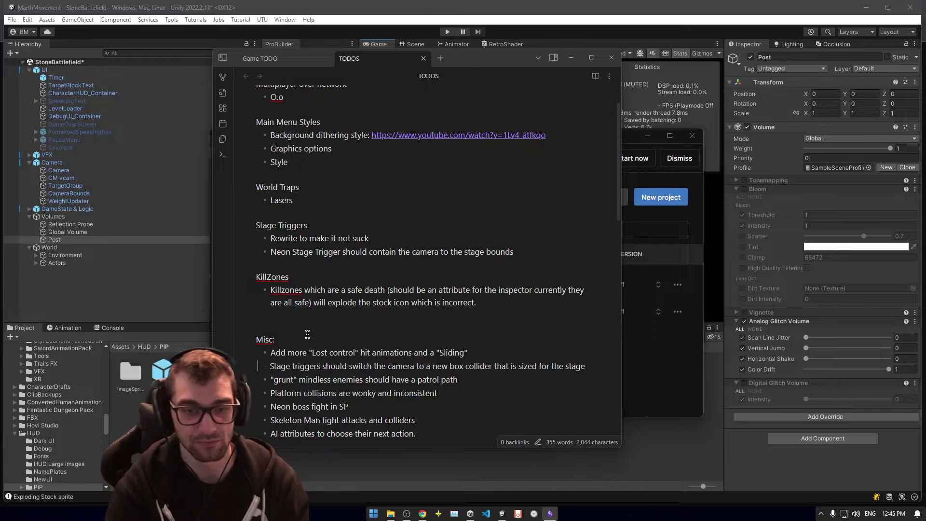
key("Up")
key("Left")
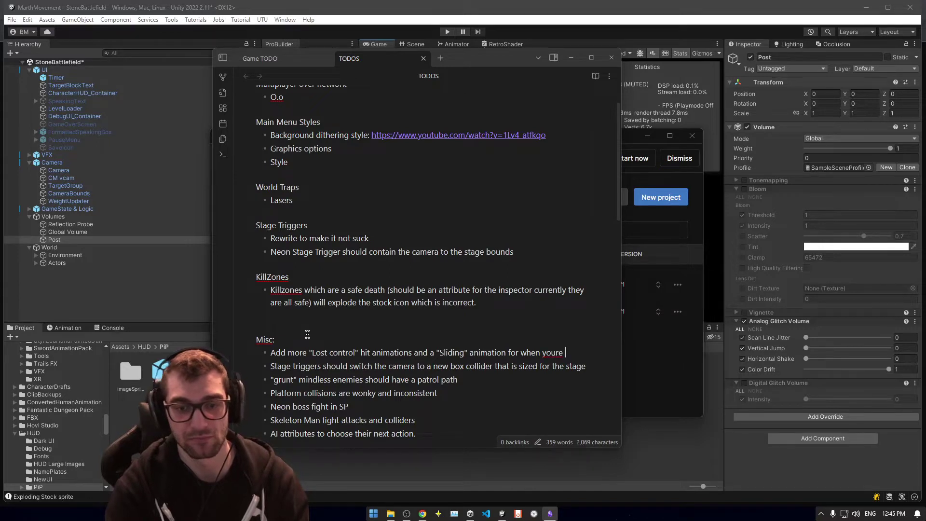
type("edf")
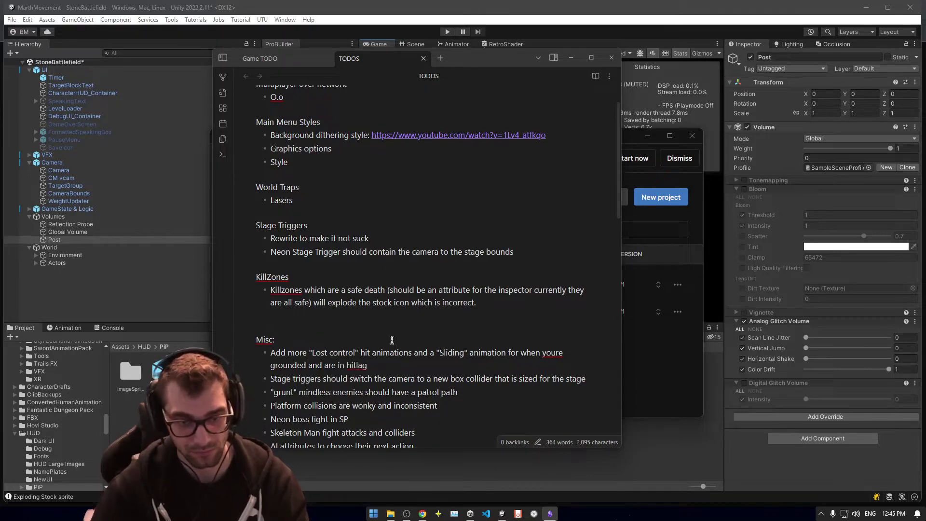
scroll(391, 340, "down", 1)
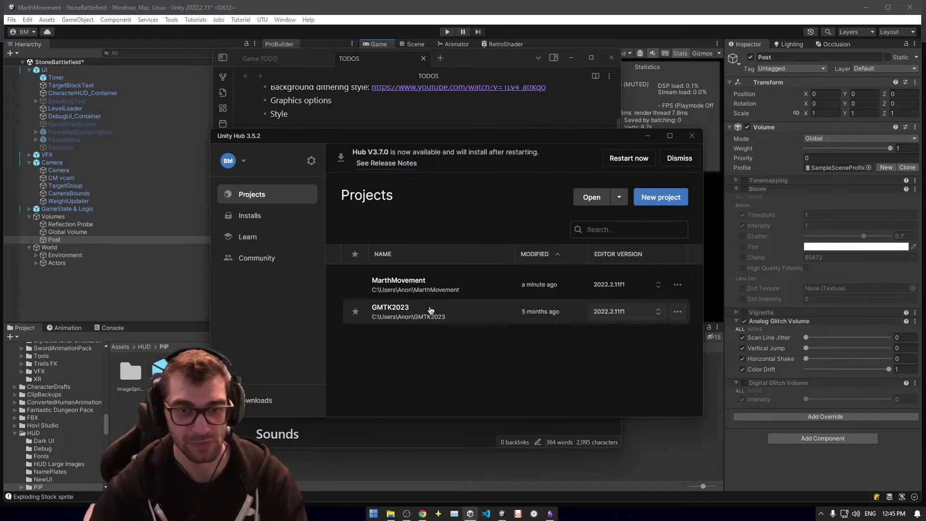
Search the project for Investor and open the Investor Demo scene, saving StoneBattlefield's changes.
left_click(730, 1)
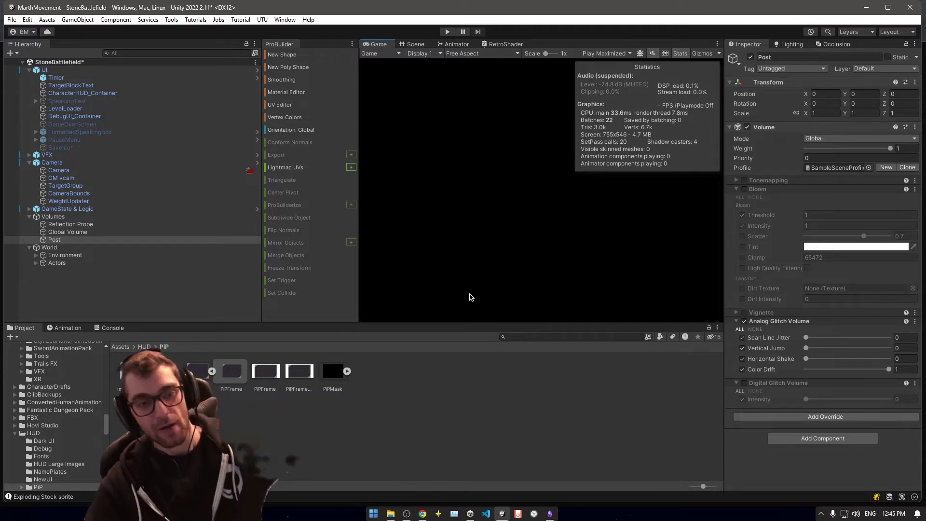
left_click(554, 336)
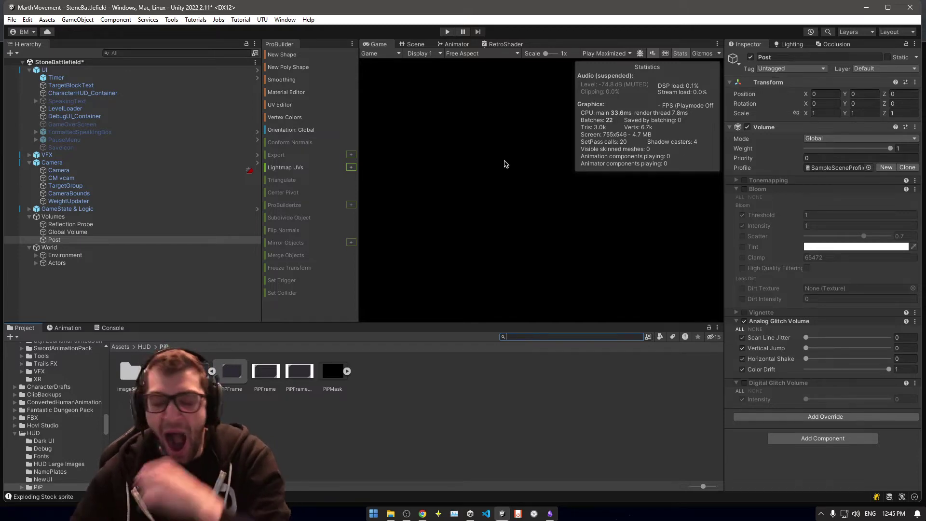
key("alt+Tab")
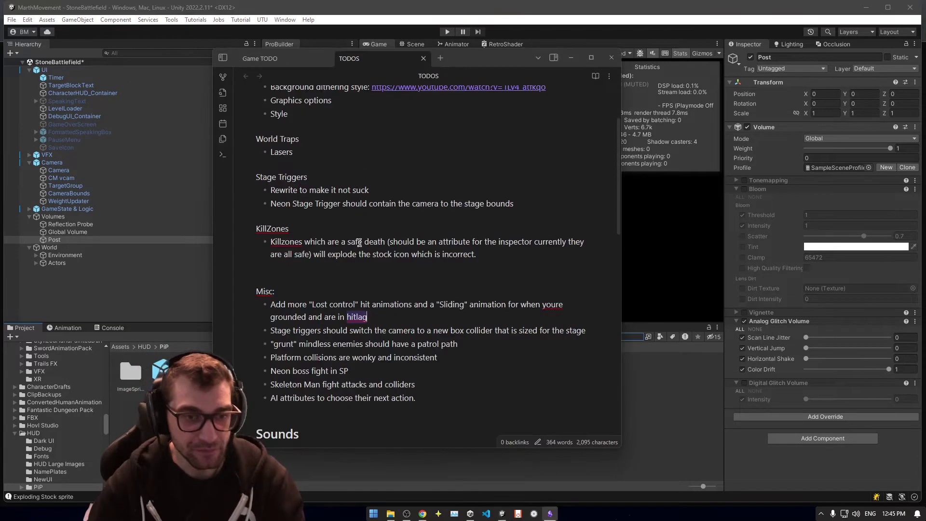
left_click(665, 386)
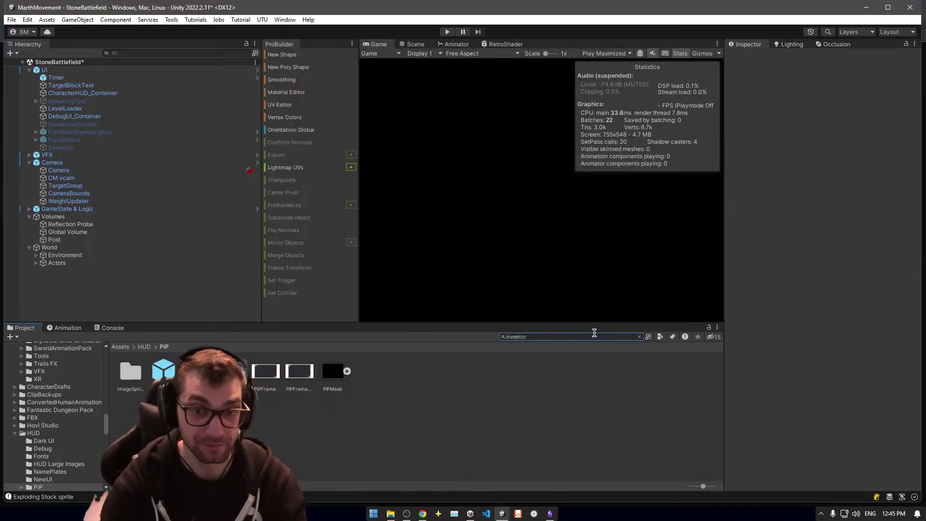
double_click(163, 364)
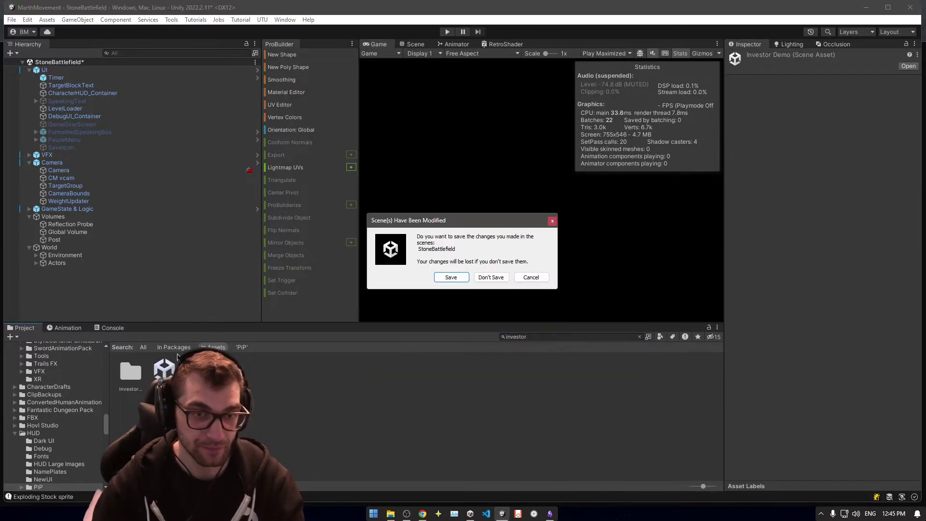
left_click(460, 277)
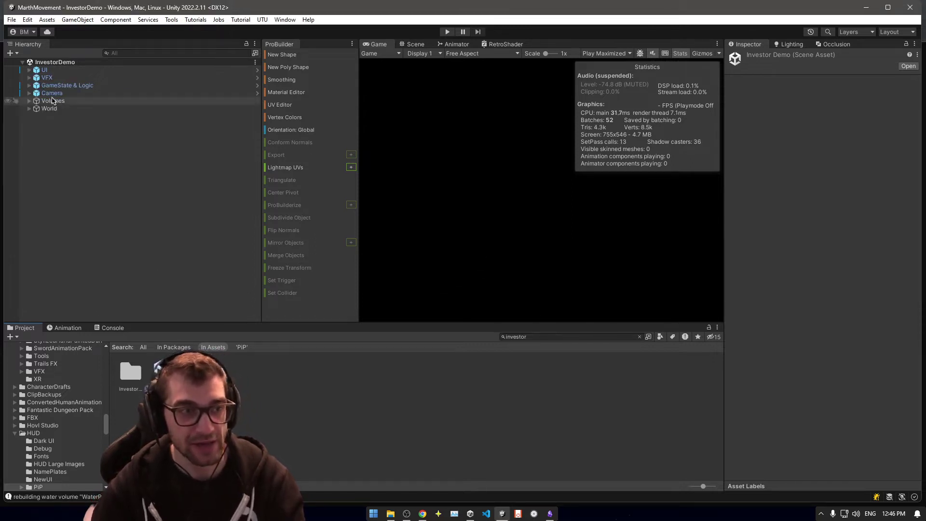
Select the Camera object in the InvestorDemo Hierarchy.
left_click(145, 93)
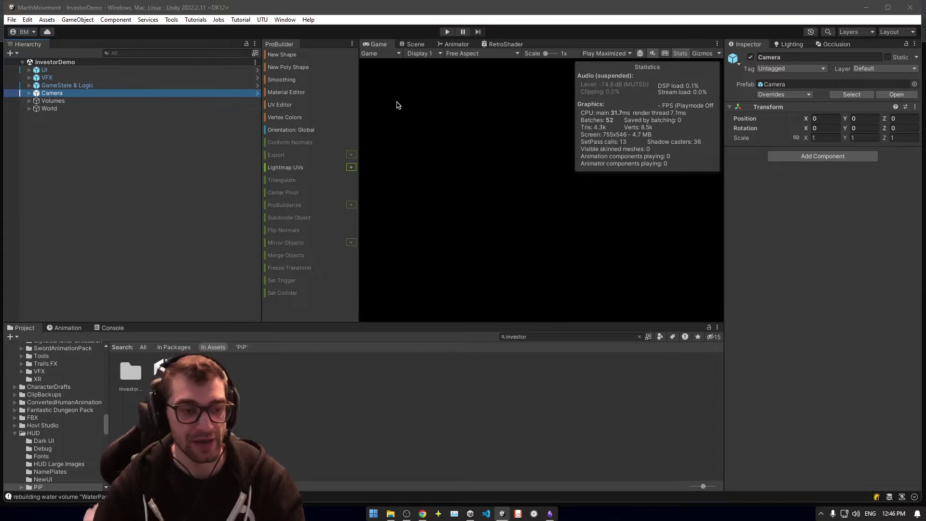
key("alt+Tab")
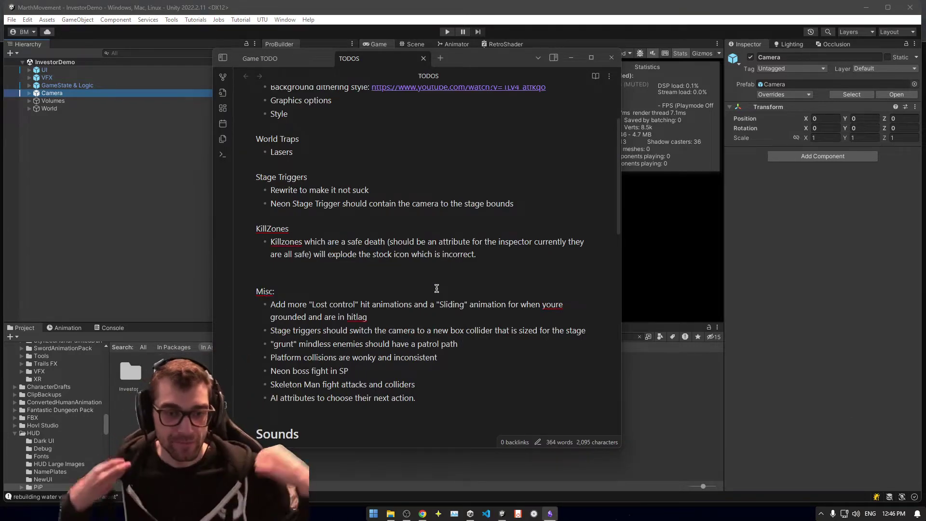
left_click(470, 513)
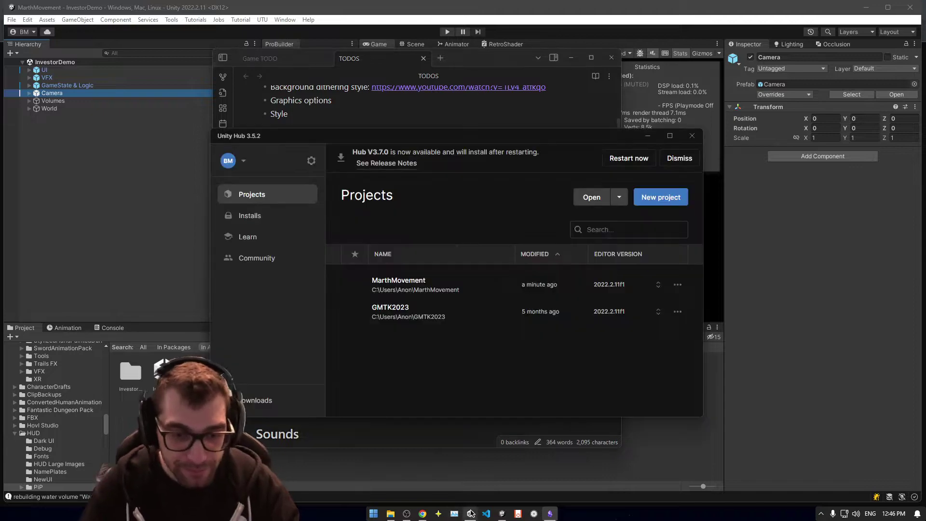
key("alt+Tab")
key("alt+Tab")
key("alt+Tab")
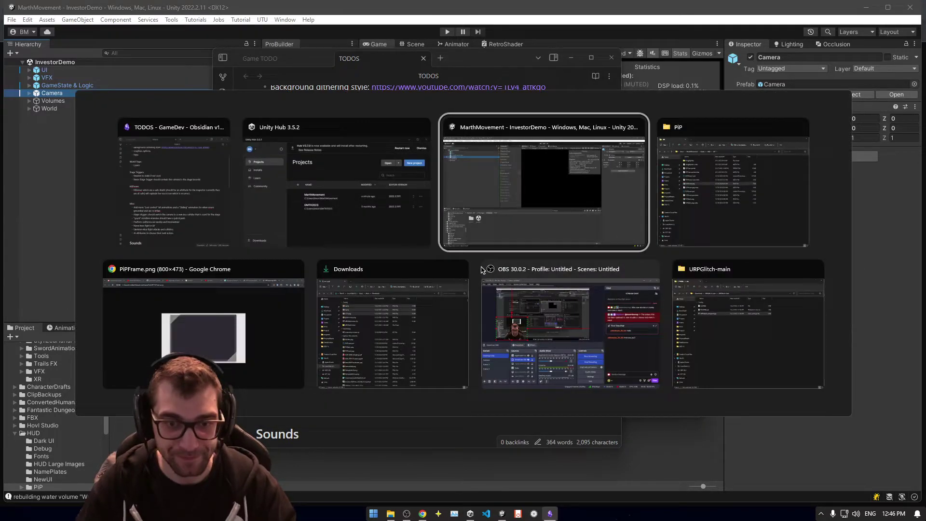
Close the duplicate PiPFrame.png tab in Chrome and play the Smooth Brained Organisms playlist on YouTube.
left_click(581, 347)
left_click(846, 369)
left_click(422, 513)
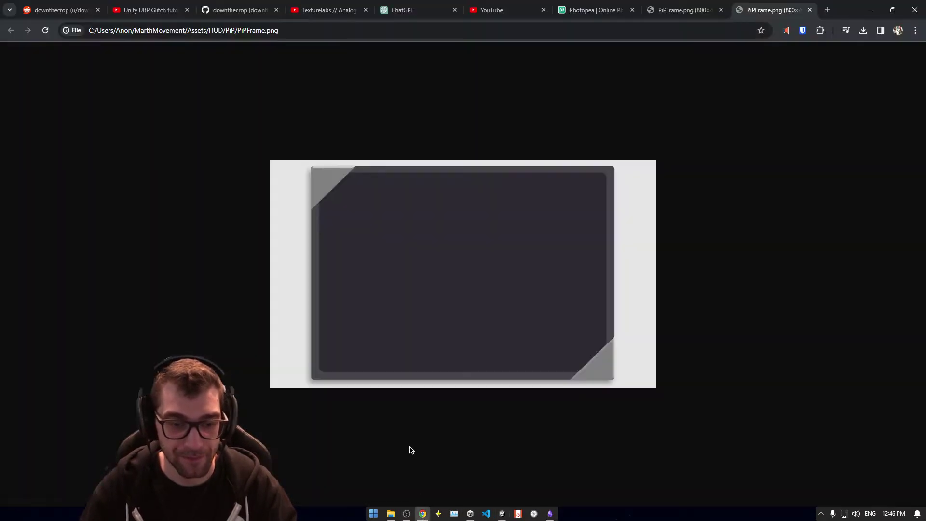
key("ctrl+w")
left_click(554, 10)
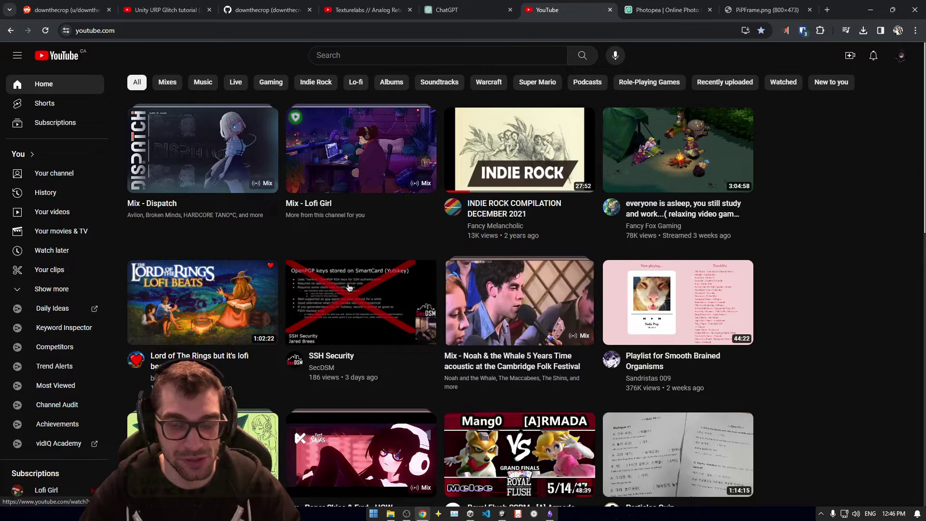
left_click(674, 304)
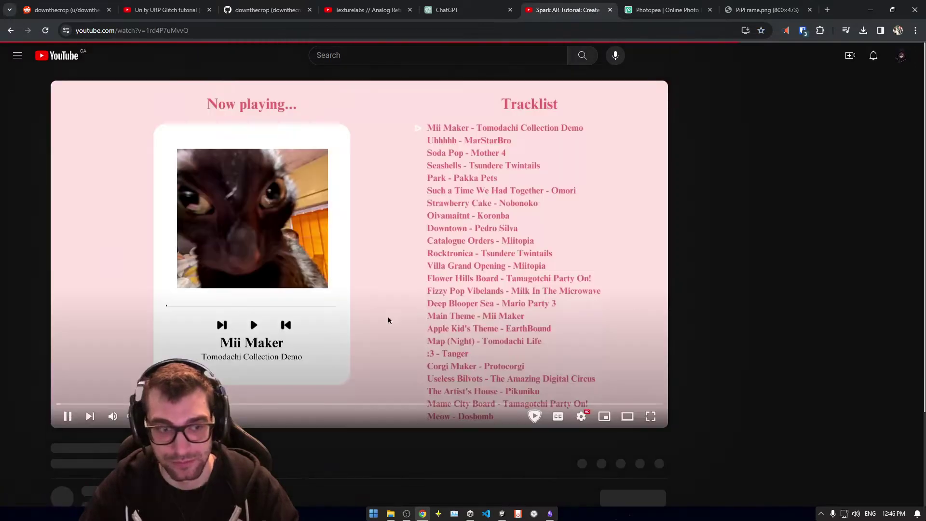
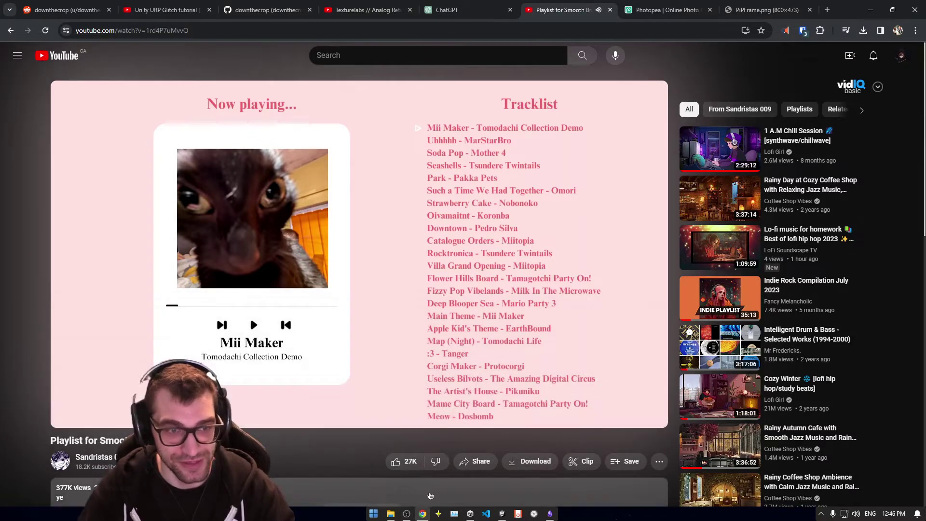
Search the Start menu for 'league', then dismiss the search.
left_click(375, 514)
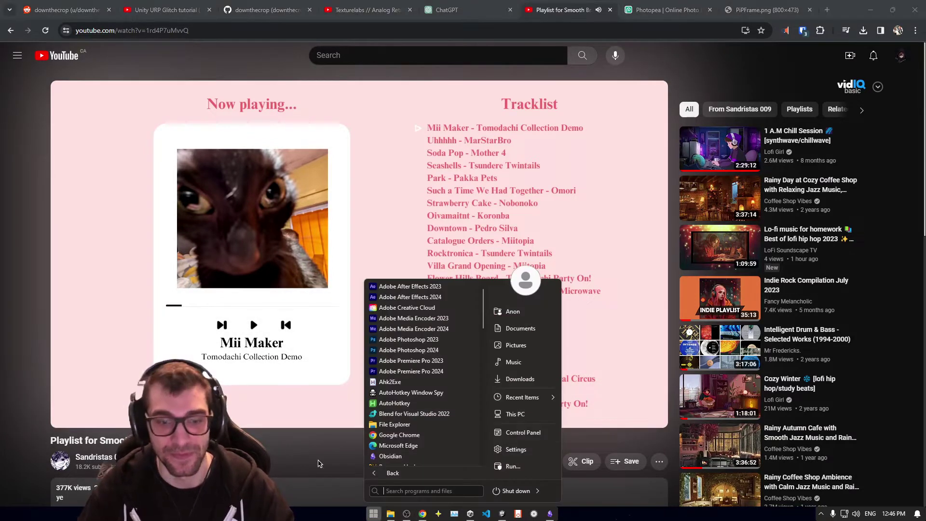
type("league")
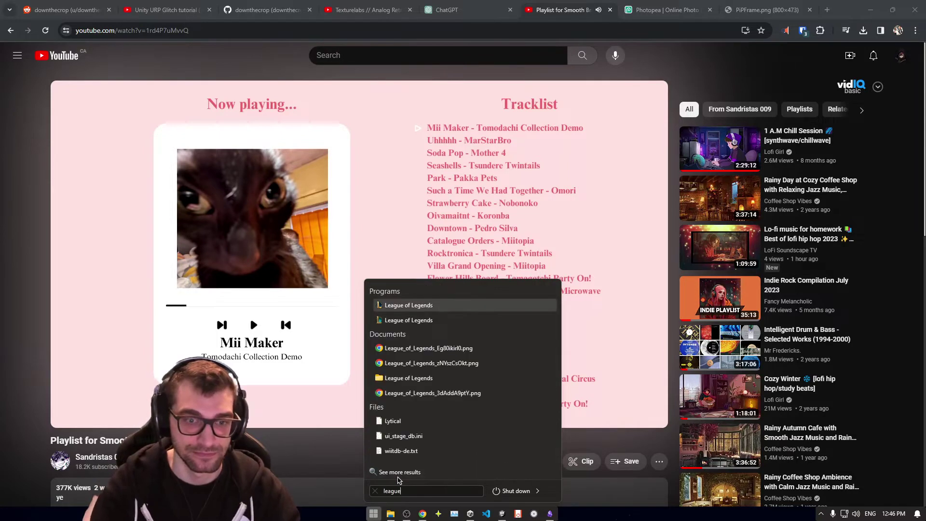
key("Escape")
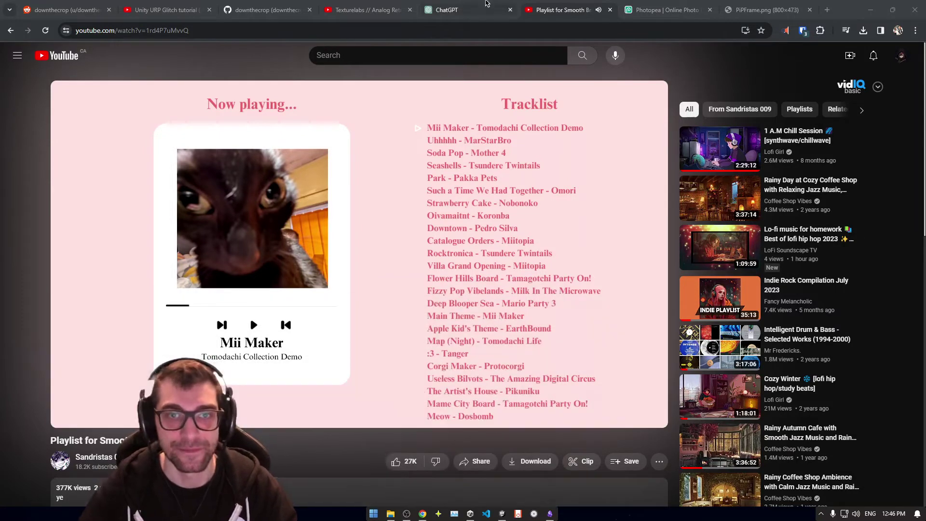
Close the ChatGPT tab and the Photopea tab, leaving Photopea without saving.
left_click(479, 7)
left_click(510, 9)
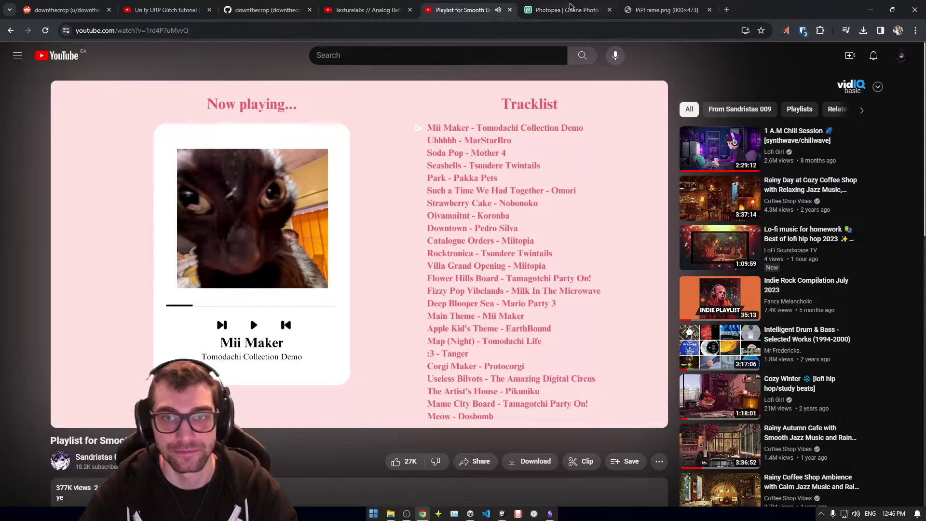
left_click(569, 7)
left_click(503, 91)
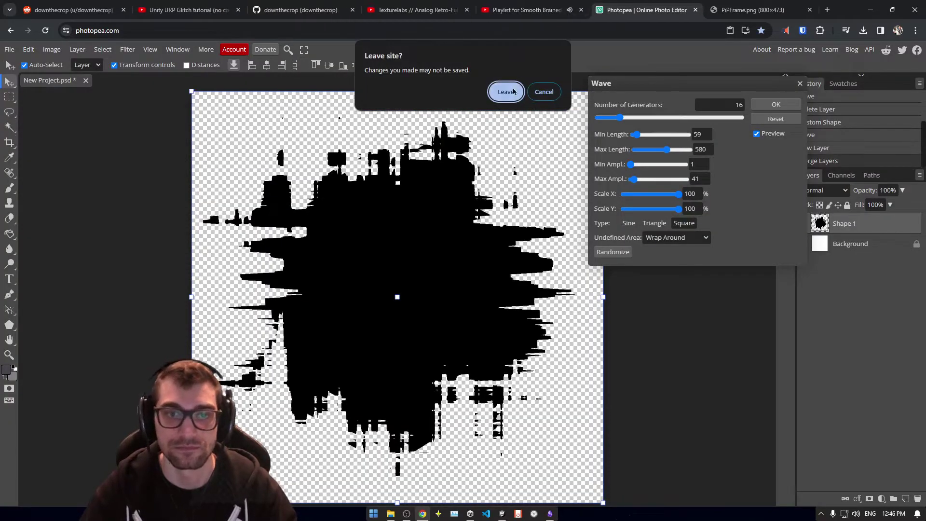
Close the PiPFrame.png tab and switch to the GitHub profile tab.
middle_click(635, 13)
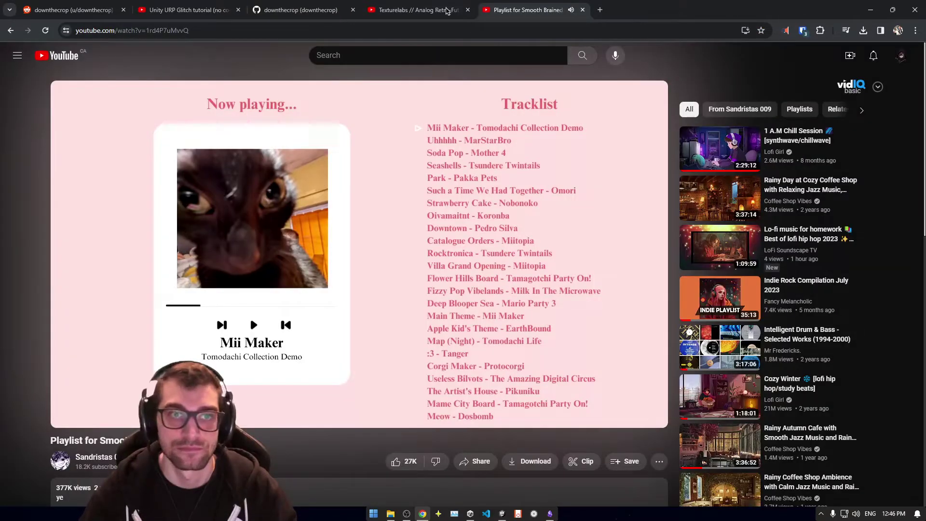
left_click(302, 9)
key("alt+Tab")
key("alt+Tab")
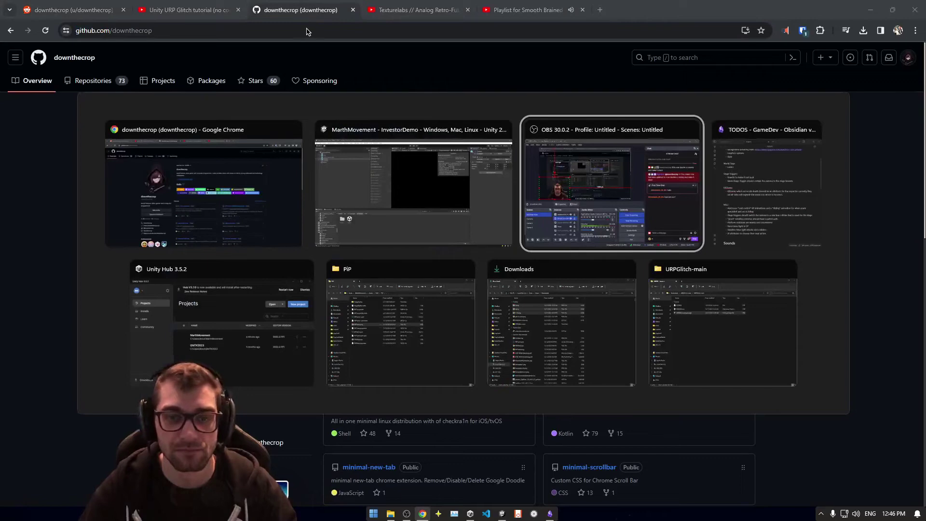
Bring Unity forward in the Scene view and expand Camera to list Room0–Room5.
left_click(415, 143)
left_click(414, 44)
middle_click_drag(559, 212, 488, 232)
left_click(48, 93)
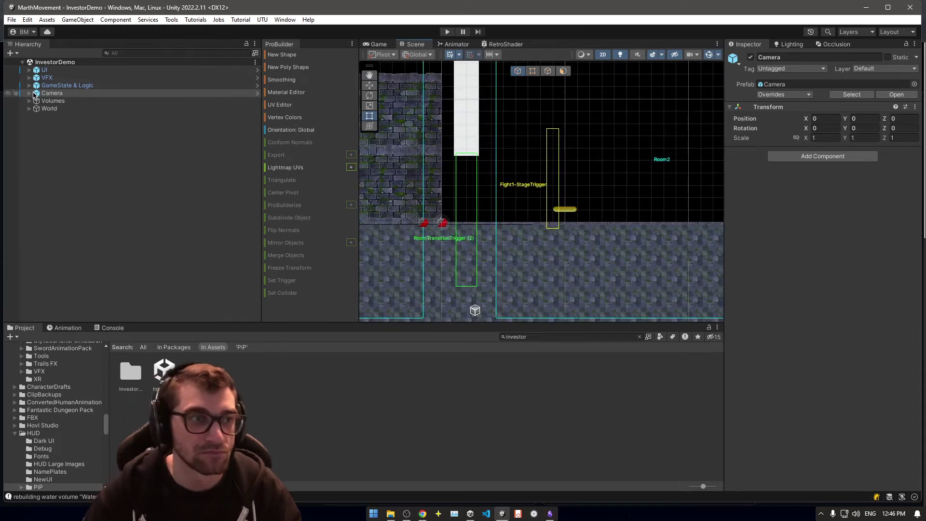
left_click(29, 93)
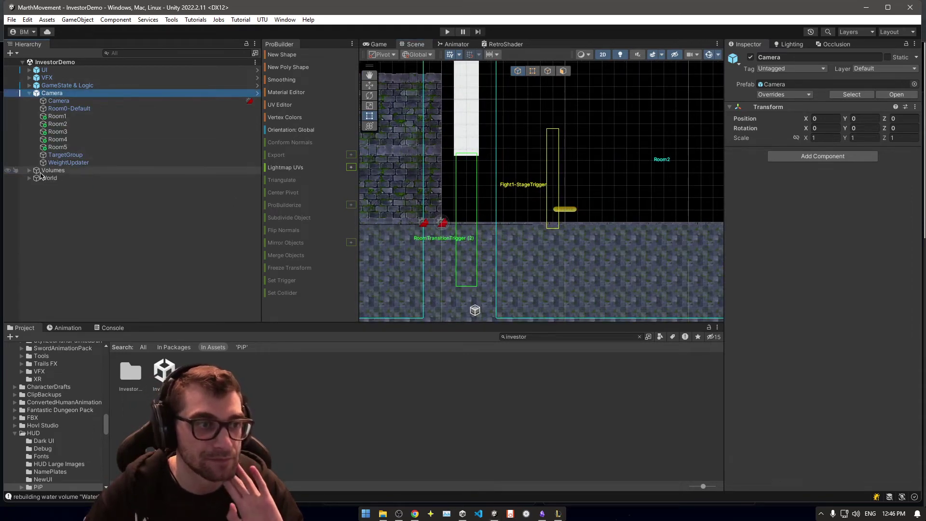
Dismiss the League client's season notices and exit the client.
left_click(558, 513)
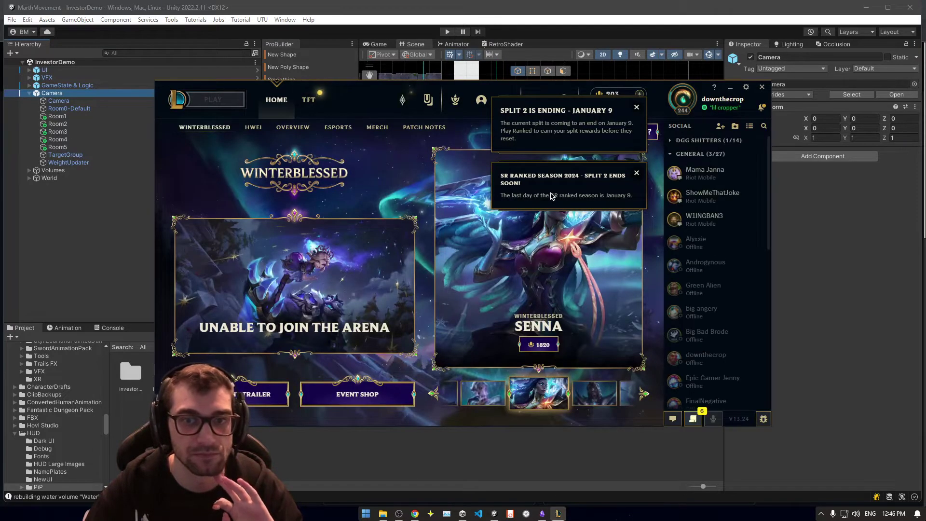
left_click(636, 172)
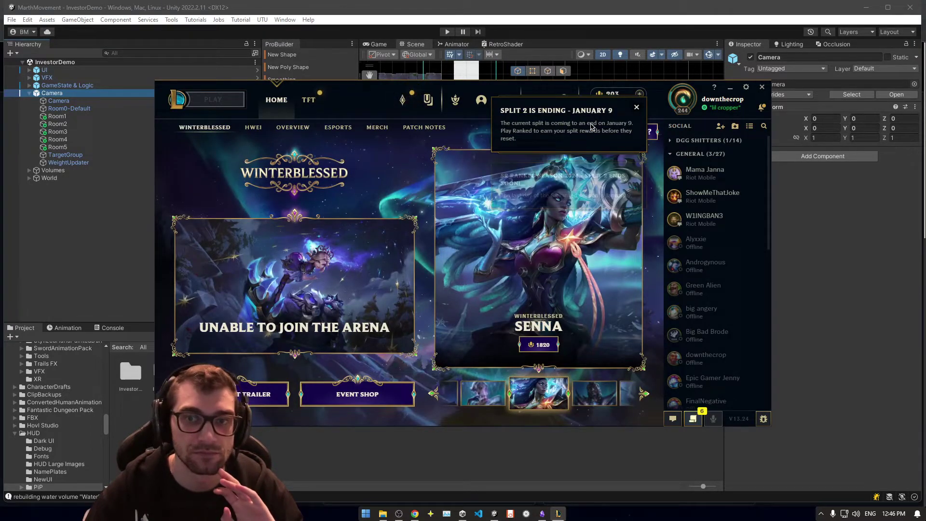
left_click(638, 105)
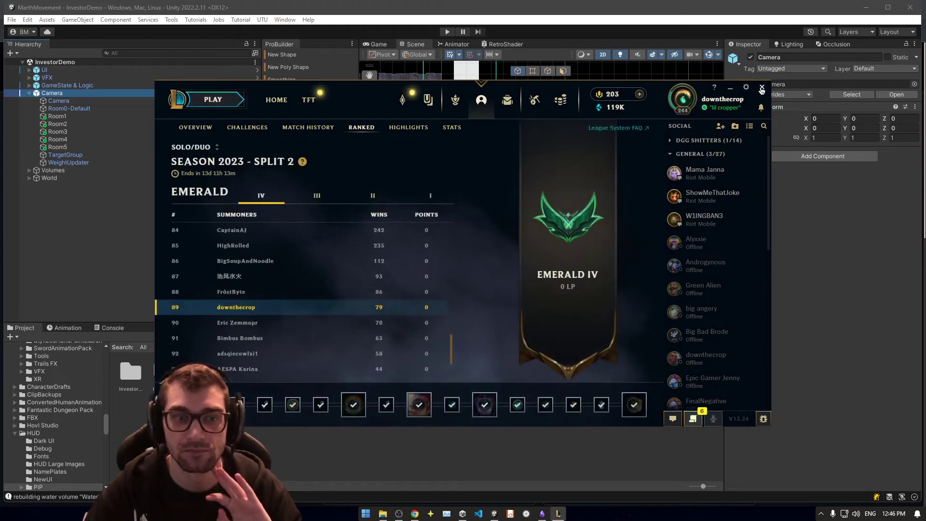
left_click(761, 88)
left_click(481, 271)
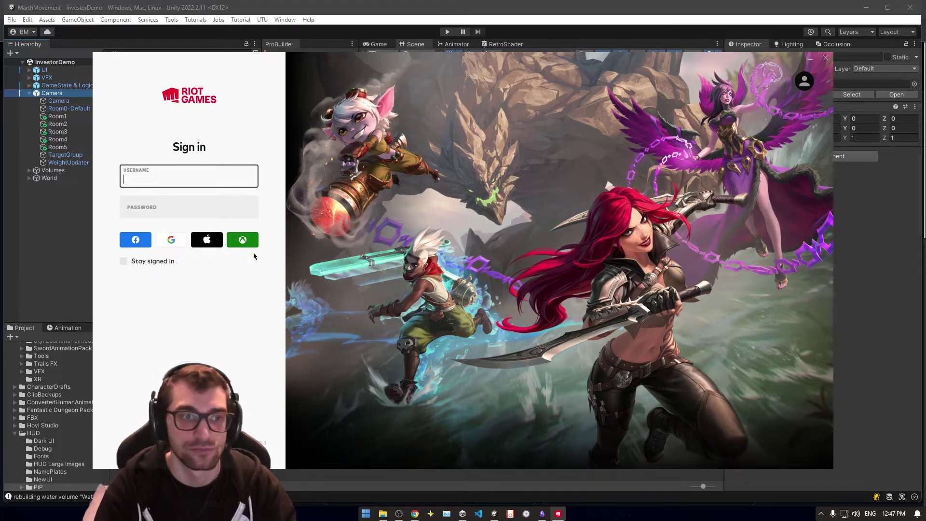
Sign into Riot with the account login copied from Bitwarden, keeping Stay signed in ticked.
left_click(412, 514)
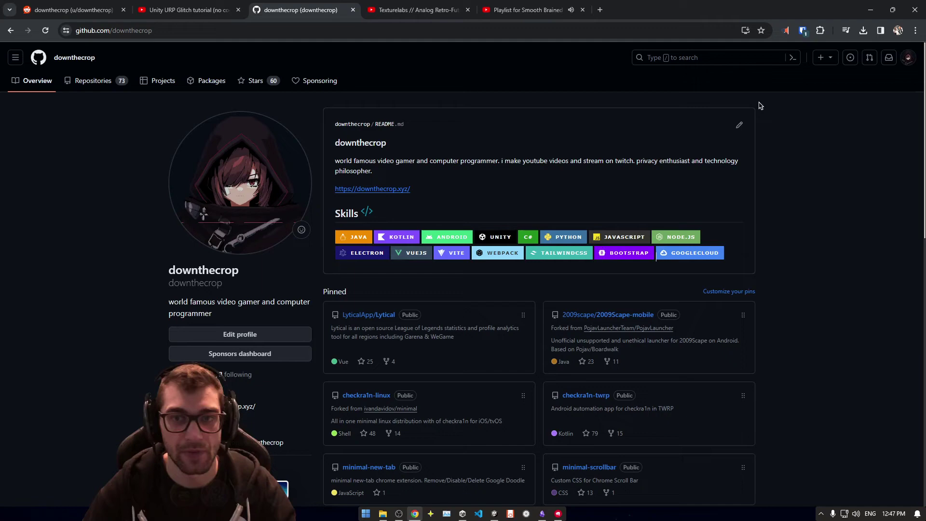
left_click(802, 32)
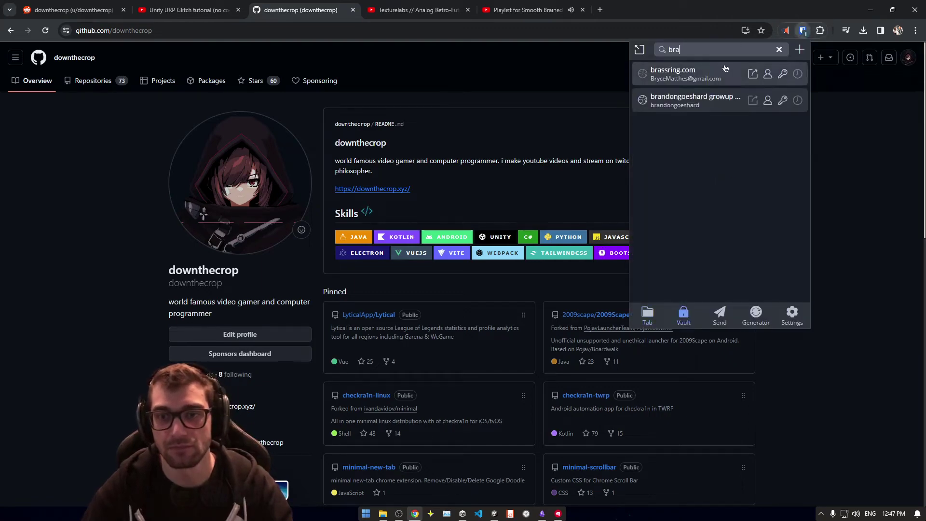
left_click(767, 100)
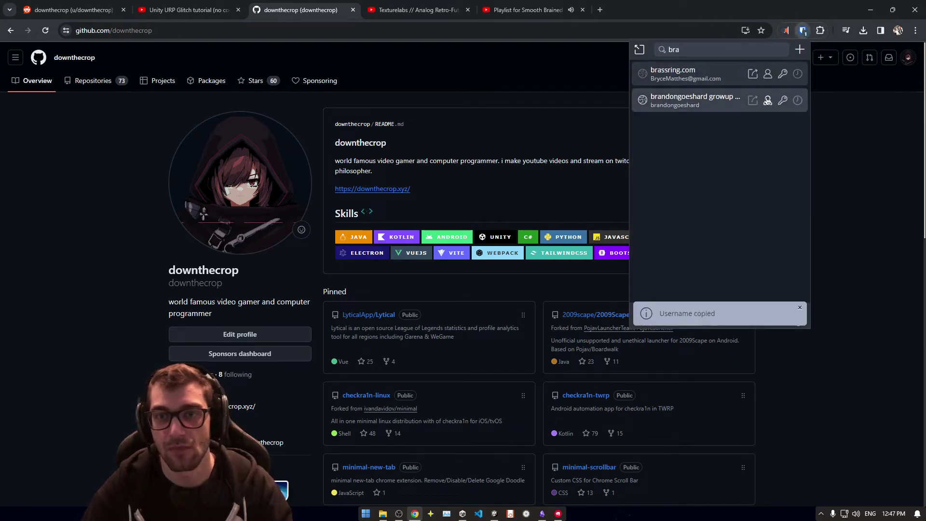
key("alt+Tab")
key("alt+Tab")
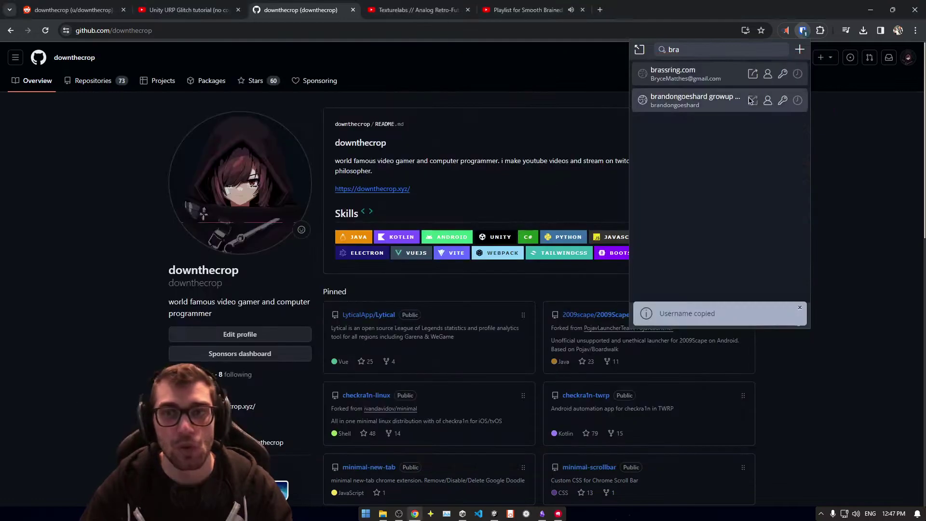
left_click(778, 102)
key("alt+Tab")
key("Tab")
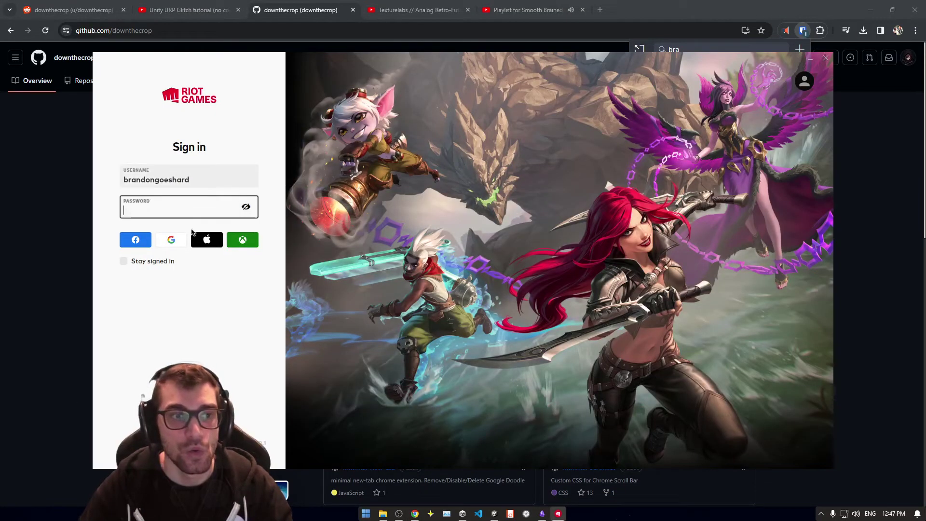
key("ctrl+v")
left_click(165, 264)
key("Return")
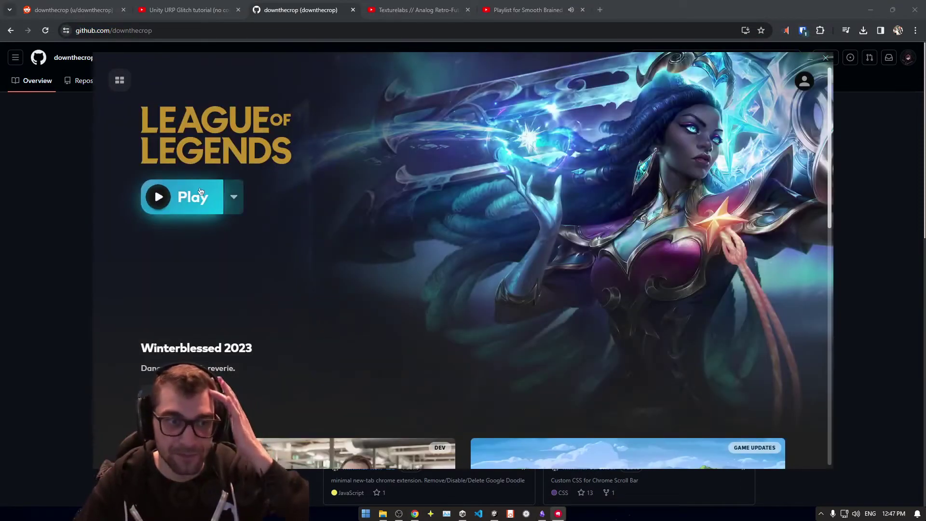
Close the Riot client window.
left_click(813, 76)
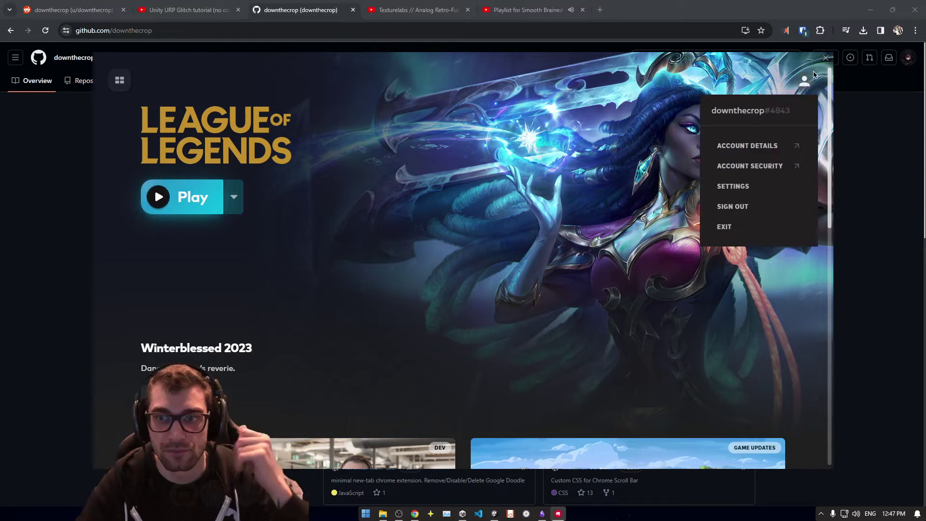
left_click(804, 81)
left_click(804, 81)
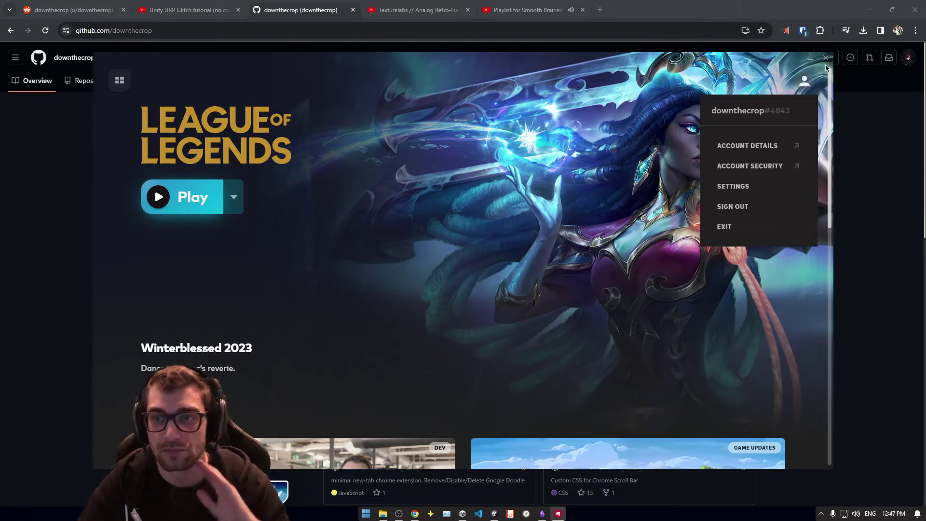
left_click(825, 57)
Quit the red app from the system tray.
left_click(820, 514)
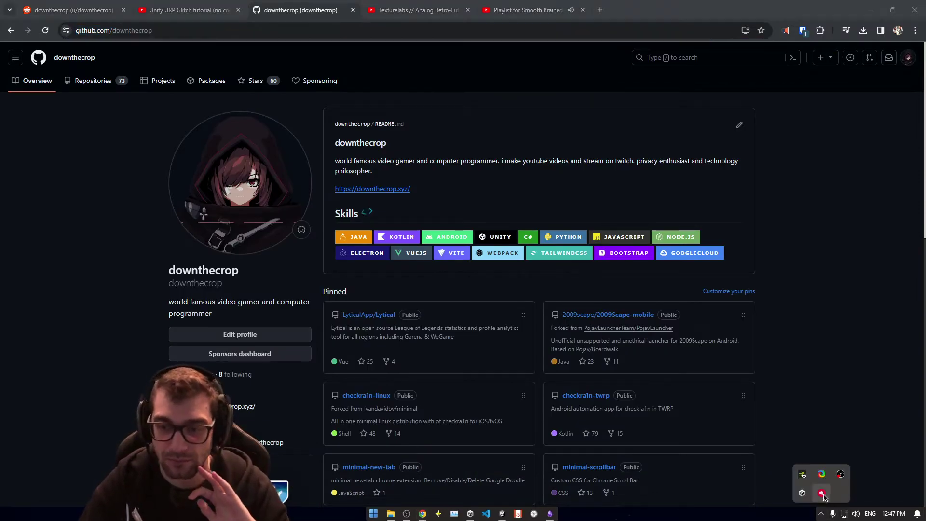
right_click(822, 492)
left_click(848, 477)
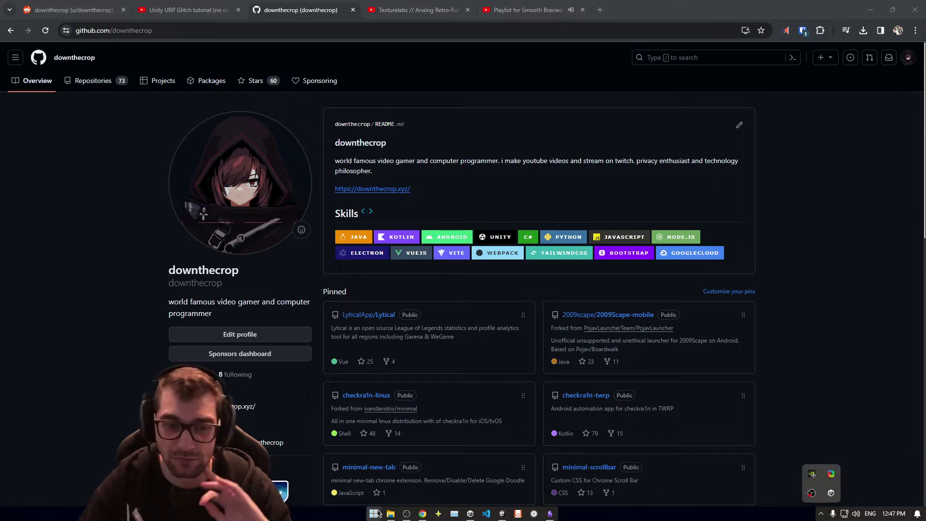
Relaunch League of Legends by searching 'league' in the Start menu.
left_click(378, 513)
type("league")
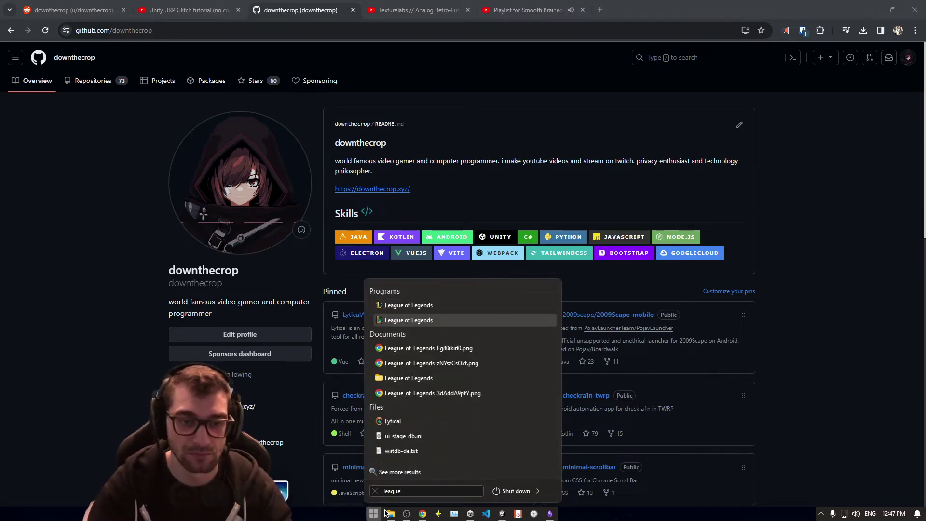
key("Escape")
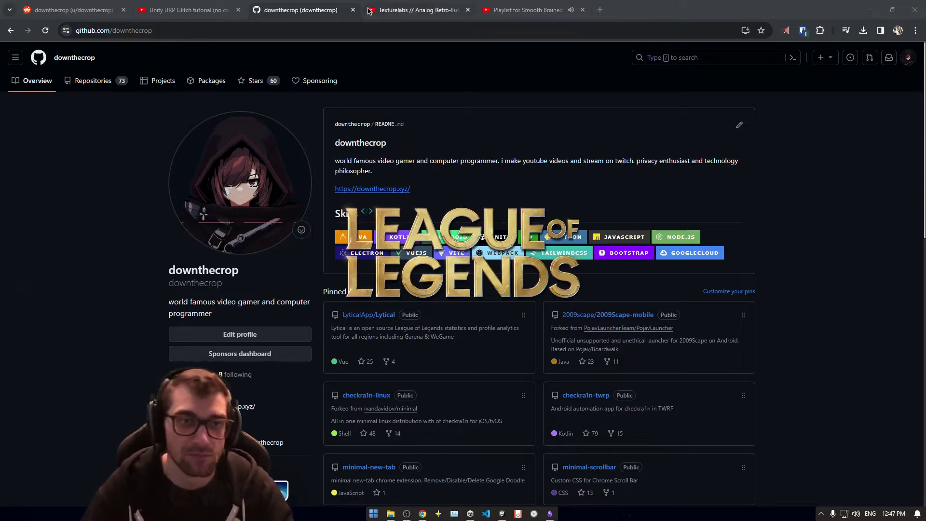
Show the Texturelabs video tab in Chrome, then bring OBS to the front.
left_click(408, 10)
key("alt+Tab")
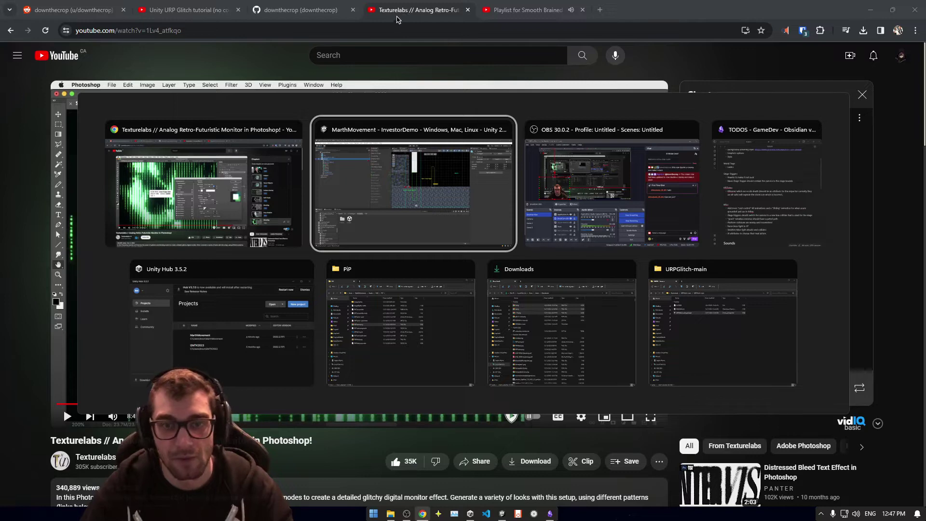
key("alt+Tab")
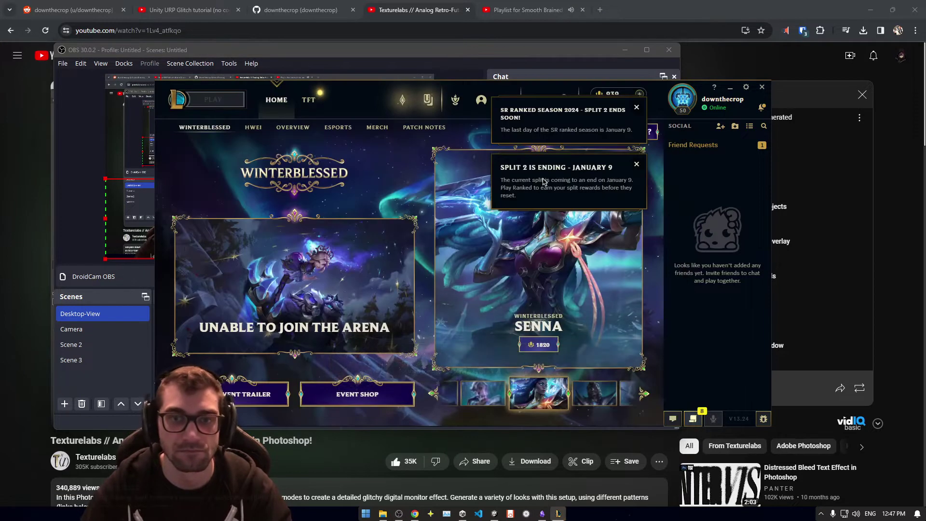
Create a Ranked Solo/Duo lobby in League and choose a preferred position.
left_click(583, 118)
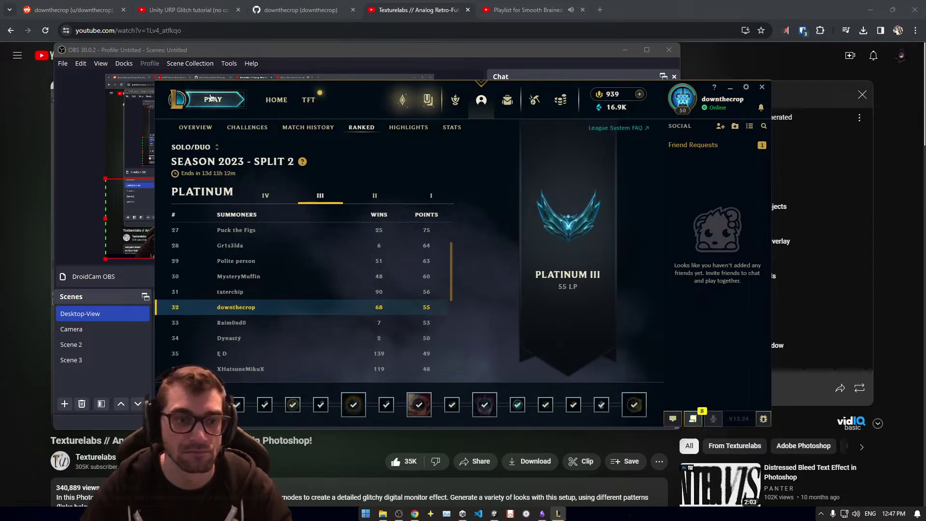
left_click(211, 99)
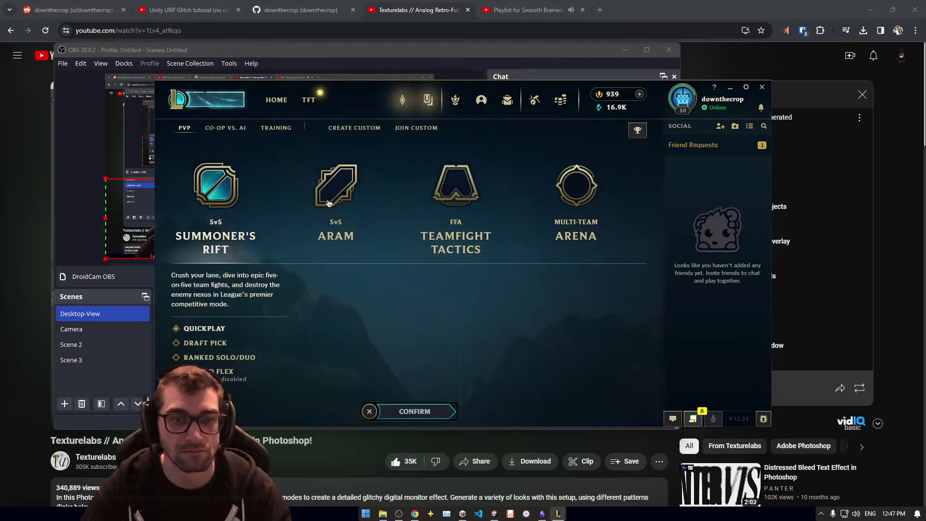
left_click(445, 411)
left_click(470, 408)
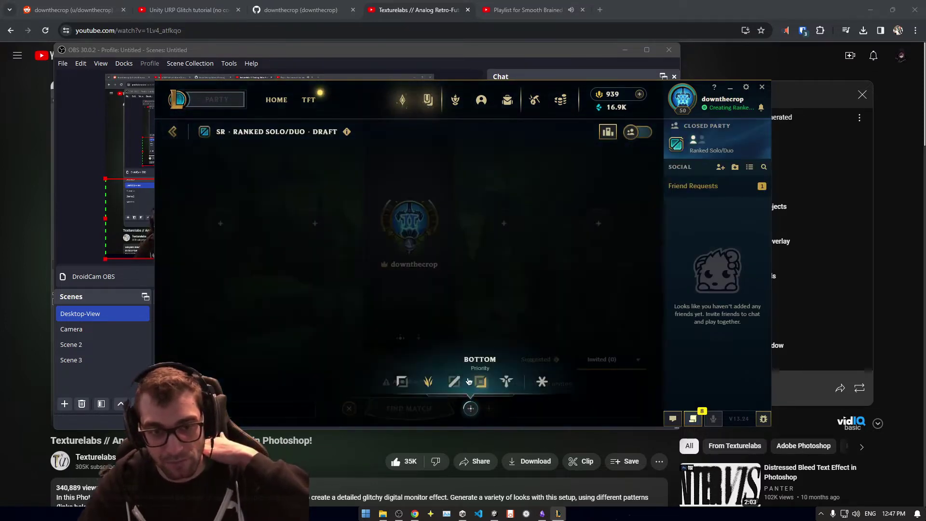
left_click(470, 381)
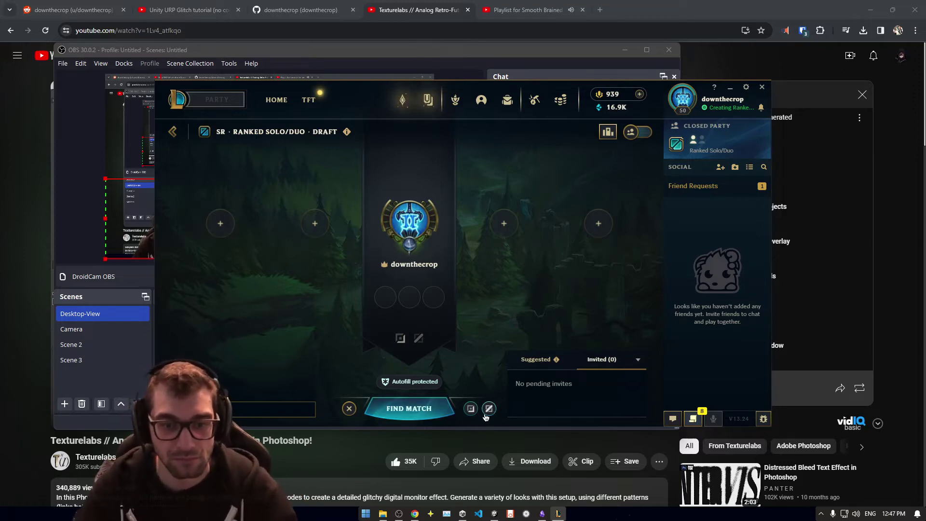
Glance at the GitHub and URP Glitch tabs, then return to the Unity editor.
key("alt+Tab")
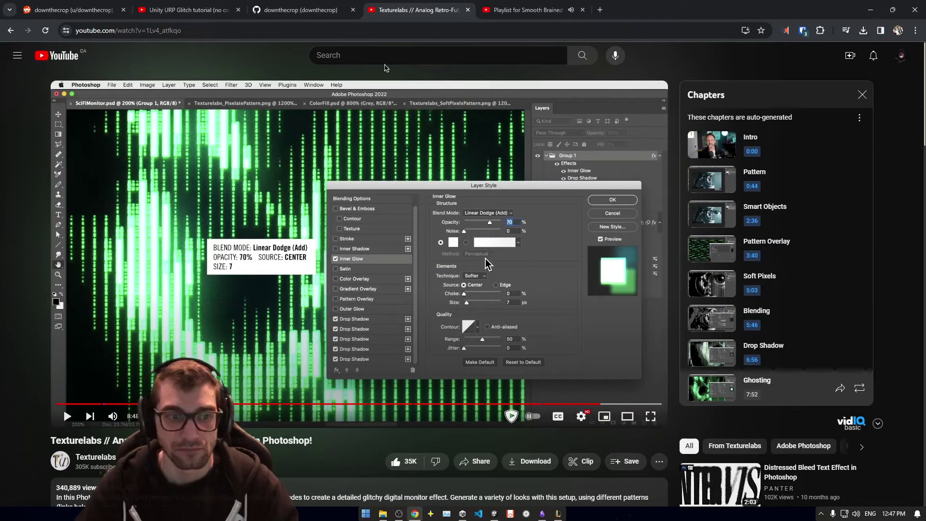
left_click(358, 4)
left_click(239, 3)
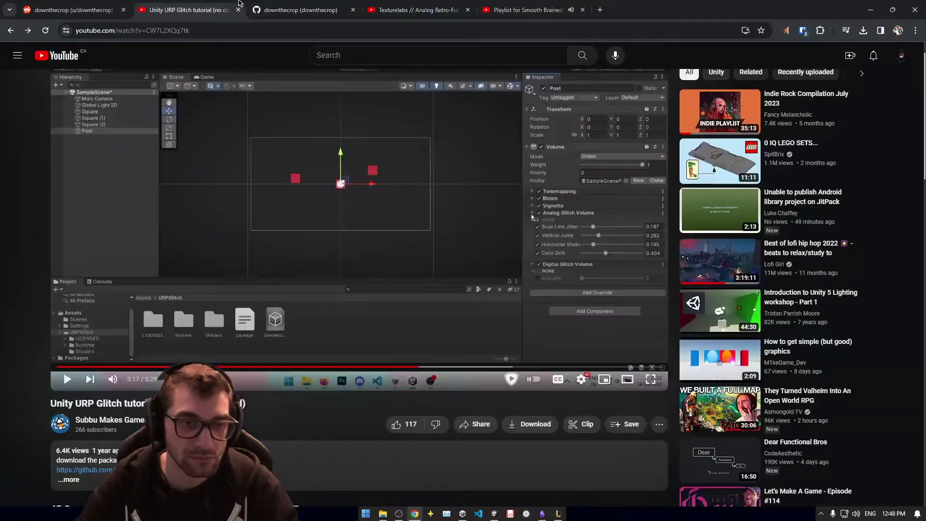
key("alt+Tab")
key("alt+Tab")
key("Tab")
key("Tab")
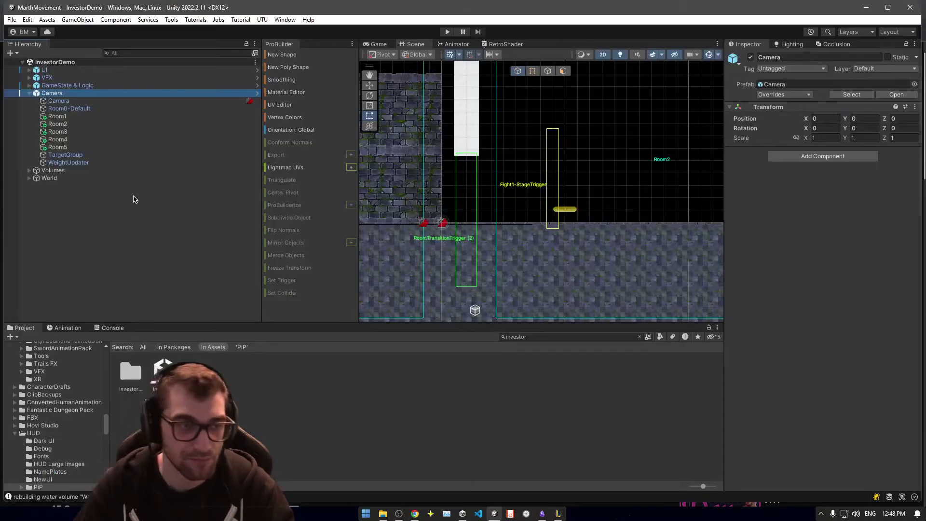
Expand World and Environment and inspect RoomTransitionTrigger and Fight2-StageTrigger.
left_click(30, 177)
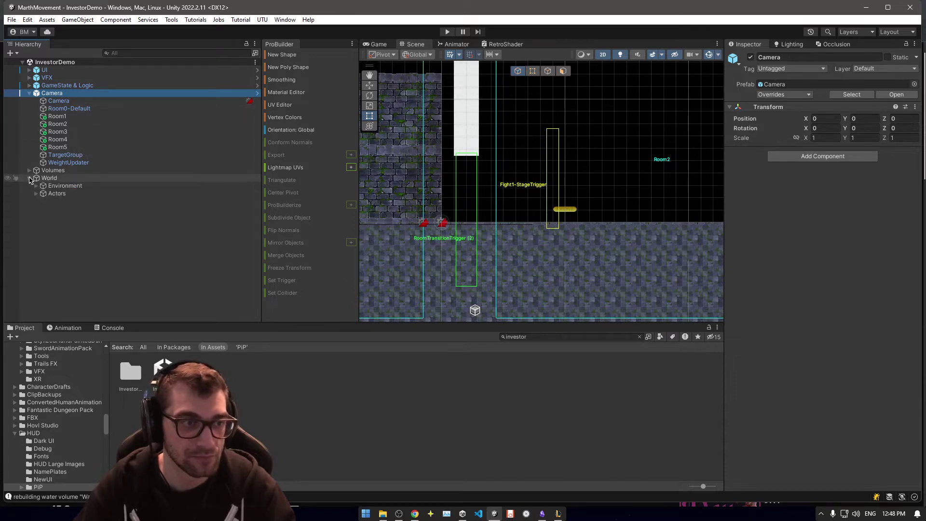
left_click(36, 186)
scroll(99, 256, "down", 3)
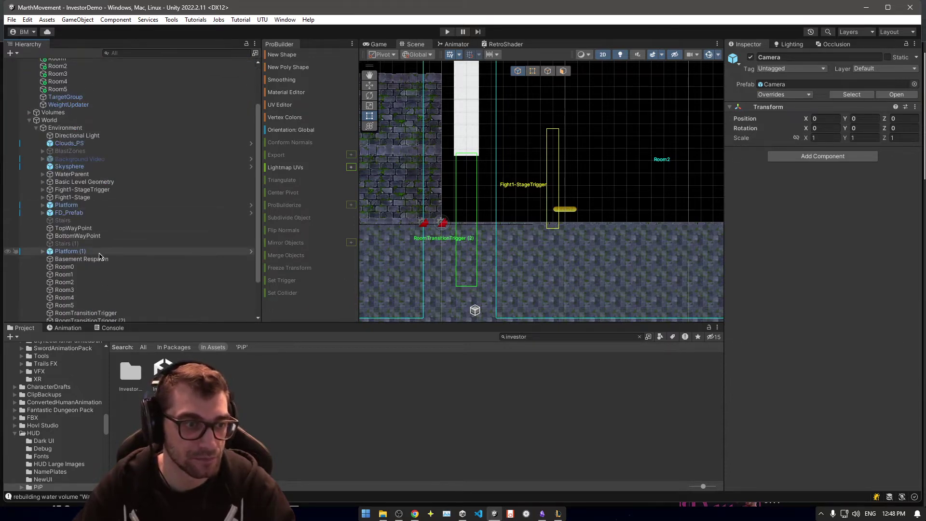
scroll(99, 256, "down", 3)
left_click(107, 264)
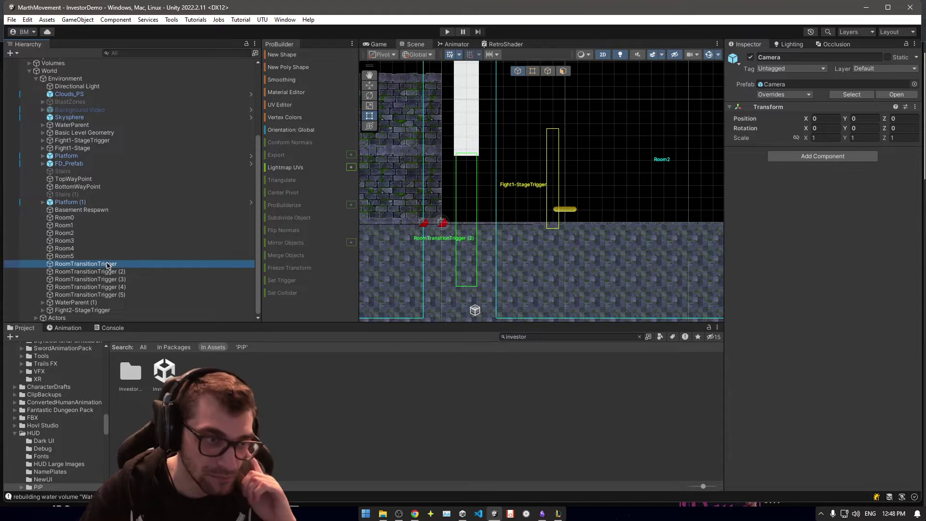
left_click(87, 310)
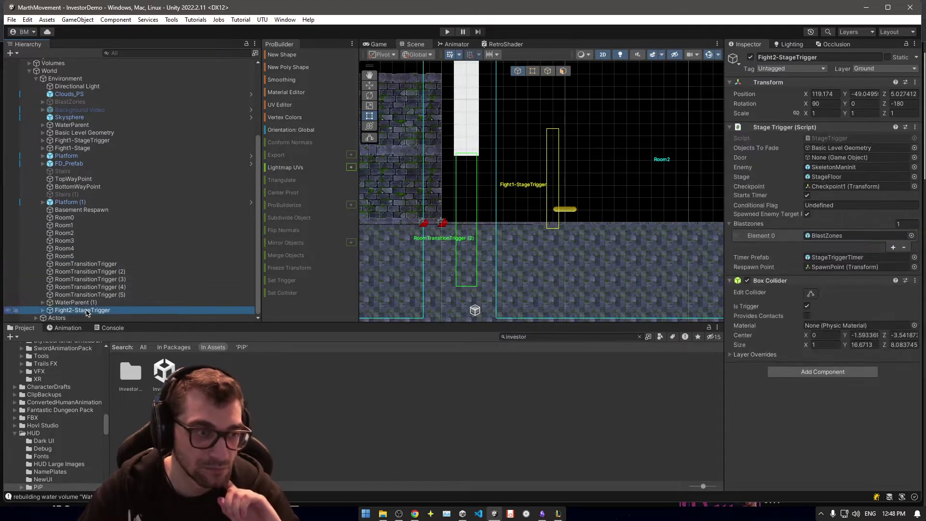
Frame Fight1-StageTrigger, then expand Fight1-Stage and frame it in the scene.
double_click(72, 141)
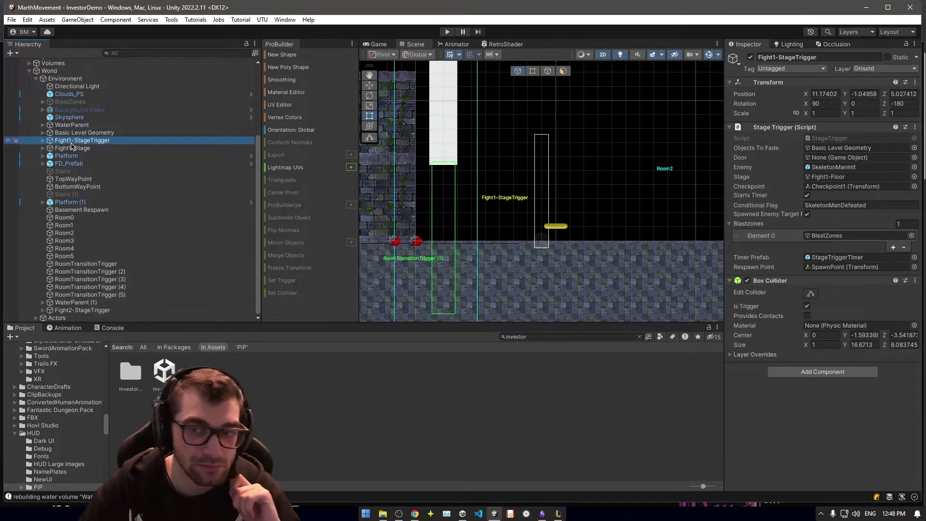
left_click(71, 141)
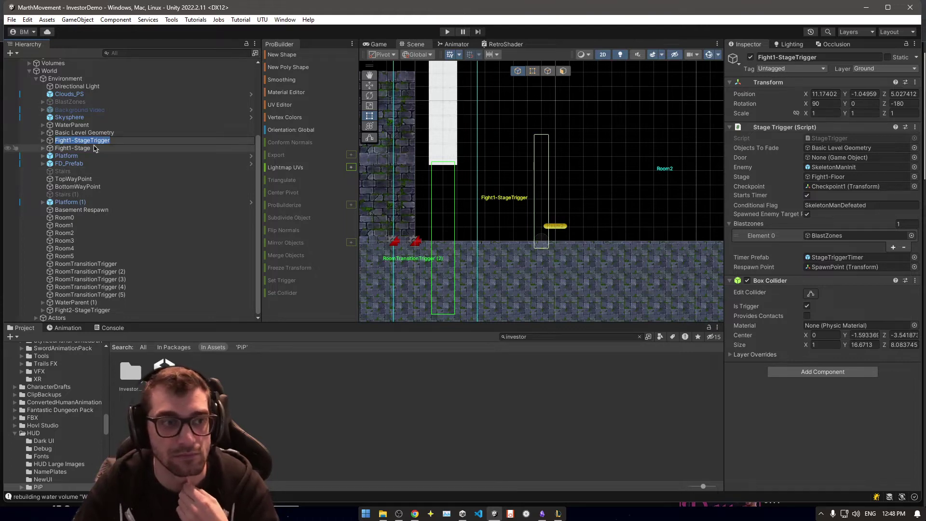
left_click(72, 148)
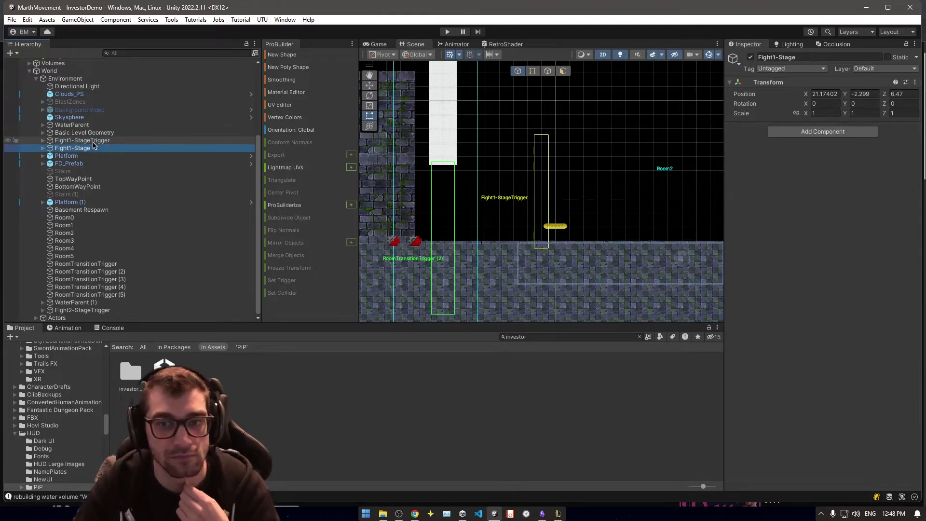
left_click(43, 148)
double_click(59, 150)
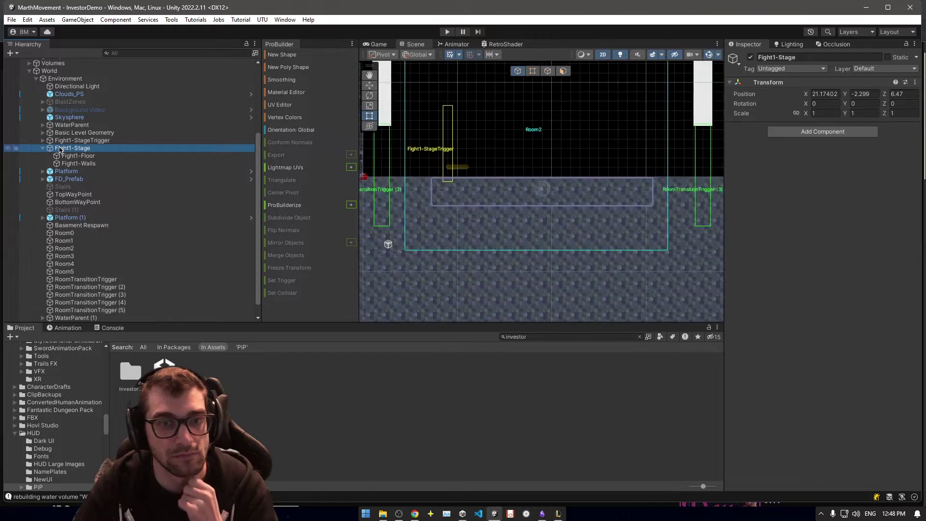
Add a Box Collider to Fight1-Stage by searching 'boxc'.
left_click(791, 131)
type("boxc")
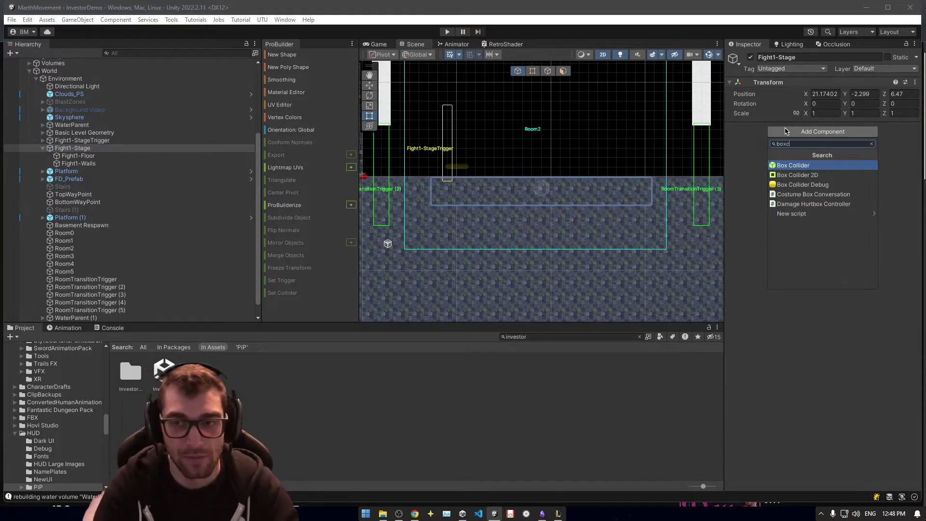
key("Return")
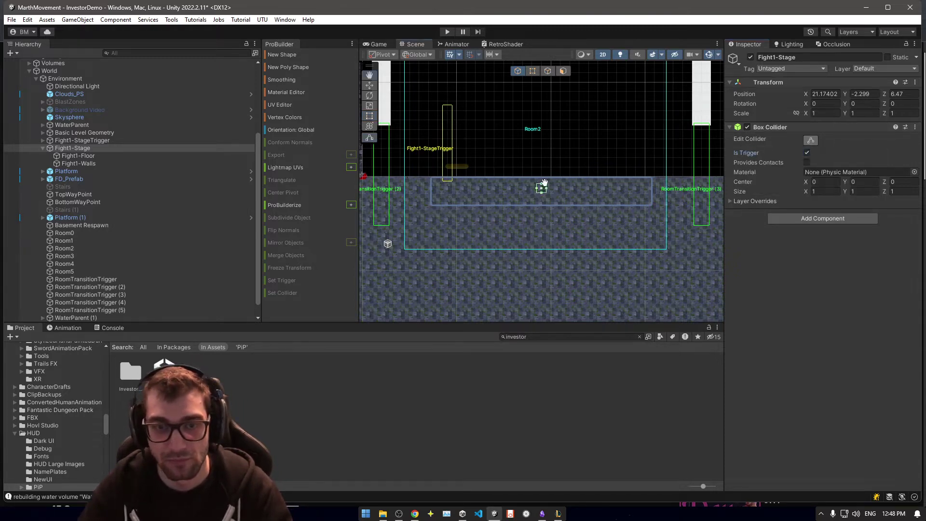
Accept the League match and stretch the collider's top edge up to about 13.2 units tall.
mouse_move(544, 183)
middle_mouse_down()
mouse_move(543, 151)
mouse_move(545, 188)
middle_mouse_up()
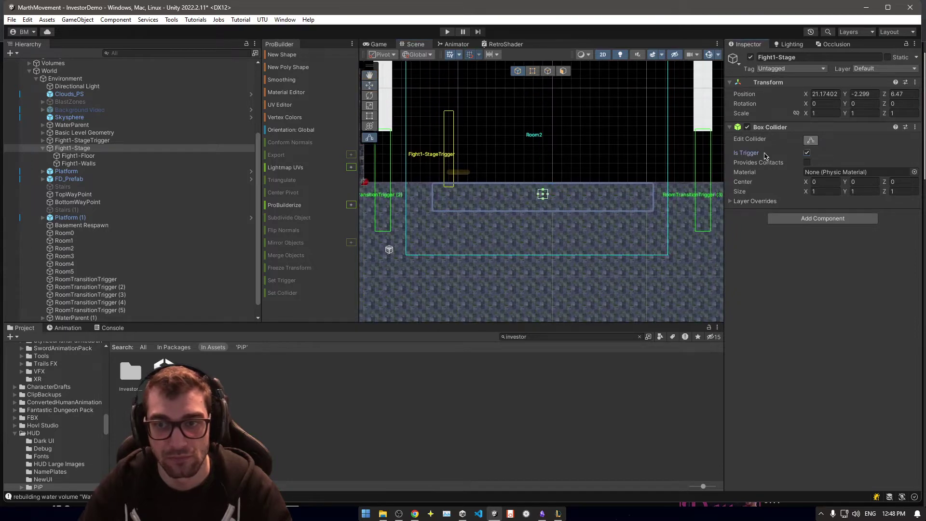
middle_click_drag(415, 190, 340, 203)
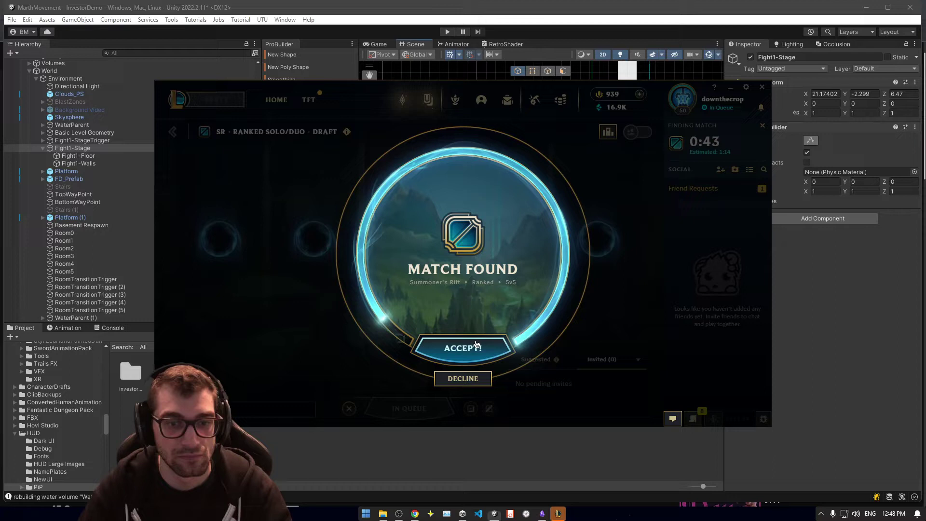
left_click(475, 345)
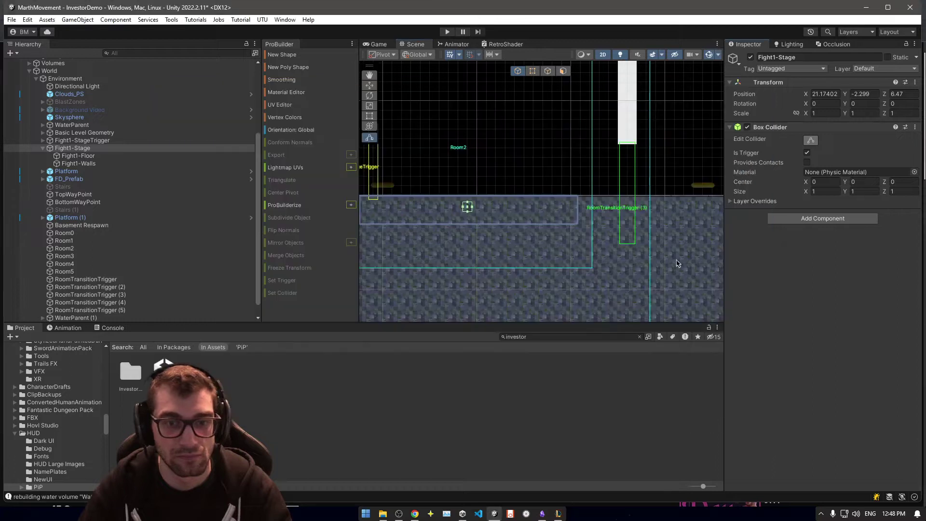
left_click_drag(468, 204, 470, 110)
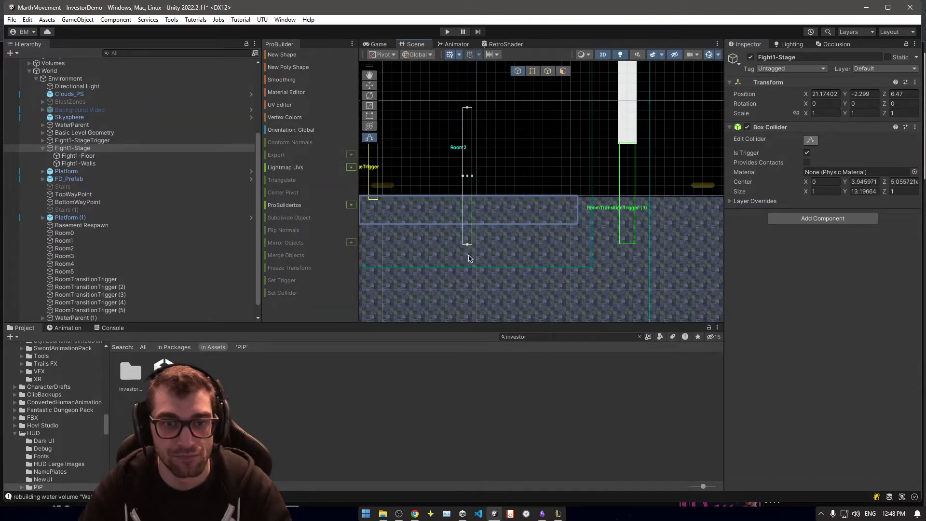
Drag the collider's bottom, right and left edges to fit Room2, about 30.37 × 17.14.
left_click_drag(469, 284, 468, 269)
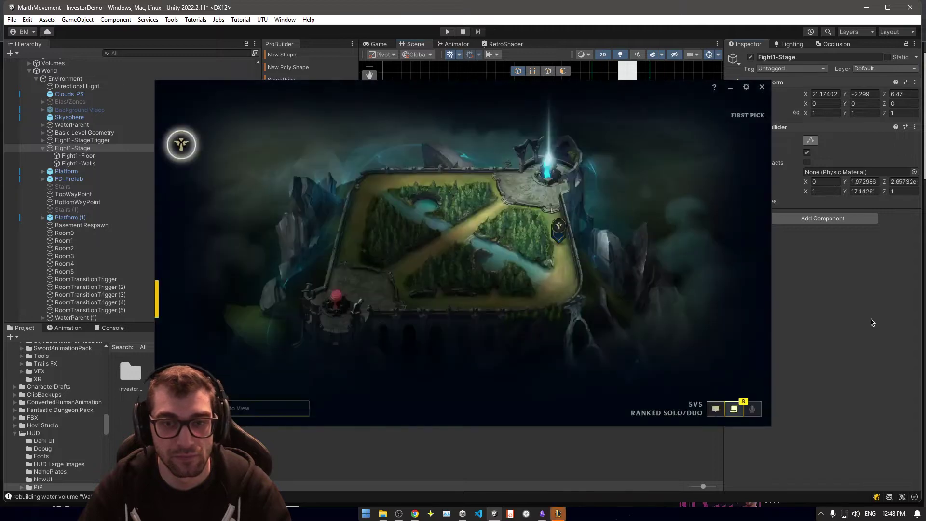
scroll(571, 260, "down", 3)
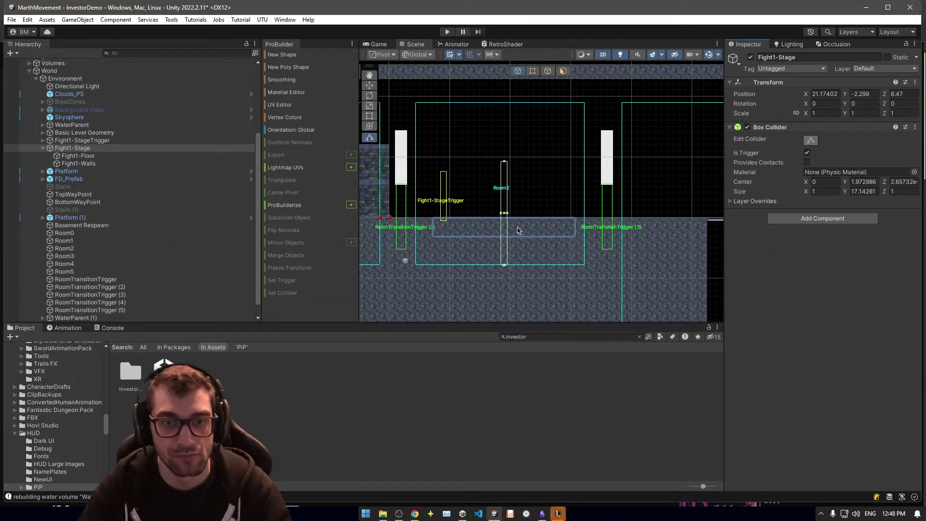
left_click_drag(509, 215, 600, 227)
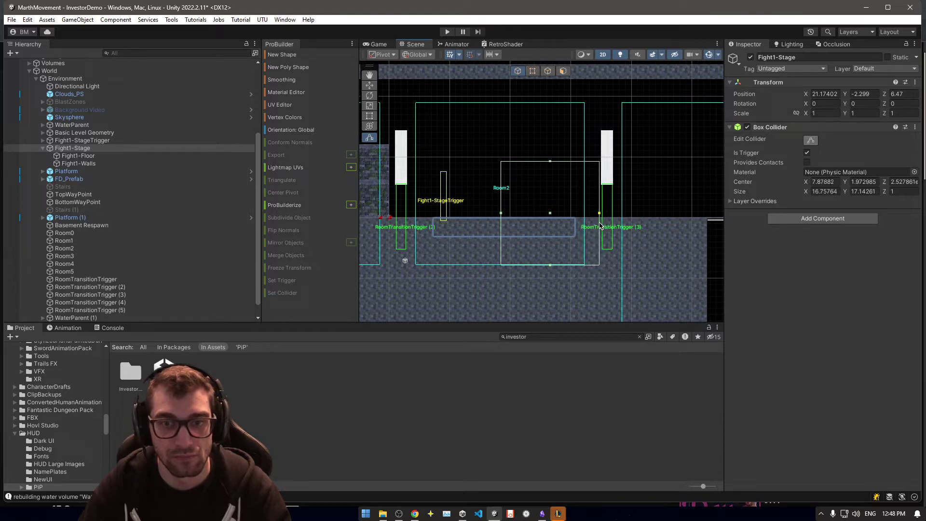
left_click_drag(501, 213, 415, 212)
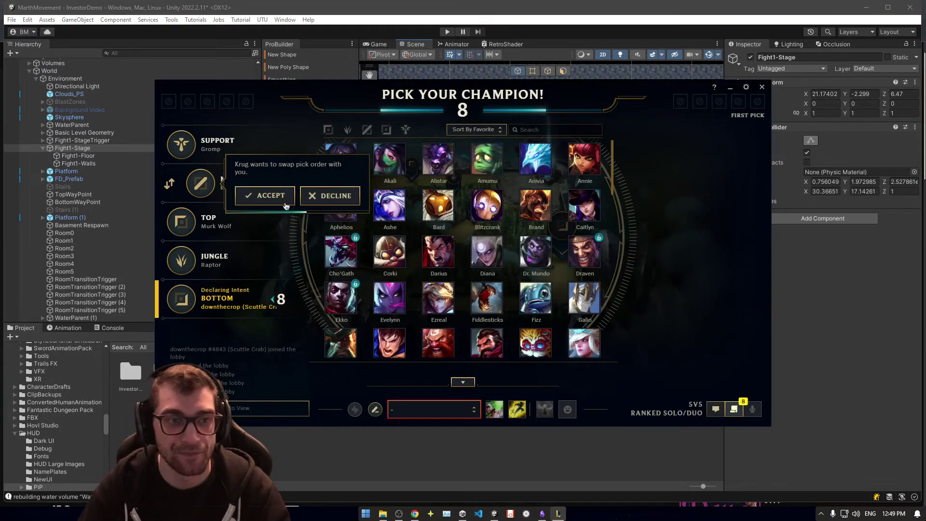
left_click(276, 199)
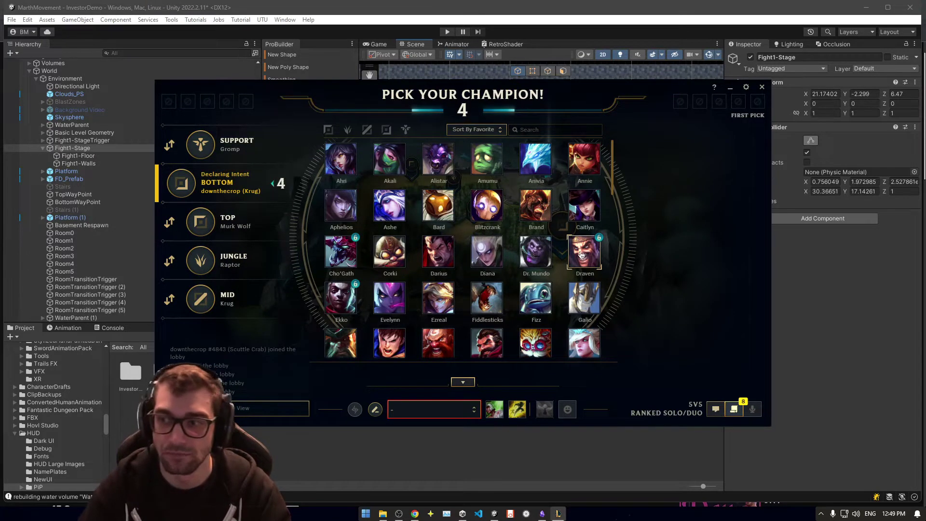
key("alt+Tab")
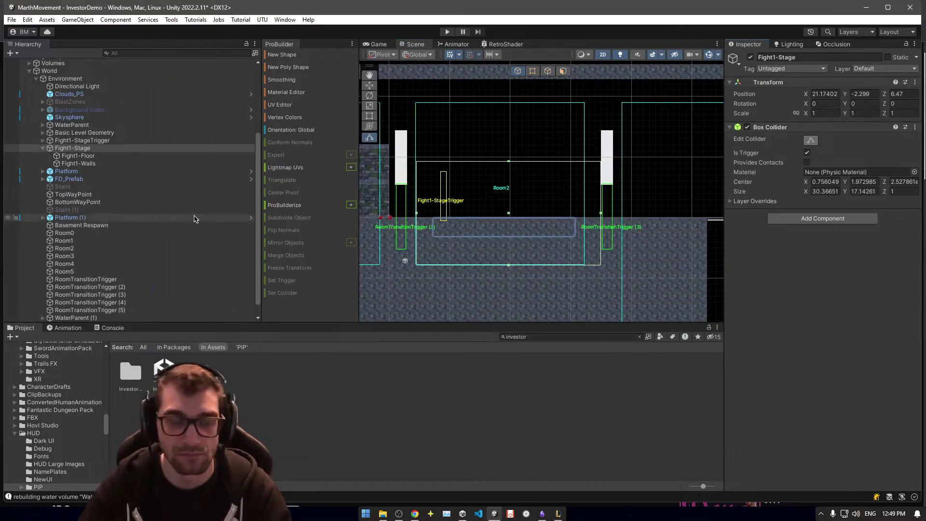
Leave 2D mode and stretch the collider's Z faces outward to Size Z about 52.08.
left_click(602, 54)
left_click_drag(578, 168, 675, 208, "alt")
left_click_drag(634, 214, 652, 215)
left_click_drag(508, 180, 482, 217)
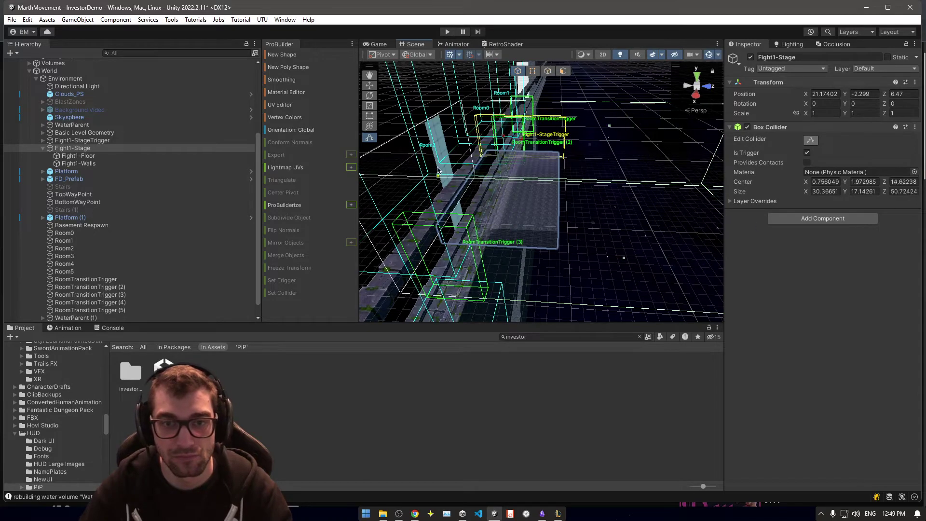
right_click_drag(482, 217, 437, 163)
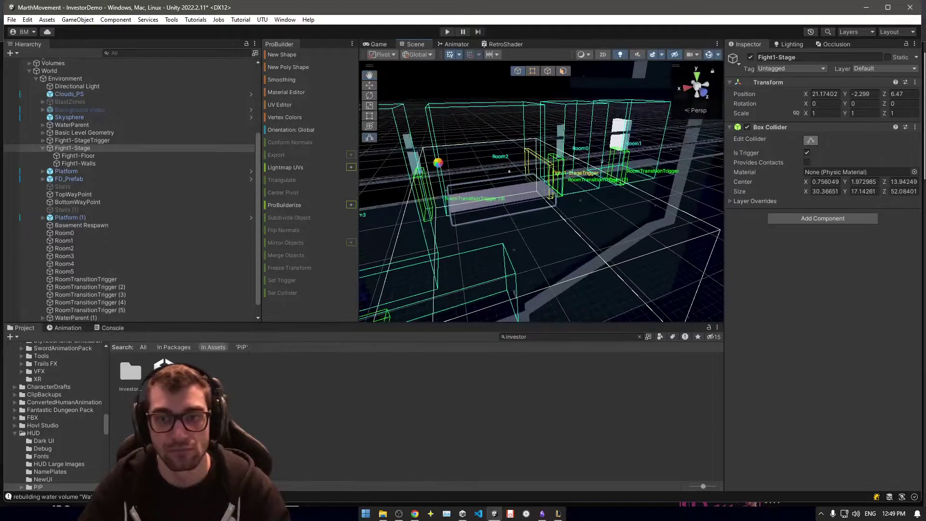
left_click(803, 56)
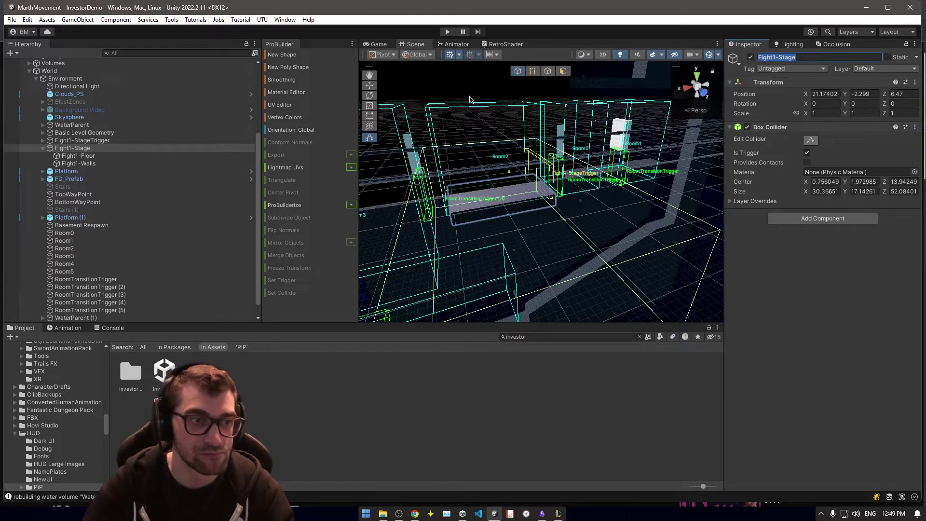
Reselect and frame Fight1-Stage, locking in Draven in League meanwhile.
left_click(116, 148)
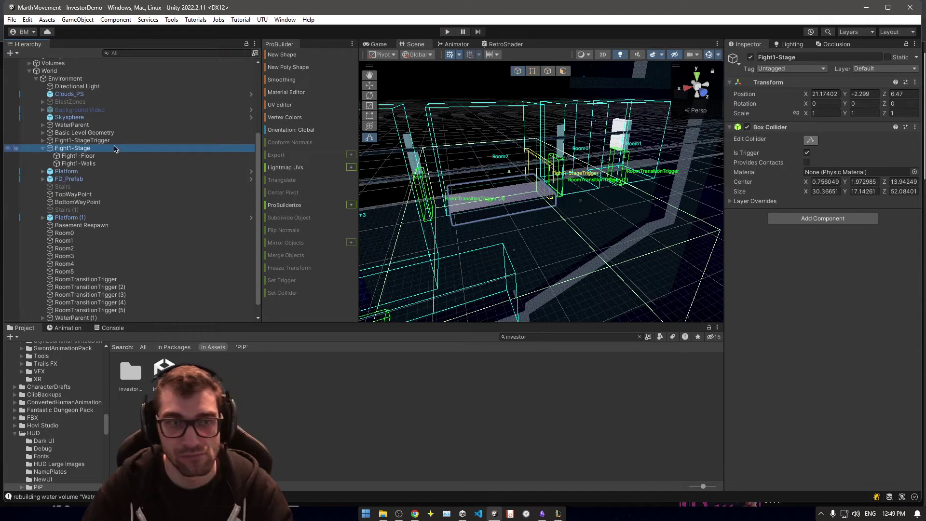
left_click(99, 140)
left_click(98, 149)
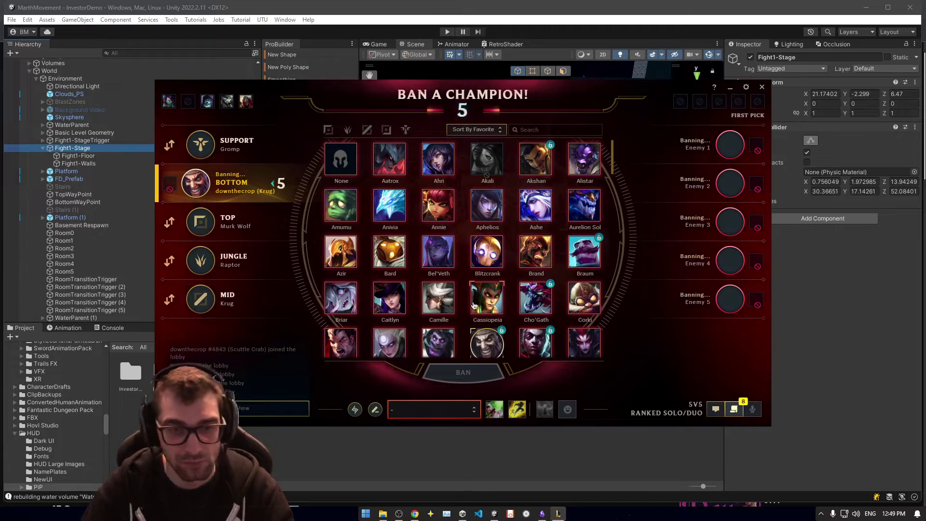
left_click(820, 340)
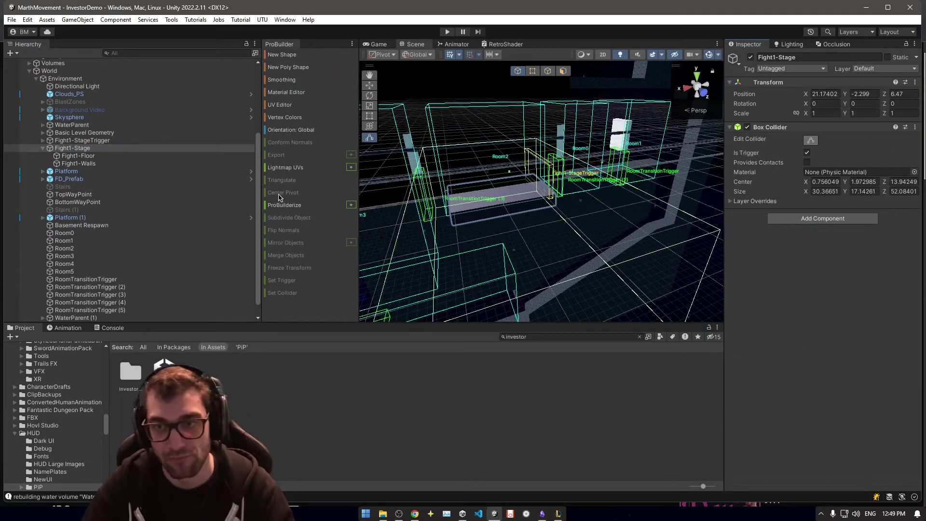
double_click(67, 149)
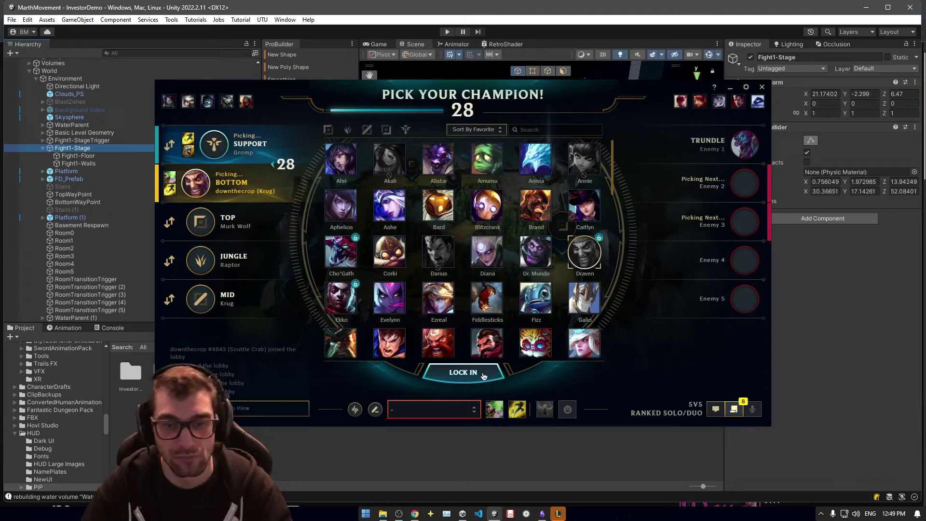
left_click(477, 375)
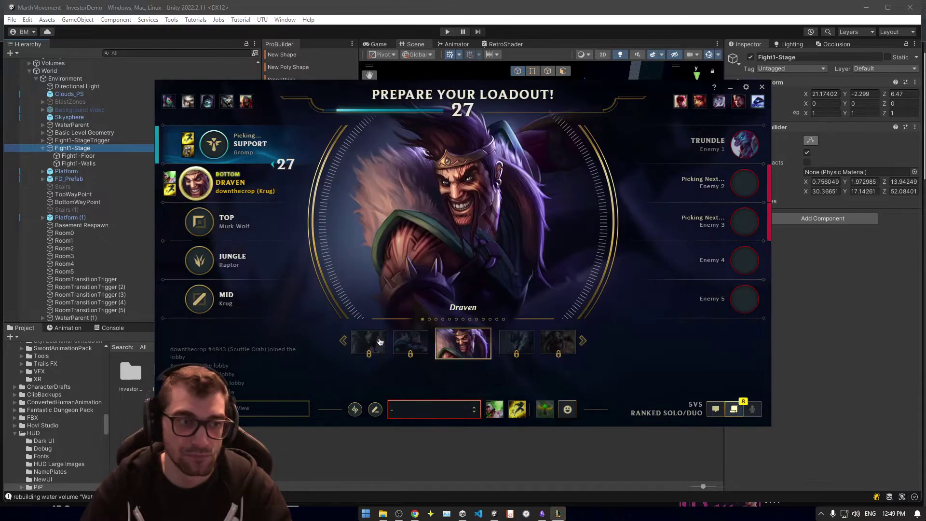
left_click(66, 148)
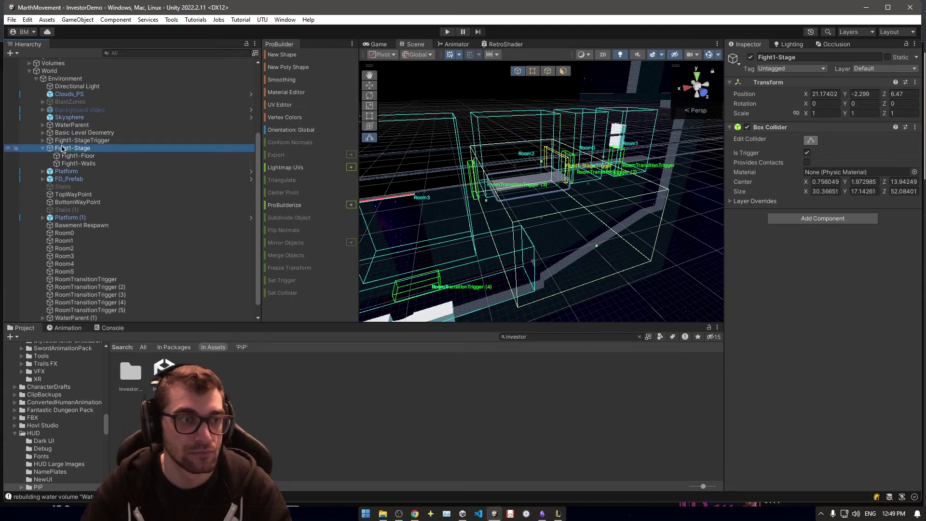
Create an empty child under Fight1-Stage and copy Fight1-Stage's Box Collider.
right_click(65, 149)
left_click(102, 168)
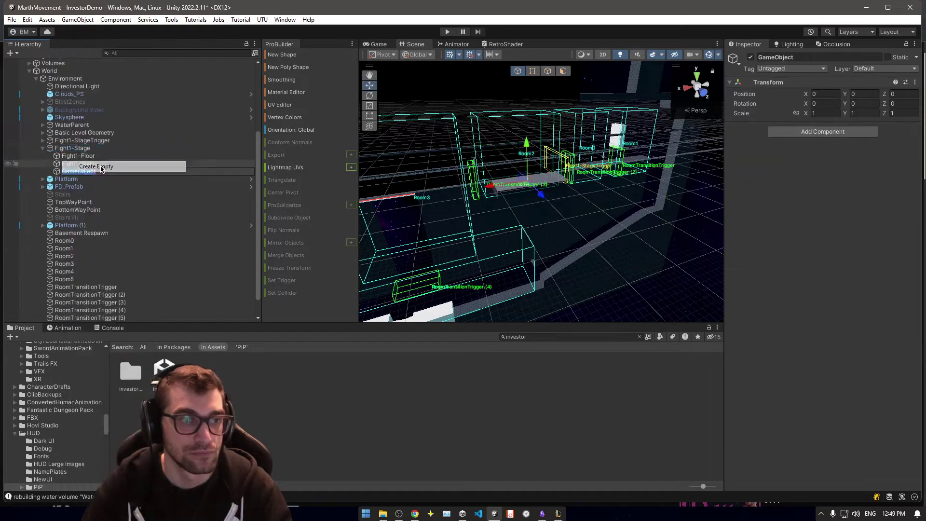
left_click(68, 149)
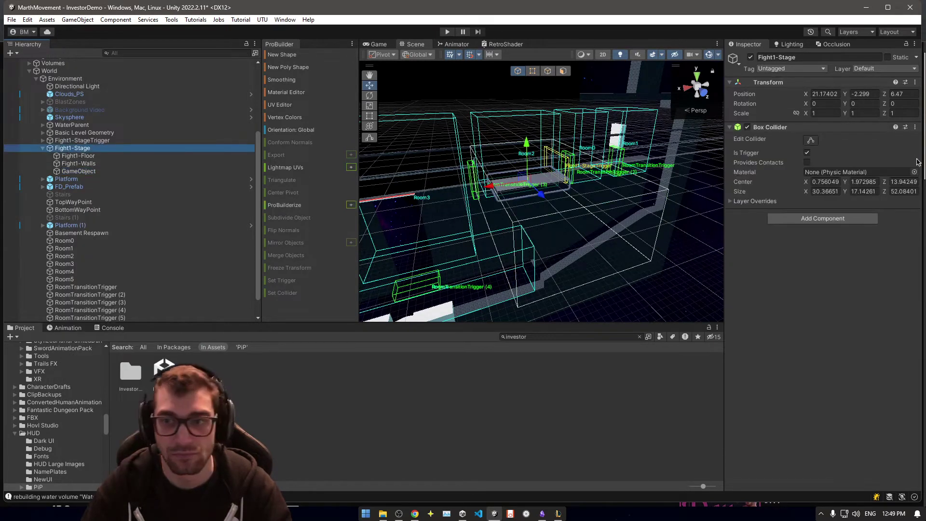
left_click(915, 126)
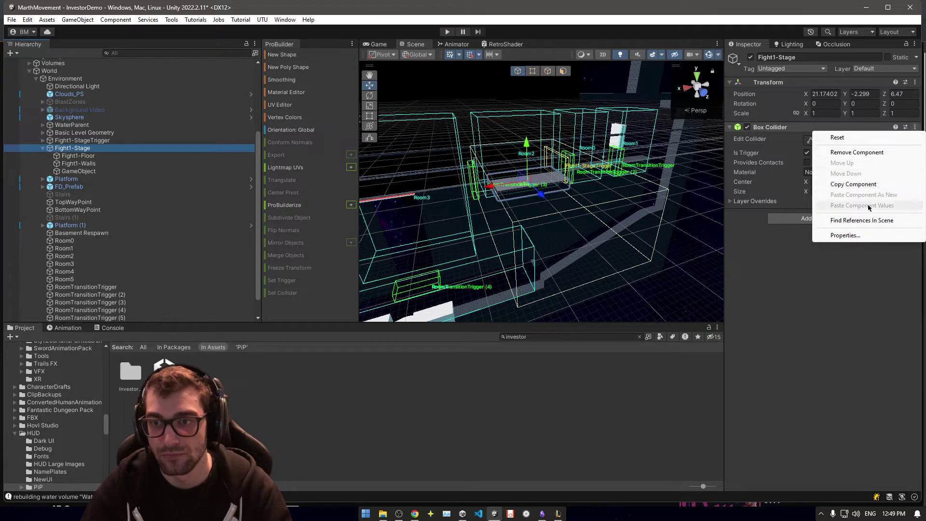
left_click(853, 183)
Add a Box Collider to the new empty object and paste the copied values.
left_click(82, 172)
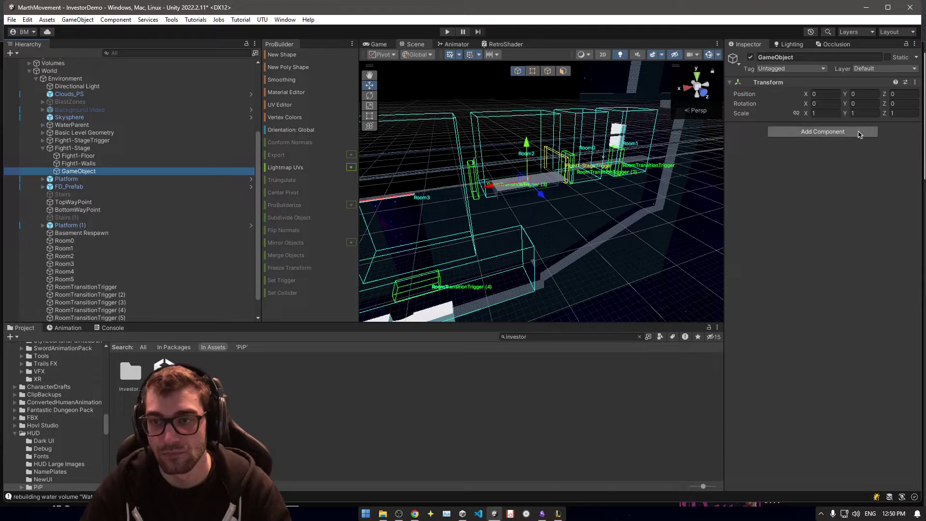
left_click(822, 131)
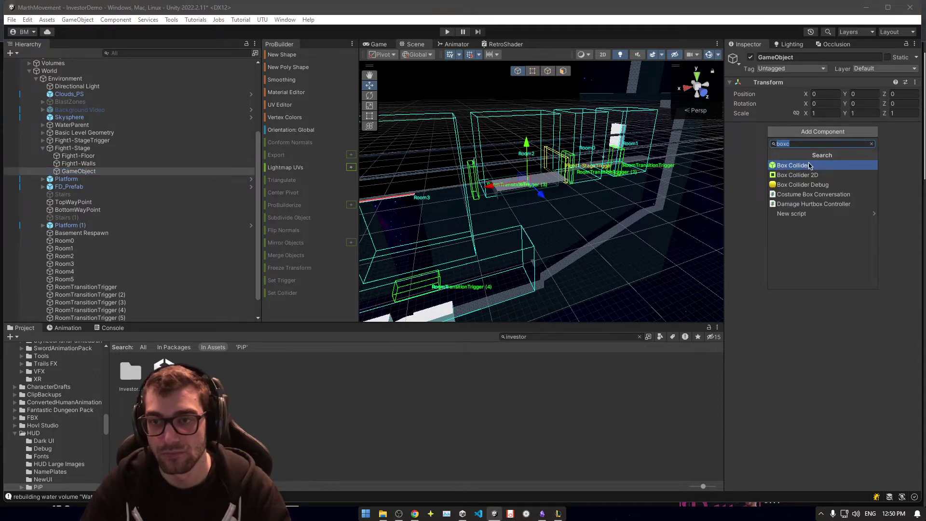
left_click(809, 166)
left_click(914, 126)
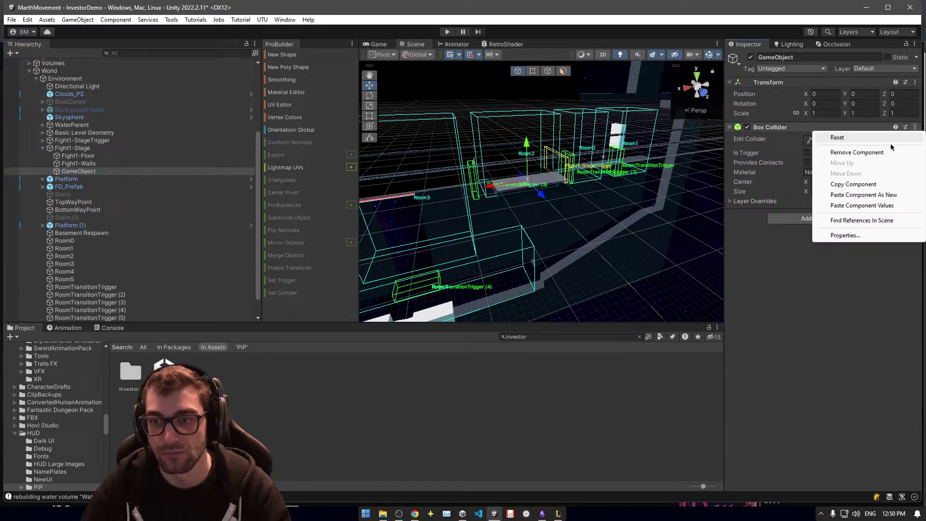
left_click(863, 205)
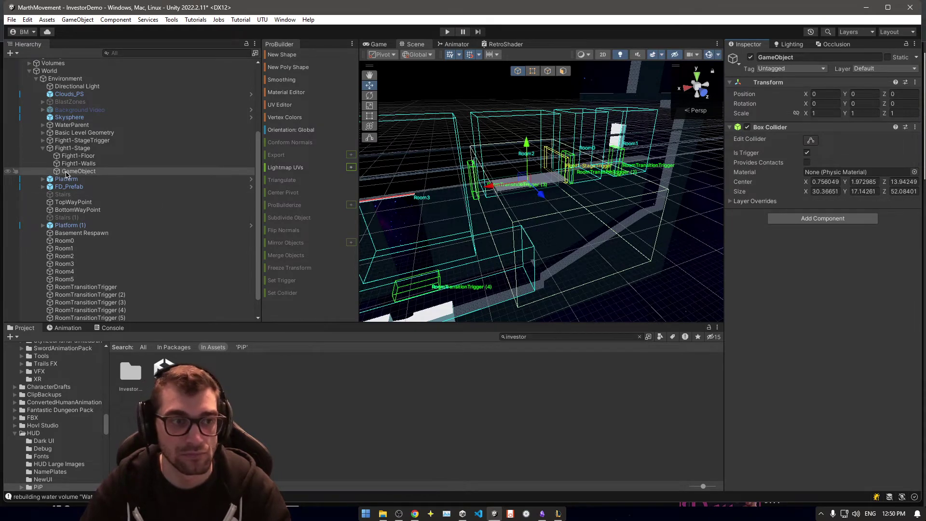
Remove the original Box Collider from Fight1-Stage.
left_click(85, 148)
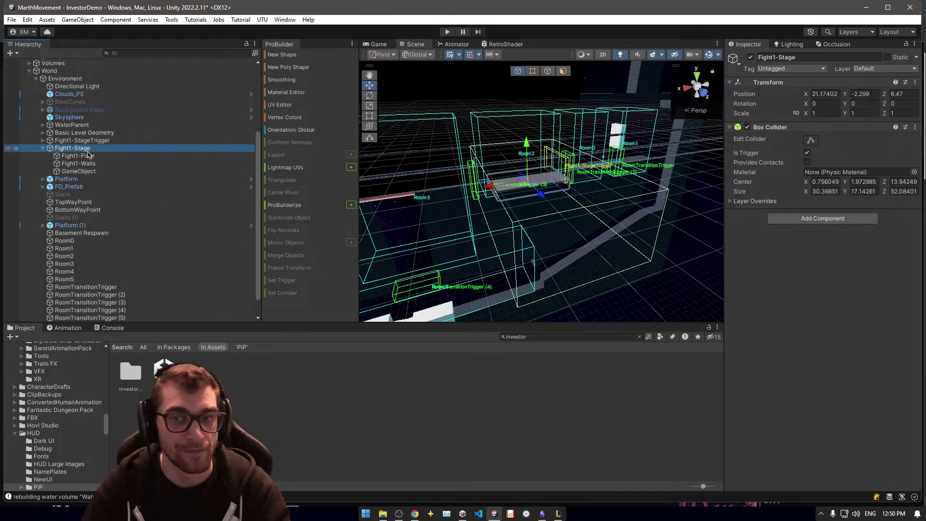
left_click(910, 129)
left_click(915, 128)
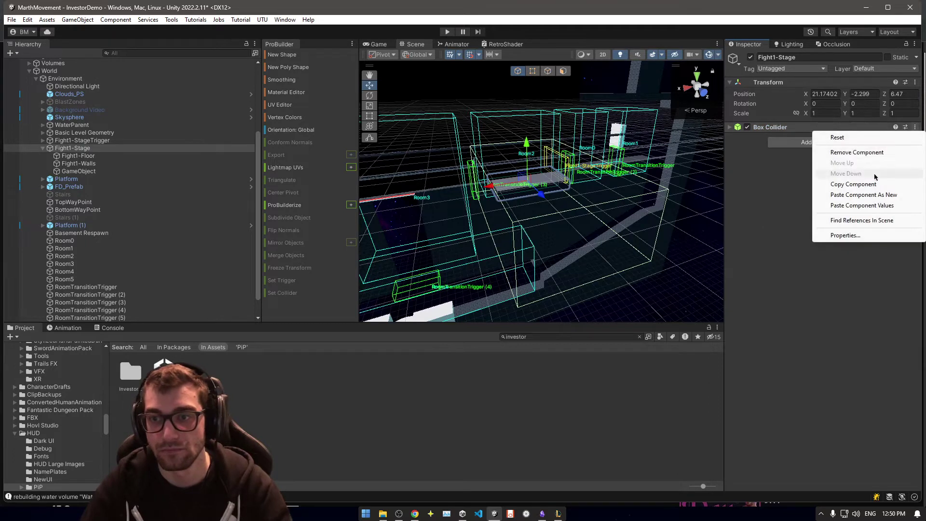
left_click(841, 151)
Rename the new object to Fight1-CameraBounds and confirm Fight1-Stage has no collider.
left_click(73, 172)
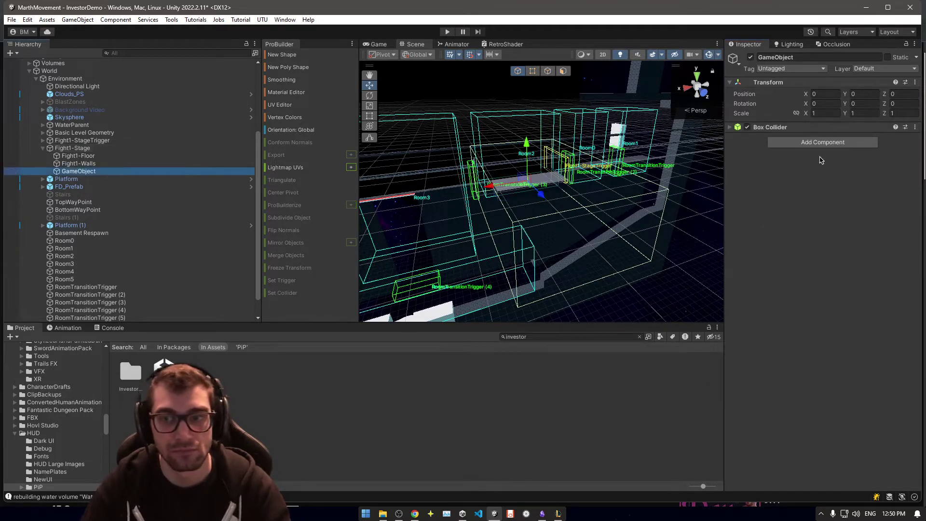
left_click(752, 128)
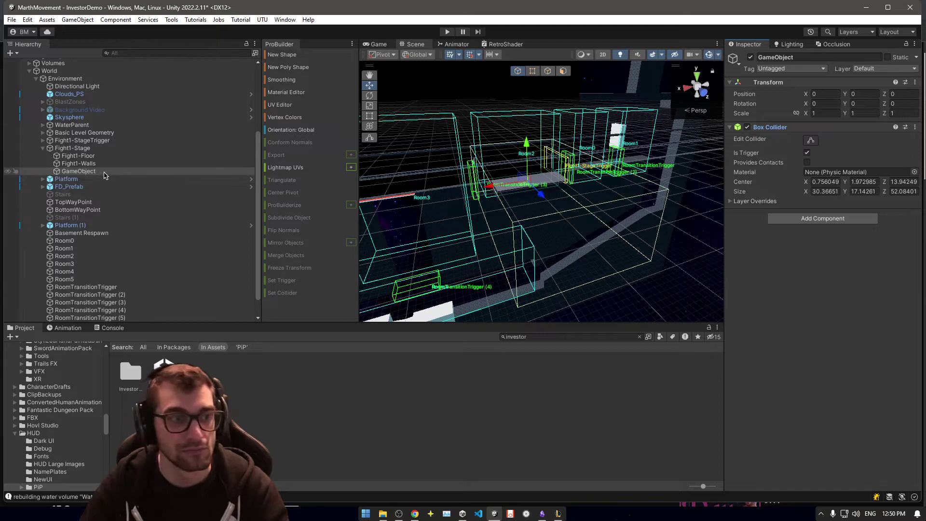
key("F2")
type("Stage")
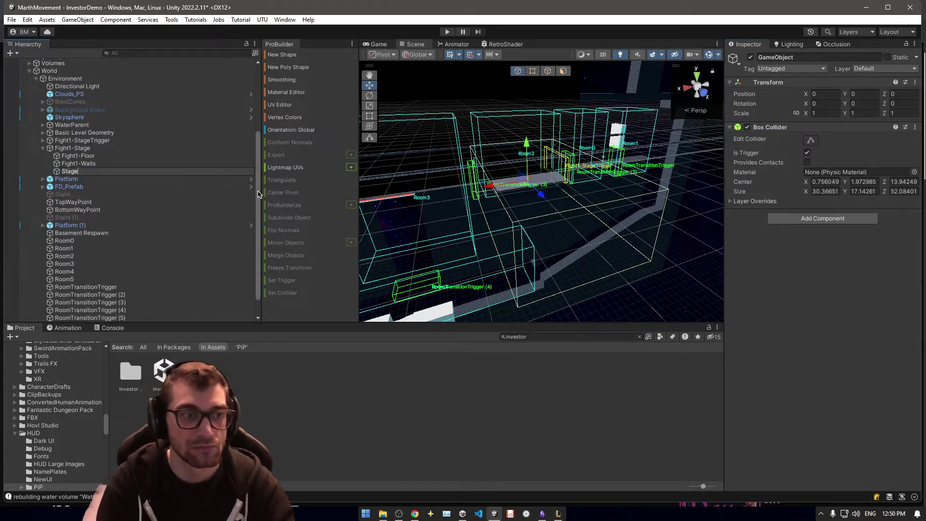
type("-C")
key("BackSpace")
key("BackSpace")
key("BackSpace")
key("BackSpace")
key("BackSpace")
key("BackSpace")
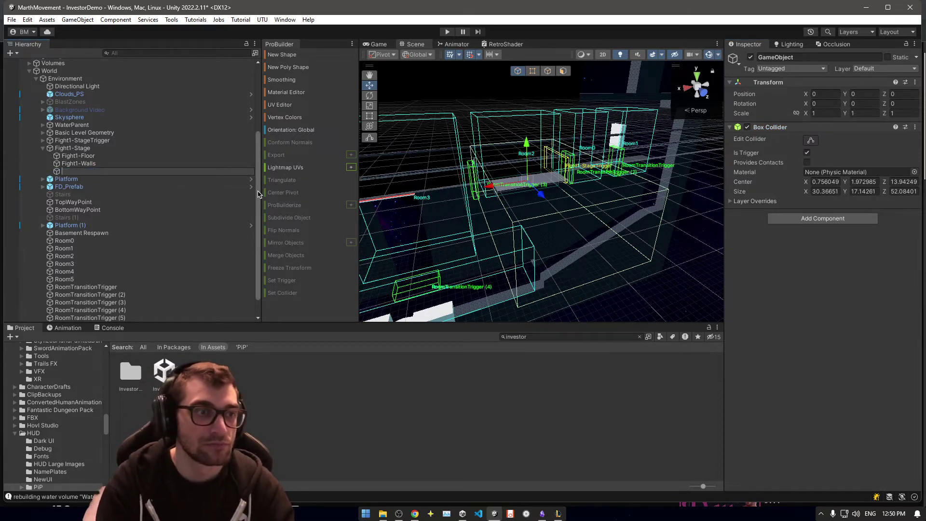
type("Fight1-C")
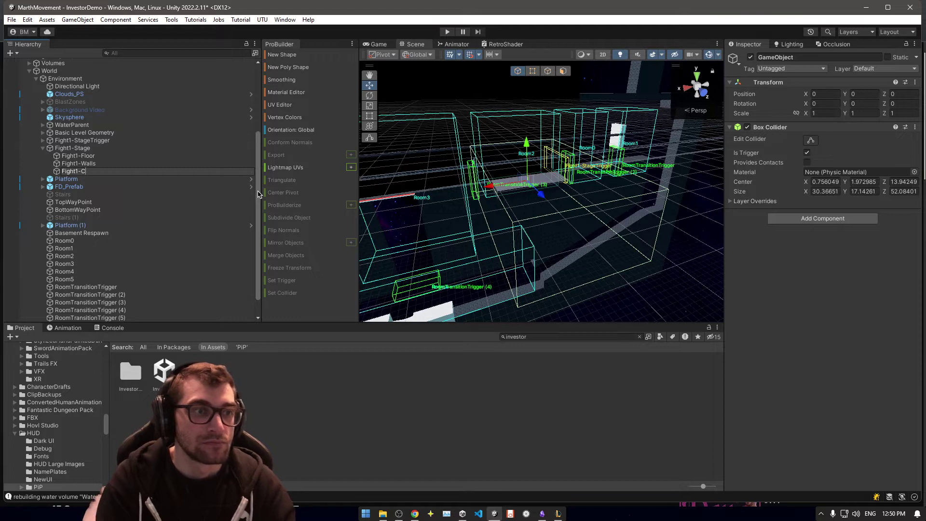
type("ameraBound")
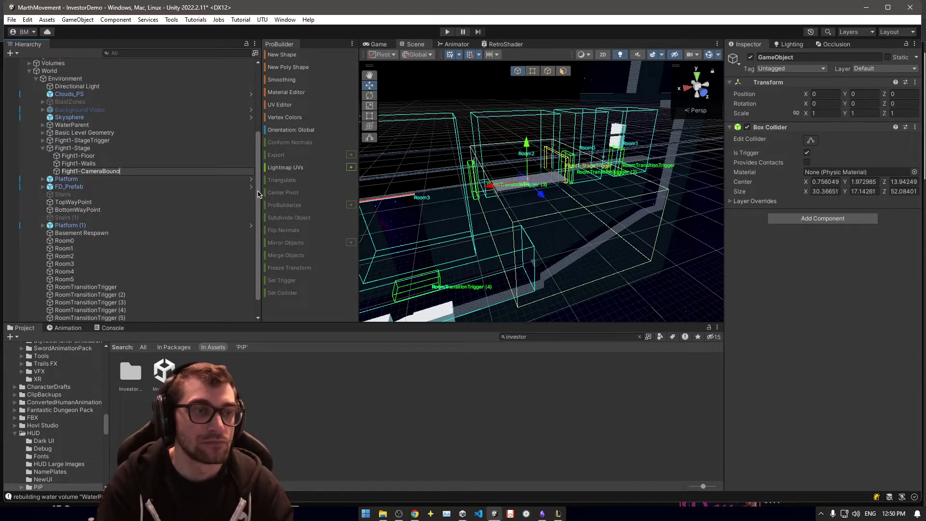
type("s")
key("Return")
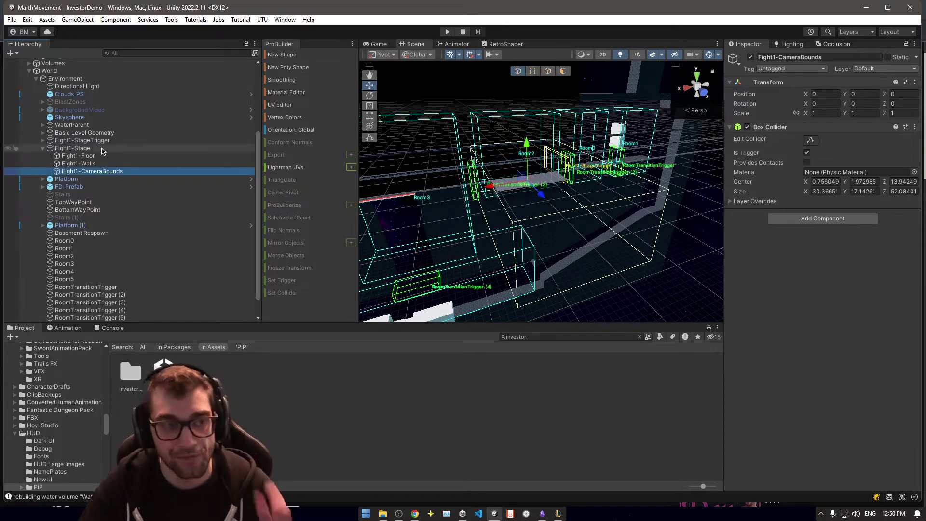
left_click(80, 148)
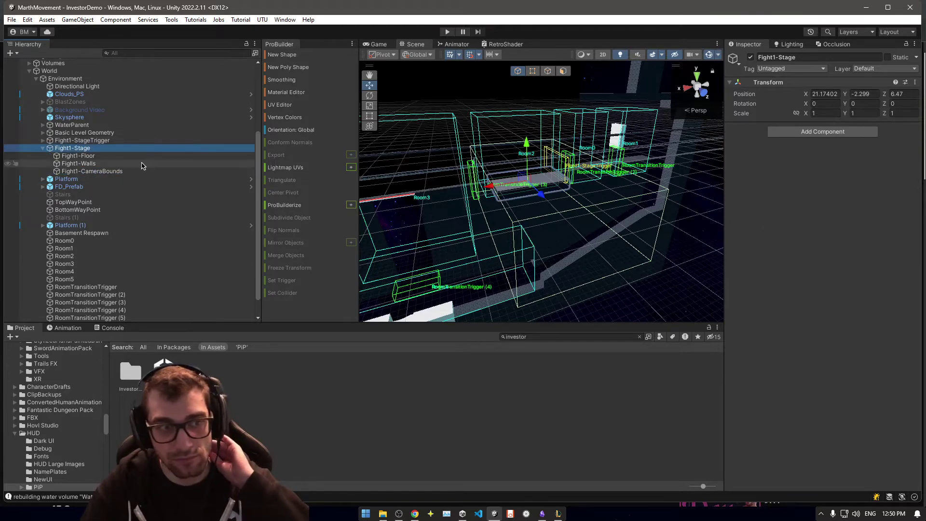
Open the StageTrigger script on Fight1-StageTrigger in Visual Studio from its Script field.
left_click(116, 140)
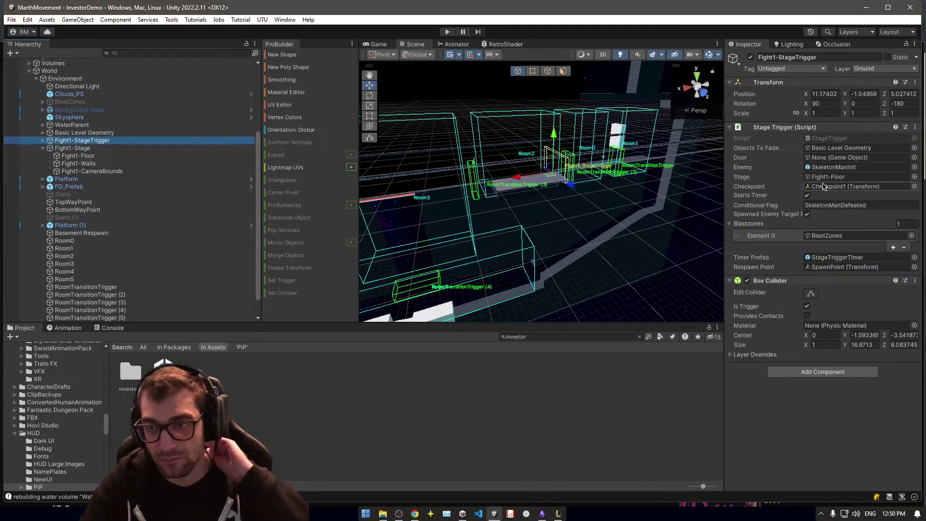
left_click(823, 139)
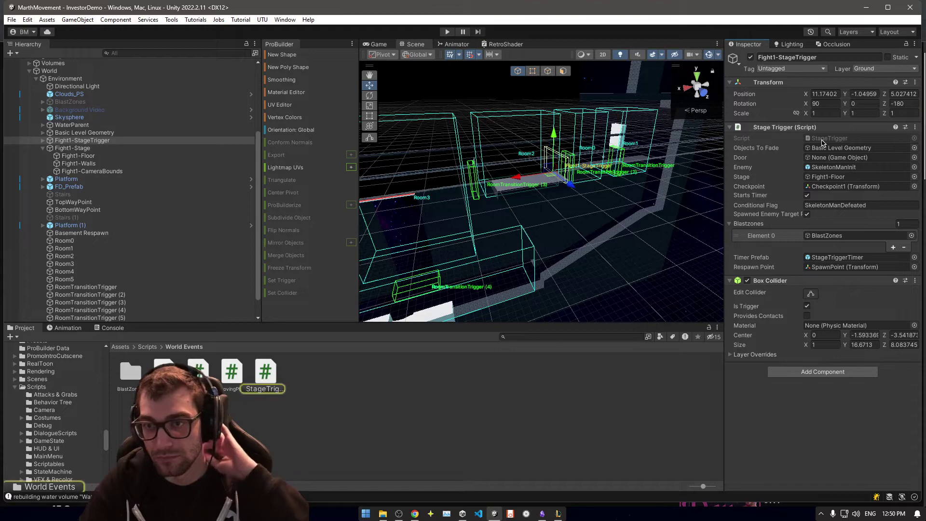
left_click(822, 140)
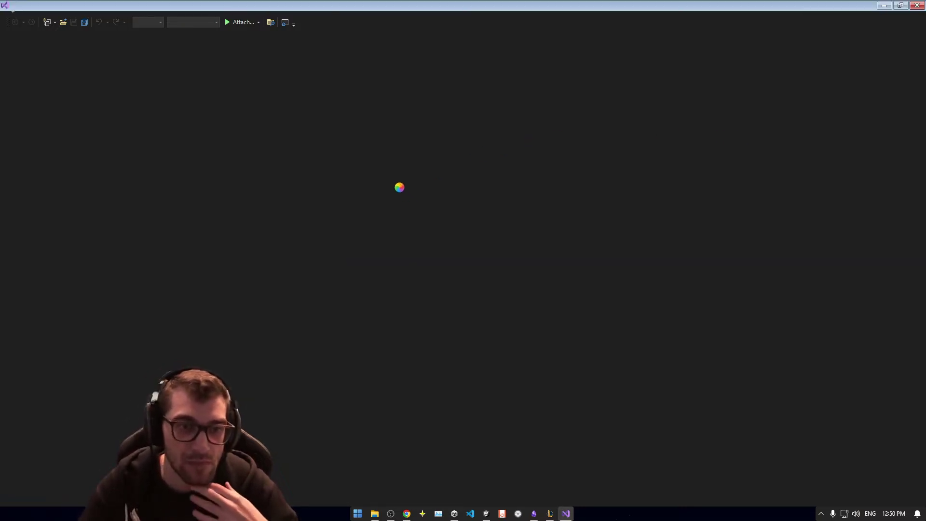
Scroll through StageTrigger.cs and select the CinemachineTargetGroup type name.
scroll(338, 222, "down", 20)
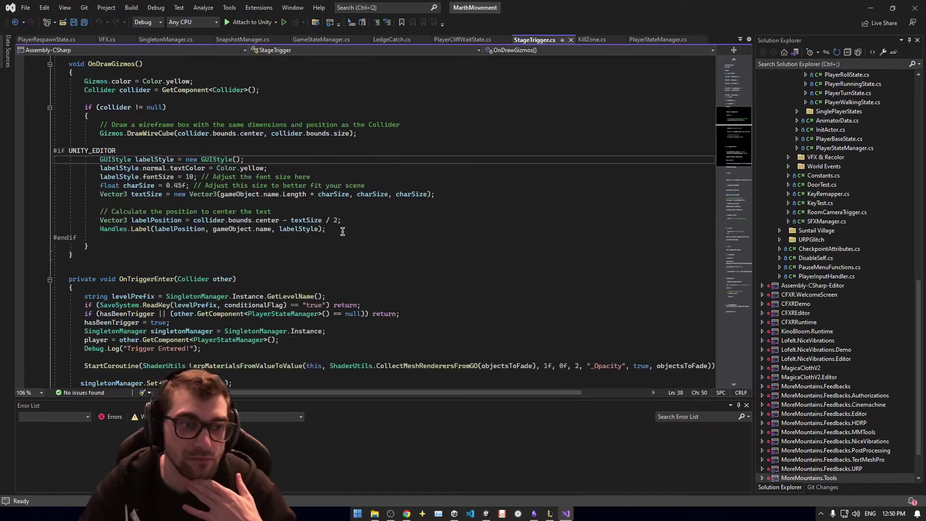
scroll(357, 239, "down", 3)
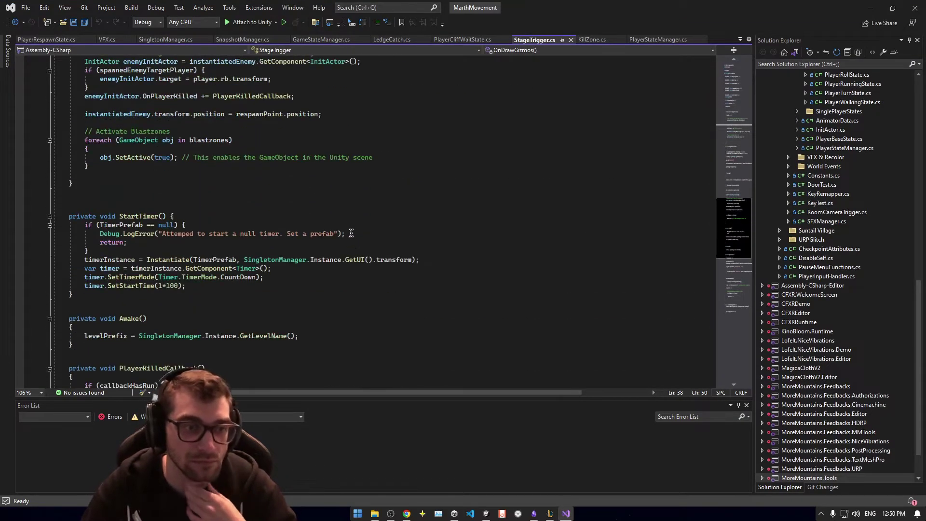
scroll(189, 277, "down", 16)
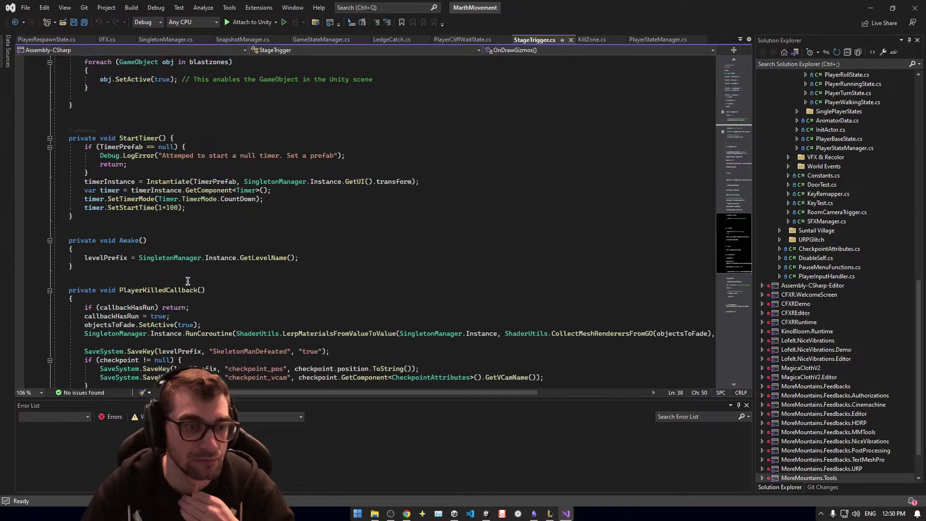
scroll(210, 275, "up", 20)
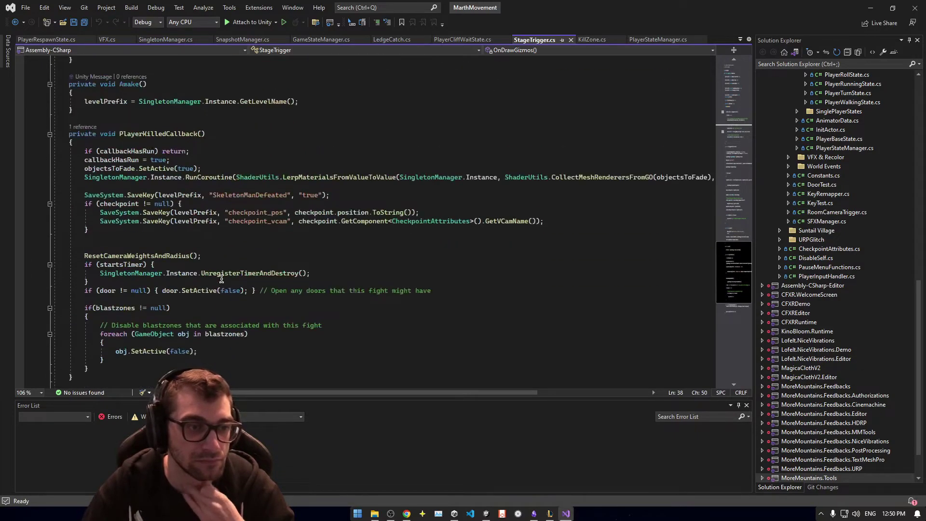
scroll(232, 270, "up", 3)
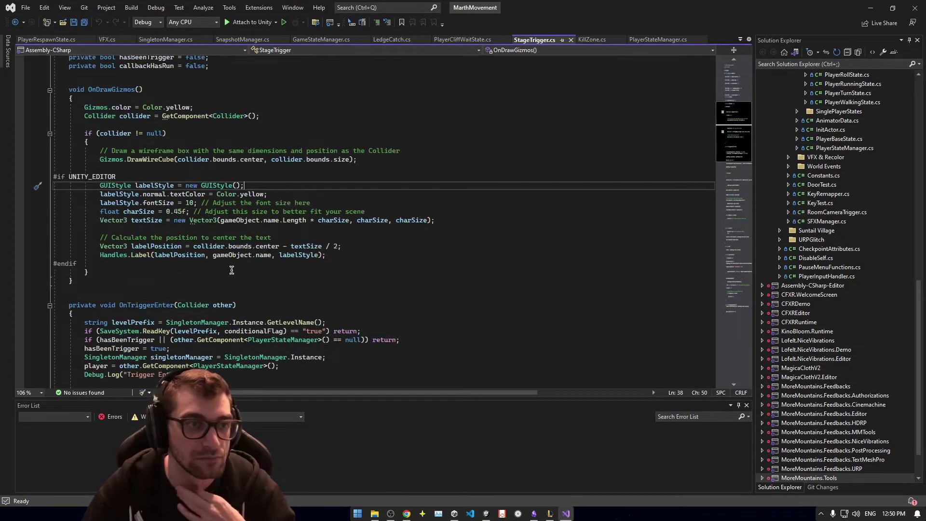
scroll(255, 292, "down", 15)
scroll(254, 291, "down", 5)
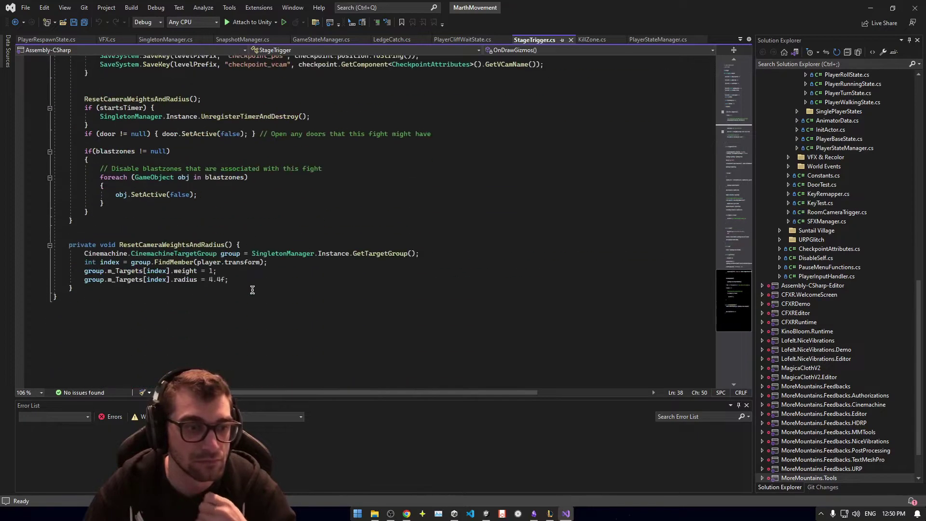
double_click(167, 253)
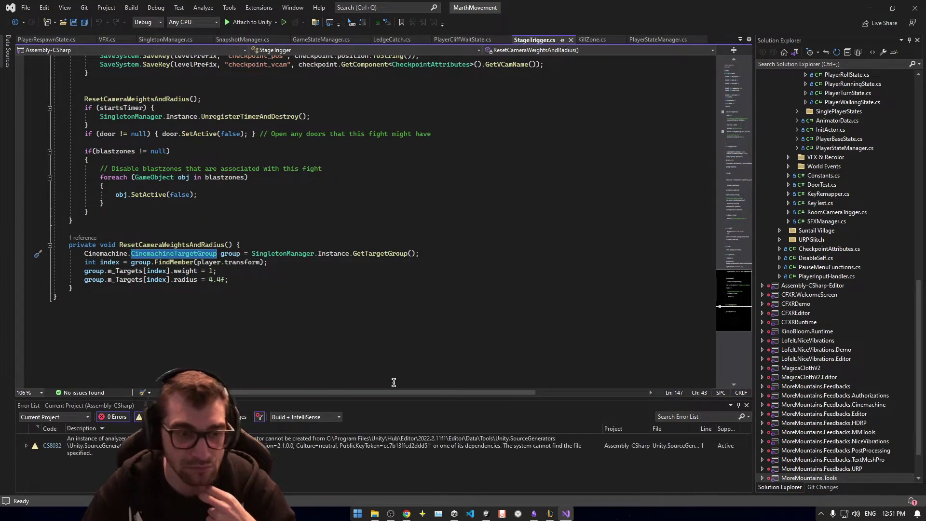
left_click(551, 515)
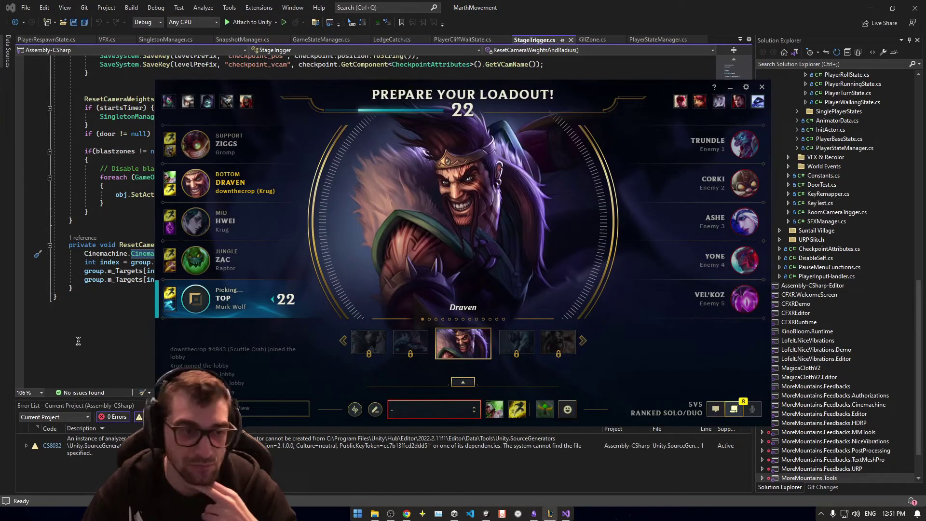
left_click(119, 299)
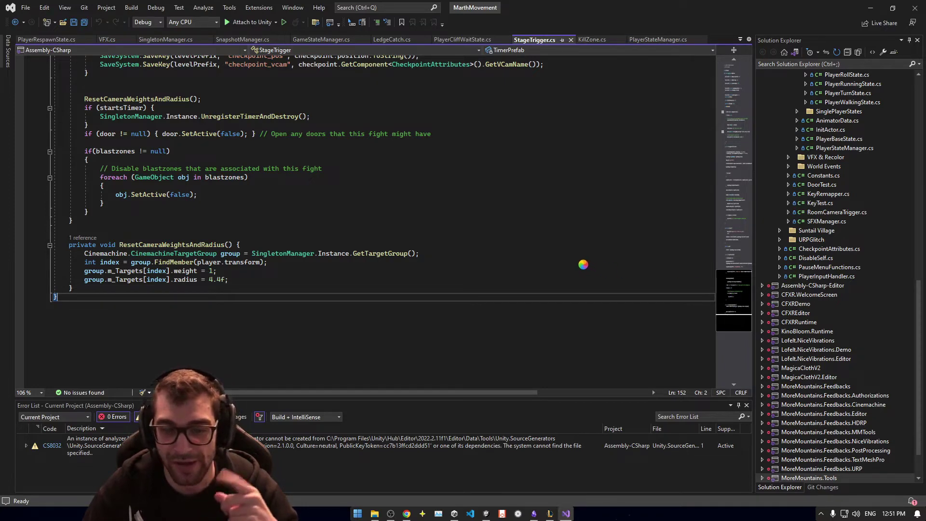
Return to the top of the file and select the respawnPoint field declaration line.
scroll(579, 266, "up", 15)
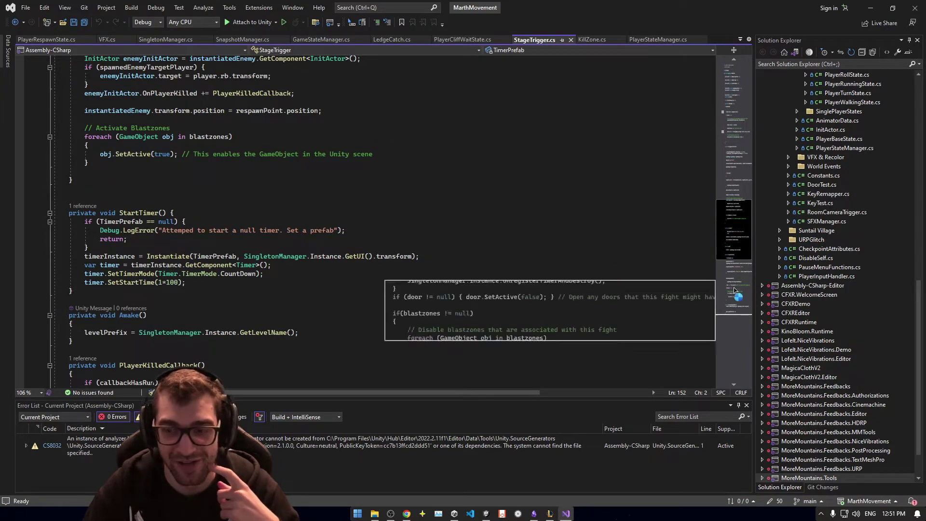
left_click_drag(735, 251, 640, 74)
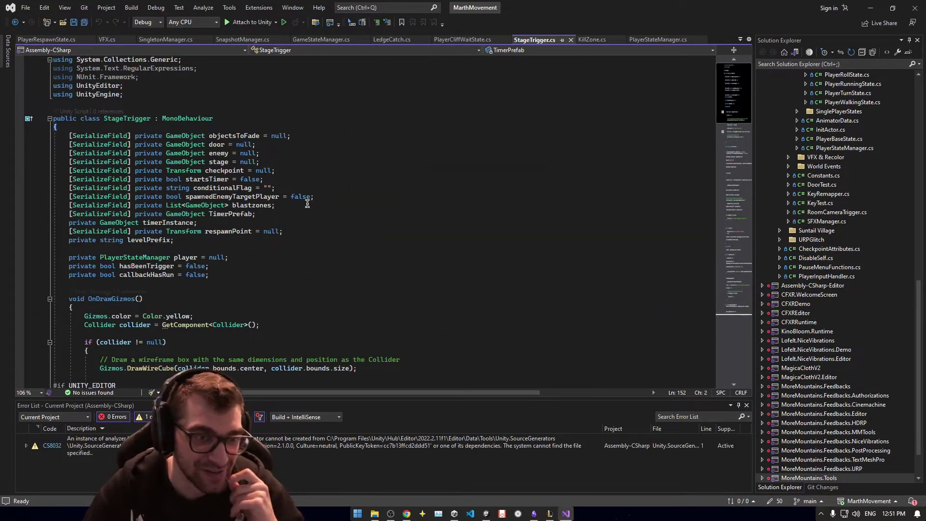
left_click(306, 197)
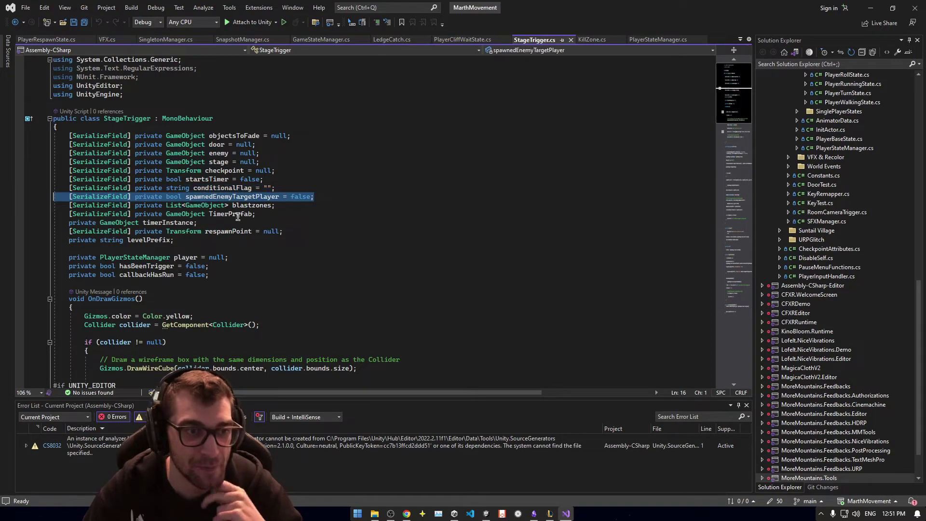
left_click(371, 223)
left_click_drag(326, 231, 1, 234)
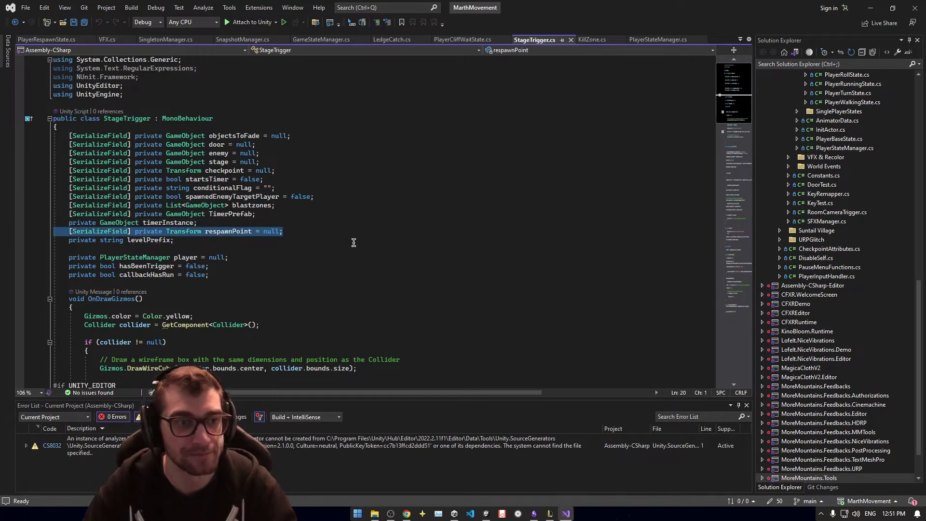
Duplicate the respawnPoint line and change the copy's type from Transform to BoxCollider.
key("End")
key("ctrl+d")
double_click(175, 241)
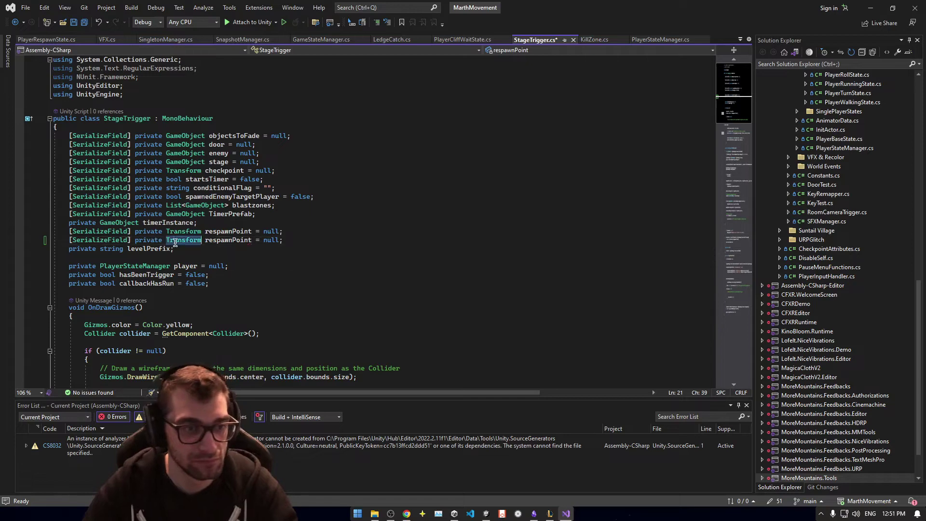
type("Bo")
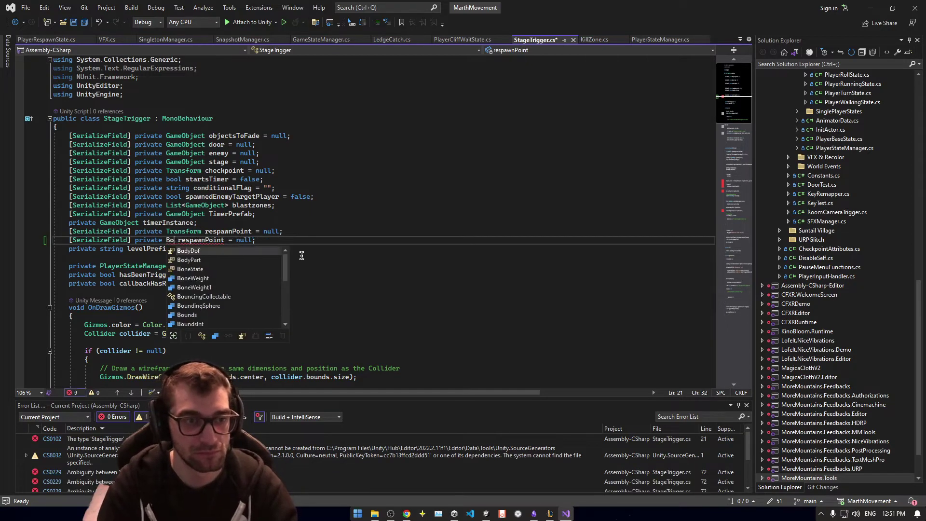
type("xCollider")
key("Tab")
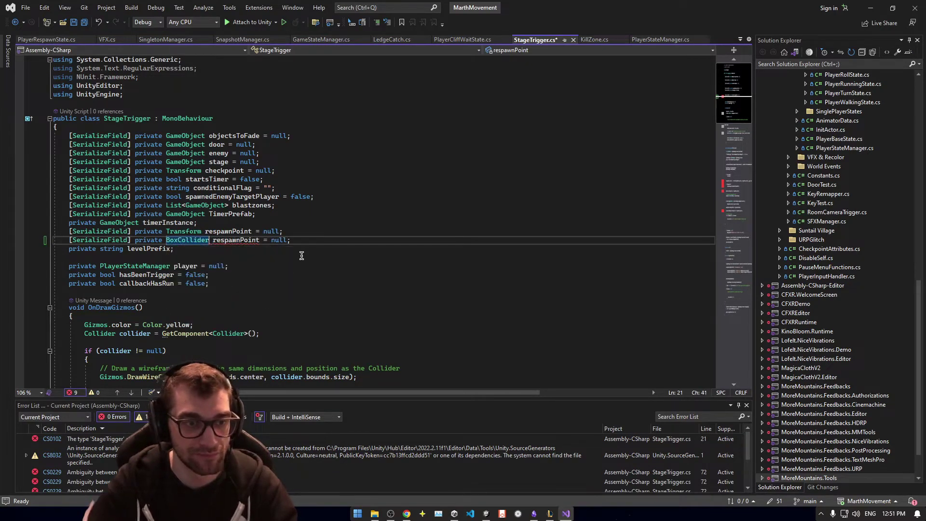
key("ctrl+s")
Rename the new BoxCollider field to fightCameraBounds and save the file.
key("ctrl+Right")
key("ctrl+shift+Right")
type("cam")
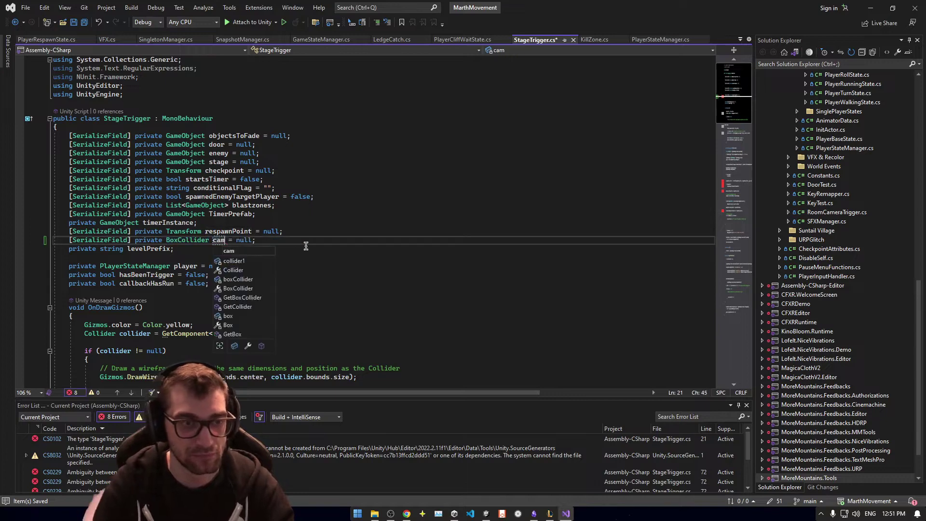
type("eraBounds")
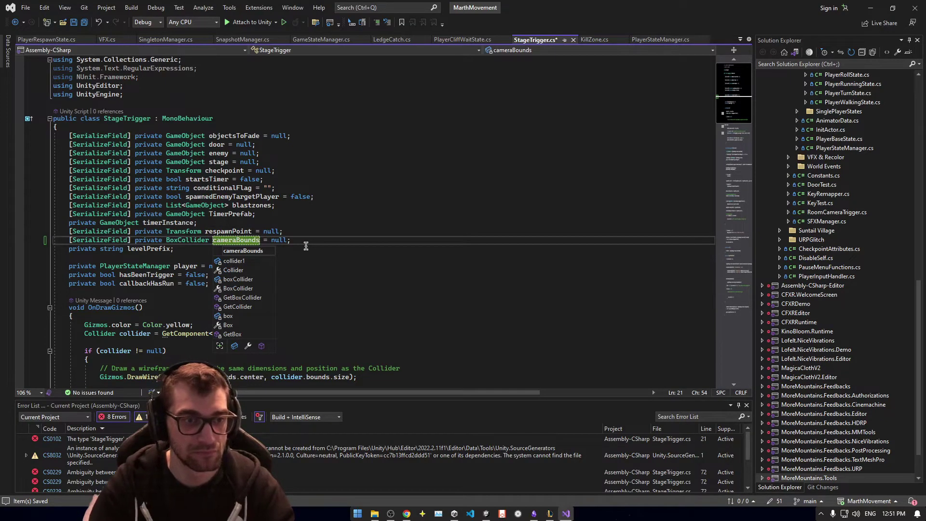
key("BackSpace")
key("BackSpace")
key("BackSpace")
key("BackSpace")
key("BackSpace")
key("BackSpace")
key("BackSpace")
key("BackSpace")
key("BackSpace")
key("BackSpace")
key("BackSpace")
key("BackSpace")
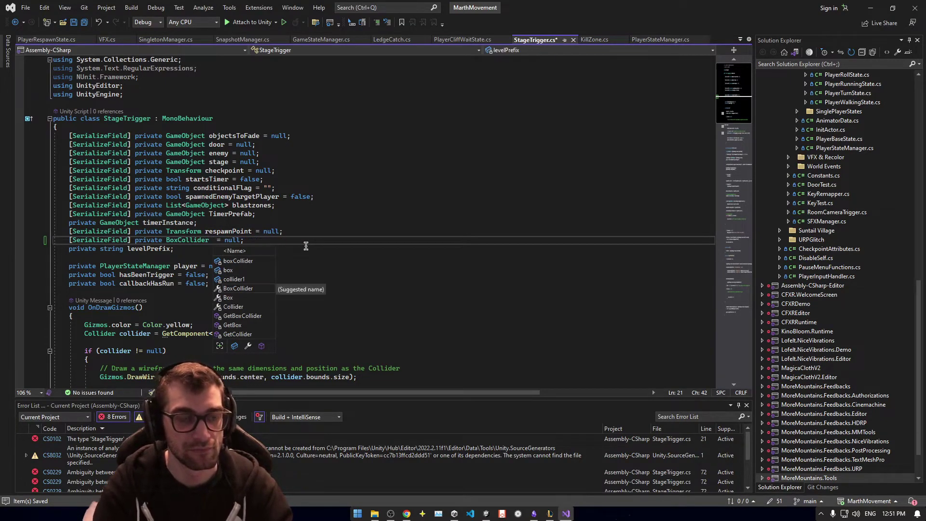
type("fight")
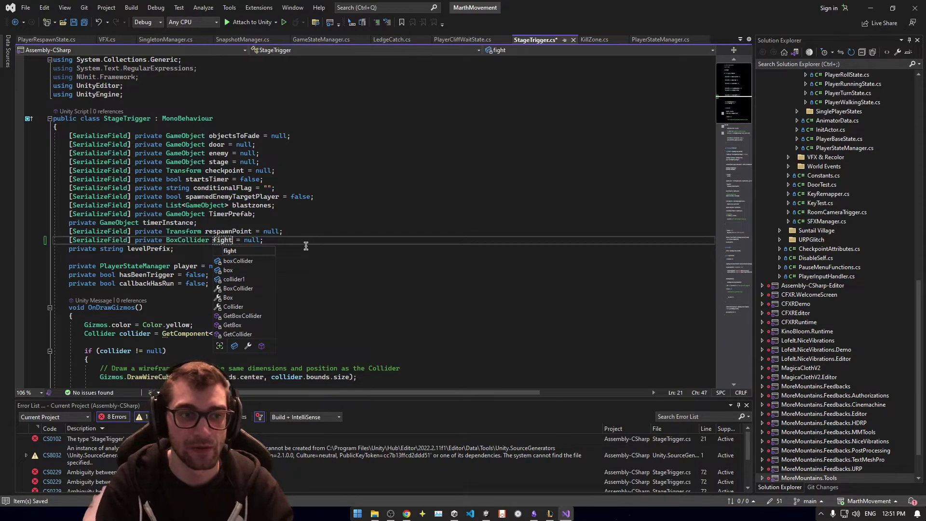
type("CameraBounds")
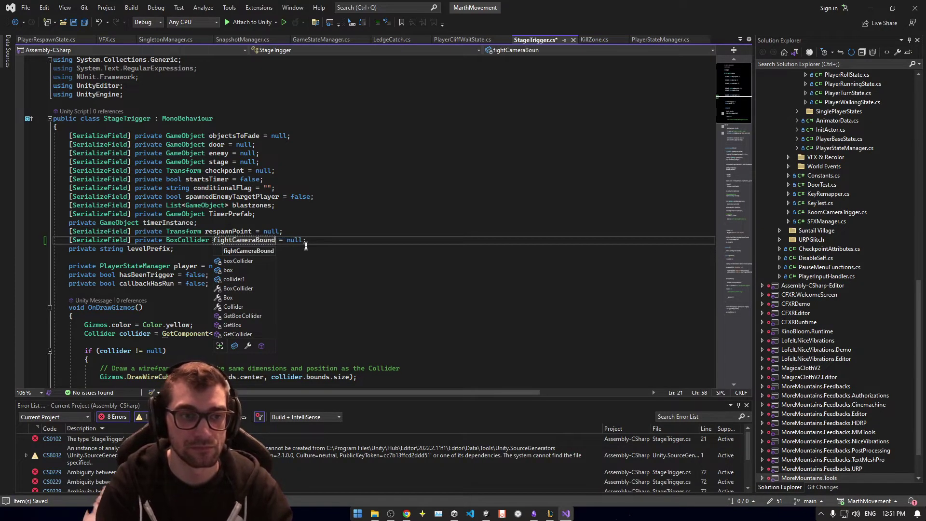
key("Escape")
key("ctrl+s")
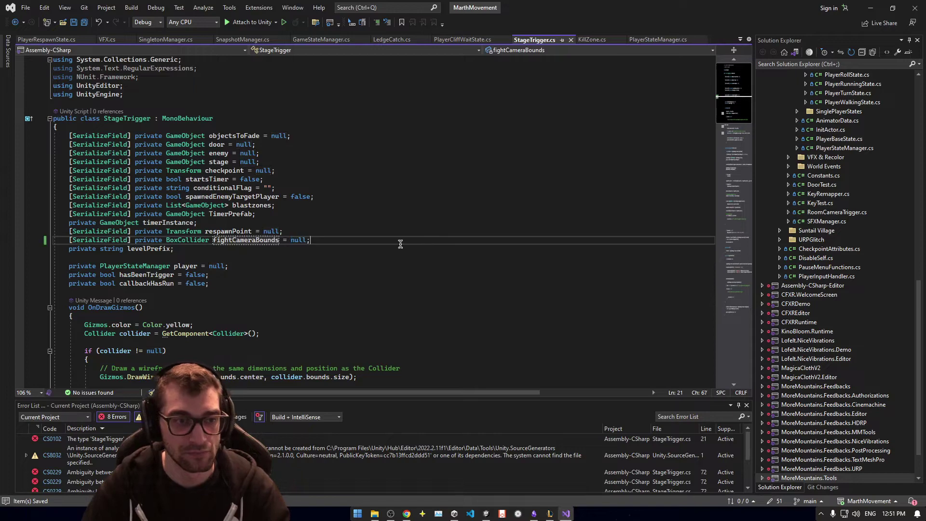
double_click(180, 242)
Set the Draven - Lethal Tempo rune page in League of Legends, then return to Visual Studio.
scroll(245, 260, "down", 3)
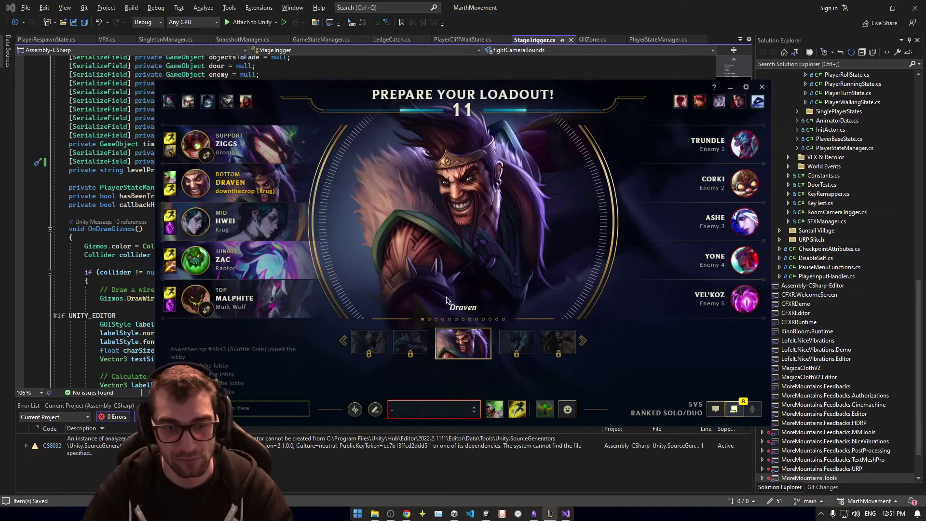
left_click(354, 410)
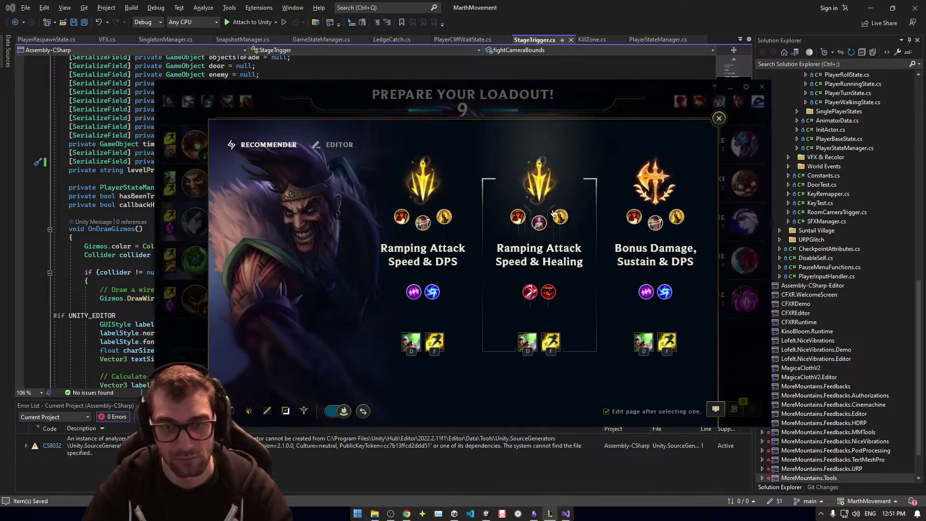
left_click(538, 253)
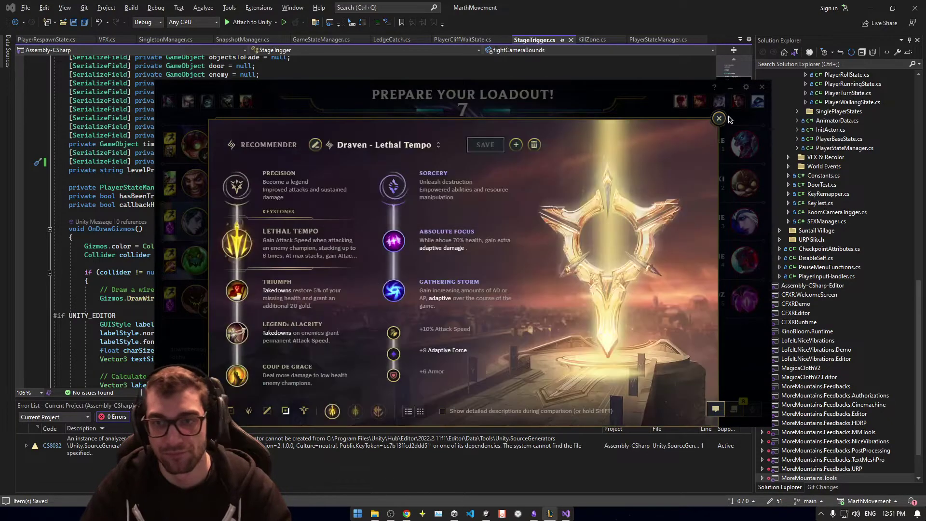
left_click(719, 118)
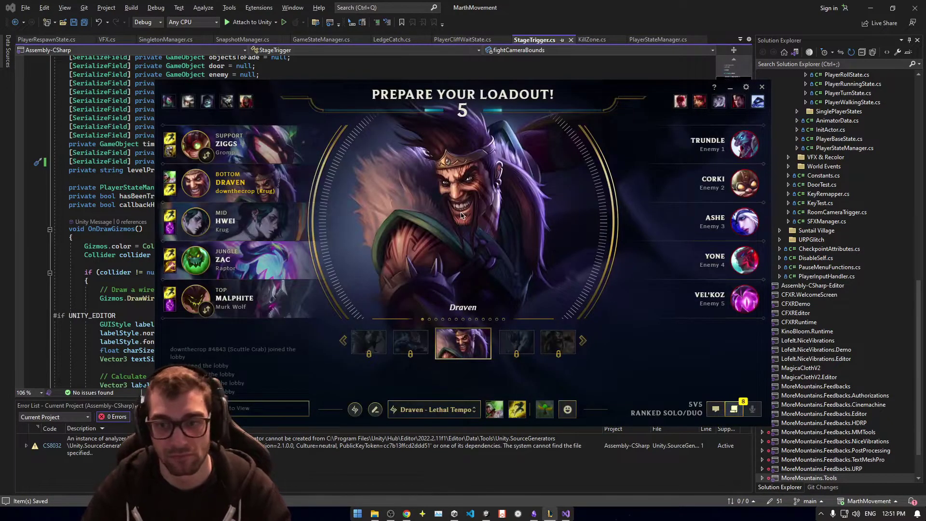
left_click(597, 30)
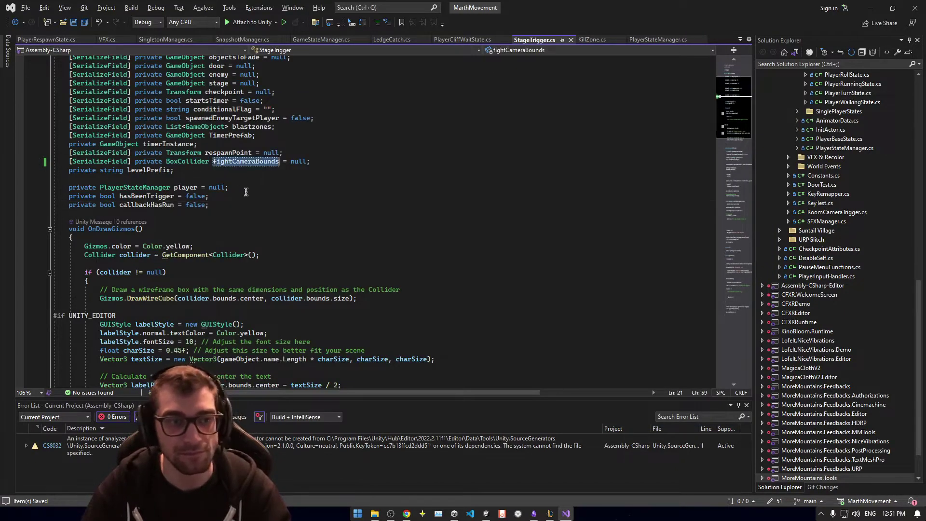
In OnTriggerEnter, copy the player = other.GetComponent assignment line.
scroll(246, 192, "down", 12)
left_click(173, 131)
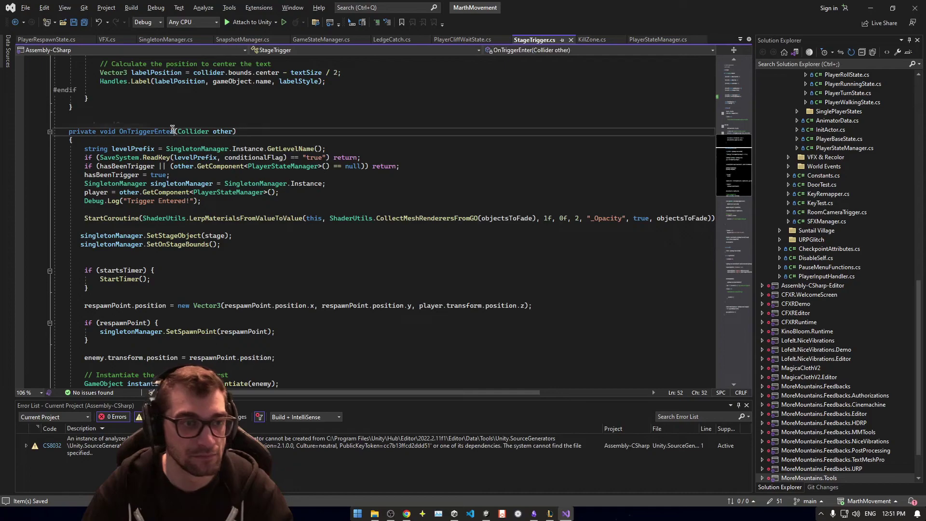
key("alt+Tab")
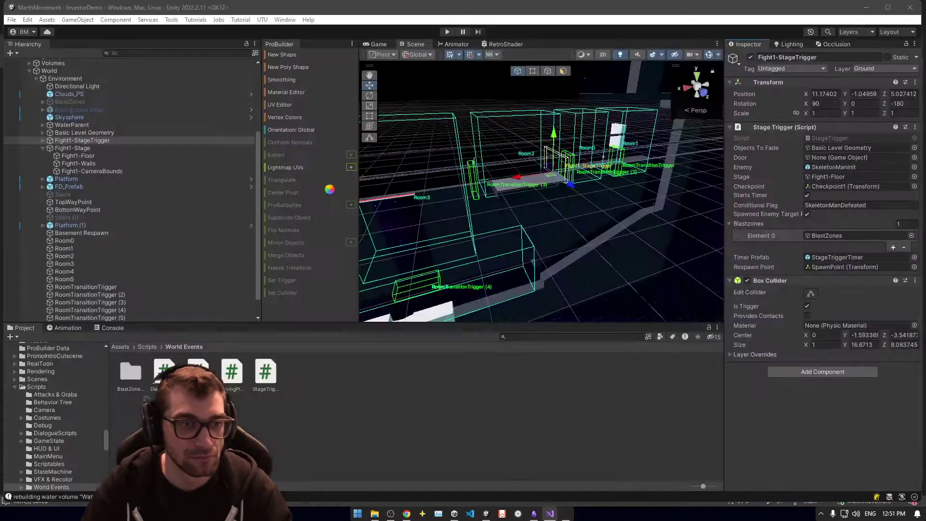
key("alt+Tab")
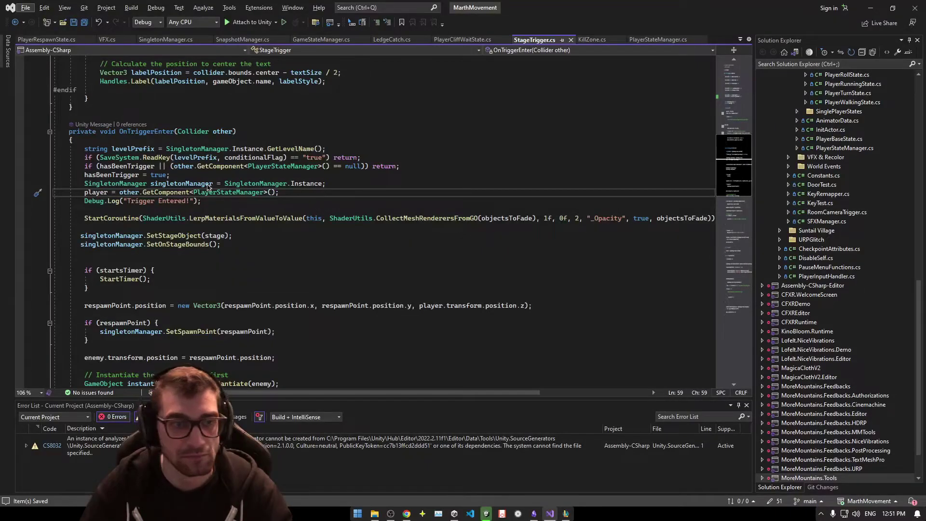
left_click(163, 184)
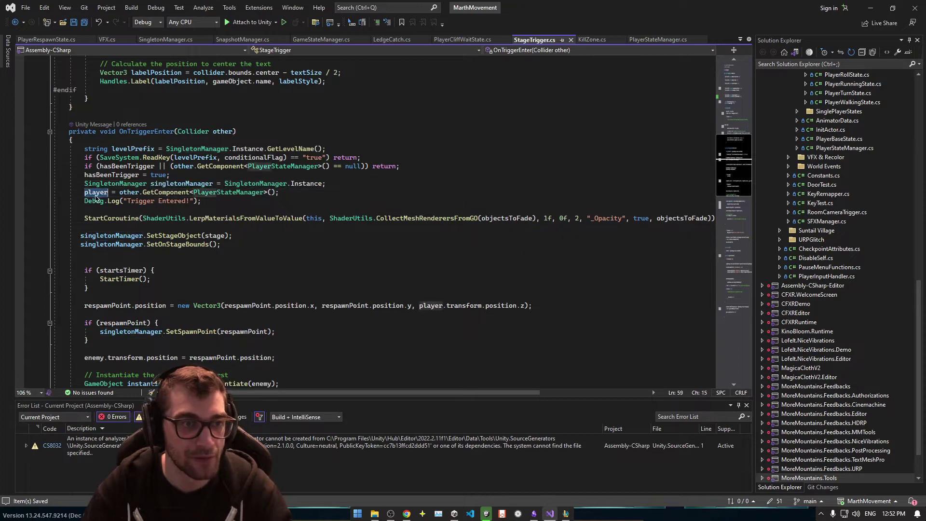
left_click(339, 185)
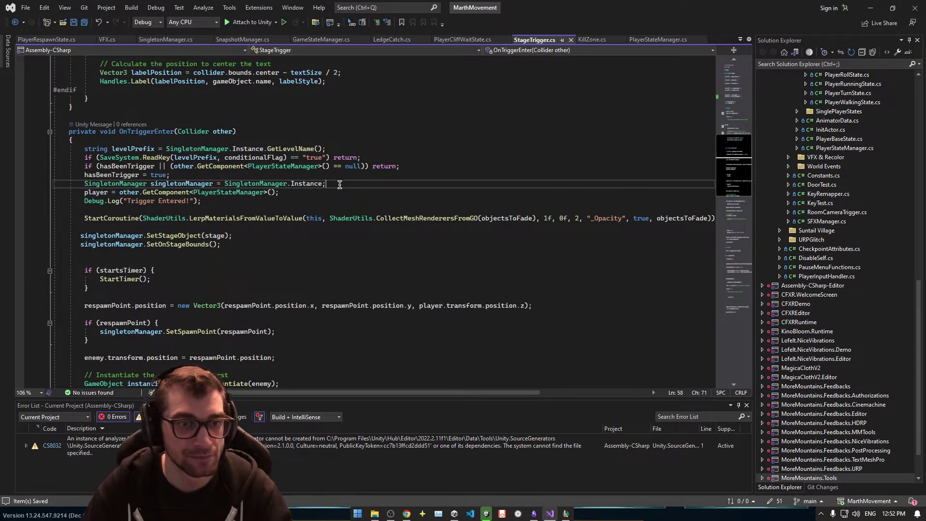
left_click(102, 192)
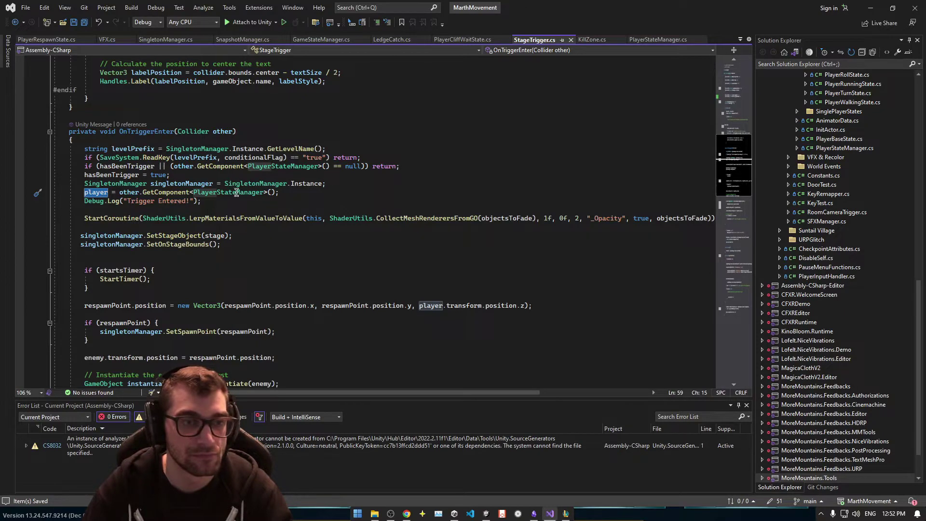
left_click(274, 184)
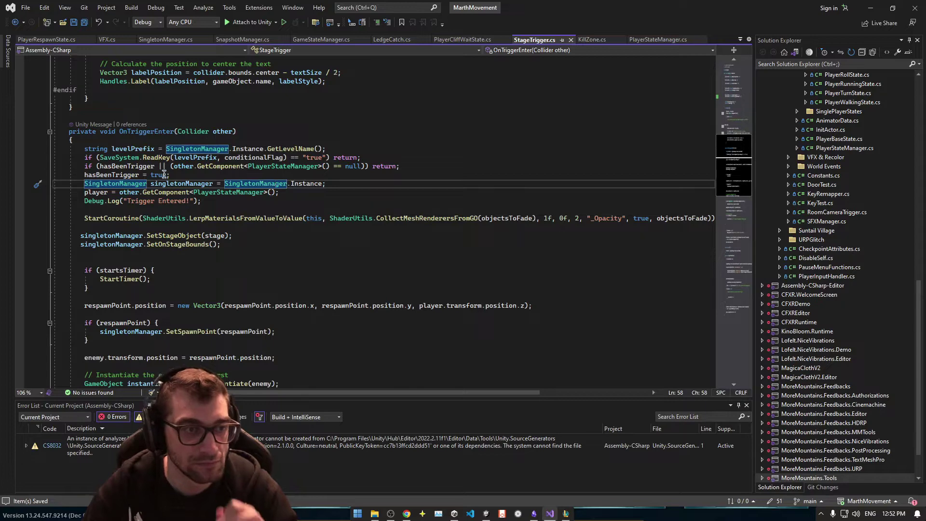
left_click_drag(279, 192, 52, 193)
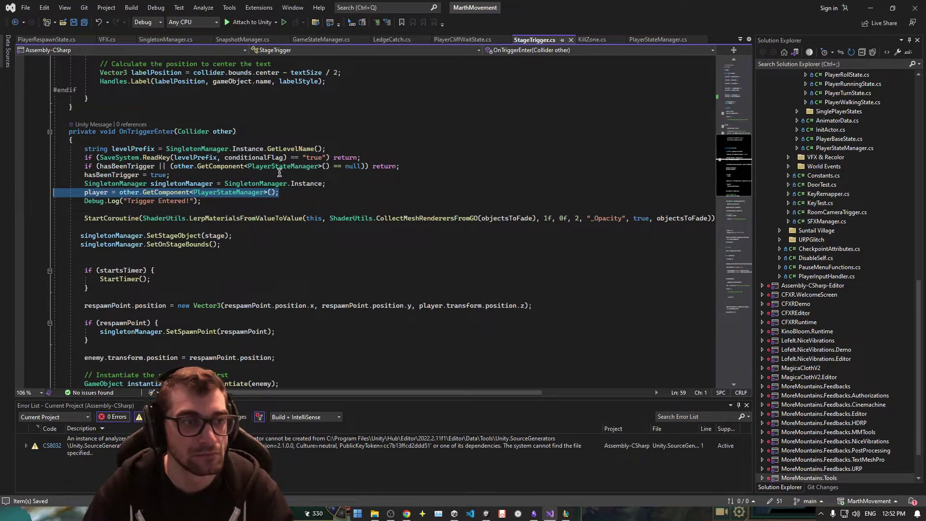
key("ctrl+c")
Paste the player assignment after the SaveSystem check and make the trigger check test player.
left_click(363, 157)
key("Return")
key("ctrl+v")
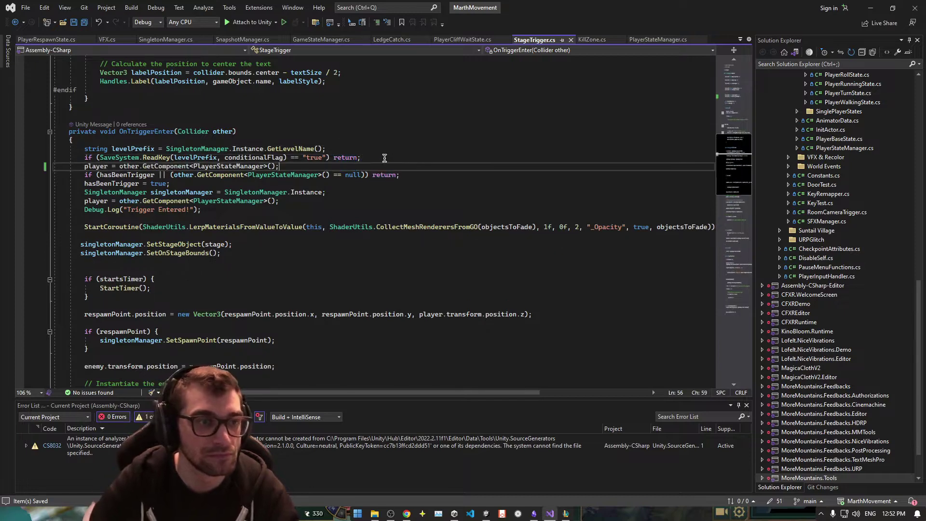
key("Home")
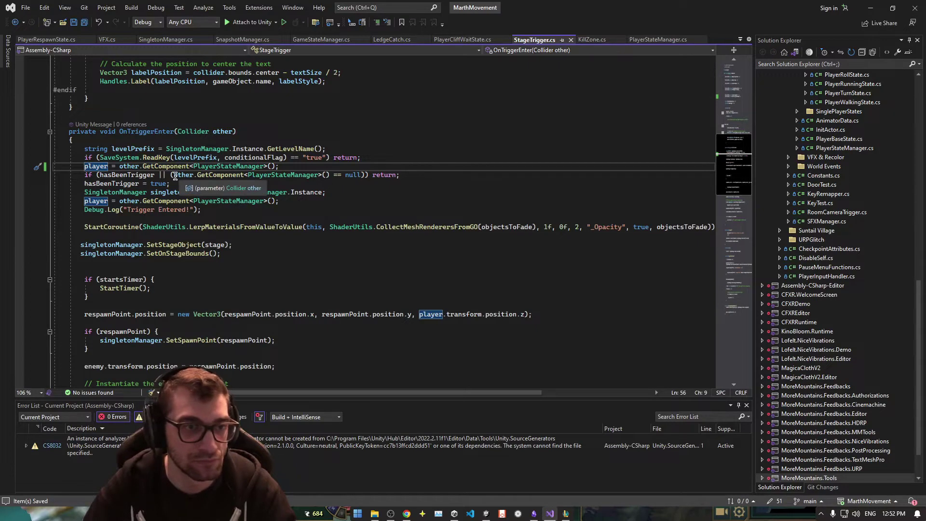
left_click_drag(175, 176, 330, 172)
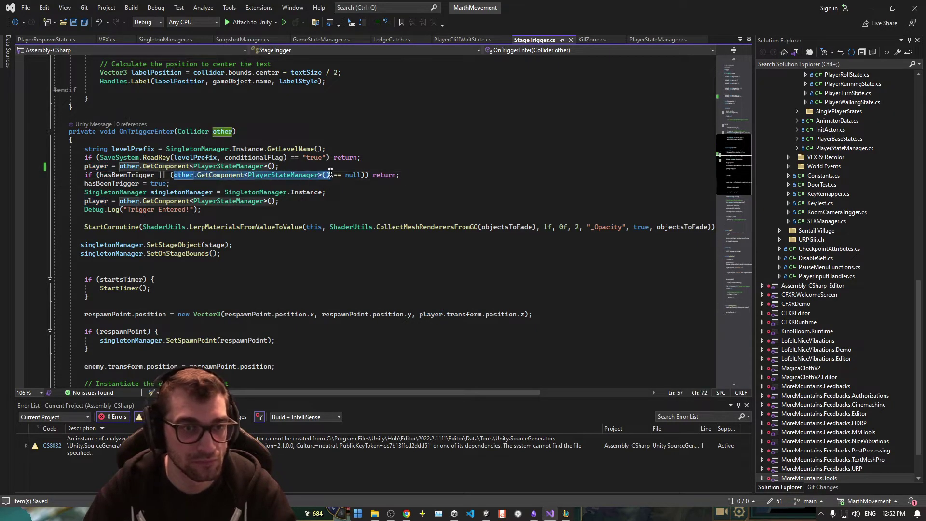
type("player")
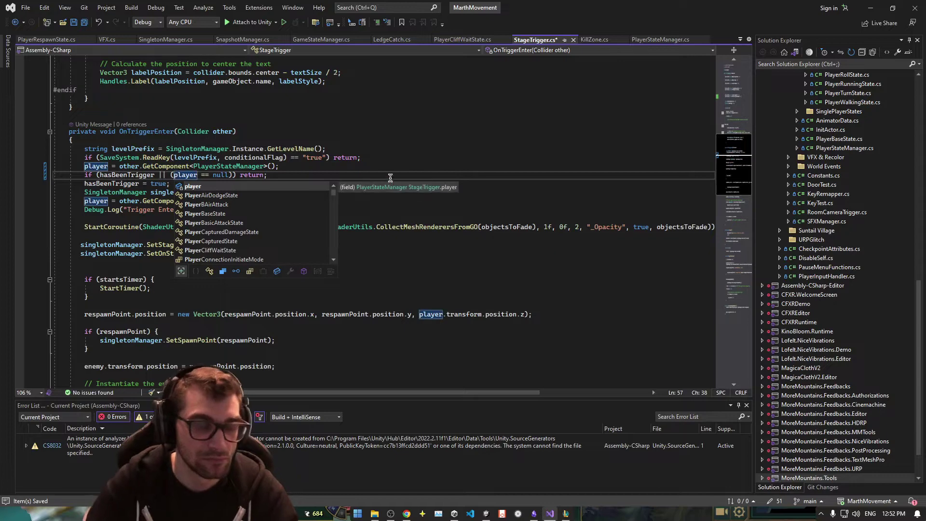
left_click(380, 181)
key("ctrl+s")
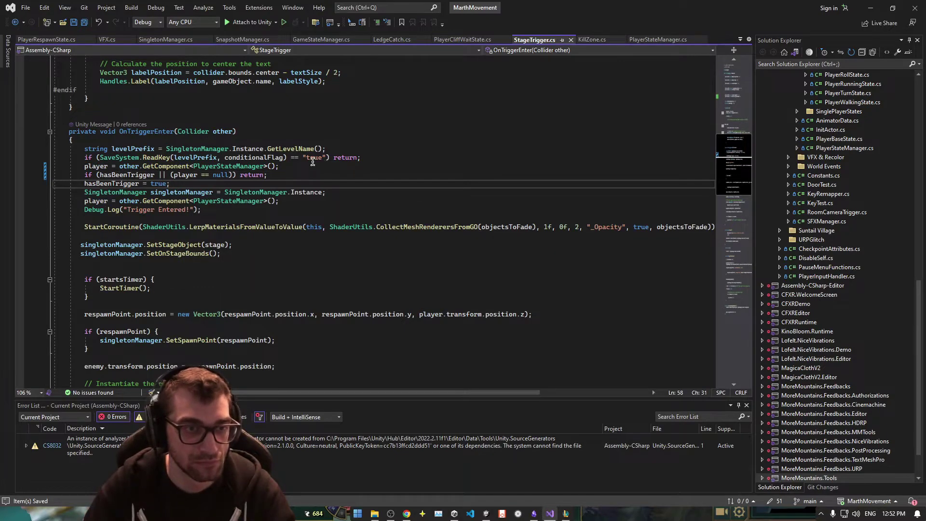
Delete the old duplicate player assignment line further down.
left_click(84, 166)
left_click_drag(279, 200, 48, 201)
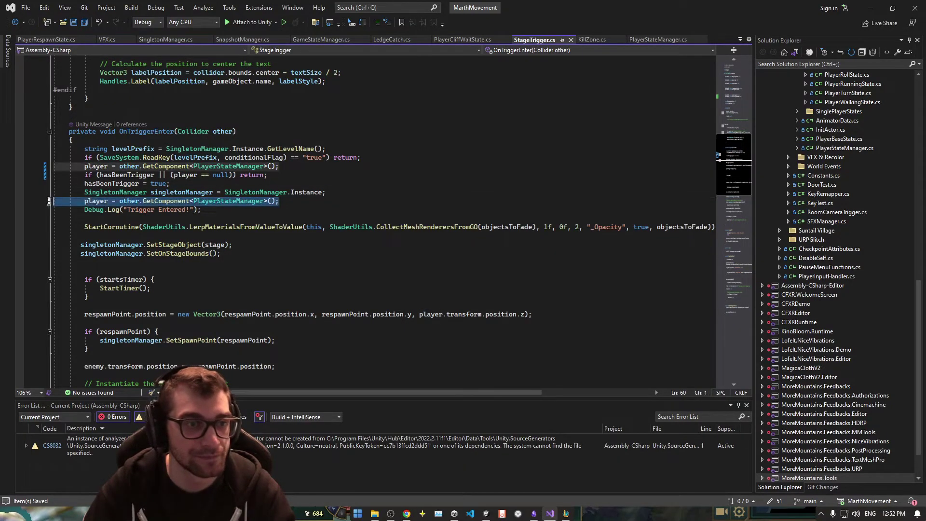
key("BackSpace")
key("BackSpace")
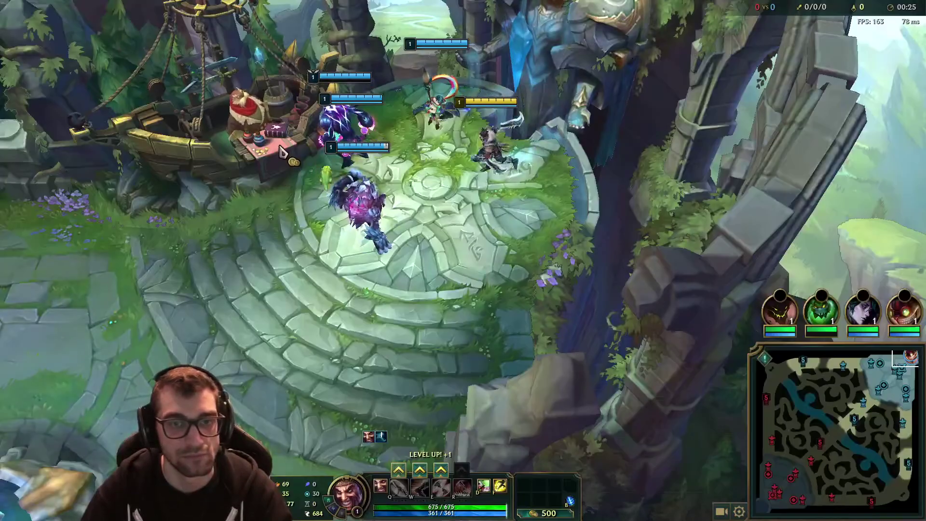
In the League match, open and close the item shop and level up Draven's first ability.
key("p")
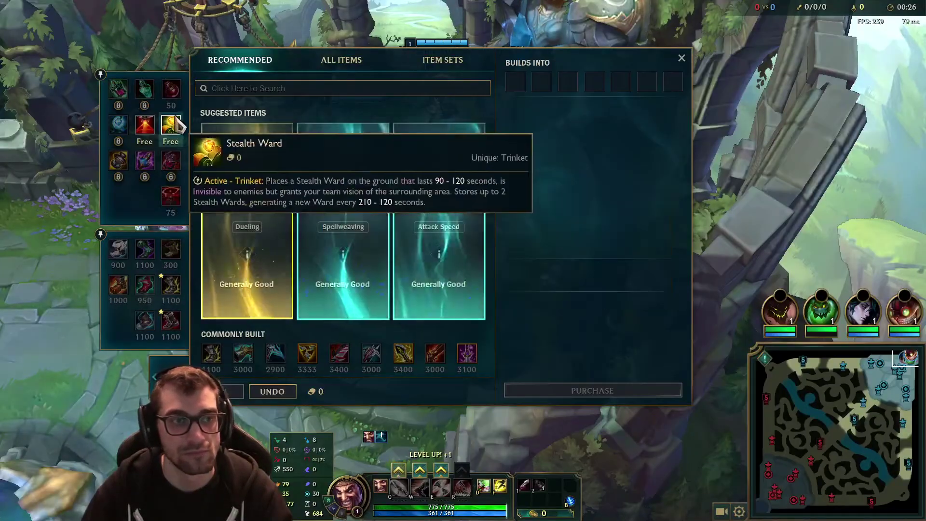
key("p")
key("space")
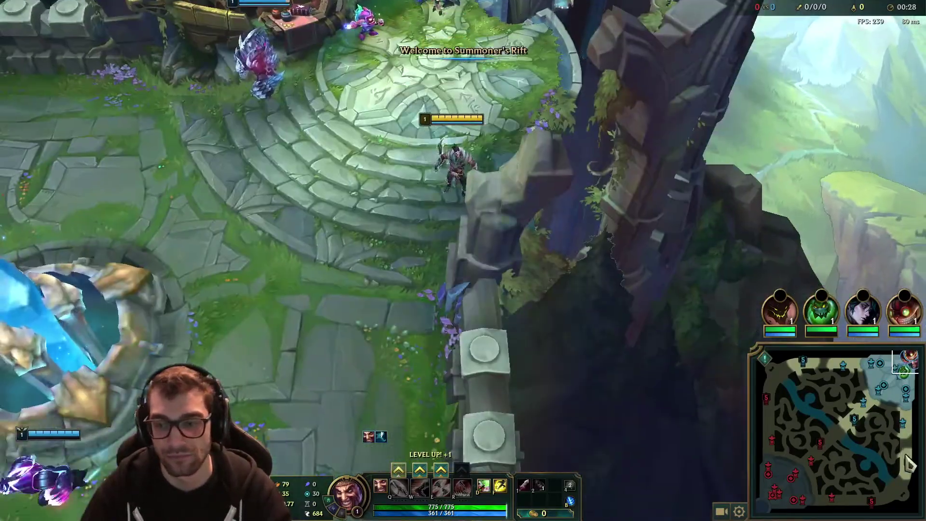
left_click(908, 463)
key("ctrl+q")
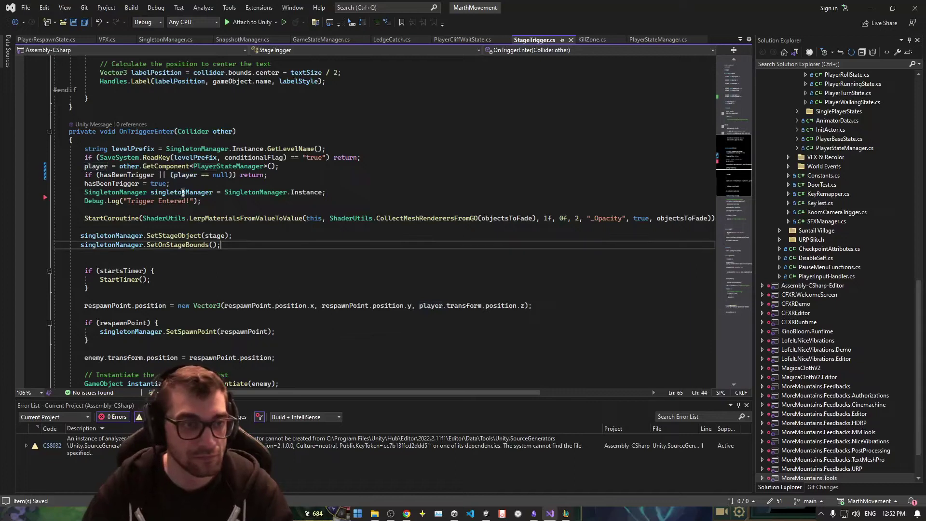
Add a singletonManager.SetCameraBounds call after SetStageObject(stage).
left_click(135, 175)
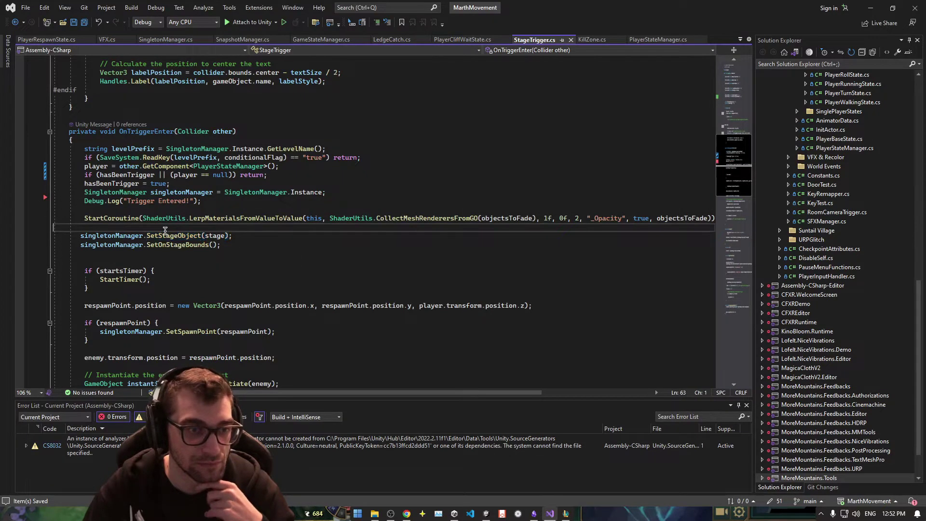
key("Return")
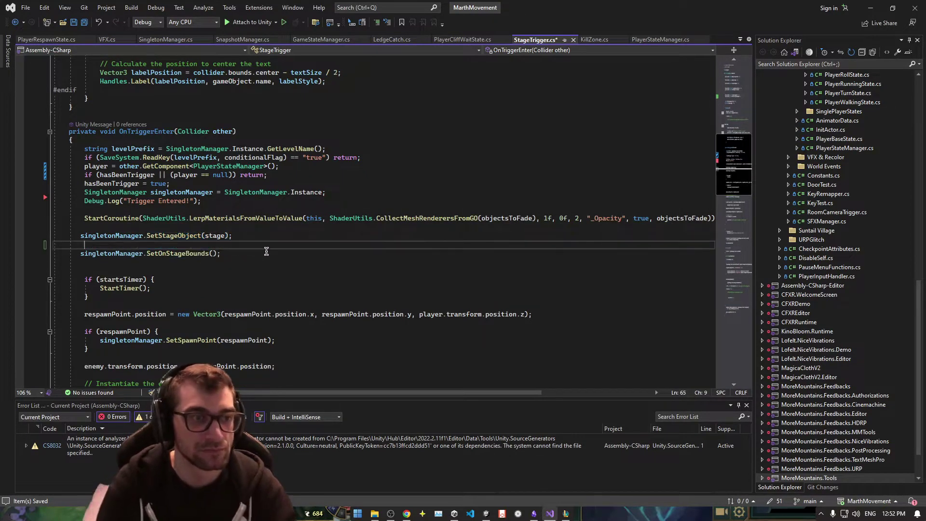
type("singletonManager.")
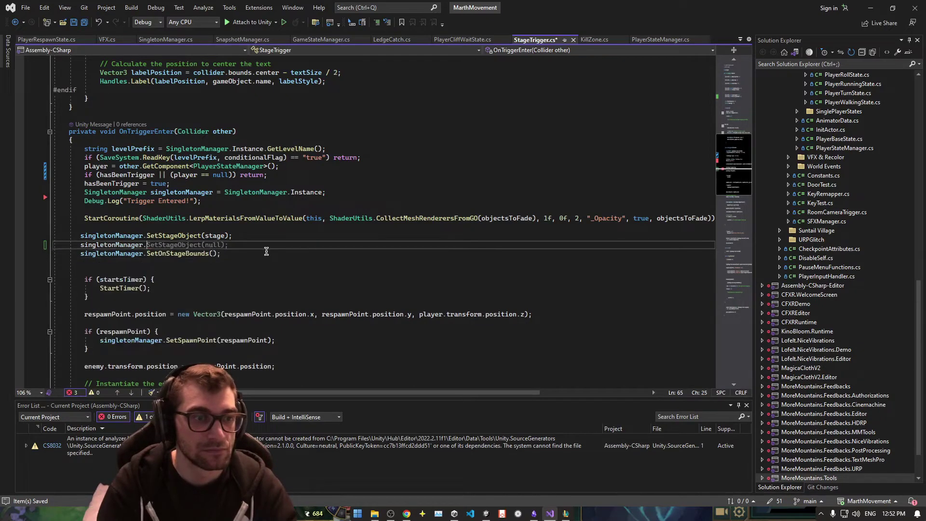
type("SetCameraBounds();")
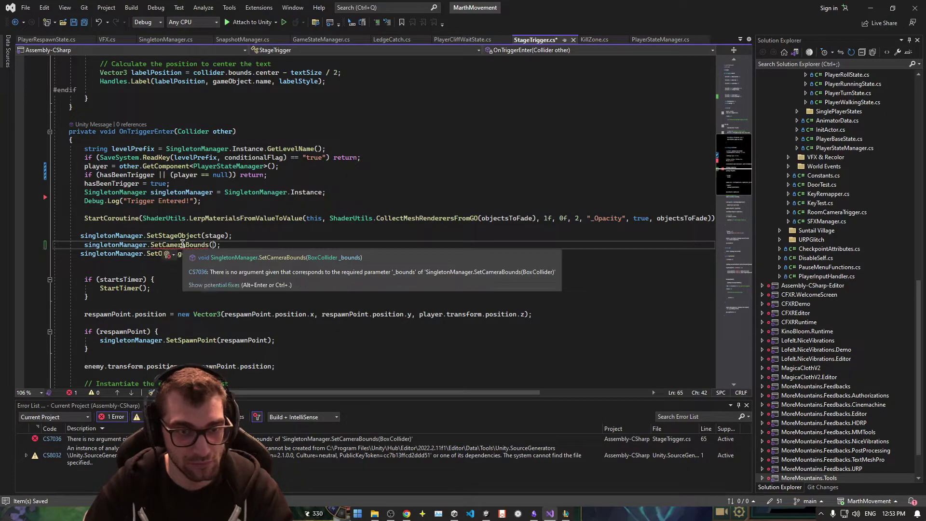
Wrap the SetCameraBounds call in an if (fightCameraBounds != null) check and save.
key("Return")
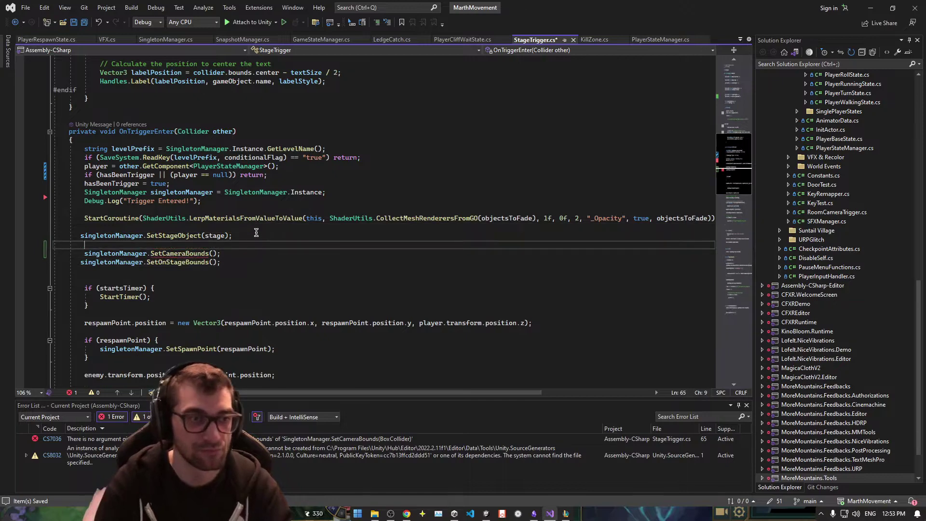
type("if(")
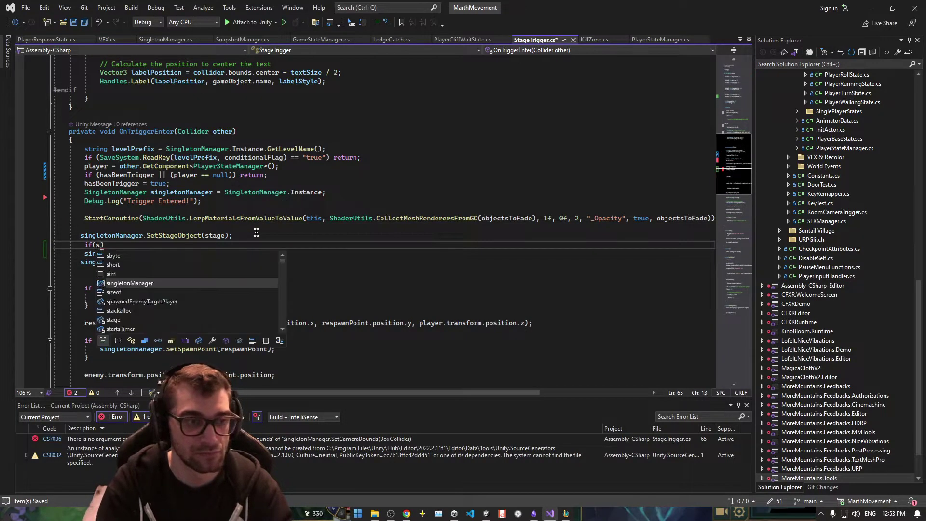
type("stageCam")
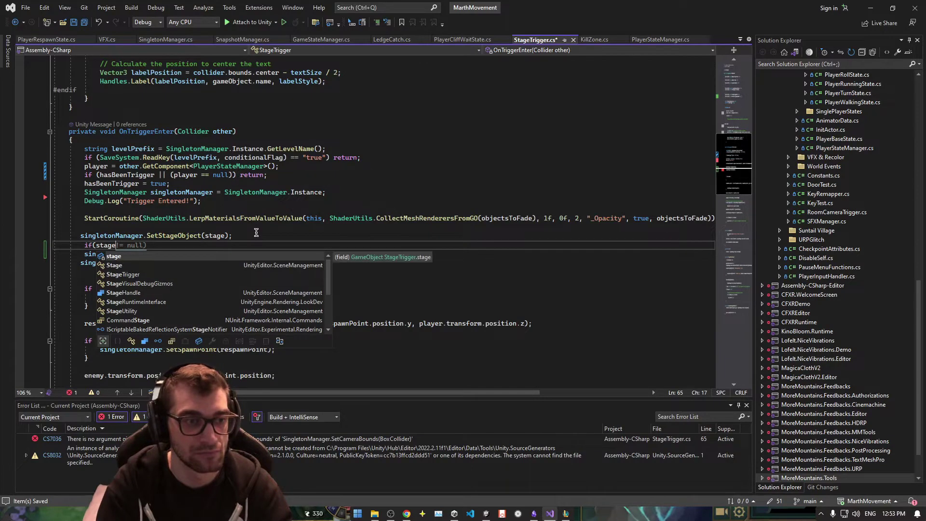
key("BackSpace")
key("BackSpace")
type("fightCameraBounds != null) {")
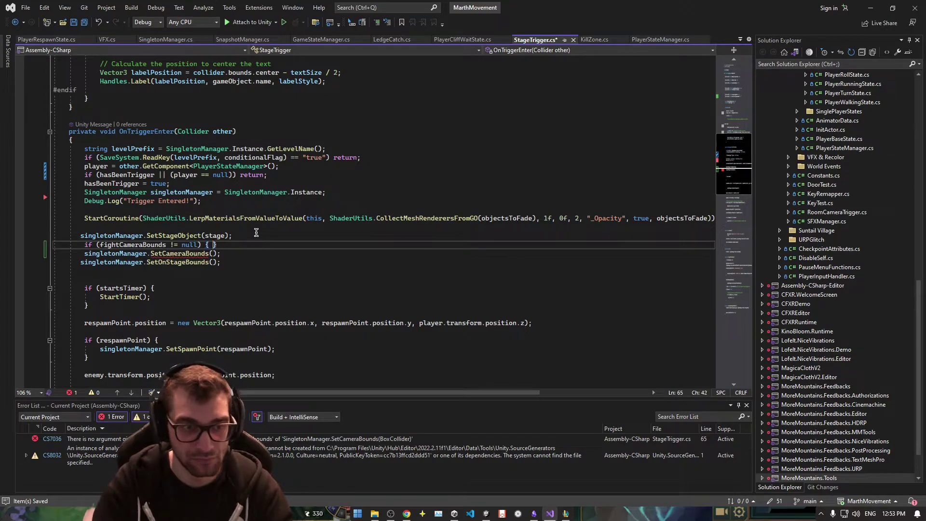
key("Return")
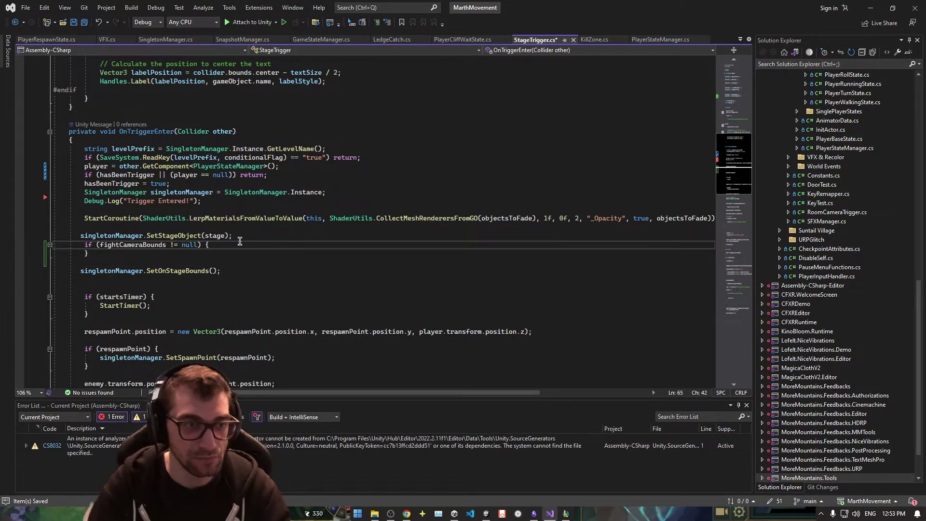
key("Return")
type("singletonManager.SetCameraBounds();")
key("ctrl+s")
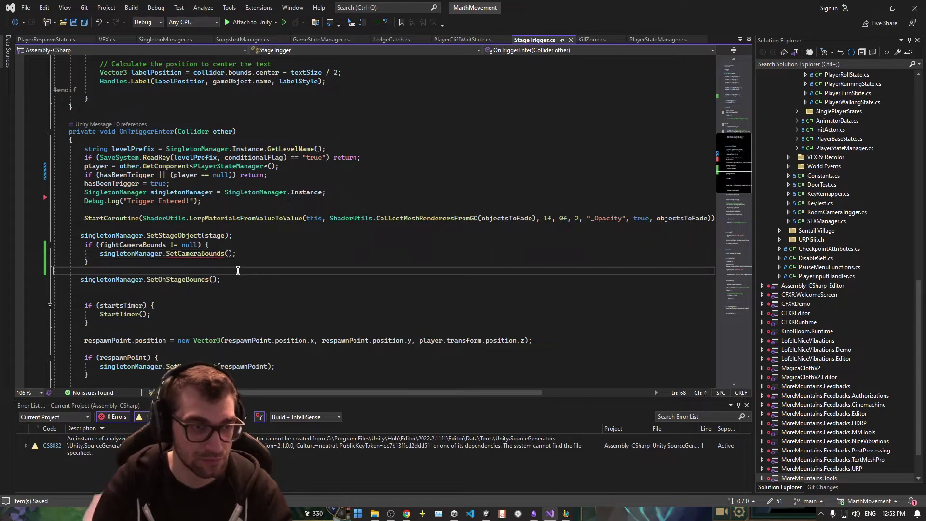
key("BackSpace")
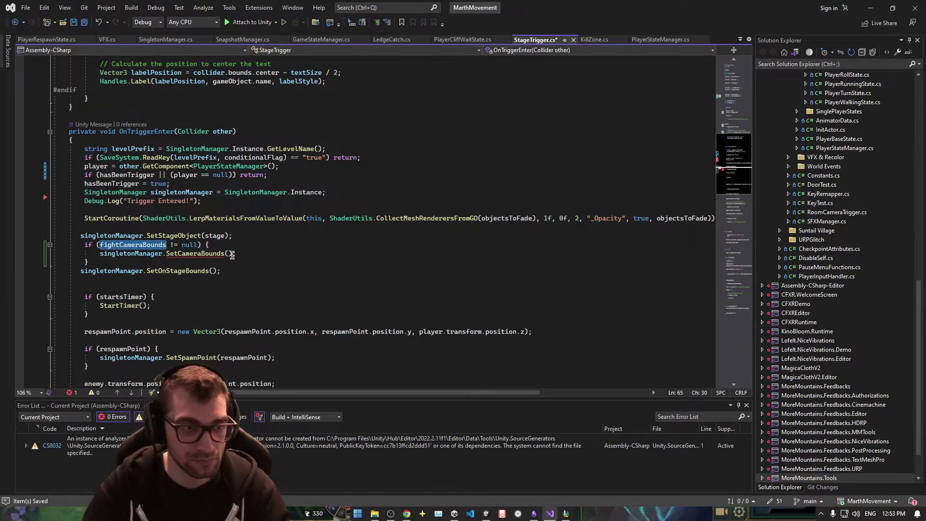
key("alt+Tab")
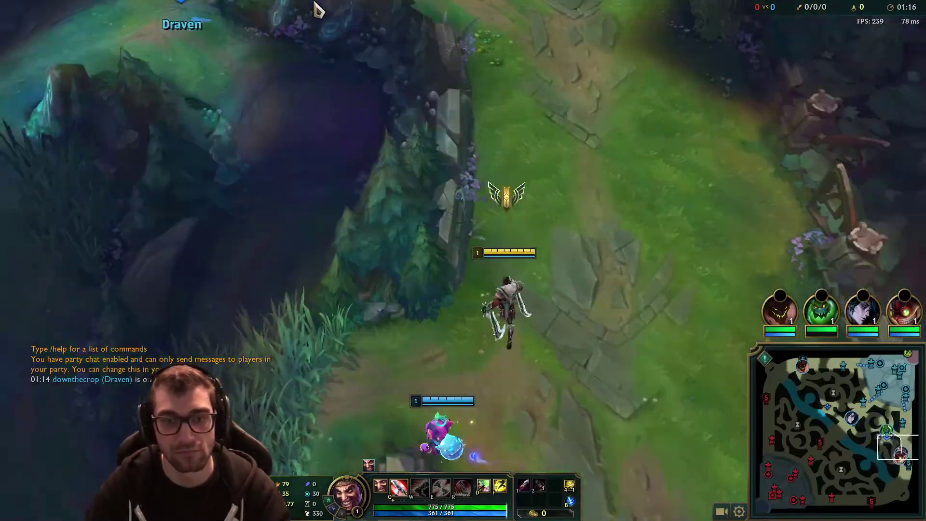
Glance at the saved code, then walk Draven through the jungle camp and down to bottom lane.
key("alt+Tab")
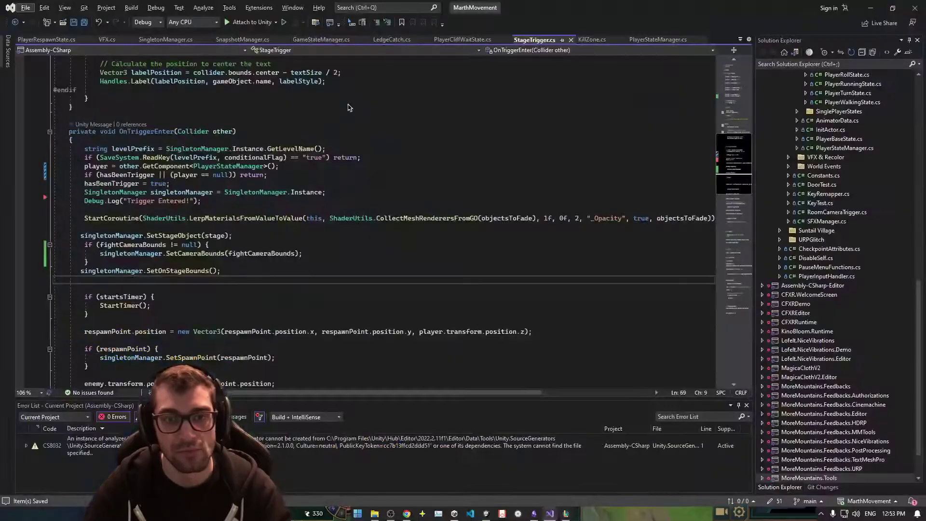
key("alt+Tab")
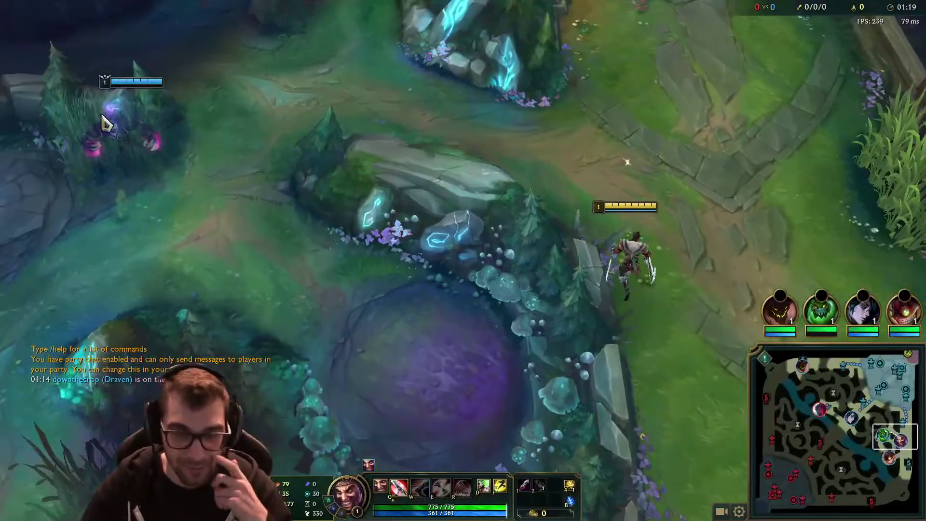
right_click(216, 159)
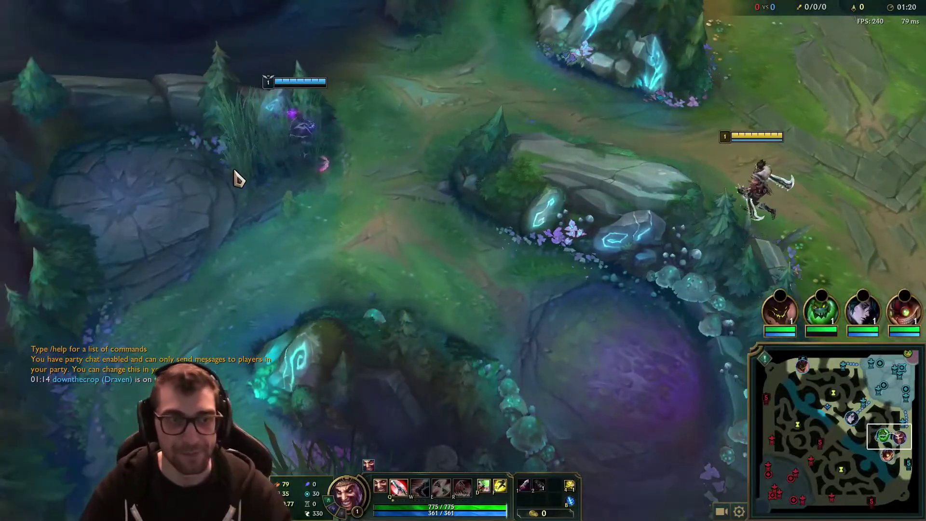
key("space")
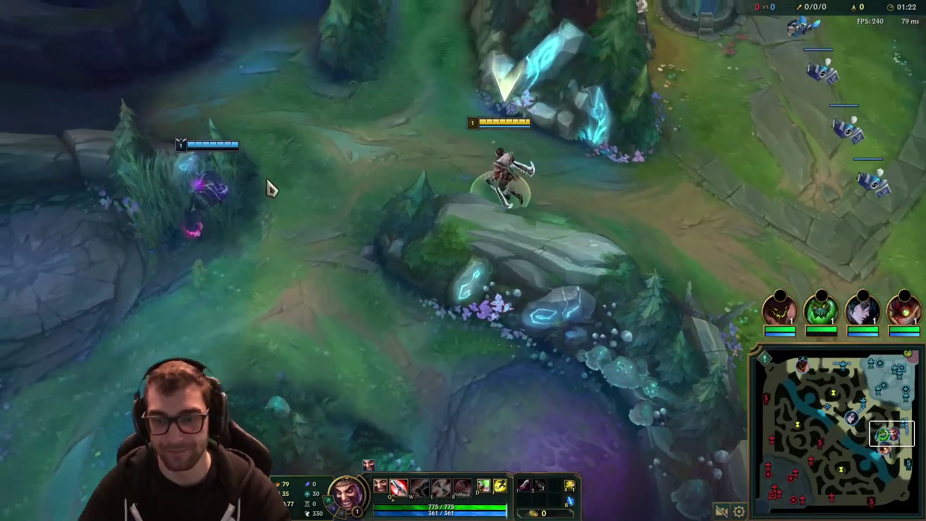
right_click(351, 346)
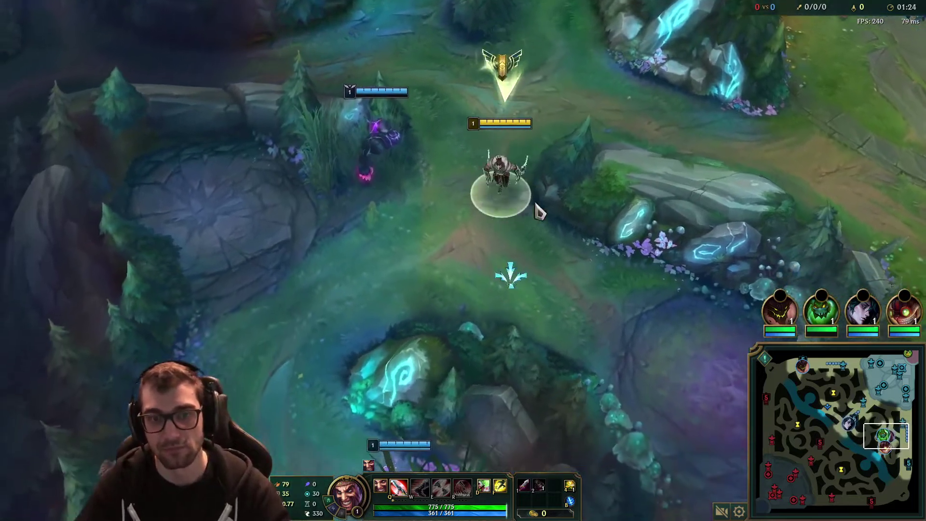
right_click(386, 314)
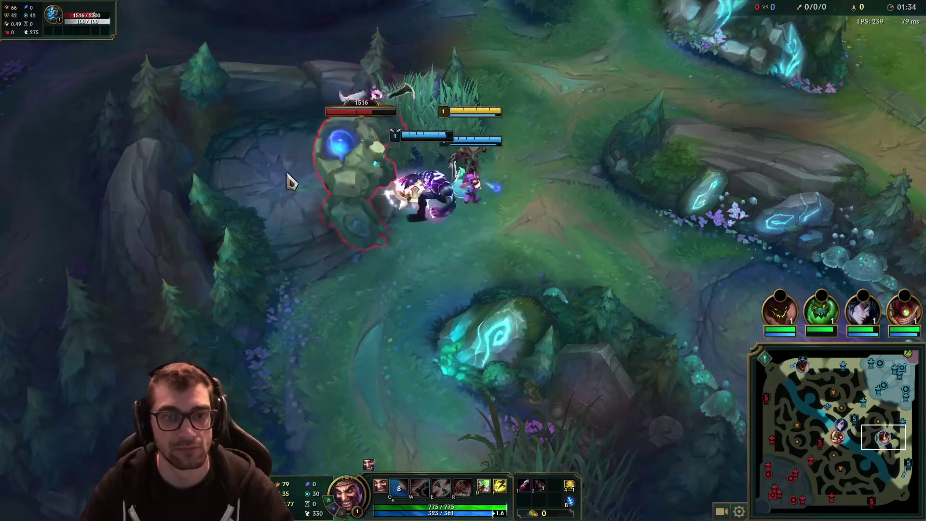
right_click(638, 368)
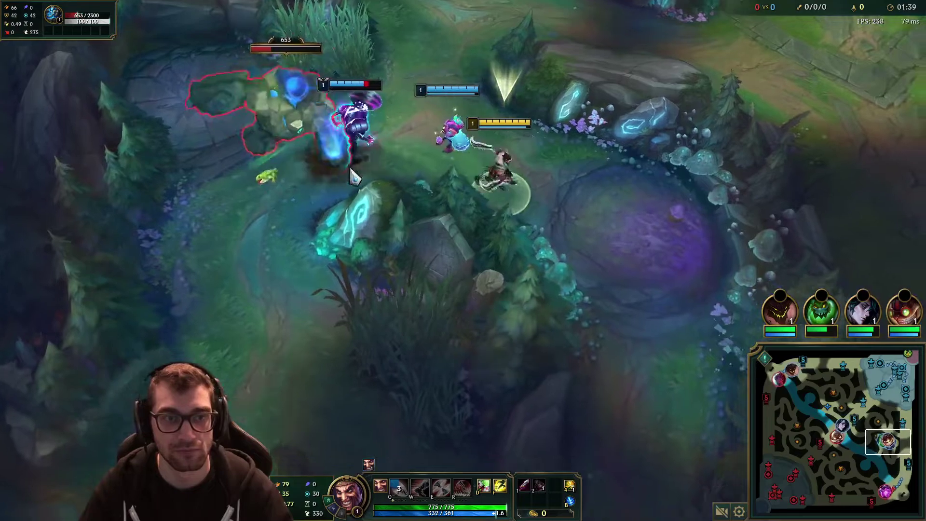
key("e")
right_click(603, 327)
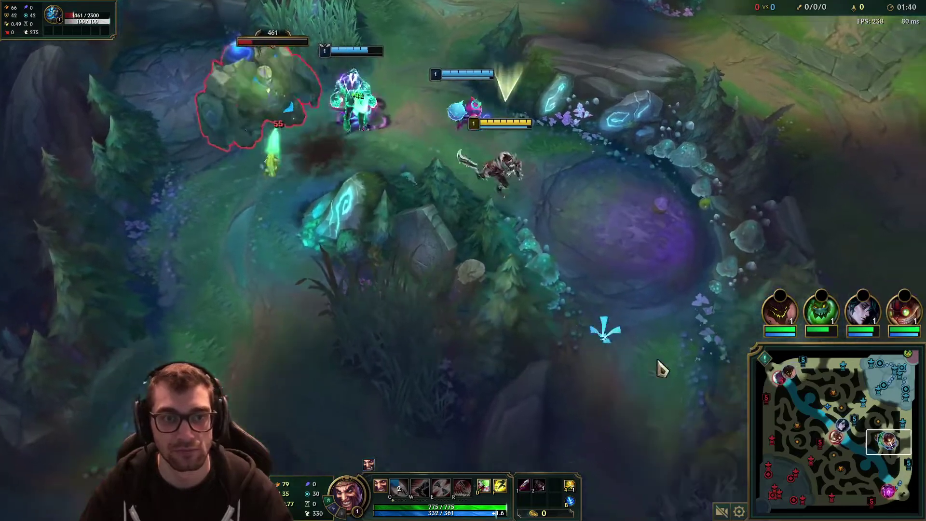
right_click(491, 318)
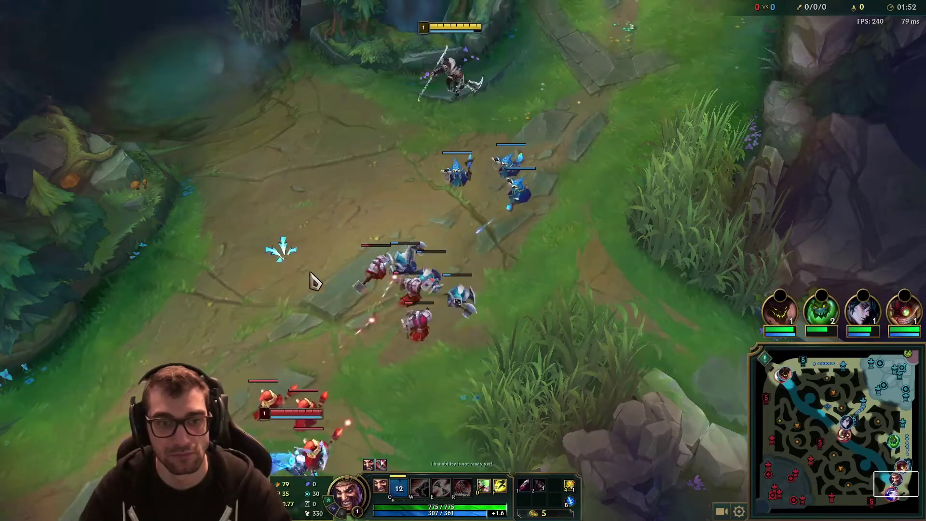
Last-hit the first bottom-lane enemy minions with Draven.
left_click(411, 298)
left_click(373, 272)
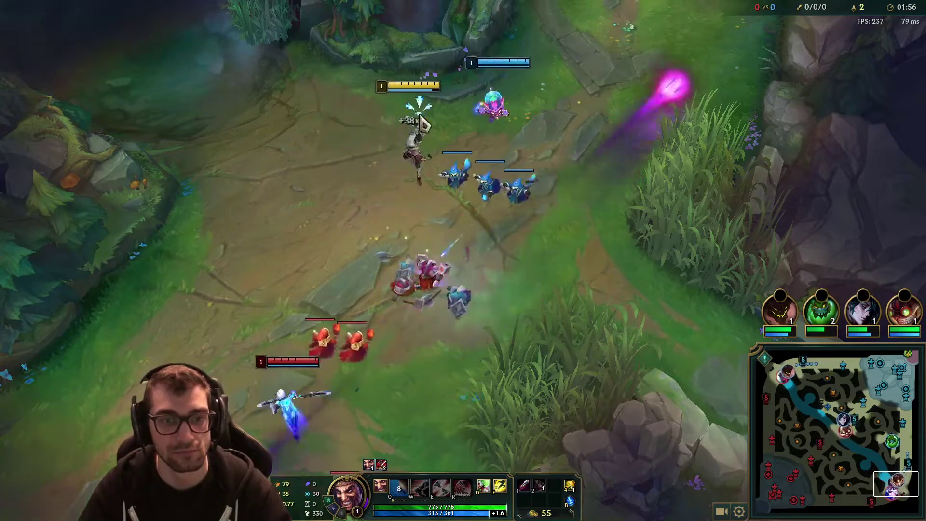
right_click(505, 92)
key("a")
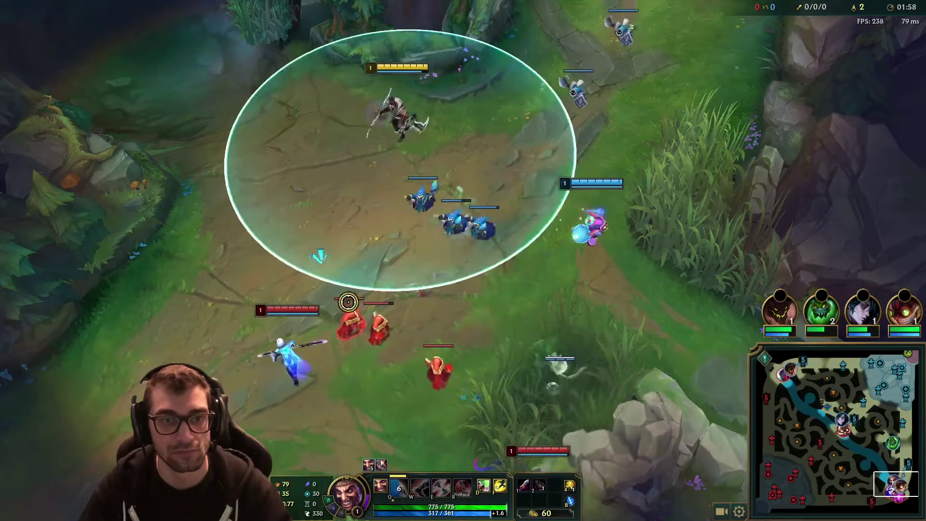
left_click(337, 232)
right_click(569, 161)
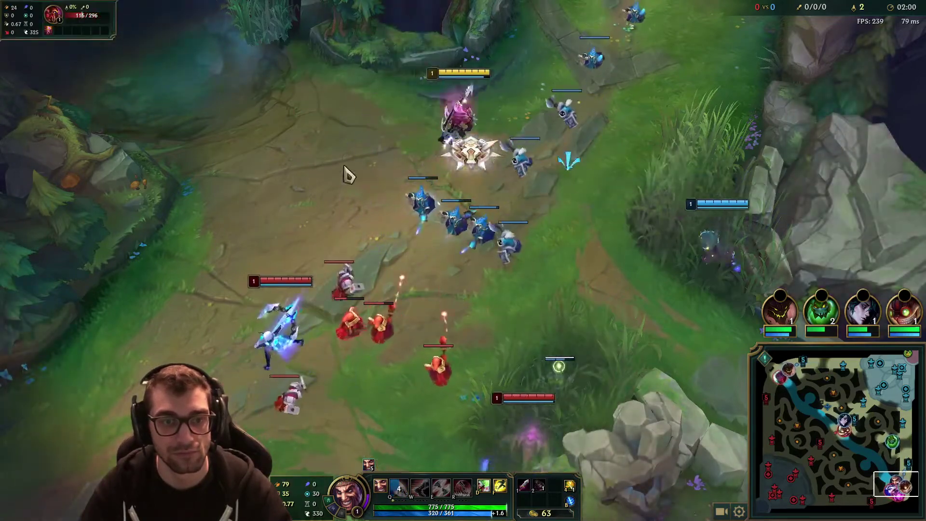
key("a")
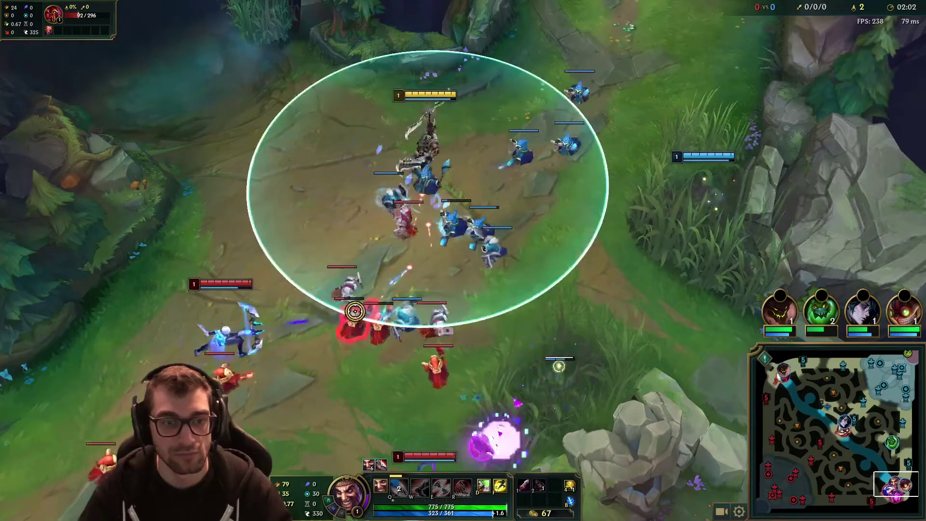
right_click(638, 193)
Spin an axe with Q and keep last-hitting the red minions.
key("q")
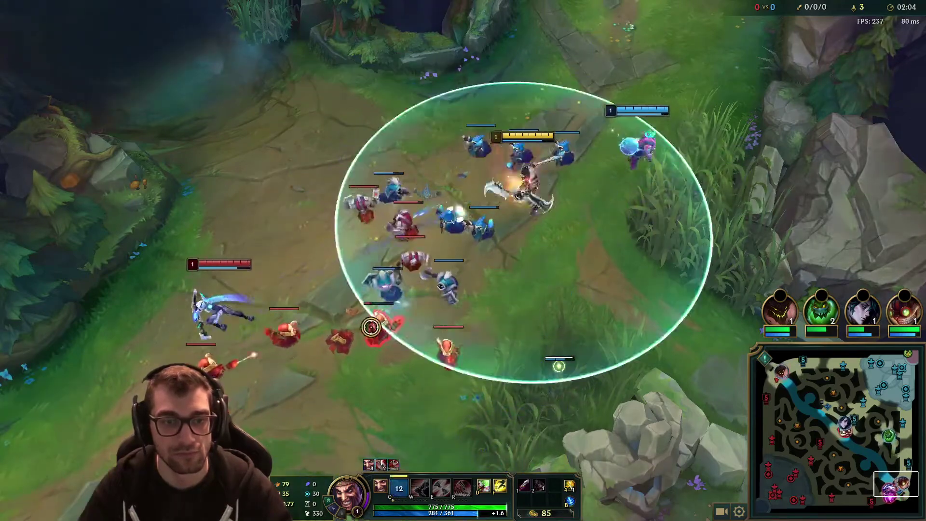
right_click(422, 114)
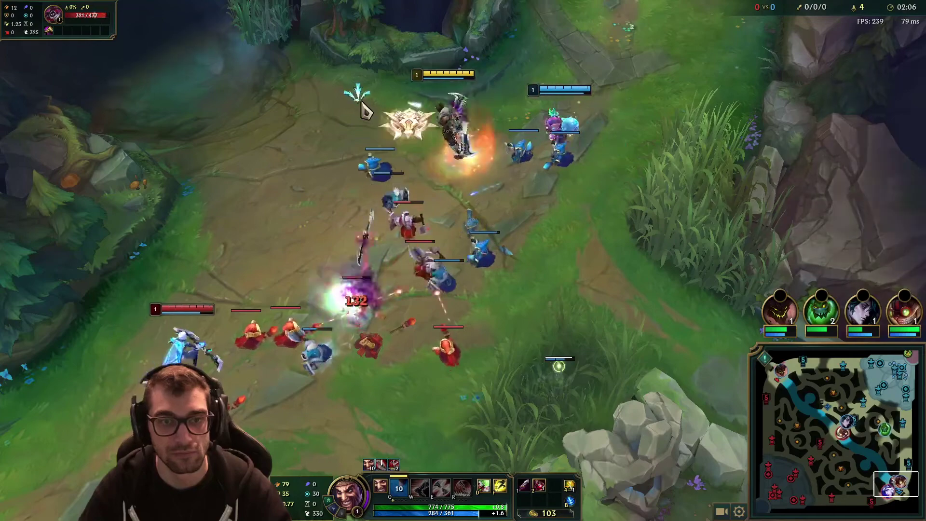
right_click(389, 235)
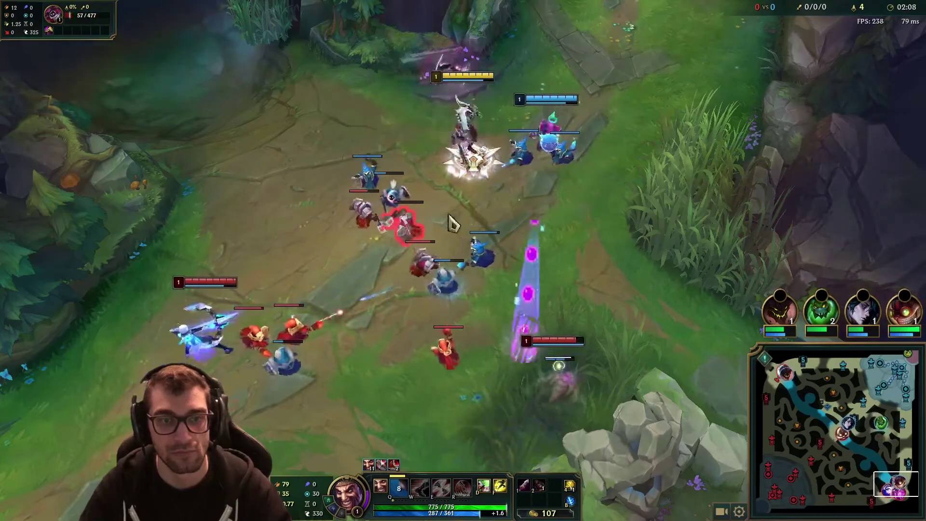
right_click(366, 216)
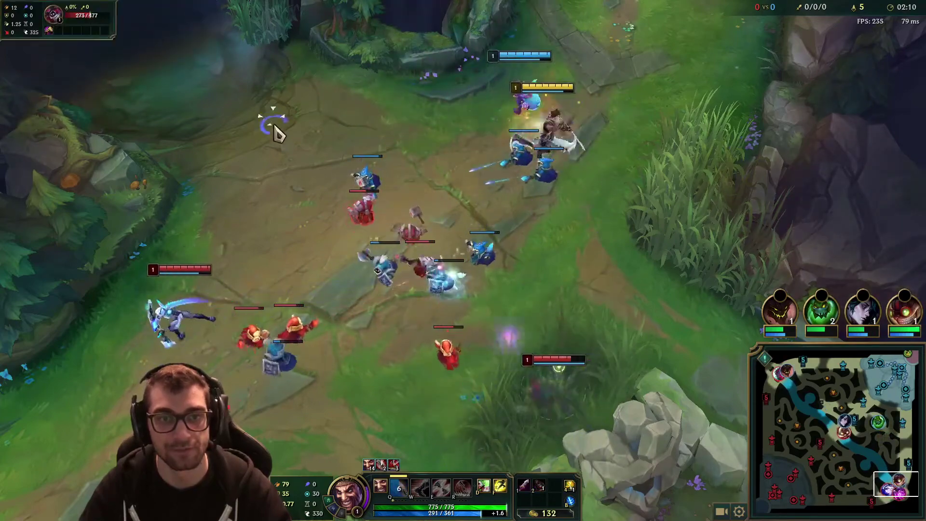
right_click(357, 212)
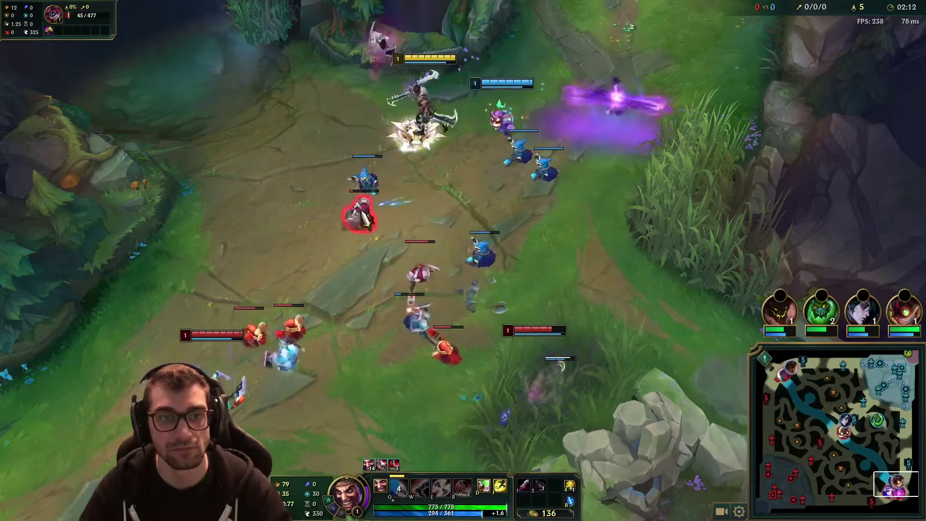
right_click(244, 141)
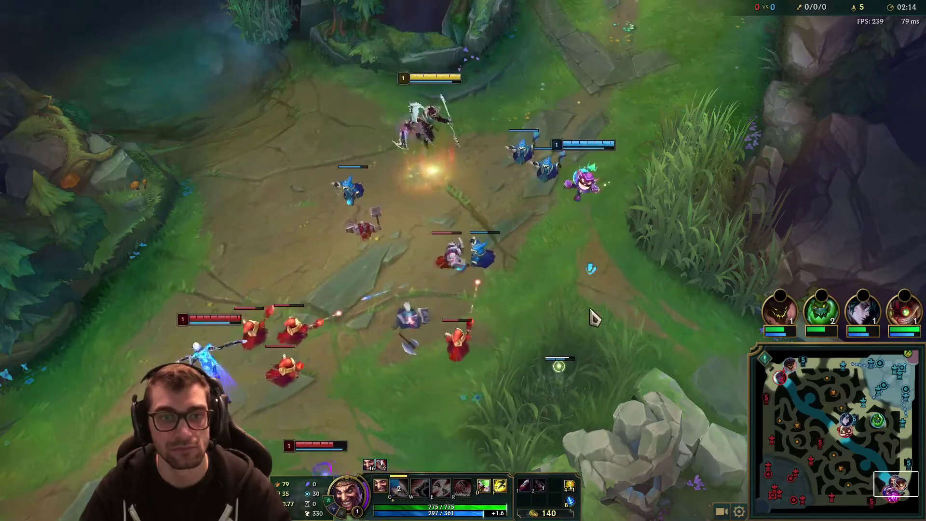
right_click(319, 301)
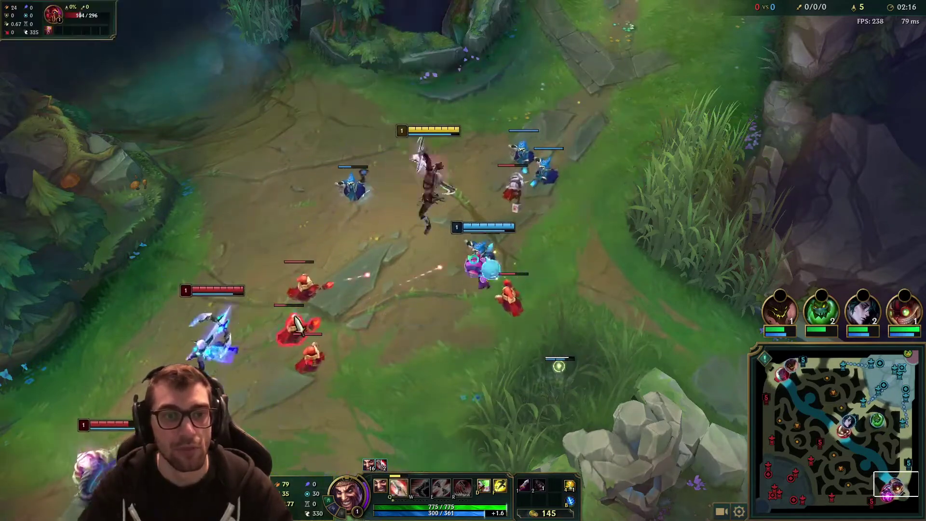
right_click(650, 141)
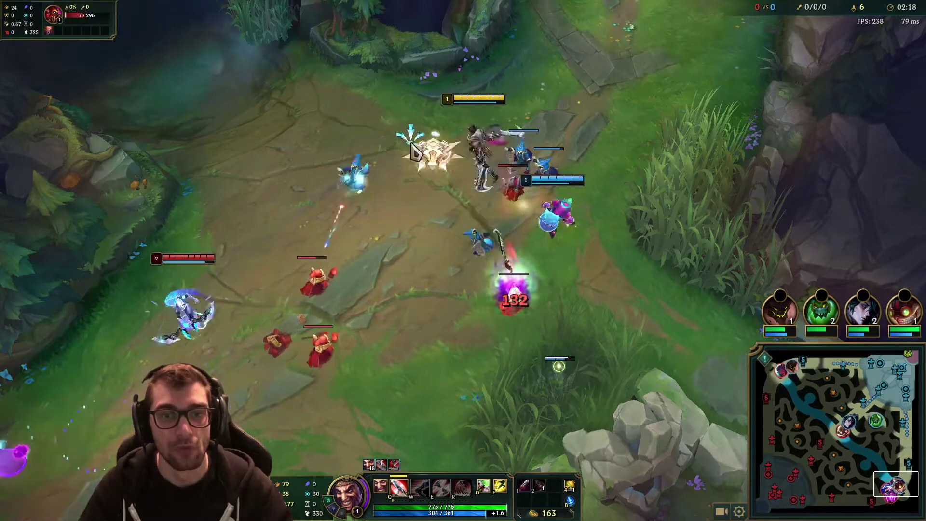
right_click(526, 297)
right_click(479, 114)
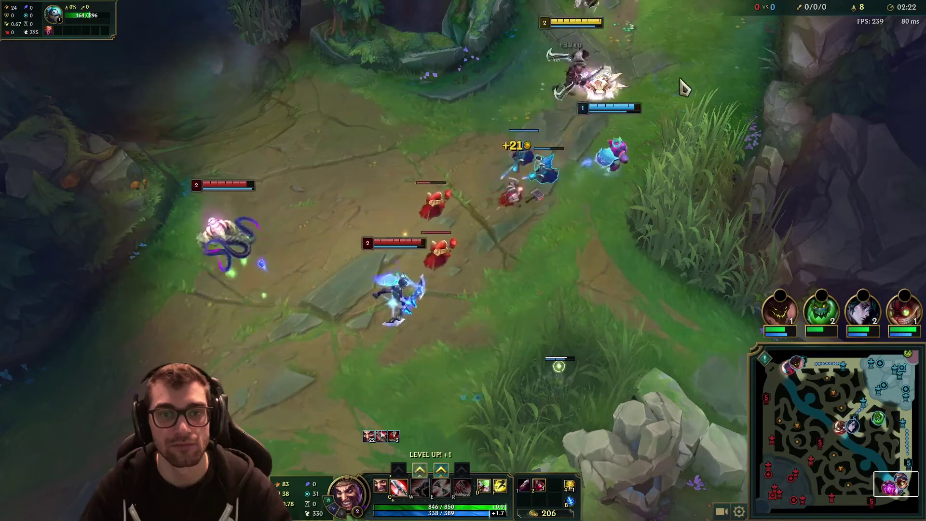
Reposition near the wave and spin another axe to attack the red minions.
right_click(732, 70)
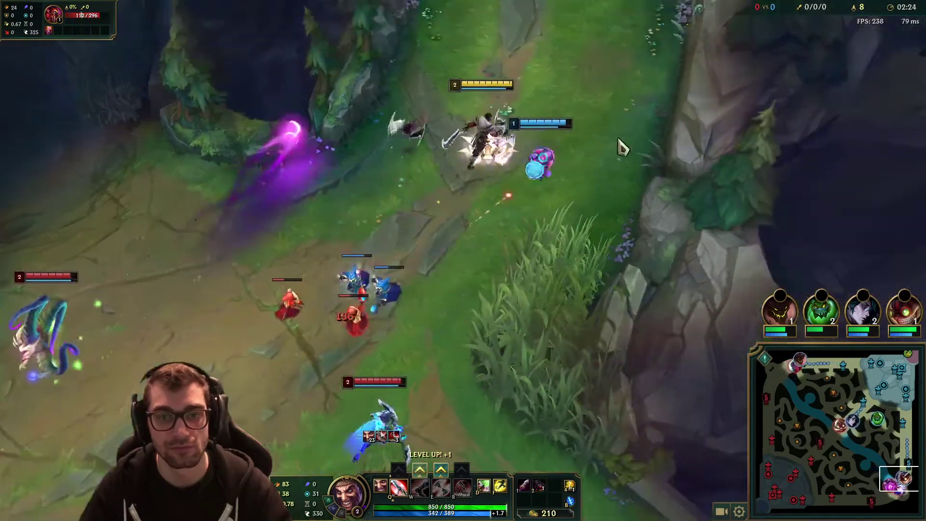
right_click(301, 154)
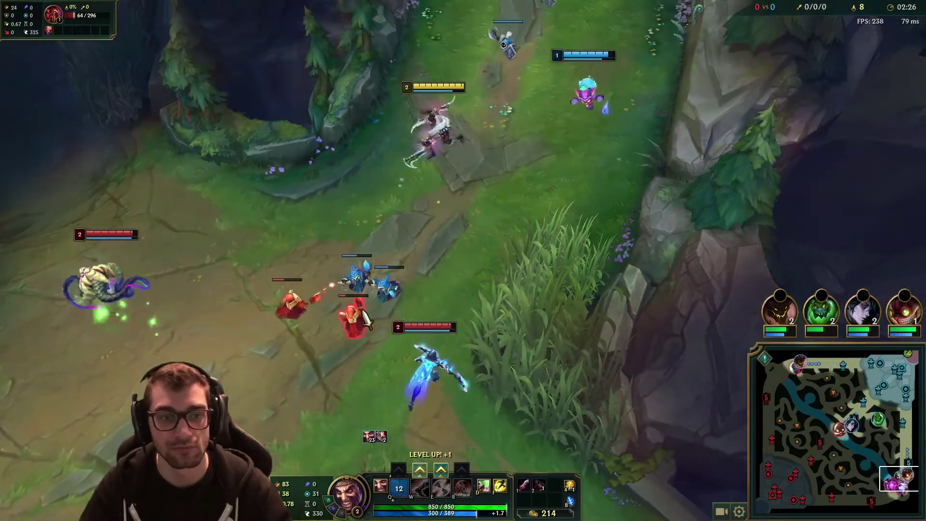
key("q")
right_click(537, 94)
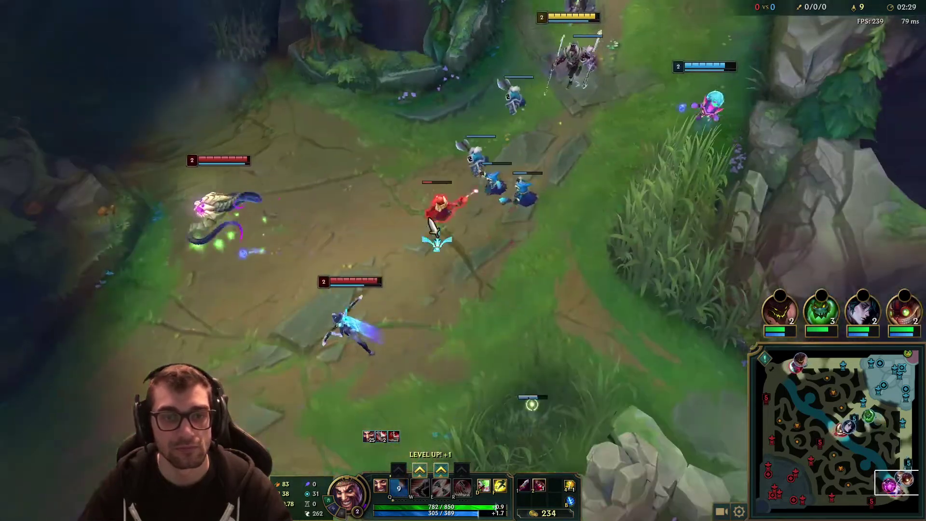
right_click(646, 214)
right_click(666, 213)
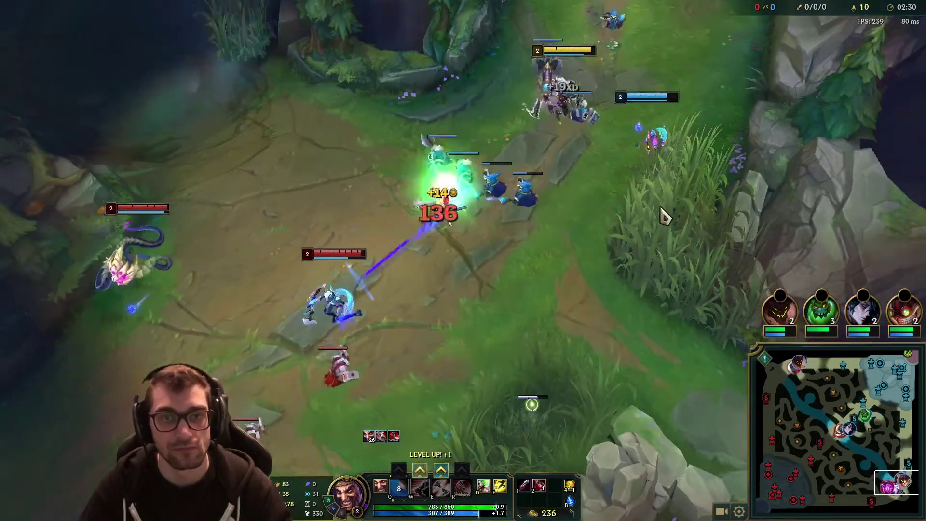
Learn W at level 2, activate the speed boost and keep farming with Q.
key("ctrl+w")
right_click(455, 331)
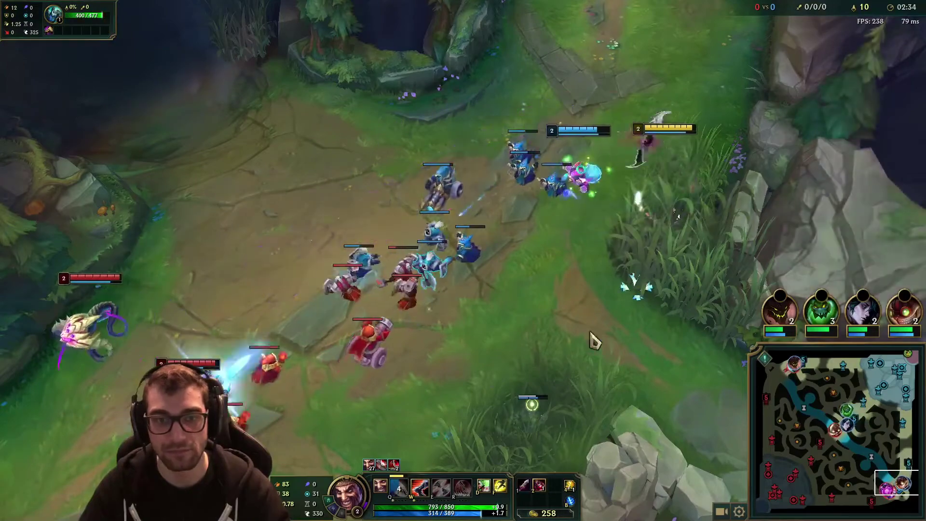
key("w")
right_click(460, 129)
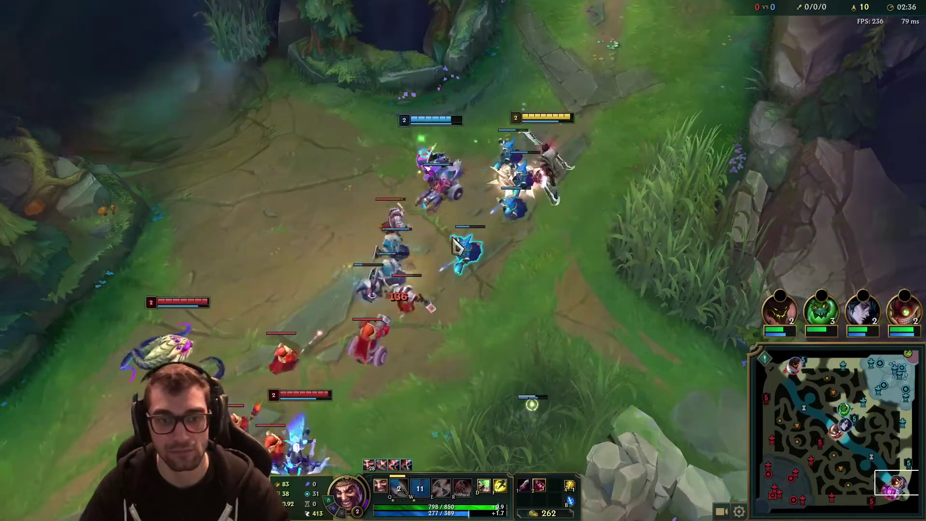
right_click(492, 332)
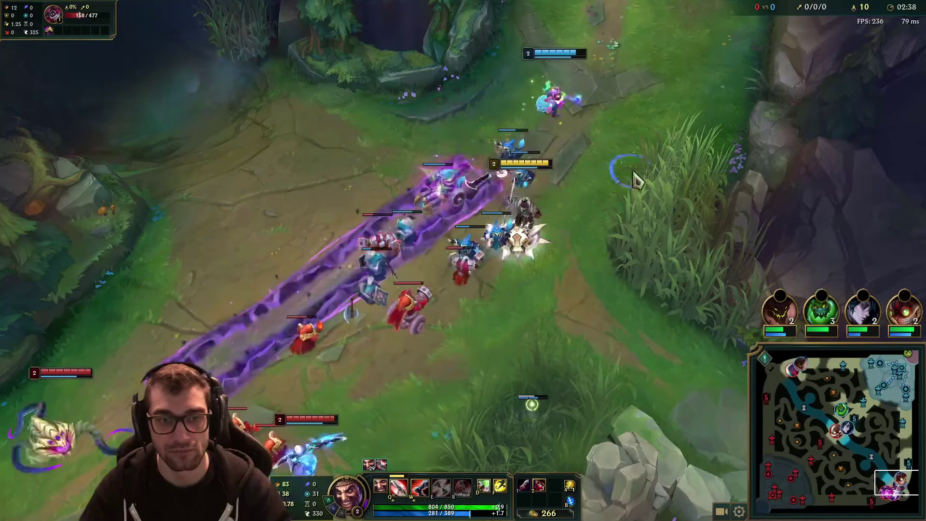
key("q")
right_click(347, 140)
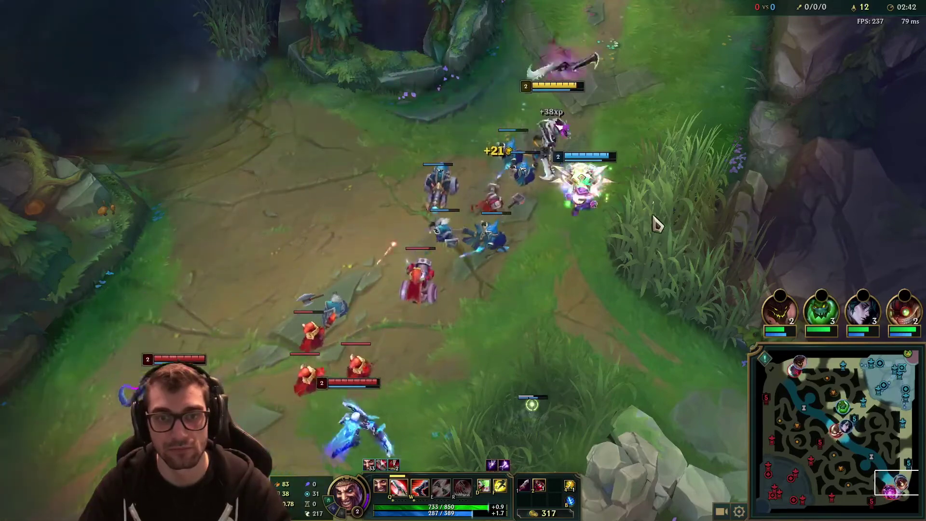
Reposition Draven around the wave and last-hit the red minions.
right_click(511, 332)
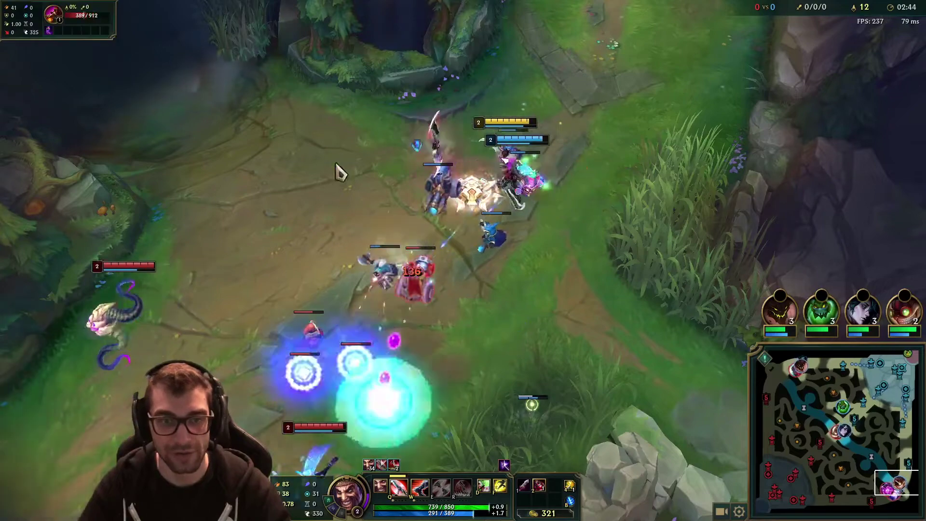
right_click(213, 219)
right_click(592, 196)
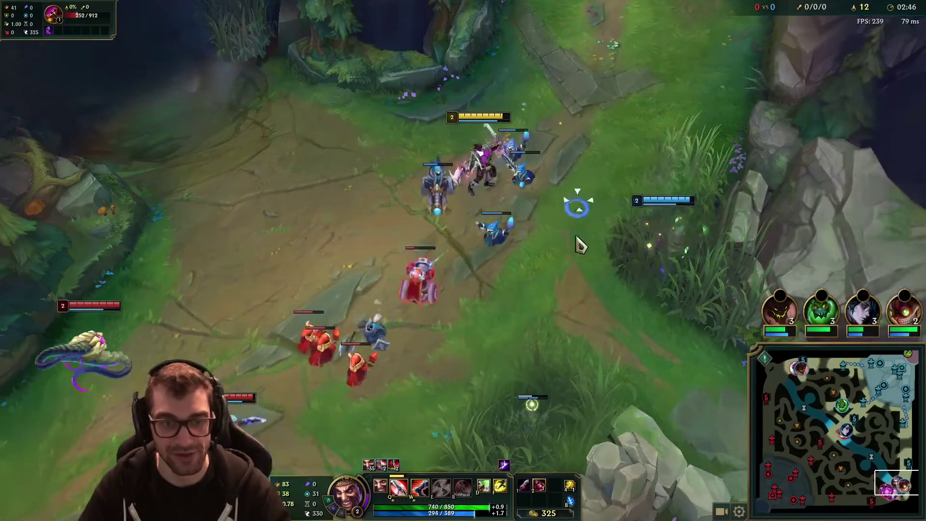
right_click(412, 118)
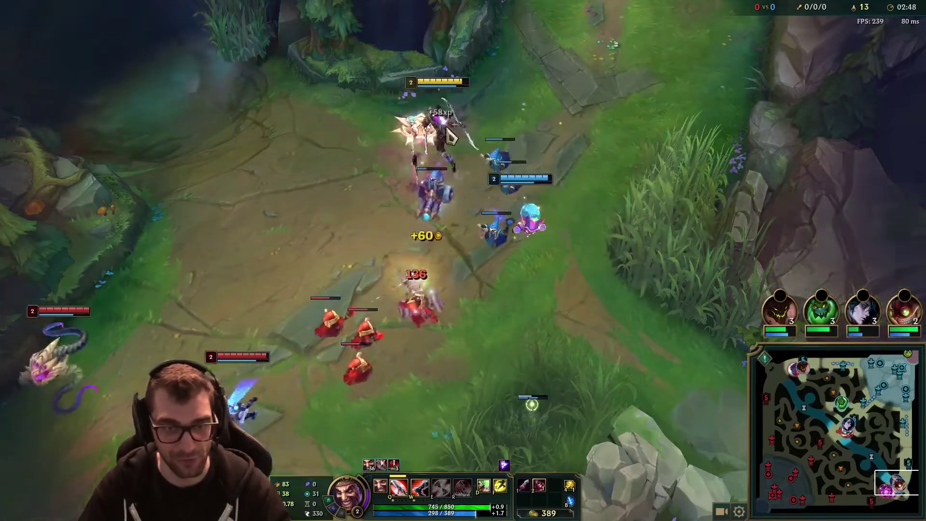
right_click(427, 364)
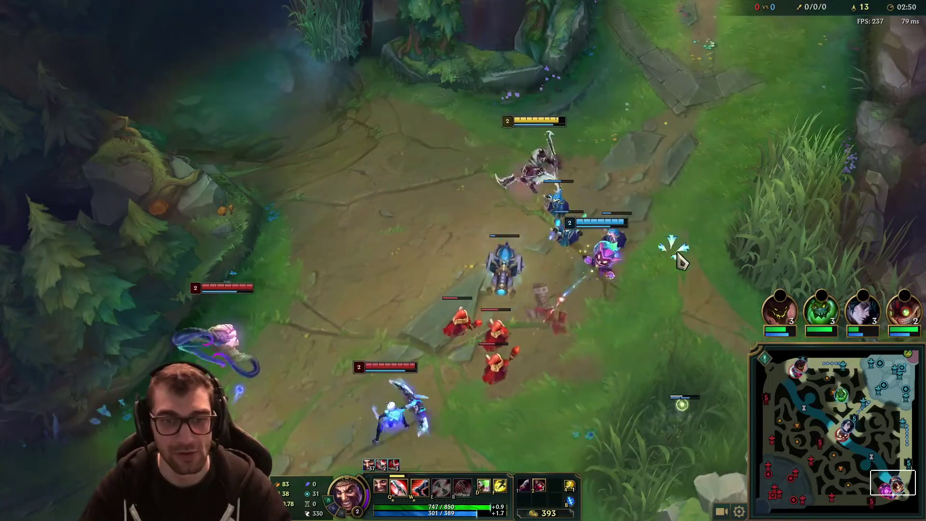
right_click(516, 366)
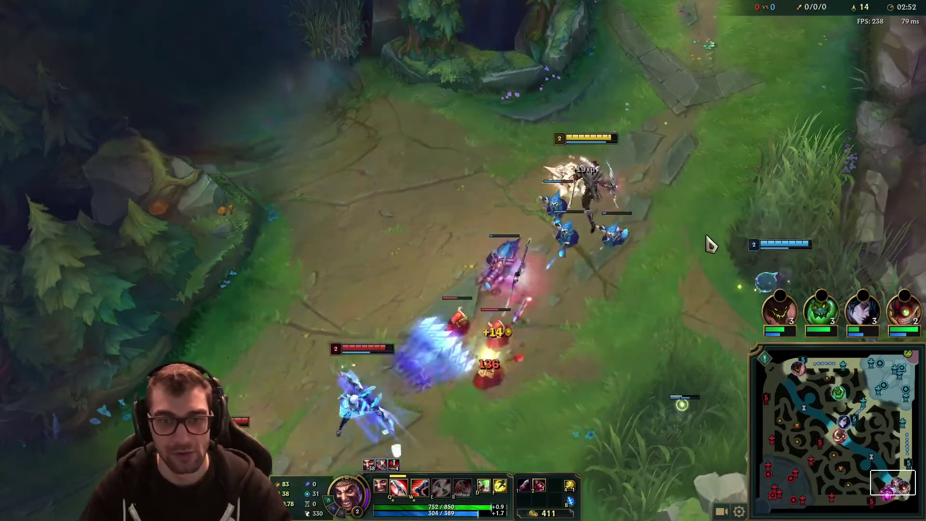
right_click(490, 137)
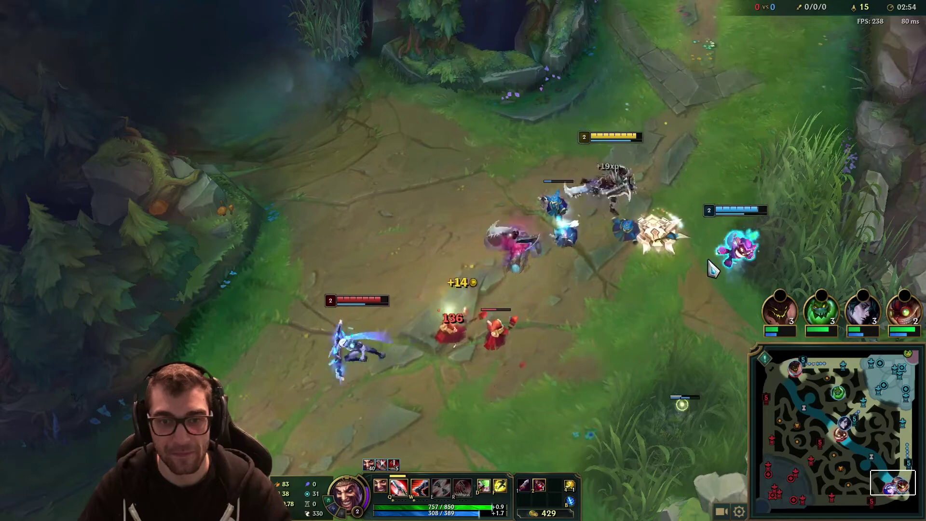
right_click(591, 141)
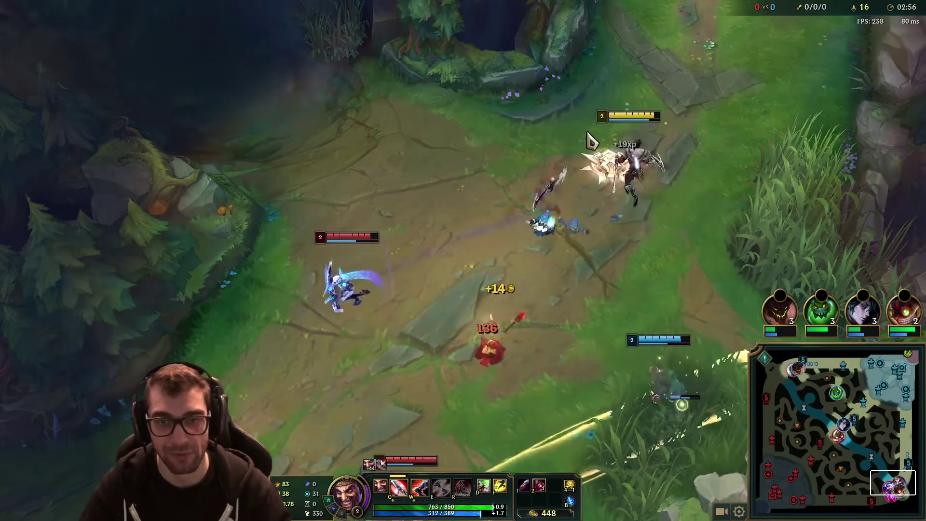
Use the W speed boost and a Q empowered axe to attack the red minion wave.
key("w")
right_click(543, 299)
right_click(374, 290)
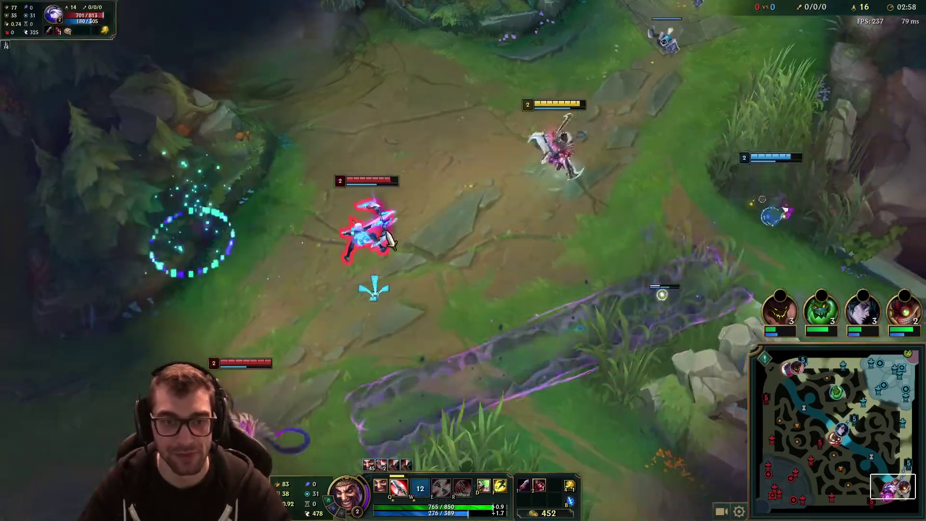
right_click(621, 173)
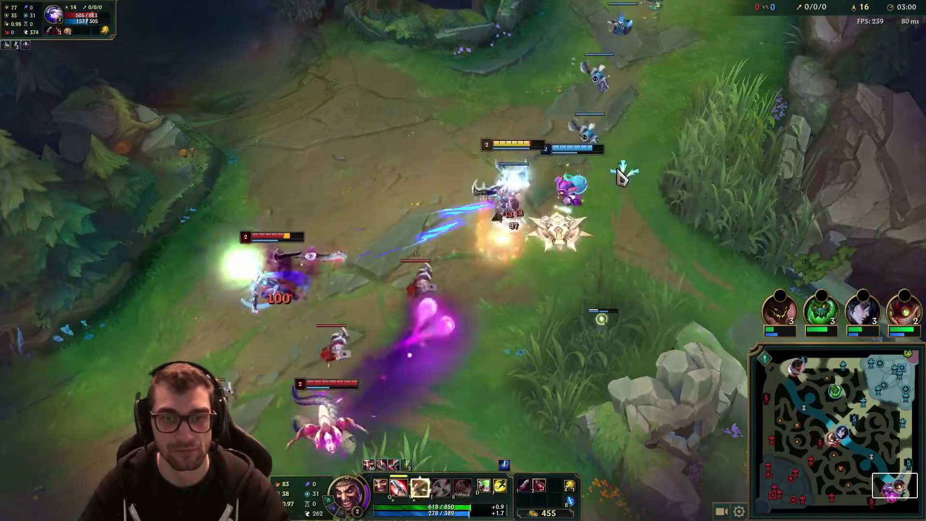
key("w")
right_click(280, 136)
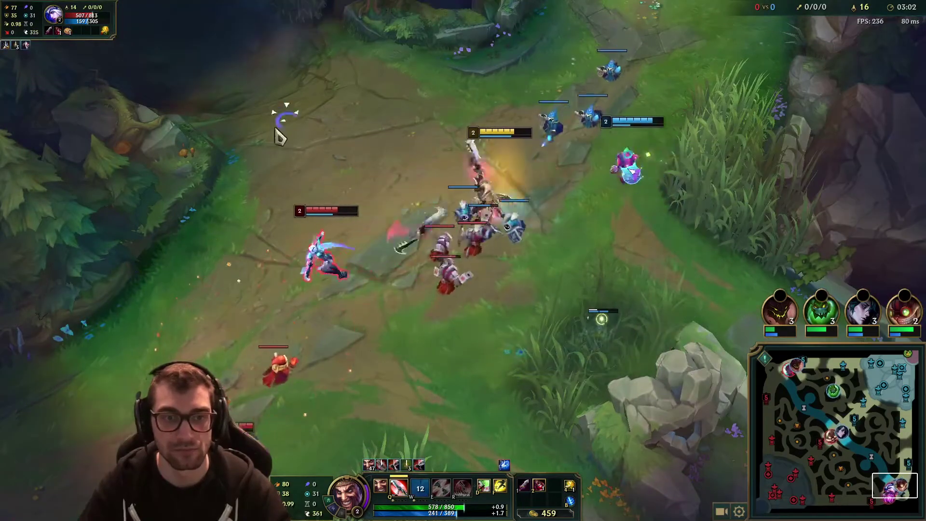
key("q")
right_click(359, 161)
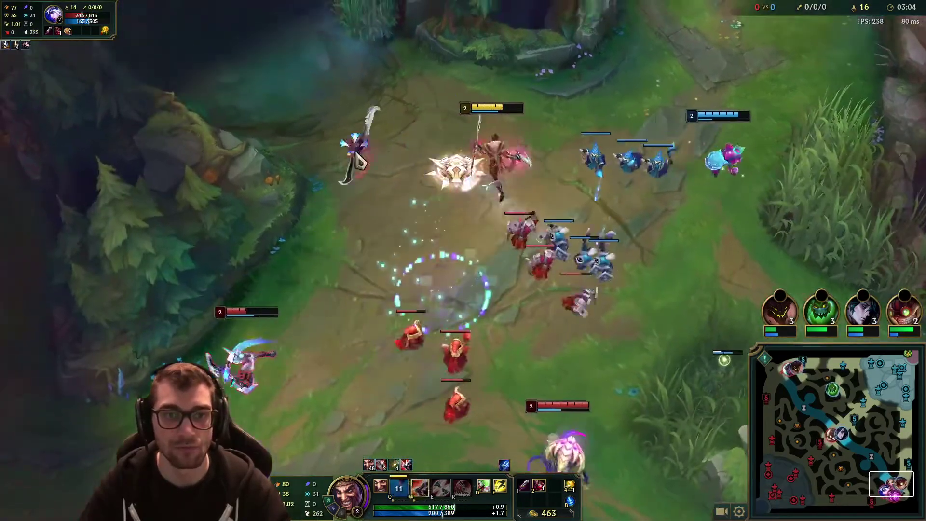
right_click(560, 124)
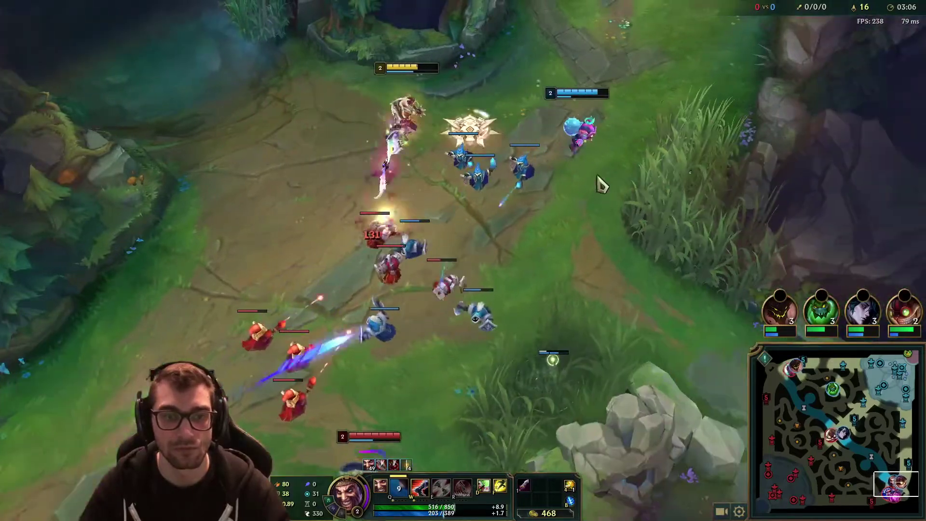
right_click(375, 189)
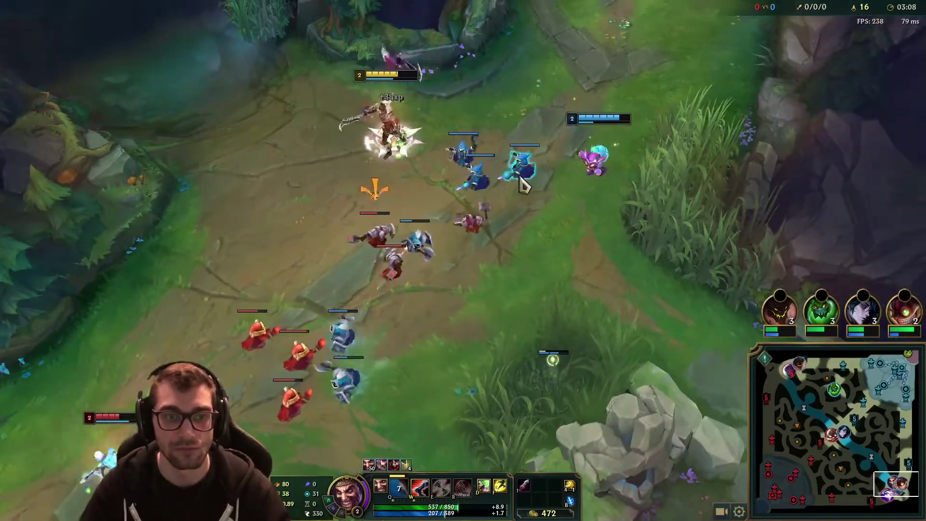
right_click(388, 220)
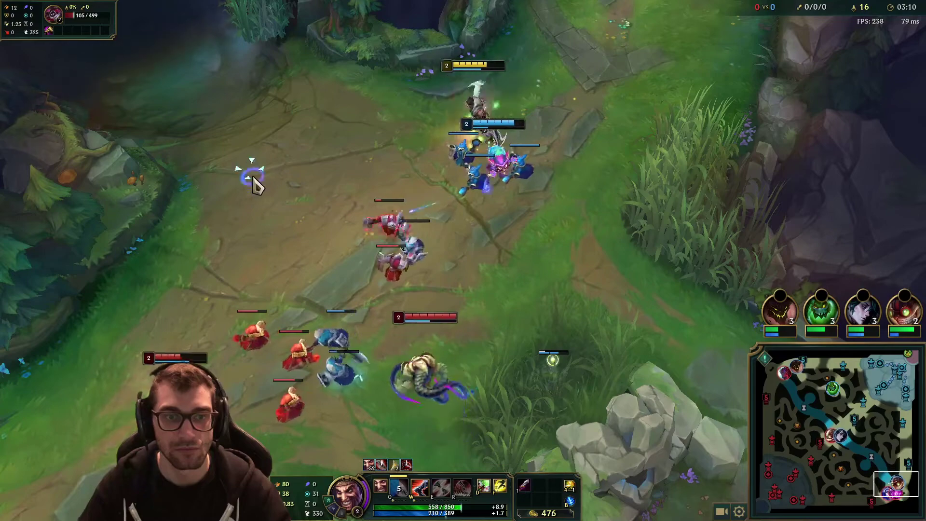
right_click(415, 236)
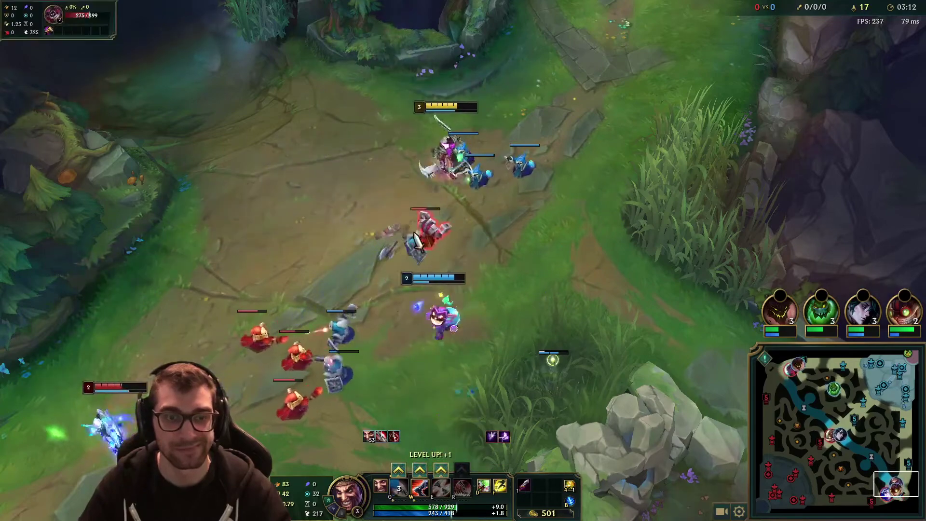
Learn the E axe-throw at level 3, then keep farming minions with W and Q.
key("ctrl+e")
right_click(761, 136)
key("w")
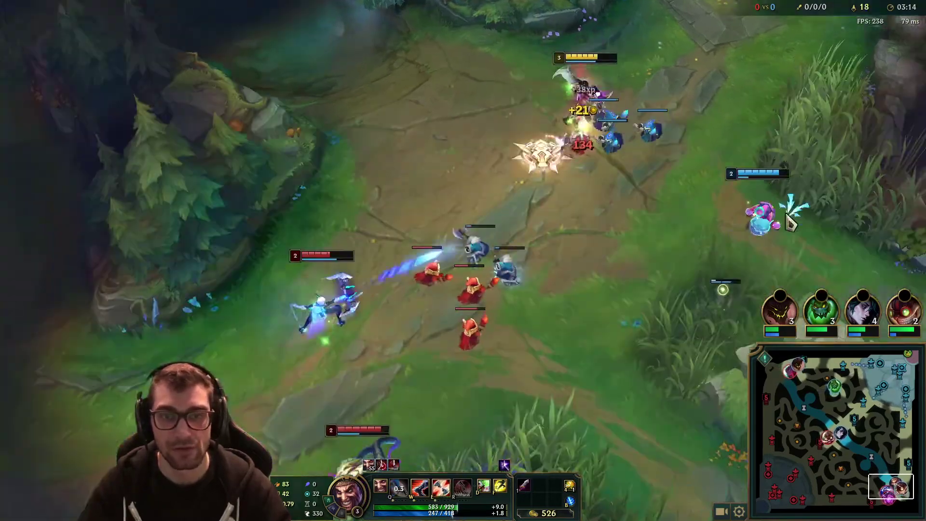
right_click(288, 253)
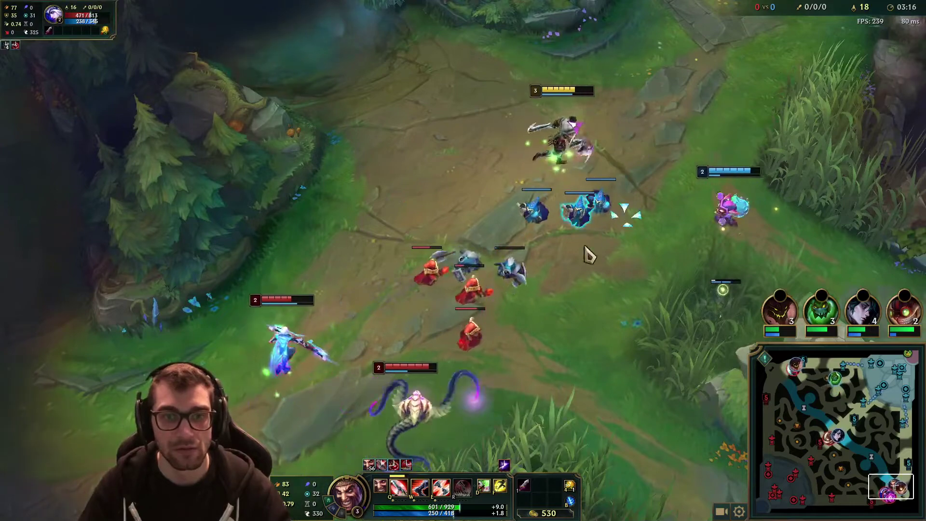
right_click(496, 97)
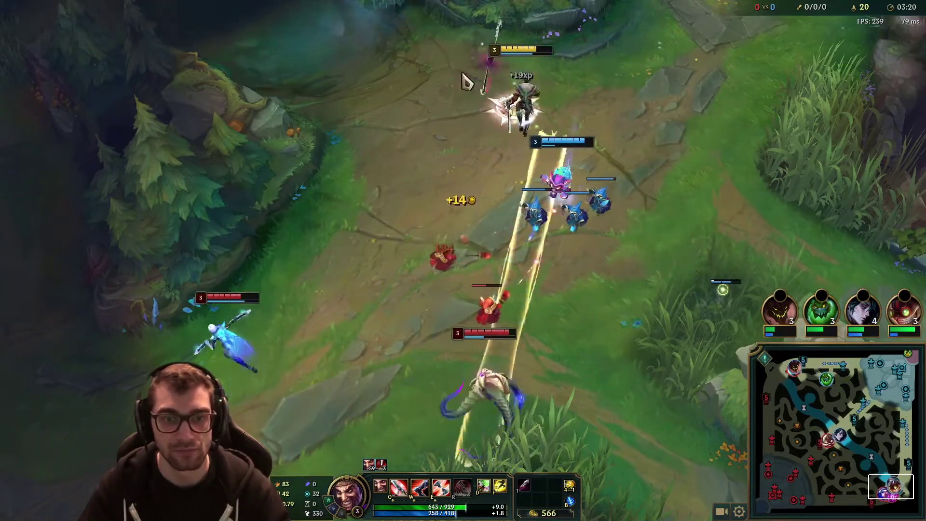
right_click(320, 200)
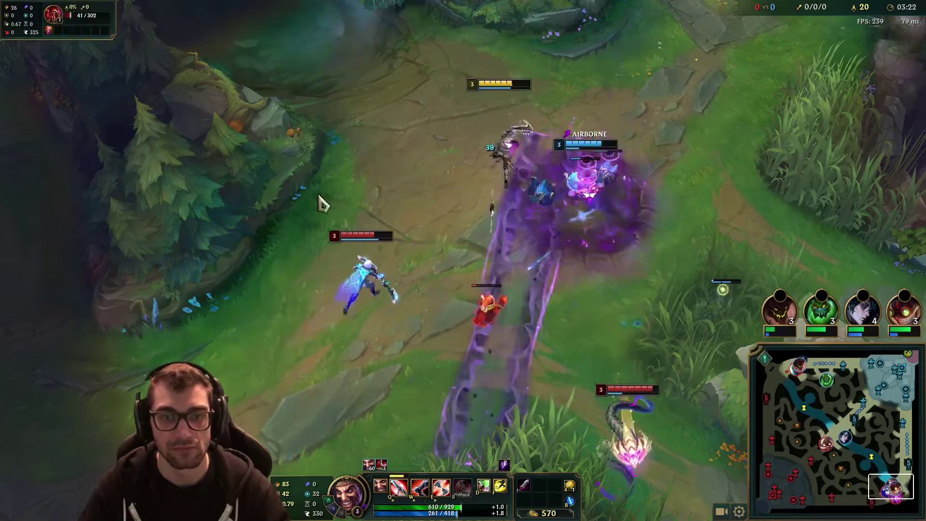
key("w")
key("q")
right_click(487, 119)
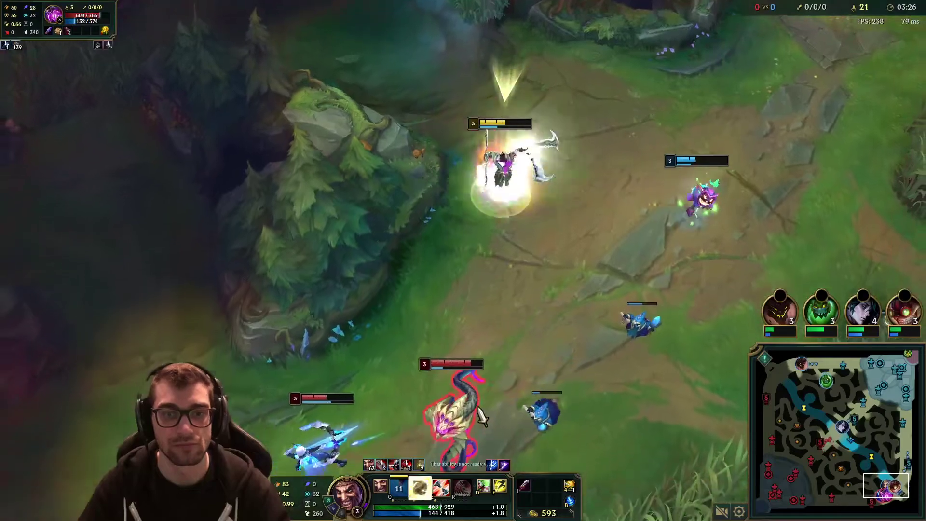
Inspect the enemy champion's stats, then finish a low-health target and advance up the lane.
left_click(424, 431)
right_click(424, 432)
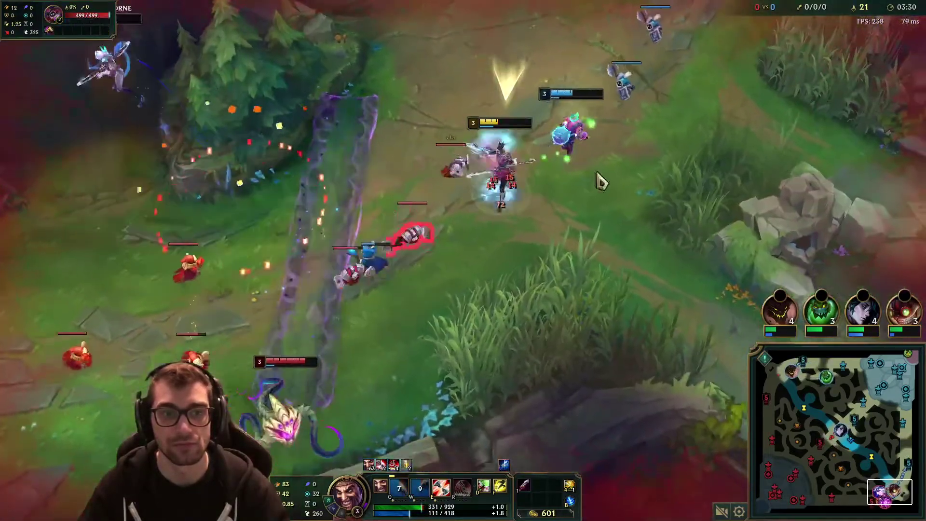
right_click(660, 138)
right_click(468, 155)
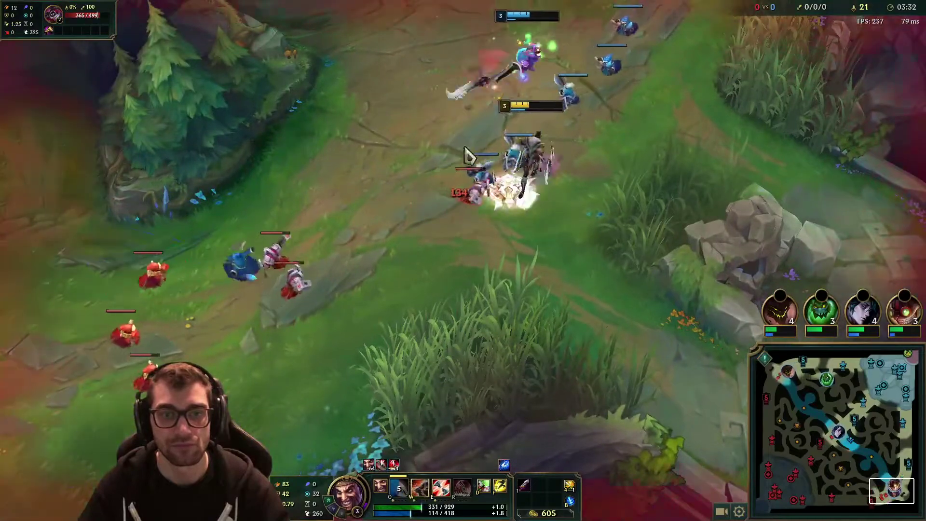
right_click(433, 282)
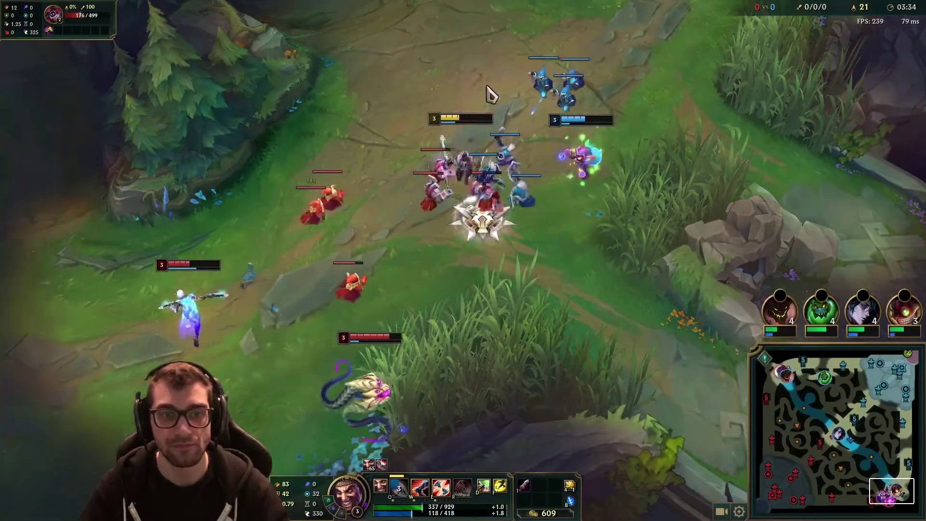
right_click(489, 92)
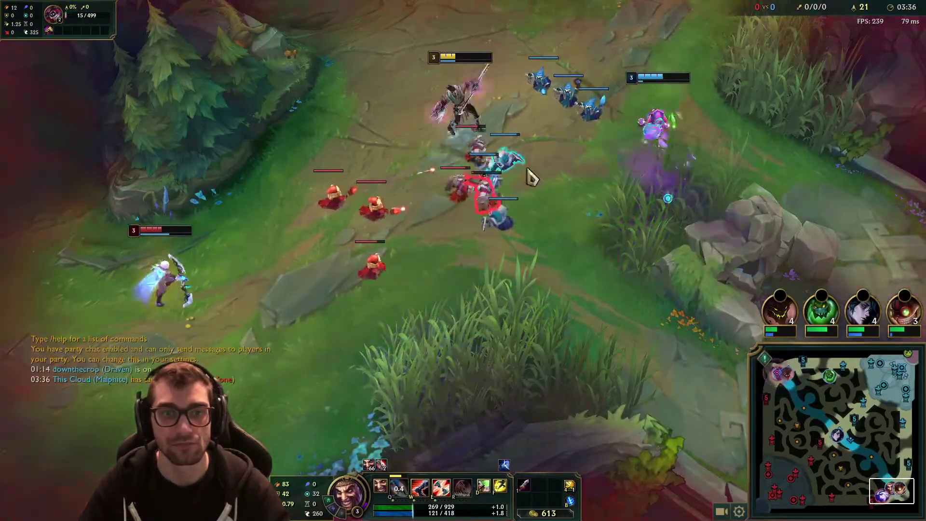
right_click(382, 139)
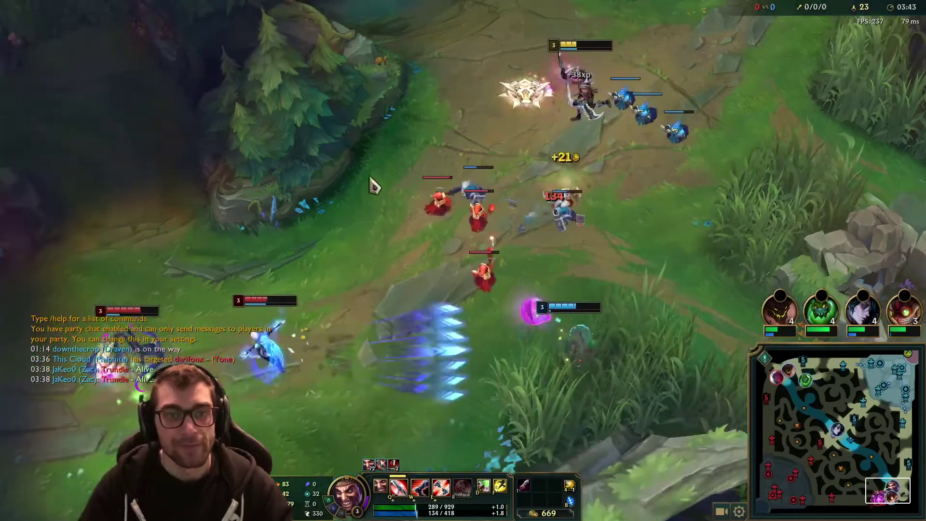
Last-hit more red minions with Q and W, then show the scoreboard at 738 gold.
right_click(451, 193)
key("q")
right_click(449, 195)
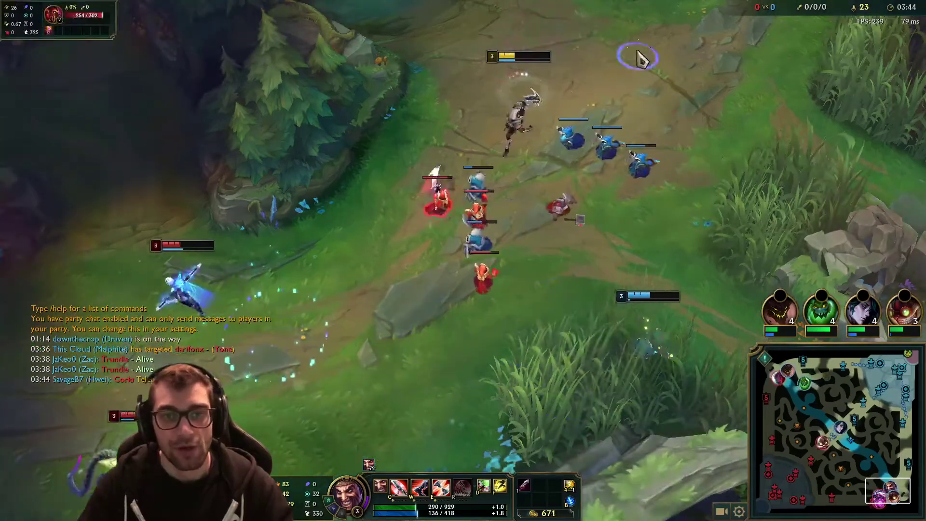
right_click(646, 237)
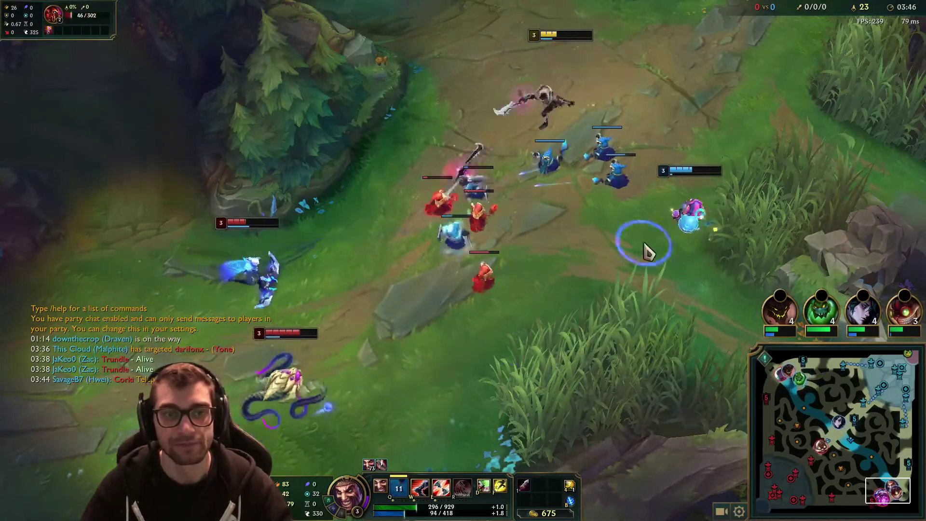
right_click(500, 94)
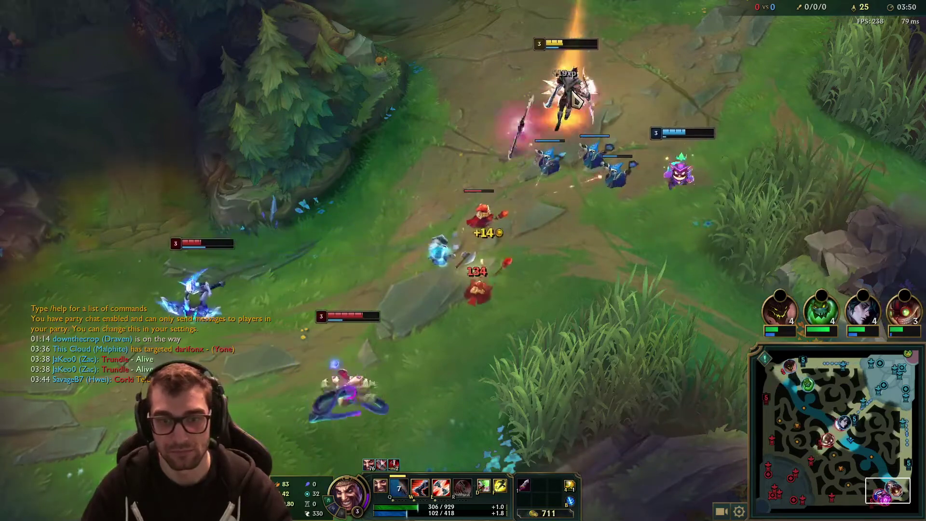
right_click(597, 113)
right_click(496, 208)
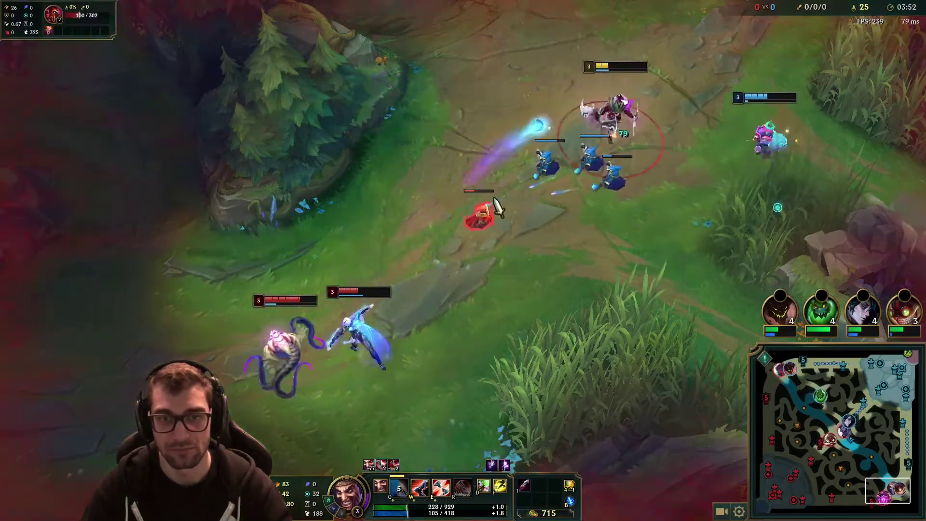
right_click(496, 165)
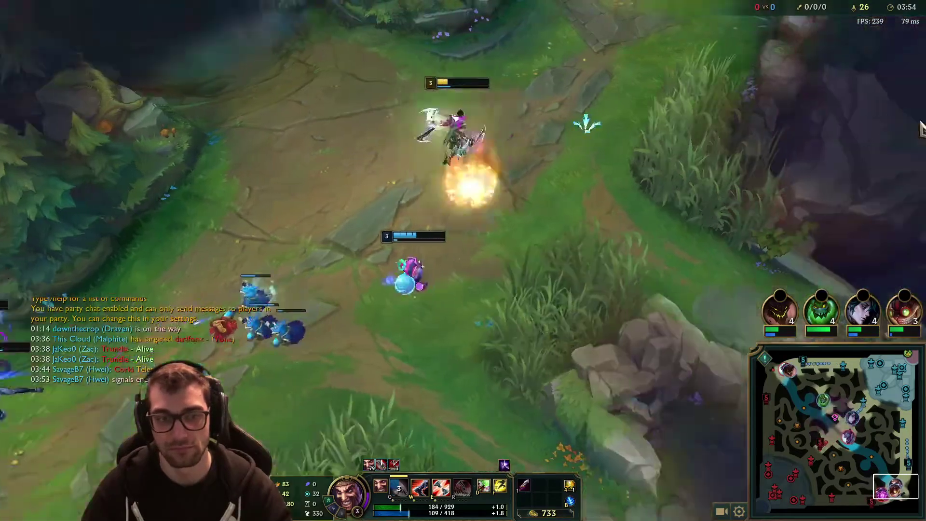
key("w")
key("Tab")
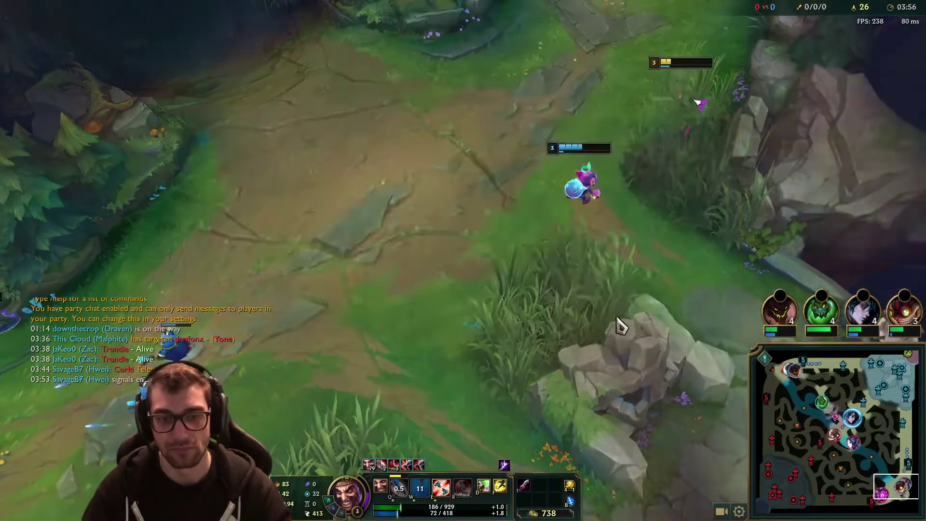
Recall Draven to base with B, checking the scoreboard during the recall.
key("b")
key("Tab")
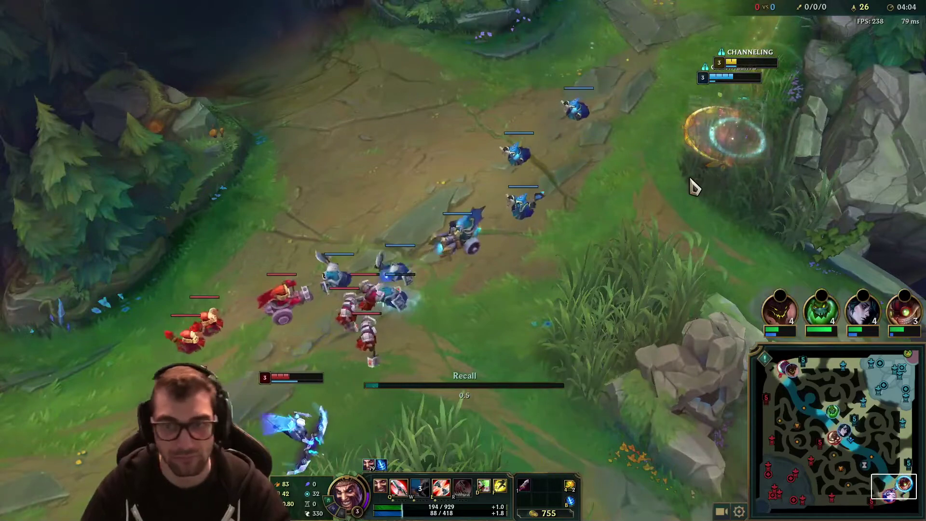
key("Tab")
Buy two Long Swords from the Trinity Force build tree in the shop.
key("p")
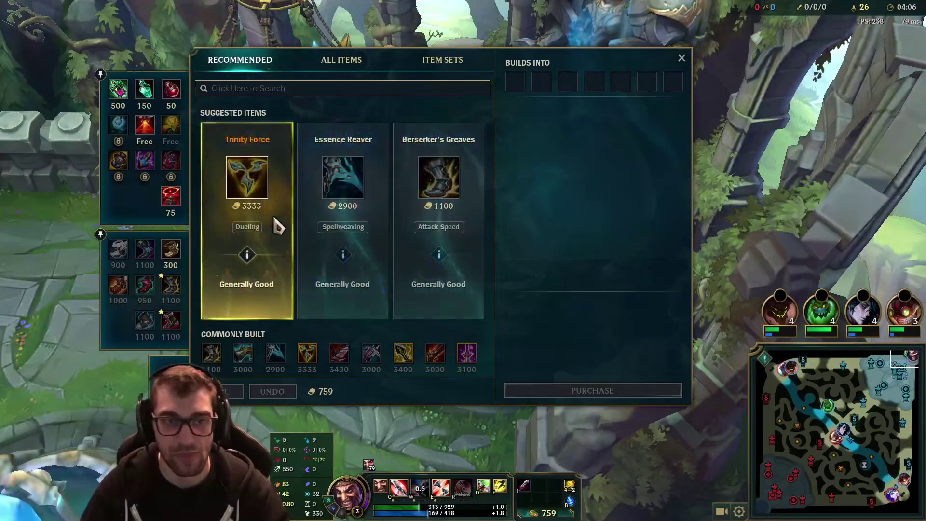
right_click(616, 215)
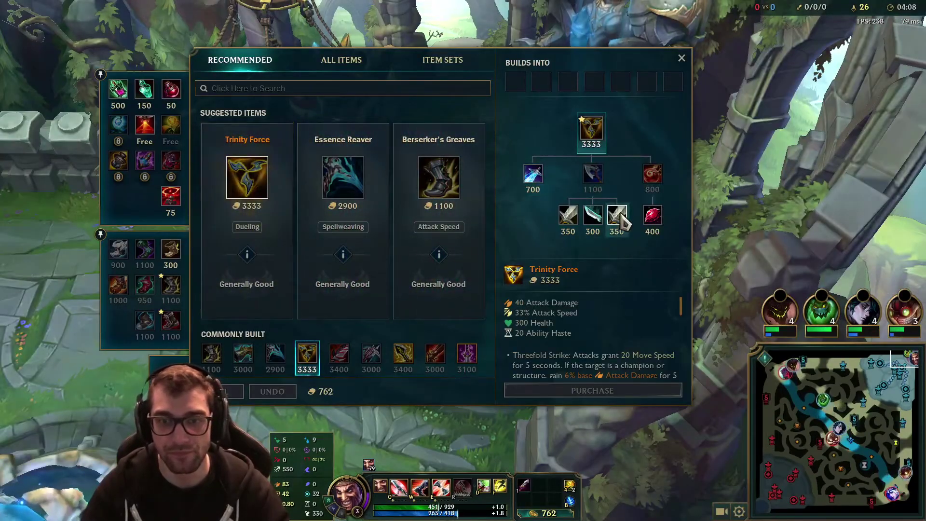
right_click(617, 215)
key("Escape")
Walk out of the fountain toward the bottom lane.
right_click(384, 429)
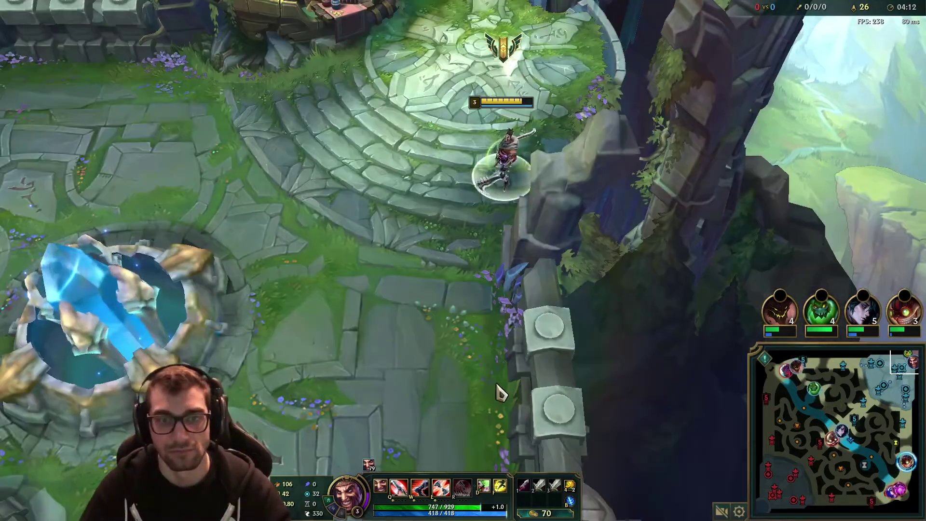
right_click(489, 378)
key("w")
key("w")
left_click(894, 489)
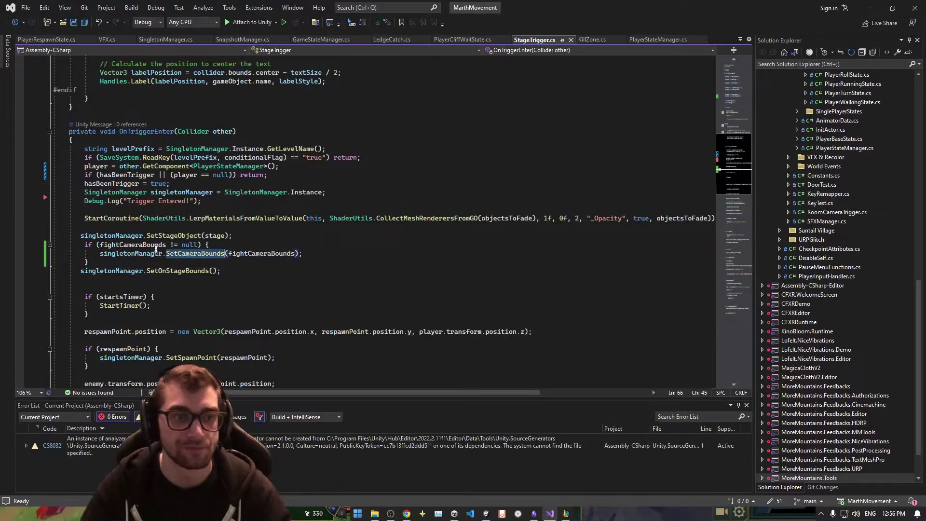
In StageTrigger.cs, begin a 'private BoxCollider' field line below respawnPoint.
scroll(255, 188, "up", 14)
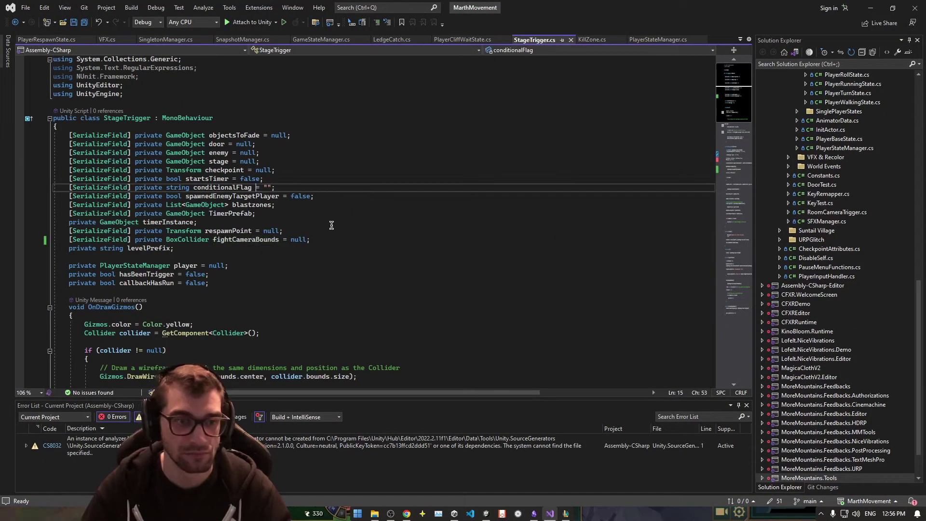
key("Return")
type("priv")
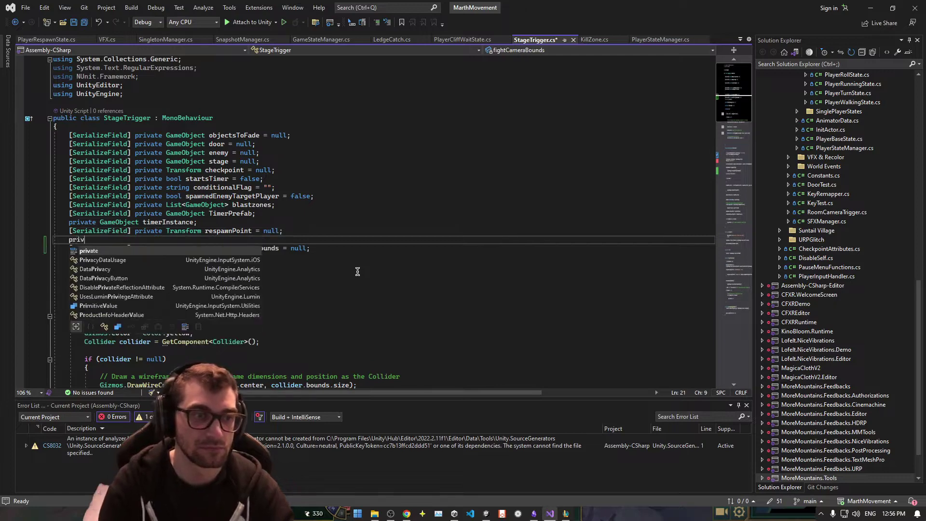
type("ate ")
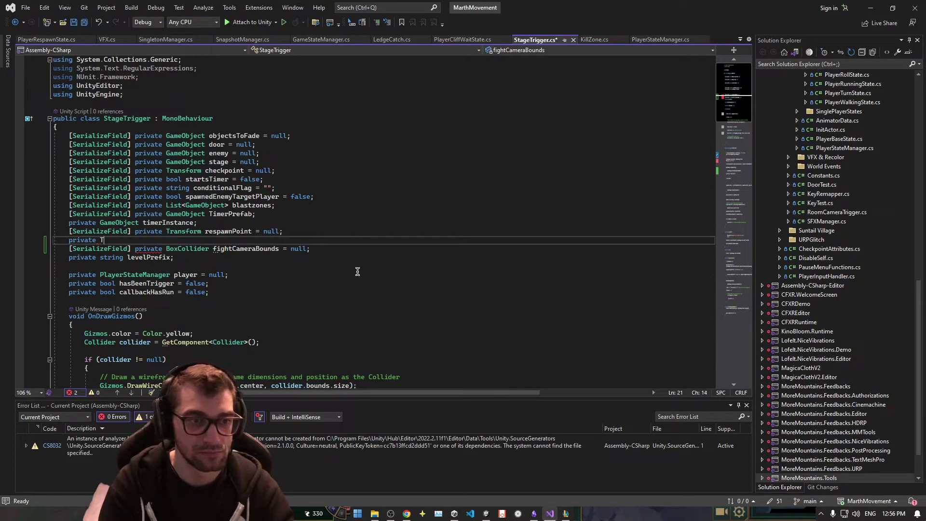
type("Box")
key("Tab")
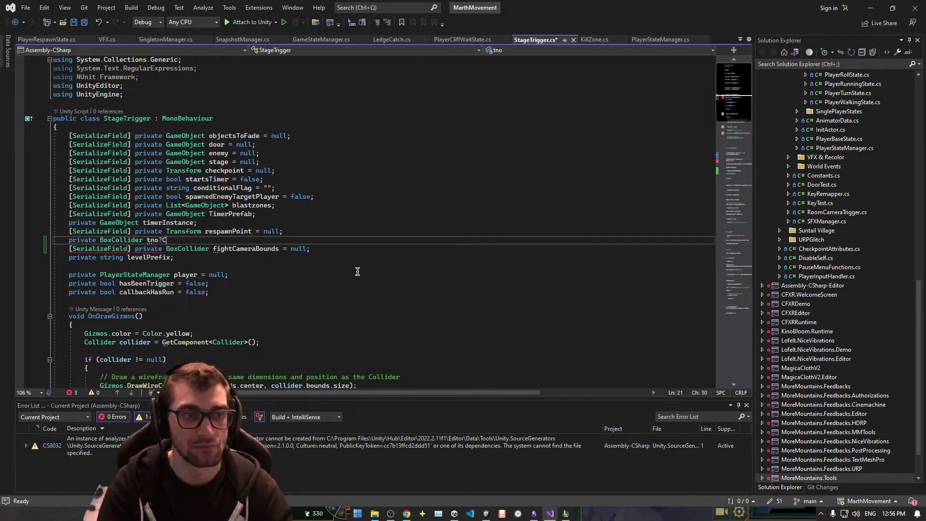
type("tnp")
Bring the League of Legends window back to the front.
key("alt+Tab")
left_click(410, 179)
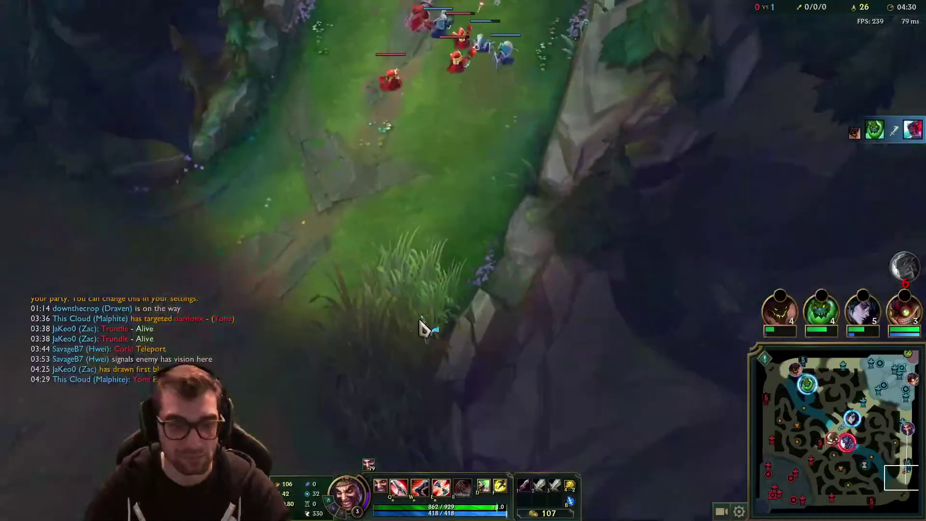
key("alt+Tab")
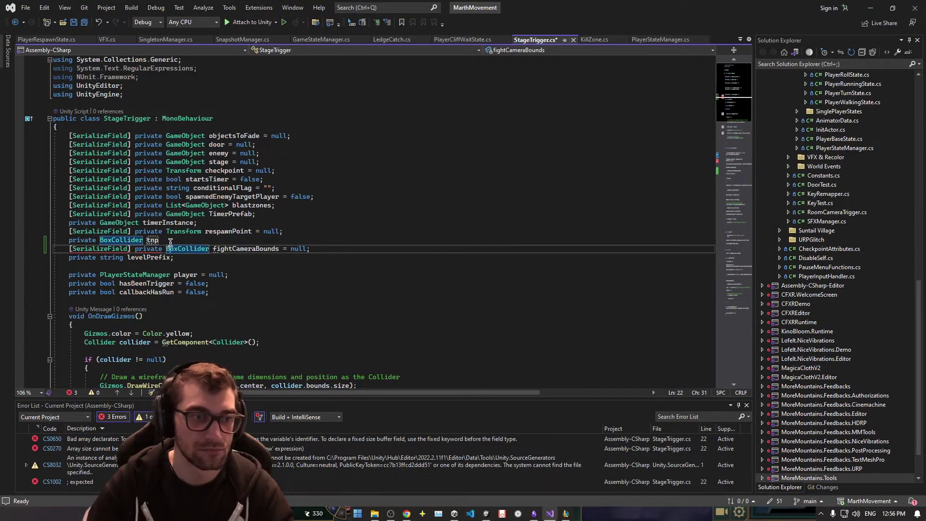
key("alt+Tab")
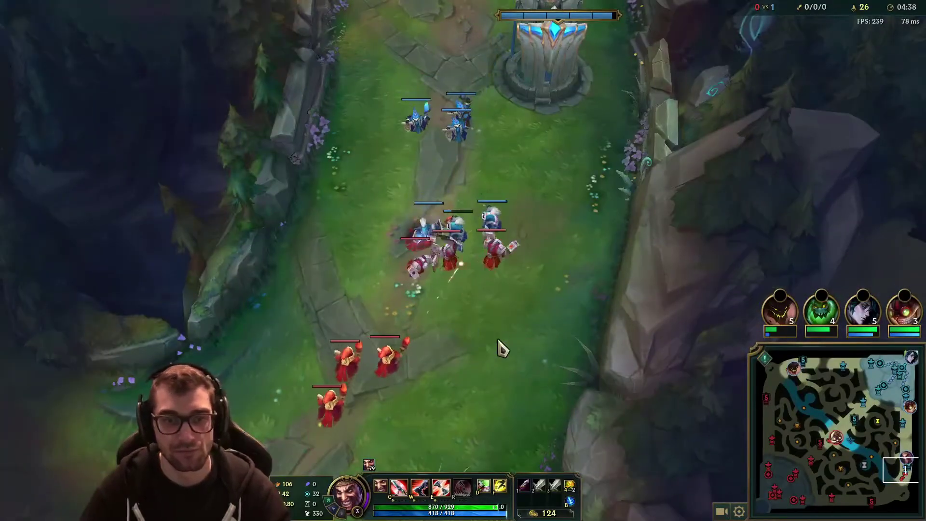
Attack enemy minions while moving to catch Draven's returning axes.
right_click(453, 260)
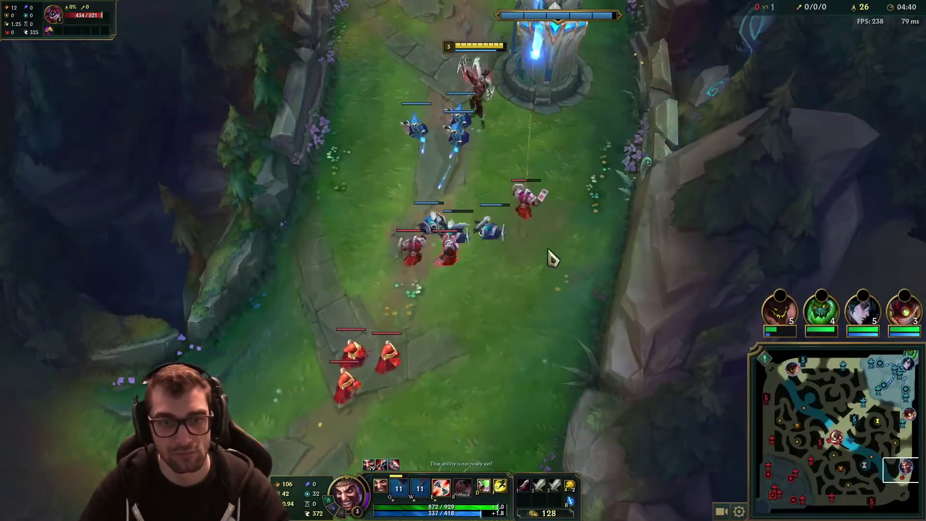
right_click(554, 224)
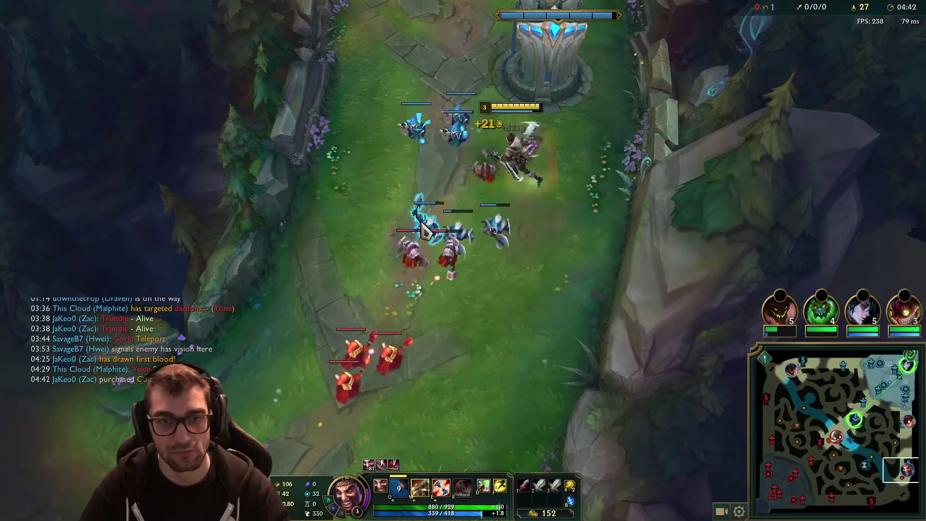
key("q")
right_click(336, 212)
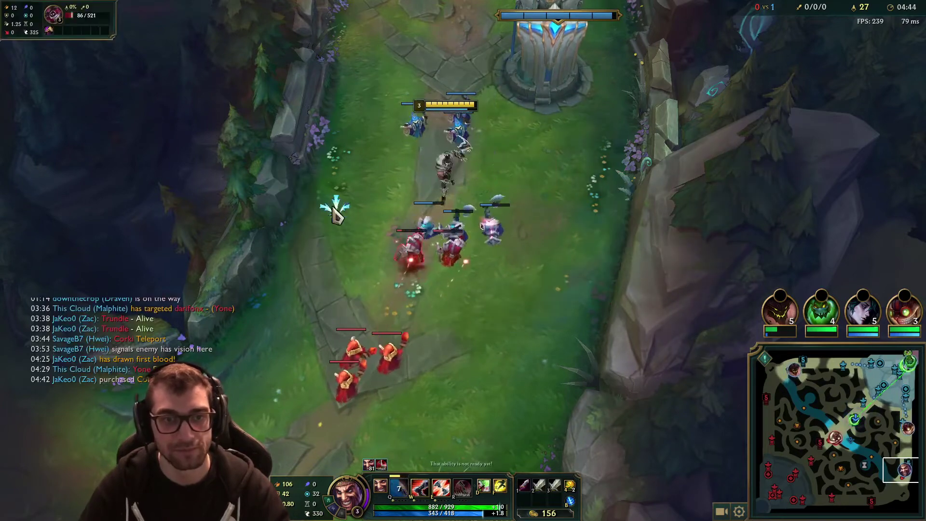
right_click(446, 249)
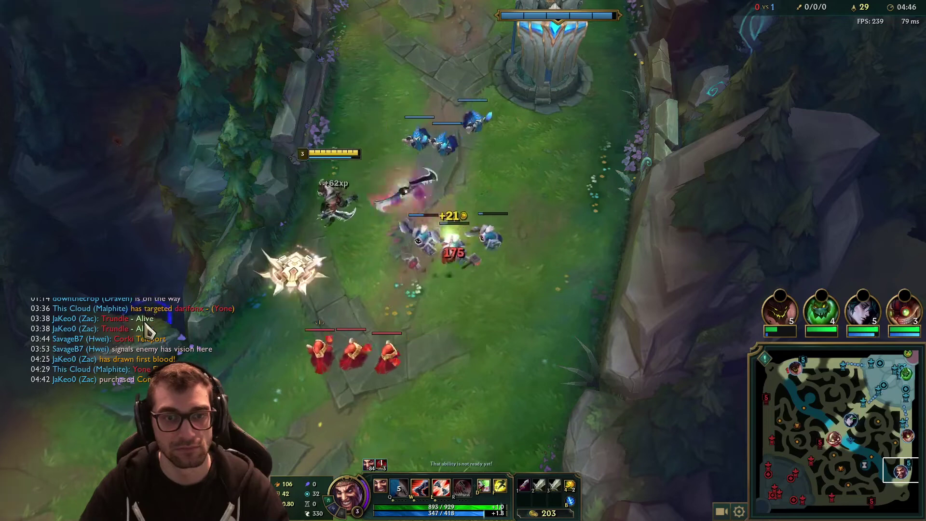
right_click(504, 241)
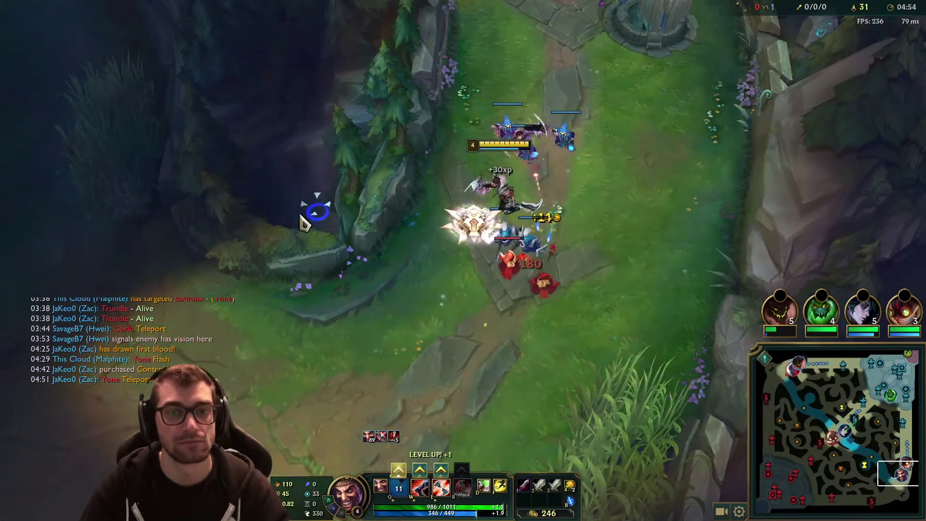
Walk down the bottom lane, recentre on Draven and inspect the enemy champion.
right_click(689, 155)
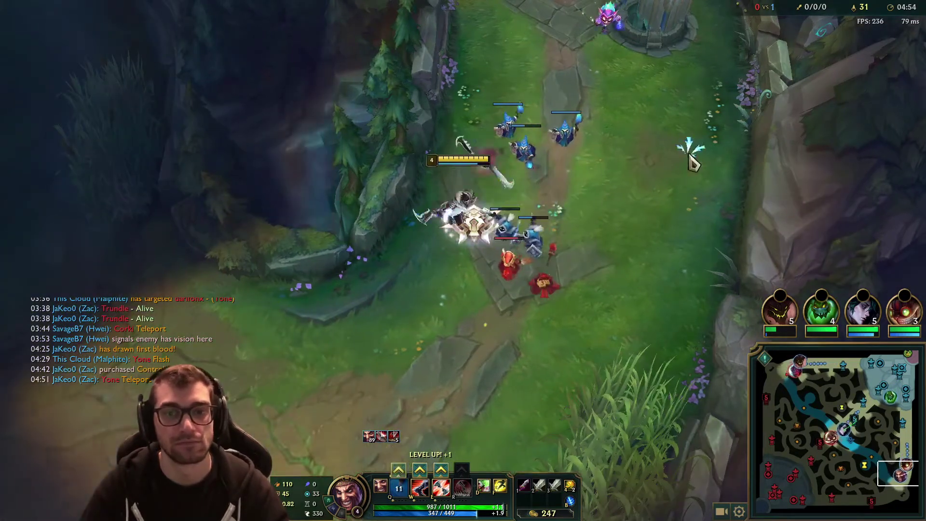
right_click(522, 346)
right_click(440, 368)
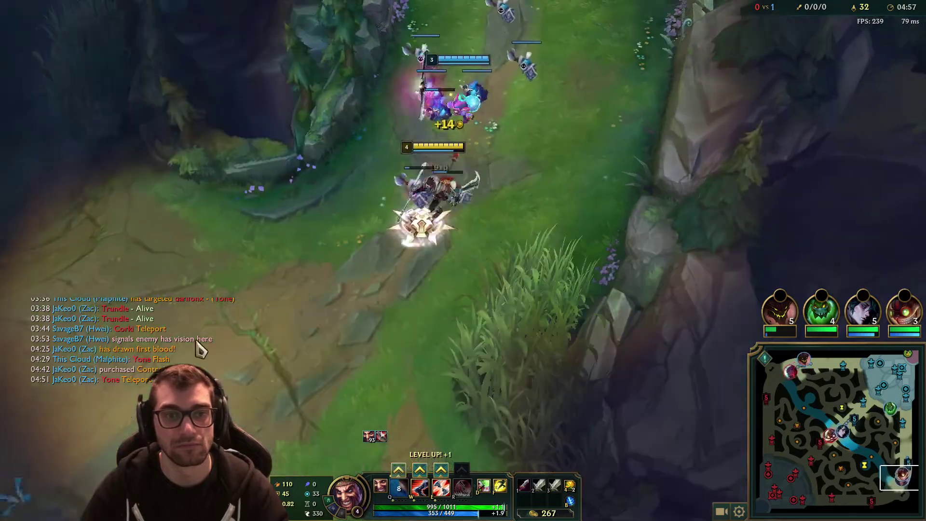
right_click(192, 327)
right_click(82, 444)
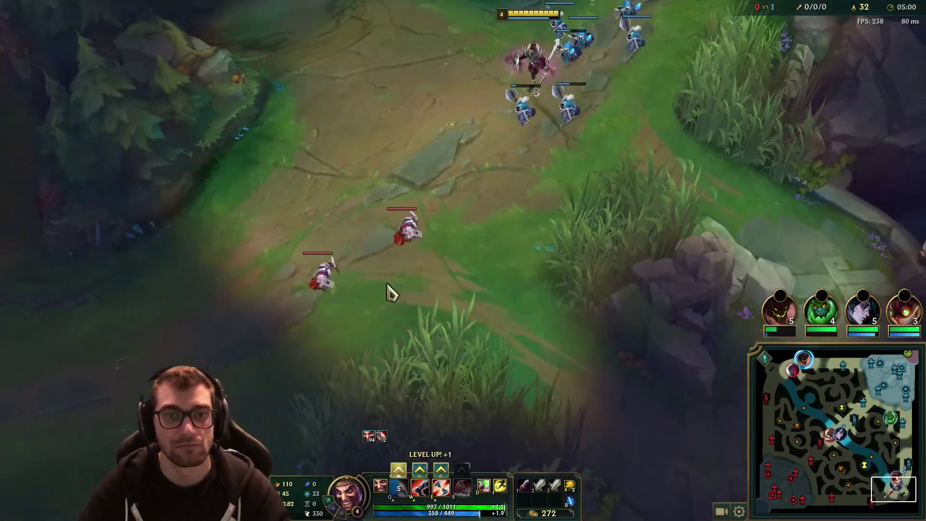
key("space")
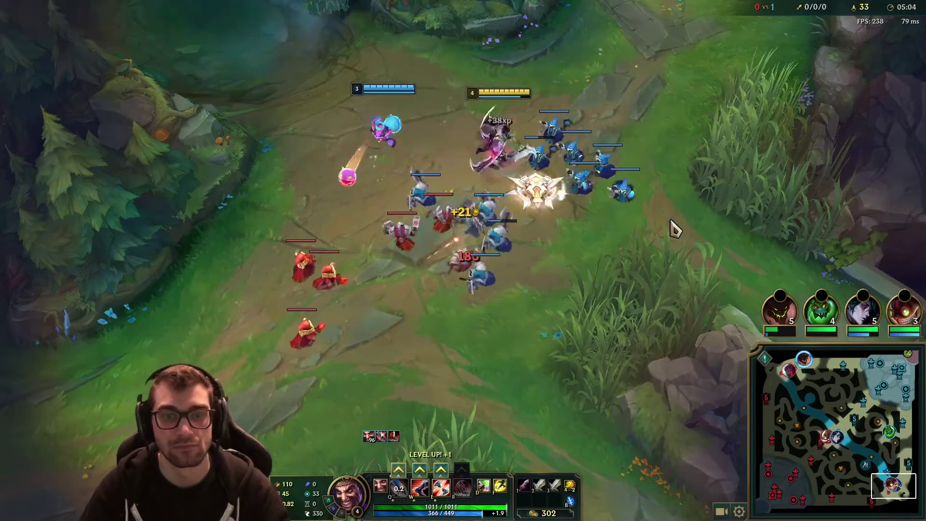
left_click(359, 145)
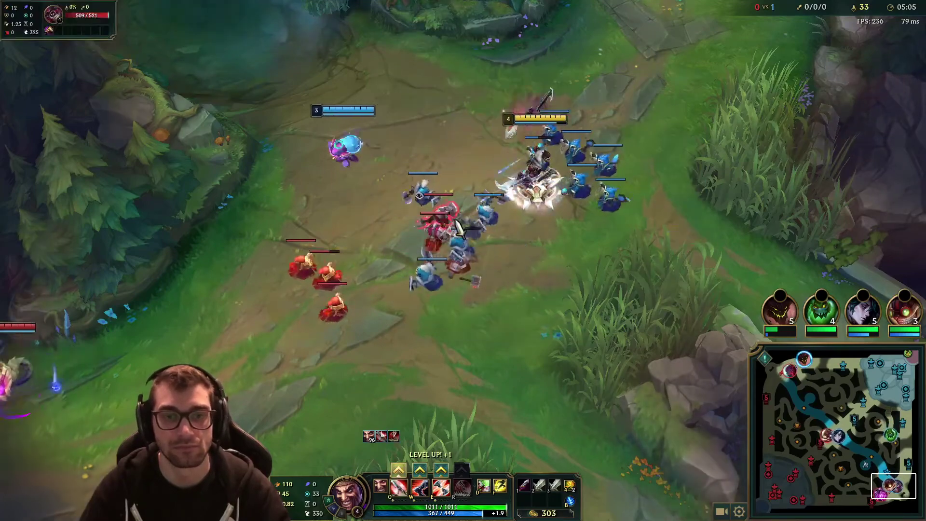
Charge into the blue minion wave and farm the enemy minions.
right_click(625, 217)
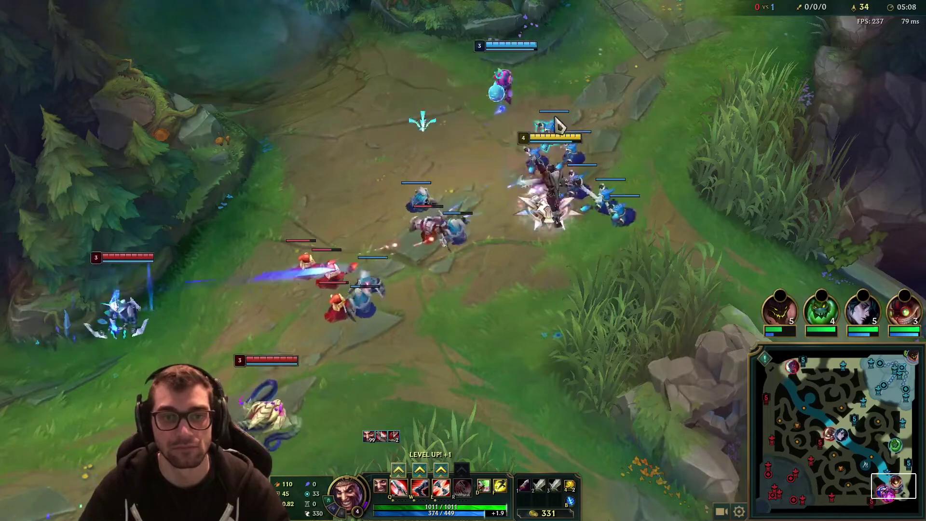
right_click(451, 97)
right_click(388, 79)
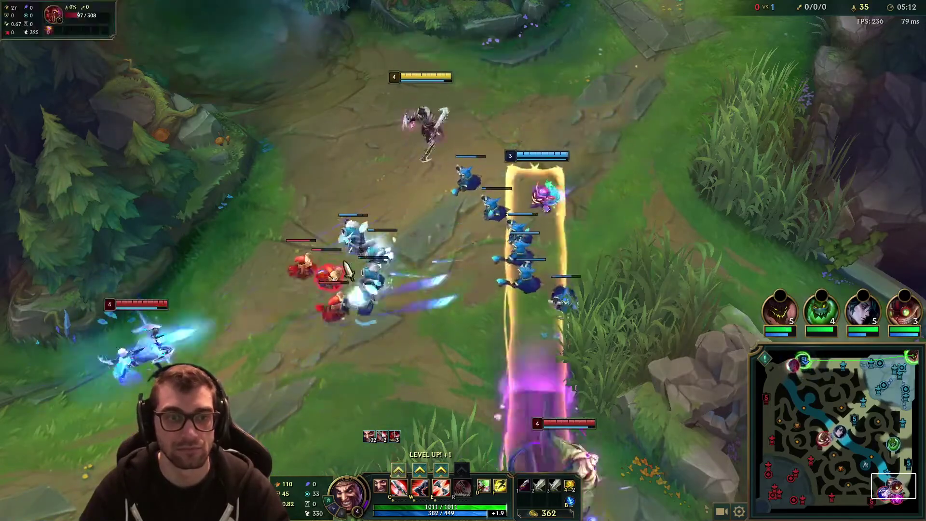
right_click(555, 126)
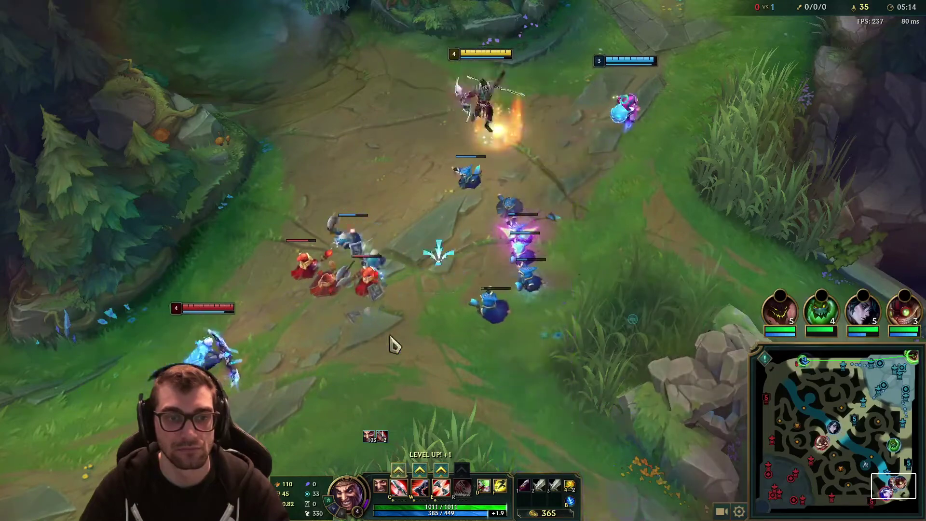
right_click(351, 136)
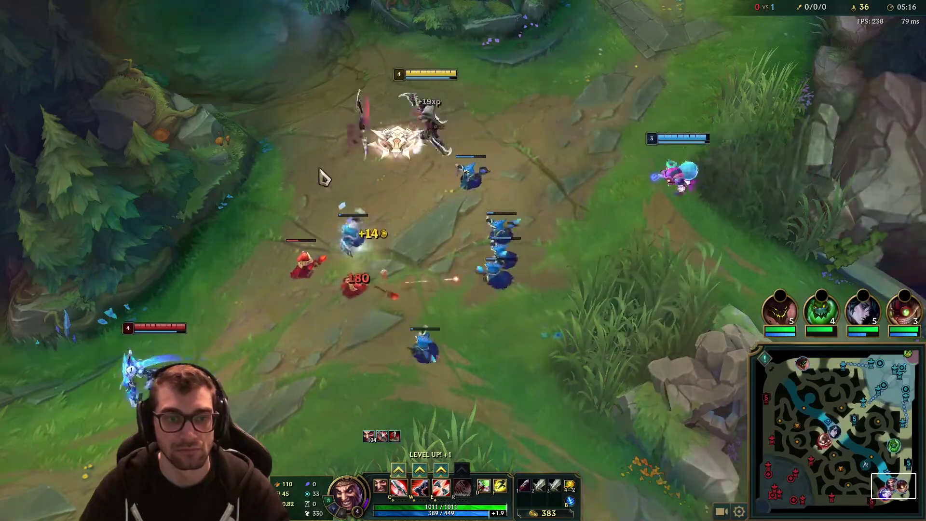
right_click(594, 178)
right_click(592, 171)
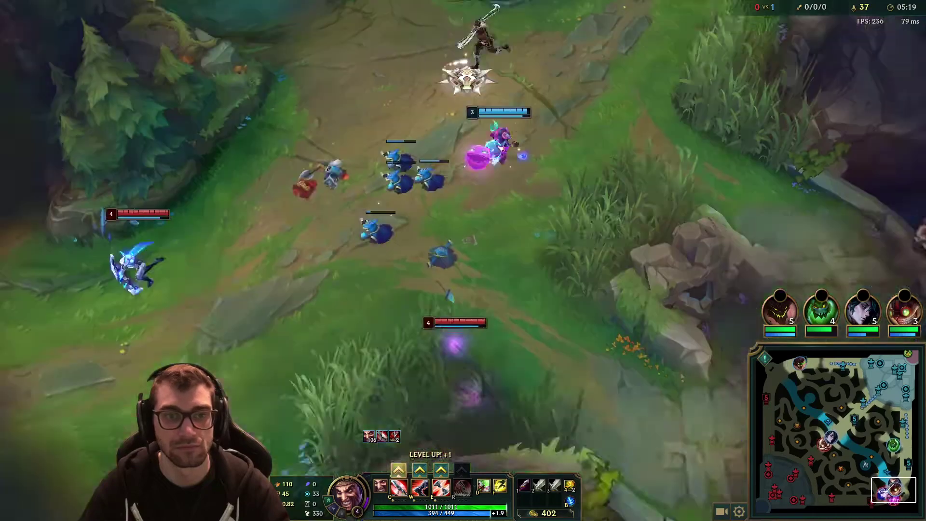
right_click(388, 402)
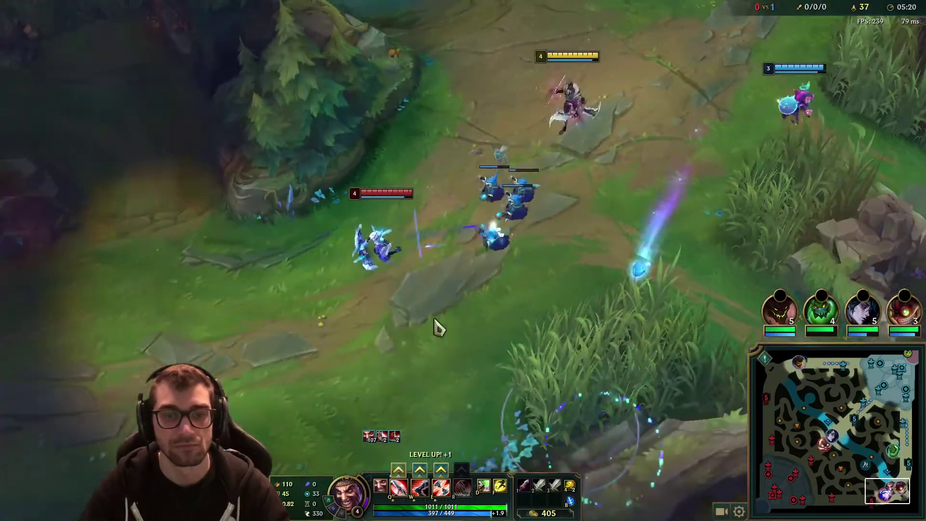
Chase down the enemy champion with W, Flash, Heal, Q and E for a kill.
key("w")
right_click(407, 238)
right_click(694, 133)
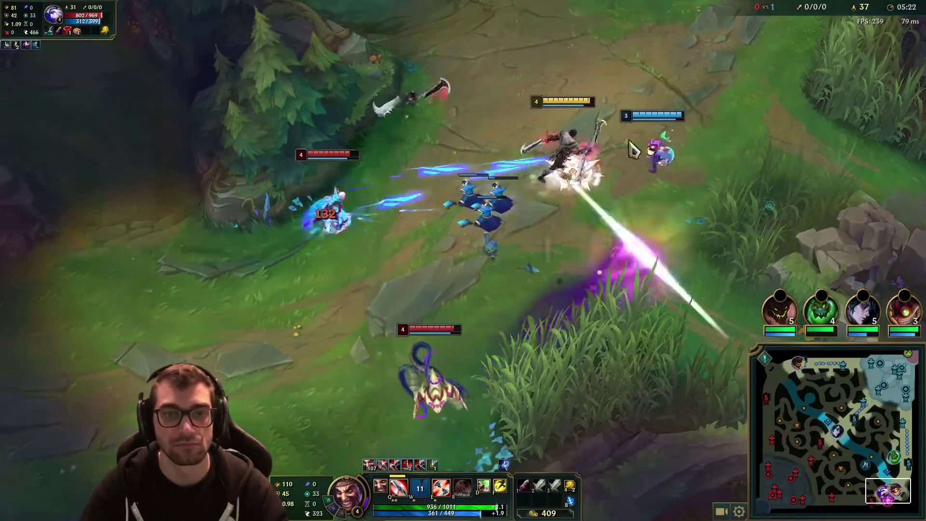
right_click(696, 79)
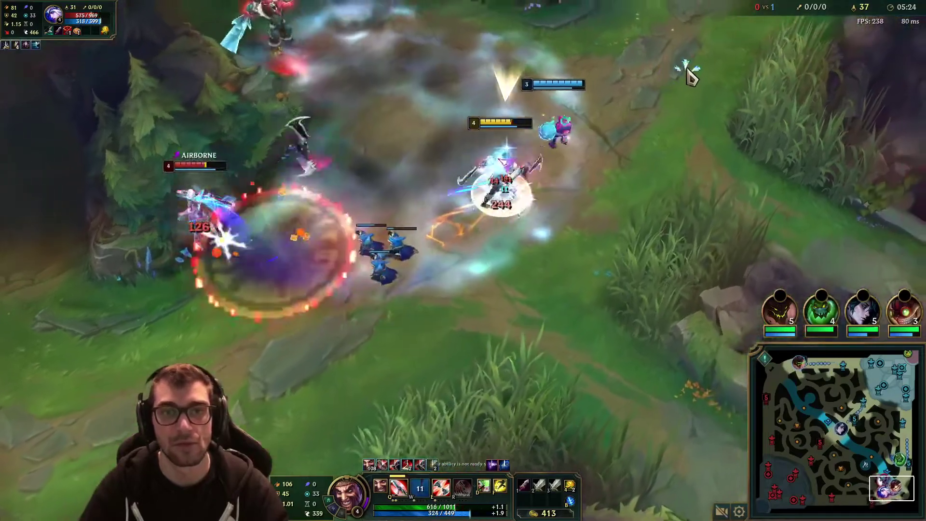
key("f")
right_click(709, 70)
key("d")
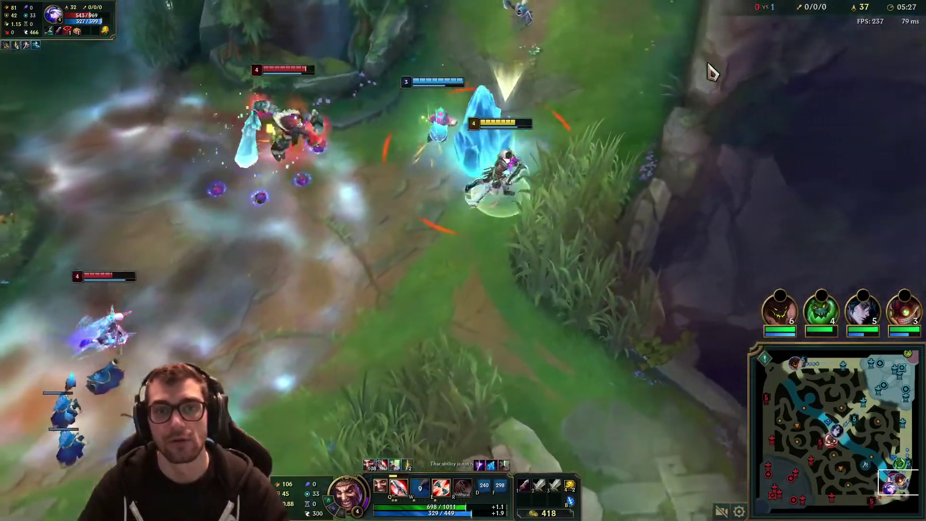
right_click(684, 66)
key("q")
right_click(616, 87)
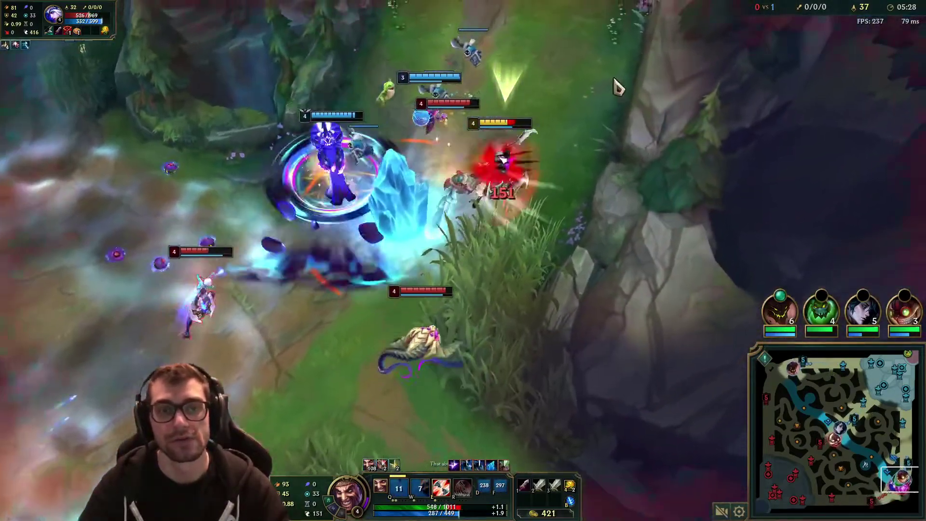
right_click(418, 369)
key("w")
key("e")
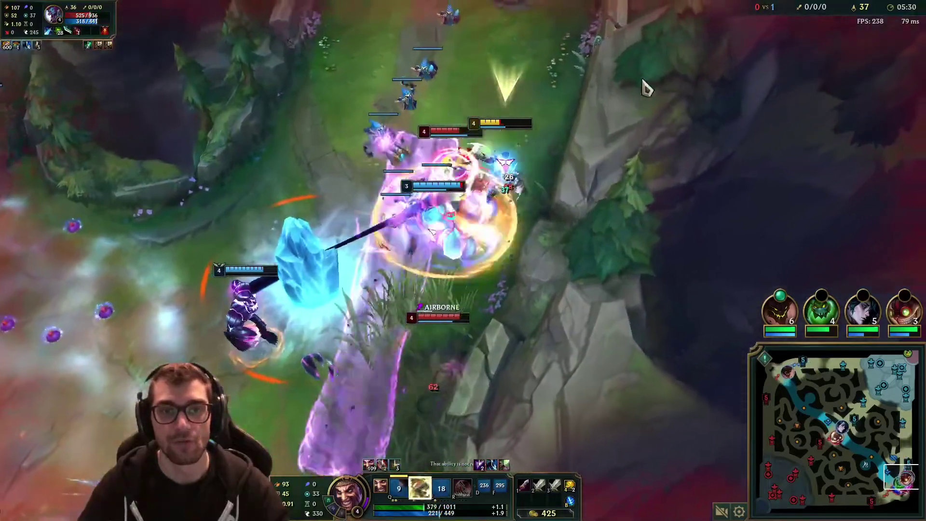
right_click(364, 65)
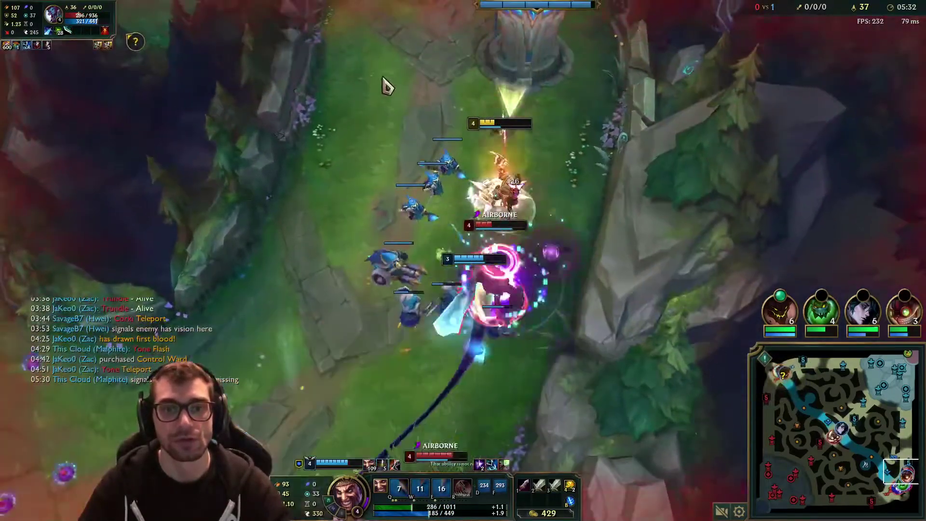
right_click(643, 224)
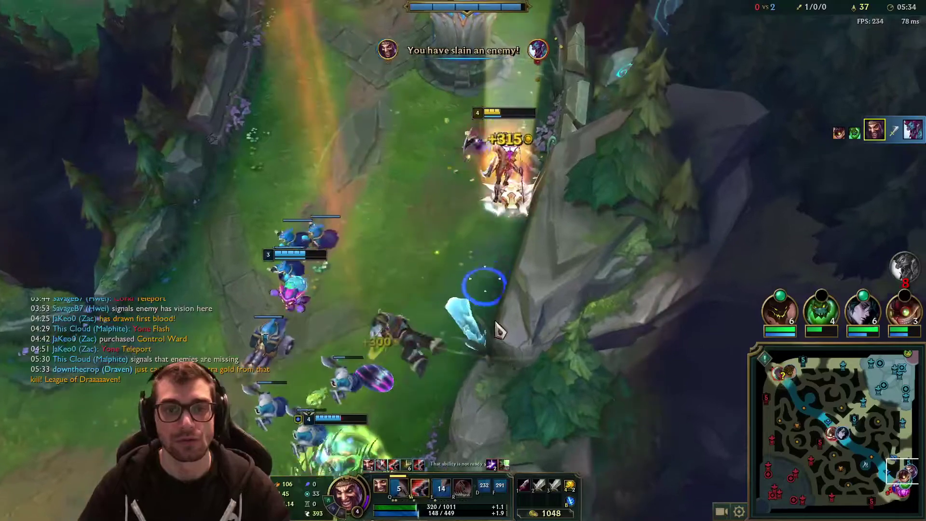
Return to the lane and attack minions using Q empowered axes and W.
right_click(496, 325)
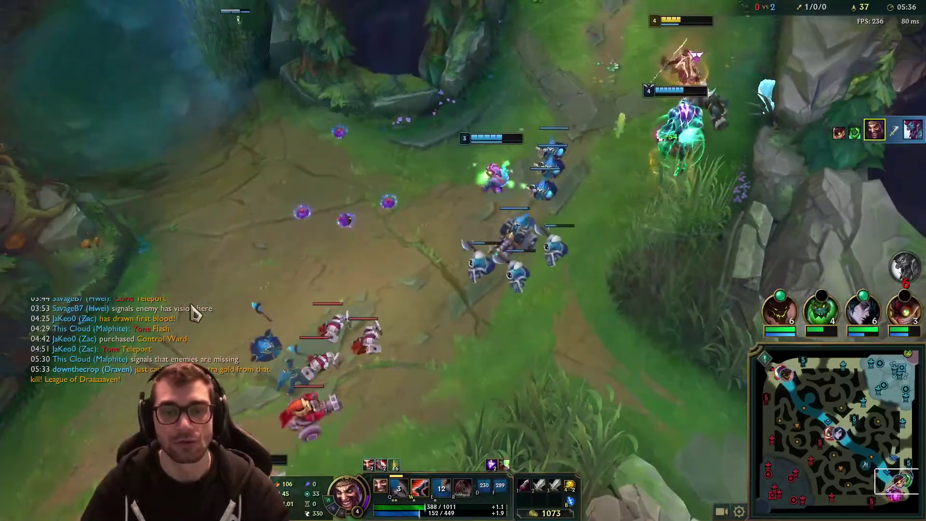
right_click(279, 279)
key("w")
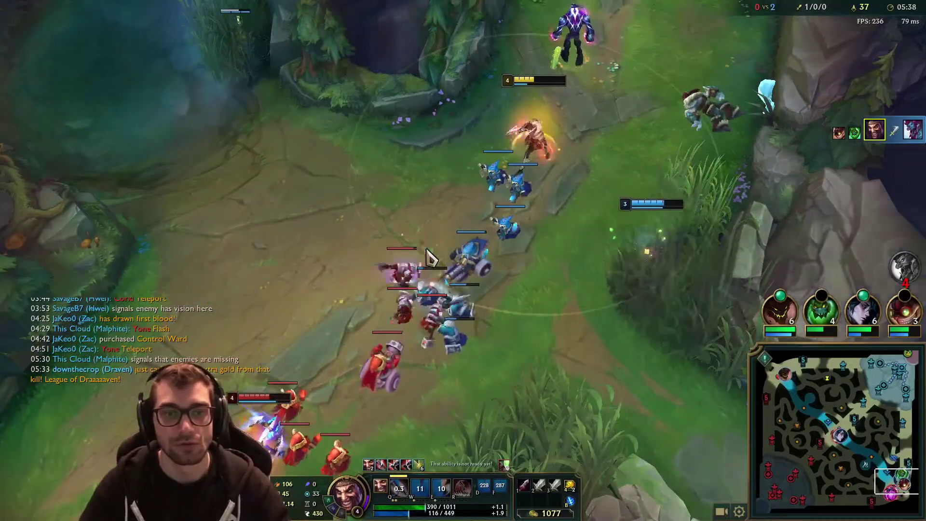
right_click(384, 236)
key("e")
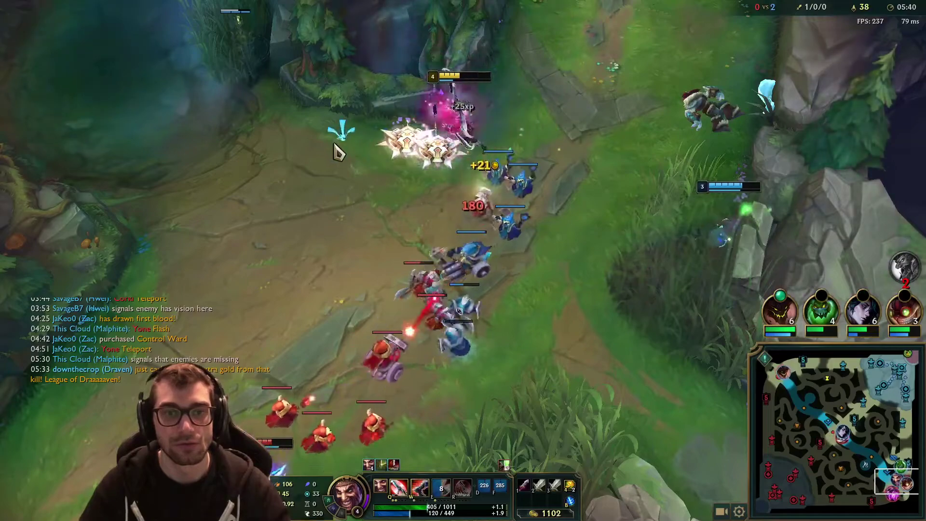
left_click(392, 264)
right_click(574, 172)
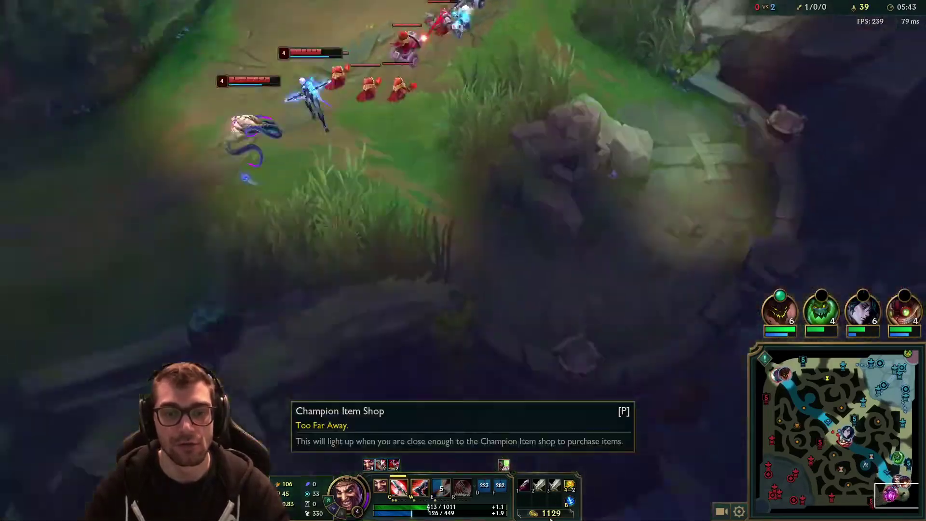
left_click(551, 513, "alt")
key("q")
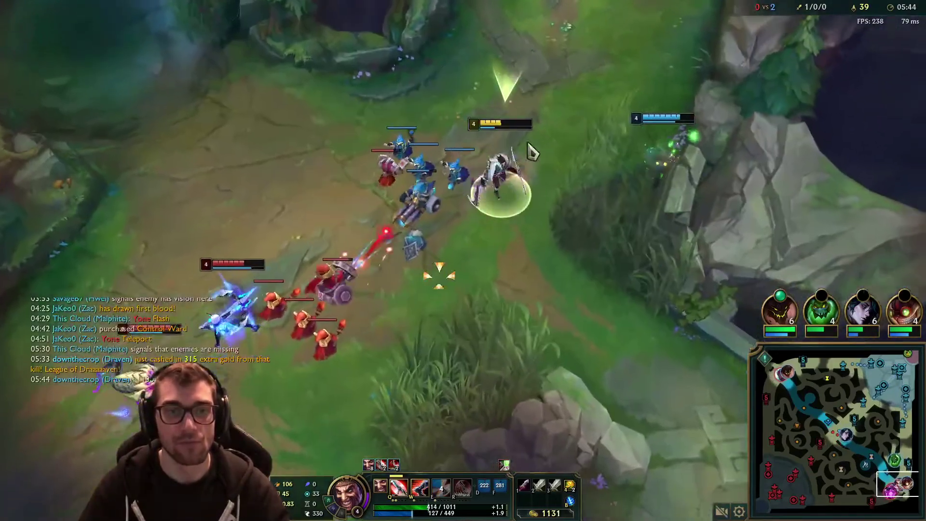
right_click(552, 48)
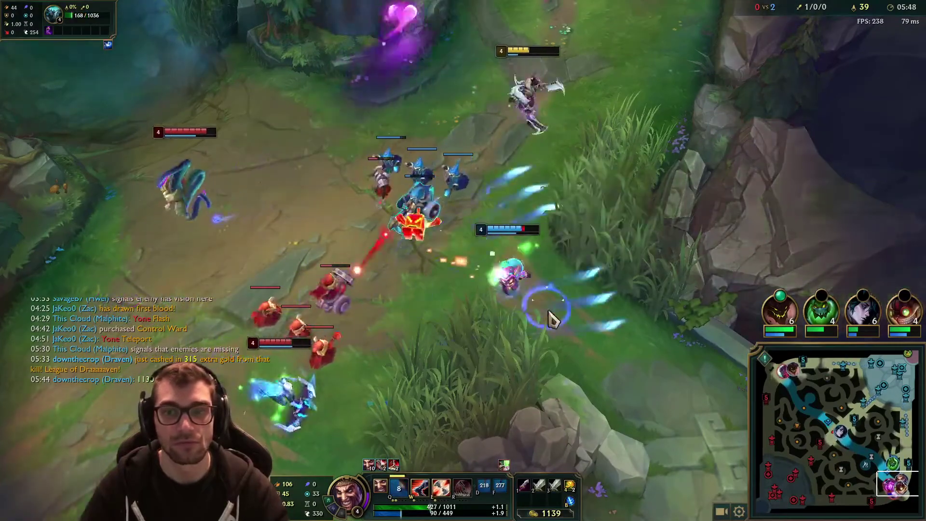
key("w")
key("e")
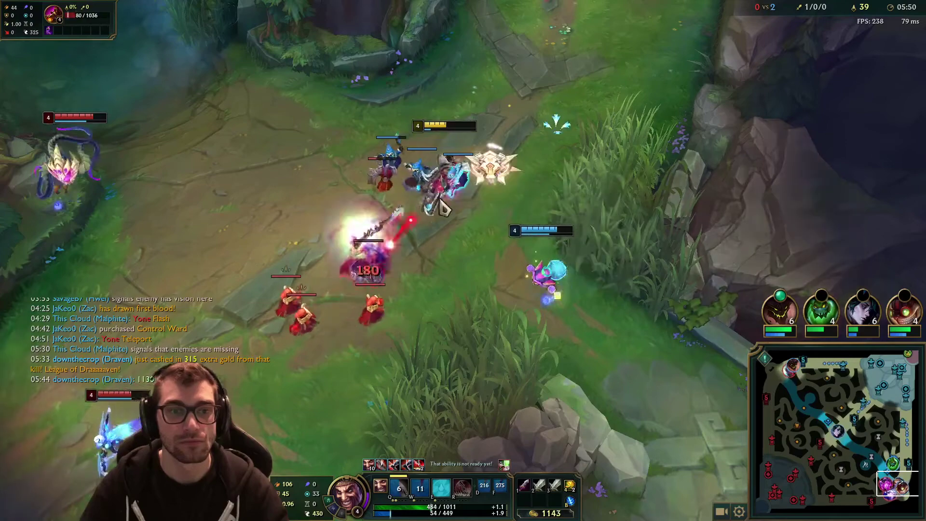
Last-hit several minions up the lane for gold.
right_click(514, 79)
key("w")
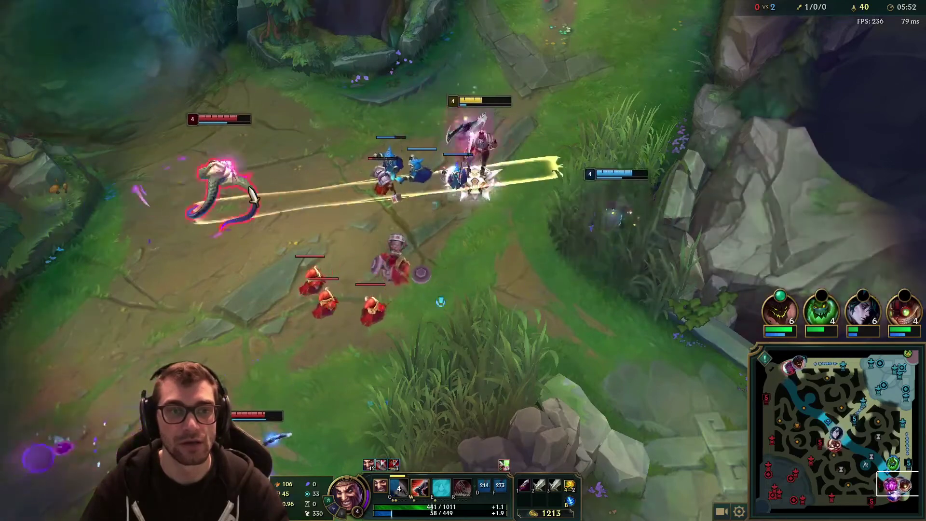
right_click(332, 83)
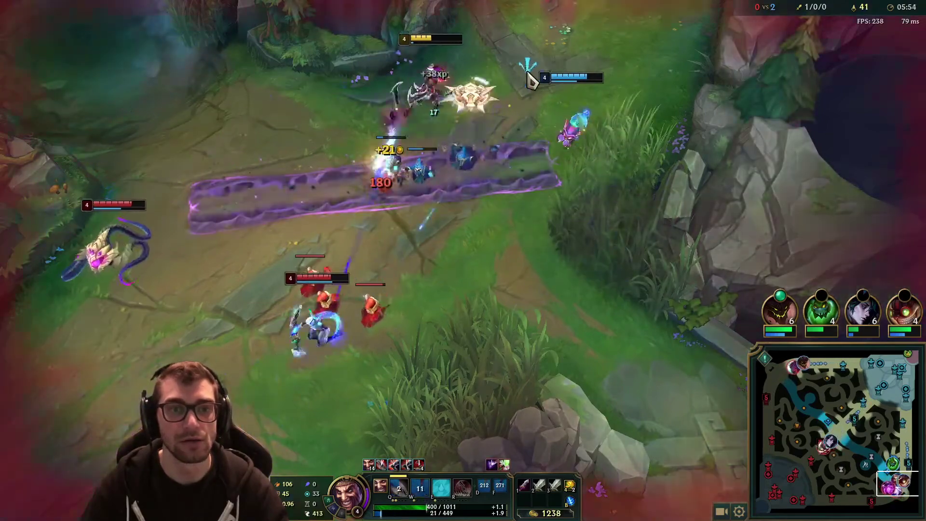
right_click(473, 185)
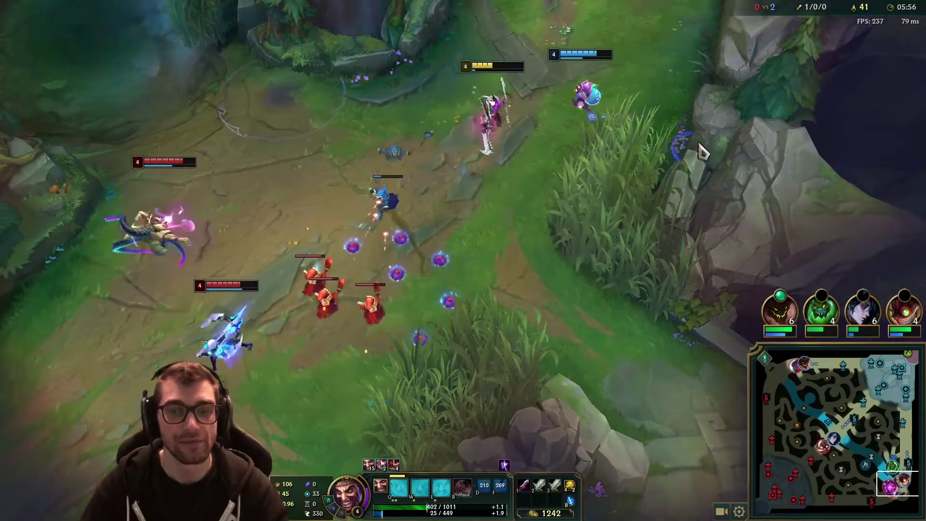
key("space")
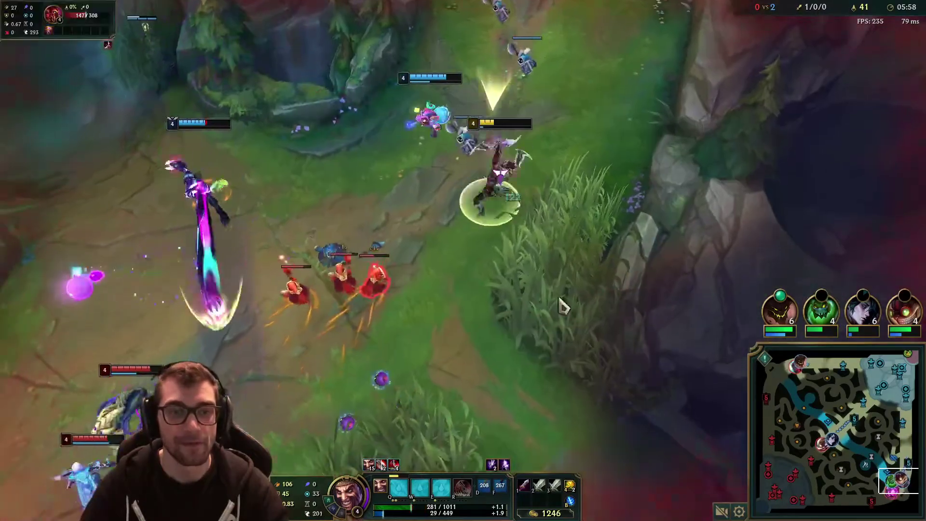
right_click(523, 314)
right_click(552, 201)
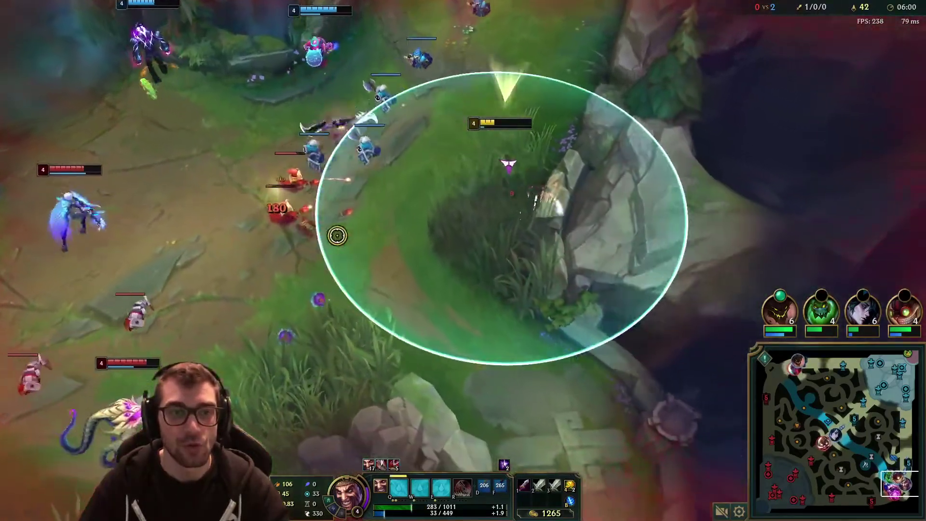
key("w")
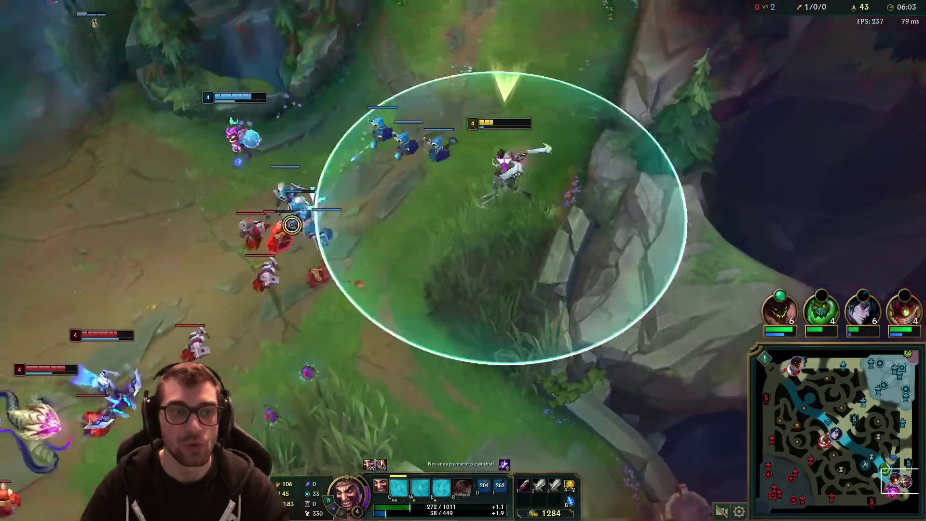
right_click(450, 104)
right_click(486, 83)
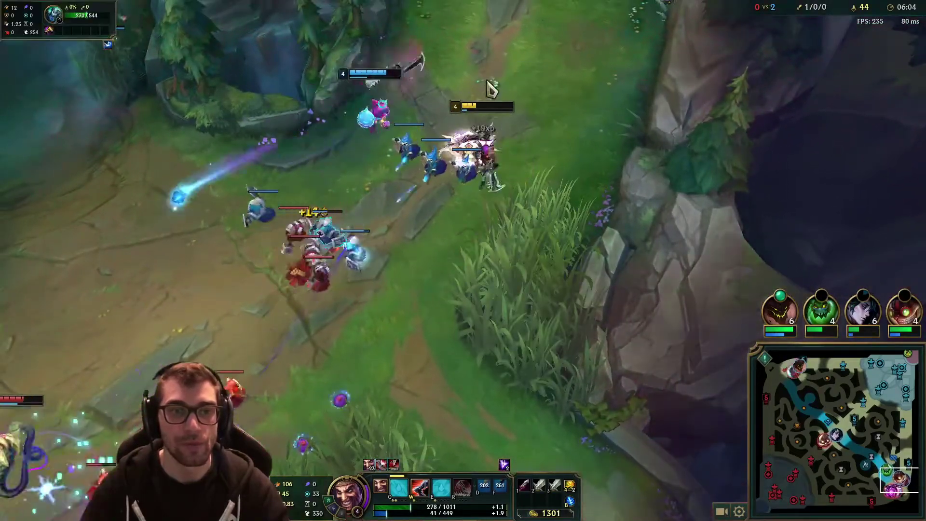
right_click(400, 260)
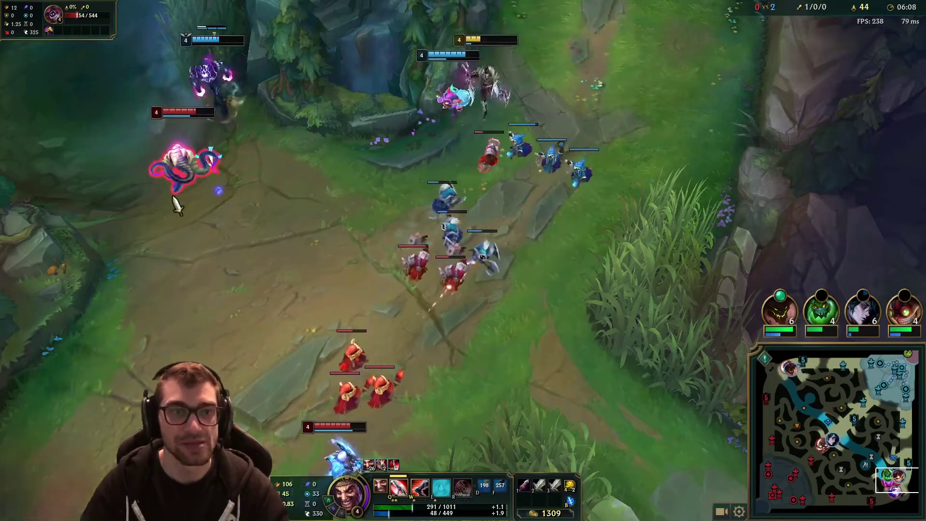
Engage the enemy champion again with W and E.
right_click(176, 205)
key("w")
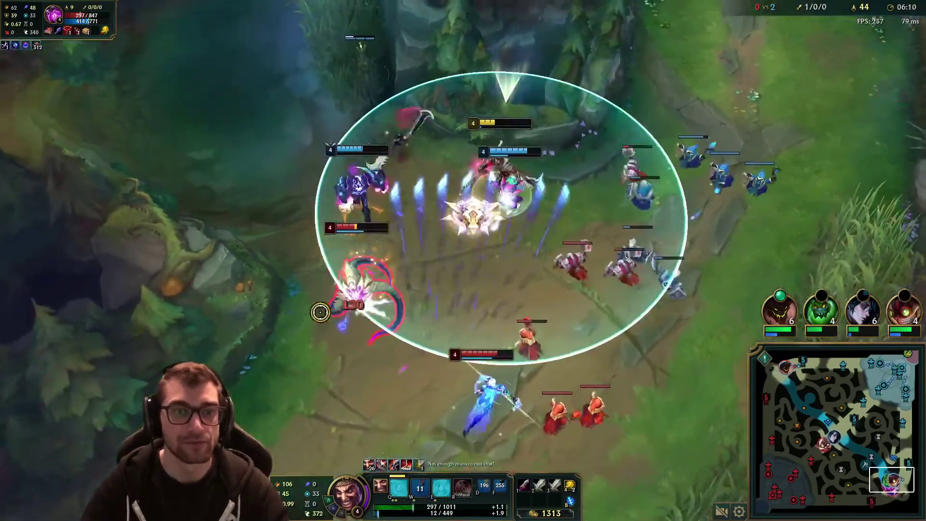
right_click(319, 312)
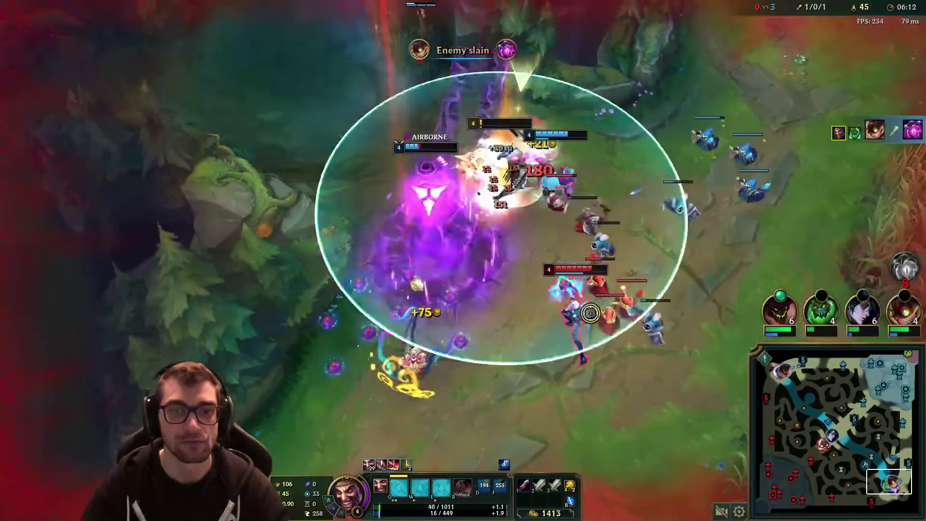
right_click(484, 136)
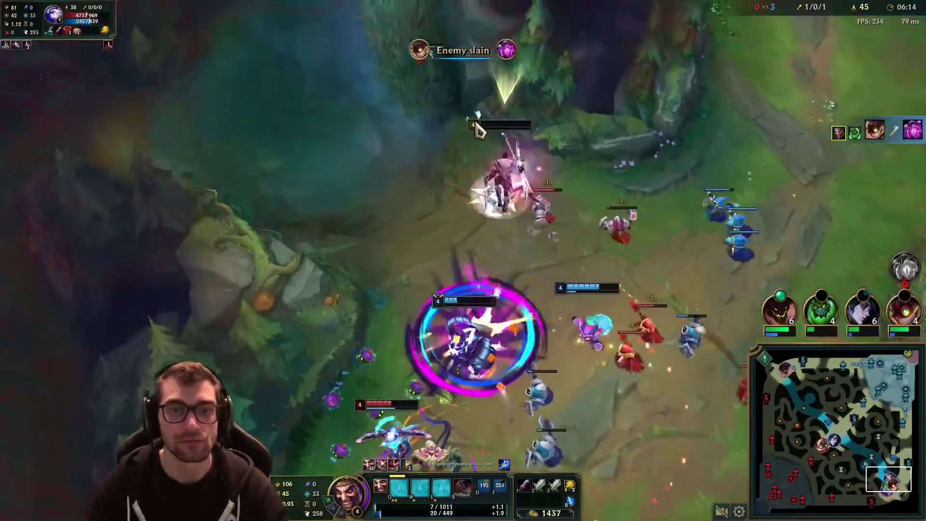
key("e")
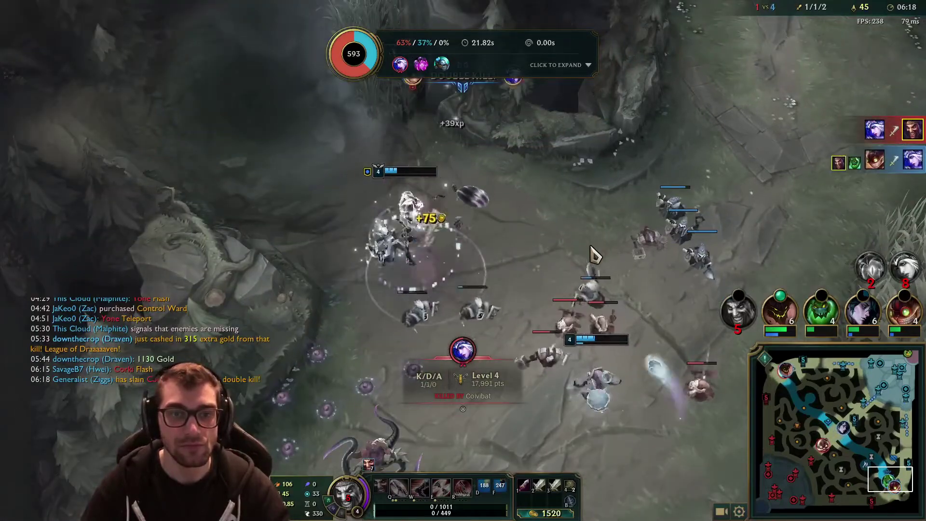
Buy Sheen and a Caulfield's Warhammer from the Essence Reaver build path.
key("Tab")
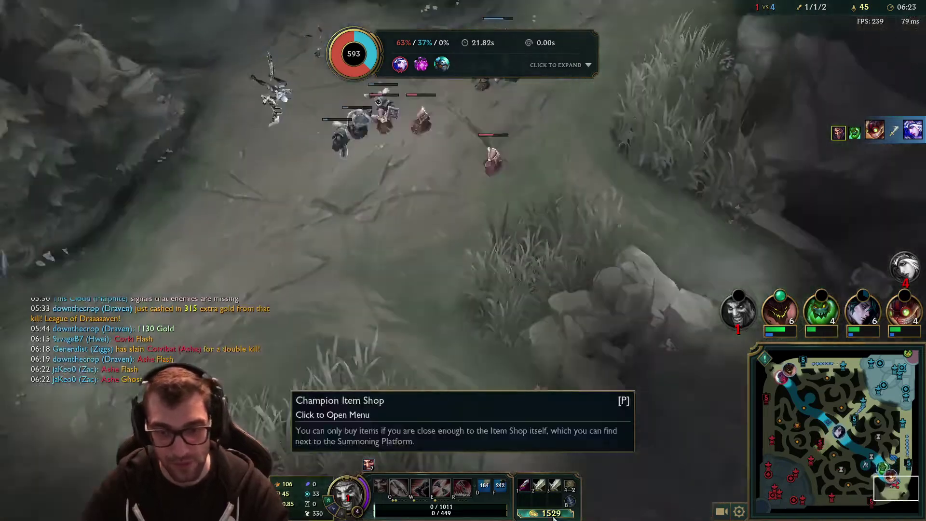
left_click(547, 512)
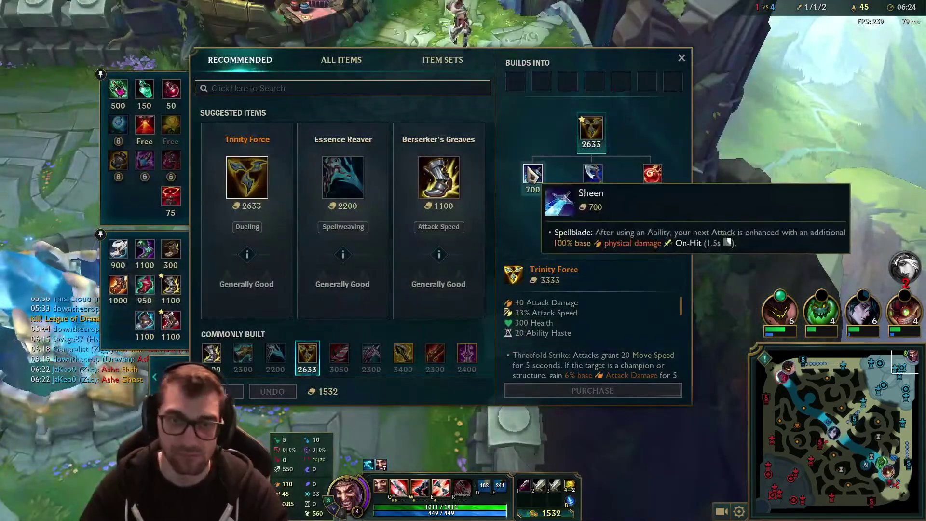
right_click(534, 175)
left_click(342, 177)
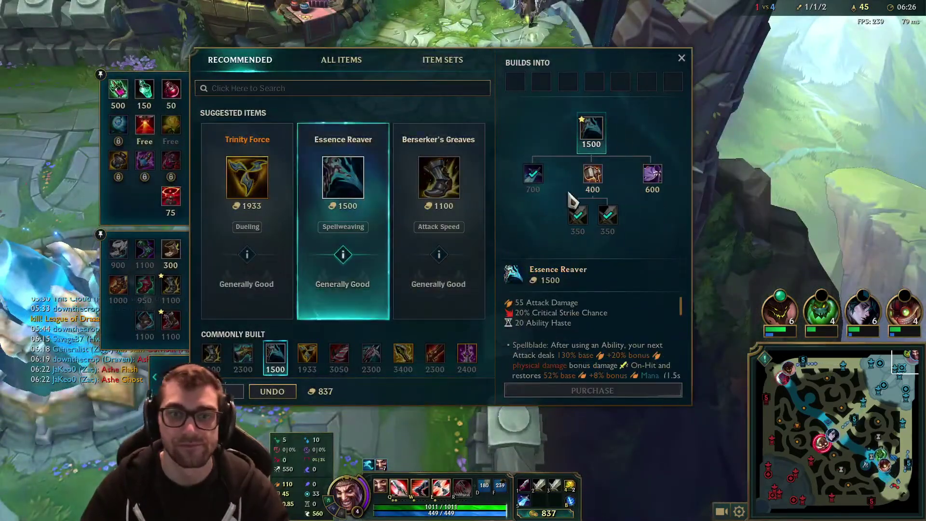
right_click(592, 174)
key("p")
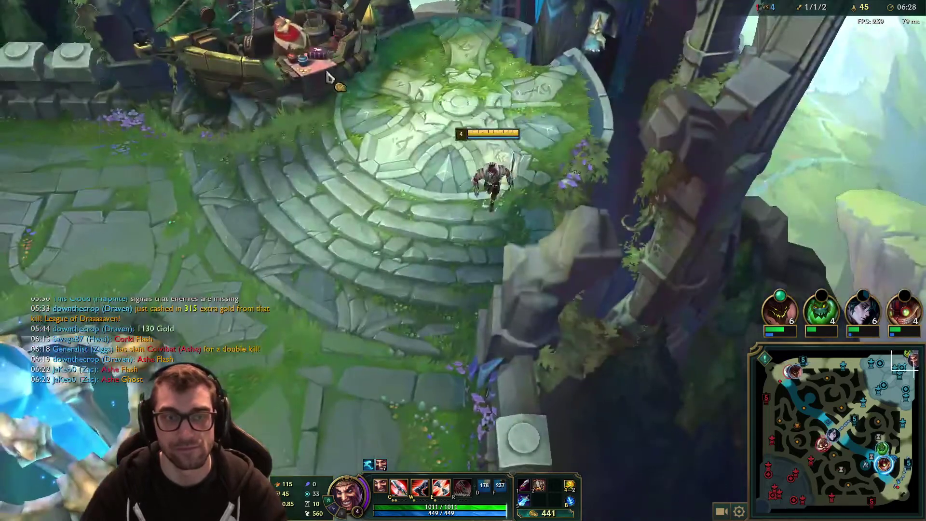
Buy boots for 300 gold and head back to lane.
key("p")
right_click(171, 250)
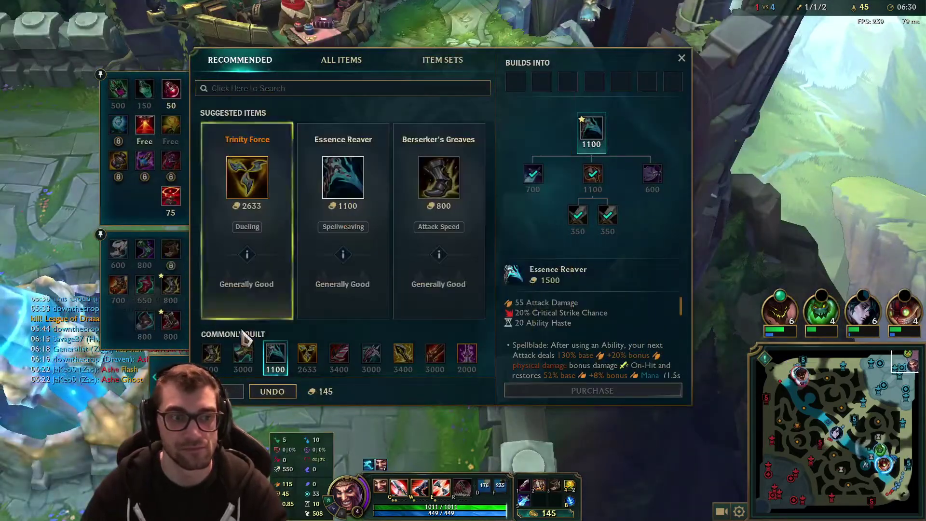
key("p")
key("w")
key("w")
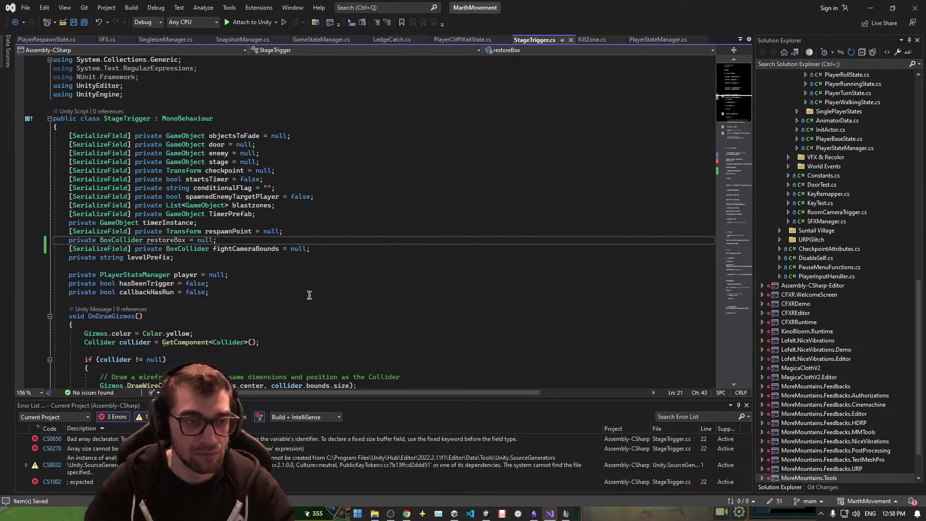
Walk Draven up the lane and check on the fight at the dragon pit.
scroll(309, 295, "down", 10)
key("alt+Tab")
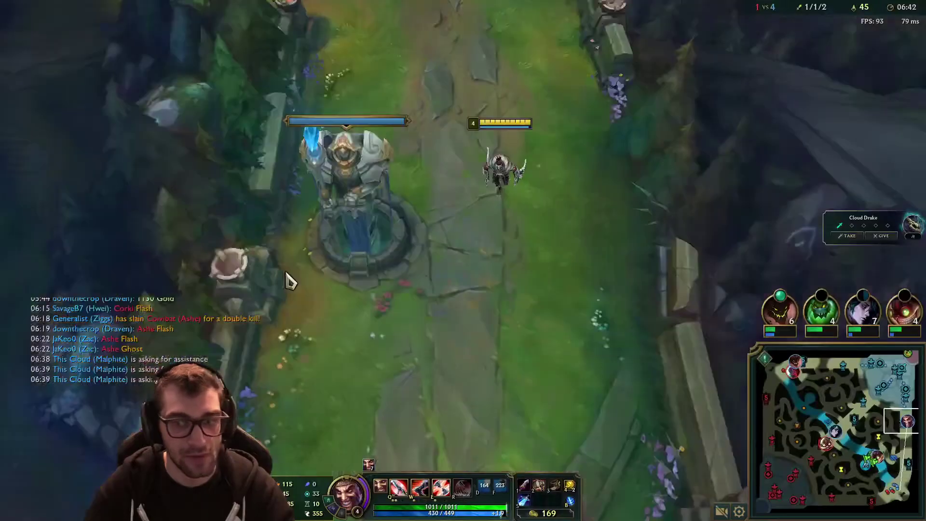
right_click(491, 117)
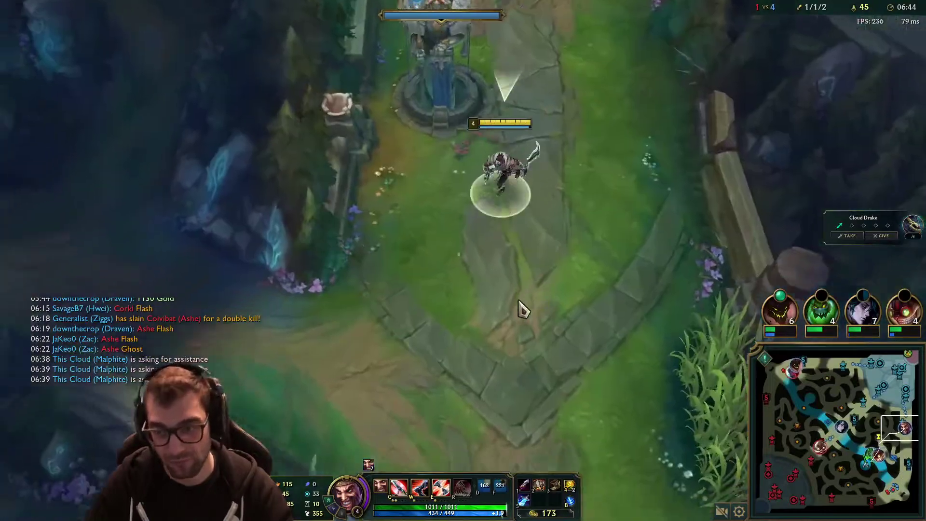
left_click(875, 459)
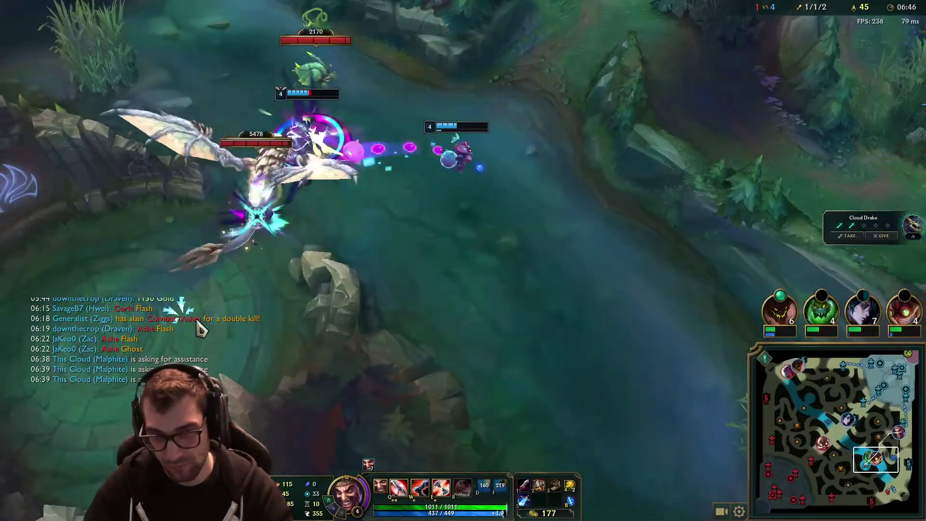
key("space")
Add a new line starting with 'rest' inside the fightCameraBounds null check in StageTrigger.cs.
key("alt+Tab")
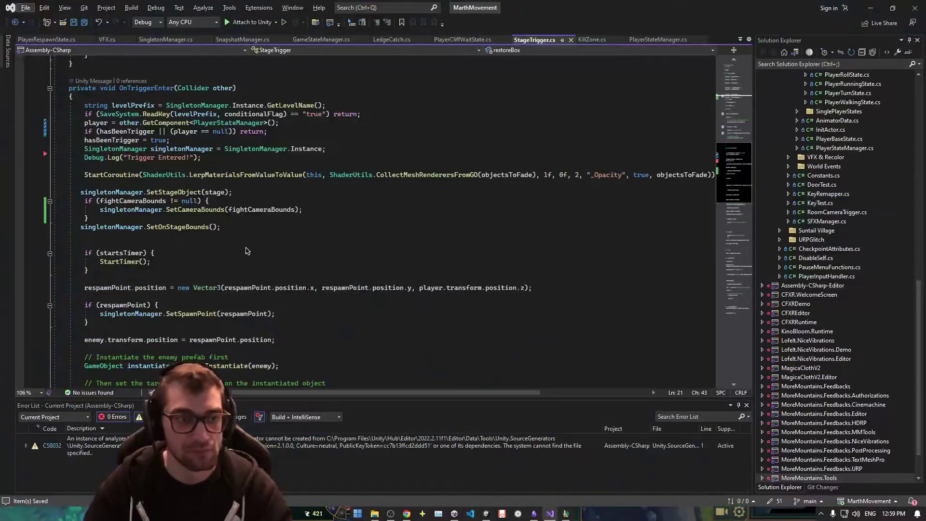
key("Return")
type("restoreBox =")
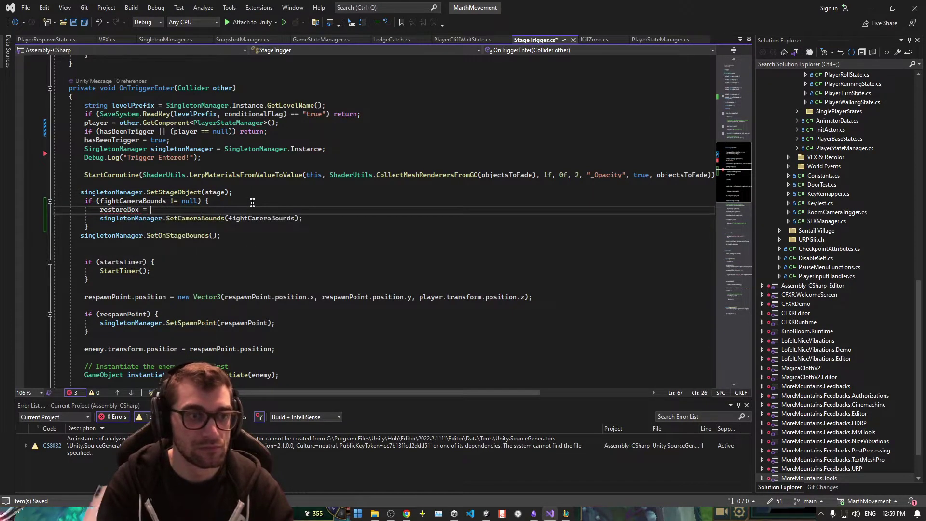
key("alt+Tab")
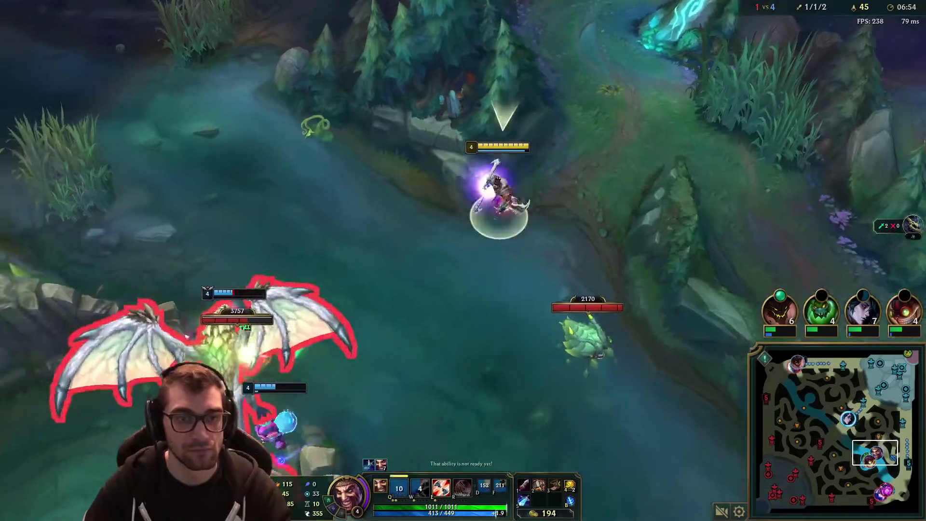
Cast Q in the river fight and attack the Cloud Drake until it is slain.
key("q")
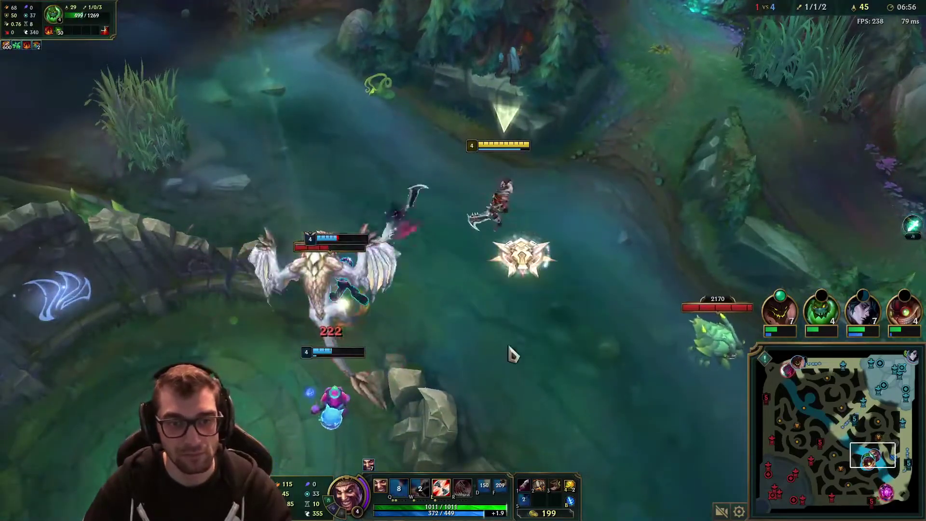
right_click(562, 326)
right_click(488, 331)
right_click(341, 271)
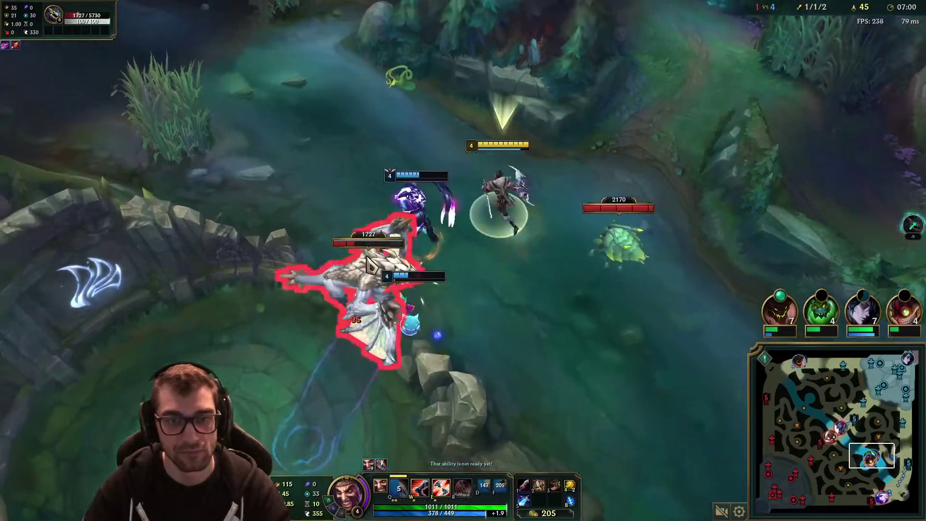
right_click(354, 209)
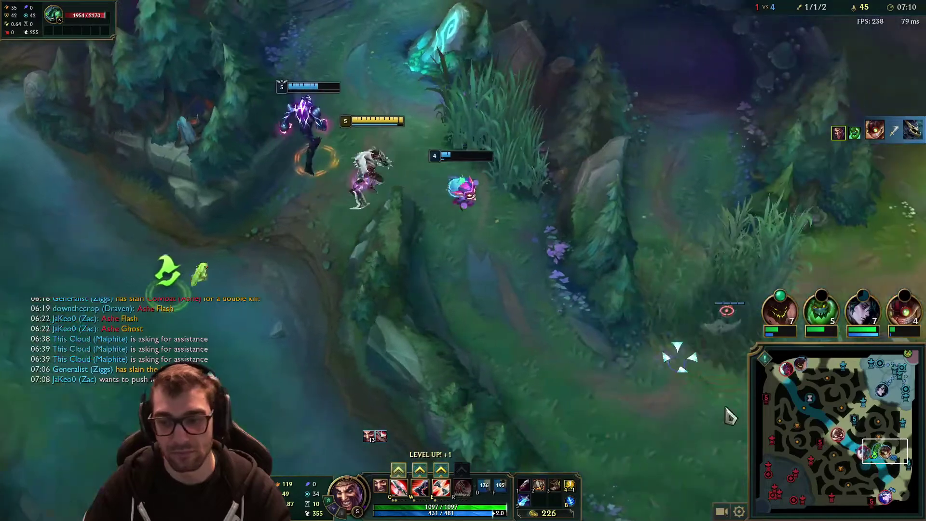
key("space")
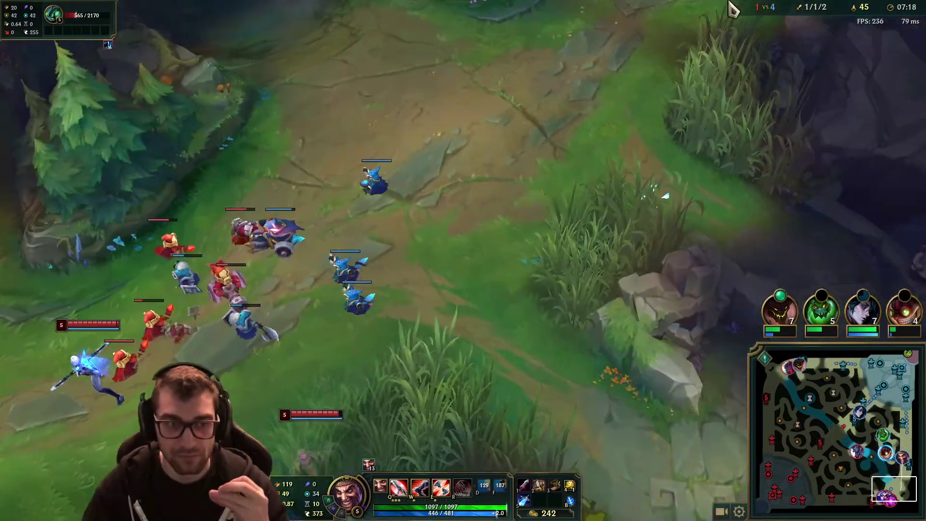
Walk Draven into the jungle and destroy the enemy ward by the jungle wall.
right_click(679, 310)
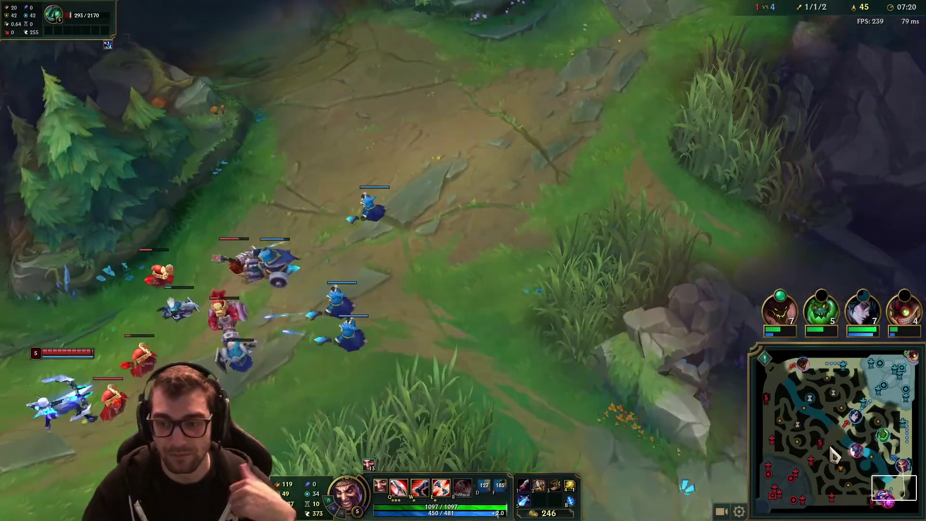
left_click(851, 458)
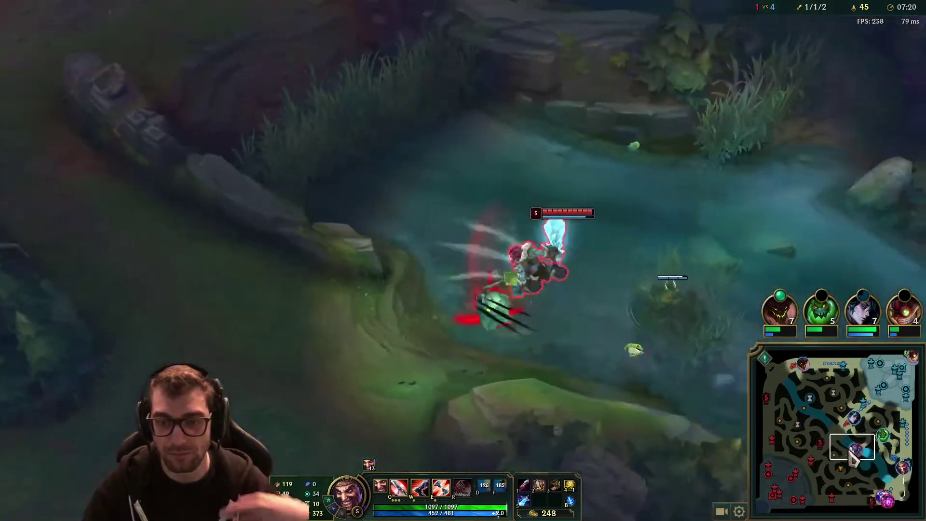
key("space")
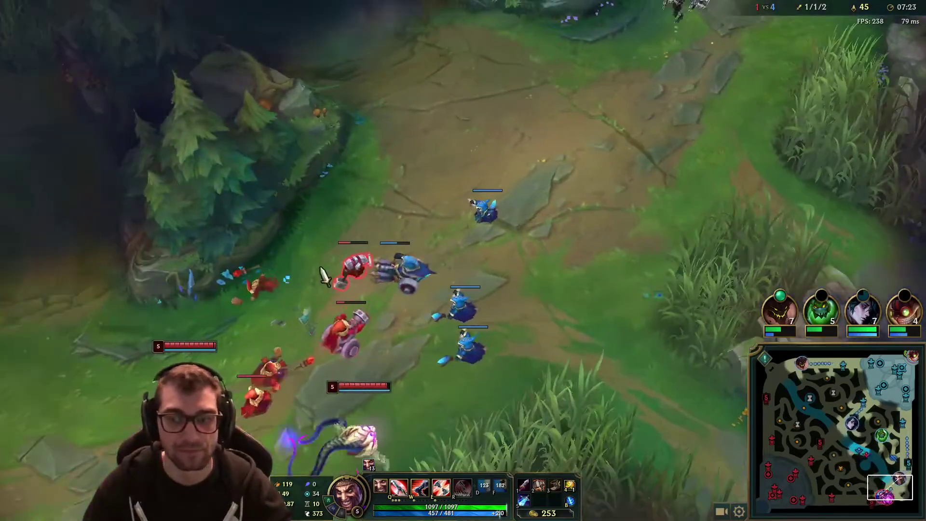
right_click(310, 258)
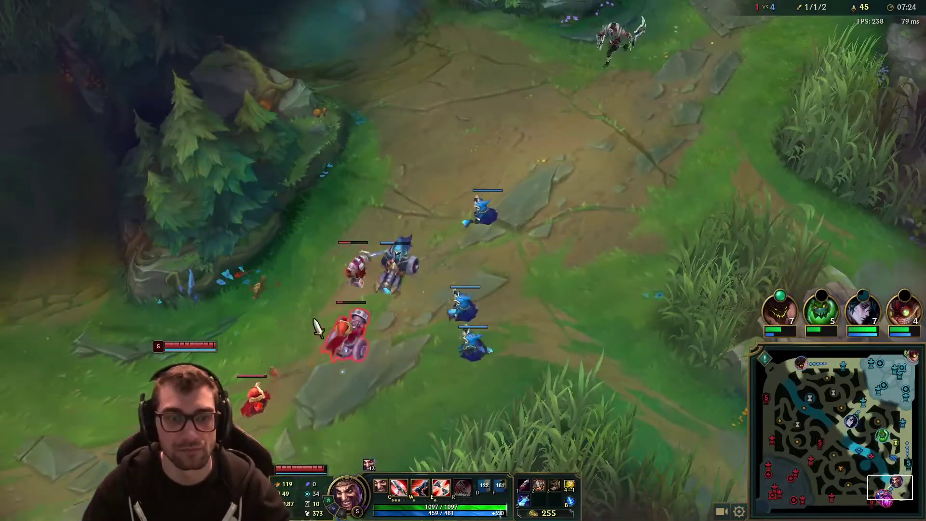
right_click(635, 44)
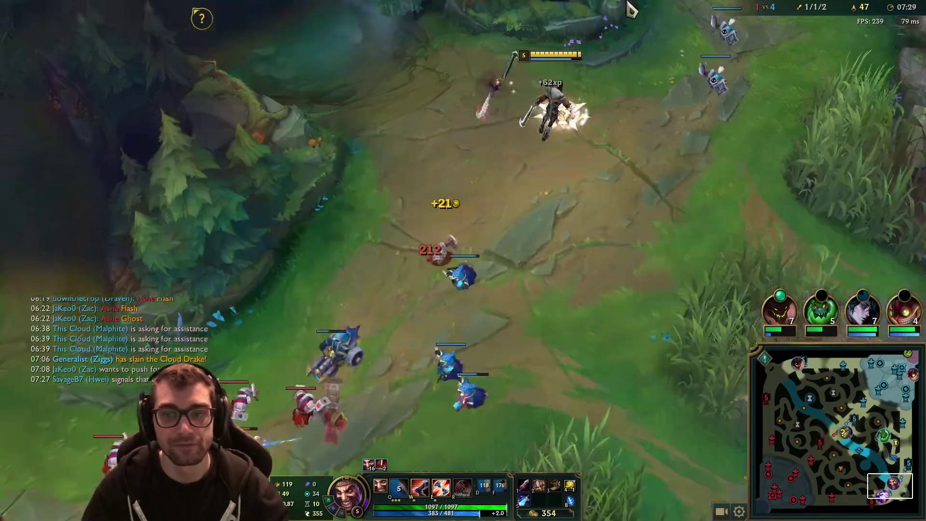
right_click(629, 159)
right_click(382, 108)
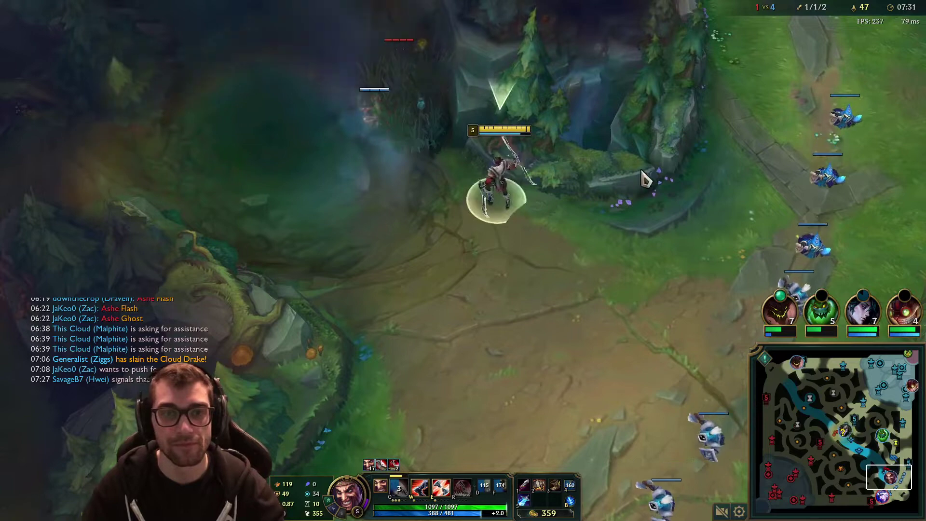
right_click(391, 92)
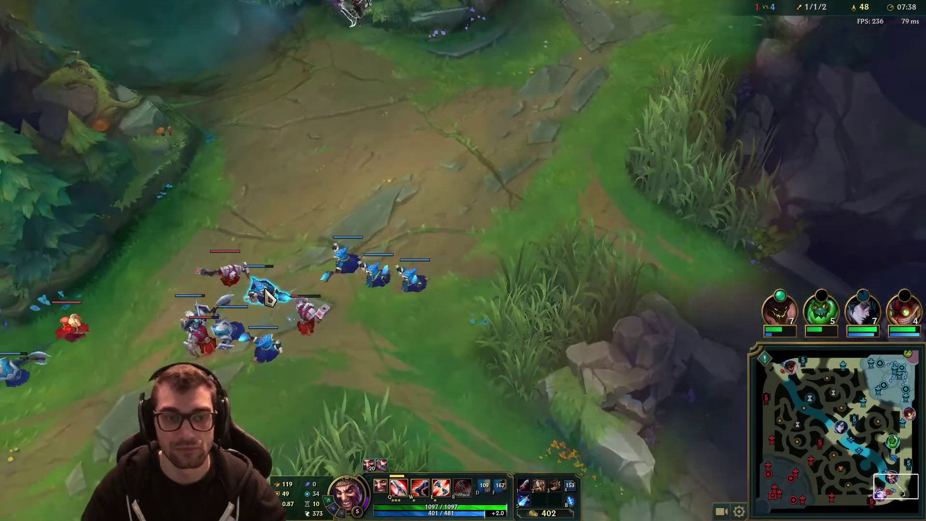
Return to the bottom-lane minion wave, cast W, and attack an enemy minion.
right_click(505, 316)
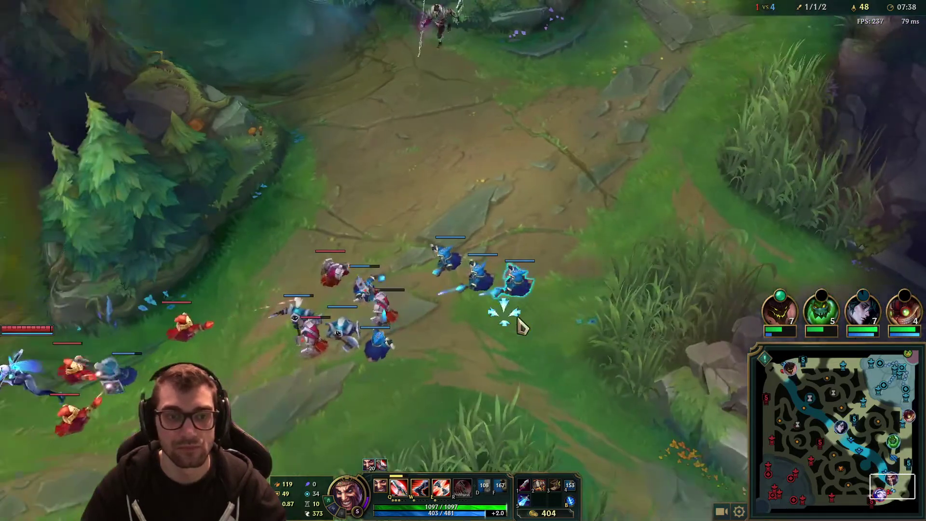
key("w")
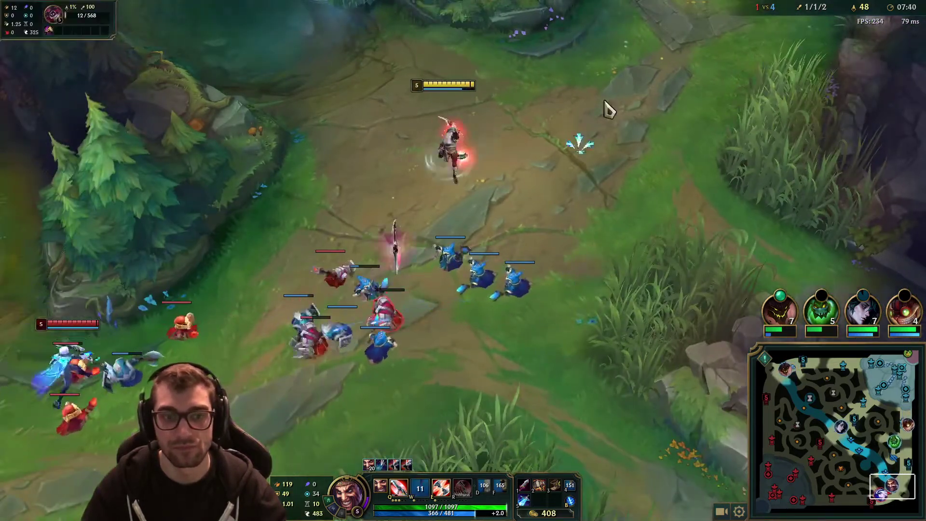
right_click(608, 108)
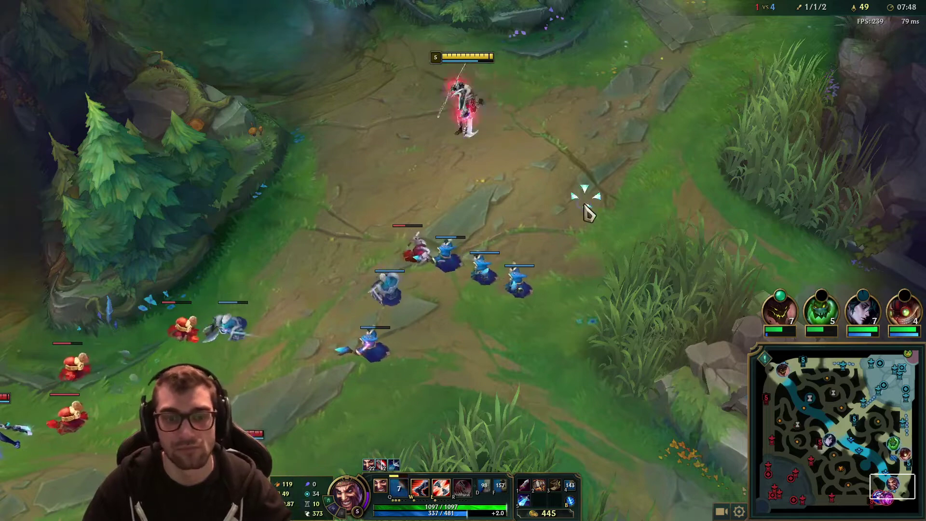
right_click(446, 179)
right_click(431, 252)
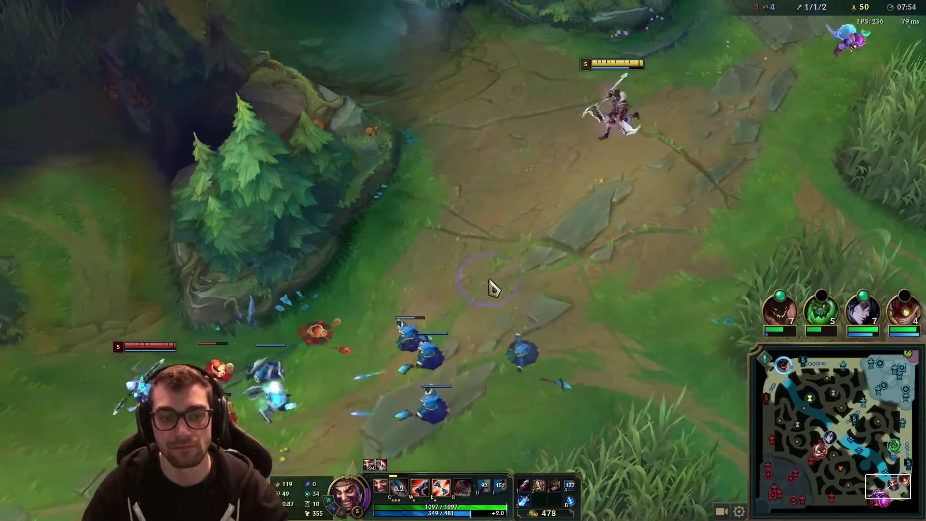
right_click(397, 377)
Keep fighting in bot lane with W-empowered attacks on minions, then Q the enemy champion.
key("w")
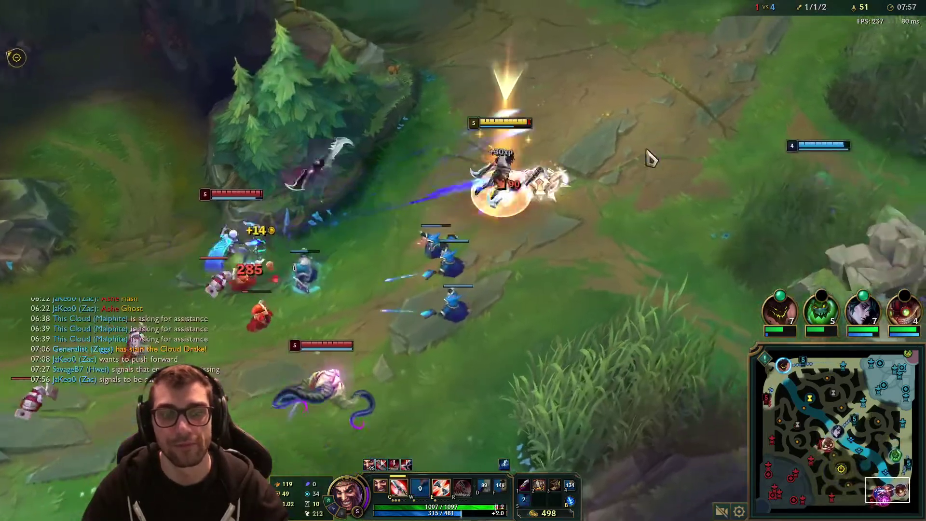
right_click(419, 155)
right_click(284, 369)
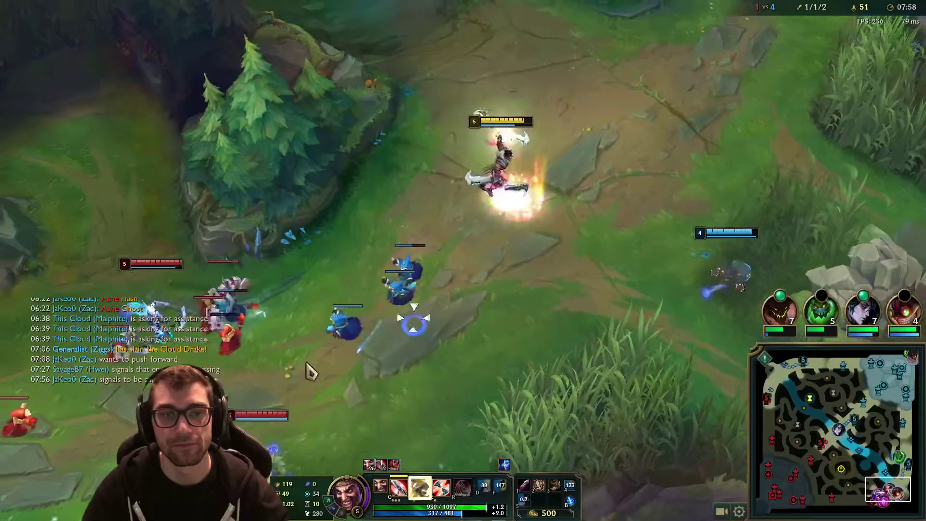
left_click(298, 265)
right_click(614, 141)
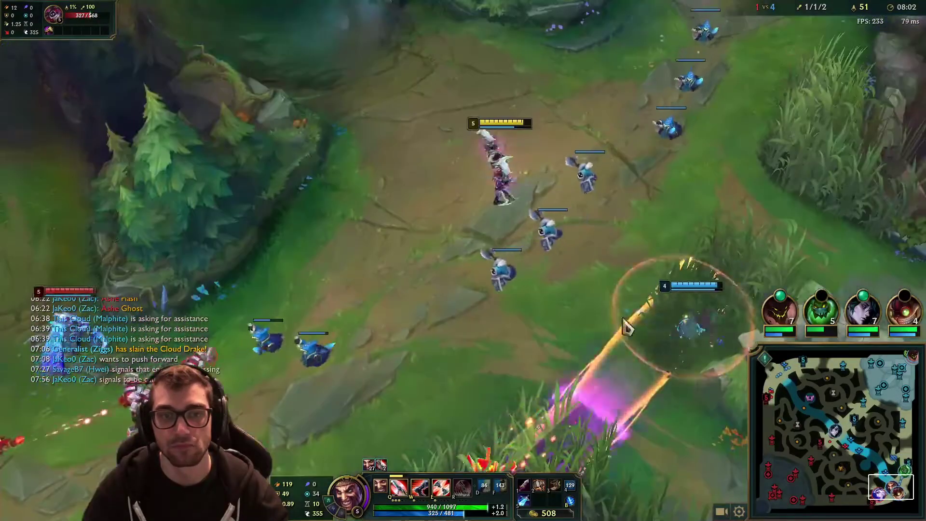
right_click(708, 247)
key("w")
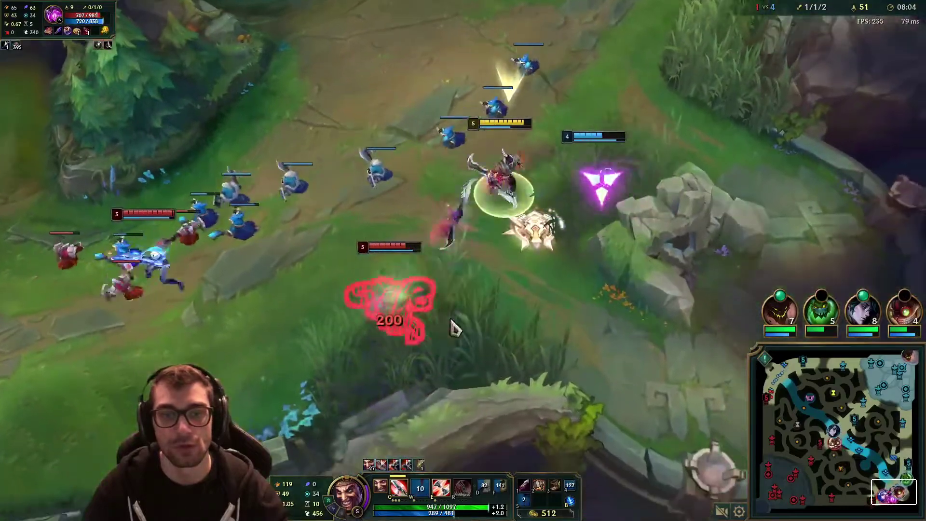
right_click(639, 294)
key("q")
key("q")
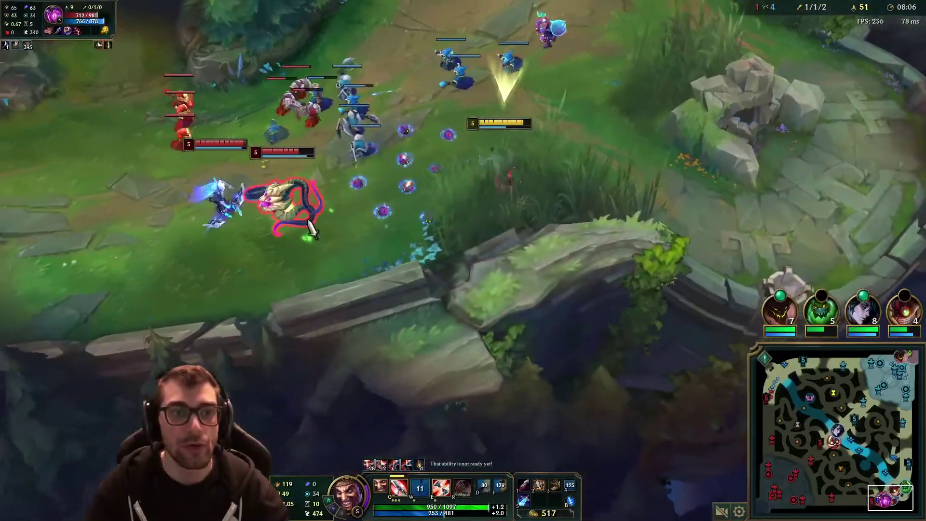
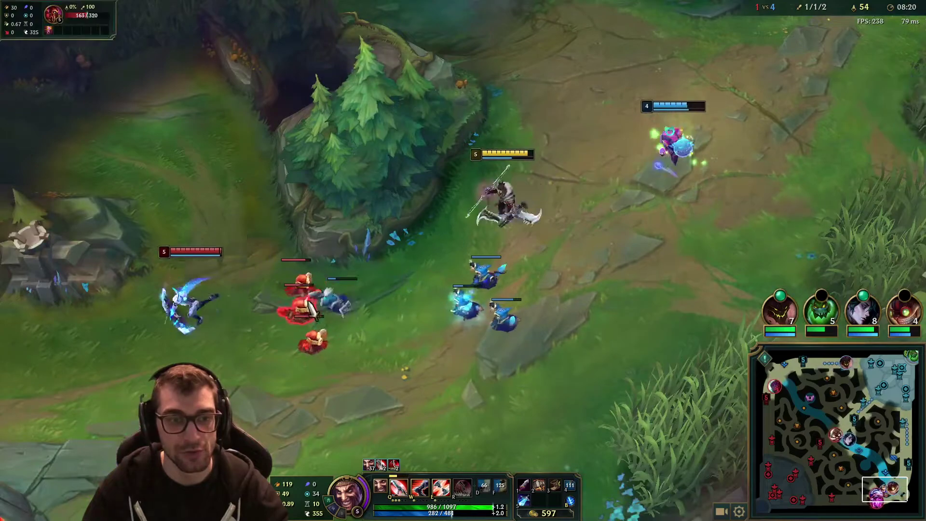
Learn the ultimate, charge into the bot-lane fight with Q and W, and attack the nearest enemy.
key("ctrl+r")
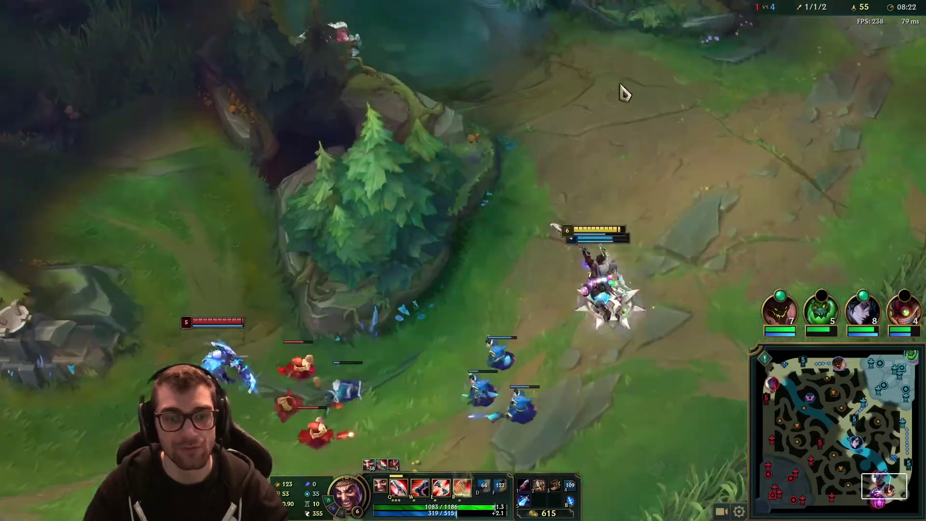
right_click(773, 108)
key("q")
key("w")
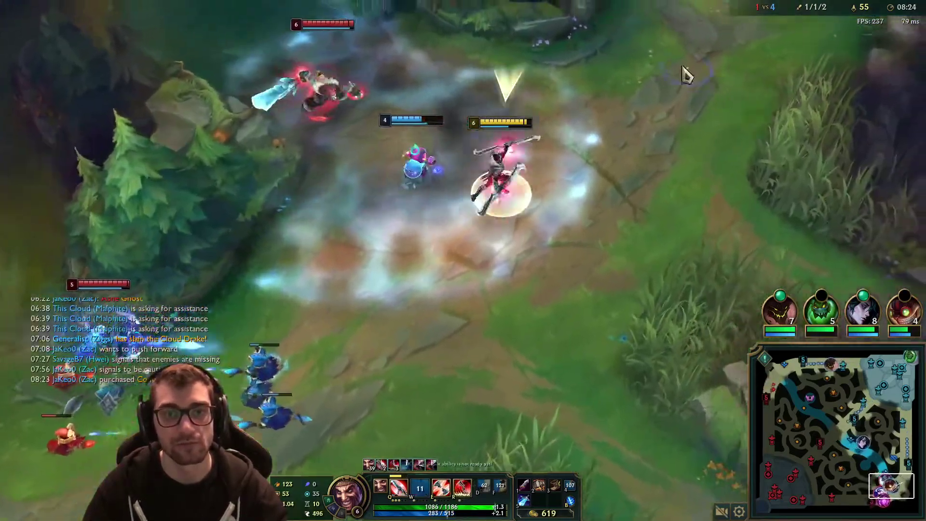
right_click(506, 101)
right_click(582, 128)
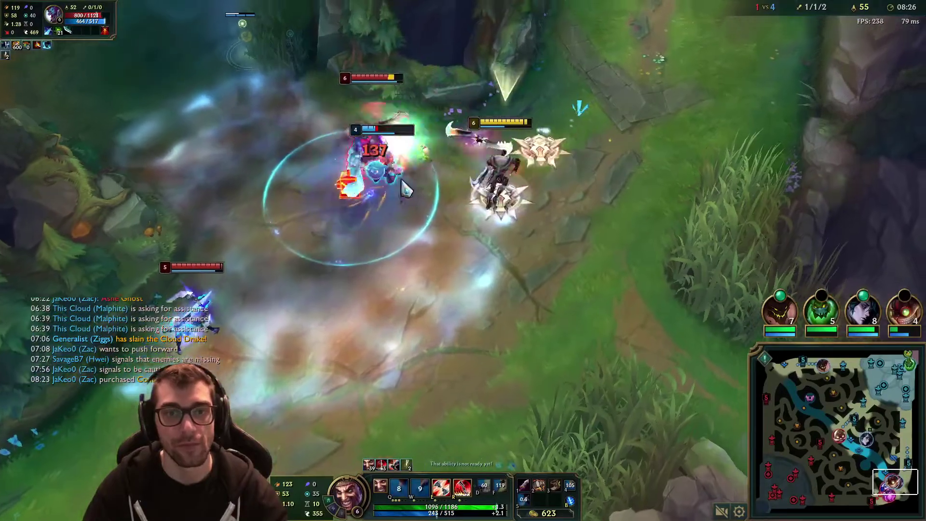
right_click(615, 88)
Chase the enemies with E, W and R to secure a kill before dying.
key("e")
key("w")
key("r")
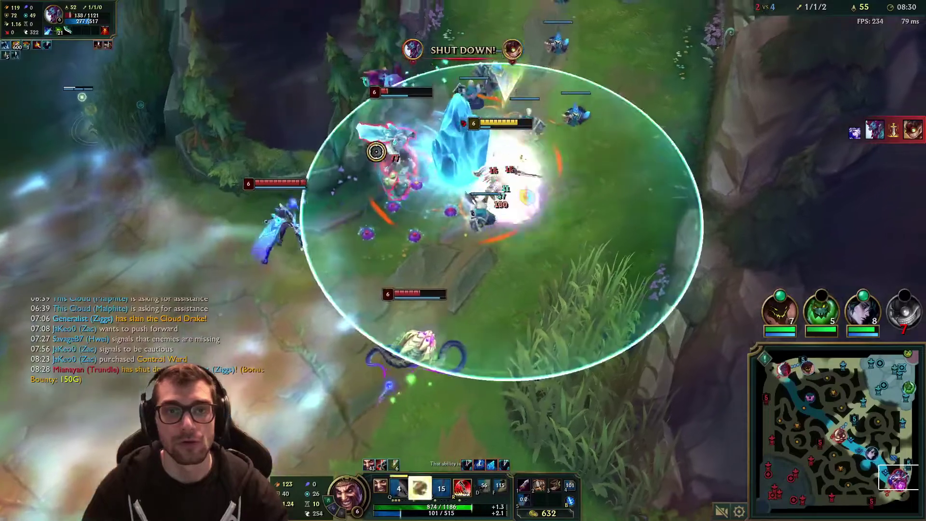
right_click(617, 74)
key("w")
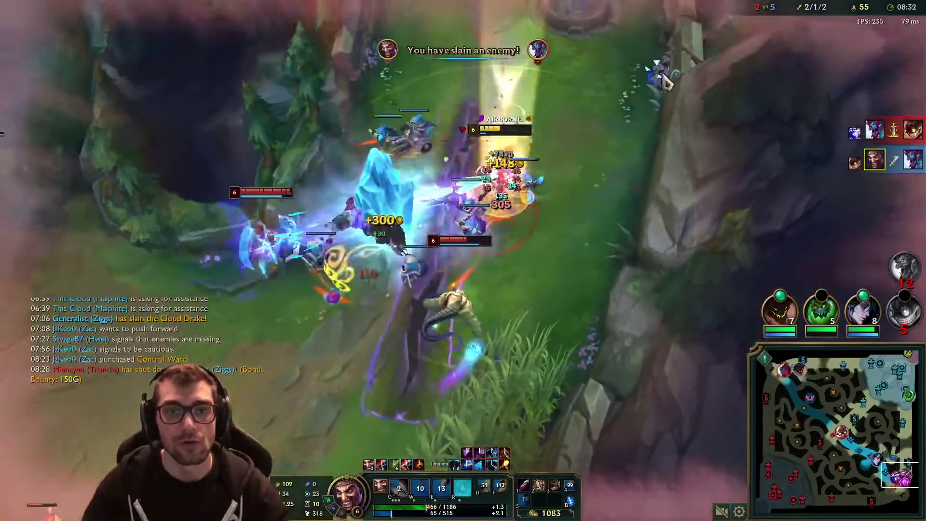
right_click(678, 70)
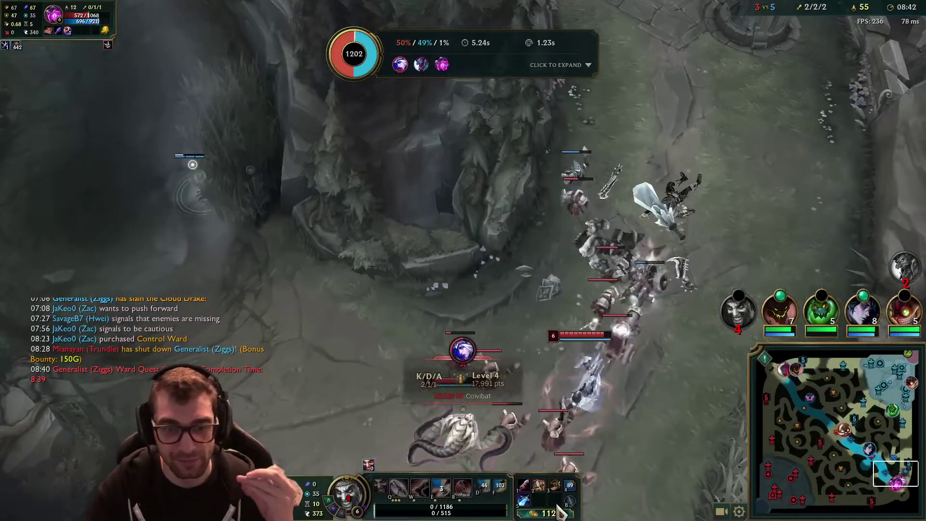
Buy Essence Reaver from the item shop.
left_click(558, 510)
right_click(583, 134)
key("Escape")
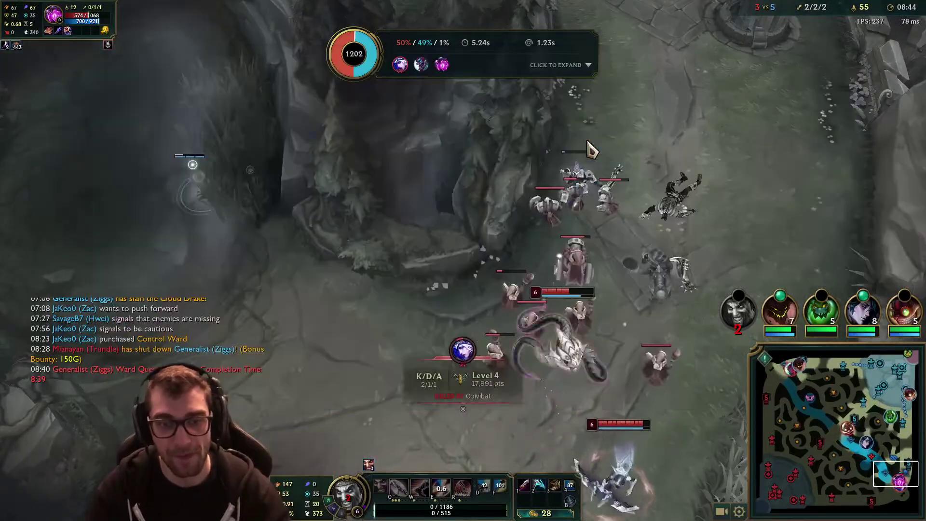
Check the scoreboard and scout the bottom lane and river, then recentre on the champion.
key("Tab")
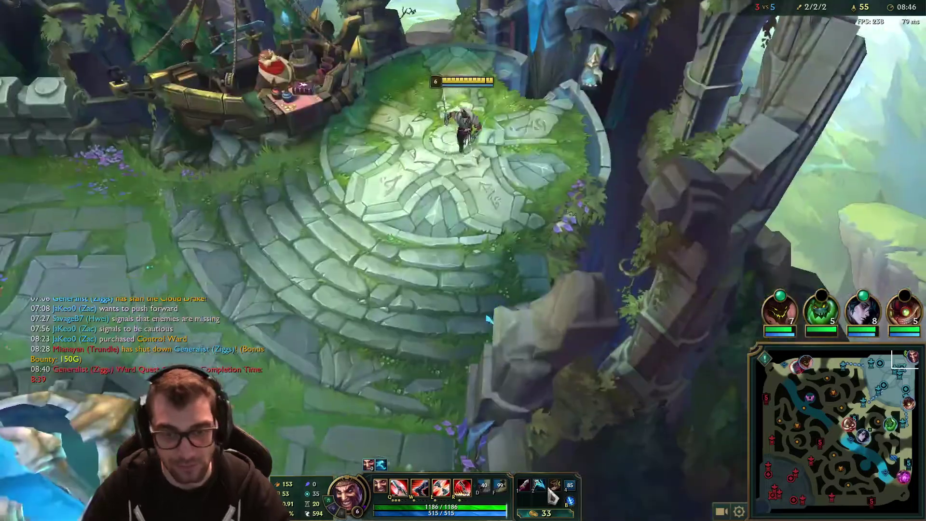
left_click(898, 474)
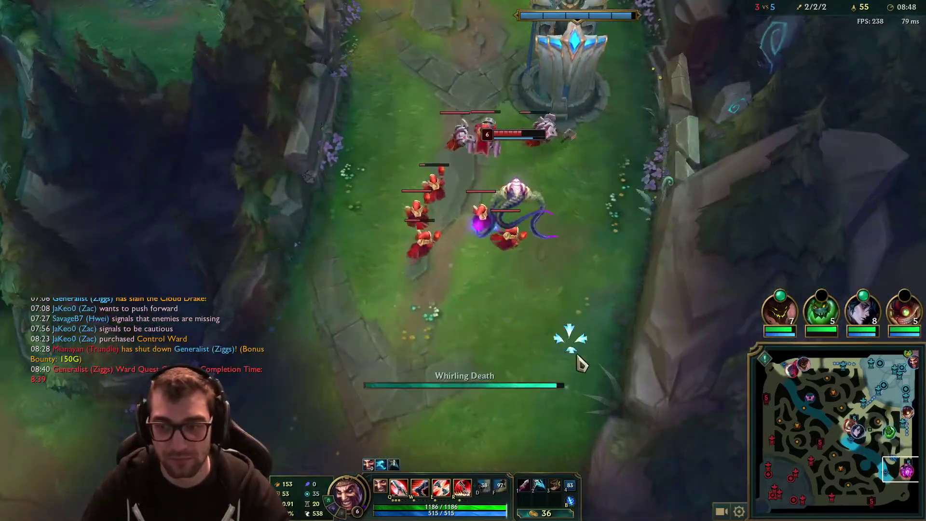
left_click_drag(822, 439, 863, 441)
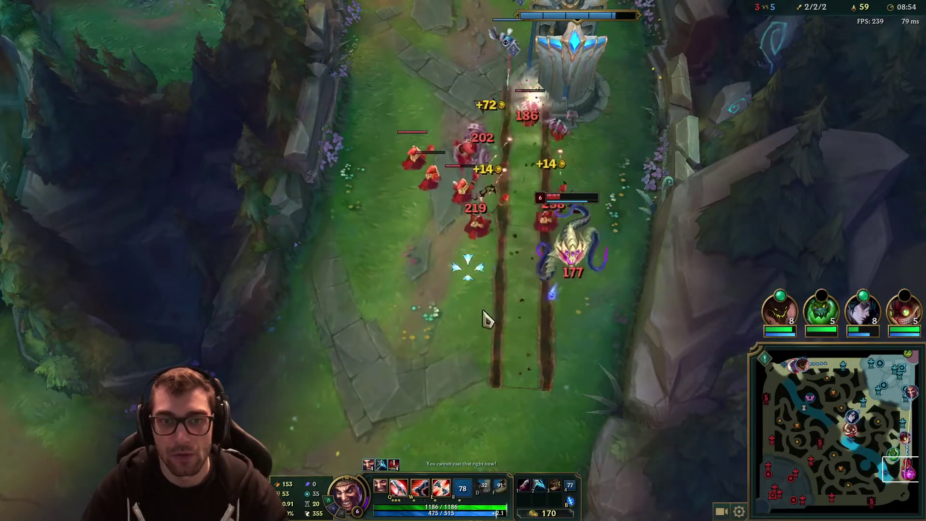
key("space")
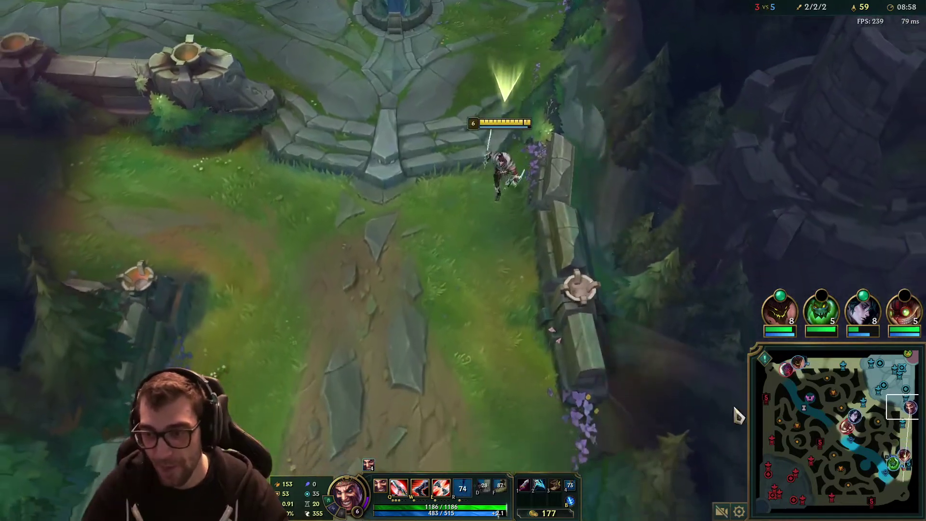
left_click(905, 501)
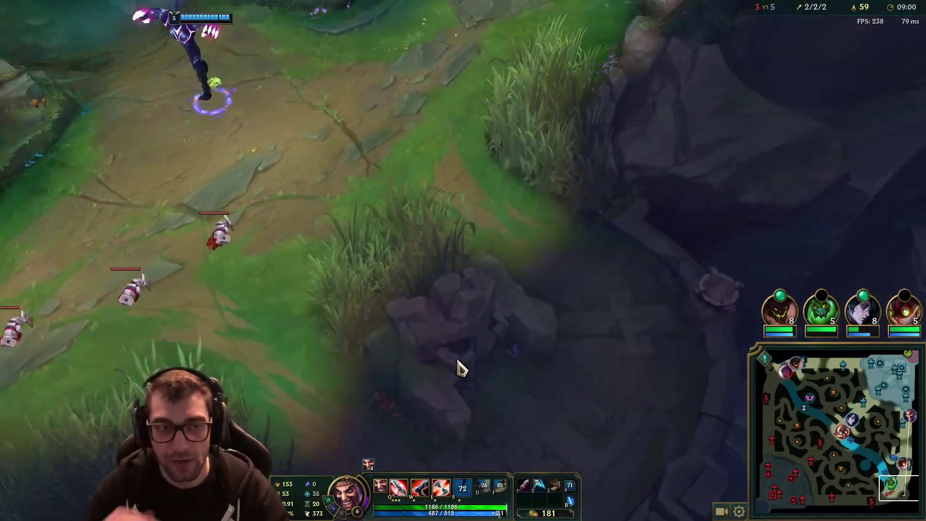
key("space")
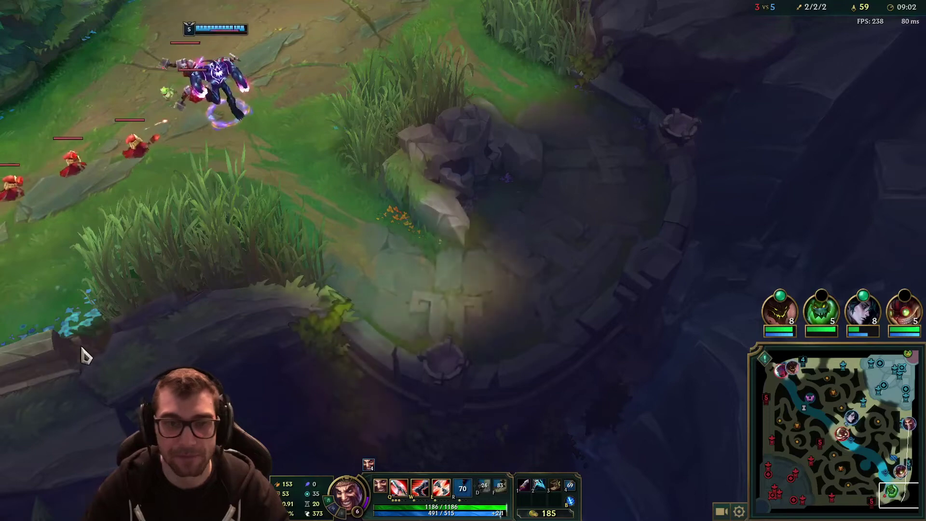
key("space")
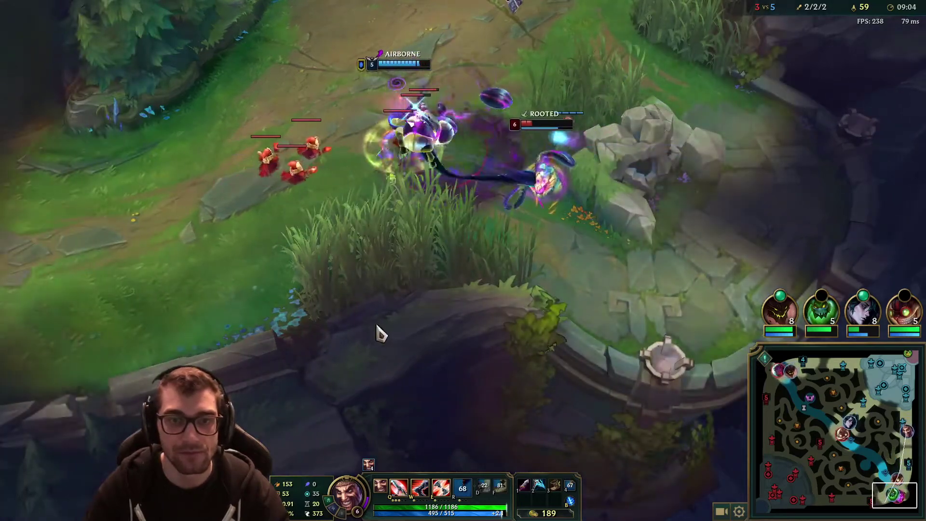
Review the scoreboard and Heal spell details, then move down-left toward the minion wave.
key("Tab")
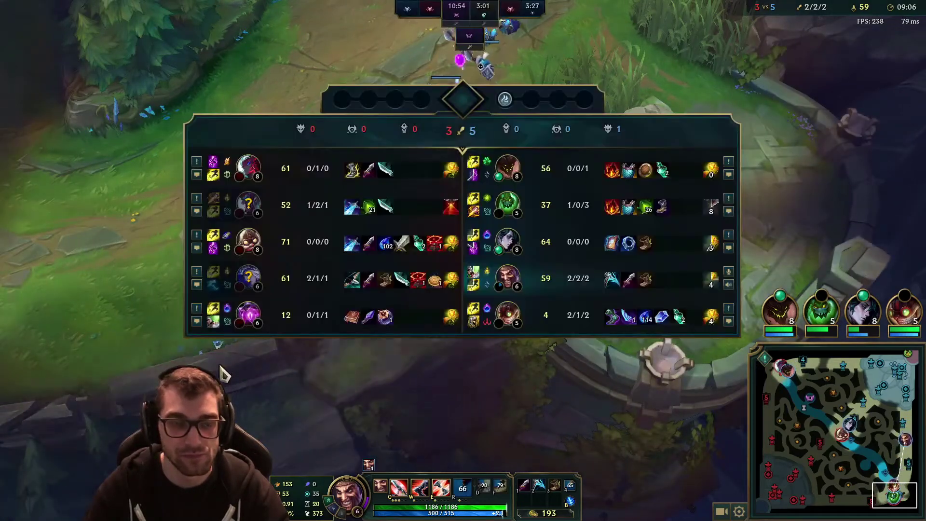
left_click(215, 323)
right_click(119, 381)
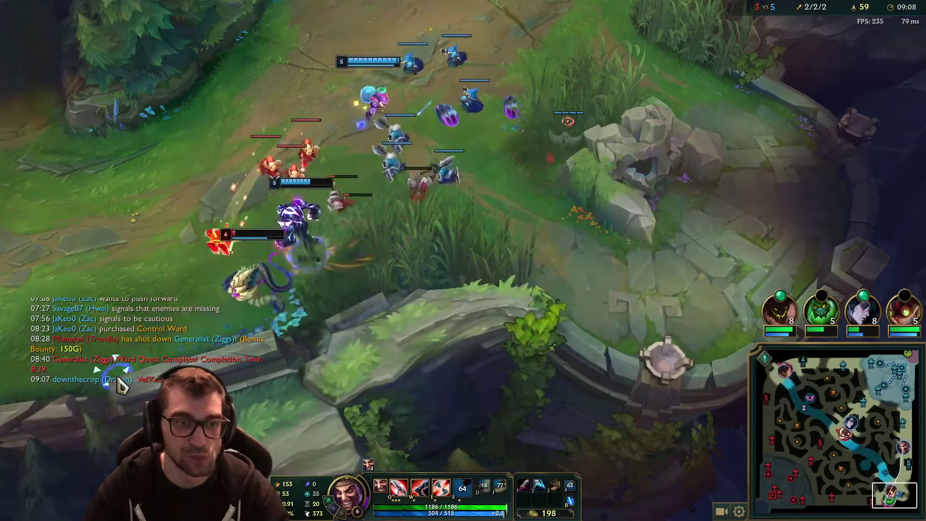
key("F2")
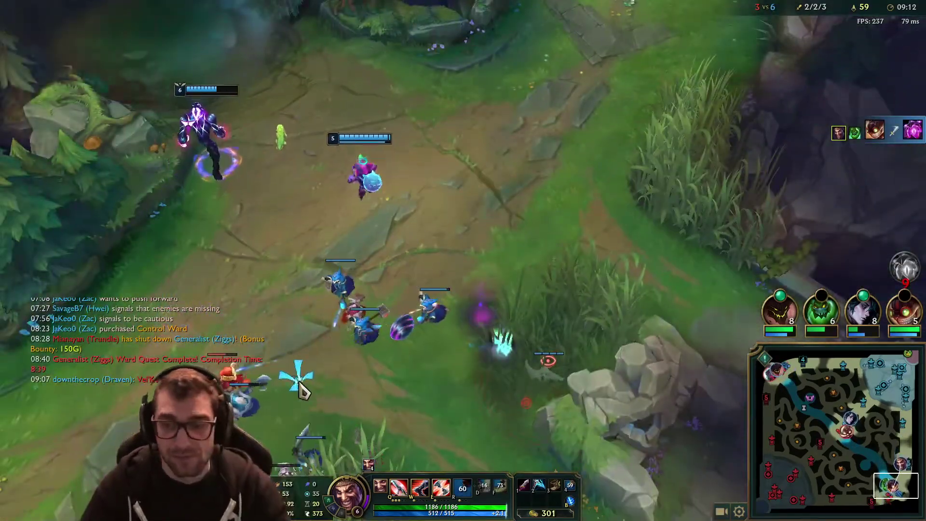
key("Tab")
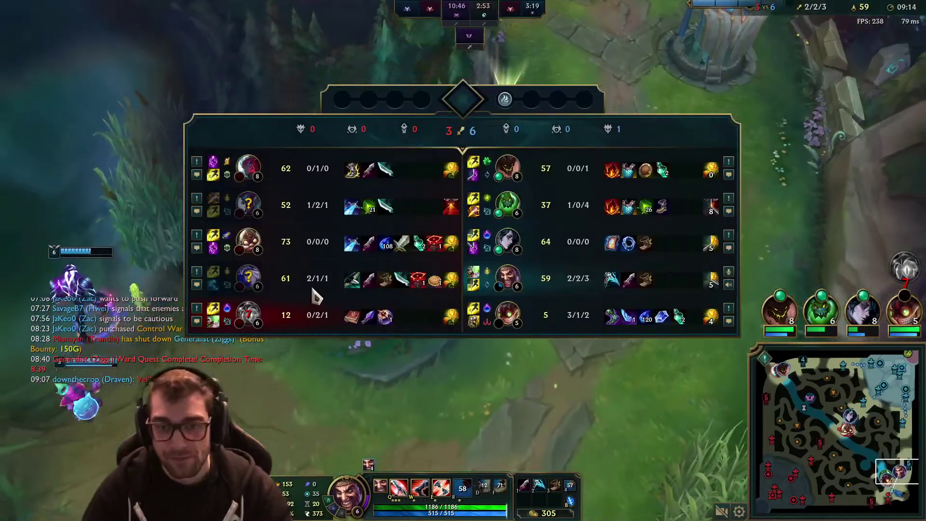
key("F2")
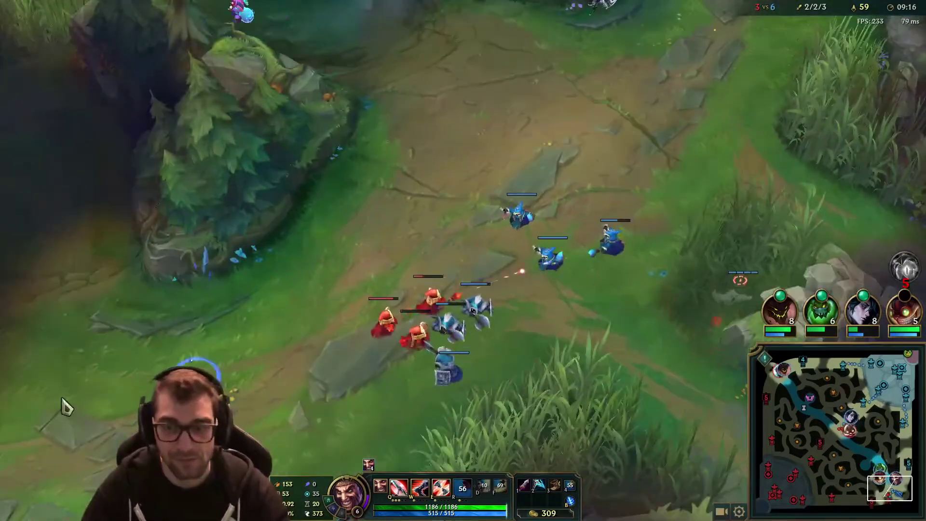
Spin axes with Q and W and push the minion wave toward the enemy turret.
key("q")
key("w")
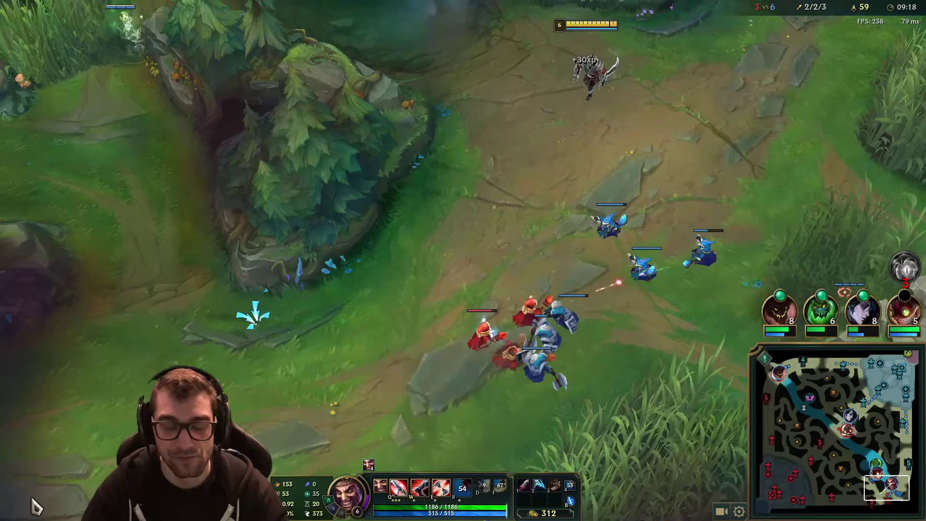
right_click(422, 311)
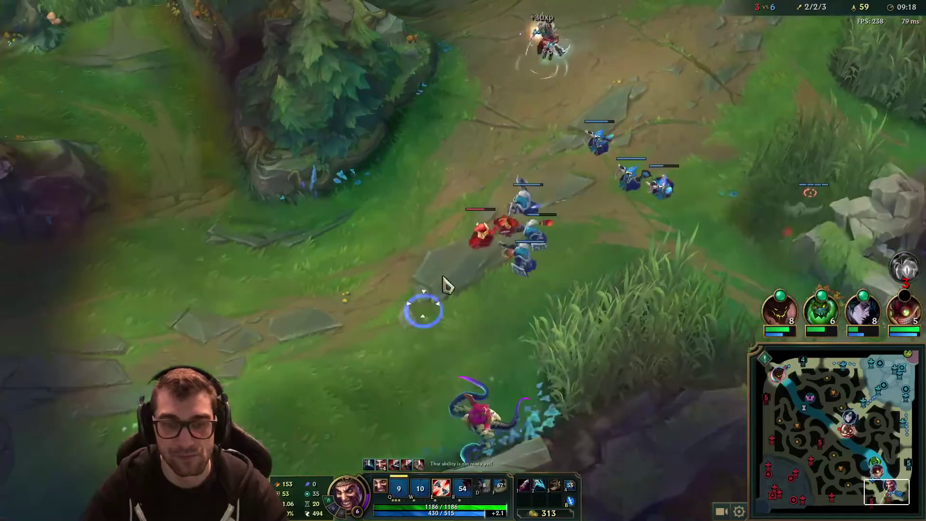
left_click(419, 247)
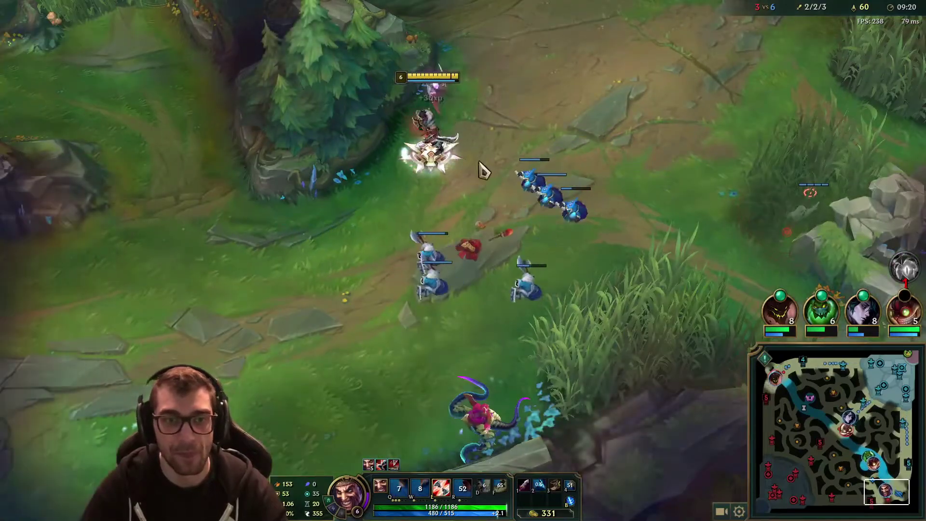
right_click(479, 212)
right_click(434, 324)
key("w")
right_click(593, 299)
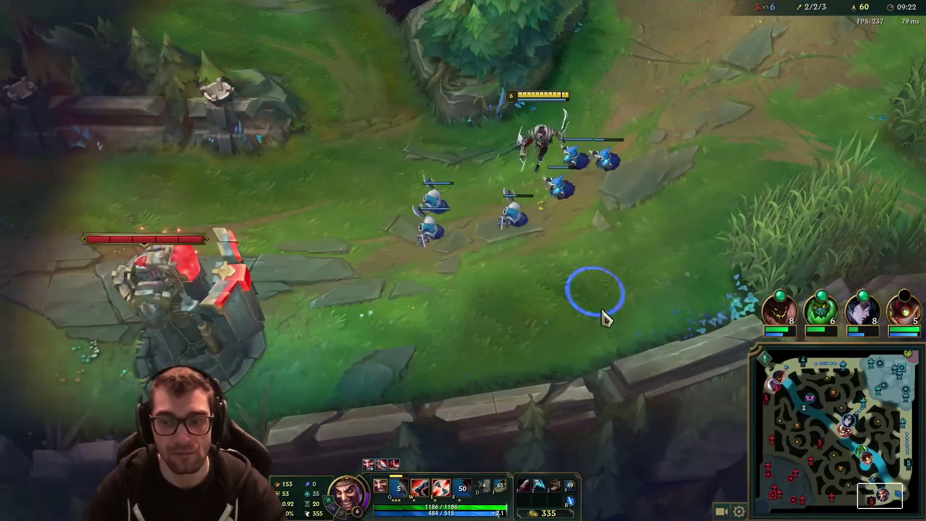
right_click(331, 323)
left_click(231, 336)
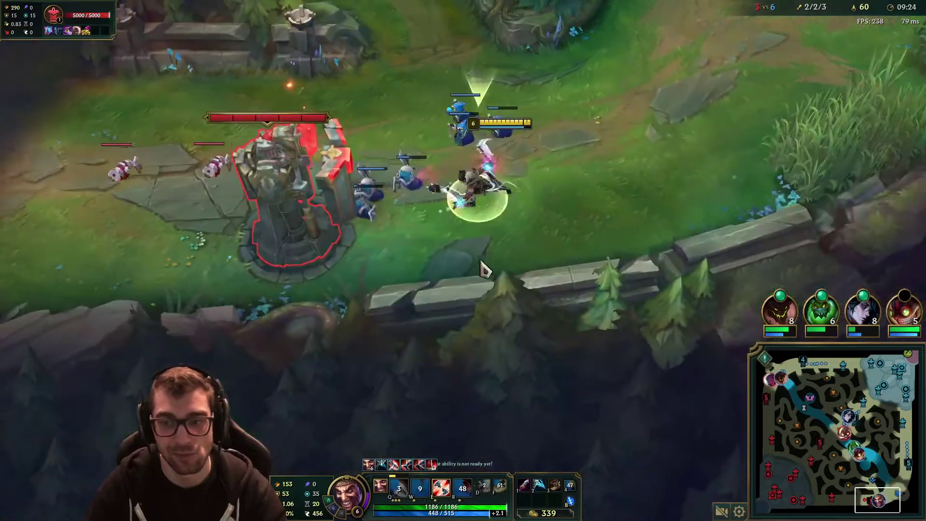
right_click(484, 327)
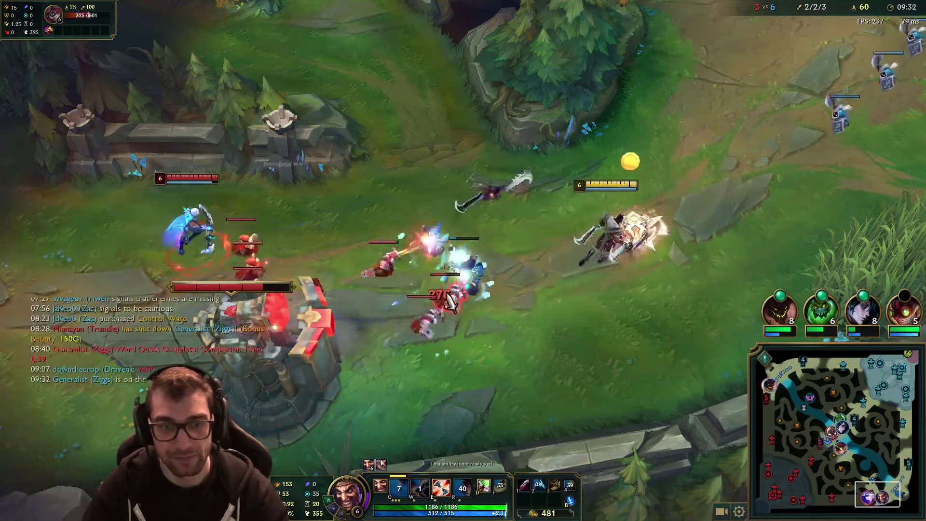
Catch axes while moving up-right, engage the enemy champion, then back off.
right_click(703, 183)
key("w")
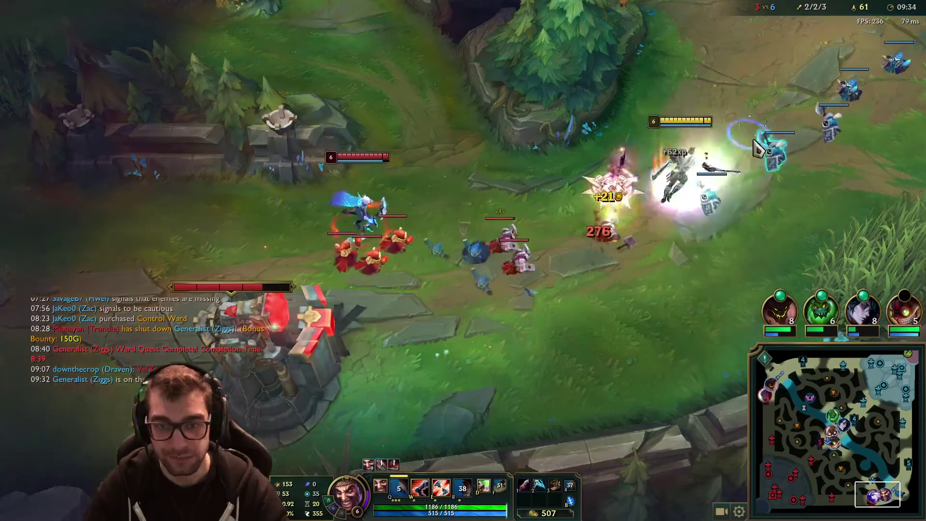
right_click(576, 166)
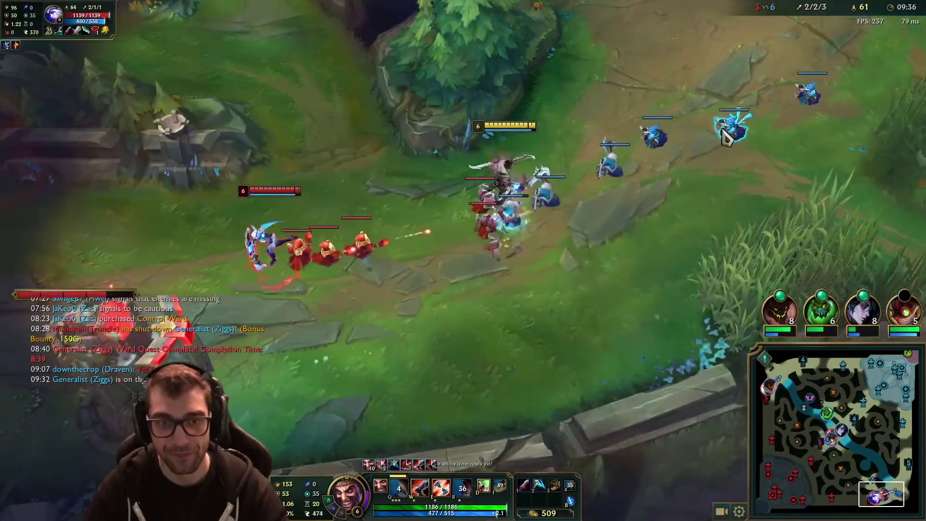
right_click(670, 102)
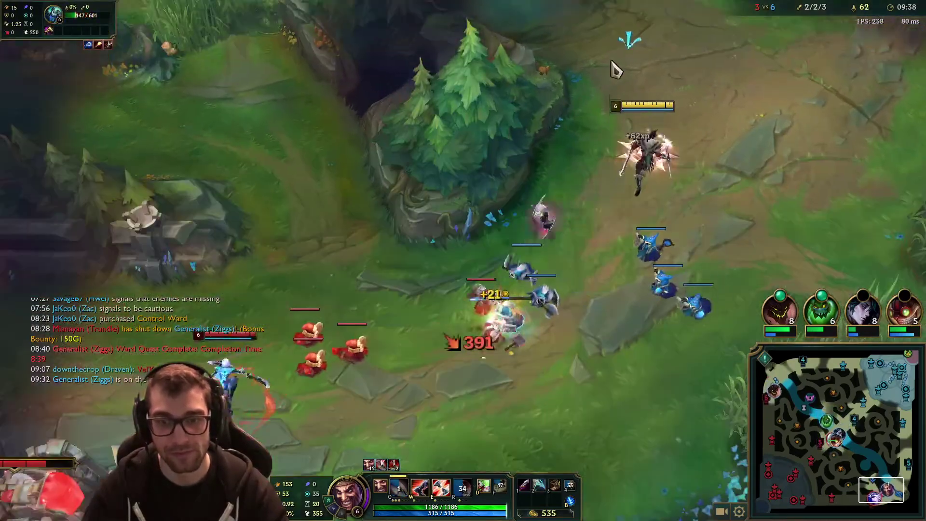
right_click(680, 62)
key("space")
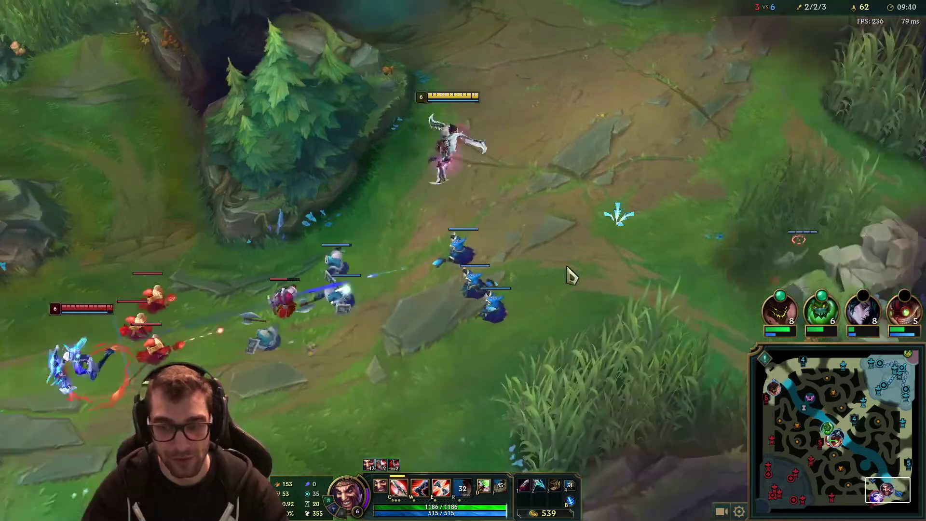
right_click(280, 273)
right_click(554, 145)
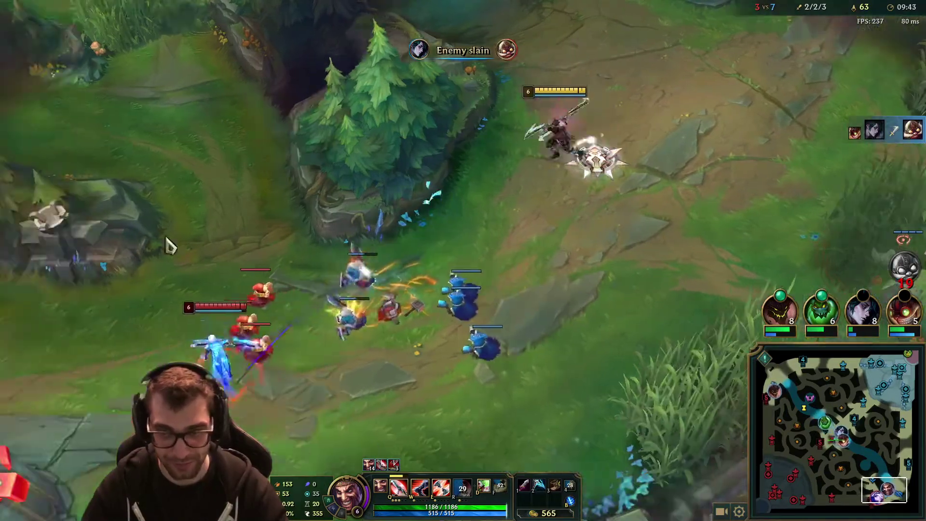
right_click(166, 245)
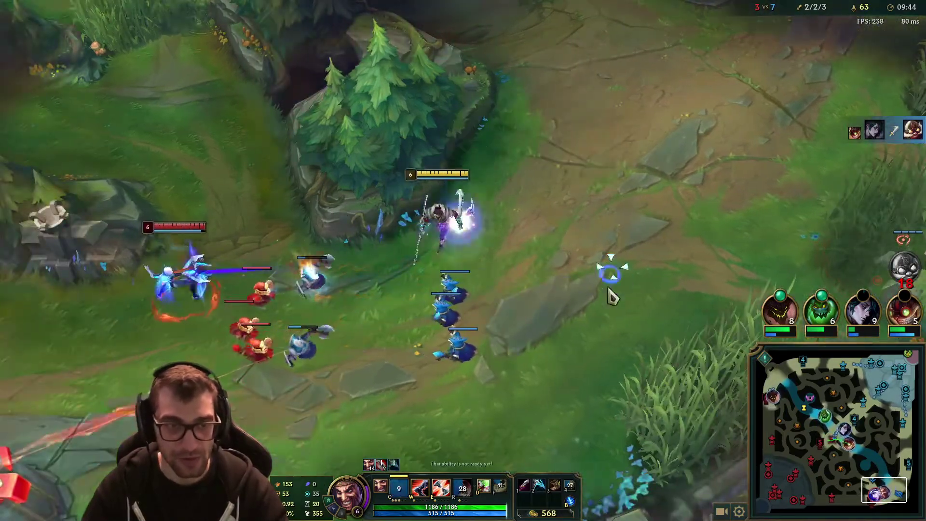
Attack the enemy champion and knock it airborne with E.
right_click(661, 248)
key("w")
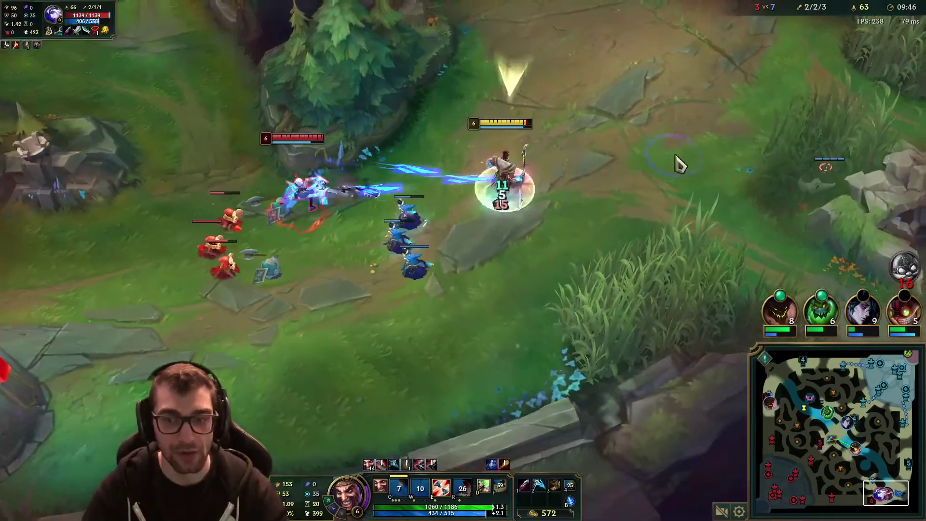
key("e")
key("w")
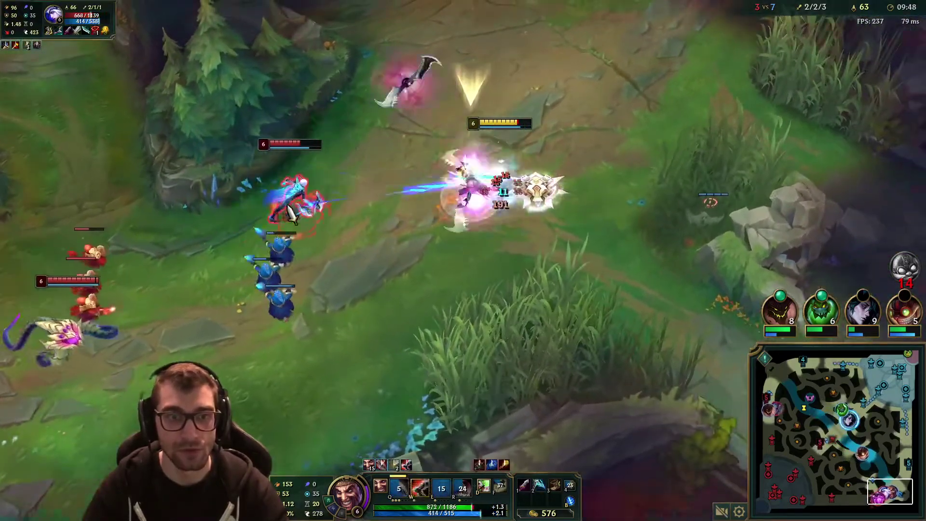
right_click(576, 114)
Speed Draven up the jungle path to catch his axes and check the scoreboard.
key("w")
right_click(657, 92)
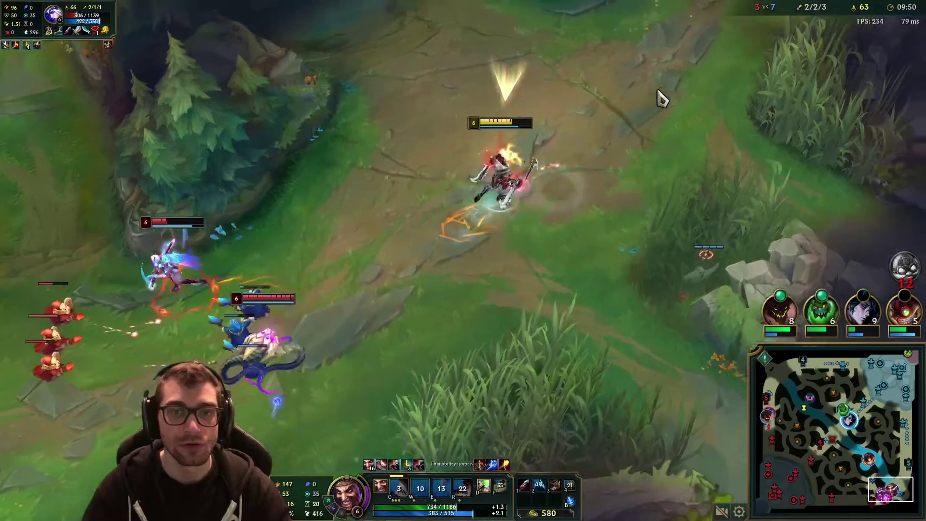
right_click(633, 71)
right_click(641, 62)
key("q")
key("w")
key("Tab")
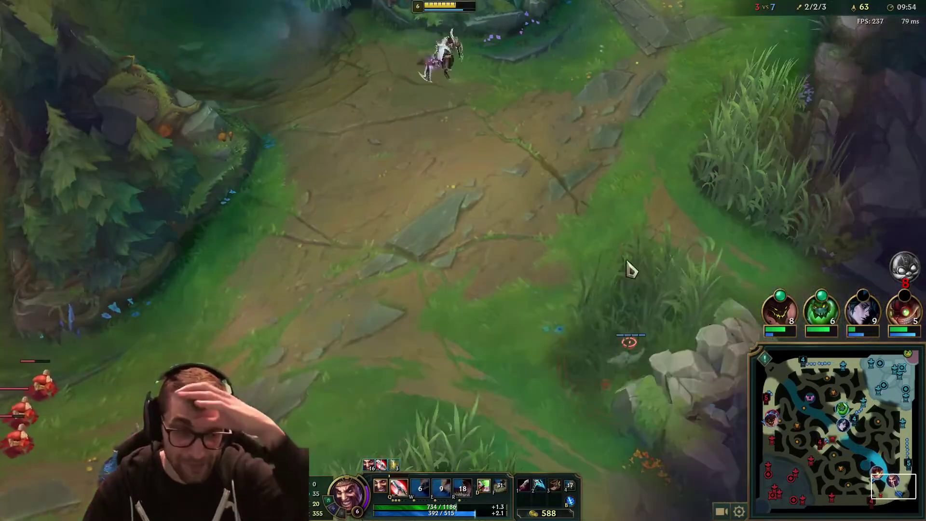
Ready another axe and attack-move onto the minions to last-hit one, reaching 612 gold.
key("q")
right_click(376, 165)
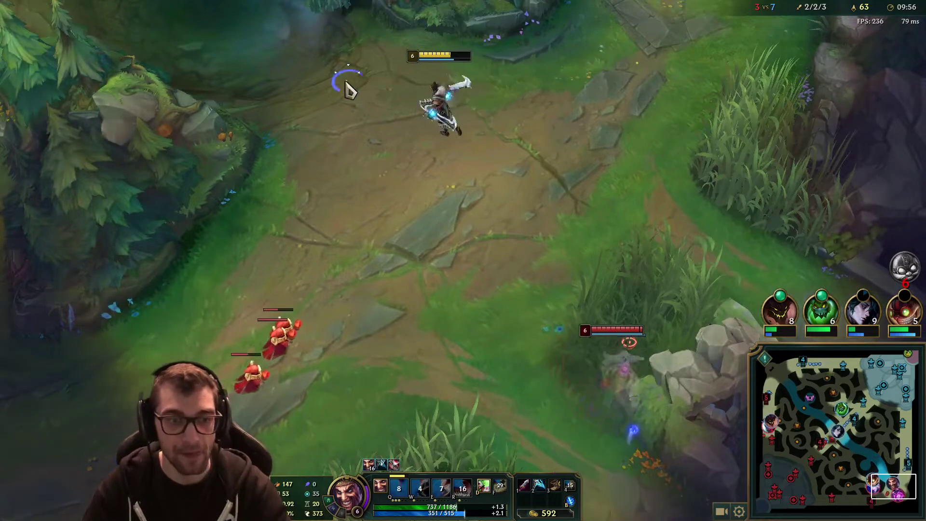
key("a")
left_click(347, 223)
right_click(355, 39)
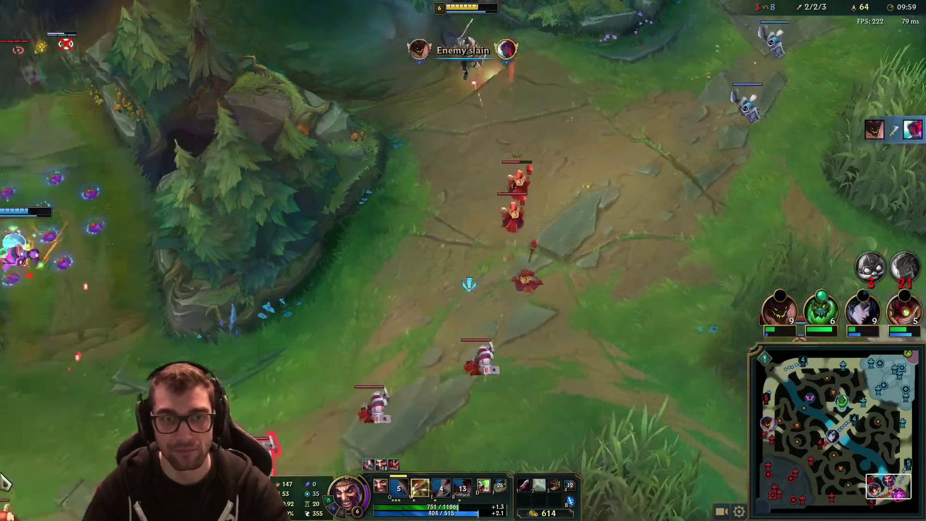
Attack-move repeatedly into the minion wave with a fresh spinning axe.
key("a")
left_click(671, 167)
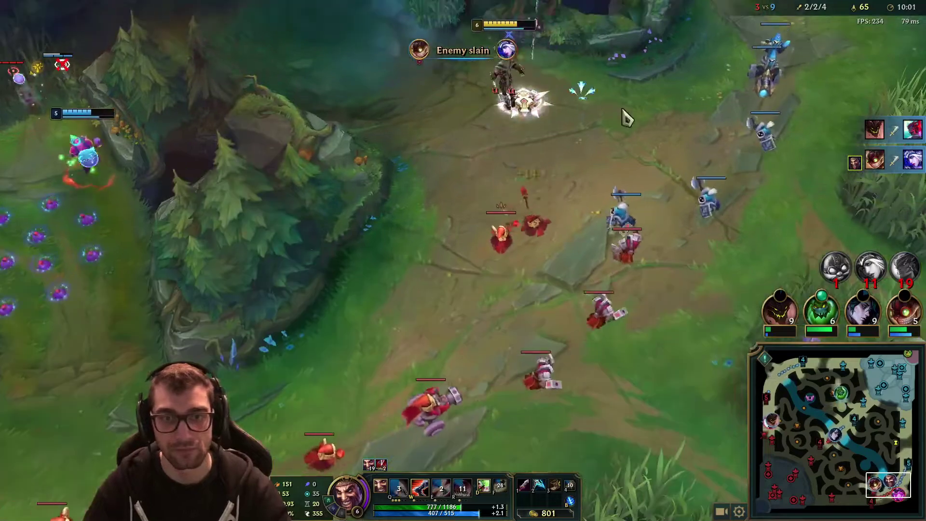
key("a")
left_click(390, 246)
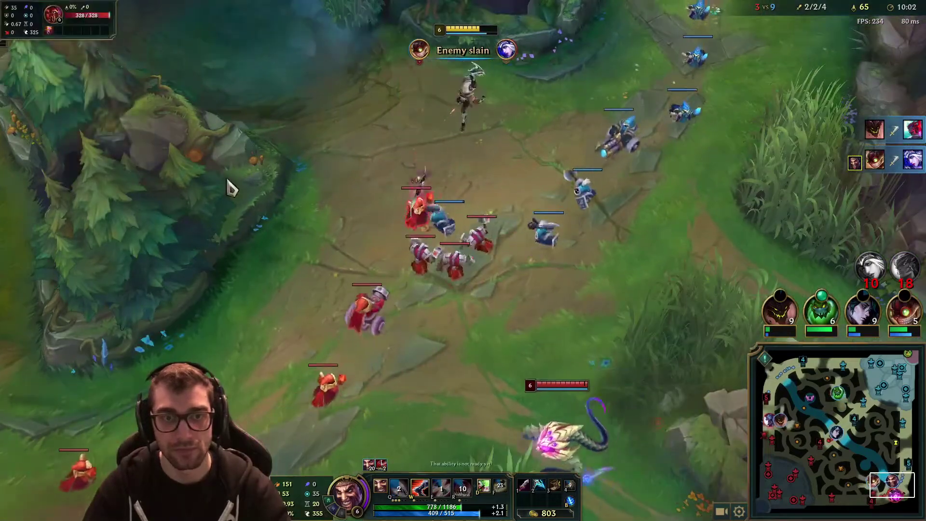
key("a")
right_click(493, 142)
key("q")
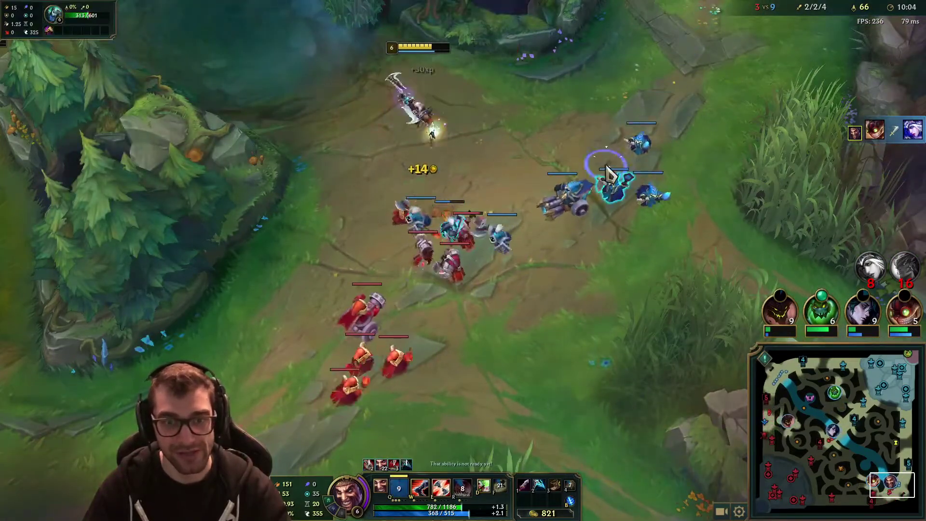
key("a")
left_click(540, 217)
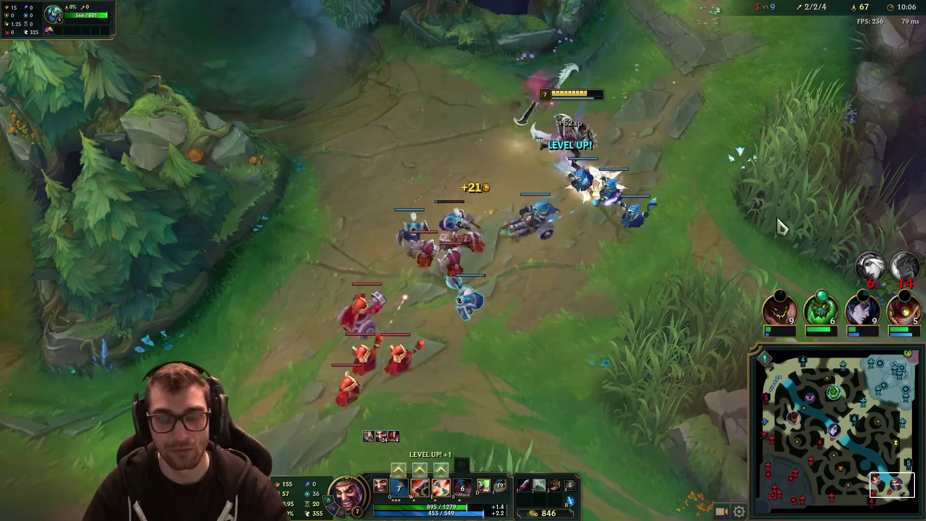
Head down the jungle path and last-hit the red enemy minions.
right_click(418, 160)
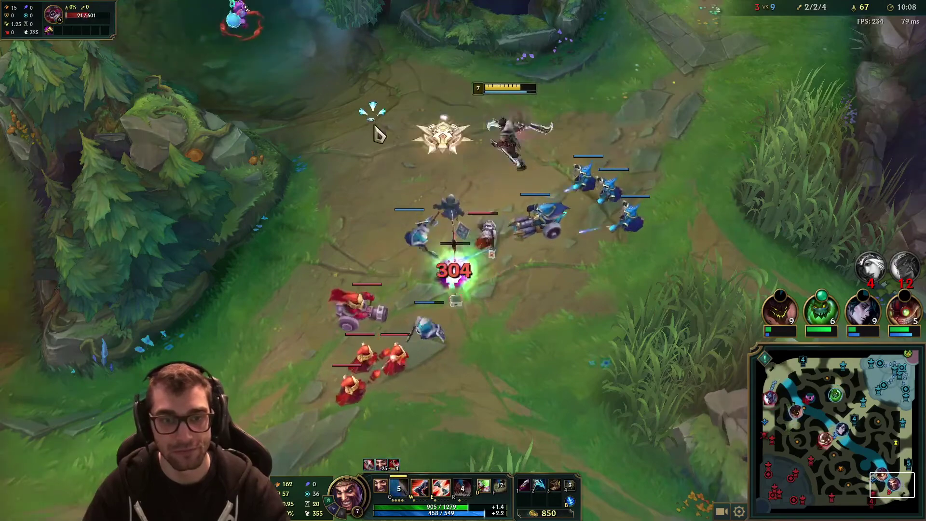
right_click(601, 65)
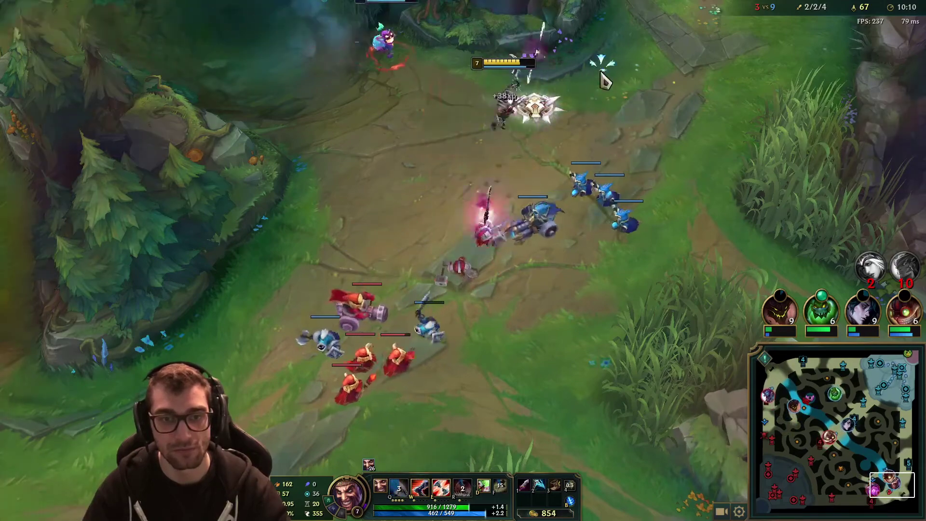
right_click(314, 275)
right_click(316, 357)
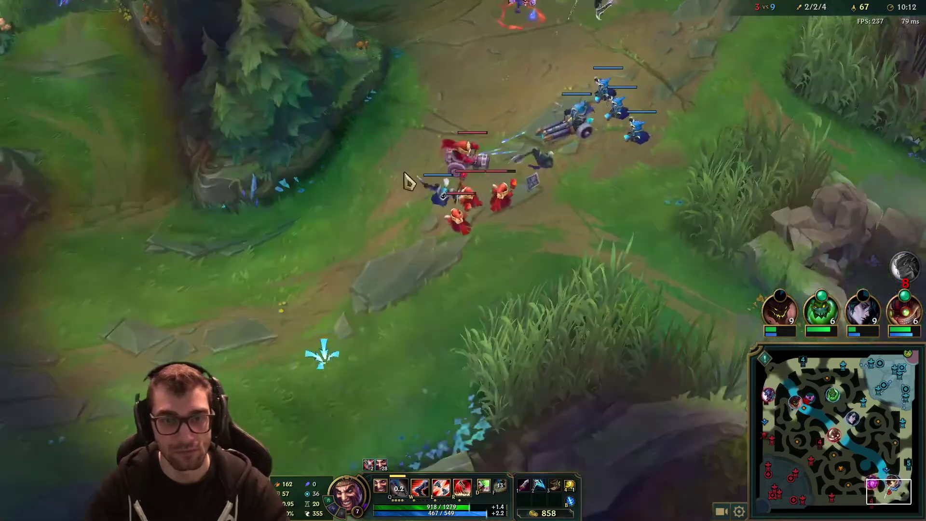
key("w")
right_click(511, 379)
key("a")
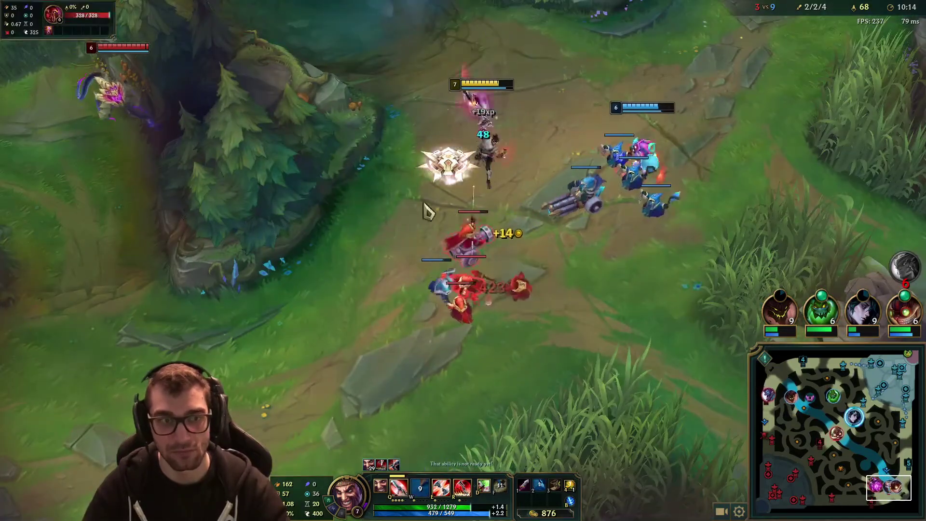
right_click(482, 110)
right_click(554, 270)
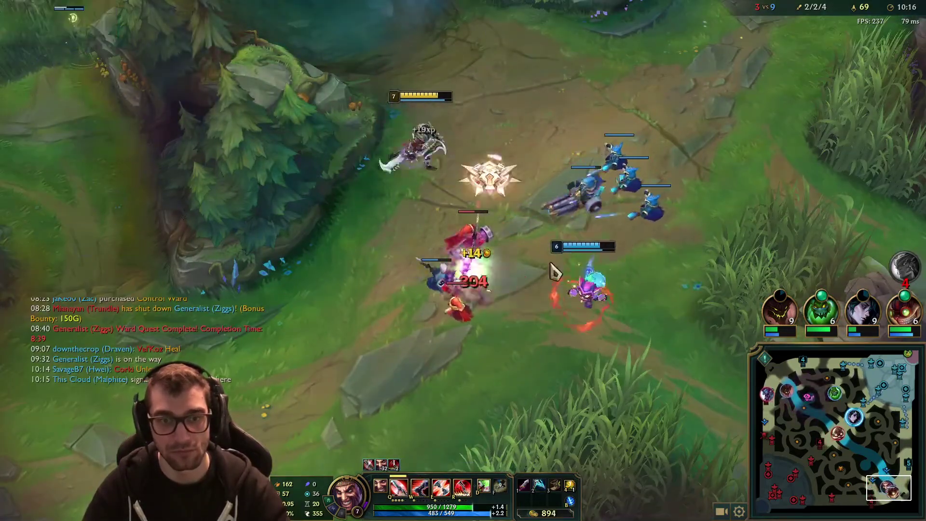
right_click(605, 171)
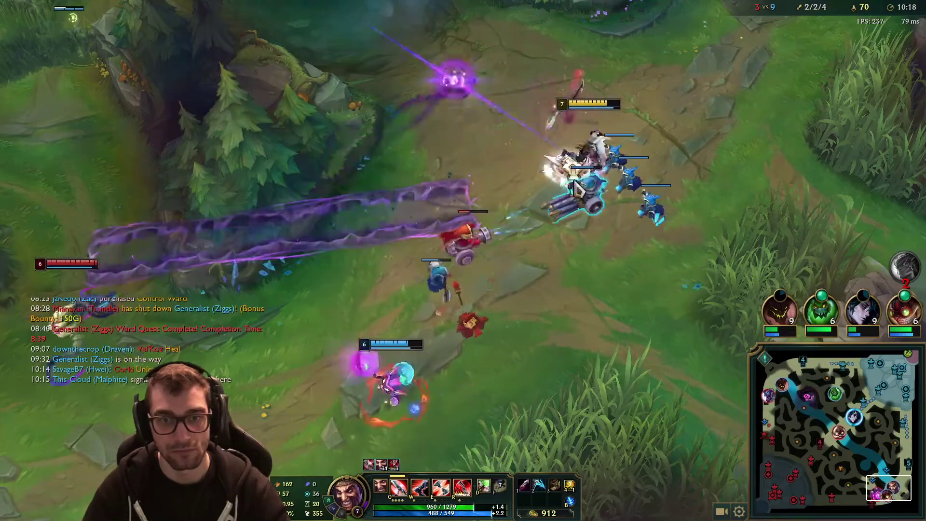
right_click(356, 196)
right_click(361, 190)
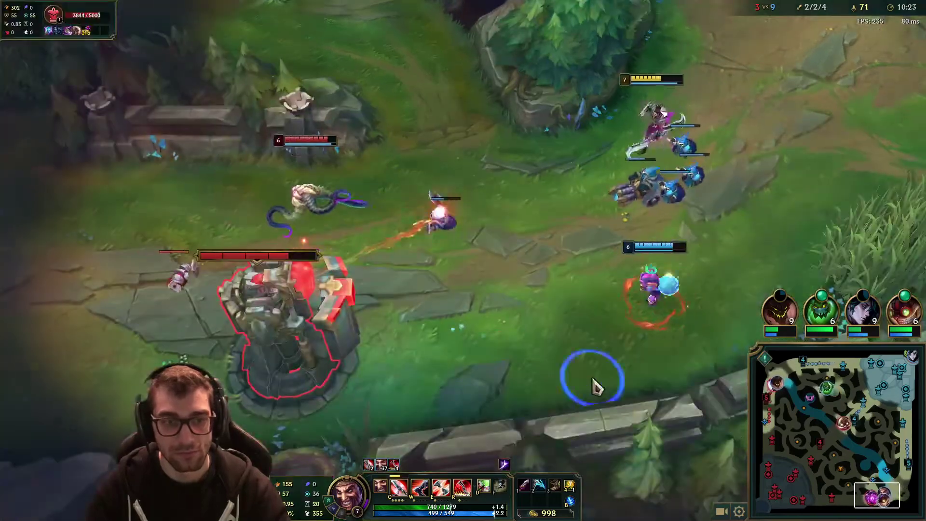
Farm the wave near the enemy tower while trading with the enemy champion.
right_click(638, 306)
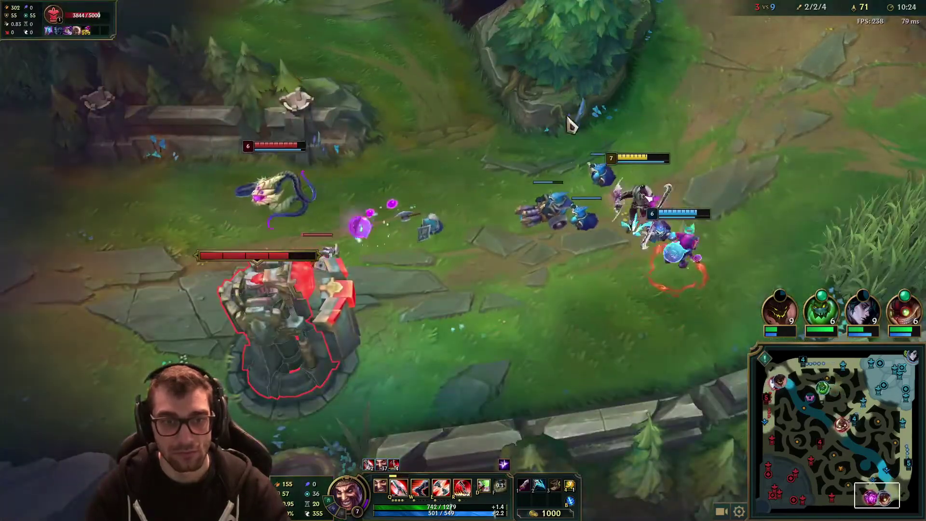
right_click(476, 218)
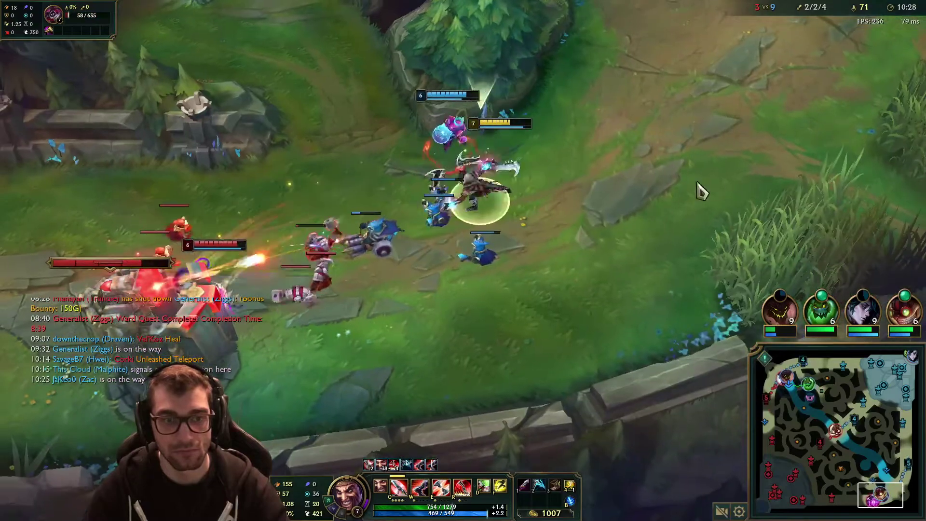
right_click(716, 186)
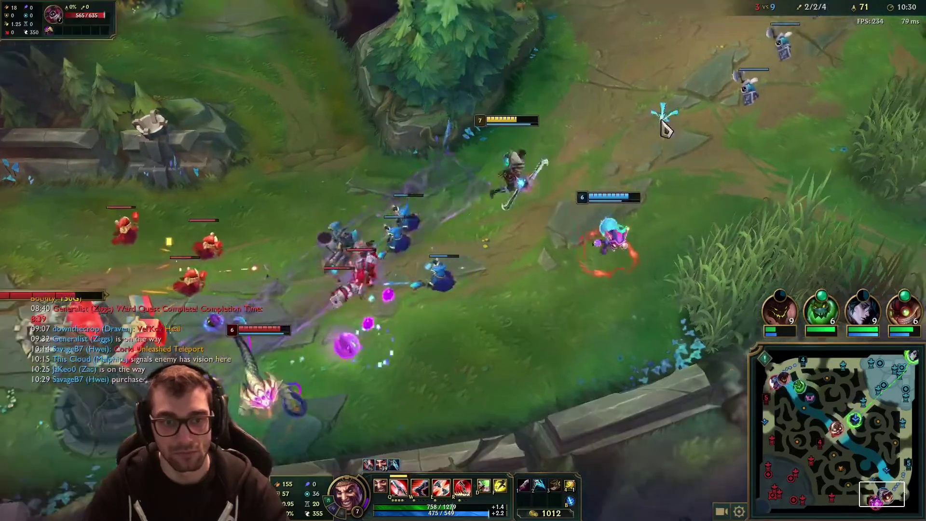
right_click(388, 245)
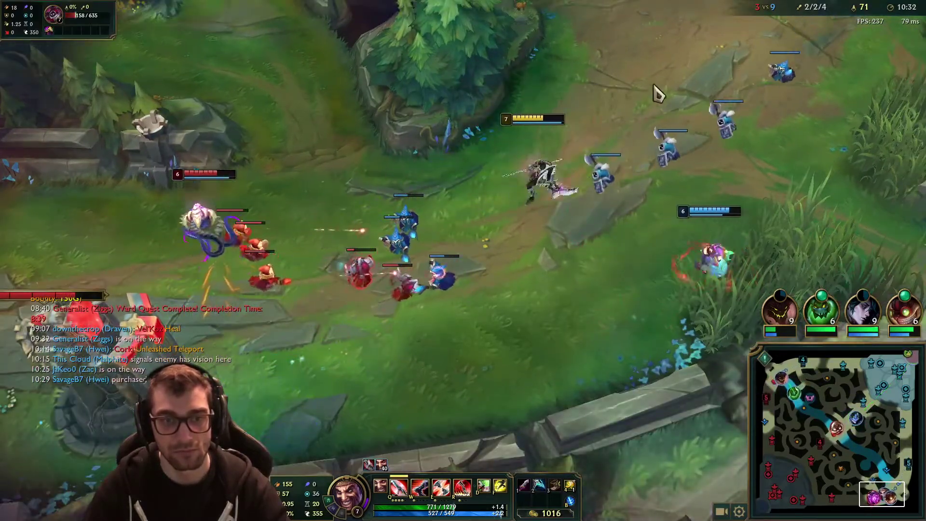
right_click(635, 104)
right_click(622, 86)
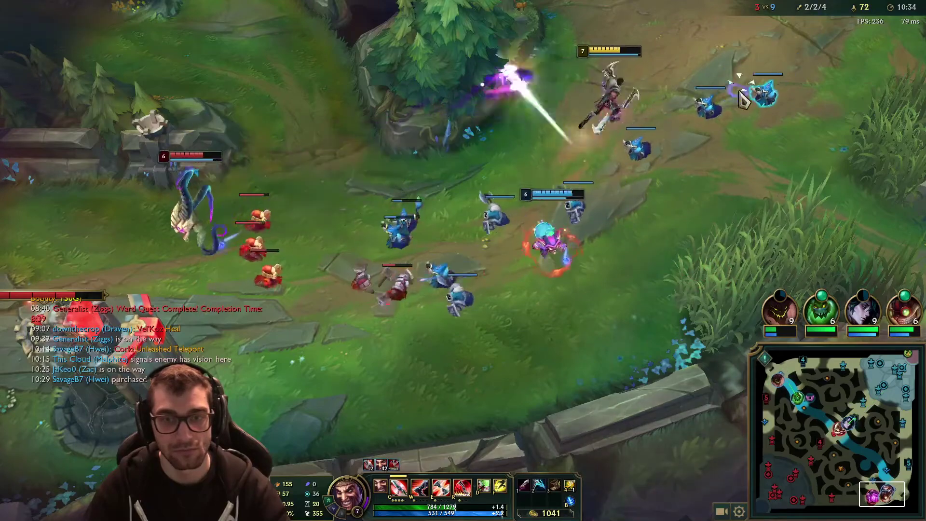
right_click(434, 305)
right_click(389, 237)
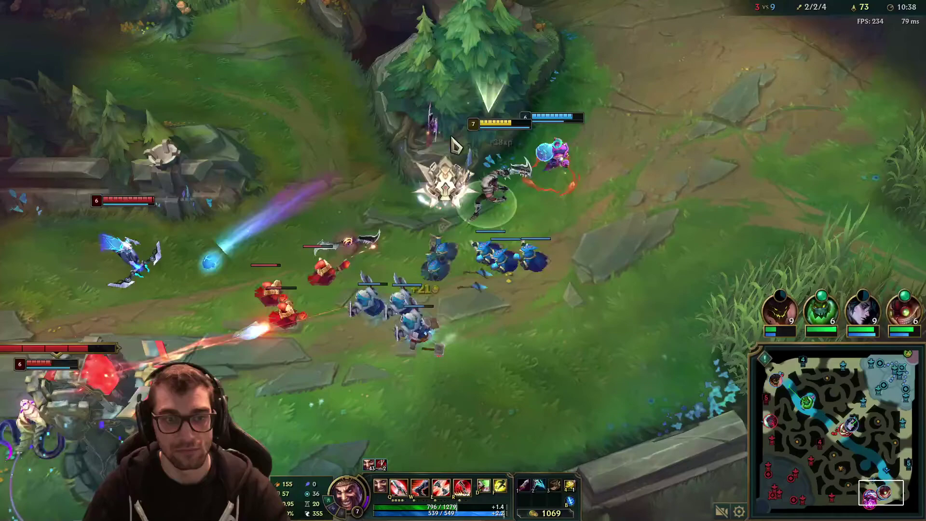
Keep repositioning around the minions to catch falling axes while fighting.
right_click(523, 168)
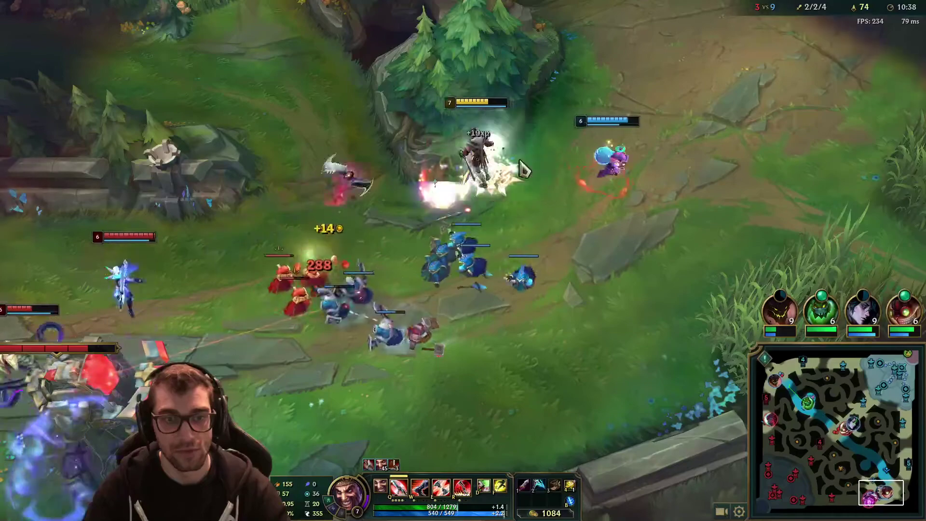
right_click(382, 212)
right_click(352, 326)
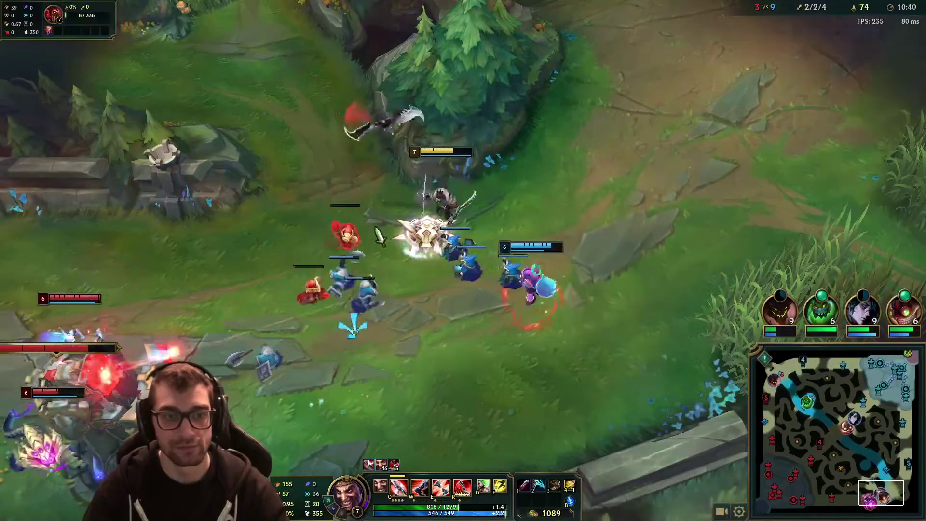
right_click(554, 186)
right_click(310, 188)
right_click(638, 270)
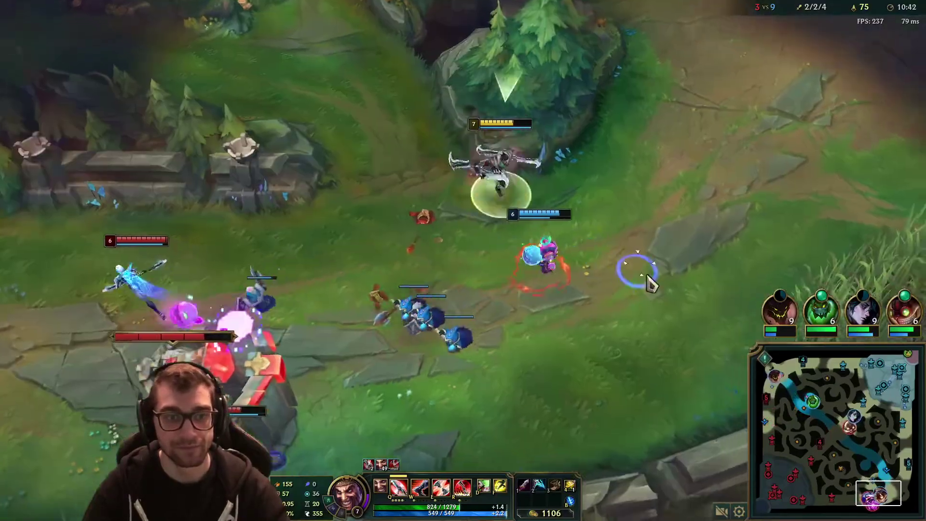
right_click(677, 207)
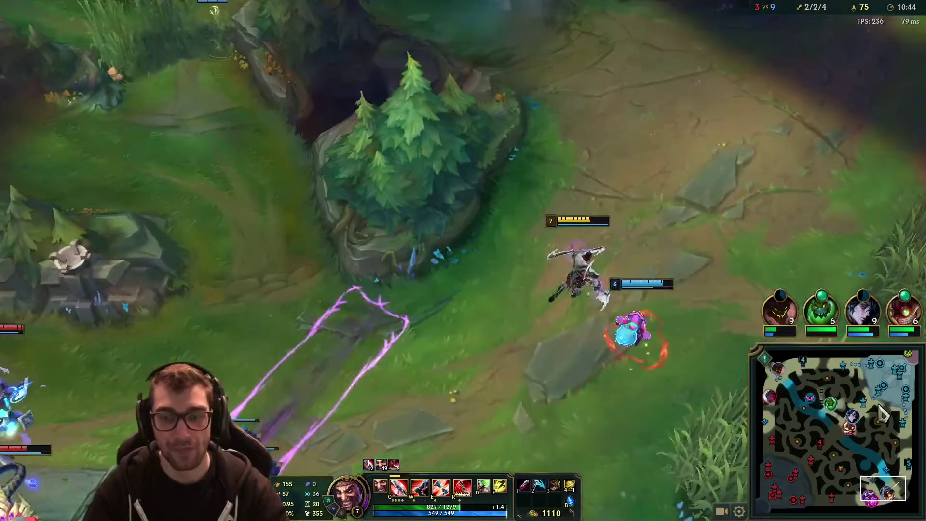
Check the scoreboard, then Flash onto the fleeing enemy and chase it down with W.
left_click(837, 424)
key("Tab")
right_click(743, 174)
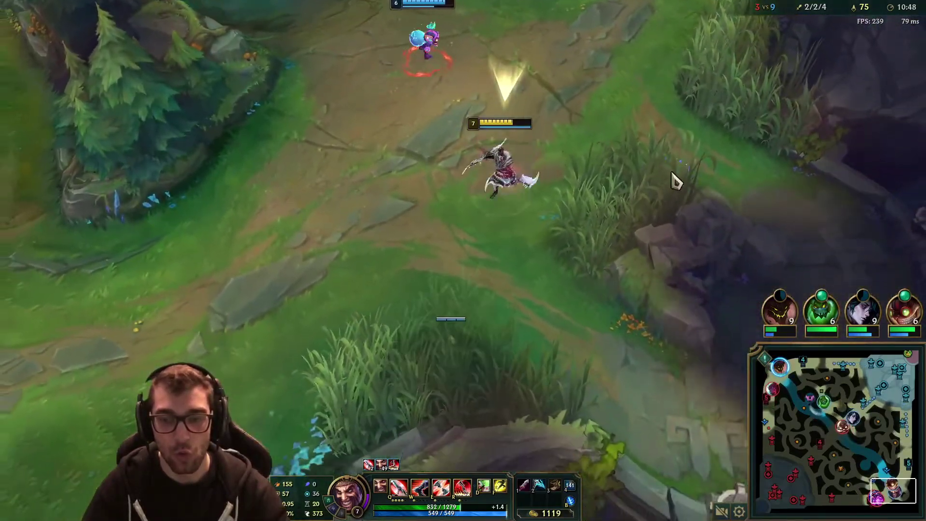
right_click(677, 169)
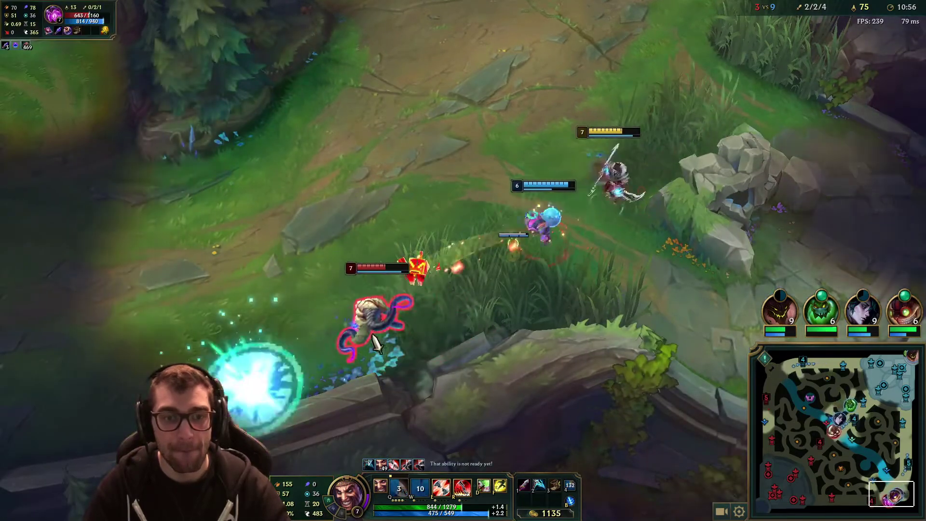
key("f")
right_click(139, 249)
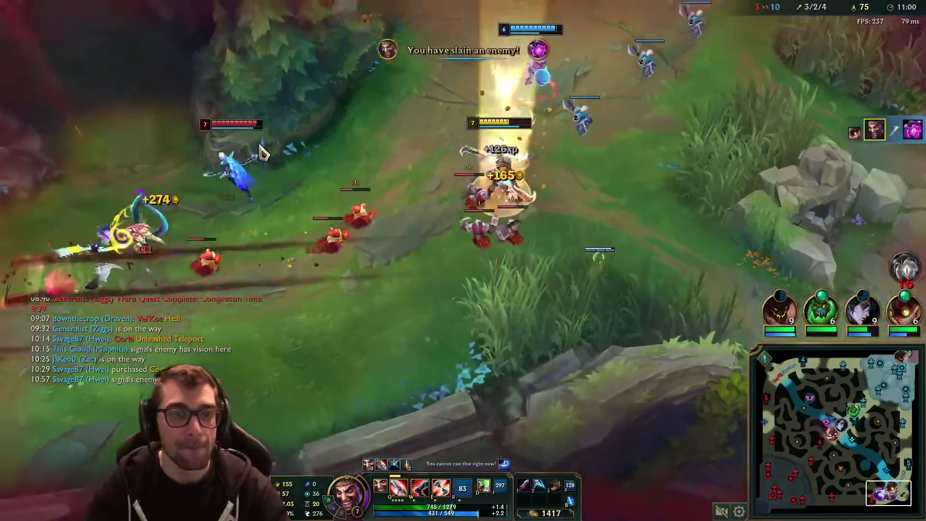
key("w")
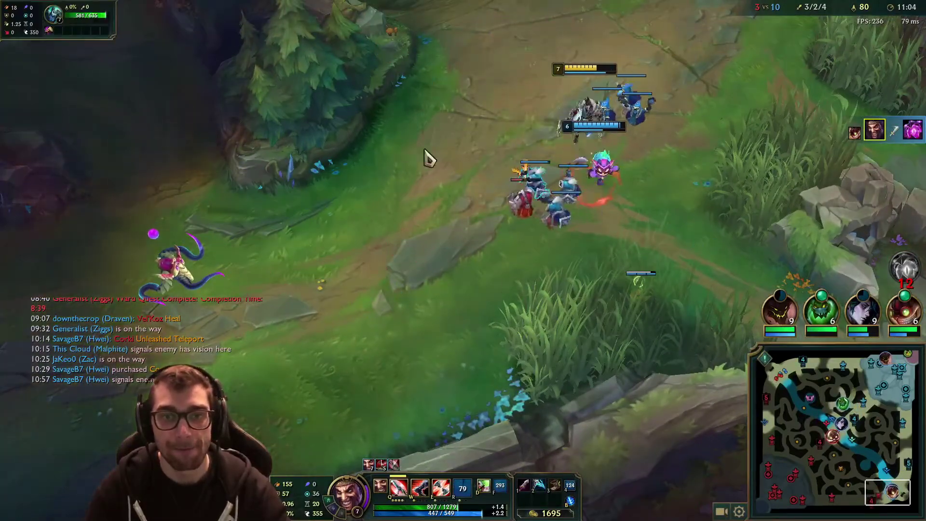
Head west toward the tower, knock back enemies with E, and reposition beside allied minions.
right_click(592, 362)
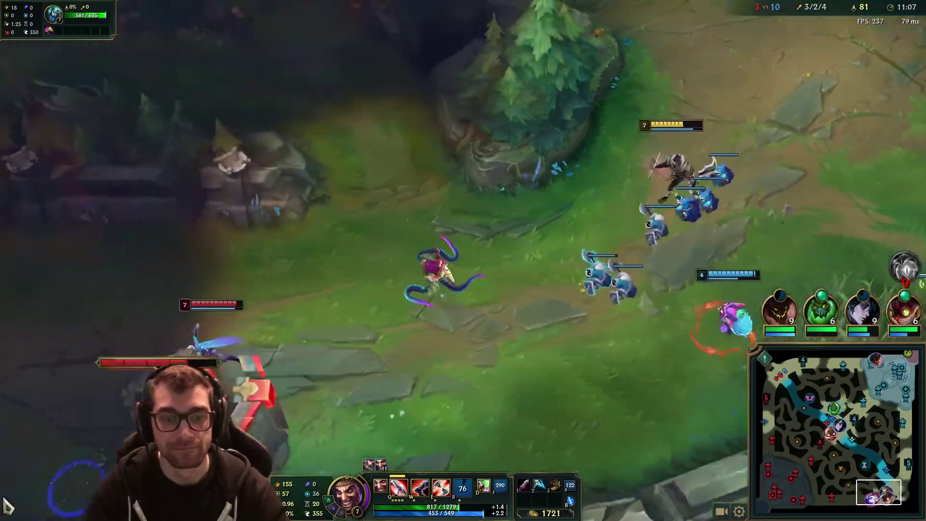
right_click(404, 398)
right_click(331, 397)
key("e")
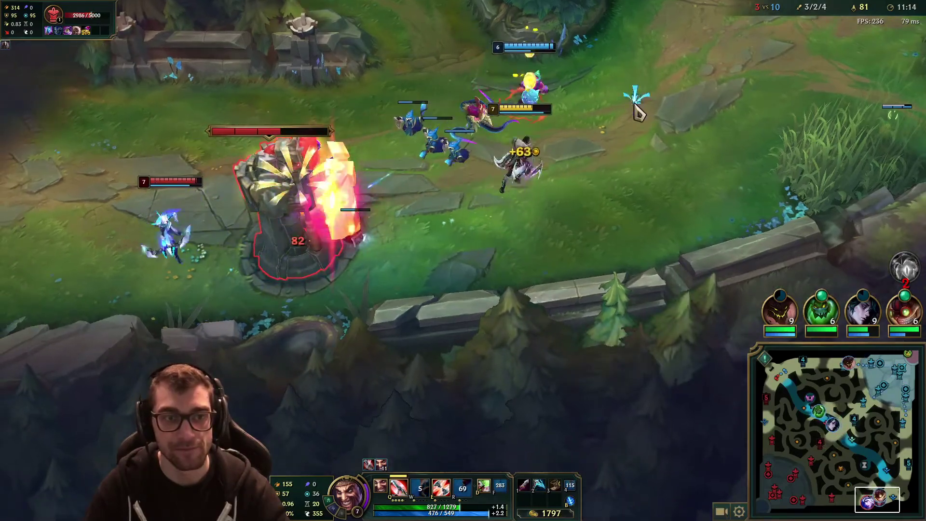
right_click(670, 99)
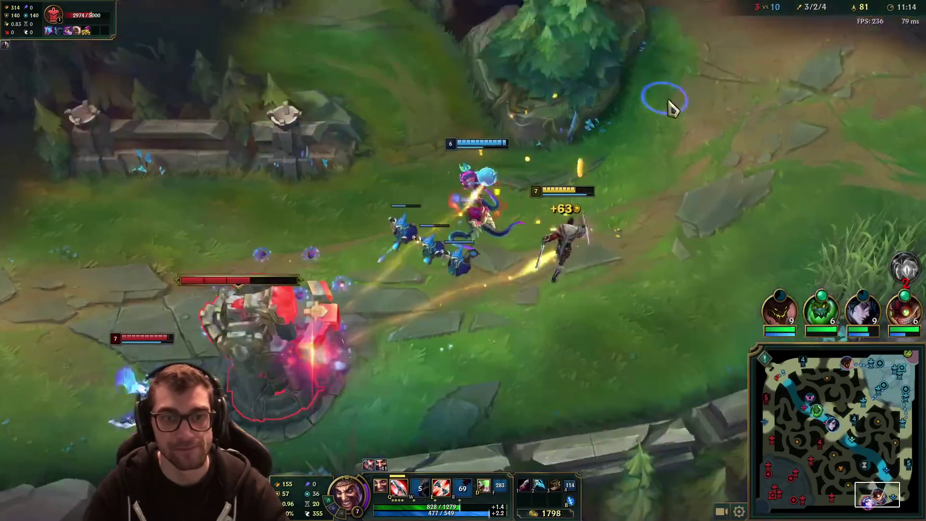
right_click(694, 101)
right_click(554, 332)
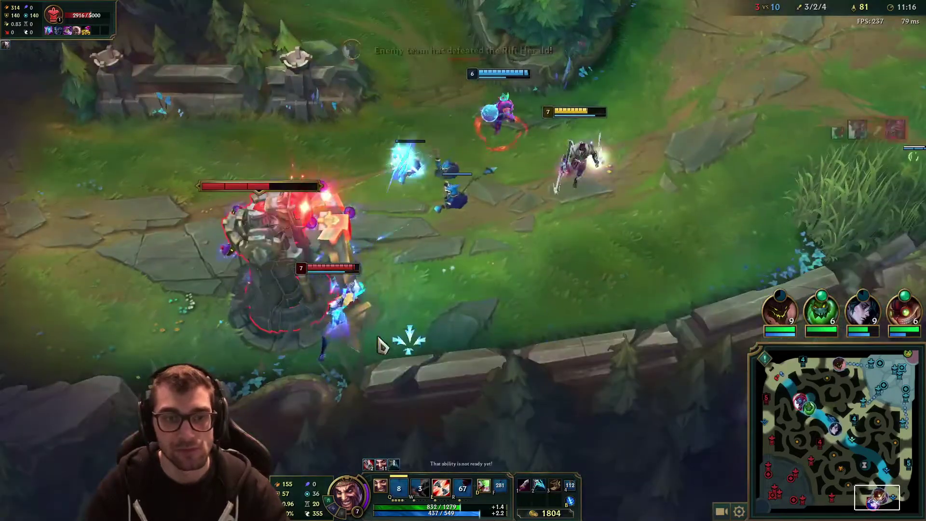
key("a")
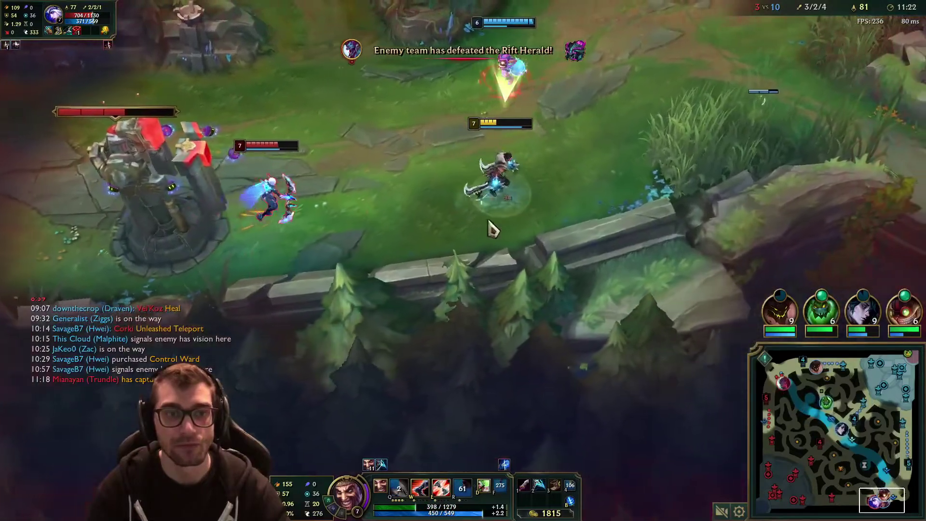
Farm the minion wave with Q, W and E axes and attack-move clicks.
key("q")
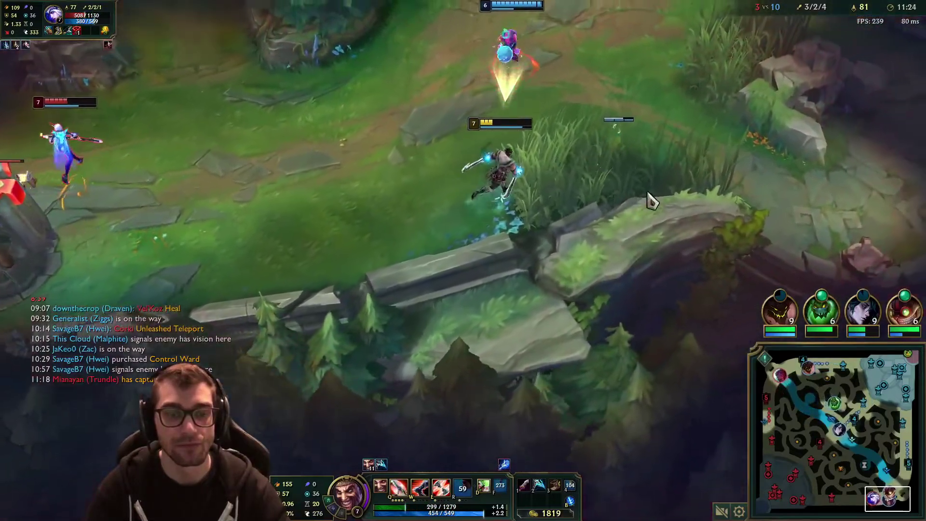
key("w")
right_click(378, 177)
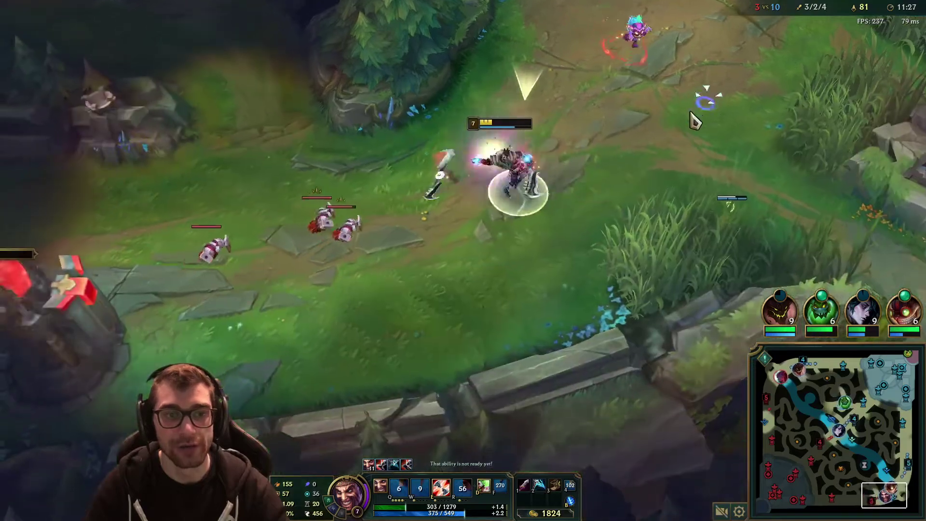
right_click(405, 258)
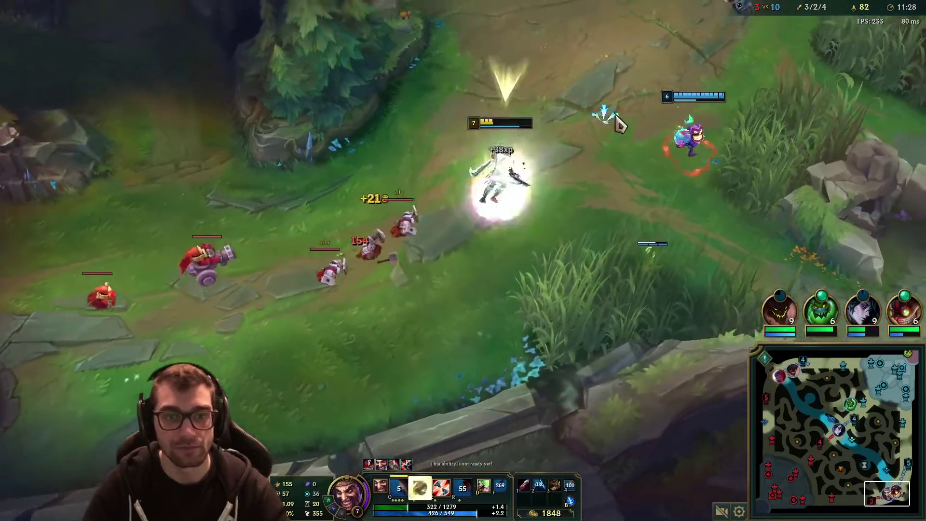
key("w")
key("e")
left_click(463, 207)
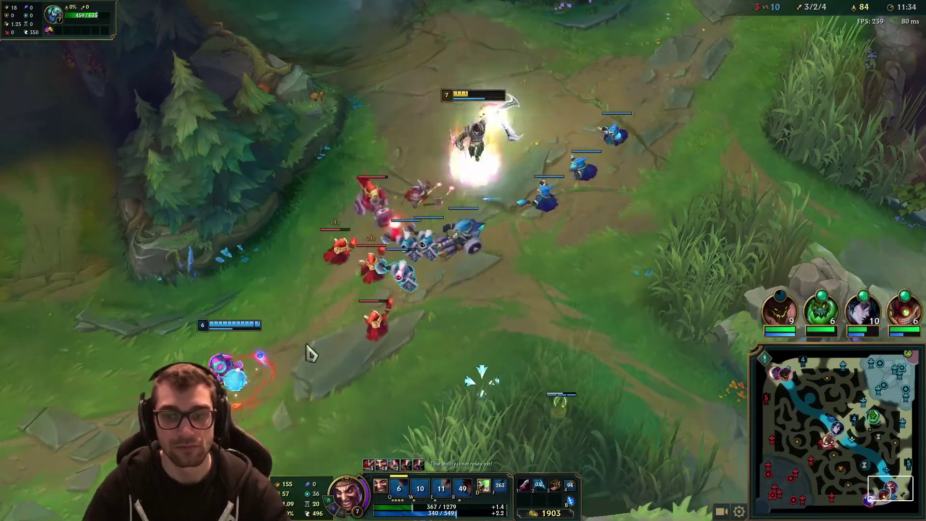
Finish off nearby minions, then walk away from the wave and recall to base.
right_click(487, 307)
key("a")
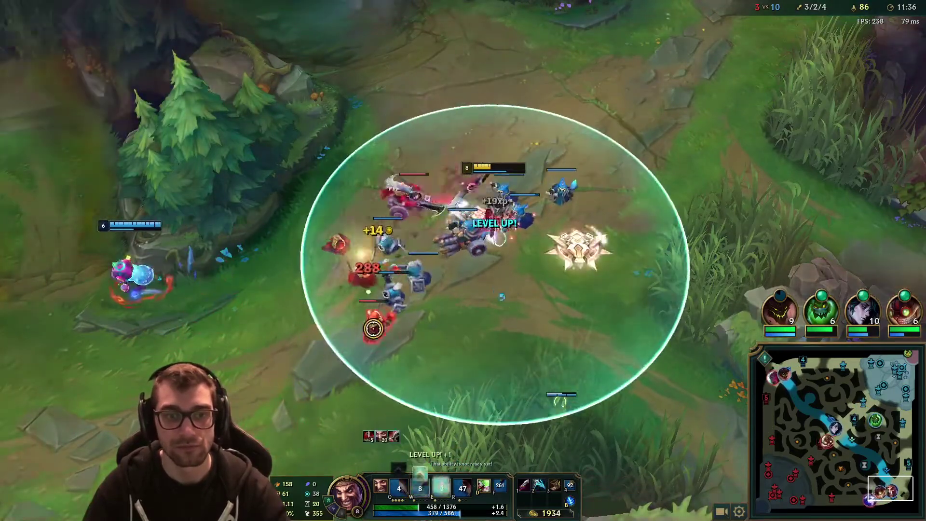
left_click(373, 329)
right_click(385, 111)
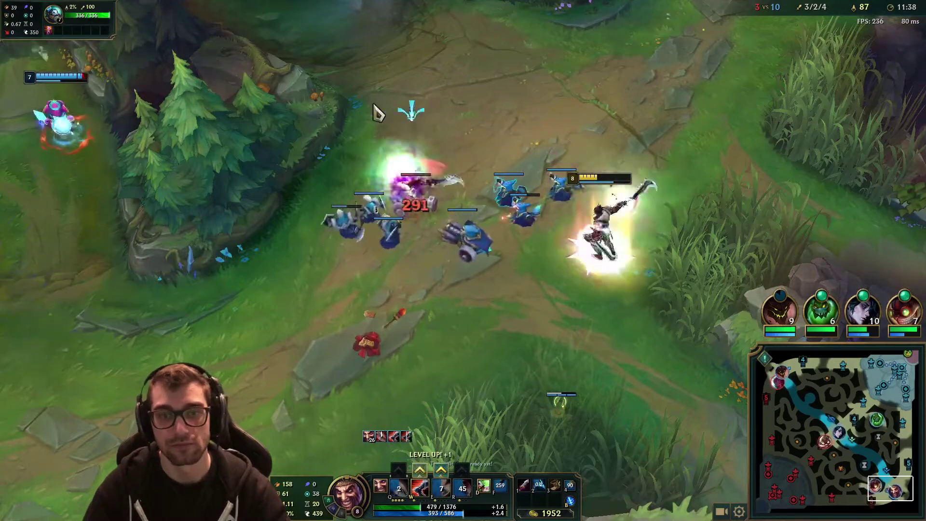
right_click(451, 170)
key("space")
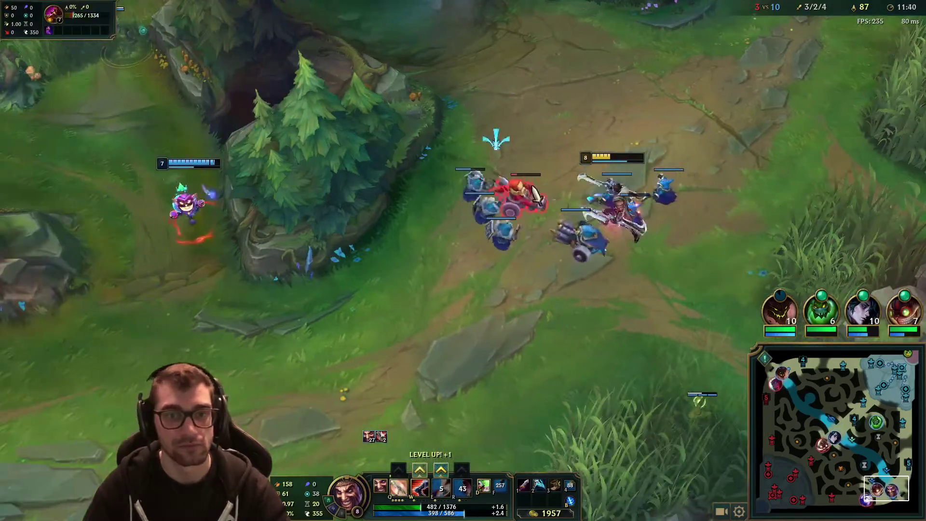
right_click(503, 114)
key("b")
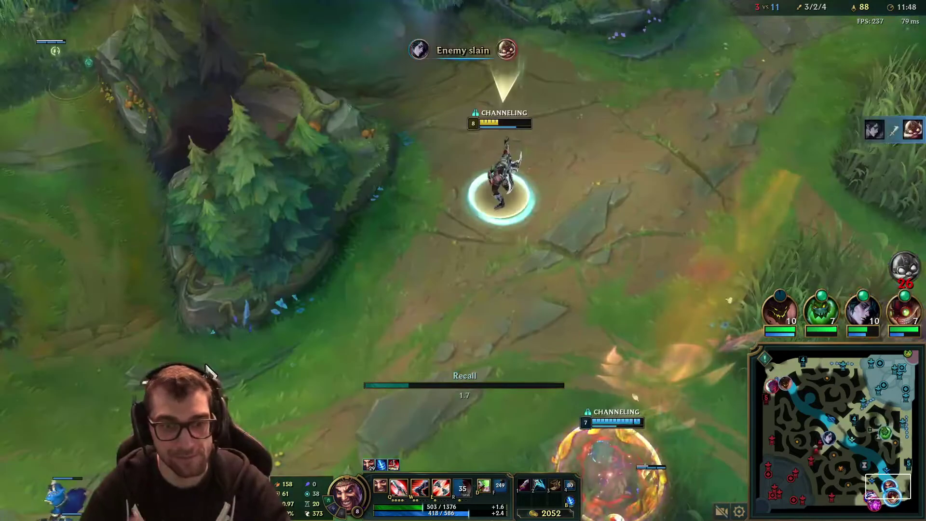
Check the scoreboard, then buy Berserker's Greaves and a Pickaxe from the item shop.
key("Tab")
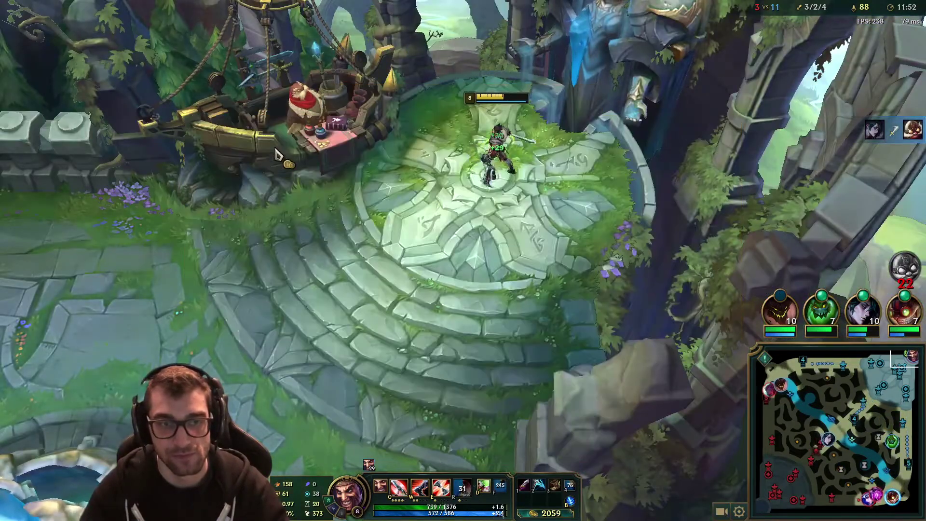
left_click(277, 154)
right_click(247, 177)
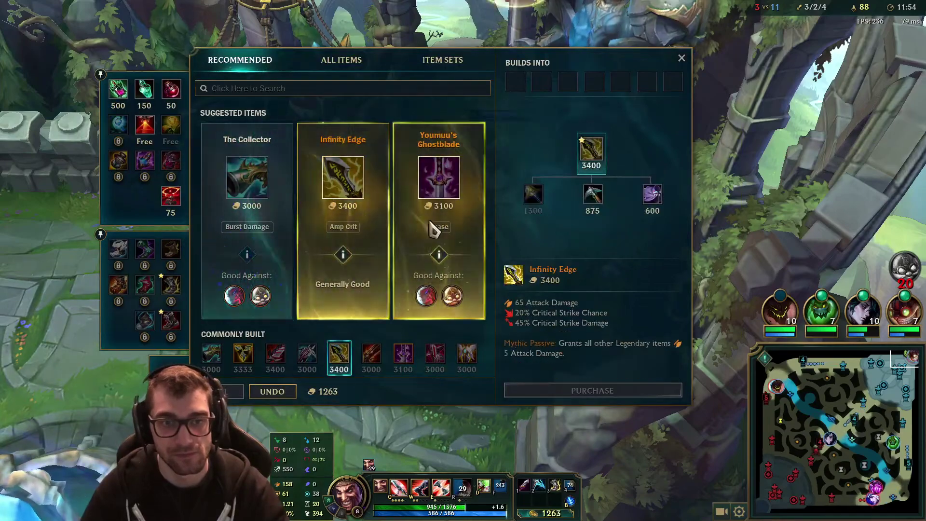
right_click(592, 194)
key("Escape")
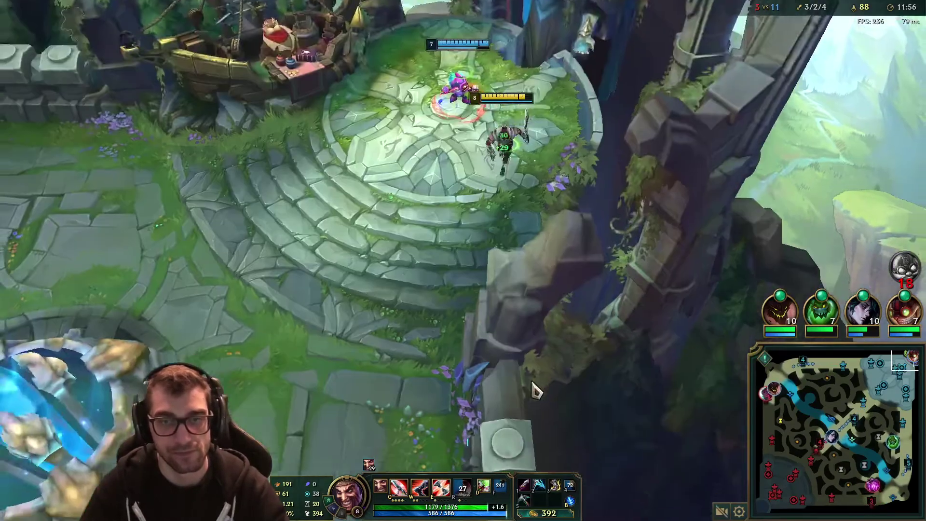
Leave the fountain with Draven's speed boost, heading toward the bot-side jungle.
right_click(535, 388)
key("w")
left_click(895, 484)
right_click(536, 343)
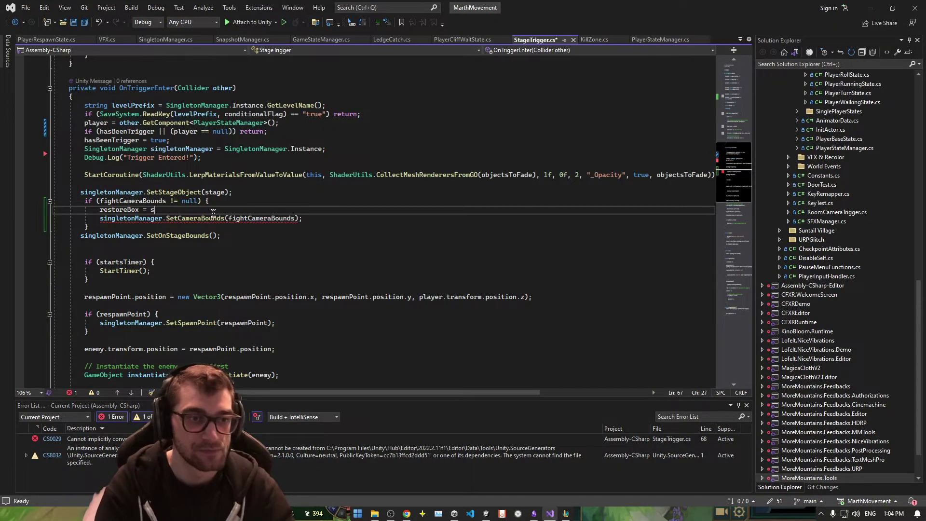
Finish typing 'singletonManager' on the restoreBox line and start the '.Get' method call.
type("ingletonManager.g")
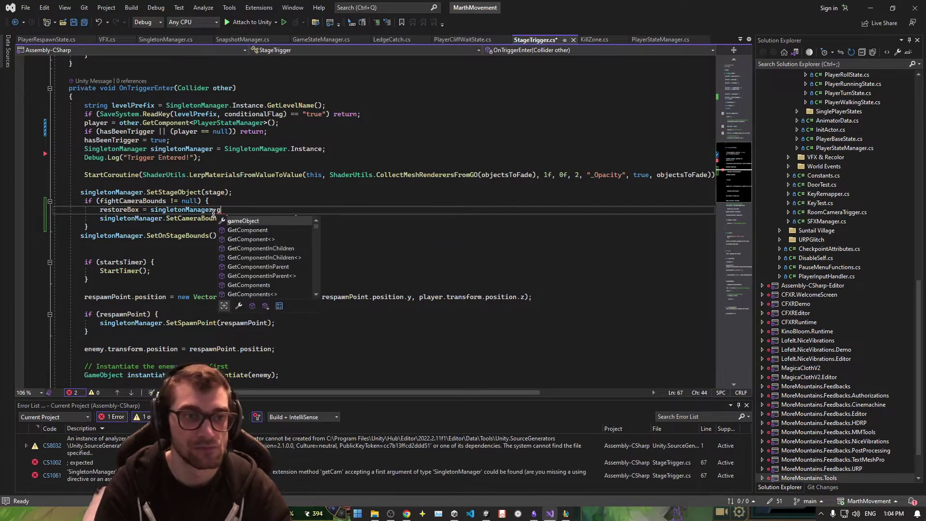
type(".")
key("Escape")
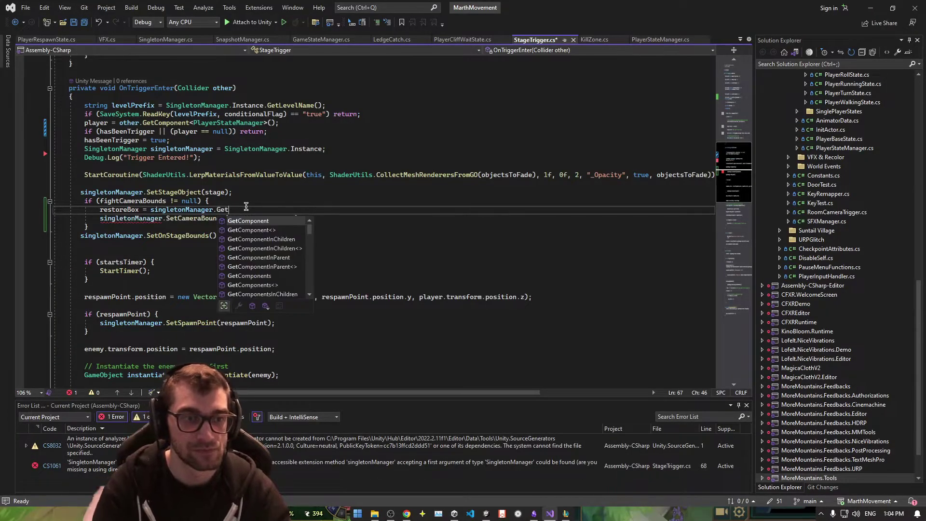
type("GetCA")
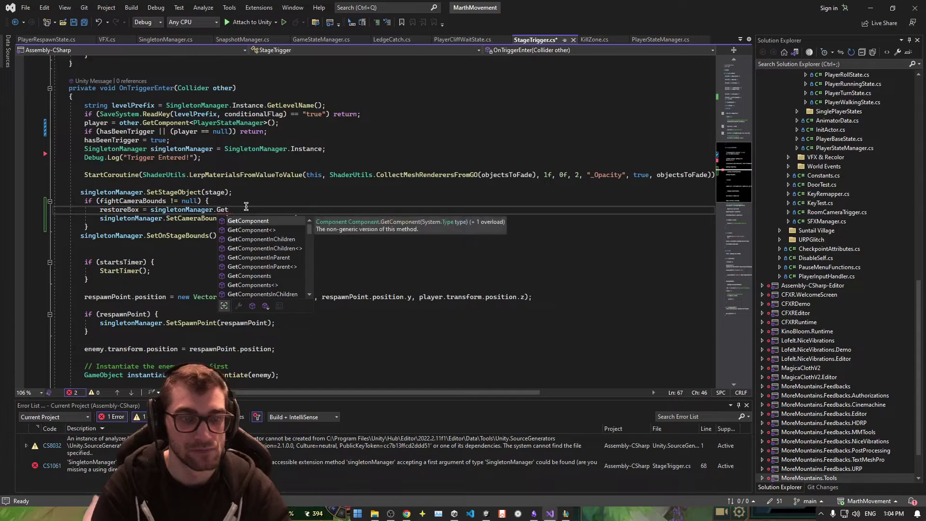
type("C")
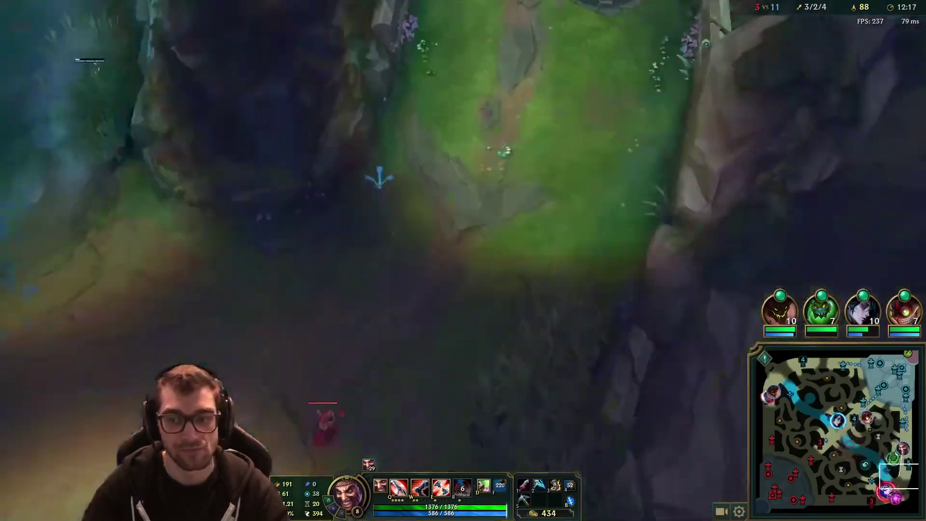
Move Draven to the tower fight, attacking enemy minions with spinning axes and speed boost.
right_click(411, 370)
key("space")
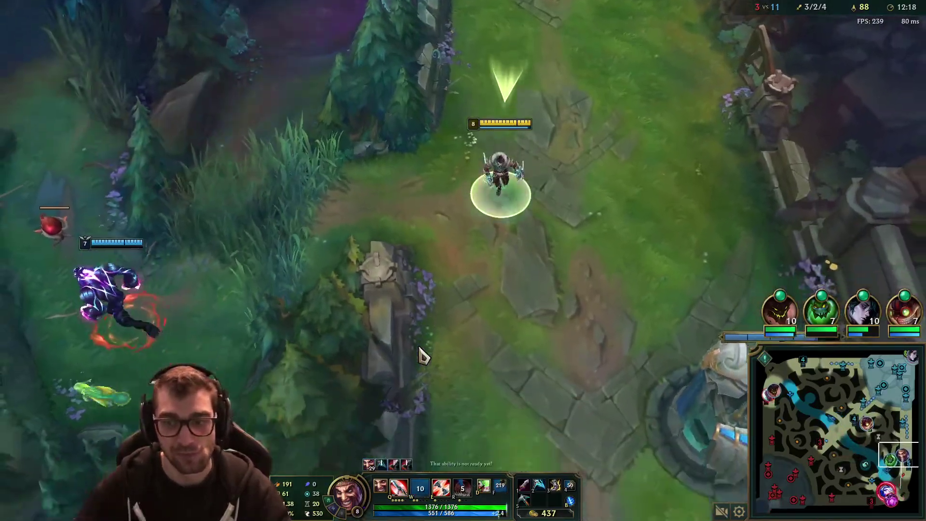
key("w")
key("q")
right_click(366, 383)
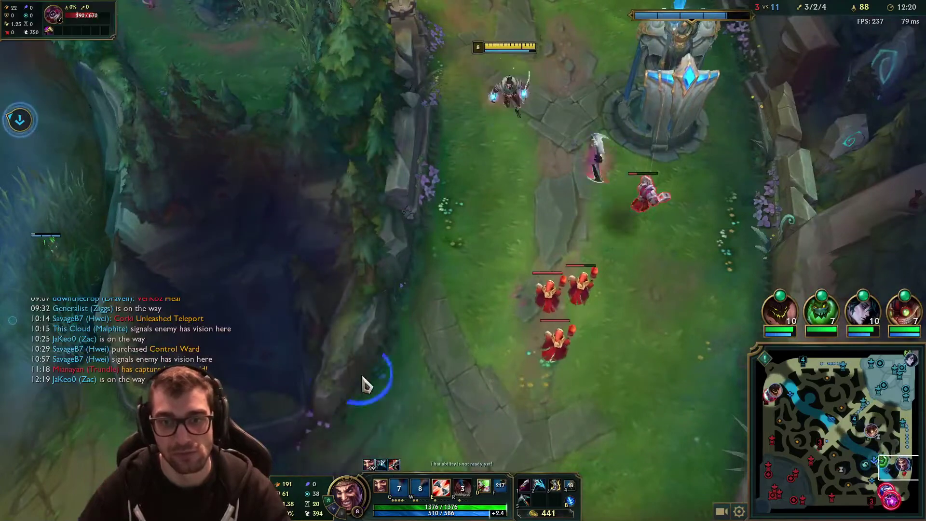
right_click(333, 324)
key("w")
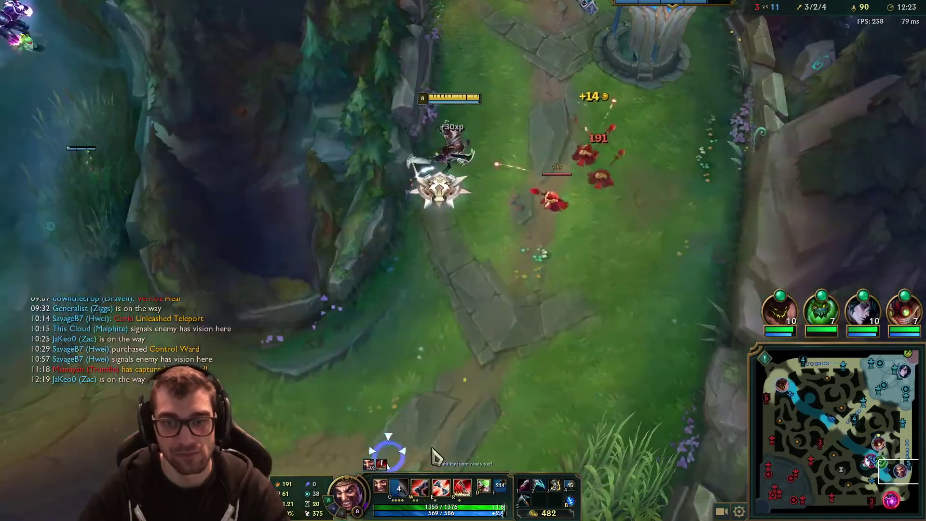
right_click(287, 380)
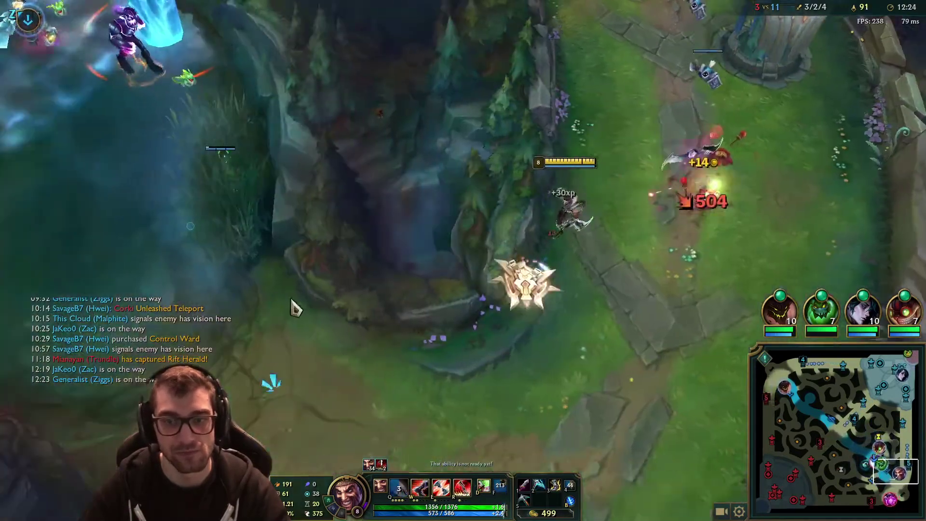
key("q")
key("w")
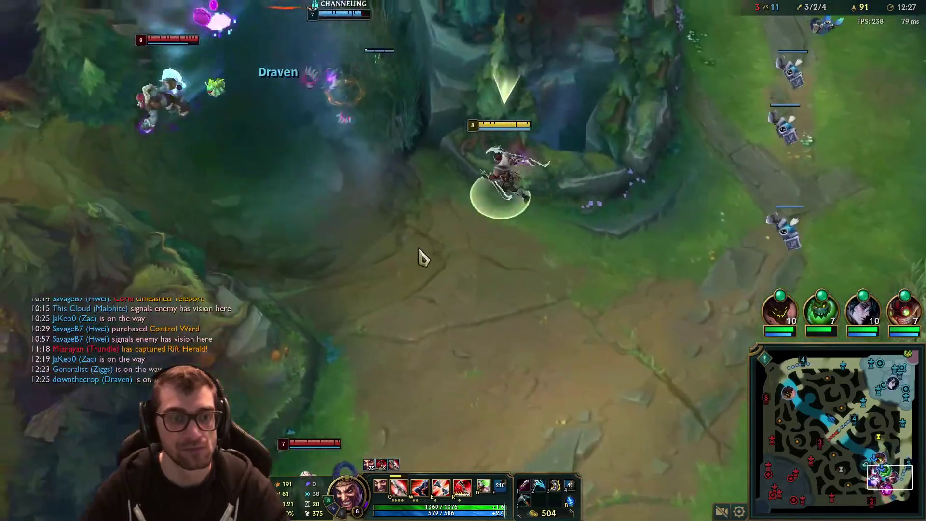
right_click(401, 359)
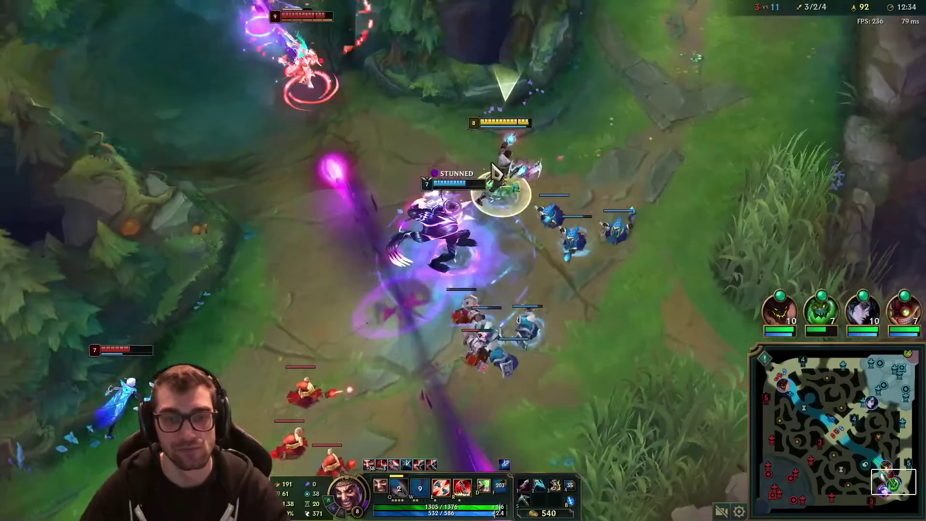
Chase the level-9 enemy through the fight using a summoner spell, then retreat toward the tower.
right_click(610, 137)
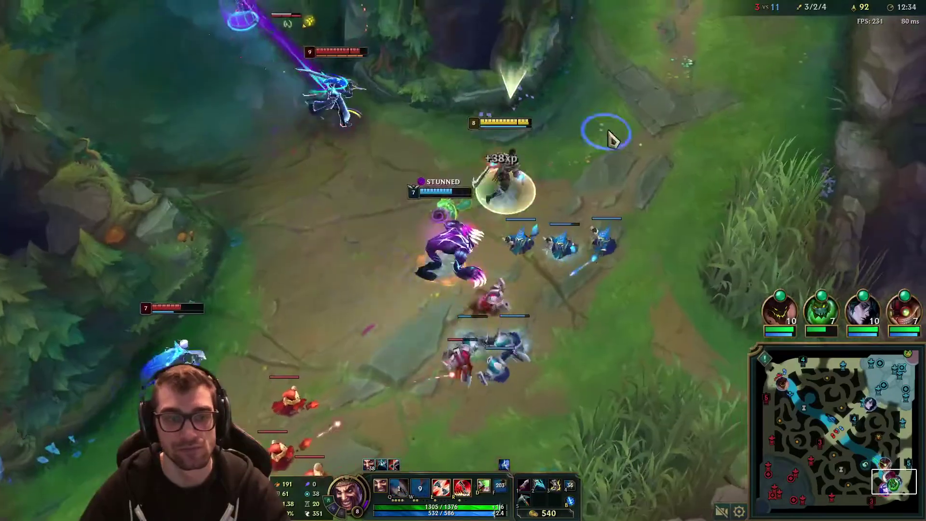
key("w")
right_click(573, 140)
key("q")
key("d")
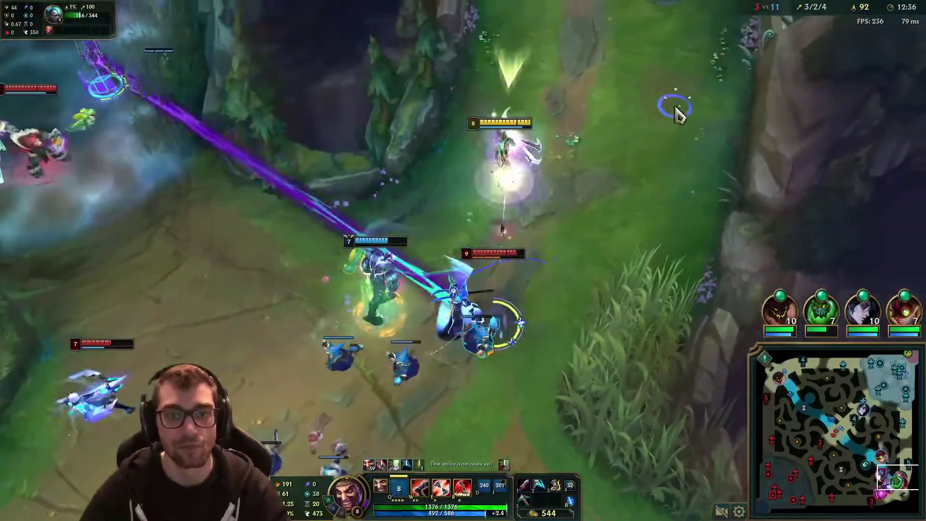
right_click(479, 282)
key("w")
right_click(600, 192)
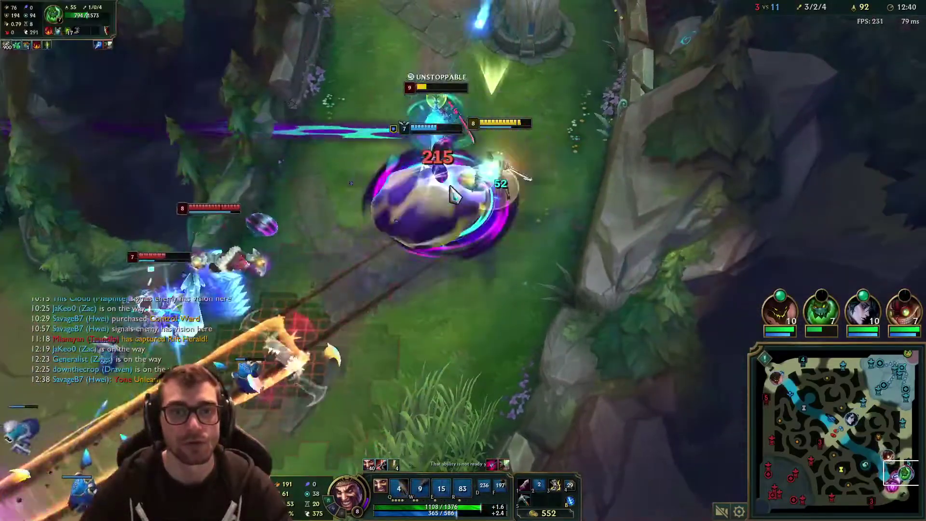
right_click(480, 171)
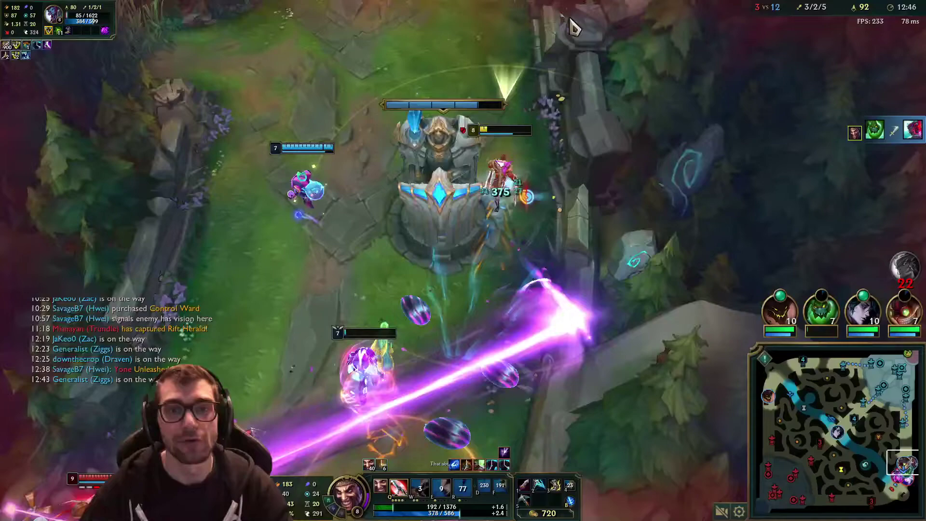
right_click(526, 64)
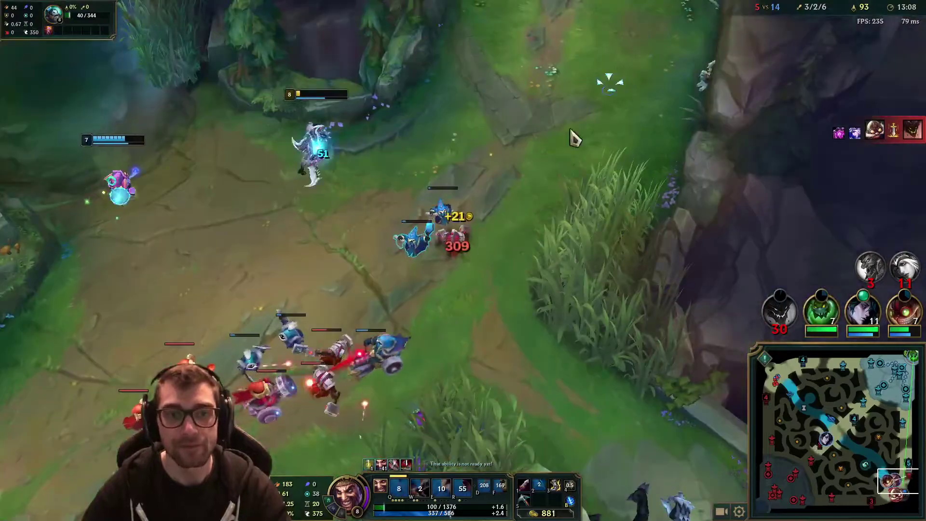
Walk up to the tower, start a recall, then cancel it to last-hit minions for gold.
right_click(544, 94)
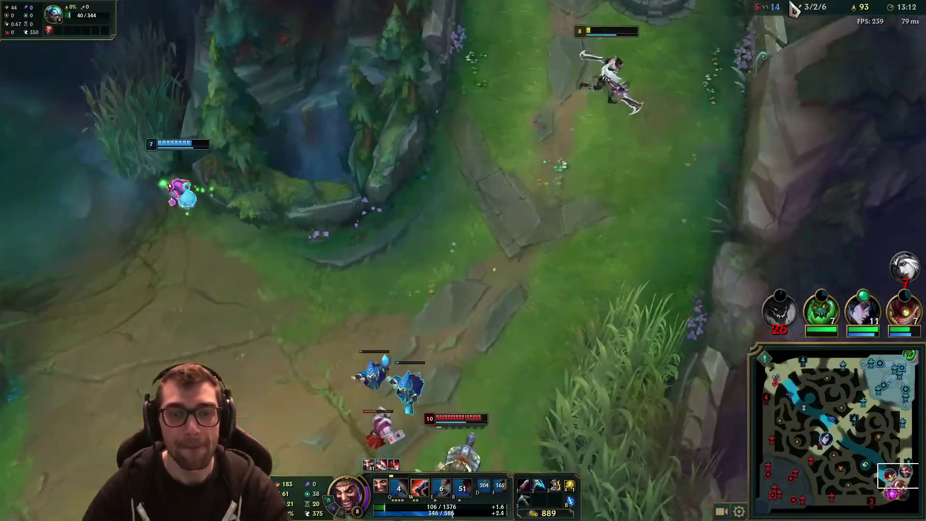
right_click(643, 48)
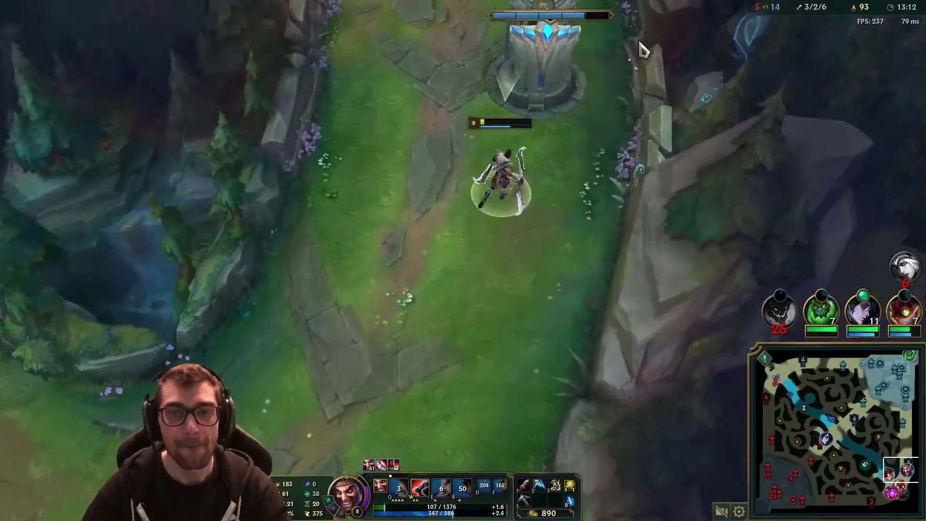
key("Tab")
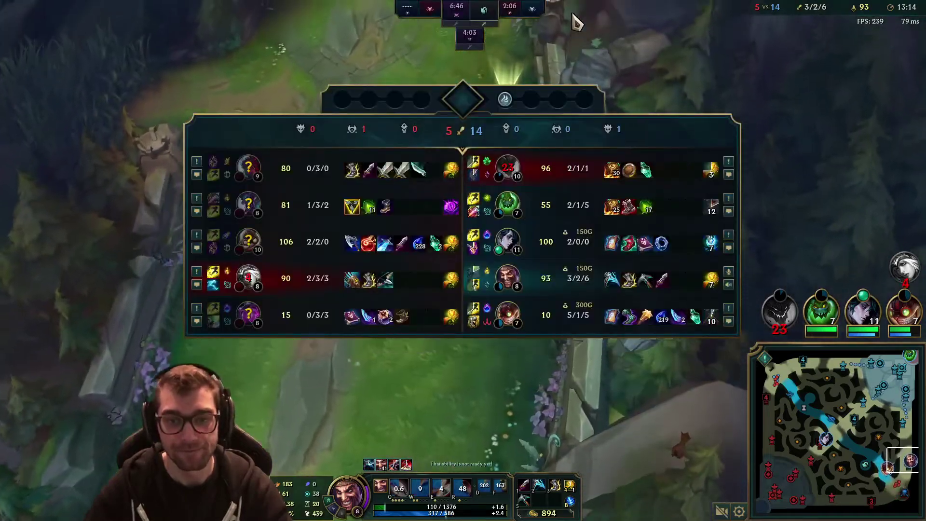
key("b")
key("Tab")
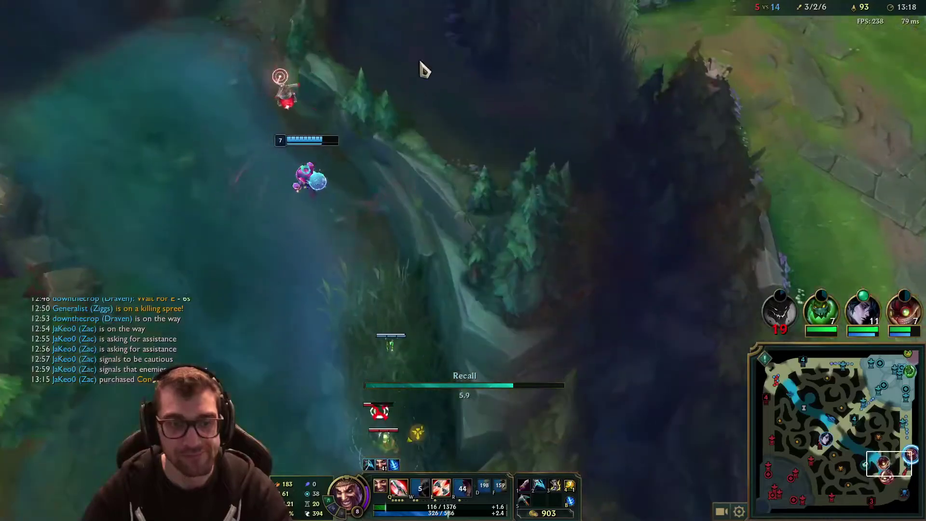
key("space")
right_click(451, 369)
right_click(452, 186)
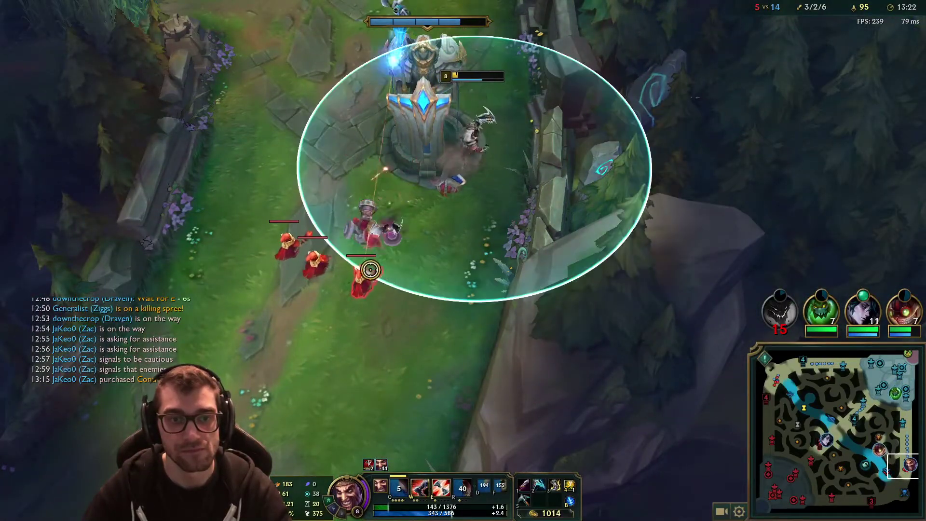
right_click(364, 292)
key("space")
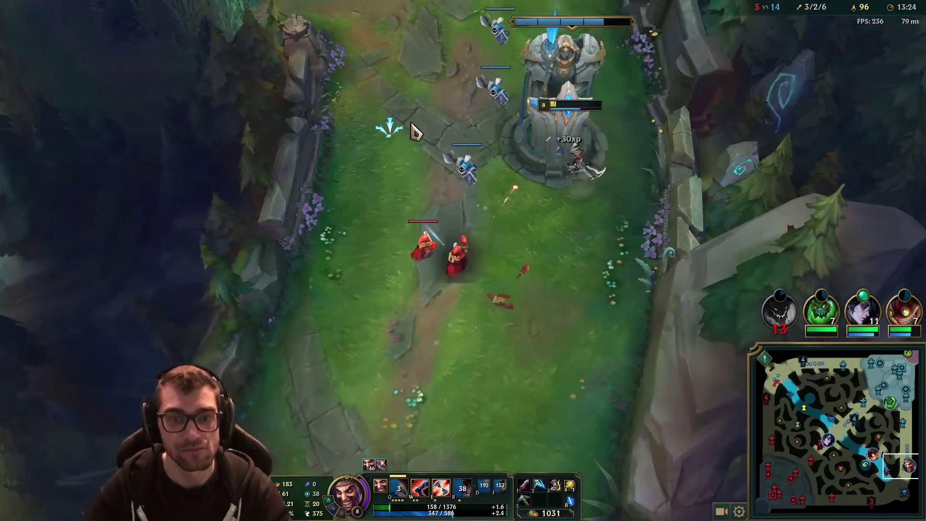
Recall Draven to base while checking the scoreboard.
key("b")
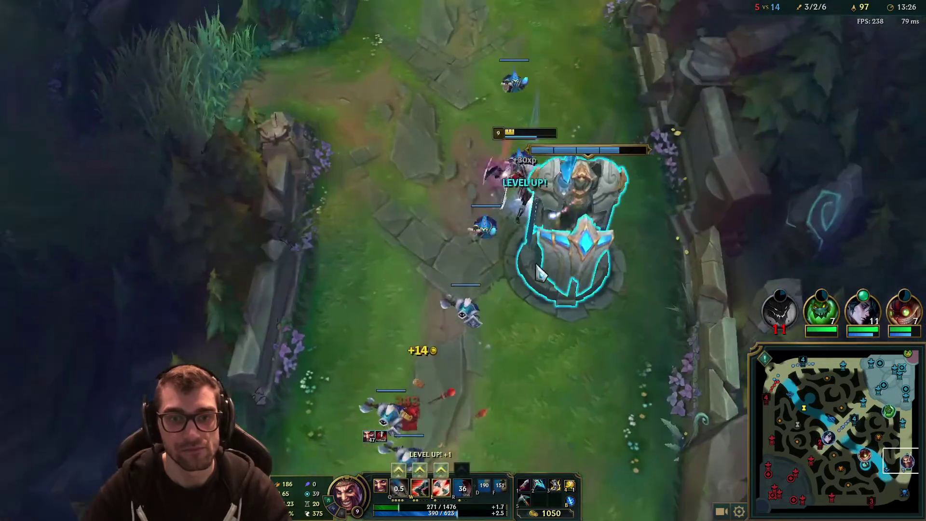
key("Tab")
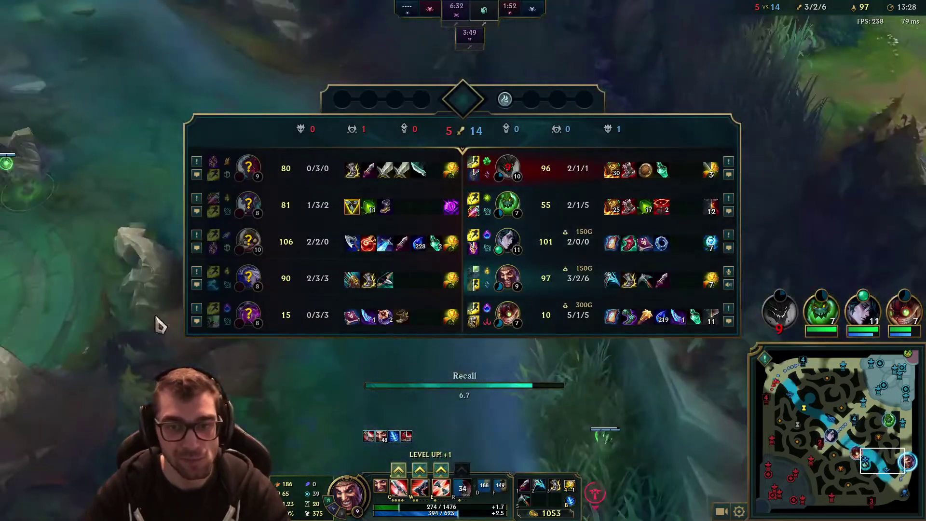
key("space")
key("Tab")
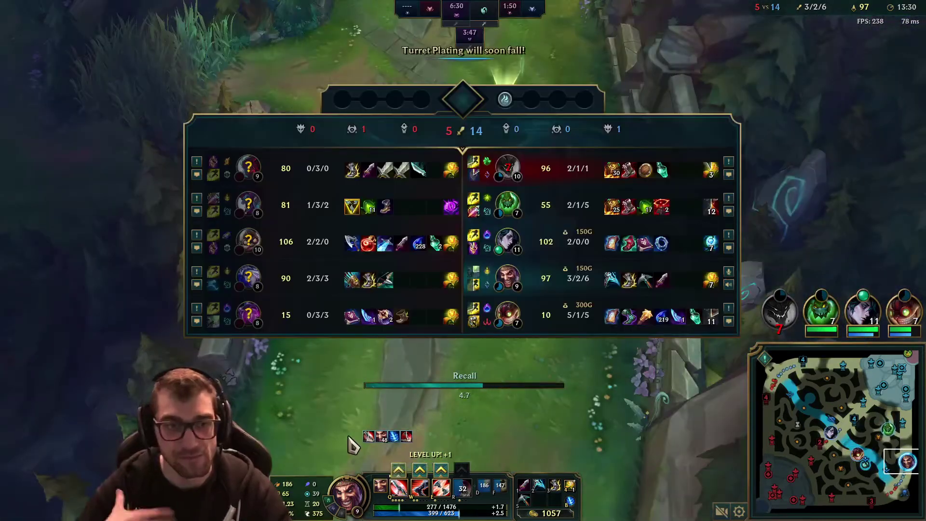
key("Tab")
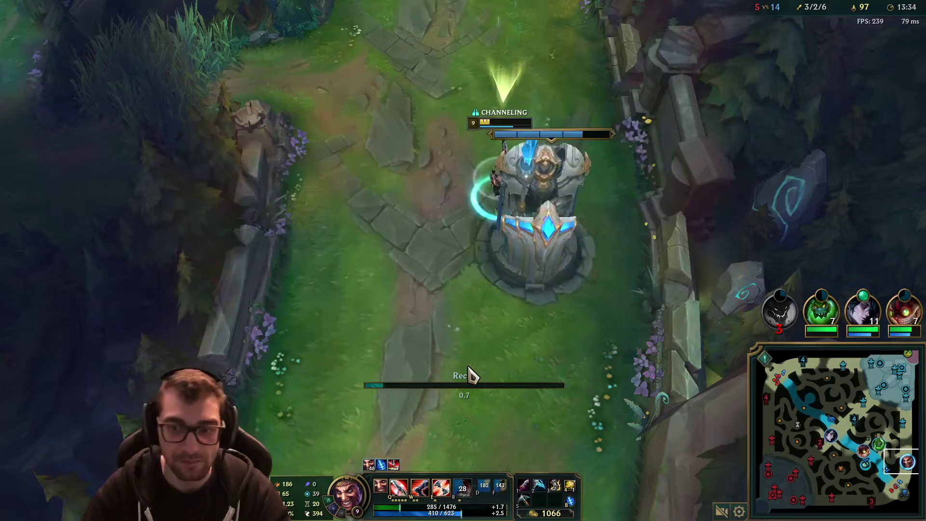
key("Tab")
Buy the 600-gold item from the shop and walk Draven out of the base.
key("p")
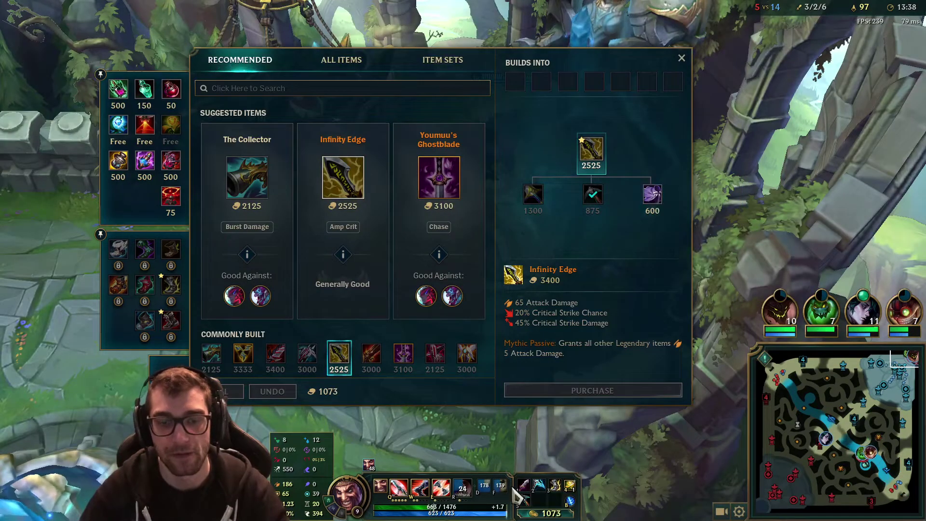
key("space")
right_click(625, 478)
right_click(652, 194)
key("Escape")
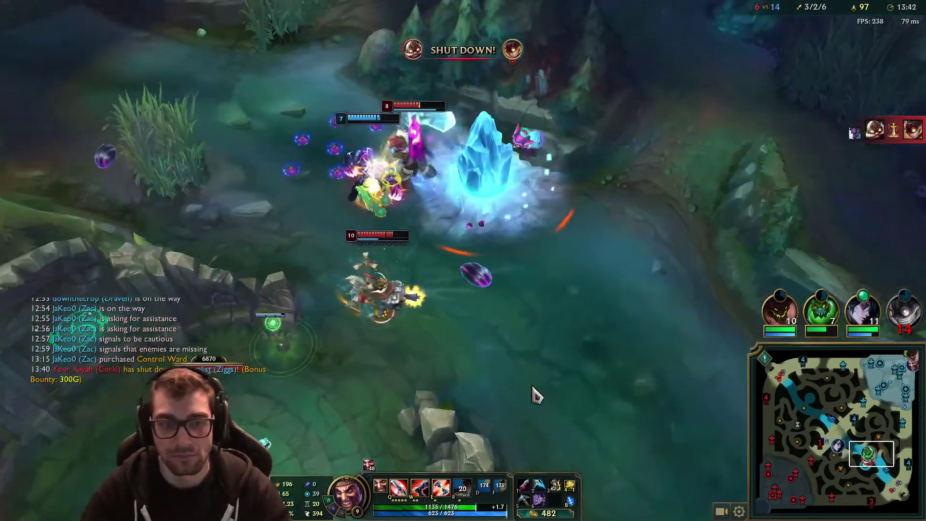
Move Draven through the river past the team fight toward the dragon pit.
right_click(381, 357)
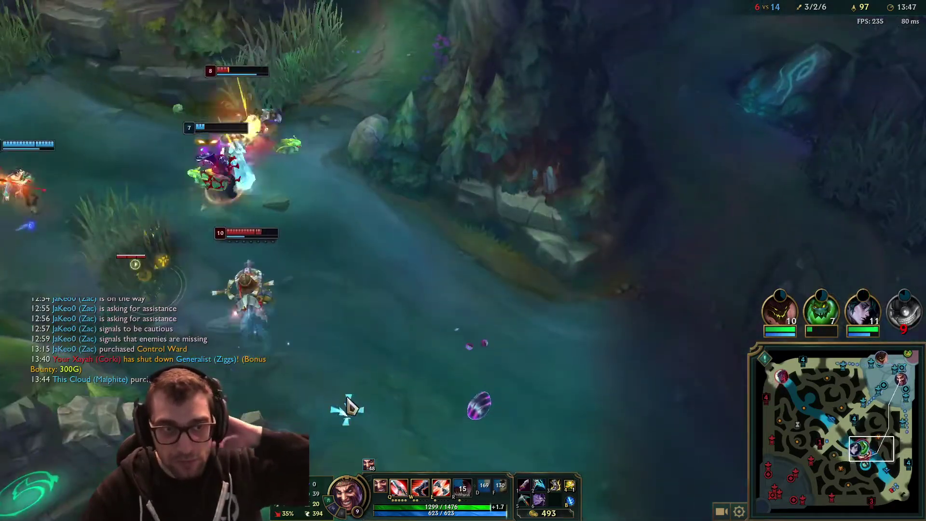
right_click(352, 378)
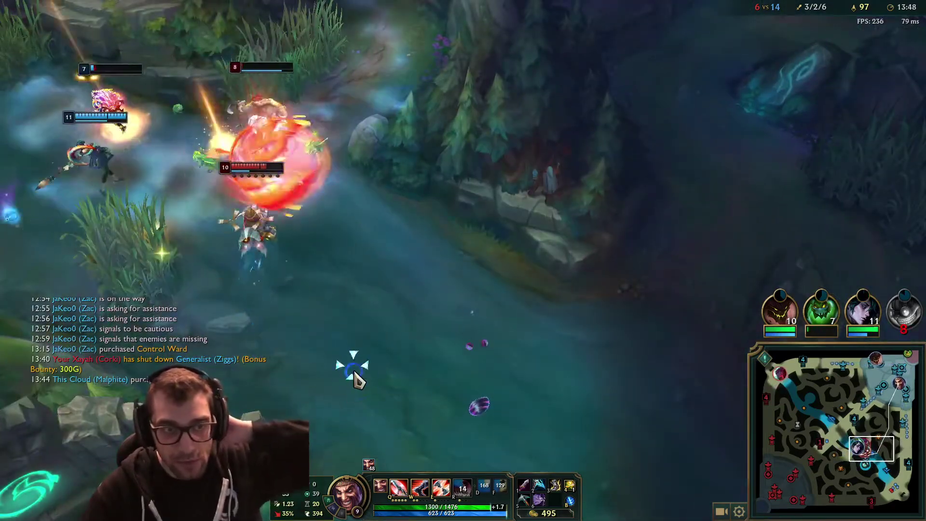
right_click(371, 320)
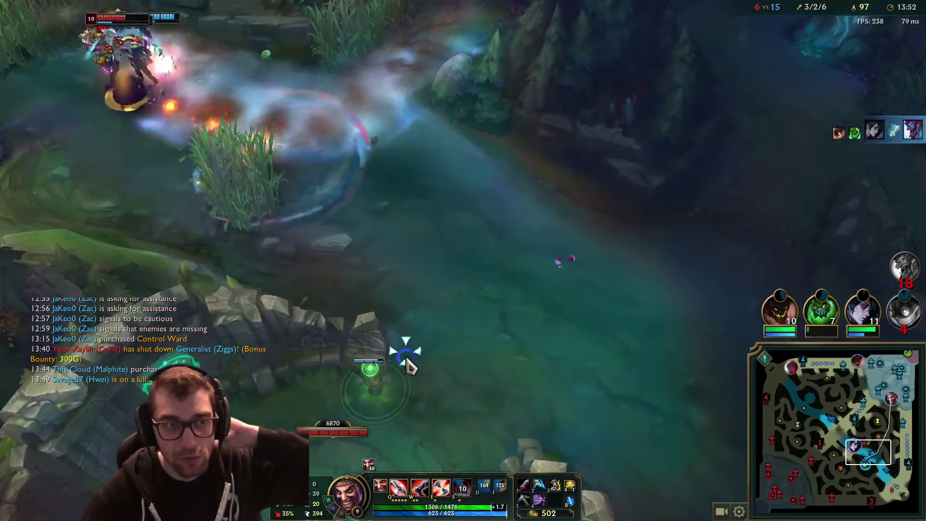
right_click(400, 395)
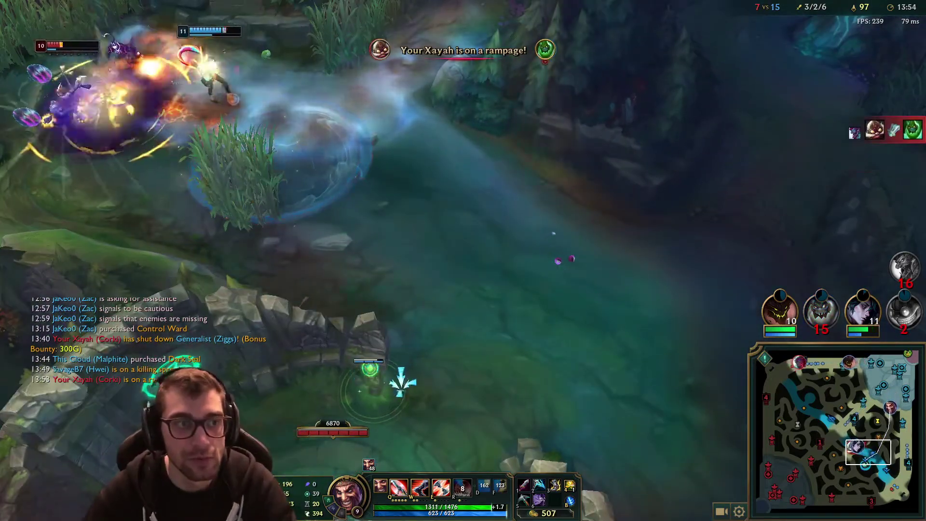
key("Tab")
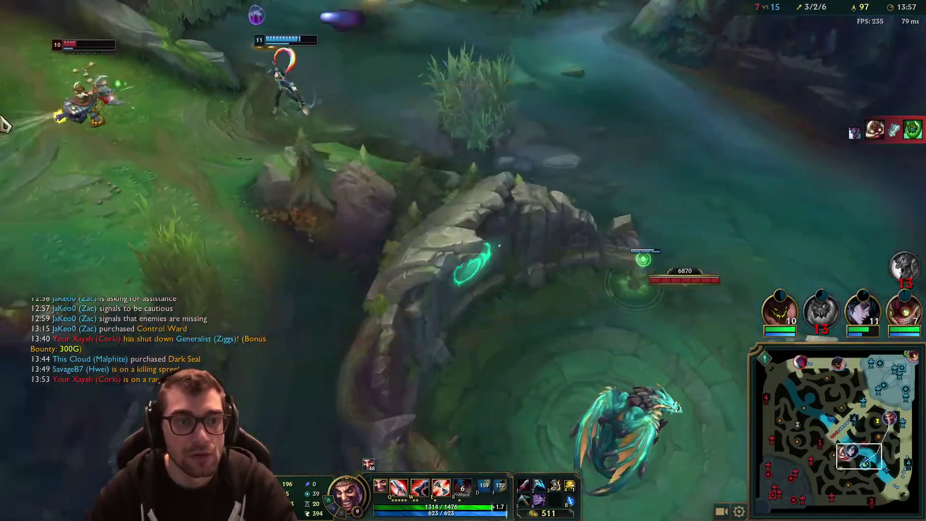
right_click(602, 371)
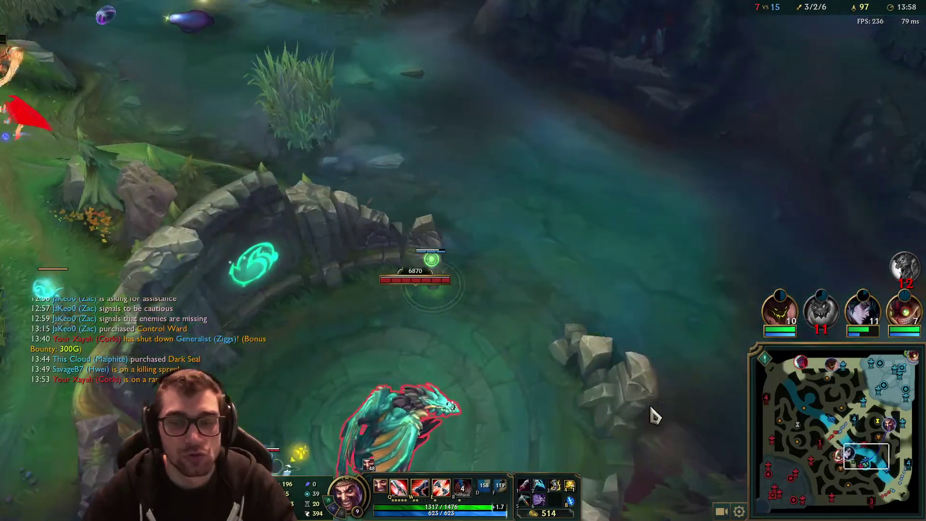
key("space")
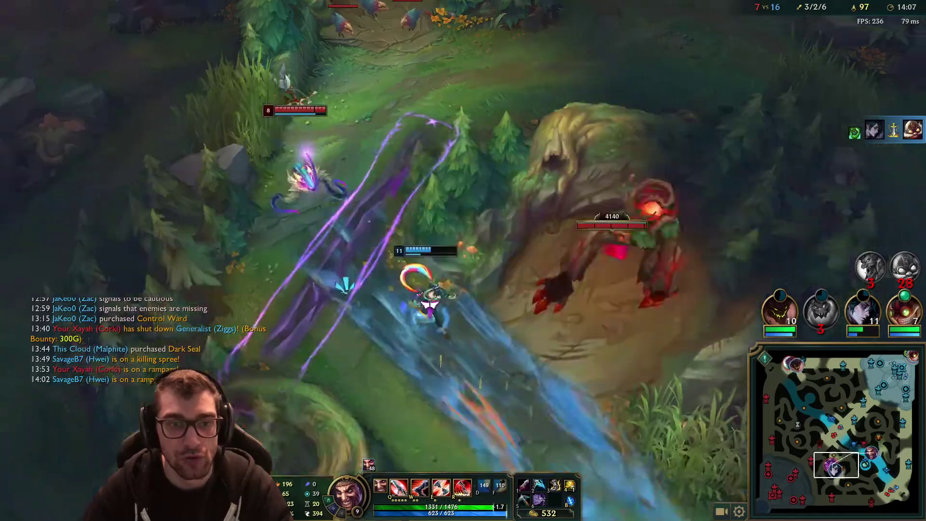
Head up toward red camp into the bush and ping the enemy Ashe's Flash twice.
right_click(436, 357)
right_click(549, 366)
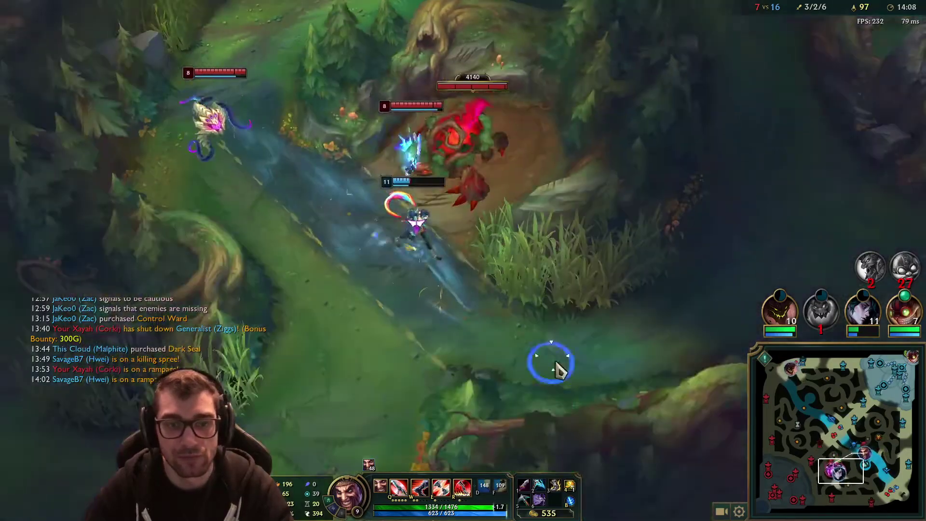
right_click(531, 296)
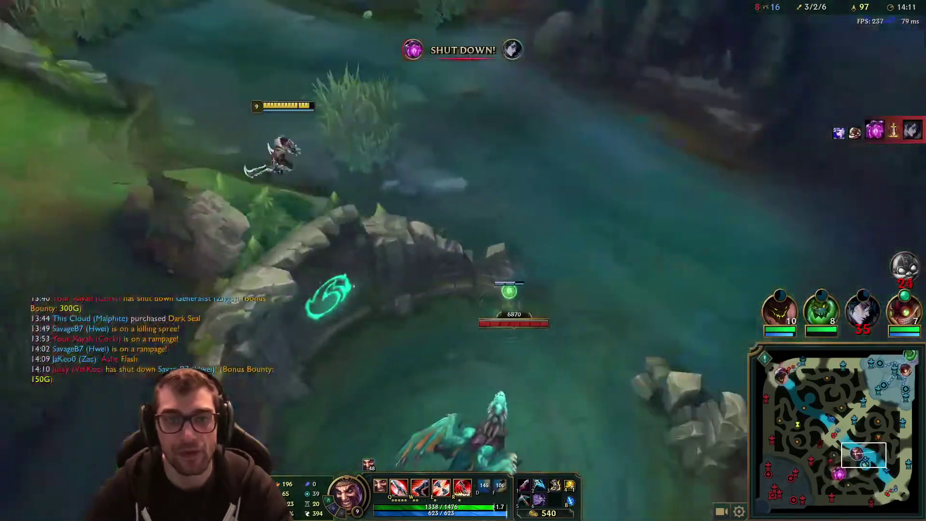
key("Tab")
left_click(213, 272)
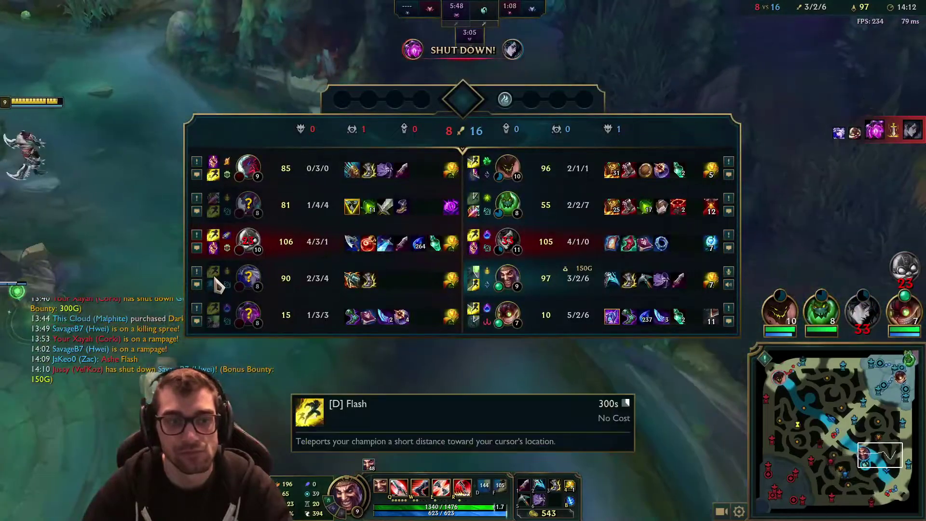
left_click(213, 272)
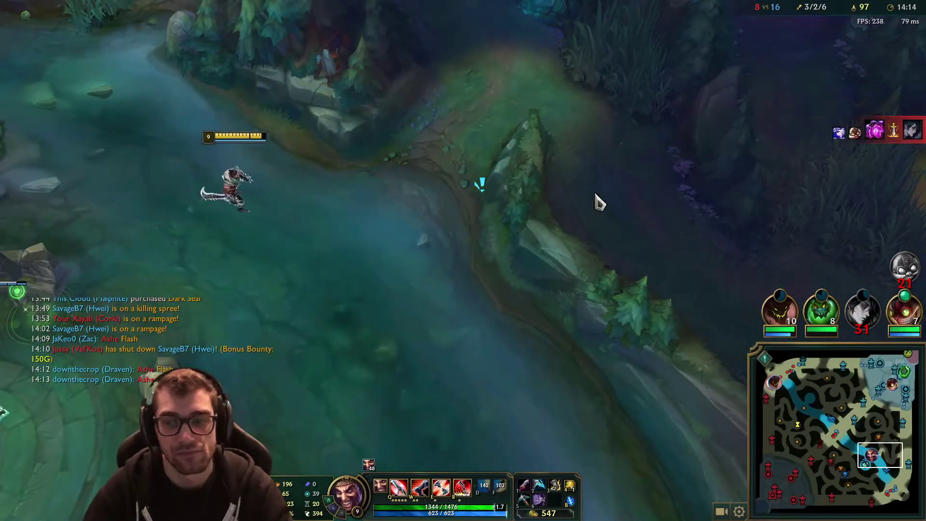
Survey the dragon pit on the minimap and recheck the scoreboard.
left_click(863, 468)
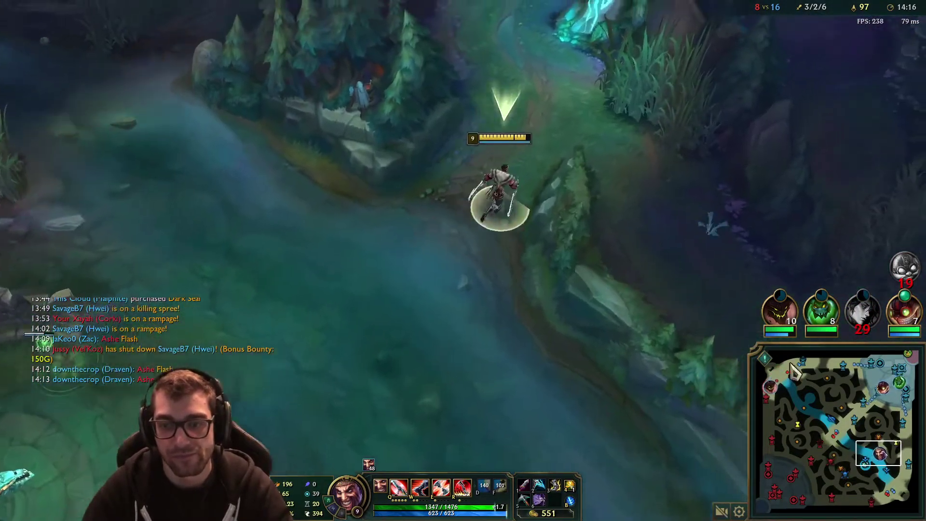
left_click(863, 471)
left_click_drag(864, 471, 657, 310)
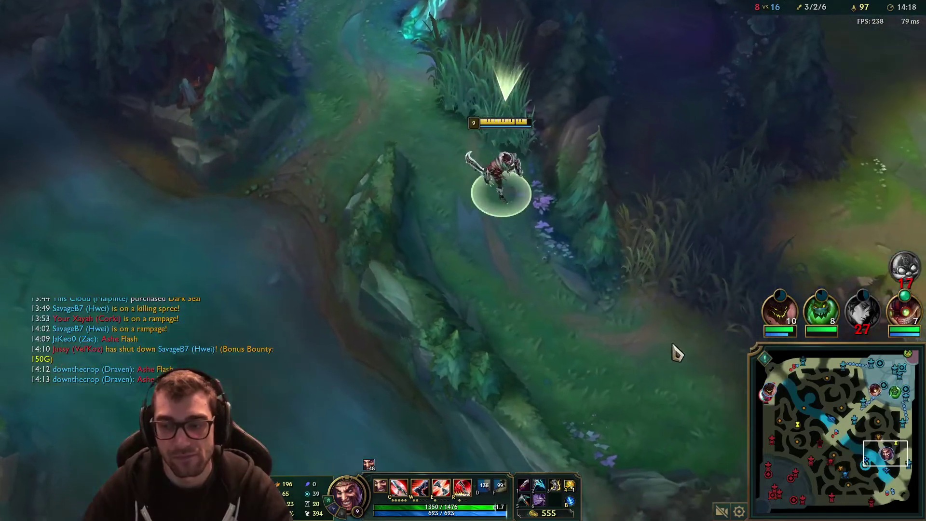
left_click(849, 441)
key("Tab")
Walk Draven back toward the bottom-lane tower.
mouse_move(614, 320)
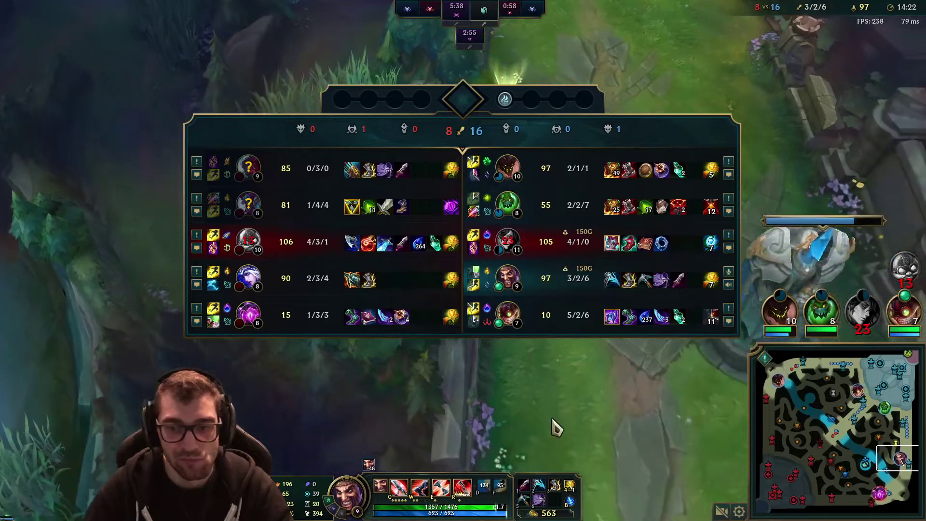
right_click(550, 420)
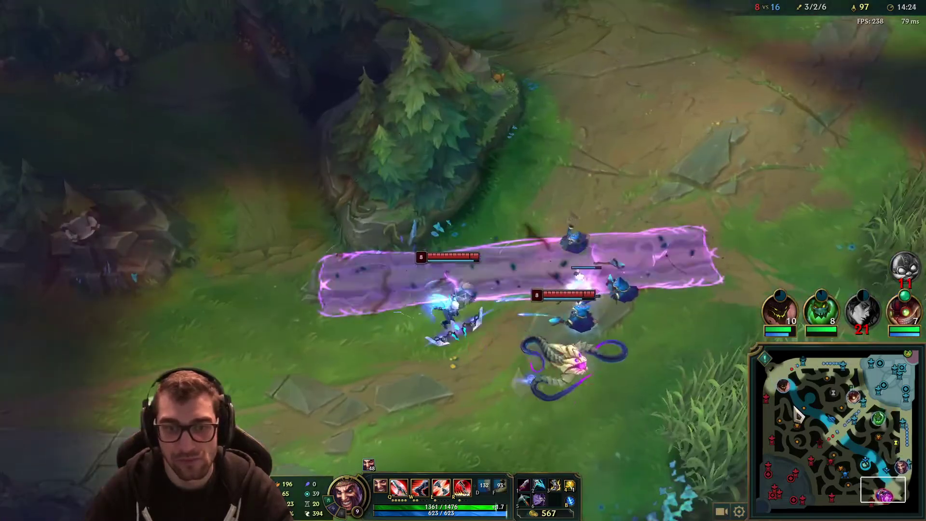
right_click(653, 282)
right_click(665, 188)
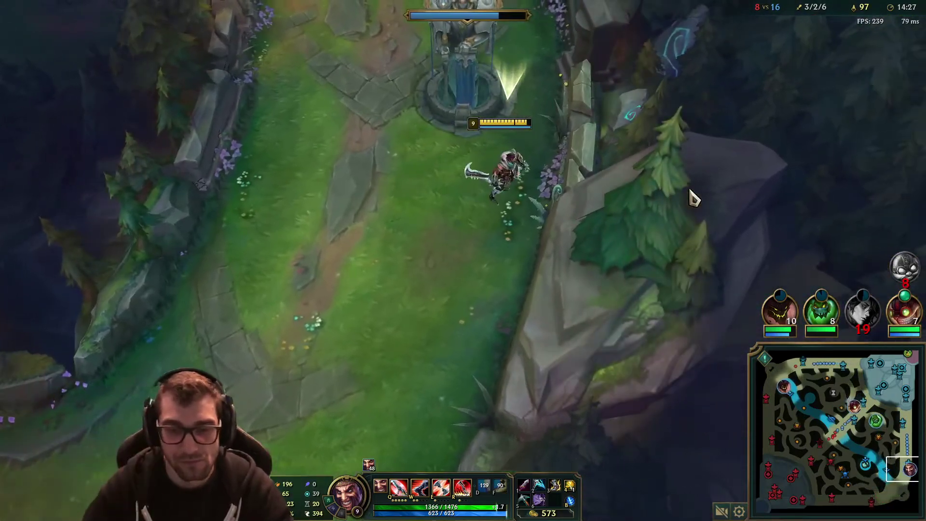
Scout the nearby enemy champions, check scoreboard items, then attack the minion near the turret.
middle_click_drag(693, 197, 412, 390)
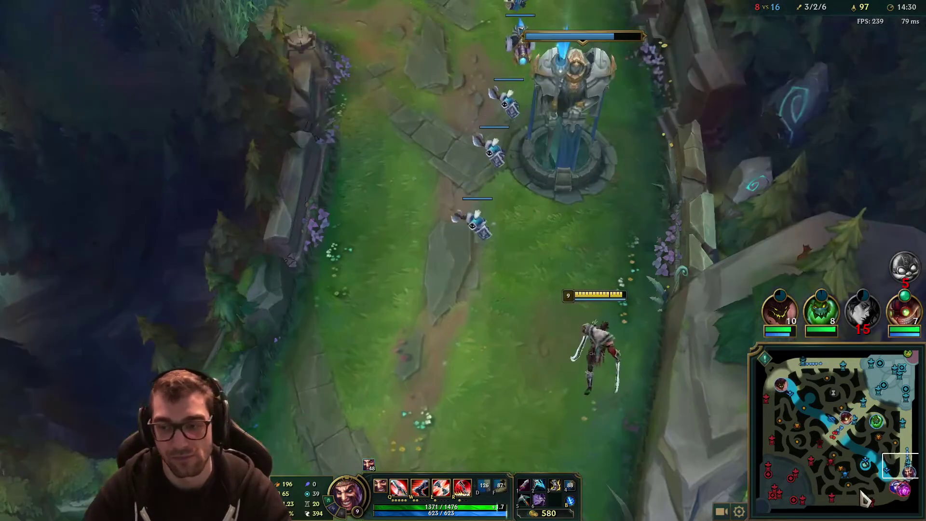
left_click(899, 487)
key("space")
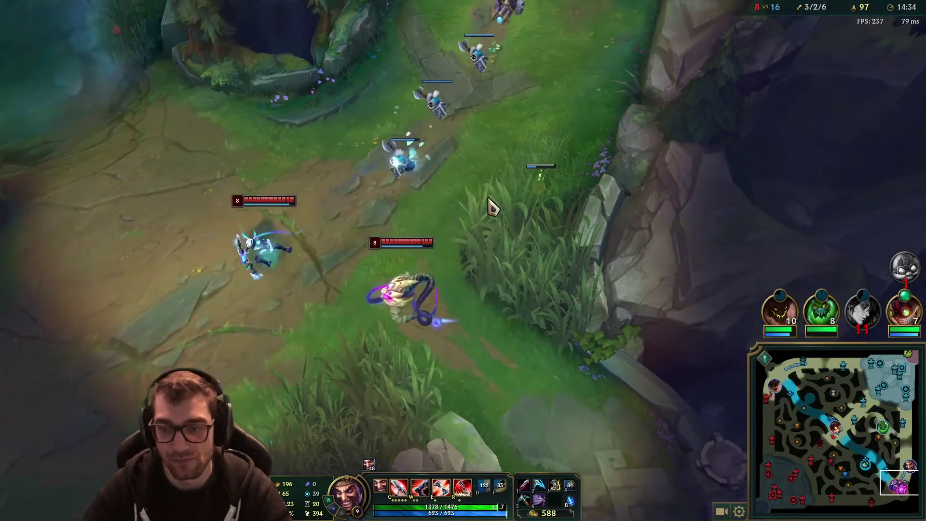
key("space")
key("Tab")
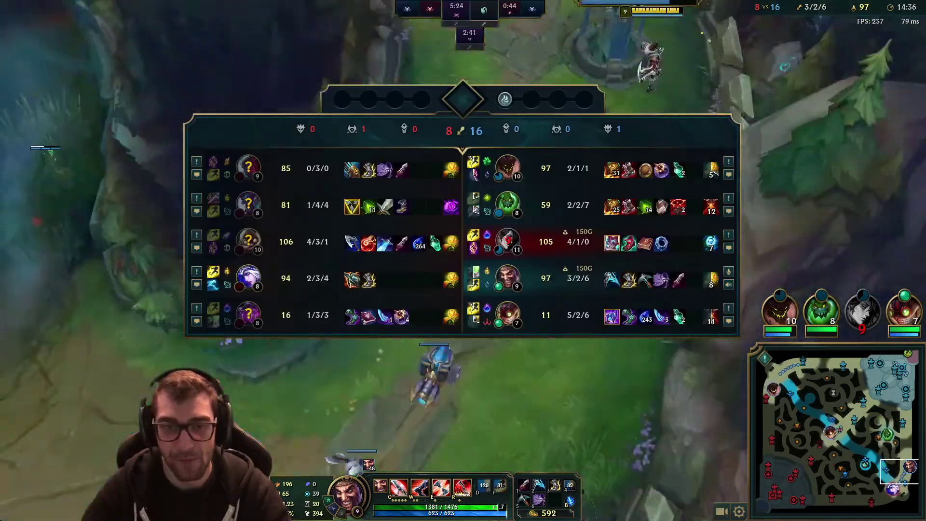
key("Tab")
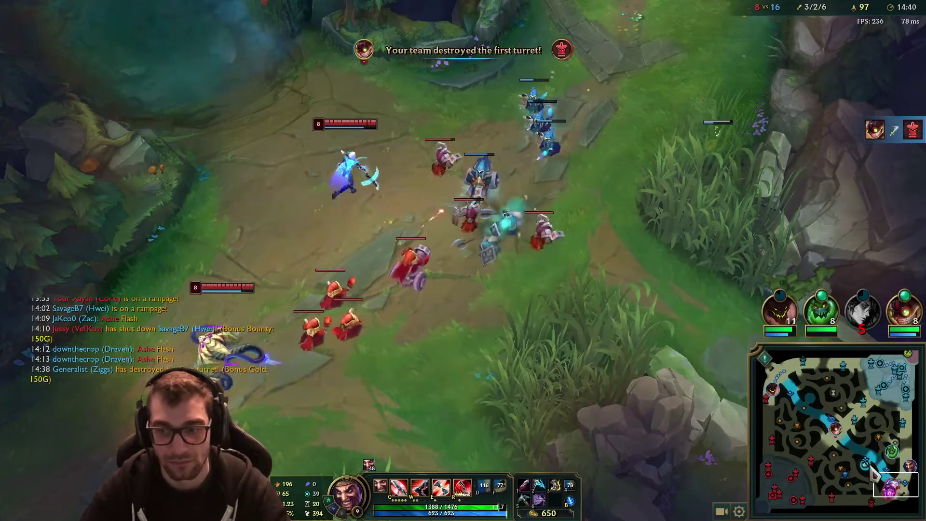
left_click_drag(874, 475, 860, 451)
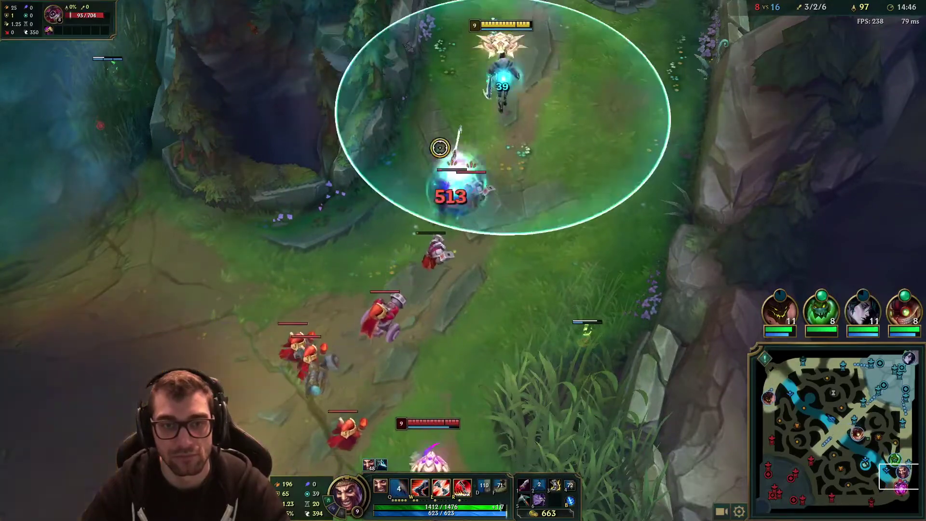
right_click(477, 43)
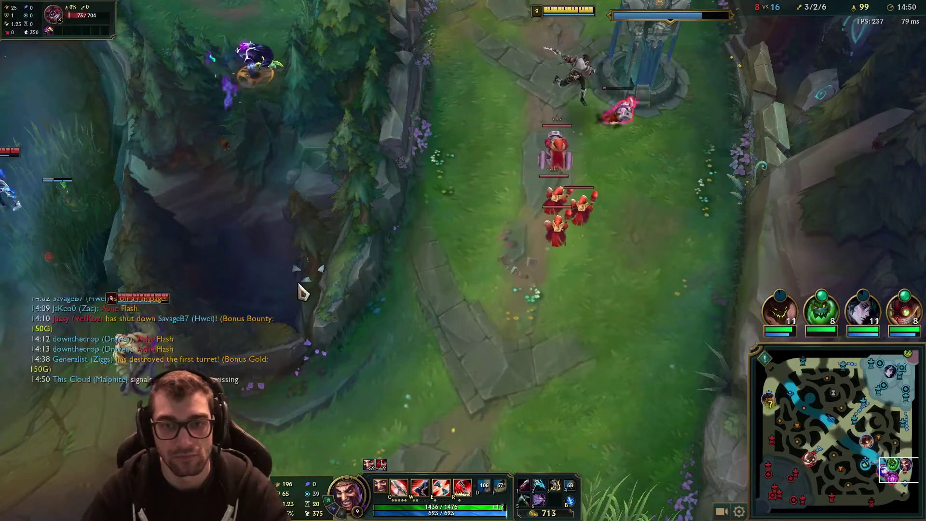
Join the jungle fight, cast Draven's ultimate, and chase the remaining enemy up-left.
key("w")
right_click(155, 227)
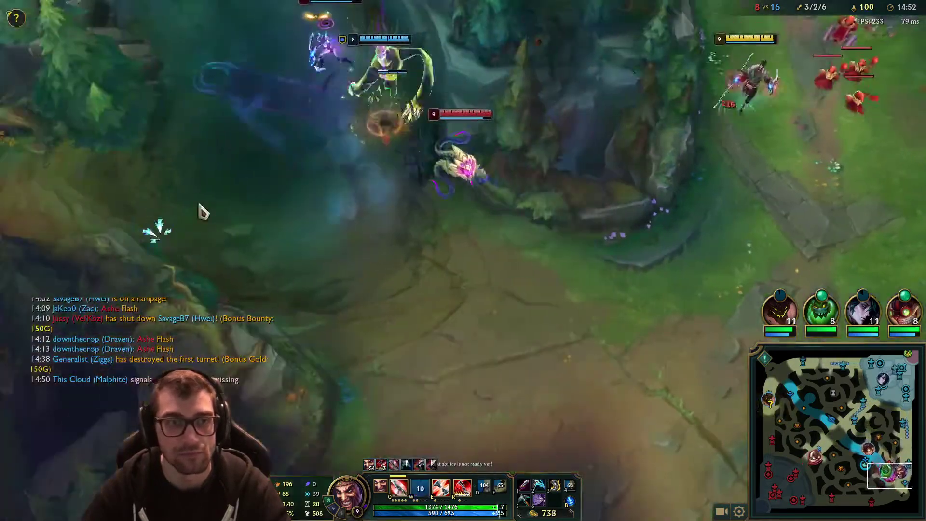
right_click(242, 274)
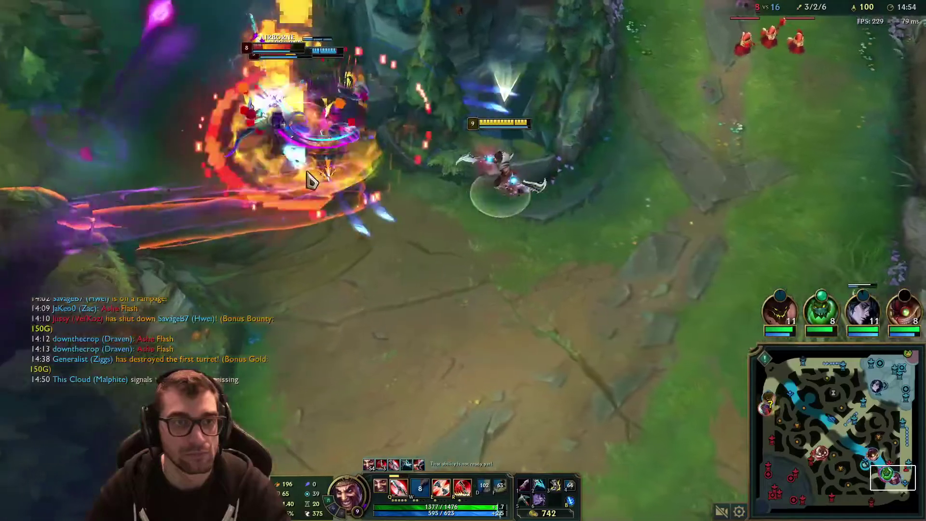
key("r")
right_click(304, 155)
right_click(284, 186)
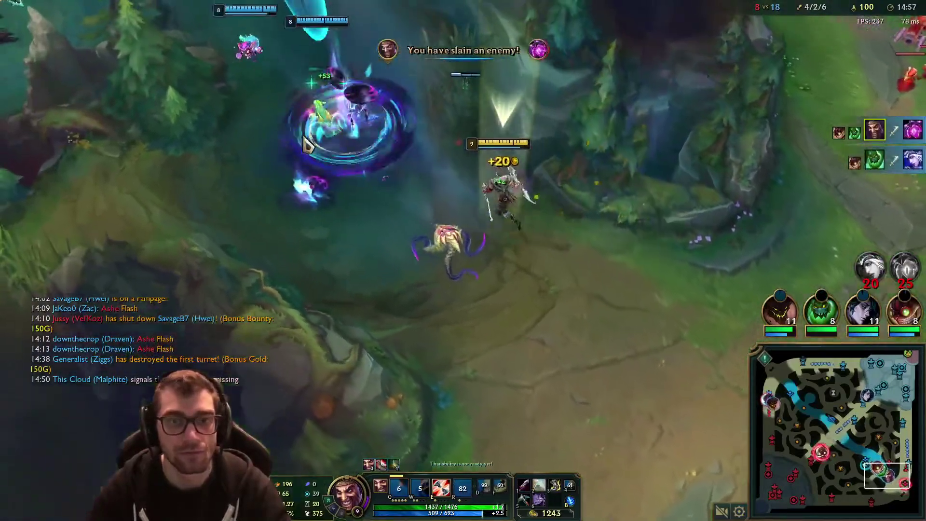
right_click(309, 133)
right_click(207, 86)
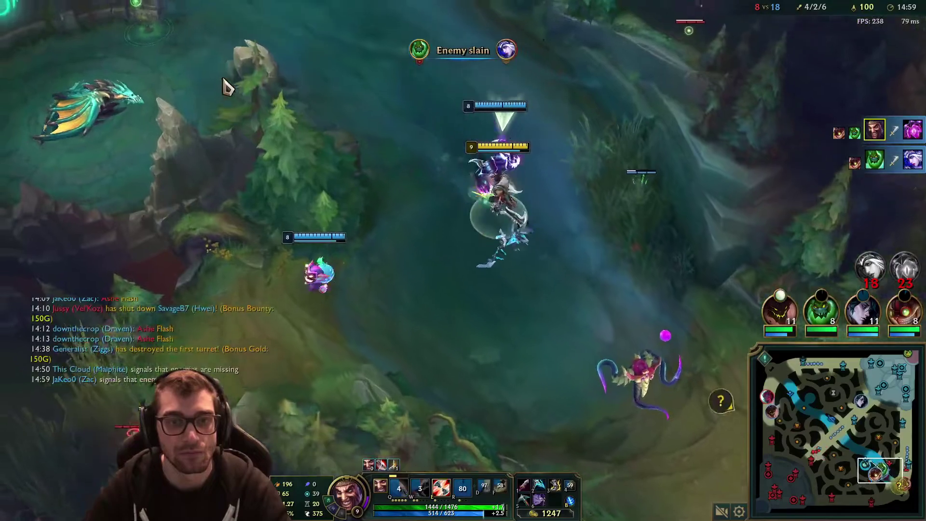
right_click(227, 85)
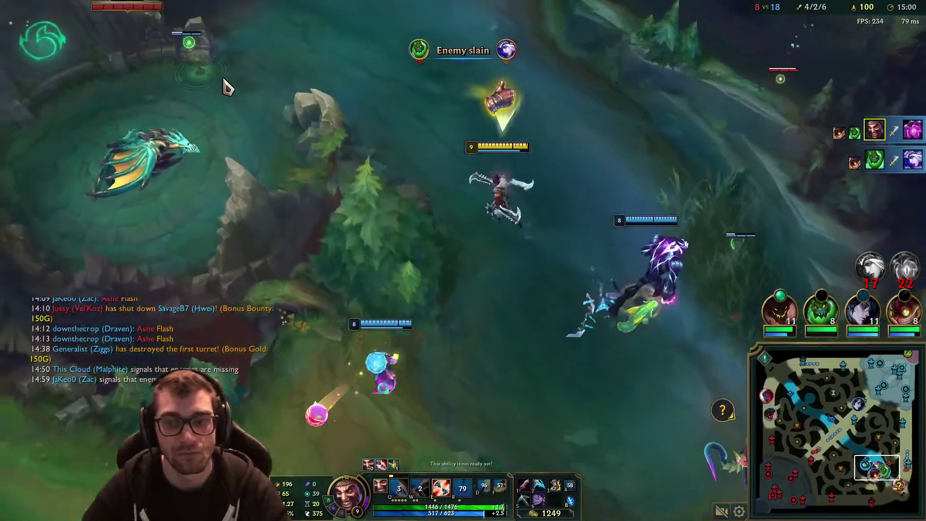
Cross the river with speed boosts to join the teamfight at the dragon pit.
right_click(510, 316)
right_click(656, 388)
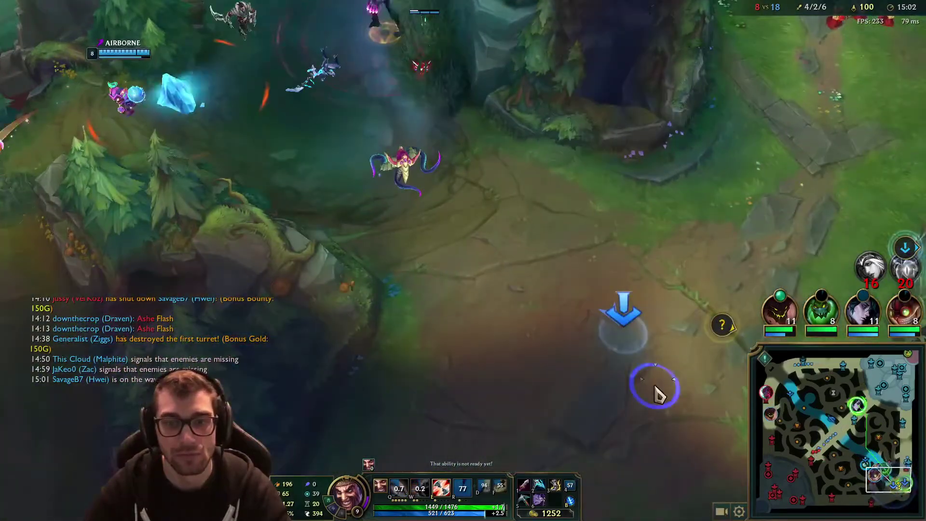
right_click(627, 434)
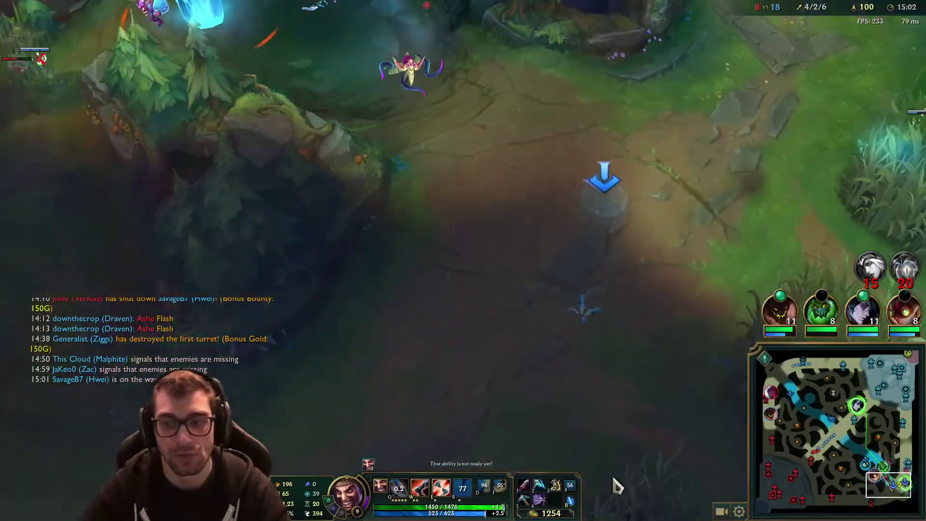
key("w")
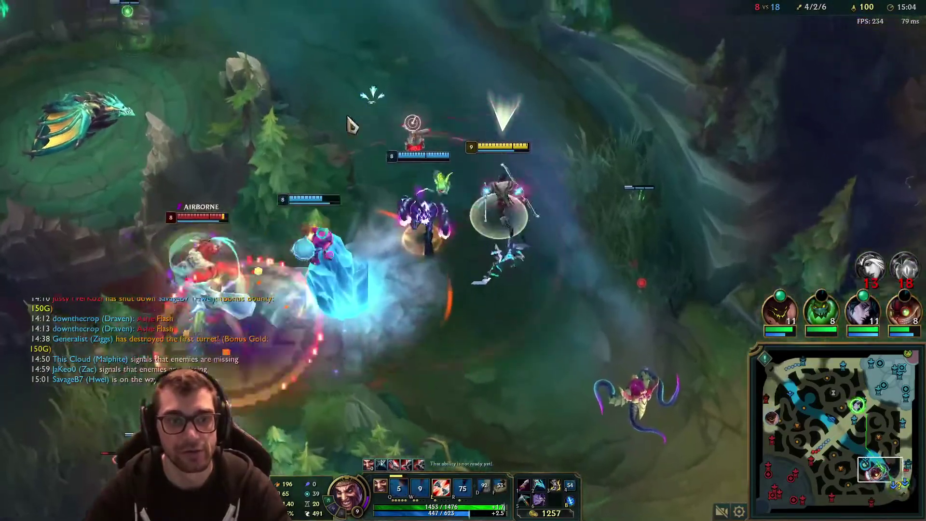
right_click(304, 246)
right_click(300, 319)
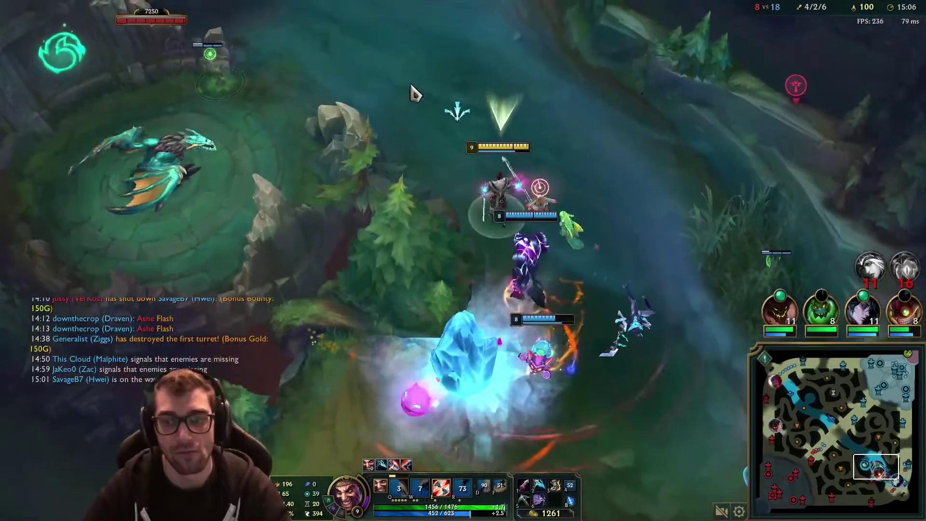
right_click(300, 173)
key("w")
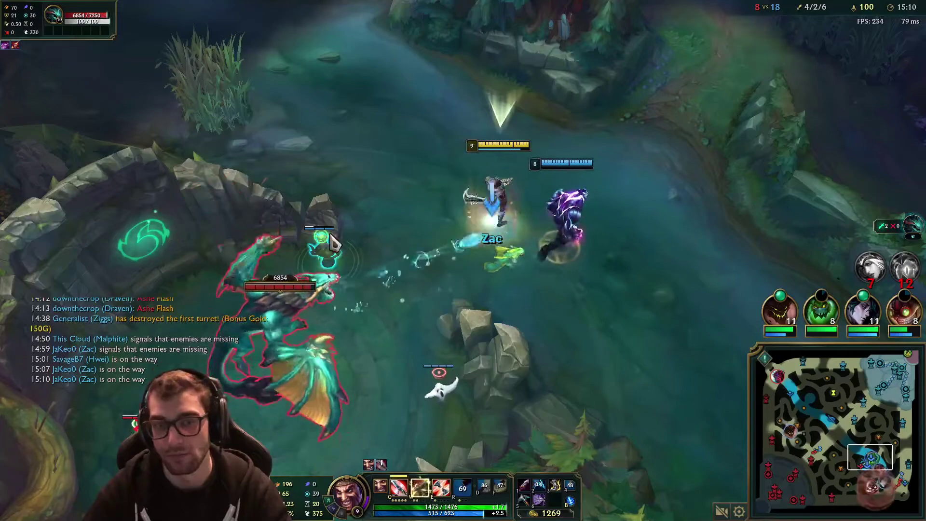
key("q")
key("w")
Attack the Ocean Drake until it dies, then reposition Draven.
right_click(512, 322)
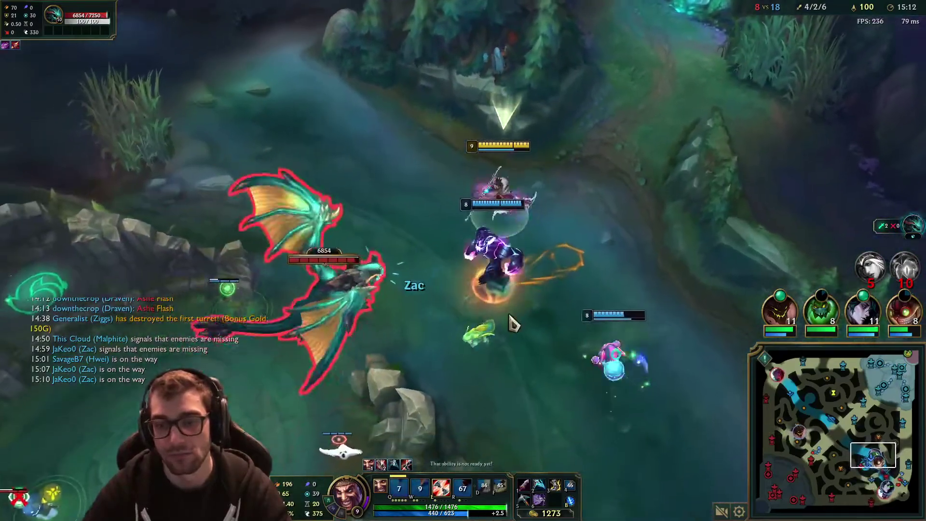
left_click_drag(778, 374, 772, 381)
key("w")
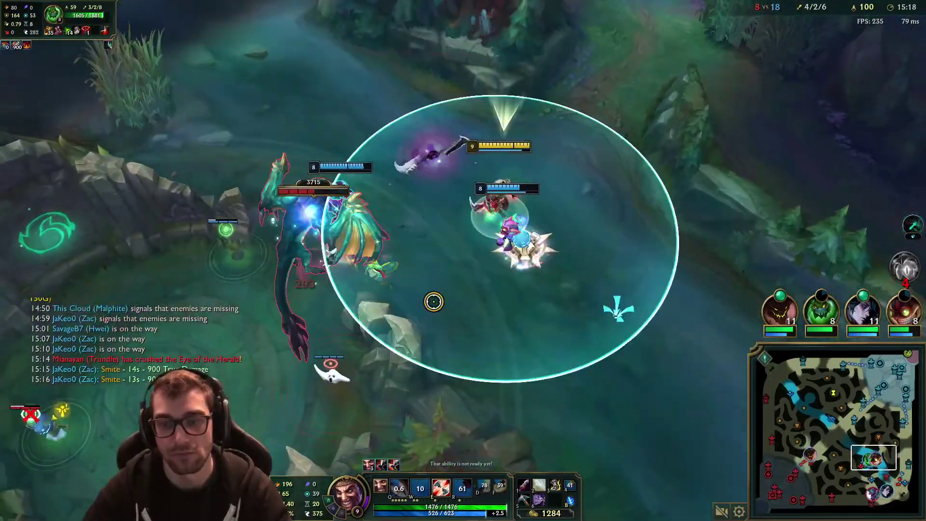
right_click(349, 153)
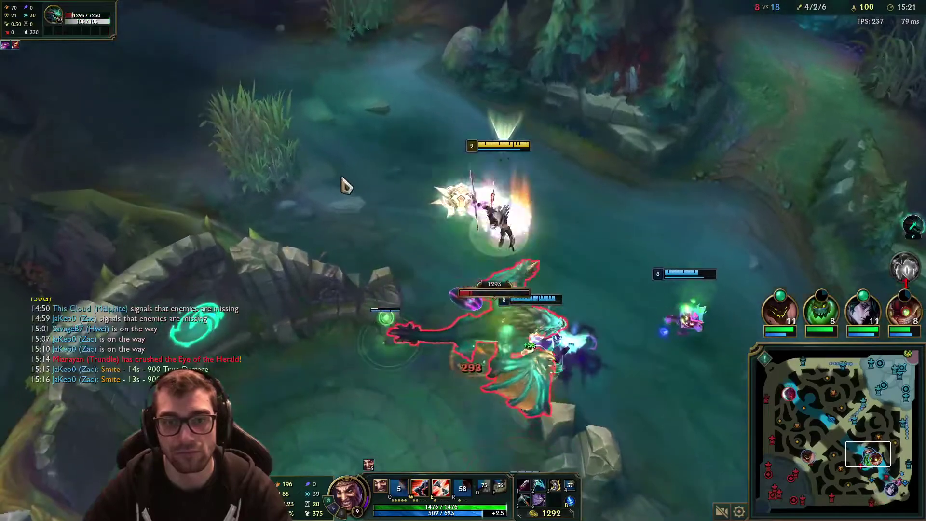
right_click(526, 369)
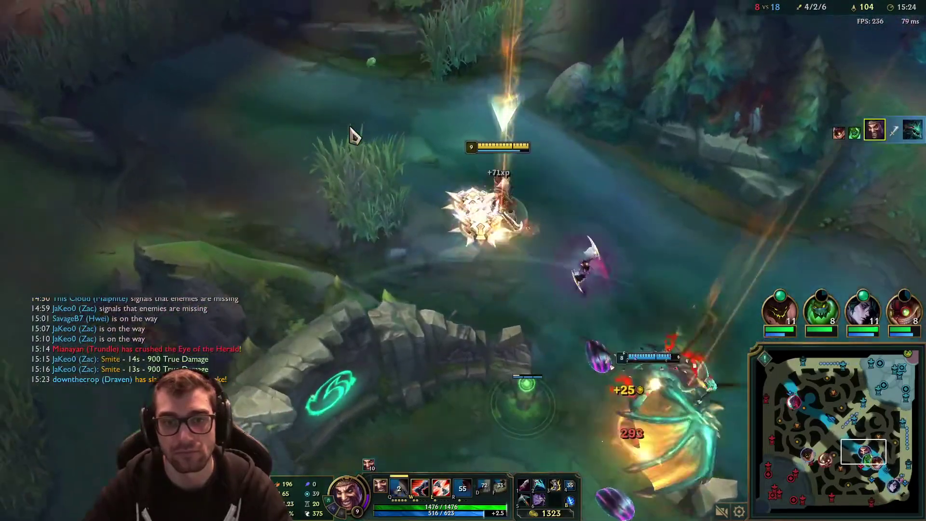
right_click(355, 137)
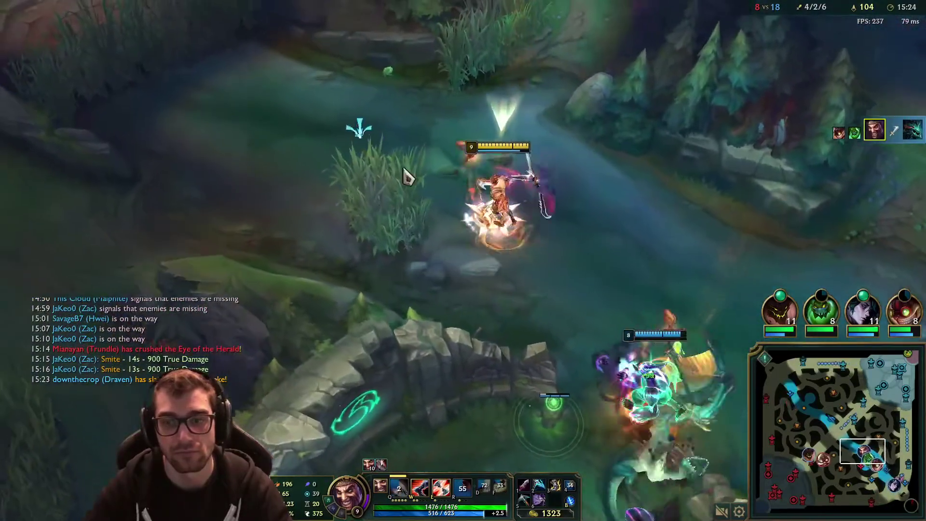
right_click(550, 248)
Check the lanes on the minimap and run Draven west then north with axes ready.
left_click(827, 464)
key("space")
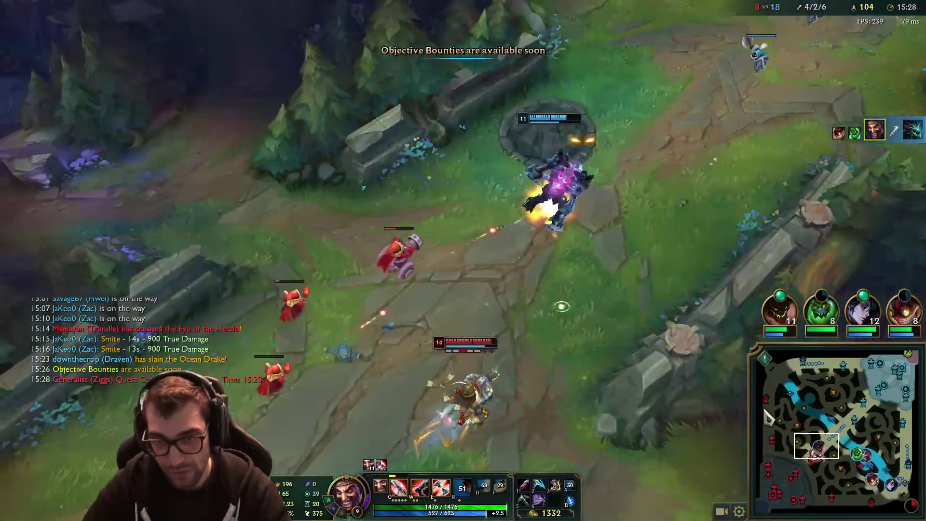
key("space")
left_click(800, 456)
key("space")
key("w")
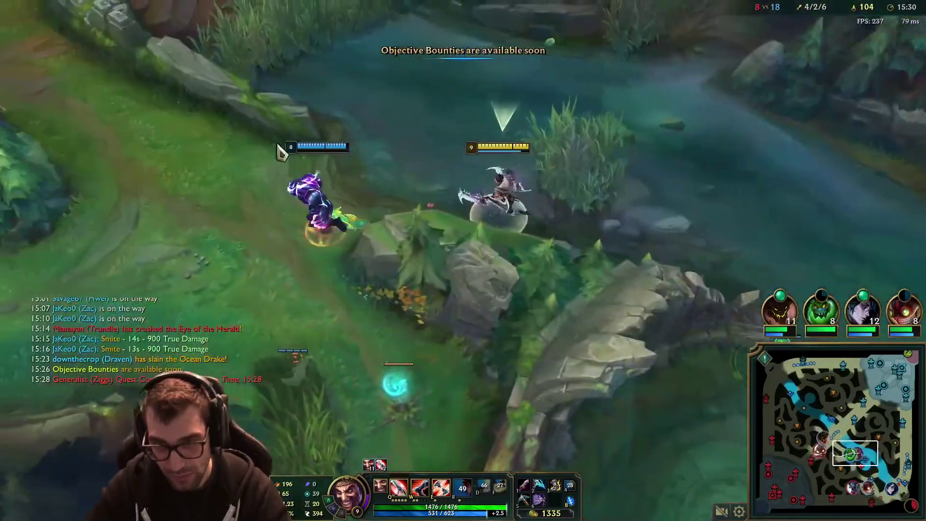
key("q")
right_click(372, 382)
right_click(570, 421)
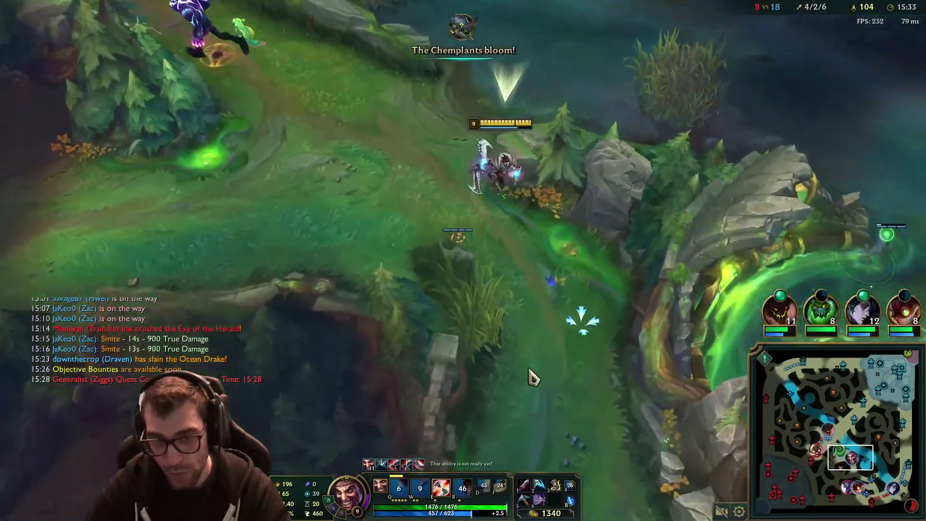
right_click(463, 338)
key("q")
key("space")
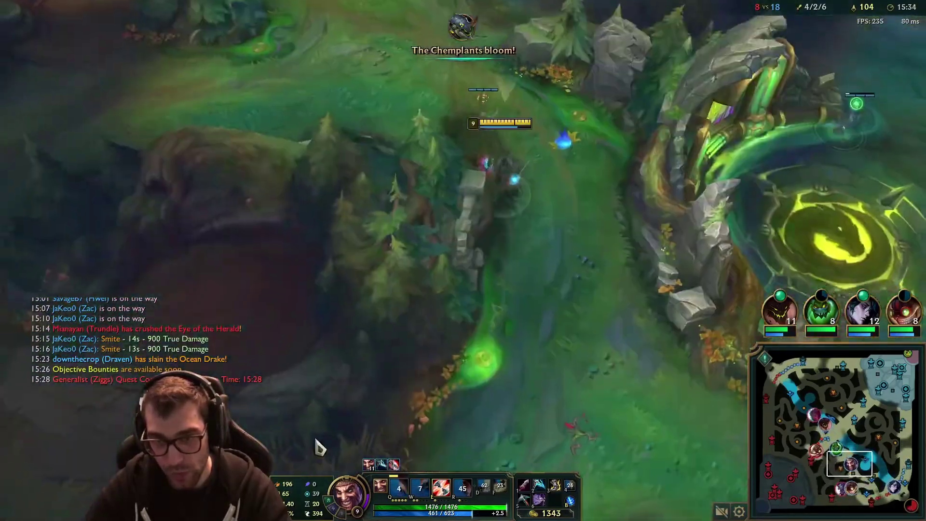
key("q")
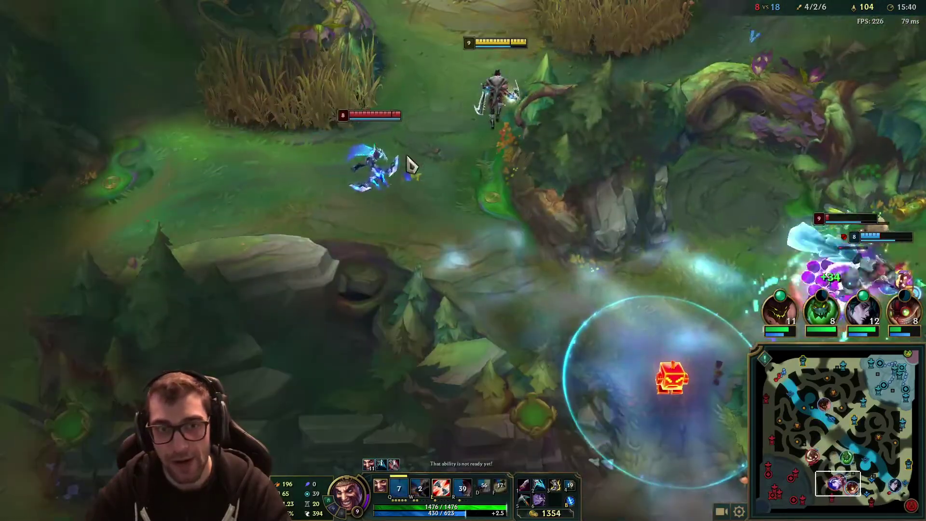
Enter the jungle fight, attack the enemy champion for a double kill, and catch the axe.
right_click(313, 335)
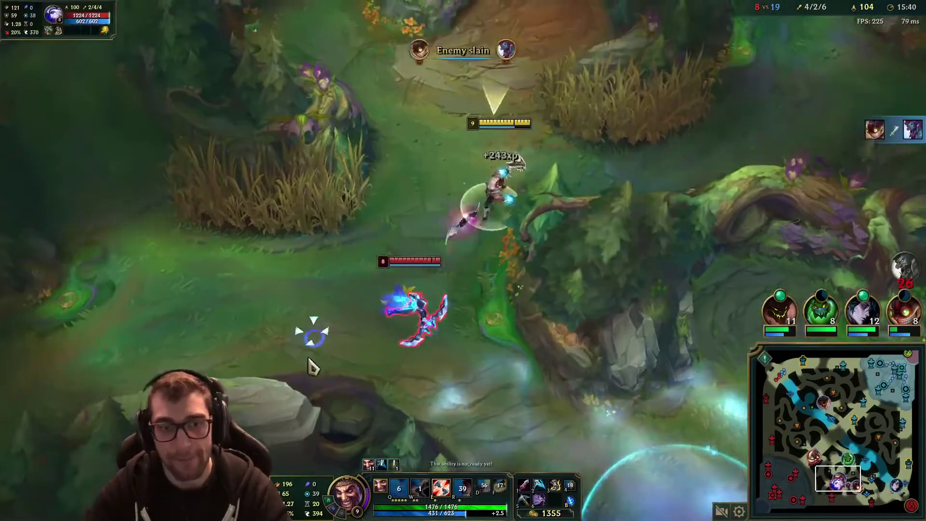
key("w")
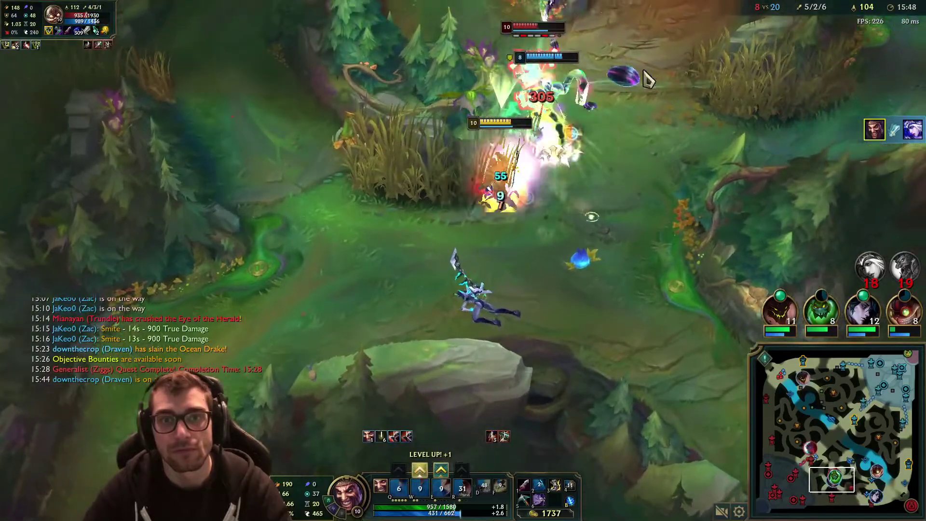
right_click(598, 53)
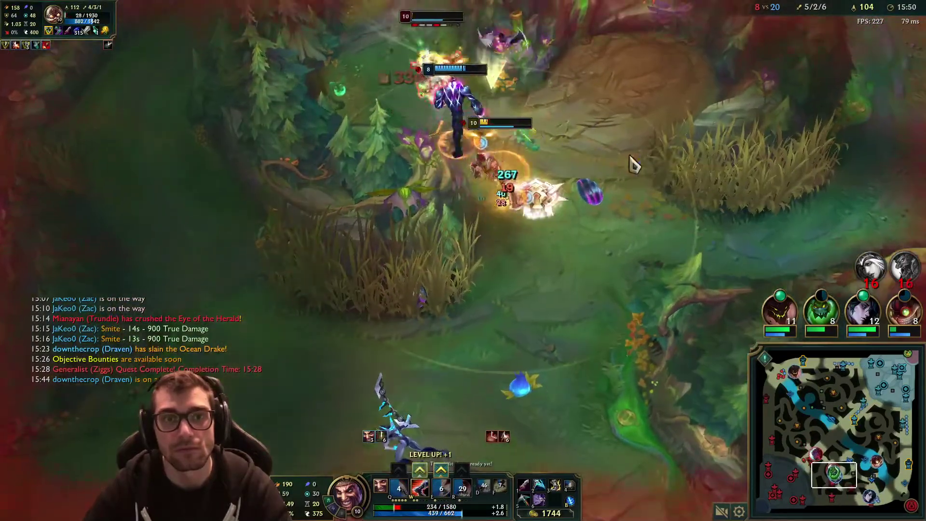
right_click(507, 104)
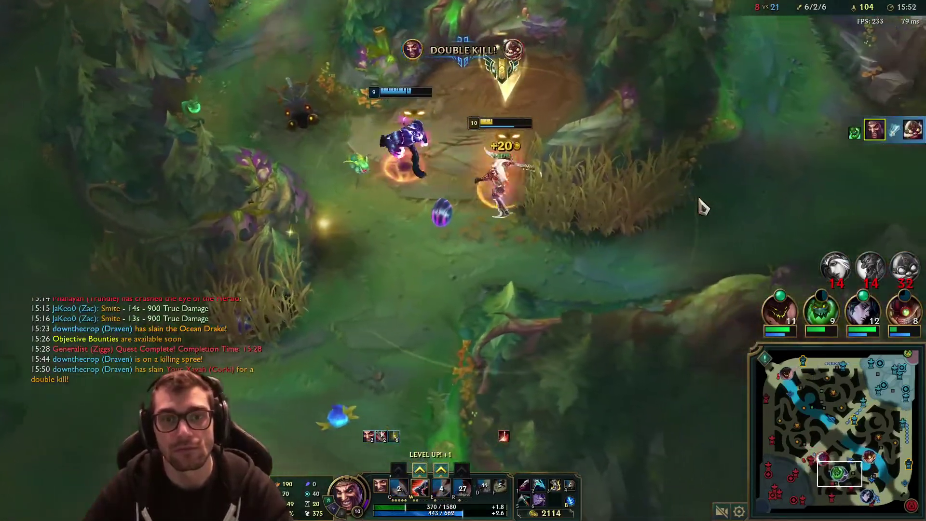
Move Draven north-east past the pit with a speed boost.
right_click(705, 204)
key("w")
right_click(665, 145)
right_click(631, 77)
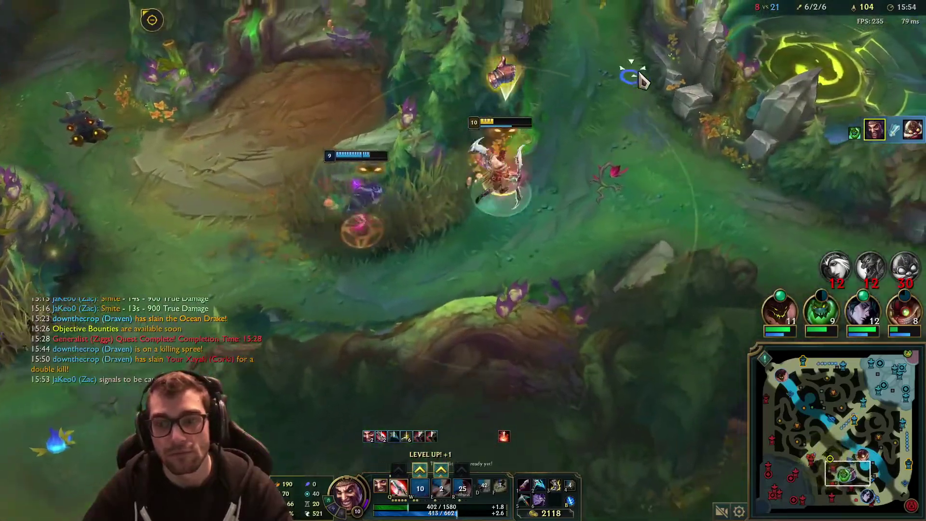
right_click(568, 16)
right_click(547, 7)
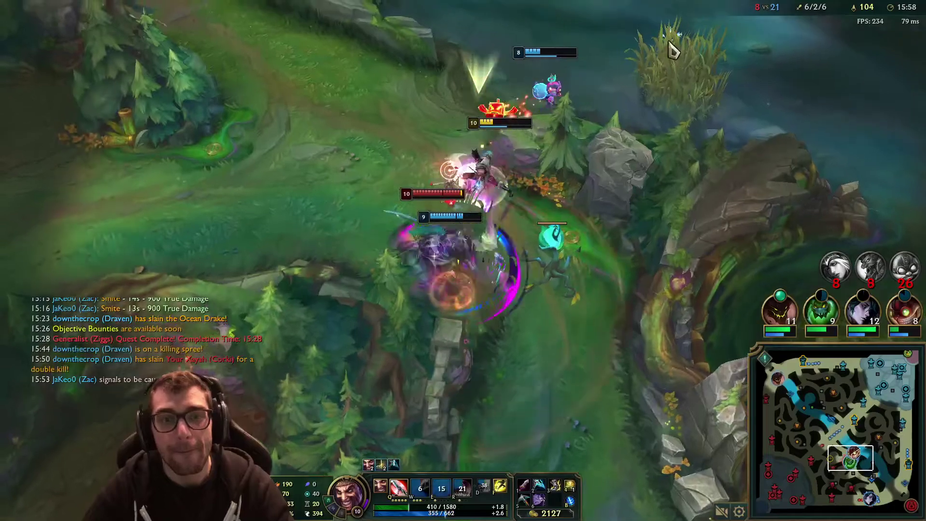
Engage the enemy in the river with Q and E, then try escaping with the speed boost.
right_click(673, 48)
key("q")
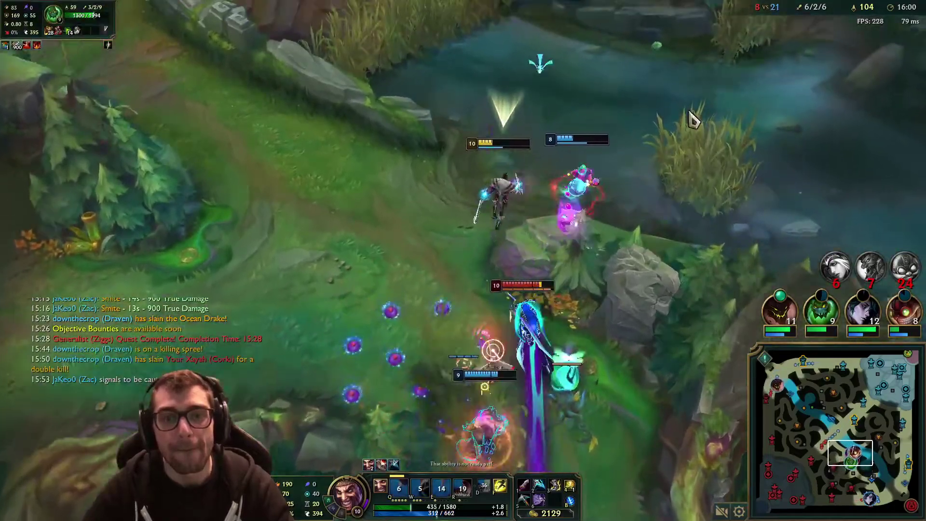
right_click(694, 118)
key("e")
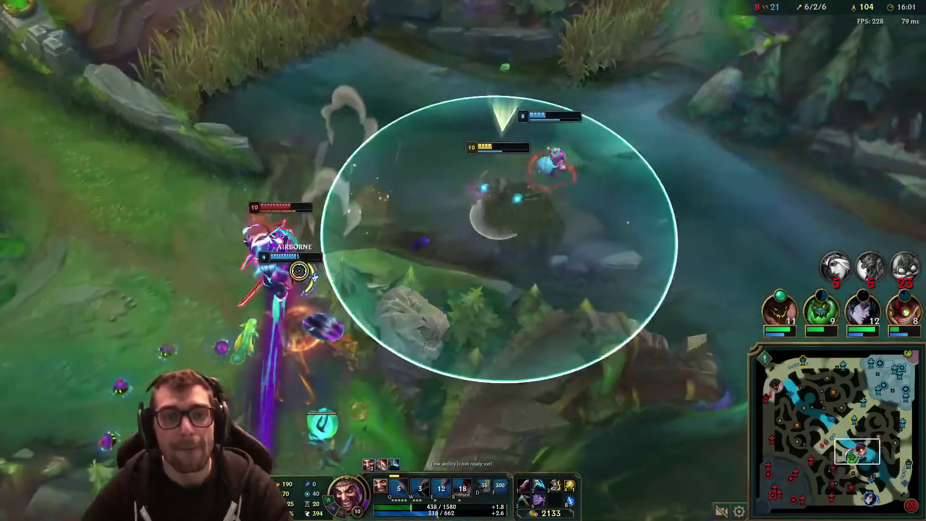
right_click(342, 252)
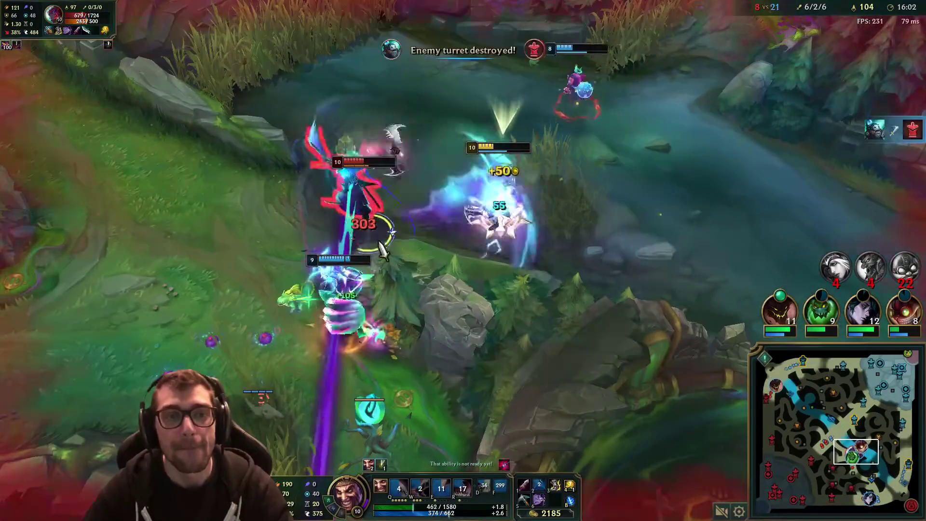
key("w")
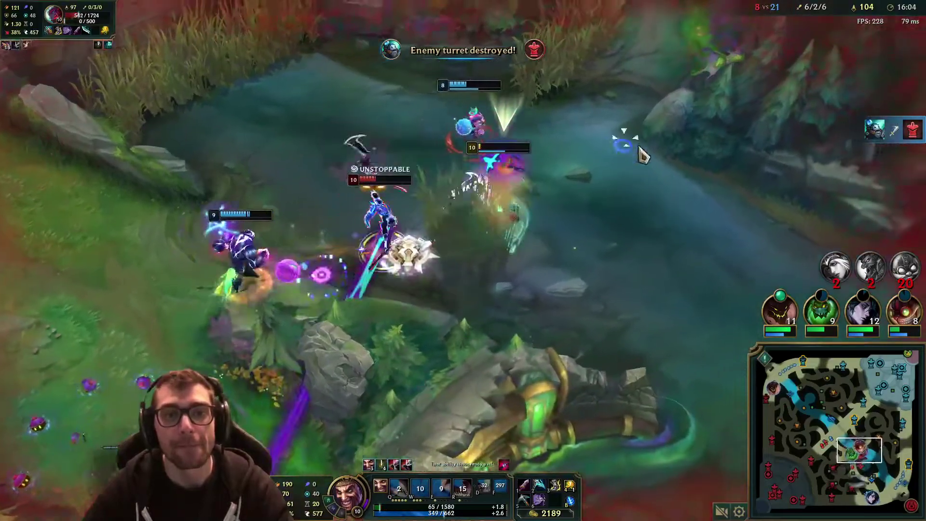
Review the scoreboard and the death recap damage breakdown while waiting to respawn.
key("Tab")
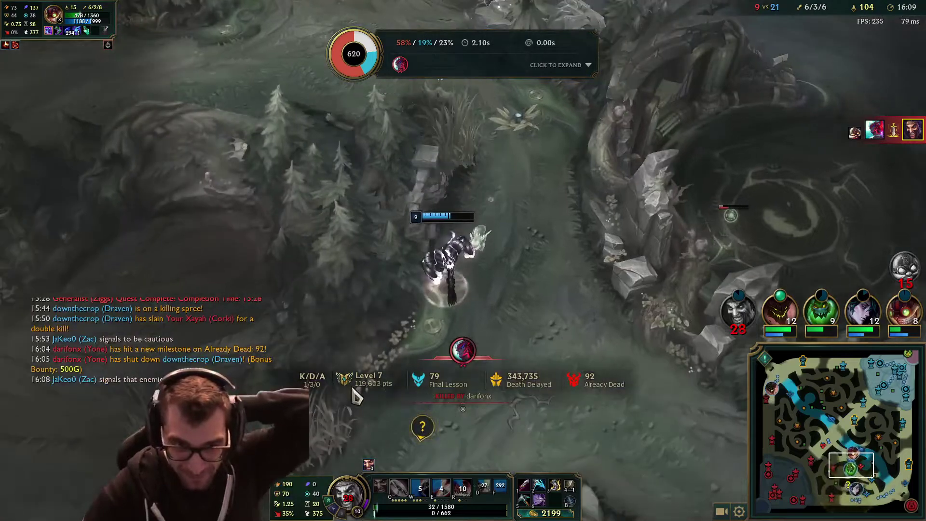
left_click(398, 428, "alt")
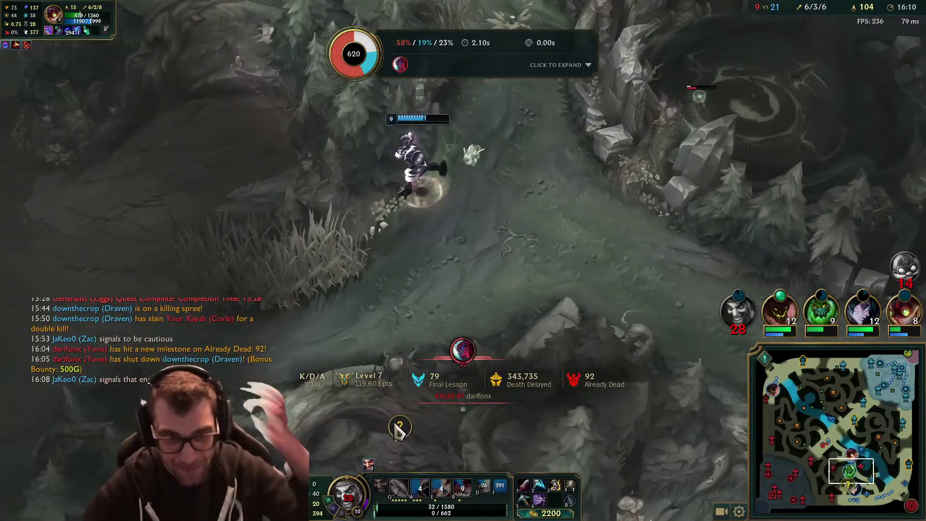
left_click(440, 63)
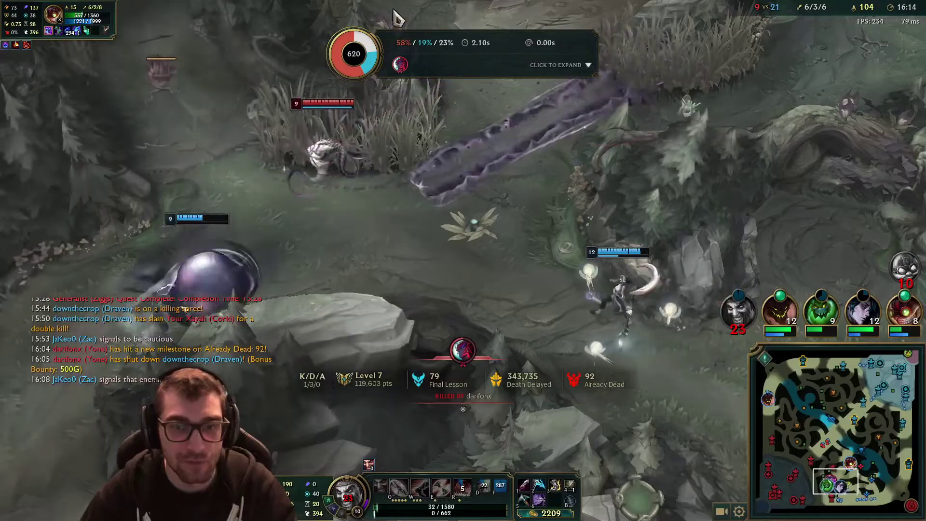
key("Tab")
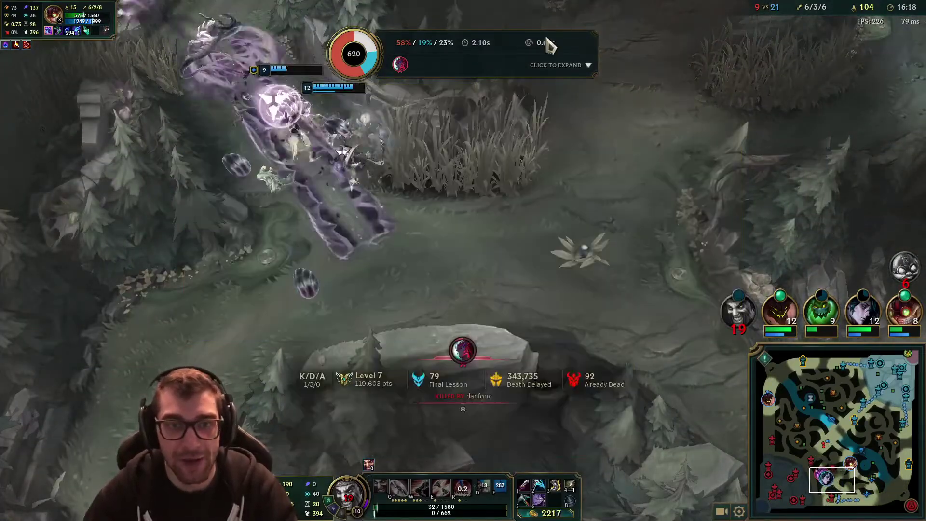
left_click(554, 60)
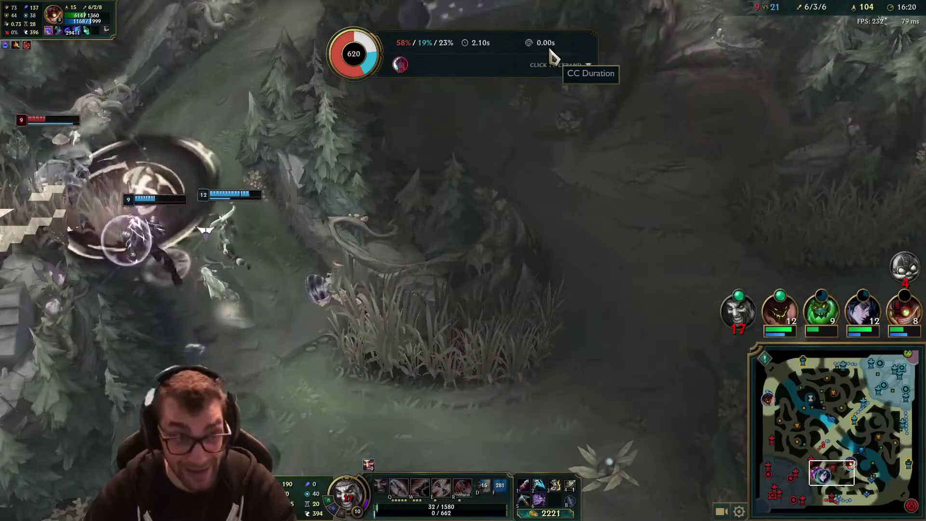
left_click(550, 58)
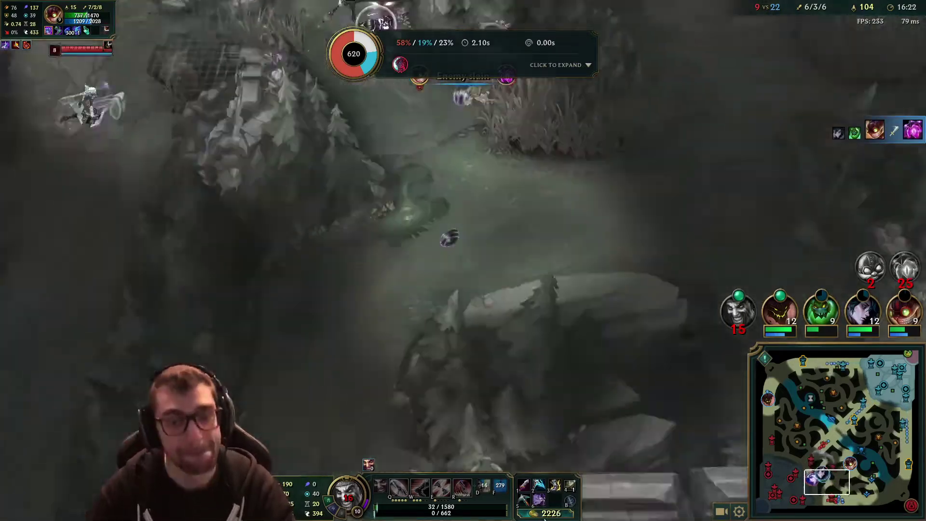
Buy Infinity Edge from the item shop.
left_click(544, 512)
right_click(590, 151)
left_click(437, 222)
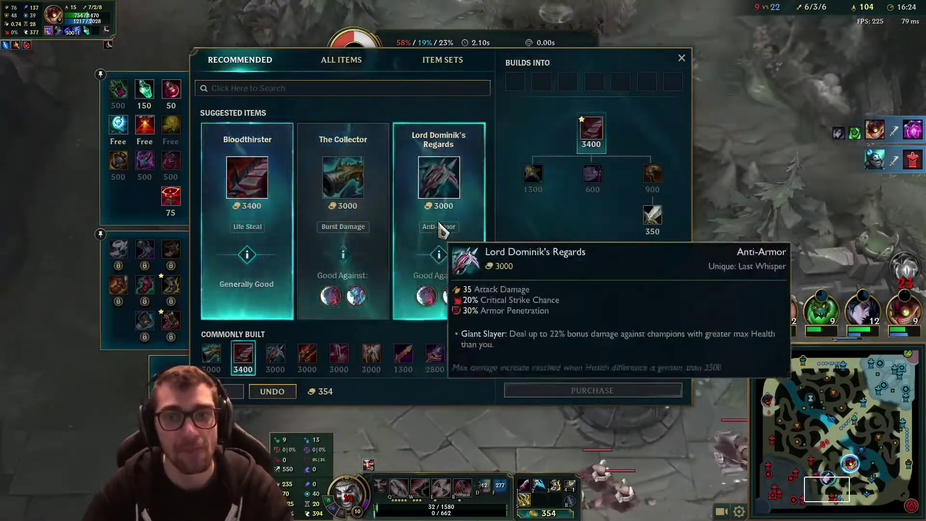
key("Escape")
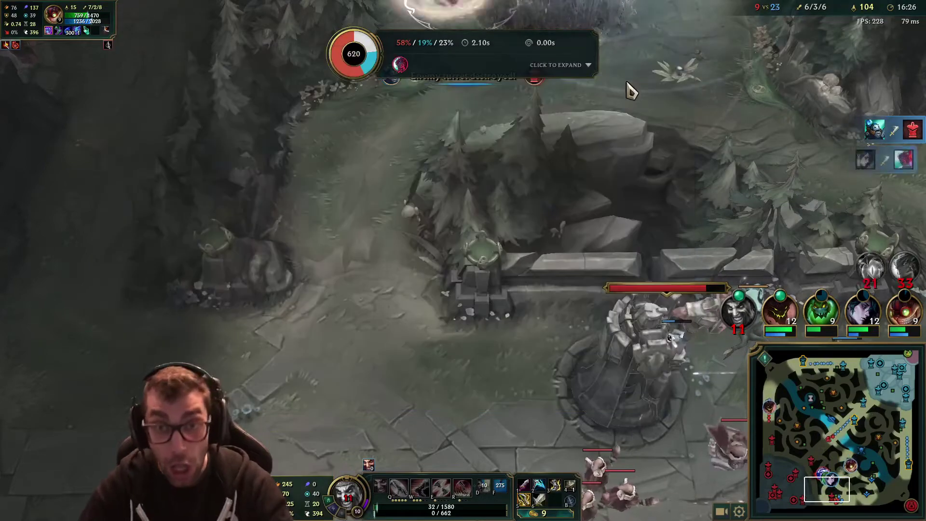
Reposition Draven during the teamfight and check the scoreboard afterward.
key("Tab")
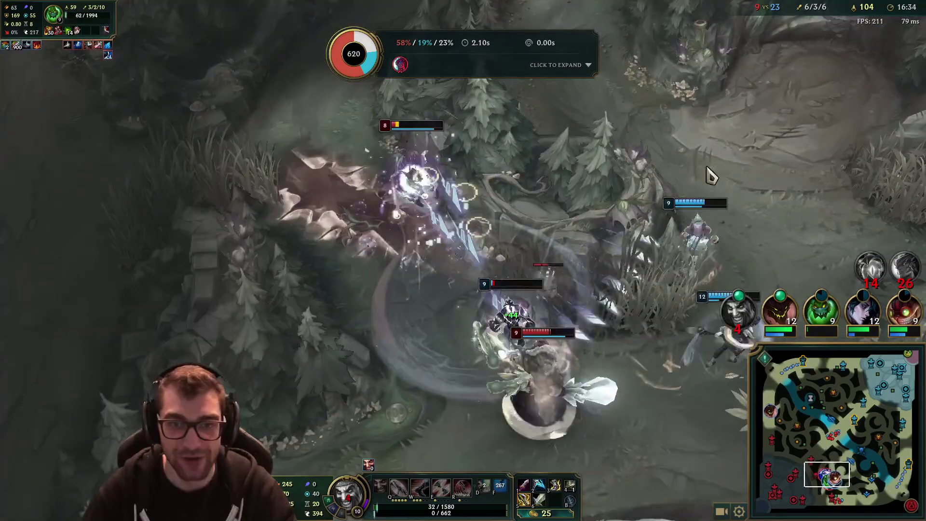
right_click(684, 188)
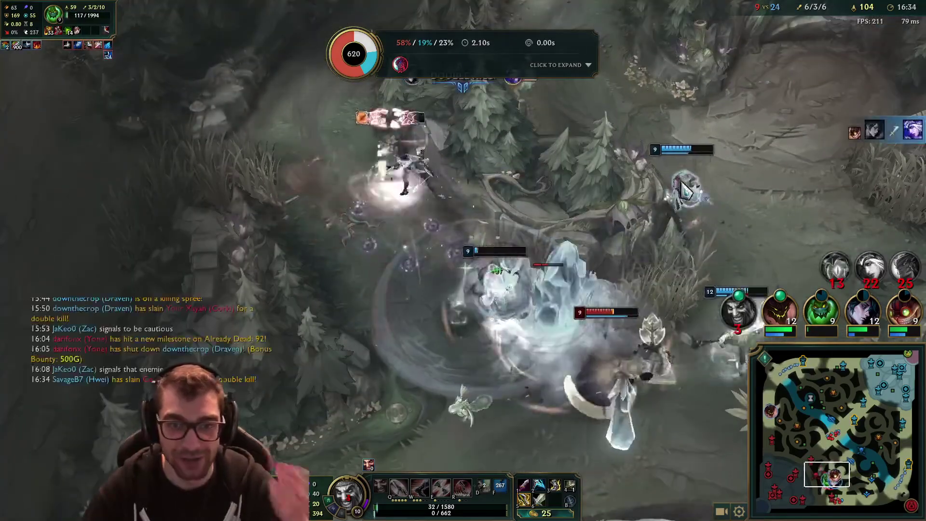
key("Tab")
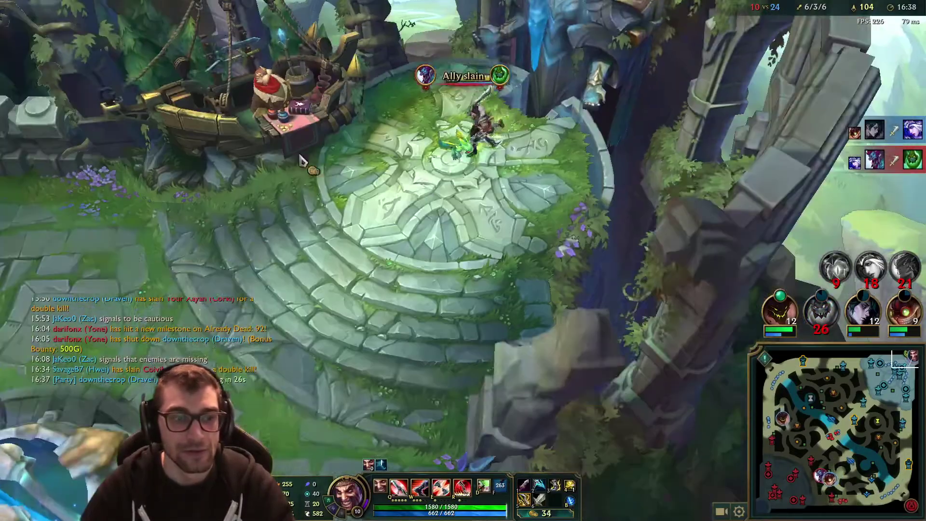
Watch the jungle fight near bottom lane and send Draven toward the bottom tower.
key("F2")
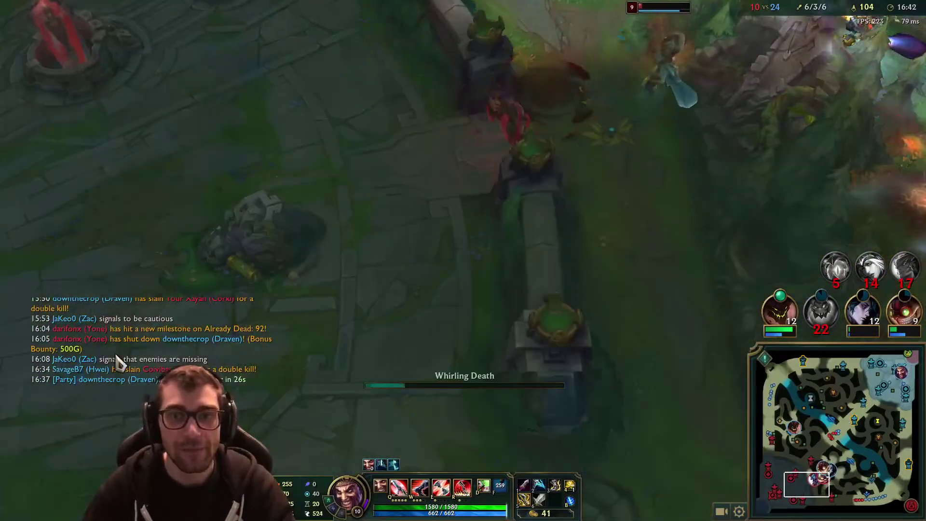
key("space")
key("F2")
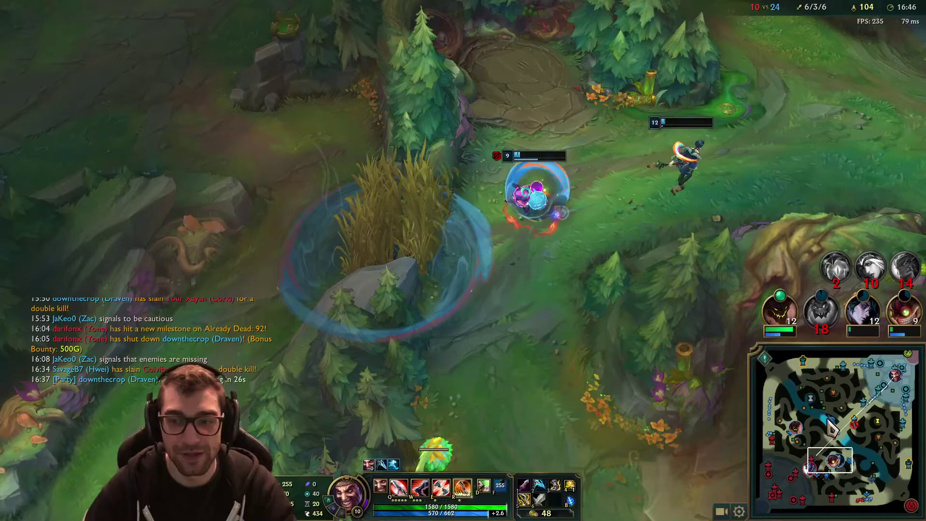
left_click(805, 458)
right_click(805, 458)
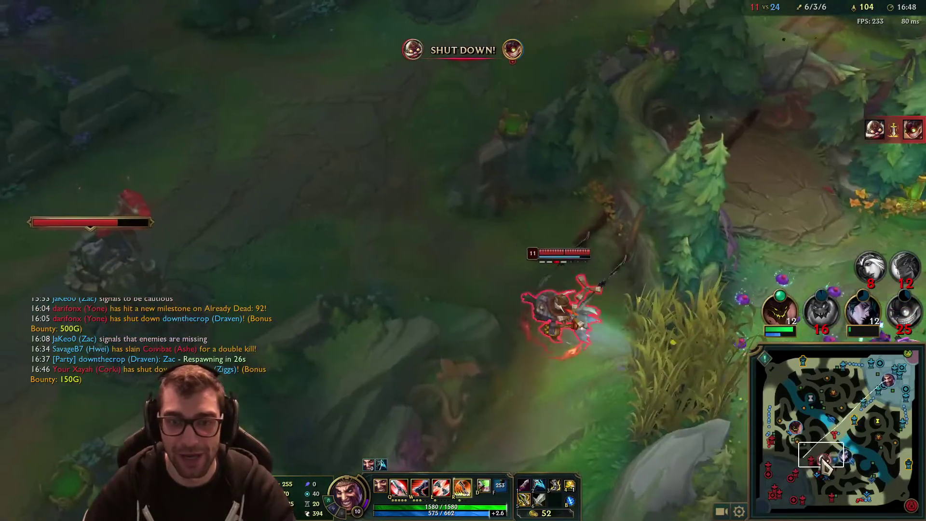
left_click(801, 501)
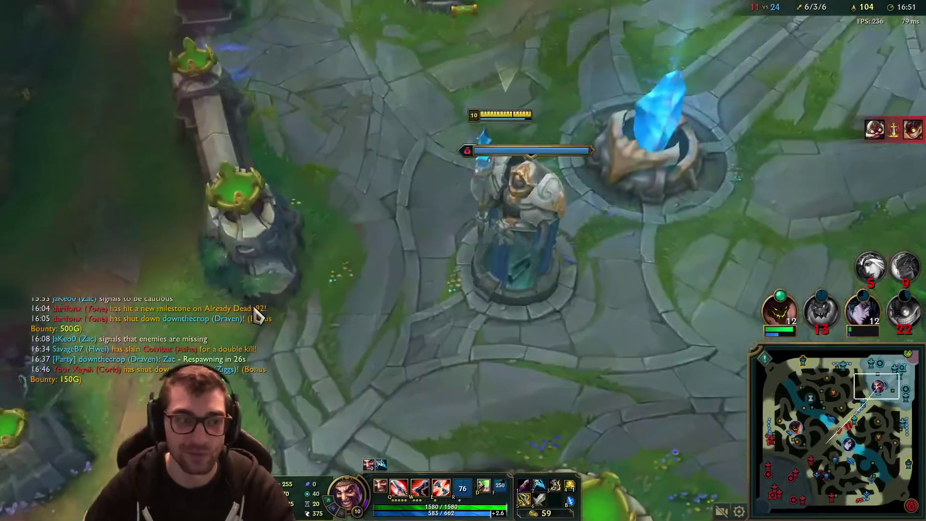
Walk Draven out of the fountain with Blood Rush and a spinning axe ready.
right_click(258, 316)
key("w")
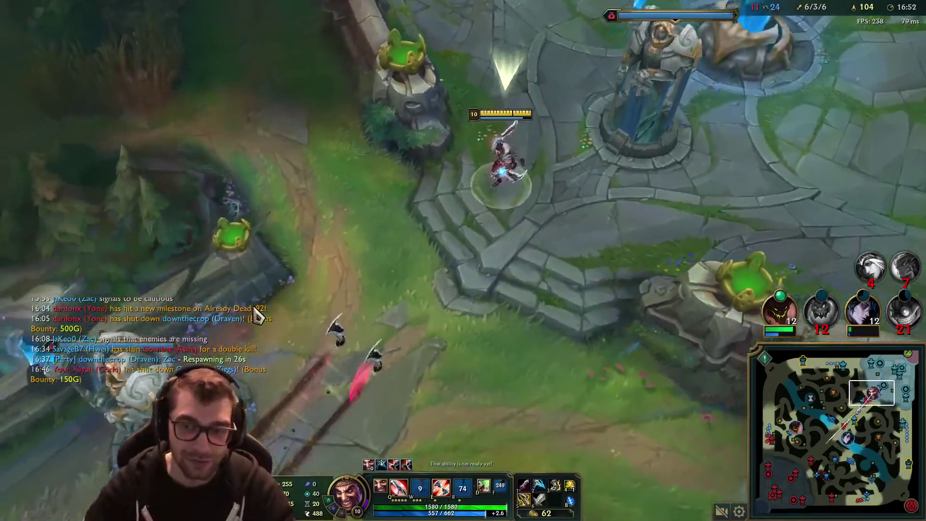
key("Tab")
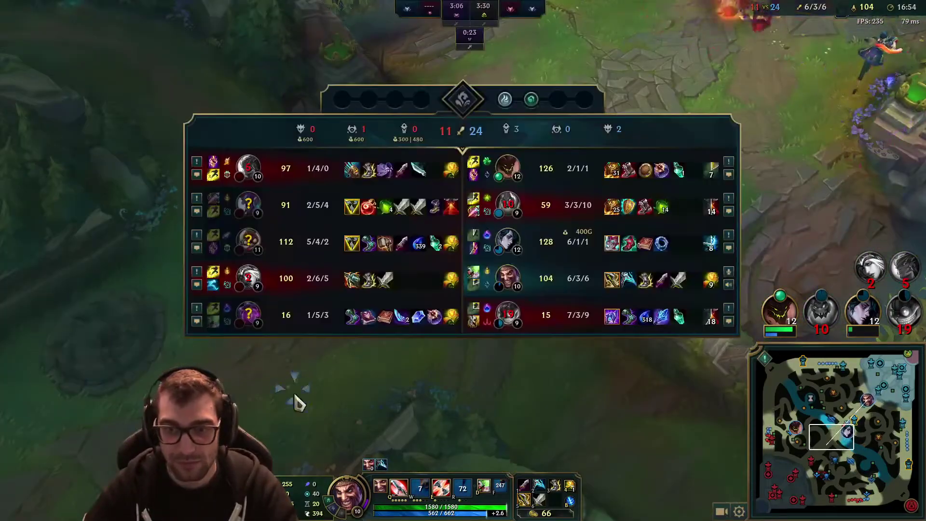
key("Tab")
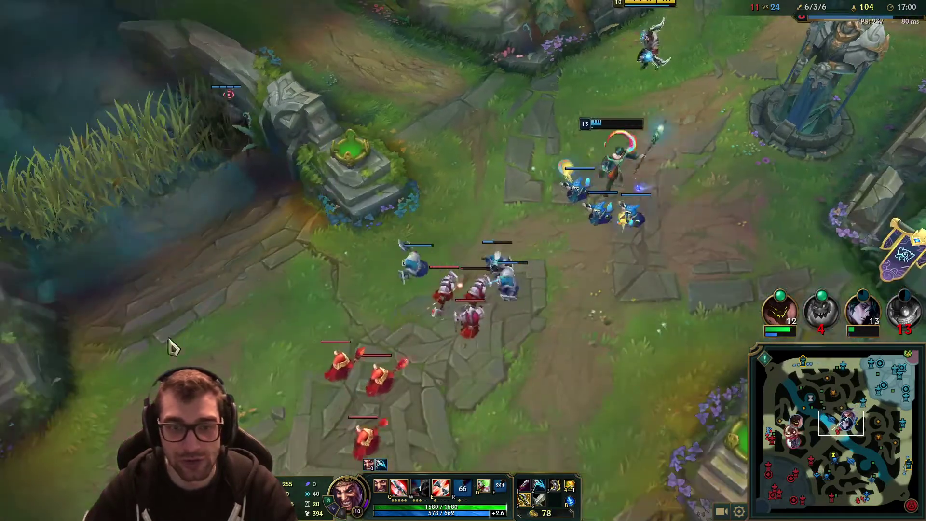
key("q")
right_click(290, 374)
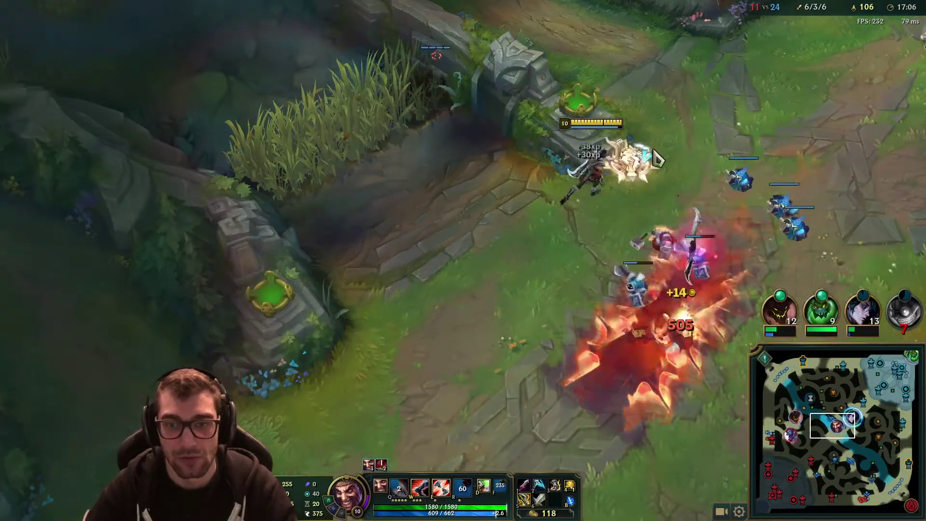
Survey the river area, then walk Draven down the path toward bottom lane.
middle_click_drag(291, 102, 664, 349)
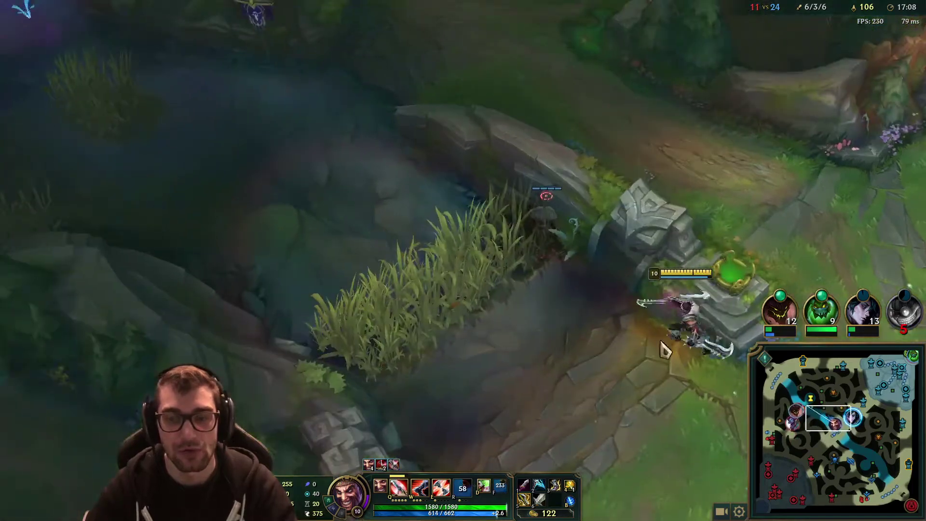
left_click(810, 448)
key("space")
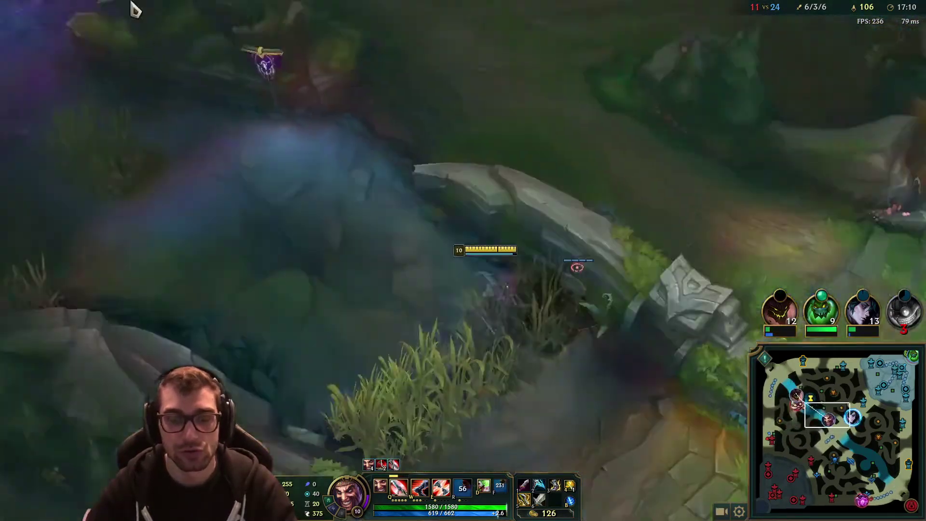
key("space")
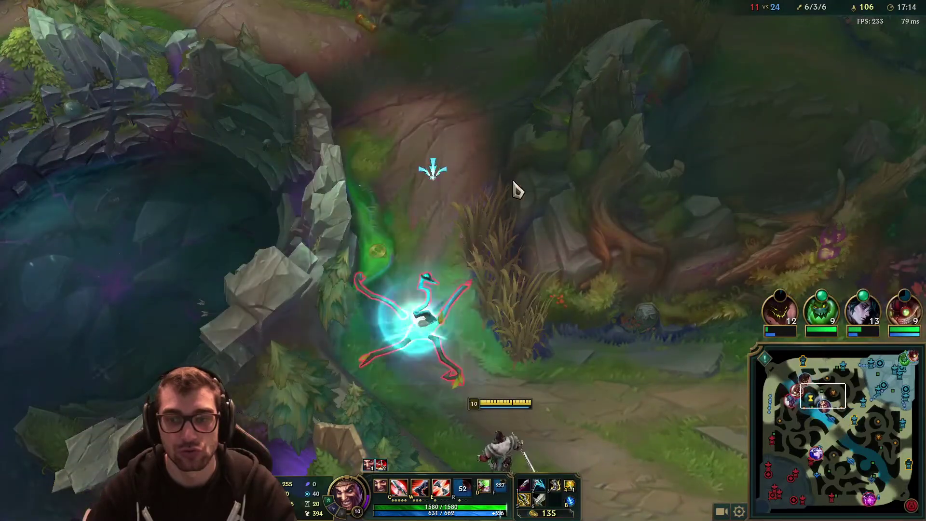
key("space")
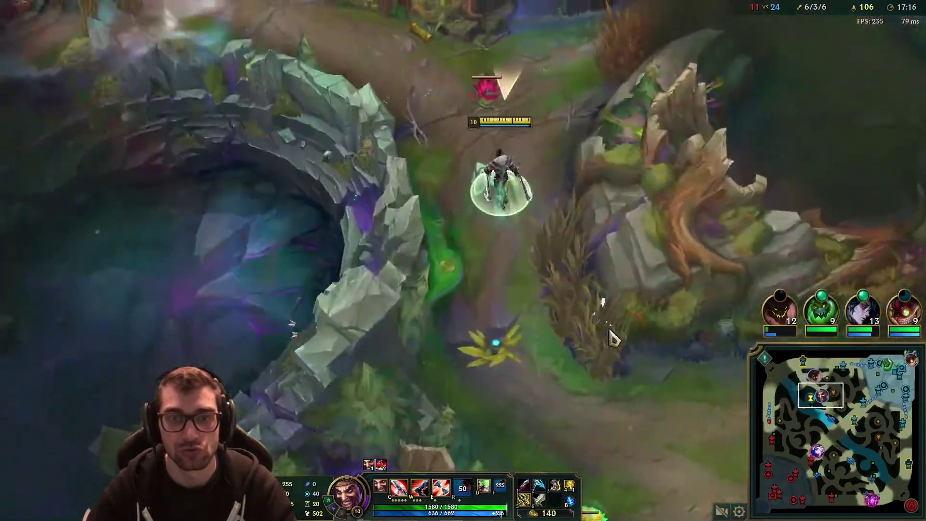
right_click(610, 333)
right_click(612, 369)
right_click(694, 340)
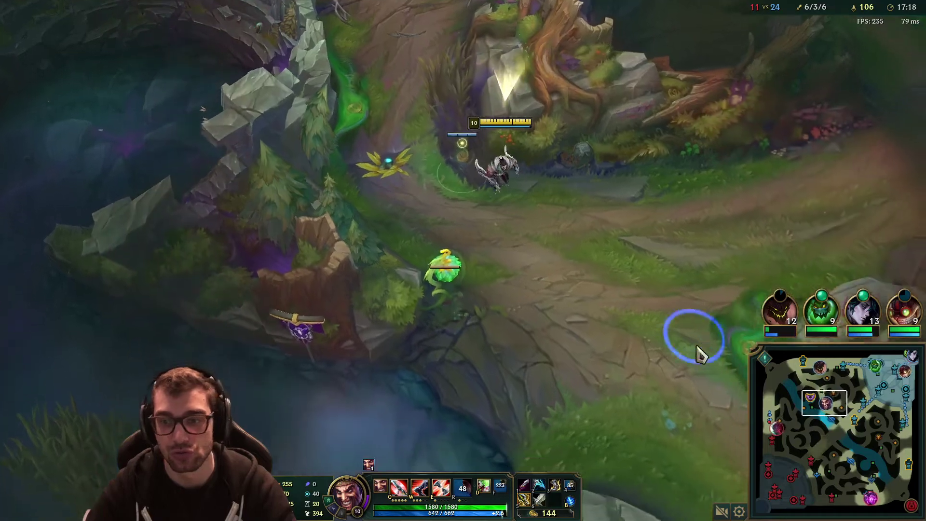
right_click(709, 407)
right_click(631, 405)
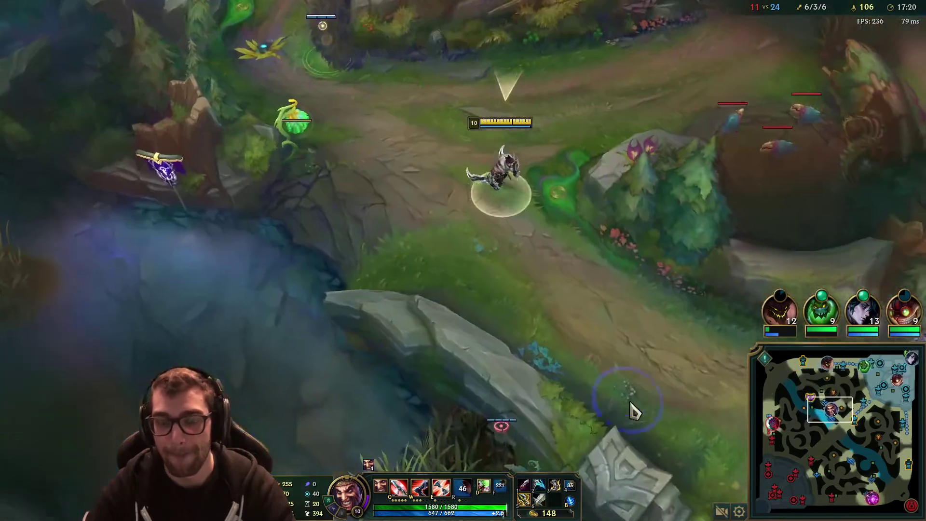
Clear the minion wave using W and Q, last-hit, and head toward the river.
key("w")
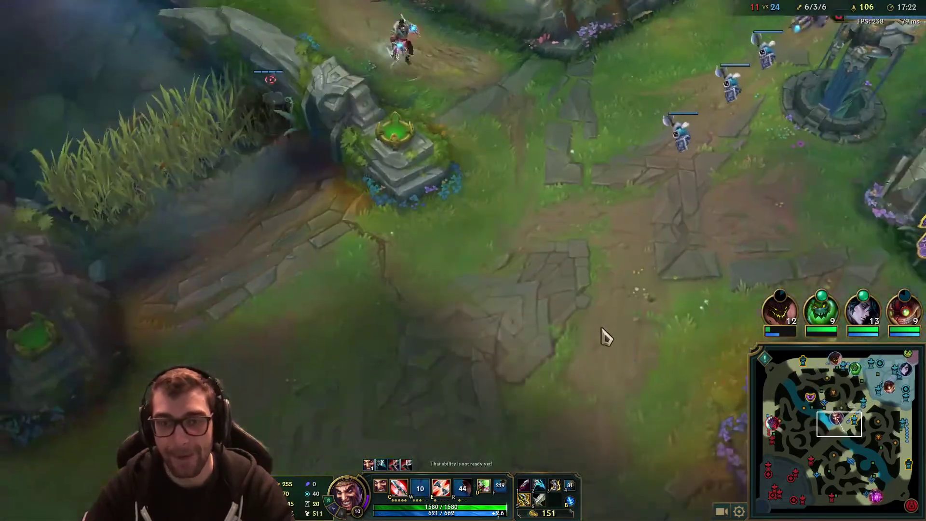
key("q")
right_click(559, 328)
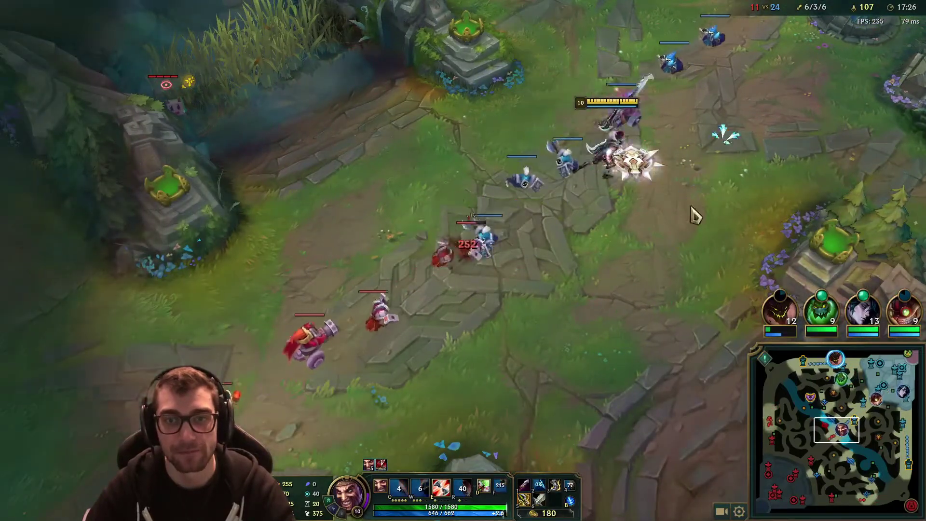
right_click(492, 126)
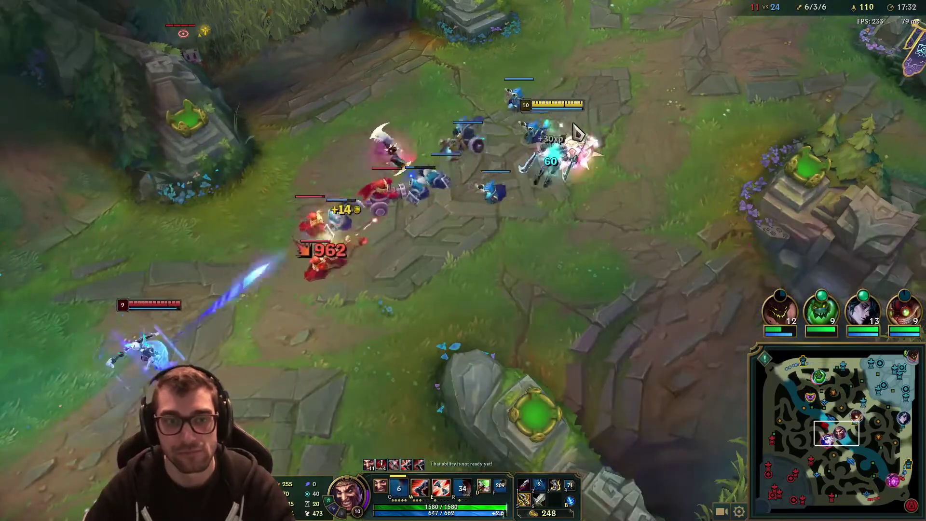
right_click(393, 99)
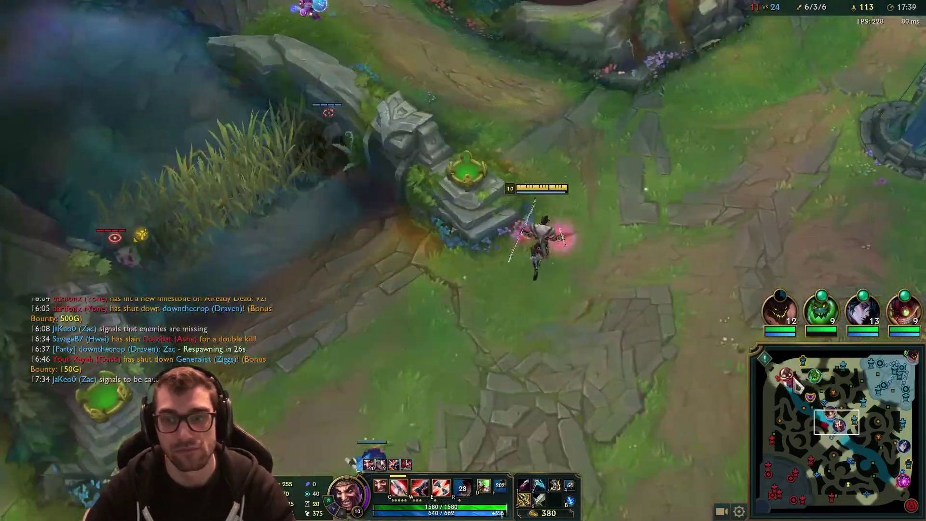
right_click(537, 110)
key("space")
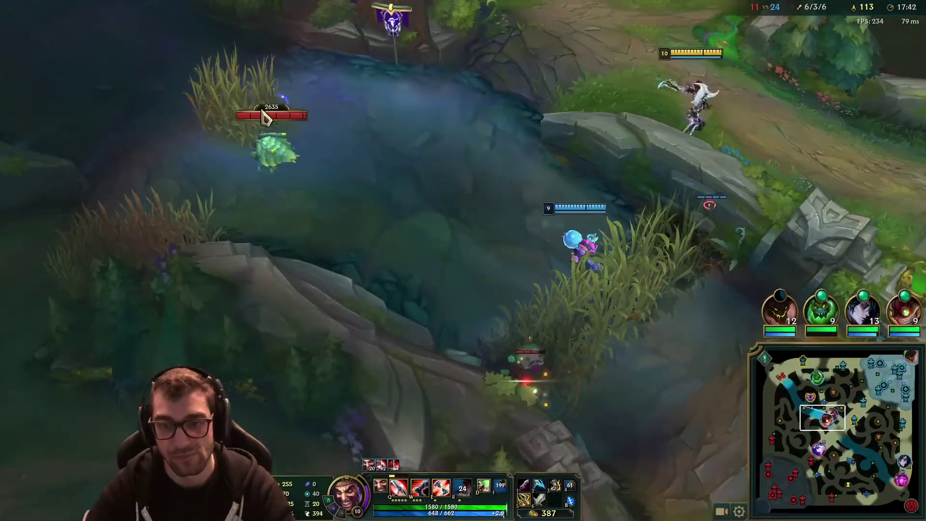
Walk Draven through the river past the scuttle crab toward the Rift Herald pit.
right_click(270, 126)
key("space")
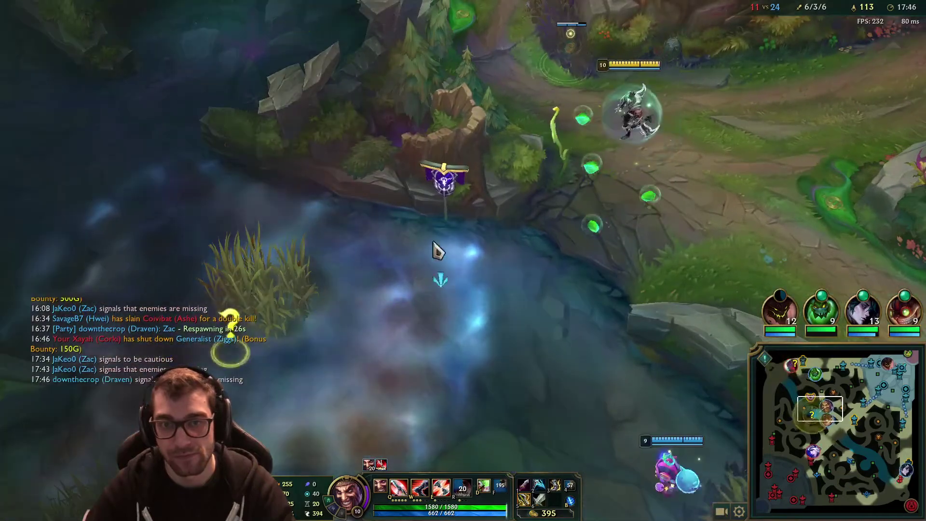
right_click(663, 244)
right_click(500, 313)
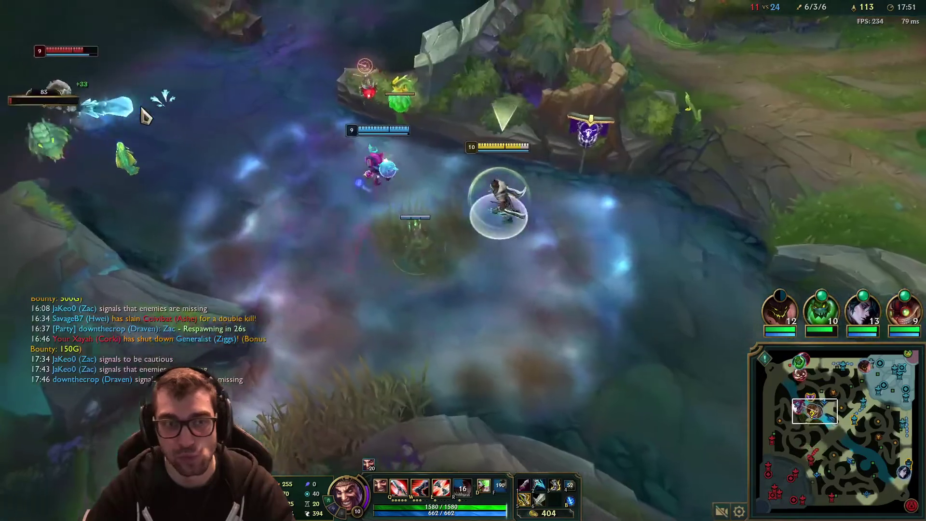
right_click(186, 120)
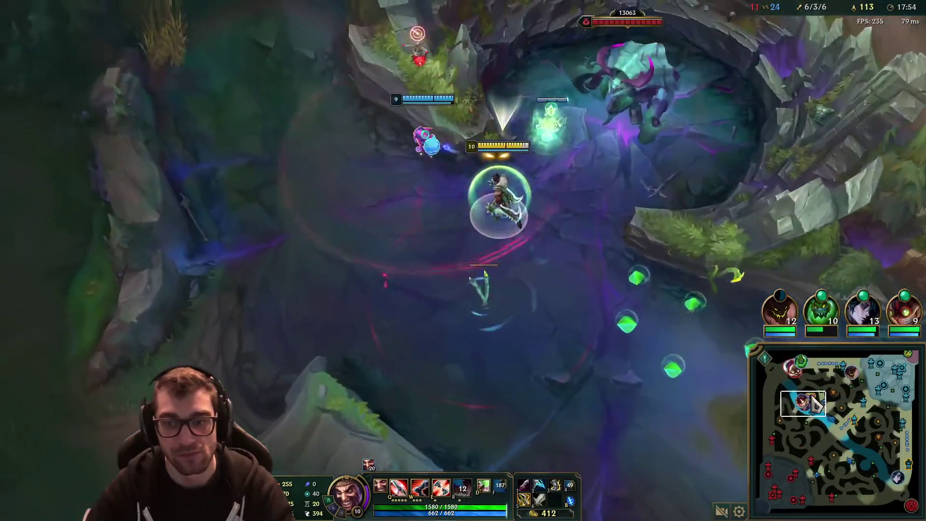
right_click(321, 83)
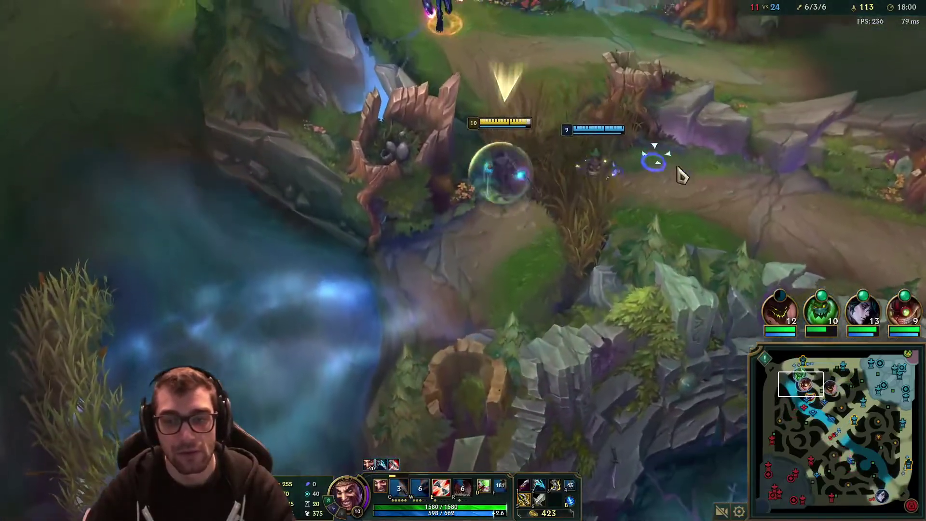
right_click(664, 434)
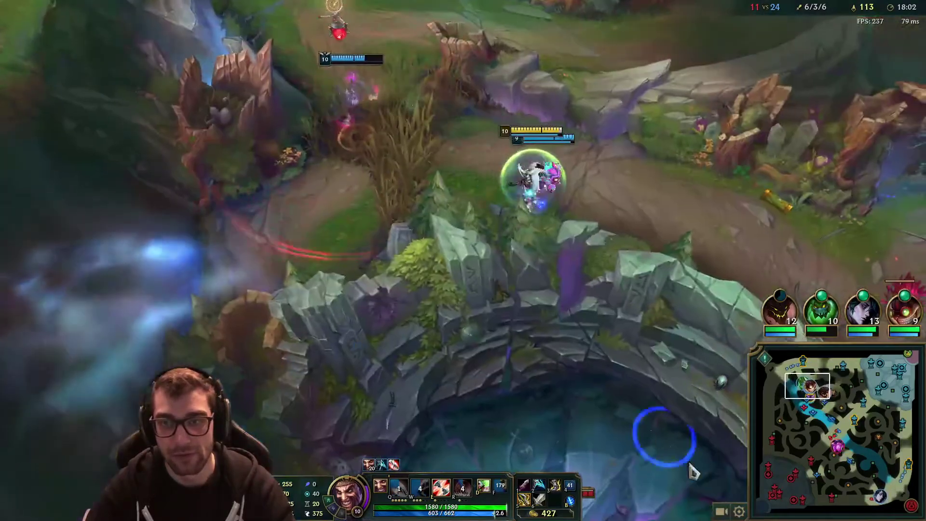
right_click(609, 316)
Cross the river pit, check the mid lane wave, and throw Stand Aside at the enemies.
key("Tab")
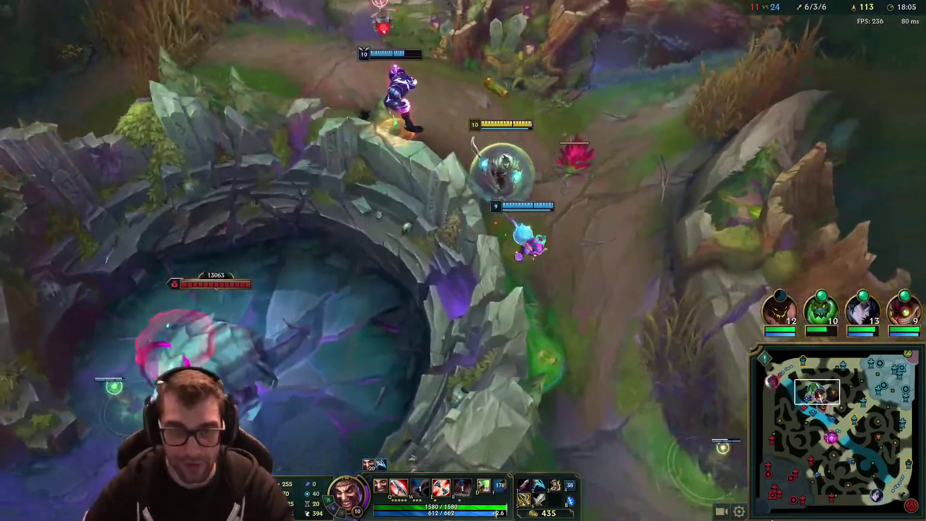
right_click(629, 352)
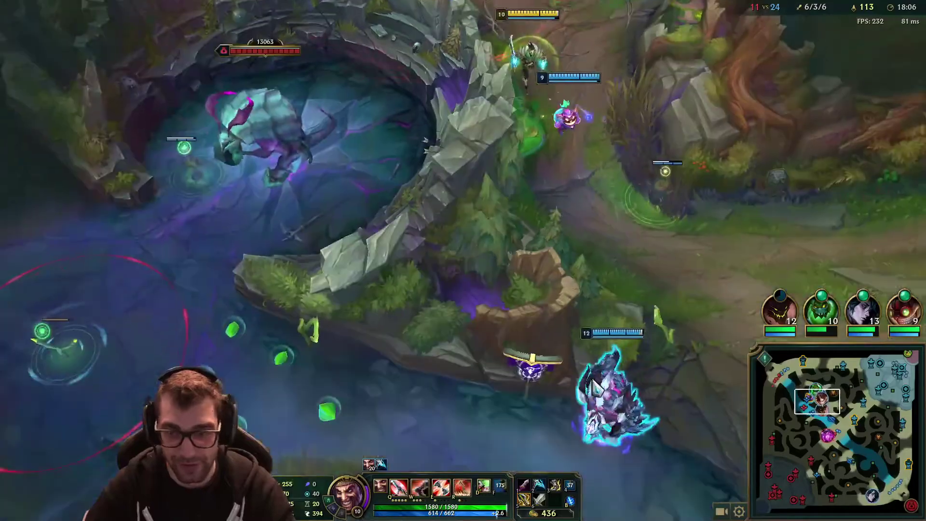
right_click(611, 388)
left_click_drag(815, 392, 819, 425)
key("space")
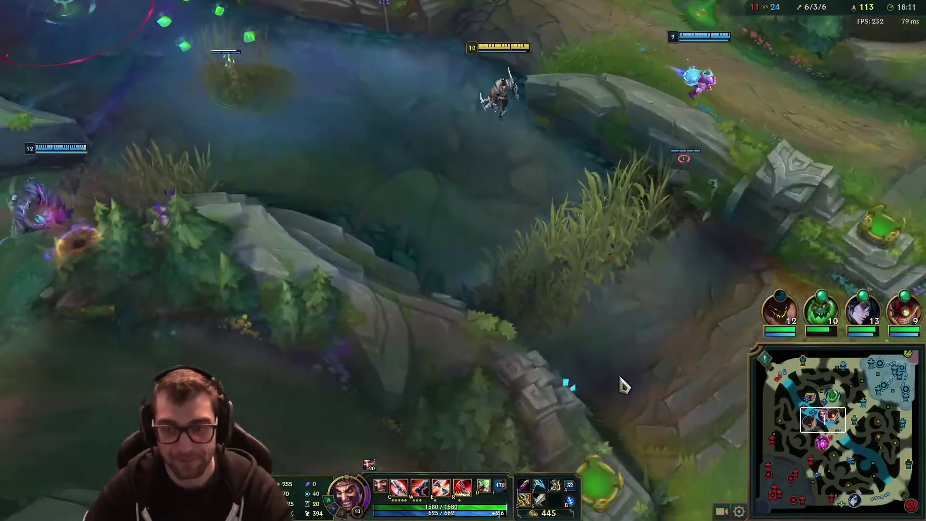
left_click(831, 438)
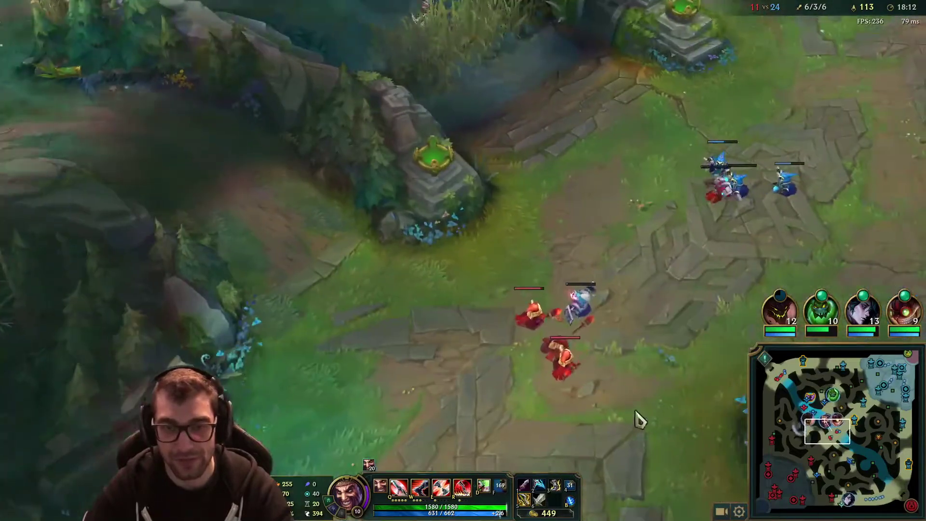
key("e")
key("e")
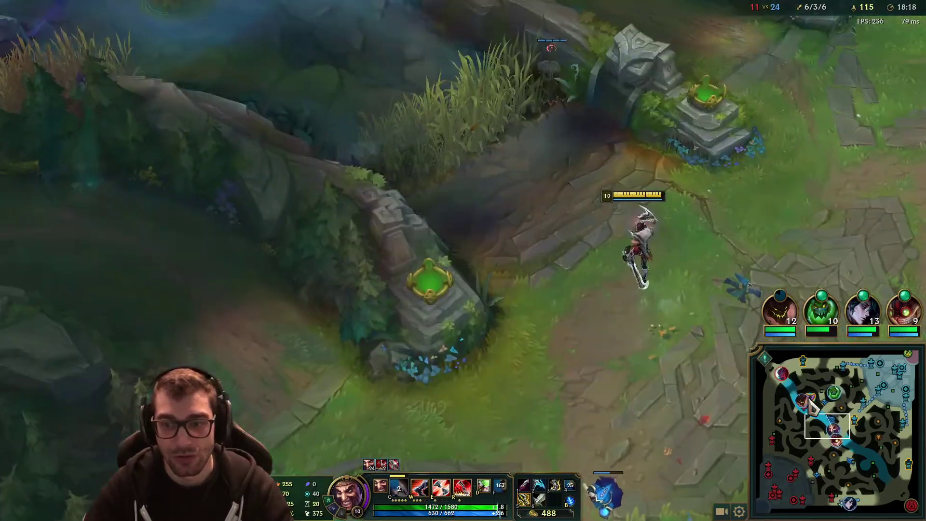
left_click(812, 407)
key("space")
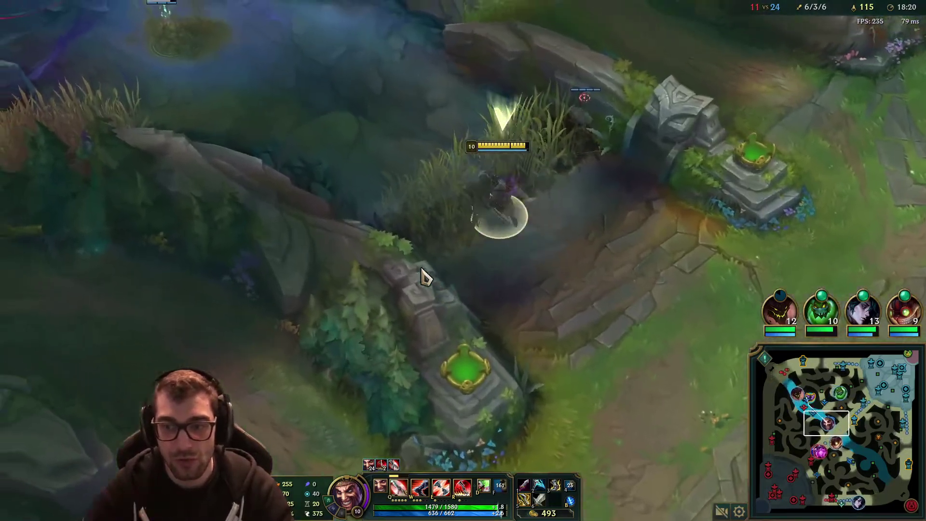
mouse_move(424, 276)
middle_mouse_down()
mouse_move(217, 190)
mouse_move(191, 22)
middle_mouse_up()
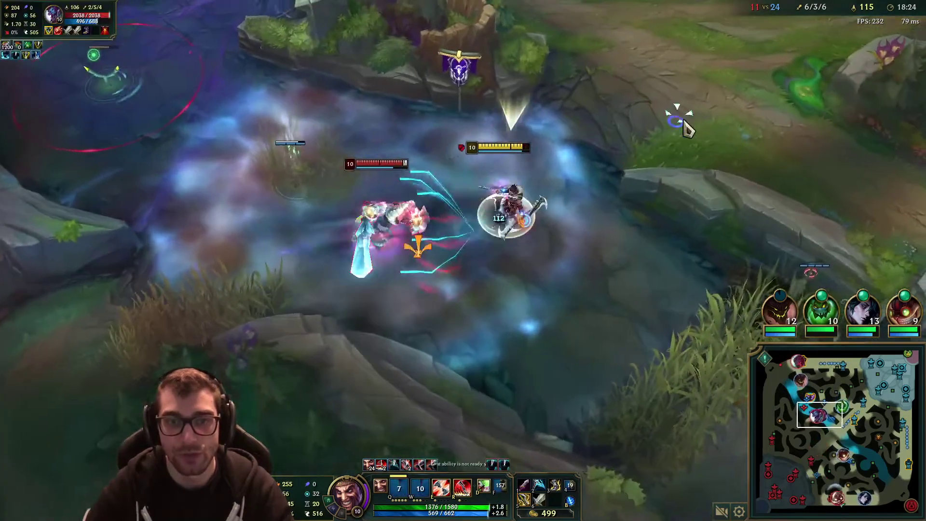
Knock back the river enemy with Stand Aside, cast Whirling Death, and chase through the fight.
right_click(622, 139)
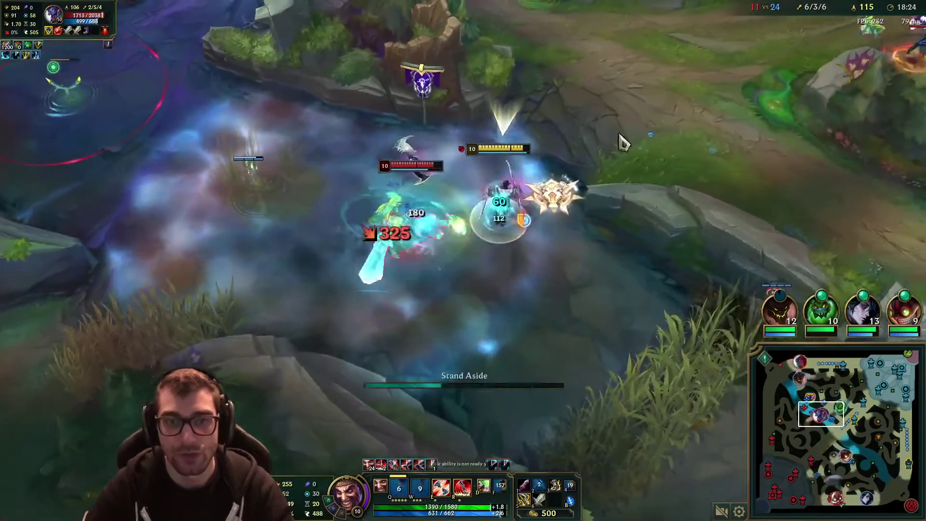
key("e")
right_click(492, 182)
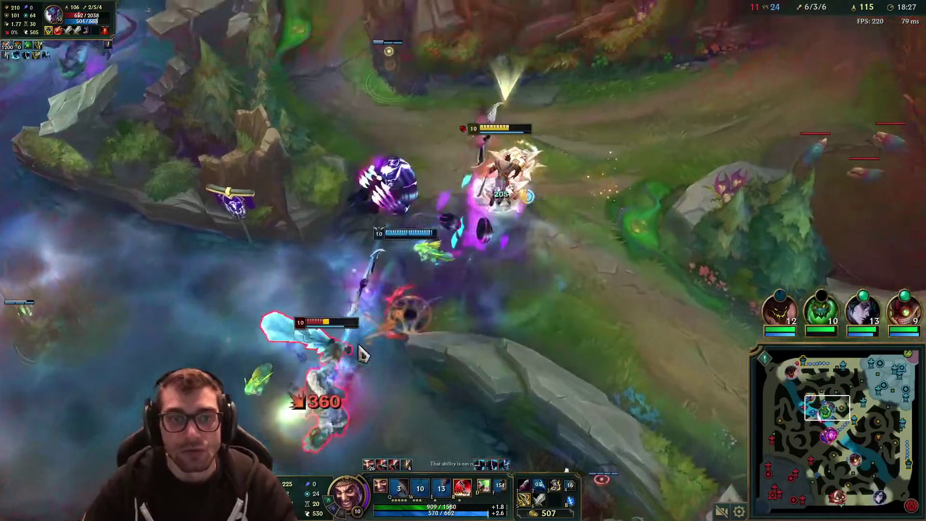
right_click(559, 123)
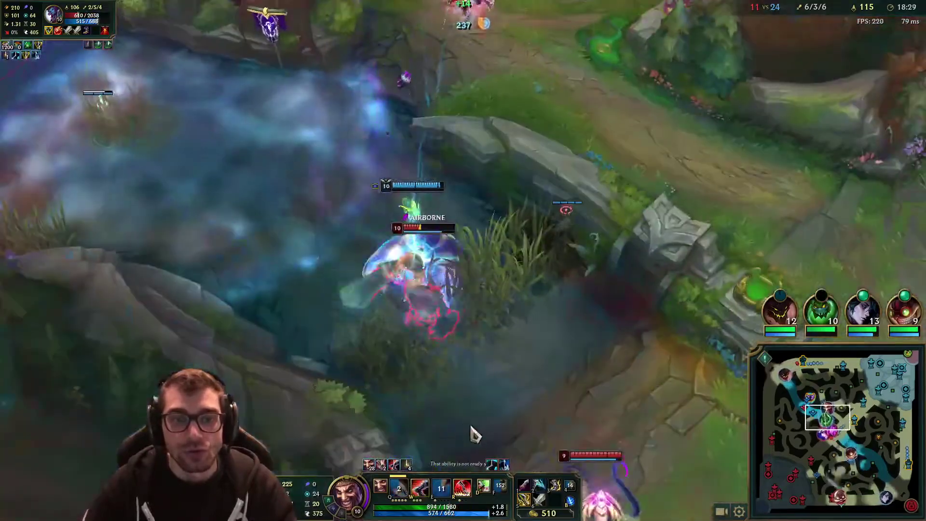
key("r")
right_click(683, 400)
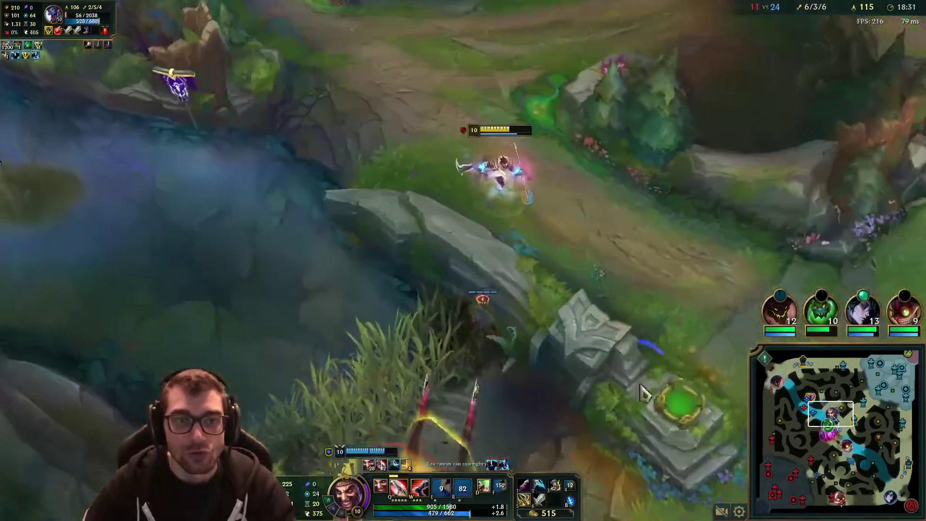
right_click(636, 436)
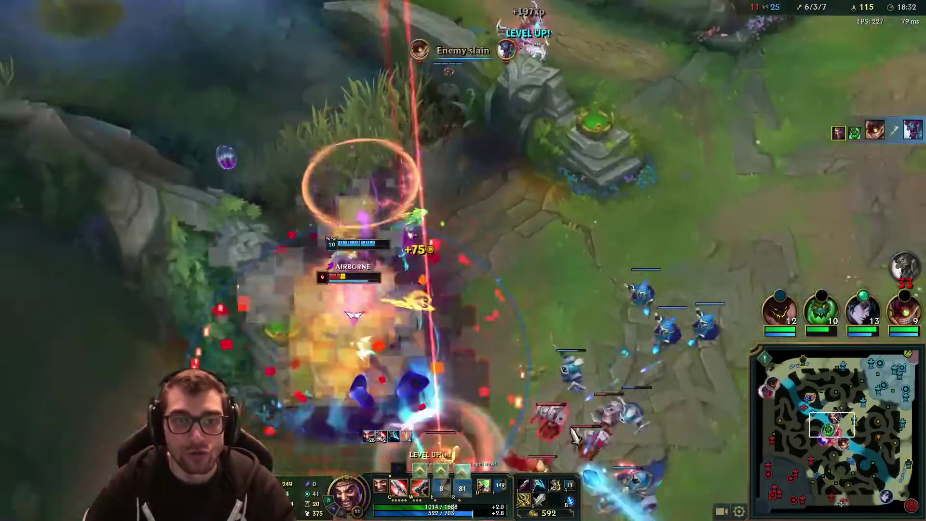
right_click(526, 378)
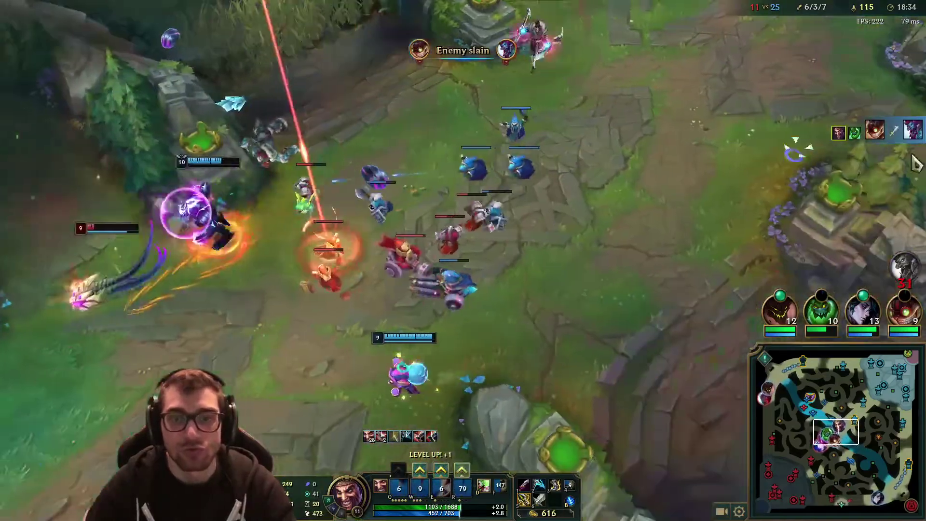
right_click(568, 170)
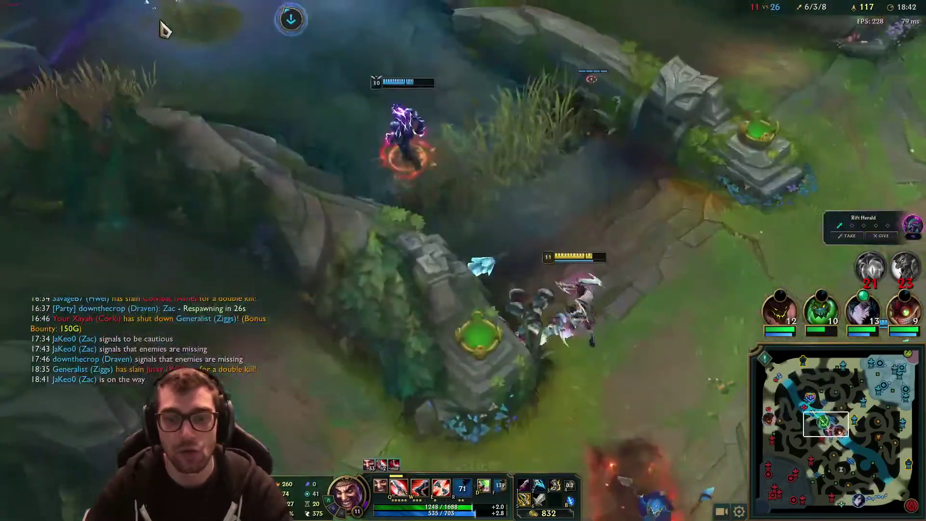
Walk into the pit with Blood Rush and start attacking the Rift Herald with spinning axes.
right_click(163, 29)
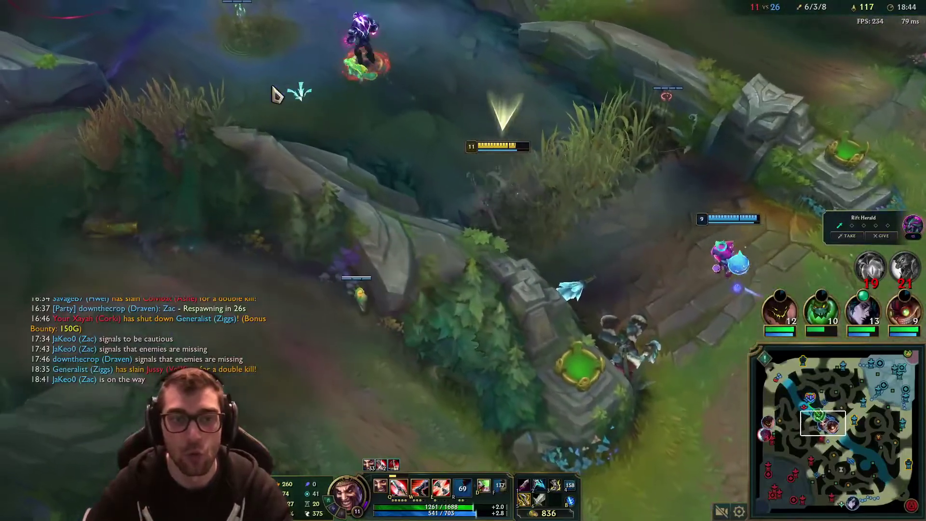
key("w")
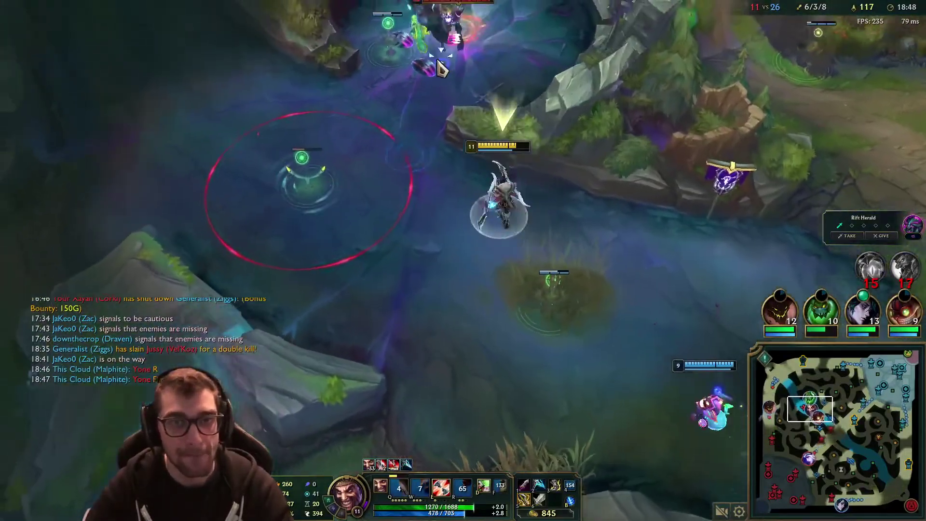
right_click(470, 102)
right_click(266, 153)
key("w")
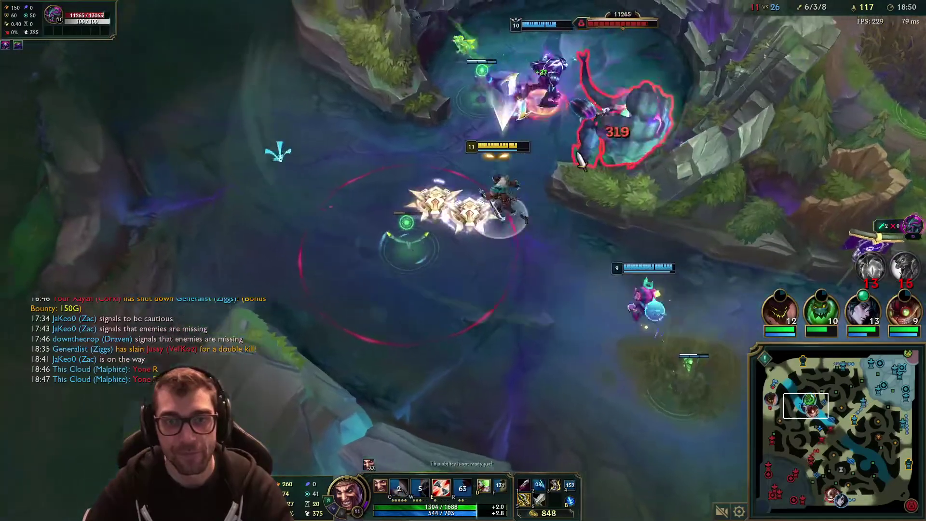
key("q")
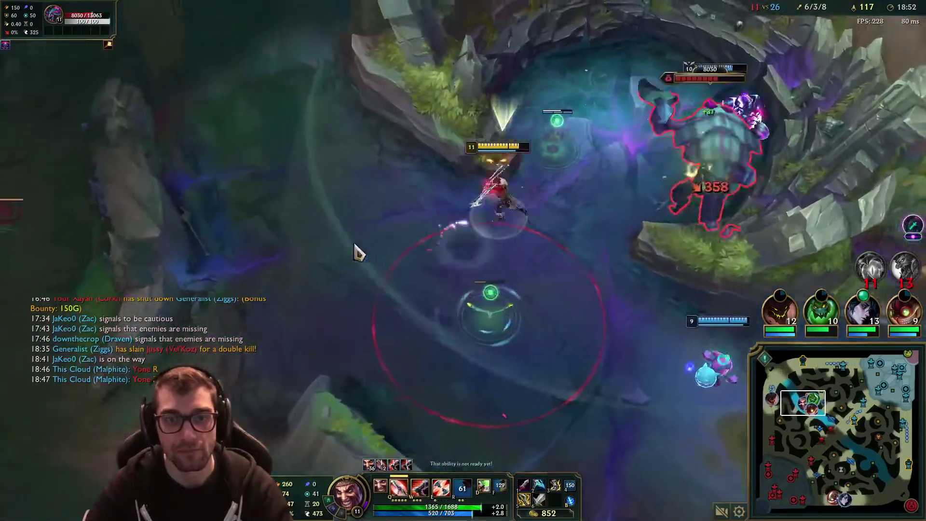
right_click(733, 159)
key("q")
right_click(533, 335)
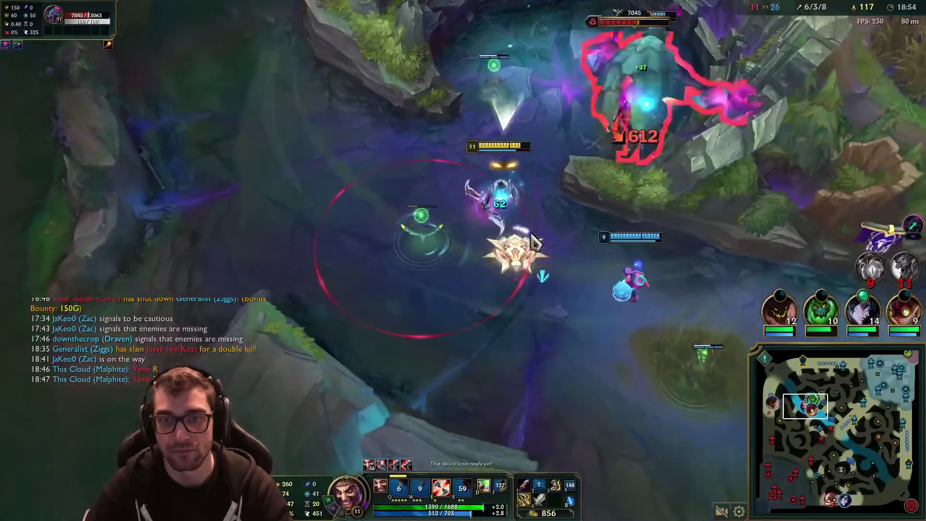
right_click(589, 120)
Keep catching axes and attacking until the Herald dies, then head down the river.
right_click(473, 283)
key("w")
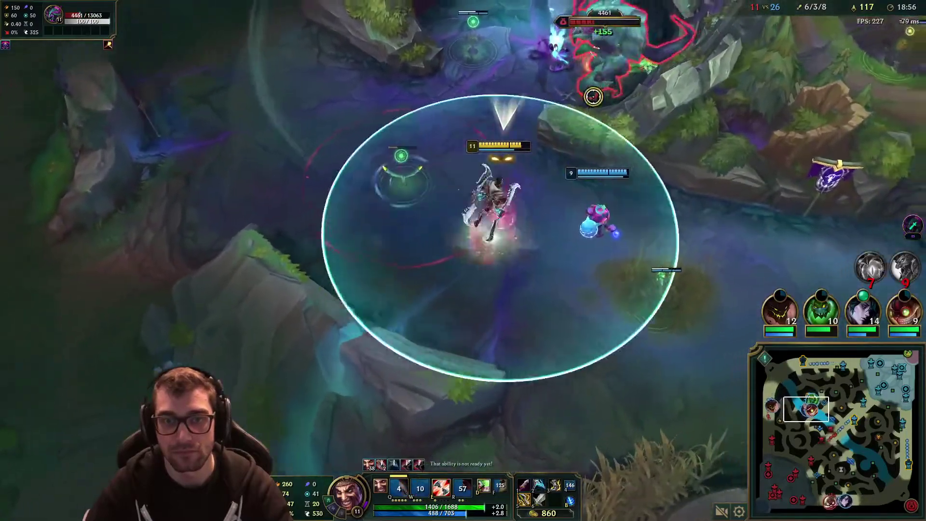
right_click(395, 83)
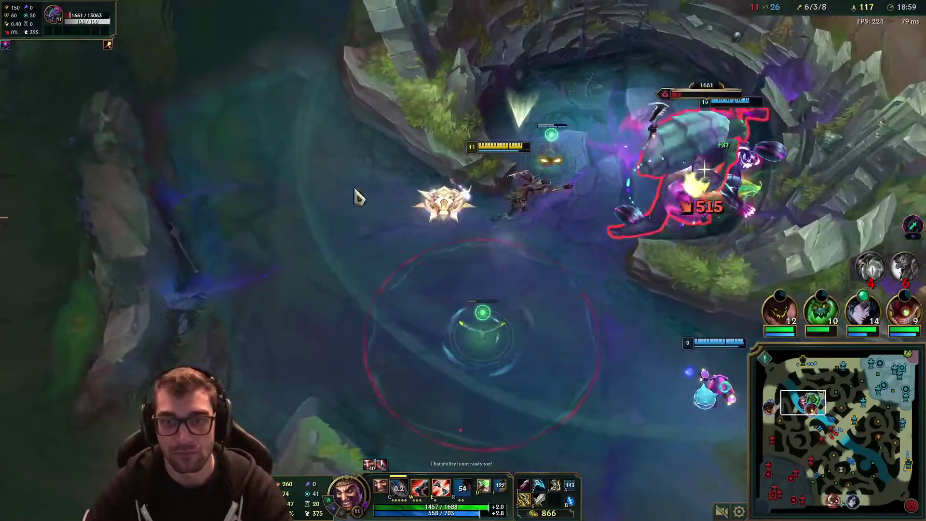
key("q")
right_click(665, 210)
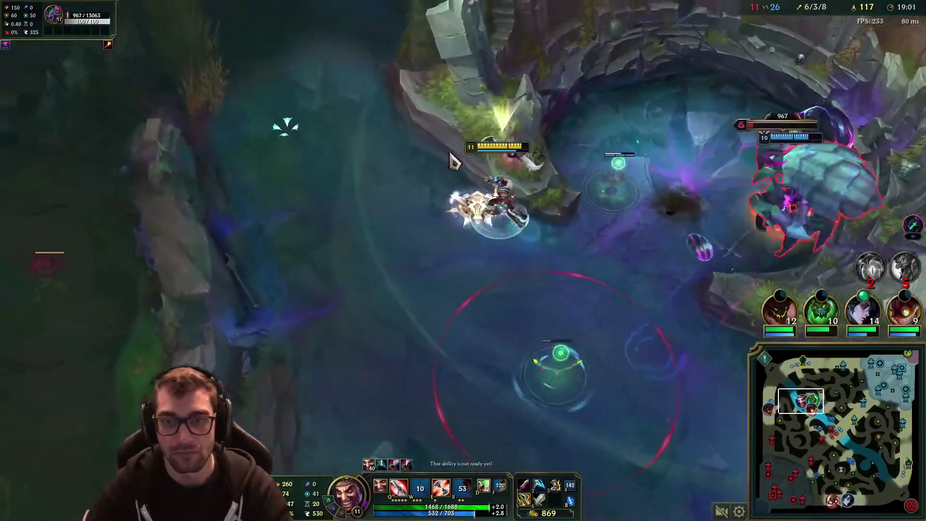
key("q")
right_click(463, 340)
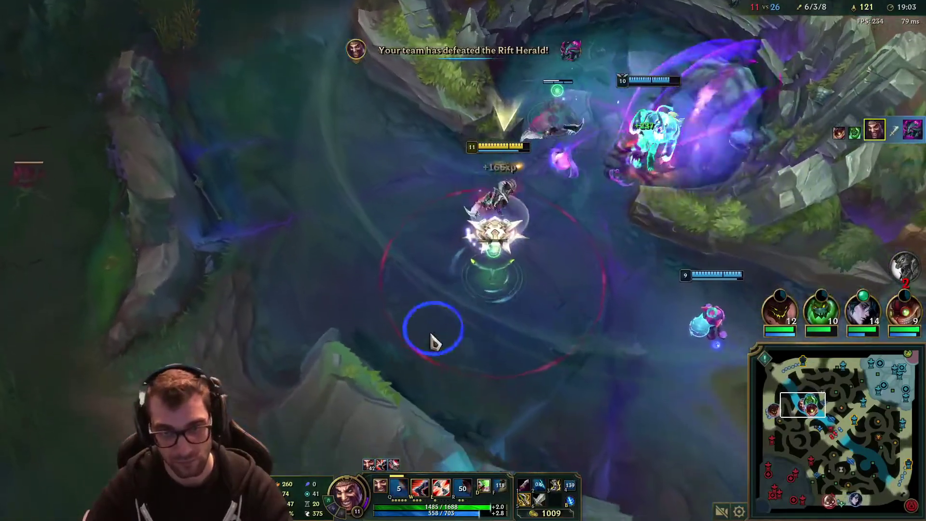
right_click(600, 378)
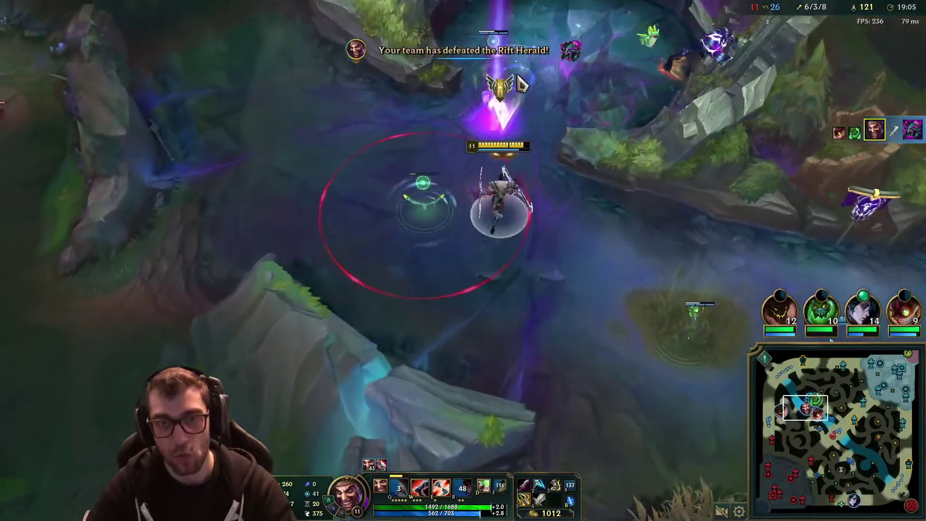
right_click(522, 84)
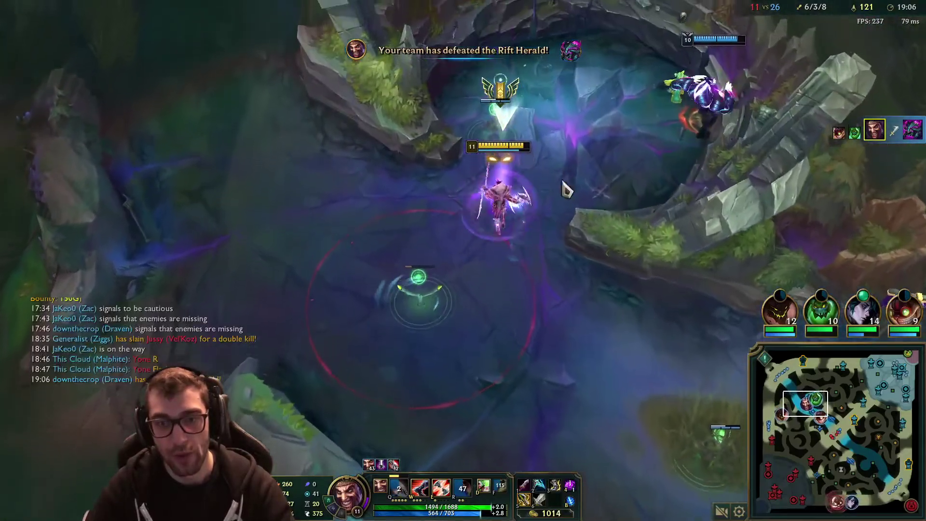
right_click(600, 392)
key("w")
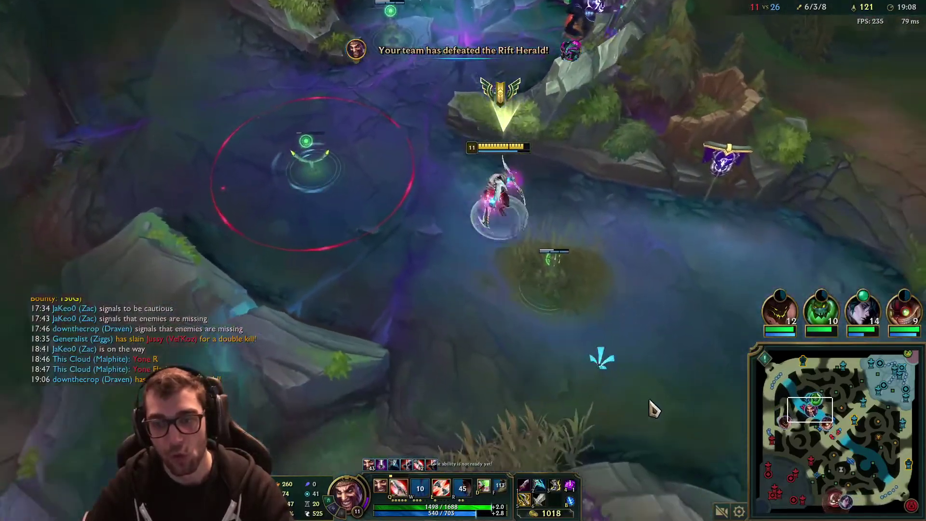
right_click(673, 374)
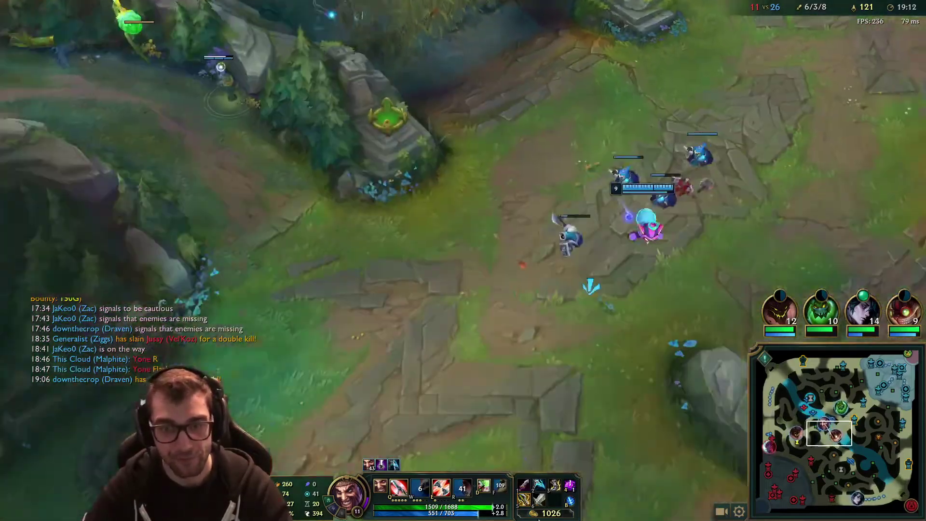
Farm the lane minion wave with Q and W, last-hitting minions for gold.
right_click(568, 417)
left_click(777, 470)
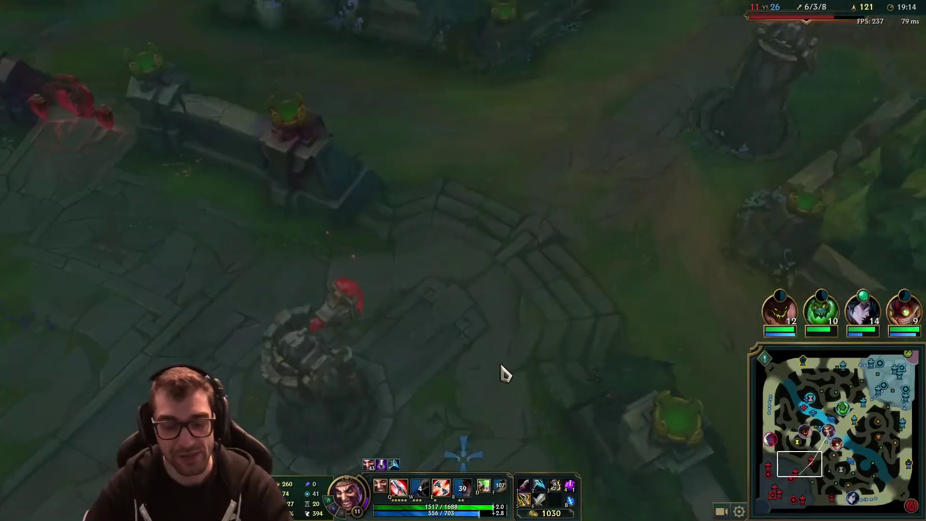
key("p")
key("p")
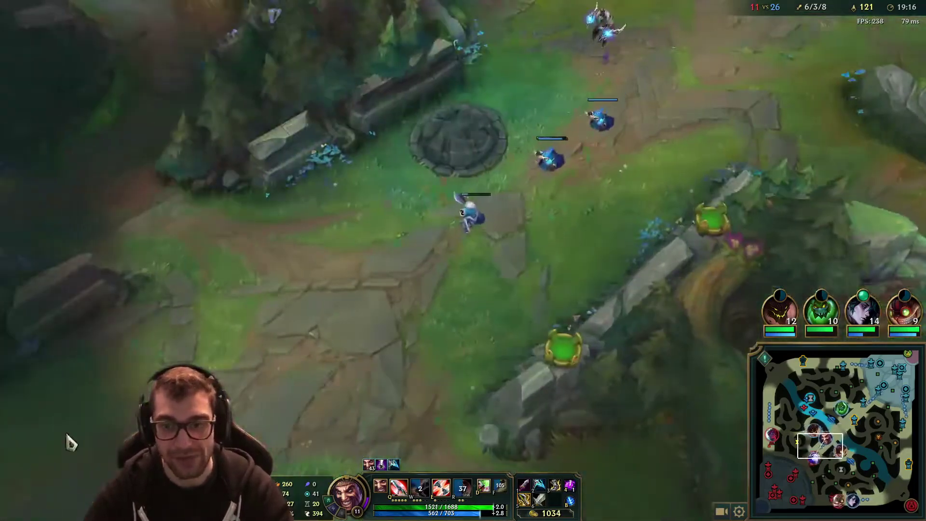
key("w")
key("q")
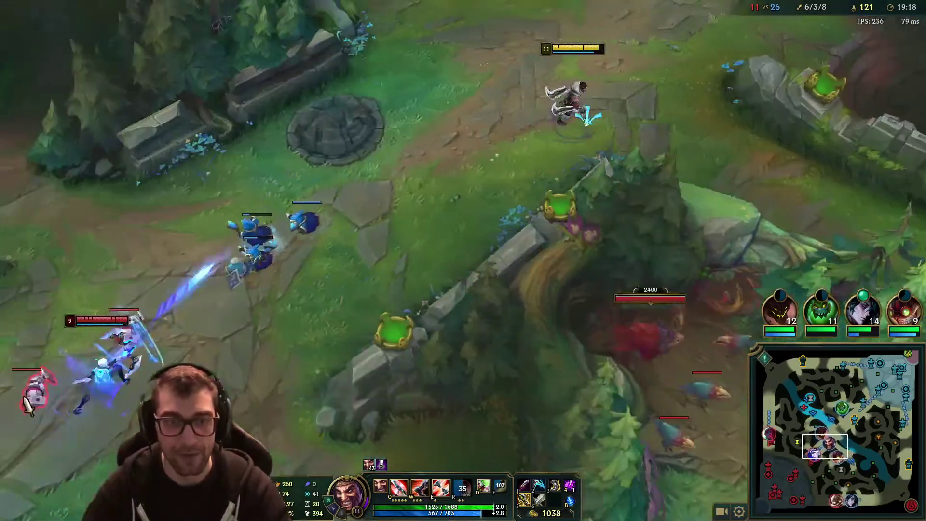
right_click(300, 313)
right_click(463, 196)
right_click(647, 110)
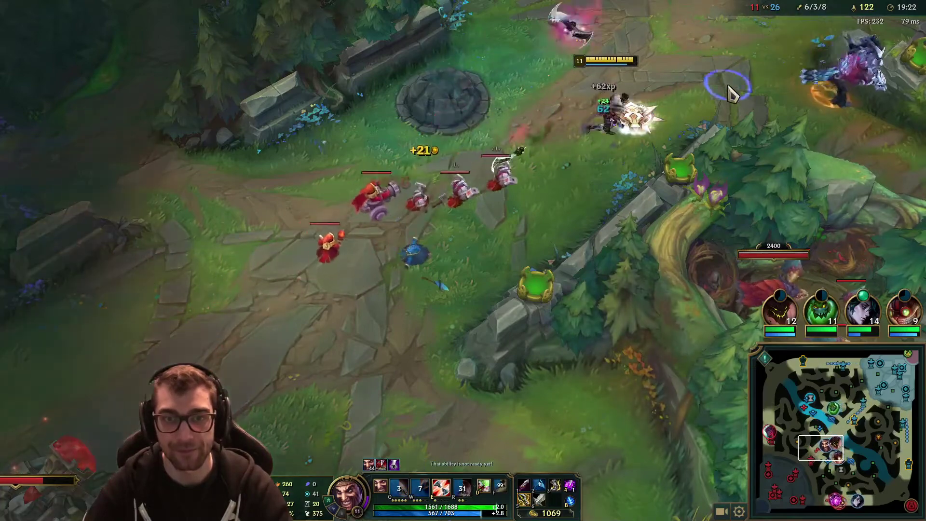
key("a")
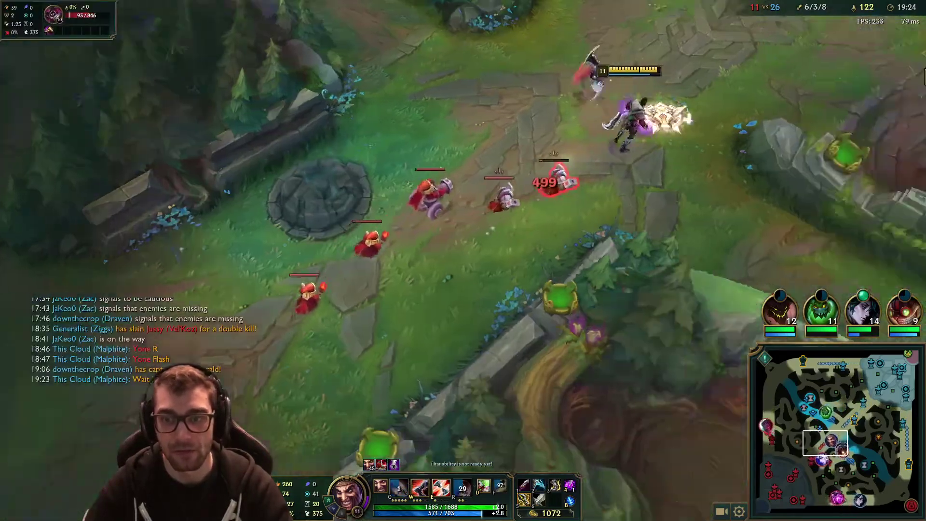
right_click(618, 75)
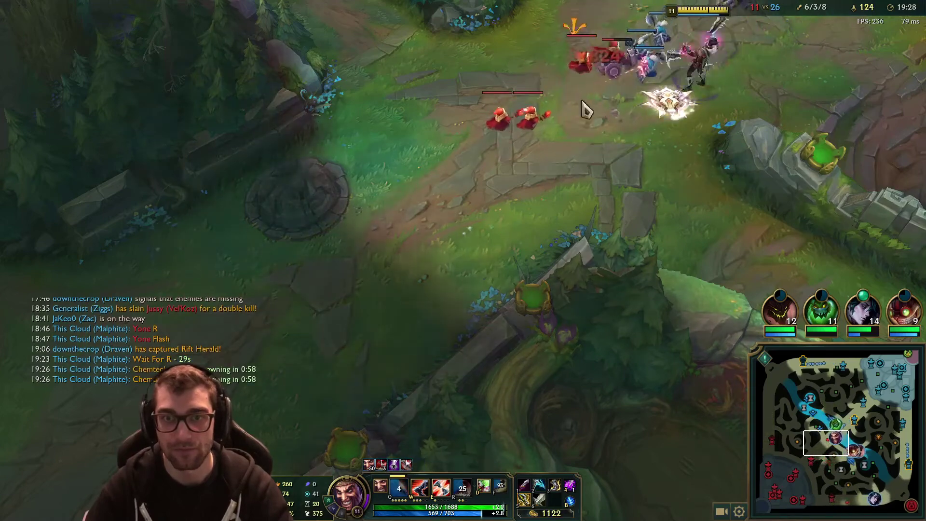
right_click(503, 202)
key("a")
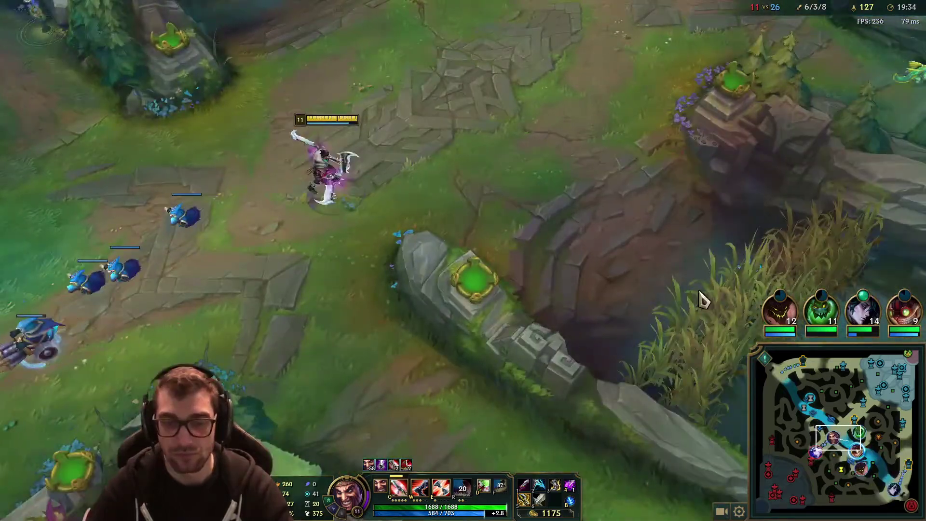
Walk Draven into the river and start recalling to base with B.
right_click(709, 342)
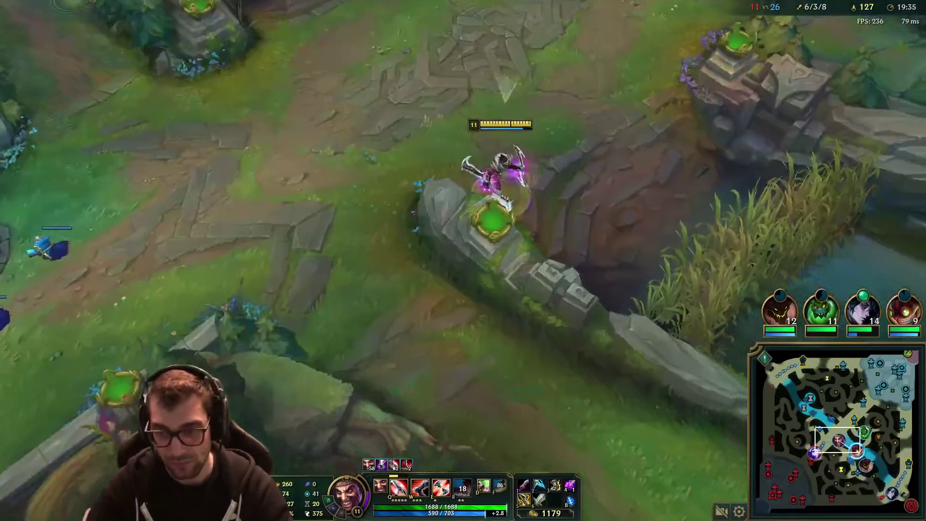
right_click(634, 326)
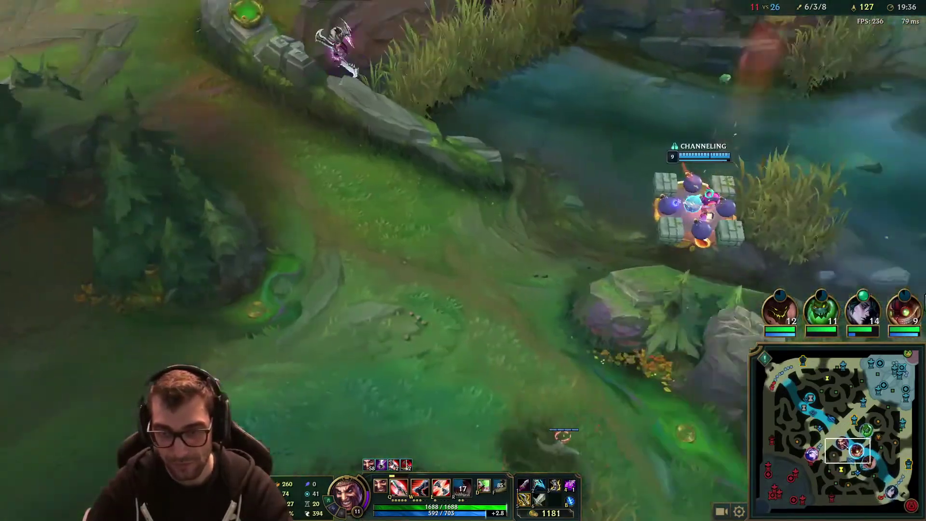
right_click(653, 241)
key("b")
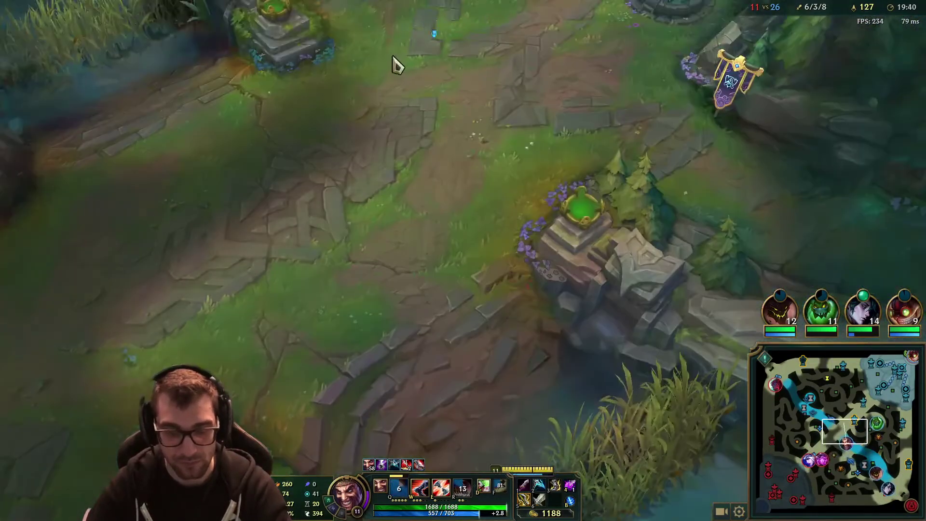
Buy Last Whisper in the shop and walk Draven out of base toward lane.
key("p")
key("p")
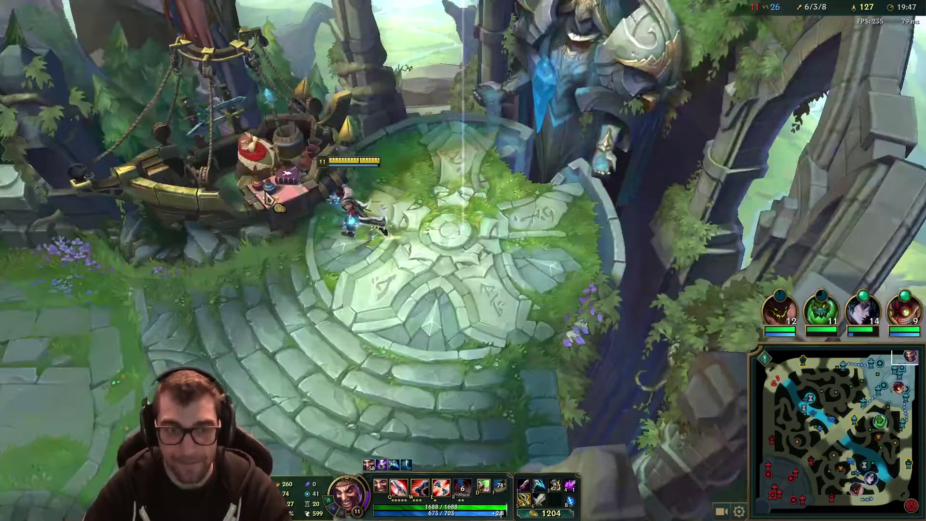
left_click(268, 197)
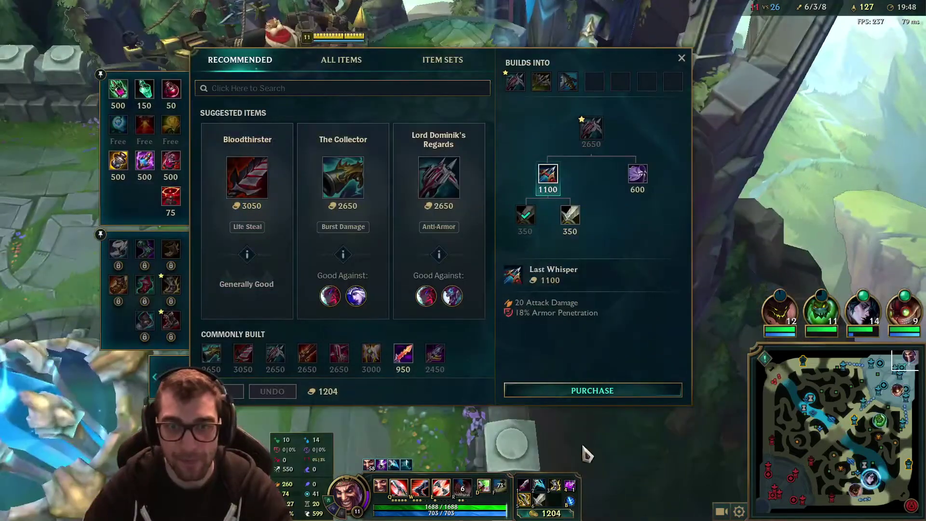
right_click(545, 186)
key("Escape")
right_click(82, 487)
left_click(829, 433)
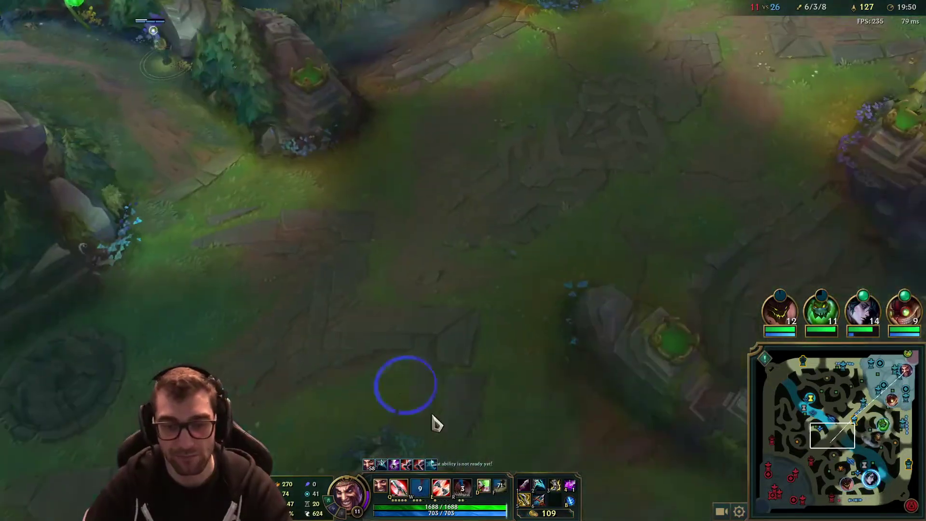
key("space")
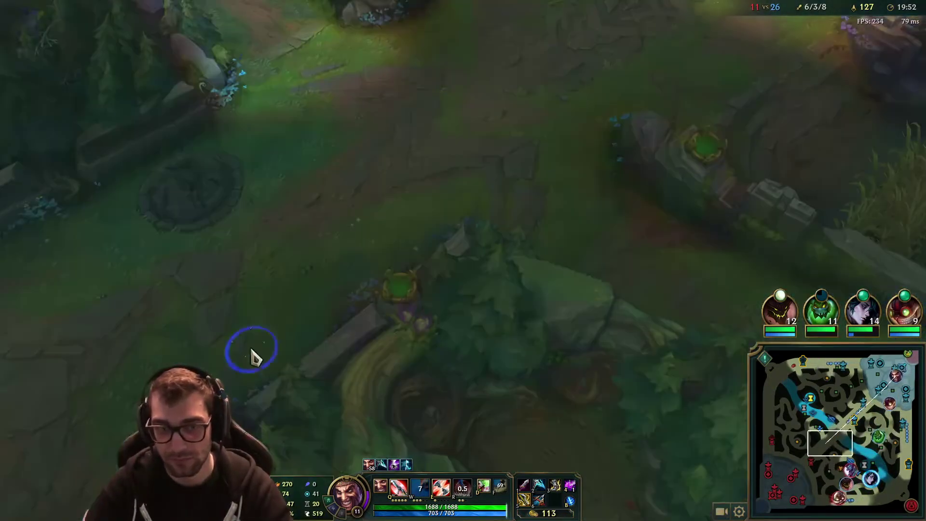
Check the top and mid lanes on the minimap and move Draven into mid lane.
left_click(791, 360)
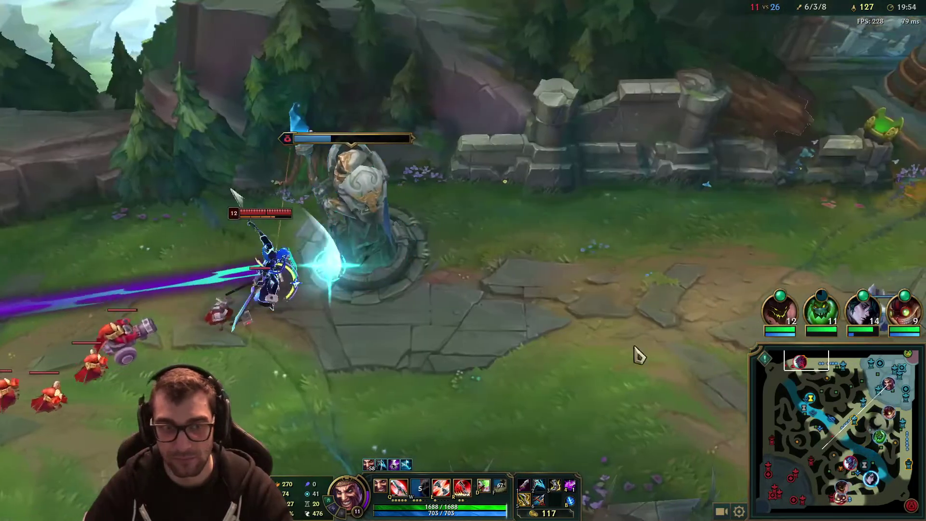
key("space")
left_click(828, 433)
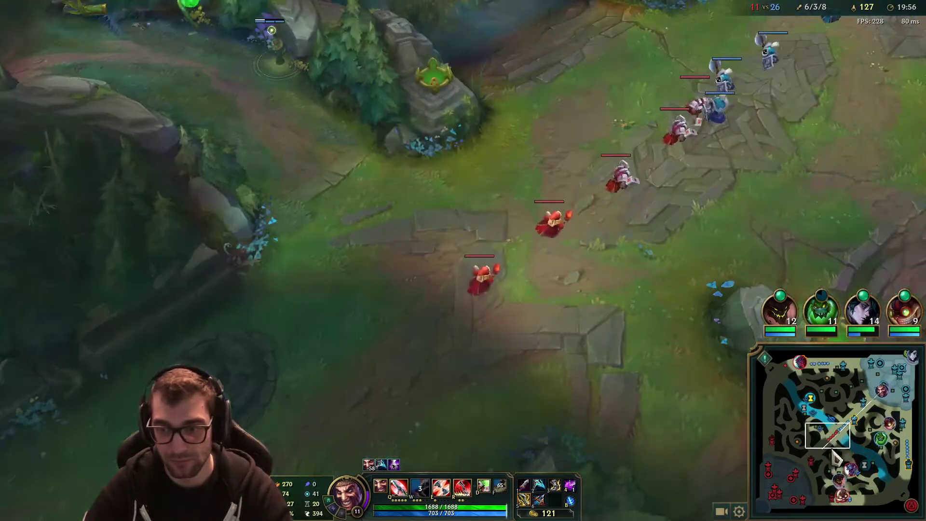
key("space")
left_click(812, 428)
right_click(471, 336)
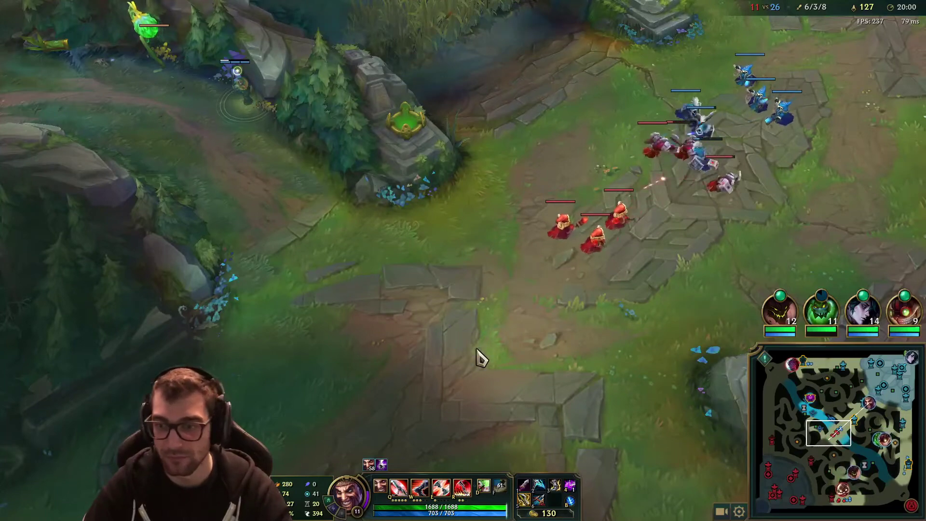
key("space")
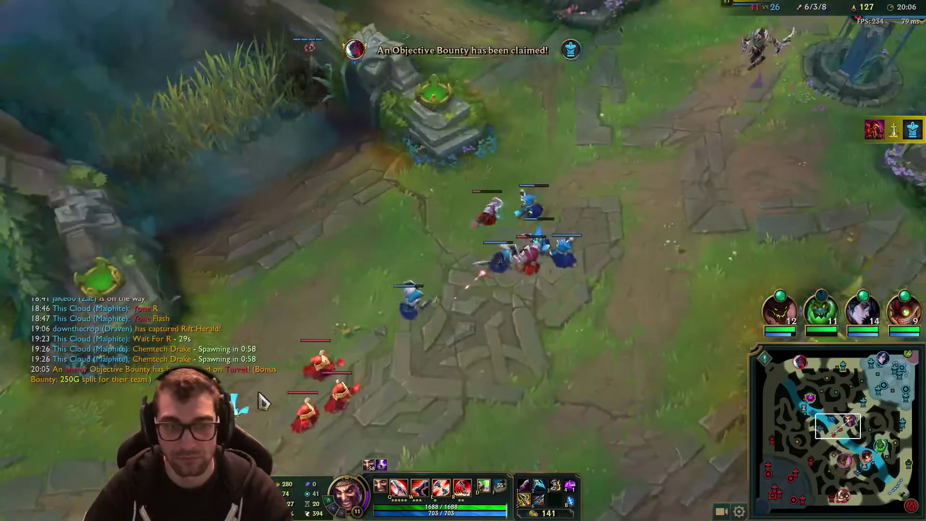
Activate Q and W, attack the enemy champion, catch the axe, and move into the river.
key("q")
key("w")
right_click(567, 390)
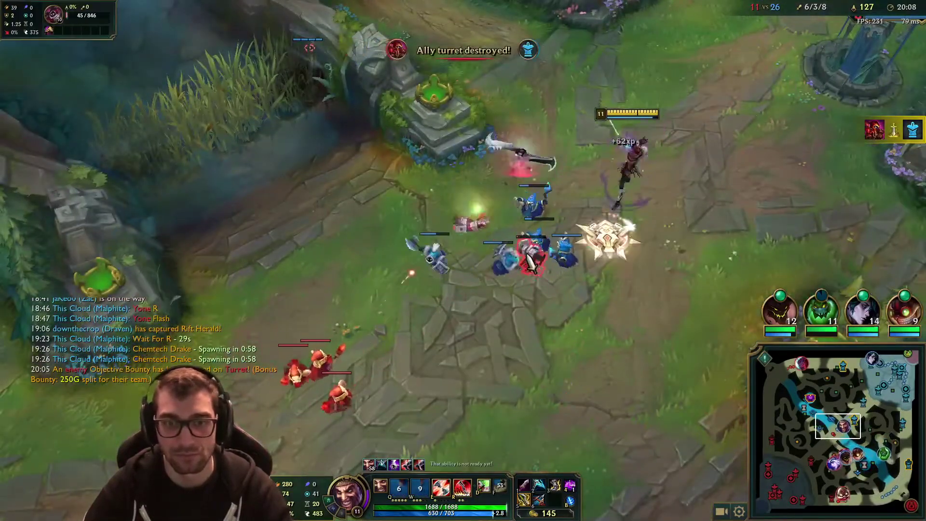
right_click(433, 384)
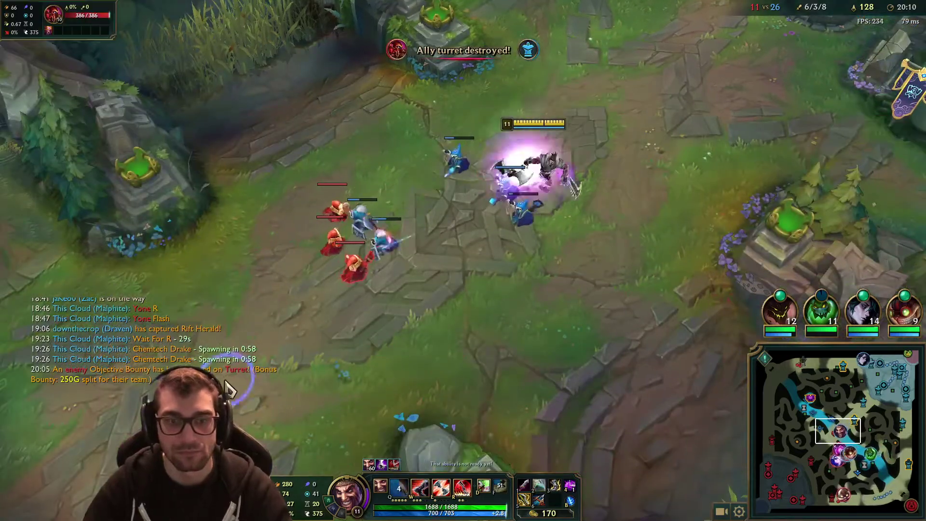
right_click(463, 116)
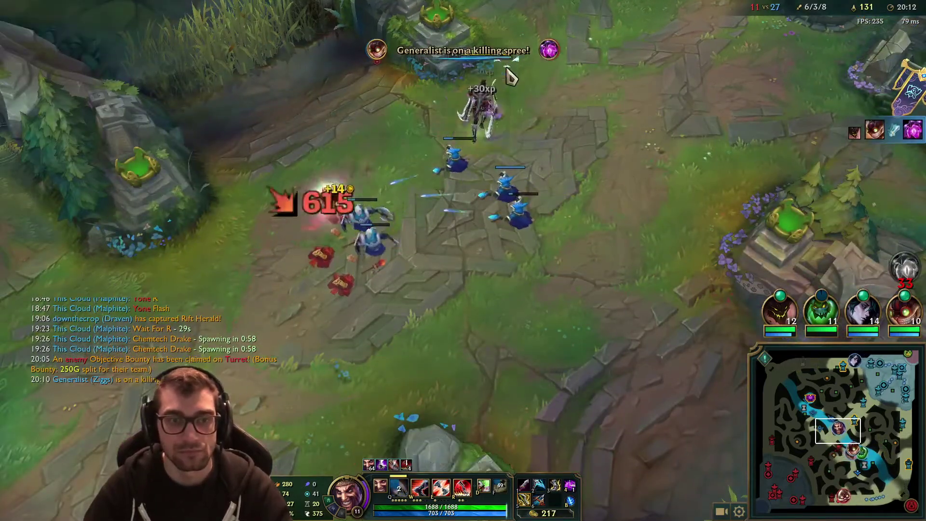
key("space")
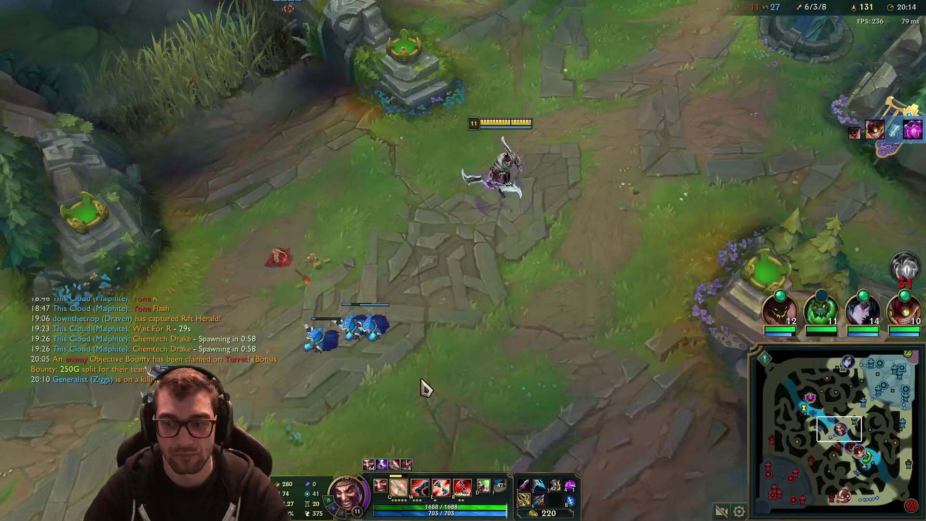
right_click(351, 385)
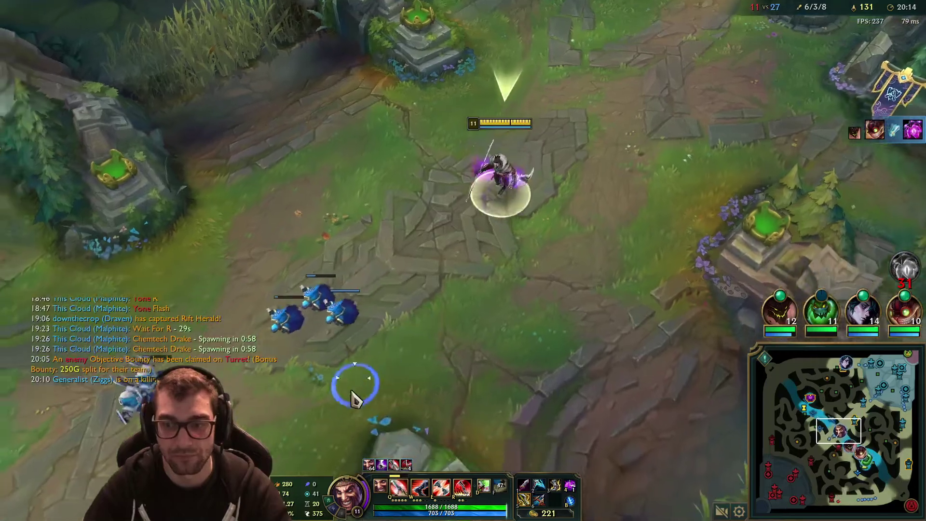
left_click(865, 466)
mouse_move(866, 465)
left_mouse_down()
mouse_move(846, 422)
mouse_move(831, 439)
mouse_move(851, 446)
left_mouse_up()
right_click(685, 375)
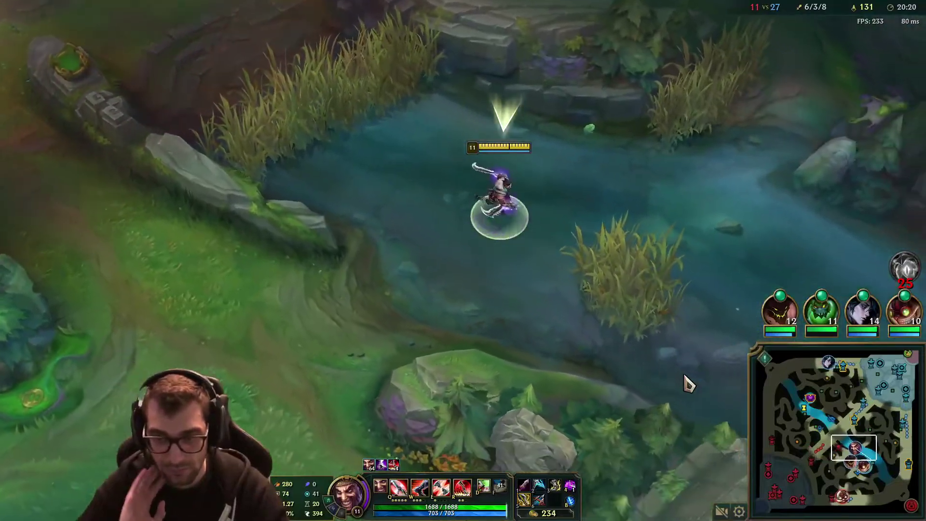
Return toward the mid minions, finish the enemy champion with Whirling Death, and retreat into the river brush.
key("q")
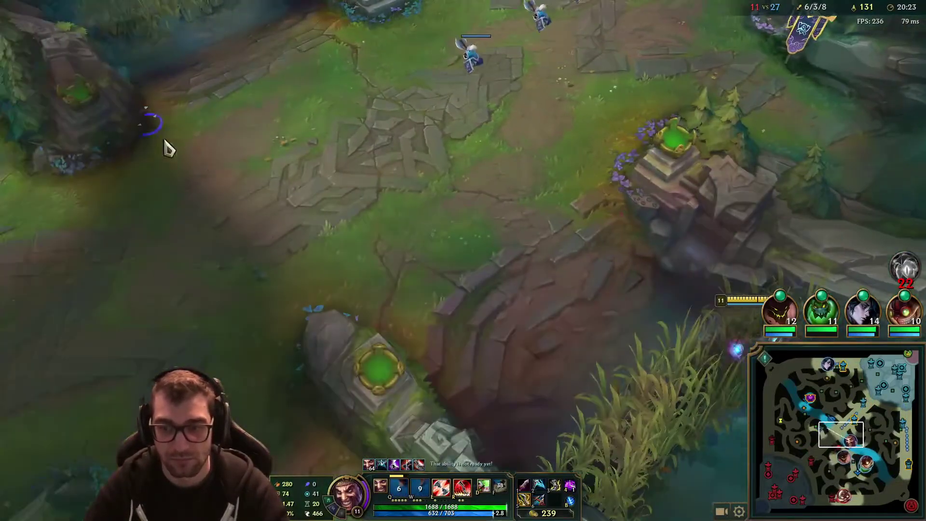
right_click(170, 145)
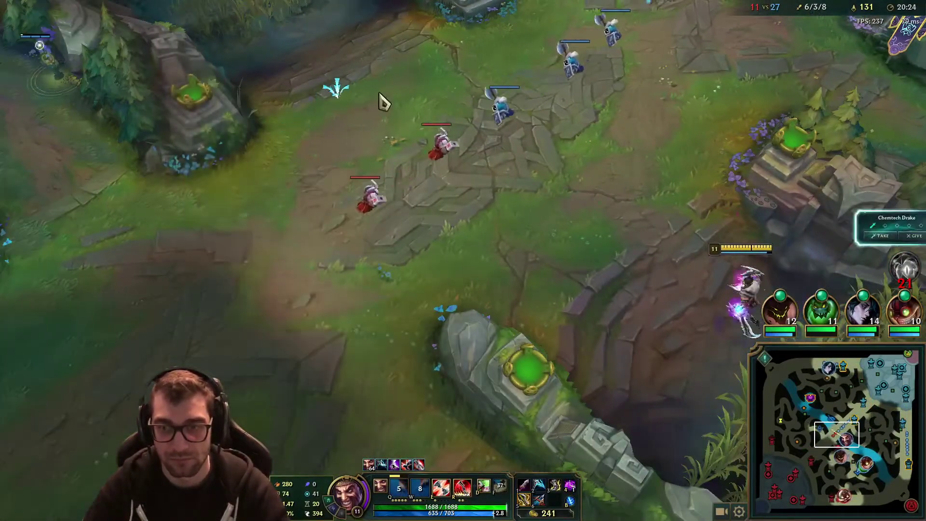
right_click(454, 87)
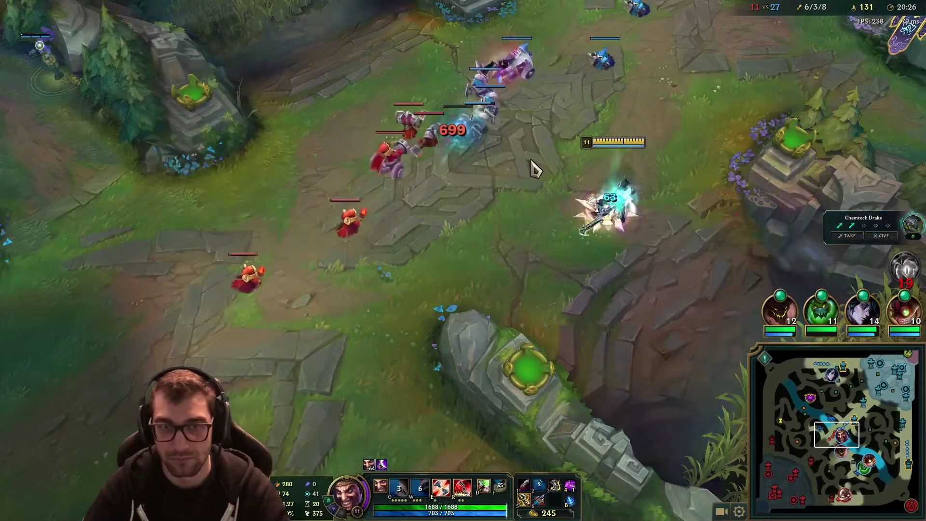
key("q")
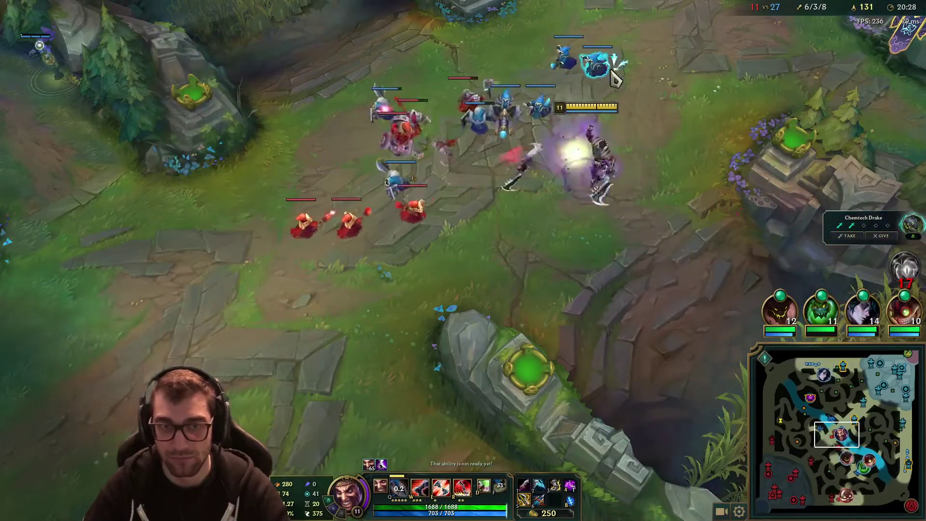
right_click(482, 105)
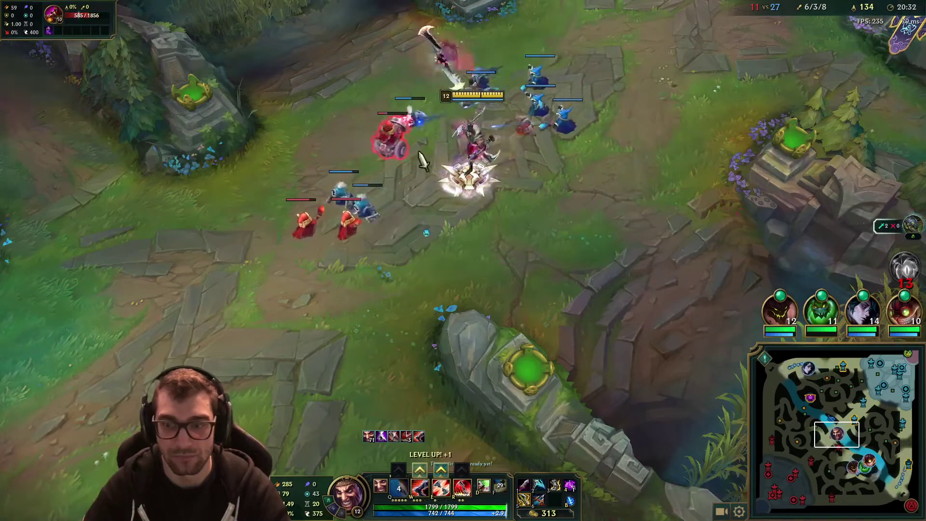
key("r")
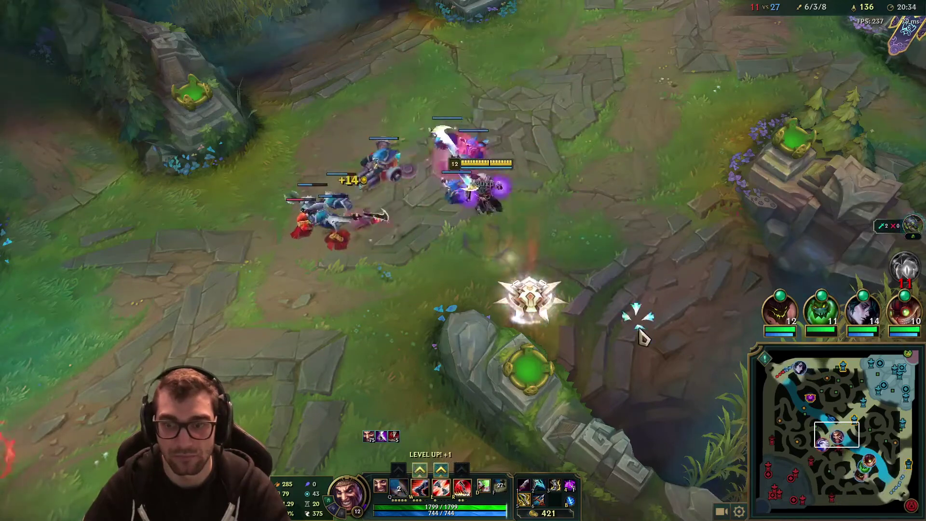
right_click(655, 261)
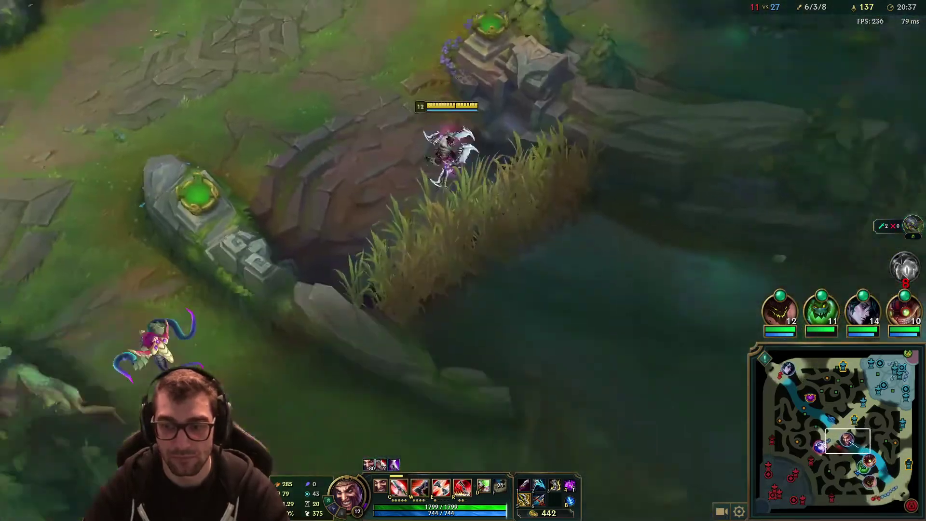
Rush into the dragon pit and kill the Chemtech Drake using W, Q and attacks.
key("w")
right_click(657, 327)
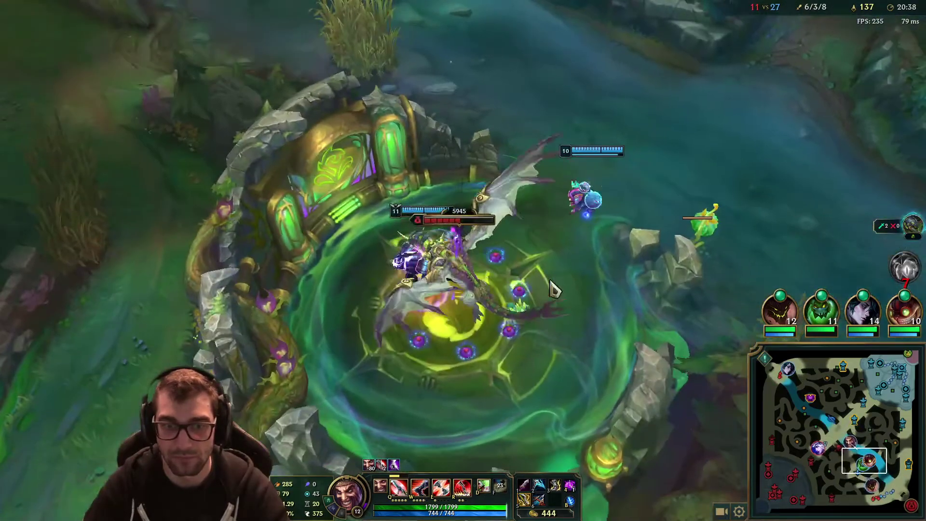
key("q")
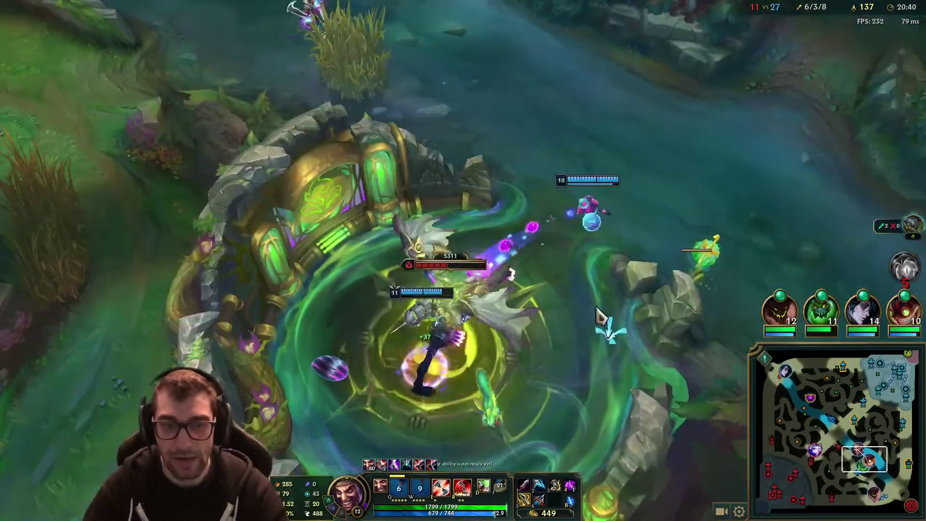
right_click(453, 374)
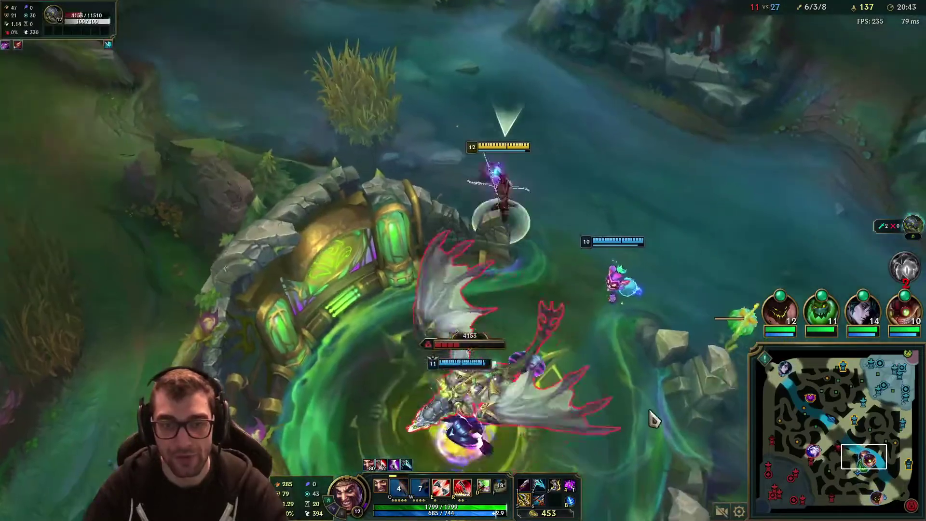
key("q")
right_click(618, 311)
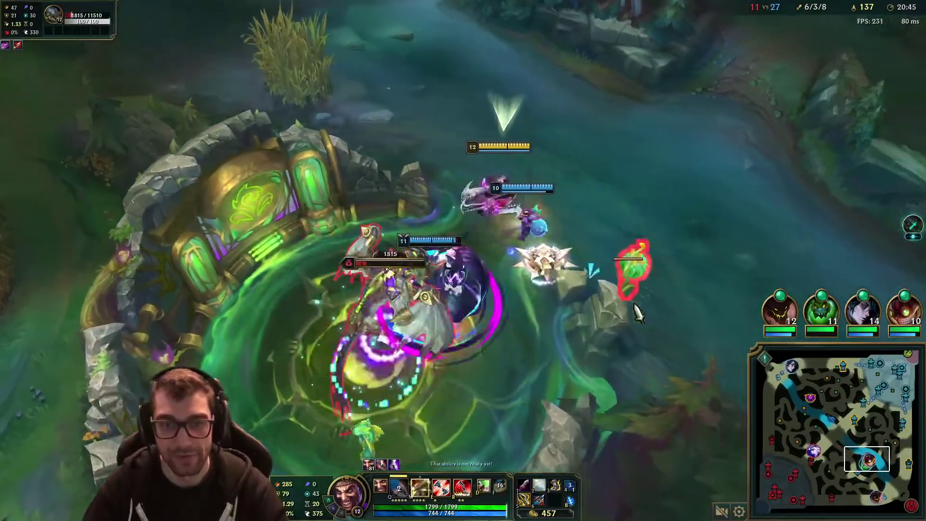
right_click(399, 328)
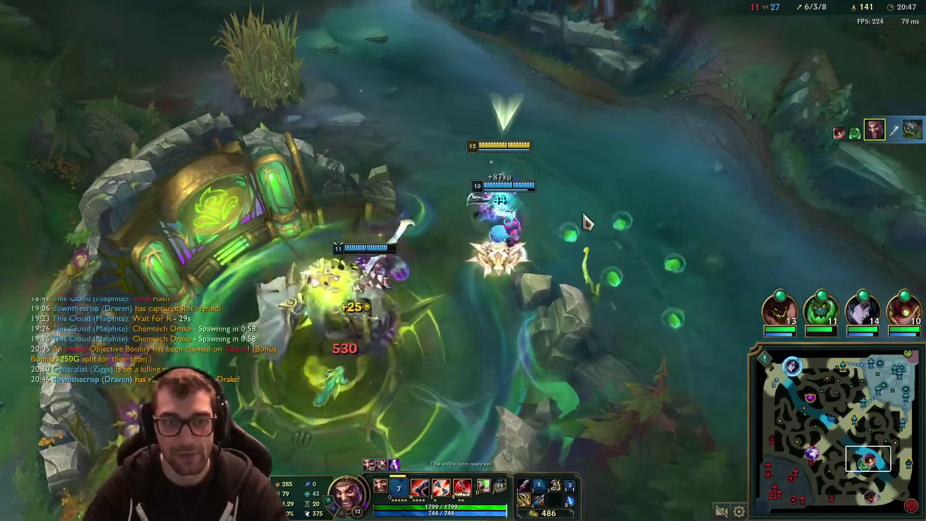
Walk Draven north-west out of the dragon pit through the river.
right_click(458, 354)
right_click(406, 123)
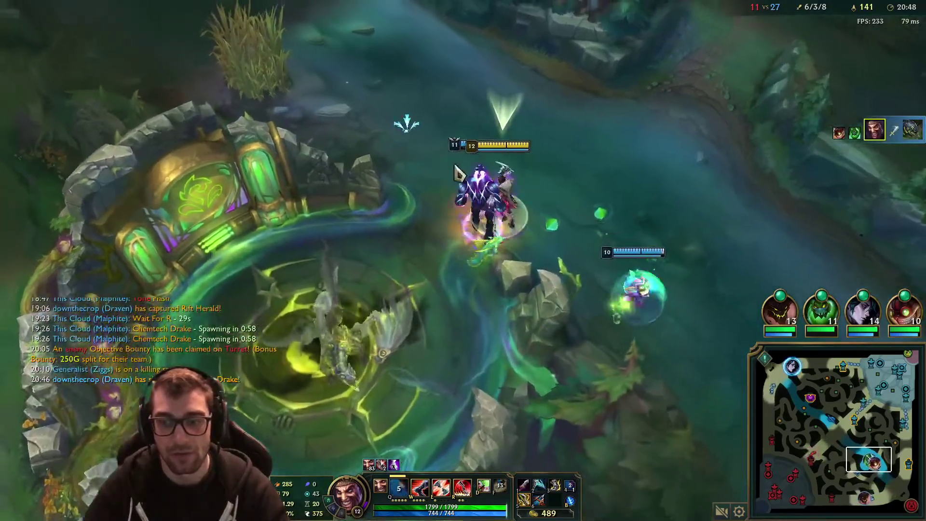
right_click(392, 117)
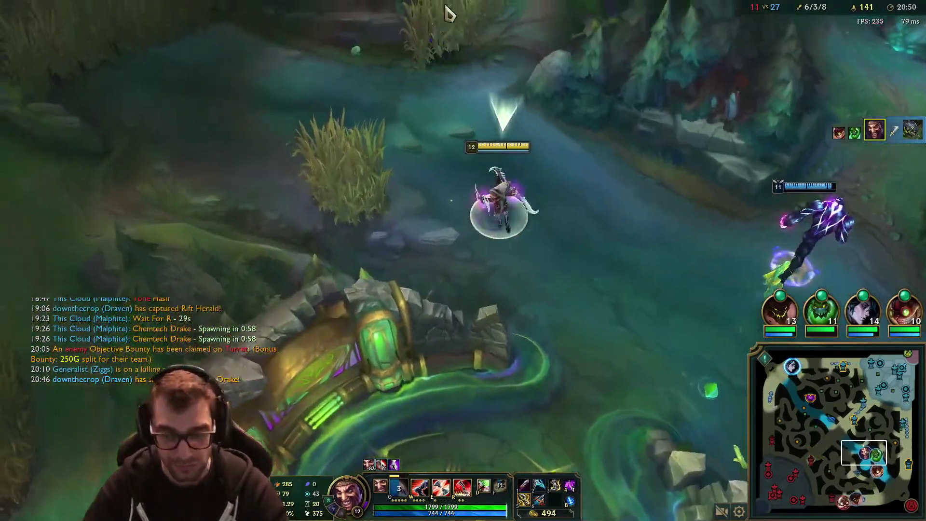
Check the Baron pit on the minimap twice, recentring on Draven and casting his ultimate.
key("w")
left_click(806, 398)
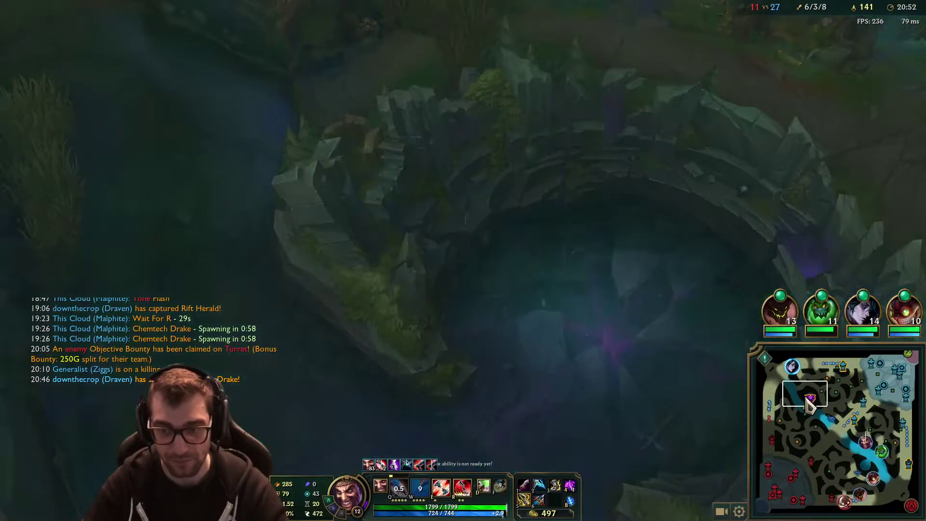
key("space")
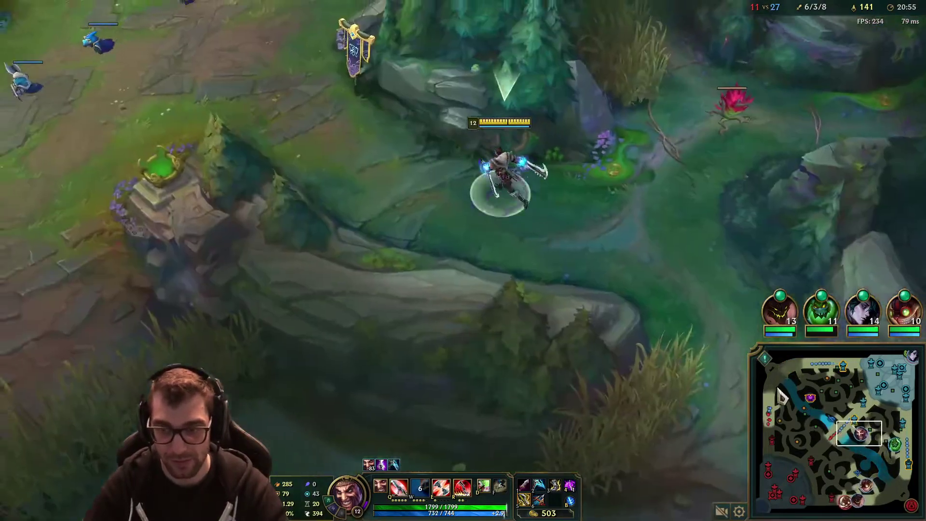
left_click(812, 398)
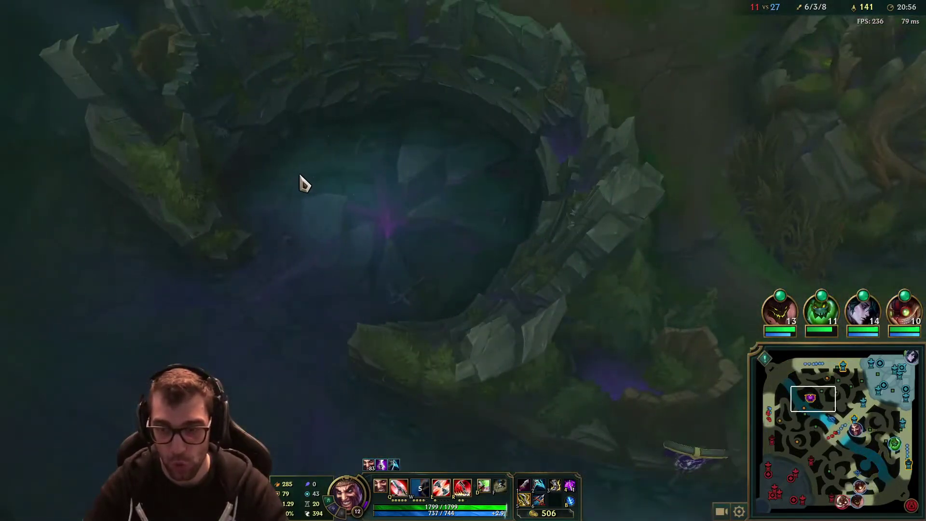
key("space")
key("r")
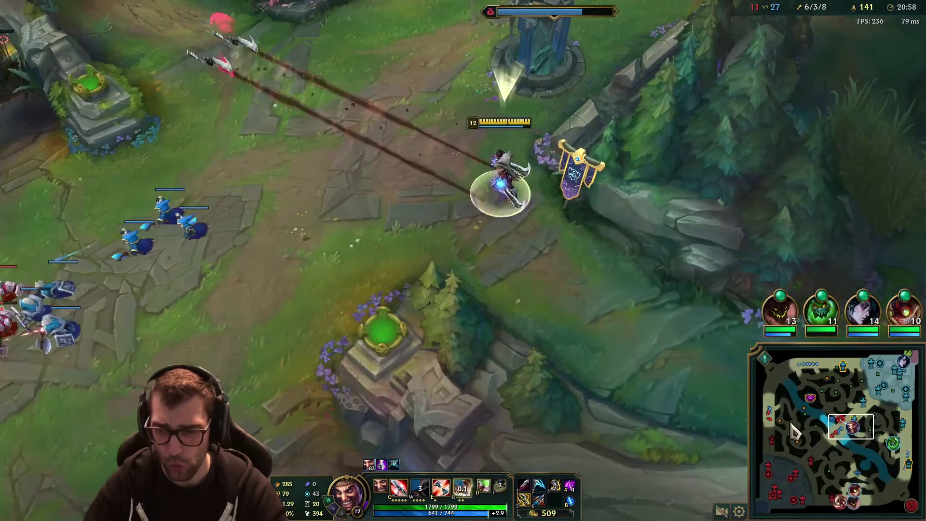
left_click(807, 404)
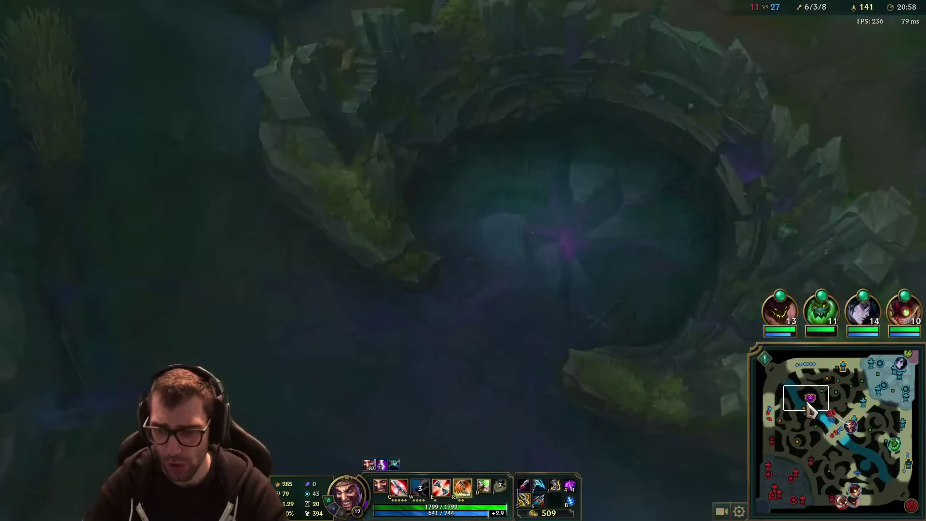
key("space")
Last-hit minions in the wave with Draven, using W for speed.
key("w")
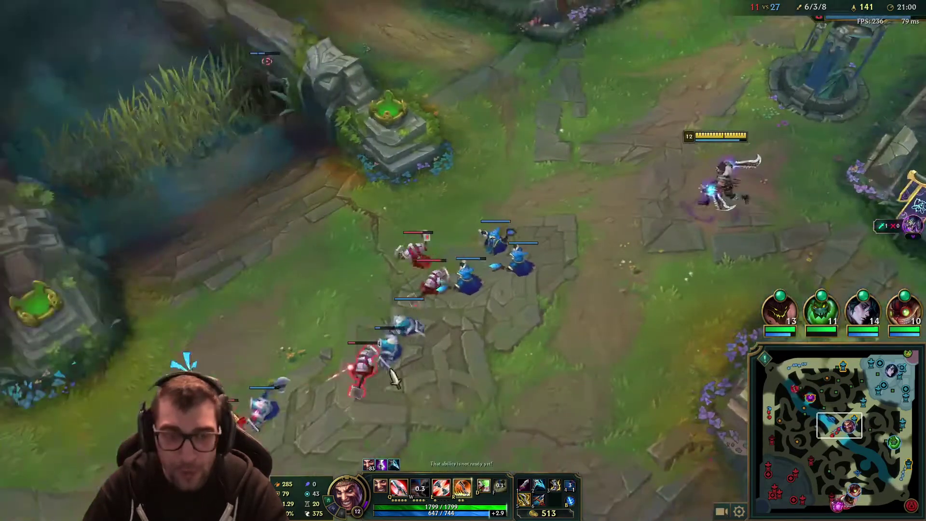
right_click(506, 337)
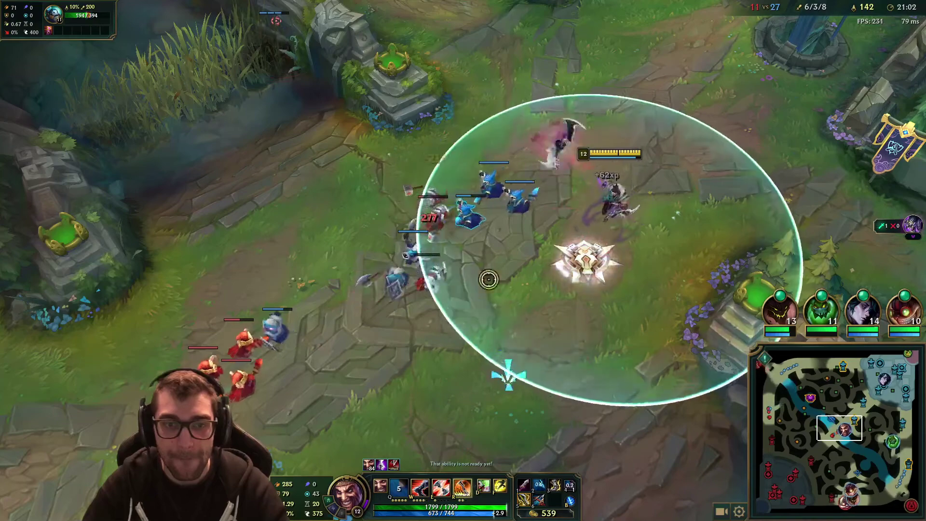
right_click(455, 185)
key("w")
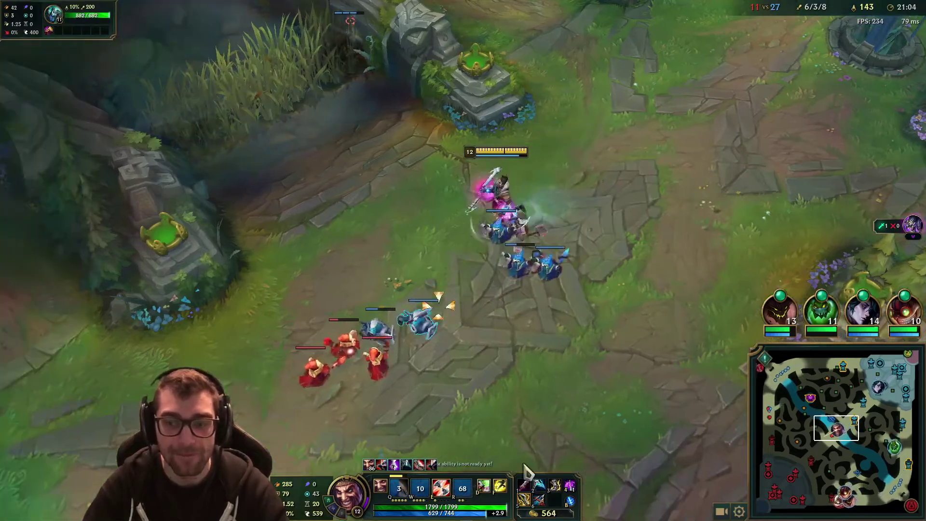
right_click(418, 279)
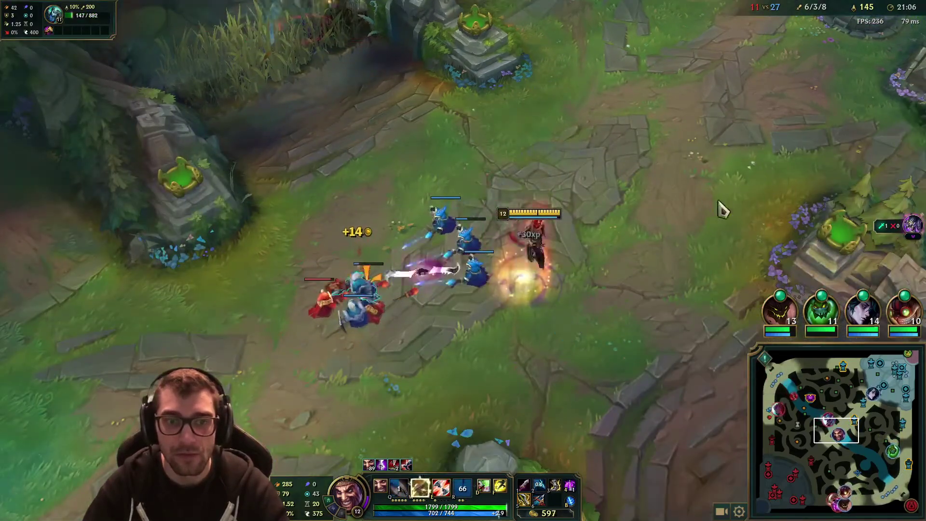
Walk Draven past the wave and down the lane through the jungle.
right_click(733, 183)
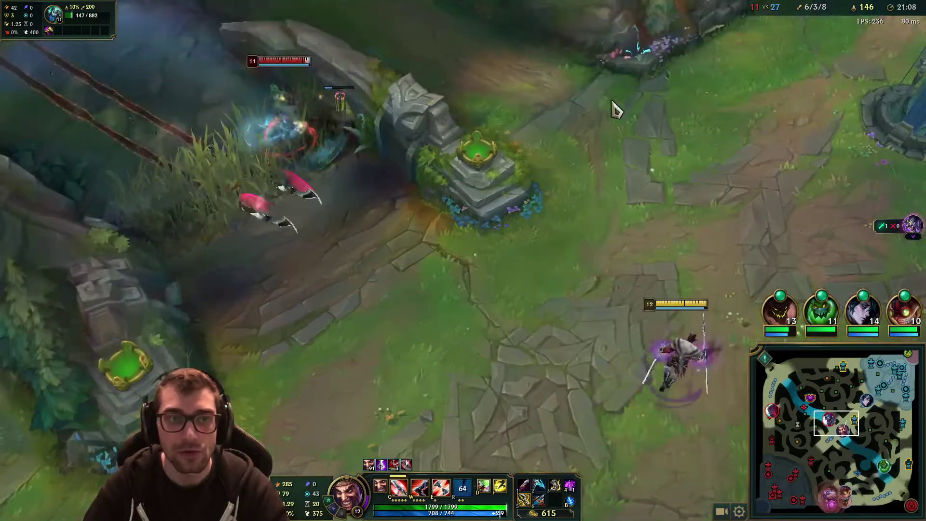
right_click(703, 392)
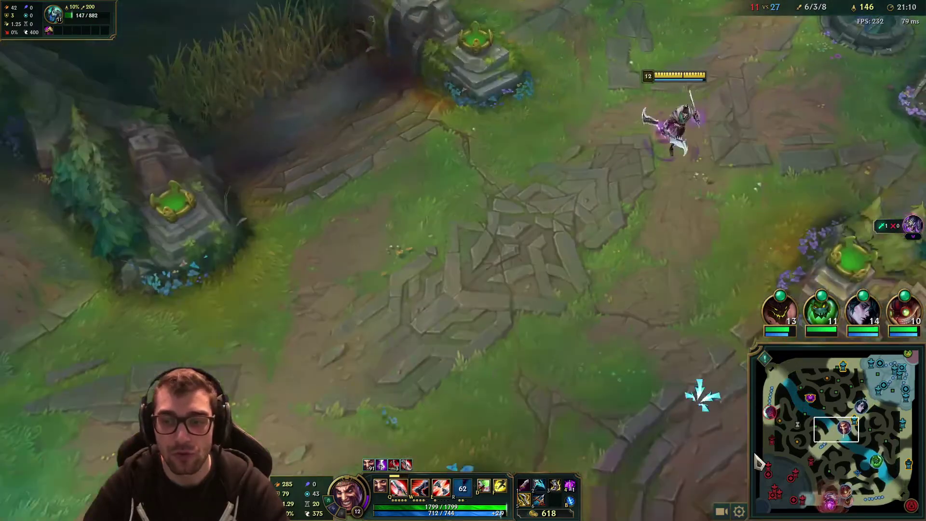
key("space")
right_click(552, 343)
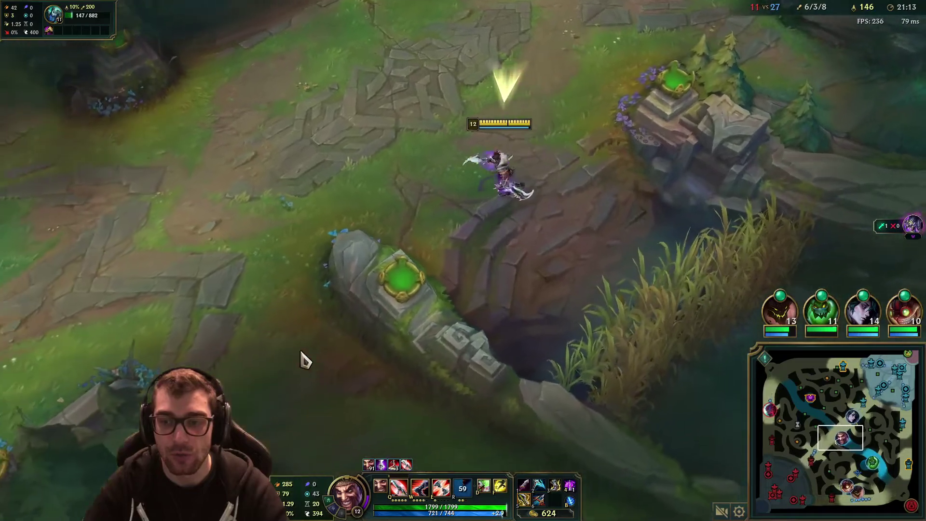
right_click(282, 346)
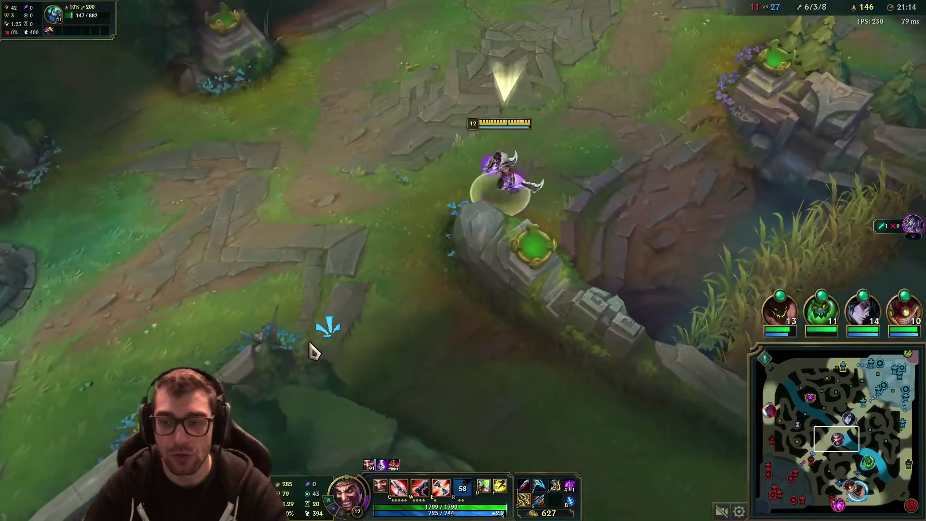
right_click(491, 372)
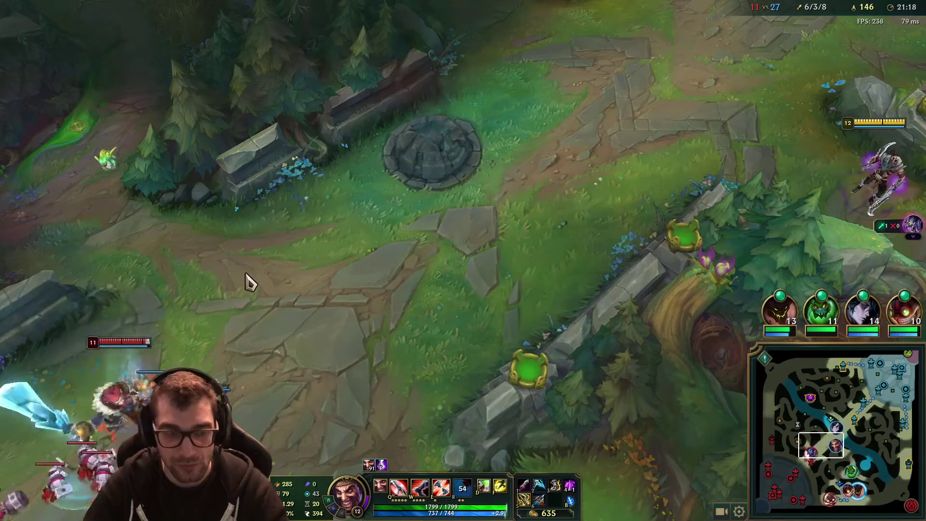
Fight the enemy minions with a spinning axe and W speed boost.
key("q")
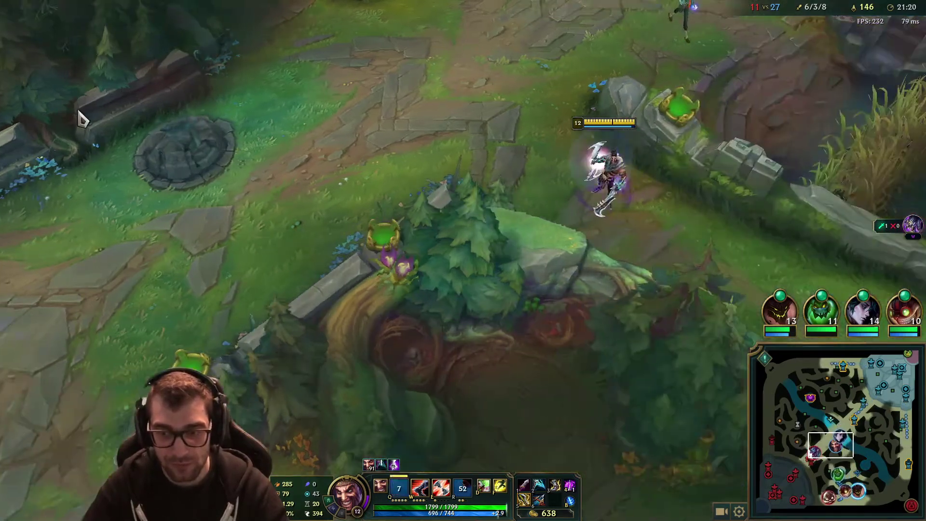
right_click(313, 219)
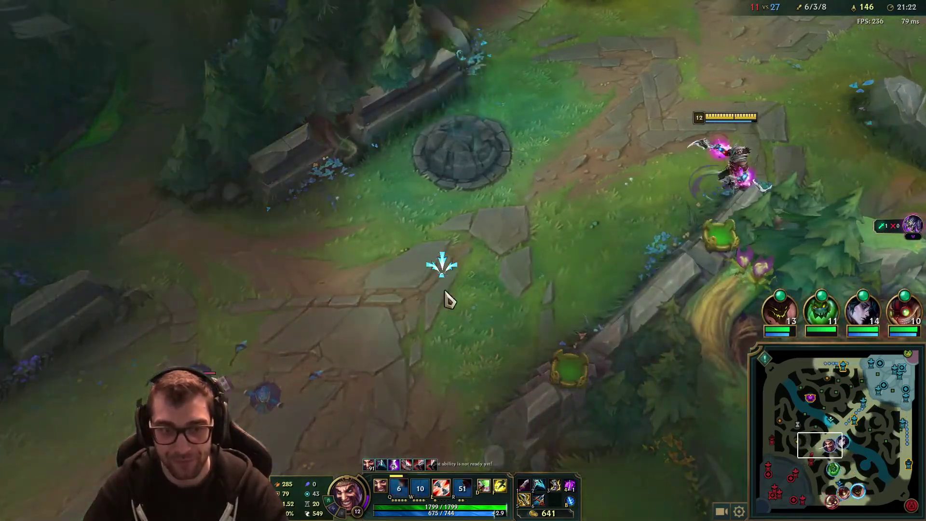
key("space")
right_click(589, 156)
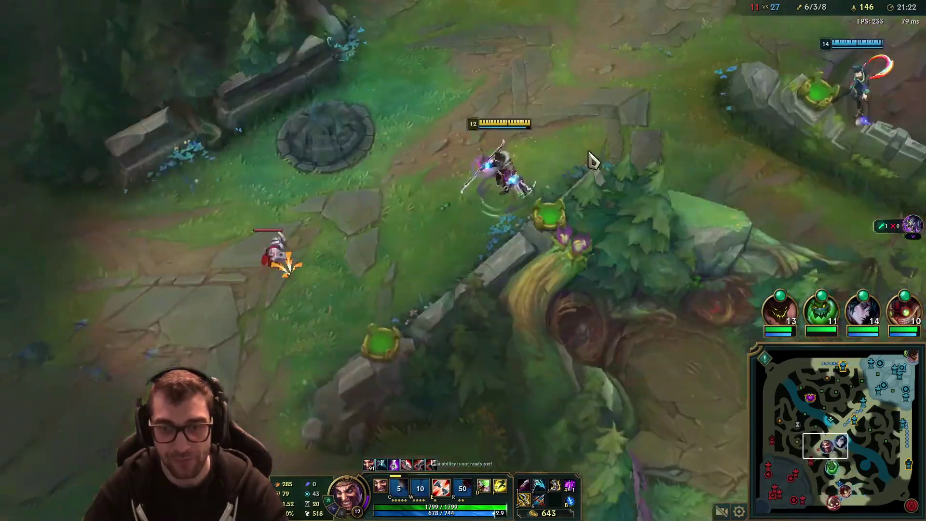
key("b")
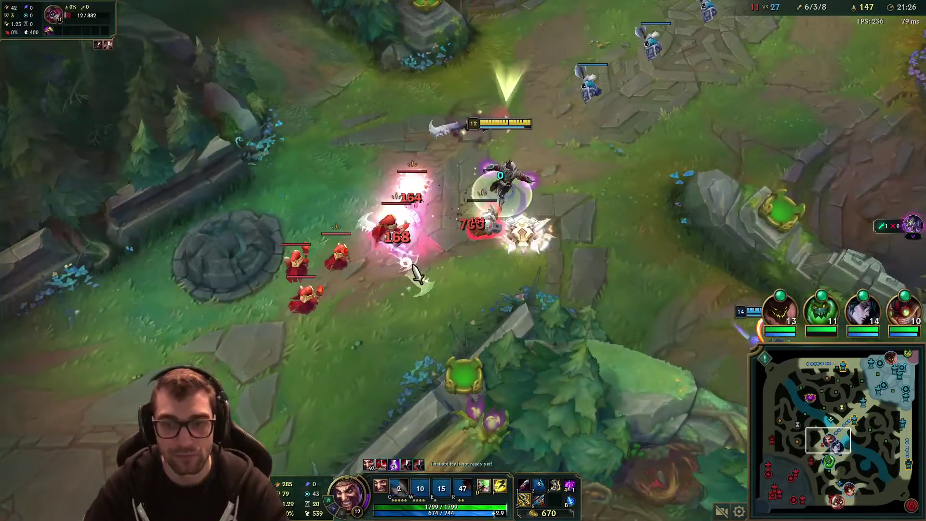
right_click(647, 324)
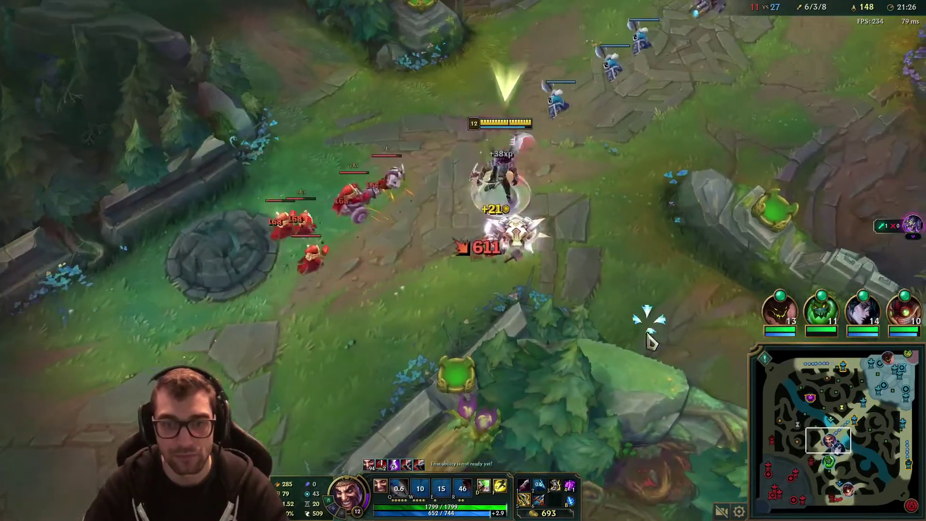
key("w")
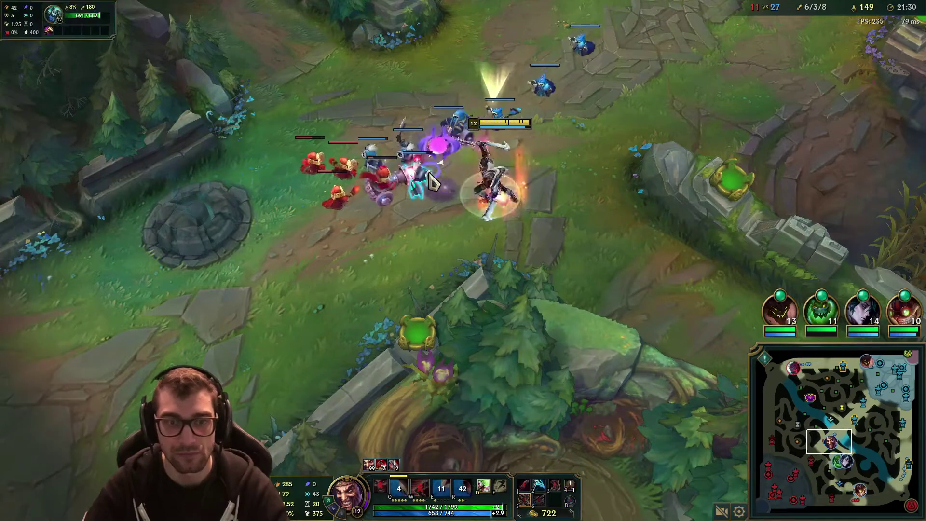
right_click(333, 260)
Move Draven into the team fight and attack the targeted enemy champion.
key("q")
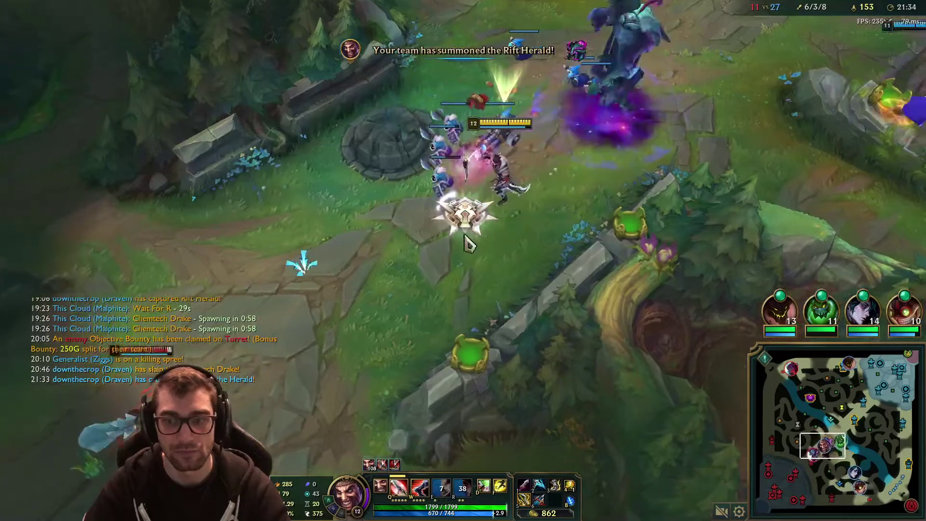
right_click(610, 183)
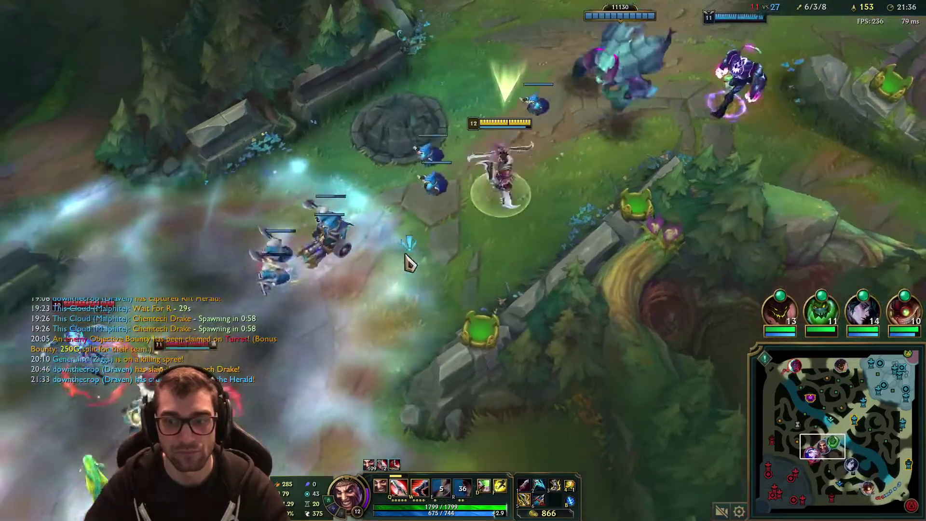
key("w")
key("q")
right_click(357, 320)
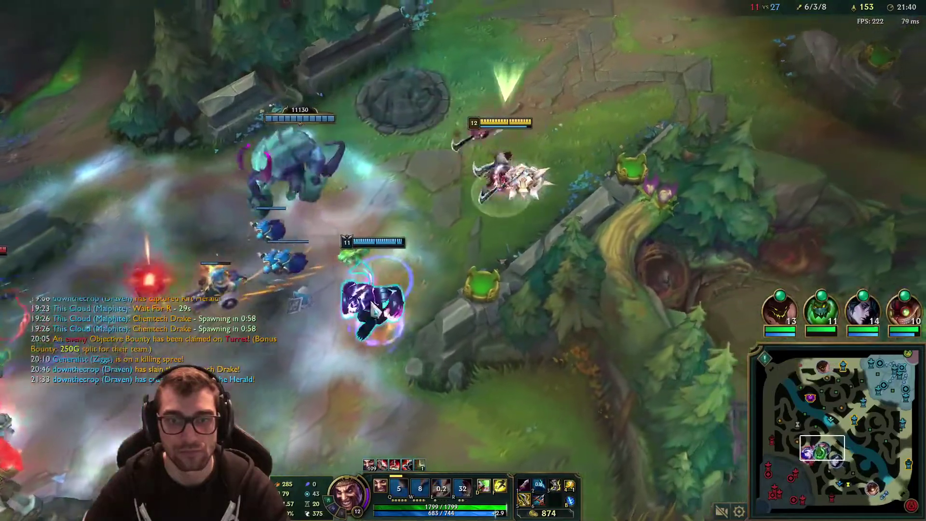
right_click(316, 343)
key("w")
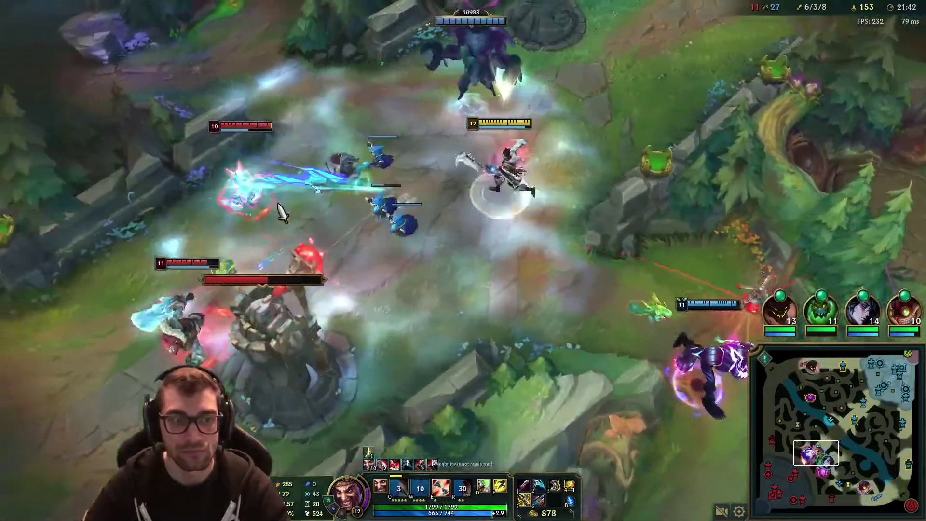
right_click(271, 192)
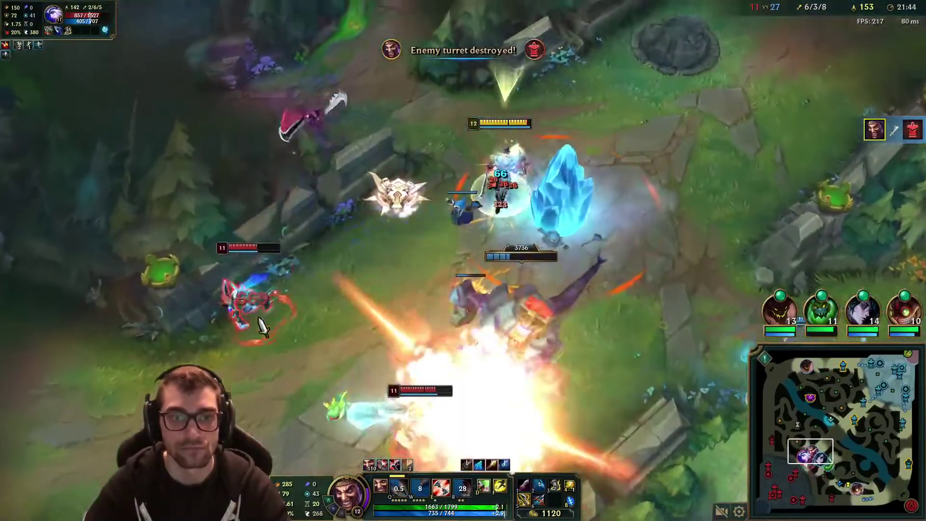
Ready more spinning axes and speed-boost up-right through the fight.
key("q")
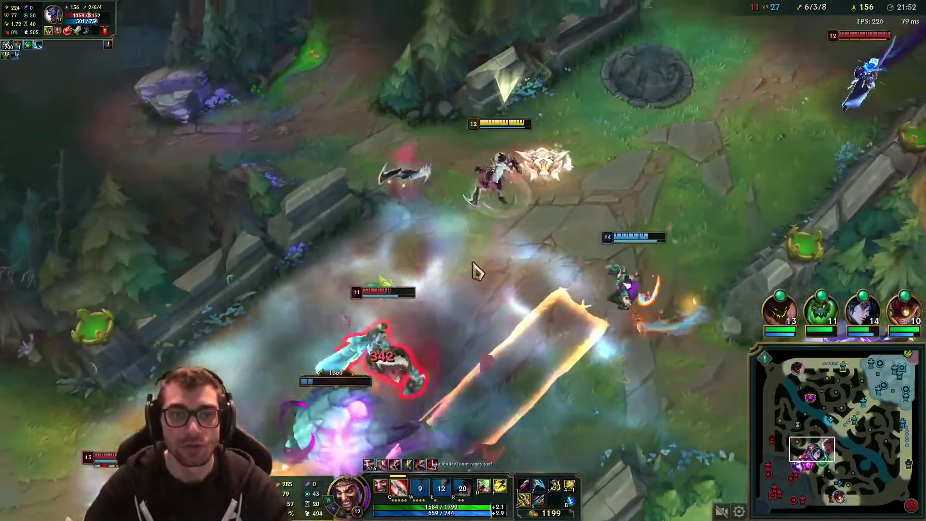
key("q")
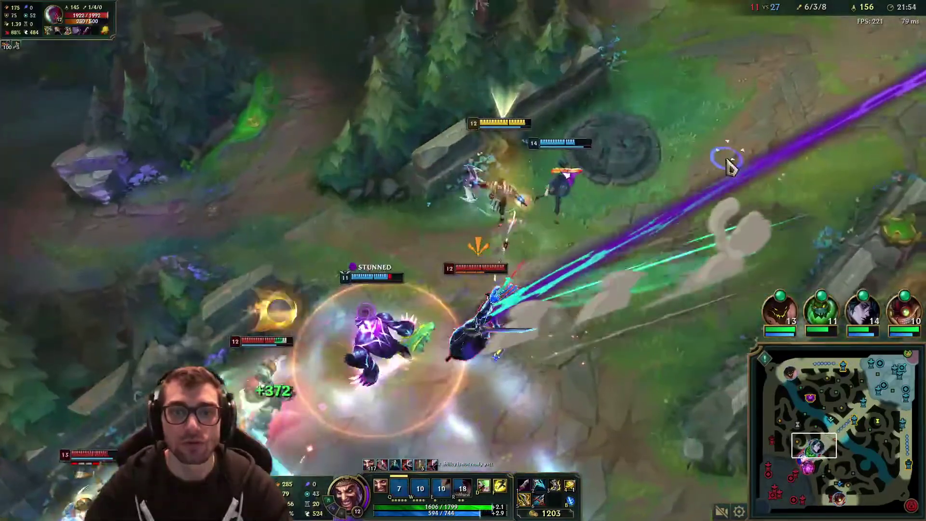
key("w")
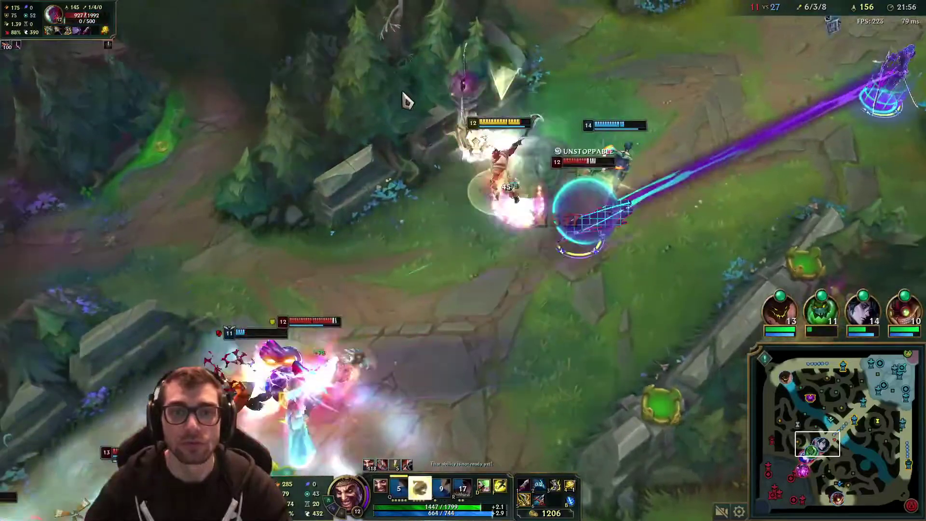
right_click(460, 104)
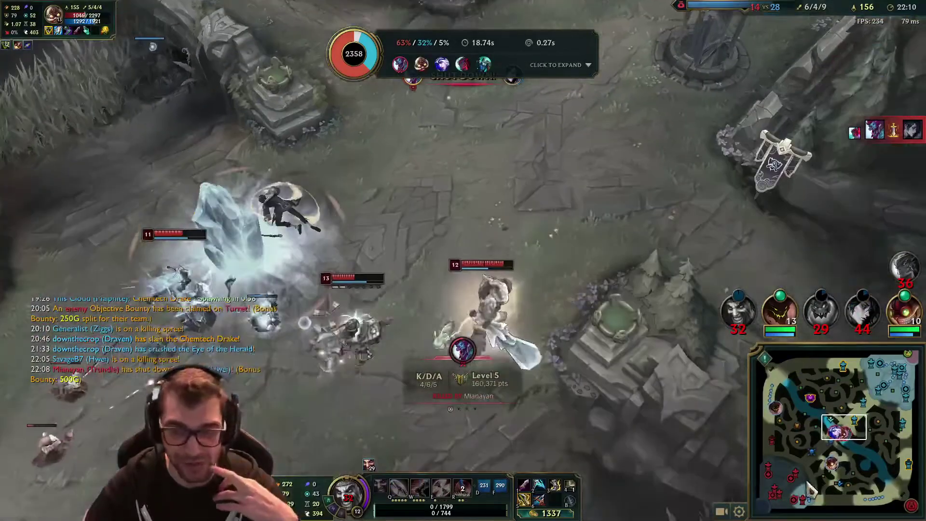
While dead, move the camera to the map's left side and check the scoreboard.
left_click(782, 406)
key("Tab")
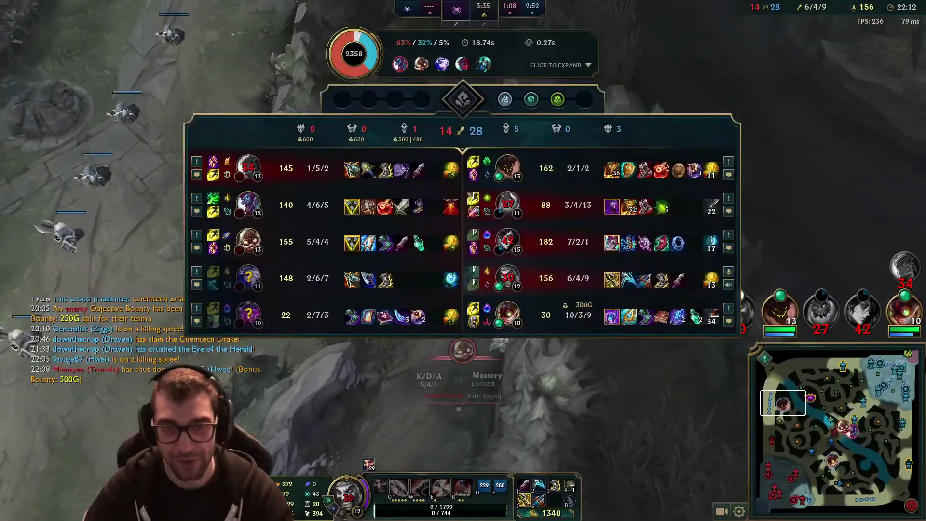
key("space")
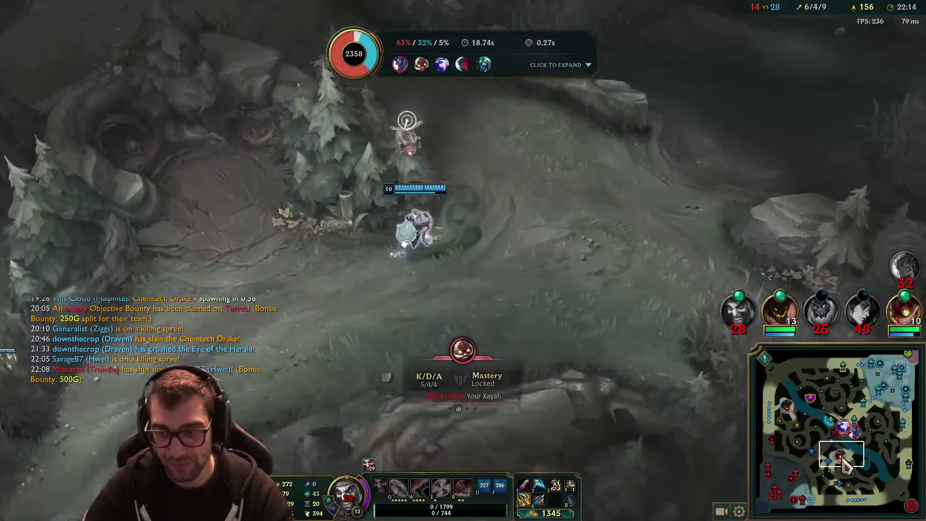
key("Tab")
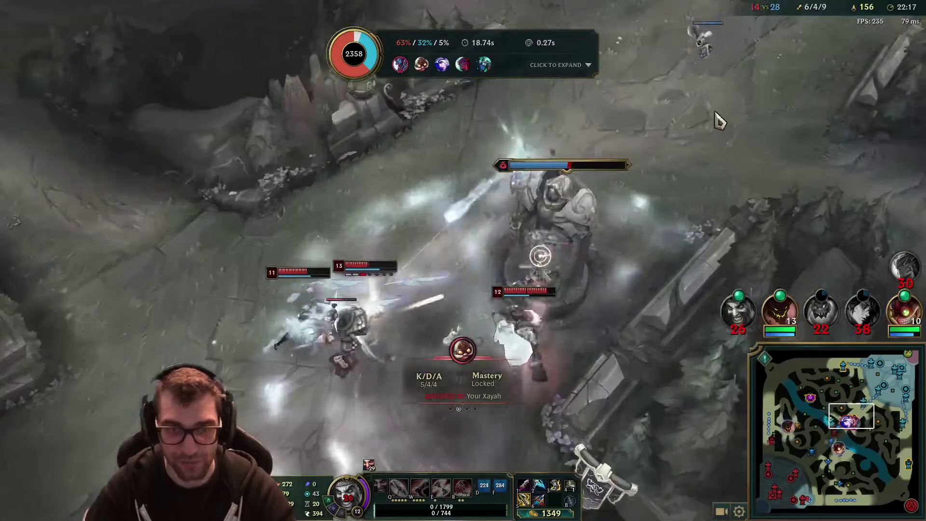
key("Tab")
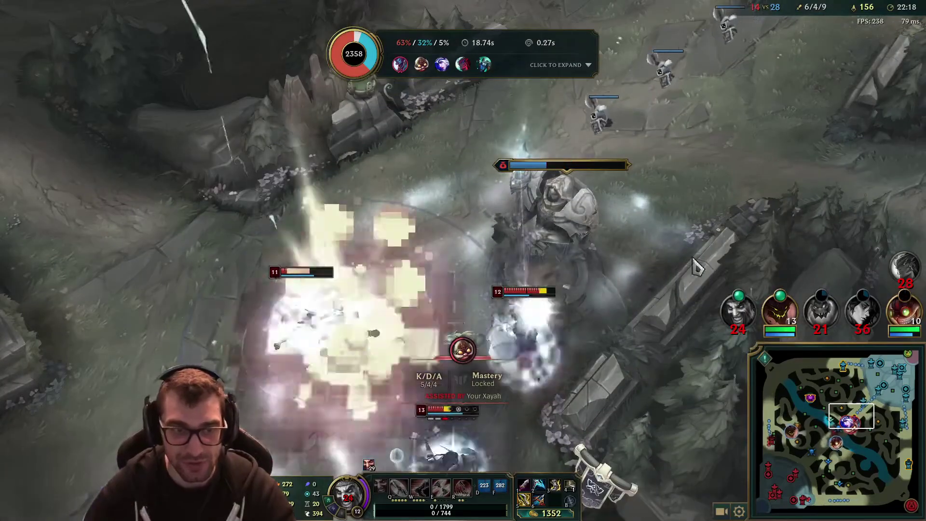
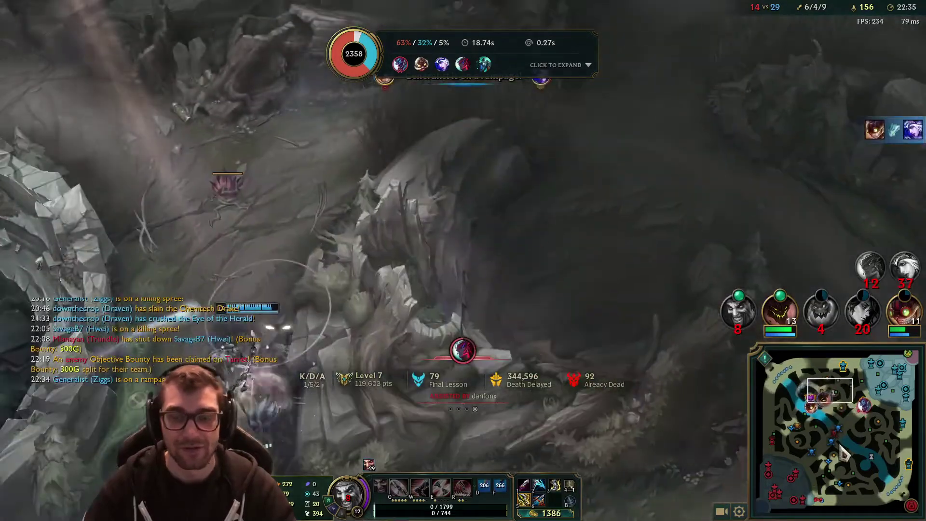
While dead, view another jungle area, glance at the item shop and check the scoreboard.
left_click(838, 415)
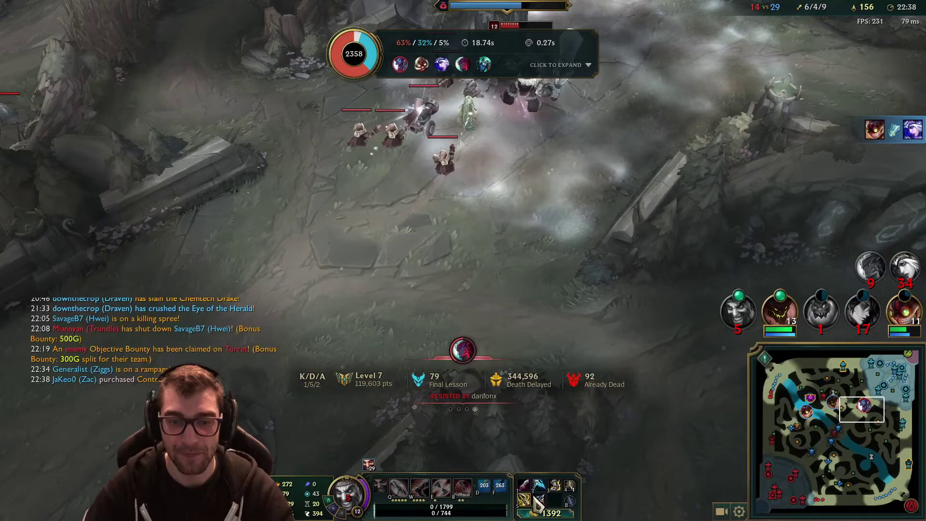
left_click(538, 502)
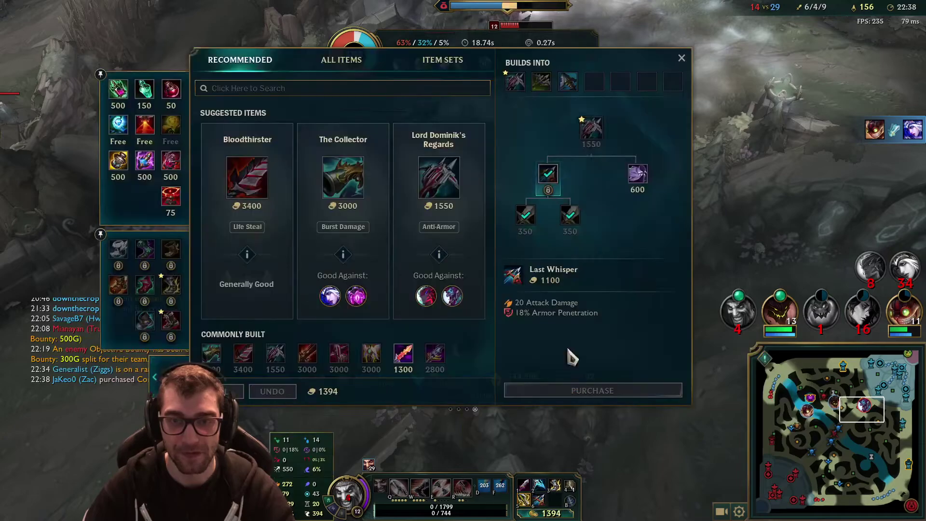
key("Escape")
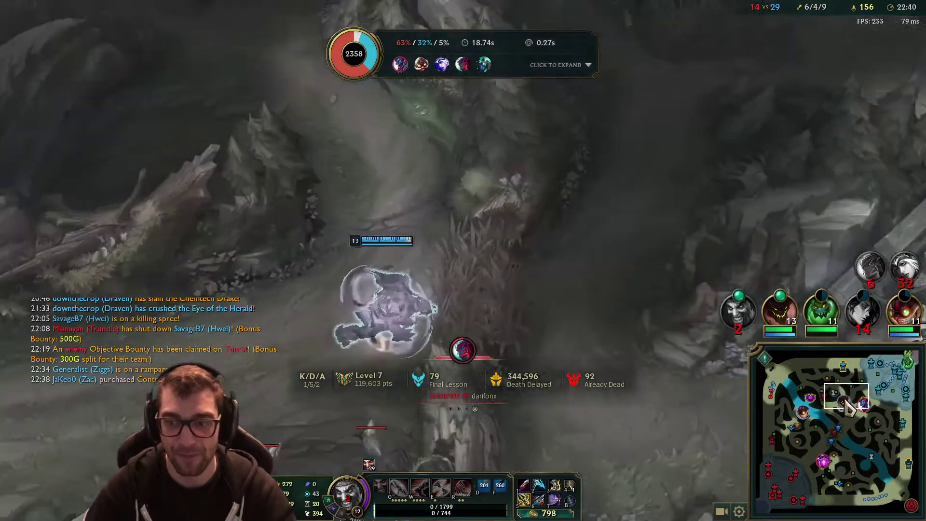
key("Tab")
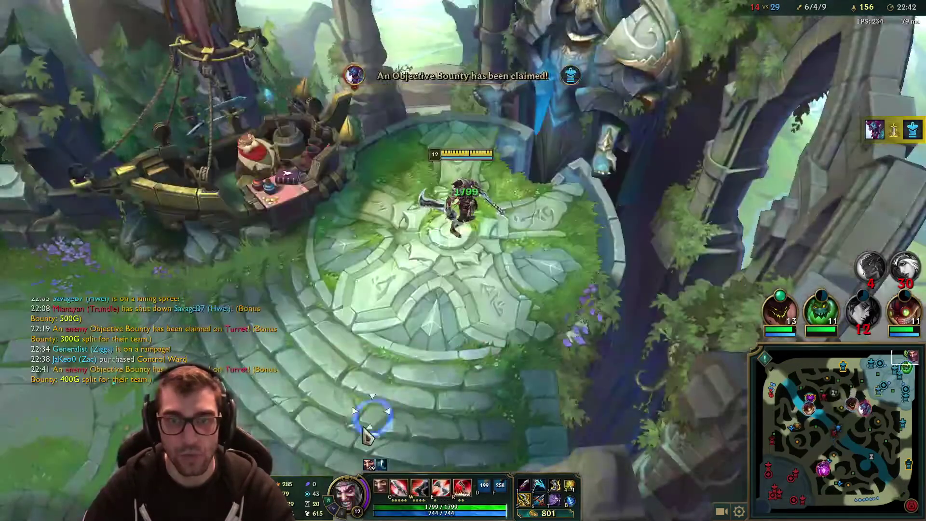
key("Tab")
Watch the mid-lane fight and a jungle area, then recentre on the nearby lane after respawning.
left_click_drag(816, 419, 308, 321)
key("p")
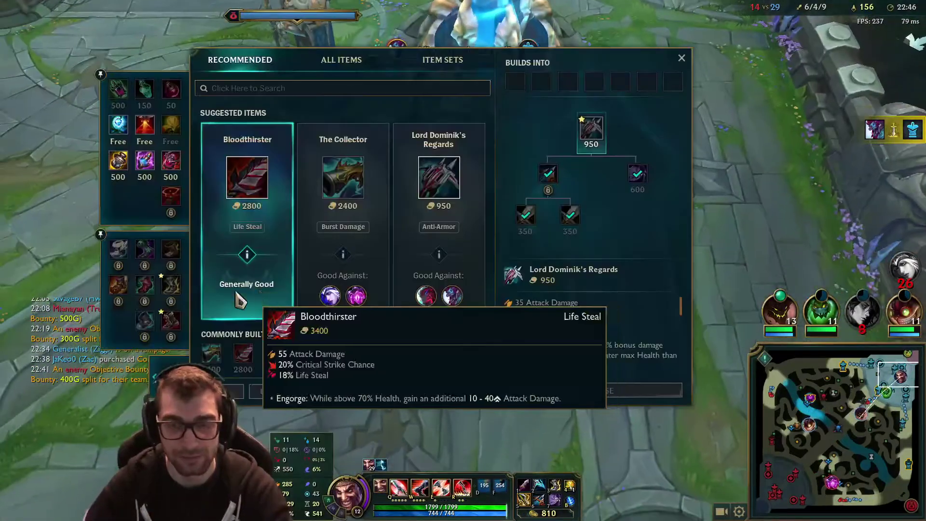
key("Escape")
left_click_drag(780, 455, 262, 397)
key("Tab")
key("space")
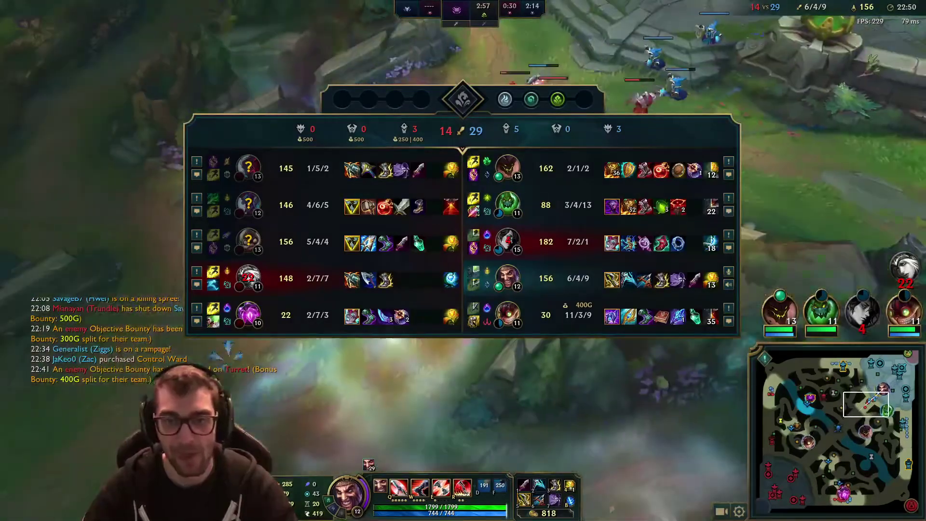
Join the lane fight with Draven, casting E, Q and W on the enemy minions.
right_click(393, 209)
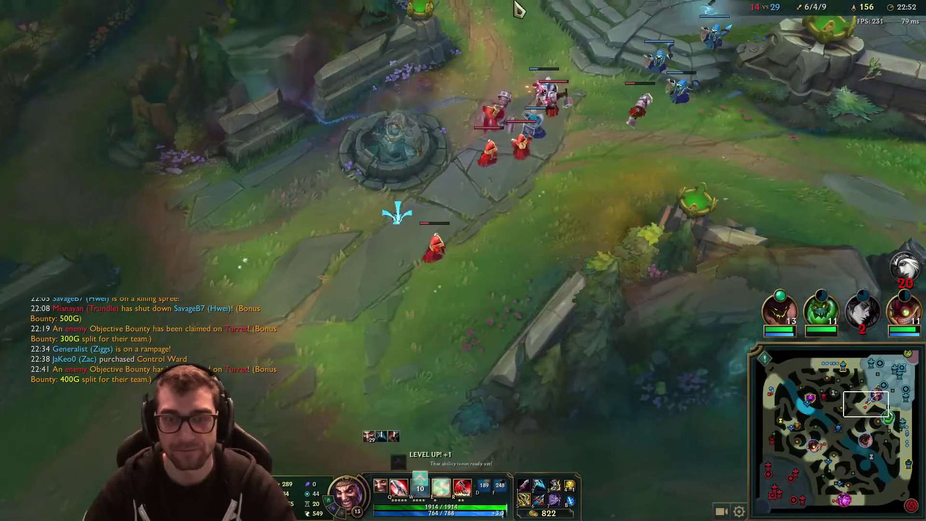
right_click(497, 204)
right_click(340, 217)
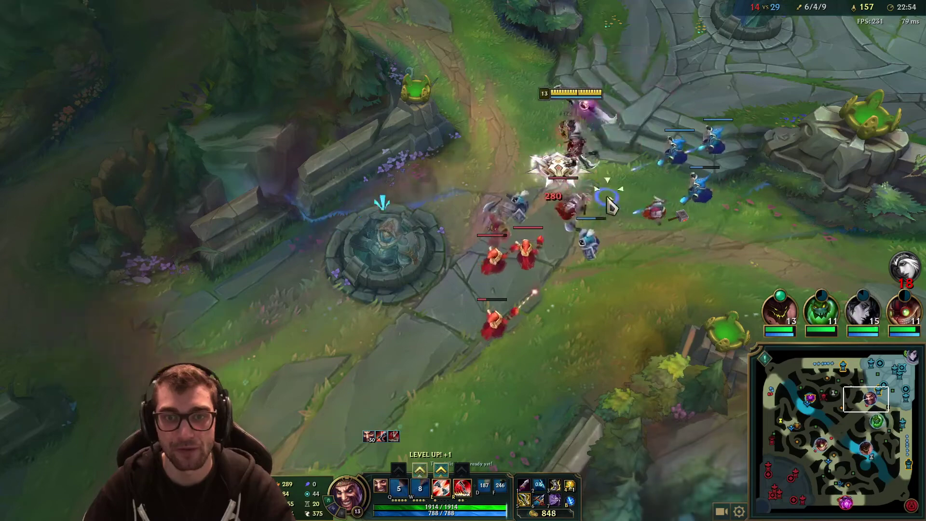
key("e")
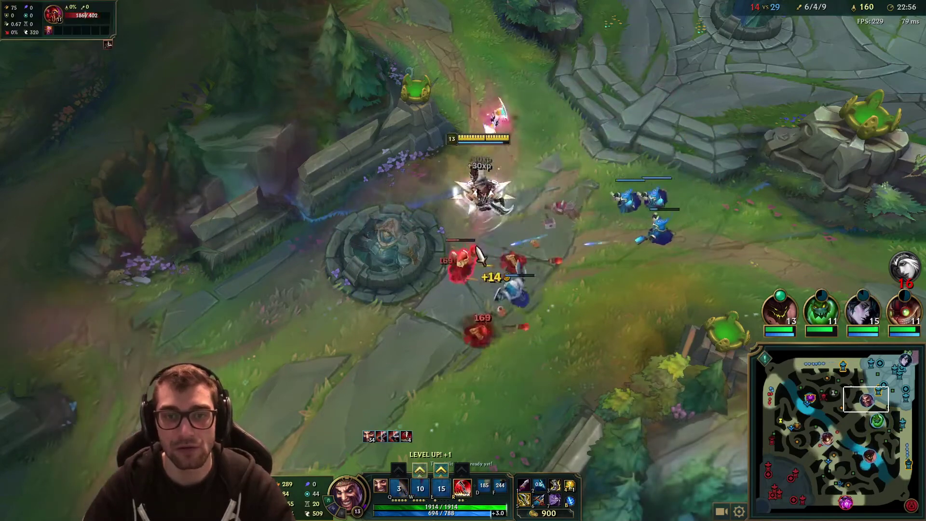
right_click(310, 371)
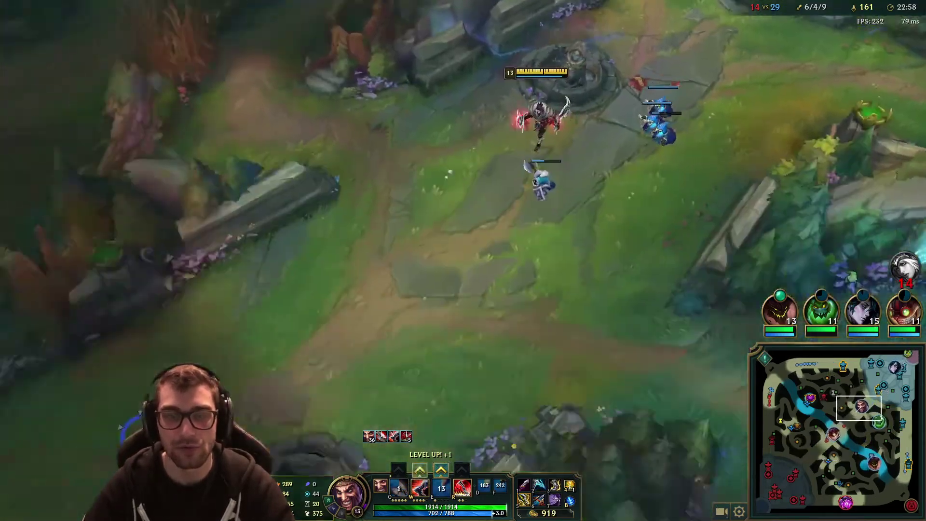
key("Tab")
key("q")
key("w")
right_click(455, 240)
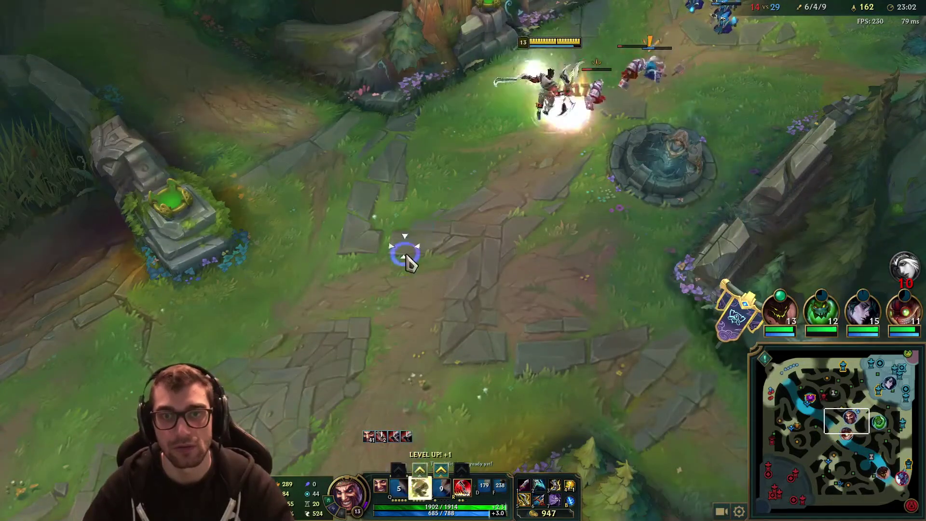
Move Draven down-left through the jungle, readying spinning axes and speed bursts.
right_click(164, 451)
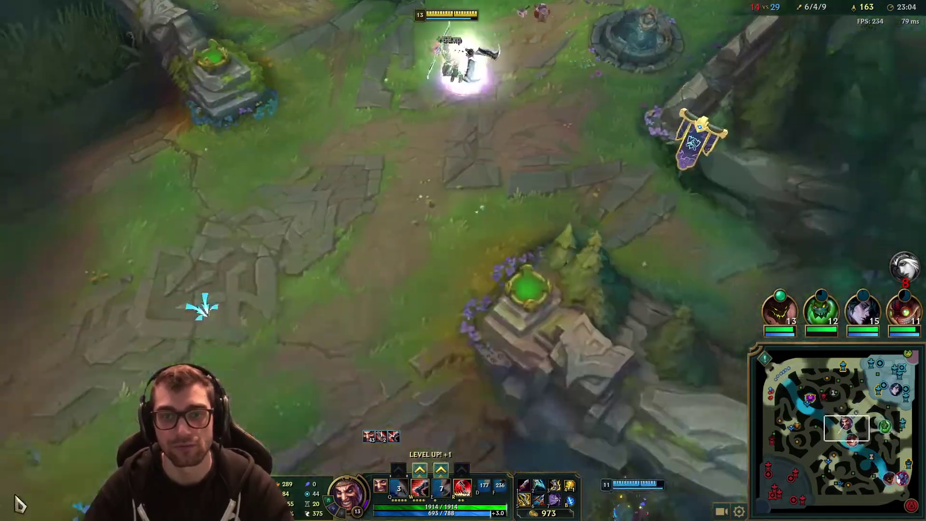
right_click(289, 383)
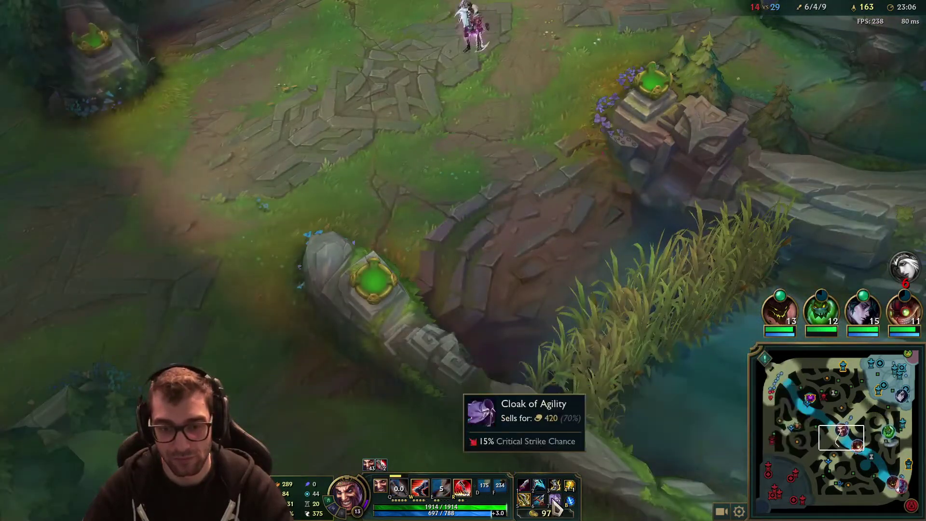
right_click(161, 342)
left_click(892, 499)
key("space")
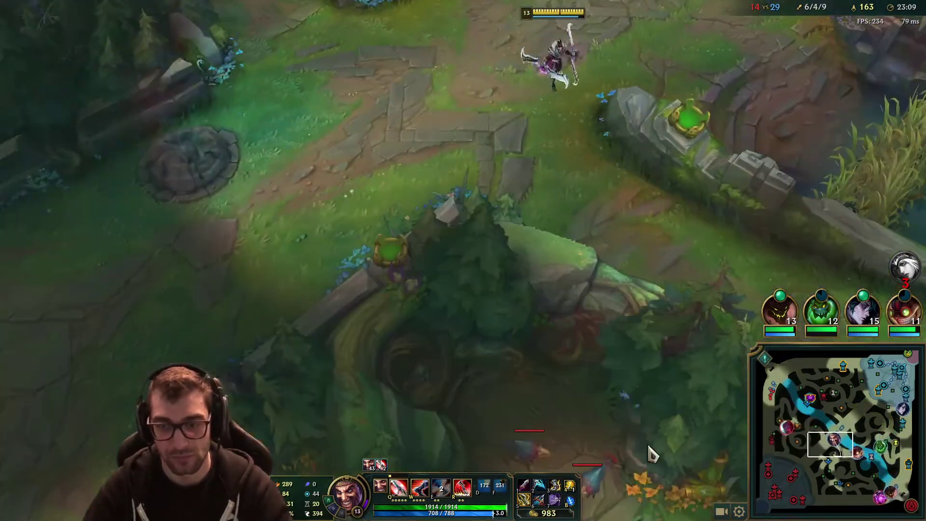
right_click(648, 452)
key("q")
key("w")
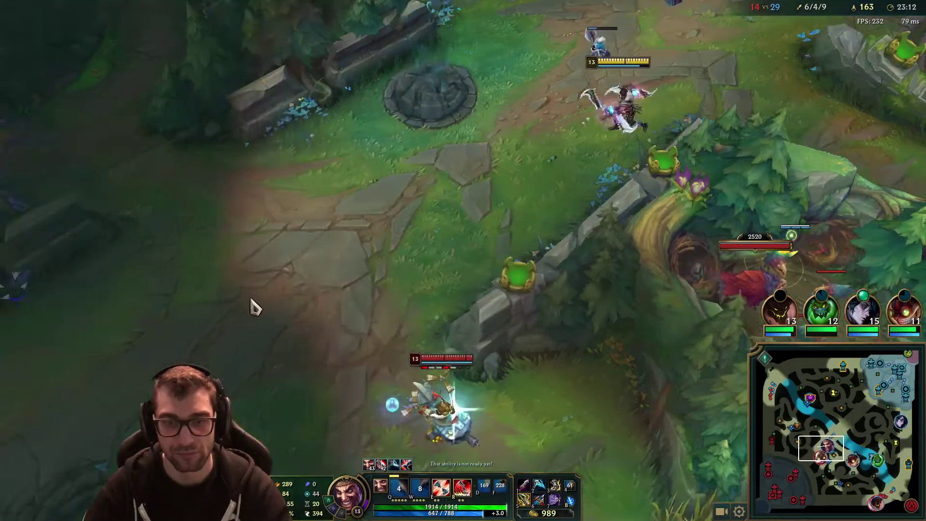
right_click(337, 326)
key("q")
Check the scoreboard and bottom-lane teamfight, then run Draven down toward the fight.
key("Tab")
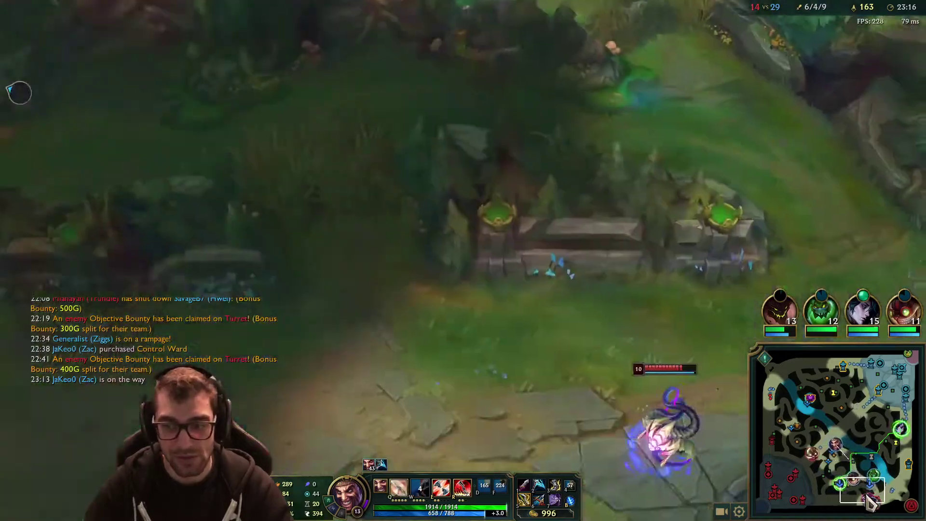
right_click(589, 446)
key("F3")
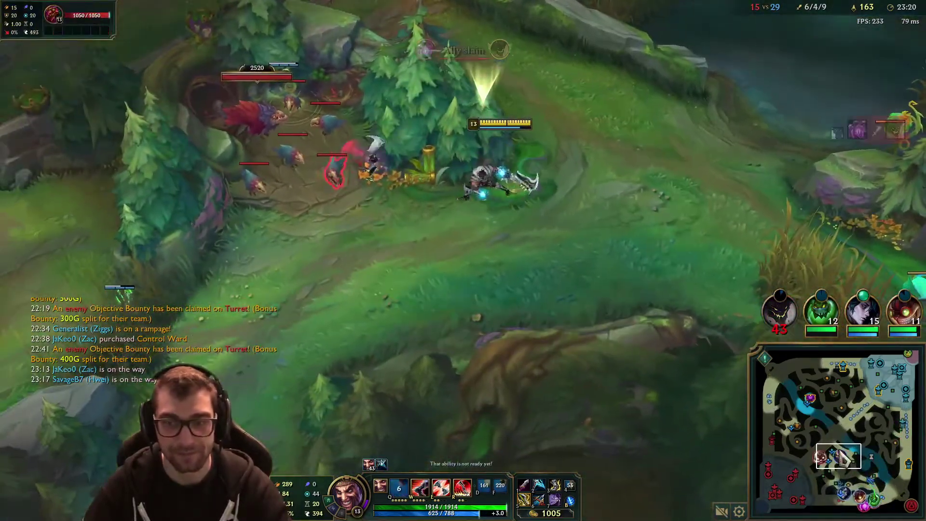
left_click(875, 512)
key("space")
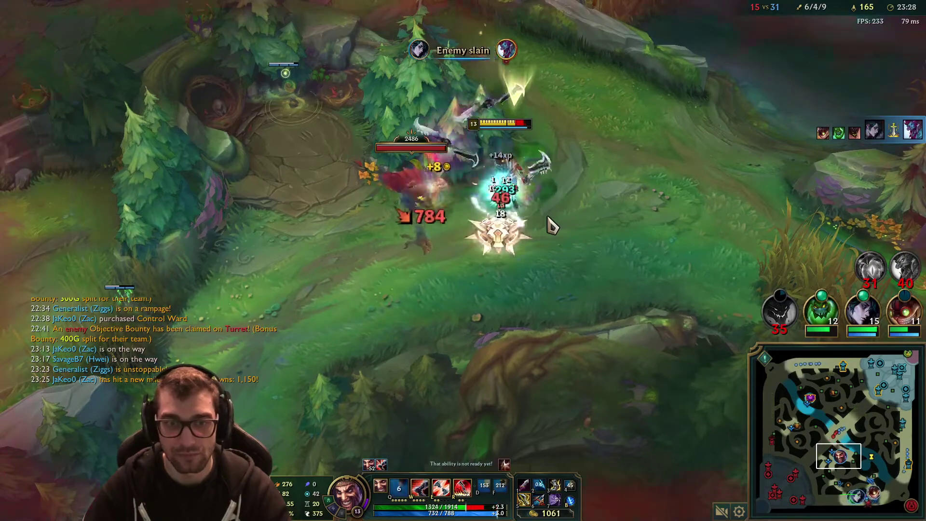
key("w")
right_click(651, 248)
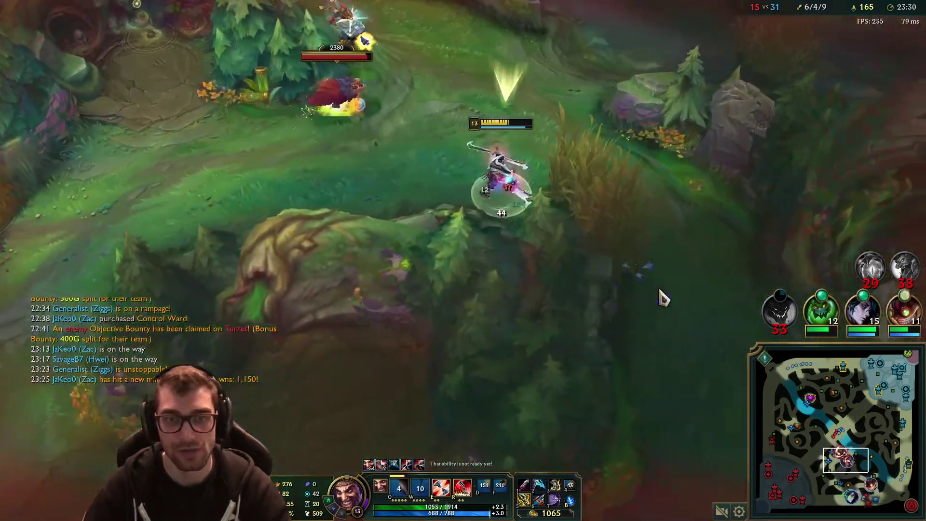
right_click(599, 310)
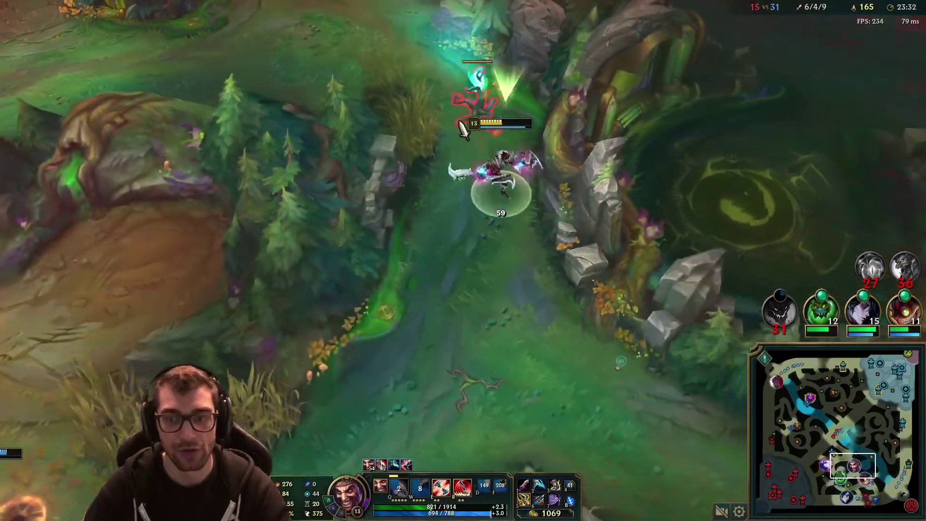
Chase the fleeing enemy through the jungle to the river, catching a spinning axe.
right_click(465, 79)
right_click(313, 99)
right_click(396, 149)
right_click(441, 8)
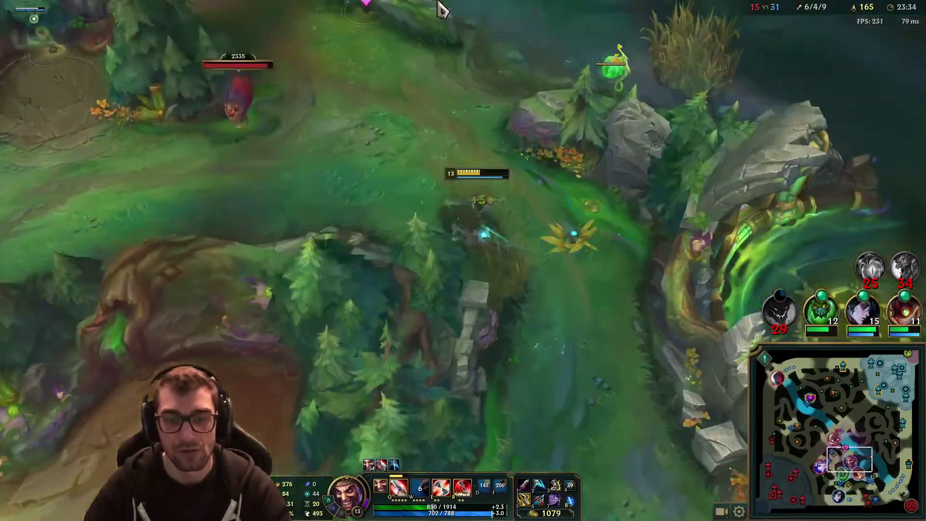
right_click(577, 182)
right_click(665, 254)
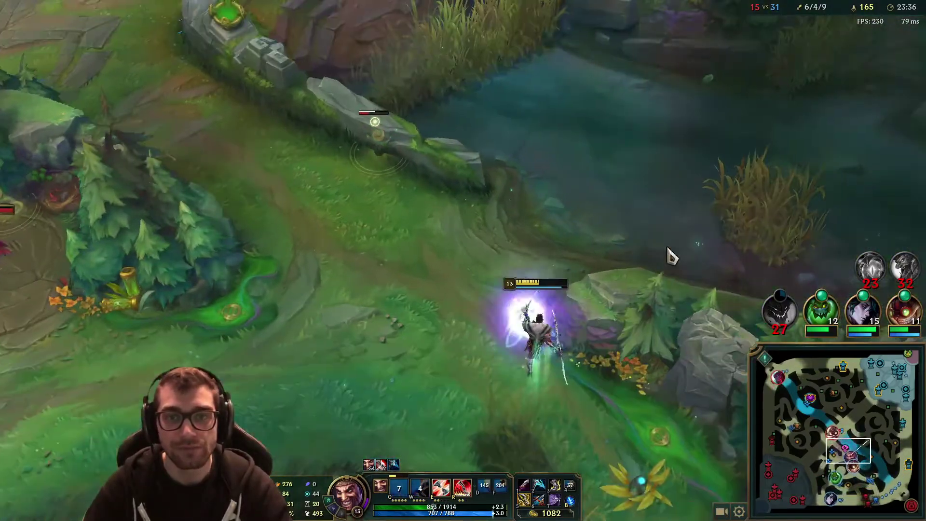
key("q")
right_click(700, 262)
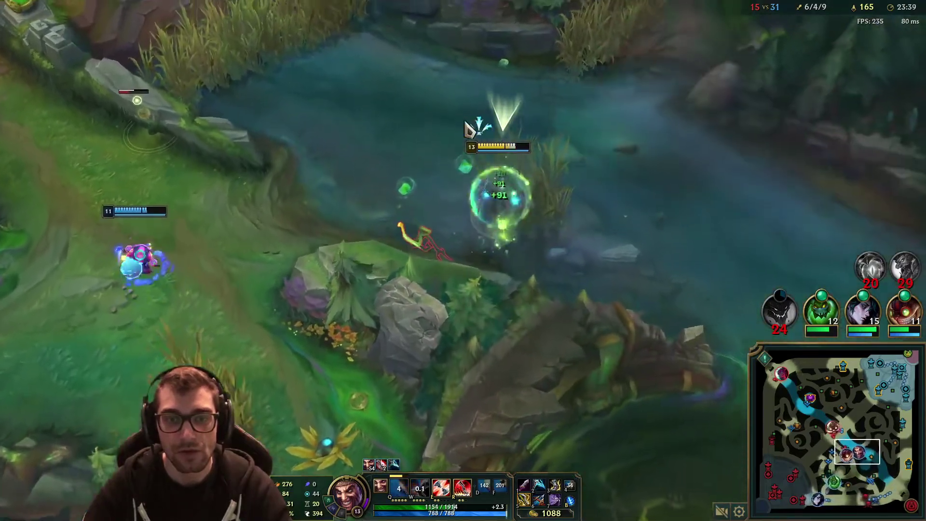
Move up along the river and last-hit enemy minions with spinning axes.
right_click(410, 139)
right_click(338, 236)
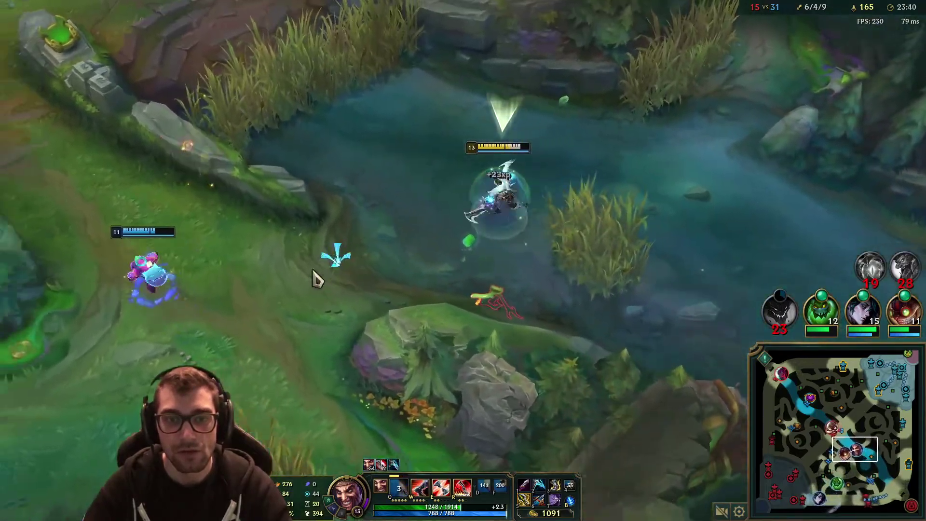
key("q")
right_click(465, 106)
key("w")
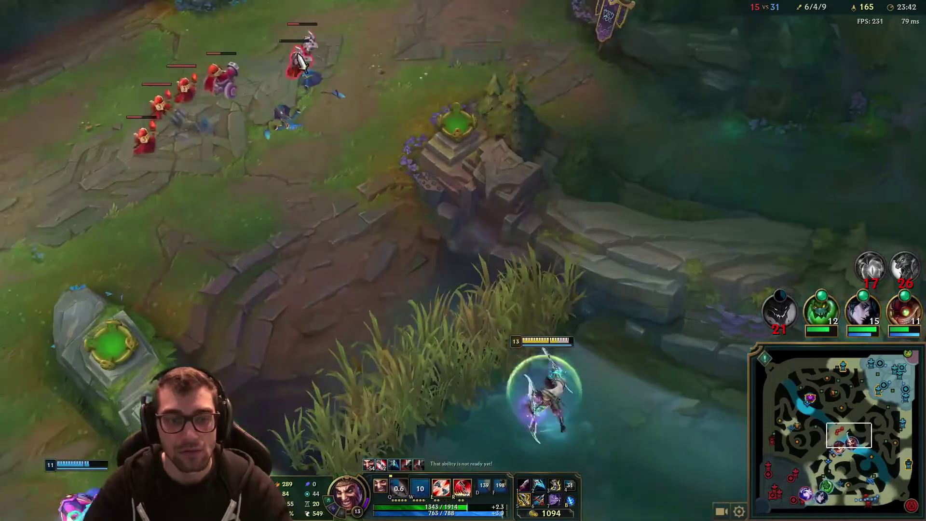
key("q")
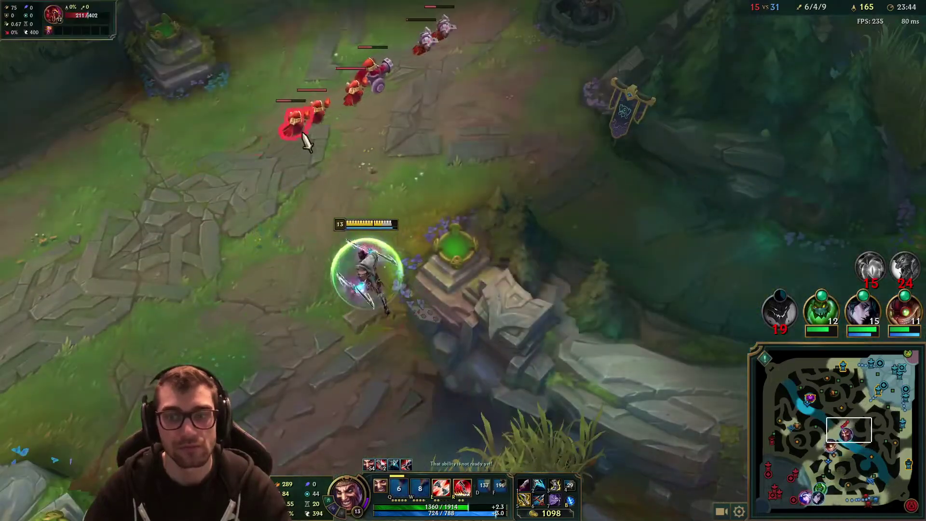
right_click(492, 68)
right_click(640, 27)
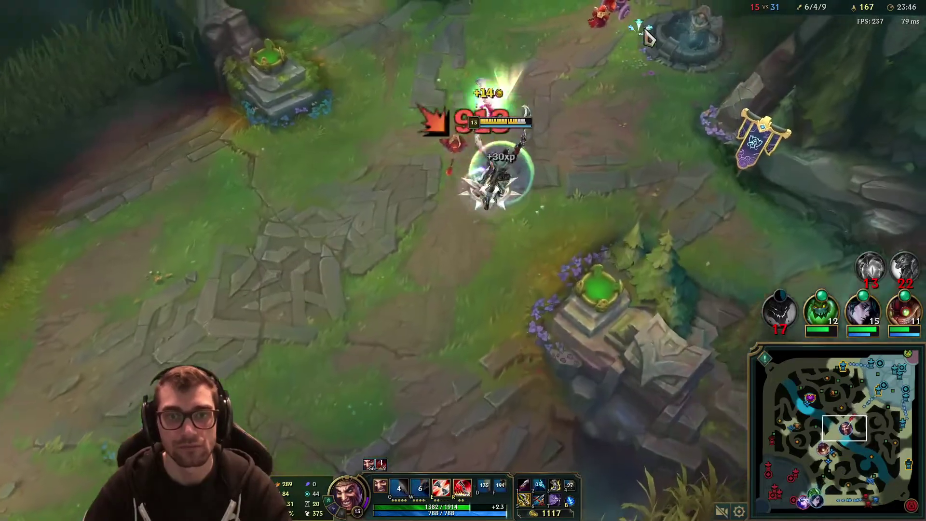
key("w")
Attack the enemy champion and wave, then reposition near the turret pedestal.
left_click(815, 501)
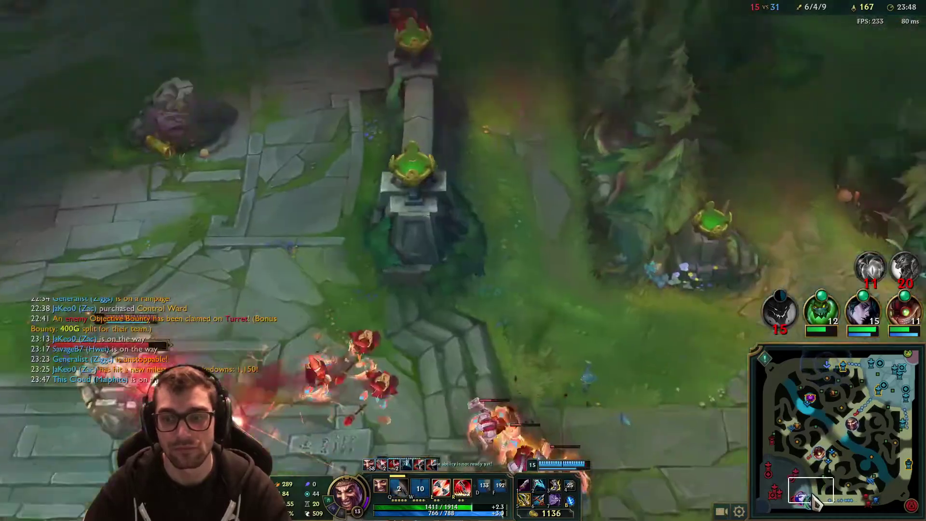
right_click(661, 41)
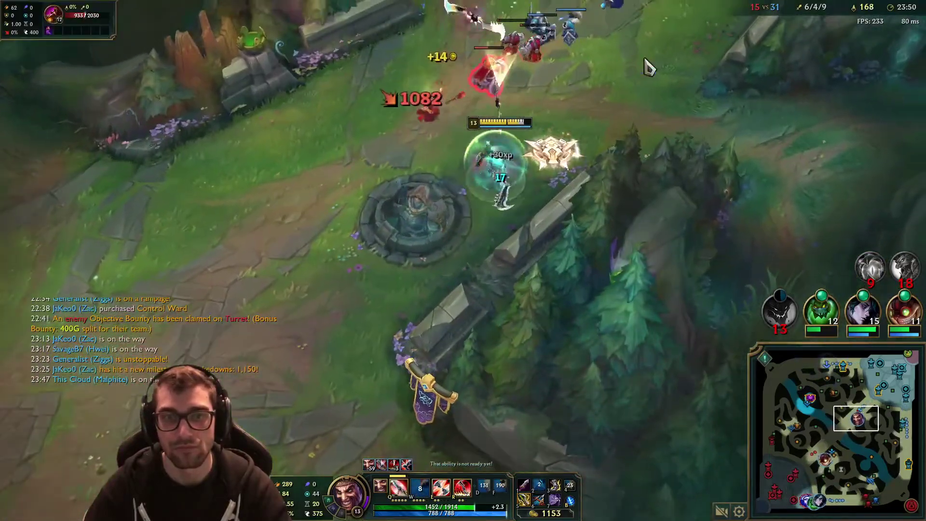
right_click(609, 83)
right_click(332, 261)
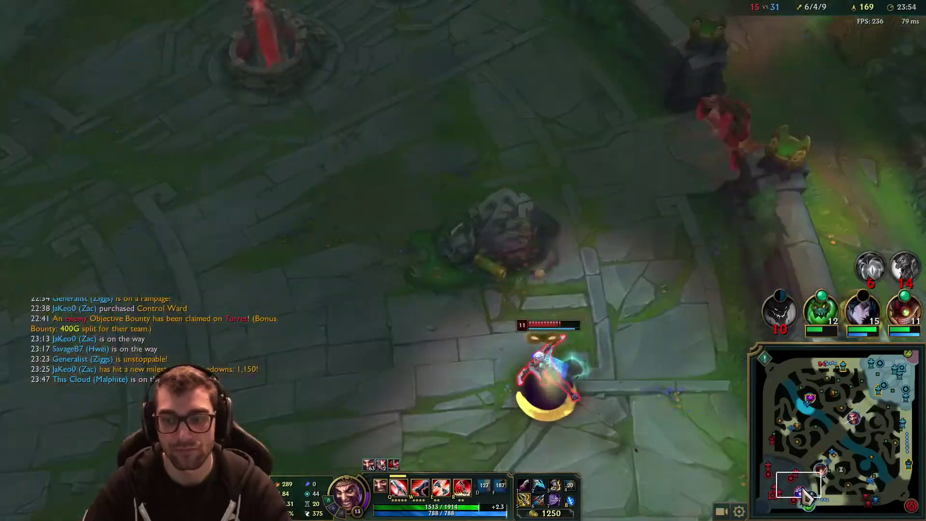
right_click(256, 415)
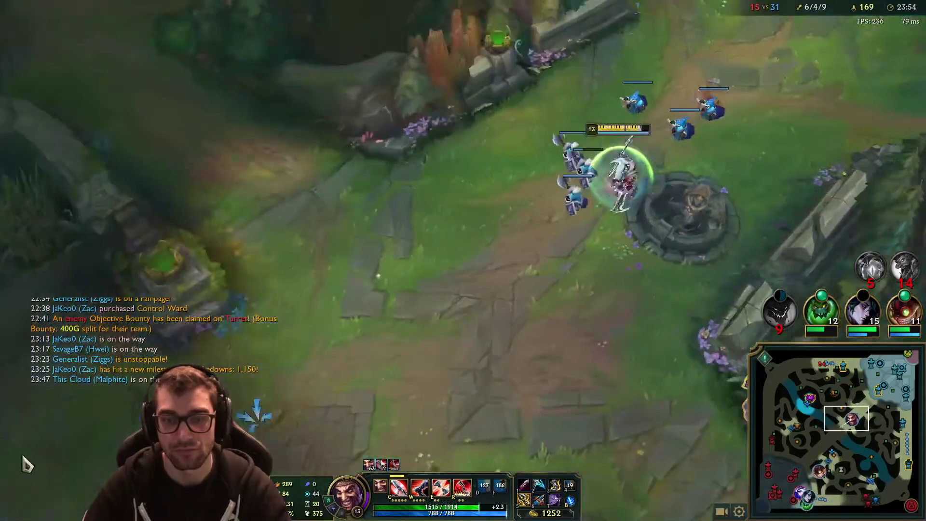
key("F5")
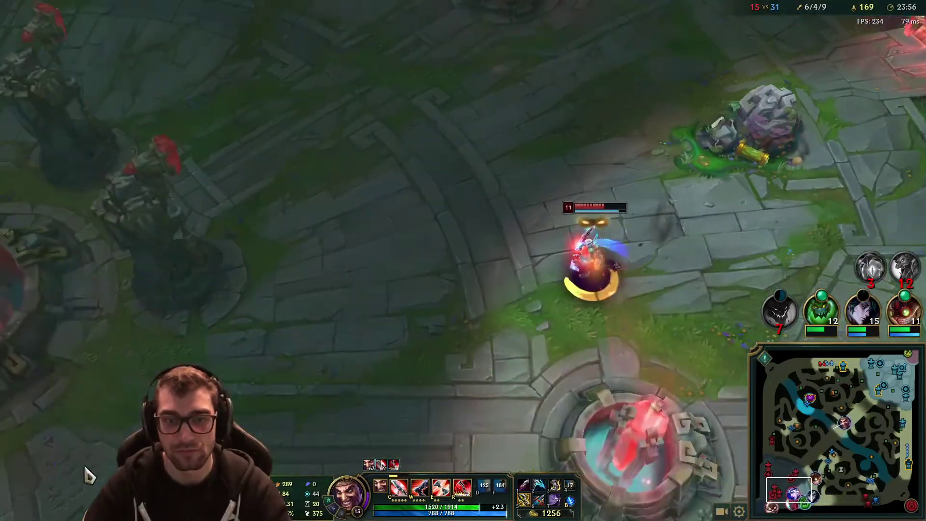
key("F1")
Clear the minion wave with E and Q, glancing at the bottom-side teamfight.
right_click(457, 335)
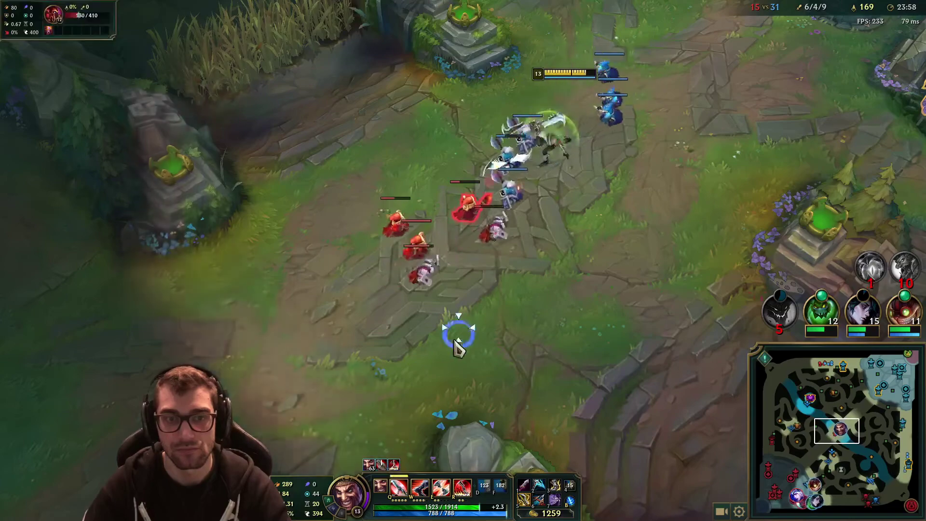
key("e")
key("q")
right_click(407, 310)
right_click(503, 230)
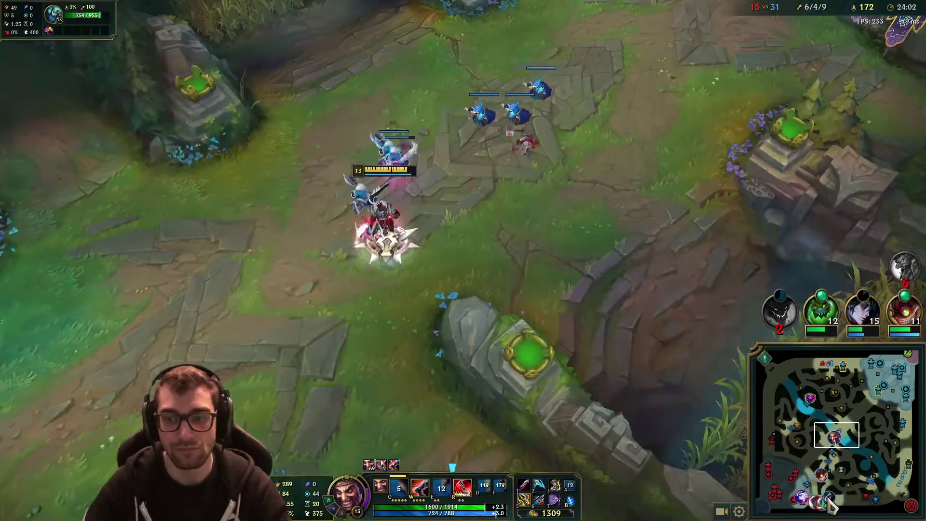
left_click(822, 496)
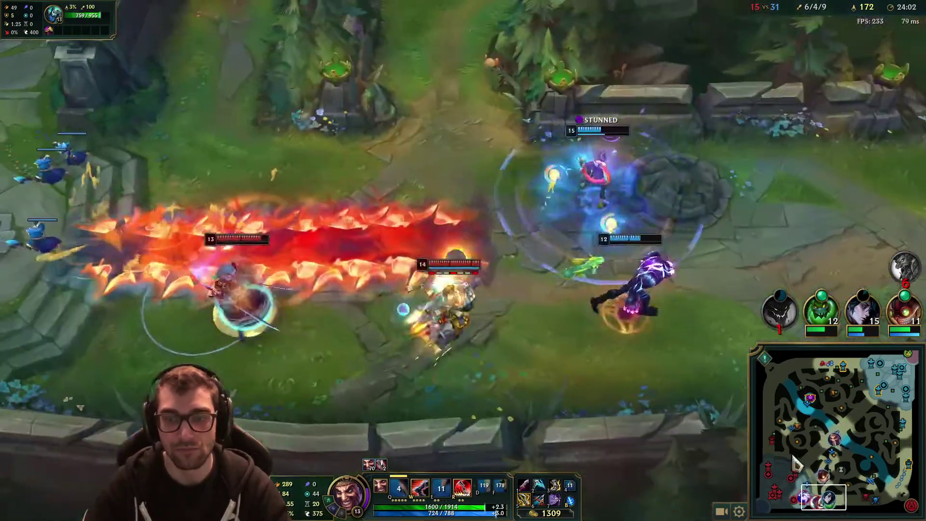
key("F1")
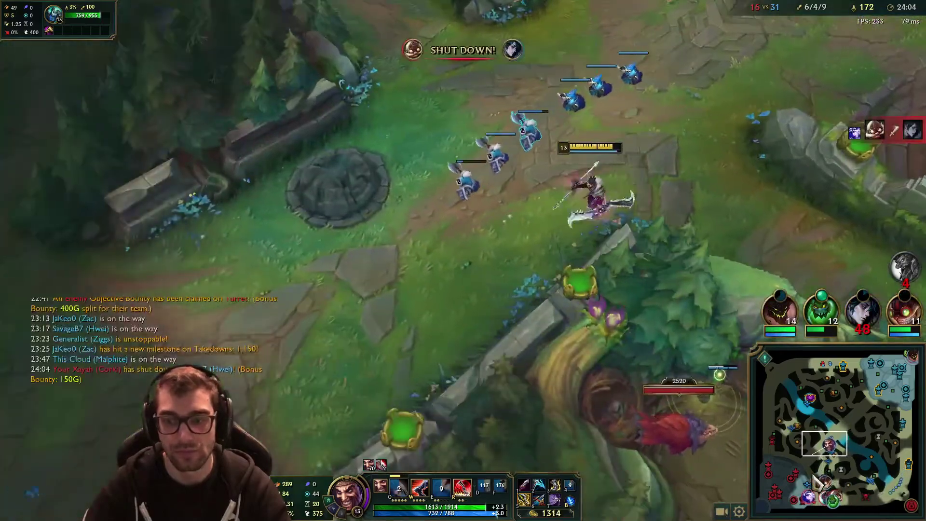
left_click(816, 482)
key("F1")
right_click(431, 449)
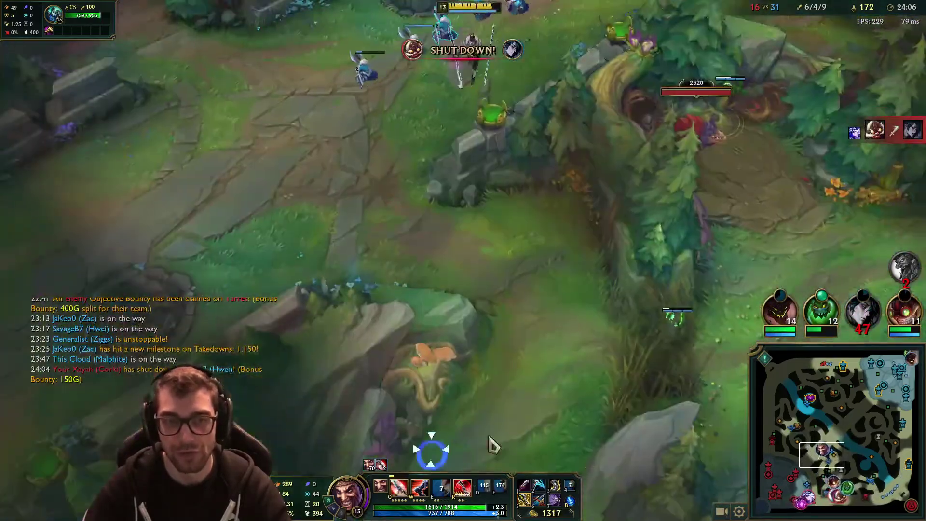
Switch to the Chrome music playlist tab to skip the track, then return to the game.
key("alt+Tab")
key("alt+Tab")
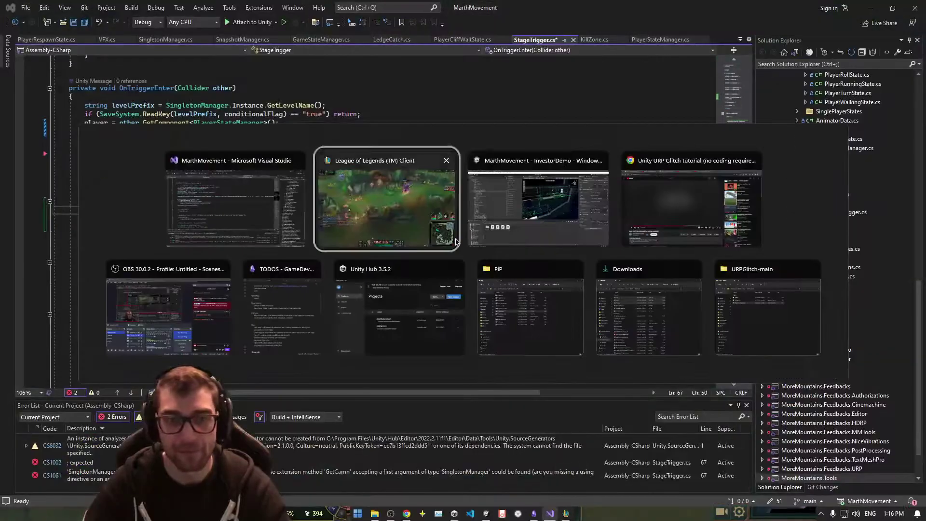
key("alt+Tab")
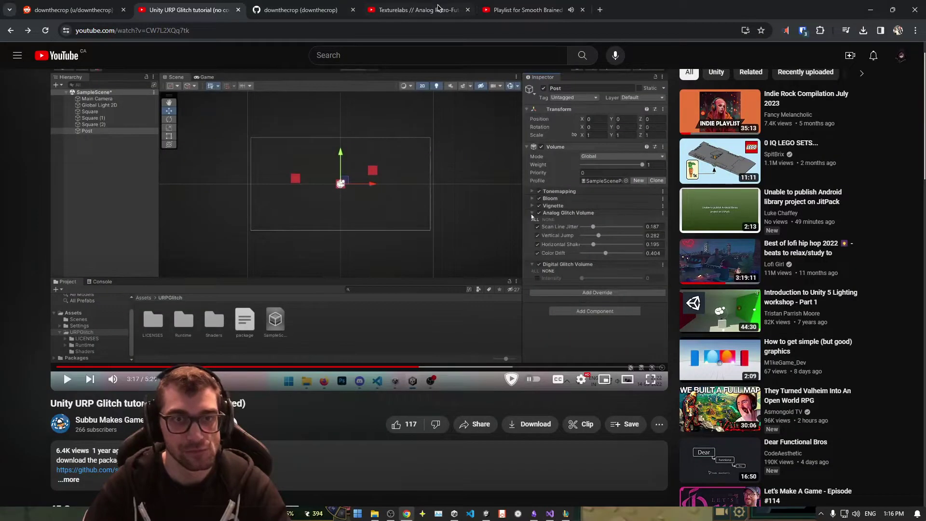
left_click(525, 10)
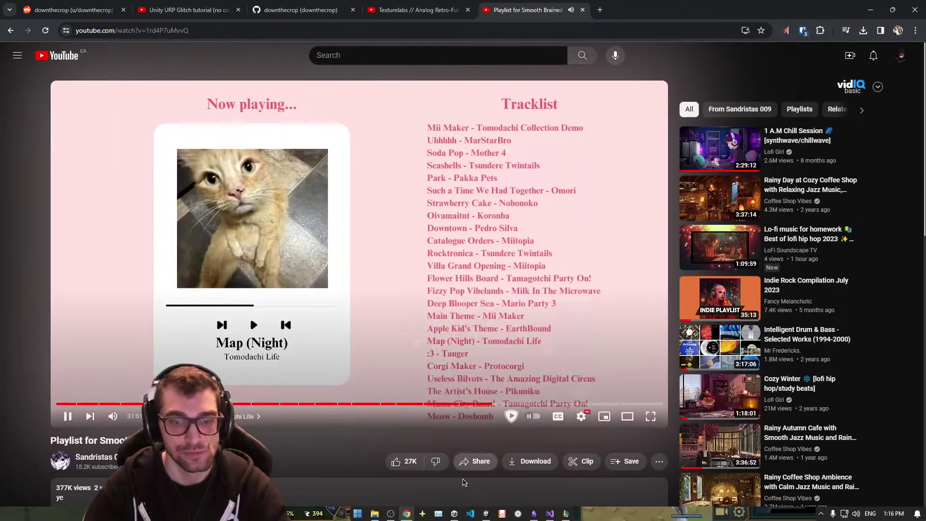
key("alt+Tab")
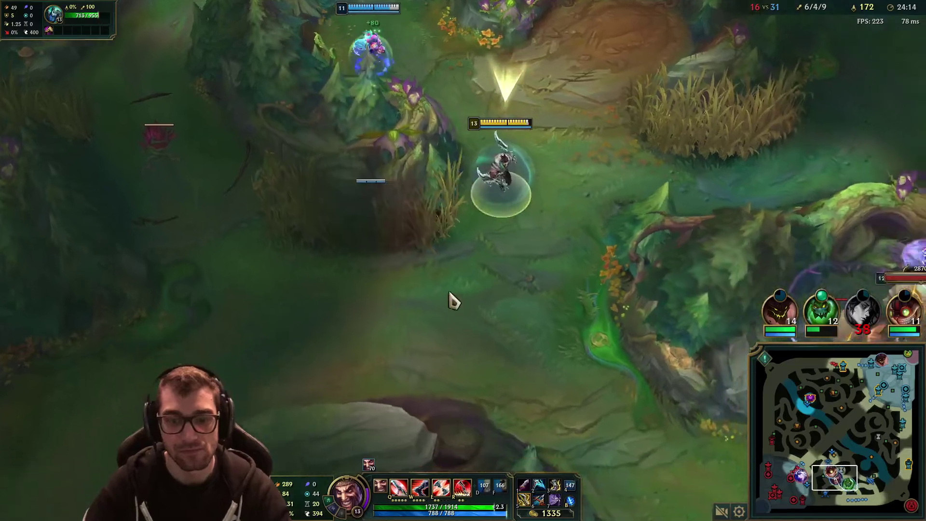
Fire Draven's ultimate at the recalling enemy, then cast Q and W in the lane fight.
right_click(501, 311)
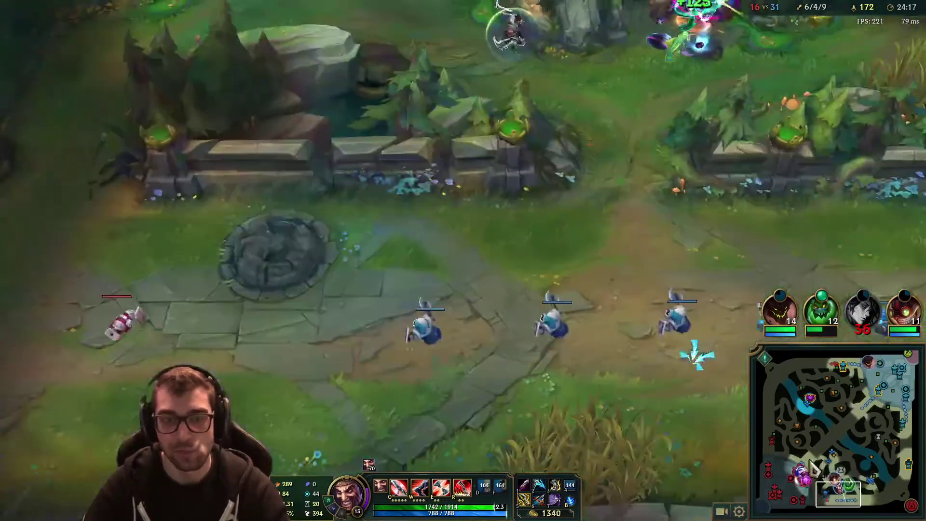
left_click(806, 481)
key("b")
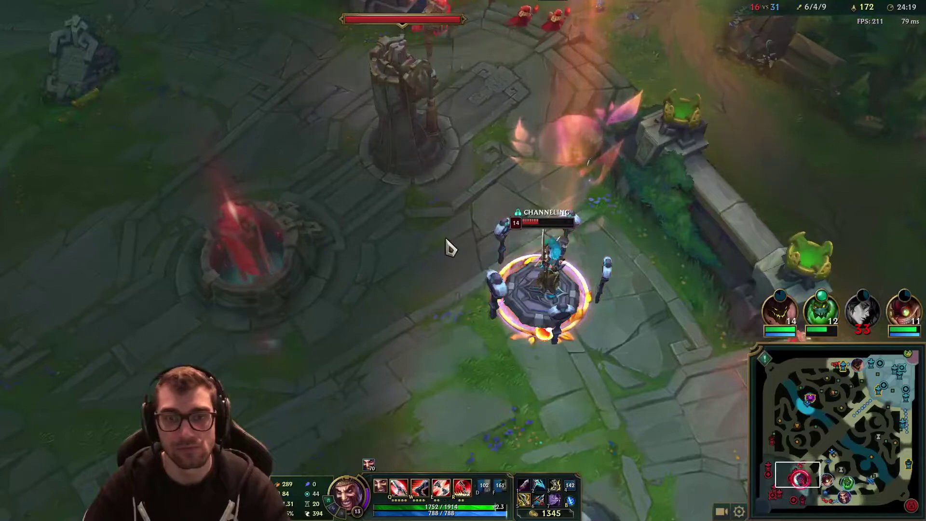
left_click_drag(829, 478, 802, 486)
key("r")
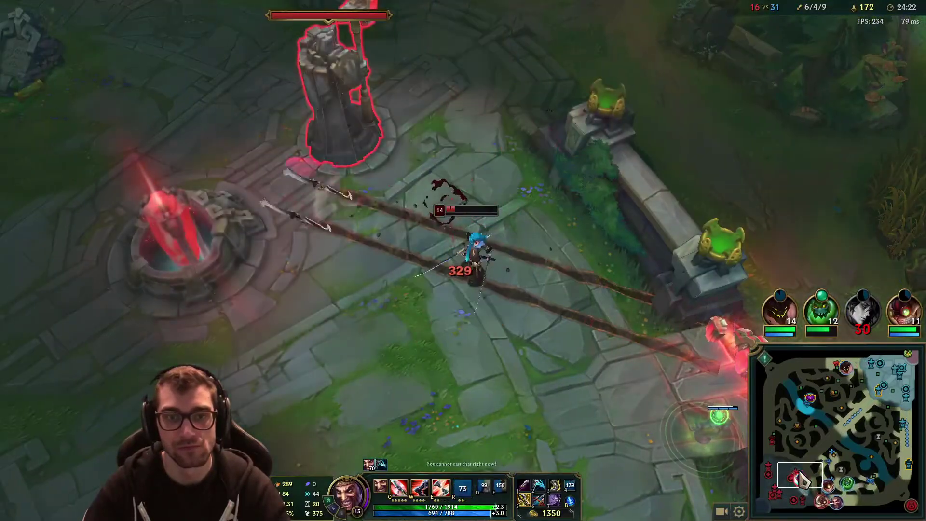
key("space")
key("q")
key("w")
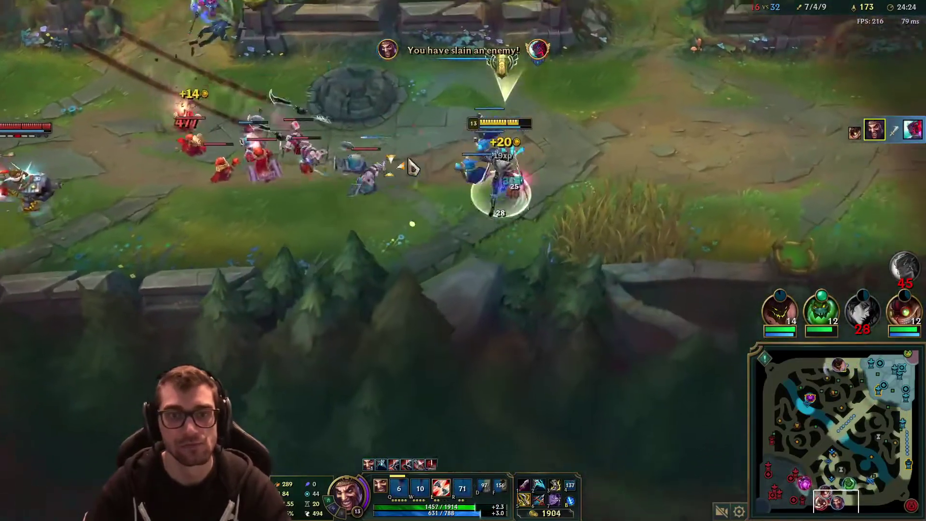
Farm minions and attack the enemy champion while moving up bot lane.
right_click(600, 126)
right_click(324, 268)
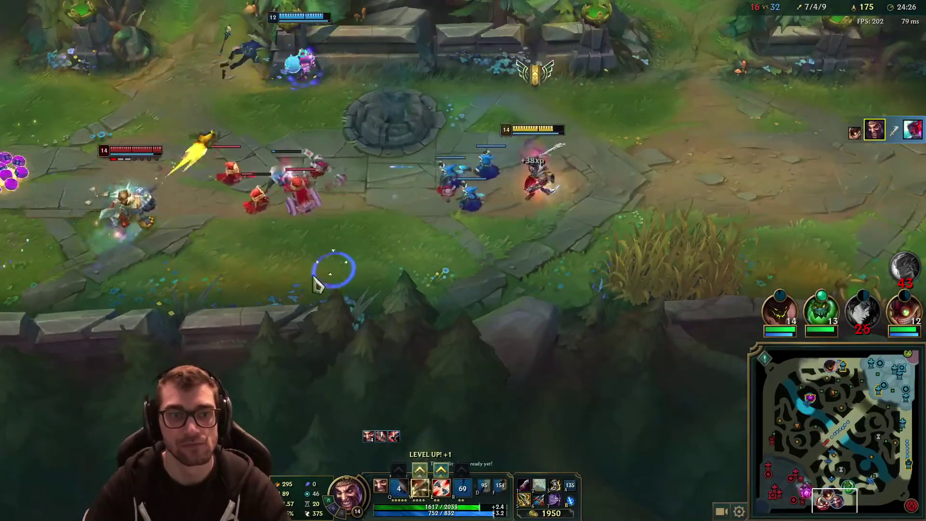
key("a")
left_click(678, 209)
right_click(704, 175)
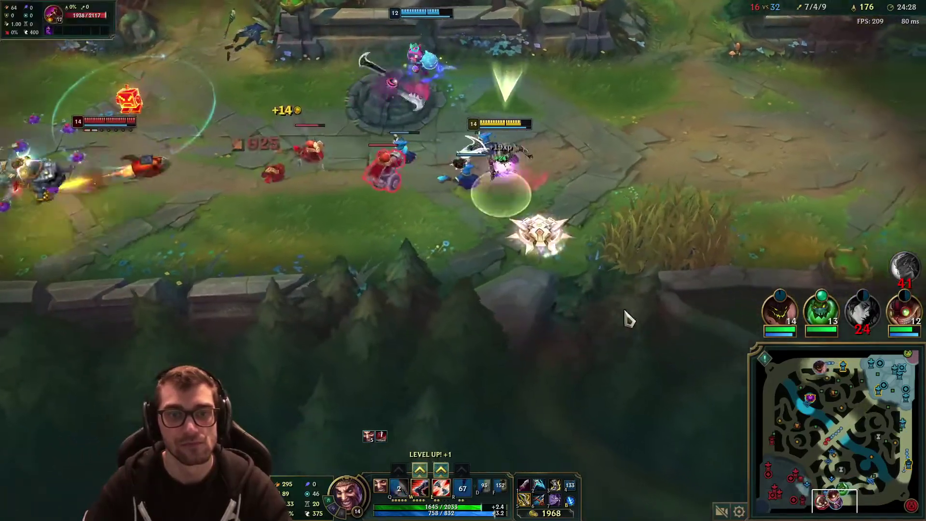
right_click(627, 318)
right_click(475, 79)
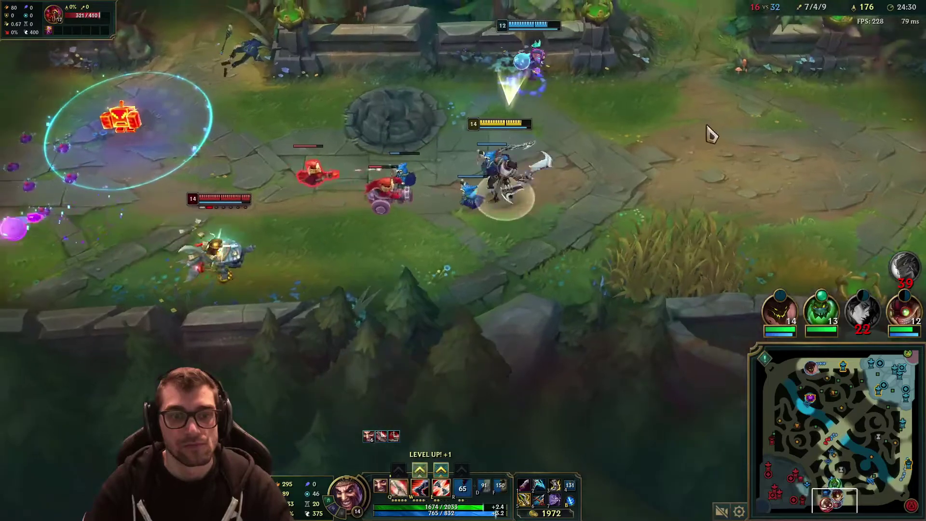
right_click(481, 147)
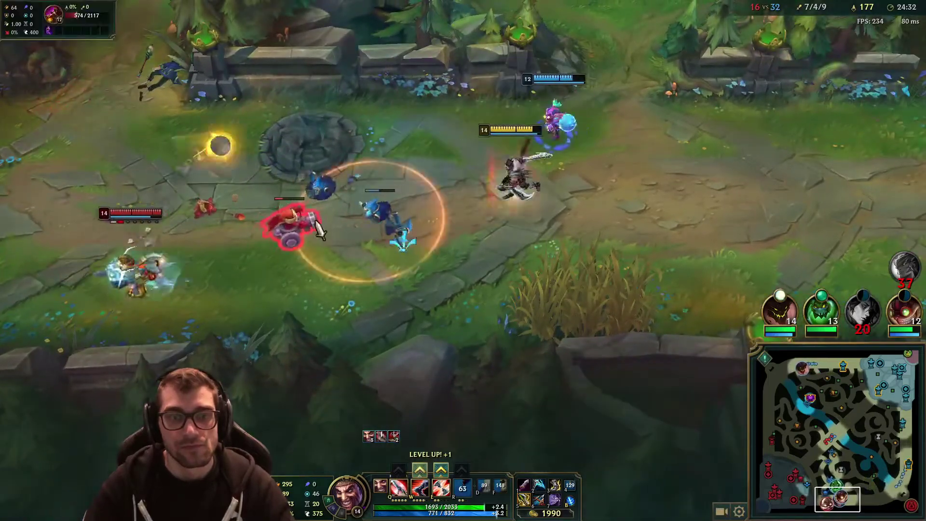
right_click(748, 241)
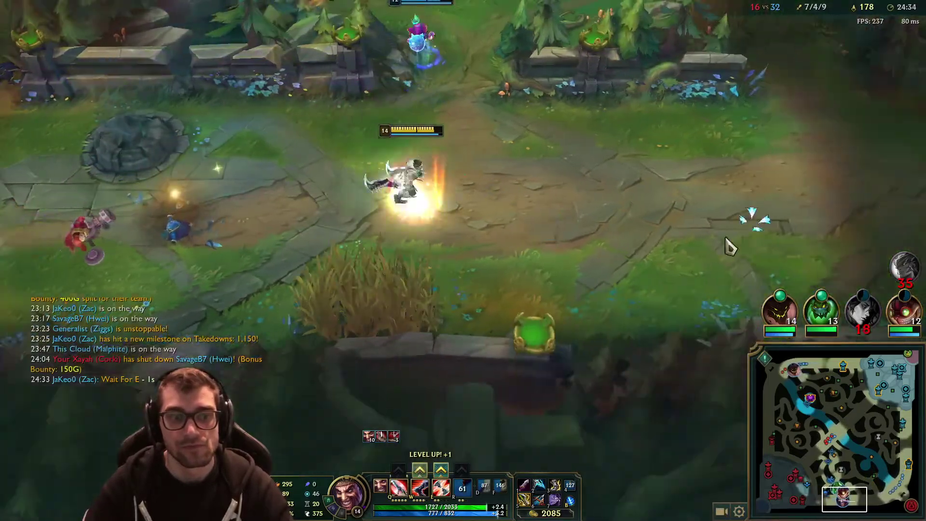
Level up E and roam north toward Zac into the jungle fight by the ice pillar.
key("ctrl+e")
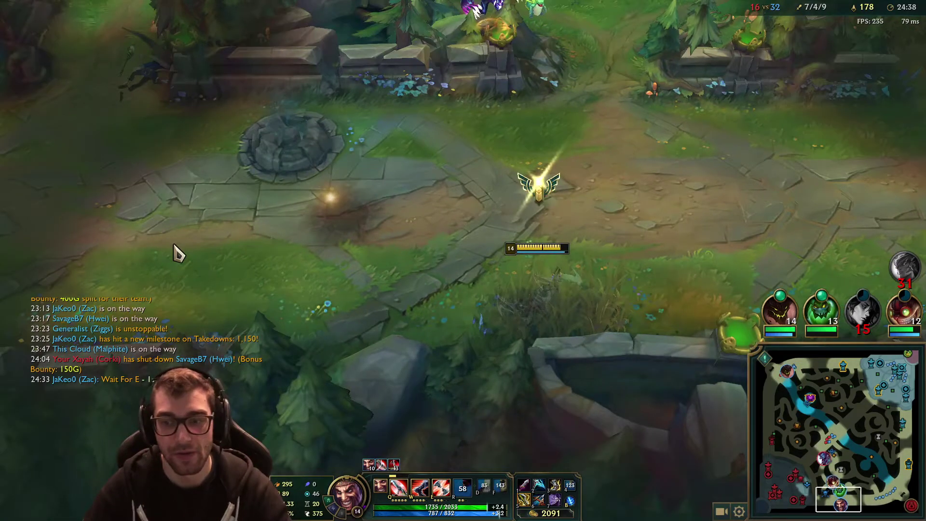
right_click(684, 54)
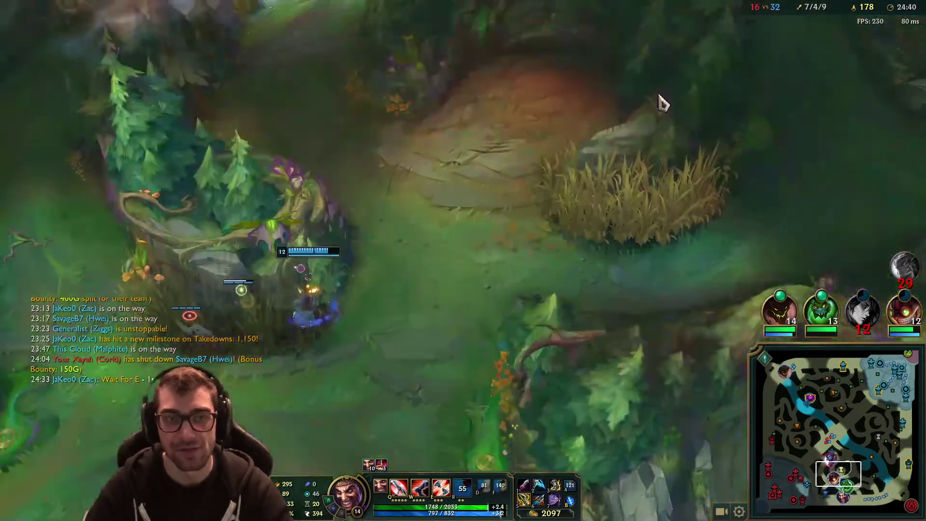
key("space")
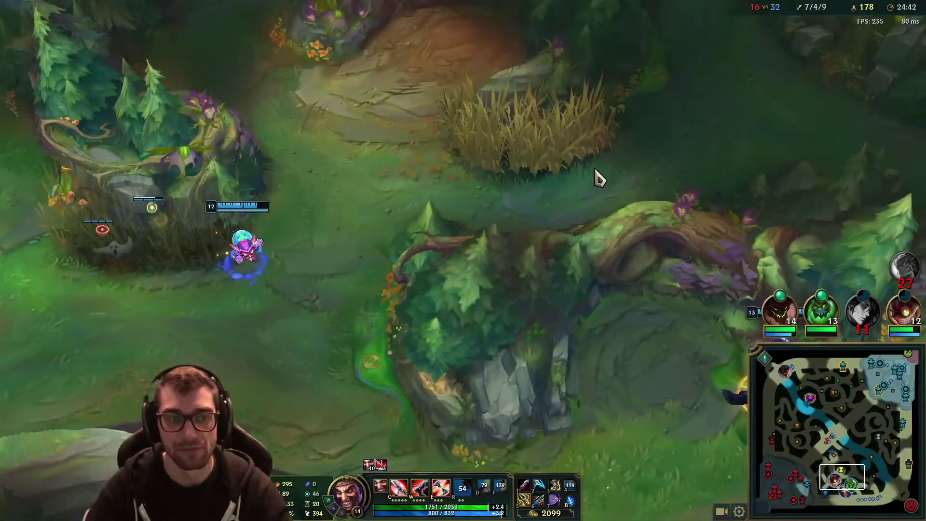
key("space")
right_click(642, 145)
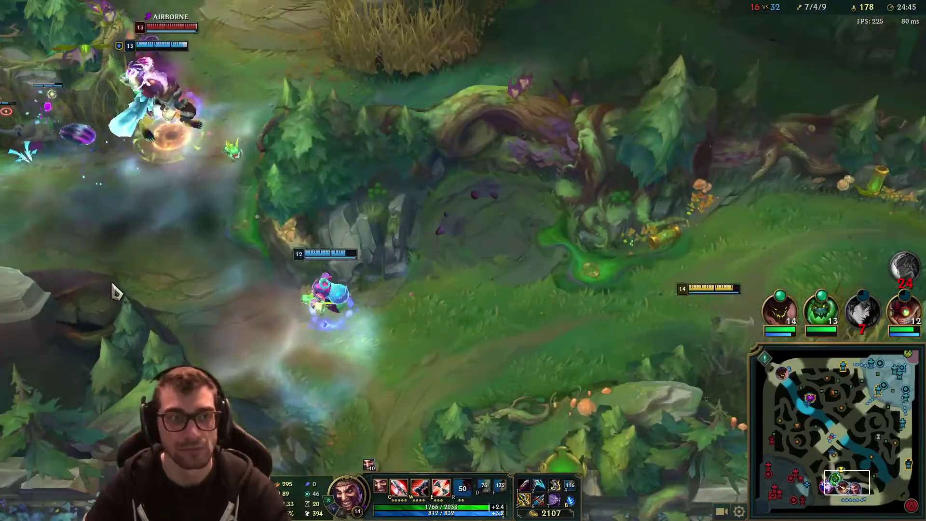
right_click(299, 234)
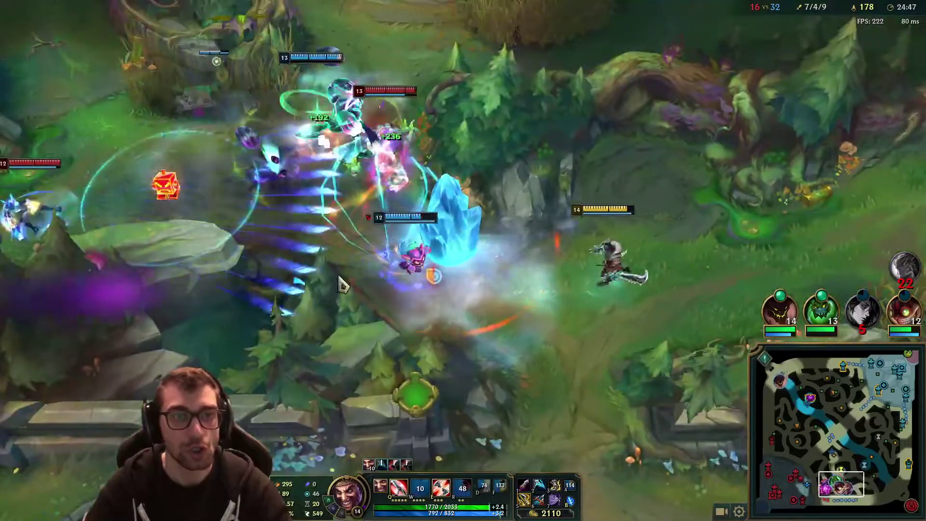
key("q")
right_click(345, 162)
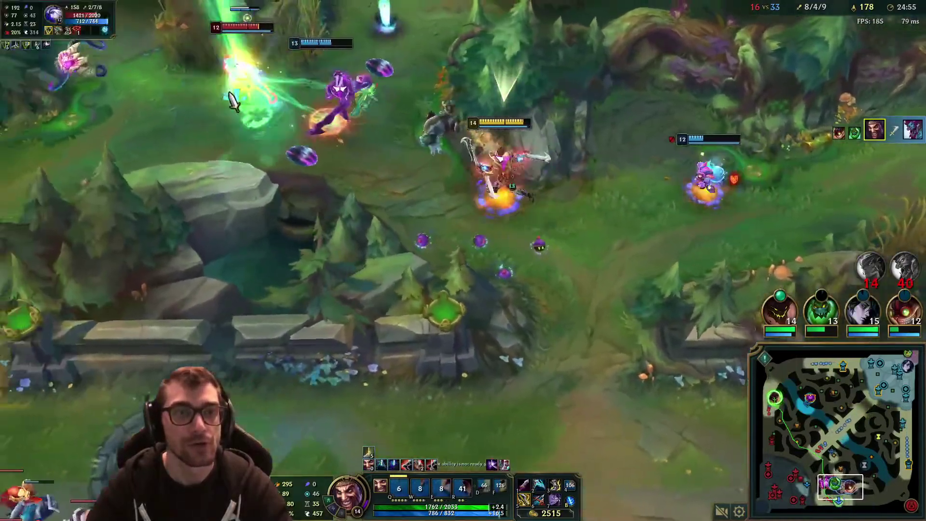
right_click(233, 102)
key("a")
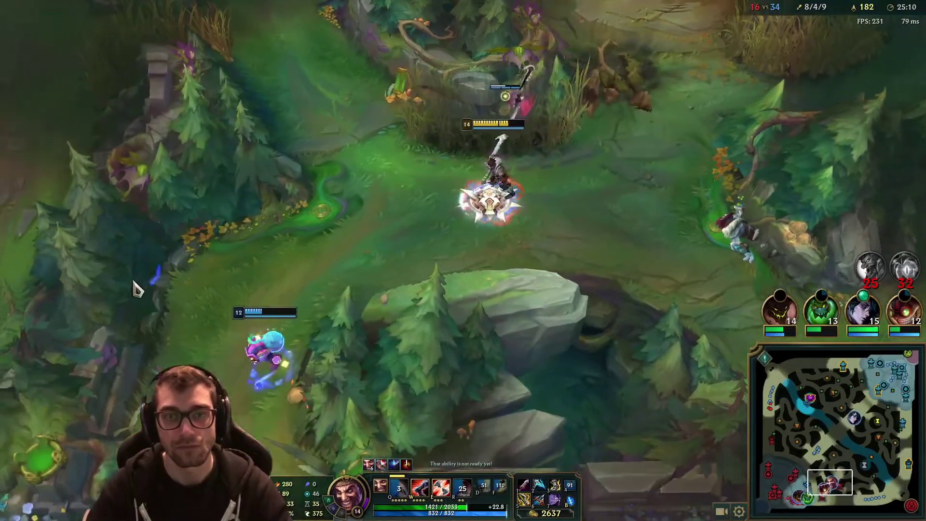
mouse_move(2, 508)
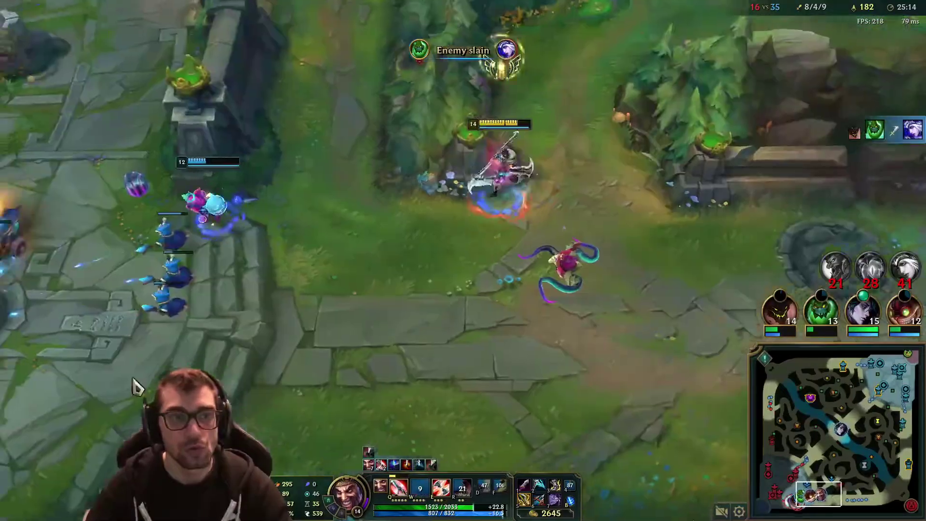
Fight at the tower with Q, W and E, checking an enemy champion's stats.
key("q")
key("w")
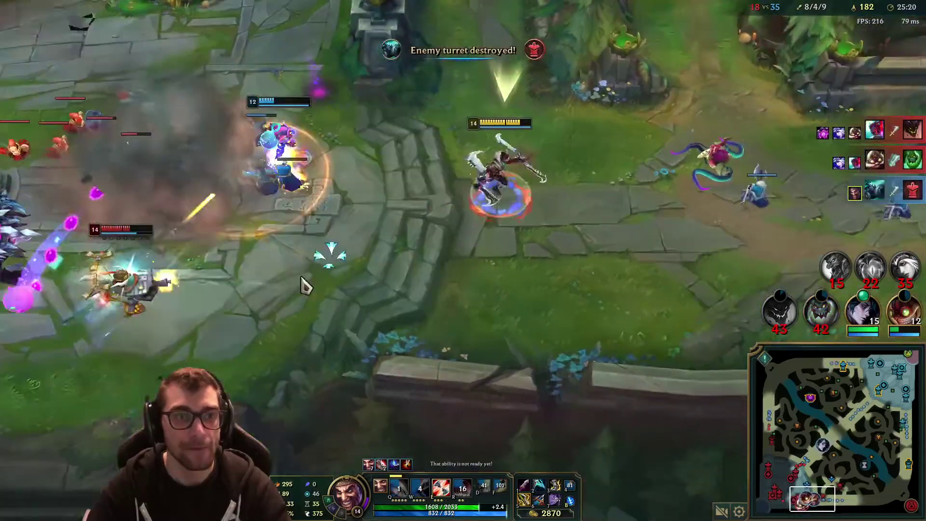
left_click(227, 272)
key("q")
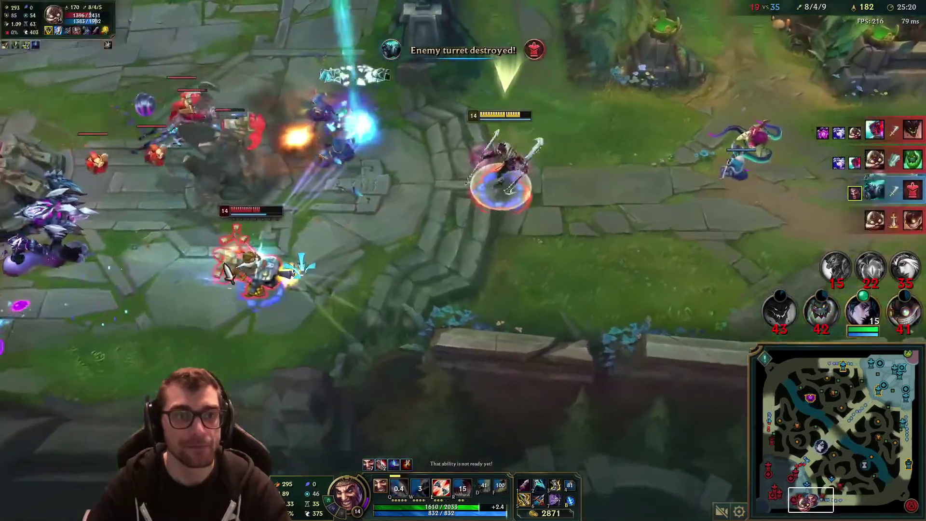
key("q")
right_click(385, 299)
key("e")
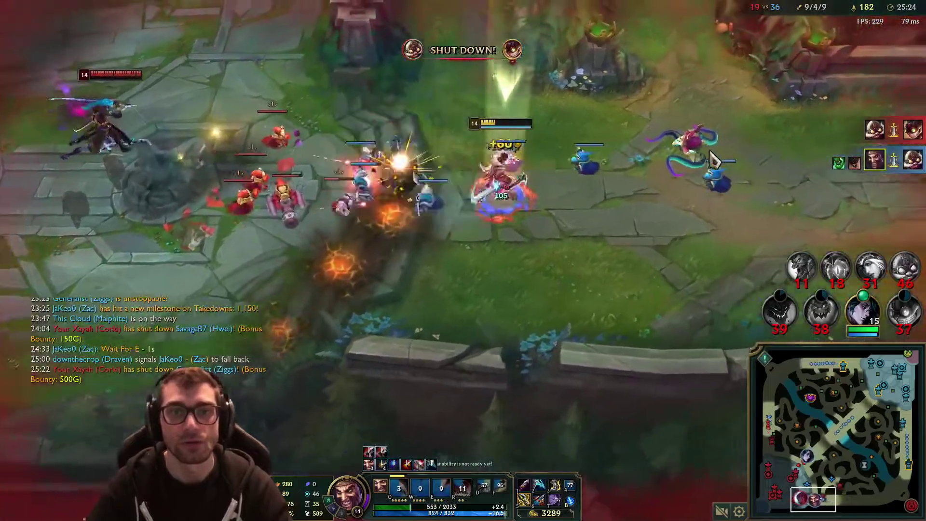
Walk Draven right along the lane and jungle path past the stone wall.
right_click(793, 215)
right_click(815, 216)
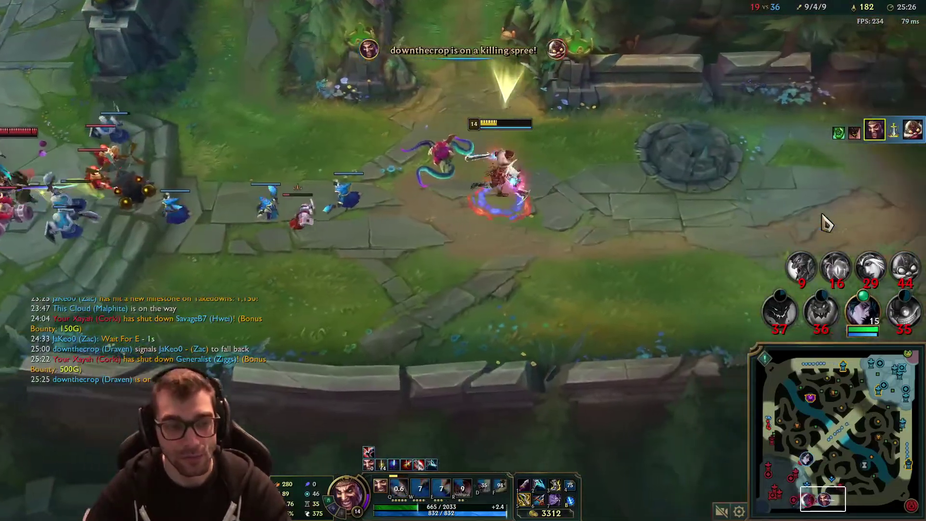
right_click(826, 223)
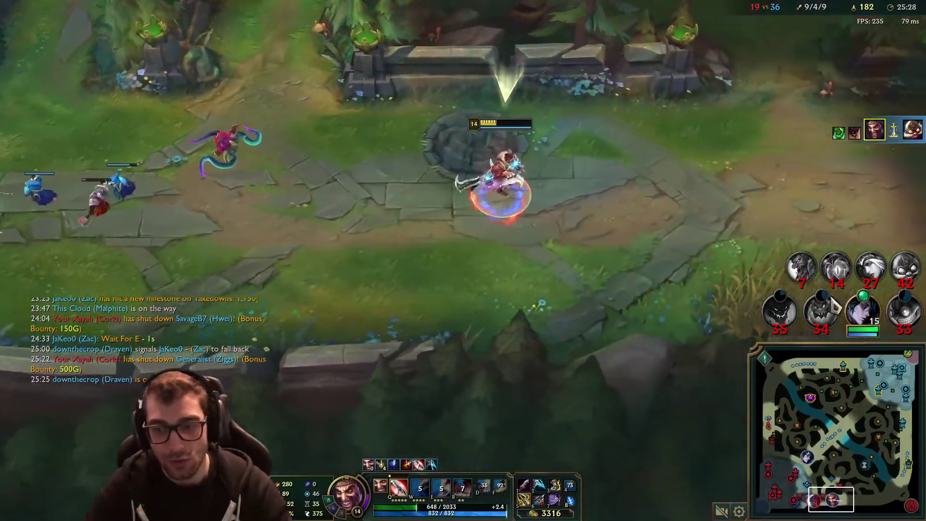
right_click(849, 229)
right_click(838, 223)
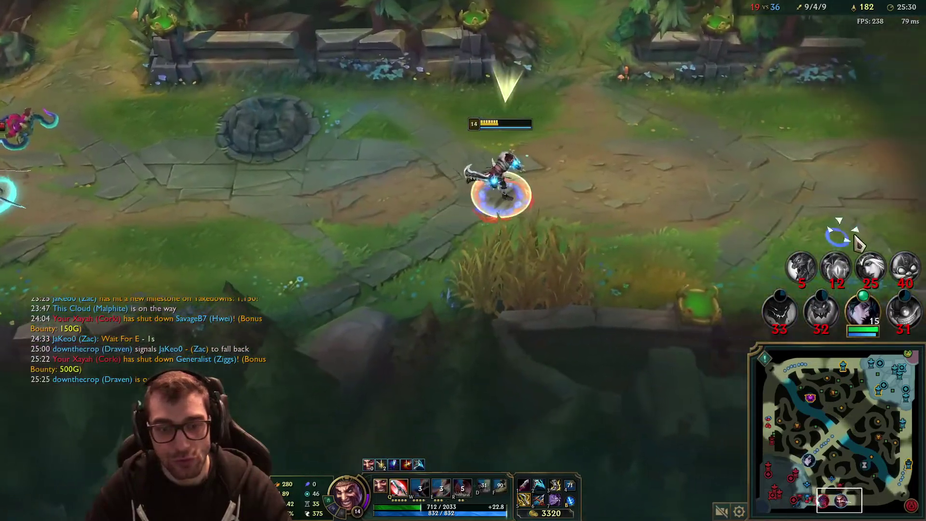
right_click(822, 222)
right_click(791, 198)
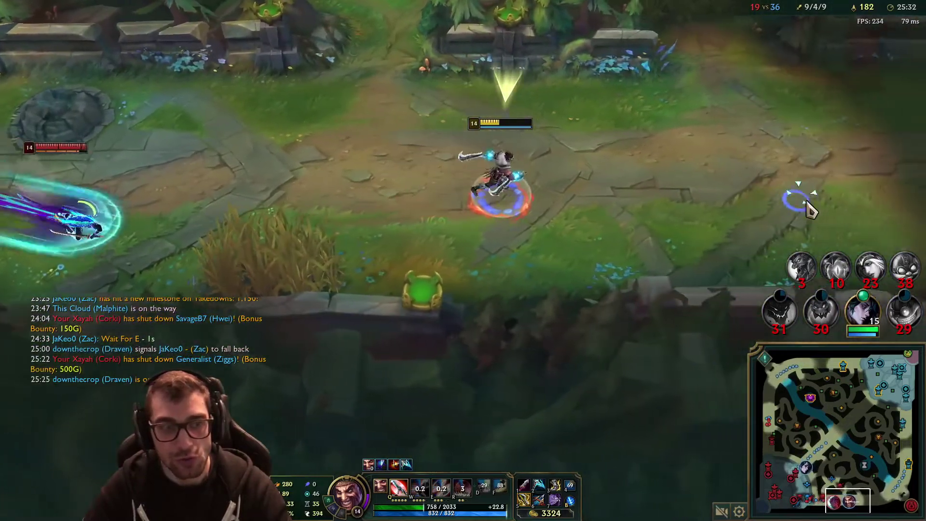
right_click(794, 195)
Recall to base, check the scoreboard, and select Lord Dominik's Regards in the shop.
key("b")
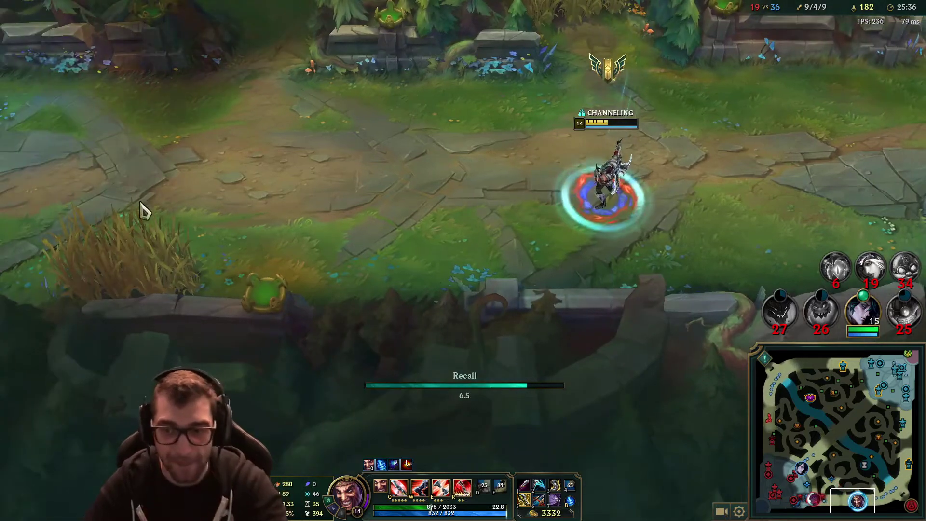
key("Tab")
mouse_move(214, 205)
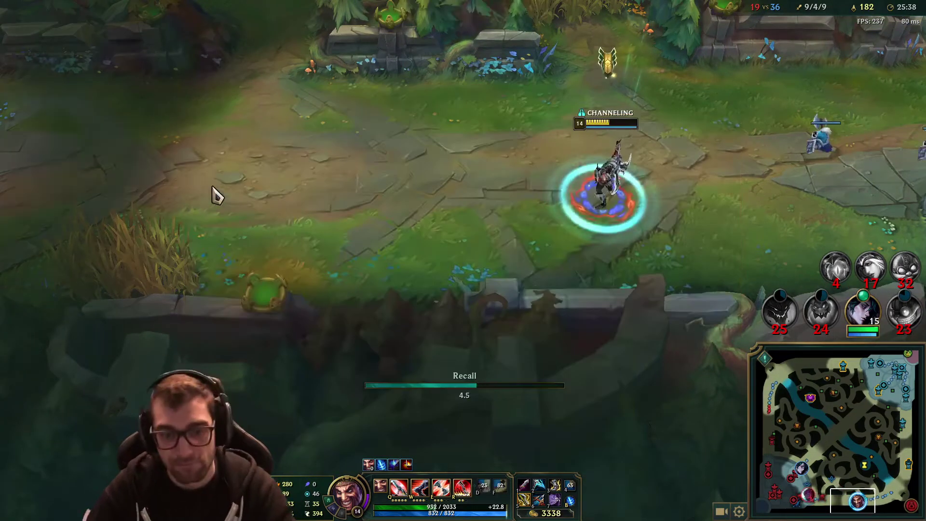
key("Tab")
key("p")
left_click(403, 139)
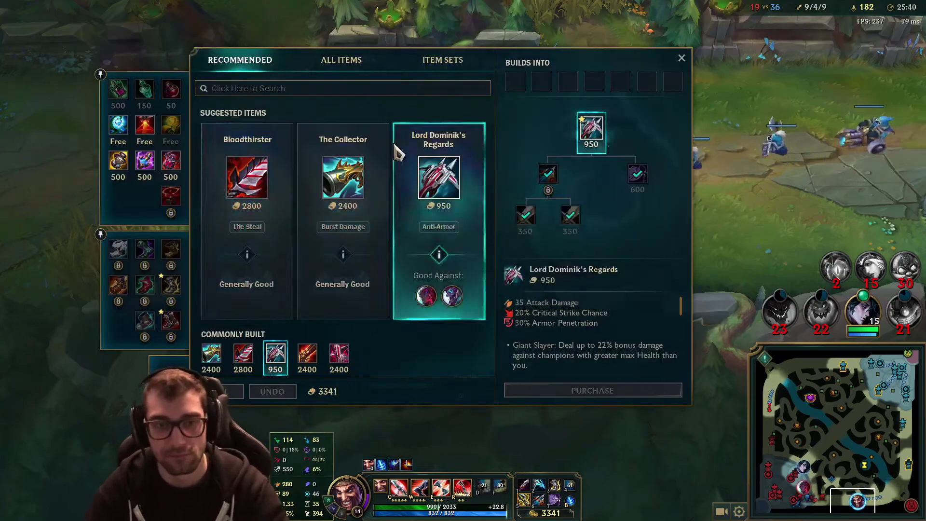
key("Escape")
After a glance at the browser's GitHub tab, buy Lord Dominik's Regards and a Warhammer.
key("alt+Tab")
left_click(299, 10)
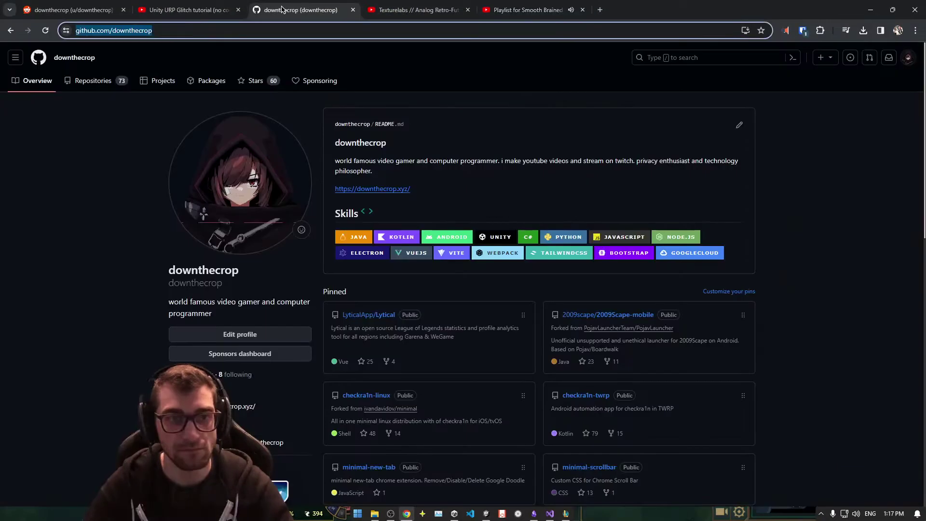
key("alt+Tab")
key("p")
key("Return")
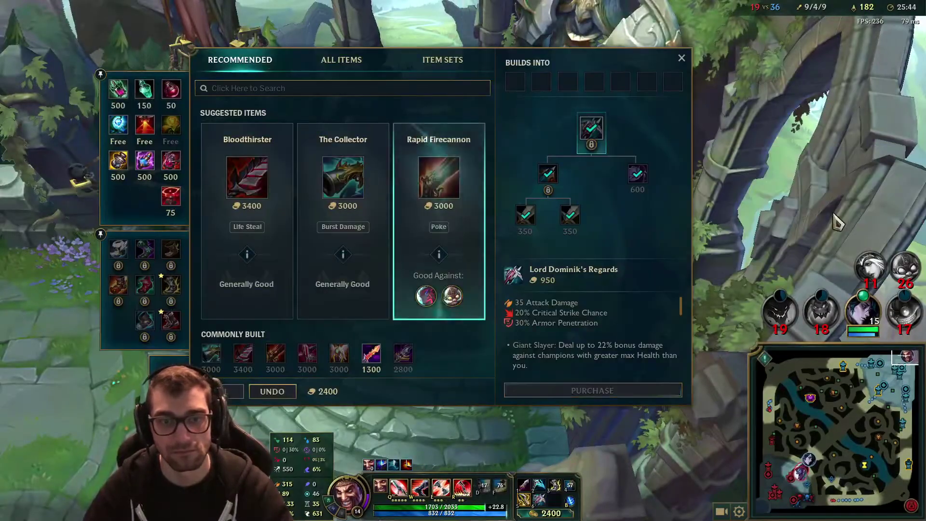
right_click(533, 174)
key("Escape")
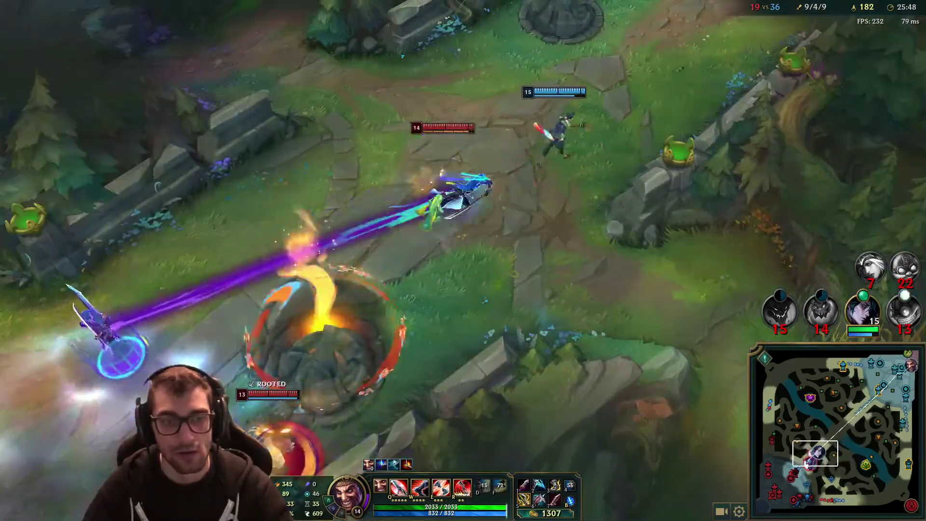
Check the teamfight and river dragon pit on the minimap, recentring on Draven between glances.
key("space")
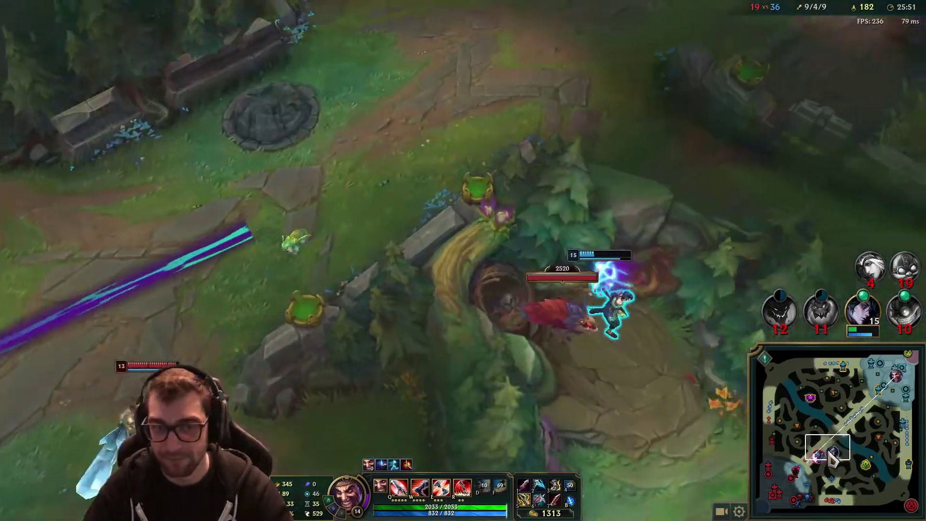
key("space")
left_click(871, 470)
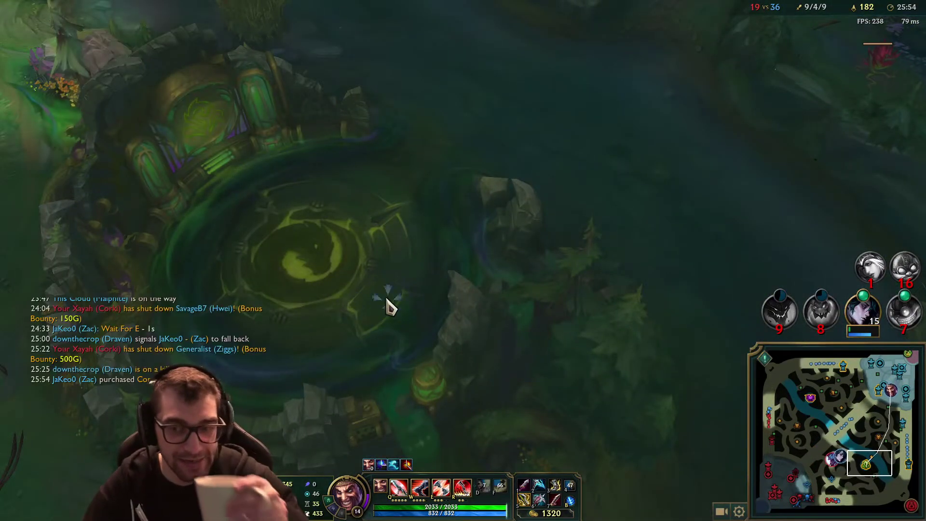
left_click(831, 455)
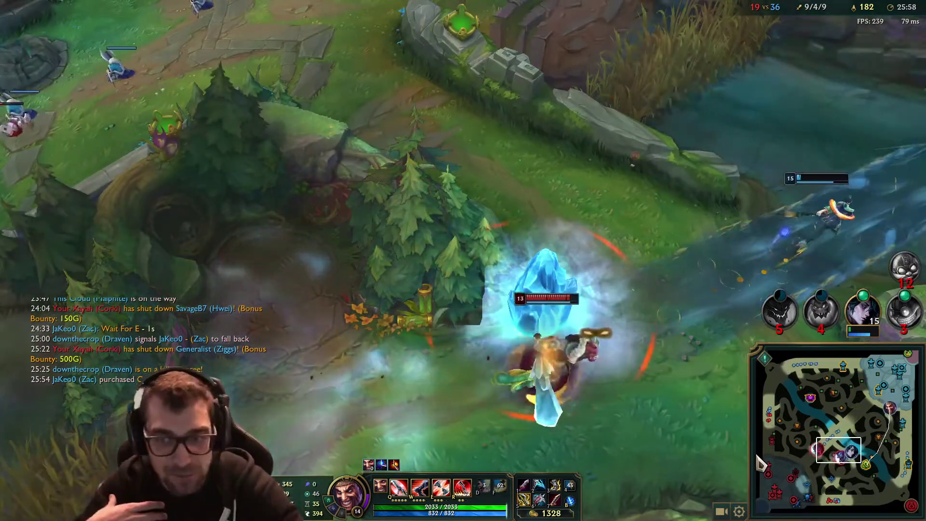
key("space")
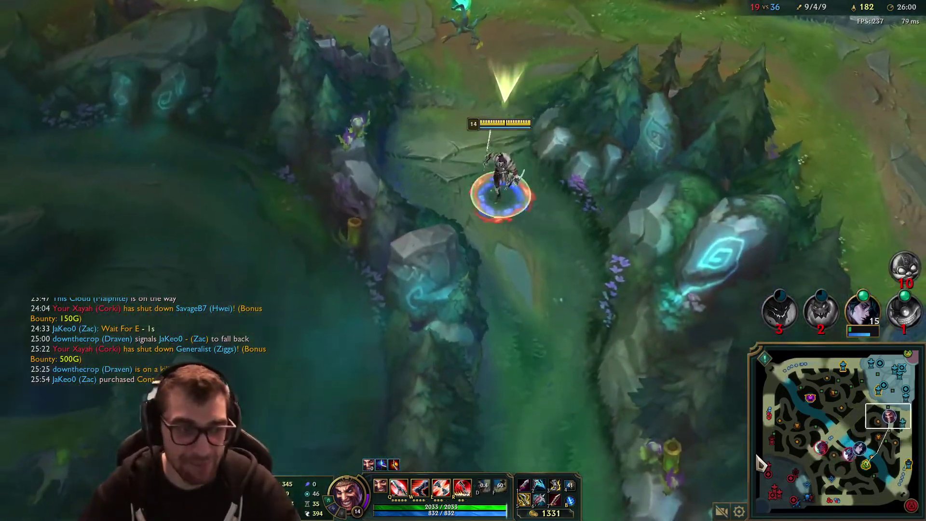
key("alt+Tab")
key("alt+Tab")
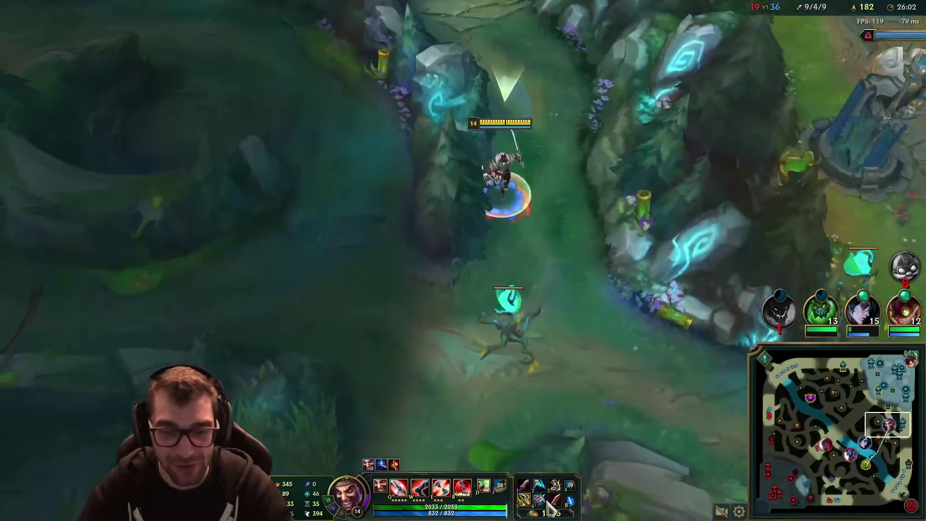
key("space")
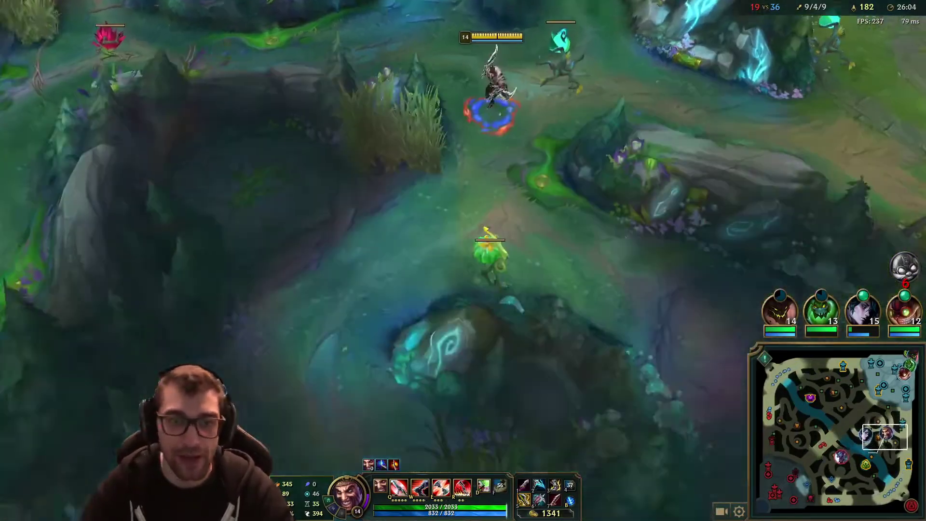
Kill the river monster with Draven's spinning axes and speed boosts.
key("q")
key("w")
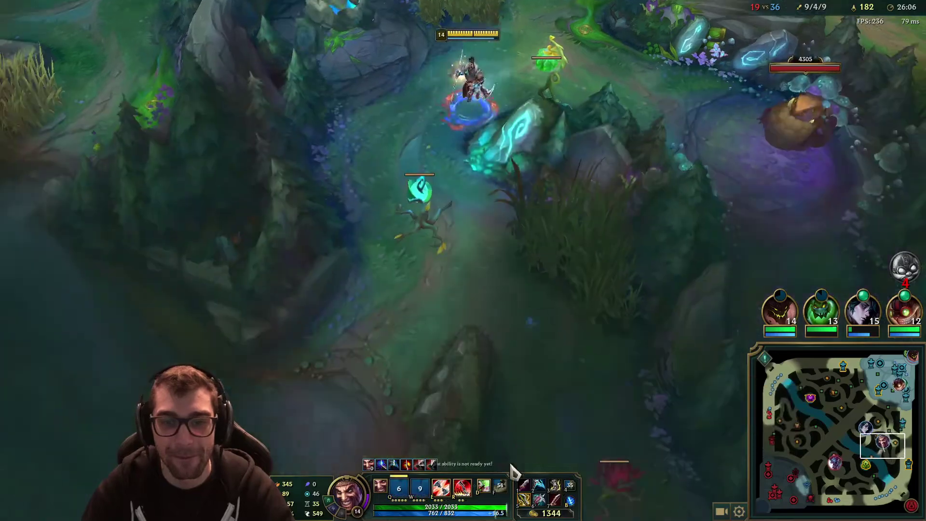
right_click(424, 227)
right_click(260, 400)
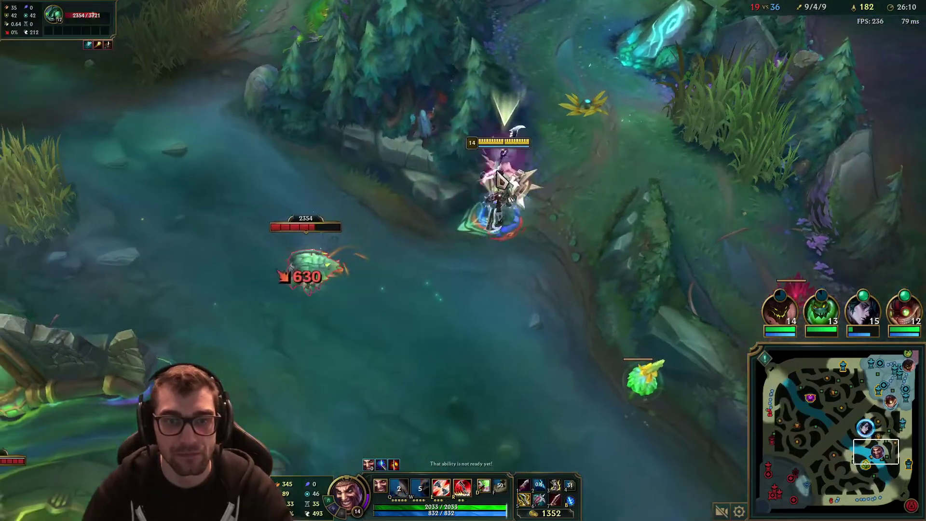
right_click(306, 340)
key("w")
right_click(338, 260)
key("q")
right_click(451, 175)
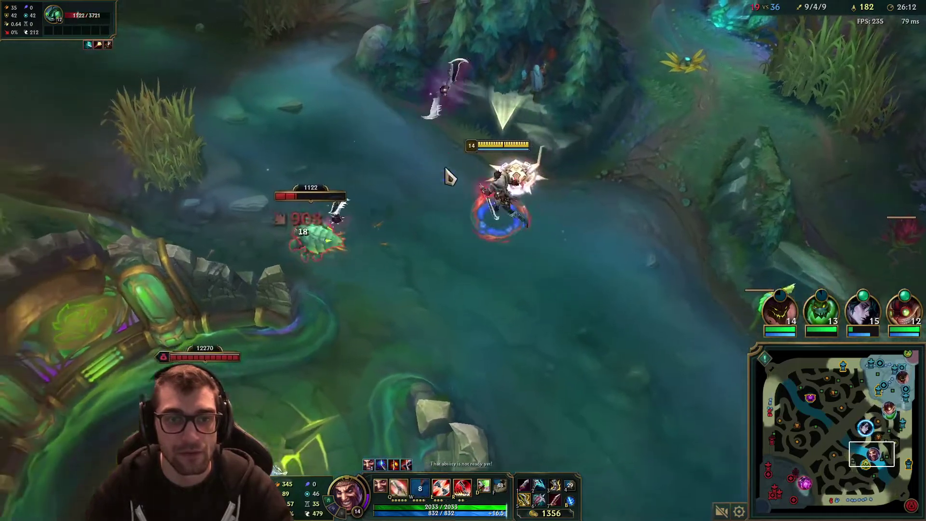
key("w")
right_click(332, 274)
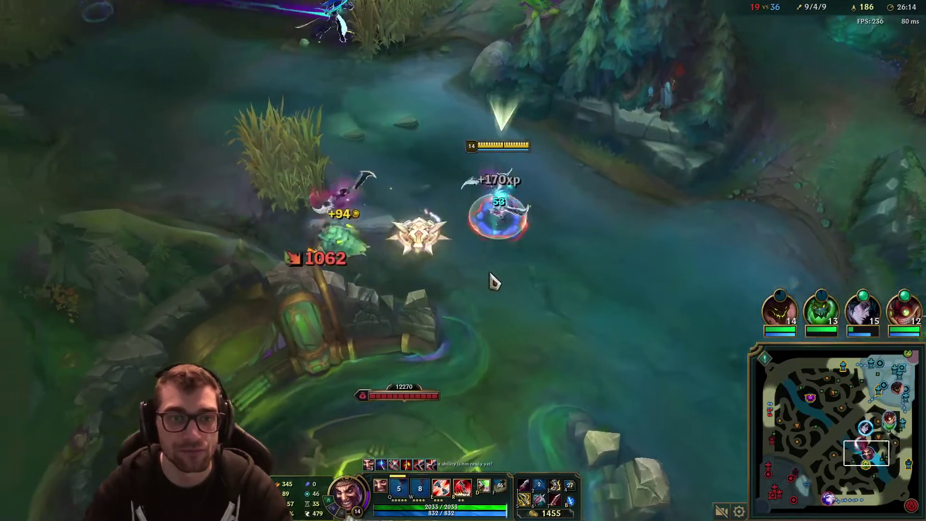
right_click(645, 252)
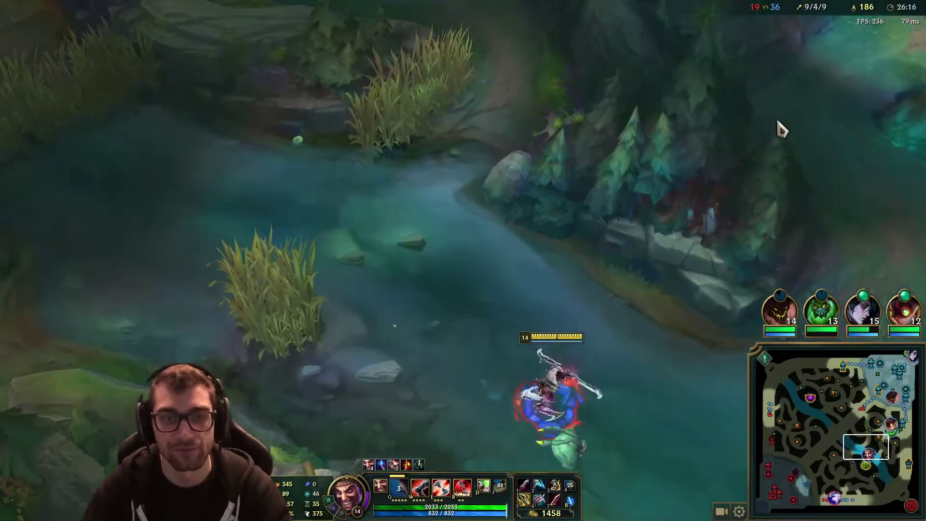
Move Draven through the river toward the enemies, catching falling axes.
key("w")
right_click(651, 316)
right_click(655, 381)
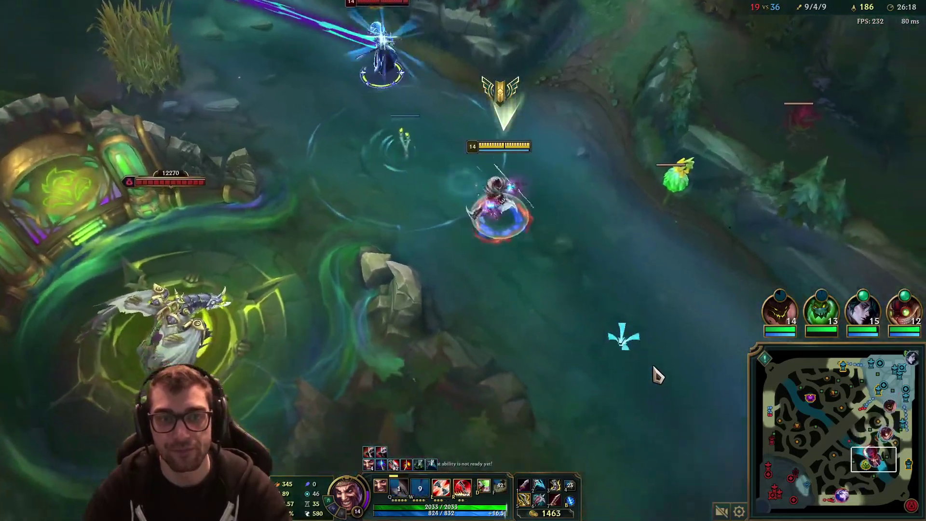
right_click(545, 114)
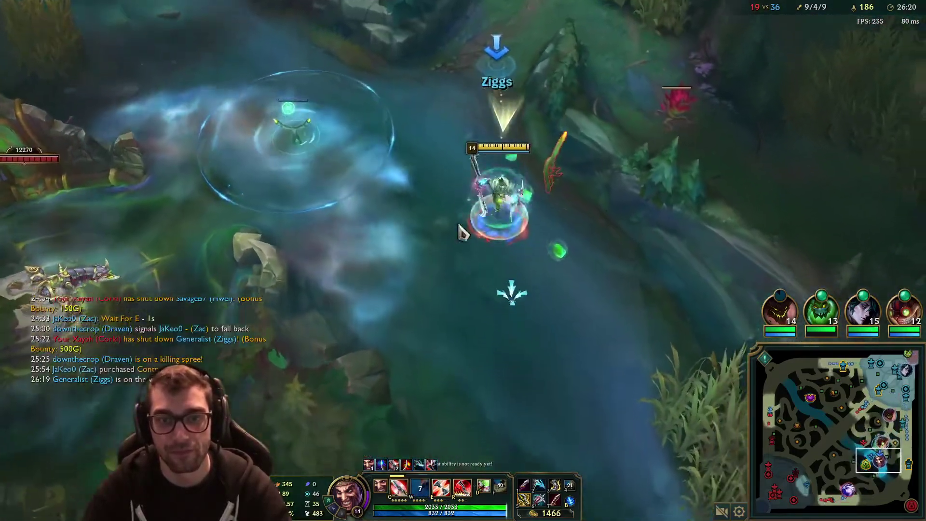
right_click(554, 328)
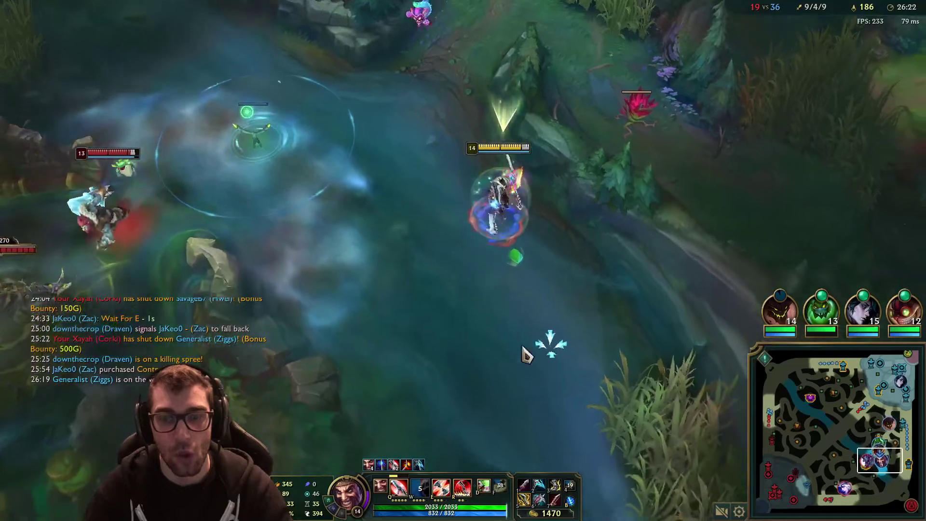
right_click(357, 230)
right_click(483, 131)
key("w")
Fight the enemy champions in the river, knocking them aside with E and slaying one.
right_click(471, 285)
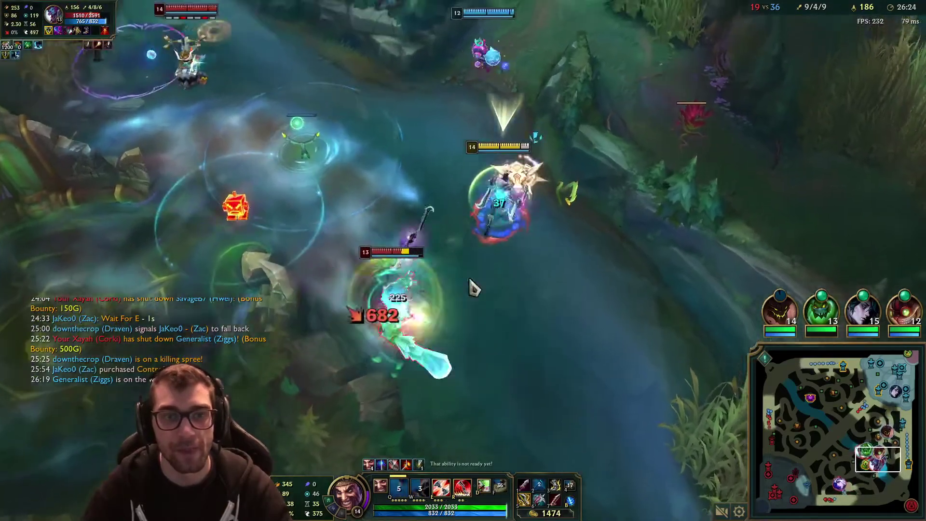
key("w")
right_click(504, 205)
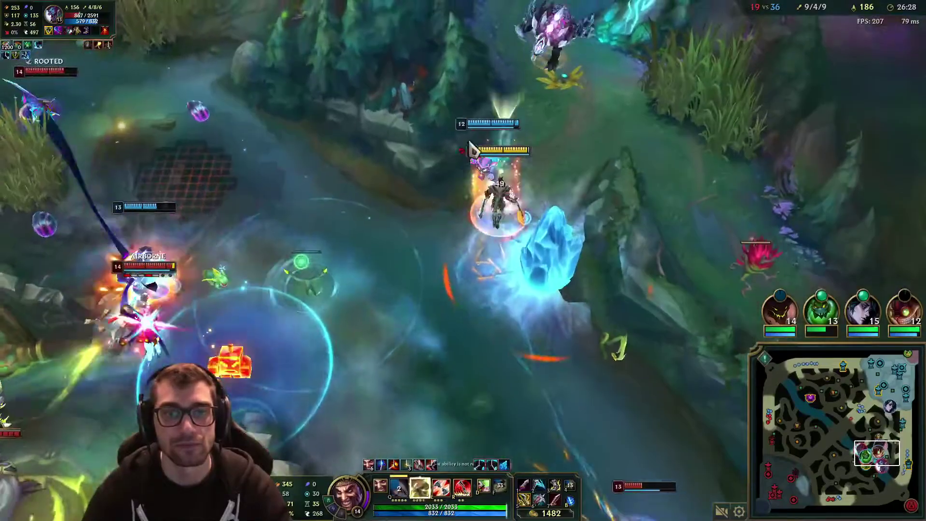
right_click(149, 296)
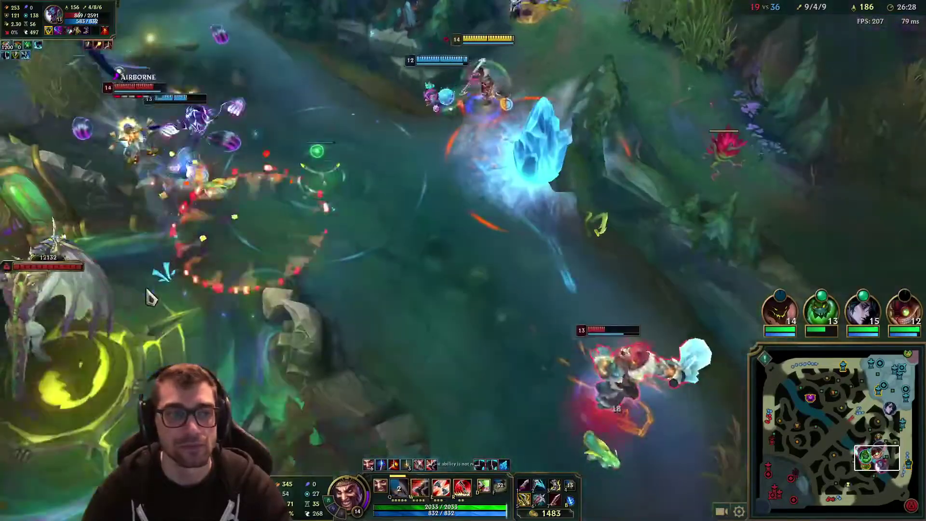
right_click(164, 144)
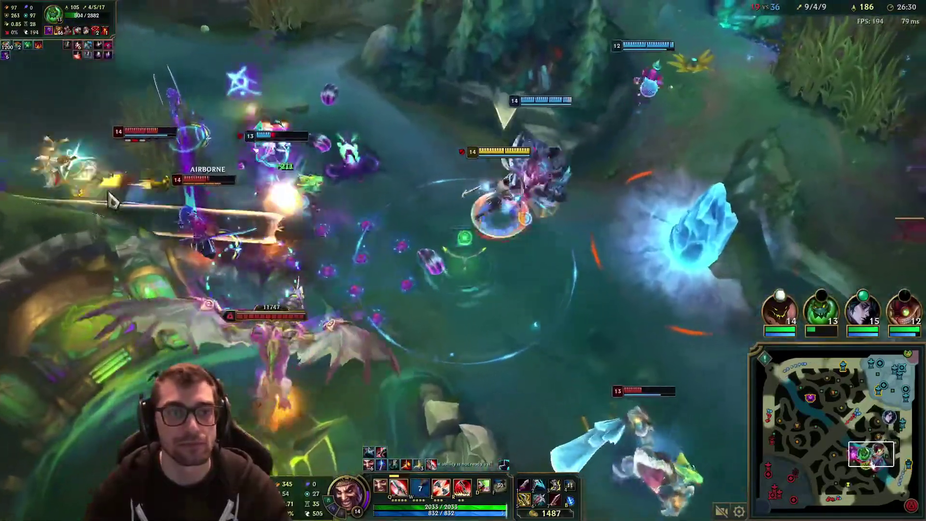
key("q")
right_click(280, 153)
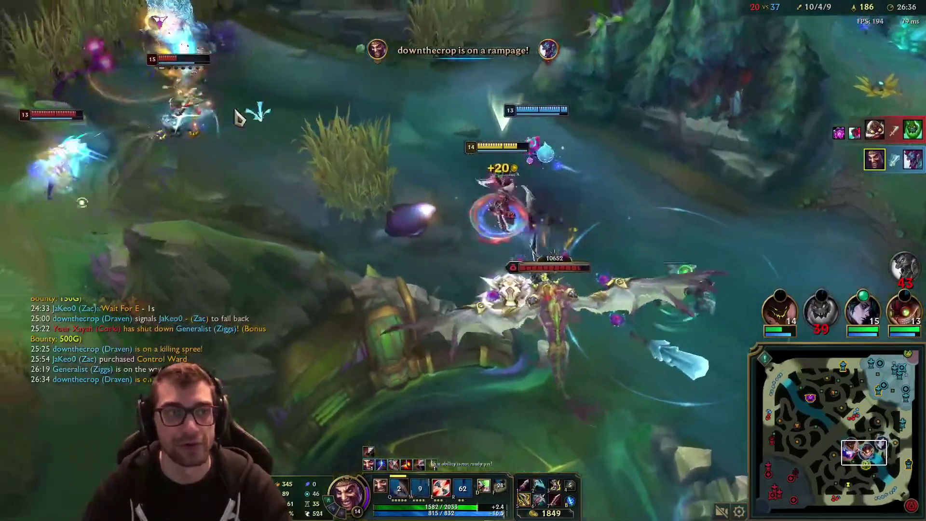
right_click(309, 175)
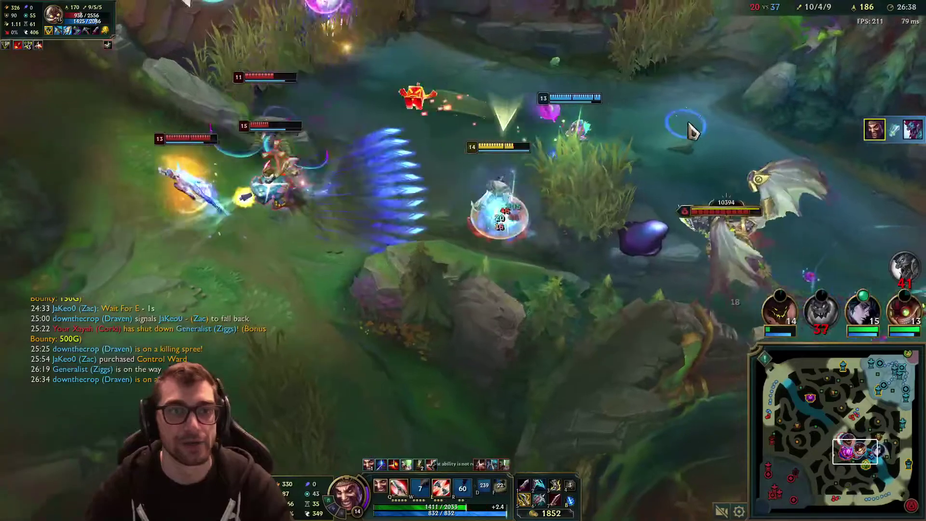
key("e")
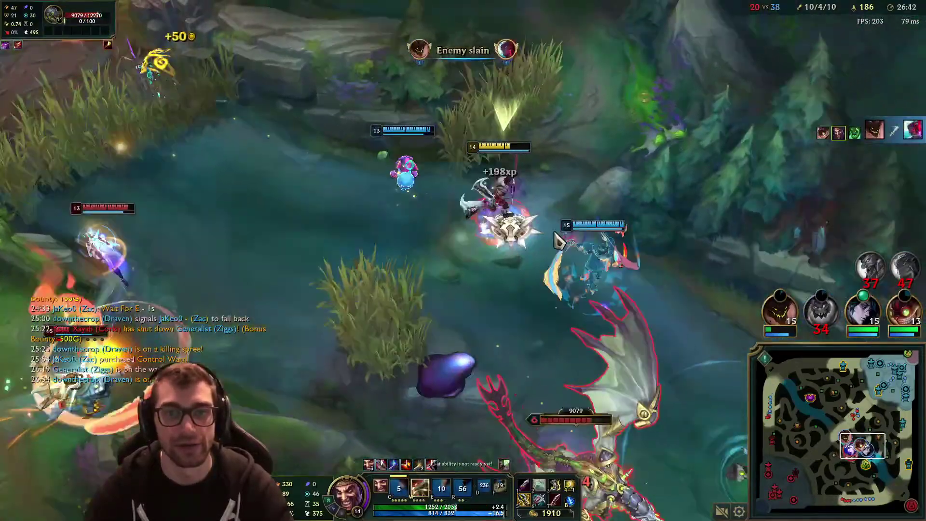
right_click(388, 168)
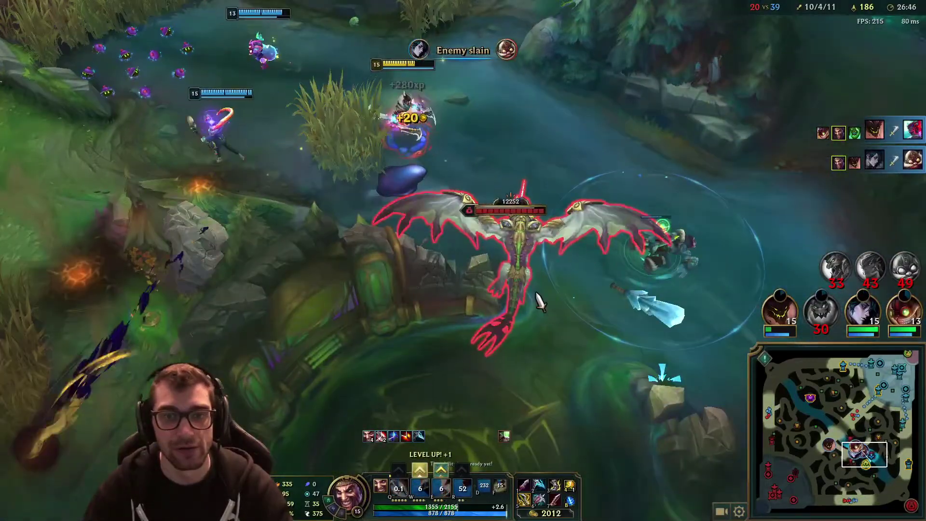
key("q")
right_click(733, 255)
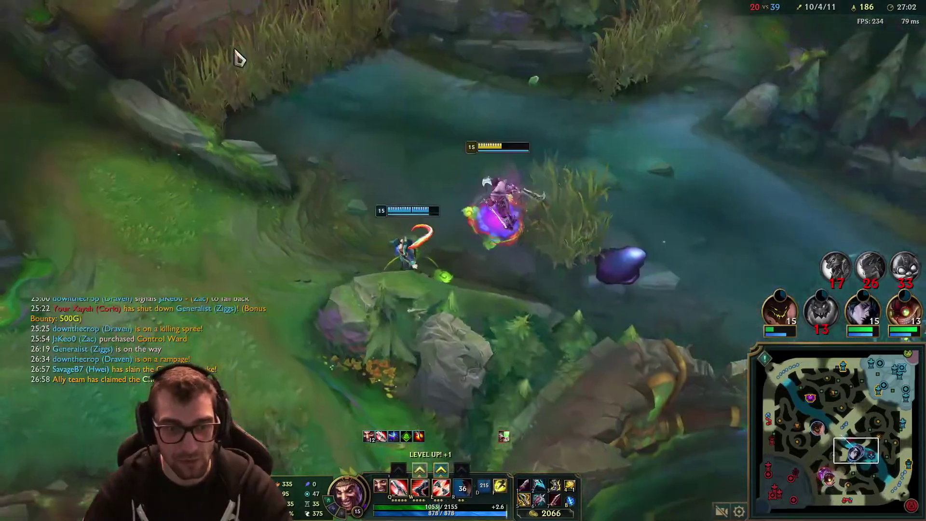
Check the team scoreboard and the enemy area on the minimap.
key("Tab")
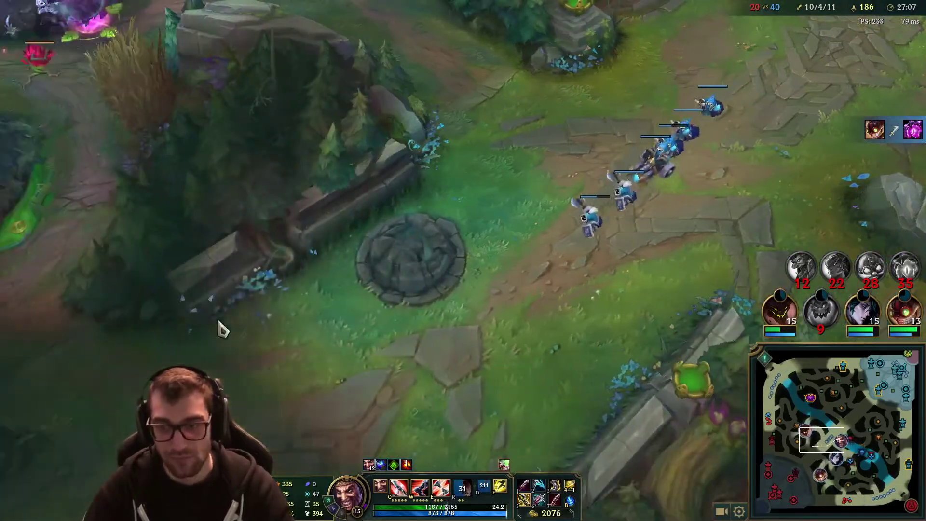
key("space")
left_click(785, 477)
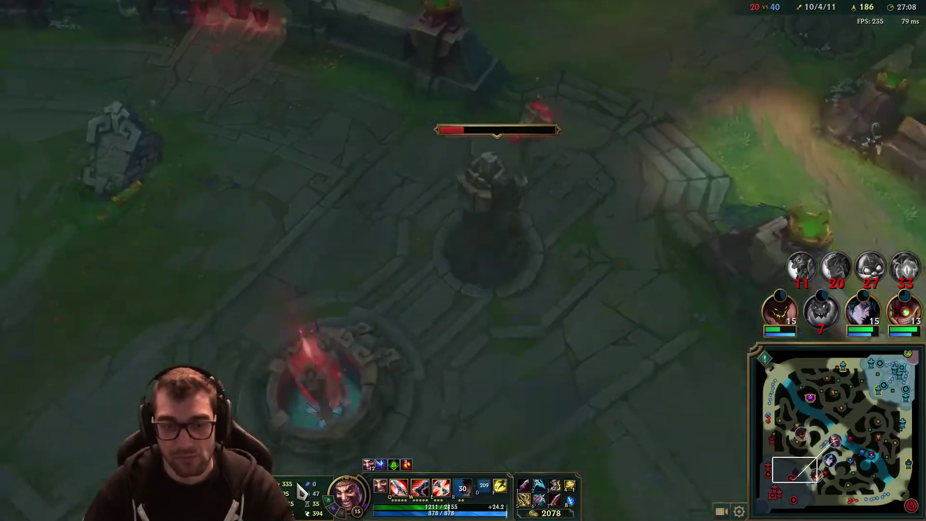
key("space")
key("Tab")
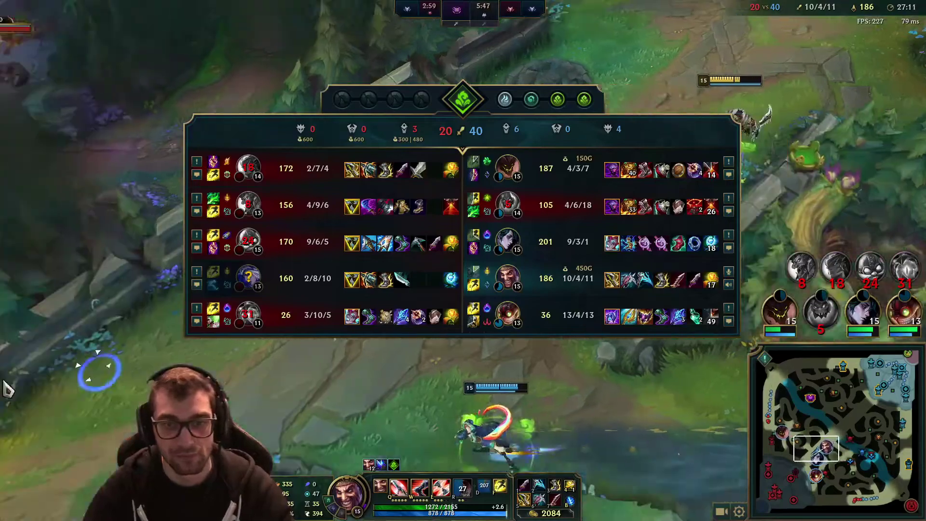
mouse_move(609, 287)
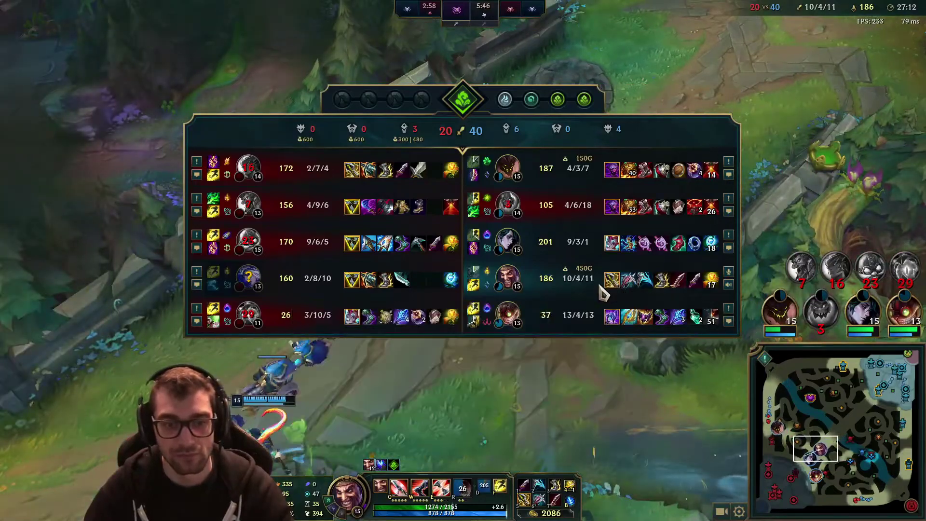
key("Tab")
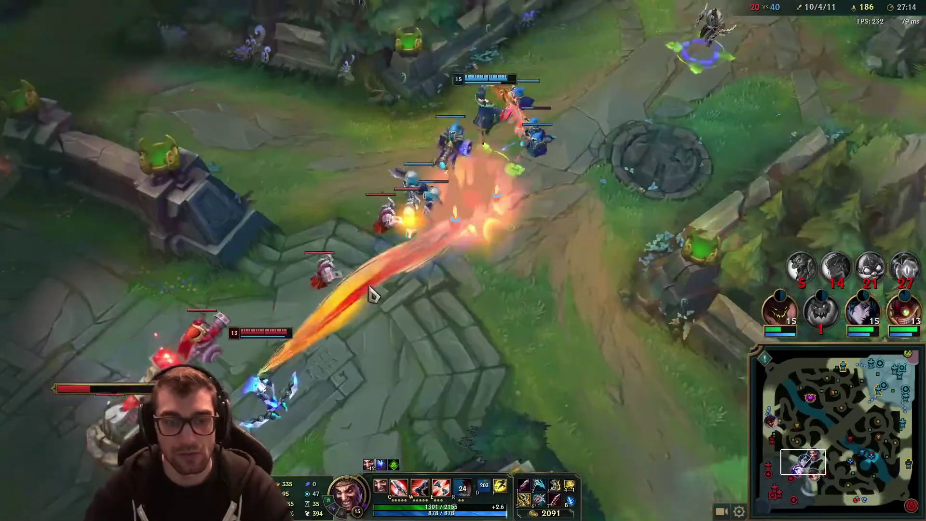
Destroy the enemy bottom turret and move on to take down the inhibitor.
key("q")
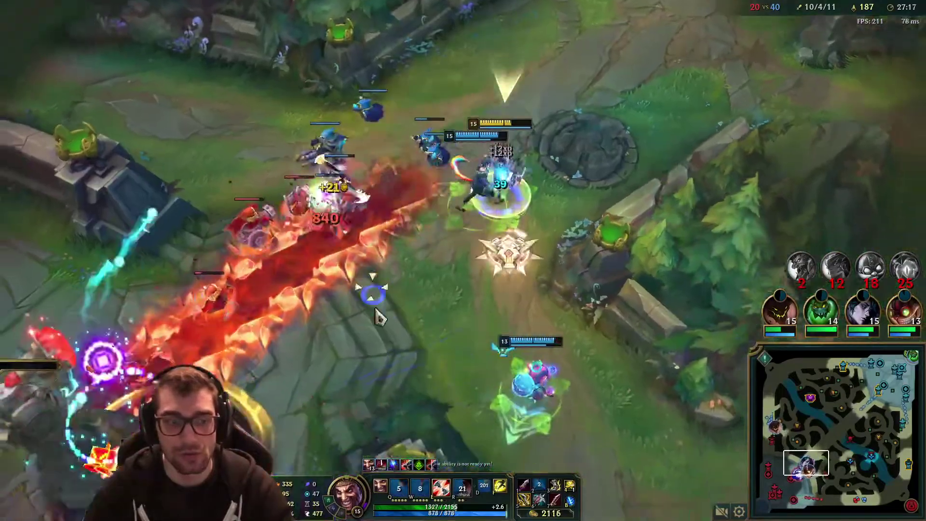
right_click(603, 202)
right_click(532, 355)
key("w")
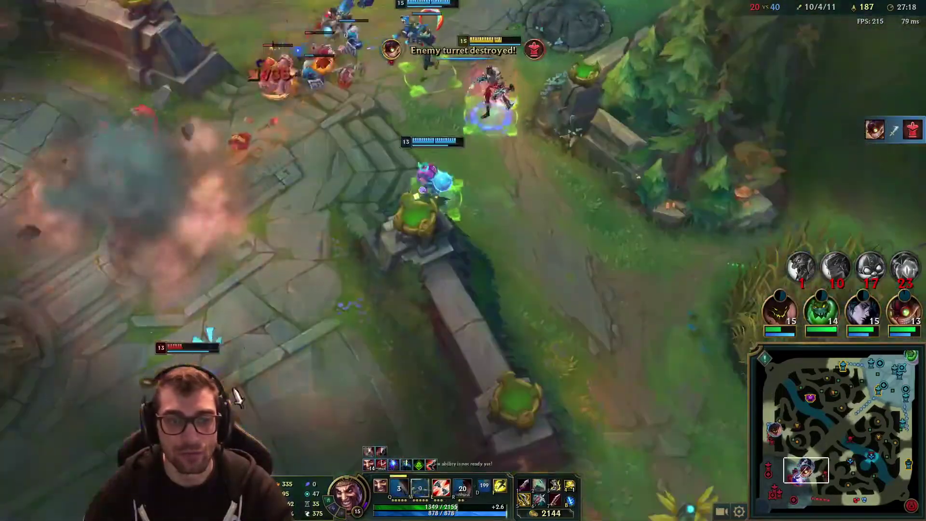
right_click(46, 475)
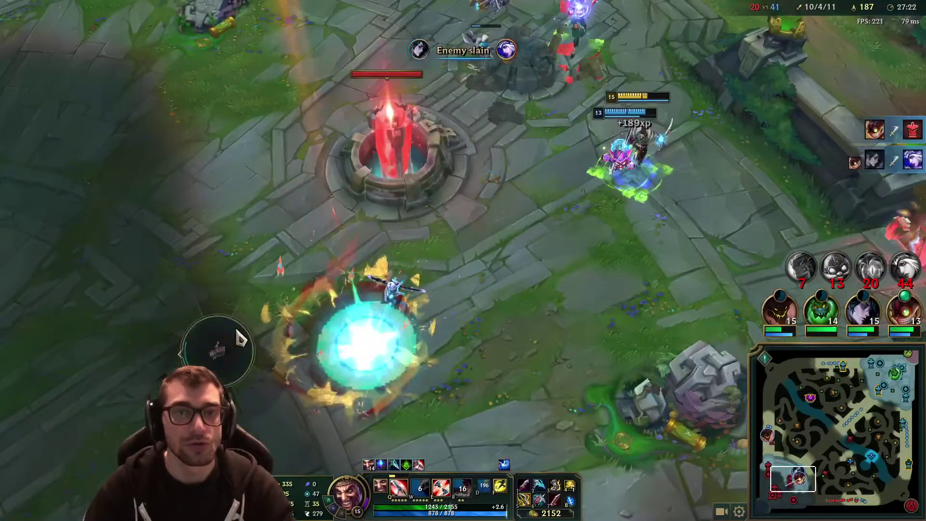
left_click(412, 183)
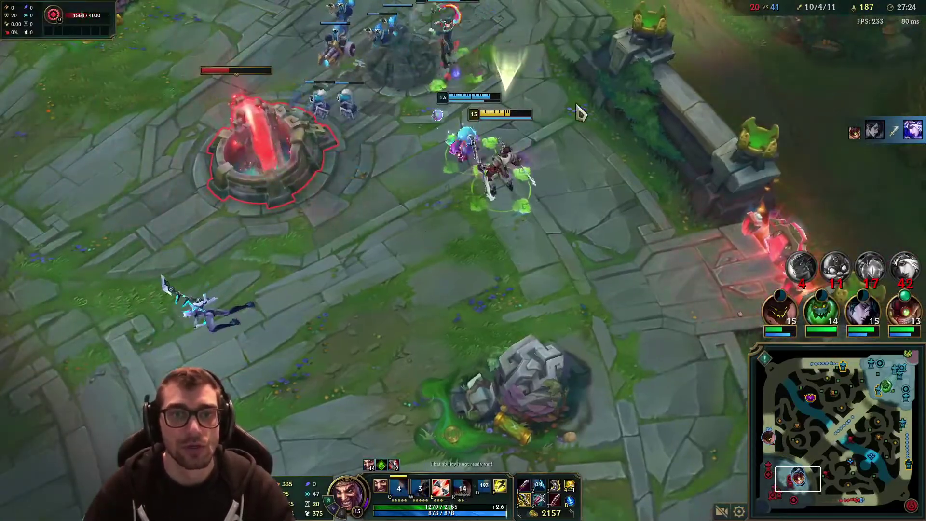
key("space")
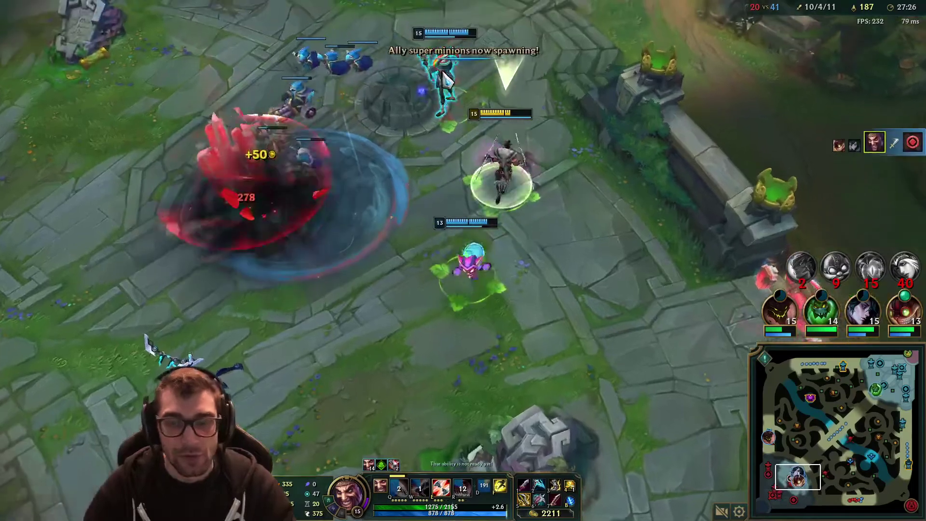
Attack and destroy the enemy nexus turret.
right_click(284, 441)
right_click(434, 331)
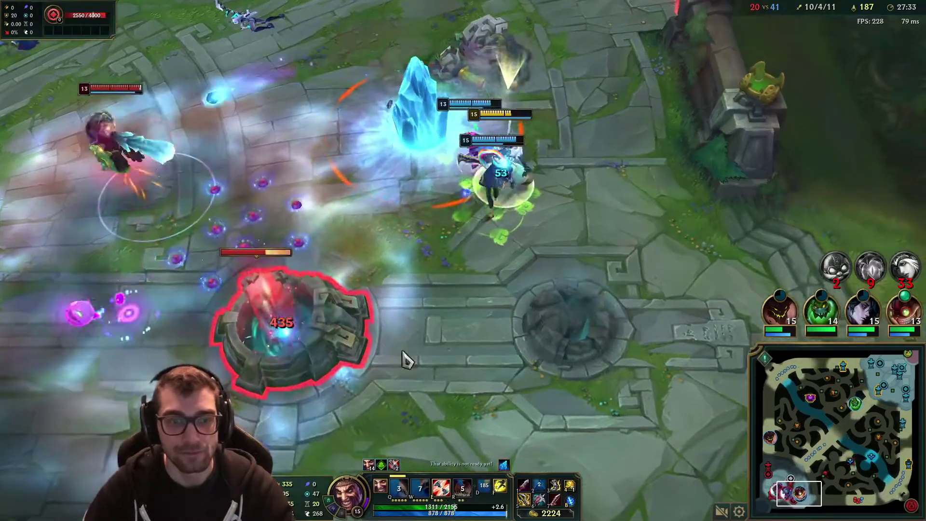
right_click(491, 391)
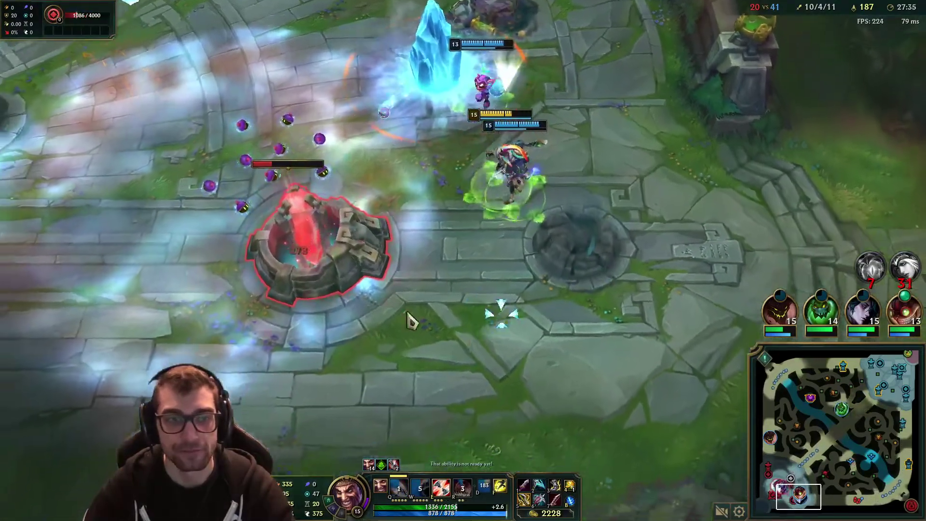
right_click(553, 343)
right_click(368, 230)
Walk Draven back up the lane, glancing at the nearby minion fight.
right_click(657, 245)
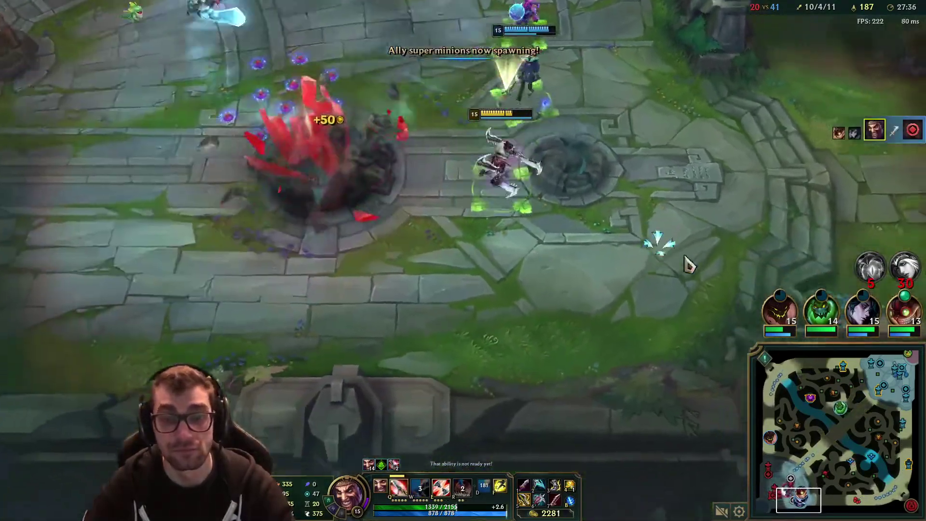
right_click(709, 241)
right_click(549, 152)
right_click(736, 190)
right_click(857, 192)
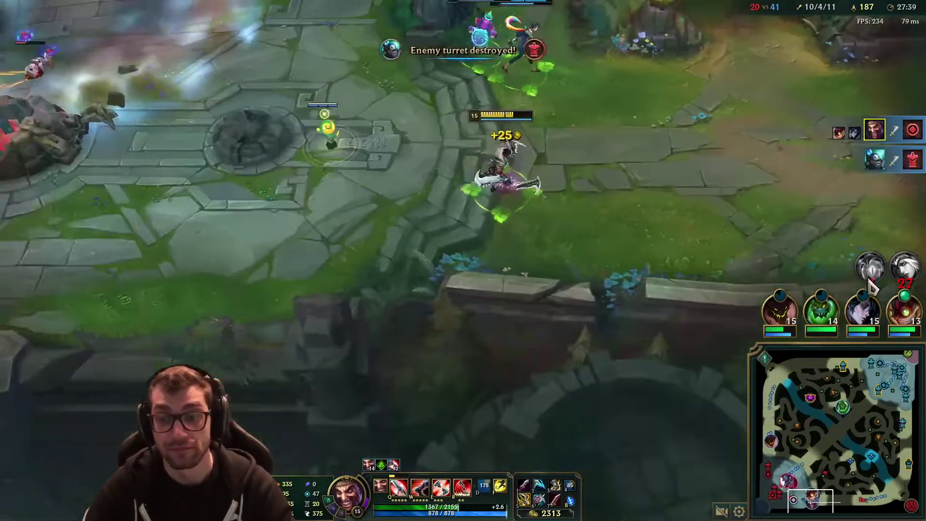
right_click(888, 237)
right_click(862, 72)
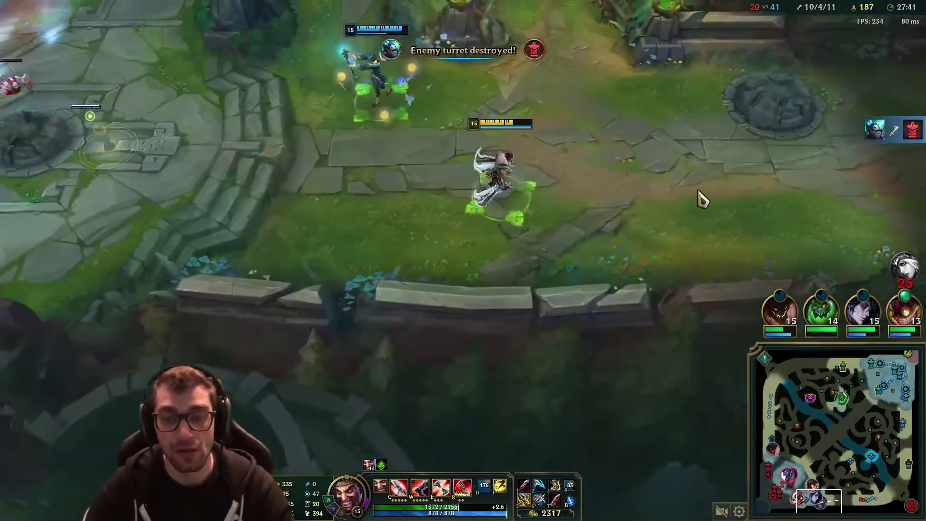
right_click(504, 82)
left_click_drag(809, 410, 796, 480)
right_click(765, 149)
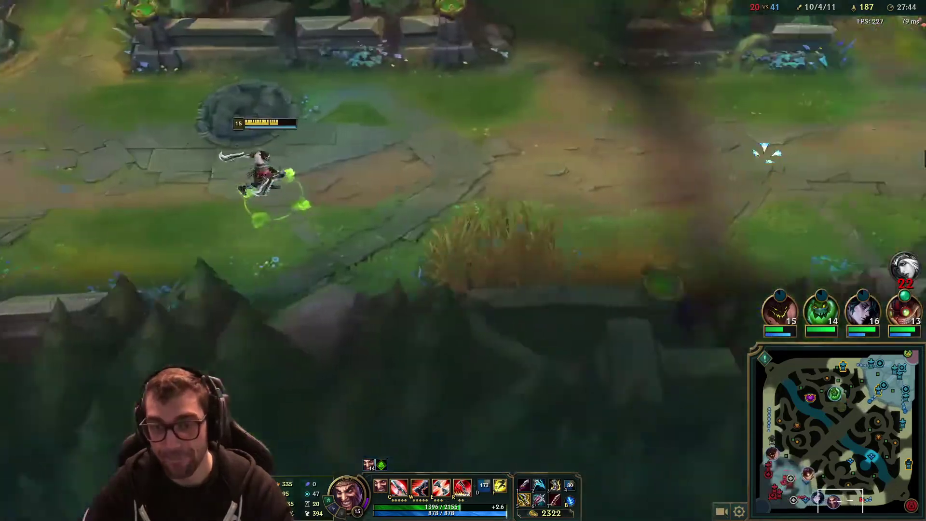
right_click(803, 145)
Head toward the allied minions and recall, checking the scoreboard and top lane.
key("p")
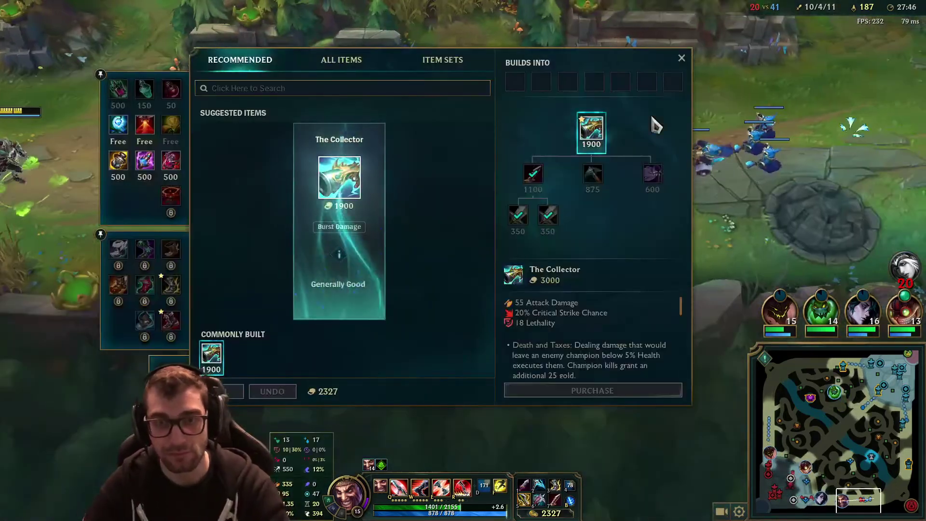
key("p")
right_click(795, 153)
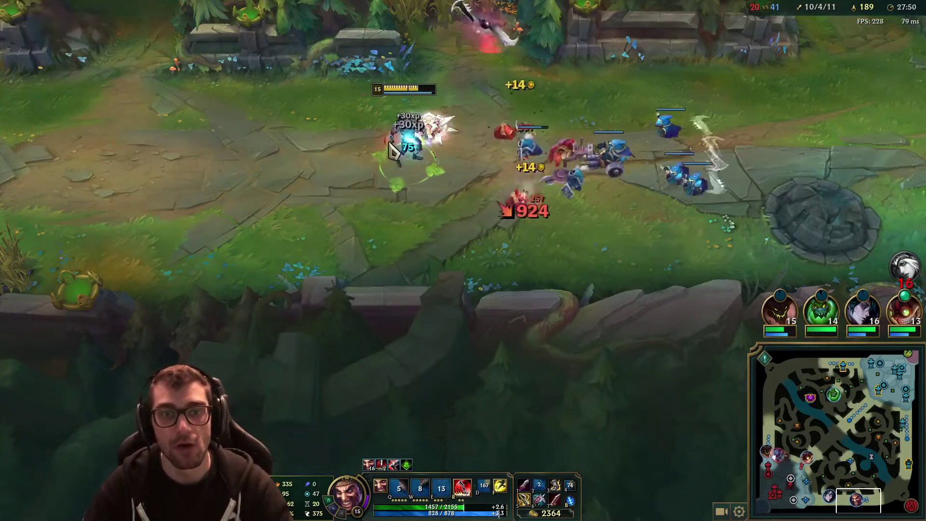
key("space")
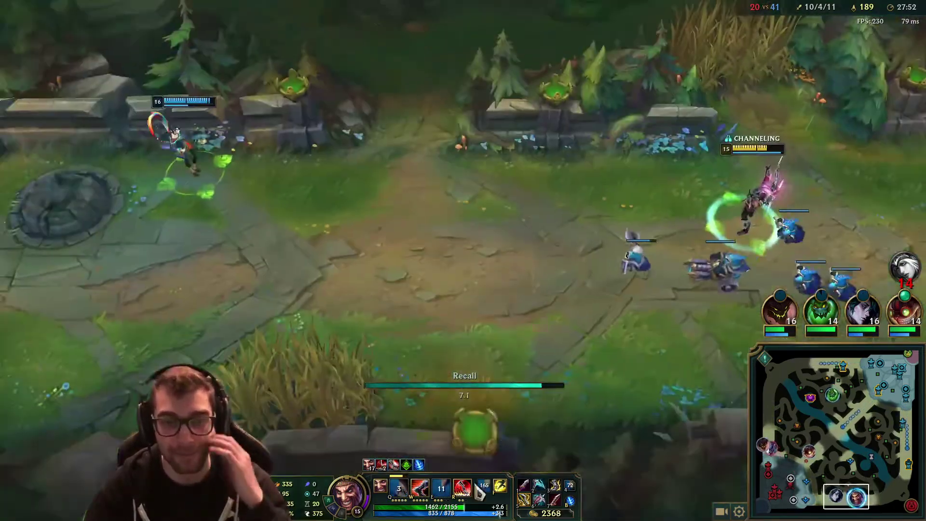
key("Tab")
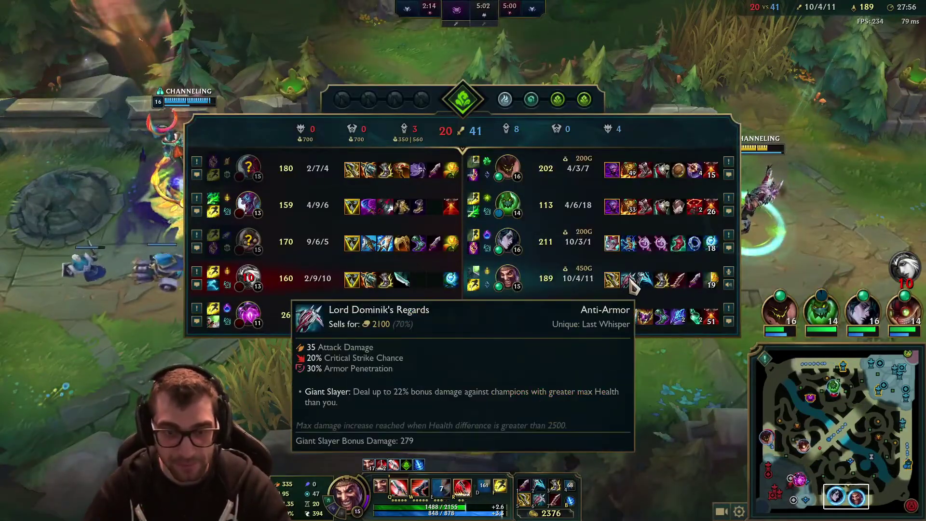
key("Tab")
left_click(767, 415)
key("space")
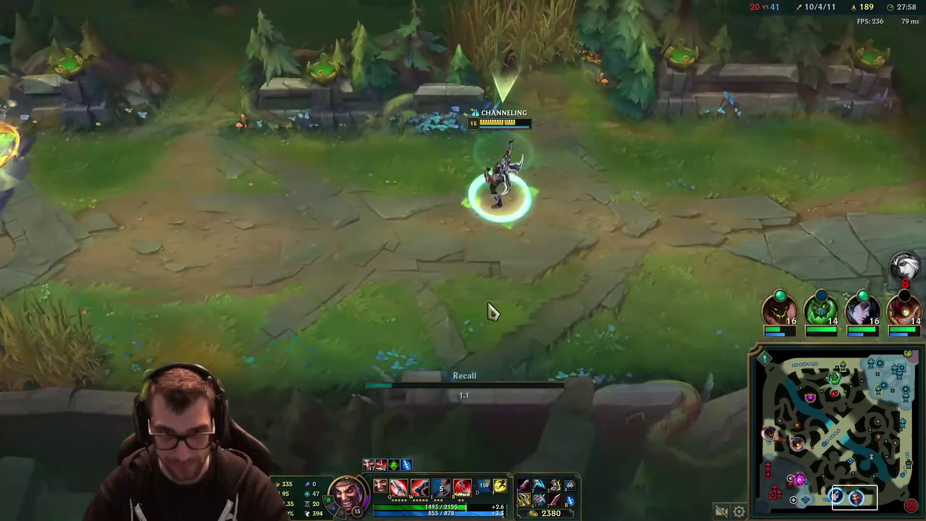
Buy The Collector in the shop, leaving 491 gold, and start leaving base.
key("p")
right_click(352, 238)
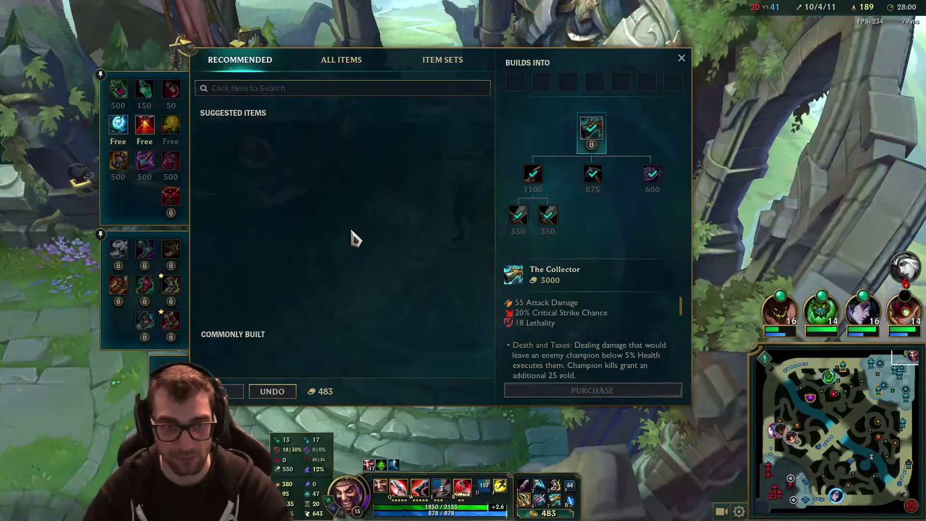
key("p")
right_click(365, 328)
key("w")
key("Tab")
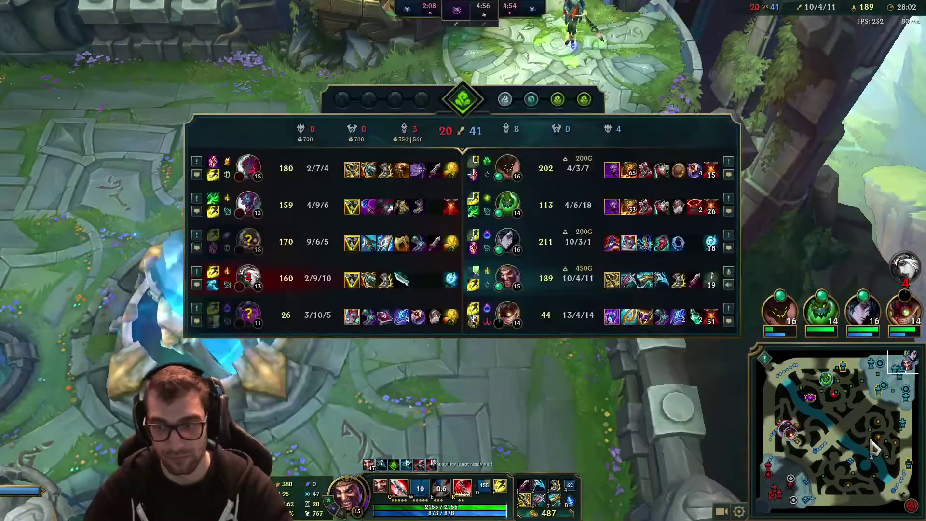
left_click(872, 422)
key("space")
Walk Draven out of base and south, checking the scoreboard.
right_click(330, 296)
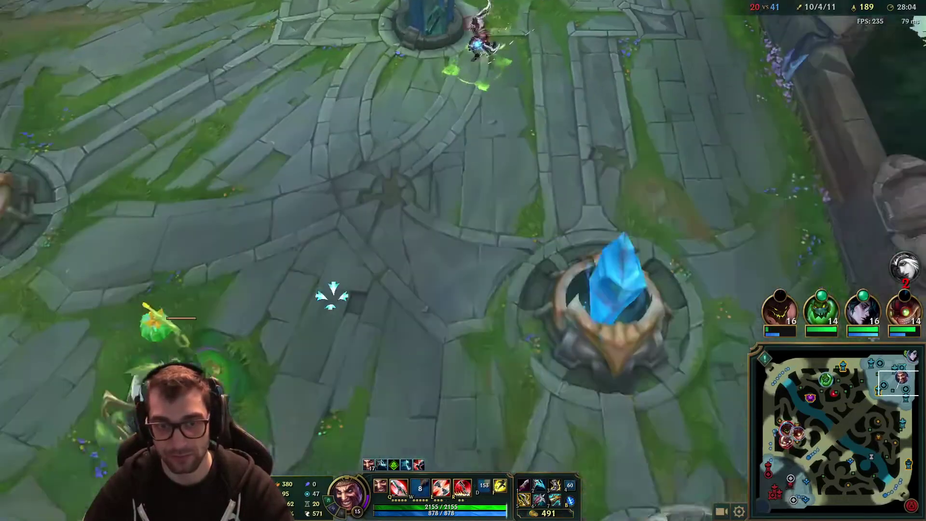
right_click(242, 324)
right_click(102, 467)
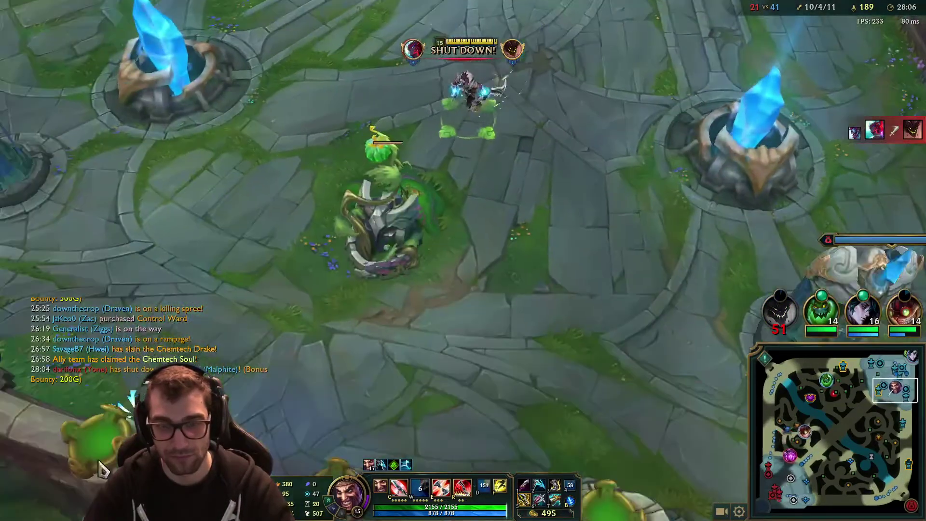
key("space")
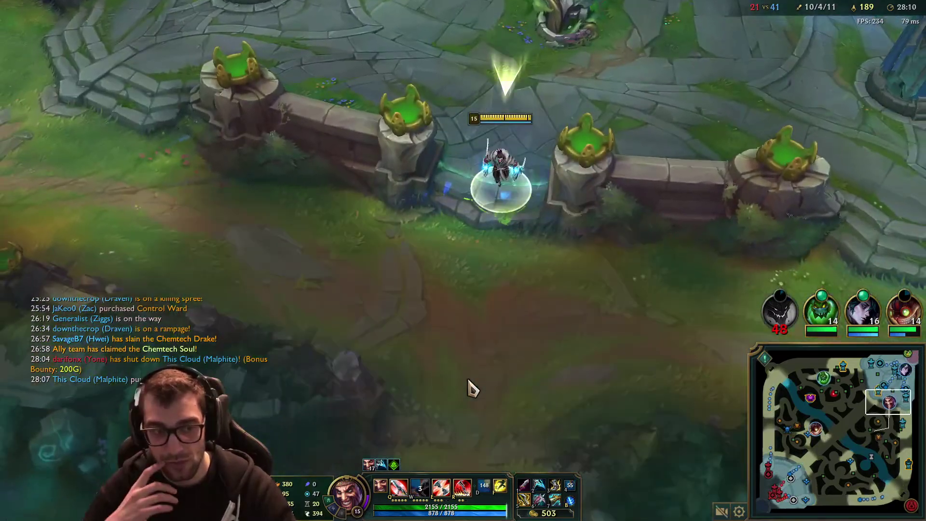
right_click(471, 388)
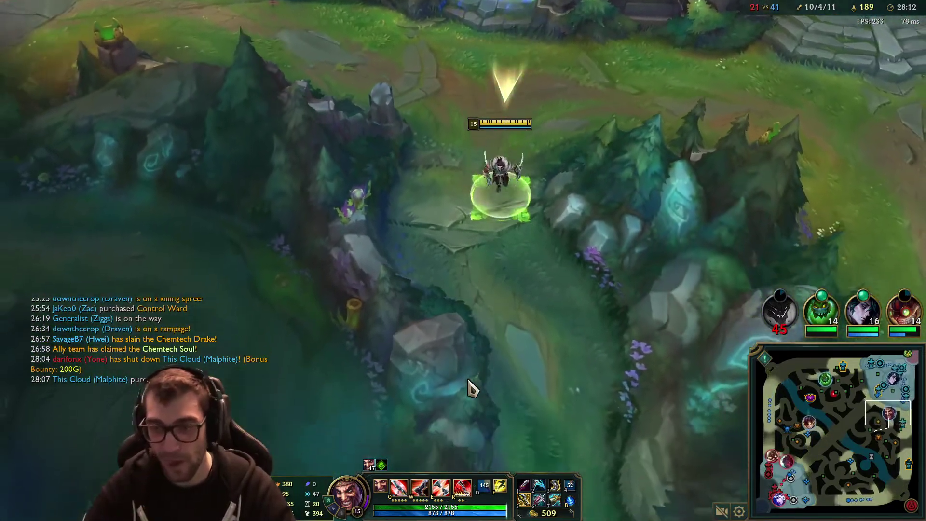
key("Tab")
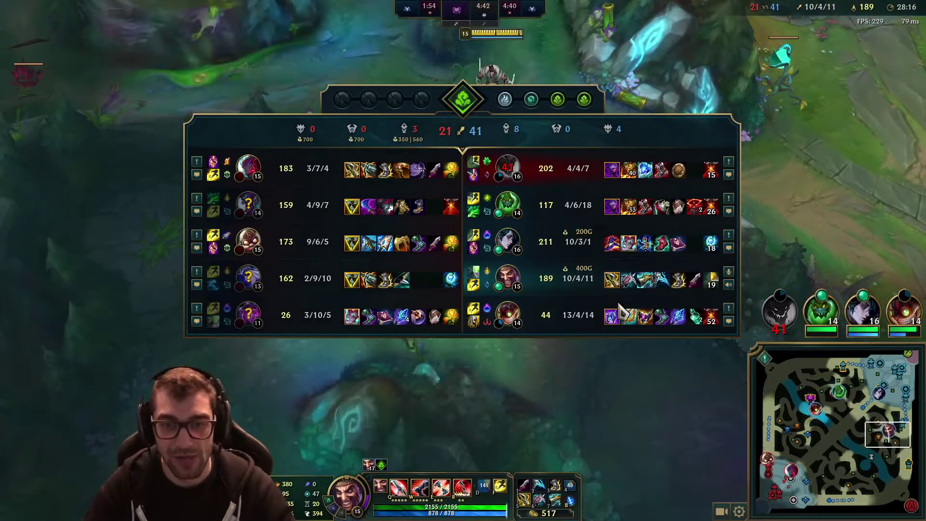
Engage and kill the enemy champion using Q, W and attacks.
right_click(620, 417)
key("q")
key("w")
right_click(614, 355)
right_click(598, 482)
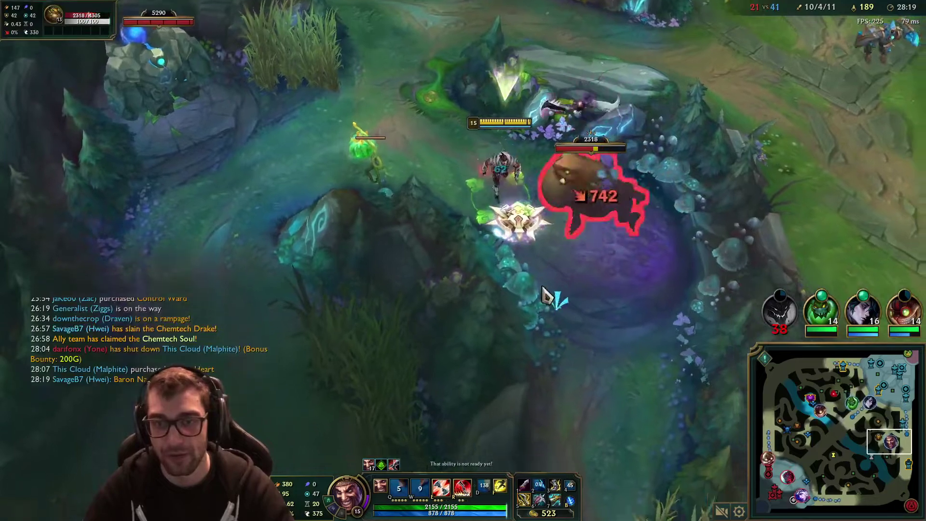
right_click(574, 325)
right_click(576, 406)
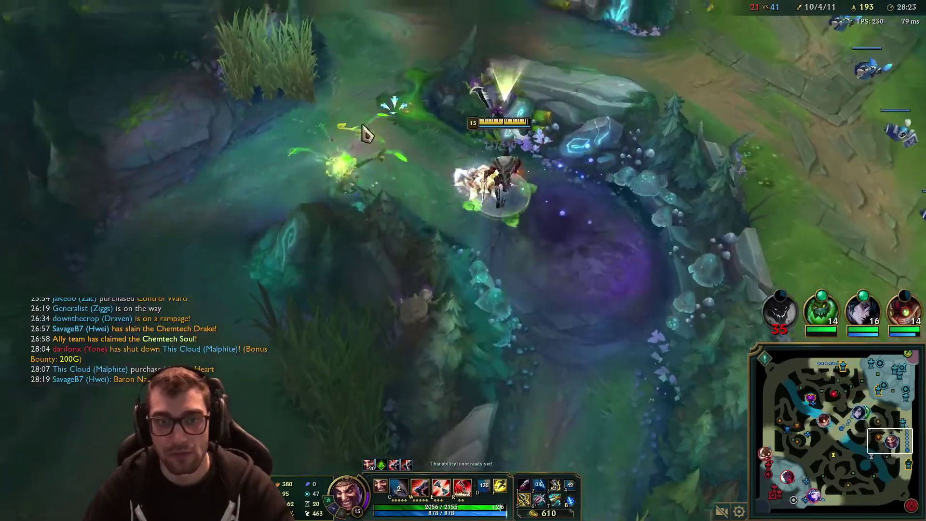
right_click(332, 203)
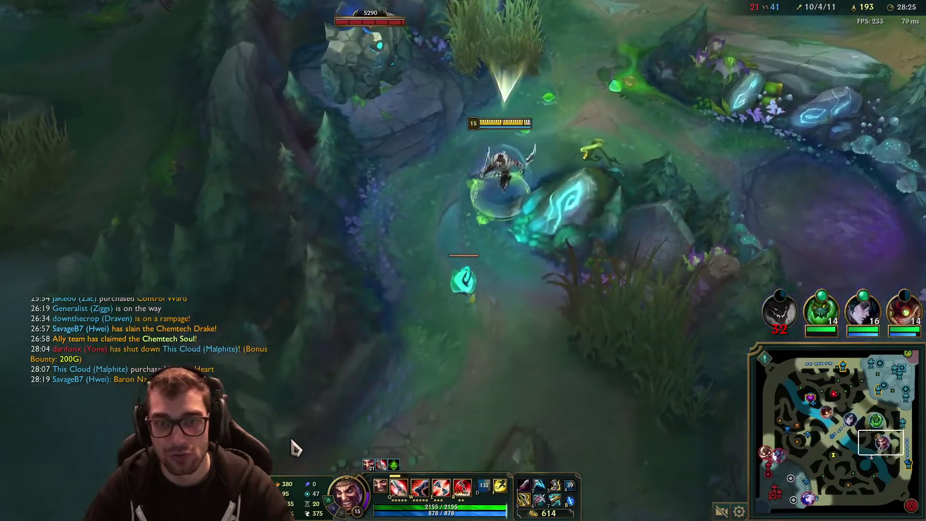
Walk Draven down through the jungle and up-left out of the river.
right_click(293, 449)
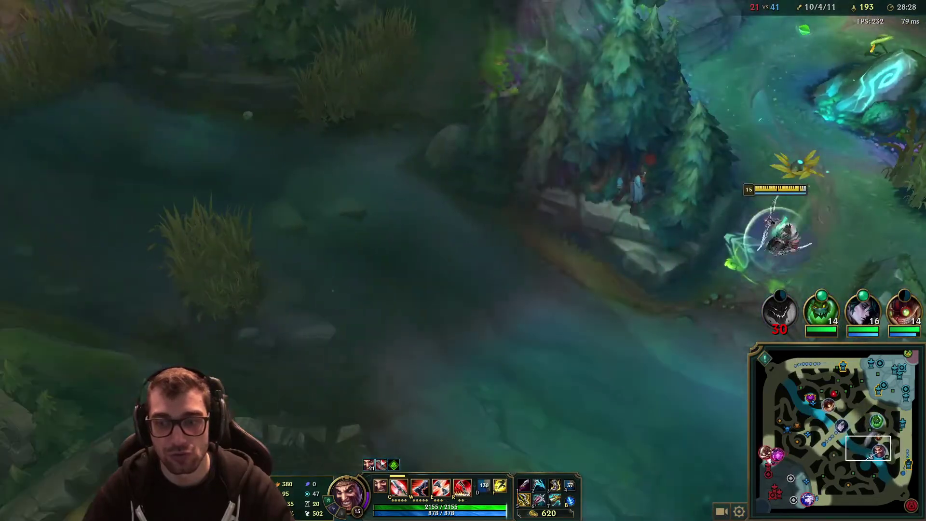
right_click(72, 385)
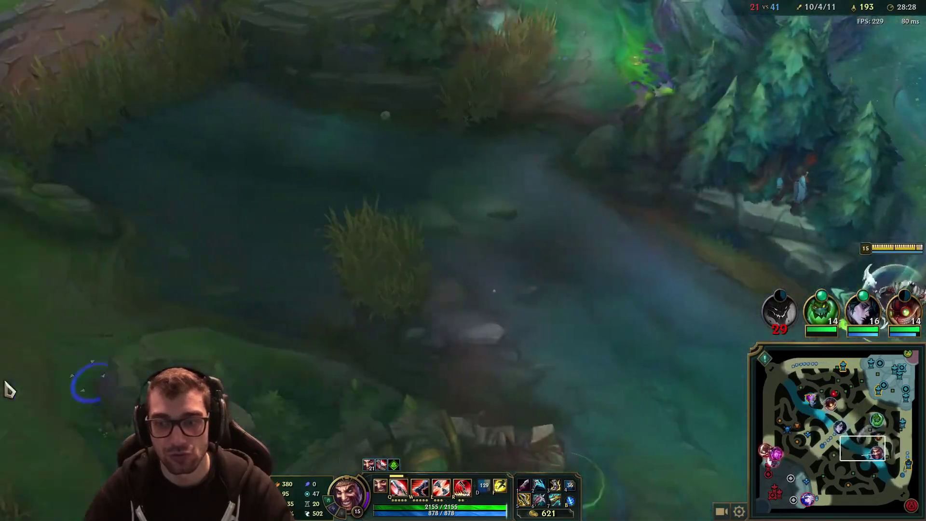
left_click(809, 433)
key("space")
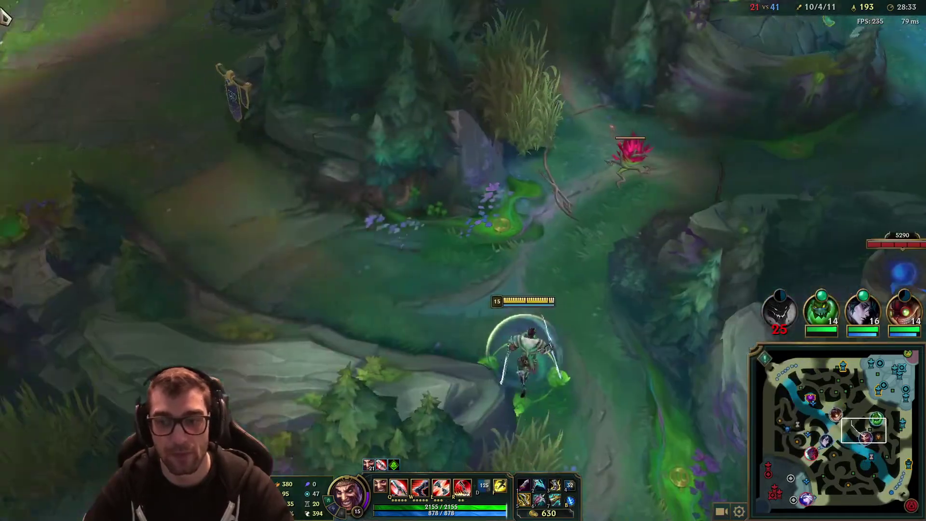
right_click(29, 89)
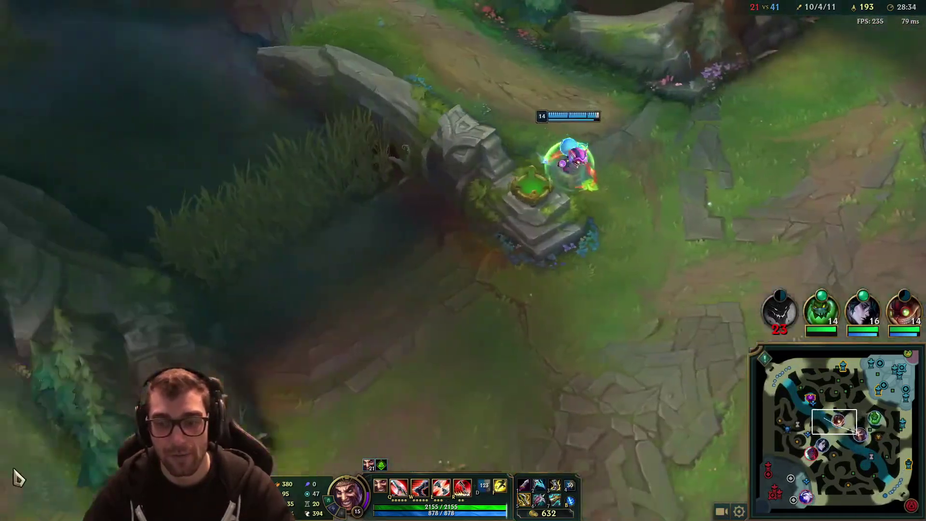
key("space")
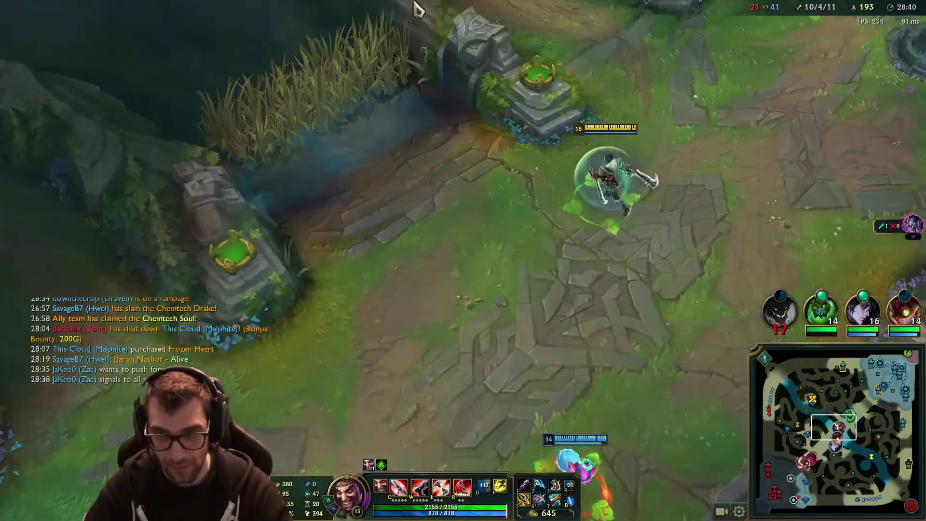
Move up-left toward the Baron pit, checking the scoreboard on the way.
right_click(257, 16)
key("Tab")
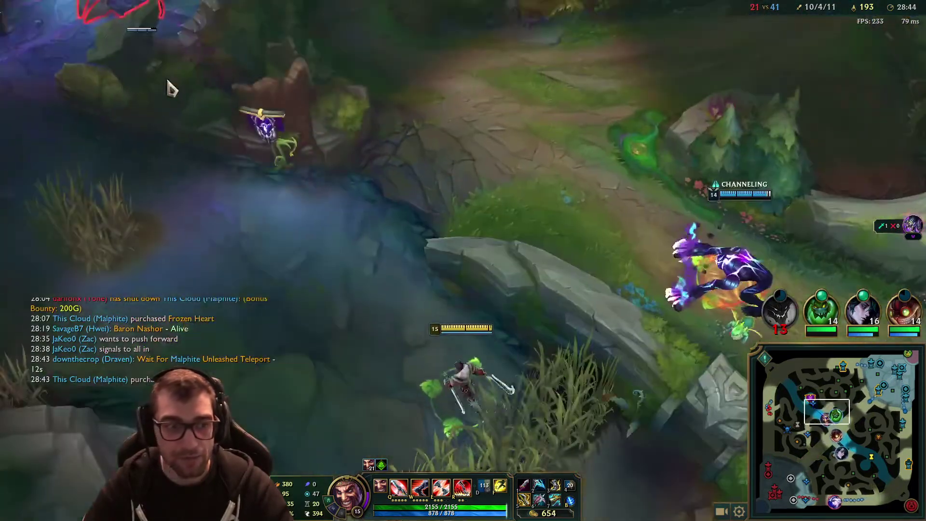
key("Tab")
key("space")
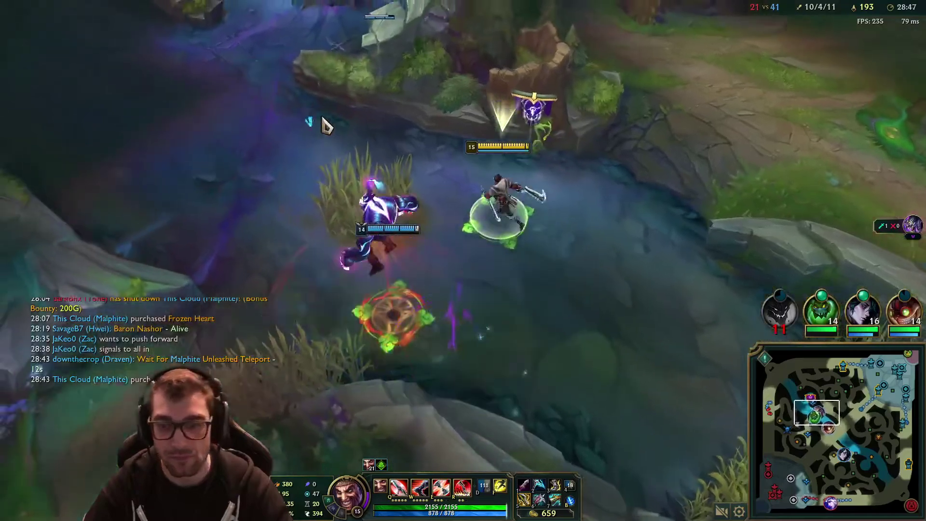
right_click(319, 117)
Enter the Baron pit and attack Baron Nashor with Q, W and repeated attacks.
right_click(397, 77)
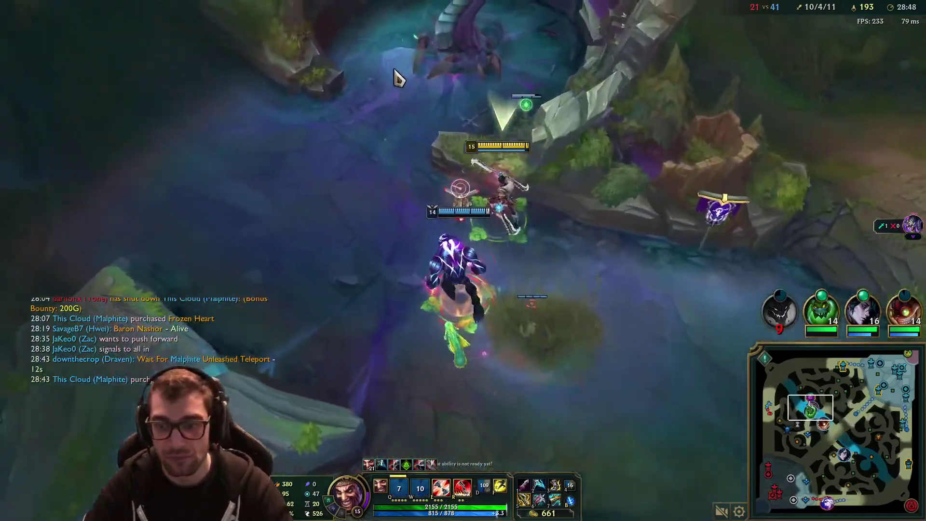
key("q")
key("w")
key("r")
left_click(320, 200)
key("a")
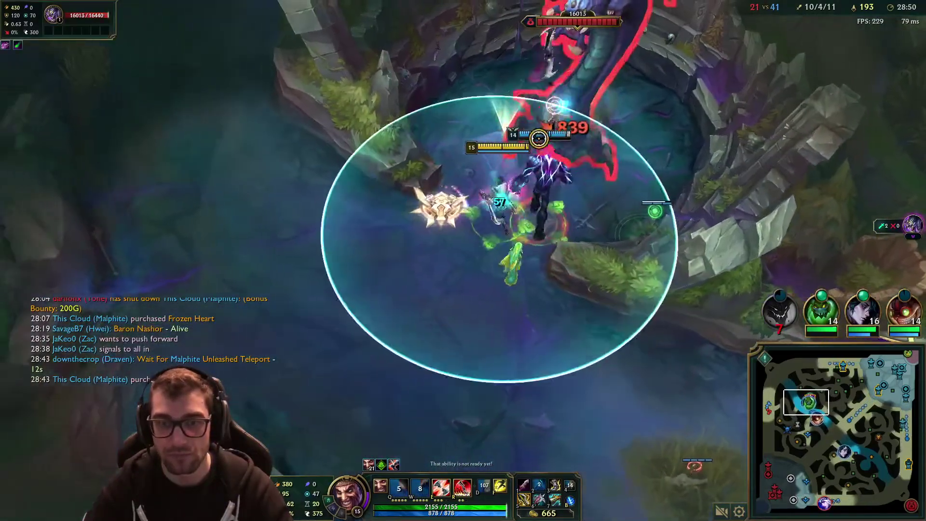
left_click(456, 200)
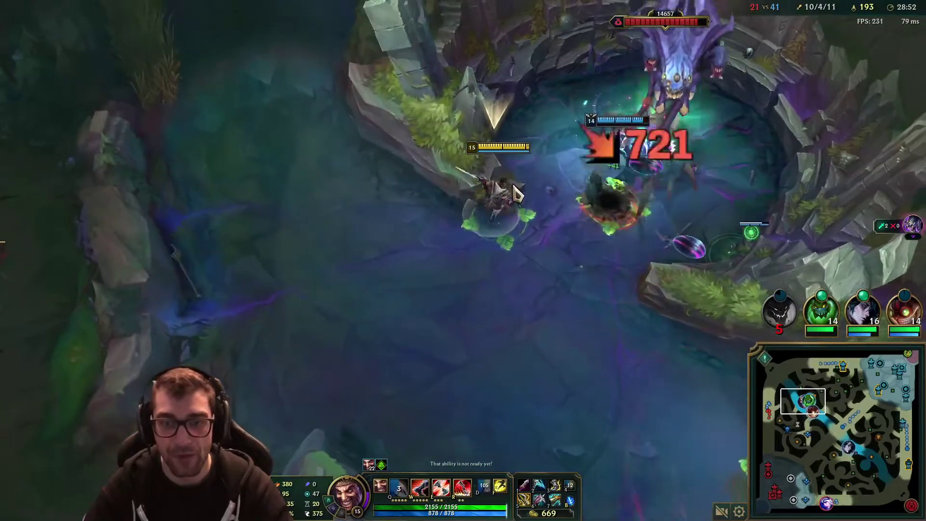
key("w")
right_click(484, 193)
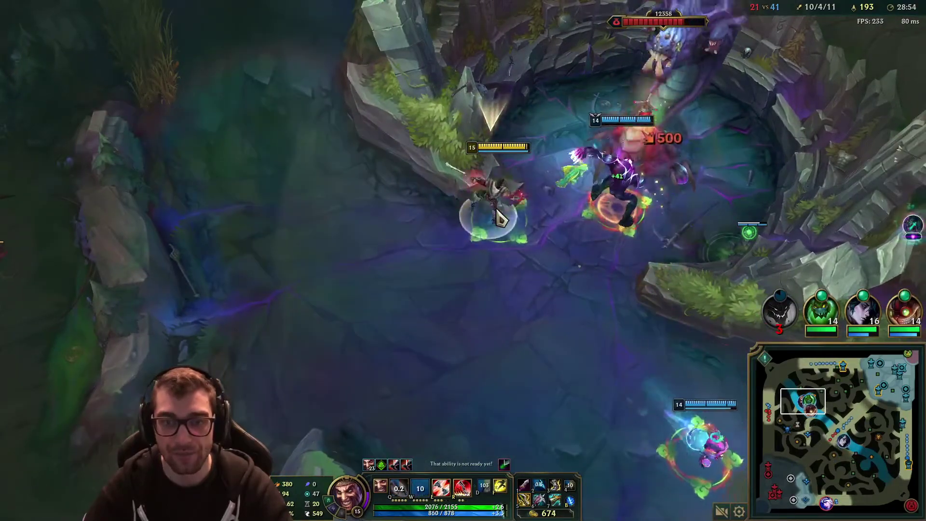
Attack-move onto Baron to bring it to 752 of 16440 health, then switch to Chrome.
key("q")
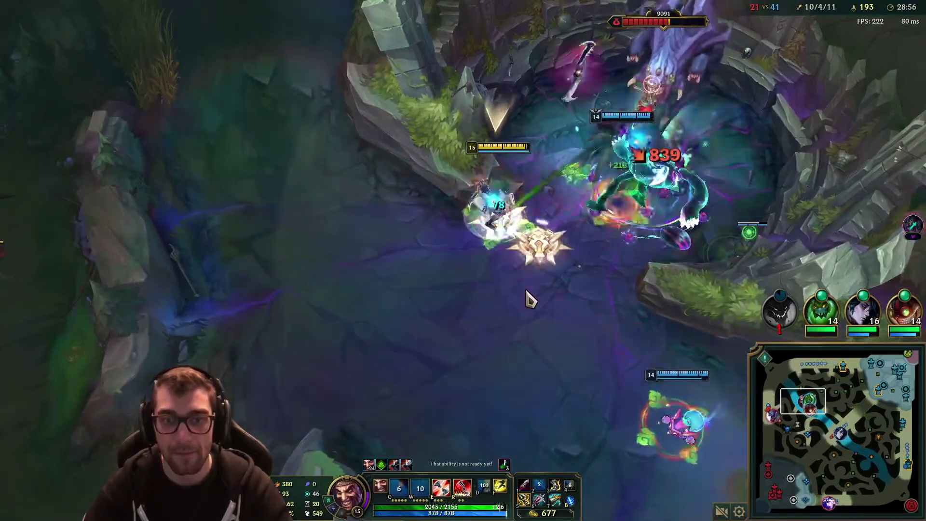
key("a")
left_click(604, 235)
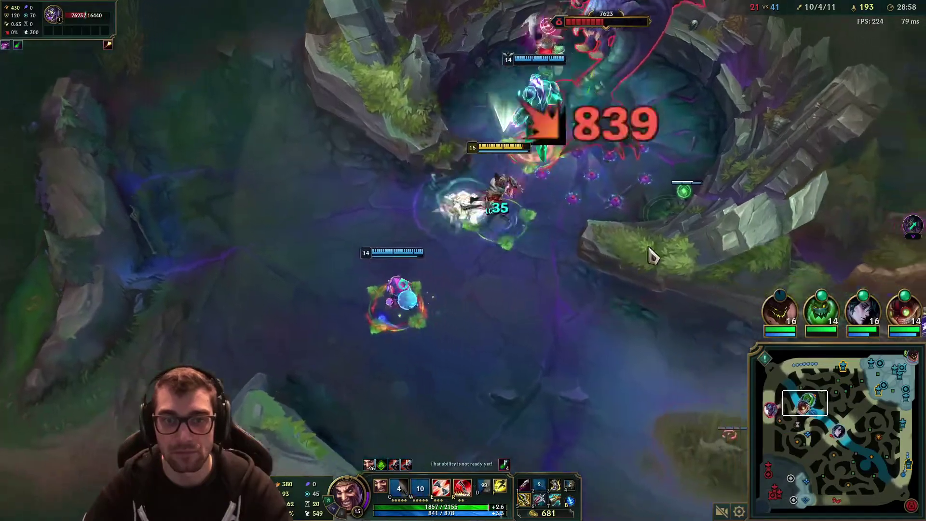
key("a")
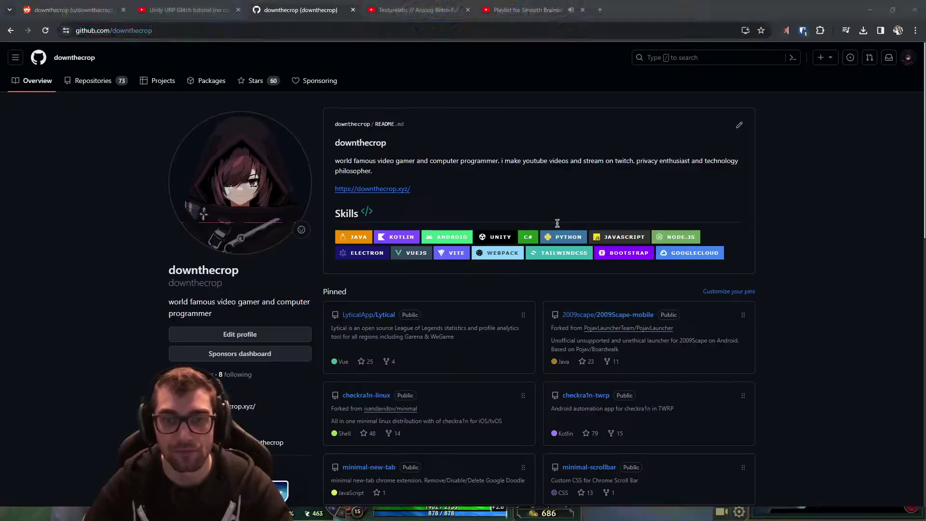
left_click(392, 34)
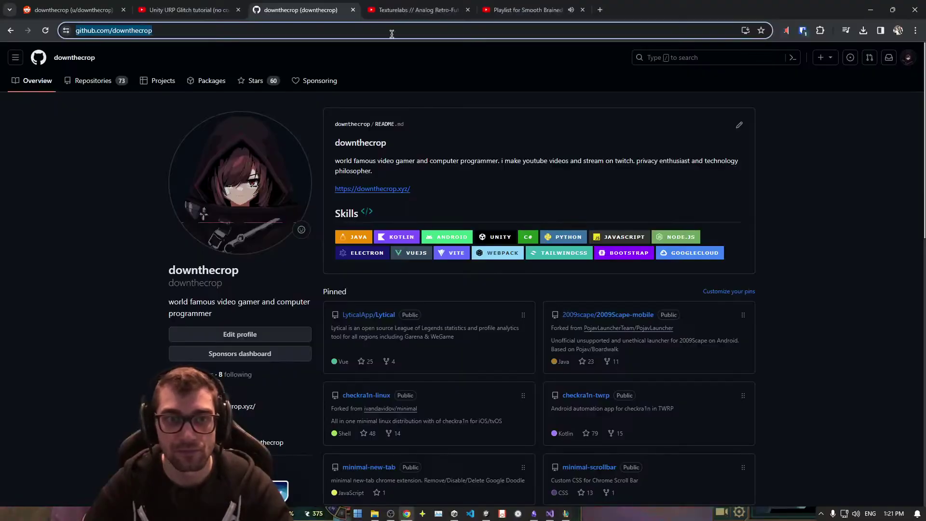
left_click(554, 10)
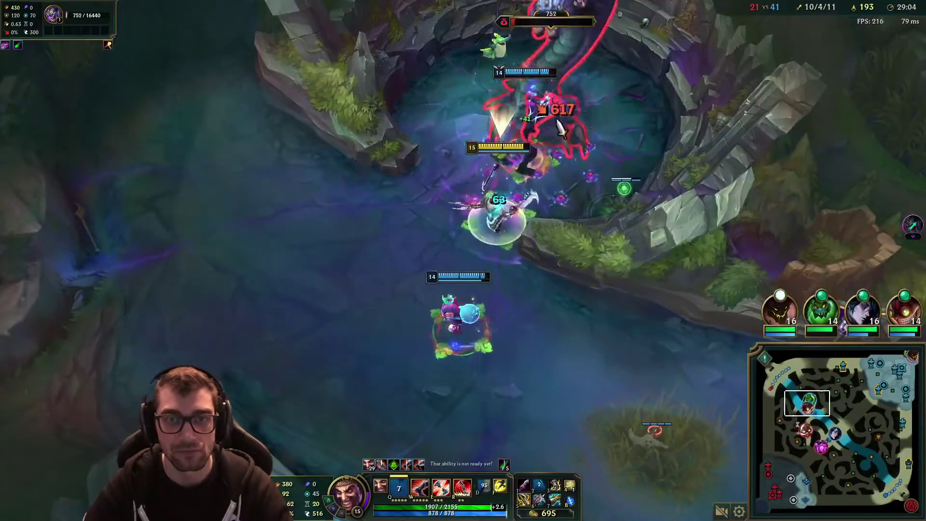
Move Draven down into the river and attack the enemy minions with Q and W.
key("a")
right_click(603, 343)
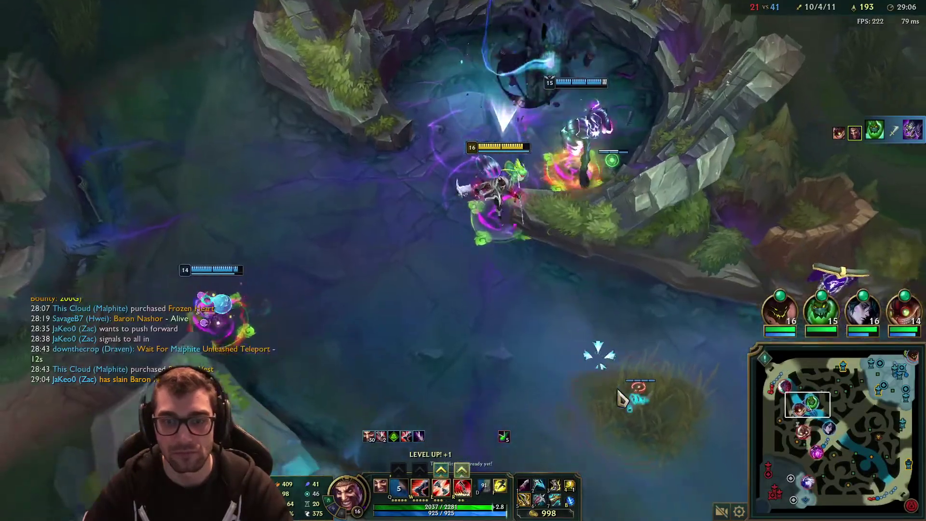
key("a")
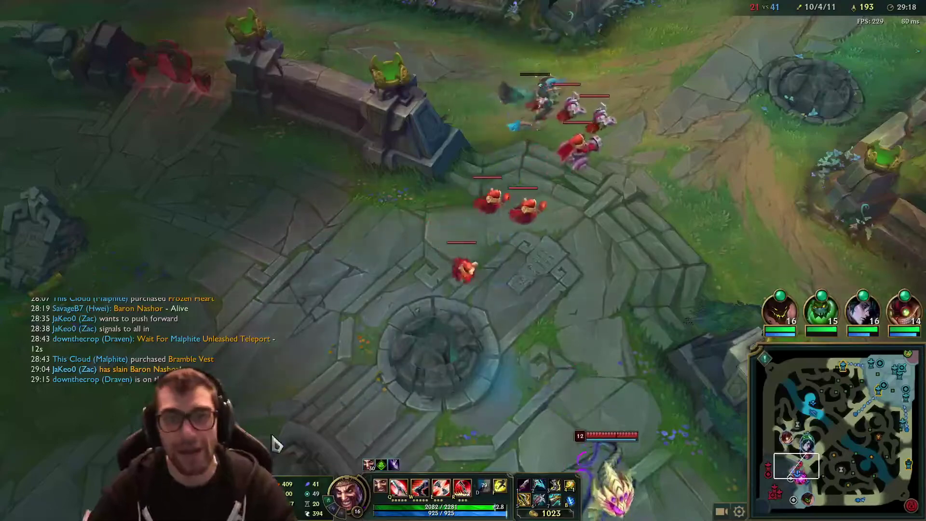
key("q")
key("w")
right_click(388, 168)
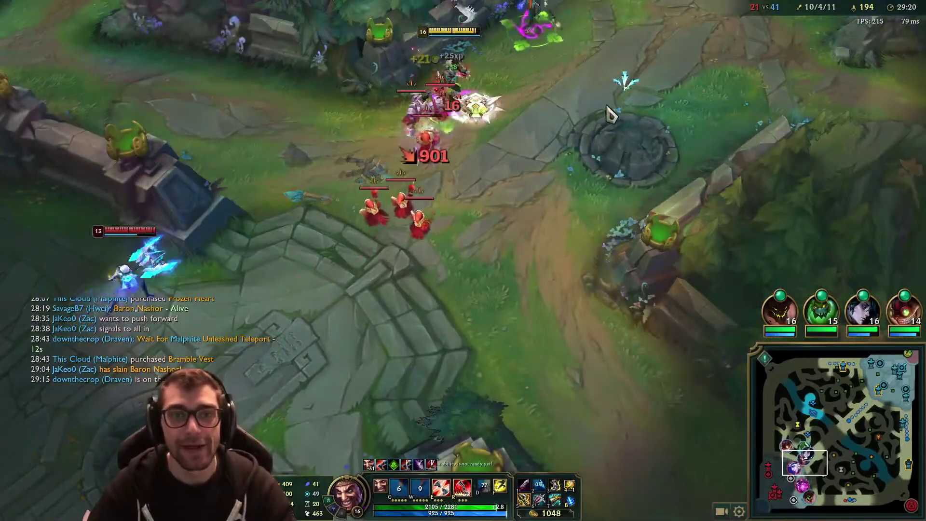
right_click(614, 369)
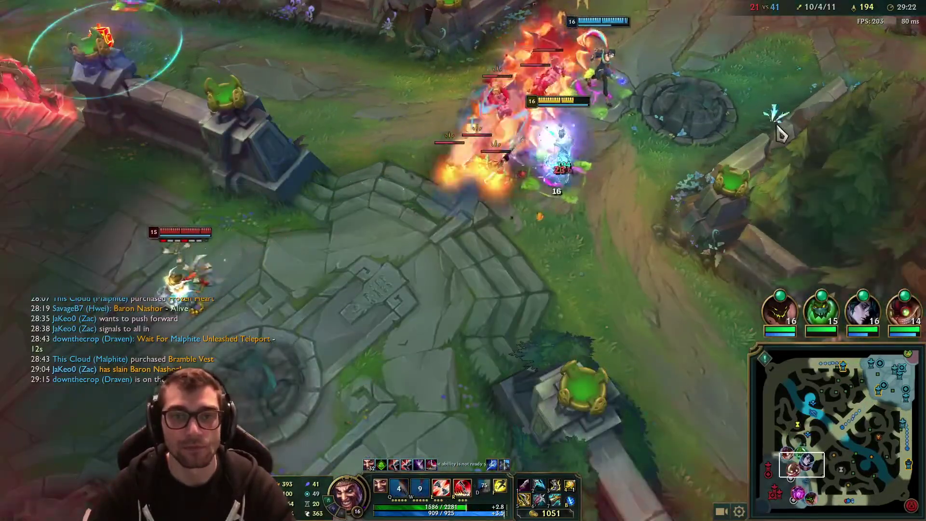
right_click(480, 345)
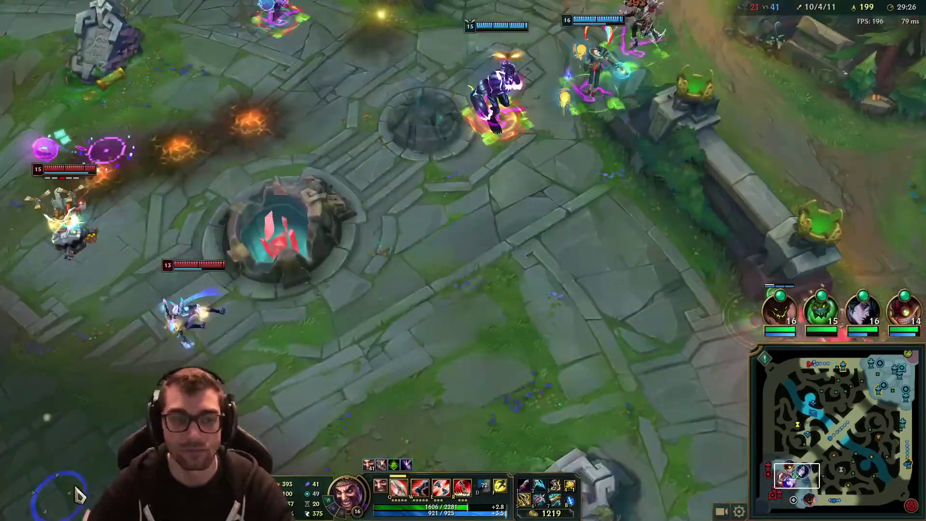
right_click(465, 394)
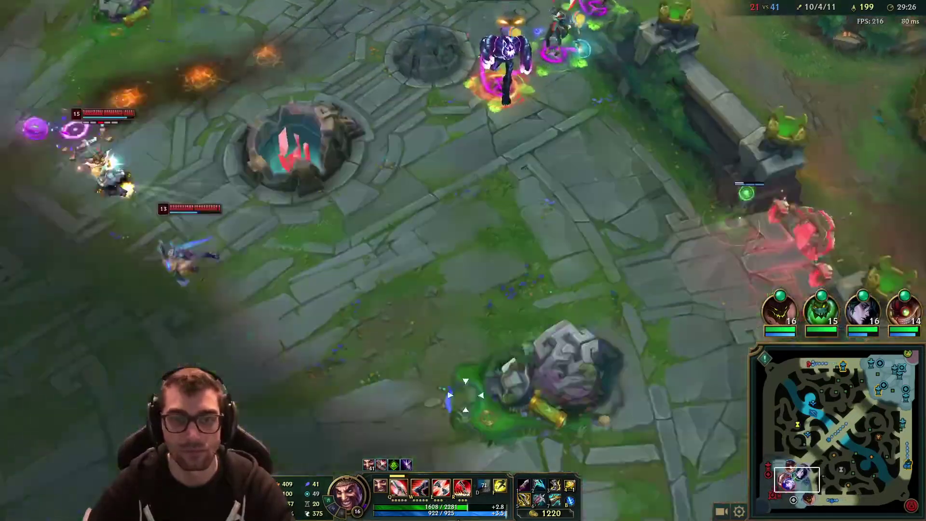
Join the team fight and hit the enemies with Draven's ultimate axe blast.
key("q")
key("w")
right_click(588, 274)
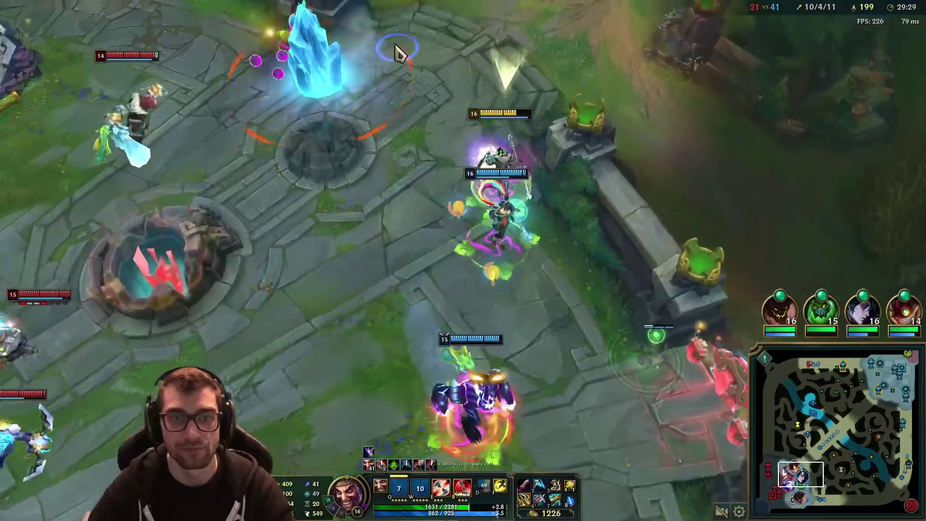
right_click(465, 48)
right_click(618, 157)
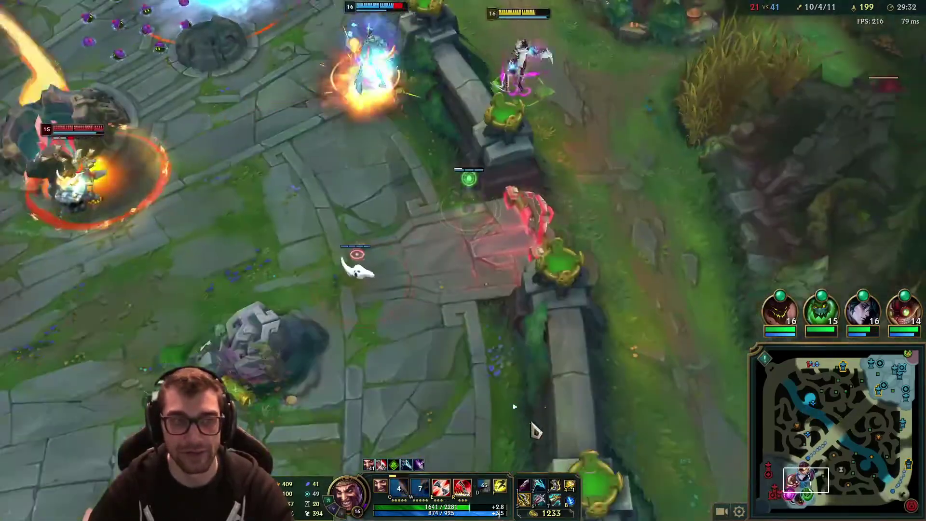
key("r")
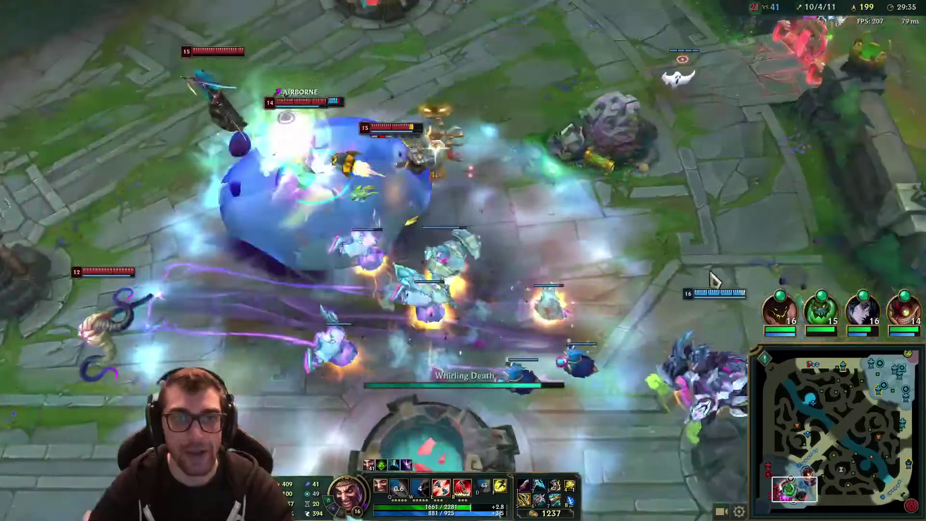
right_click(713, 279)
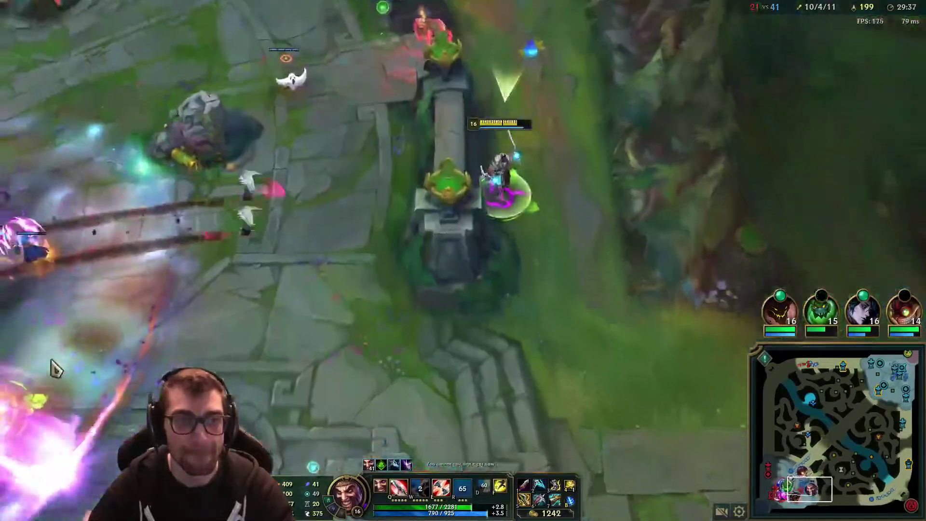
right_click(166, 331)
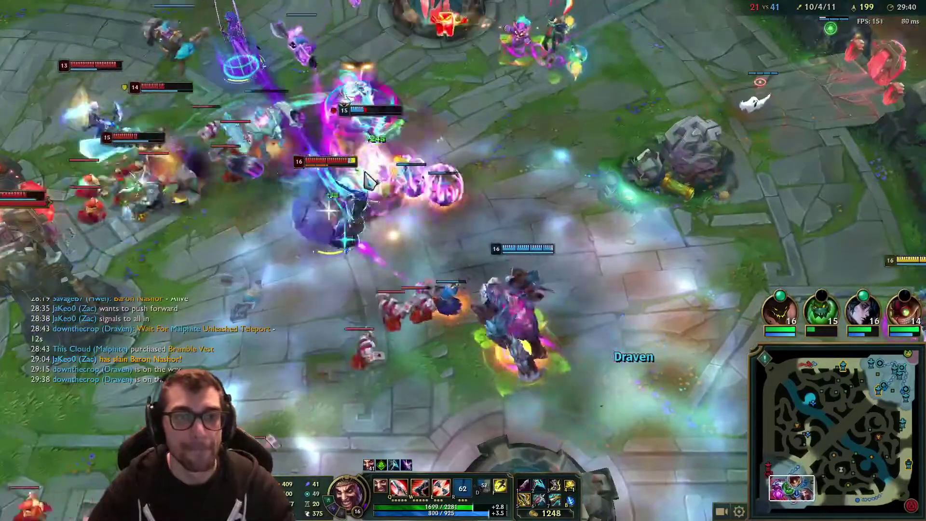
Push into the final fight for the ace and destroy the enemy nexus for Victory.
key("q")
key("w")
right_click(360, 139)
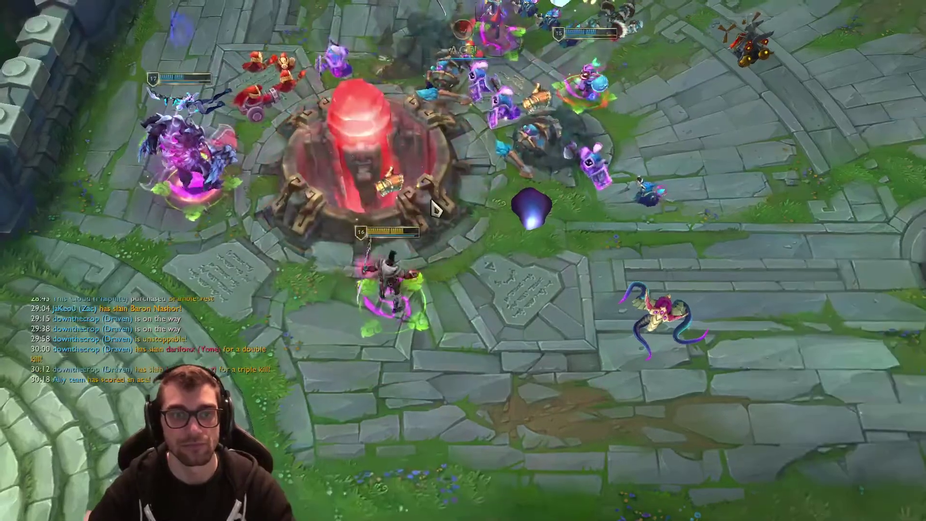
key("Tab")
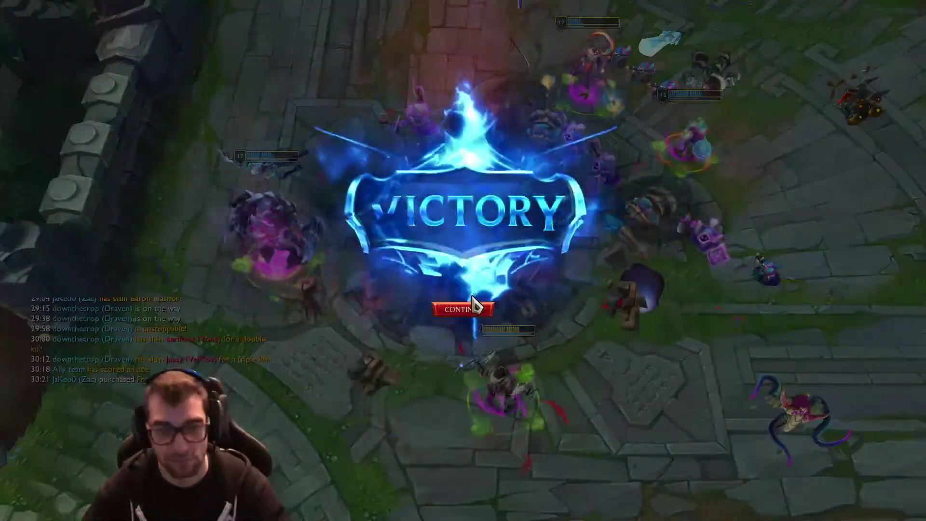
Leave the finished game, honoring the Zac teammate and dismissing the level-up notice.
left_click(476, 312)
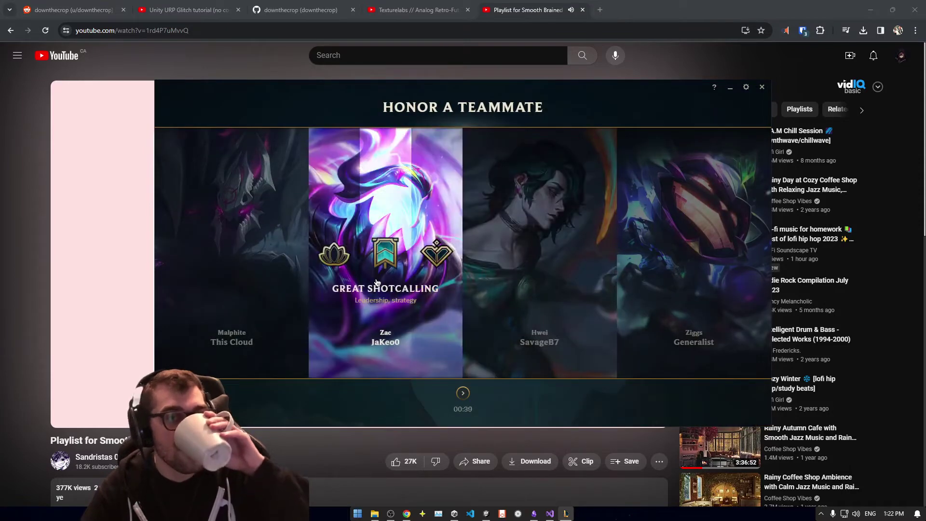
left_click(378, 277)
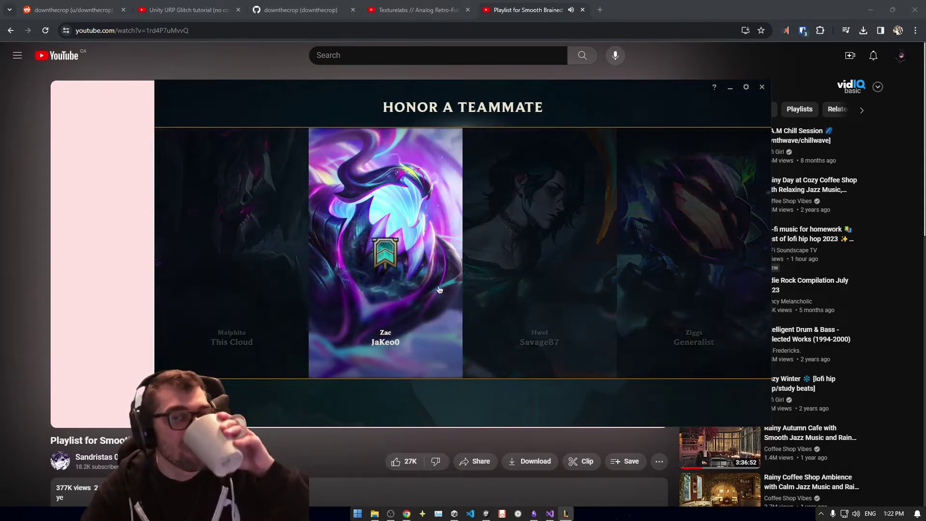
left_click(484, 403)
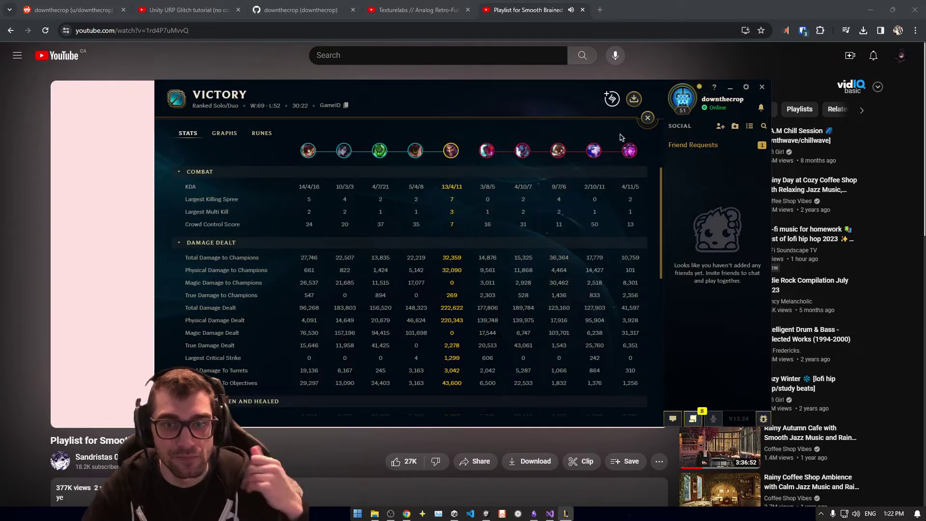
left_click(648, 119)
Review the post-game scoreboard and pending friend requests, then close the scoreboard.
left_click(405, 407)
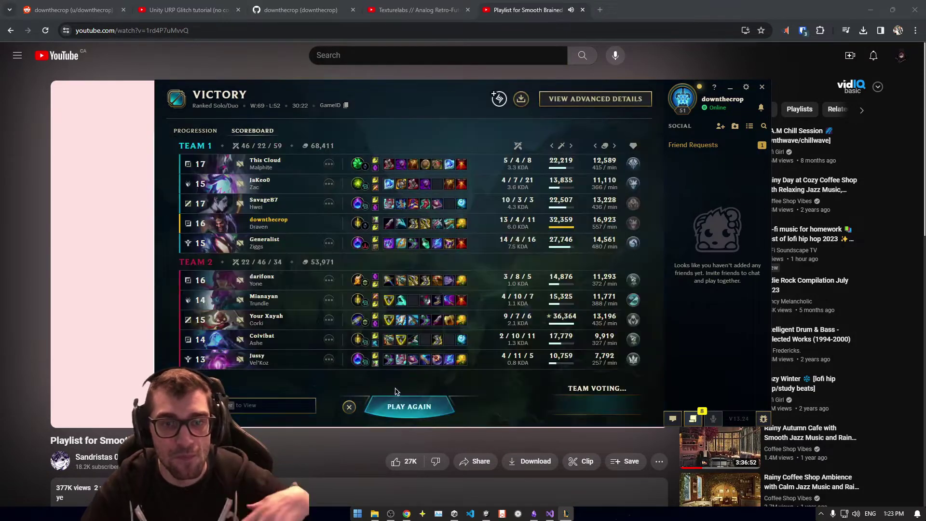
mouse_move(232, 381)
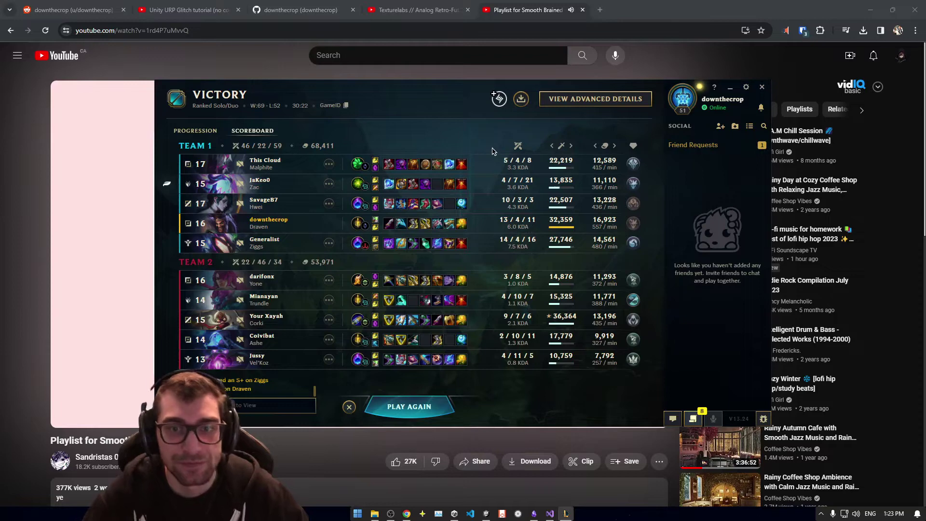
left_click(761, 88)
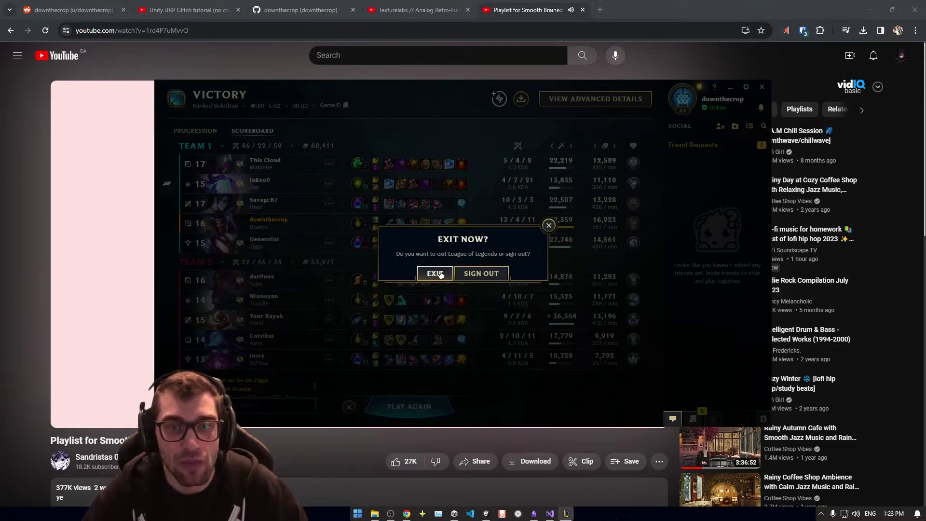
left_click(548, 226)
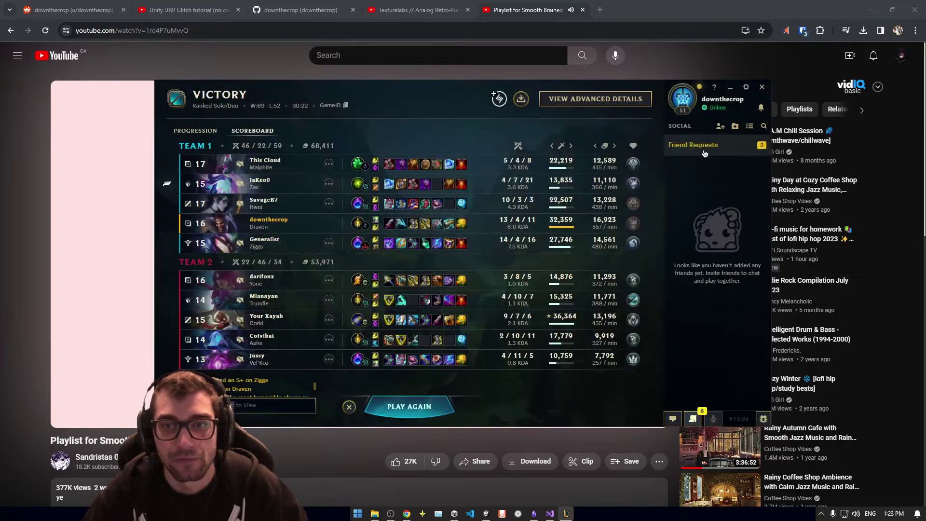
left_click(692, 145)
left_click(561, 139)
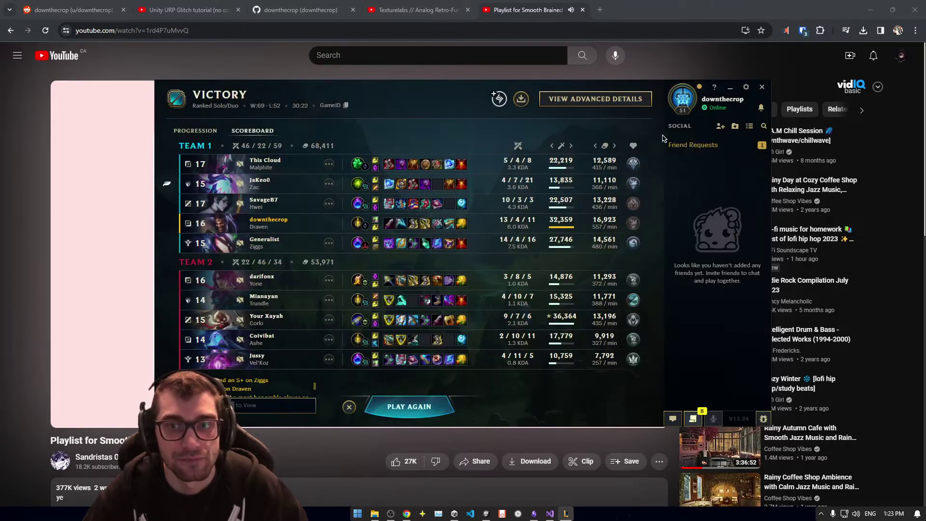
left_click(692, 145)
left_click(560, 138)
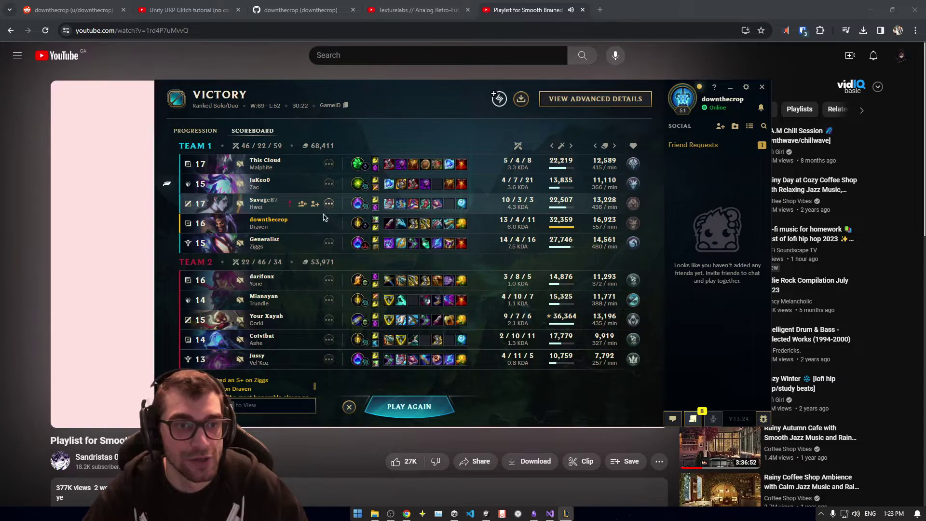
left_click(348, 407)
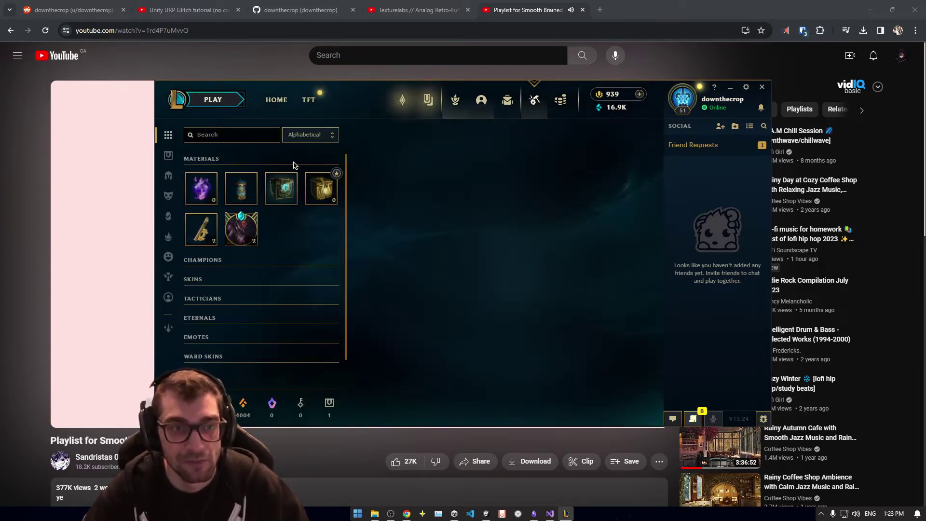
Open the champion capsule and disenchant the Vex and Sion shards into blue essence.
left_click(241, 188)
left_click(505, 403)
left_click(504, 405)
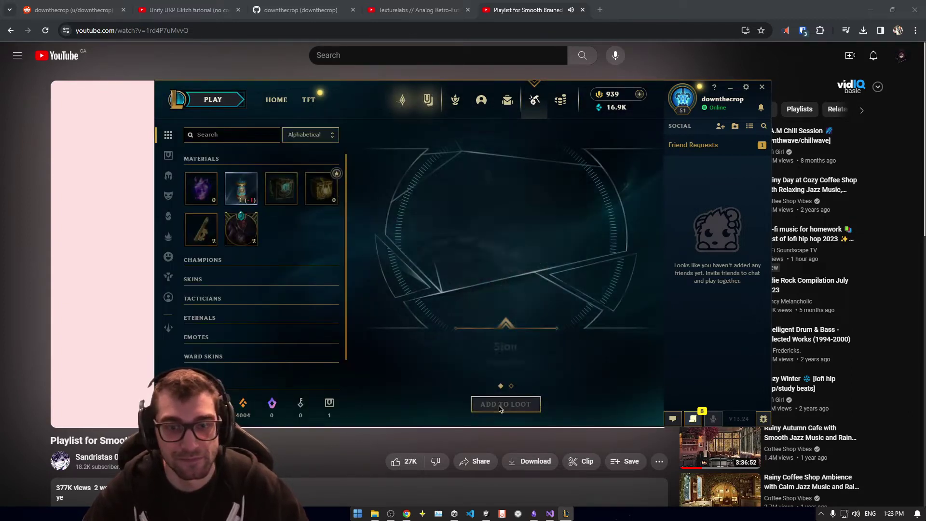
left_click(232, 285)
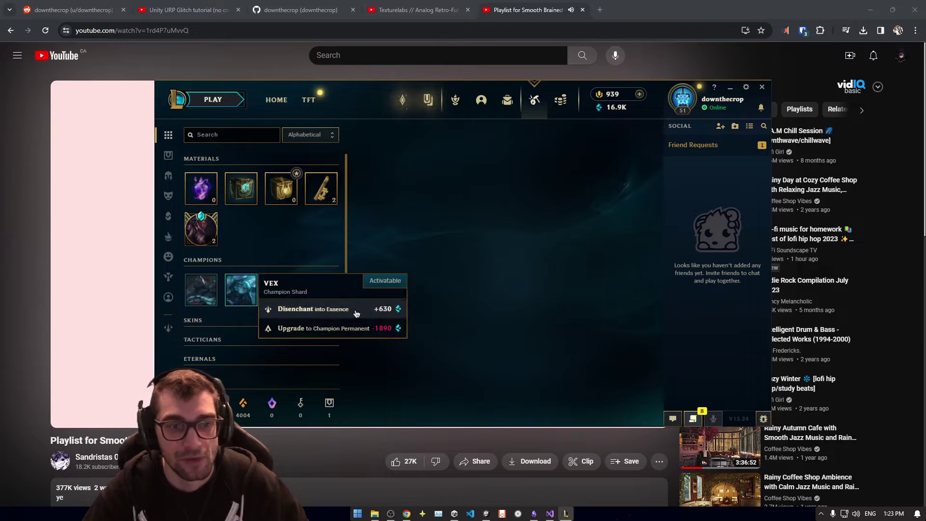
left_click(289, 304)
left_click(403, 335)
left_click(203, 289)
left_click(270, 306)
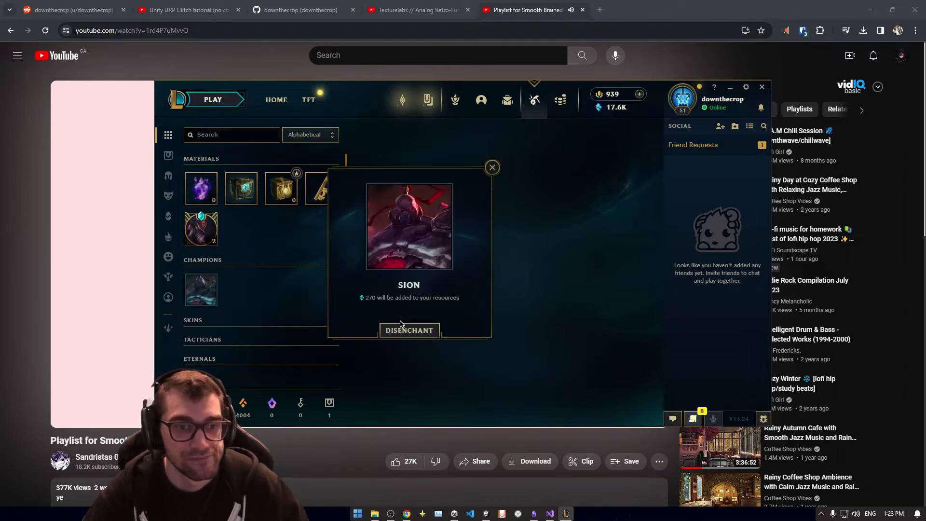
left_click(407, 334)
Look over the recent match history on the profile, then exit the League client.
left_click(481, 107)
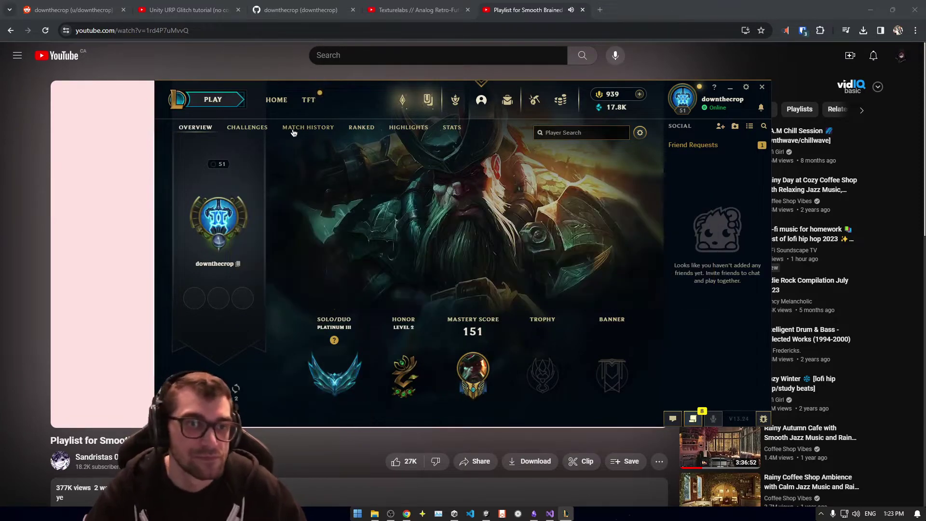
left_click(299, 127)
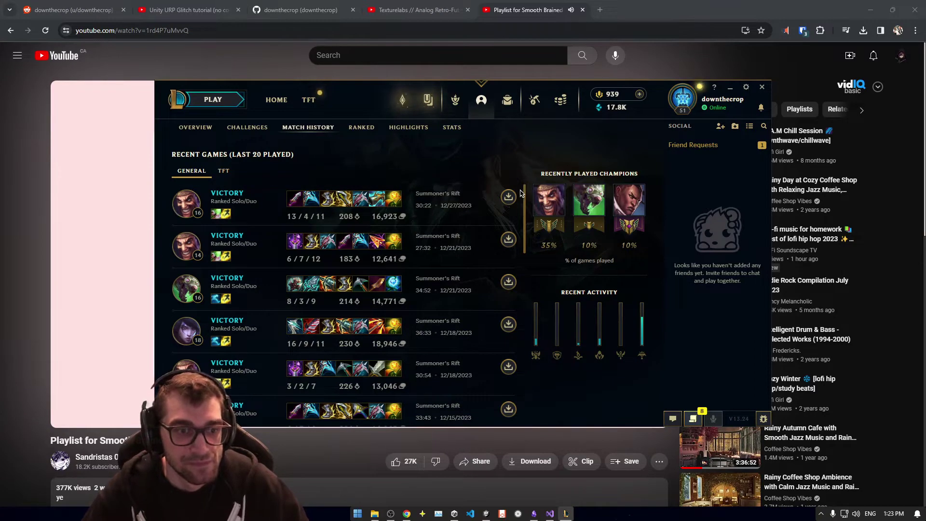
scroll(458, 258, "down", 3)
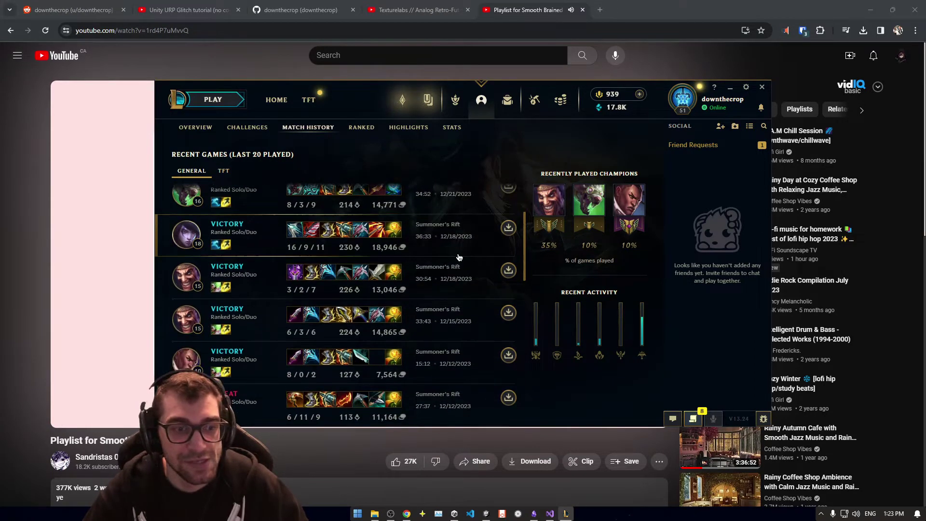
scroll(458, 258, "up", 2)
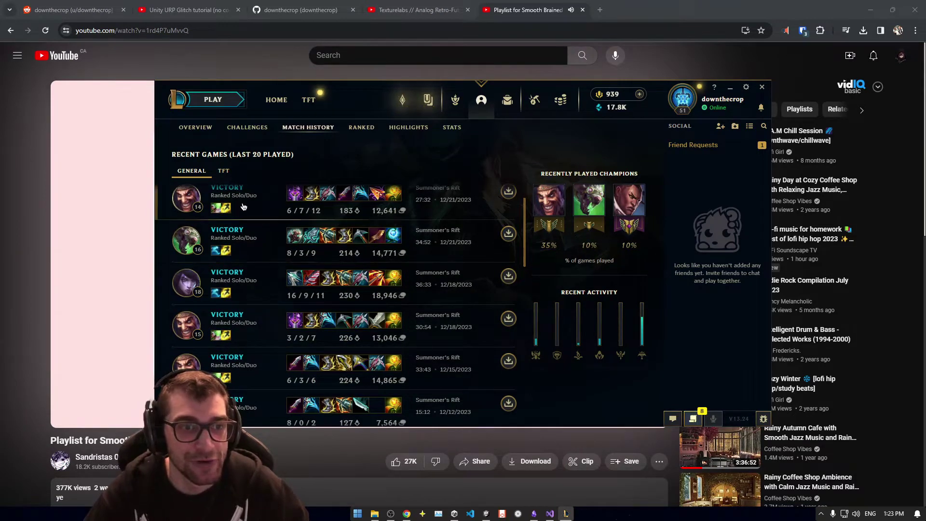
scroll(245, 204, "up", 2)
left_click(762, 87)
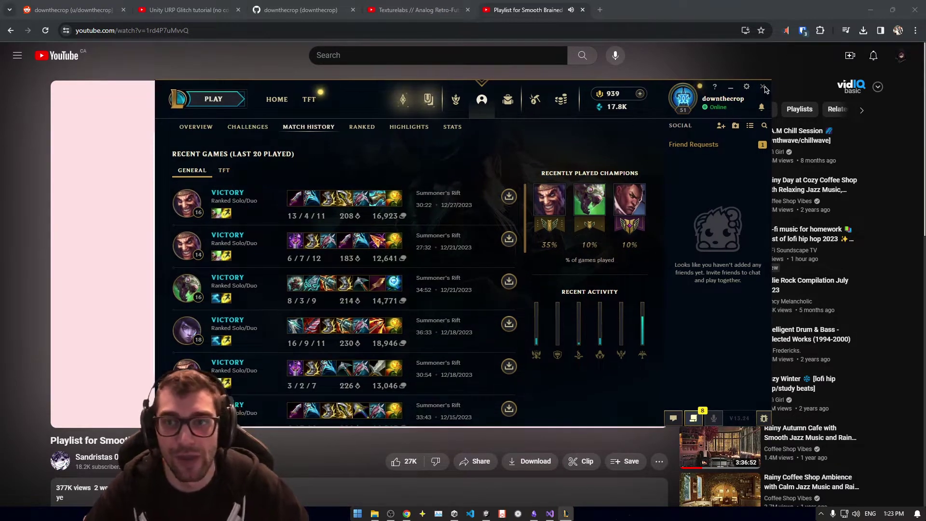
left_click(435, 273)
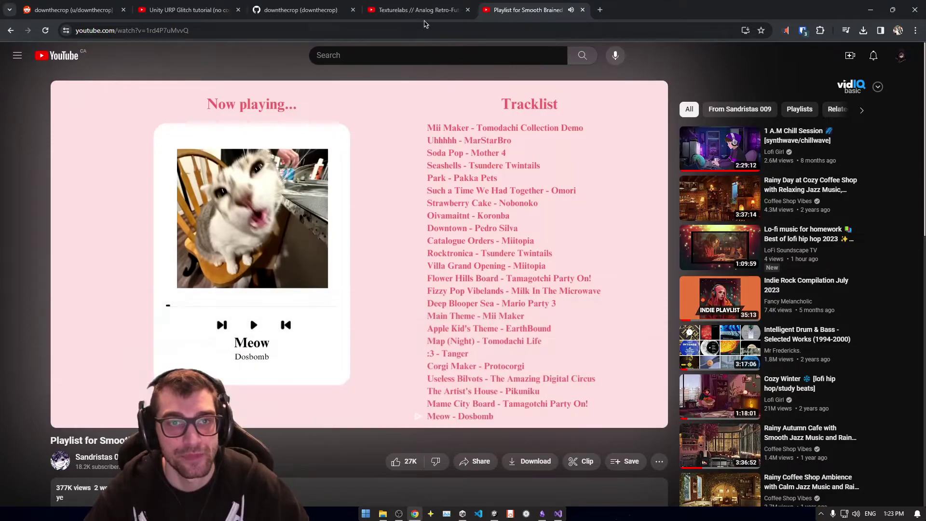
Reorder the browser tabs and glance at the GitHub and reddit profile tabs.
left_click_drag(427, 10, 531, 10)
left_click(308, 6)
left_click(257, 29)
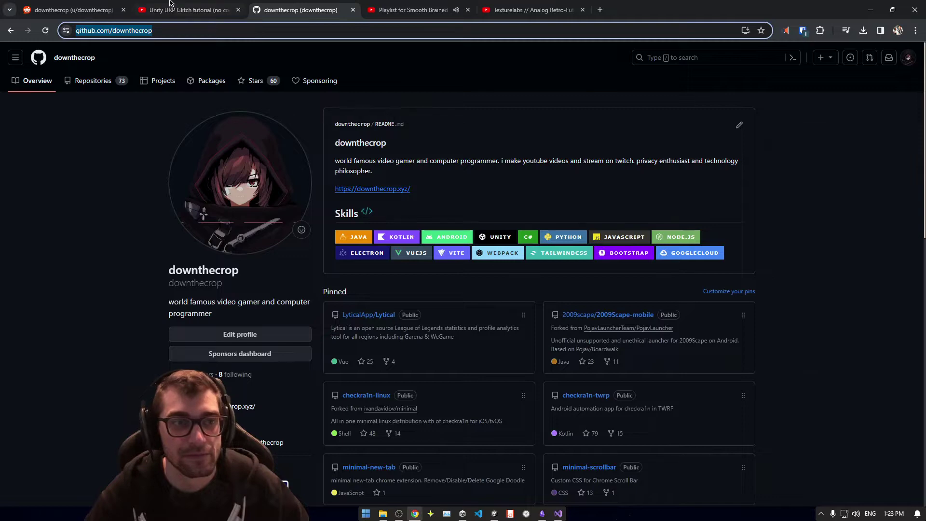
left_click(72, 9)
Bring Visual Studio forward and select the mistyped GetCamn call in StageTrigger.cs.
left_click(542, 513)
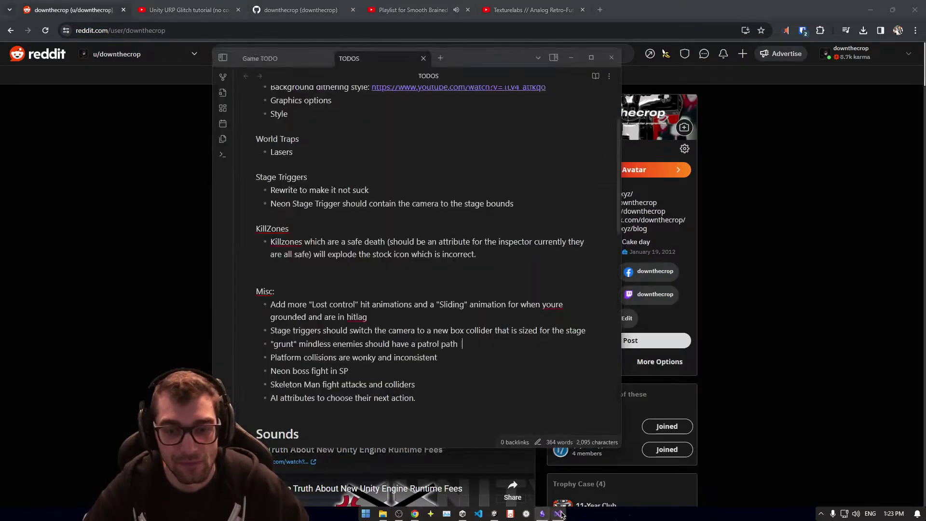
left_click(560, 514)
double_click(229, 209)
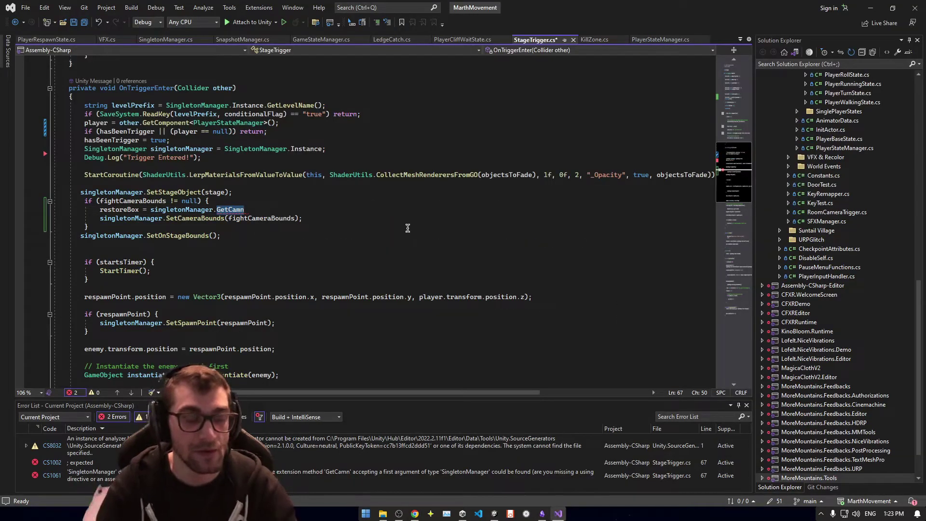
Replace GetCamn with GetVirtualCamera().GetCinemachineComponent, trying and then removing a Bounds type argument.
key("BackSpace")
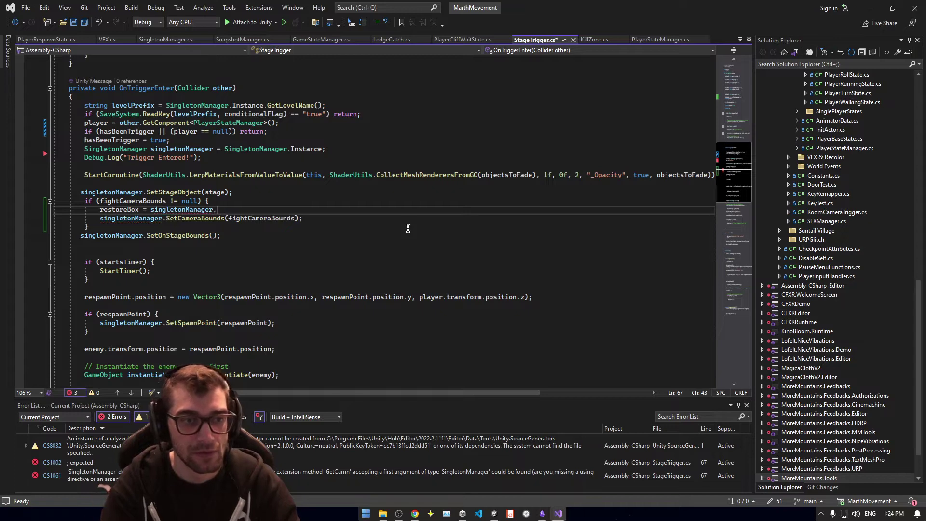
type("GetV")
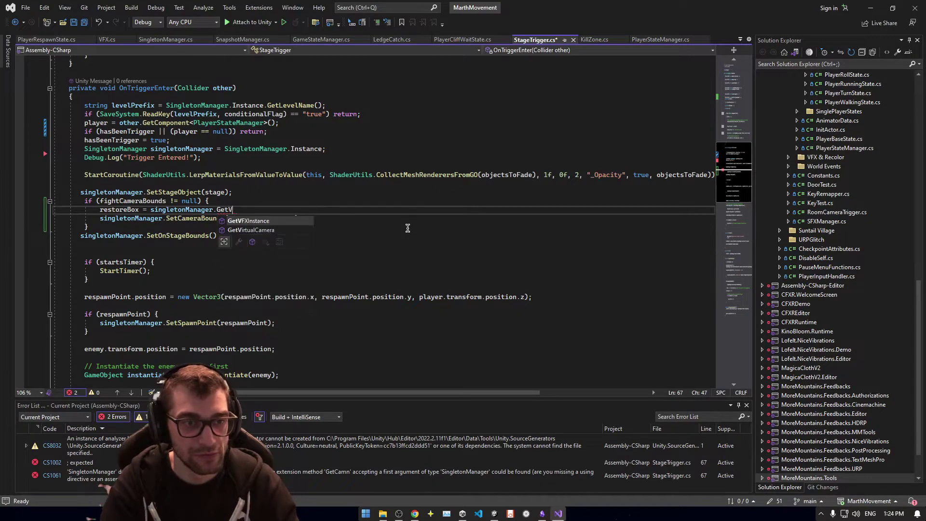
type("irtualCamera")
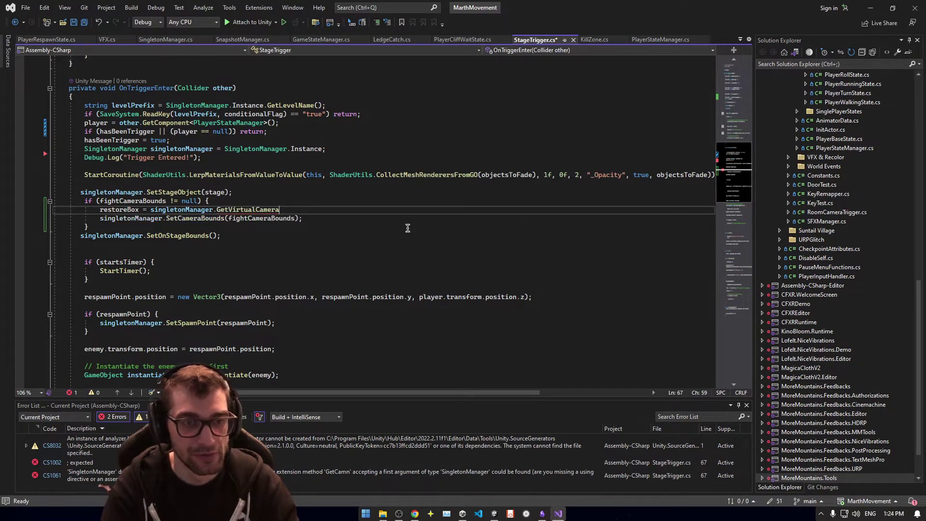
type("().")
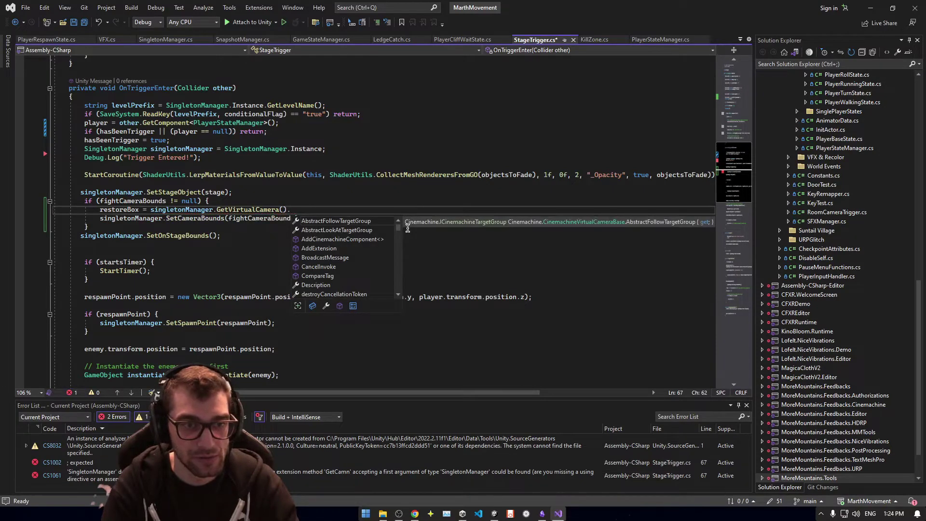
type("().Get")
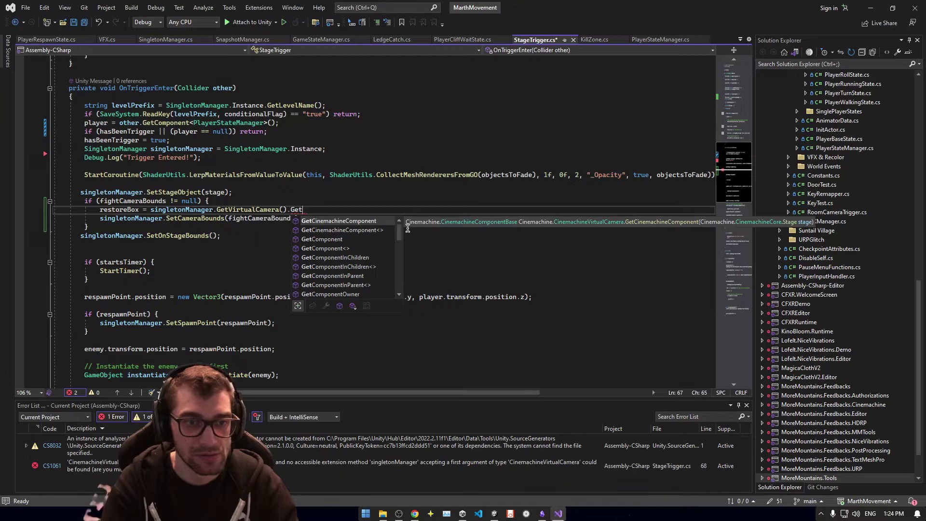
key("Tab")
type("<")
type("Bound>")
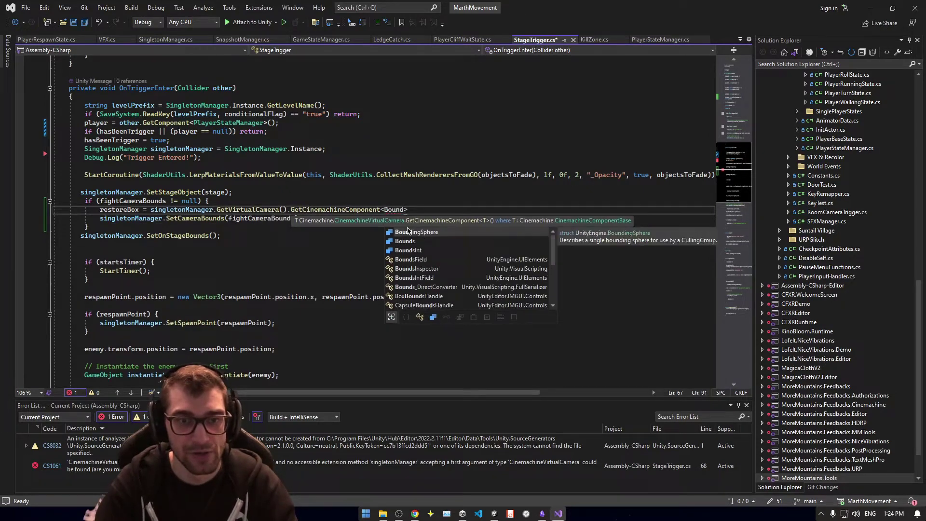
key("Down")
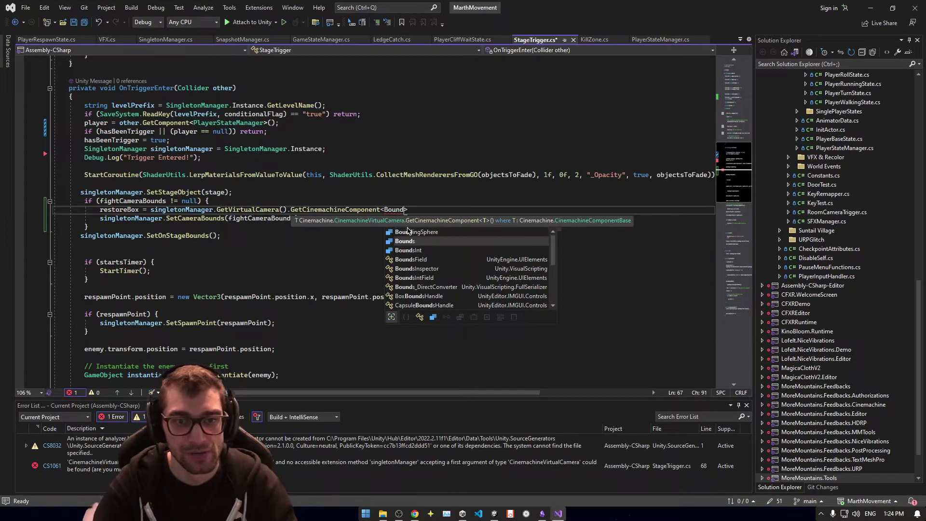
key("Tab")
type(">")
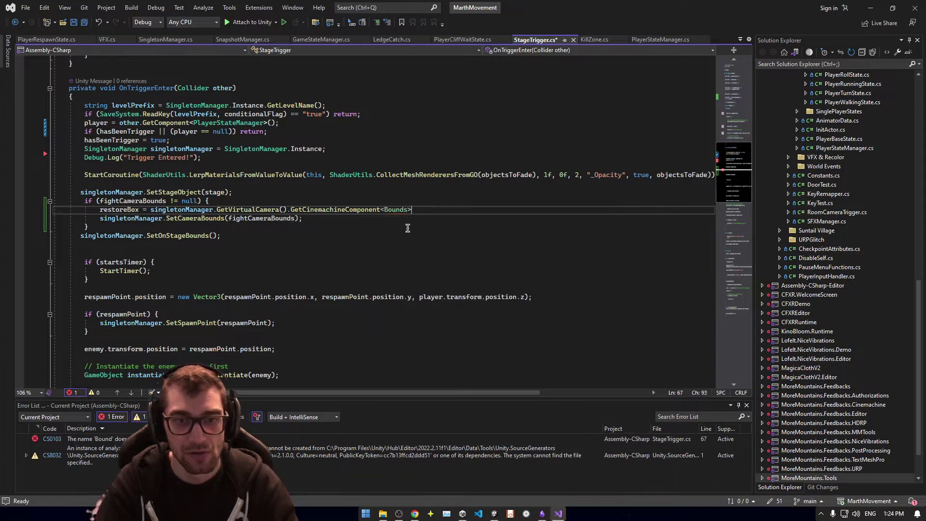
type("().")
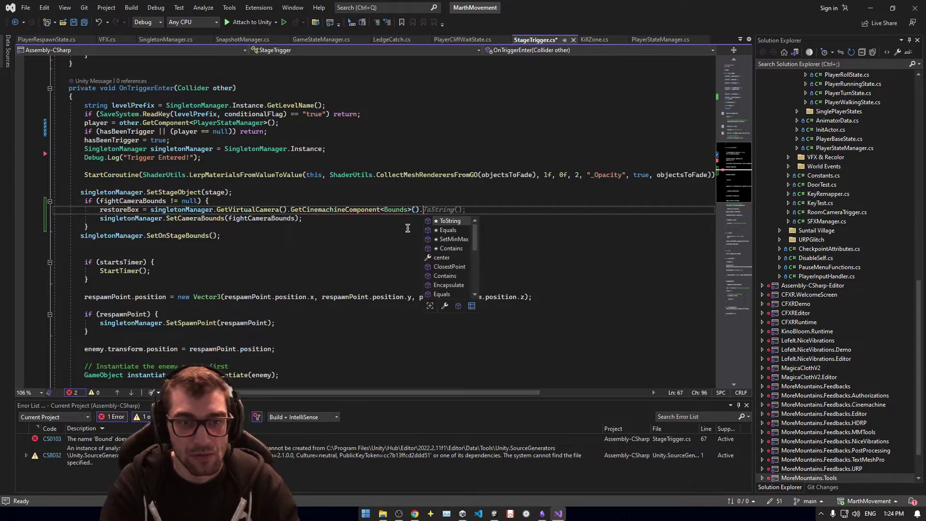
key("Escape")
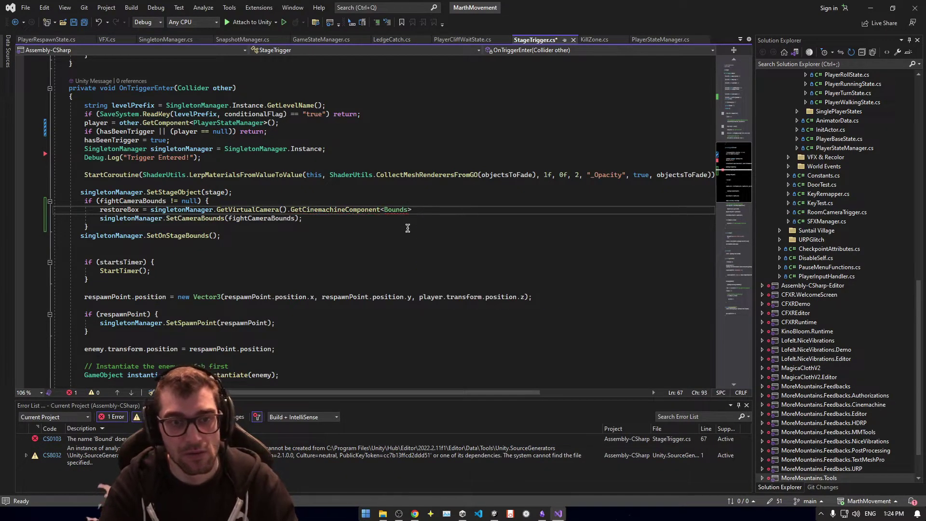
key("BackSpace")
type(".")
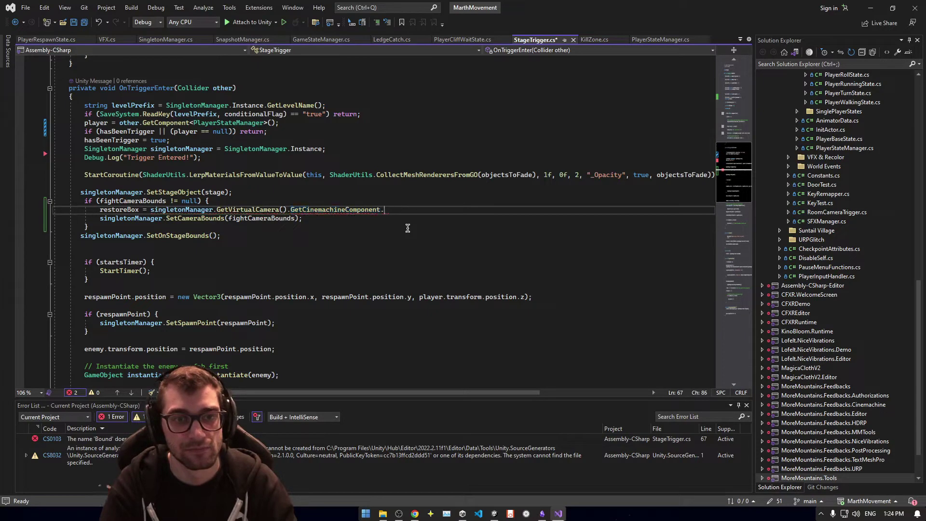
type(">")
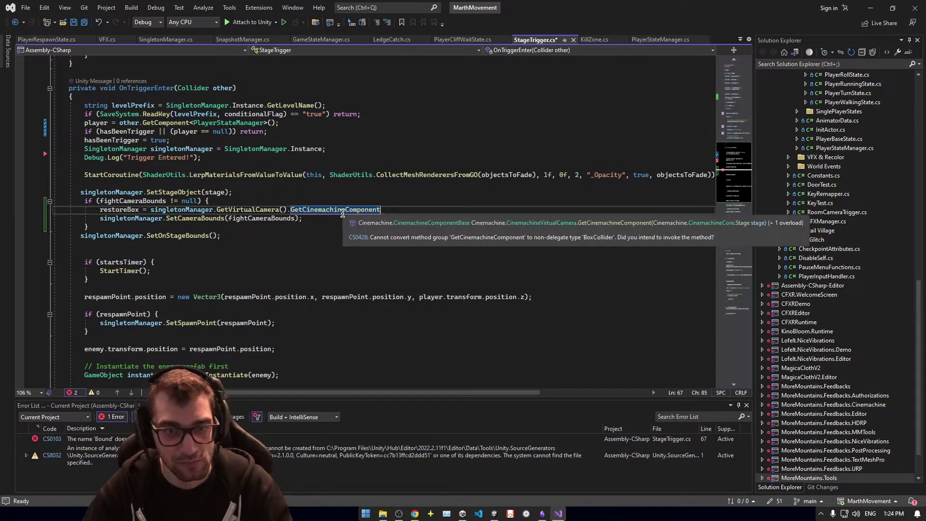
Clear the partial call name to browse the virtual camera's available members.
double_click(383, 210)
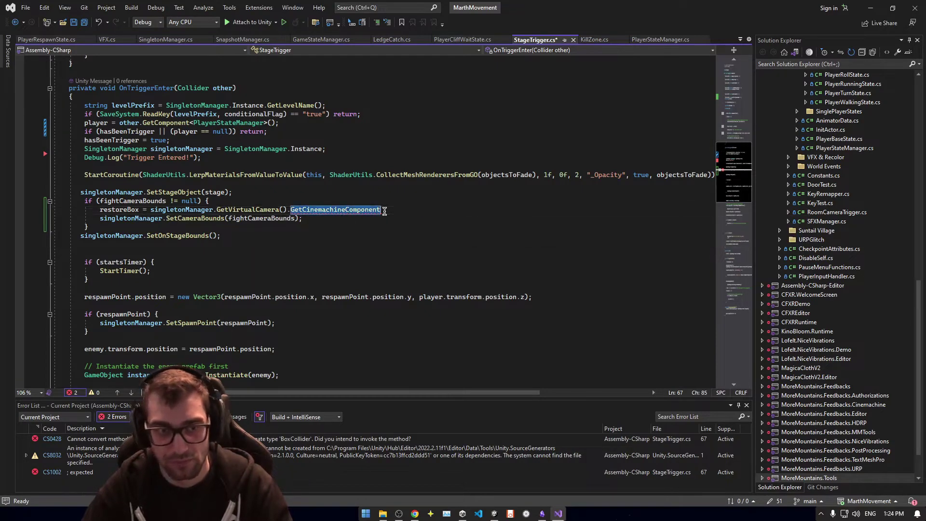
type("Get")
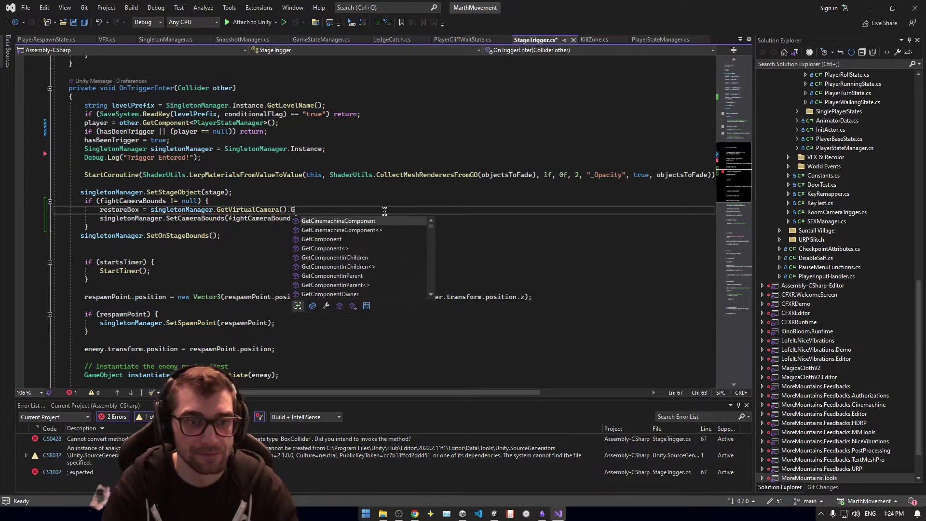
key("BackSpace")
key("BackSpace")
key("BackSpace")
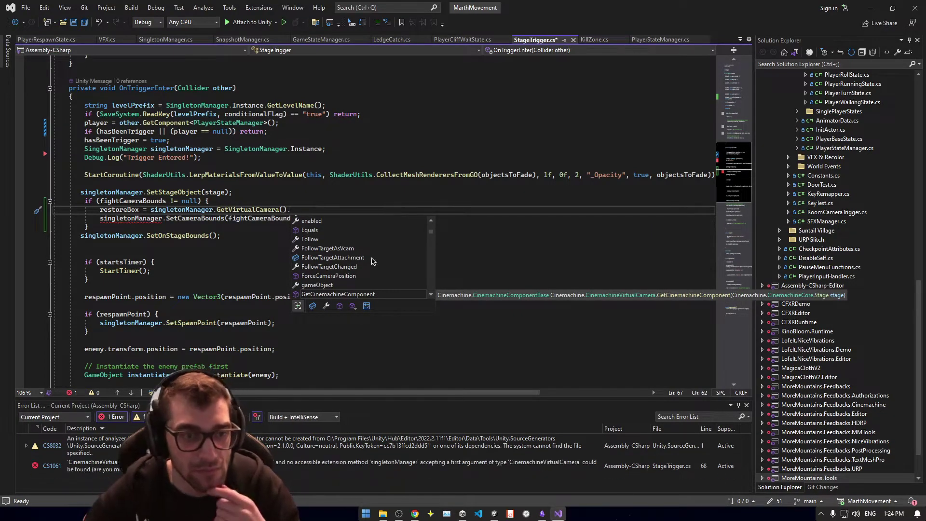
scroll(371, 260, "down", 6)
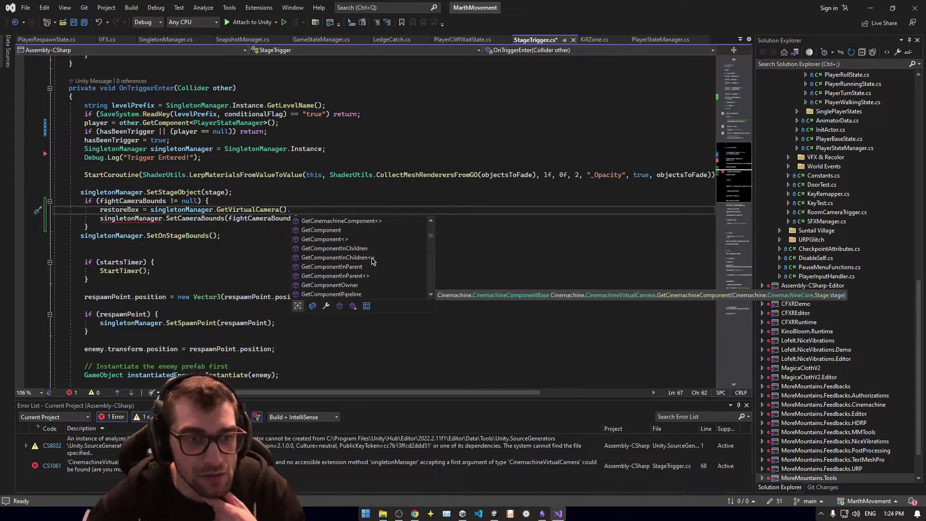
scroll(372, 261, "down", 3)
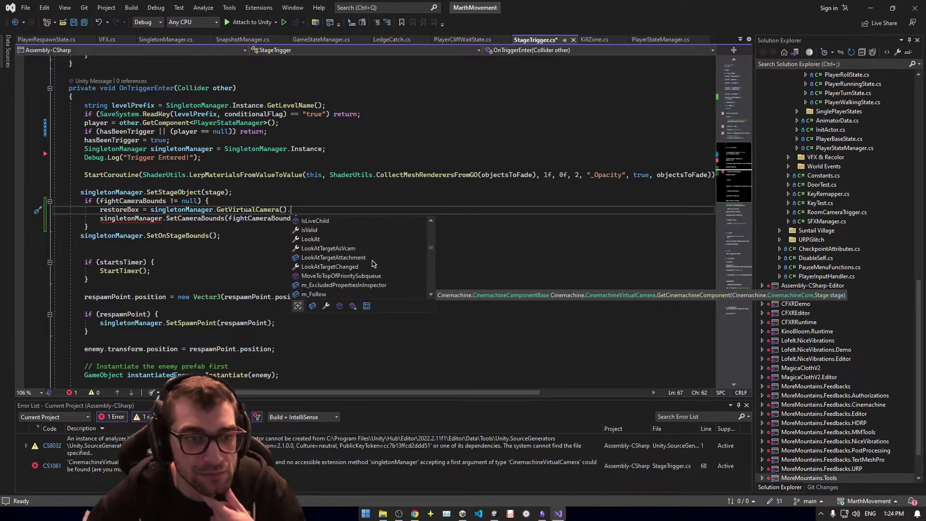
scroll(373, 264, "down", 4)
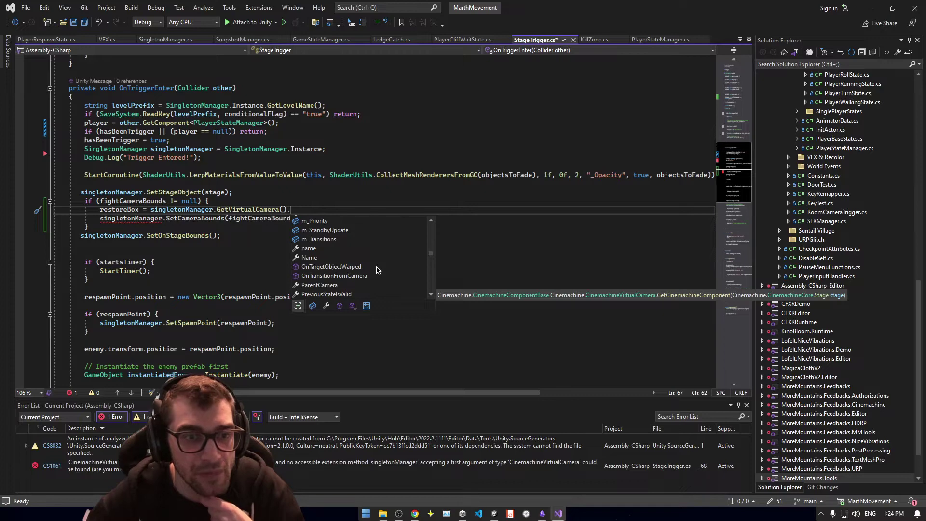
scroll(377, 270, "down", 8)
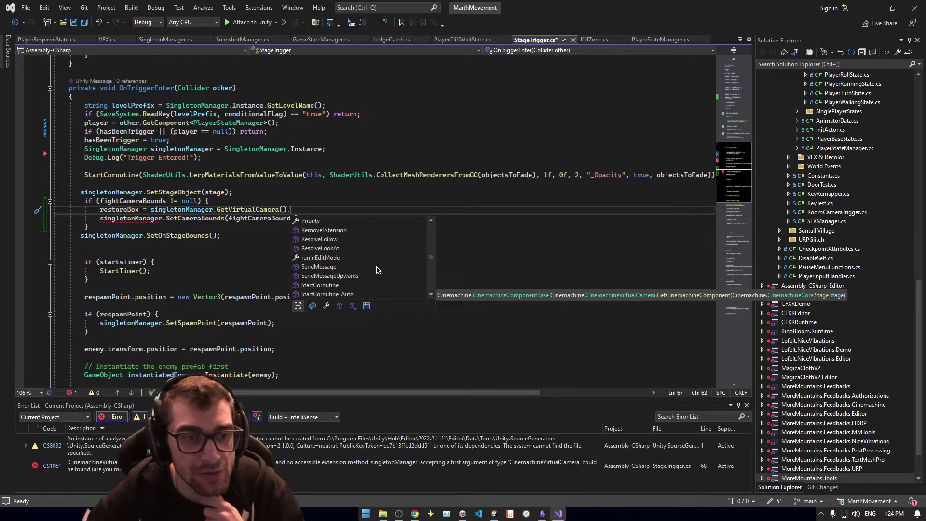
scroll(378, 261, "up", 10)
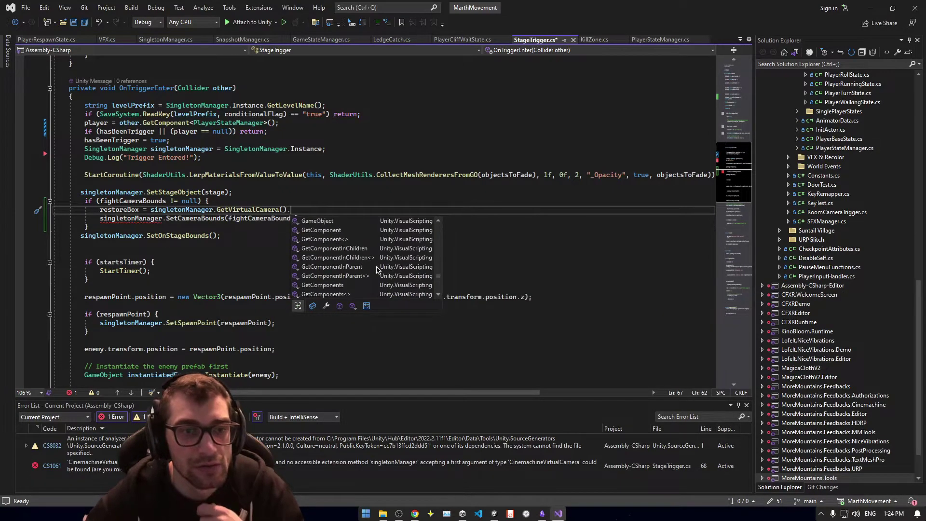
Check the music playlist page in the browser, then return to the code editor.
key("alt+Tab")
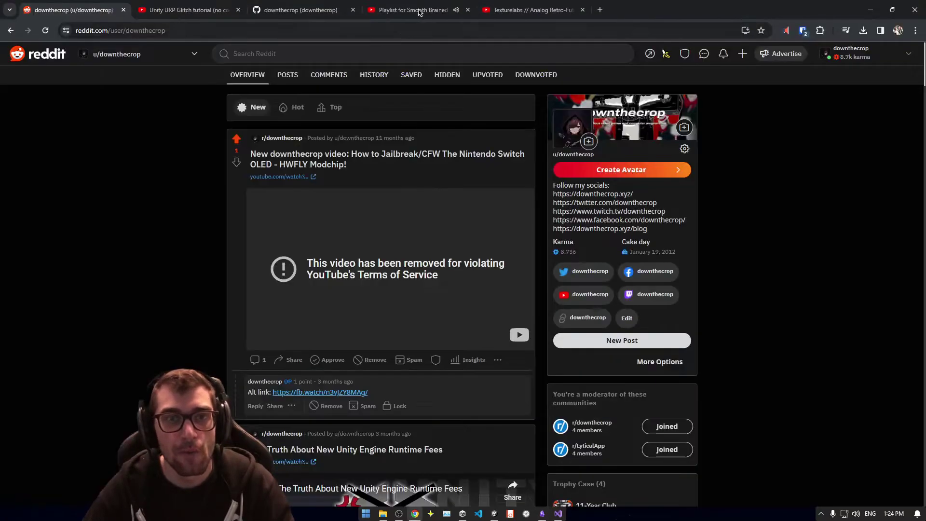
left_click(419, 12)
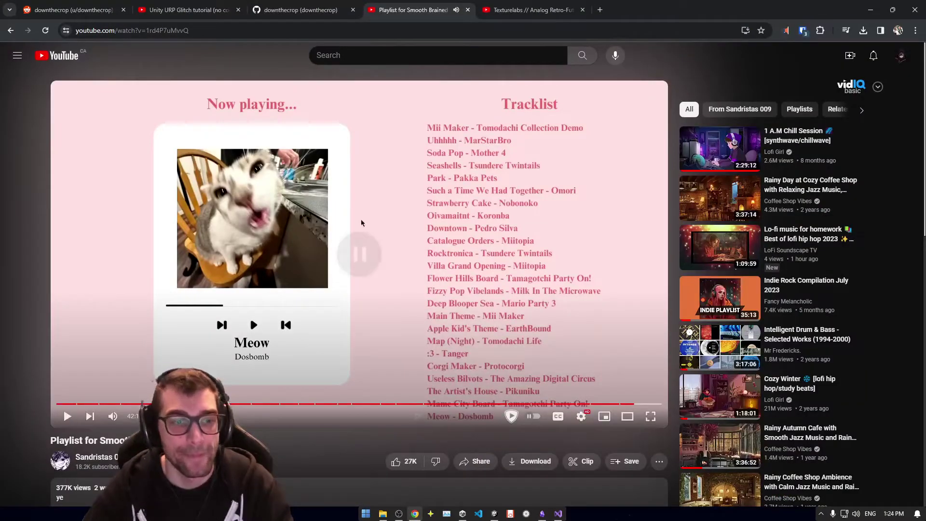
key("alt+Tab")
key("Tab")
key("alt+Tab")
key("Tab")
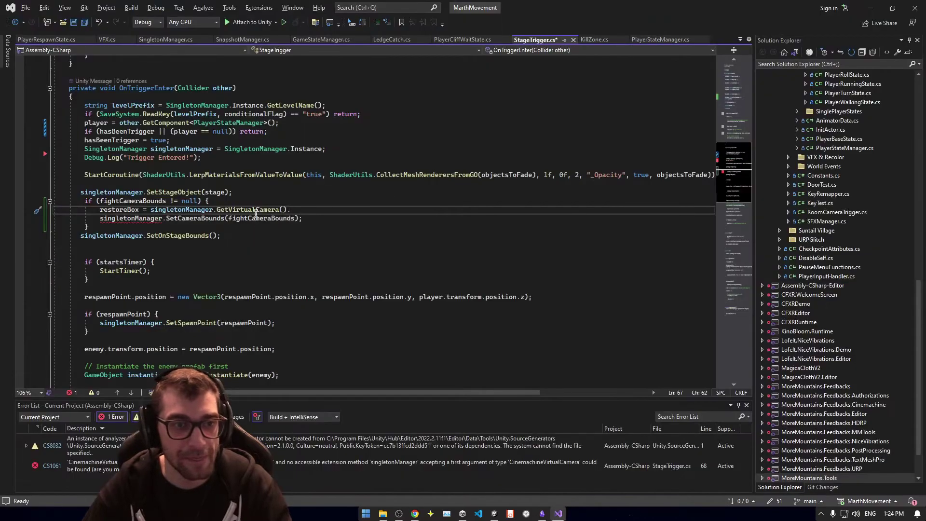
Append GetCinemachineComponent< to the restoreBox line and let Unity recompile the scripts.
double_click(217, 210)
key("End")
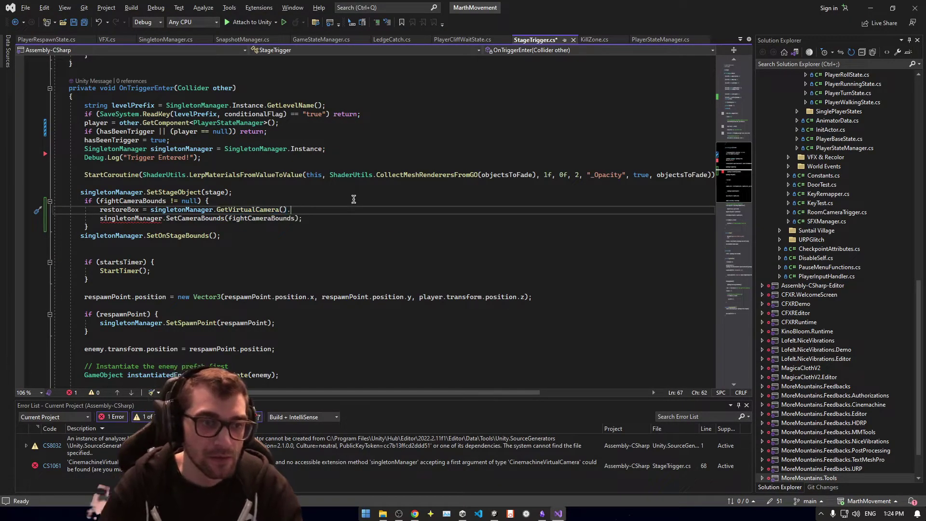
type("Get")
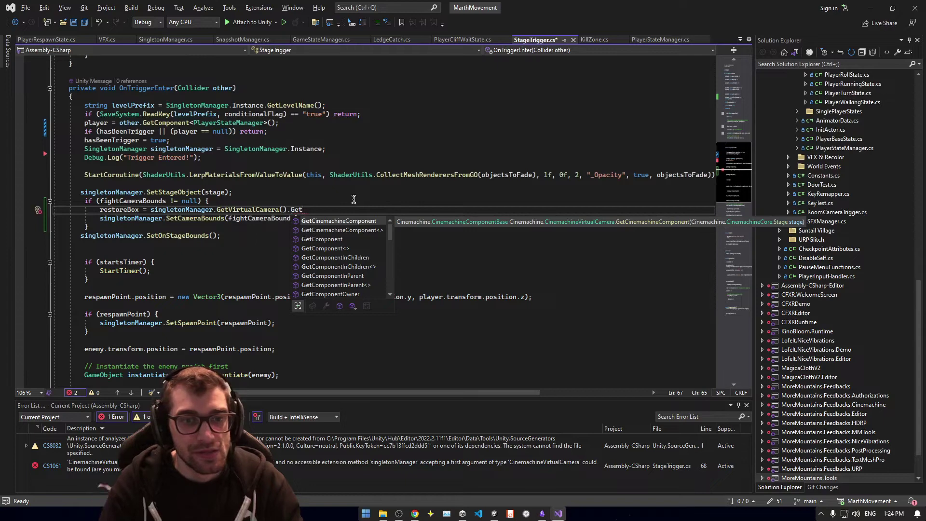
key("Tab")
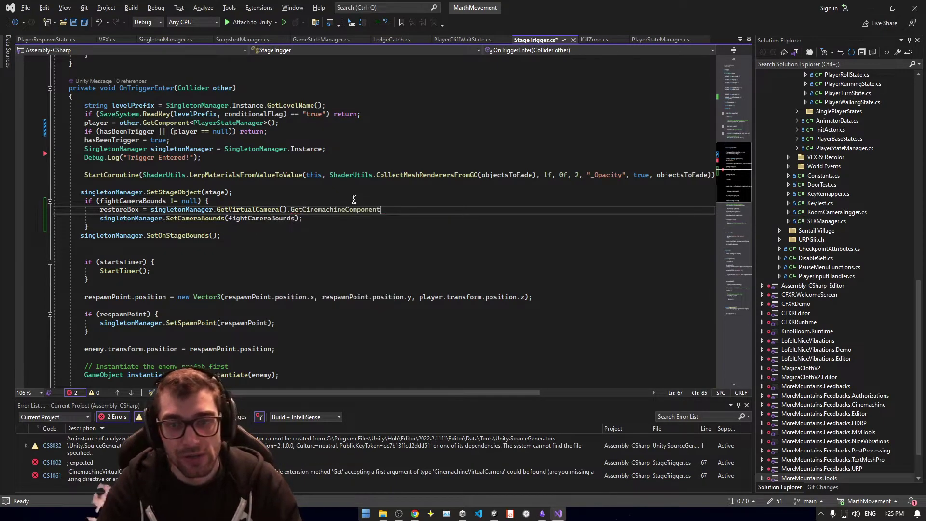
type("<>")
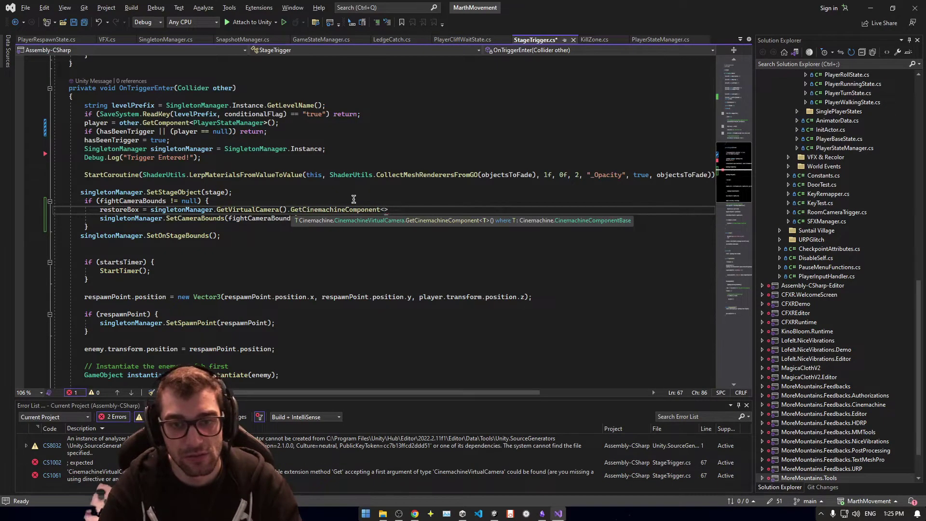
key("alt+Tab")
key("alt+Tab")
key("Tab")
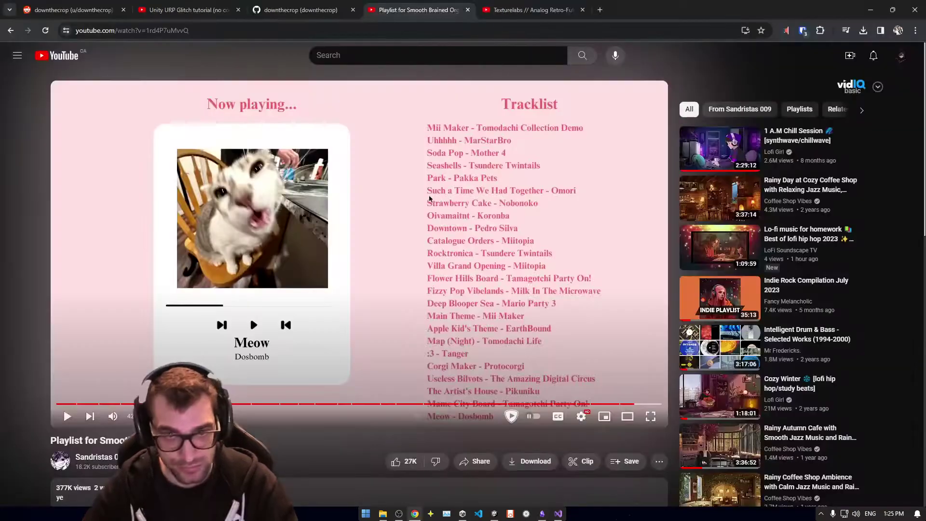
key("alt+Tab")
key("Tab")
key("Tab")
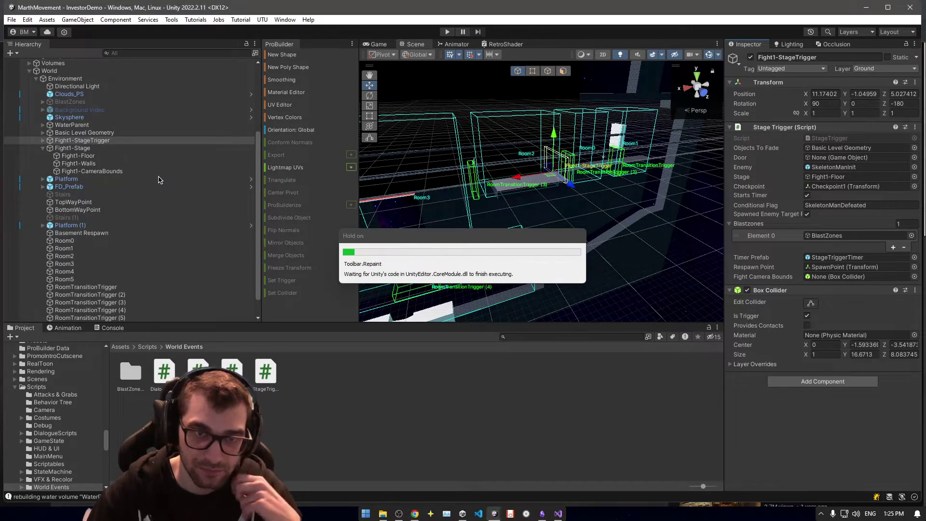
Check that Room1's Cinemachine Confiner uses Room1's Box Collider, then return to the code editor.
scroll(117, 144, "up", 5)
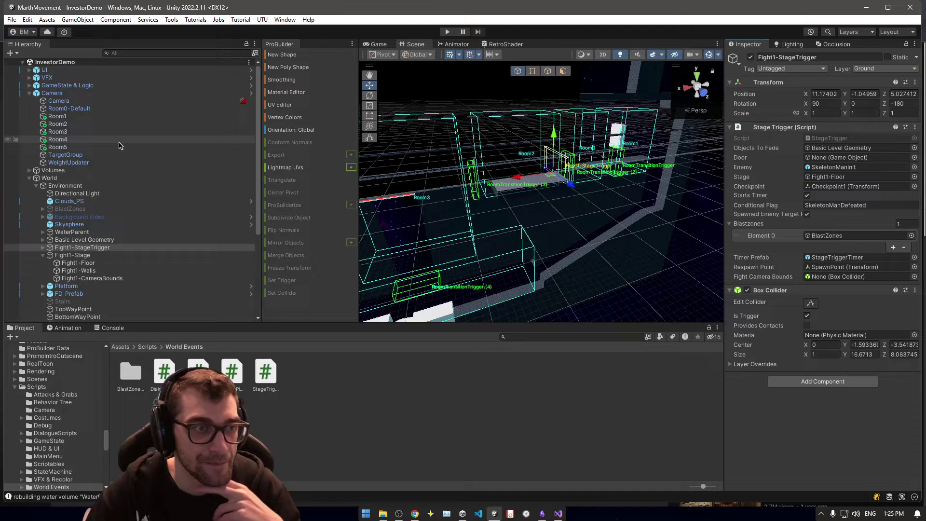
left_click(86, 117)
scroll(827, 340, "down", 3)
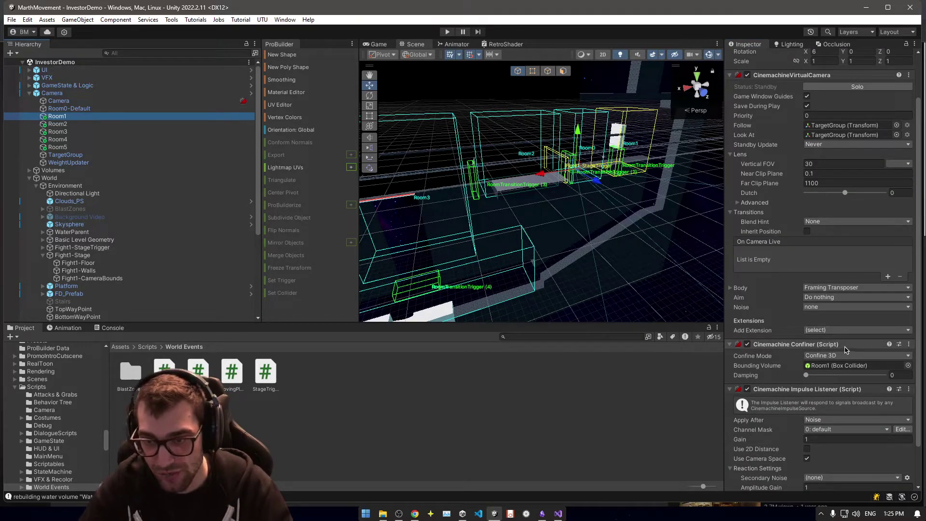
key("alt+Tab")
key("alt+Tab")
key("Tab")
key("Tab")
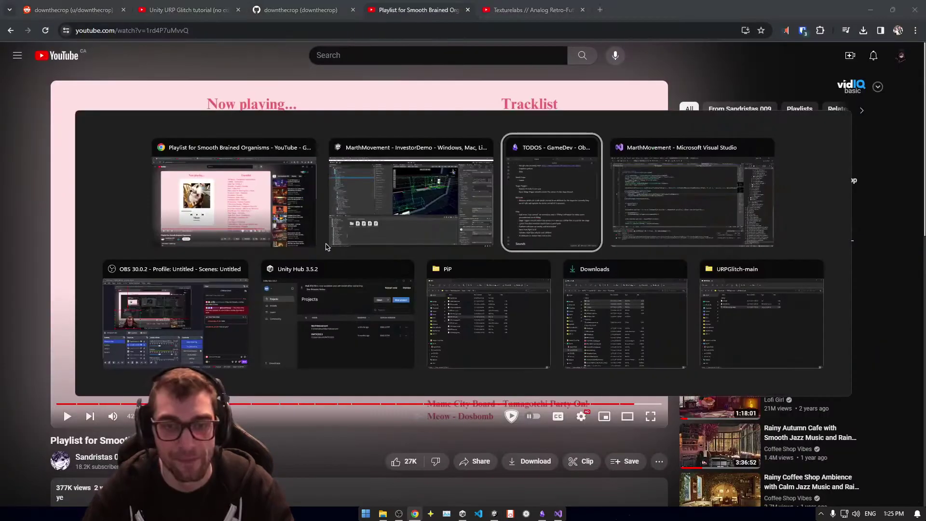
Complete the line as GetCinemachineComponent<CinemachineConfiner>().m_BoundingVolume; using the member suggestions.
type("Cinem")
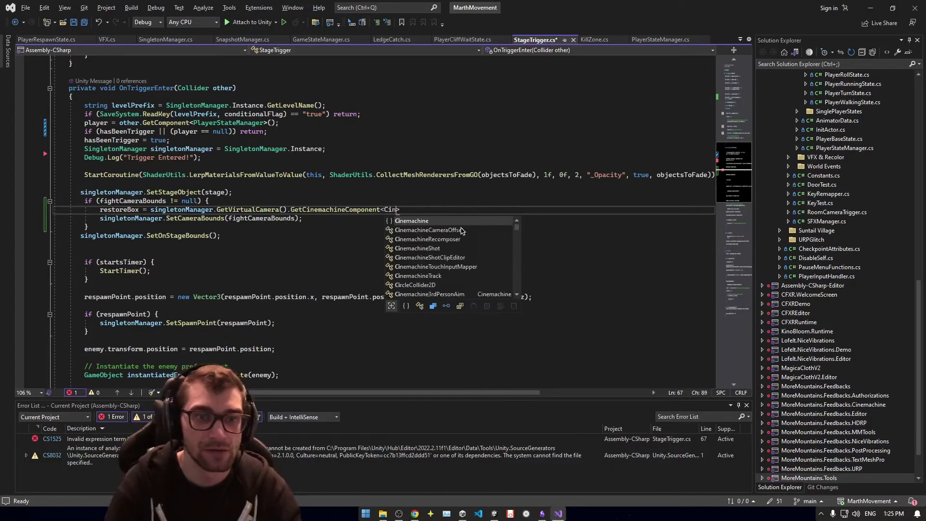
type("achineConfiner")
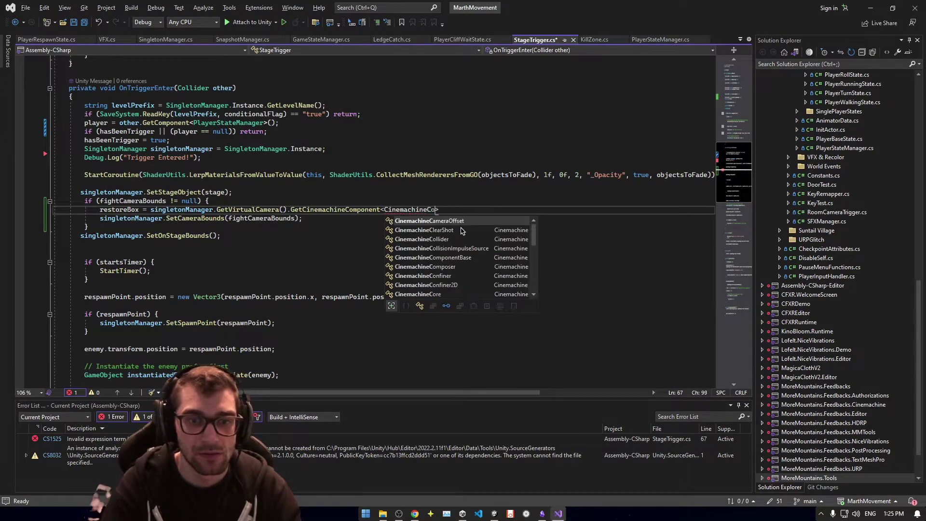
type(">")
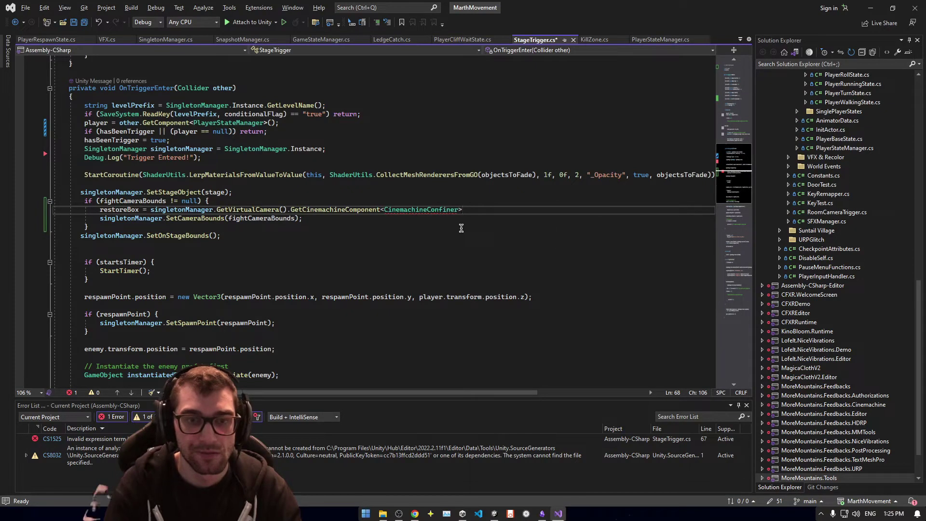
type("().B")
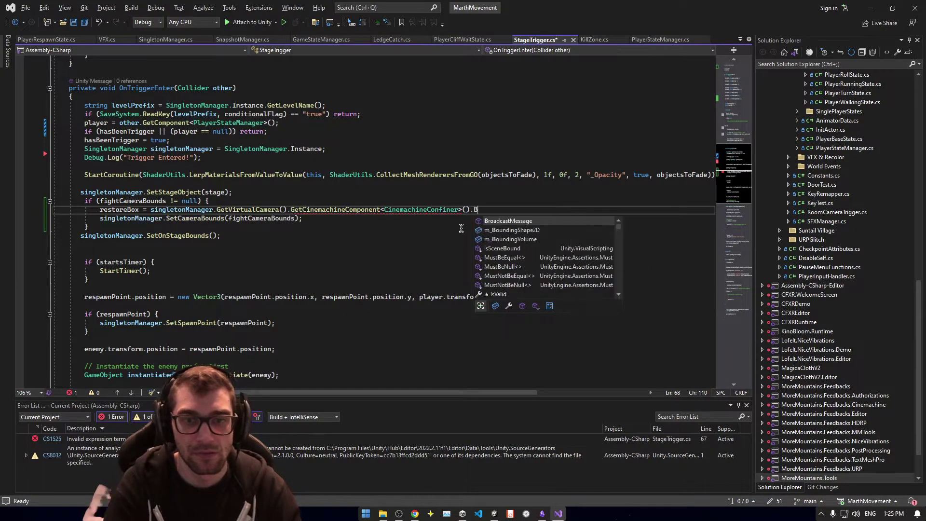
key("BackSpace")
type("Get")
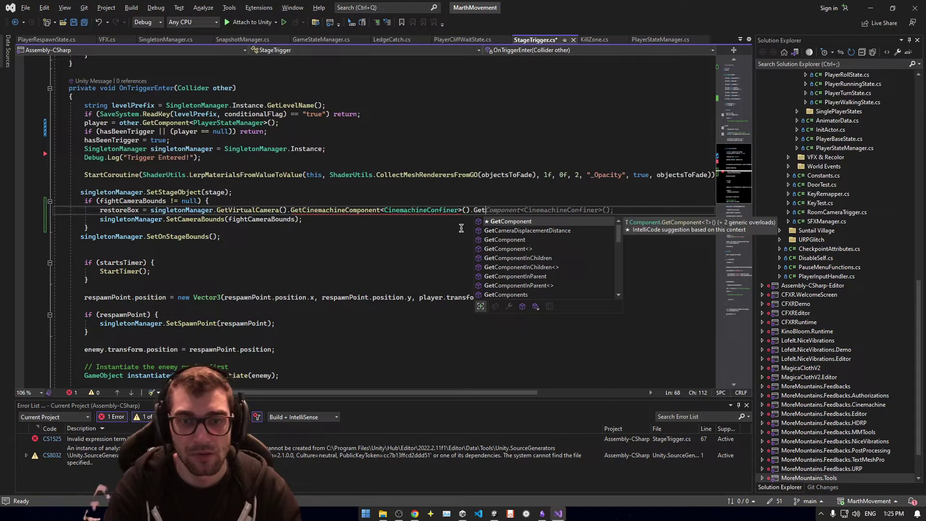
key("BackSpace")
key("BackSpace")
key("BackSpace")
key("BackSpace")
type(".")
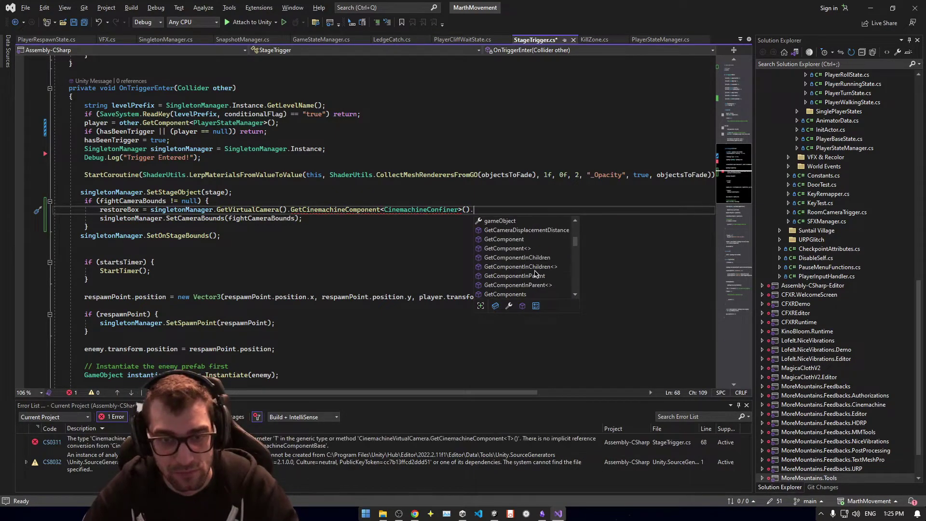
scroll(526, 275, "down", 8)
scroll(514, 276, "up", 6)
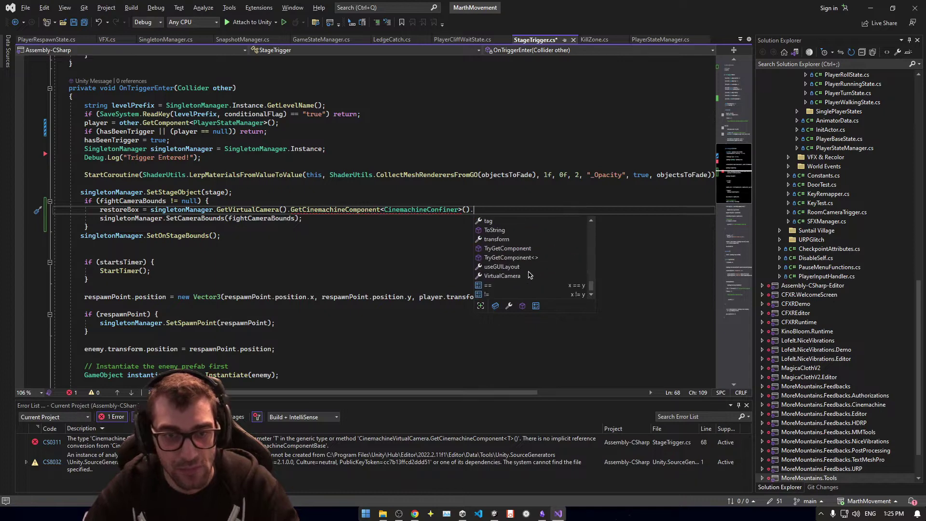
scroll(530, 263, "up", 4)
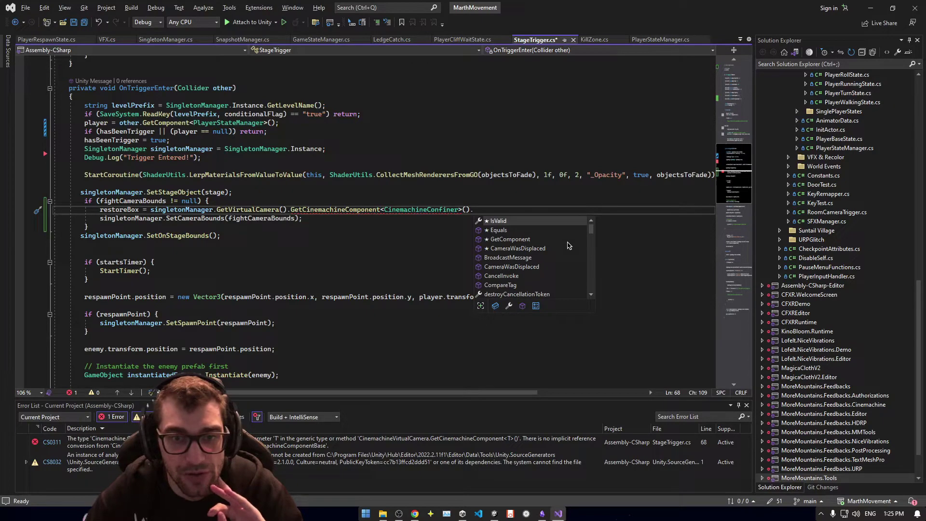
scroll(568, 245, "down", 1)
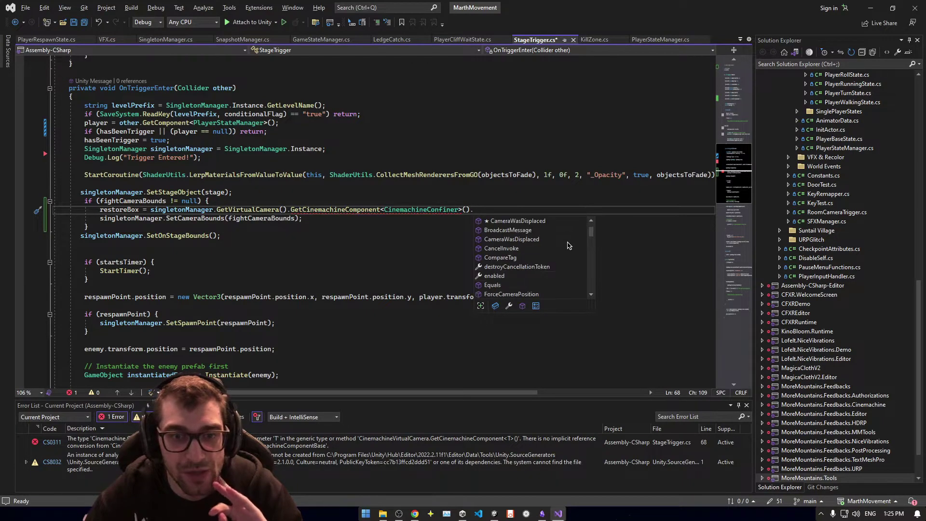
scroll(566, 253, "down", 6)
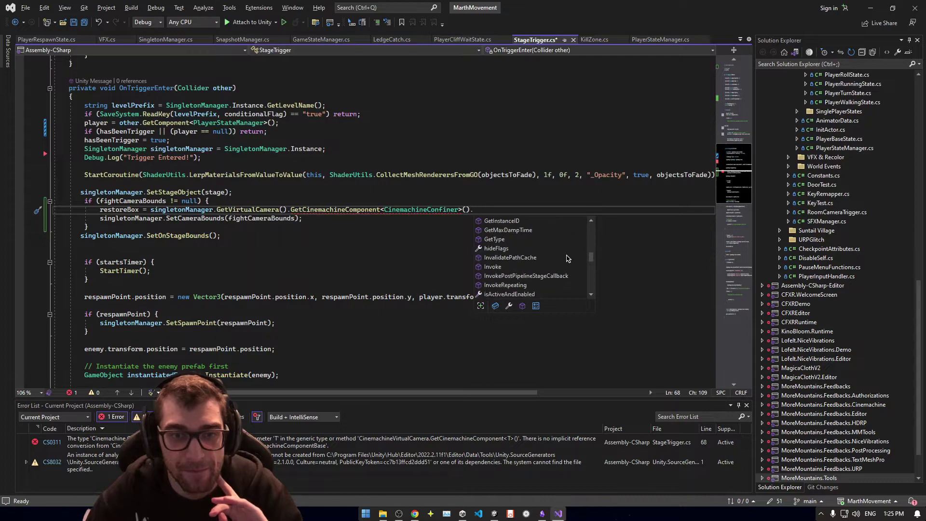
scroll(564, 260, "down", 1)
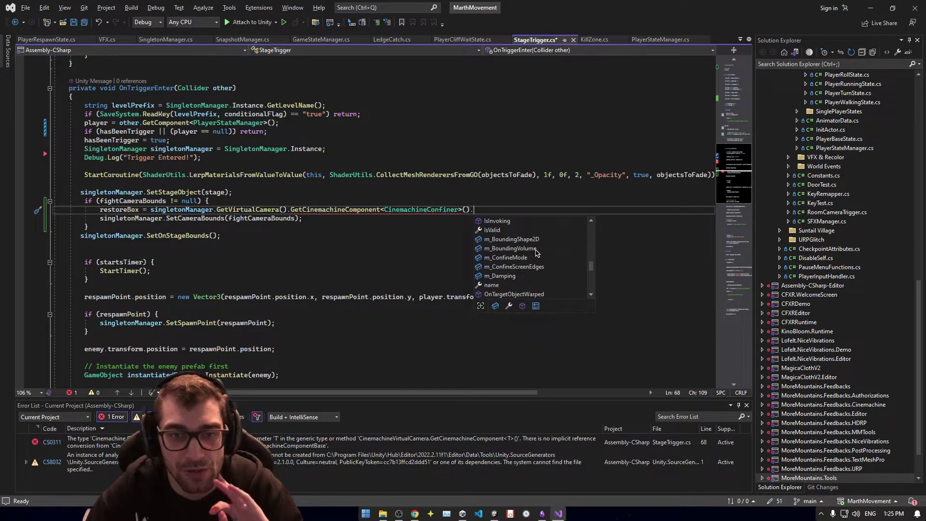
double_click(534, 249)
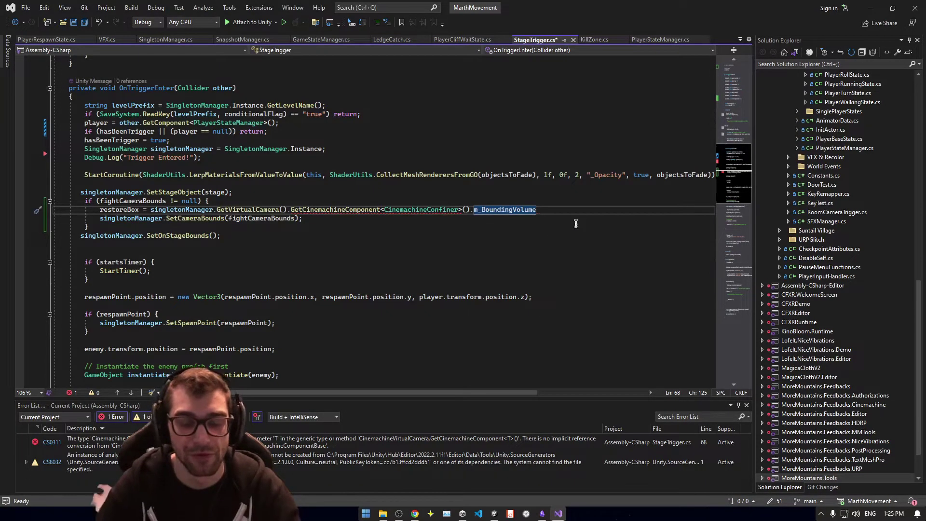
type(";")
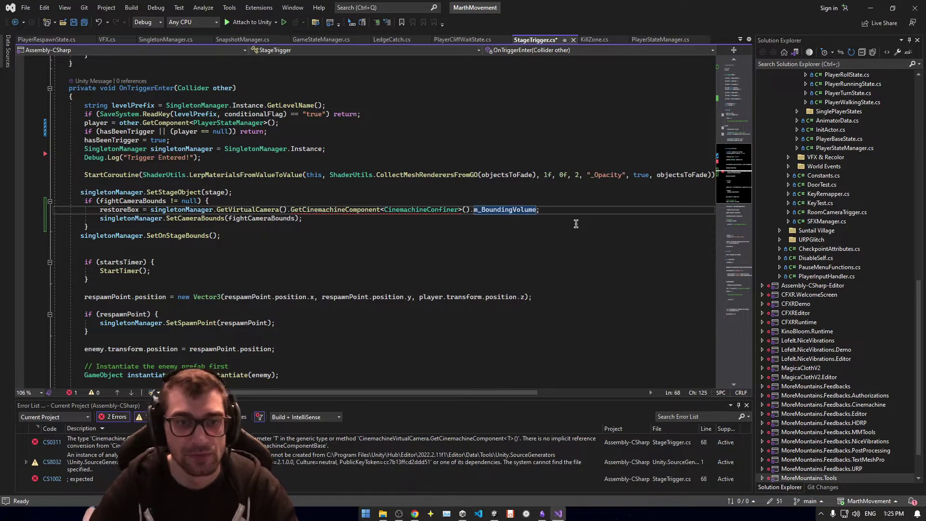
Inspect the resulting error, briefly deleting and restoring the GetCinemachineComponent call.
mouse_move(420, 208)
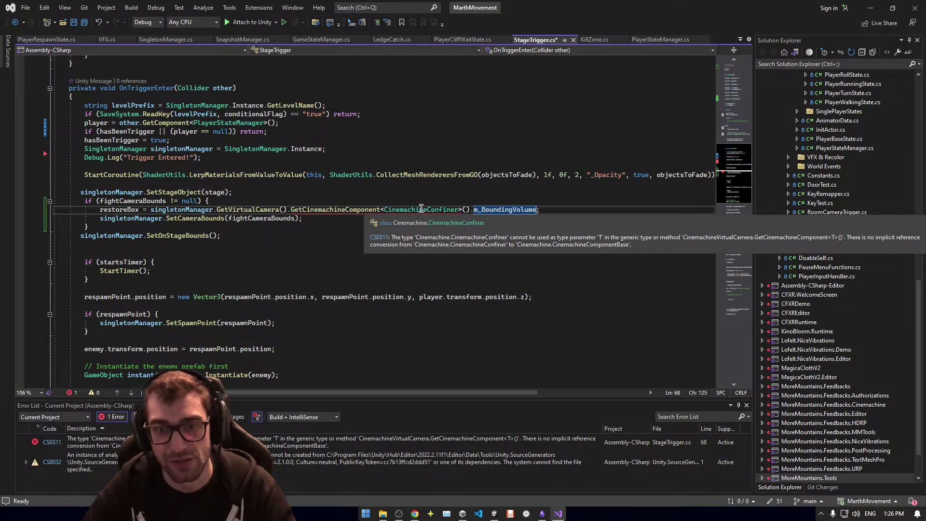
left_click(467, 209)
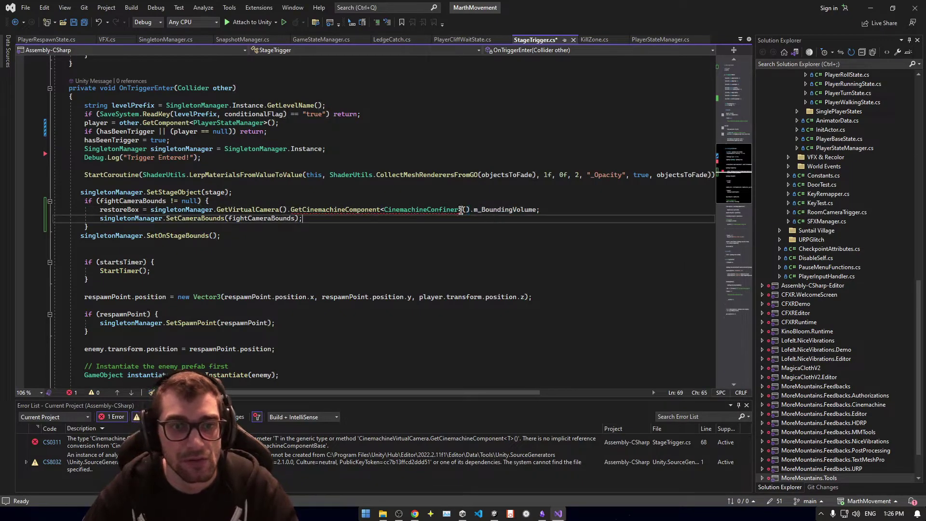
left_click_drag(469, 209, 291, 212)
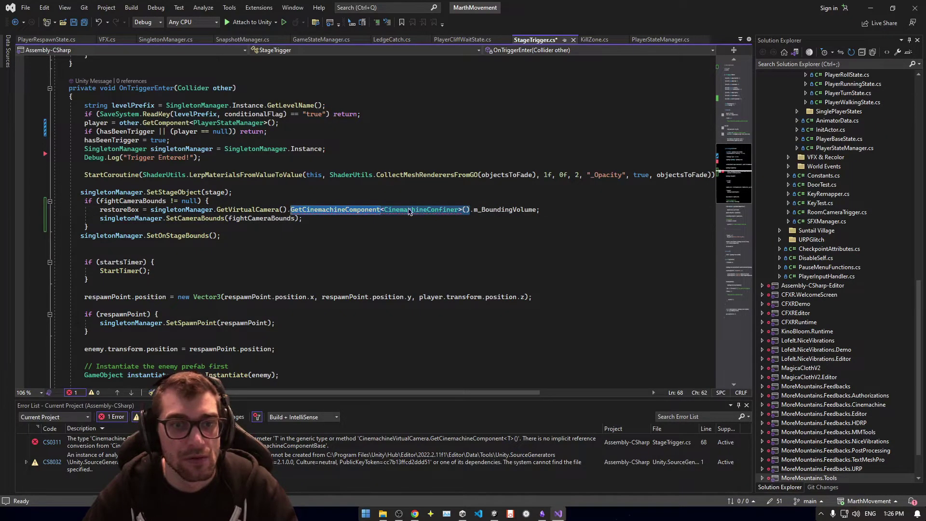
key("BackSpace")
key("BackSpace")
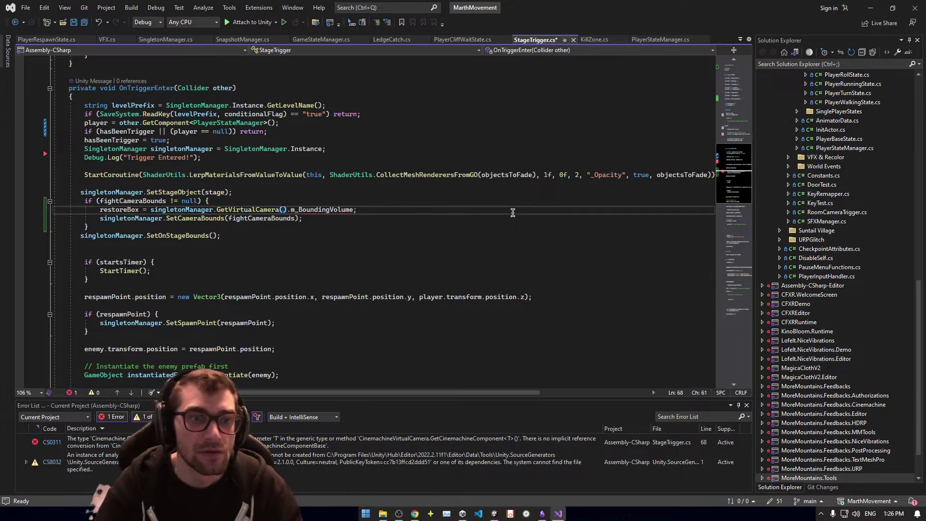
key("ctrl+z")
key("ctrl+z")
left_click(524, 218)
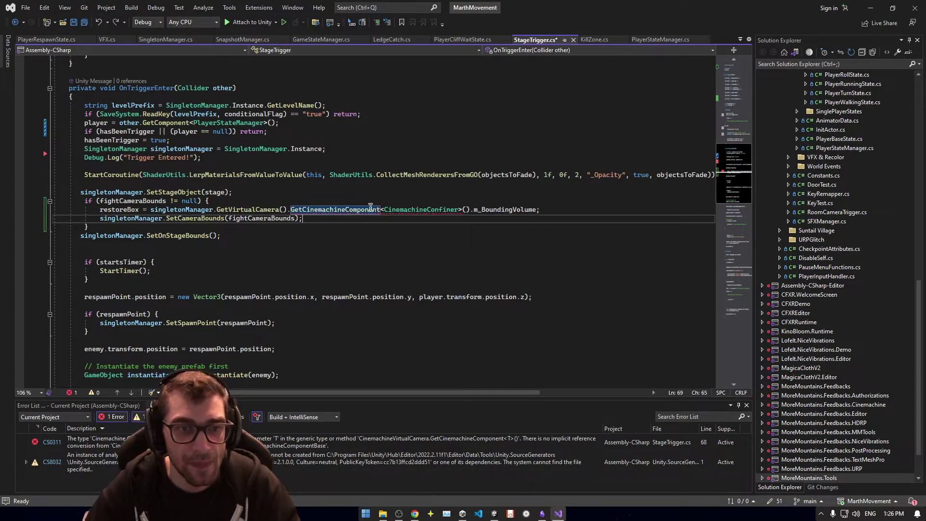
Replace GetCinemachineComponent with GetComponent, save StageTrigger, and check the remaining CinemachineConfiner error.
left_click(354, 209)
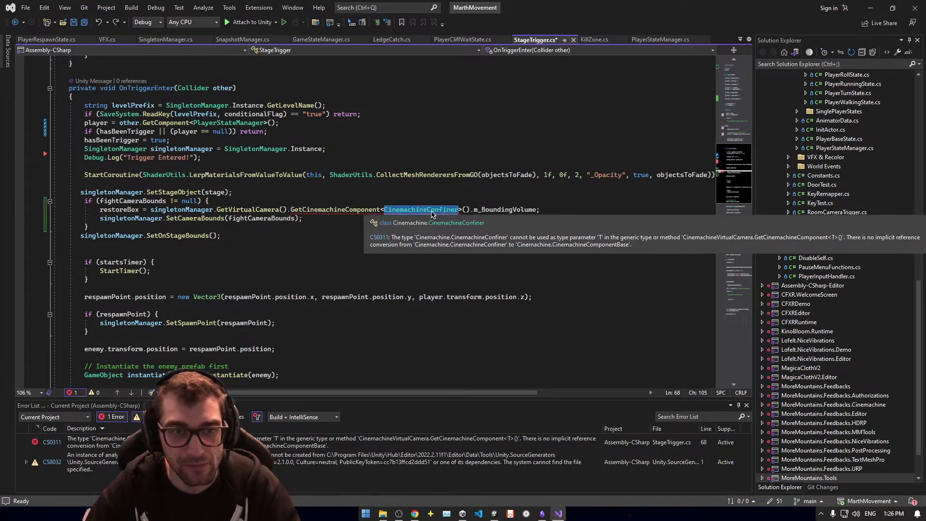
double_click(355, 209)
type("GetCombi")
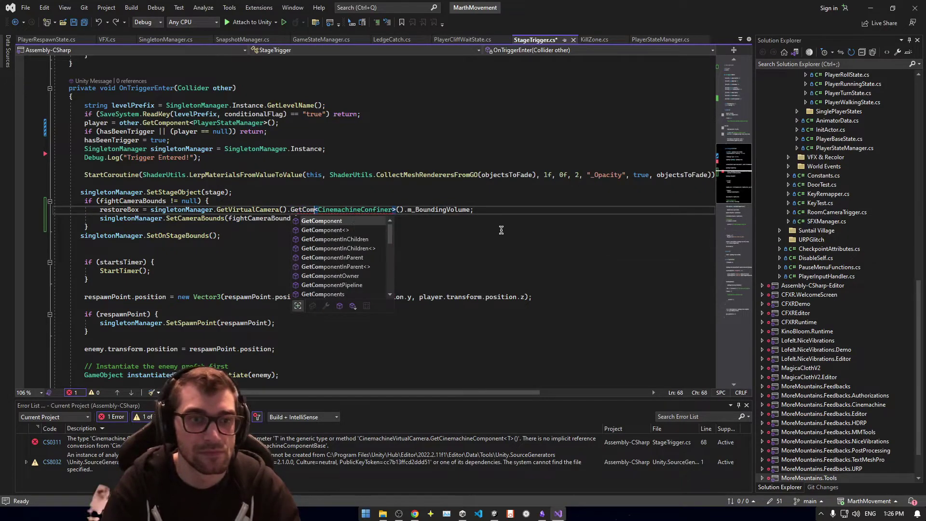
key("BackSpace")
key("BackSpace")
key("Tab")
key("ctrl+s")
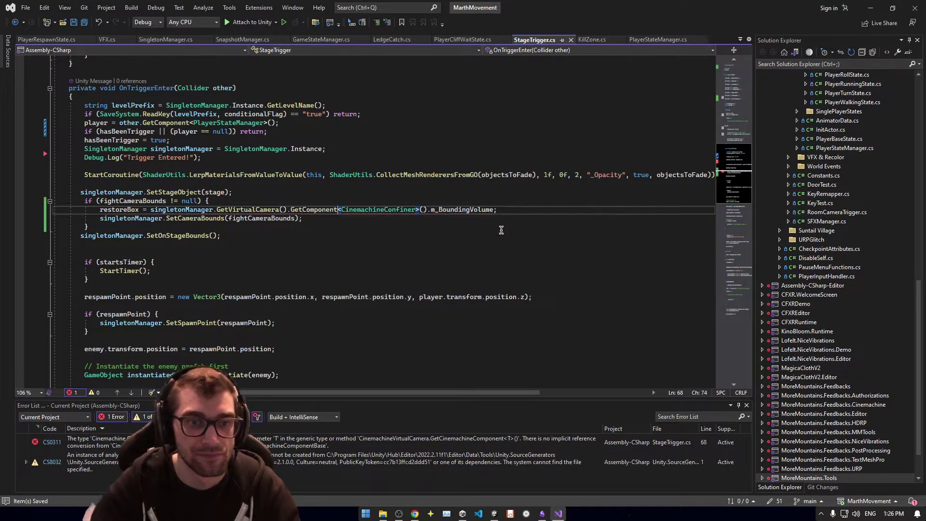
mouse_move(389, 211)
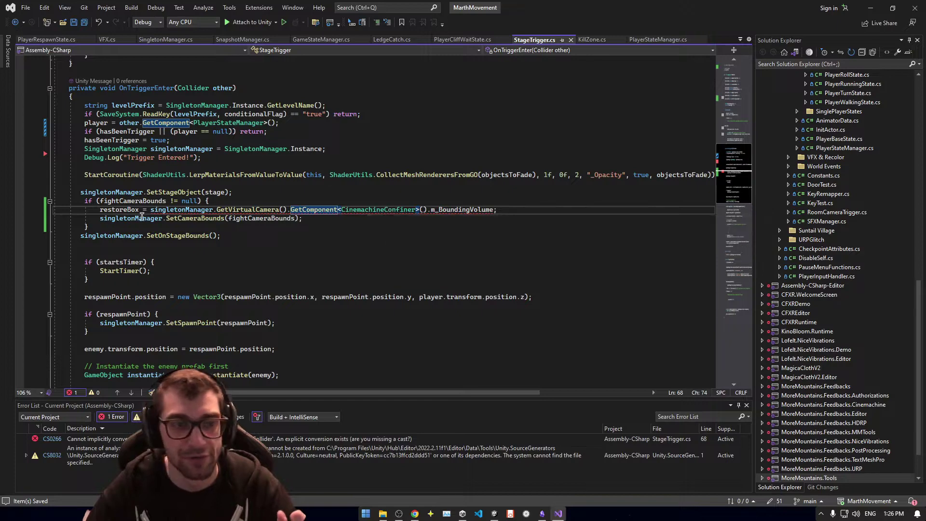
double_click(362, 210)
Change the fightCameraBounds and restoreBox field types from BoxCollider to Collider and save.
scroll(460, 258, "up", 15)
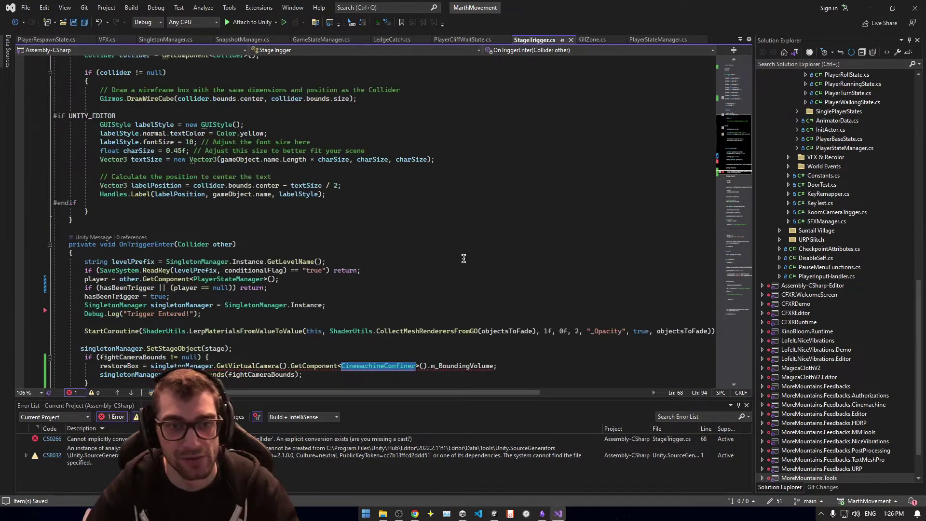
double_click(174, 251)
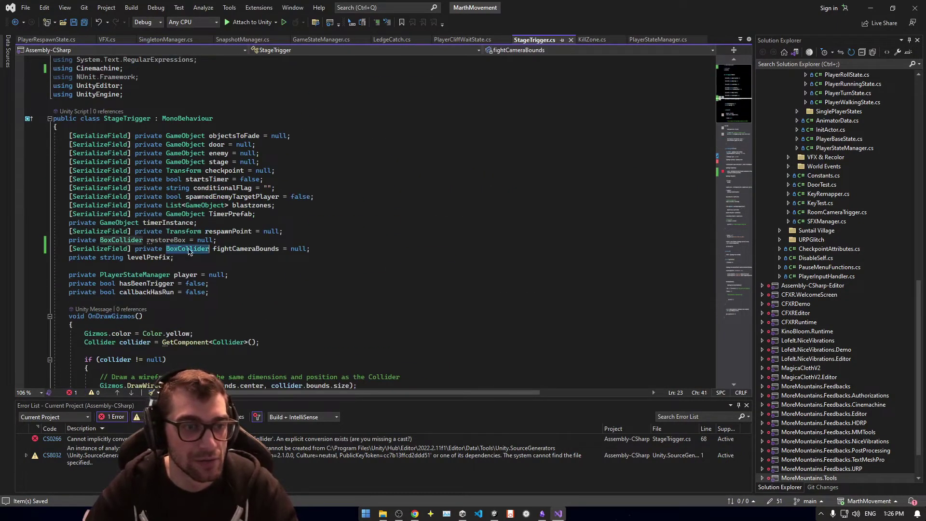
type("Colli")
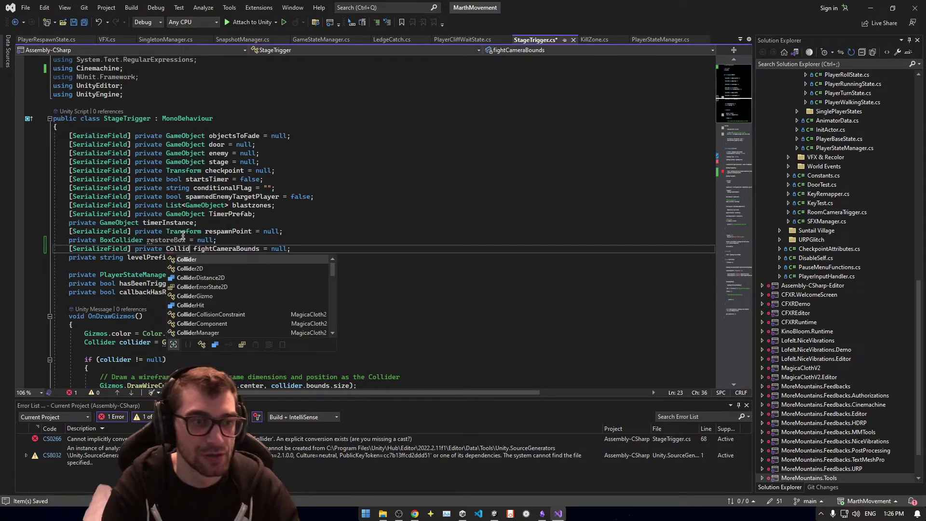
key("Tab")
key("ctrl+s")
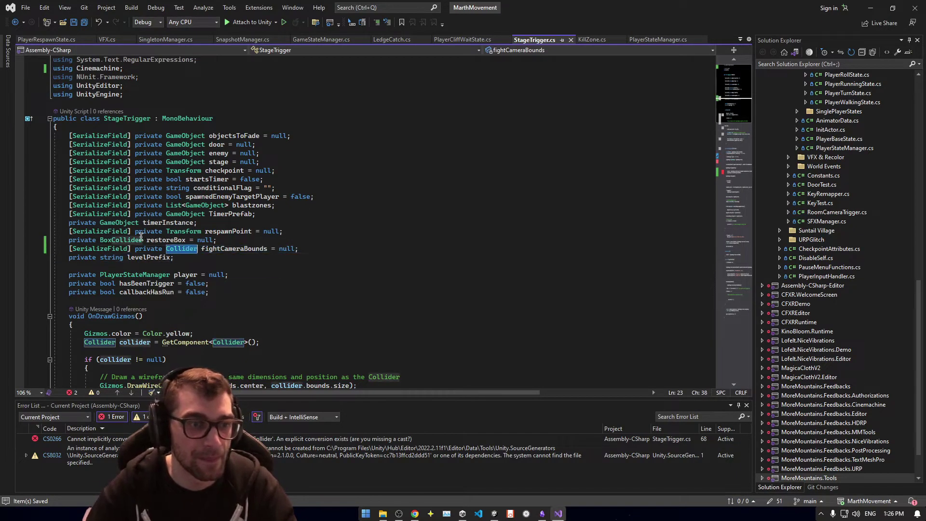
double_click(118, 240)
type("Collider")
scroll(250, 281, "down", 5)
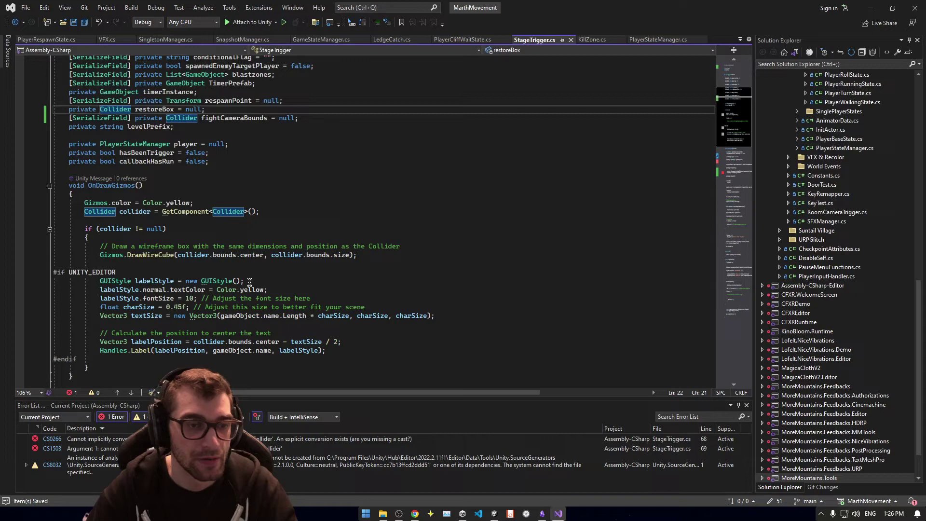
left_click(285, 245)
scroll(292, 246, "down", 9)
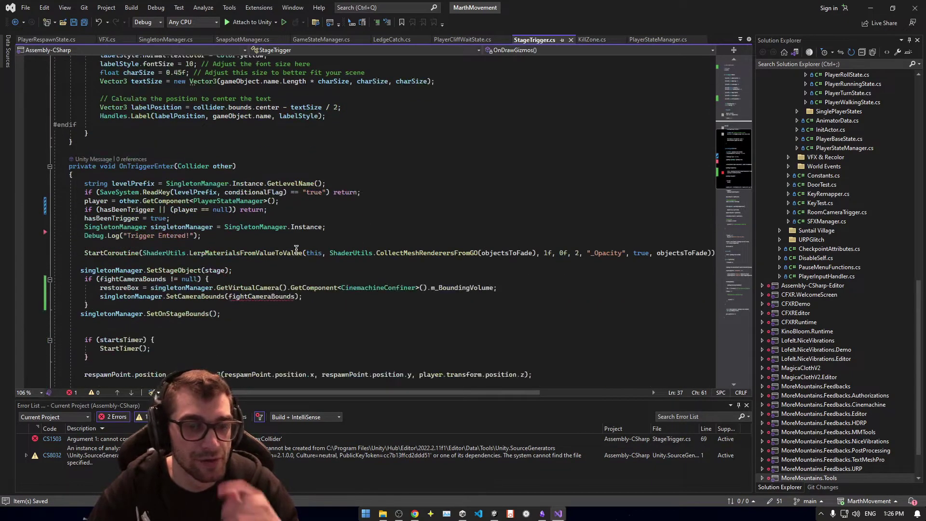
scroll(296, 248, "down", 10)
scroll(301, 249, "up", 6)
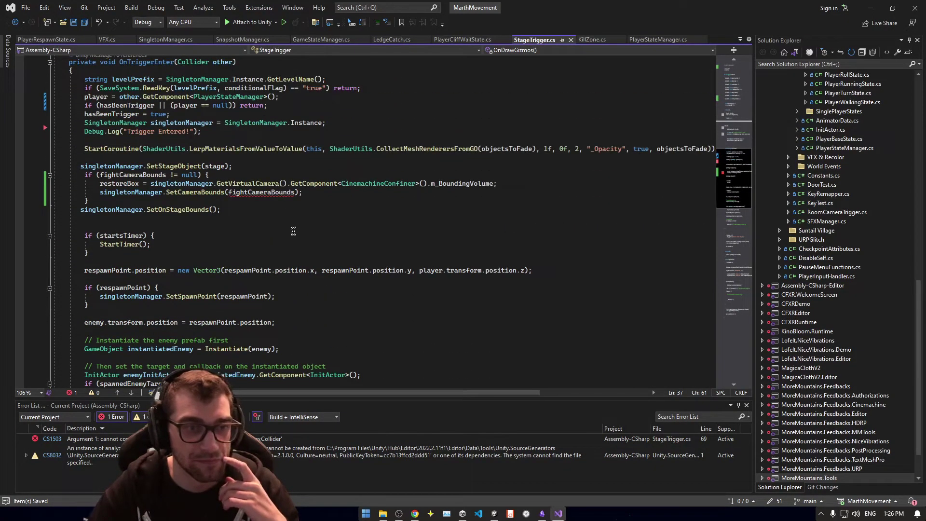
Inspect the fightCameraBounds argument error and jump to the SetCameraBounds definition with F12.
double_click(275, 193)
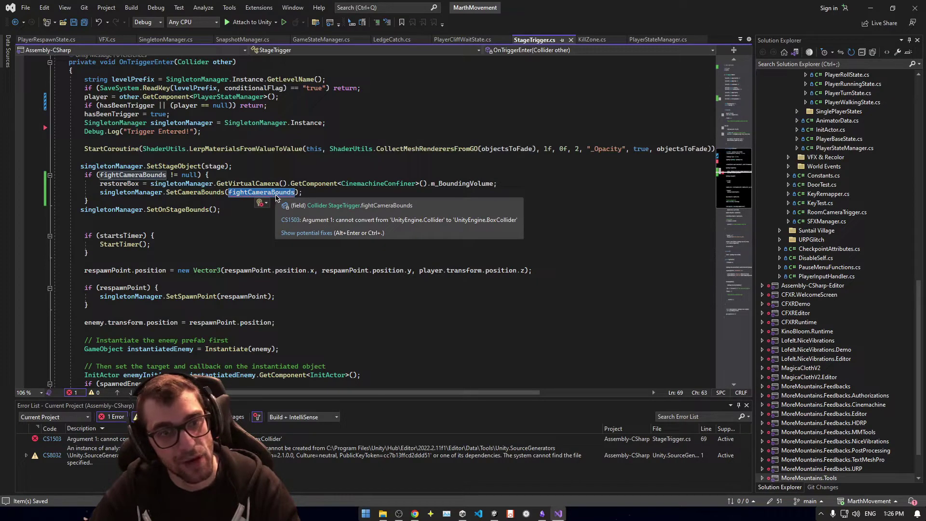
double_click(195, 192)
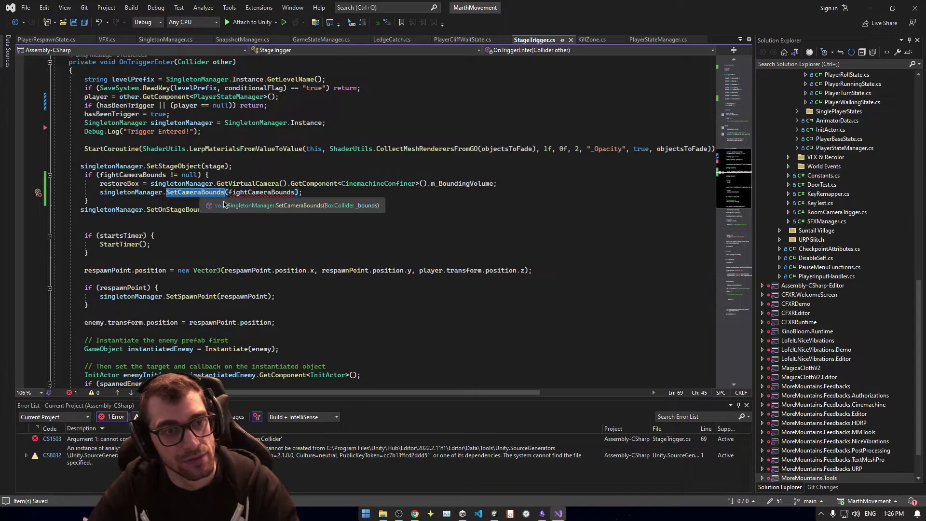
key("F12")
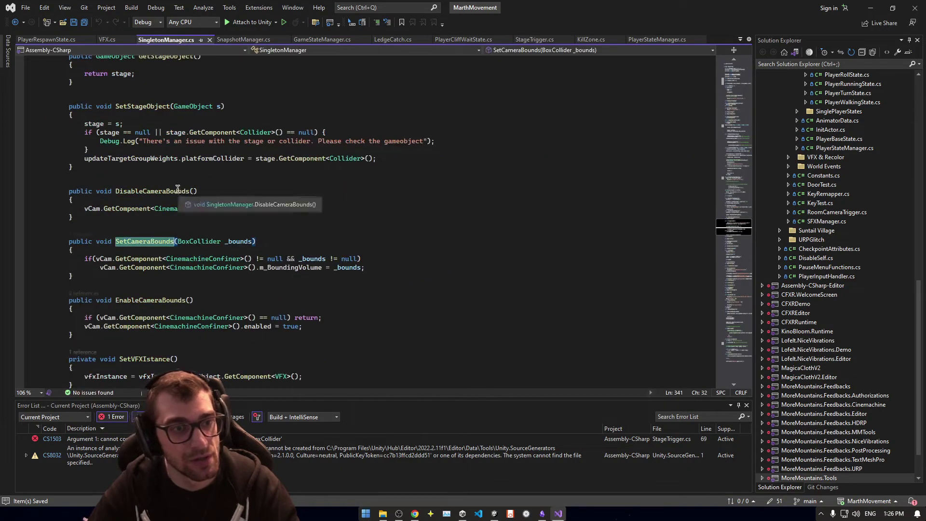
Review DisableCameraBounds and its confiner enabled property in SingletonManager.cs.
double_click(152, 191)
double_click(193, 208)
double_click(257, 208)
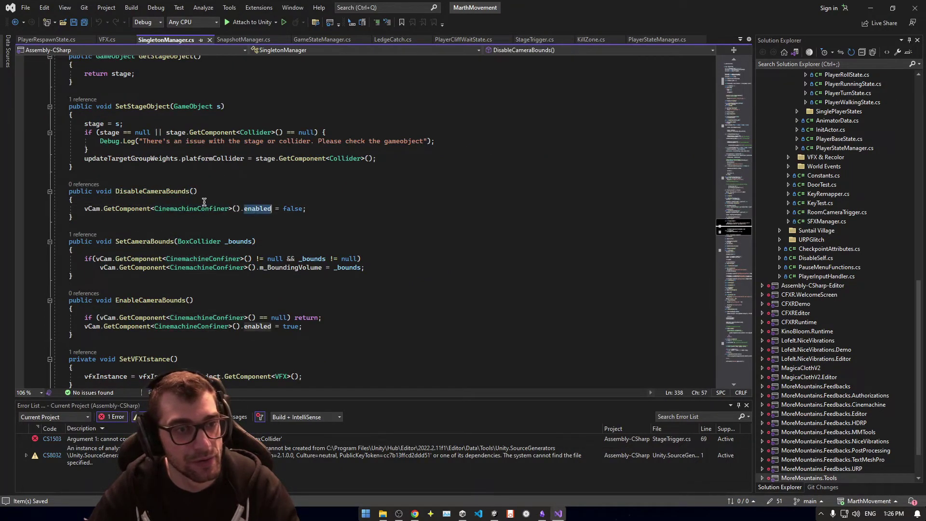
double_click(154, 106)
Change SetCameraBounds' parameter type from BoxCollider to Collider, save, and switch to Unity.
double_click(199, 241)
type("C")
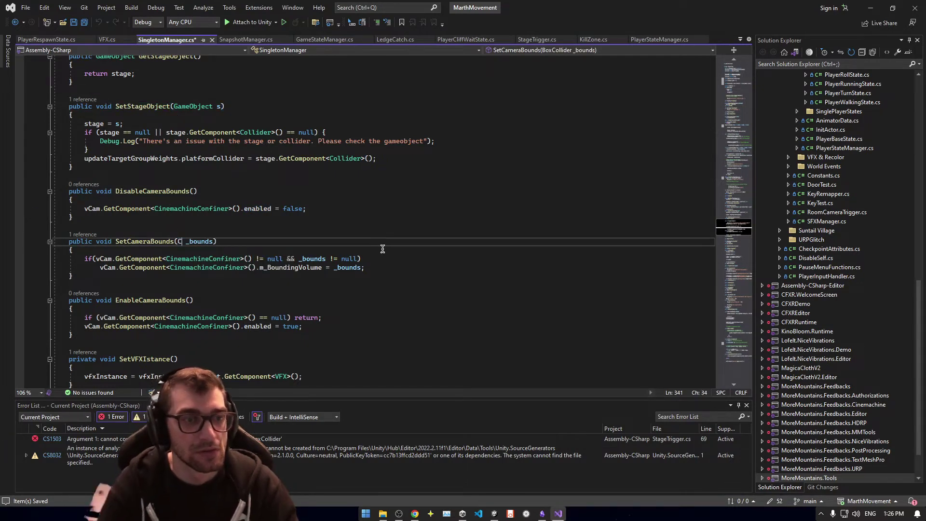
type("ollider")
key("ctrl+s")
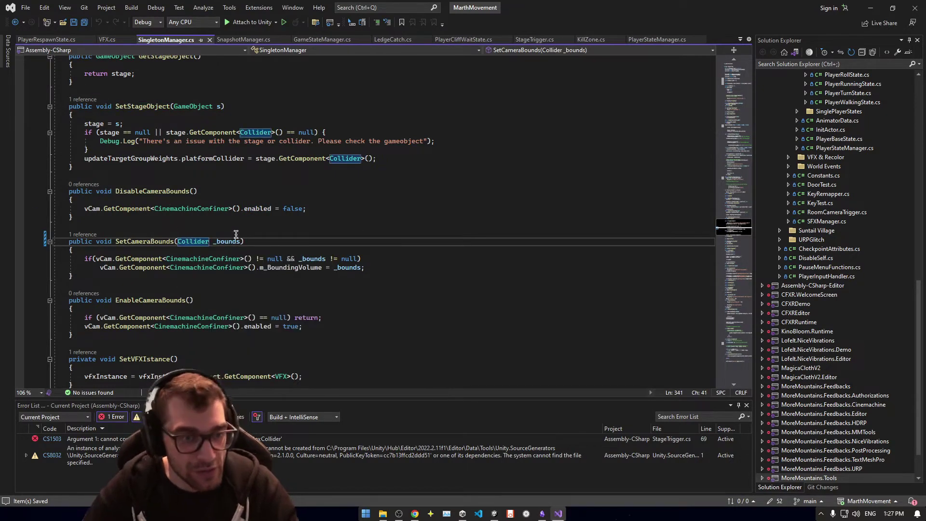
key("alt+Tab")
key("alt+Tab")
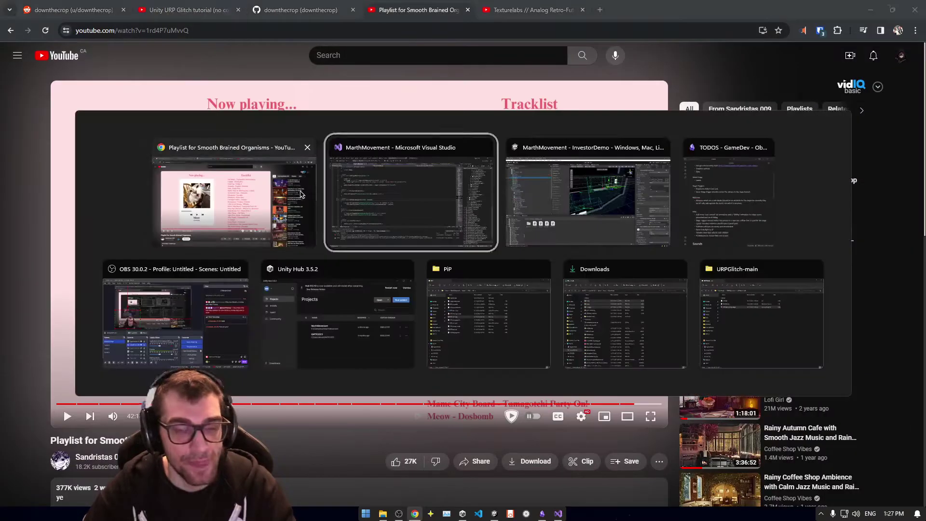
key("alt+Tab")
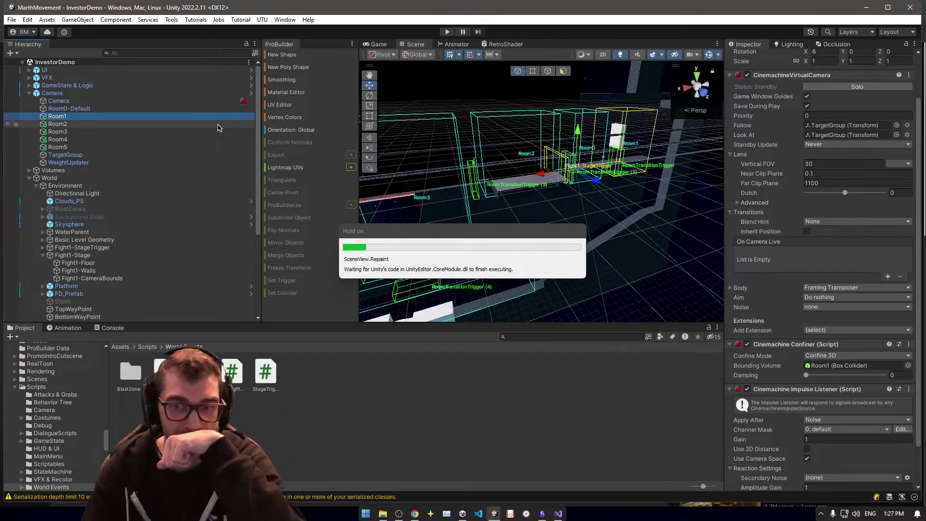
Browse RoomTransitionTrigger, Platform (1), Basement Respawn and Fight1-CameraBounds, ending on Fight1-StageTrigger's Stage Trigger component.
scroll(195, 139, "down", 5)
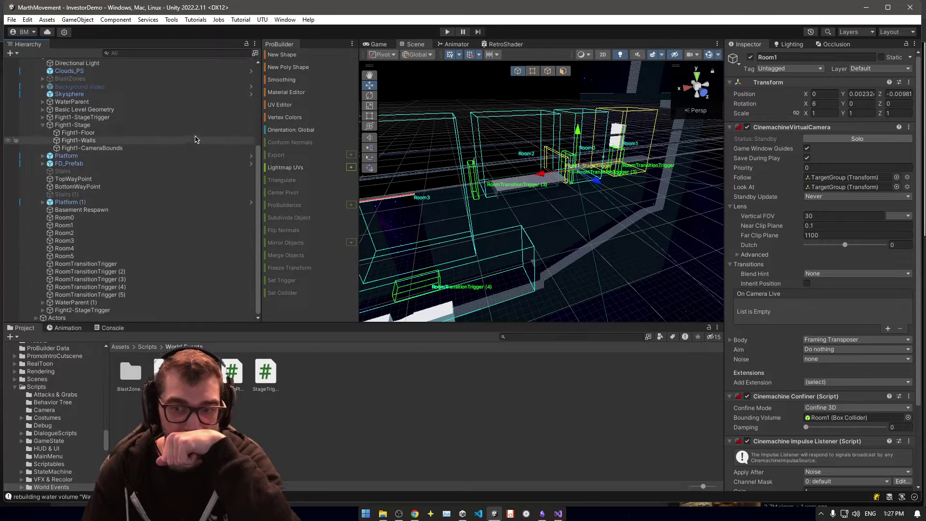
left_click(142, 264)
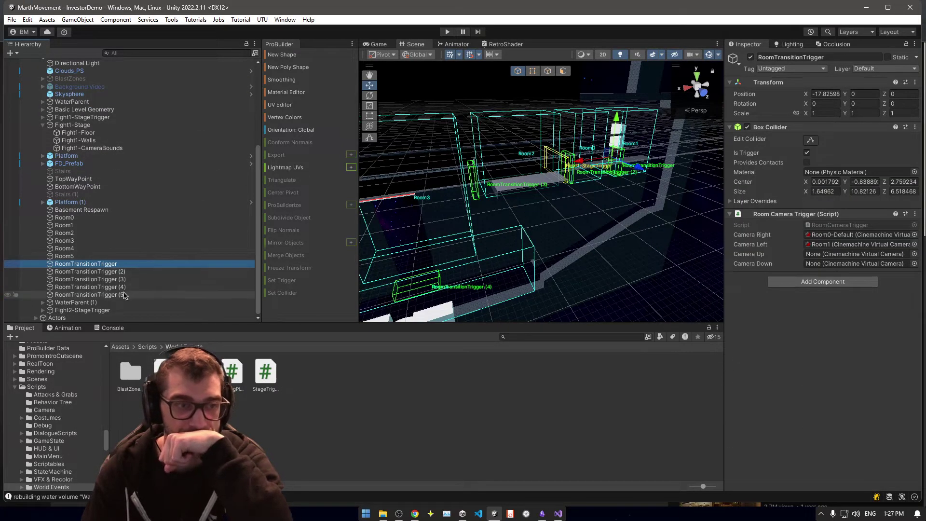
left_click(89, 203)
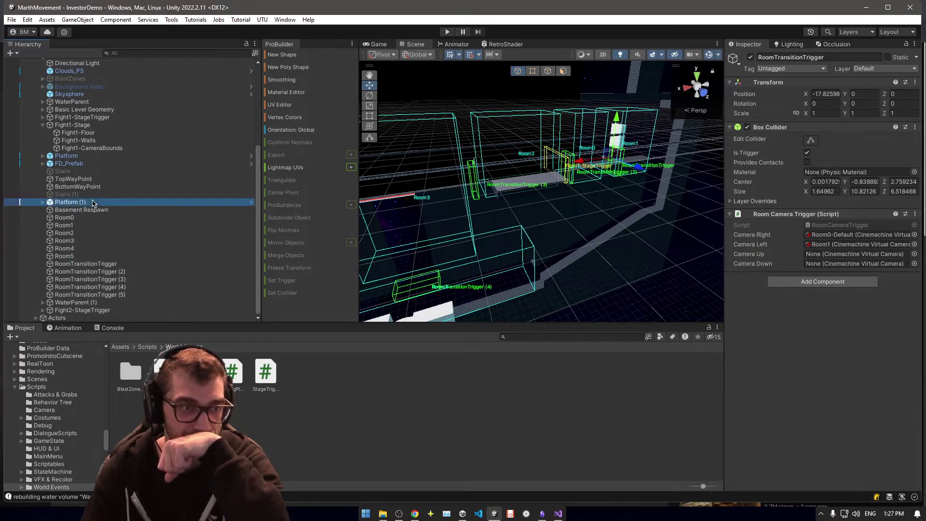
left_click(80, 211)
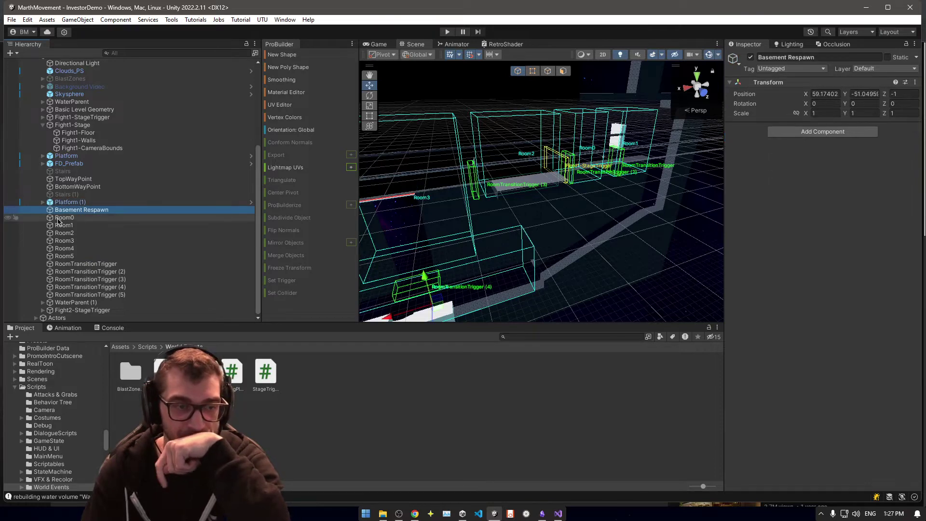
left_click(68, 264)
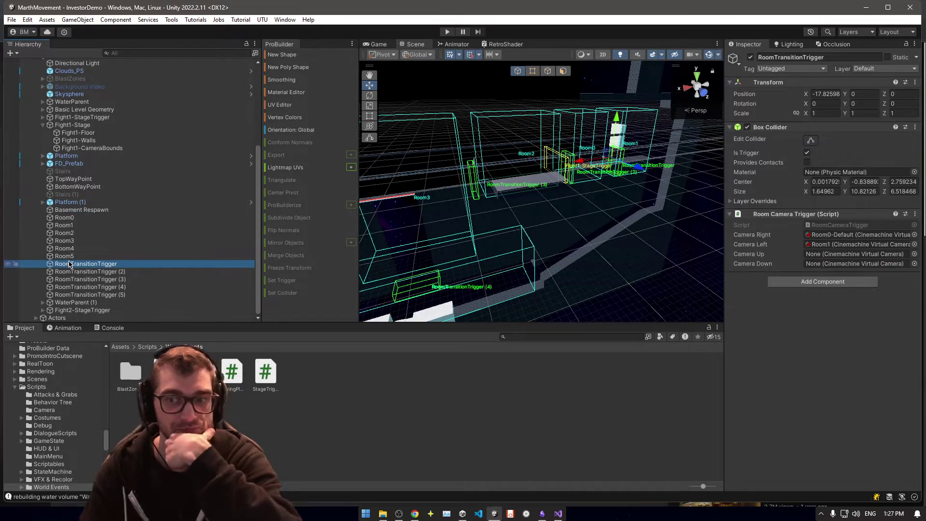
left_click(77, 203)
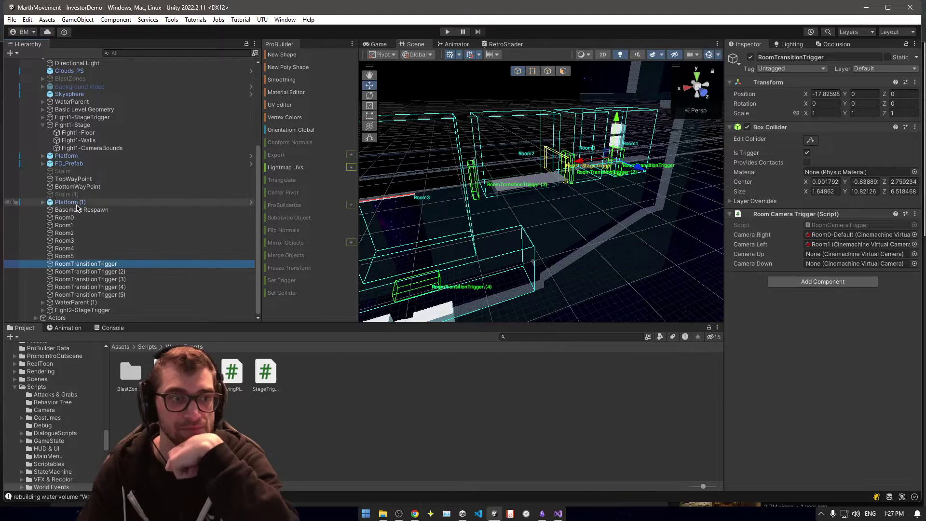
scroll(77, 207, "up", 2)
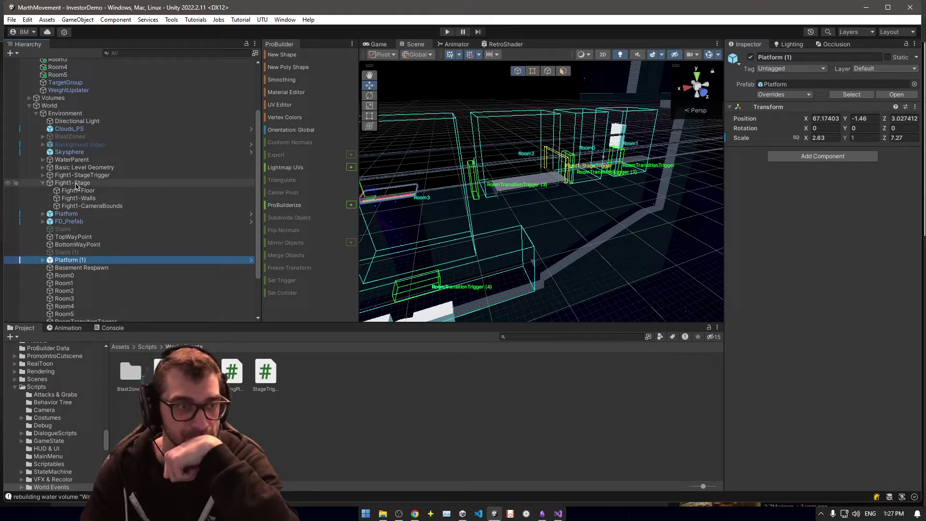
left_click(91, 206)
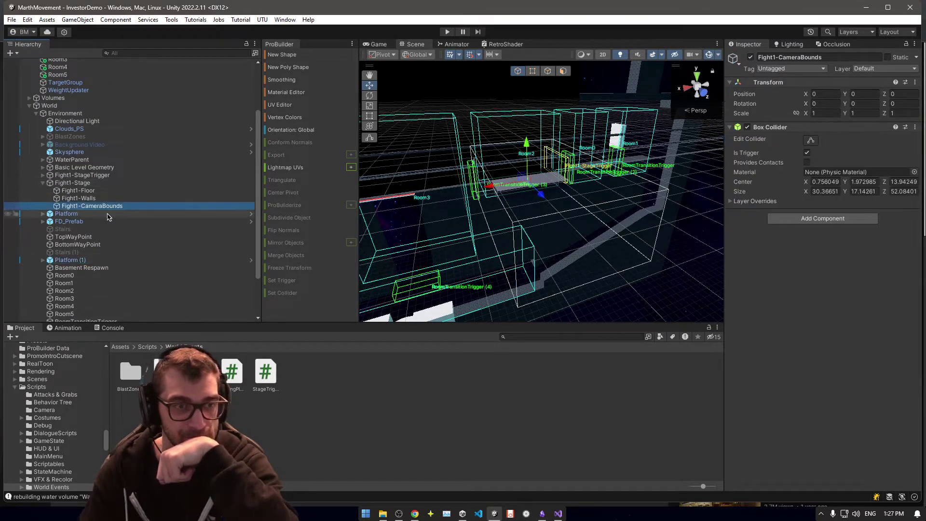
left_click(109, 177)
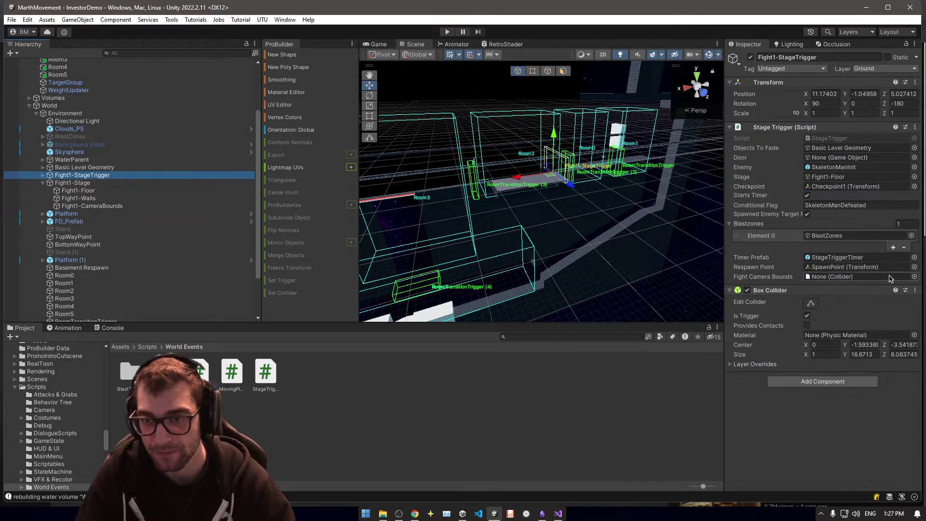
Assign the Fight1-CameraBounds Box Collider as Fight Camera Bounds, then return to Visual Studio.
left_click(913, 276)
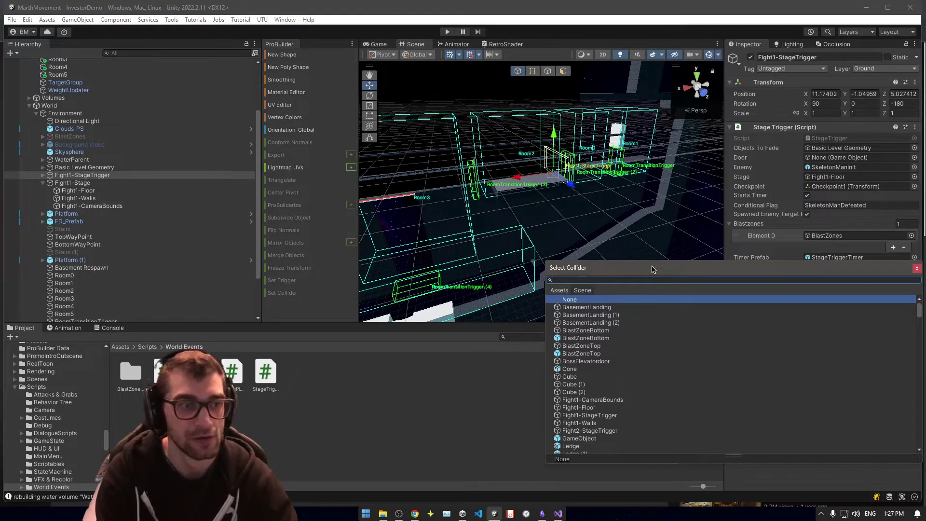
type("Fight1")
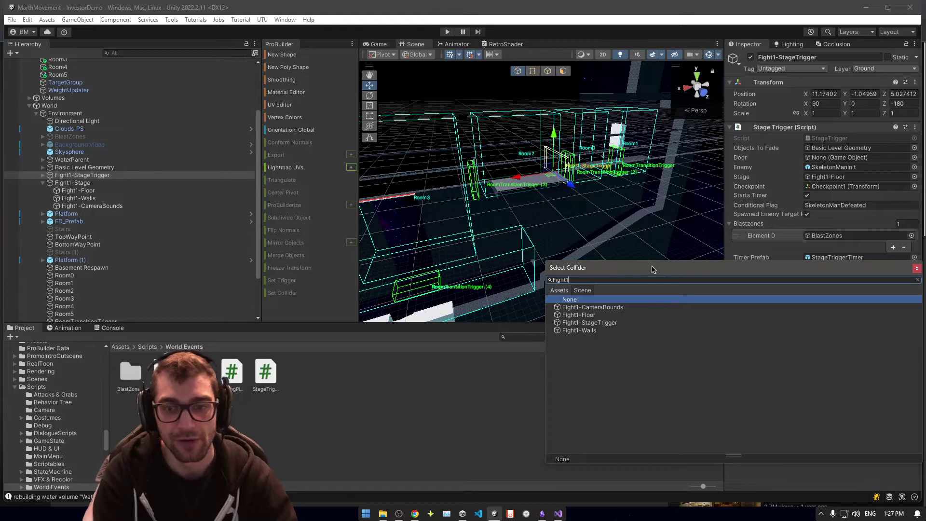
left_click(633, 307)
double_click(633, 307)
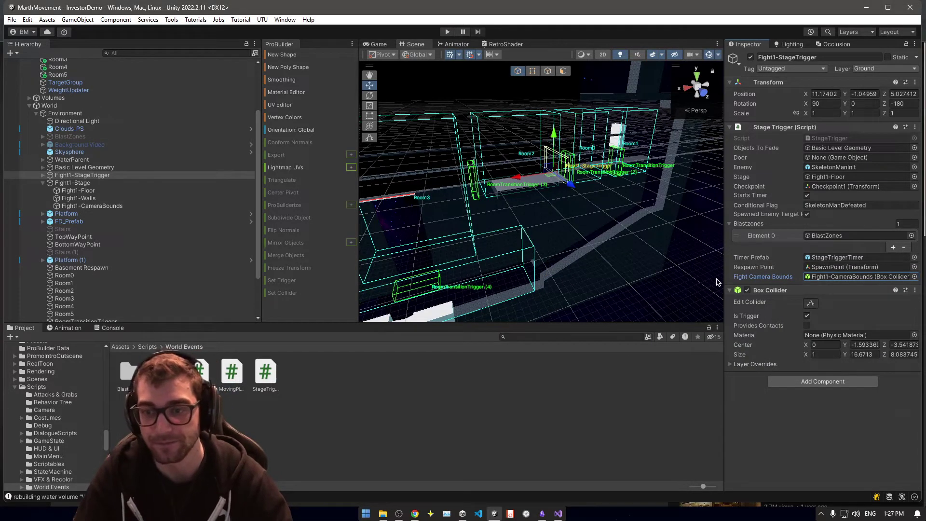
key("alt+Tab")
key("alt+Tab")
key("Tab")
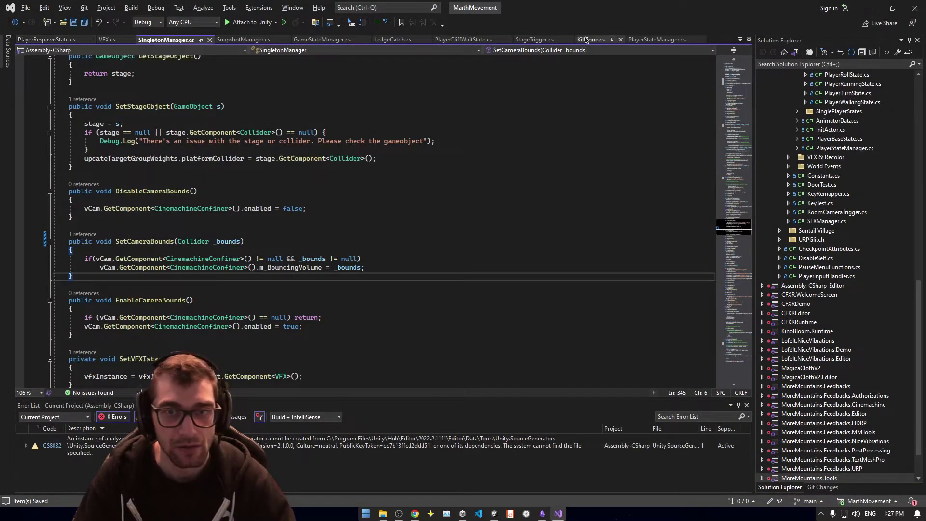
Return to StageTrigger.cs, select restoreBox, and bring PlayerKilledCallback into view.
left_click(534, 41)
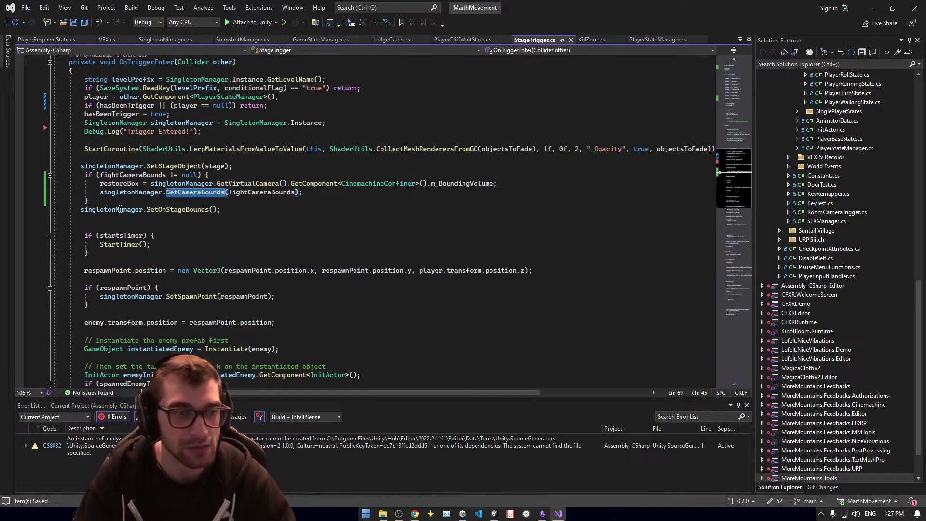
left_click(128, 183)
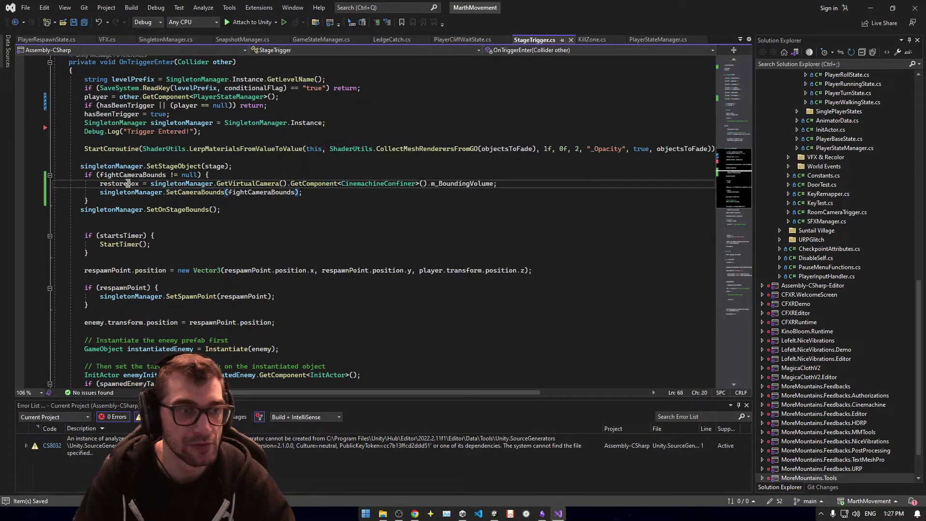
double_click(128, 184)
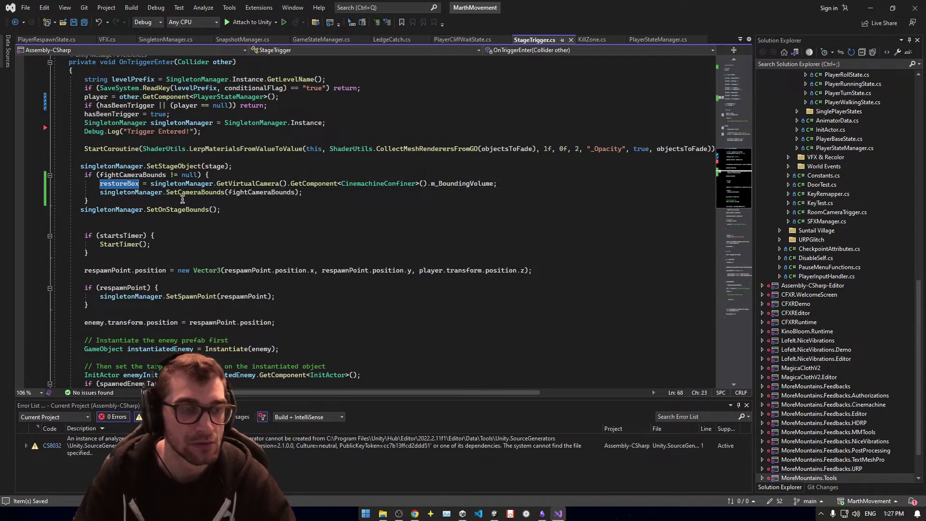
scroll(181, 191, "down", 2)
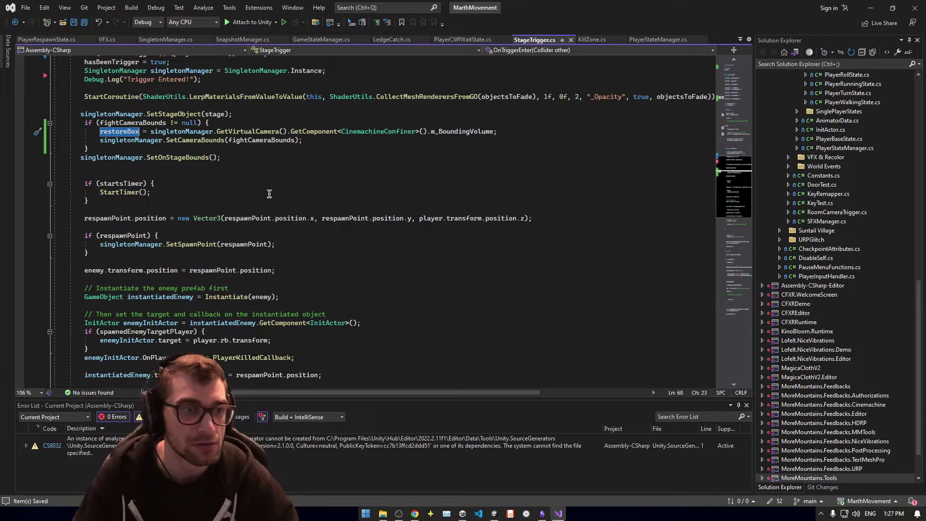
scroll(278, 193, "down", 15)
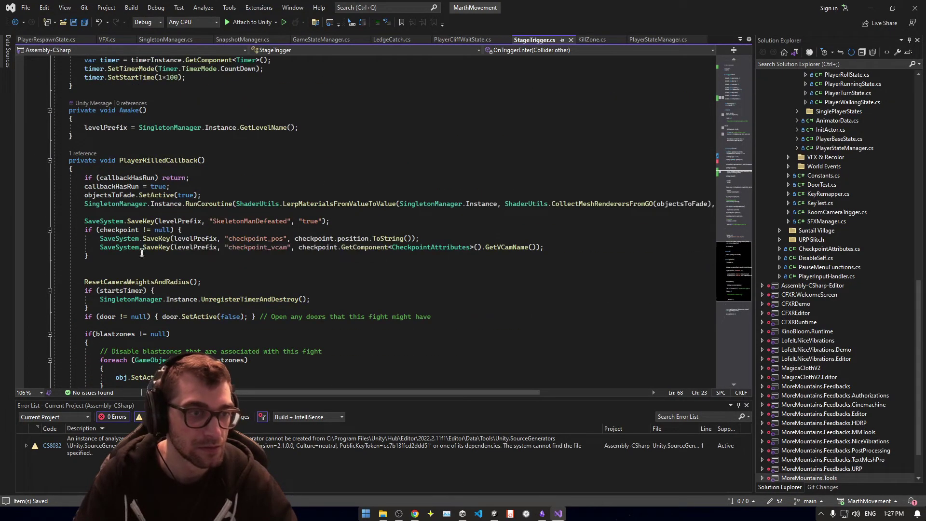
scroll(171, 250, "down", 1)
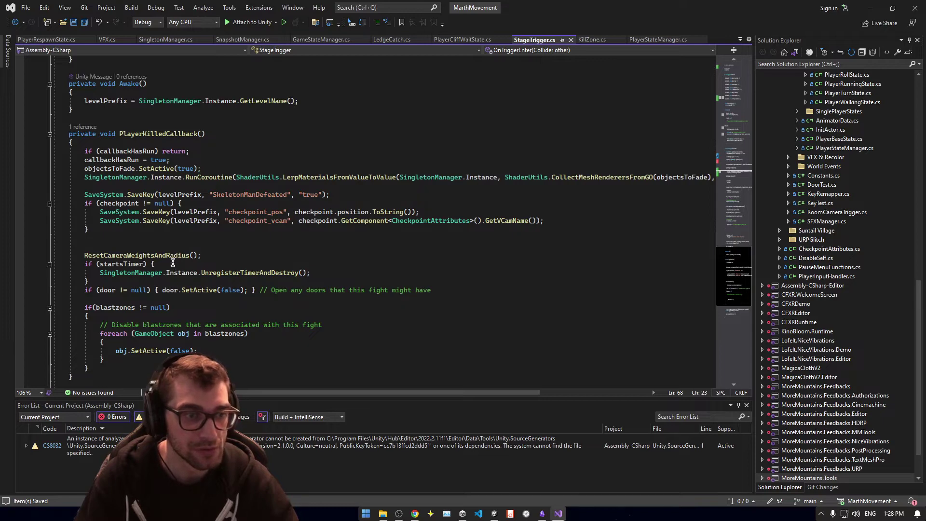
After ResetCameraWeightsAndRadius(), add an if (restoreBox != null) block.
left_click(268, 256)
key("Return")
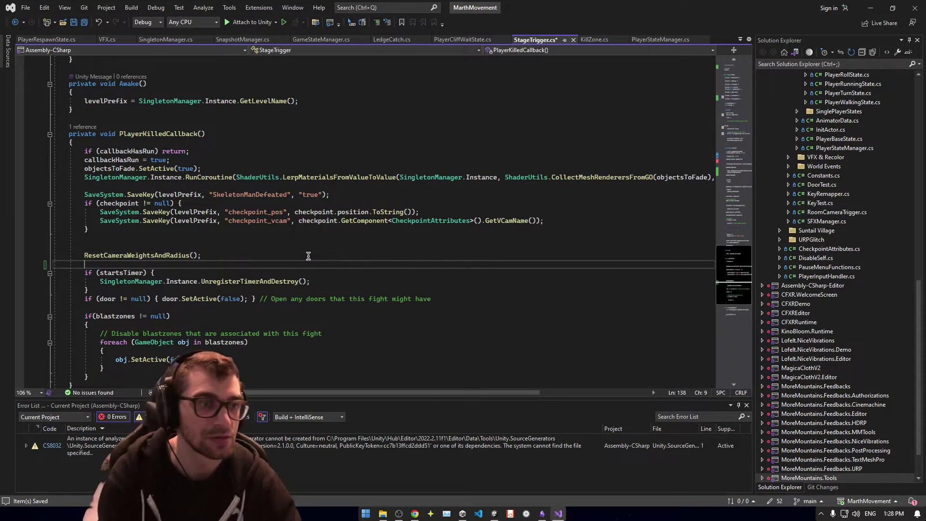
type("SetUpFixtureAttribute(")
key("ctrl+BackSpace")
key("ctrl+BackSpace")
type("uf(")
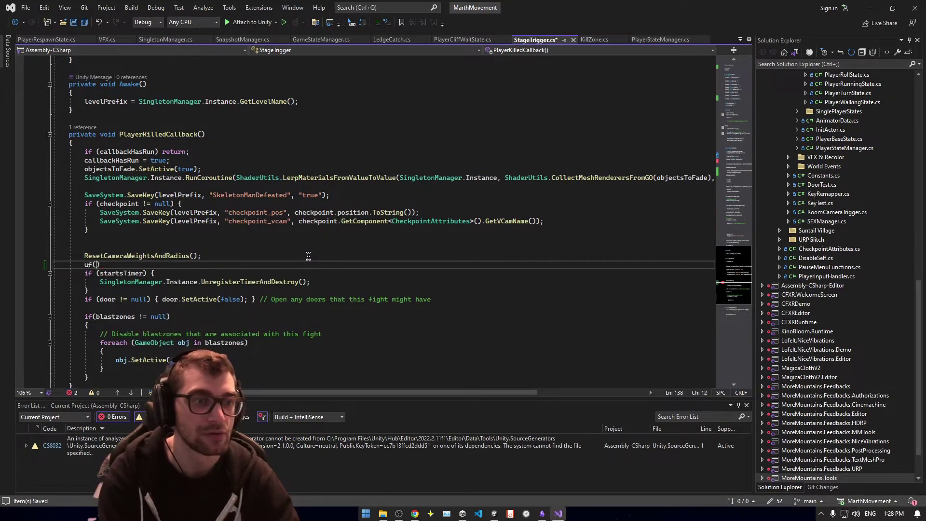
type("f")
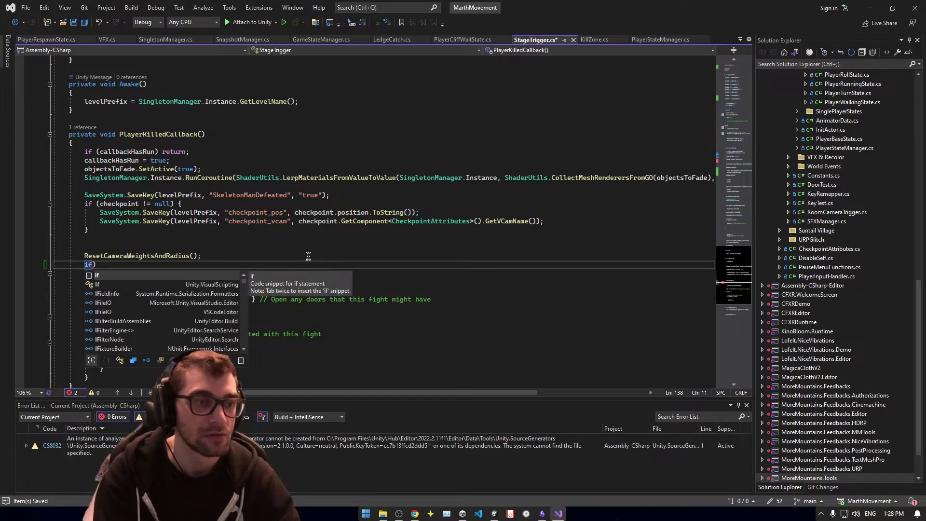
key("Right")
key("Left")
type("restoreBox")
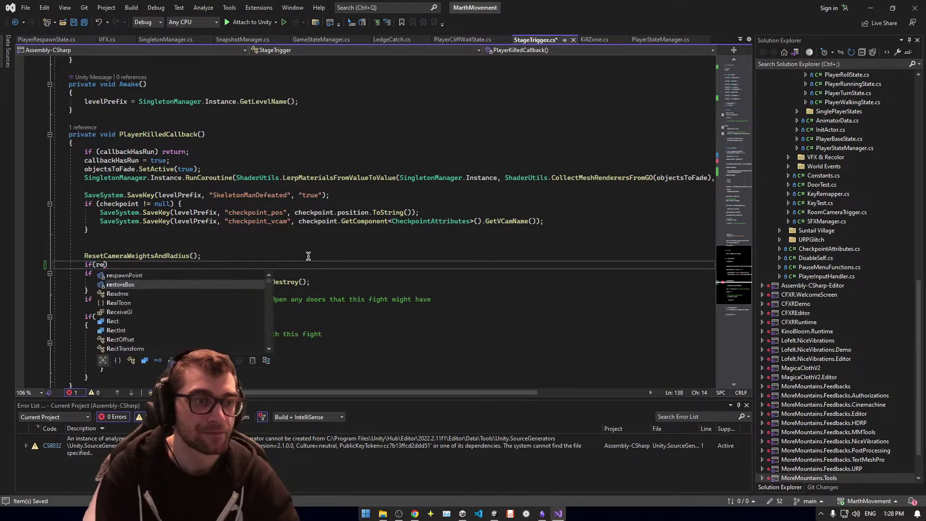
key("Right")
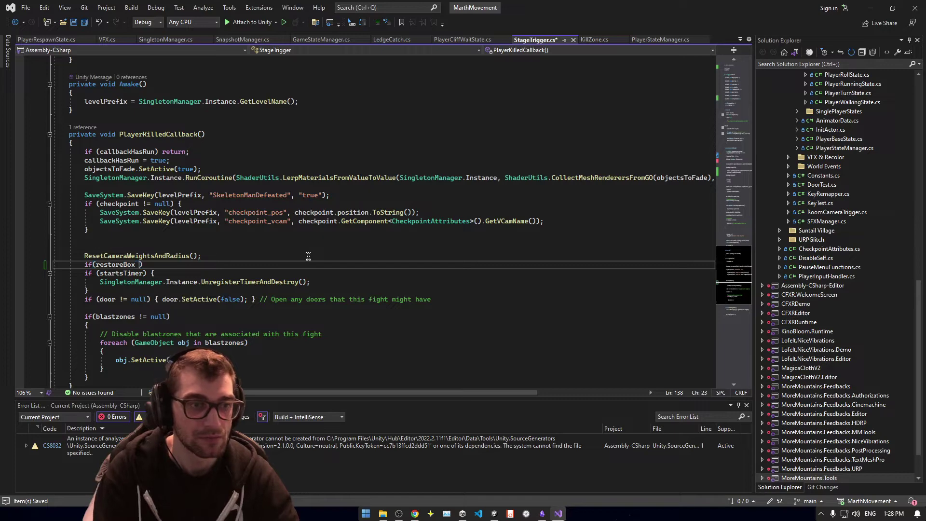
type("!= null")
key("Right")
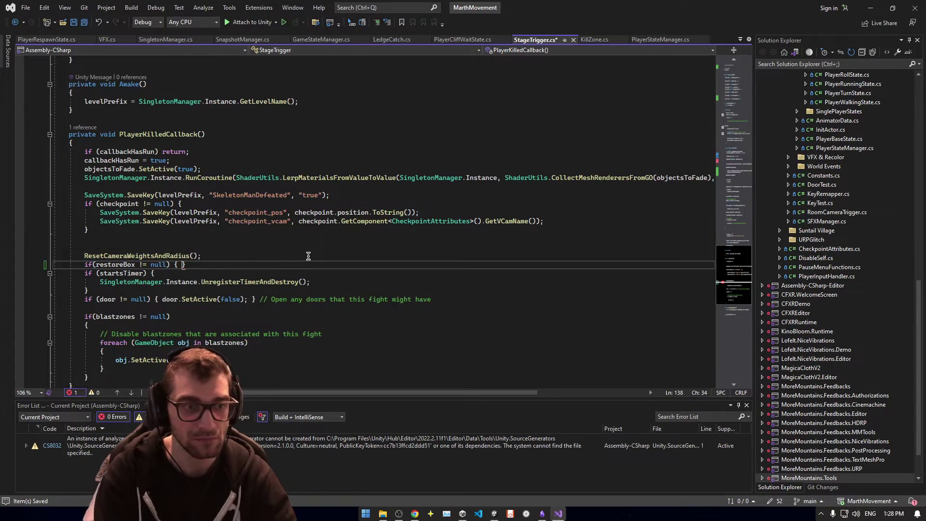
type("{")
key("Return")
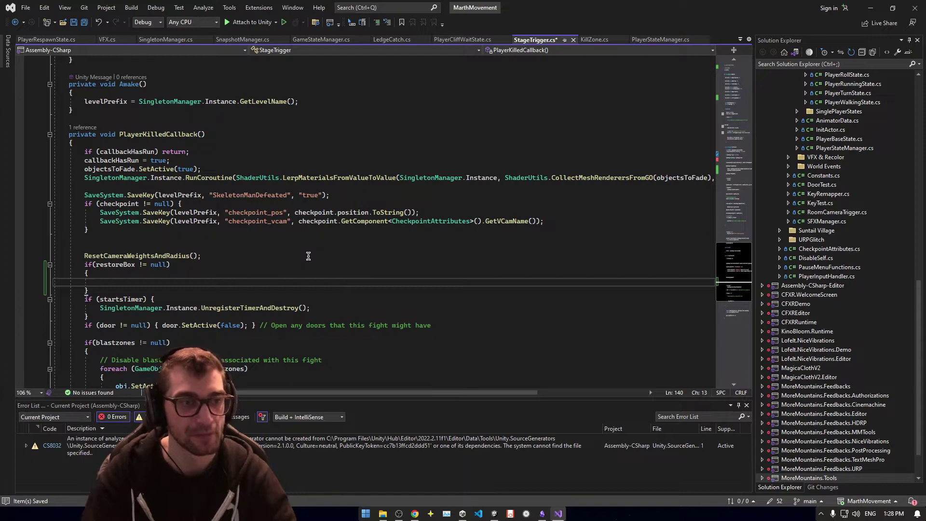
Inside the block, call SingletonManager.Instance.SetCameraBounds(restoreBox), copied from the fightCameraBounds call.
scroll(308, 256, "up", 20)
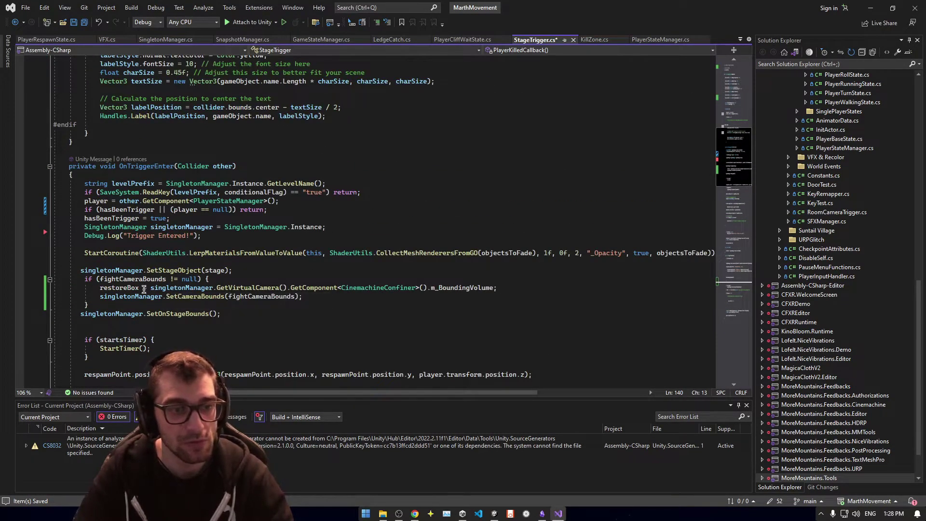
left_click_drag(150, 288, 529, 291)
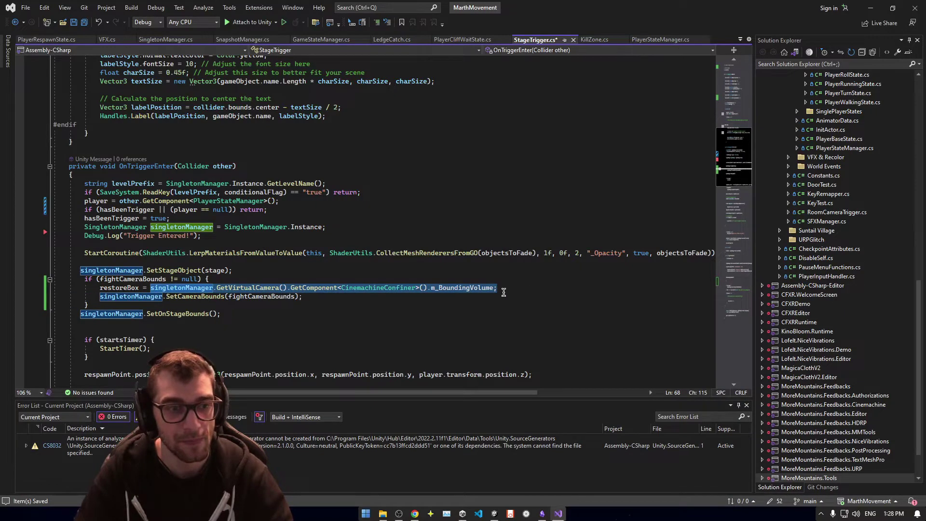
left_click_drag(320, 297, 101, 297)
key("ctrl+c")
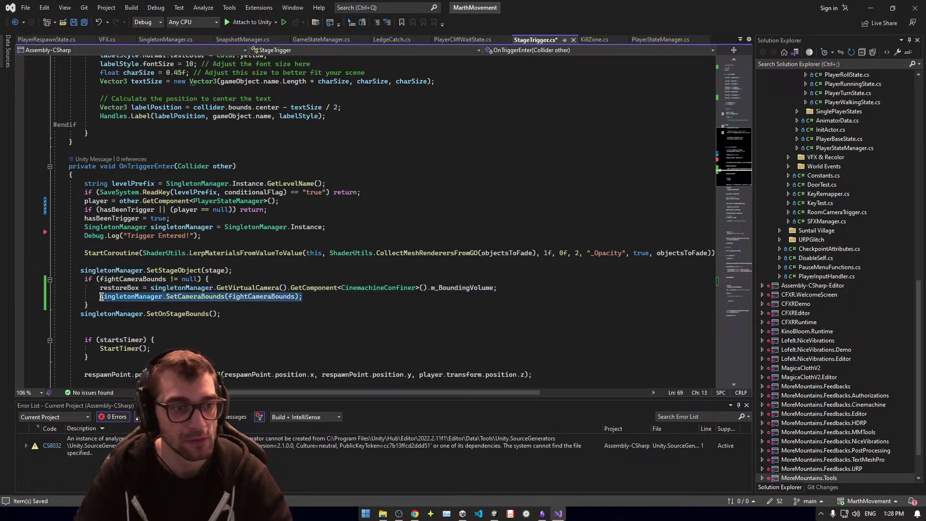
scroll(242, 325, "down", 20)
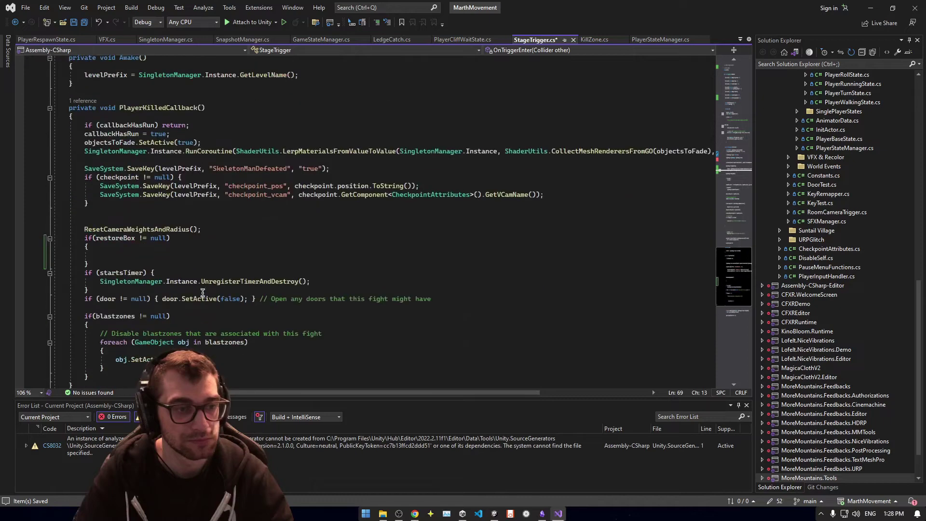
left_click(122, 253)
key("ctrl+v")
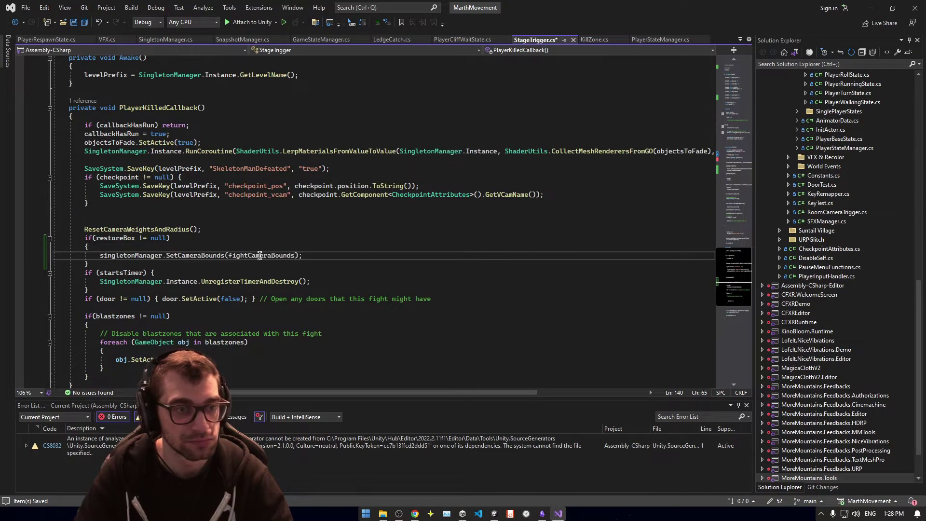
double_click(259, 255)
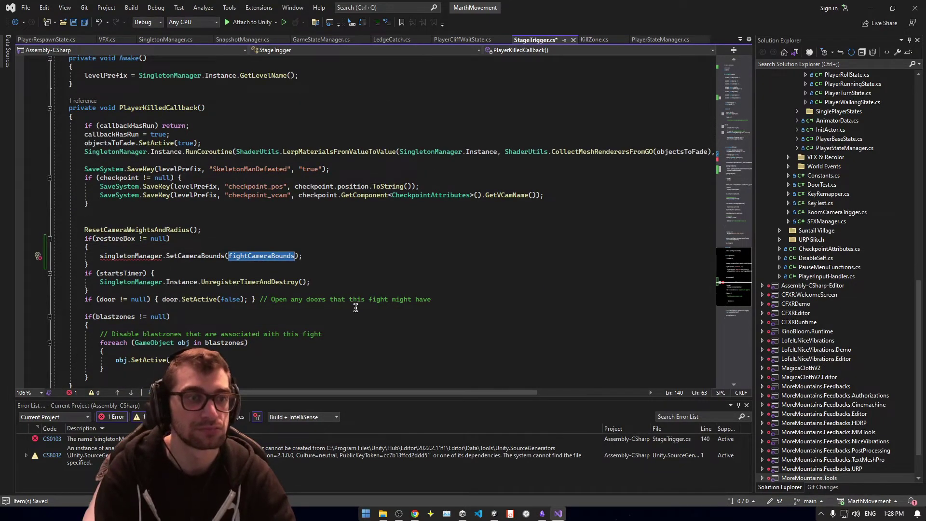
left_click(120, 256)
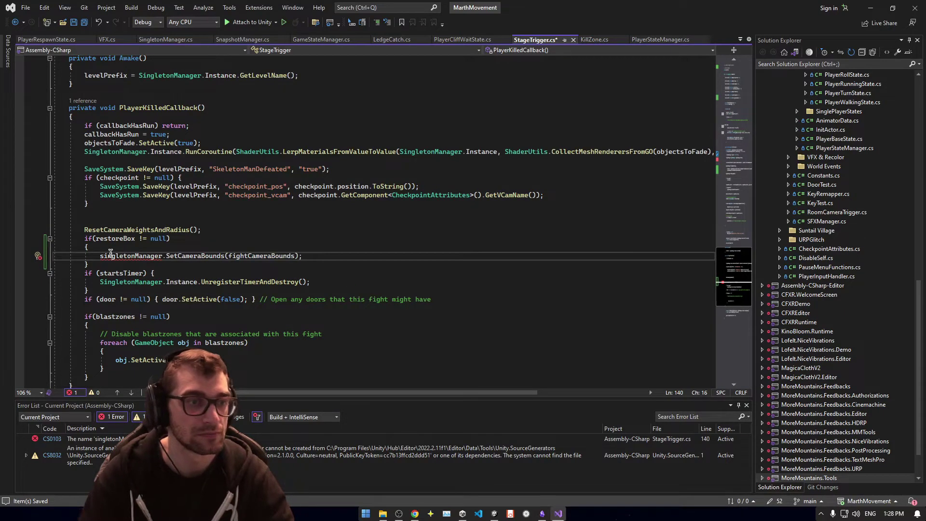
double_click(128, 257)
type("Single")
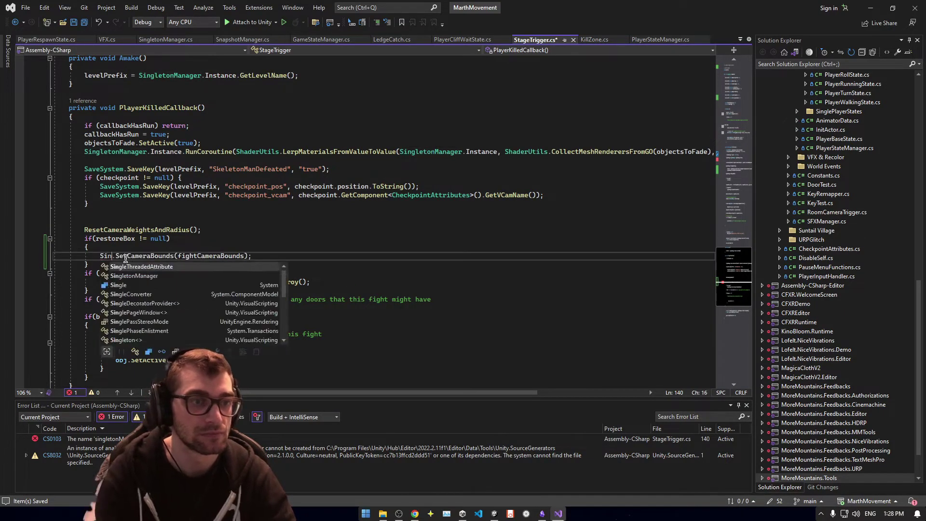
type("tonManager.I")
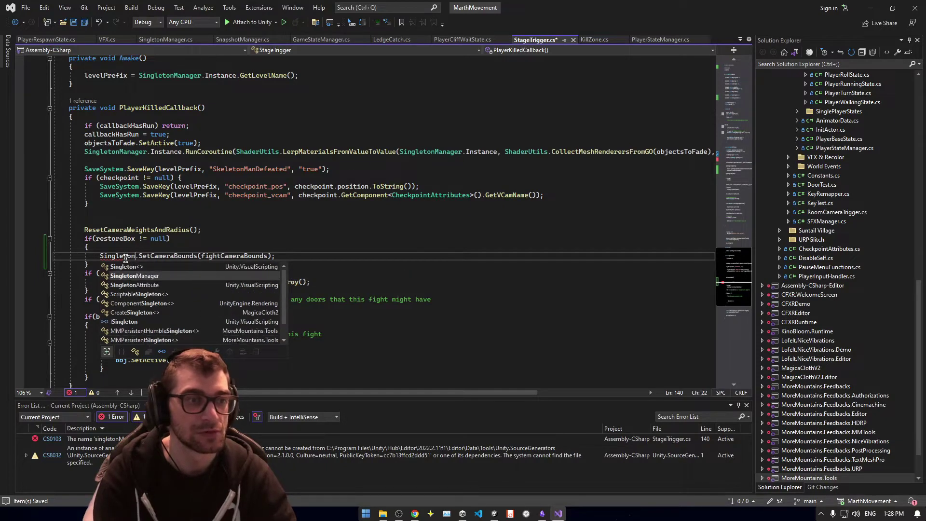
type("nsta")
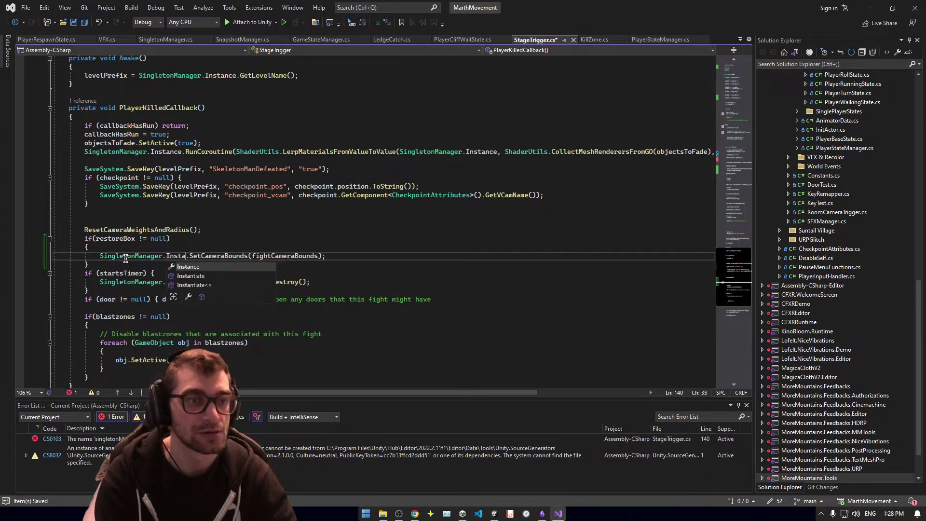
key("Tab")
left_click(286, 250)
double_click(289, 254)
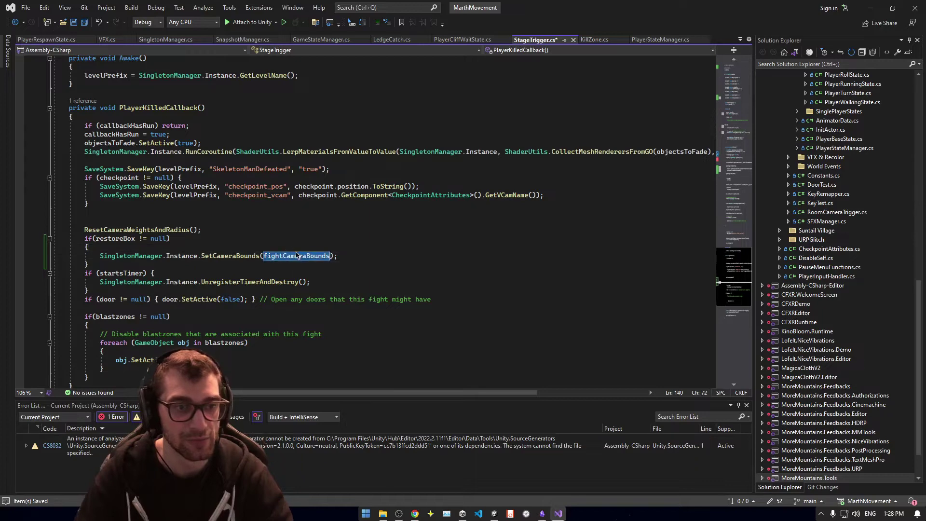
type("re")
key("Tab")
Save StageTrigger.cs and return to the Unity Editor.
key("ctrl+s")
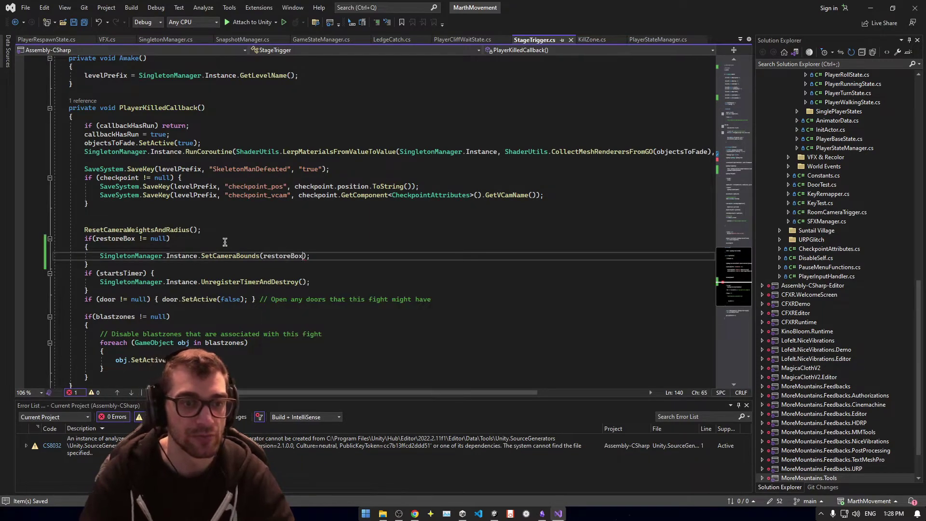
key("alt+Tab")
key("alt+Tab")
key("Tab")
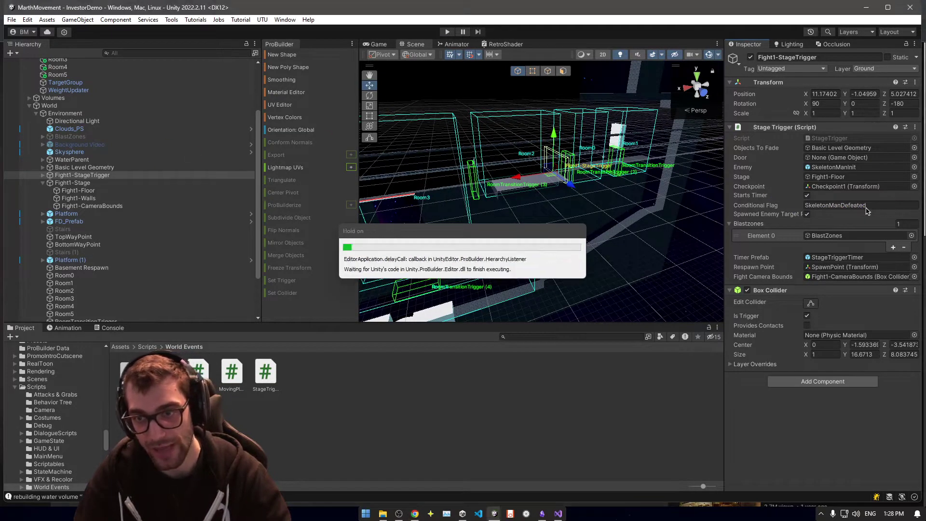
Clear SkeletonManDefeated from Fight1-StageTrigger's Conditional Flag and enter play mode.
left_click(872, 209)
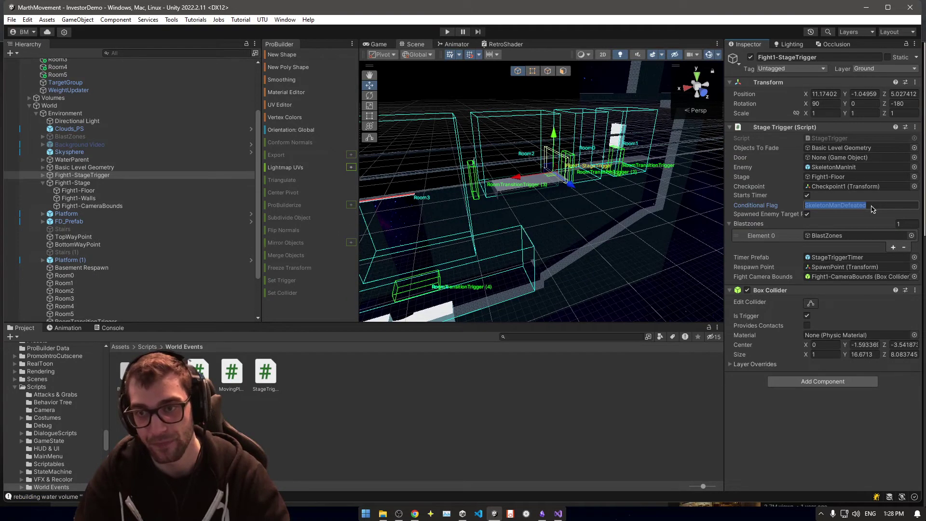
key("BackSpace")
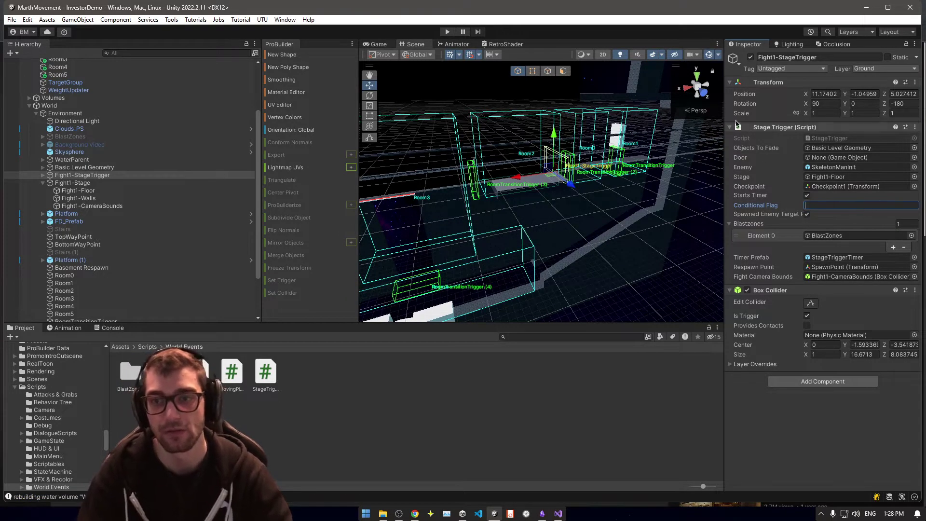
left_click(448, 32)
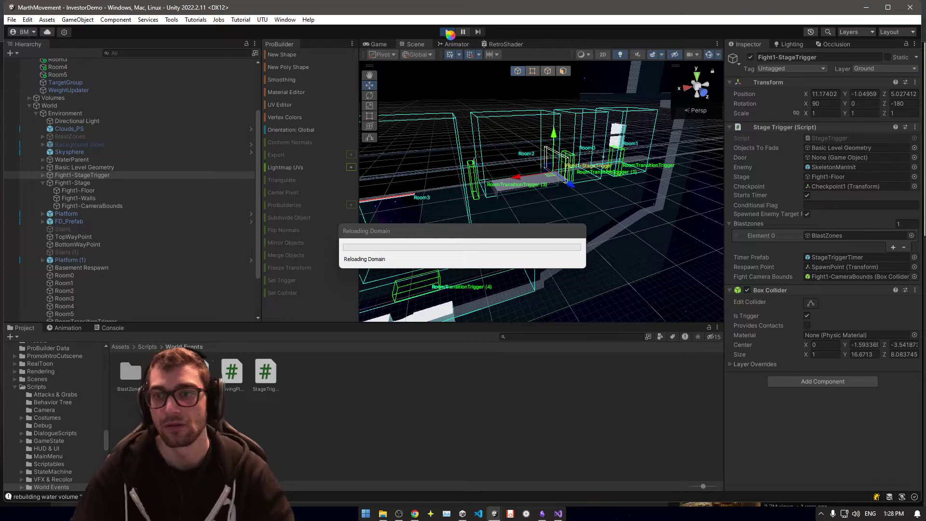
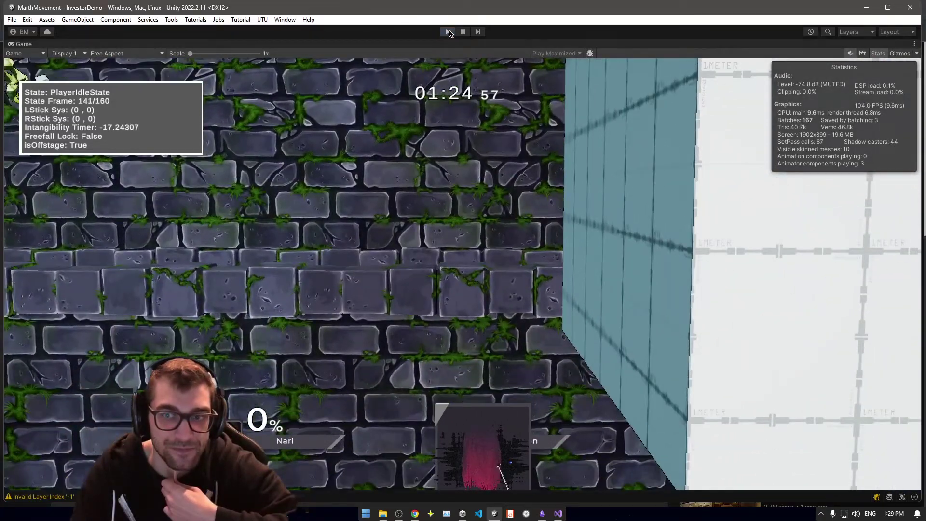
Stop play mode to return to Fight1-StageTrigger's Stage Trigger settings.
left_click(448, 32)
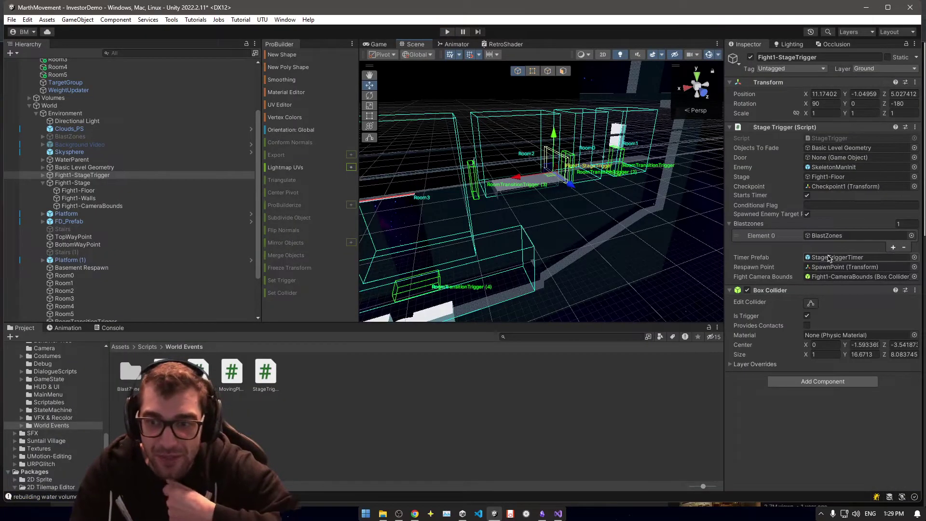
Stretch Fight1-CameraBounds' box collider along the corridor to Size Z 260.1802, Center Z 117.9906.
double_click(849, 277)
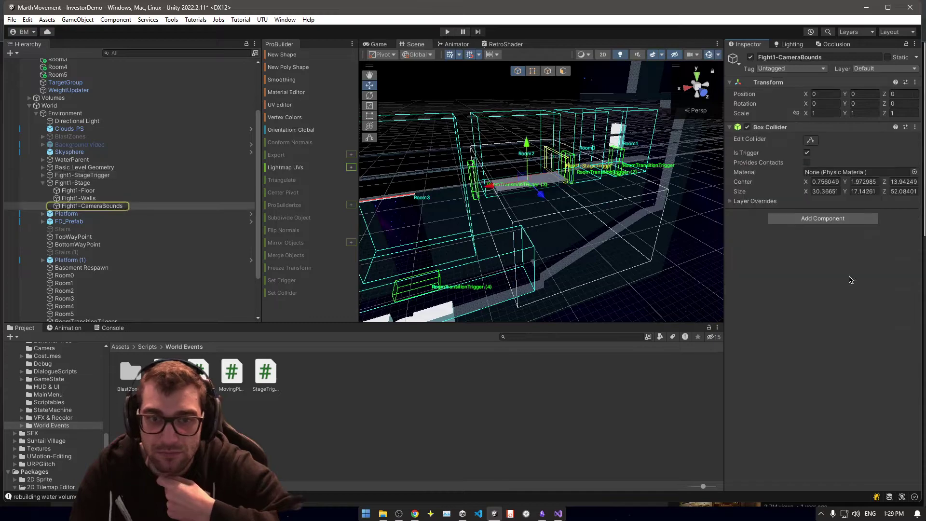
right_click_drag(580, 259, 713, 271)
left_click(811, 139)
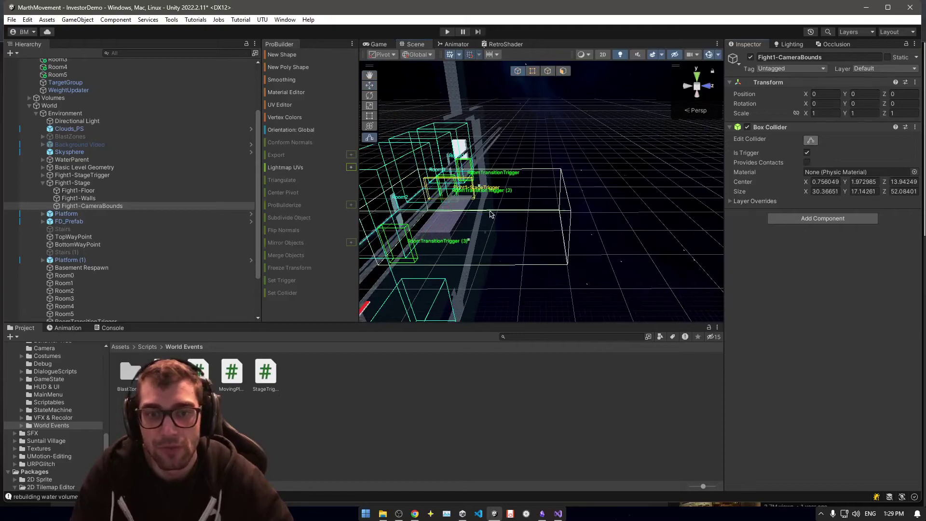
right_click_drag(490, 214, 555, 207)
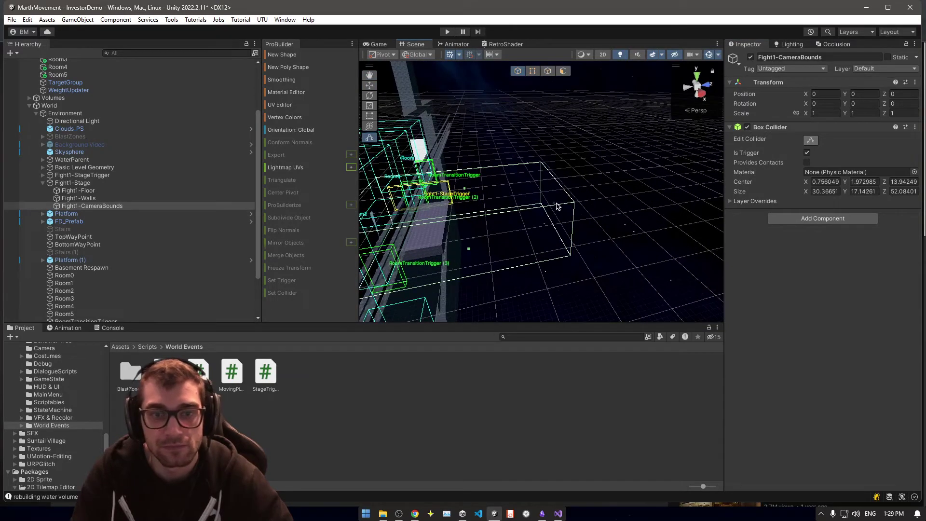
left_click_drag(557, 206, 665, 193)
mouse_move(666, 193)
right_mouse_down()
mouse_move(588, 225)
mouse_move(647, 228)
mouse_move(667, 196)
right_mouse_up()
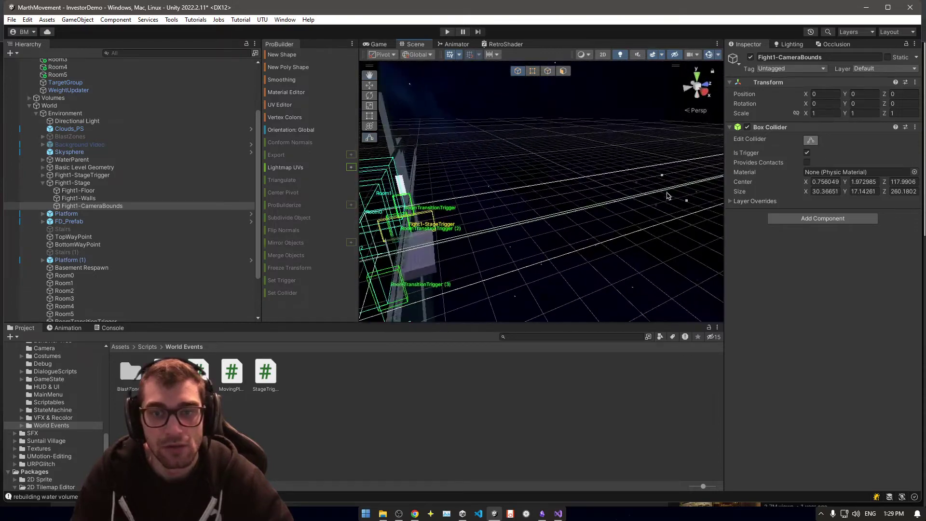
left_click(668, 170)
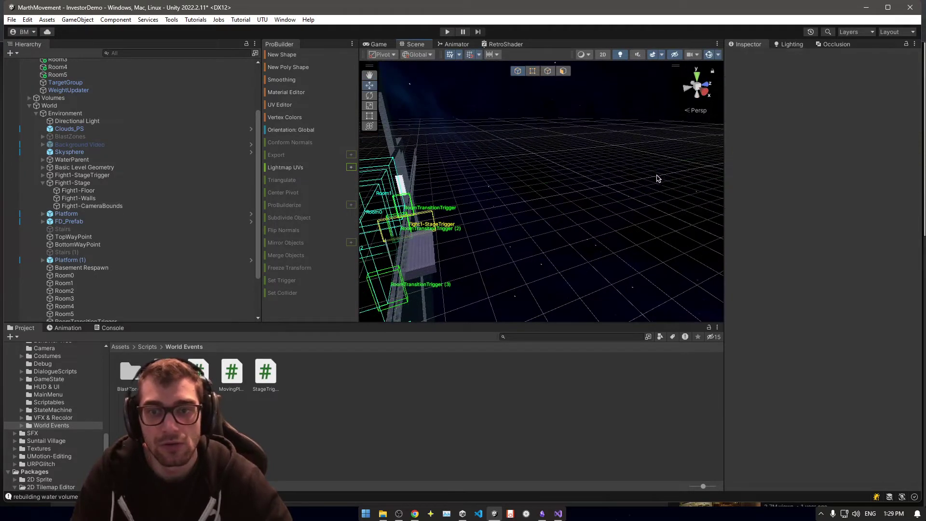
Run the game, pause on its debug menu, and restore the Game view into the editor layout.
left_click(445, 32)
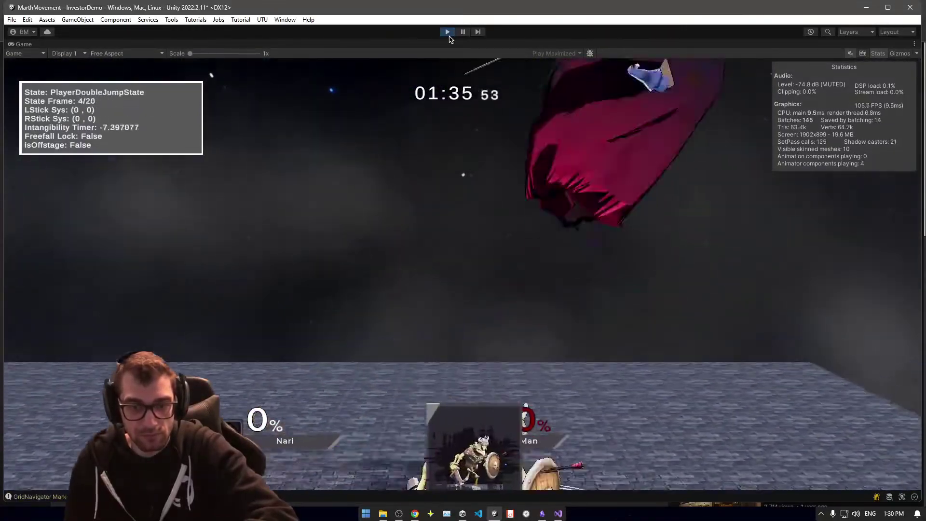
key("Escape")
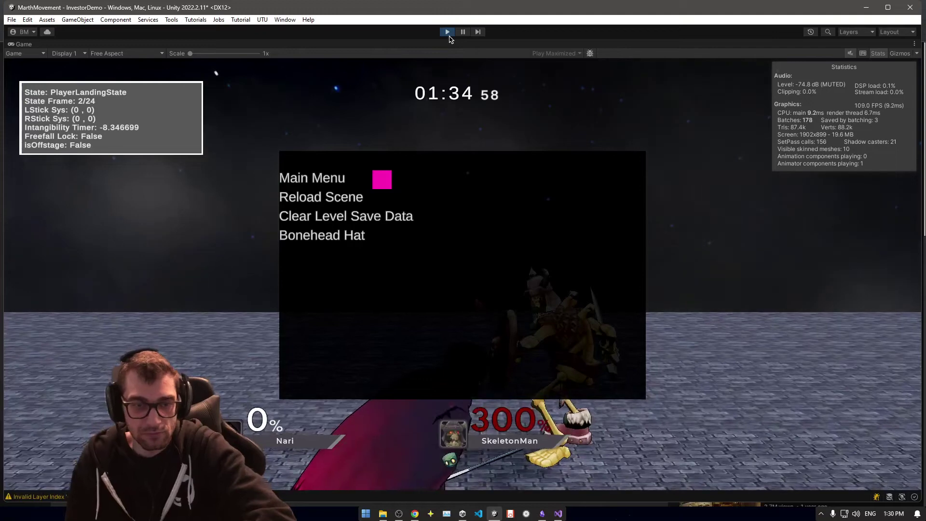
double_click(278, 44)
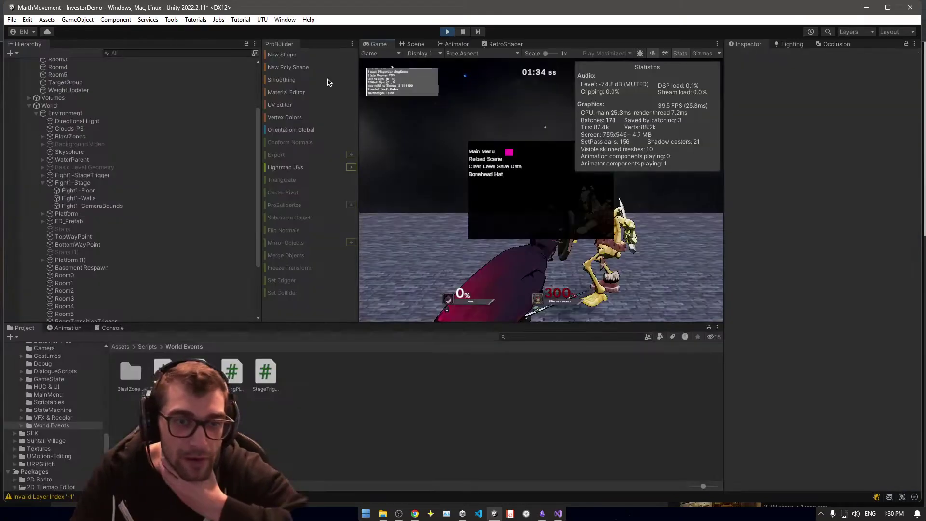
Select Fight1-CameraBounds and orbit the Scene view to inspect the stage colliders.
left_click(140, 206)
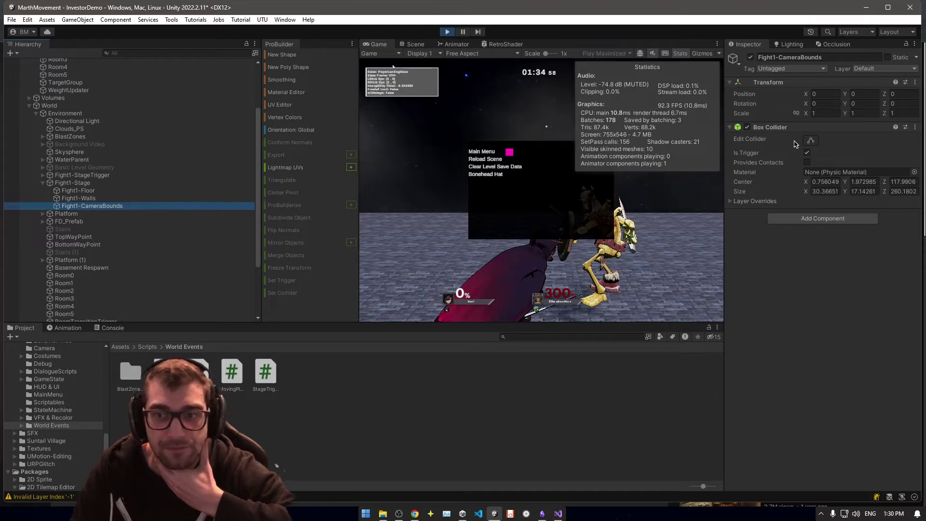
left_click(412, 44)
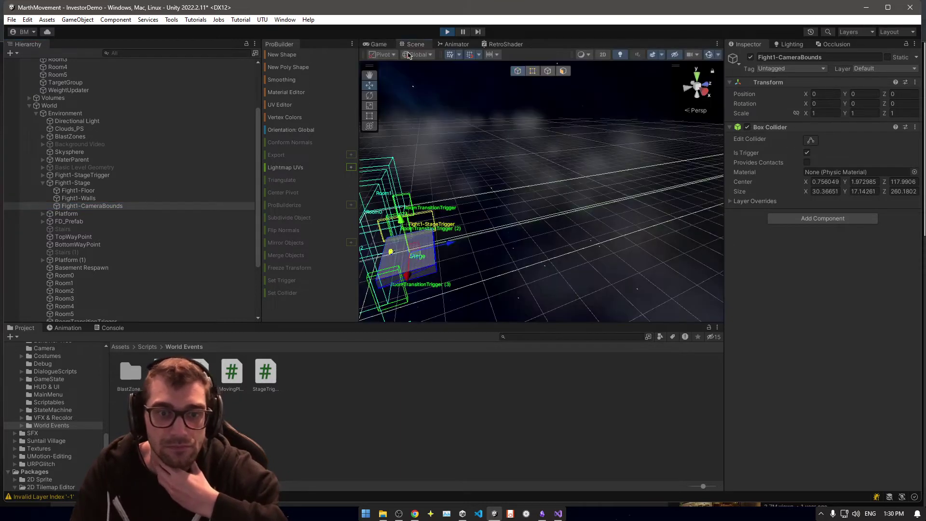
left_click_drag(434, 145, 540, 199, "alt")
left_click_drag(763, 185, 472, 77, "alt")
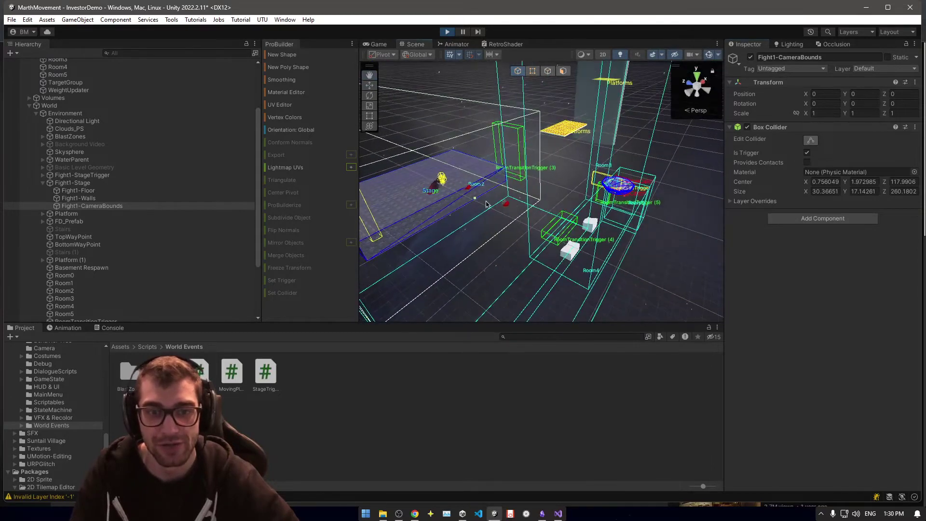
Stop the game, extend the collider to Size Z 323.6159 and Center Z 86.27271, then replay.
key("ctrl+p")
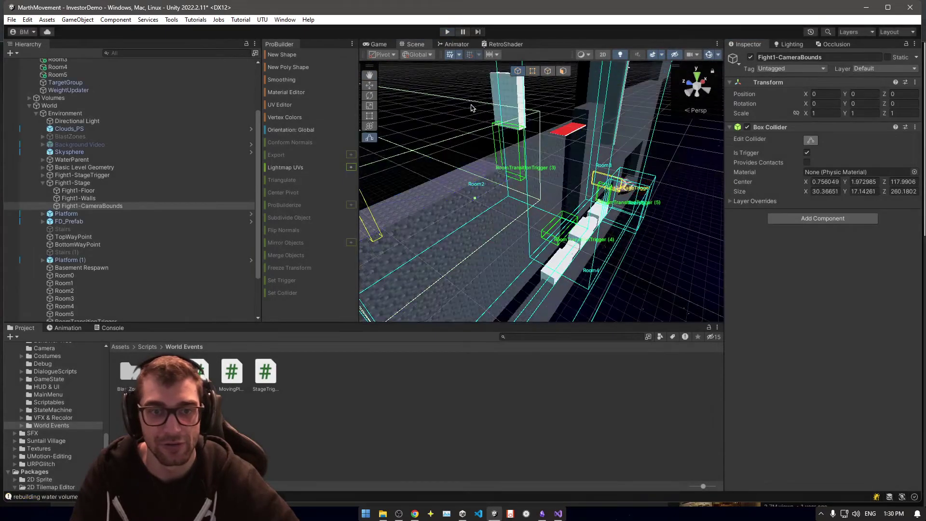
key("f")
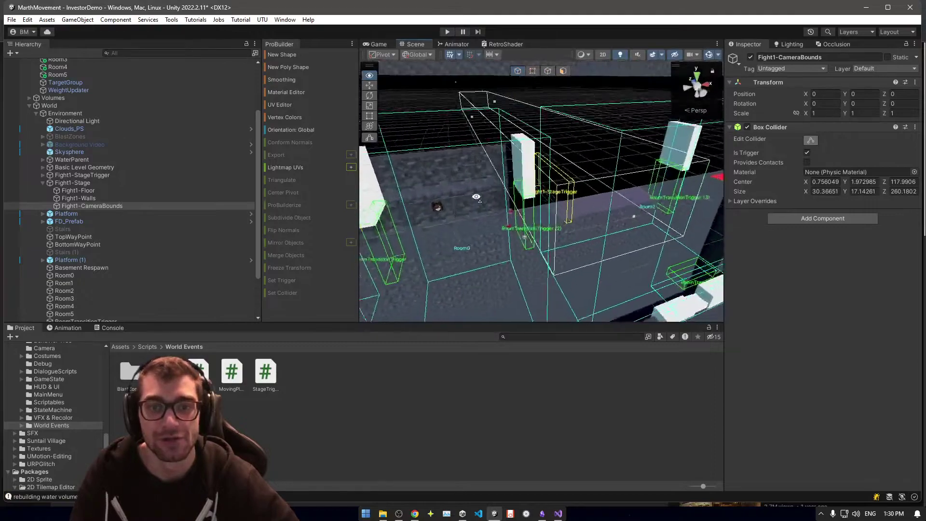
left_click_drag(749, 291, 768, 294, "alt")
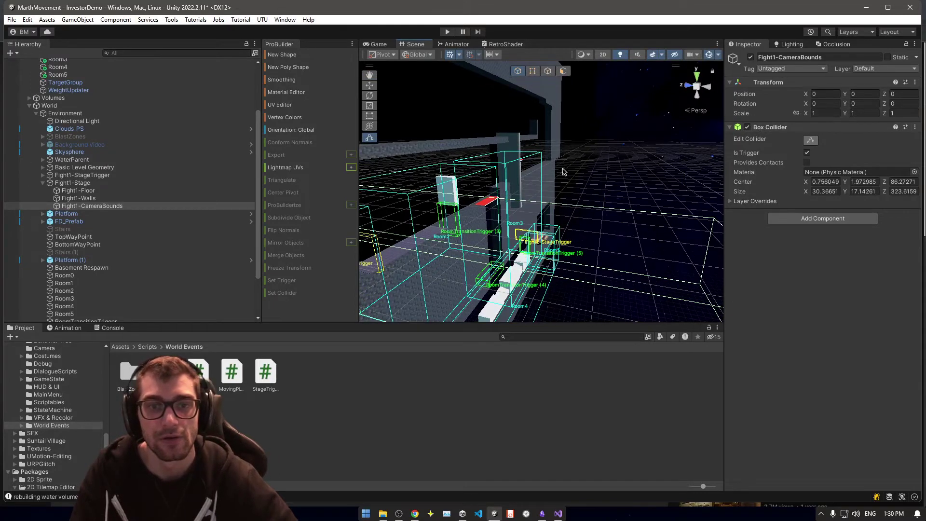
left_click(444, 32)
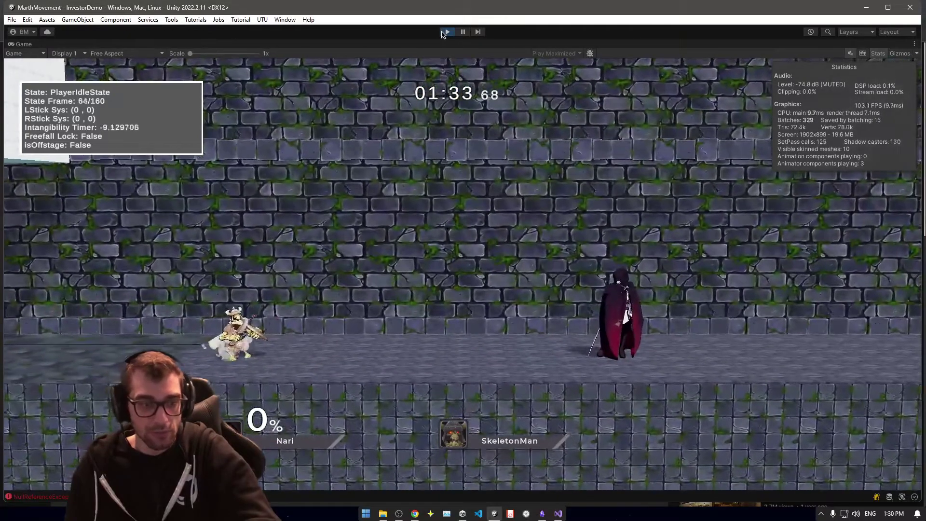
Pause the running game on its debug menu and bring the Unity editor back to the front.
key("Escape")
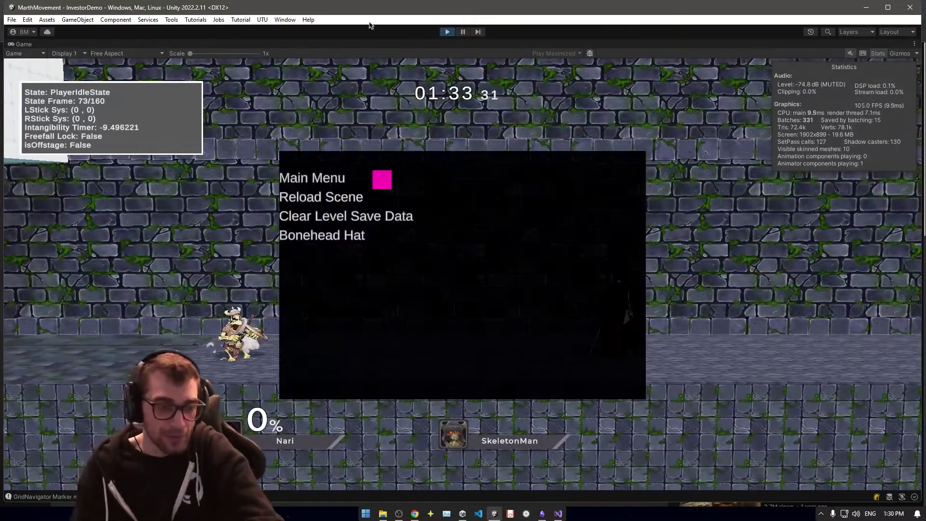
key("alt+Tab")
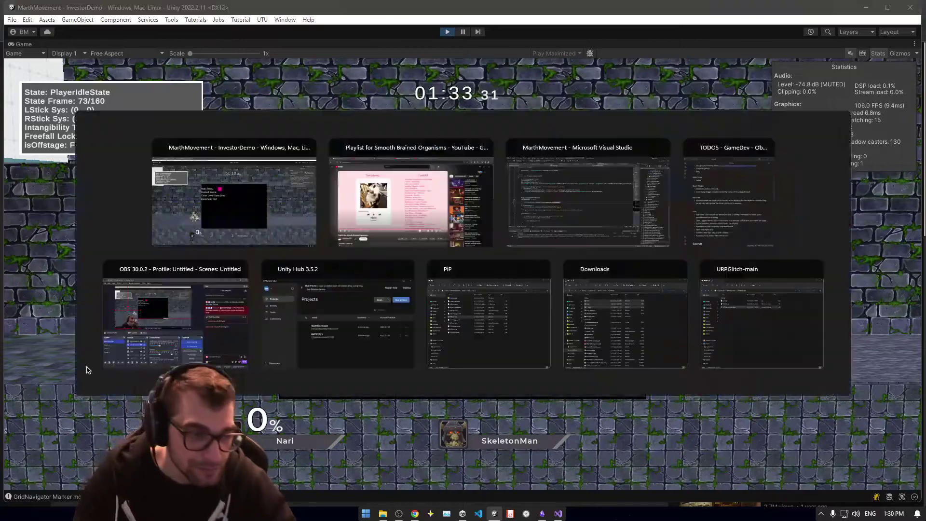
left_click(494, 514)
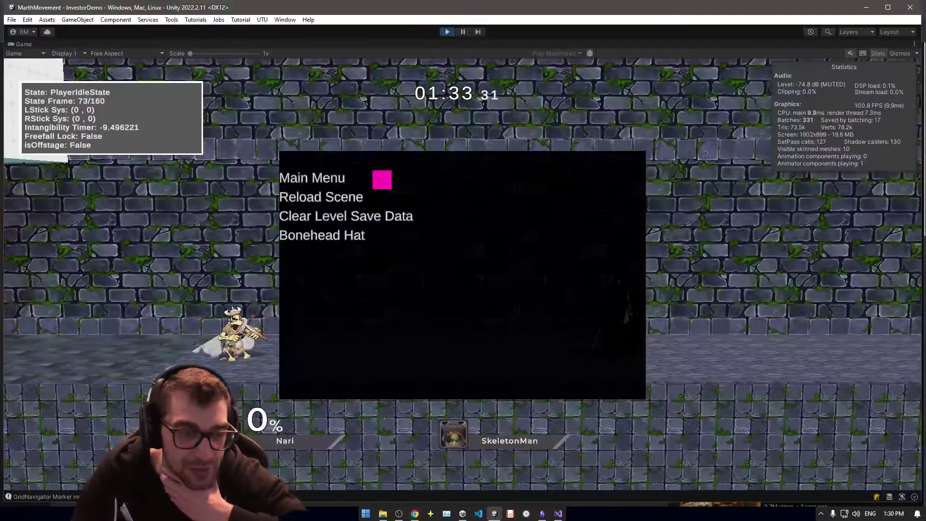
Show the NullReferenceException's stack trace in the Console, following the PlayerStateManager.cs:549 link.
left_click(77, 497)
left_click(108, 336)
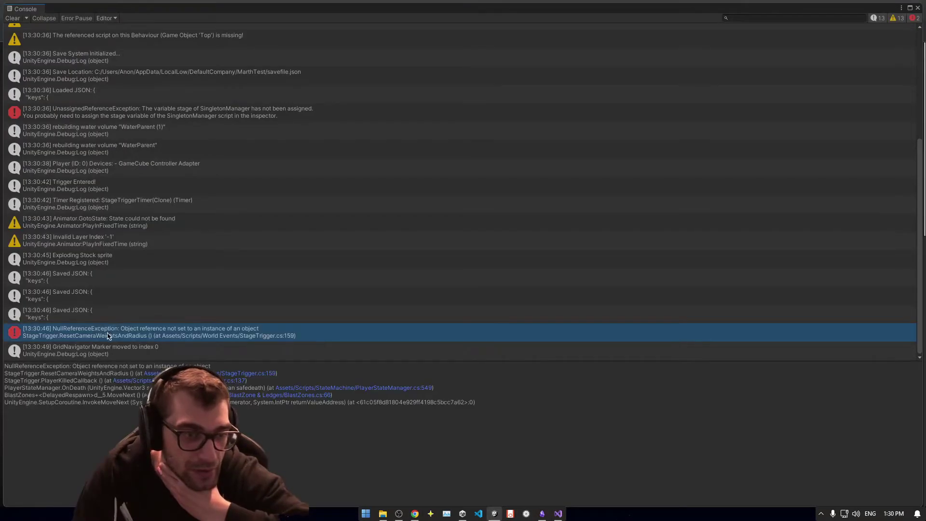
left_click(362, 388)
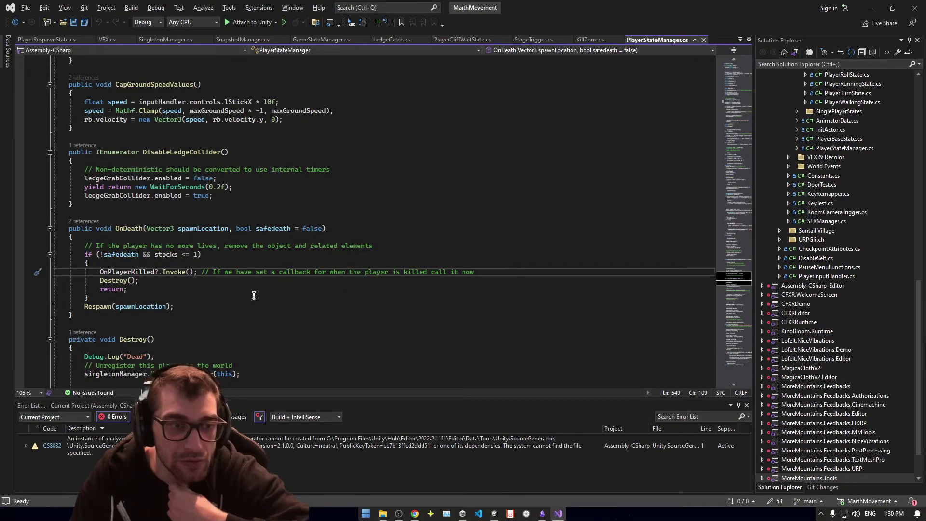
key("alt+Tab")
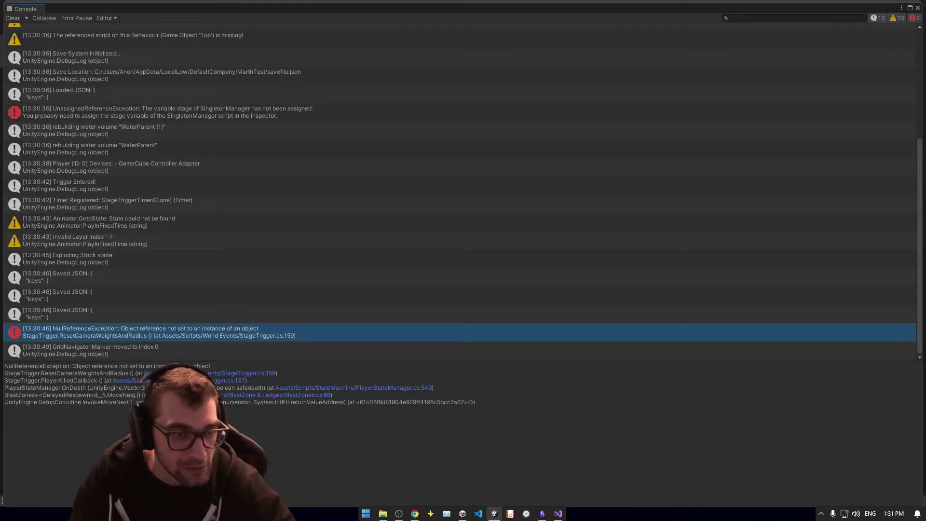
Review PlayerKilledCallback in StageTrigger.cs, checking SetCameraBounds and the restoreBox references.
left_click(229, 380)
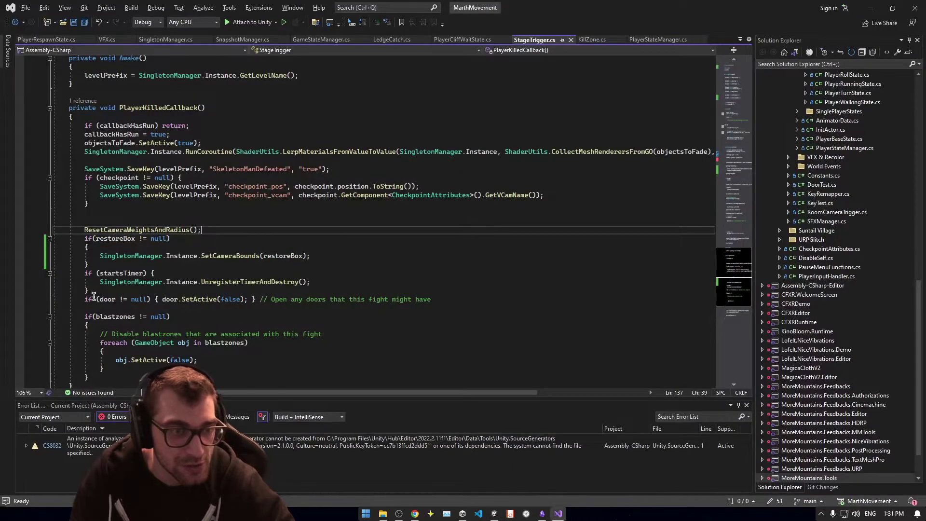
left_click(105, 236)
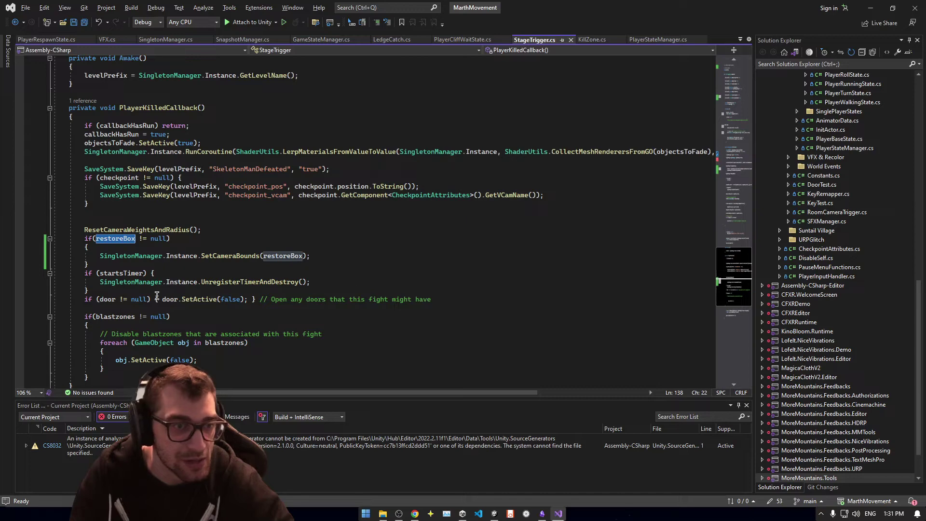
left_click(175, 255)
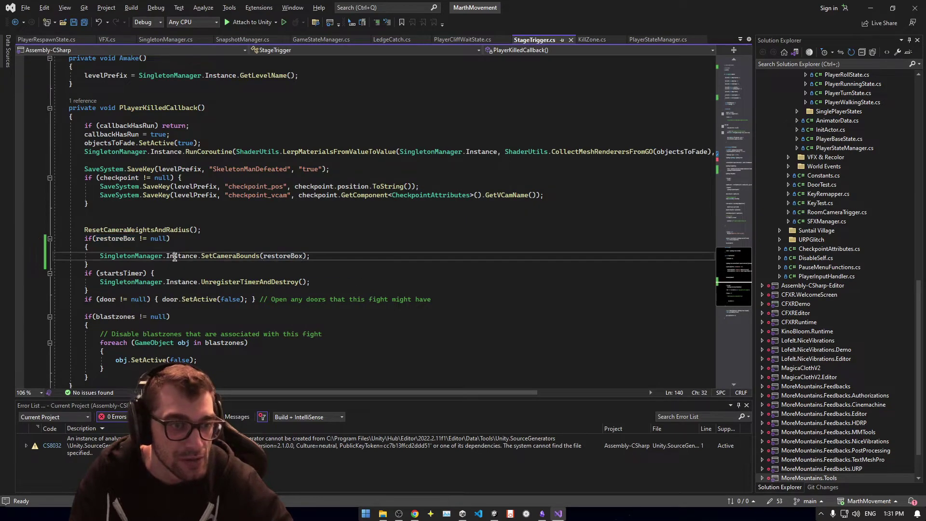
double_click(210, 259)
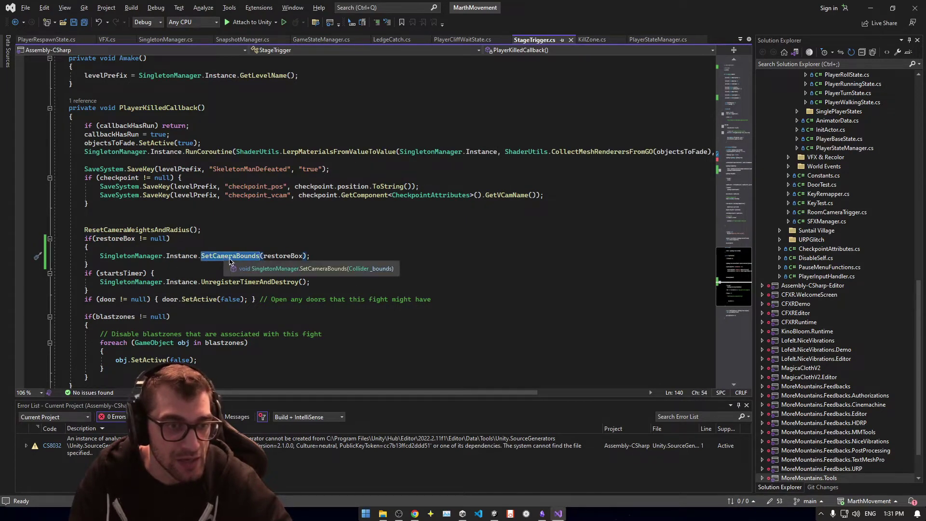
double_click(268, 256)
key("alt+Tab")
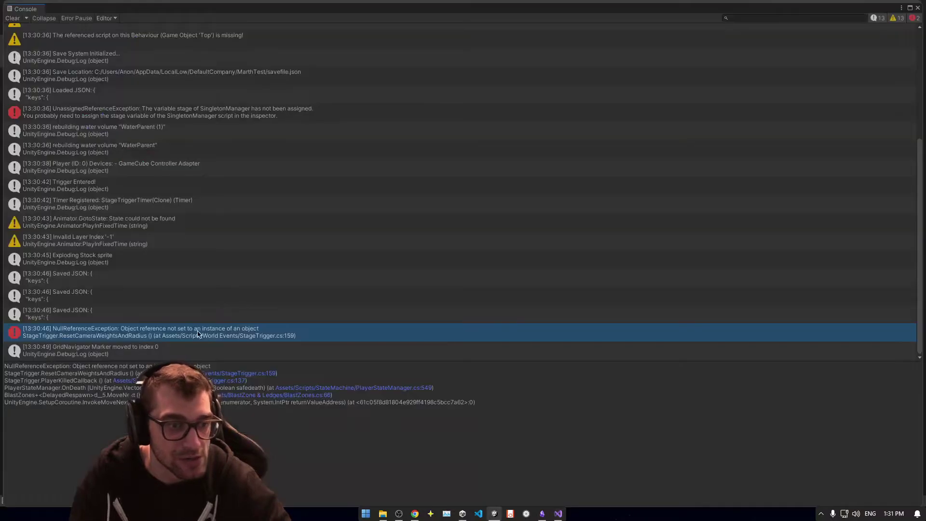
Open StageTrigger.cs at failing line 159 and inspect the ResetCameraWeightsAndRadius method.
left_click(220, 374)
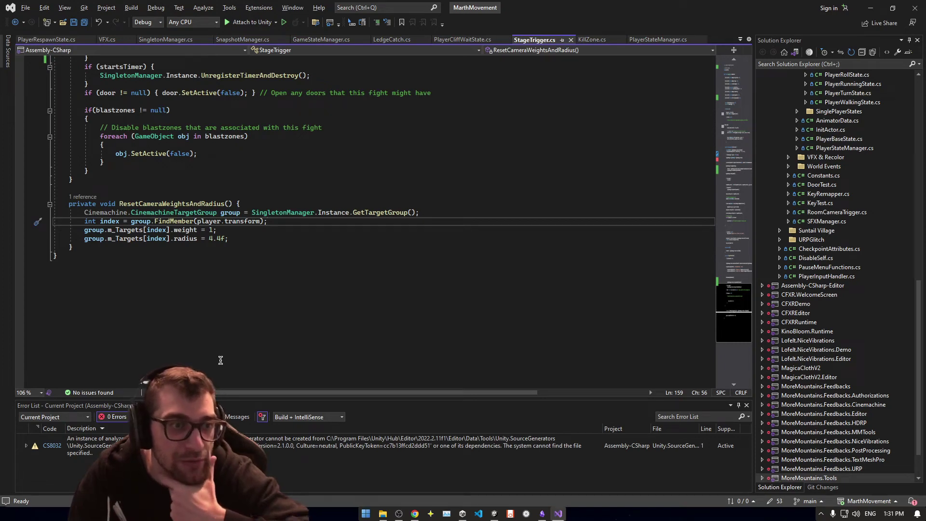
left_click(111, 212)
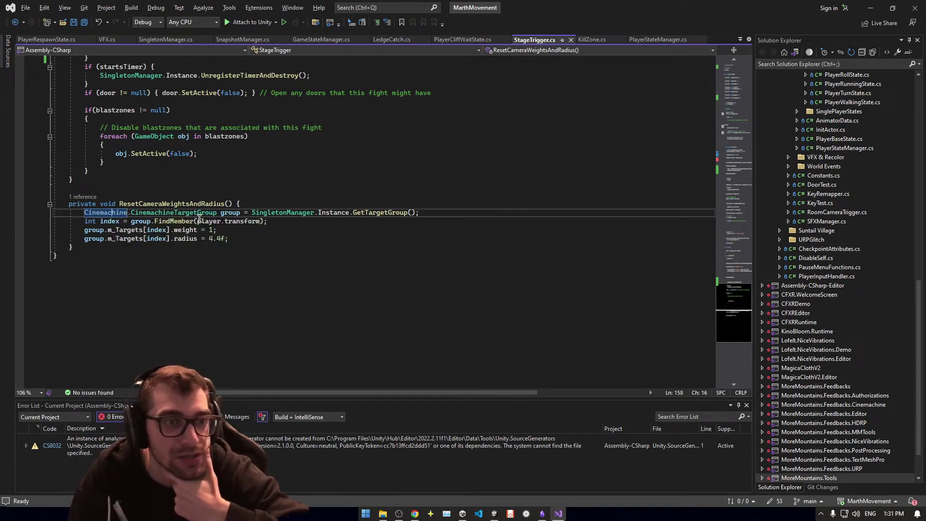
scroll(290, 305, "up", 1)
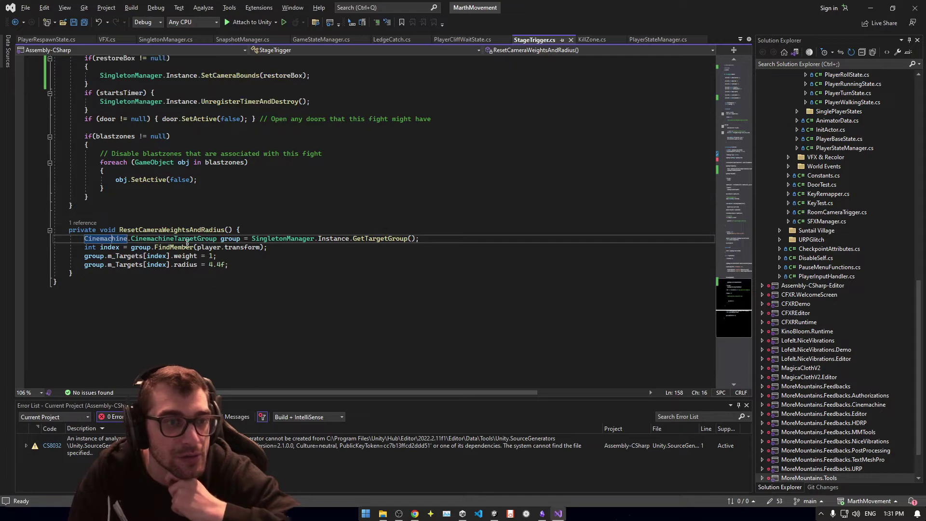
double_click(181, 229)
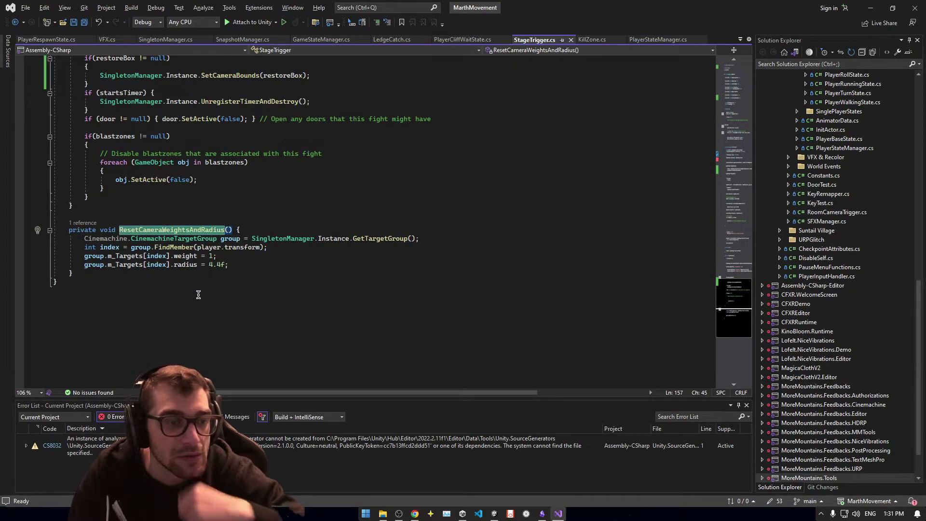
key("alt+Tab")
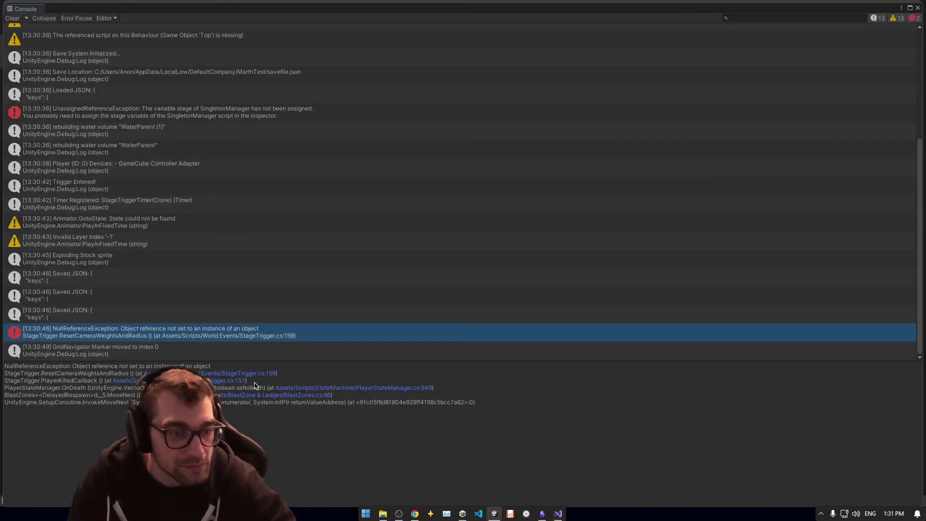
Reopen the failing line and trace SingletonManager uses and the ResetCameraWeightsAndRadius call.
left_click(222, 374)
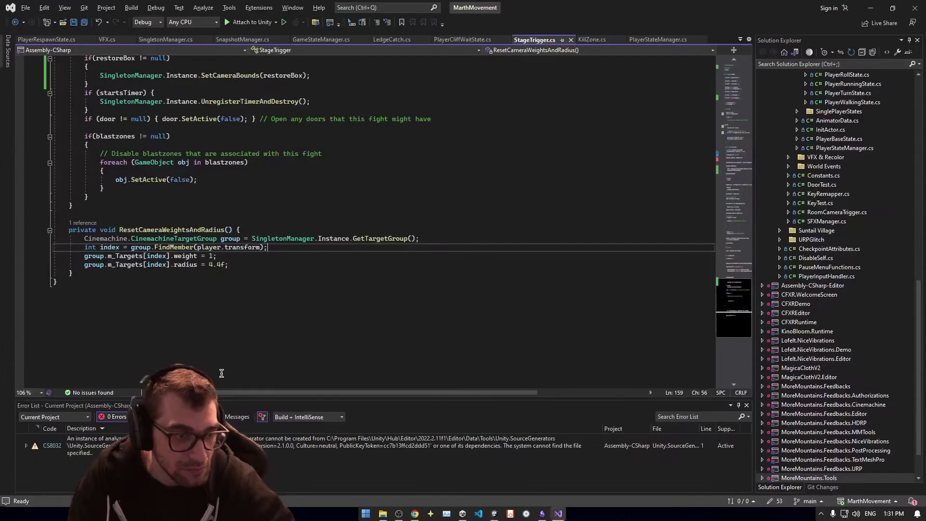
scroll(261, 256, "up", 3)
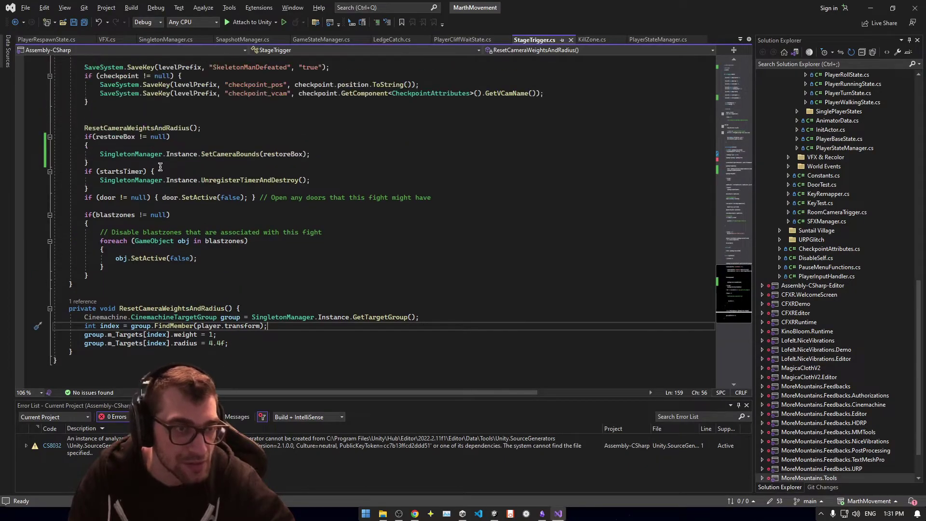
double_click(140, 154)
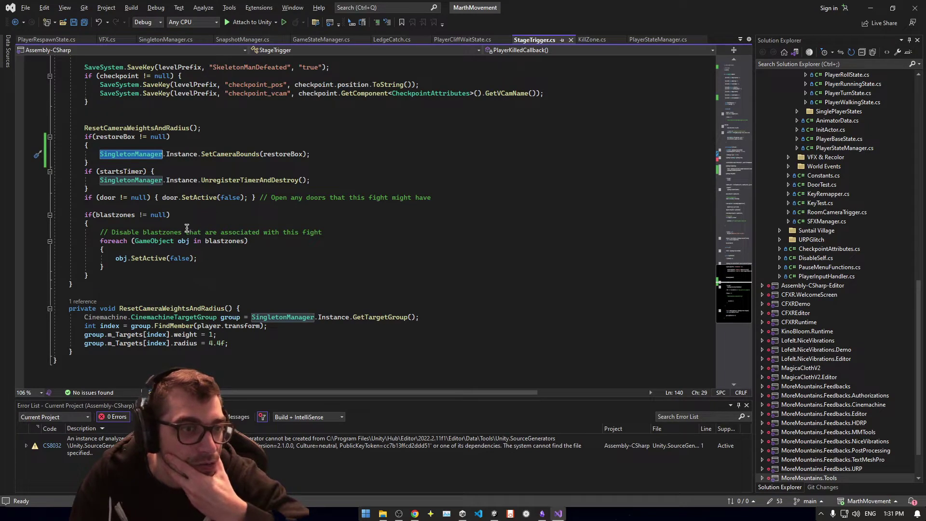
scroll(180, 234, "up", 3)
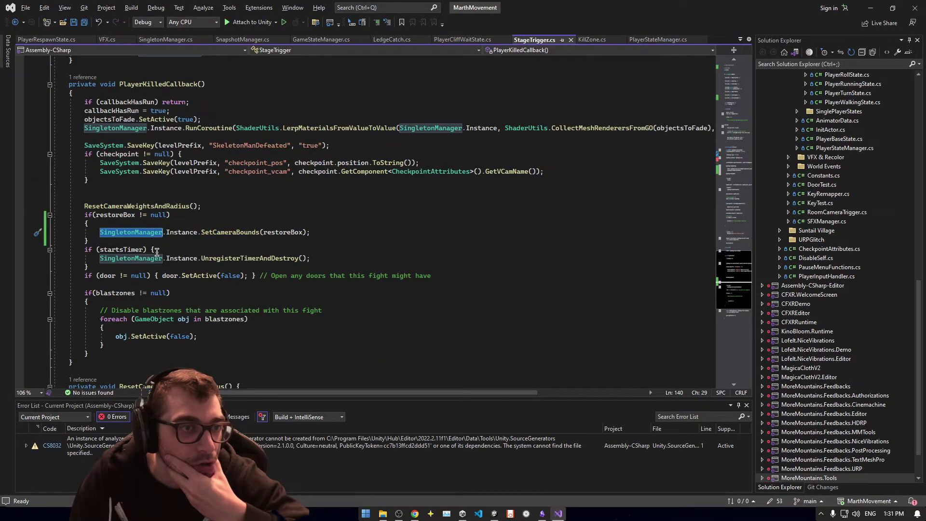
left_click(112, 217)
double_click(152, 207)
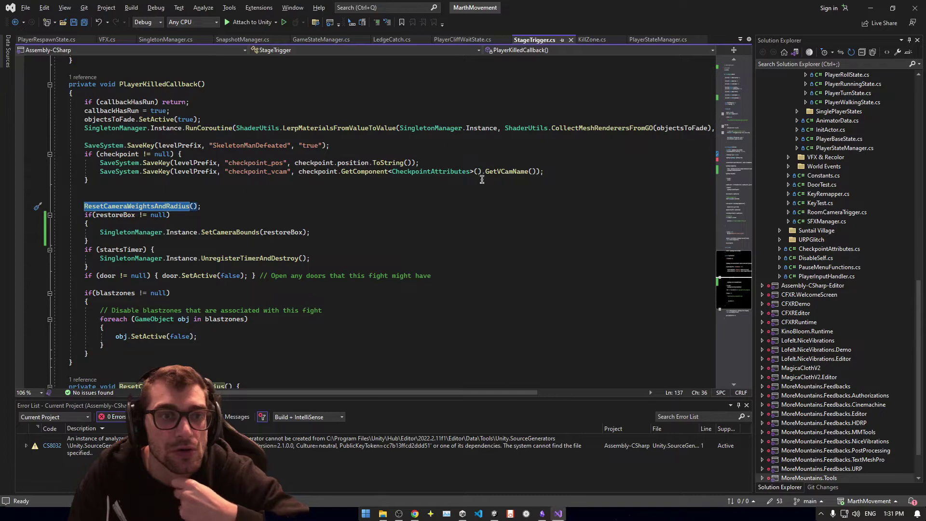
Inspect CheckpointAttributes, the checkpoint_vcam and SkeletonManDefeated save keys, and GetVCamName.
scroll(370, 254, "up", 4)
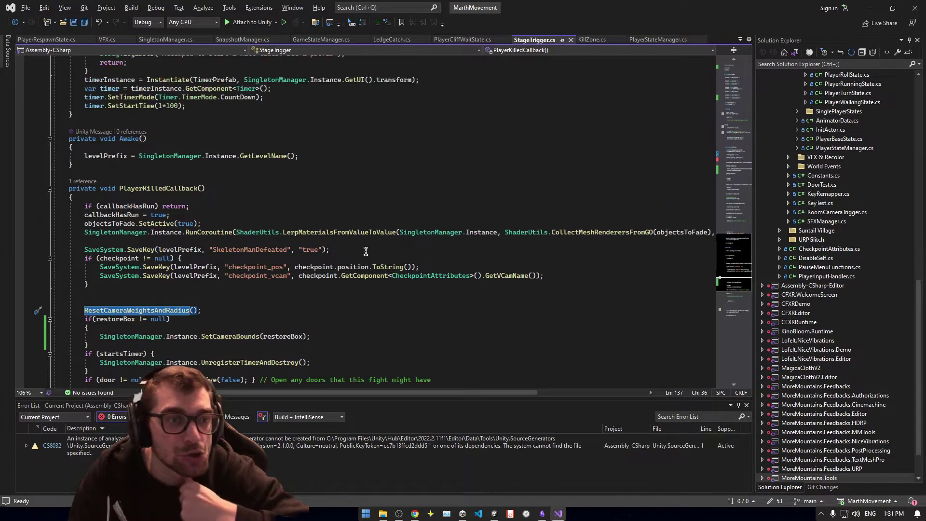
scroll(364, 251, "down", 2)
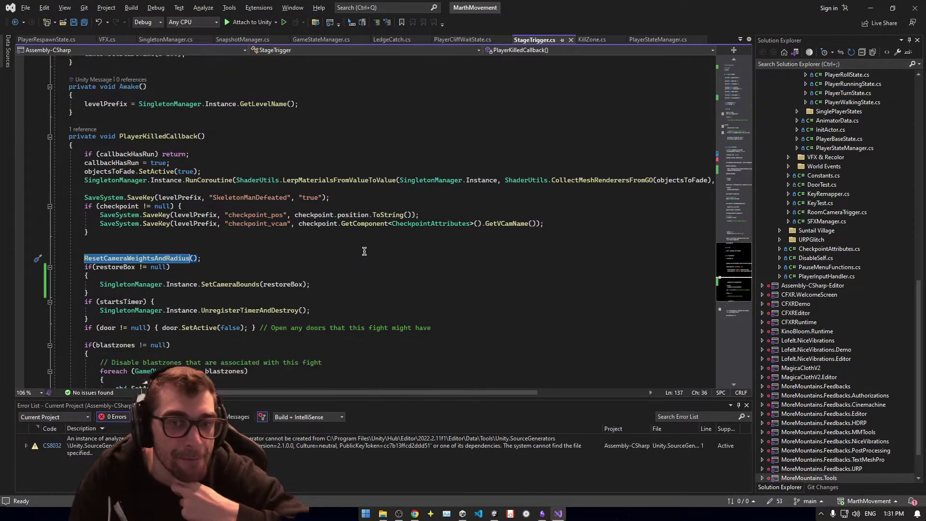
double_click(414, 223)
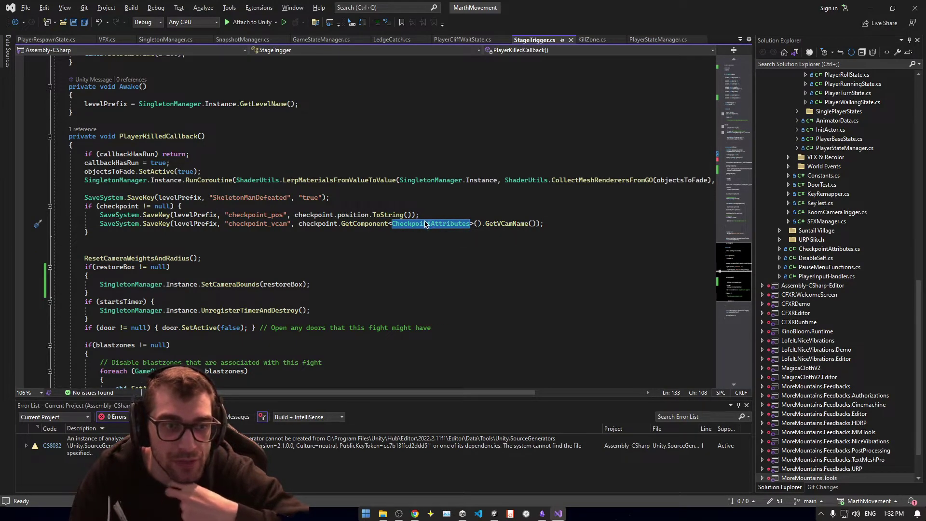
double_click(277, 224)
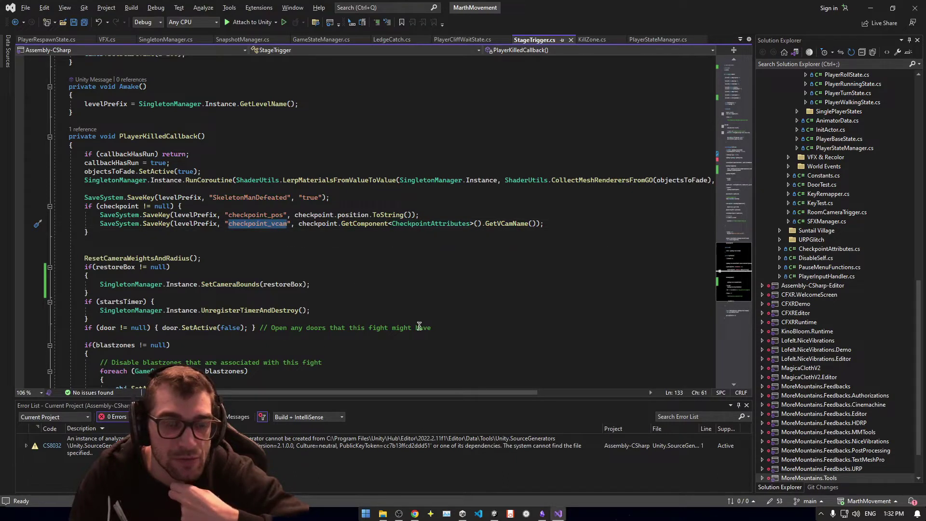
double_click(490, 226)
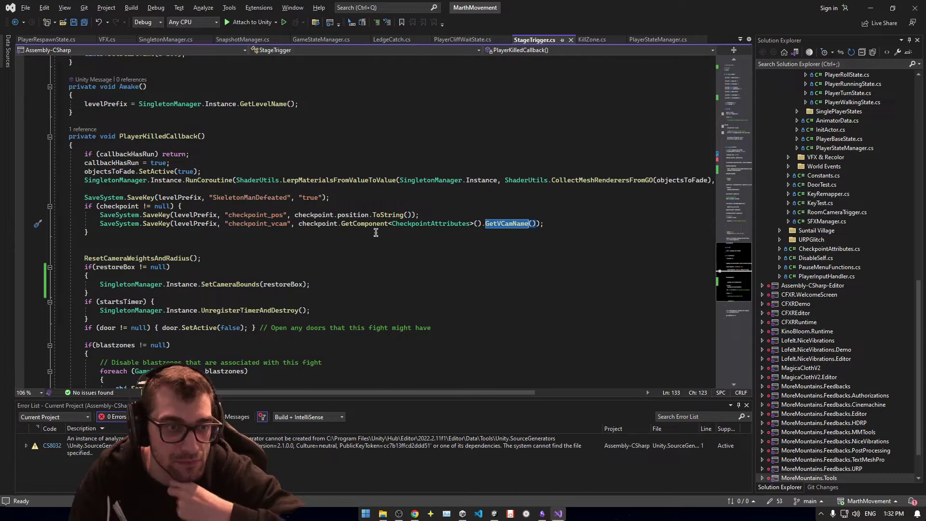
double_click(262, 198)
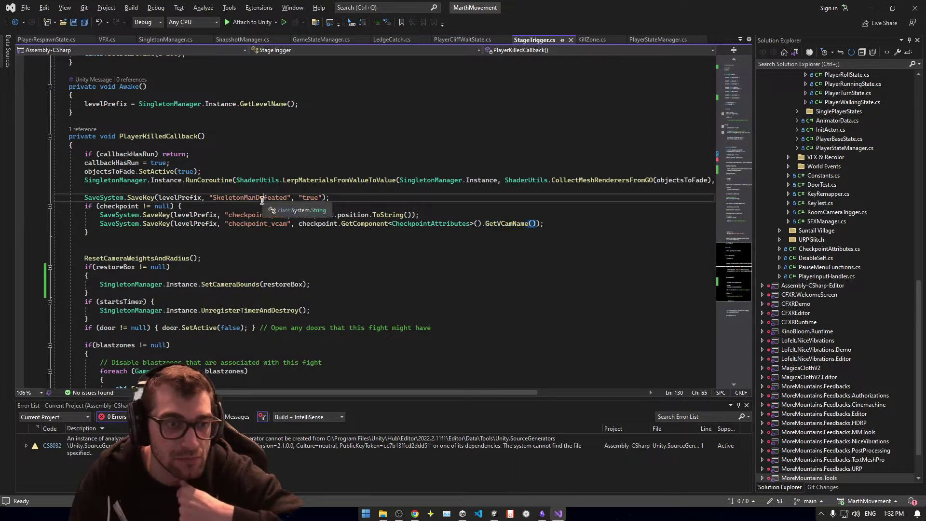
scroll(262, 203, "up", 4)
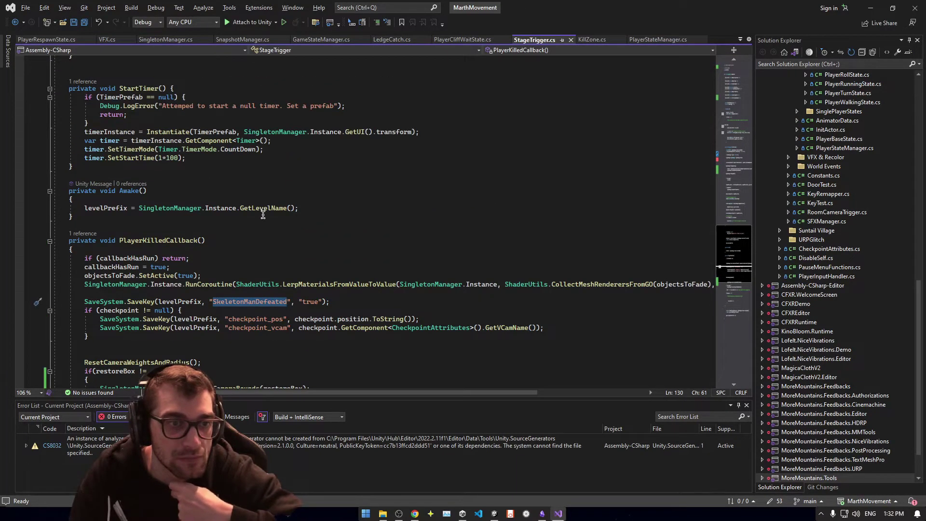
scroll(262, 214, "up", 20)
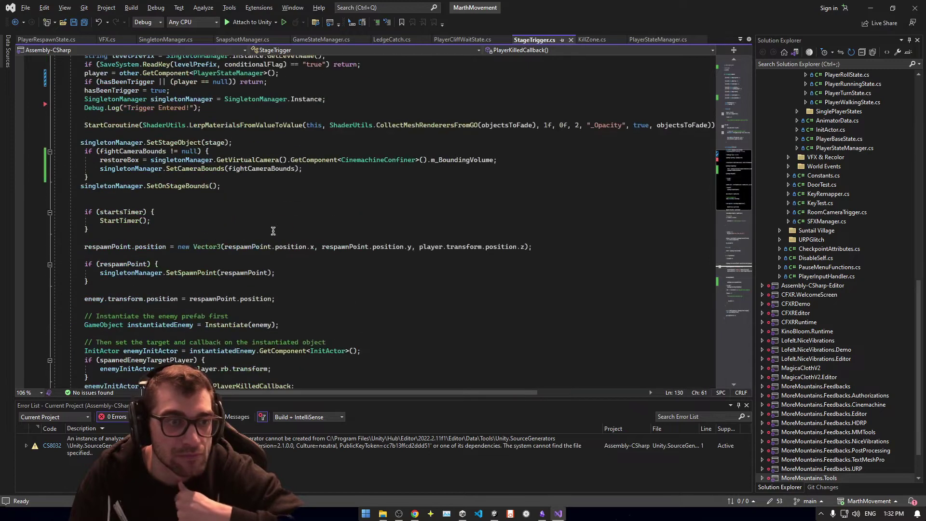
Open the error's source line and examine transform in the FindMember call.
key("alt+Tab")
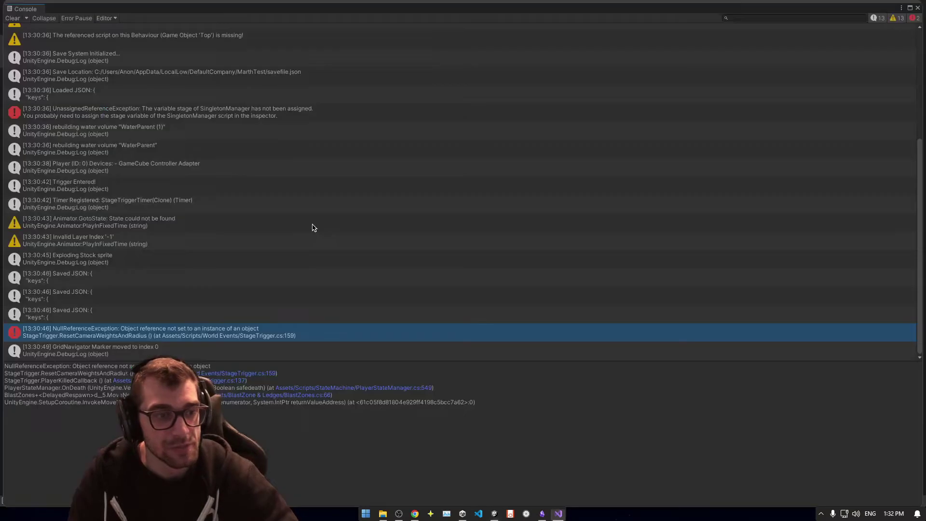
double_click(189, 333)
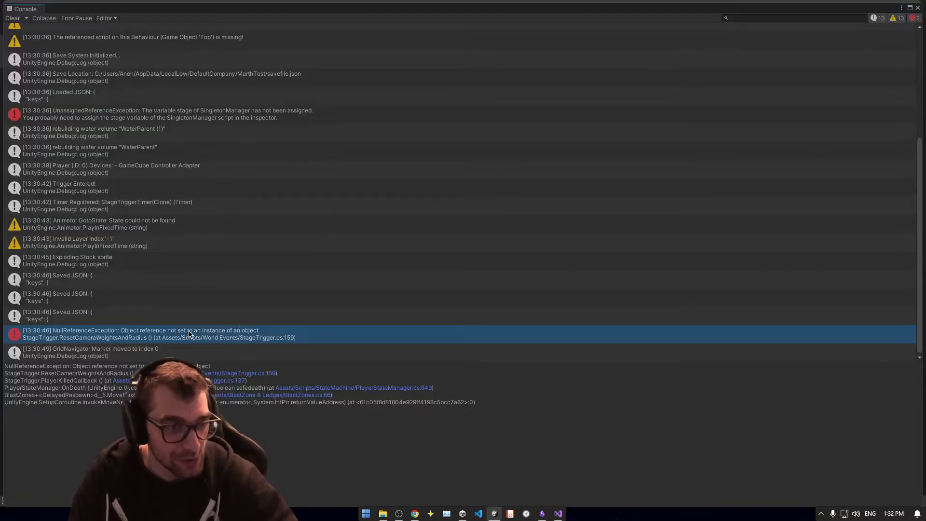
double_click(254, 222)
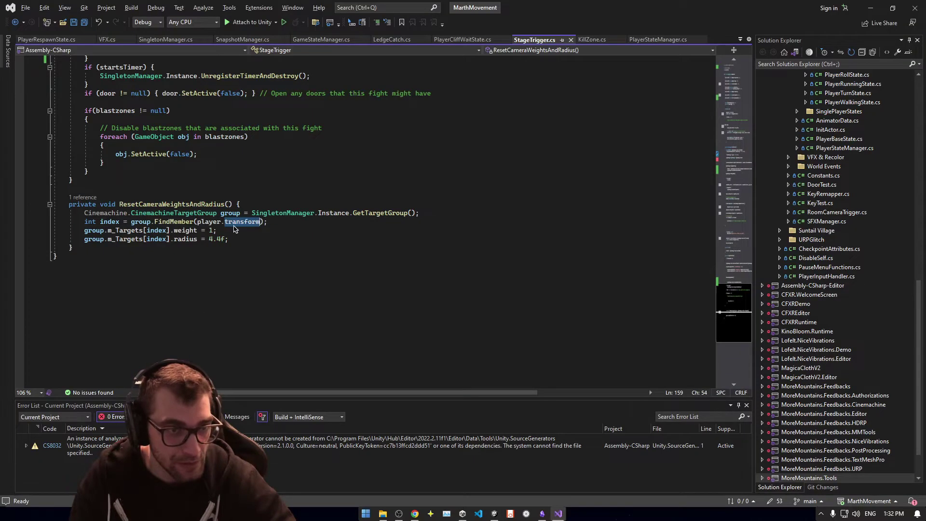
key("alt+Tab")
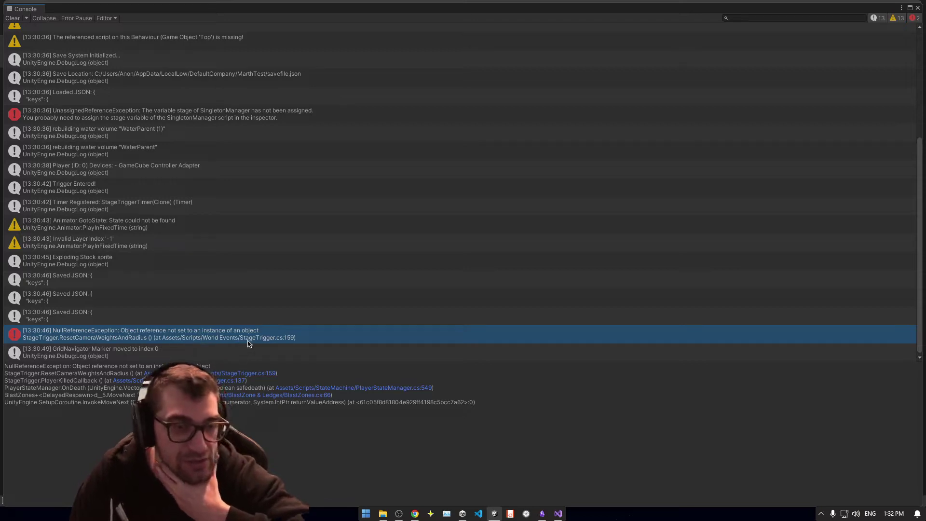
Reopen StageTrigger.cs line 159 and jump to the null-initialised player field declaration.
left_click(258, 375)
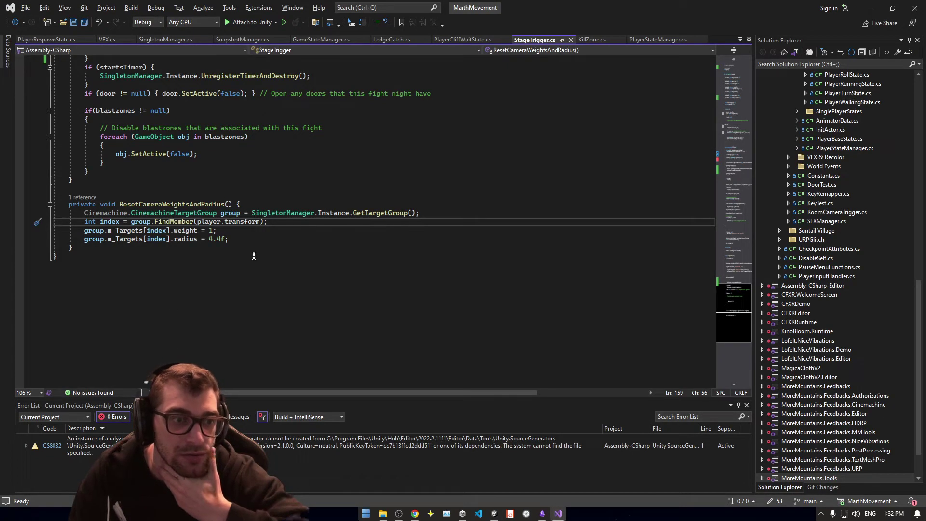
double_click(208, 222)
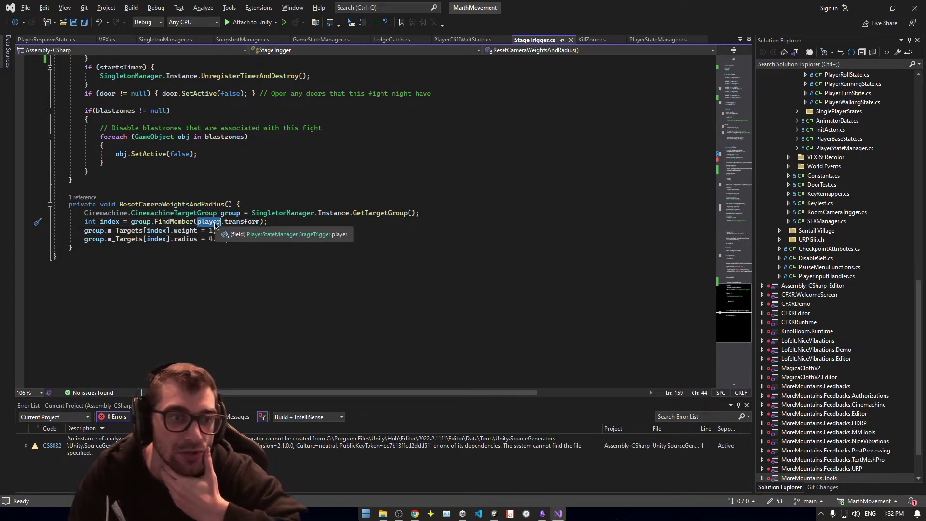
left_click(340, 234)
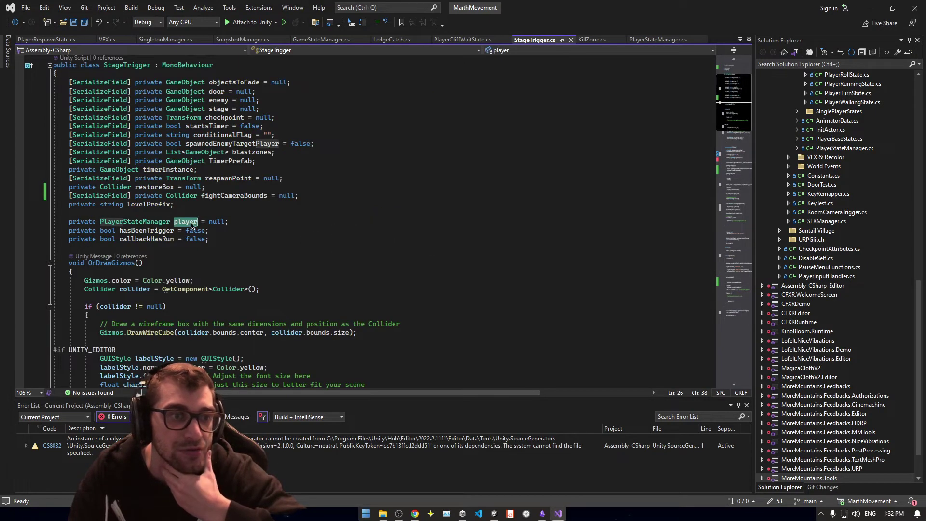
Find where the player field is assigned via GetComponent in OnTriggerEnter.
double_click(159, 221)
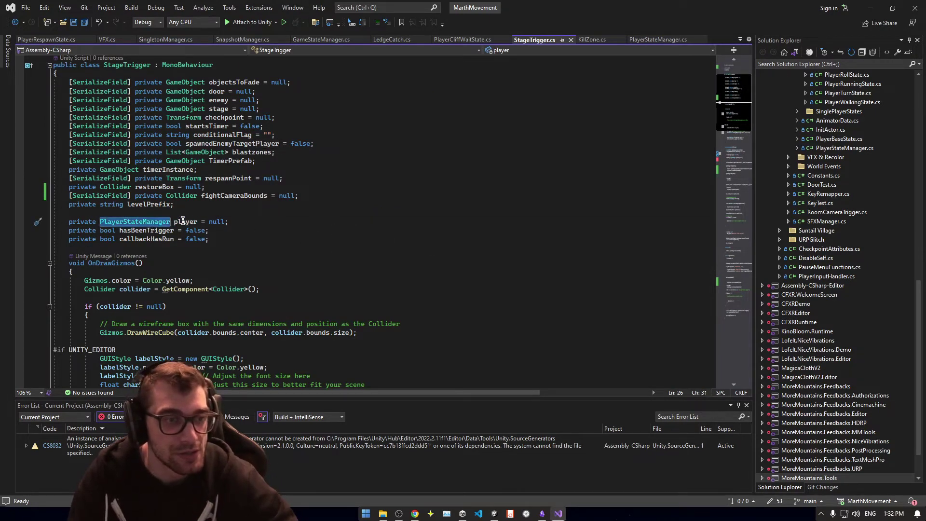
double_click(184, 221)
scroll(203, 241, "down", 8)
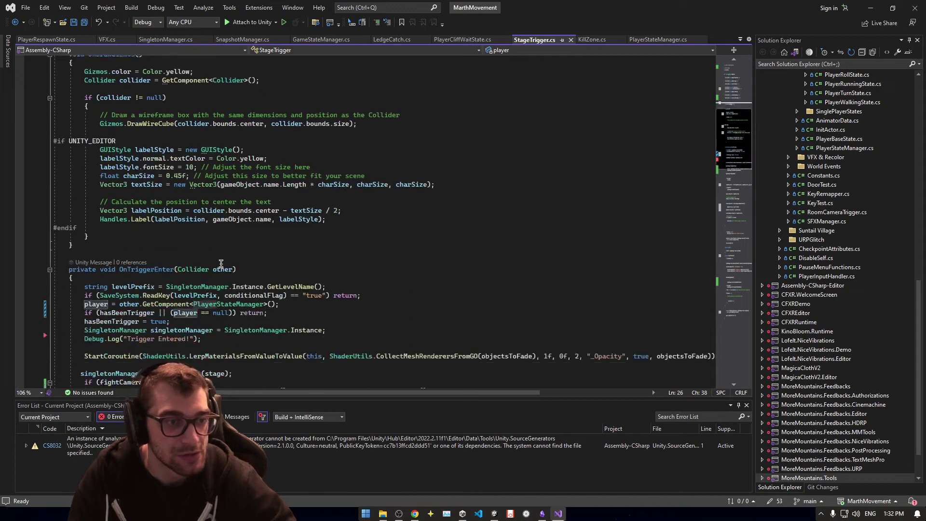
double_click(96, 305)
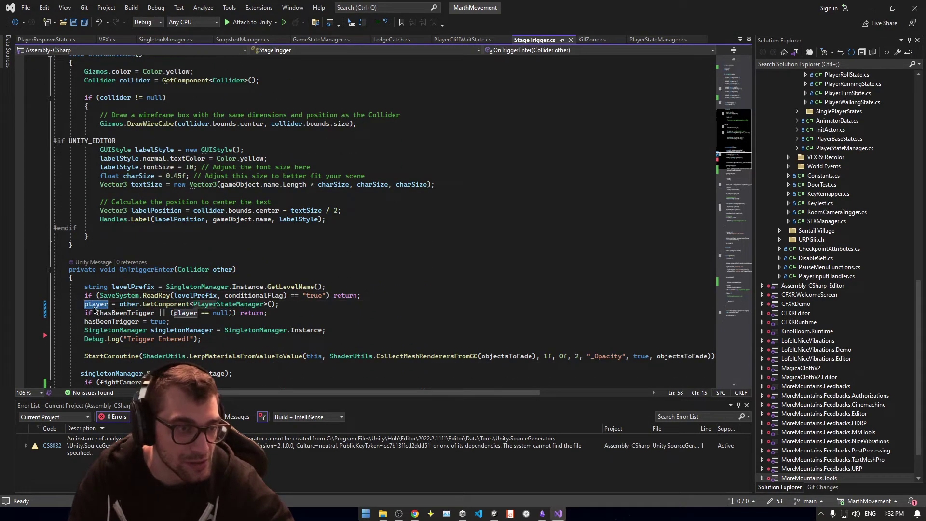
double_click(178, 304)
Add an if (other.GetComponent<PlayerStateManager>()) block above the player assignment.
left_click(289, 304)
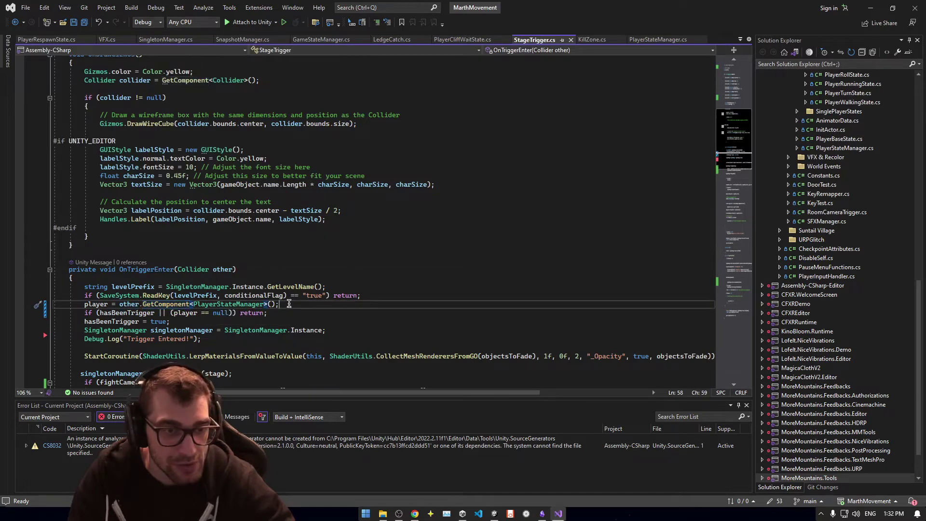
key("Home")
key("Return")
key("Up")
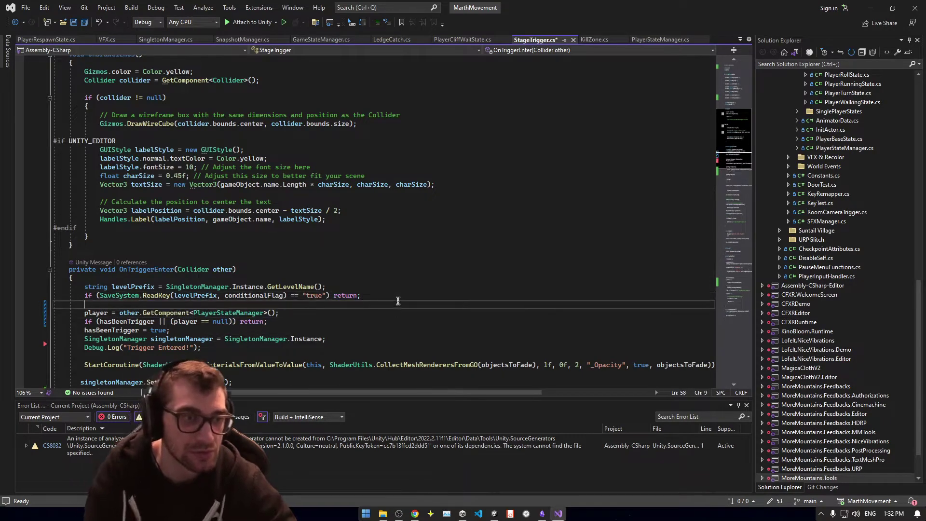
type("if(")
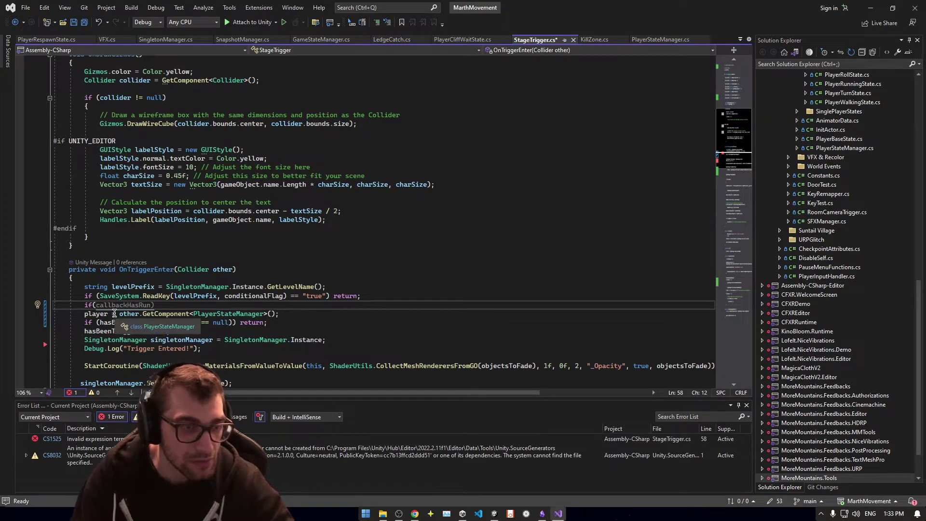
left_click_drag(119, 313, 275, 307)
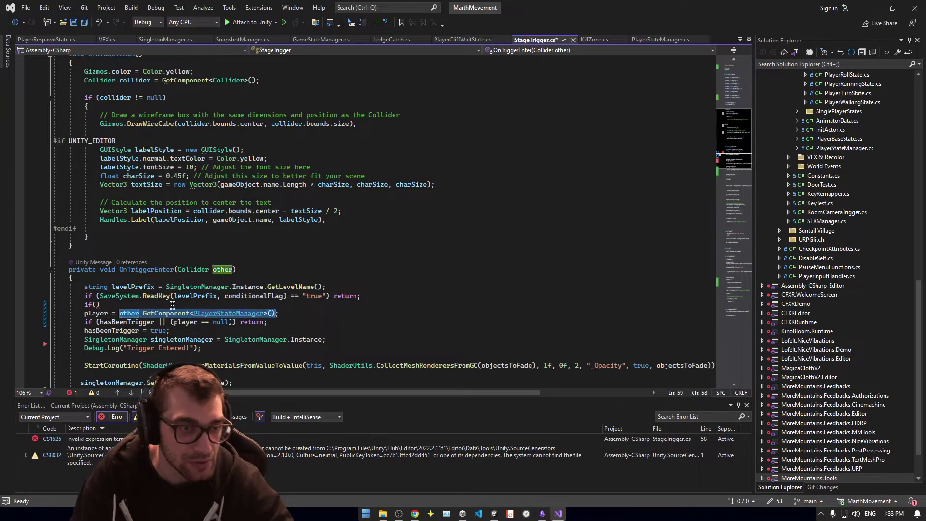
left_click(96, 305)
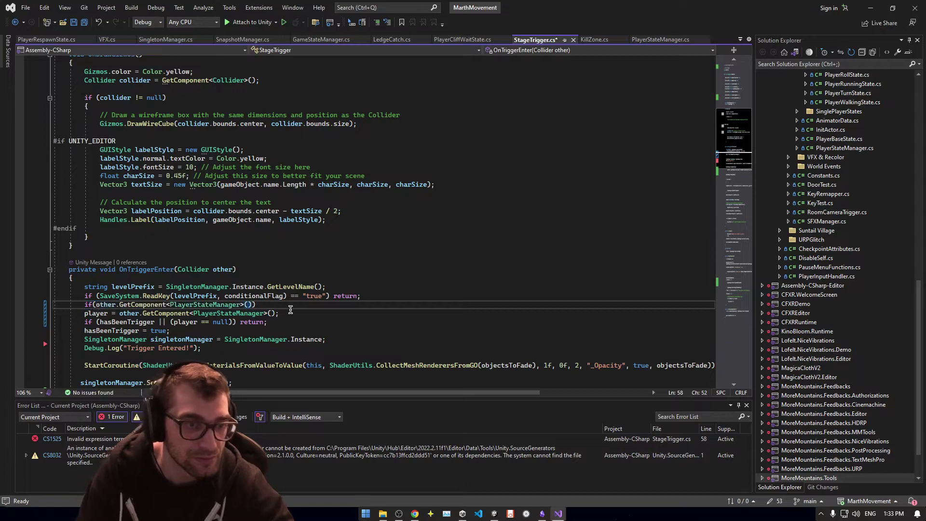
key("Tab")
key("Left")
key("Return")
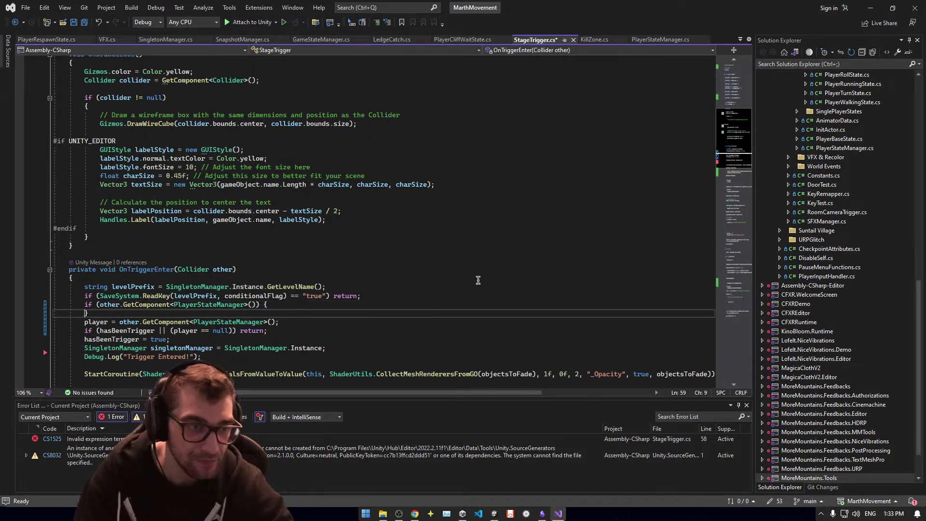
Move the player assignment inside the if block, save, and delete the blank line after it.
left_click_drag(279, 331, 40, 330)
key("ctrl+x")
left_click(128, 313)
key("ctrl+v")
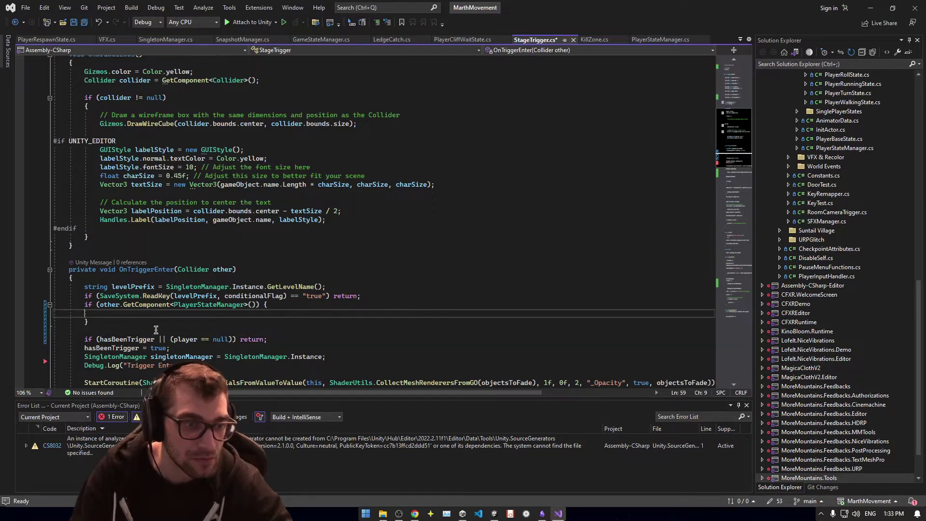
key("ctrl+s")
left_click(242, 328)
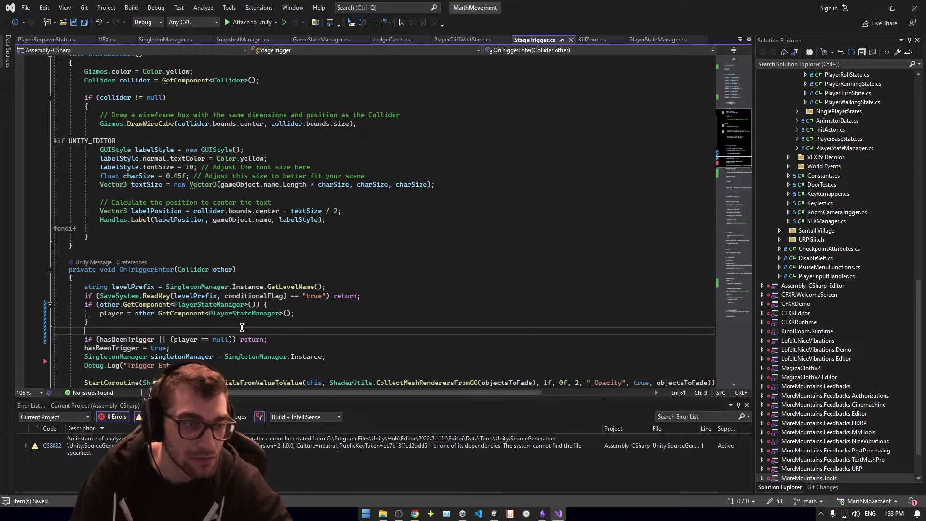
key("BackSpace")
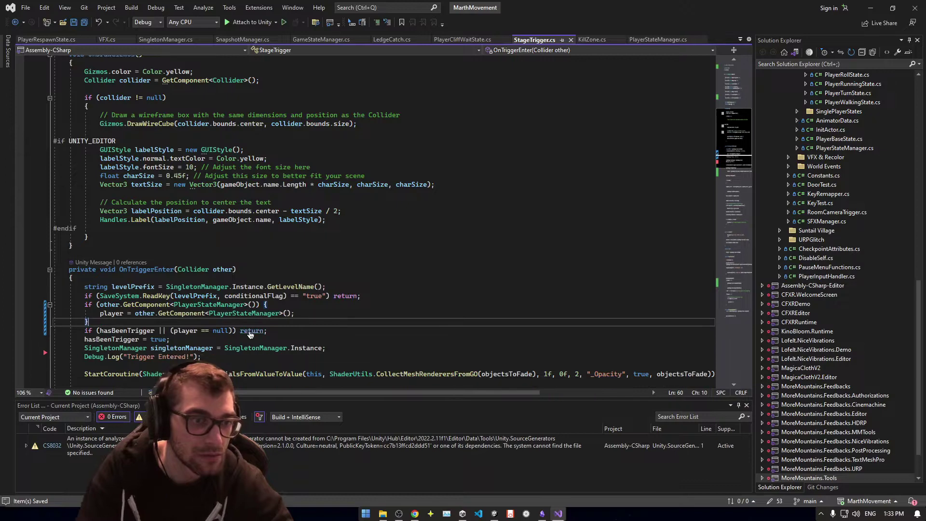
scroll(196, 312, "down", 3)
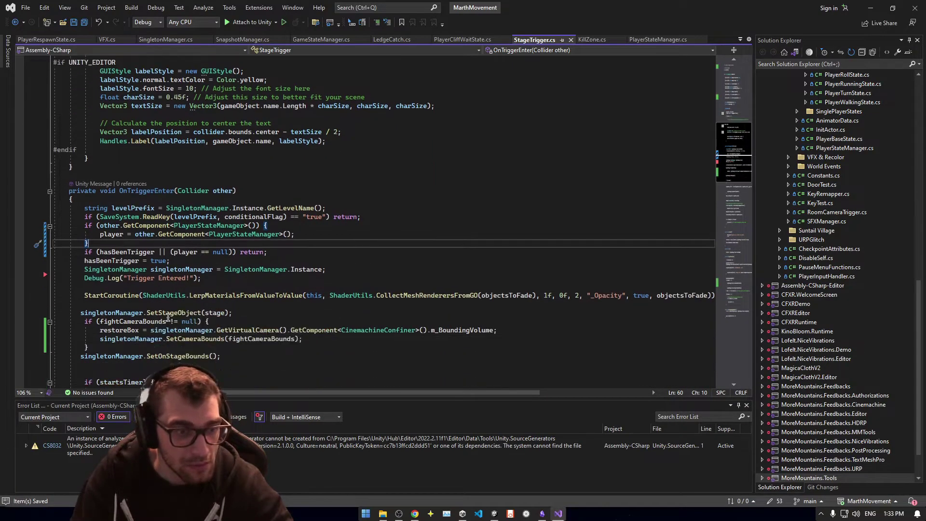
Insert a blank line after the if block in OnTriggerEnter.
left_click(145, 234)
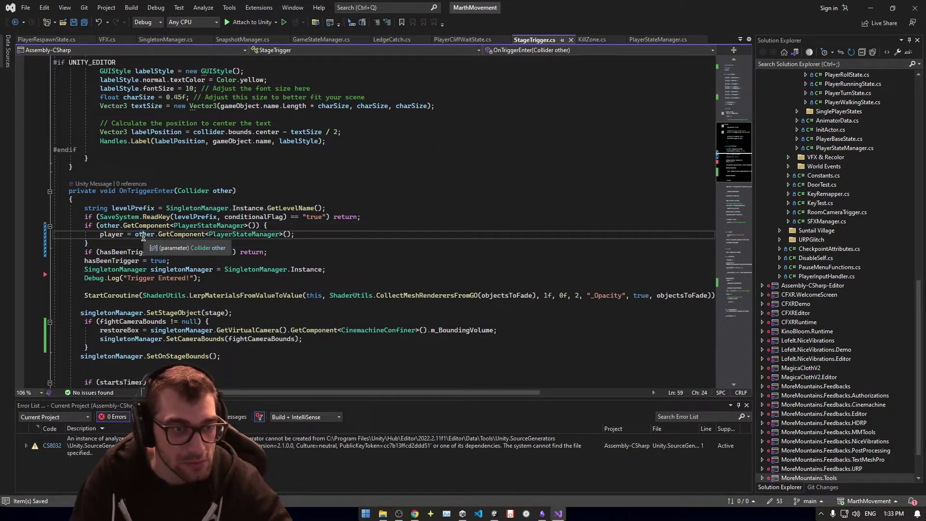
double_click(244, 234)
left_click(340, 234)
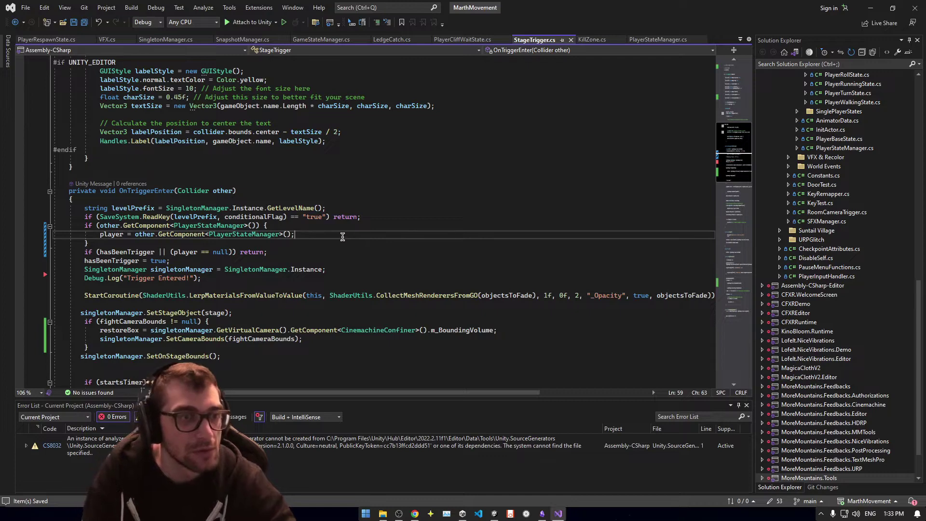
key("Up")
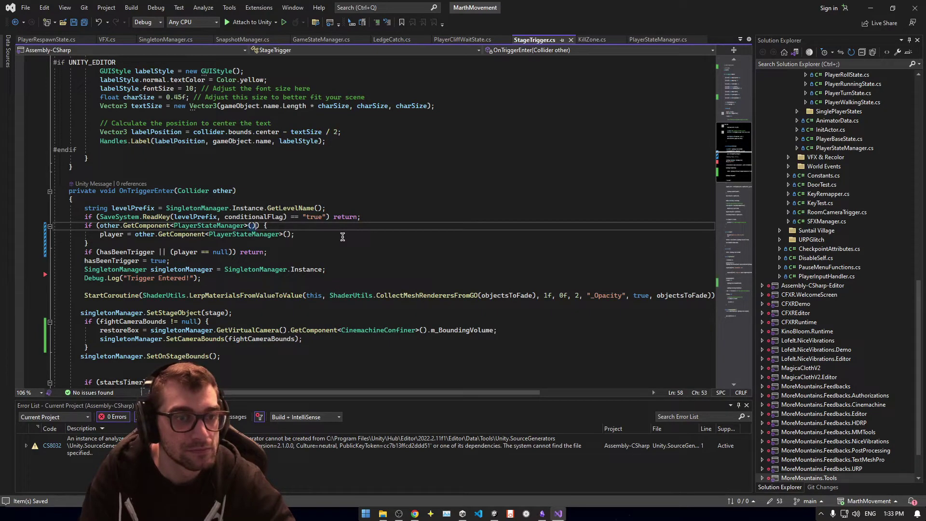
key("Down")
key("Down")
key("End")
key("Return")
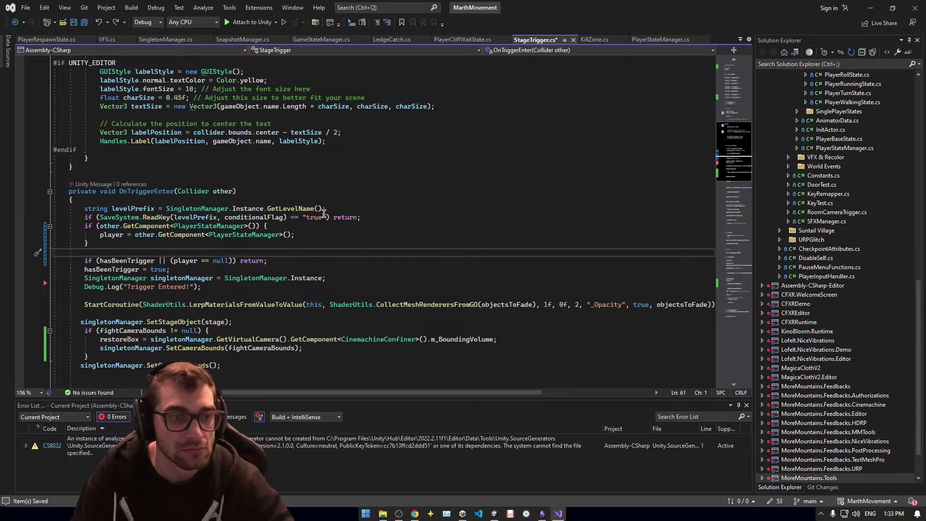
Move the player assignment line below the if block.
scroll(419, 136, "down", 8)
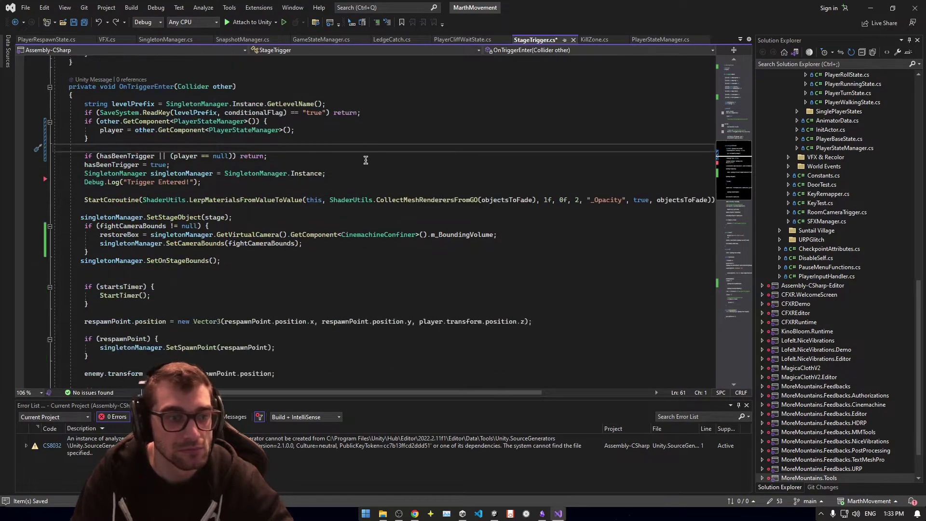
scroll(353, 173, "up", 16)
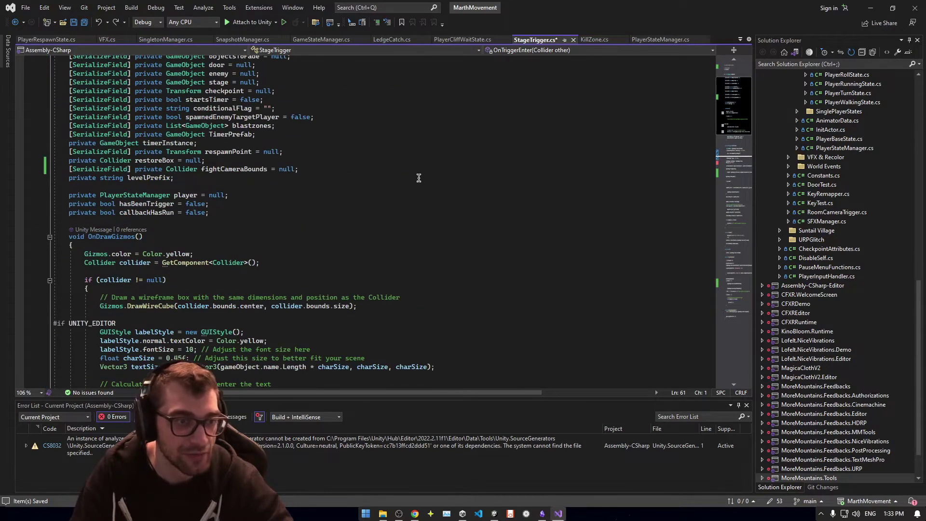
scroll(418, 178, "up", 3)
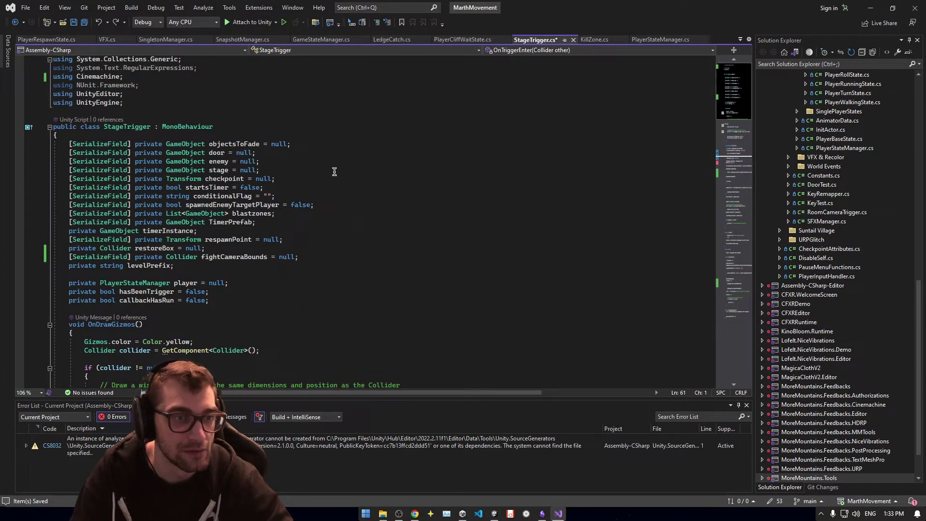
scroll(330, 176, "down", 13)
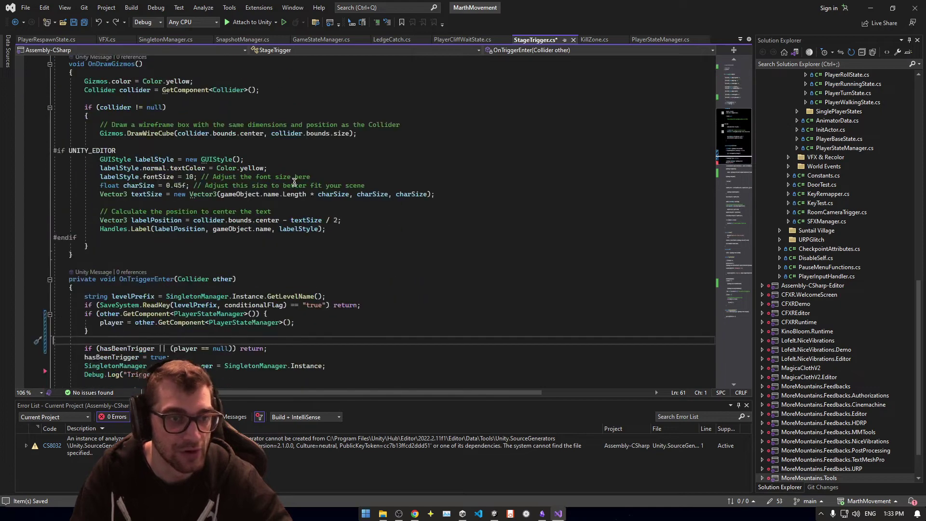
left_click_drag(115, 244, 309, 244)
left_click_drag(193, 244, 85, 261)
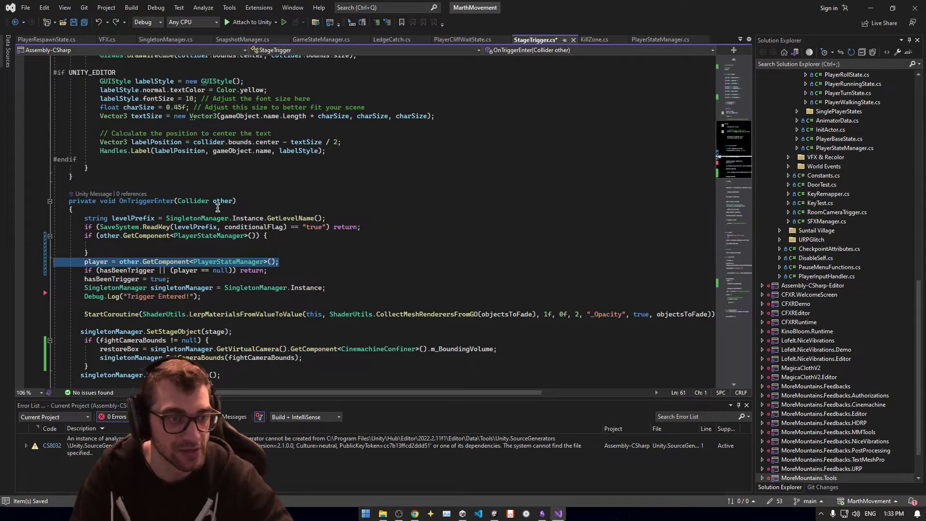
left_click(273, 245)
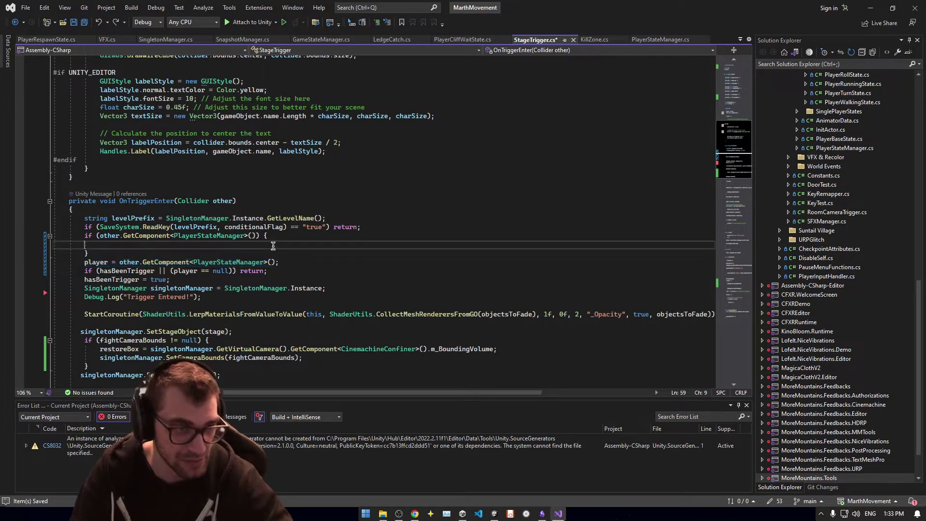
double_click(88, 263)
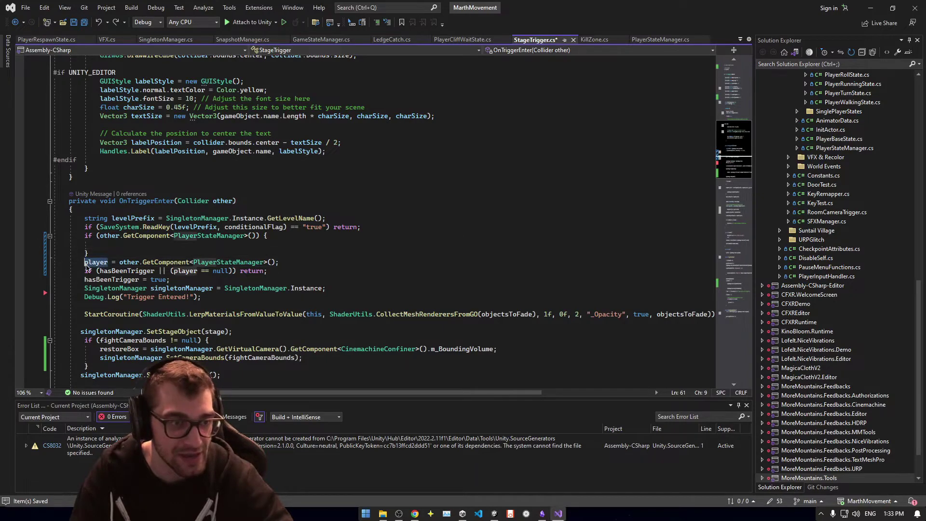
left_click(181, 236)
left_click(165, 250)
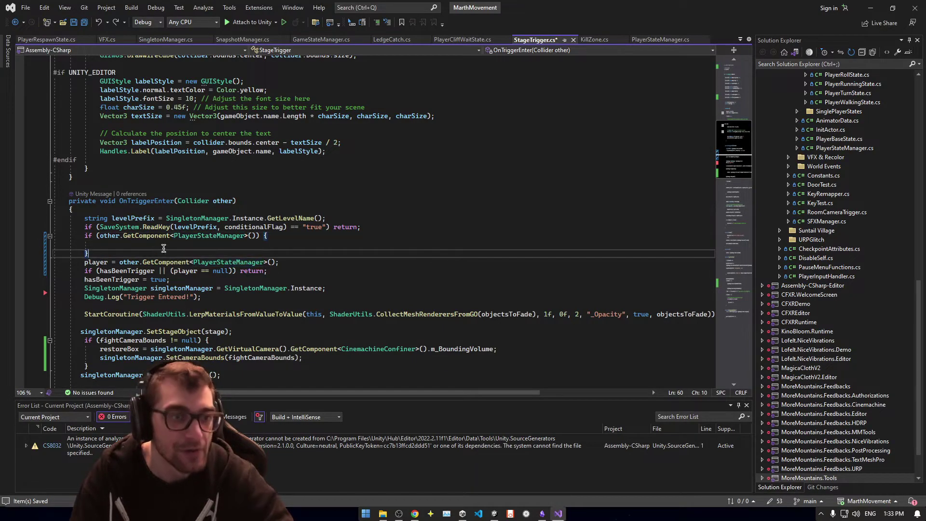
left_click(261, 235)
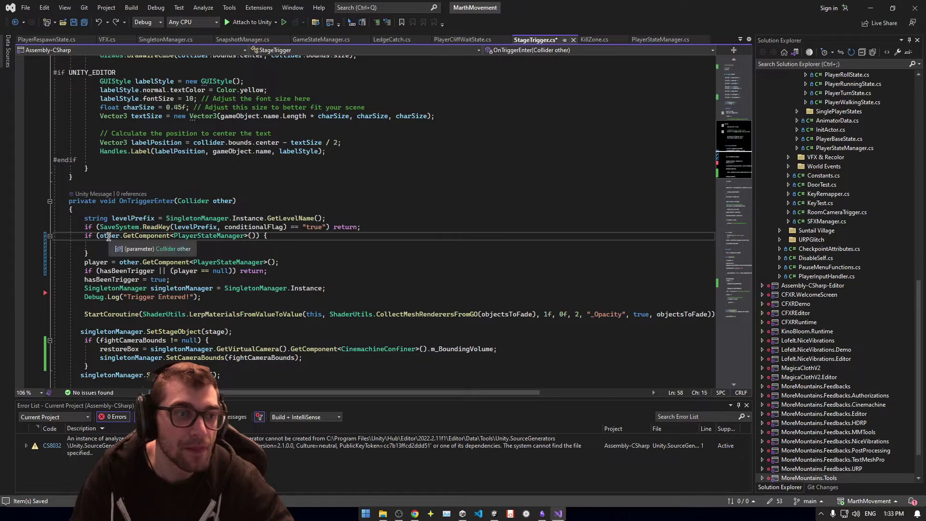
Declare var tmp = other.GetComponent<PlayerStateManager>(); below the save check.
left_click(373, 225)
key("Return")
type("var tmp =")
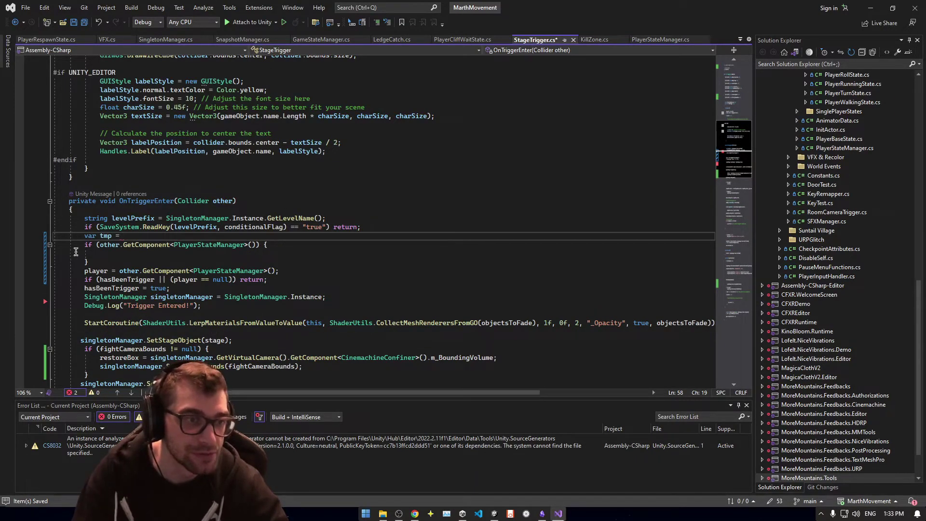
left_click_drag(98, 245, 261, 245)
key("ctrl+c")
left_click(225, 236)
key("ctrl+v")
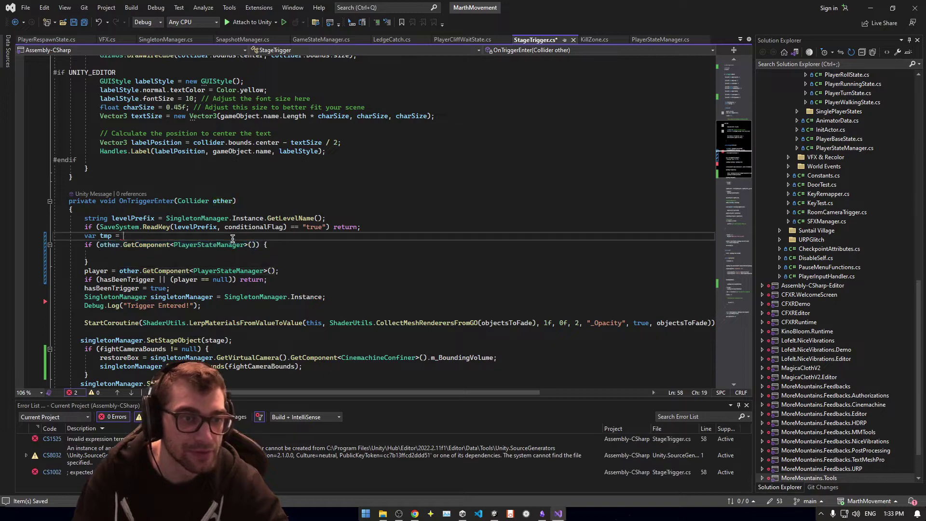
type(";")
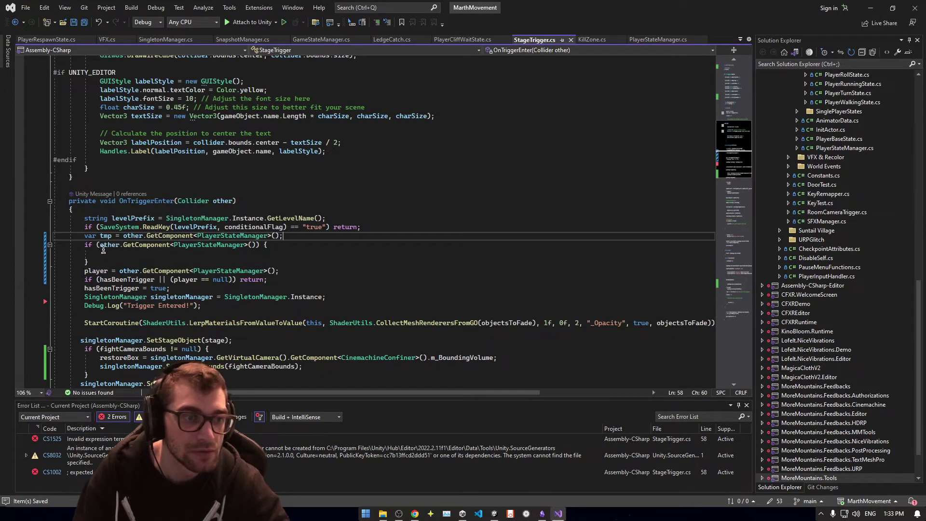
Change the if condition to (tmp.isMainPlayer) and save the script.
left_click_drag(100, 245, 261, 245)
key("BackSpace")
type("player.")
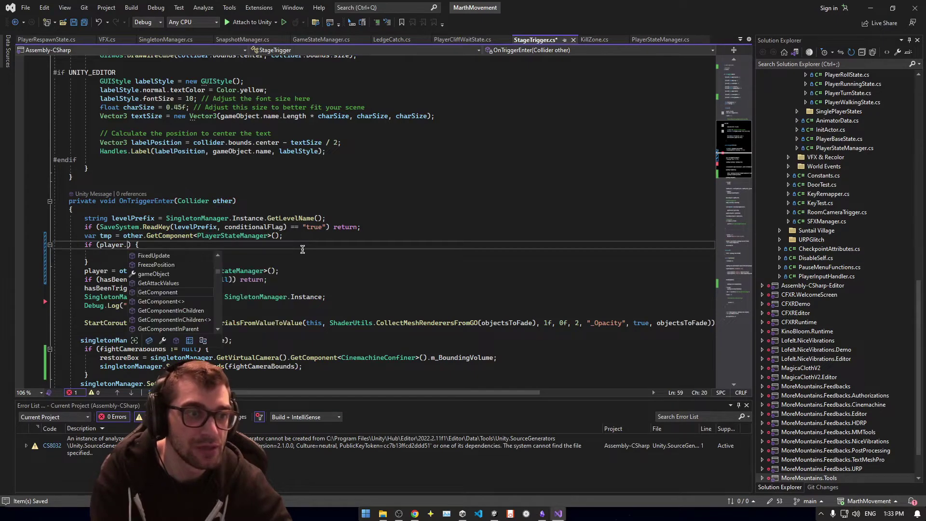
key("Escape")
type("(tmp.")
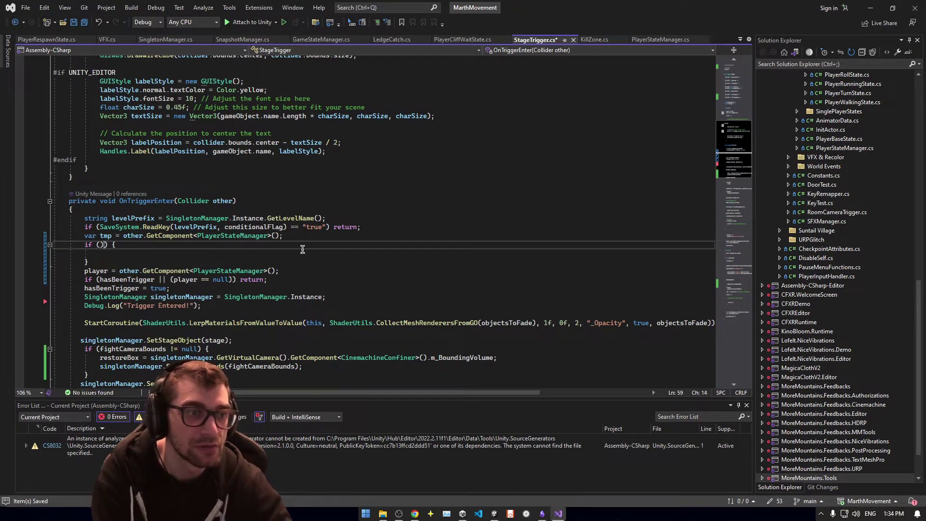
type("isMainPlayer")
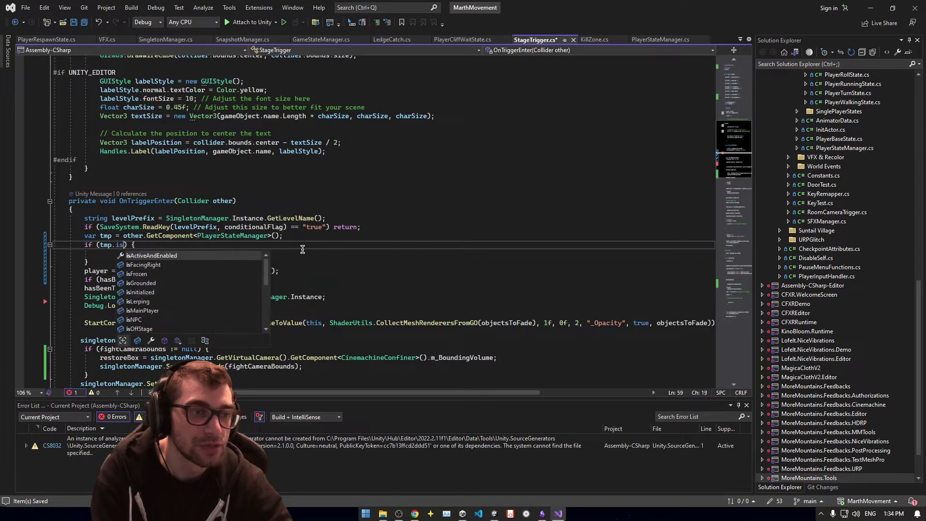
key("Tab")
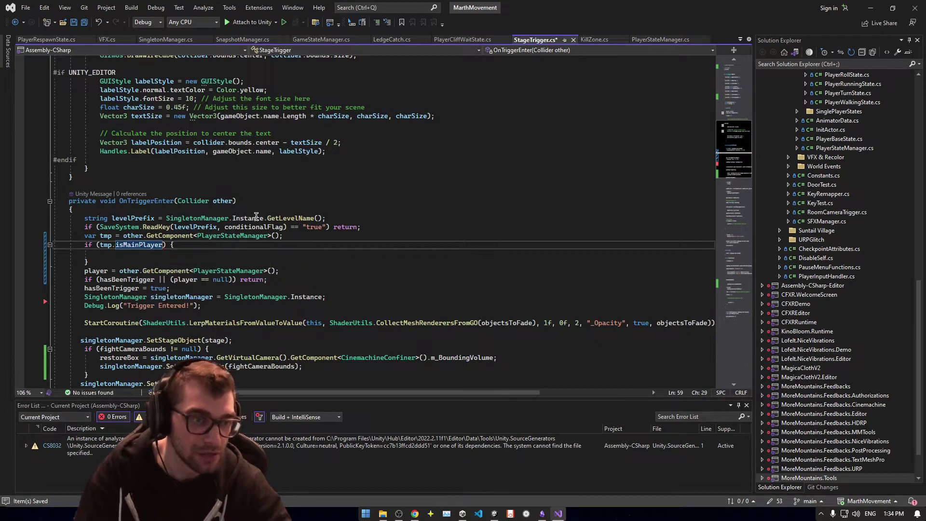
key("ctrl+s")
Move the player assignment inside the isMainPlayer block and remove the leftover blank line.
key("End")
left_click_drag(324, 268, 84, 271)
key("ctrl+x")
left_click(127, 253)
key("ctrl+v")
left_click(153, 270)
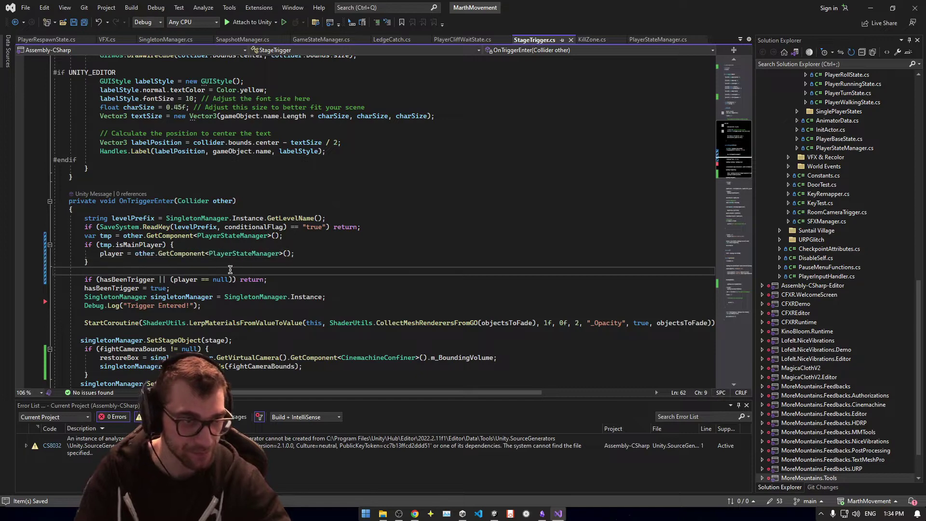
key("BackSpace")
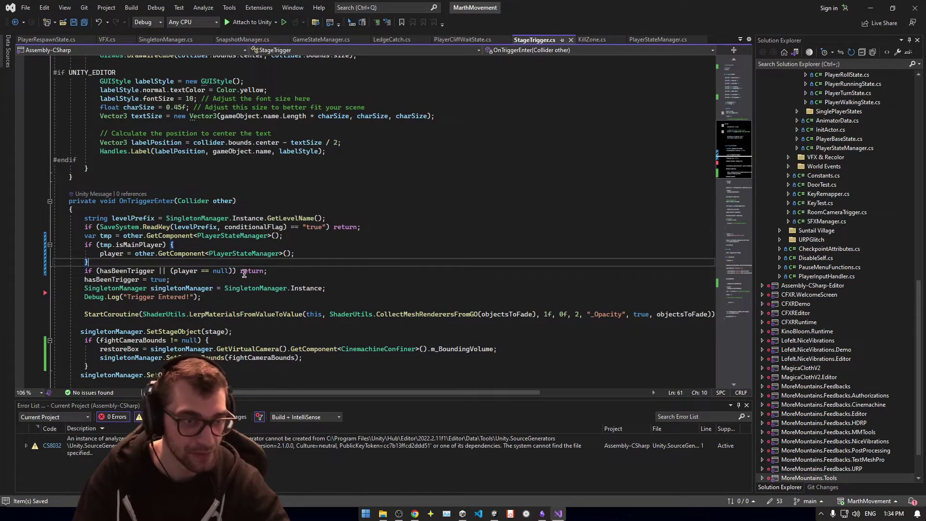
Replace the GetComponent call in the player assignment with tmp.
double_click(185, 271)
left_click(397, 276)
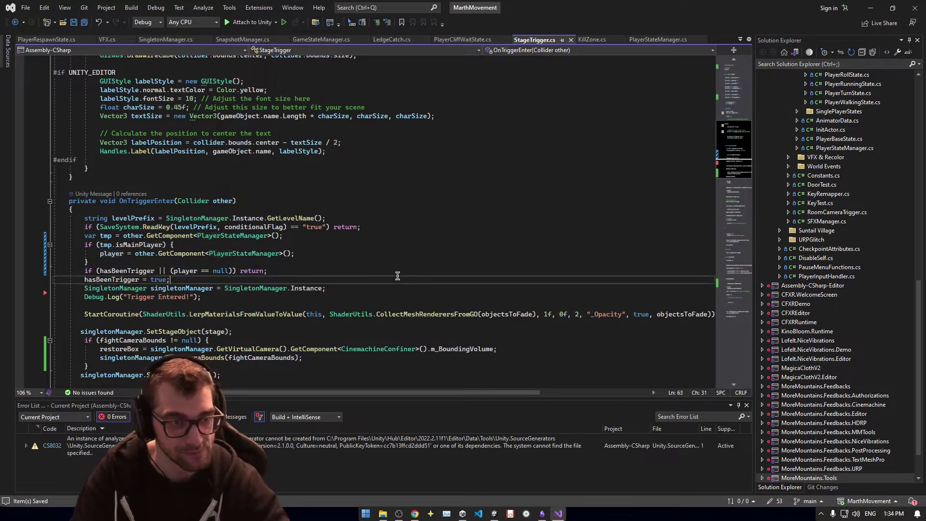
left_click(191, 273)
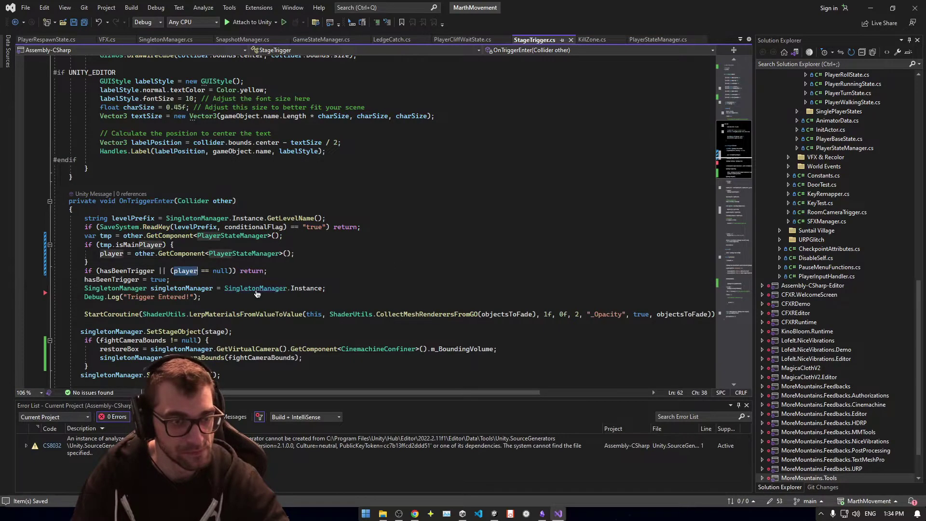
key("alt+Tab")
key("alt+Tab")
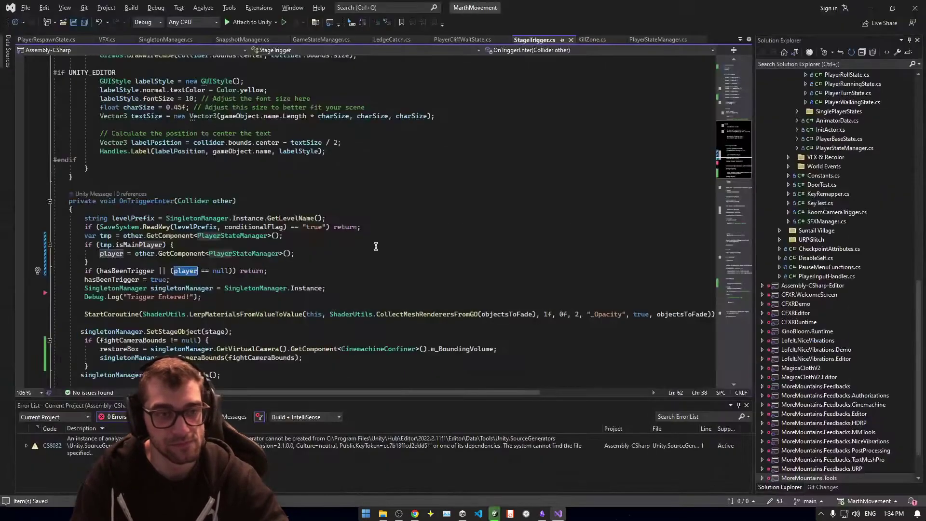
left_click_drag(135, 254, 309, 253)
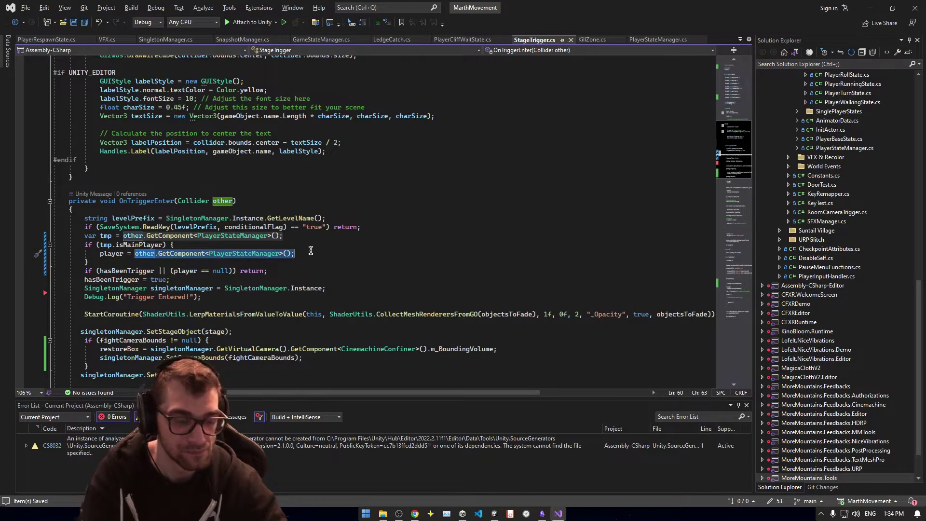
type("tmp")
key("Tab")
key("ctrl+z")
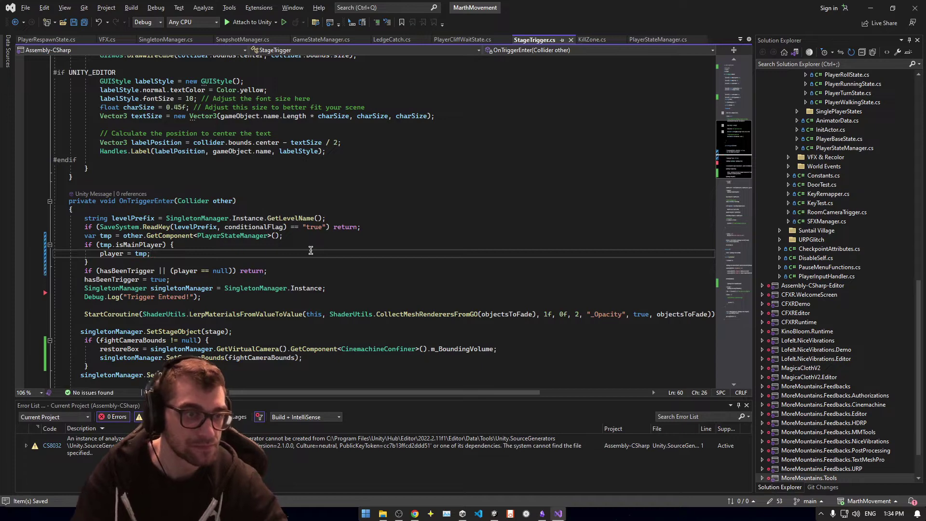
key("alt+Tab")
key("alt+Tab")
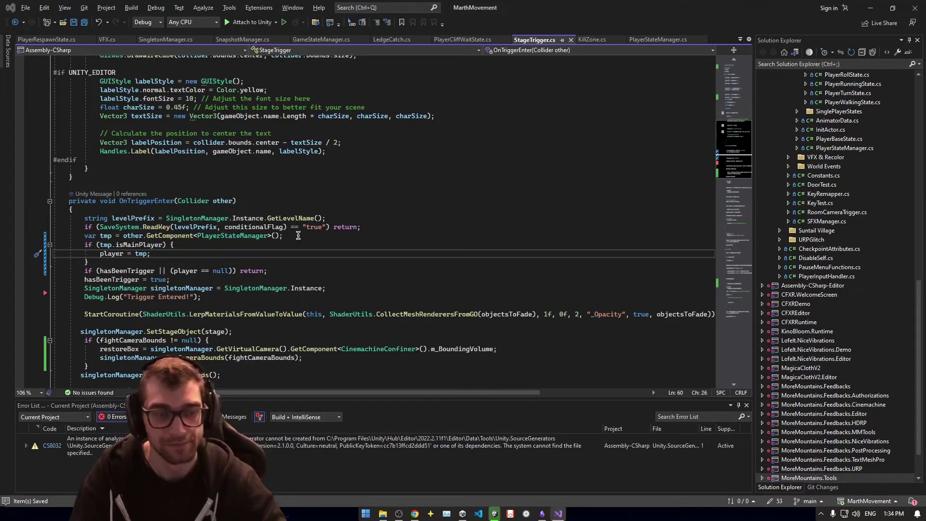
key("alt+Tab")
key("alt+Tab")
key("alt+Tab")
key("alt+Tab")
key("alt+Tab")
key("alt+Tab")
key("alt+Tab")
key("alt+Tab")
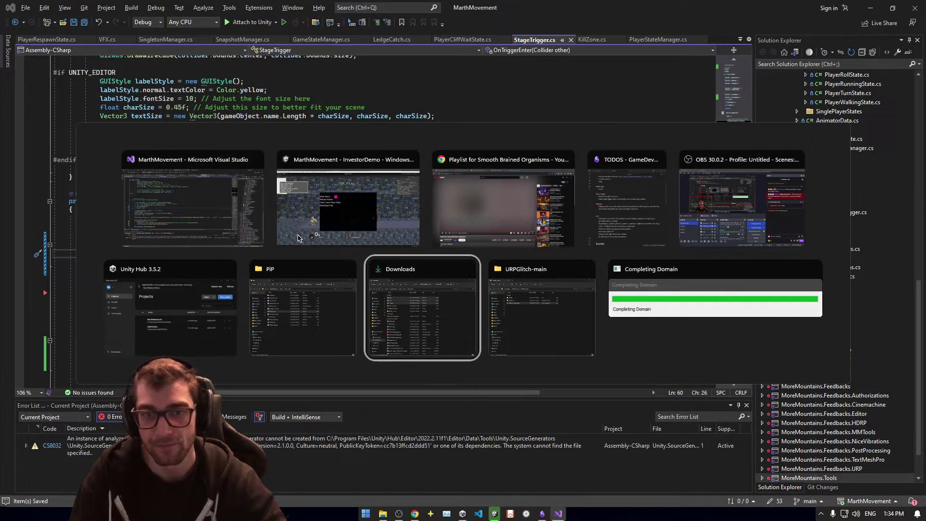
Back in Unity, close the maximized Console and stop play mode.
left_click(297, 238)
key("alt+Tab")
key("alt+Tab")
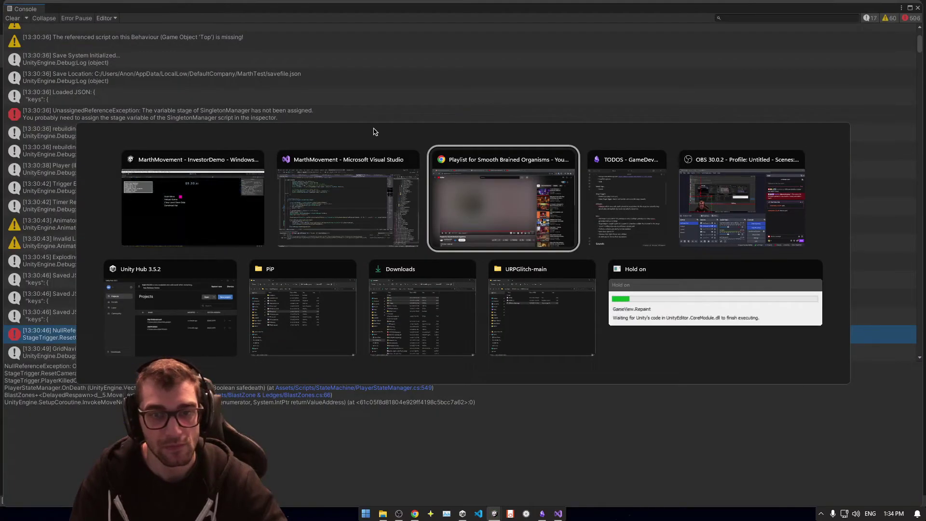
key("alt+shift+Tab")
key("alt+shift+Tab")
key("alt+Tab")
left_click(223, 178)
key("alt+Tab")
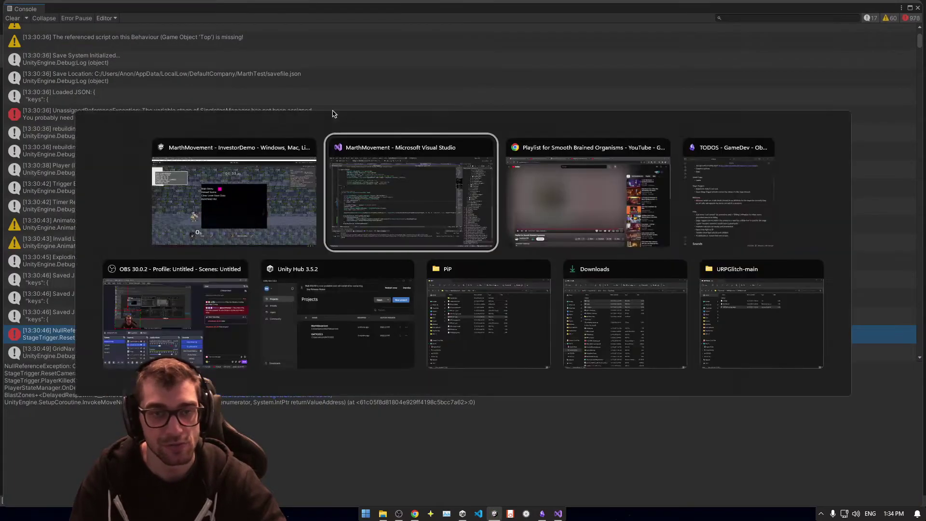
key("alt+Tab")
key("alt+Tab")
key("alt+Tab")
key("alt+Tab")
key("alt+Tab")
key("alt+Tab")
key("alt+Tab")
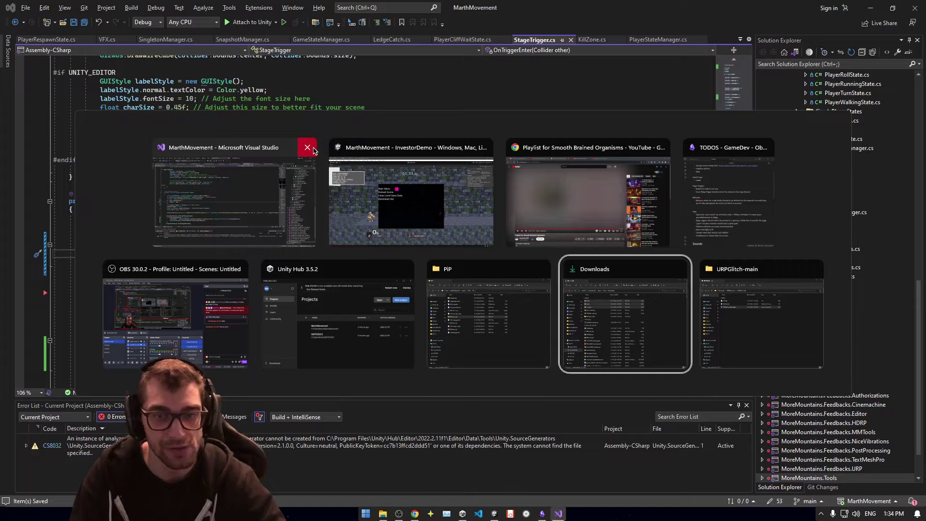
left_click(396, 143)
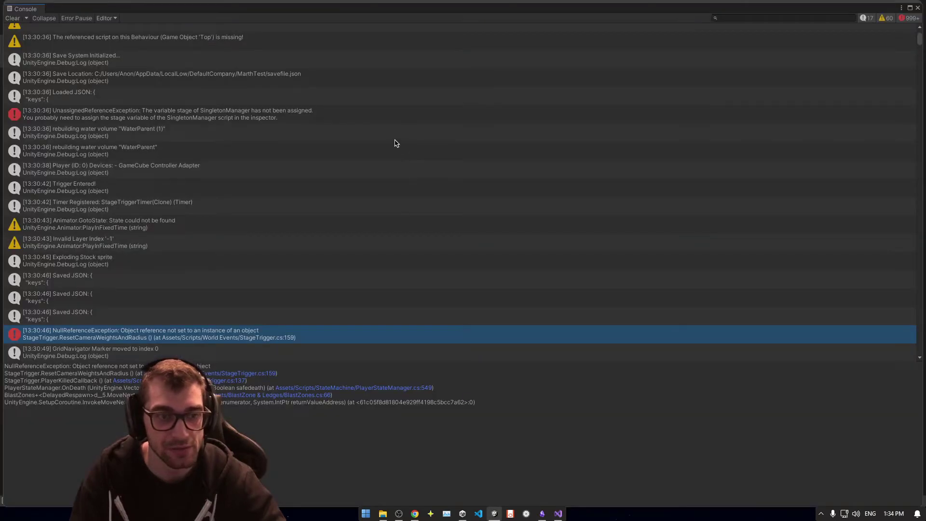
left_click(917, 8)
left_click(447, 33)
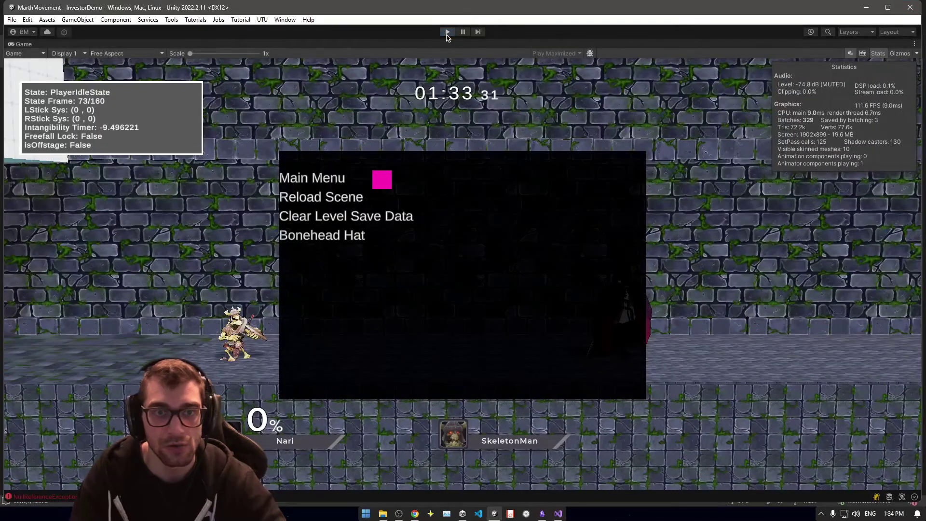
Start play mode again with the recompiled scripts and open the in-game pause menu.
key("alt+Tab")
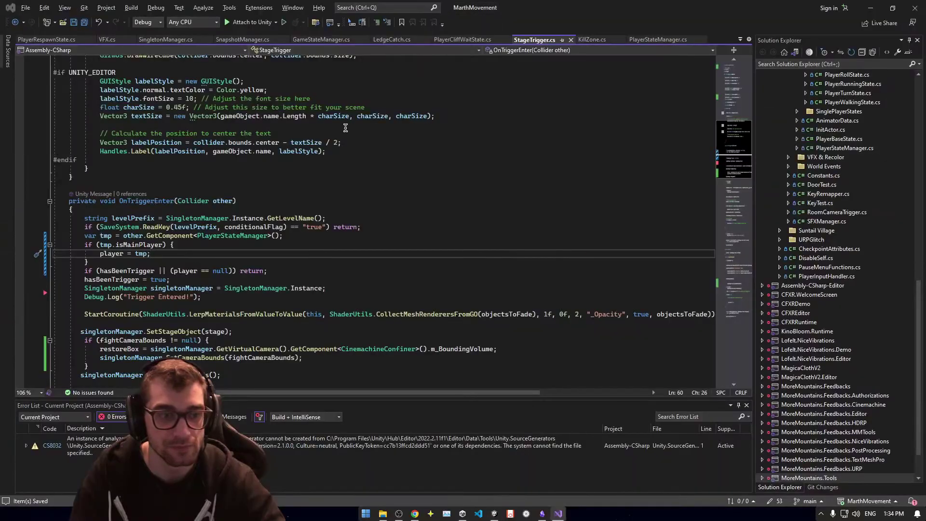
key("alt+Tab")
key("alt+Tab")
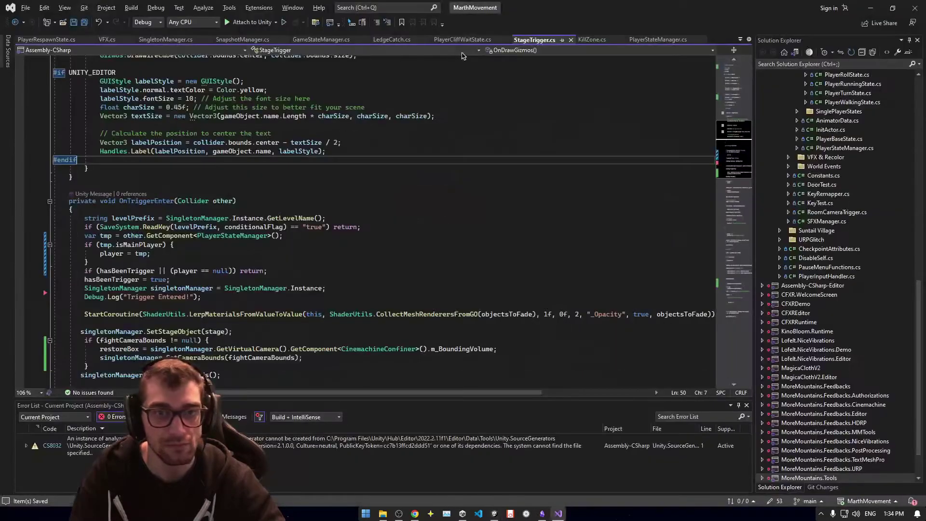
key("alt+Tab")
left_click(447, 32)
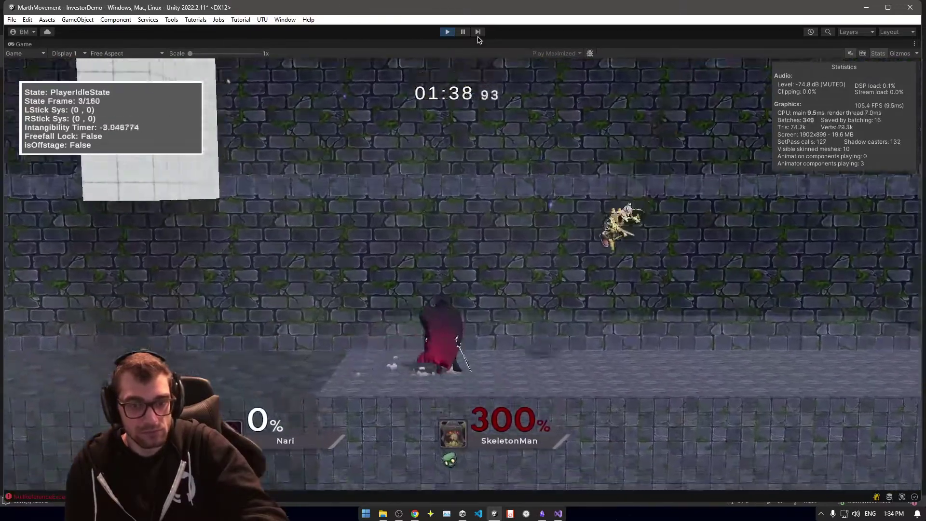
key("Escape")
key("Escape")
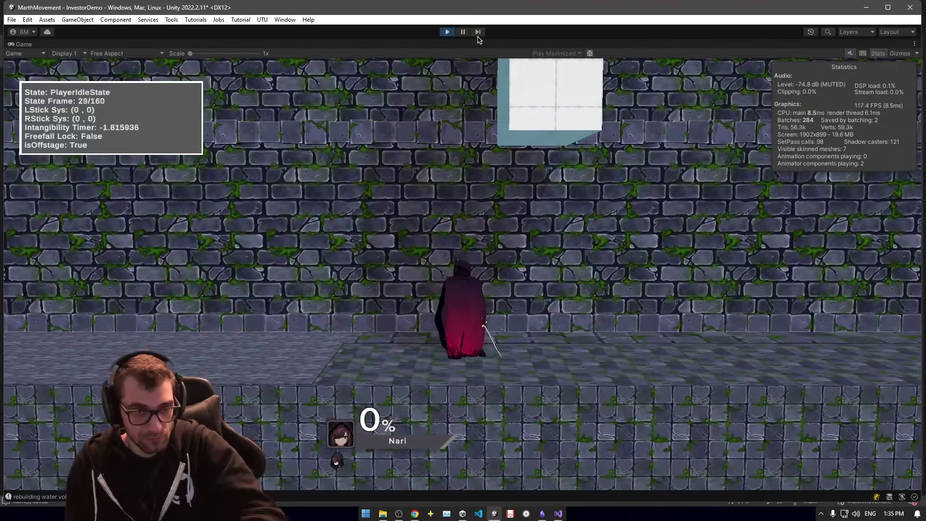
Reload the scene from the pause menu, play to the Fight2 platform, then stop play mode.
key("Escape")
key("Return")
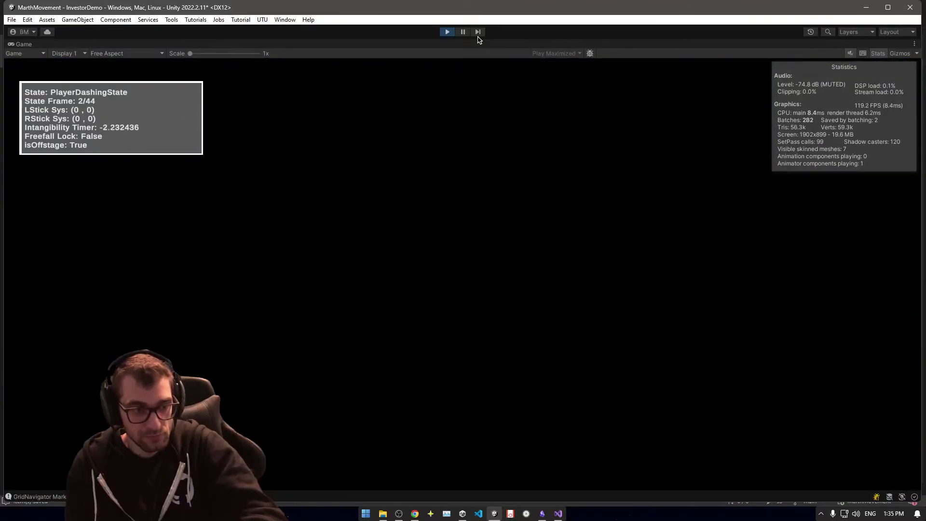
key("Escape")
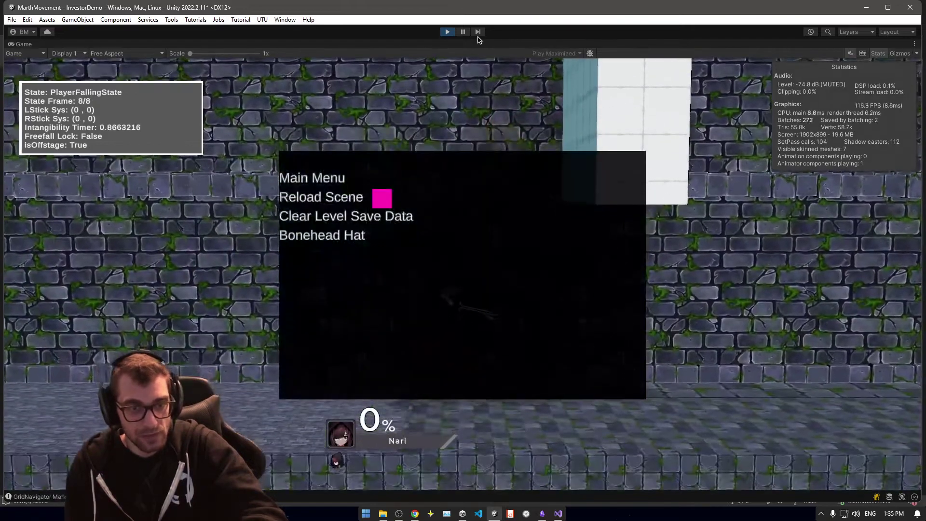
key("Escape")
key("Return")
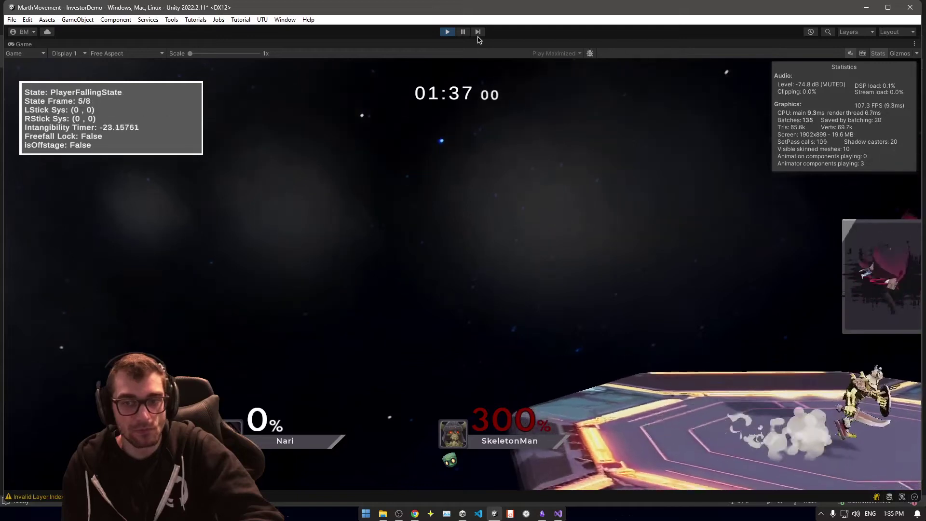
key("Escape")
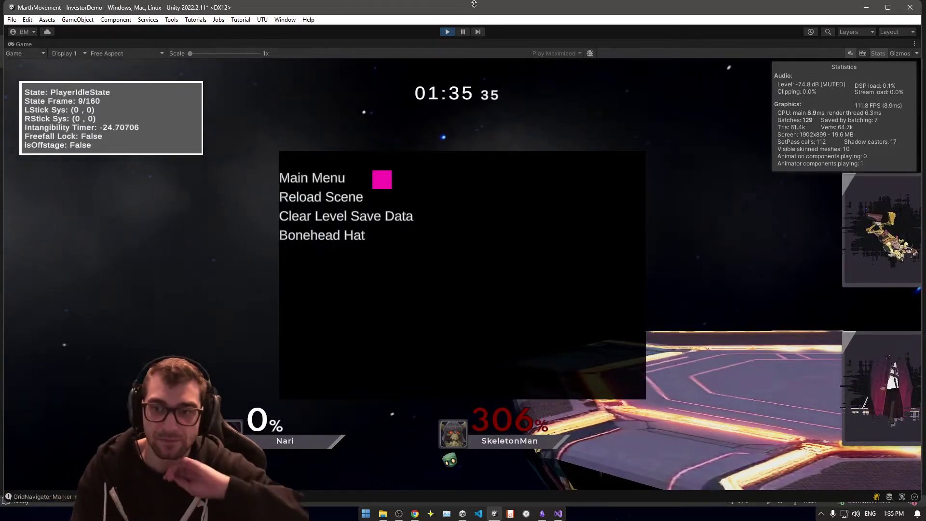
left_click(440, 32)
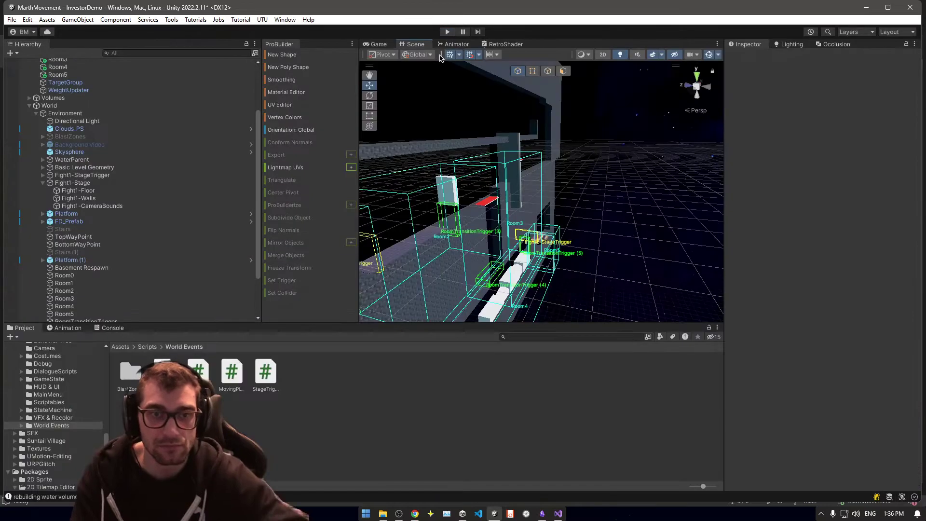
Frame Fight2-StageTrigger, undo its accidental Z move, and select its SpawnPoint child.
scroll(144, 241, "down", 3)
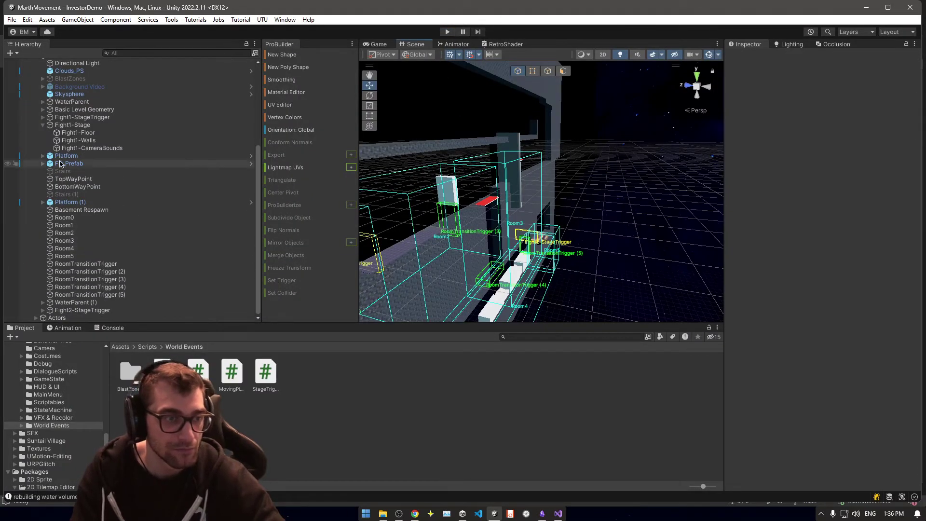
left_click(43, 125)
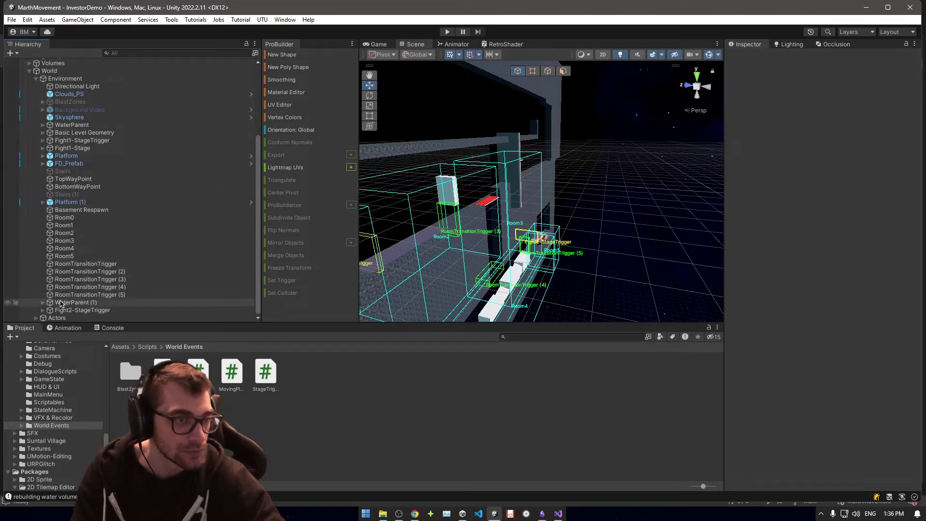
double_click(67, 310)
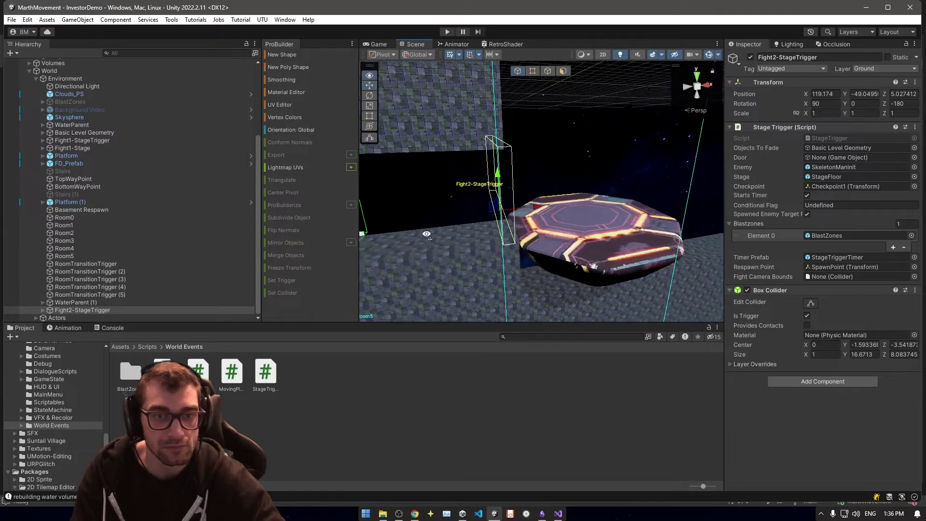
left_click_drag(499, 211, 508, 226)
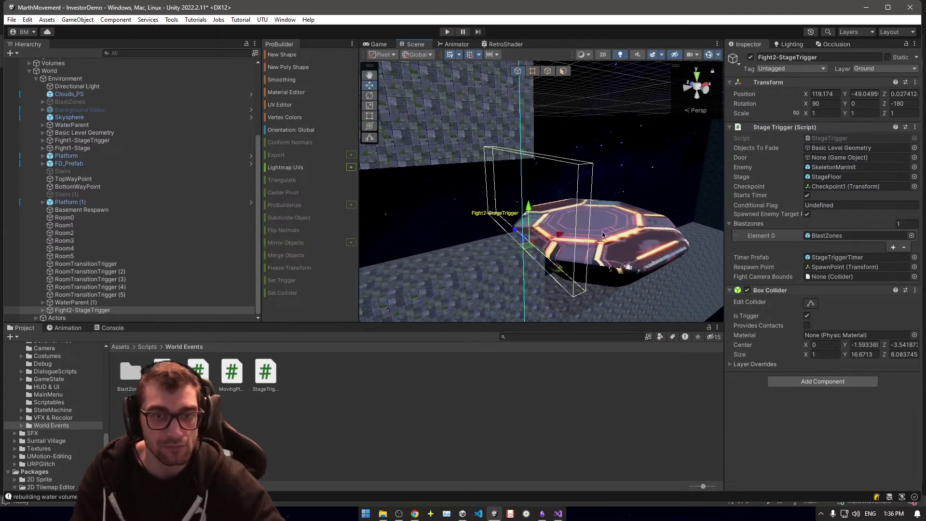
right_click_drag(603, 235, 488, 258)
key("ctrl+z")
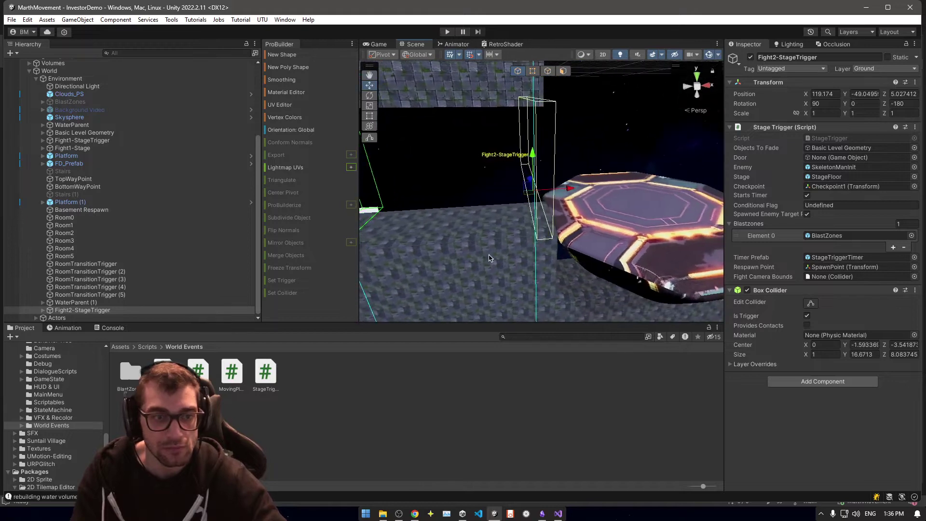
left_click(42, 310)
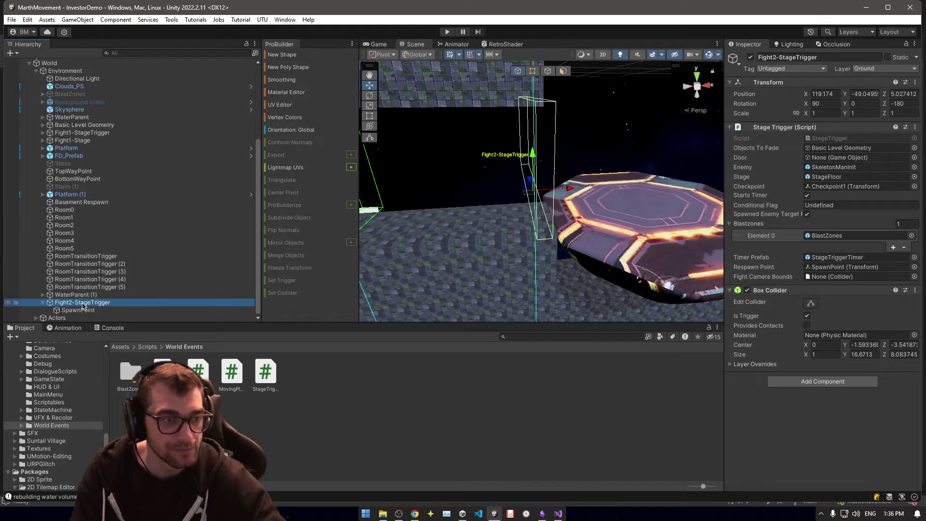
left_click(80, 311)
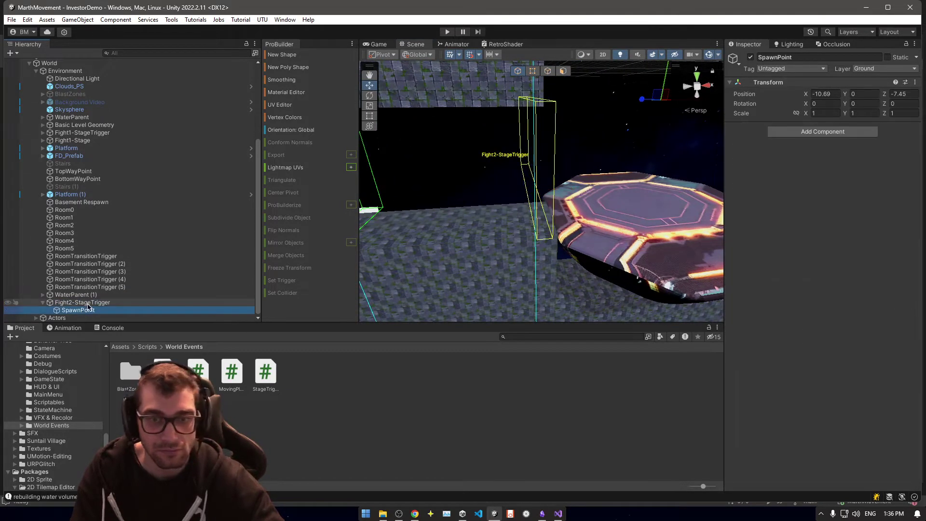
Add an empty child 'Fight2 CameraBounds' under Fight2-StageTrigger with a Box Collider.
right_click(87, 306)
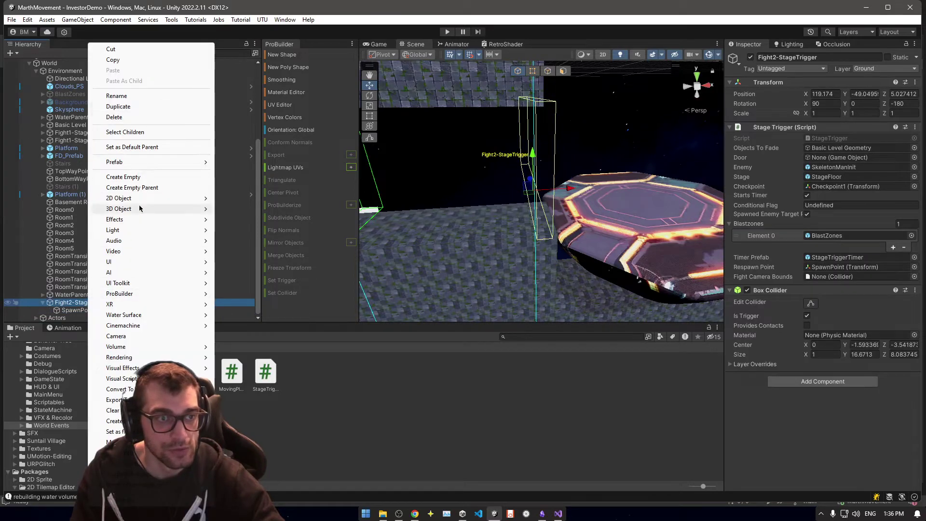
left_click(136, 177)
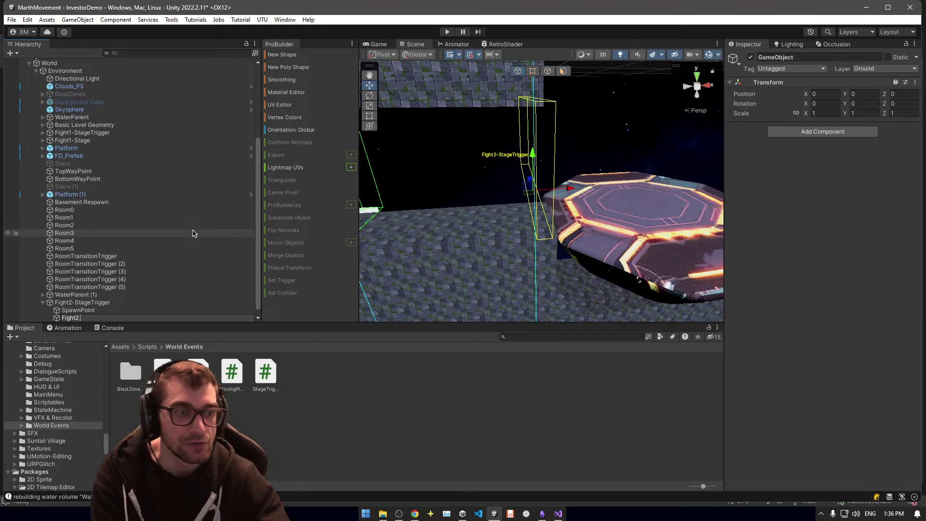
type("Fight2 CameraBounds")
key("Return")
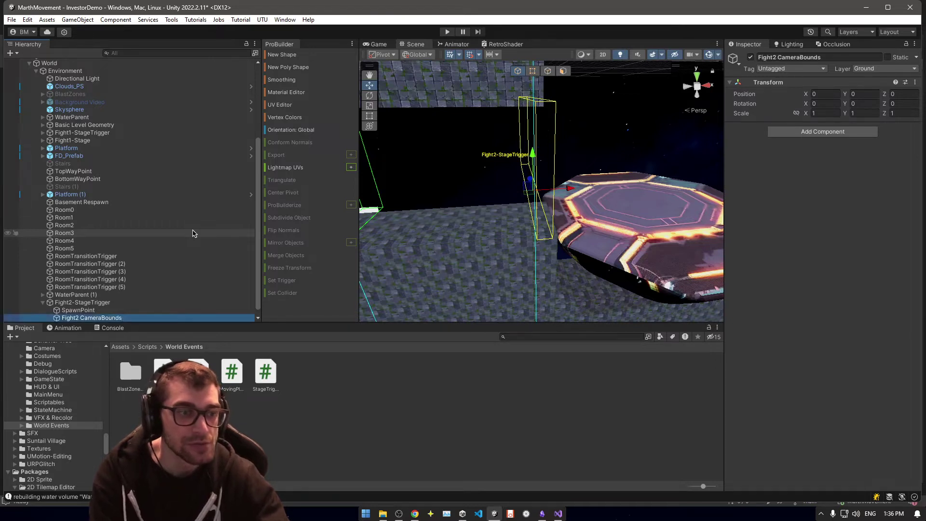
left_click(799, 136)
type("boxc")
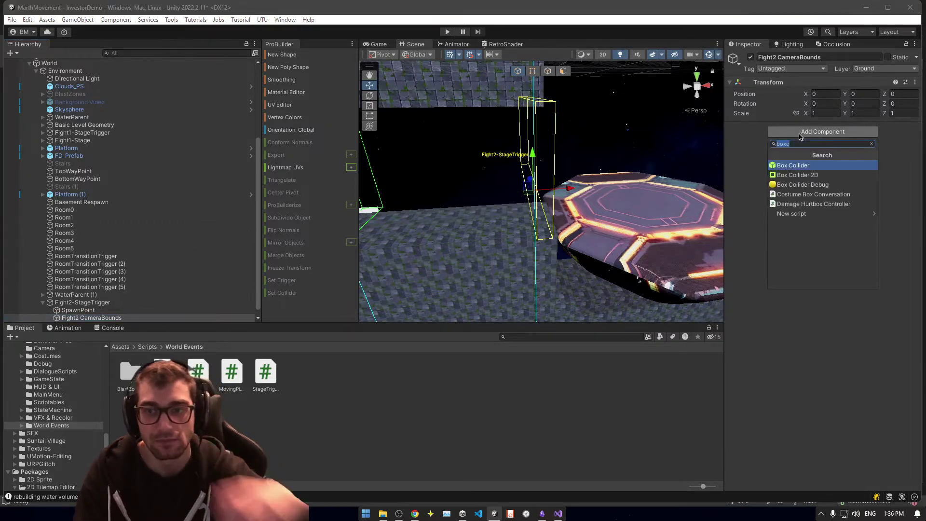
key("Return")
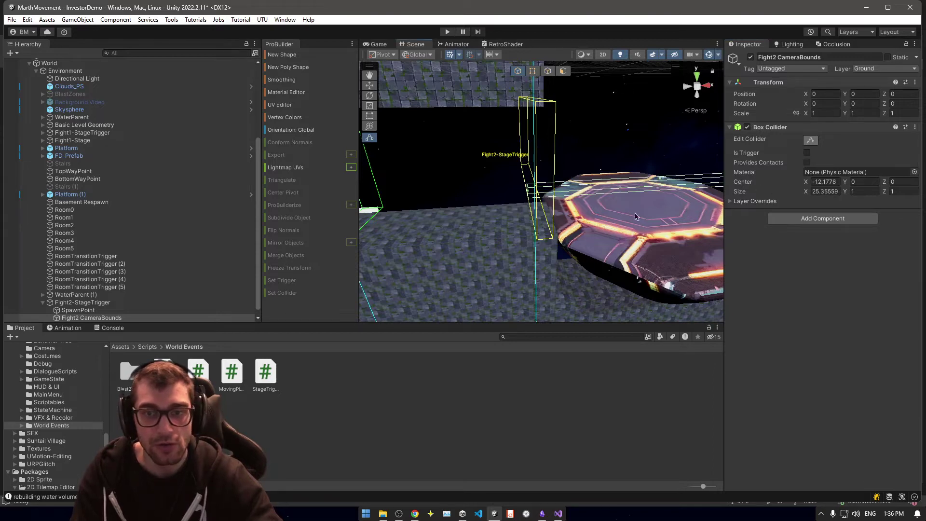
Stretch the Fight2 CameraBounds box collider in depth and height around the platform.
right_click_drag(636, 216, 591, 223)
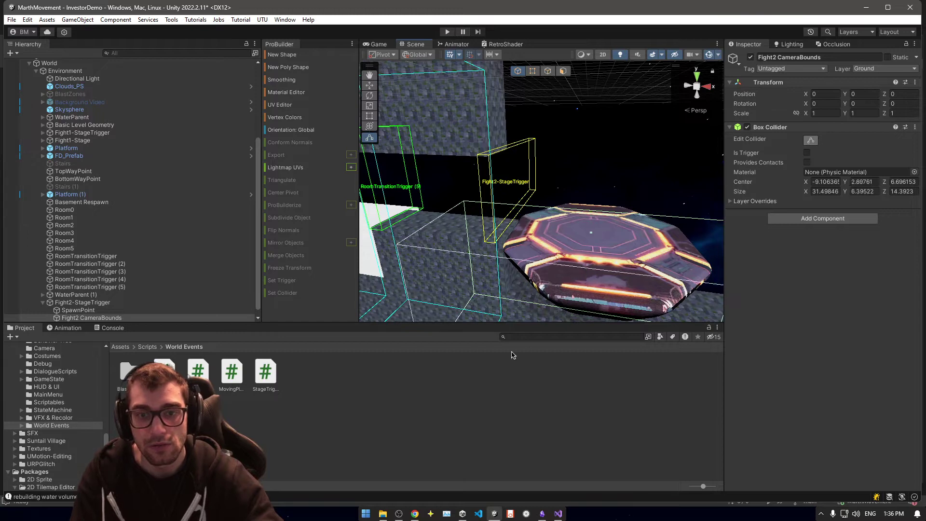
right_click_drag(593, 263, 514, 214)
left_click_drag(528, 202, 542, 154)
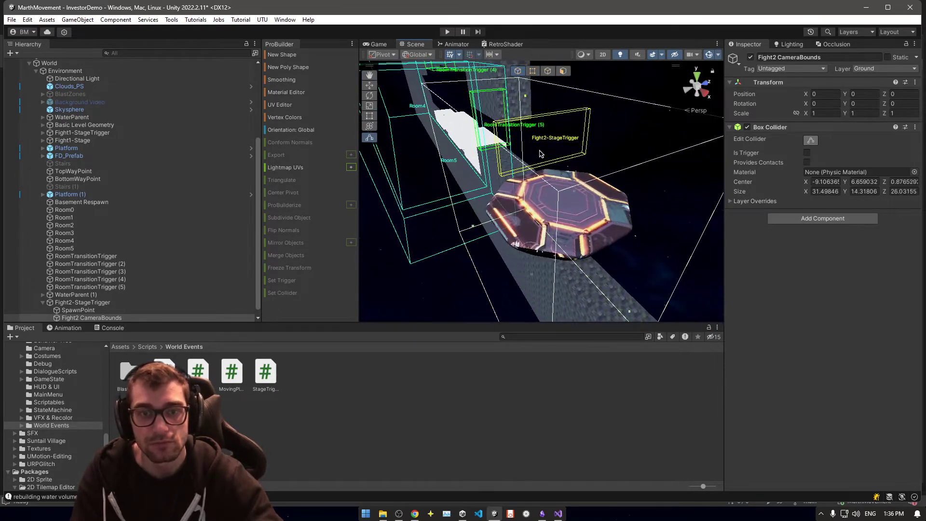
right_click_drag(541, 155, 547, 193)
left_click_drag(548, 194, 603, 184)
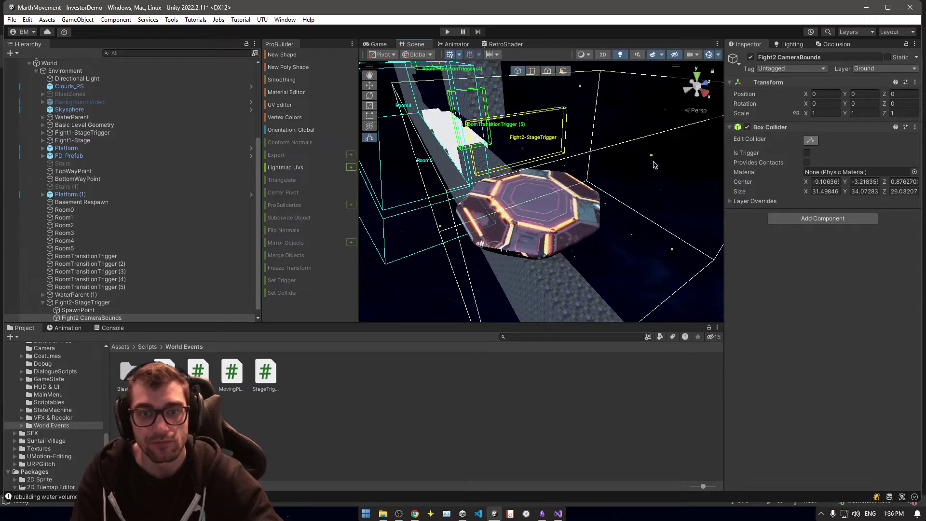
left_click_drag(653, 165, 658, 170)
right_click_drag(658, 170, 534, 181)
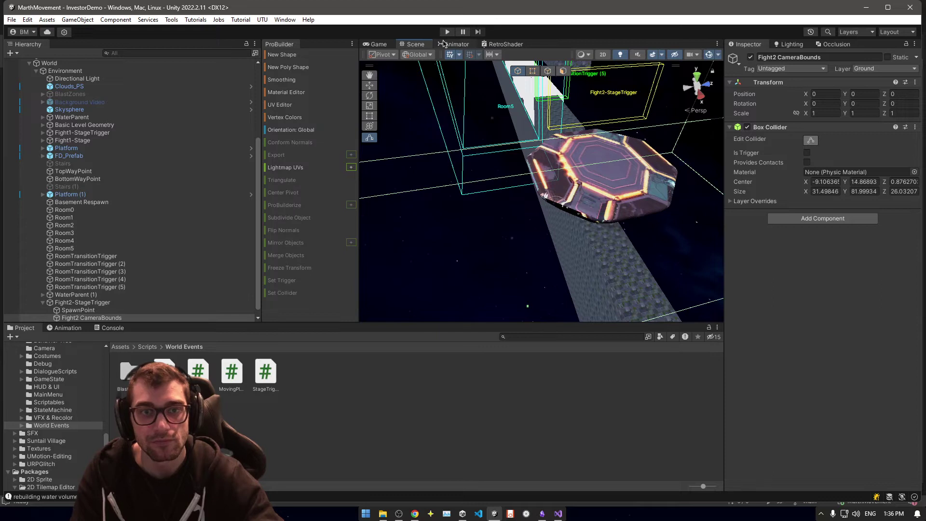
Set Fight2-StageTrigger's Fight Camera Bounds to the Fight2 CameraBounds collider and press Play.
left_click(121, 302)
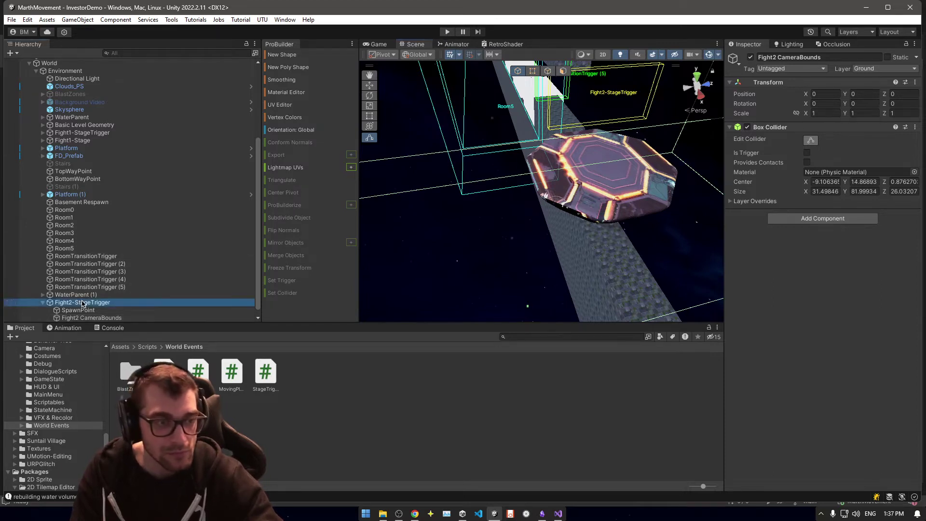
left_click(913, 276)
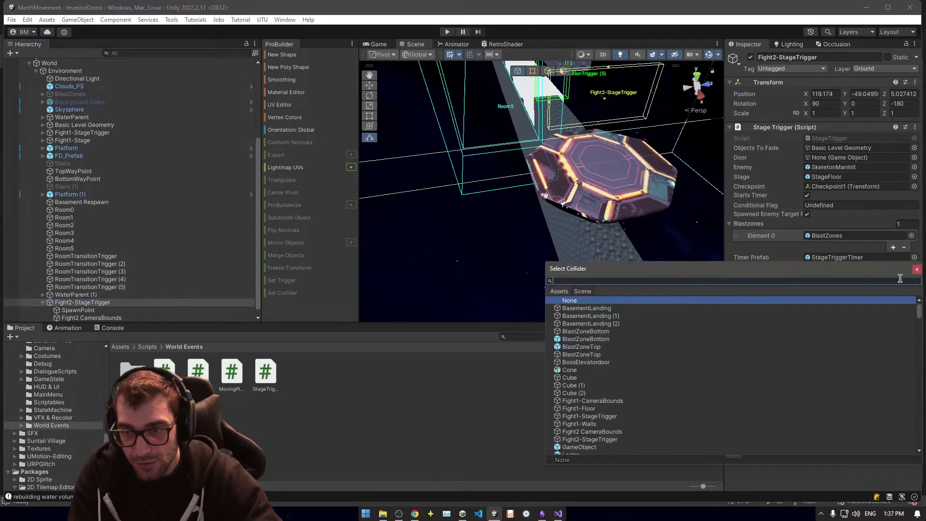
type("fight2")
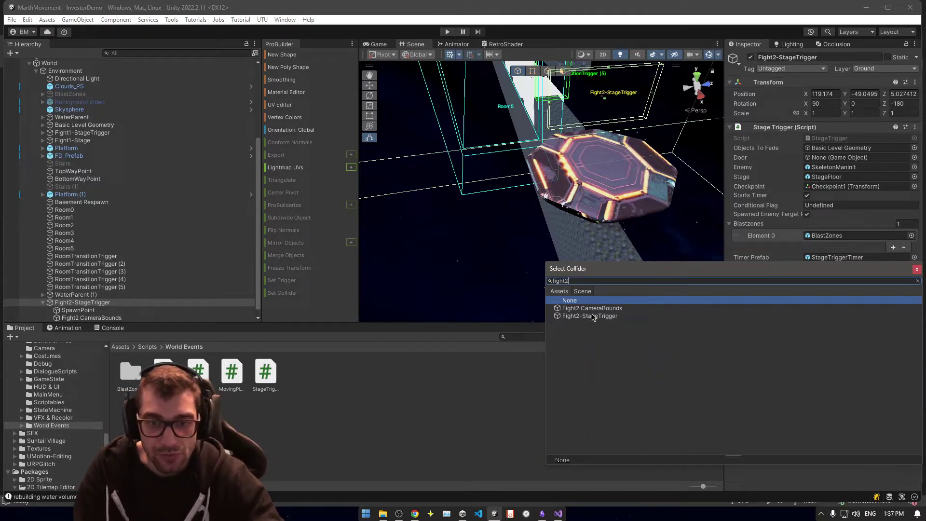
double_click(589, 316)
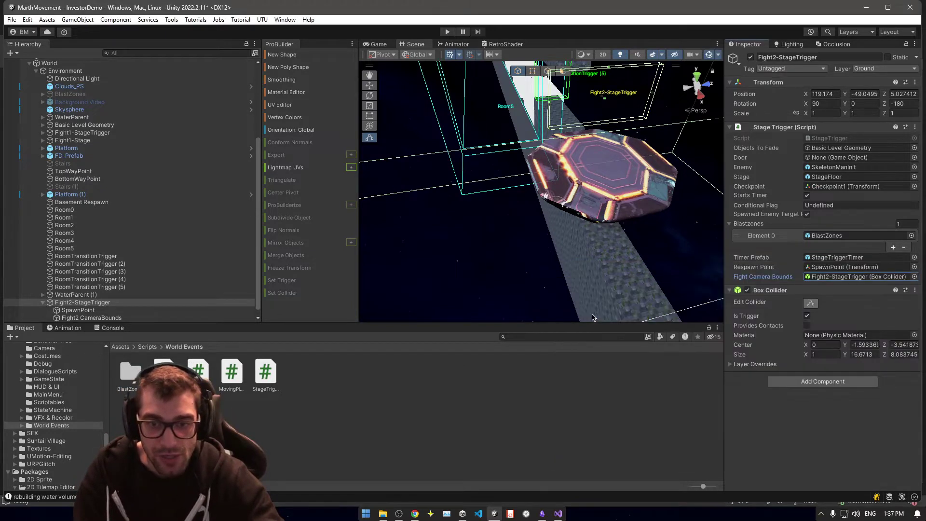
left_click(914, 277)
double_click(608, 365)
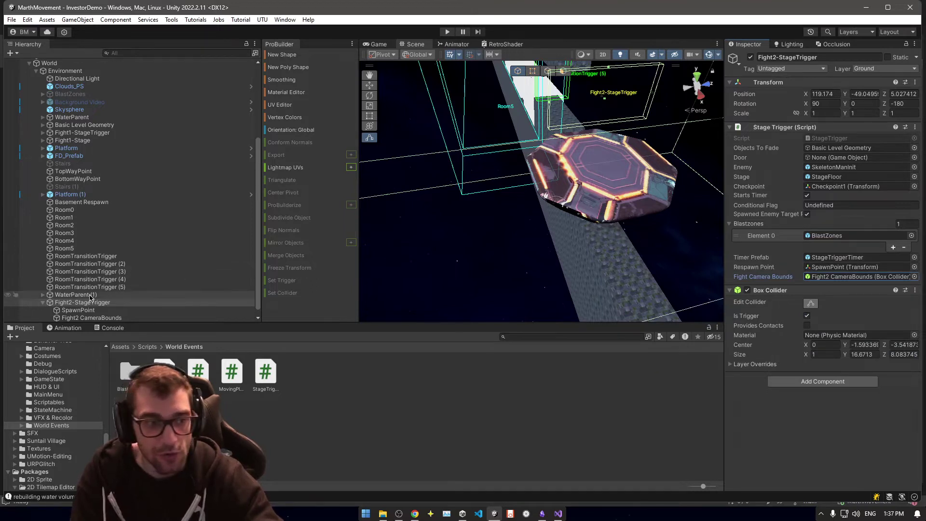
left_click(92, 318)
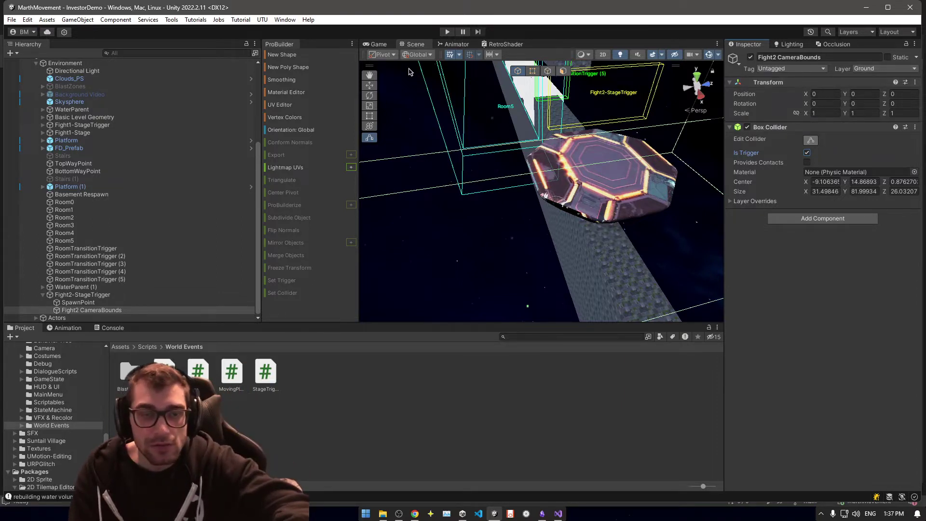
left_click(445, 32)
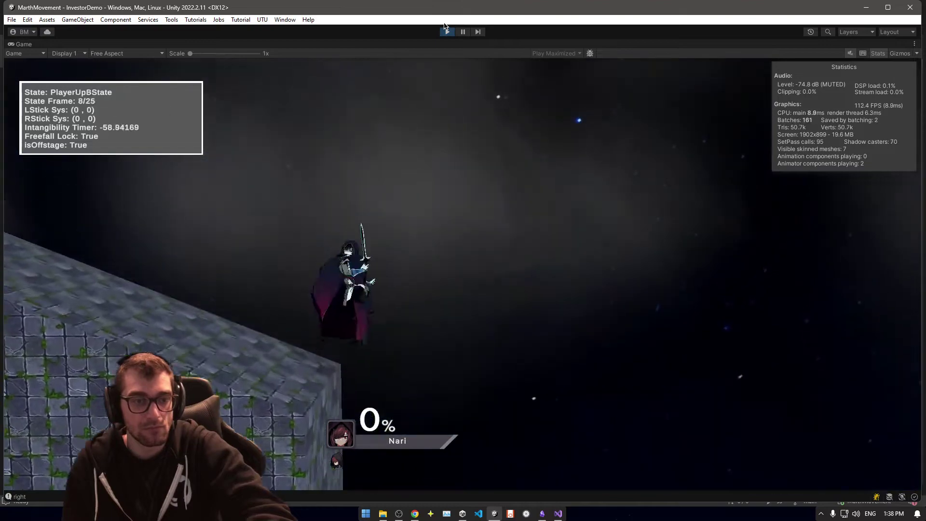
Reload the scene from the in-game menu, then stop play mode.
key("Escape")
key("Return")
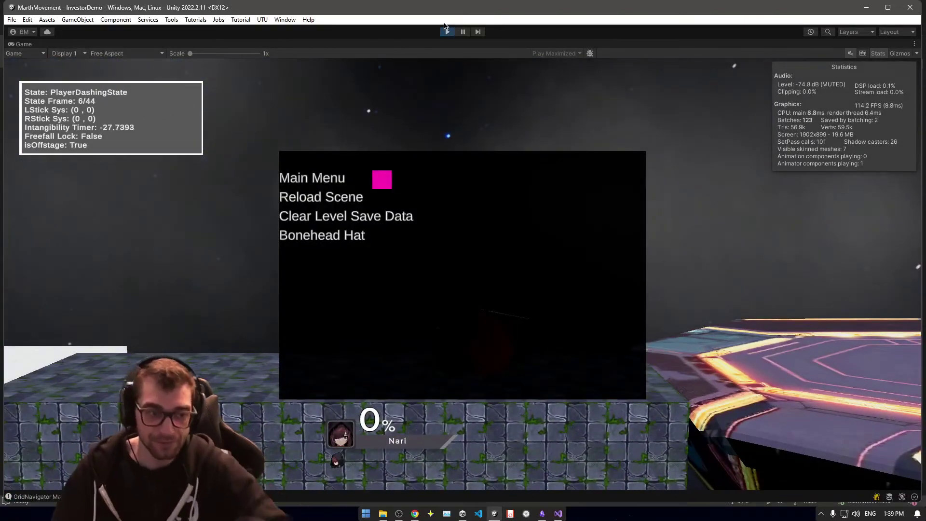
left_click(447, 31)
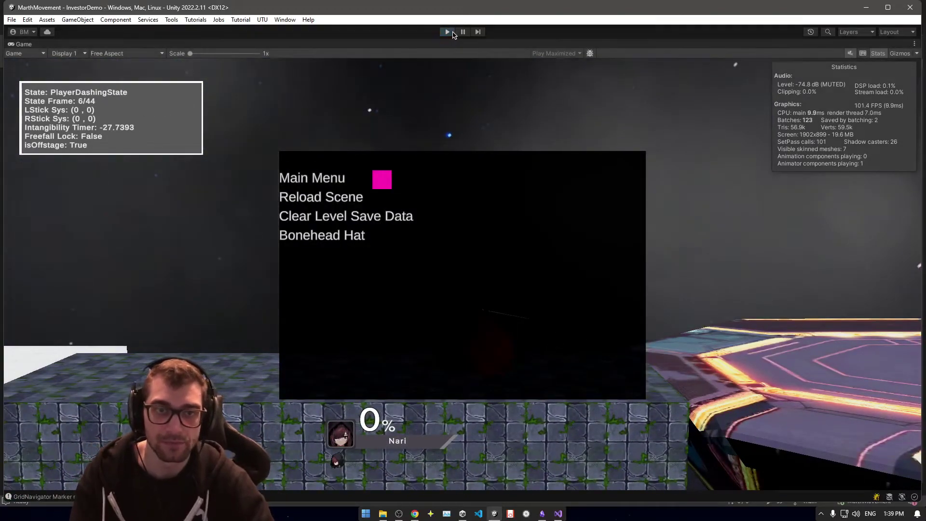
Delete the Neon Stage Trigger camera-bounds bullet from the TODOS note.
key("alt+Tab")
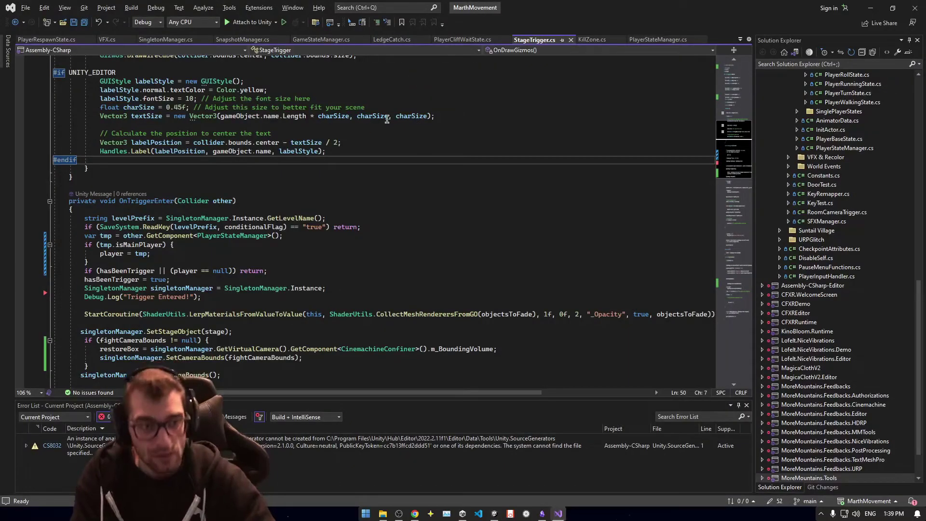
key("alt+Tab")
key("Tab")
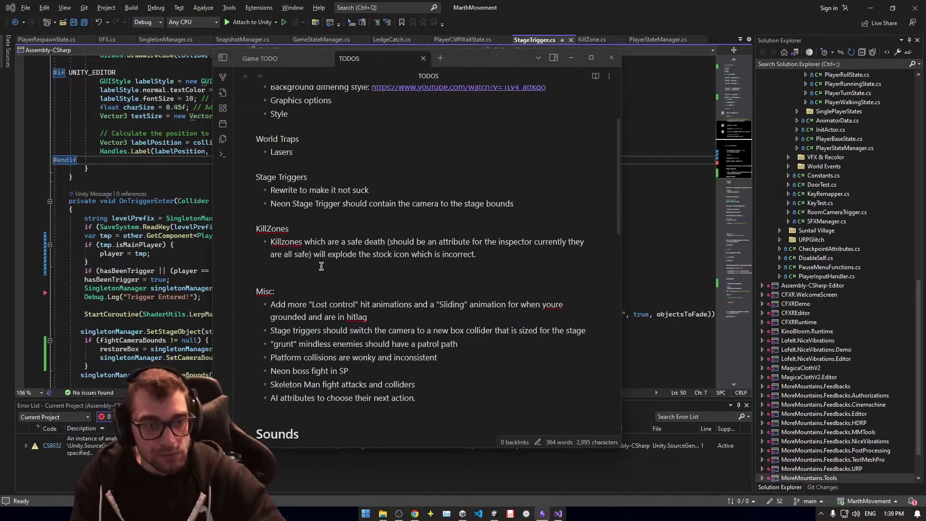
scroll(366, 274, "up", 2)
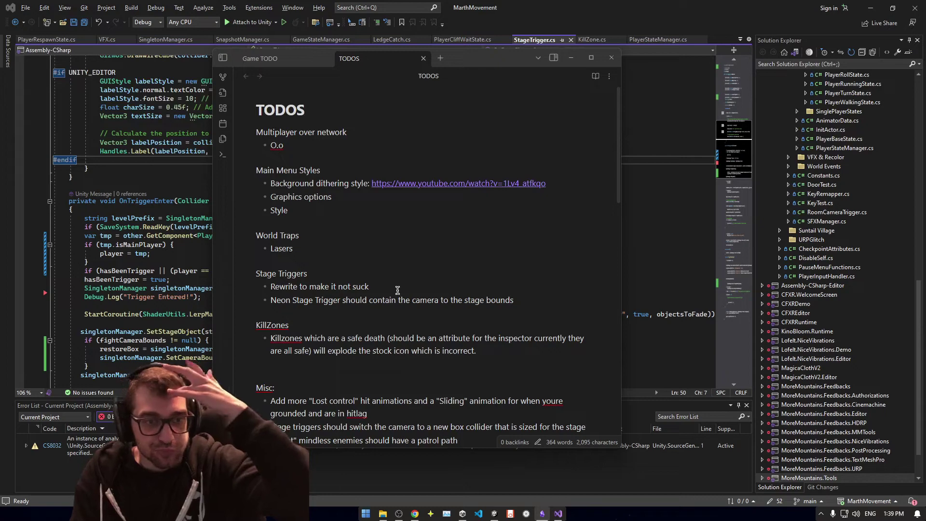
left_click_drag(514, 299, 166, 298)
key("BackSpace")
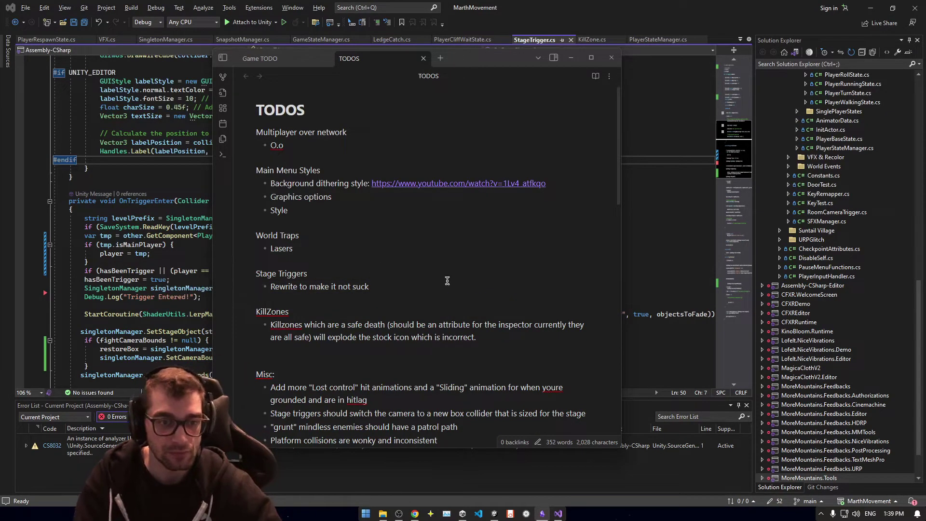
Append '(Should probably convert this into multiple scripts)' to the Stage Triggers rewrite bullet.
left_click(332, 273)
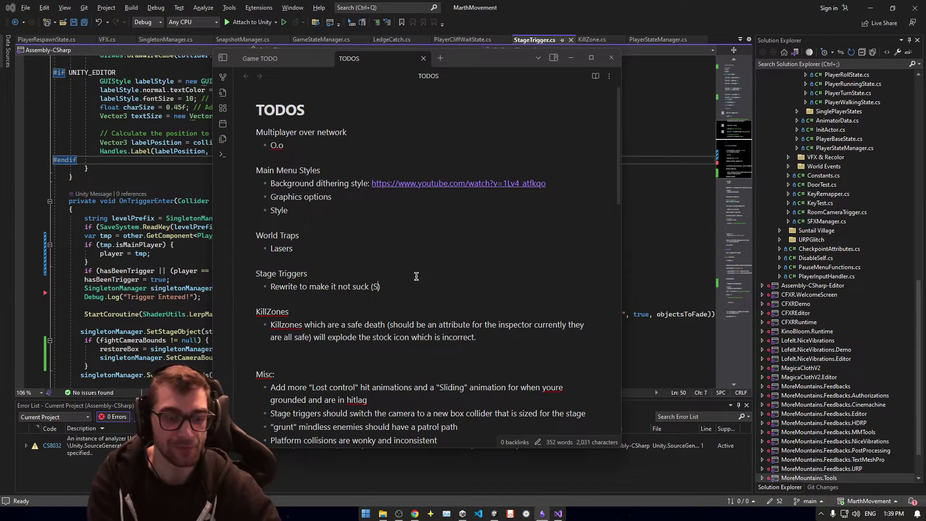
type("hould poroa")
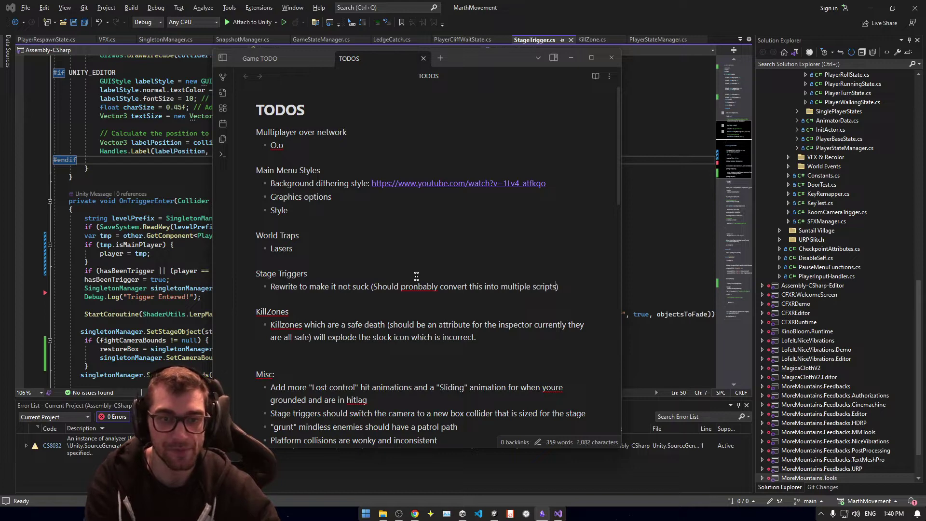
key("alt+Tab")
key("alt+Tab")
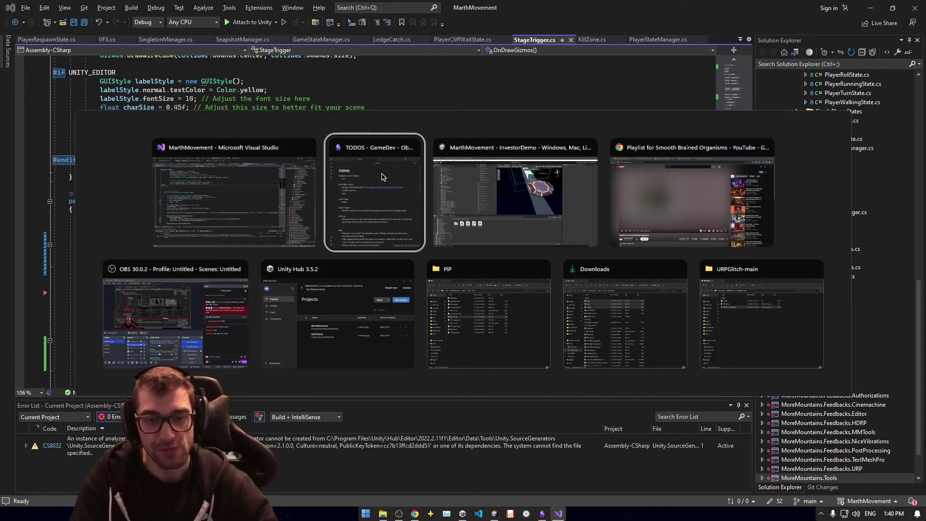
key("alt+Tab")
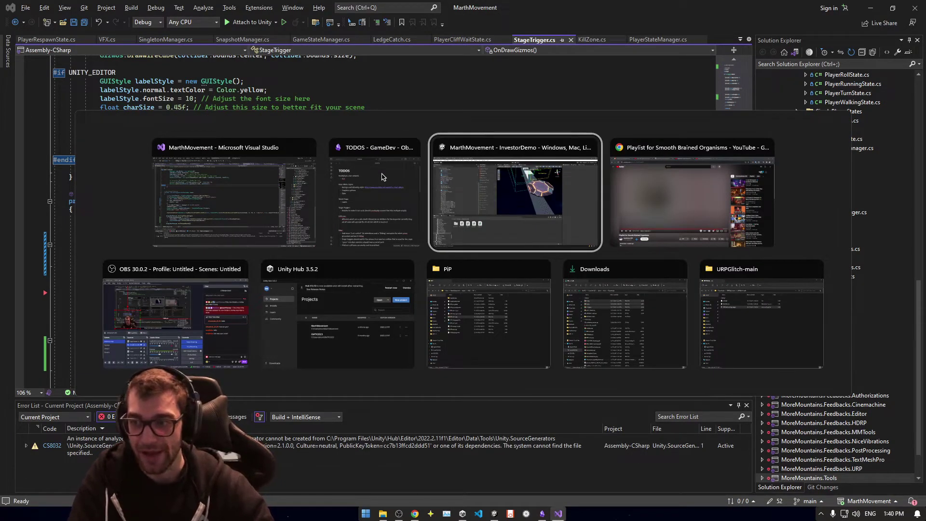
Close Chrome's GitHub, Texturelabs and reddit tabs, open a new tab, then bring OBS forward.
key("alt+Tab")
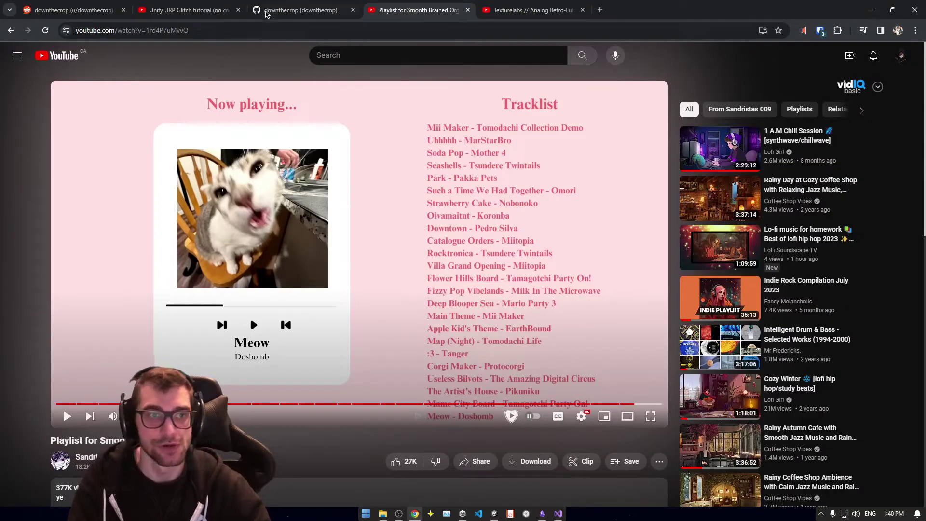
left_click(285, 3)
key("ctrl+w")
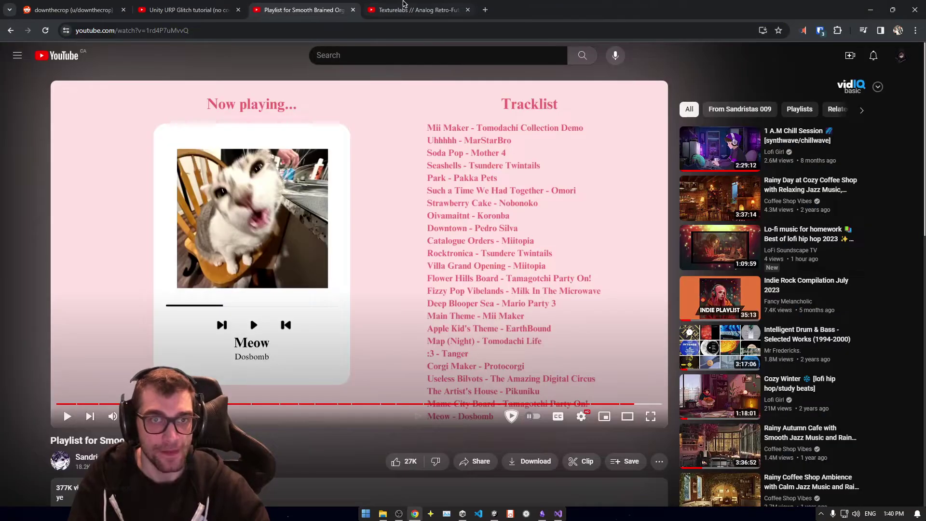
left_click(415, 6)
key("ctrl+w")
left_click(188, 10)
left_click(100, 11)
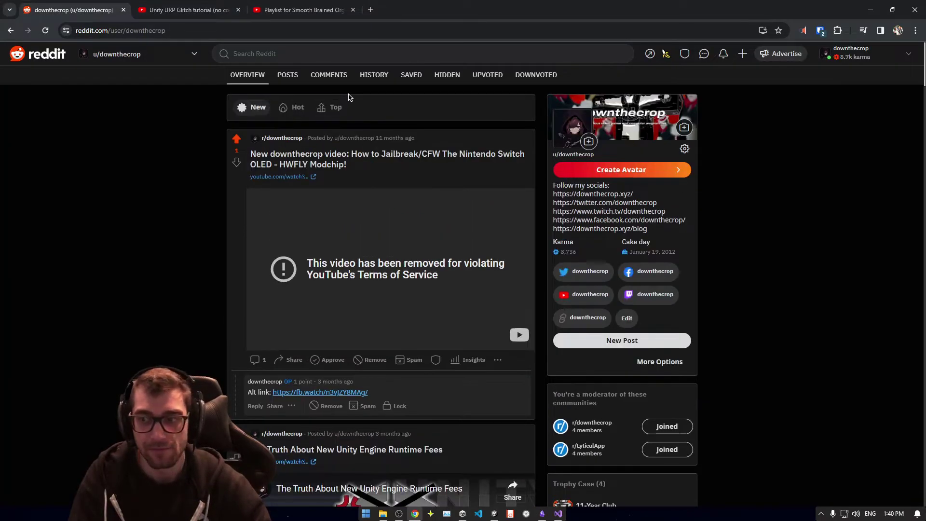
key("ctrl+w")
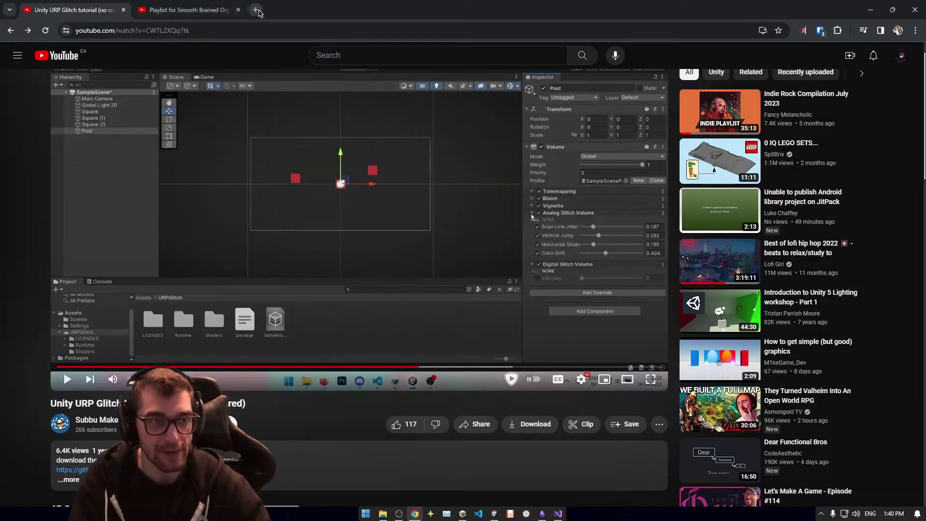
key("ctrl+t")
key("alt+Tab")
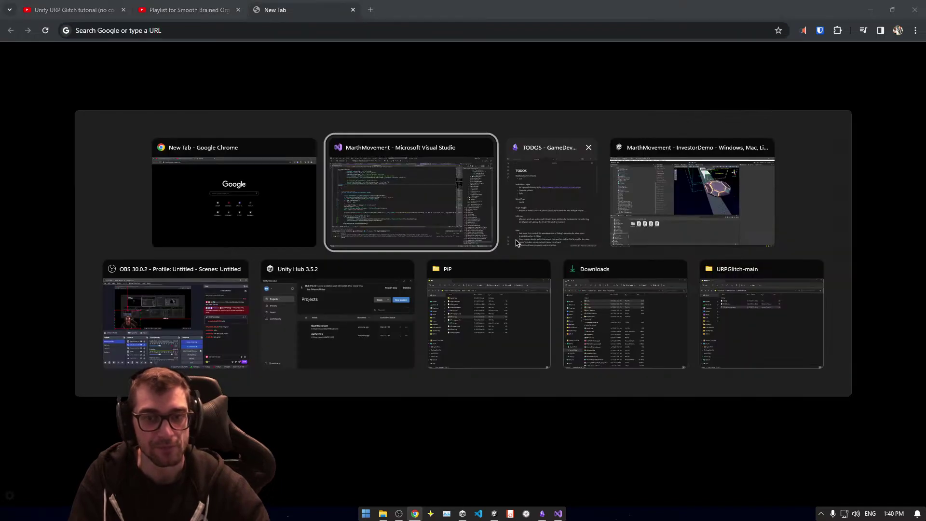
left_click(183, 288)
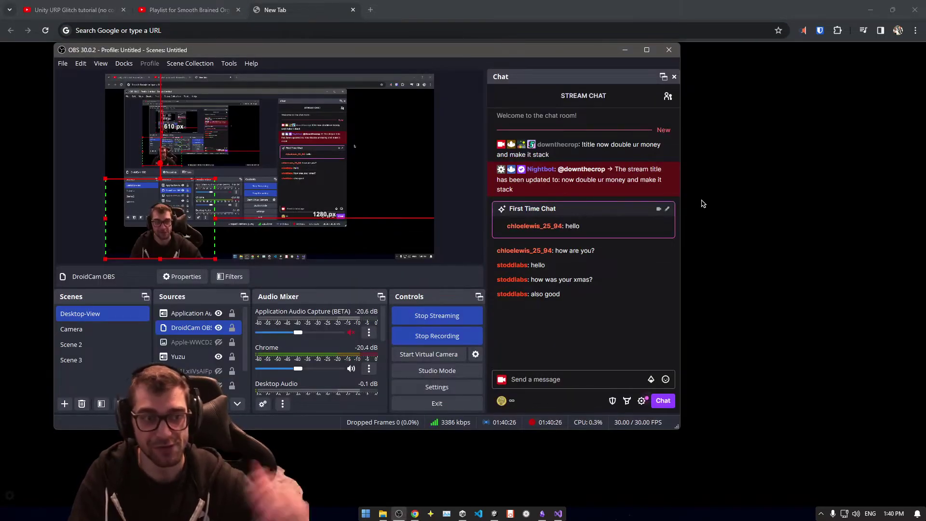
Search Google for 'hdmmi switch' and open the UGREEN HDMI Switch 4K product page on Amazon.
left_click(763, 195)
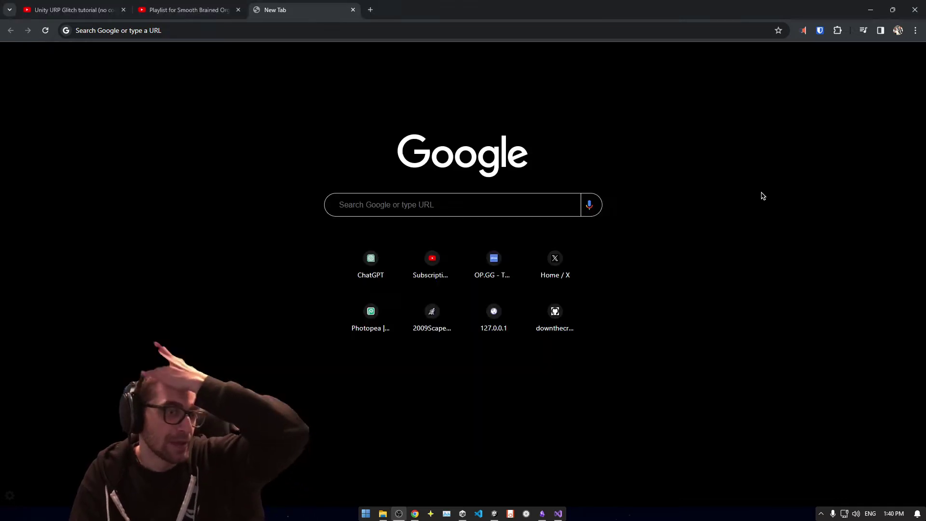
left_click(399, 31)
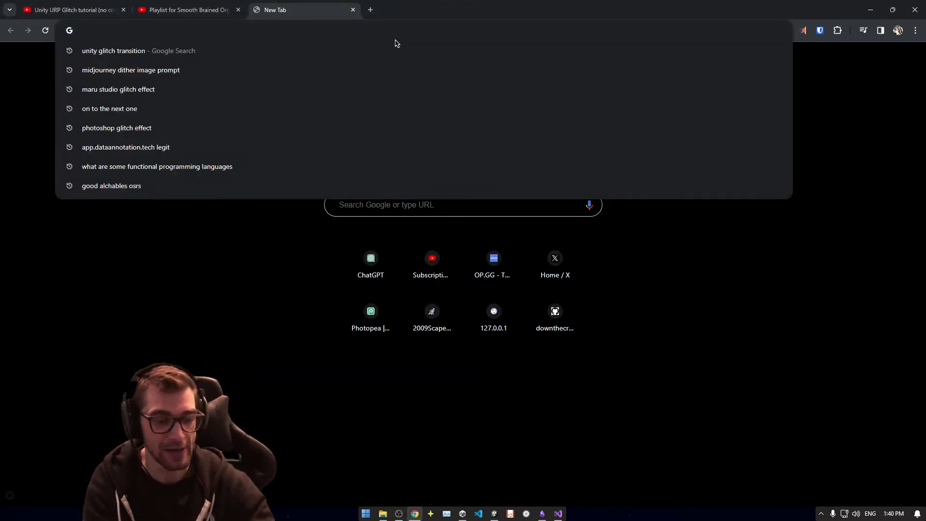
type("hdmmi switch")
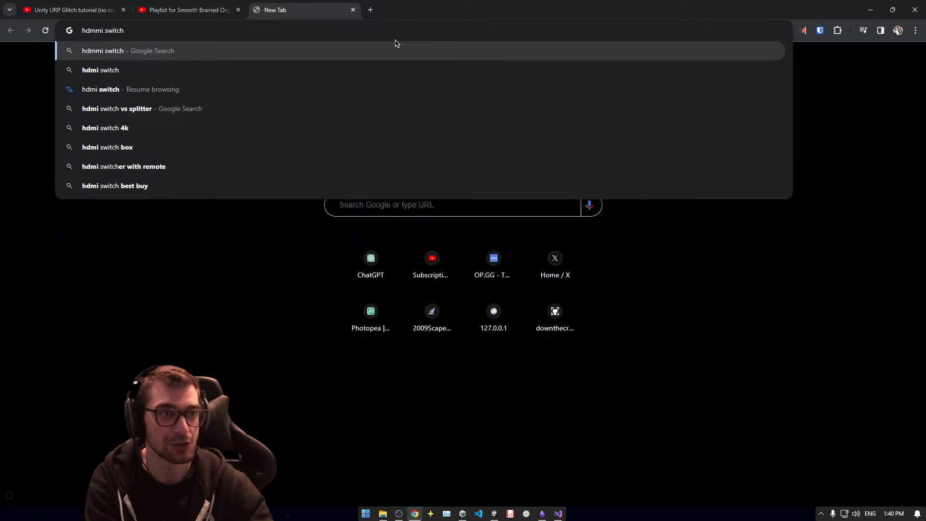
key("Return")
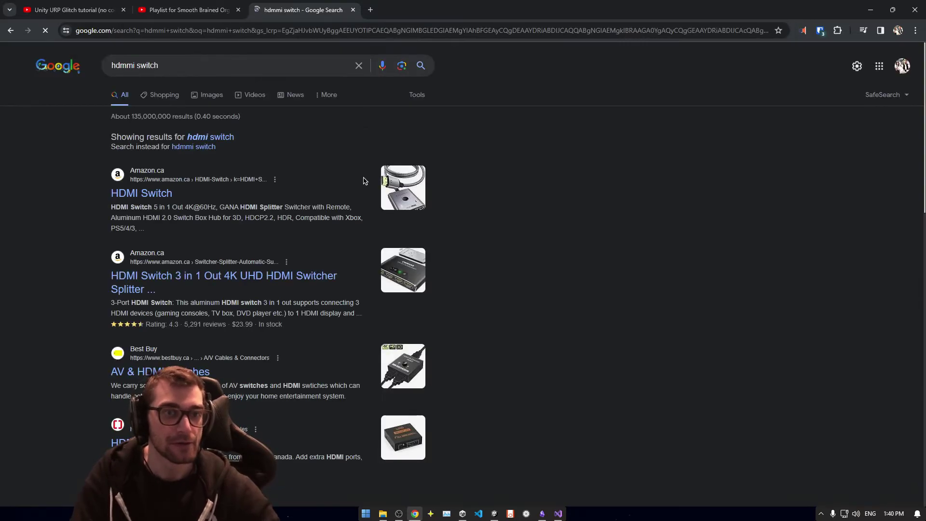
left_click(404, 194)
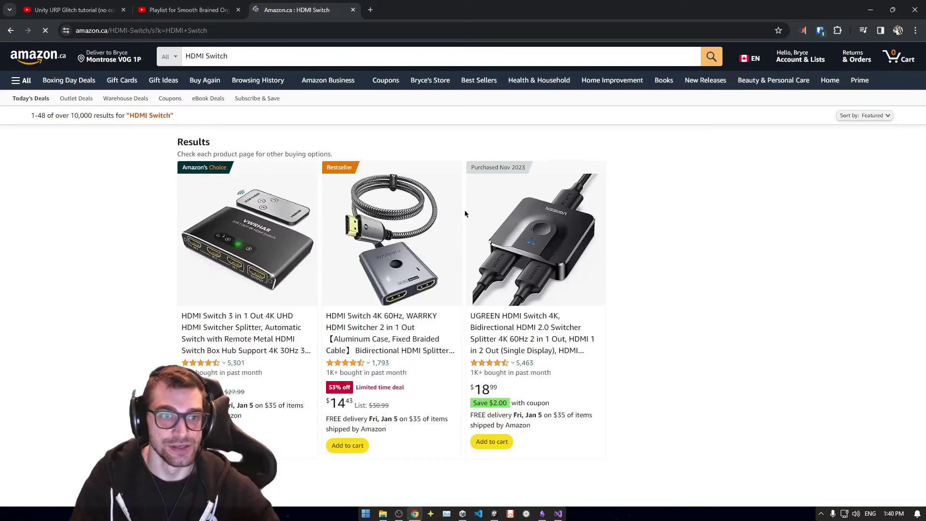
left_click(521, 273)
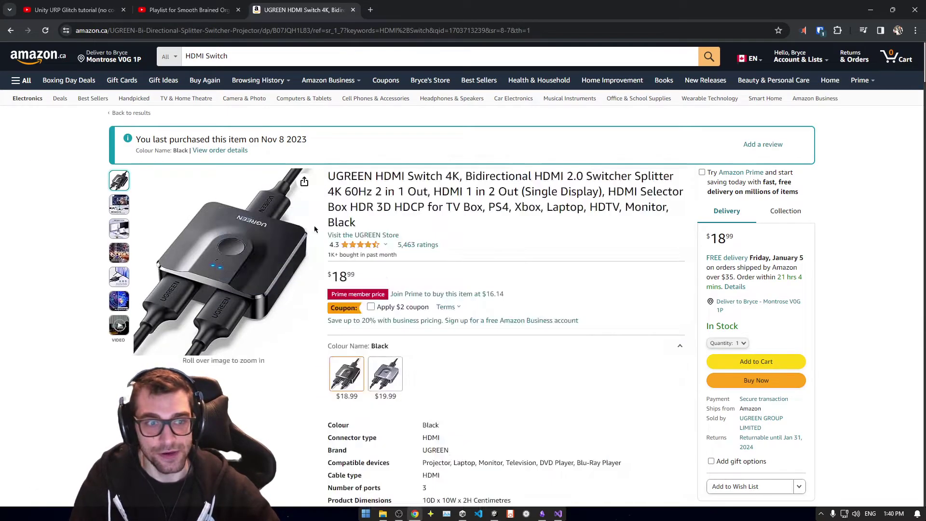
mouse_move(301, 248)
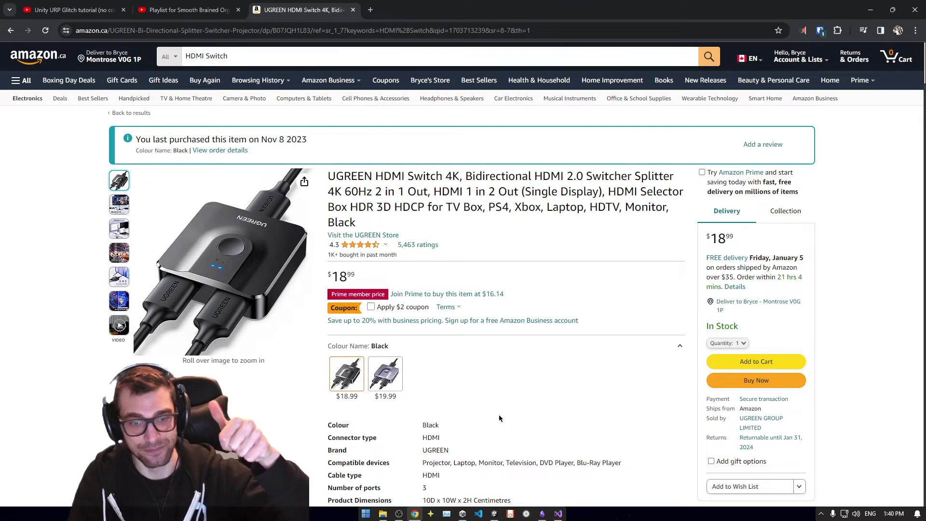
Close the Amazon product tab and bring the Unity editor back to the front.
middle_click(305, 9)
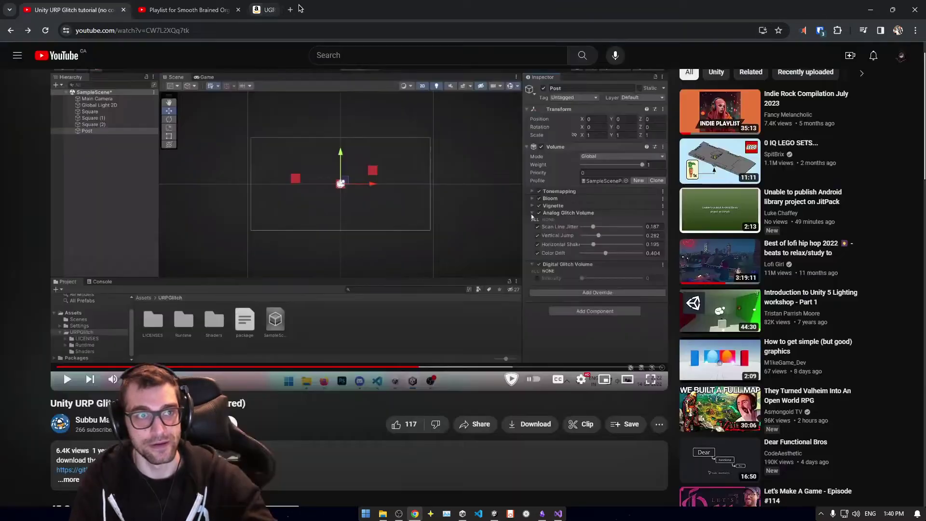
key("alt+Tab")
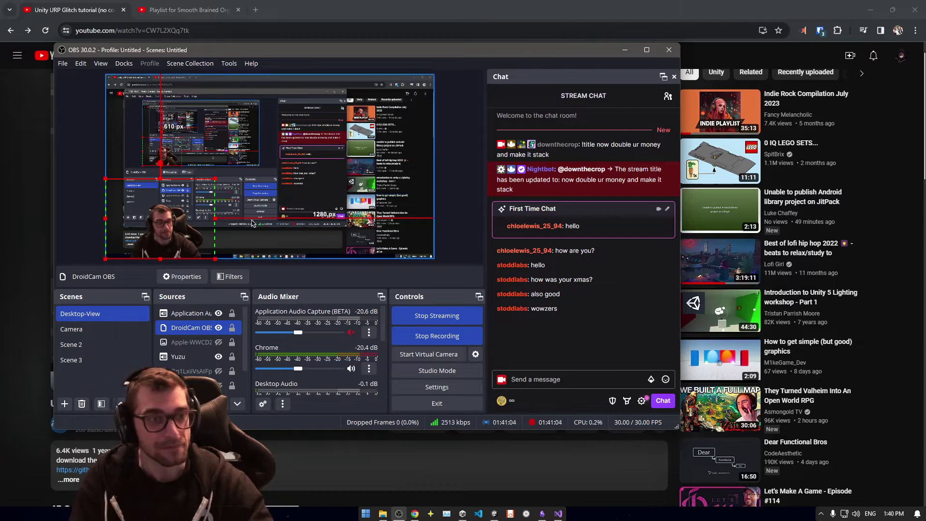
key("alt+Tab")
scroll(115, 125, "up", 1)
key("alt+Tab")
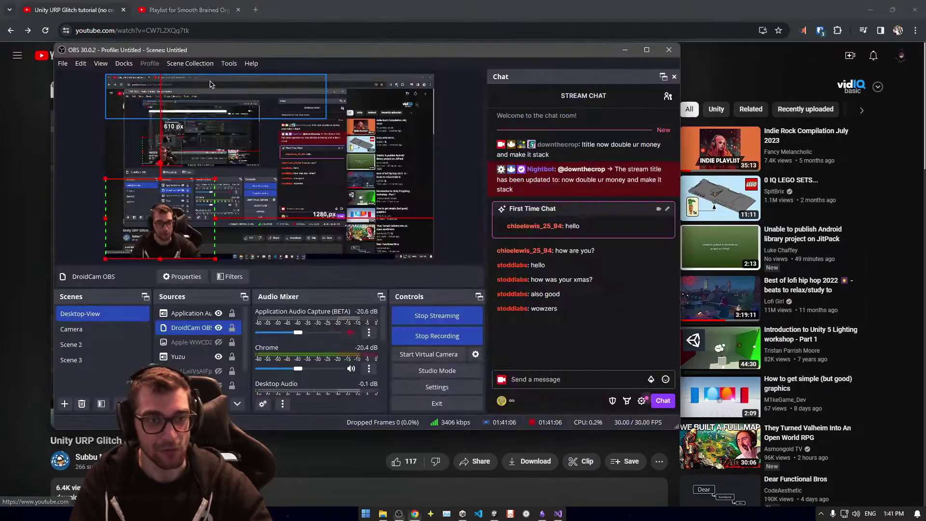
key("alt+Tab")
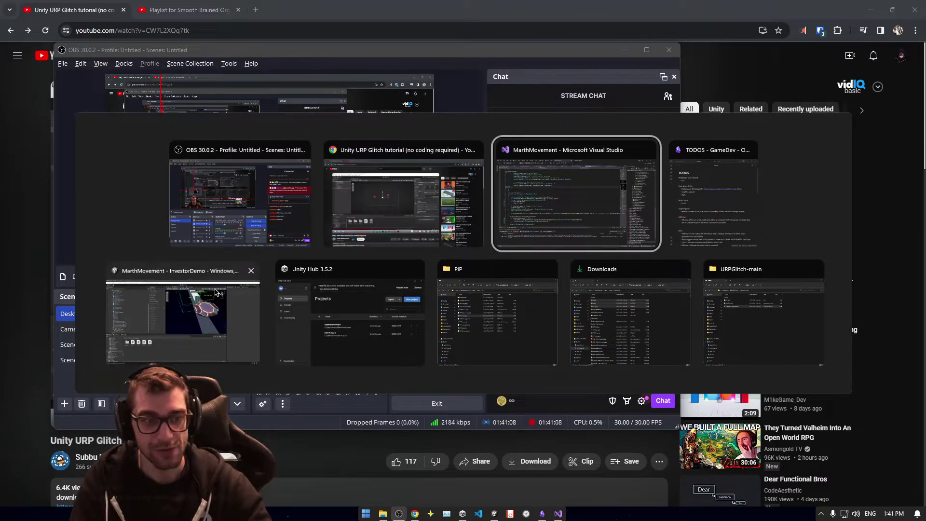
left_click(183, 318)
right_click_drag(644, 173, 883, 93)
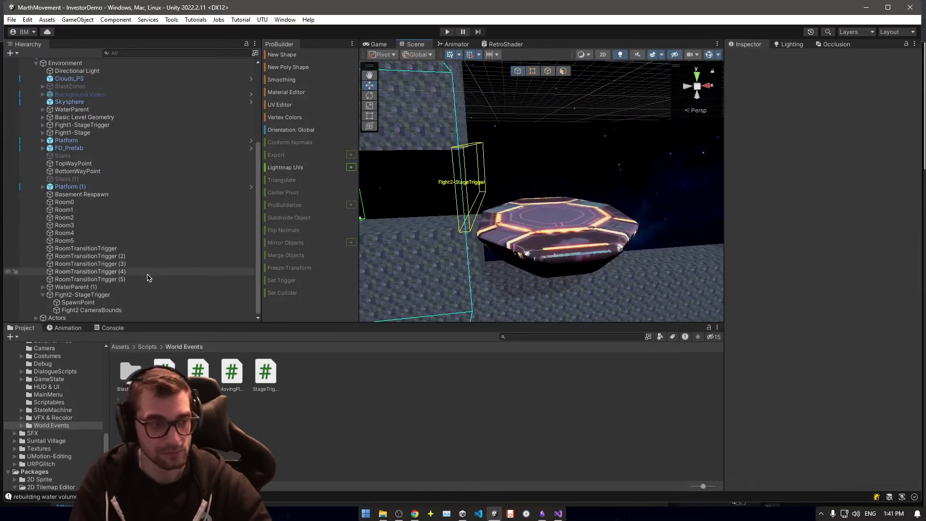
Inspect the Fight2 CameraBounds, SpawnPoint and Platform (1) objects, ending on Fight2-StageTrigger's settings.
left_click(83, 310)
left_click(80, 302)
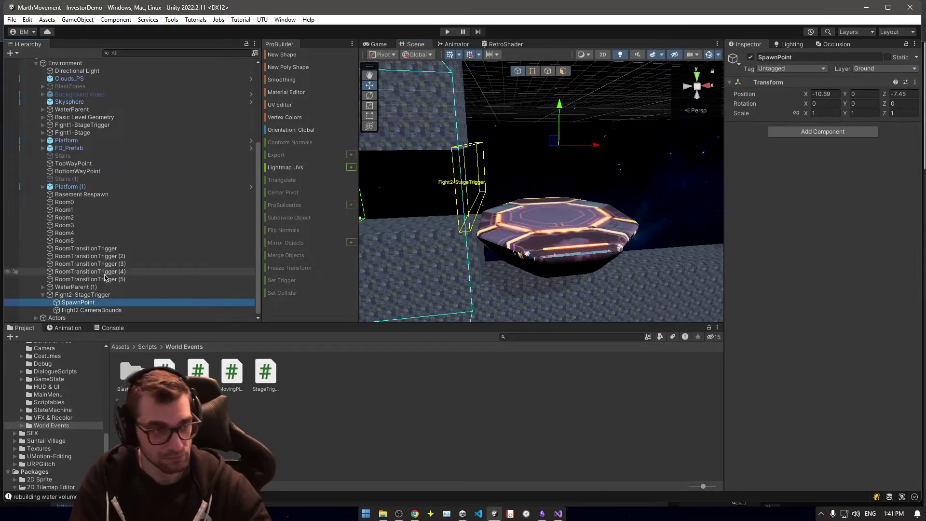
left_click(74, 187)
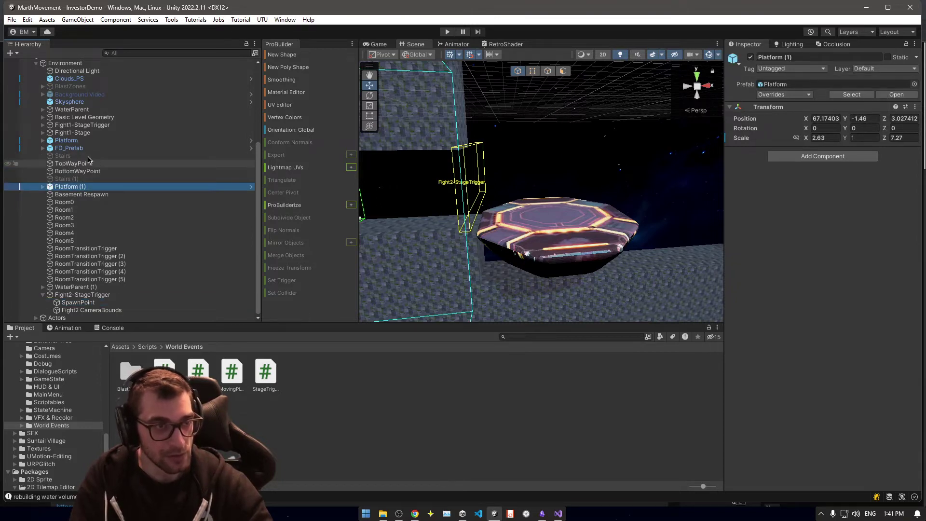
left_click(92, 302)
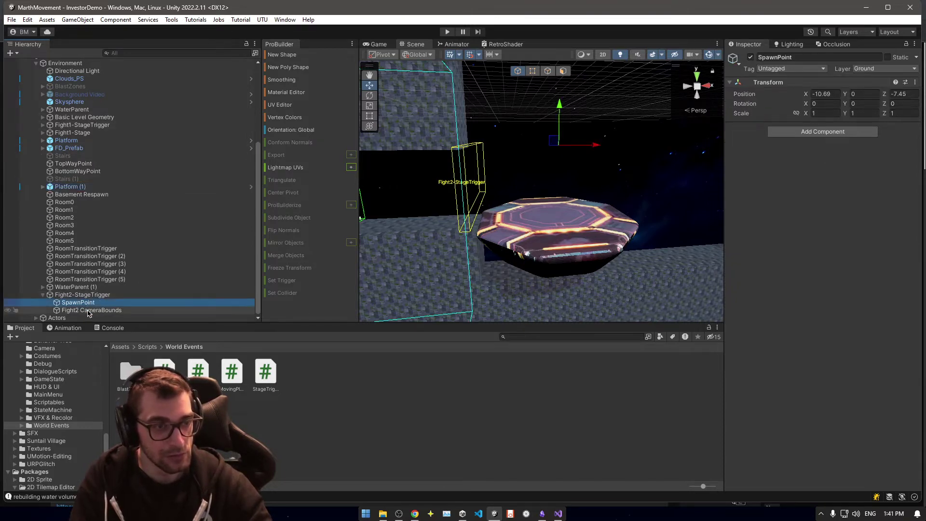
left_click(90, 310)
left_click(92, 301)
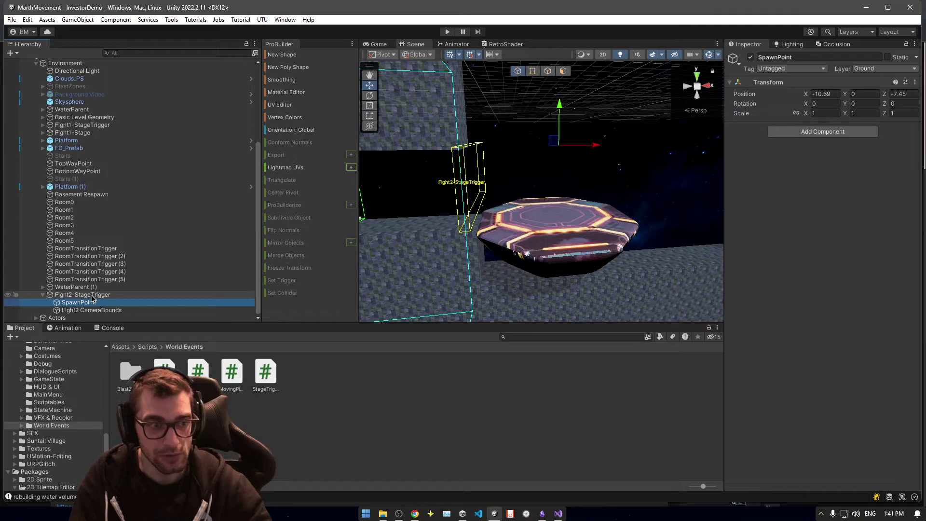
left_click(77, 287)
left_click(82, 295)
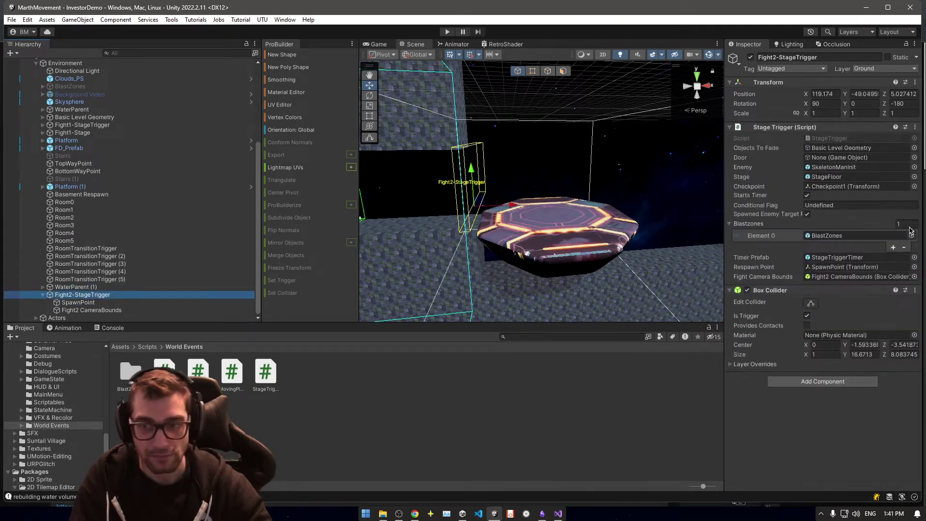
Open the SkeletonManInit enemy prefab, accidentally creating a duplicate of the asset.
double_click(842, 168)
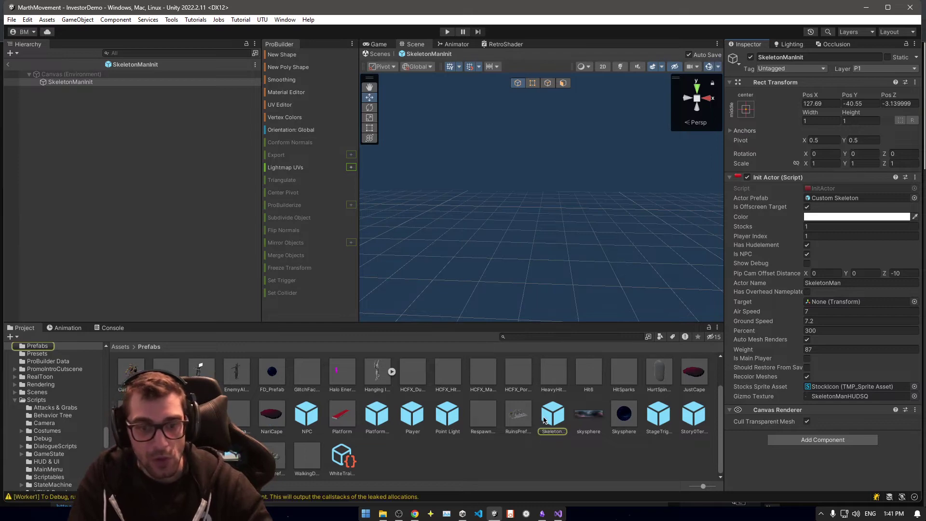
left_click(544, 418)
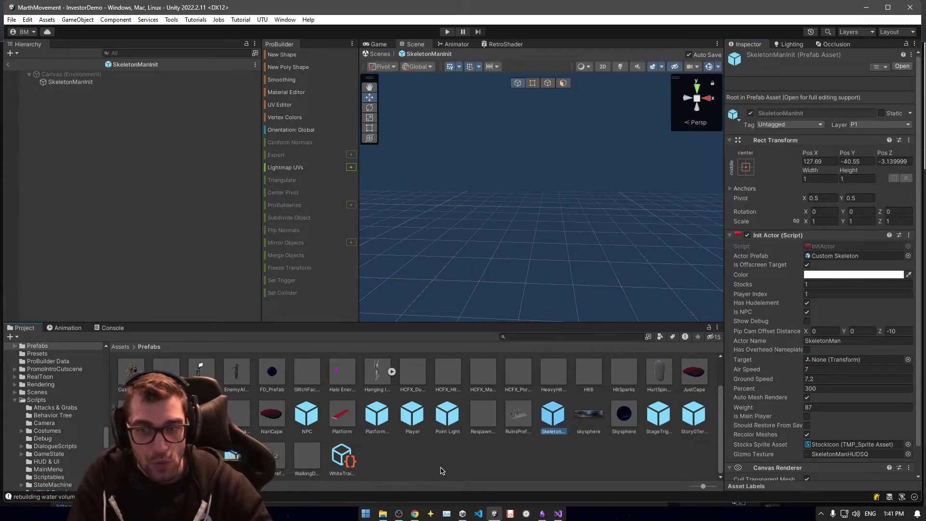
key("ctrl+d")
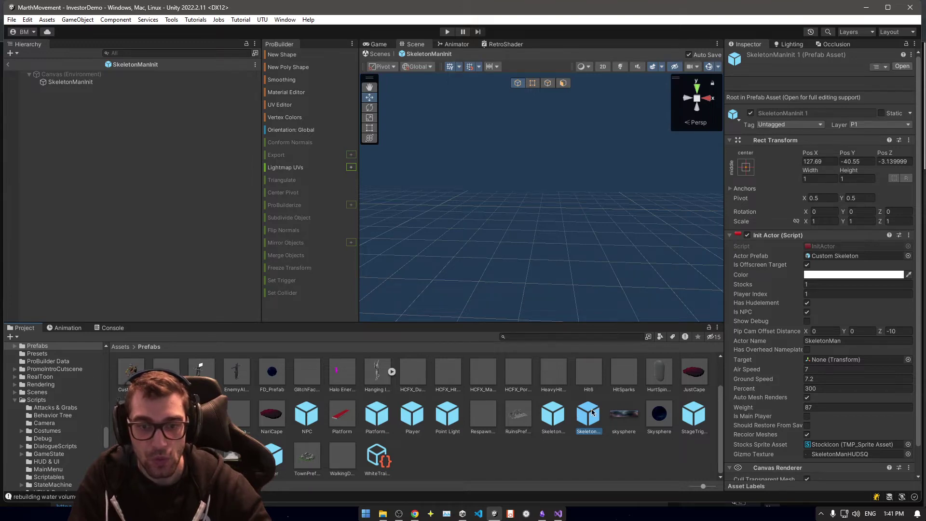
key("Left")
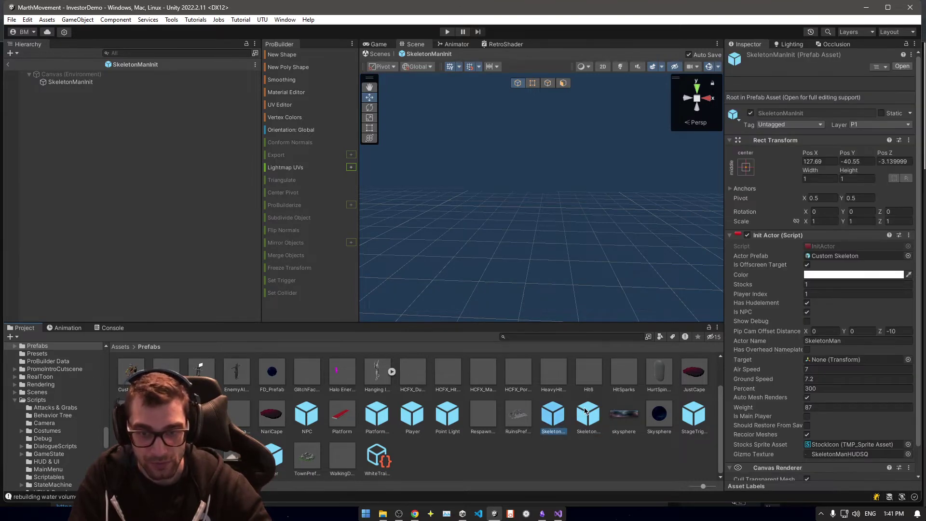
key("Return")
key("Left")
key("Left")
key("Left")
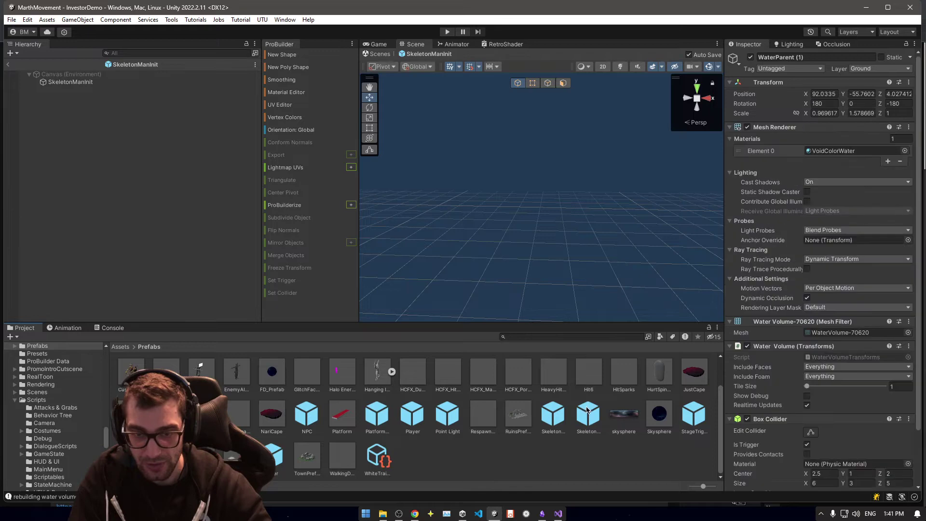
key("Left")
key("Left")
key("Left")
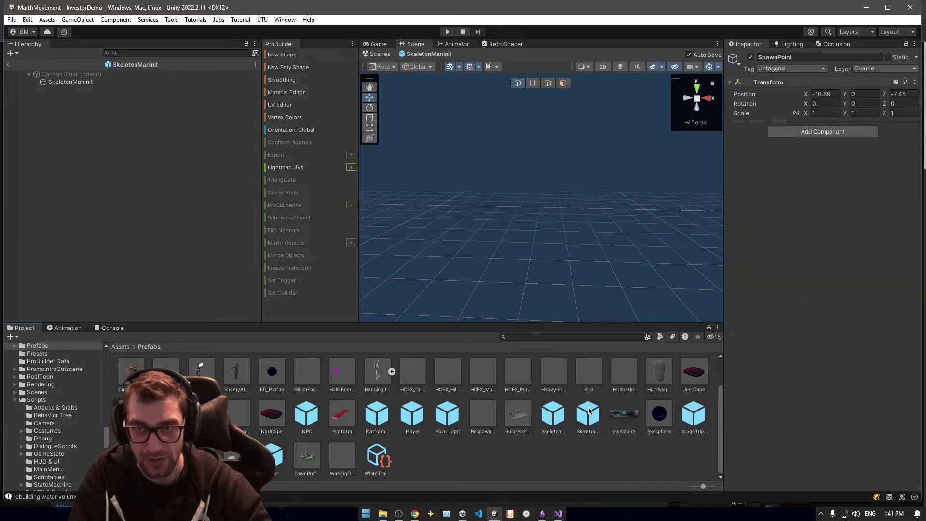
Return to the scene and delete the duplicate SkeletonManInit 1 prefab from Prefabs.
left_click(7, 64)
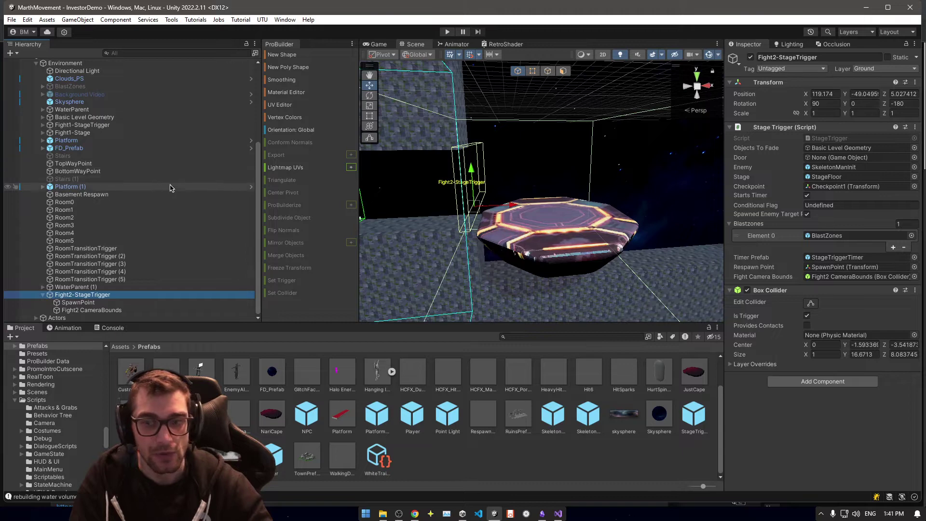
left_click(589, 414)
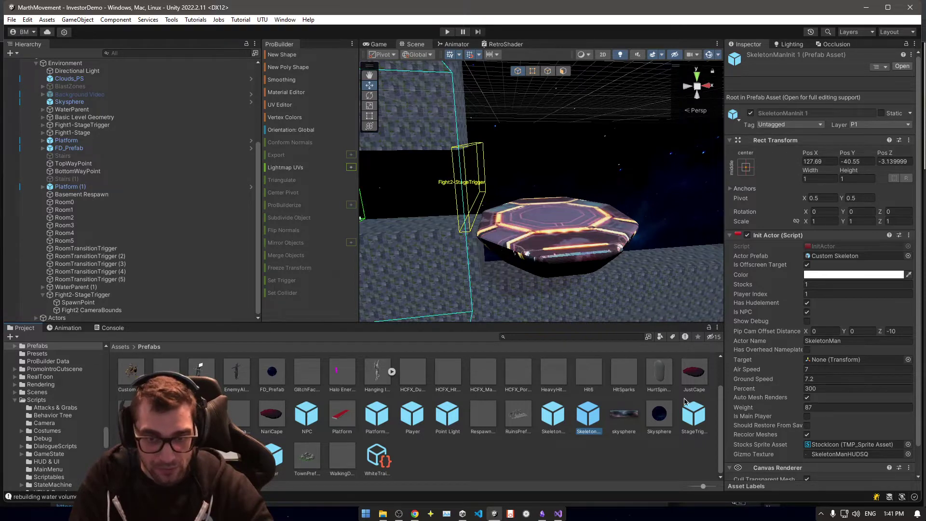
key("ctrl+d")
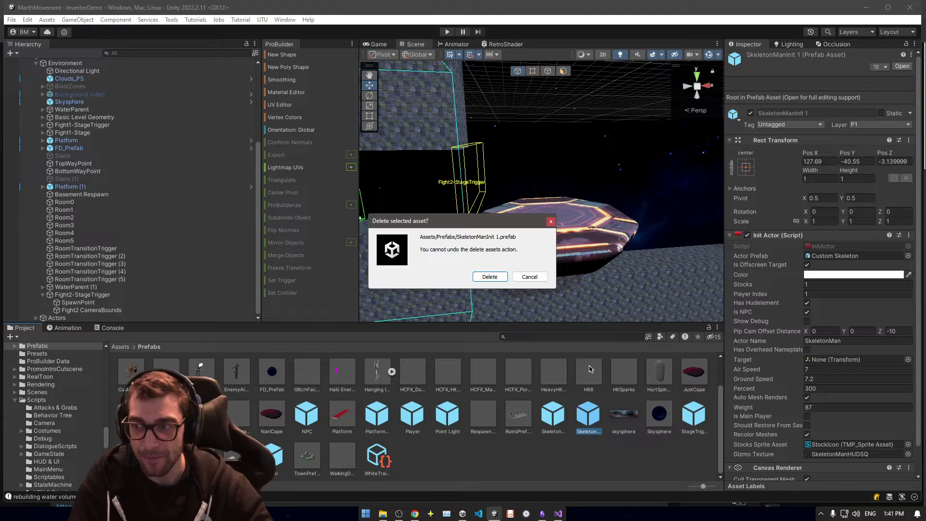
left_click(490, 277)
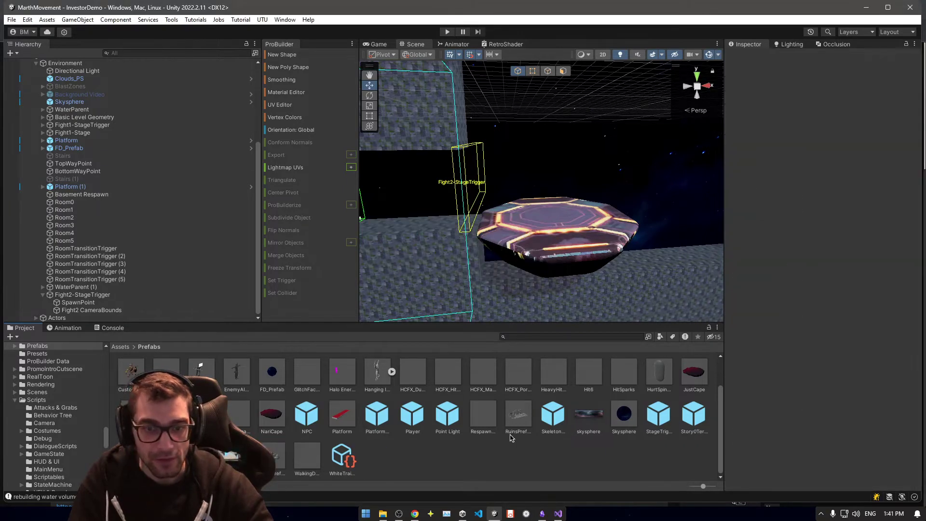
Switch to Chrome's YouTube music playlist tab.
key("alt+Tab")
key("alt+Tab")
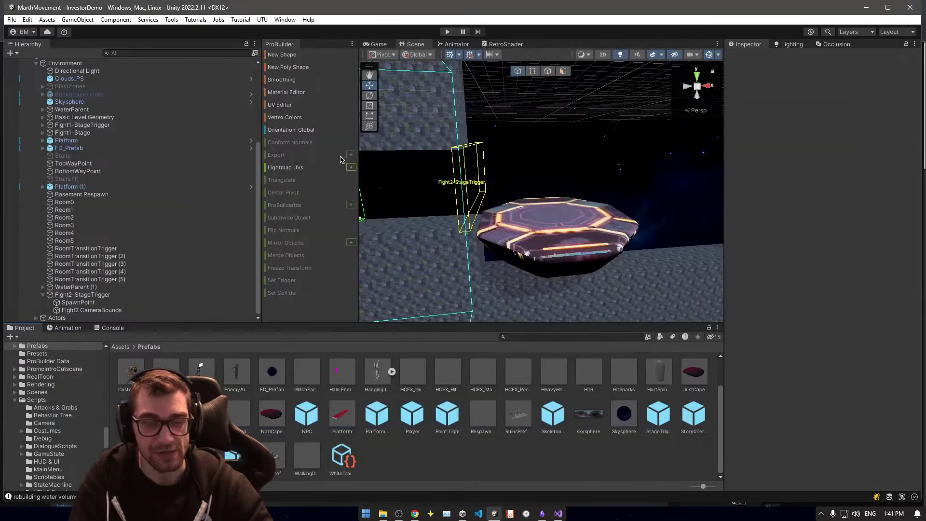
key("alt+Tab")
key("Tab")
left_click(191, 14)
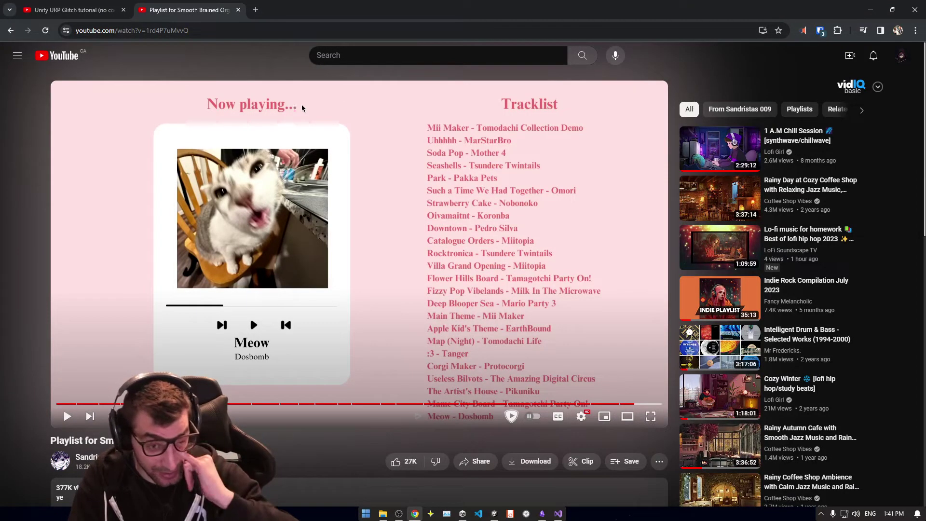
Search Google for 'pixio monitor' in a new tab and browse the results.
left_click(255, 10)
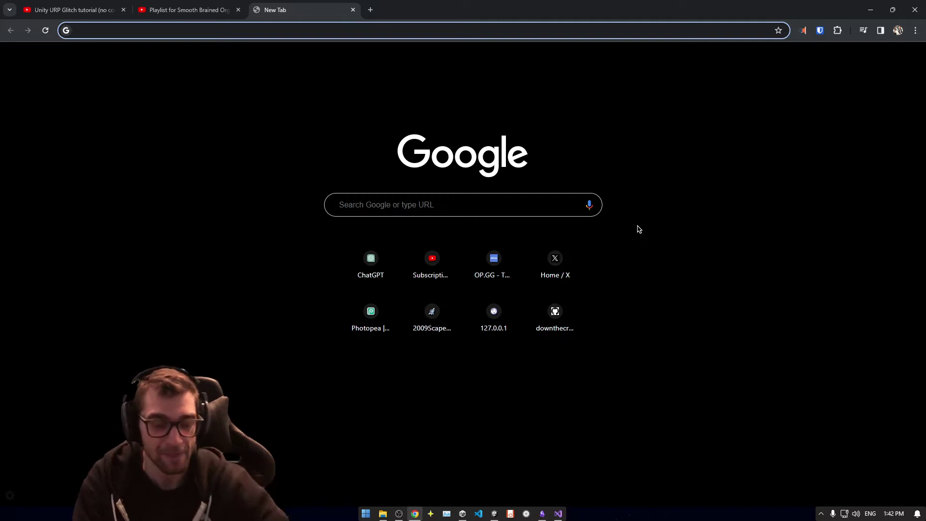
type("pixio ")
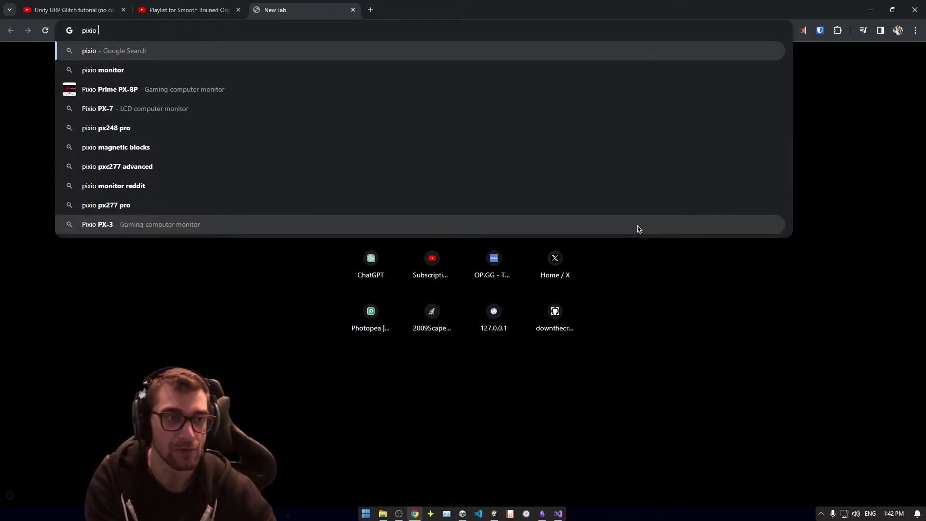
type("monitor")
key("Return")
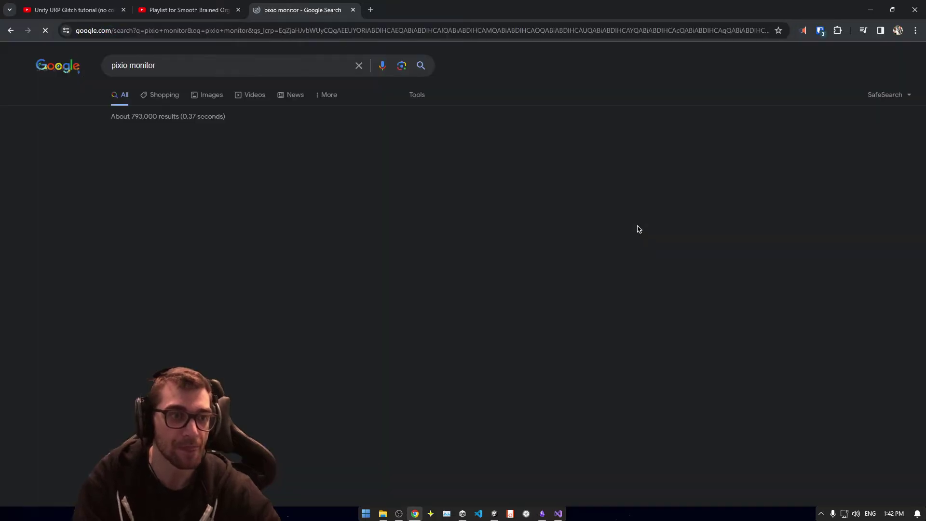
scroll(232, 363, "down", 7)
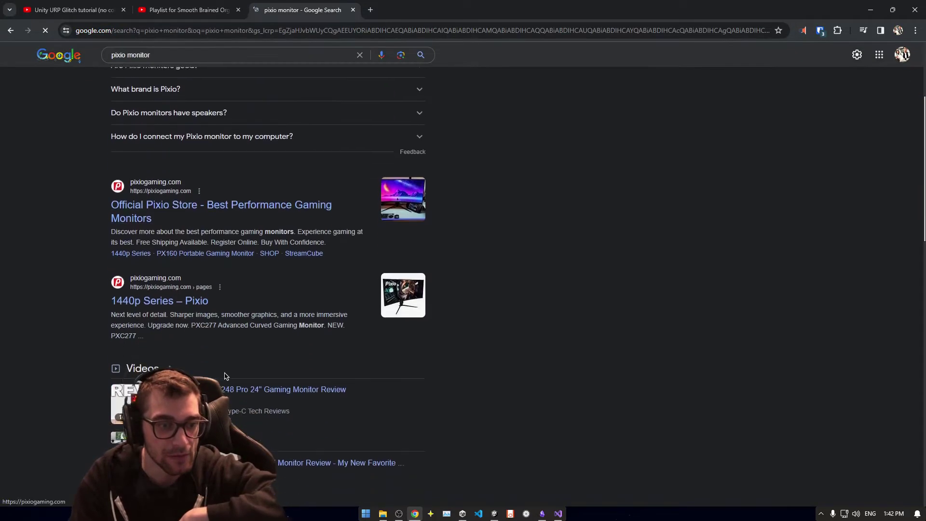
scroll(176, 356, "down", 2)
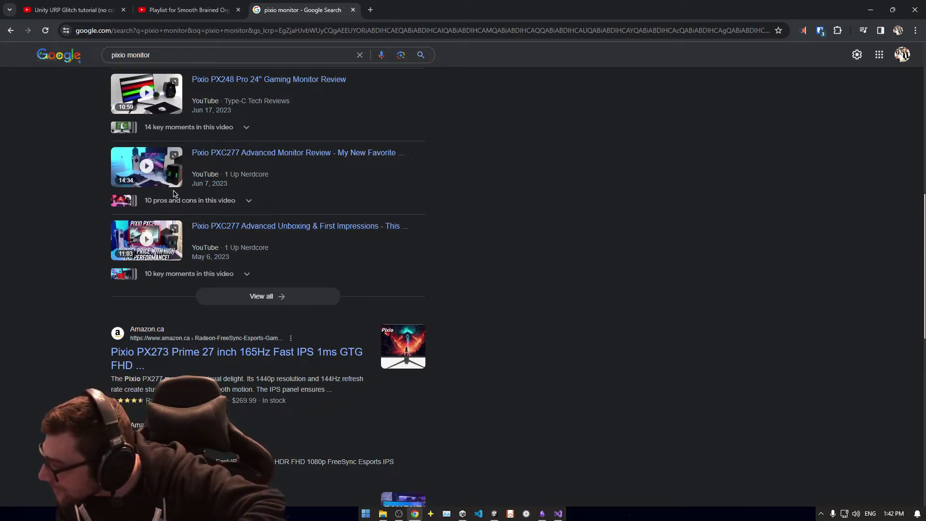
scroll(95, 189, "up", 4)
scroll(95, 188, "up", 5)
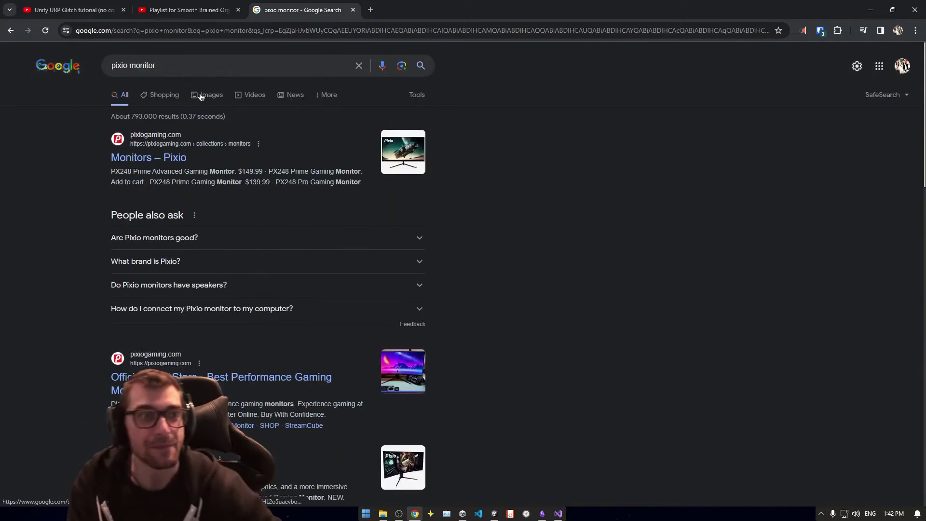
Refine the search to 'pixio monitor px248p' and review the Pixio PX248 Prime results.
left_click(209, 67)
type("px248p")
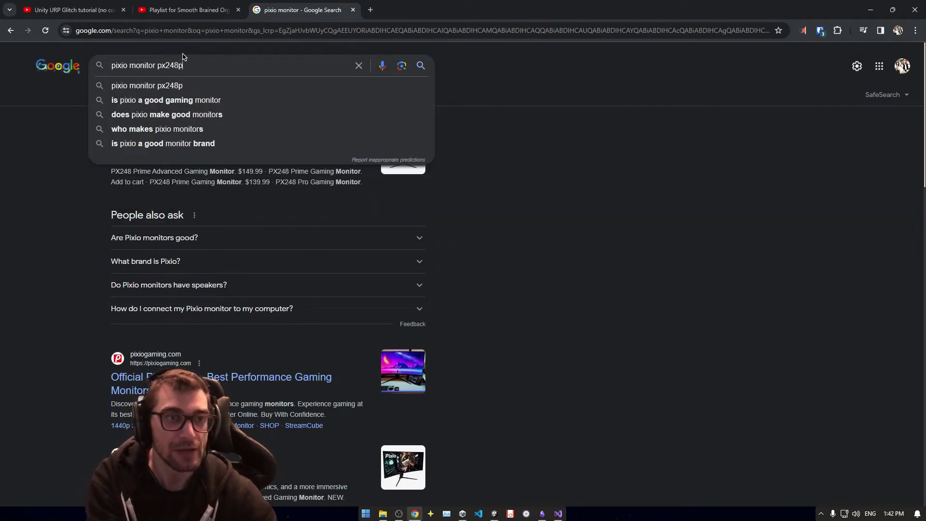
key("Return")
scroll(196, 309, "down", 2)
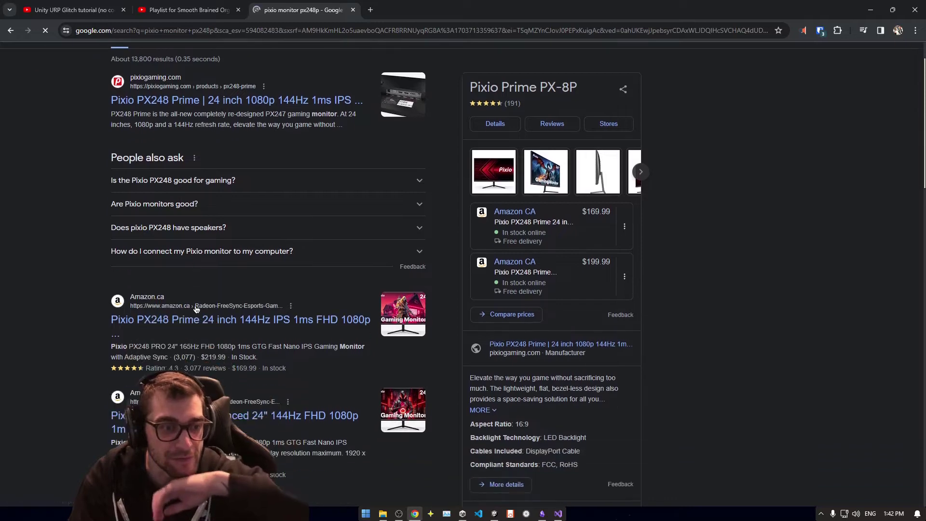
scroll(196, 309, "down", 1)
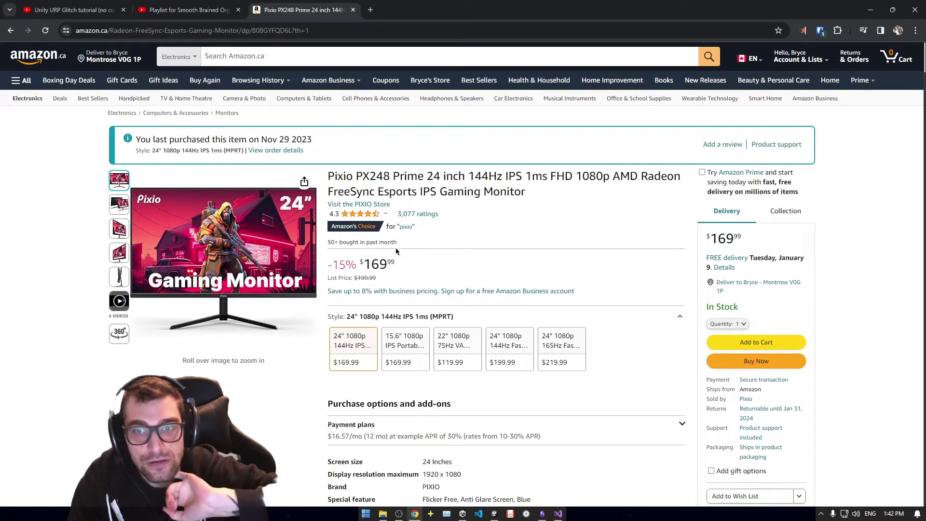
scroll(688, 262, "down", 13)
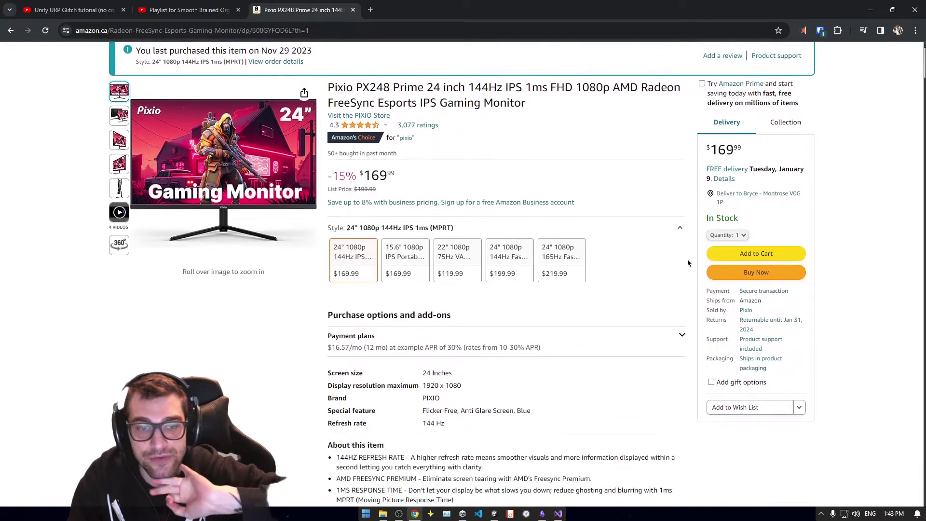
scroll(505, 306, "up", 15)
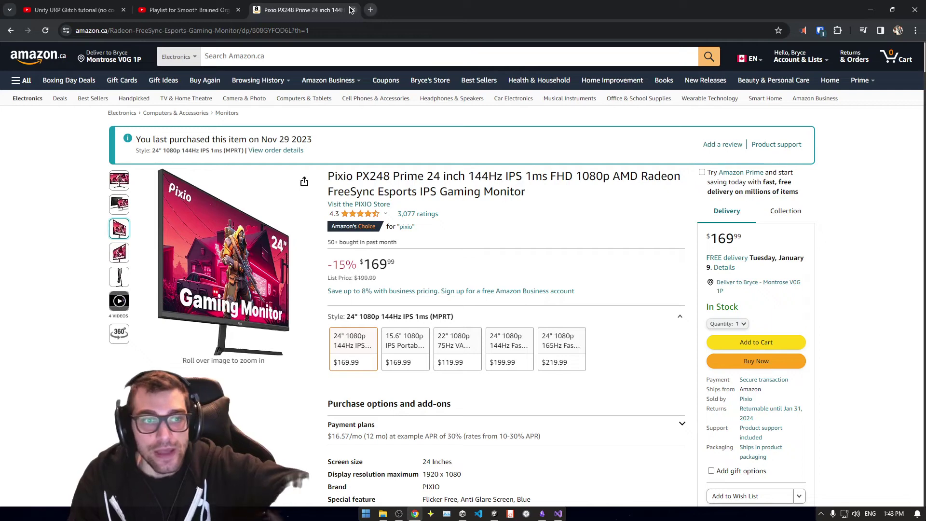
Close the Amazon tab and open the dog photo post from X notifications.
middle_click(281, 10)
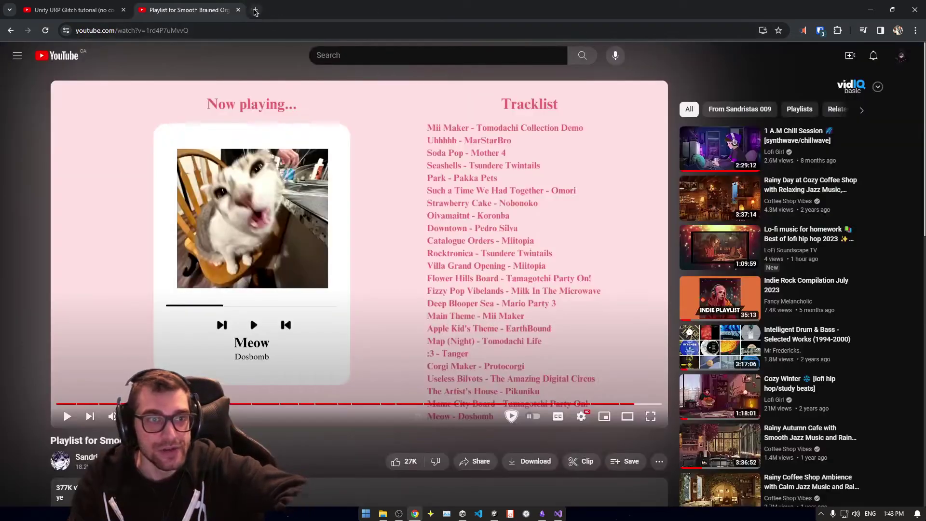
left_click(256, 10)
left_click(554, 257)
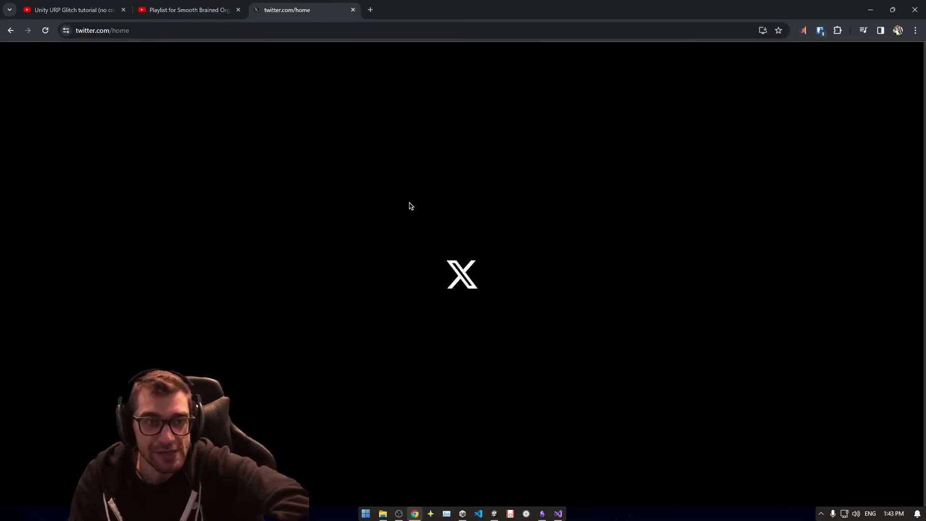
left_click(244, 141)
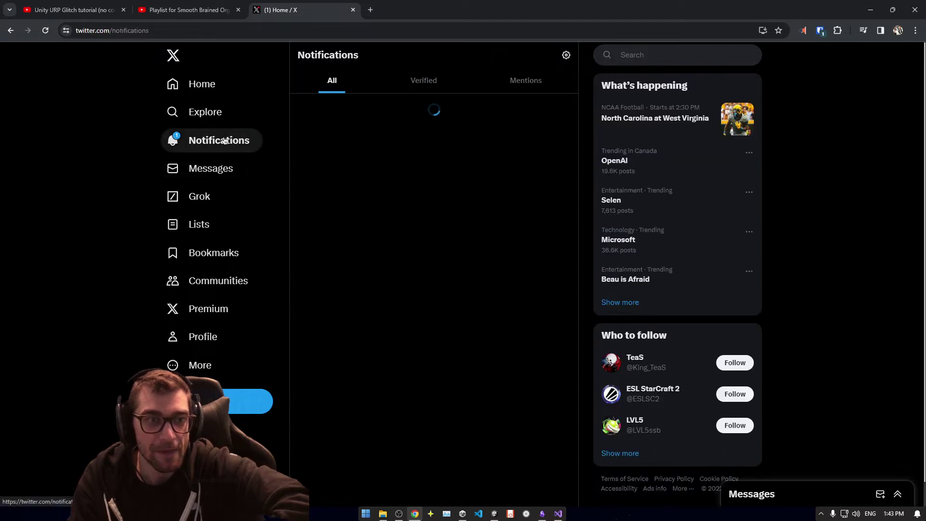
left_click(294, 144)
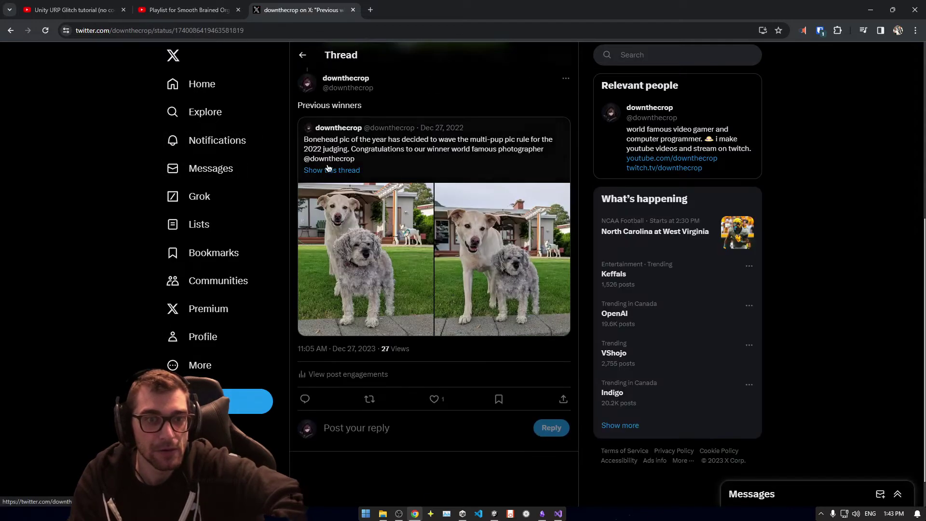
scroll(310, 200, "up", 6)
left_click(310, 201)
left_click(406, 223)
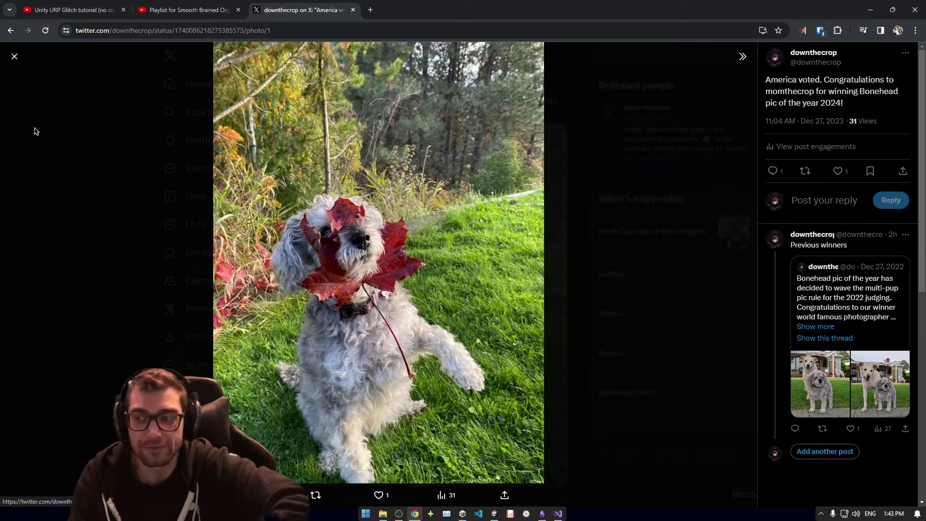
Close the X post, snap Chrome aside, and bring Unity back full screen.
key("ctrl+w")
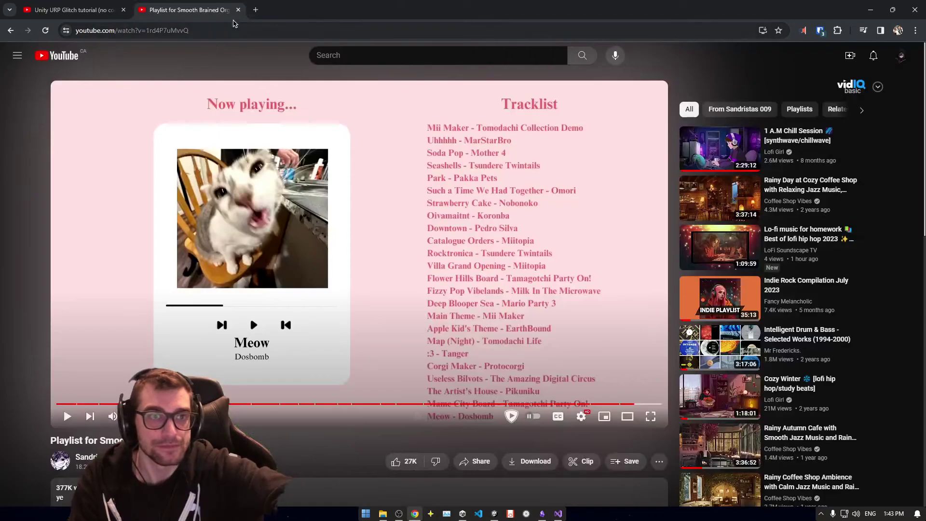
left_click(255, 9)
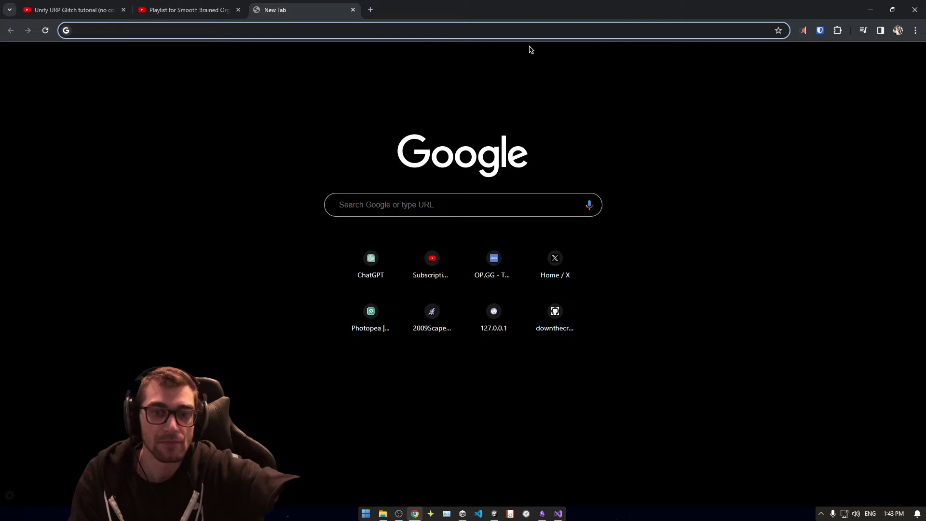
key("super+Right")
left_click(432, 2)
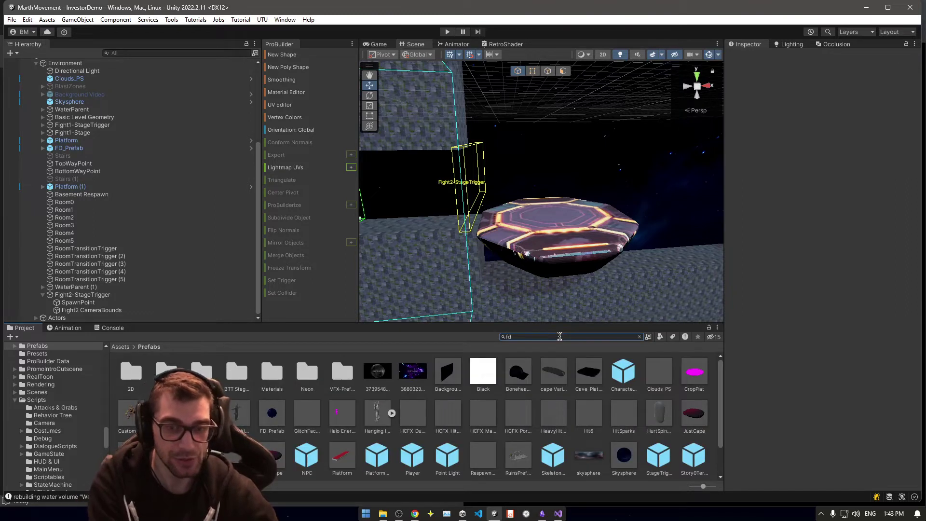
Open the FD scene and locate the Neon actor under World > Actors > Actor Inits.
double_click(265, 371)
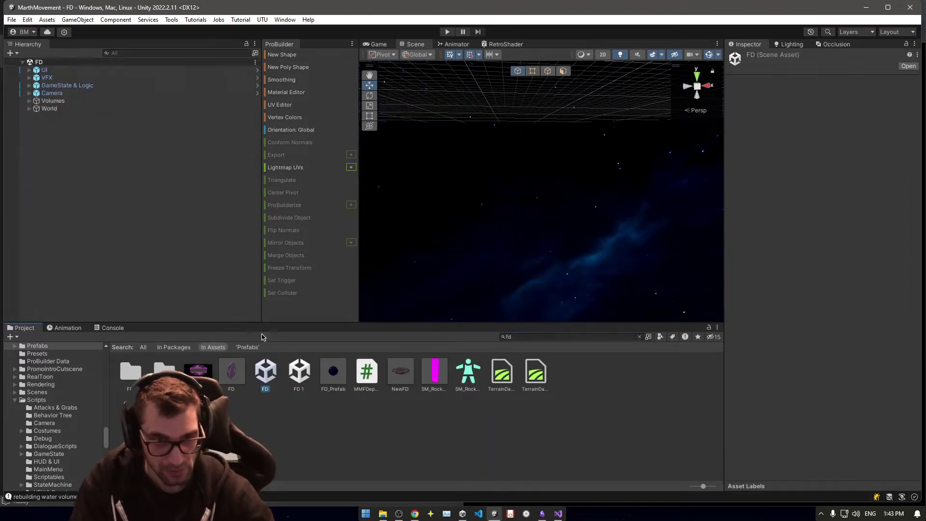
left_click(29, 109)
left_click(56, 124)
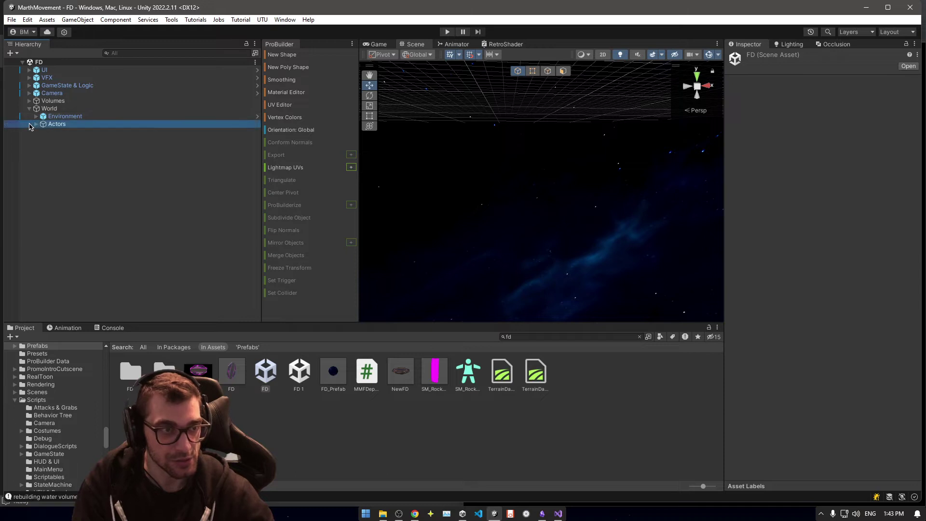
left_click(36, 124)
left_click(43, 132)
left_click(64, 147)
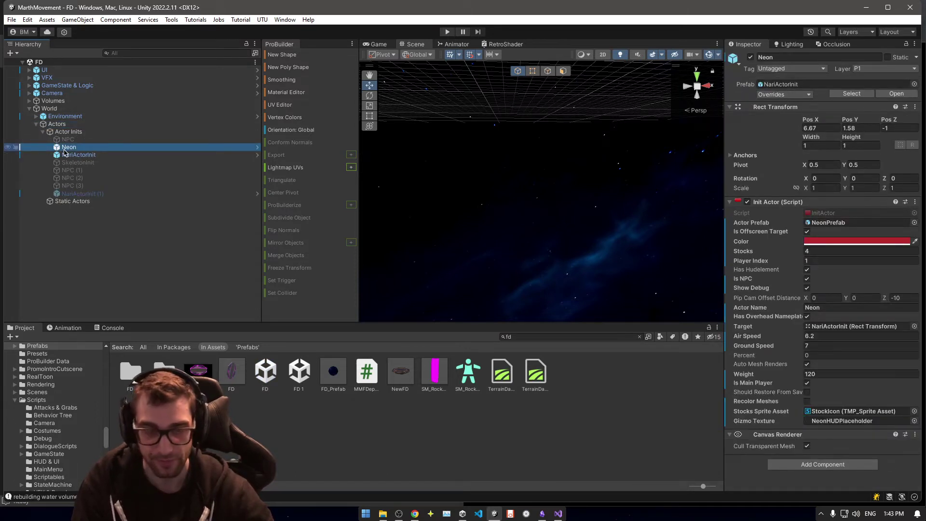
left_click(69, 157)
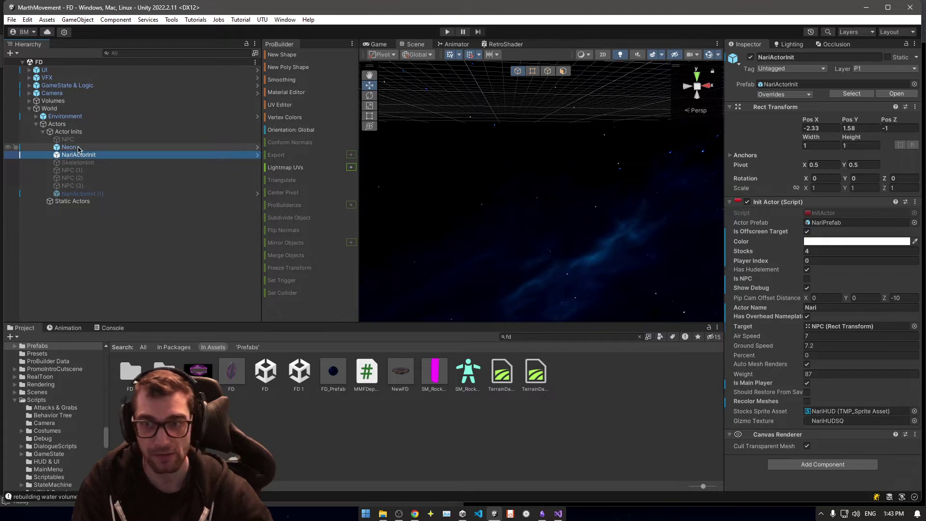
left_click(89, 147)
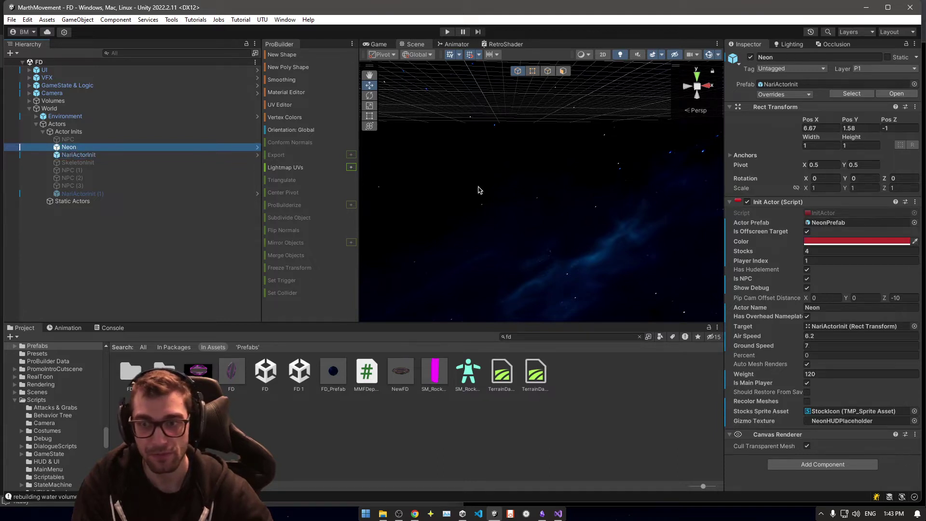
Make the Neon actor an original prefab in Prefabs named NeonInit.
left_click(639, 336)
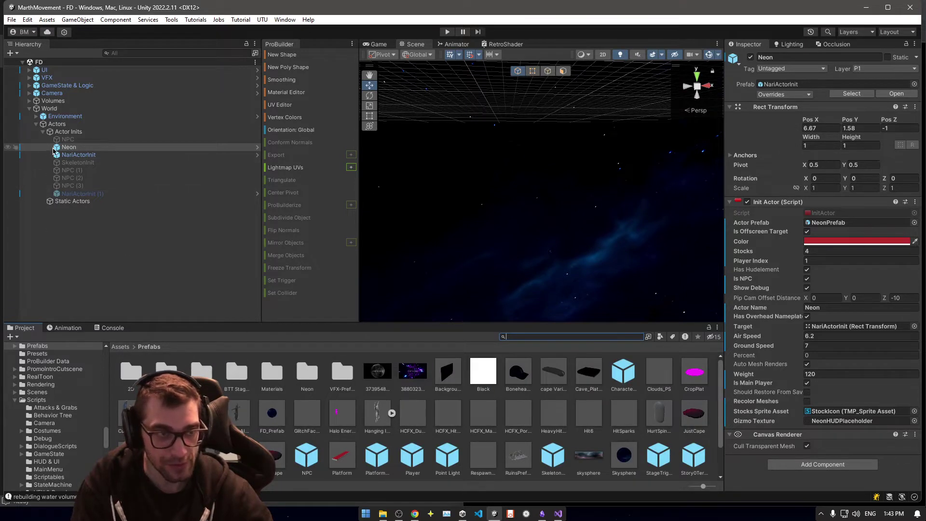
left_click_drag(502, 462, 503, 461)
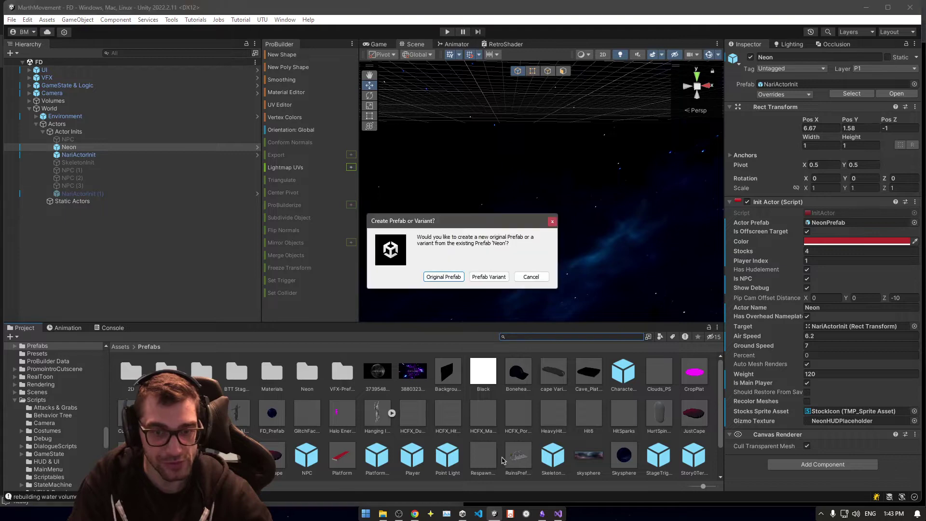
left_click(443, 277)
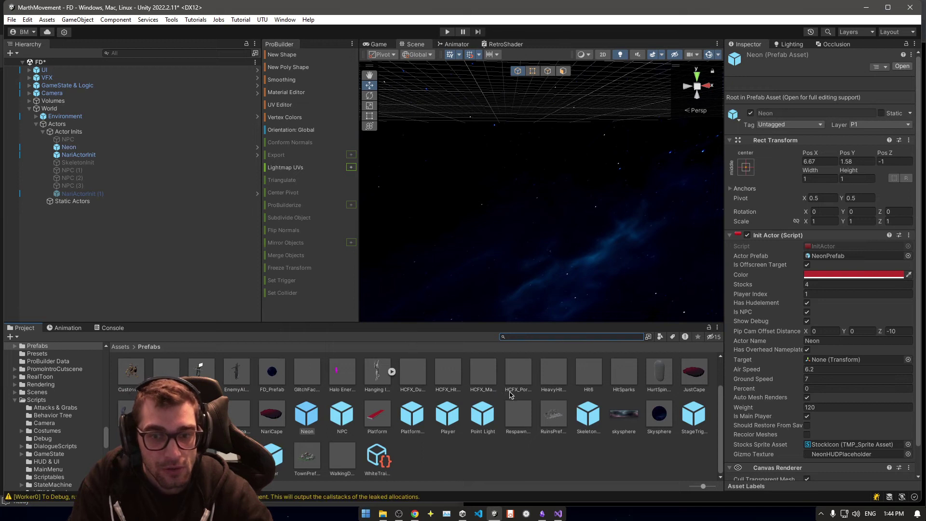
left_click(307, 422)
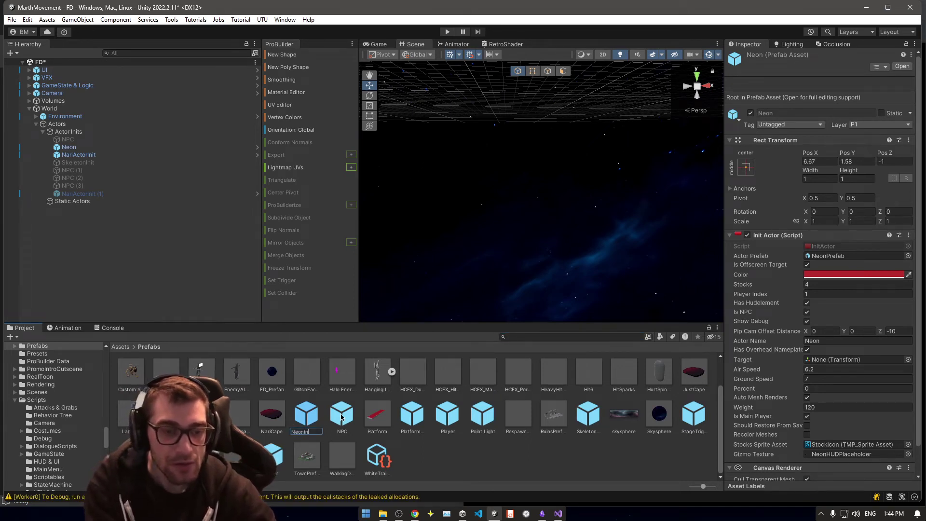
key("Return")
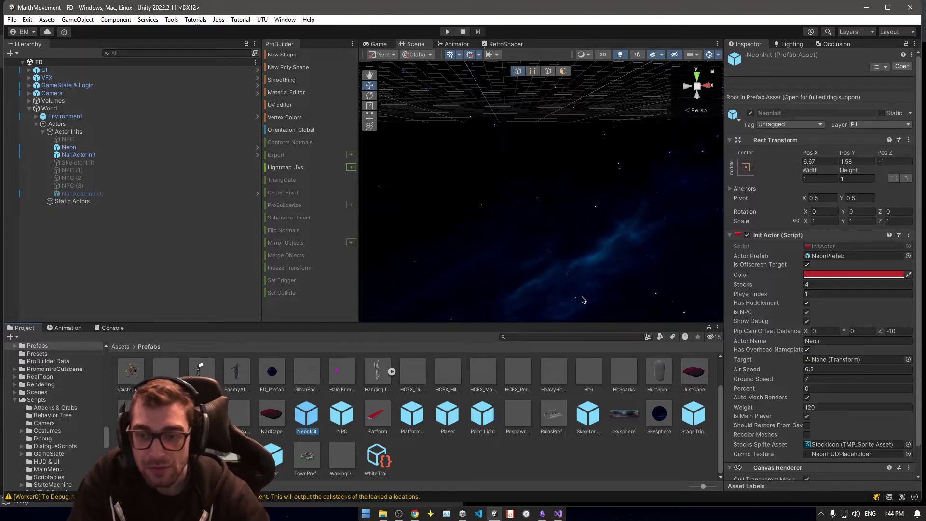
scroll(800, 400, "down", 2)
scroll(866, 375, "up", 2)
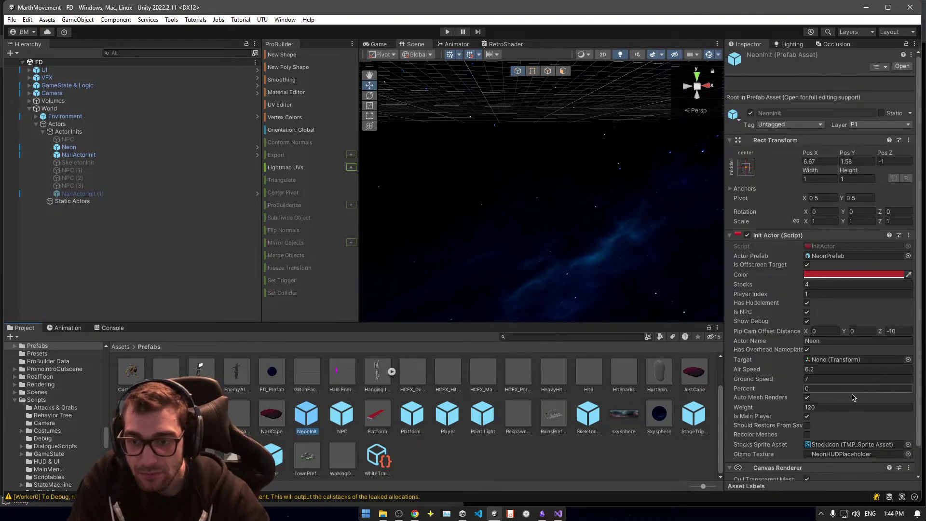
Find and reopen the InvestorDemo scene.
key("alt+Tab")
key("alt+Tab")
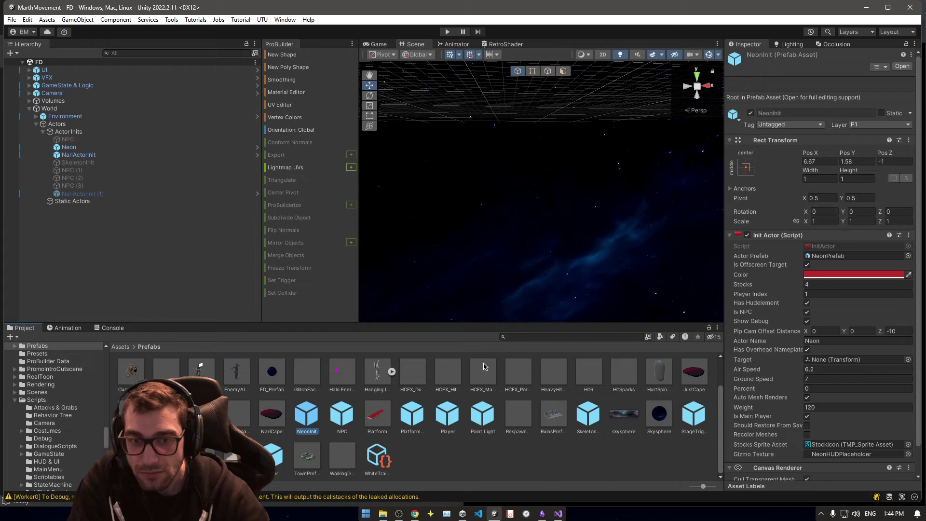
left_click(516, 337)
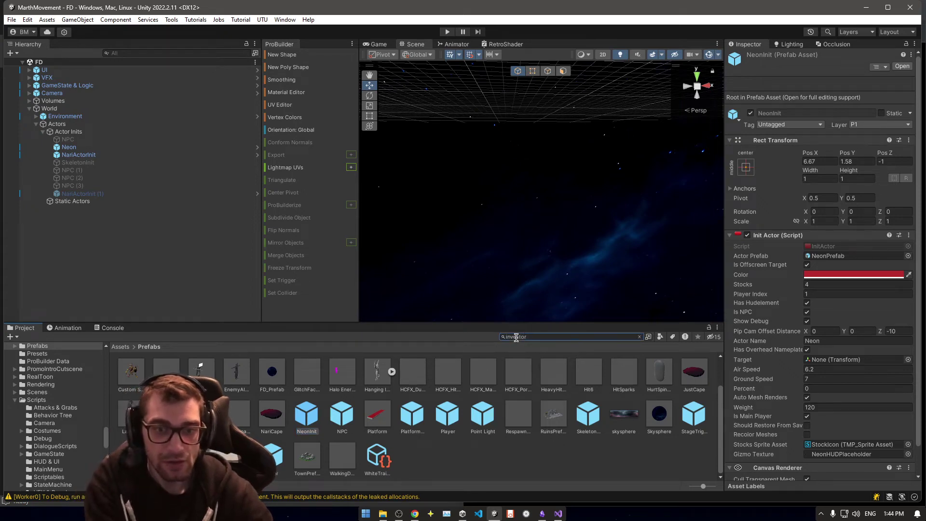
double_click(164, 369)
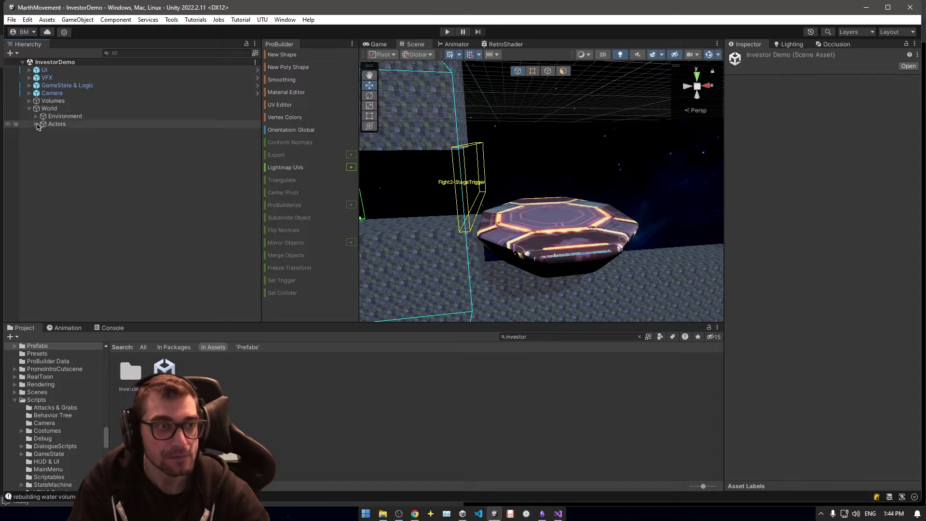
Filter the Hierarchy for 'stage' and set Fight2-StageTrigger's Enemy to the NeonInit prefab.
left_click(30, 101)
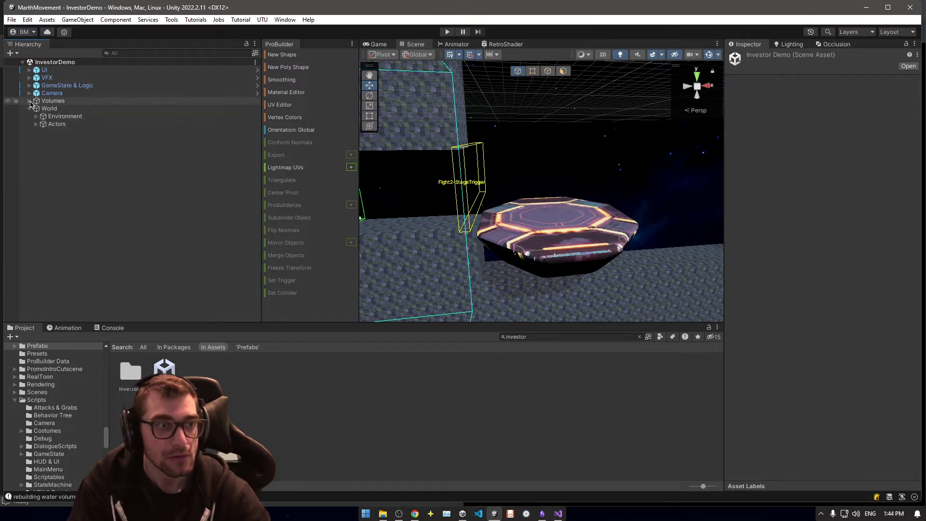
left_click(468, 165)
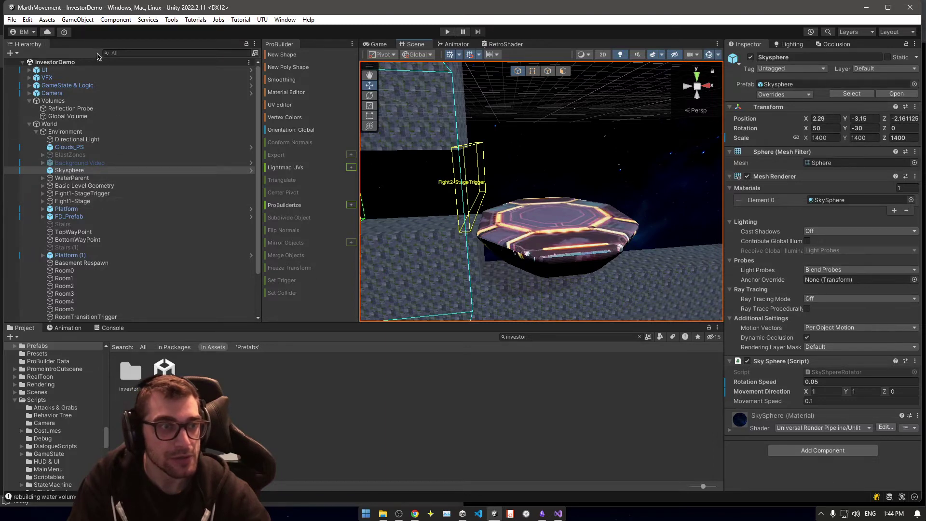
left_click(117, 52)
type("stage")
left_click(73, 85)
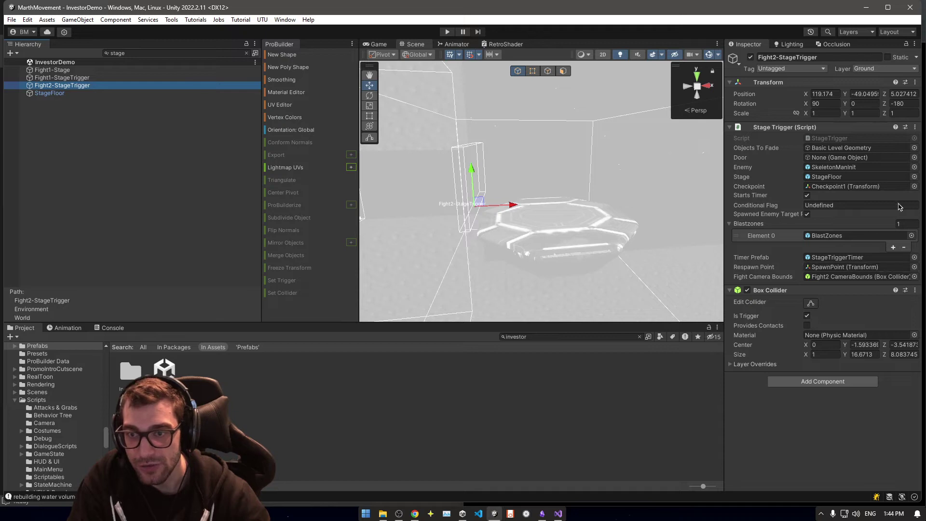
left_click(913, 168)
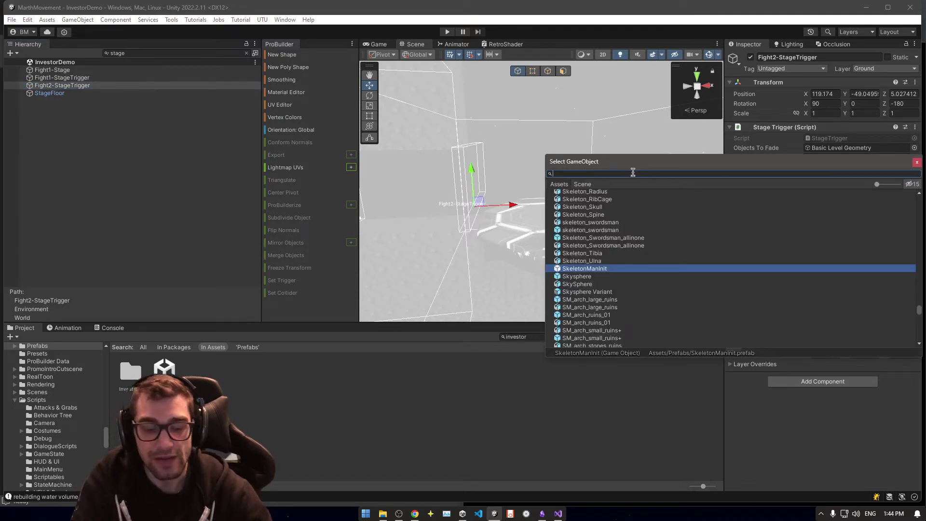
type("neon")
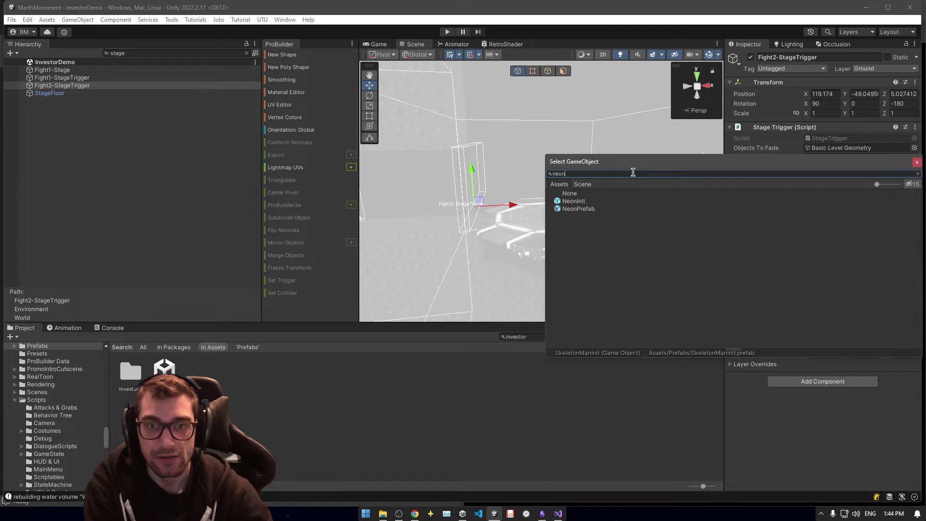
double_click(578, 208)
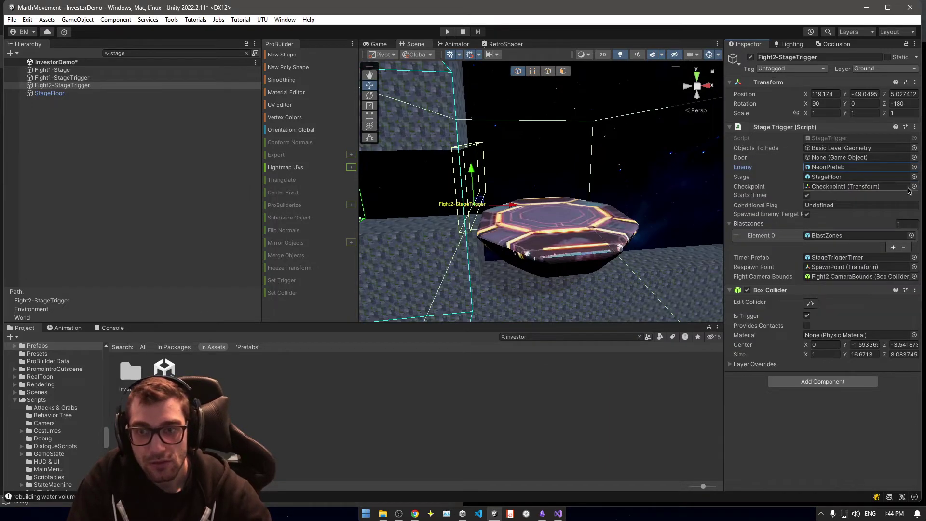
left_click(914, 167)
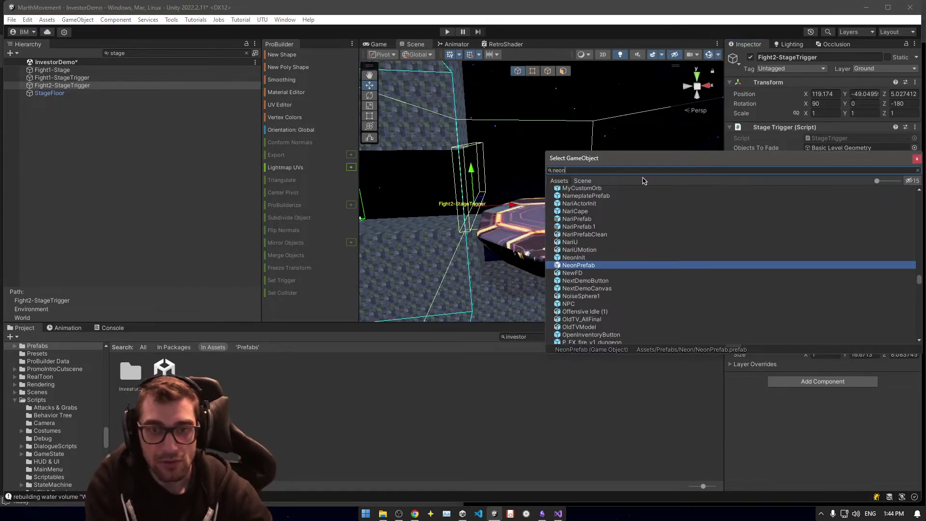
double_click(565, 199)
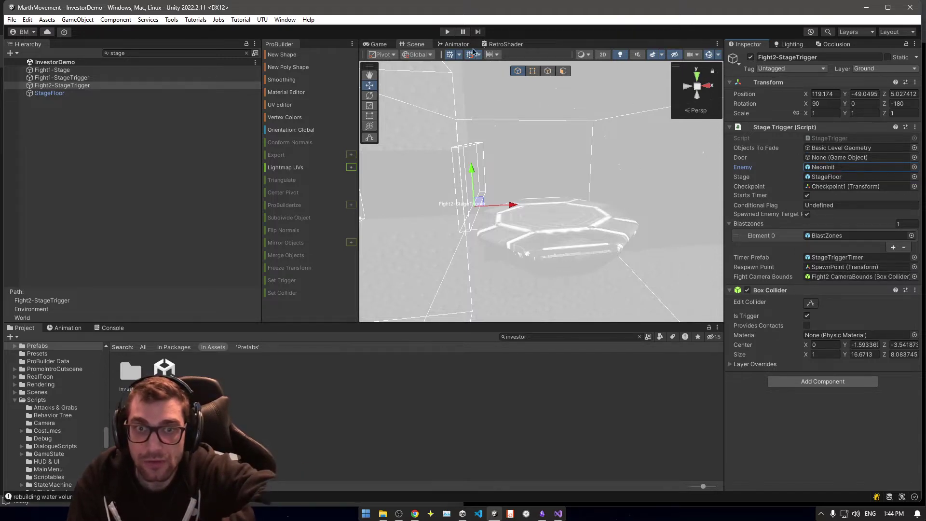
Play-test the game to the Fight2 stage, then pause and restore the full editor layout.
left_click(446, 32)
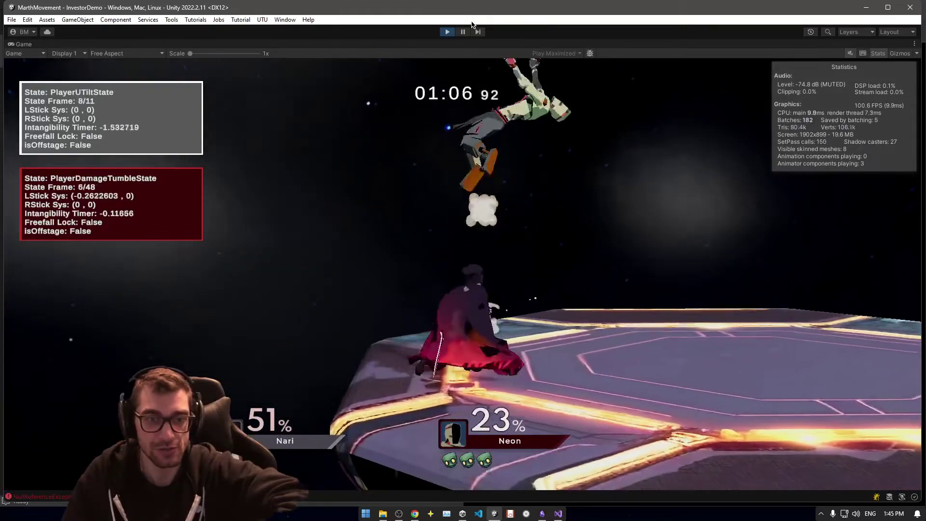
key("Escape")
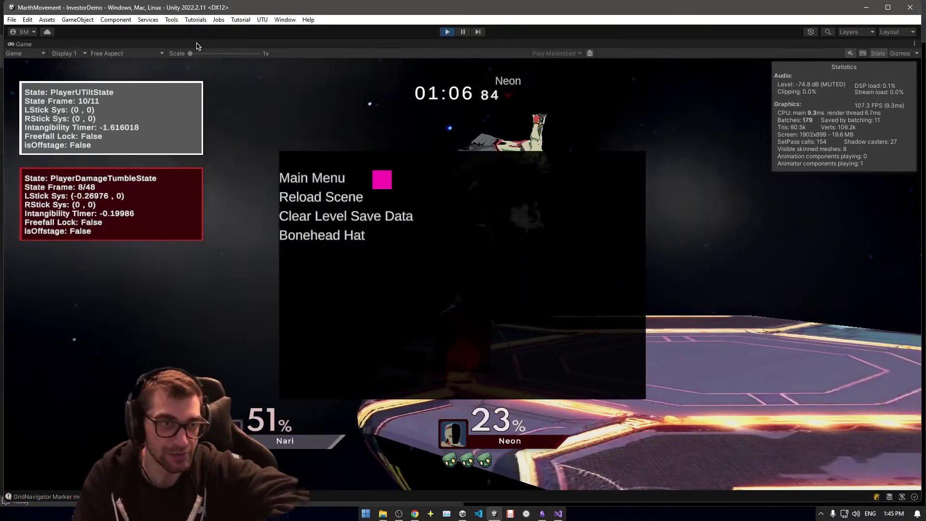
key("shift+space")
Open the NullReferenceException's source line in StageTrigger.cs from the Console.
left_click(103, 329)
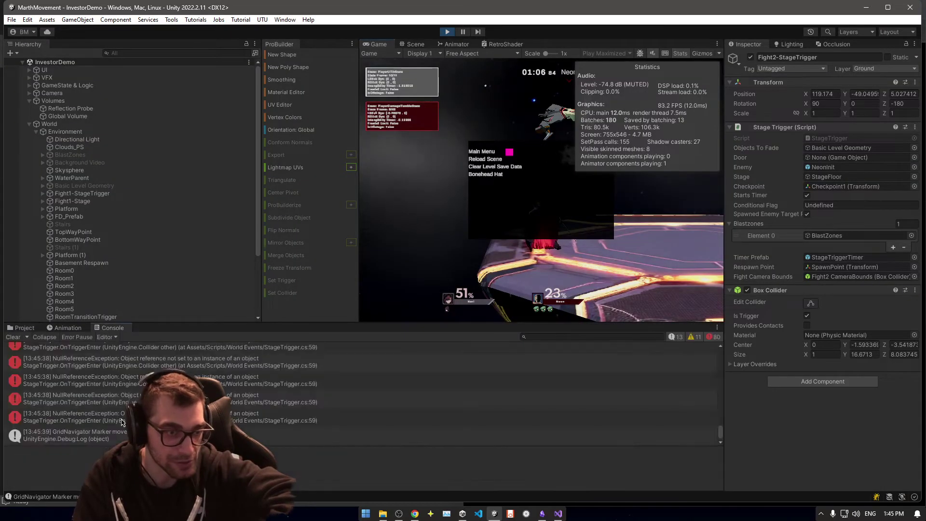
left_click(104, 416)
key("alt+Tab")
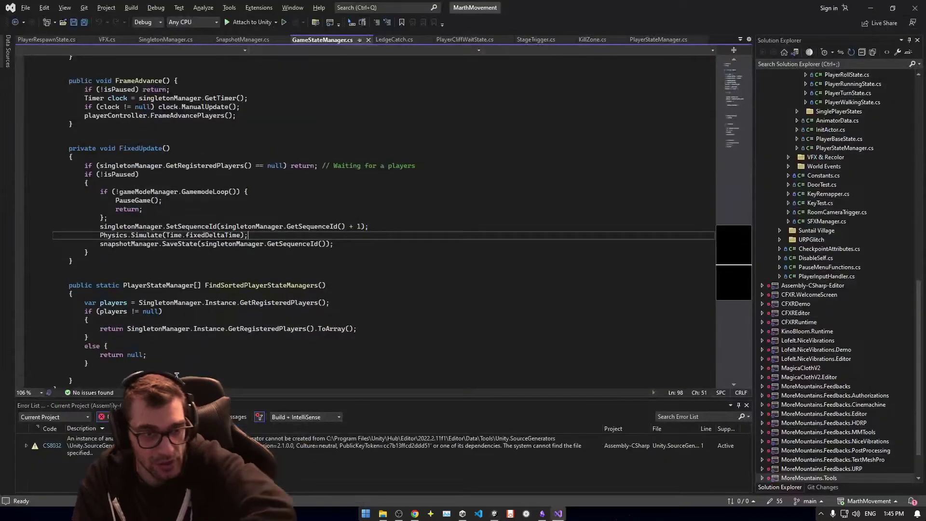
key("alt+Tab")
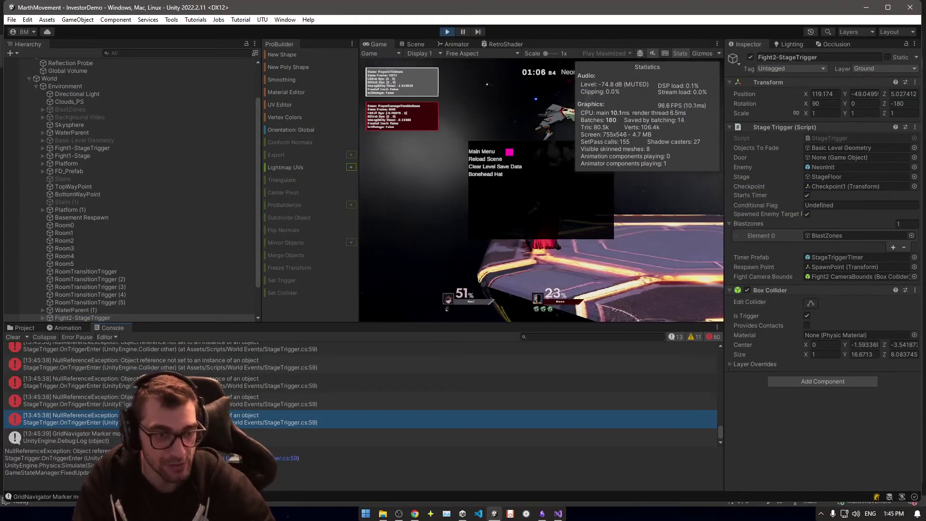
double_click(144, 419)
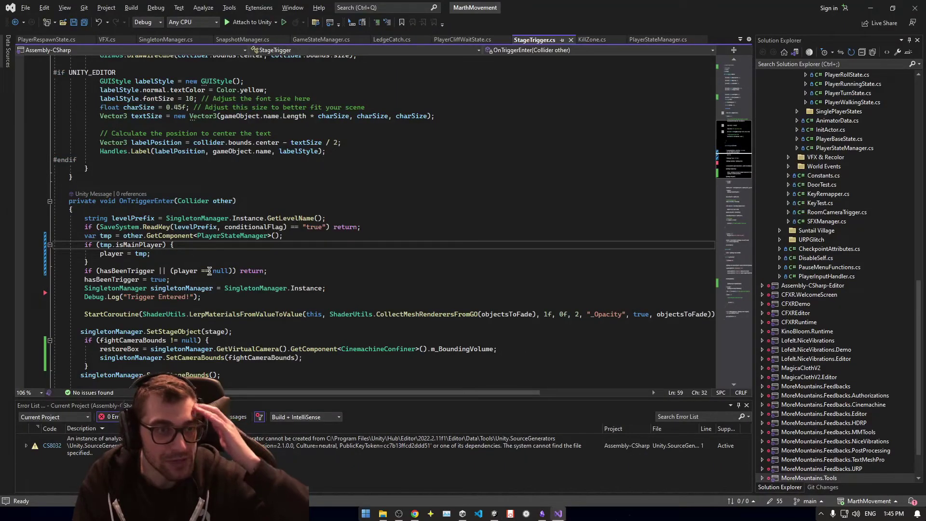
Add 'if (hasBeenTrigger) return;' at the top of OnTriggerEnter and save the script.
left_click(211, 213)
key("Return")
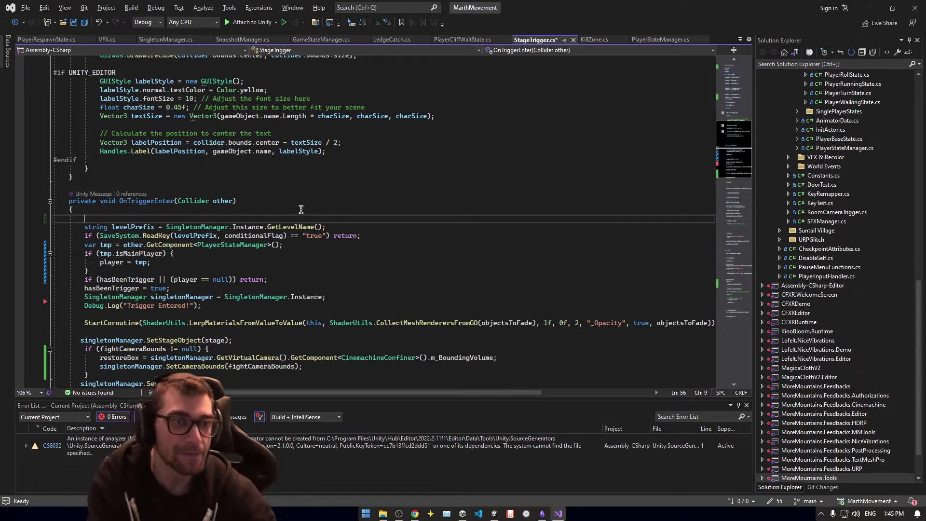
type("if(")
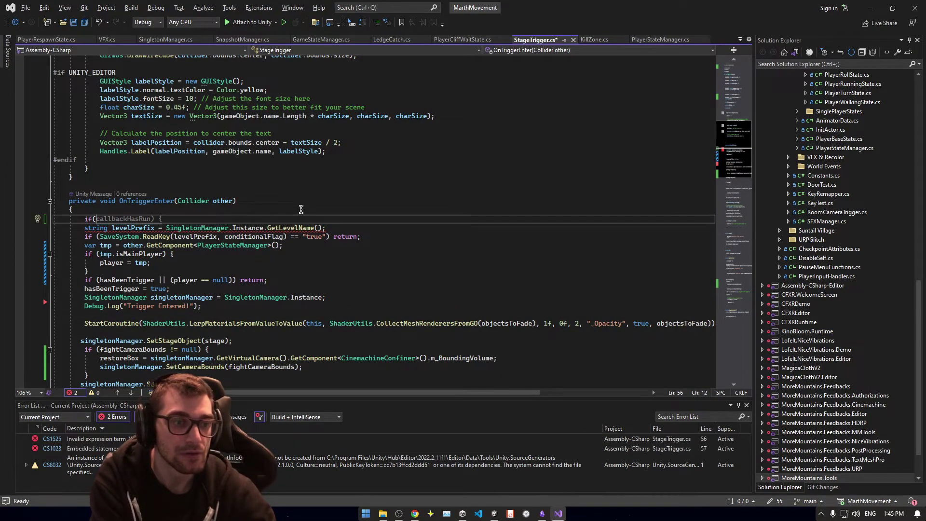
type("!")
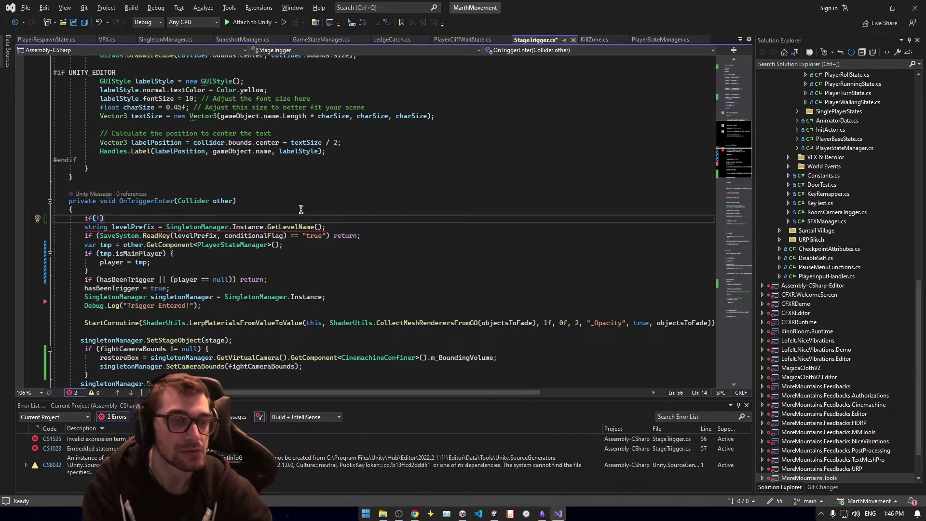
key("BackSpace")
key("Return")
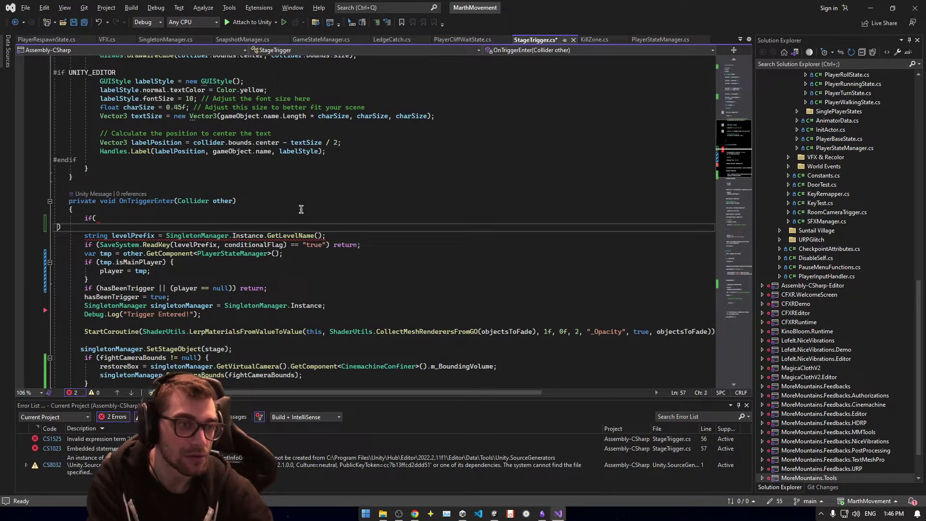
key("BackSpace")
type("hasBeenTrigger)")
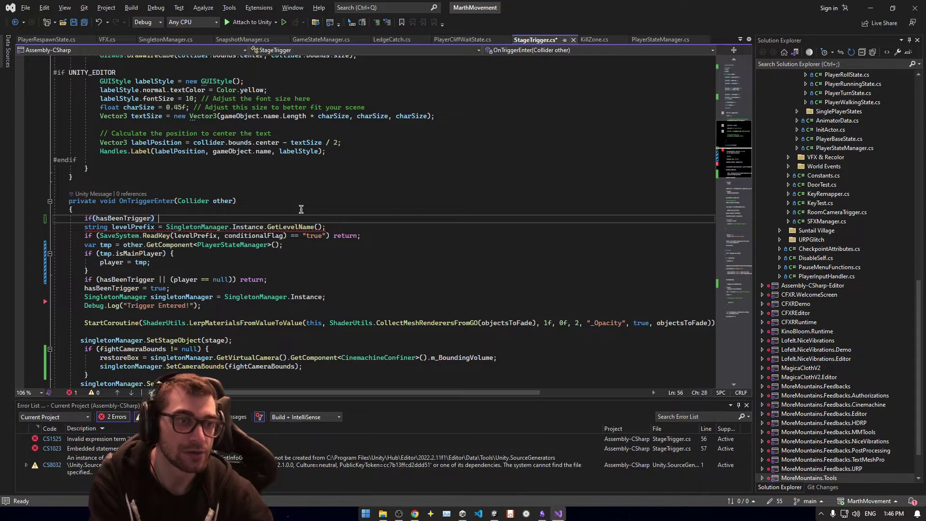
type(" return;")
key("ctrl+s")
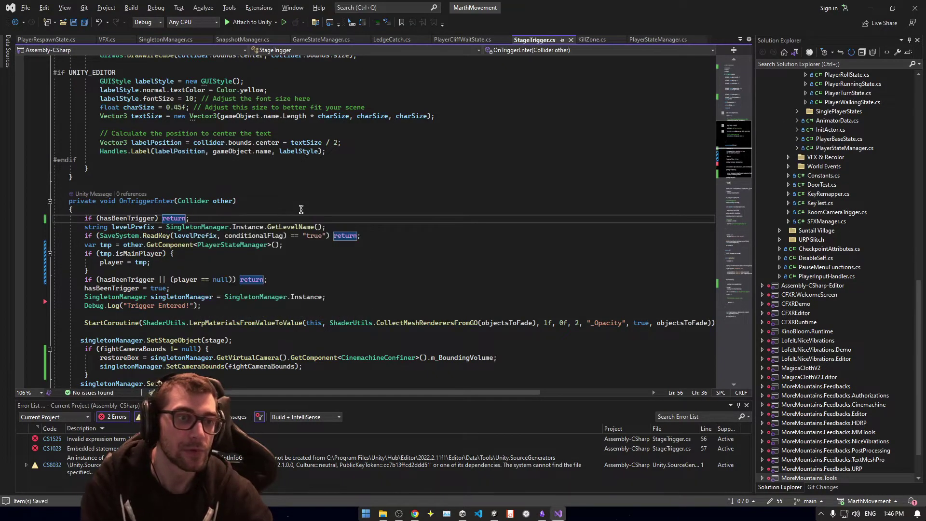
left_click(336, 211)
key("alt+Tab")
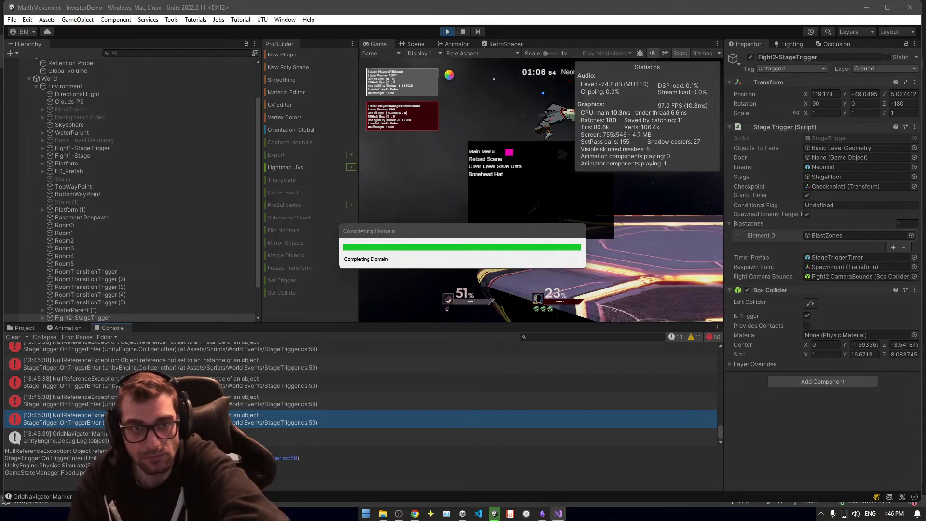
Stop play mode and restart it to test the new trigger guard.
left_click(449, 32)
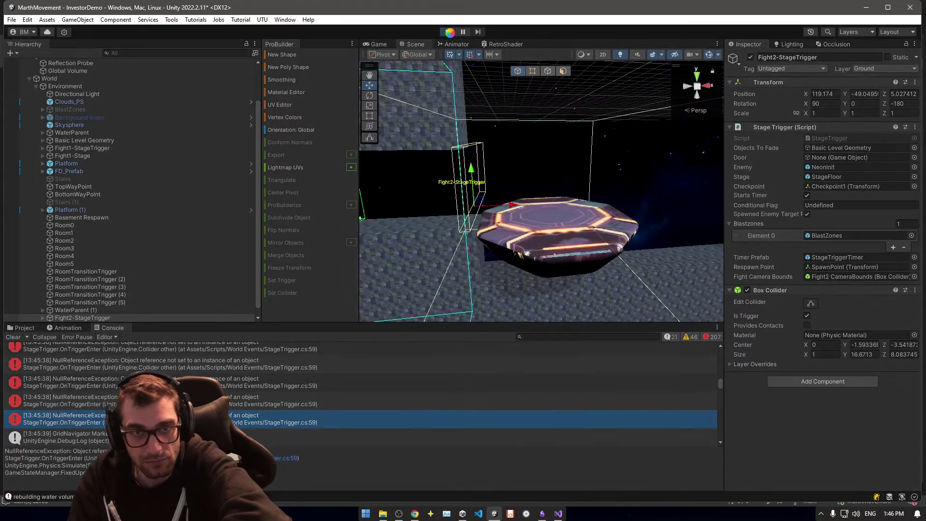
left_click(448, 31)
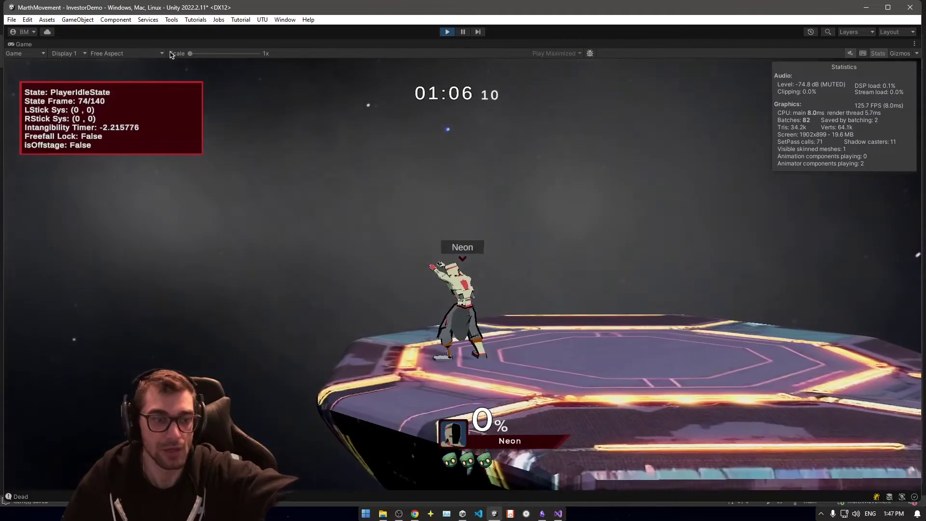
Play through the Neon fight, open the debug menu, and exit play mode.
left_click(447, 32)
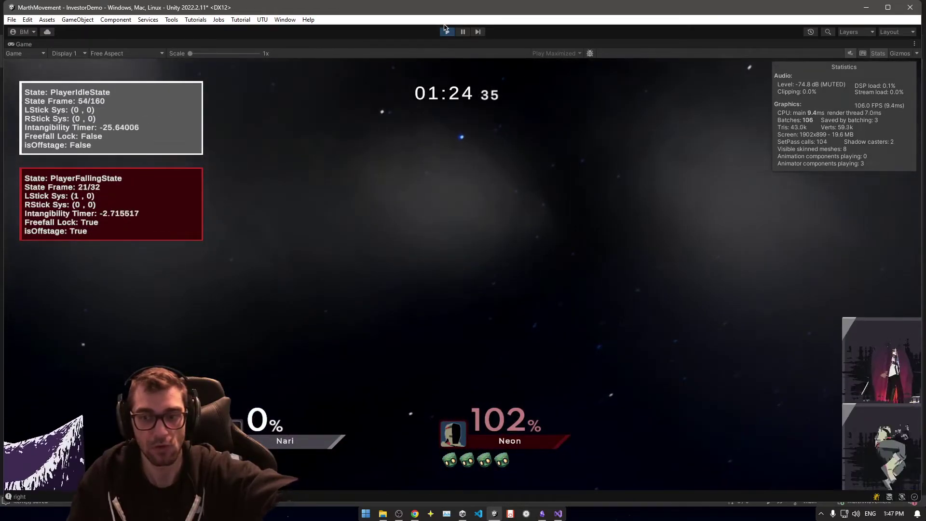
key("Escape")
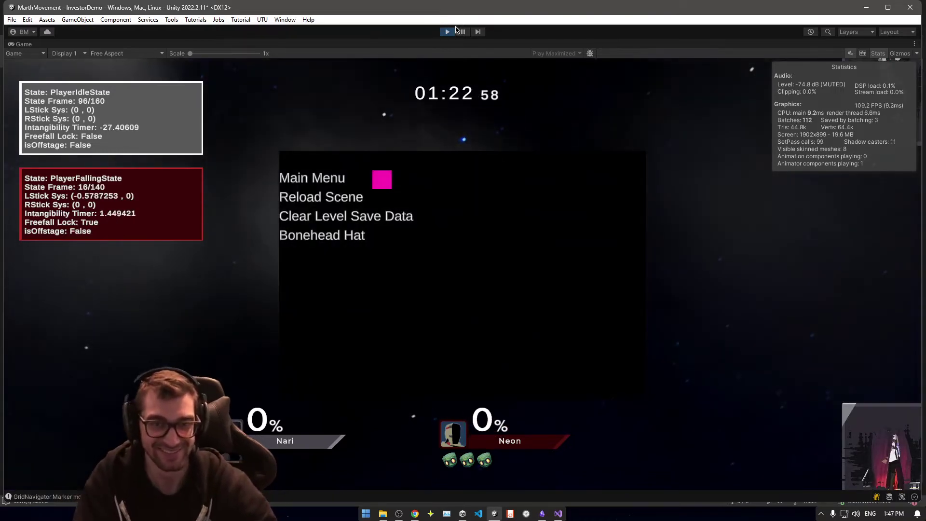
left_click(455, 31)
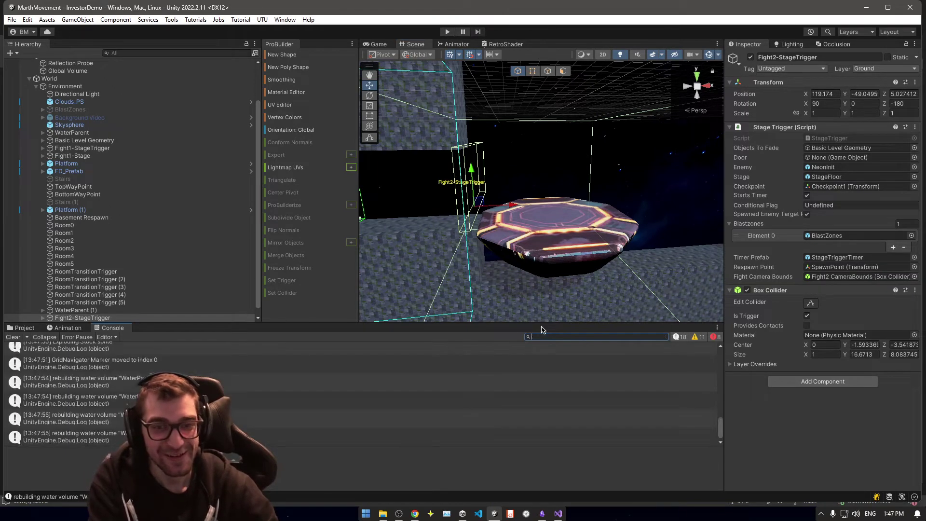
Inspect Fight1-StageTrigger, then RoomTransitionTrigger (4) with Camera Up Room3 and Camera Down Room4.
left_click(83, 148)
scroll(87, 244, "down", 1)
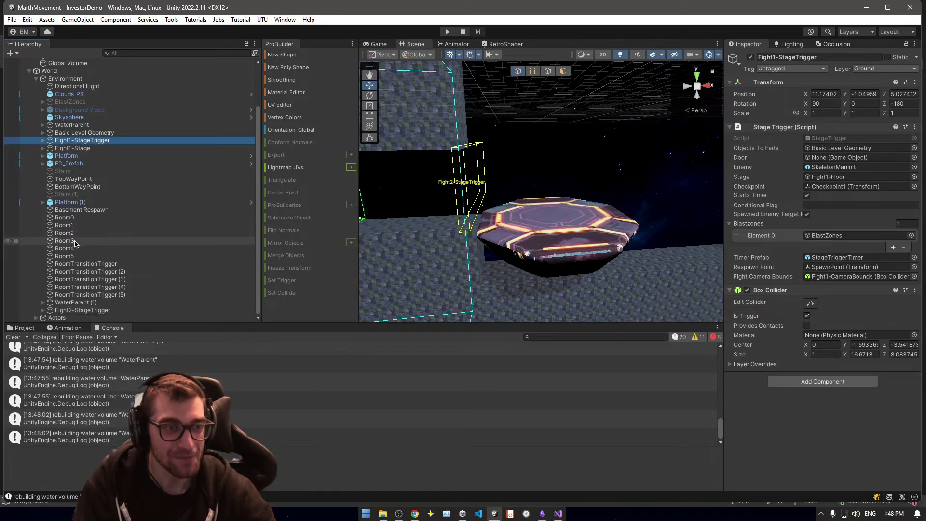
left_click(90, 287)
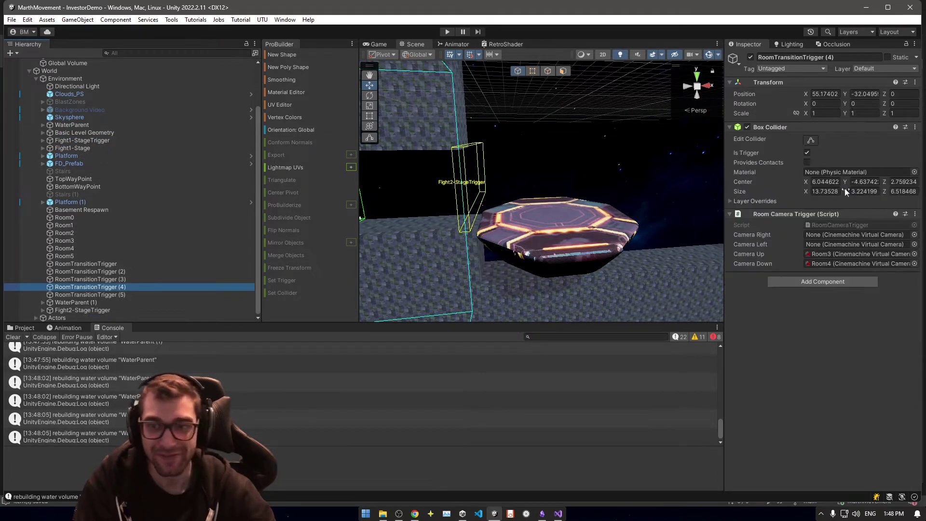
Read the player lookup and isMainPlayer check in RoomCameraTrigger.cs's OnTriggerEnter.
key("alt+Tab")
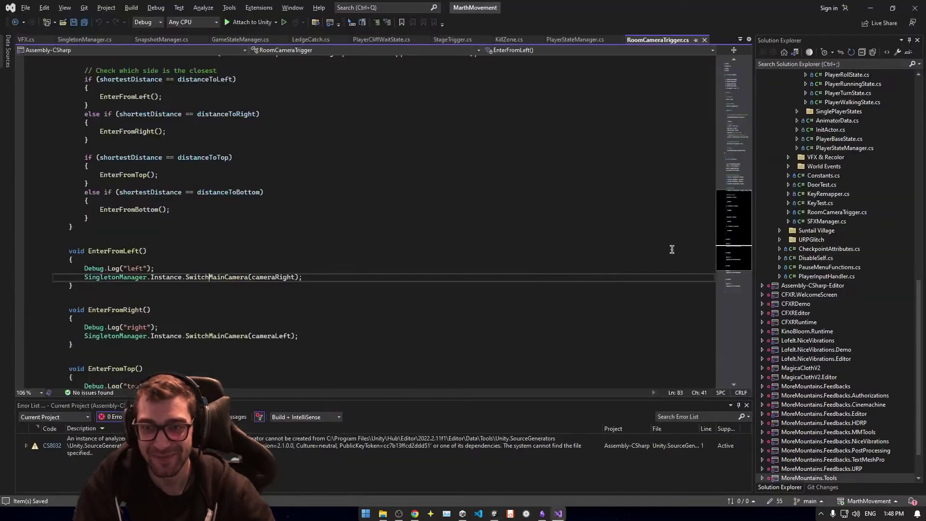
scroll(144, 345, "up", 15)
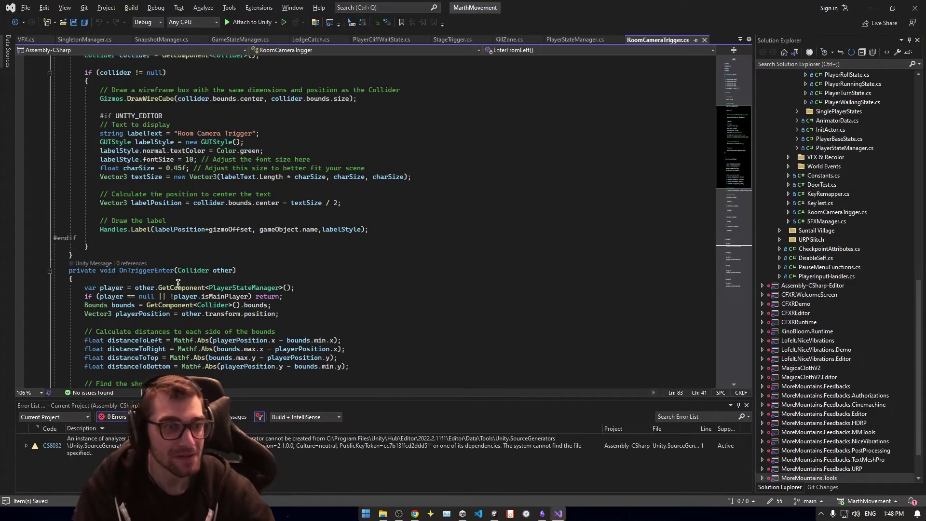
left_click(120, 287)
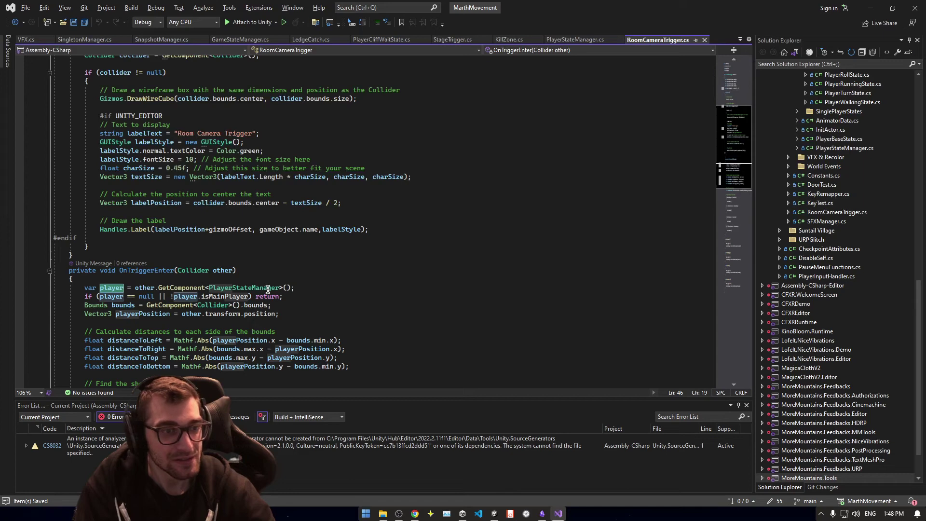
double_click(228, 297)
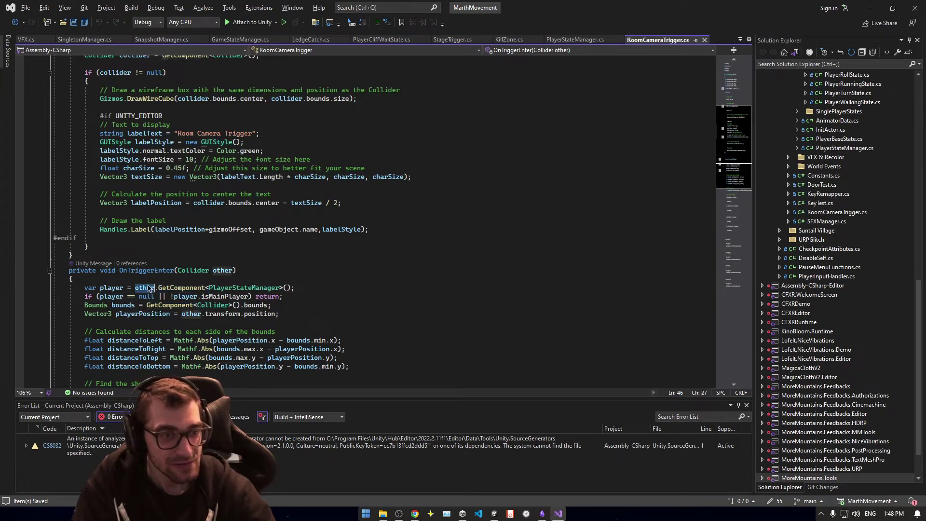
Show the Prefabs folder's assets in Unity's Project panel.
key("alt+Tab")
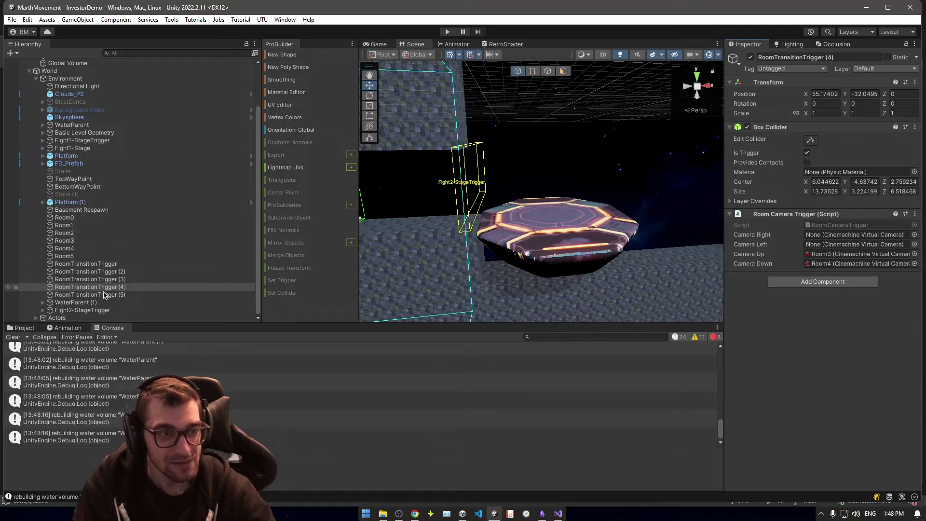
left_click(14, 328)
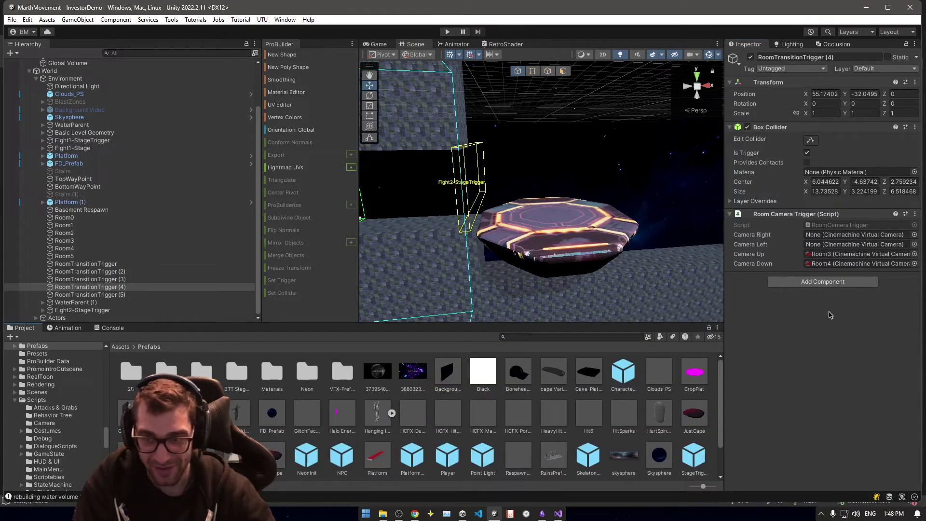
scroll(684, 395, "down", 2)
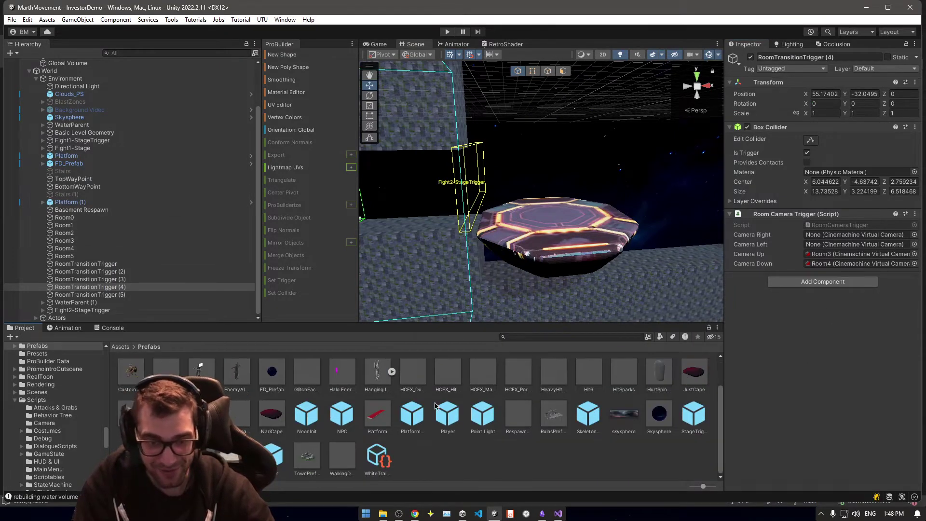
scroll(403, 384, "up", 2)
Re-examine the player variable and the or condition in OnTriggerEnter without editing, then return to Unity.
key("alt+Tab")
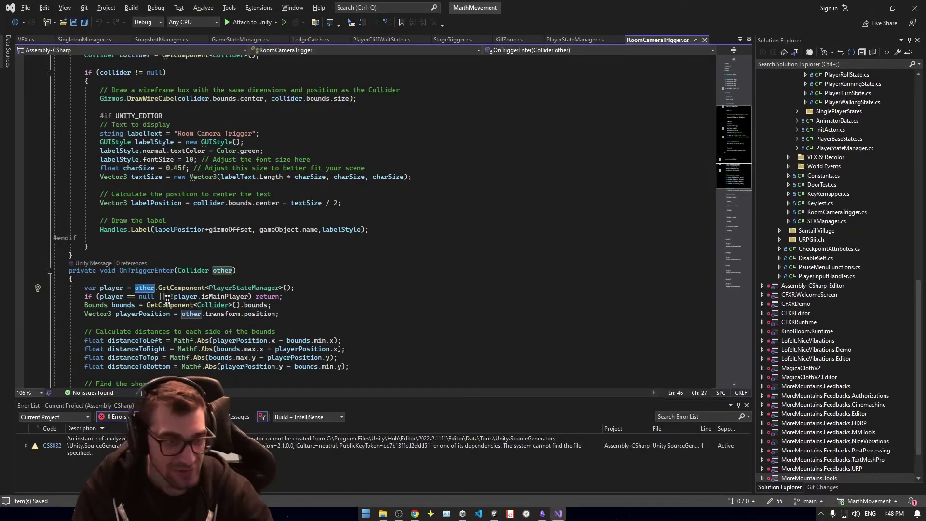
double_click(105, 288)
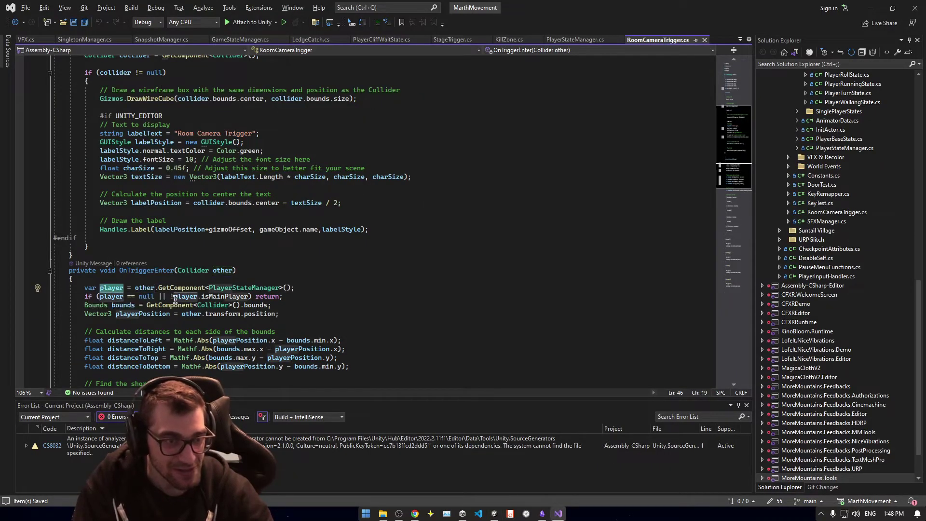
double_click(160, 296)
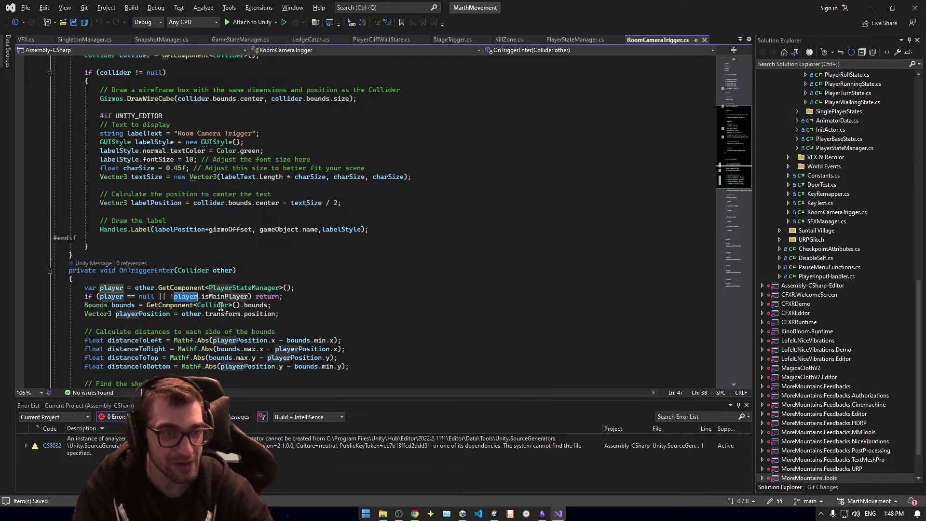
key("alt+Tab")
key("alt+Tab")
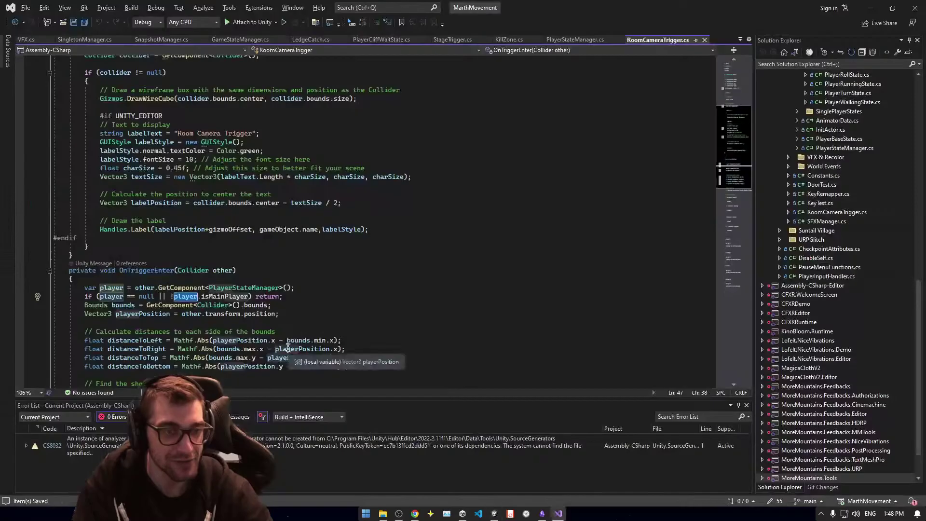
scroll(371, 245, "up", 5)
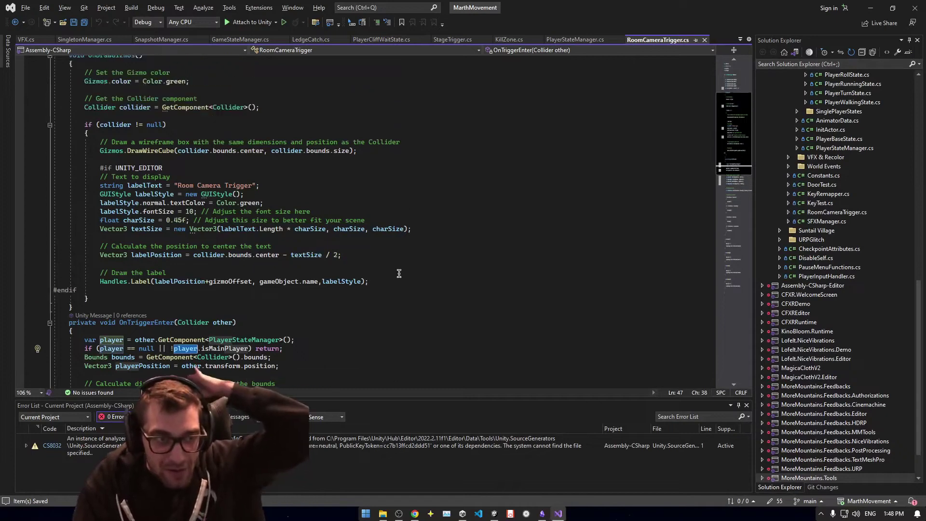
scroll(371, 245, "down", 13)
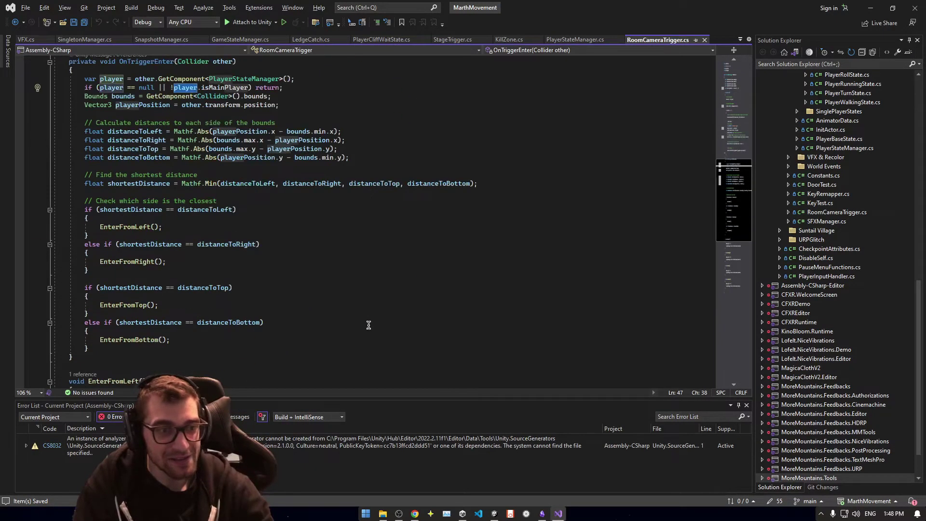
scroll(368, 323, "up", 4)
scroll(399, 318, "down", 18)
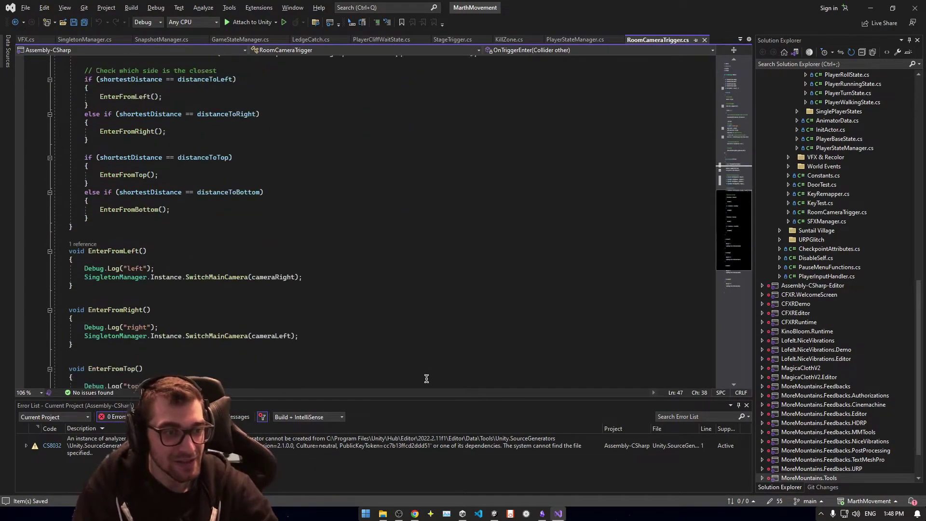
key("alt+Tab")
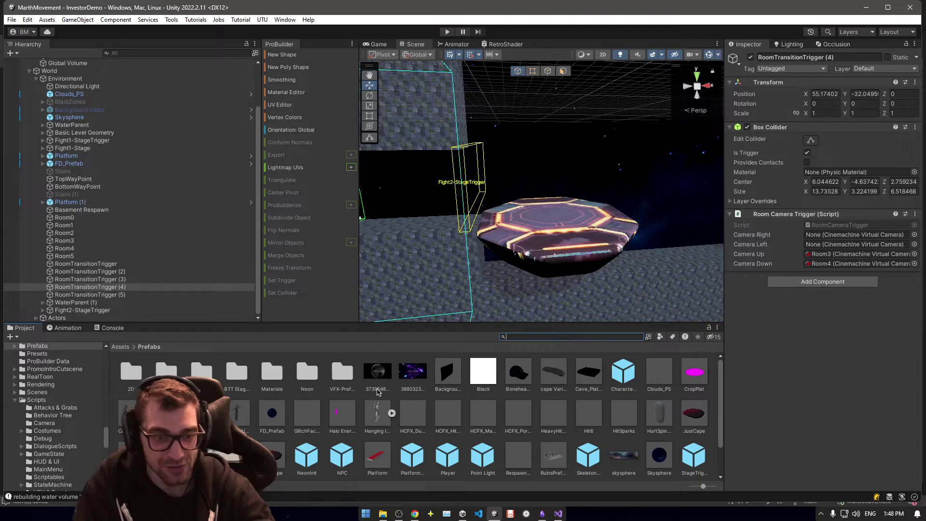
Show the NeonInit prefab's Init Actor settings and start play mode to test the level.
scroll(379, 392, "down", 3)
left_click(318, 430)
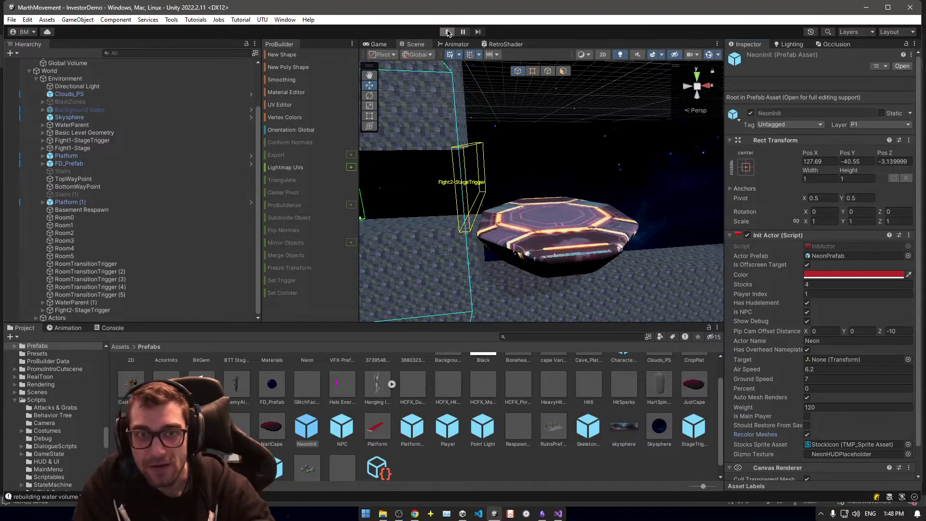
left_click(447, 33)
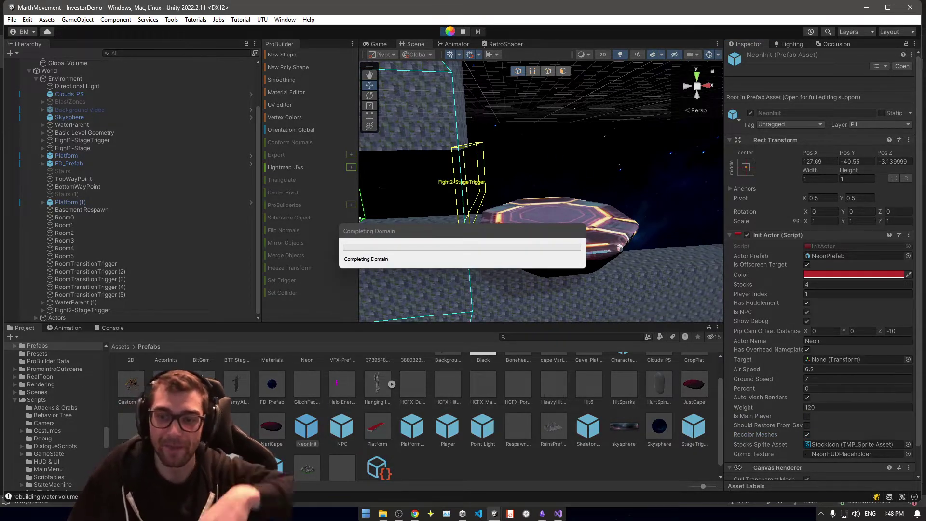
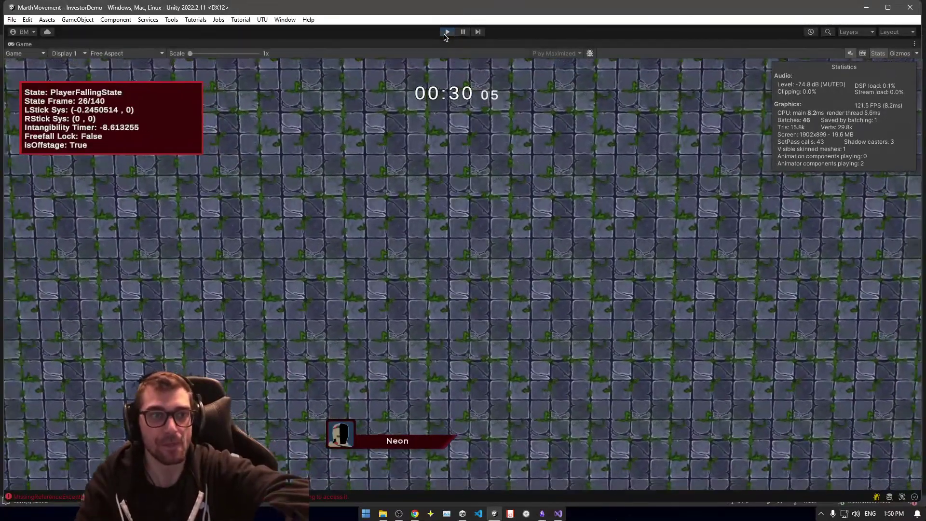
Restart the game test, bring up the in-game debug menu, then stop Play mode.
left_click(447, 32)
left_click(446, 32)
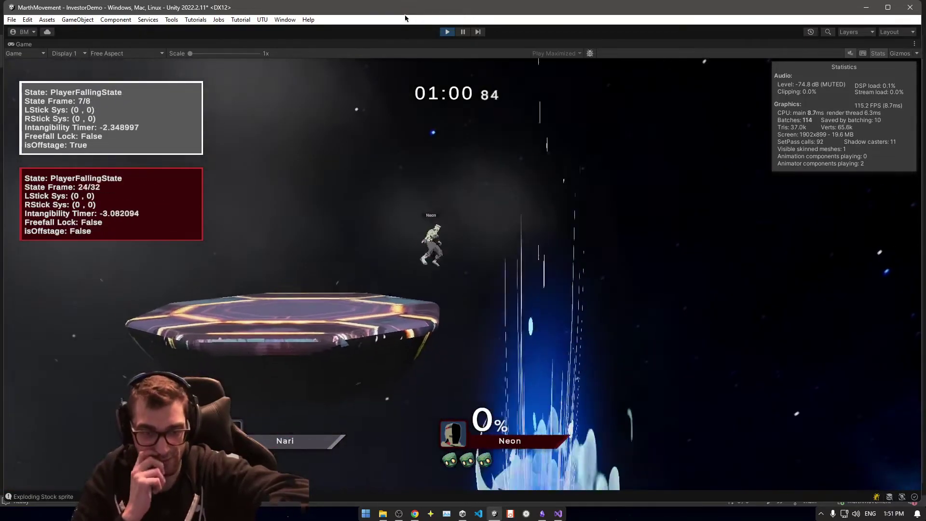
key("Escape")
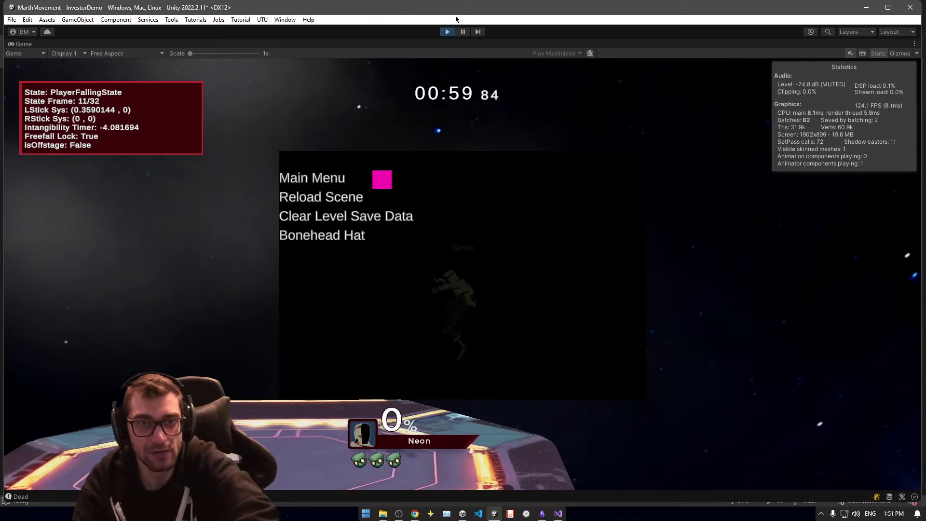
left_click(447, 31)
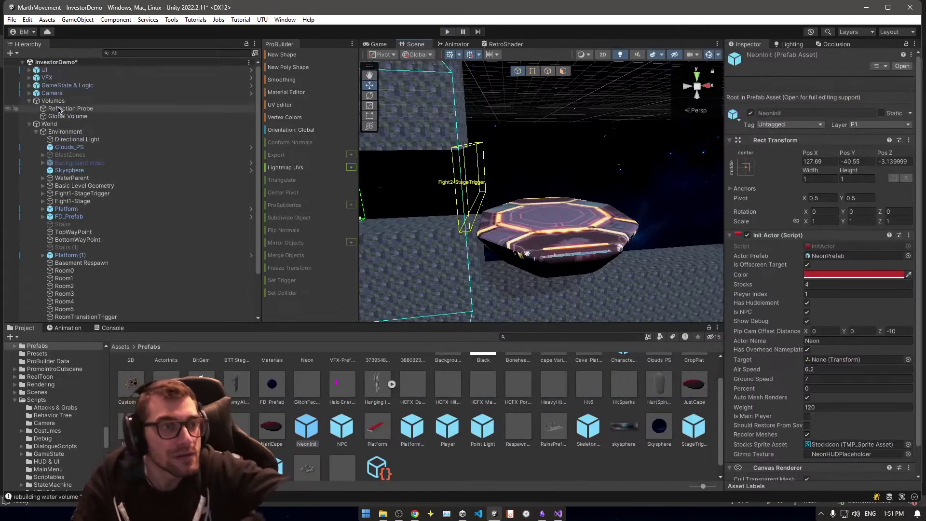
Expand VFX and GameState & Logic, then review VFXInstance's BlastZone and Light feedback profiles.
left_click(29, 78)
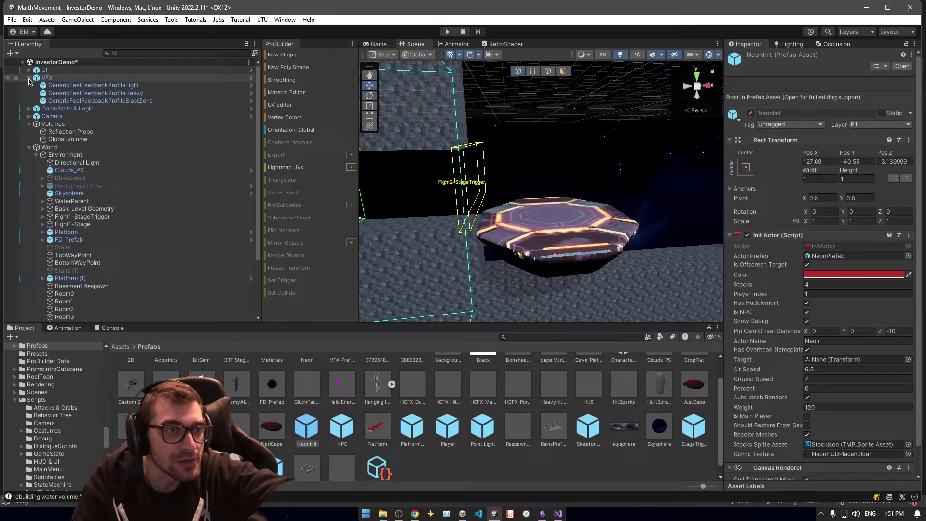
left_click(68, 109)
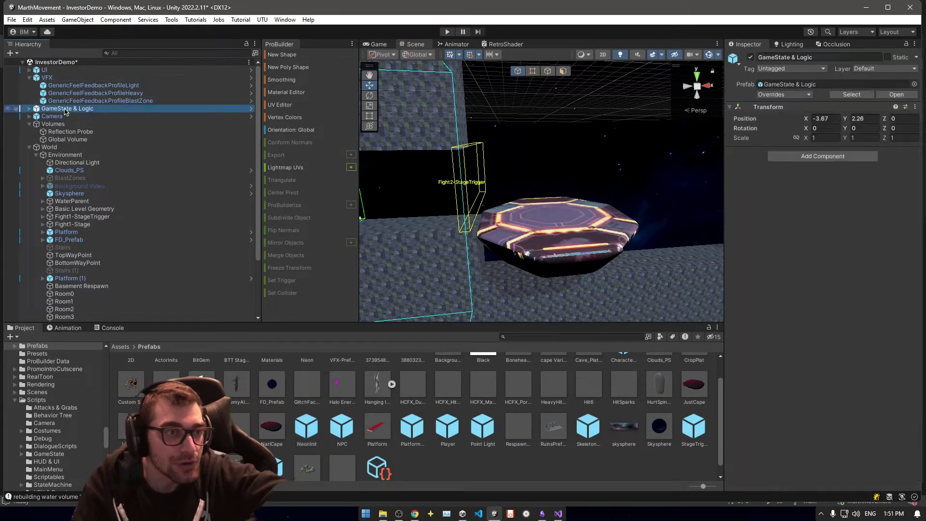
left_click(29, 109)
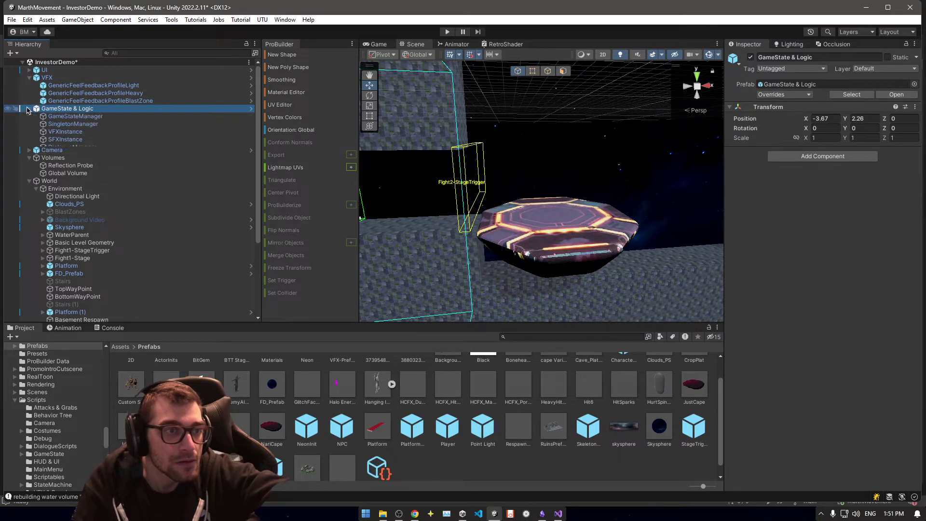
left_click(70, 132)
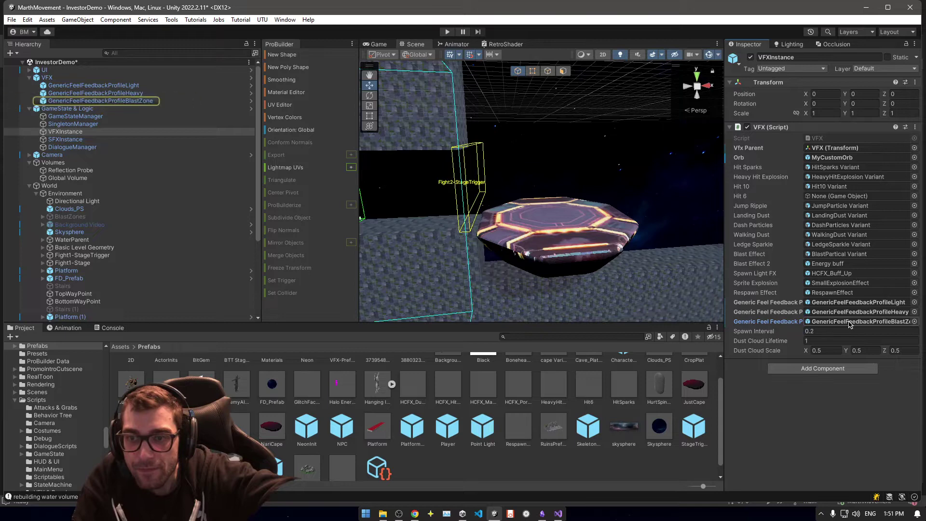
double_click(849, 322)
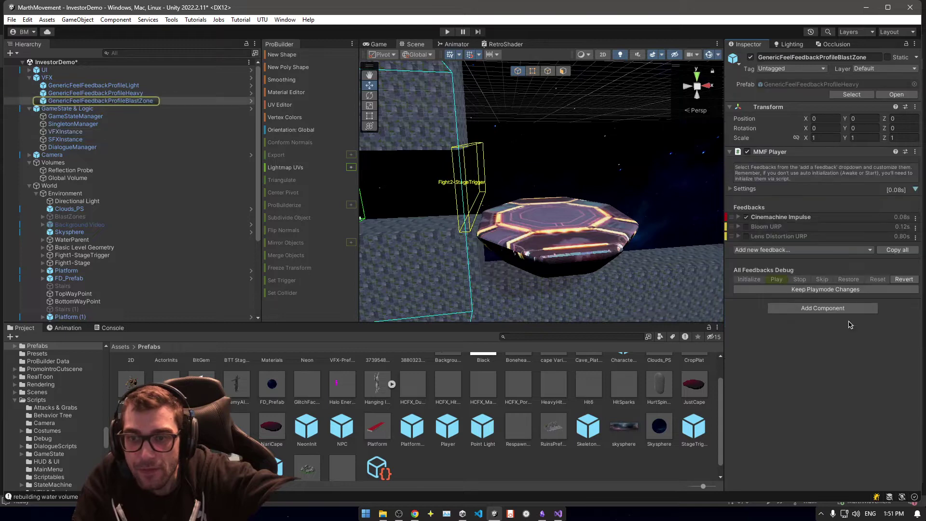
left_click(132, 87)
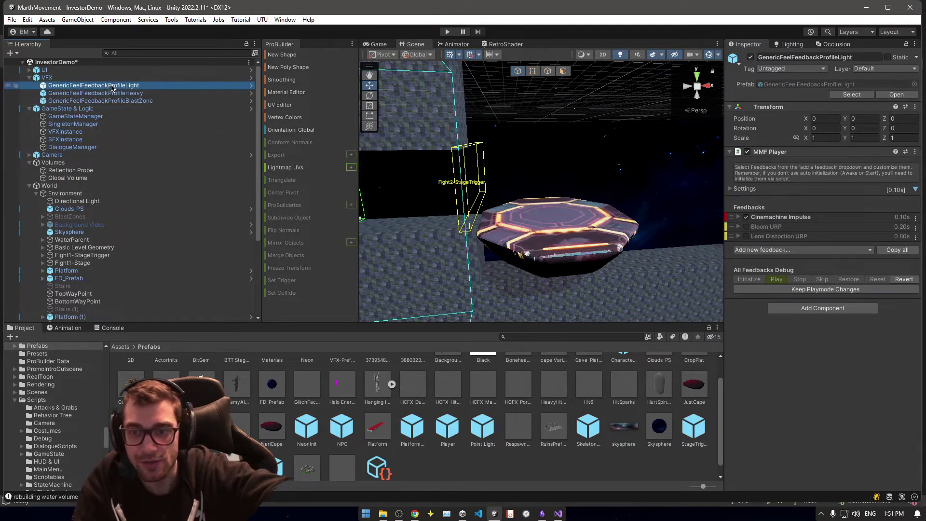
scroll(174, 207, "down", 5)
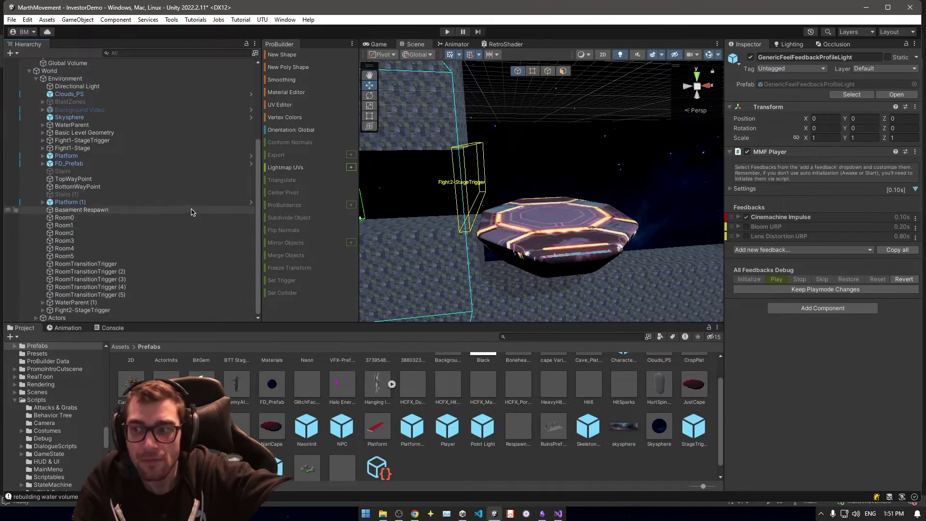
Inspect RoomTransitionTrigger (5) and jump to its Room4 camera reference.
scroll(192, 213, "up", 5)
scroll(203, 213, "down", 5)
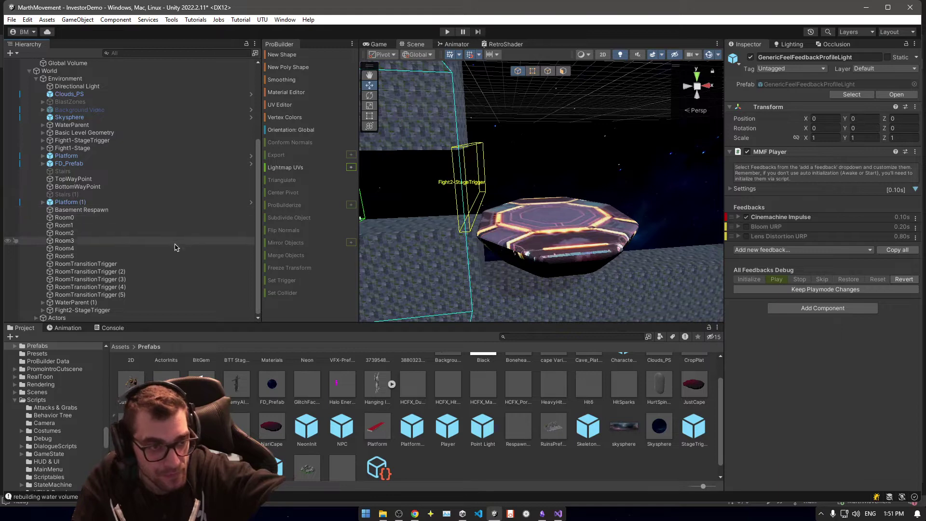
left_click(169, 264)
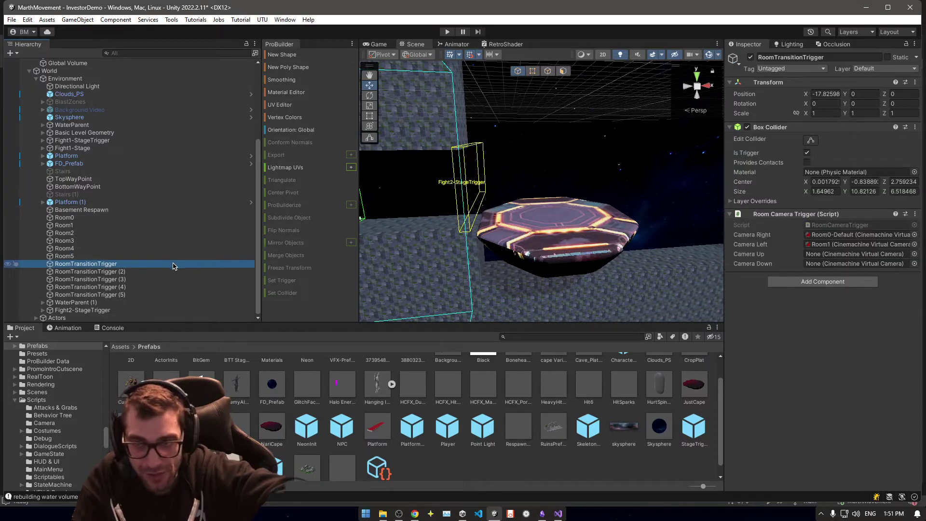
double_click(838, 244)
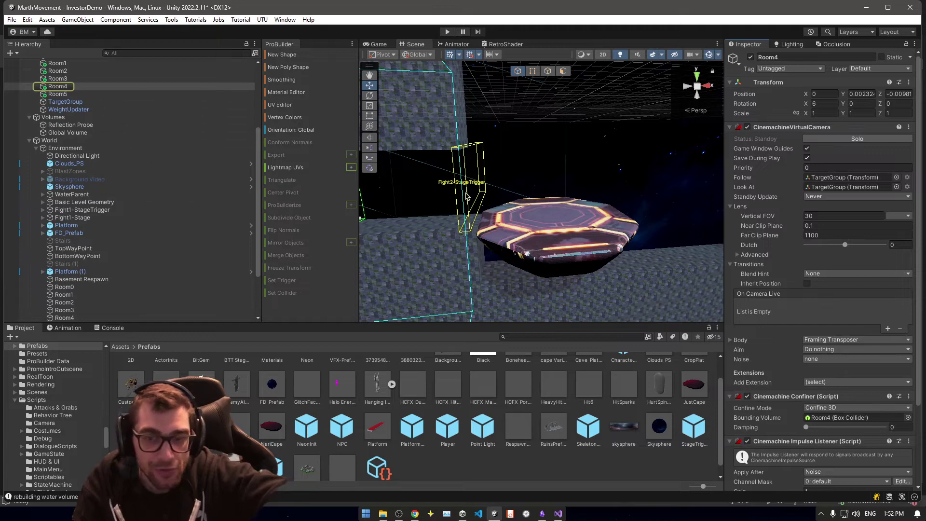
Inspect the main Camera and the Room0-Default virtual camera settings.
scroll(856, 234, "down", 4)
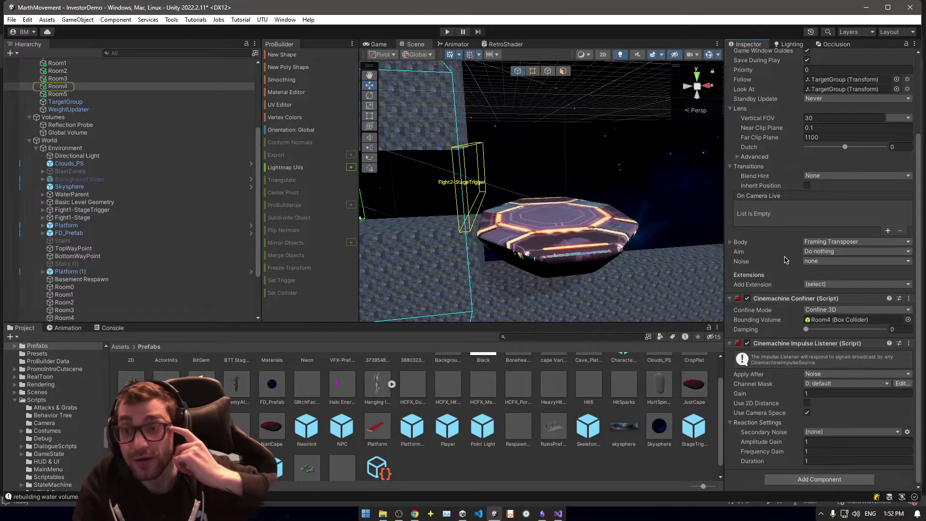
scroll(784, 265, "up", 2)
scroll(72, 145, "up", 5)
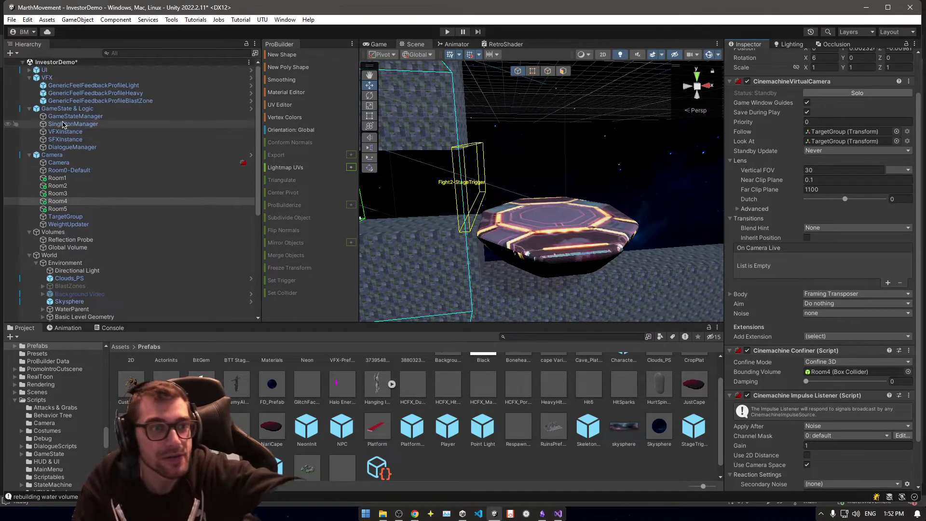
left_click(73, 163)
scroll(781, 255, "down", 5)
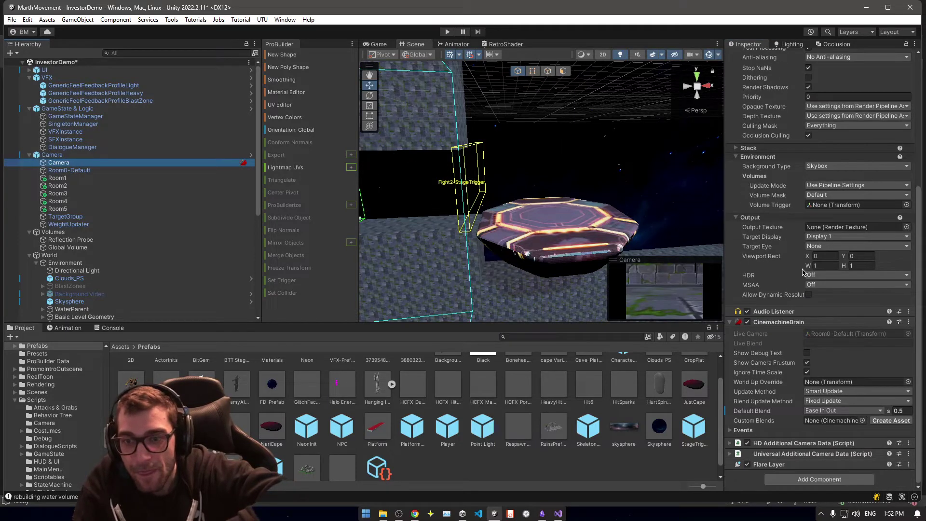
left_click(73, 171)
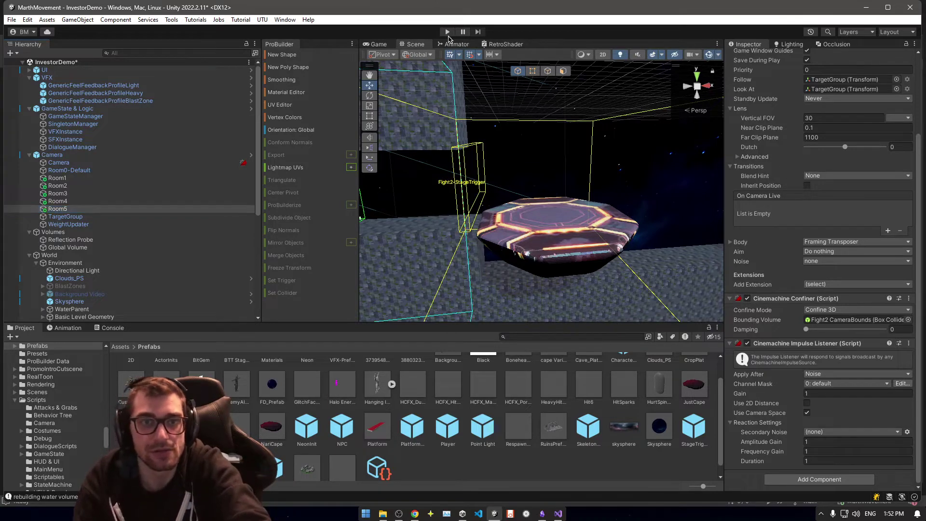
Start a test match in the editor layout, select the Heavy and BlastZone profiles, and move the character.
left_click(447, 32)
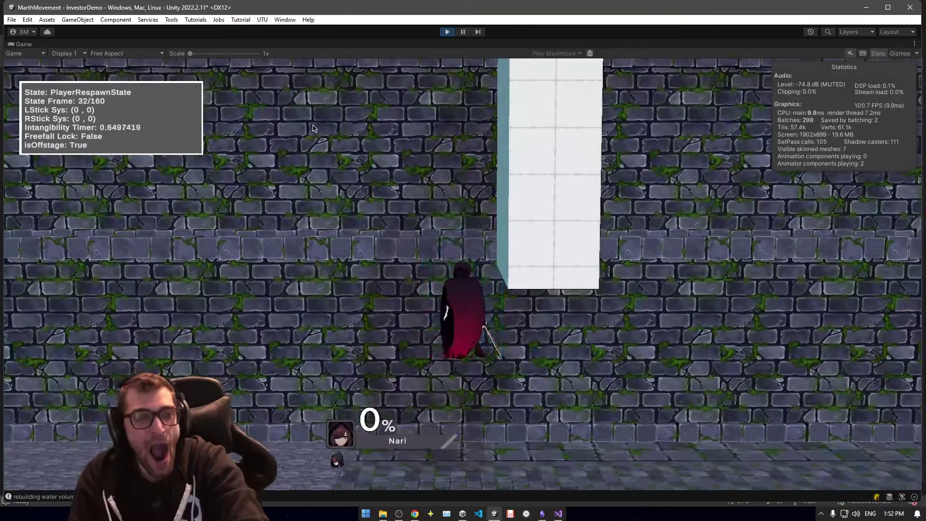
key("shift+space")
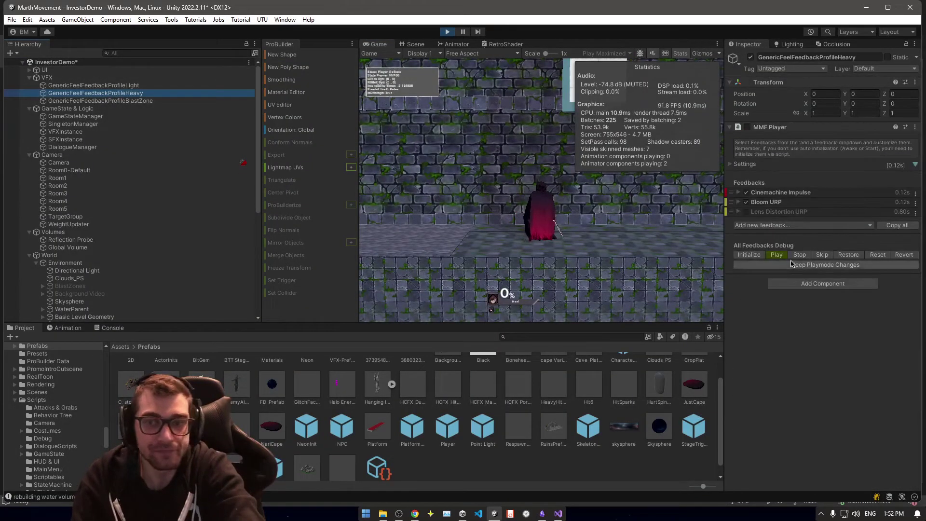
left_click(775, 255)
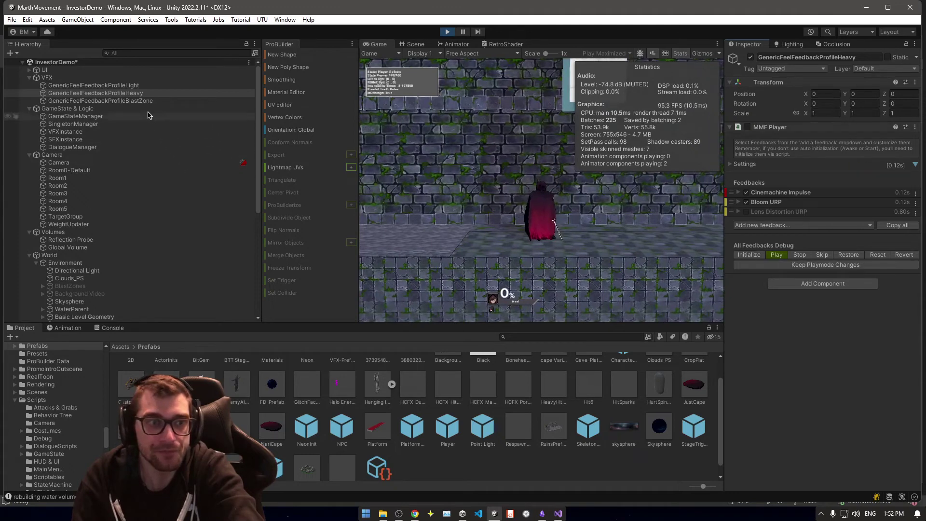
left_click(137, 101)
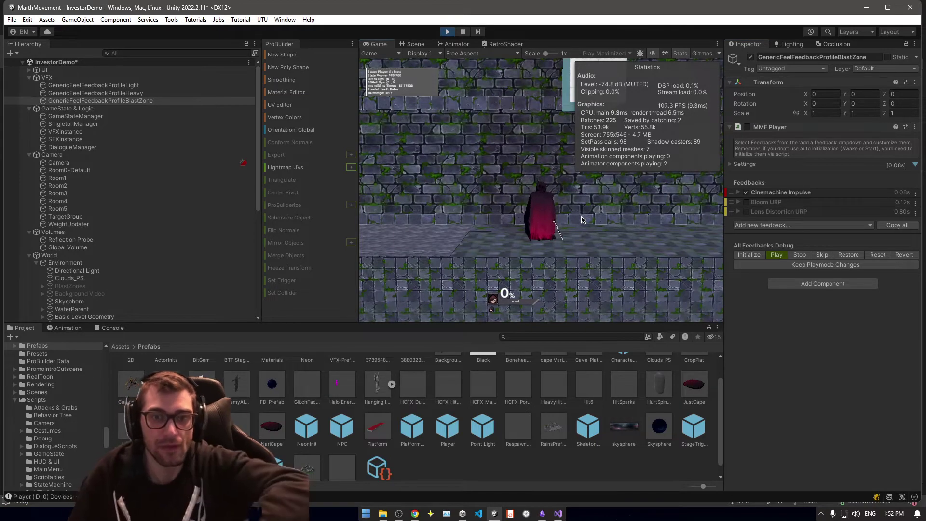
key("Left")
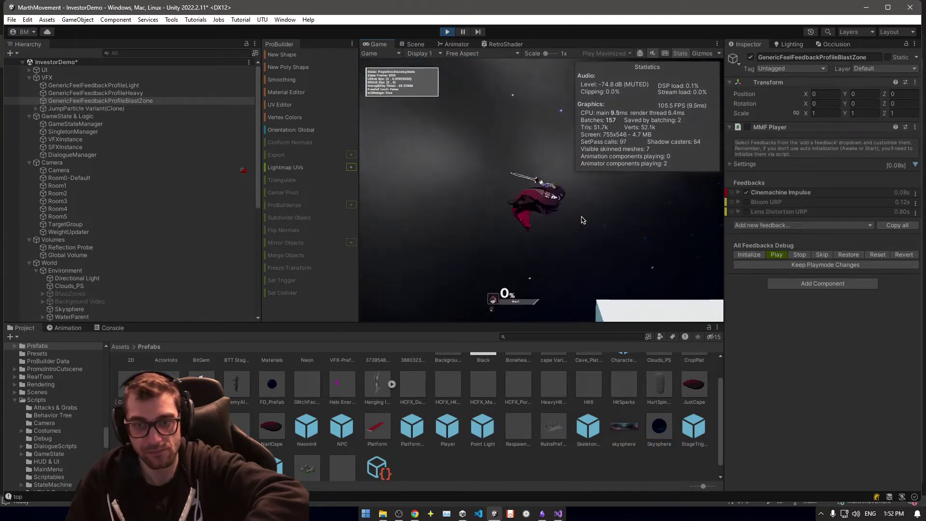
key("shift")
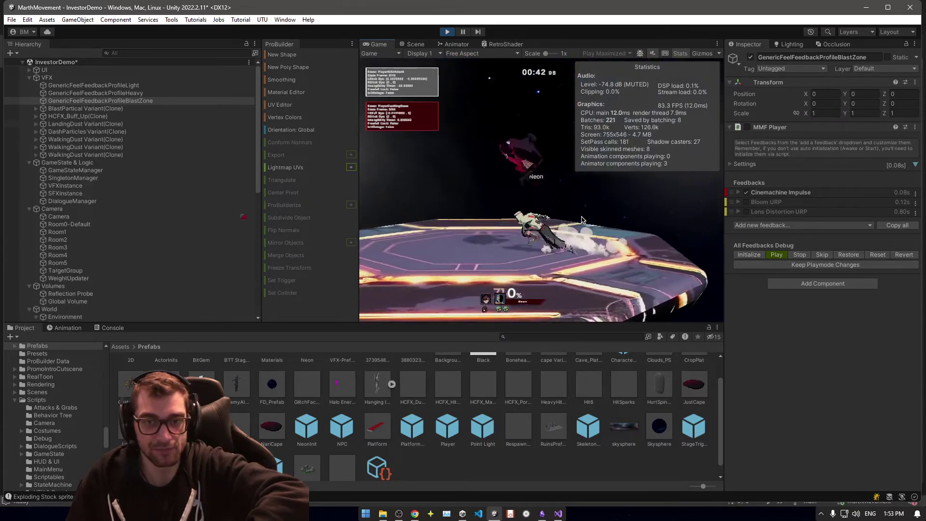
Preview the BlastZone, Heavy and Light feedback effects during the running game.
left_click(776, 254)
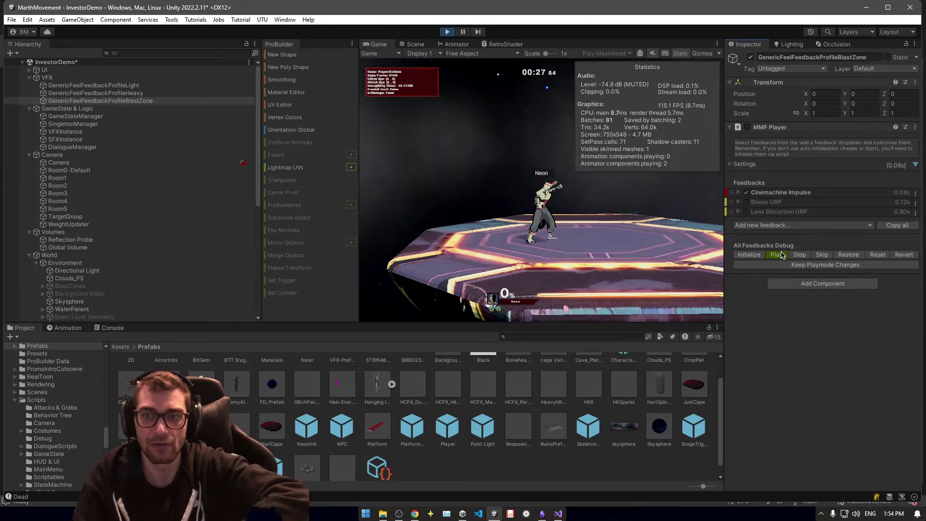
left_click(98, 93)
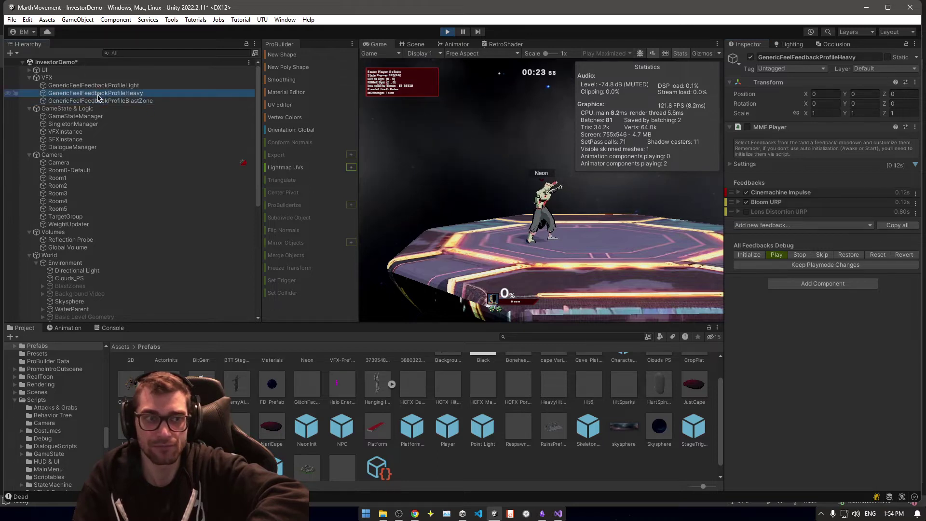
left_click(776, 255)
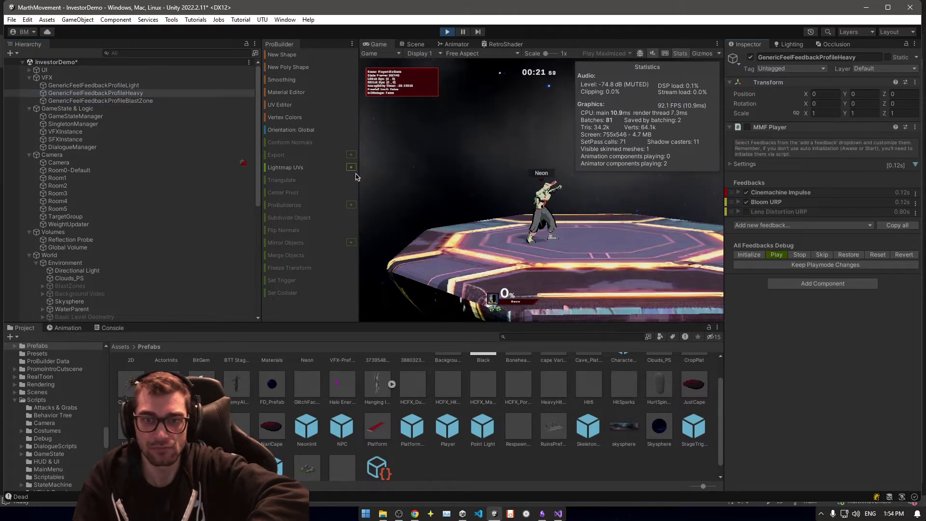
left_click(122, 86)
left_click(777, 255)
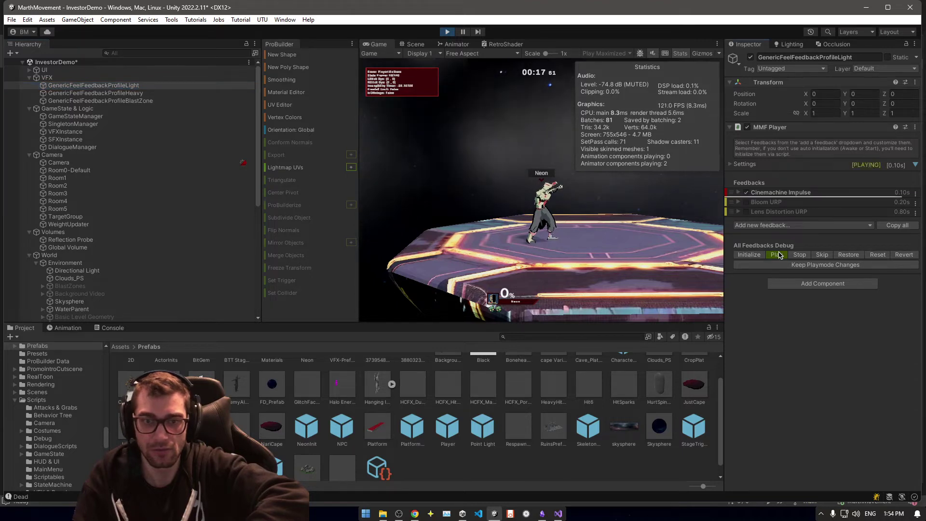
Restart the test and move the character onto the stone floor, then glance at RoomCameraTrigger.cs.
key("ctrl+p")
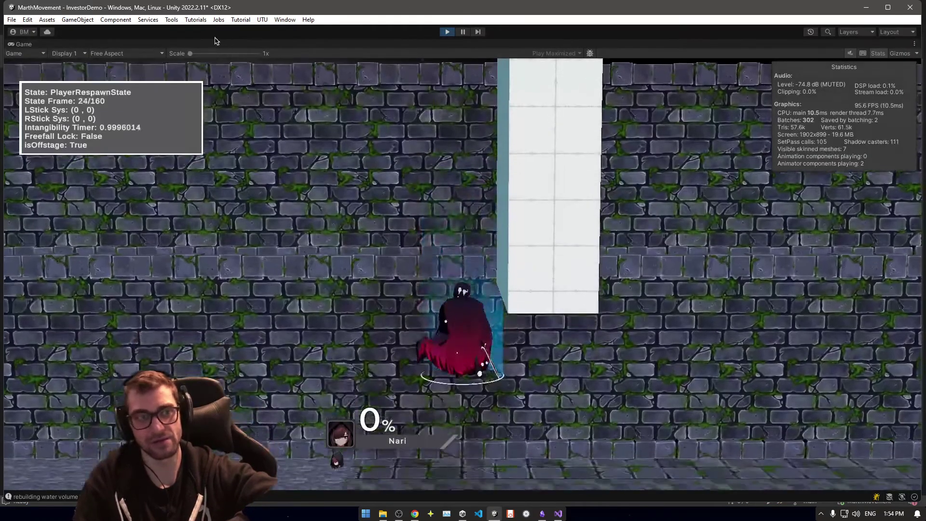
key("shift+space")
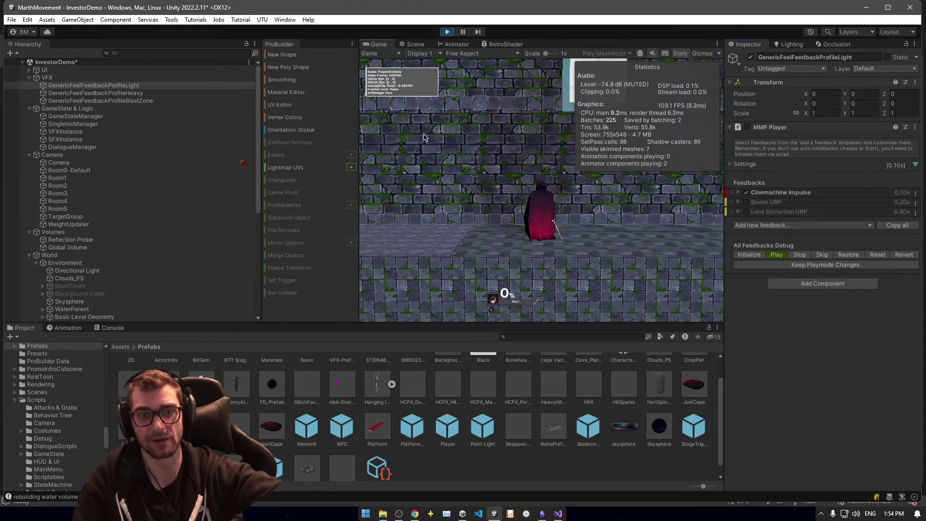
key("Left")
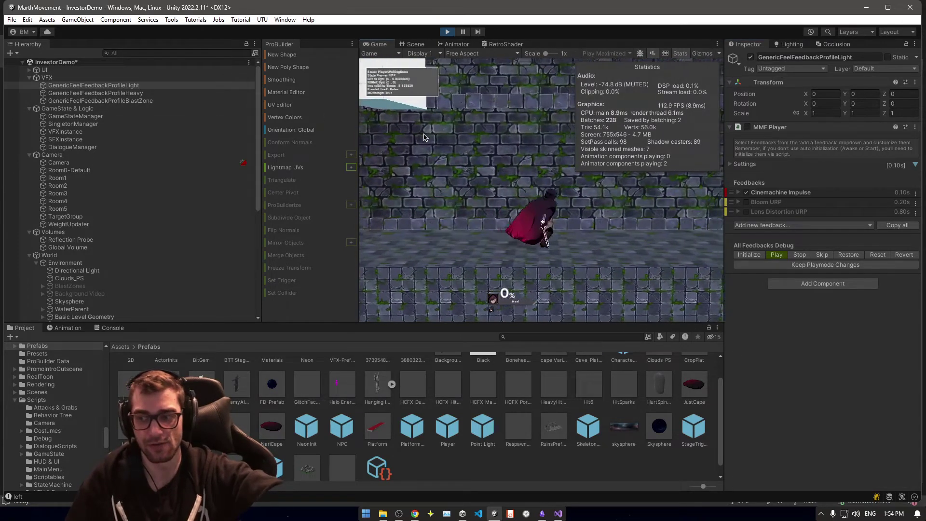
key("Right")
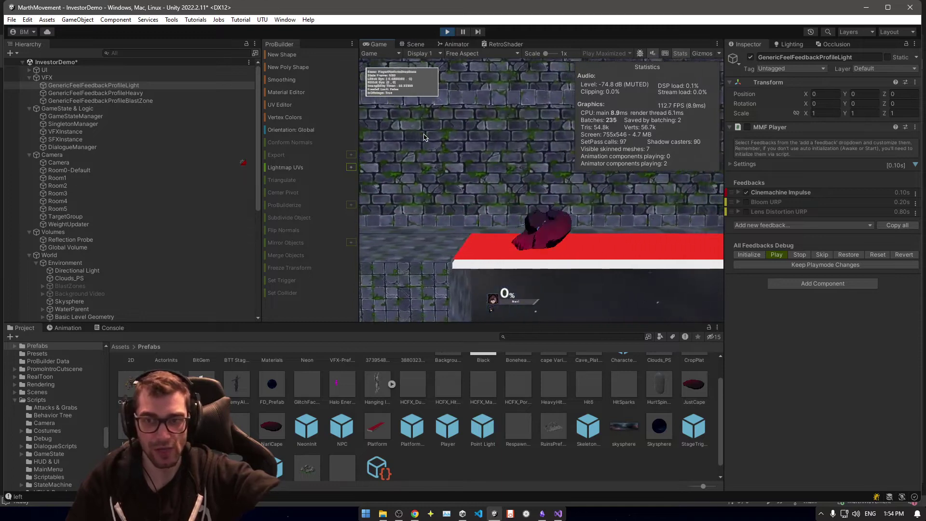
key("Down")
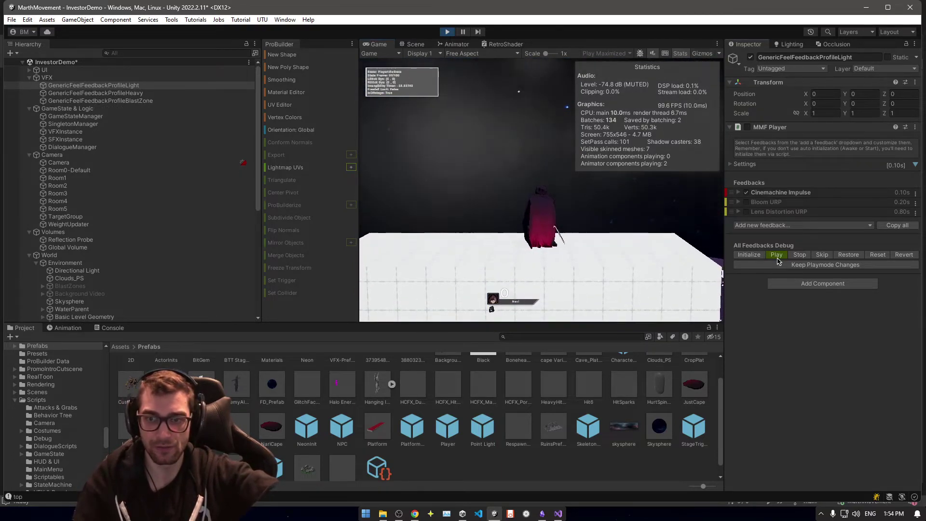
key("Up")
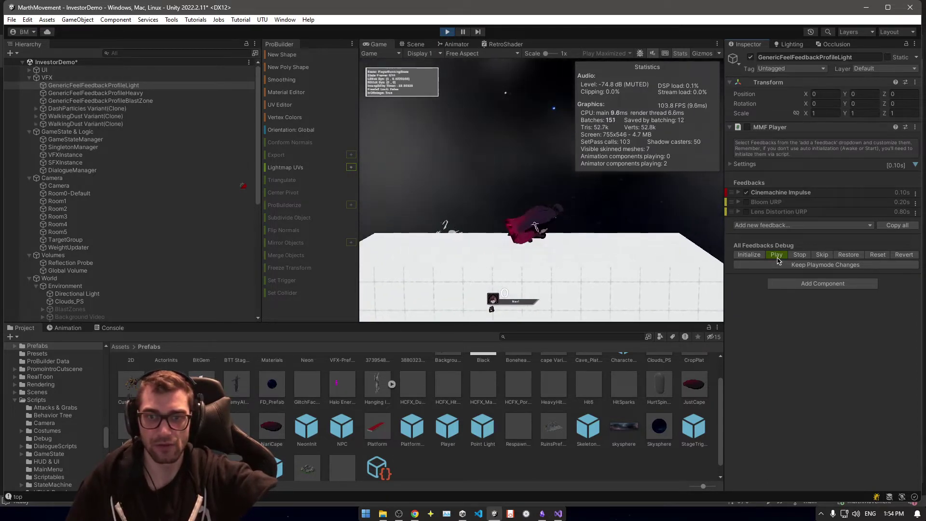
key("Right")
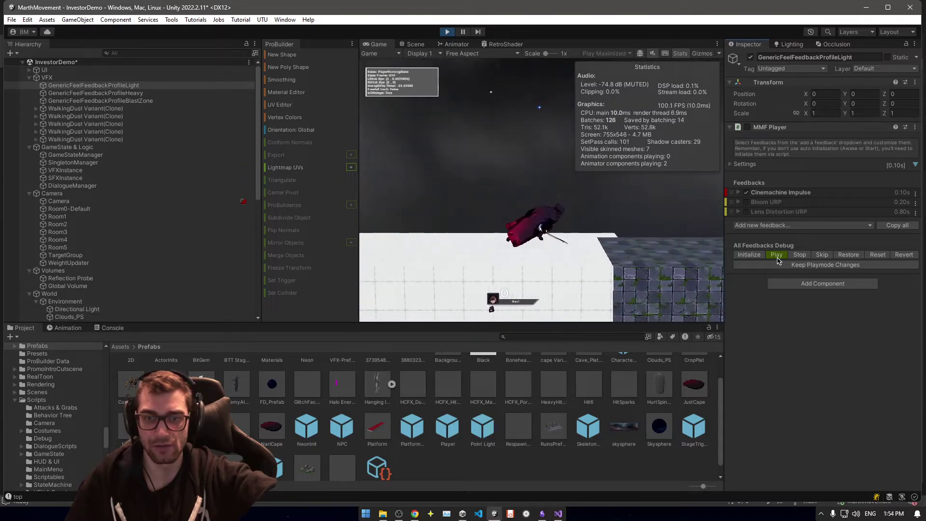
key("Left")
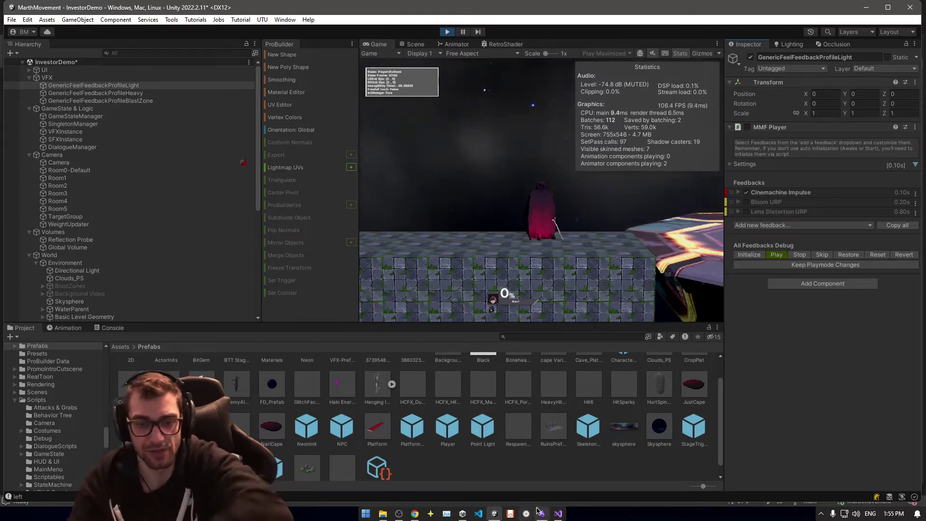
left_click(558, 513)
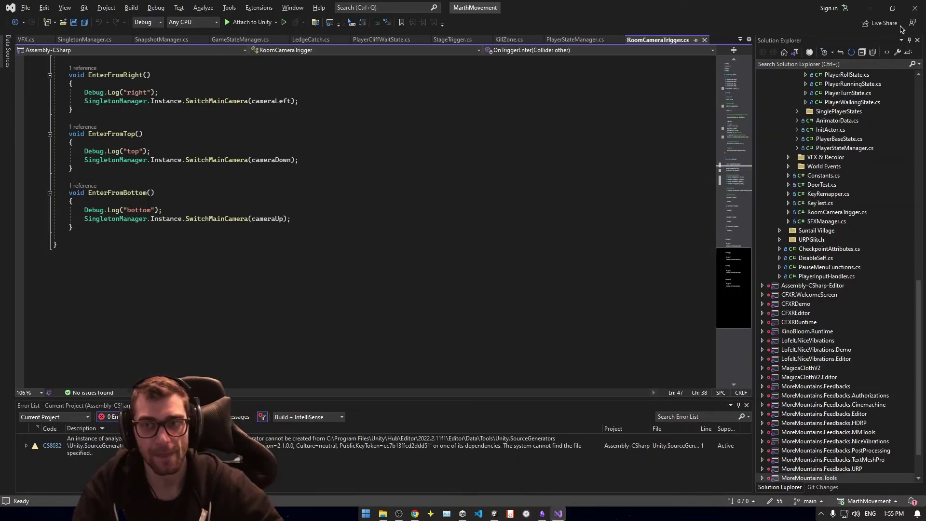
key("alt+Tab")
key("alt+Tab")
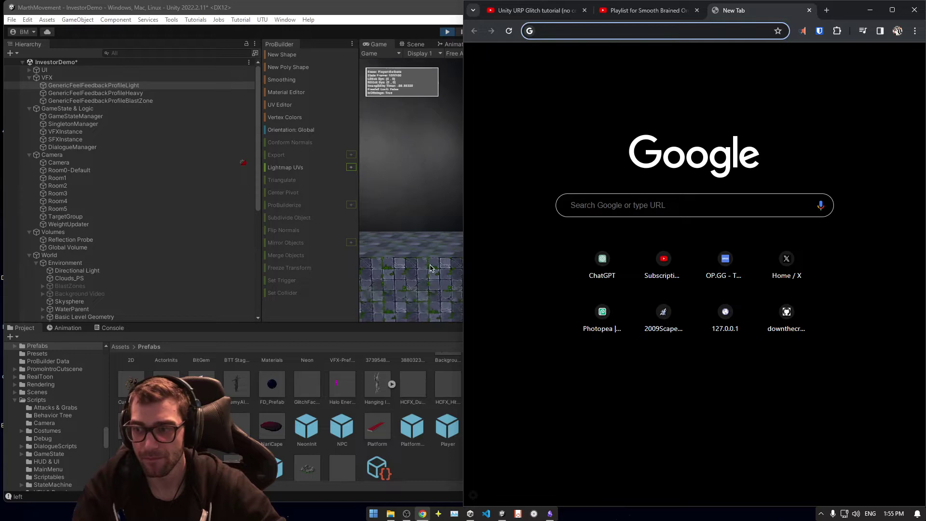
Review the TODOS note in Obsidian, then bring Chrome back to the front.
key("alt+Tab")
key("alt+Tab")
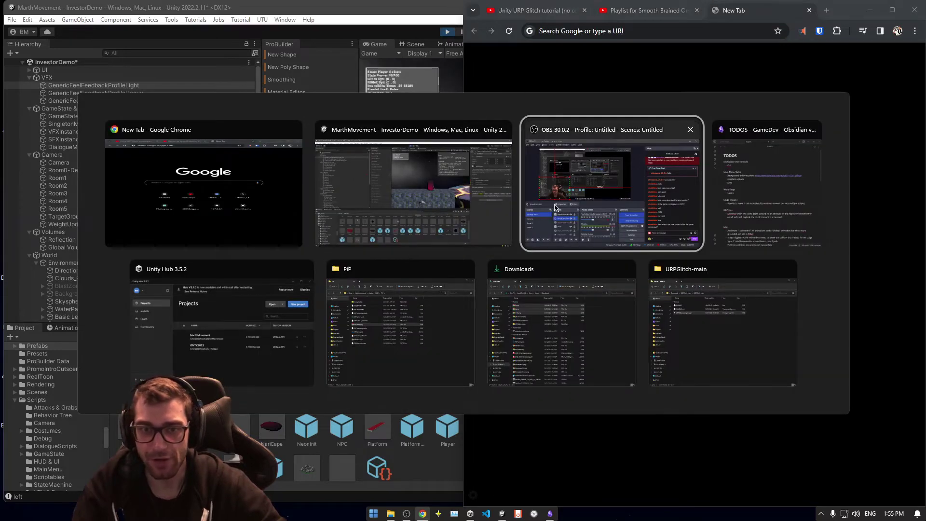
key("alt+Tab")
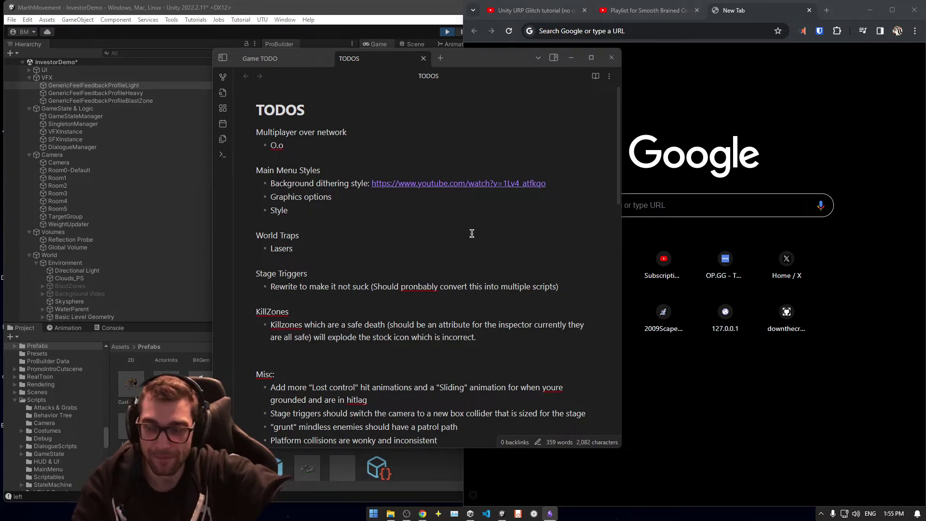
left_click(738, 27)
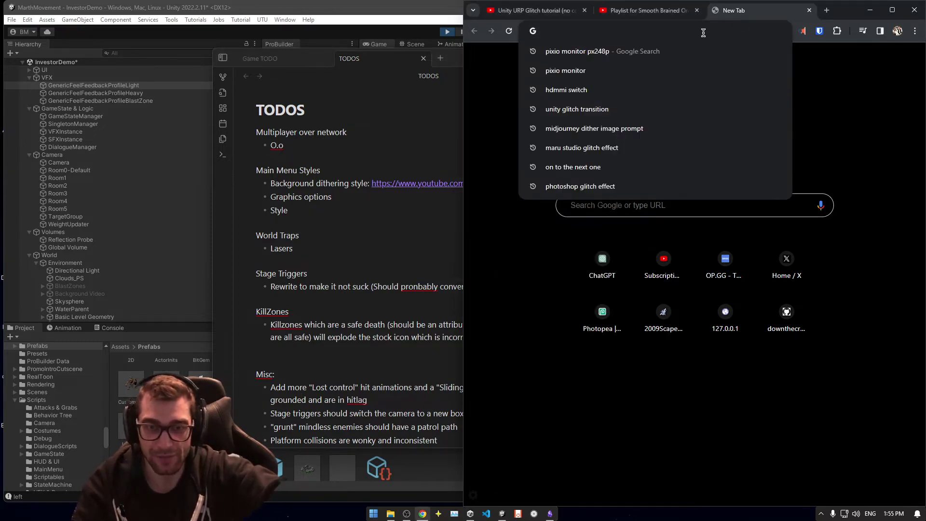
Maximise Chrome, search 'dynamic' to open LeetCode's Dynamic Programming list, and sort it Easy first.
double_click(863, 4)
left_click(317, 30)
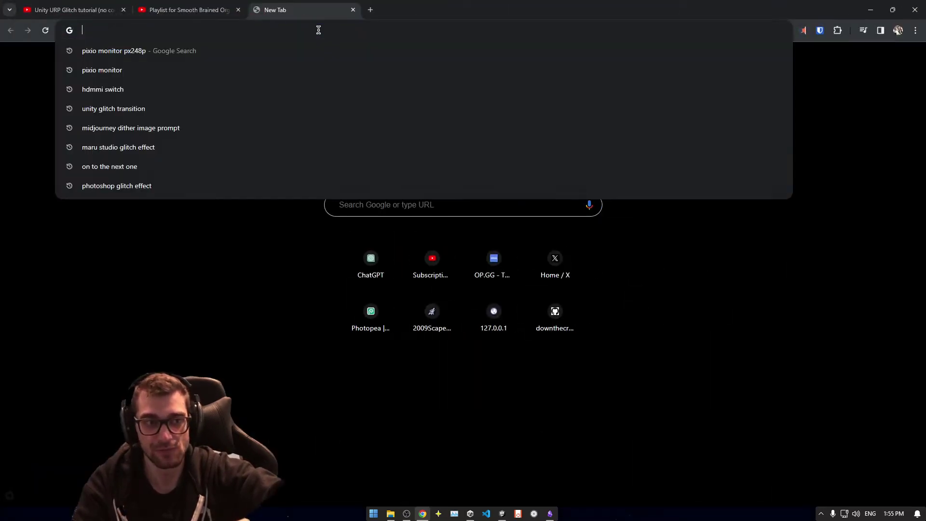
left_click(80, 247)
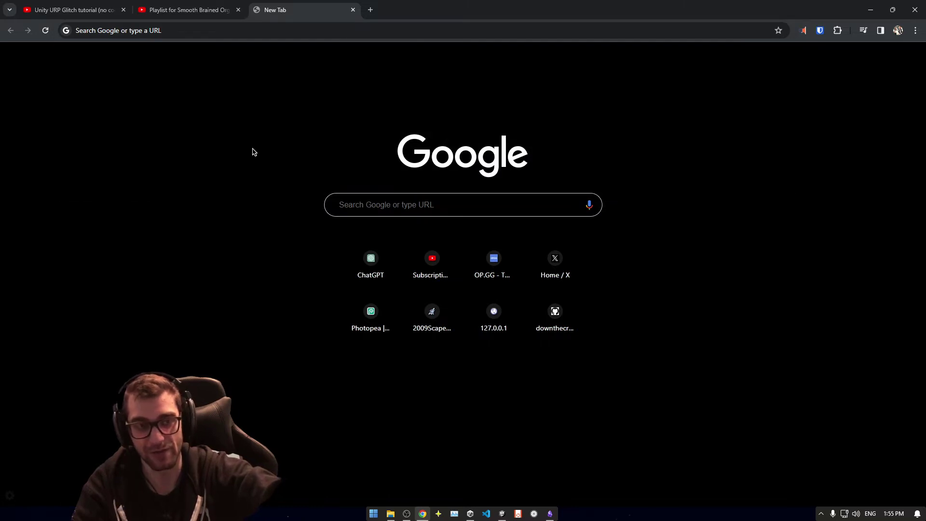
left_click(247, 31)
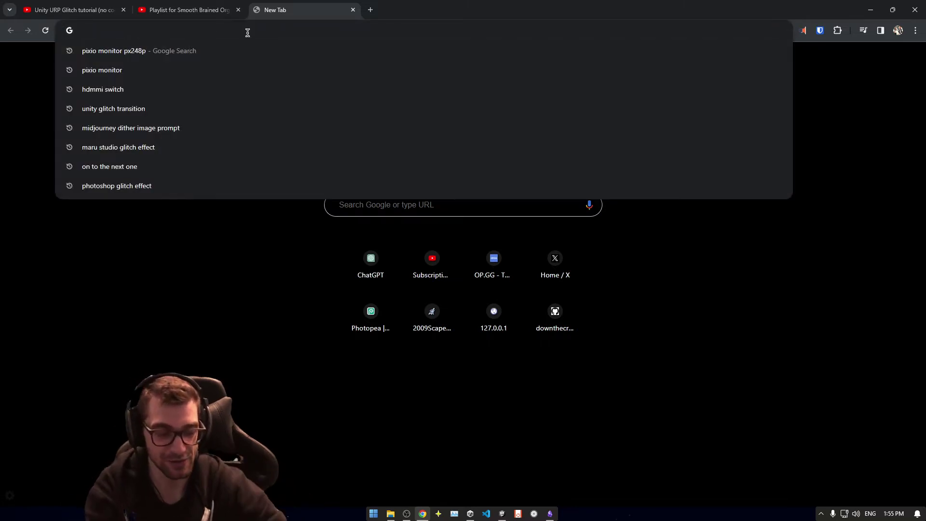
type("dynamic")
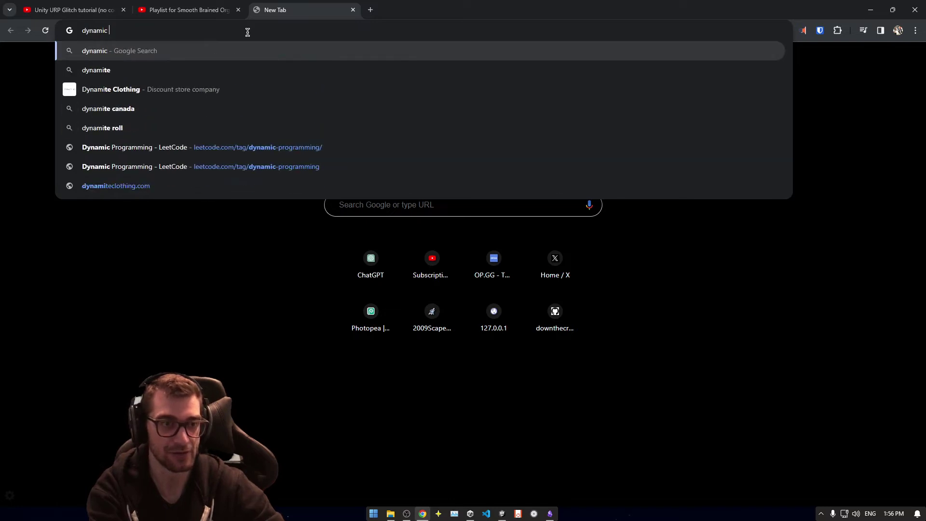
key("Down")
key("Up")
key("Up")
key("Up")
key("Up")
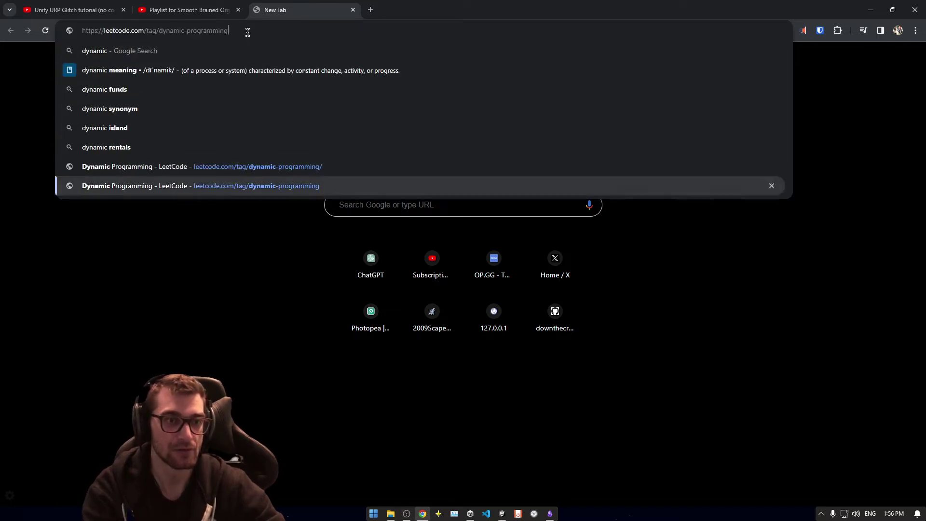
key("Down")
key("Return")
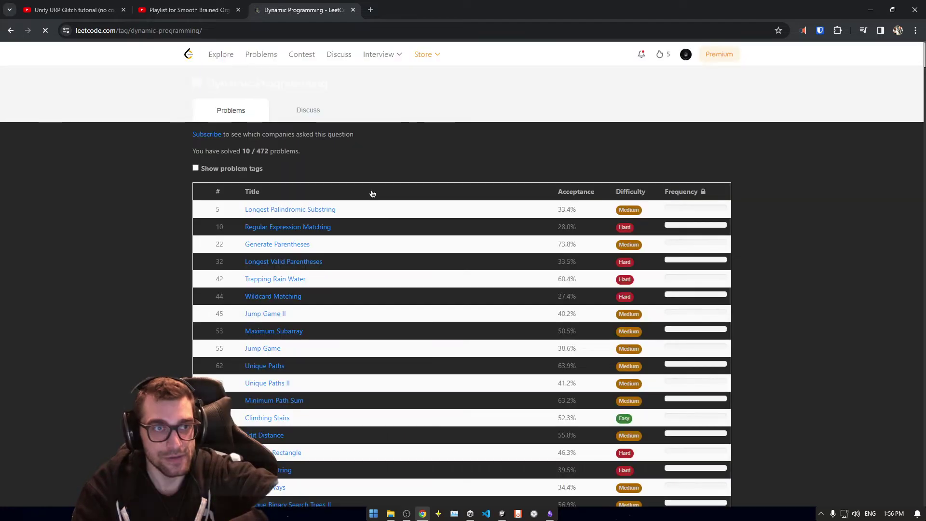
left_click(633, 190)
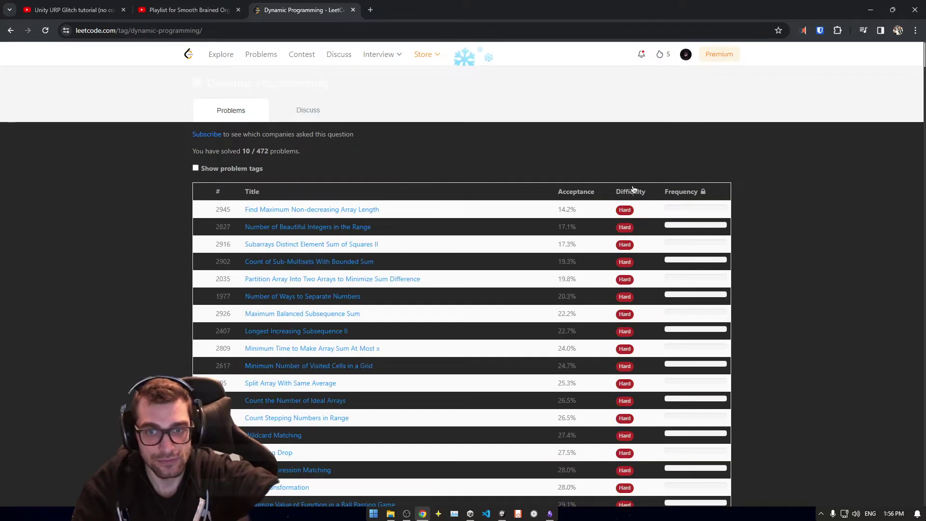
left_click(633, 190)
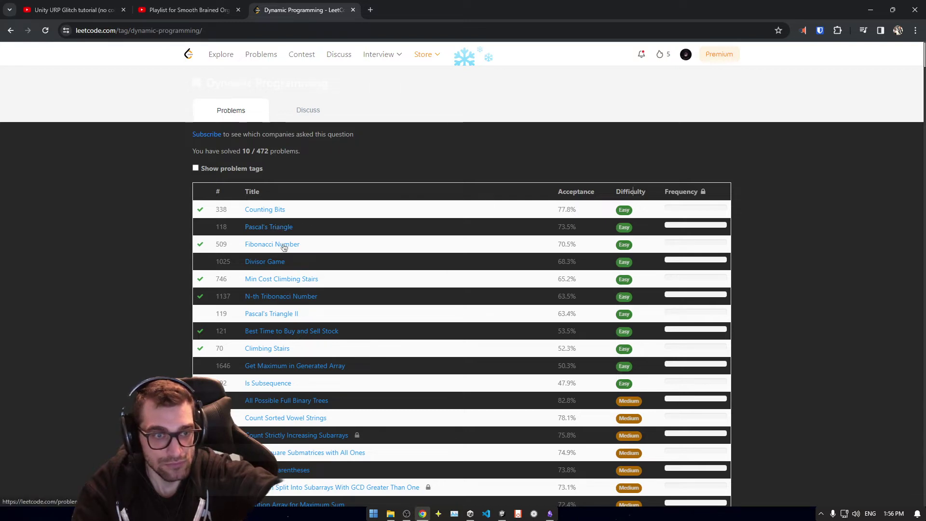
Open 338. Counting Bits in a new tab and widen its description panel.
middle_click(269, 210)
left_click(413, 11)
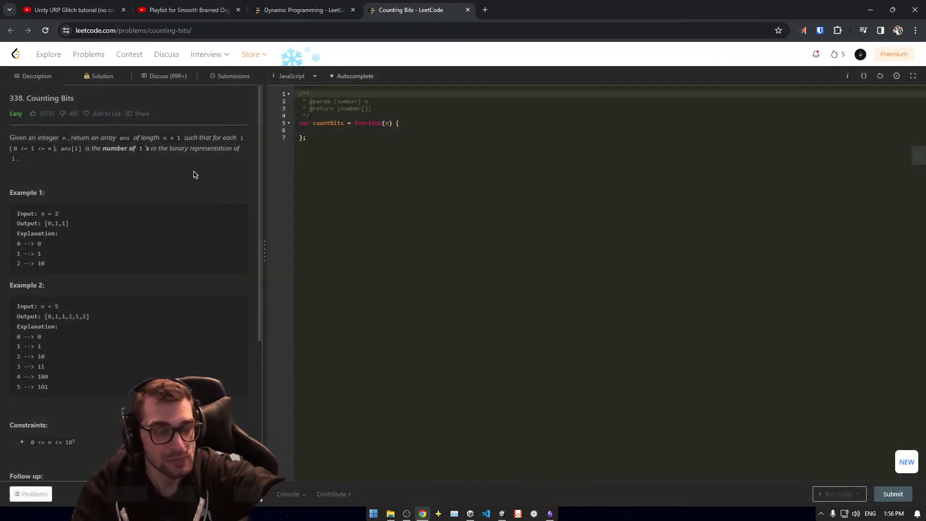
left_click_drag(265, 209, 292, 211)
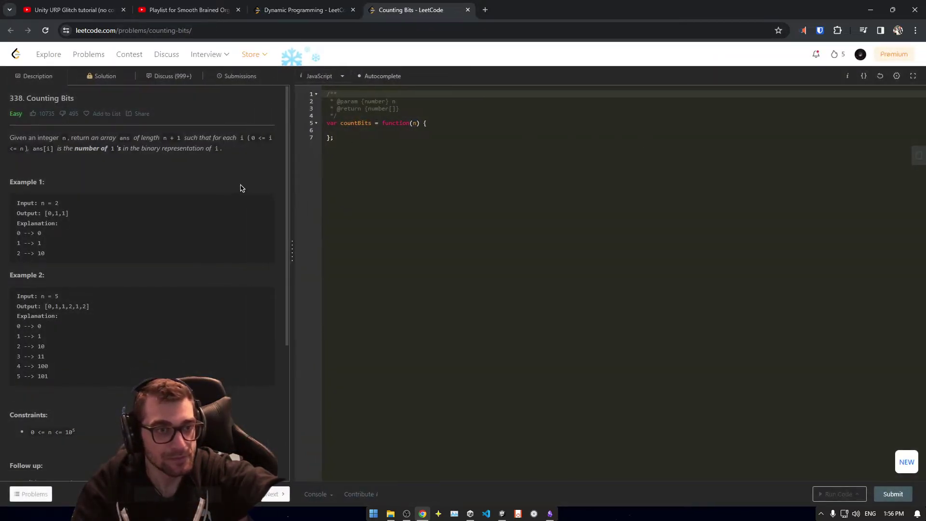
scroll(138, 200, "down", 4)
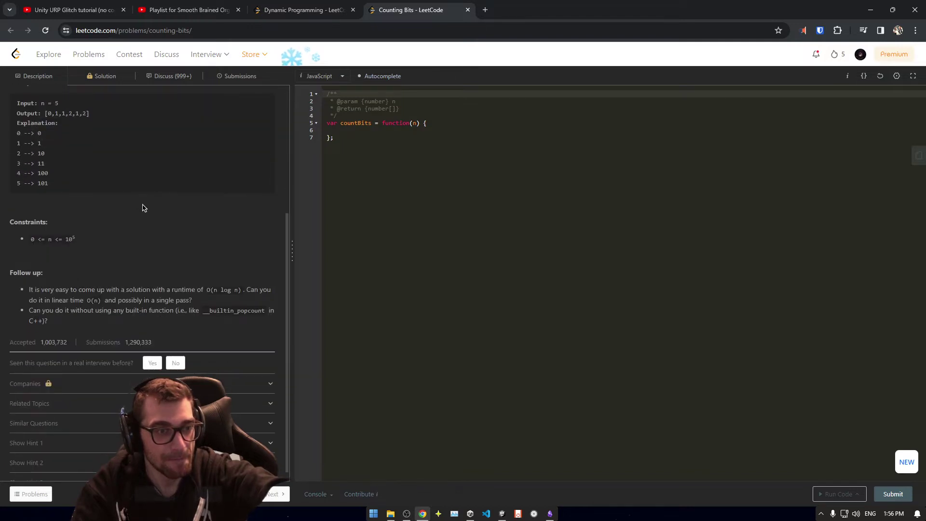
scroll(132, 197, "up", 1)
scroll(137, 205, "up", 4)
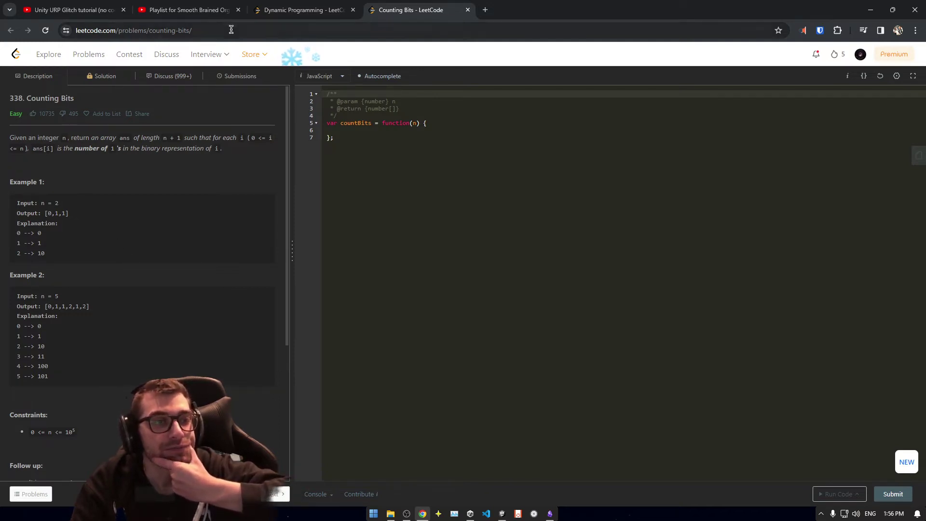
Open the LeetCode profile page and look over the 910,386 rank.
mouse_move(860, 54)
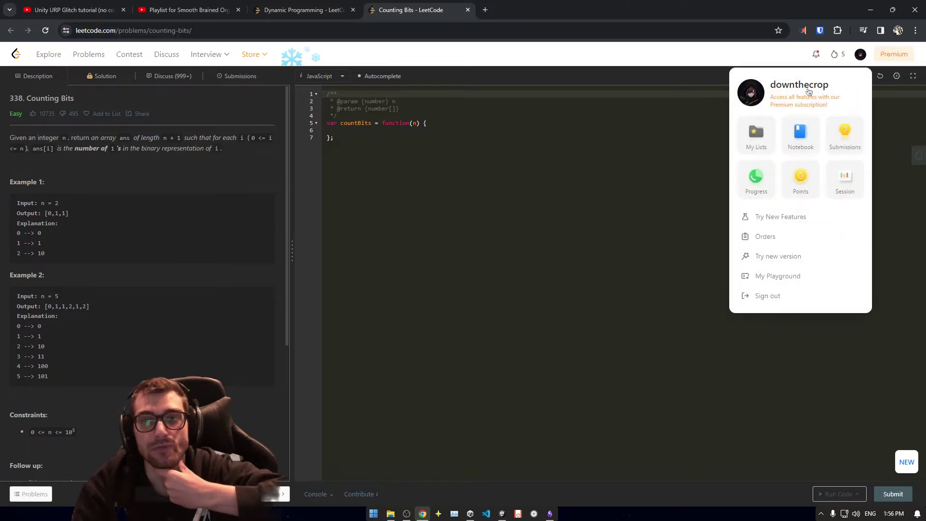
left_click(797, 92)
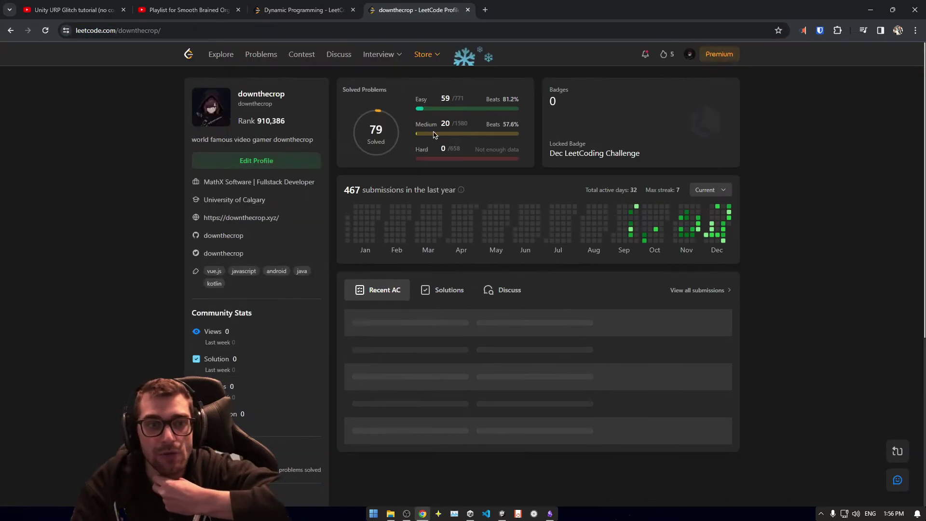
left_click_drag(286, 121, 256, 122)
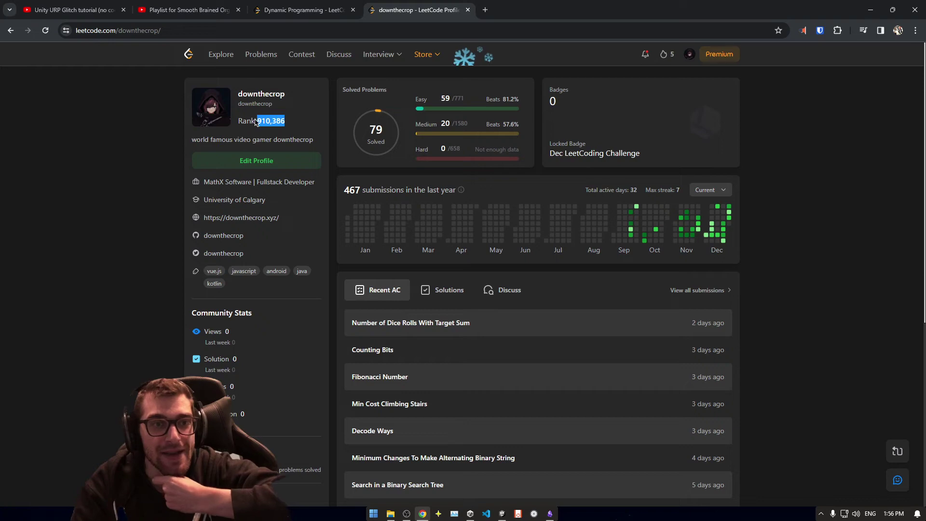
left_click(297, 128)
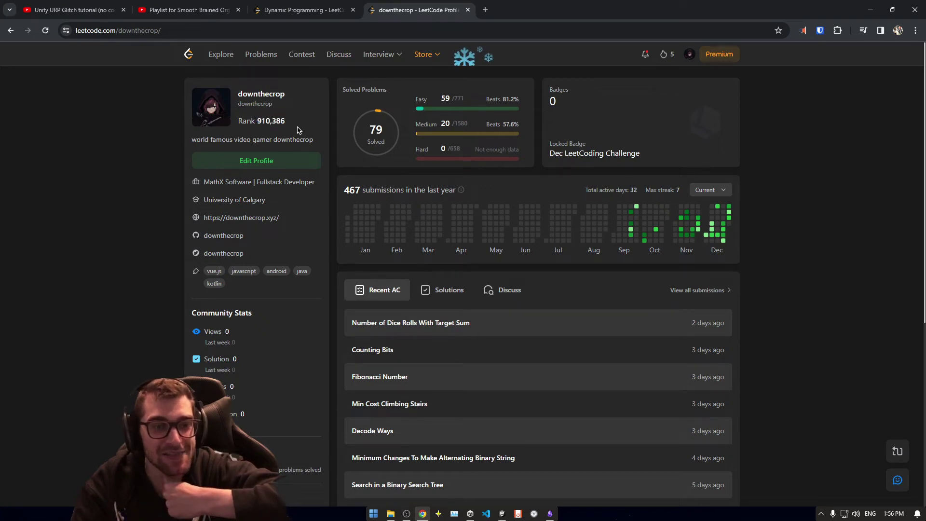
scroll(180, 246, "down", 5)
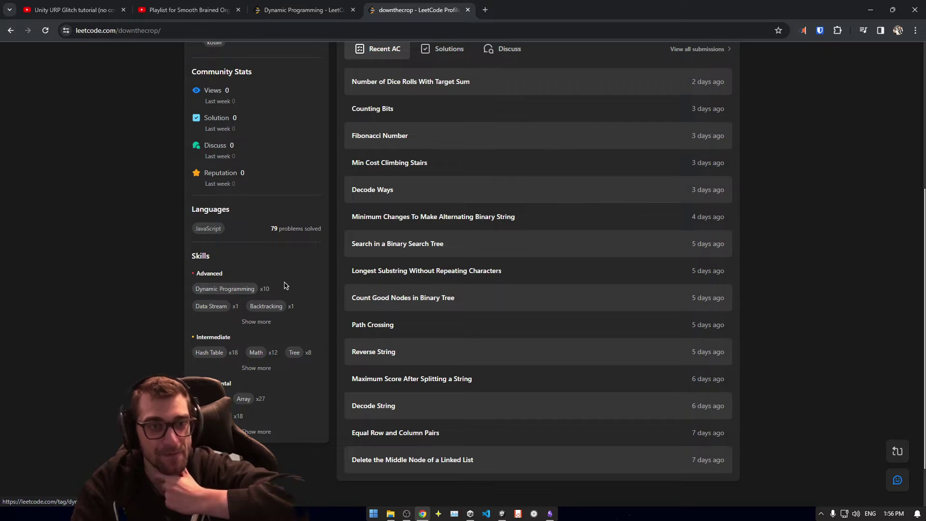
scroll(310, 285, "up", 3)
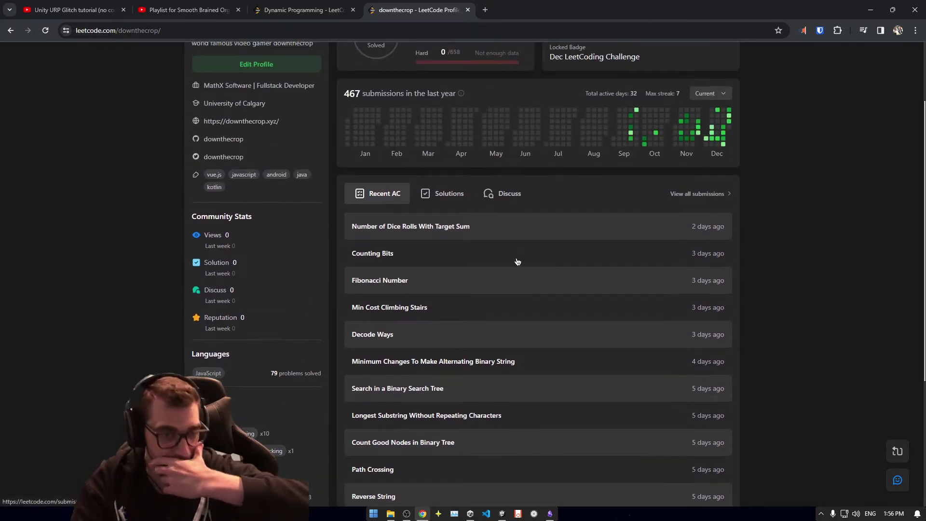
Open the Number of Dice Rolls With Target Sum submission and close its duplicate tab.
left_click(441, 226)
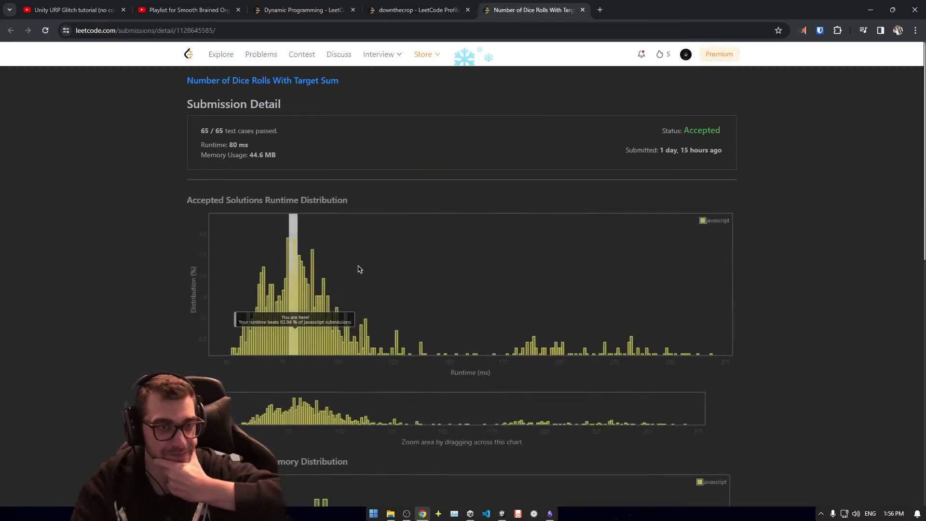
left_click(393, 9)
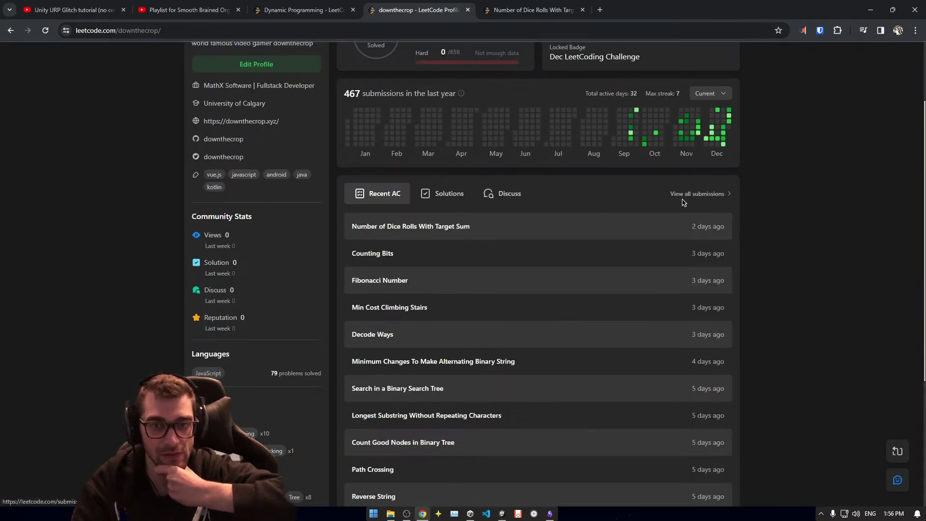
left_click(713, 226)
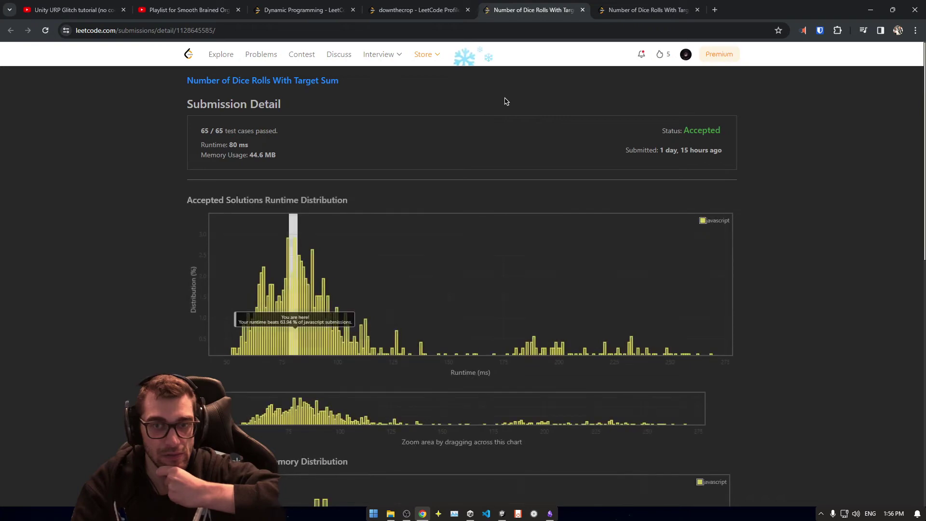
scroll(584, 265, "down", 4)
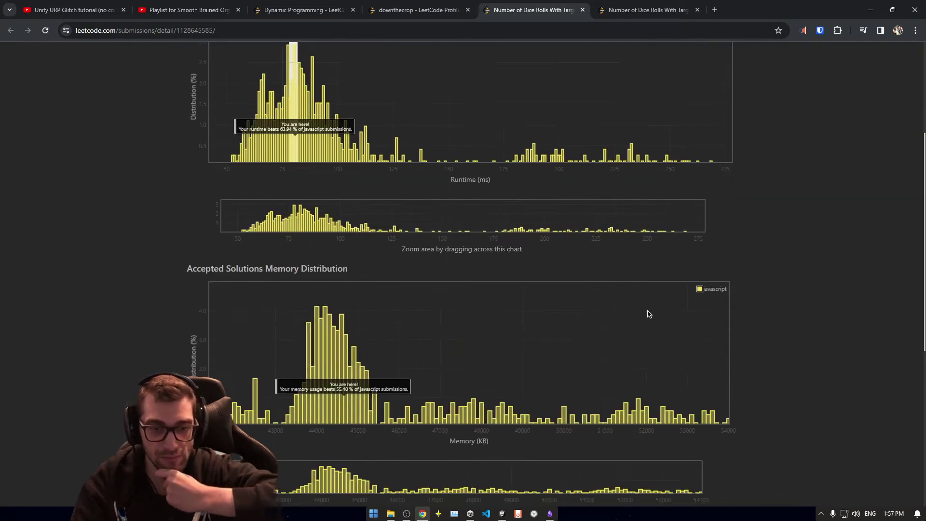
scroll(647, 312, "up", 4)
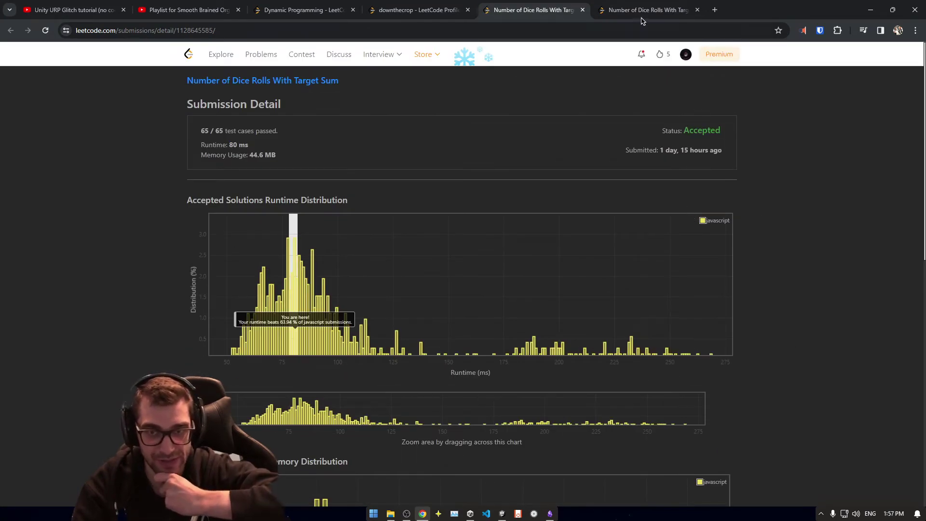
middle_click(652, 9)
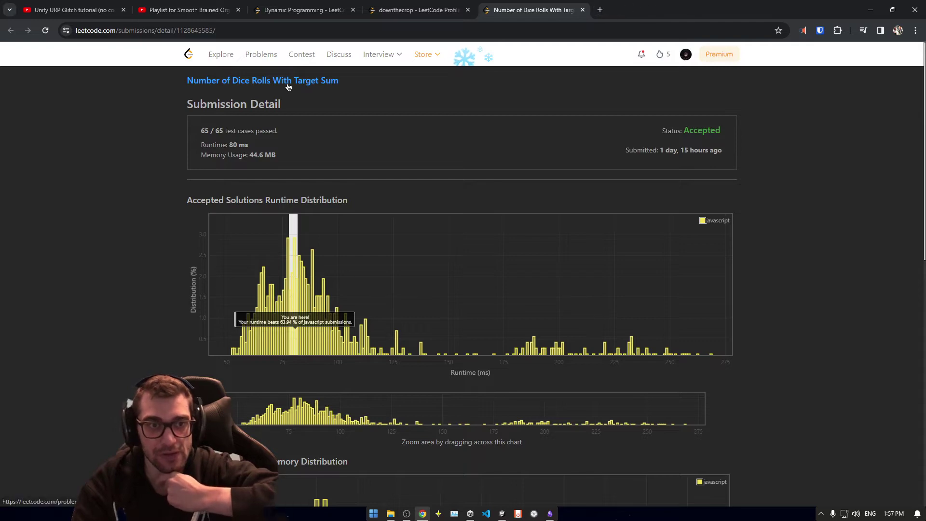
Return to the profile page and close the Number of Dice Rolls tab.
left_click(423, 10)
key("ctrl+Tab")
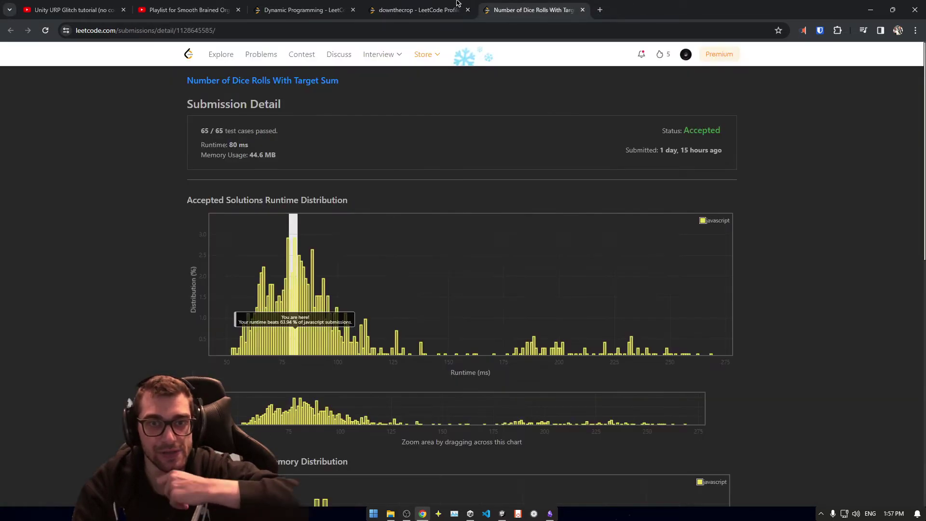
left_click(457, 4)
middle_click(529, 6)
scroll(263, 190, "up", 2)
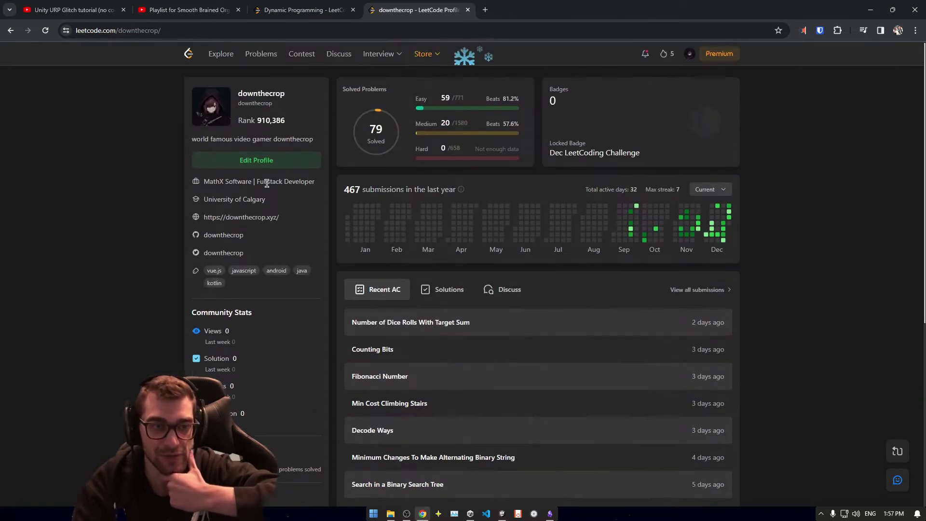
Close the Dynamic Programming list and Unity URP Glitch tutorial tabs.
left_click(324, 3)
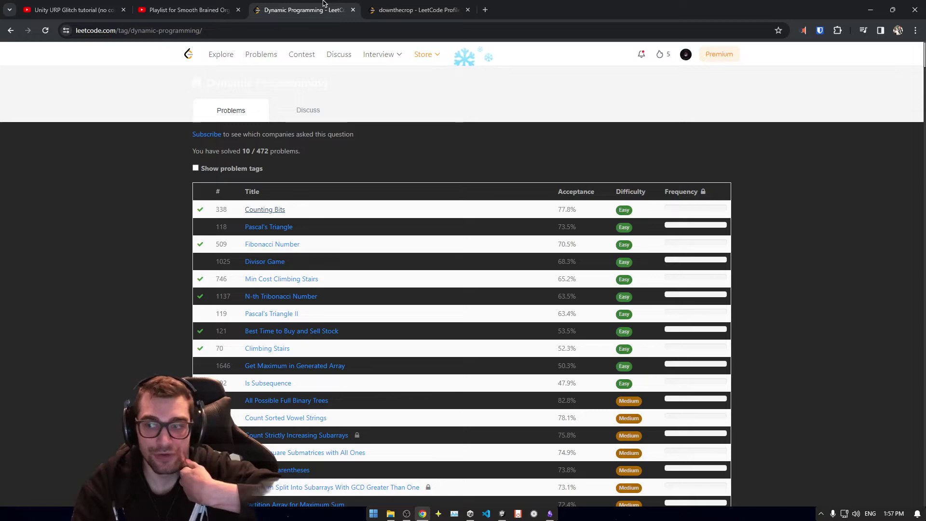
middle_click(323, 3)
left_click(212, 7)
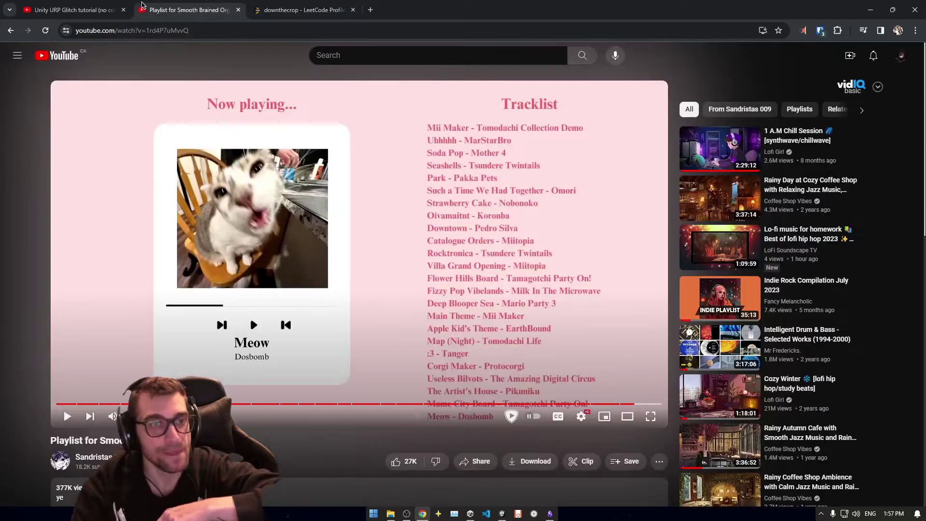
left_click(107, 6)
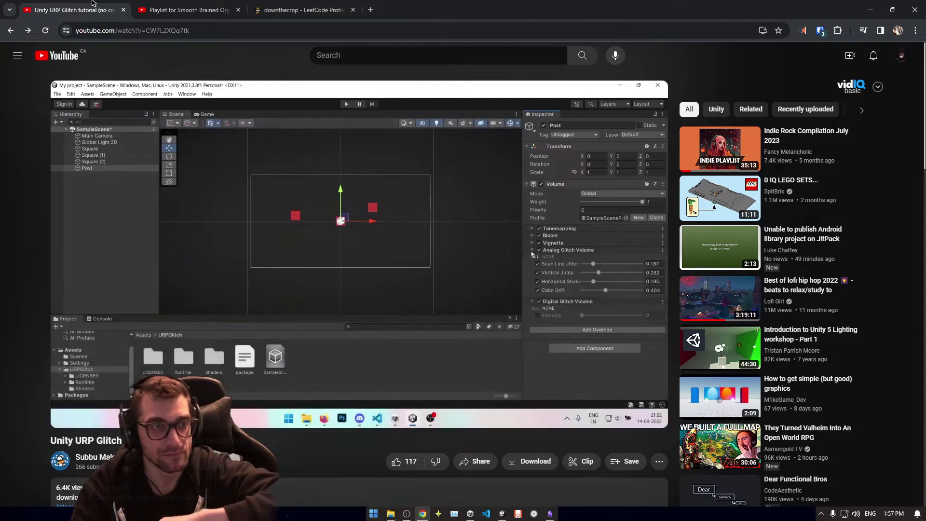
middle_click(107, 5)
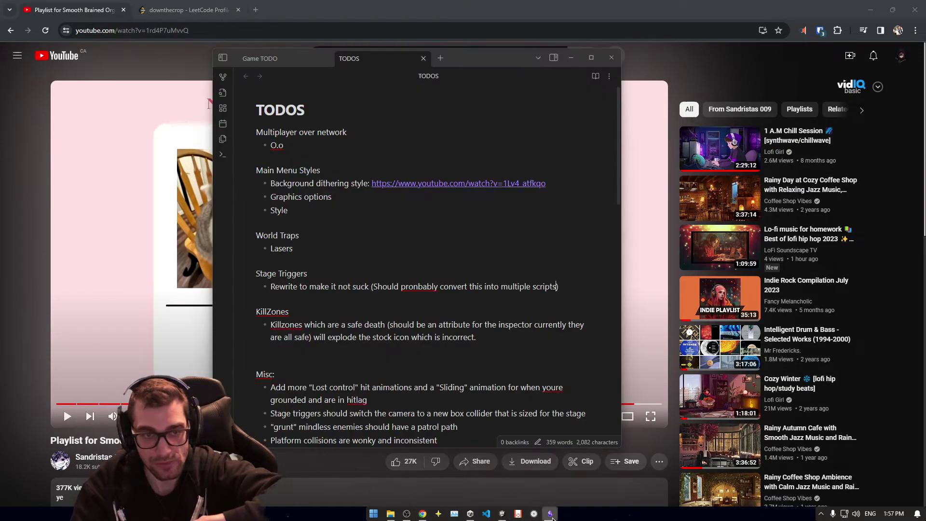
Bring up the TODOS note and add a new bullet under the Stage Triggers rewrite item.
left_click(550, 513)
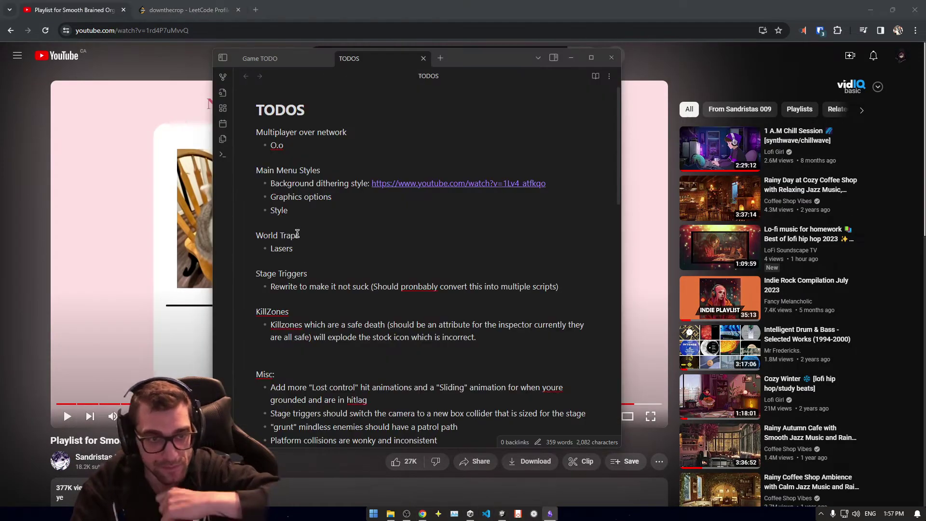
key("Down")
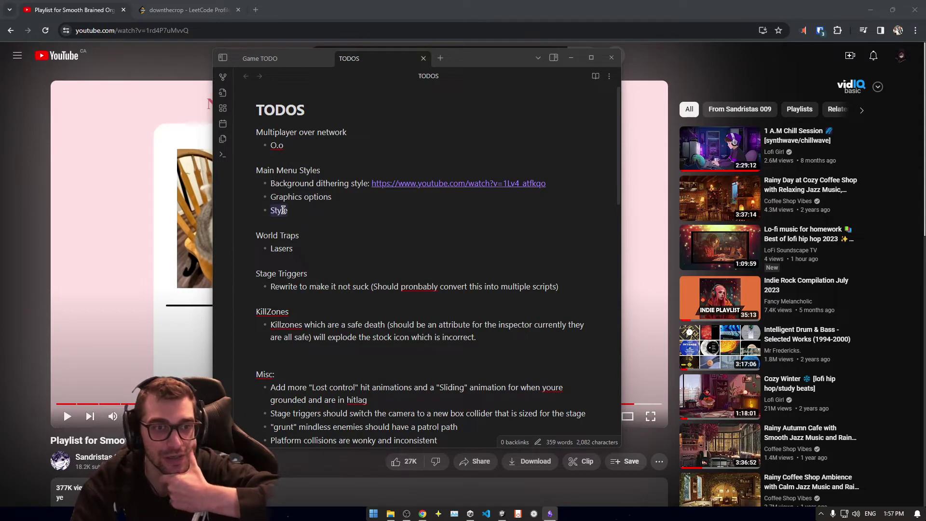
left_click(309, 198)
double_click(316, 198)
left_click(323, 198)
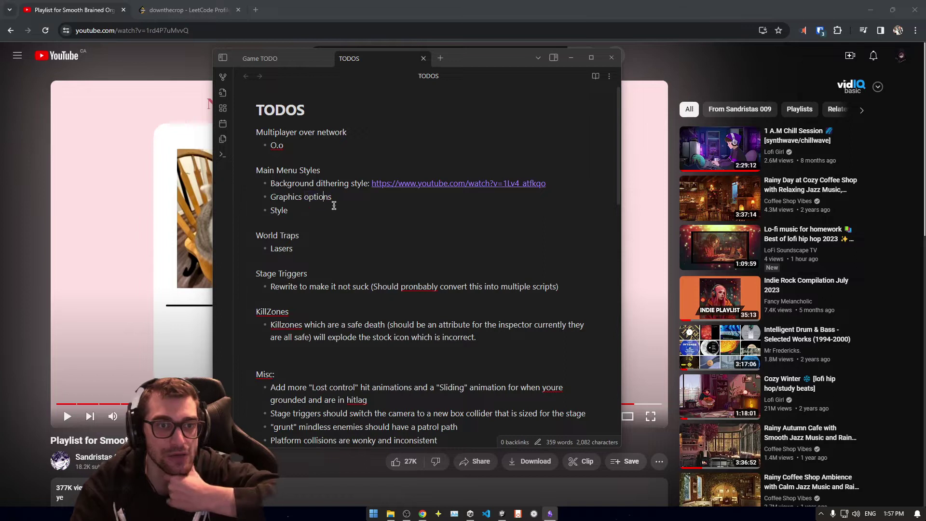
scroll(339, 287, "down", 1)
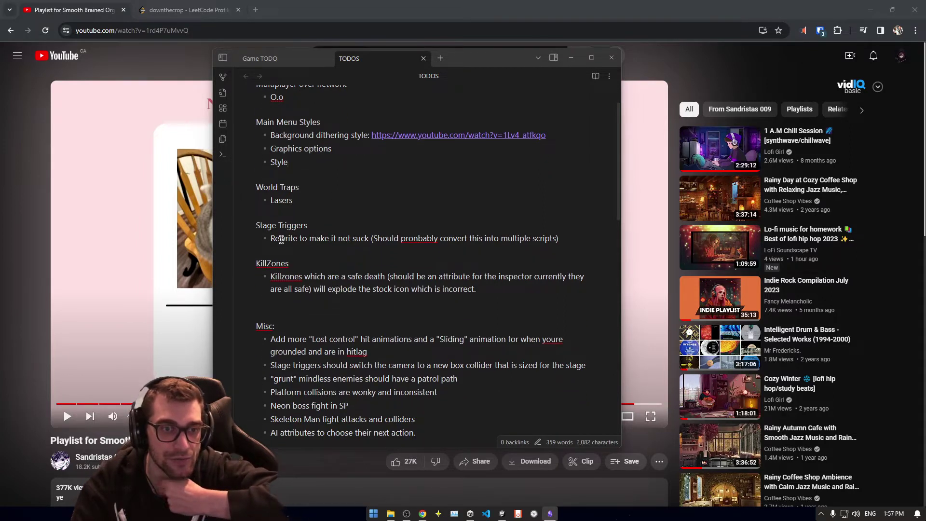
left_click(563, 238)
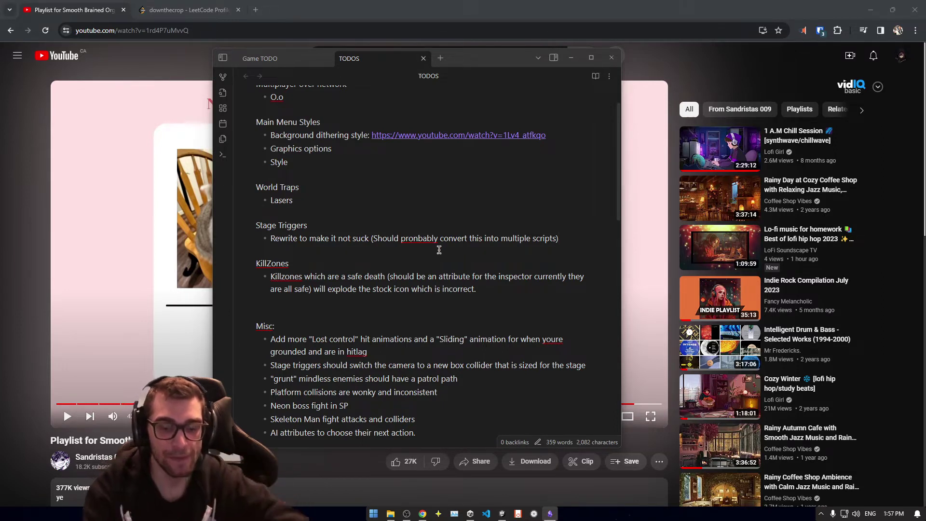
key("Return")
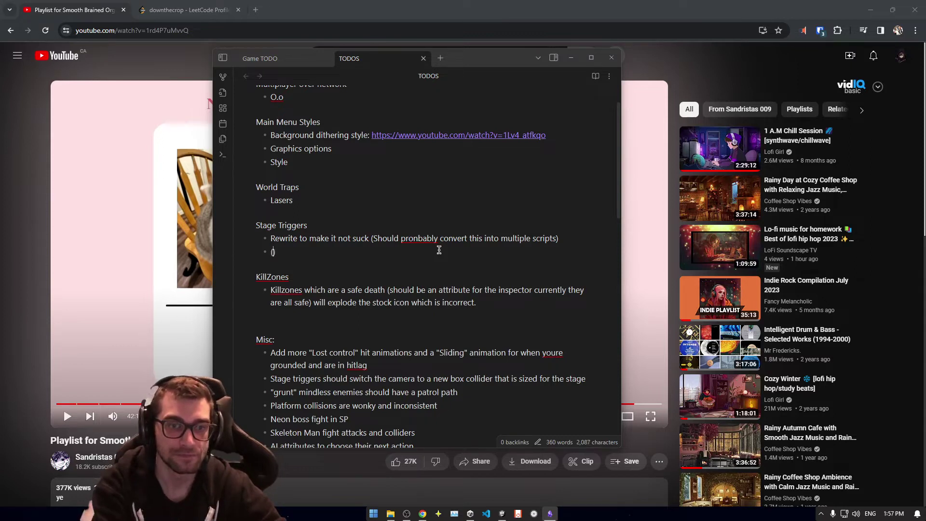
Fix the misspelled word 'pronbably', then return to the new empty bullet.
right_click(427, 241)
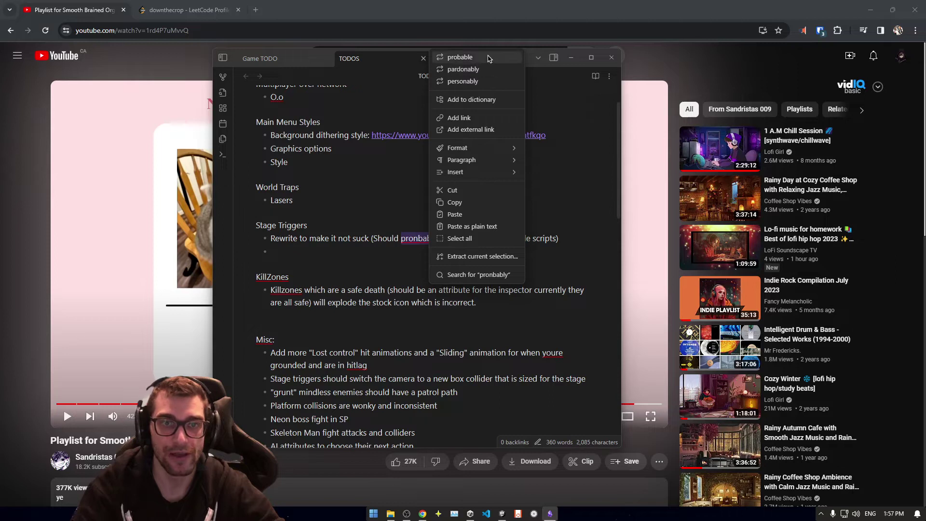
key("Escape")
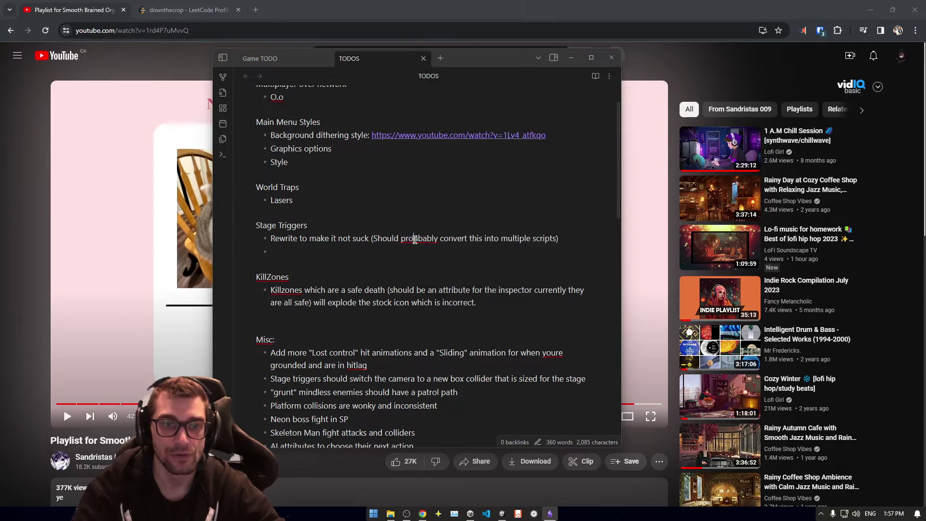
key("Right")
key("BackSpace")
key("BackSpace")
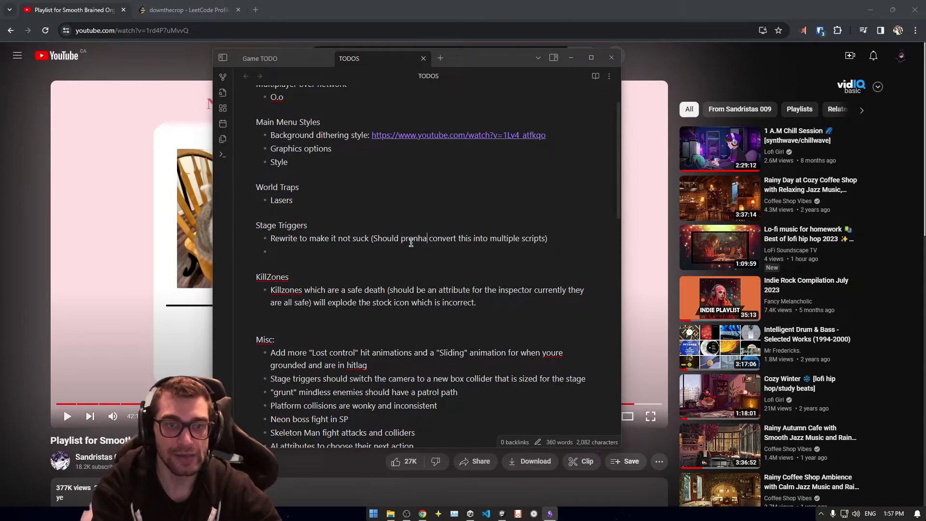
type("ly")
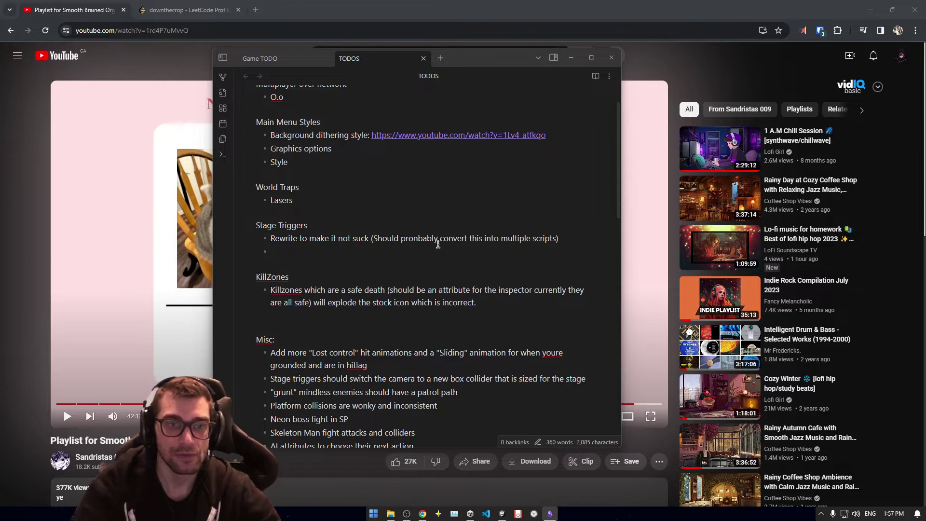
left_click(407, 265)
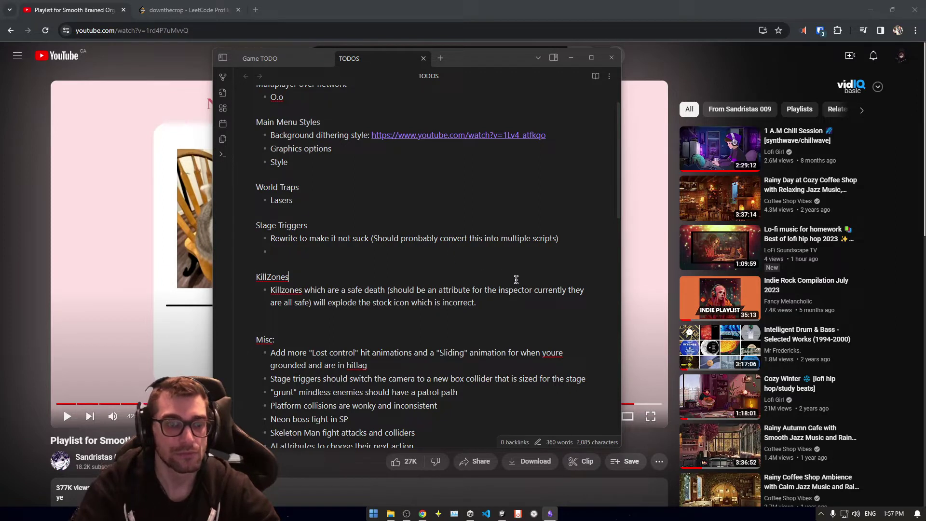
Fix 'pronbably' to 'probably' and add the bullet 'Adventure Gamemode should gameover when the mainplay is defeated/dies'.
left_click(419, 238)
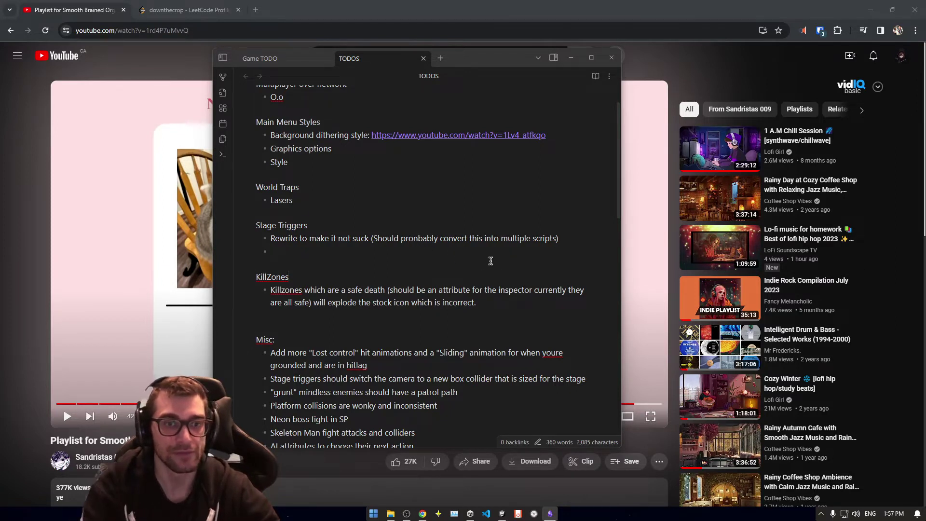
key("BackSpace")
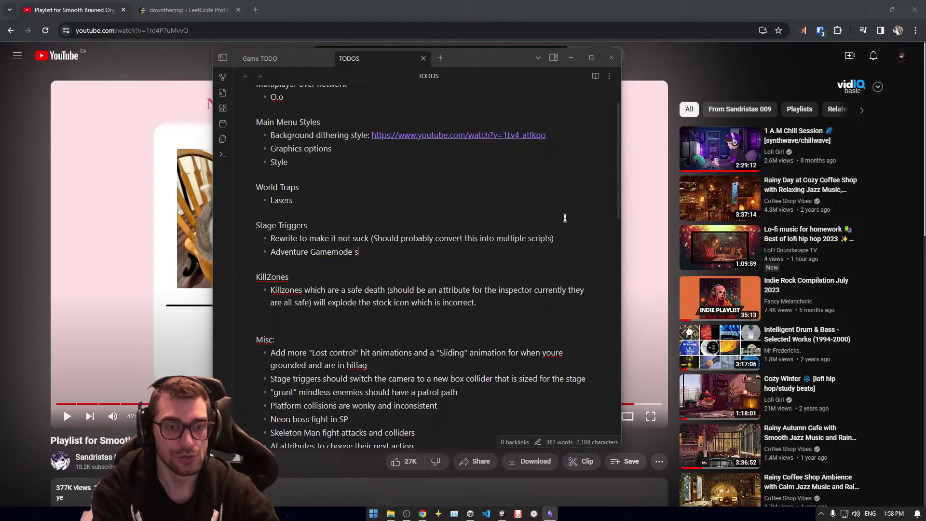
type("gould ")
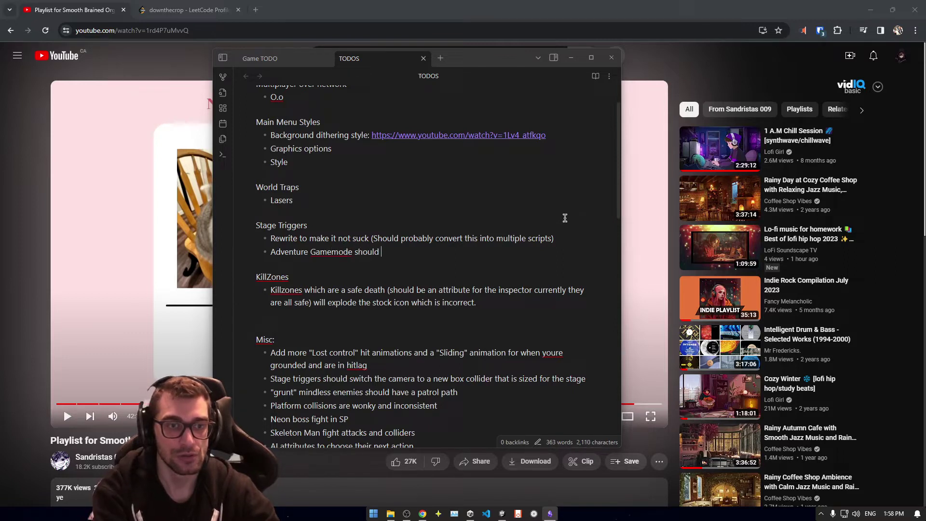
type("gameover when a")
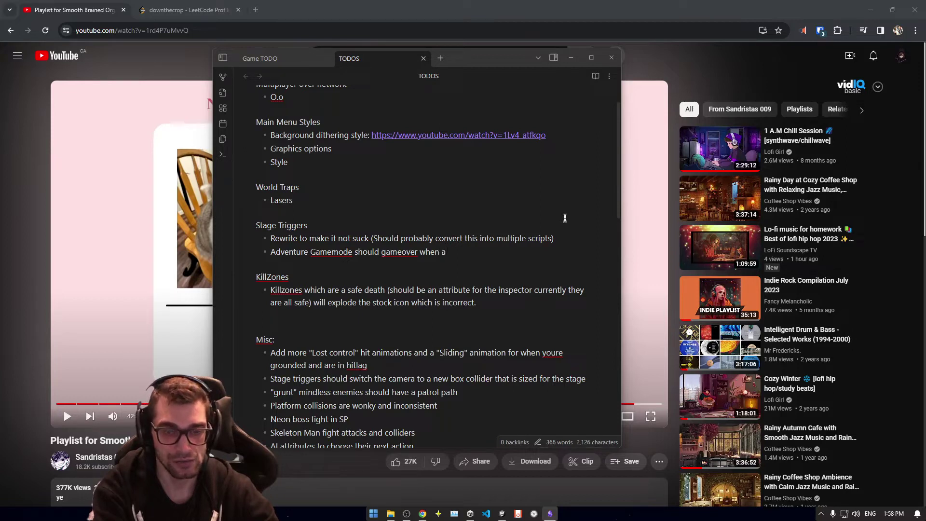
key("BackSpace")
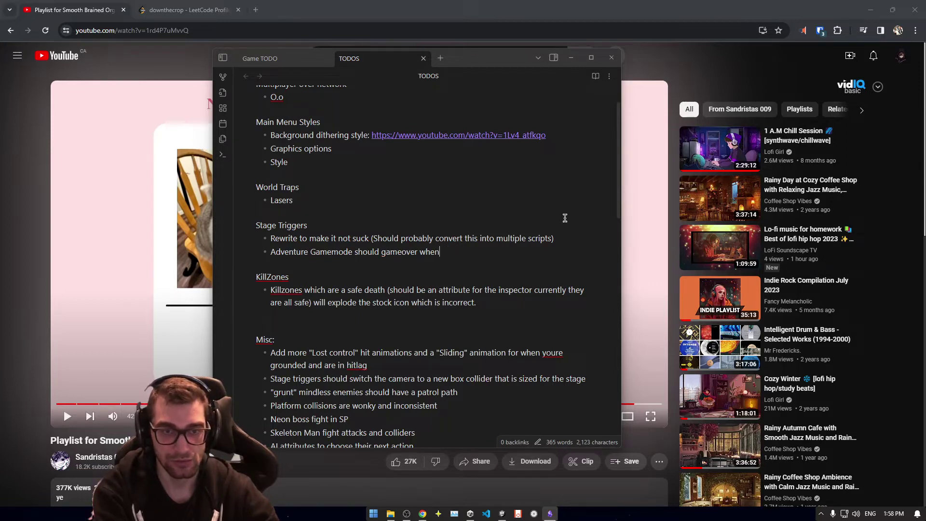
type("the ")
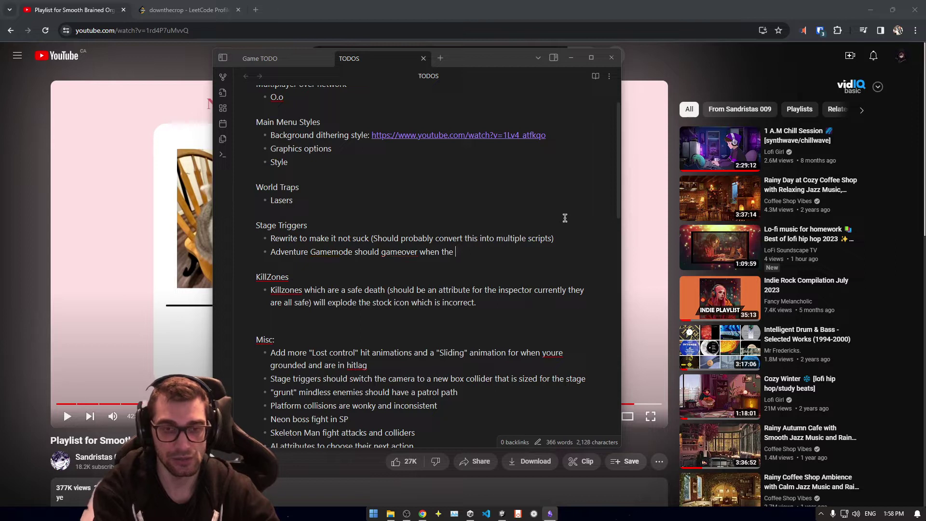
type("iSmainplay i")
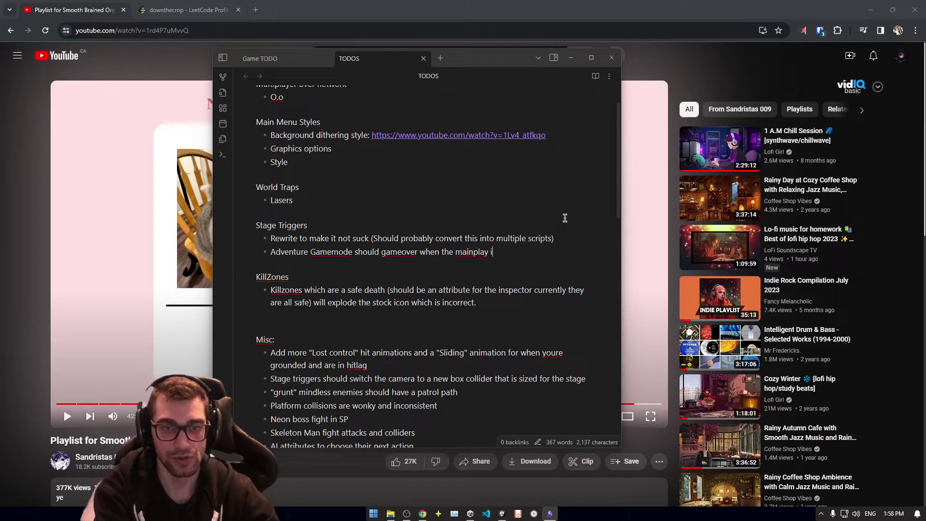
type("s defeated/dies")
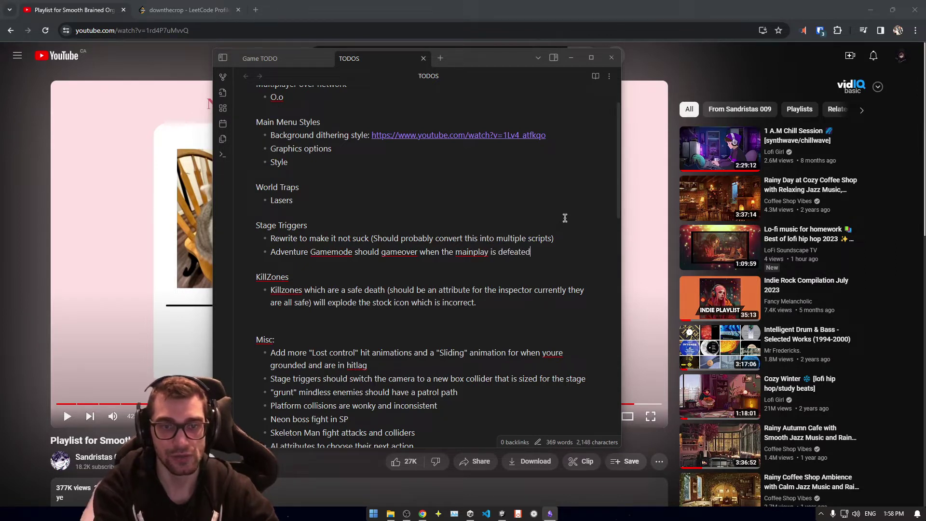
Delete the Stage triggers camera bullet from the Misc list.
left_click(427, 362)
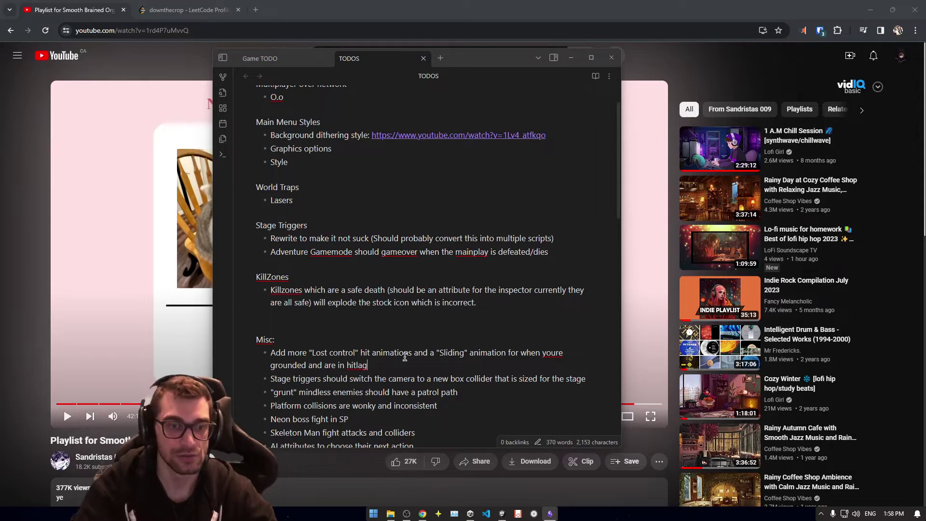
scroll(389, 354, "down", 2)
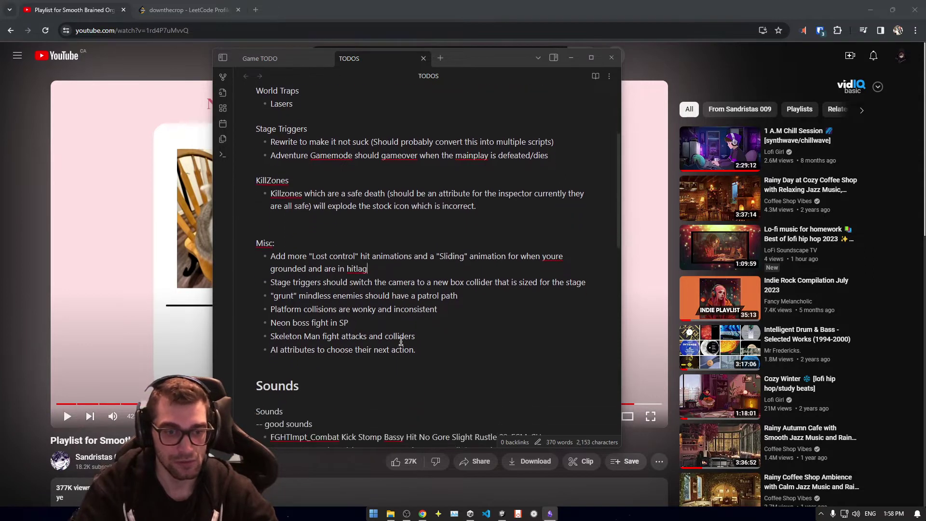
scroll(402, 343, "up", 1)
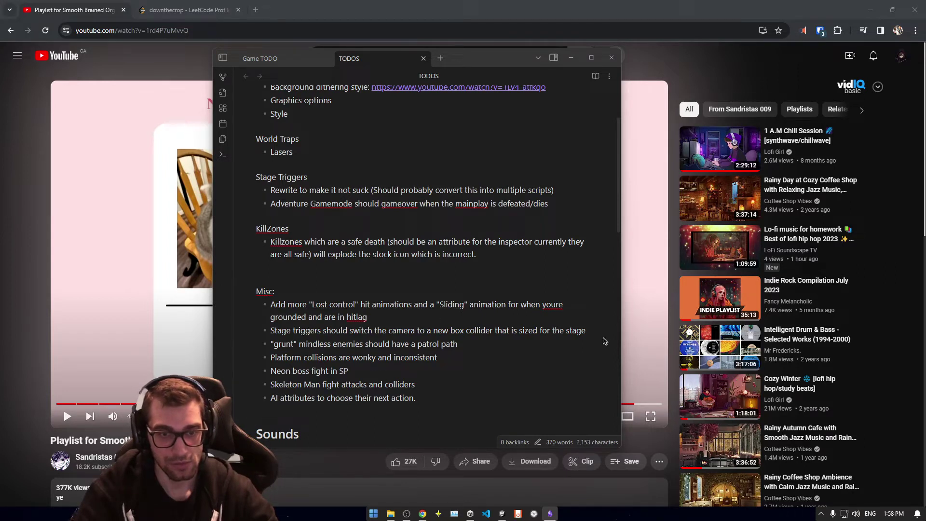
left_click_drag(587, 331, 251, 326)
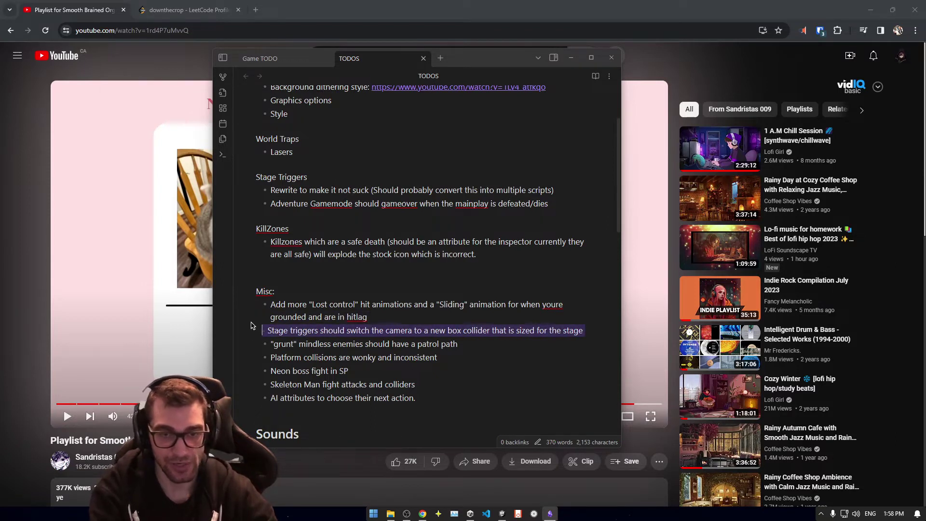
key("BackSpace")
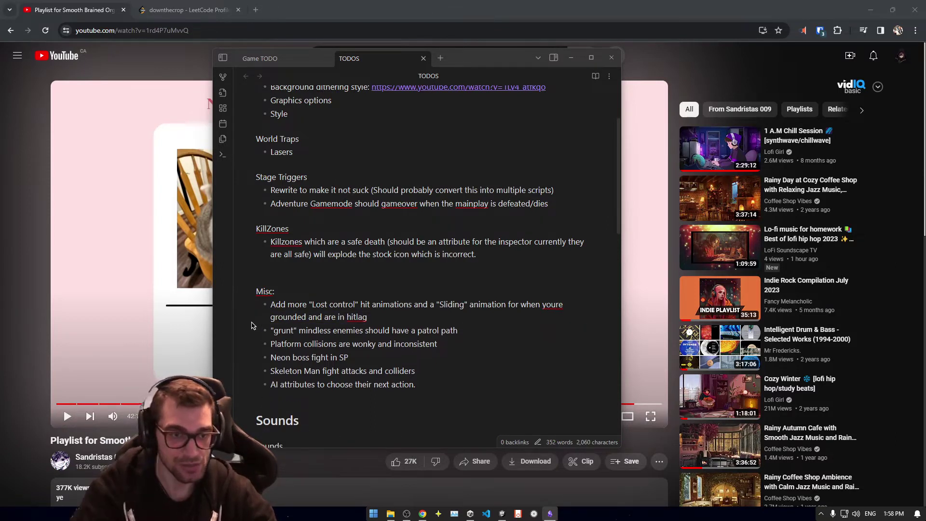
Note platform collisions '(should be converted to a boxcollider)' and remove the Neon boss fight in SP item.
left_click(433, 346)
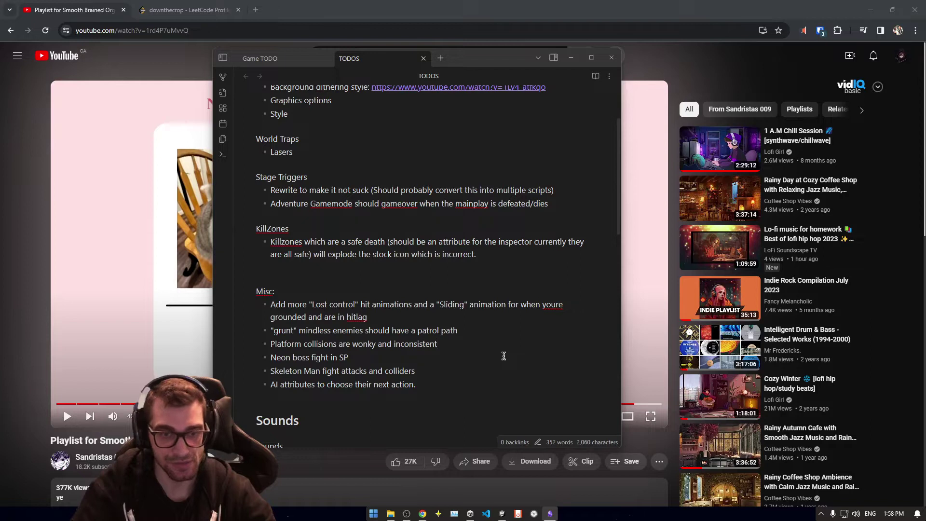
type("()")
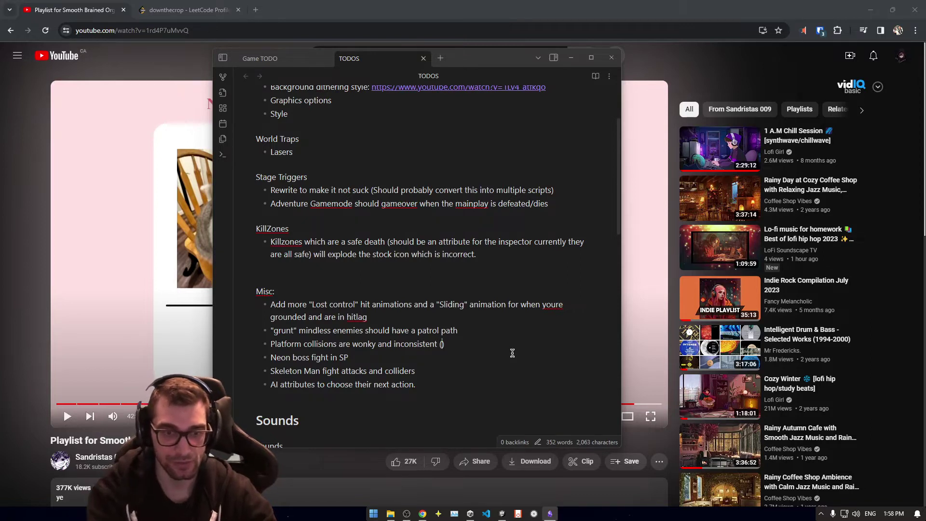
type("should be conver")
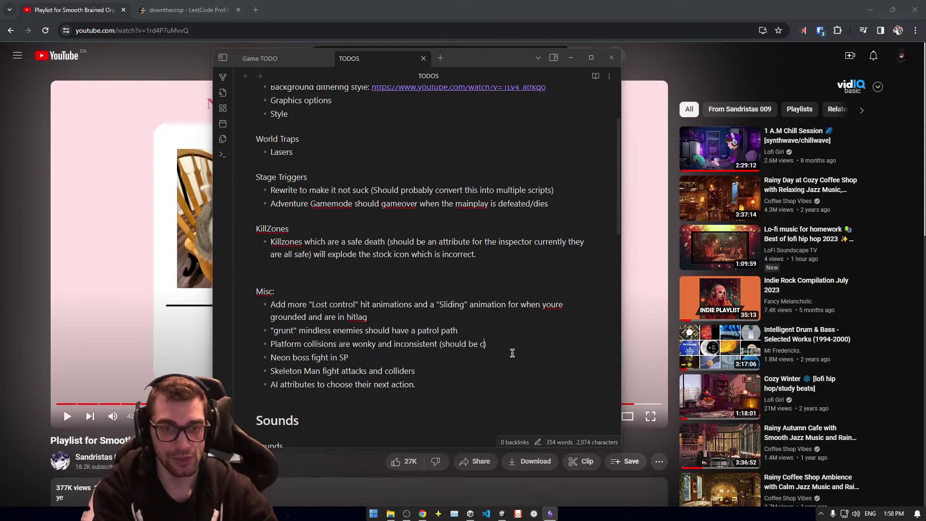
type("ted to a boxcol")
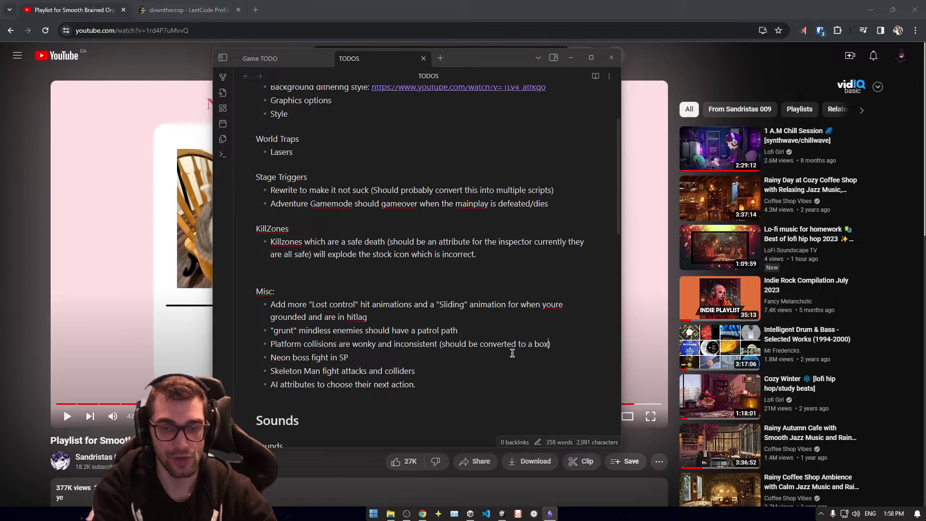
type("lider")
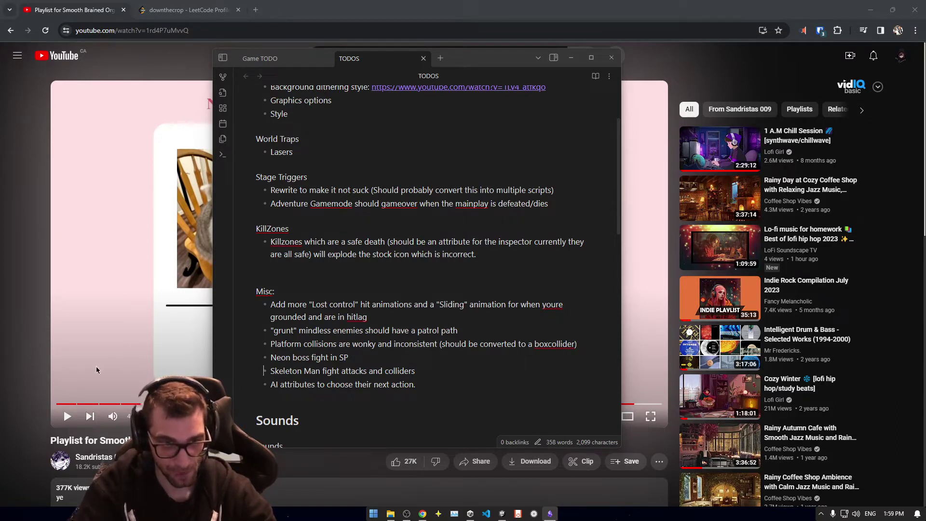
key("shift+Home")
key("BackSpace")
key("BackSpace")
key("BackSpace")
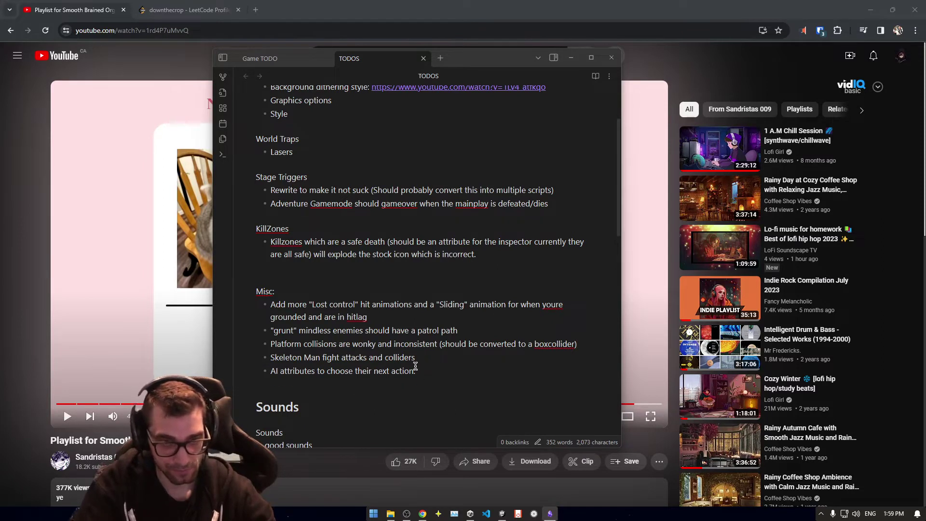
key("Down")
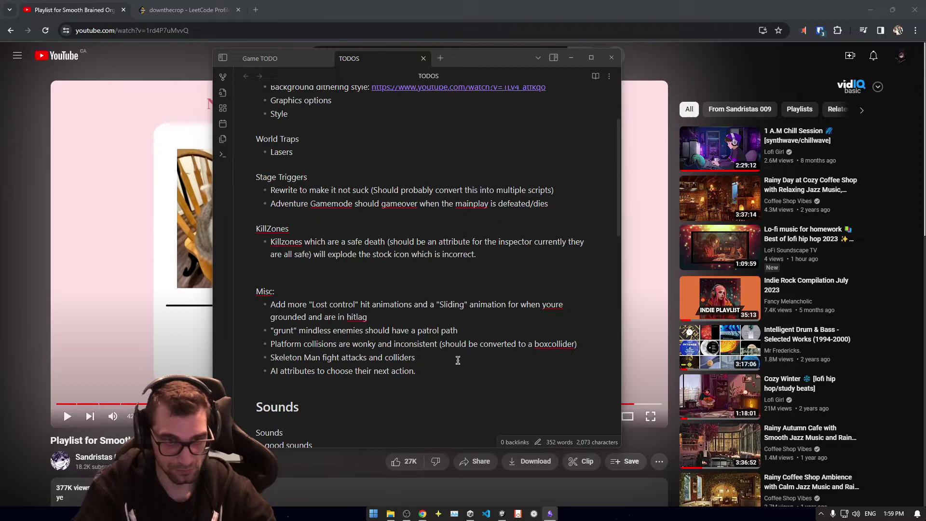
Insert a blank line after the Lasers item in the TODOS note, after a quick visit to Unity.
scroll(457, 360, "down", 6)
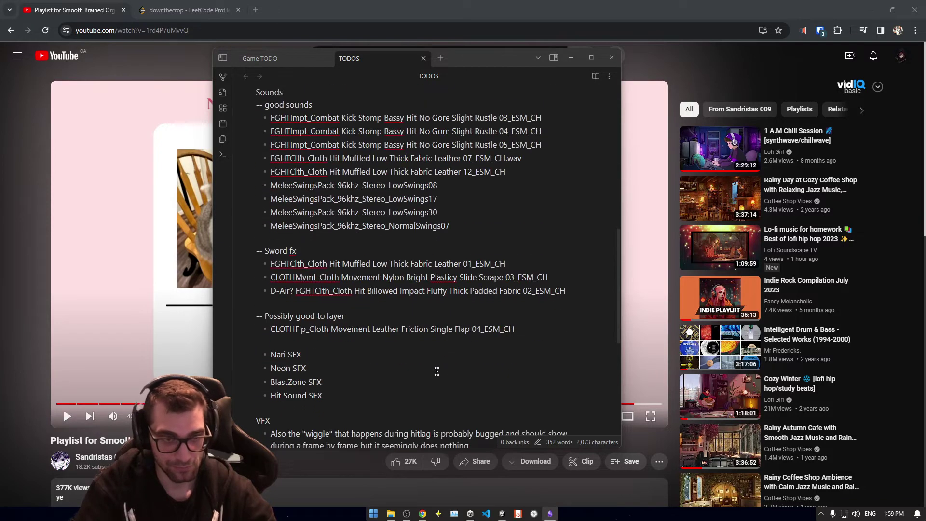
scroll(437, 370, "down", 2)
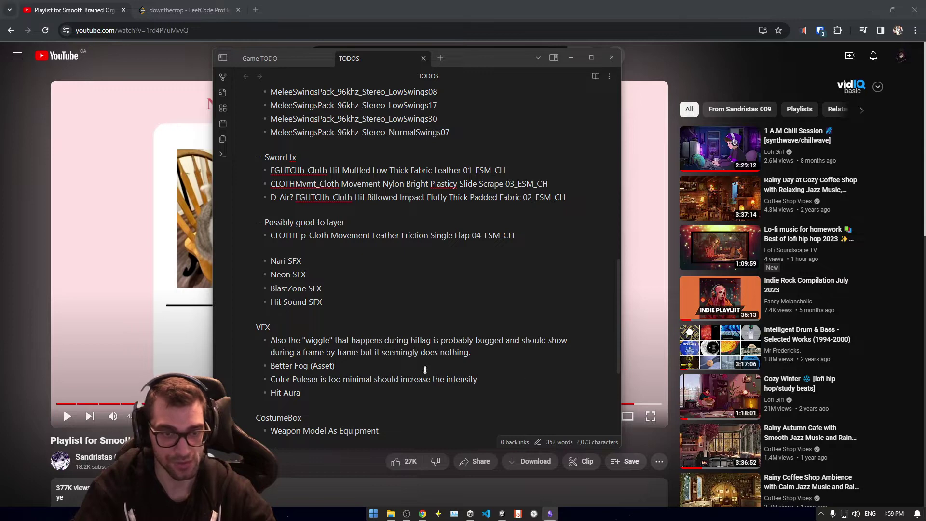
scroll(329, 379, "up", 15)
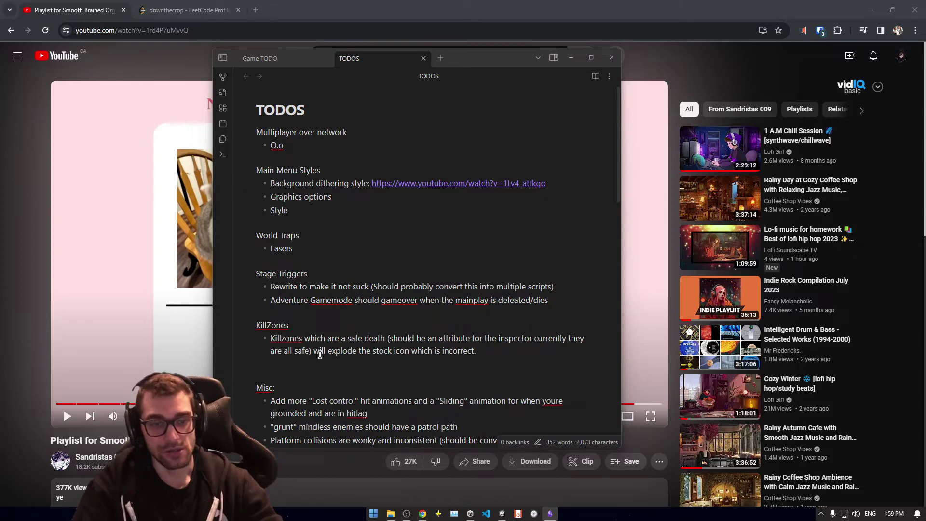
double_click(297, 337)
key("alt+Tab")
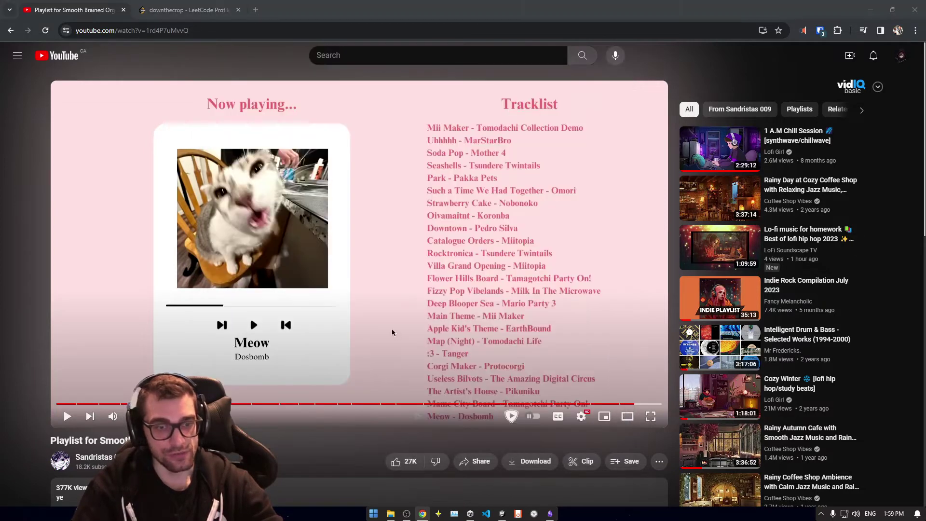
key("ctrl+s")
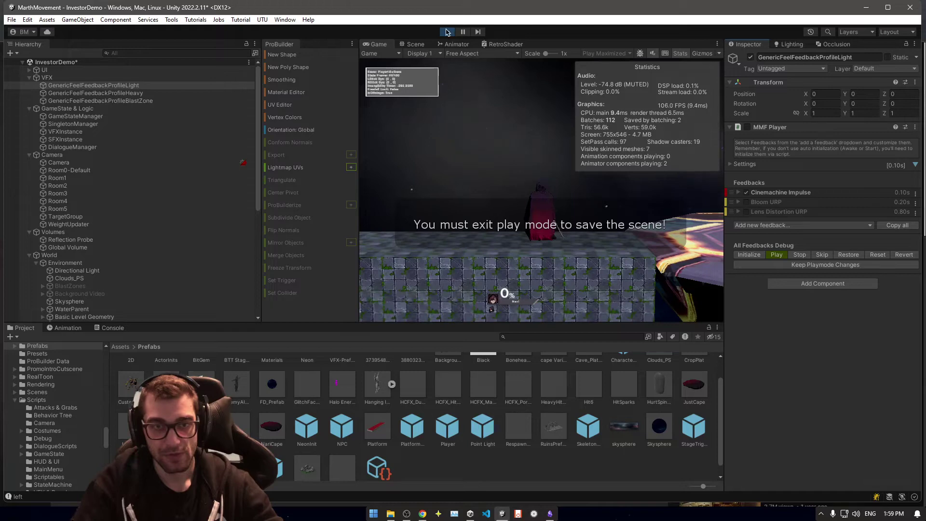
key("alt+Tab")
key("alt+Tab")
key("alt+Tab")
left_click(437, 221)
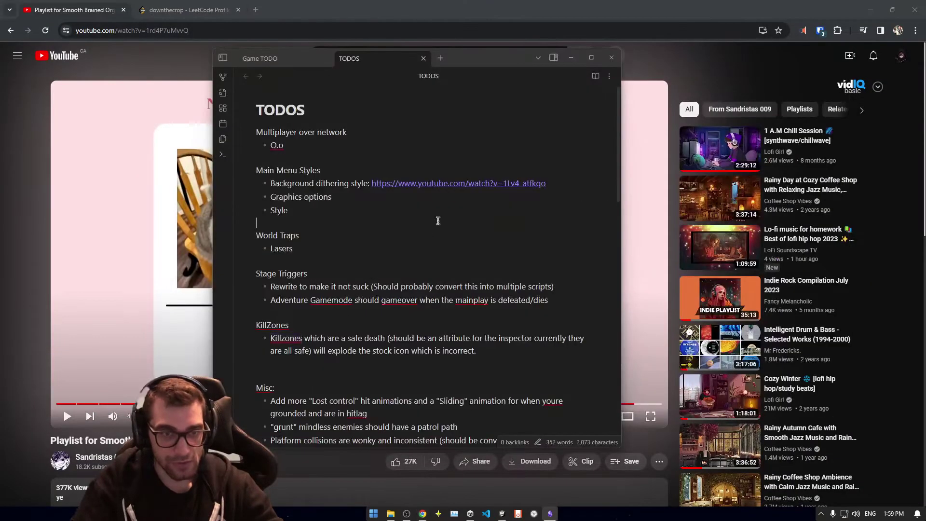
scroll(442, 322, "down", 3)
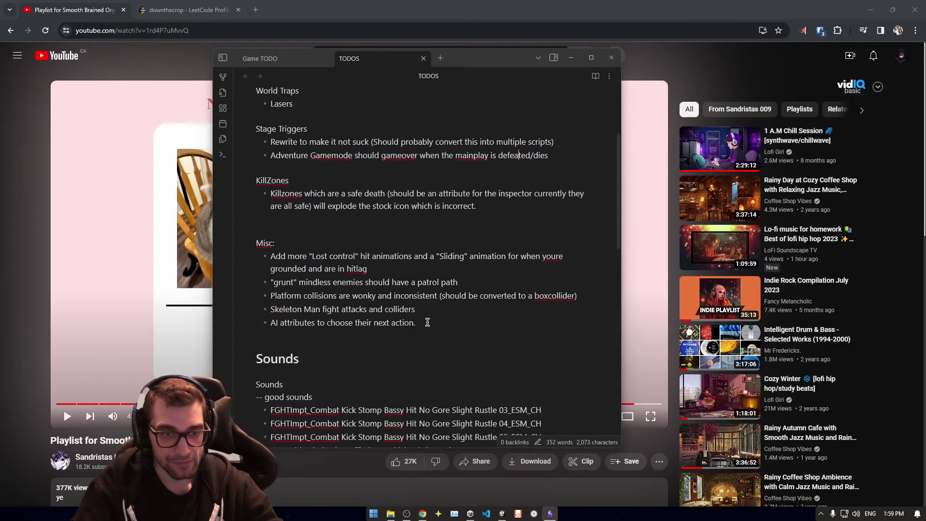
scroll(396, 332, "up", 2)
left_click(461, 303)
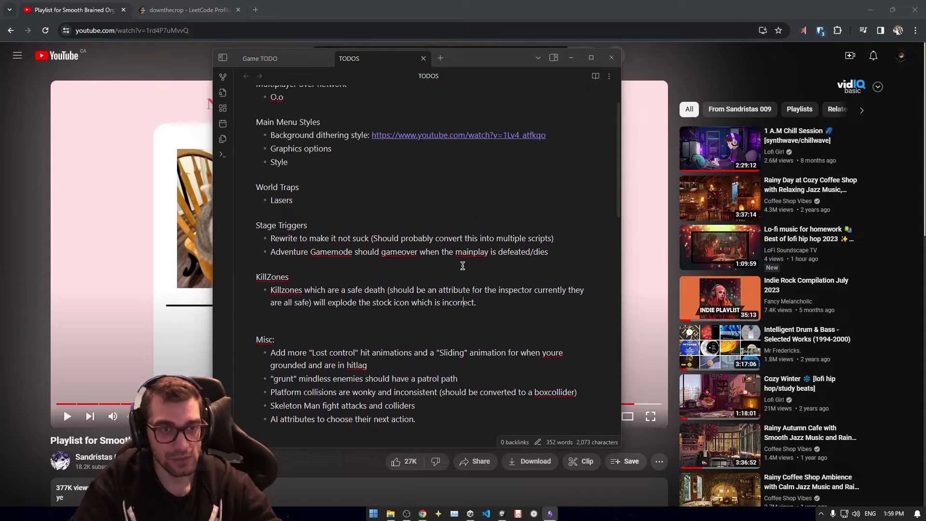
key("Return")
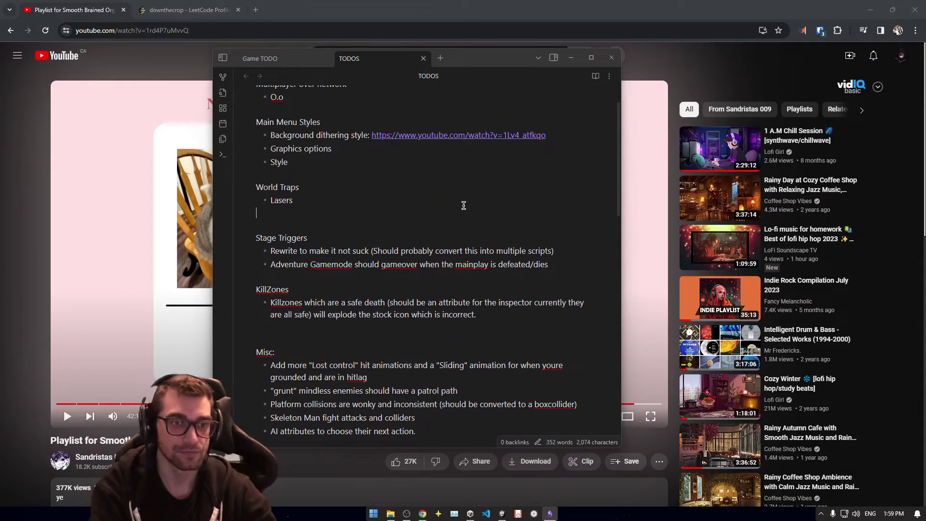
Add a paragraph: Feel VFX is dependent on the mmplayer object's position, causing issues at distance.
key("Return")
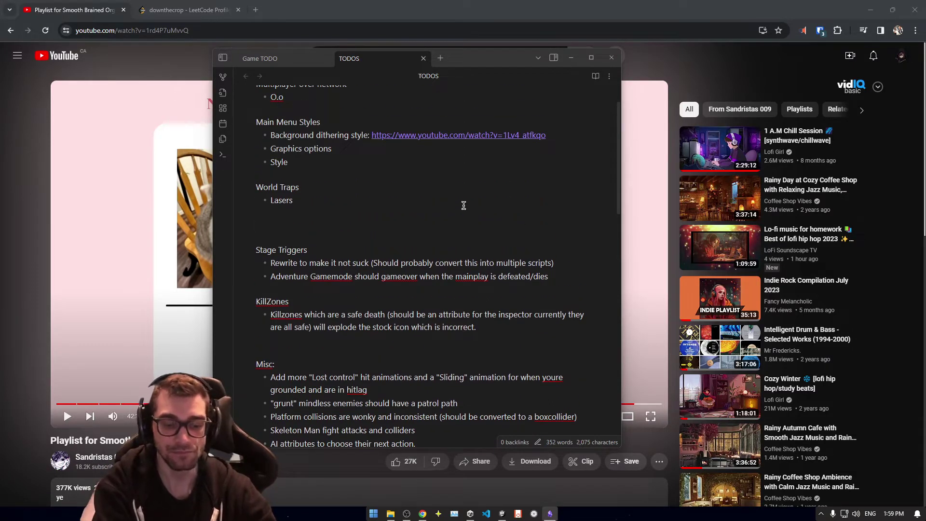
type("Feel V")
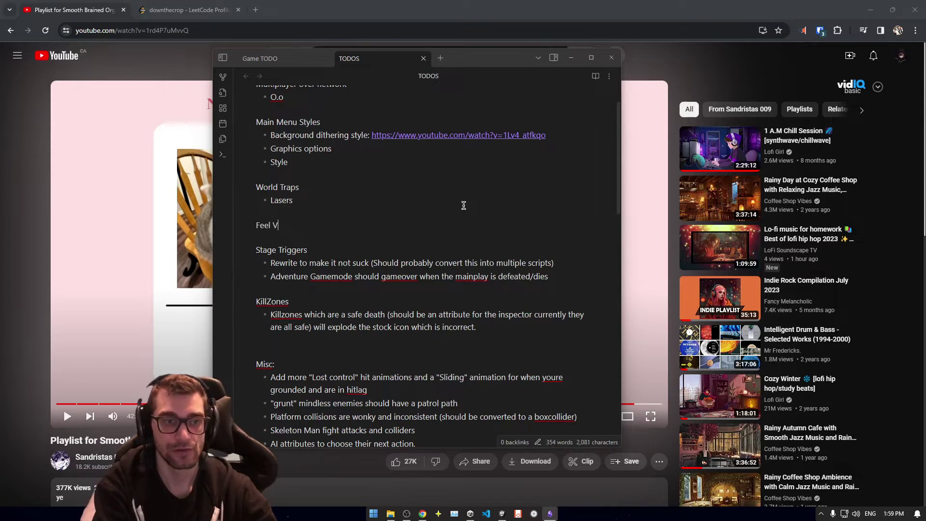
type("FX")
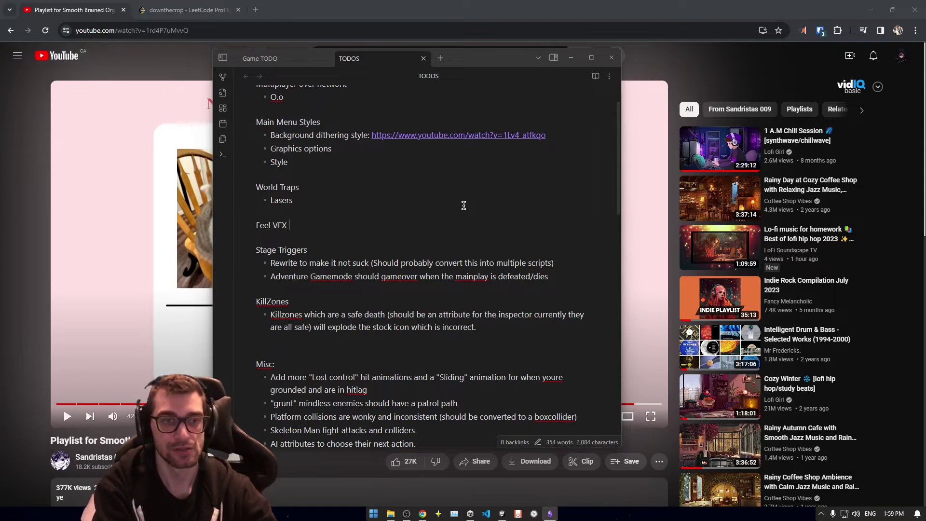
type(" plac")
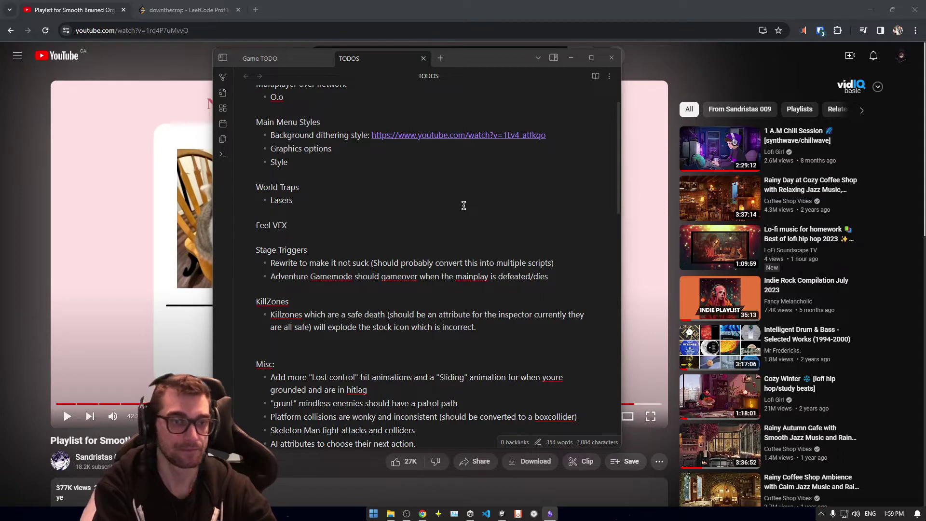
type("ement")
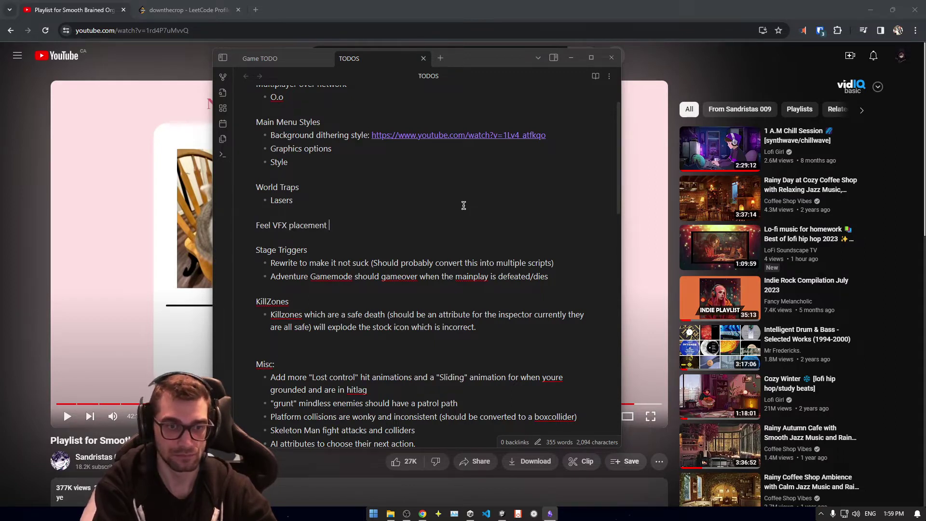
key("BackSpace")
key("BackSpace")
key("BackSpace")
key("BackSpace")
key("BackSpace")
key("BackSpace")
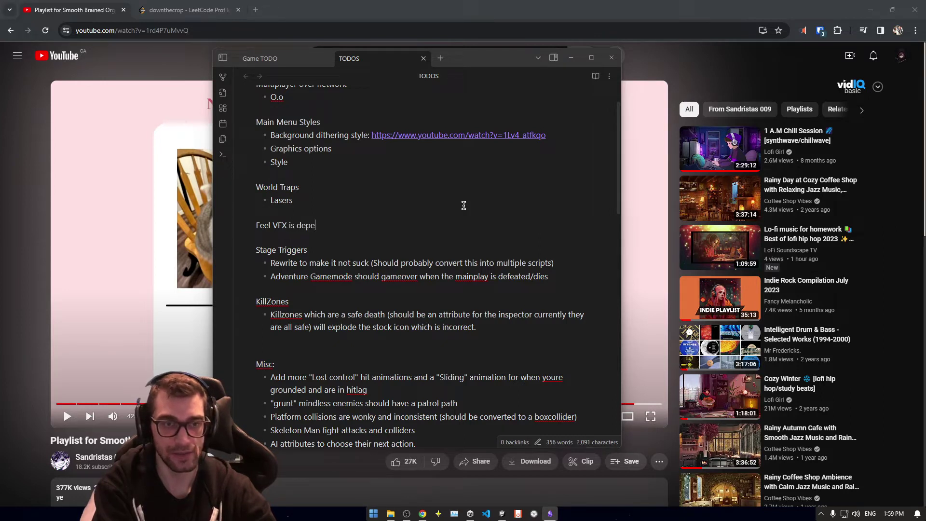
type("is dependant")
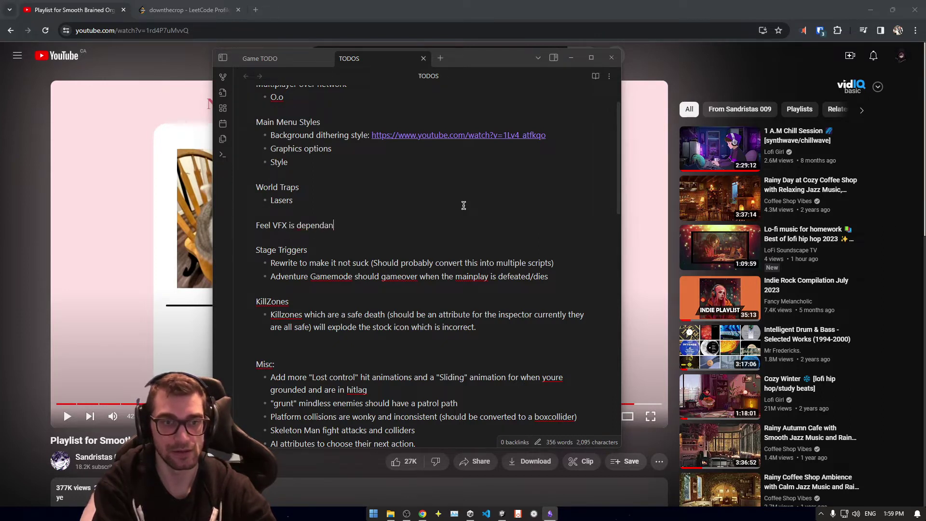
right_click(315, 225)
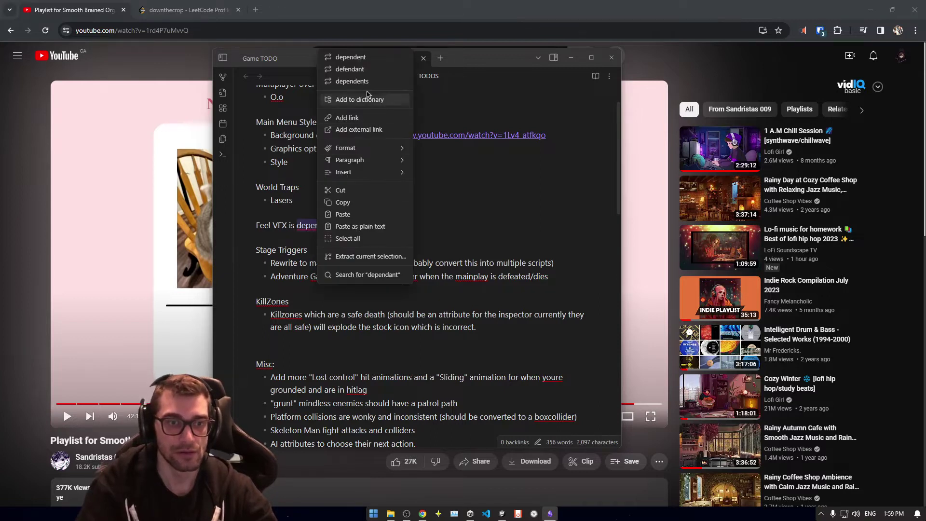
left_click(347, 56)
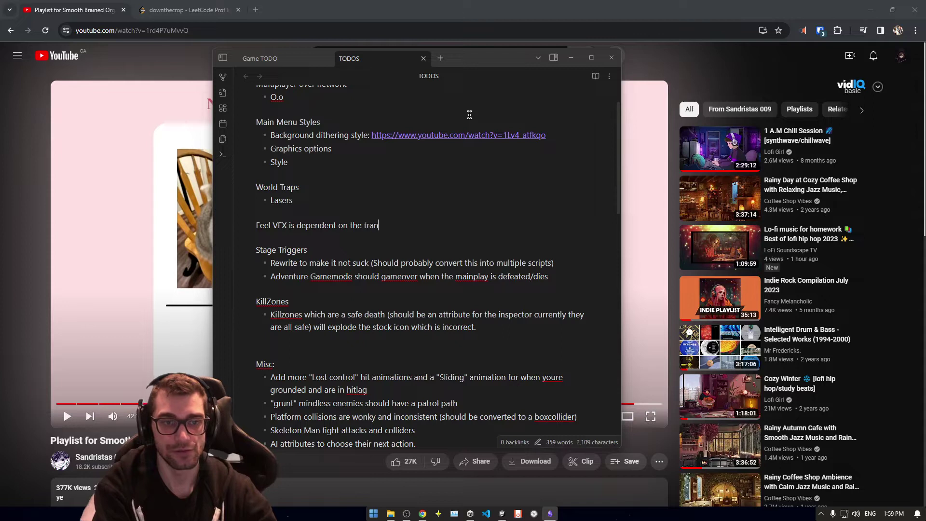
type("on the transform location")
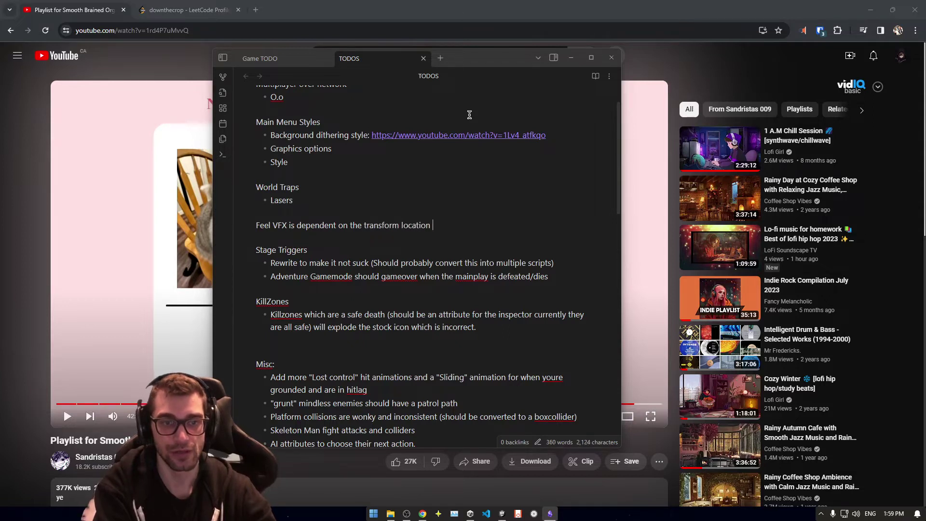
key("BackSpace")
key("BackSpace")
key("BackSpace")
key("BackSpace")
key("BackSpace")
key("BackSpace")
key("BackSpace")
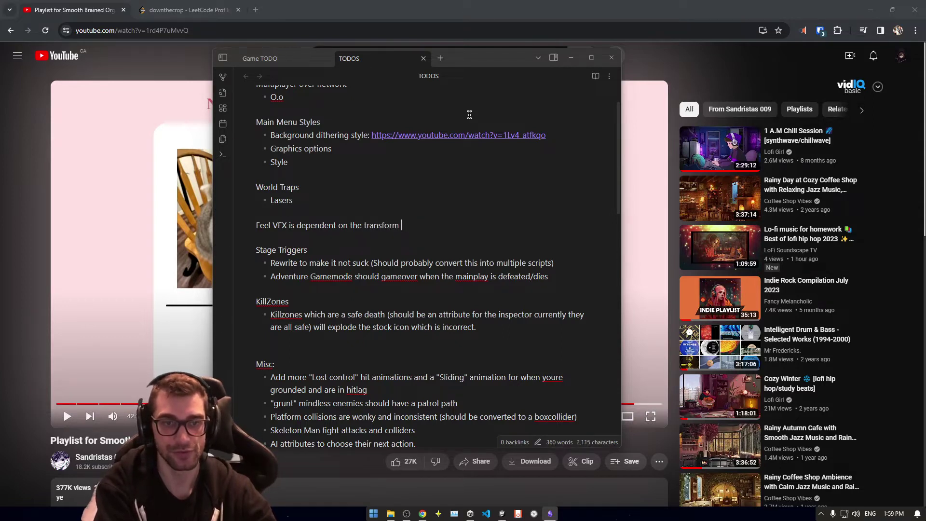
type("positioj ")
type("o")
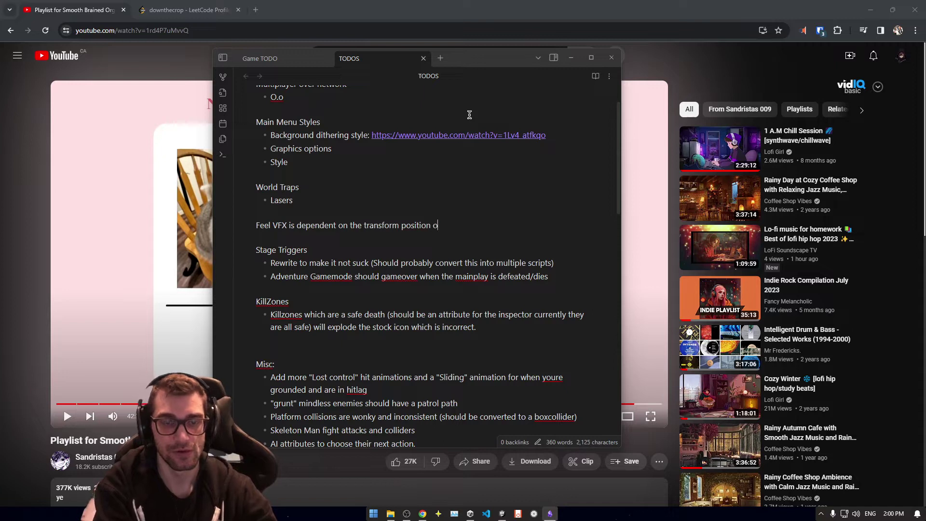
type("f the gameobj")
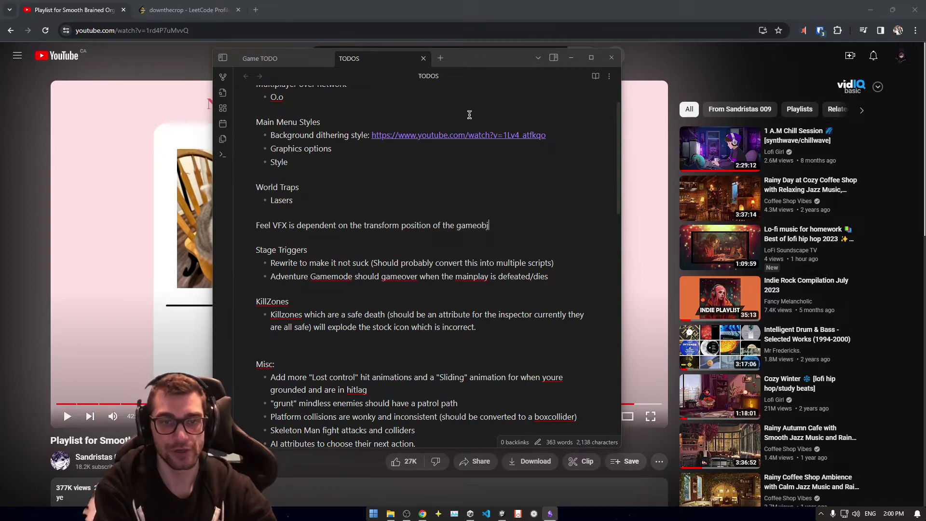
type("mm")
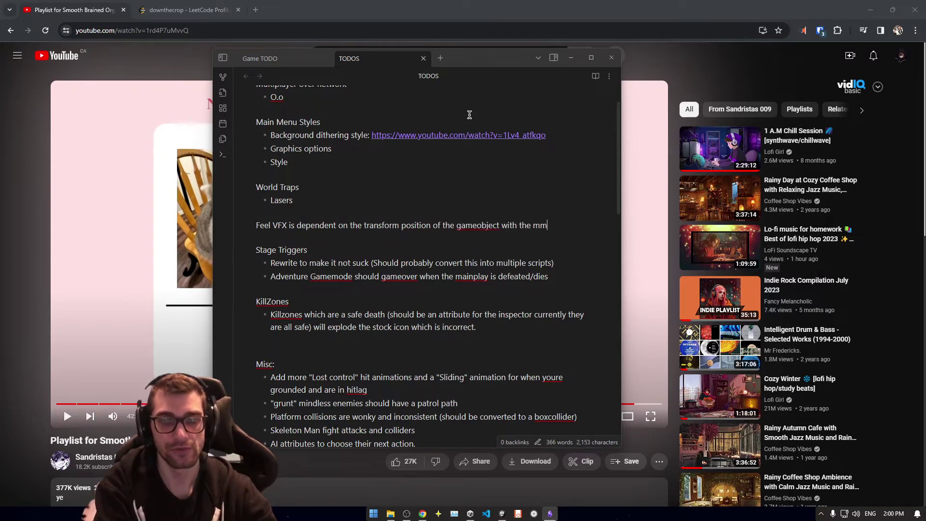
type("player script")
key("Return")
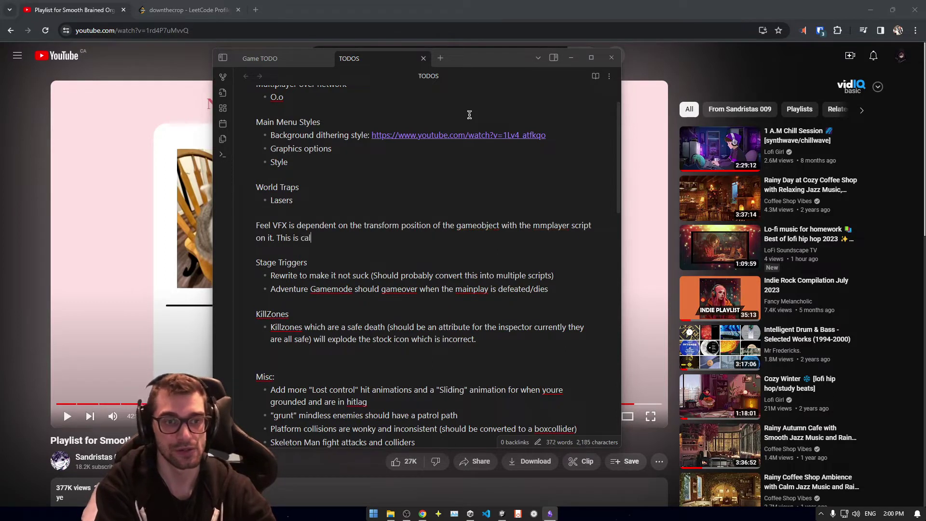
type("with the mmplayer script on it. This is causing issues when you ")
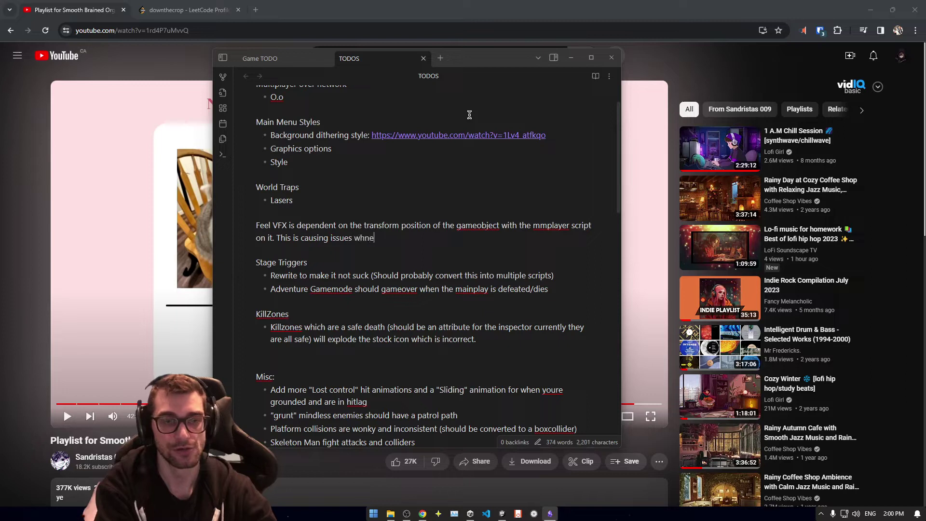
type("move")
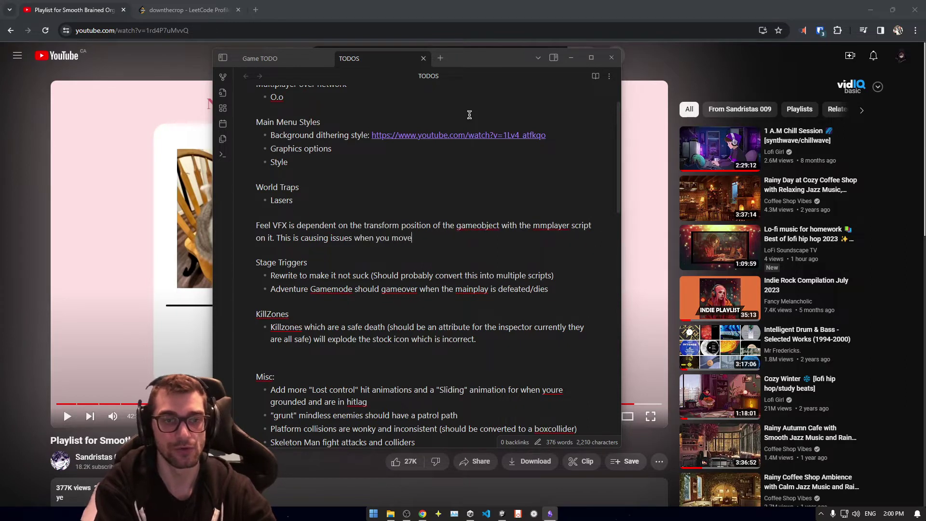
type(" farther ")
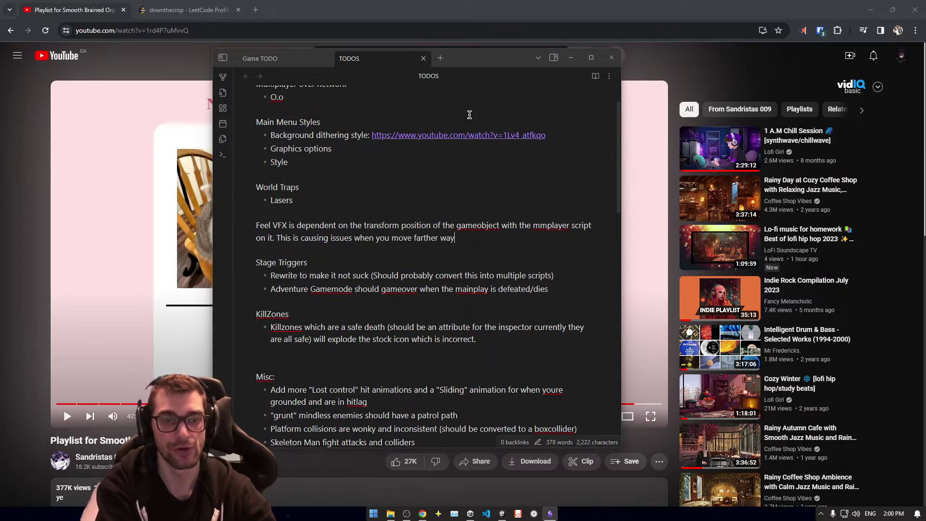
type("away from")
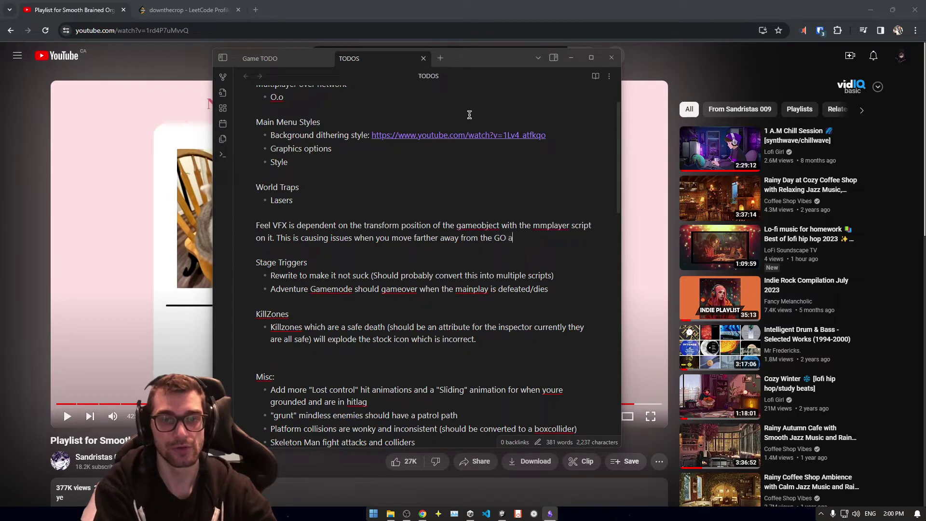
type(" the GO (for ex")
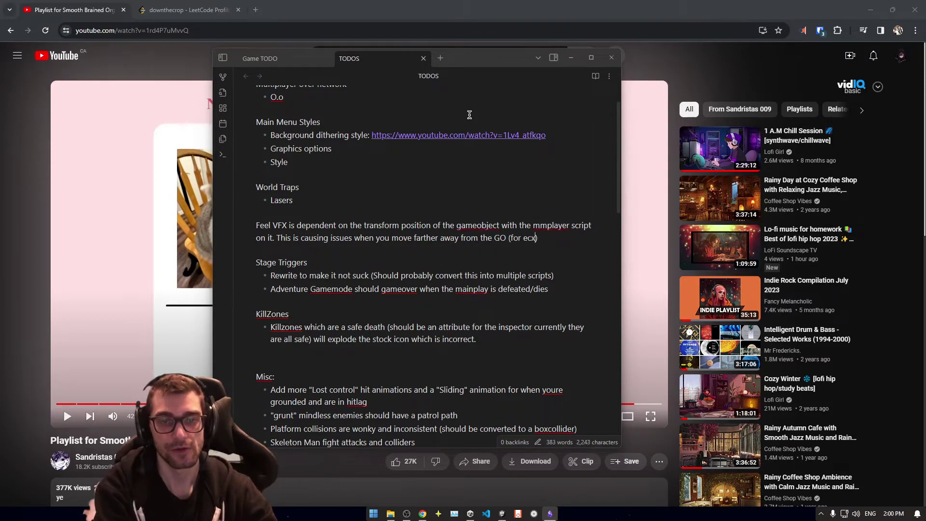
type("ample the")
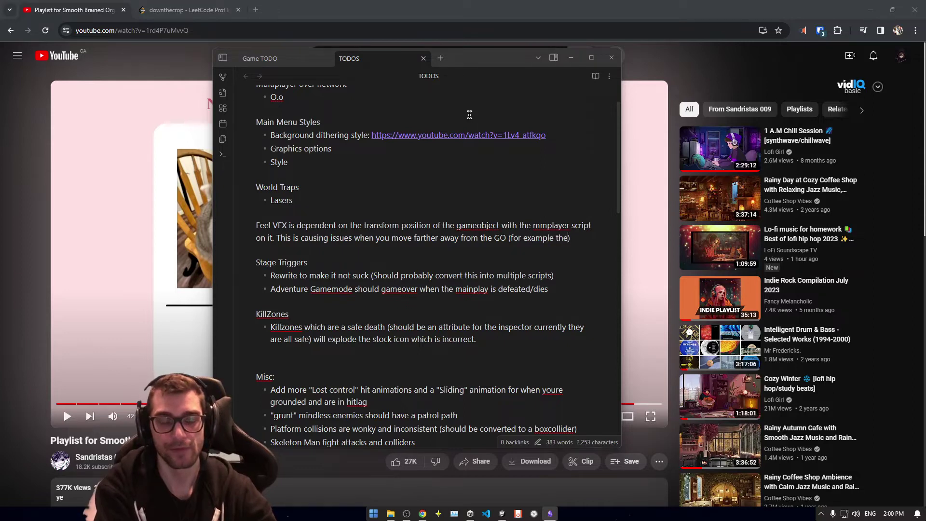
type(" screensha")
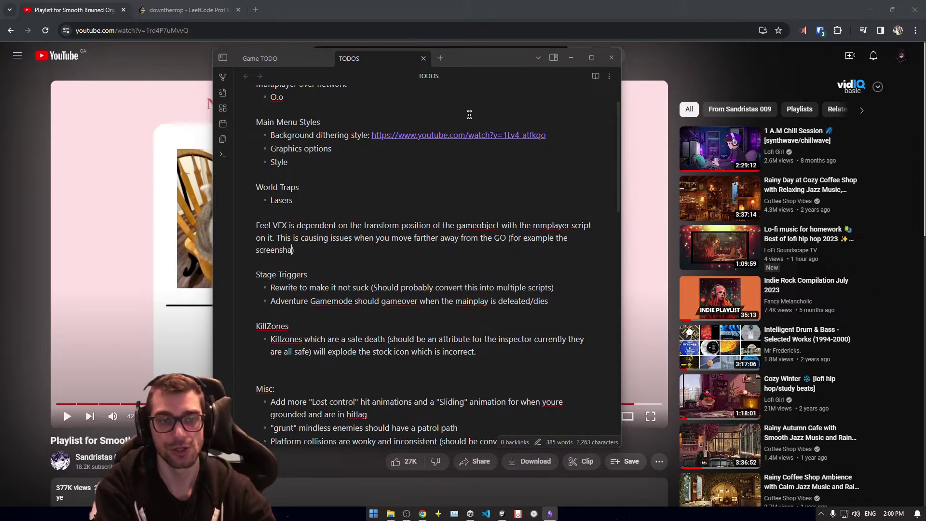
type("ke in the")
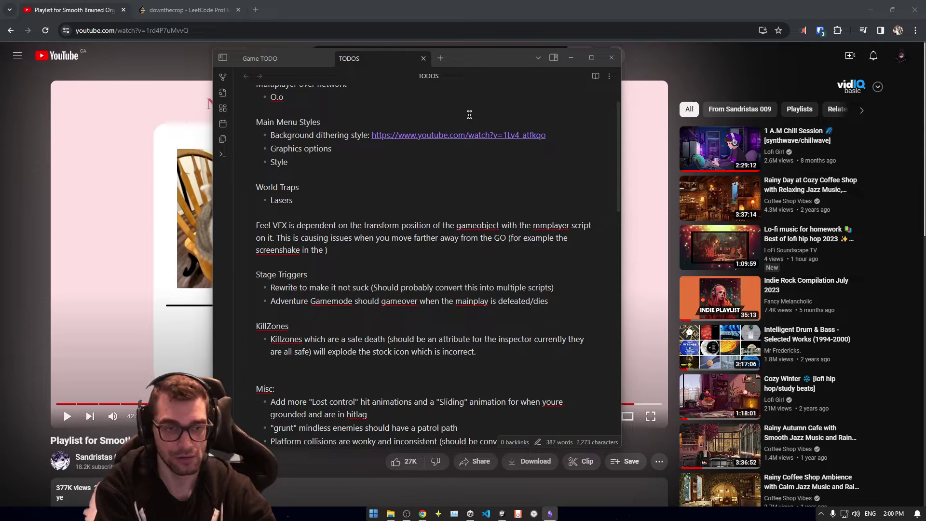
type(" neon")
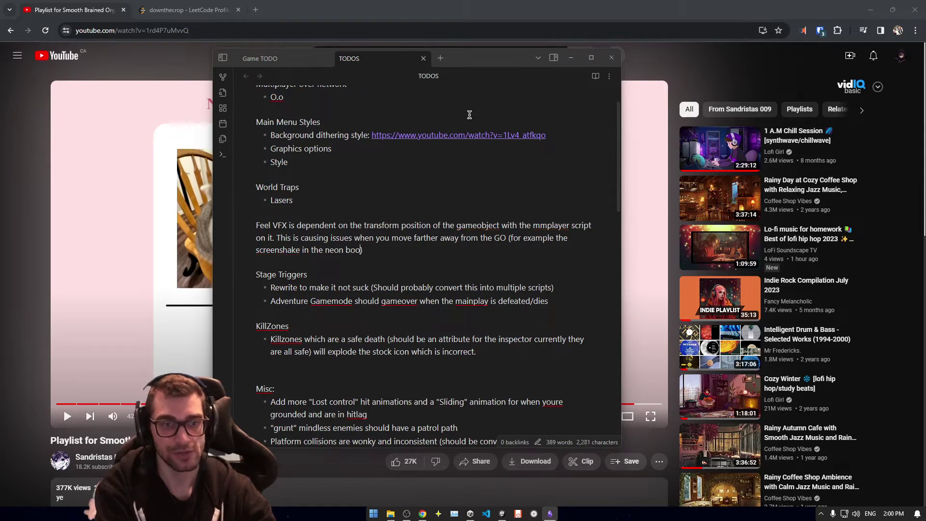
type(" bossfight doesn")
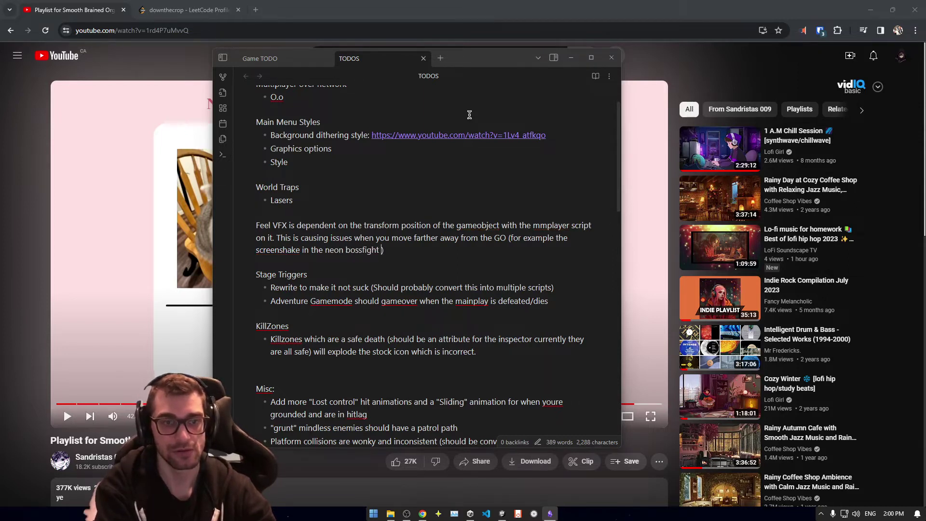
type("'t have an")
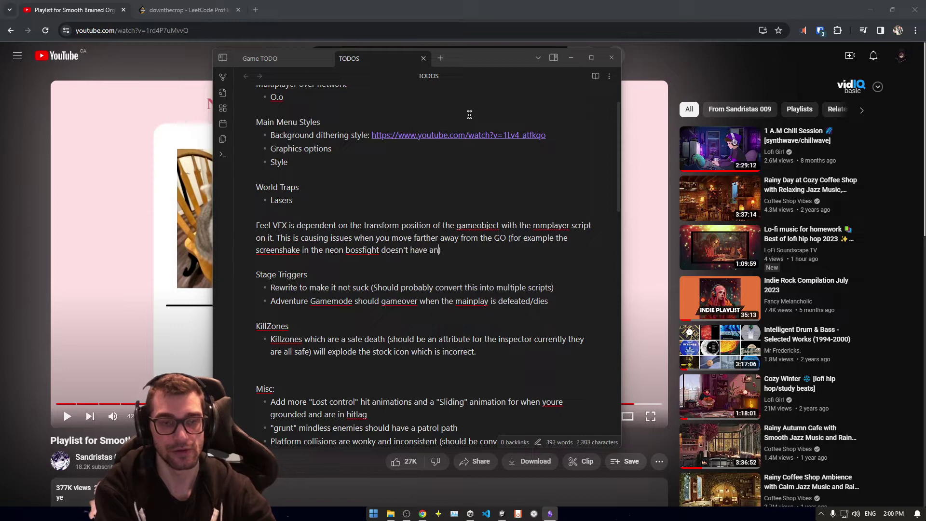
type("y camera sh")
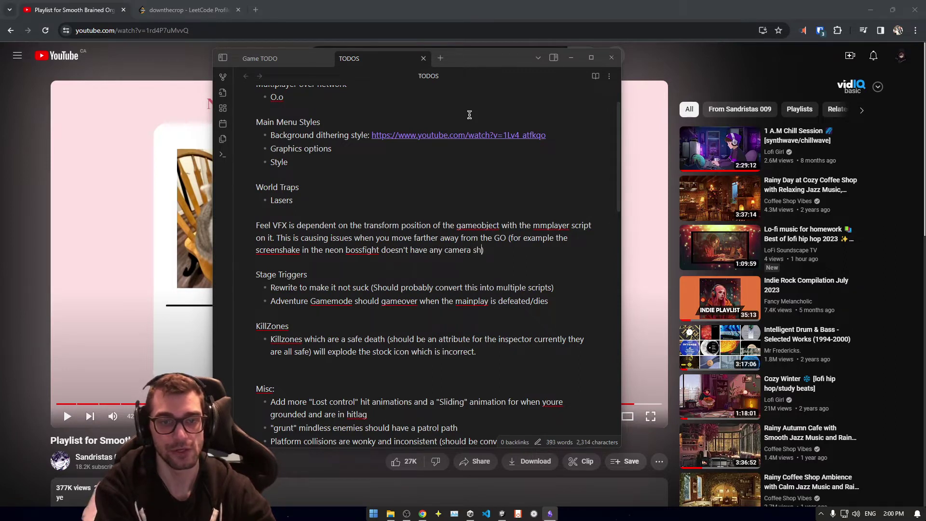
type("ake due to the")
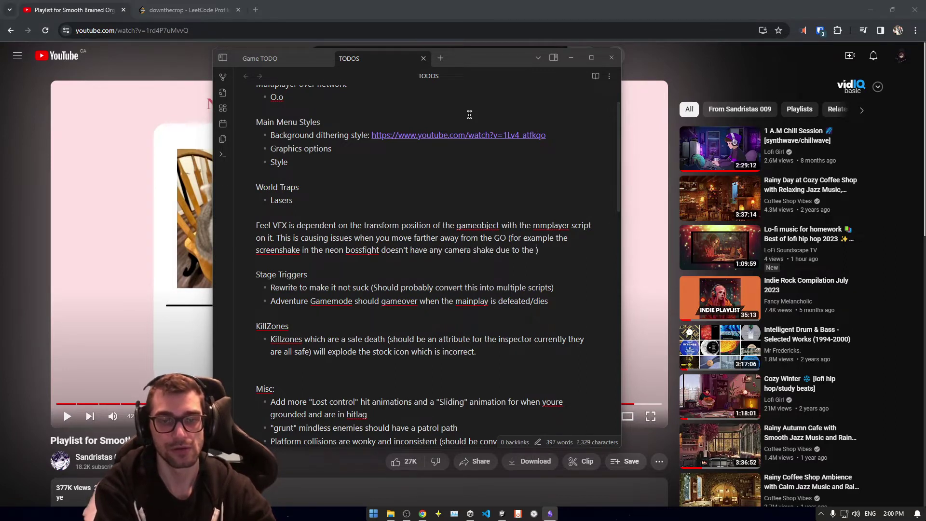
type(" distance from the ")
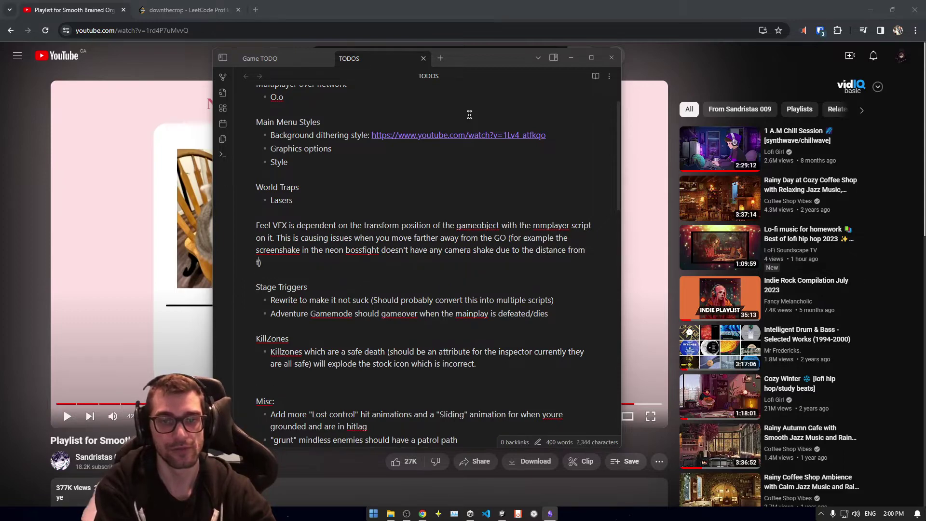
type("GO")
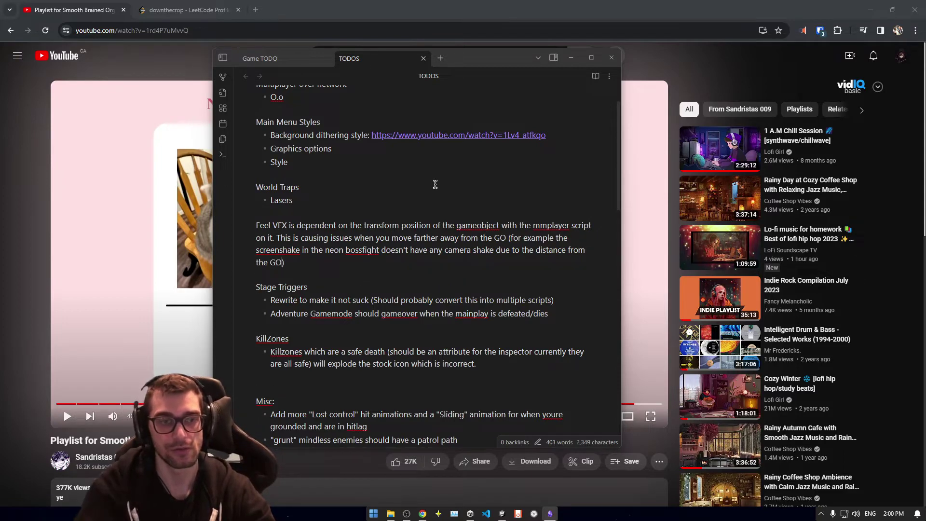
Close the LeetCode profile tab in Chrome and return to Obsidian.
left_click(446, 180)
key("alt+Tab")
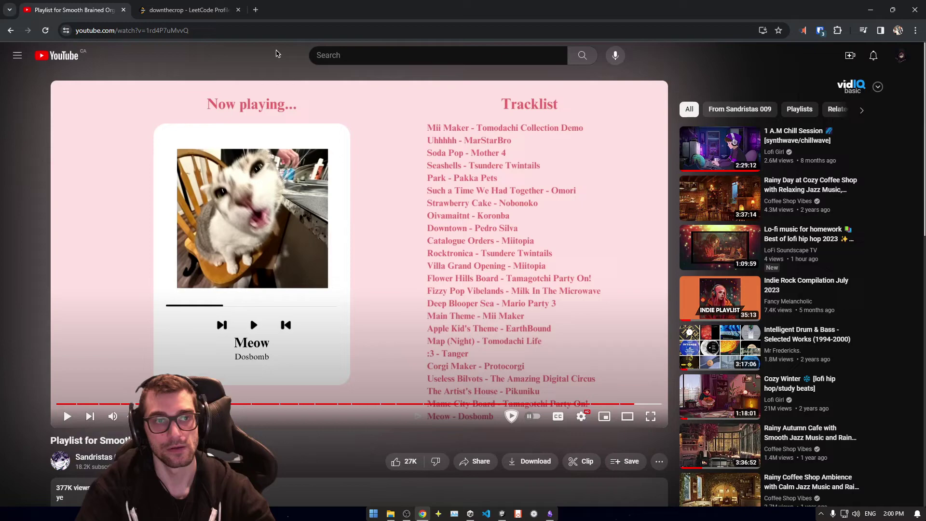
left_click(238, 10)
key("alt+Tab")
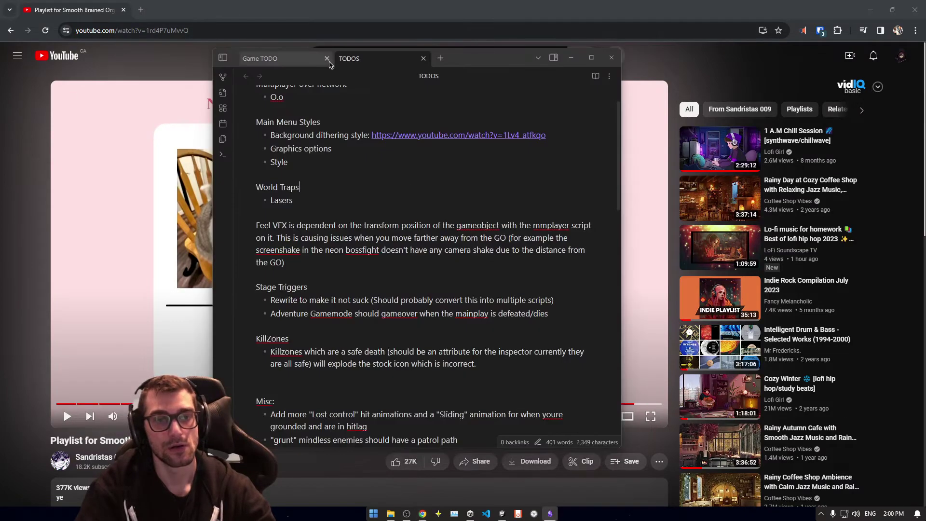
Select the water volume in Unity's Scene view and open its KillZone script in Visual Studio.
key("alt+Tab")
key("Tab")
right_click_drag(582, 211, 565, 207)
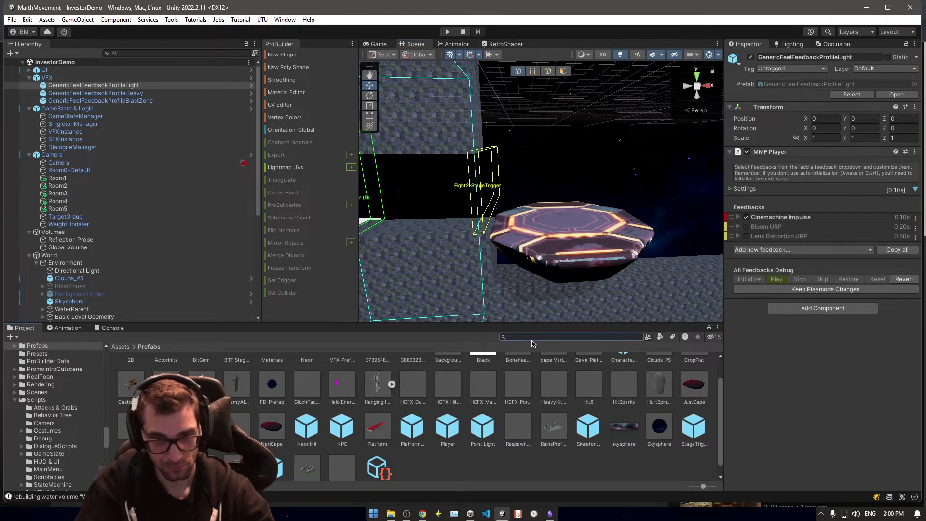
right_click_drag(535, 276, 453, 255)
left_click(555, 241)
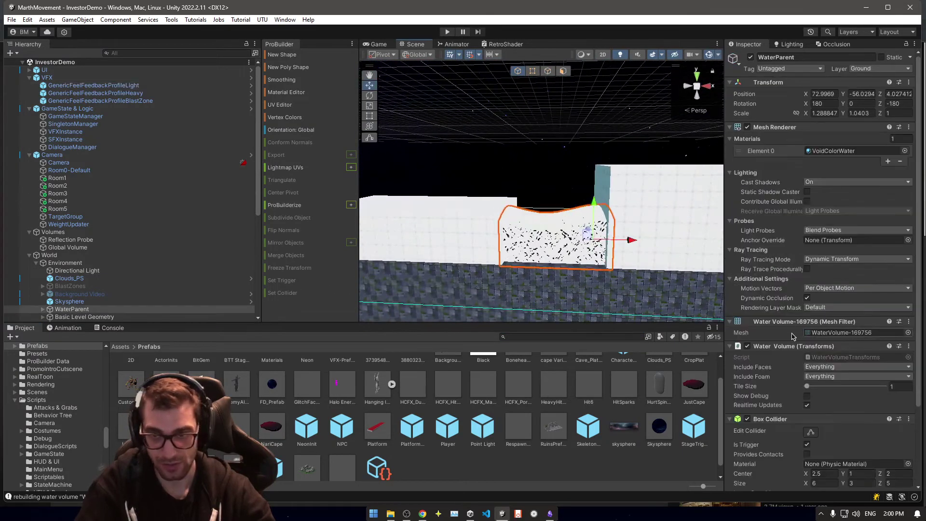
scroll(803, 341, "down", 4)
scroll(803, 342, "down", 2)
double_click(840, 421)
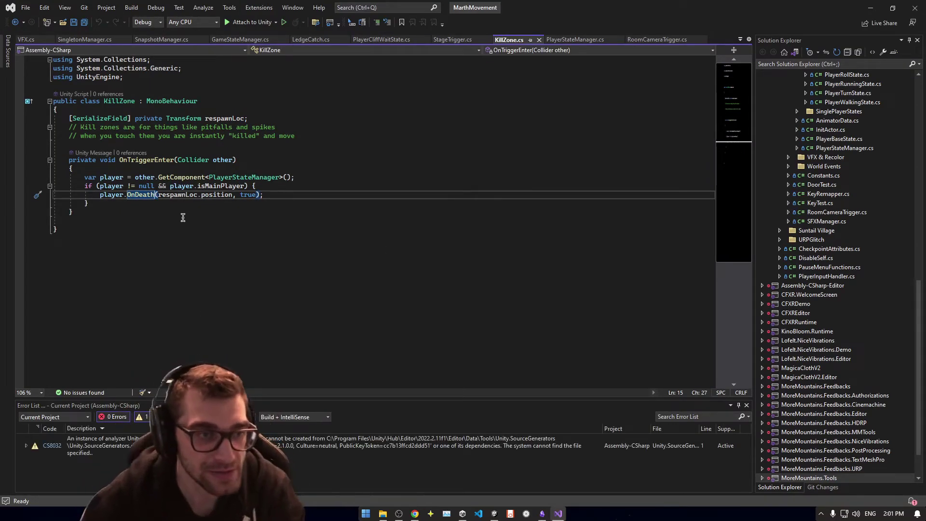
Show PlayerStateManager.cs and review the Respawn(spawnLocation) call inside its OnDeath method.
left_click(575, 39)
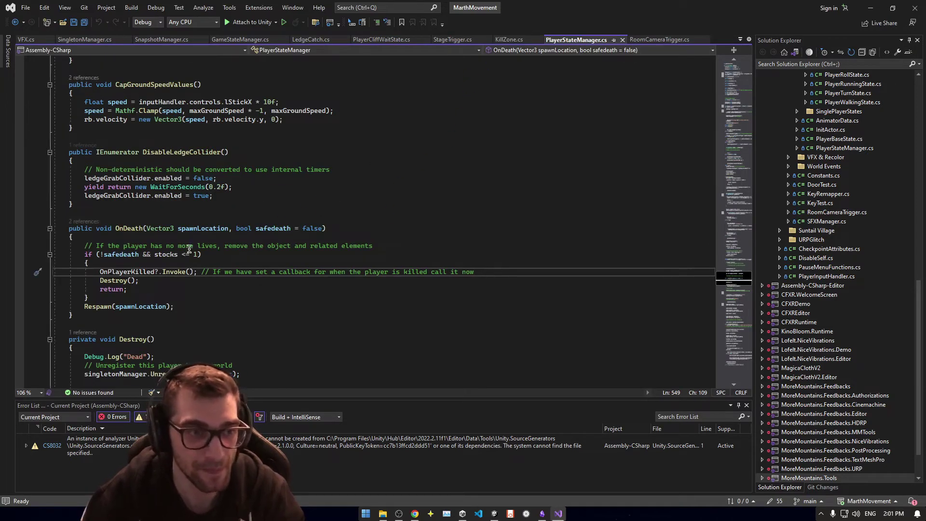
left_click(97, 306)
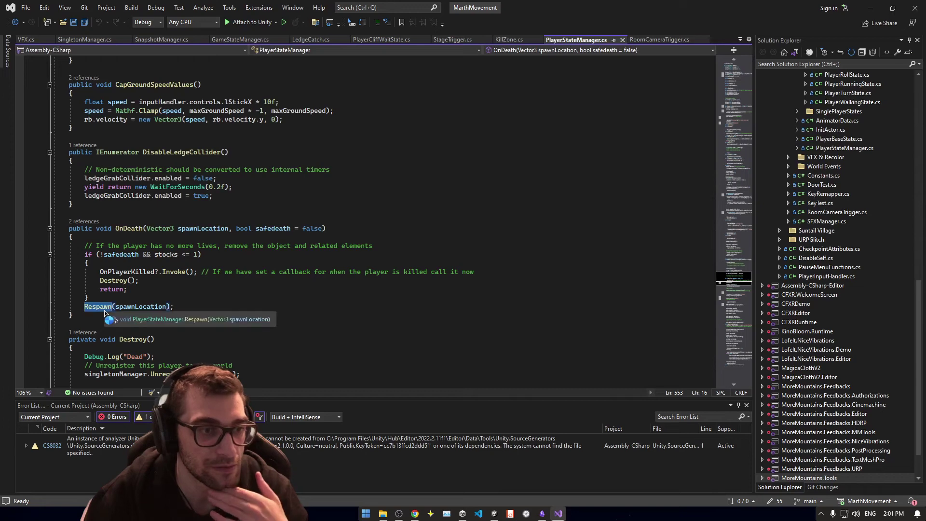
scroll(174, 288, "up", 2)
scroll(176, 286, "up", 3)
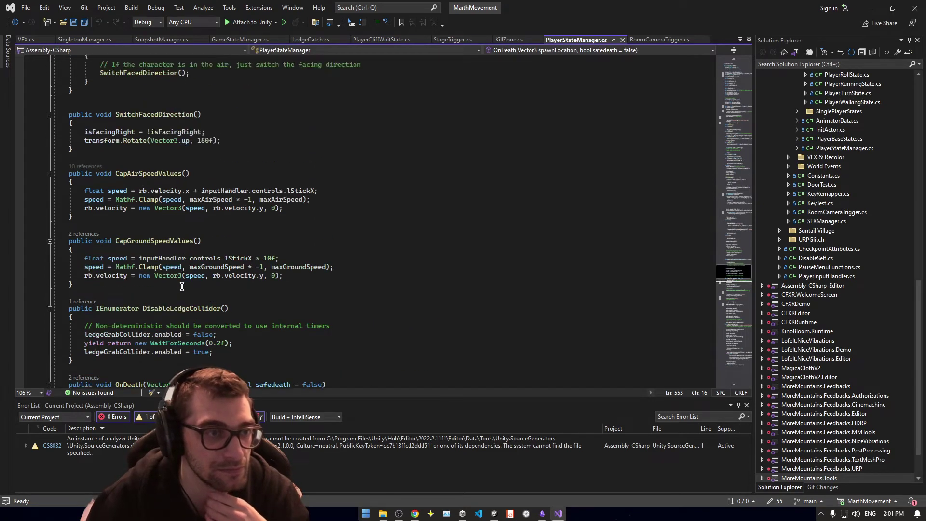
scroll(163, 310, "down", 2)
scroll(164, 310, "down", 4)
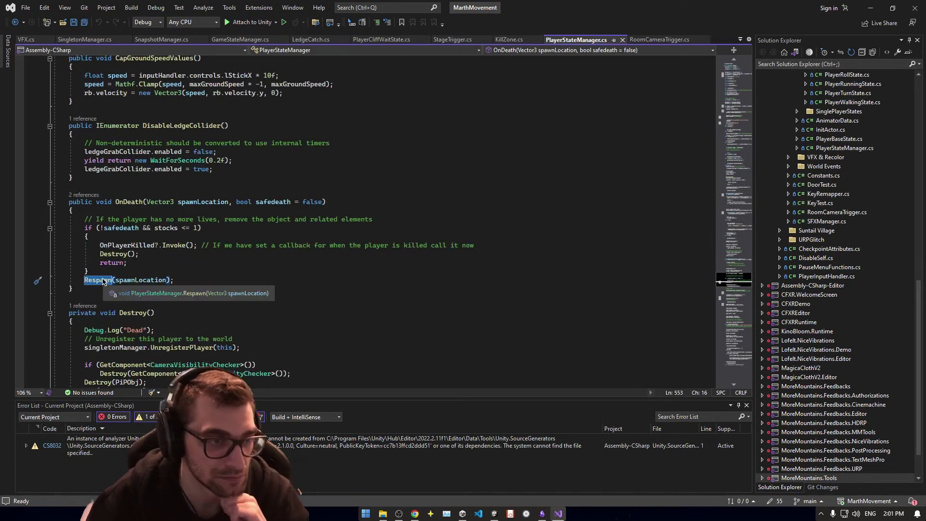
scroll(176, 314, "down", 2)
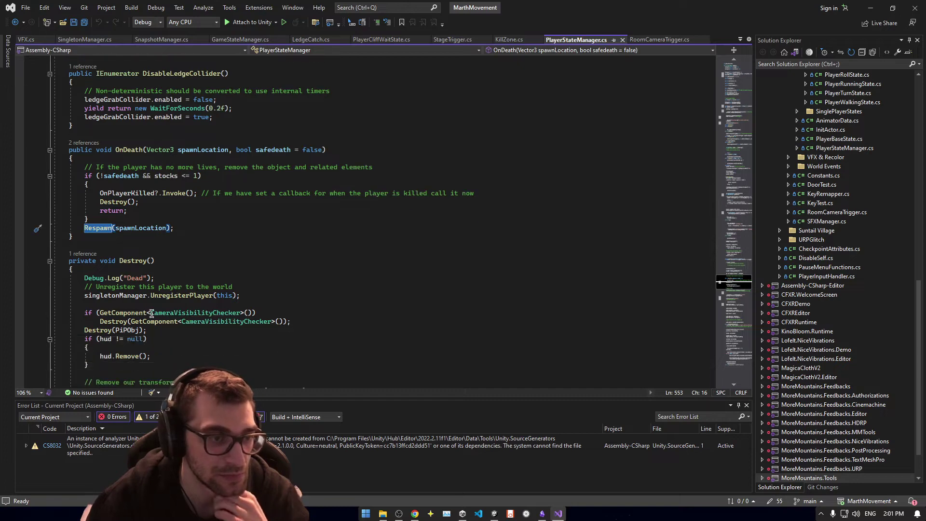
scroll(143, 296, "up", 14)
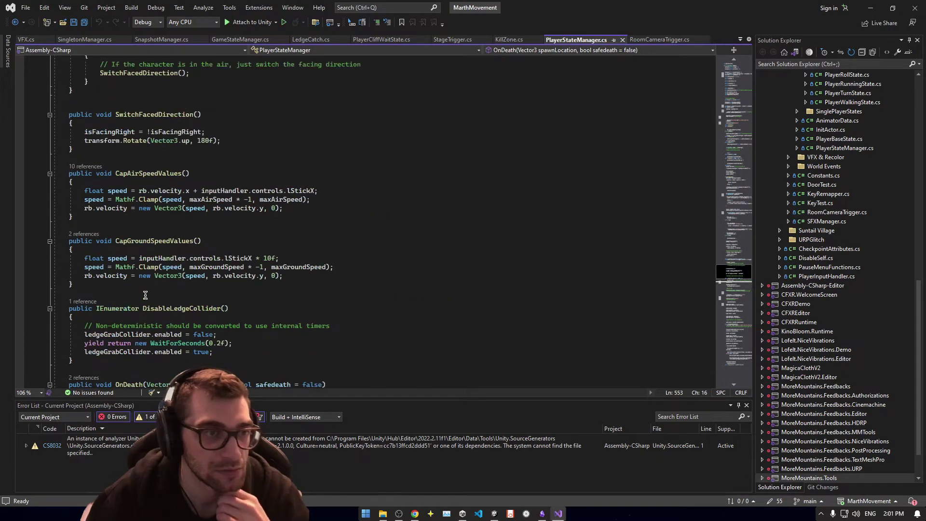
left_click(519, 111)
Search PlayerStateManager.cs for 'respawn', stepping through matches to the Respawn method definition.
key("ctrl+f")
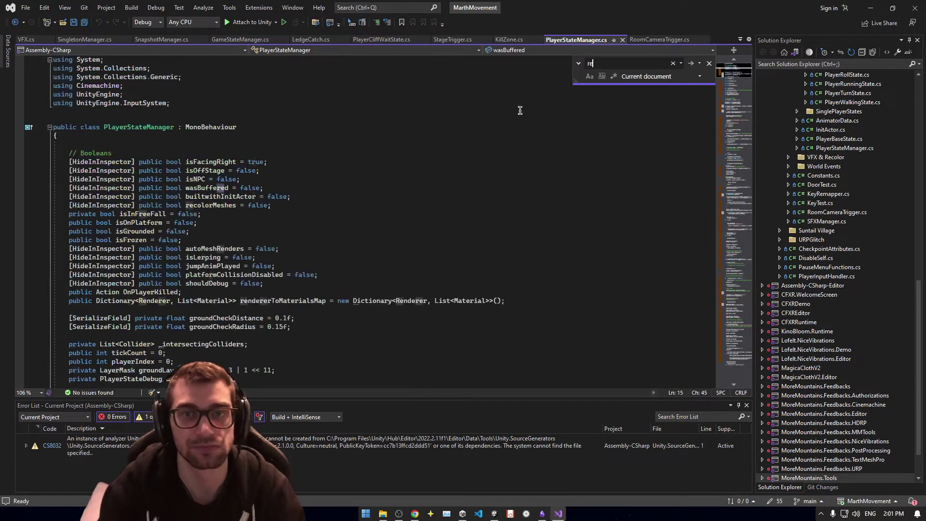
key("Return")
key("Return")
key("Return")
key("Return")
key("Return")
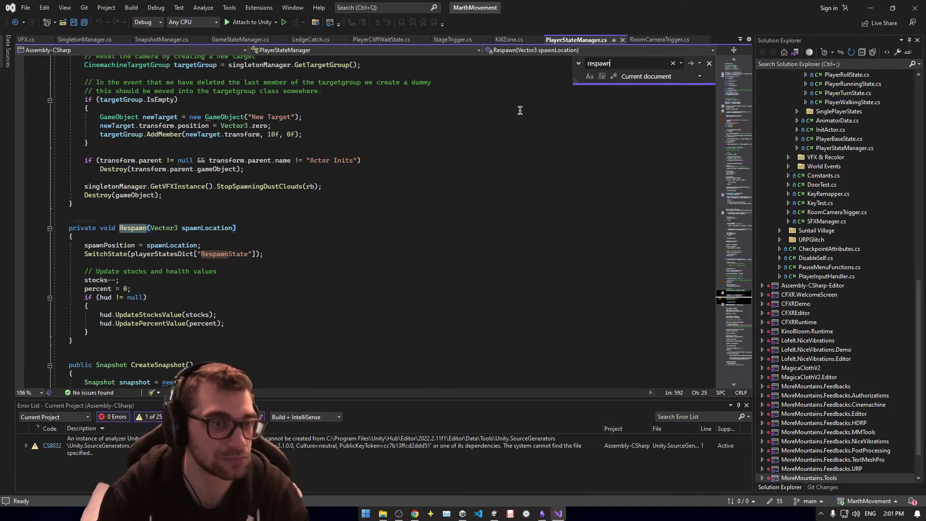
key("Return")
key("Return")
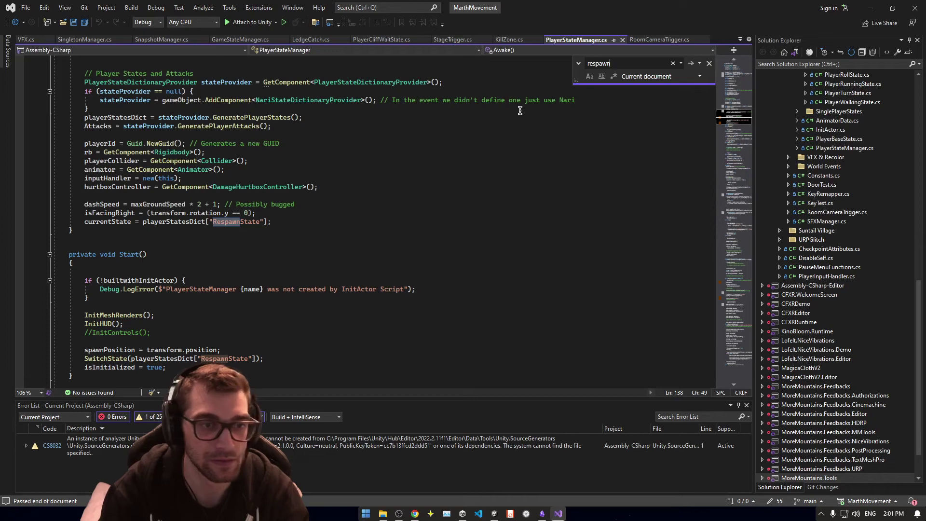
key("Return")
key("Return")
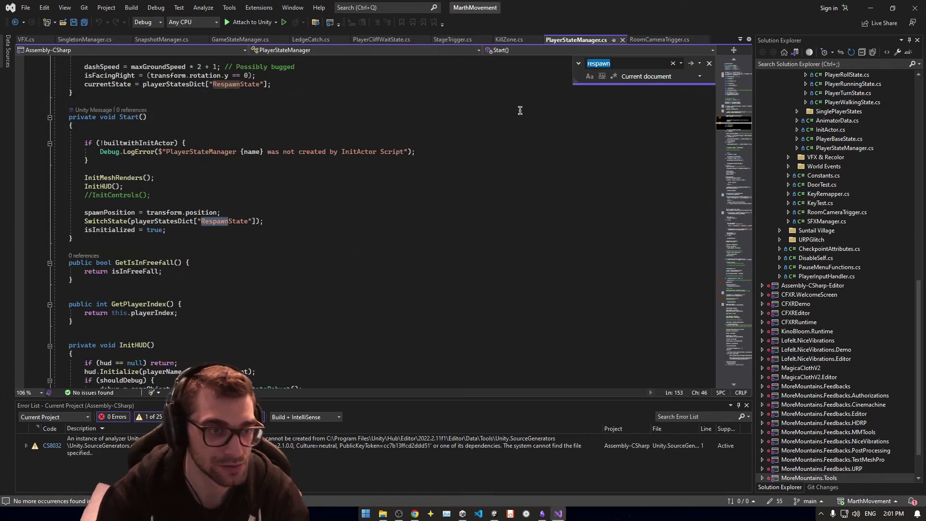
key("ctrl+f")
scroll(238, 235, "up", 3)
double_click(129, 195)
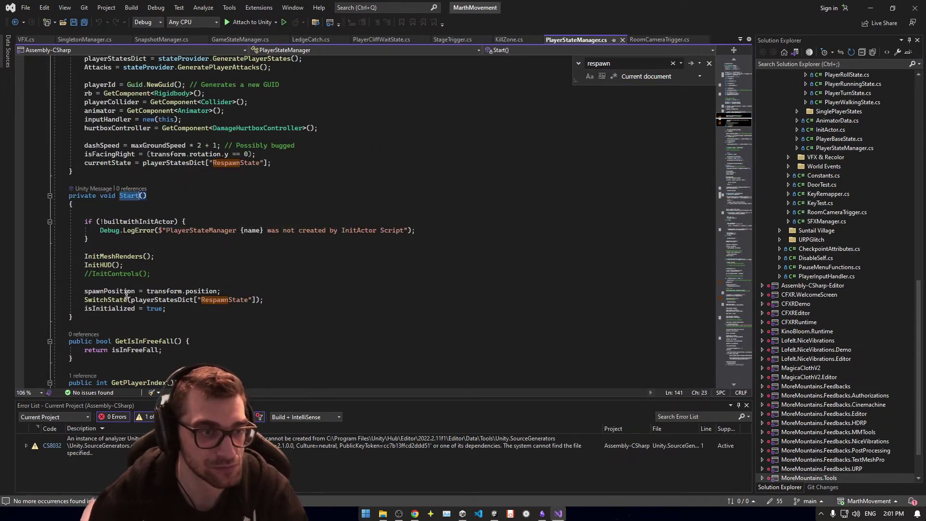
double_click(122, 299)
key("ctrl+f")
type("r")
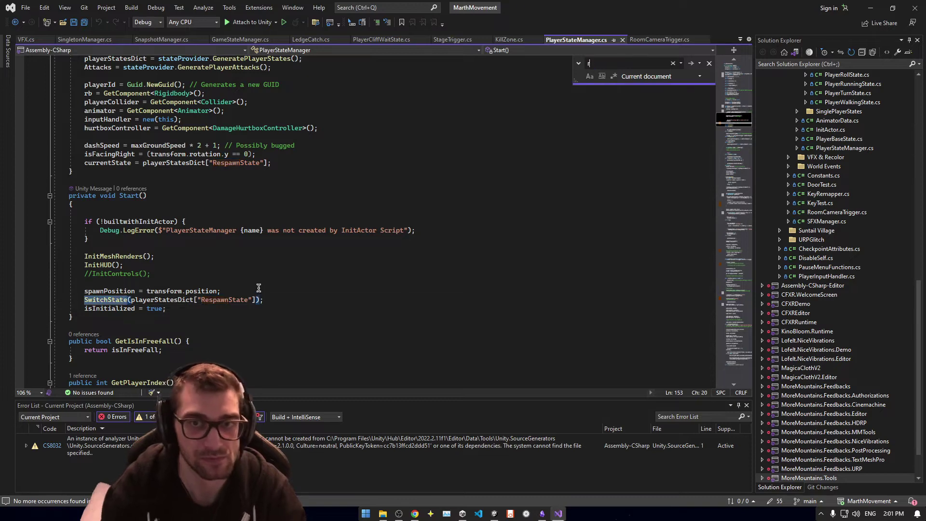
type("espawn")
key("Return")
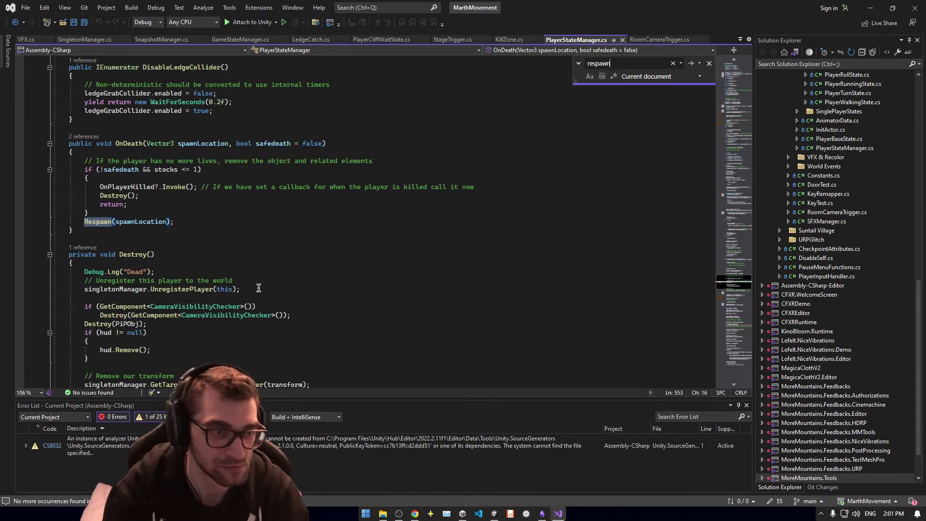
key("ctrl+f")
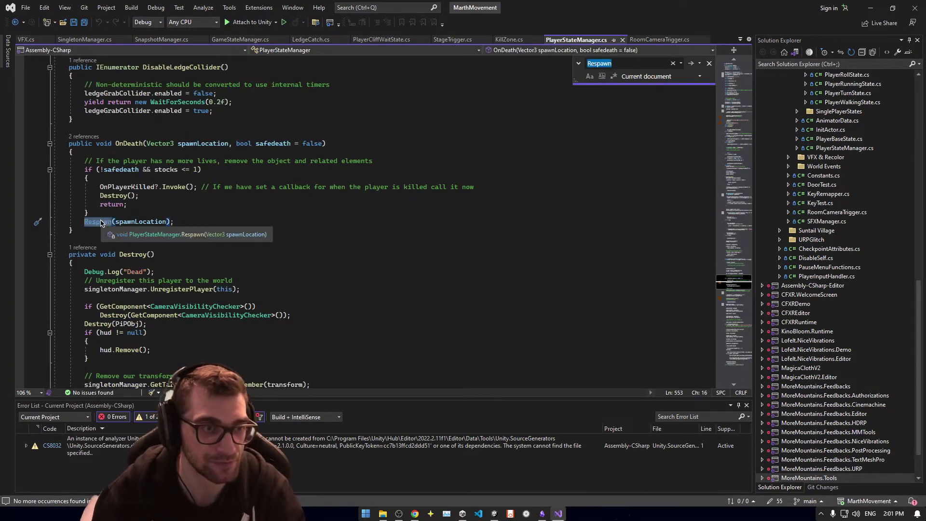
key("Return")
Review how stocks is decremented in Respawn and stored in the snapshot methods.
scroll(124, 215, "down", 1)
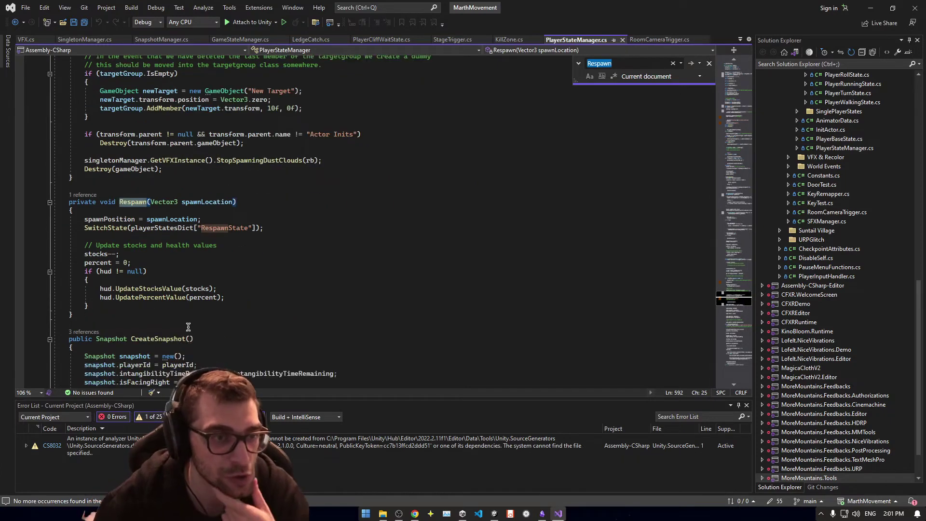
mouse_move(119, 254)
left_mouse_down()
mouse_move(46, 248)
mouse_move(41, 259)
left_mouse_up()
left_click(191, 220)
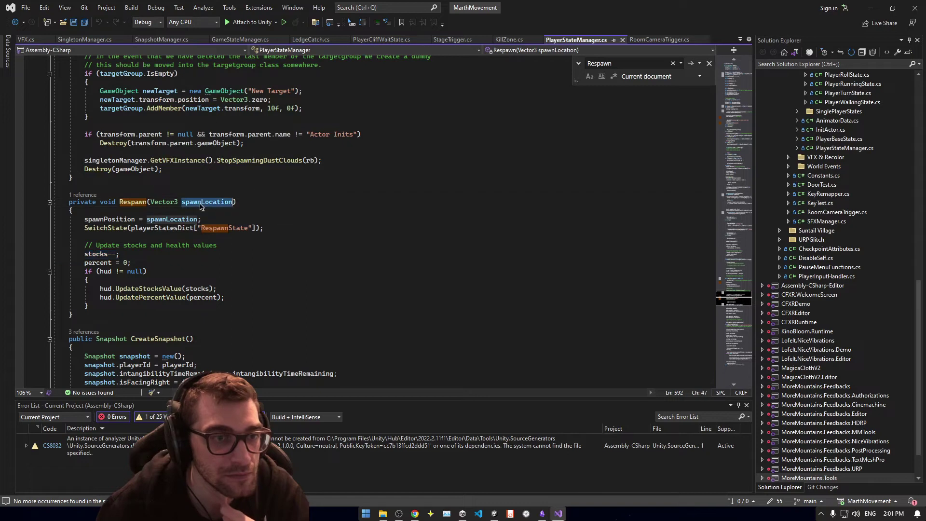
key("ctrl+minus")
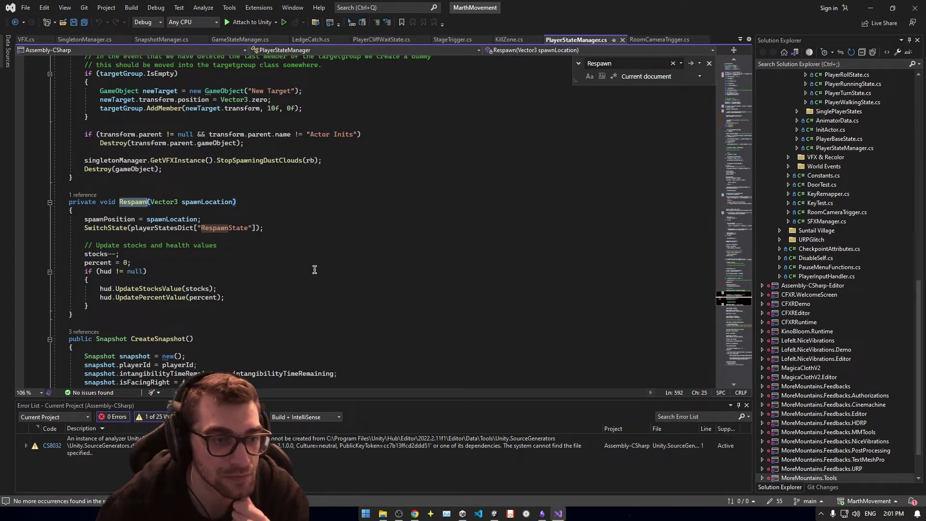
double_click(206, 290)
double_click(96, 254)
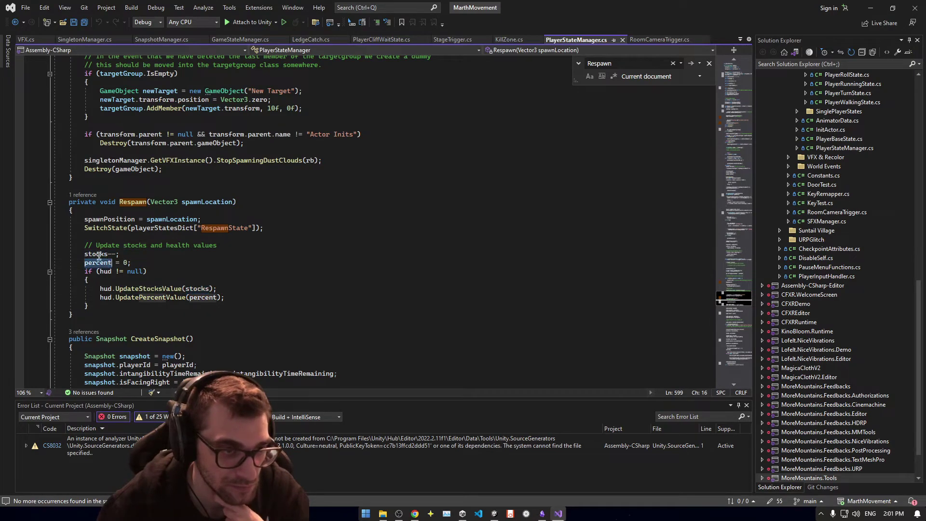
scroll(145, 270, "down", 8)
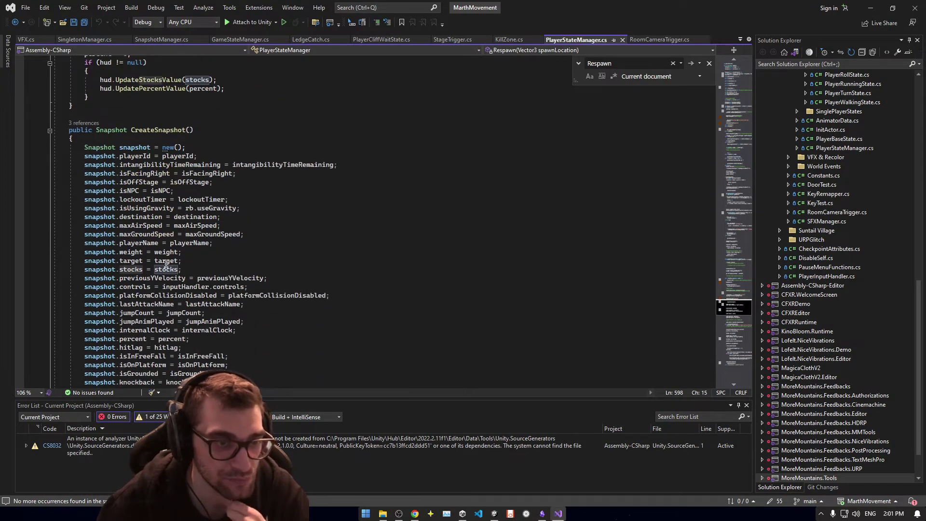
left_click(166, 269)
left_click(167, 270)
scroll(202, 285, "down", 13)
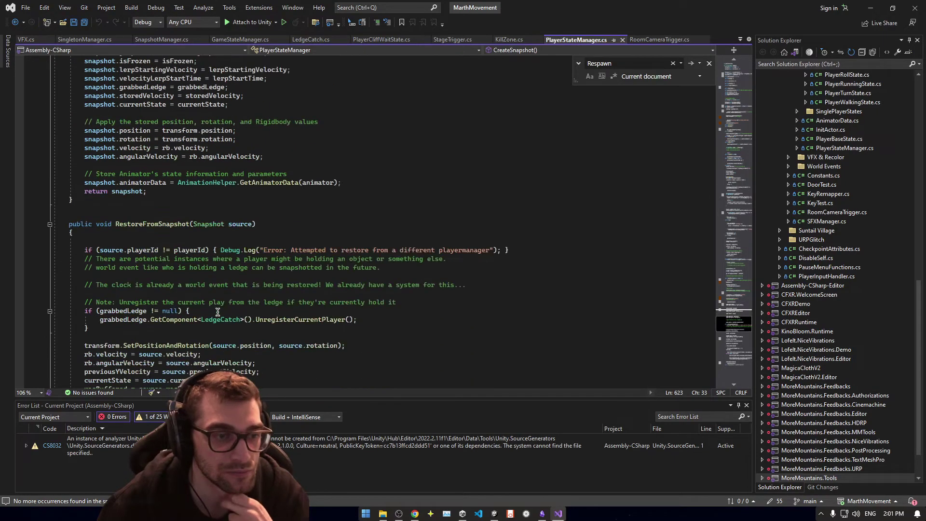
scroll(241, 301, "down", 15)
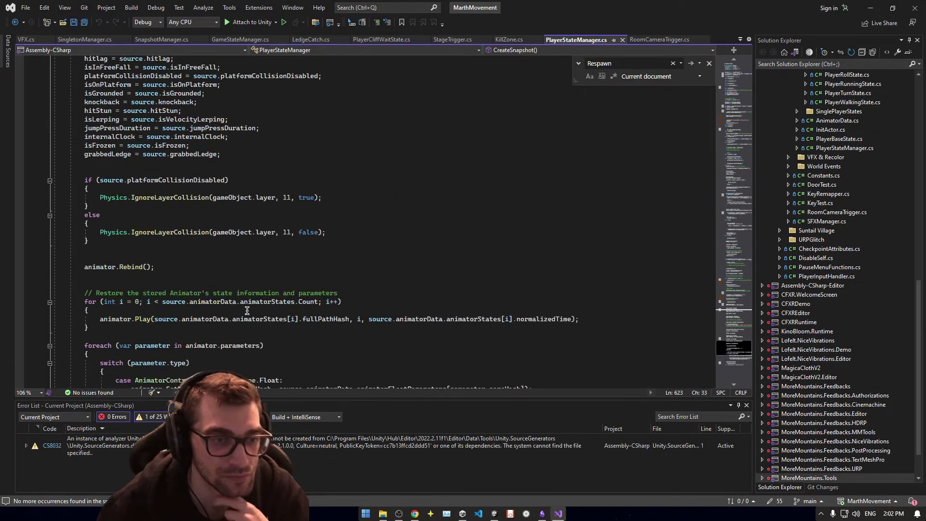
scroll(270, 304, "up", 3)
left_click_drag(742, 348, 707, 244)
Find OnDeath and add a comma after spawnLocation in its Respawn call.
left_click(636, 67)
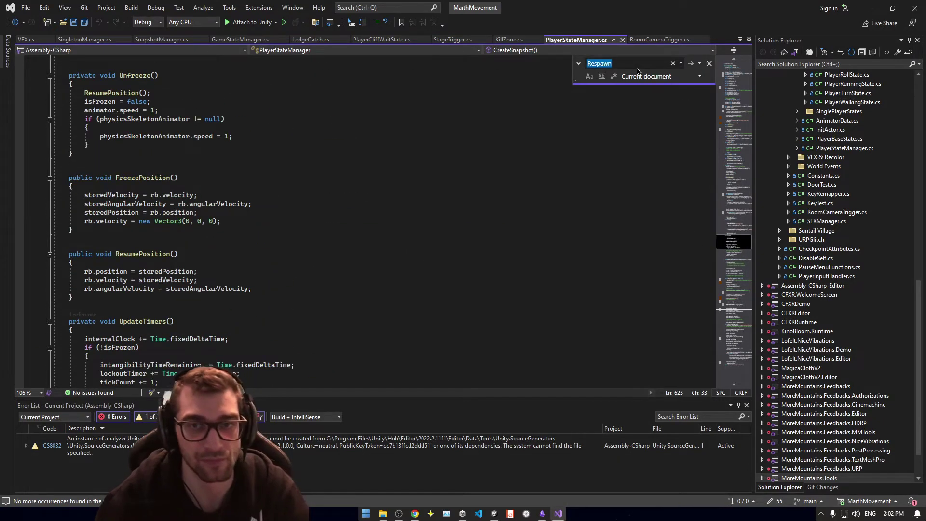
type("Ondeath")
key("Return")
key("Return")
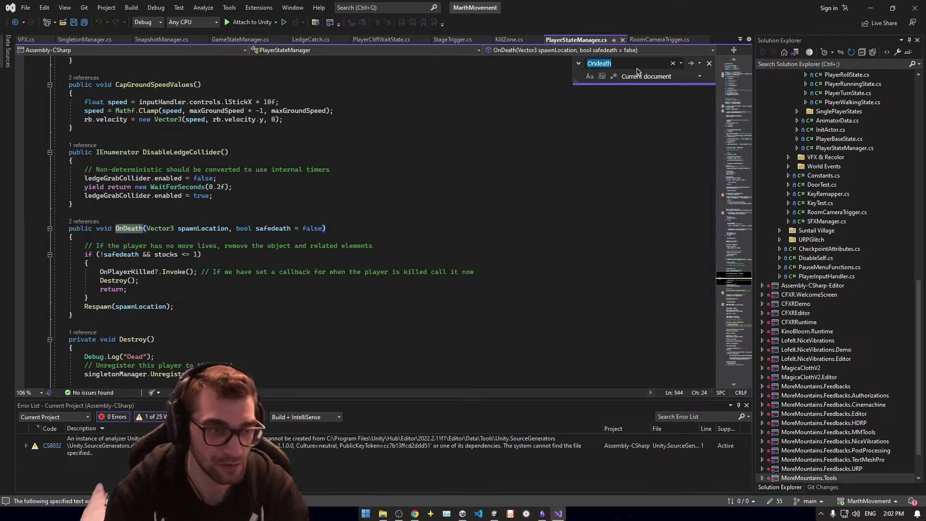
double_click(134, 308)
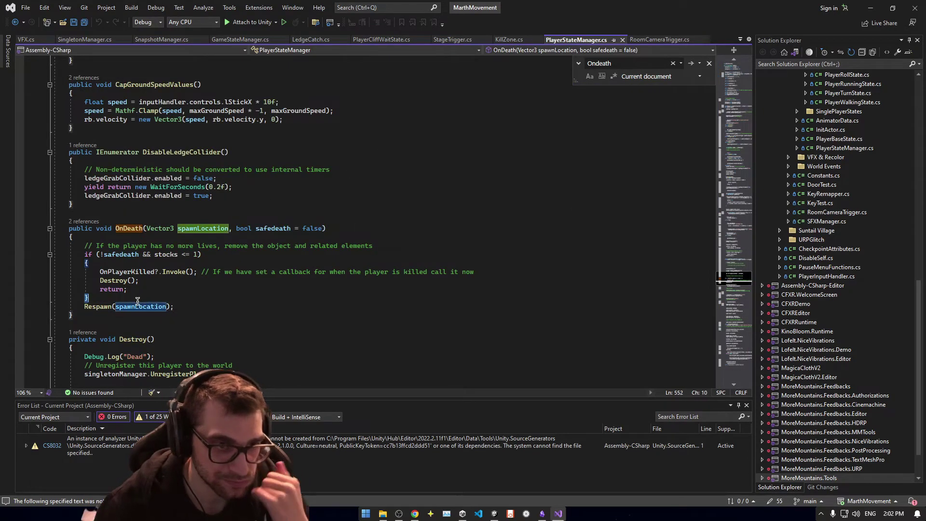
left_click(167, 307)
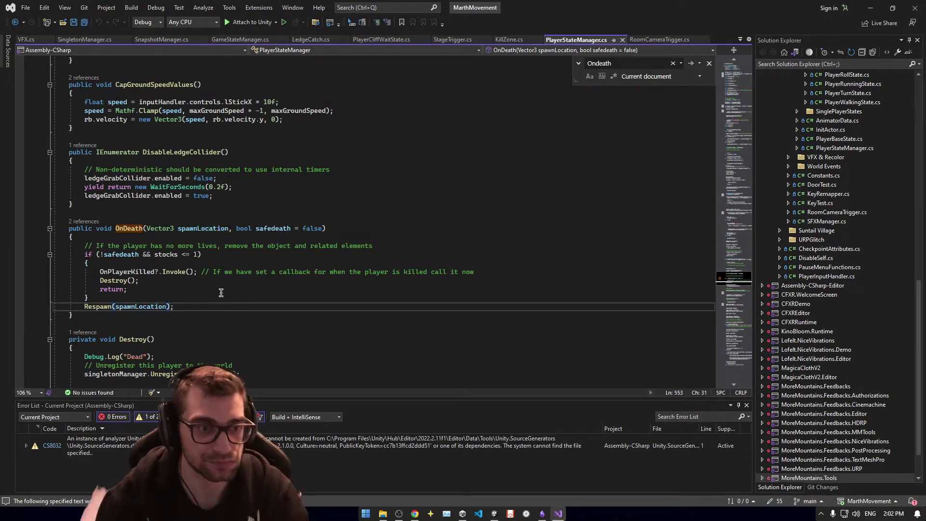
type(",")
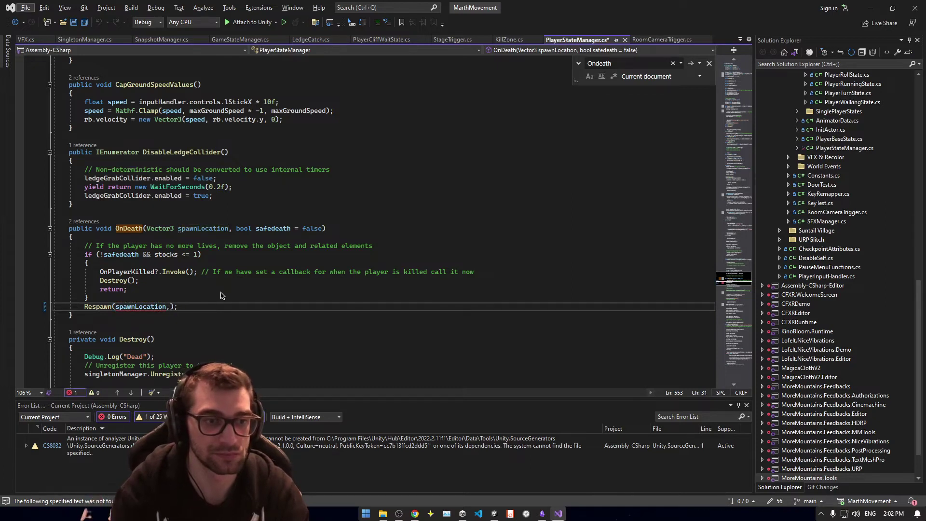
Add a 'bool isSafeDeath = false' parameter to the Respawn method and save.
double_click(99, 308)
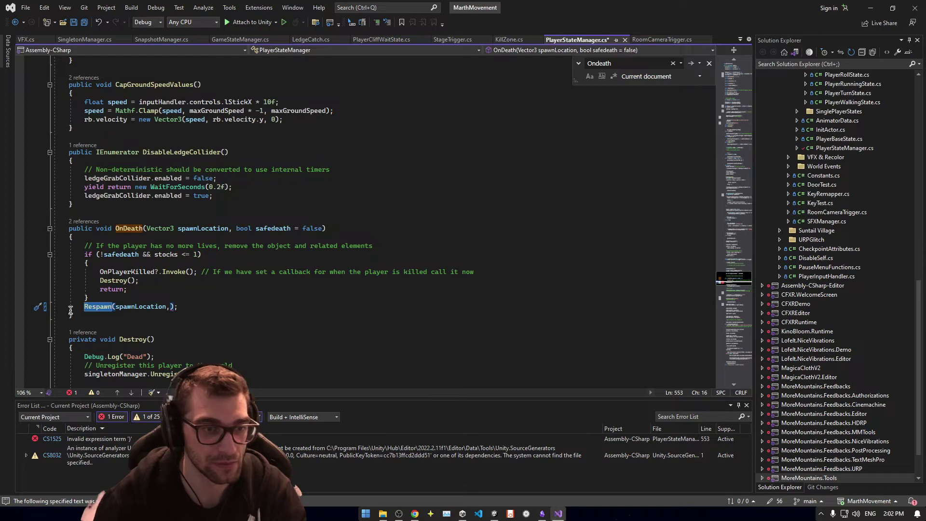
mouse_move(89, 310)
left_click(184, 320)
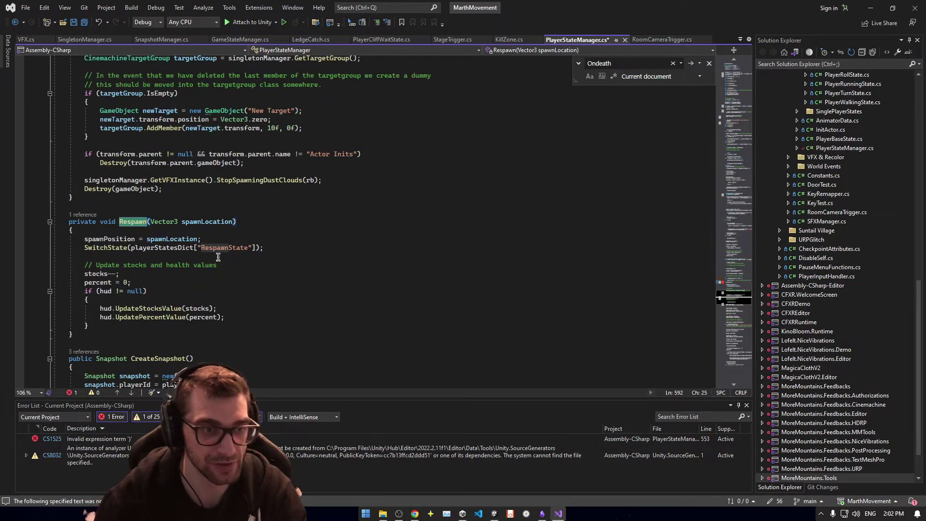
left_click(235, 222)
type(", bo")
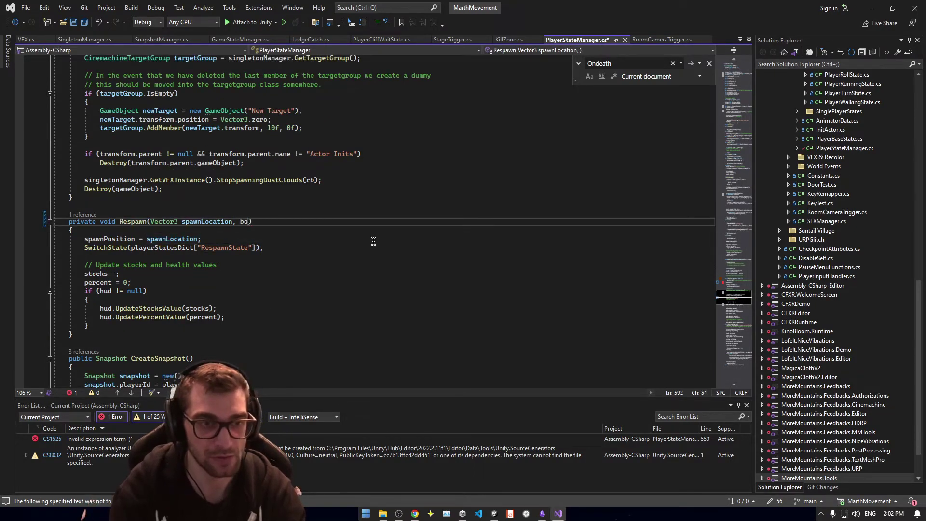
type("ol isSafeD")
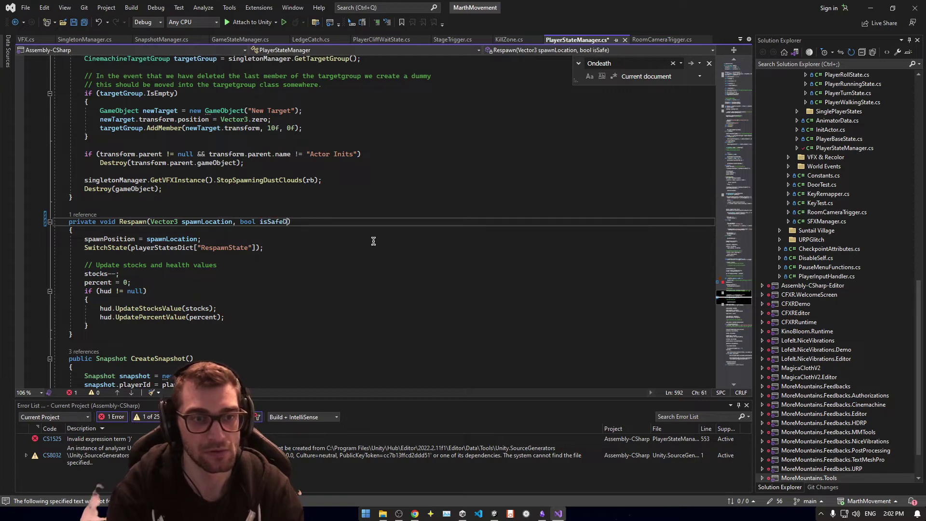
type("E")
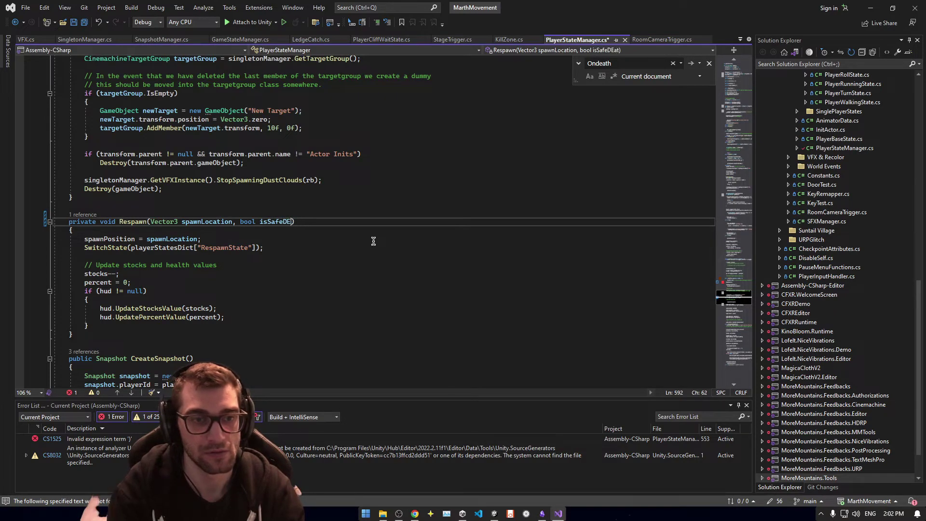
key("BackSpace")
type("ath")
key("BackSpace")
key("BackSpace")
key("BackSpace")
type("eath = ")
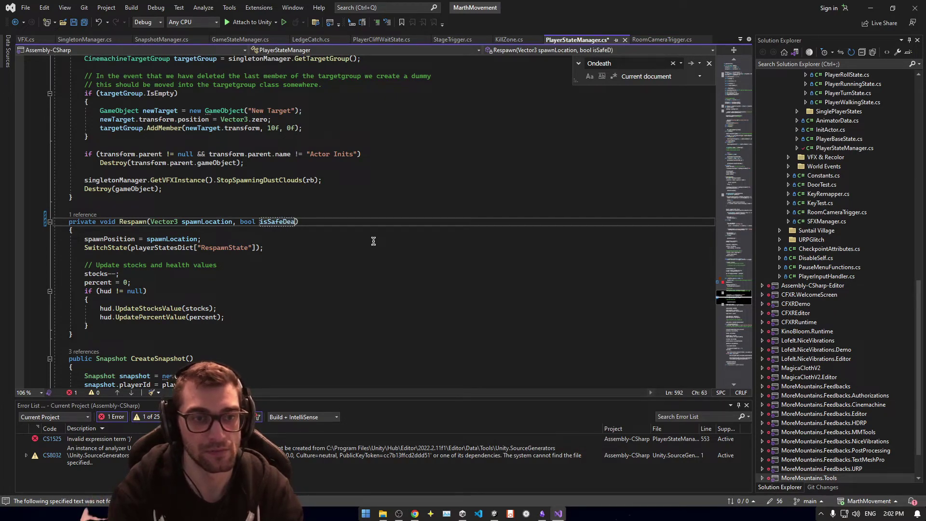
type("false;")
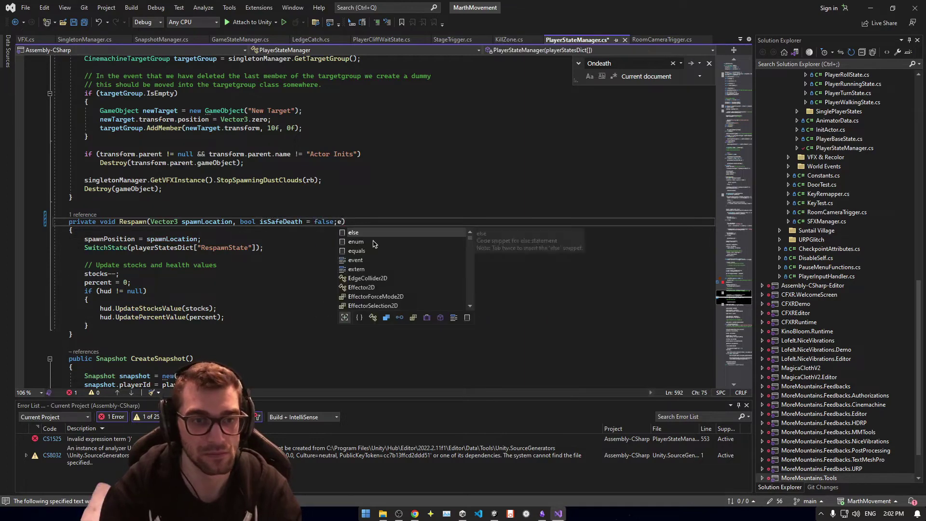
key("BackSpace")
key("ctrl+s")
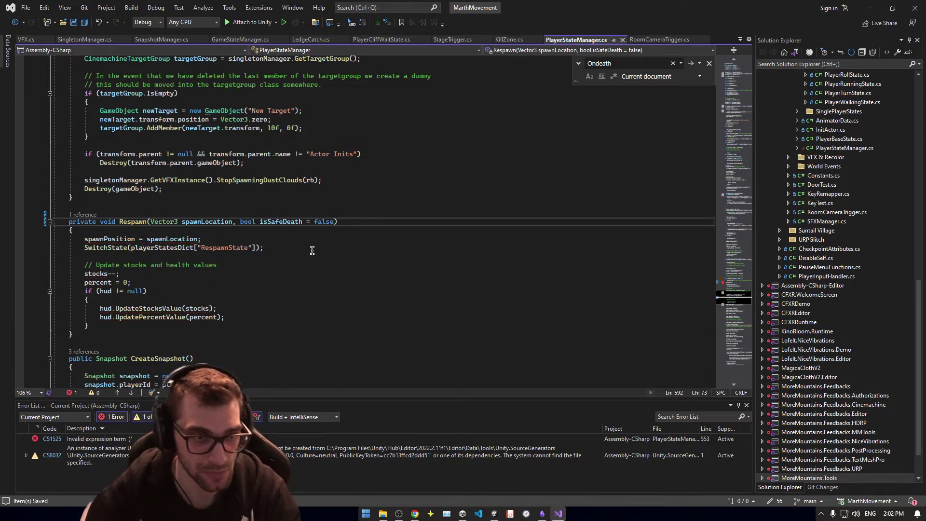
Insert an if(isSafeDeath) check below the stocks update comment in Respawn.
left_click(311, 248)
left_click(275, 262)
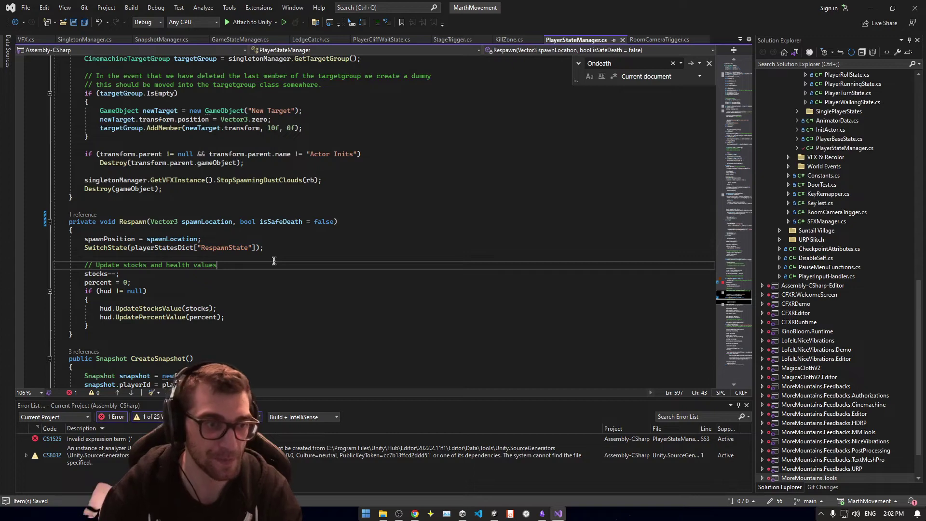
key("Down")
key("Down")
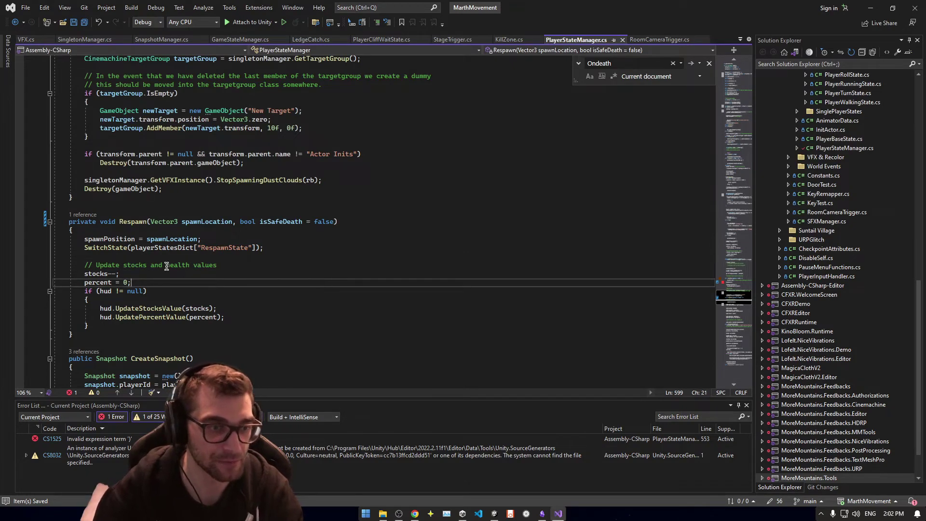
left_click(238, 259)
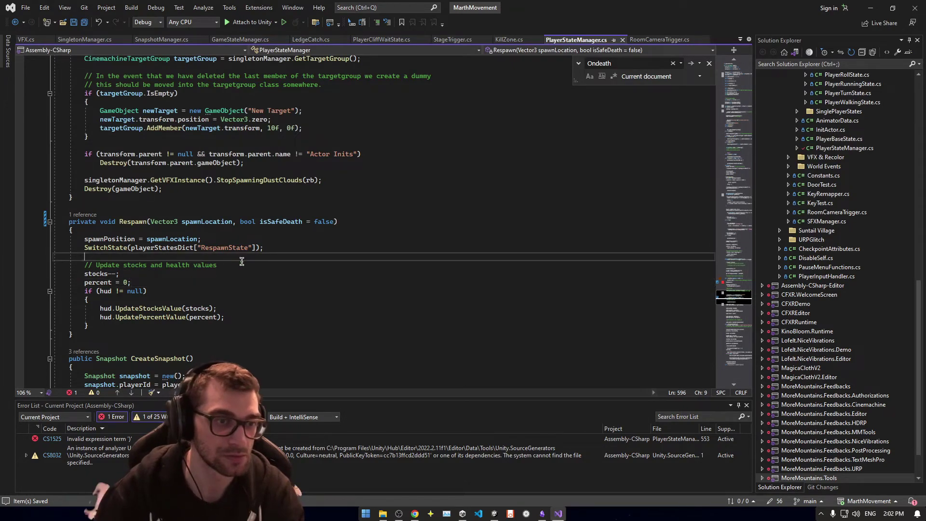
key("Down")
key("End")
key("Return")
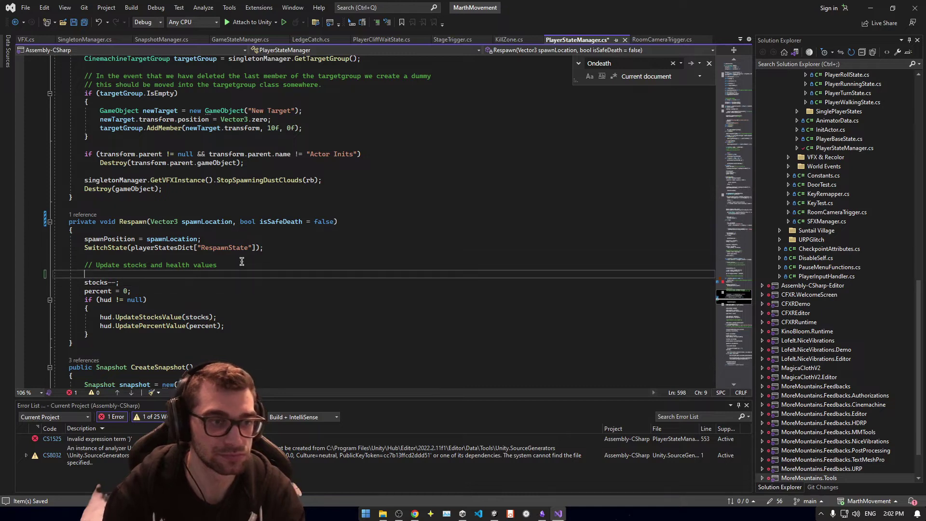
type("if(isSafeDeath")
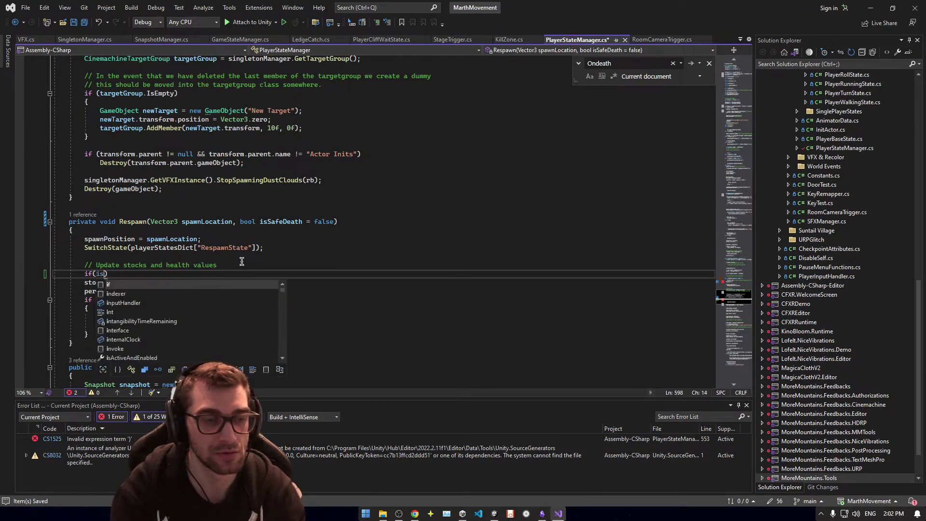
type(")")
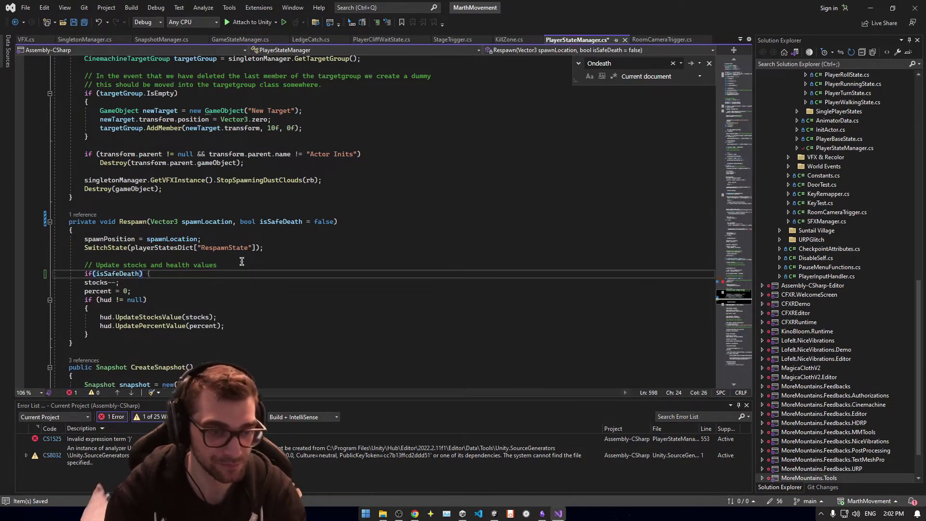
key("Return")
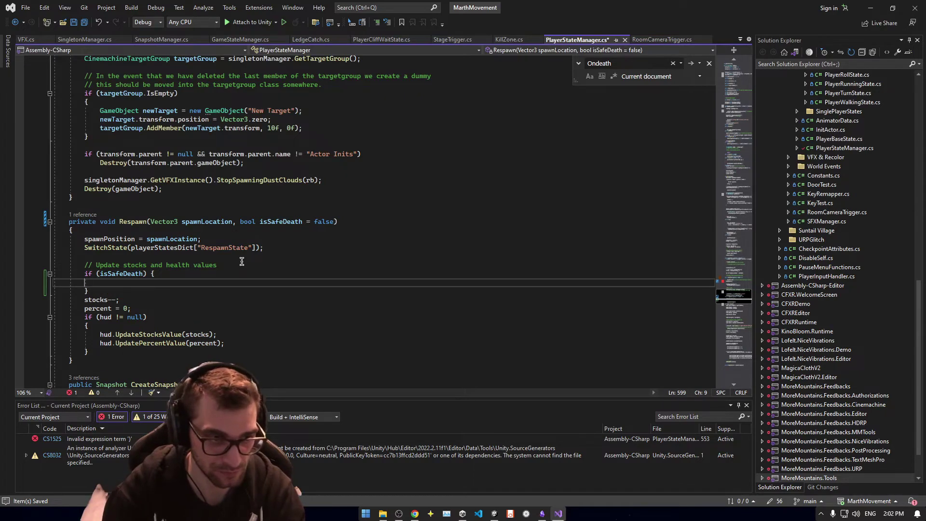
Negate the condition and move the stocks decrement and percent reset lines inside the if block.
left_click(101, 274)
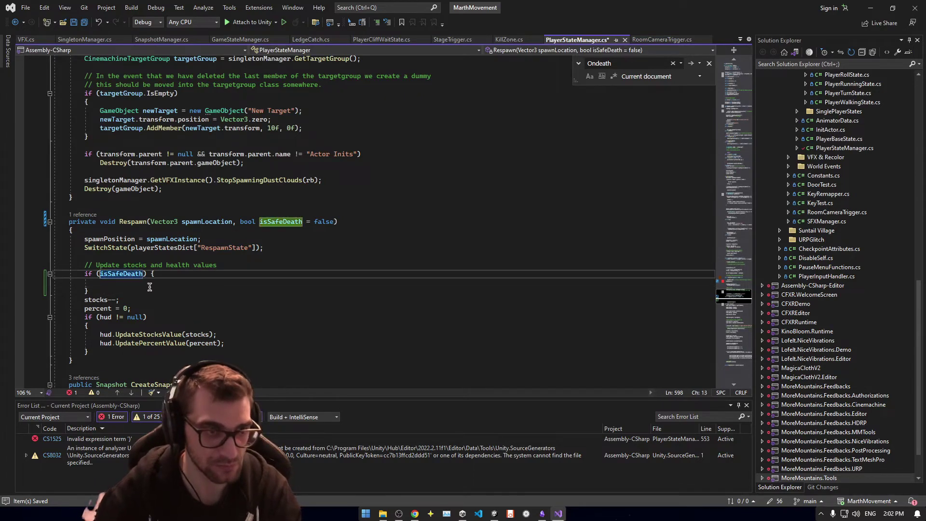
left_click(29, 308)
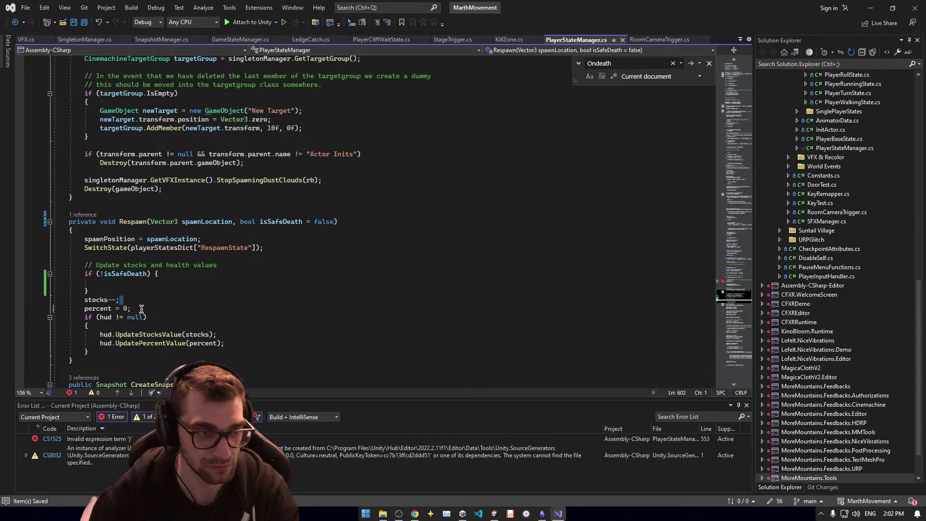
key("ctrl+x")
key("Up")
key("Up")
key("ctrl+v")
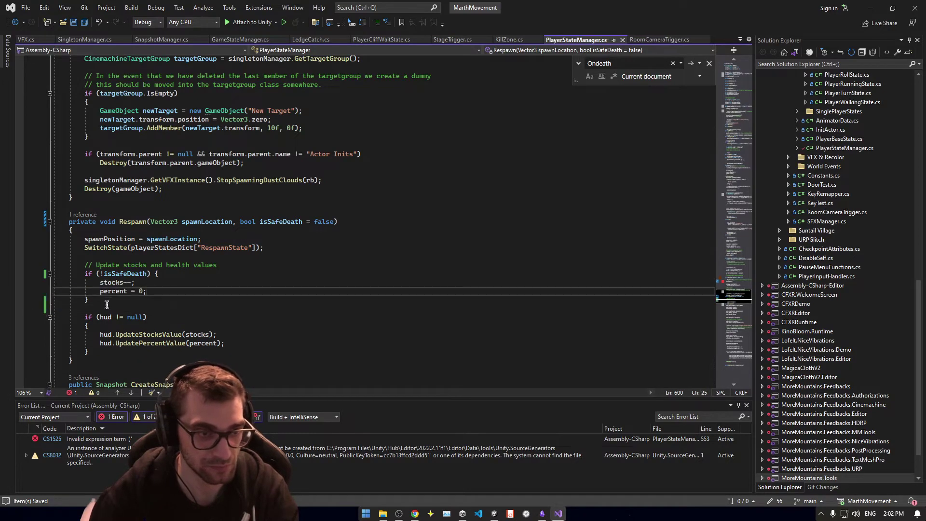
key("Down")
key("Down")
key("BackSpace")
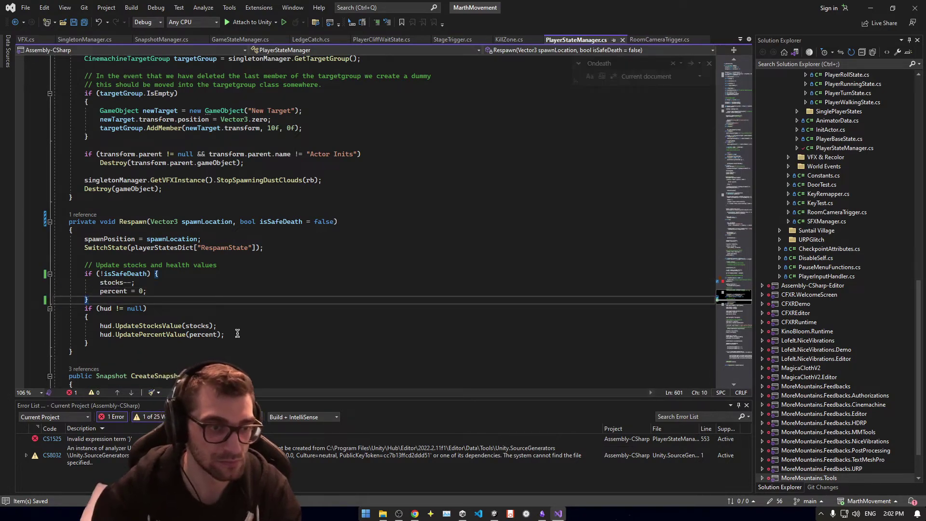
left_click(278, 288)
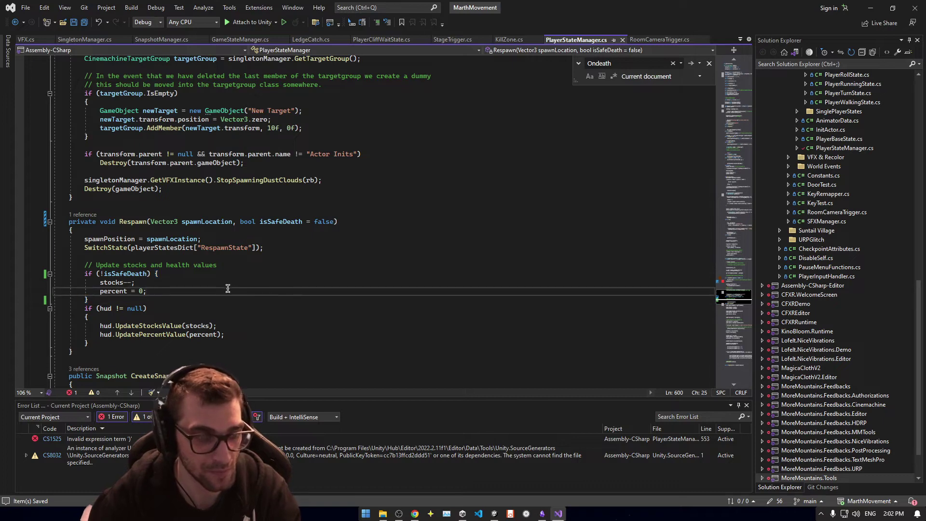
left_click(217, 264)
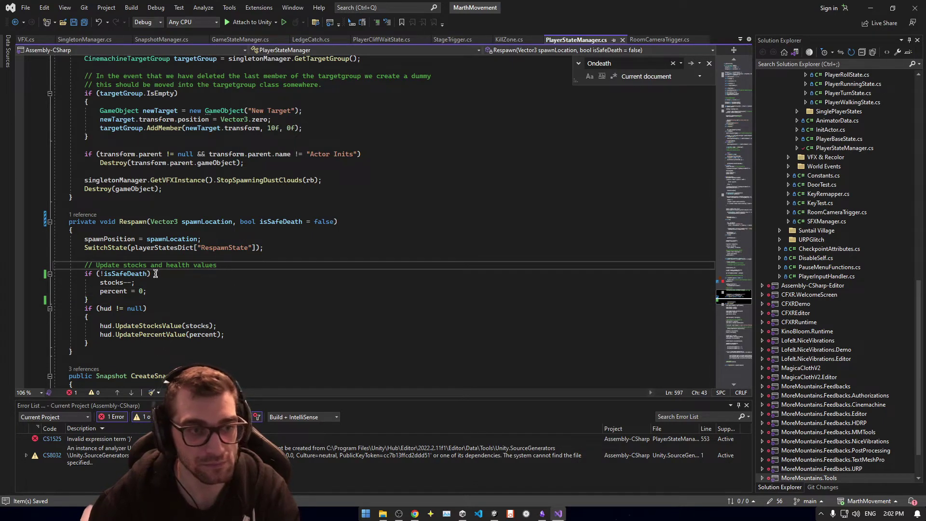
Pass safedeath as the second argument of OnDeath's Respawn call.
left_click(127, 225)
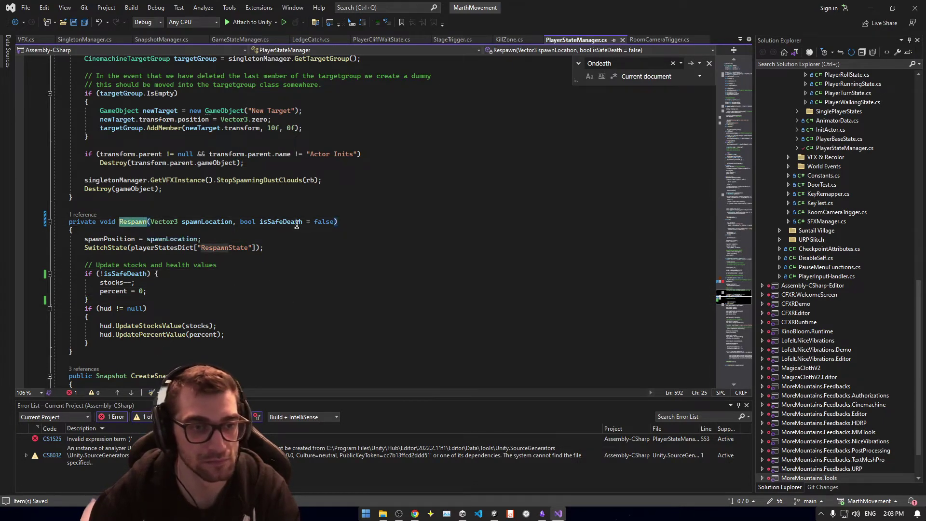
left_click(82, 215)
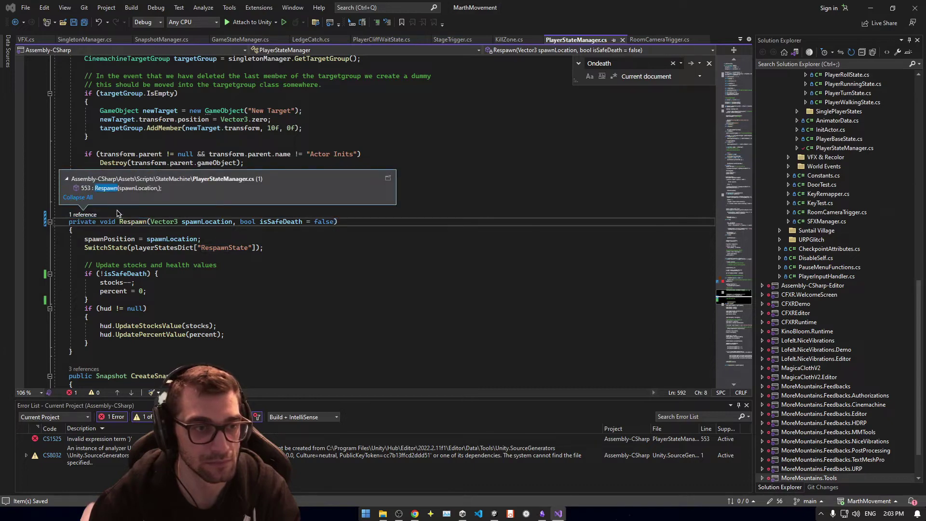
double_click(130, 190)
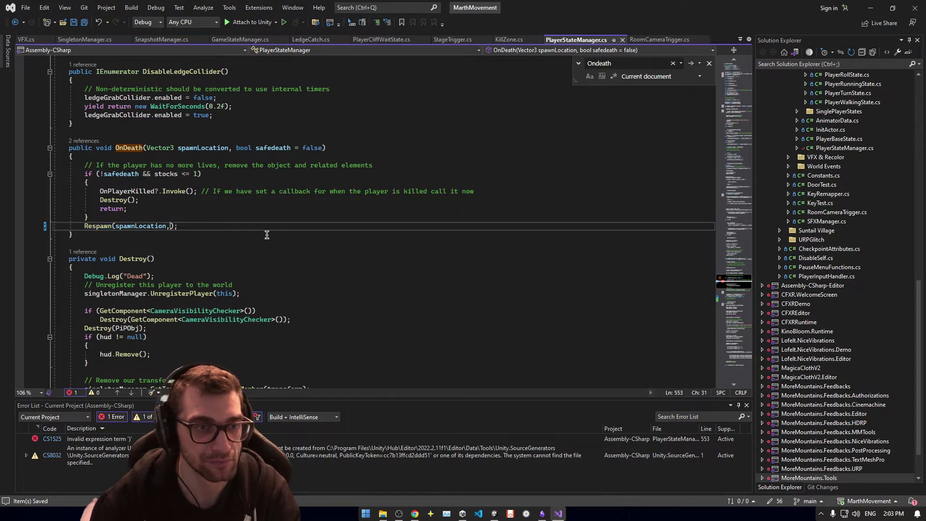
type(",safedeath")
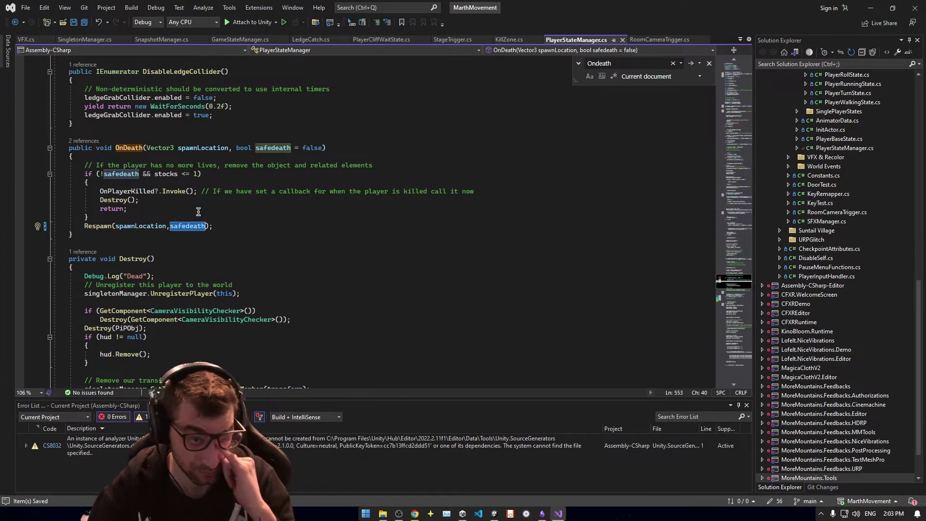
left_click(283, 219)
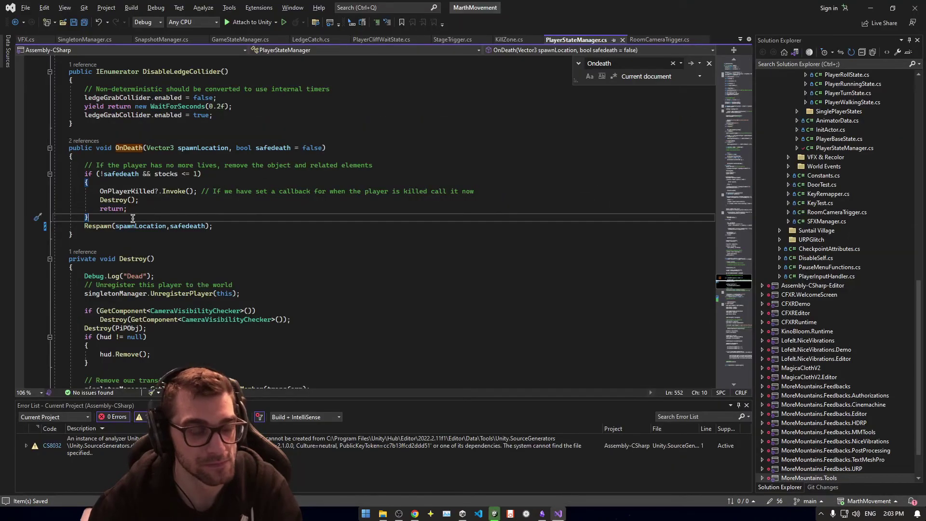
double_click(187, 225)
scroll(192, 236, "up", 10)
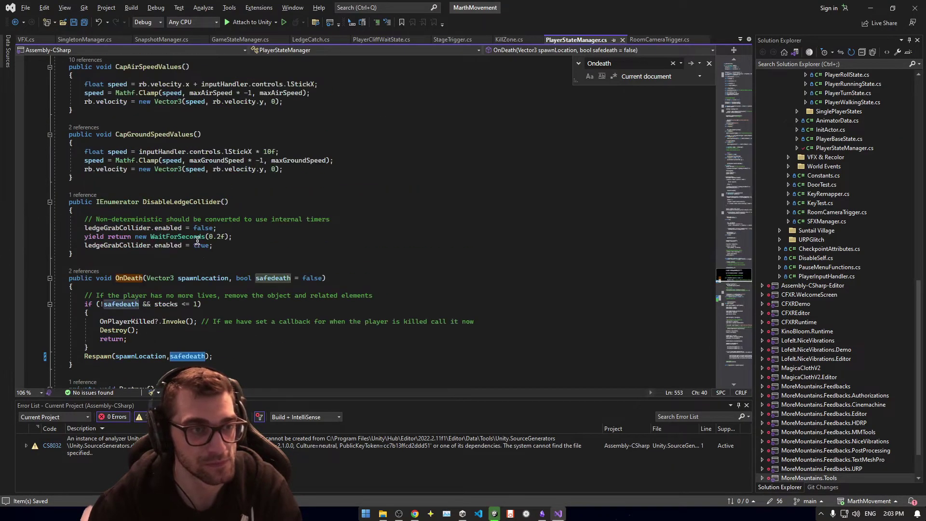
key("alt+Tab")
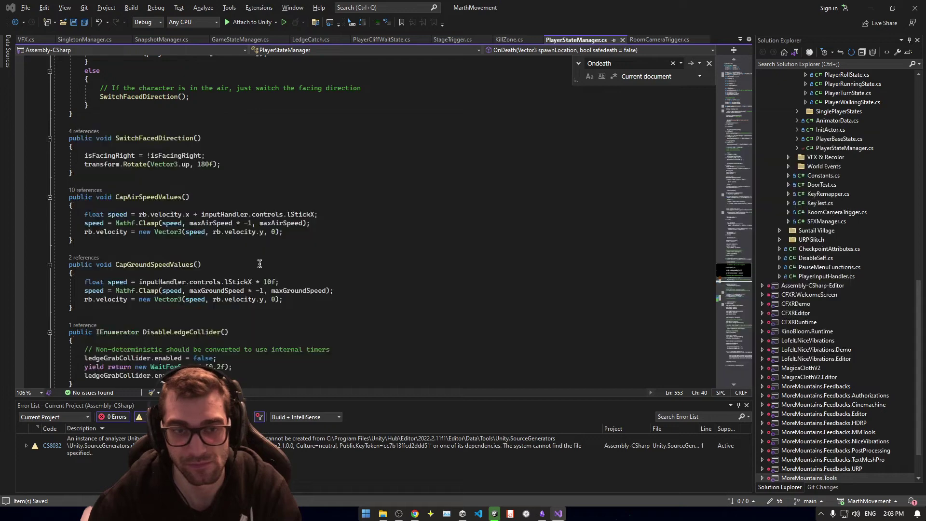
key("alt+Tab")
Play-test the game in Unity and stop the run.
left_click(316, 176)
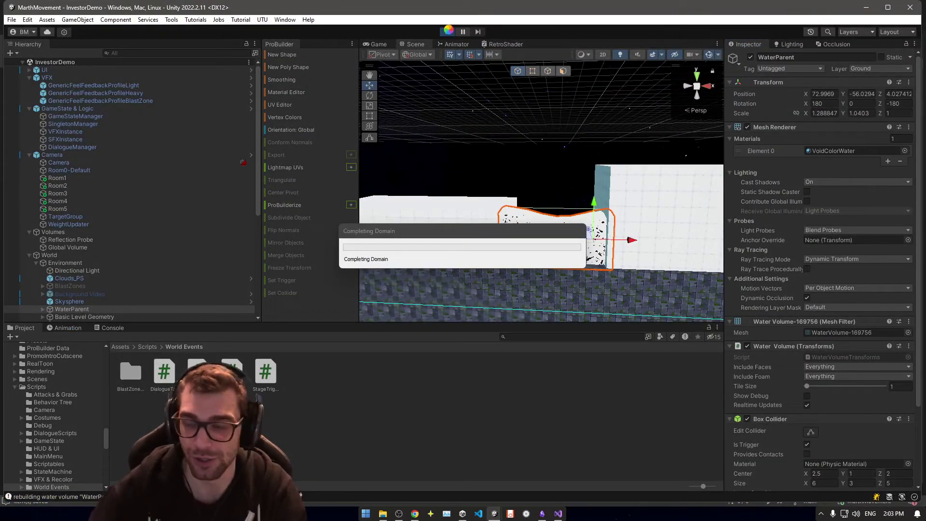
left_click(448, 31)
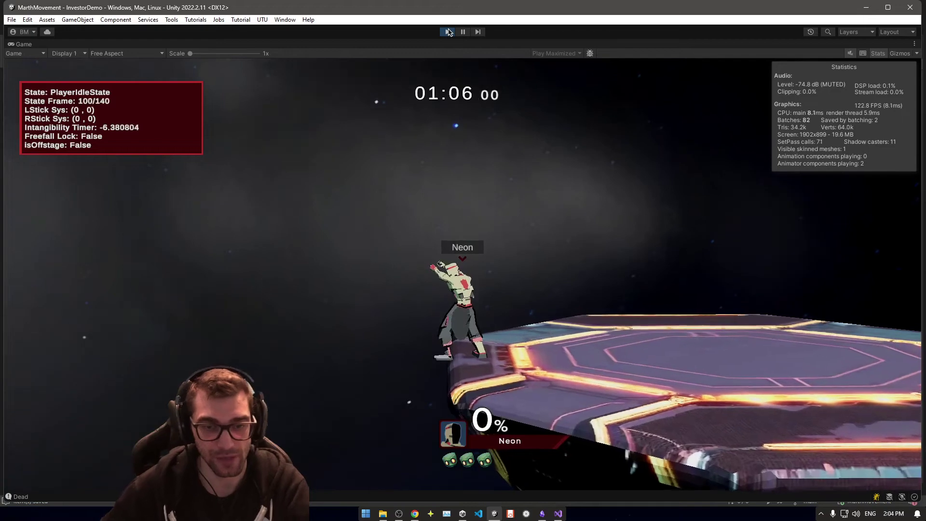
left_click(447, 32)
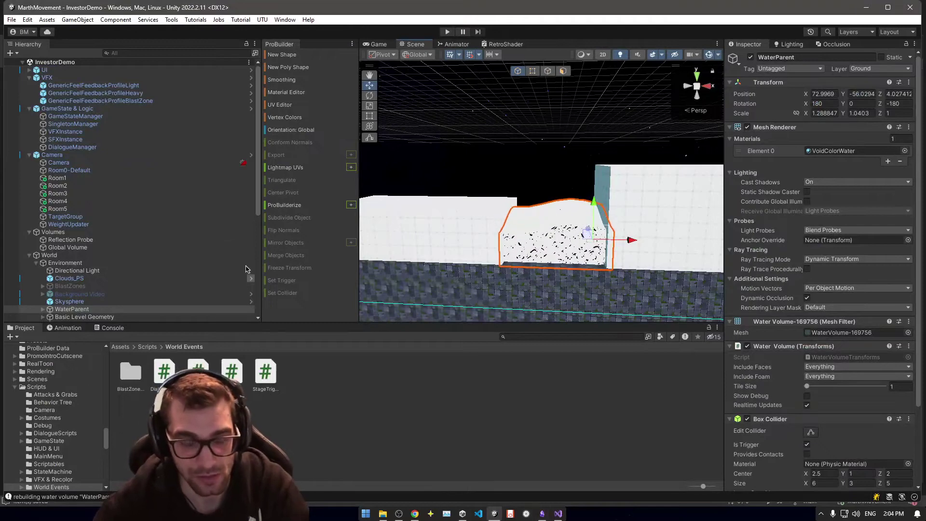
Select GameStateManager in the Hierarchy and open its script in Visual Studio.
left_click(97, 93)
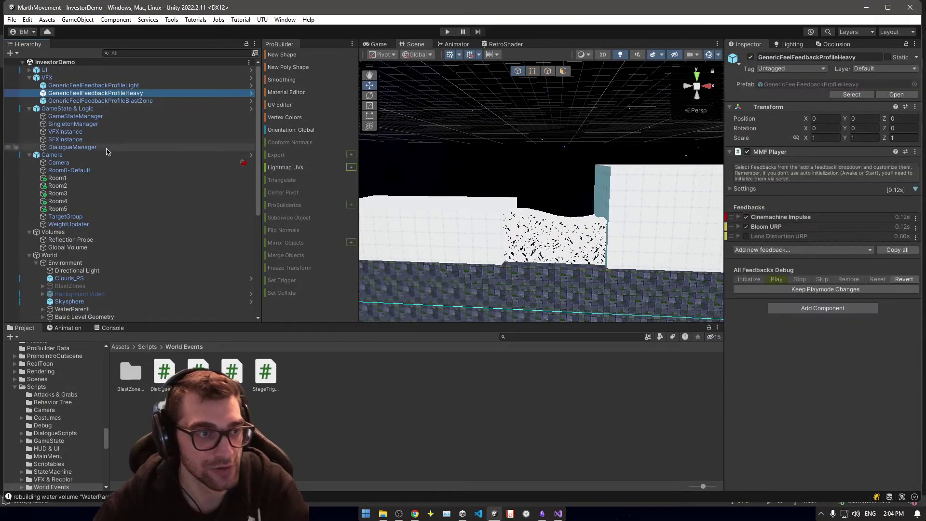
left_click(96, 116)
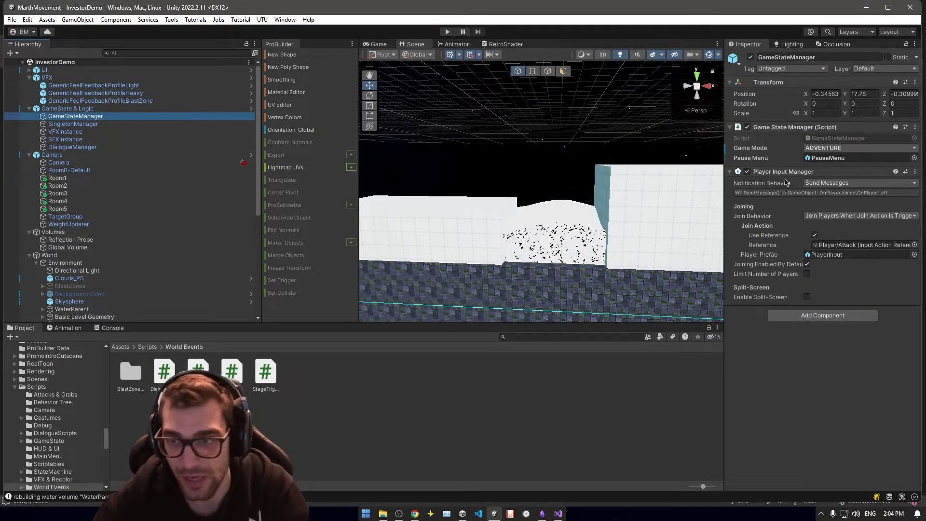
left_click(820, 138)
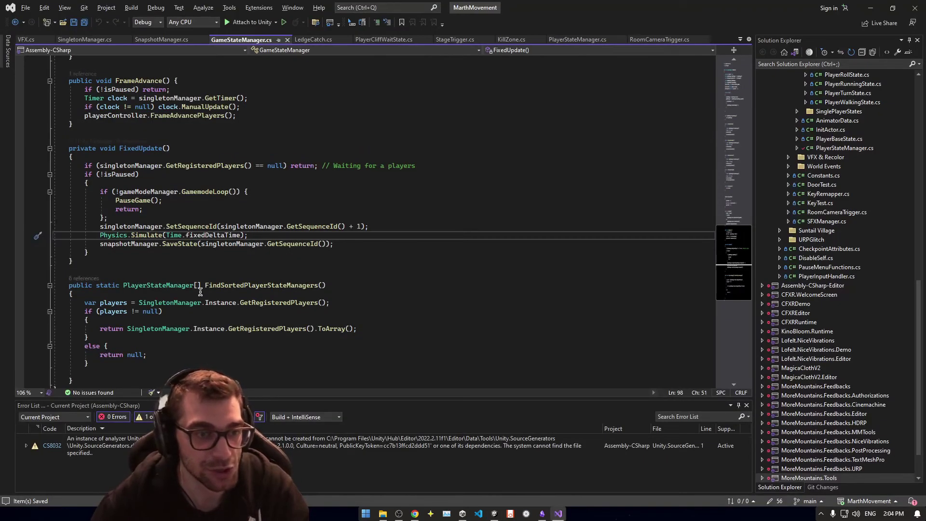
Go from the GameModeManager constructor call in Awake to the GameModeManager class definition.
scroll(200, 292, "up", 15)
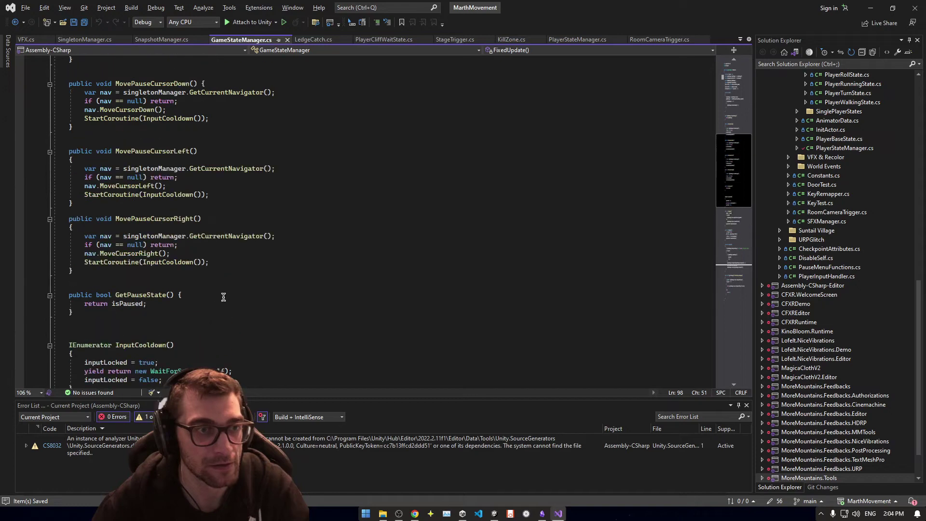
scroll(223, 296, "up", 12)
left_click(233, 295)
key("ctrl+f")
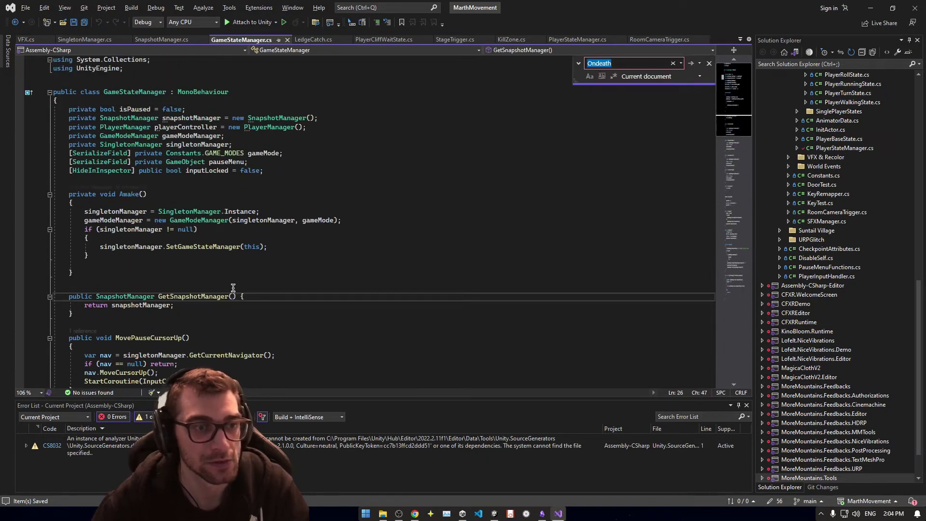
left_click(224, 222)
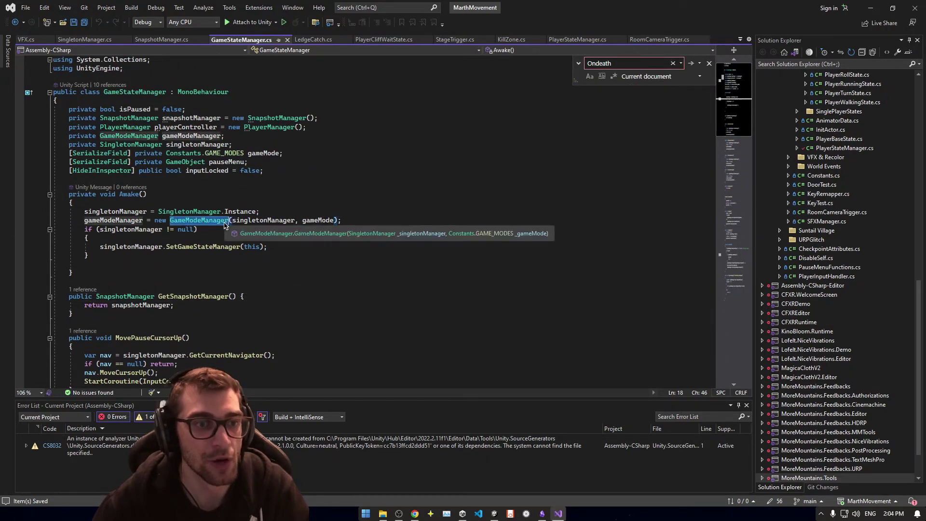
left_click(324, 235)
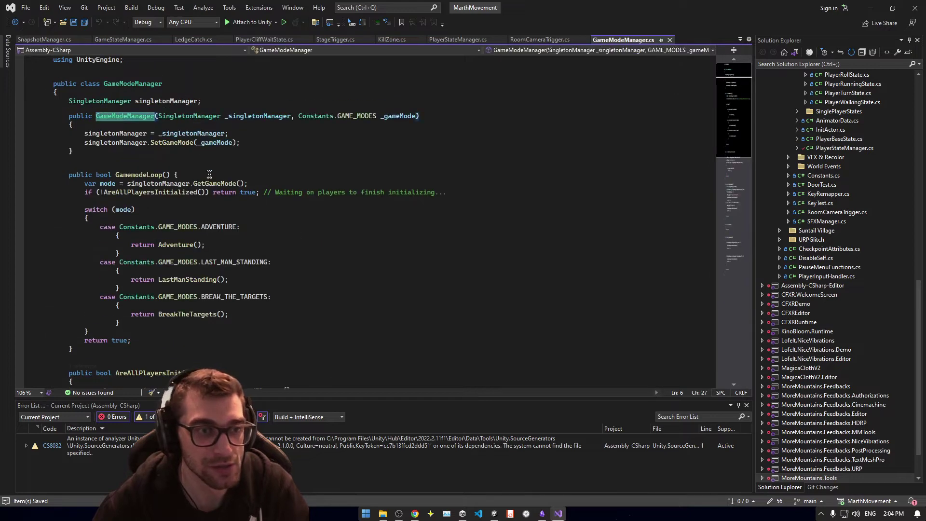
Review the constructor and AreAllPlayersInitialized check, then comment out Adventure's 'return true;' line.
key("Down")
left_click(192, 141)
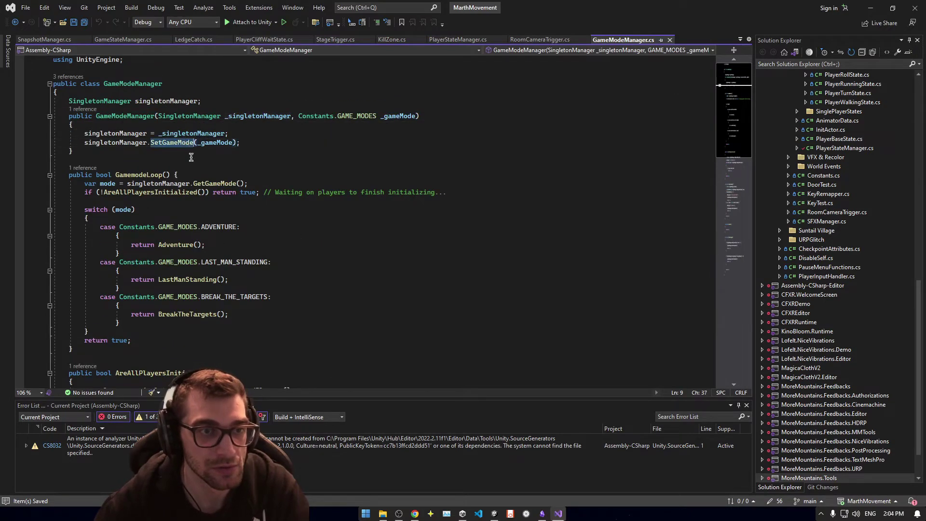
scroll(176, 213, "down", 9)
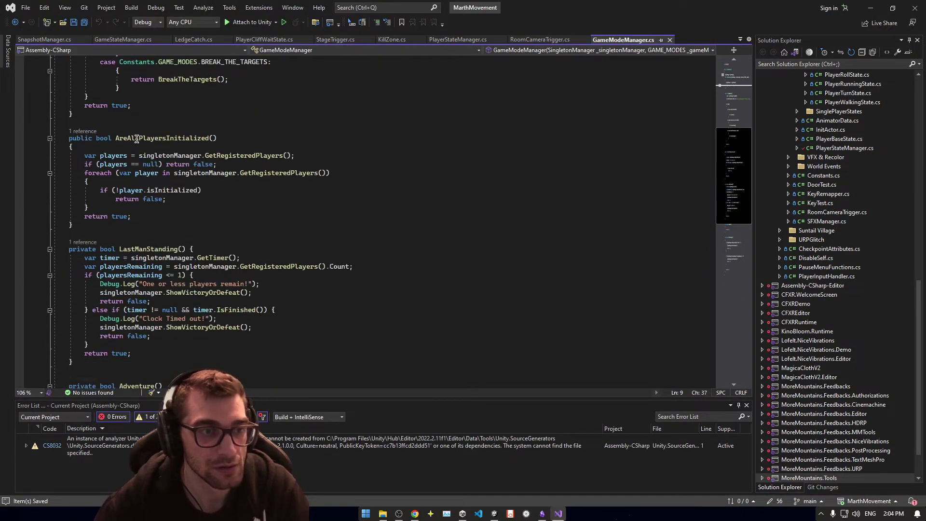
double_click(136, 139)
scroll(223, 219, "down", 10)
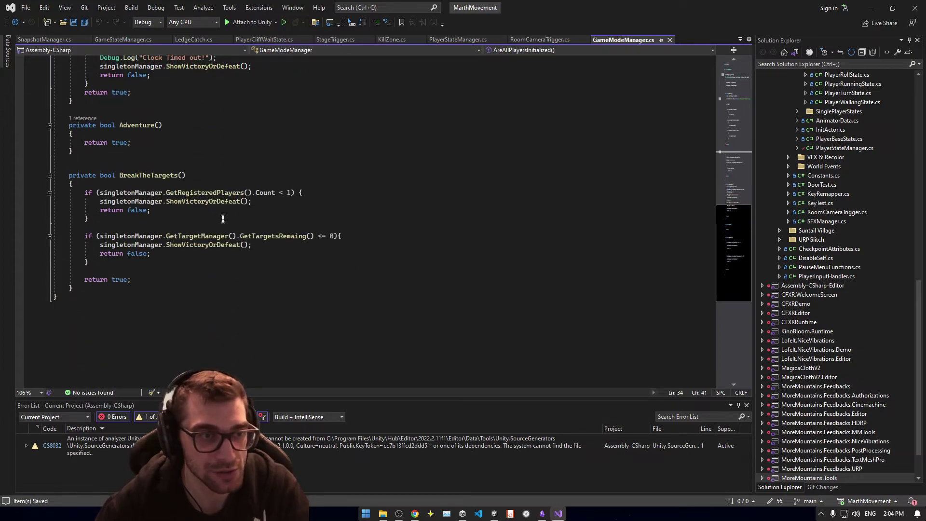
scroll(223, 219, "up", 5)
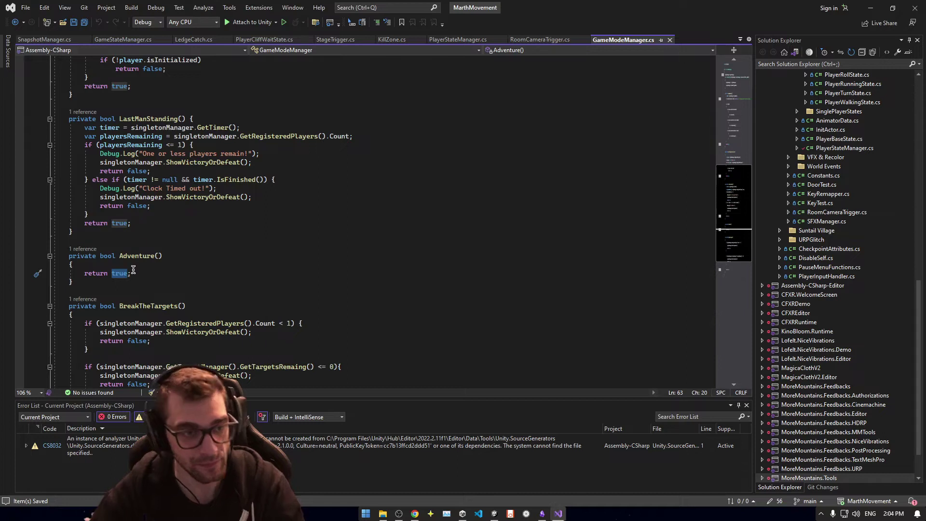
left_click_drag(131, 273, 99, 273)
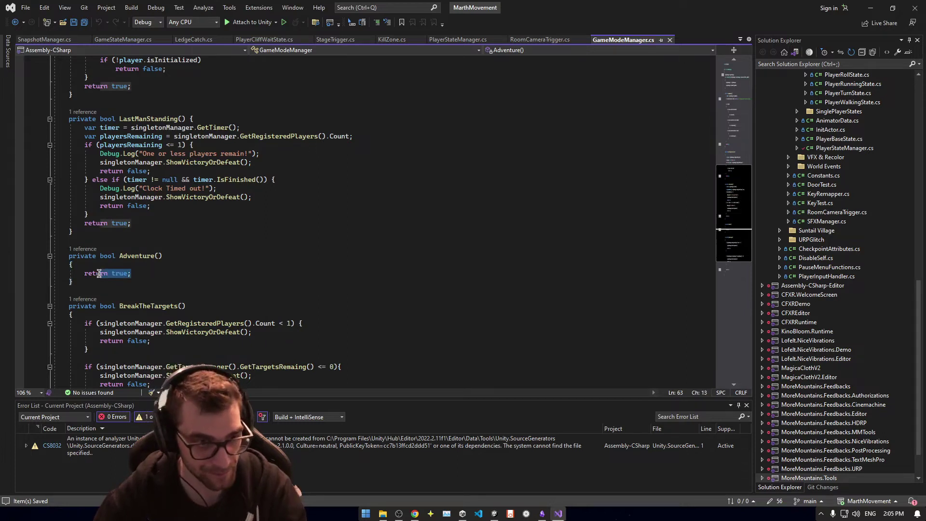
left_click(131, 272)
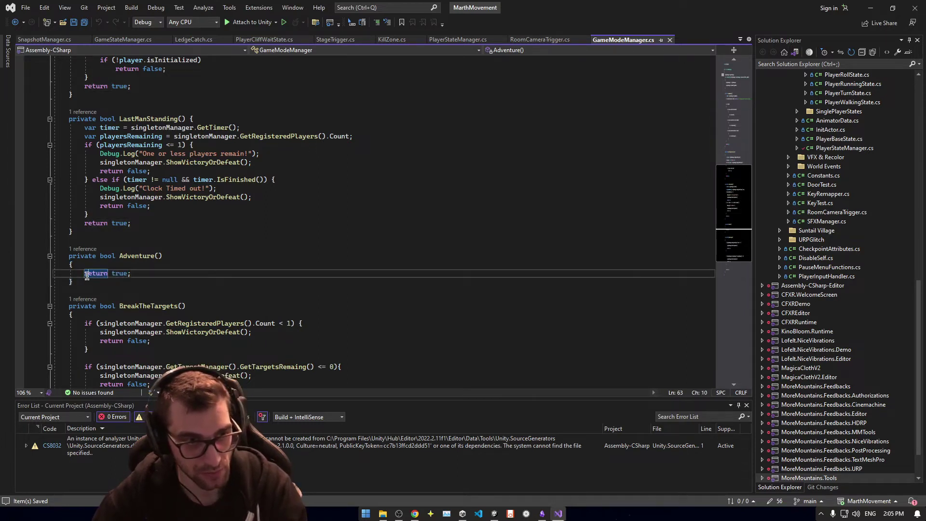
left_click_drag(87, 275, 84, 273)
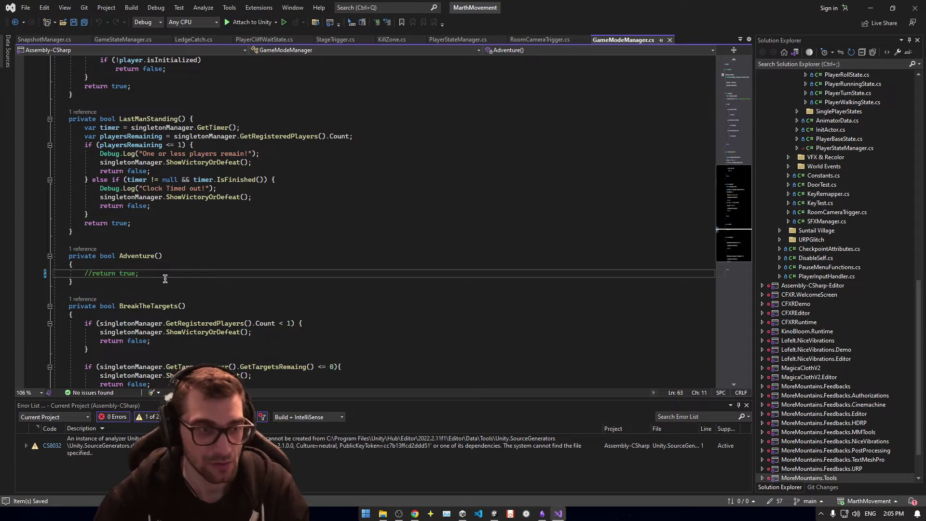
Duplicate the Adventure method below itself and rename the copy to DEBUG.
left_click_drag(164, 280, 6, 247)
key("ctrl+c")
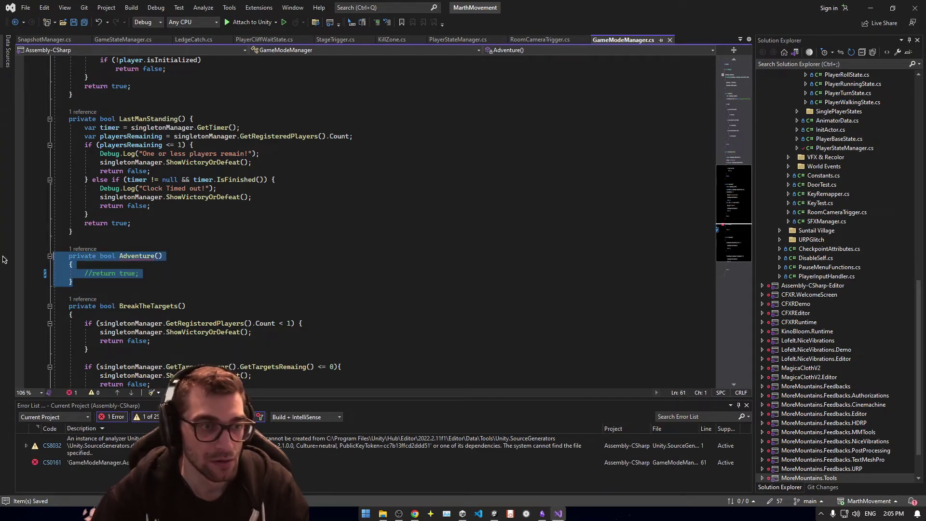
left_click(122, 284)
key("ctrl+v")
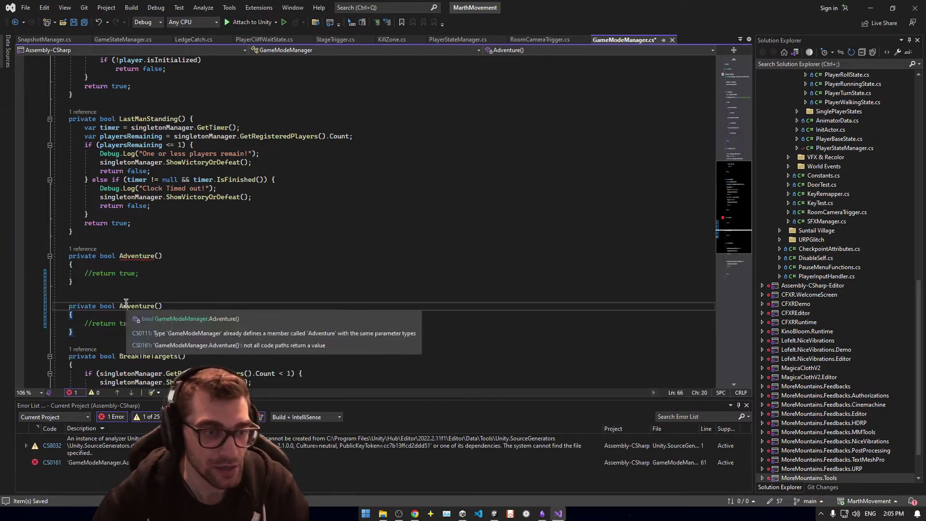
double_click(128, 306)
type("DEBUG")
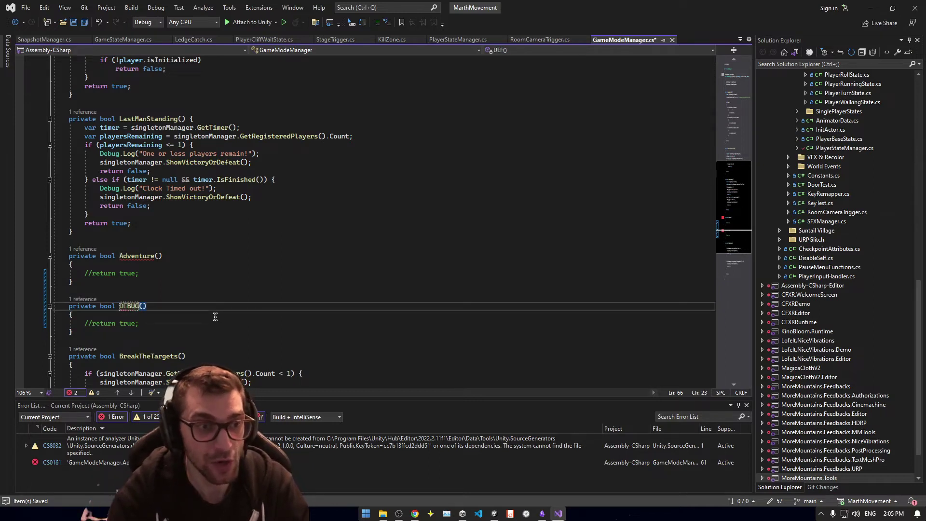
left_click(103, 324)
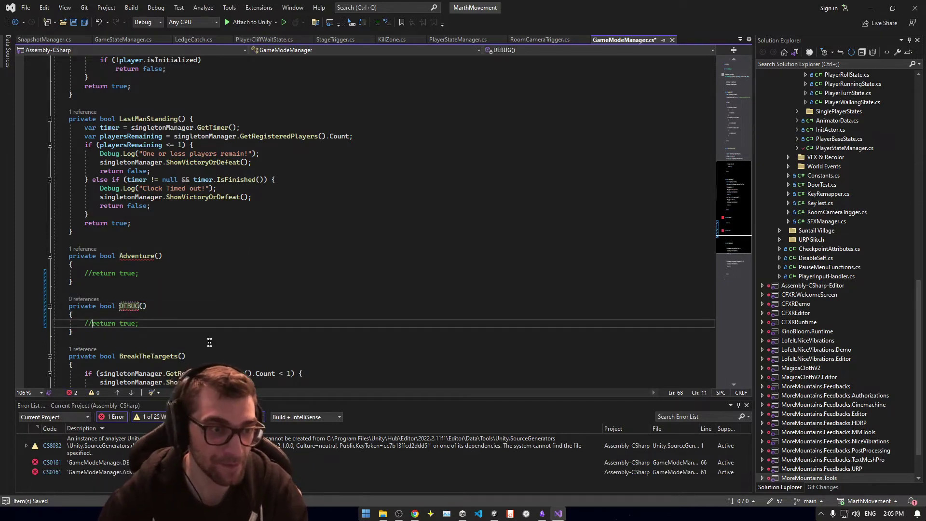
left_click(138, 306)
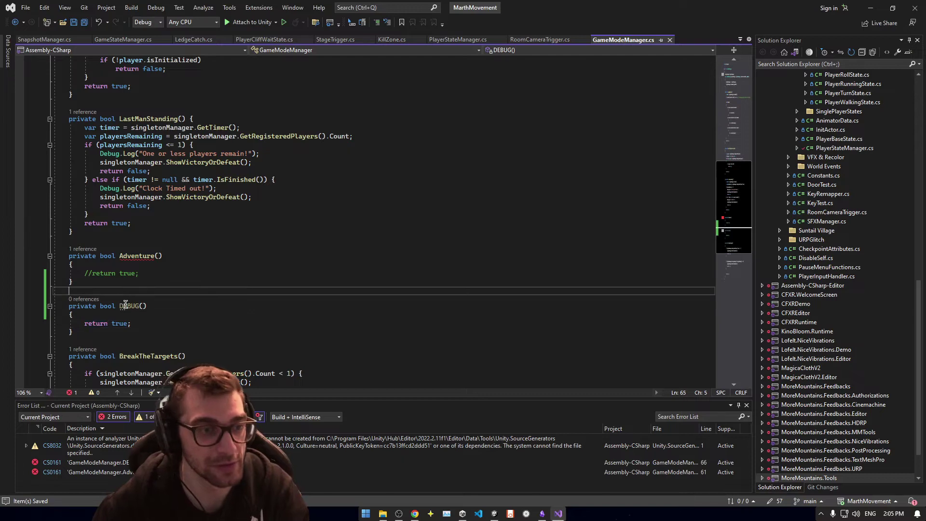
scroll(145, 300, "up", 13)
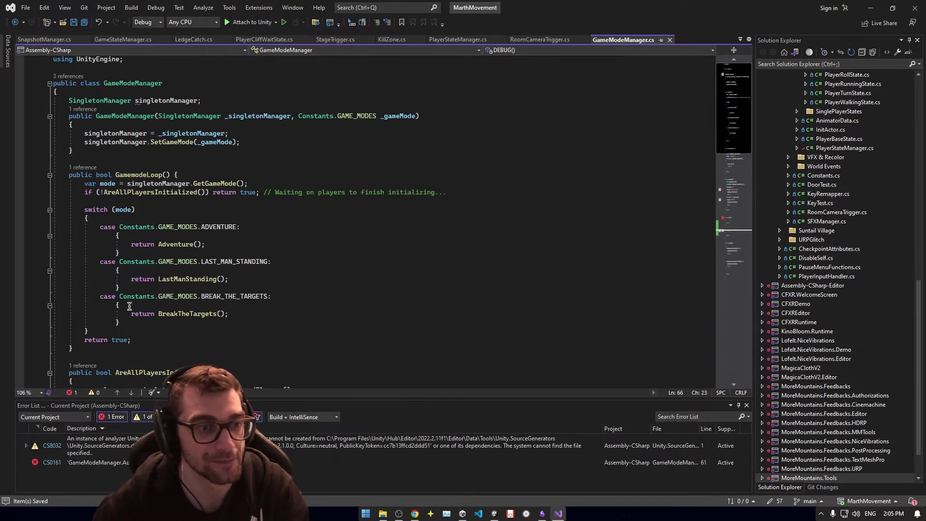
Duplicate the BREAK_THE_TARGETS case as a GAME_MODES.DEBUG case that returns DEBUG().
left_click_drag(134, 322, 14, 292)
key("ctrl+c")
left_click(135, 321)
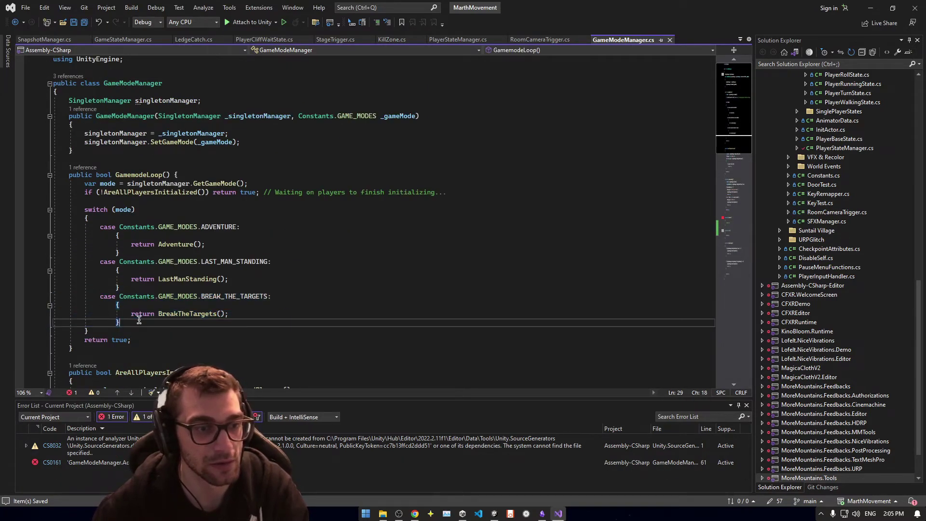
key("Return")
key("ctrl+v")
double_click(236, 331)
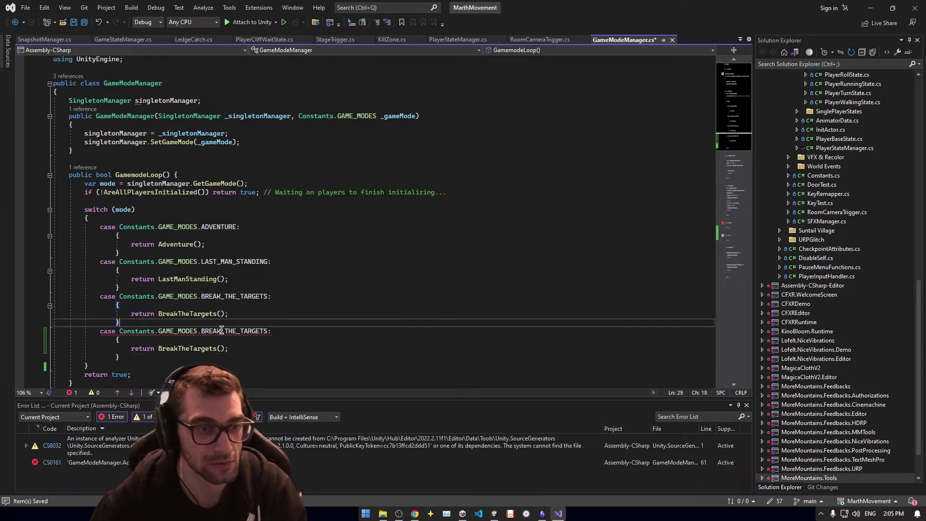
type("DEBUG")
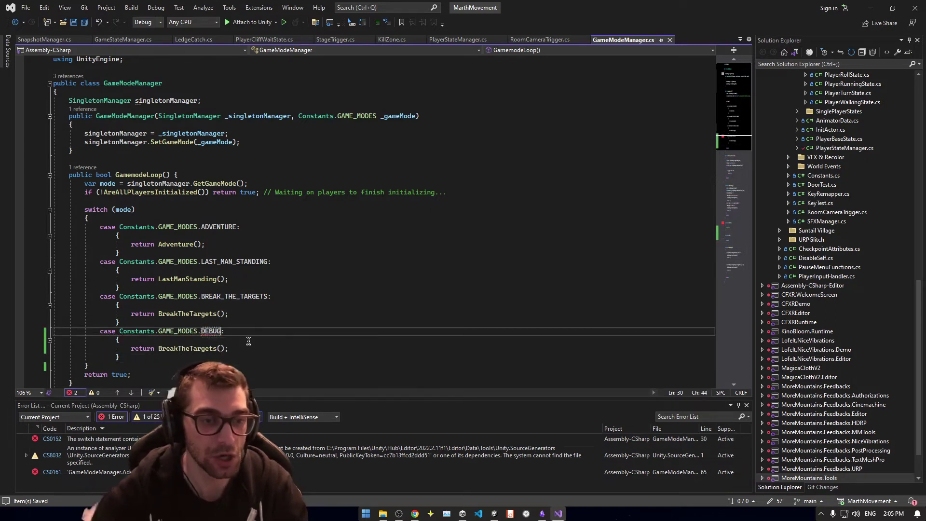
double_click(183, 348)
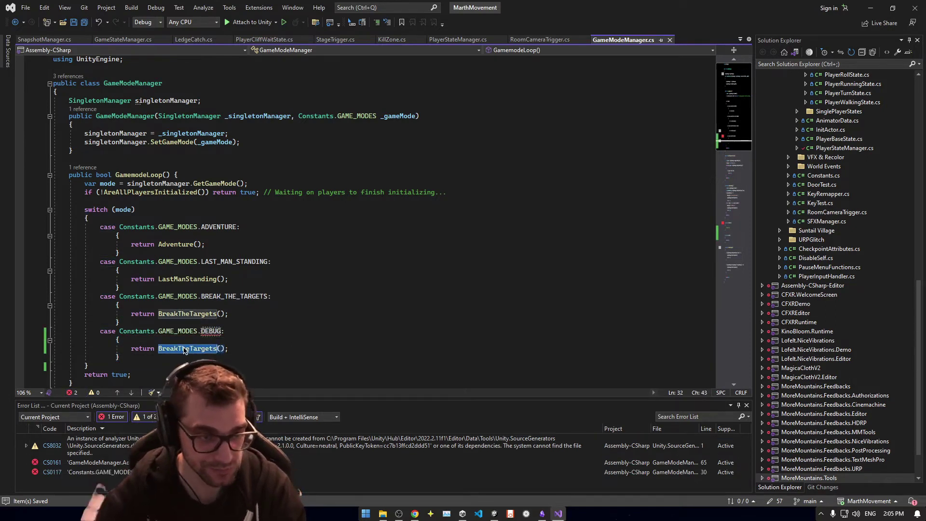
type("DEBUG")
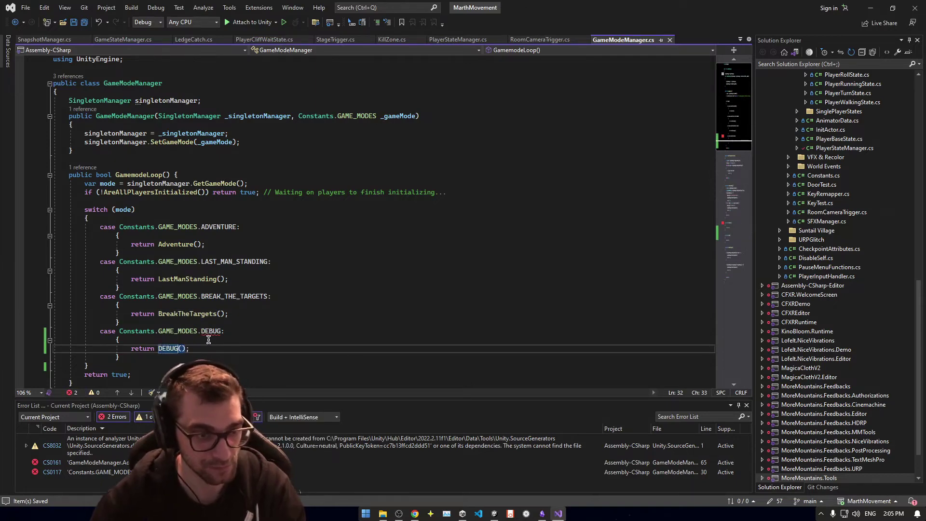
Rename the DEBUG method to Debug.
scroll(174, 351, "down", 15)
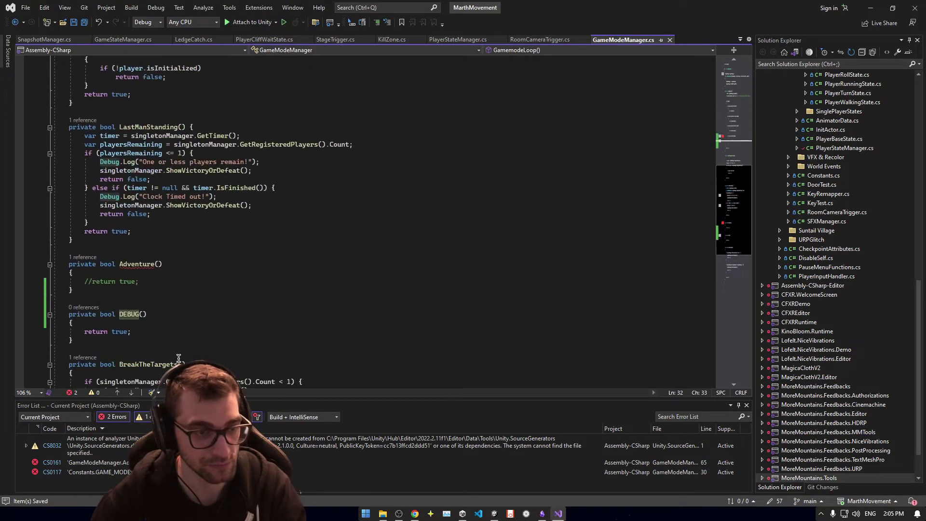
double_click(129, 314)
type("Debug")
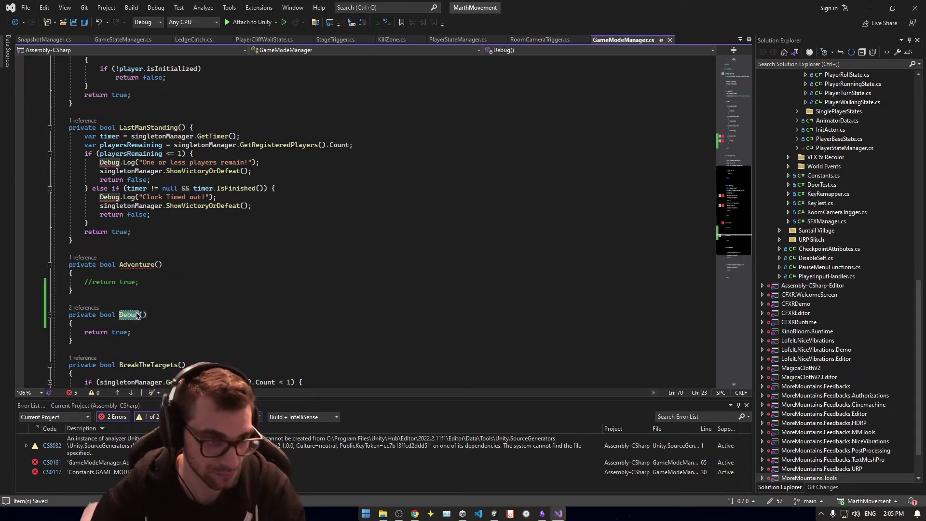
scroll(187, 324, "up", 10)
scroll(184, 318, "up", 5)
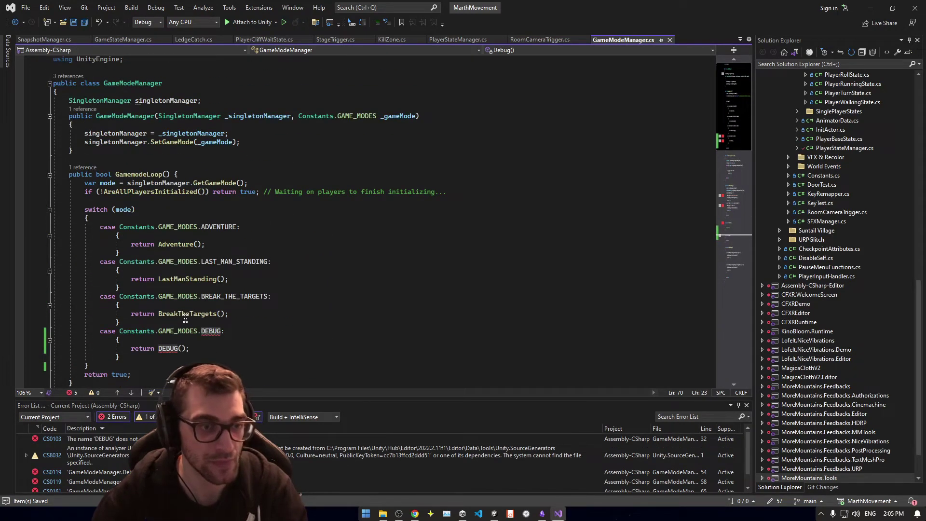
Change the DEBUG case's call in the switch to DebugMode().
scroll(188, 323, "down", 10)
left_click(119, 328)
scroll(205, 343, "up", 6)
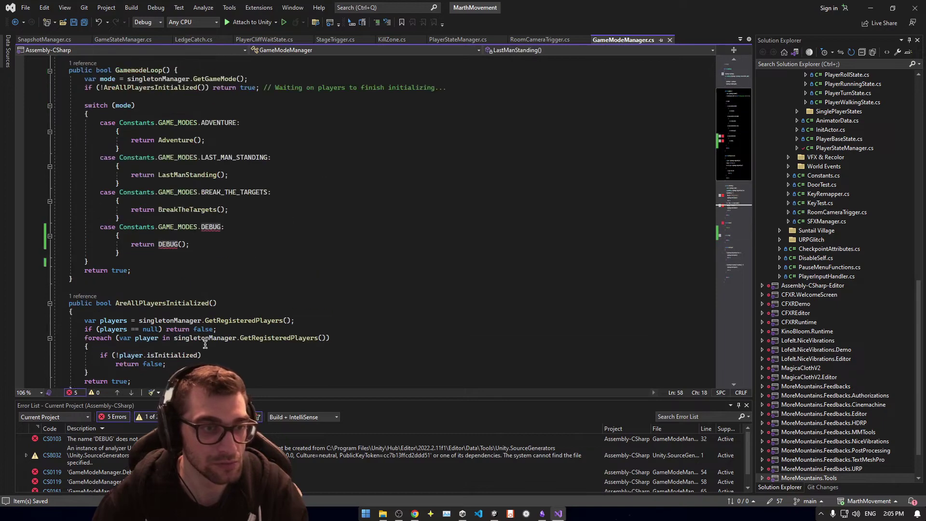
left_click(199, 247)
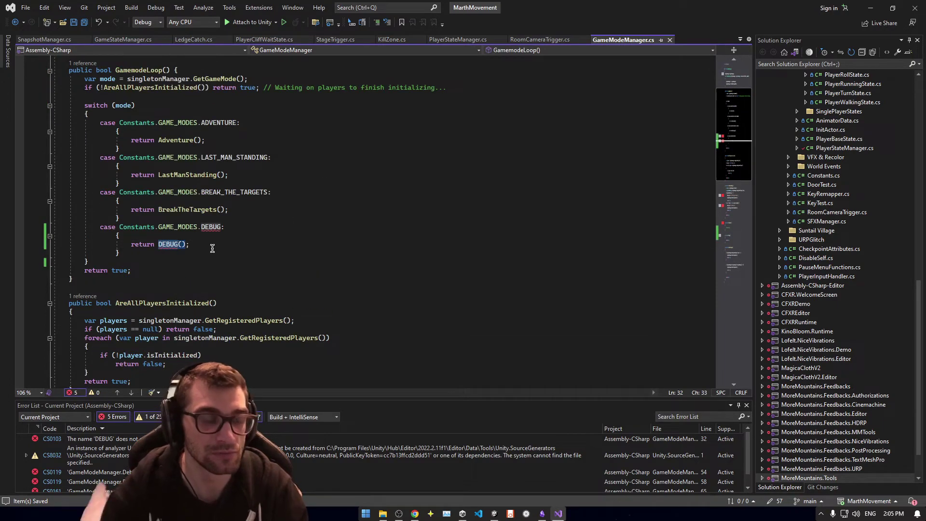
key("ctrl+BackSpace")
type("Debyug")
type("ug")
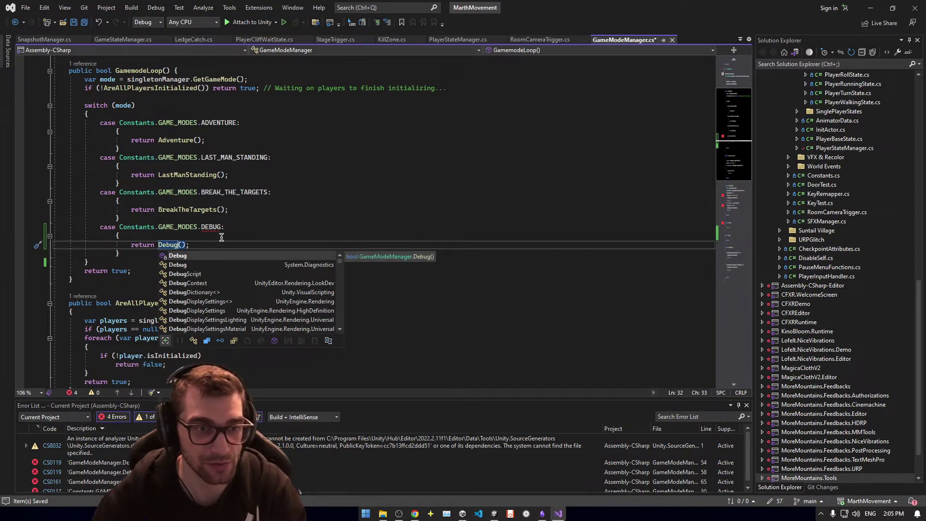
left_click(221, 227)
scroll(202, 263, "down", 3)
scroll(187, 267, "down", 2)
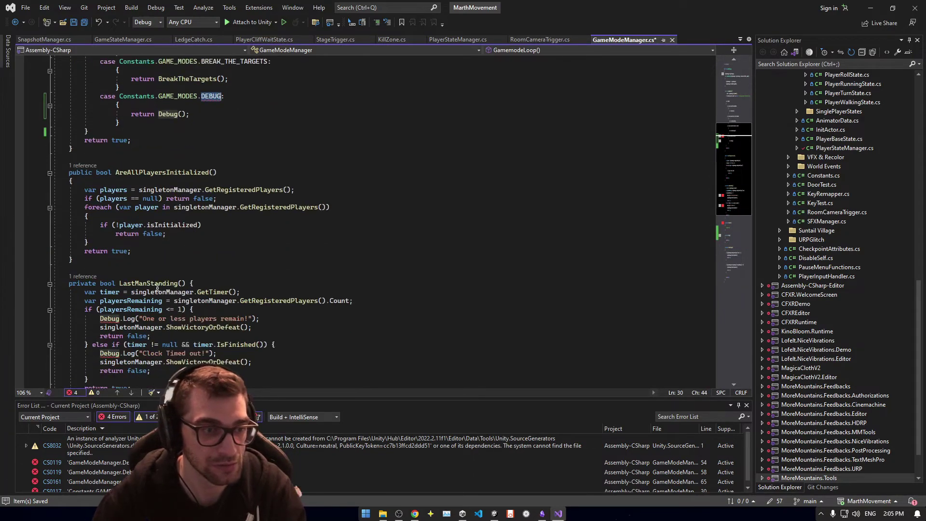
scroll(206, 234, "up", 4)
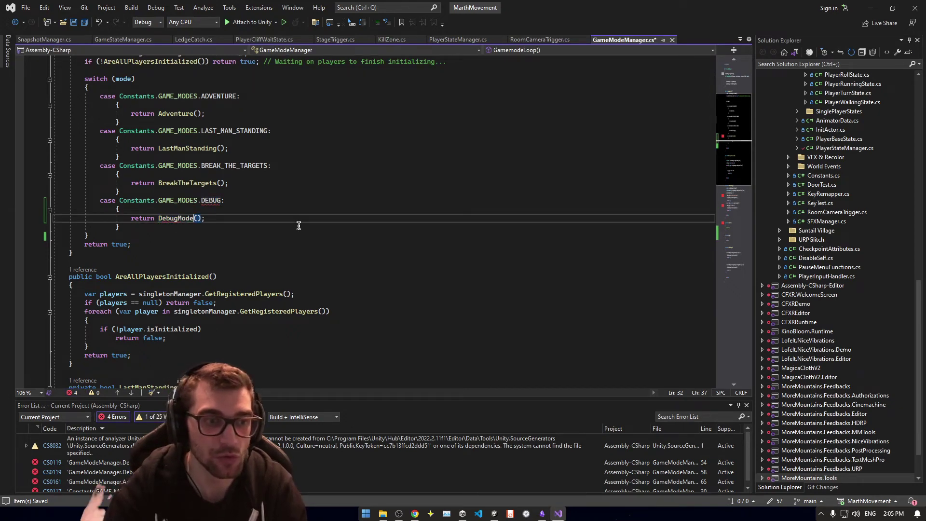
Rename the Debug method to DebugMode to match the call.
double_click(190, 219)
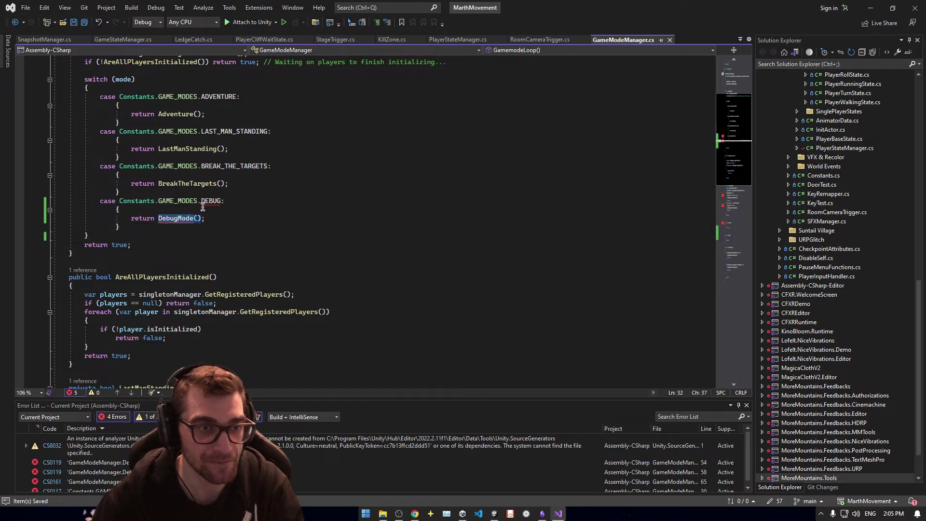
scroll(195, 225, "down", 10)
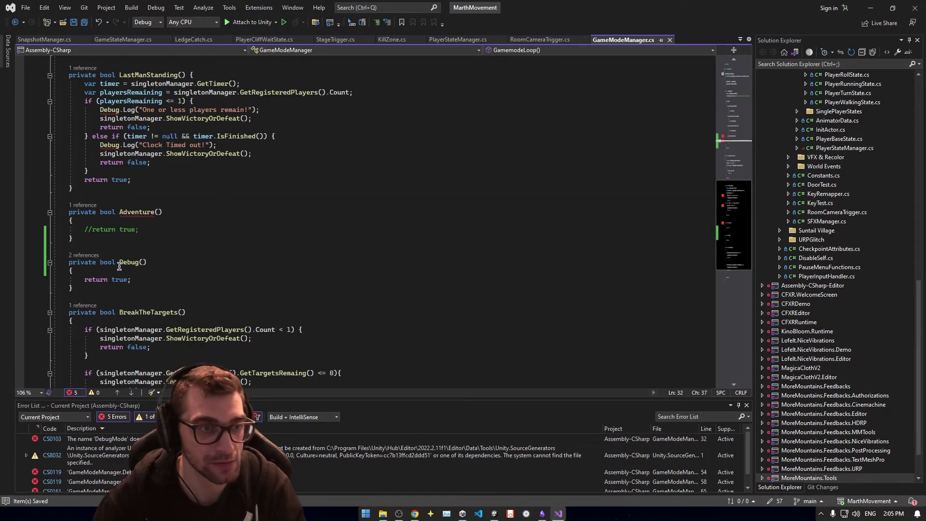
left_click(139, 263)
type("Mode")
scroll(206, 244, "up", 11)
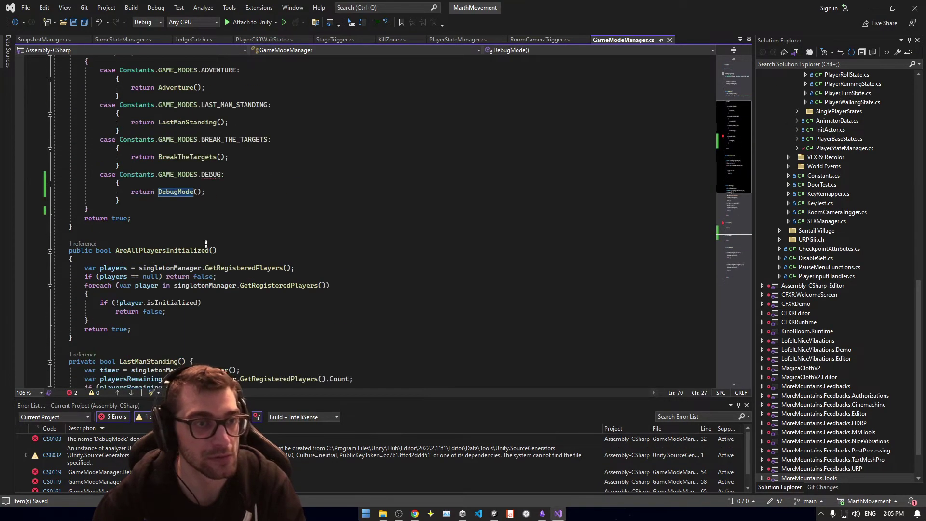
Add a DEBUG entry after BREAK_THE_TARGETS in the GAME_MODES enum in Constants.cs, save, and let Unity recompile.
left_click(212, 174)
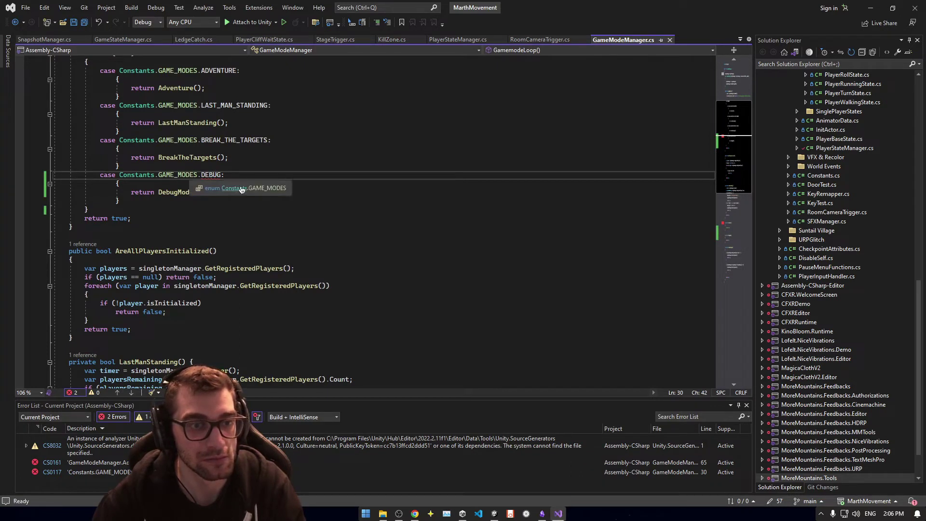
left_click(267, 188)
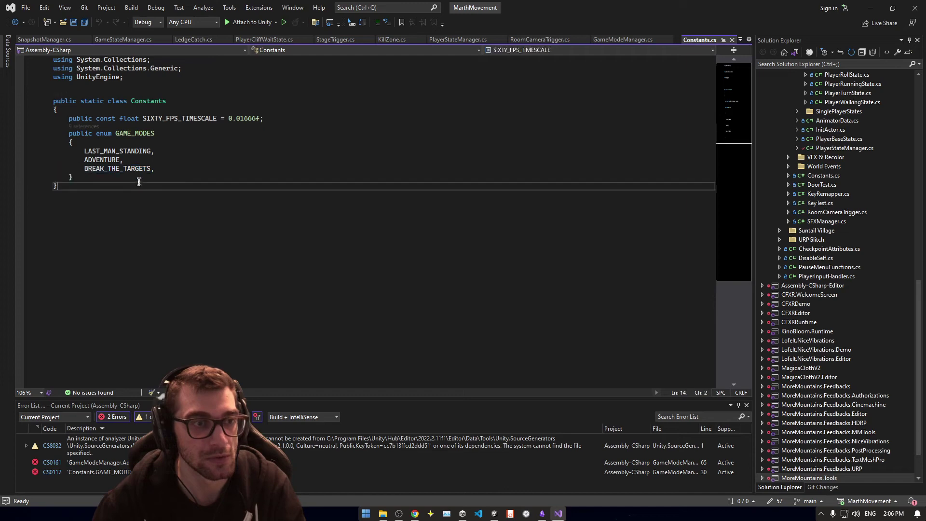
left_click_drag(154, 169, 1, 172)
left_click(163, 171)
key("ctrl+d")
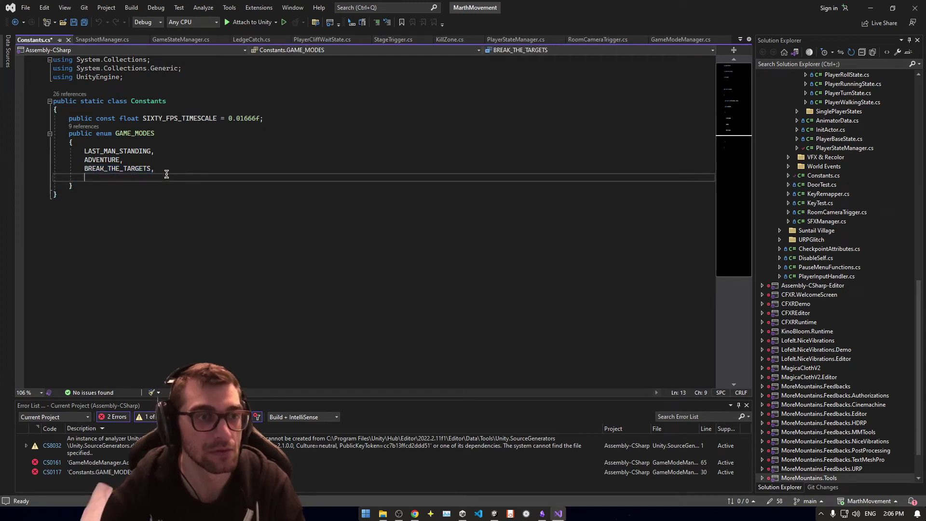
double_click(117, 177)
type("D")
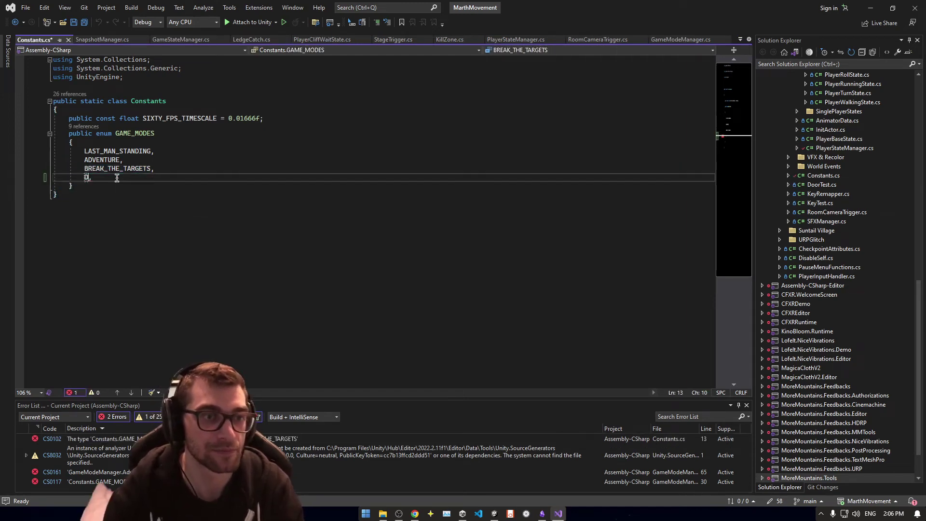
type("EBUG")
key("ctrl+s")
key("alt+Tab")
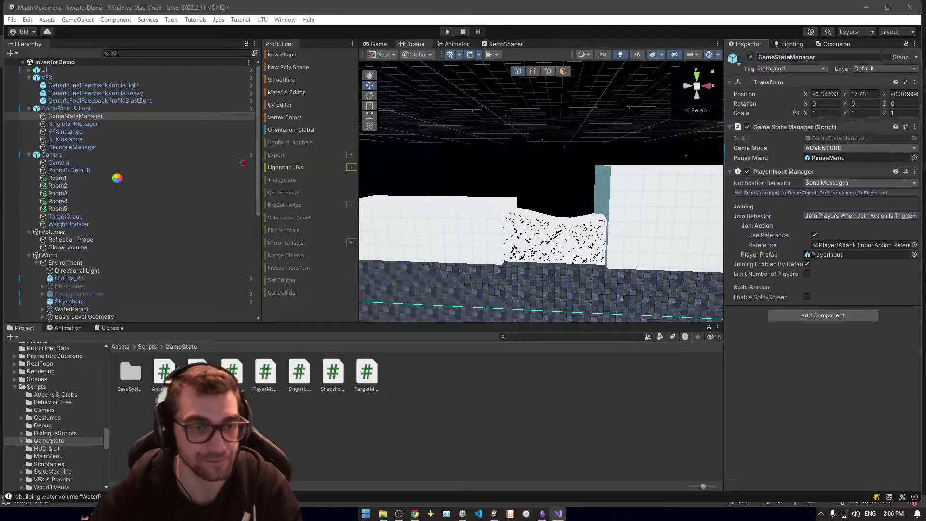
key("alt+Tab")
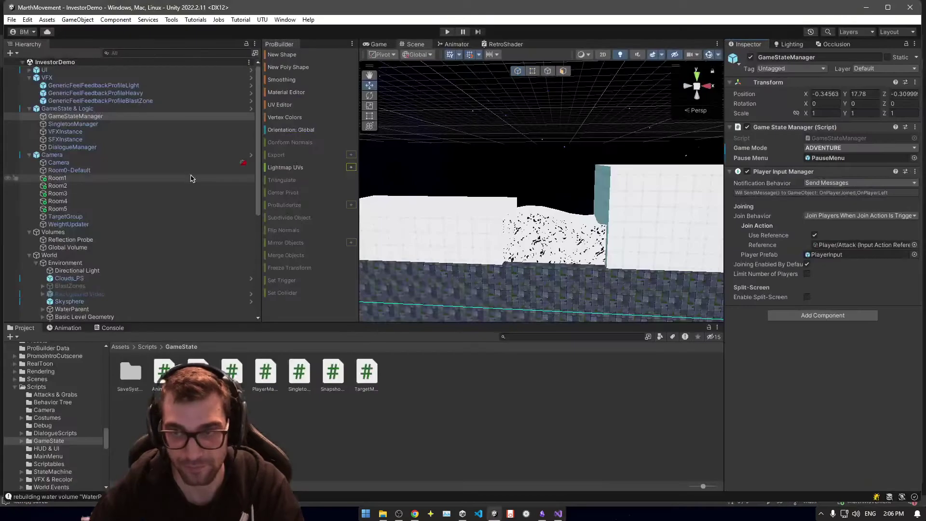
key("alt+Tab")
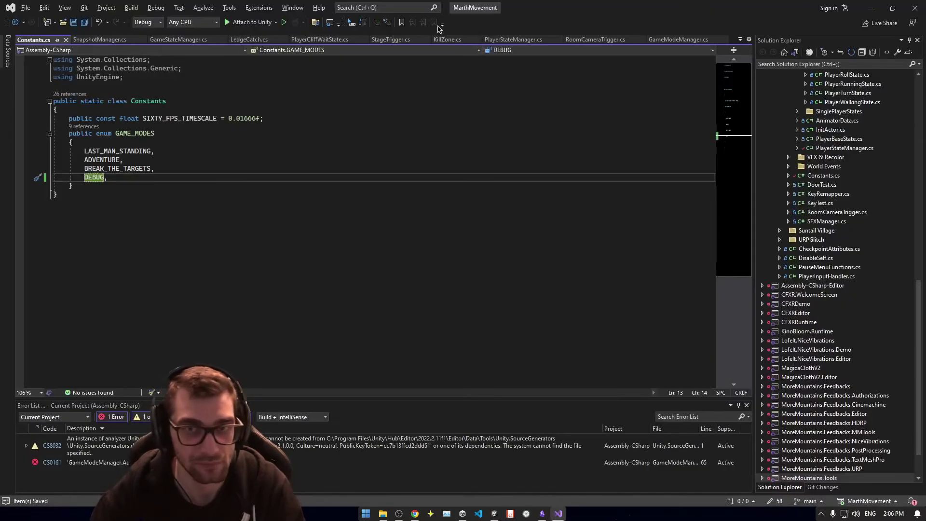
Cycle through the open files back to GameModeManager.cs.
left_click(513, 39)
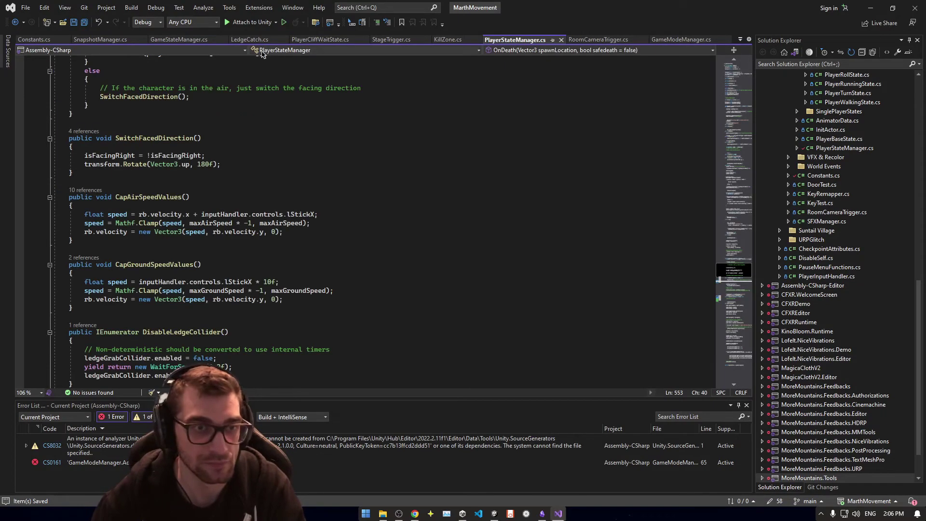
key("ctrl+minus")
key("ctrl+minus")
key("ctrl+minus")
key("ctrl+minus")
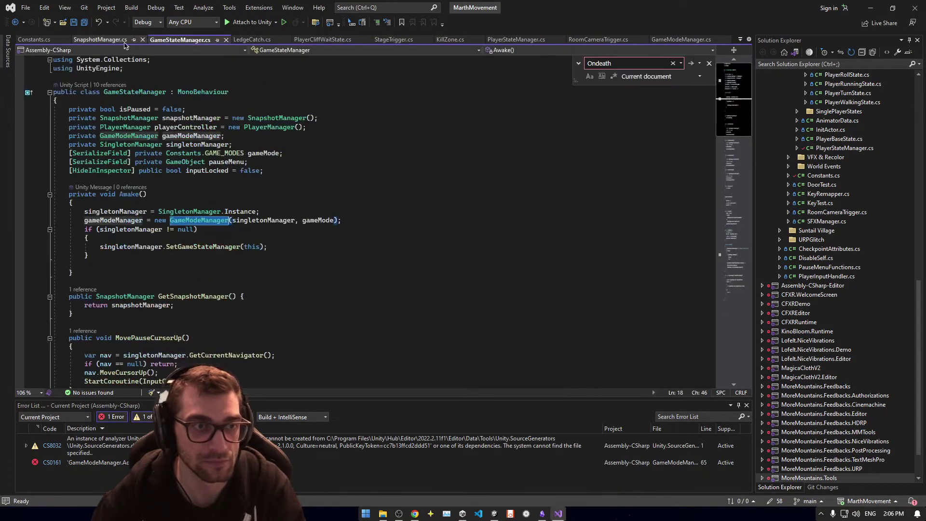
key("ctrl+minus")
key("ctrl+minus")
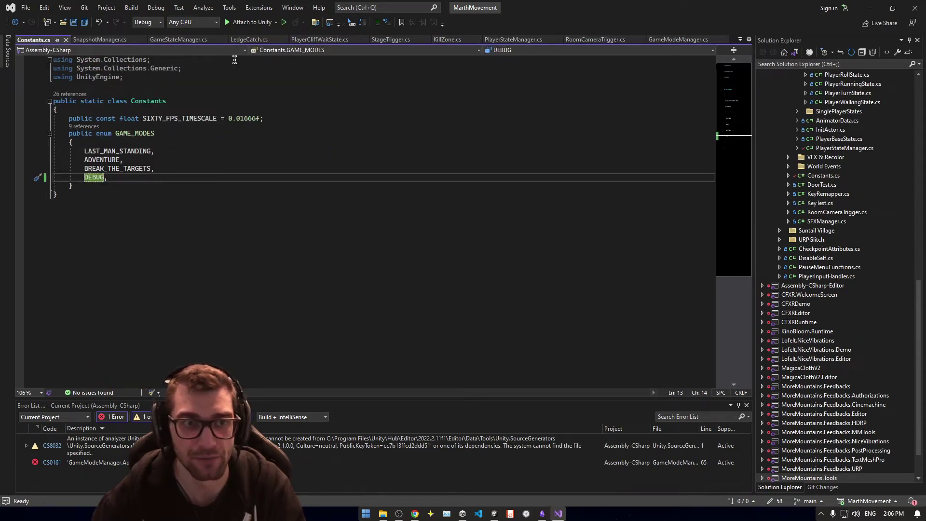
key("ctrl+minus")
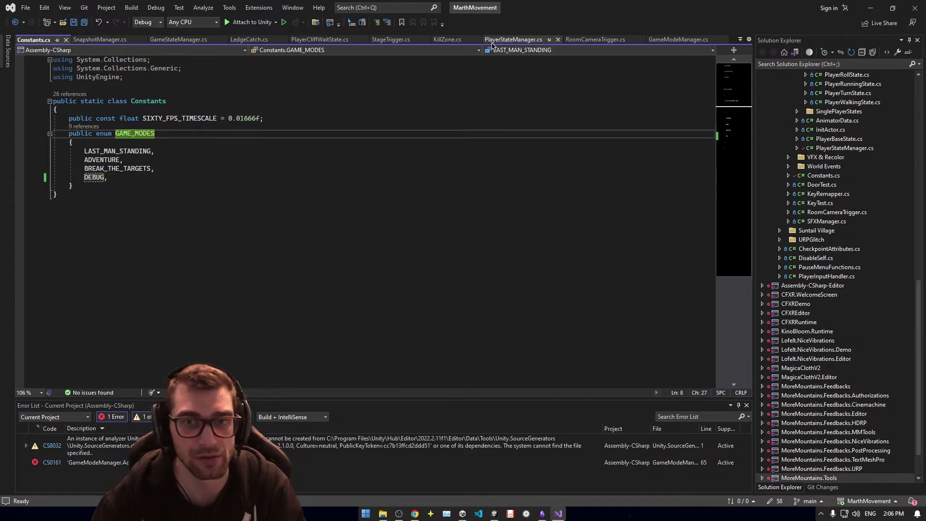
key("ctrl+minus")
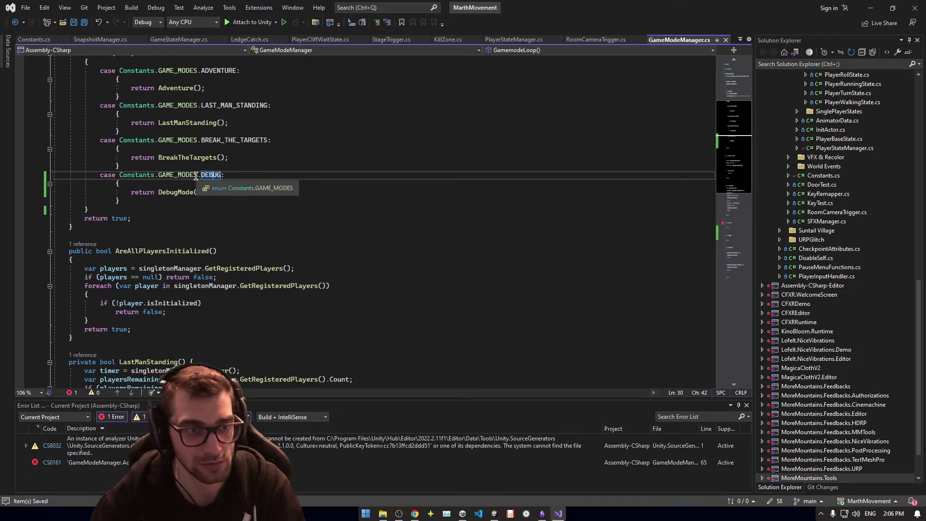
left_click(185, 174)
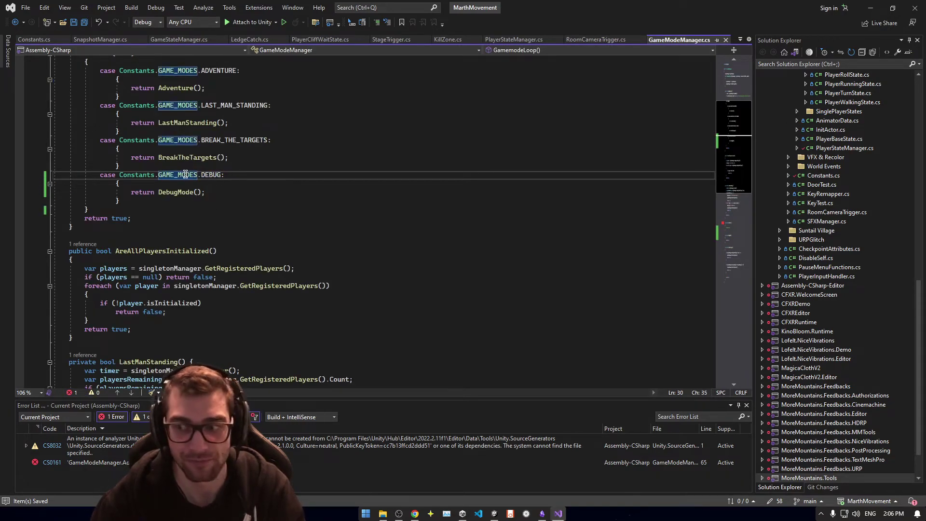
Uncomment 'return true;' in Adventure() to clear the last error and save GameModeManager.cs.
scroll(199, 213, "down", 1)
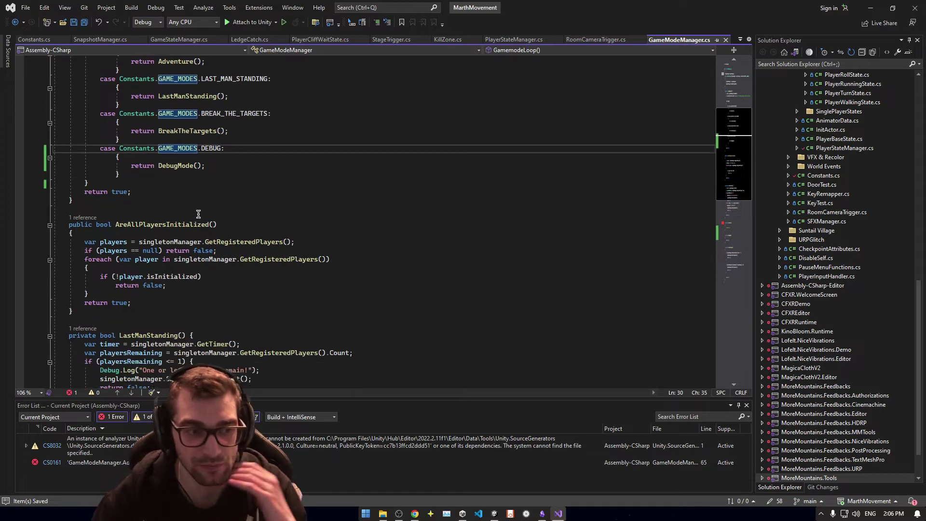
double_click(116, 462)
left_click(85, 233)
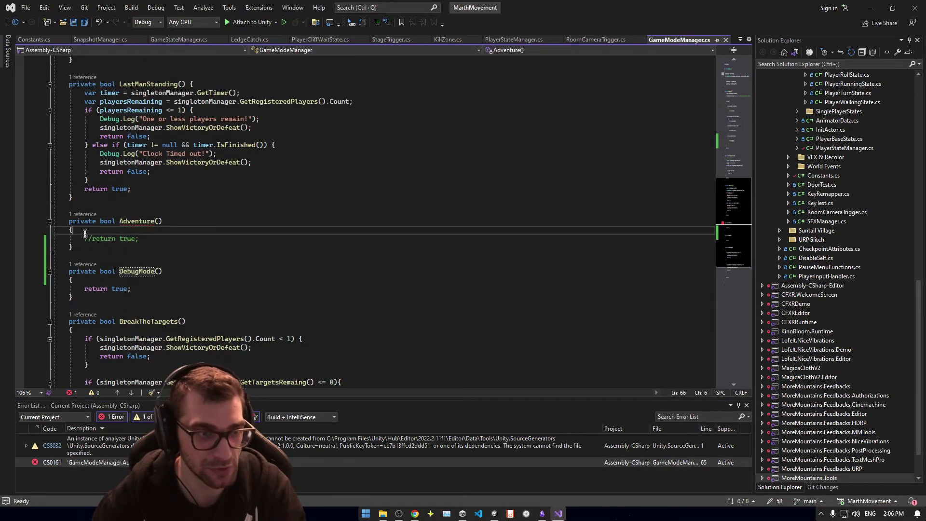
key("Down")
key("ctrl+k")
key("ctrl+u")
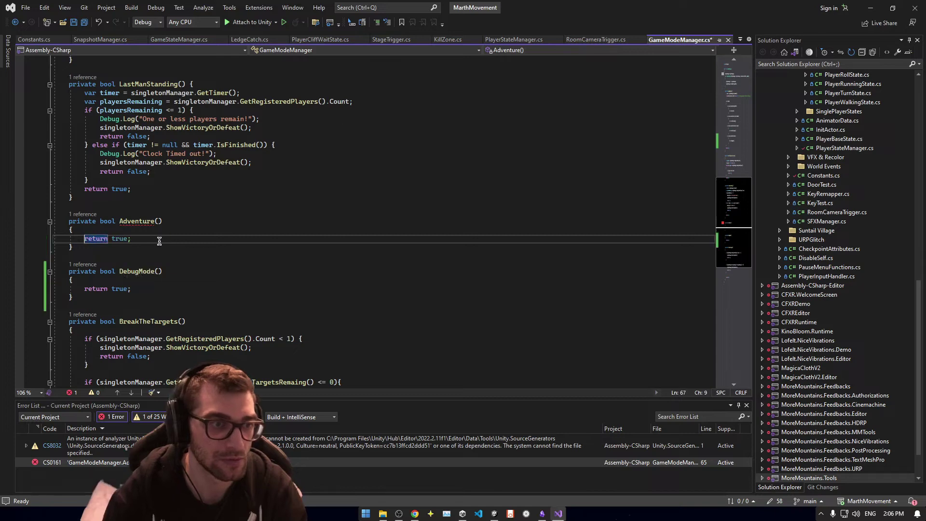
key("ctrl+s")
left_click(137, 230)
Return to the GAME_MODES.DEBUG case line in the switch.
scroll(140, 247, "up", 9)
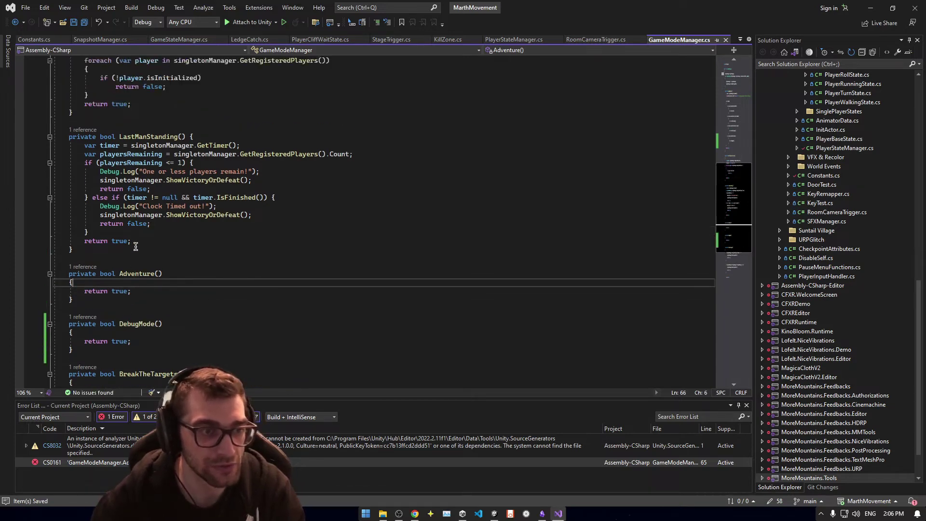
scroll(139, 247, "up", 4)
scroll(141, 253, "up", 2)
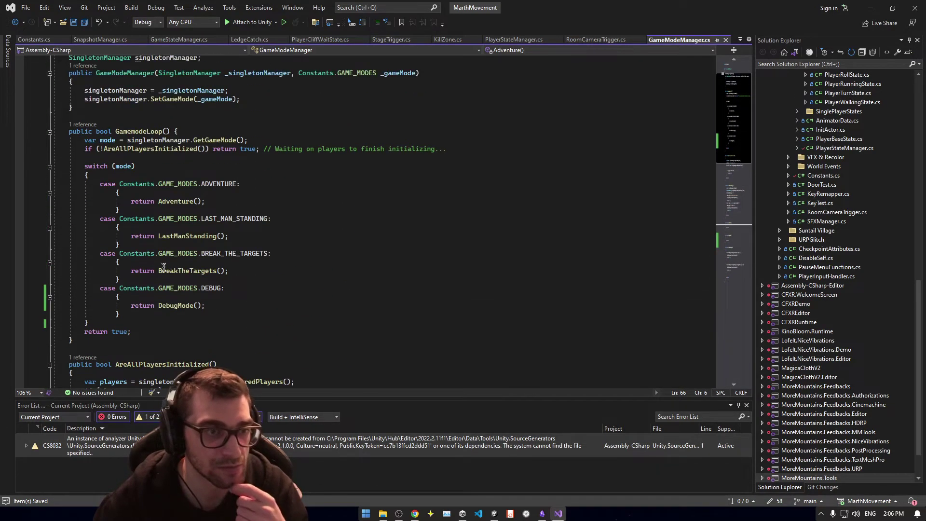
double_click(180, 288)
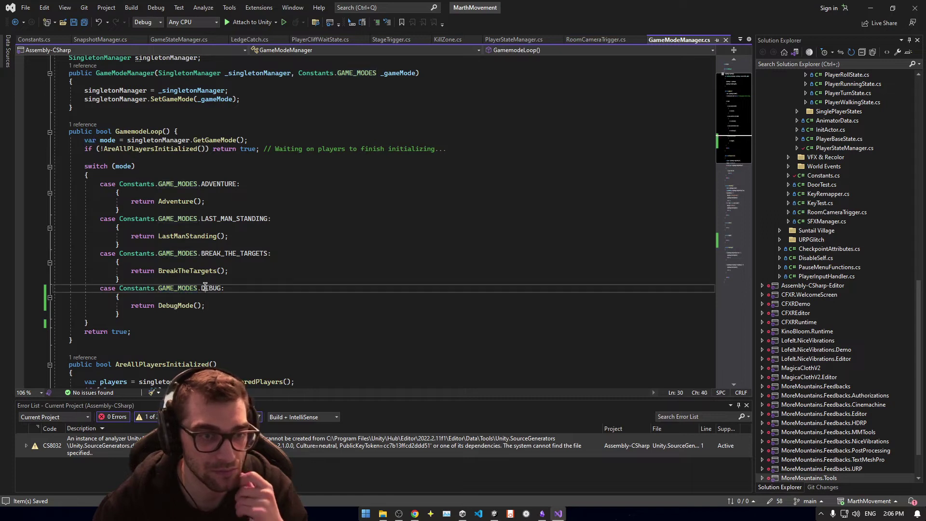
Check the DEBUG case's DebugMode call, then close SnapshotManager.cs.
double_click(208, 288)
double_click(178, 306)
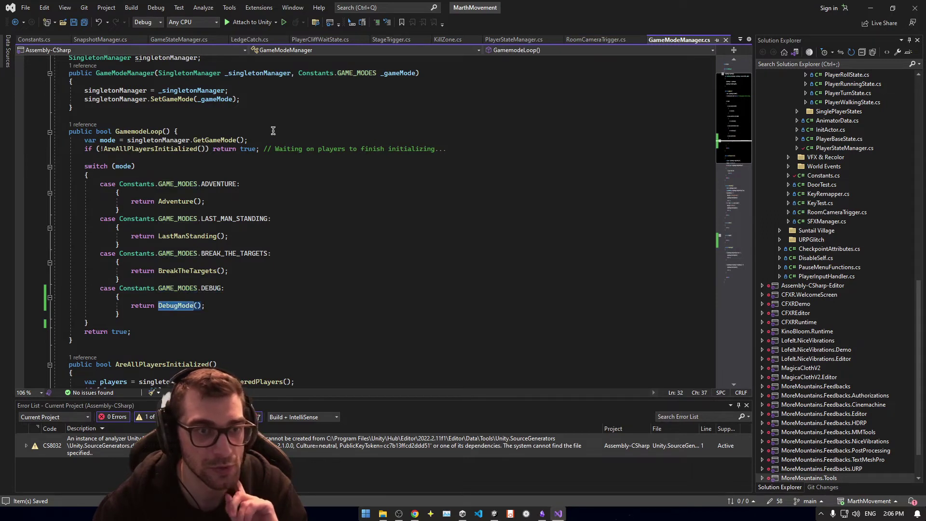
left_click(94, 40)
left_click(143, 40)
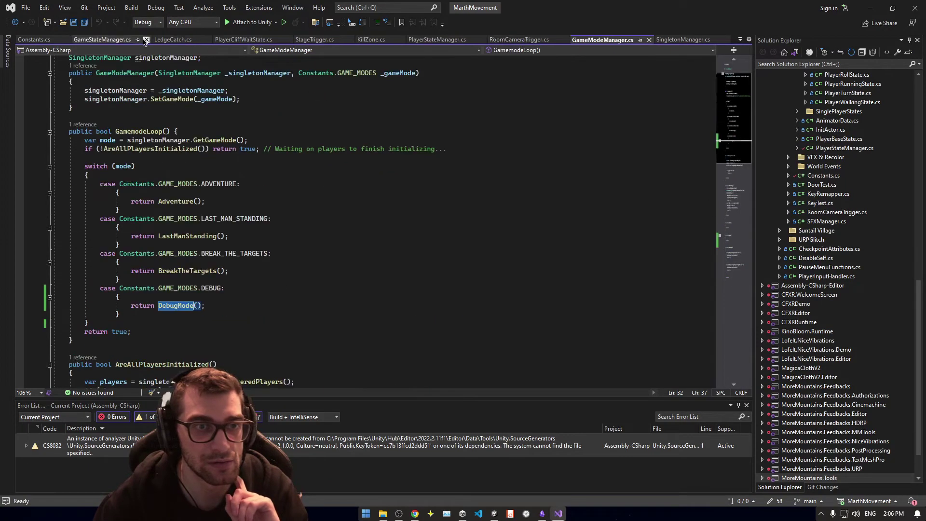
Find 'mainplayer' in SingletonManager.cs, read GetMainPlayer(), and save the file.
left_click(682, 39)
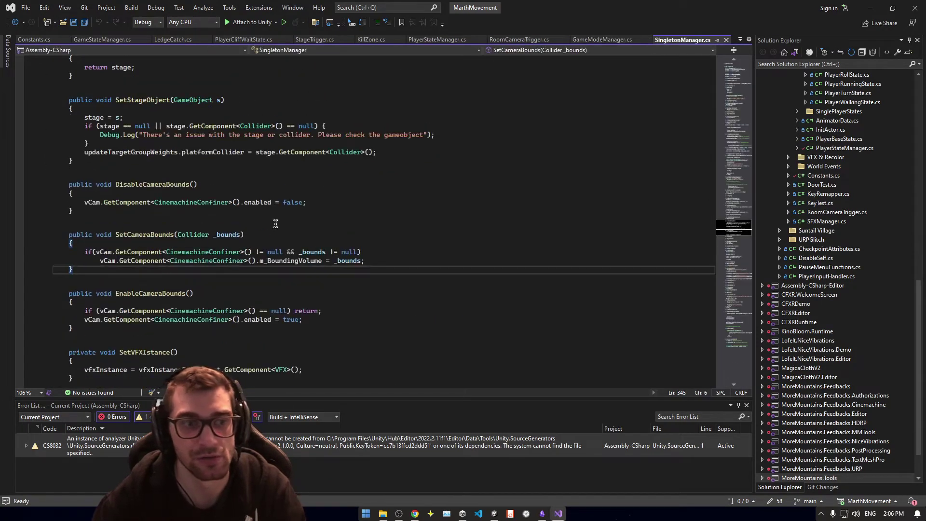
left_click(214, 259)
key("ctrl+f")
type("ma")
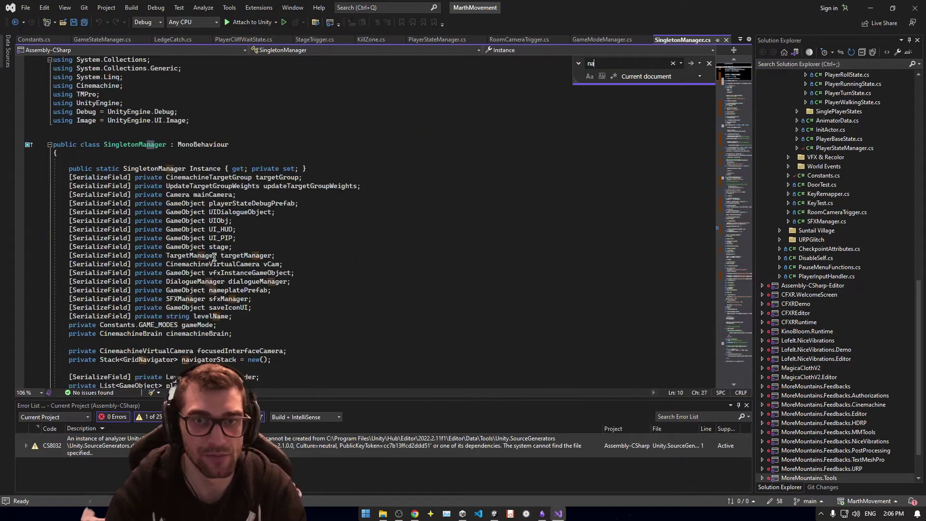
type("inplayer")
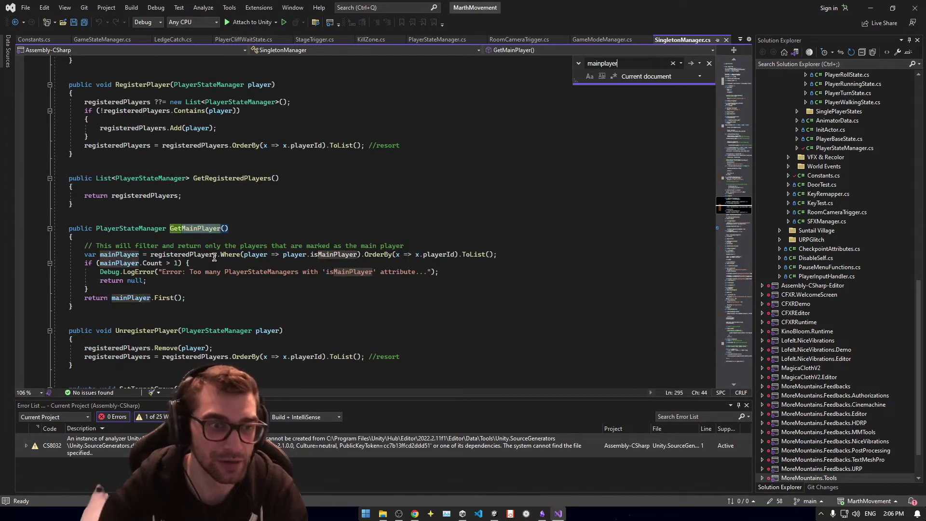
left_click(256, 227)
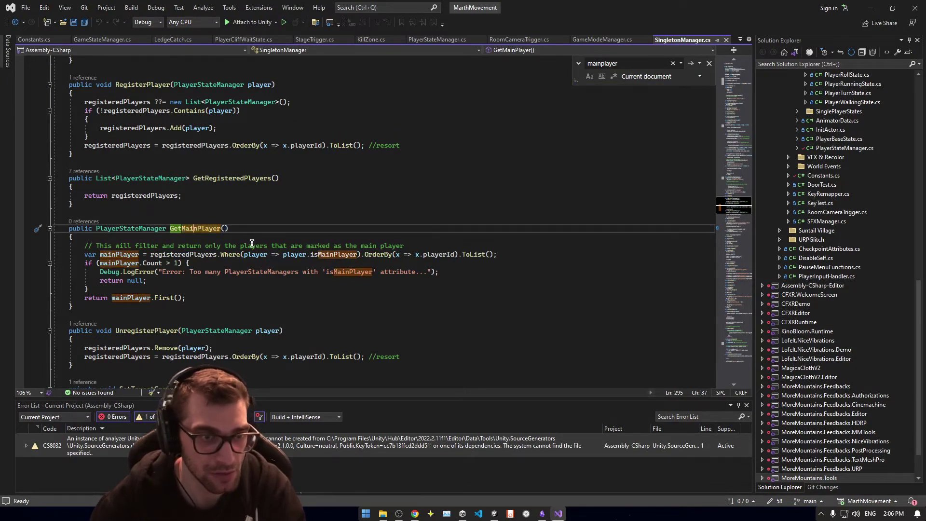
left_click(174, 255)
left_click(140, 299)
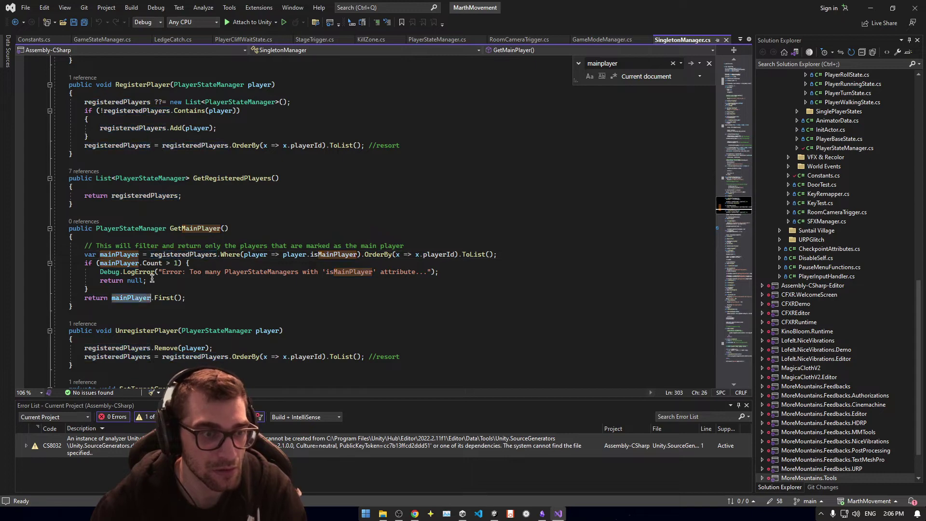
double_click(196, 229)
left_click(138, 298)
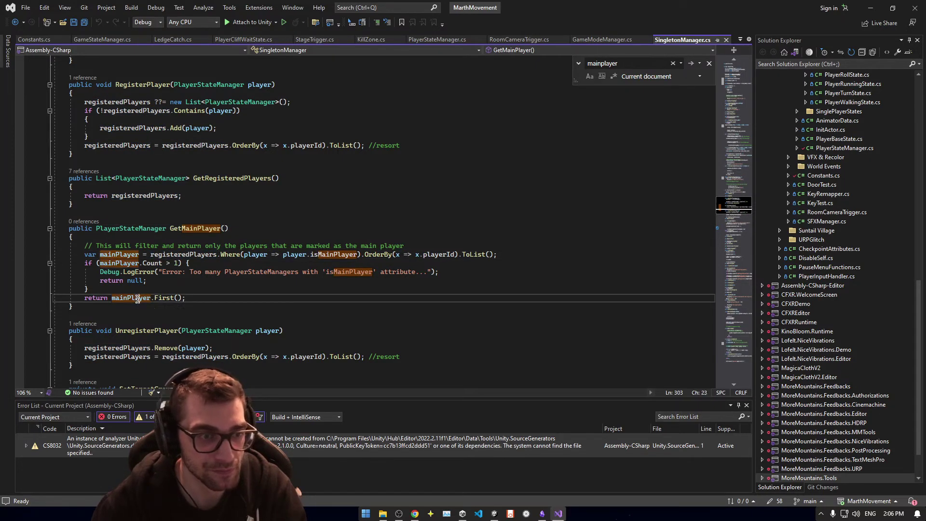
left_click(314, 269)
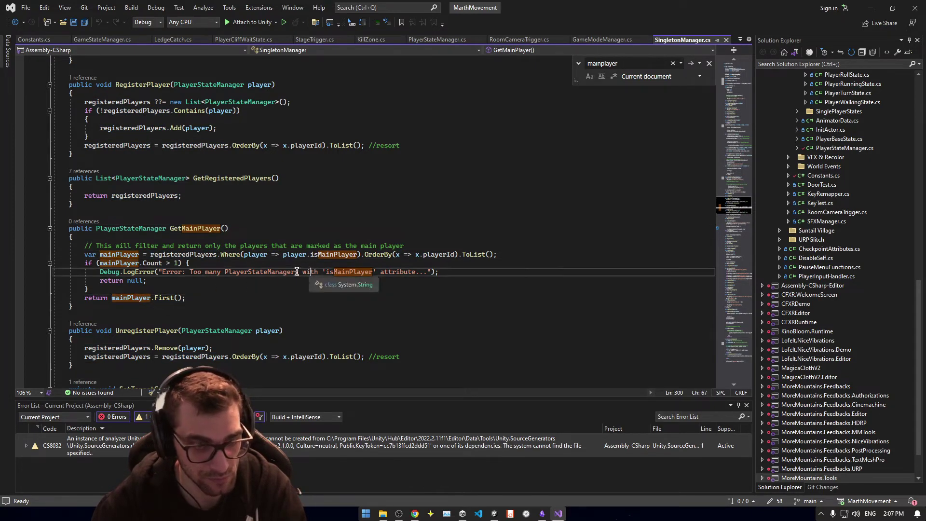
key("ctrl+s")
Re-examine GetMainPlayer's signature and its registeredPlayers filter.
double_click(179, 229)
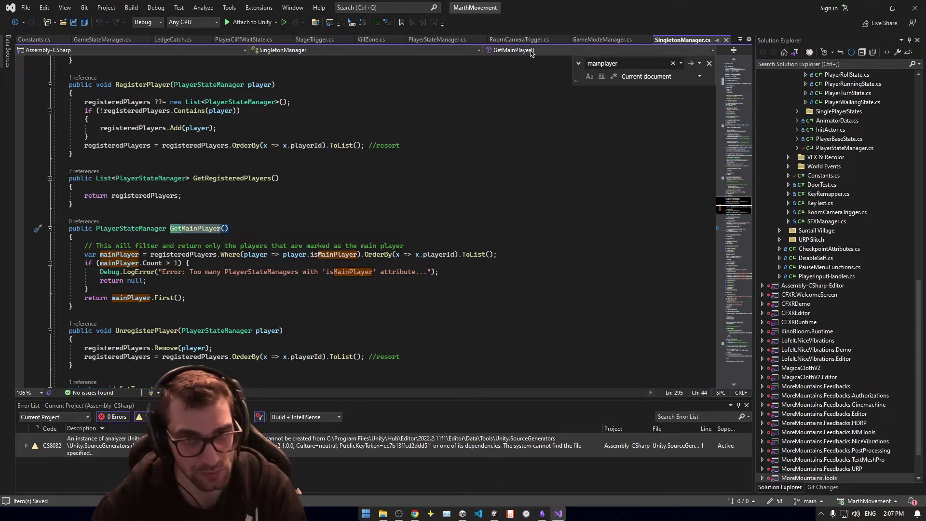
double_click(144, 331)
scroll(202, 333, "down", 2)
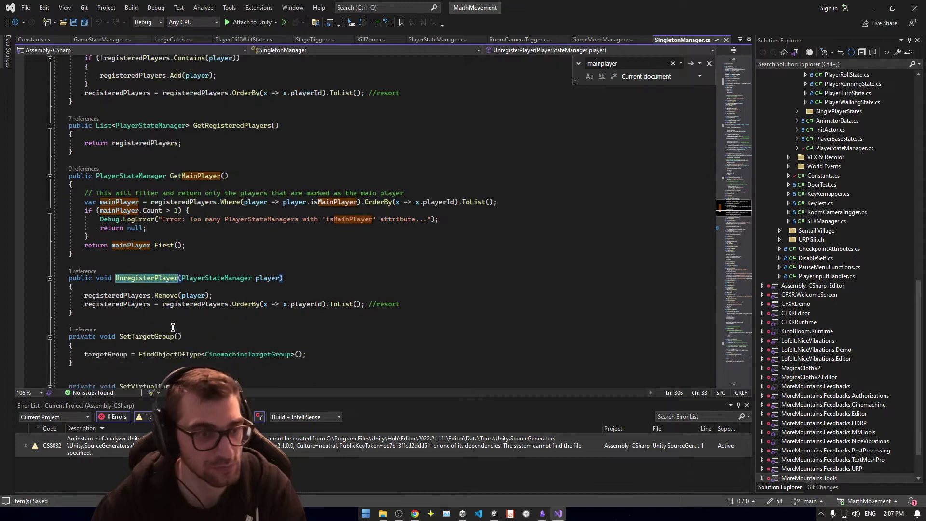
scroll(206, 335, "up", 2)
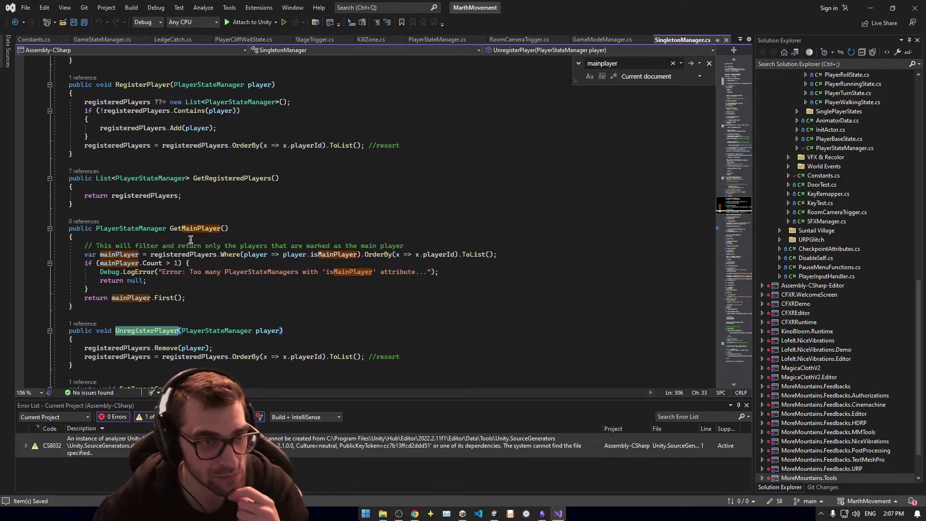
double_click(200, 228)
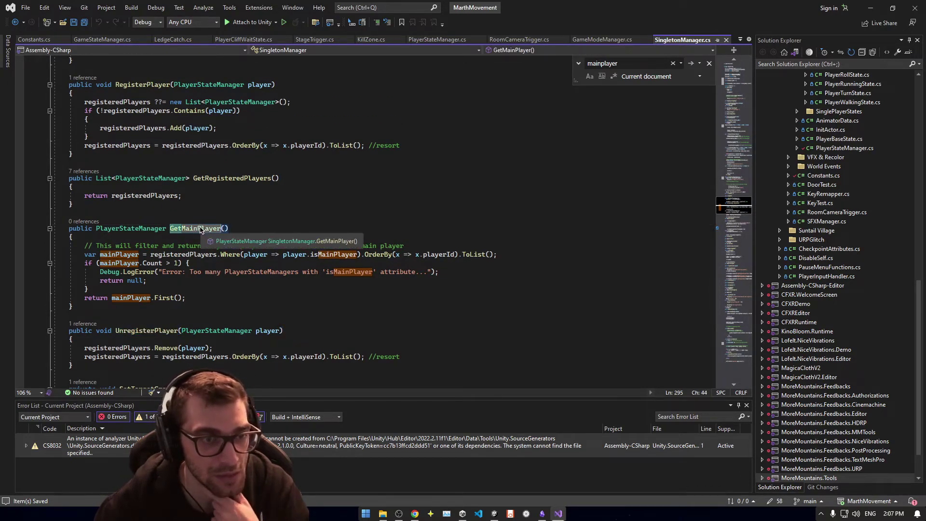
double_click(179, 255)
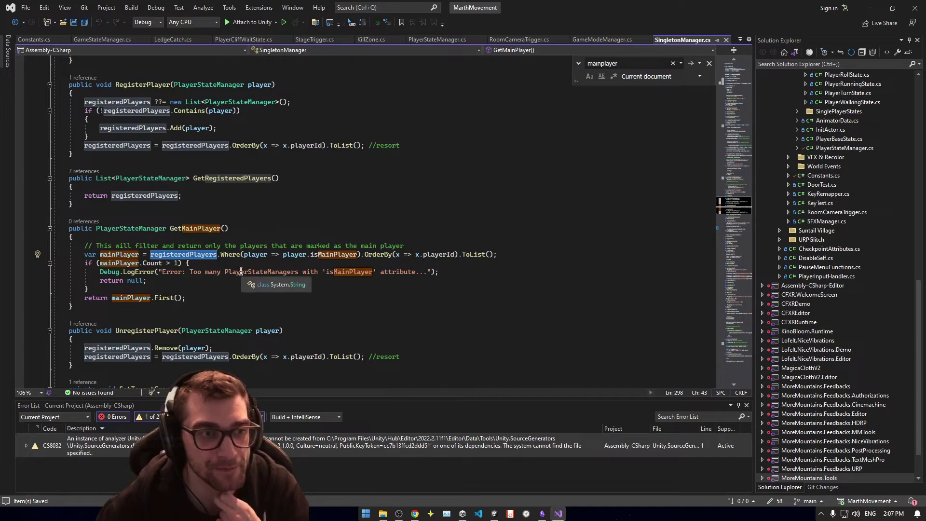
double_click(195, 225)
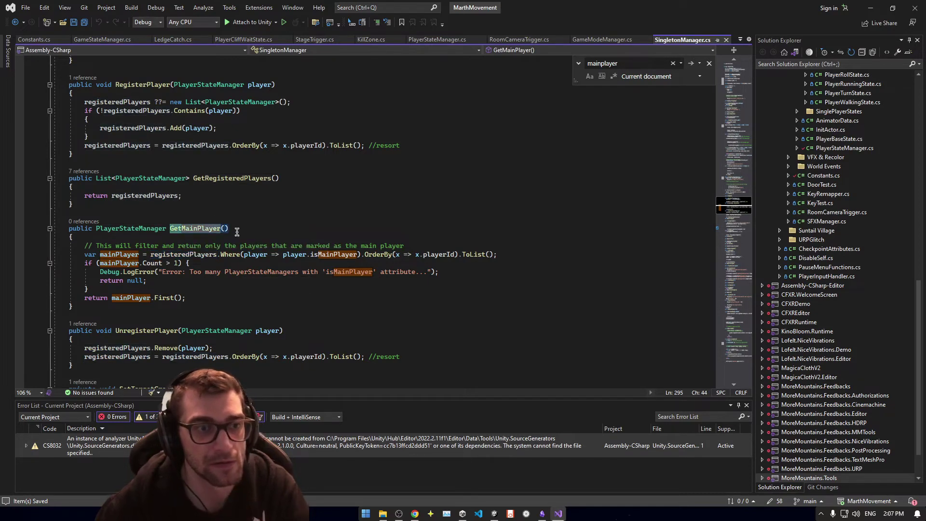
Switch through the open tabs back to GameModeManager.cs.
left_click(586, 40)
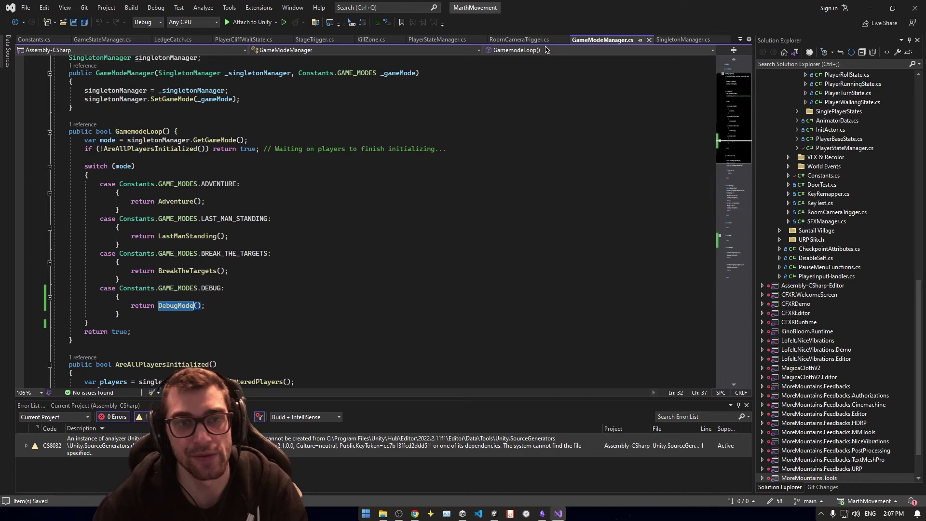
left_click(521, 39)
left_click(436, 40)
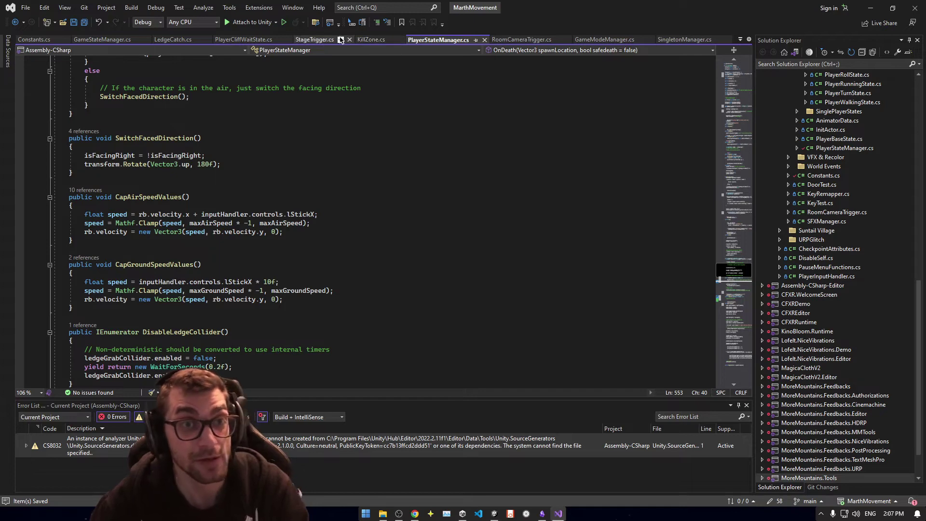
left_click(590, 39)
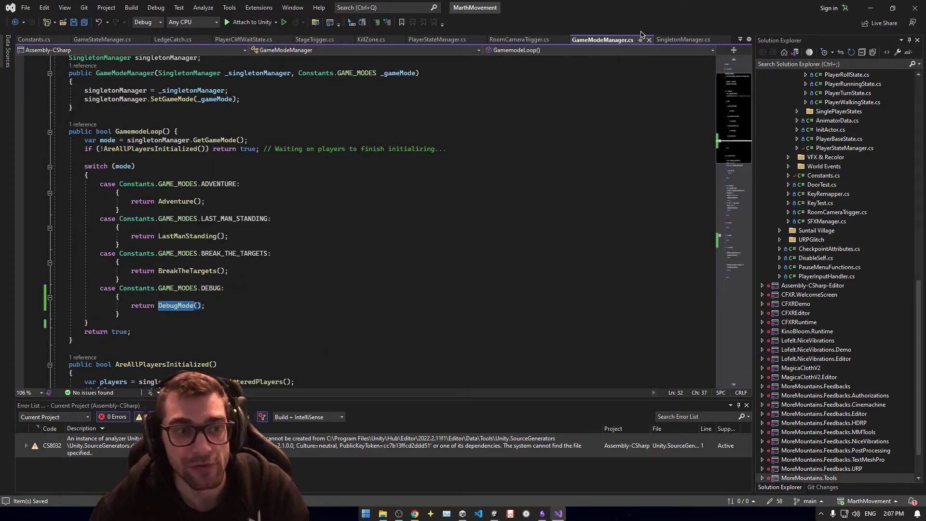
Replace 'return true;' in Adventure() with 'return GetMainPlayer()'.
scroll(163, 293, "down", 14)
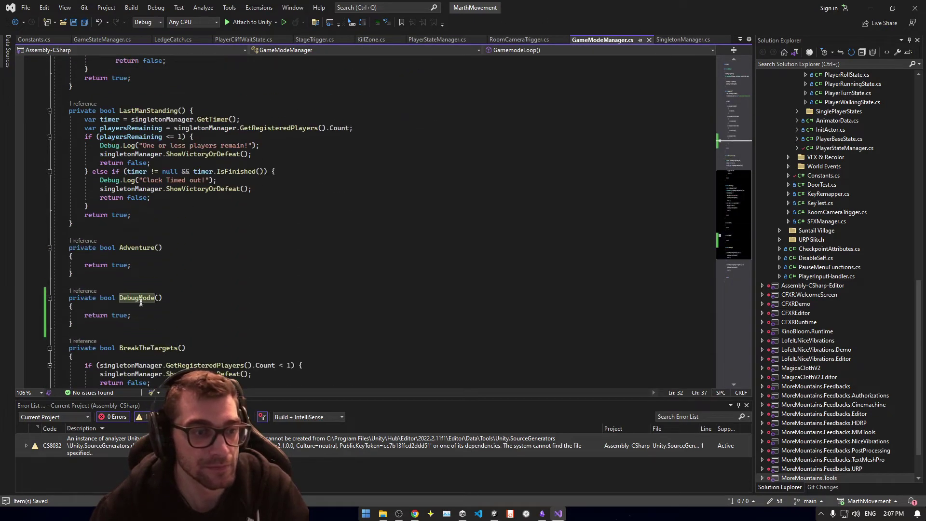
left_click_drag(131, 264, 84, 269)
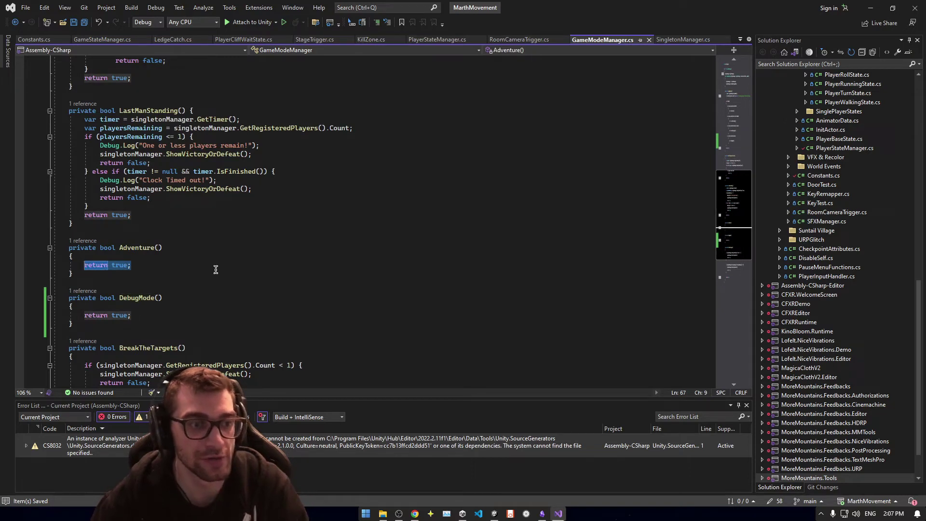
type("return GetMainPlayer")
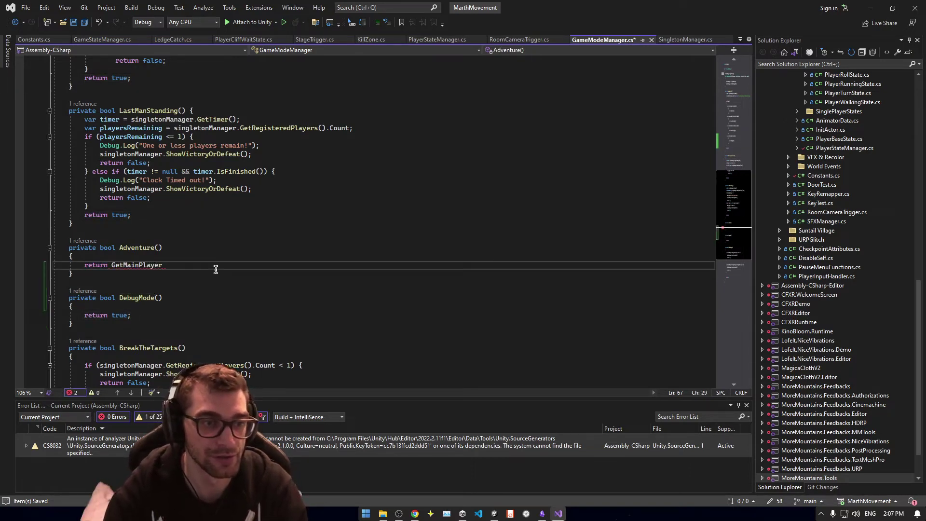
type(";")
key("Return")
type("}")
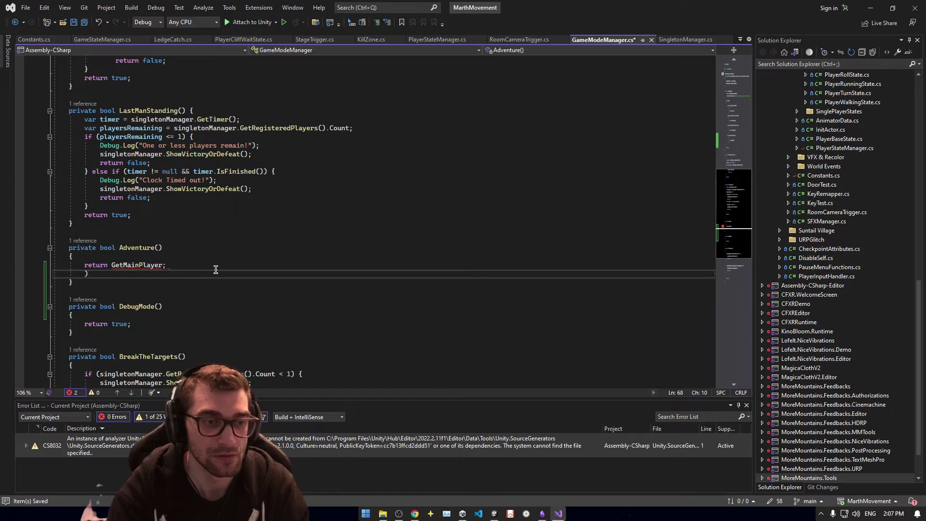
key("BackSpace")
key("BackSpace")
key("BackSpace")
key("BackSpace")
type("()")
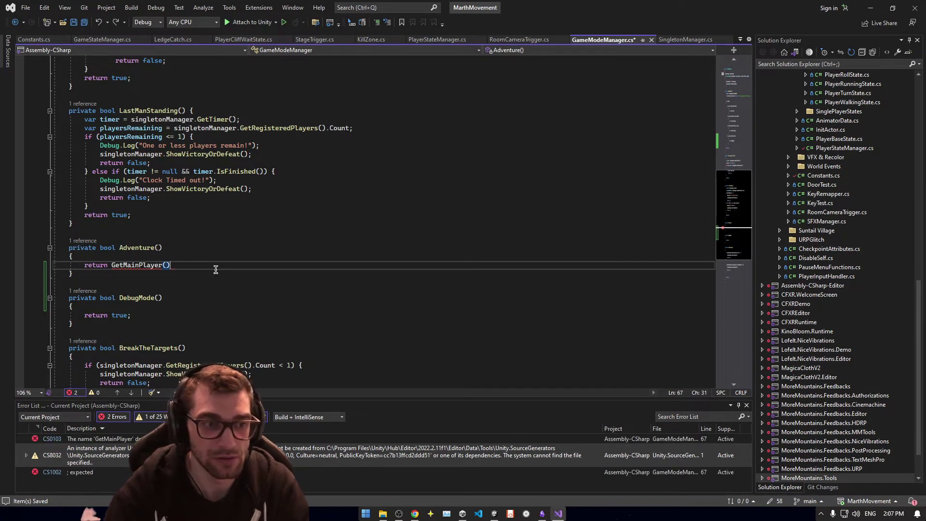
Inspect GetMainPlayer's null early return and mainPlayer return in SingletonManager.cs.
left_click(670, 40)
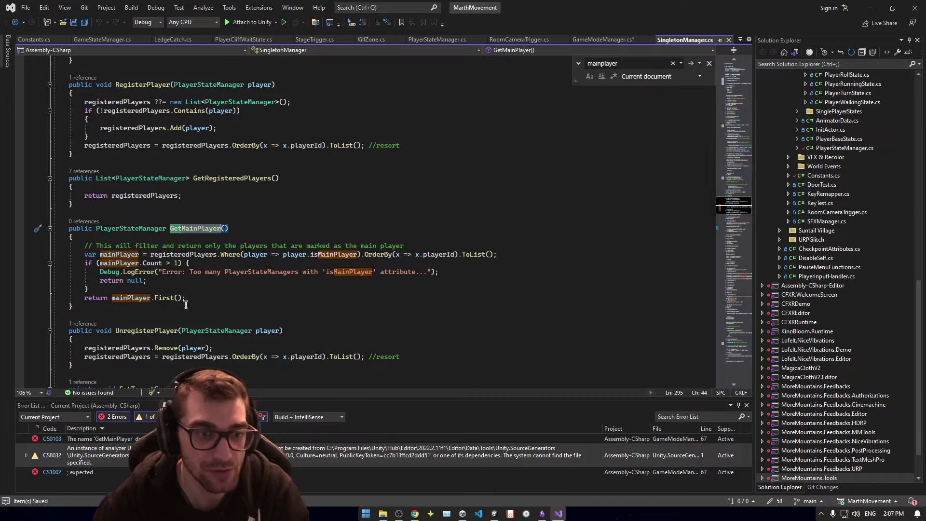
left_click(171, 298)
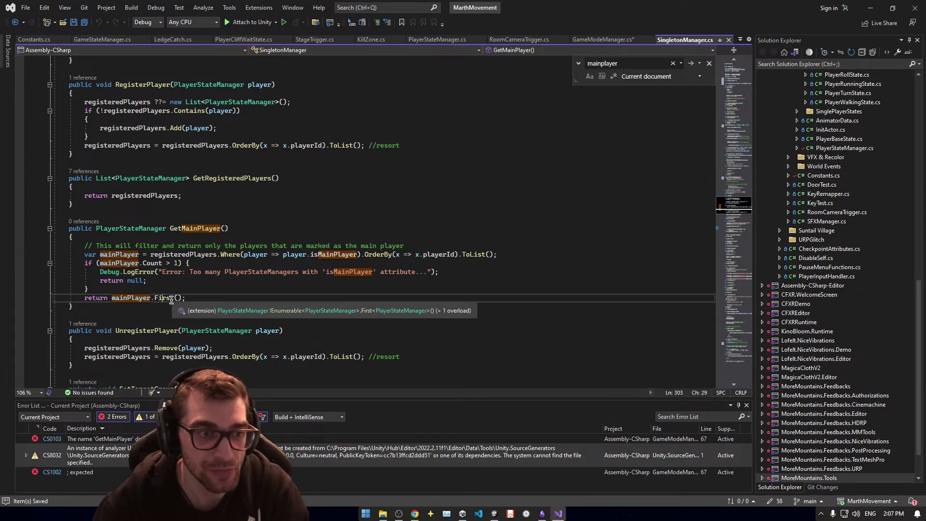
double_click(135, 279)
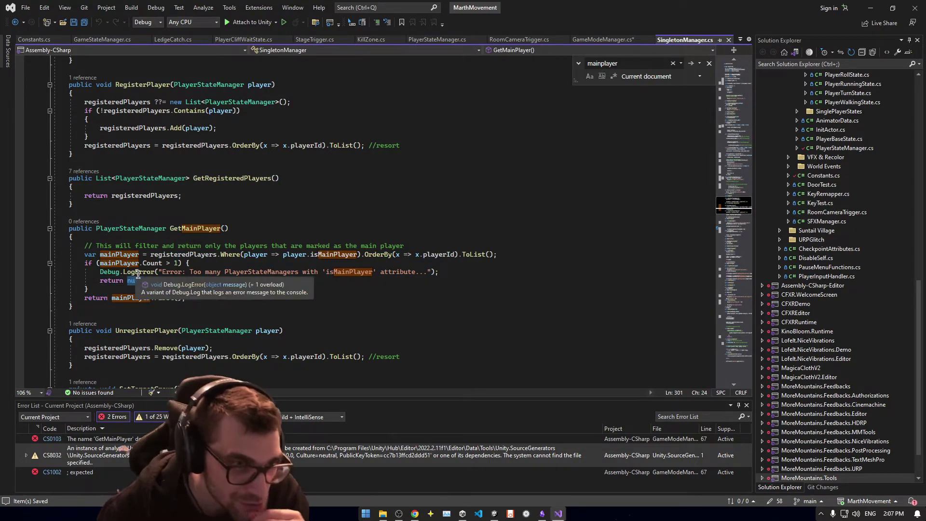
double_click(129, 298)
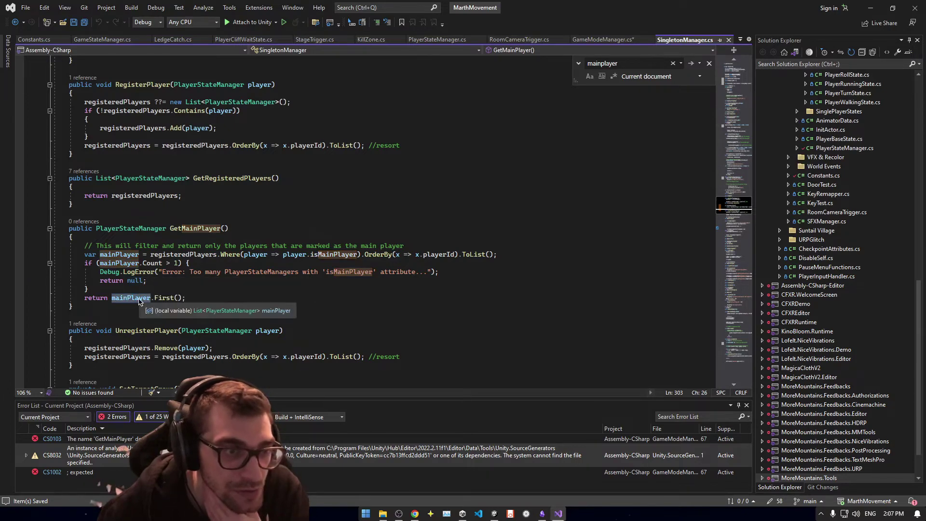
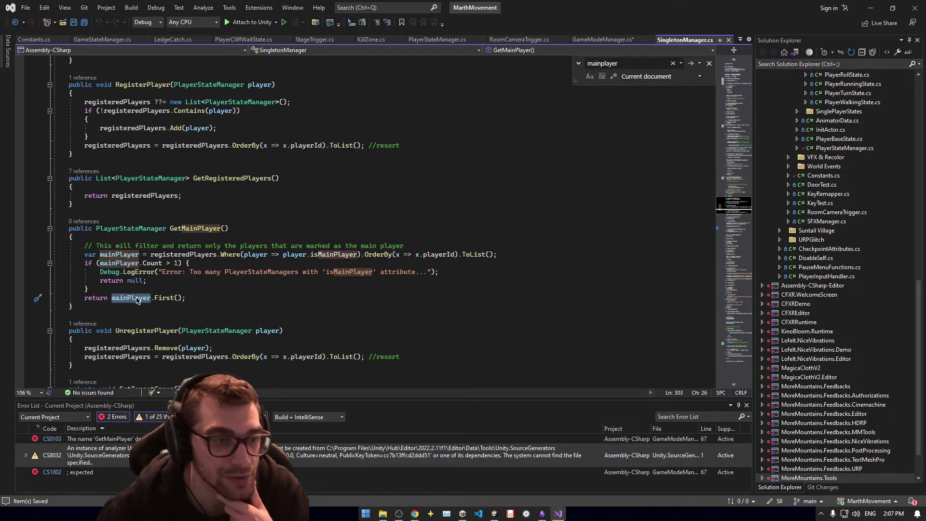
Insert 'if (mainCamera == null) { return null; }' above 'return mainPlayer.First();' in GetMainPlayer.
left_click(130, 281)
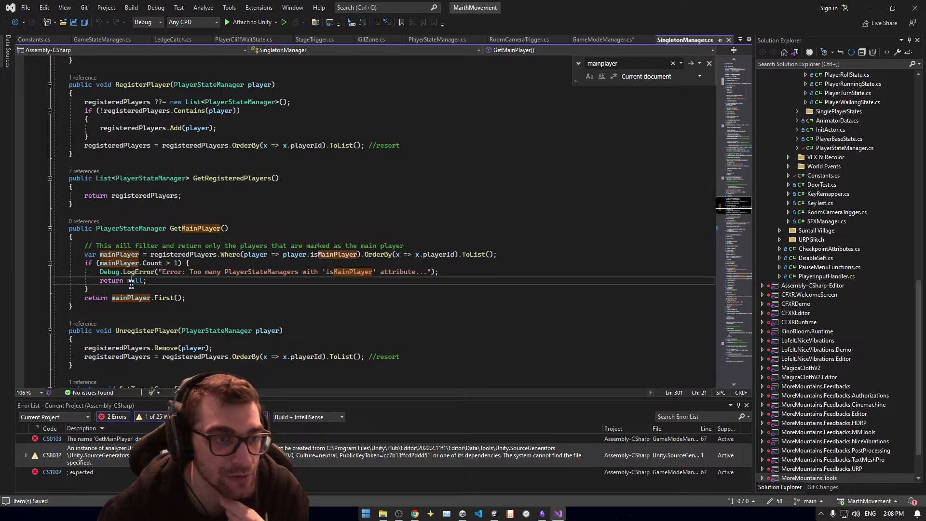
left_click(131, 289)
key("Return")
type("if")
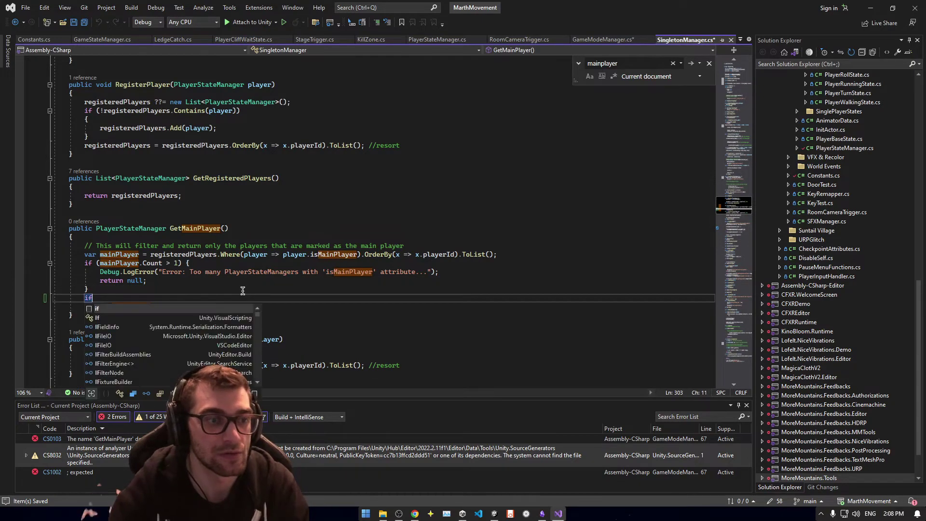
type(" (mainCamera =")
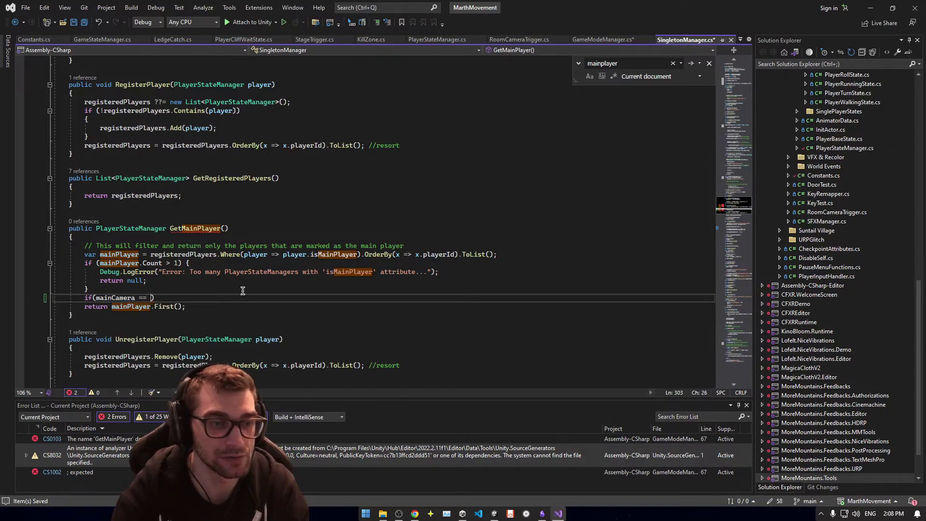
type("= ")
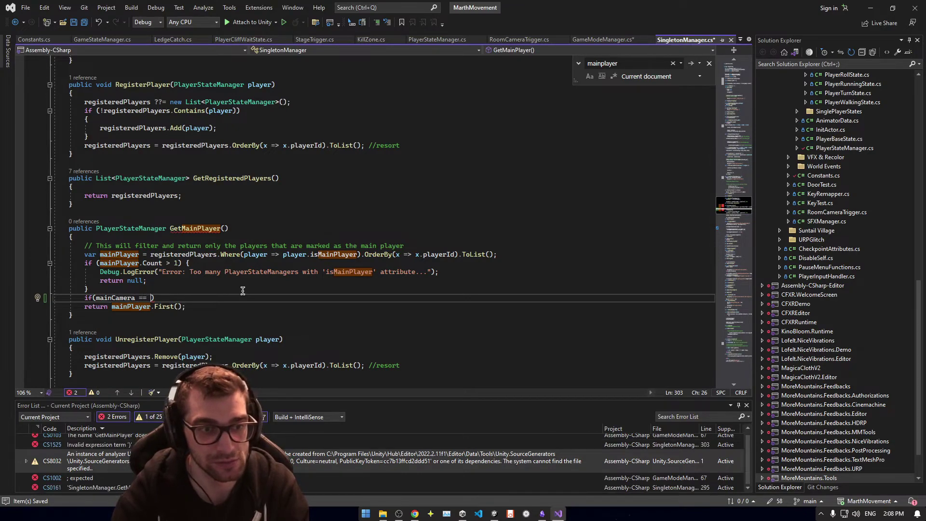
type("null;l")
key("BackSpace")
key("BackSpace")
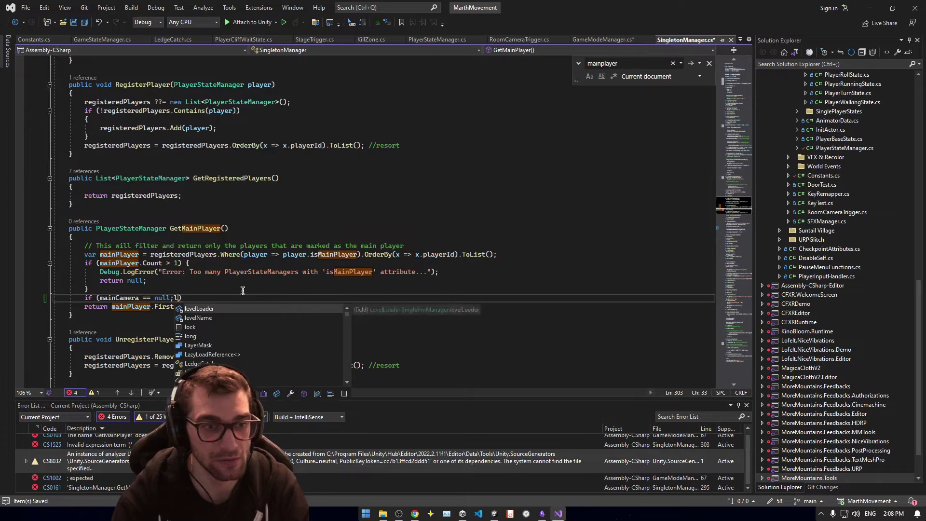
type(")")
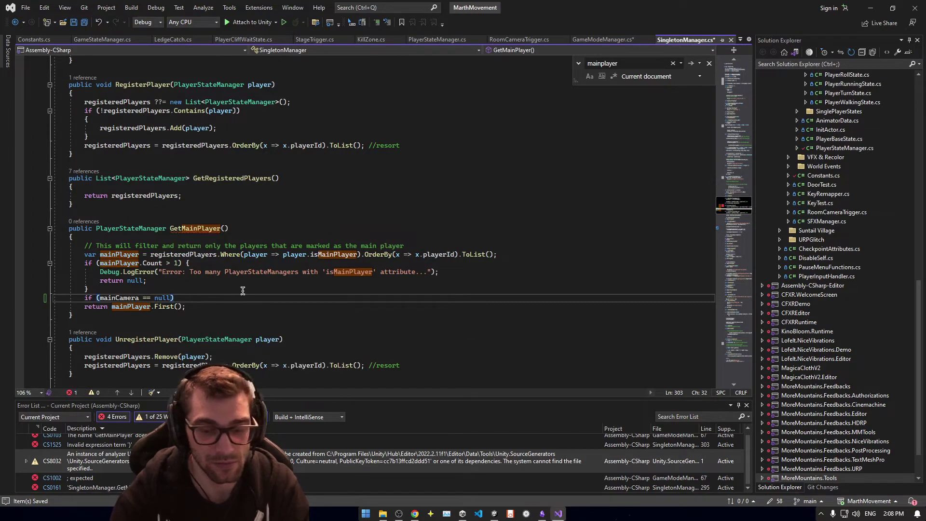
type(" {")
key("Return")
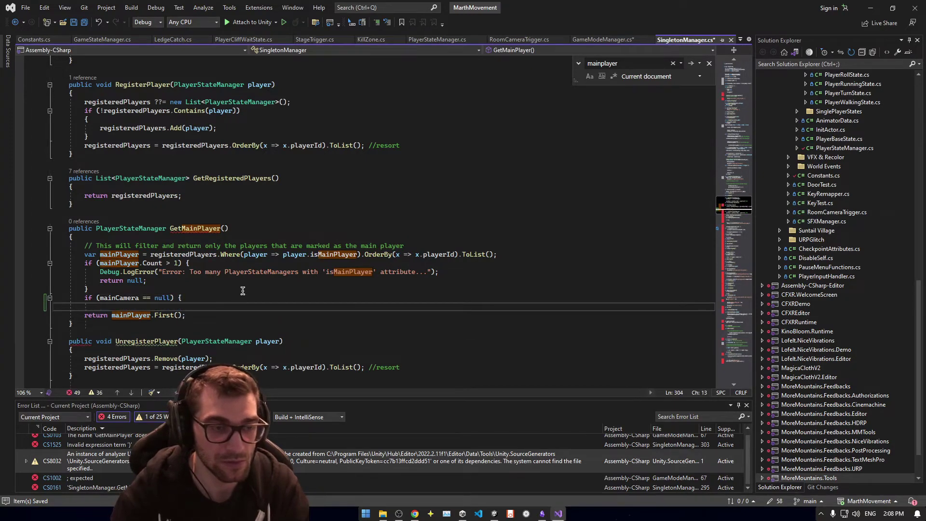
type("}")
key("Up")
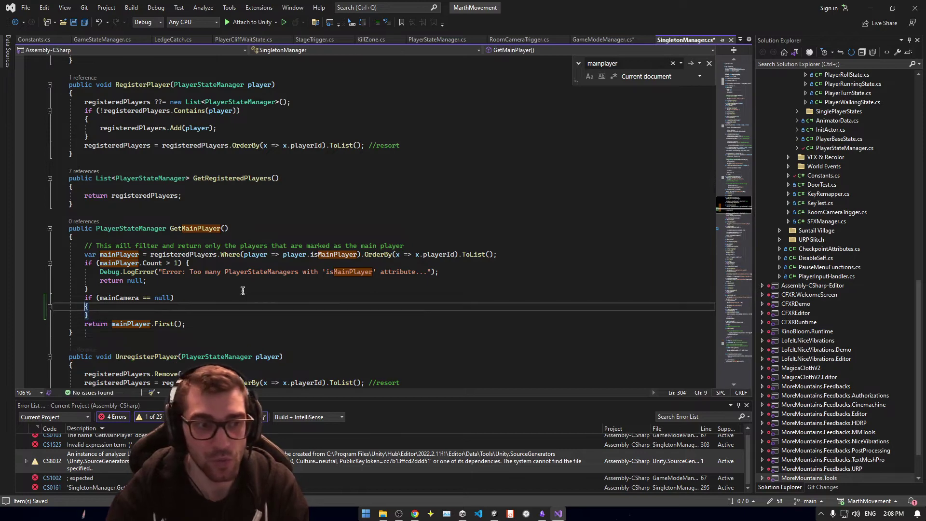
key("Return")
type("re")
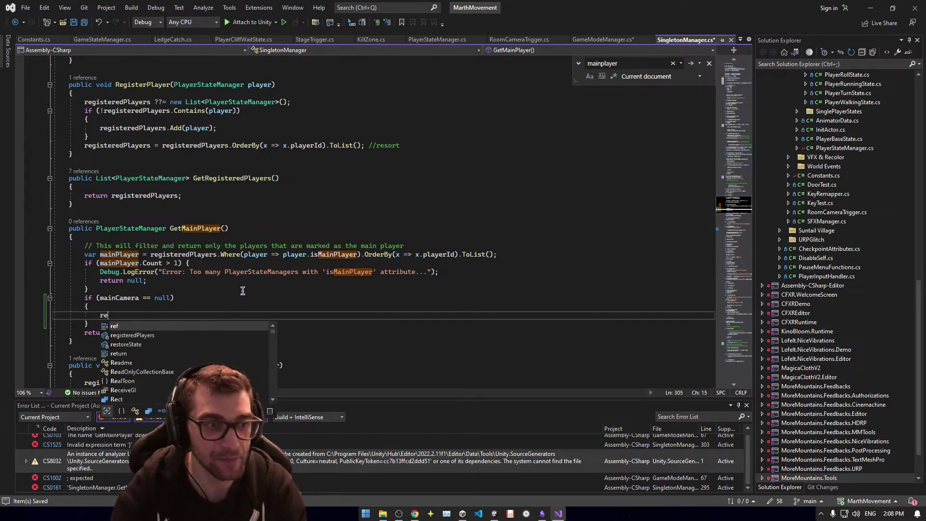
type("turn null;")
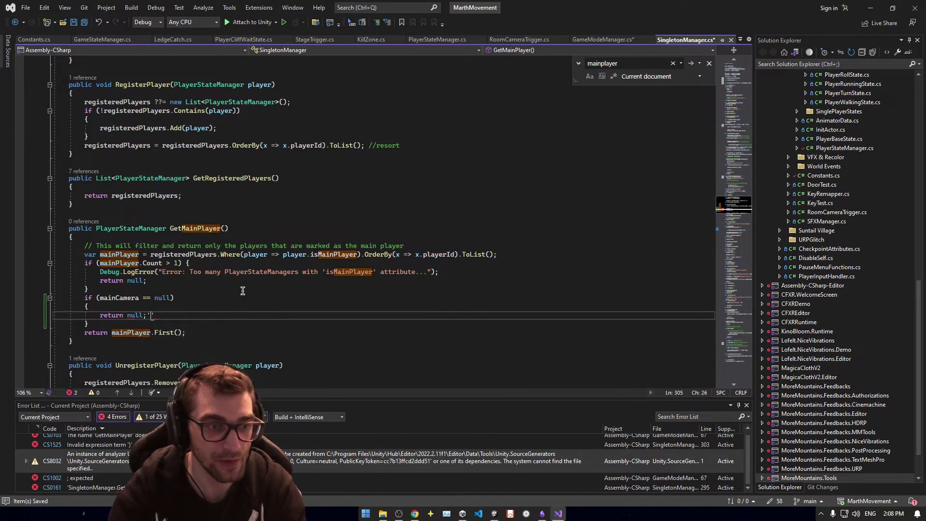
Glance at GameModeManager.cs, then return to SingletonManager.cs below the new if block.
key("Escape")
key("ctrl+f")
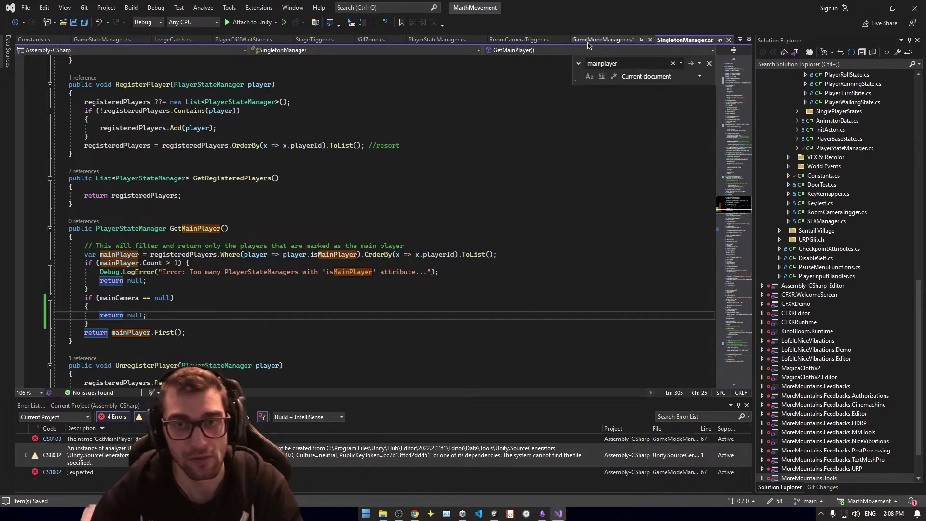
key("ctrl+Tab")
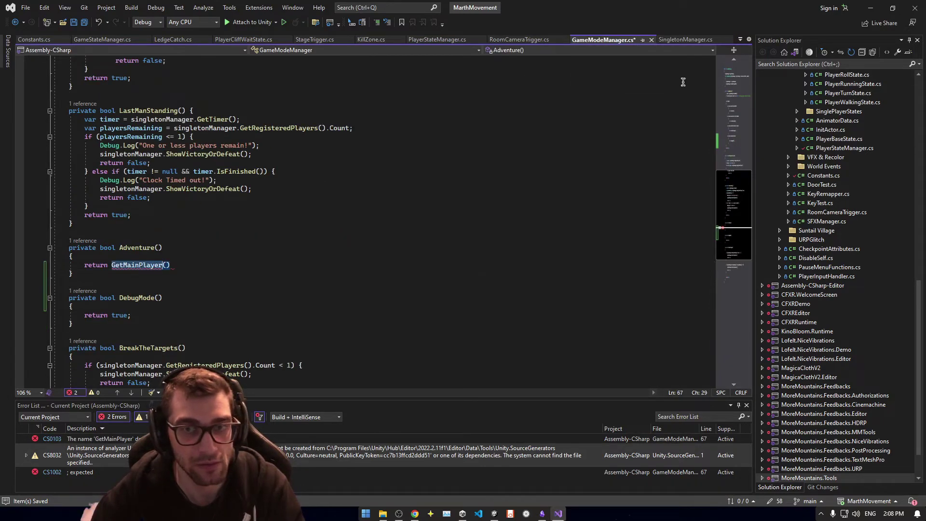
left_click(690, 41)
key("Down")
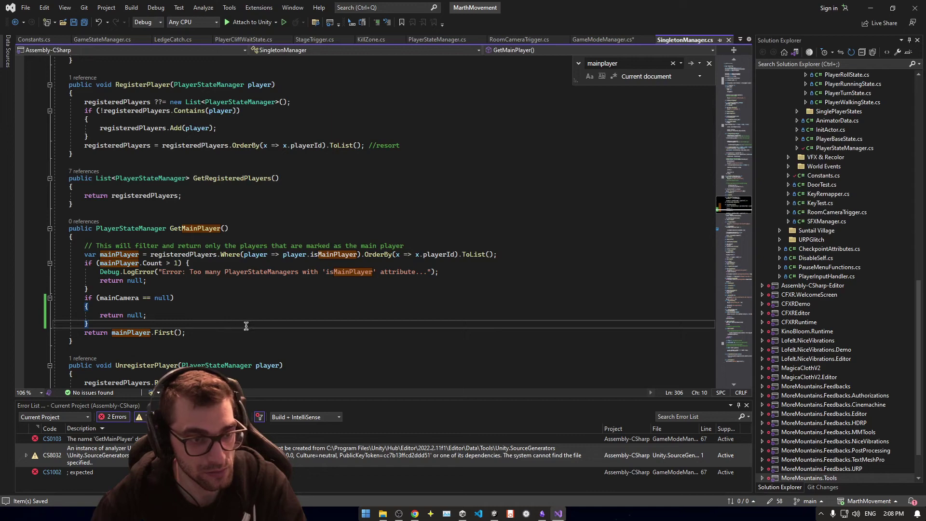
key("ctrl+z")
key("ctrl+y")
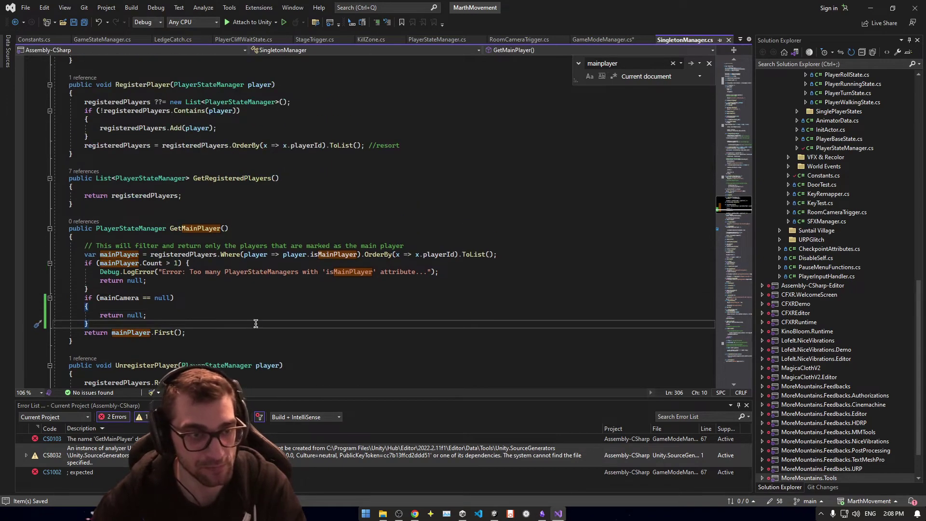
Scroll up to inspect the RegisterPlayer method and its registeredPlayers references.
double_click(195, 228)
scroll(207, 263, "up", 7)
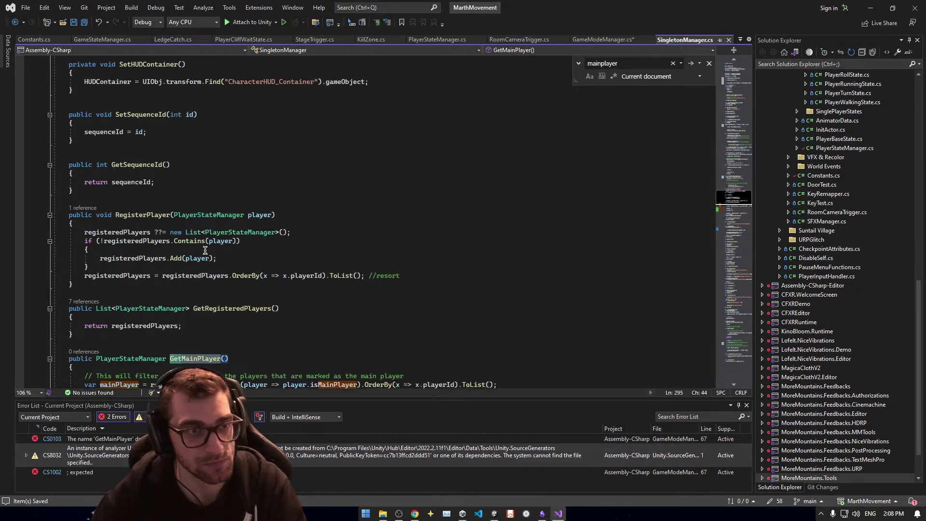
scroll(208, 264, "down", 12)
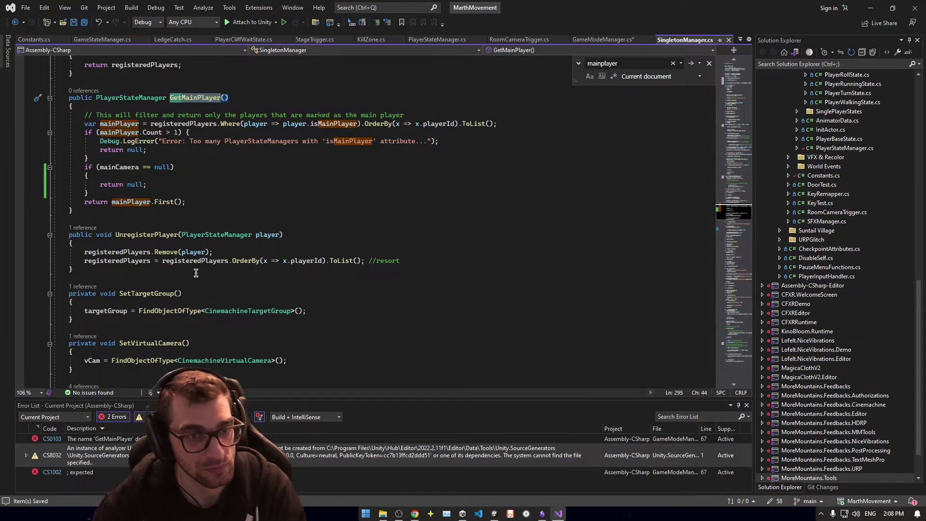
scroll(207, 274, "up", 4)
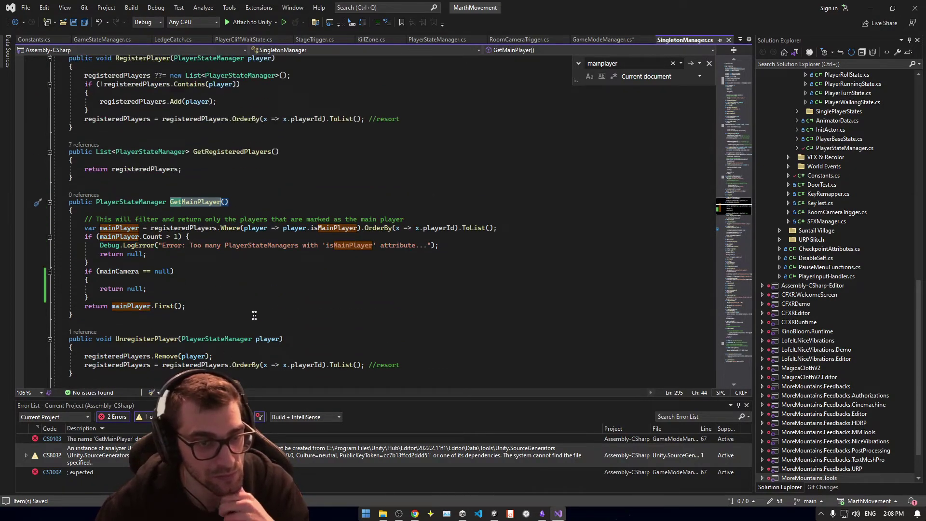
scroll(208, 290, "up", 4)
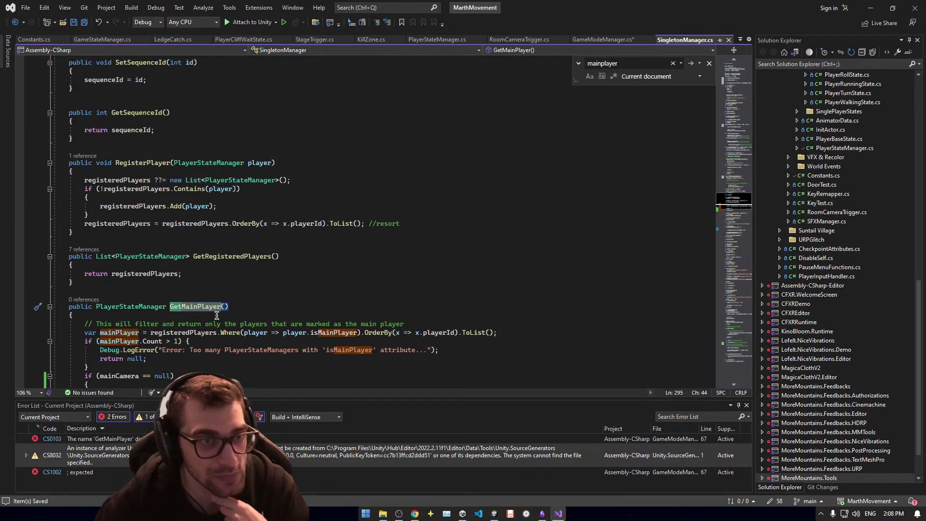
scroll(227, 321, "up", 2)
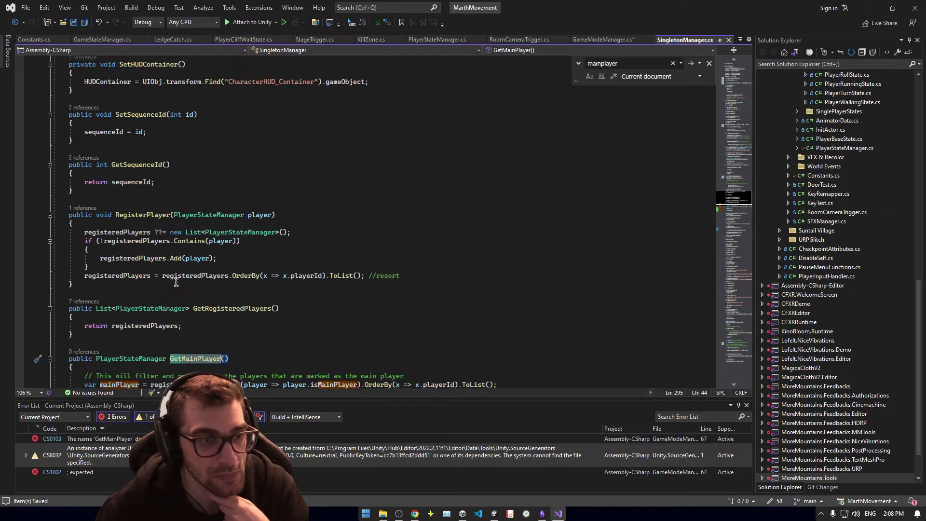
left_click(139, 217)
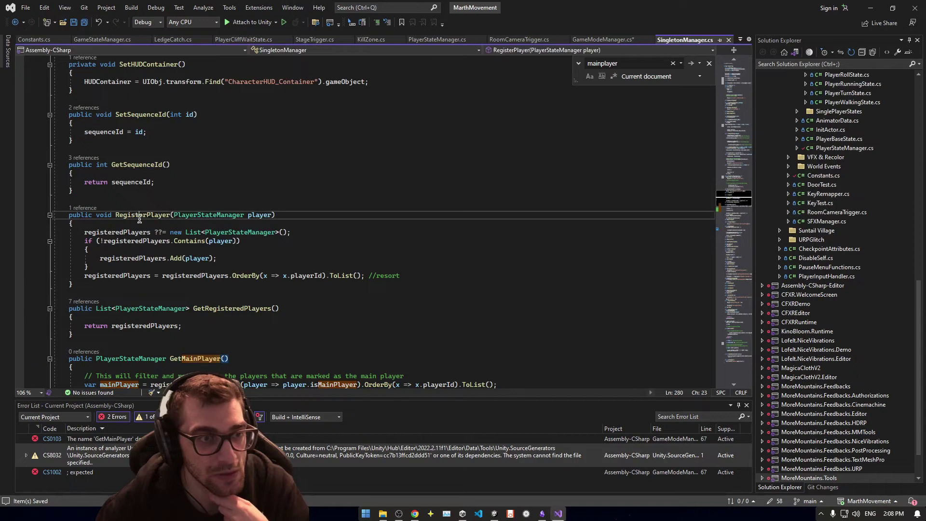
double_click(140, 218)
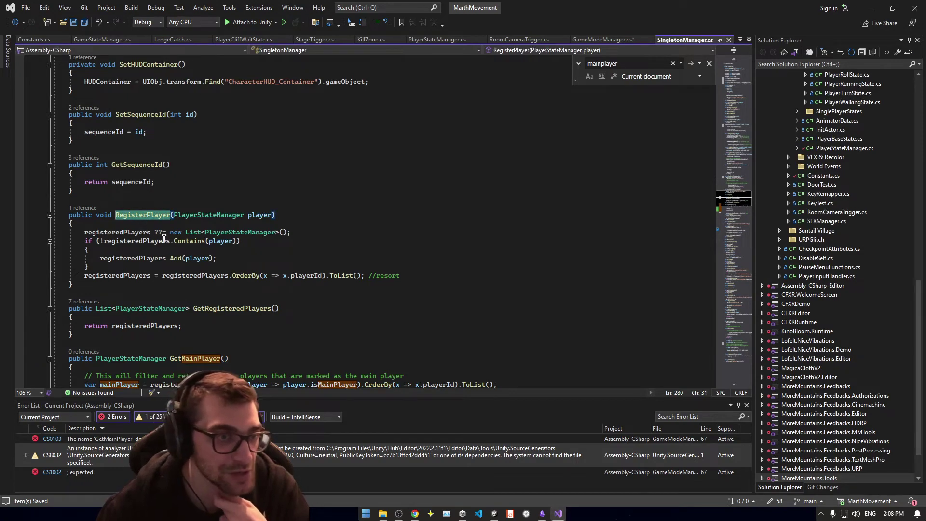
scroll(212, 309, "down", 1)
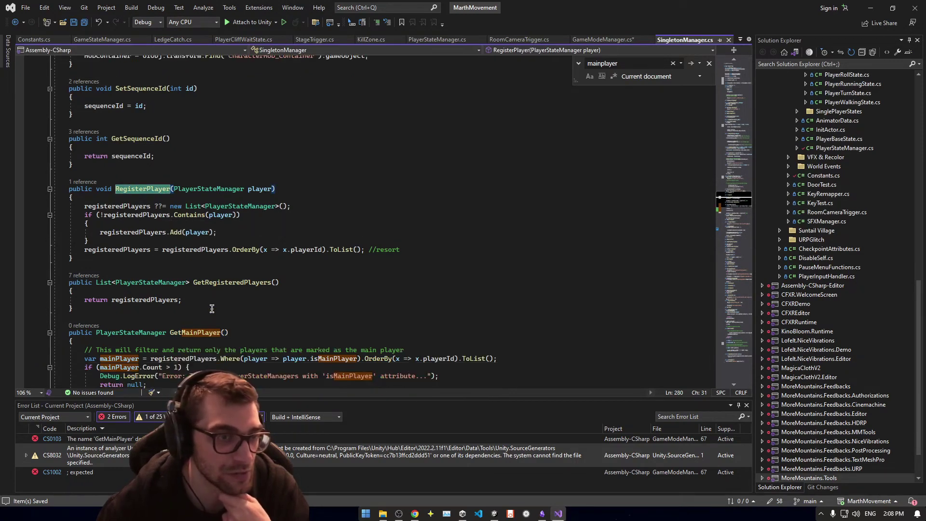
left_click(133, 241)
double_click(126, 247)
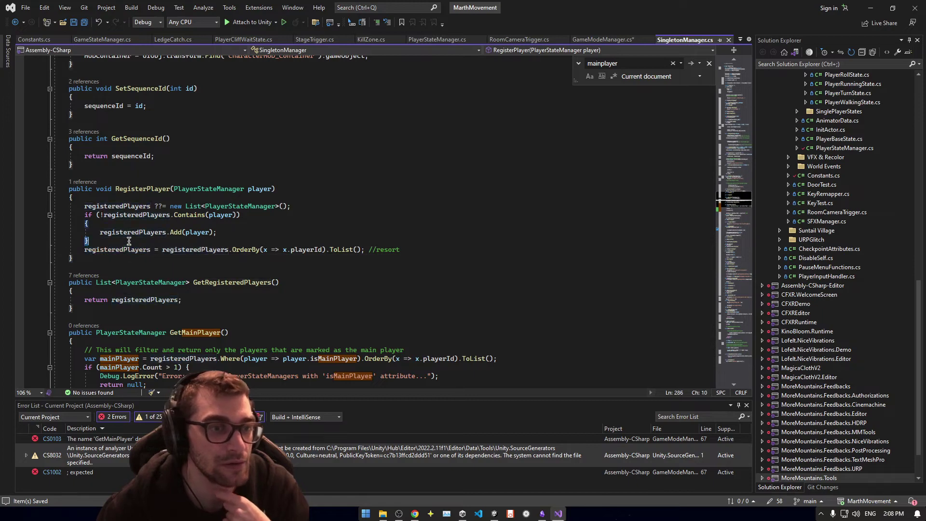
Add and then remove a line after Add(player), leaving RegisterPlayer unchanged, and save SingletonManager.cs.
double_click(132, 232)
left_click(245, 231)
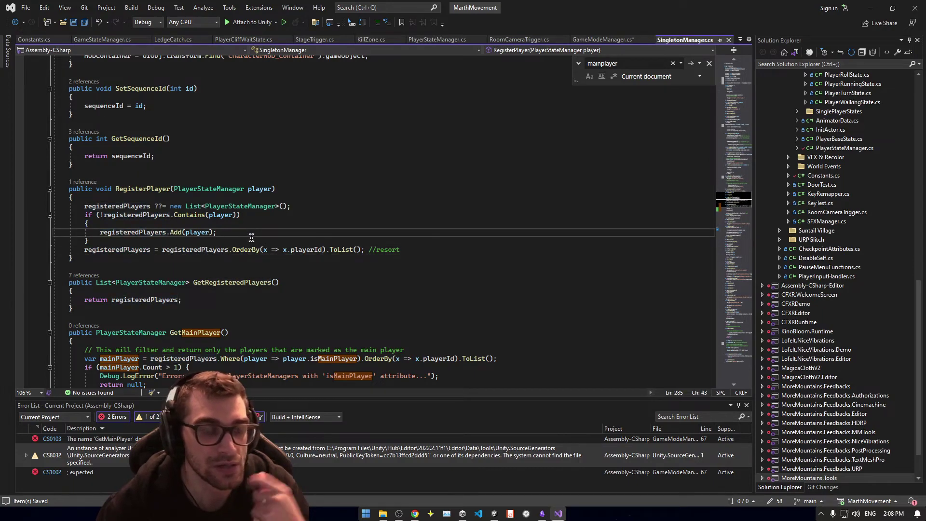
key("Return")
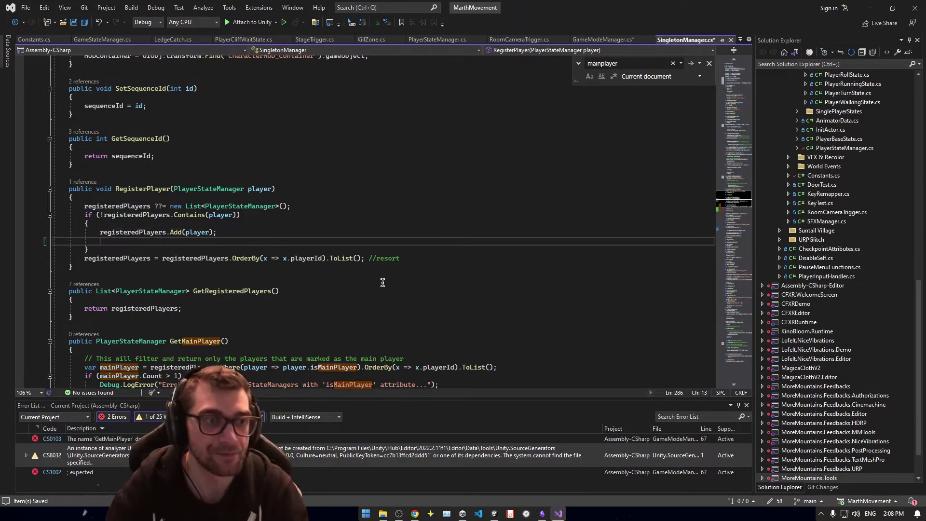
type("if")
key("BackSpace")
key("BackSpace")
key("BackSpace")
key("BackSpace")
key("BackSpace")
key("BackSpace")
key("BackSpace")
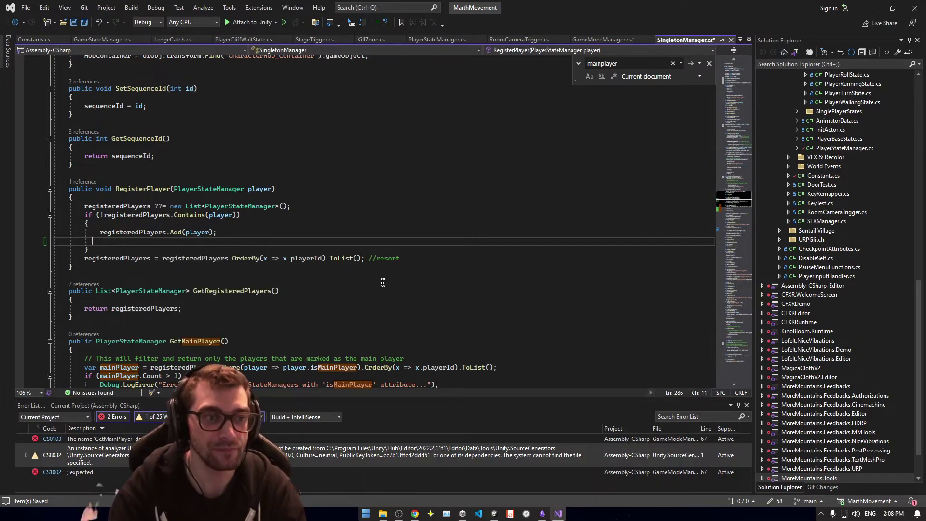
key("BackSpace")
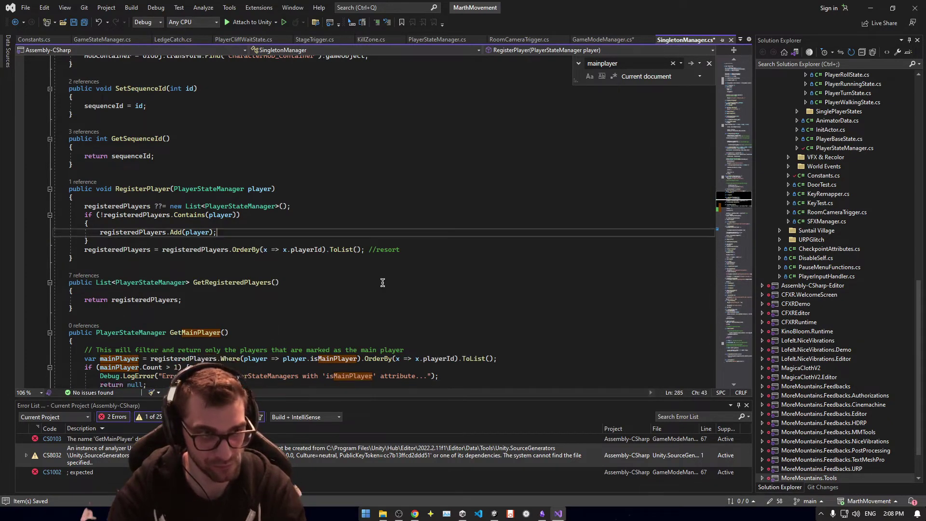
key("ctrl+s")
Review the isMainPlayer filter and playerId sort, then select the whole GetMainPlayer body.
scroll(345, 276, "down", 2)
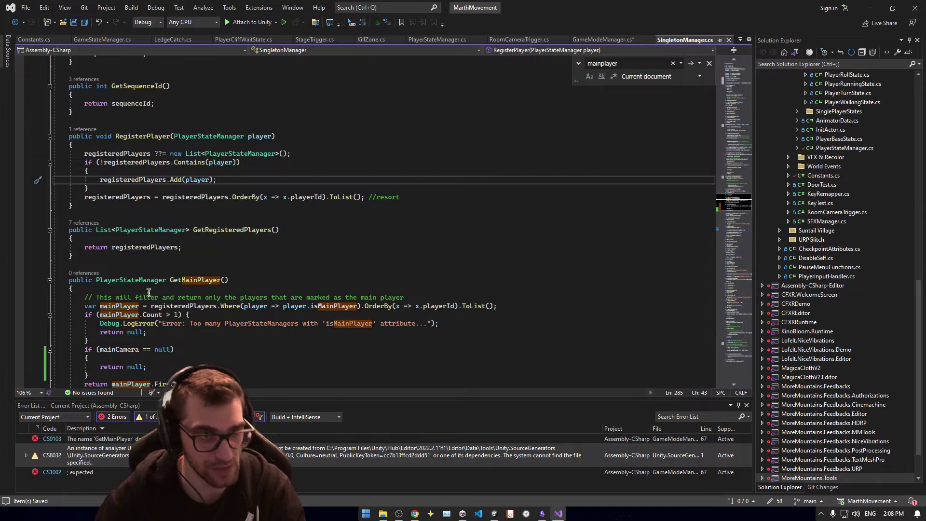
scroll(176, 295, "down", 2)
double_click(347, 254)
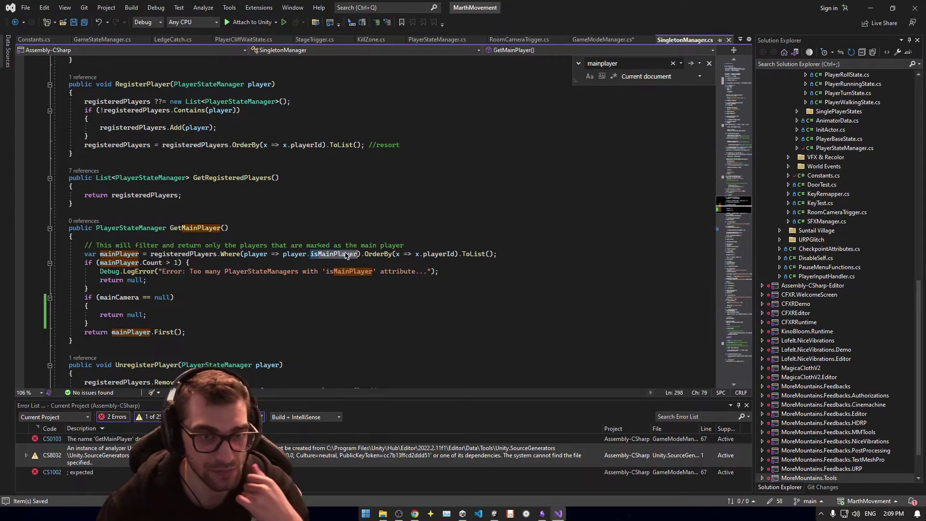
double_click(436, 254)
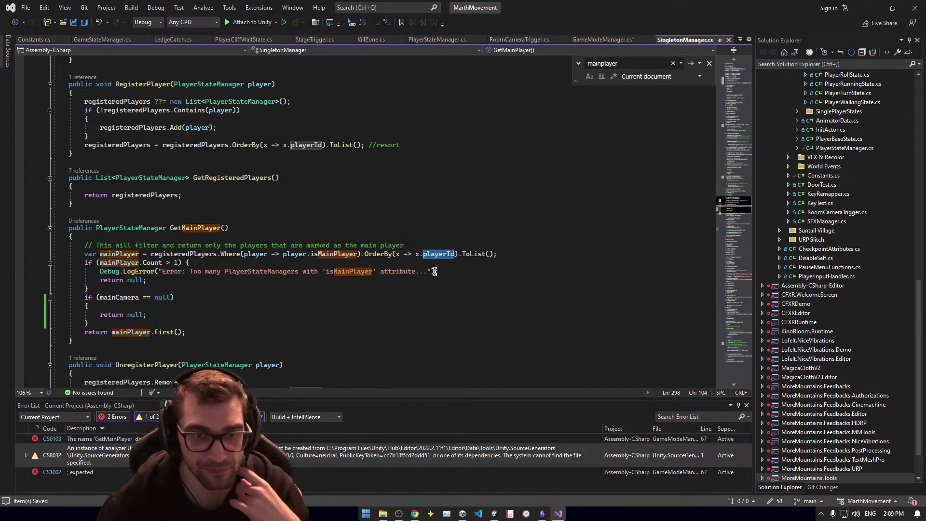
left_click_drag(187, 333, 0, 246)
Clear the GetMainPlayer body and retype the method name as SceneHasMainPlayer.
key("BackSpace")
key("BackSpace")
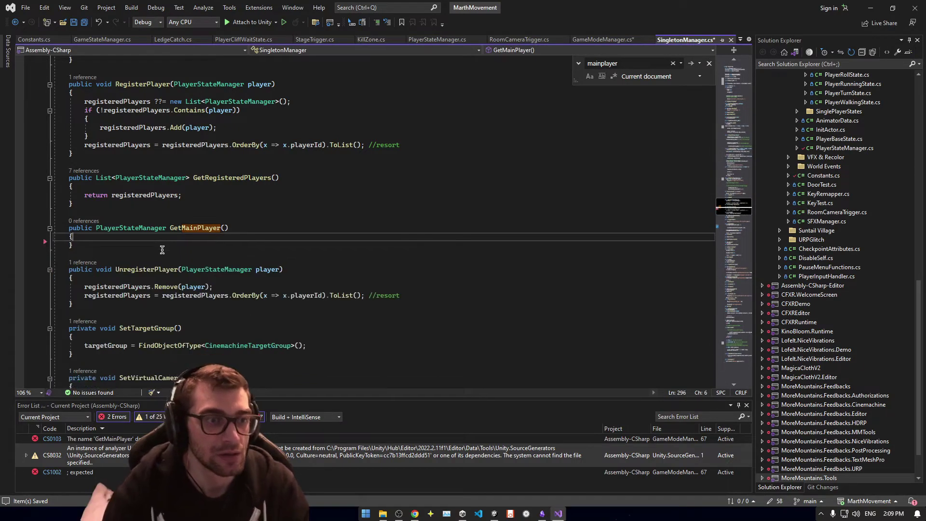
key("Return")
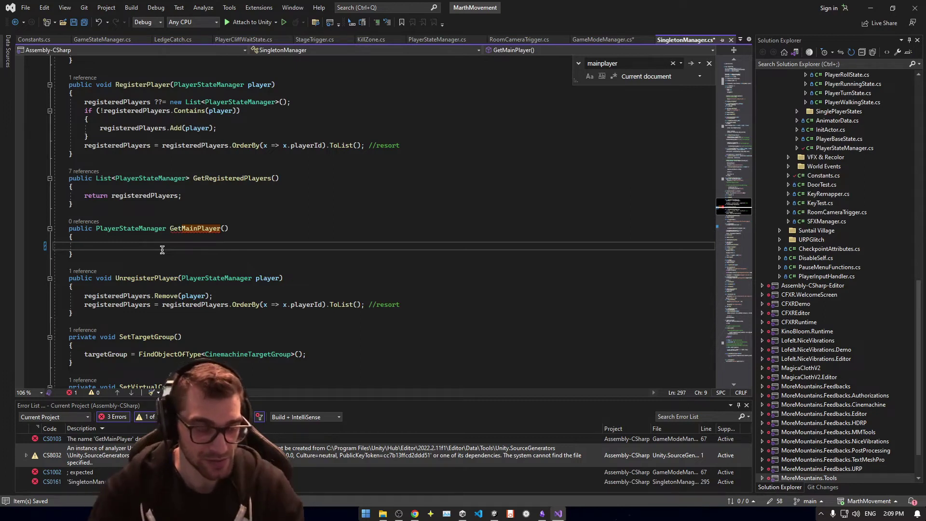
left_click(149, 230)
key("ctrl+Right")
key("ctrl+Right")
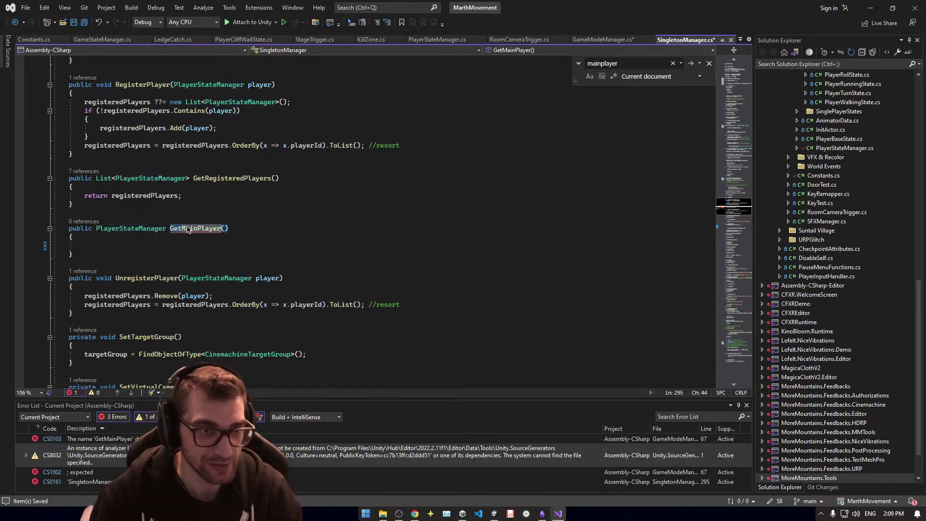
double_click(203, 229)
key("BackSpace")
key("BackSpace")
key("BackSpace")
key("BackSpace")
key("BackSpace")
key("BackSpace")
key("BackSpace")
key("BackSpace")
key("BackSpace")
key("BackSpace")
key("BackSpace")
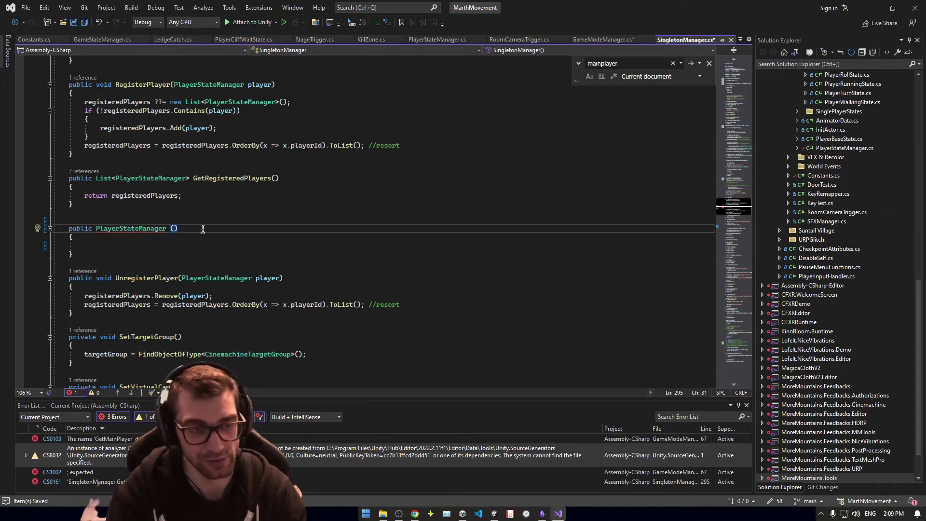
type("S")
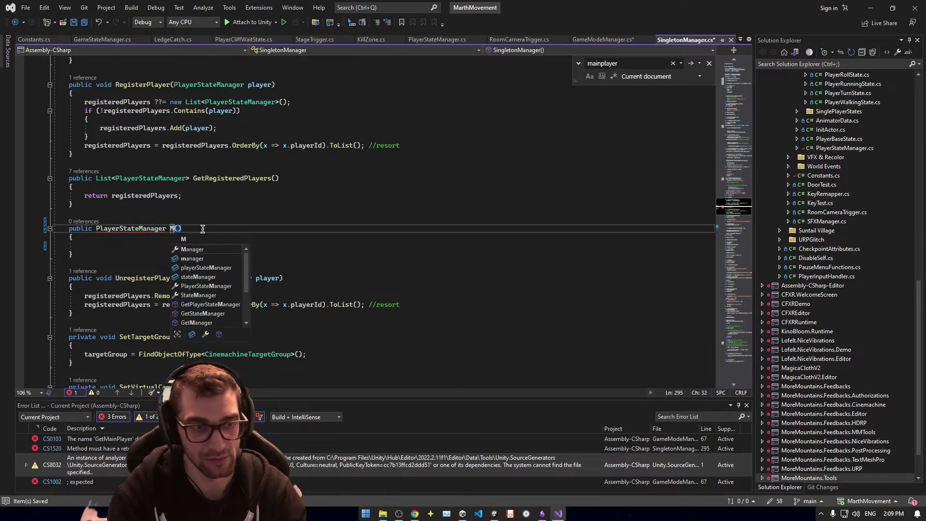
type("ceneHas")
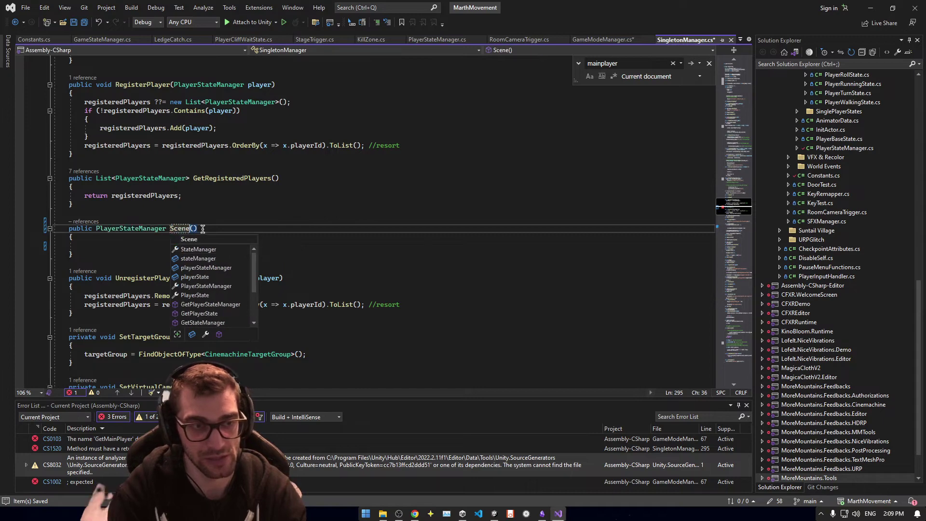
type("Ma")
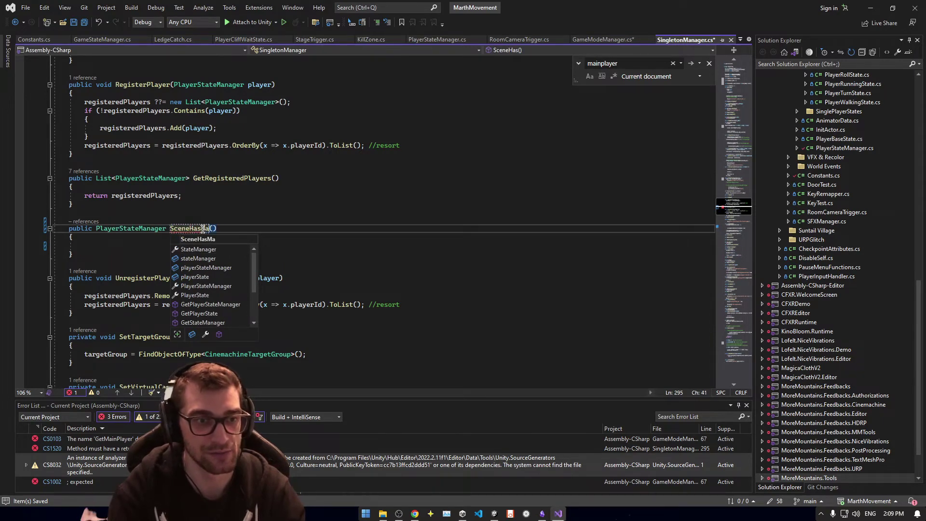
type("inPlayer")
key("Escape")
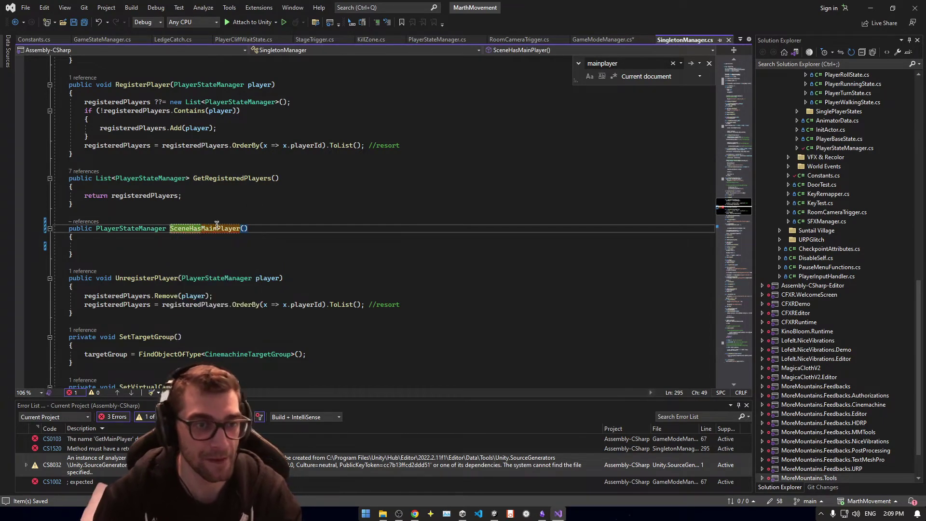
Add an empty 'if (player.isMainPlayer) { }' block right after registeredPlayers.Add(player).
left_click(179, 161)
left_click(218, 129)
key("Return")
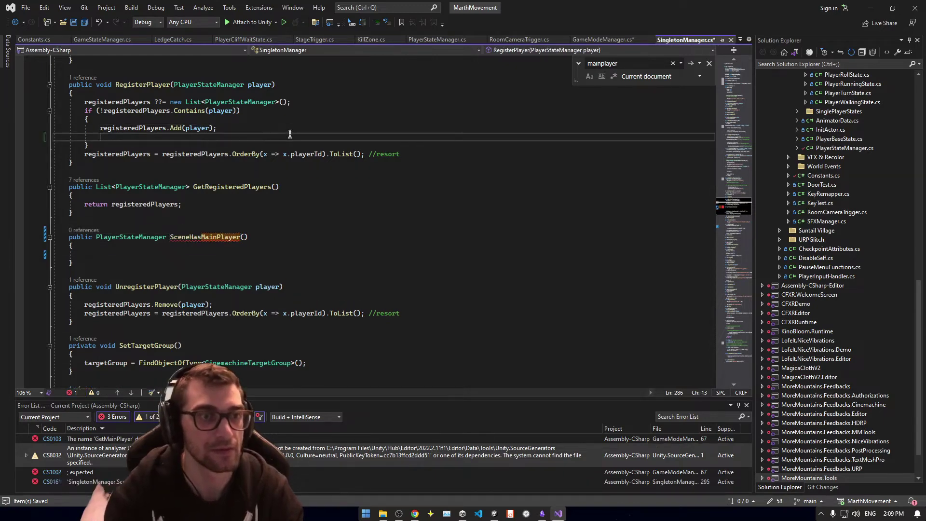
type("if(plaer.")
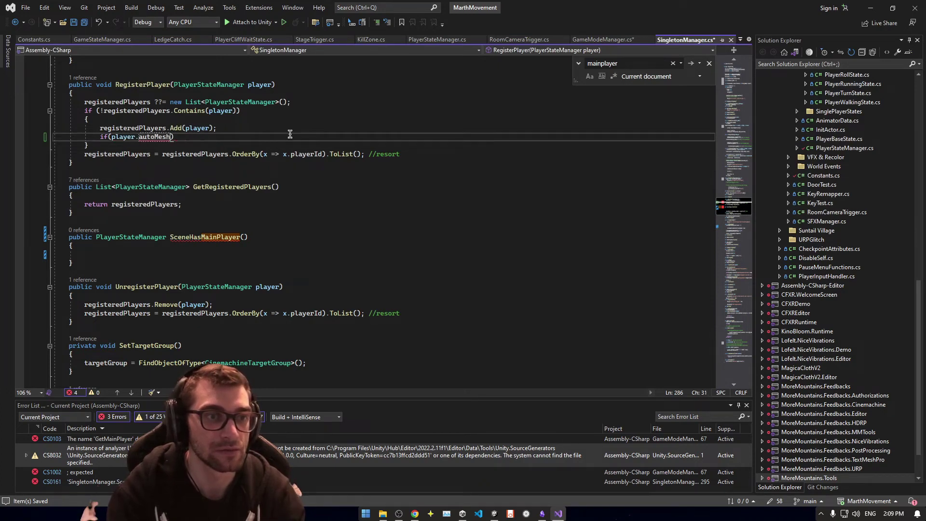
key("ctrl+space")
type("is")
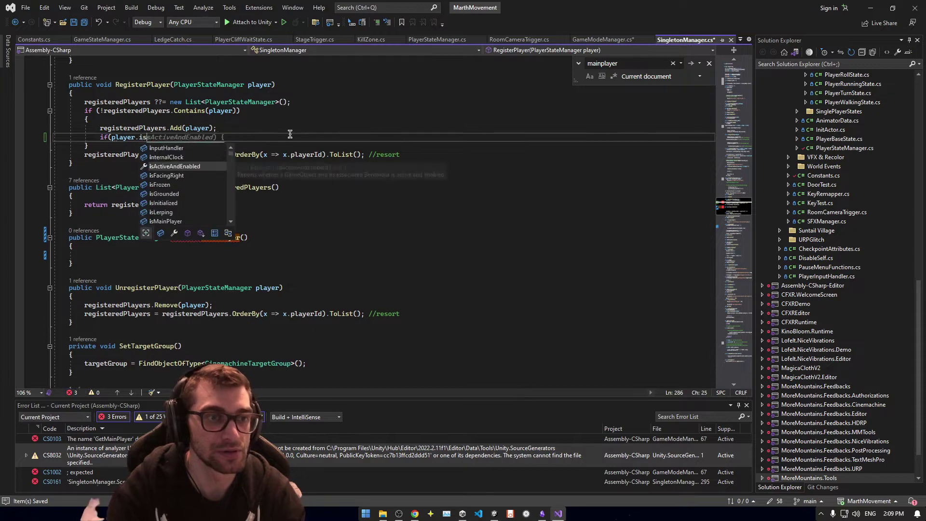
type("Main")
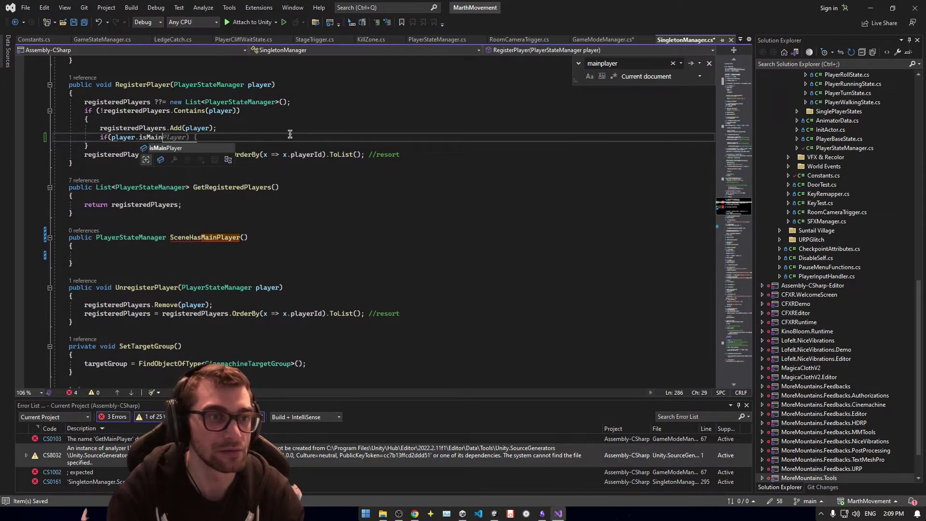
key("Tab")
type("{}")
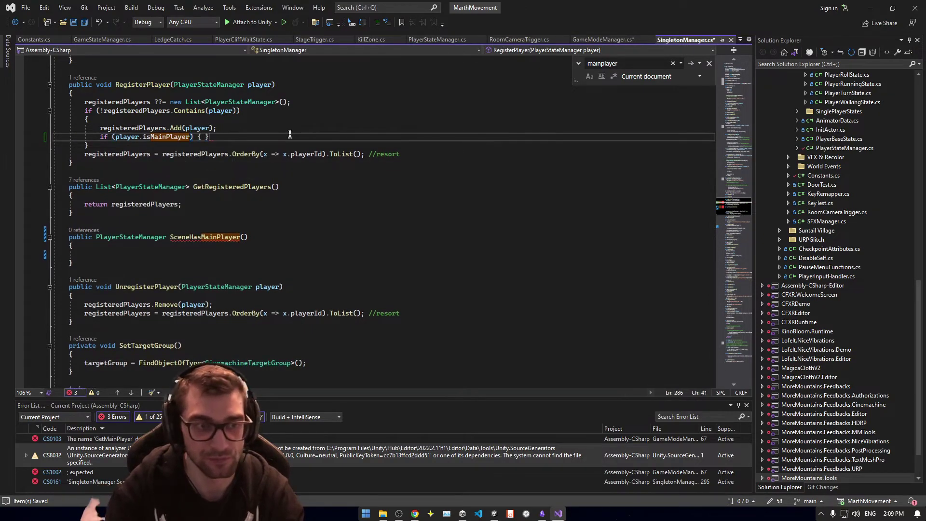
key("Return")
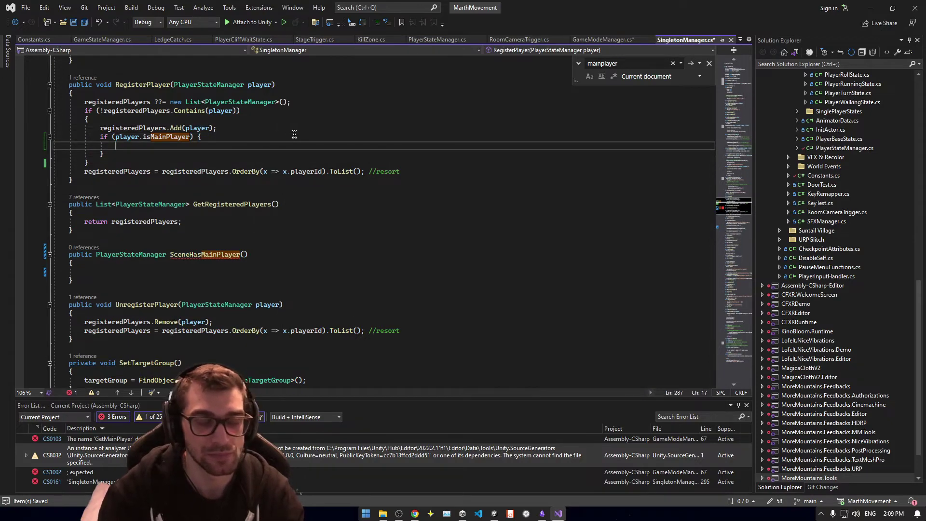
scroll(297, 159, "up", 20)
scroll(301, 193, "down", 2)
Declare 'private PlayerStateManager mainPlayerRef = null;' below cinemachineBrain and save SingletonManager.cs.
left_click(306, 220)
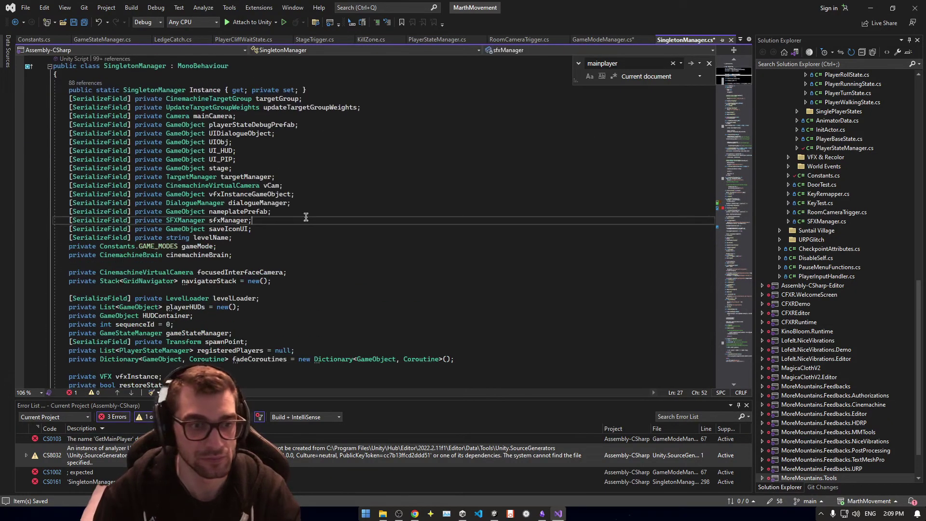
key("Down")
key("Down")
left_click(262, 253)
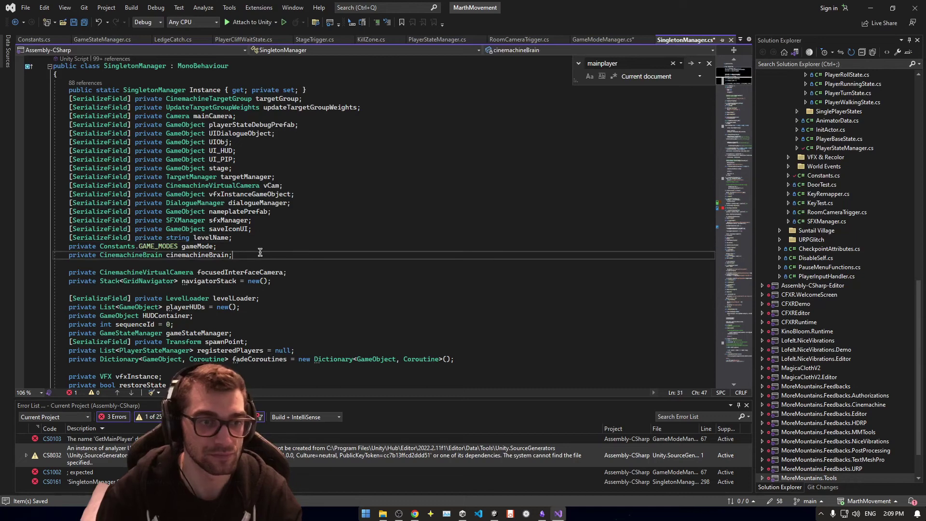
key("Return")
type("private Player")
type("S")
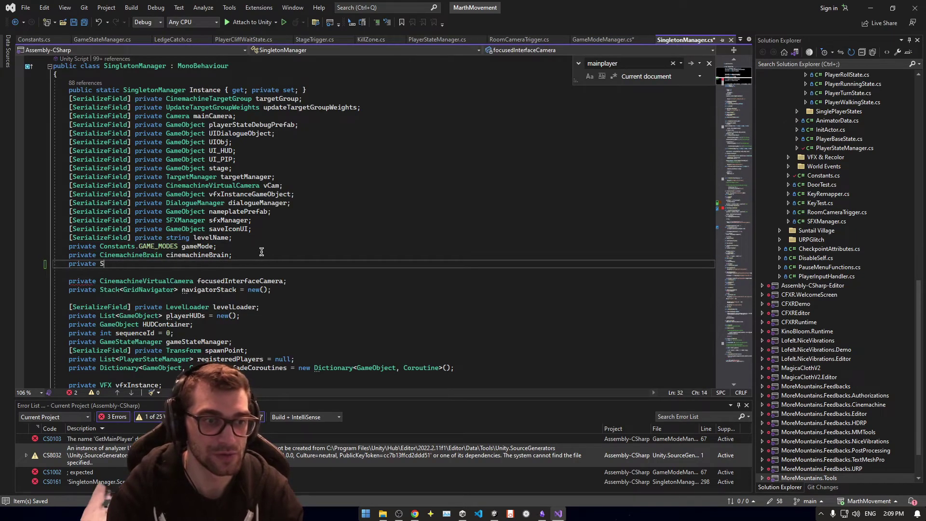
key("BackSpace")
type("PlayerState")
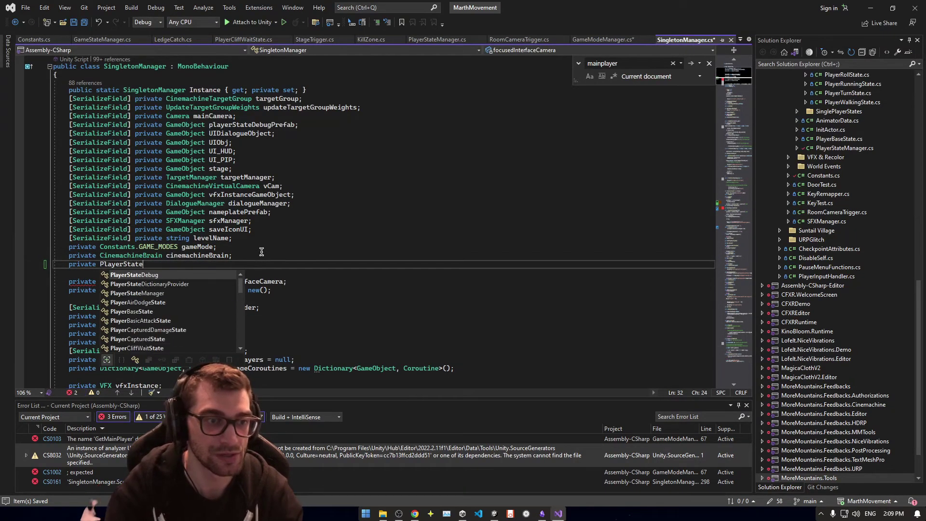
type("Manager ")
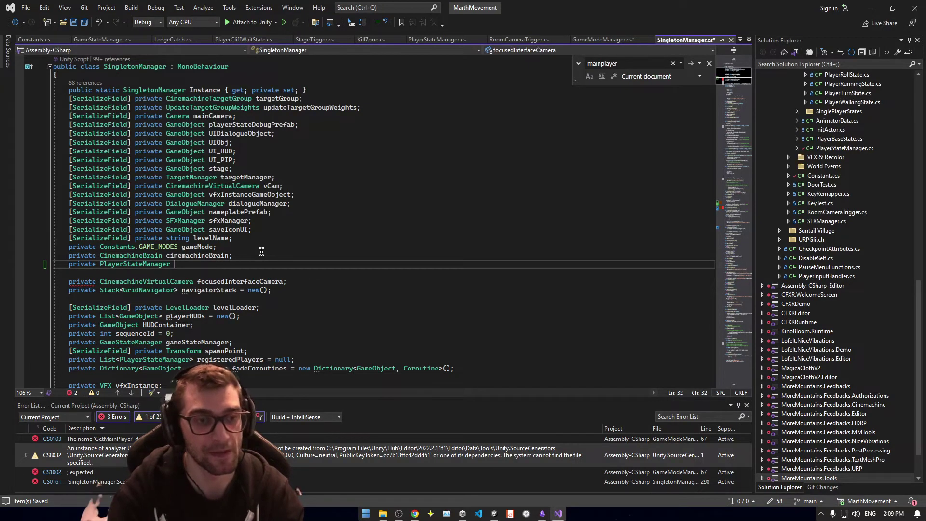
type("main")
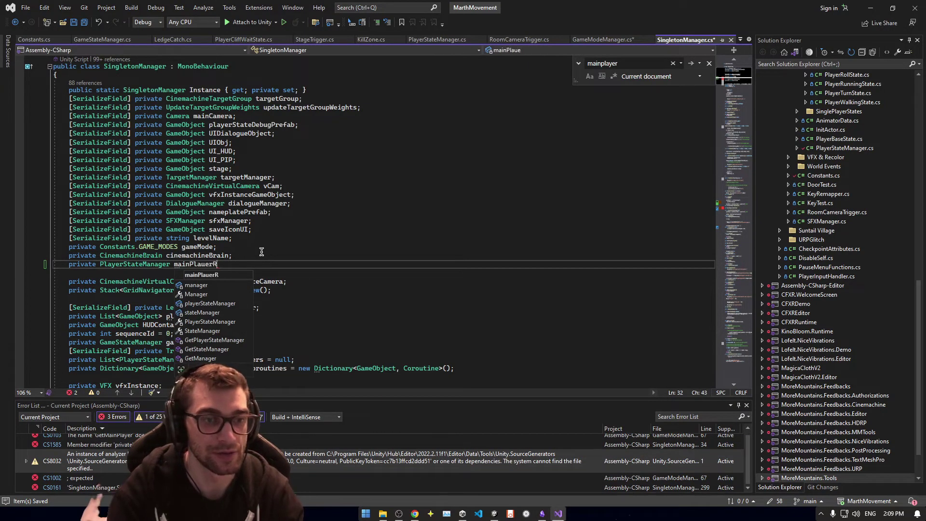
type("PlayerRe")
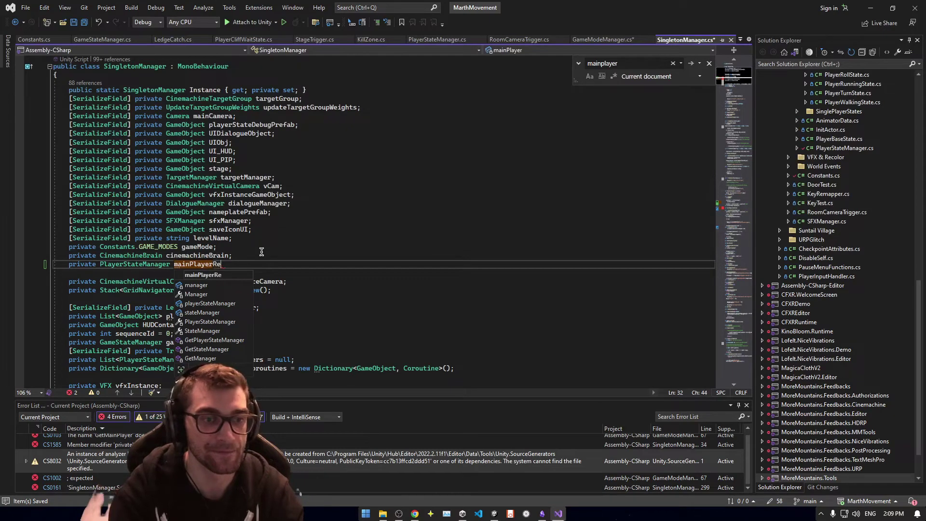
type("f =")
key("Tab")
key("ctrl+s")
Scroll down to CloseGridInterface and start a document search for the main player code.
scroll(283, 231, "down", 20)
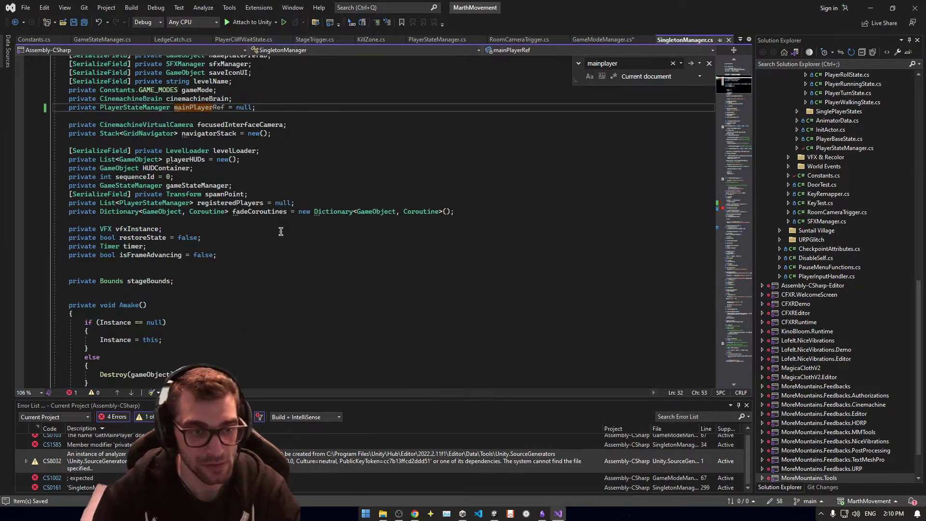
scroll(284, 226, "down", 20)
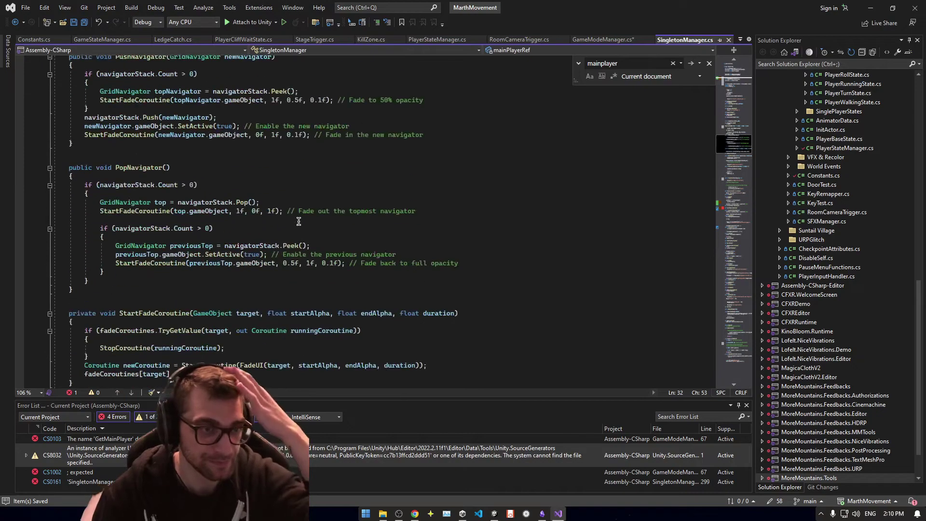
scroll(291, 214, "down", 12)
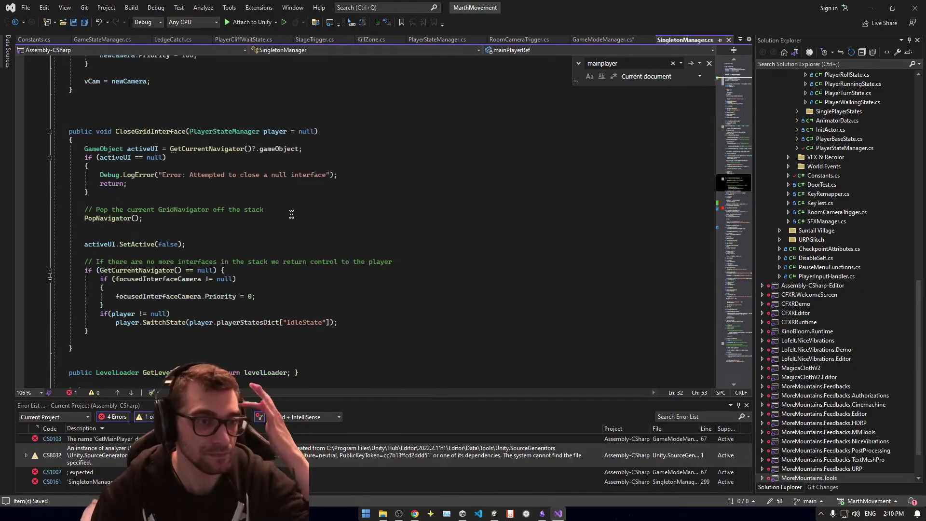
left_click(296, 215)
key("ctrl+f")
Find the isMainPlayer block and write 'mainPlayerRef = player;' inside it, correcting the typo.
type("mainpla")
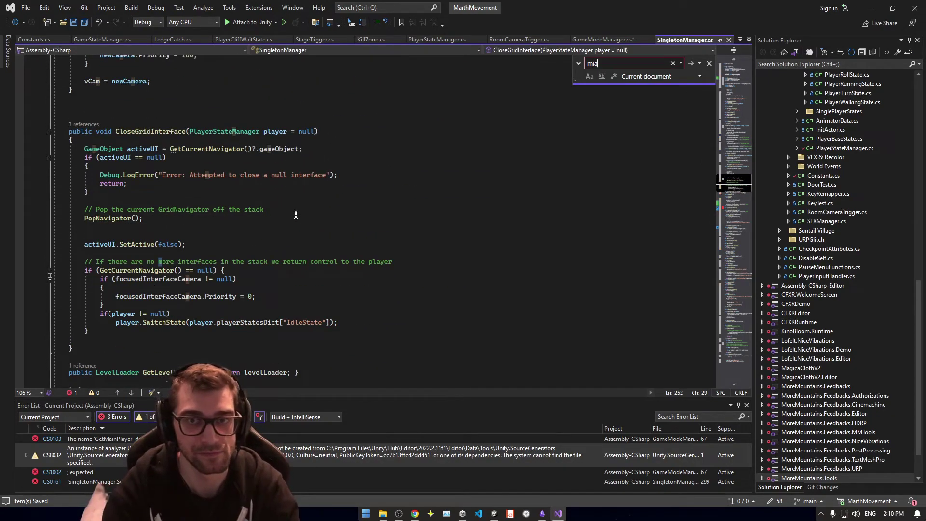
type("uer")
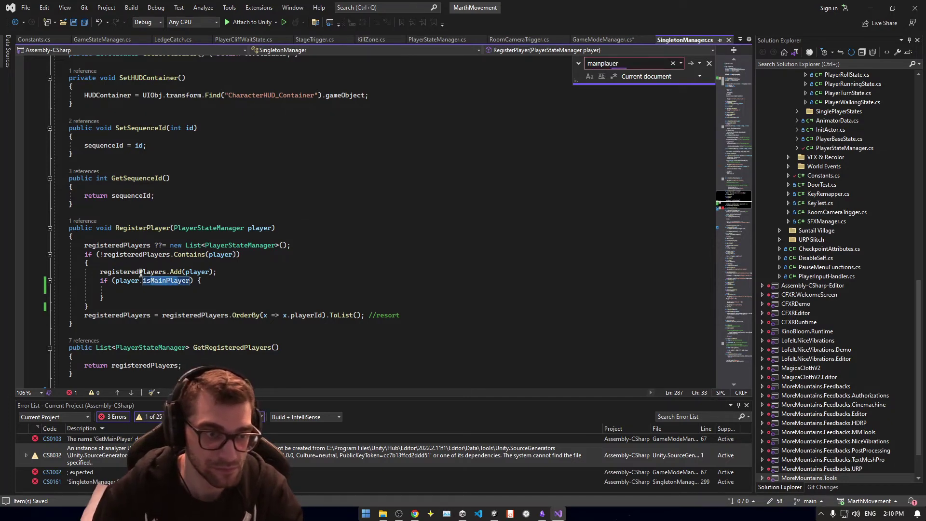
left_click(192, 288)
type("m")
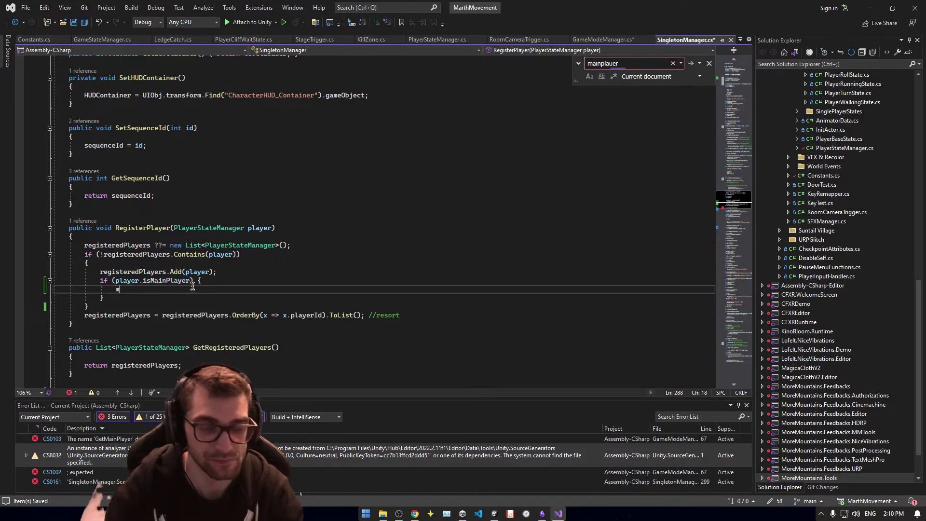
type("ain")
type("P \\")
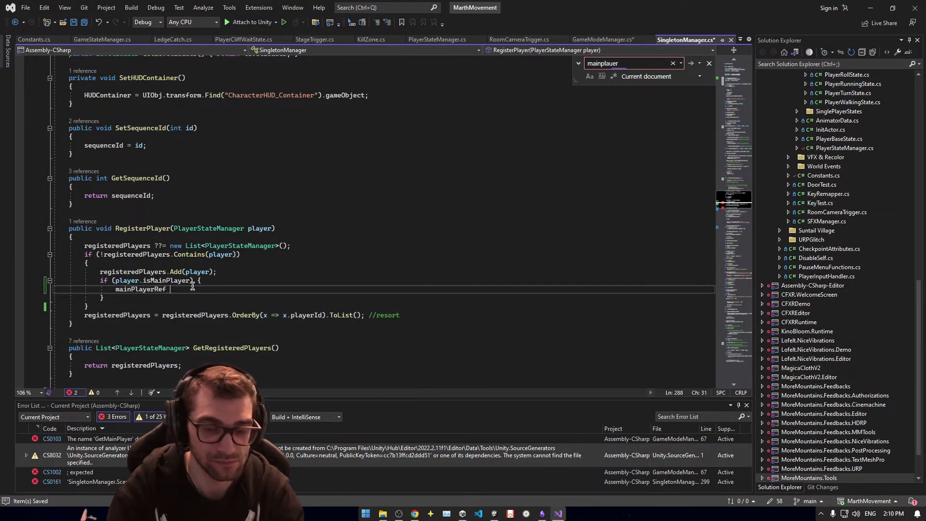
type("plauer;")
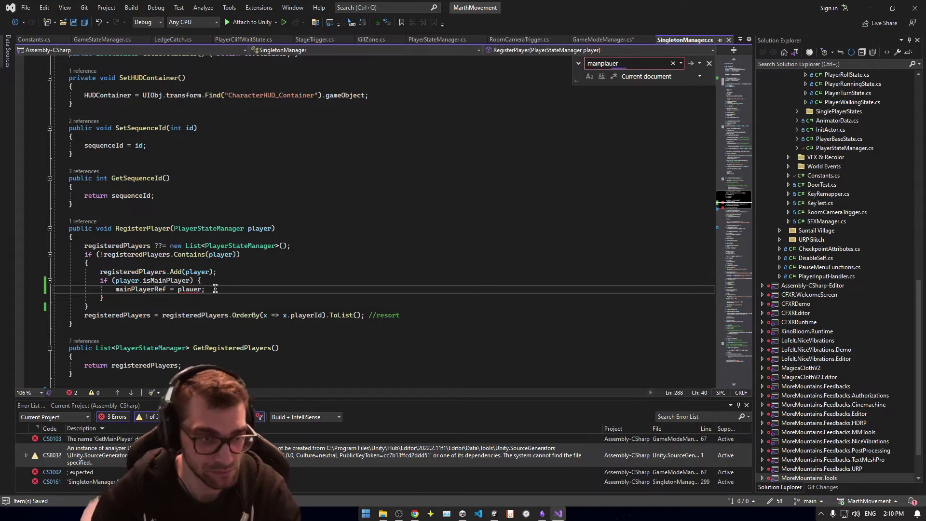
double_click(200, 288)
type("player")
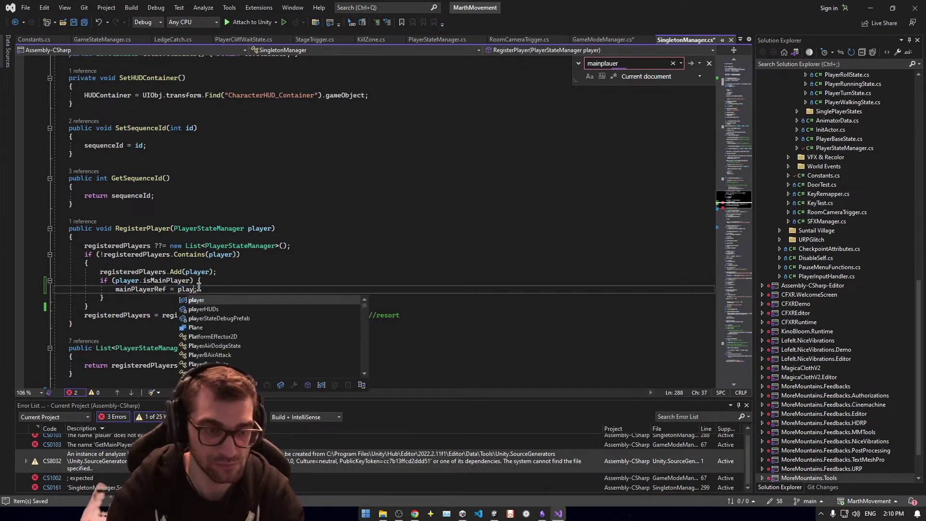
scroll(200, 289, "down", 2)
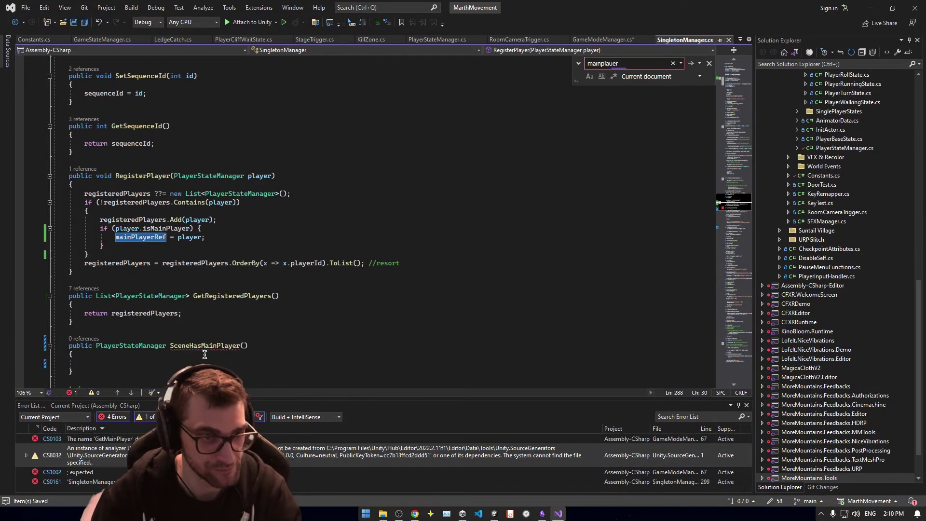
left_click(209, 346)
Write 'return (mainPlayerRef != null);' as the body of SceneHasMainPlayer.
scroll(209, 346, "down", 2)
left_click(218, 314)
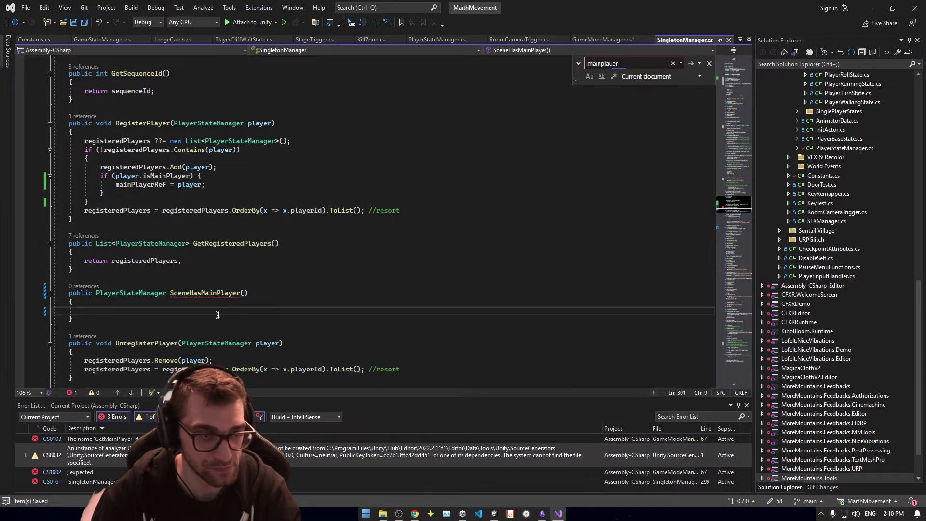
type("retur")
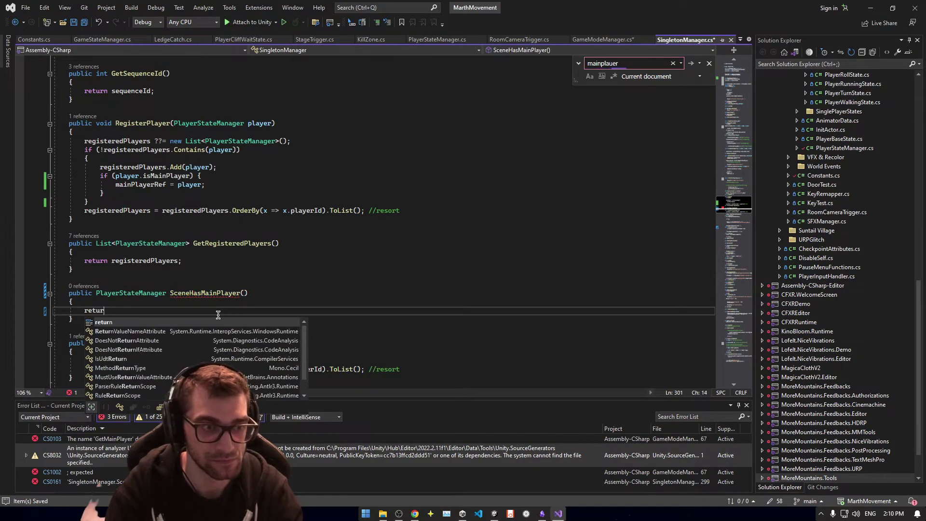
type("n (")
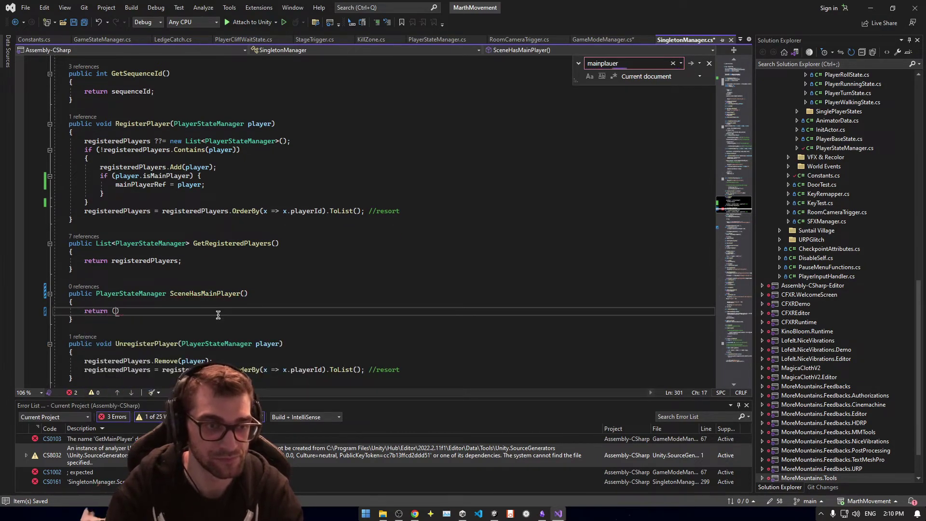
type("Plae")
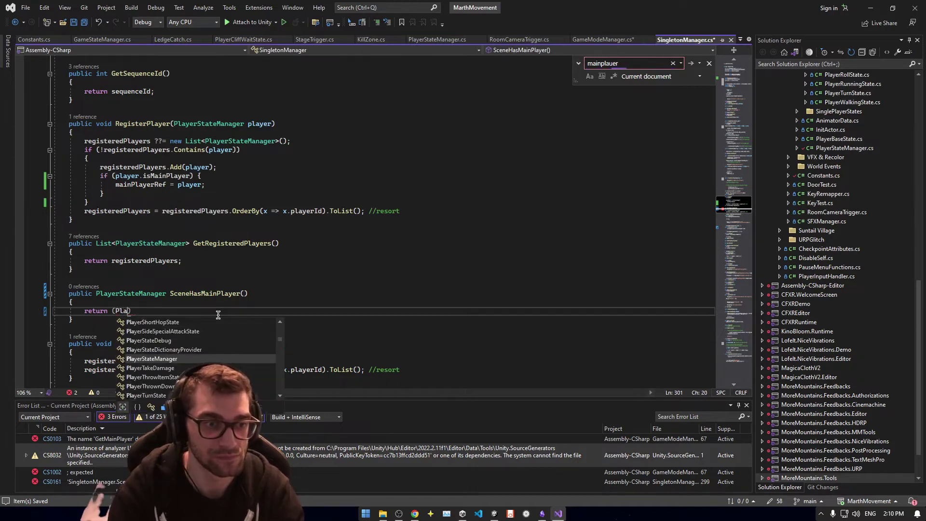
key("BackSpace")
key("BackSpace")
key("BackSpace")
key("BackSpace")
type("main")
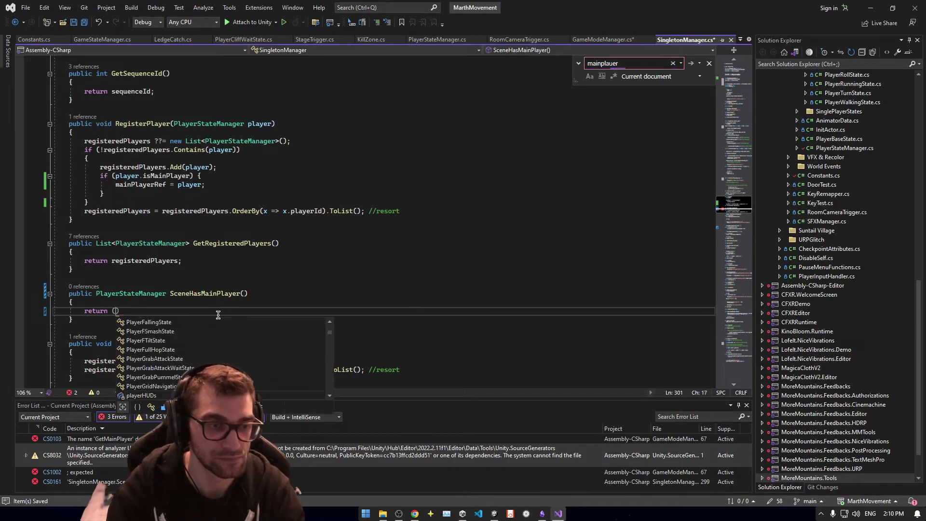
key("Tab")
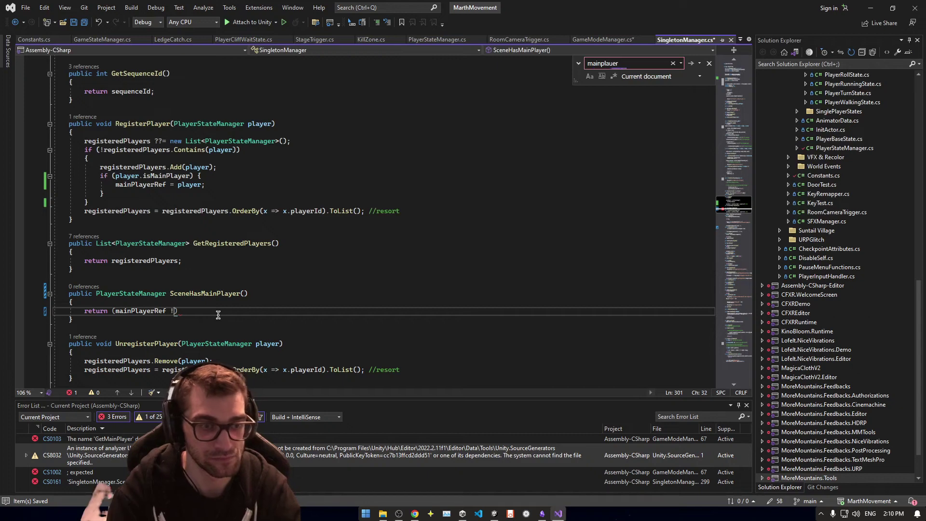
type("!= null);")
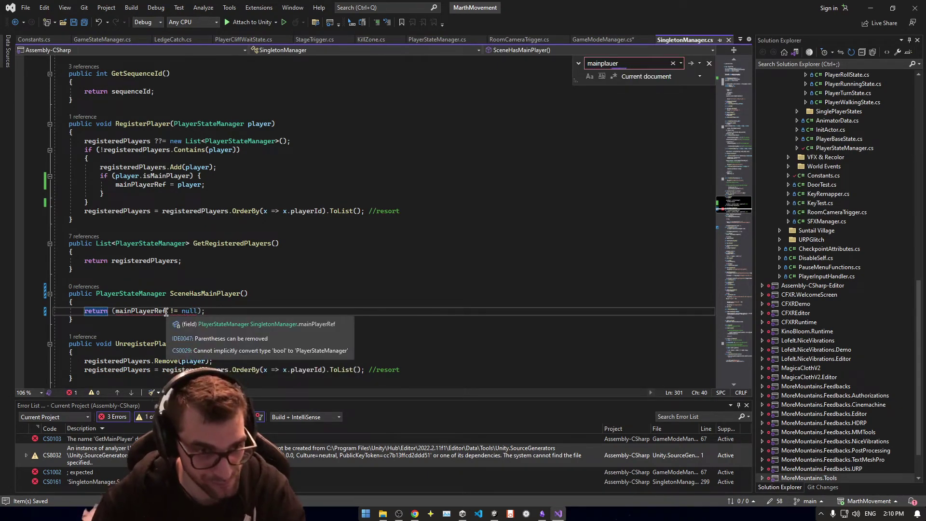
Change SceneHasMainPlayer's return type from PlayerStateManager to bool.
left_click(143, 301)
type("bool")
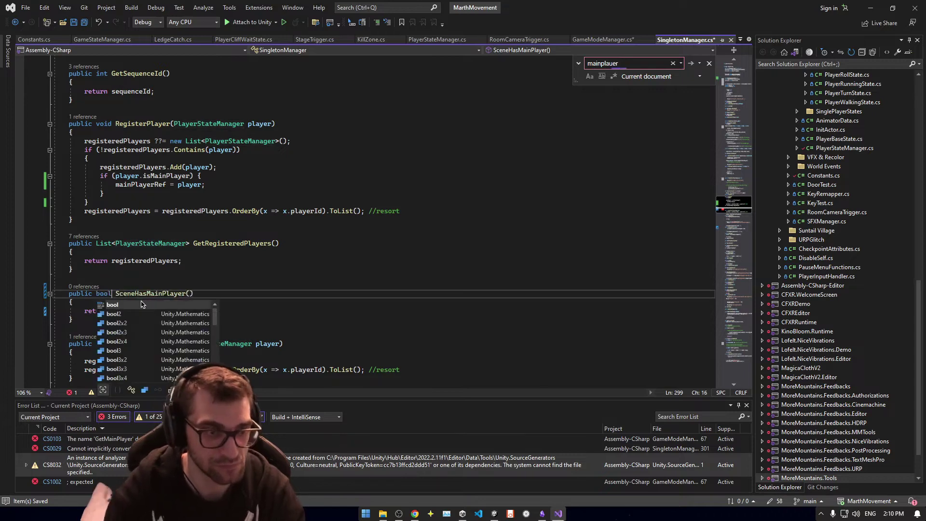
key("ctrl+Right")
key("ctrl+Right")
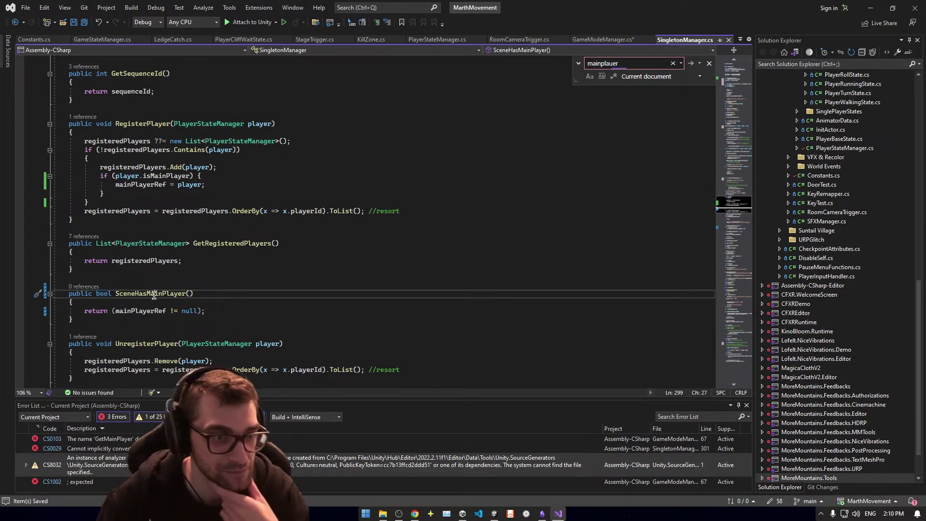
double_click(148, 311)
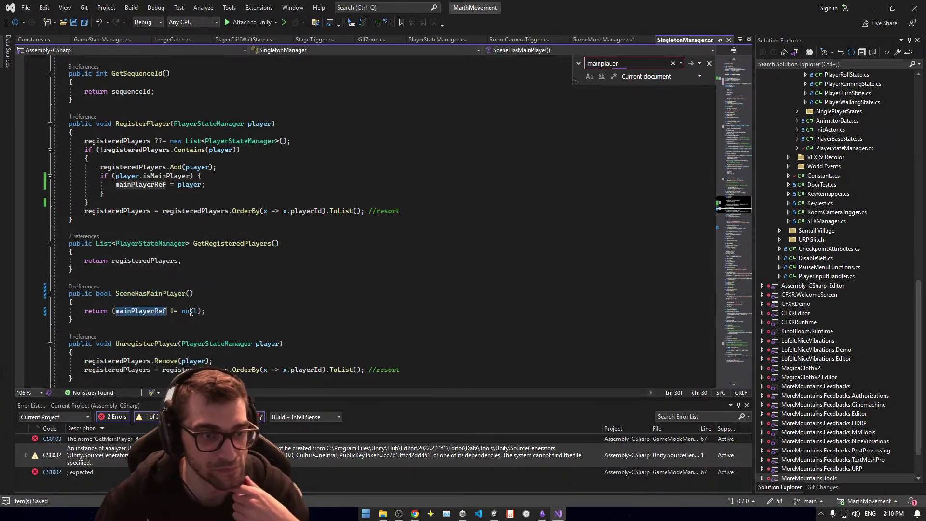
scroll(222, 326, "up", 4)
scroll(222, 326, "down", 5)
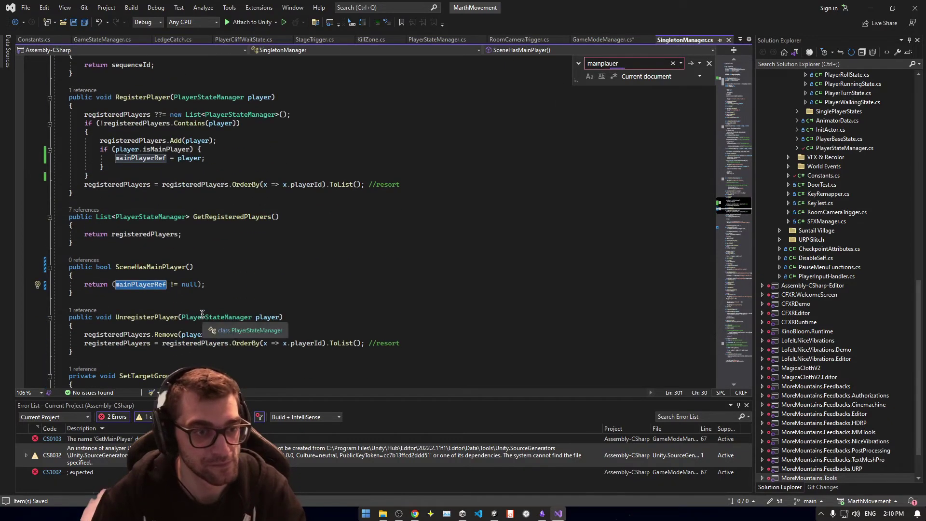
left_click(253, 334)
Add an 'if (player == mainPlayerRef) { }' block after registeredPlayers.Remove(player) in UnregisterPlayer.
key("Return")
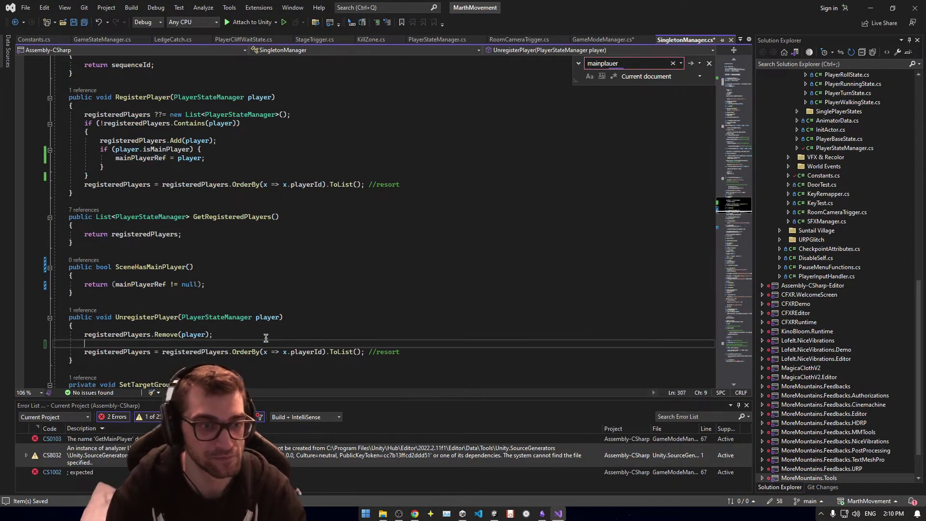
type("if(")
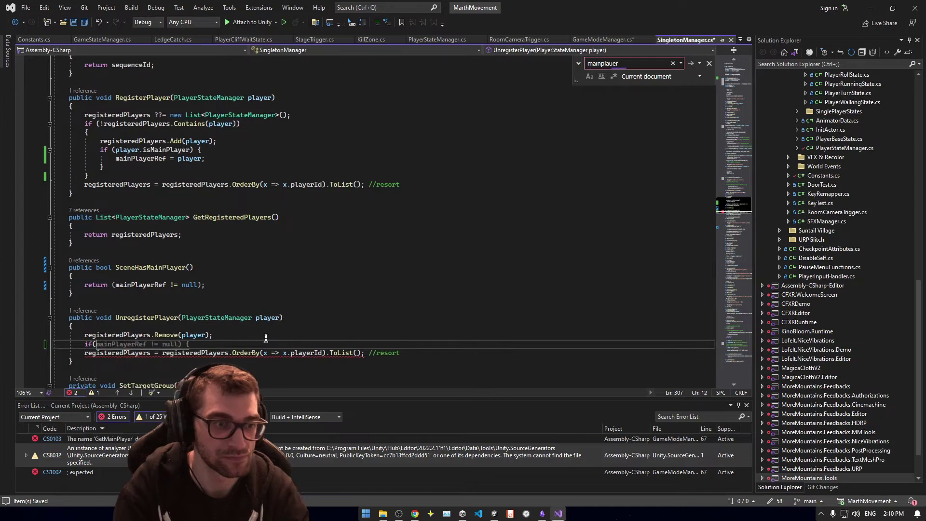
type("player.is")
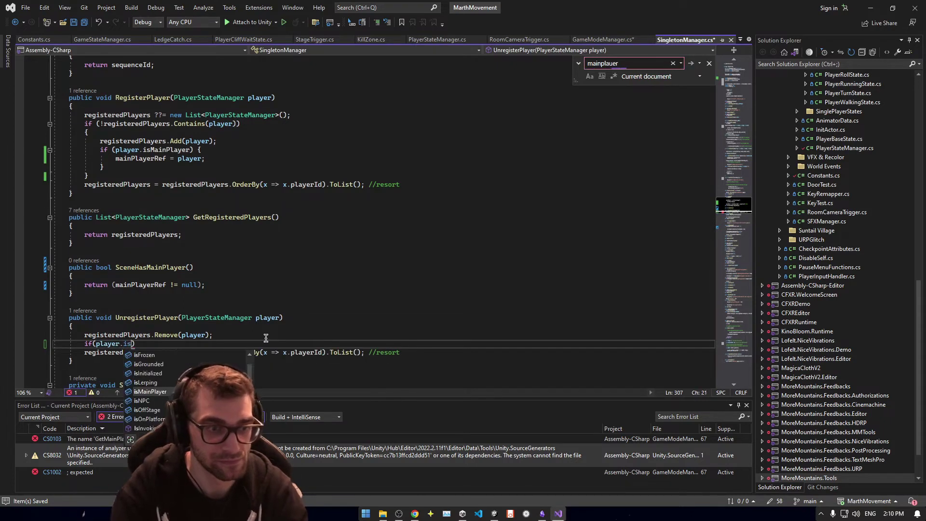
key("Tab")
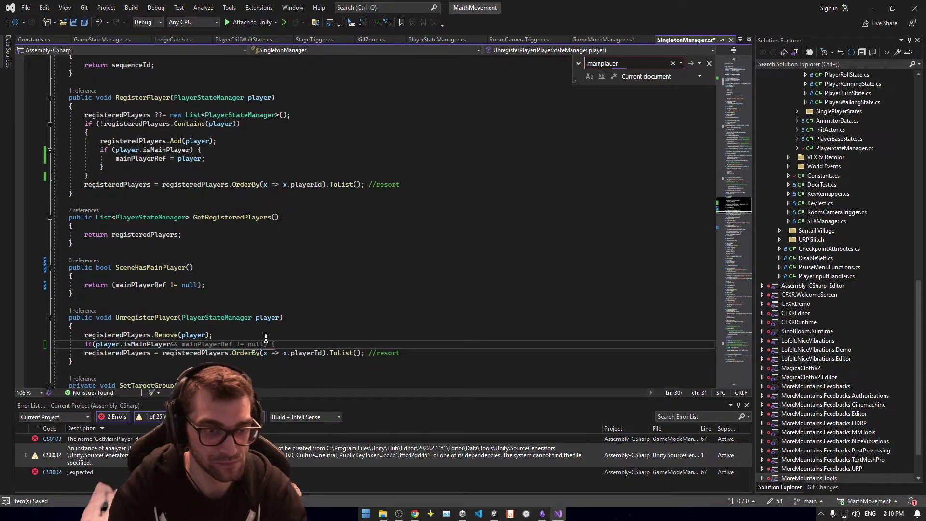
type(")")
key("Left")
key("BackSpace")
key("BackSpace")
key("BackSpace")
key("BackSpace")
key("BackSpace")
key("BackSpace")
key("BackSpace")
key("BackSpace")
key("BackSpace")
key("BackSpace")
key("BackSpace")
key("BackSpace")
key("BackSpace")
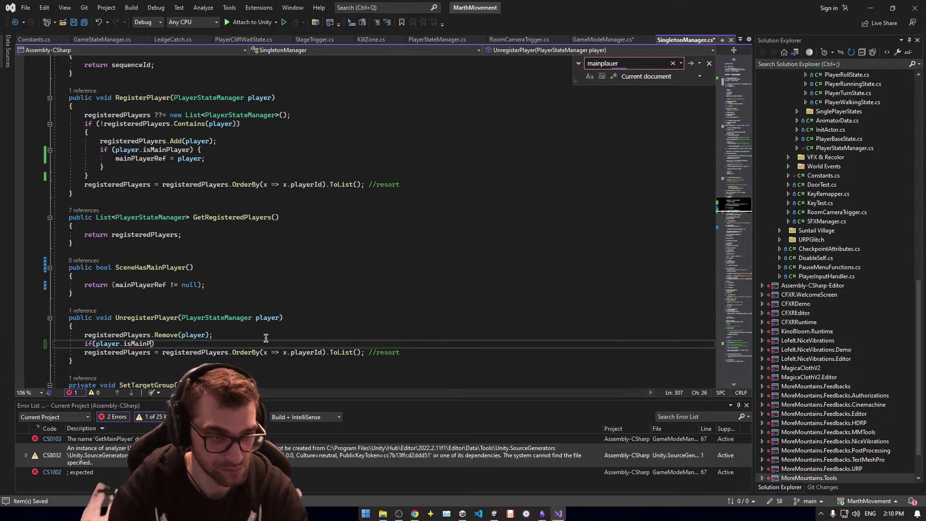
type("== ")
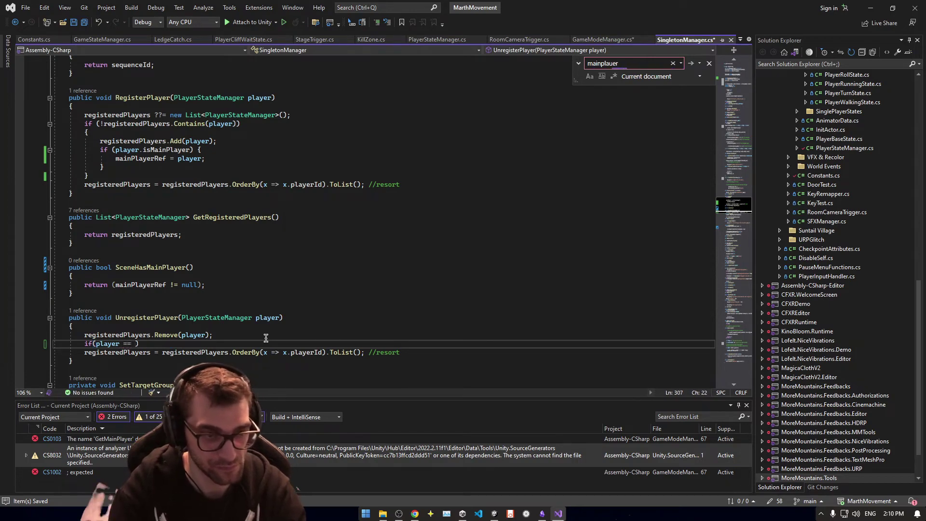
type("mai")
key("Tab")
type(")")
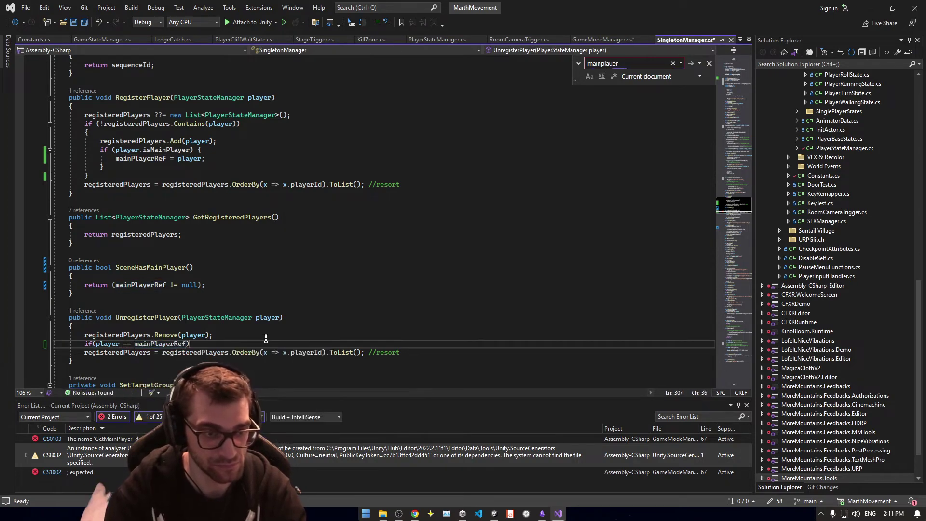
type(" { }")
key("Return")
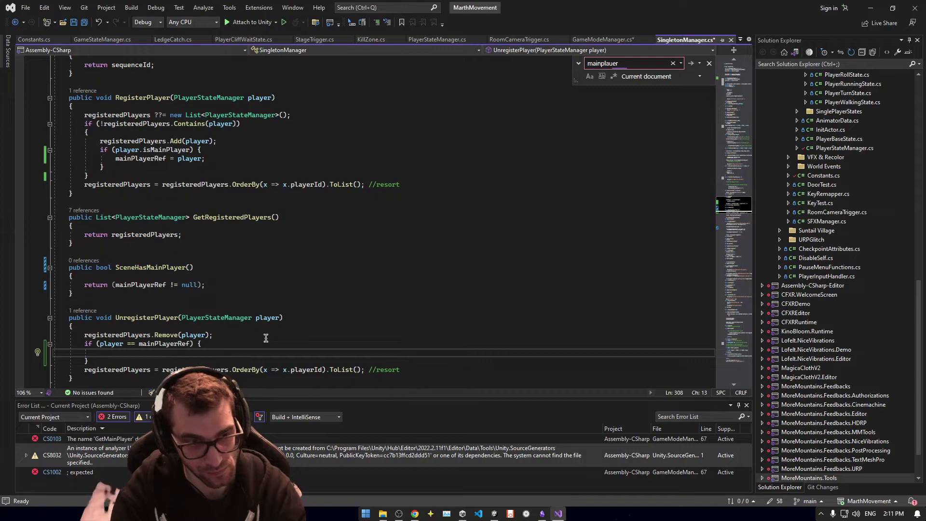
Set 'mainPlayerRef = null;' inside that if block and save SingletonManager.cs.
type("ms        }")
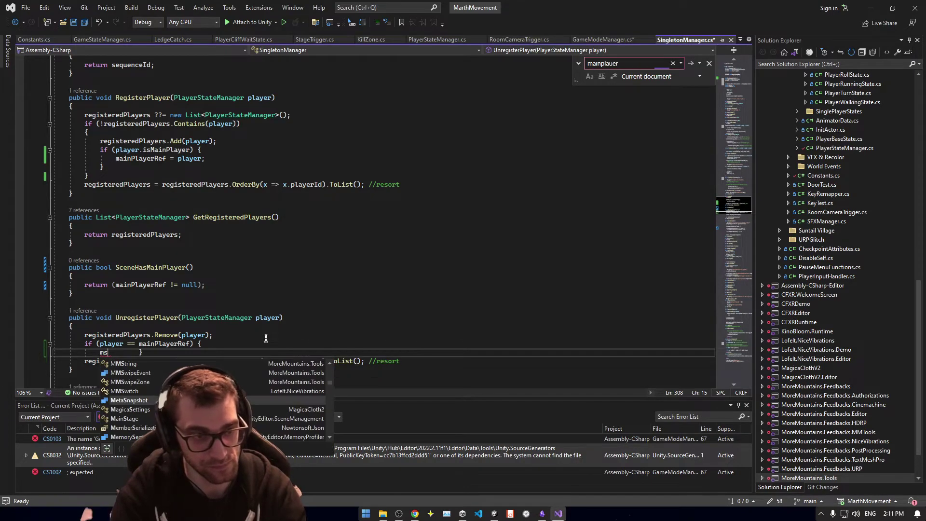
key("Delete")
key("ctrl+x")
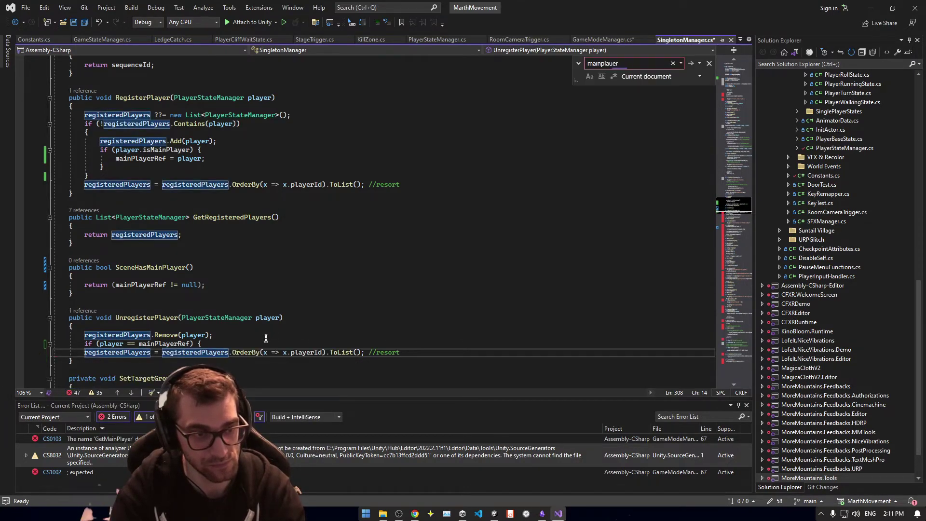
key("ctrl+z")
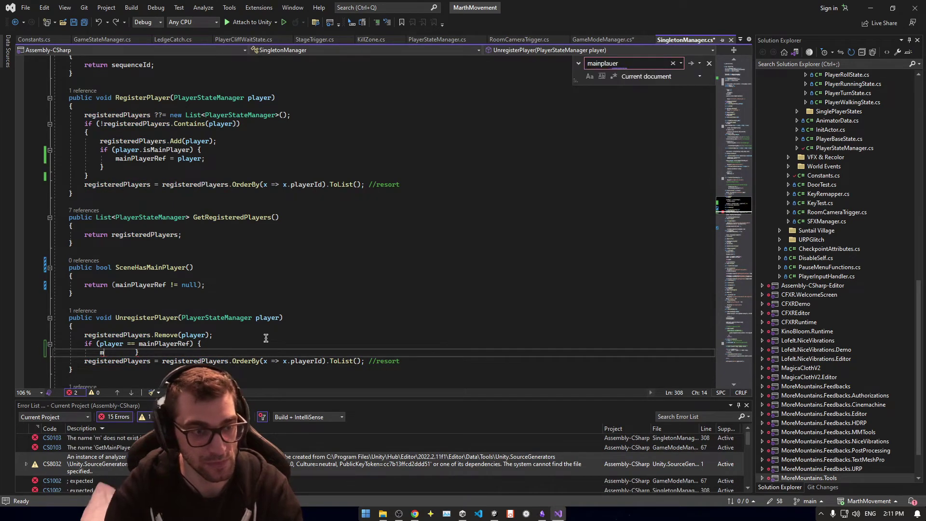
key("ctrl+z")
key("ctrl+z")
key("ctrl+z")
type("main")
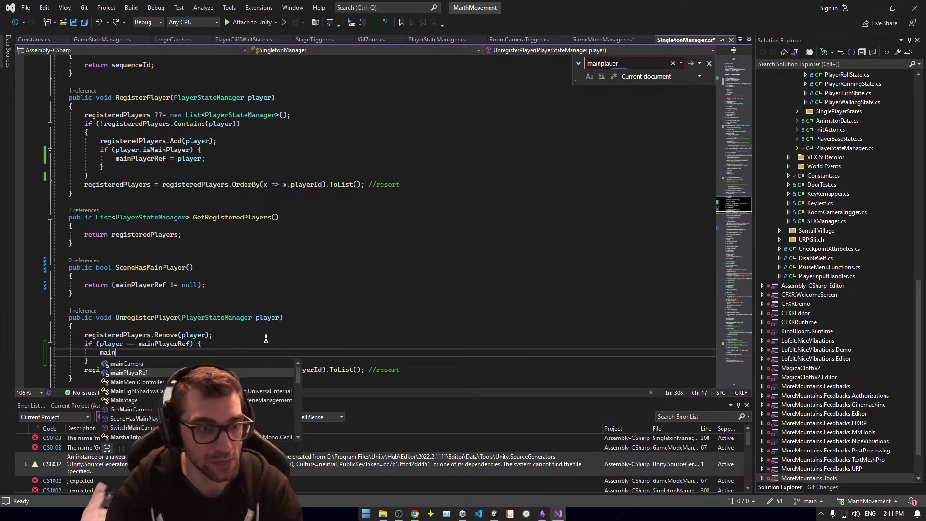
type("PlayerRef = null;")
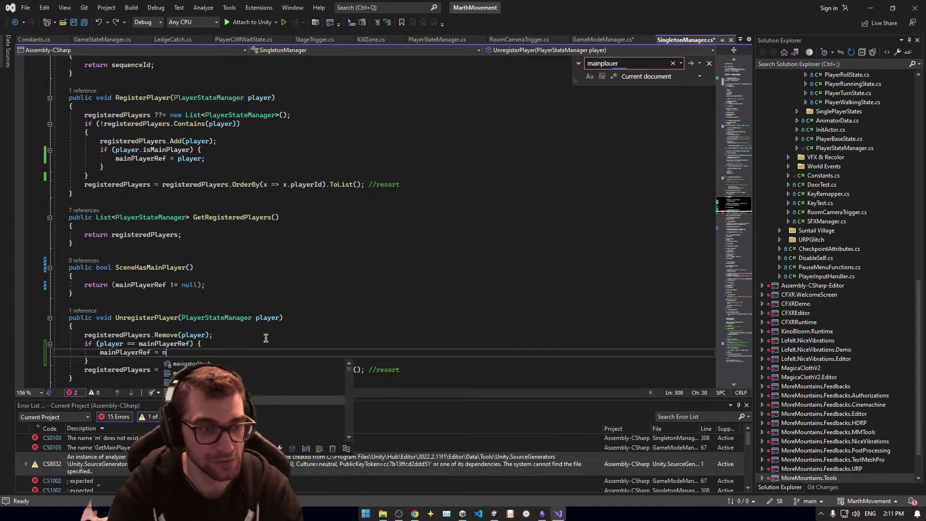
key("ctrl+s")
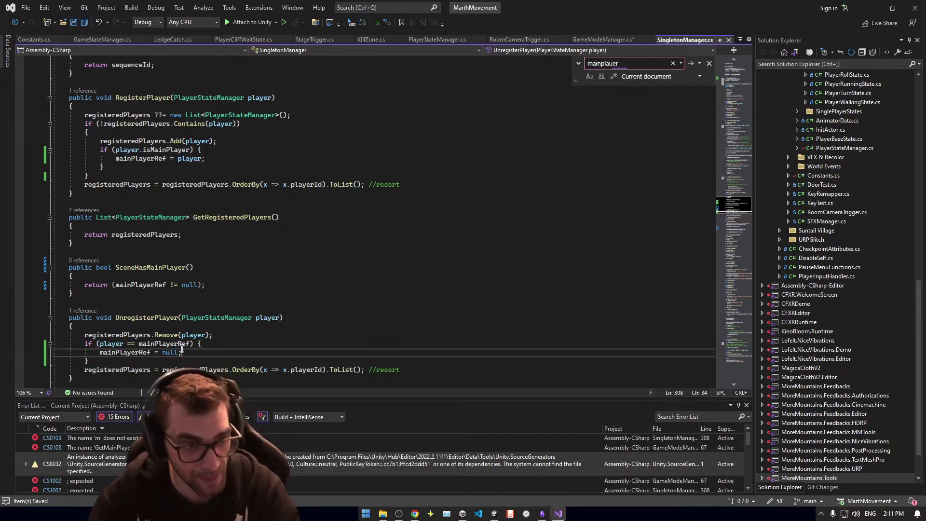
key("Tab")
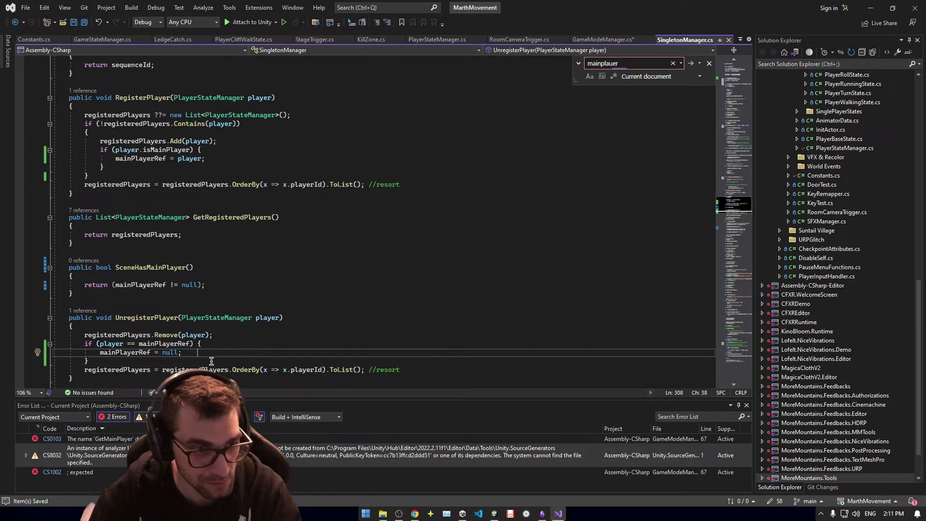
key("ctrl+shift+F12")
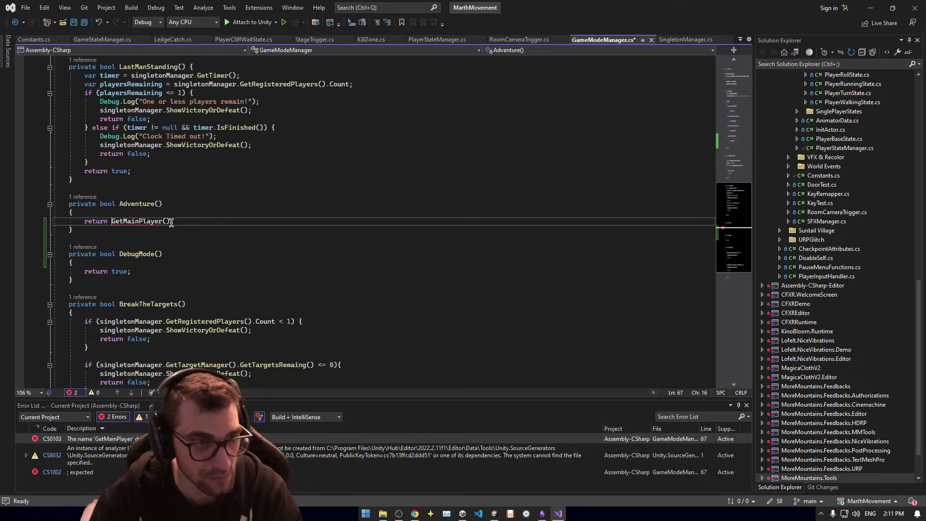
Replace GetMainPlayer() in Adventure with singletonManager.SceneHasMainPlayer(); and save GameModeManager.cs.
left_click_drag(170, 222, 111, 222)
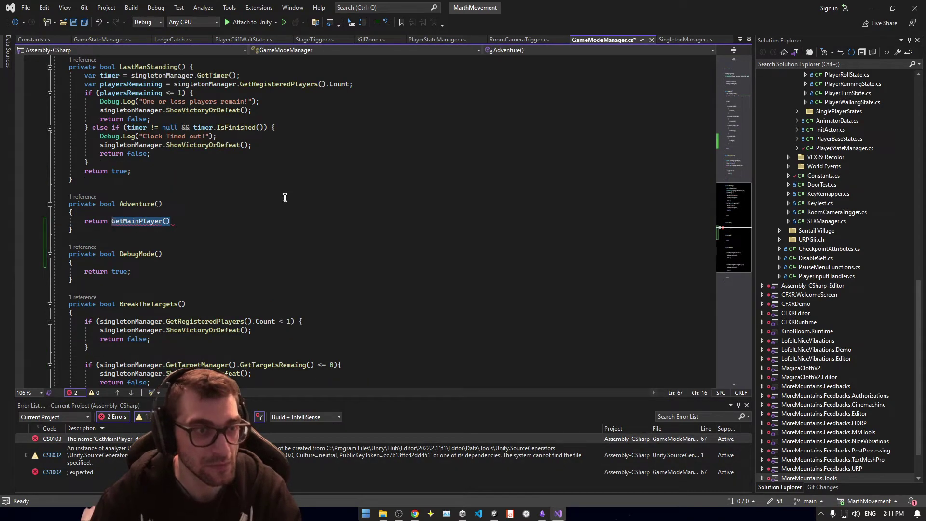
key("BackSpace")
type("singletonManager.")
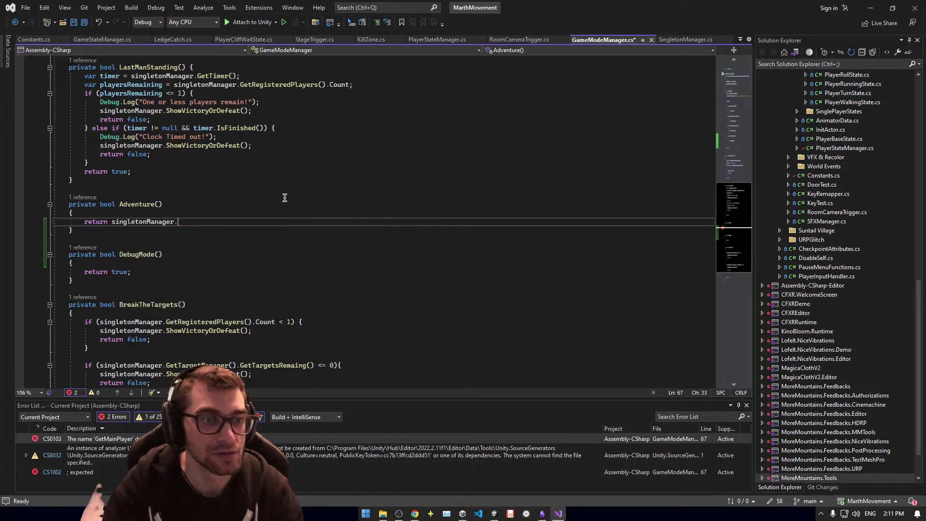
type("In")
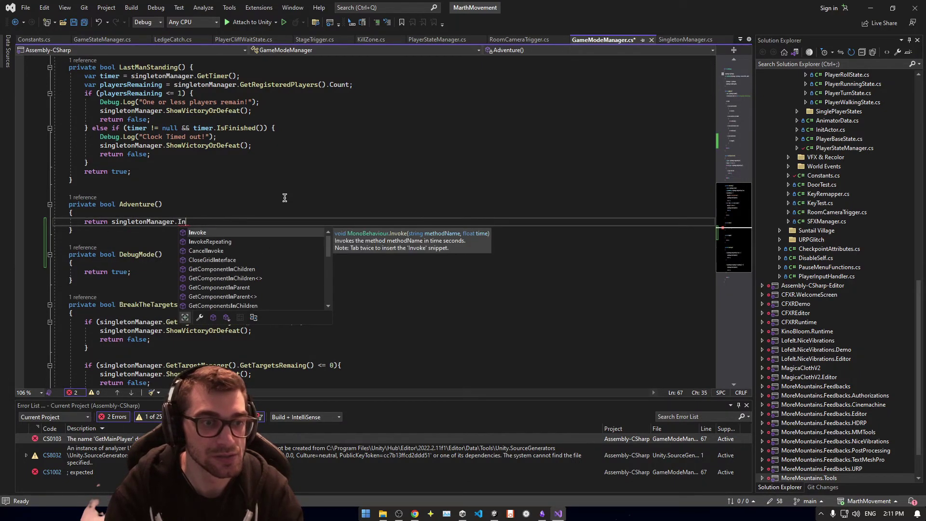
key("BackSpace")
key("BackSpace")
key("BackSpace")
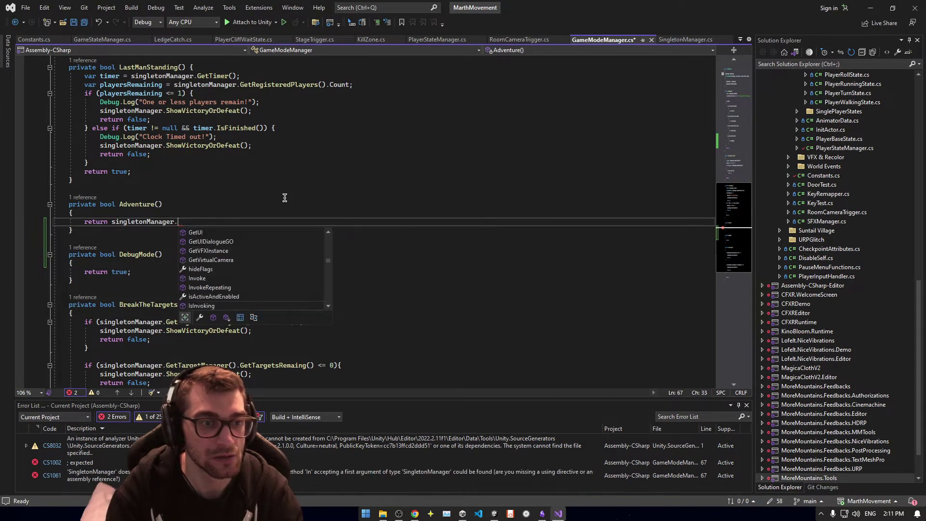
type(".Get")
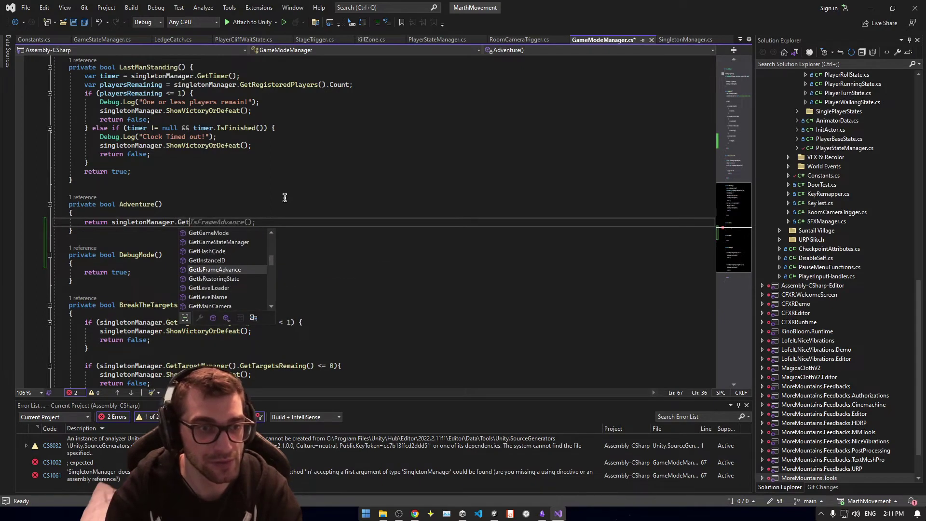
key("BackSpace")
key("BackSpace")
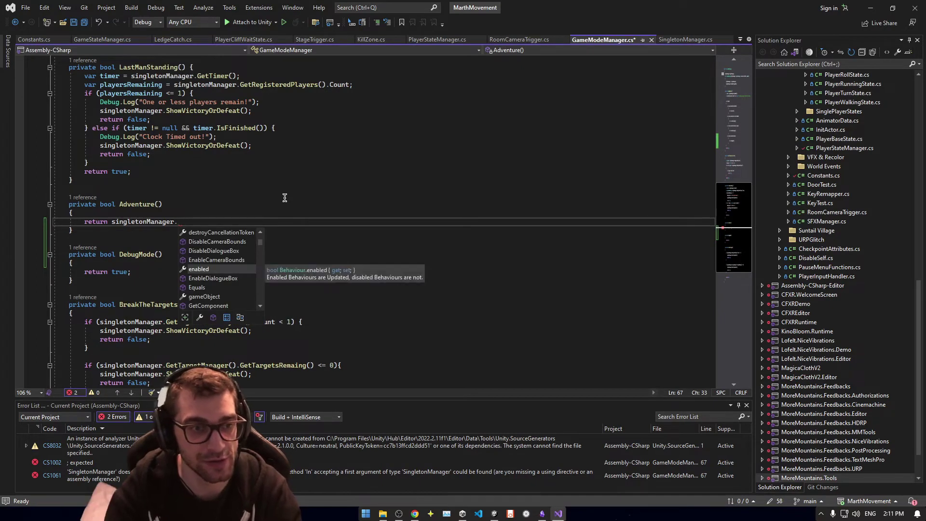
type("Sce")
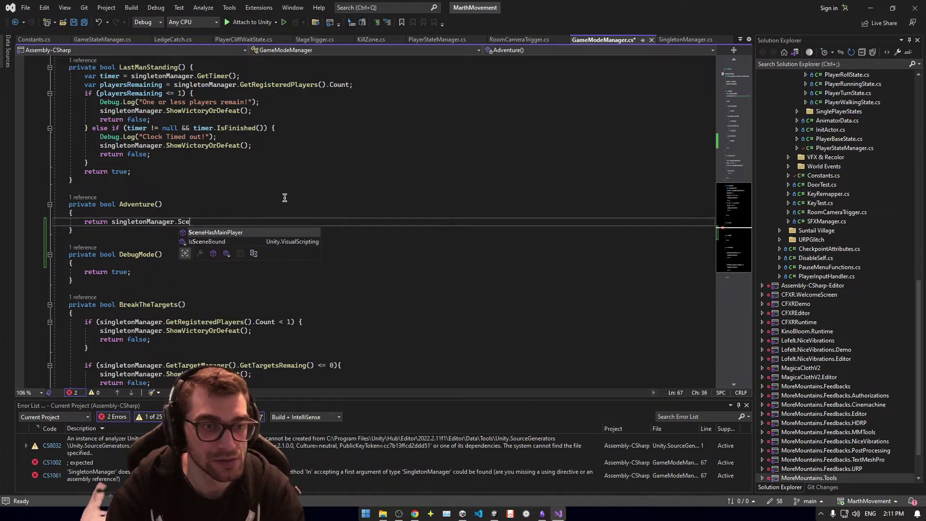
key("Tab")
type("()")
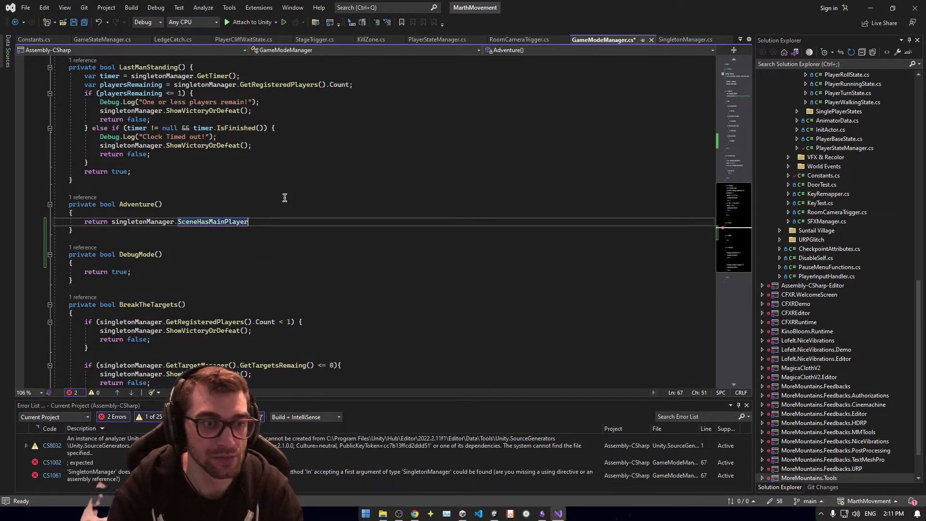
type(";")
key("ctrl+s")
left_click(174, 220)
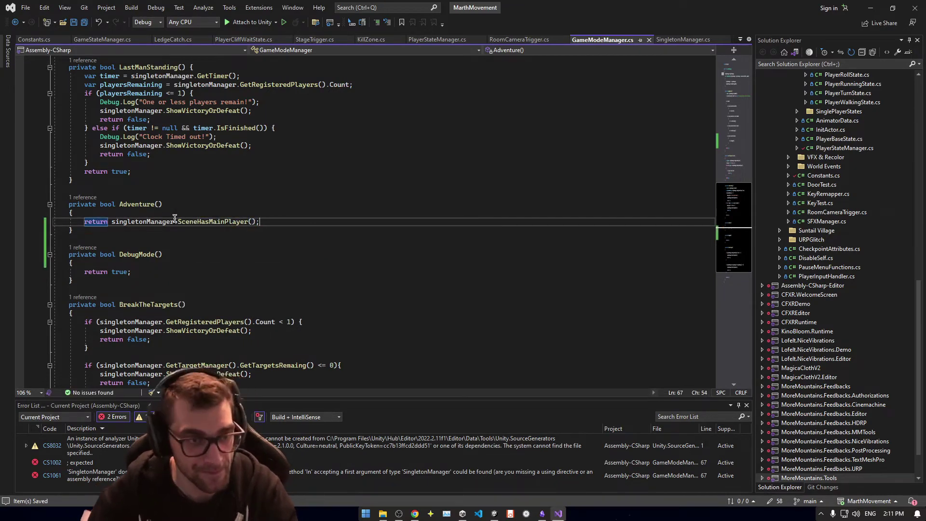
double_click(186, 221)
Run and stop a Unity play test of the InvestorDemo scene, then return to Visual Studio.
key("alt+Tab")
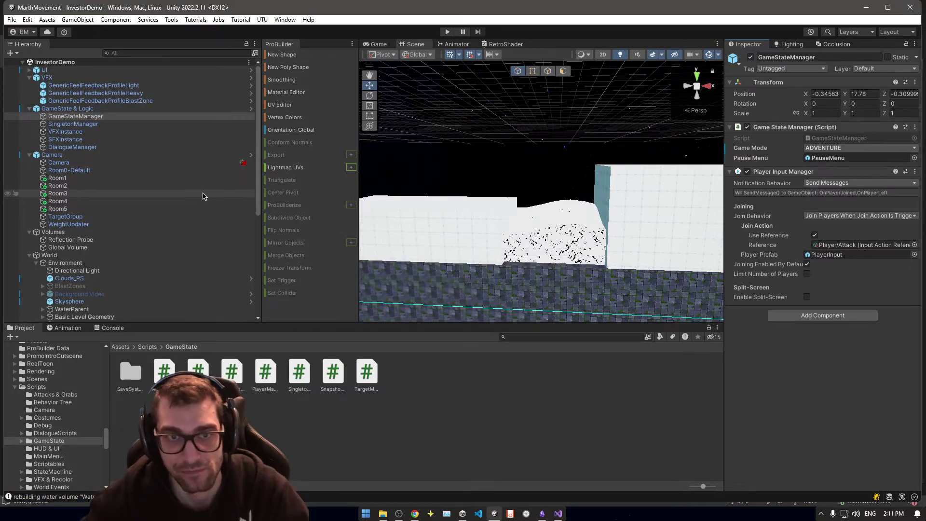
left_click(447, 32)
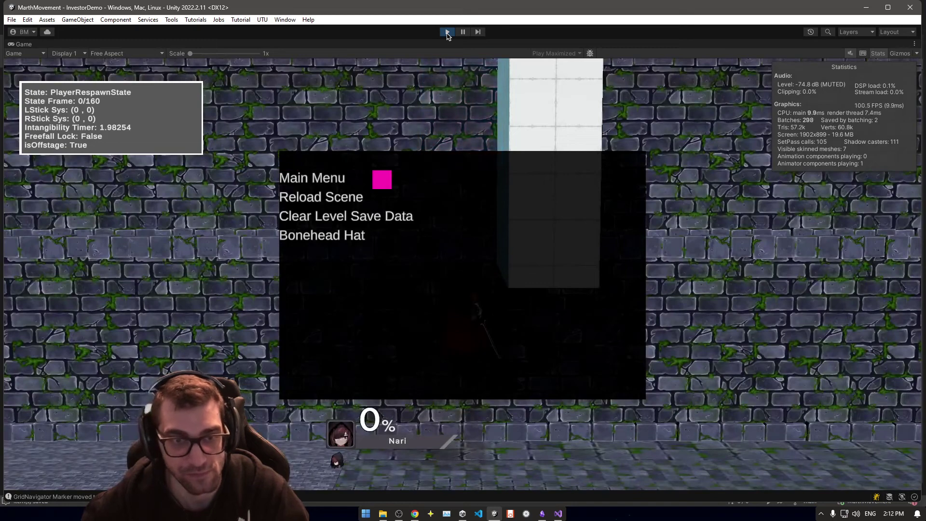
left_click(447, 31)
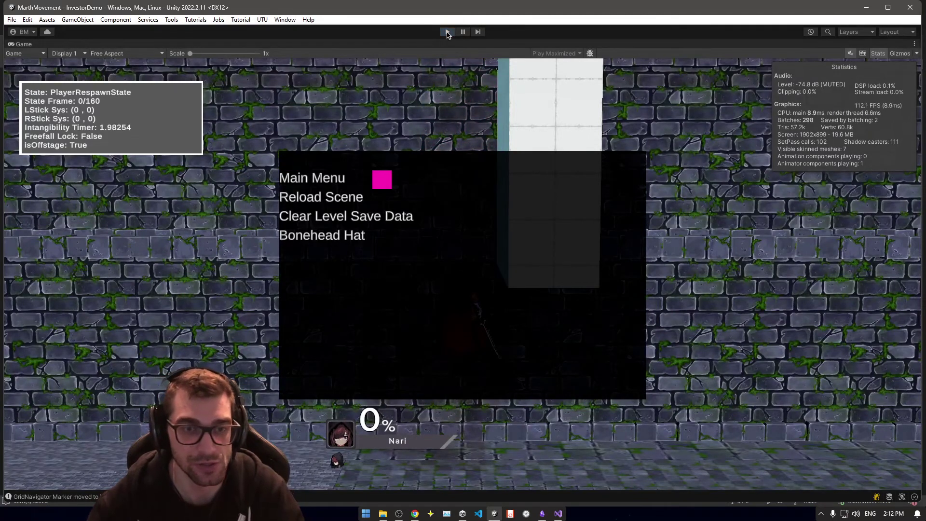
key("alt+Tab")
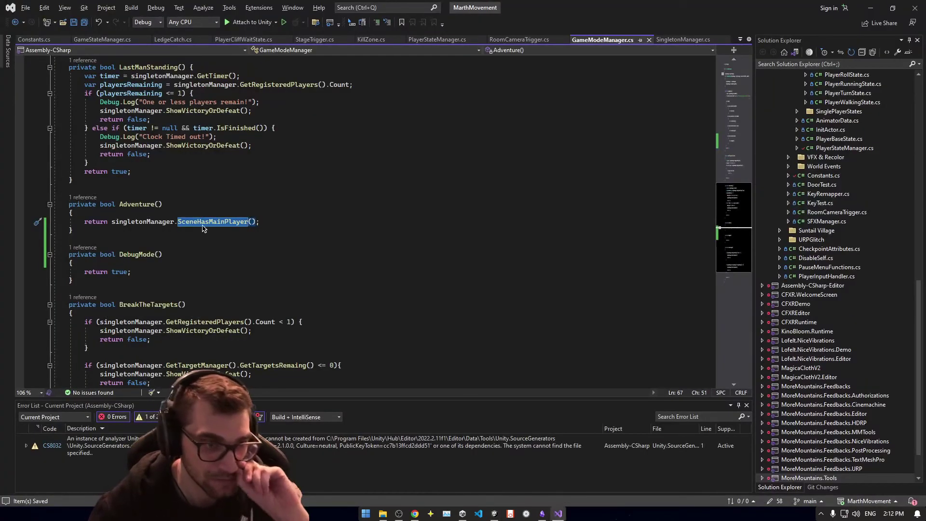
Scroll GameModeManager.cs up past LastManStanding to the GamemodeLoop readiness check.
scroll(196, 229, "down", 1)
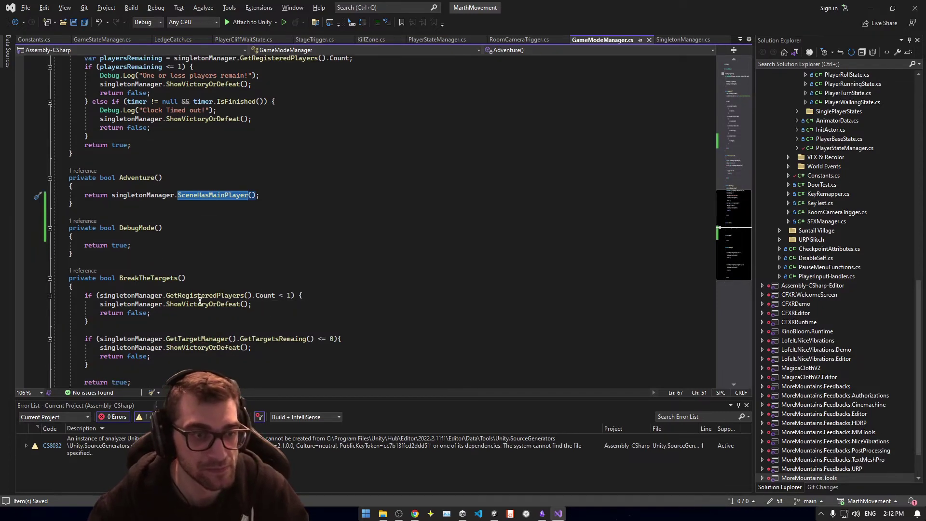
scroll(206, 301, "down", 1)
scroll(200, 277, "up", 1)
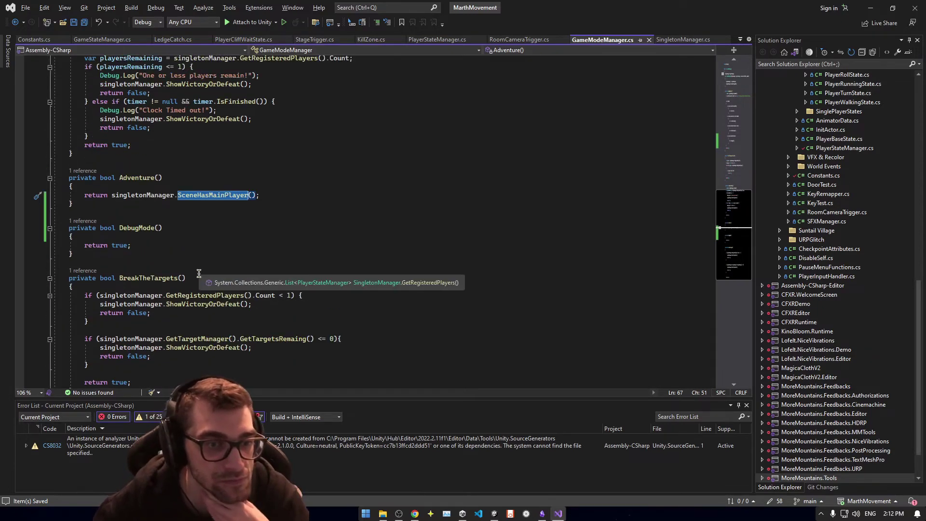
scroll(212, 275, "up", 2)
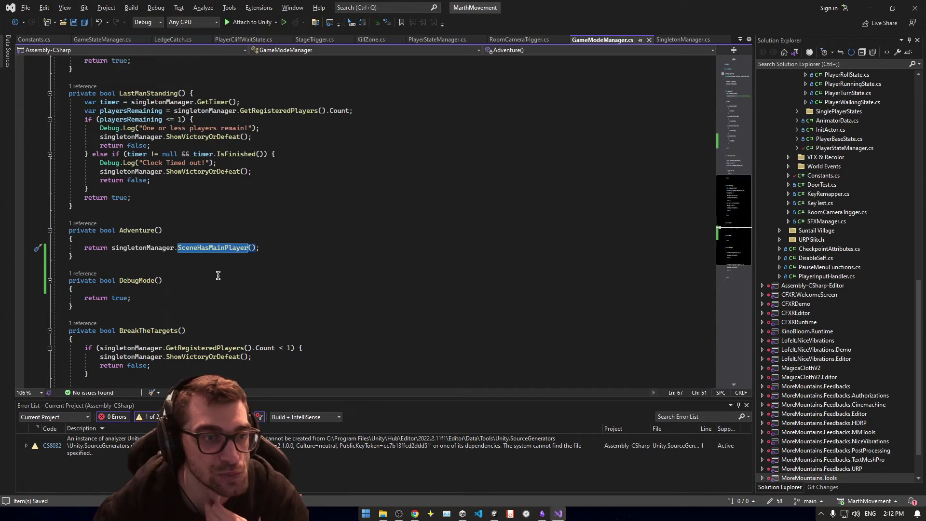
scroll(256, 243, "up", 2)
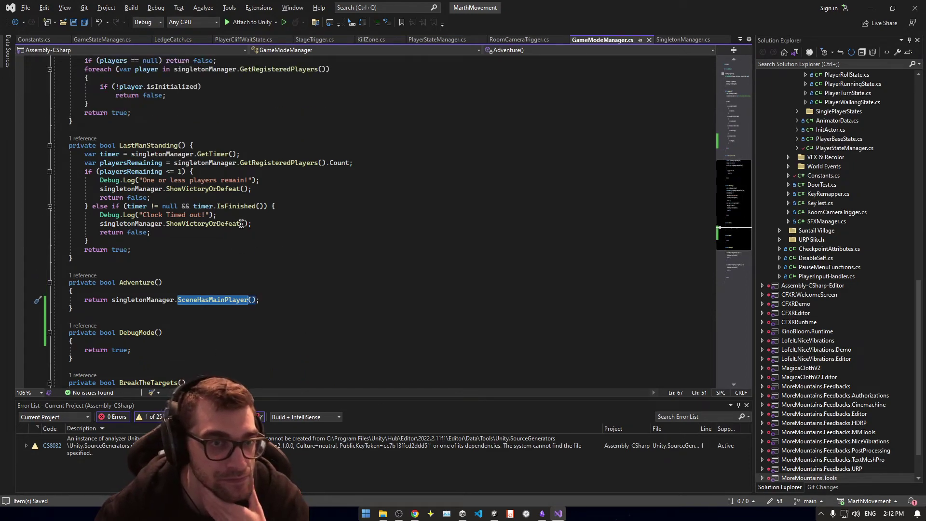
left_click(161, 162)
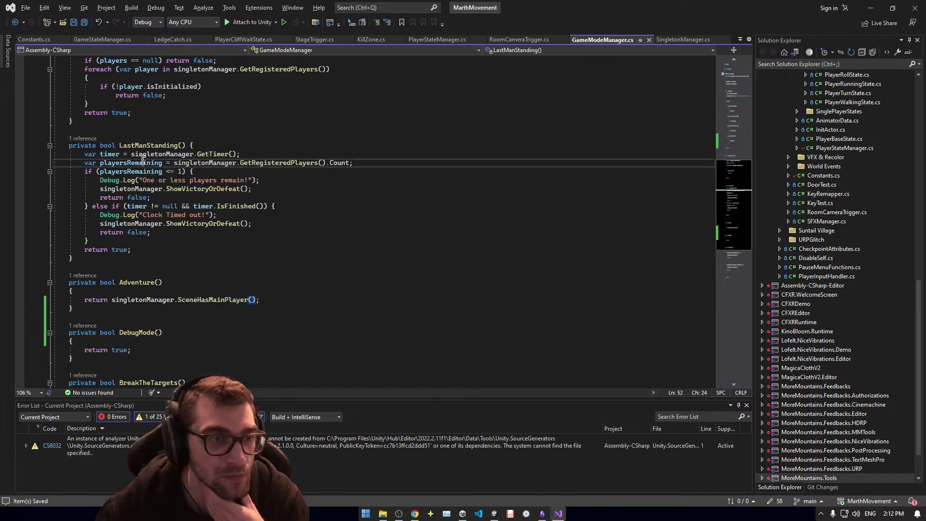
scroll(186, 196, "up", 7)
scroll(186, 196, "up", 1)
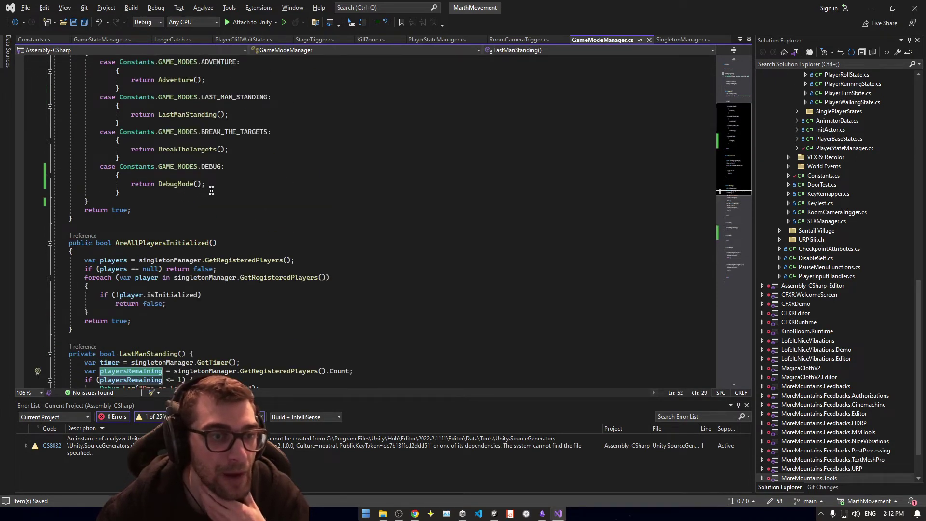
scroll(212, 191, "up", 6)
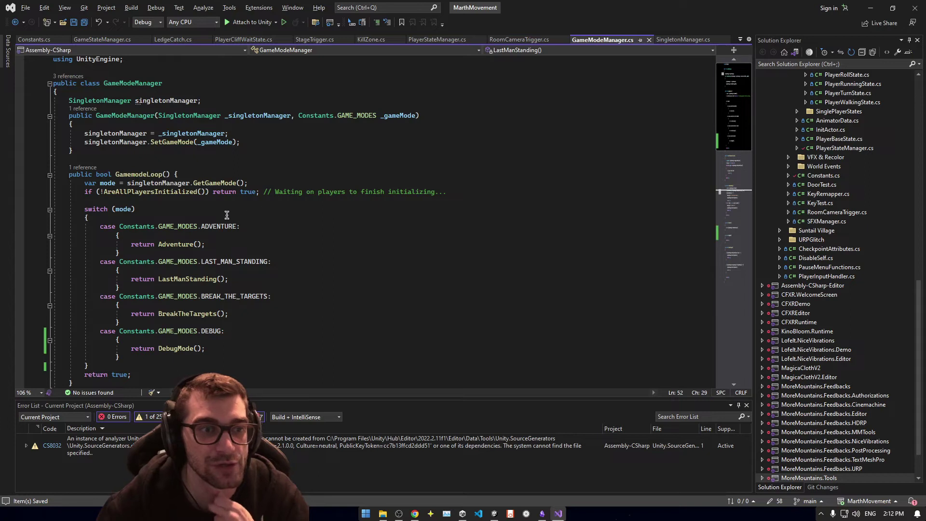
Go to the AreAllPlayersInitialized definition with F12, then follow GetRegisteredPlayers into SingletonManager.cs.
left_click(162, 184)
double_click(153, 192)
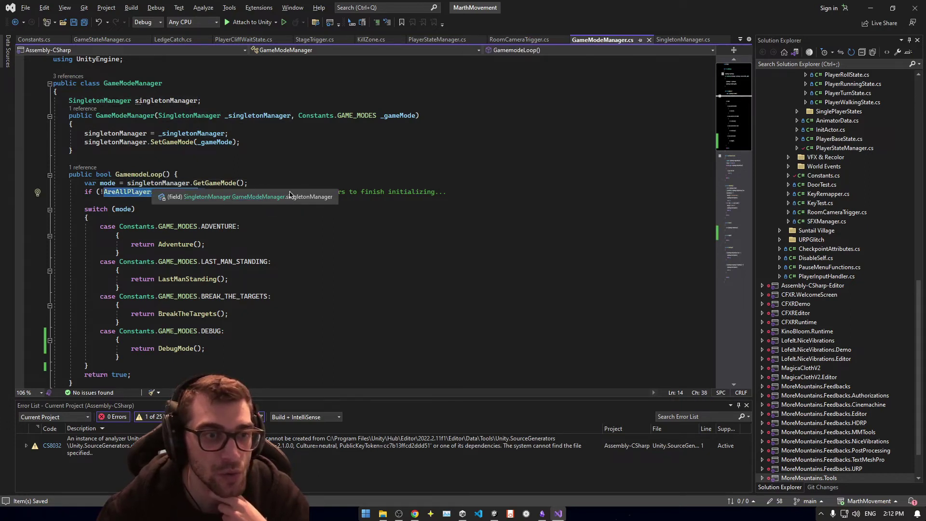
left_click(135, 192)
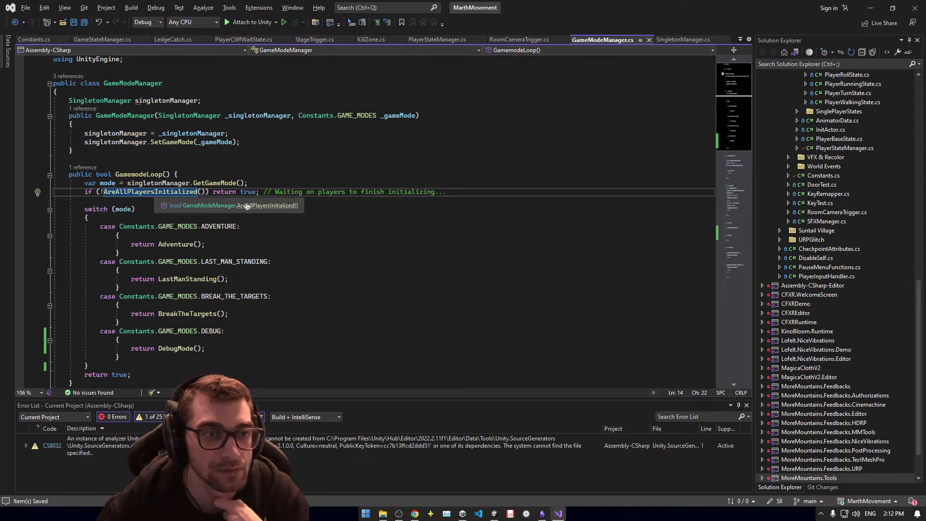
key("F12")
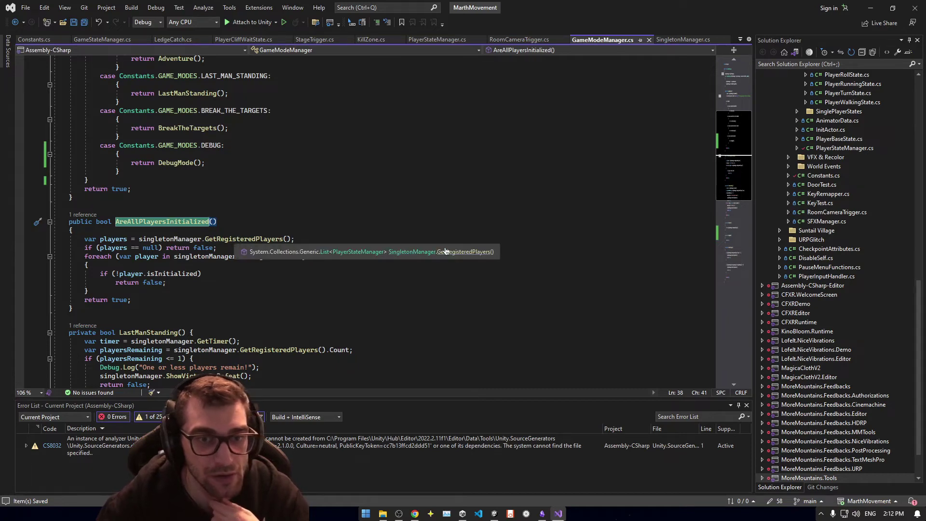
left_click(444, 251)
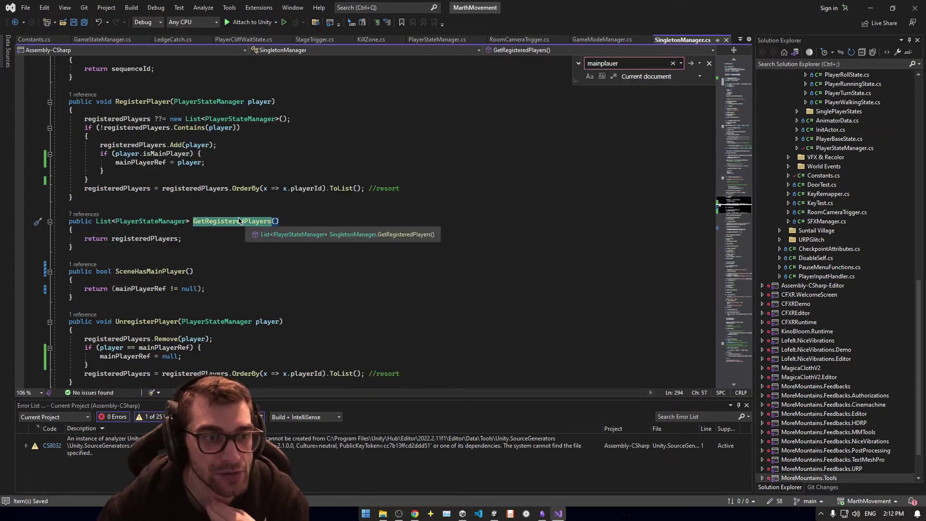
Move RegisterPlayer's isMainPlayer if-block above the registeredPlayers.Add call.
scroll(195, 212, "down", 1)
scroll(197, 236, "up", 2)
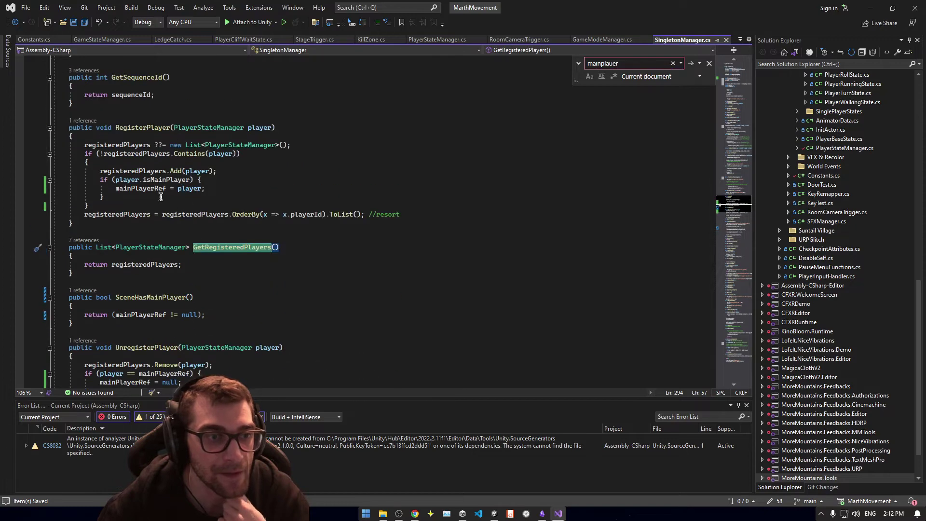
scroll(161, 197, "up", 2)
left_click(165, 223)
double_click(167, 232)
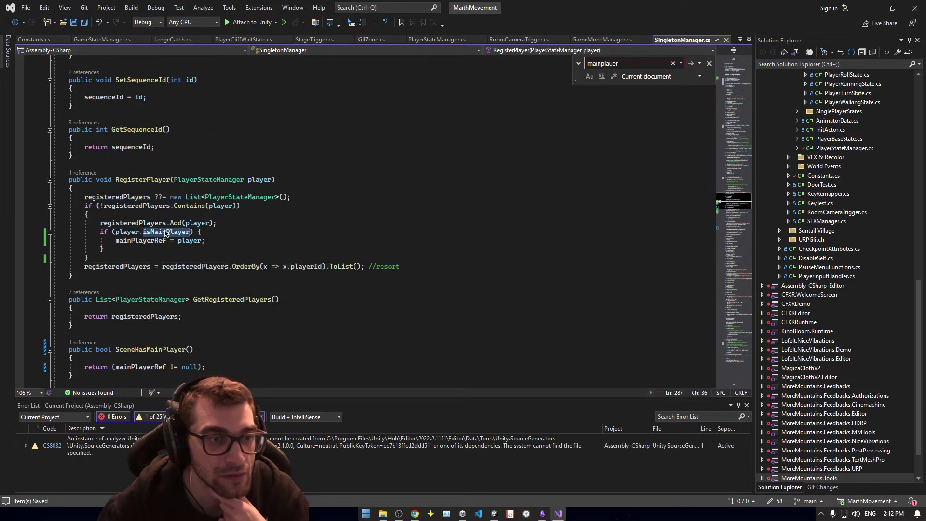
left_click_drag(104, 248, 14, 235)
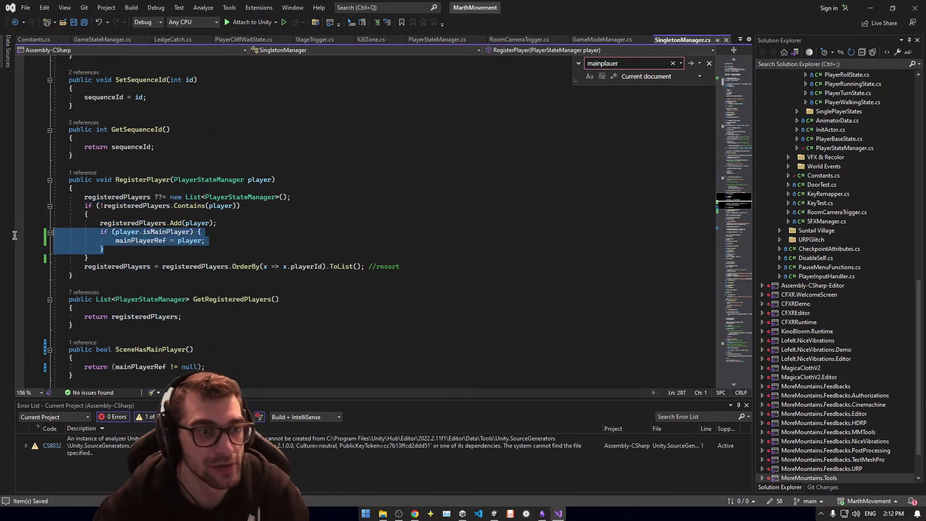
key("ctrl+x")
left_click(170, 212)
key("Return")
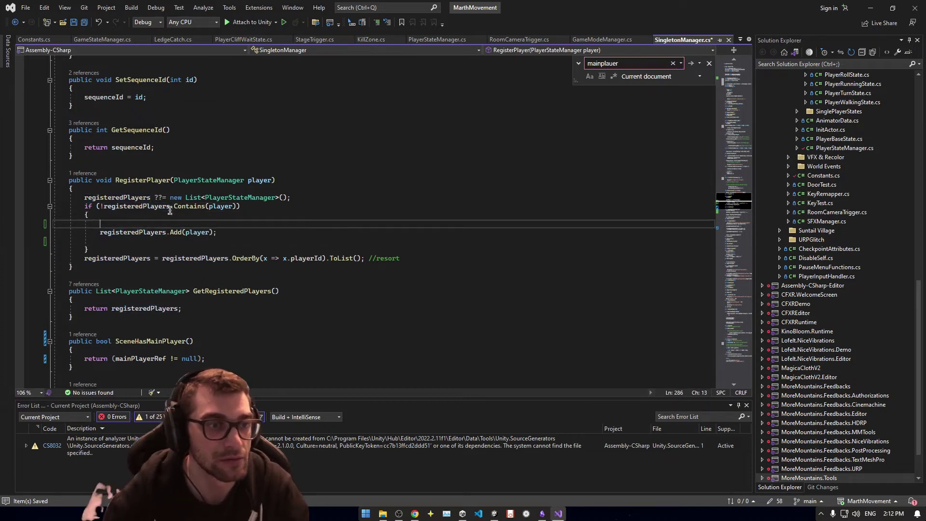
key("ctrl+v")
Review the moved mainPlayerRef assignment and its use in SceneHasMainPlayer, then return to Unity.
left_click(286, 211)
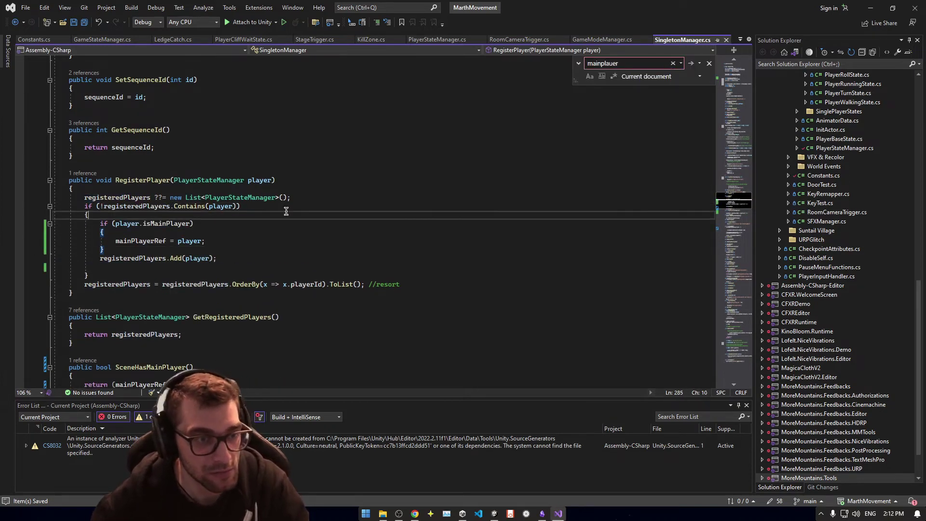
double_click(158, 224)
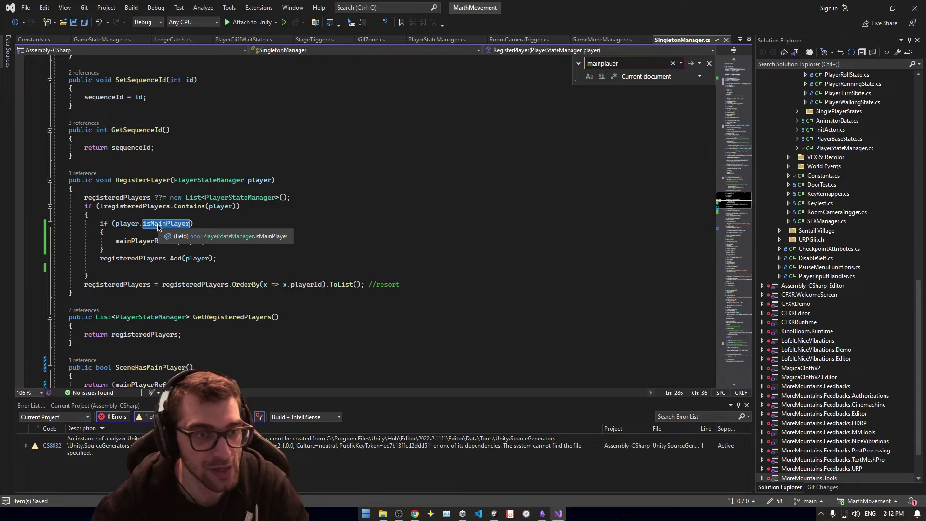
double_click(140, 241)
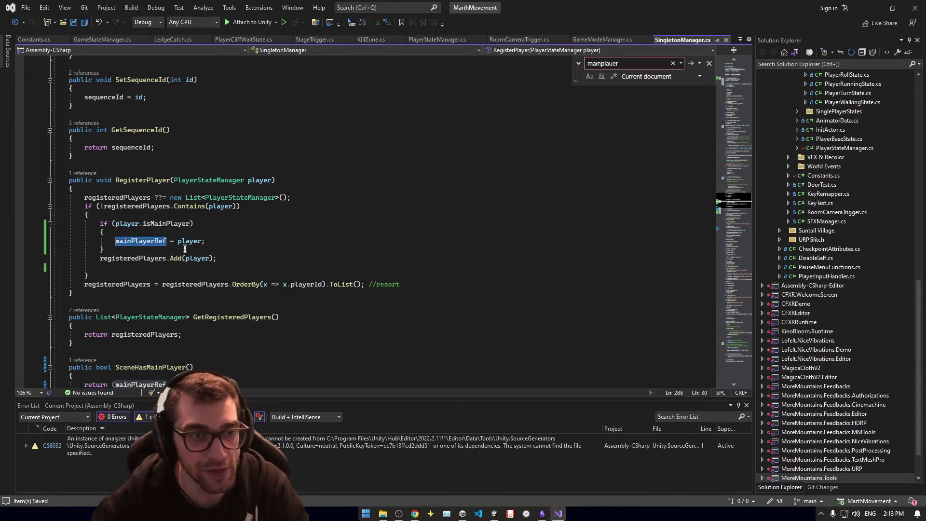
double_click(189, 240)
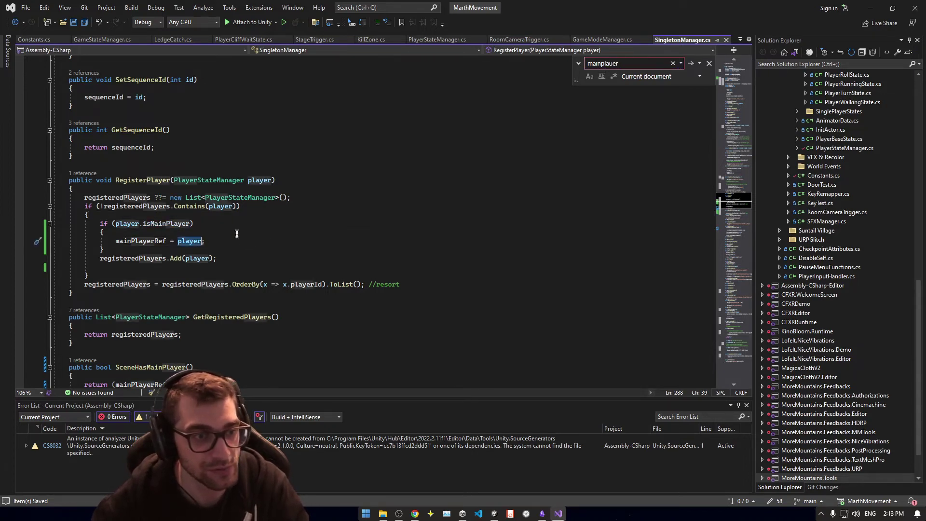
scroll(211, 245, "down", 4)
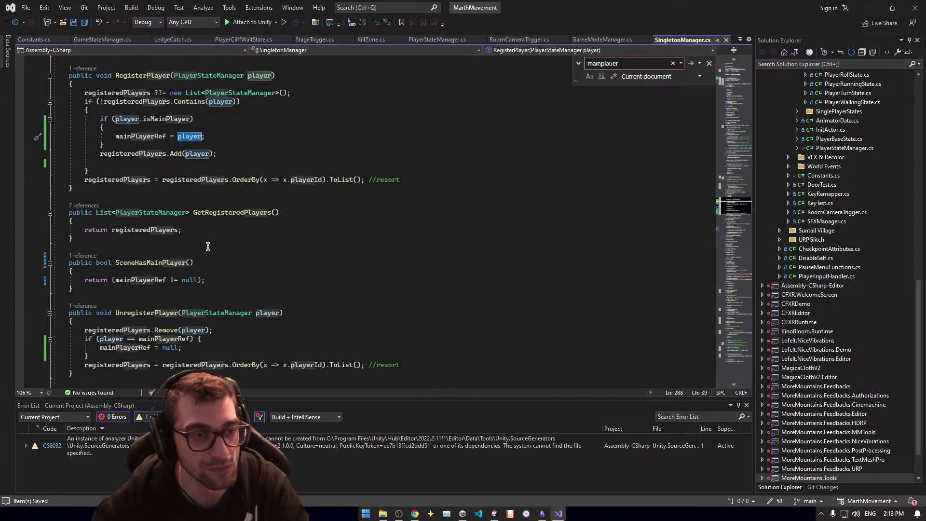
double_click(146, 277)
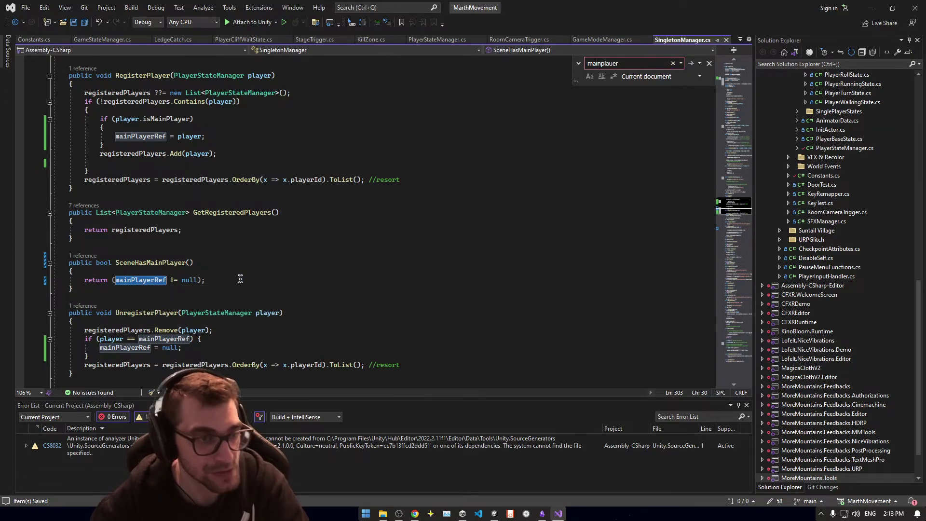
key("alt+Tab")
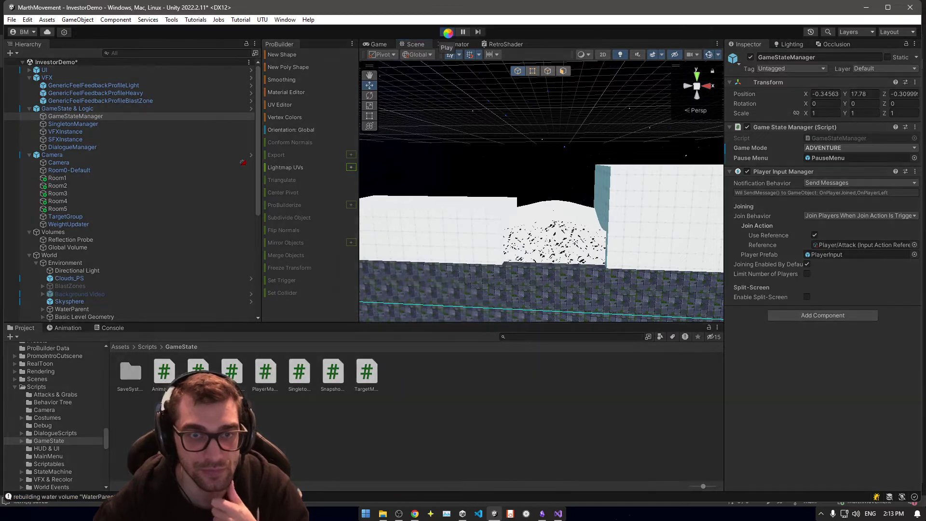
Start another play test, choose Reload Scene from the pause menu, then return to the code editor.
left_click(447, 32)
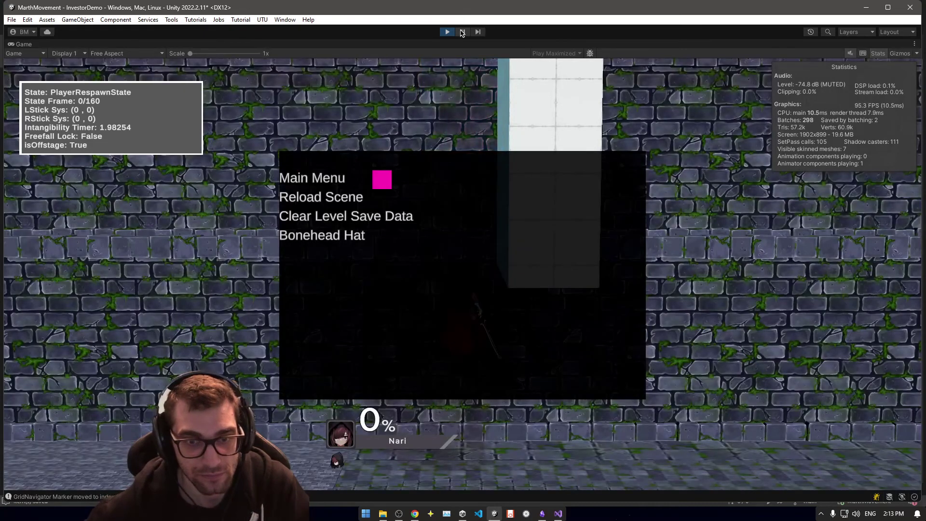
key("Down")
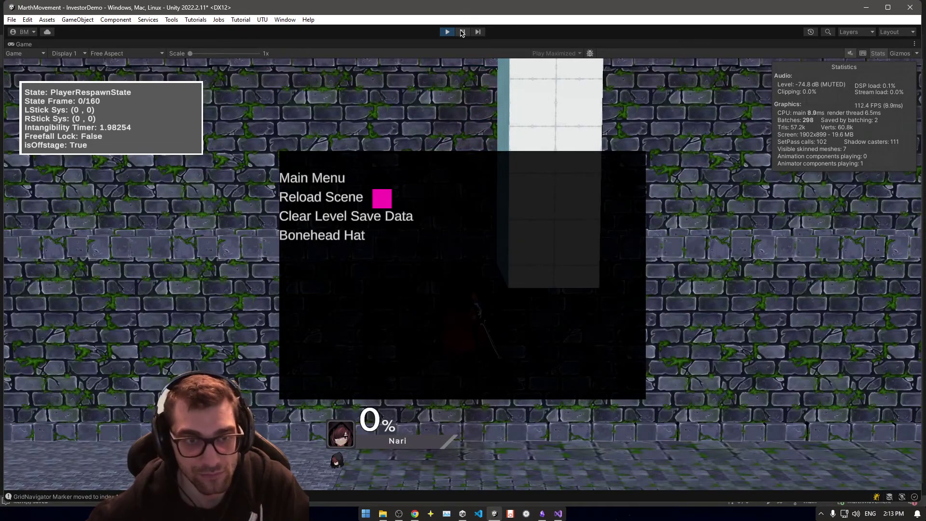
key("Return")
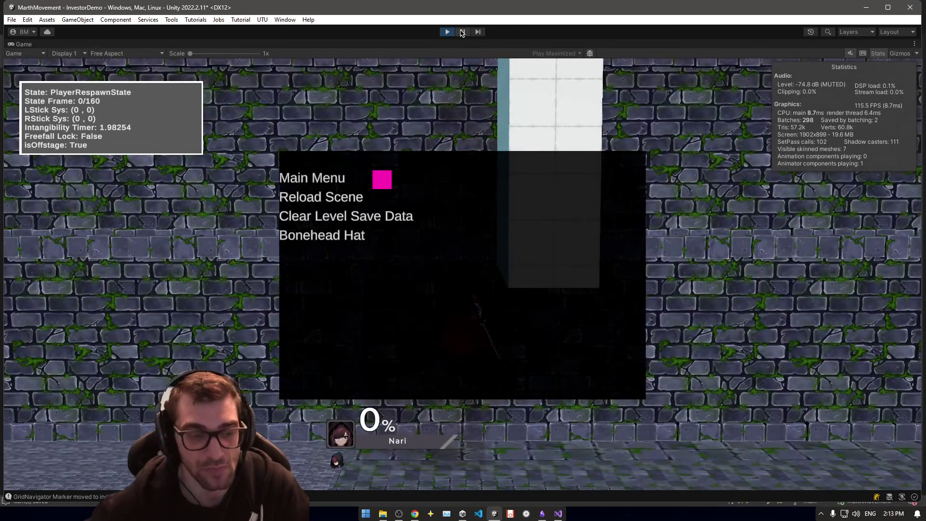
key("alt+Tab")
Check the AreAllPlayersInitialized call in GameModeManager.cs's GamemodeLoop.
left_click(263, 149)
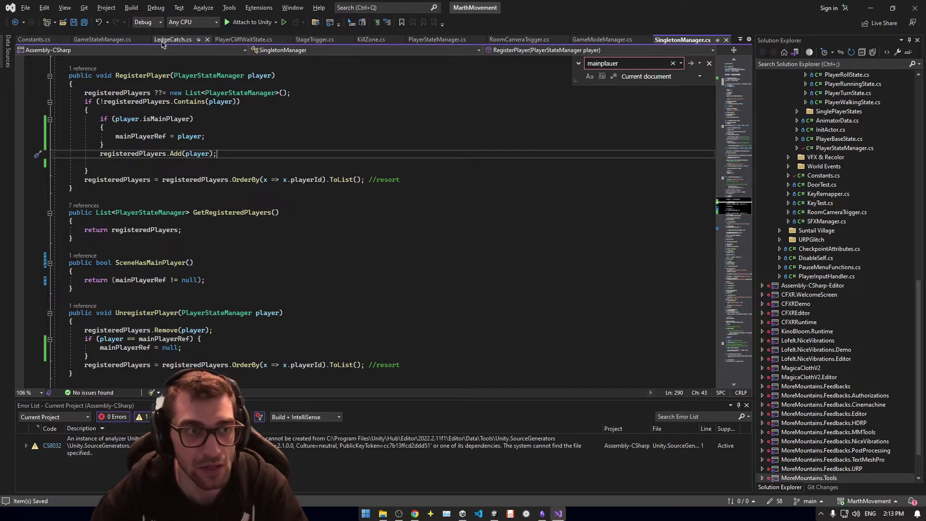
left_click(578, 42)
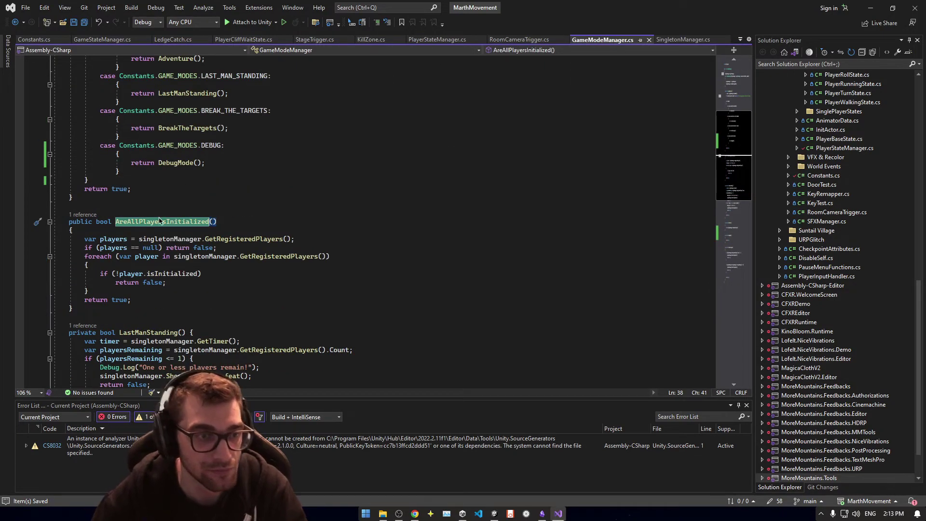
scroll(154, 227, "up", 4)
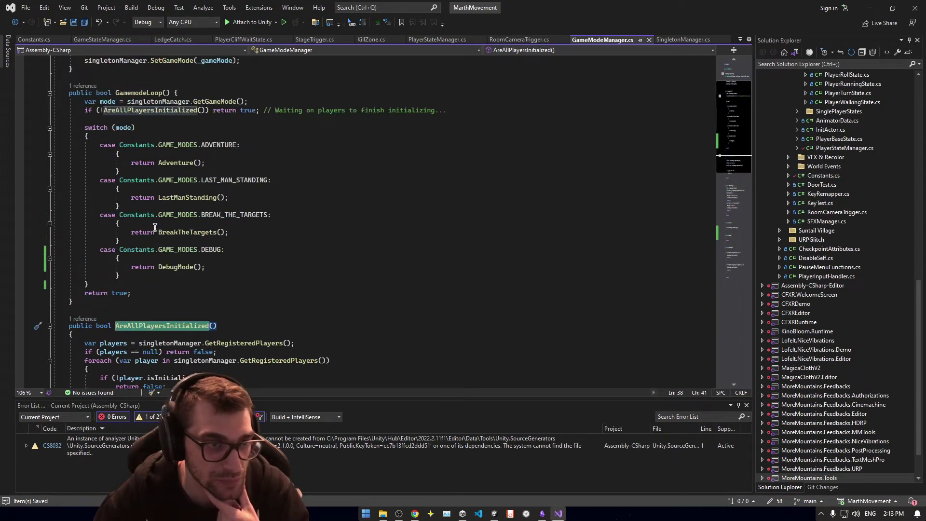
double_click(150, 111)
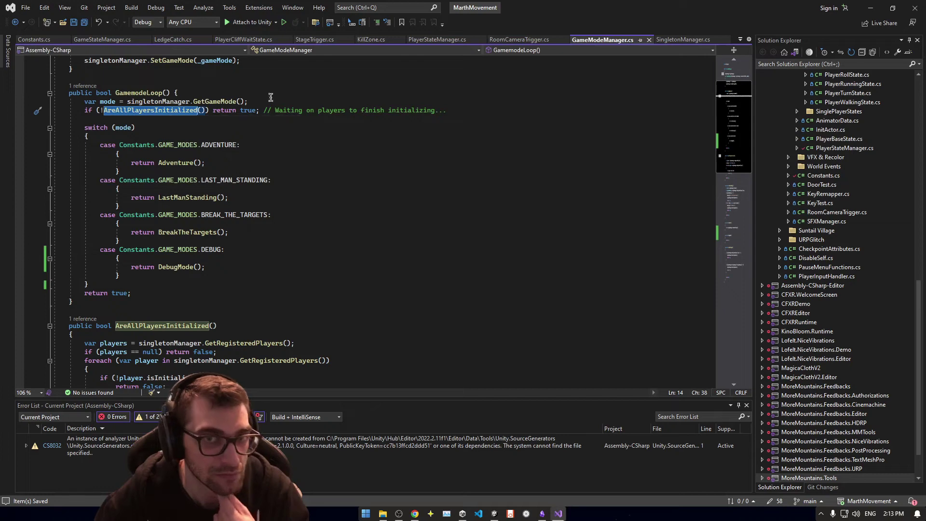
Search PlayerStateManager.cs for 'isMainPlayer', which isn't found in the file.
left_click(425, 41)
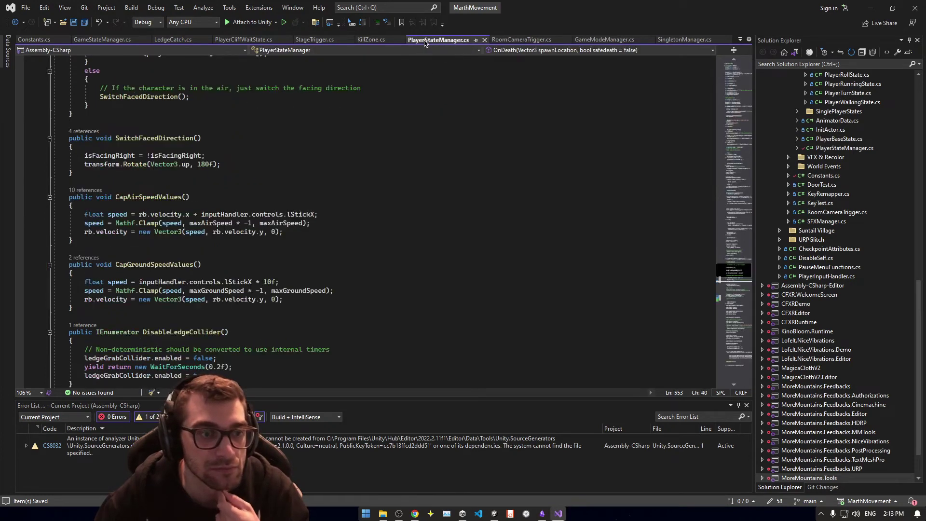
scroll(475, 140, "up", 1)
left_click(478, 145)
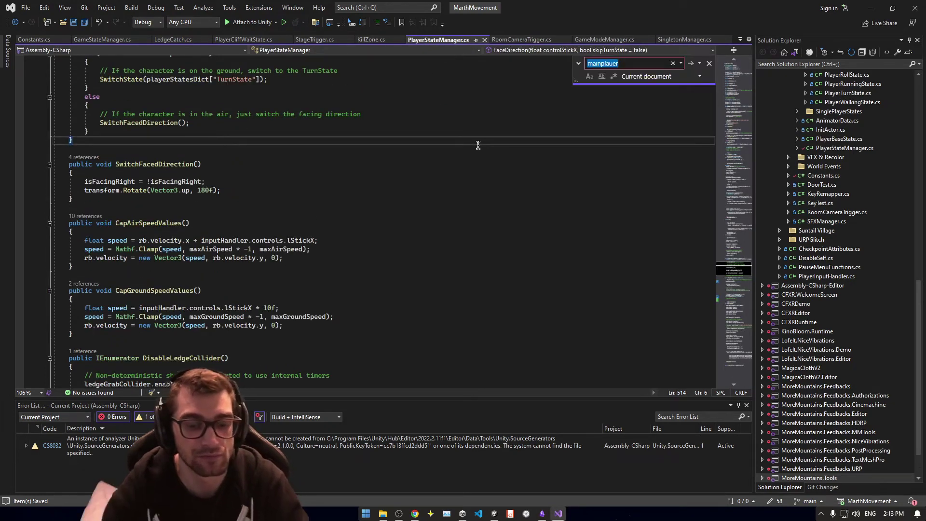
key("ctrl+f")
type("isMainPlayuer")
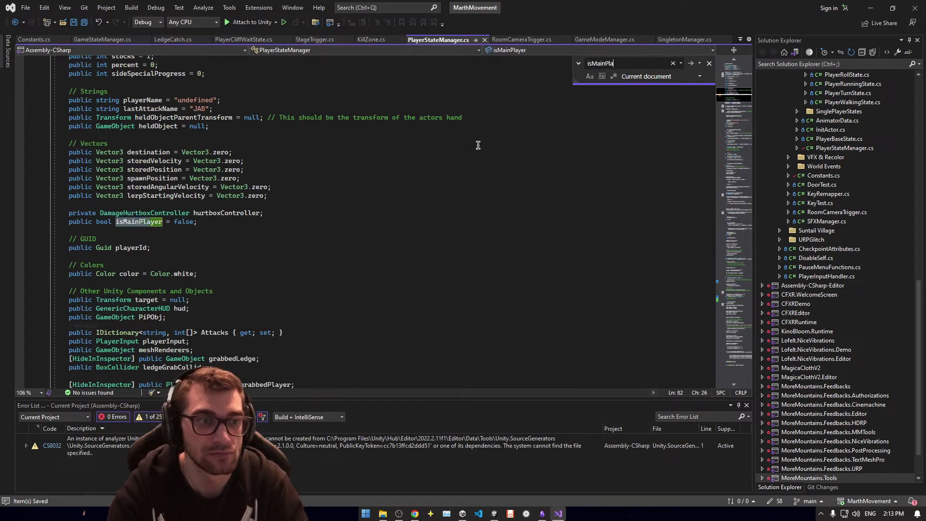
key("BackSpace")
key("BackSpace")
key("BackSpace")
type("er")
key("Return")
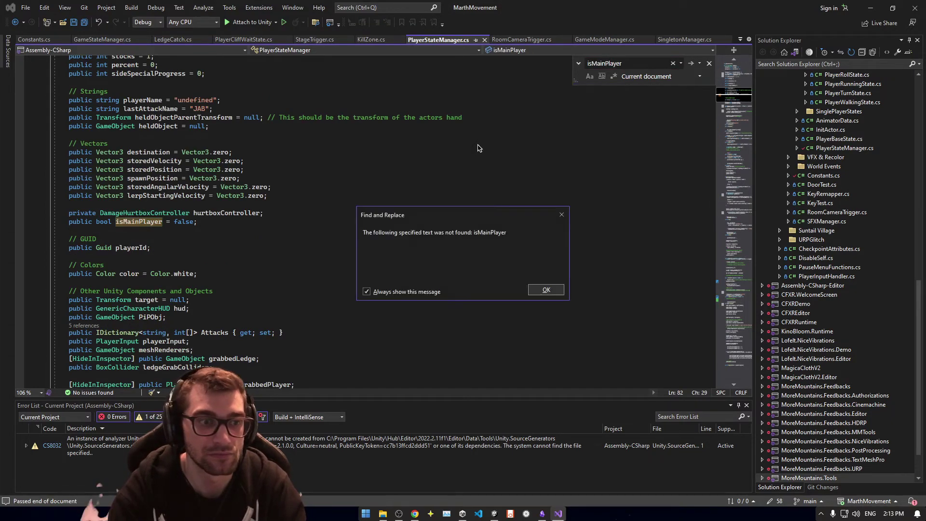
key("Return")
key("Return")
key("Return")
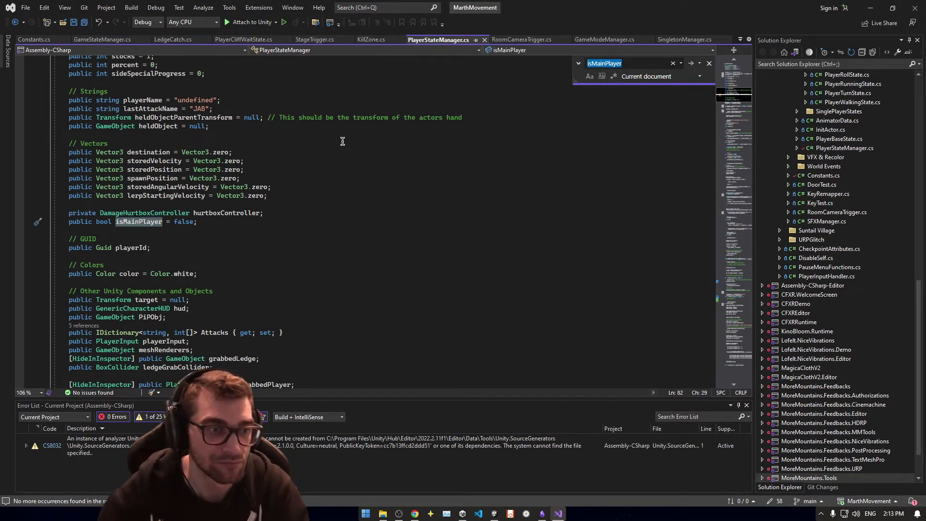
Scroll PlayerStateManager.cs to Awake, which calls singletonManager.RegisterPlayer(this).
scroll(286, 167, "down", 7)
scroll(287, 168, "up", 3)
scroll(287, 168, "up", 4)
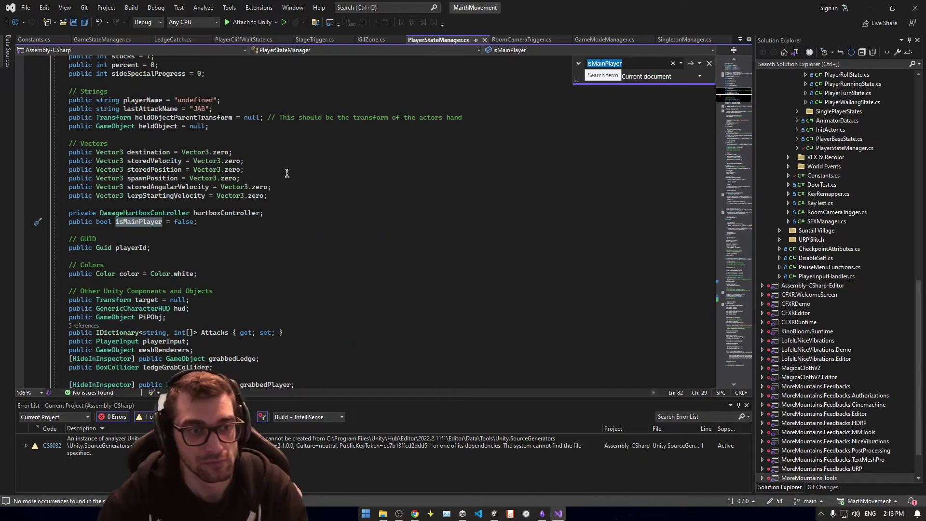
scroll(287, 171, "down", 14)
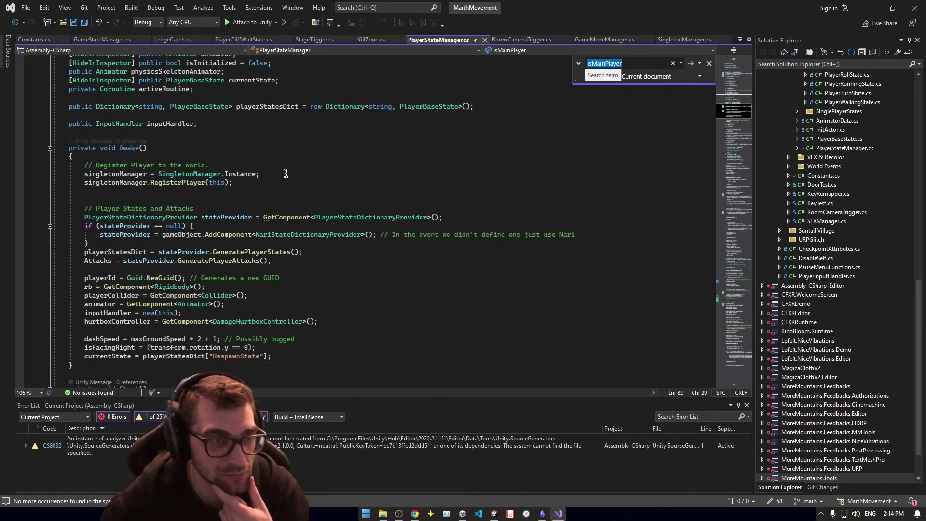
scroll(282, 173, "down", 8)
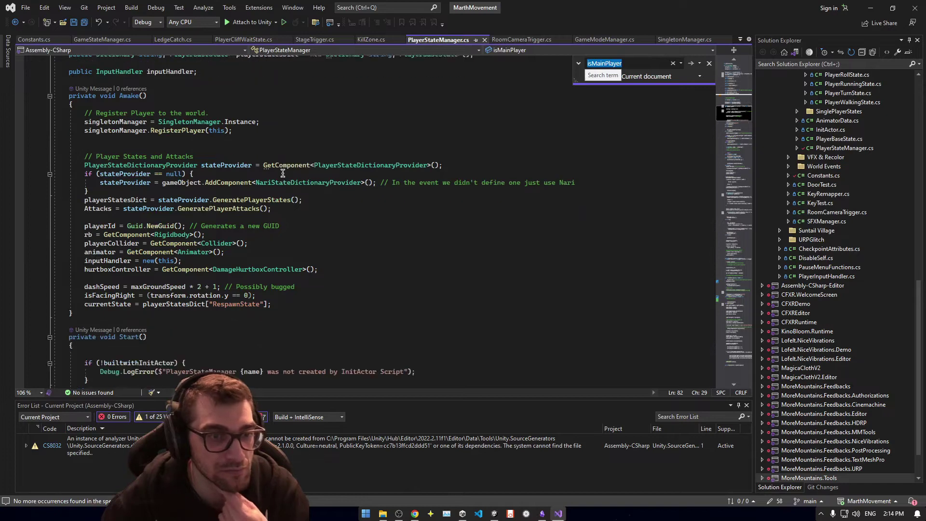
Stop Play mode and inspect NariActorInit under Actors, showing Is Main Player ticked and Weight 87.
key("alt+Tab")
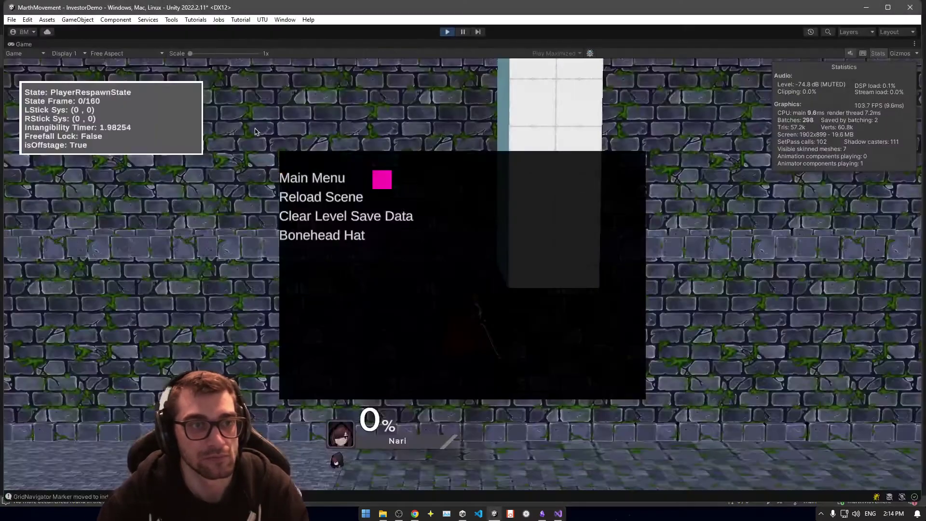
left_click(447, 31)
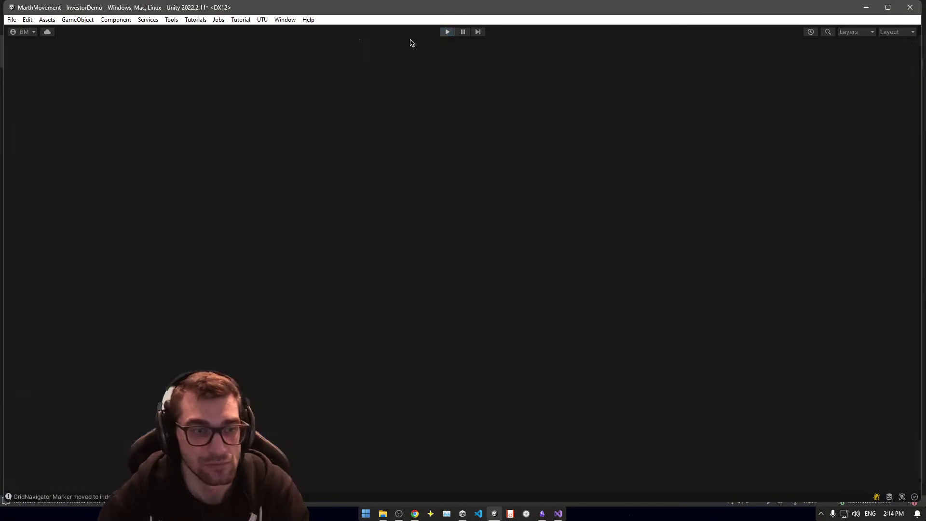
scroll(79, 230, "down", 3)
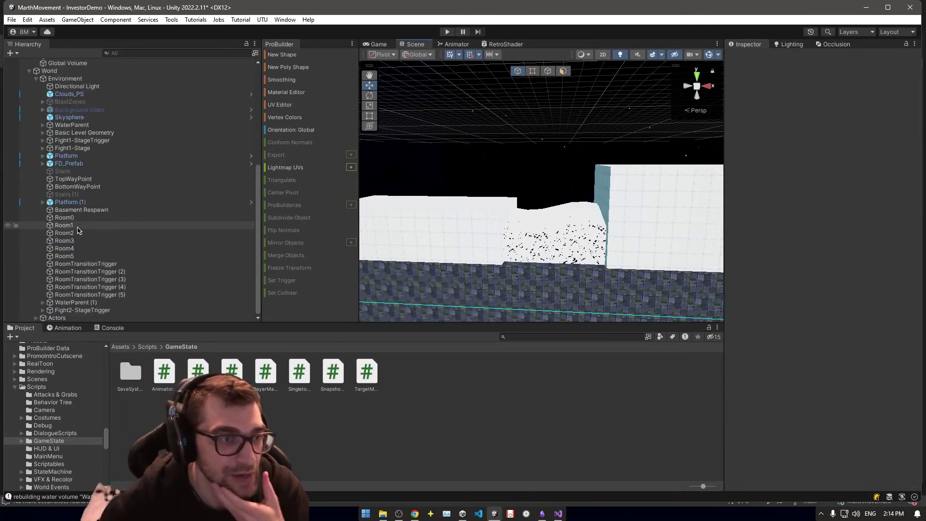
left_click(36, 318)
scroll(38, 316, "down", 3)
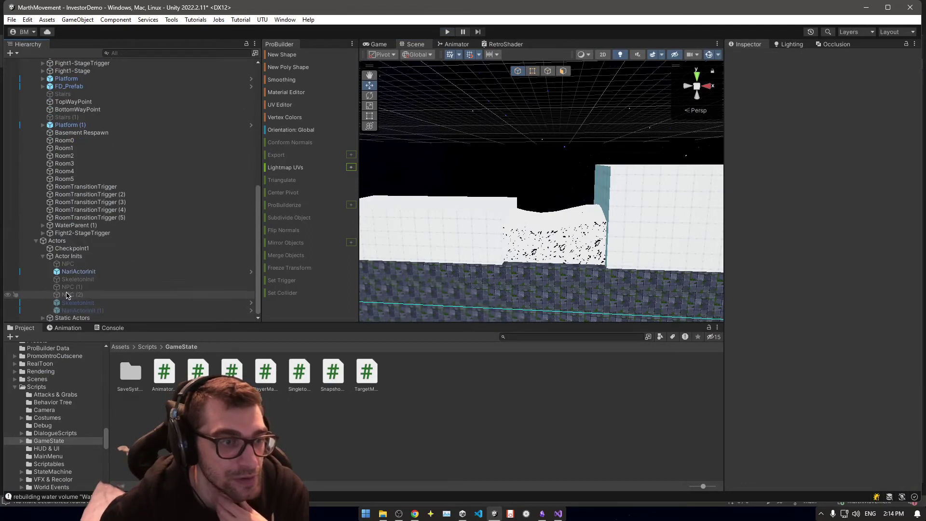
left_click(48, 318)
left_click(77, 272)
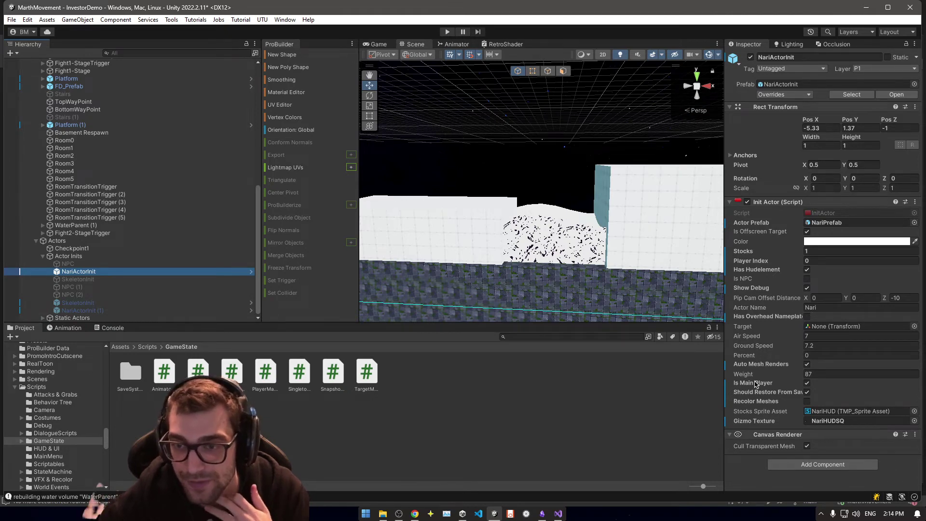
Return to Visual Studio and locate mainPlayerRef's uses in SingletonManager.cs.
key("alt+Tab")
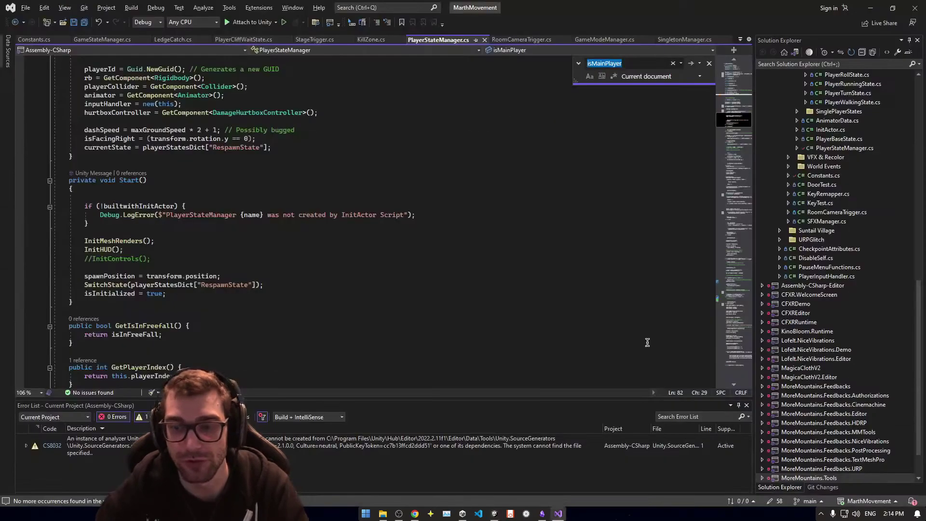
left_click(411, 335)
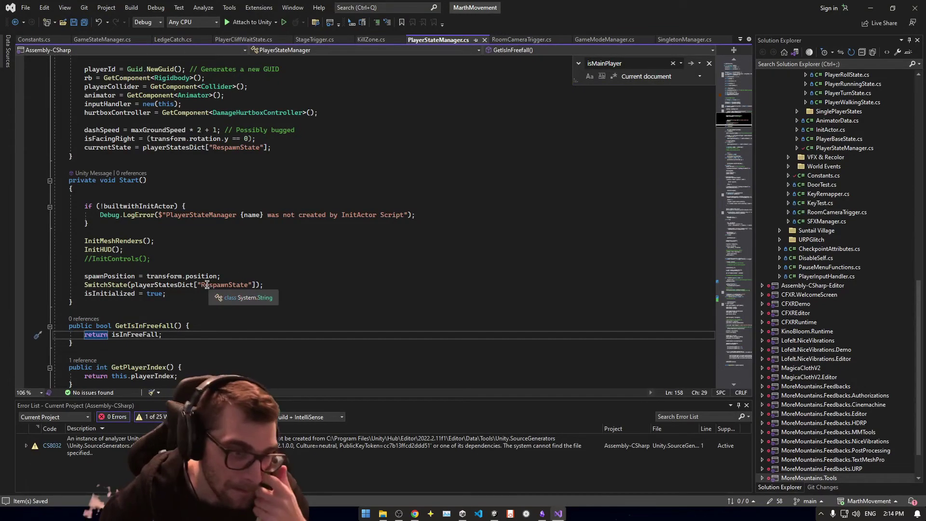
left_click(687, 41)
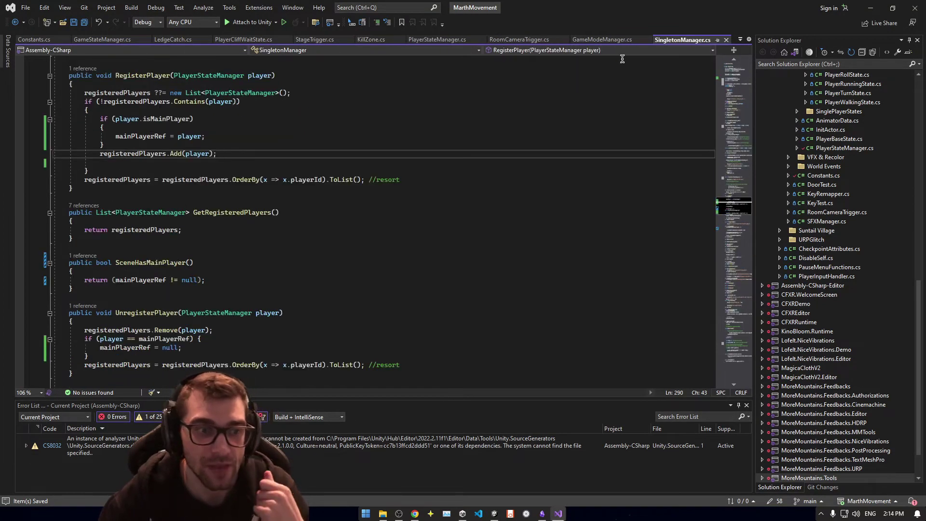
scroll(227, 290, "down", 4)
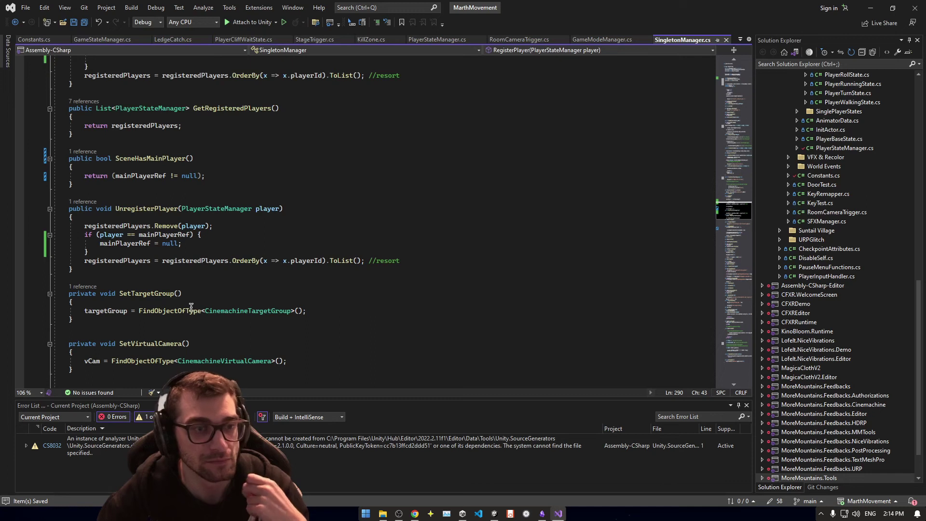
double_click(178, 234)
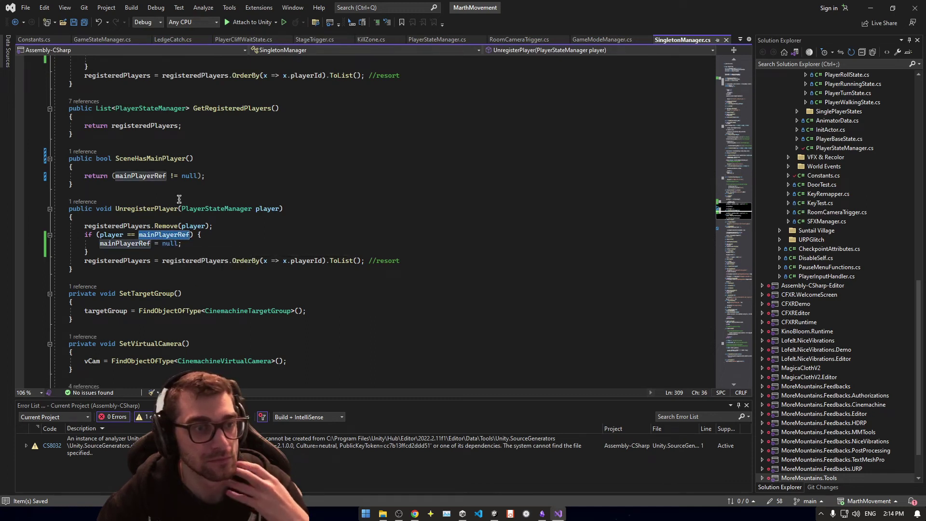
Rewrite SceneHasMainPlayer's return as !(mainPlayerRef == null), save, and let Unity recompile.
double_click(148, 176)
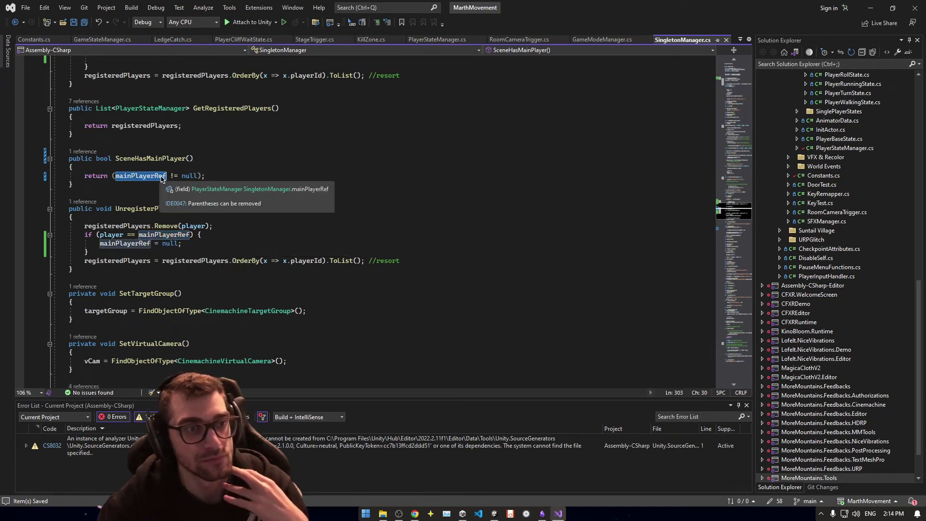
key("Right")
key("Right")
key("Right")
key("BackSpace")
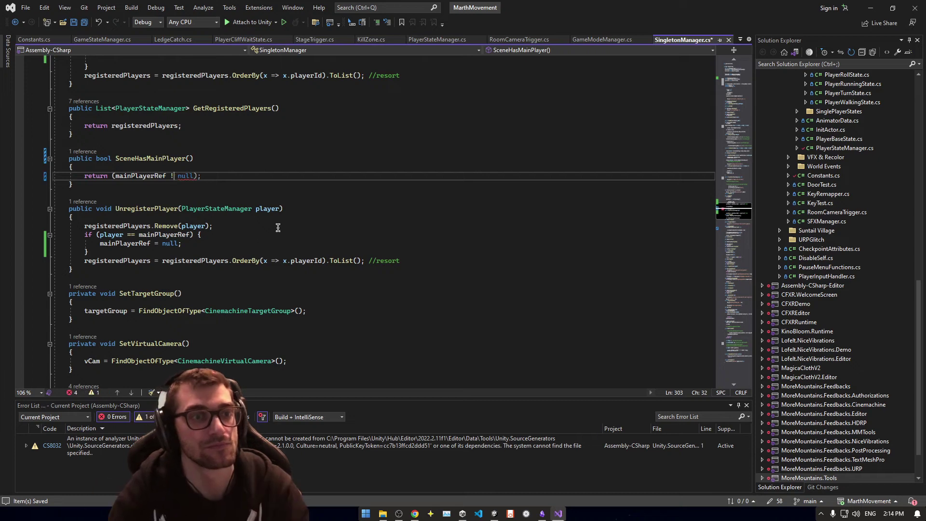
type("==")
key("Left")
key("Left")
key("Left")
key("Left")
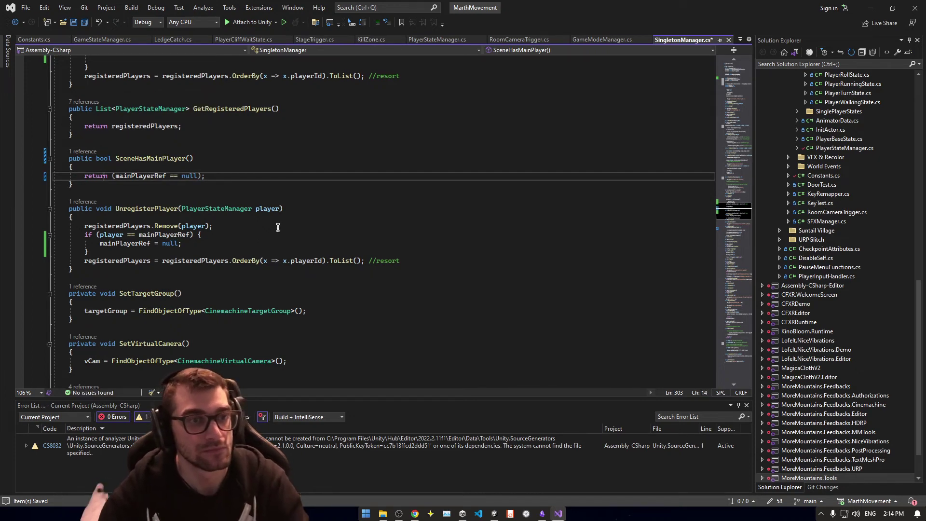
key("Right")
key("Right")
type("!")
key("ctrl+s")
key("Down")
key("Down")
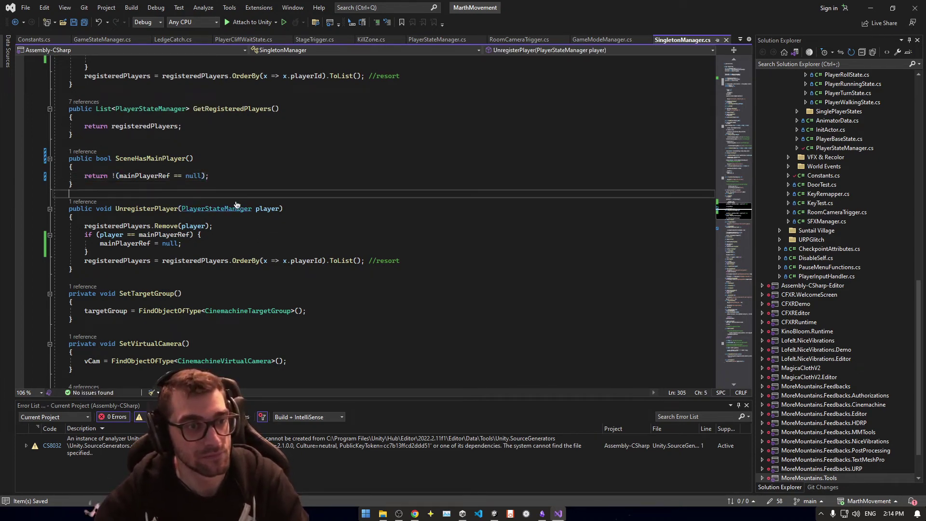
key("alt+Tab")
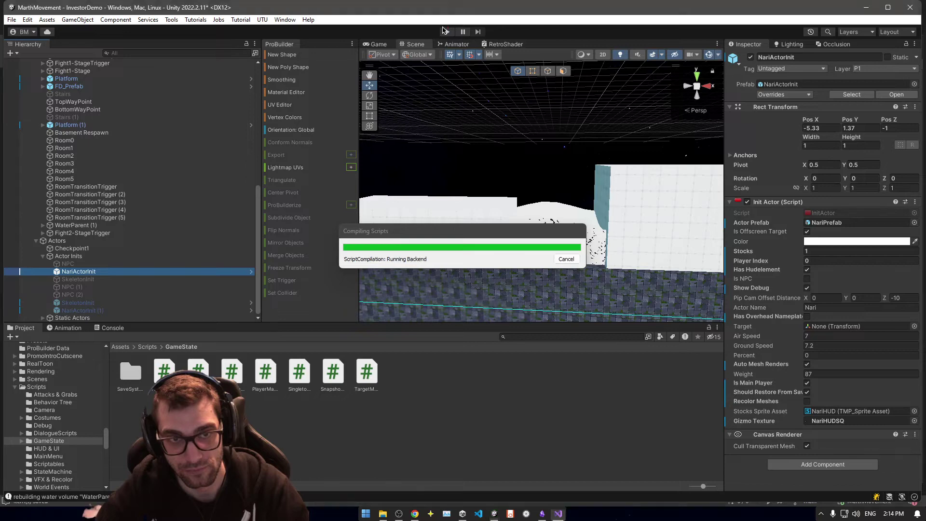
Play the game to test the change, then return to SingletonManager.cs.
left_click(447, 32)
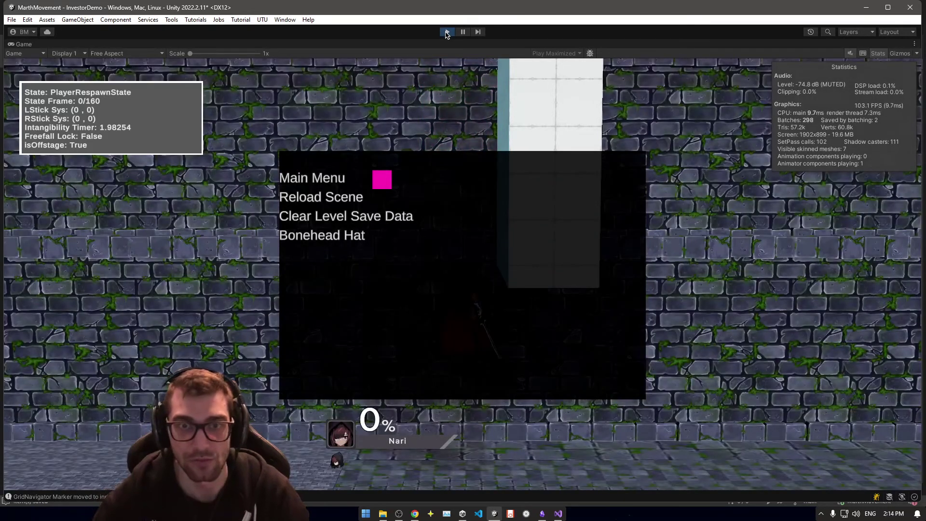
key("alt+Tab")
Scroll from UnregisterPlayer up to the field declarations and select the mainPlayerRef field.
left_click(176, 208)
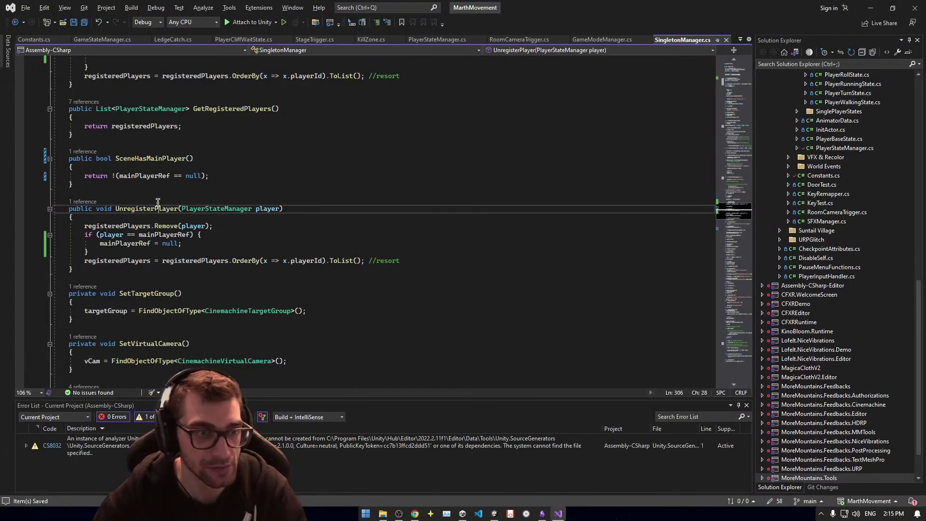
scroll(164, 204, "up", 15)
scroll(283, 192, "up", 20)
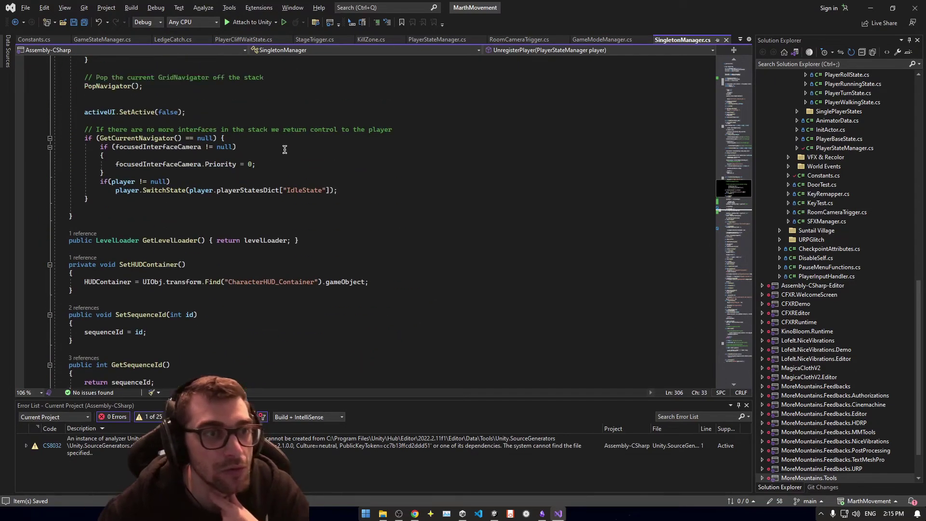
scroll(283, 192, "up", 12)
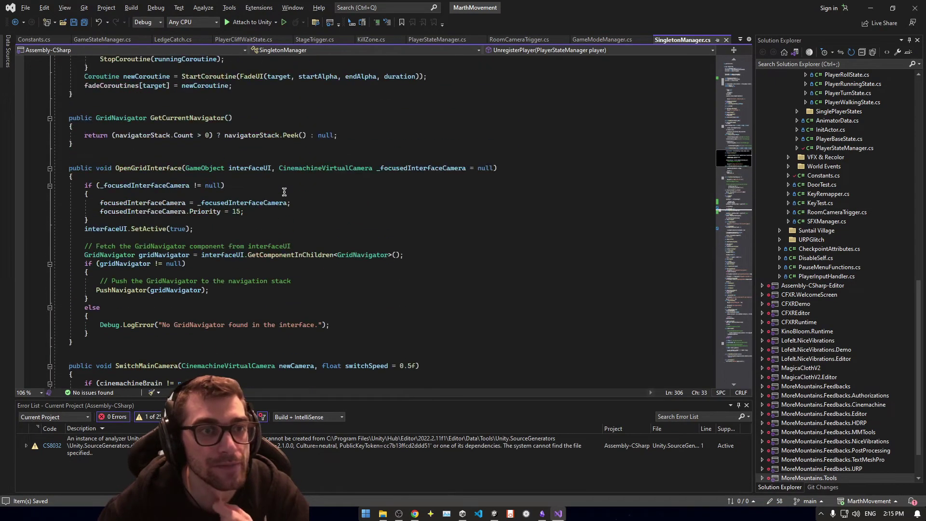
scroll(381, 188, "up", 15)
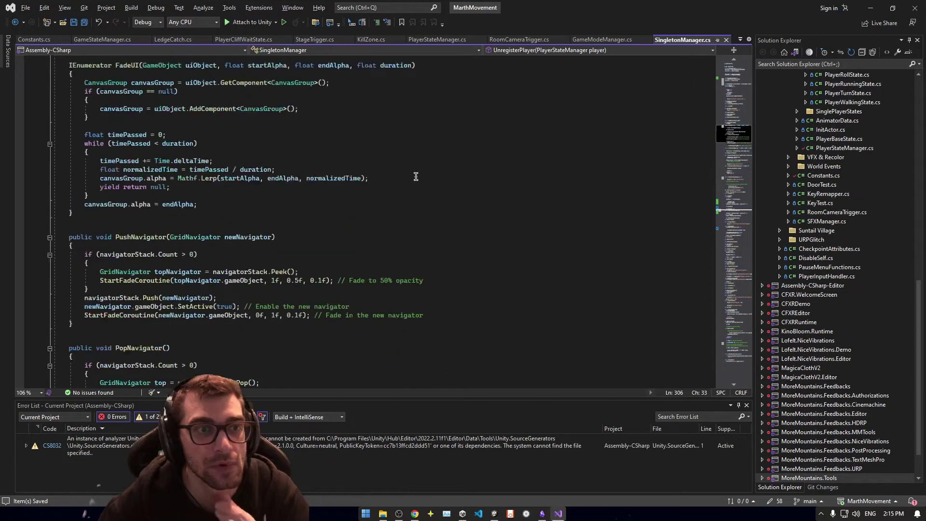
scroll(373, 211, "up", 10)
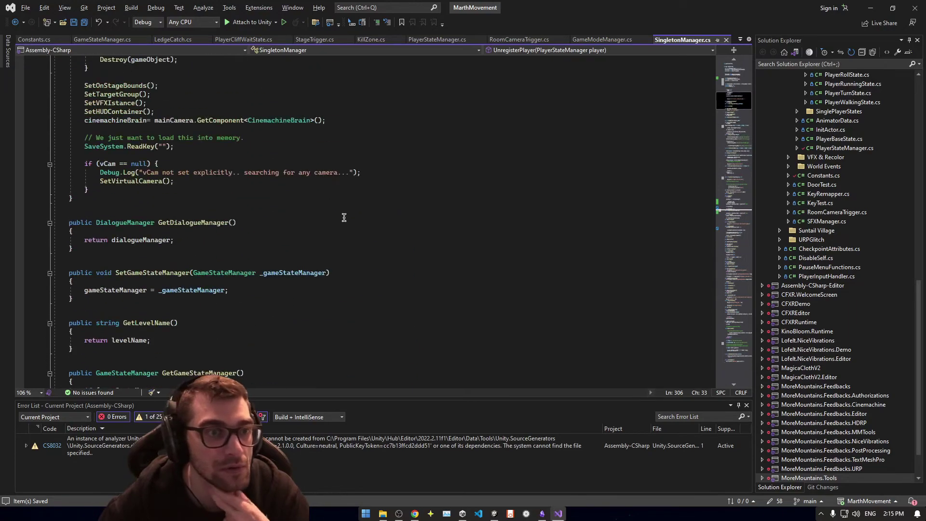
scroll(236, 235, "up", 4)
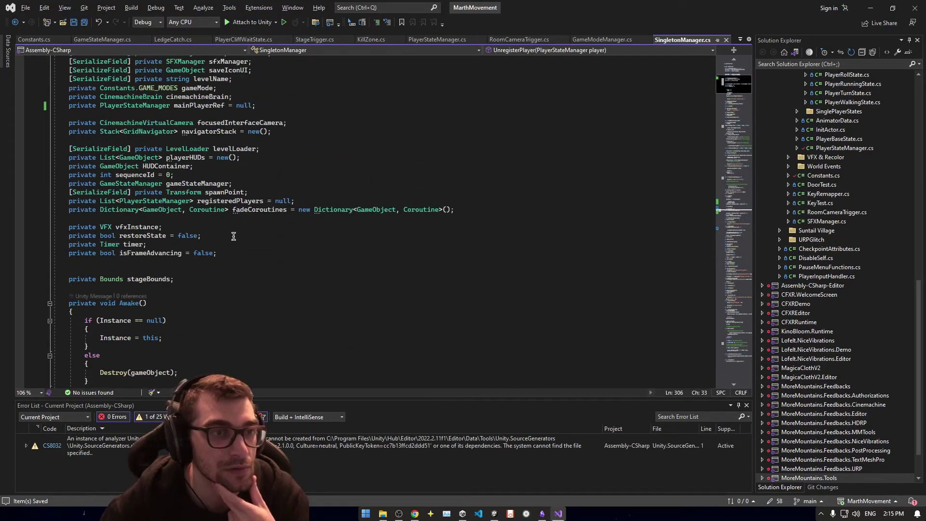
left_click(202, 139)
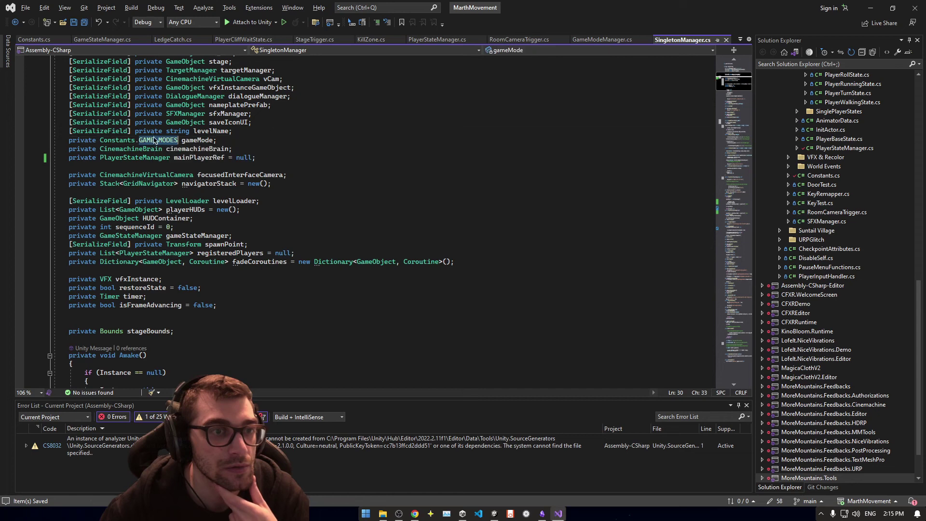
double_click(200, 157)
scroll(215, 196, "up", 1)
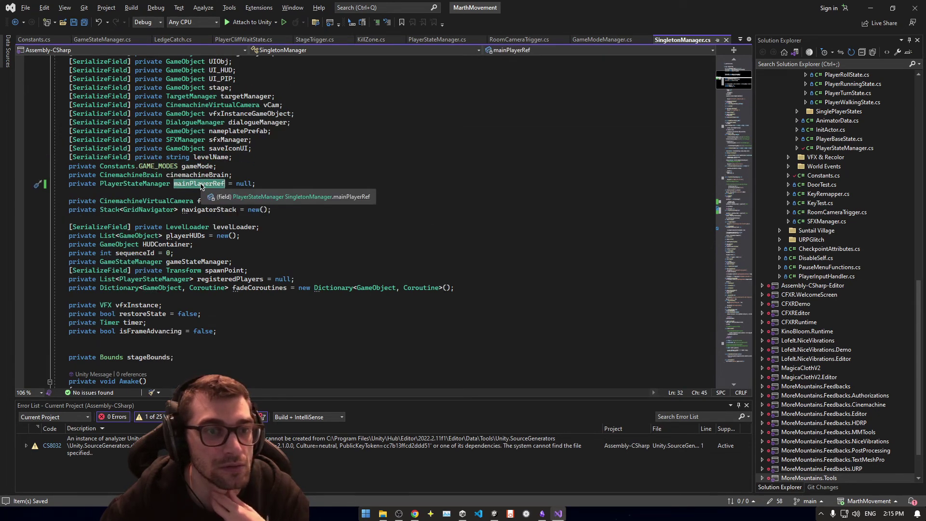
scroll(337, 201, "up", 2)
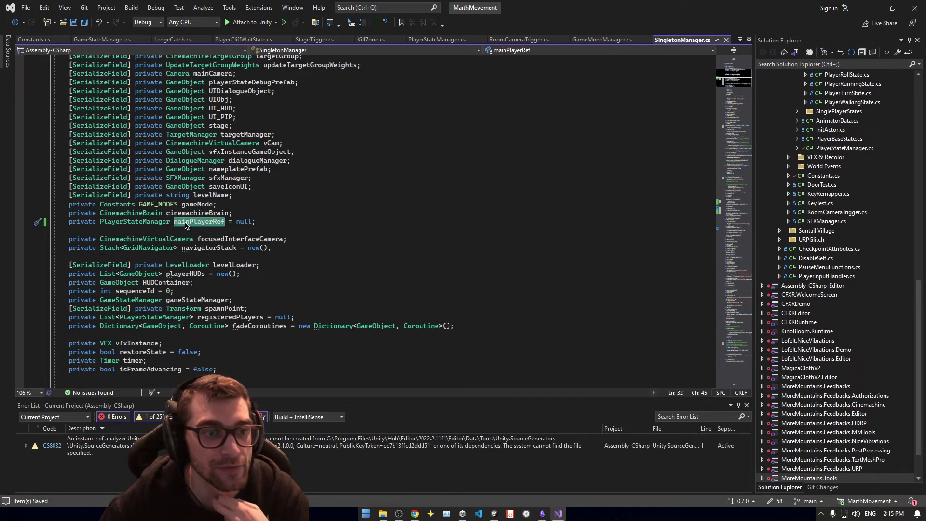
Search for mainPlayerRef and inspect its assignment under isMainPlayer in RegisterPlayer.
key("ctrl+f")
key("Return")
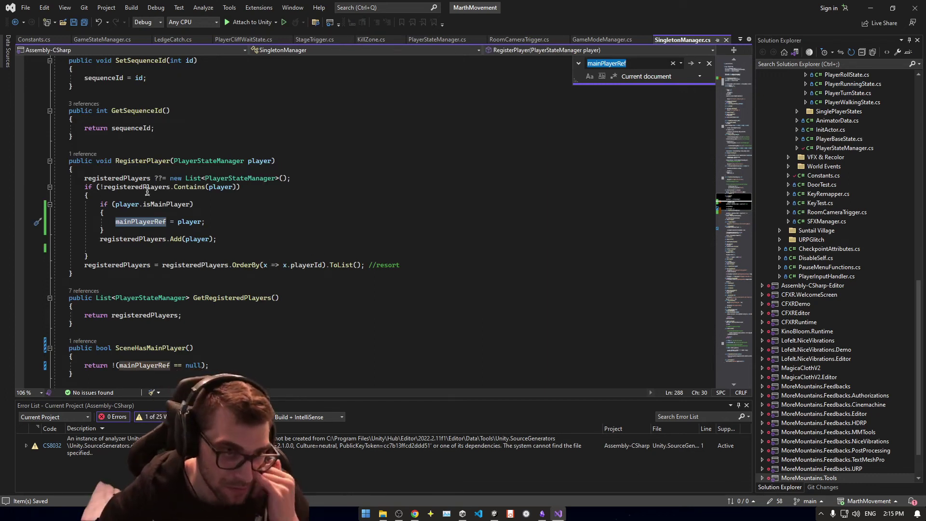
double_click(155, 205)
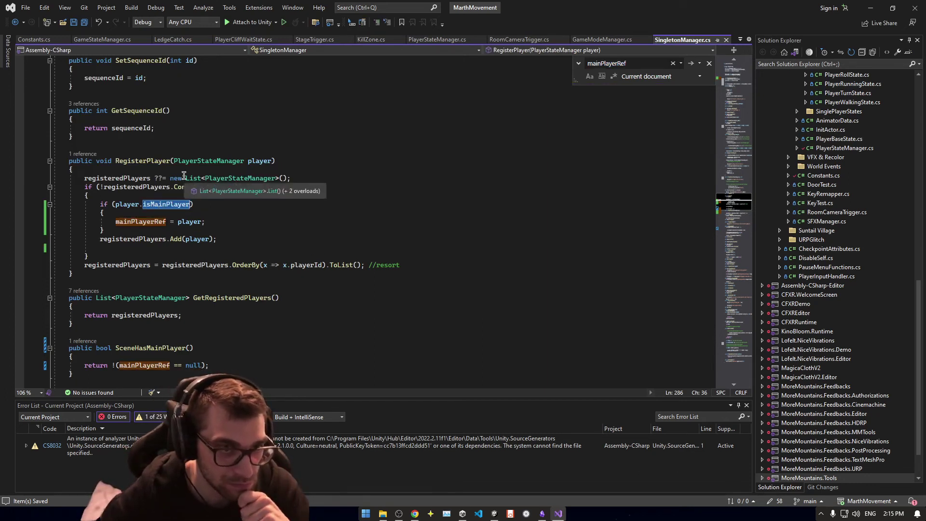
double_click(140, 161)
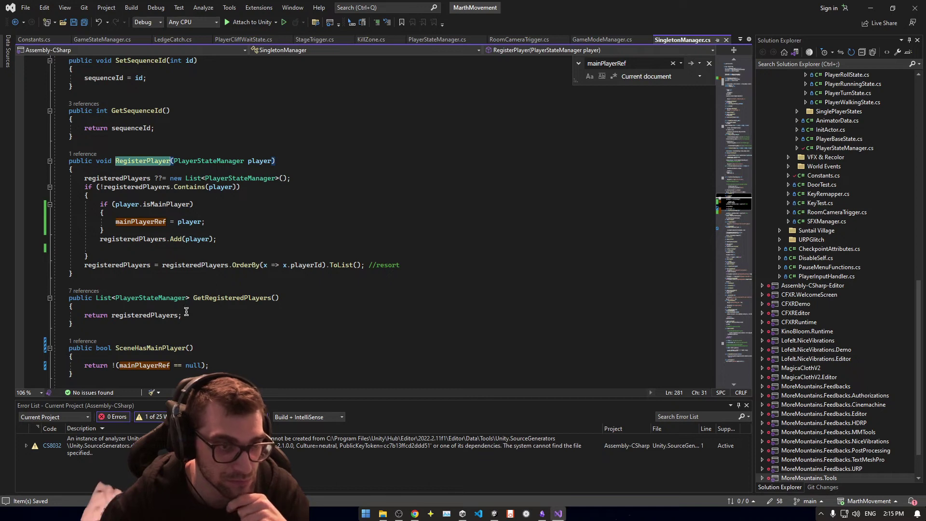
scroll(186, 312, "down", 2)
scroll(170, 318, "down", 4)
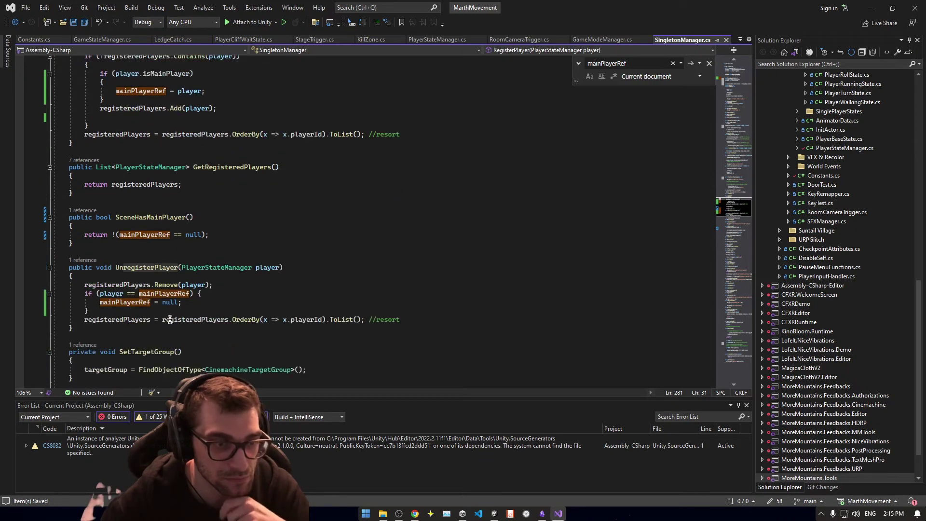
scroll(114, 306, "down", 5)
scroll(118, 305, "up", 8)
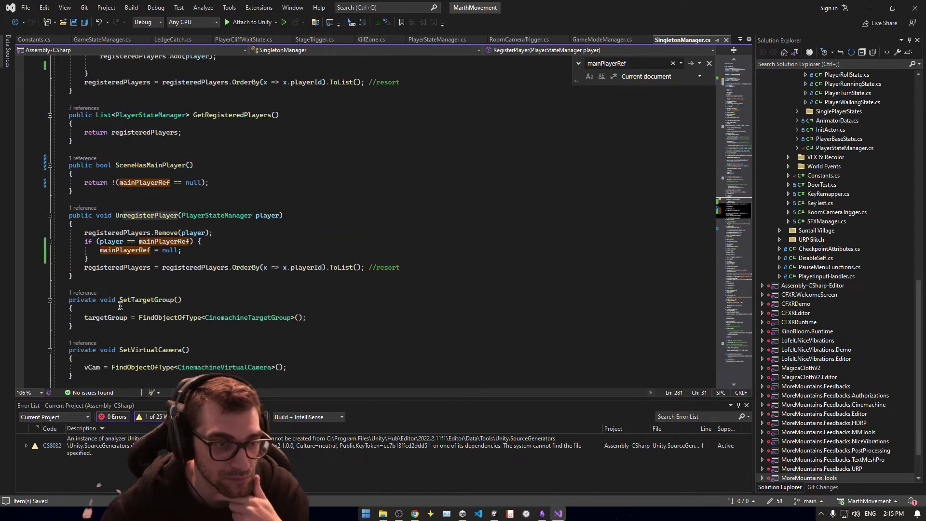
Highlight registeredPlayers, the mainPlayerRef assignment, and SceneHasMainPlayer's null check.
double_click(132, 237)
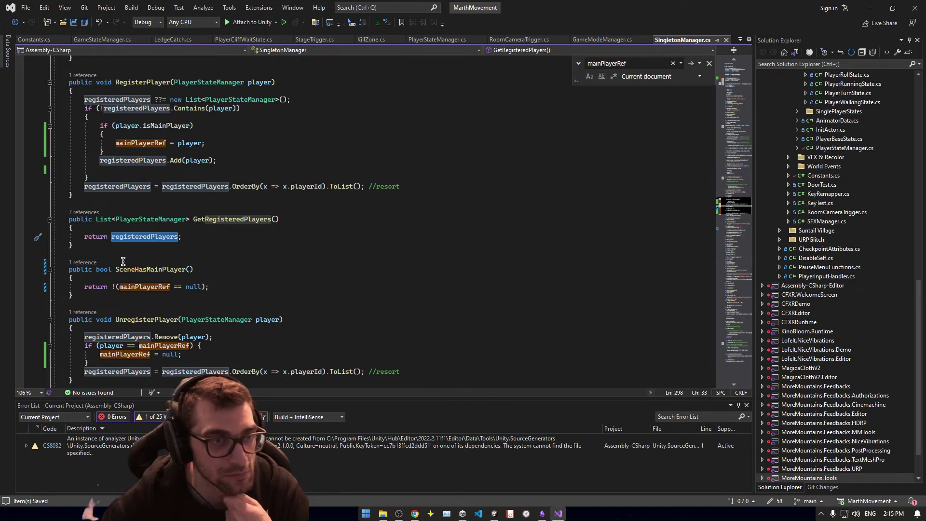
double_click(139, 143)
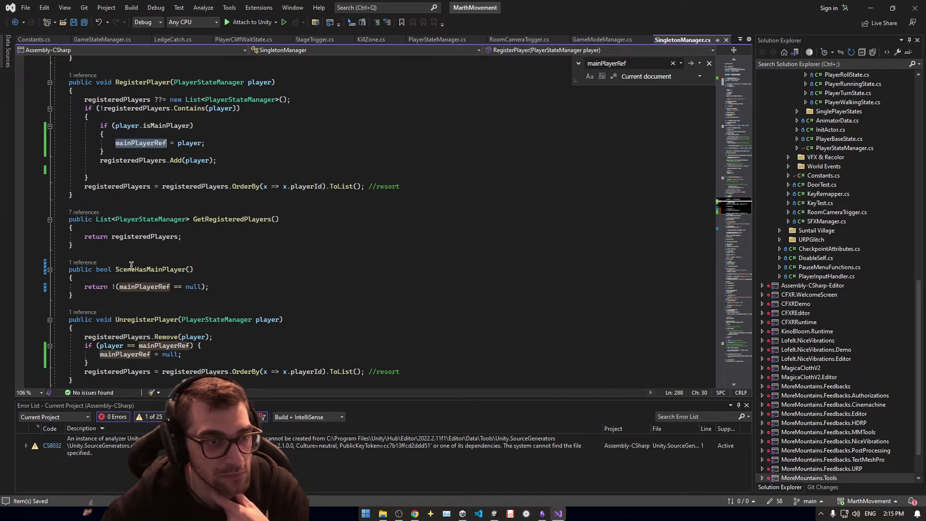
double_click(122, 287)
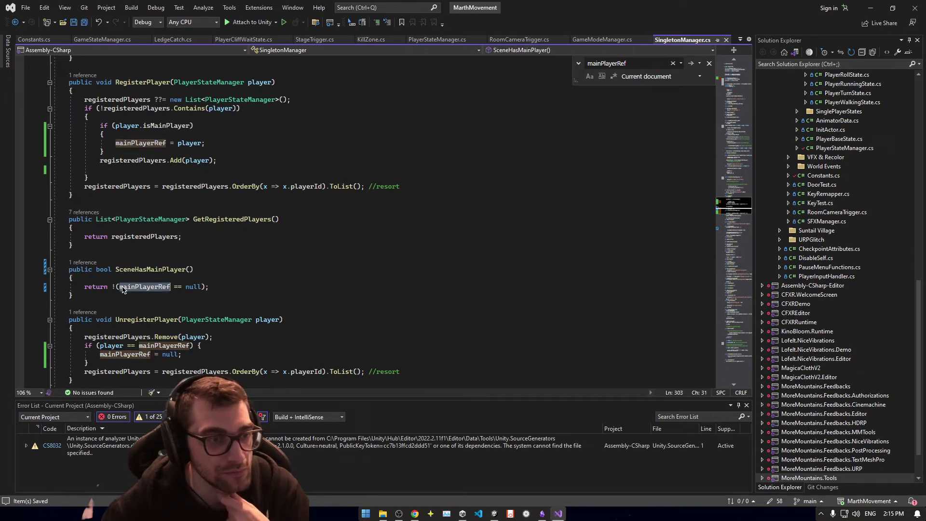
double_click(186, 286)
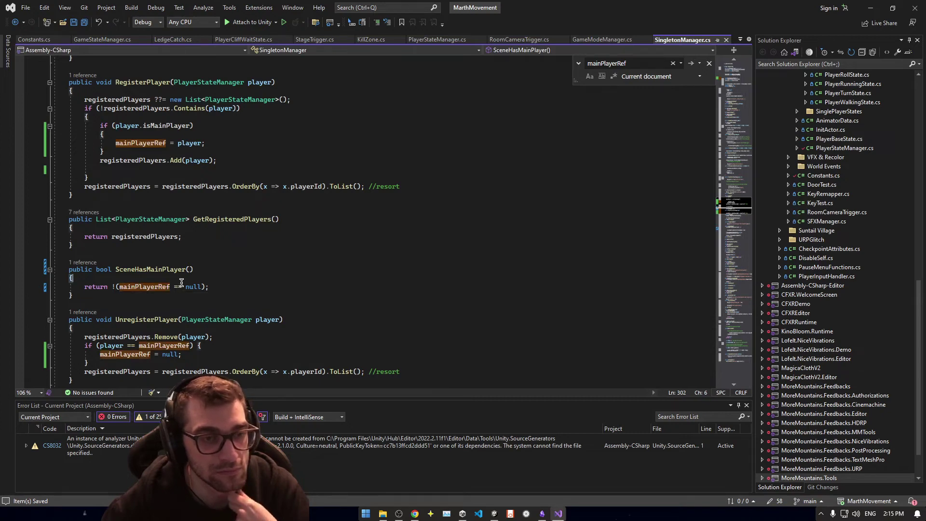
double_click(168, 287)
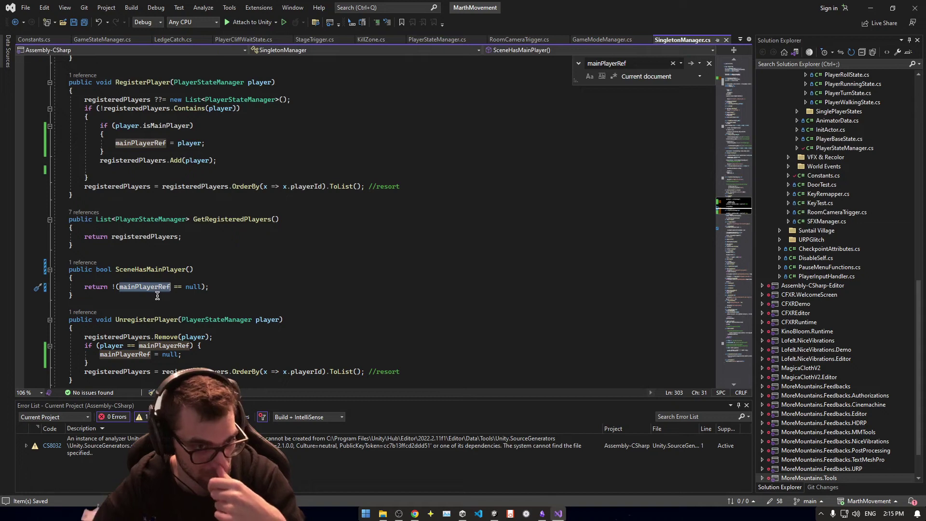
scroll(161, 306, "down", 1)
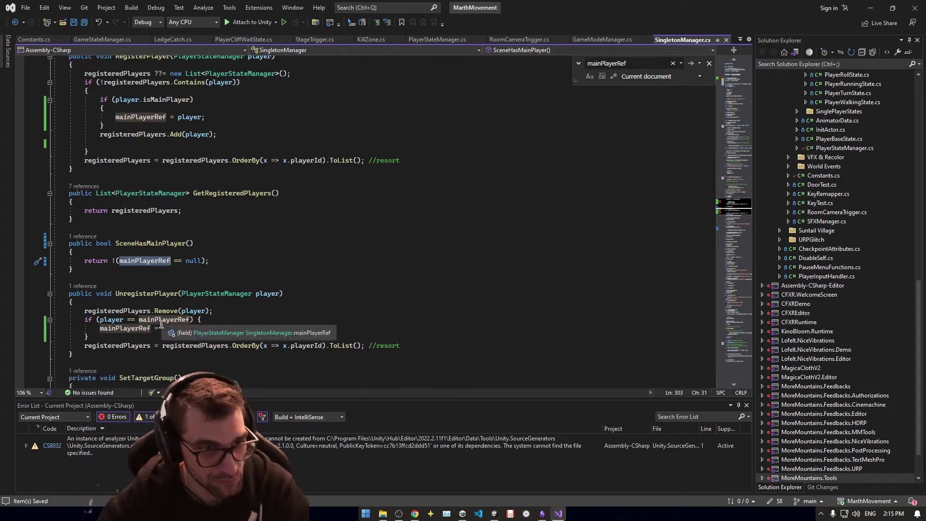
Change UnregisterPlayer's check to use mainPlayerRef.playerId via IntelliSense and save.
left_click(160, 323)
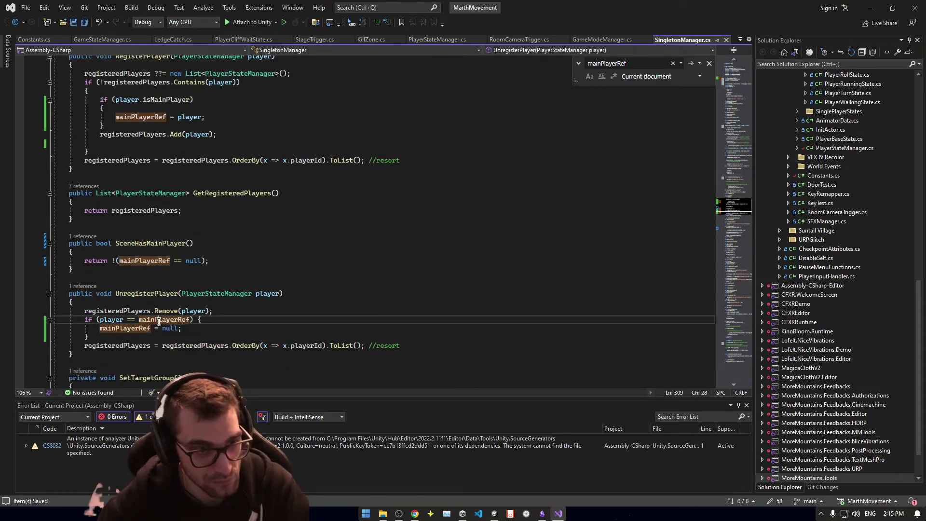
left_click(122, 336)
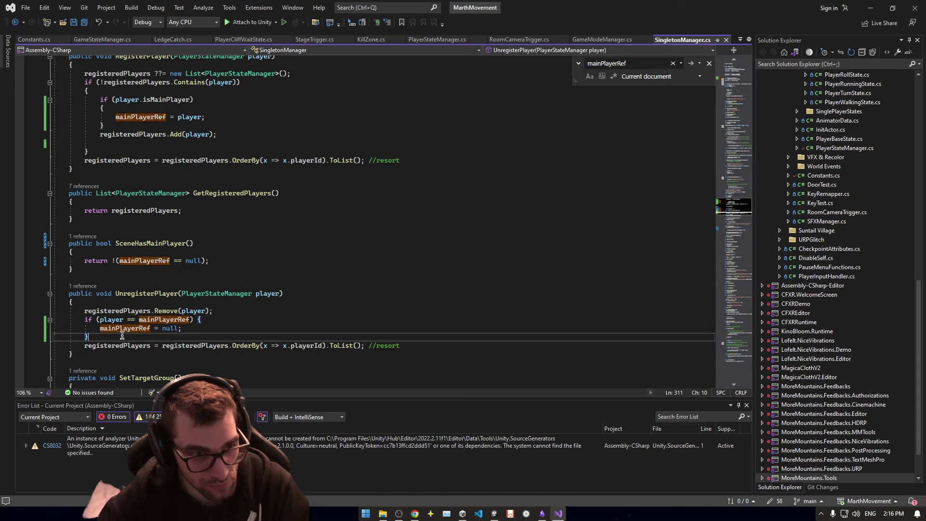
left_click(151, 320)
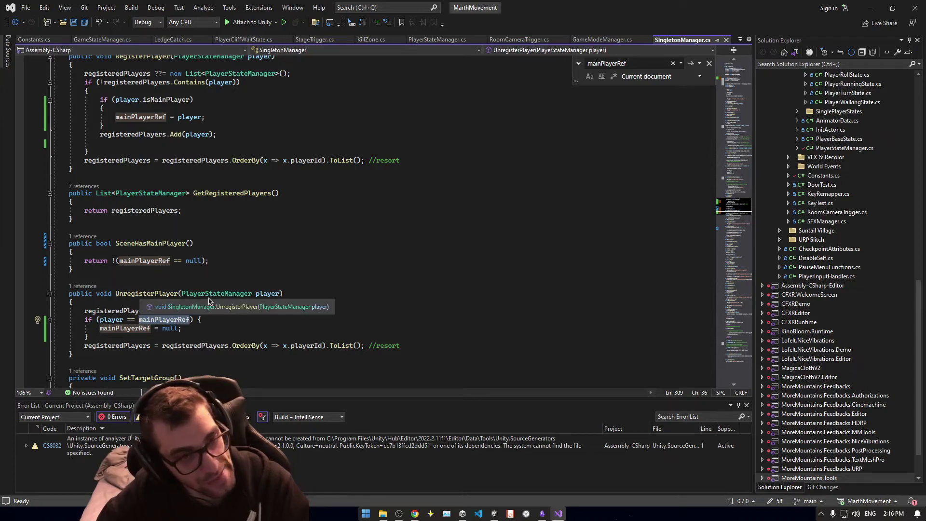
type(".,")
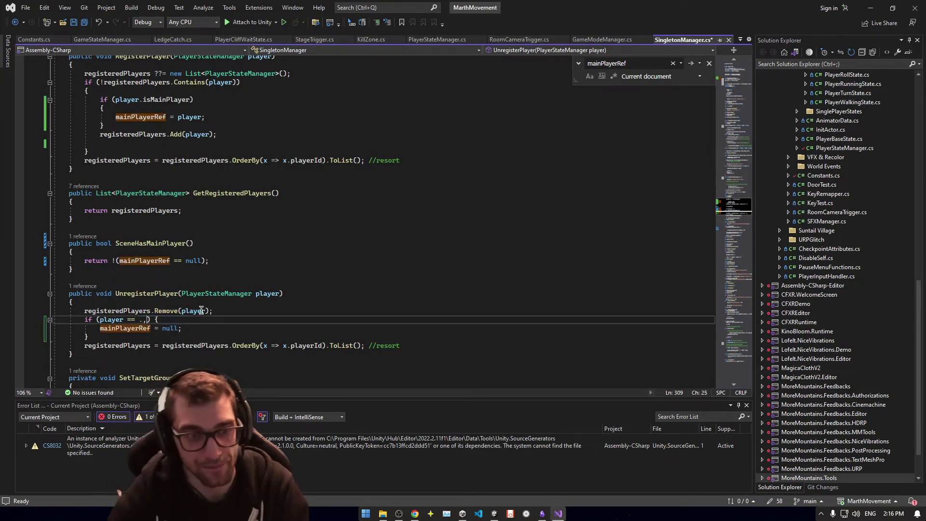
key("ctrl+z")
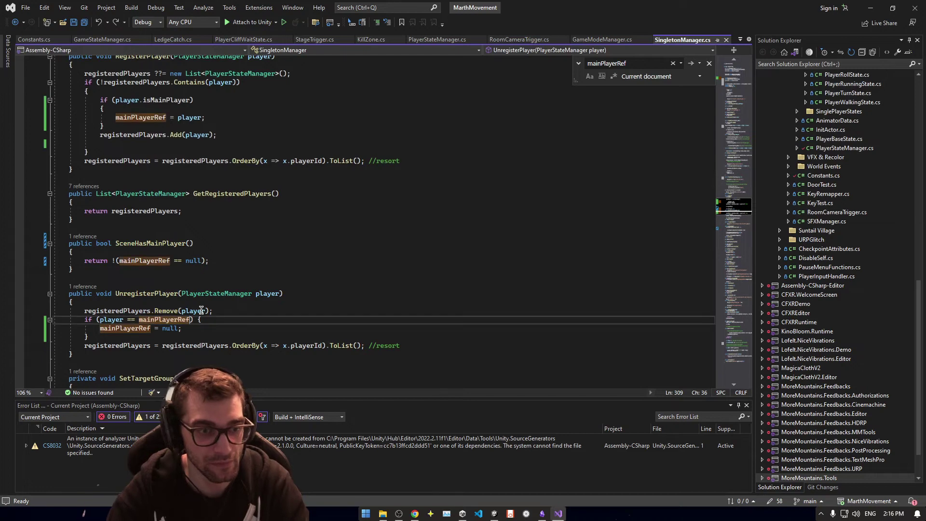
type(".id")
key("Down")
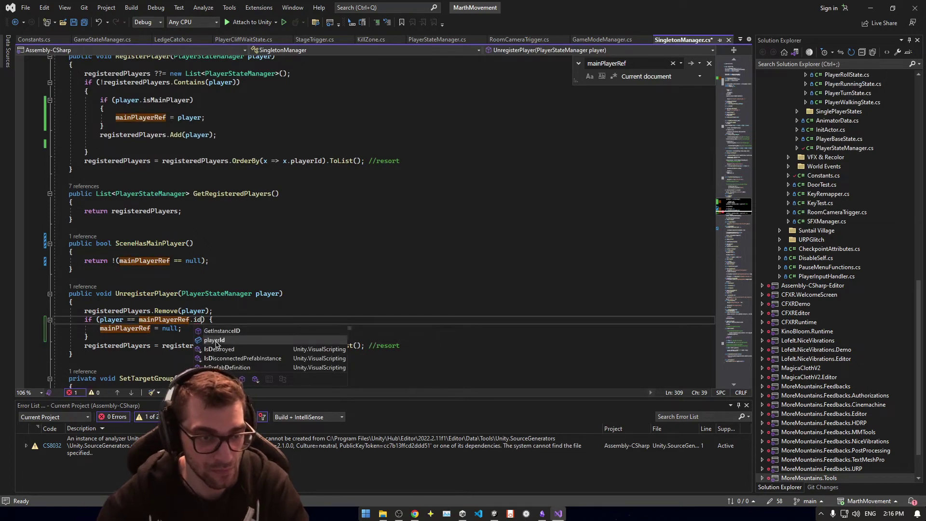
key("Tab")
key("ctrl+s")
Add .playerId to player so the check compares player.playerId, save, and return to Unity.
left_click(124, 319)
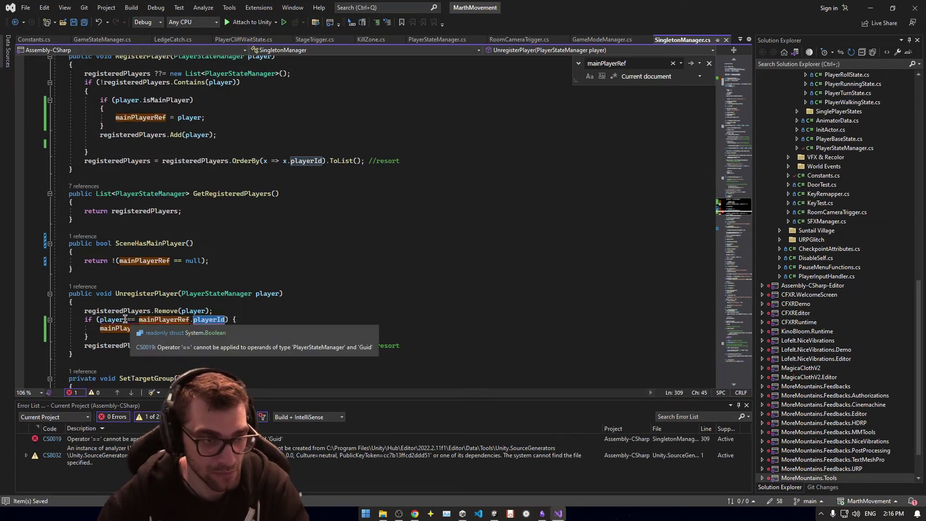
type(".playerId")
left_click(236, 328)
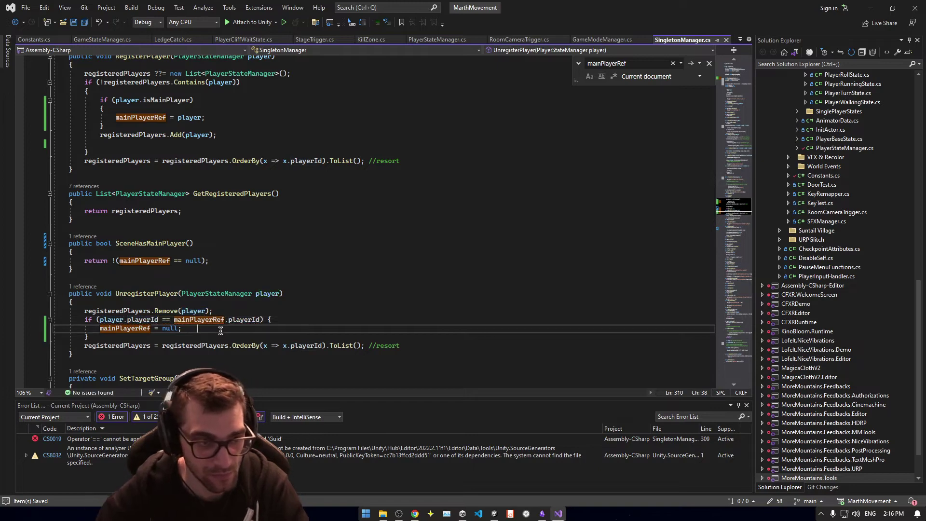
key("ctrl+s")
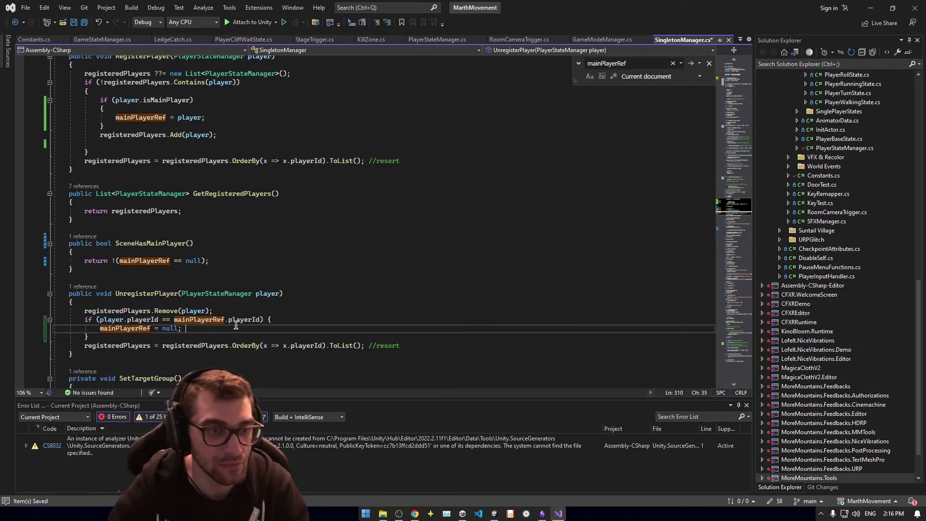
key("alt+Tab")
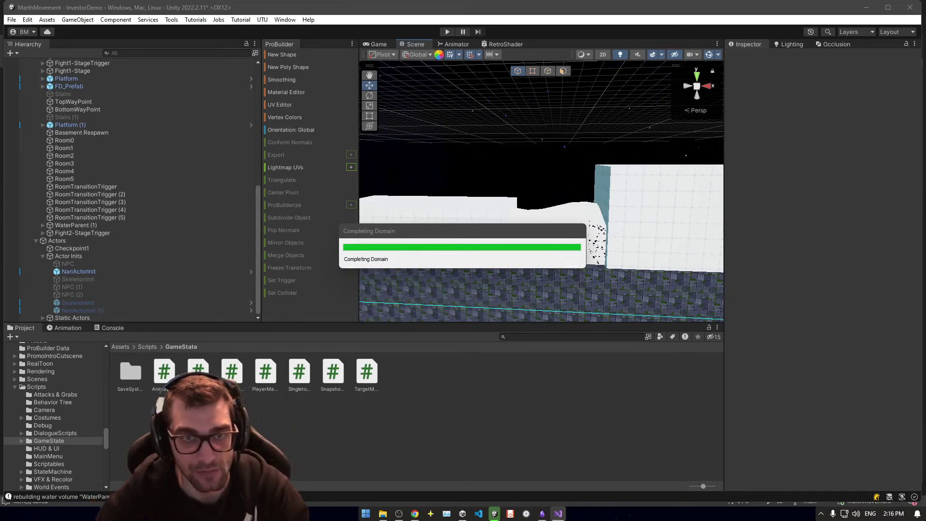
Run a quick play test, stop it, and return to SingletonManager.cs in Visual Studio.
left_click(446, 31)
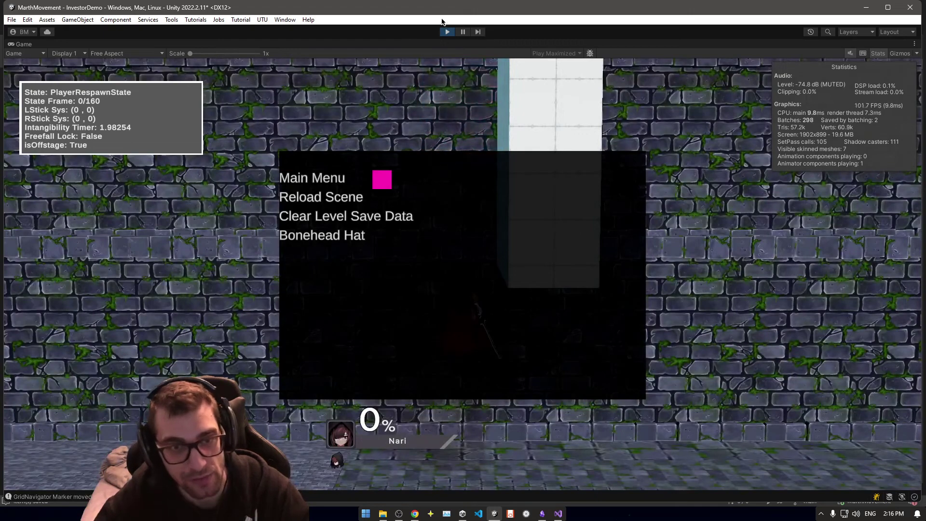
left_click(447, 32)
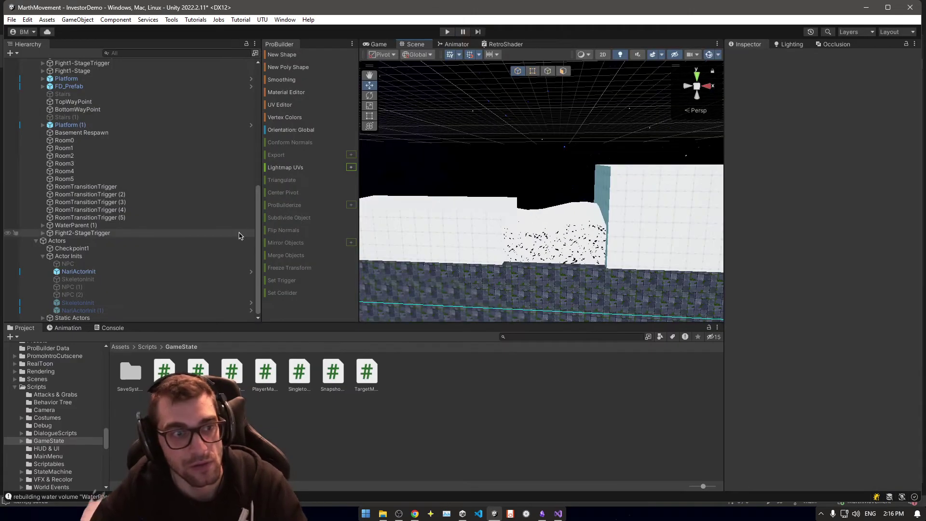
key("alt+Tab")
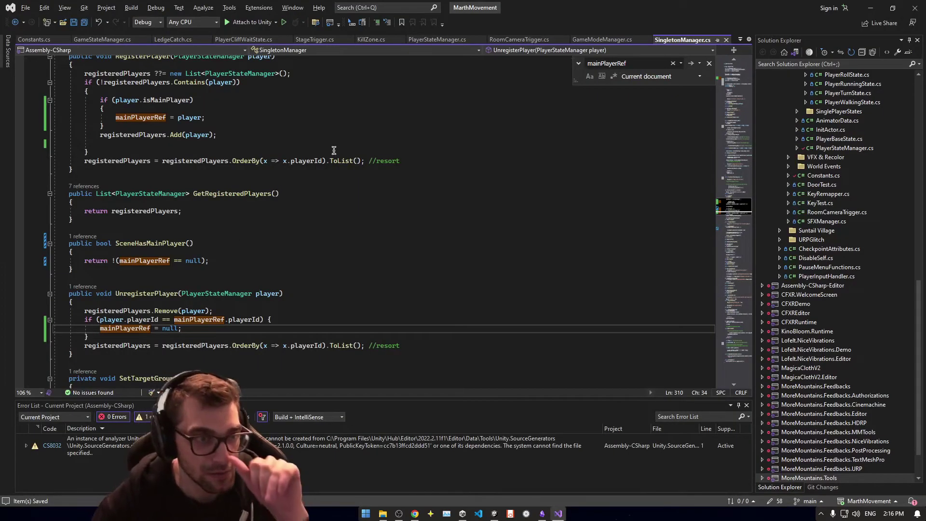
Inspect the SceneHasMainPlayer() call that Adventure() returns in GameModeManager.cs, then return to Unity.
left_click(612, 41)
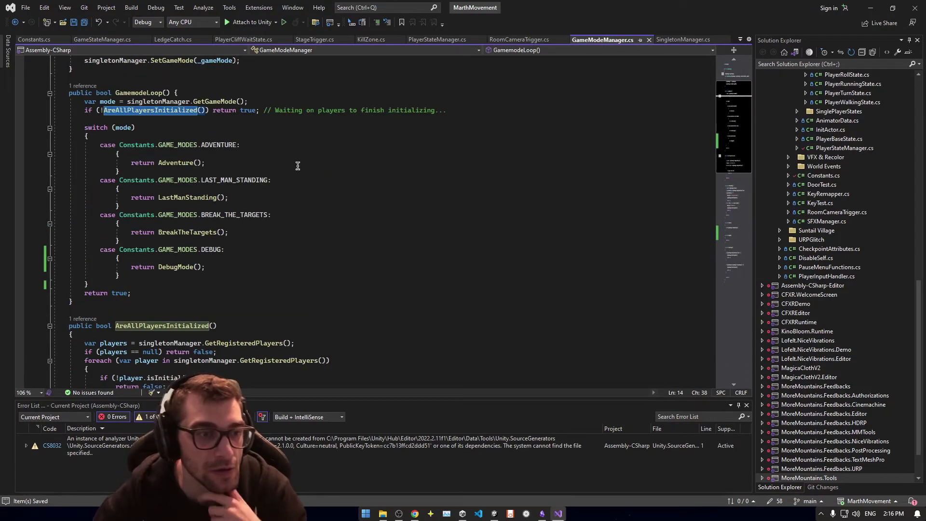
scroll(154, 288, "down", 8)
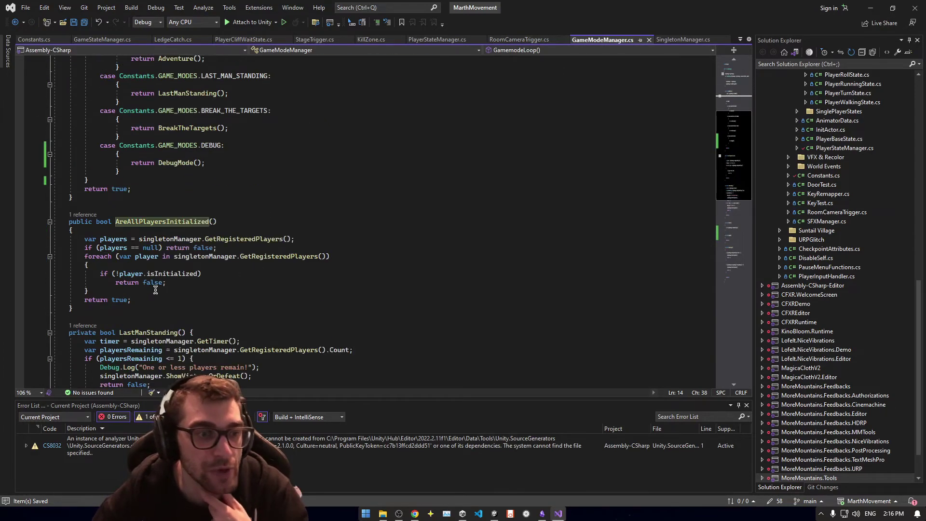
scroll(155, 288, "down", 4)
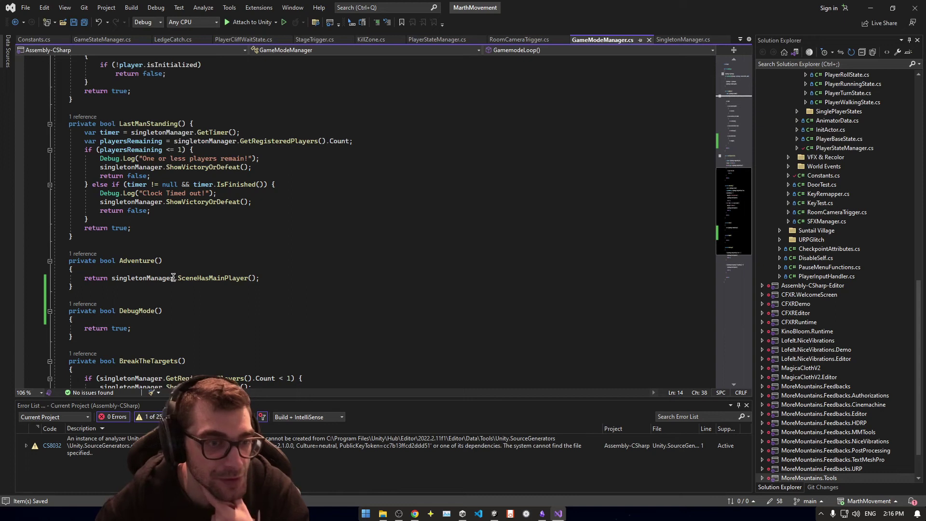
double_click(200, 279)
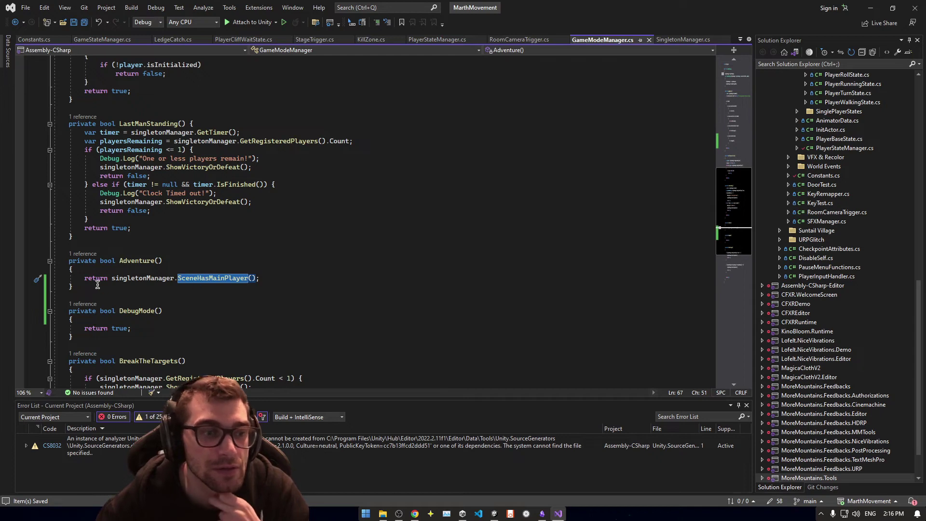
key("alt+Tab")
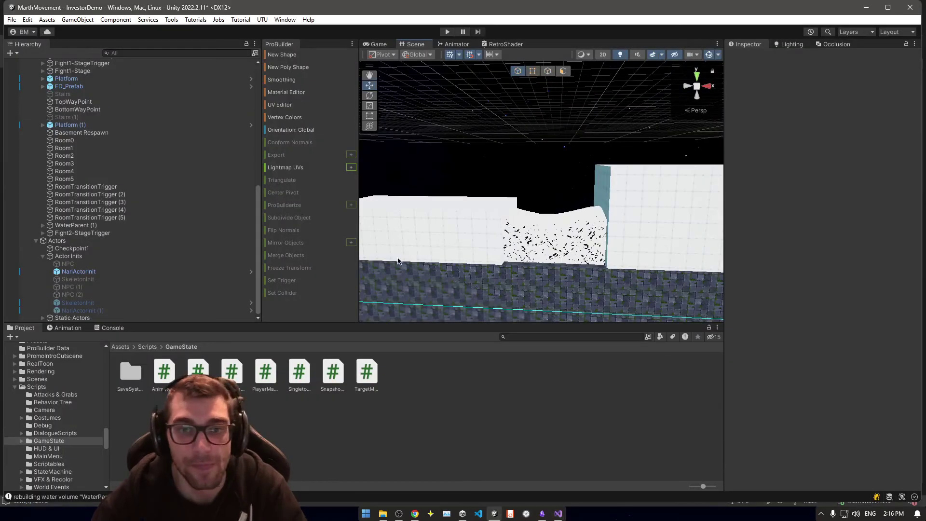
Set GameStateManager's Game Mode to DEBUG and run a play test with Nari.
scroll(130, 183, "up", 6)
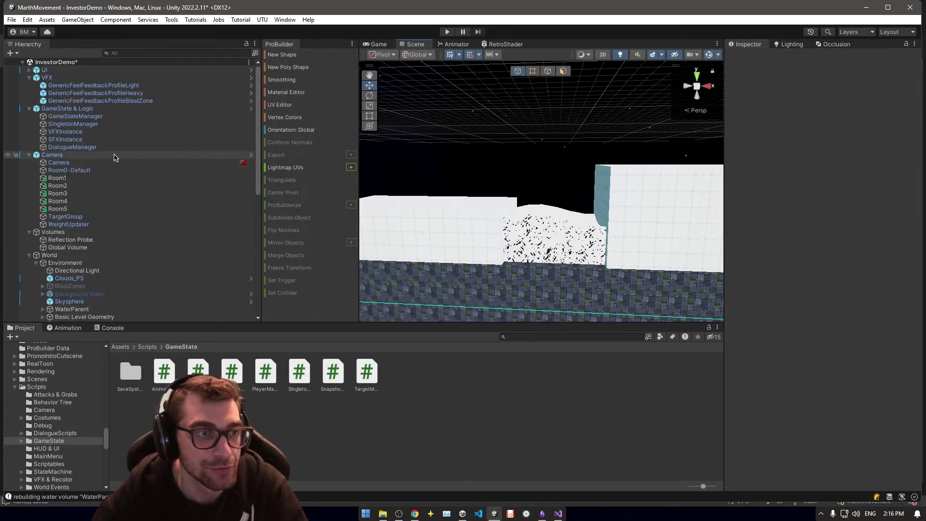
left_click(72, 124)
left_click(75, 116)
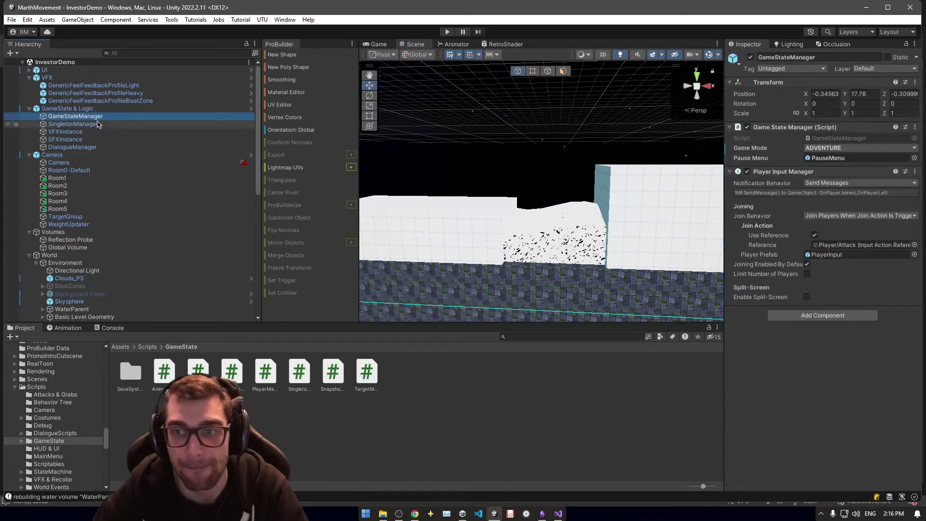
left_click(848, 147)
left_click(830, 190)
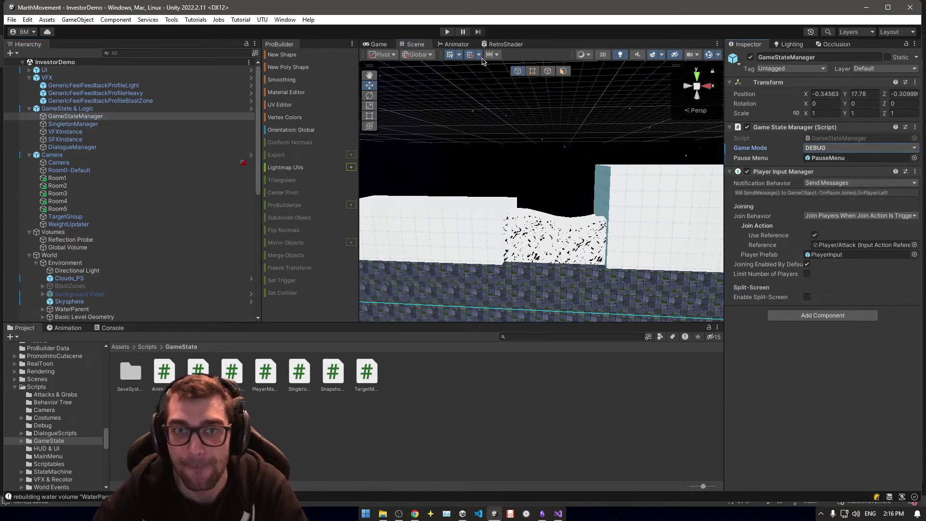
left_click(447, 30)
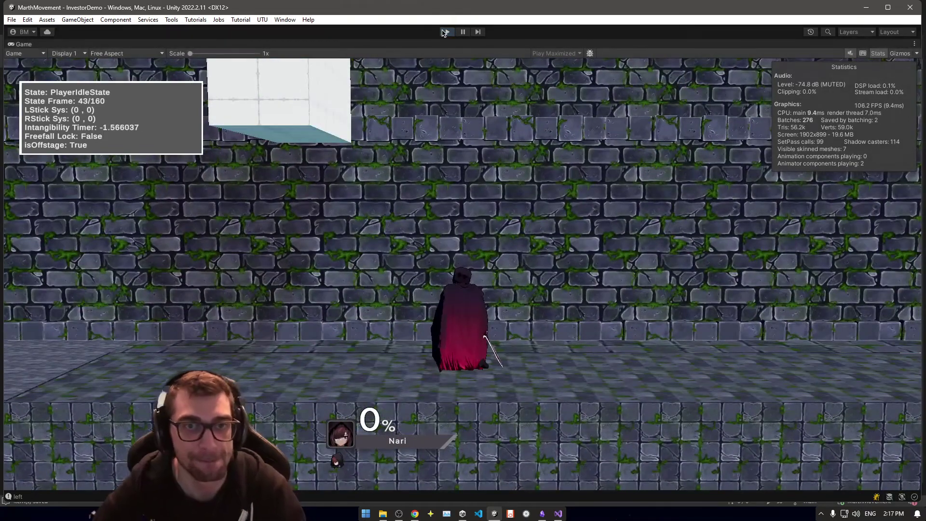
key("alt+Tab")
Insert Debug.Log(singletonManager.SceneHasMainPlayer()); above return true in DebugMode and save GameModeManager.cs.
scroll(181, 278, "down", 1)
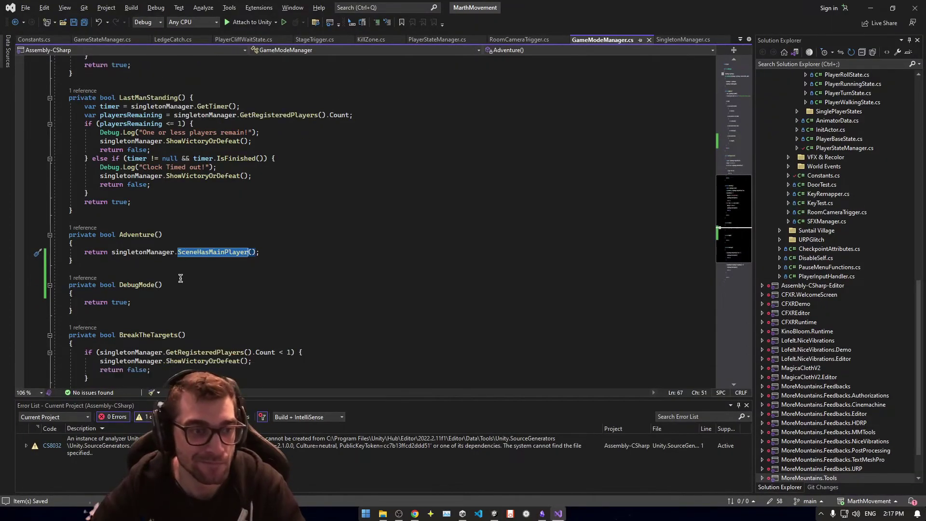
left_click_drag(260, 252, 108, 257)
key("ctrl+c")
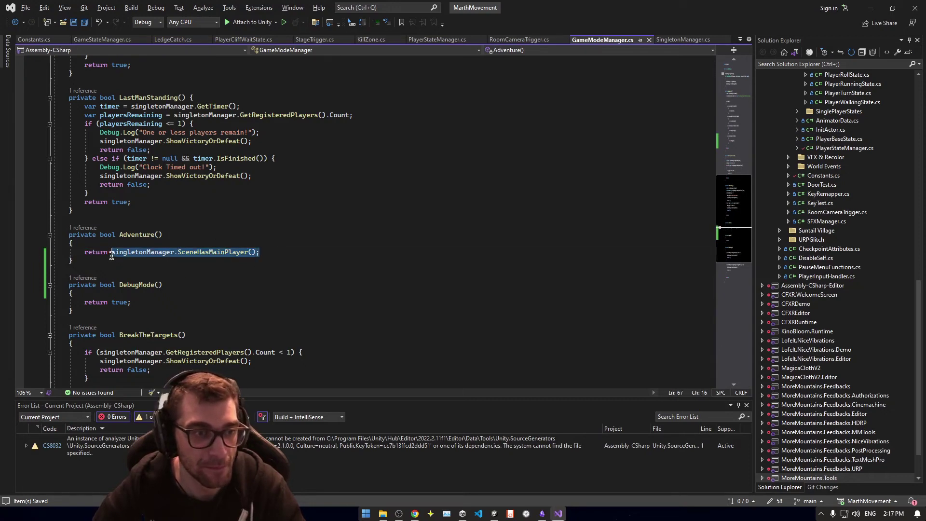
left_click(159, 303)
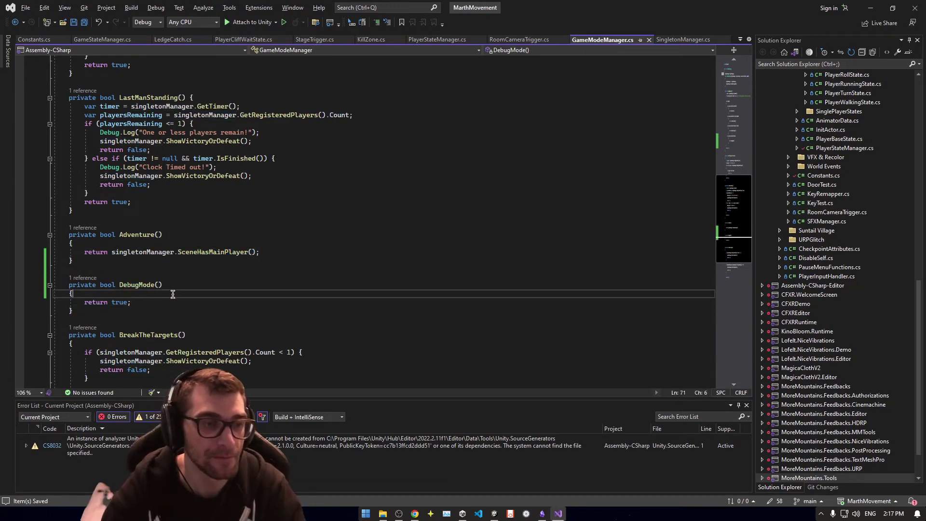
key("ctrl+Return")
type("Debug.Log(")
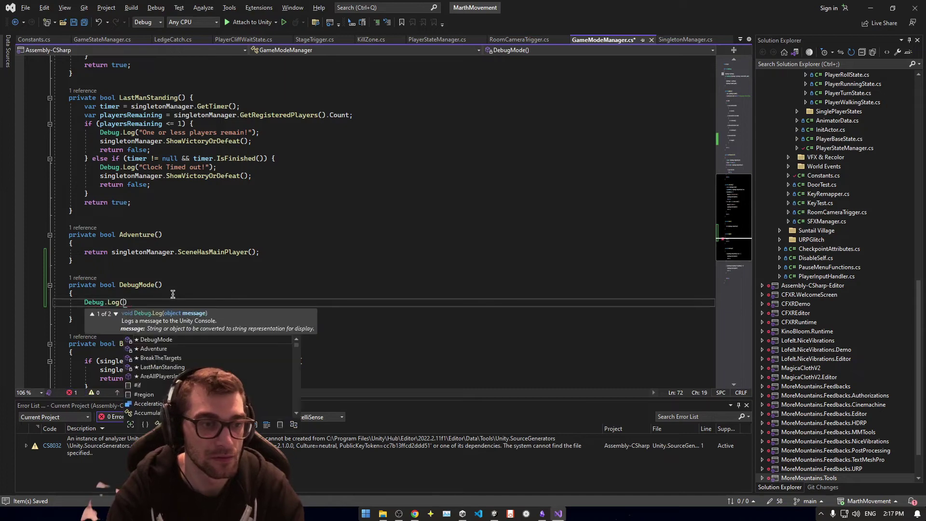
key("ctrl+v")
key("ctrl+shift+b")
key("BackSpace")
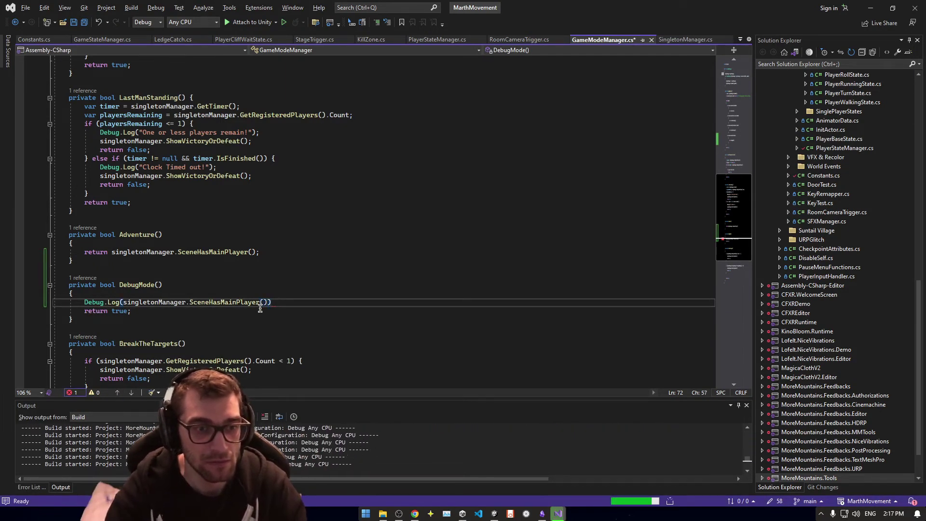
type(";")
key("ctrl+s")
key("alt+Tab")
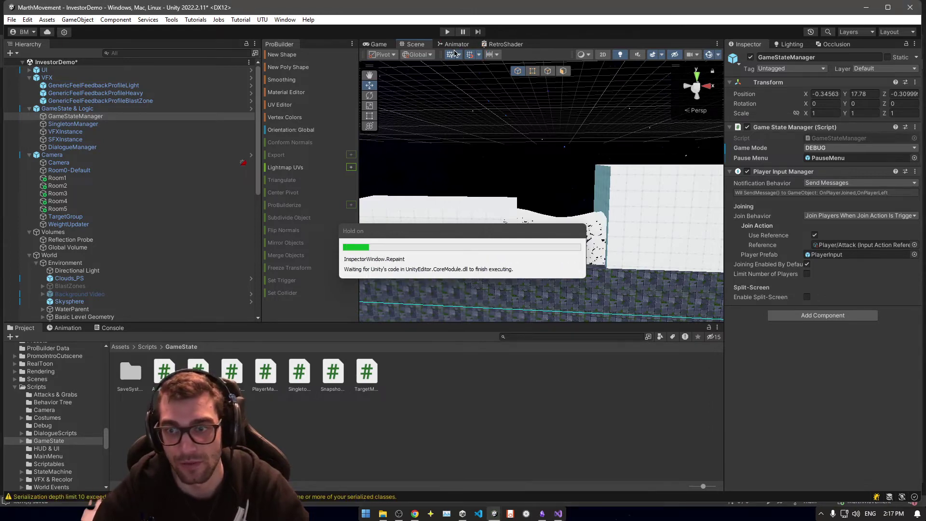
Run and stop a DEBUG-mode play test that logs False for SceneHasMainPlayer.
left_click(448, 32)
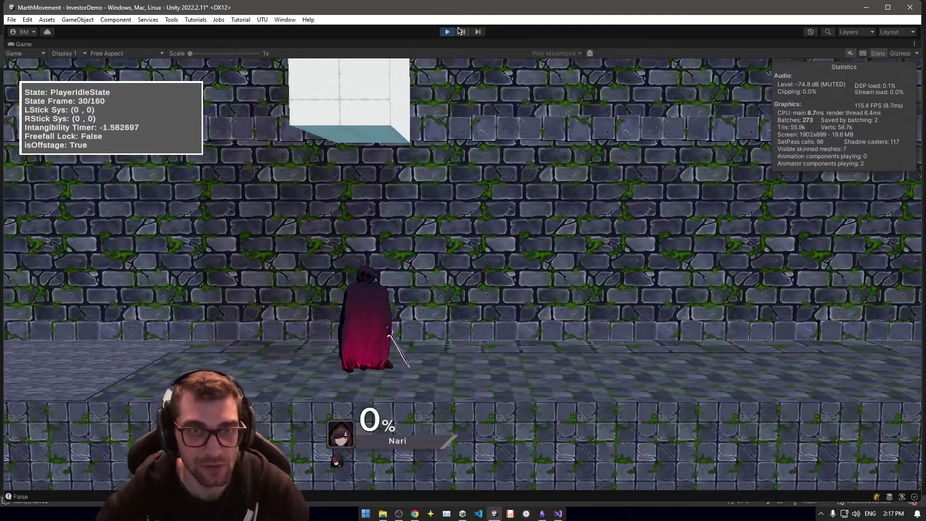
left_click(448, 32)
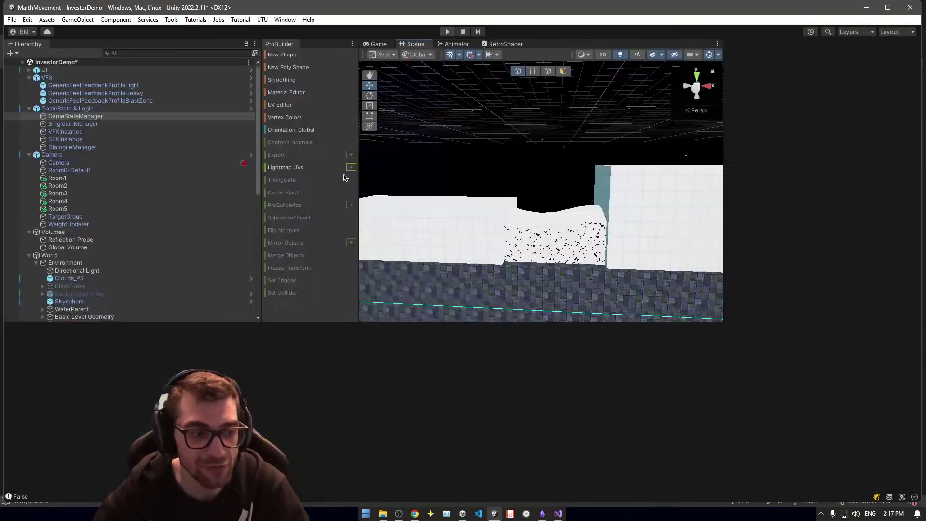
key("alt+Tab")
Jump to SceneHasMainPlayer's definition in SingletonManager.cs with F12.
double_click(212, 302)
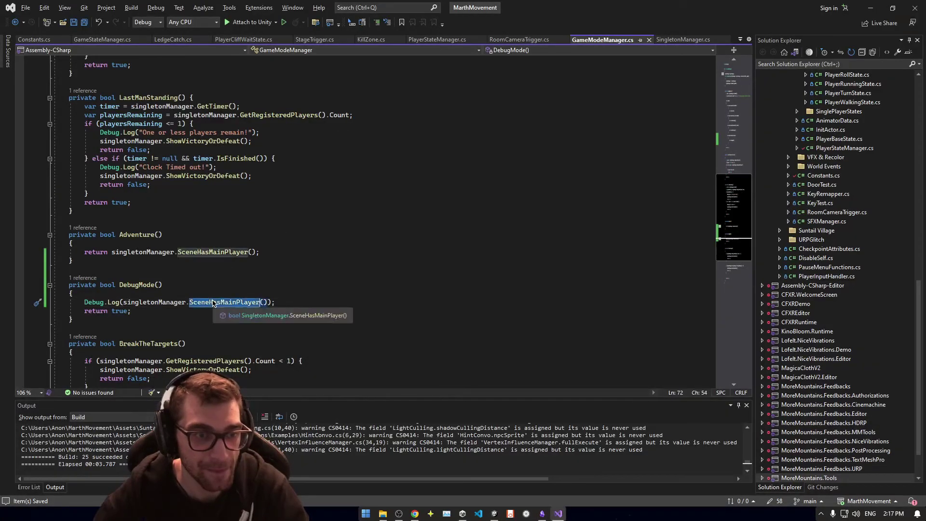
key("F12")
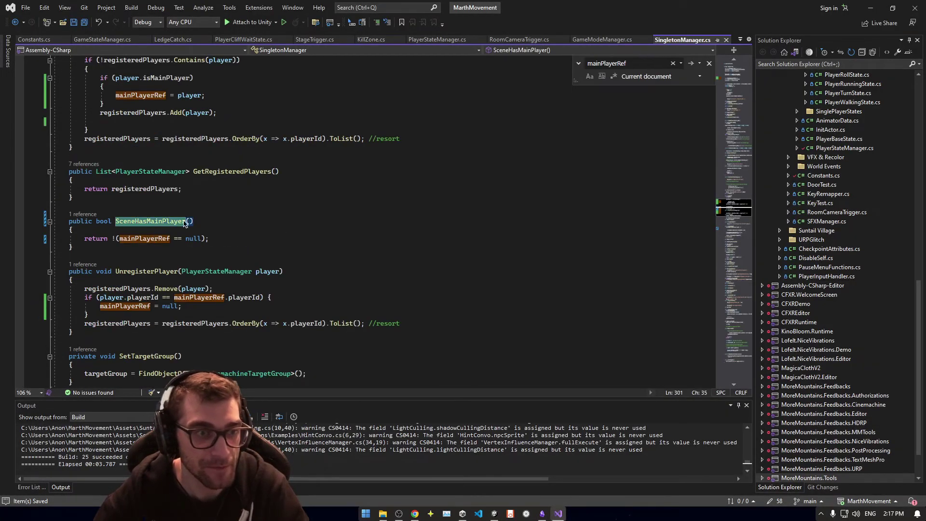
scroll(200, 226, "up", 1)
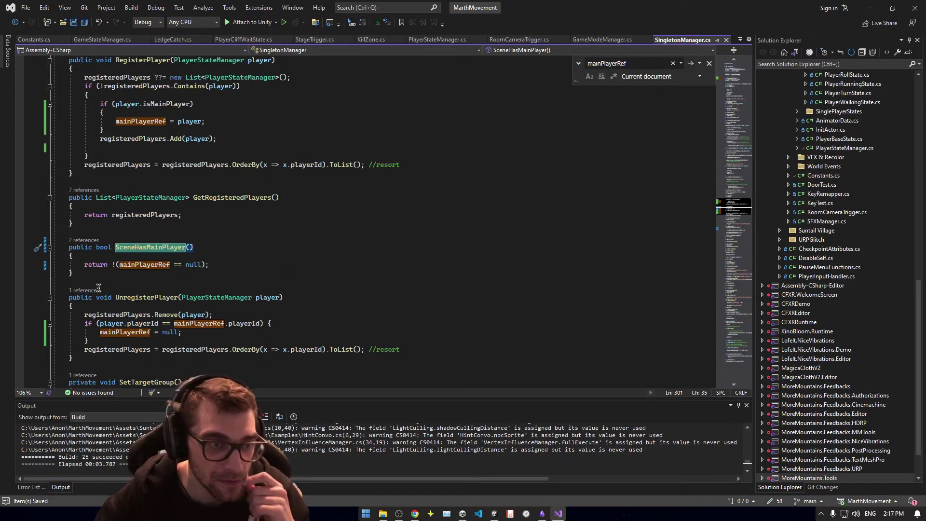
left_click(115, 264)
Add Debug.Log("registered main player") inside RegisterPlayer's isMainPlayer branch and save.
scroll(214, 268, "up", 3)
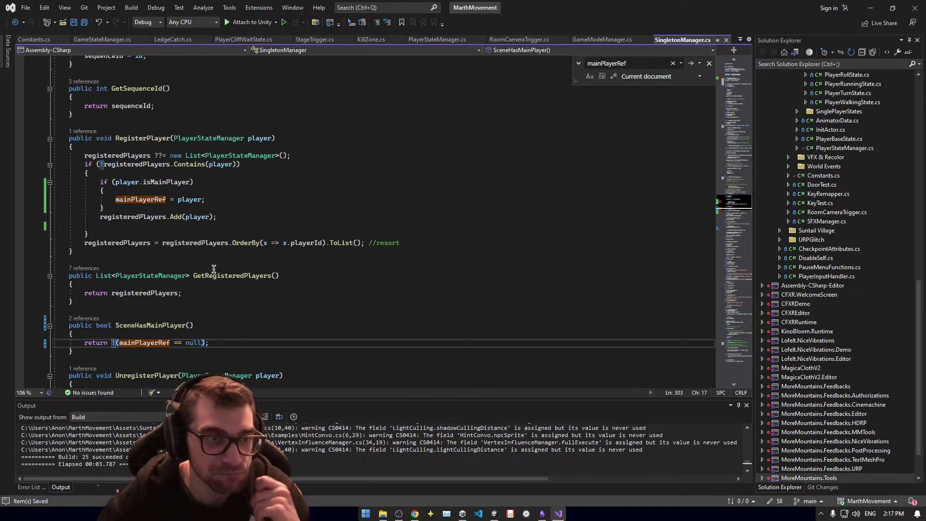
left_click(261, 199)
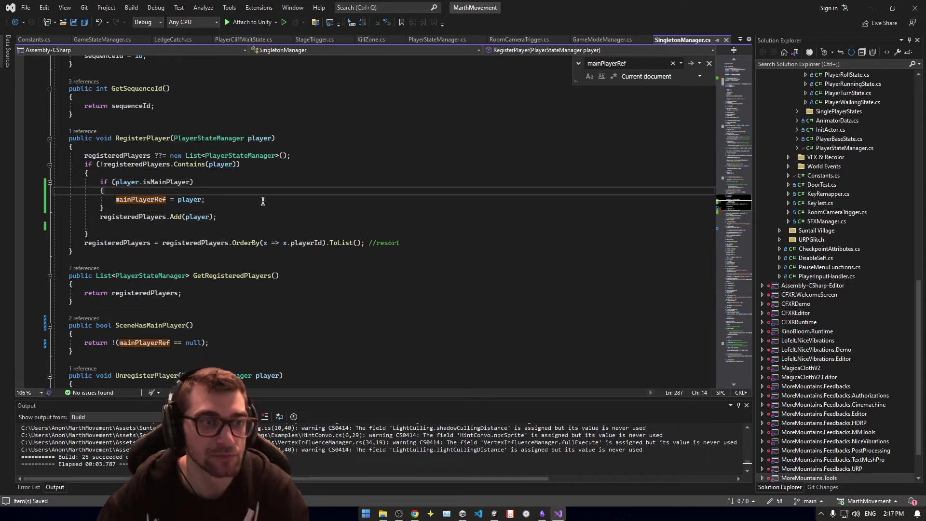
key("ctrl+Return")
type("const.lo")
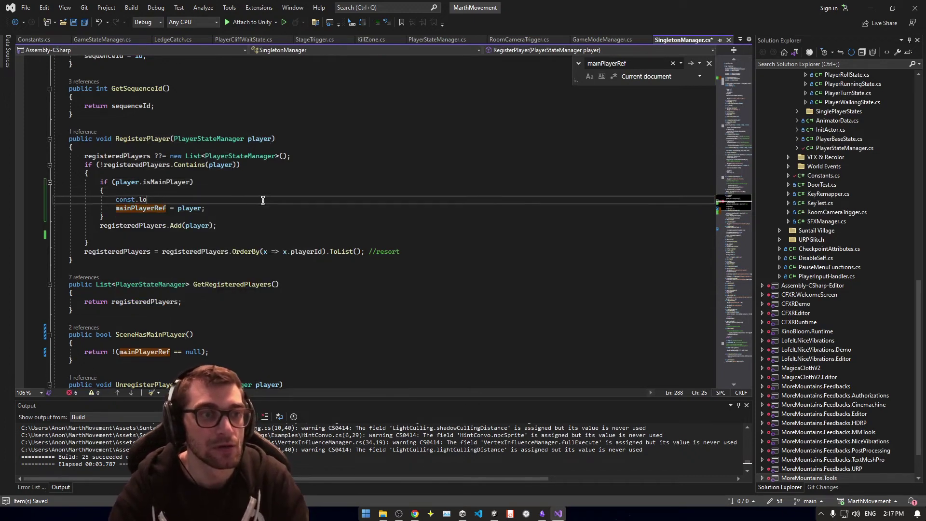
type("Debug.Log(")
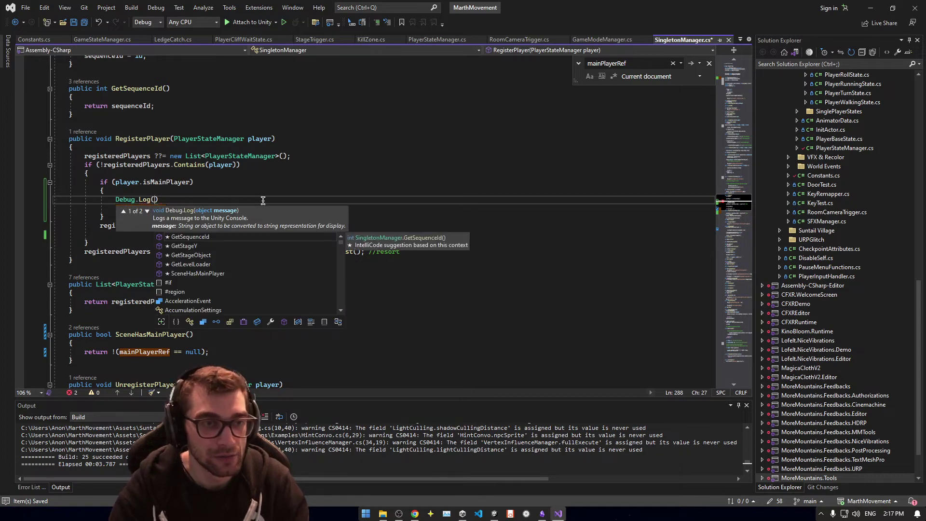
type("\"")
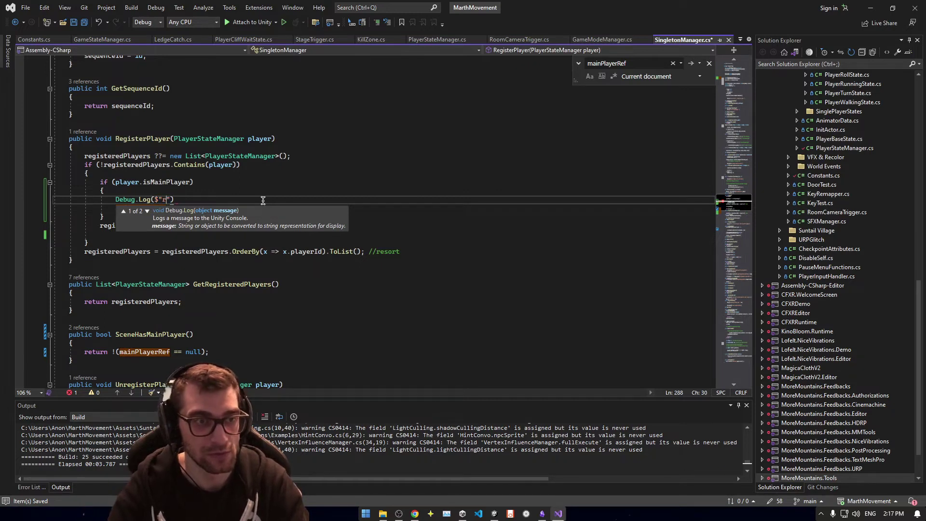
type("registered main play")
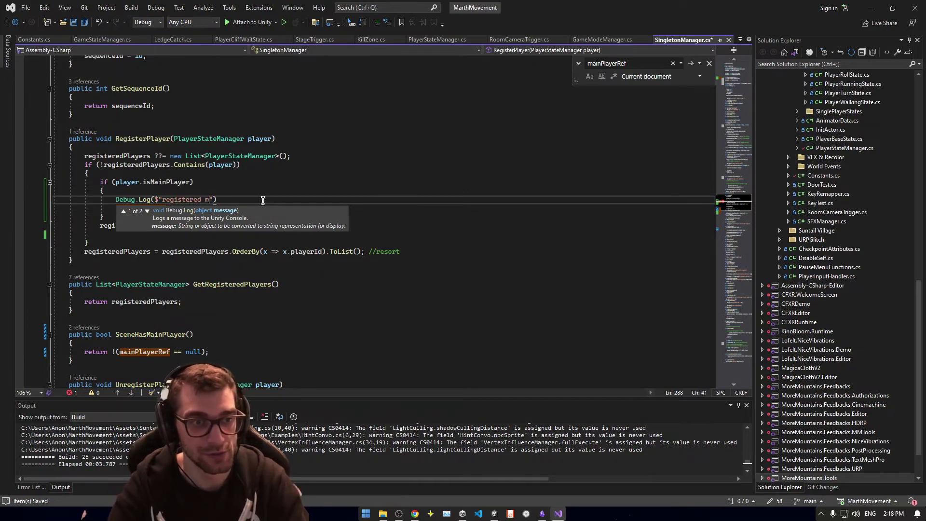
type("er")
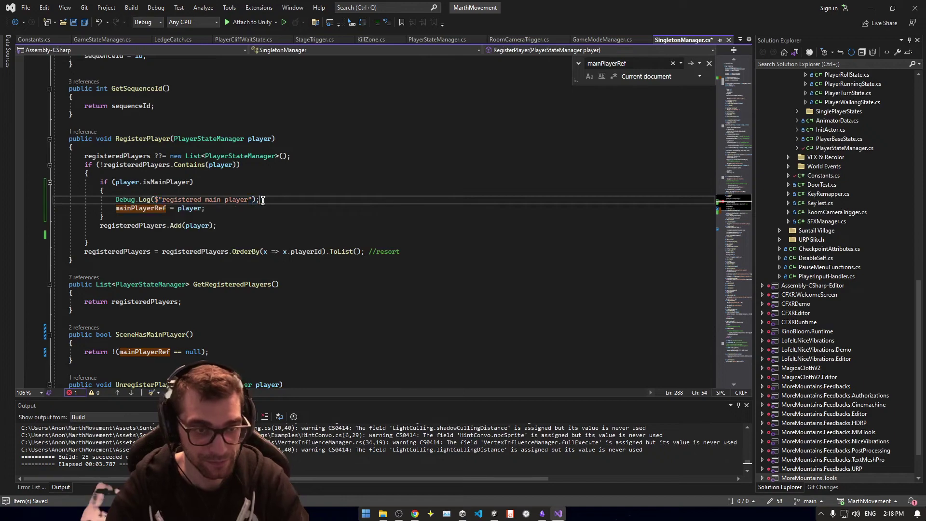
key("ctrl+s")
key("alt+Tab")
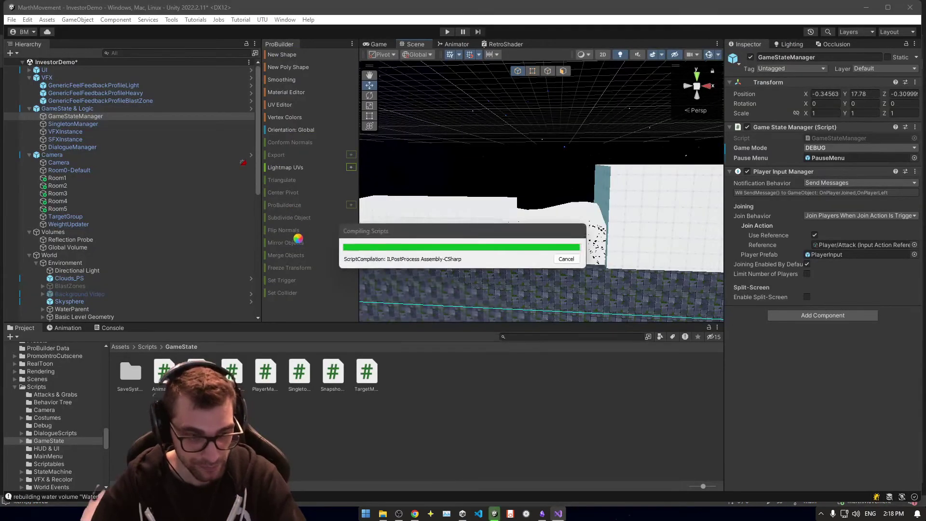
Comment out the Debug.Log line in GameModeManager.cs's DebugMode method.
key("alt+Tab")
left_click(225, 310)
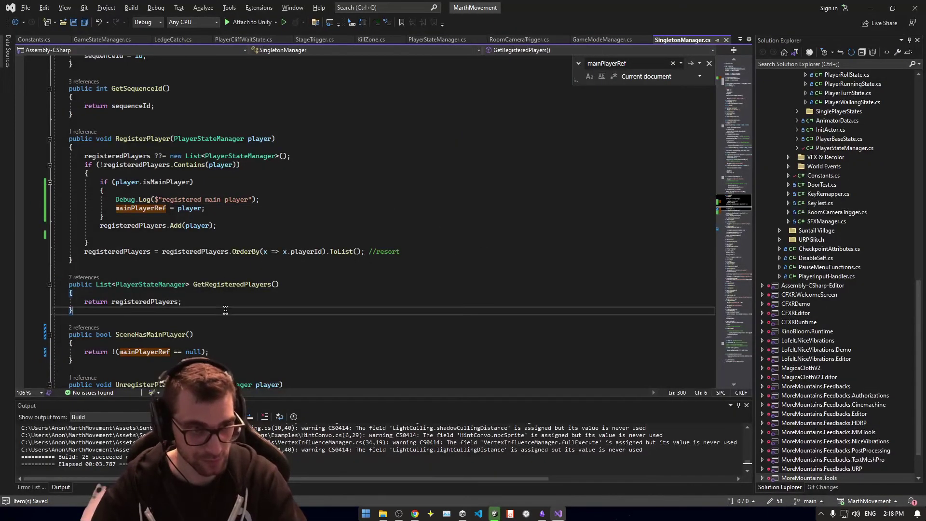
left_click(604, 39)
left_click(85, 301)
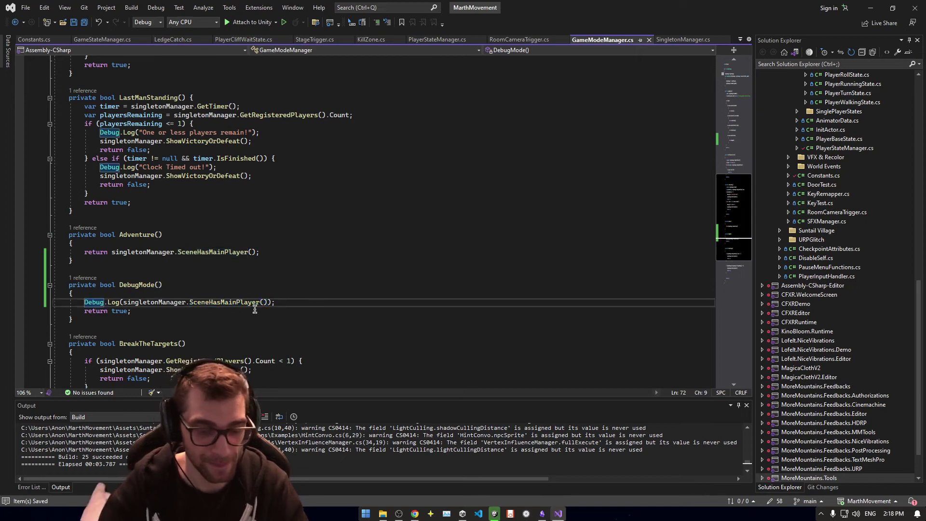
type("//")
In the running game, restore the editor layout and inspect the unassigned reference exception in the Console.
key("alt+Tab")
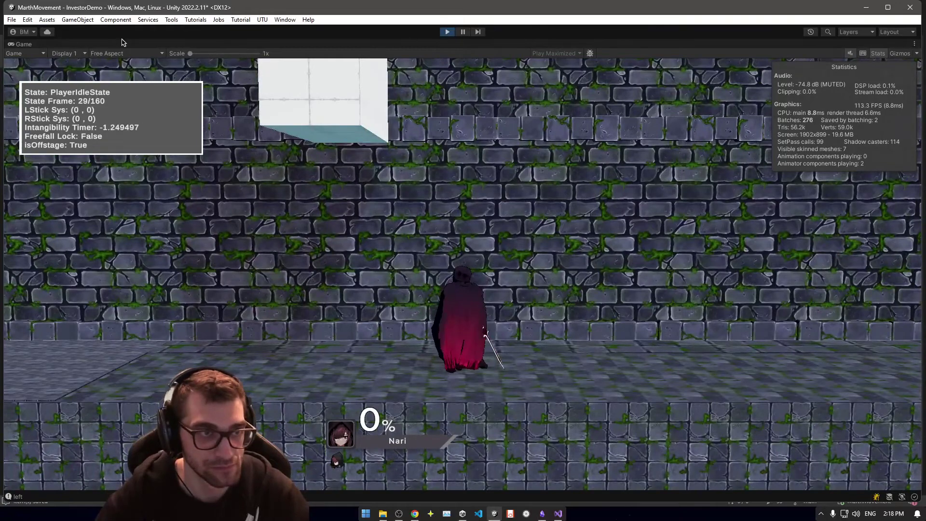
double_click(122, 43)
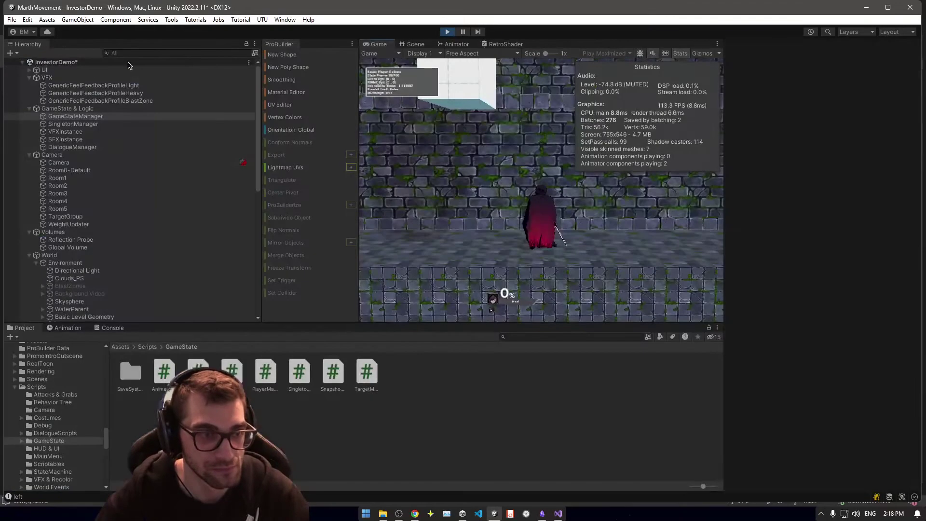
left_click(108, 328)
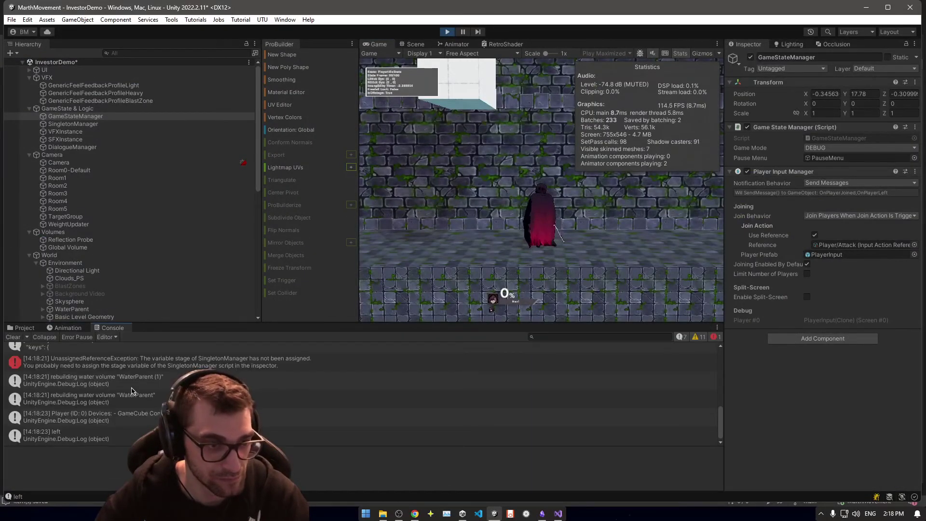
scroll(165, 380, "up", 1)
left_click(166, 388)
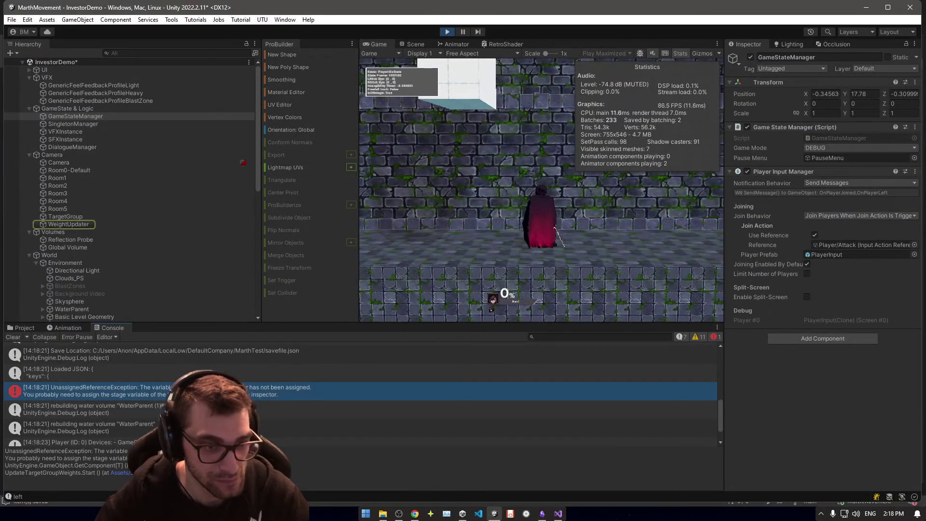
scroll(162, 367, "down", 3)
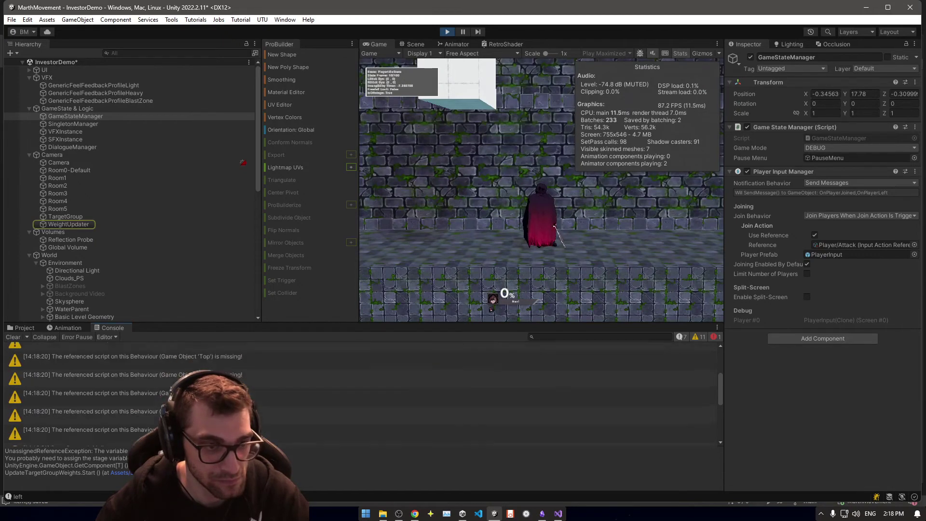
scroll(162, 367, "up", 2)
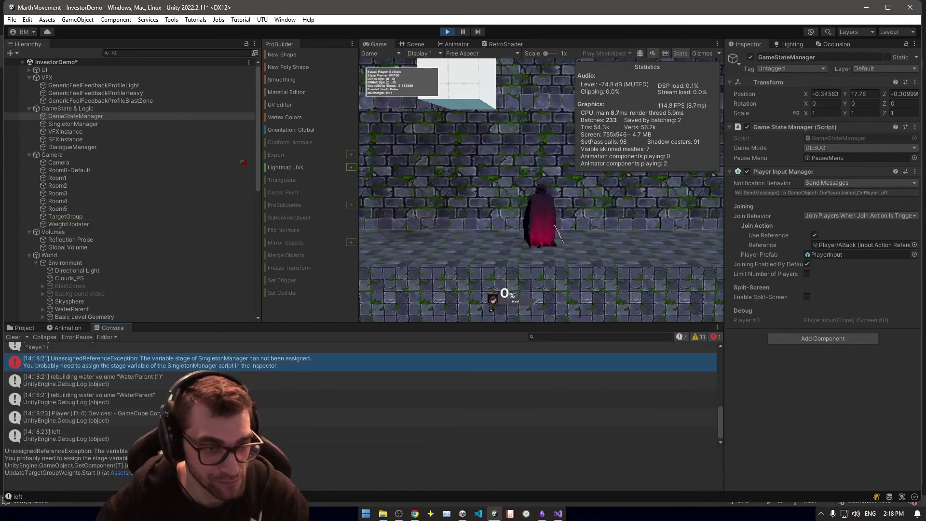
scroll(151, 393, "up", 3)
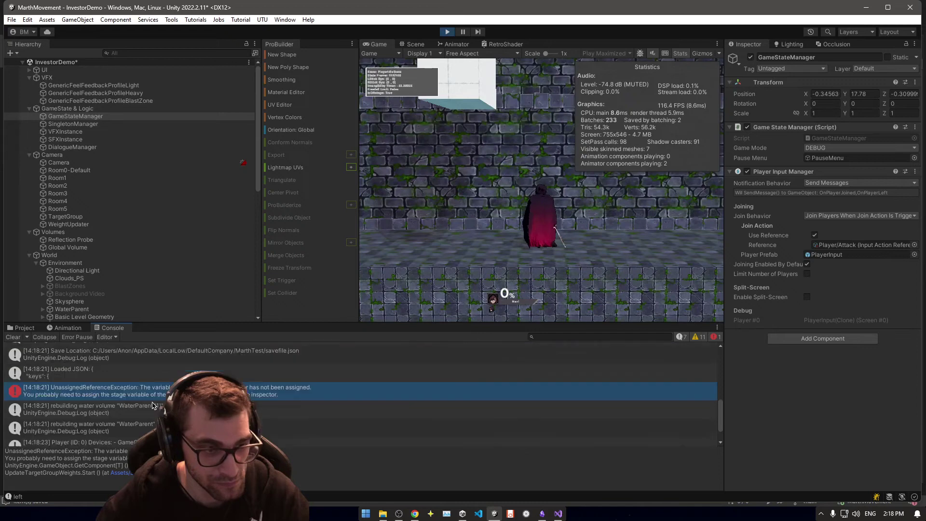
scroll(145, 407, "down", 3)
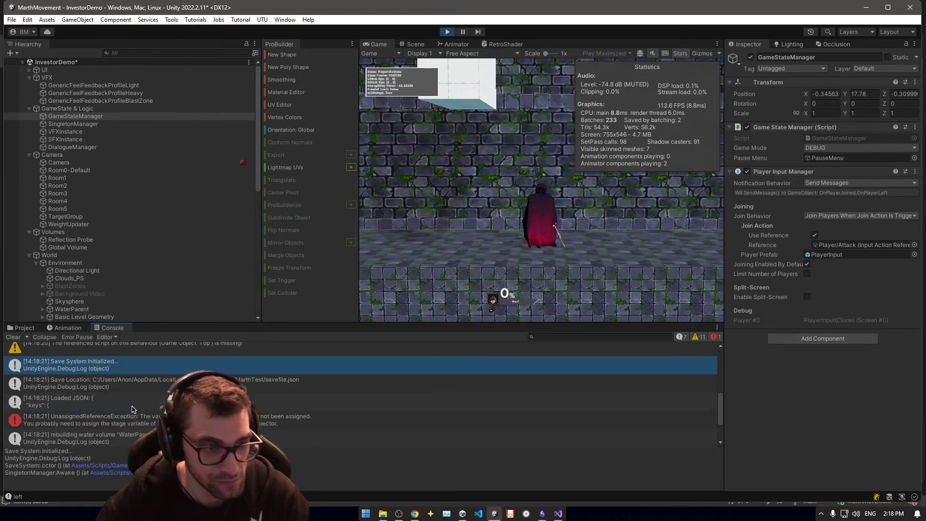
scroll(140, 398, "up", 1)
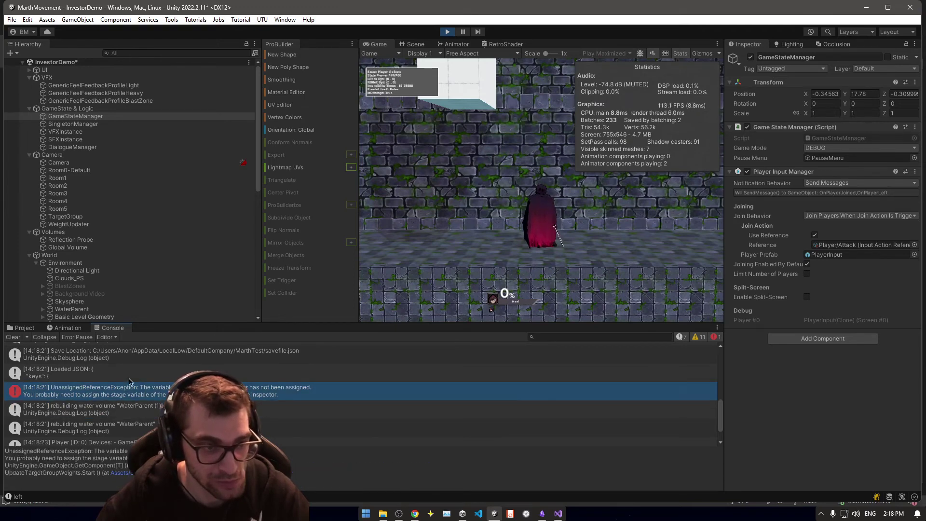
scroll(153, 370, "up", 6)
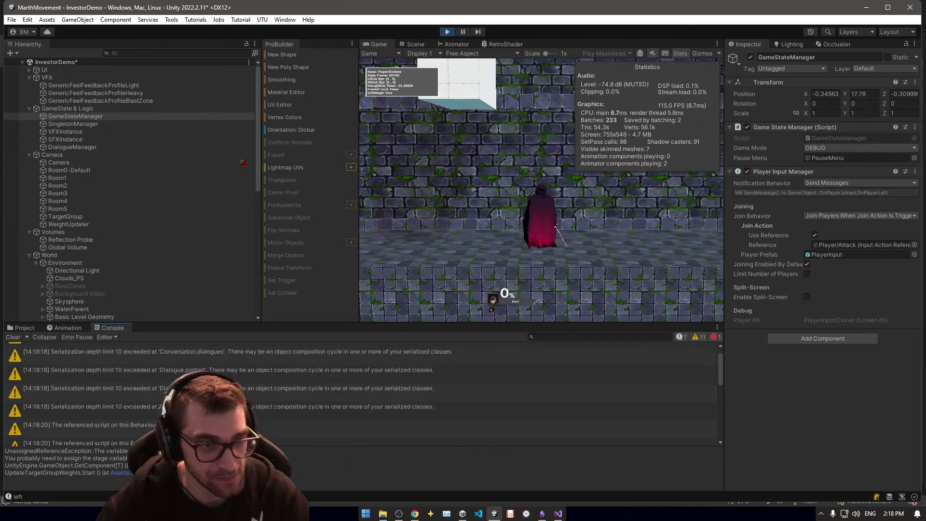
scroll(362, 393, "down", 7)
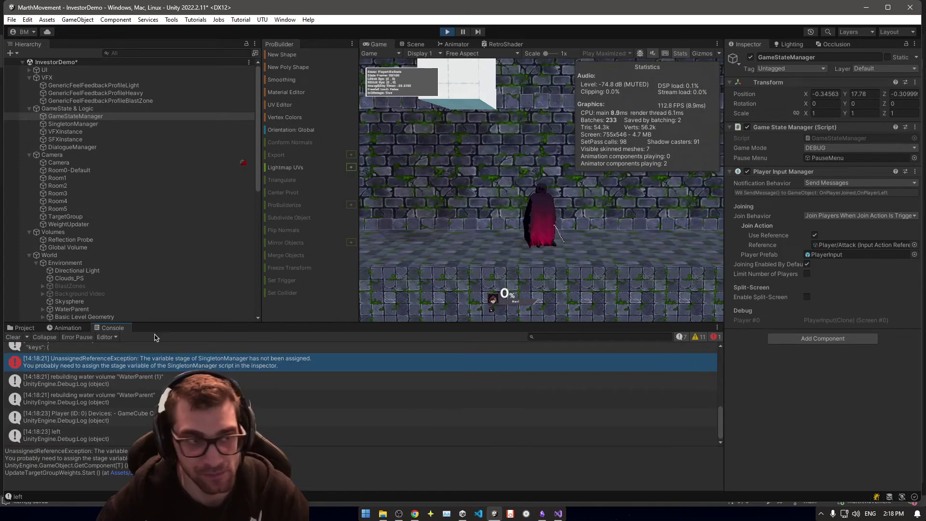
scroll(116, 289, "down", 10)
Select Nari and confirm Is Main Player is ticked in its player state properties.
left_click(99, 295)
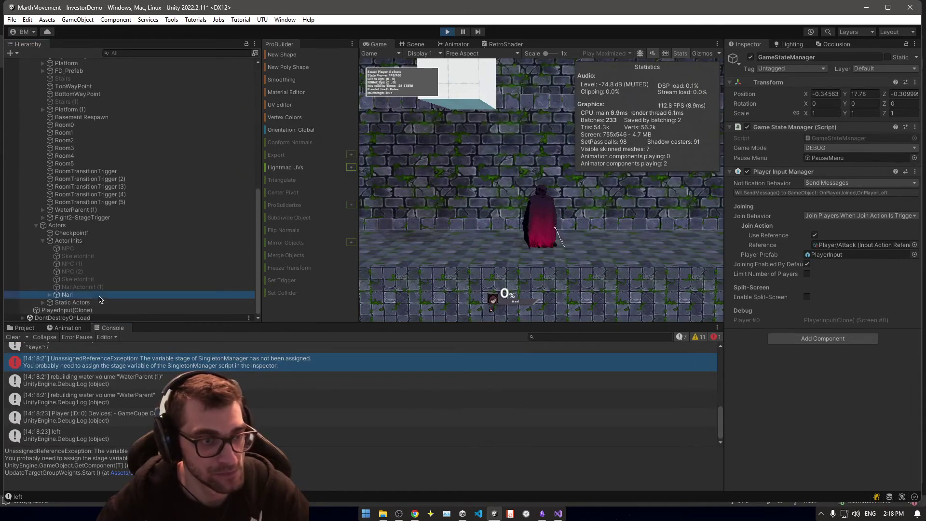
scroll(847, 292, "down", 15)
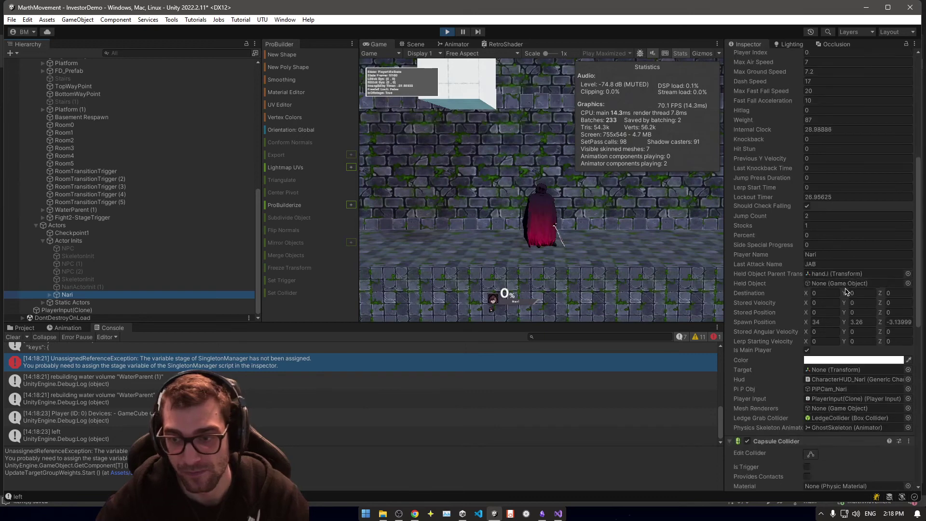
scroll(847, 292, "down", 5)
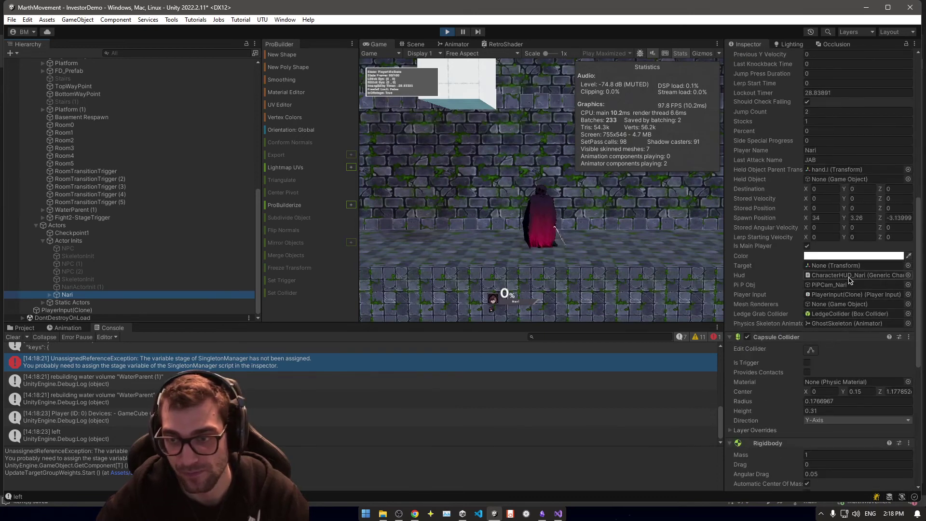
scroll(848, 279, "up", 5)
scroll(848, 367, "up", 6)
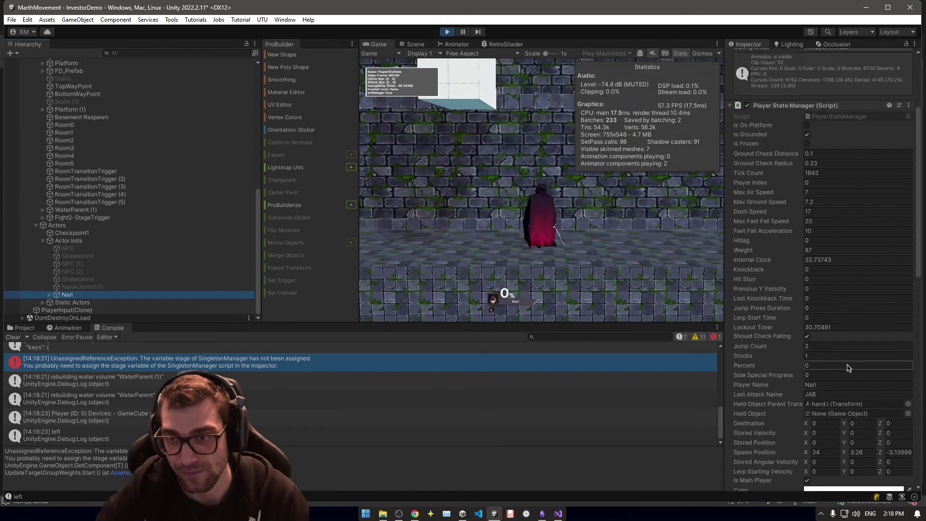
scroll(790, 270, "up", 4)
scroll(765, 261, "down", 1)
scroll(760, 316, "down", 3)
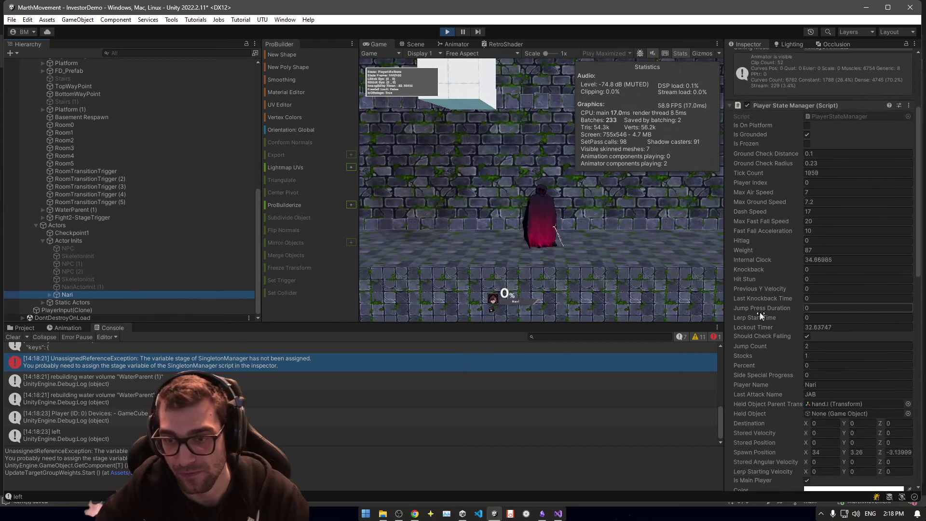
scroll(759, 313, "down", 3)
scroll(790, 321, "down", 2)
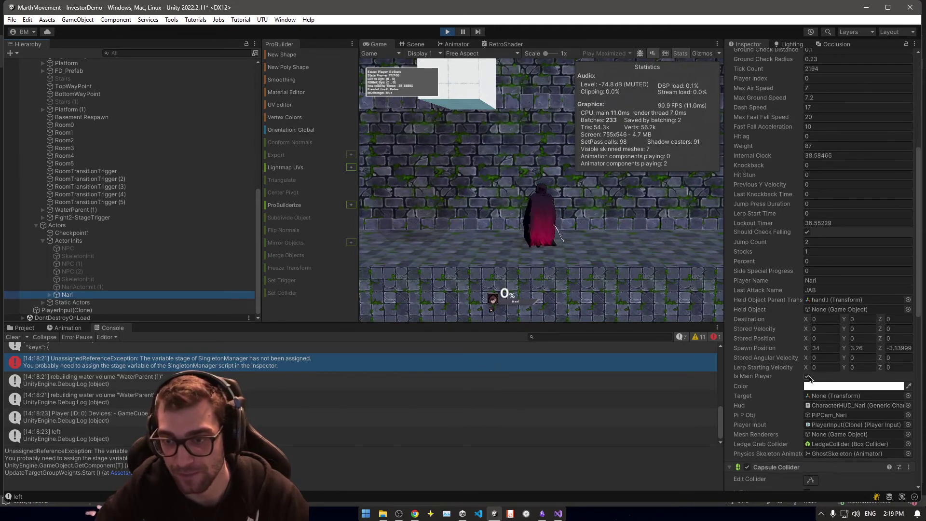
scroll(811, 409, "up", 4)
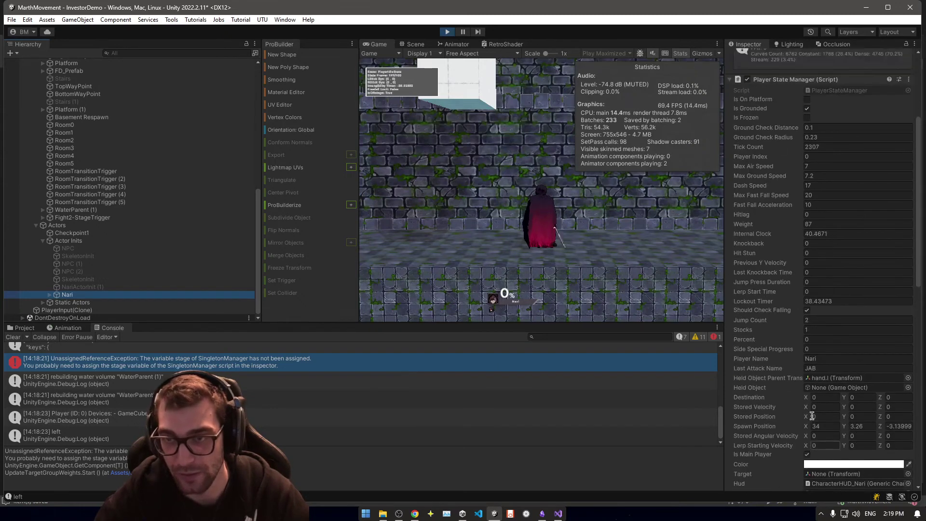
scroll(812, 415, "up", 8)
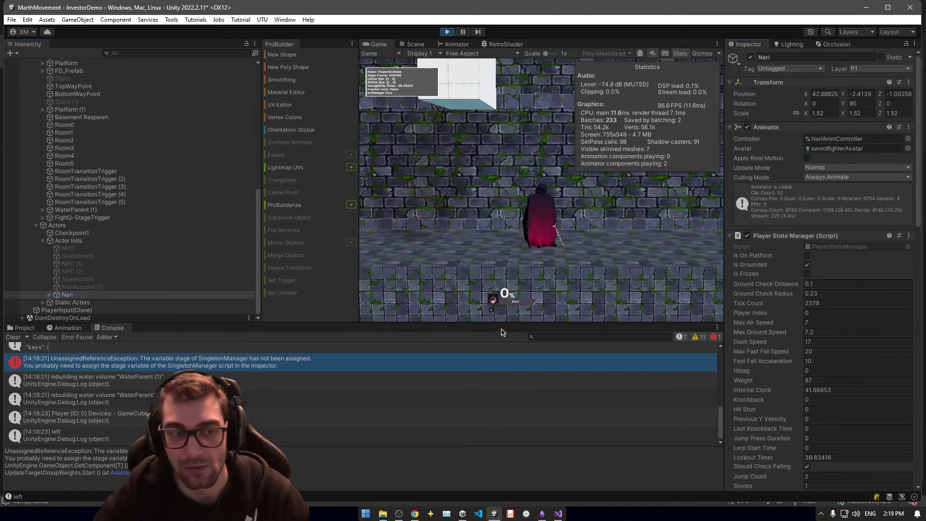
key("alt+Tab")
Search PlayerStateManager.cs for 'registerplayer' to reach singletonManager.RegisterPlayer(this) in Awake().
left_click(422, 311)
key("ctrl+f")
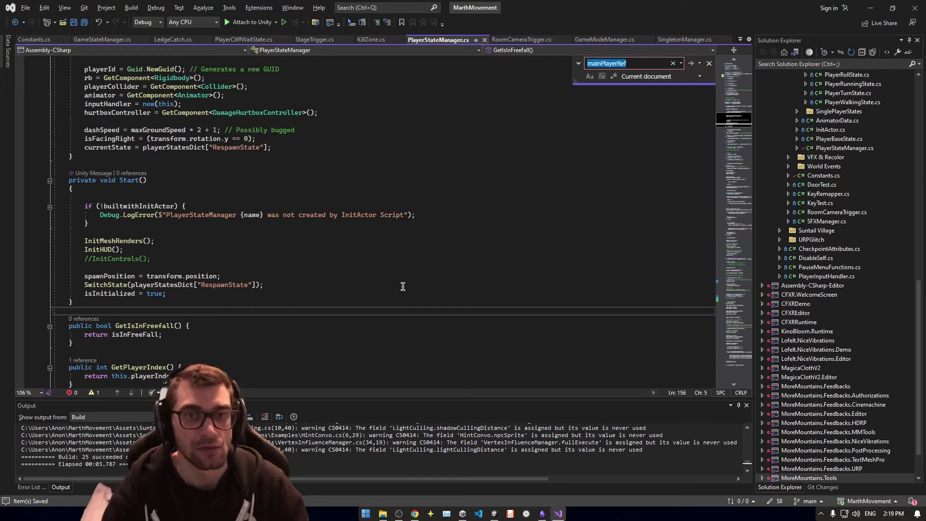
type("regu")
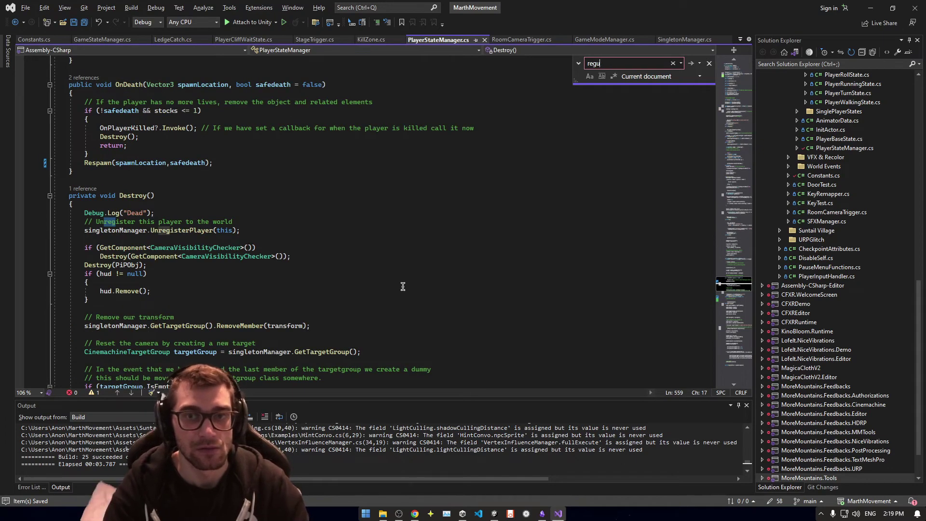
type("stester")
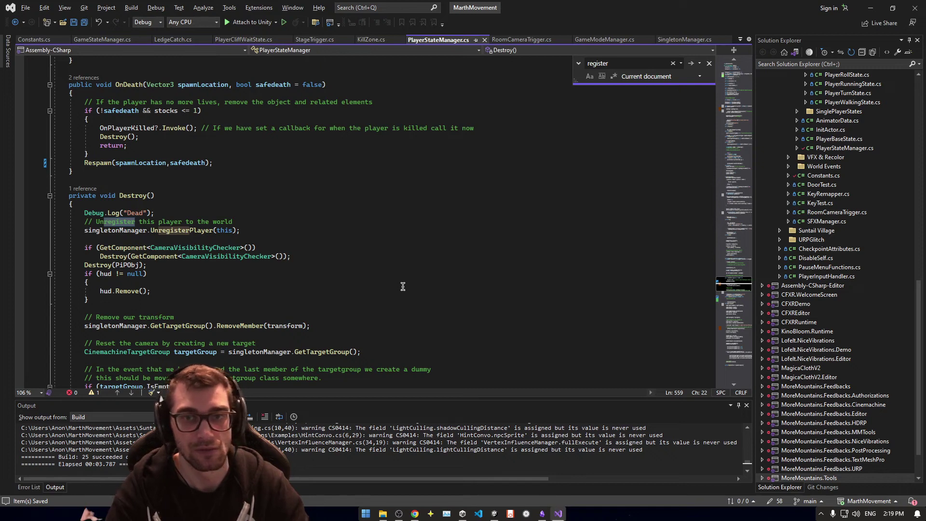
type("pla")
type("yer")
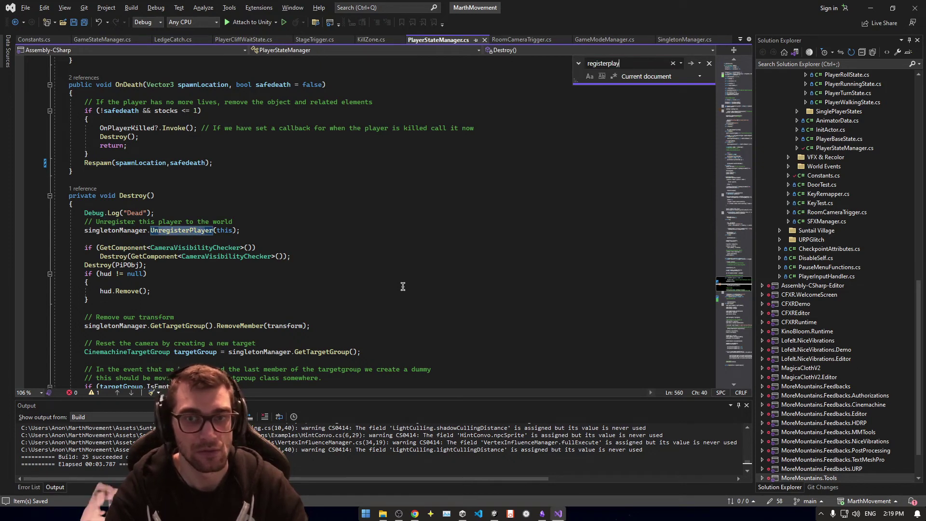
key("Return")
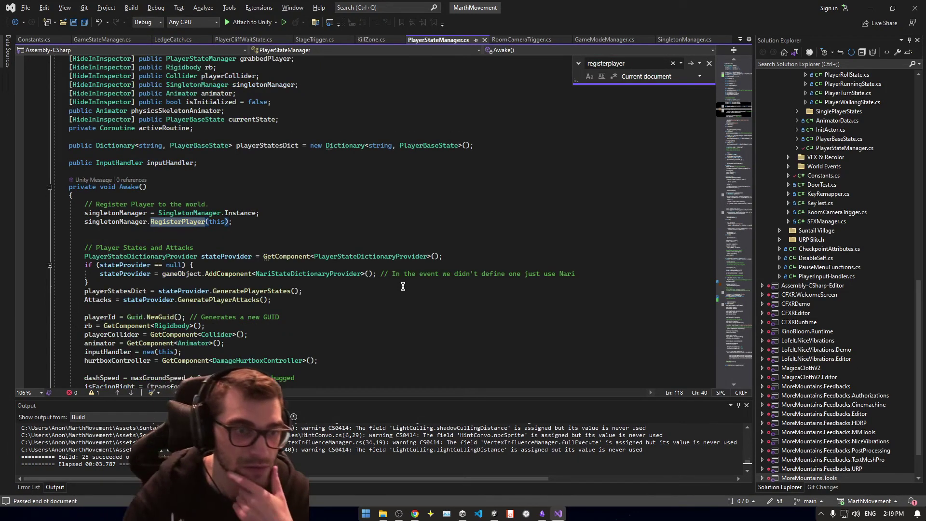
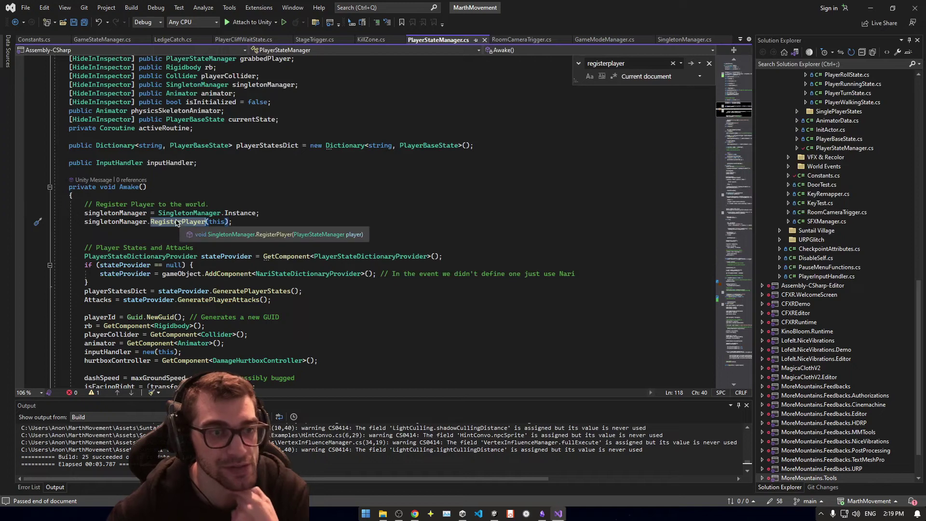
Jump to the RegisterPlayer definition in SingletonManager.cs and review its isMainPlayer check.
left_click(277, 240)
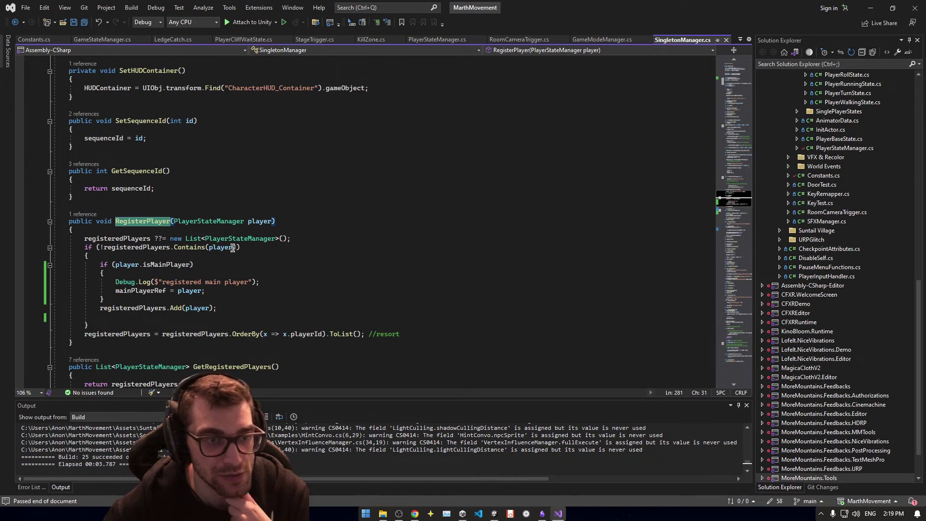
left_click(133, 266)
left_click(191, 266)
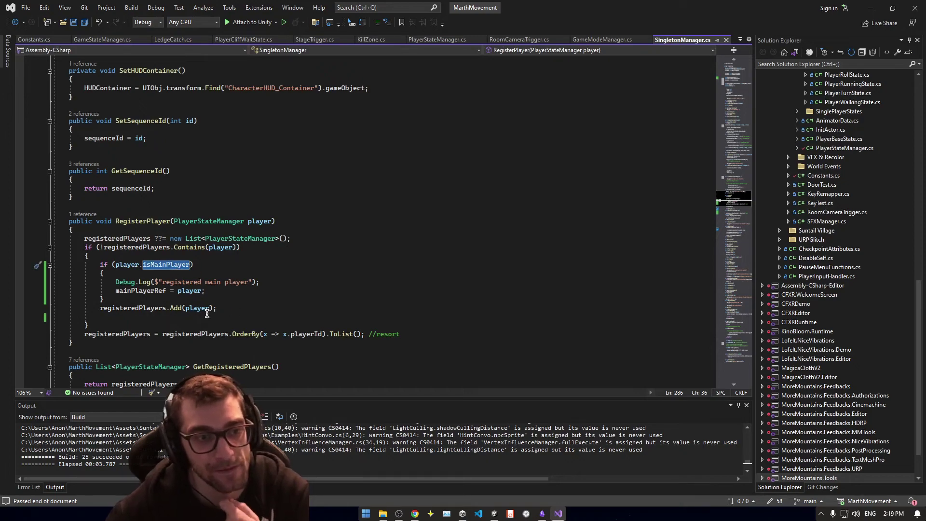
key("alt+Tab")
key("alt+Tab")
key("alt+Tab")
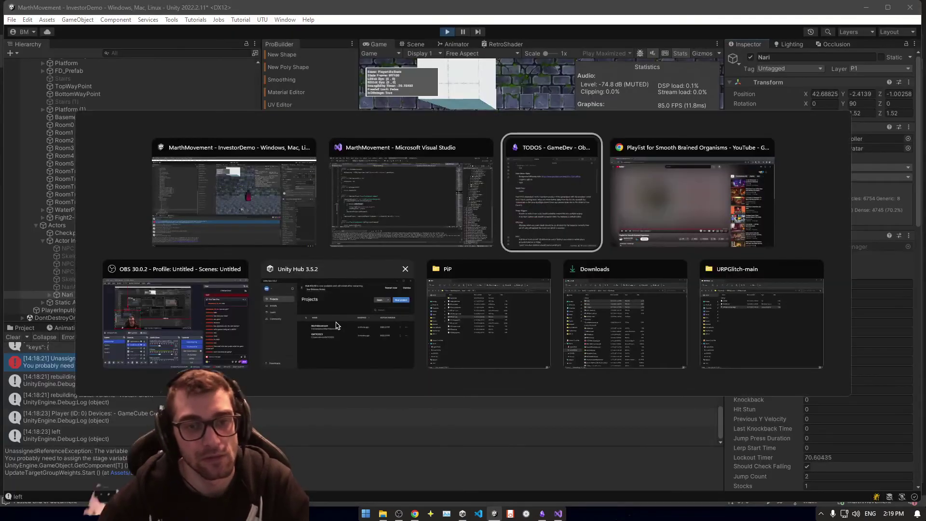
key("alt+Tab")
key("alt+Tab")
key("alt+Tab")
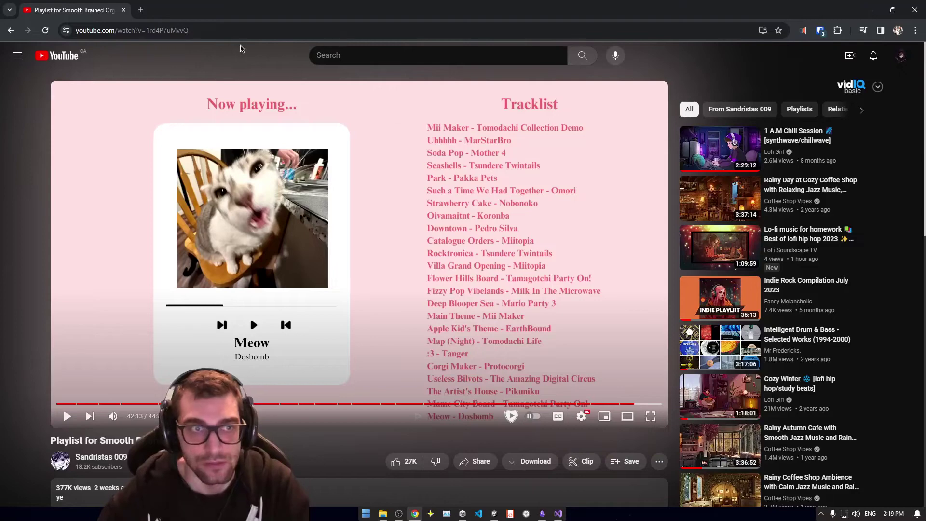
key("alt+Tab")
key("alt+Tab")
key("alt+Tab")
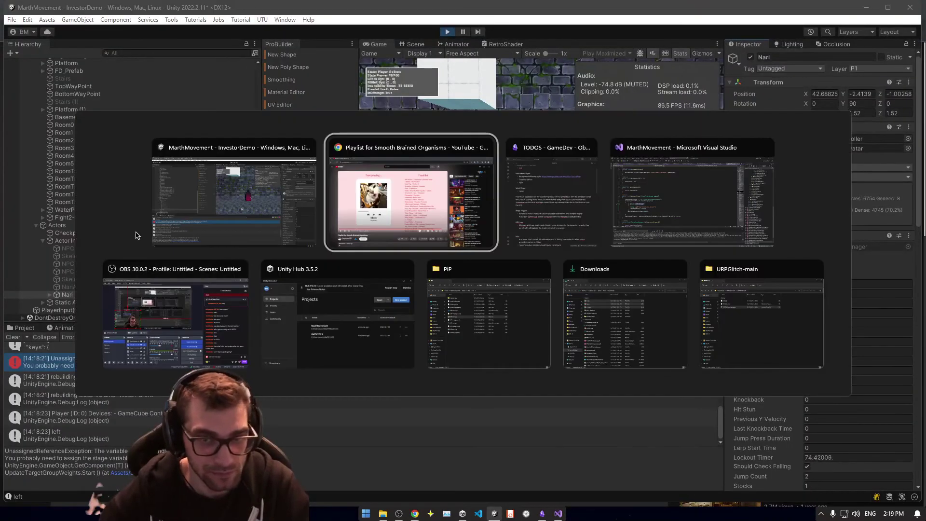
key("alt+Tab")
key("alt+Tab")
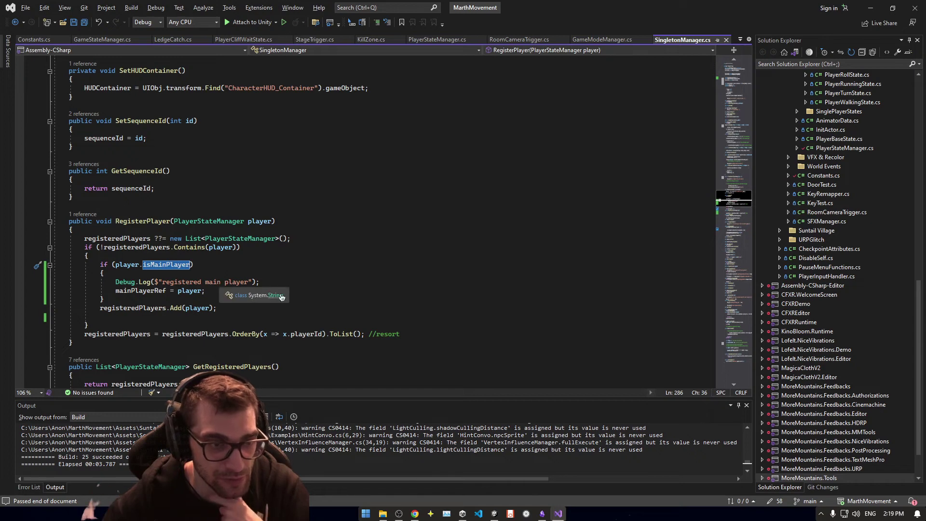
Copy the 'registered main player' Debug.Log line and paste it at the top of RegisterPlayer.
left_click_drag(262, 282, 18, 281)
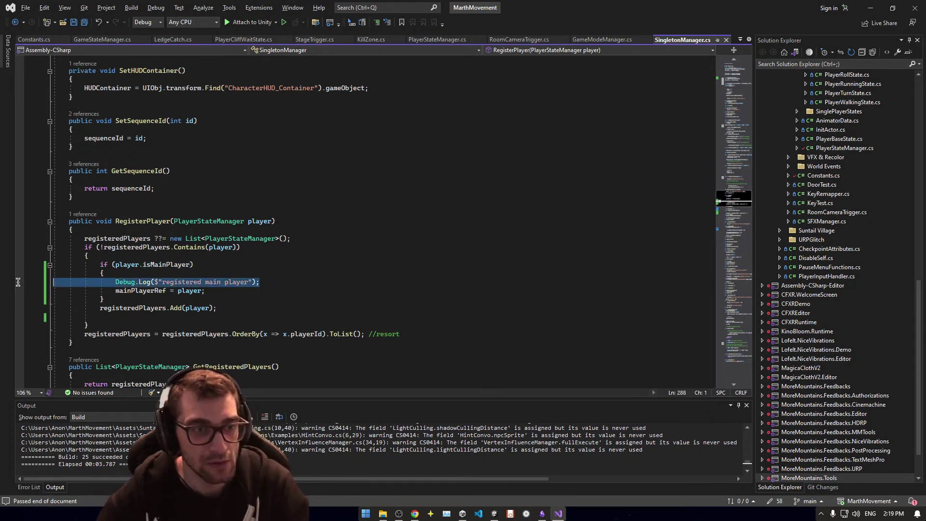
key("ctrl+c")
left_click(251, 249)
left_click(310, 240)
key("Return")
key("ctrl+v")
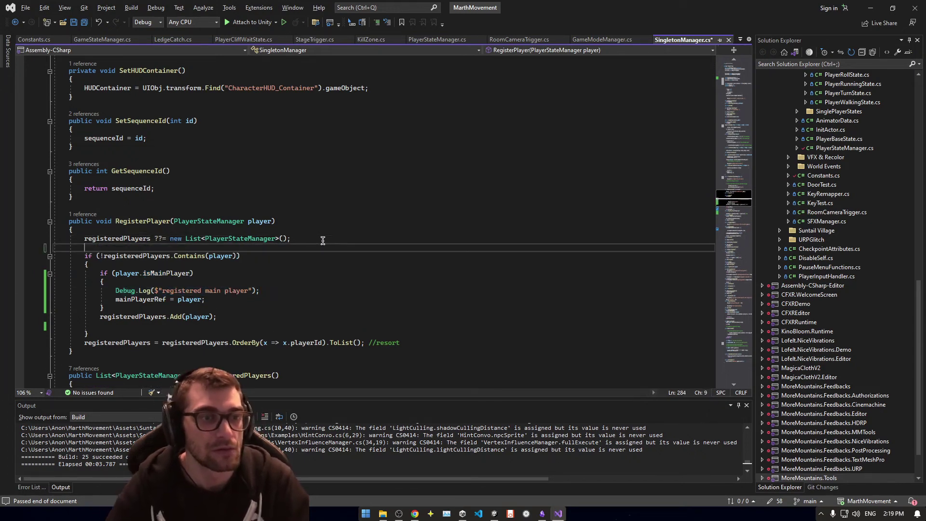
Change the pasted message to 'registered player' with {player.playerId} and save the script.
double_click(179, 247)
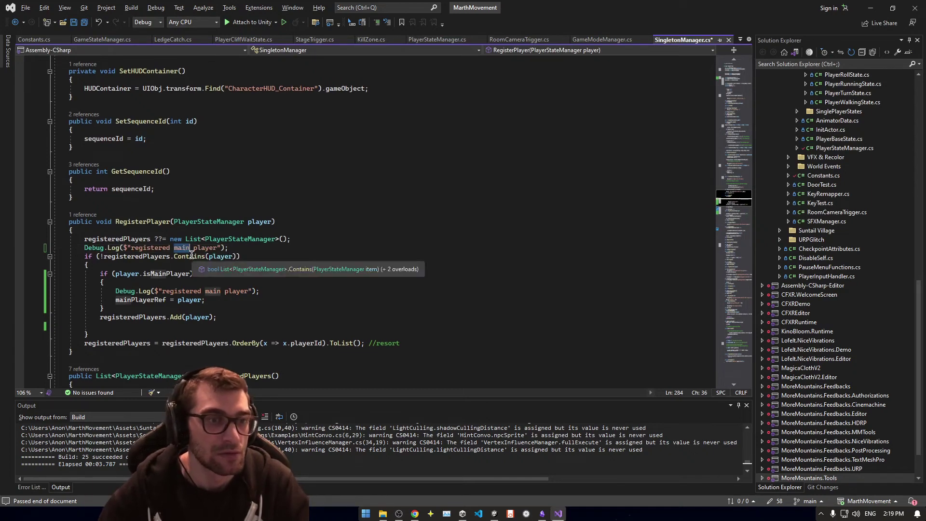
key("BackSpace")
key("BackSpace")
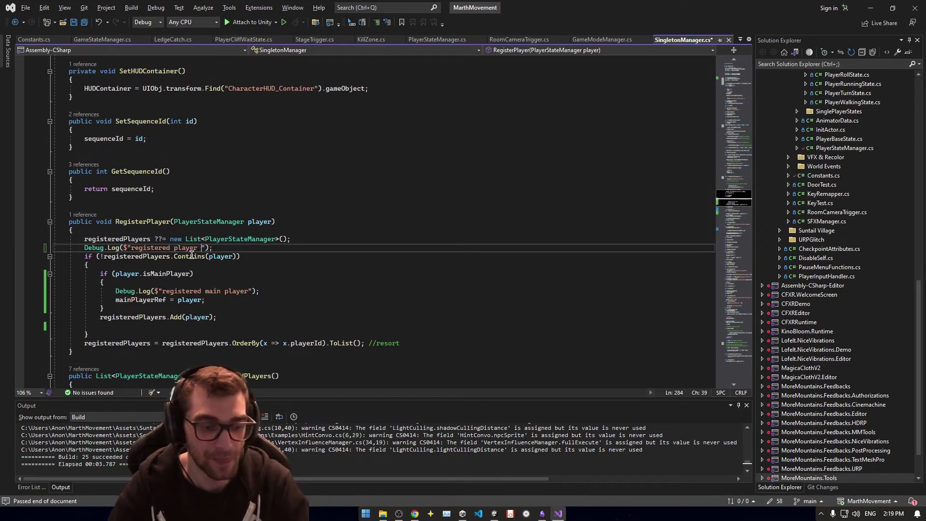
type("{}")
key("Left")
type("player.id")
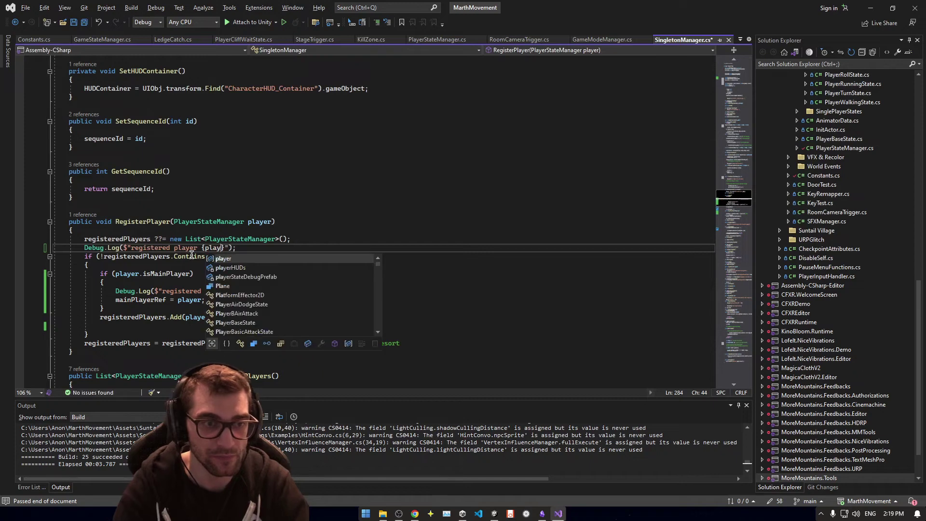
key("Tab")
key("ctrl+s")
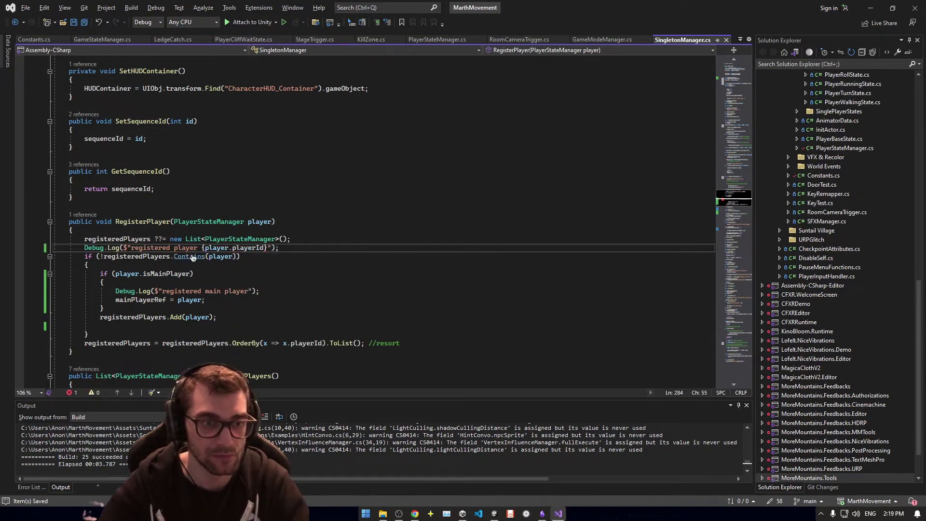
key("alt+Tab")
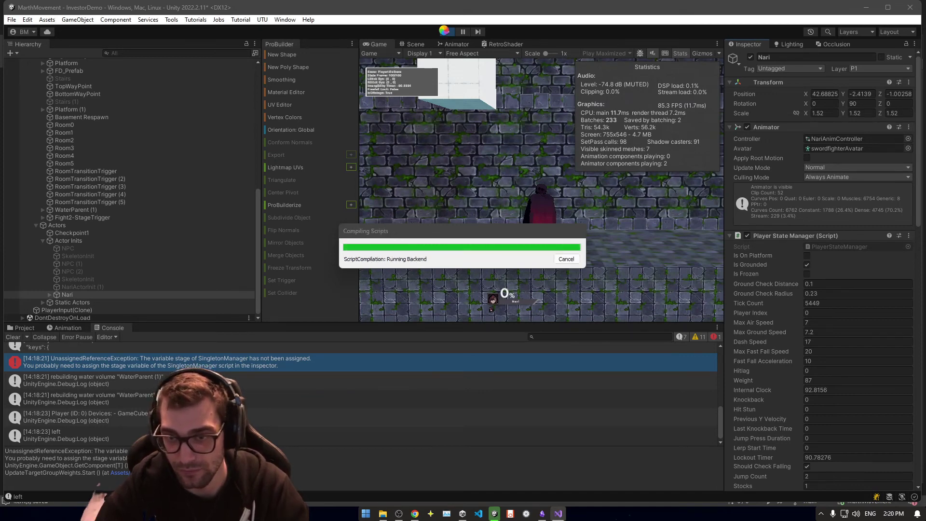
Rerun the game and open the all-zero-ID 'registered player' Console log in code.
left_click(444, 32)
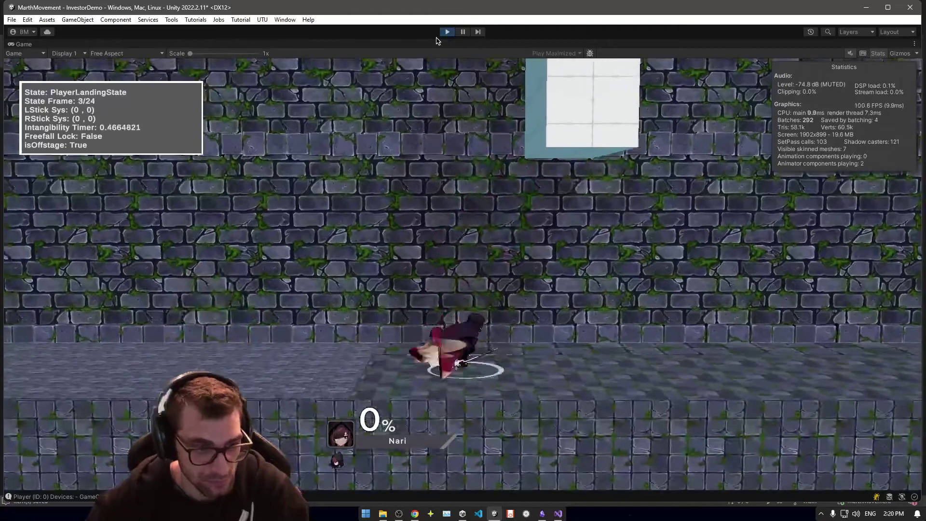
key("shift+space")
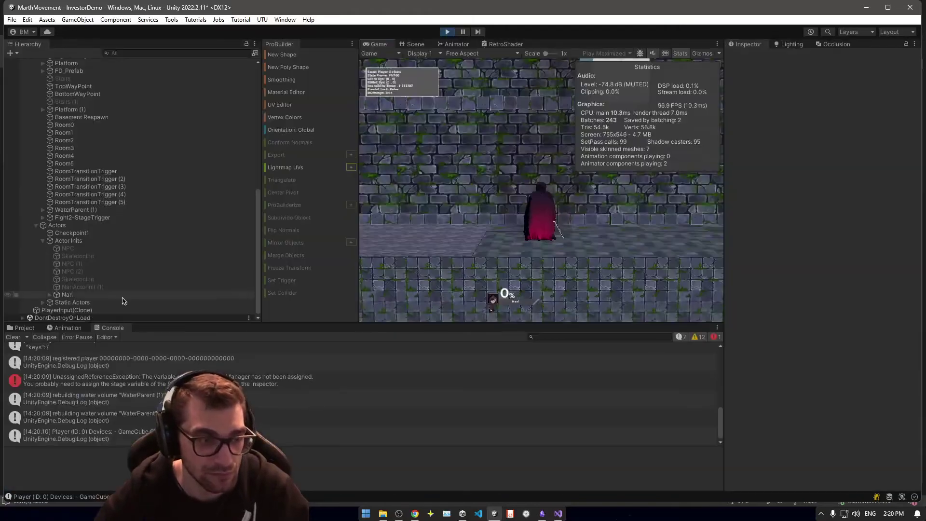
scroll(134, 393, "up", 1)
left_click(163, 398)
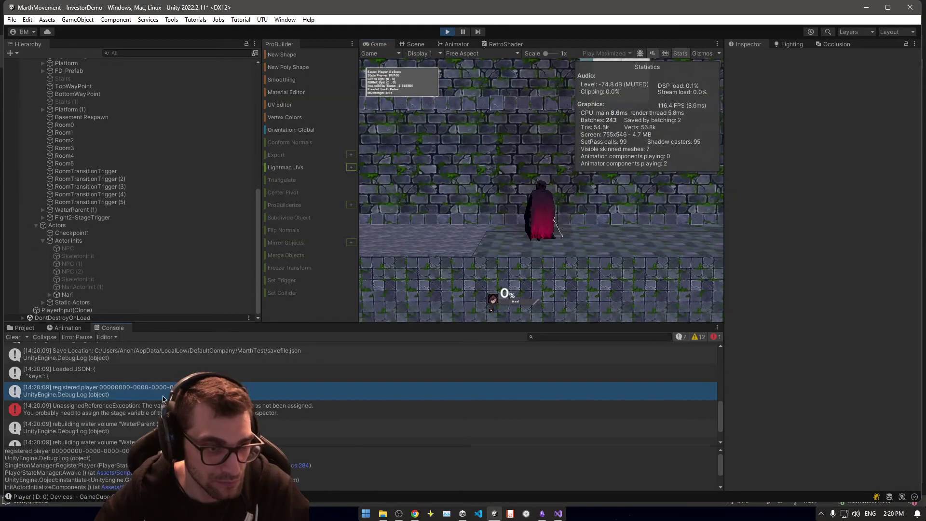
scroll(163, 392, "down", 1)
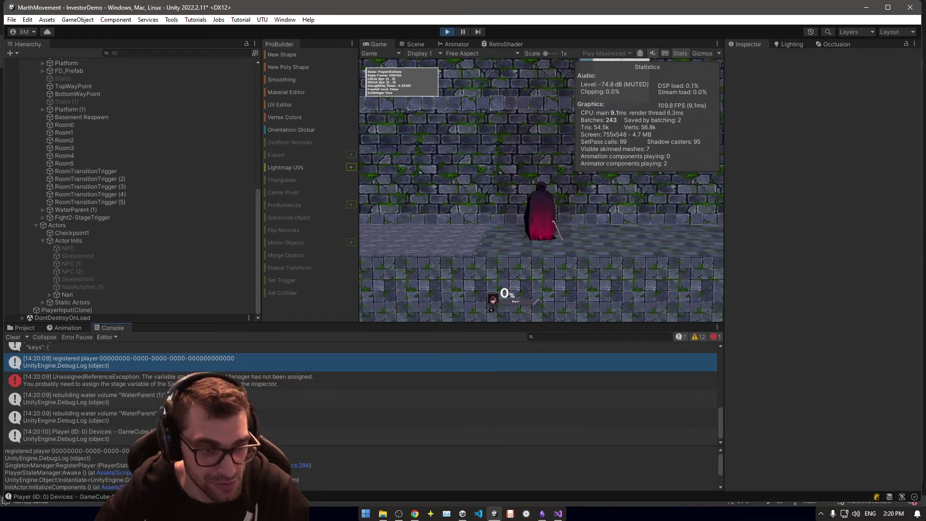
scroll(163, 393, "up", 2)
scroll(163, 393, "down", 1)
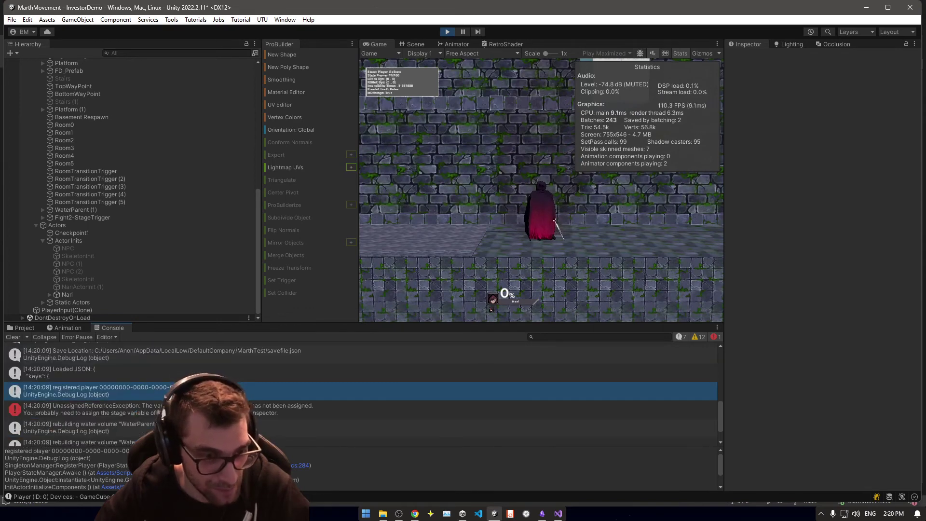
double_click(151, 399)
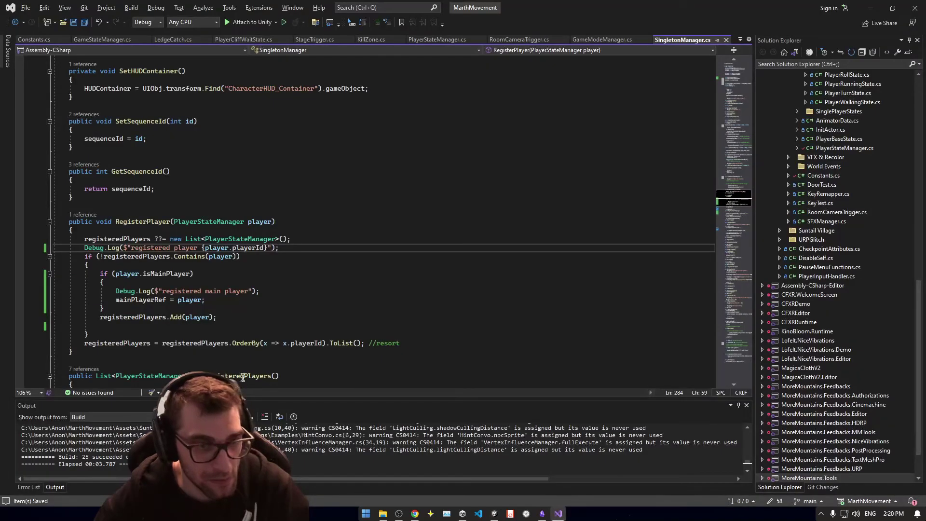
Inspect the new log's references and find where playerId is declared in PlayerStateManager.
left_click(229, 248)
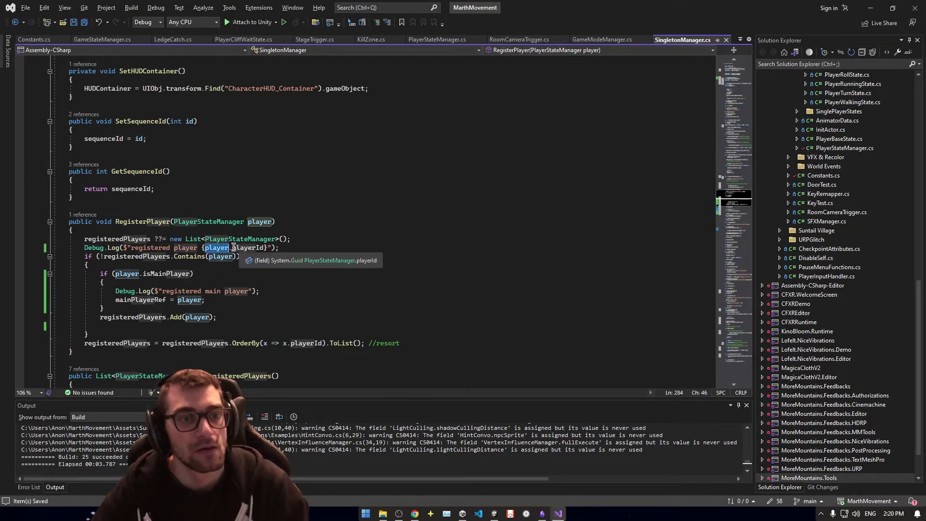
left_click(191, 273)
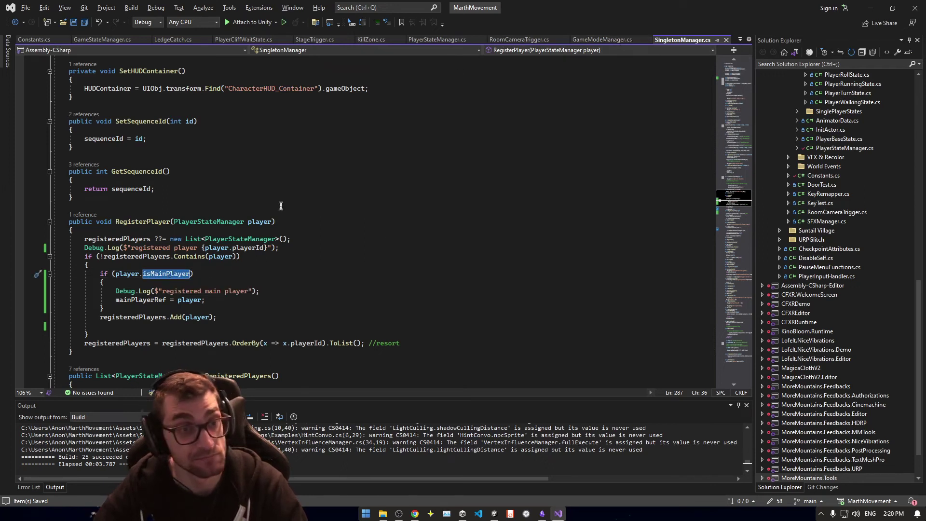
left_click(232, 247)
left_click(151, 239)
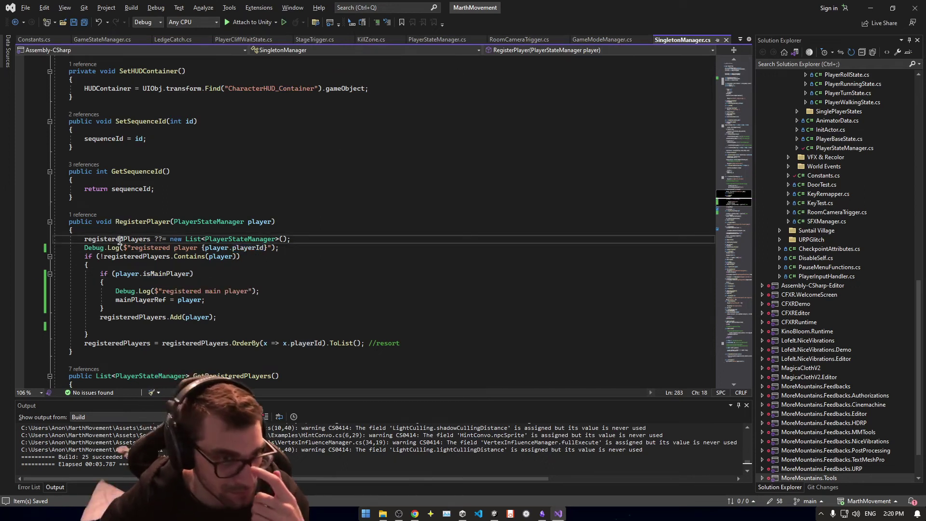
left_click(268, 248)
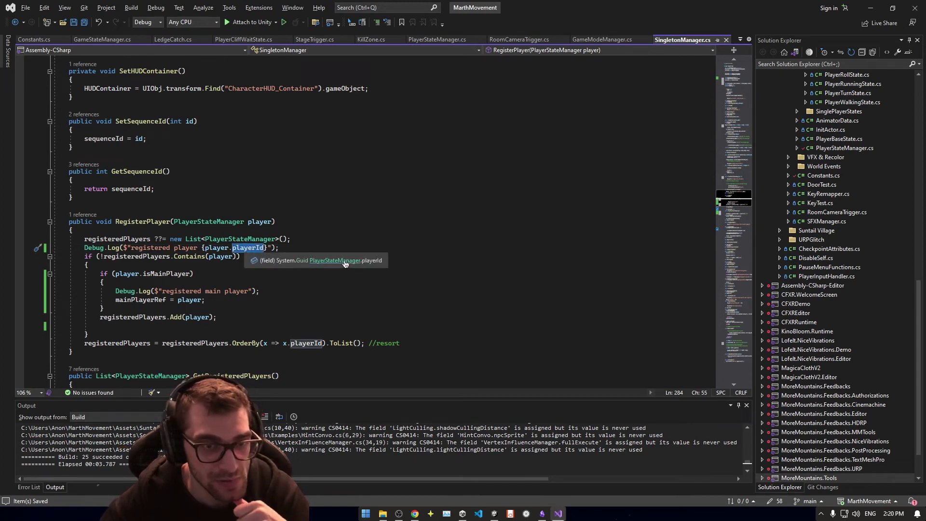
left_click(338, 260)
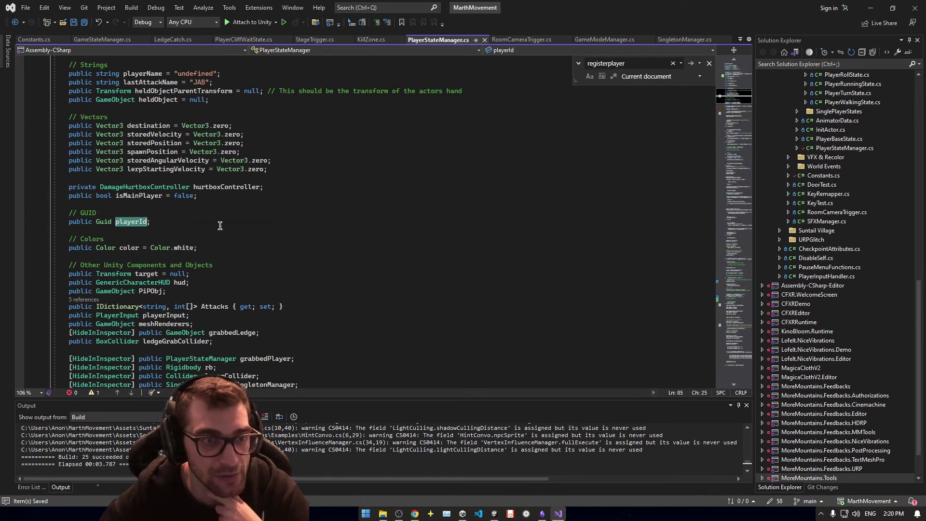
scroll(220, 226, "down", 9)
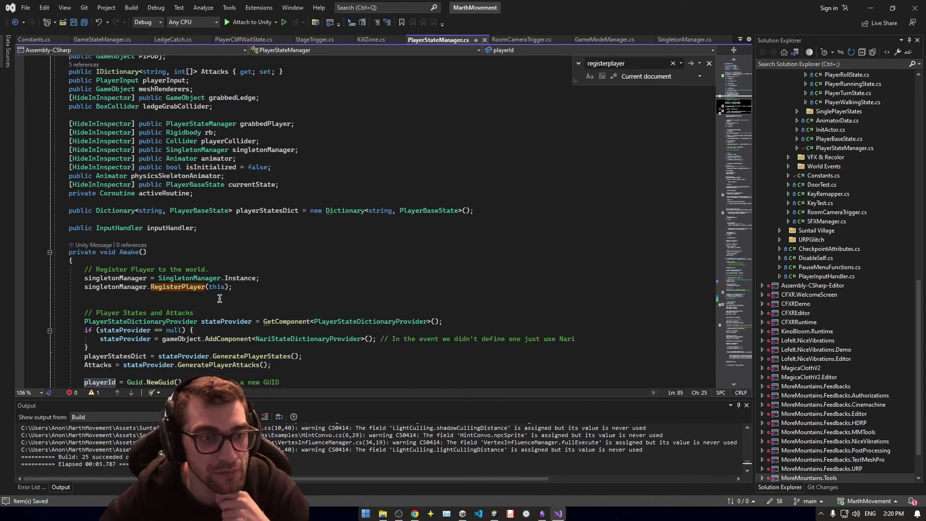
scroll(219, 295, "down", 1)
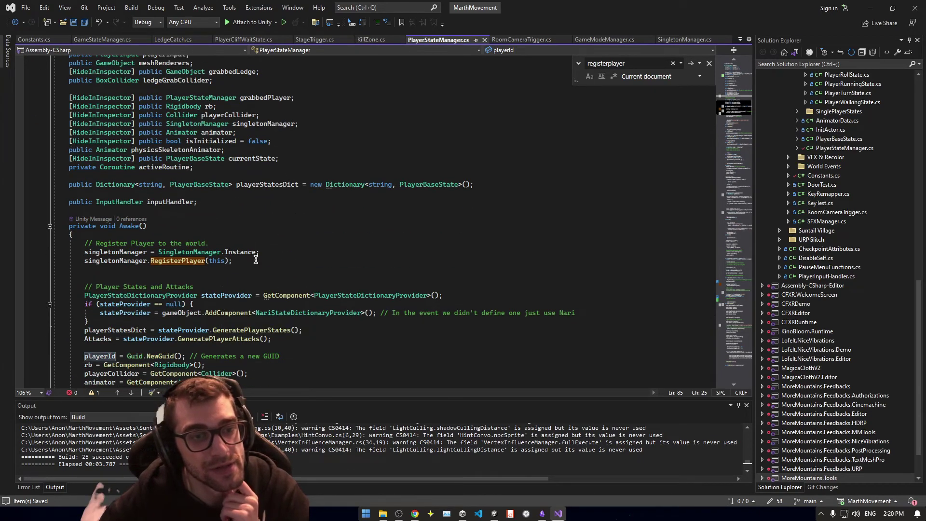
Try moving the RegisterPlayer call from Awake to below the currentState line in Start.
left_click_drag(256, 261, 1, 259)
key("ctrl+c")
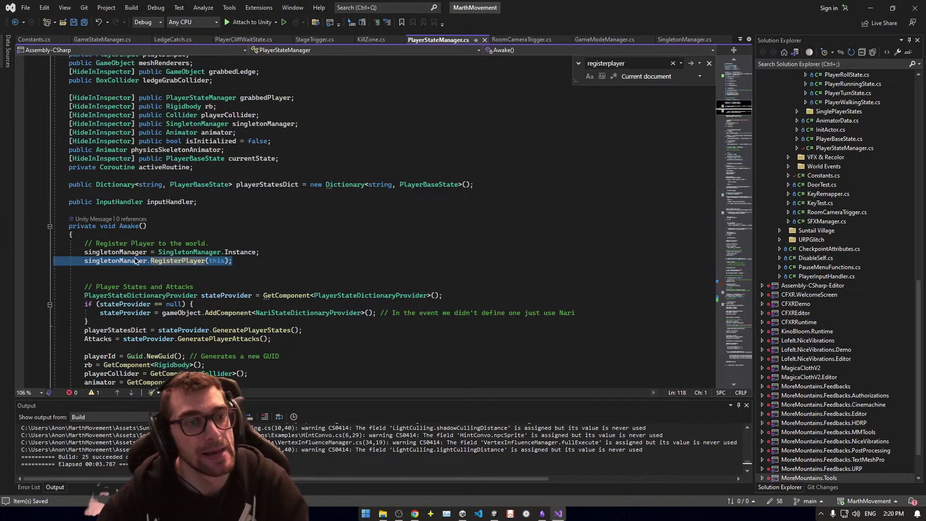
key("BackSpace")
key("BackSpace")
scroll(225, 246, "down", 4)
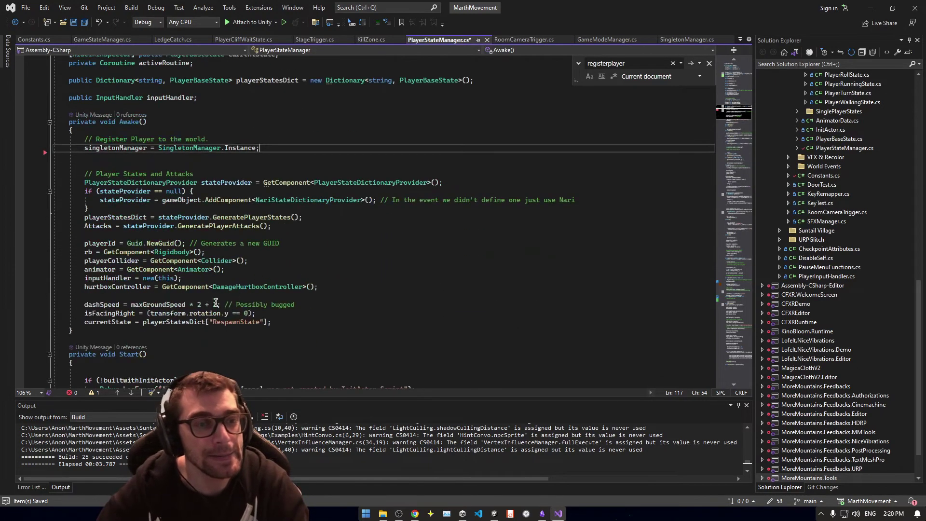
left_click(301, 321)
key("Return")
key("ctrl+v")
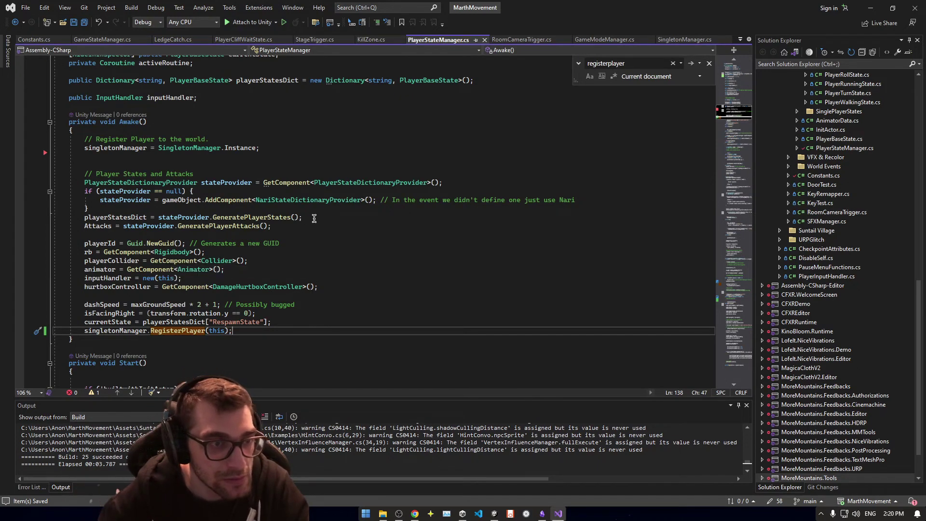
scroll(259, 267, "down", 5)
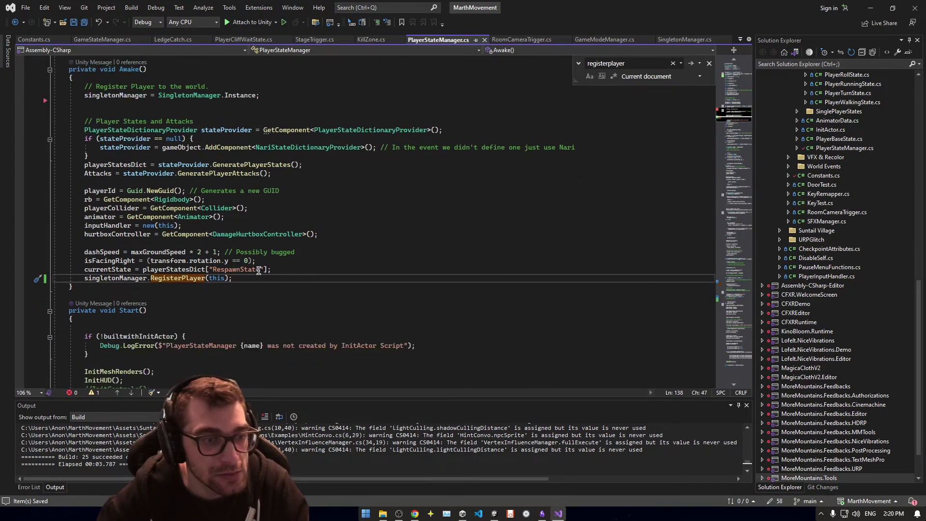
double_click(121, 345)
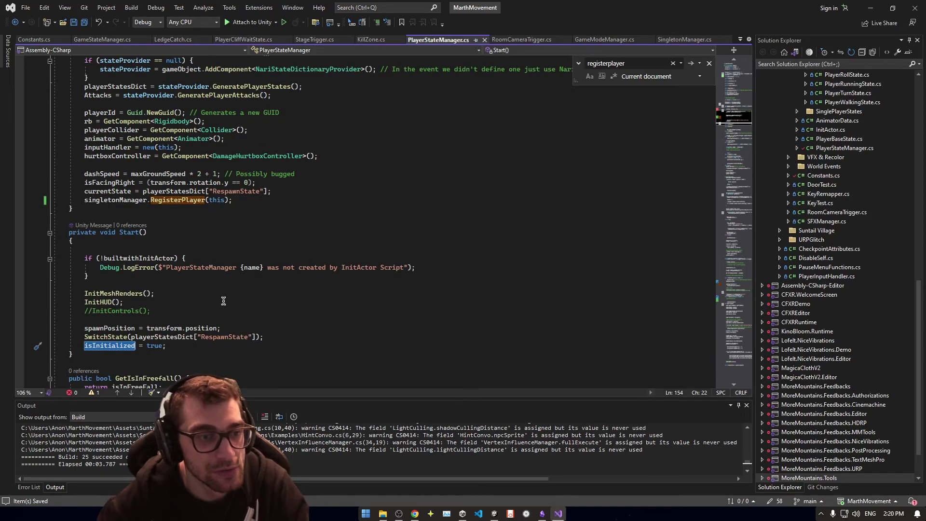
Cut singletonManager.RegisterPlayer(this); from Awake, remove the empty line, and save PlayerStateManager.cs.
left_click(279, 211)
key("Tab")
key("Tab")
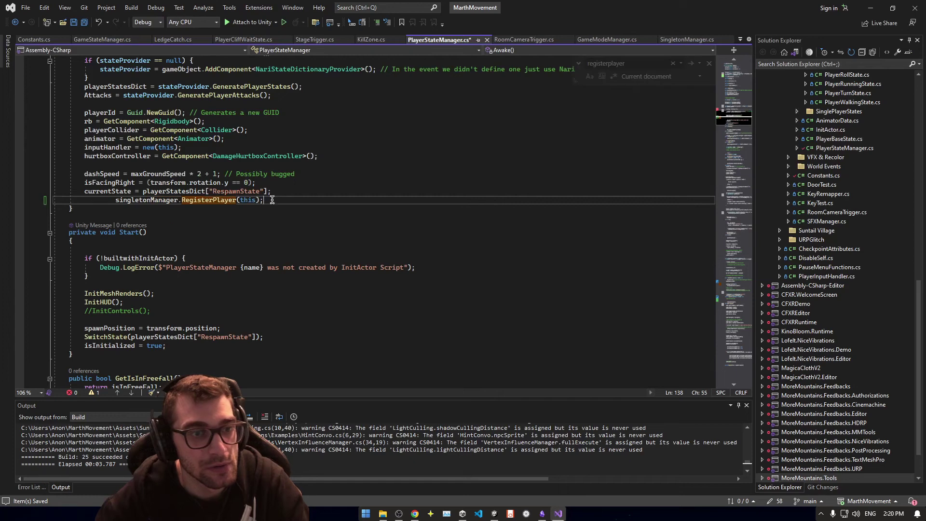
left_click_drag(268, 200, 115, 199)
key("ctrl+x")
key("BackSpace")
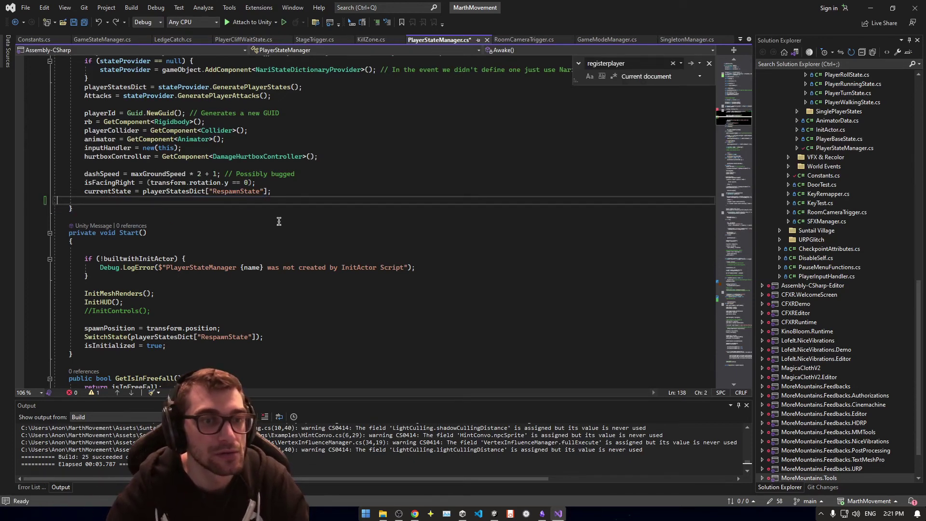
key("BackSpace")
key("ctrl+s")
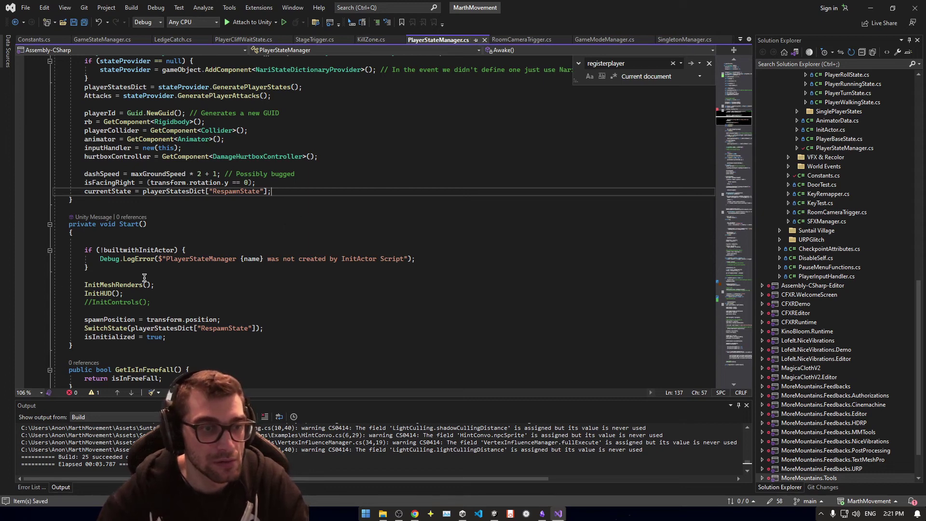
Paste the RegisterPlayer call after isInitialized = true at the end of Start().
left_click(182, 275)
left_click(202, 336)
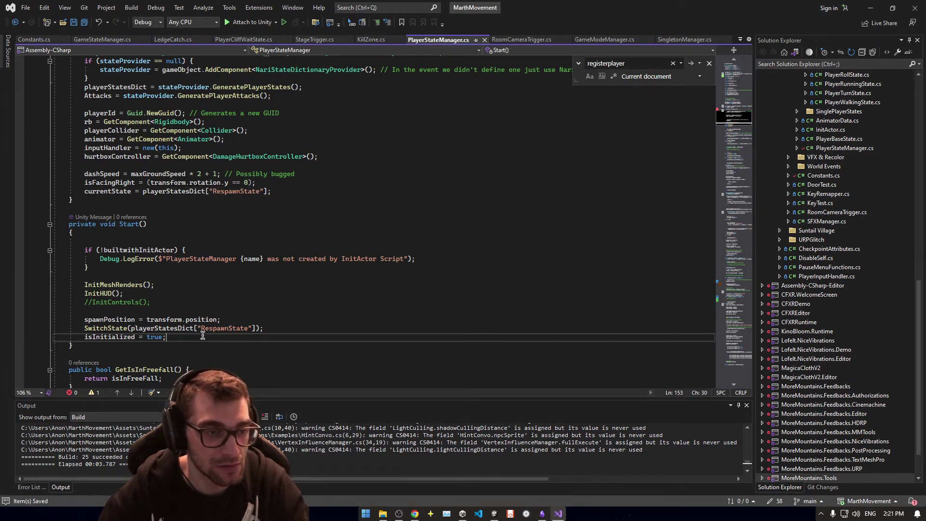
key("Return")
key("ctrl+v")
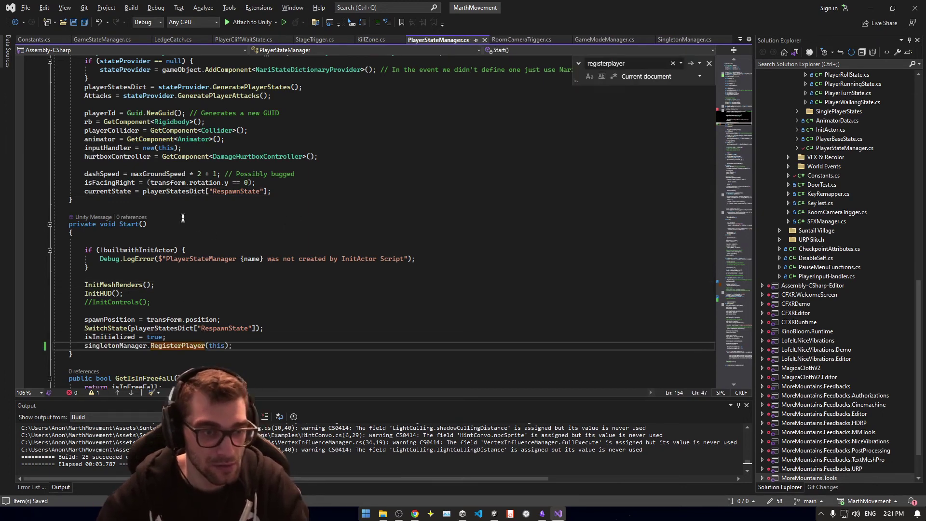
key("alt+Tab")
key("alt+Tab")
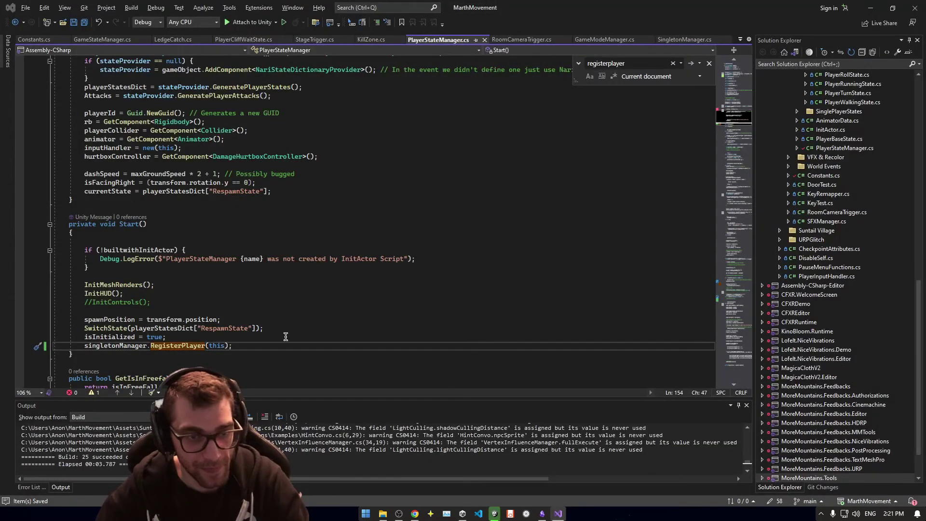
key("alt+Tab")
key("alt+Tab")
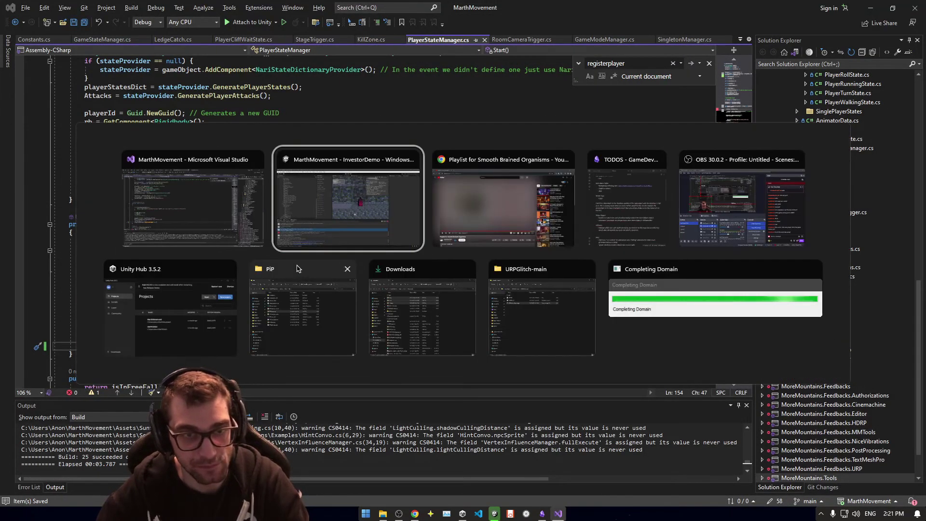
Switch to Unity and restart Play mode to test the change.
key("Escape")
key("alt+Tab")
left_click(257, 306)
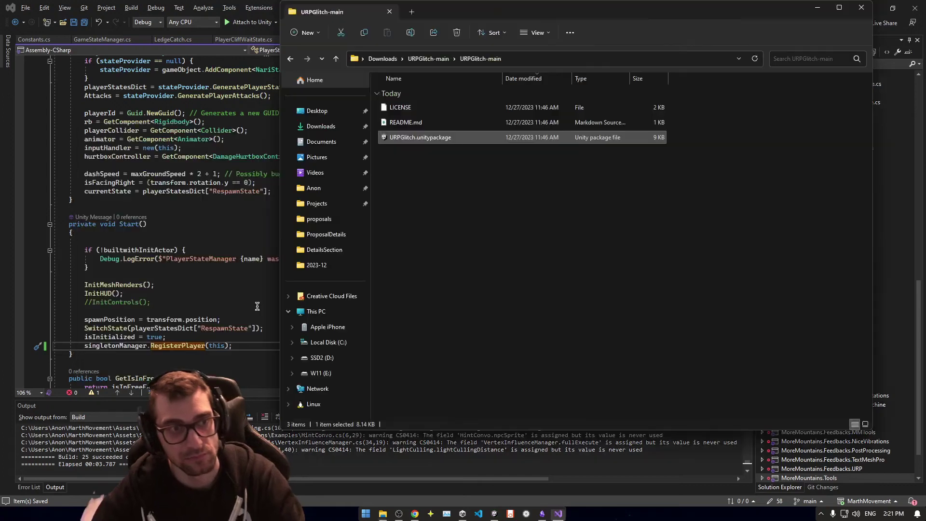
key("alt+Tab")
key("Tab")
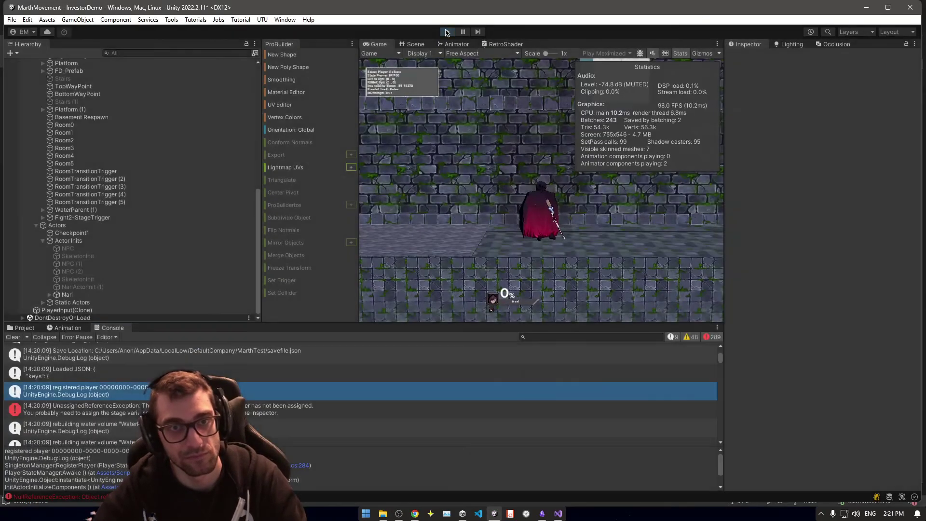
left_click(446, 32)
left_click(446, 32)
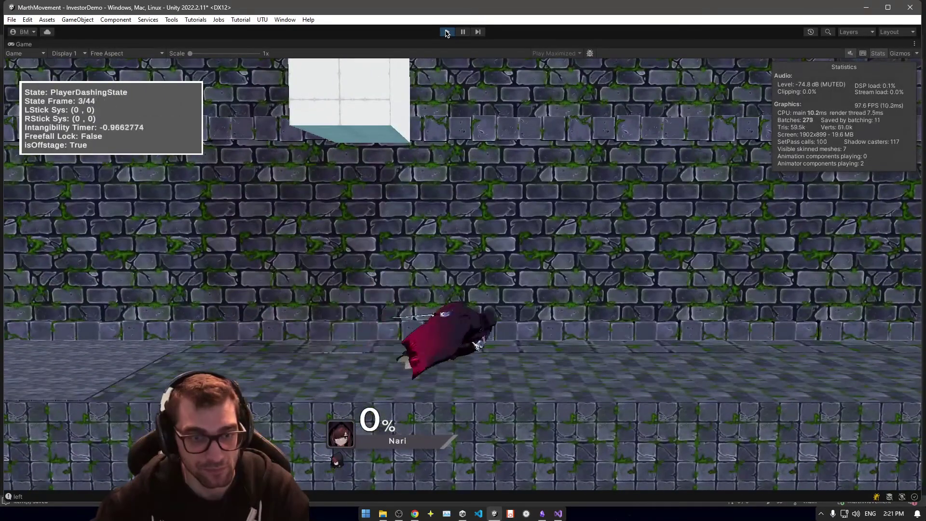
Confirm the Console's 'registered player' log now shows a real playerId GUID, then exit Play mode.
key("Escape")
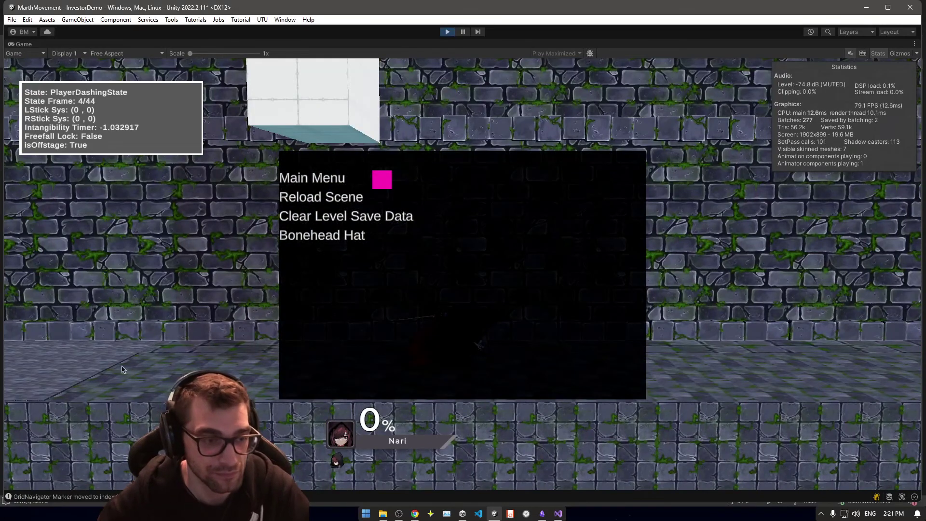
key("alt+Tab")
left_click(78, 501)
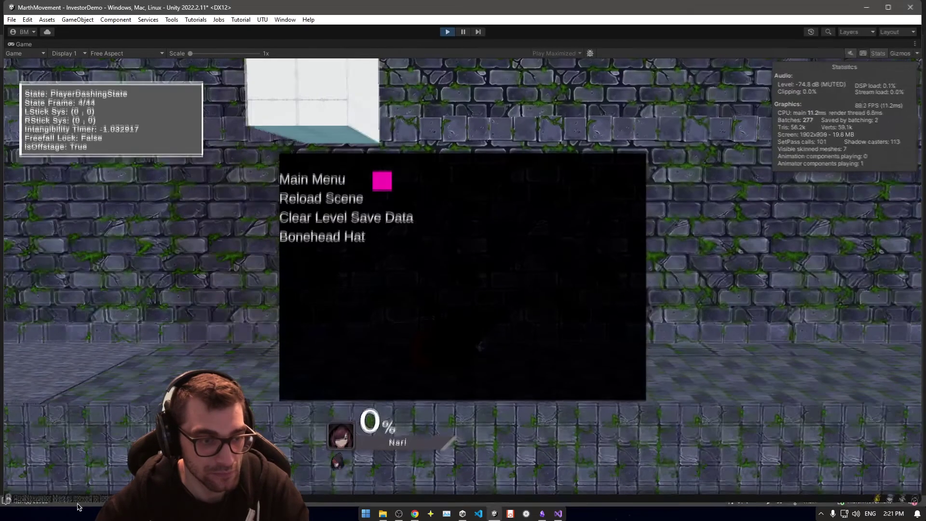
left_click(78, 501)
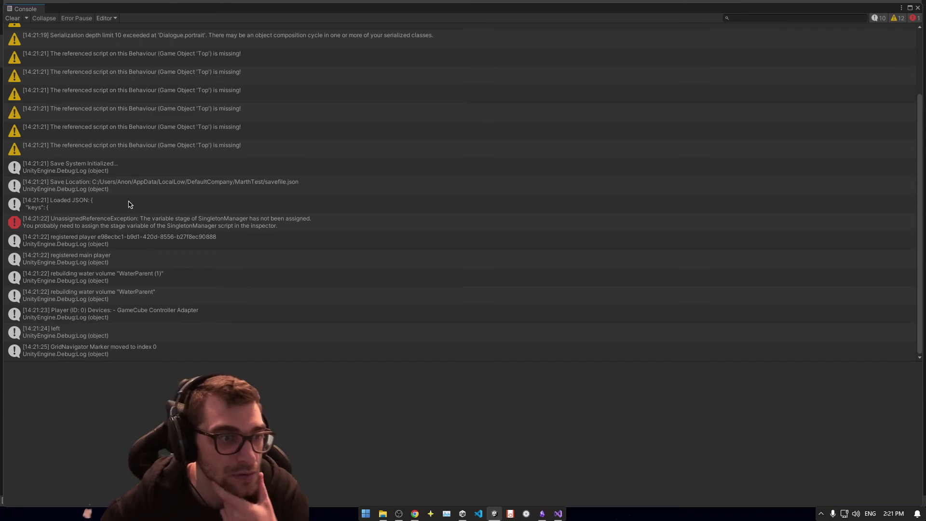
left_click(156, 259)
key("alt+Tab")
left_click(905, 6)
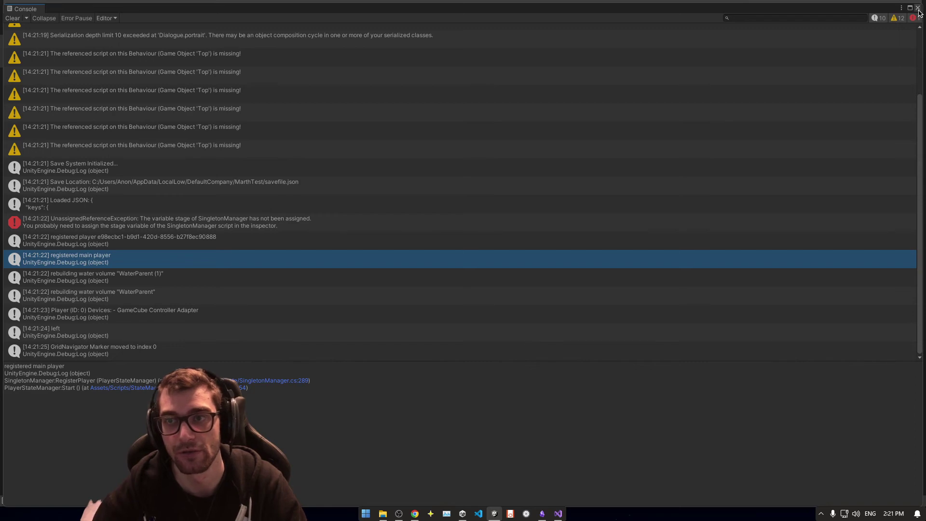
left_click(917, 8)
key("alt+Tab")
key("alt+Tab")
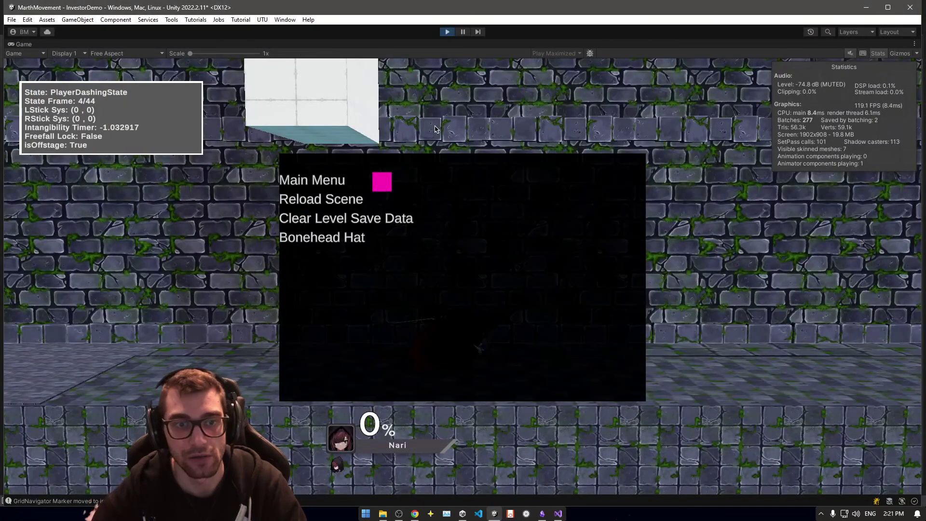
key("ctrl+s")
left_click(447, 32)
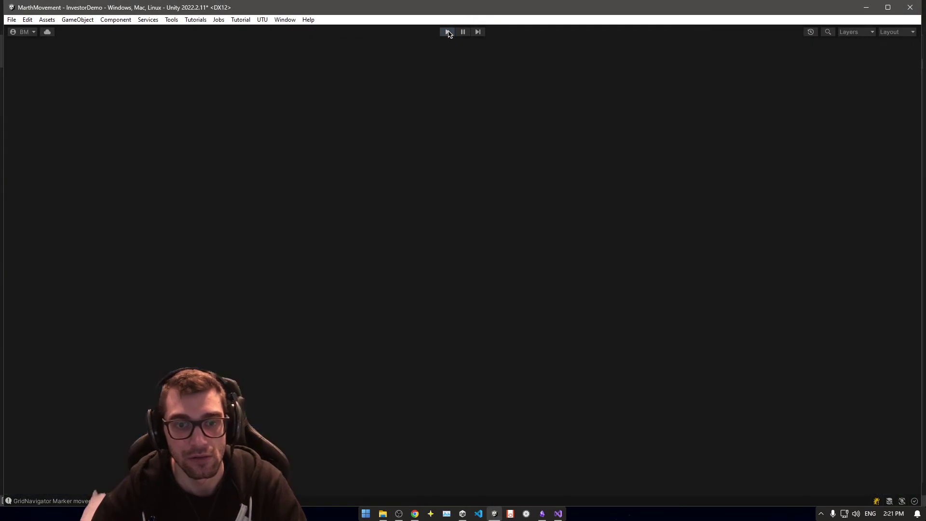
key("alt+Tab")
key("alt+Tab")
key("alt+Tab")
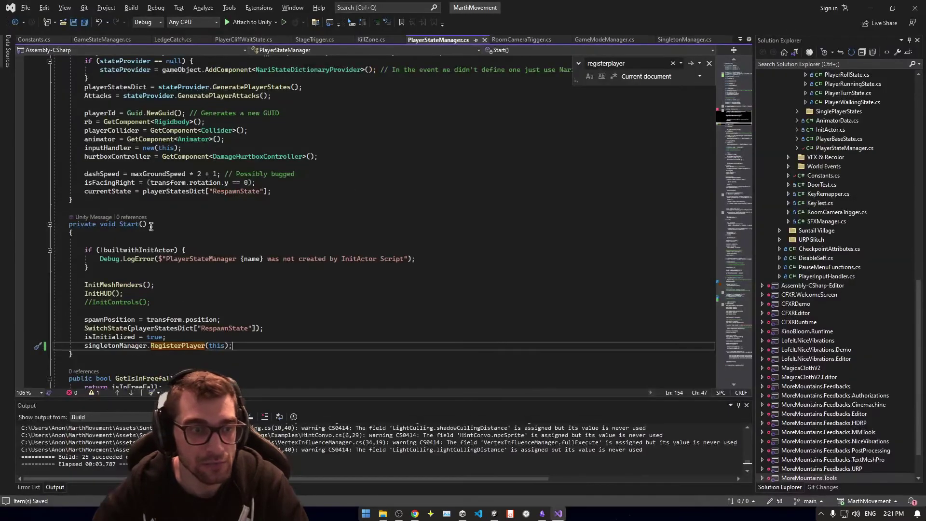
Move singletonManager.RegisterPlayer(this); to just below the SwitchState call in Start().
scroll(154, 326, "down", 5)
scroll(156, 323, "up", 3)
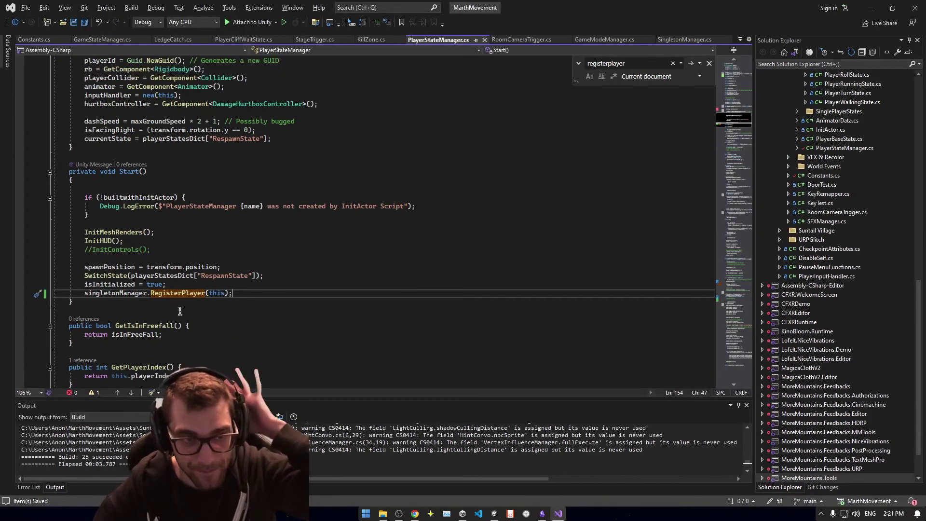
double_click(136, 292)
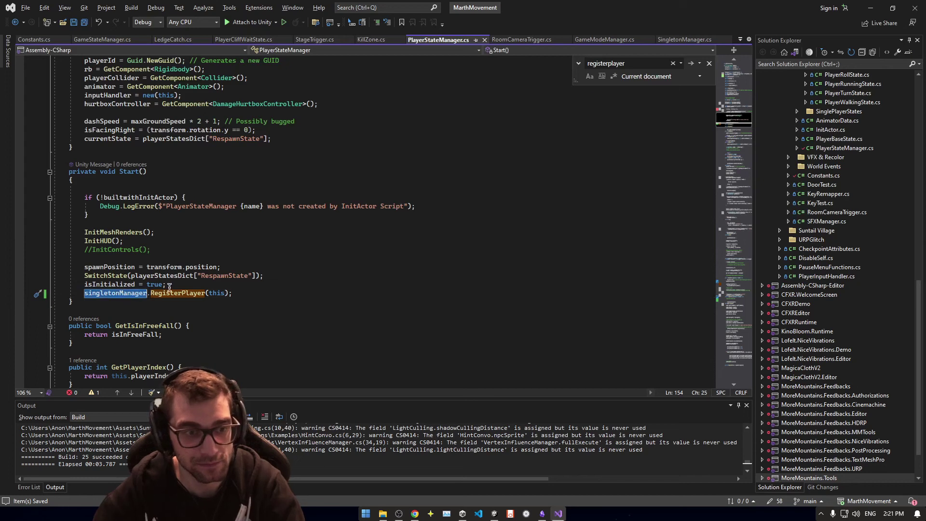
double_click(178, 293)
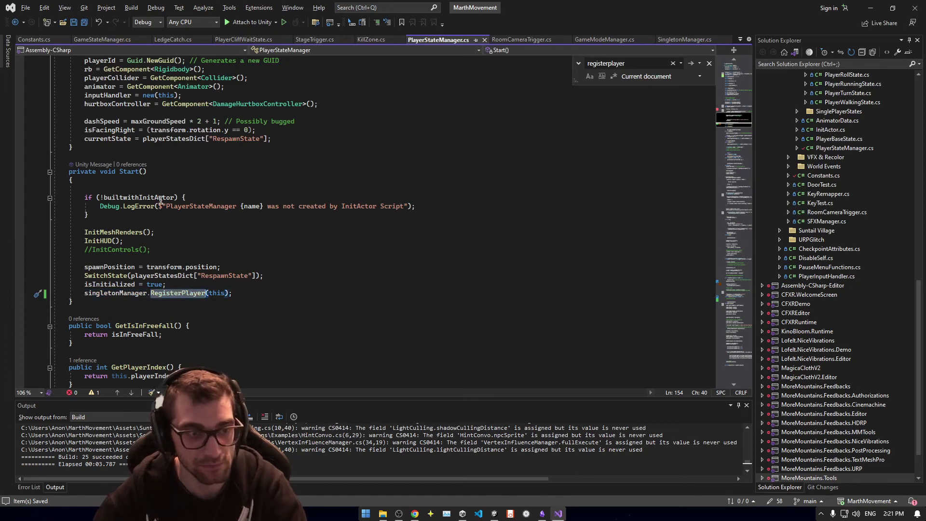
left_click(32, 293)
key("ctrl+c")
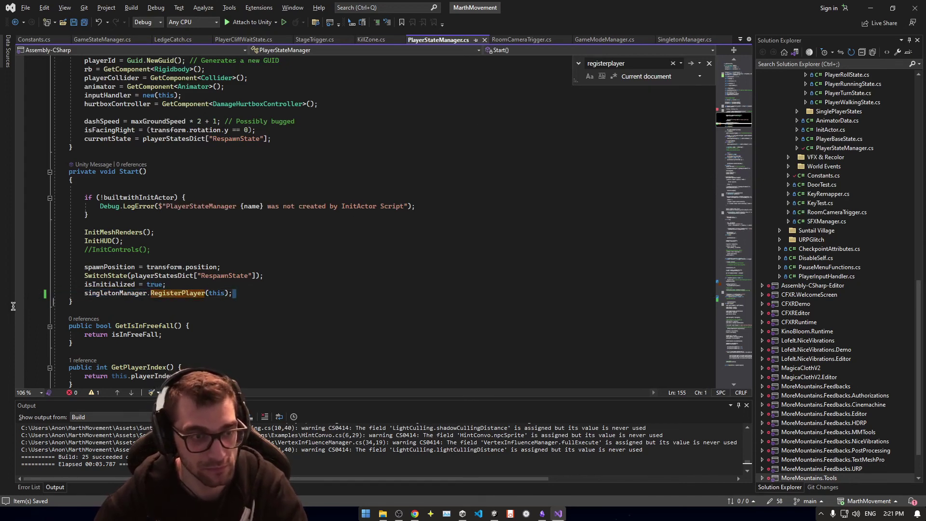
key("Delete")
left_click(281, 269)
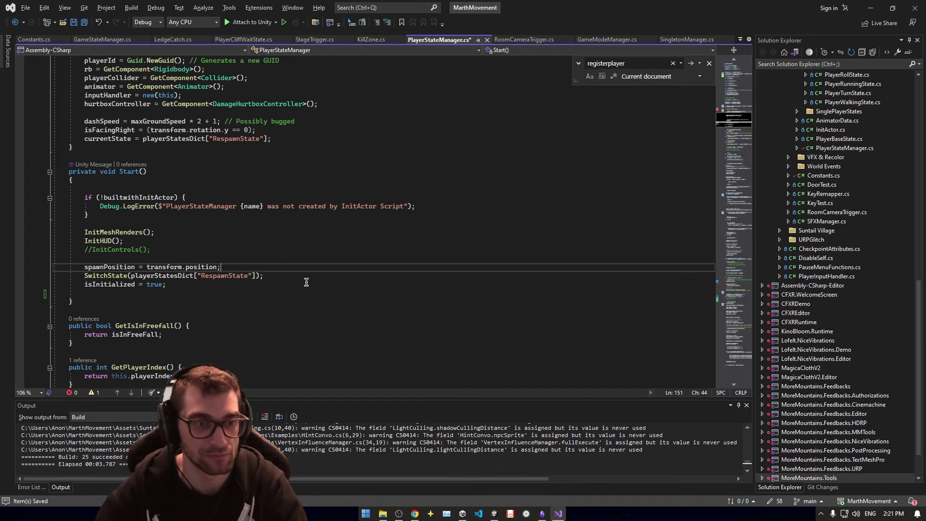
left_click(303, 276)
key("ctrl+v")
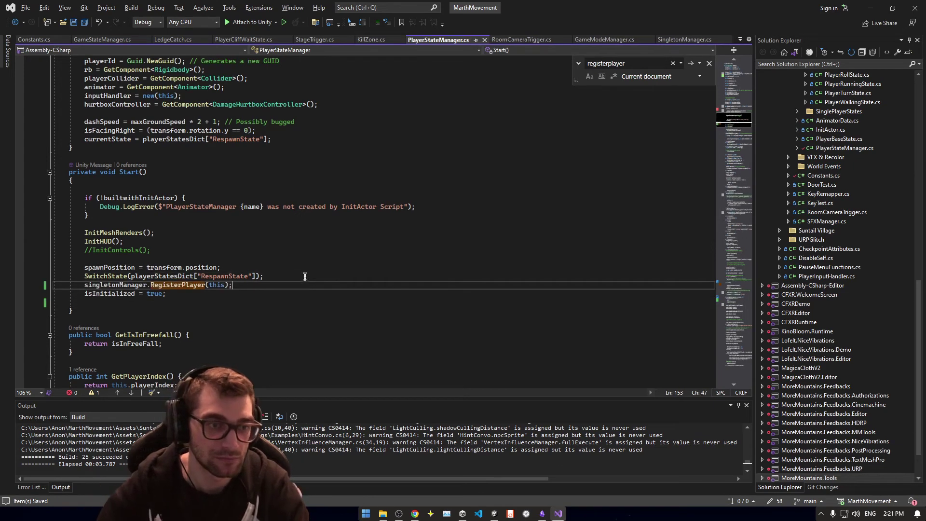
left_click(262, 301)
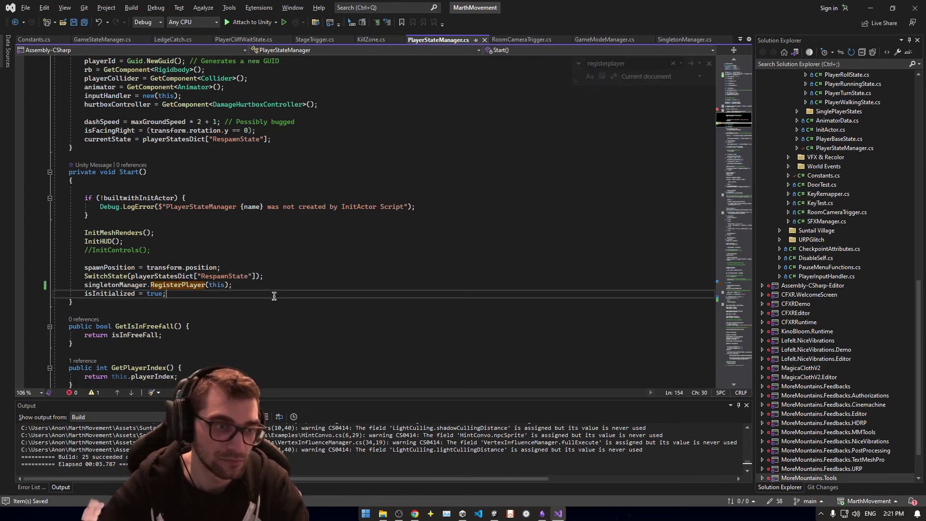
left_click(602, 39)
Delete the 'registered player' and 'registered main player' Debug.Log lines from RegisterPlayer.
left_click(528, 39)
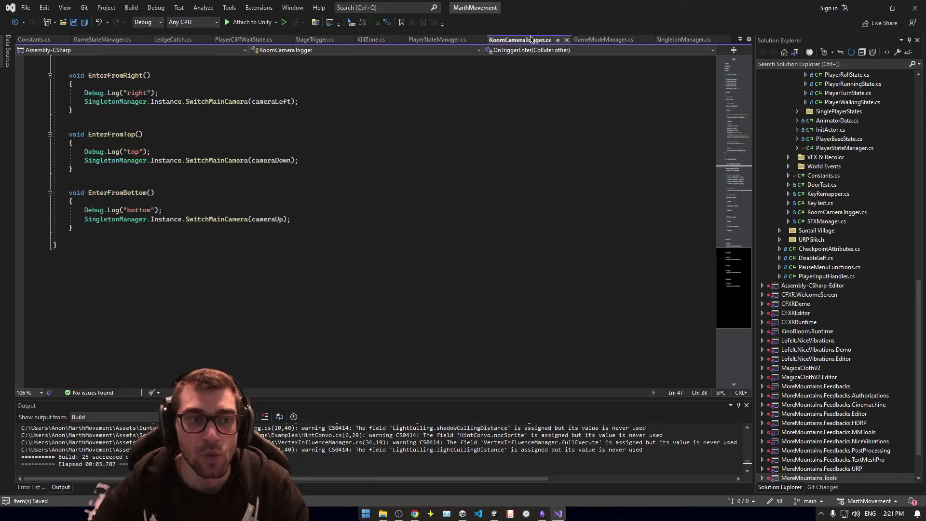
left_click(603, 39)
left_click(667, 41)
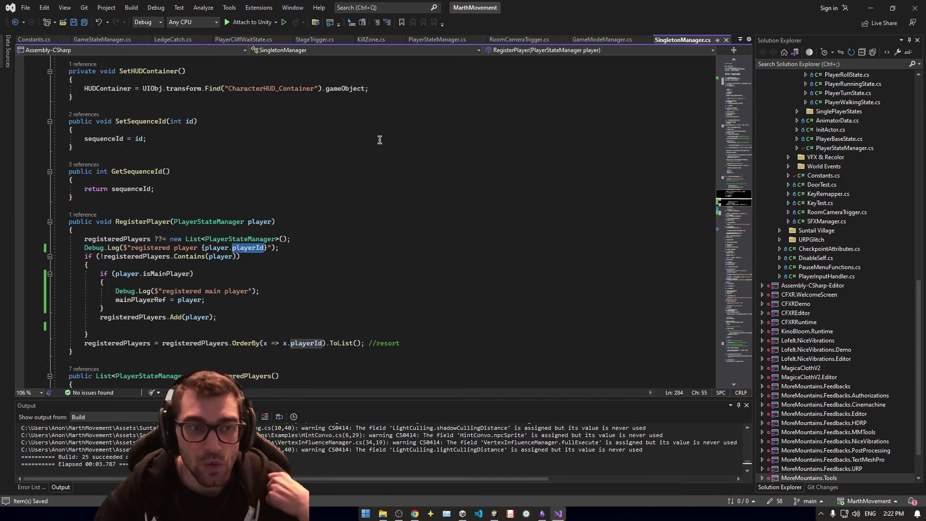
left_click_drag(280, 247, 1, 246)
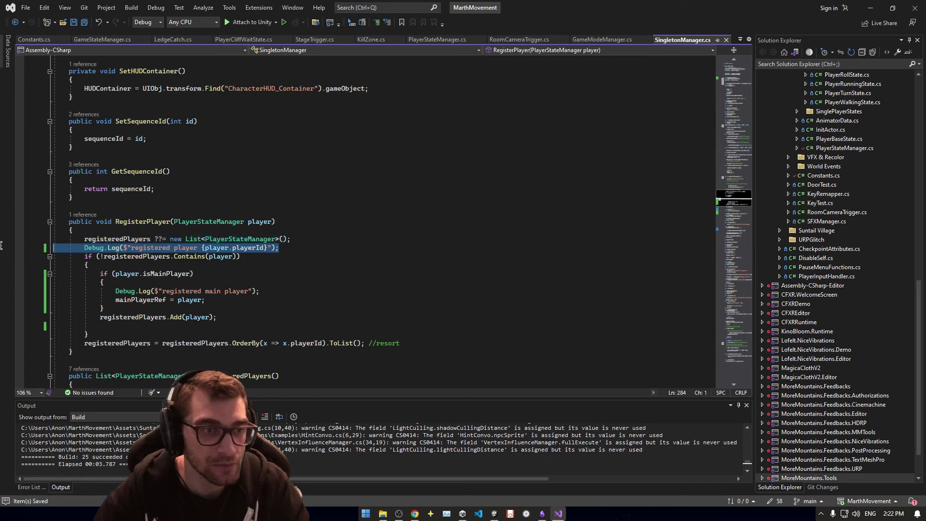
key("BackSpace")
key("BackSpace")
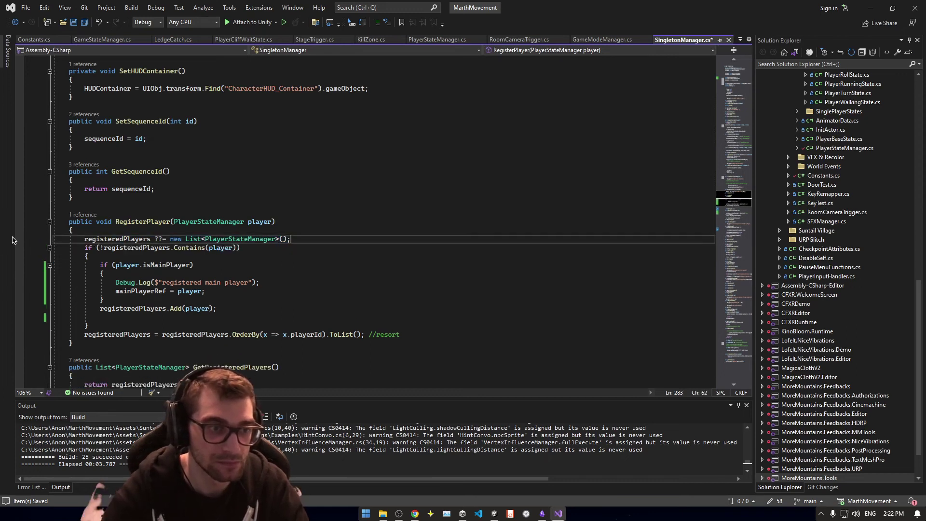
left_click_drag(270, 282, 1, 279)
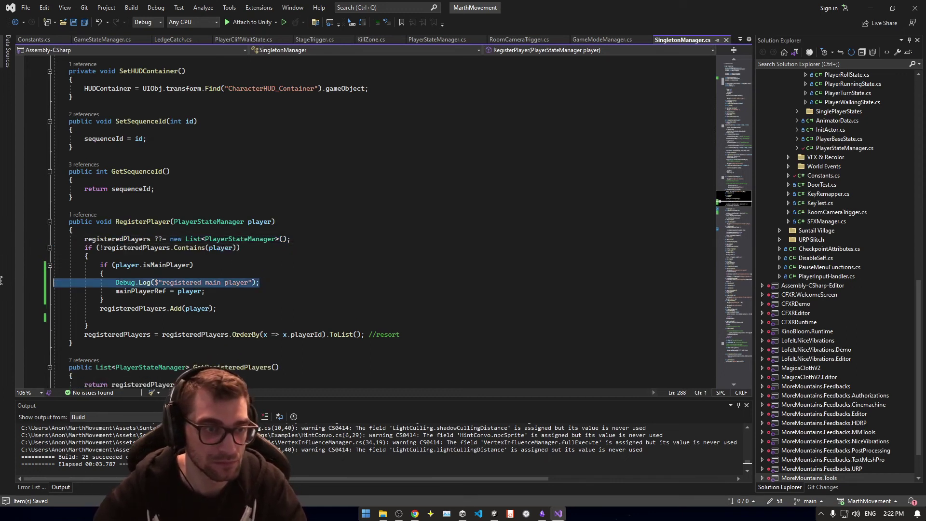
key("BackSpace")
key("BackSpace")
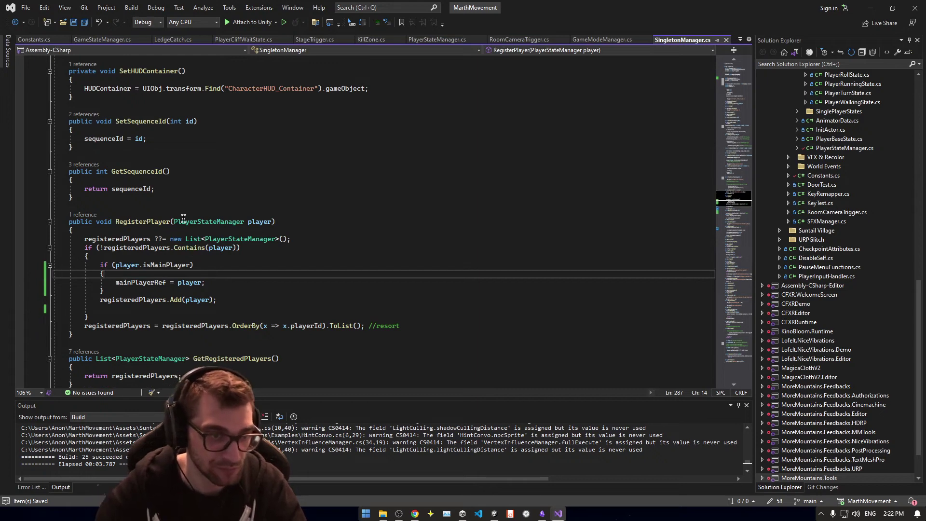
scroll(183, 218, "down", 5)
Delete the commented-out Debug.Log line in GameModeManager's DebugMode method.
left_click(139, 279)
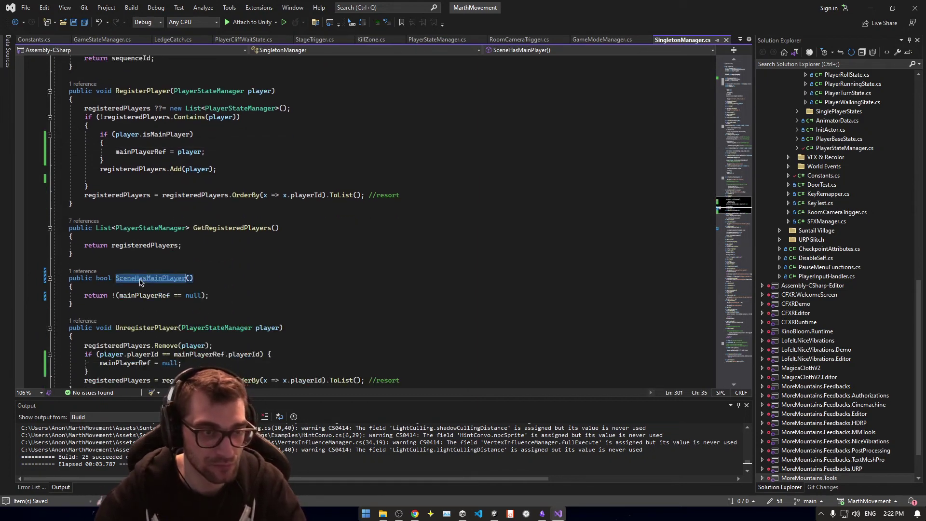
left_click(432, 39)
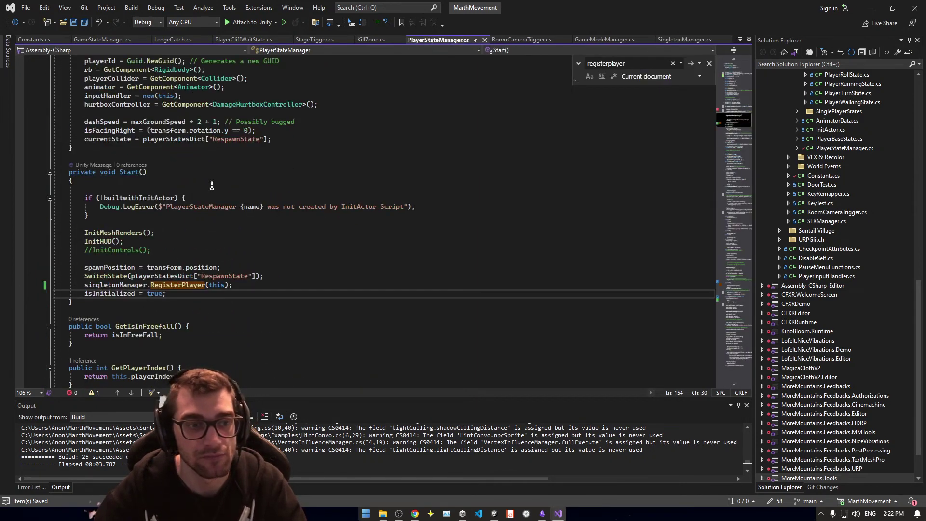
left_click(604, 39)
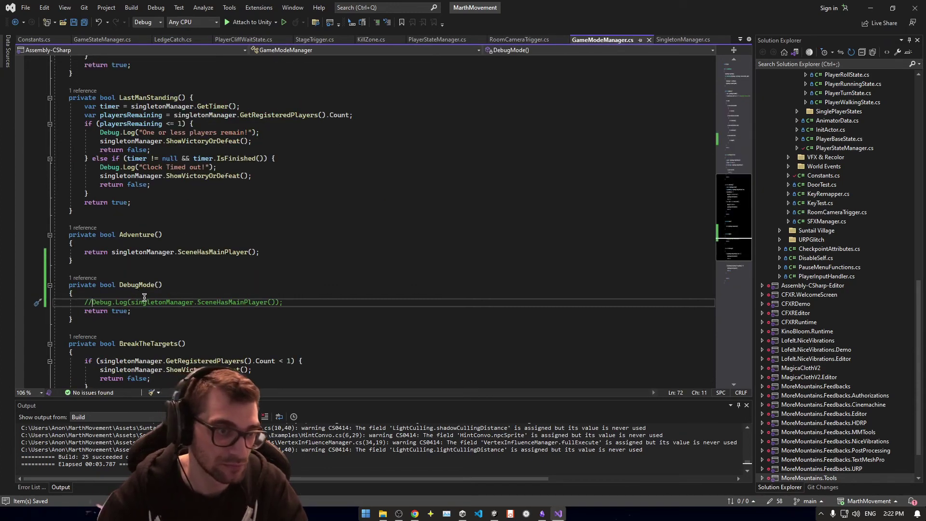
left_click_drag(316, 299, 7, 305)
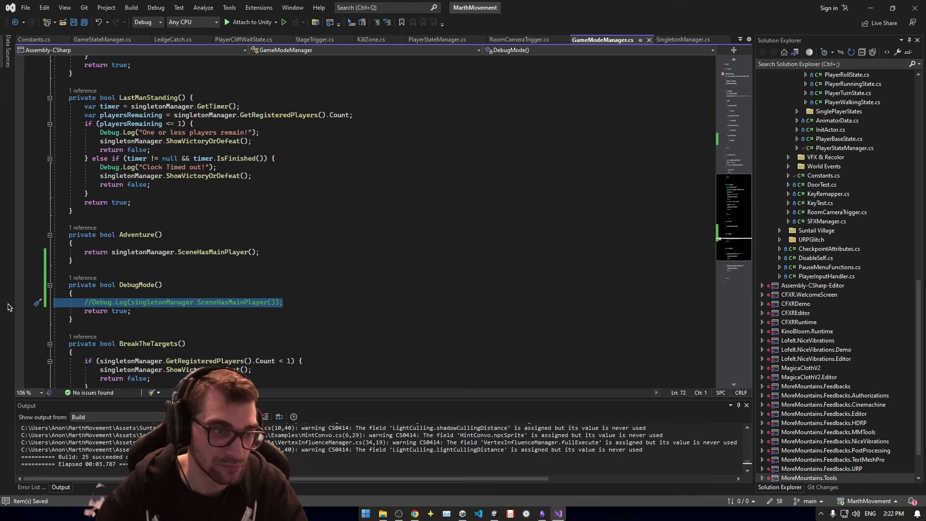
key("BackSpace")
key("BackSpace")
key("alt+Tab")
key("alt+Tab")
key("Tab")
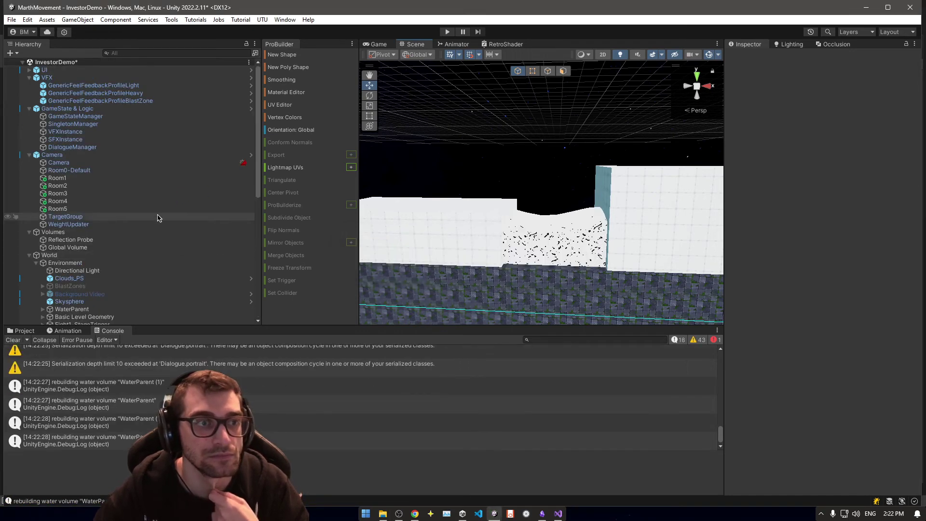
Set GameStateManager's Game Mode to ADVENTURE in the Inspector and start Play mode.
left_click(96, 116)
left_click(860, 153)
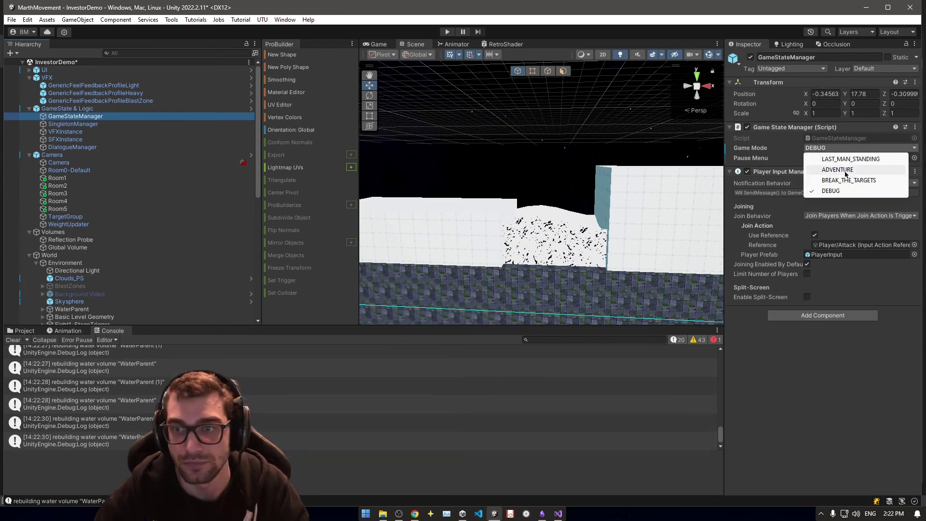
left_click(839, 168)
left_click(447, 32)
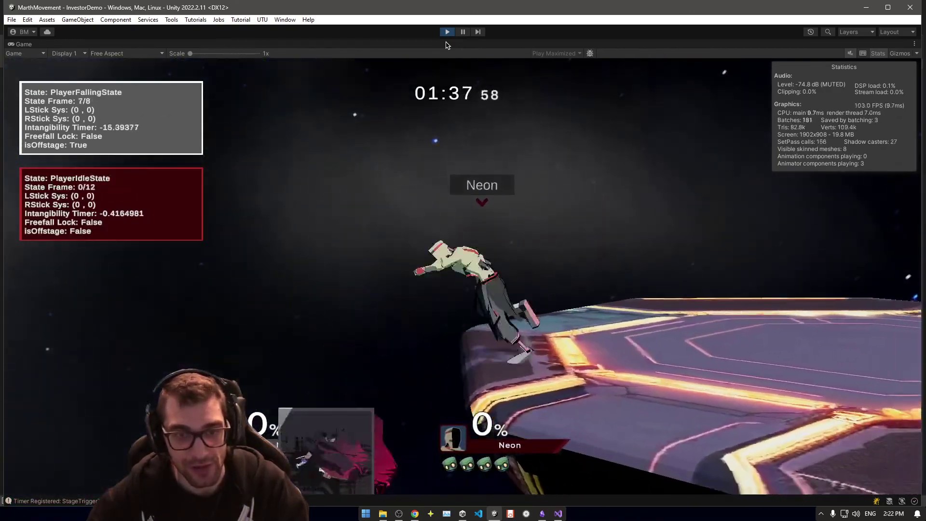
Playtest Adventure mode via the pause menu into the Story Demo, then stop Play mode.
key("Escape")
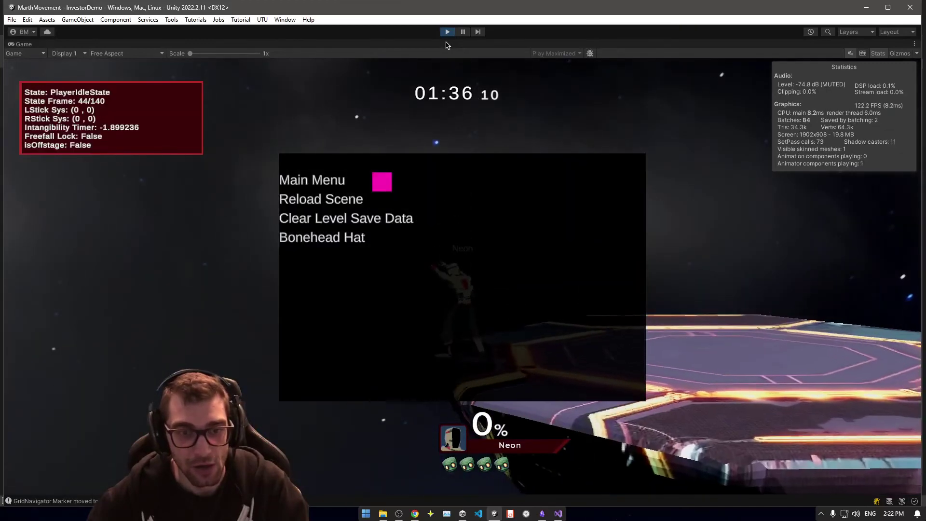
key("Down")
key("Down")
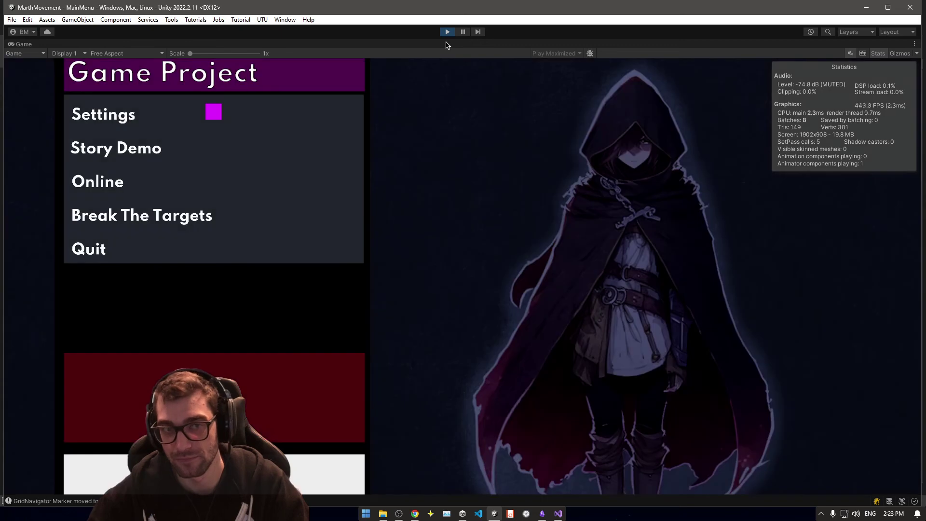
key("Return")
key("Escape")
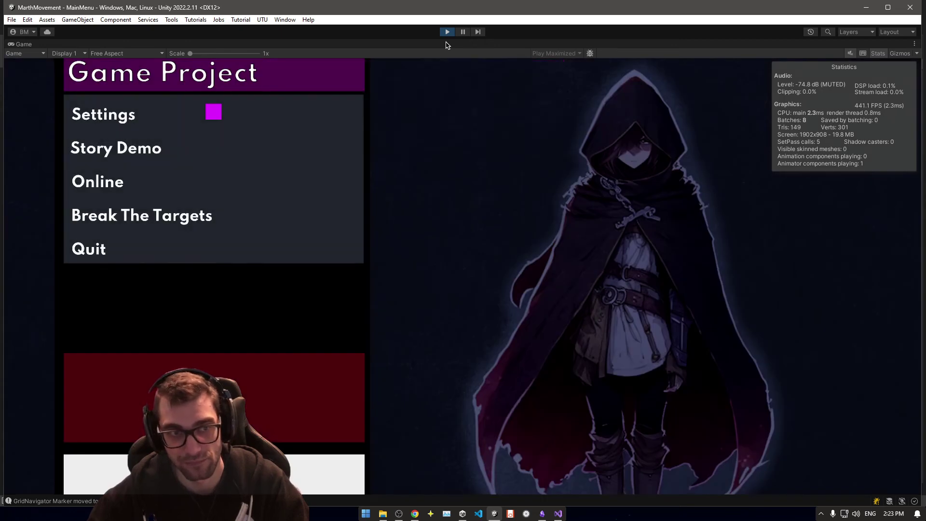
key("Return")
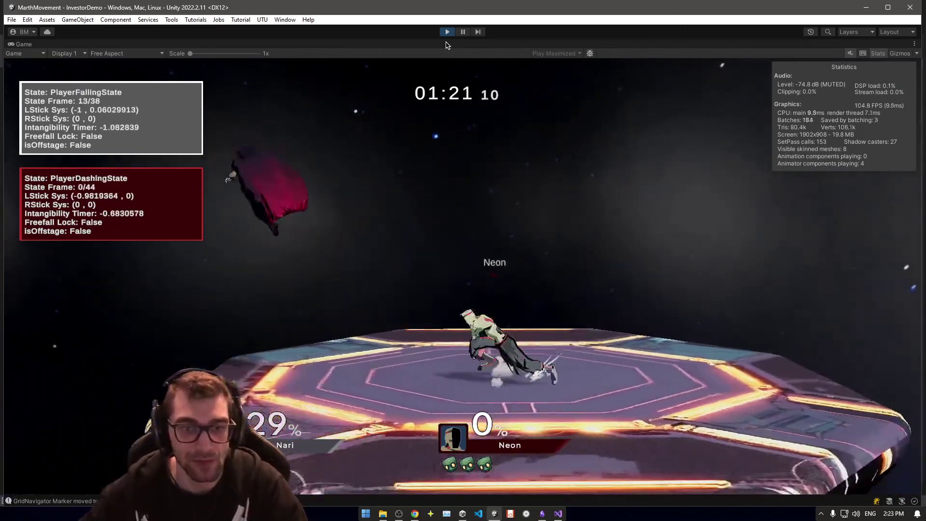
key("Escape")
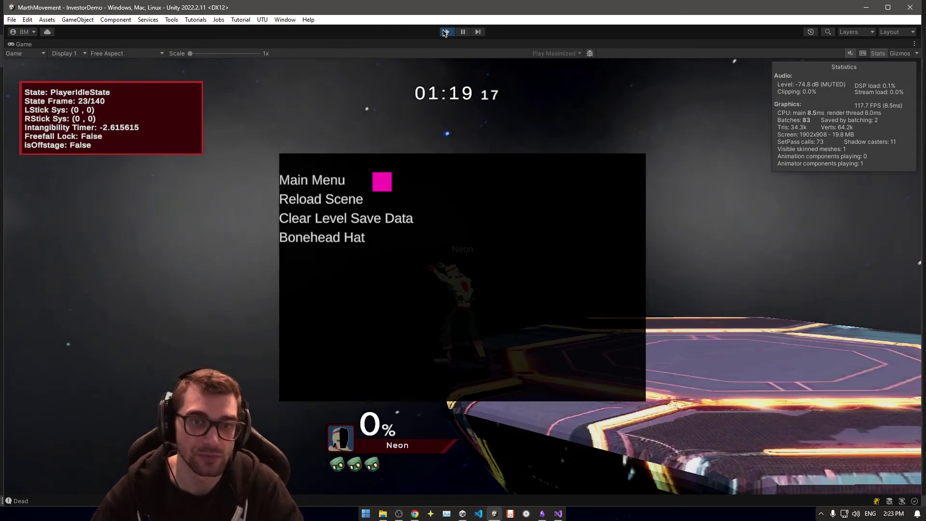
left_click(445, 32)
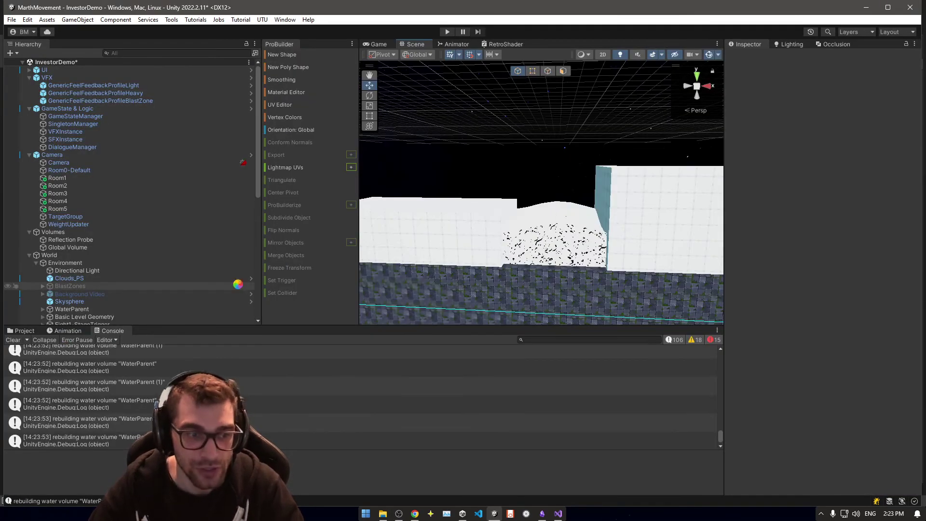
Back in Visual Studio, review the timeout branch's Clock Timed out log and ShowVictoryOrDefeat lines.
key("alt+Tab")
key("alt+Tab")
key("Tab")
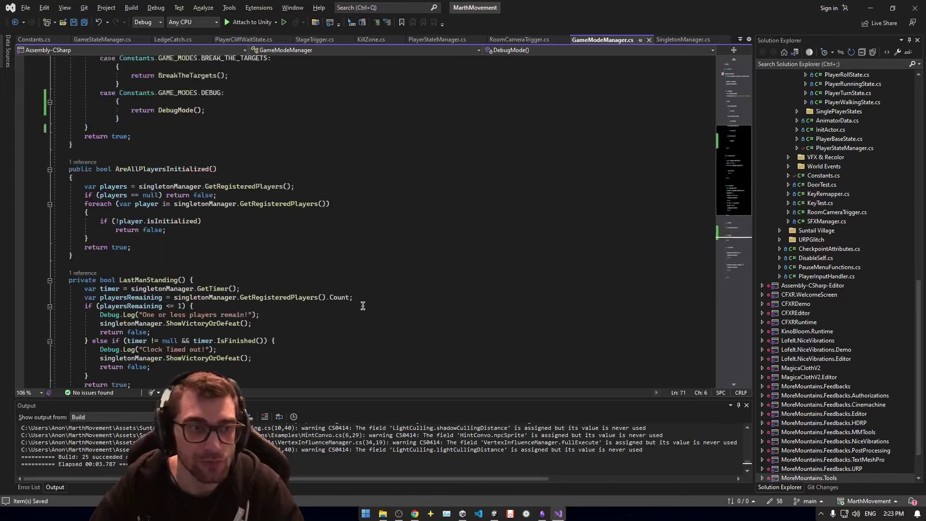
scroll(232, 286, "down", 2)
left_click_drag(251, 305, 103, 305)
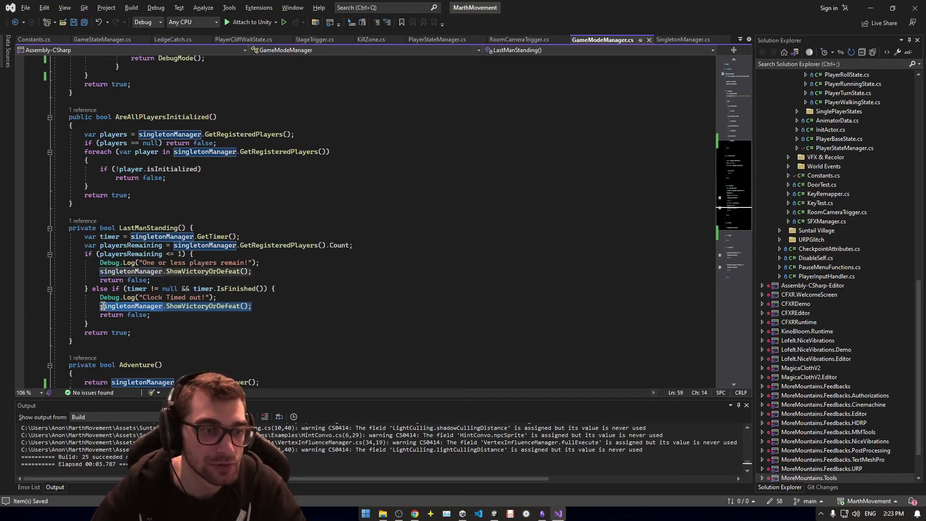
scroll(319, 276, "down", 1)
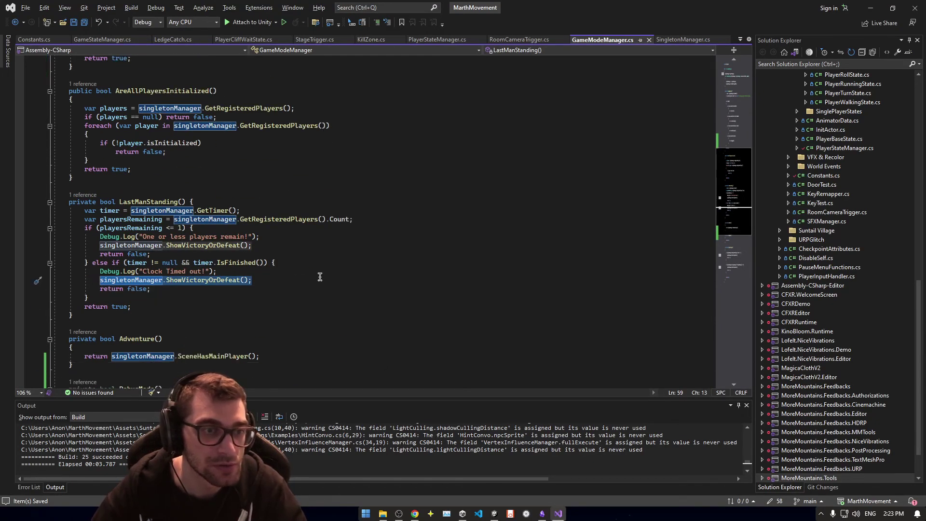
left_click(307, 280)
left_click_drag(295, 280, 1, 275)
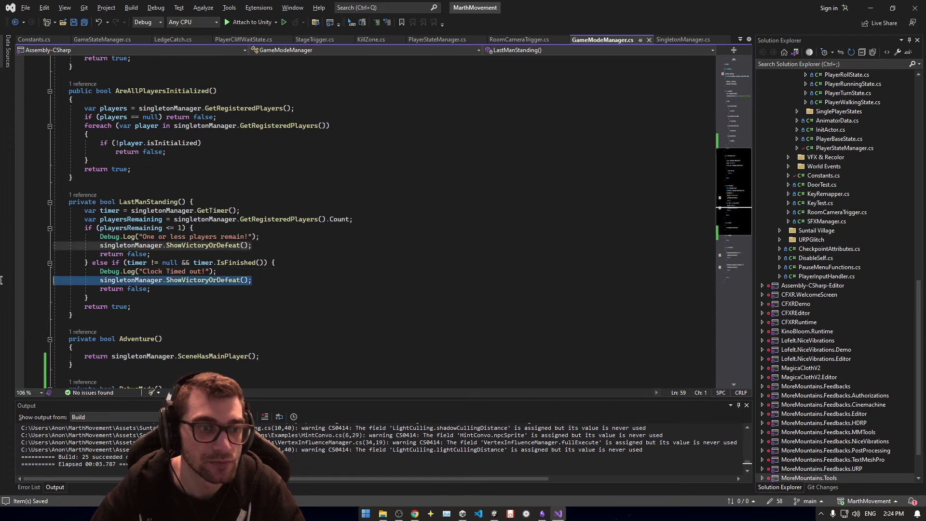
scroll(248, 333, "down", 1)
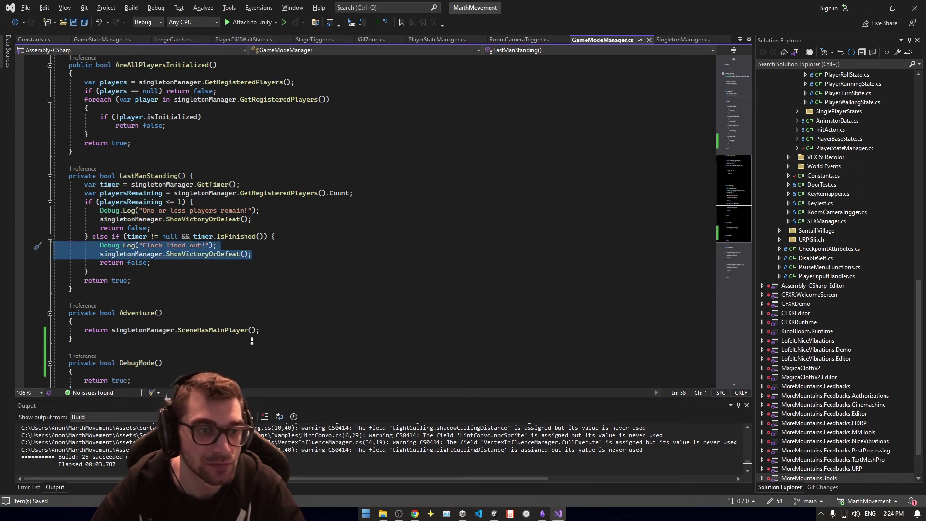
Move the SceneHasMainPlayer() call into a new 'var state =' line at the top of Adventure().
left_click(291, 329)
left_click(279, 314)
left_click(280, 320)
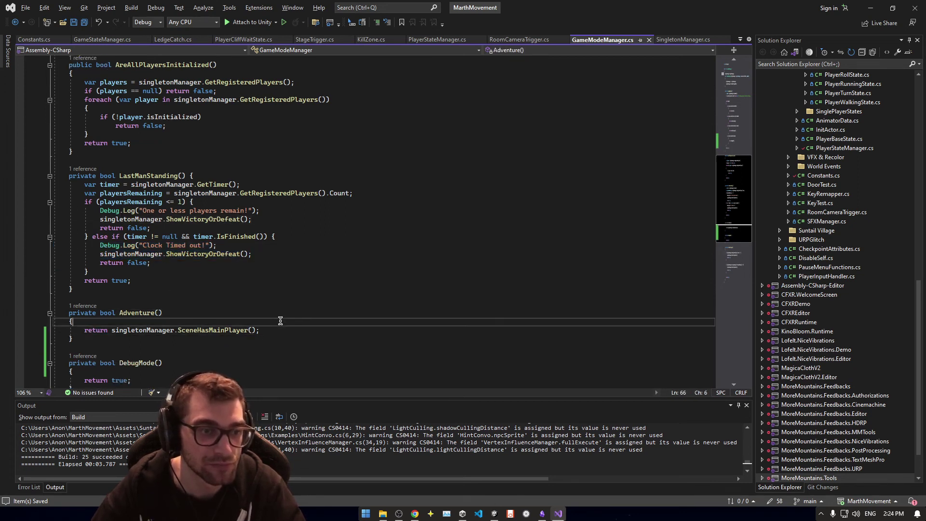
key("Return")
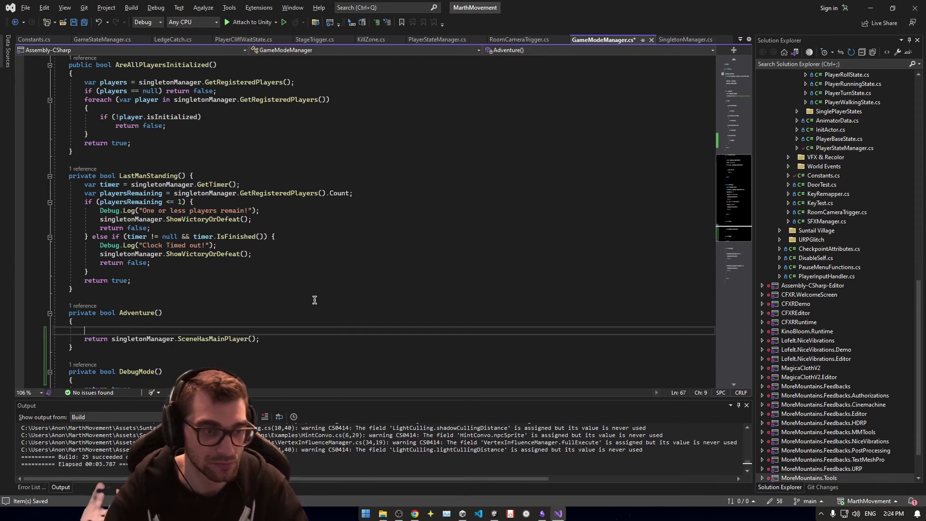
type("var state")
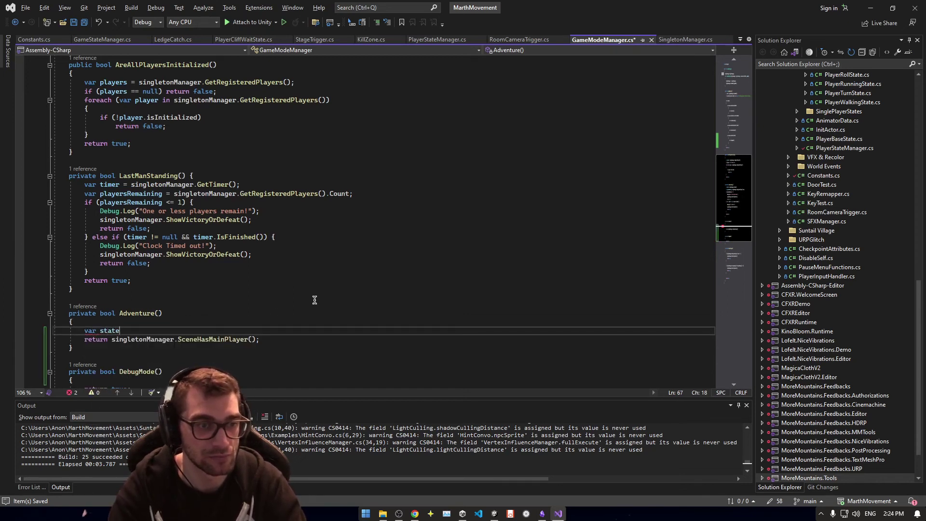
type(" =")
left_click_drag(259, 339, 112, 339)
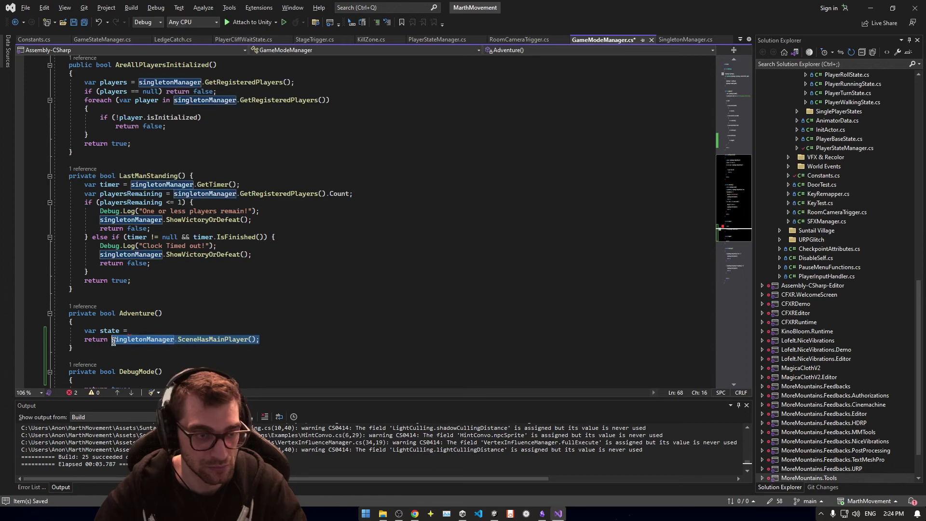
key("ctrl+x")
key("Up")
key("End")
key("ctrl+v")
key("ctrl+s")
key("Down")
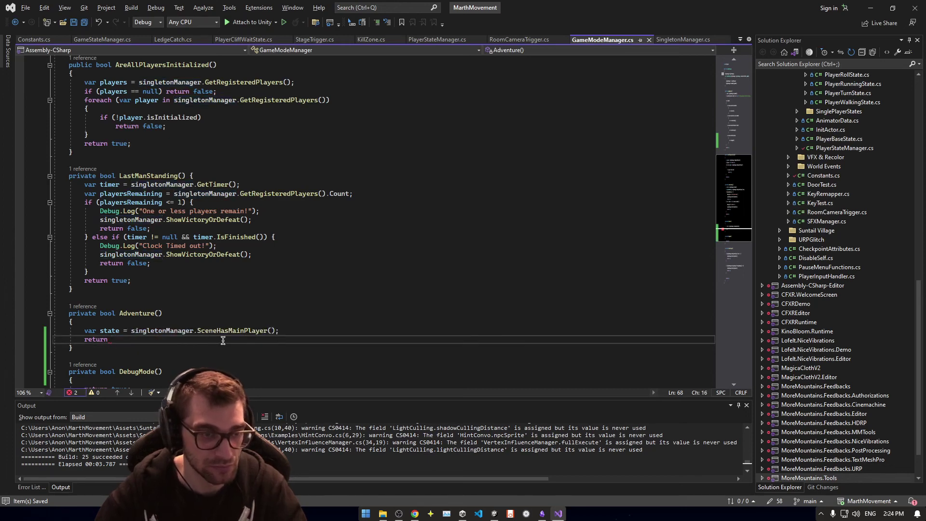
Make Adventure() return state, with an empty if() block above the return.
type("re")
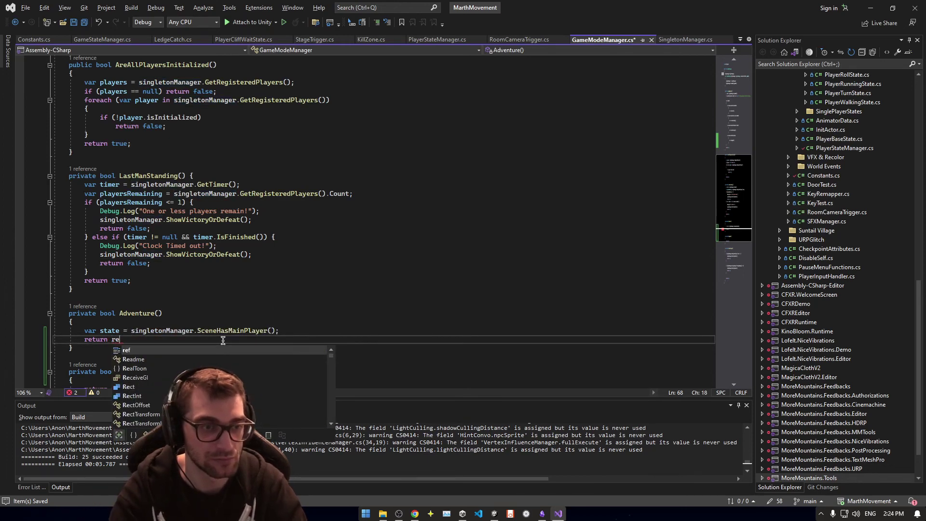
type("turnVa")
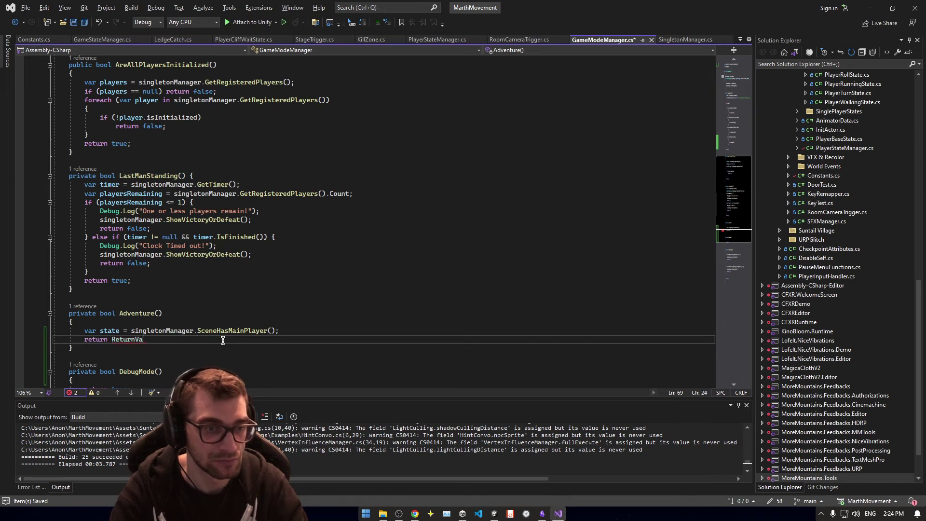
type("lueNameAttribute state;")
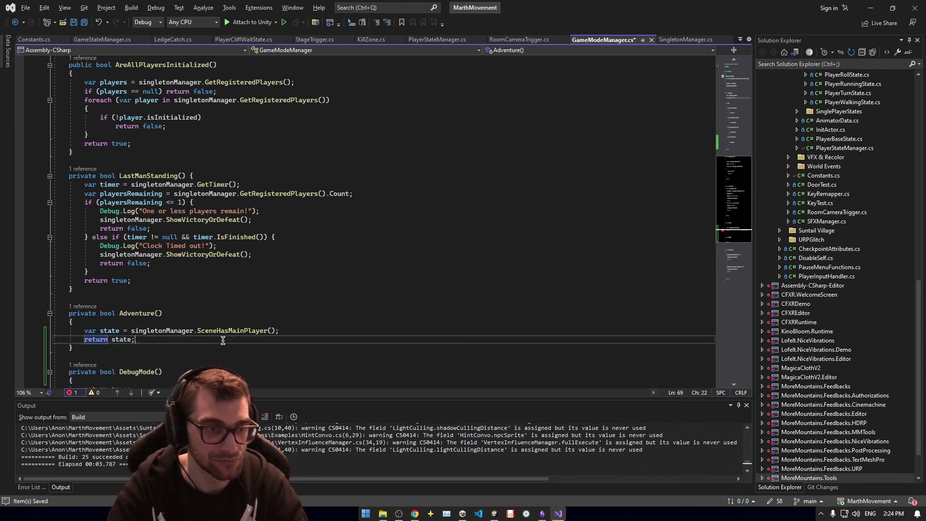
key("ctrl+Return")
type("if(state) {")
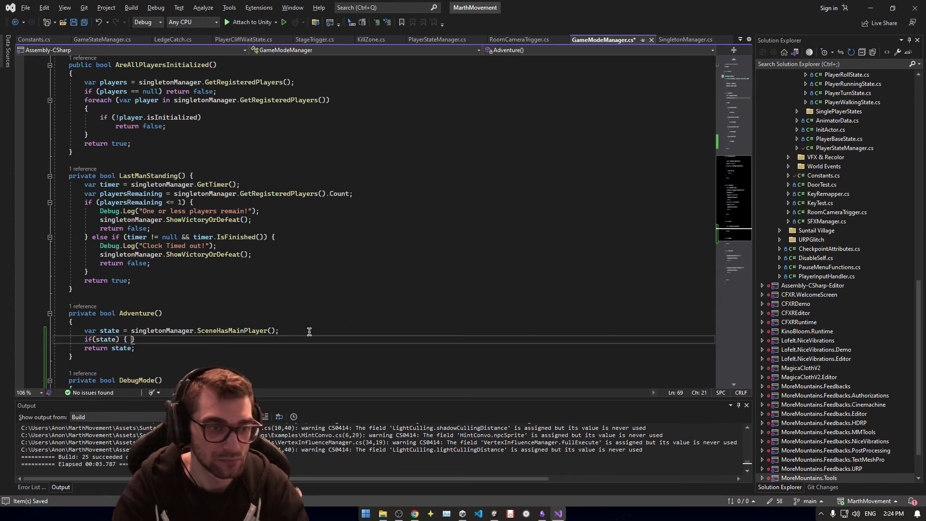
key("Return")
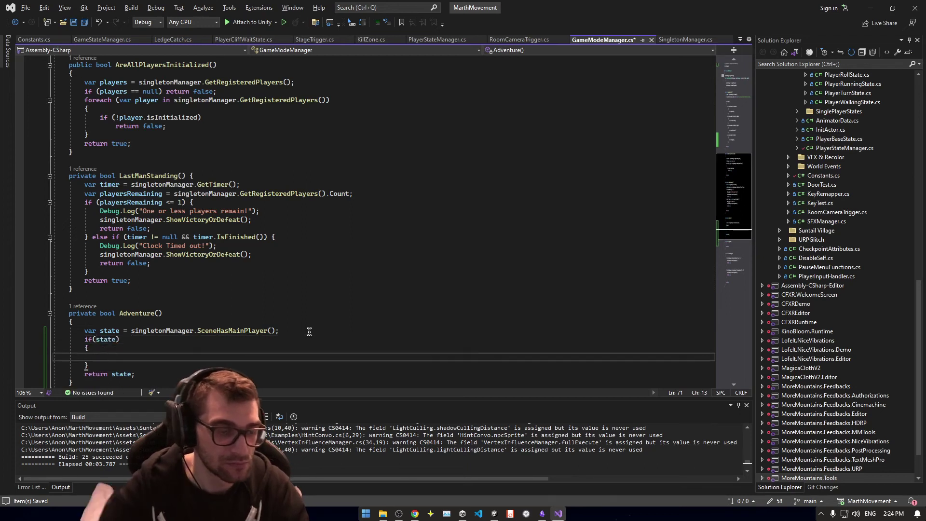
key("Up")
key("Up")
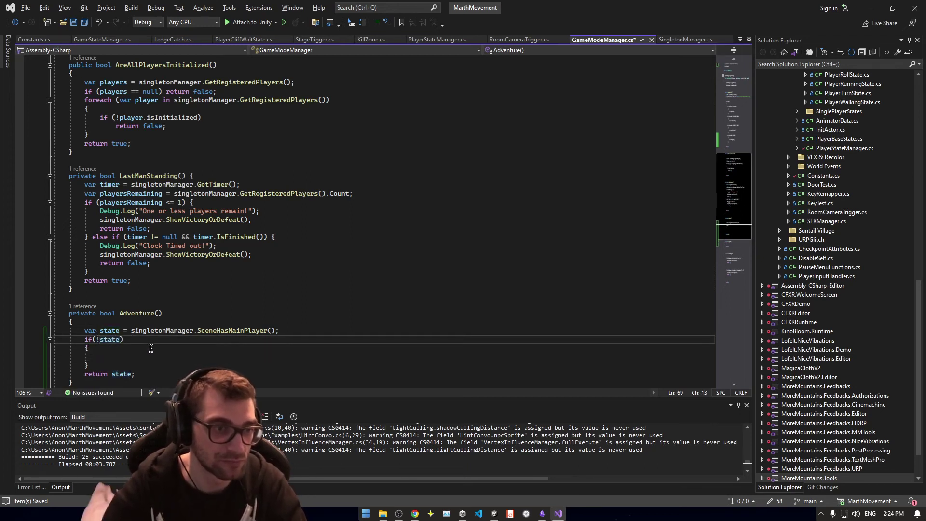
Copy LastManStanding's timeout Debug.Log and ShowVictoryOrDefeat lines into the if block.
left_click_drag(252, 254, 1, 247)
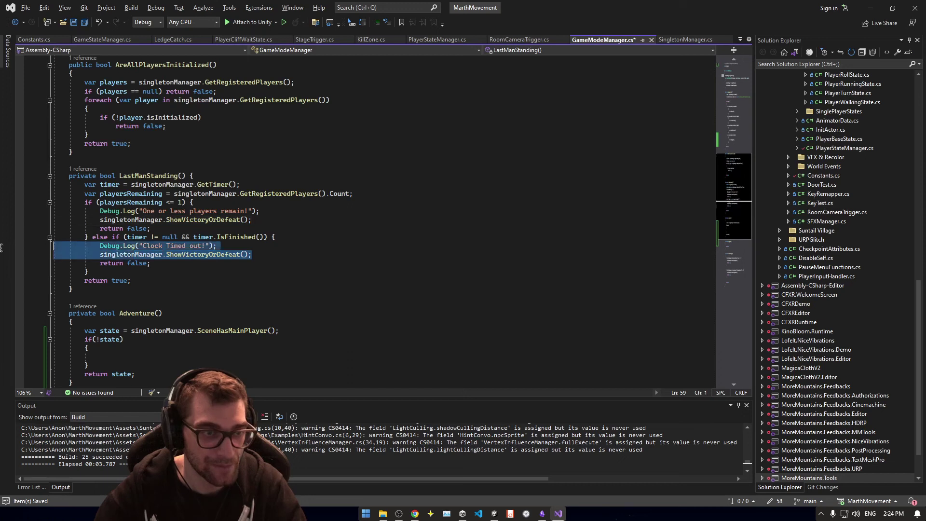
key("ctrl+c")
left_click(88, 351)
left_click(104, 356)
key("ctrl+v")
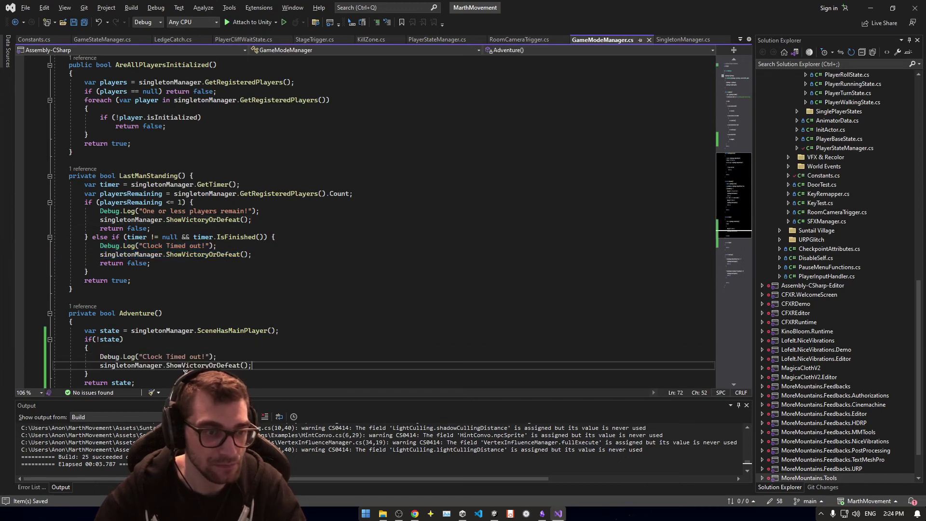
left_click(124, 357)
scroll(180, 335, "down", 1)
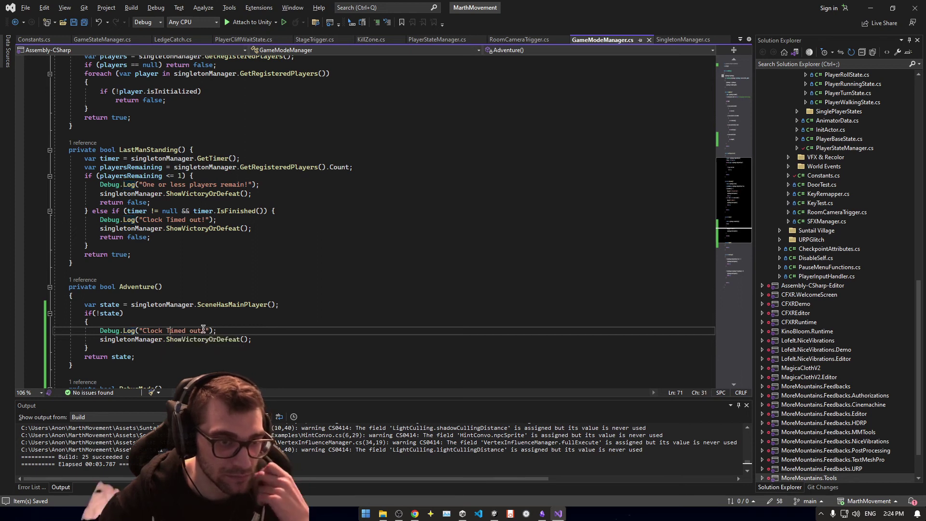
Replace the copied Clock Timed out message with 'No MainPlayer registered to the scene.'.
left_click_drag(203, 329, 146, 331)
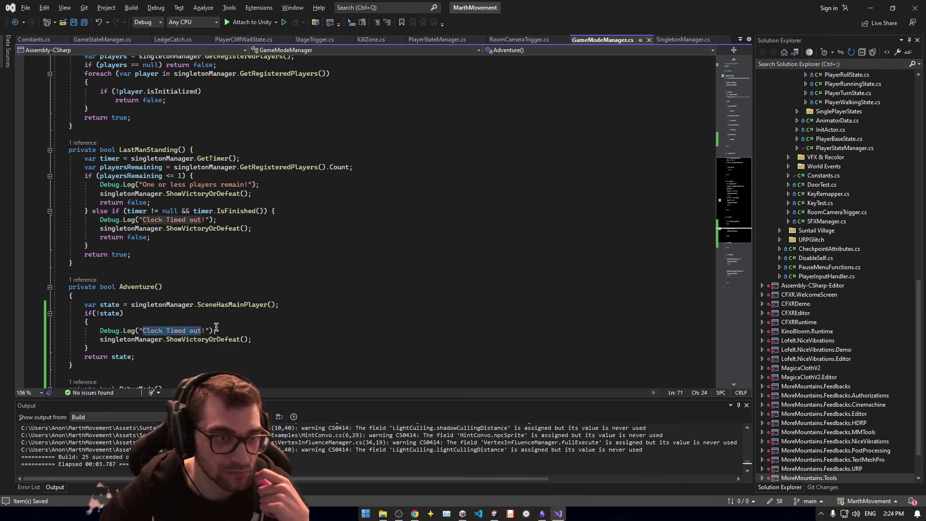
scroll(242, 316, "up", 3)
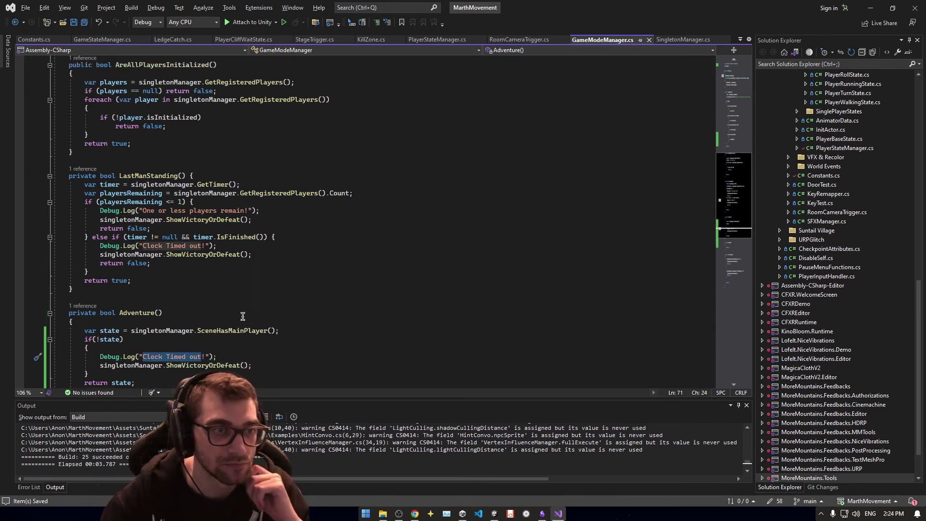
scroll(242, 315, "down", 3)
left_click(219, 330)
left_click_drag(219, 330, 6, 334)
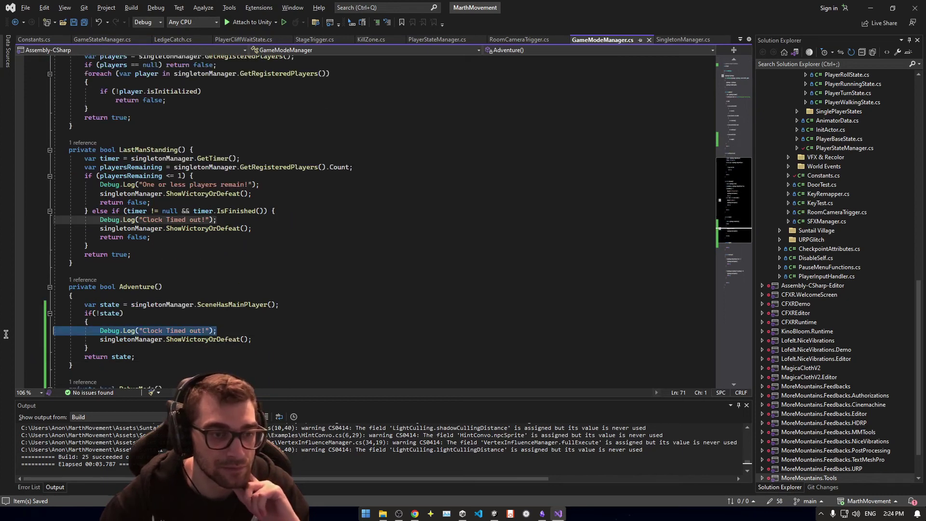
left_click(144, 336)
left_click_drag(143, 331, 205, 332)
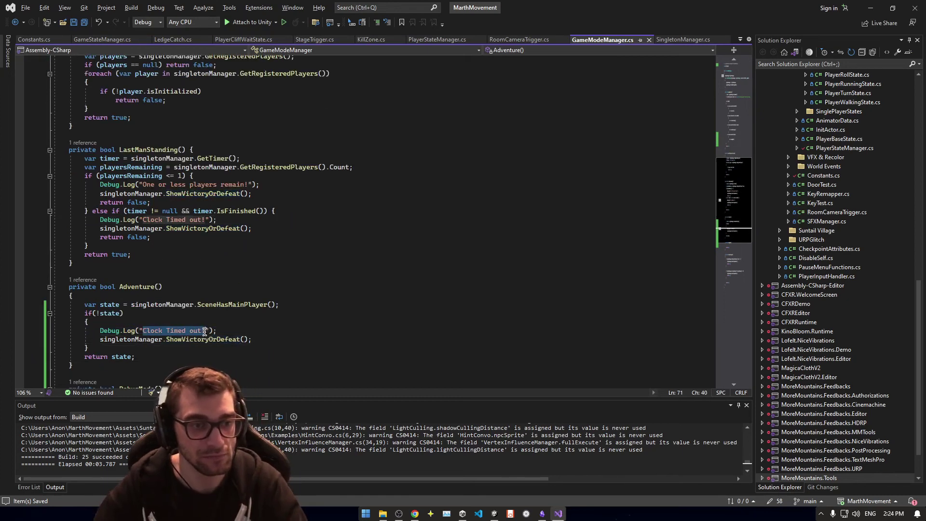
type("No MainPlayer")
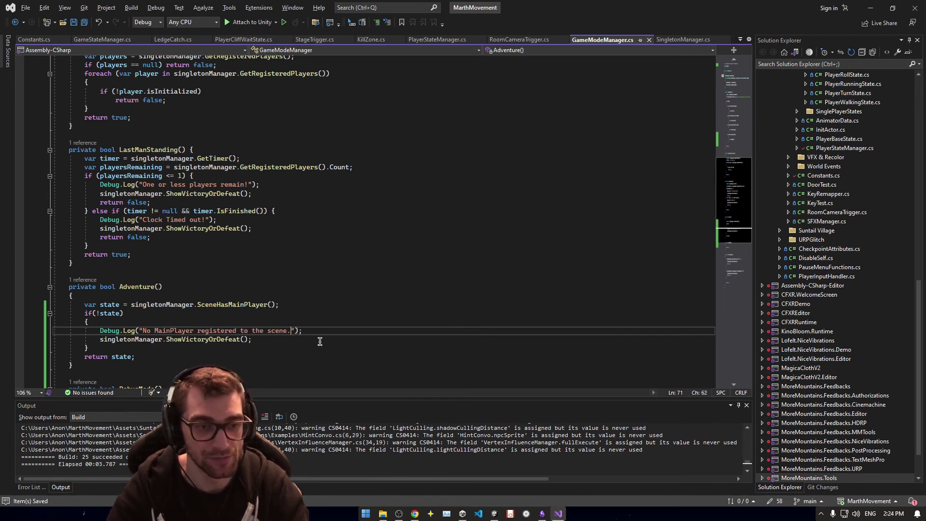
key("alt+Tab")
key("alt+Tab")
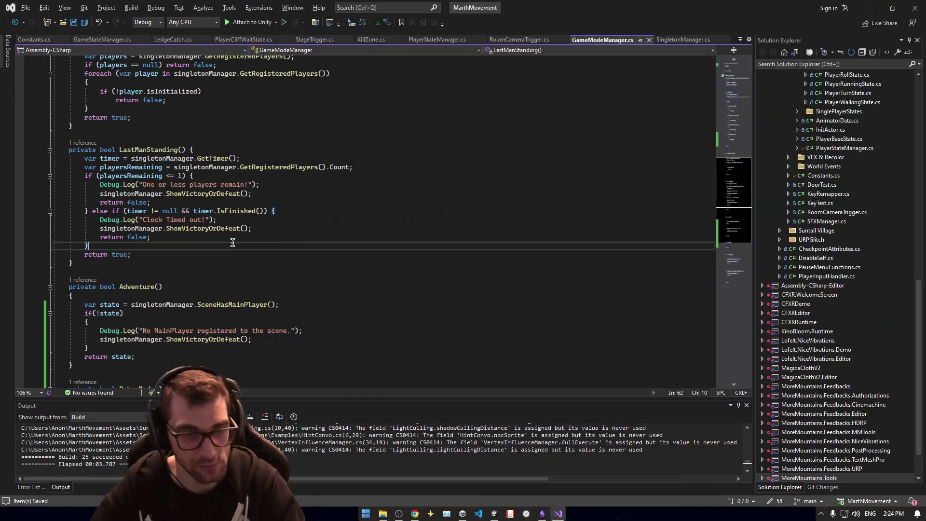
key("alt+Tab")
key("alt+Tab")
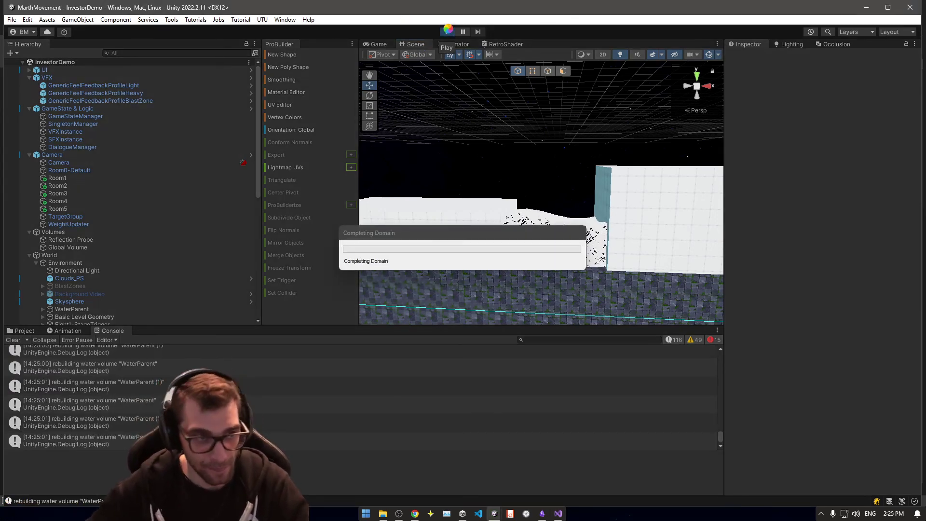
Playtest in Unity to Game Over, then select the 'No MainPlayer registered to the scene.' Console log.
left_click(448, 31)
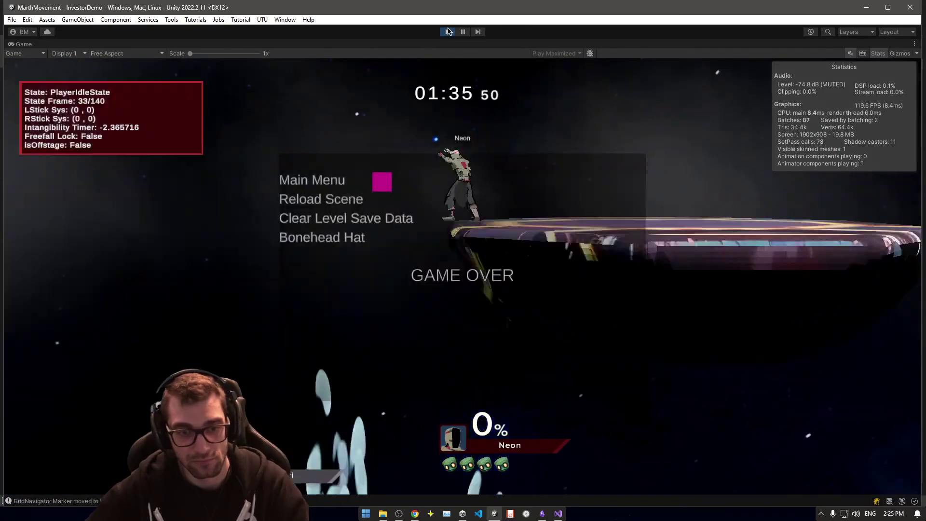
key("Up")
key("Up")
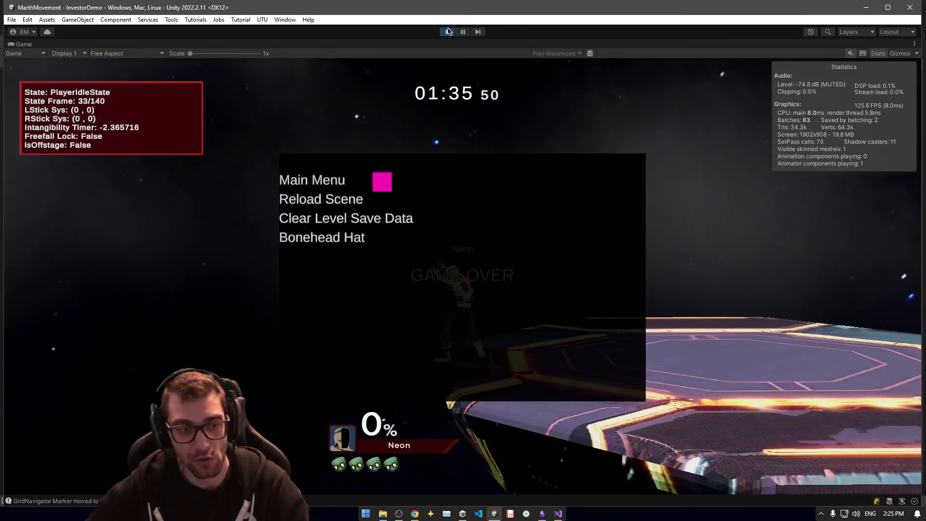
key("Down")
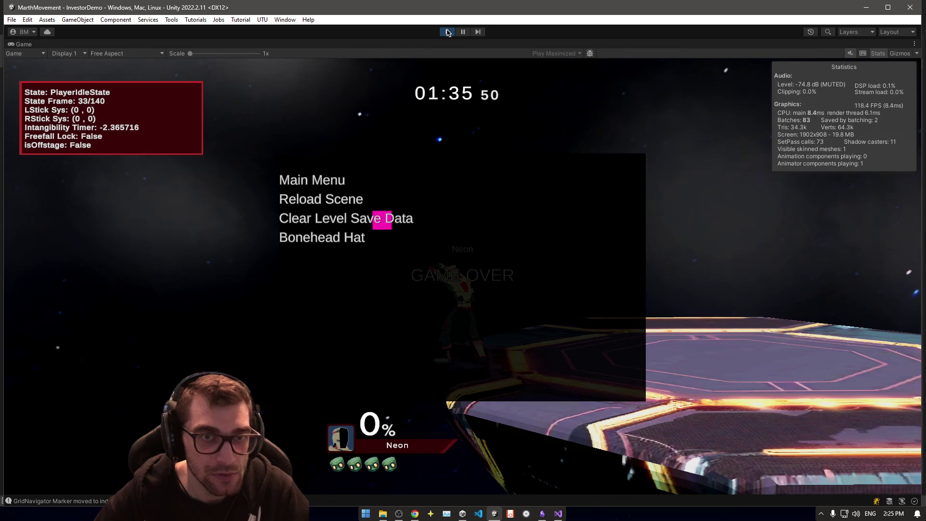
key("shift+space")
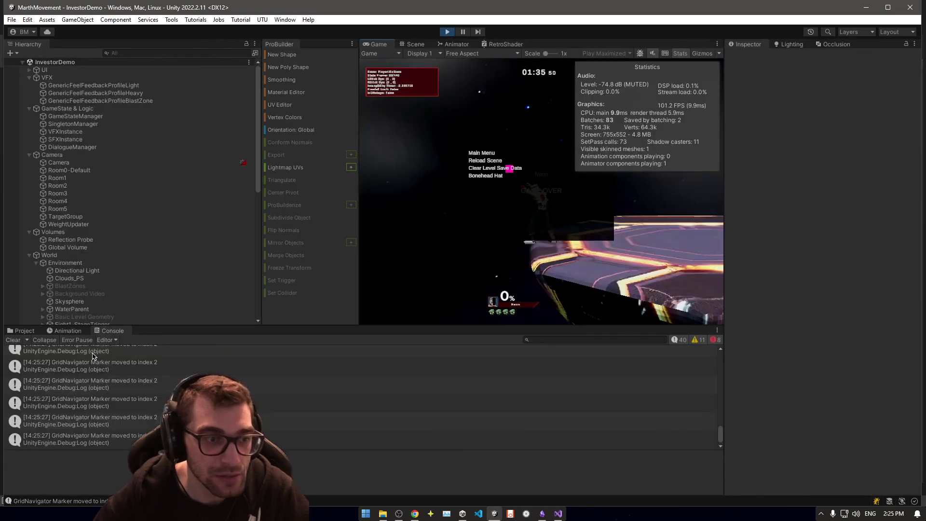
scroll(452, 399, "up", 5)
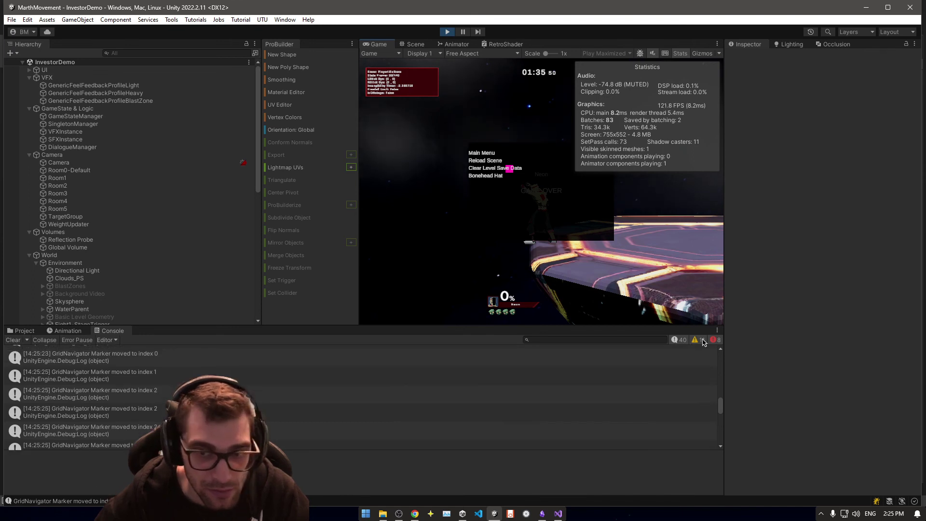
left_click_drag(722, 407, 722, 393)
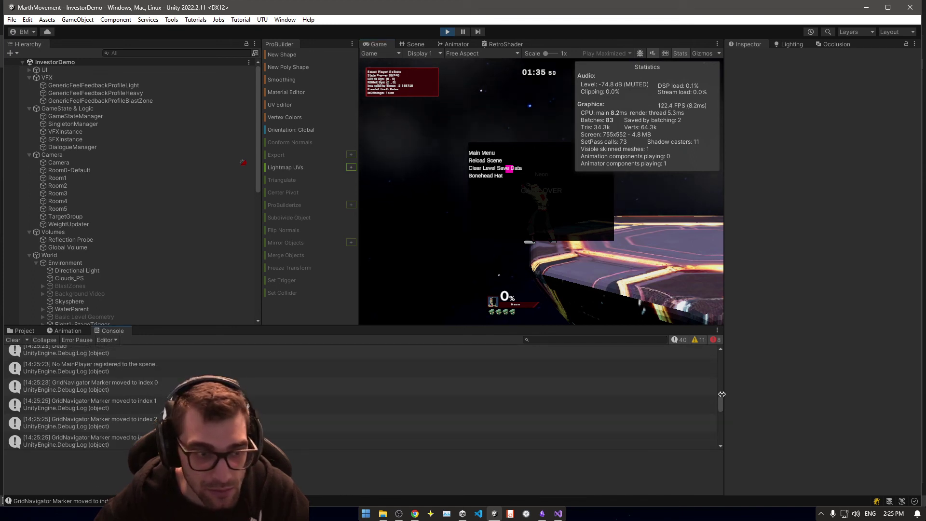
left_click(297, 366)
scroll(157, 370, "up", 2)
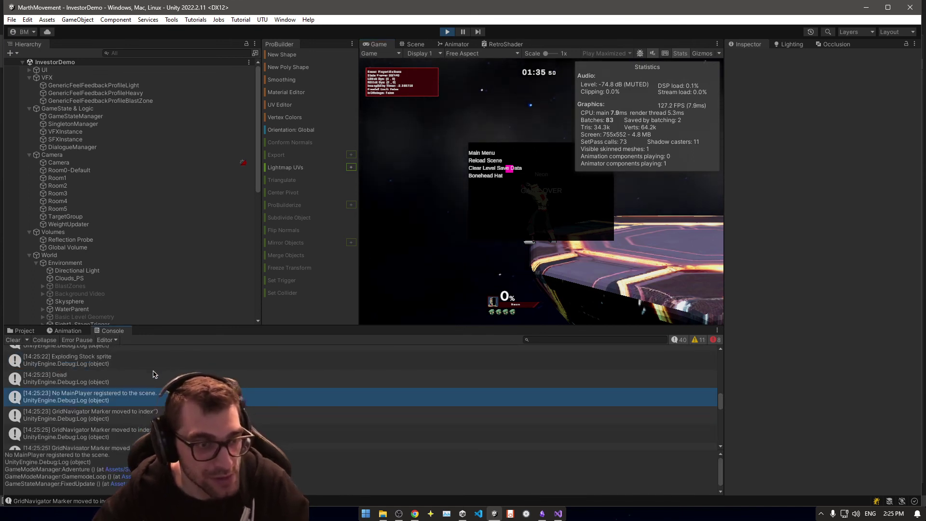
scroll(153, 374, "down", 4)
Jump to the log's source in Visual Studio and inspect the GamemodeLoop method's GetGameMode call.
double_click(152, 381)
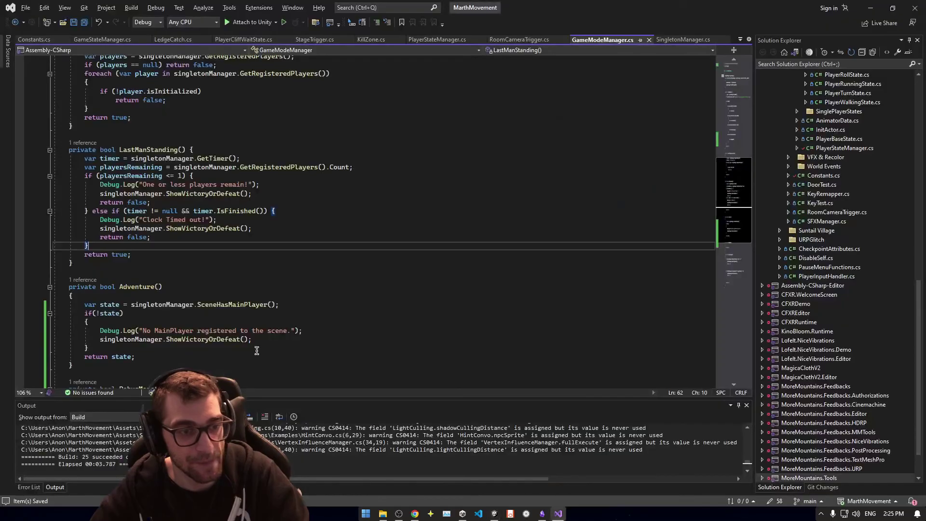
left_click(281, 270)
left_click(162, 149)
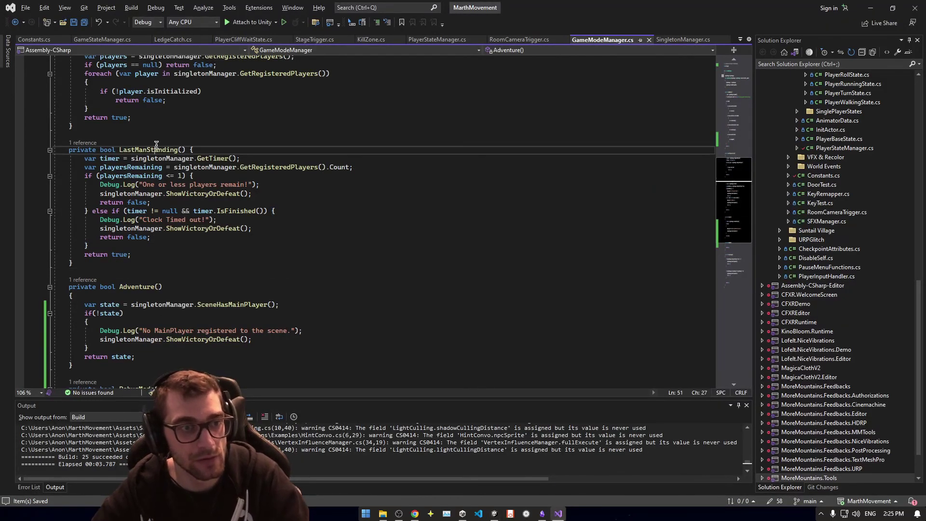
scroll(238, 339, "up", 12)
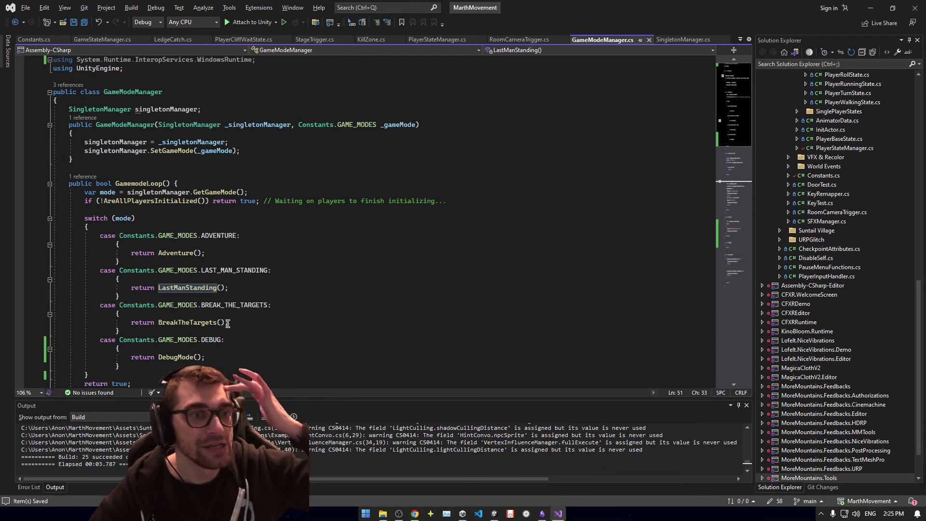
left_click(162, 184)
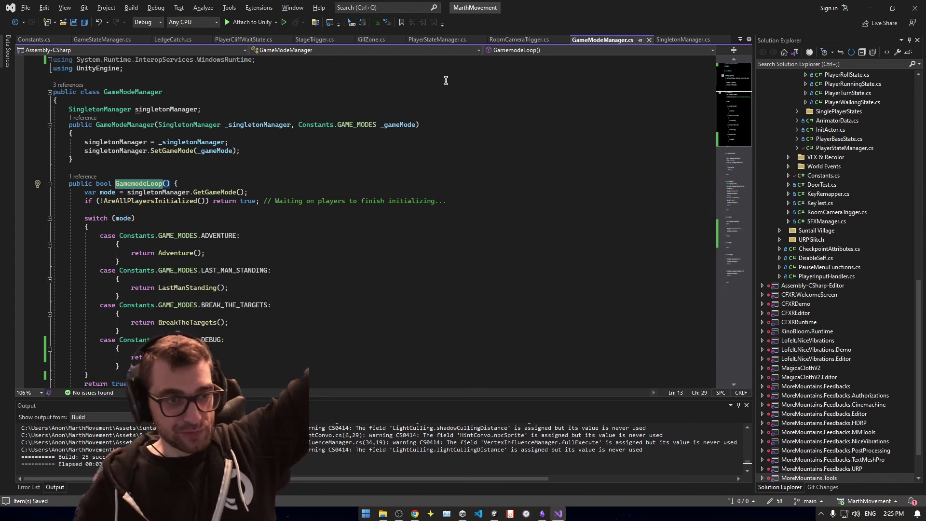
scroll(138, 178, "down", 1)
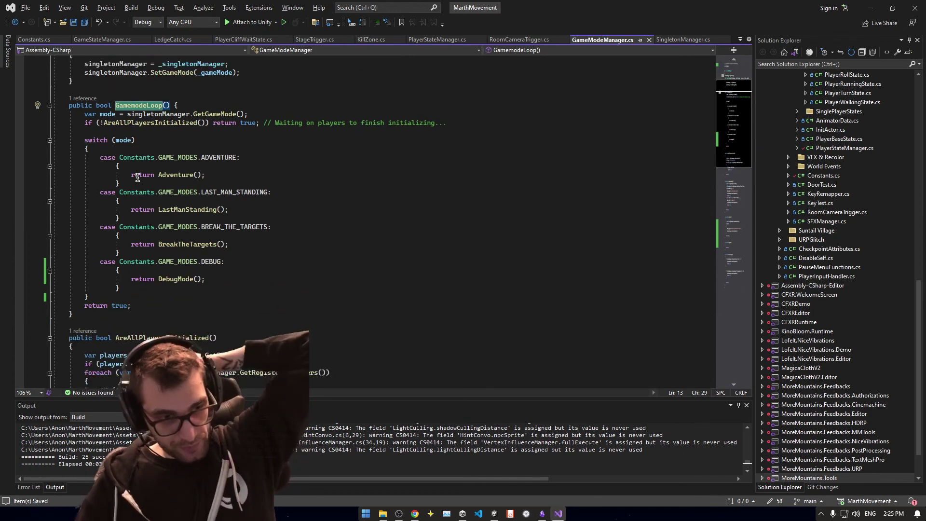
scroll(138, 177, "up", 2)
left_click(192, 166)
double_click(196, 167)
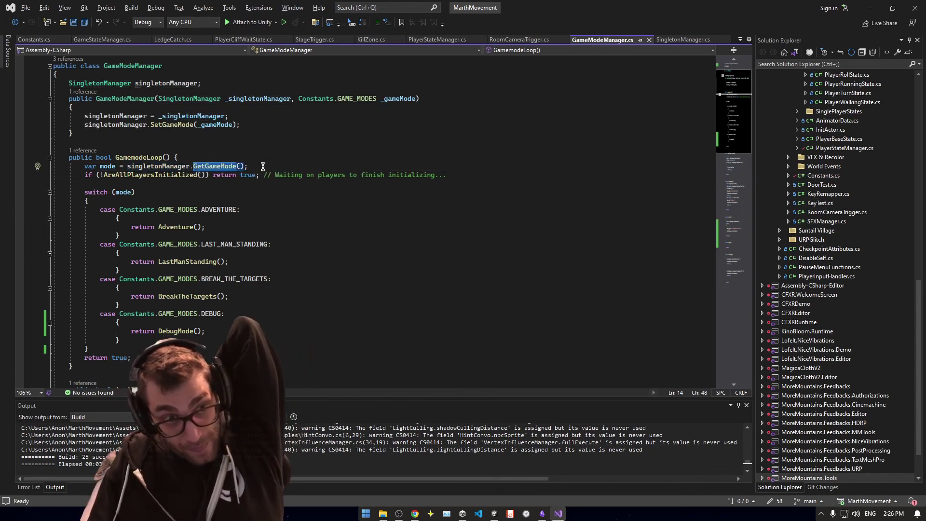
scroll(285, 160, "up", 1)
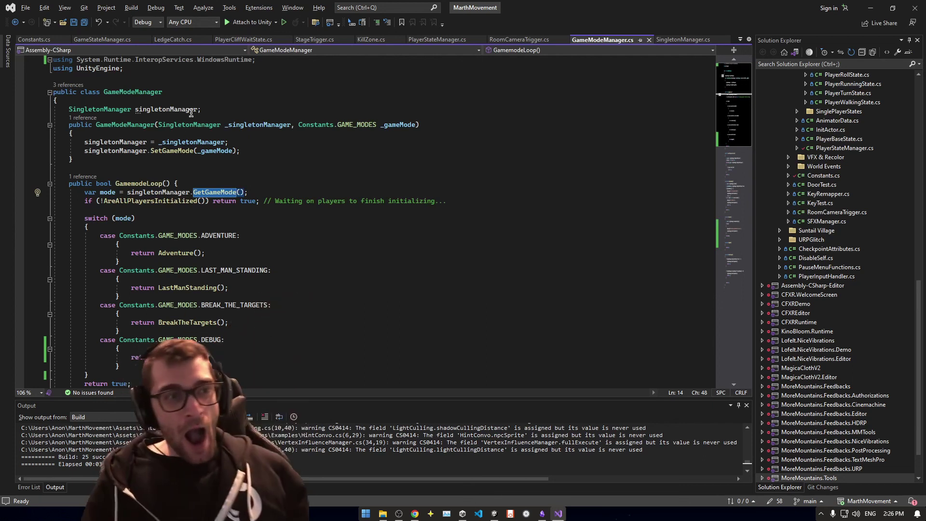
Delete the unused 'using System.Runtime.InteropServices.WindowsRuntime;' line from GameModeManager.cs.
key("ctrl+s")
left_click_drag(267, 58, 34, 57)
key("Delete")
key("Delete")
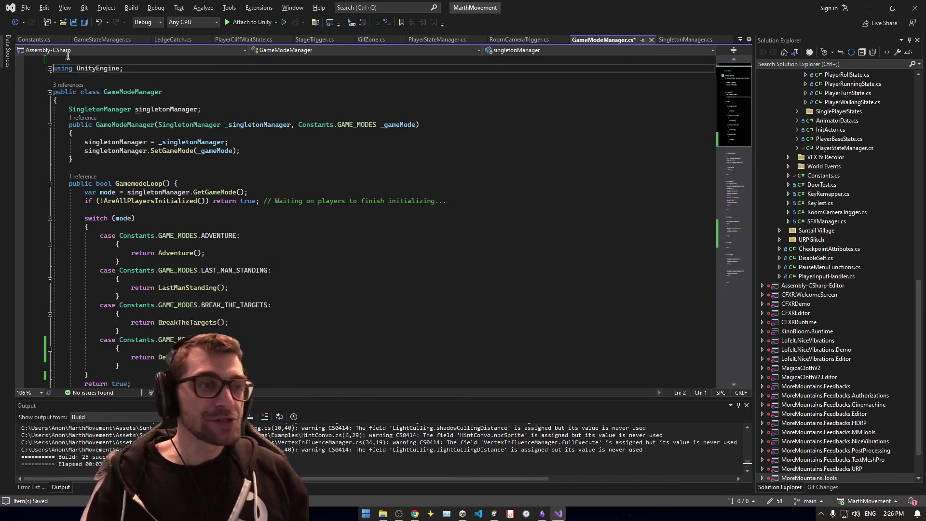
key("alt+Tab")
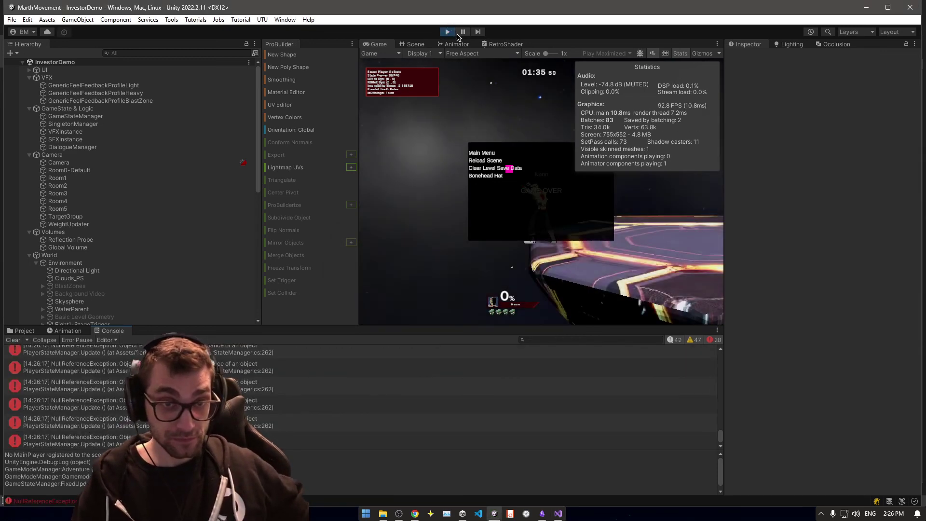
Stop the running Unity playtest.
left_click(447, 32)
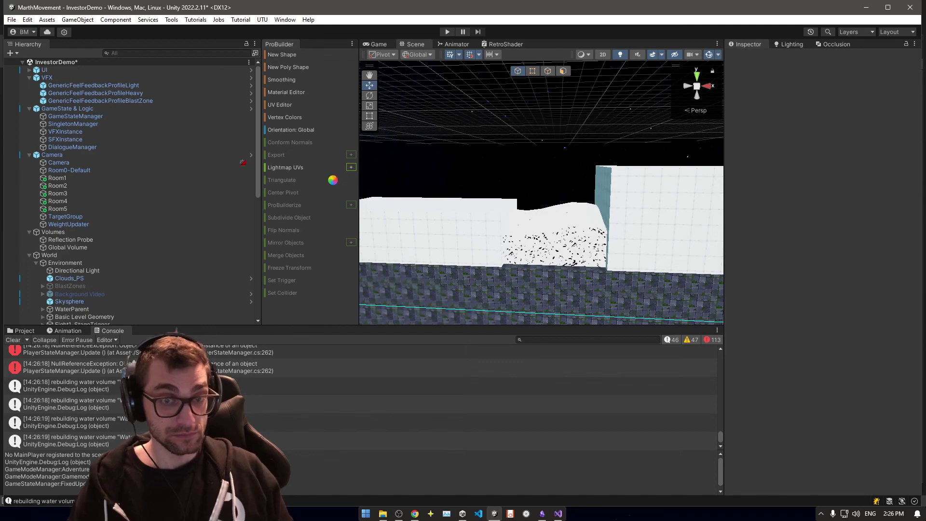
key("alt+Tab")
key("alt+Tab")
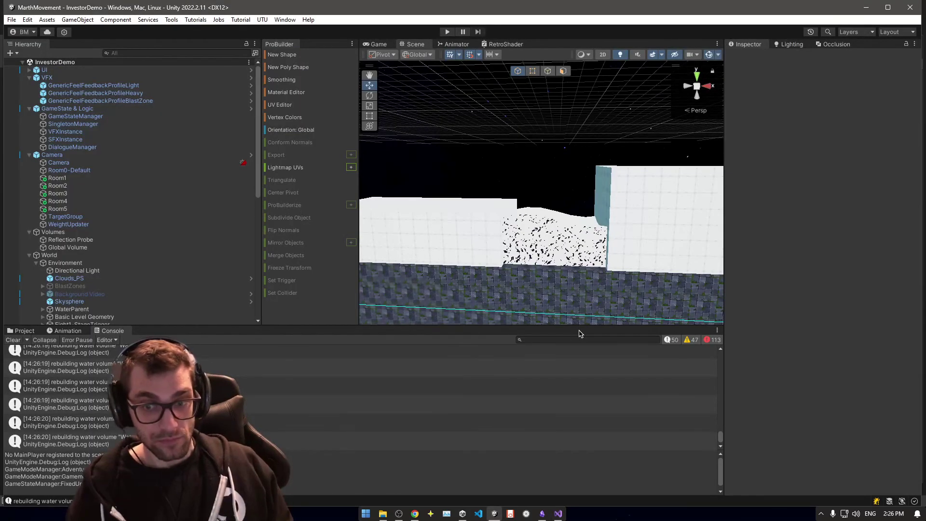
key("alt+Tab")
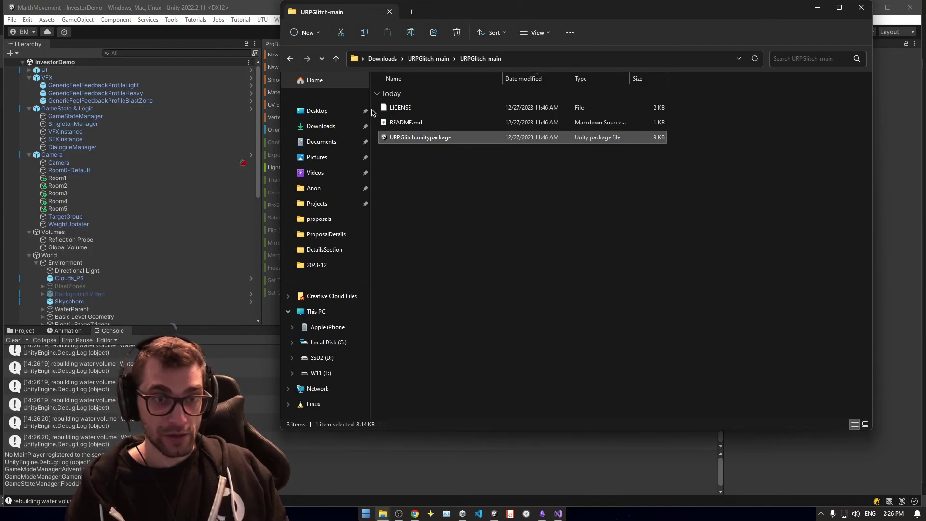
Navigate Explorer to the MarthMovement project folder and launch cmd from its address bar.
left_click(317, 203)
left_click(313, 187)
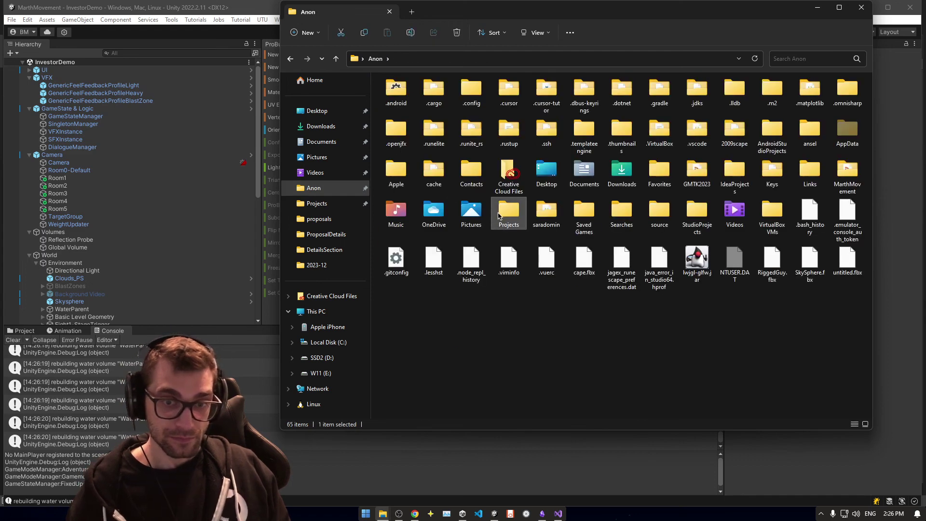
double_click(498, 215)
left_click(480, 60)
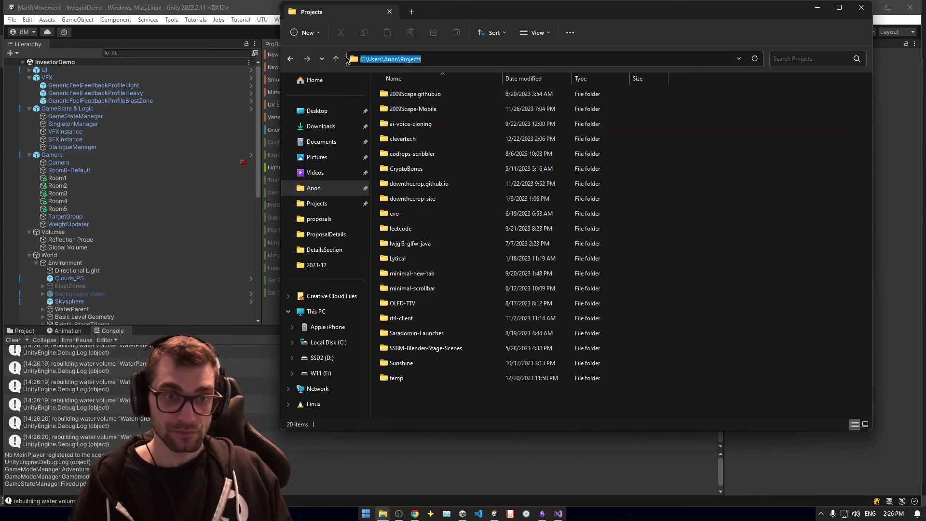
left_click(290, 59)
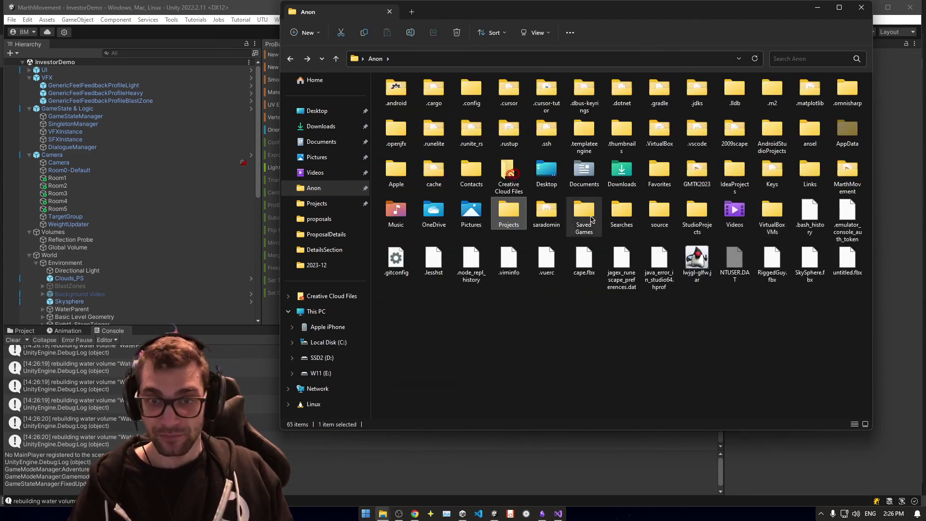
double_click(847, 178)
left_click(476, 60)
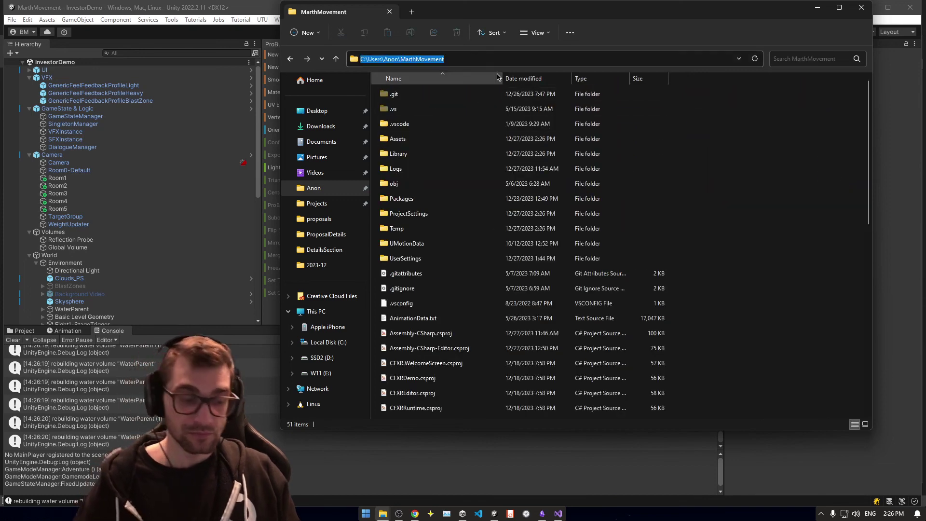
type("cmd")
key("Return")
Run git status and stage all changes with git add *.
type("git statu")
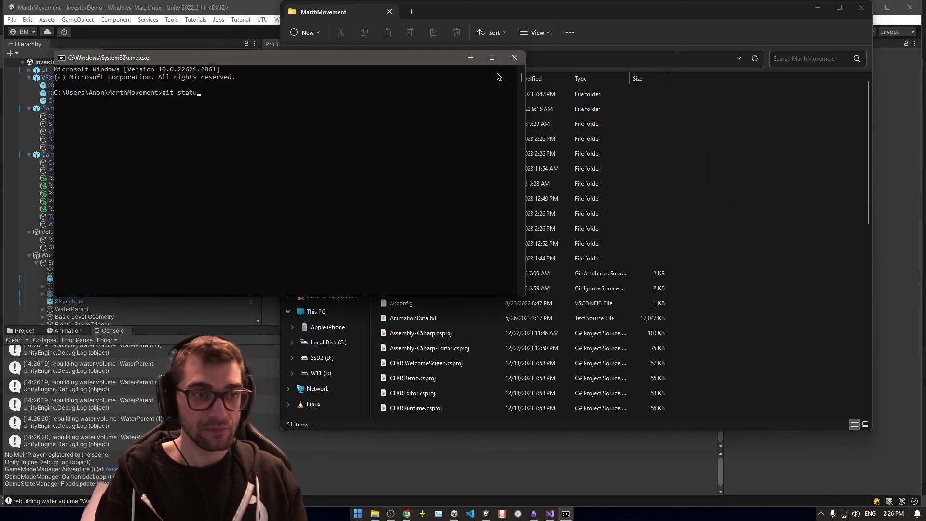
type("s")
key("Return")
type("git add *")
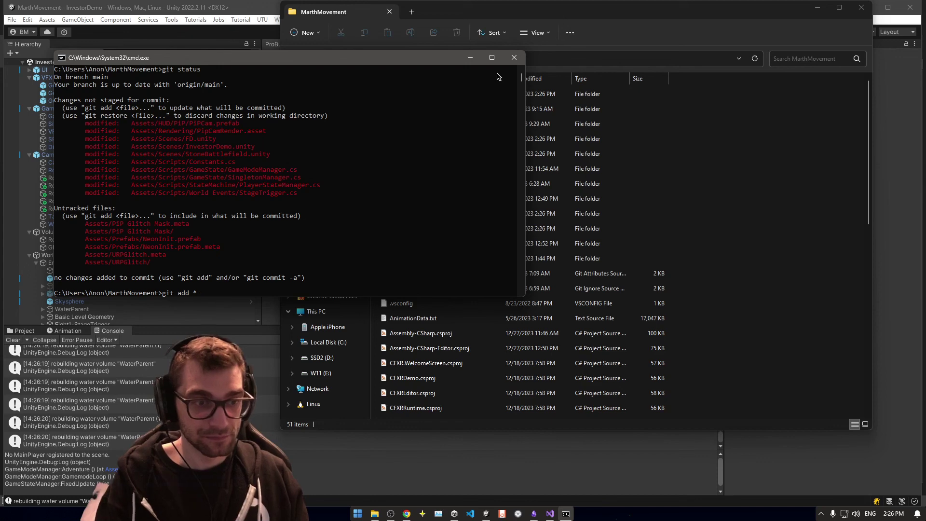
key("Return")
Commit as "glitch VFX for pipcam, fixes for stagetriggers and more" and git push to main.
type("git commit -m \"VFX for pipcam")
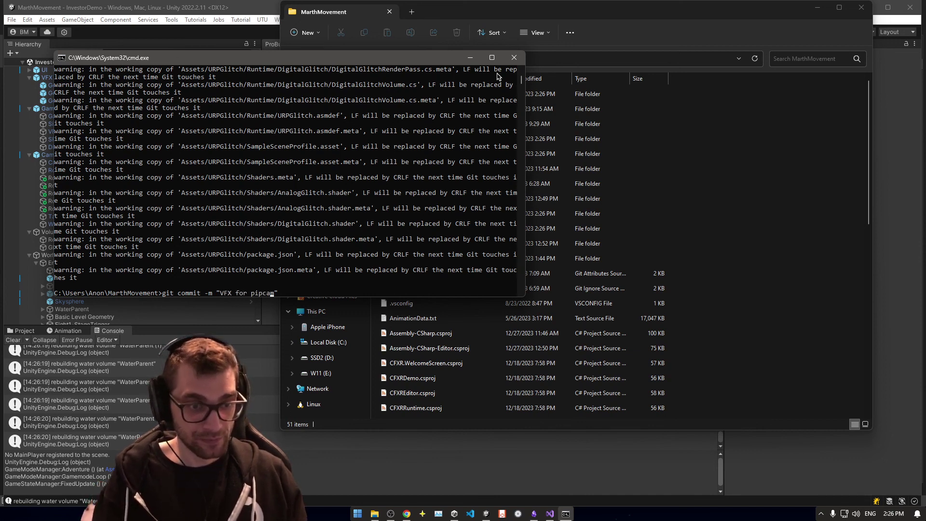
type("glitch")
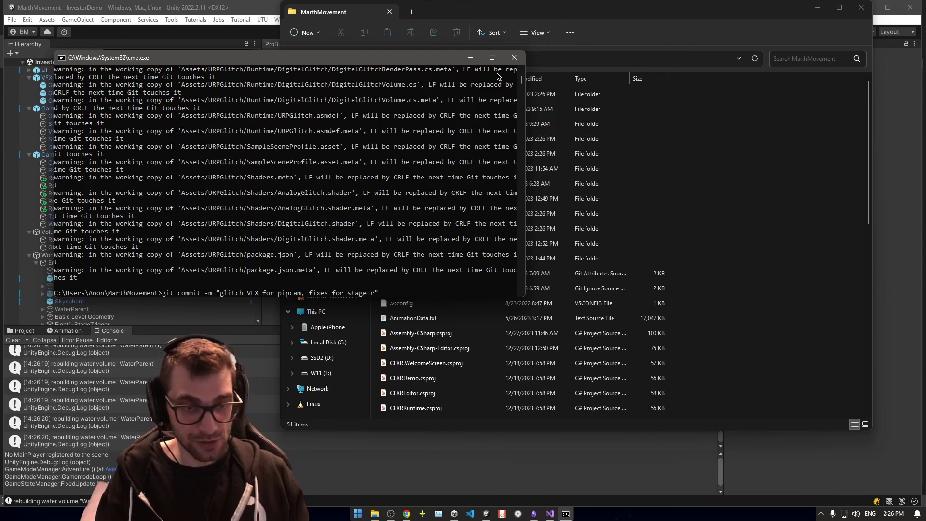
type("ore\"")
key("Return")
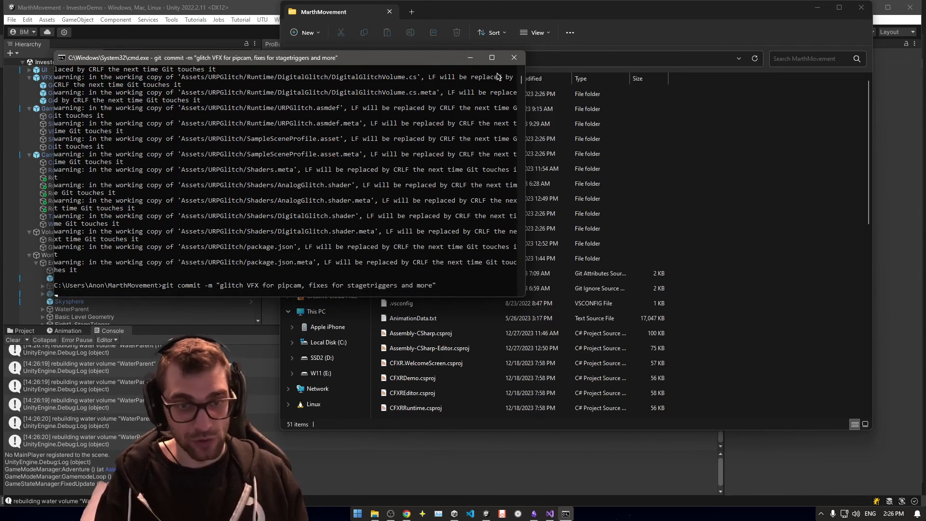
type("gitr pus")
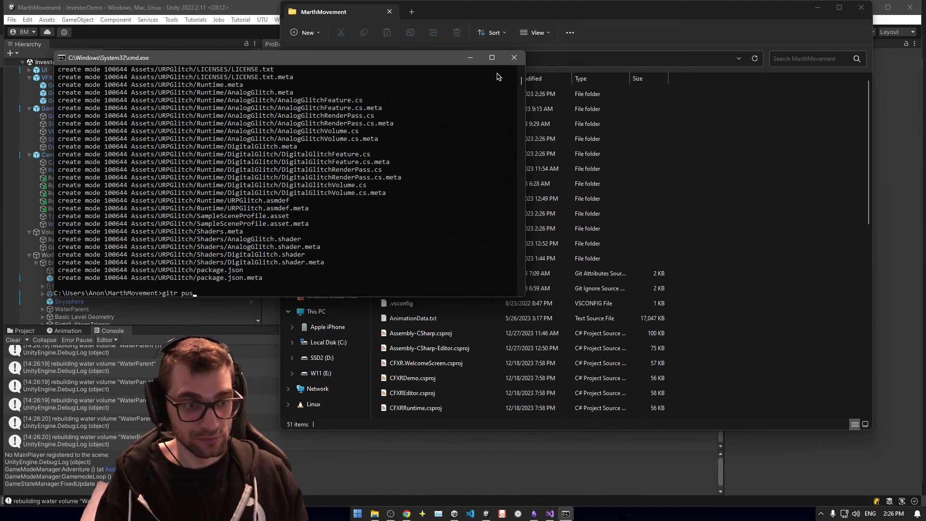
type("h")
key("Return")
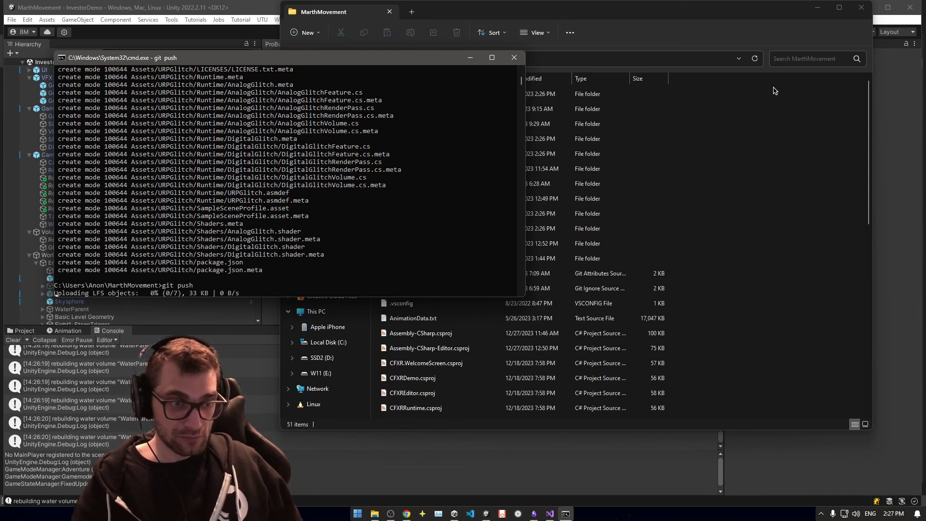
Close File Explorer and the Command Prompt, returning to Visual Studio.
left_click(817, 7)
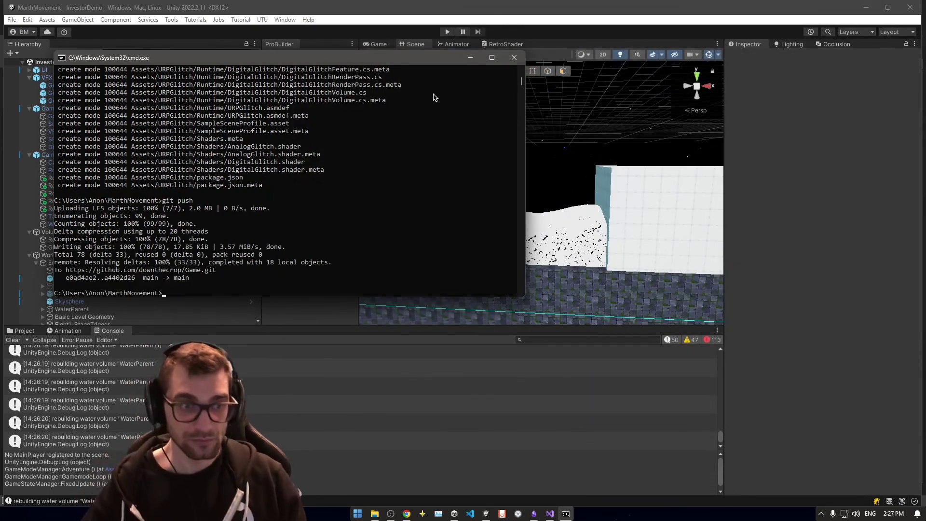
left_click(514, 57)
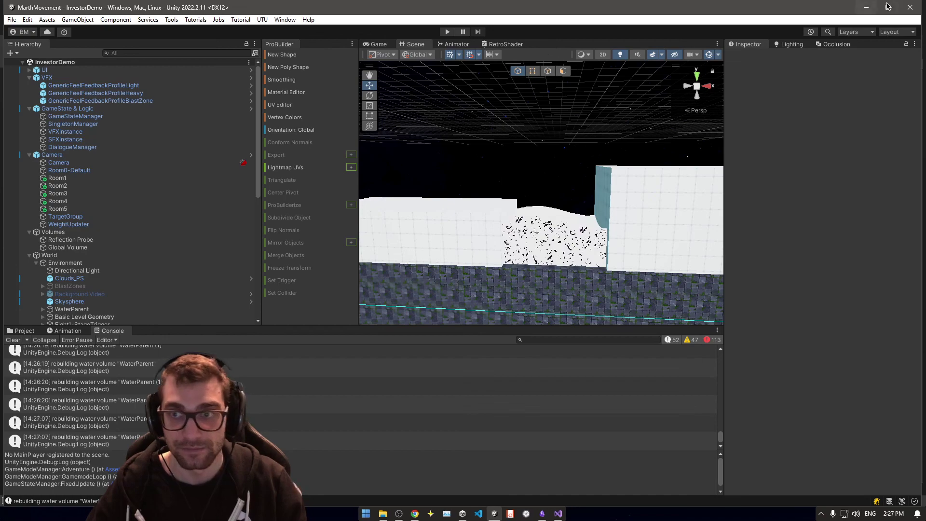
left_click(494, 513)
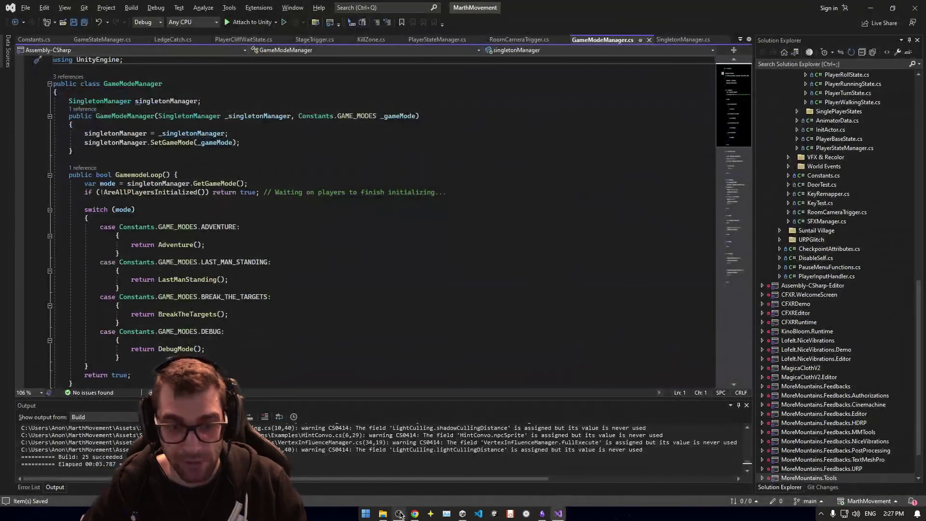
Post 'comfyBone 7' in the OBS stream chat.
left_click(398, 513)
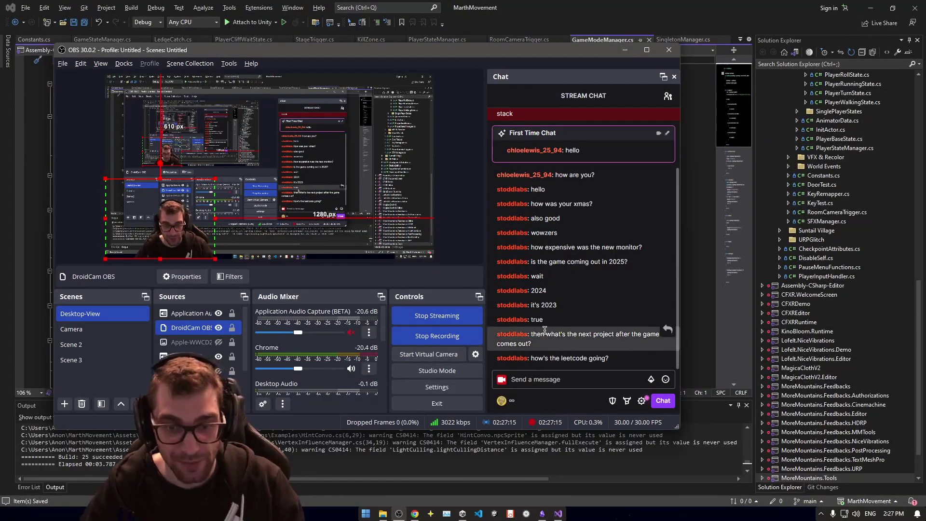
left_click(607, 381)
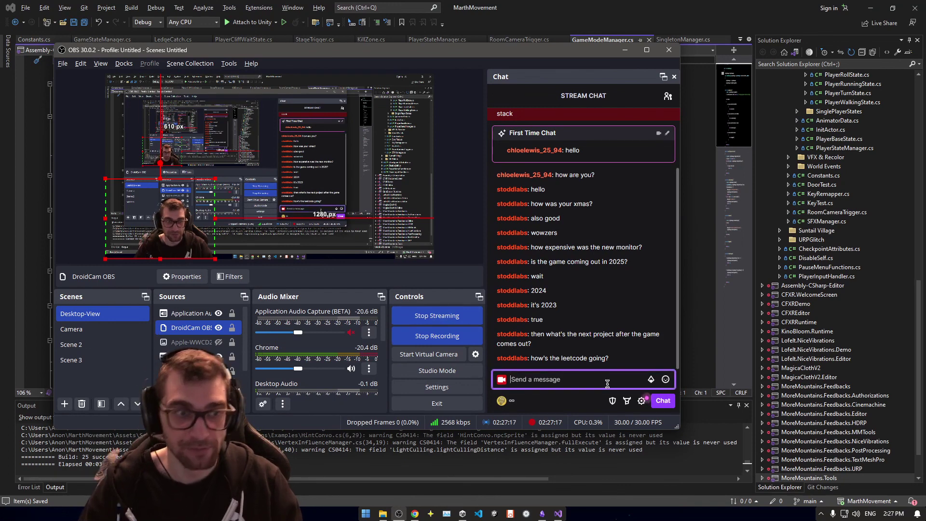
type("comfyBone 7")
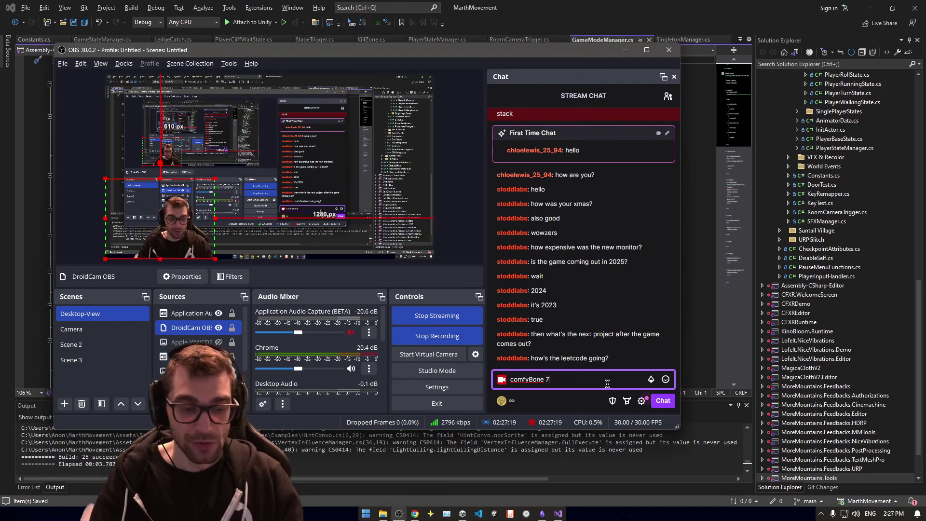
key("Return")
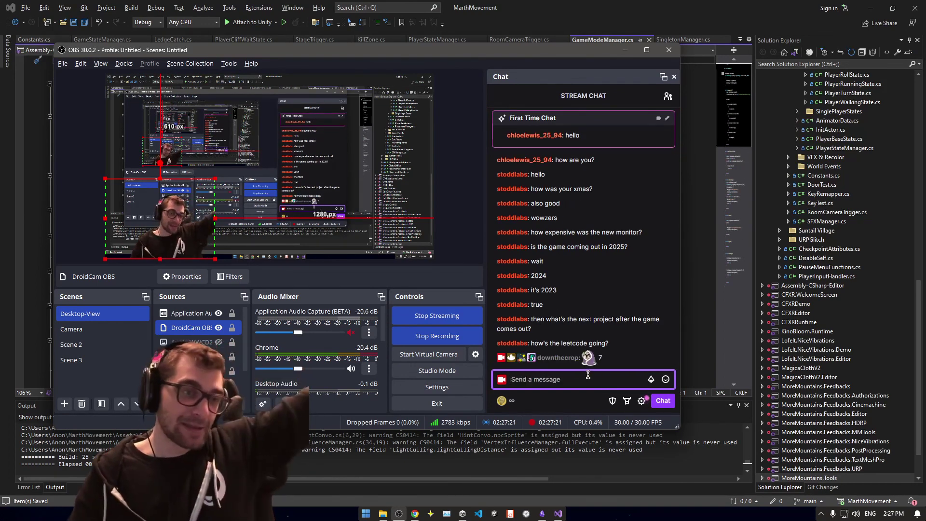